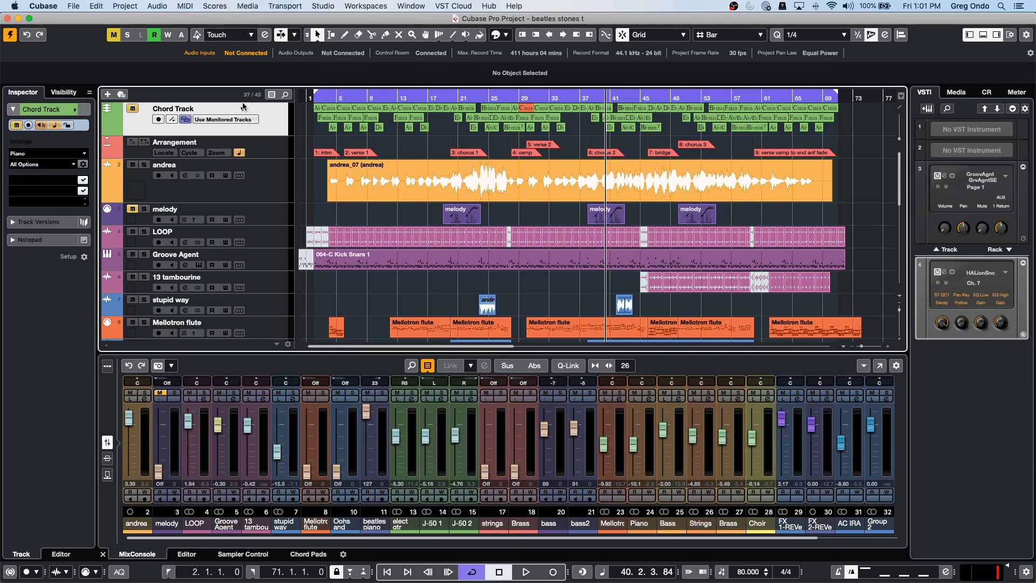
{"action": "key", "text": "super+Tab"}
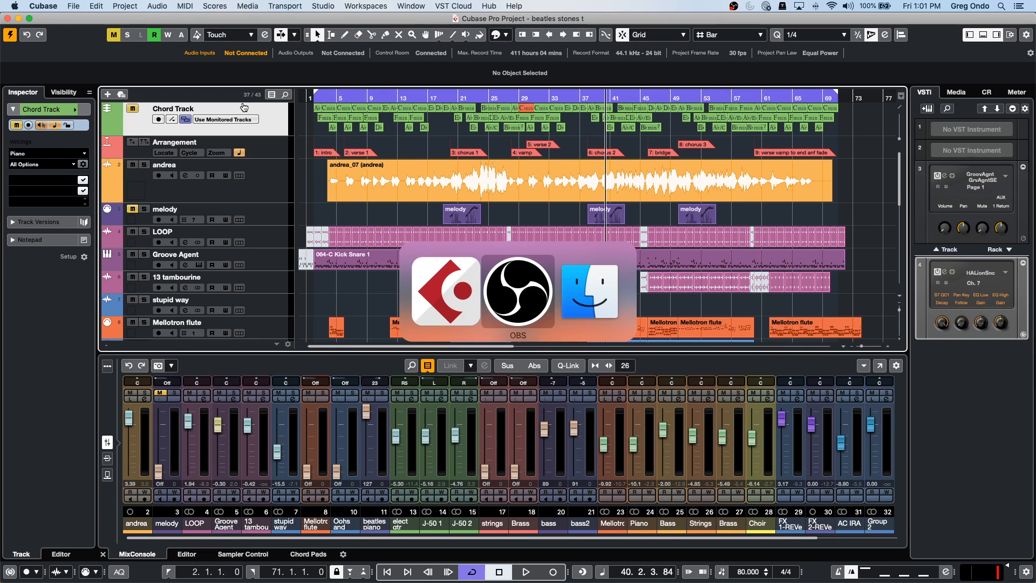
{"action": "key", "text": "super+Tab"}
{"action": "key", "text": "super+Tab"}
{"action": "key", "text": "super+Tab"}
{"action": "key", "text": "super+Tab"}
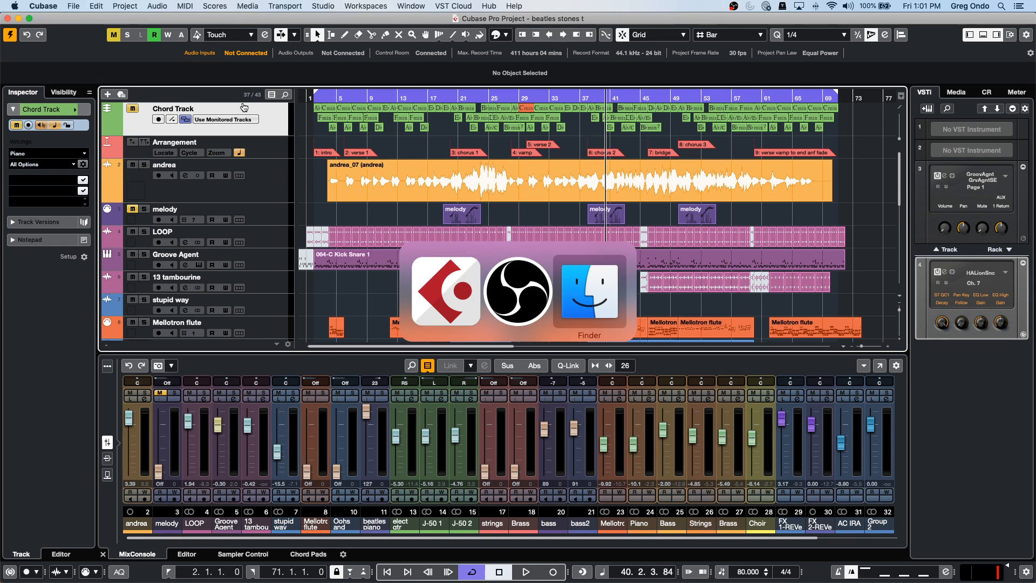
{"action": "key", "text": "super+Tab"}
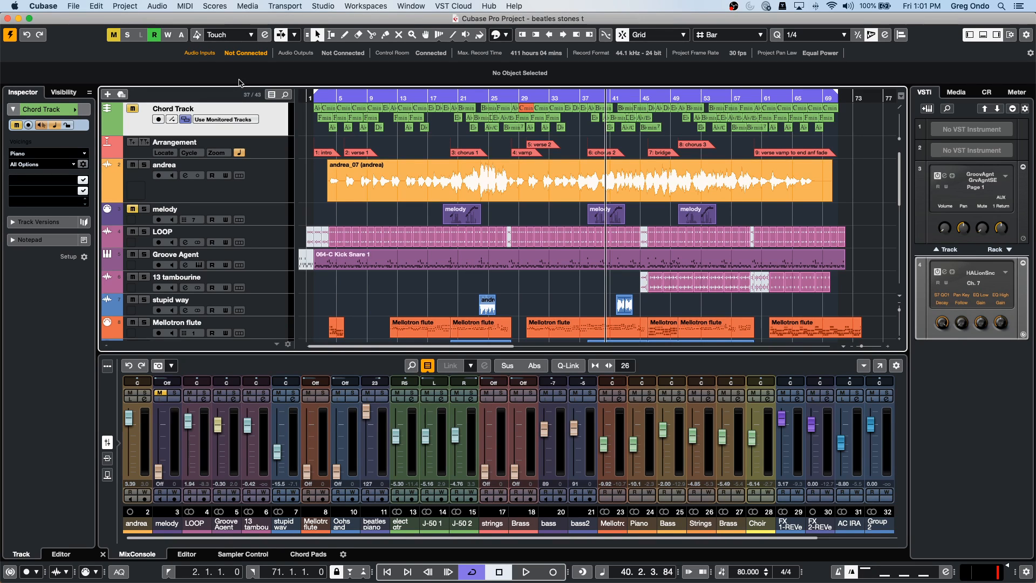
{"action": "key", "text": "super+Tab"}
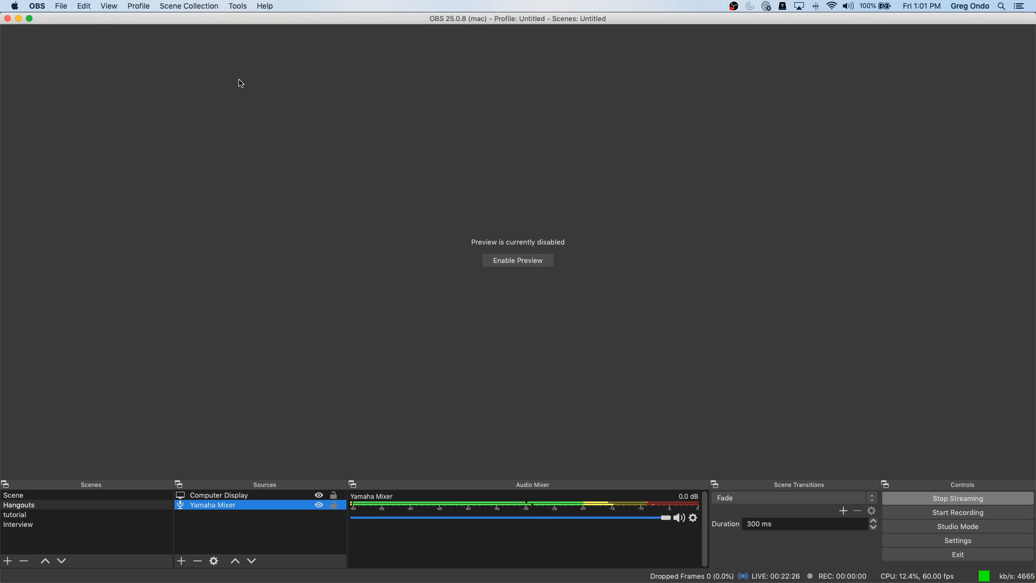
{"action": "key", "text": "super+Tab"}
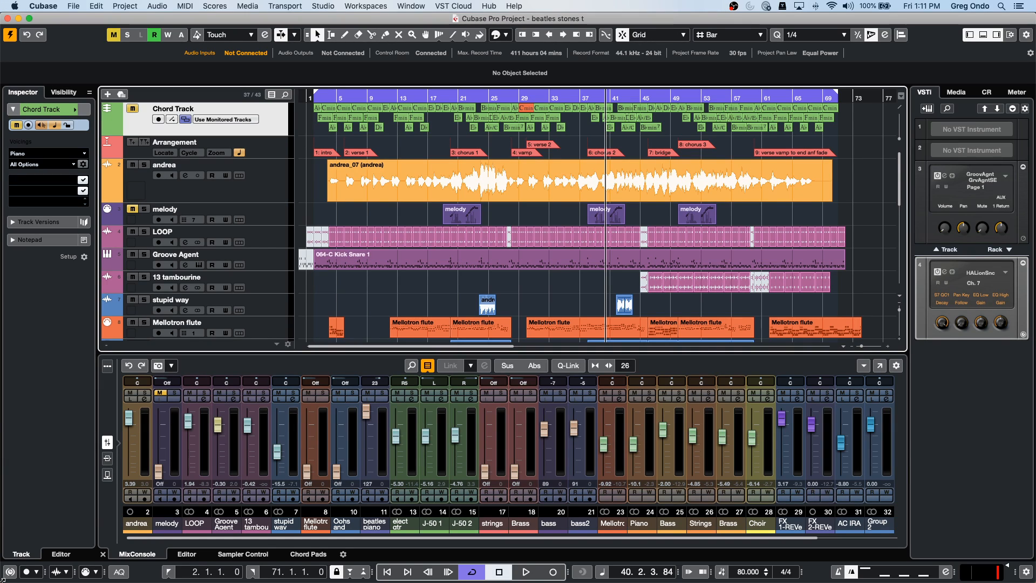
- Open and activate the recent project jump off.cpr, then close its Groove Agent SE window
{"action": "left_click", "coordinate": [73, 6]}
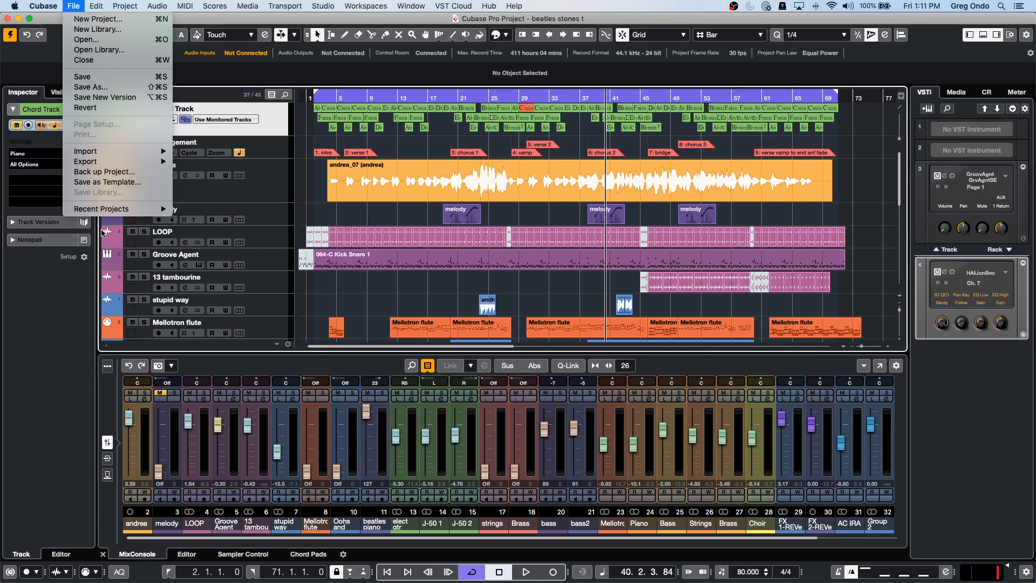
{"action": "mouse_move", "coordinate": [100, 212]}
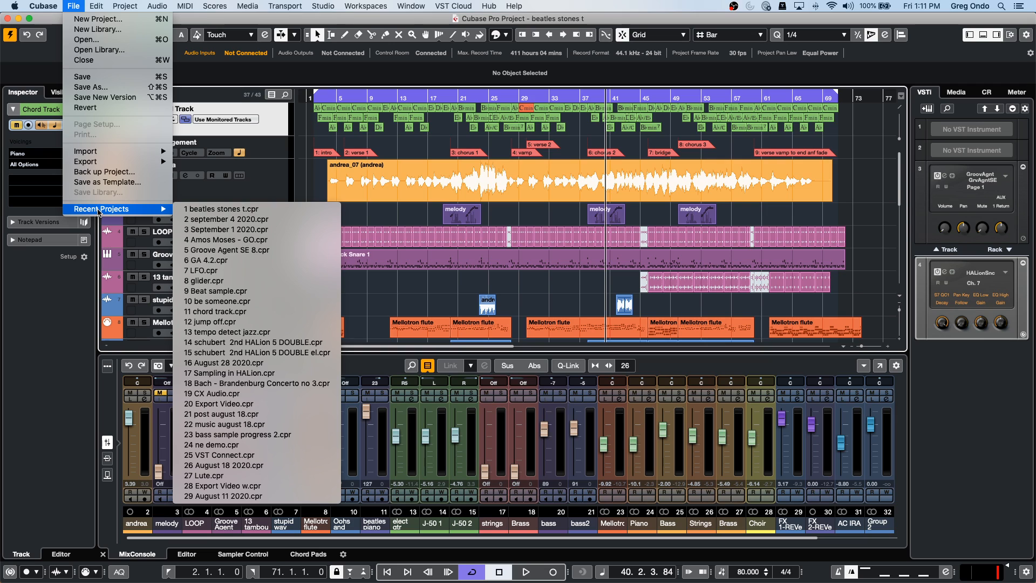
{"action": "left_click", "coordinate": [273, 322]}
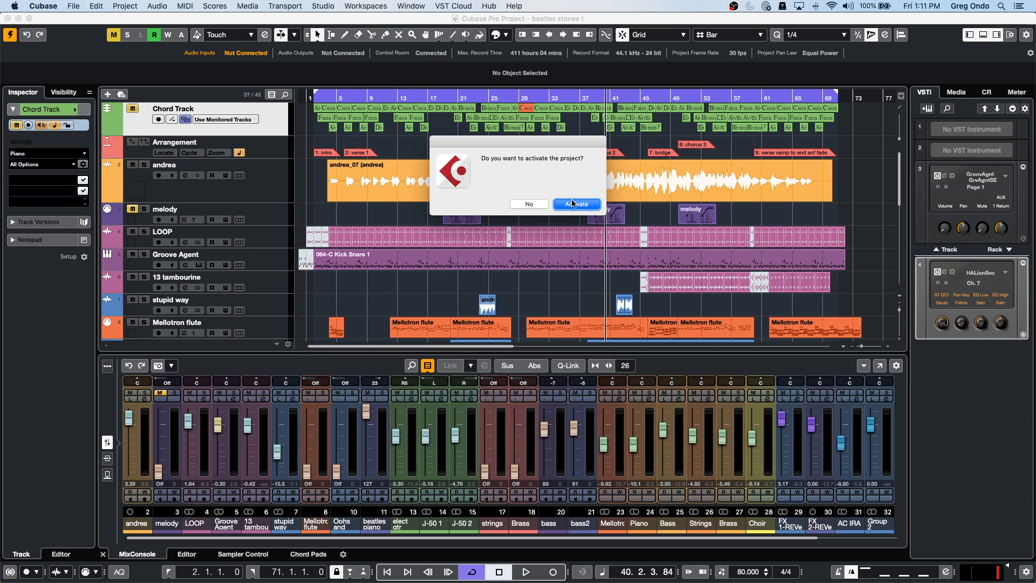
{"action": "left_click", "coordinate": [575, 204]}
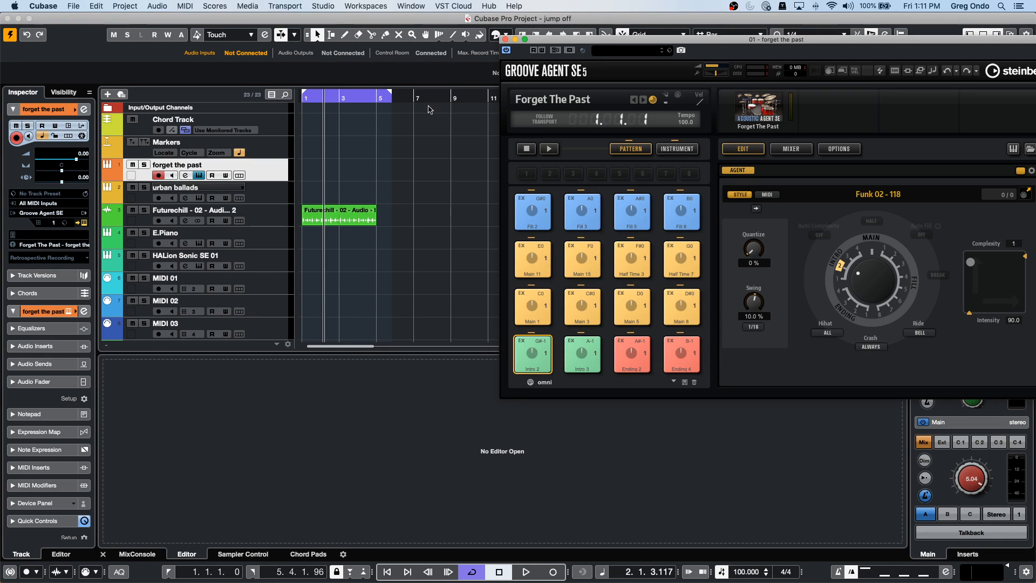
{"action": "left_click", "coordinate": [505, 40]}
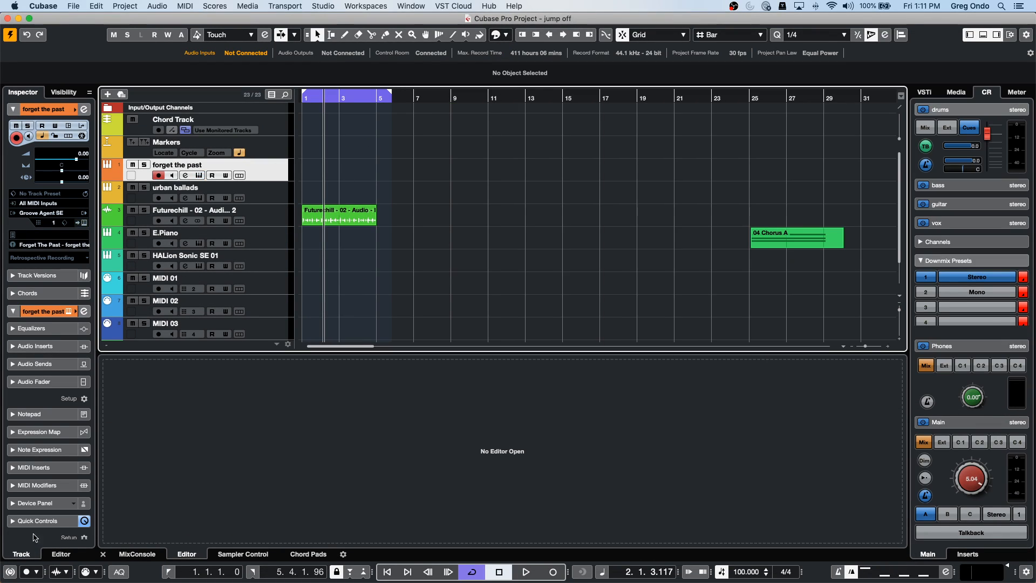
- Show and enlarge the Futurechill audio track's Volume automation lane, and draw a freehand volume curve from bar 1 past bar 5
{"action": "left_click", "coordinate": [108, 223]}
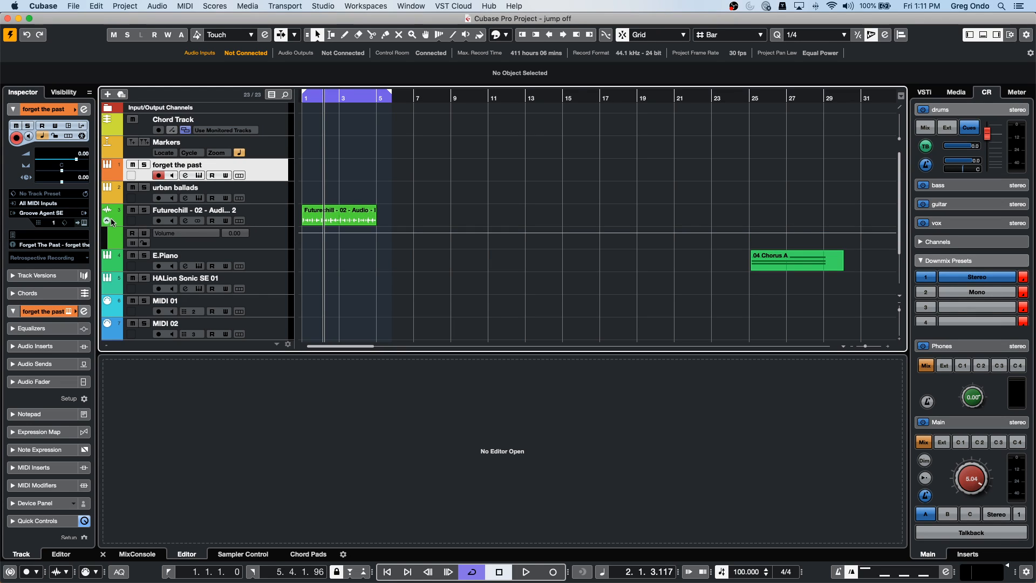
{"action": "left_click_drag", "start_coordinate": [258, 249], "coordinate": [259, 302]}
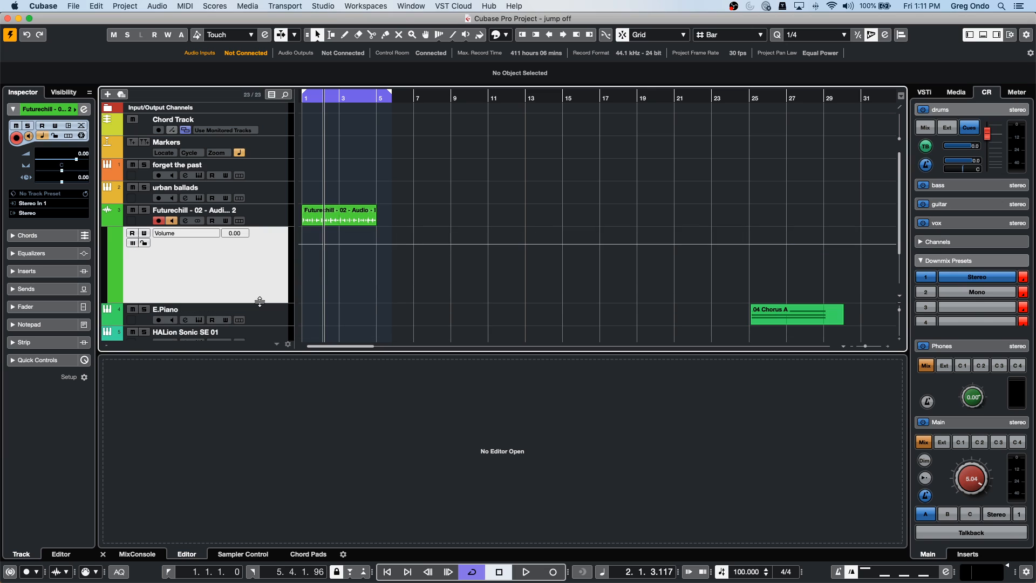
{"action": "left_click_drag", "start_coordinate": [309, 98], "coordinate": [298, 128]}
{"action": "right_click", "coordinate": [349, 271]}
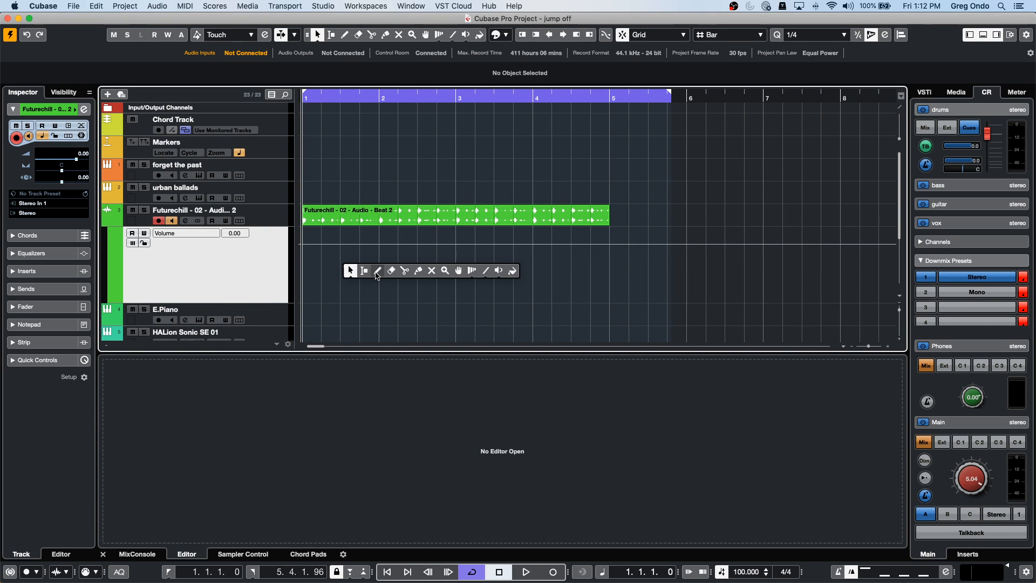
{"action": "left_click", "coordinate": [378, 271]}
{"action": "mouse_move", "coordinate": [330, 264]}
{"action": "left_mouse_down"}
{"action": "mouse_move", "coordinate": [363, 276]}
{"action": "mouse_move", "coordinate": [657, 258]}
{"action": "left_mouse_up"}
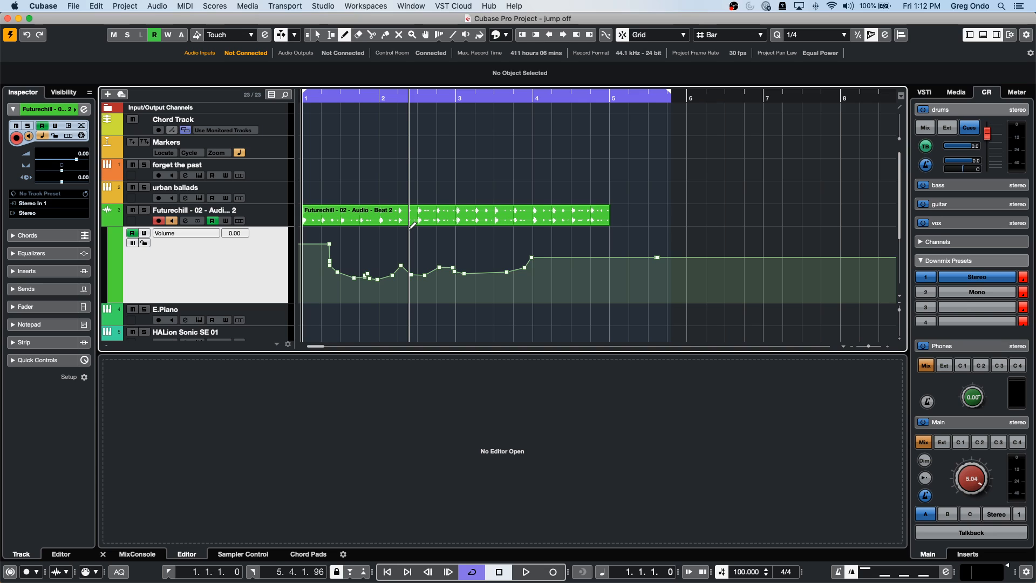
- Select the volume automation points up to bar 4 and try to scale the curve down vertically
{"action": "right_click", "coordinate": [439, 275]}
{"action": "left_click", "coordinate": [440, 277]}
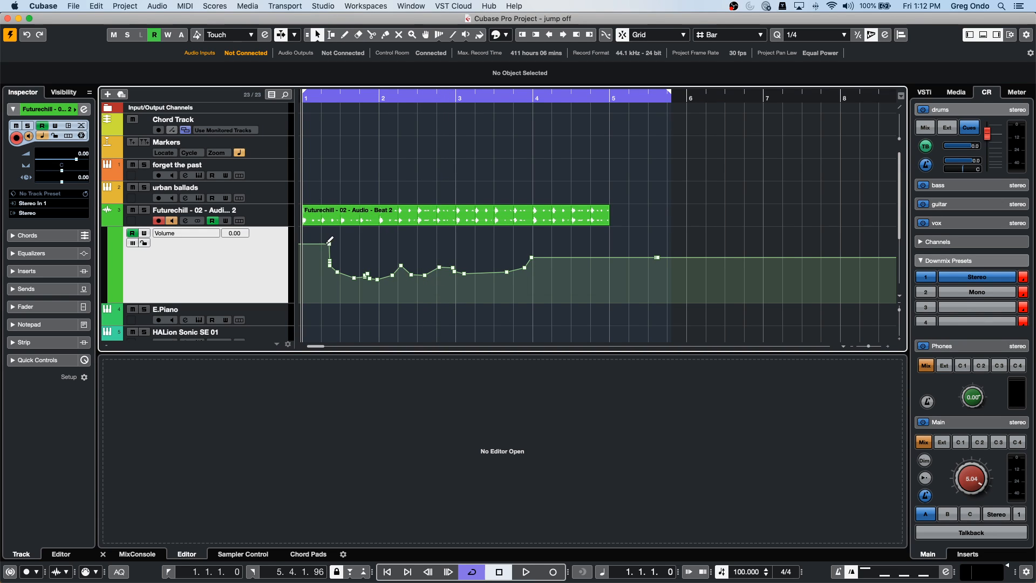
{"action": "left_click_drag", "start_coordinate": [326, 236], "coordinate": [579, 299]}
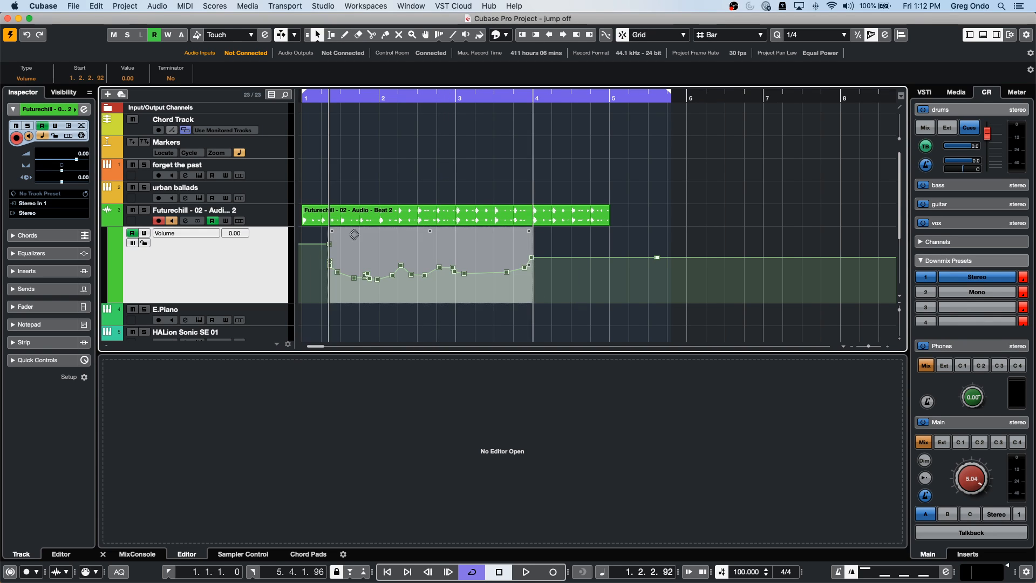
{"action": "left_click_drag", "start_coordinate": [428, 231], "coordinate": [429, 256]}
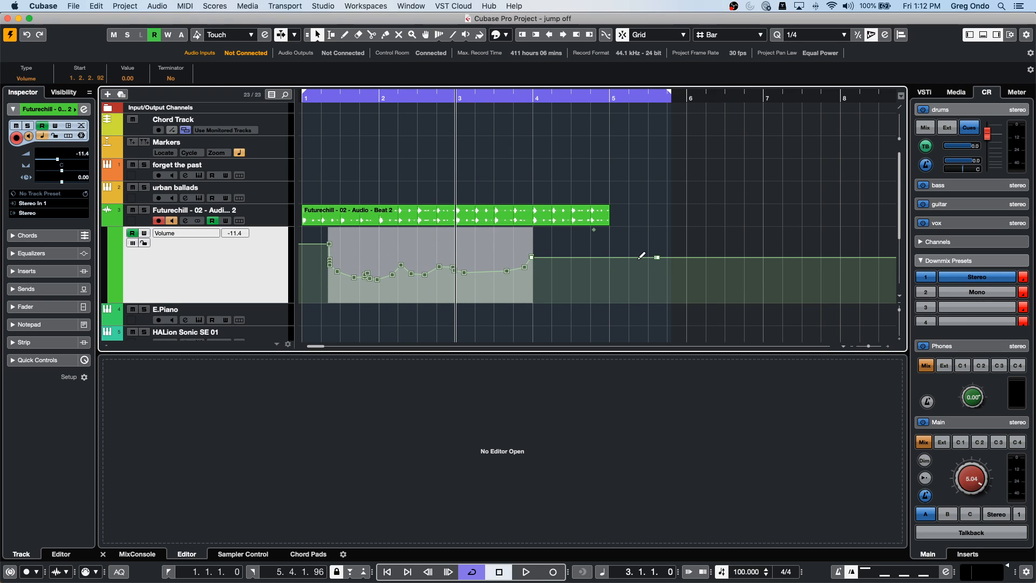
{"action": "left_click", "coordinate": [565, 252]}
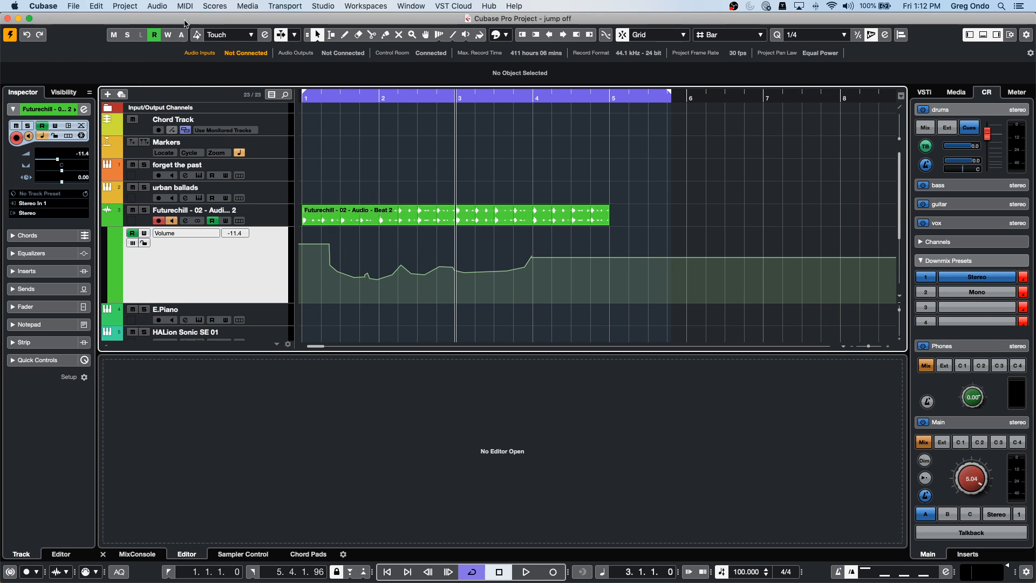
- Open the Project Logical Editor and set its filter condition to Media Type is Equal Automation
{"action": "left_click", "coordinate": [162, 7]}
{"action": "mouse_move", "coordinate": [133, 12]}
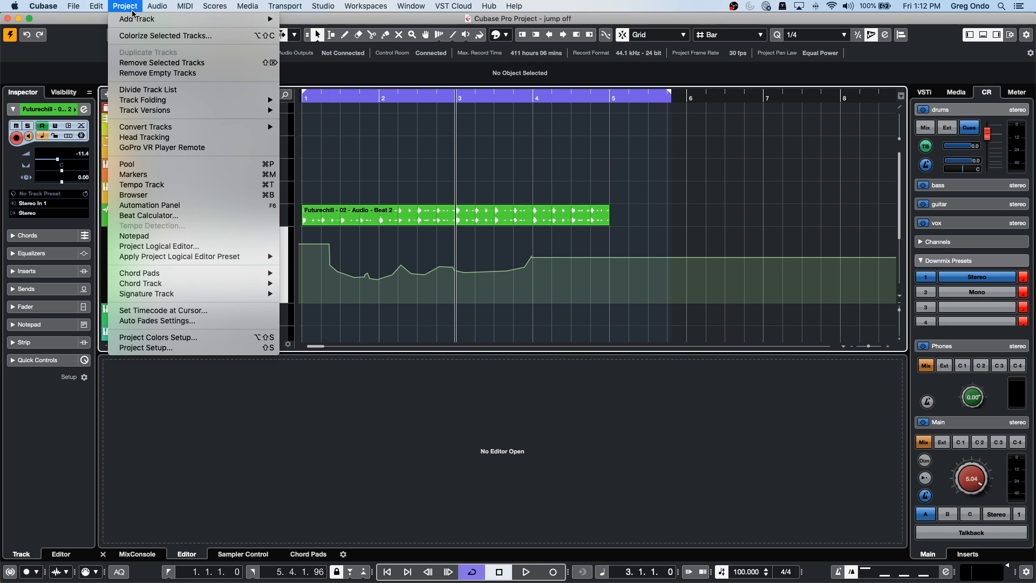
{"action": "mouse_move", "coordinate": [184, 277]}
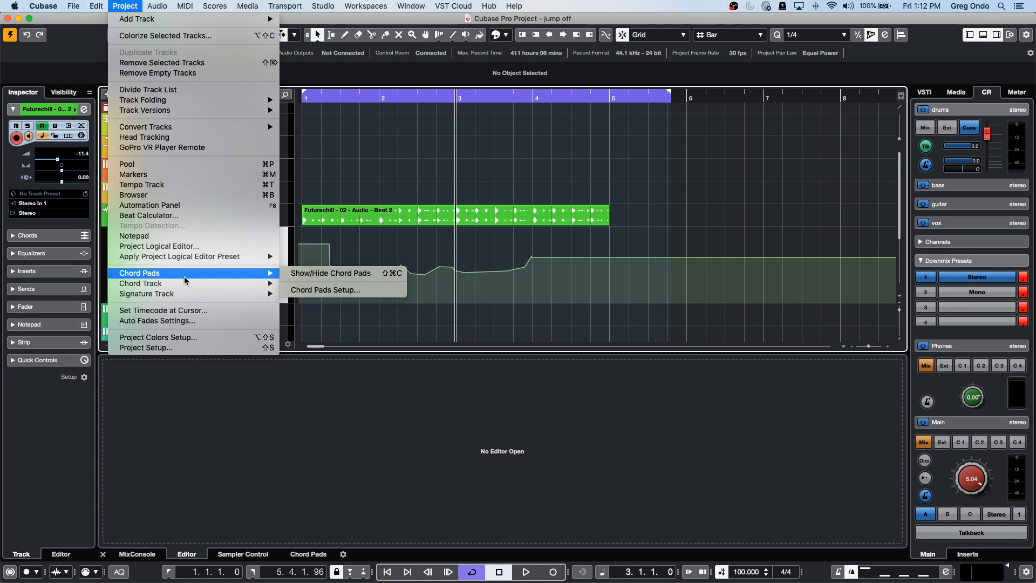
{"action": "left_click", "coordinate": [192, 246]}
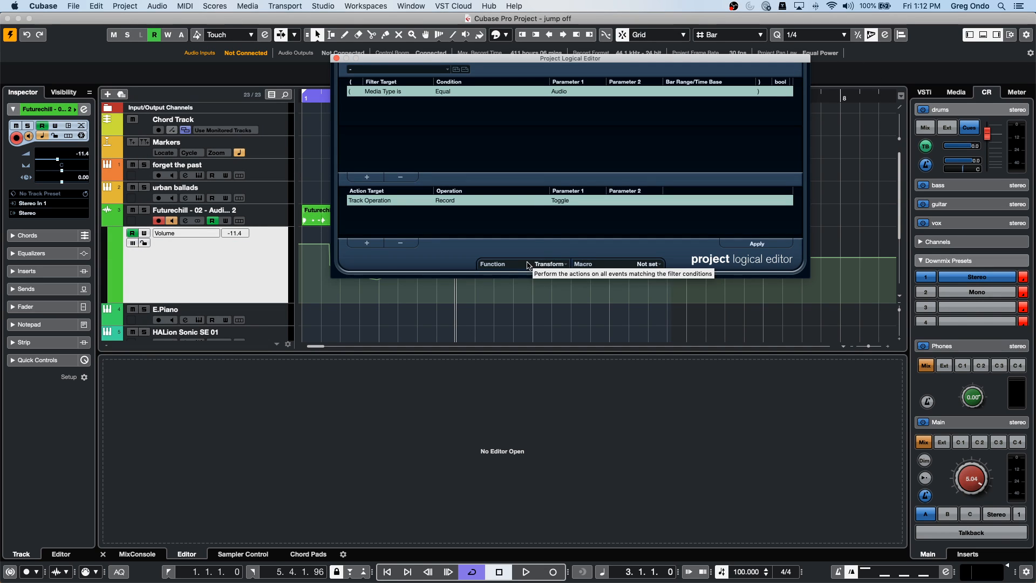
{"action": "left_click", "coordinate": [555, 265]}
{"action": "left_click", "coordinate": [561, 225]}
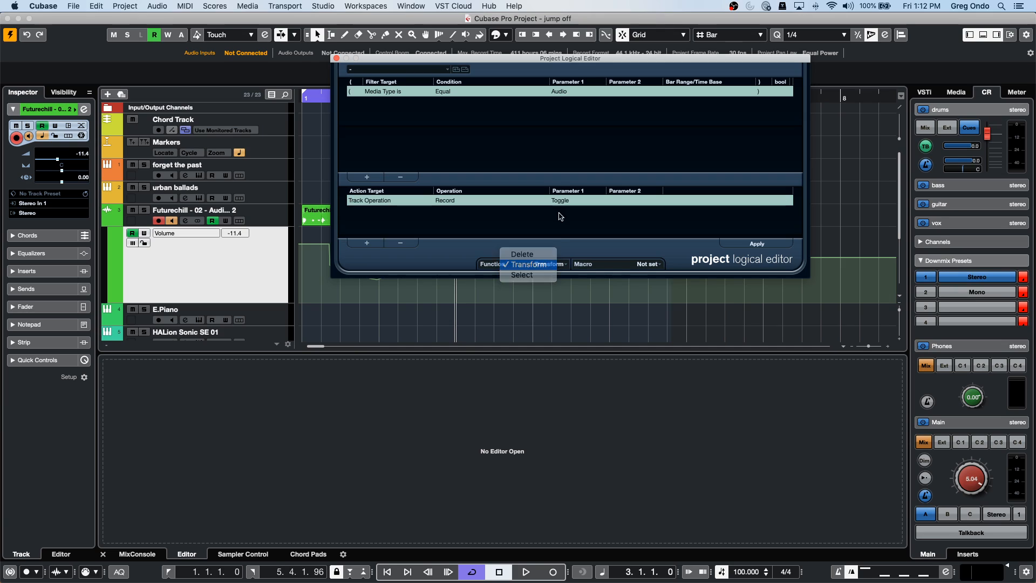
{"action": "left_click", "coordinate": [451, 90]}
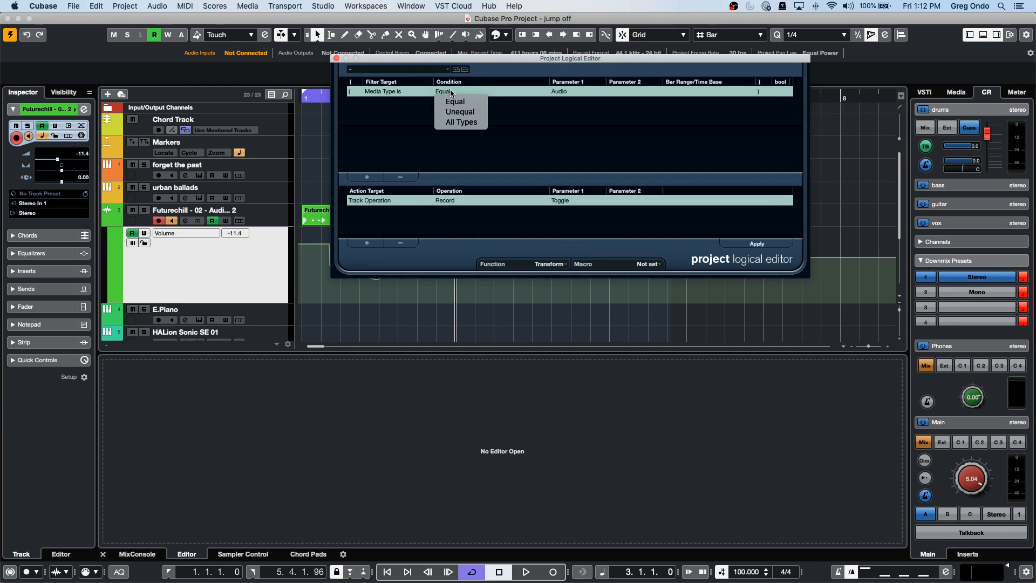
{"action": "left_click", "coordinate": [566, 93]}
{"action": "left_click", "coordinate": [566, 94]}
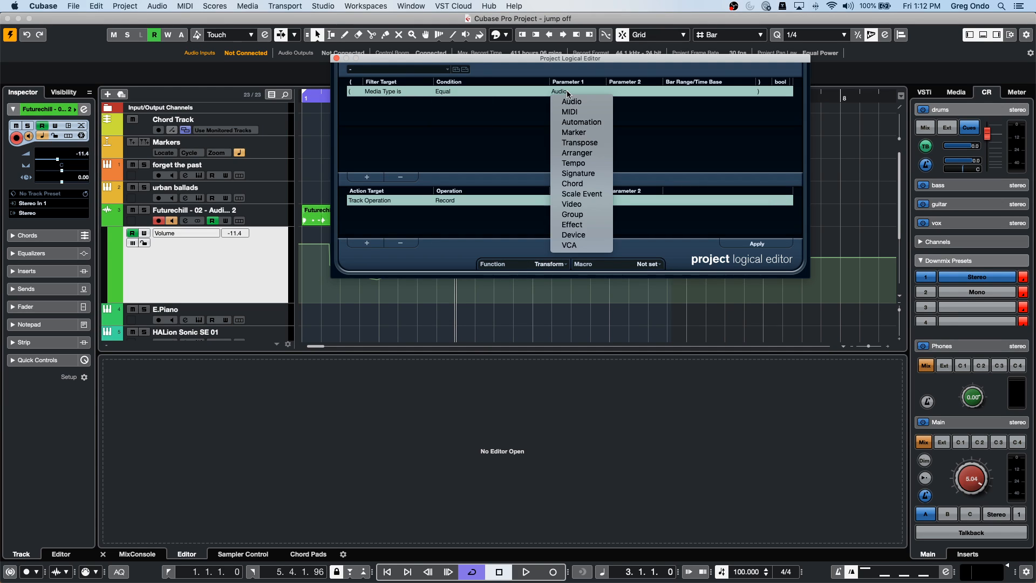
{"action": "left_click", "coordinate": [582, 123]}
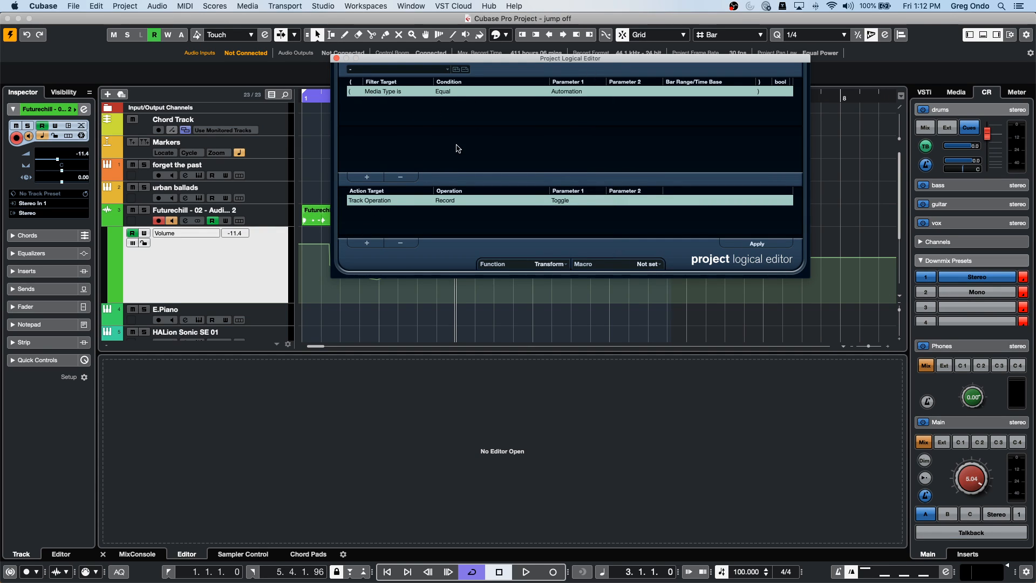
- Set the Project Logical Editor's action to Trim, Multiply by, with a factor of 1.01
{"action": "left_click", "coordinate": [381, 201]}
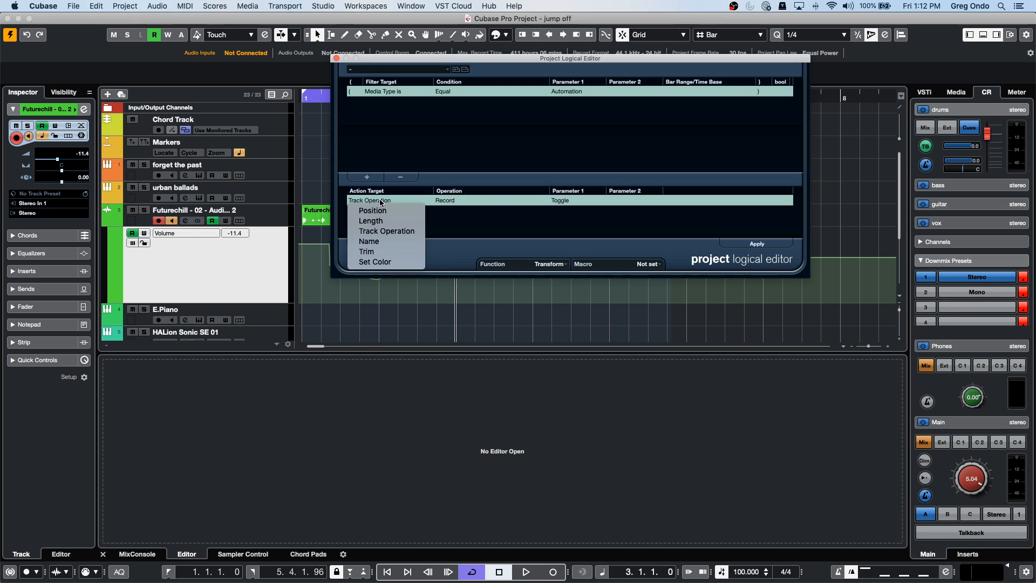
{"action": "left_click", "coordinate": [378, 252]}
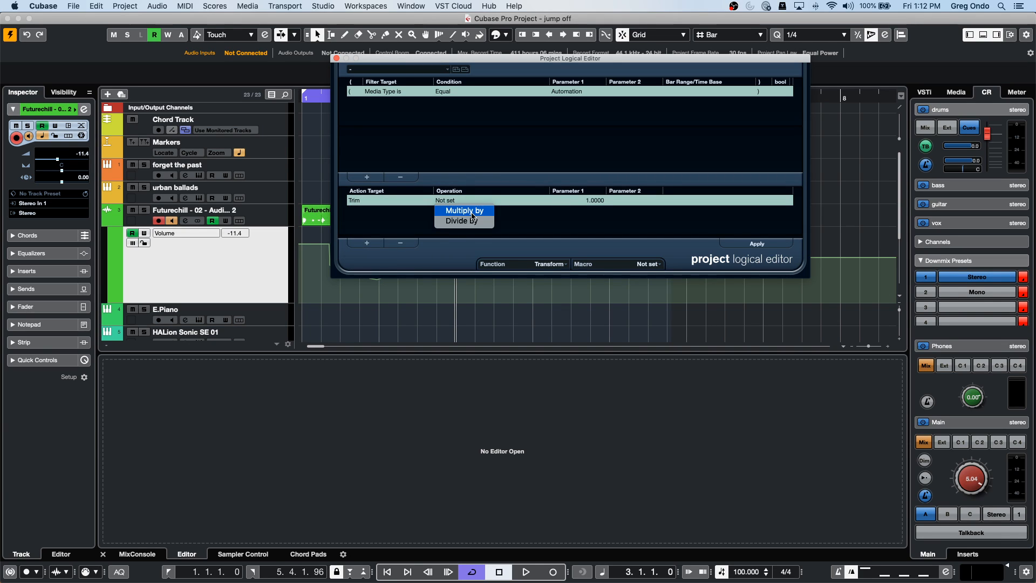
{"action": "left_click", "coordinate": [471, 212]}
{"action": "left_click", "coordinate": [597, 201]}
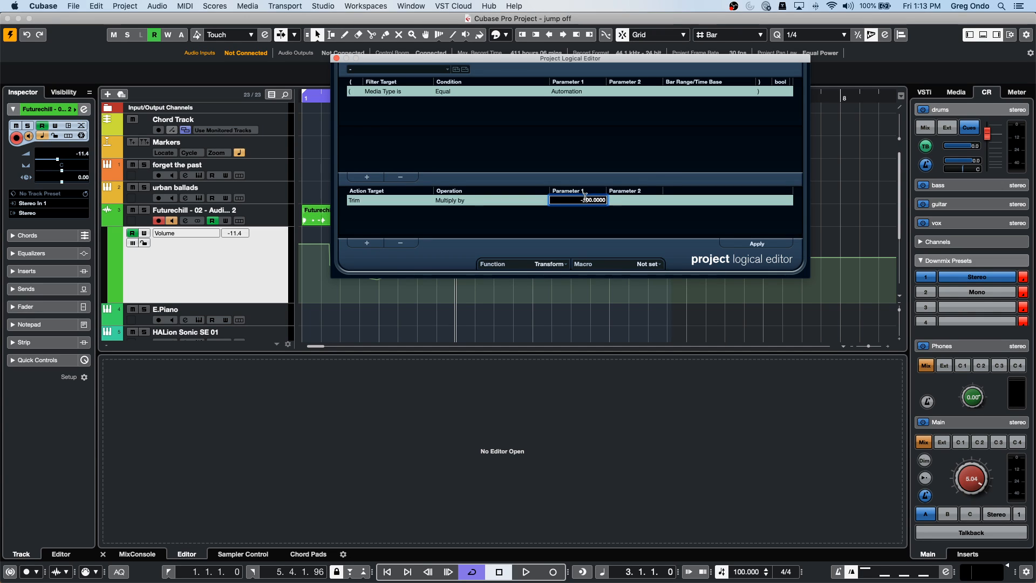
{"action": "type", "text": "1.01"}
{"action": "key", "text": "Return"}
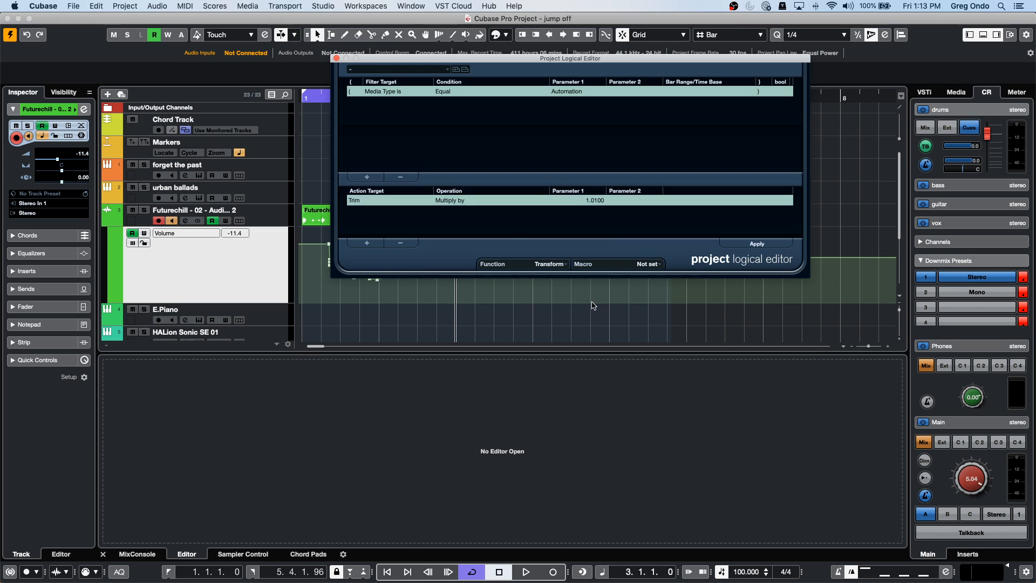
- Move the Project Logical Editor clear of the volume curve and apply the Multiply by 1.01 trim three times
{"action": "left_click_drag", "start_coordinate": [539, 59], "coordinate": [730, 88]}
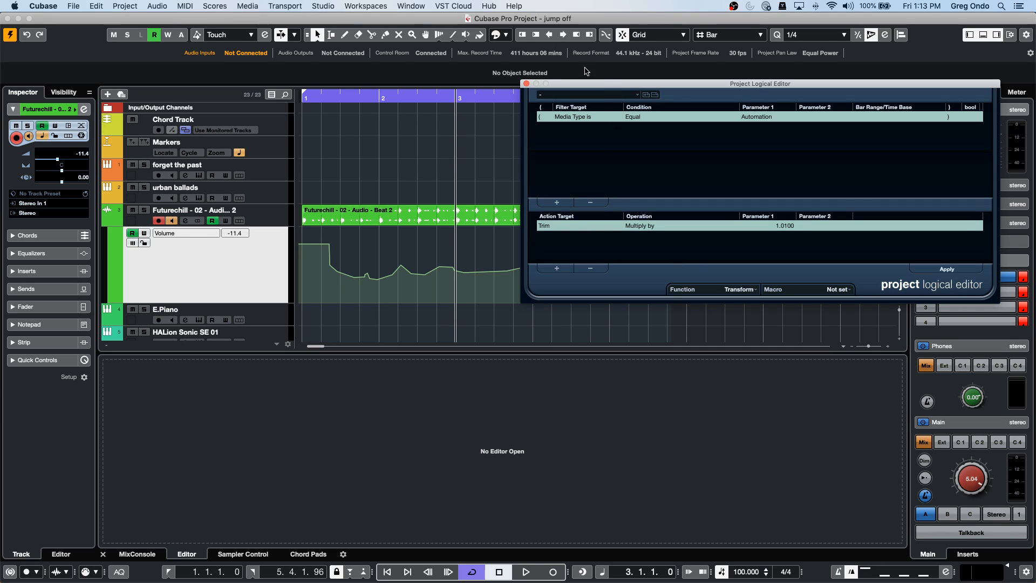
{"action": "left_click", "coordinate": [959, 270]}
{"action": "left_click", "coordinate": [958, 270]}
{"action": "left_click", "coordinate": [959, 271]}
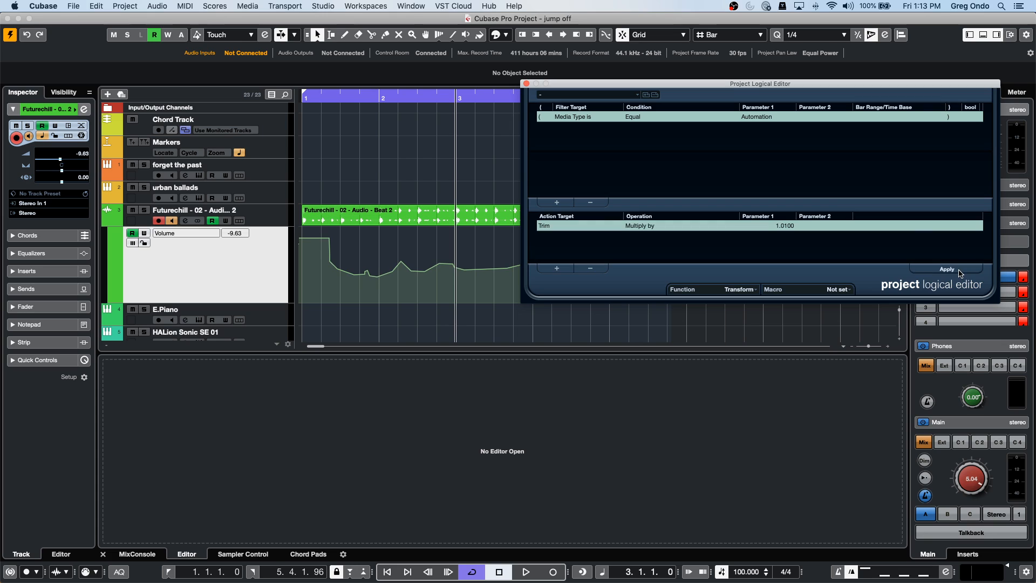
- Select the volume automation points from bar 1 to past bar 3 and apply the Multiply by 1.01 trim twelve times
{"action": "mouse_move", "coordinate": [307, 286]}
{"action": "left_mouse_down"}
{"action": "mouse_move", "coordinate": [416, 271]}
{"action": "mouse_move", "coordinate": [511, 230]}
{"action": "left_mouse_up"}
{"action": "left_click", "coordinate": [946, 271]}
{"action": "left_click", "coordinate": [947, 270]}
{"action": "left_click", "coordinate": [948, 270]}
{"action": "left_click", "coordinate": [947, 269]}
{"action": "left_click", "coordinate": [947, 268]}
{"action": "left_click", "coordinate": [948, 269]}
{"action": "left_click", "coordinate": [947, 269]}
{"action": "left_click", "coordinate": [947, 269]}
{"action": "left_click", "coordinate": [947, 269]}
{"action": "left_click", "coordinate": [947, 268]}
{"action": "left_click", "coordinate": [947, 269]}
{"action": "left_click", "coordinate": [948, 269]}
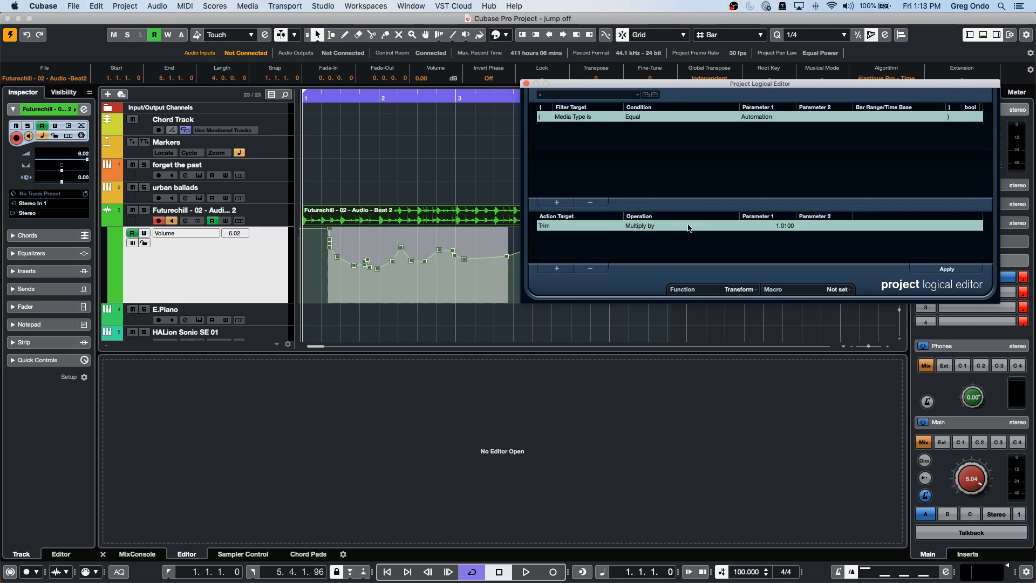
- Change the trim action's operation to Divide by, with a factor of 1.01
{"action": "left_click", "coordinate": [660, 229]}
{"action": "left_click", "coordinate": [662, 242]}
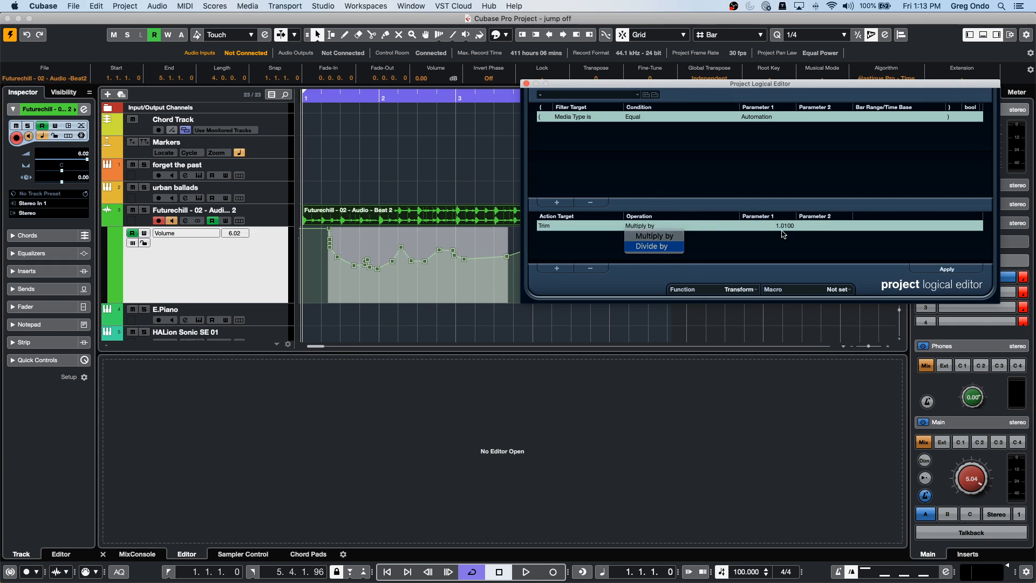
{"action": "left_click", "coordinate": [772, 225]}
{"action": "type", "text": "1"}
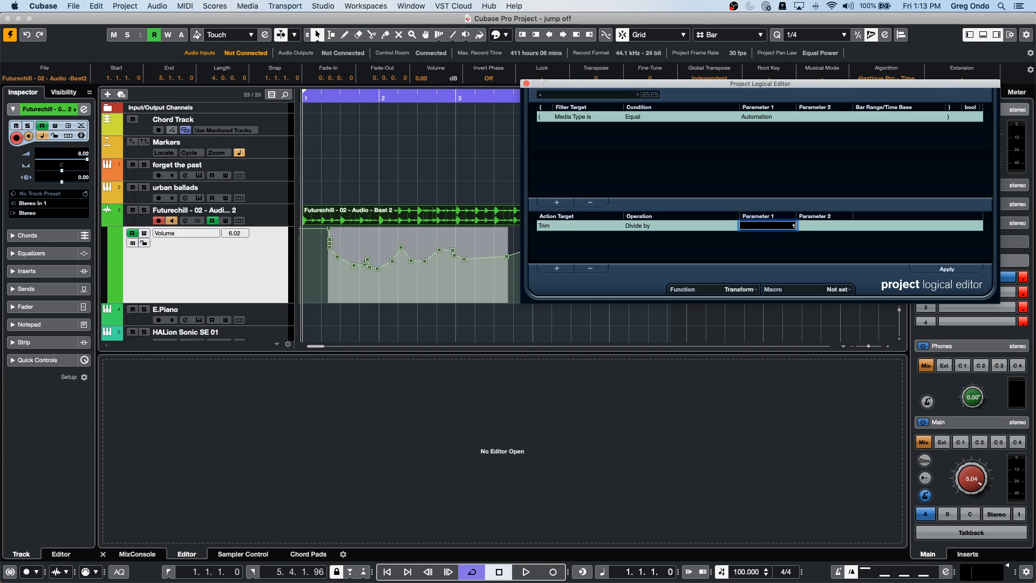
{"action": "type", "text": ".01"}
{"action": "key", "text": "Return"}
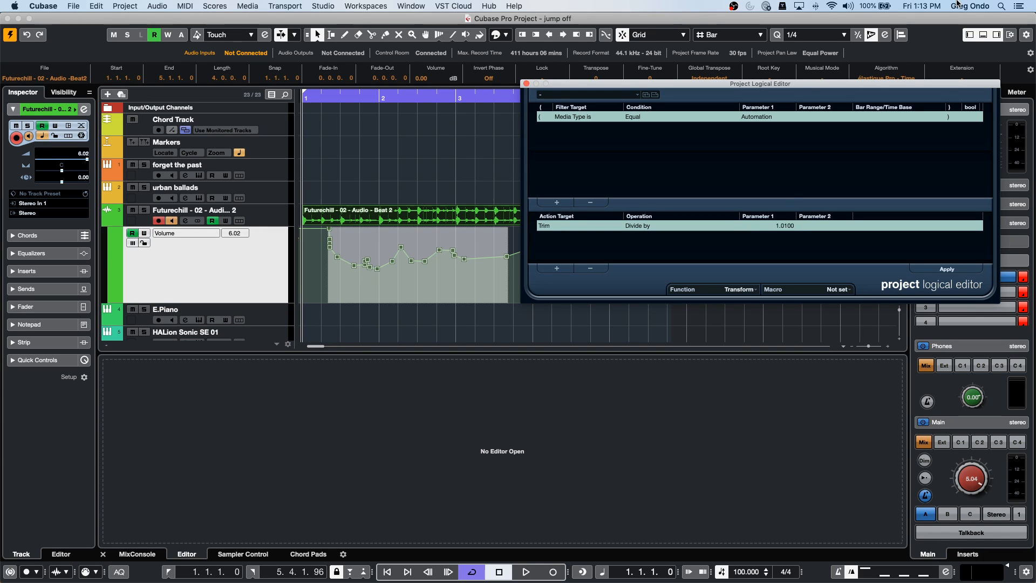
- Apply the Divide by 1.01 trim to the selected volume automation points twenty times
{"action": "left_click", "coordinate": [948, 276]}
{"action": "left_click", "coordinate": [949, 275]}
{"action": "left_click", "coordinate": [949, 274]}
{"action": "left_click", "coordinate": [950, 273]}
{"action": "left_click", "coordinate": [950, 272]}
{"action": "left_click", "coordinate": [950, 272]}
{"action": "left_click", "coordinate": [950, 272]}
{"action": "left_click", "coordinate": [950, 272]}
{"action": "left_click", "coordinate": [950, 272]}
{"action": "left_click", "coordinate": [950, 272]}
{"action": "left_click", "coordinate": [950, 272]}
{"action": "left_click", "coordinate": [950, 272]}
{"action": "left_click", "coordinate": [950, 272]}
{"action": "left_click", "coordinate": [950, 272]}
{"action": "left_click", "coordinate": [950, 272]}
{"action": "left_click", "coordinate": [950, 272]}
{"action": "left_click", "coordinate": [950, 272]}
{"action": "left_click", "coordinate": [950, 272]}
{"action": "left_click", "coordinate": [950, 272]}
{"action": "left_click", "coordinate": [950, 272]}
- Change the trim action's operation to Multiply by, with a factor of 1.1
{"action": "left_click", "coordinate": [646, 227]}
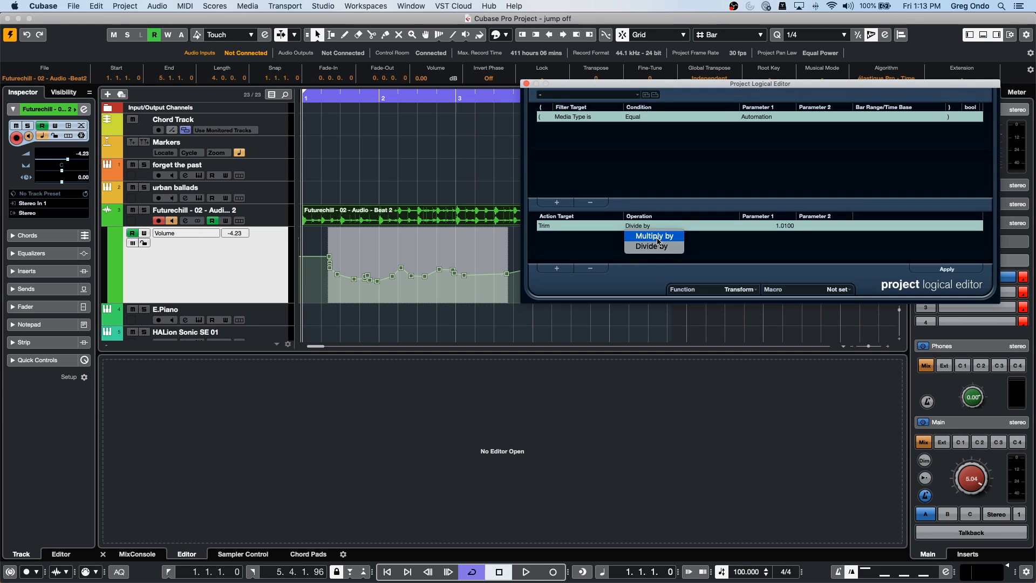
{"action": "left_click", "coordinate": [656, 237]}
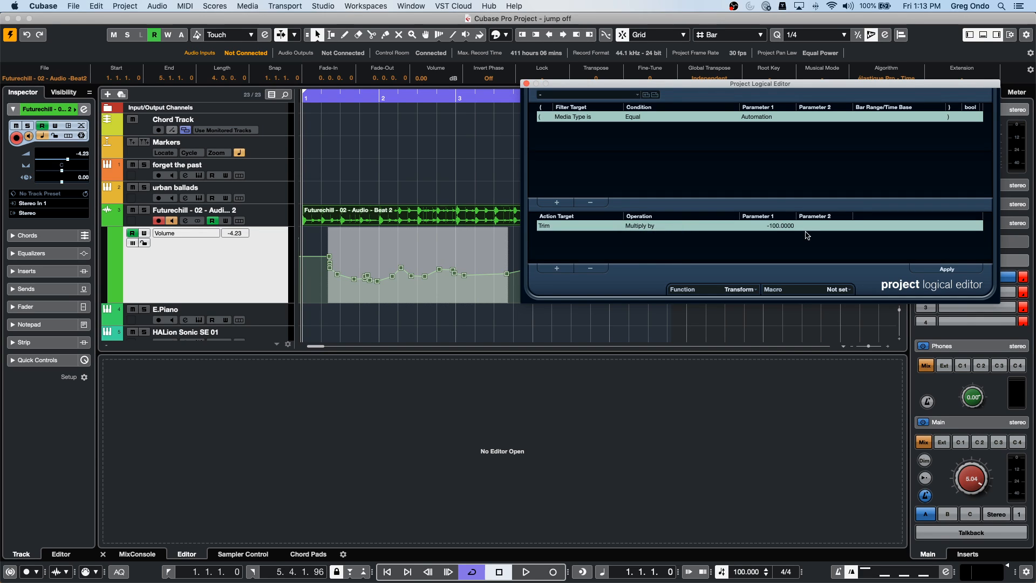
{"action": "left_click", "coordinate": [786, 226]}
{"action": "type", "text": "1.01"}
{"action": "key", "text": "Return"}
{"action": "left_click", "coordinate": [782, 225]}
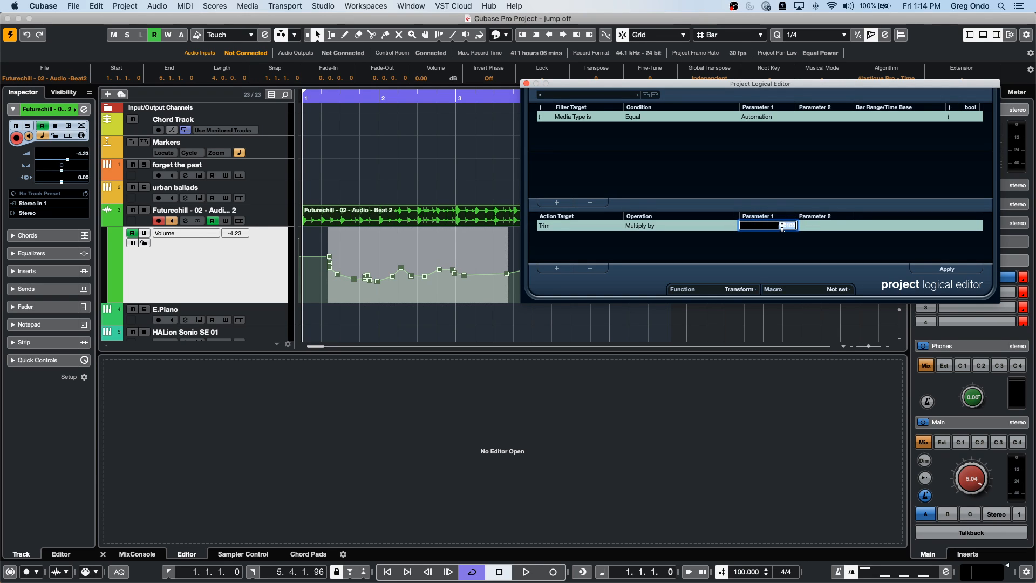
{"action": "type", "text": "1.1"}
{"action": "key", "text": "Return"}
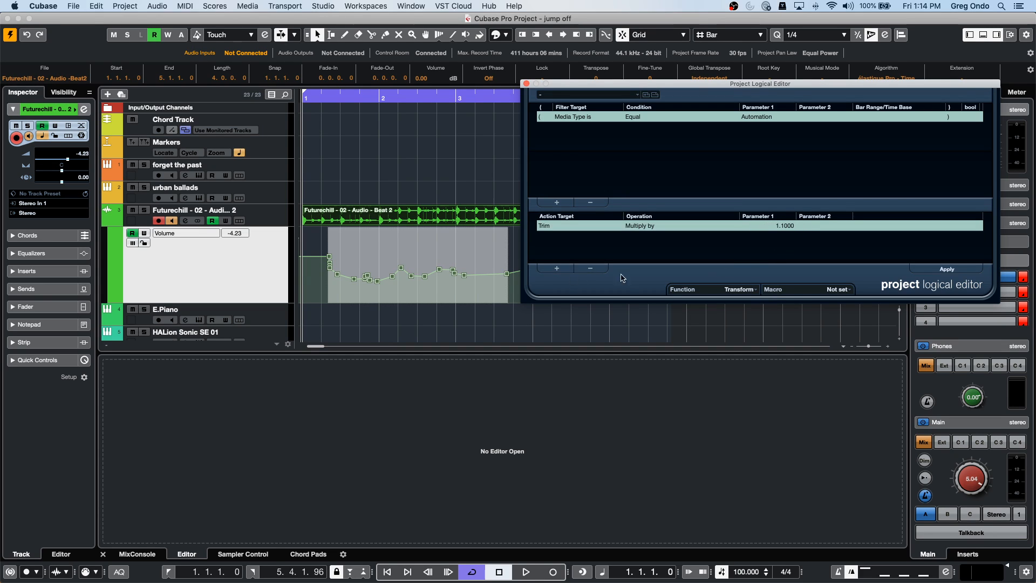
- Apply the Multiply by 1.1 trim to the selected volume automation points seven times
{"action": "left_click", "coordinate": [963, 269]}
{"action": "left_click", "coordinate": [964, 270]}
{"action": "left_click", "coordinate": [963, 269]}
{"action": "left_click", "coordinate": [963, 269]}
{"action": "left_click", "coordinate": [964, 270]}
{"action": "left_click", "coordinate": [963, 269]}
{"action": "left_click", "coordinate": [964, 269]}
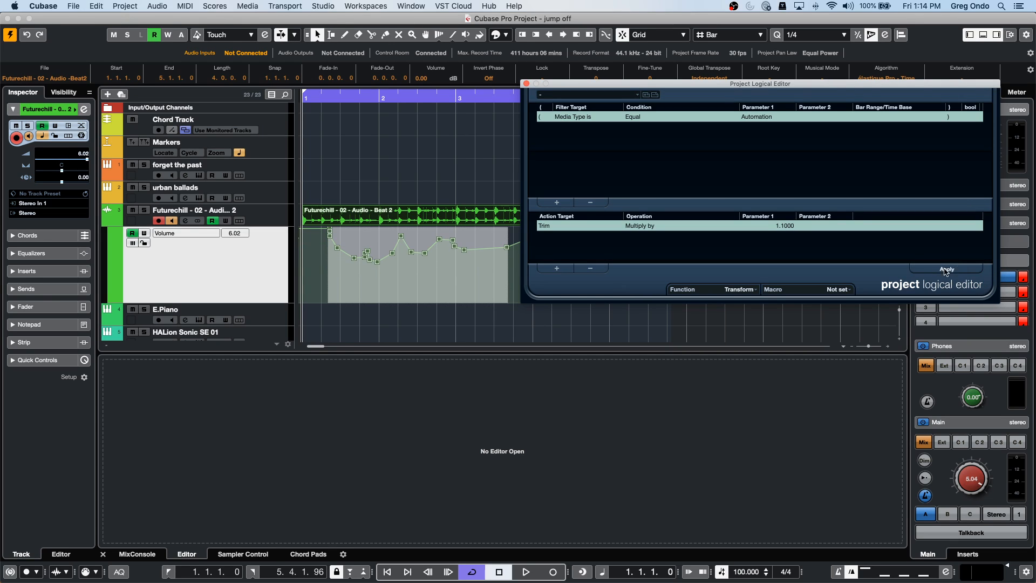
- Set the trim action to Divide by with a factor of 1.1 and apply it repeatedly to the selected volume points
{"action": "double_click", "coordinate": [779, 226]}
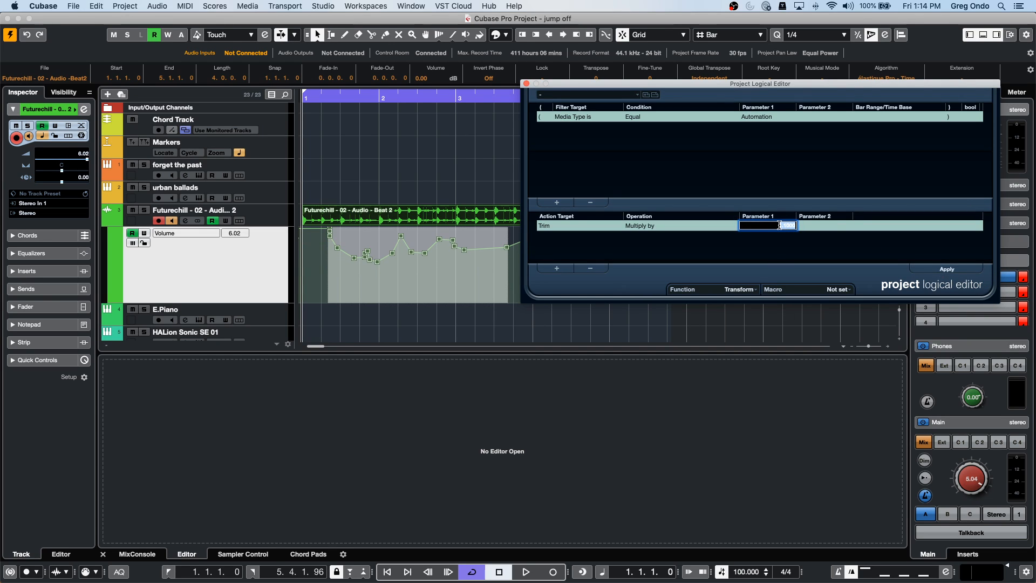
{"action": "left_click", "coordinate": [645, 226]}
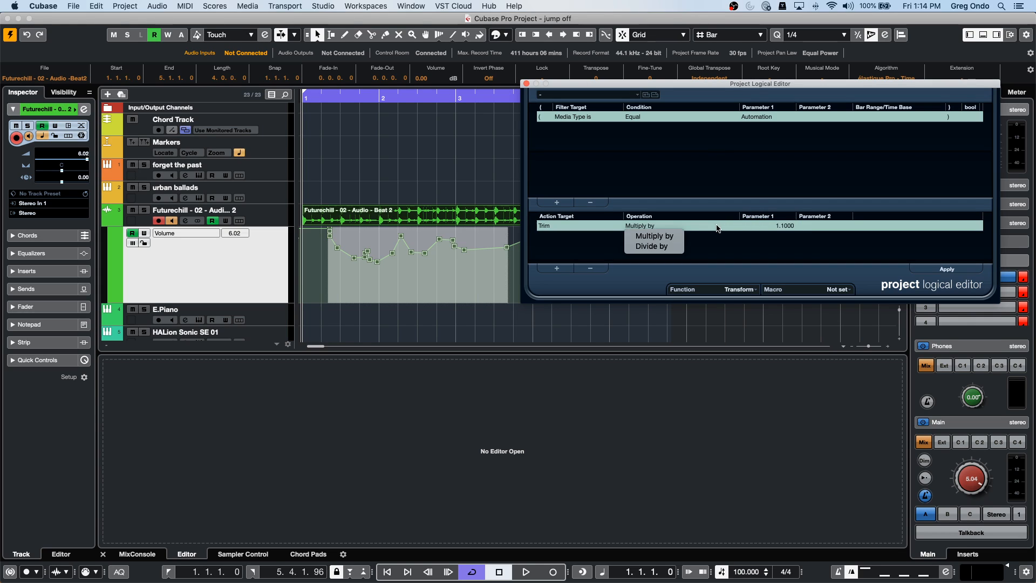
{"action": "left_click", "coordinate": [634, 247]}
{"action": "double_click", "coordinate": [763, 225]}
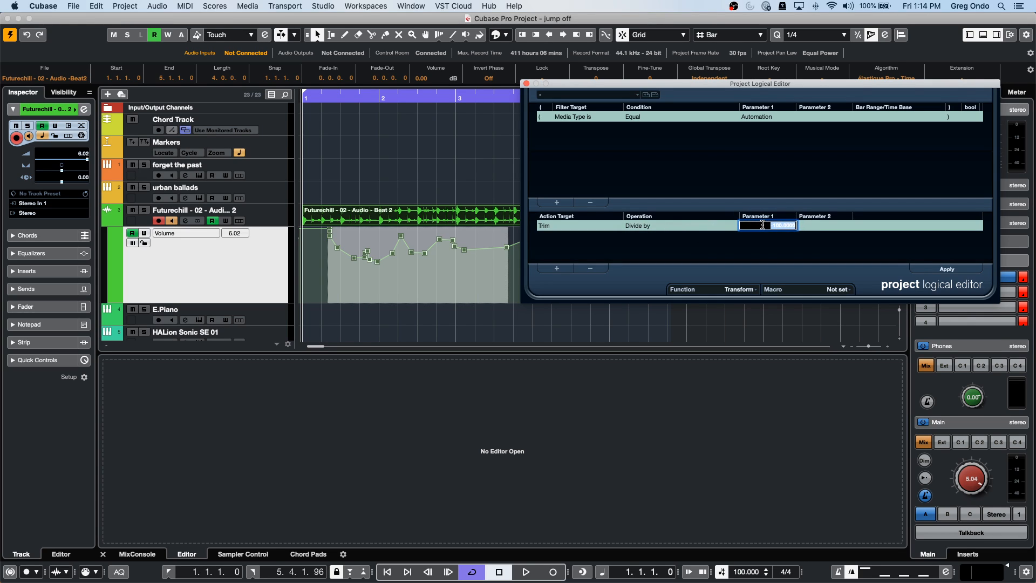
{"action": "type", "text": "1.1"}
{"action": "key", "text": "Return"}
{"action": "left_click", "coordinate": [948, 268]}
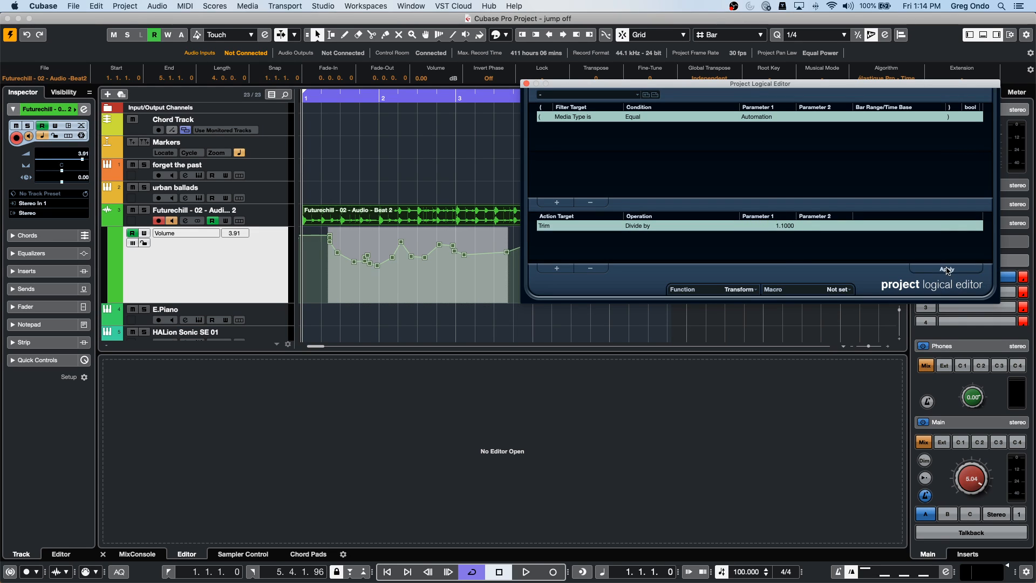
{"action": "left_click", "coordinate": [948, 269]}
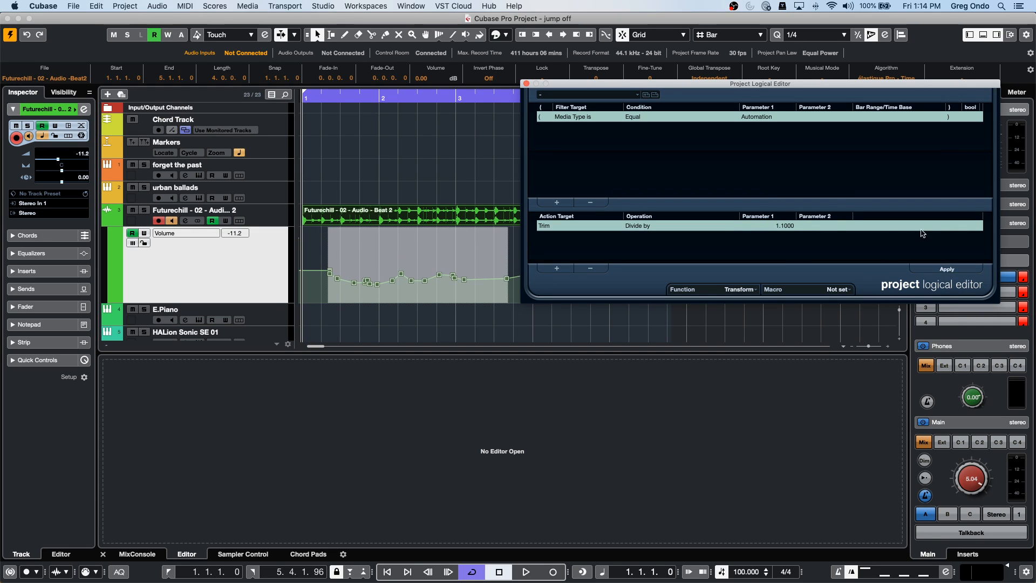
- Set the Divide by factor to 1.01 and apply the trim to the volume points five times
{"action": "left_click", "coordinate": [773, 222]}
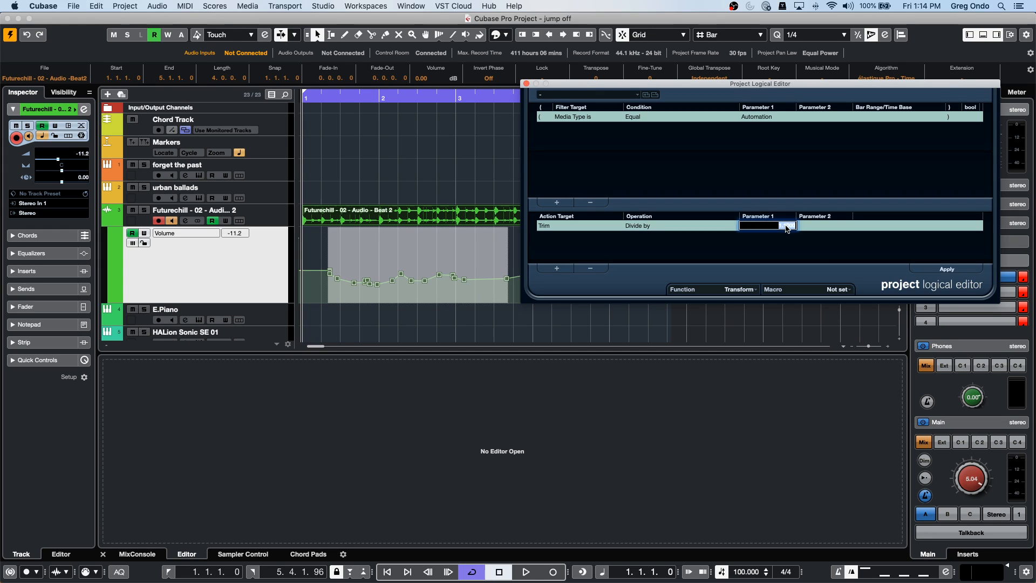
{"action": "type", "text": "1.01"}
{"action": "key", "text": "Return"}
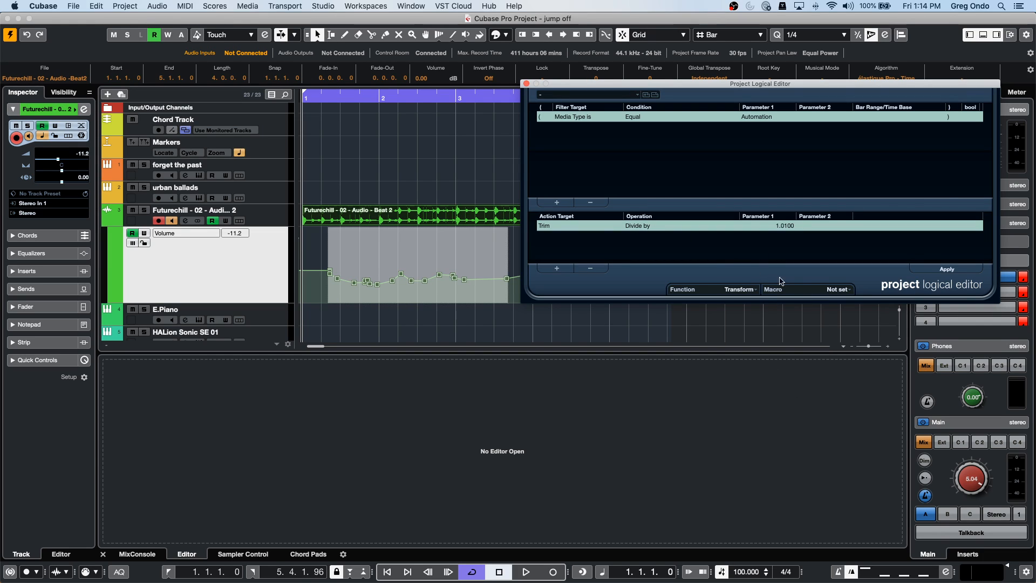
{"action": "left_click", "coordinate": [912, 270]}
{"action": "left_click", "coordinate": [955, 271]}
{"action": "left_click", "coordinate": [954, 270]}
{"action": "left_click", "coordinate": [954, 270]}
{"action": "left_click", "coordinate": [955, 270]}
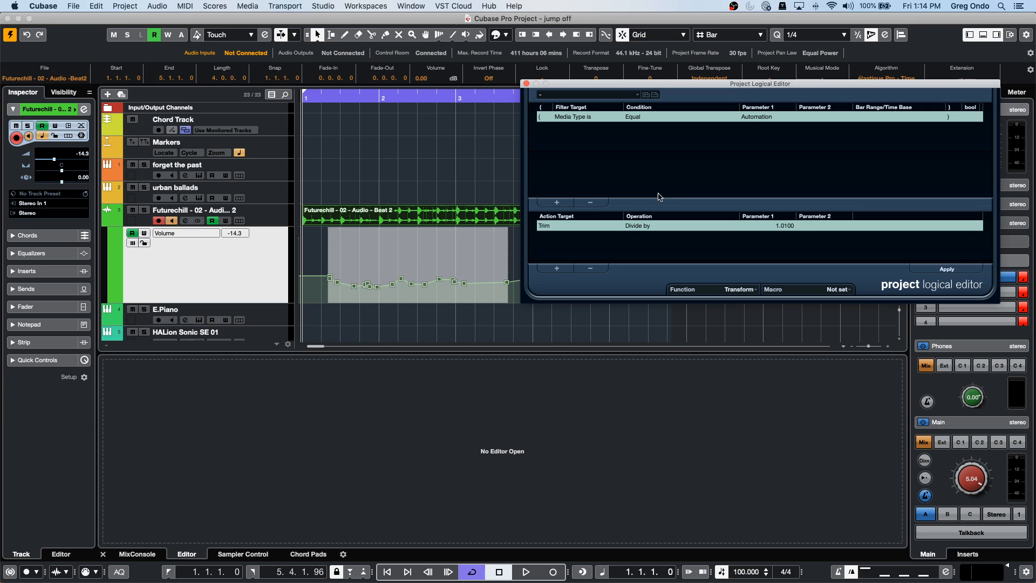
{"action": "left_click", "coordinate": [551, 229]}
{"action": "left_click", "coordinate": [690, 243]}
{"action": "left_click", "coordinate": [653, 227]}
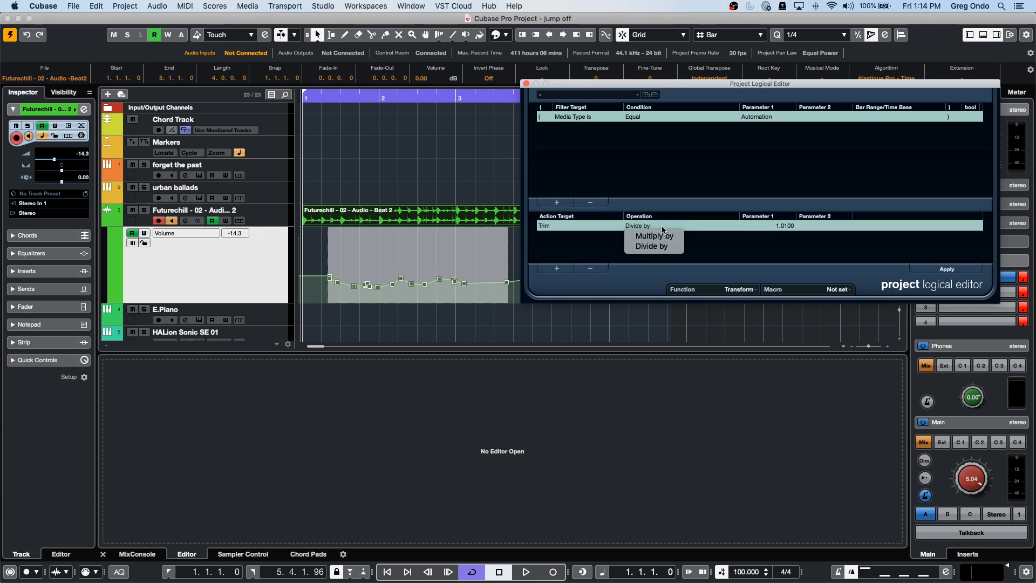
{"action": "left_click", "coordinate": [772, 232]}
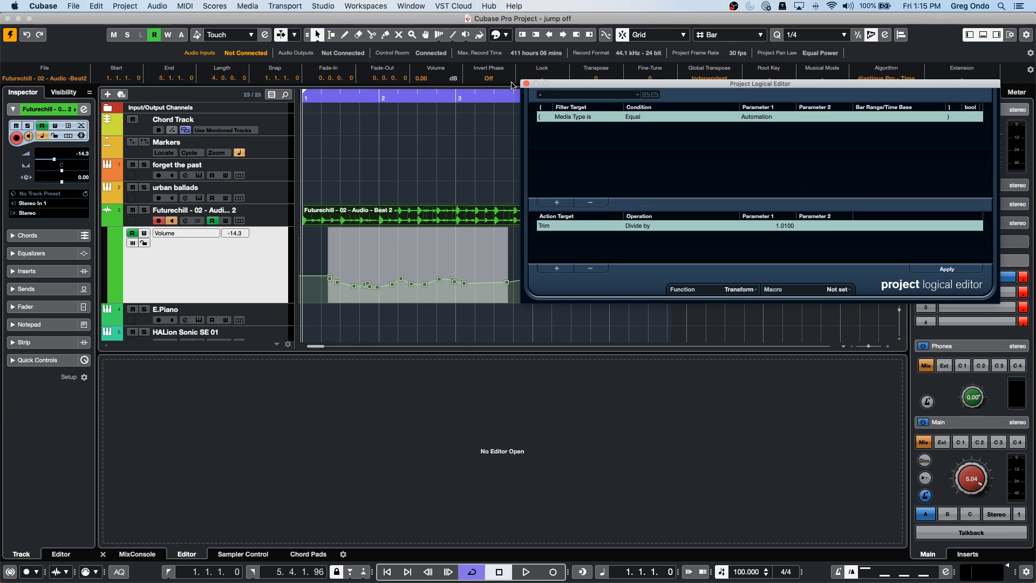
- Close the Project Logical Editor, deselect the audio event and hide the Futurechill track's volume automation lane
{"action": "left_click", "coordinate": [526, 84]}
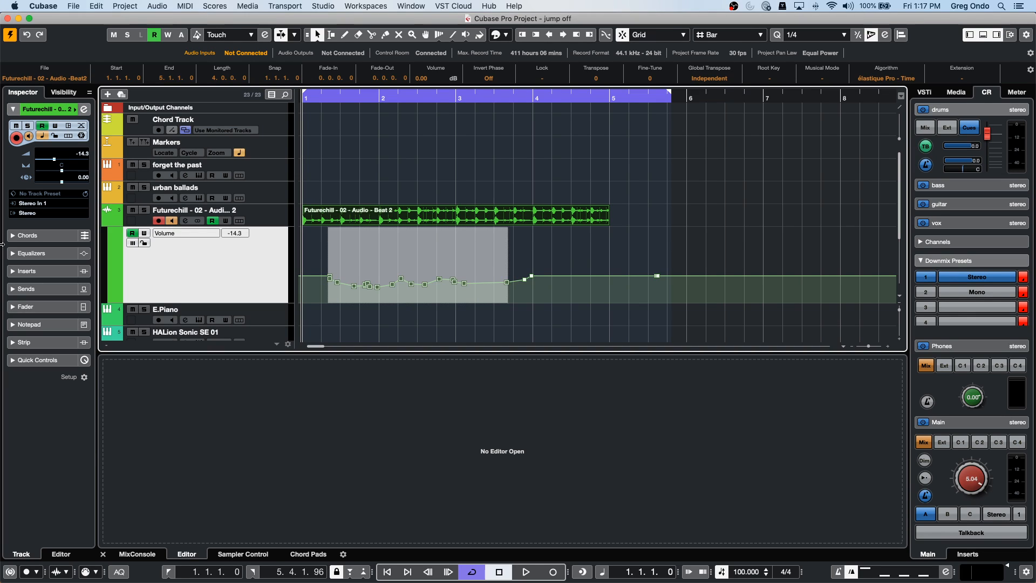
{"action": "left_click", "coordinate": [394, 160]}
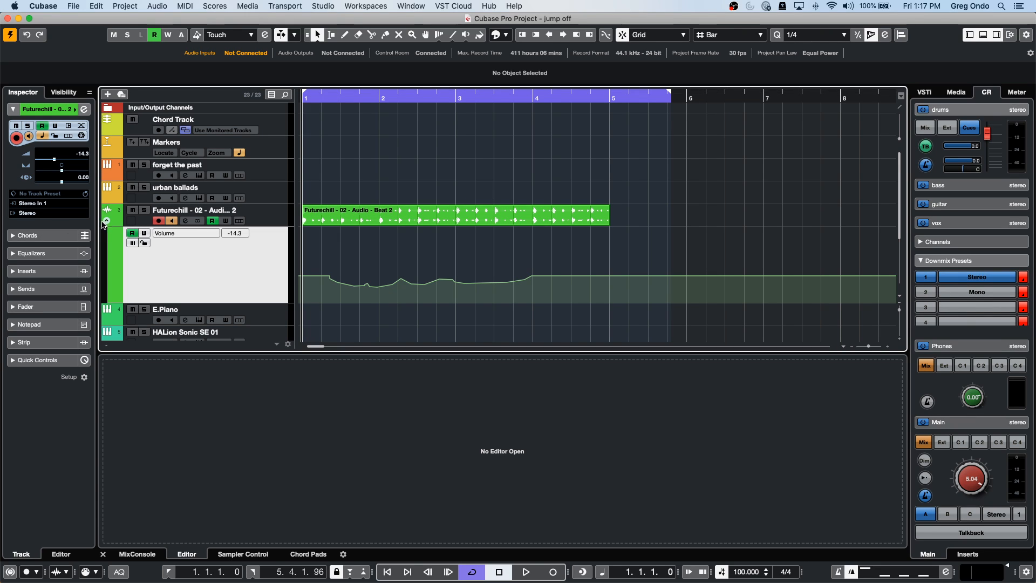
{"action": "left_click", "coordinate": [107, 221]}
- Enlarge the E.Piano track and open its 04 Chorus A part for in-place editing
{"action": "left_click_drag", "start_coordinate": [383, 98], "coordinate": [387, 50]}
{"action": "left_click_drag", "start_coordinate": [513, 243], "coordinate": [323, 242]}
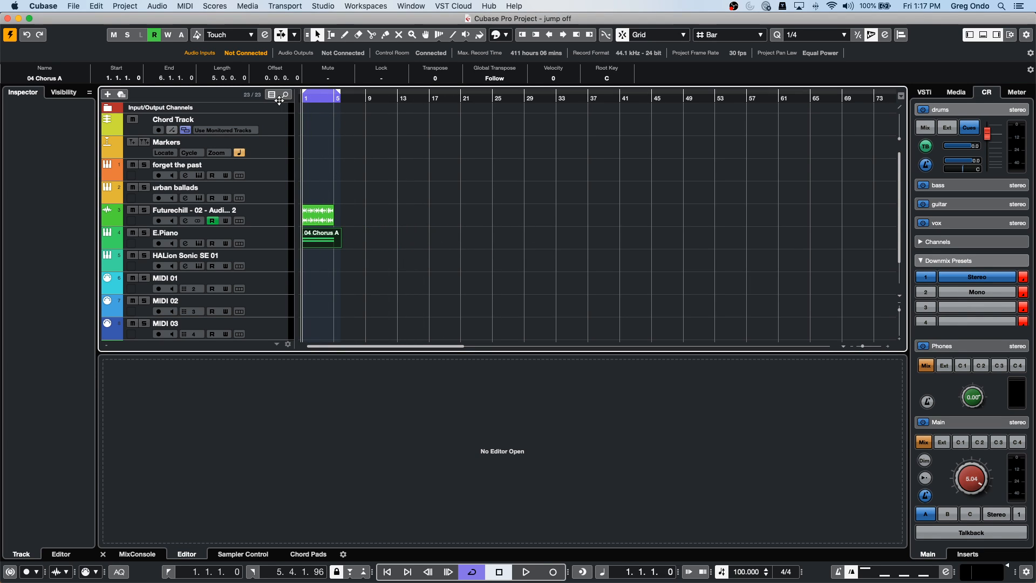
{"action": "key", "text": "h"}
{"action": "key", "text": "h"}
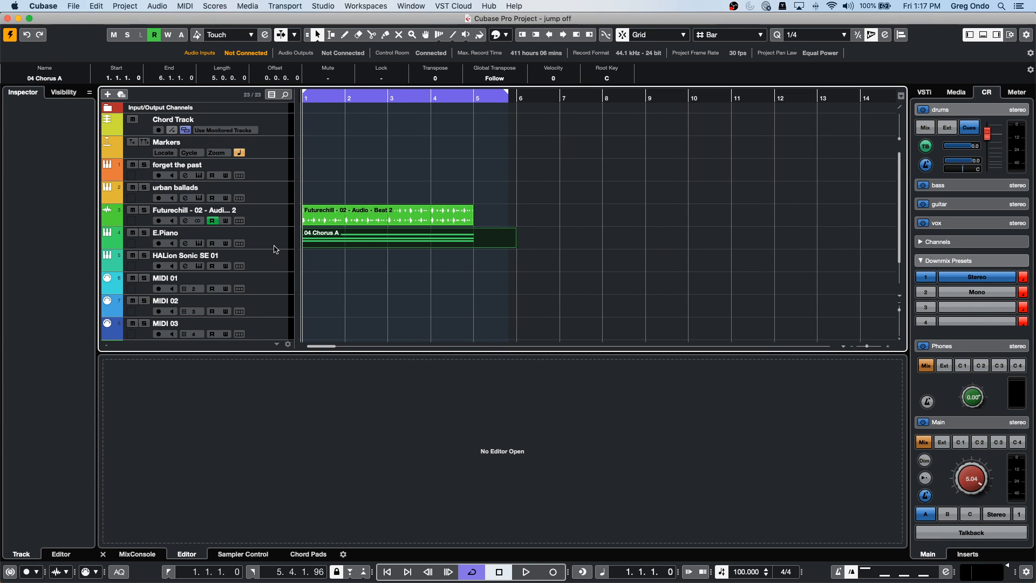
{"action": "left_click_drag", "start_coordinate": [263, 247], "coordinate": [263, 292]}
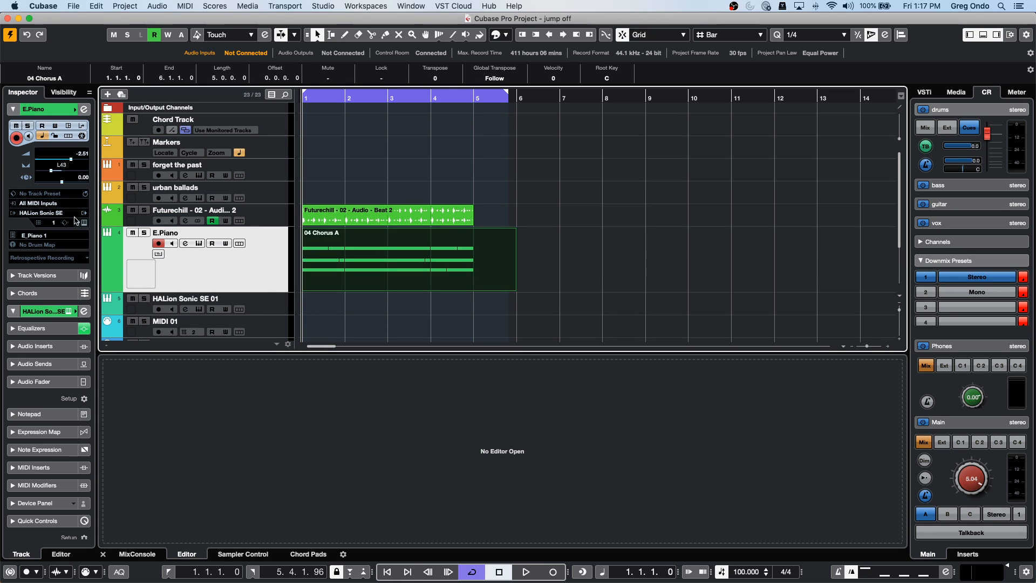
{"action": "left_click", "coordinate": [158, 254]}
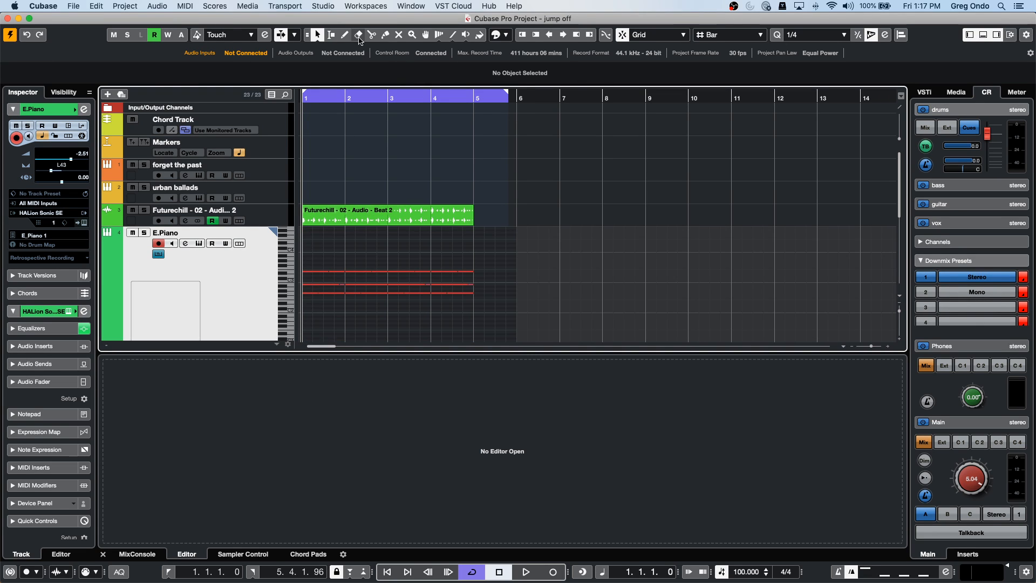
{"action": "left_click_drag", "start_coordinate": [302, 98], "coordinate": [292, 119]}
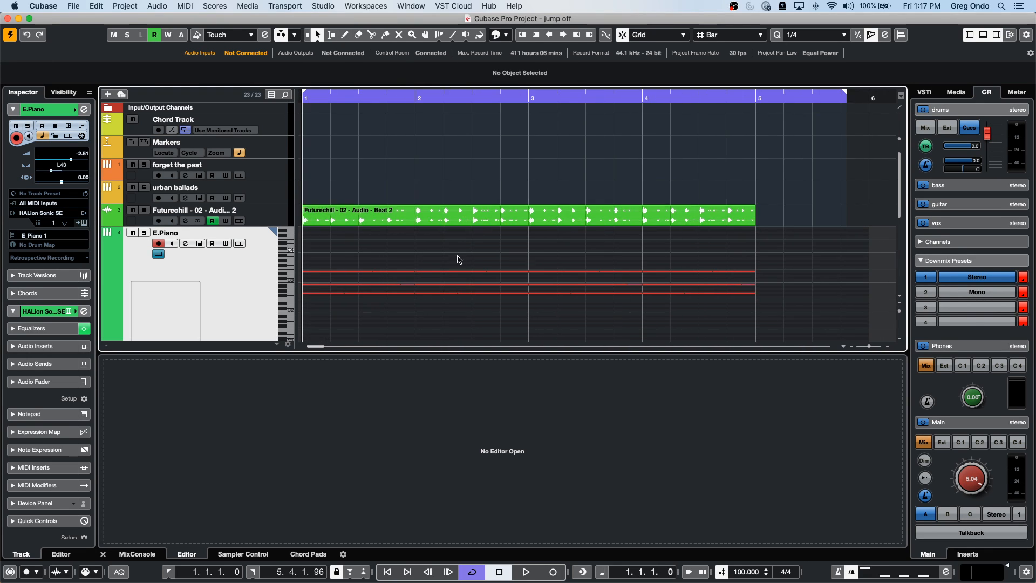
- With the Draw tool, add A#3 notes at 2.3 and 3.1 and a short G#3 note at 3.3 on the E.Piano track
{"action": "right_click", "coordinate": [467, 254]}
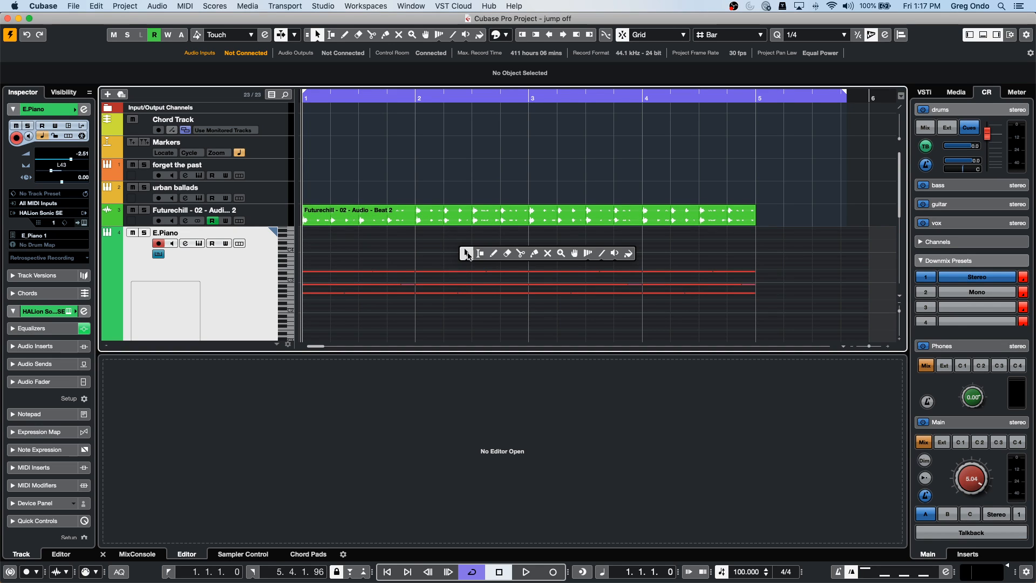
{"action": "left_click", "coordinate": [493, 254]}
{"action": "left_click_drag", "start_coordinate": [473, 256], "coordinate": [500, 256]}
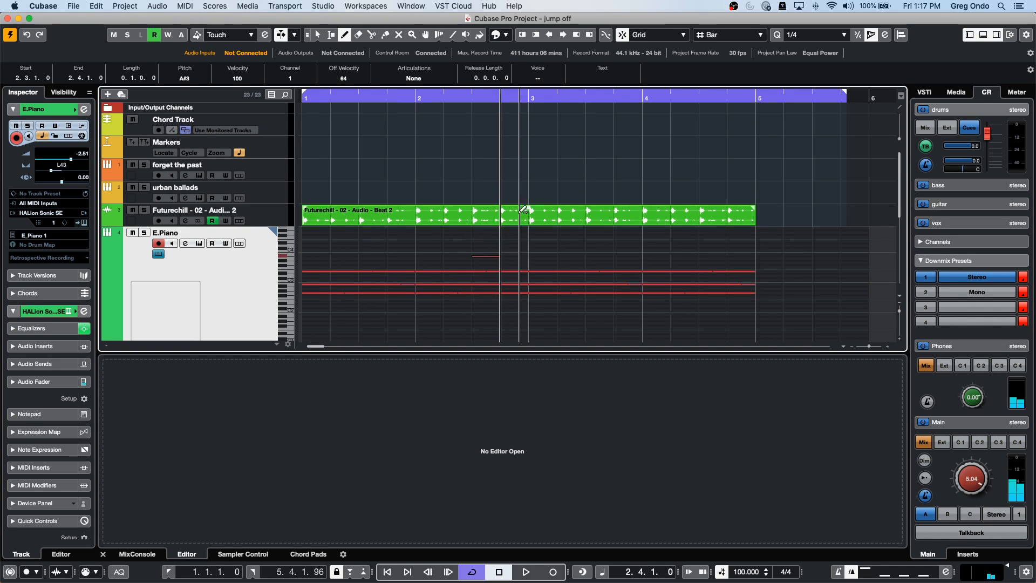
{"action": "left_click", "coordinate": [542, 256]}
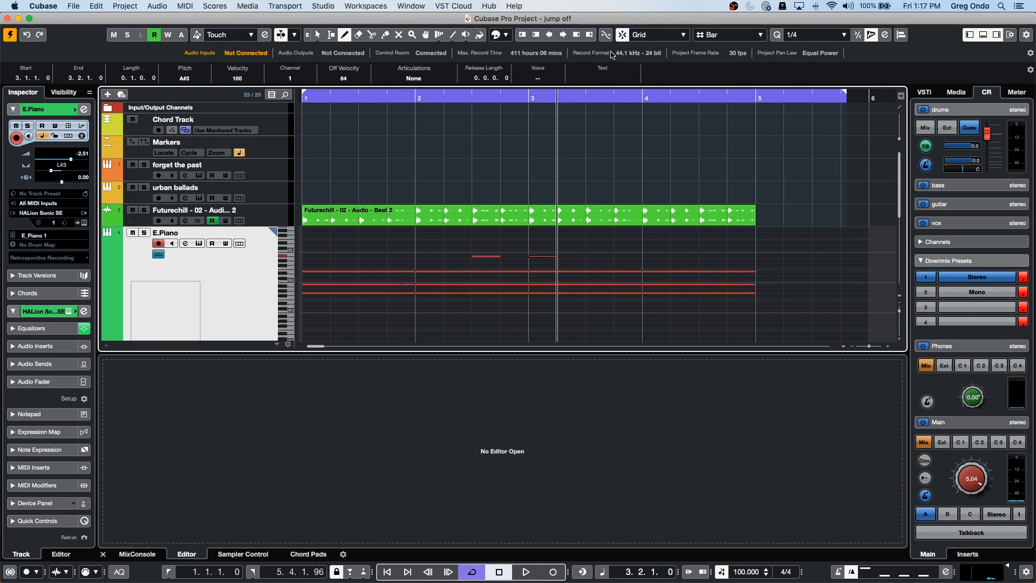
{"action": "left_click_drag", "start_coordinate": [586, 260], "coordinate": [597, 260]}
- Enlarge the Futurechill audio track and open its audio event in the Sample Editor, placing the cursor late in bar 2
{"action": "left_click_drag", "start_coordinate": [255, 226], "coordinate": [256, 258]}
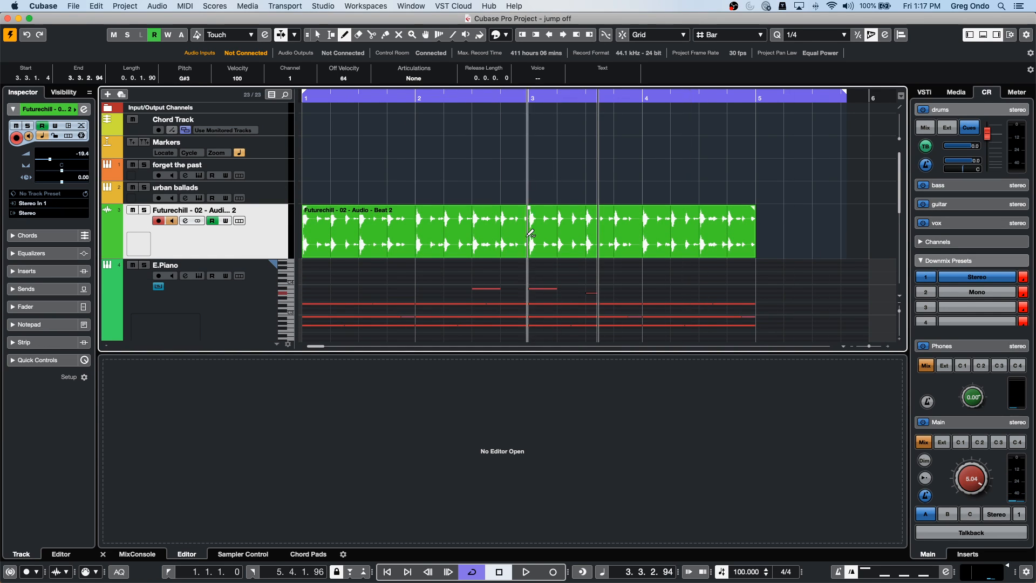
{"action": "right_click", "coordinate": [547, 229]}
{"action": "left_click", "coordinate": [542, 241]}
{"action": "left_click", "coordinate": [551, 221]}
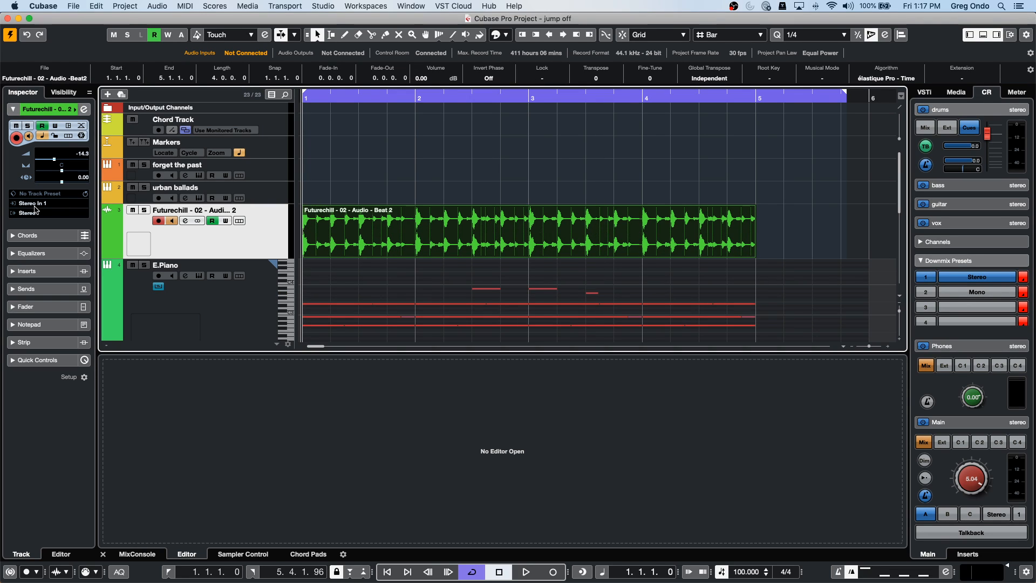
{"action": "double_click", "coordinate": [460, 233]}
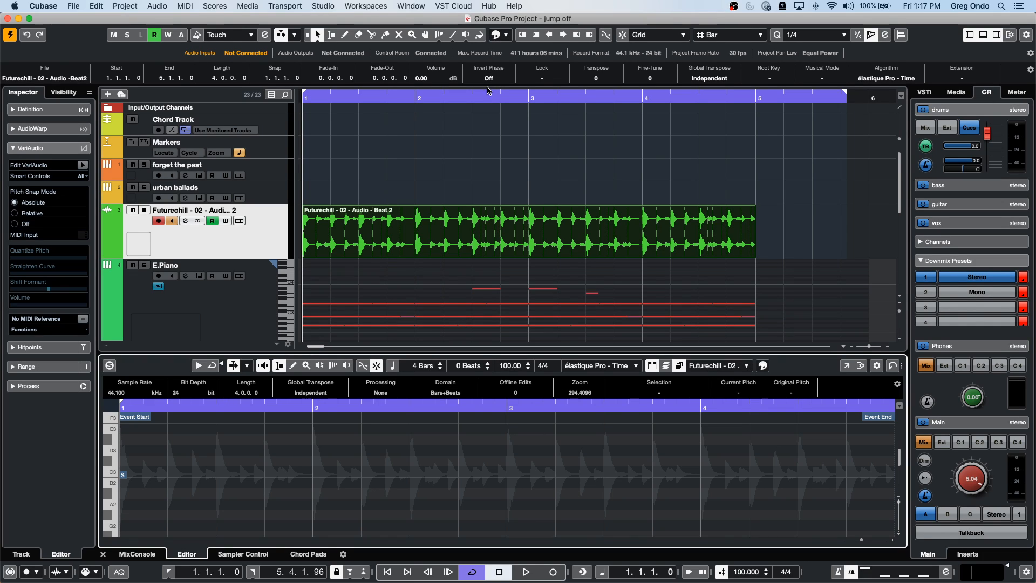
{"action": "left_click", "coordinate": [453, 406]}
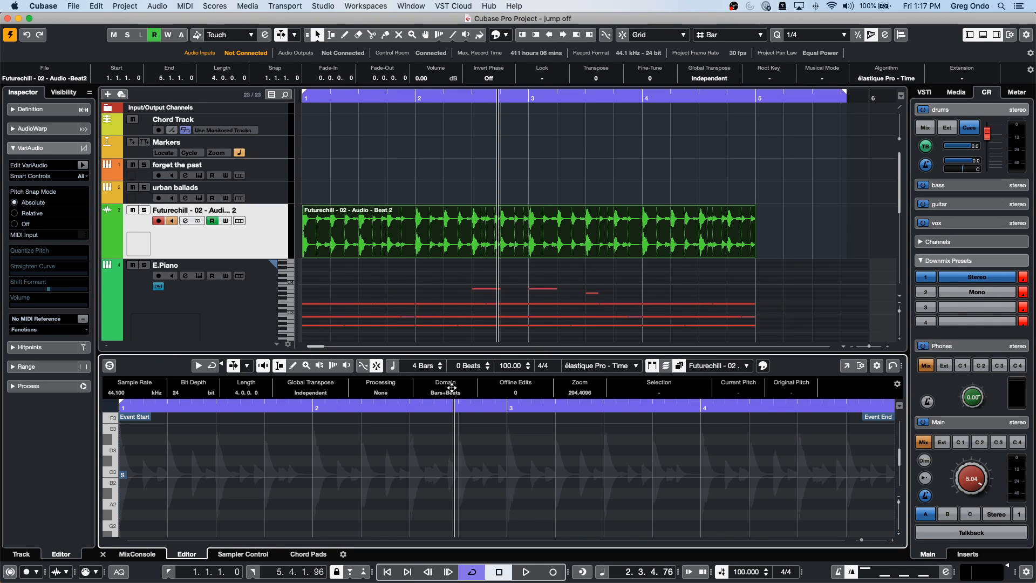
{"action": "key", "text": "alt+n"}
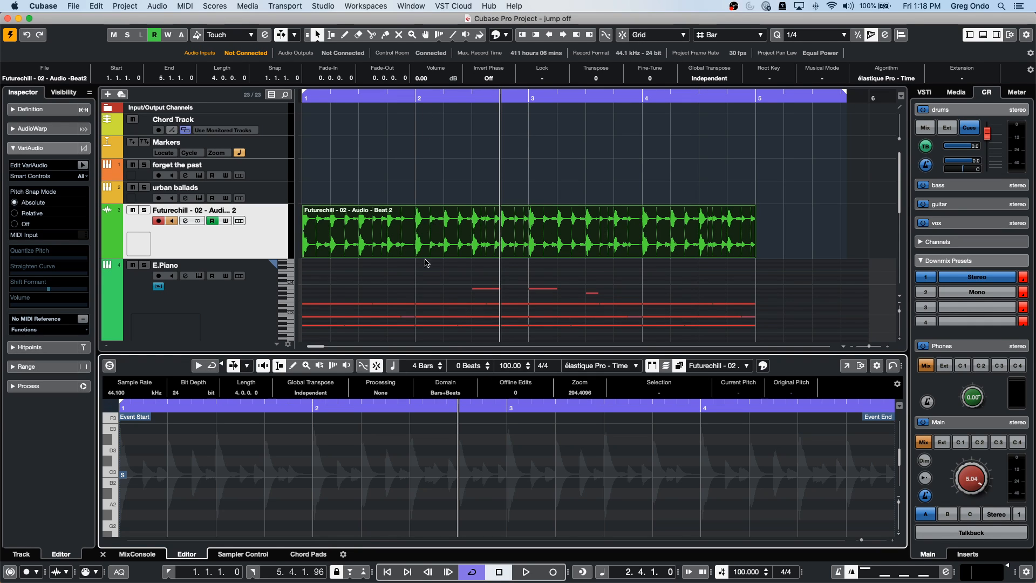
- Turn off in-place editing on the E.Piano track and open its 04 Chorus A part in the Key Editor
{"action": "left_click", "coordinate": [447, 281]}
{"action": "left_click", "coordinate": [160, 287]}
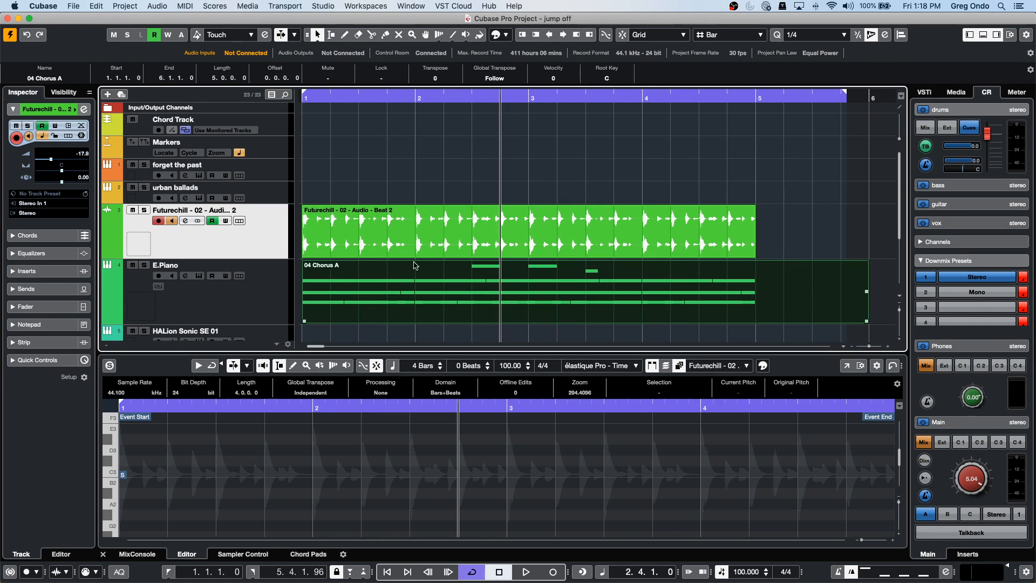
{"action": "left_click", "coordinate": [469, 301]}
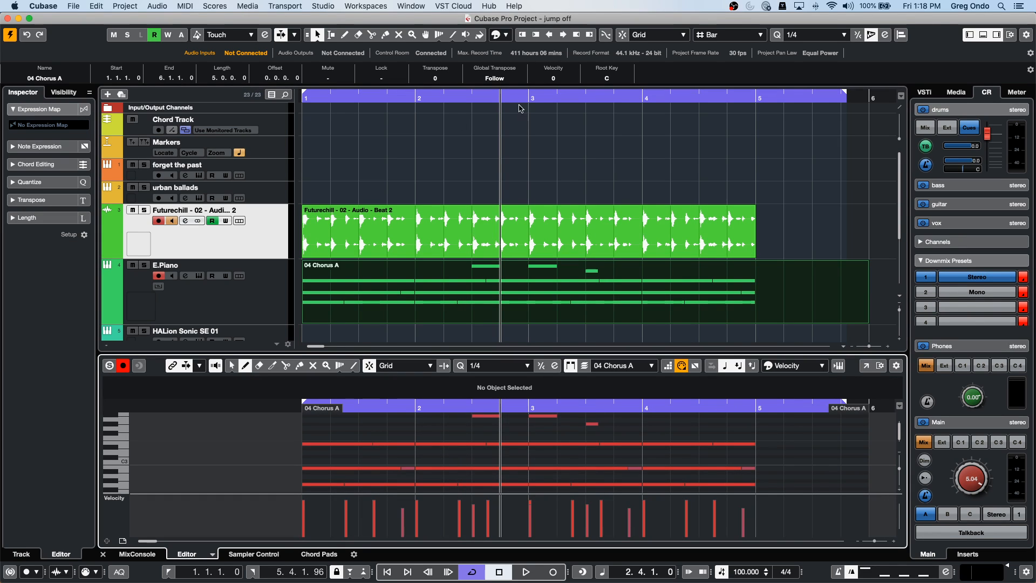
- Unlink the Key Editor's timeline from the Project window and zoom in the Key Editor on its own
{"action": "mouse_move", "coordinate": [482, 99]}
{"action": "left_mouse_down"}
{"action": "mouse_move", "coordinate": [491, 103]}
{"action": "mouse_move", "coordinate": [491, 87]}
{"action": "left_mouse_up"}
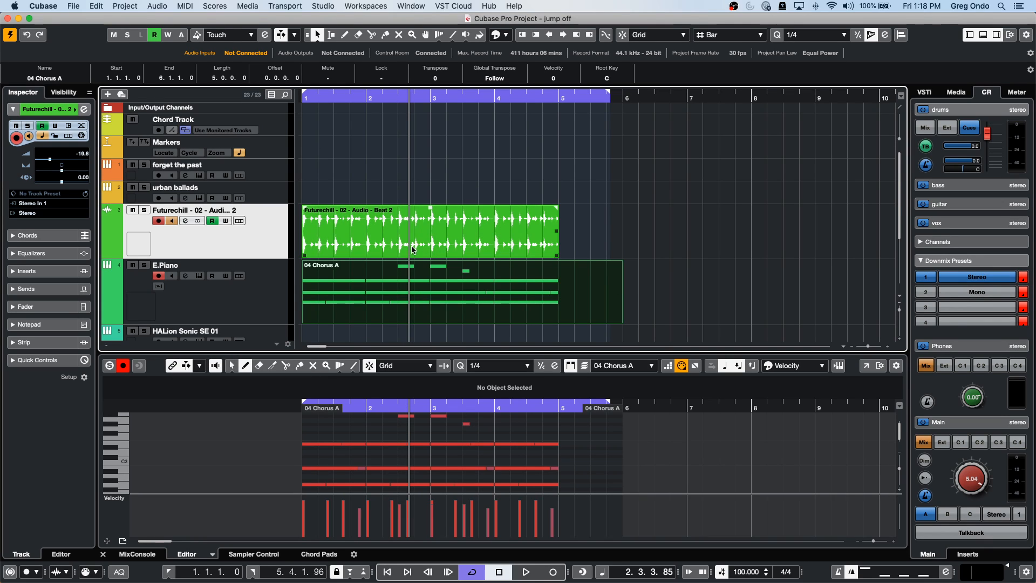
{"action": "left_click", "coordinate": [171, 368]}
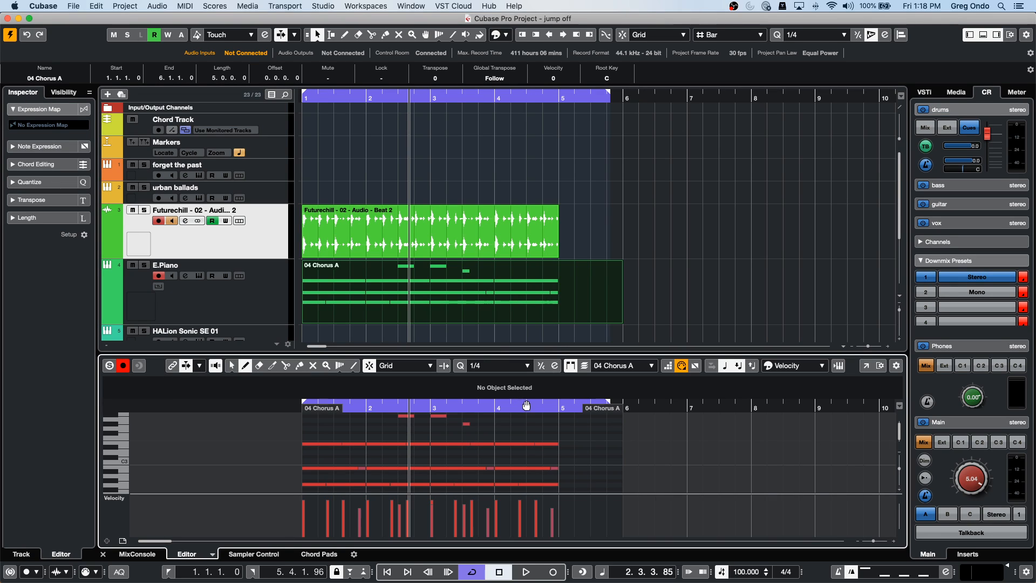
{"action": "left_click_drag", "start_coordinate": [408, 405], "coordinate": [418, 459]}
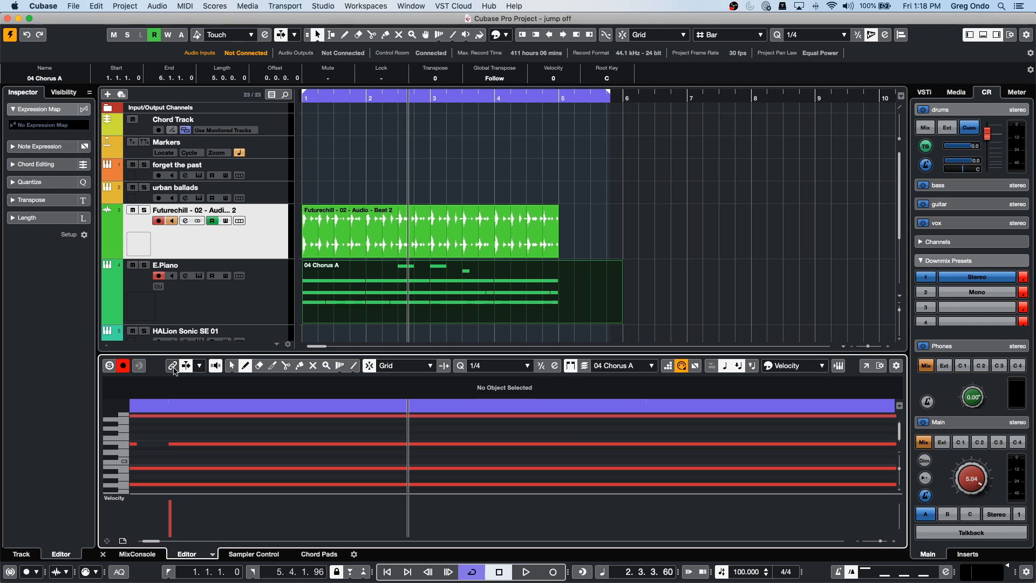
- Relink the Key Editor's timeline to the Project window and zoom both views together around bar 3
{"action": "left_click", "coordinate": [172, 368]}
{"action": "left_click_drag", "start_coordinate": [447, 411], "coordinate": [522, 470]}
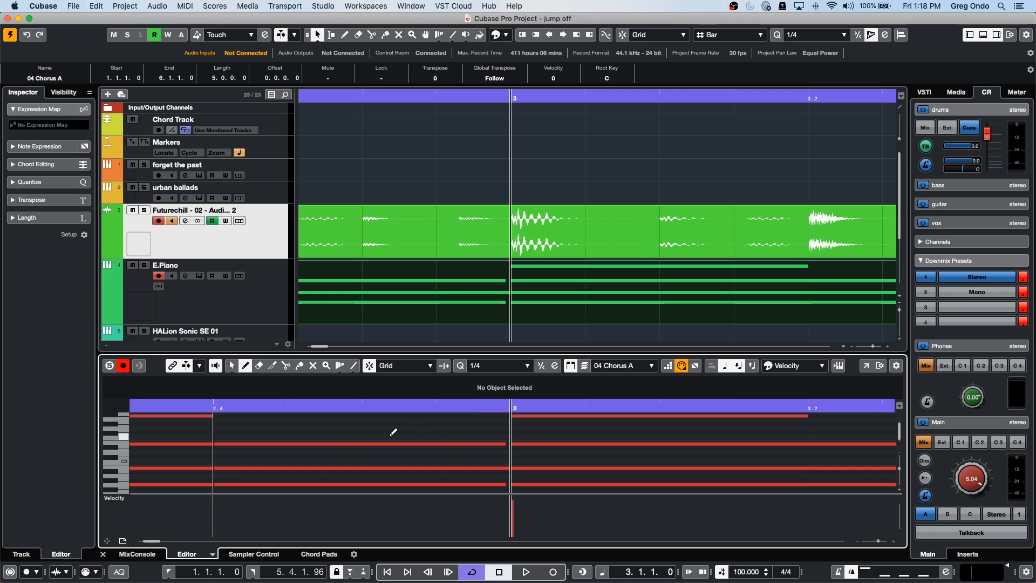
{"action": "left_click", "coordinate": [549, 208]}
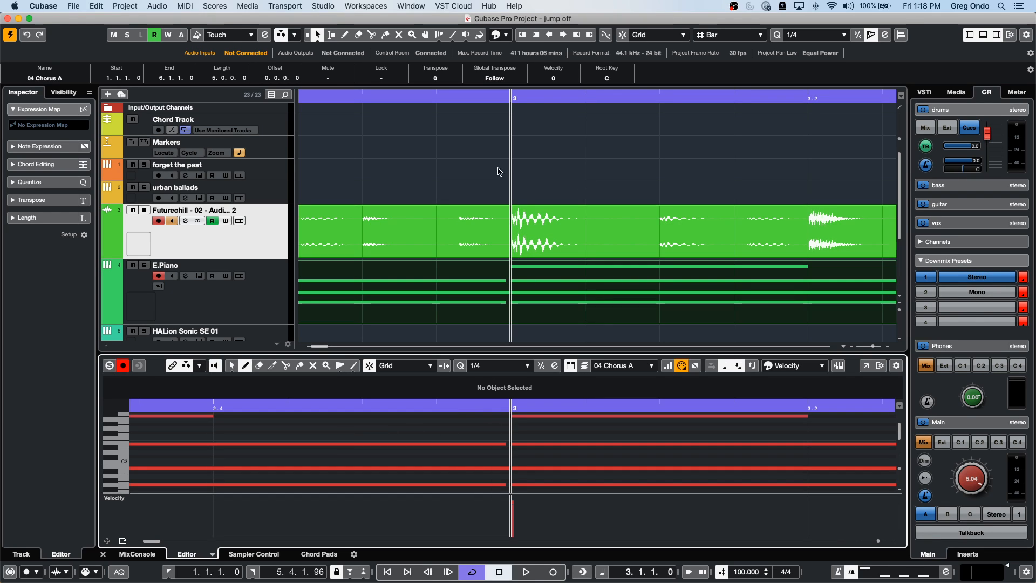
{"action": "left_click_drag", "start_coordinate": [520, 302], "coordinate": [521, 254]}
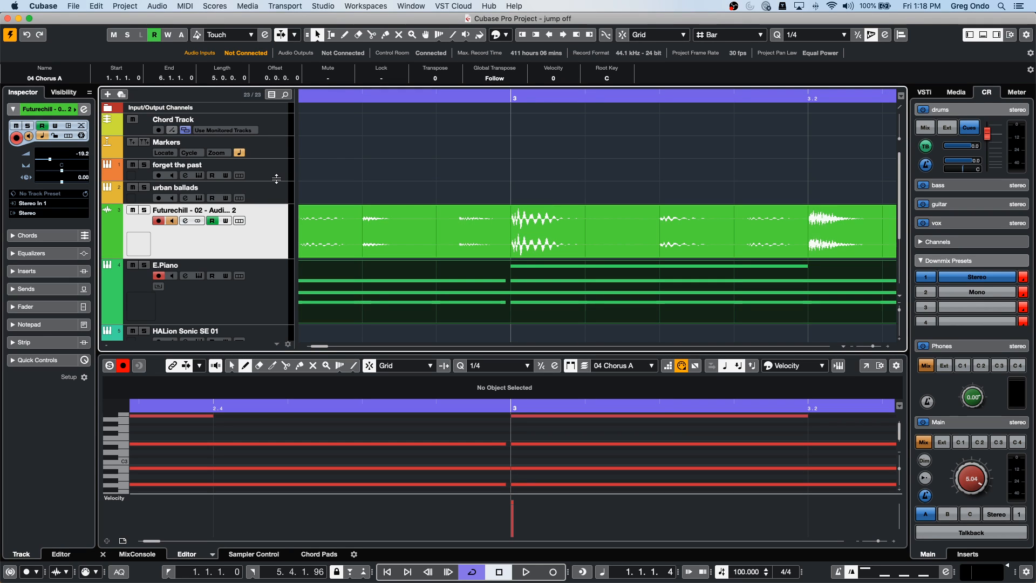
{"action": "left_click_drag", "start_coordinate": [434, 100], "coordinate": [440, 68]}
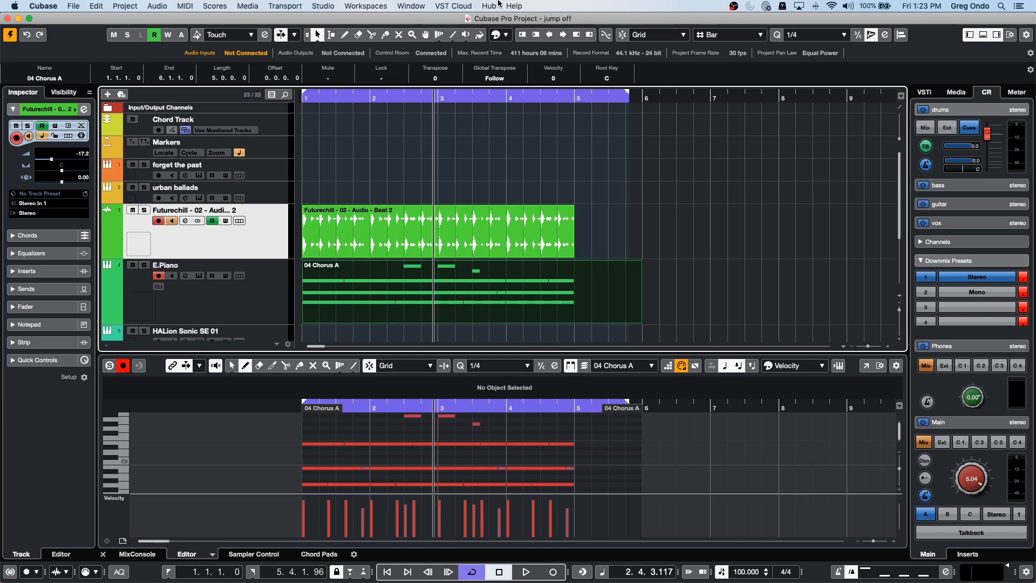
{"action": "left_click", "coordinate": [378, 6]}
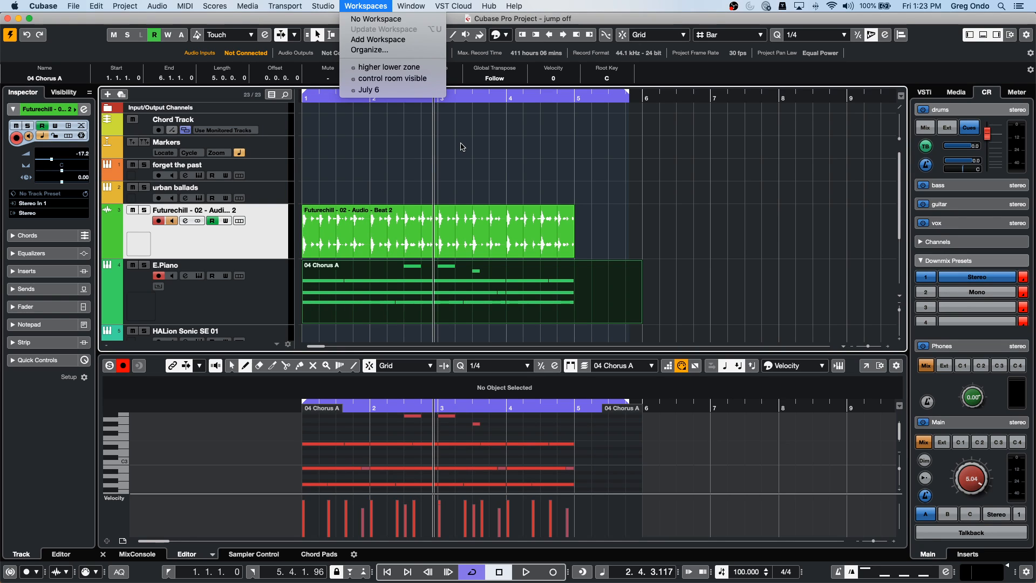
{"action": "left_click", "coordinate": [745, 218]}
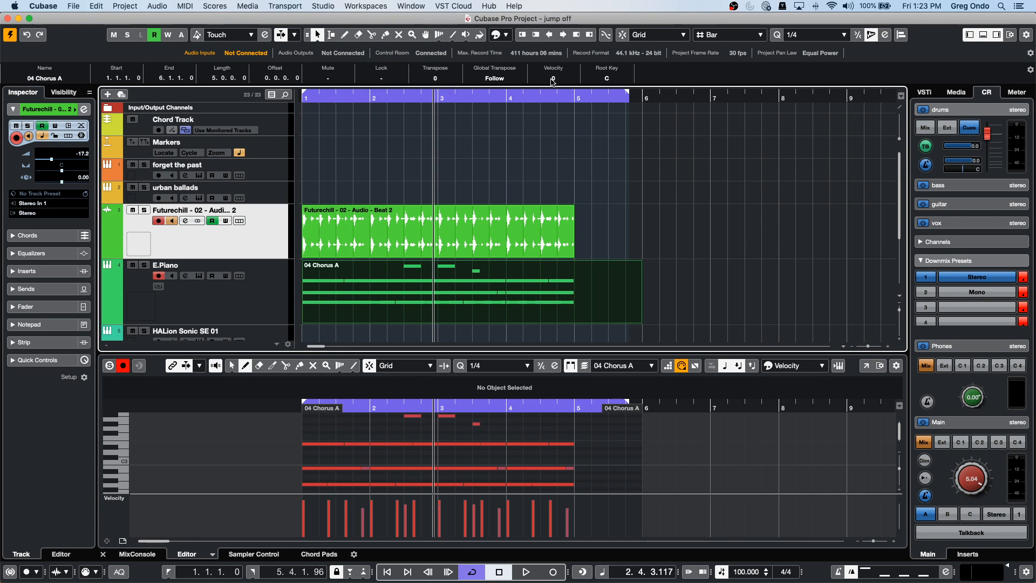
{"action": "left_click", "coordinate": [371, 6]}
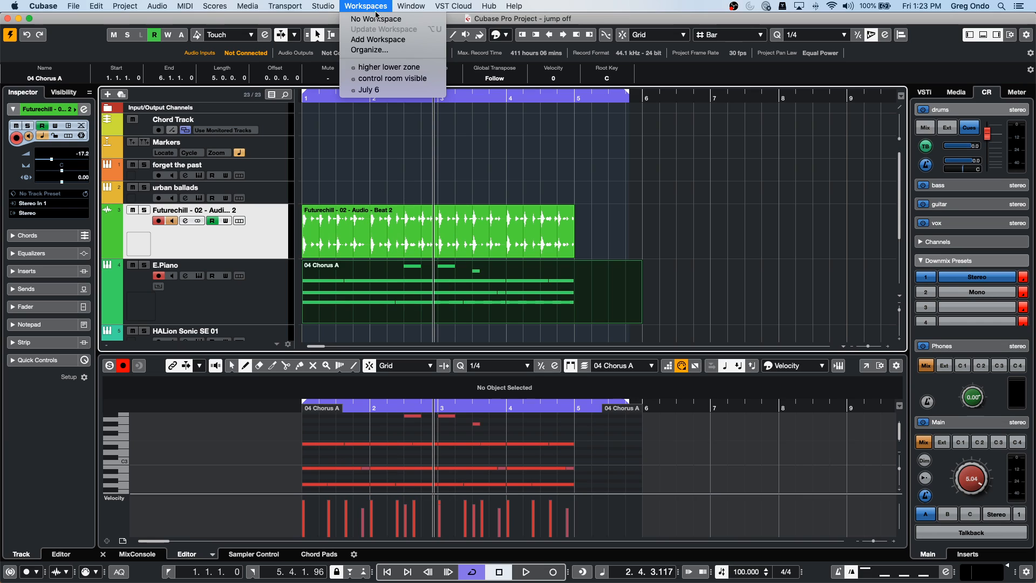
{"action": "left_click", "coordinate": [453, 178]}
- Open the MixConsole in its own window, collapse the EQ rack and expand the Inserts, Sends and Routing racks
{"action": "left_click", "coordinate": [150, 556]}
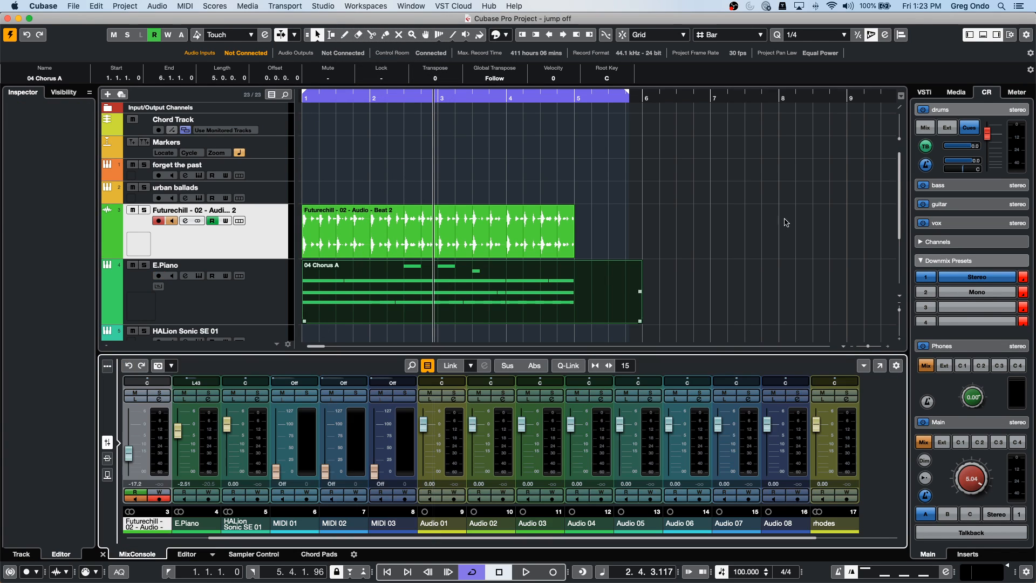
{"action": "left_click", "coordinate": [880, 365]}
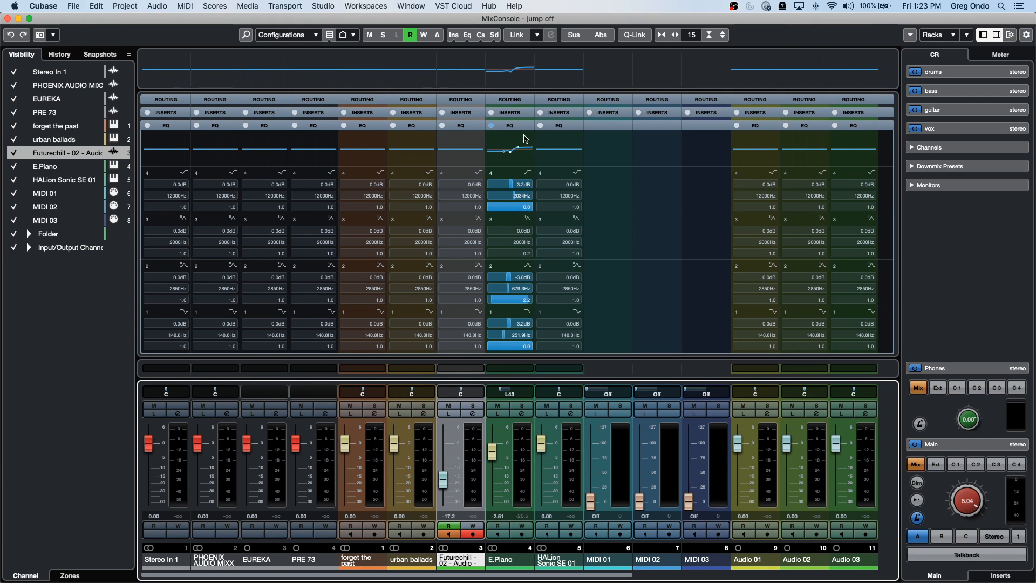
{"action": "left_click", "coordinate": [510, 125]}
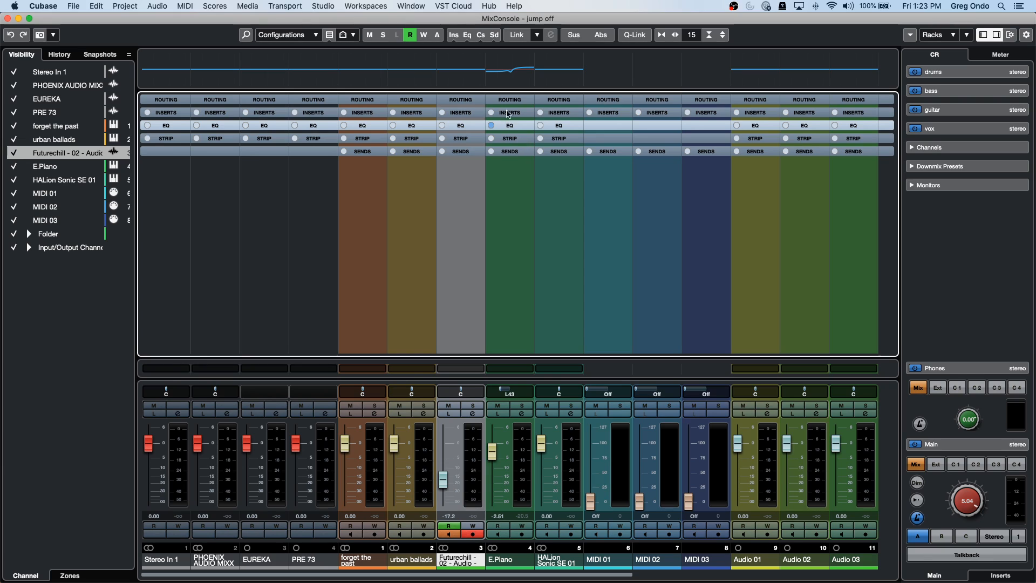
{"action": "left_click", "coordinate": [519, 113]}
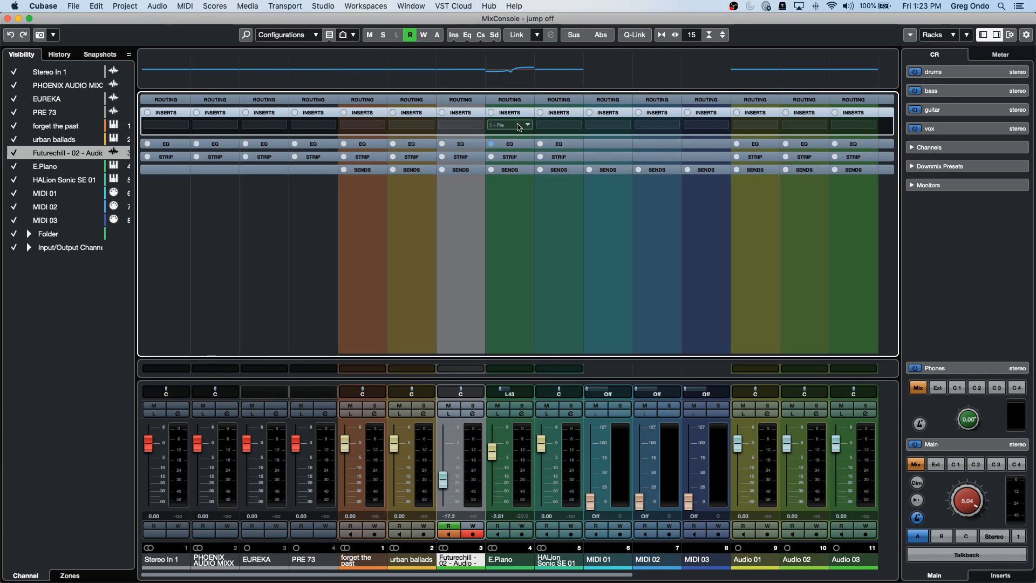
{"action": "left_click", "coordinate": [561, 176]}
{"action": "left_click", "coordinate": [561, 169]}
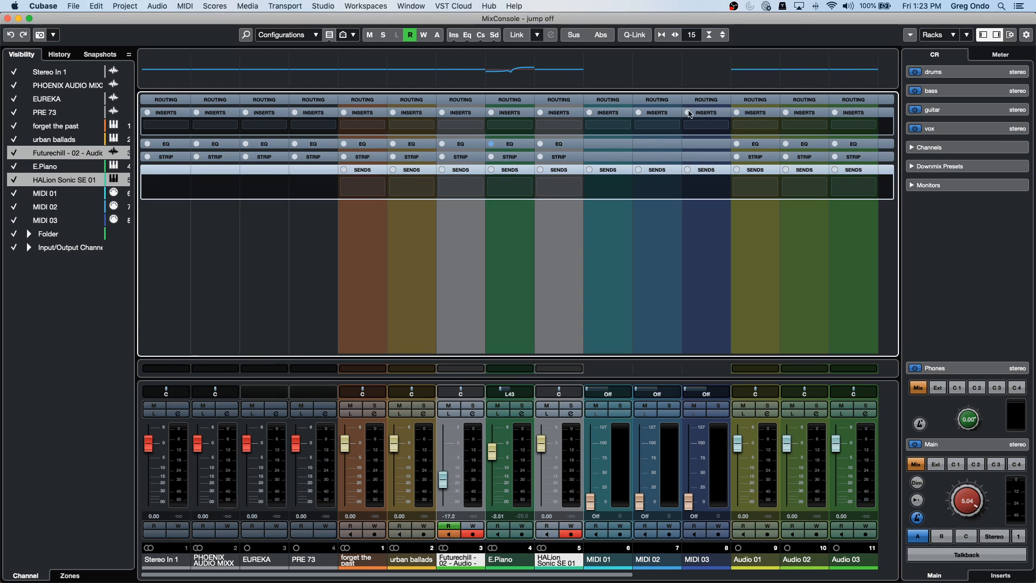
{"action": "left_click", "coordinate": [559, 100]}
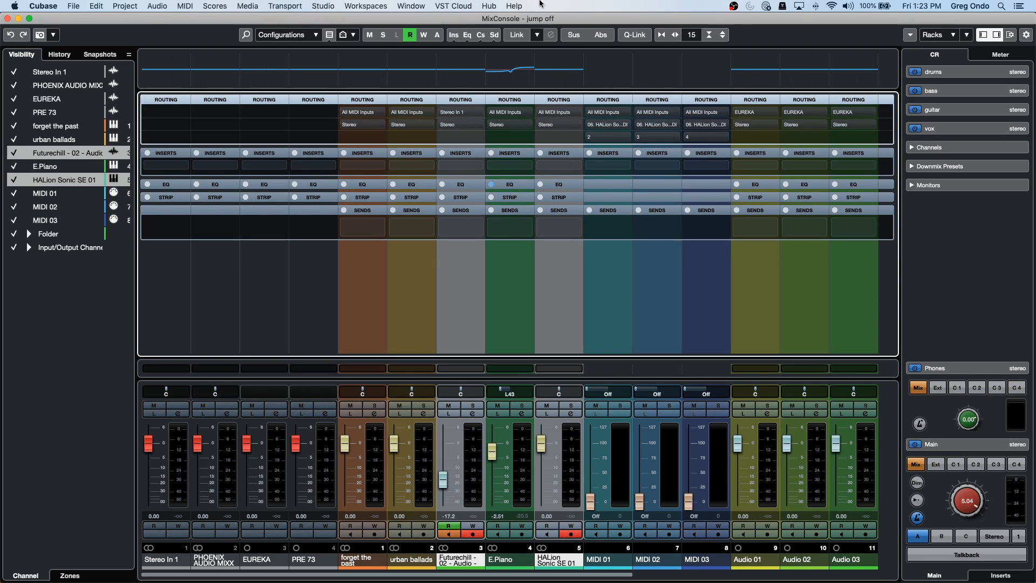
- Save the mixer layout as a global workspace named Mixer and close the MixConsole window
{"action": "left_click", "coordinate": [375, 6]}
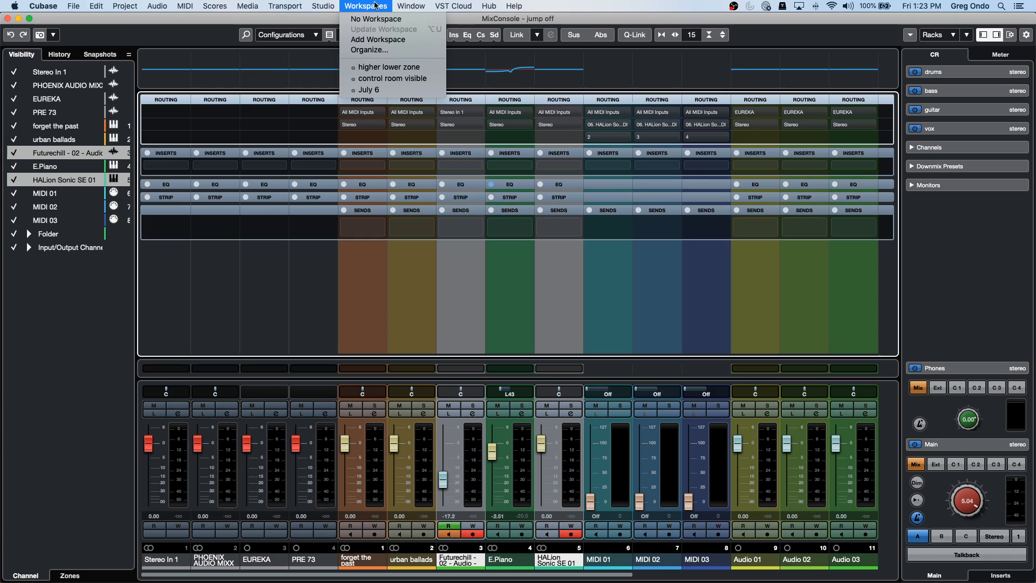
{"action": "left_click", "coordinate": [388, 40]}
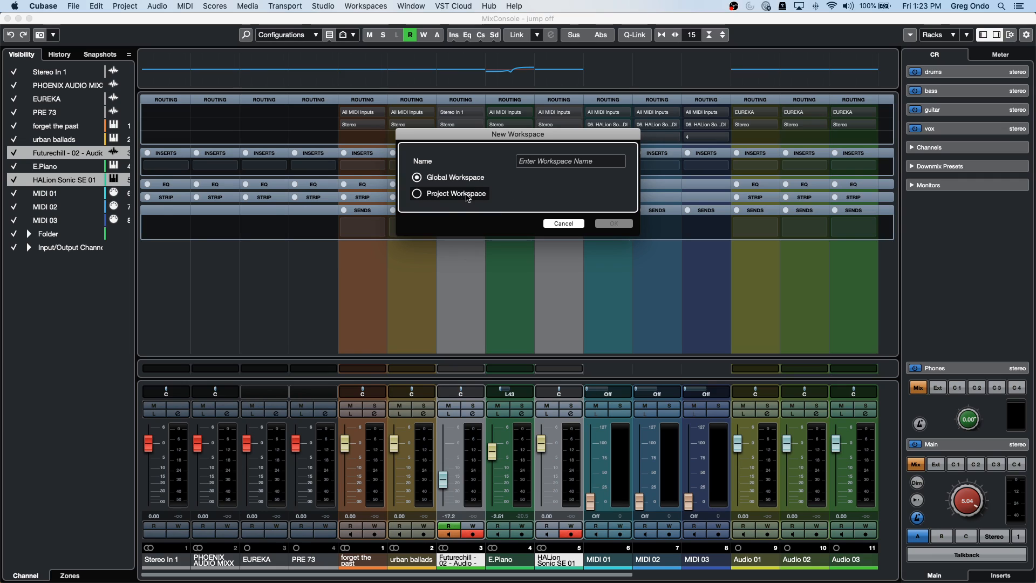
{"action": "left_click", "coordinate": [581, 164]}
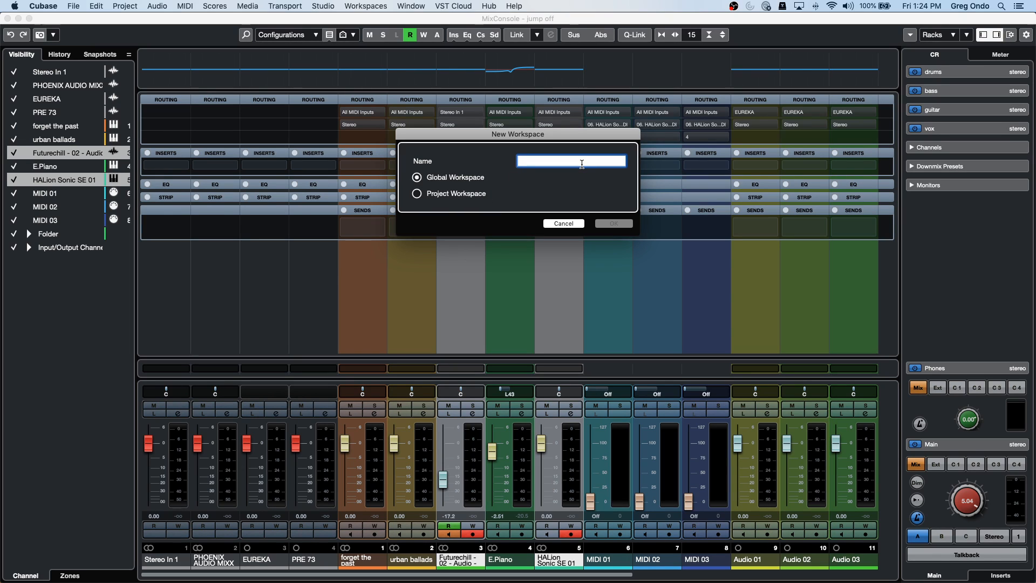
{"action": "type", "text": "Mixer"}
{"action": "key", "text": "Return"}
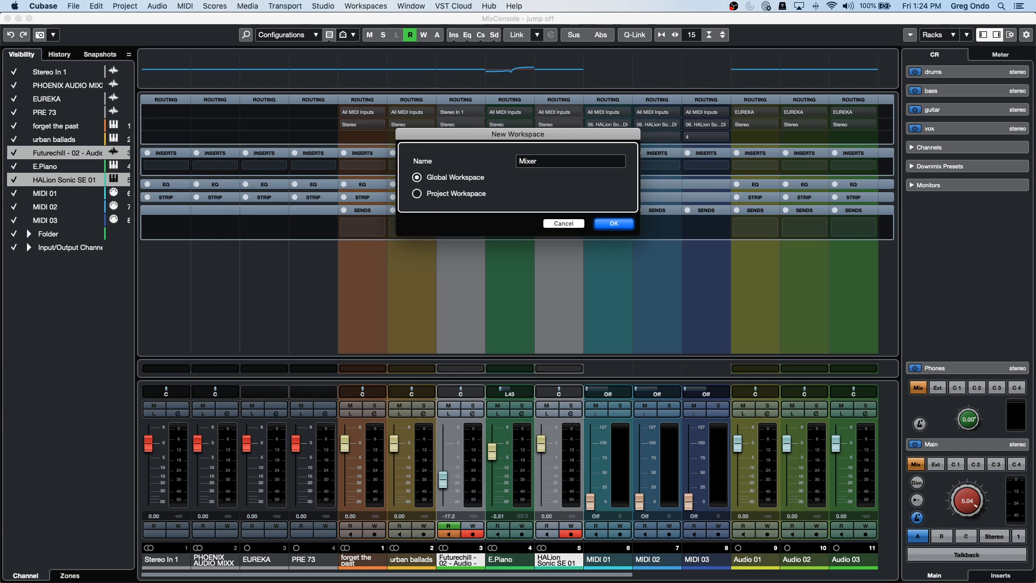
{"action": "left_click", "coordinate": [618, 225]}
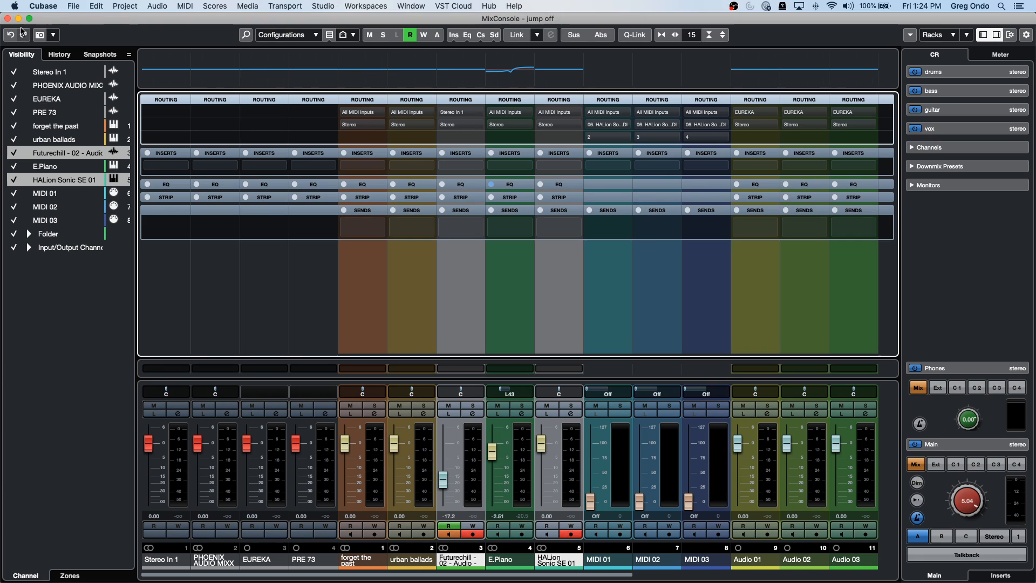
{"action": "left_click", "coordinate": [7, 18]}
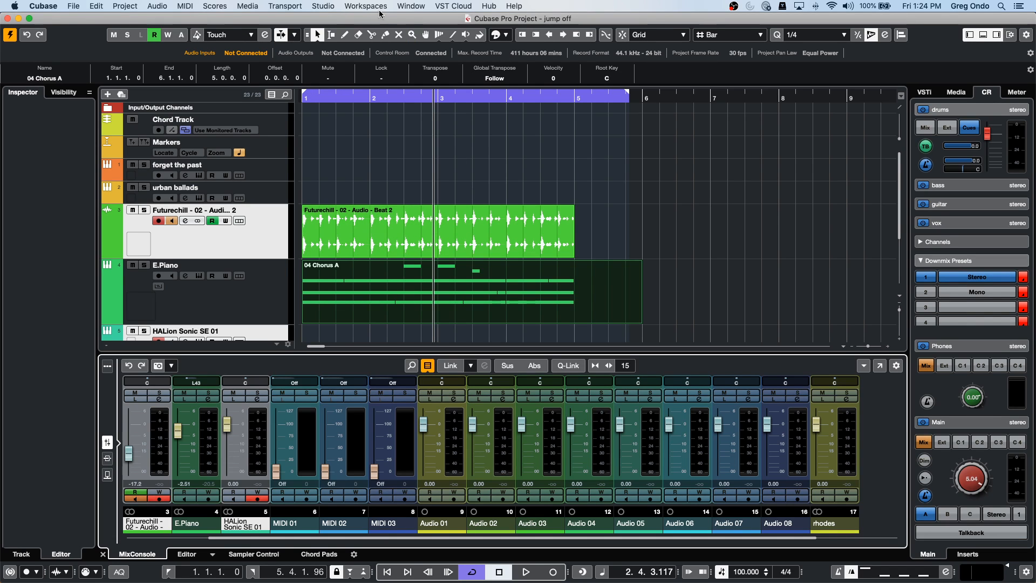
- Save the Project window layout as a global workspace named "project window"
{"action": "left_click", "coordinate": [411, 6]}
{"action": "mouse_move", "coordinate": [378, 7]}
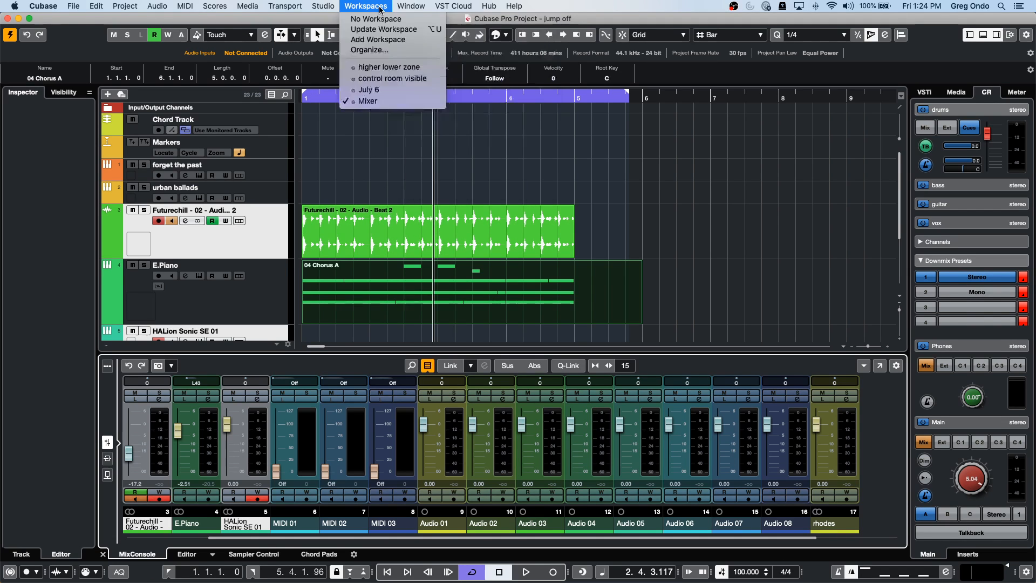
{"action": "left_click", "coordinate": [394, 41]}
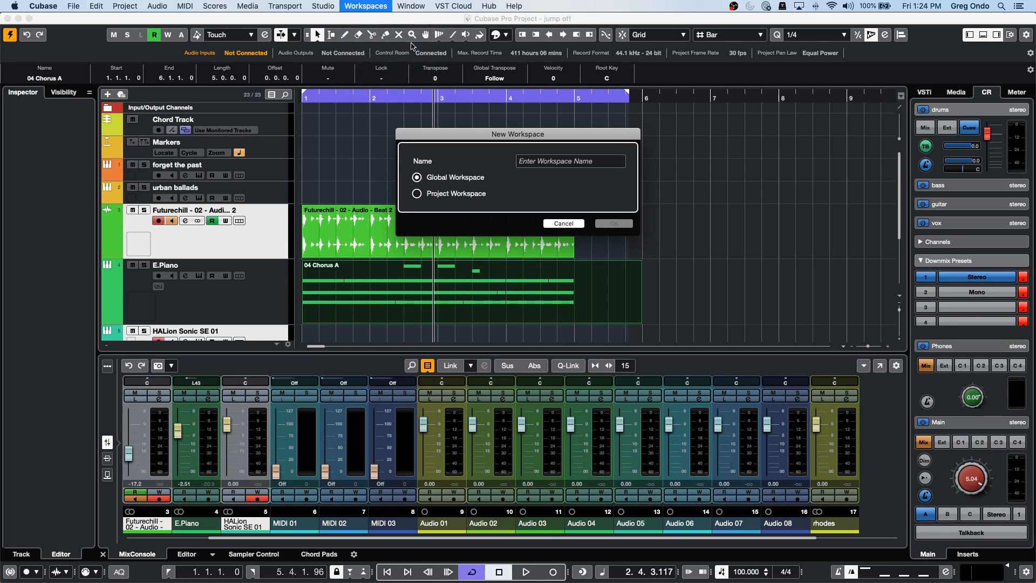
{"action": "key", "text": "BackSpace"}
{"action": "type", "text": "project window"}
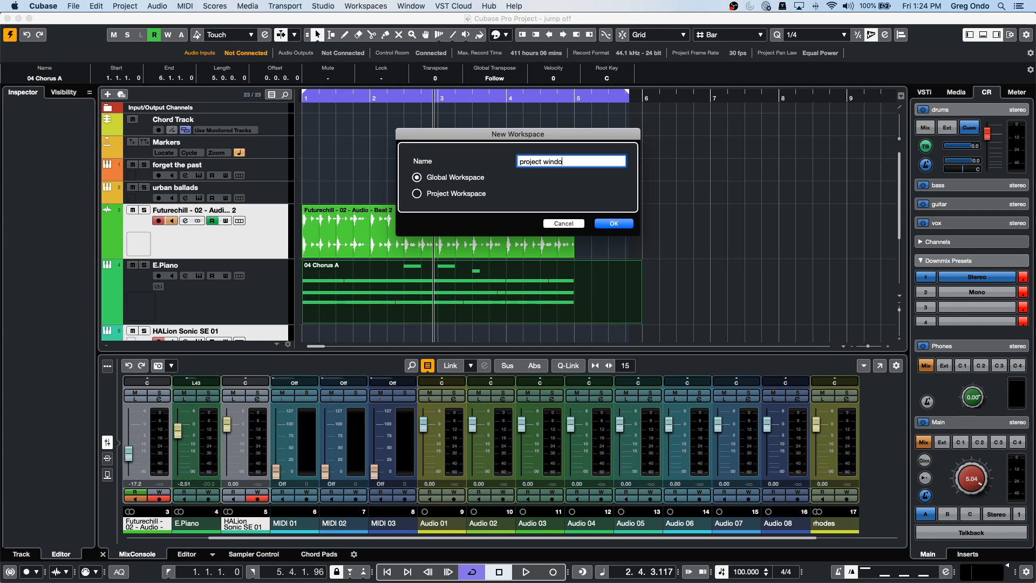
{"action": "key", "text": "Return"}
{"action": "left_click", "coordinate": [621, 228]}
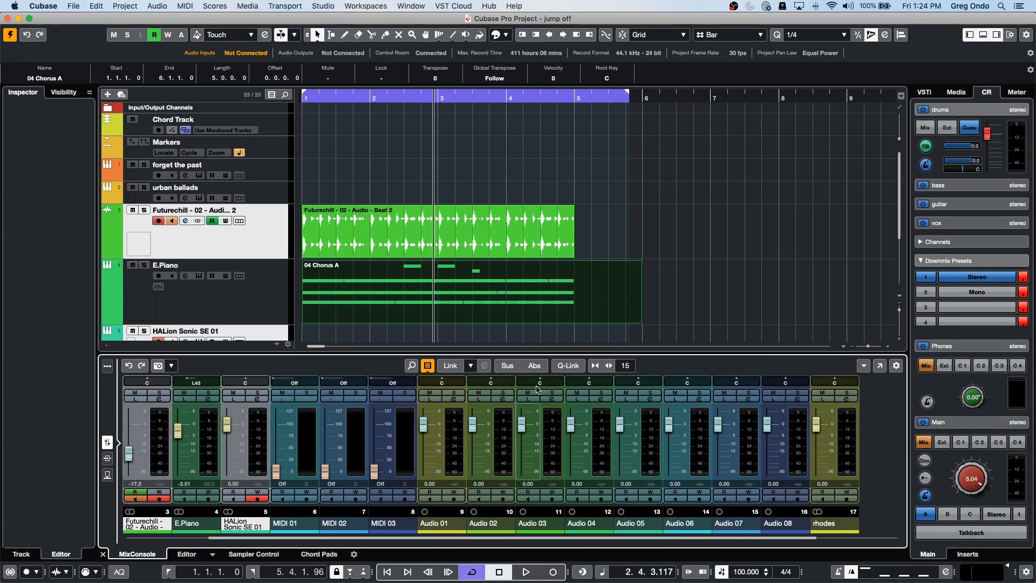
- Open the 04 Chorus A part in a separate Key Editor window and zoom in until the part fills the view
{"action": "double_click", "coordinate": [457, 309]}
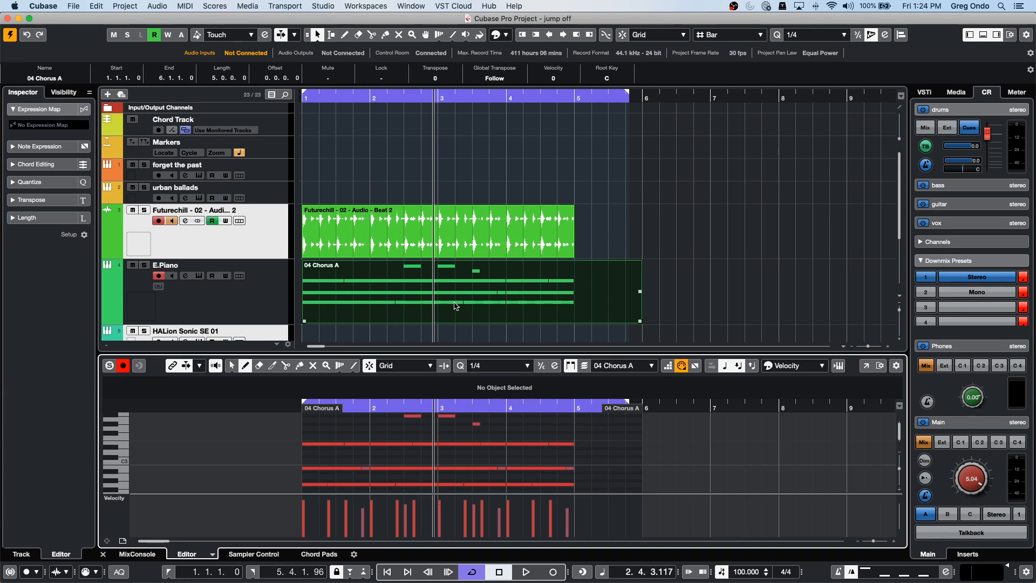
{"action": "left_click", "coordinate": [866, 365]}
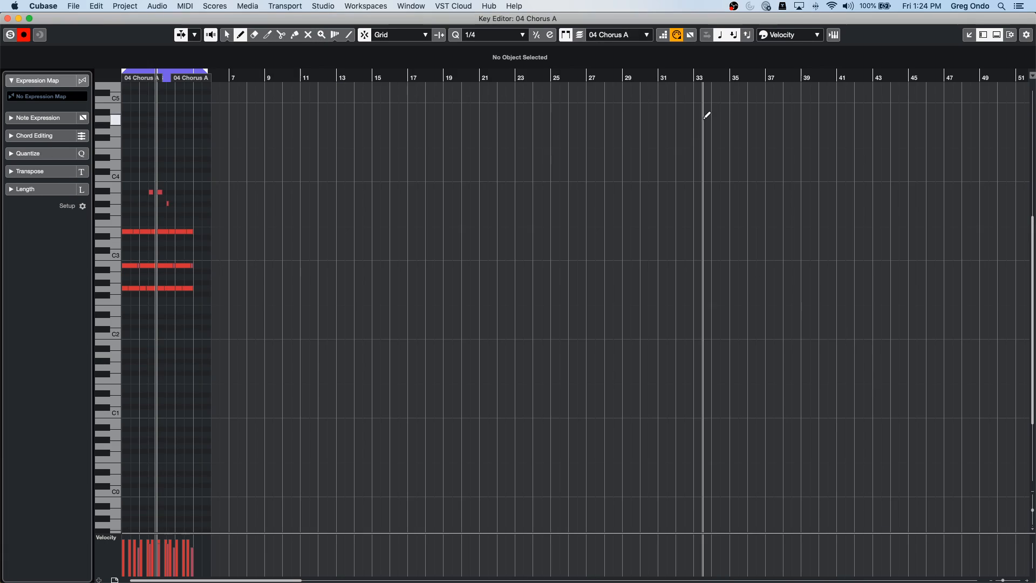
{"action": "left_click", "coordinate": [164, 73]}
{"action": "left_click_drag", "start_coordinate": [164, 73], "coordinate": [68, 162]}
- Save the Key Editor layout as a project workspace named "electric piano" and close the Key Editor window
{"action": "left_click", "coordinate": [346, 8]}
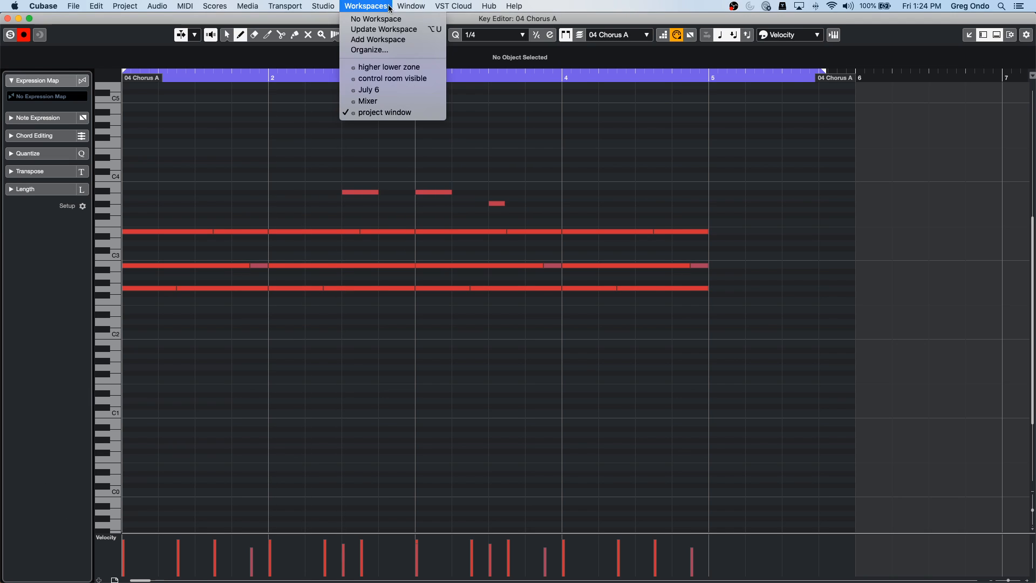
{"action": "left_click", "coordinate": [402, 40]}
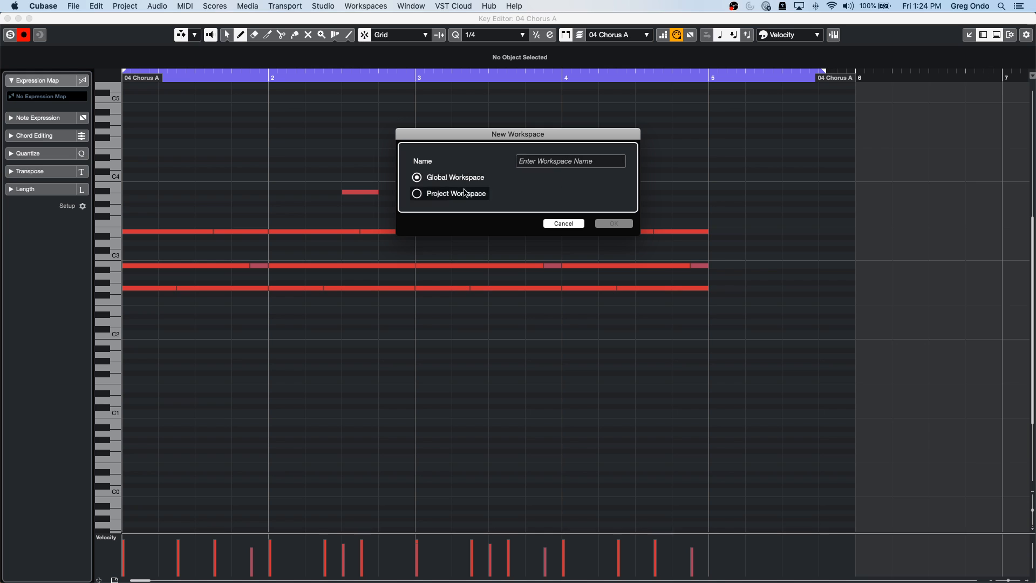
{"action": "left_click", "coordinate": [419, 194]}
{"action": "left_click", "coordinate": [538, 162]}
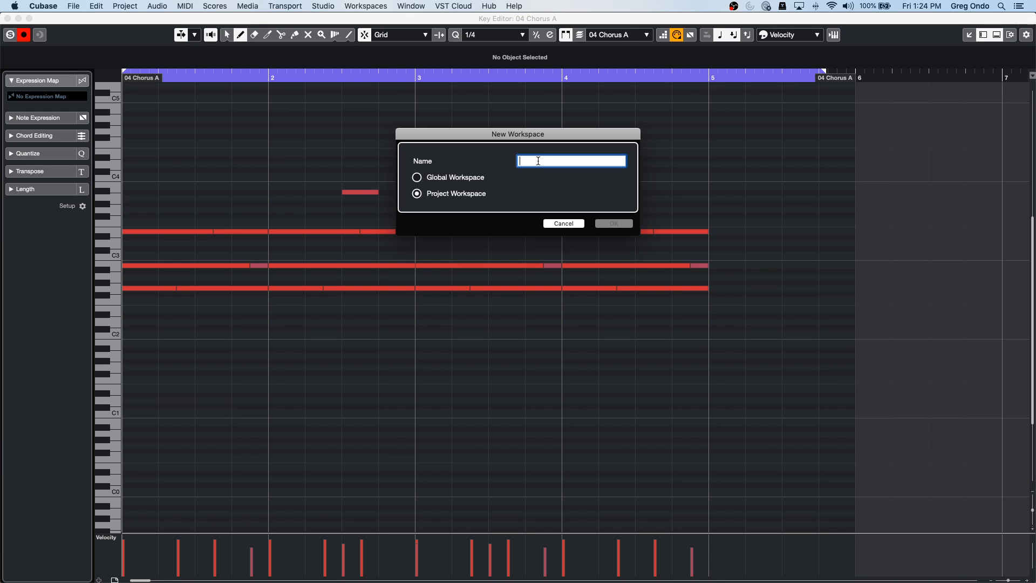
{"action": "type", "text": "electric piano"}
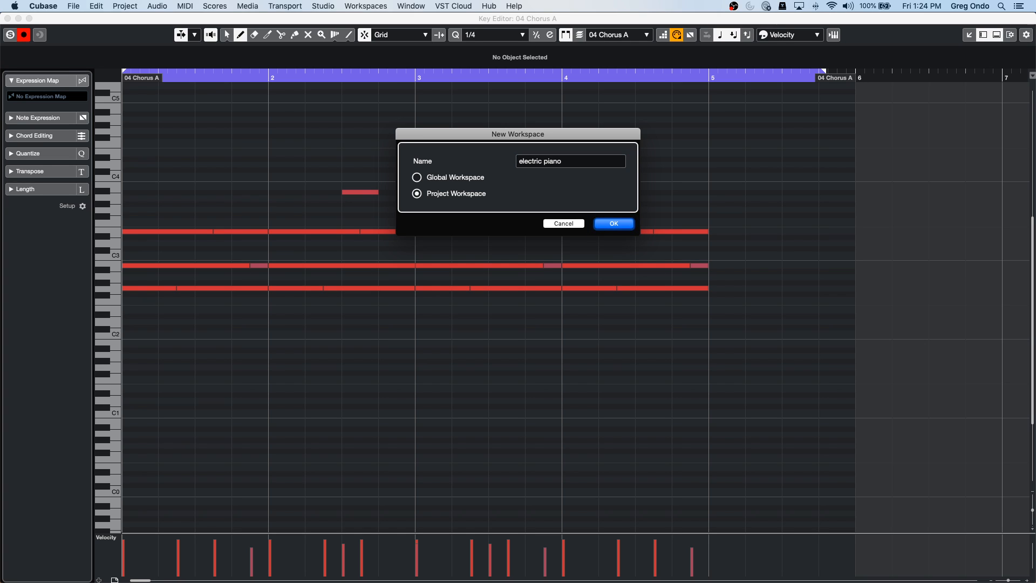
{"action": "left_click", "coordinate": [619, 226]}
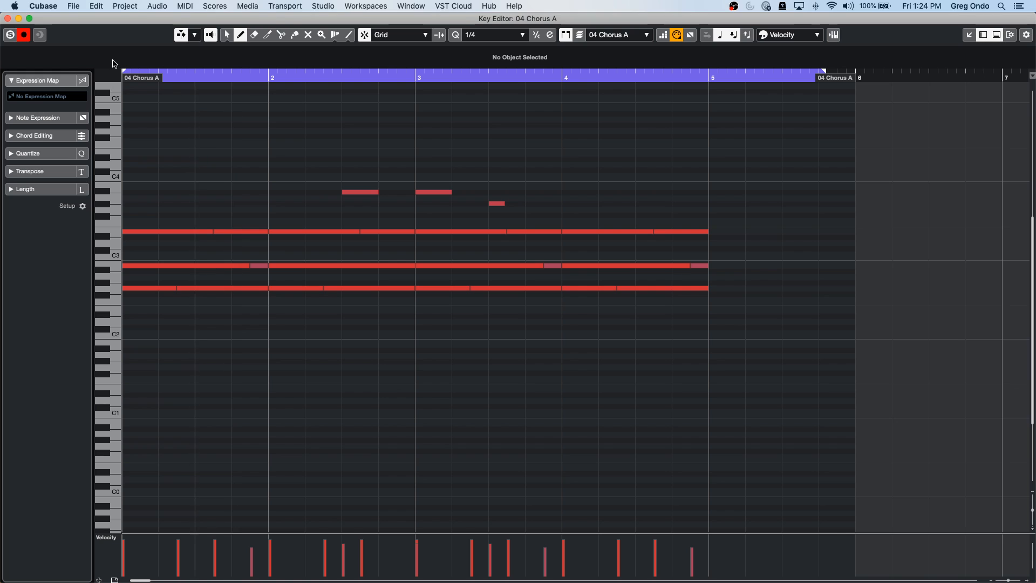
{"action": "left_click", "coordinate": [8, 19]}
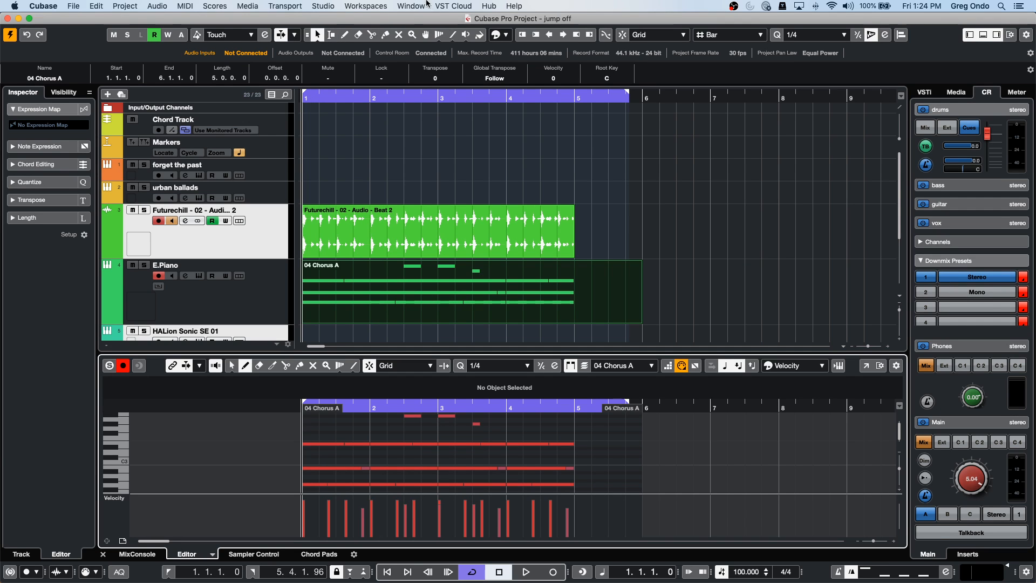
- Recall the global Mixer workspace, then return to the "project window" workspace
{"action": "left_click", "coordinate": [366, 6]}
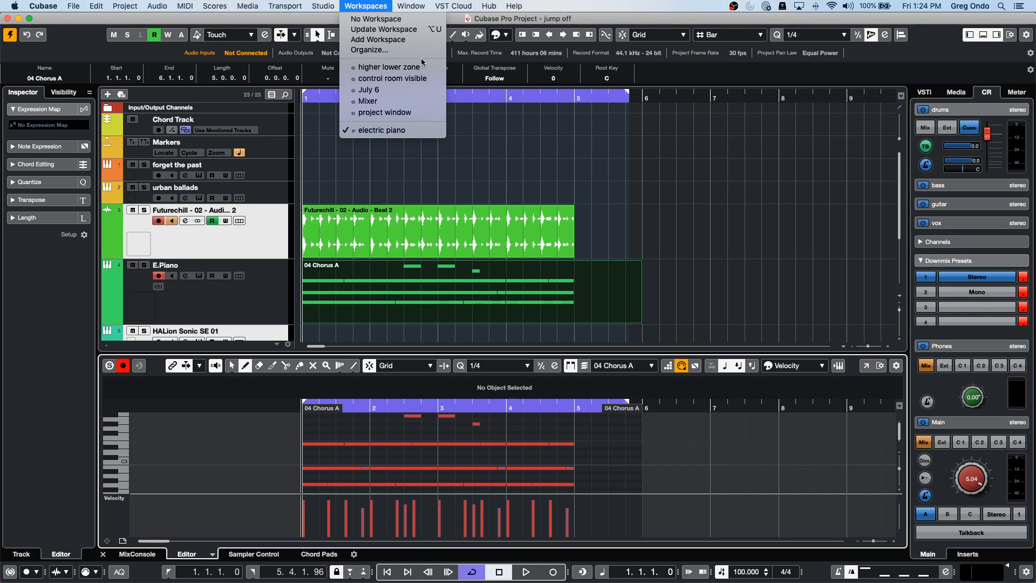
{"action": "left_click", "coordinate": [414, 102]}
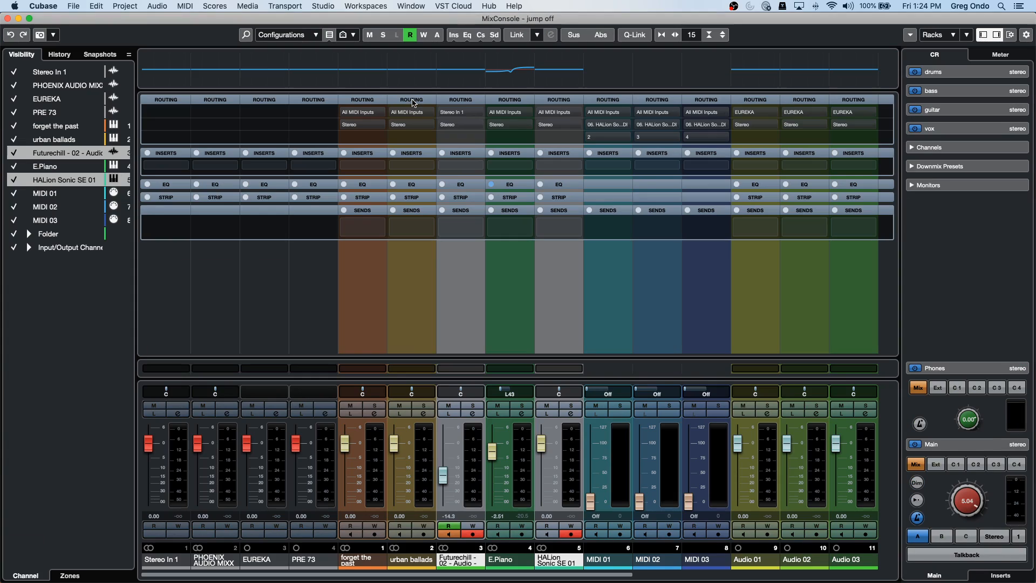
{"action": "left_click", "coordinate": [357, 6]}
{"action": "left_click", "coordinate": [385, 113]}
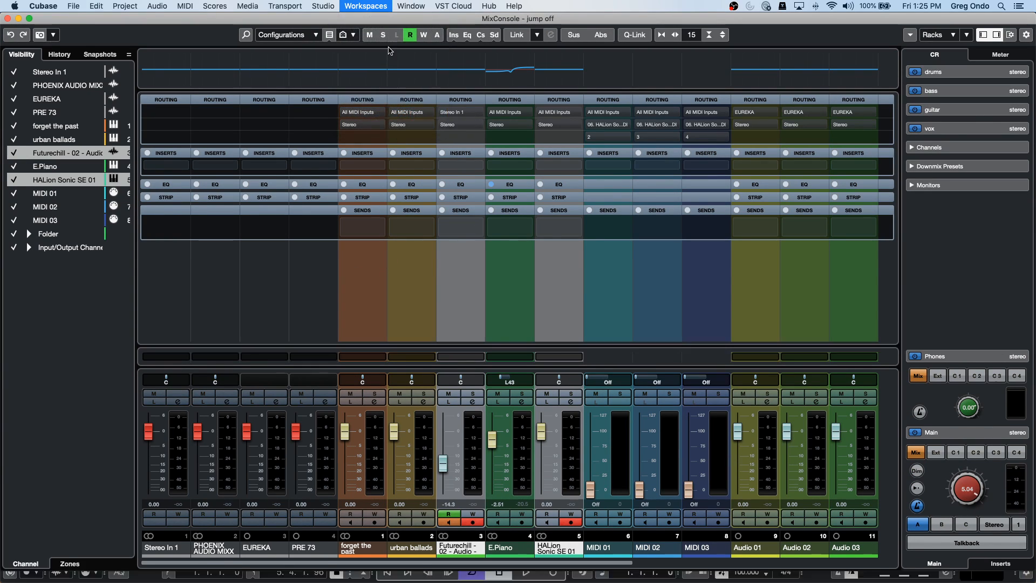
- Recall the "electric piano" project workspace, close its Key Editor window, and show the MixConsole in the Project window's lower zone
{"action": "left_click", "coordinate": [359, 6]}
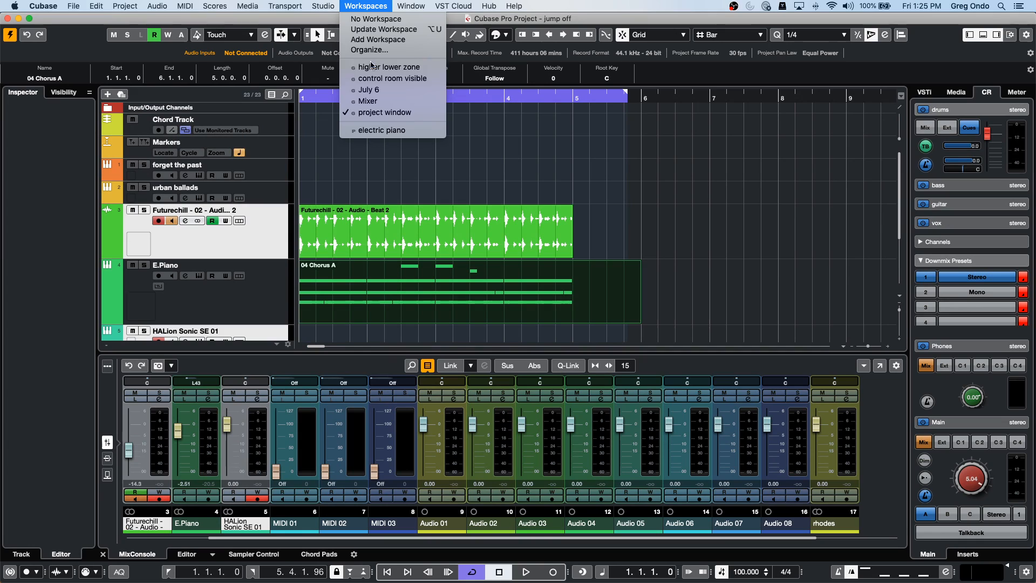
{"action": "left_click", "coordinate": [385, 134]}
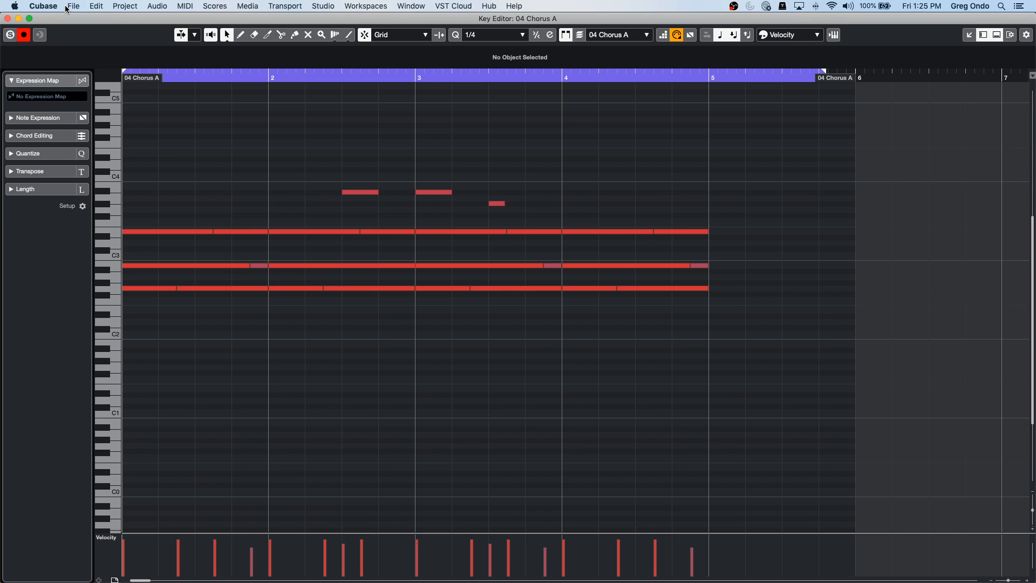
{"action": "left_click", "coordinate": [8, 18]}
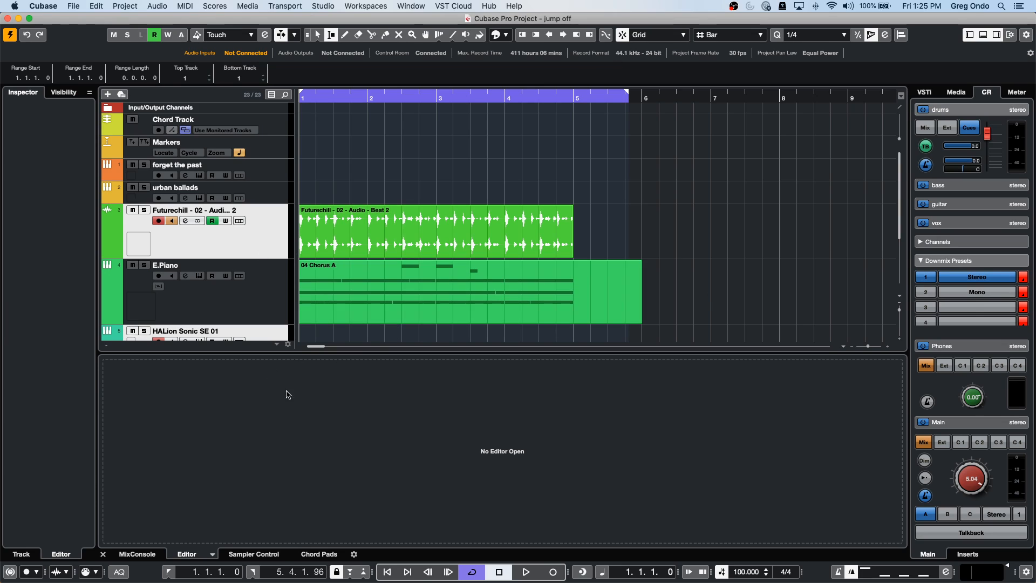
{"action": "left_click", "coordinate": [136, 554]}
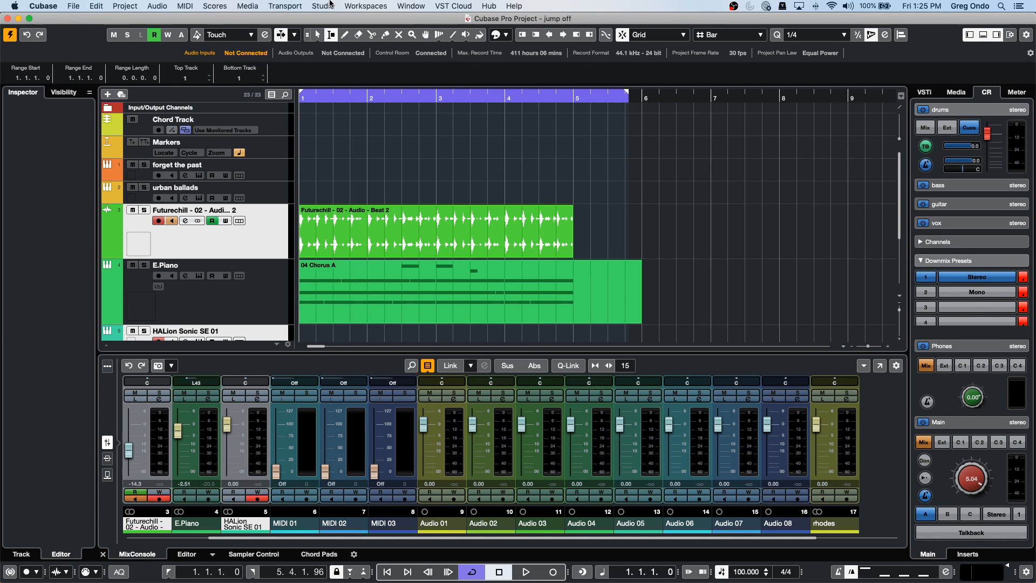
{"action": "left_click", "coordinate": [357, 6]}
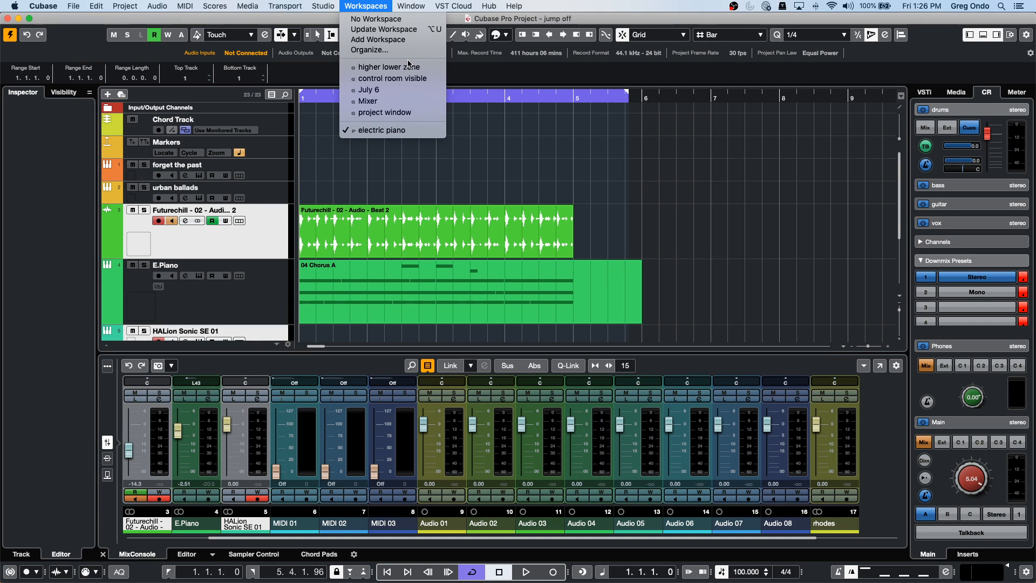
{"action": "left_click", "coordinate": [551, 152]}
{"action": "left_click", "coordinate": [333, 4]}
{"action": "left_click", "coordinate": [1035, 279]}
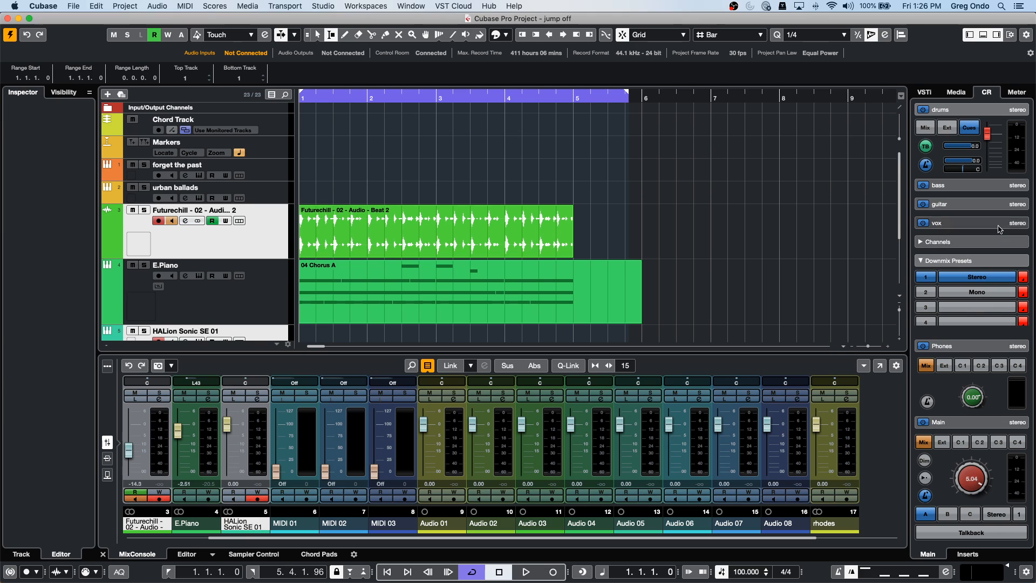
- Show the Media browser in the right zone, view the Loops & Samples category, and return to the media home page
{"action": "left_click", "coordinate": [960, 93]}
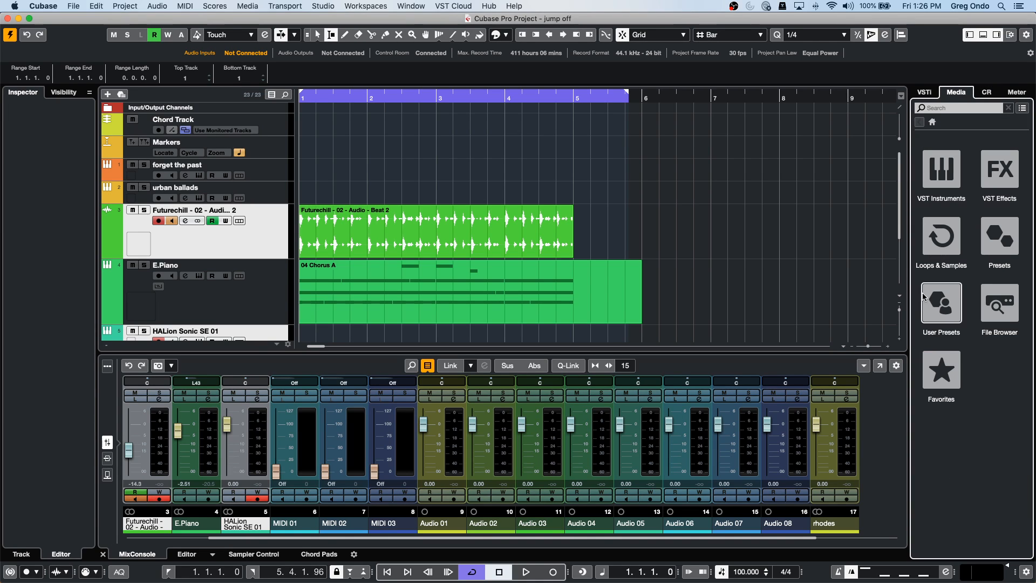
{"action": "left_click", "coordinate": [933, 249]}
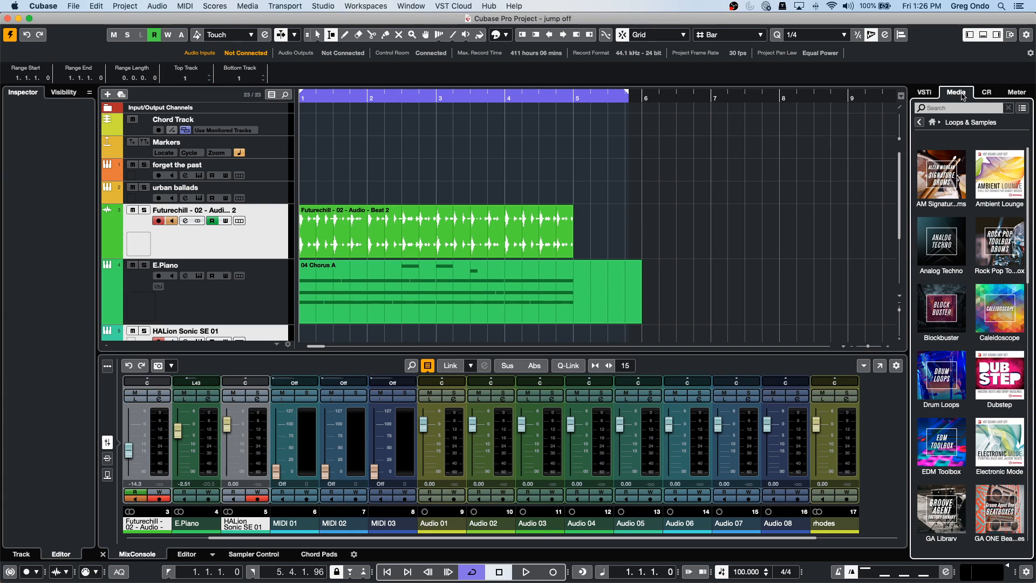
{"action": "left_click", "coordinate": [931, 123]}
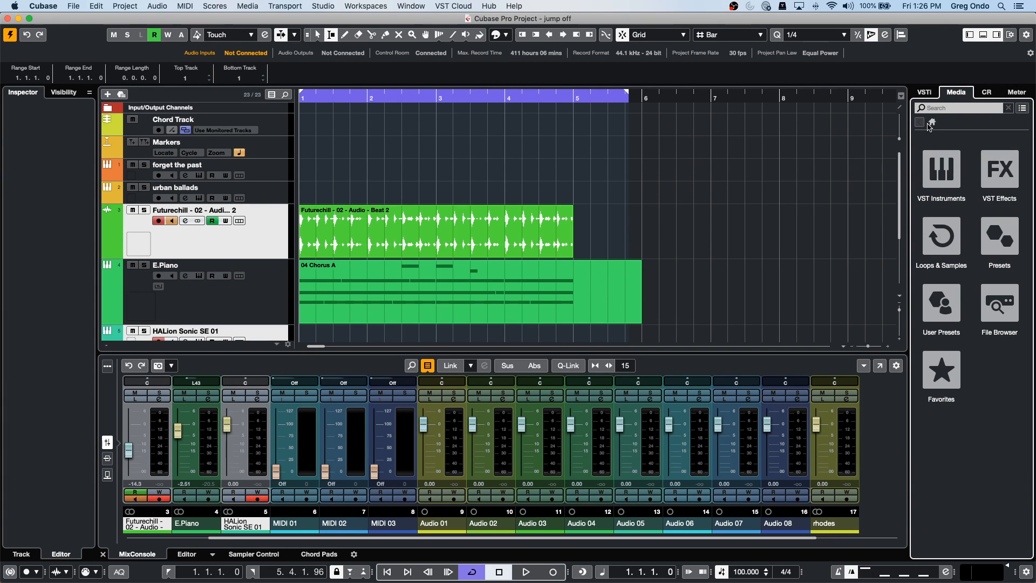
- Examine the VST Sound content folders in the File Browser, including HALion Sonic 3 Combis, and collapse the folder tree
{"action": "left_click", "coordinate": [1001, 308]}
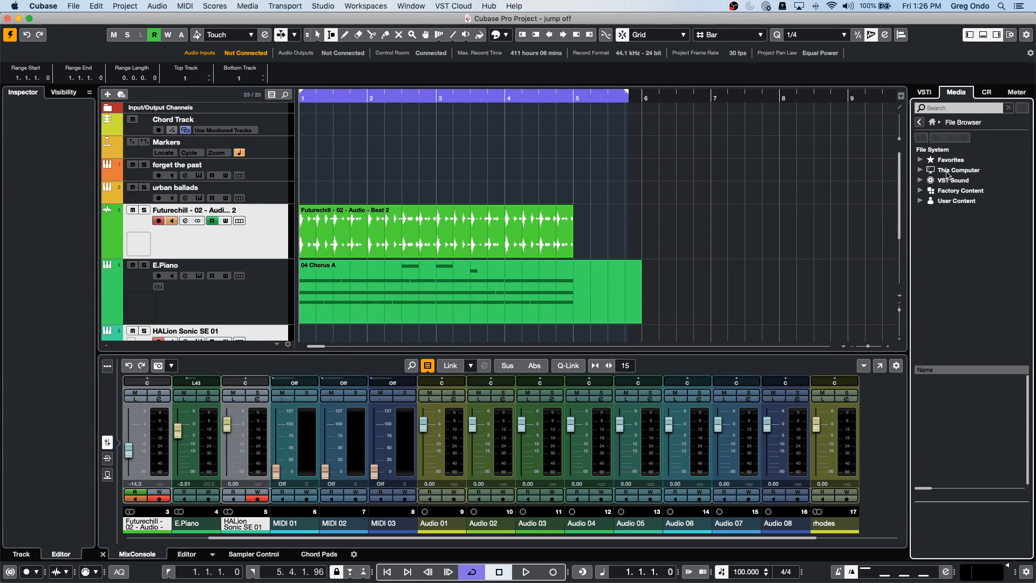
{"action": "left_click", "coordinate": [922, 181]}
{"action": "scroll", "coordinate": [945, 266], "scroll_direction": "down", "scroll_amount": 3}
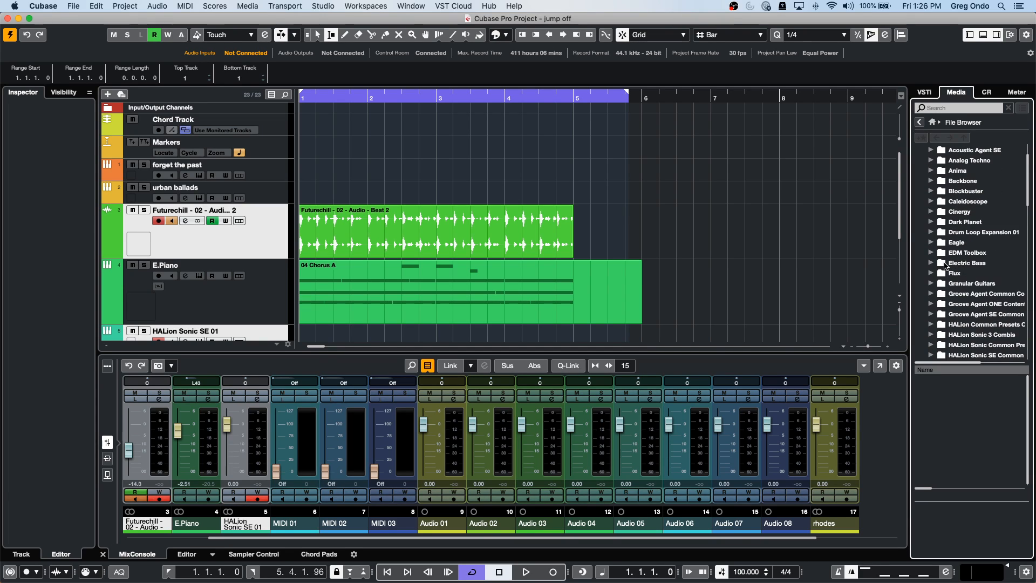
{"action": "left_click", "coordinate": [973, 308]}
{"action": "left_click", "coordinate": [974, 327]}
{"action": "left_click", "coordinate": [973, 338]}
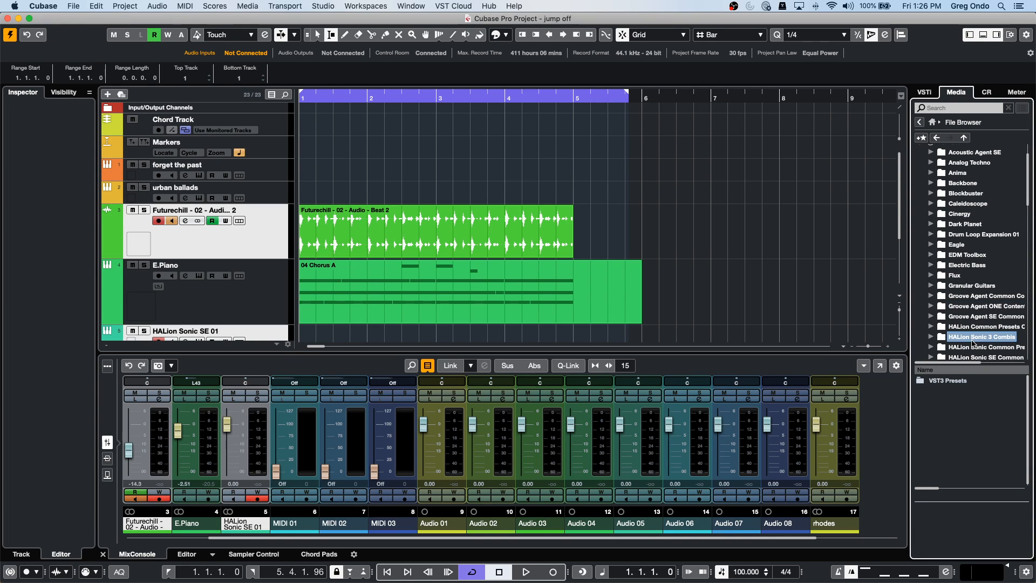
{"action": "scroll", "coordinate": [949, 198], "scroll_direction": "up", "scroll_amount": 3}
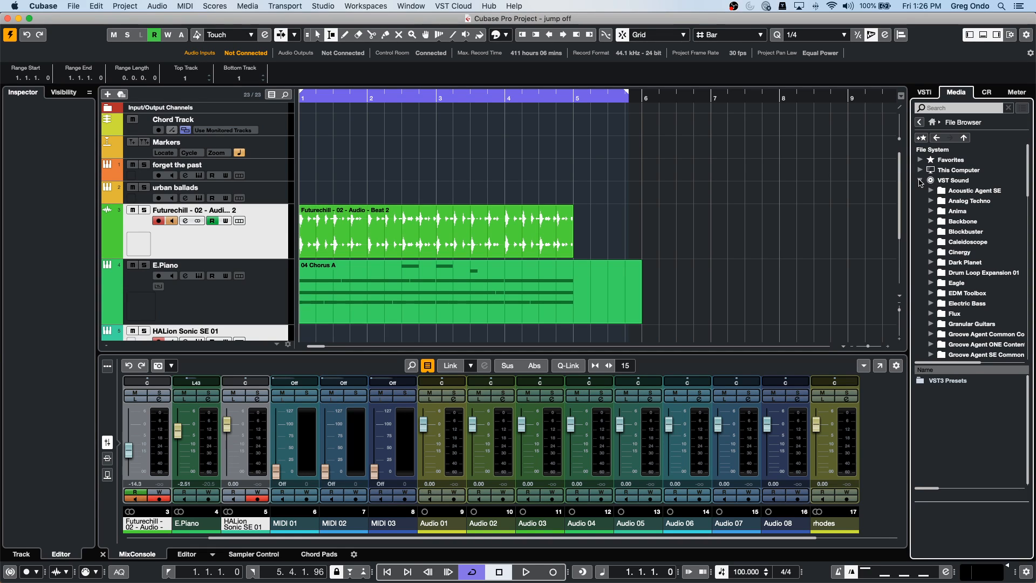
{"action": "left_click", "coordinate": [921, 182]}
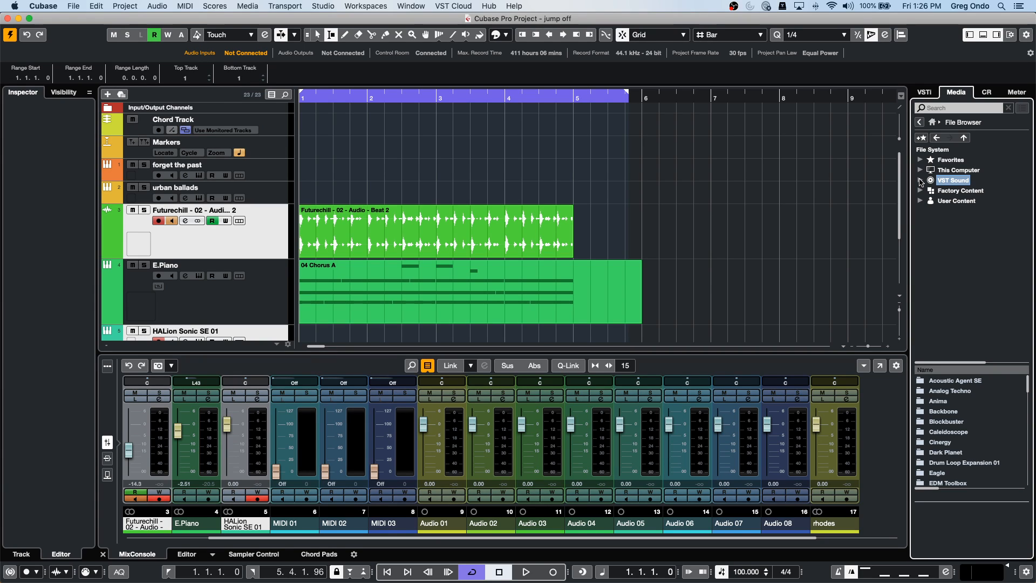
- Look through the content sets under Loops & Samples and return to the media home page
{"action": "left_click", "coordinate": [932, 122]}
{"action": "left_click", "coordinate": [942, 236]}
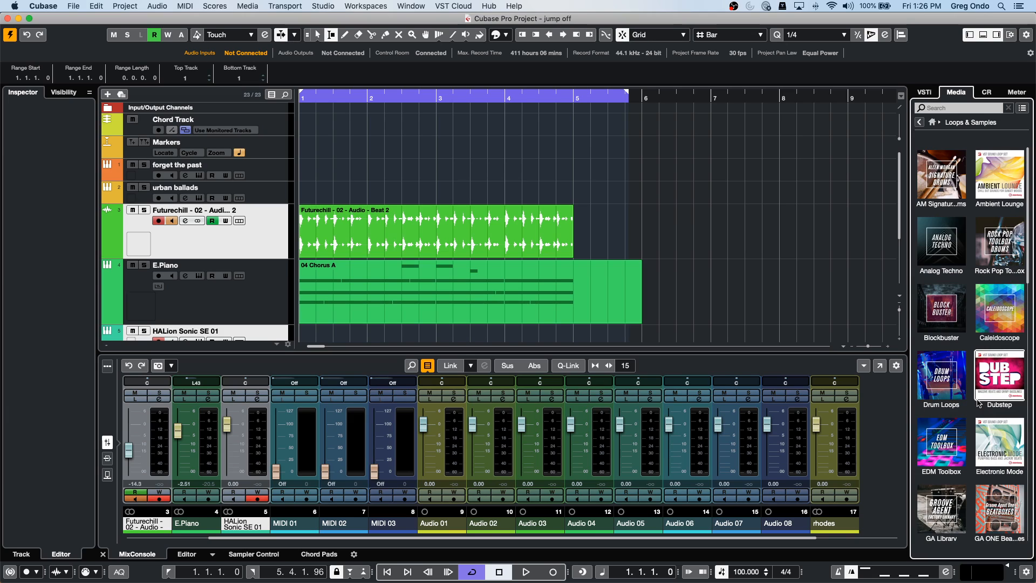
{"action": "scroll", "coordinate": [999, 431], "scroll_direction": "down", "scroll_amount": 10}
{"action": "scroll", "coordinate": [1000, 431], "scroll_direction": "up", "scroll_amount": 10}
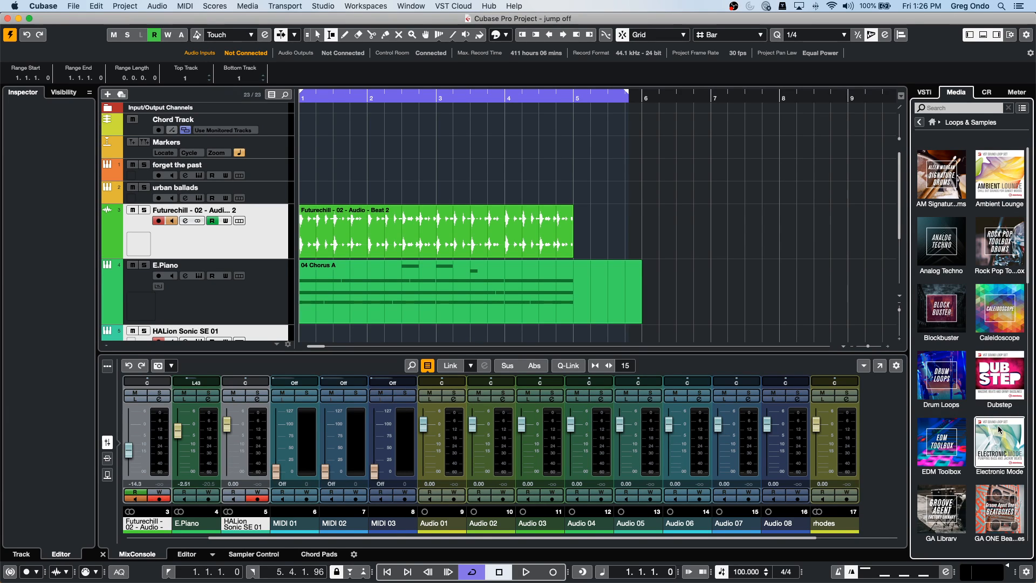
{"action": "left_click", "coordinate": [920, 123]}
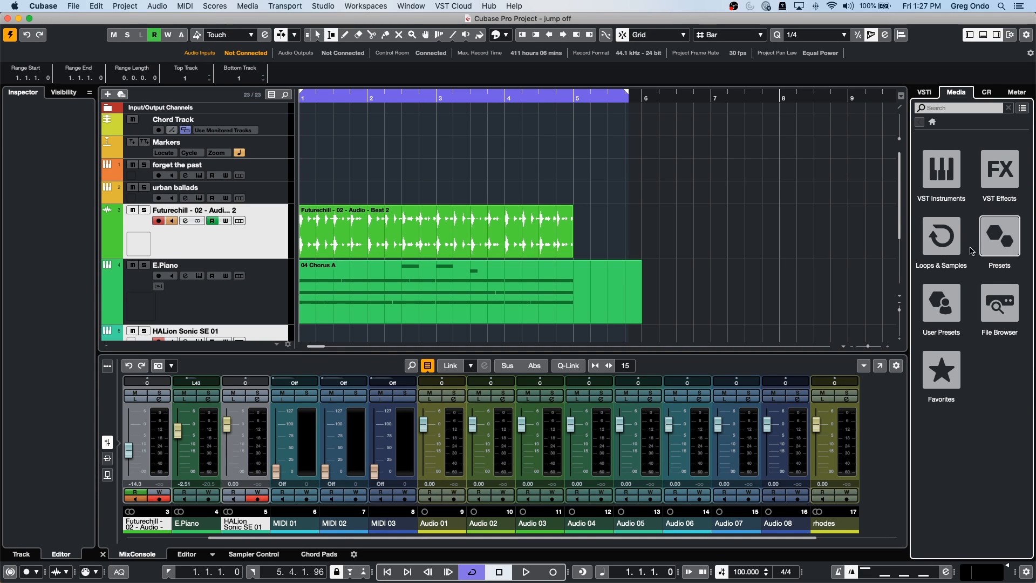
- Open the GA ONE BeatBoxes content set from the Loops & Samples category
{"action": "left_click", "coordinate": [953, 245]}
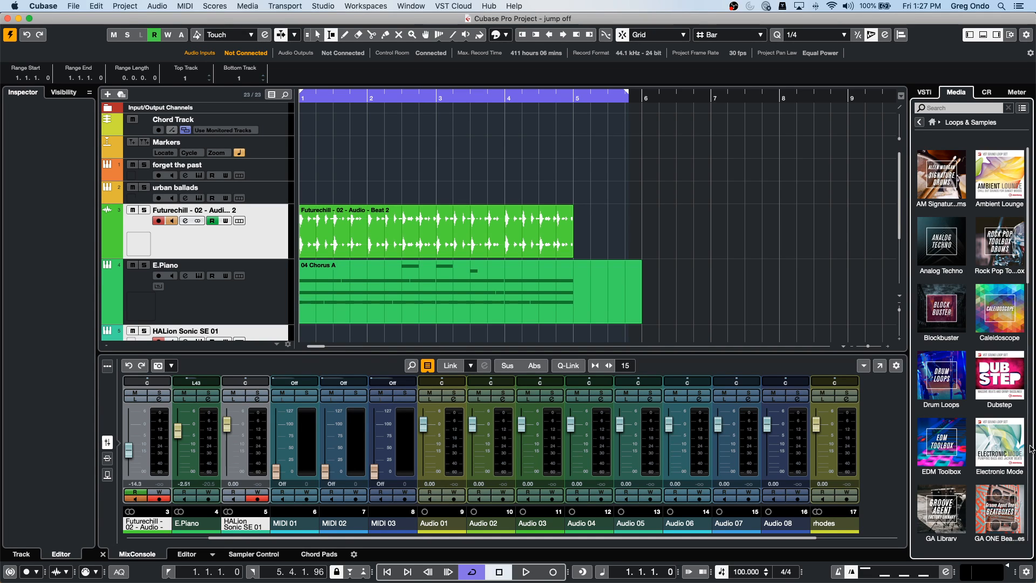
{"action": "scroll", "coordinate": [982, 442], "scroll_direction": "down", "scroll_amount": 2}
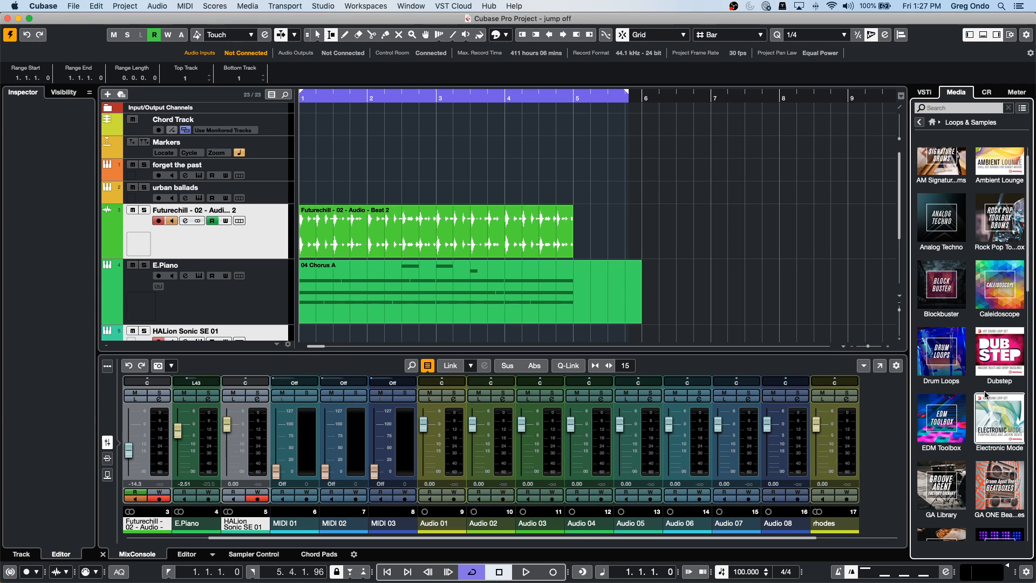
{"action": "left_click", "coordinate": [1004, 474]}
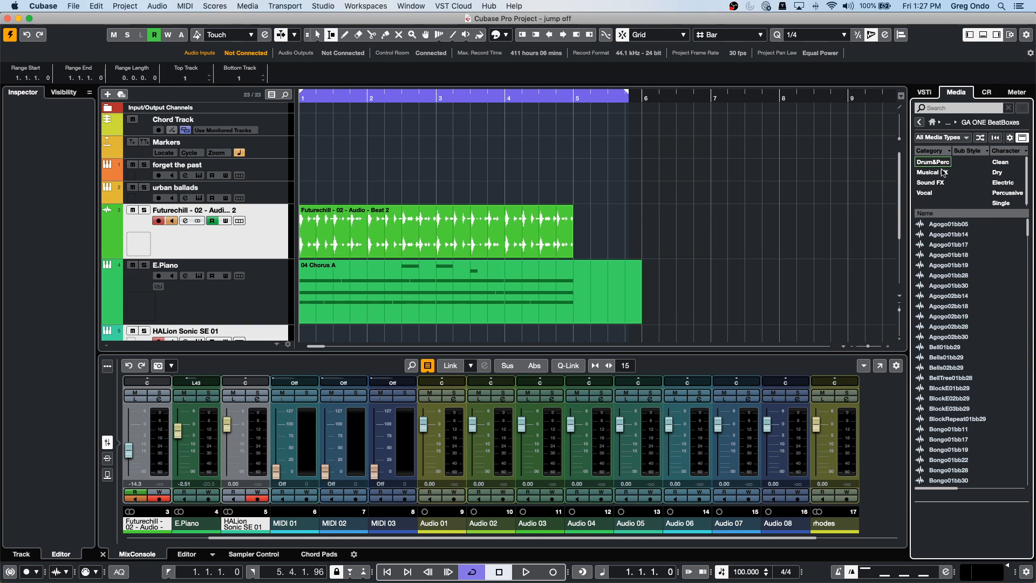
- Audition several GA ONE BeatBoxes percussion samples, including Agogo01bb30 and Bell01bb29, and look further down the sample list
{"action": "left_click", "coordinate": [945, 286]}
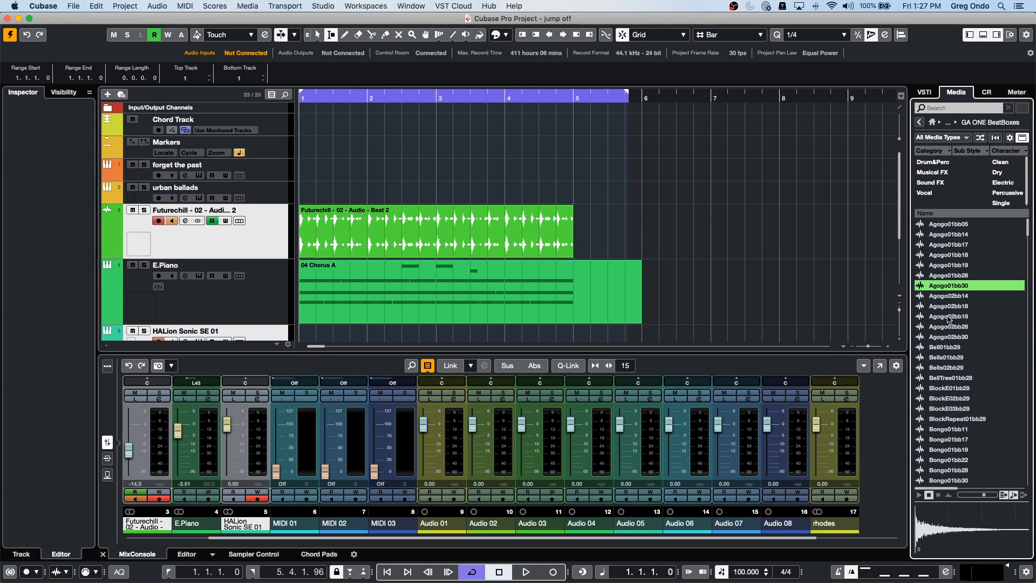
{"action": "left_click", "coordinate": [947, 326]}
{"action": "left_click", "coordinate": [946, 357]}
{"action": "left_click", "coordinate": [949, 388]}
{"action": "left_click", "coordinate": [951, 418]}
{"action": "left_click", "coordinate": [948, 388]}
{"action": "left_click", "coordinate": [943, 349]}
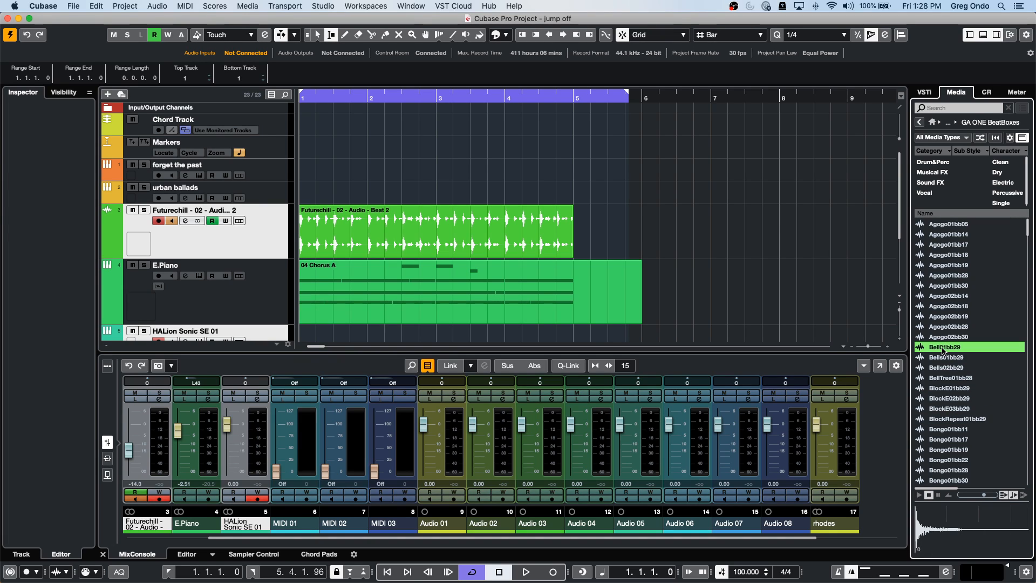
{"action": "scroll", "coordinate": [945, 351], "scroll_direction": "down", "scroll_amount": 5}
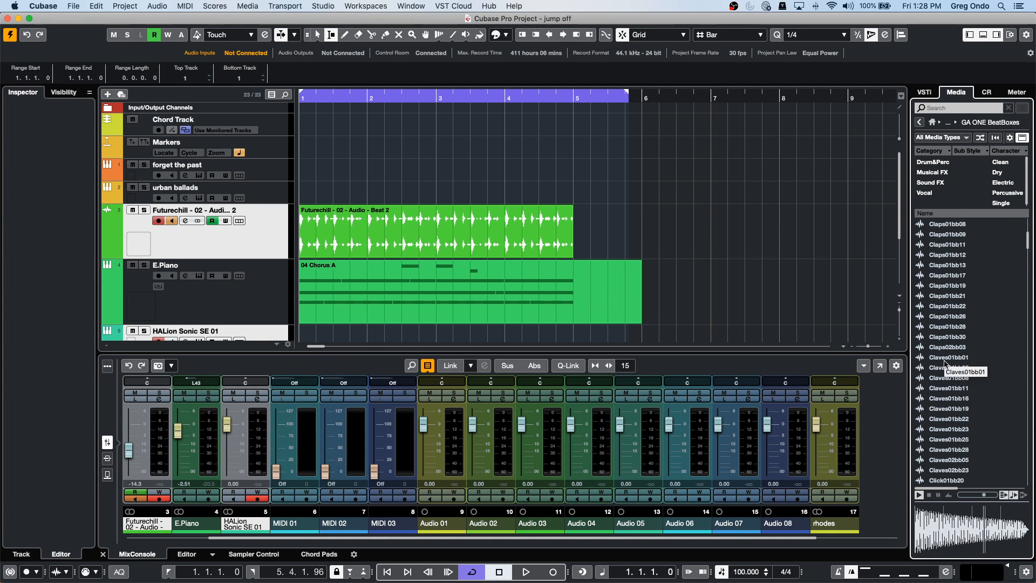
- Change the Sub Style attribute column to Sub Category and filter the samples by Drum&Perc and Kick Drum
{"action": "left_click", "coordinate": [996, 139]}
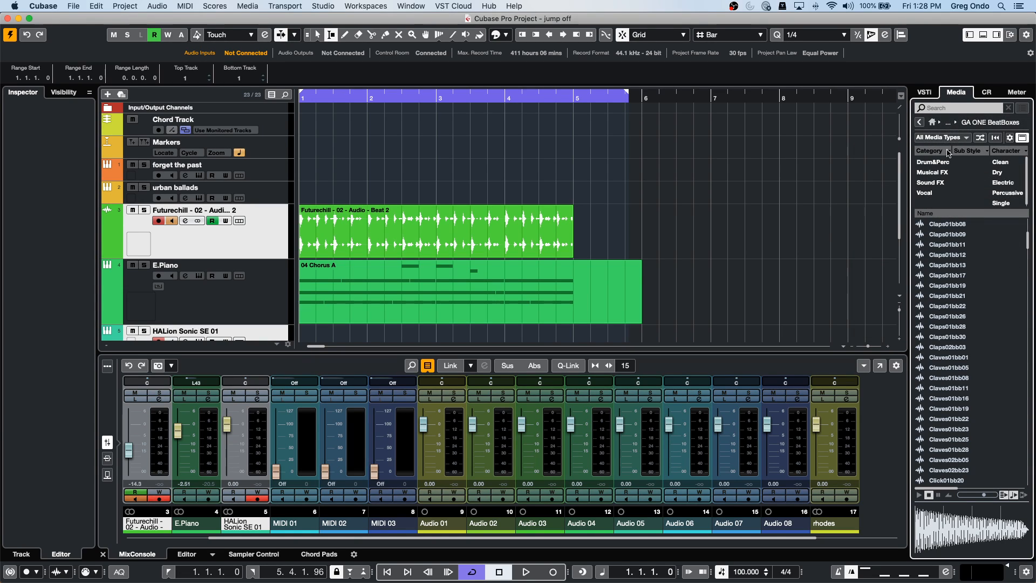
{"action": "mouse_move", "coordinate": [975, 154]}
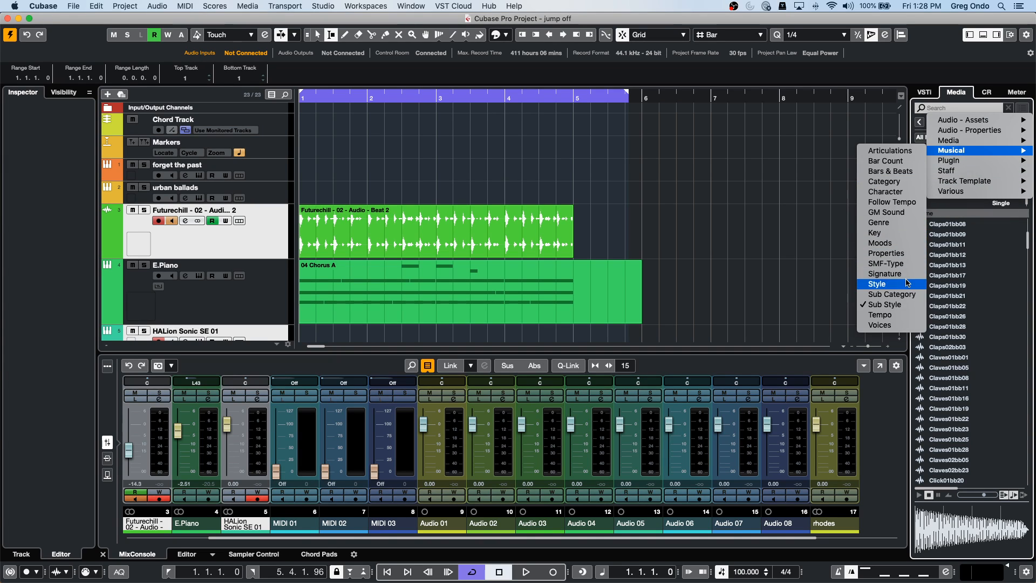
{"action": "left_click", "coordinate": [893, 294]}
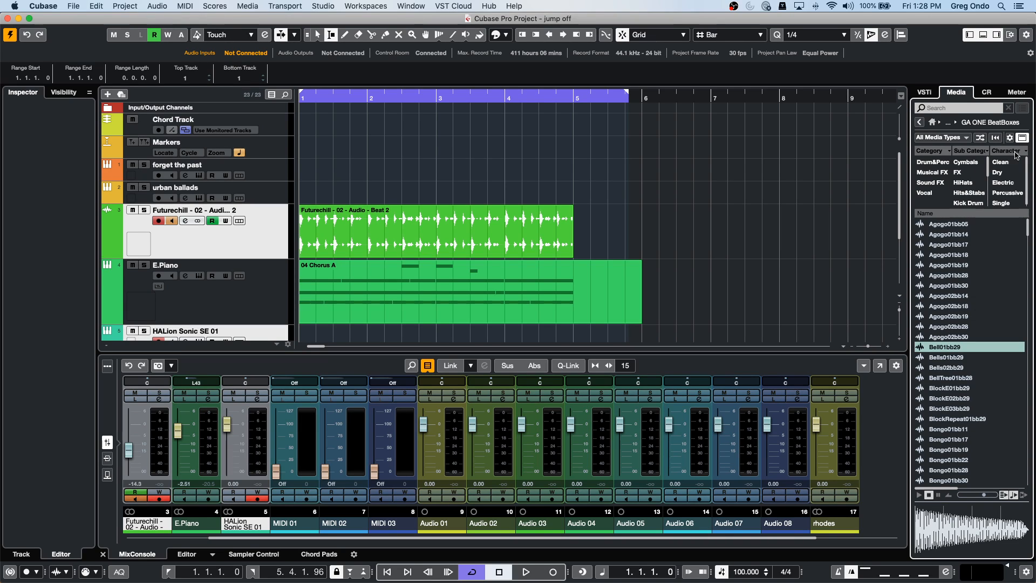
{"action": "left_click", "coordinate": [933, 161]}
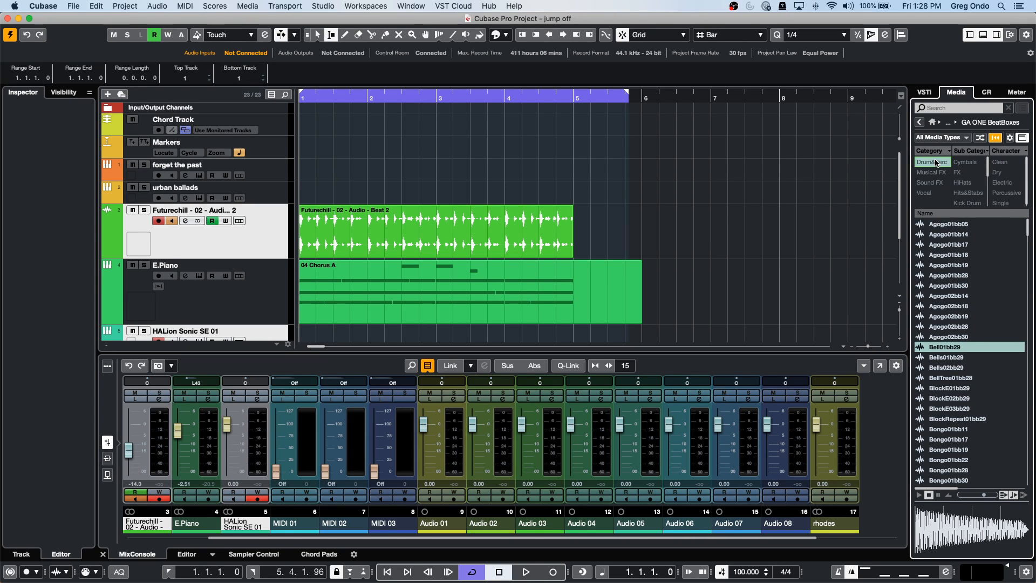
{"action": "left_click", "coordinate": [969, 183]}
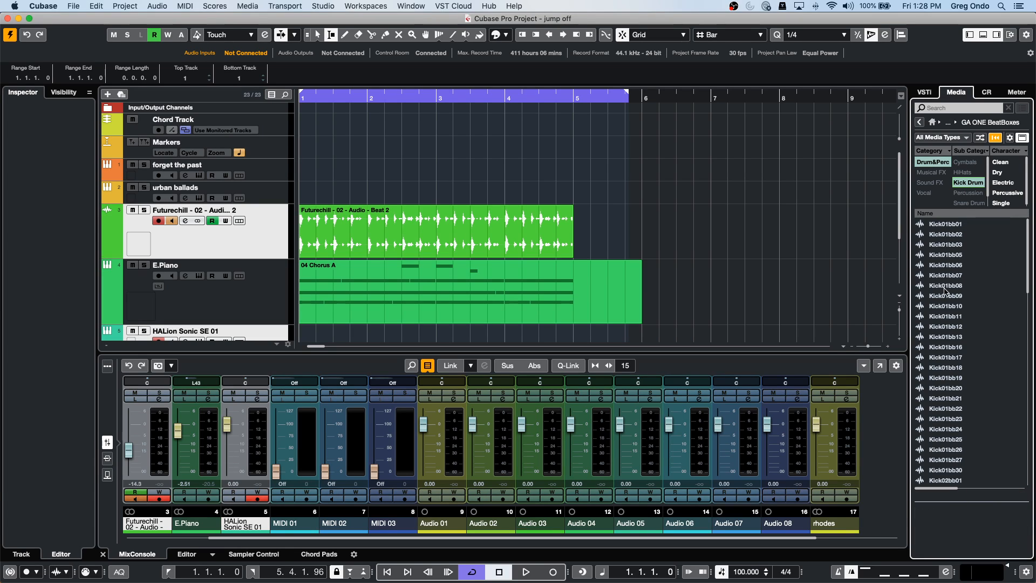
- Audition Kick01bb19 and Kick01bb13, and place Kick01bb13 on the Futurechill audio track at bar 7
{"action": "left_click", "coordinate": [947, 378]}
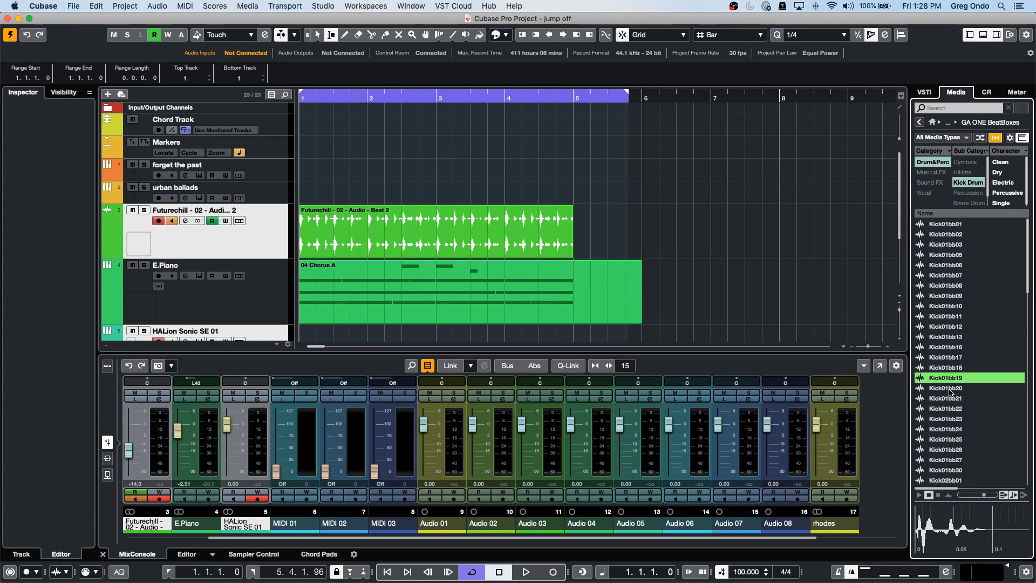
{"action": "left_click", "coordinate": [945, 337]}
{"action": "left_click_drag", "start_coordinate": [946, 337], "coordinate": [708, 223]}
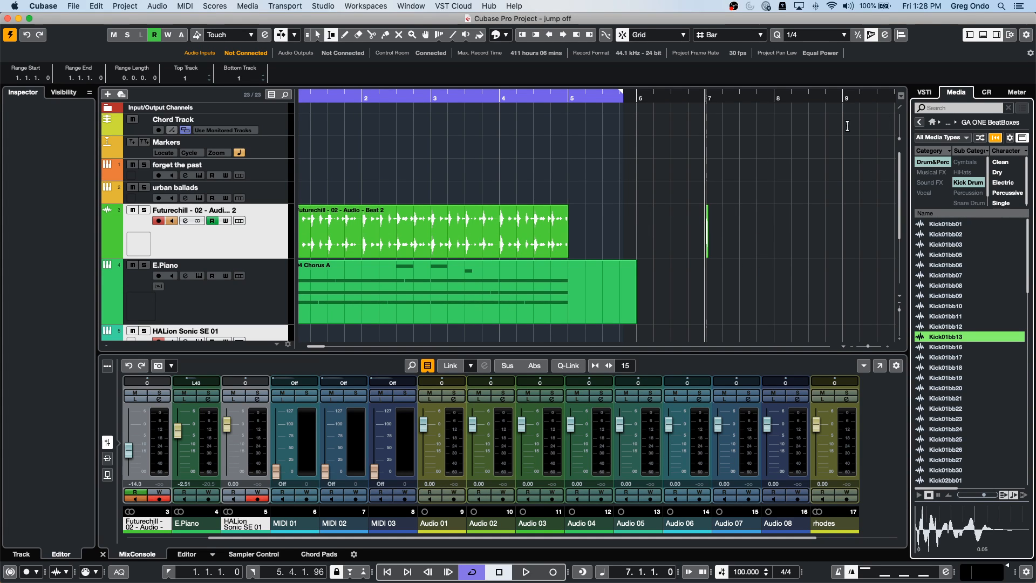
- Play back the project from the kick placed at bar 7 and audition the Kick01bb12 sample
{"action": "left_click_drag", "start_coordinate": [701, 100], "coordinate": [700, 225]}
{"action": "key", "text": "space"}
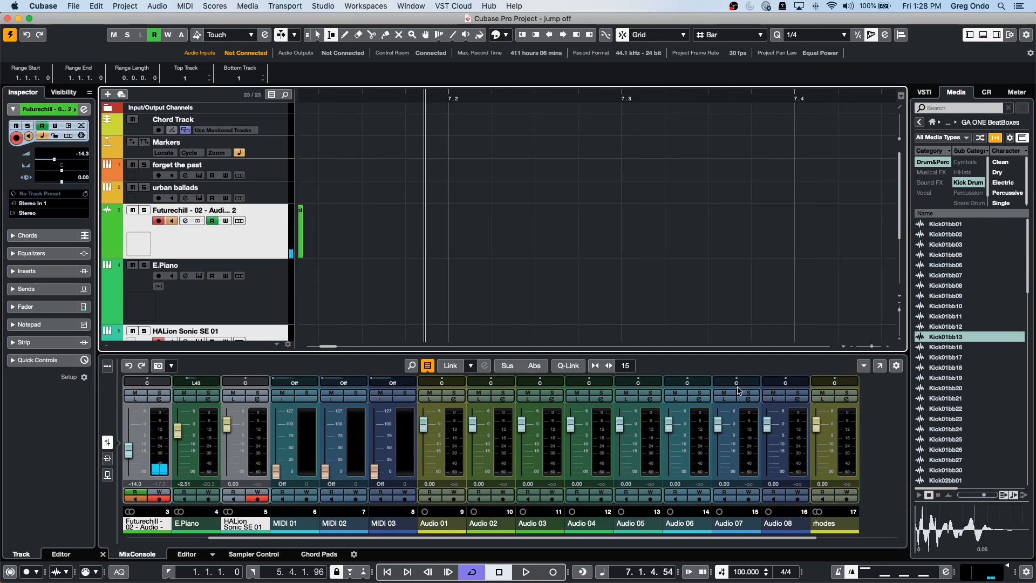
{"action": "left_click", "coordinate": [945, 329]}
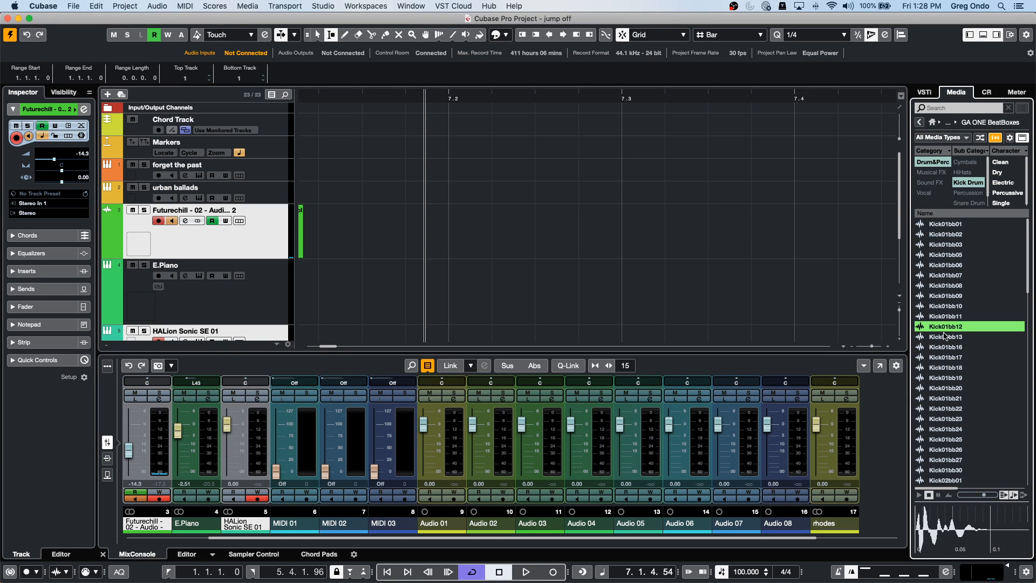
- Audition Kick01bb16 and Kick01bb18, and place Kick01bb18 on the Futurechill audio track at bars 7 and 9
{"action": "left_click", "coordinate": [944, 347]}
{"action": "left_click", "coordinate": [940, 368]}
{"action": "left_click_drag", "start_coordinate": [939, 367], "coordinate": [480, 235]}
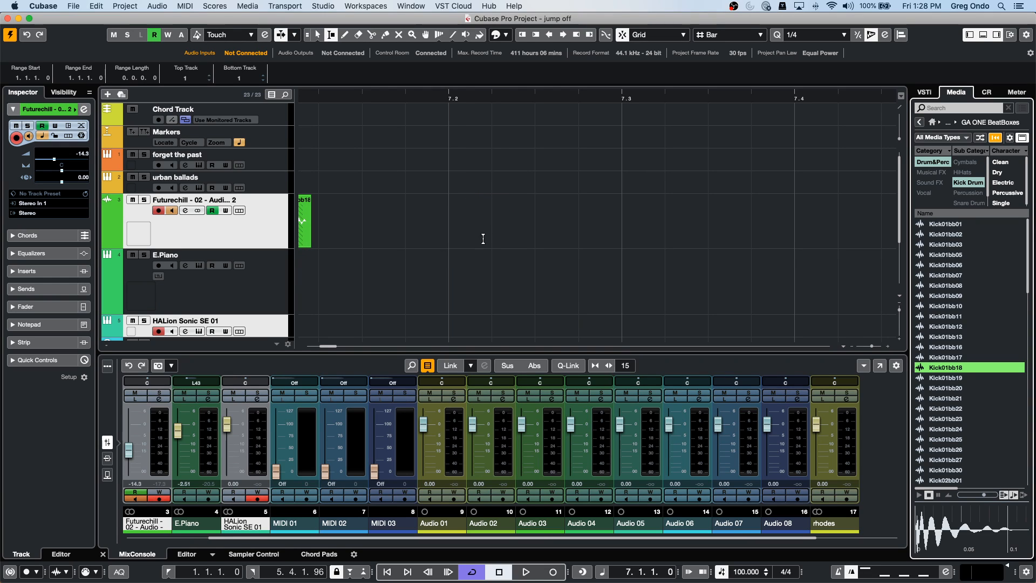
{"action": "left_click_drag", "start_coordinate": [405, 100], "coordinate": [412, 79]}
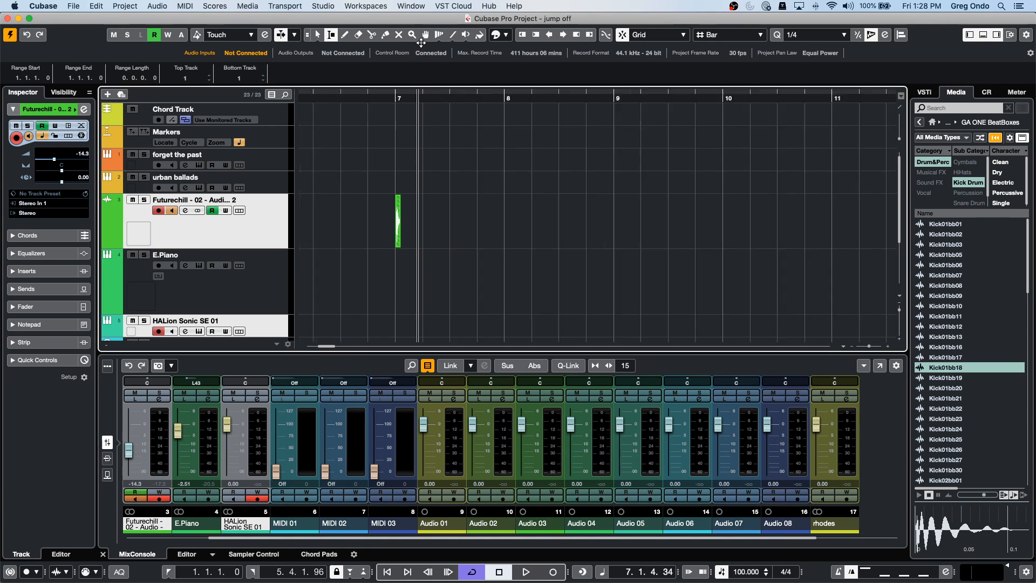
{"action": "left_click_drag", "start_coordinate": [942, 369], "coordinate": [602, 208]}
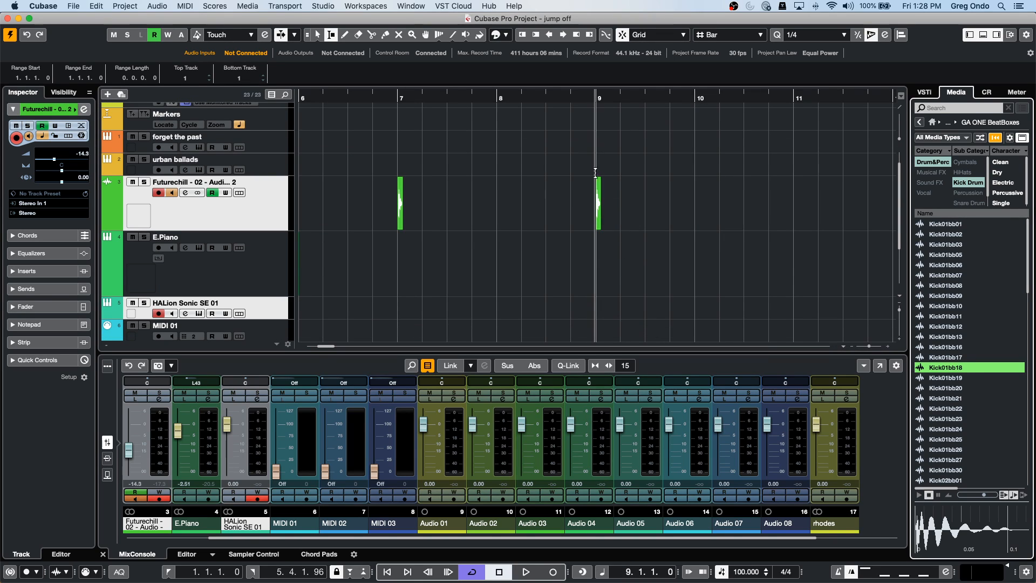
- Play back the project across the kick at bar 9 and audition Kick01bb18 to compare their loudness
{"action": "left_click_drag", "start_coordinate": [578, 98], "coordinate": [594, 155]}
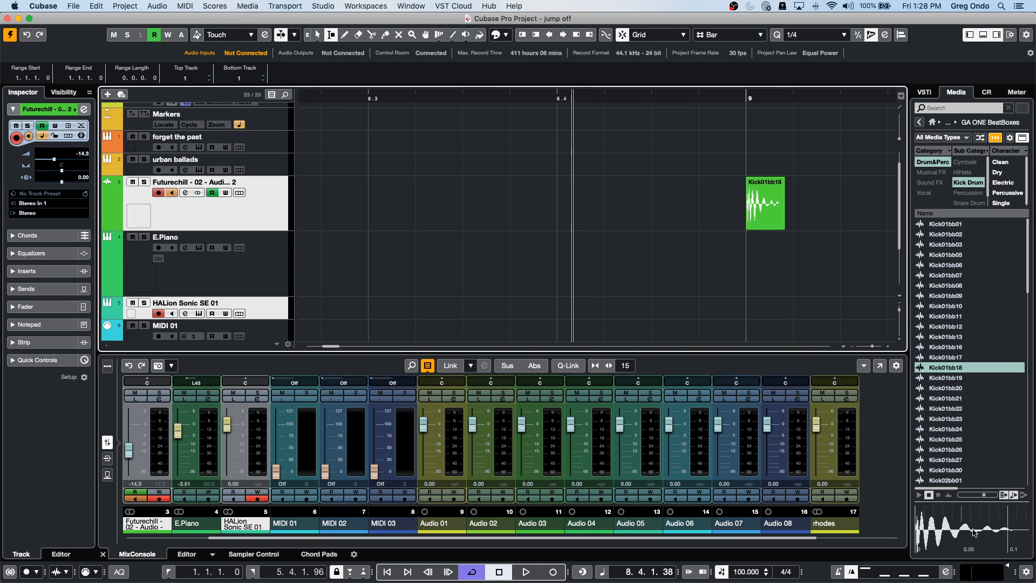
{"action": "key", "text": "space"}
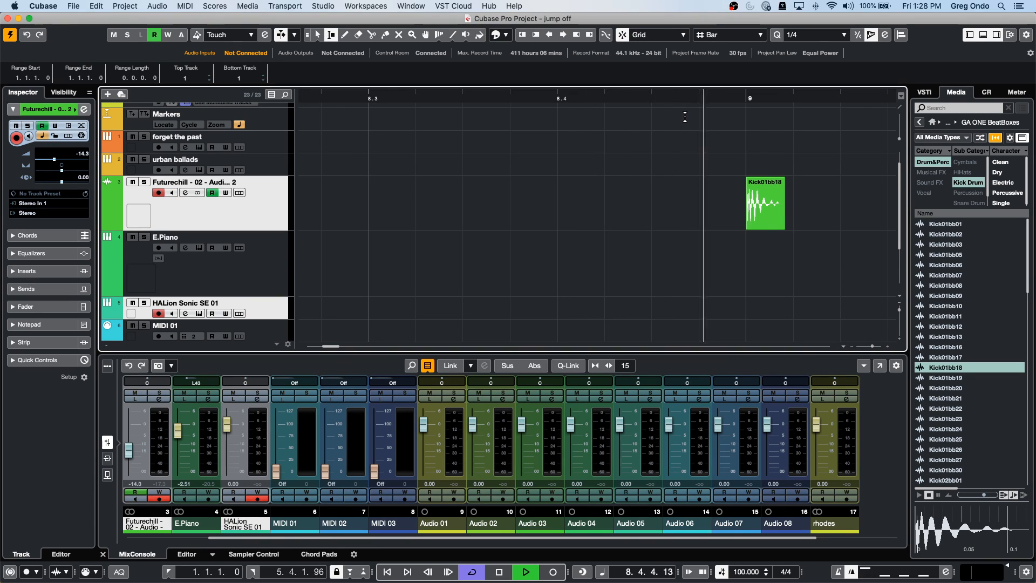
{"action": "left_click", "coordinate": [945, 361]}
{"action": "left_click", "coordinate": [945, 366]}
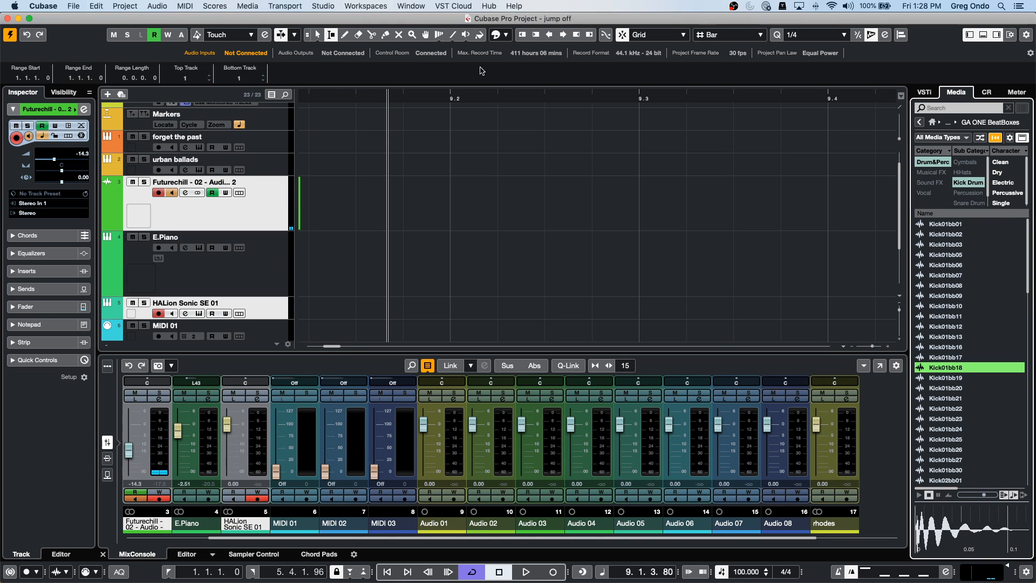
{"action": "left_click_drag", "start_coordinate": [328, 97], "coordinate": [302, 106]}
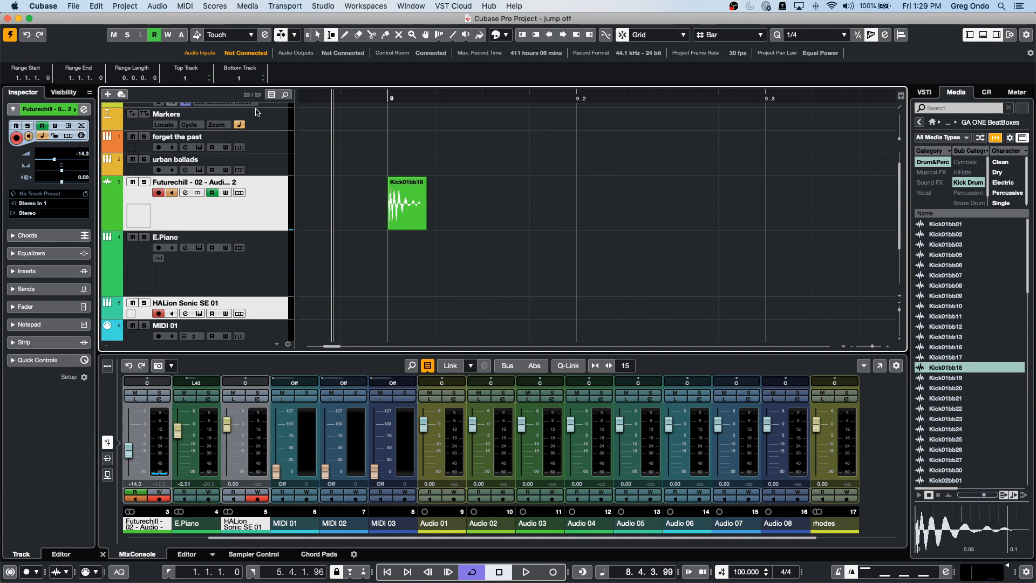
- Select only the Futurechill audio track, show its fader in the Inspector, disable automation read and reset the volume to 0.00
{"action": "left_click", "coordinate": [226, 221]}
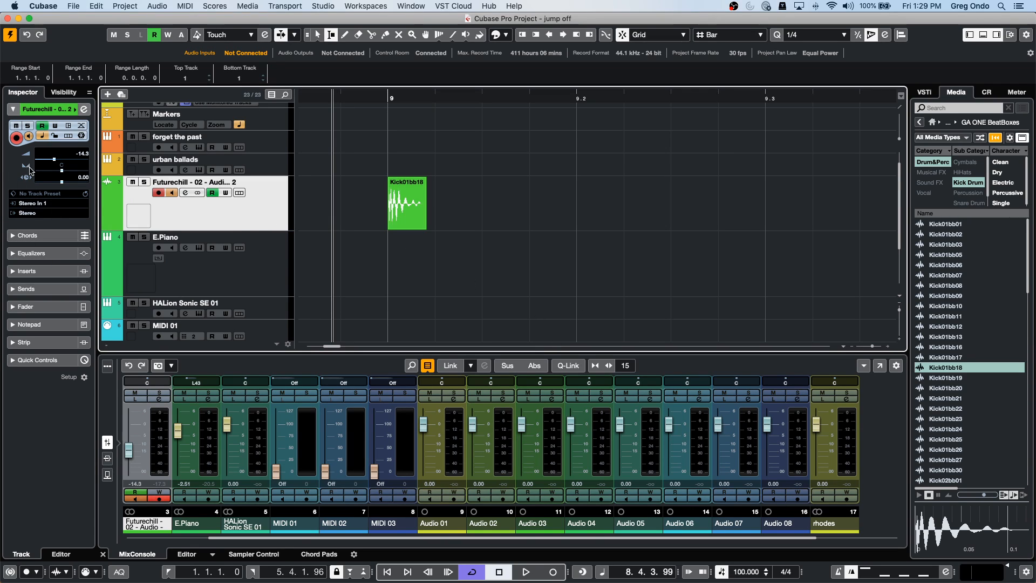
{"action": "left_click", "coordinate": [40, 305]}
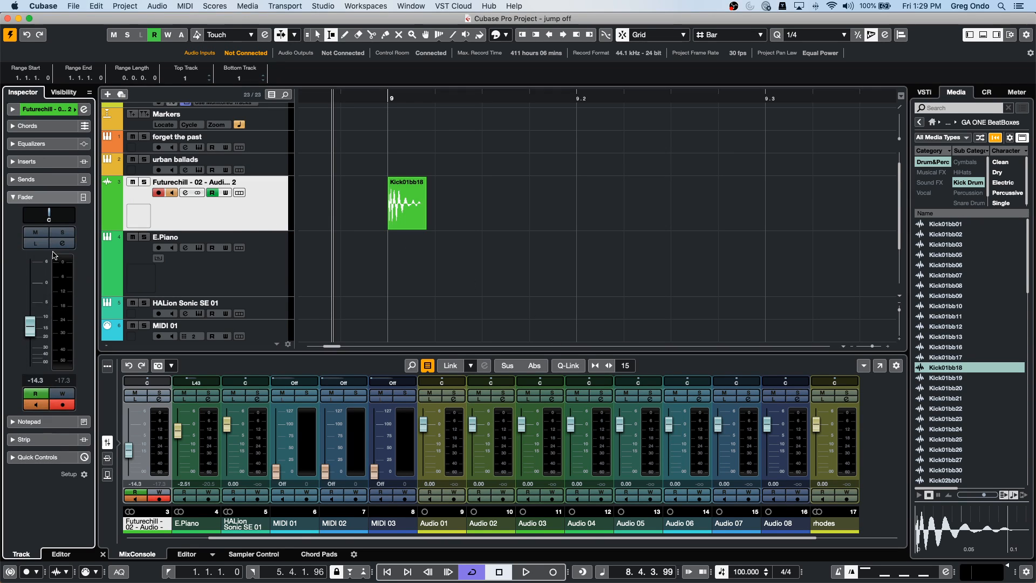
{"action": "left_click_drag", "start_coordinate": [30, 325], "coordinate": [29, 295]}
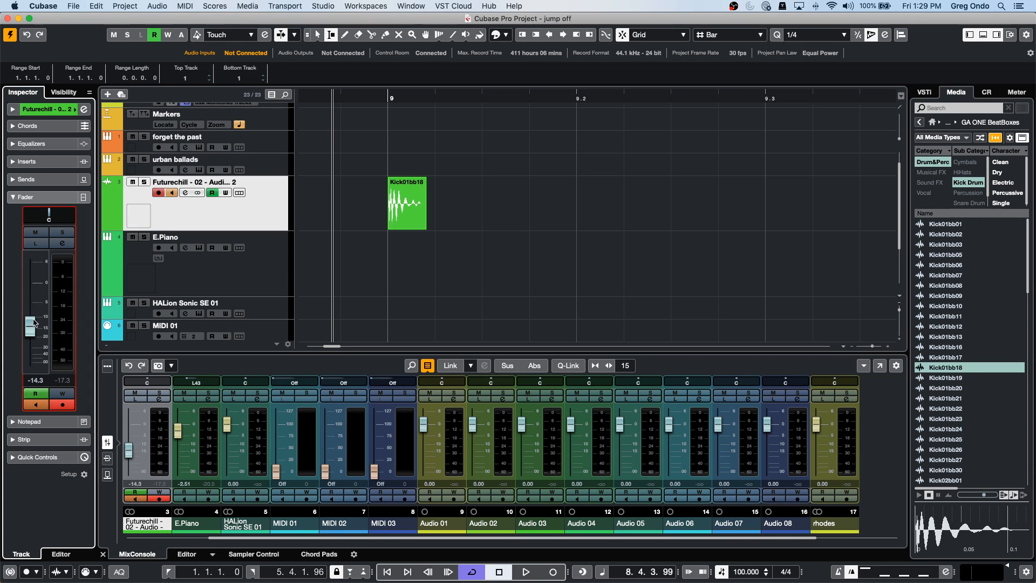
{"action": "left_click", "coordinate": [33, 395]}
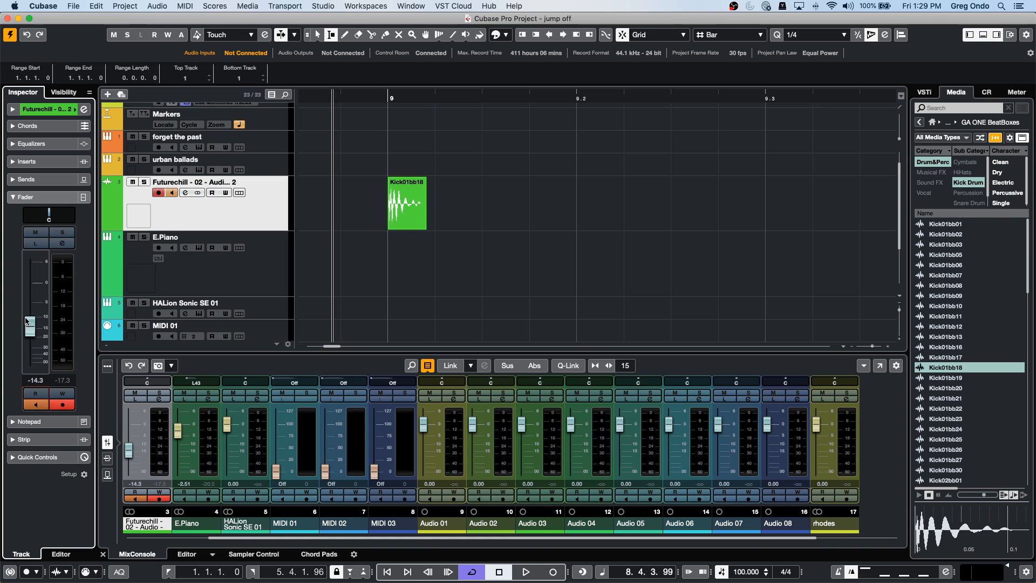
{"action": "left_click", "coordinate": [31, 322], "text": "super"}
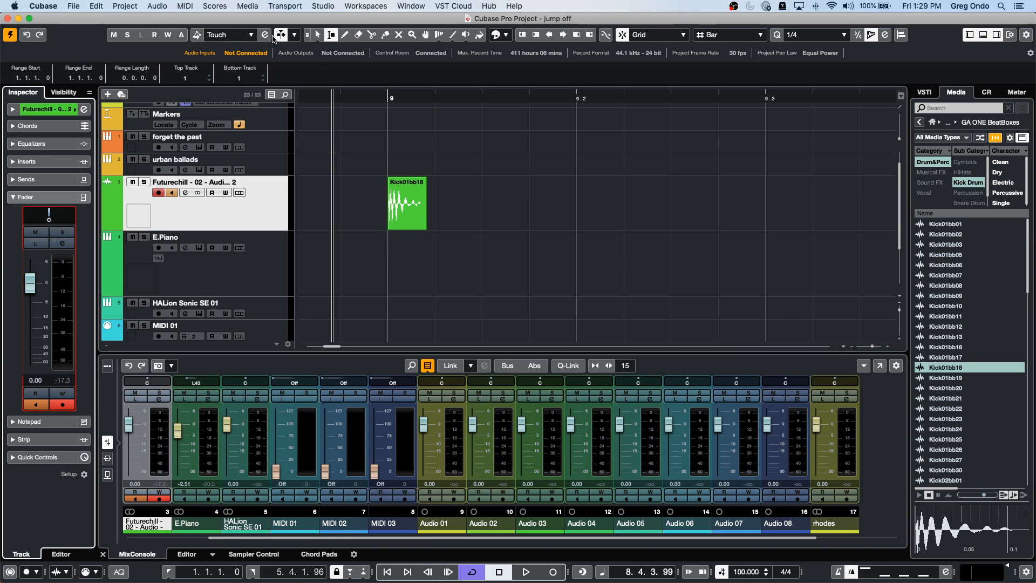
- Audition Kick01bb18 and Kick01bb23, and place Kick01bb23 on the Futurechill audio track at bars 9 and 10
{"action": "left_click", "coordinate": [959, 371]}
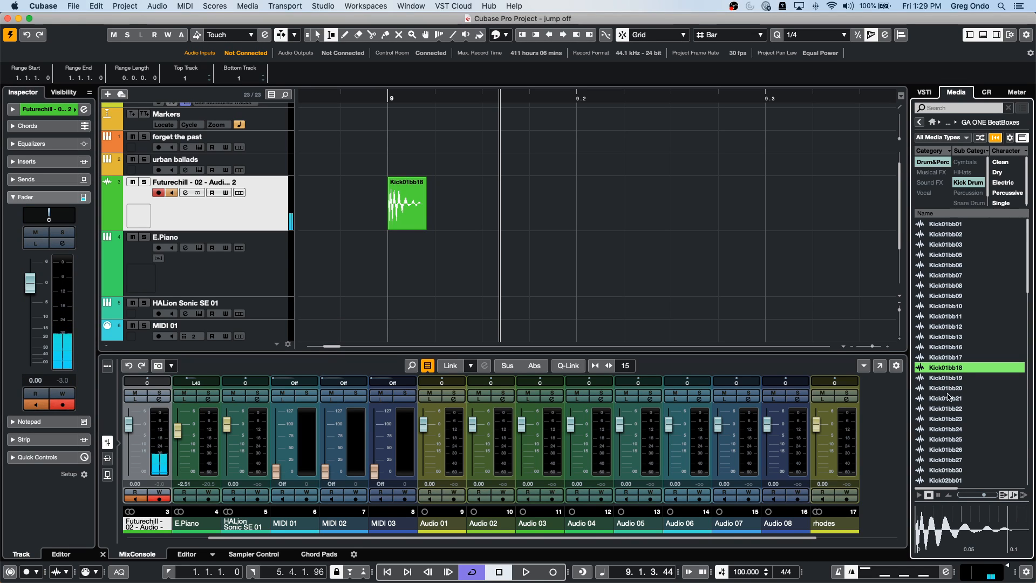
{"action": "left_click", "coordinate": [947, 419]}
{"action": "left_click_drag", "start_coordinate": [948, 419], "coordinate": [728, 196]}
{"action": "left_click", "coordinate": [508, 96]}
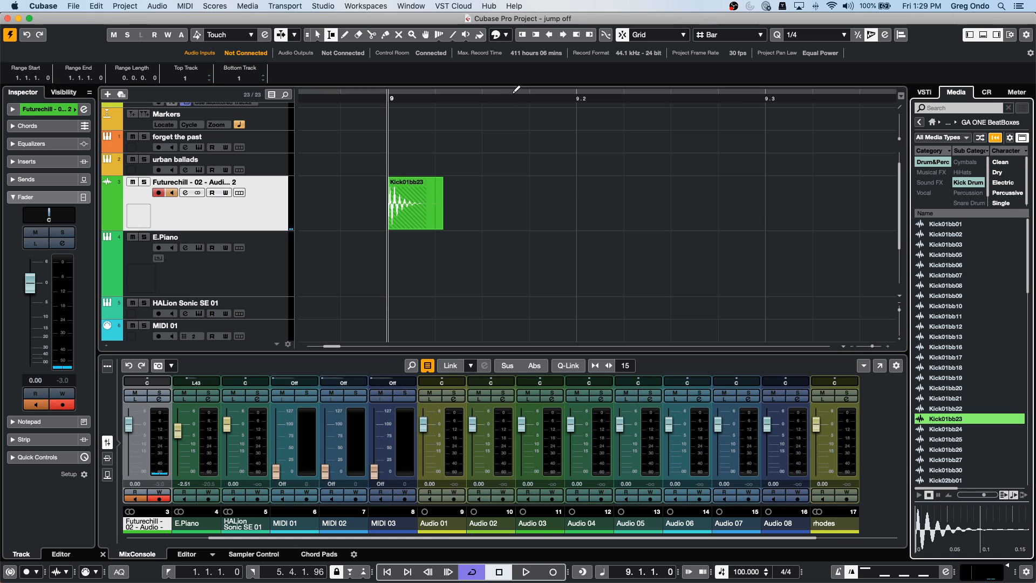
{"action": "left_click_drag", "start_coordinate": [508, 83], "coordinate": [508, 48]}
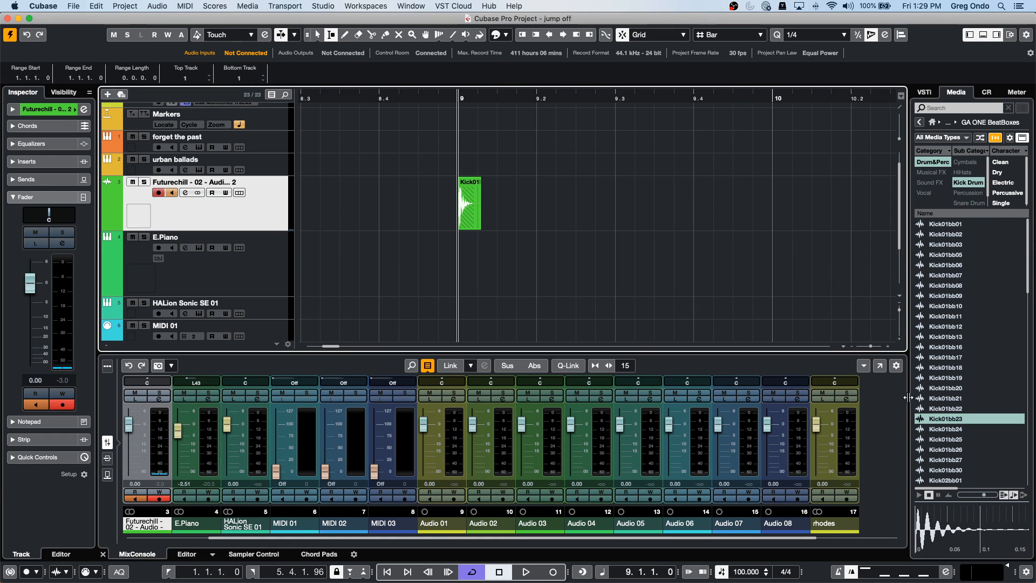
{"action": "left_click_drag", "start_coordinate": [951, 423], "coordinate": [784, 218]}
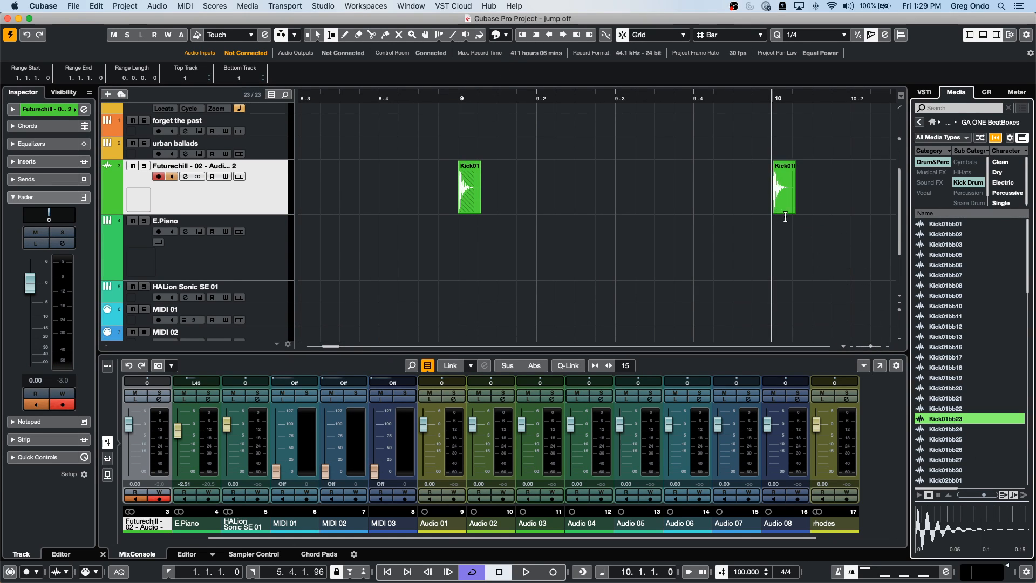
- Play back the project from the kick at bar 10 and audition Kick01bb23 for comparison
{"action": "key", "text": "space"}
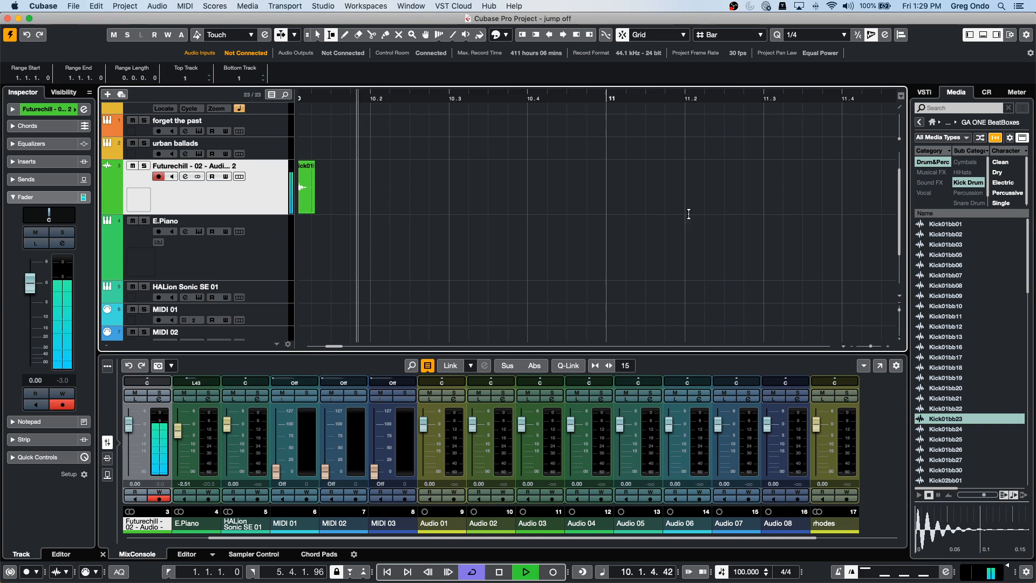
{"action": "left_click", "coordinate": [940, 420]}
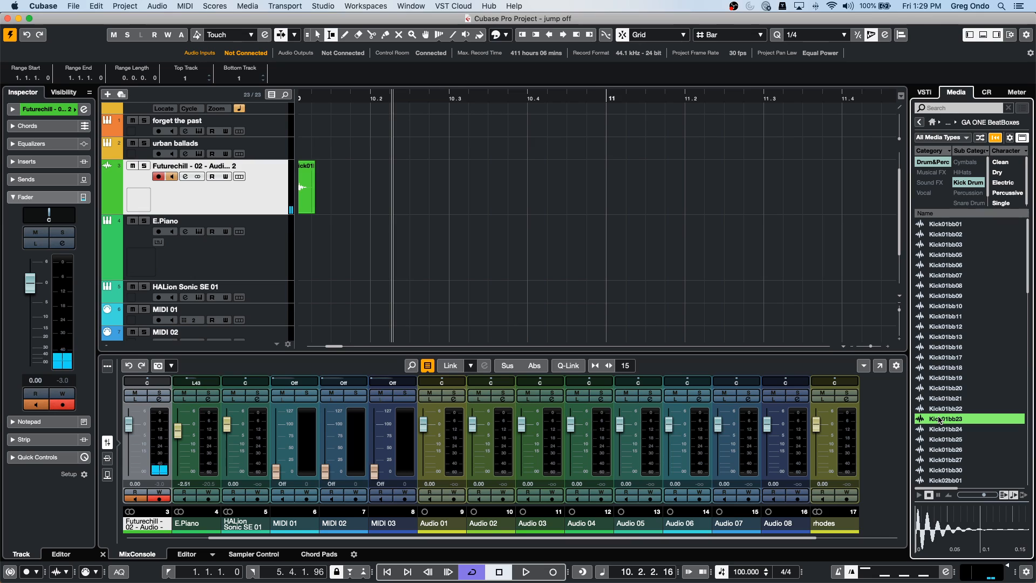
{"action": "key", "text": "g"}
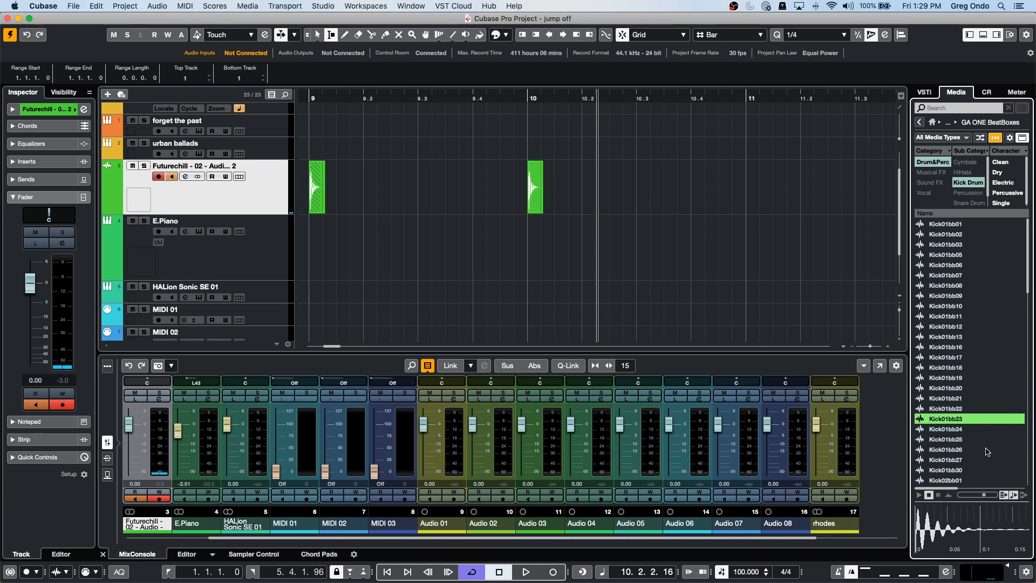
- Place Kick01bb25 on the Futurechill audio track at bar 11, play it back and audition the same sample for comparison
{"action": "mouse_move", "coordinate": [950, 438]}
{"action": "left_mouse_down"}
{"action": "mouse_move", "coordinate": [826, 300]}
{"action": "mouse_move", "coordinate": [746, 162]}
{"action": "left_mouse_up"}
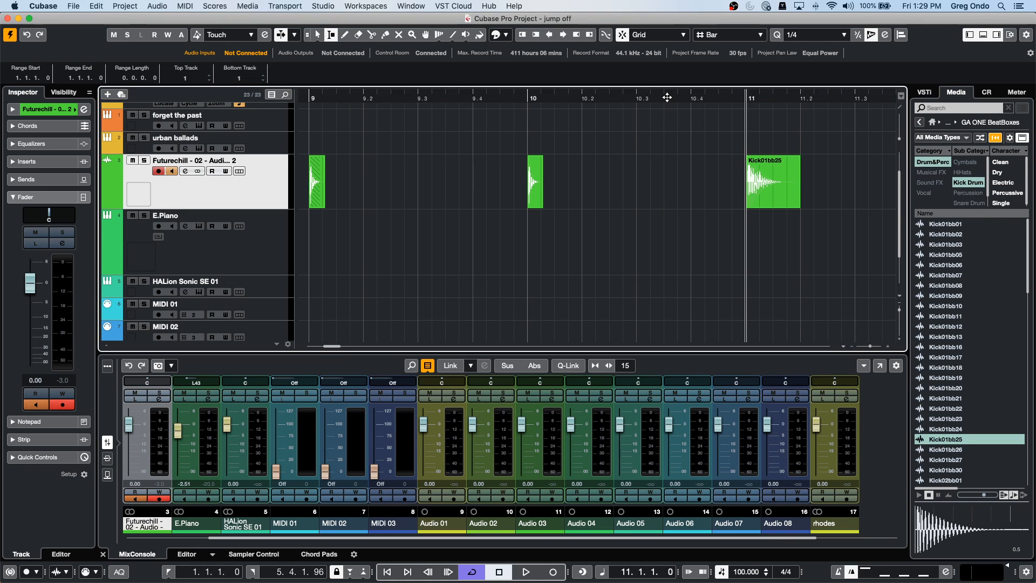
{"action": "key", "text": "space"}
{"action": "key", "text": "space"}
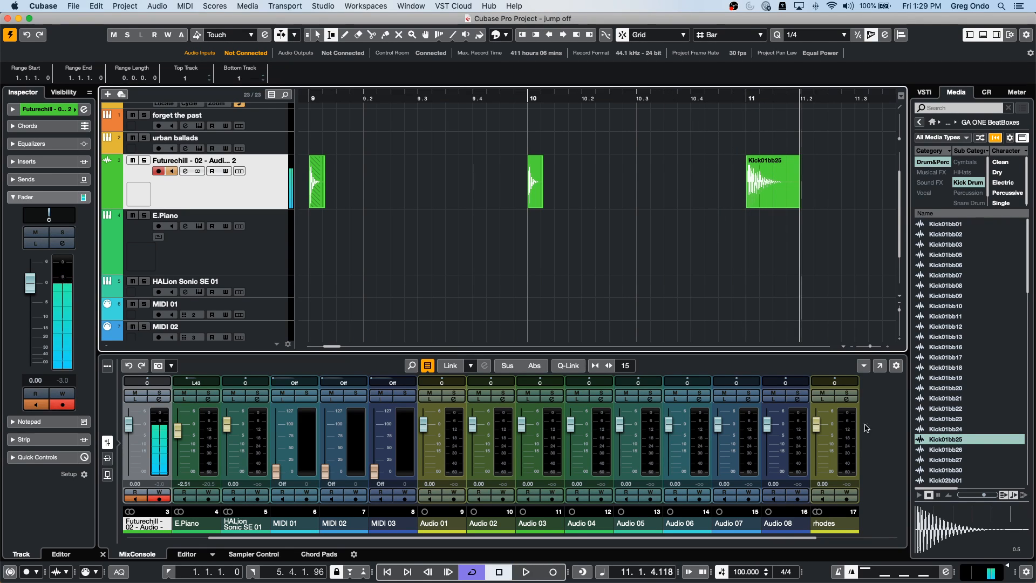
{"action": "left_click", "coordinate": [942, 440]}
{"action": "key", "text": "space"}
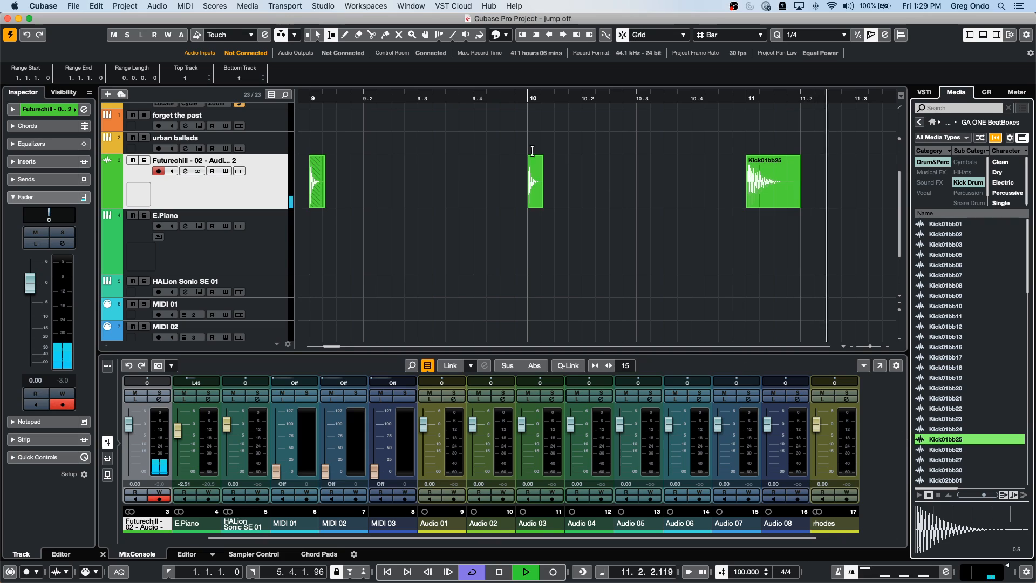
{"action": "key", "text": "space"}
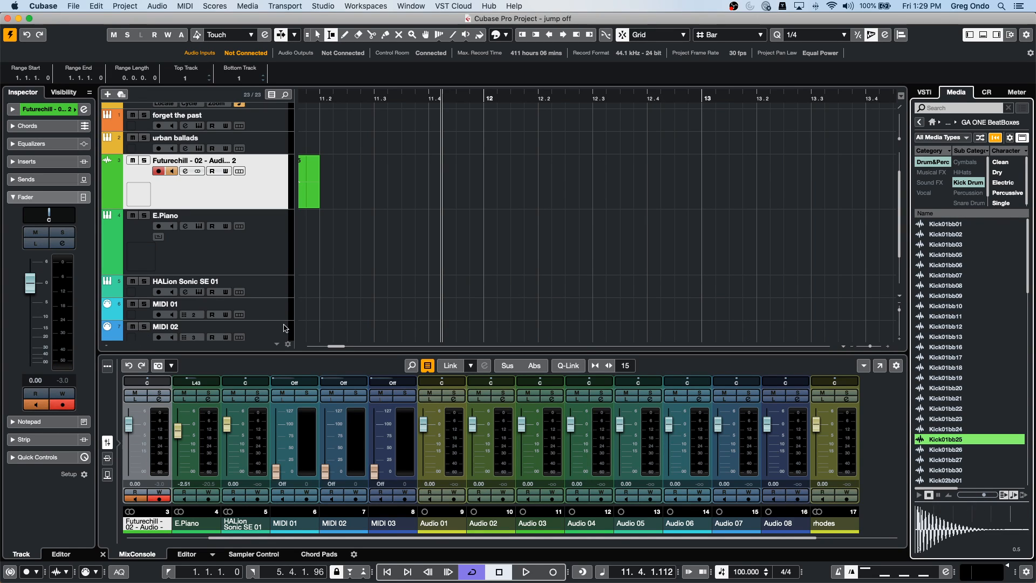
- Lower the Futurechill audio track's volume to -16.4 and audition Kick01bb25
{"action": "left_click", "coordinate": [269, 187]}
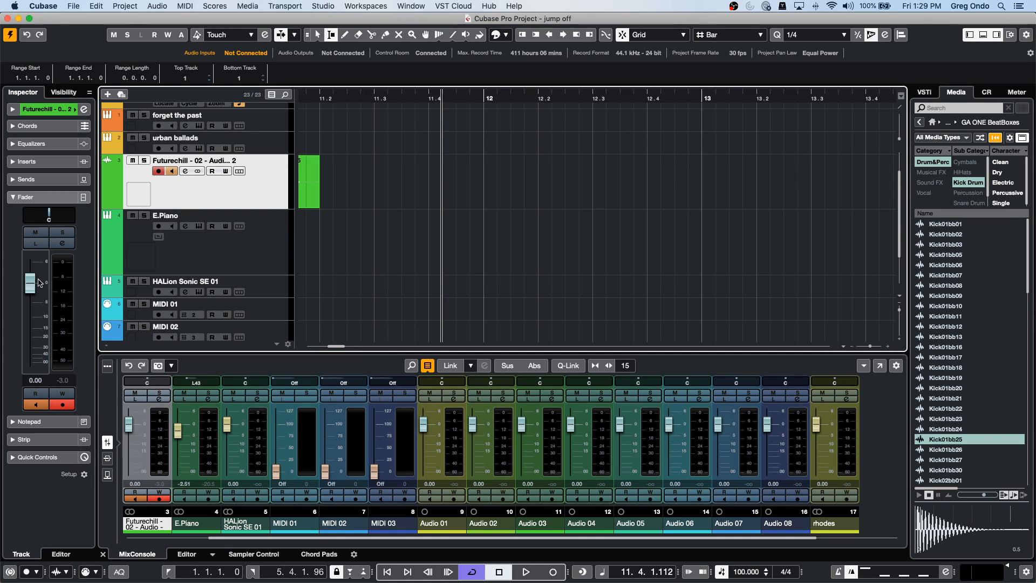
{"action": "left_click_drag", "start_coordinate": [31, 282], "coordinate": [30, 333]}
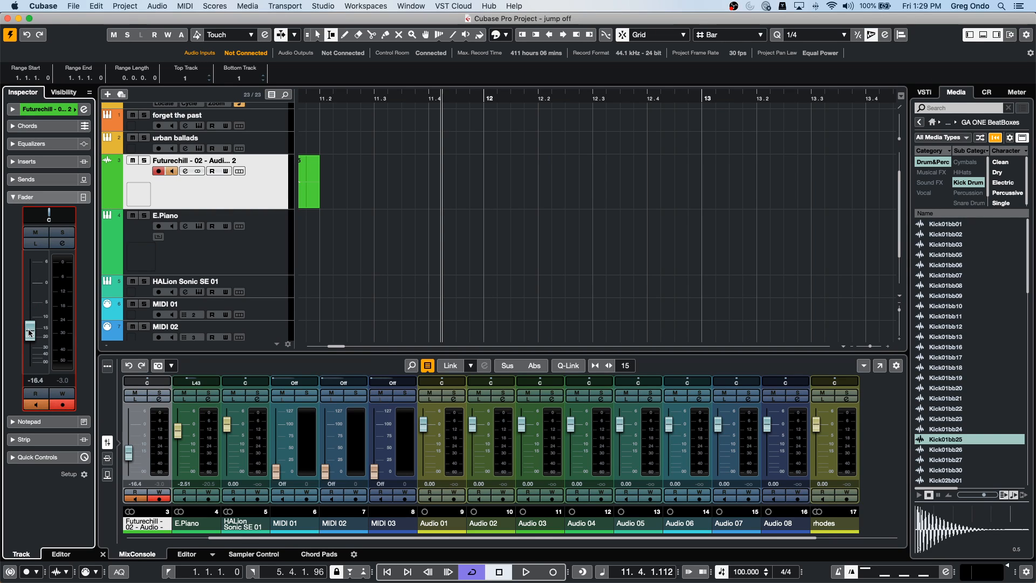
{"action": "left_click", "coordinate": [962, 441]}
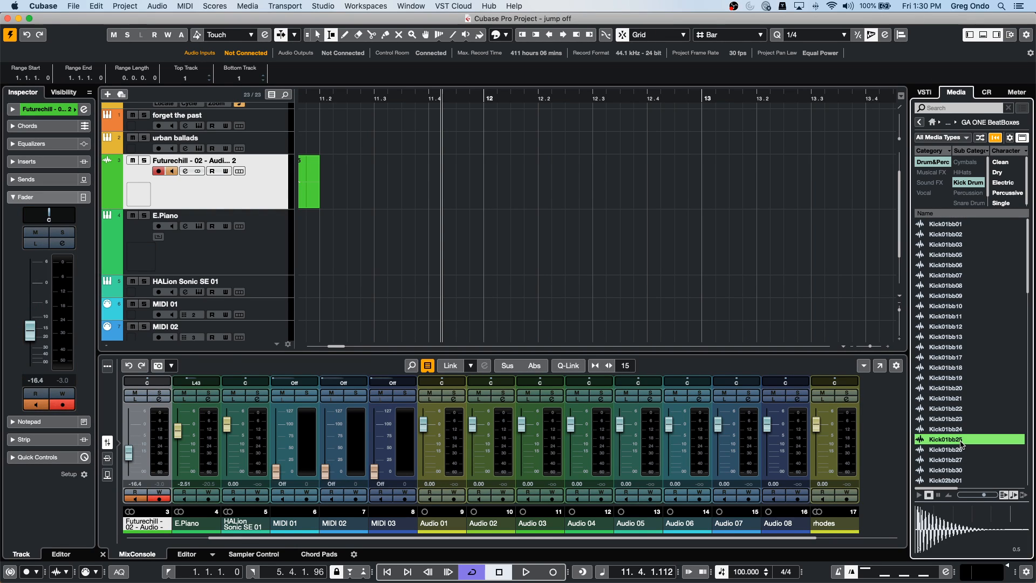
- Place Kick01bb25 on the Futurechill audio track at bar 13 and play back the project from just before it
{"action": "left_click_drag", "start_coordinate": [962, 441], "coordinate": [747, 183]}
{"action": "left_click", "coordinate": [586, 97]}
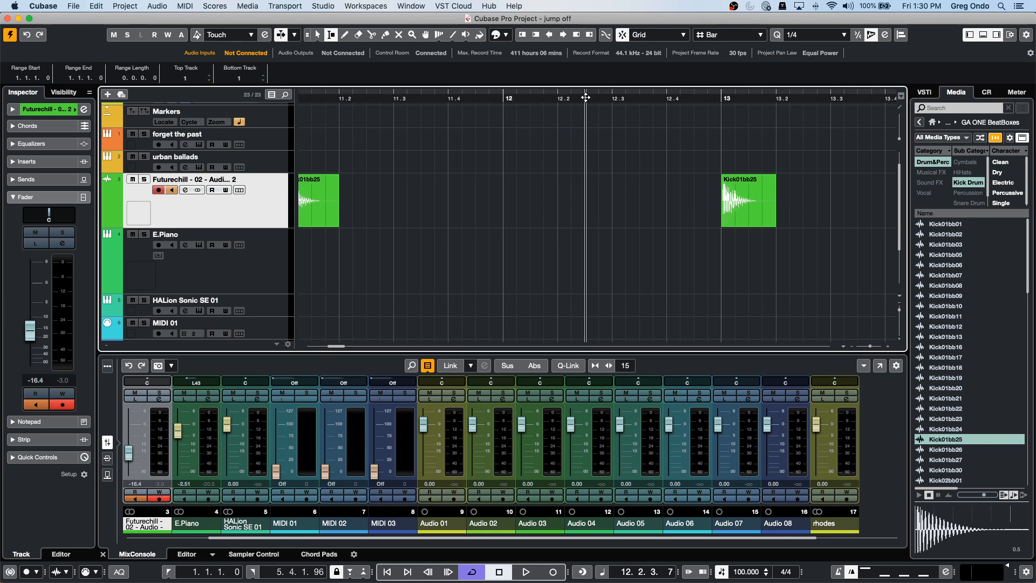
{"action": "key", "text": "space"}
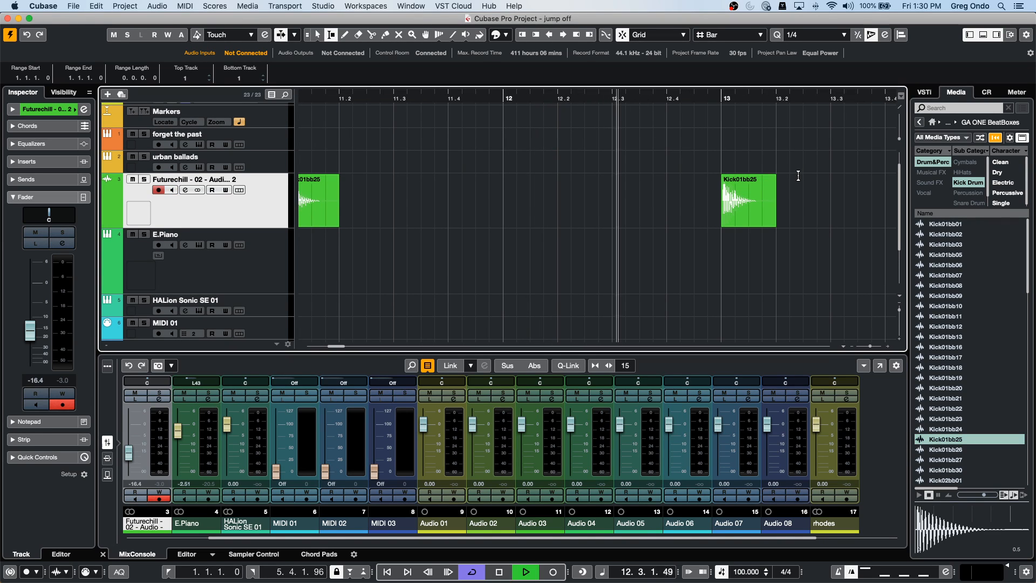
{"action": "key", "text": "space"}
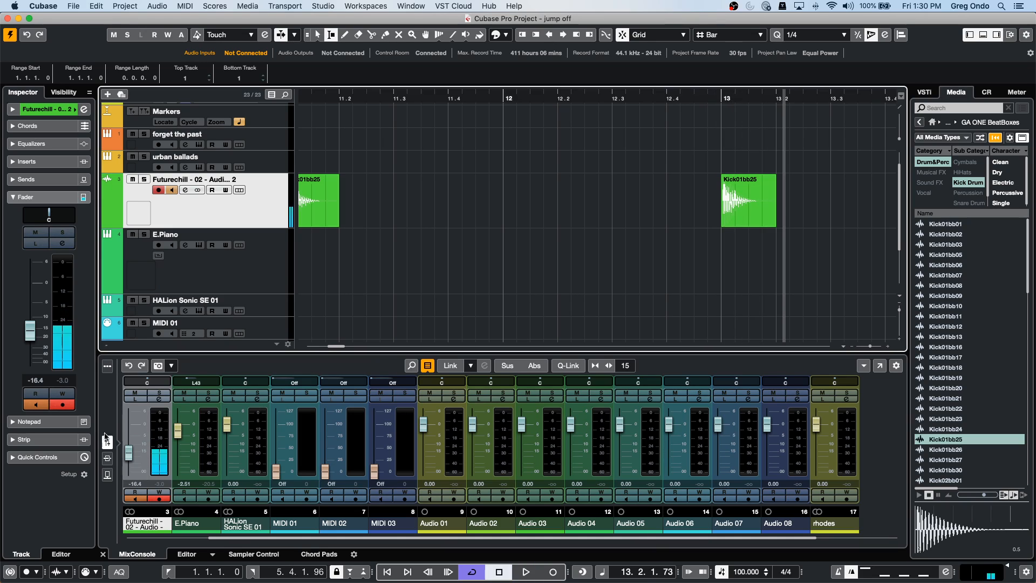
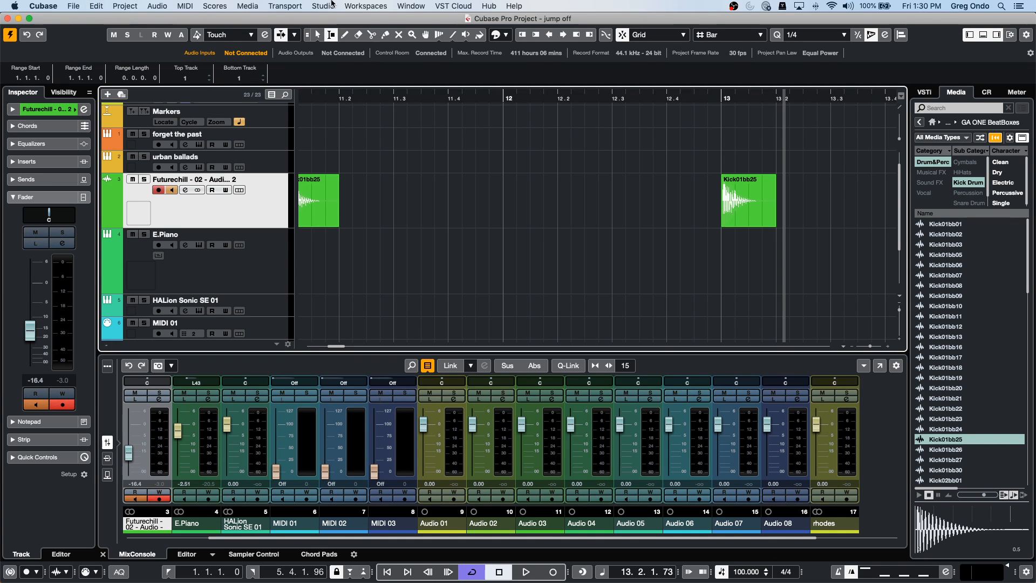
- Clear the Kick Drum and Drum&Perc filters and look through the unfiltered GA ONE BeatBoxes sample list
{"action": "left_click_drag", "start_coordinate": [331, 98], "coordinate": [326, 2]}
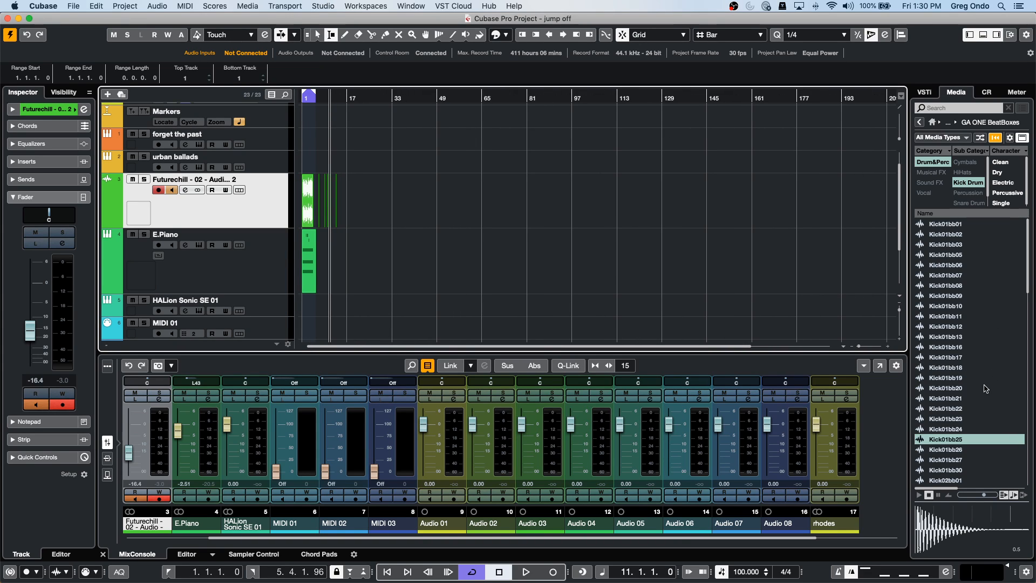
{"action": "scroll", "coordinate": [970, 348], "scroll_direction": "down", "scroll_amount": 10}
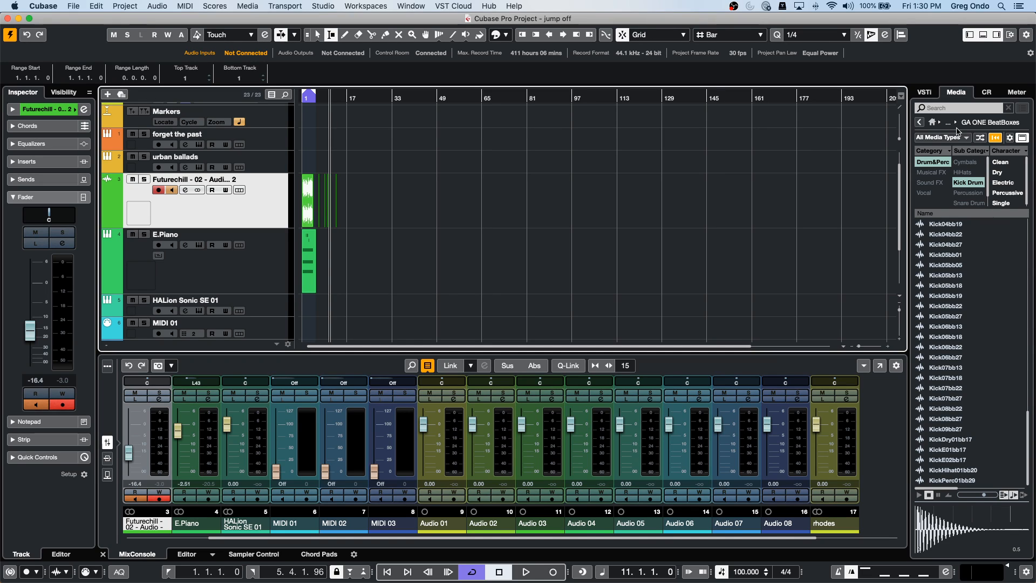
{"action": "left_click", "coordinate": [972, 182]}
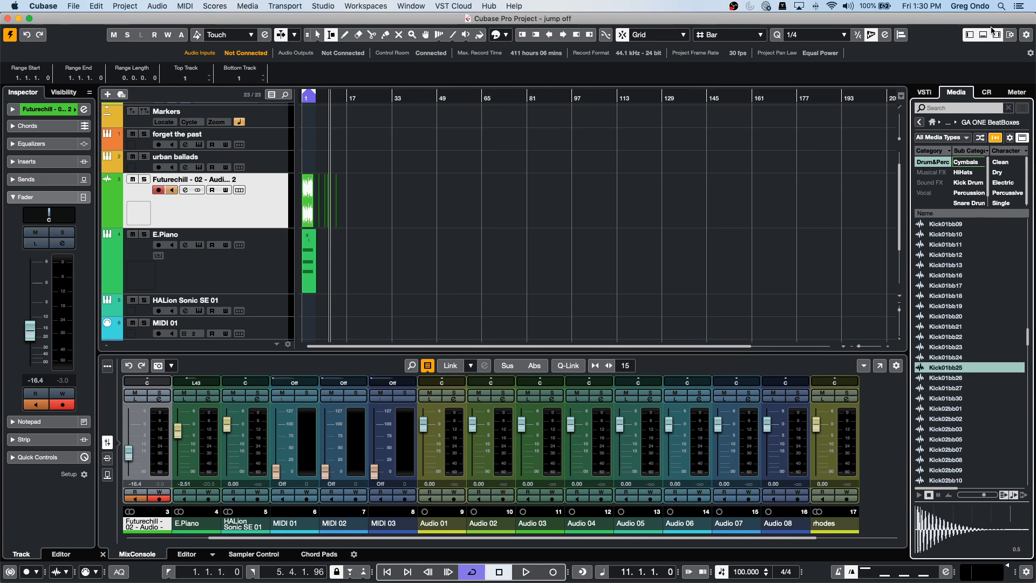
{"action": "left_click", "coordinate": [930, 162]}
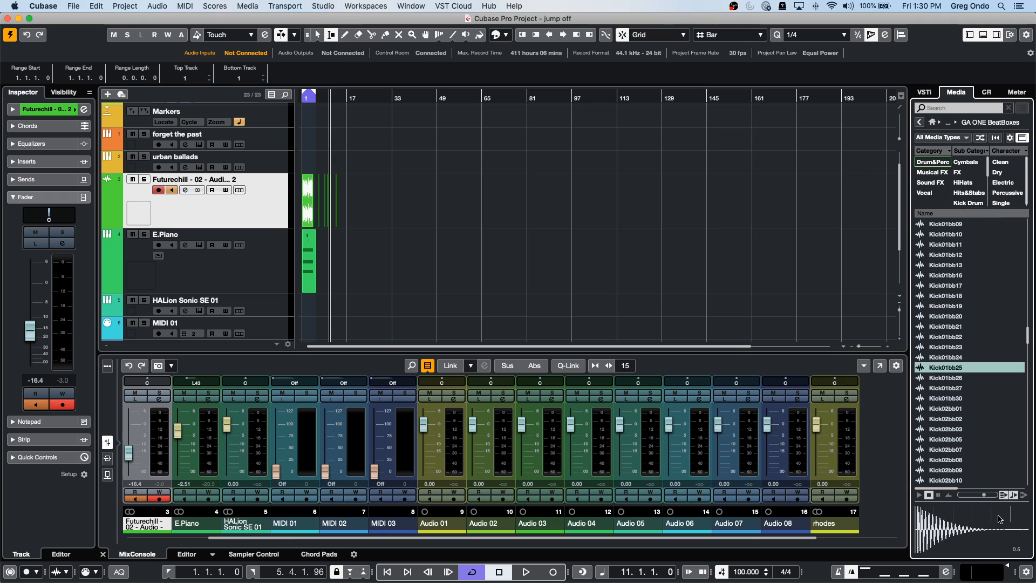
{"action": "scroll", "coordinate": [960, 467], "scroll_direction": "down", "scroll_amount": 5}
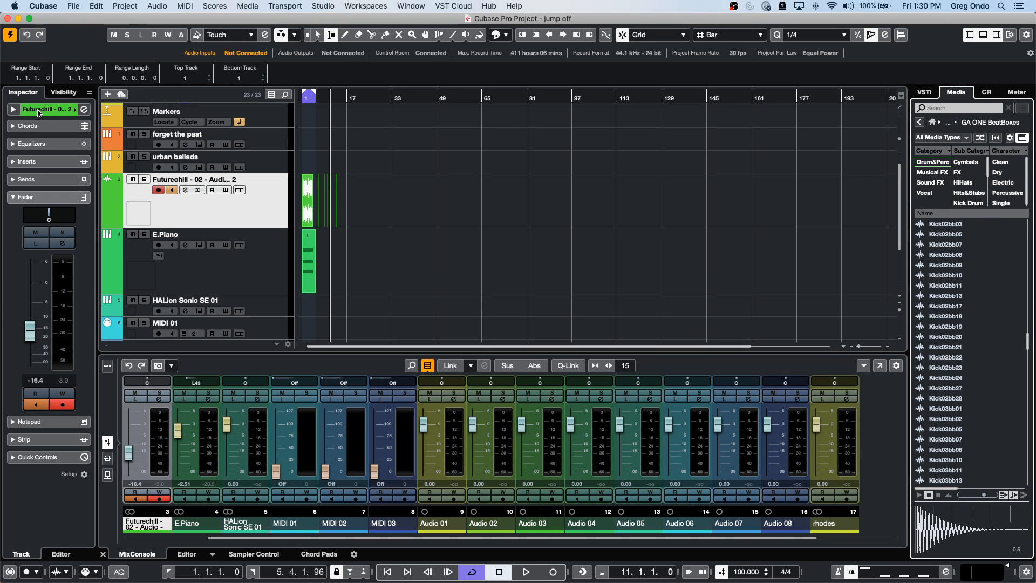
- Show the Futurechill track's basic settings, open the Dubstep set from Loops & Samples and filter it to Drum&Perc
{"action": "left_click", "coordinate": [56, 112]}
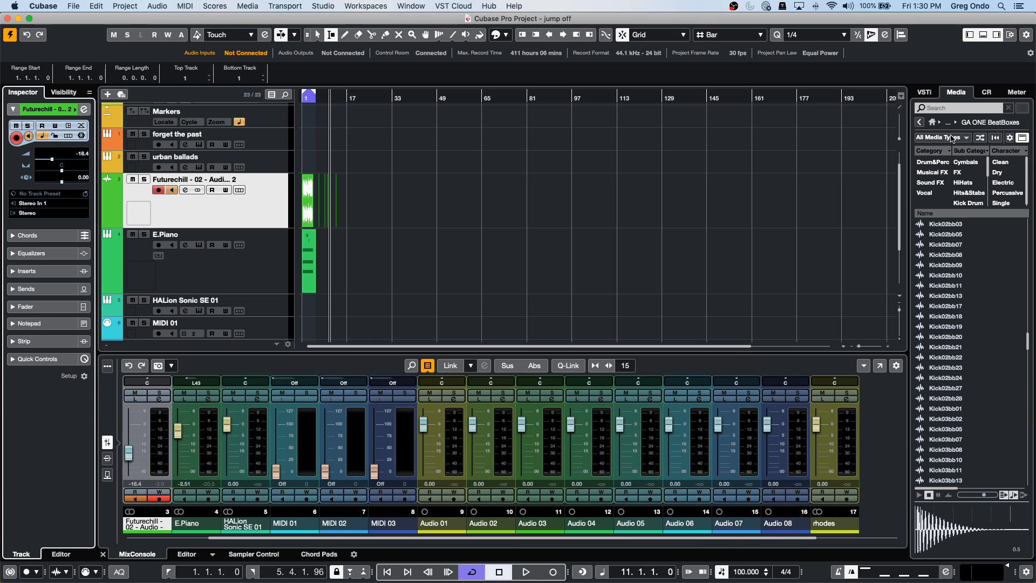
{"action": "left_click", "coordinate": [920, 122]}
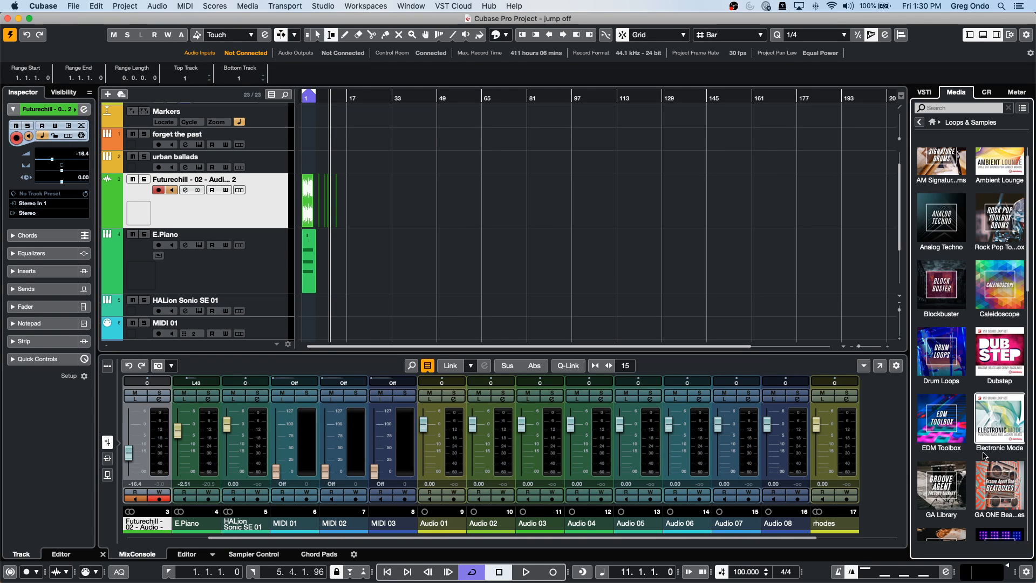
{"action": "left_click", "coordinate": [978, 353]}
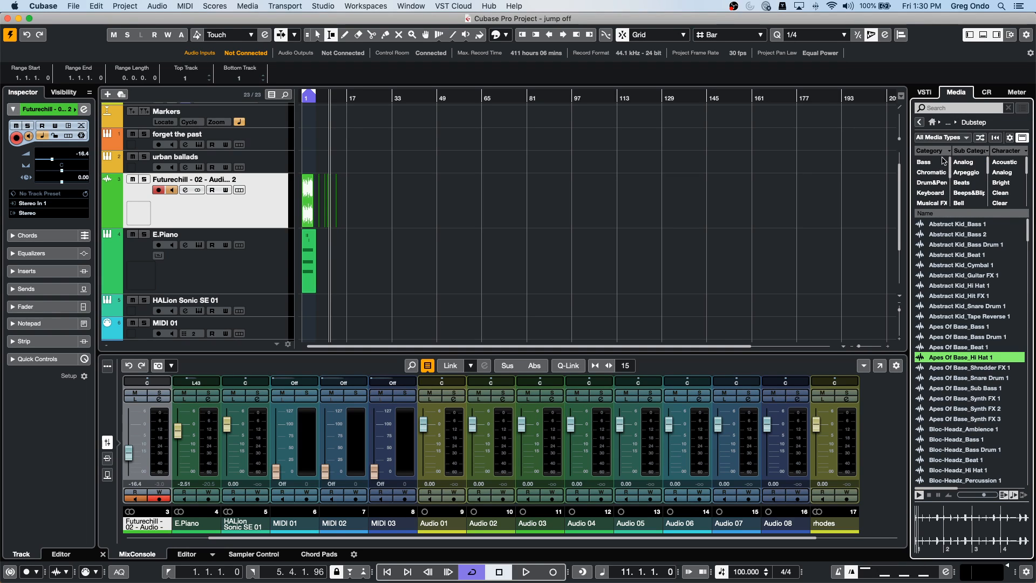
{"action": "left_click", "coordinate": [939, 184]}
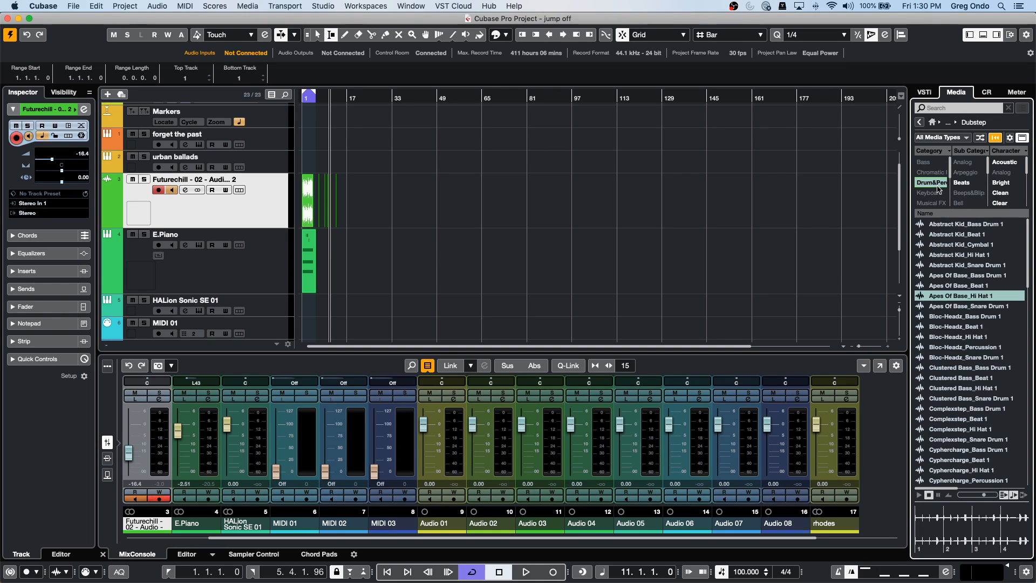
- Place Bloc-Headz_Beat 1 on the Futurechill audio track at bar 50 and select the whole event with combined selection tools enabled
{"action": "left_click", "coordinate": [968, 327]}
{"action": "left_click_drag", "start_coordinate": [969, 329], "coordinate": [429, 210]}
{"action": "left_click_drag", "start_coordinate": [423, 99], "coordinate": [423, 118]}
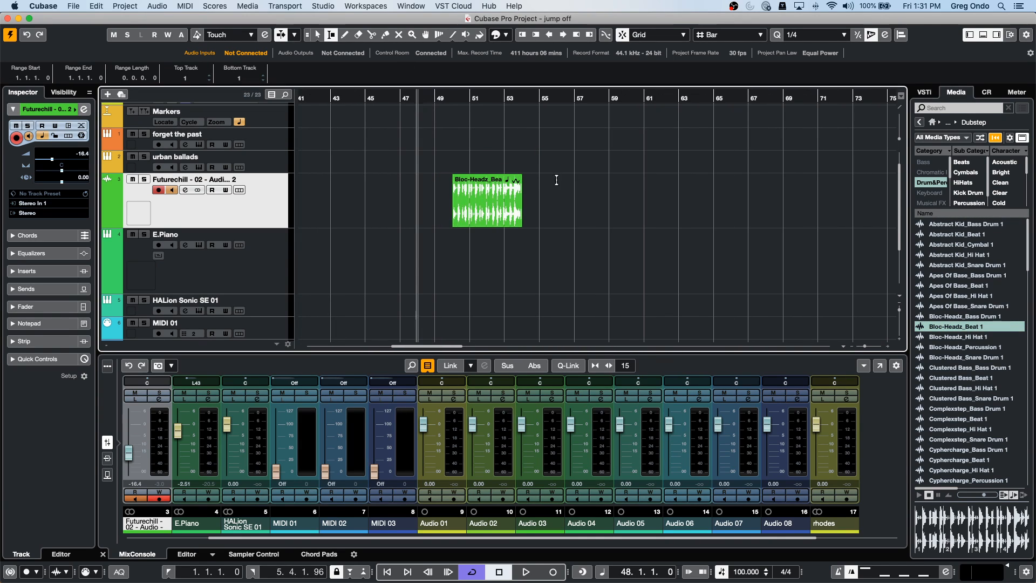
{"action": "left_click", "coordinate": [489, 218]}
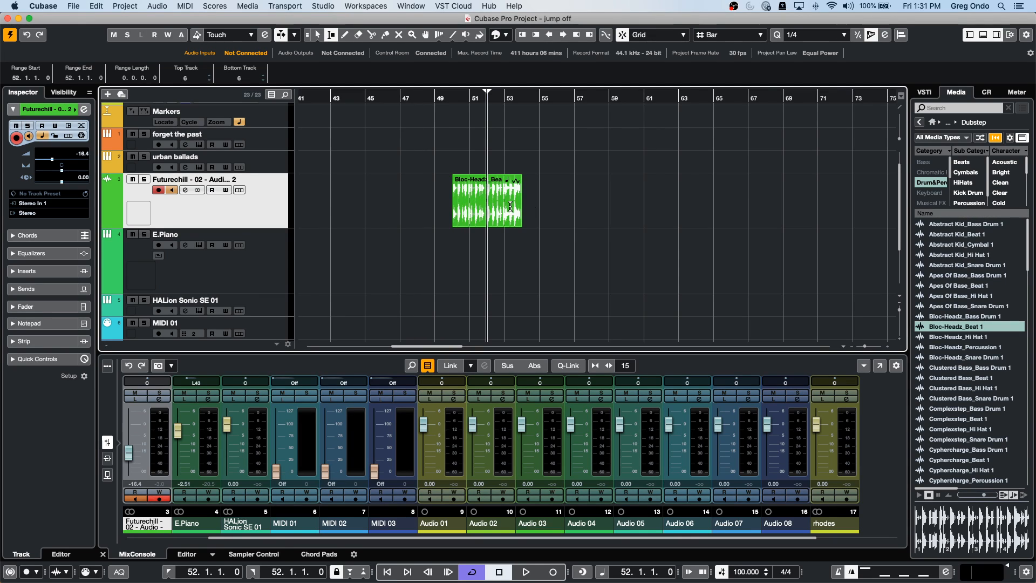
{"action": "left_click", "coordinate": [307, 35]}
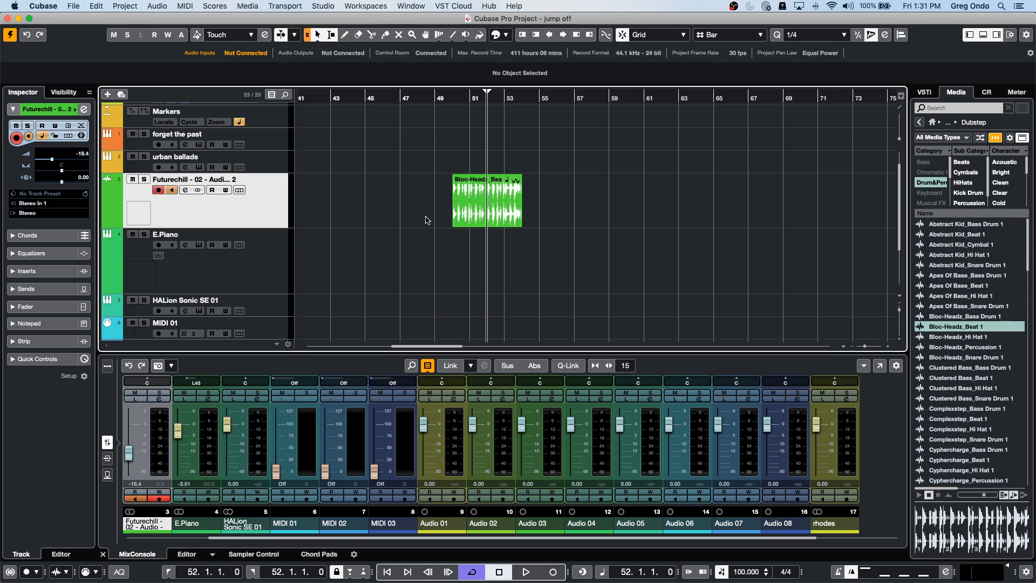
{"action": "left_click", "coordinate": [510, 219]}
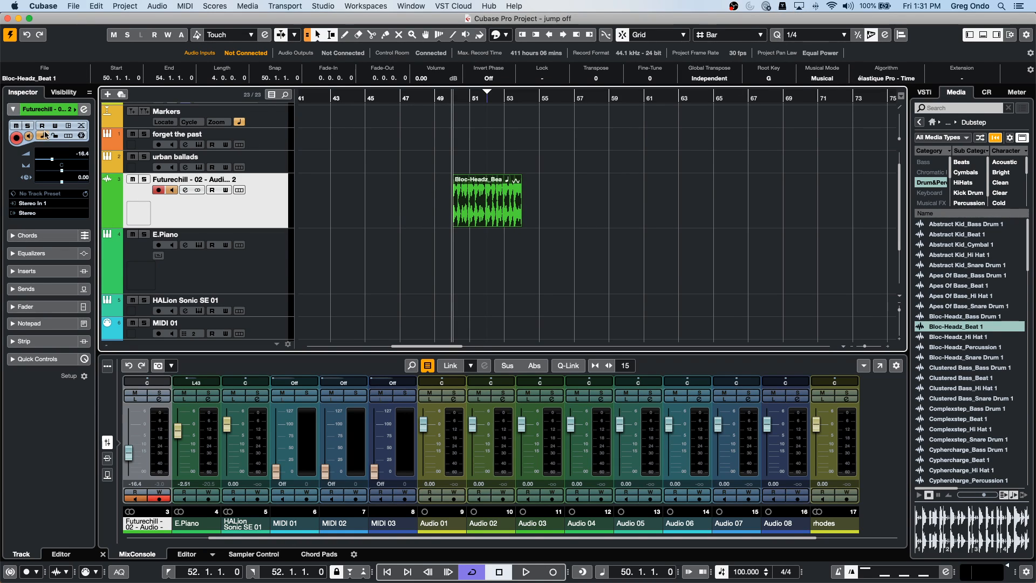
- Add one stereo audio track below the Futurechill track and place Bloc-Headz_Beat 1 on it at bar 56
{"action": "right_click", "coordinate": [172, 224]}
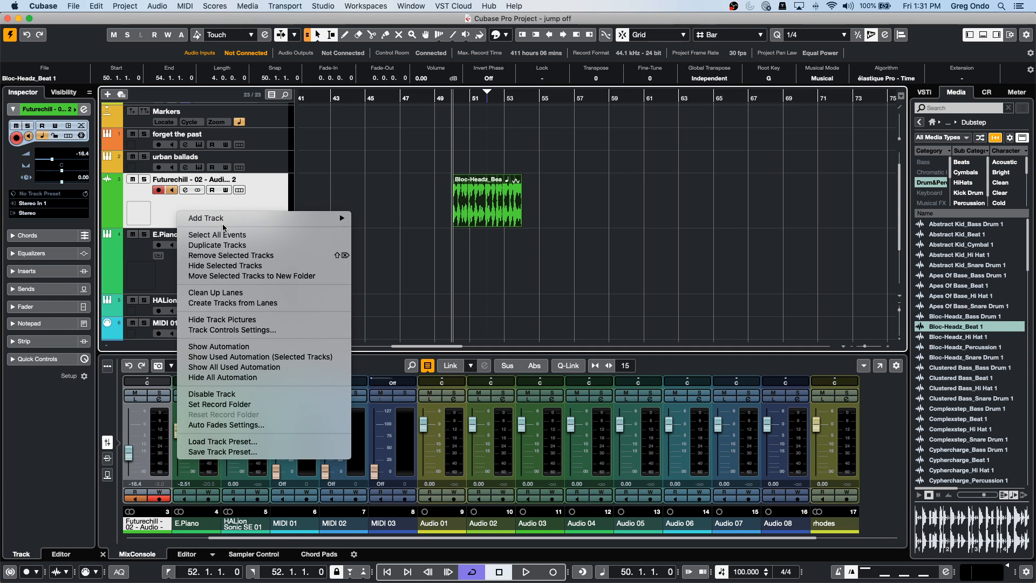
{"action": "mouse_move", "coordinate": [224, 220]}
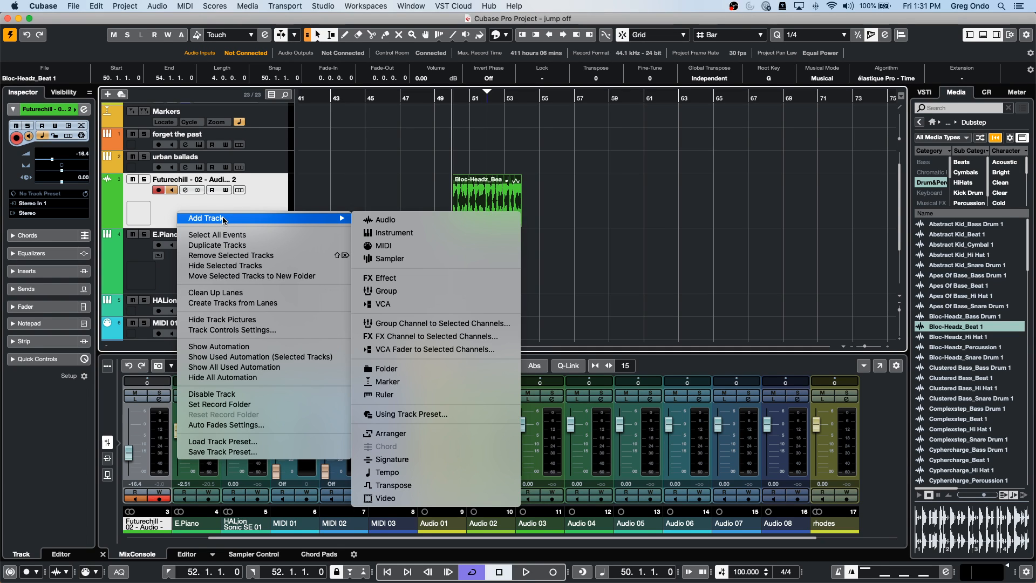
{"action": "left_click", "coordinate": [385, 220]}
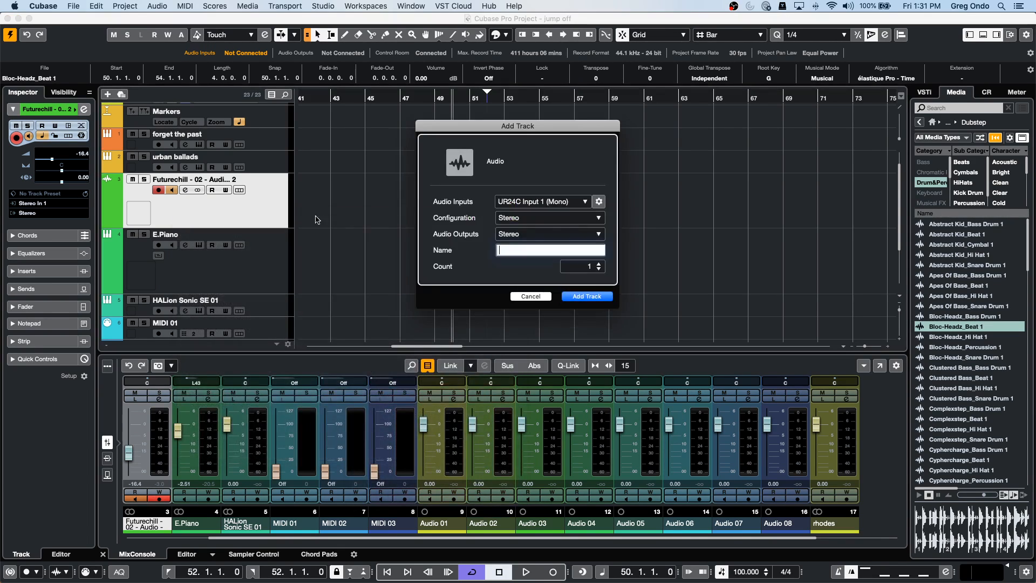
{"action": "left_click", "coordinate": [588, 297]}
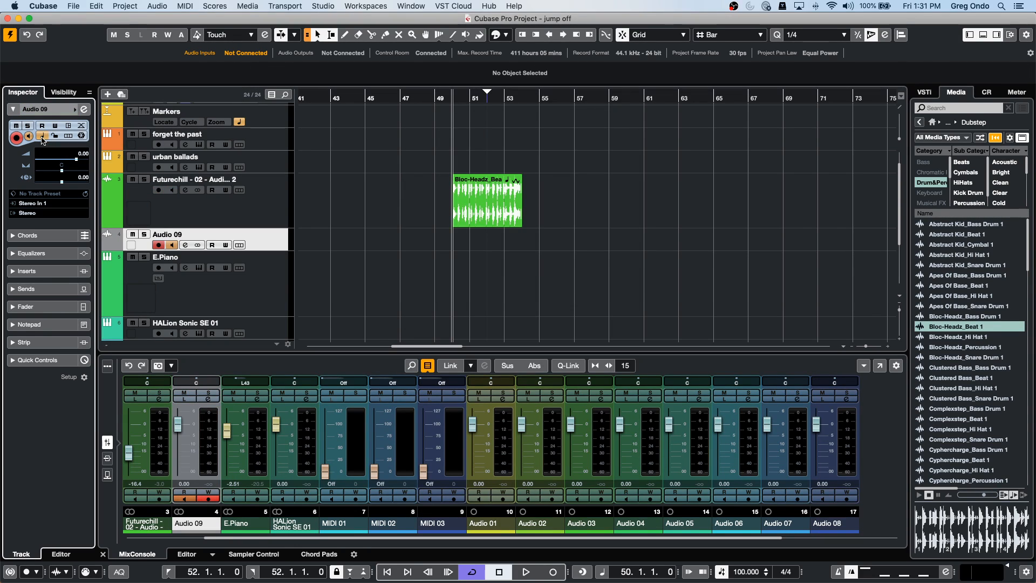
{"action": "left_click_drag", "start_coordinate": [957, 333], "coordinate": [559, 240]}
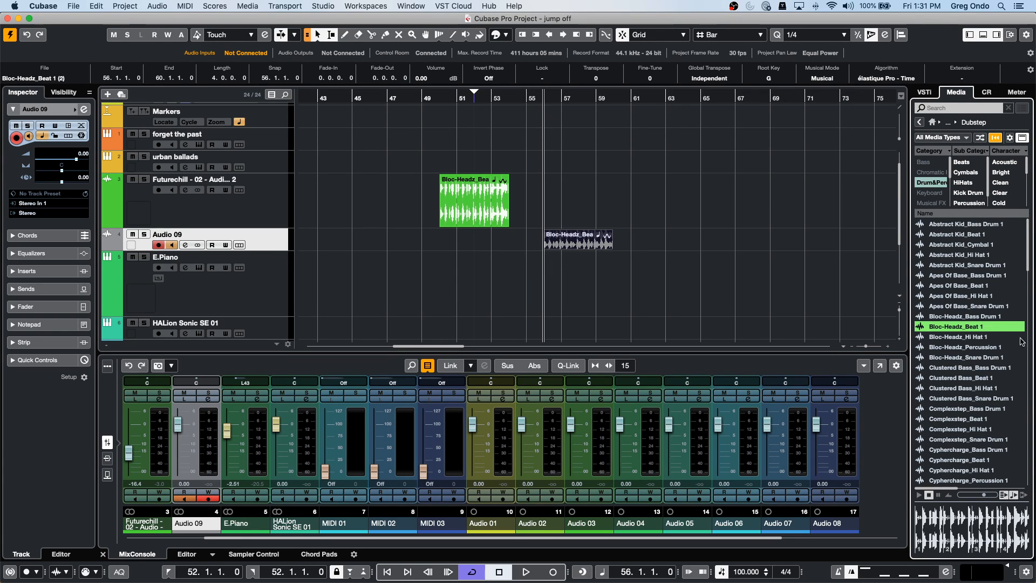
- Clear the Drum&Perc filter and replace the bar 56 loop on Audio 09 with Bloc-Headz_Beat 1 at bar 58
{"action": "left_click", "coordinate": [934, 182]}
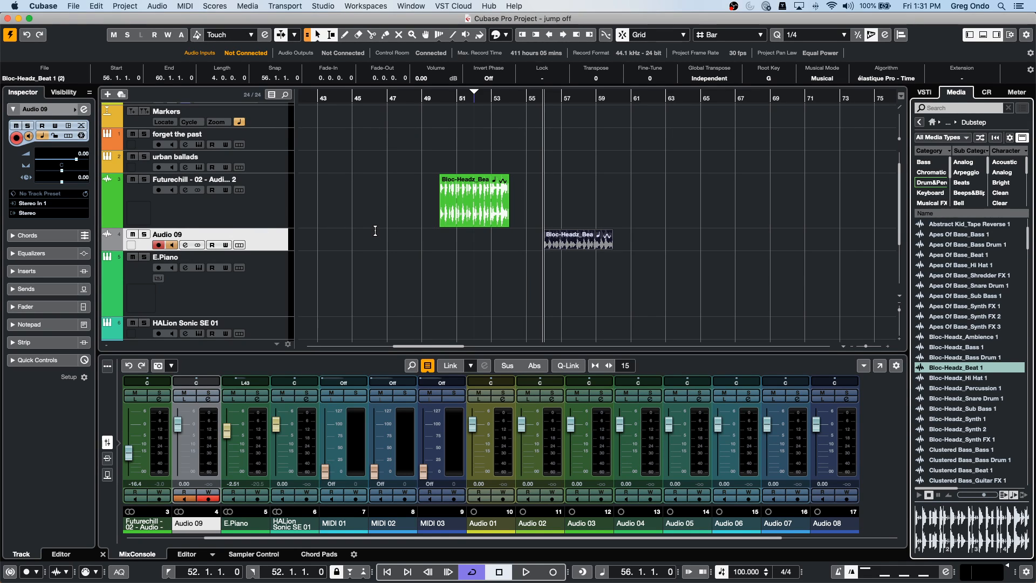
{"action": "key", "text": "Delete"}
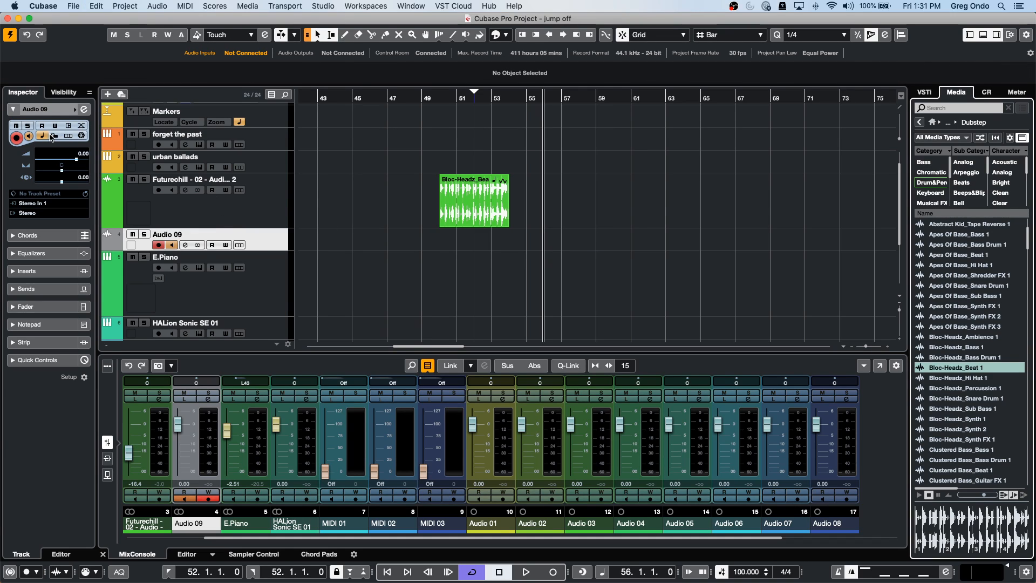
{"action": "left_click", "coordinate": [759, 270]}
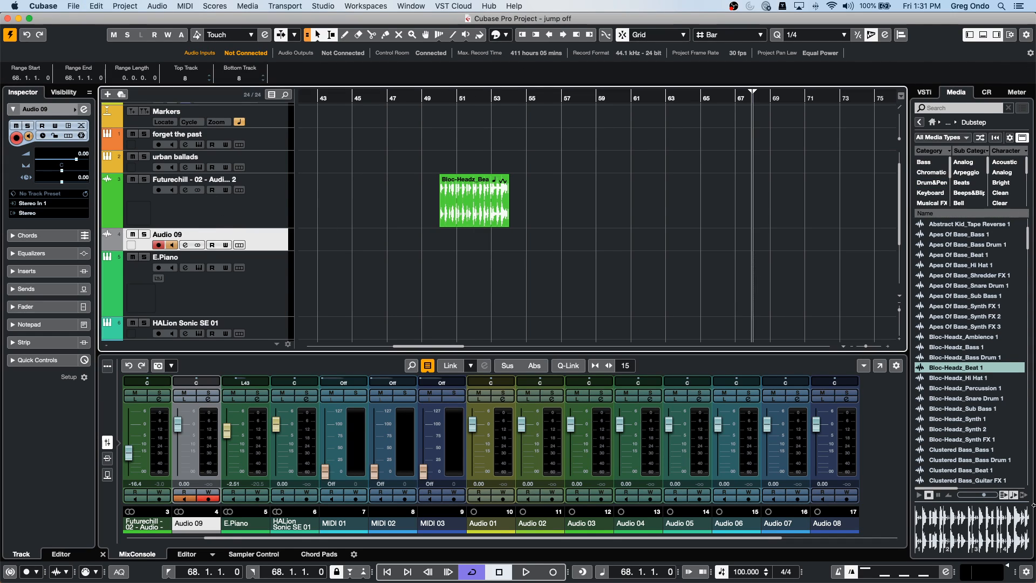
{"action": "left_click_drag", "start_coordinate": [954, 366], "coordinate": [578, 235]}
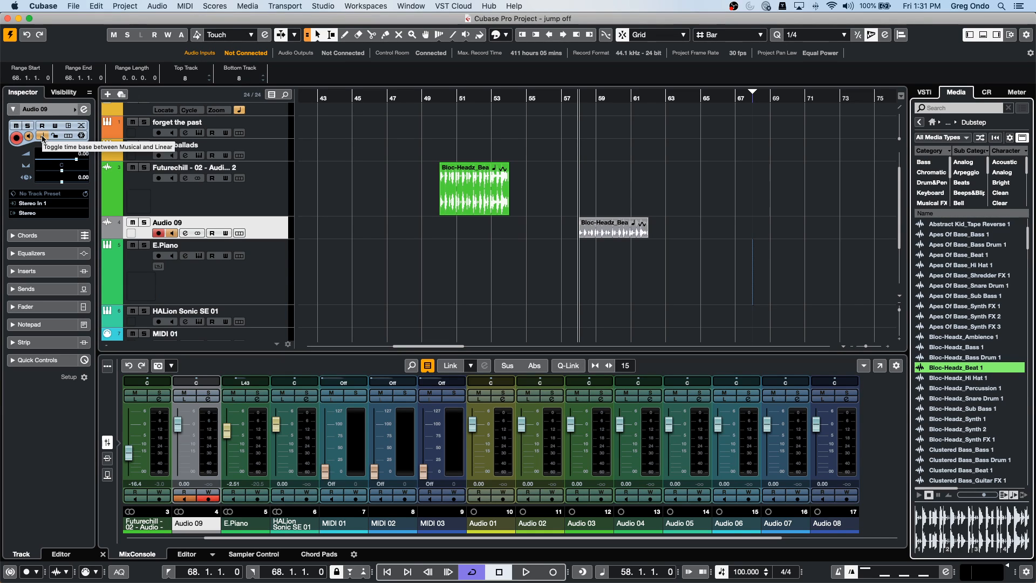
- Switch Musical Mode off and on repeatedly for the Bloc-Headz_Beat 1 event at bar 58, leaving it off
{"action": "left_click", "coordinate": [604, 232]}
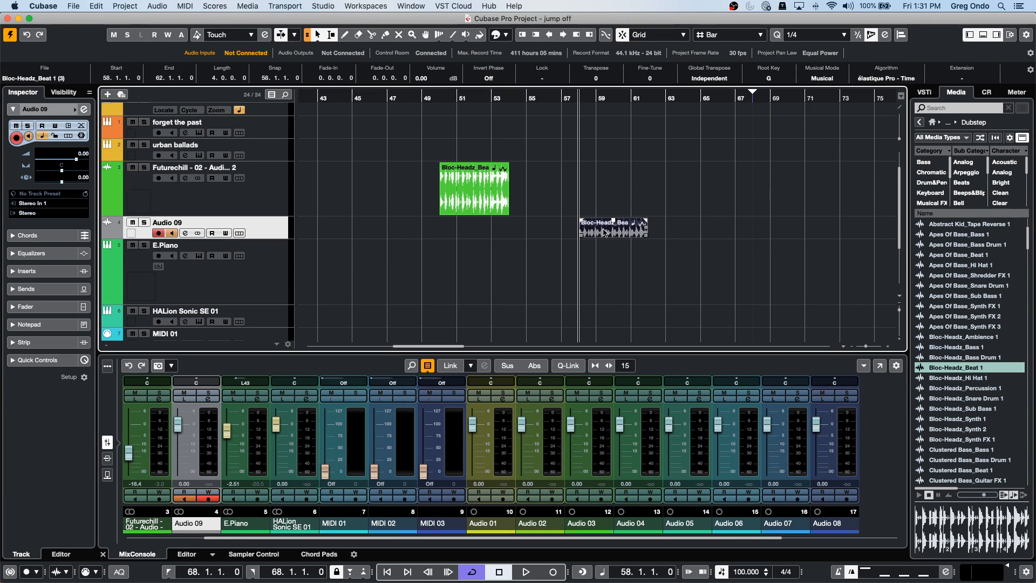
{"action": "left_click", "coordinate": [822, 79]}
{"action": "left_click", "coordinate": [823, 79]}
{"action": "left_click", "coordinate": [835, 79]}
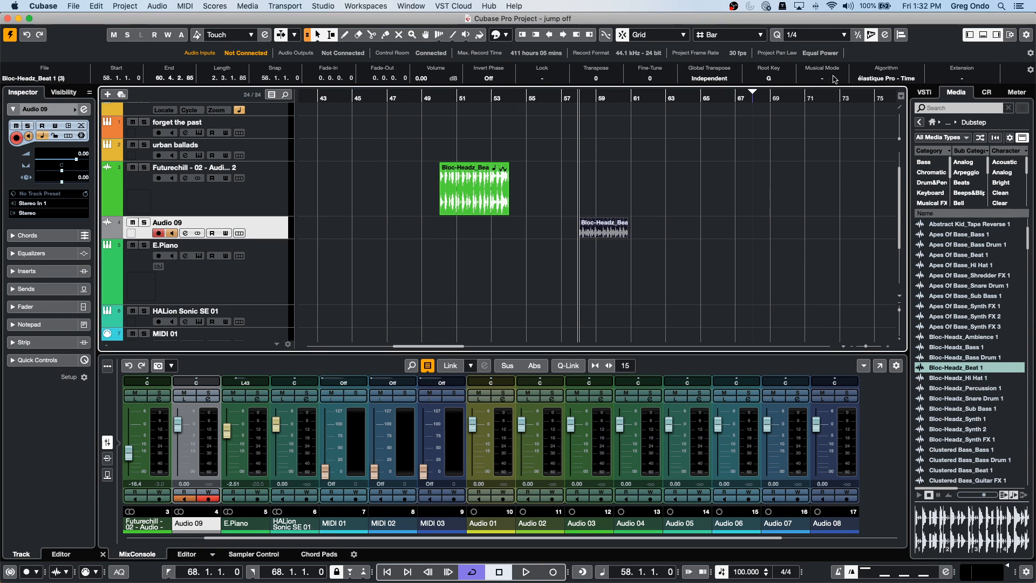
{"action": "double_click", "coordinate": [835, 79]}
{"action": "left_click", "coordinate": [835, 79]}
{"action": "left_click", "coordinate": [835, 79]}
{"action": "left_click", "coordinate": [835, 79]}
{"action": "left_click", "coordinate": [835, 79]}
{"action": "left_click", "coordinate": [835, 79]}
{"action": "left_click", "coordinate": [835, 79]}
- In the project's Pool, turn Musical Mode on for the Bloc-Headz_Beat 1 clip used at bar 58 and off for the one at bar 50
{"action": "left_click", "coordinate": [247, 5]}
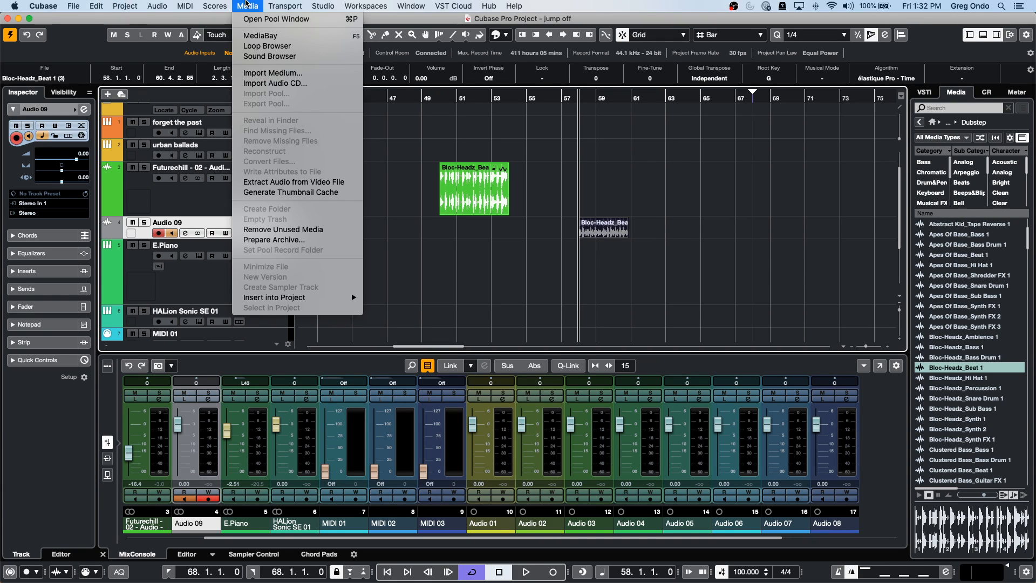
{"action": "left_click", "coordinate": [251, 20]}
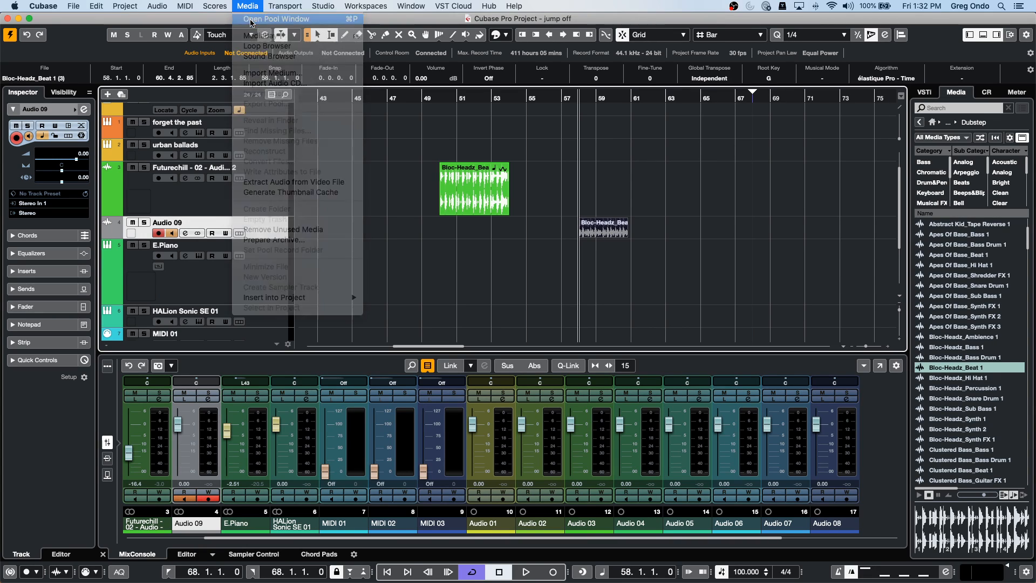
{"action": "left_click", "coordinate": [297, 149]}
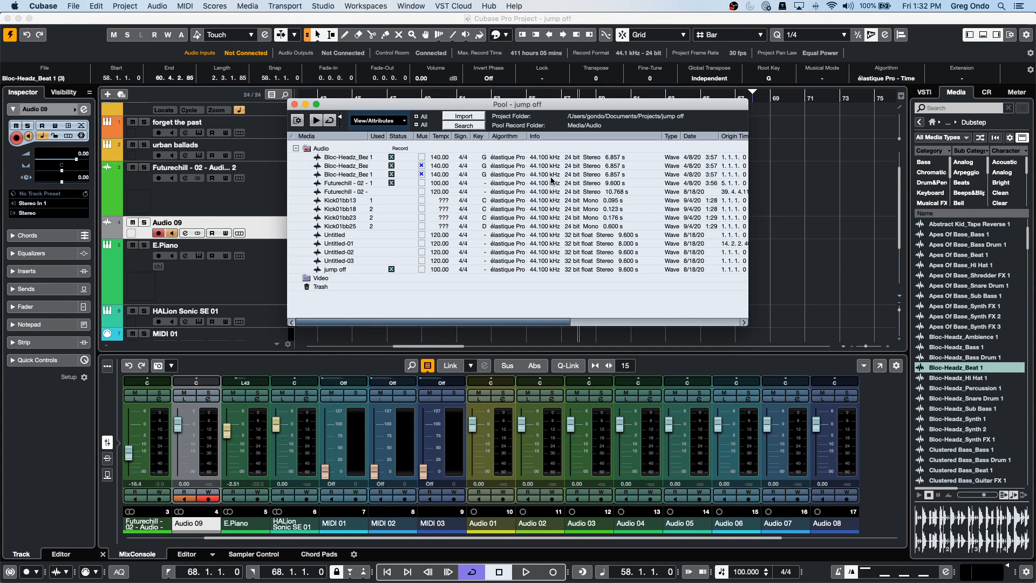
{"action": "left_click", "coordinate": [421, 165]}
{"action": "left_click", "coordinate": [421, 169]}
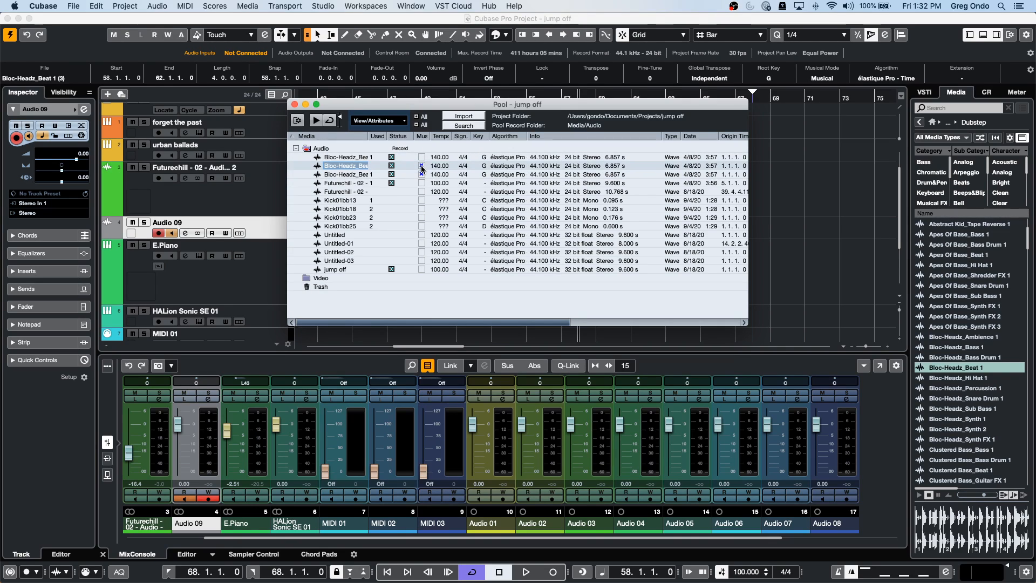
{"action": "left_click", "coordinate": [294, 105]}
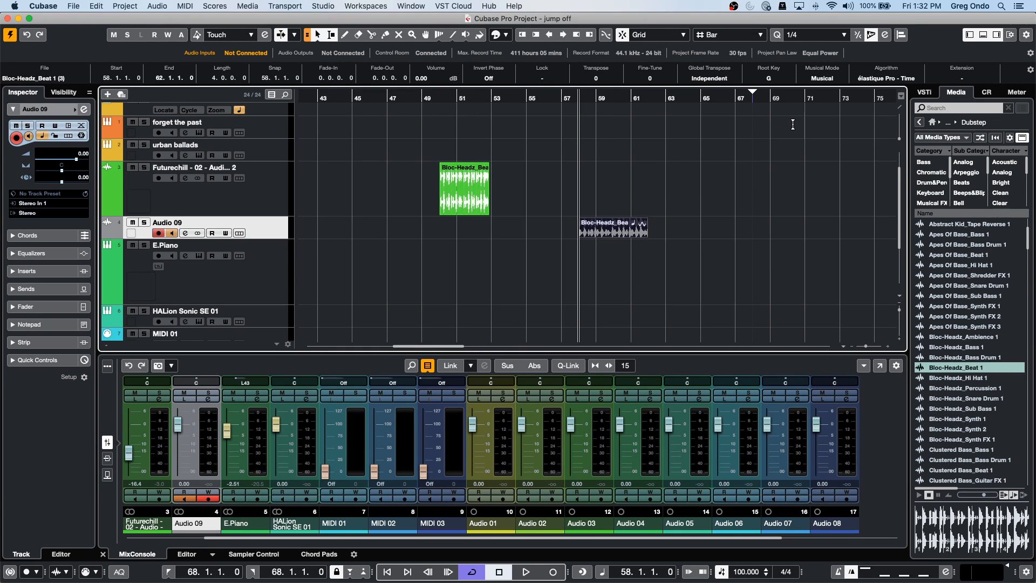
- Move the Bloc-Headz_Beat 1 event on Audio 09 to bar 57 and play it back briefly from there
{"action": "left_click_drag", "start_coordinate": [592, 234], "coordinate": [575, 234]}
{"action": "left_click", "coordinate": [560, 98]}
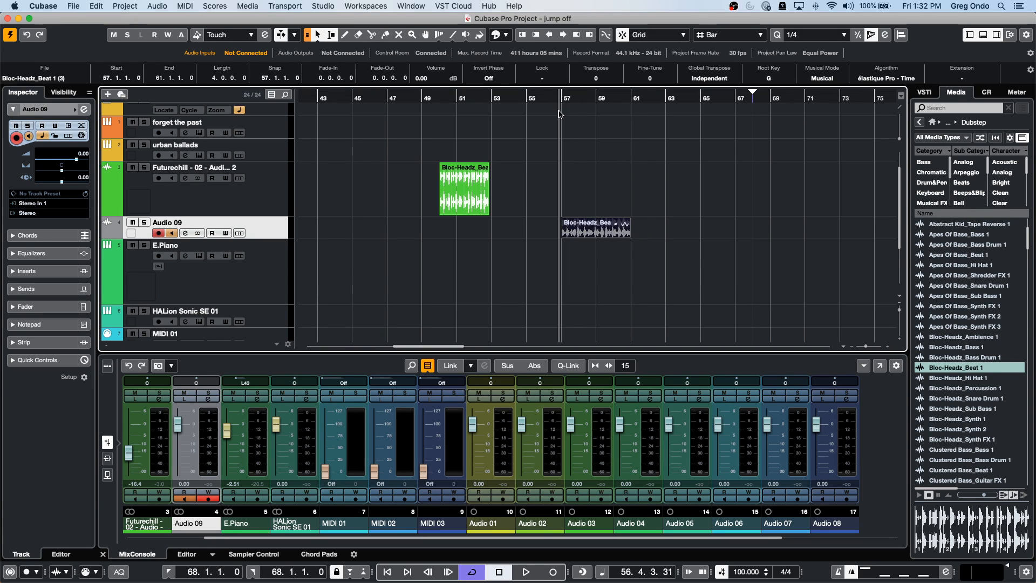
{"action": "left_click_drag", "start_coordinate": [560, 110], "coordinate": [560, 118]}
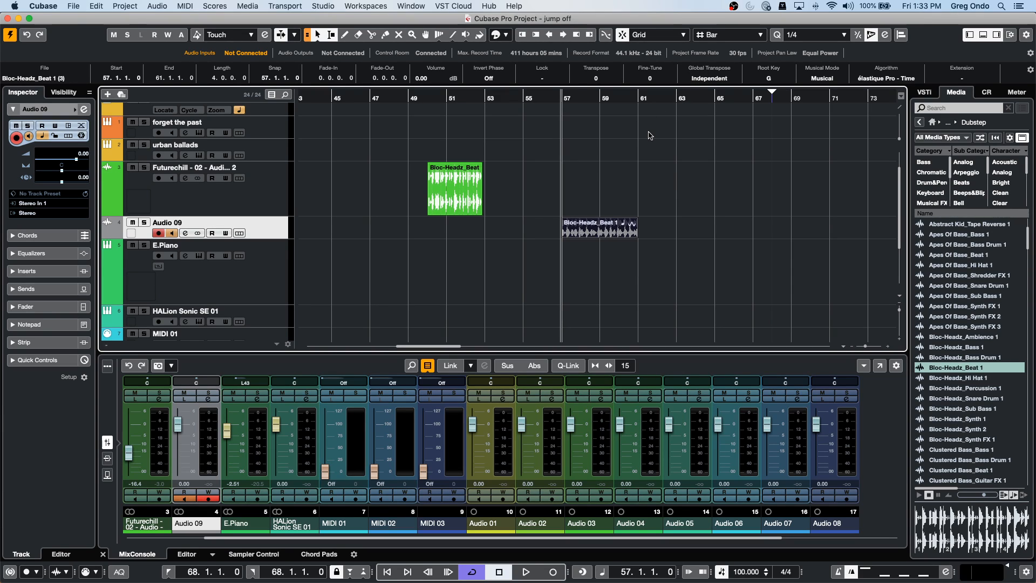
{"action": "key", "text": "space"}
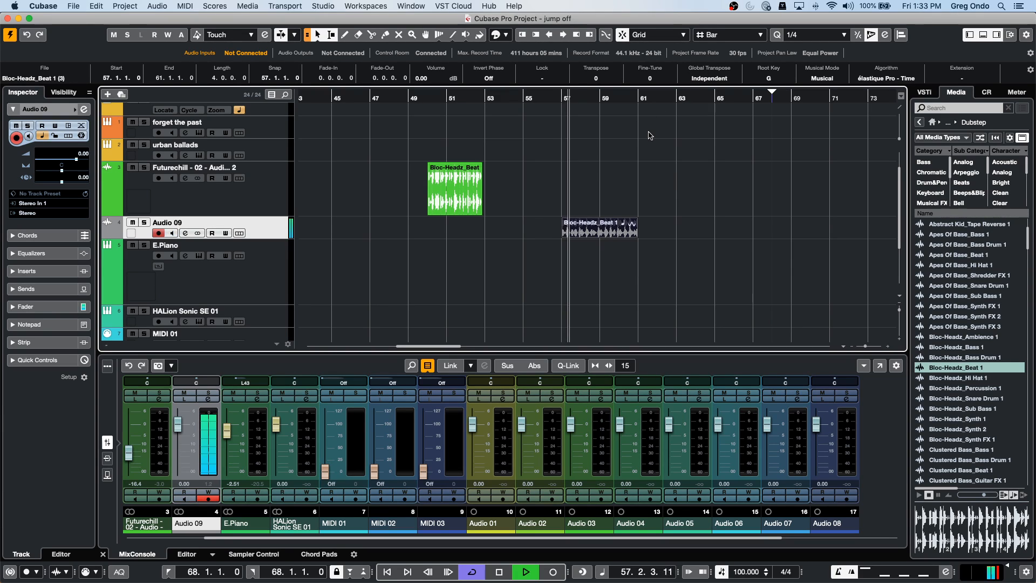
{"action": "key", "text": "space"}
- Audition several Bloc-Headz and Apes Of Base samples through Audio 09, from Bloc-Headz_Sub Bass 1 to Apes Of Base_Beat 1
{"action": "left_click", "coordinate": [953, 408]}
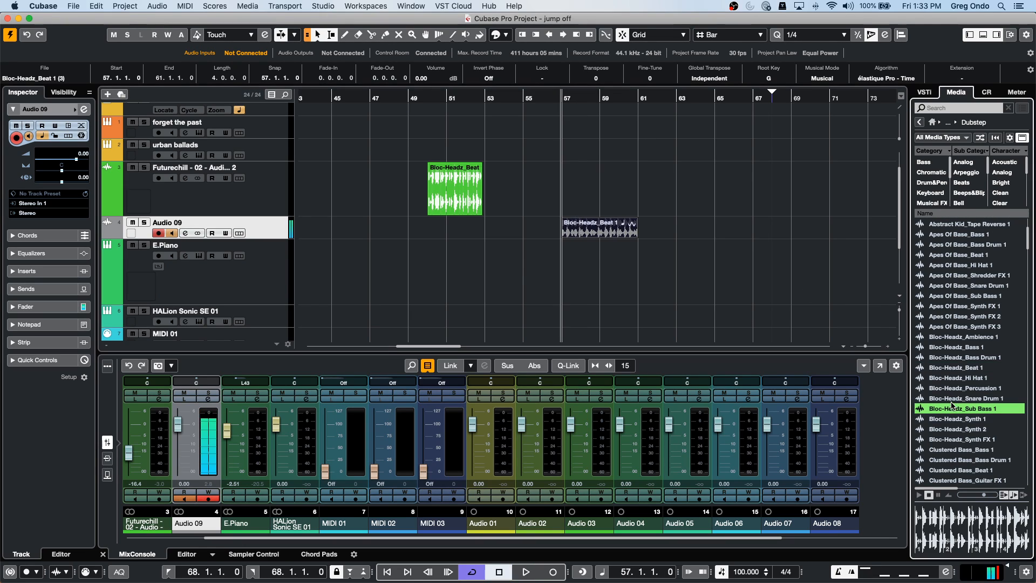
{"action": "left_click", "coordinate": [956, 439]}
{"action": "left_click", "coordinate": [954, 367]}
{"action": "left_click", "coordinate": [949, 315]}
{"action": "left_click", "coordinate": [951, 285]}
{"action": "left_click", "coordinate": [948, 257]}
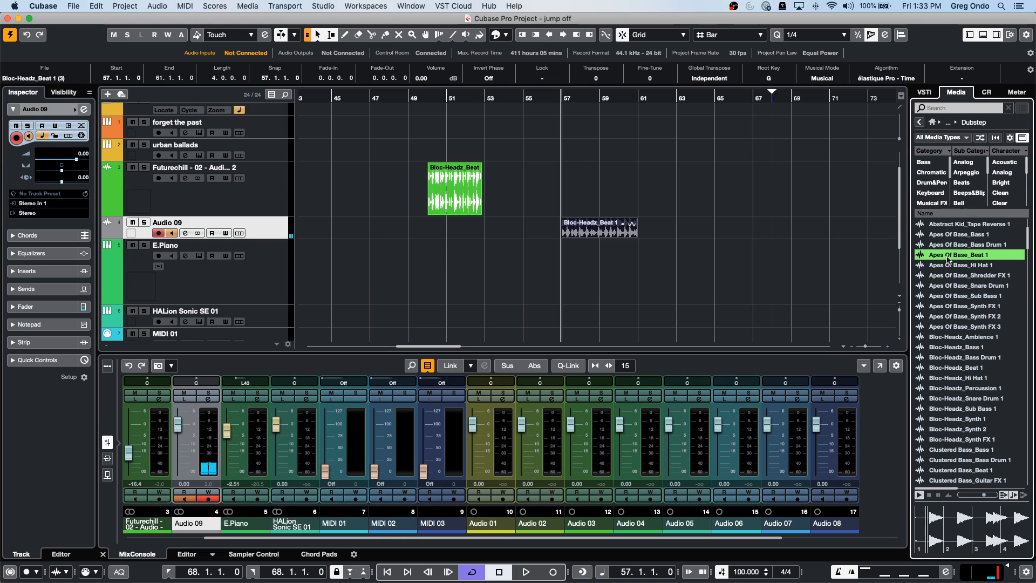
- Filter the Dubstep list to Drum&Perc and audition samples including Complexstep_Bass Drum 1, Complexstep_Snare Drum 1, Cyphercharge_Beat 1 and Frequented_Hi Hat 1
{"action": "left_click", "coordinate": [940, 182]}
{"action": "left_click", "coordinate": [965, 410]}
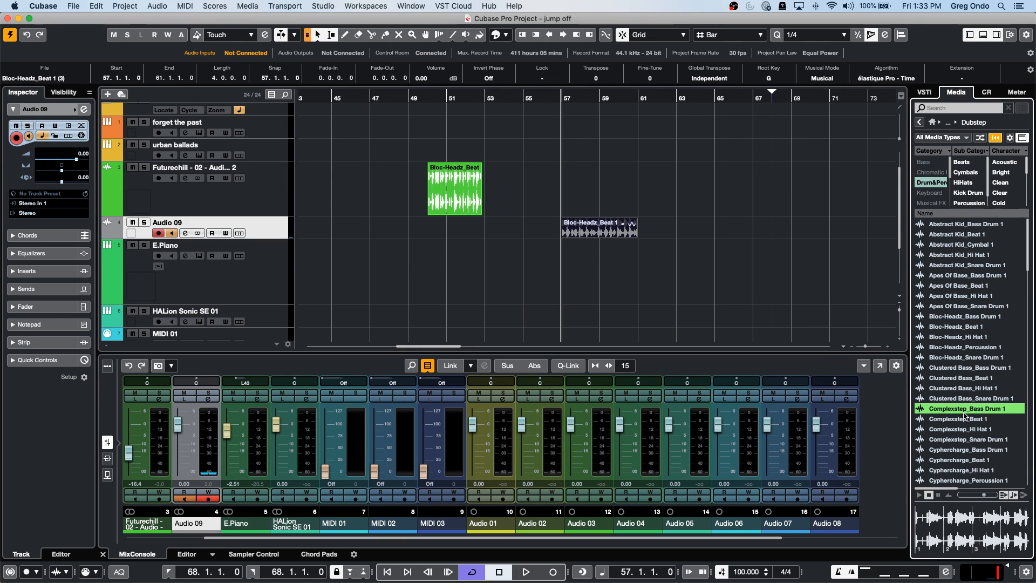
{"action": "left_click", "coordinate": [967, 440]}
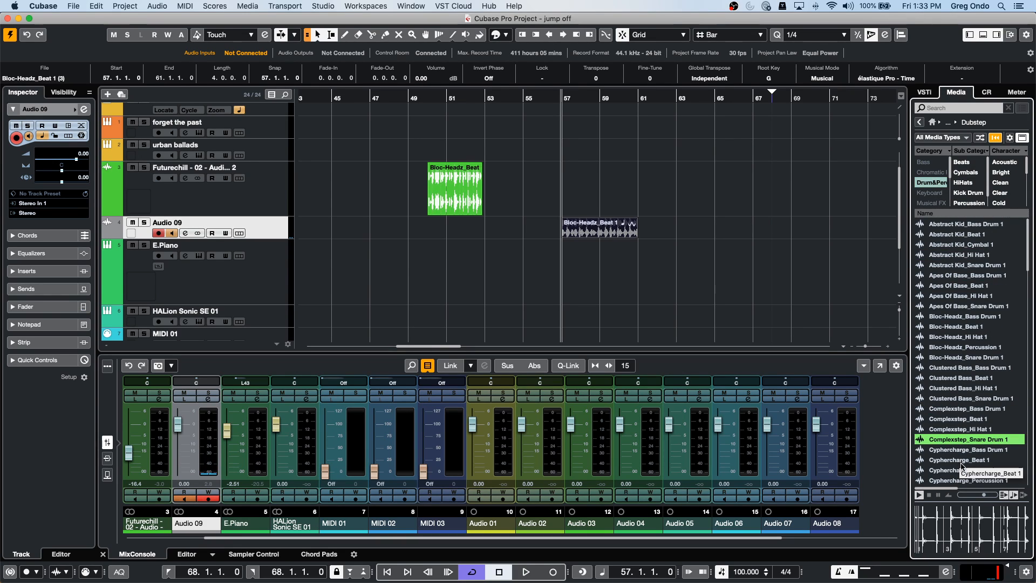
{"action": "left_click", "coordinate": [960, 461]}
{"action": "scroll", "coordinate": [959, 392], "scroll_direction": "down", "scroll_amount": 10}
{"action": "left_click", "coordinate": [957, 398]}
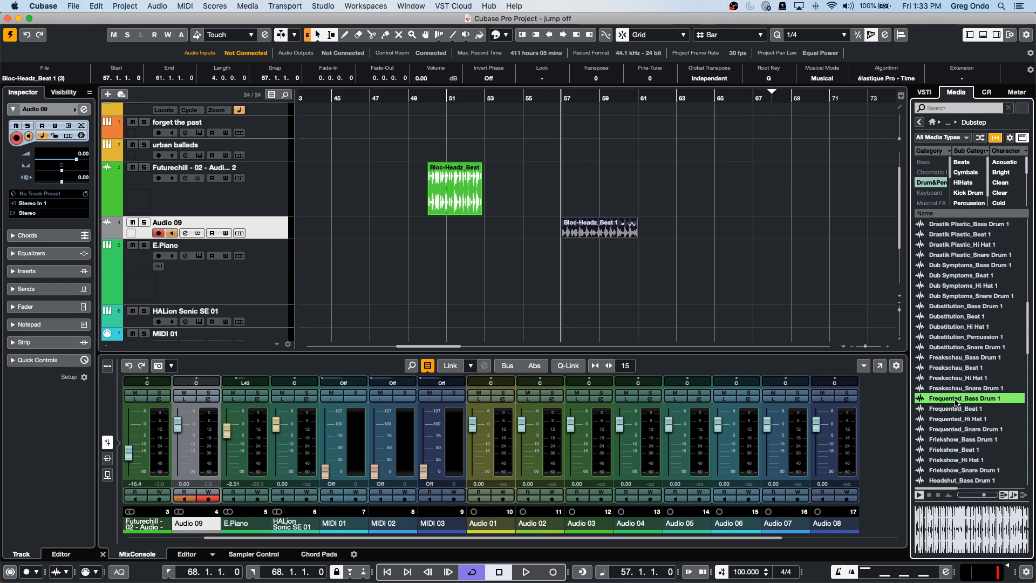
{"action": "left_click", "coordinate": [956, 420]}
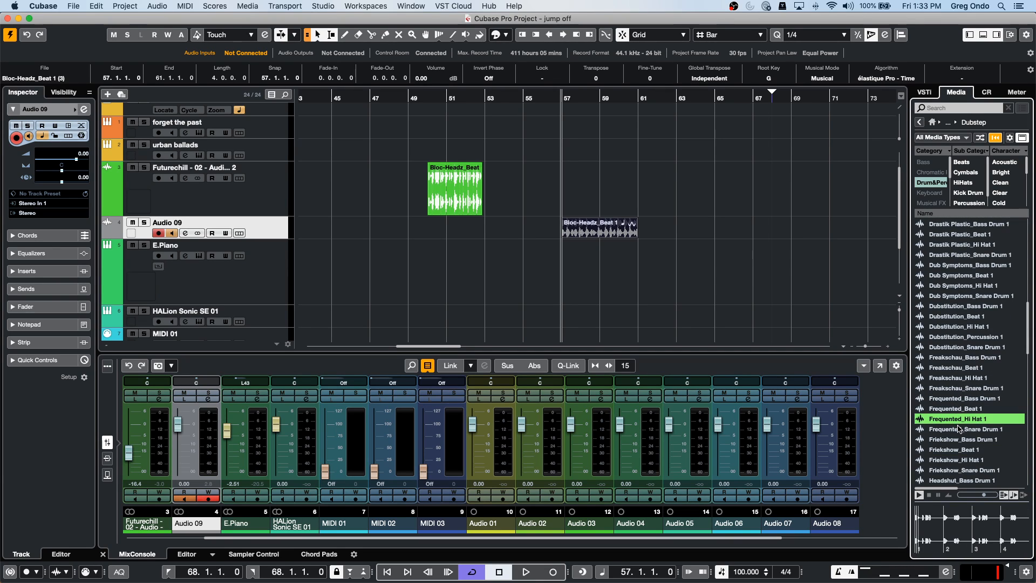
- Audition the consecutive Drum&Perc samples from Frequented_Snare Drum 1 through Headshut_Snare Drum 1
{"action": "left_click", "coordinate": [959, 429]}
{"action": "key", "text": "Down"}
{"action": "key", "text": "Down"}
{"action": "key", "text": "Down"}
{"action": "key", "text": "Down"}
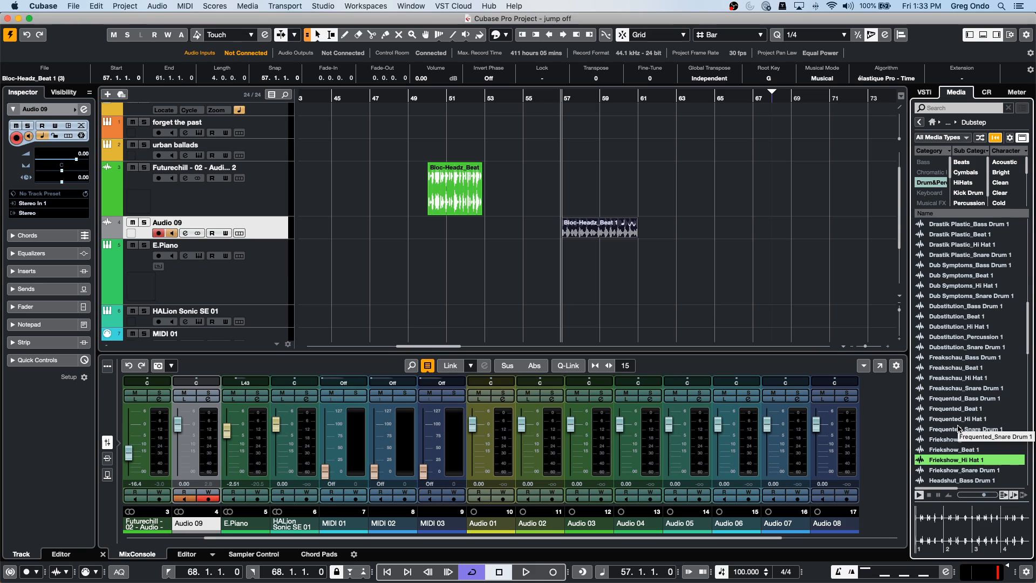
{"action": "key", "text": "Down"}
{"action": "key", "text": "Down"}
{"action": "key", "text": "Down"}
{"action": "key", "text": "Down"}
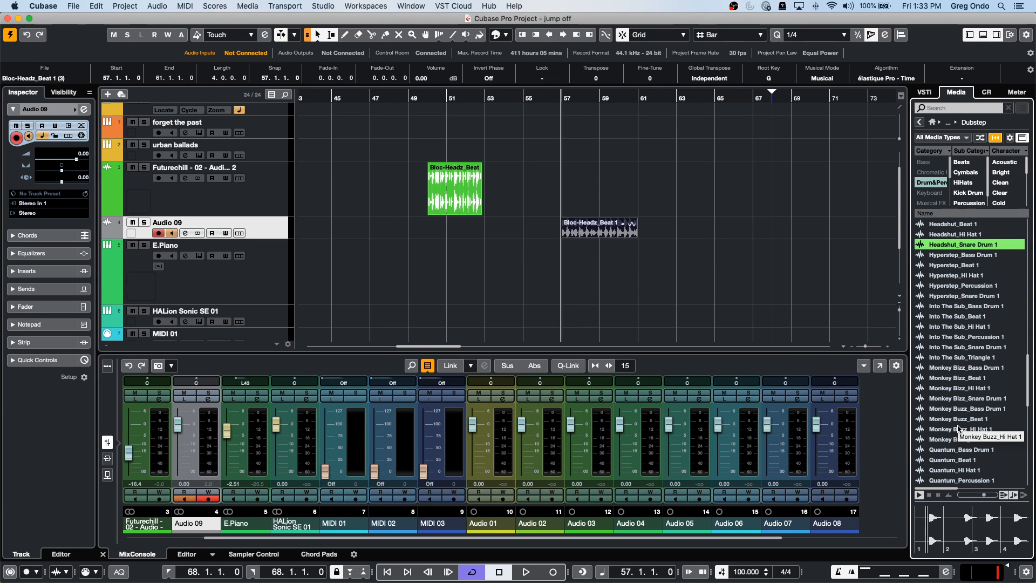
- Narrow the Drum&Perc results to Beats and audition the loops from Freakschau_Beat 1 through Quantum_Beat 1
{"action": "left_click", "coordinate": [962, 162]}
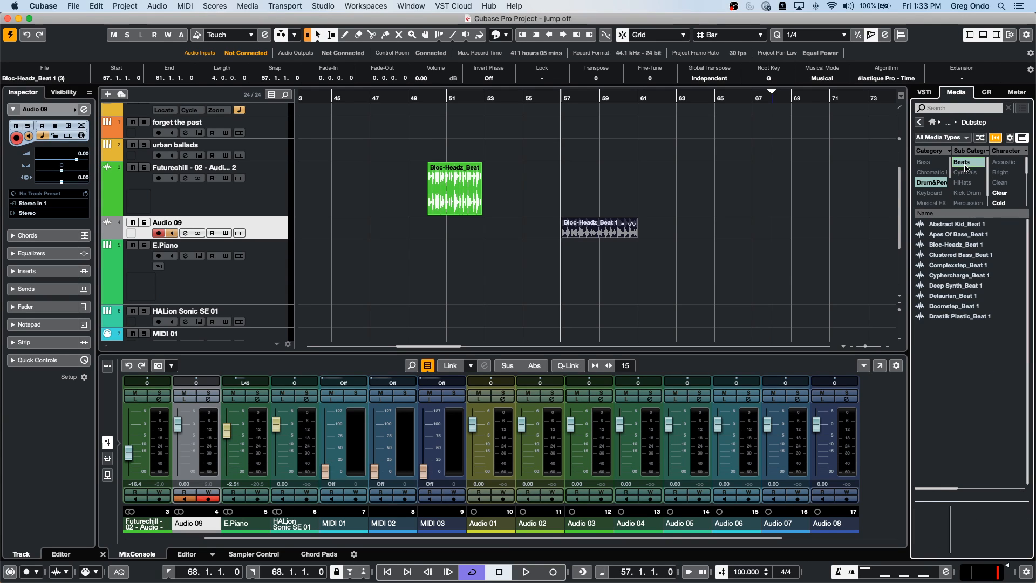
{"action": "left_click", "coordinate": [954, 346]}
{"action": "key", "text": "Down"}
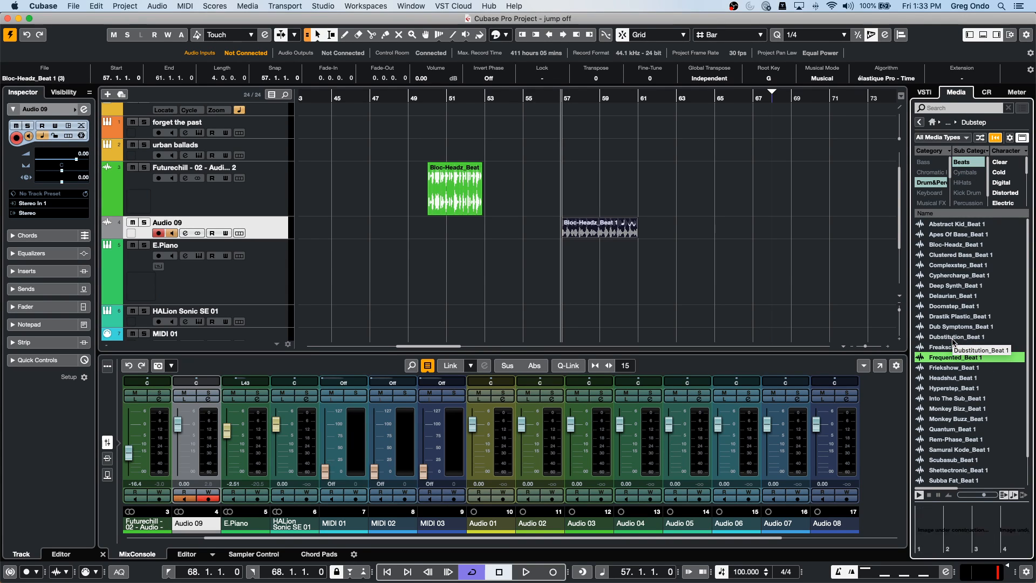
{"action": "key", "text": "Down"}
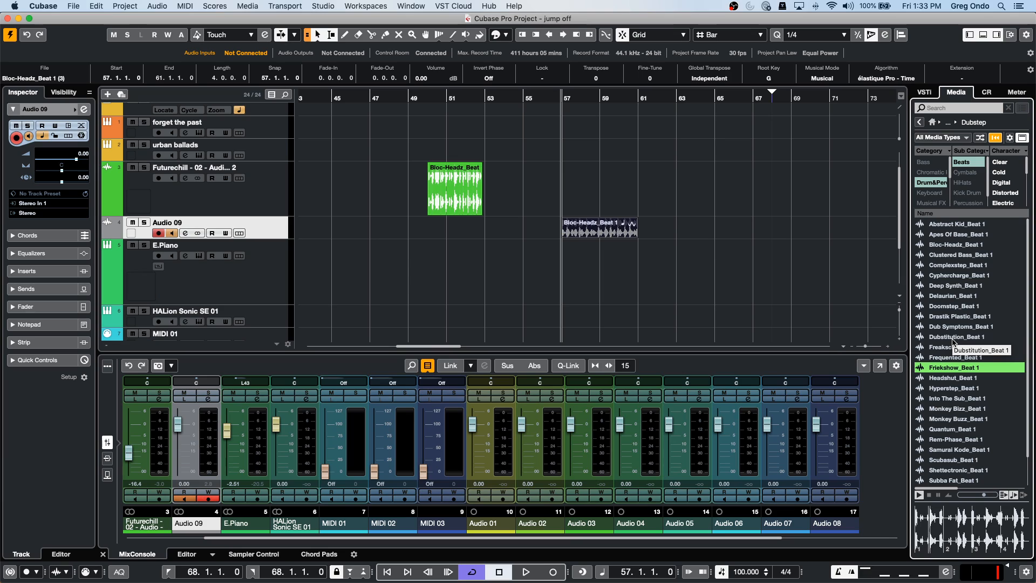
{"action": "key", "text": "Down"}
{"action": "key", "text": "Down"}
{"action": "key", "text": "Down"}
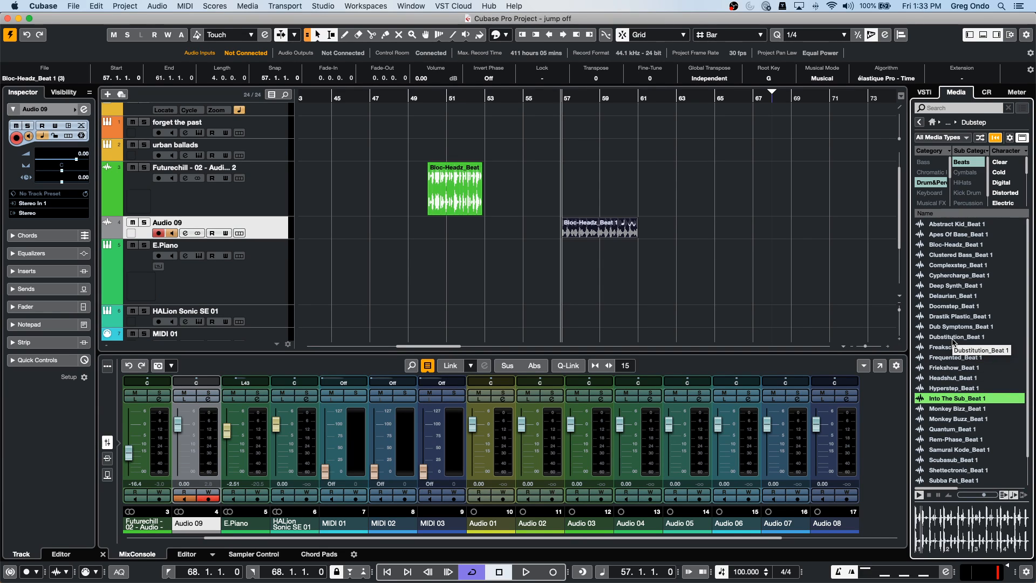
{"action": "key", "text": "Down"}
{"action": "key", "text": "Down"}
{"action": "key", "text": "Down"}
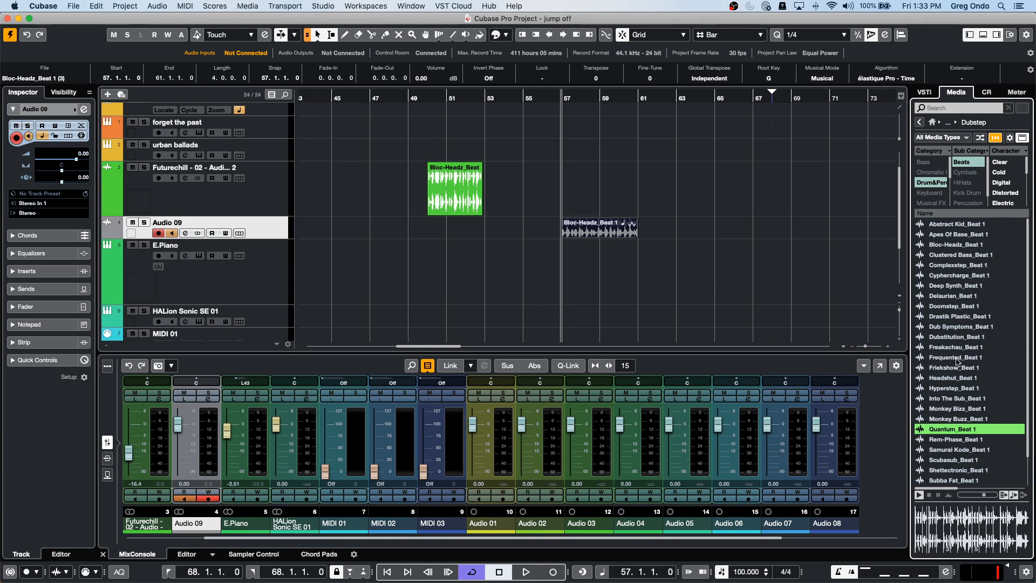
- Place the Quantum_Beat 1 loop on the Audio 09 track at bar 63 and play it back briefly
{"action": "left_click_drag", "start_coordinate": [942, 430], "coordinate": [696, 215]}
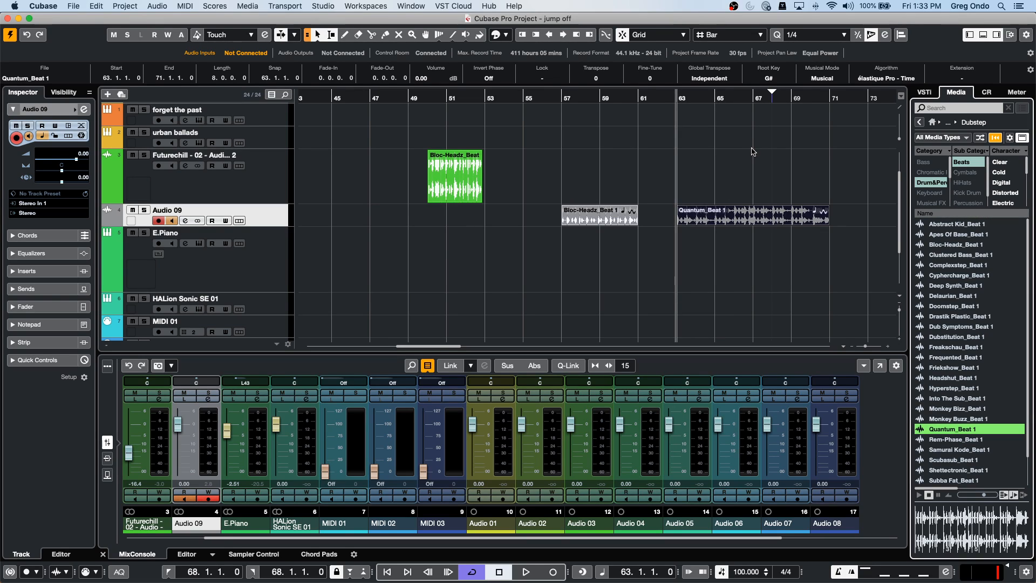
{"action": "key", "text": "space"}
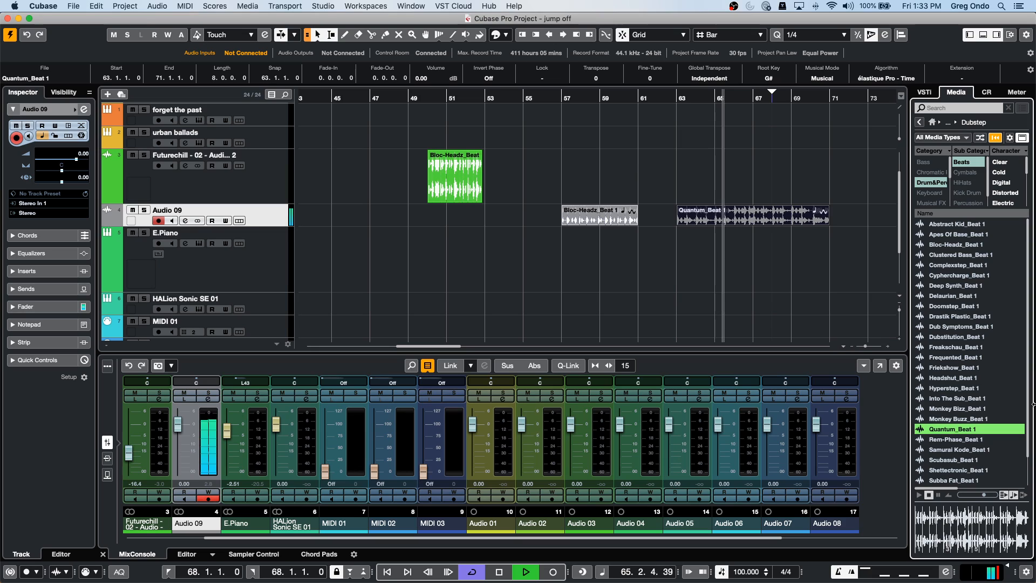
{"action": "left_click", "coordinate": [500, 572]}
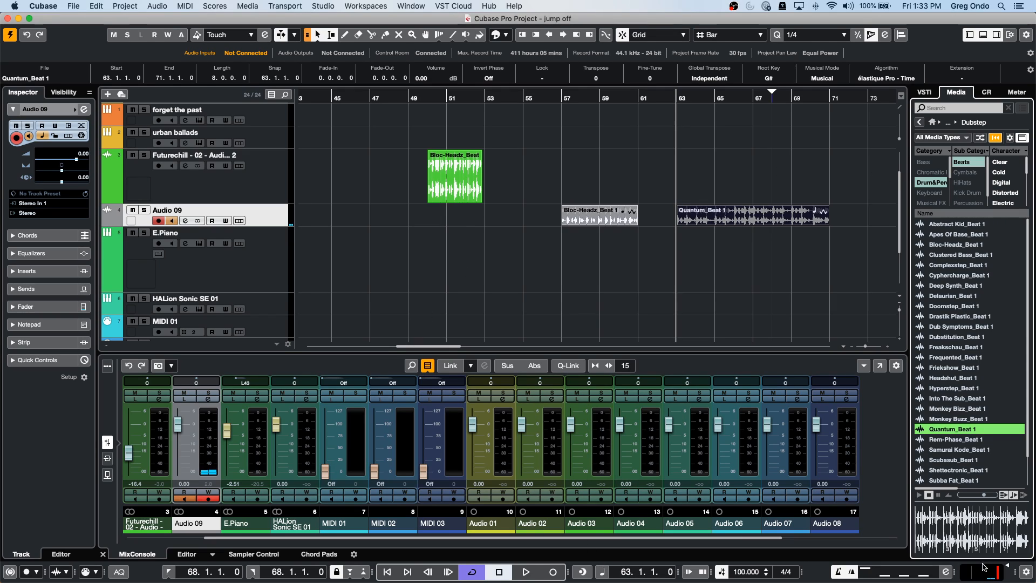
- Set the project tempo to 120 and play back the Quantum_Beat 1 loop
{"action": "double_click", "coordinate": [743, 571]}
{"action": "type", "text": "1"}
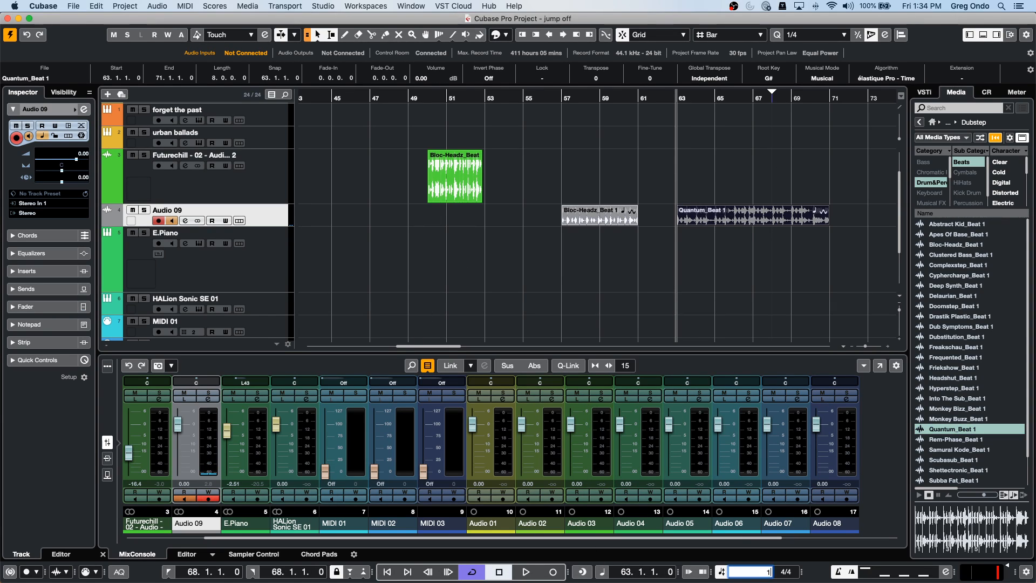
{"action": "type", "text": "20"}
{"action": "key", "text": "Return"}
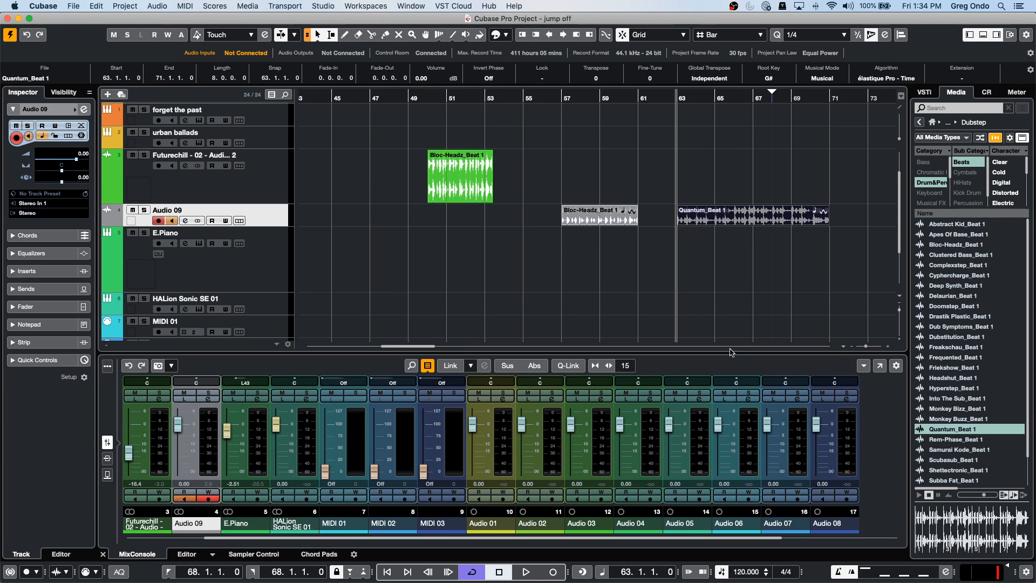
{"action": "key", "text": "space"}
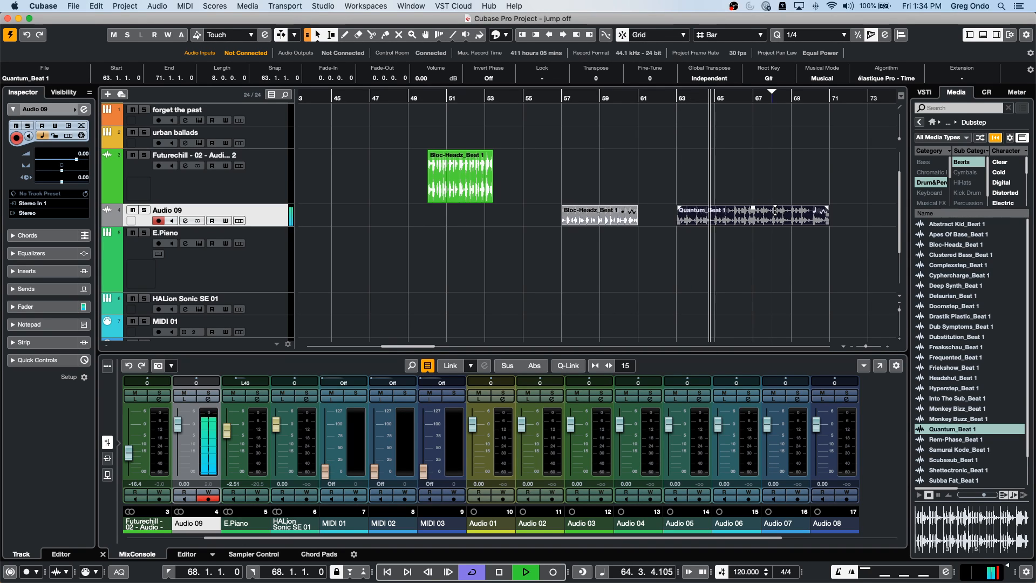
{"action": "key", "text": "space"}
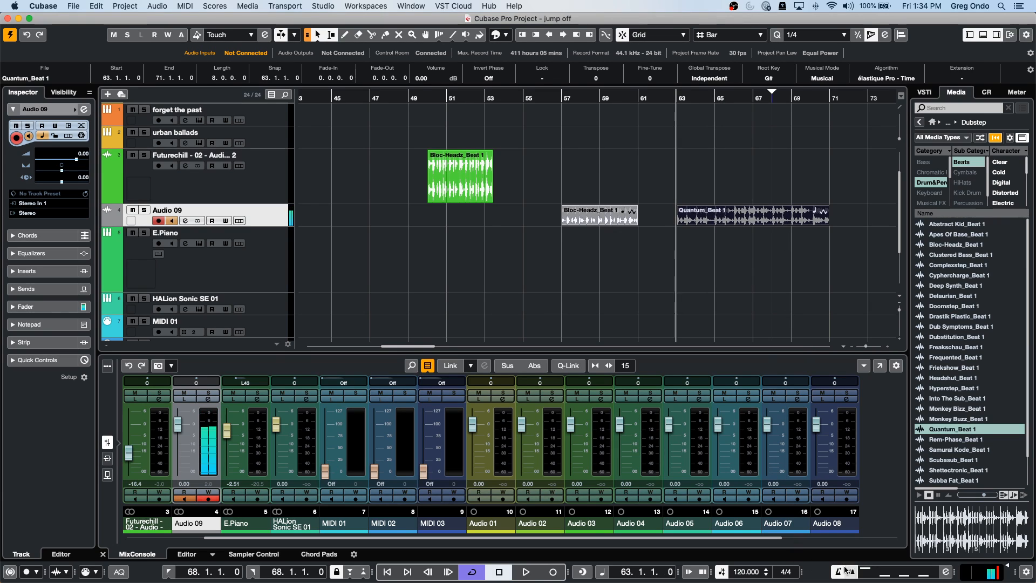
- Raise the project tempo to 144 and play the Quantum_Beat 1 loop again
{"action": "double_click", "coordinate": [741, 570]}
{"action": "type", "text": "1"}
{"action": "key", "text": "Return"}
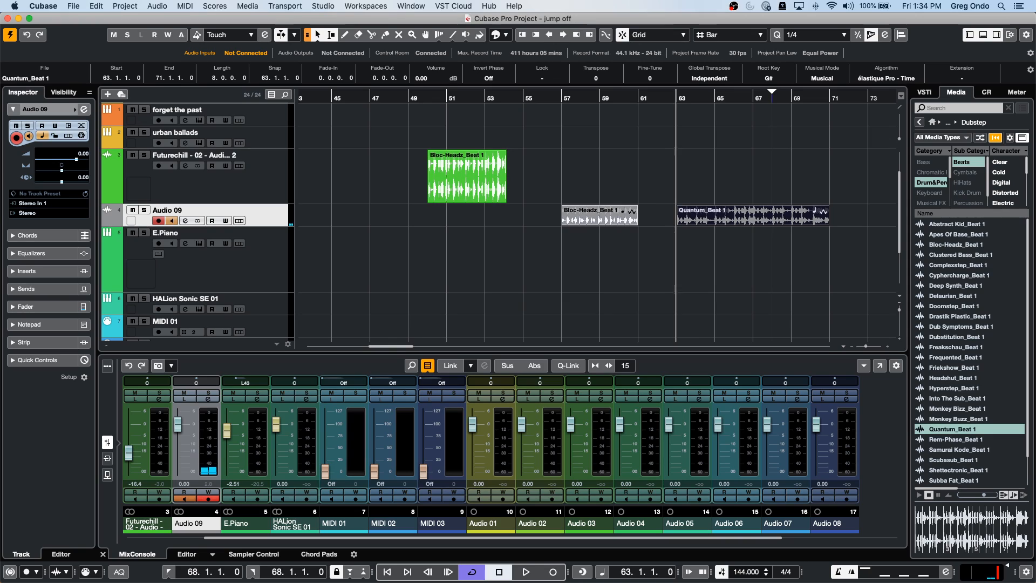
{"action": "key", "text": "space"}
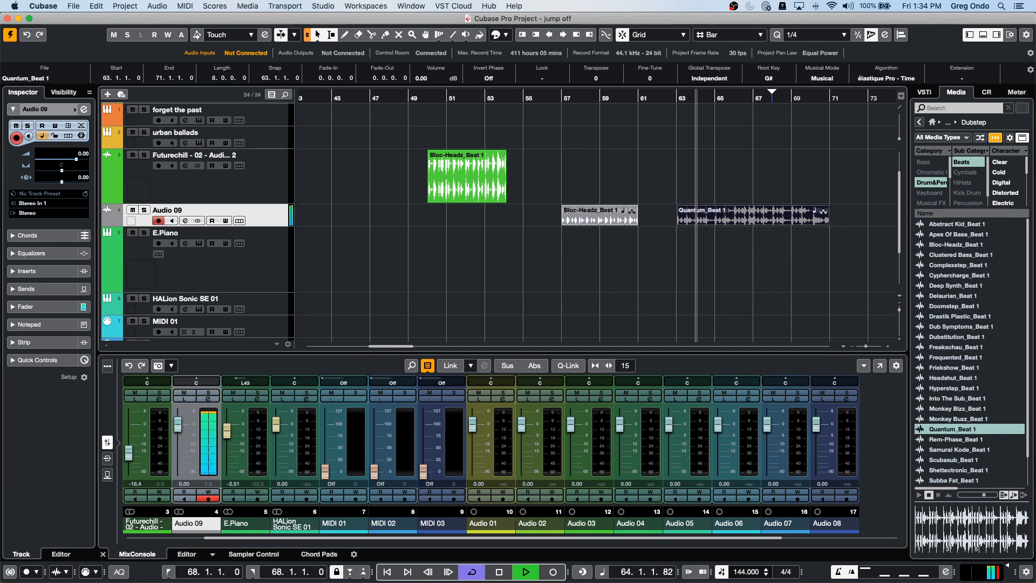
{"action": "key", "text": "space"}
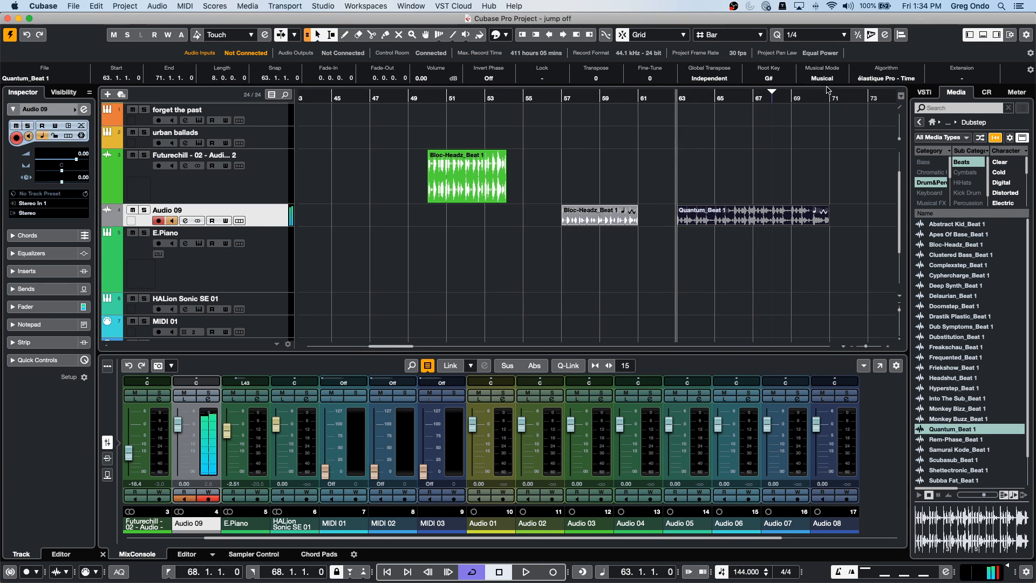
- Turn off Musical Mode for the Quantum_Beat 1 event and set the project tempo to 100 during playback
{"action": "left_click", "coordinate": [831, 79]}
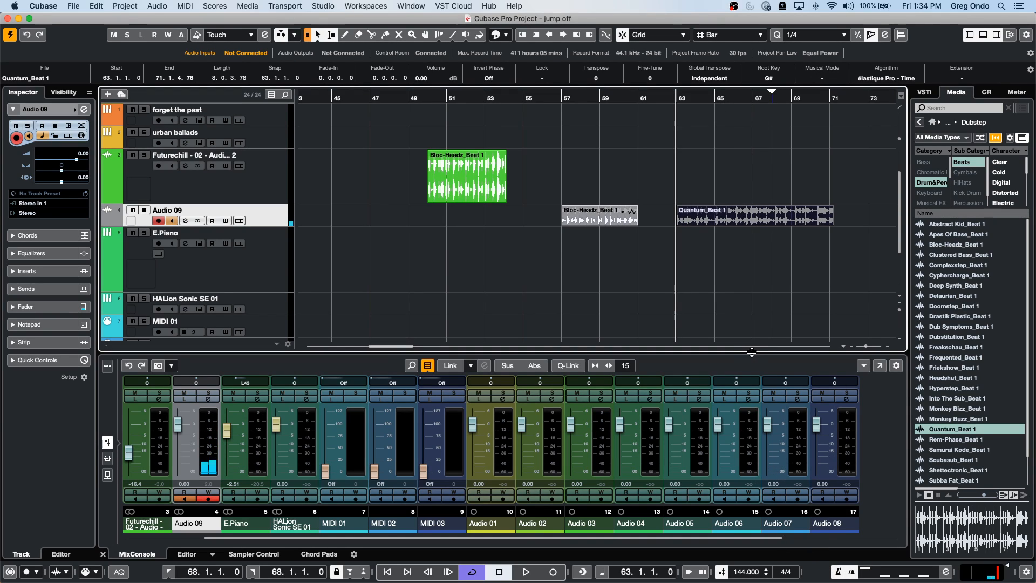
{"action": "key", "text": "space"}
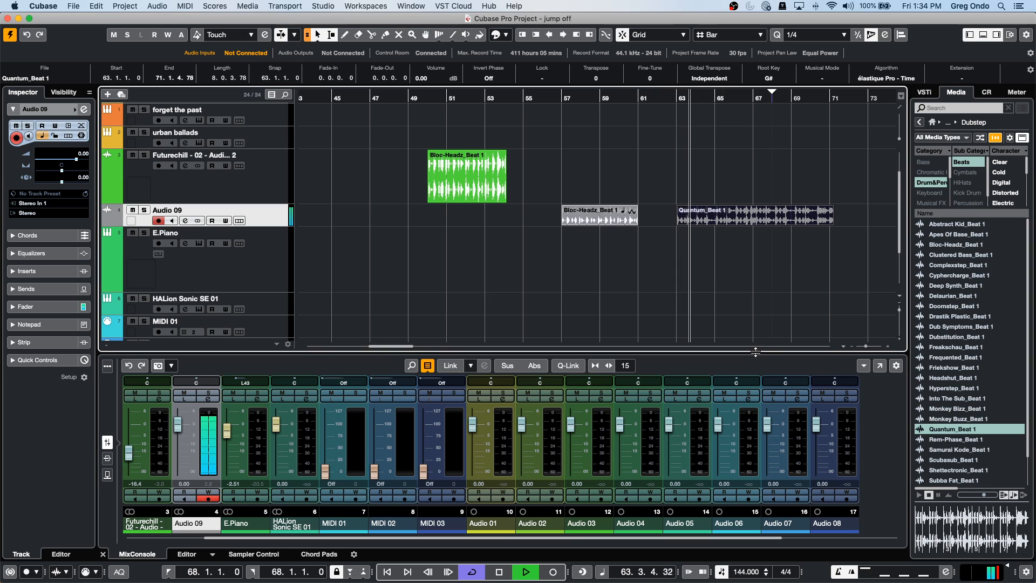
{"action": "double_click", "coordinate": [743, 571]}
{"action": "type", "text": "10"}
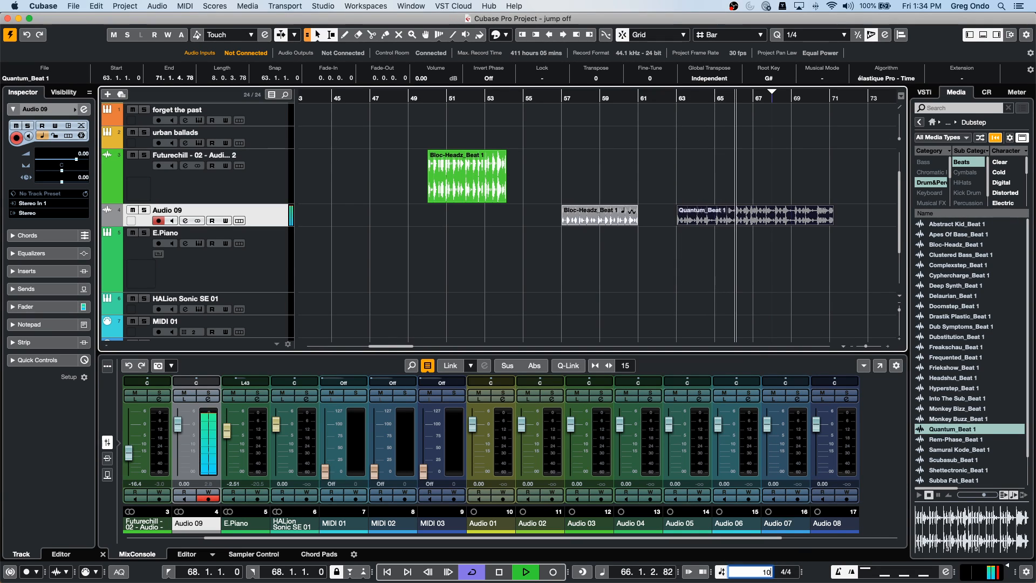
{"action": "type", "text": "0"}
{"action": "key", "text": "Return"}
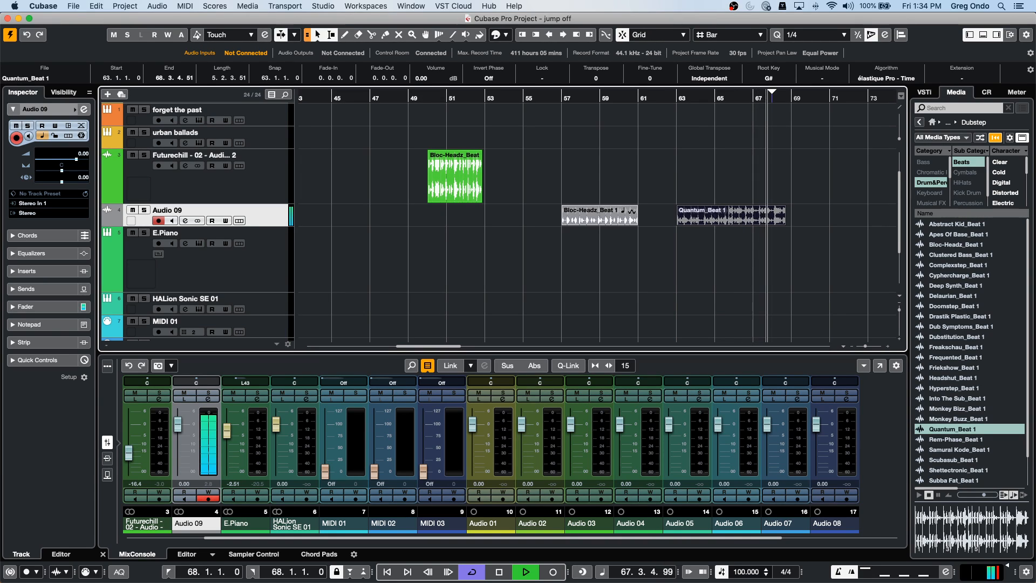
{"action": "key", "text": "space"}
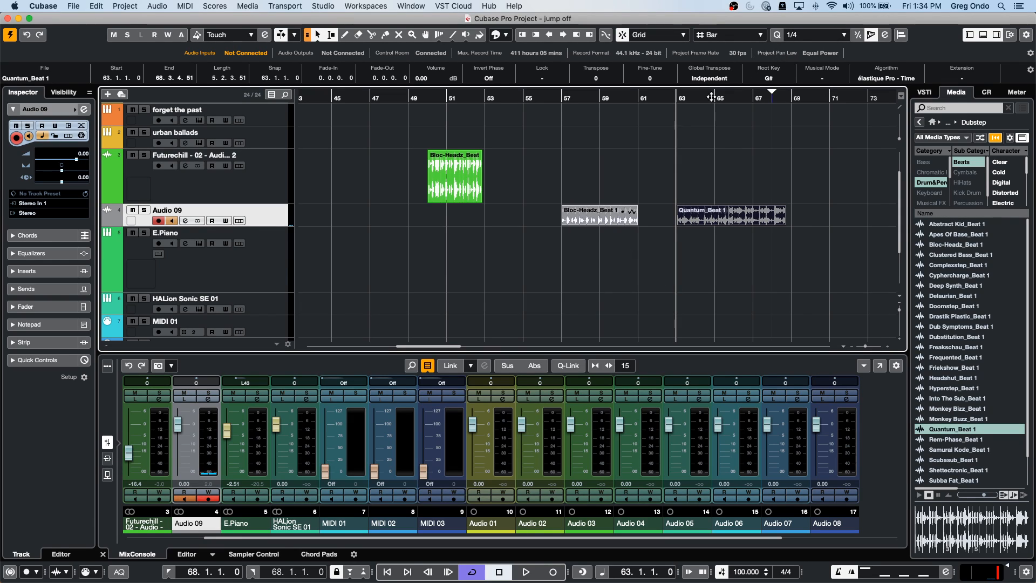
- Turn Musical Mode back on for the Quantum_Beat 1 event and increase the height of the Audio 09 track
{"action": "left_click", "coordinate": [822, 78]}
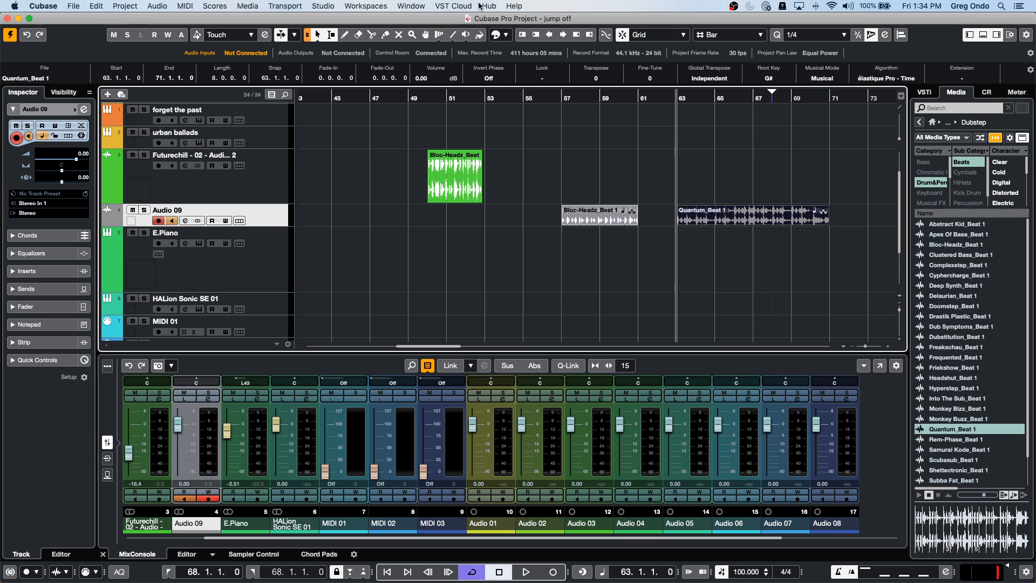
{"action": "left_click_drag", "start_coordinate": [273, 229], "coordinate": [270, 269]}
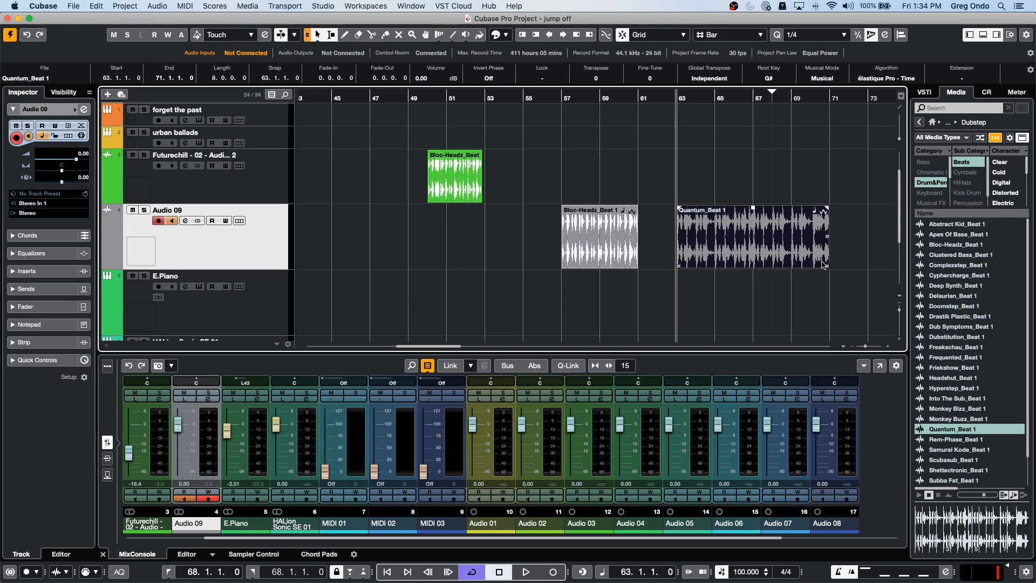
- Use Sizing Applies Time Stretch to shorten the Quantum_Beat 1 event until it ends at about 68.2.2.22, and play it back
{"action": "left_click", "coordinate": [318, 35]}
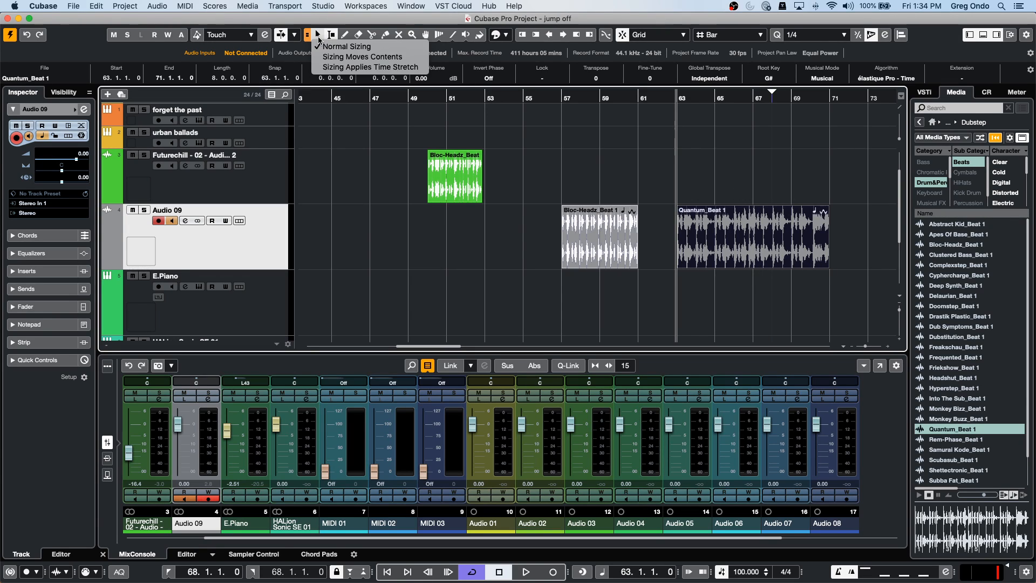
{"action": "left_click", "coordinate": [317, 67]}
{"action": "left_click_drag", "start_coordinate": [829, 266], "coordinate": [811, 270]}
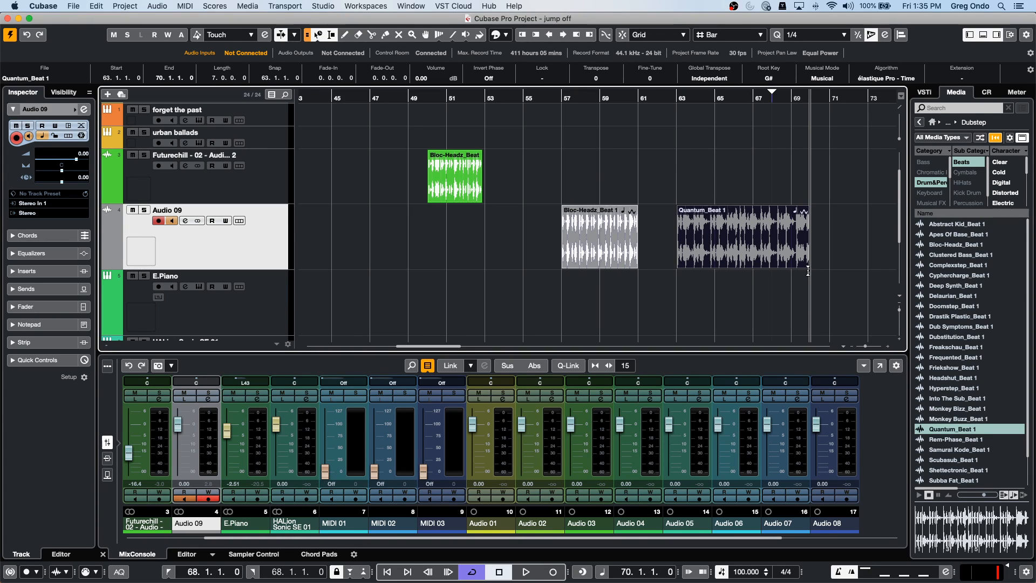
{"action": "left_click_drag", "start_coordinate": [811, 266], "coordinate": [778, 268]}
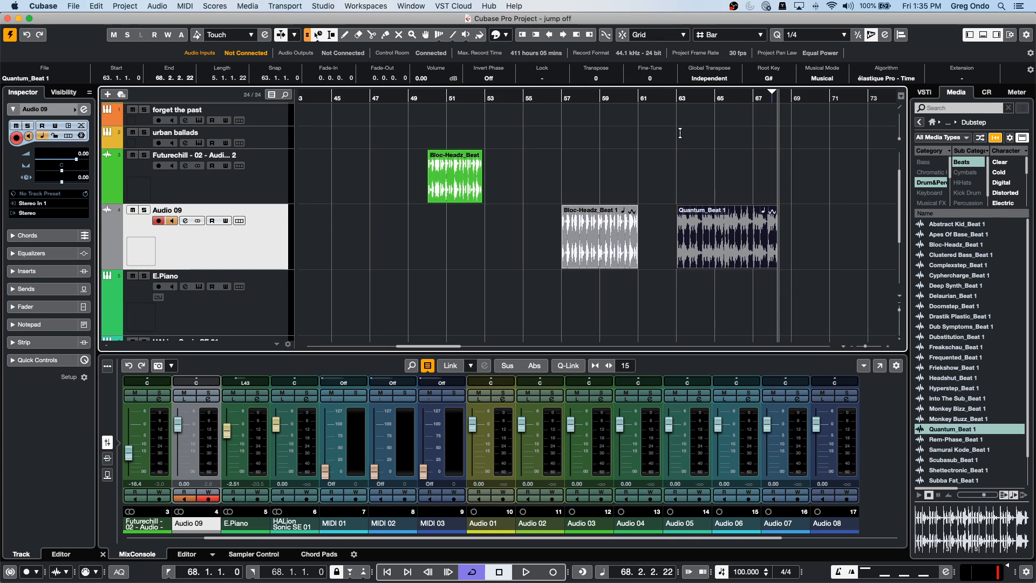
{"action": "left_click", "coordinate": [673, 97]}
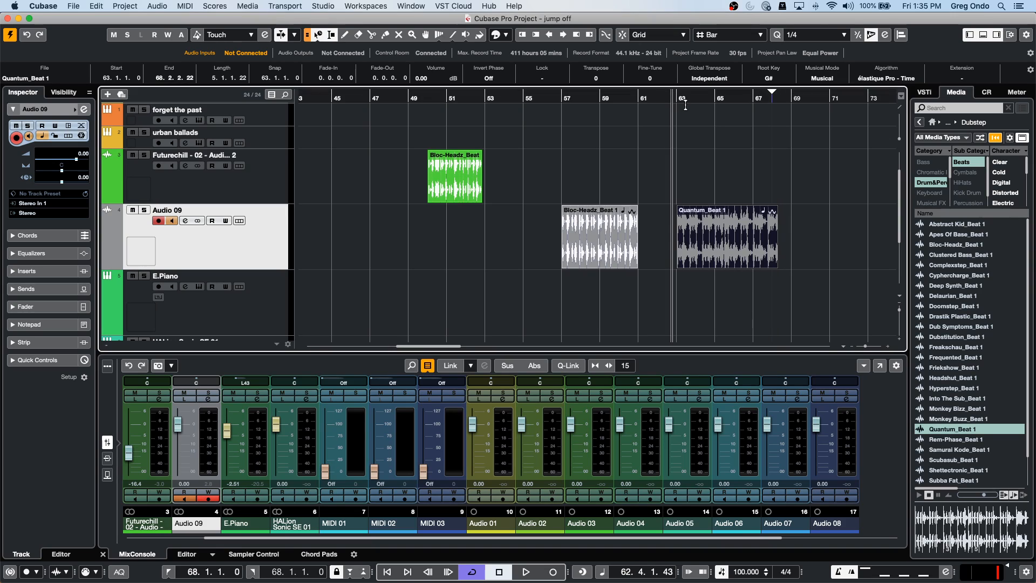
{"action": "key", "text": "space"}
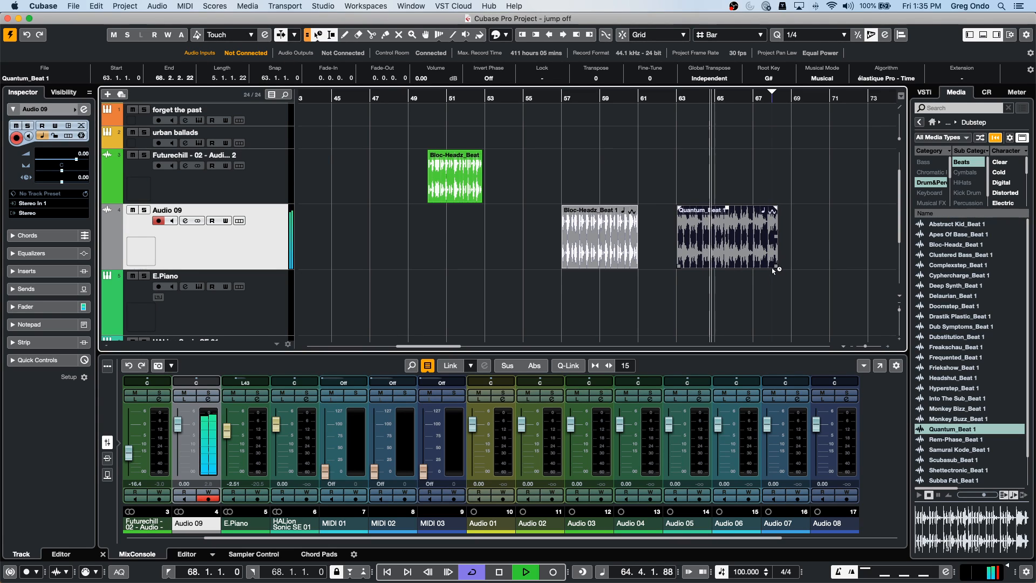
{"action": "key", "text": "space"}
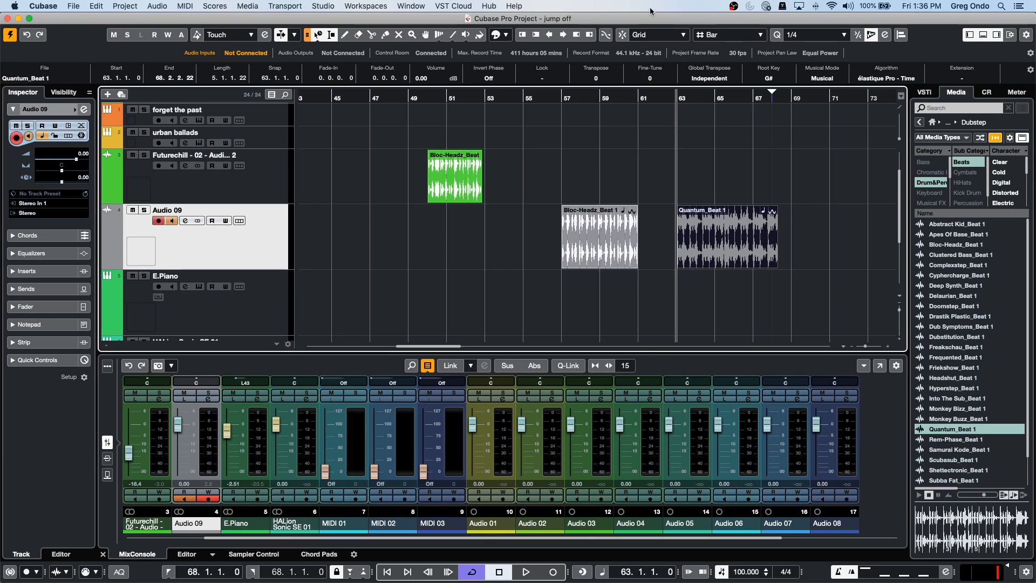
- Open the recent project beatles stones t.cpr and place the project cursor at bar 9
{"action": "left_click", "coordinate": [54, 6]}
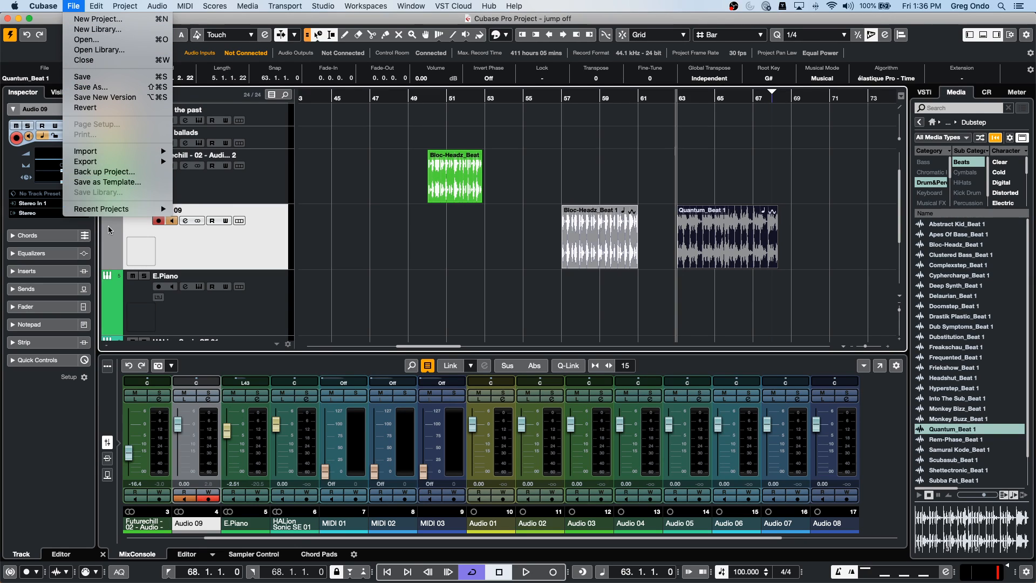
{"action": "mouse_move", "coordinate": [157, 209]}
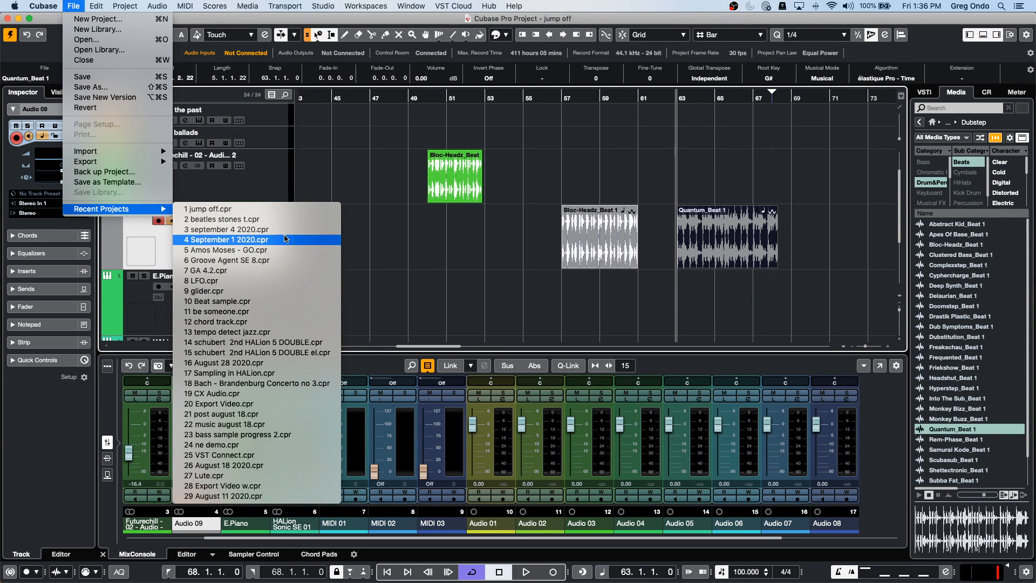
{"action": "left_click", "coordinate": [281, 219]}
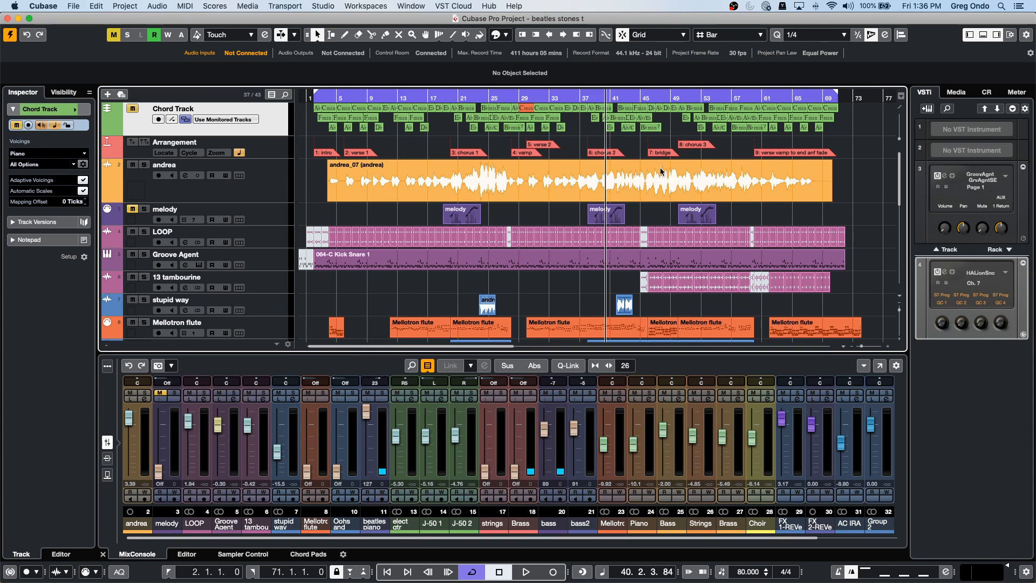
{"action": "left_click", "coordinate": [367, 101]}
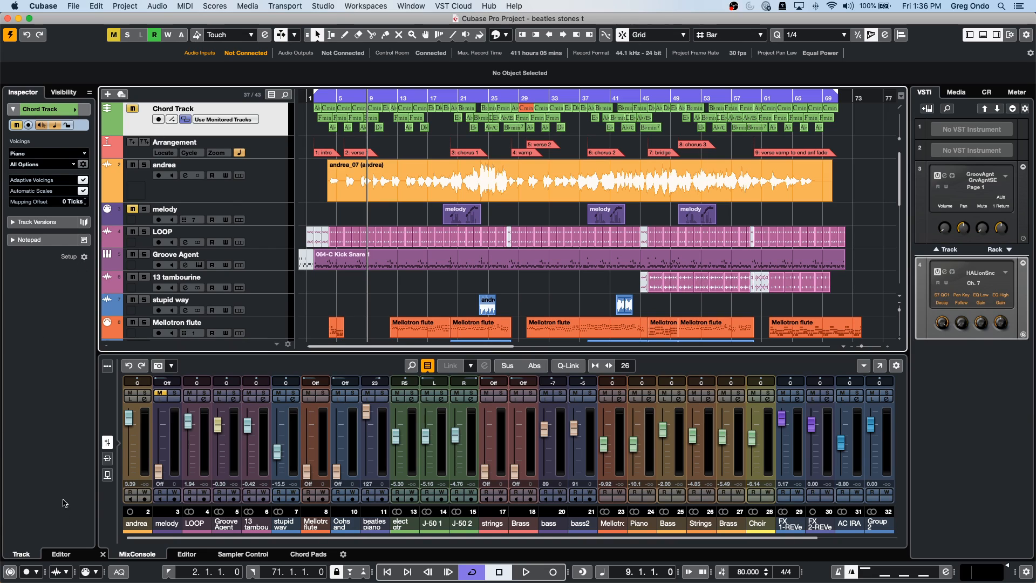
- Show the MixConsole zone assignments in the Visibility list and lock the Stereo output channel to the right zone
{"action": "left_click", "coordinate": [76, 93]}
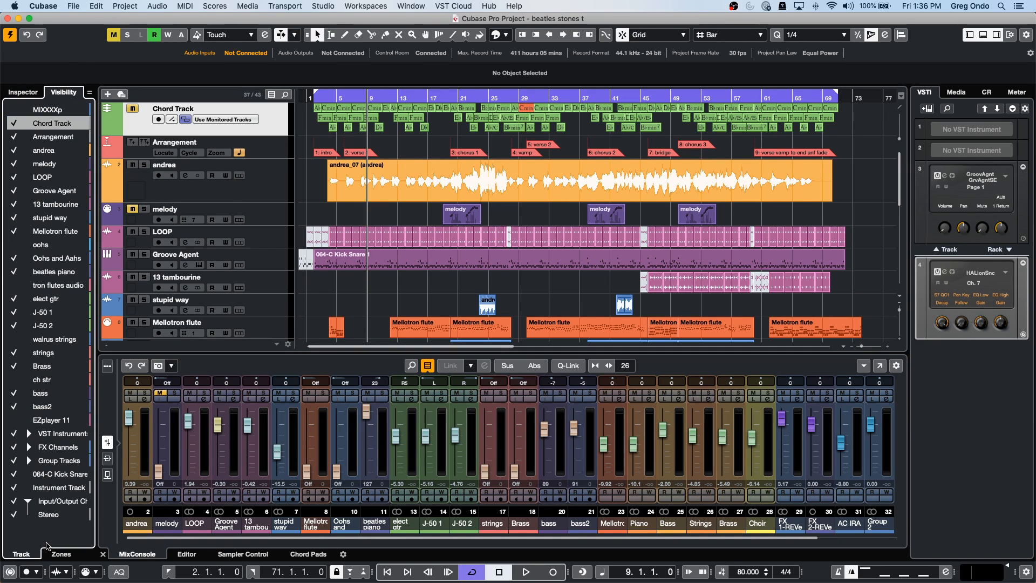
{"action": "left_click", "coordinate": [70, 557]}
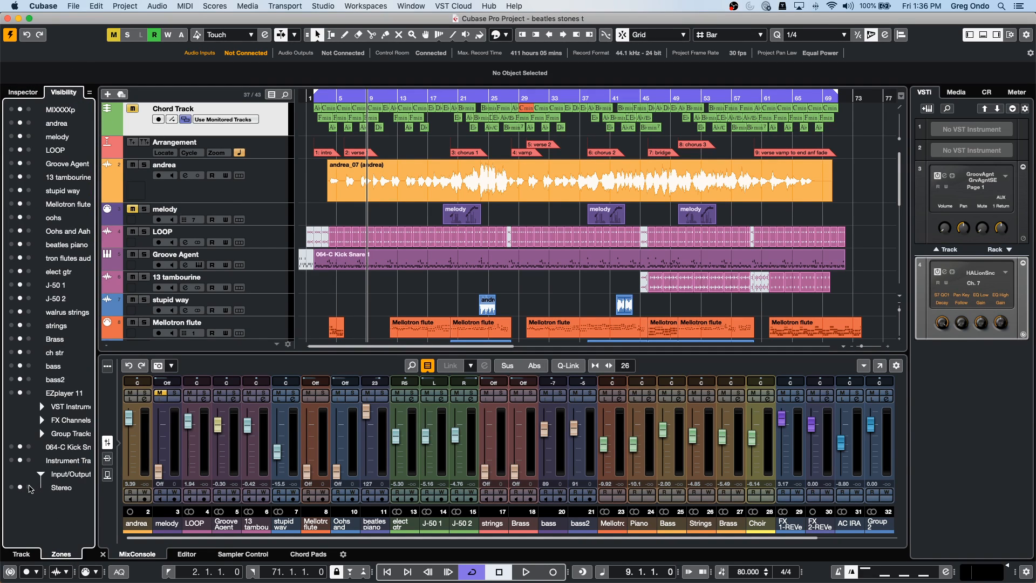
{"action": "left_click", "coordinate": [29, 488]}
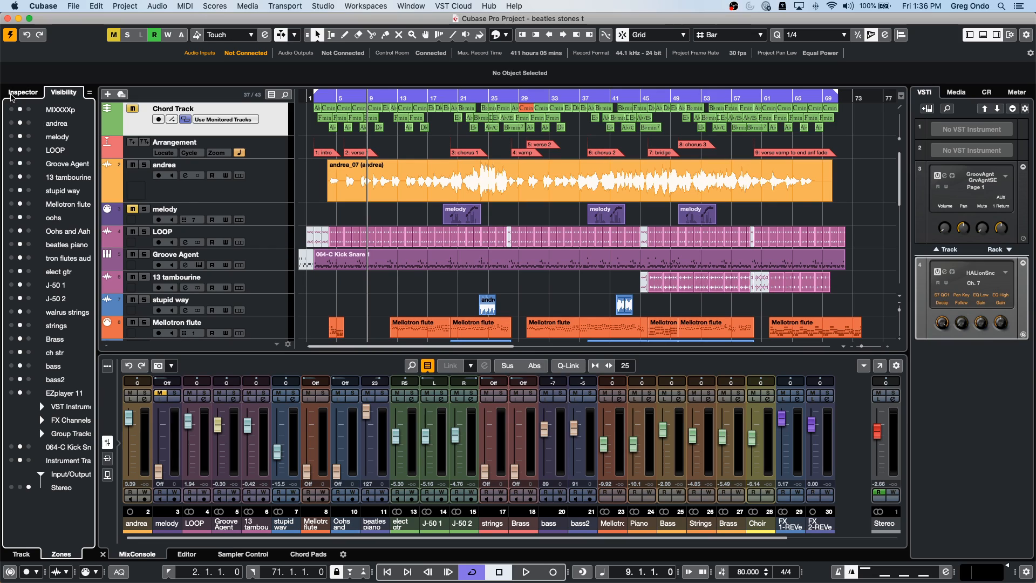
- Show the Inspector, play the project, disable automation read on the Stereo output channel and lower its fader to about -21.0, and stop playback
{"action": "left_click", "coordinate": [12, 95]}
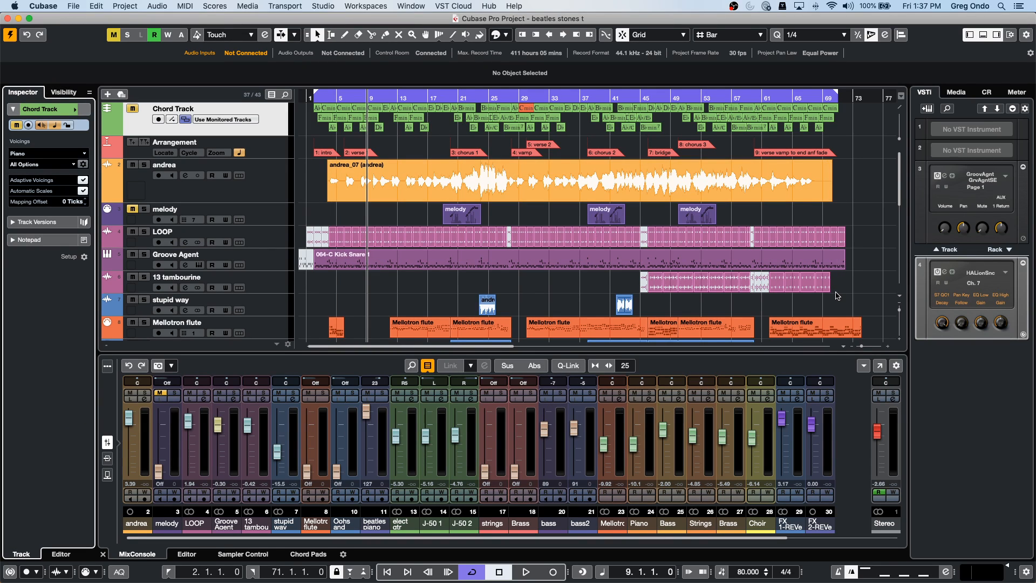
{"action": "key", "text": "space"}
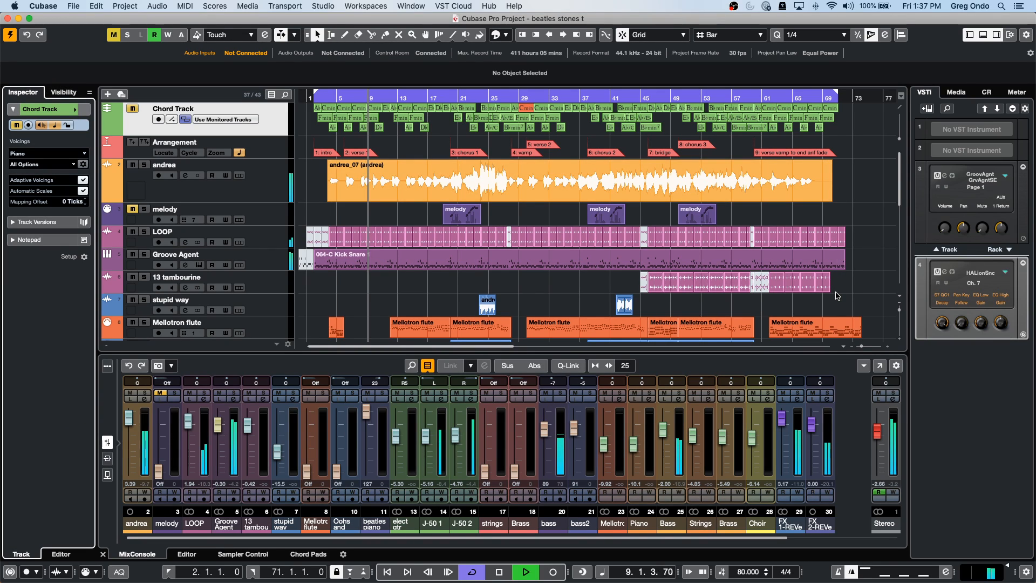
{"action": "left_click", "coordinate": [886, 440]}
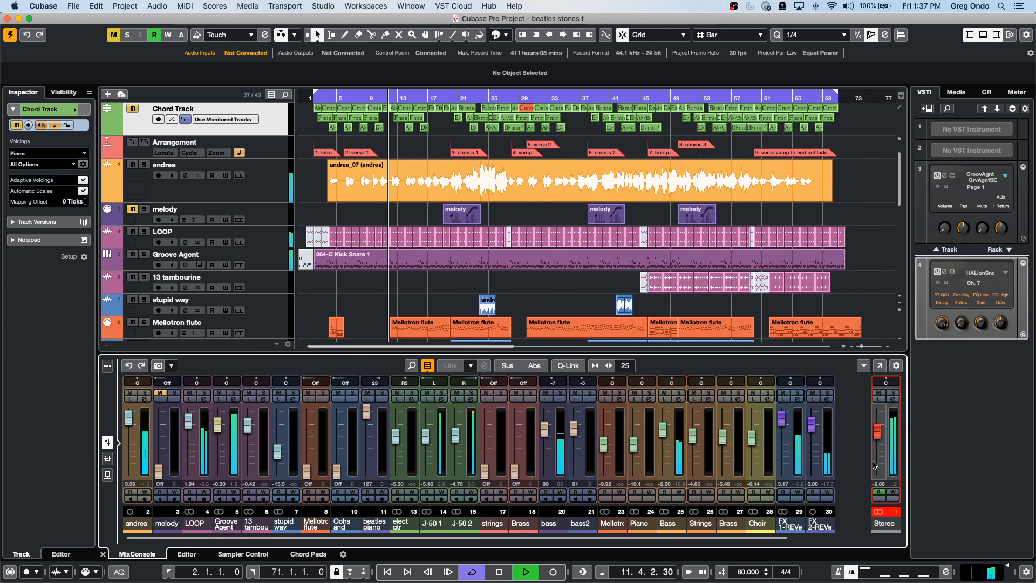
{"action": "left_click", "coordinate": [878, 493]}
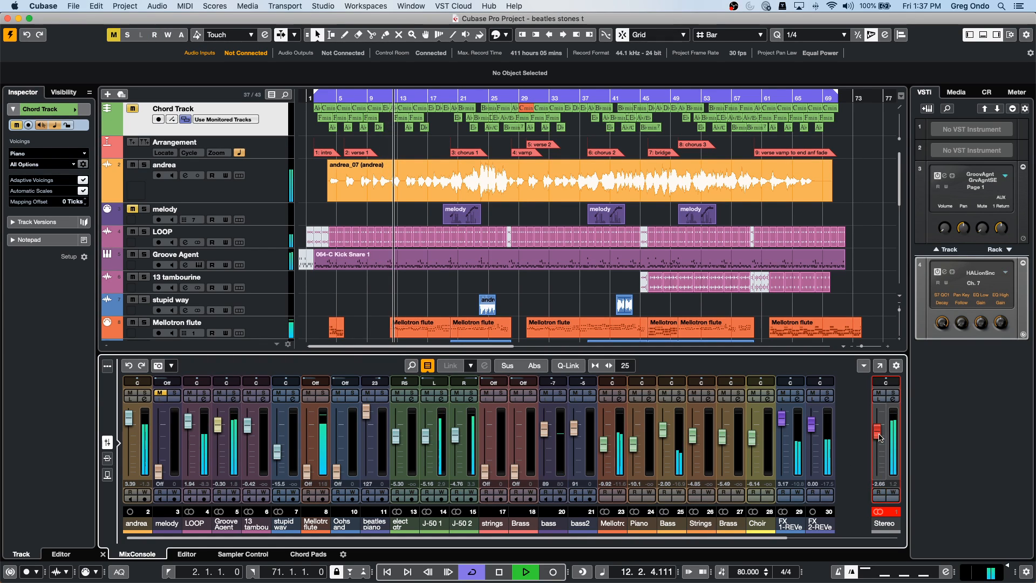
{"action": "mouse_move", "coordinate": [881, 453]}
{"action": "left_mouse_down"}
{"action": "mouse_move", "coordinate": [883, 441]}
{"action": "mouse_move", "coordinate": [883, 468]}
{"action": "left_mouse_up"}
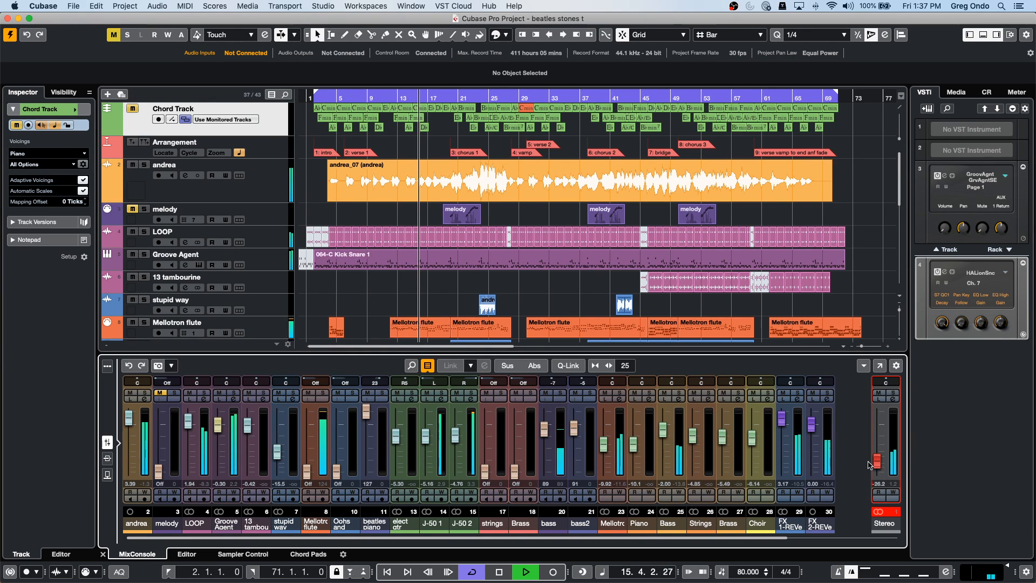
{"action": "mouse_move", "coordinate": [879, 464]}
{"action": "left_mouse_down"}
{"action": "mouse_move", "coordinate": [884, 451]}
{"action": "mouse_move", "coordinate": [883, 477]}
{"action": "mouse_move", "coordinate": [883, 462]}
{"action": "left_mouse_up"}
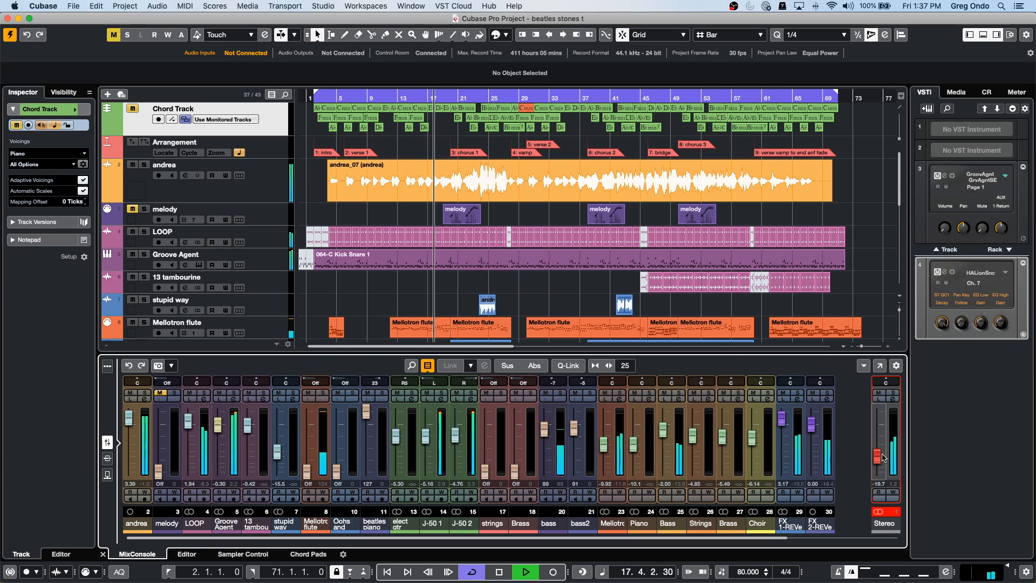
{"action": "left_click_drag", "start_coordinate": [881, 455], "coordinate": [885, 462]}
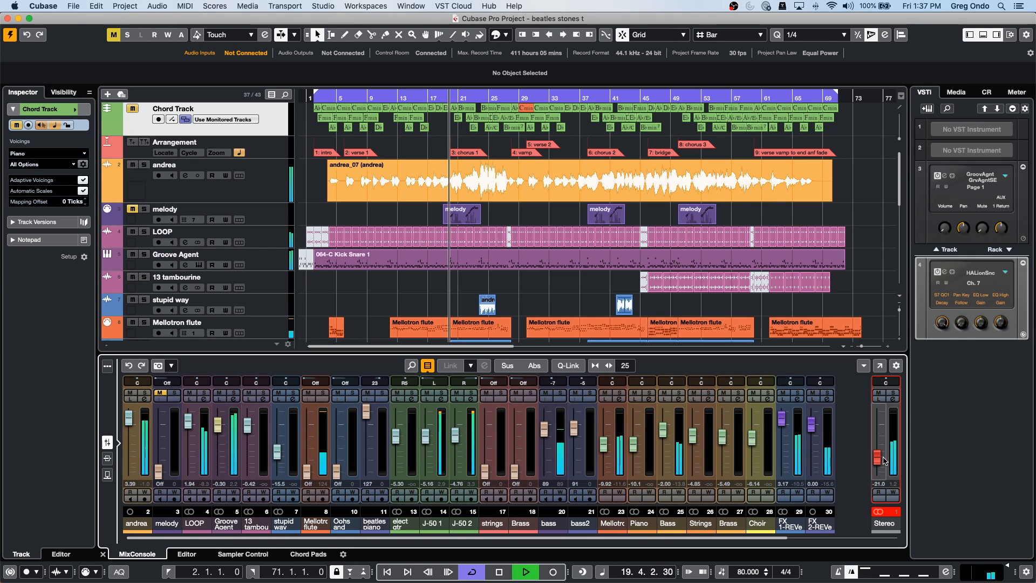
{"action": "key", "text": "space"}
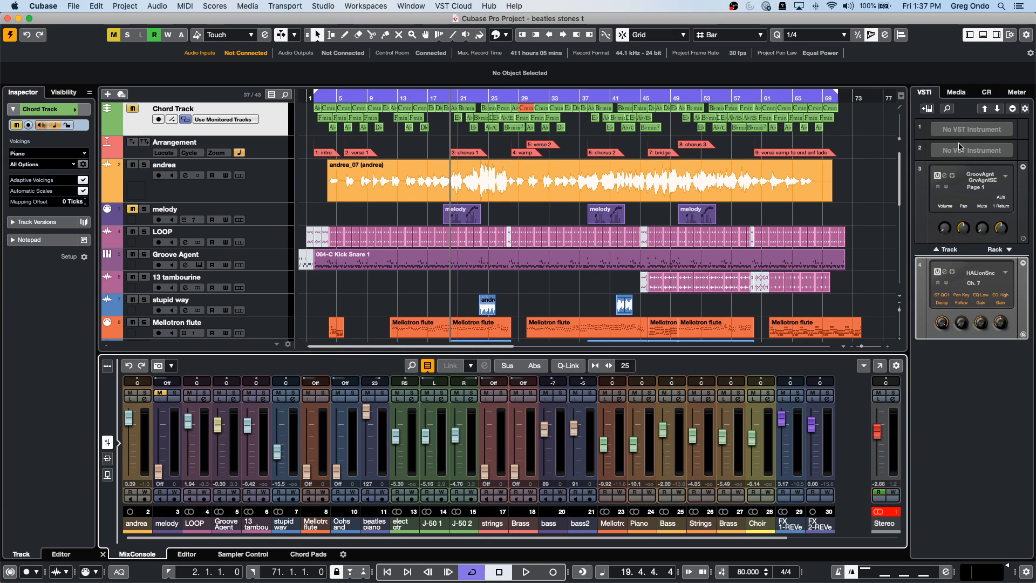
- Show the Control Room and lower its Main level to about -2.23 while the project plays
{"action": "left_click", "coordinate": [987, 91]}
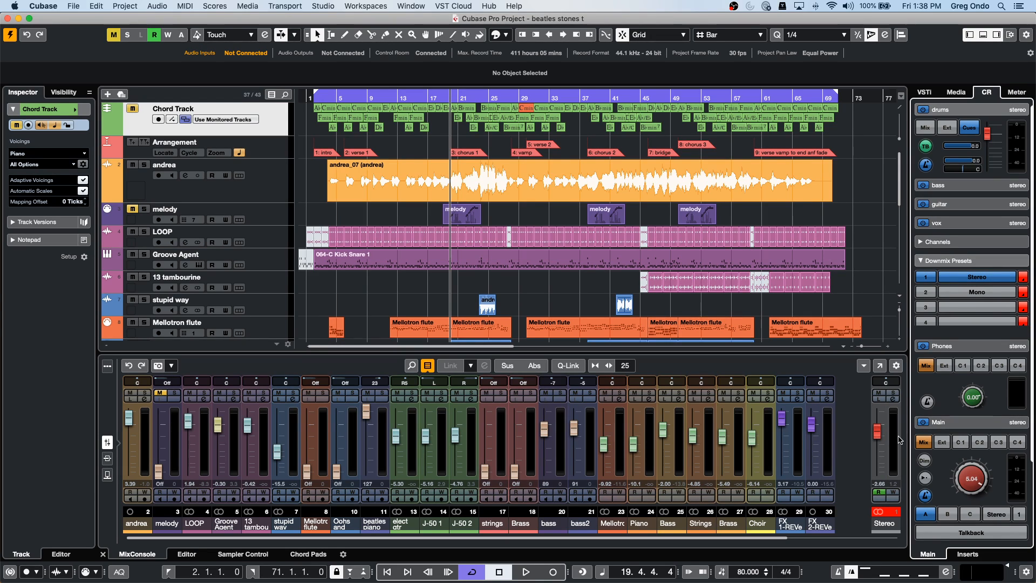
{"action": "key", "text": "space"}
{"action": "scroll", "coordinate": [974, 495], "scroll_direction": "down", "scroll_amount": 3}
{"action": "scroll", "coordinate": [973, 496], "scroll_direction": "down", "scroll_amount": 5}
{"action": "left_click_drag", "start_coordinate": [958, 582], "coordinate": [968, 505]}
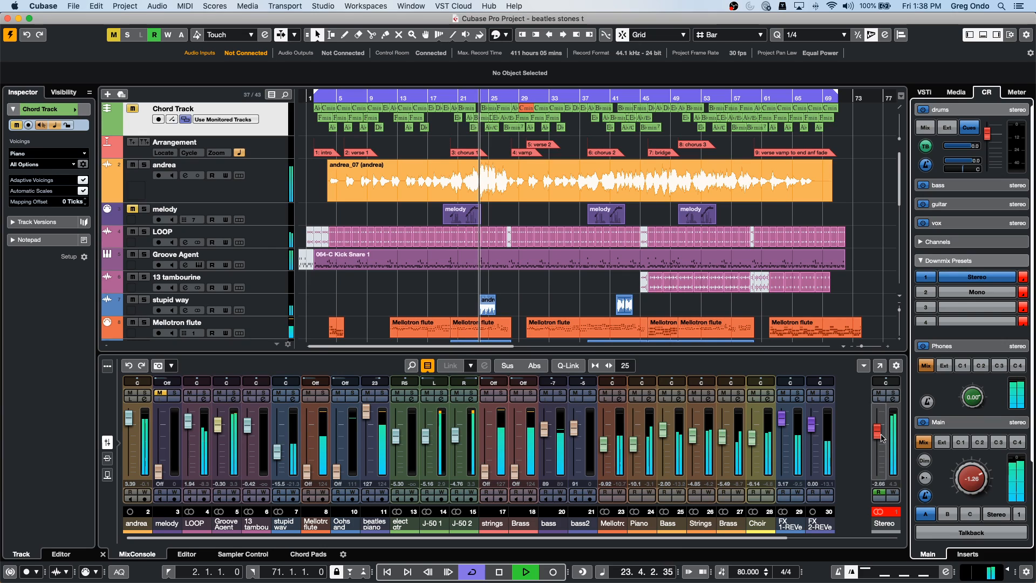
{"action": "mouse_move", "coordinate": [970, 478]}
{"action": "left_mouse_down"}
{"action": "mouse_move", "coordinate": [959, 522]}
{"action": "mouse_move", "coordinate": [959, 472]}
{"action": "left_mouse_up"}
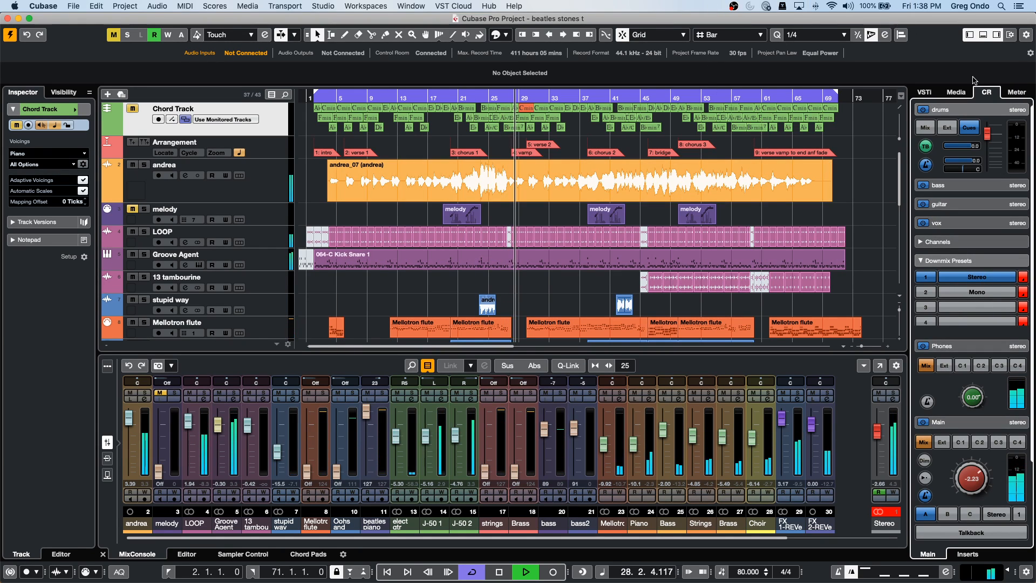
- Check the K-20 master meter during playback before and after changing the Control Room Main level, and stop playback
{"action": "left_click", "coordinate": [1017, 93]}
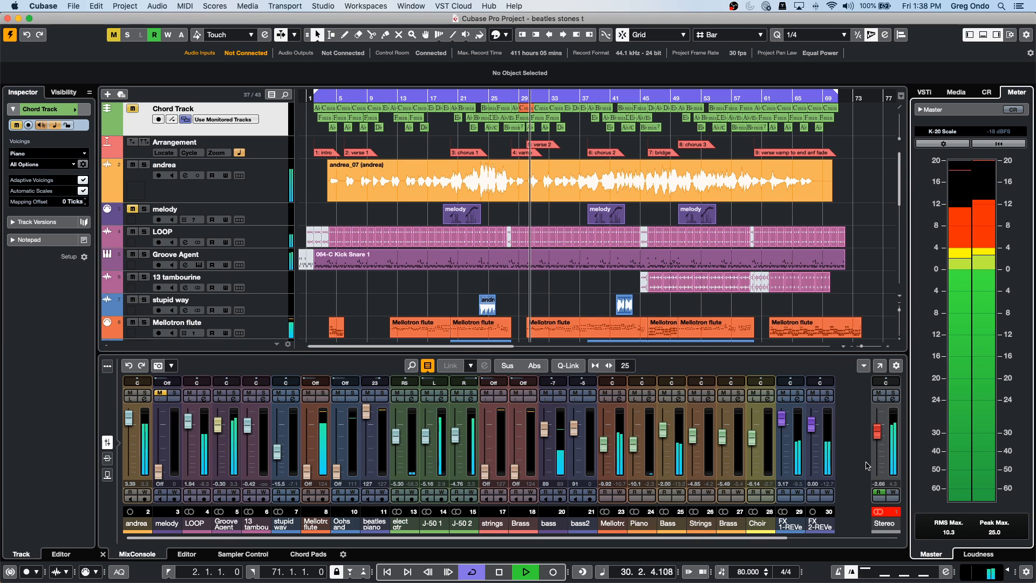
{"action": "left_click", "coordinate": [987, 92]}
{"action": "left_click_drag", "start_coordinate": [970, 497], "coordinate": [967, 484]}
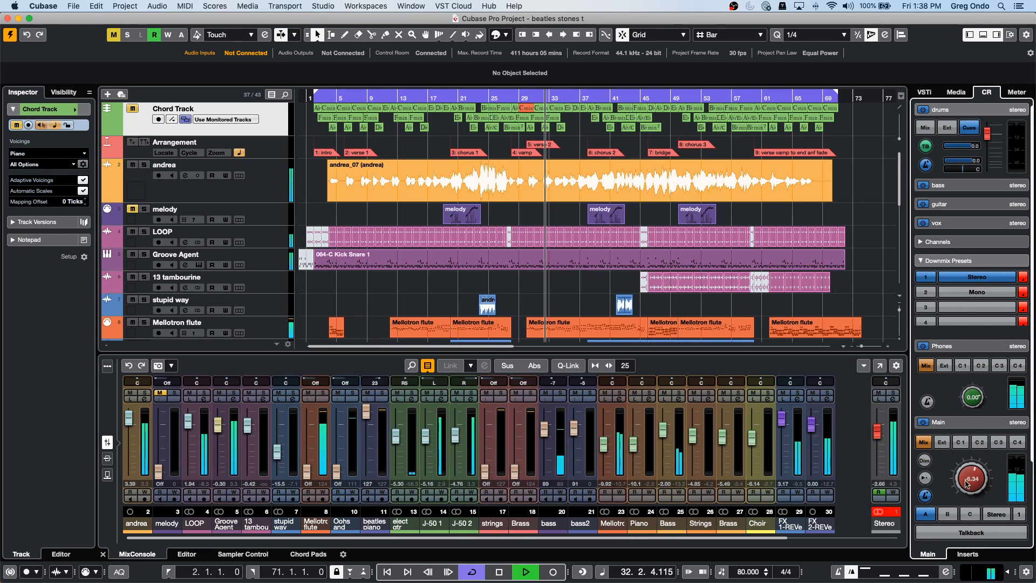
{"action": "left_click", "coordinate": [1014, 95]}
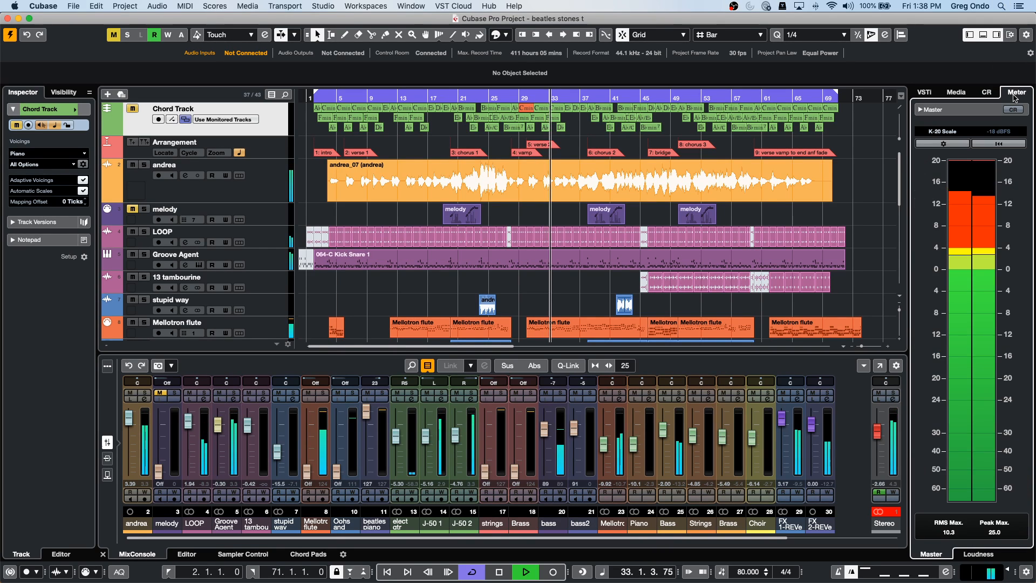
{"action": "key", "text": "space"}
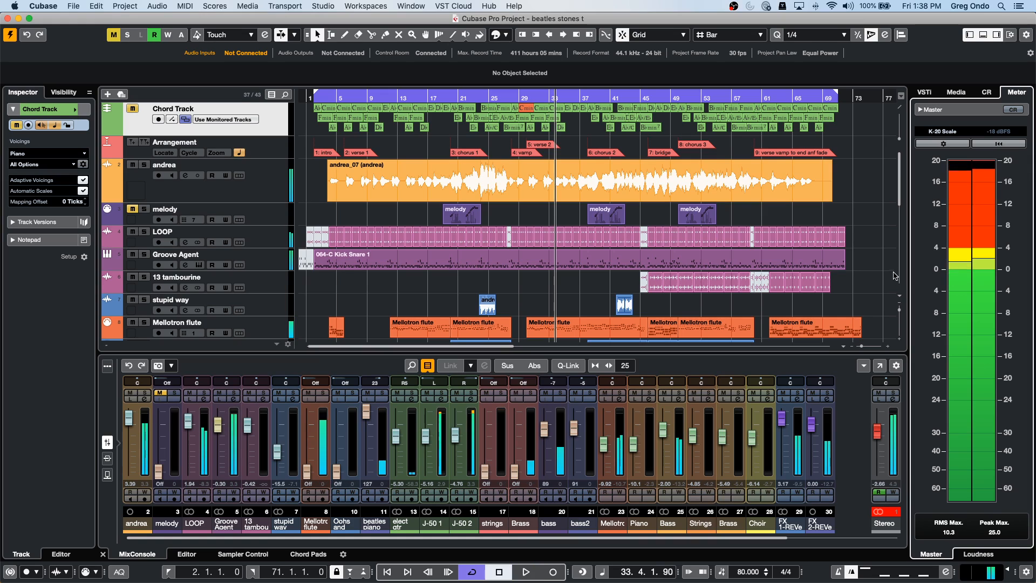
- Play the project with the Control Room shown and switch its reference level on and off, raising the Main level to about 1.54 in between
{"action": "left_click", "coordinate": [986, 93]}
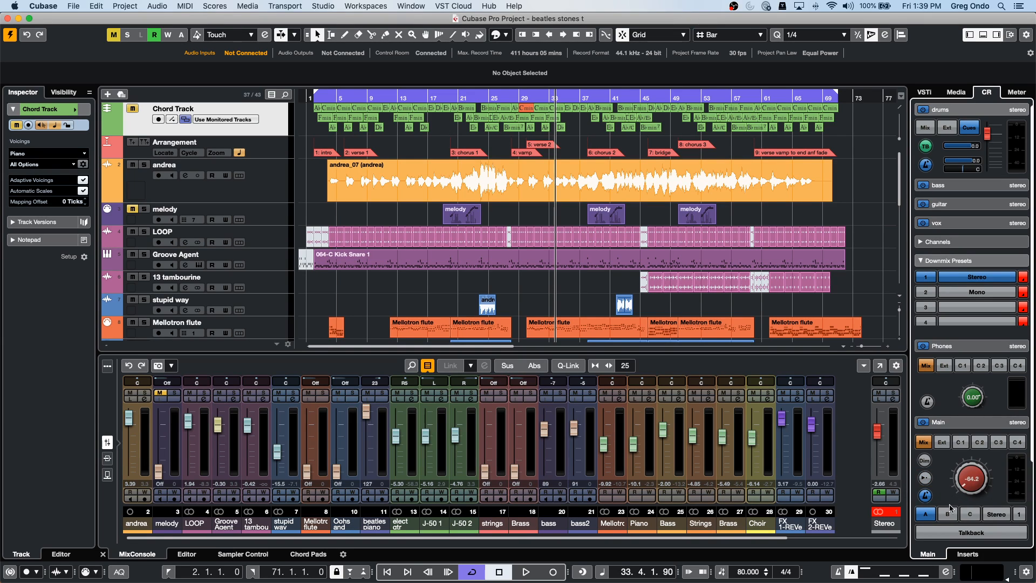
{"action": "key", "text": "space"}
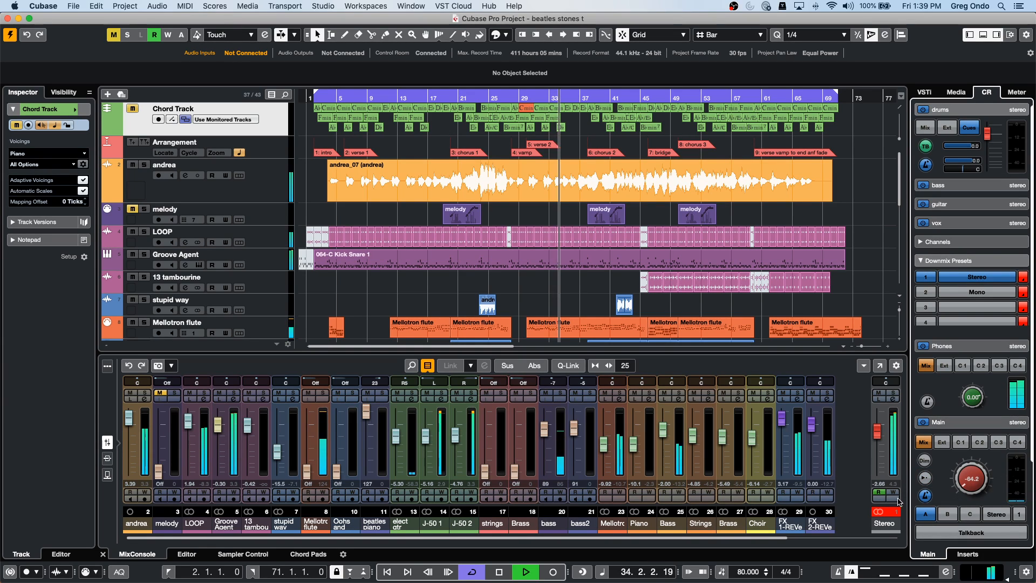
{"action": "left_click", "coordinate": [926, 478]}
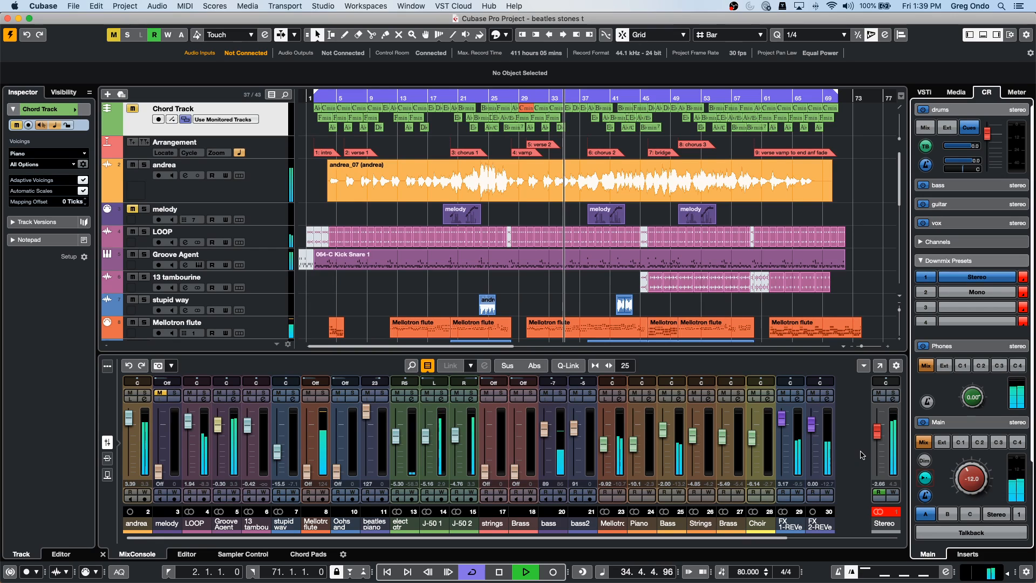
{"action": "left_click", "coordinate": [925, 478]}
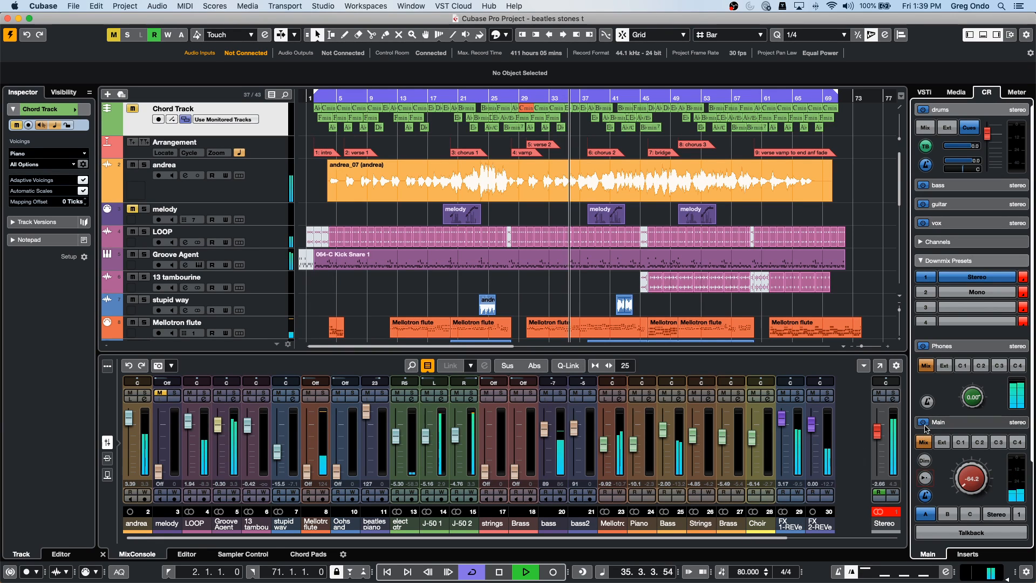
{"action": "left_click_drag", "start_coordinate": [972, 479], "coordinate": [971, 400]}
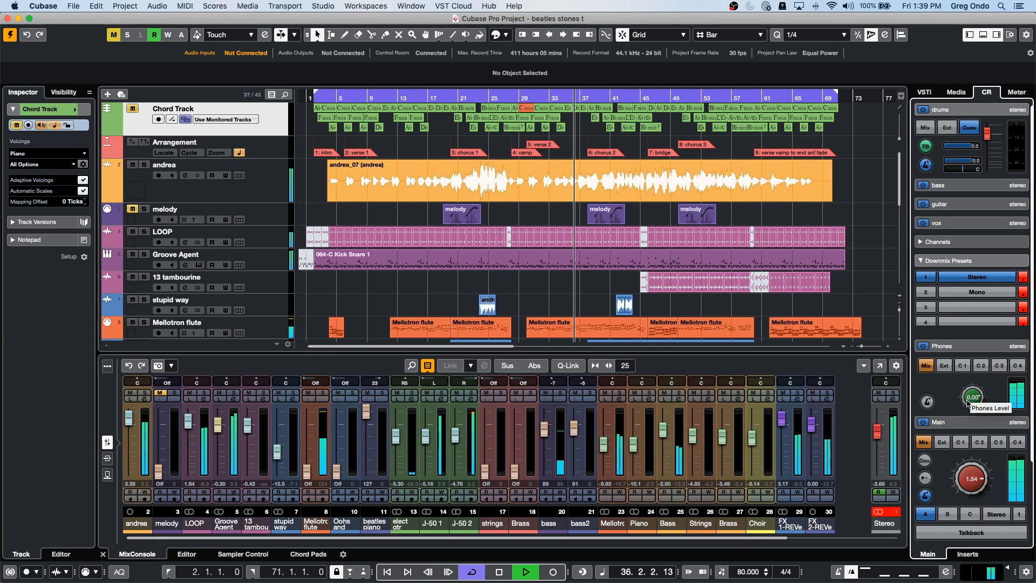
{"action": "left_click", "coordinate": [925, 479]}
{"action": "left_click", "coordinate": [925, 479]}
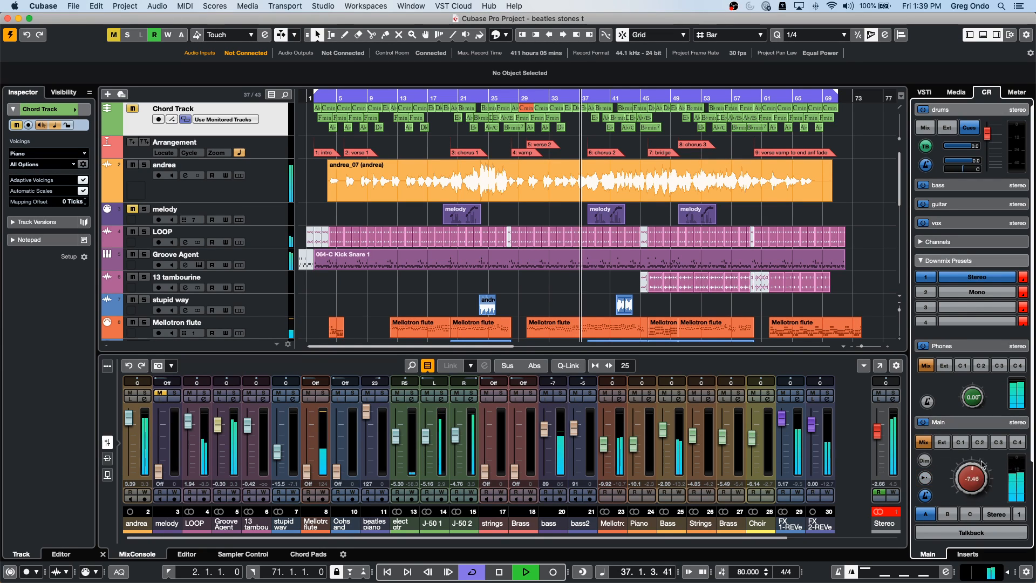
- Set the Control Room reference level to 2.52, compare it with other monitor levels during playback, and leave it engaged with playback stopped
{"action": "left_click", "coordinate": [927, 478]}
{"action": "left_click", "coordinate": [925, 478]}
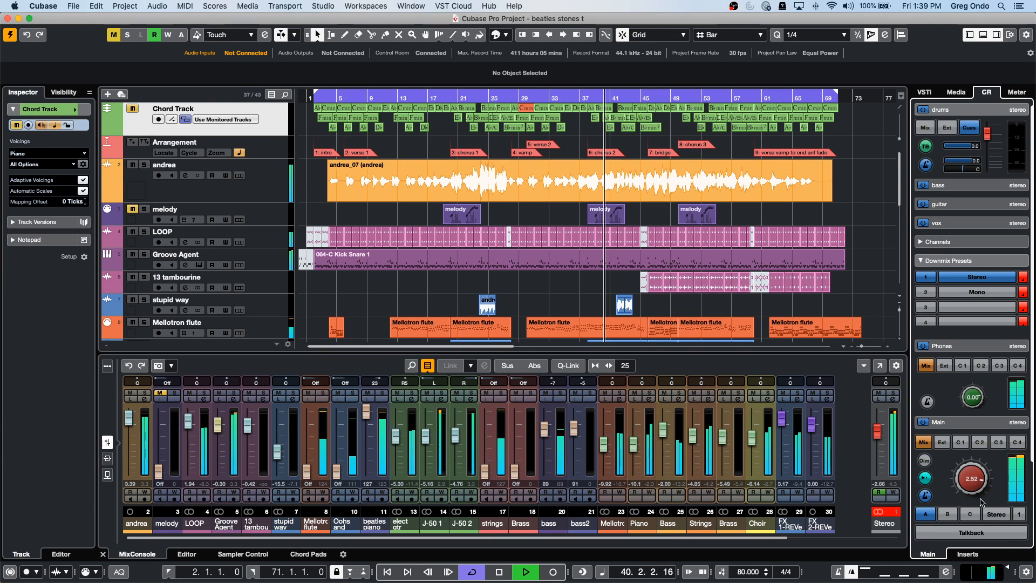
{"action": "left_click", "coordinate": [925, 479]}
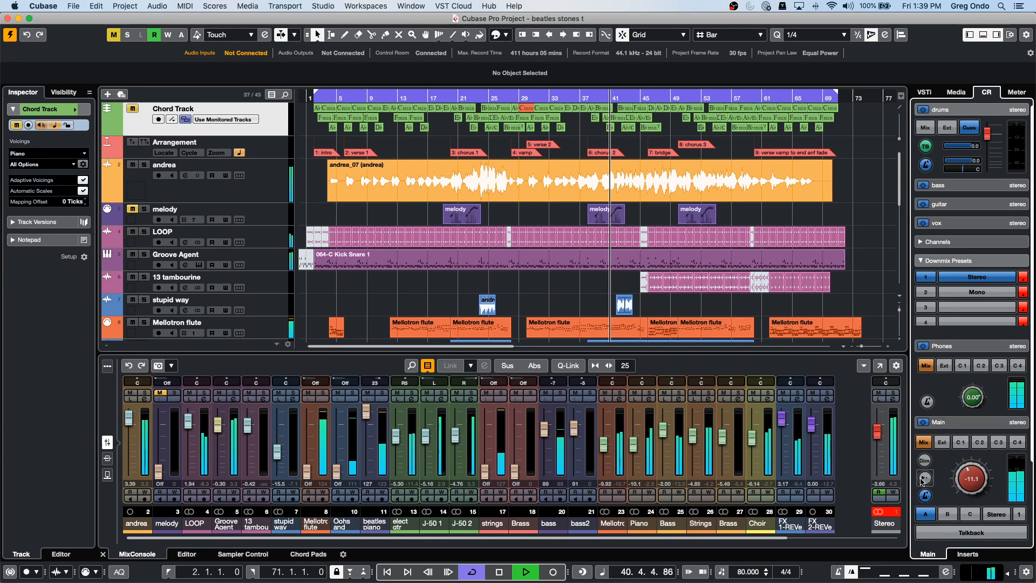
{"action": "left_click", "coordinate": [924, 479]}
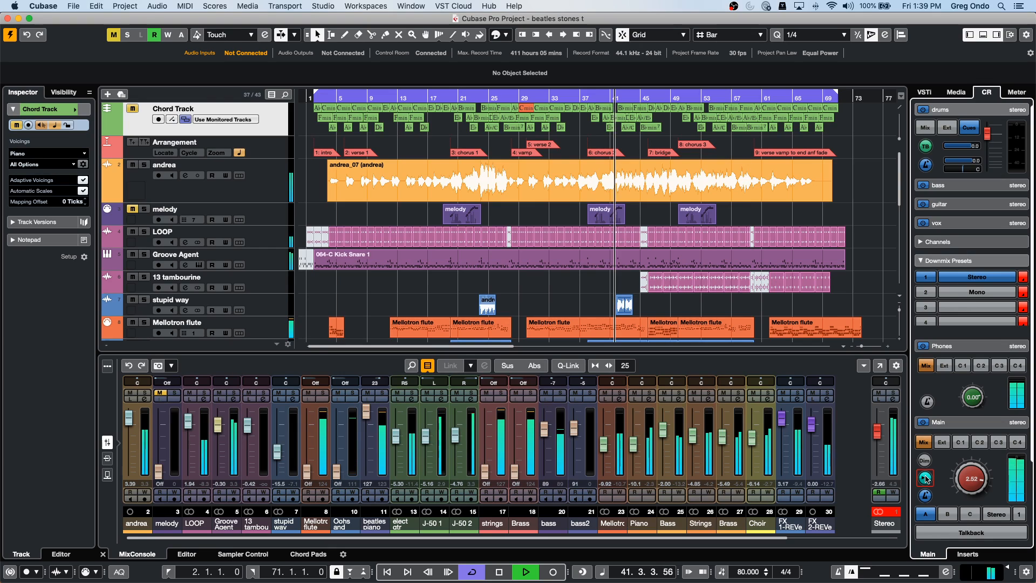
{"action": "key", "text": "space"}
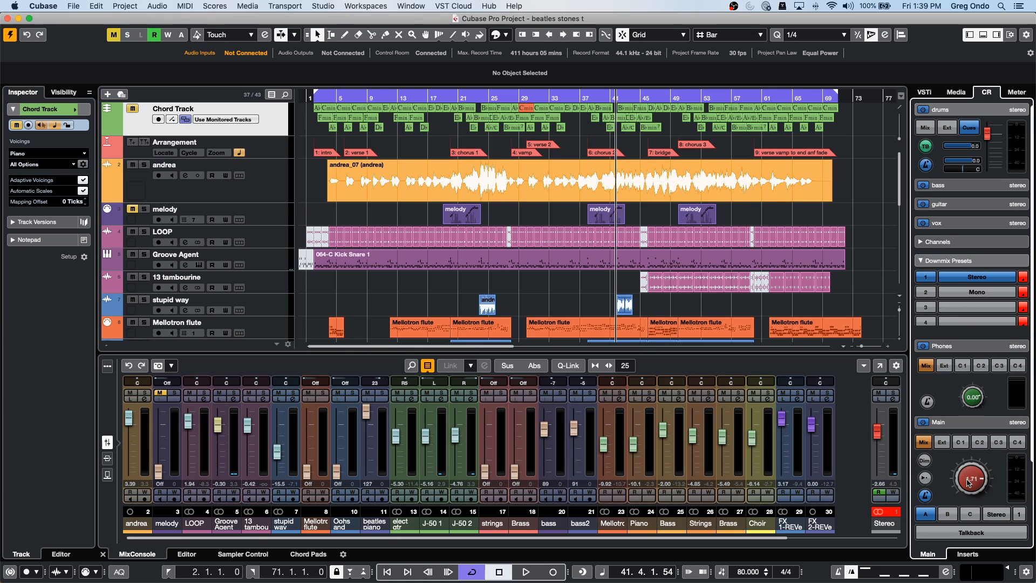
{"action": "left_click", "coordinate": [926, 479]}
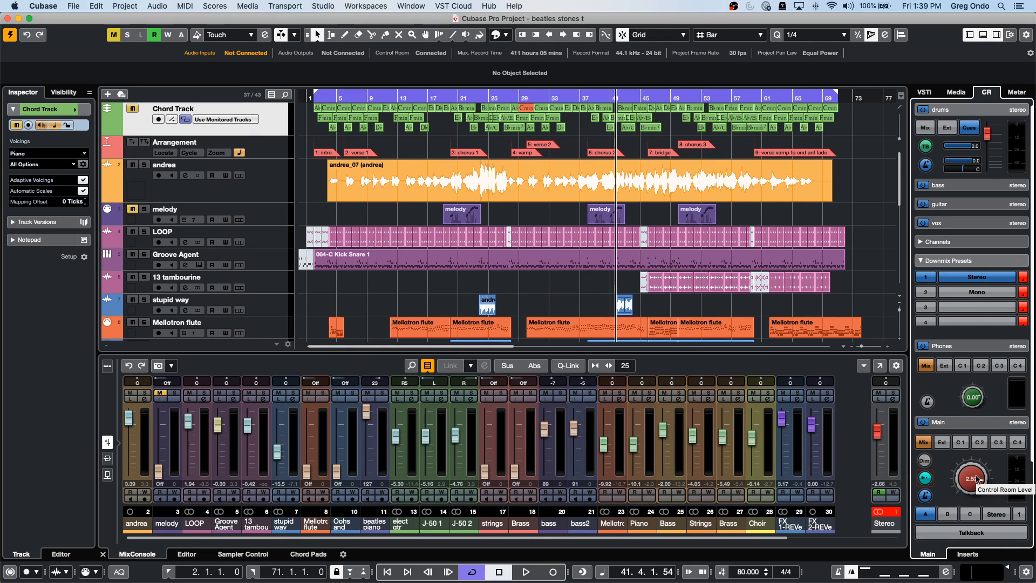
- Play the project with the master meter set to Digital Scale, show the loudness readings, and stop playback
{"action": "scroll", "coordinate": [976, 479], "scroll_direction": "down", "scroll_amount": 1}
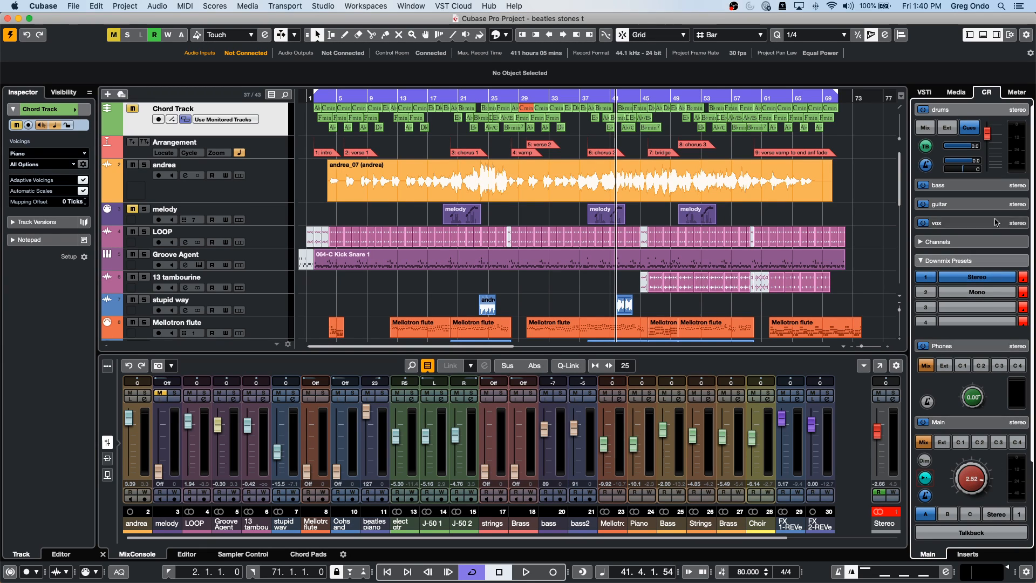
{"action": "left_click", "coordinate": [1025, 95]}
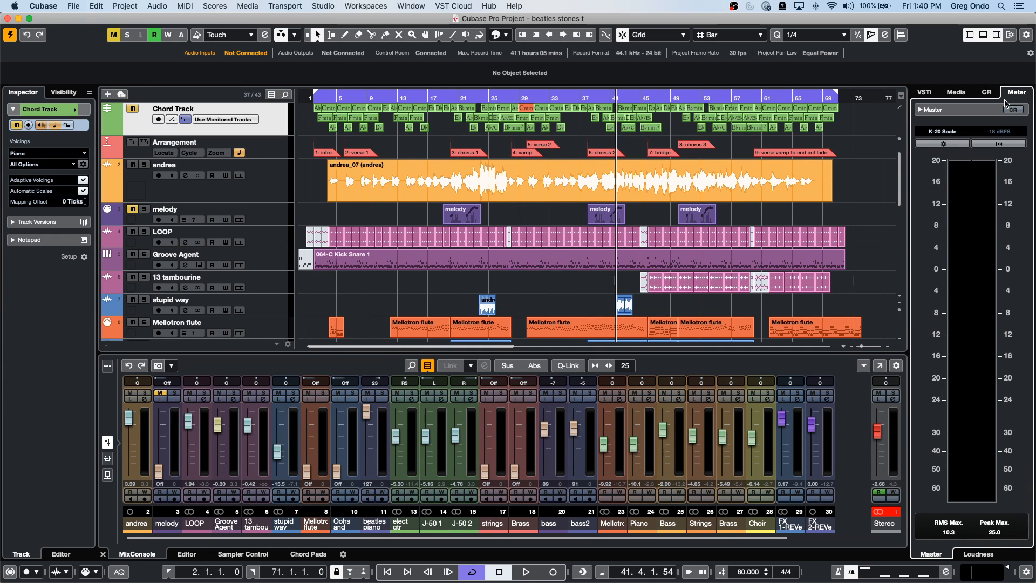
{"action": "key", "text": "space"}
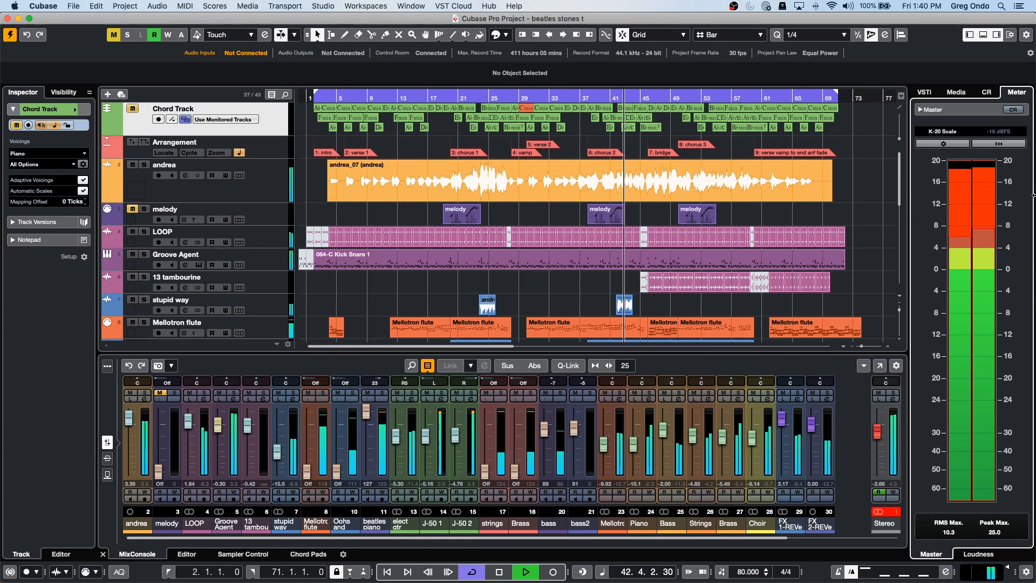
{"action": "left_click", "coordinate": [942, 131]}
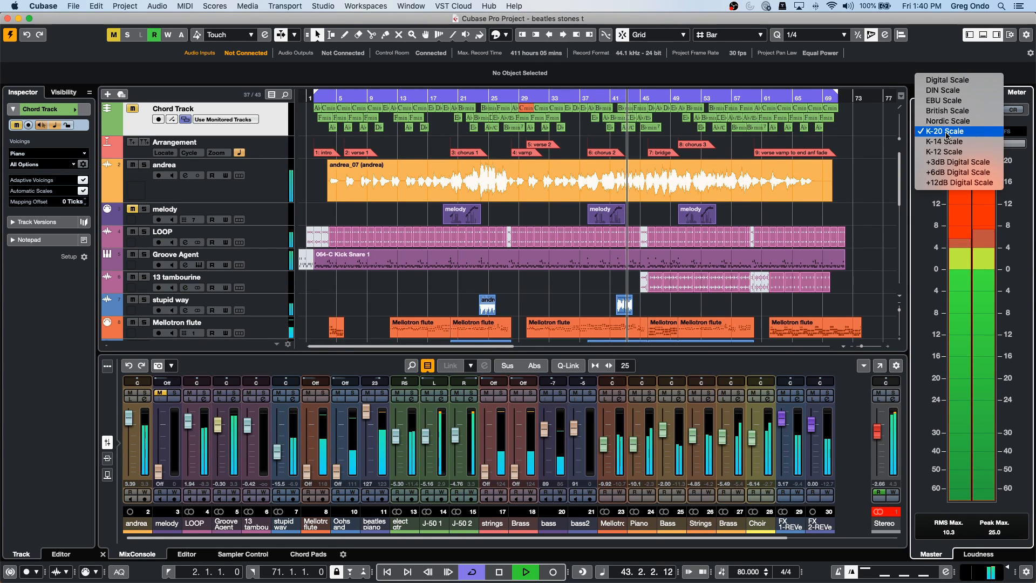
{"action": "left_click", "coordinate": [957, 81]}
{"action": "left_click", "coordinate": [944, 131]}
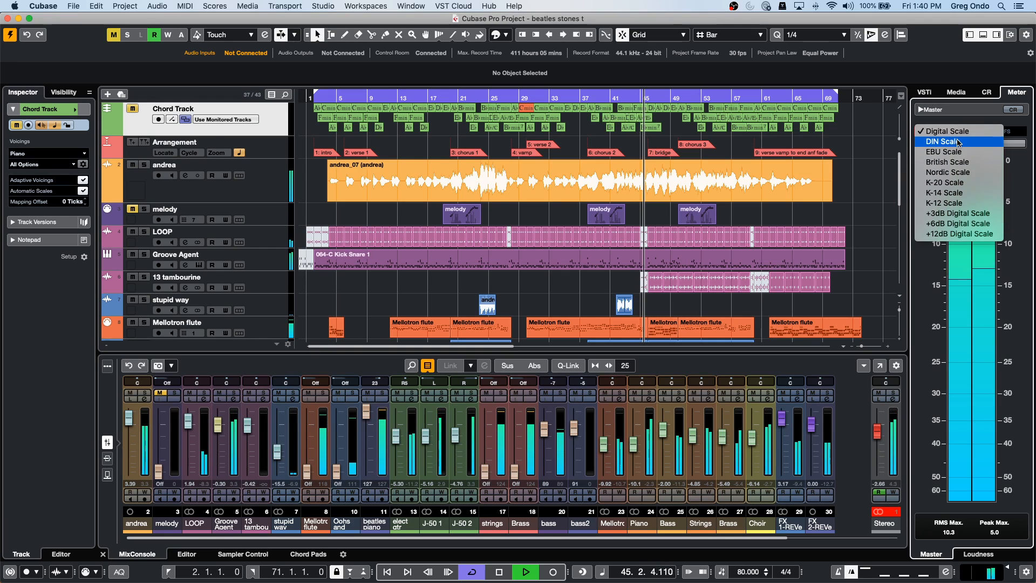
{"action": "left_click", "coordinate": [978, 554]}
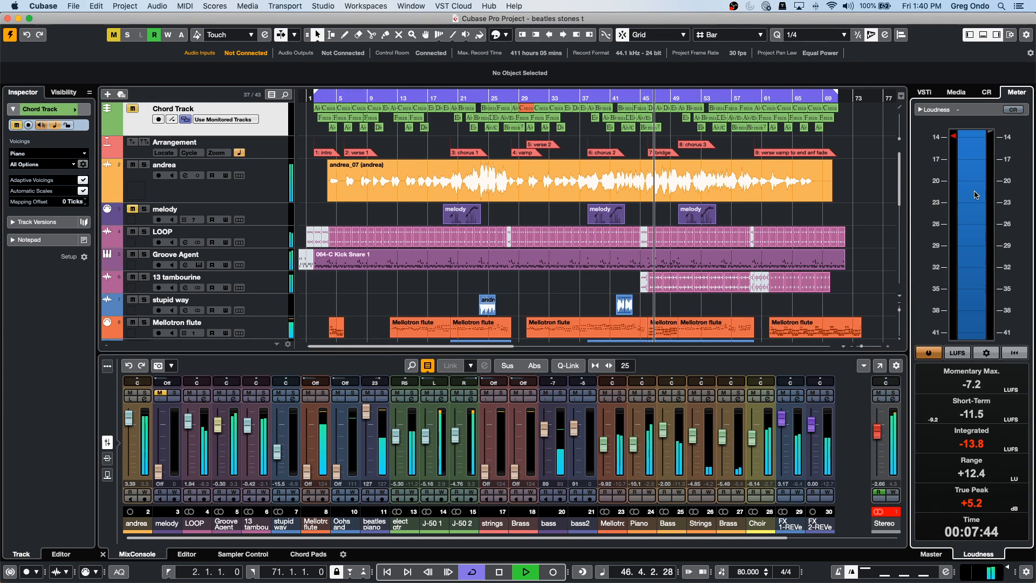
{"action": "key", "text": "space"}
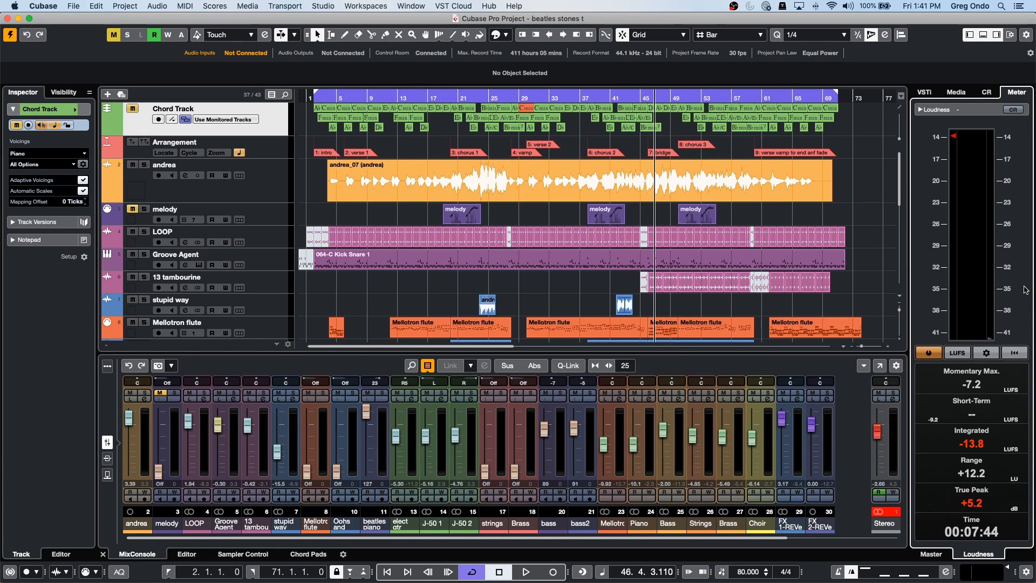
- Show the Control Room, and switch to the open project jump off and activate it
{"action": "left_click", "coordinate": [987, 92]}
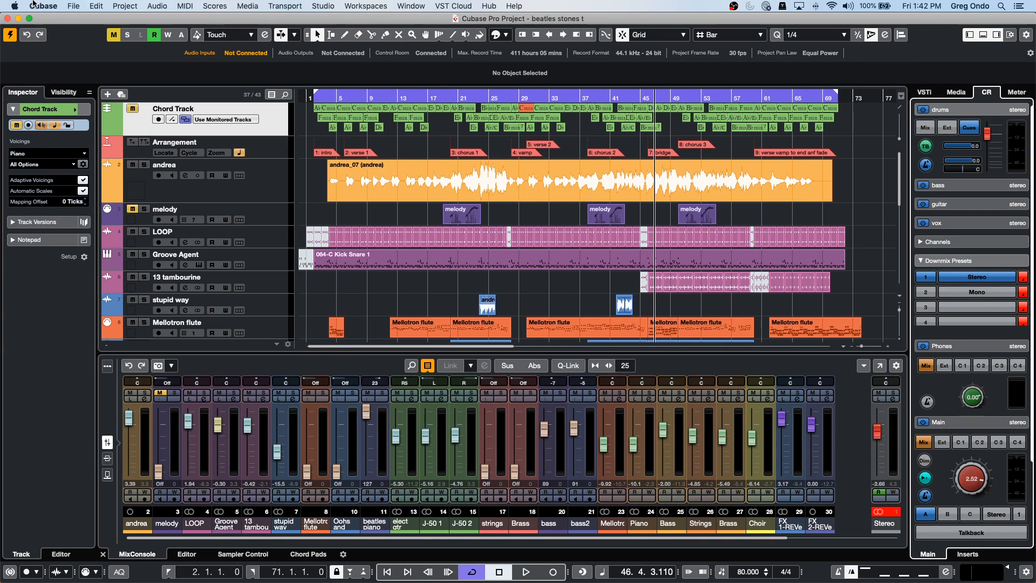
{"action": "left_click", "coordinate": [73, 6]}
{"action": "mouse_move", "coordinate": [400, 4]}
{"action": "mouse_move", "coordinate": [436, 5]}
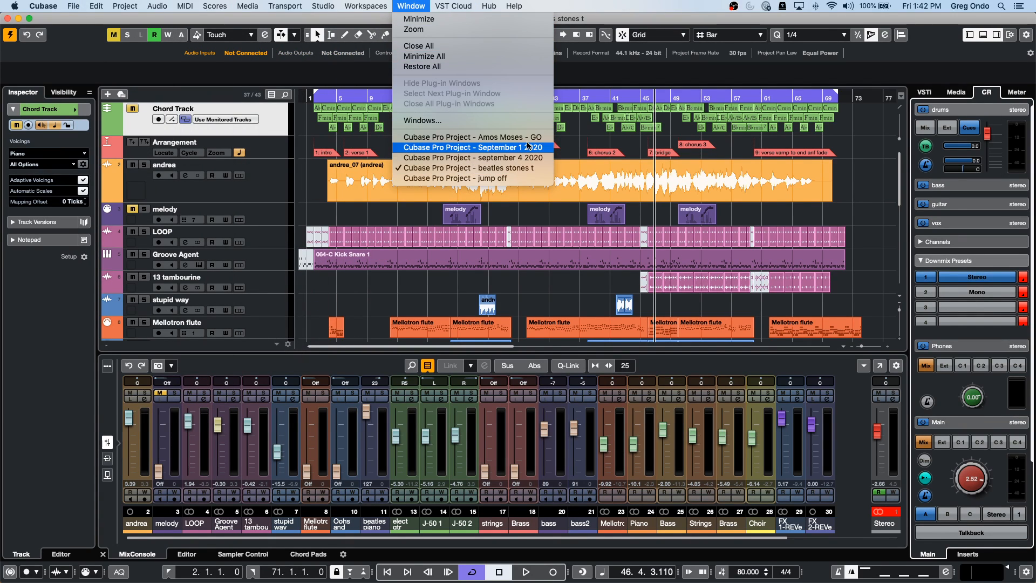
{"action": "left_click", "coordinate": [519, 177]}
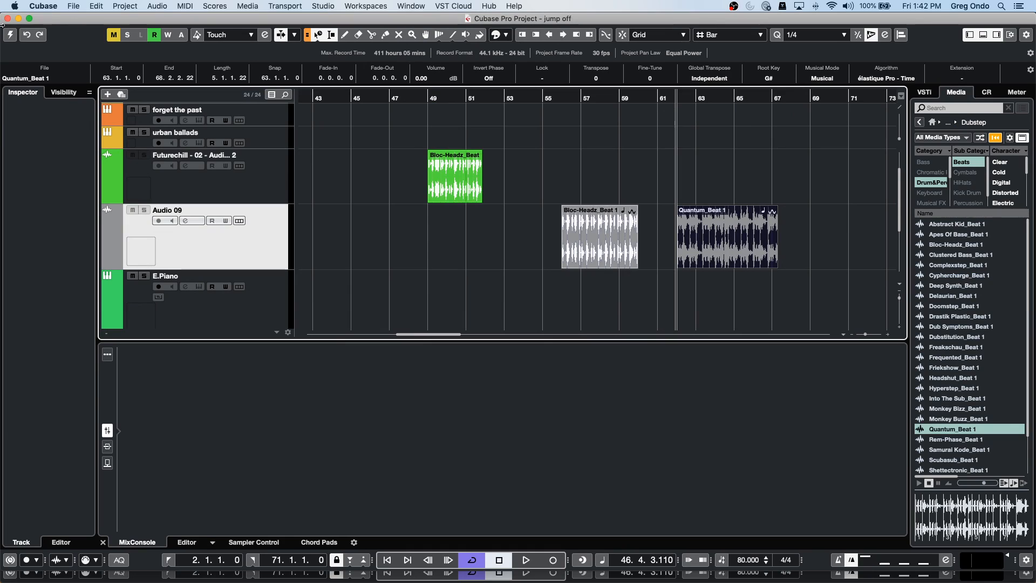
{"action": "left_click", "coordinate": [11, 36]}
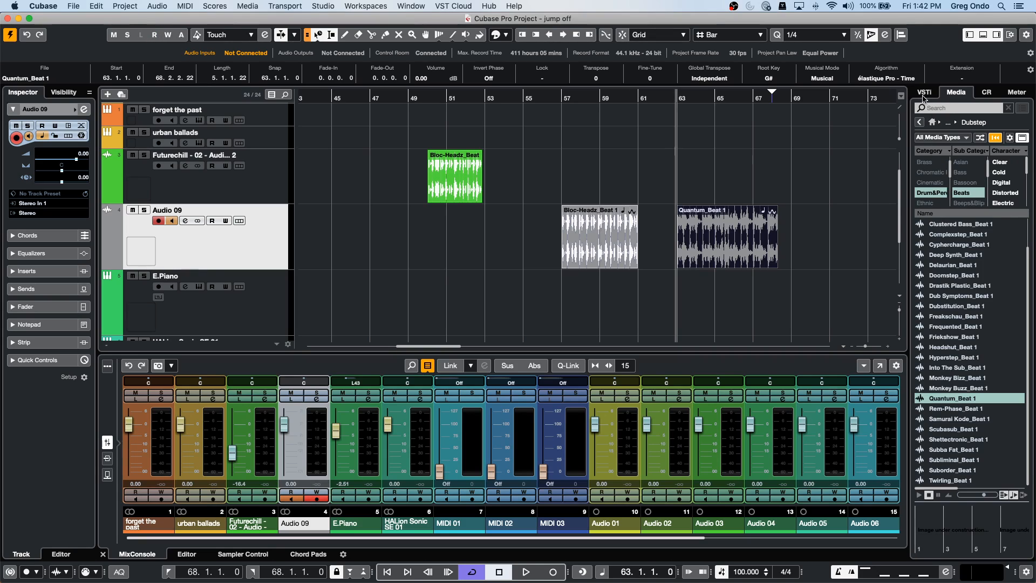
- Add a Padshop instrument track with stereo output from the VST instrument rack, and close its plug-in window
{"action": "left_click", "coordinate": [924, 93]}
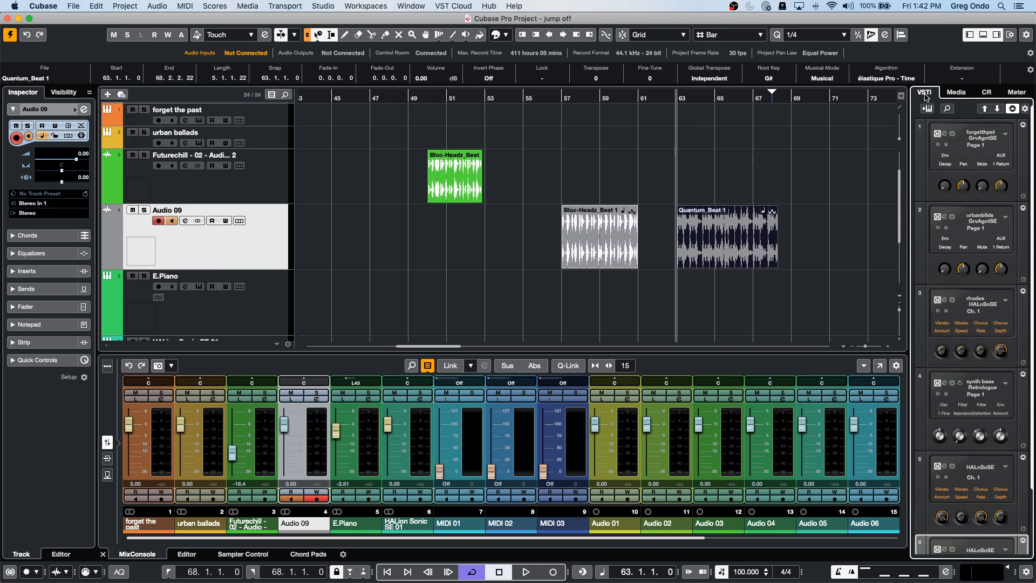
{"action": "mouse_move", "coordinate": [949, 189]}
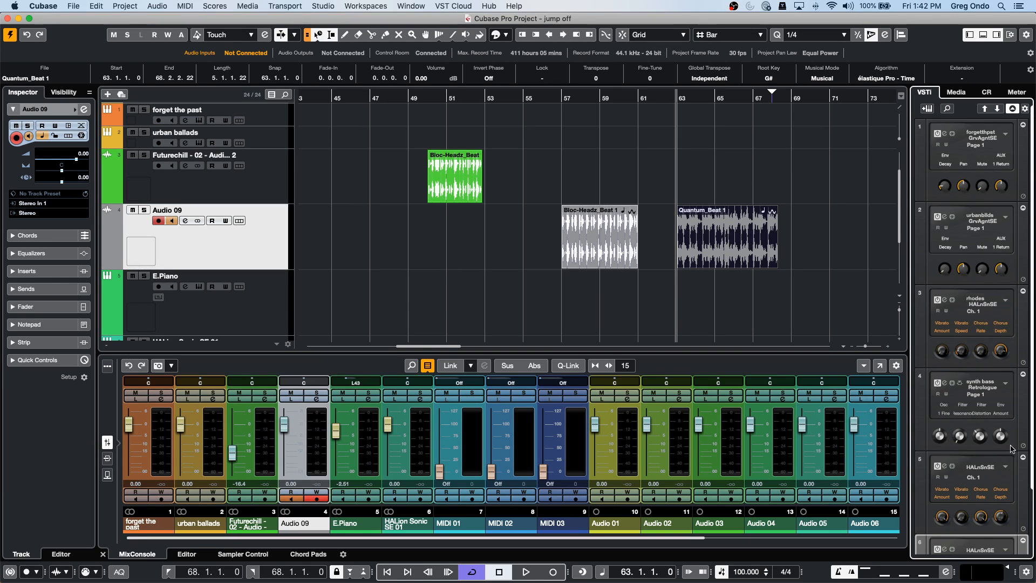
{"action": "left_click_drag", "start_coordinate": [1031, 482], "coordinate": [1023, 575]}
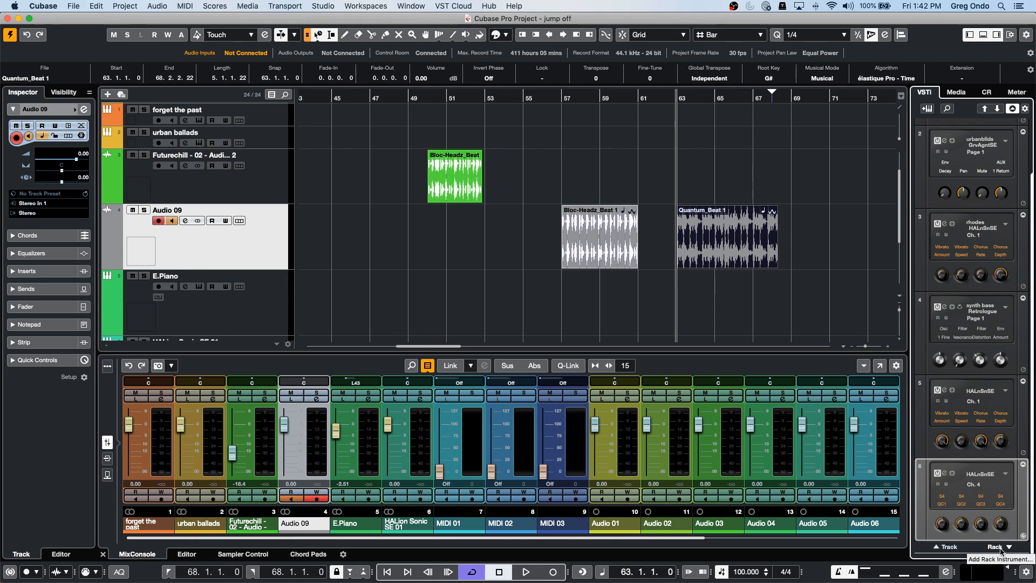
{"action": "left_click", "coordinate": [936, 549]}
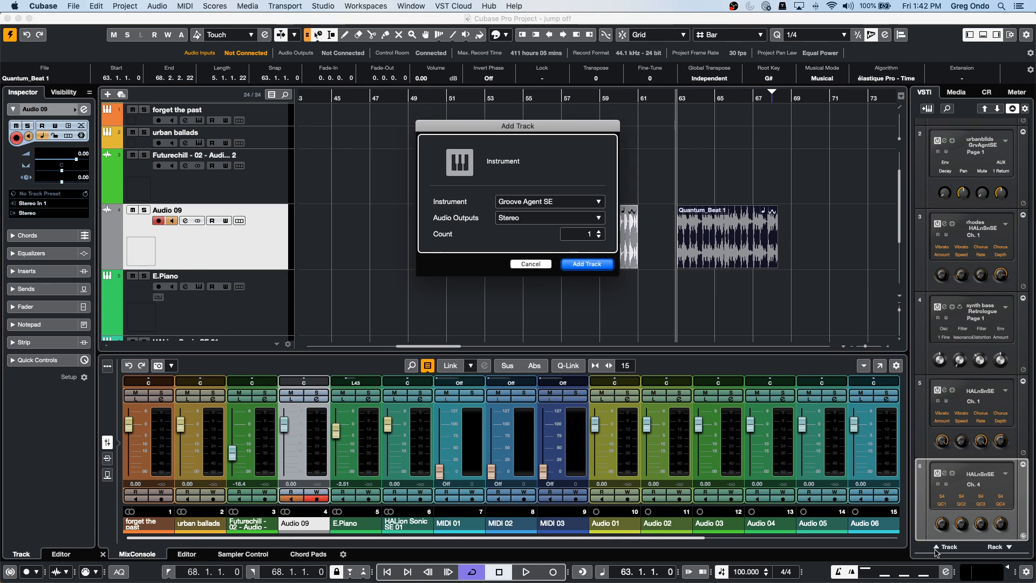
{"action": "left_click", "coordinate": [534, 202]}
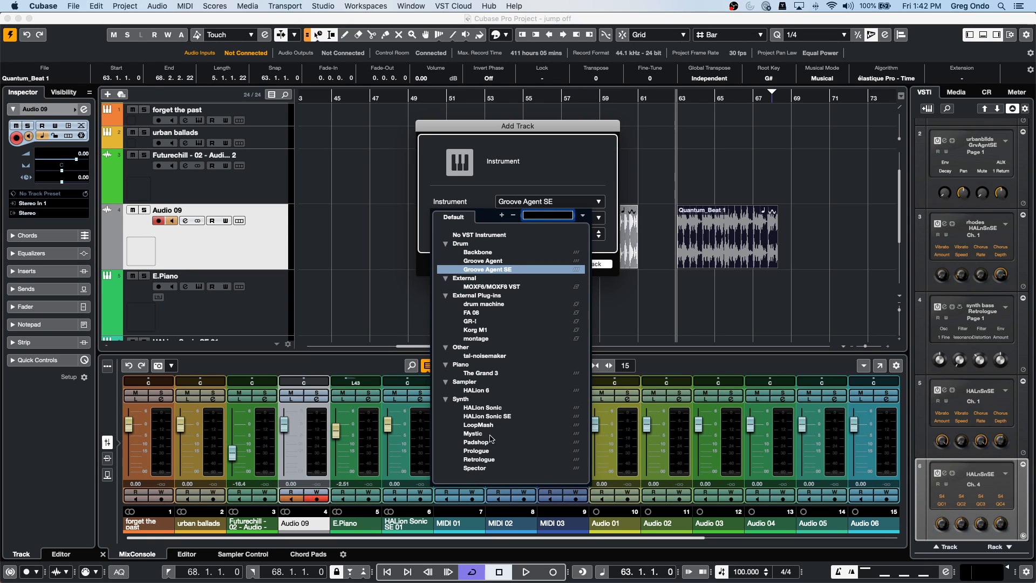
{"action": "left_click", "coordinate": [492, 443]}
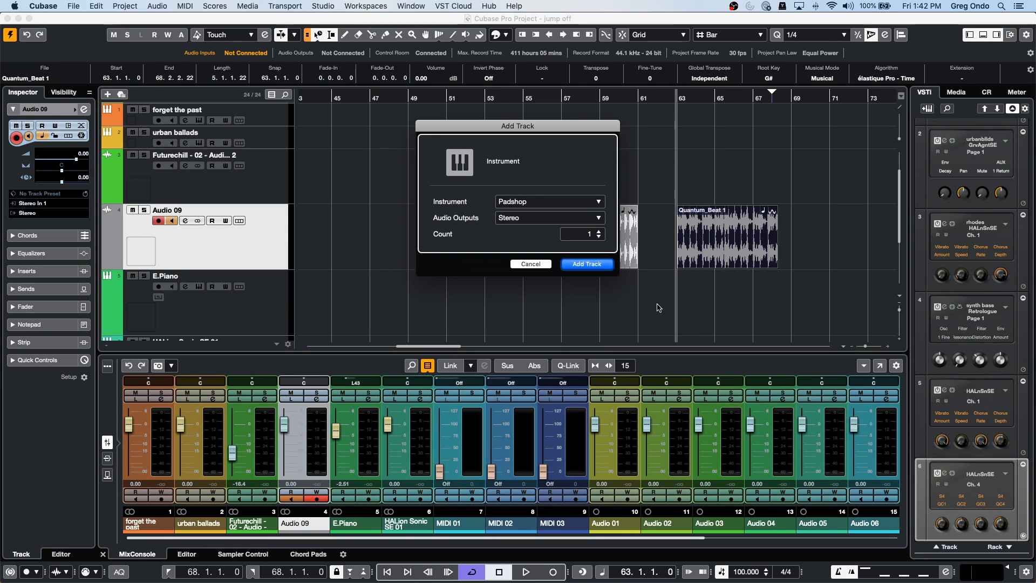
{"action": "left_click", "coordinate": [598, 264]}
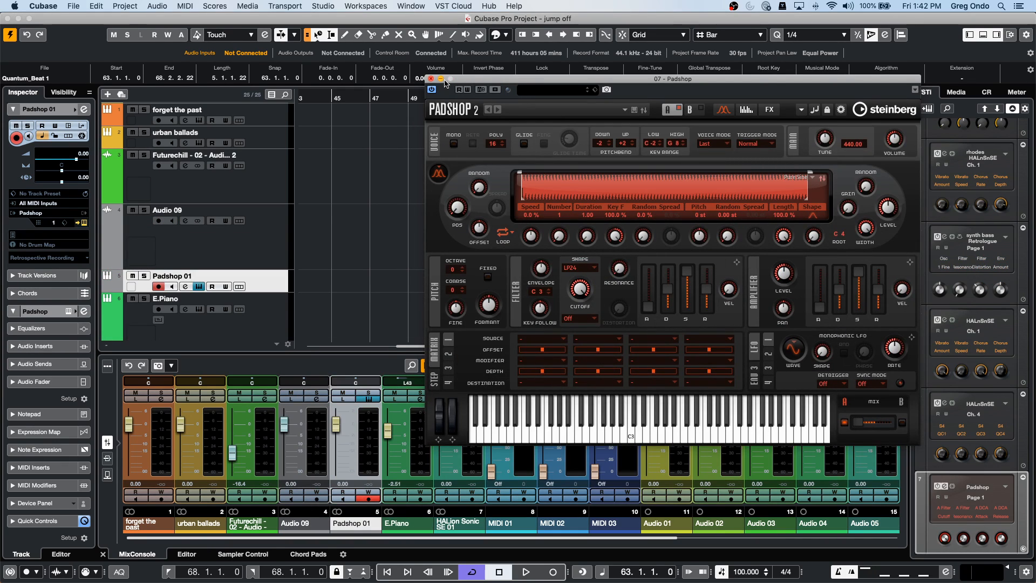
{"action": "left_click", "coordinate": [431, 79]}
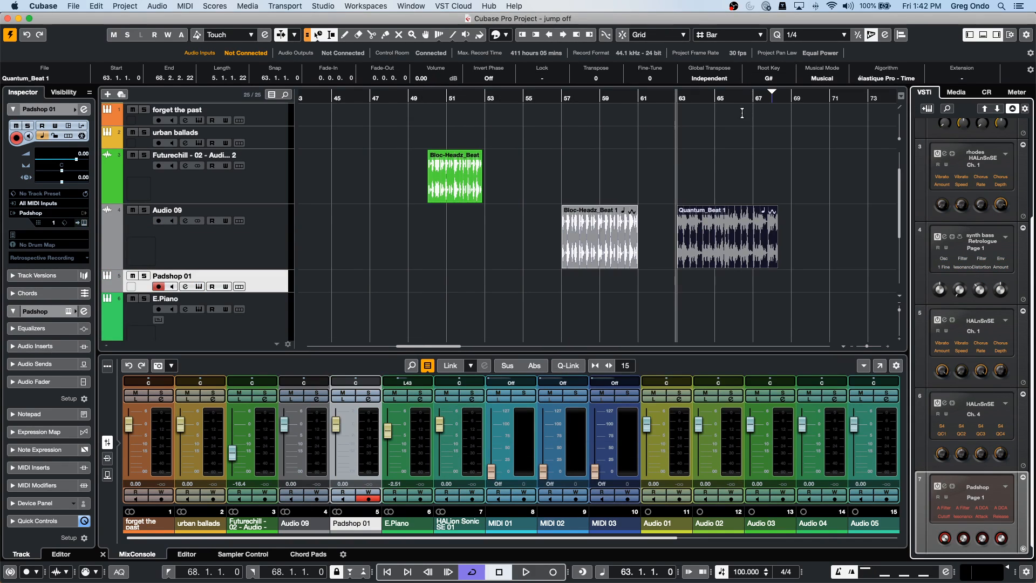
- Look through the instrument choices for the Padshop rack slot and set it to No VST Instrument
{"action": "left_click", "coordinate": [991, 488]}
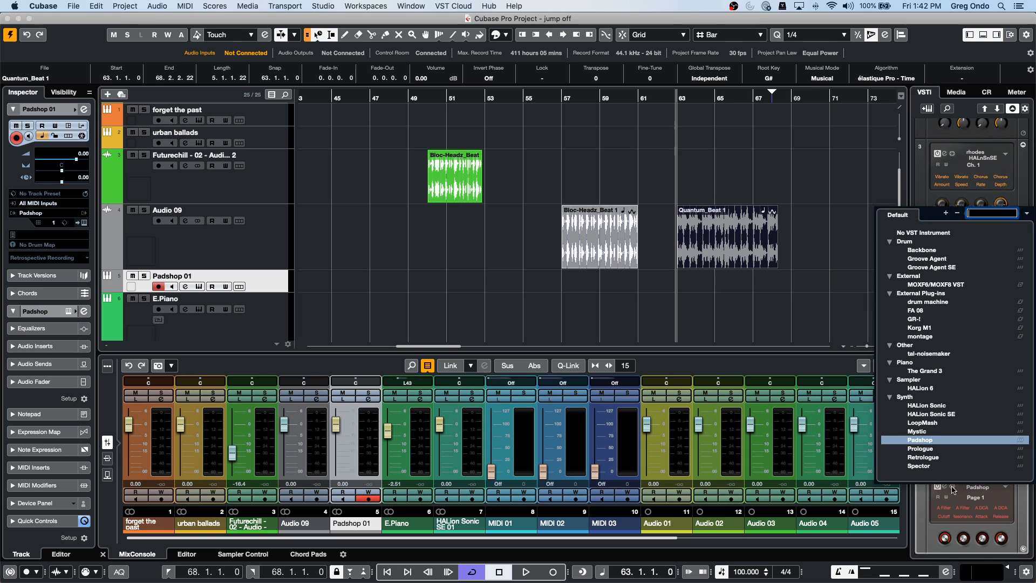
{"action": "left_click", "coordinate": [794, 290]}
{"action": "left_click", "coordinate": [987, 489]}
{"action": "left_click", "coordinate": [775, 315]}
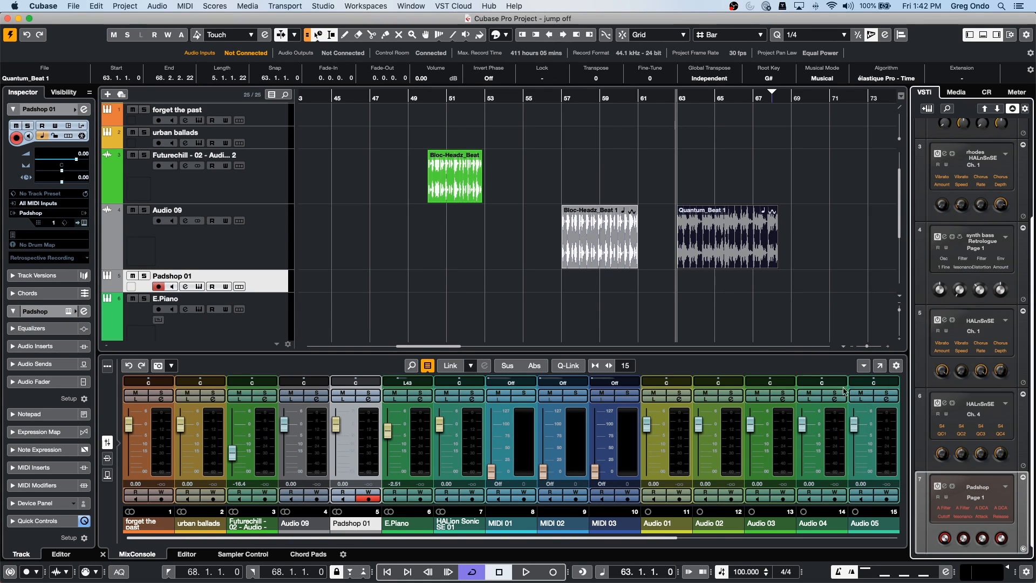
{"action": "left_click", "coordinate": [976, 490]}
{"action": "left_click", "coordinate": [945, 229]}
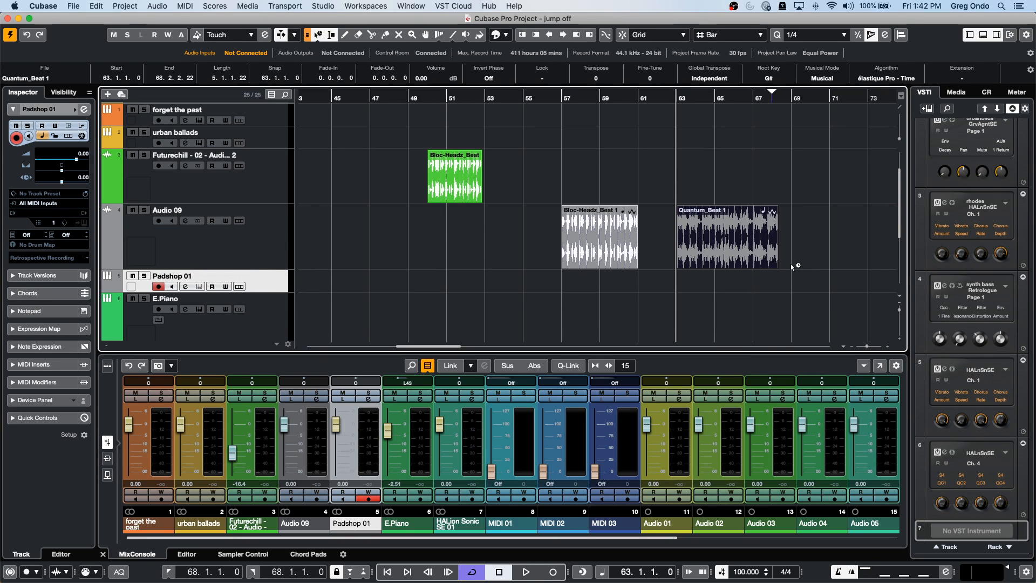
- Remove the Padshop 01 track from the project
{"action": "right_click", "coordinate": [281, 280]}
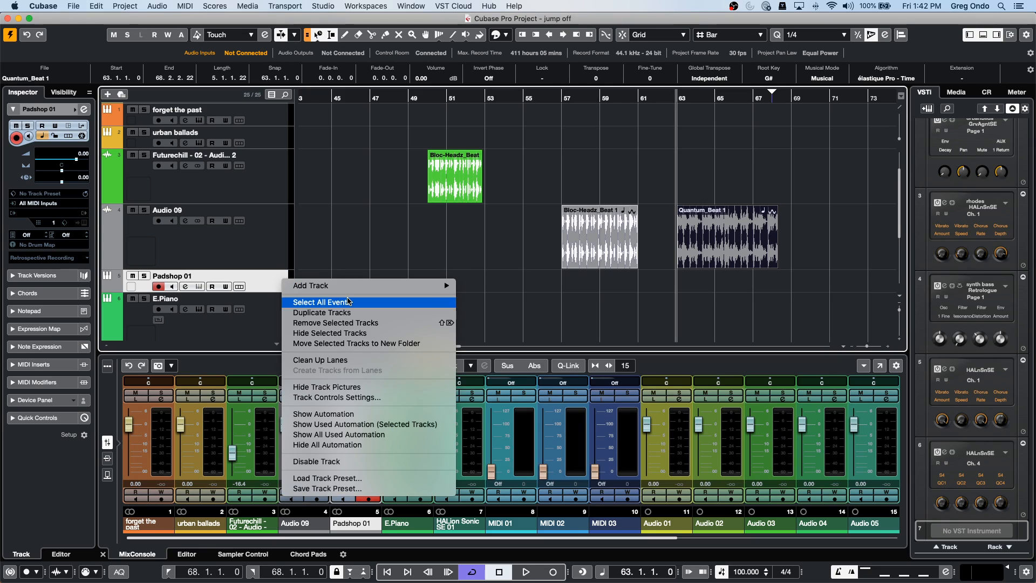
{"action": "mouse_move", "coordinate": [357, 285]}
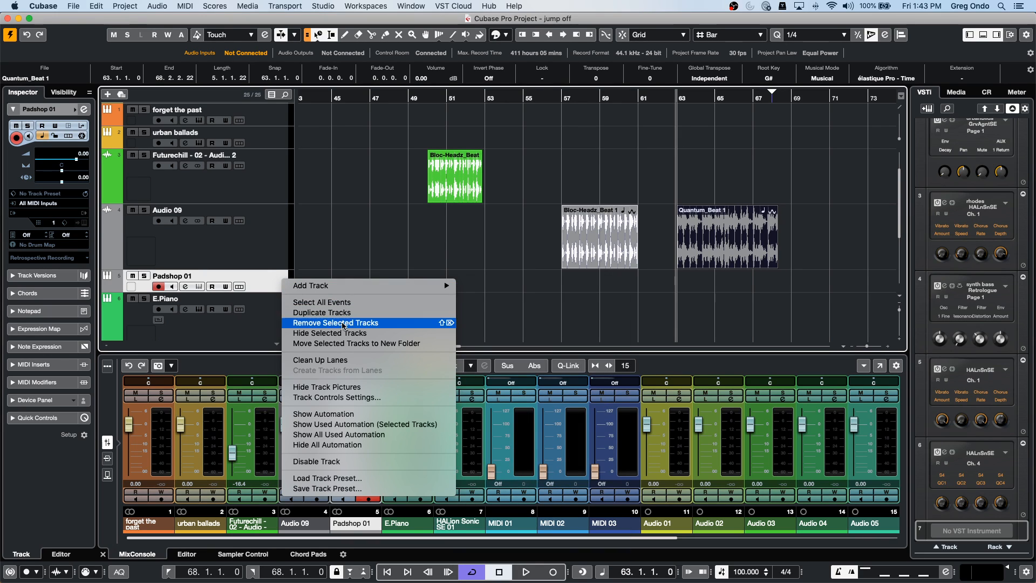
{"action": "left_click", "coordinate": [343, 322]}
- Add a stereo Padshop instrument track below Audio 09 from the track list, and remove it again
{"action": "right_click", "coordinate": [265, 246]}
{"action": "mouse_move", "coordinate": [390, 255]}
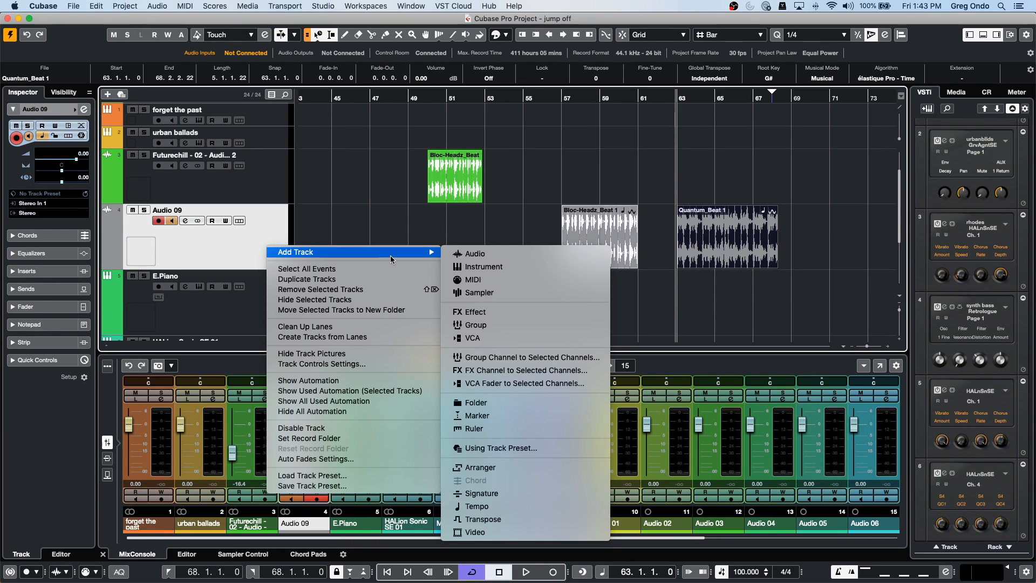
{"action": "left_click", "coordinate": [484, 266]}
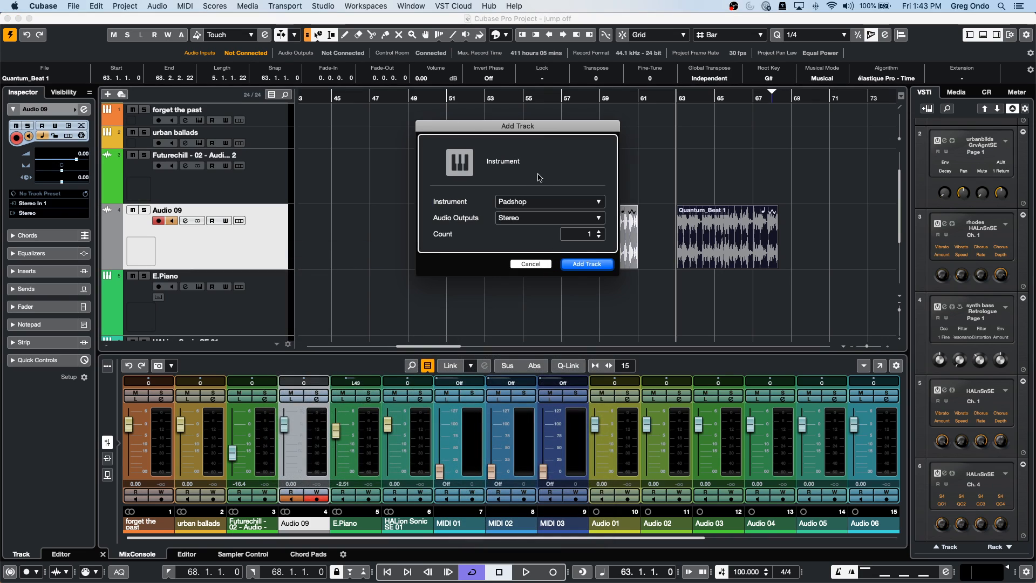
{"action": "left_click", "coordinate": [578, 264]}
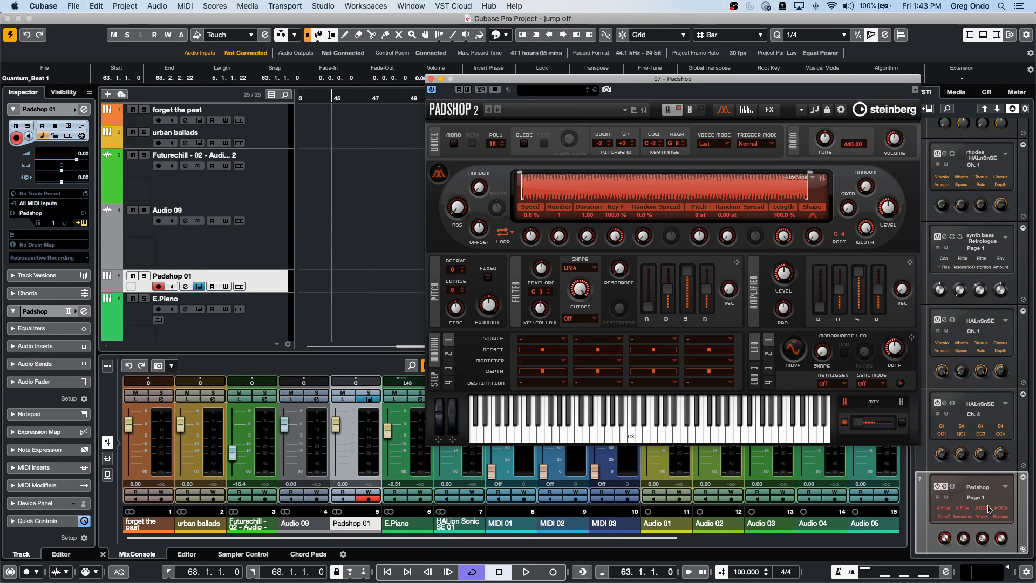
{"action": "left_click", "coordinate": [432, 78]}
{"action": "right_click", "coordinate": [255, 287]}
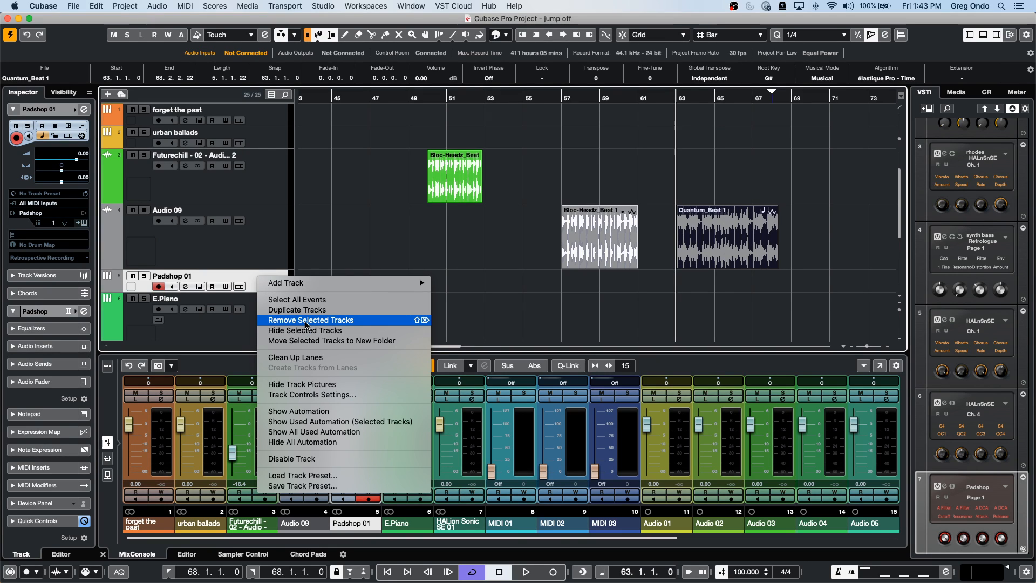
{"action": "left_click", "coordinate": [305, 320]}
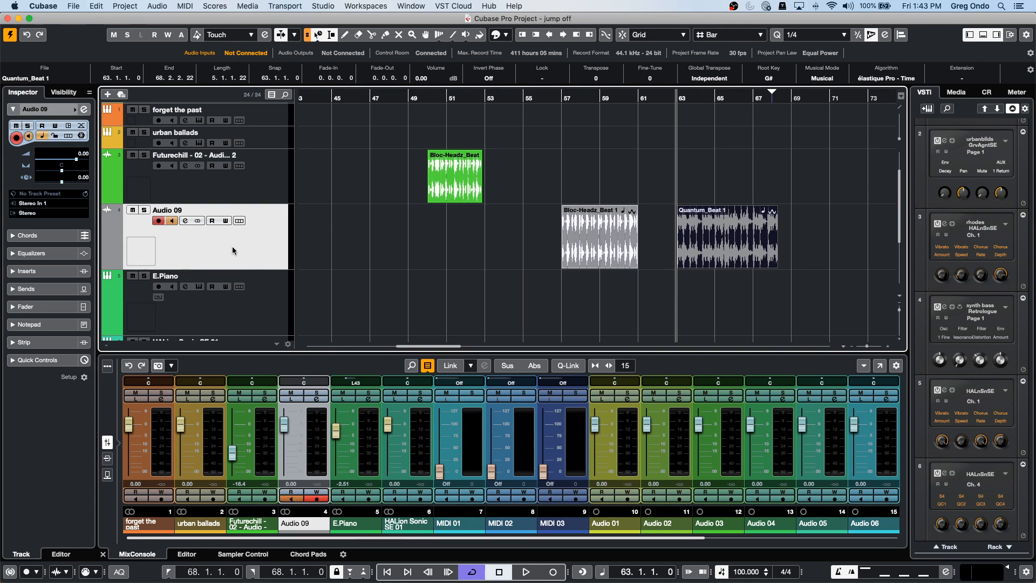
- Insert the GEQ-30 equalizer in the first insert slot of Audio 09 and close its plug-in window
{"action": "left_click", "coordinate": [43, 271]}
{"action": "left_click", "coordinate": [43, 197]}
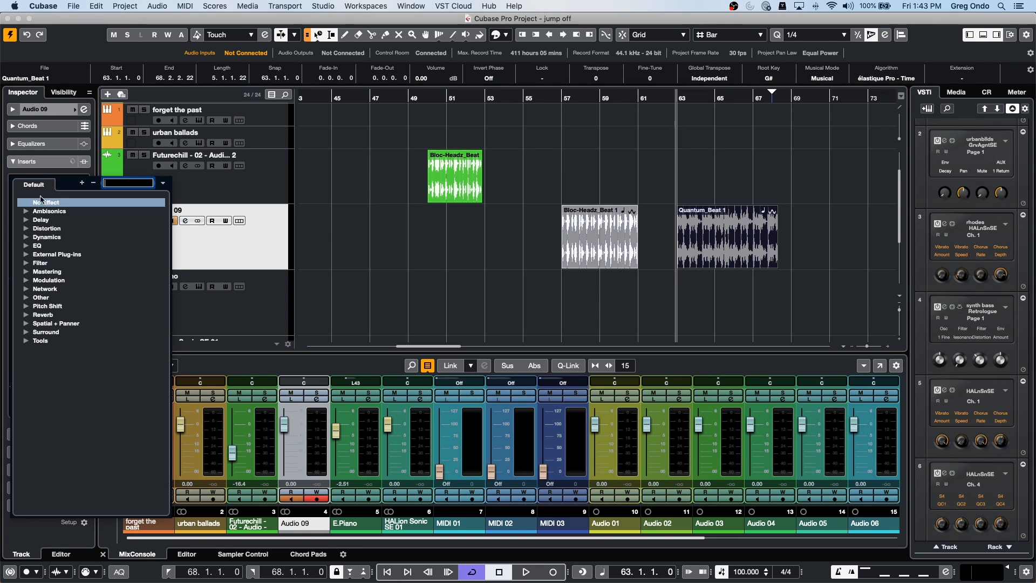
{"action": "left_click", "coordinate": [27, 219]}
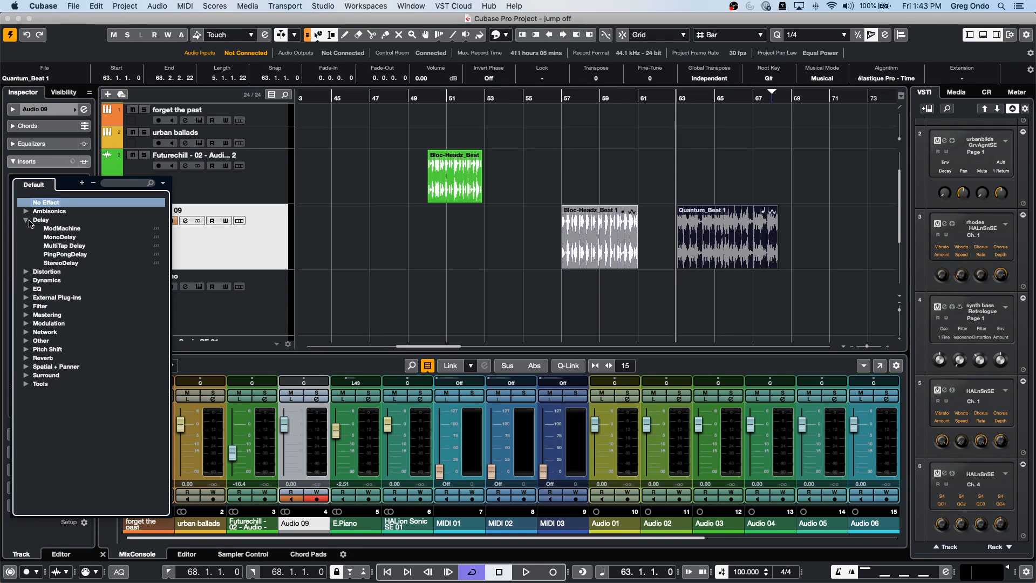
{"action": "left_click", "coordinate": [26, 289]}
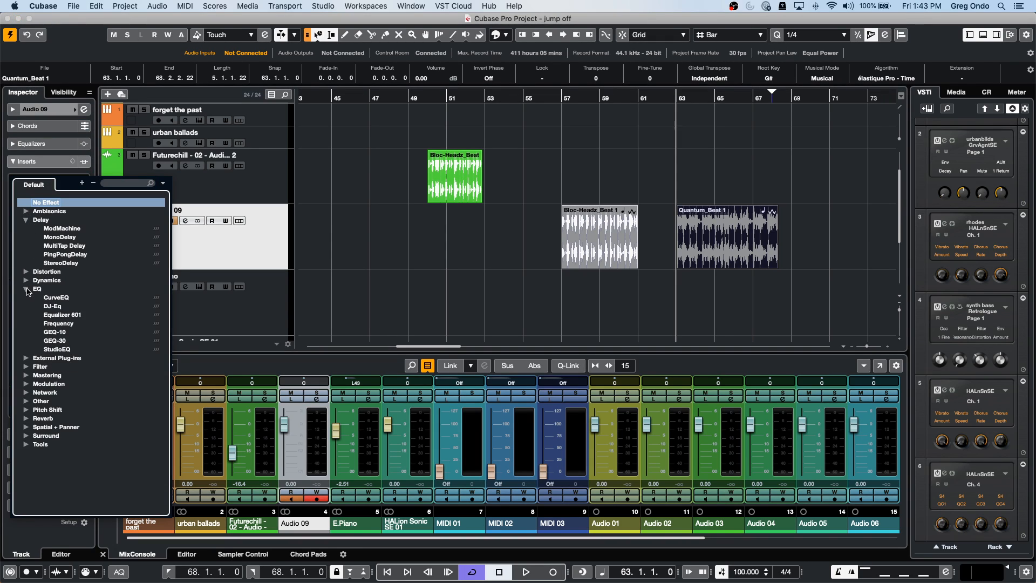
{"action": "left_click", "coordinate": [63, 341]}
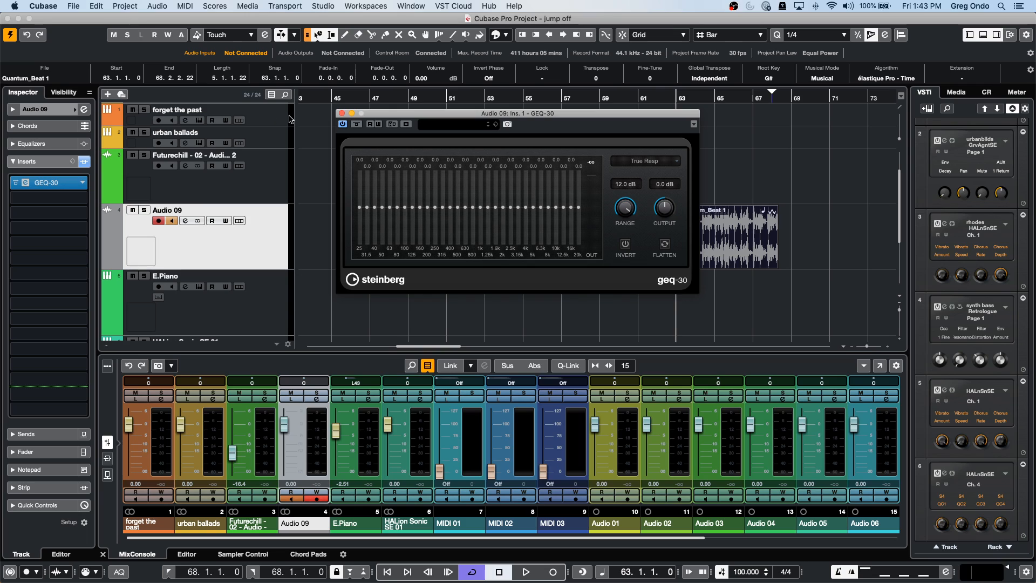
{"action": "left_click", "coordinate": [342, 114]}
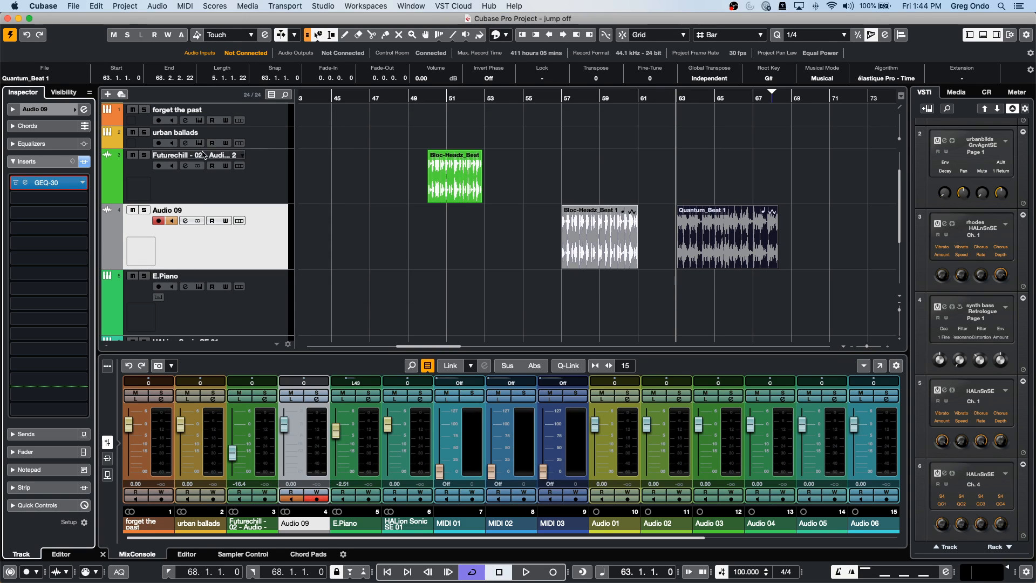
- Reopen the GEQ-30 window, and remove the effect from Audio 09 by pulling it out of its insert slot
{"action": "left_click", "coordinate": [57, 185]}
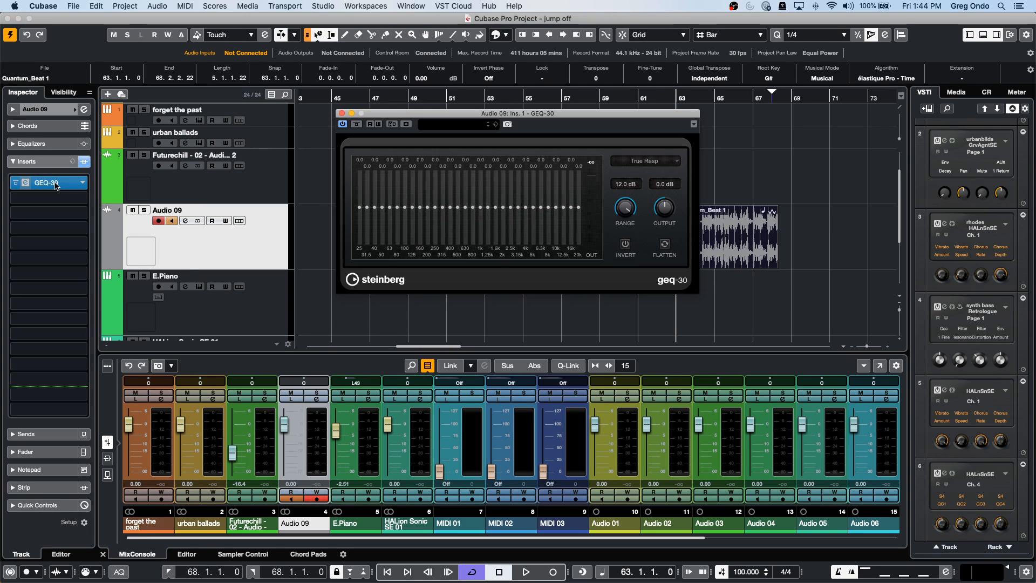
{"action": "left_click", "coordinate": [78, 183]}
{"action": "left_click_drag", "start_coordinate": [79, 180], "coordinate": [402, 188]}
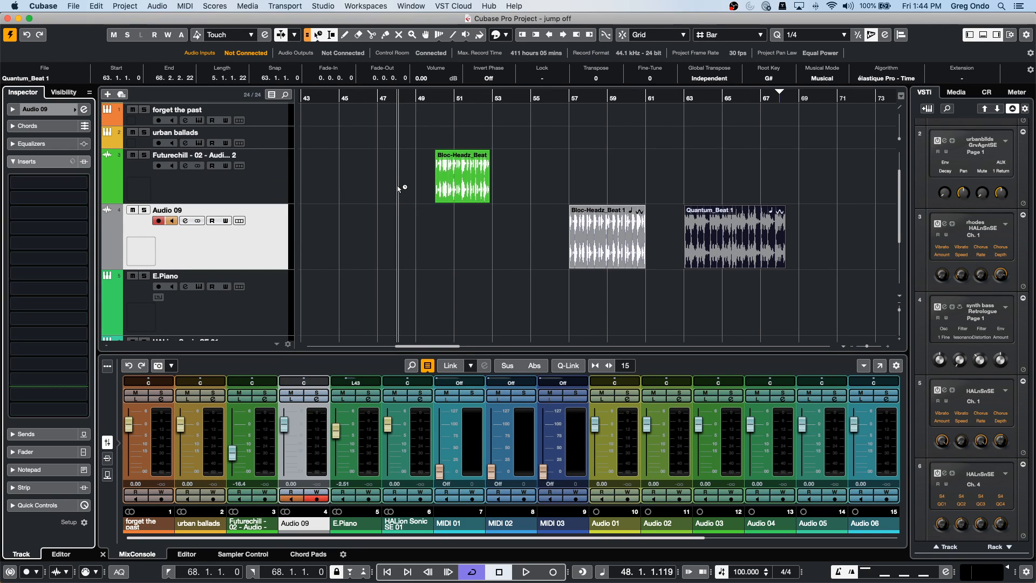
- Try to insert the GEQ-10 equalizer in the first insert slot of Audio 09
{"action": "left_click", "coordinate": [81, 184]}
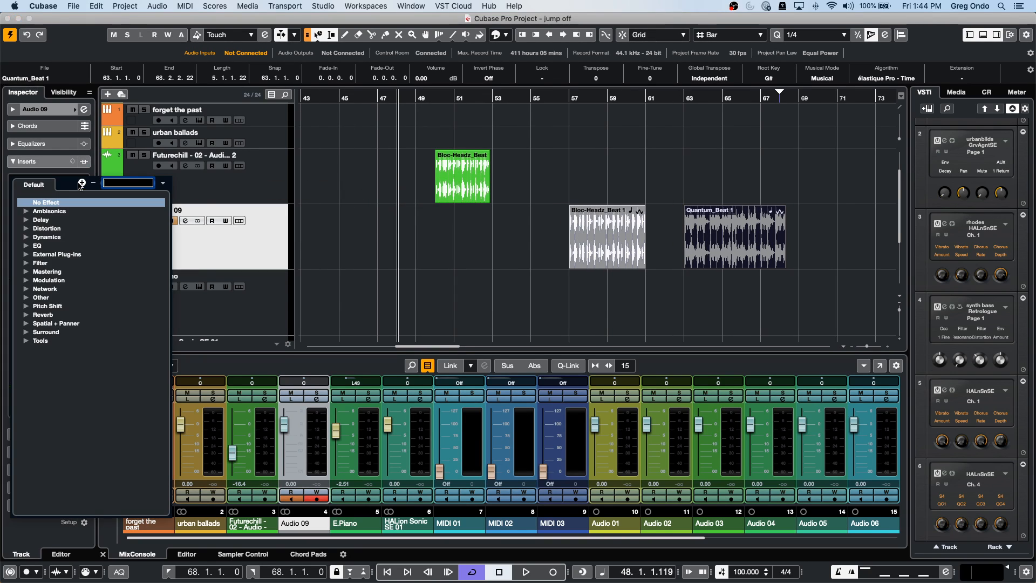
{"action": "left_click", "coordinate": [26, 247]}
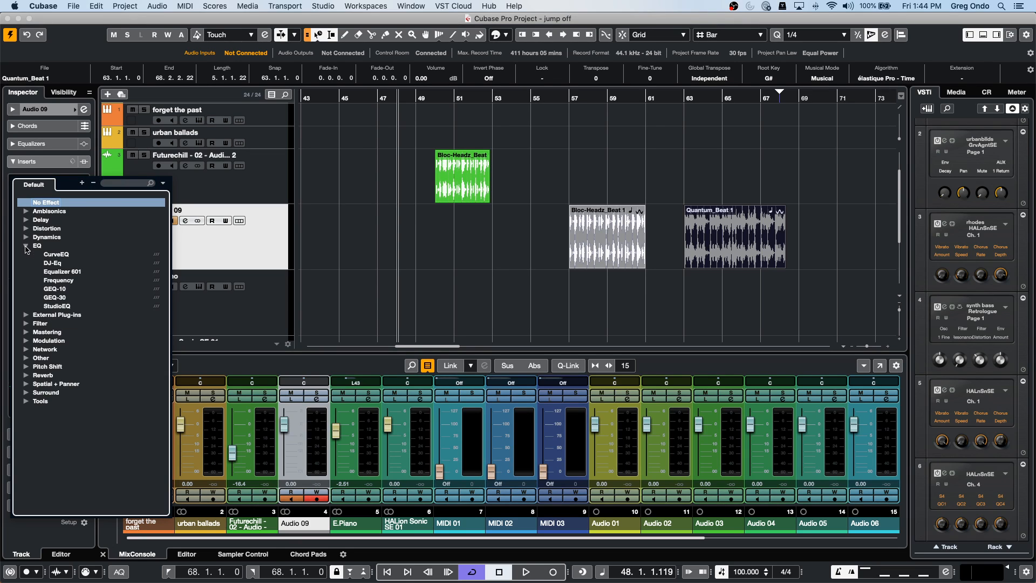
{"action": "left_click", "coordinate": [48, 289]}
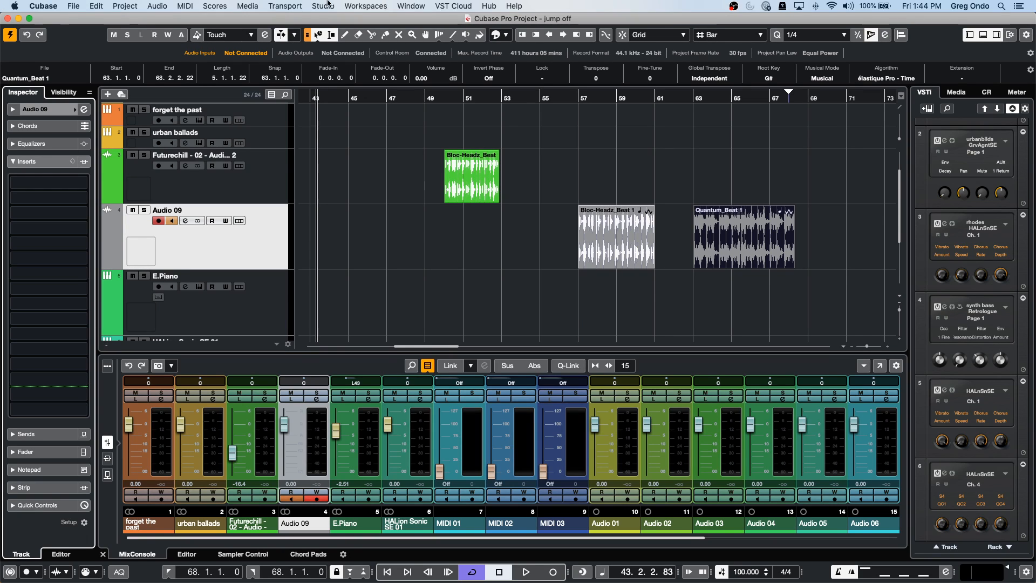
- Open the recent project Amos Moses - GO.cpr
{"action": "left_click", "coordinate": [73, 6]}
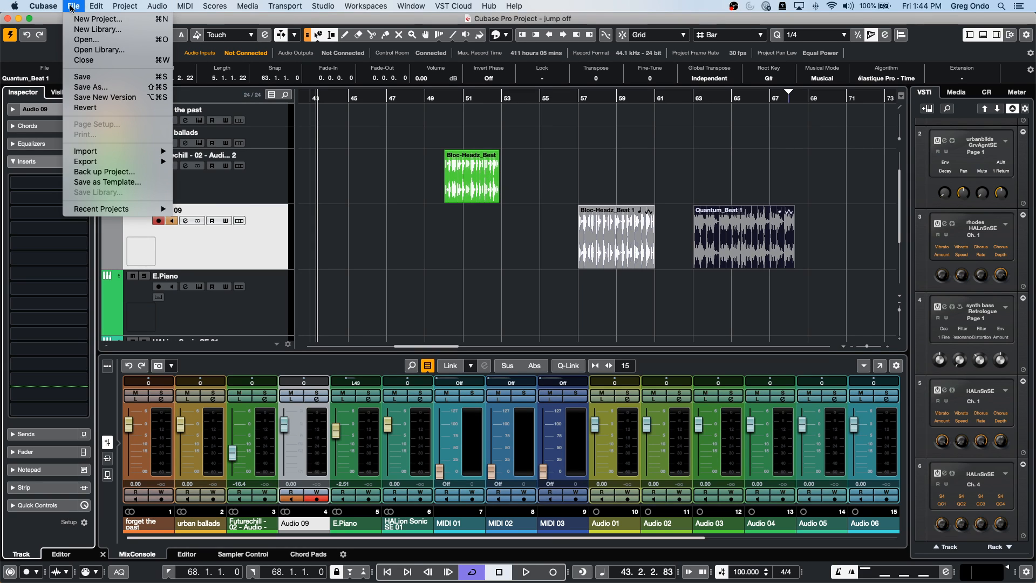
{"action": "mouse_move", "coordinate": [103, 208]}
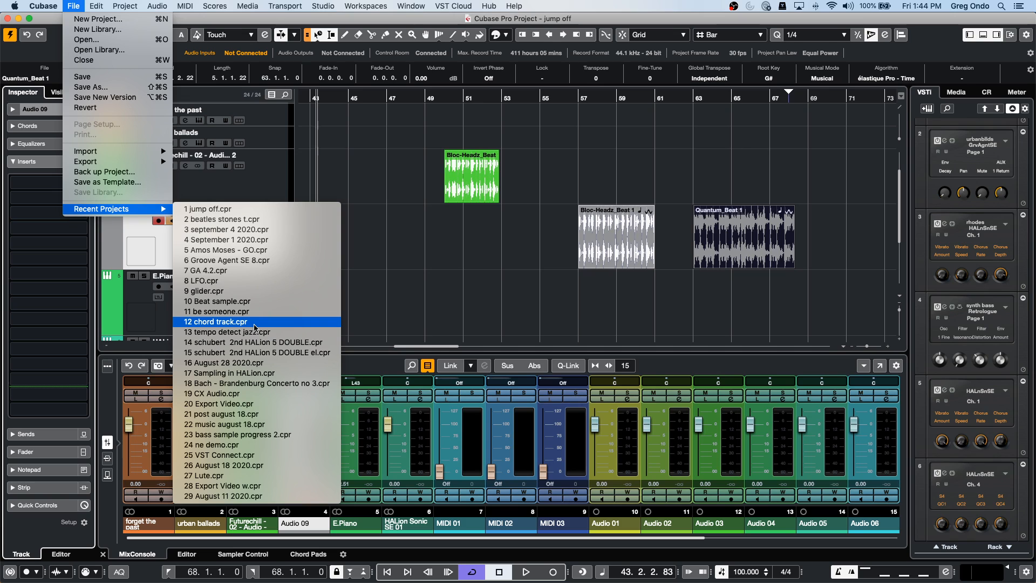
{"action": "left_click", "coordinate": [255, 250]}
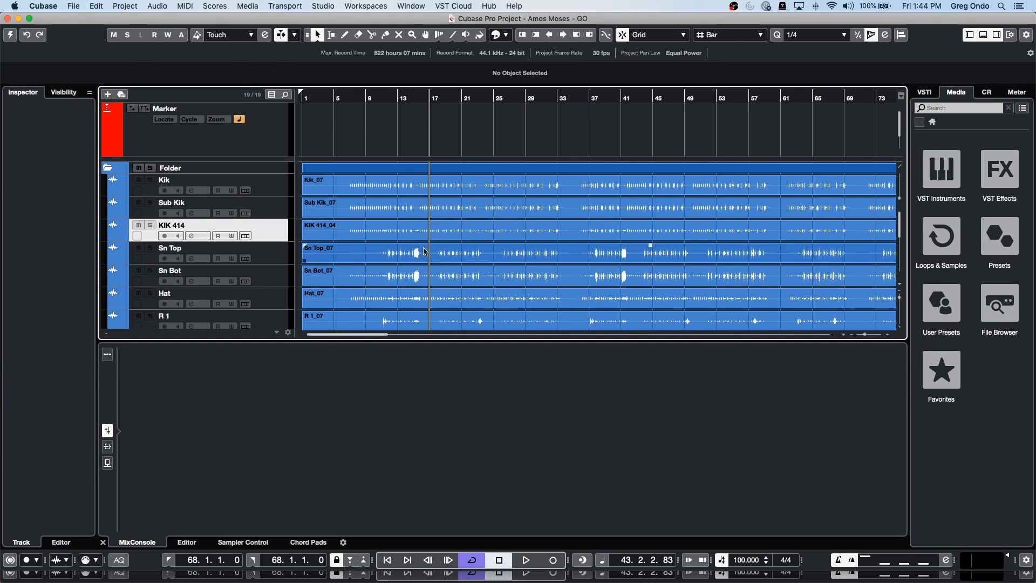
- Start playback and solo the Scr Gtr and Dbs Scr gtr tracks
{"action": "scroll", "coordinate": [432, 250], "scroll_direction": "down", "scroll_amount": 10}
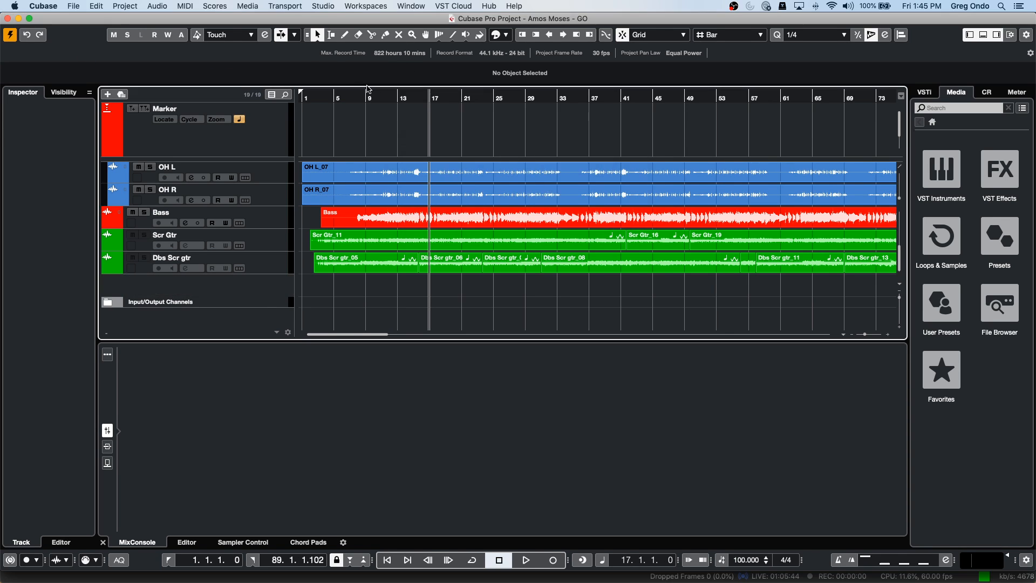
{"action": "scroll", "coordinate": [429, 202], "scroll_direction": "down", "scroll_amount": 5}
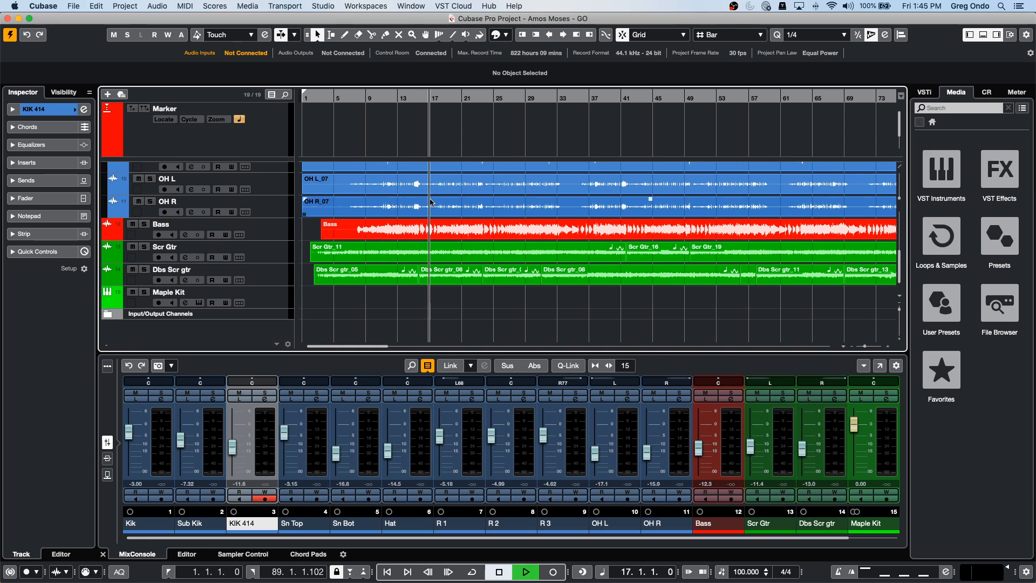
{"action": "key", "text": "space"}
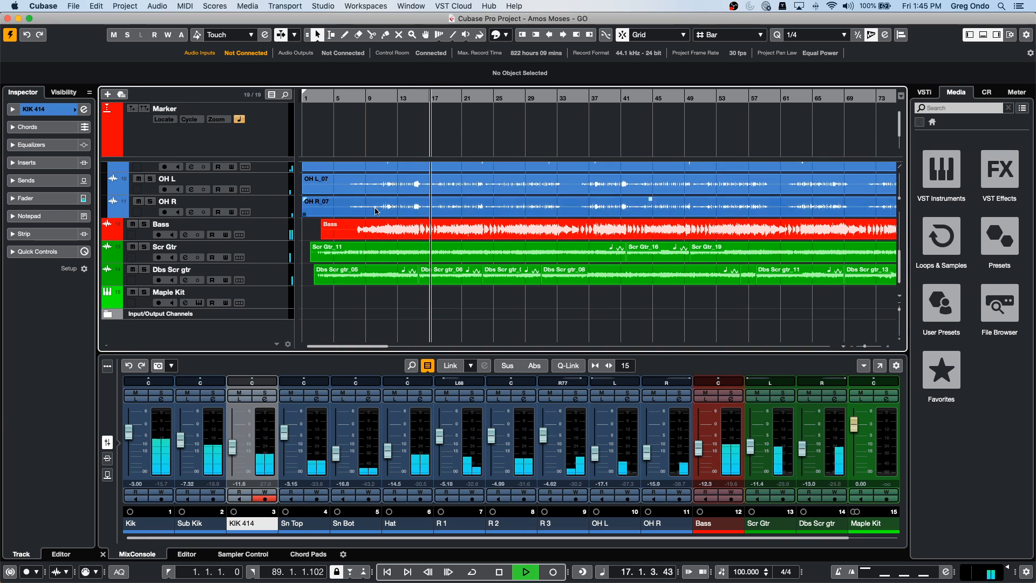
{"action": "left_click", "coordinate": [276, 251]}
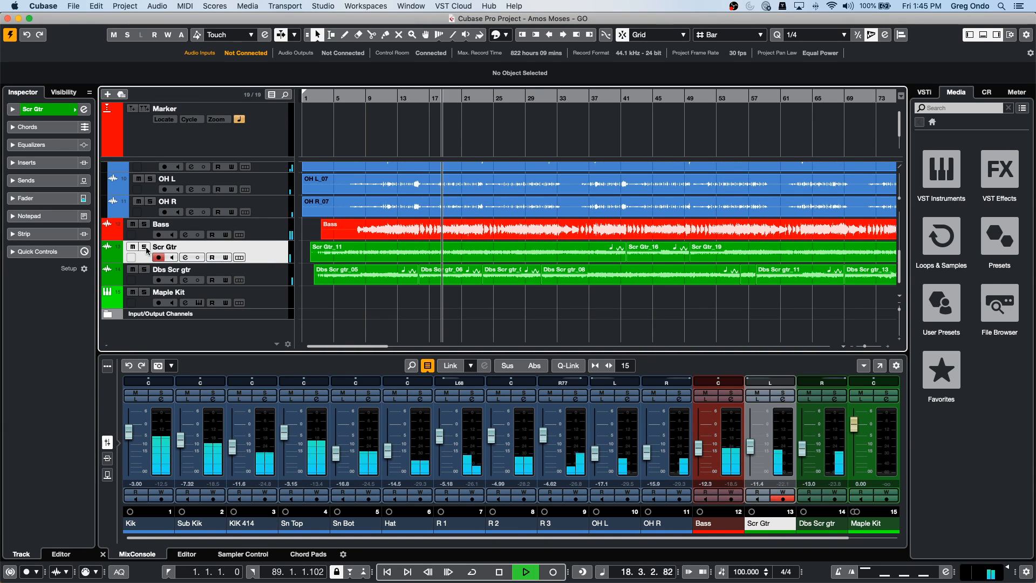
{"action": "left_click", "coordinate": [146, 247]}
{"action": "left_click", "coordinate": [146, 269]}
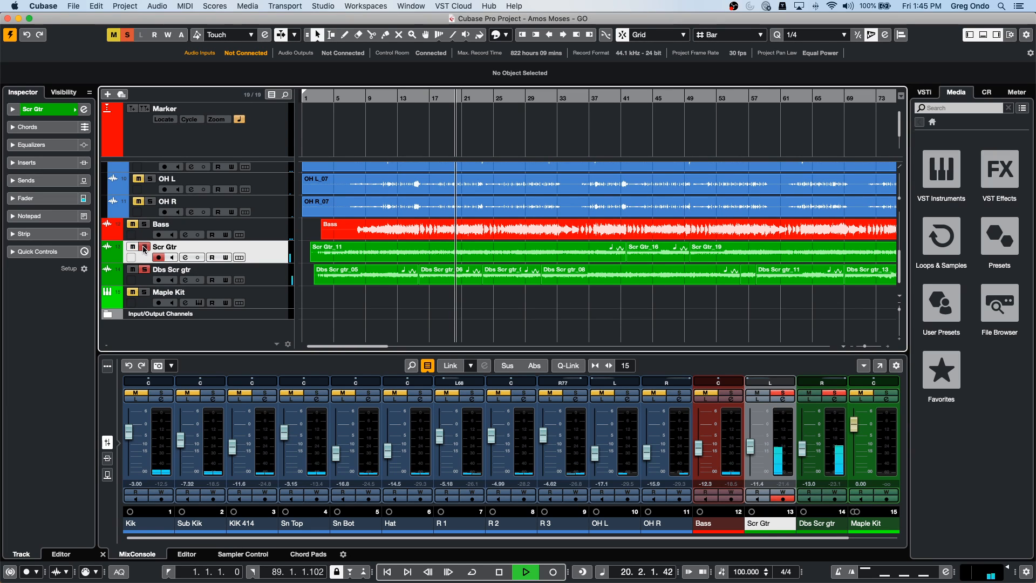
- Select both guitar tracks and route them to a new mono group channel outputting to Stereo Out
{"action": "left_click", "coordinate": [281, 275]}
{"action": "right_click", "coordinate": [280, 274]}
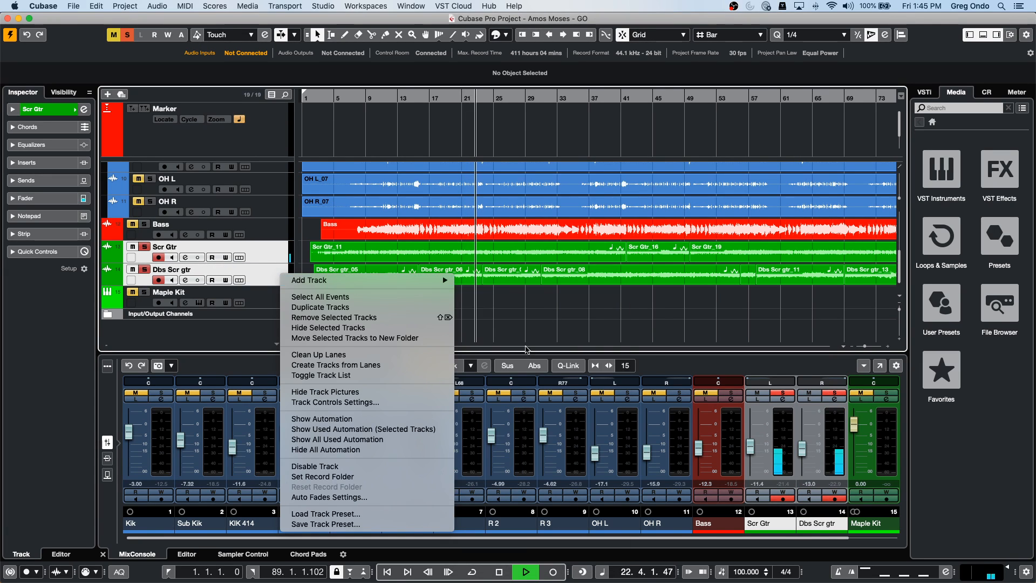
{"action": "mouse_move", "coordinate": [432, 280]}
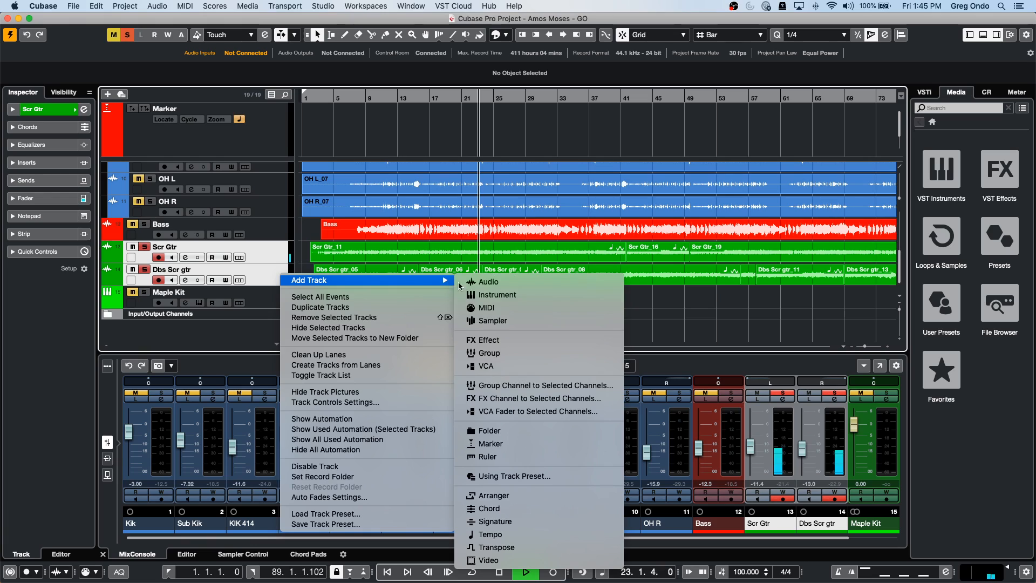
{"action": "left_click", "coordinate": [582, 389]}
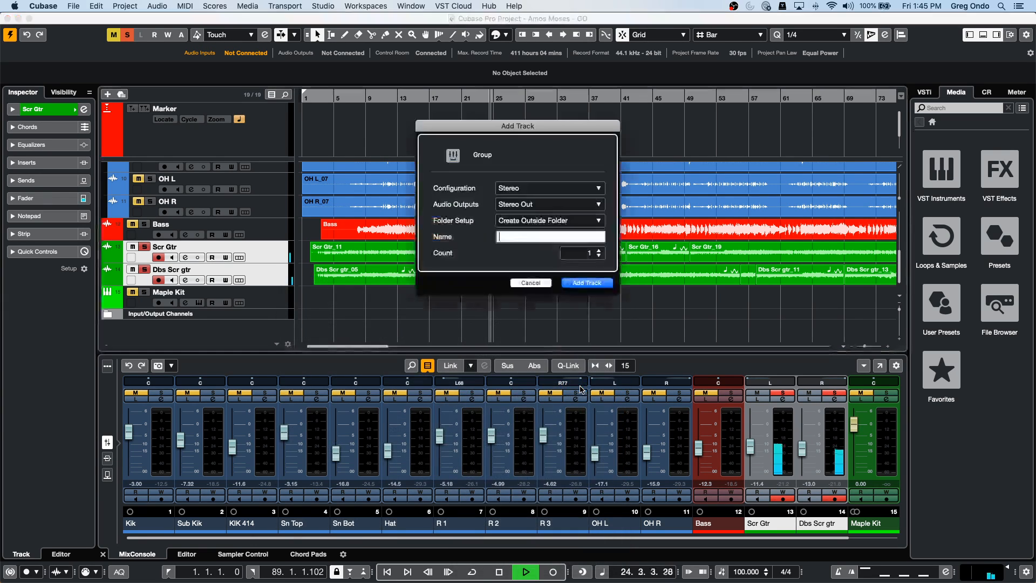
{"action": "left_click", "coordinate": [554, 189]}
{"action": "left_click", "coordinate": [550, 182]}
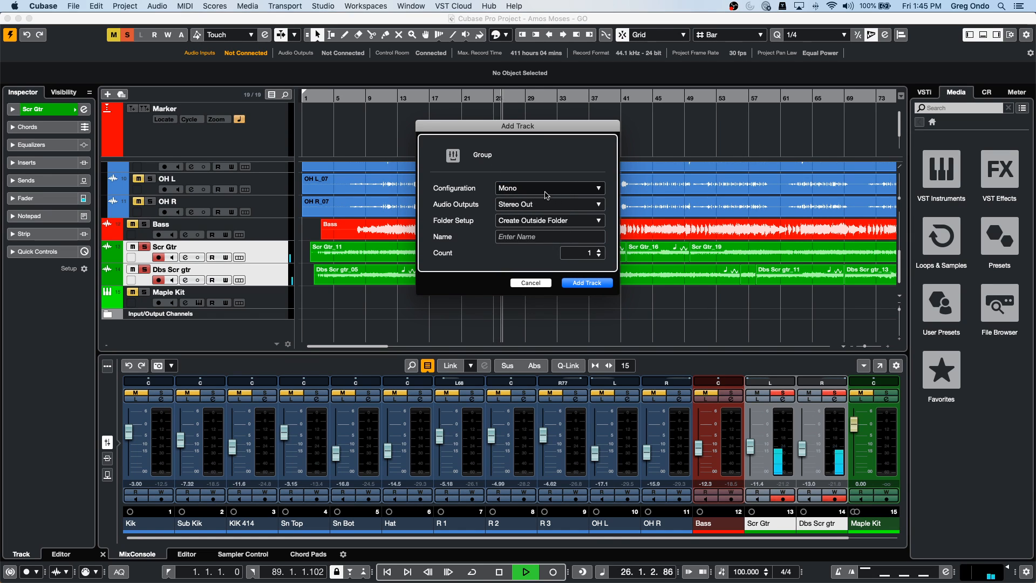
{"action": "left_click", "coordinate": [590, 283]}
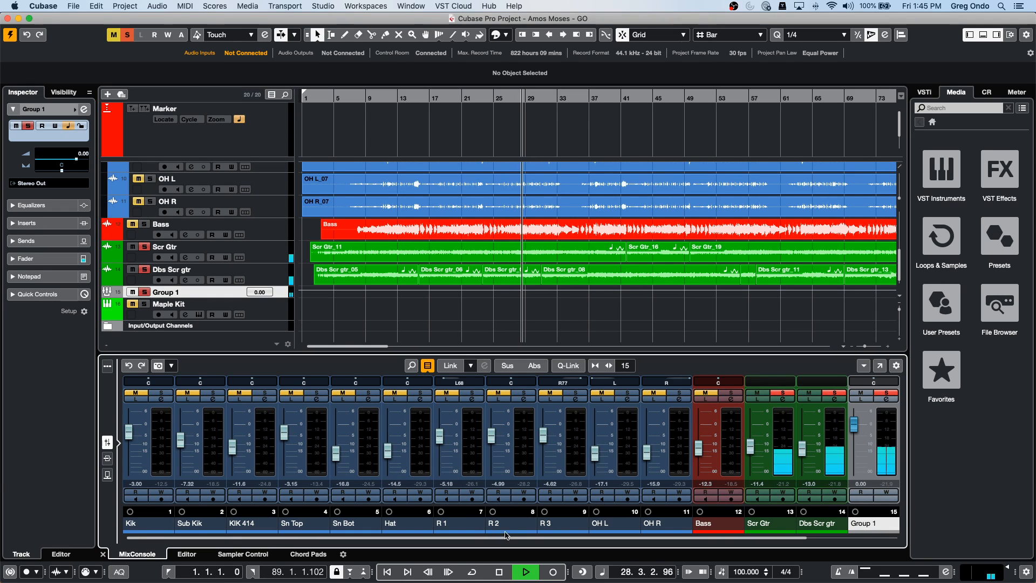
- Pan the mono Group 1 channel to L15, and delete the group track
{"action": "left_click_drag", "start_coordinate": [492, 540], "coordinate": [583, 540]}
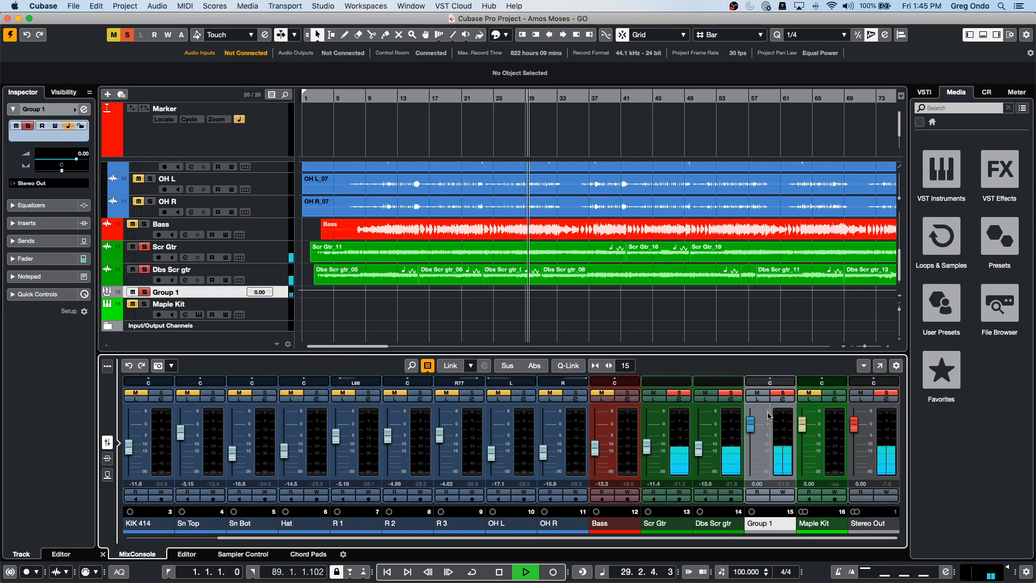
{"action": "mouse_move", "coordinate": [778, 385]}
{"action": "left_mouse_down"}
{"action": "mouse_move", "coordinate": [805, 386]}
{"action": "mouse_move", "coordinate": [771, 385]}
{"action": "left_mouse_up"}
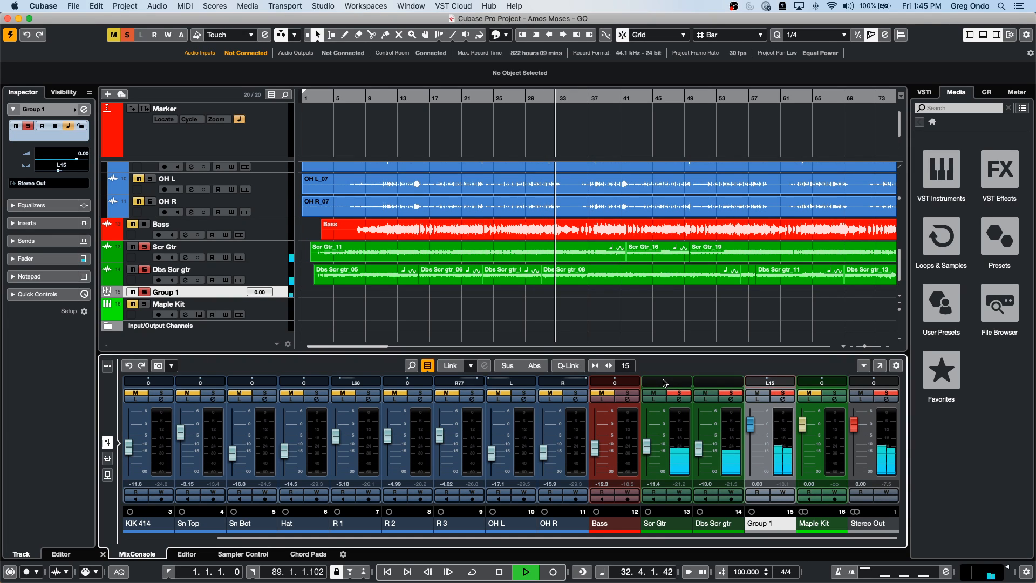
{"action": "key", "text": "Delete"}
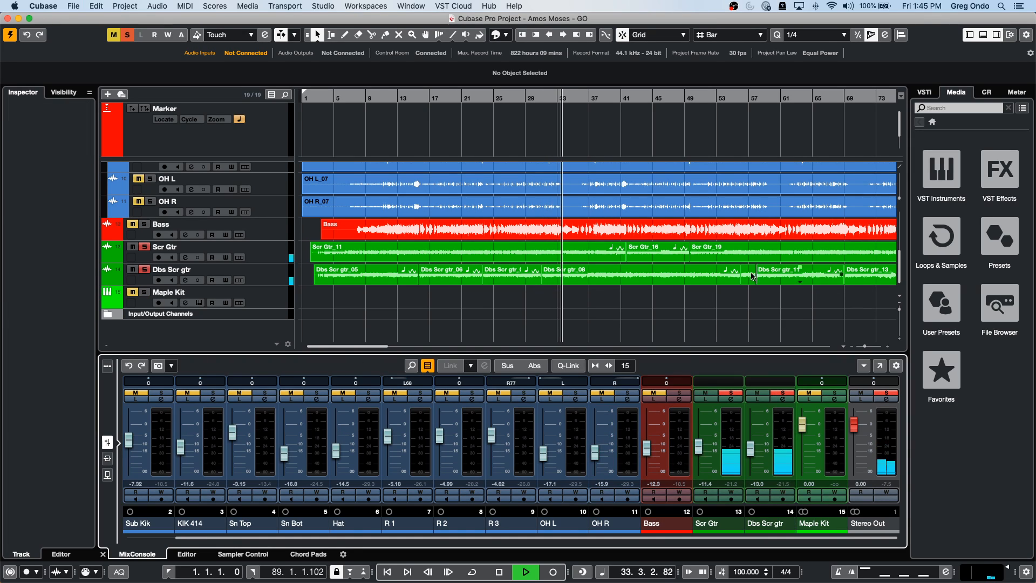
- Route the outputs of the Scr Gtr and Dbs Scr gtr tracks back to Stereo Out
{"action": "left_click", "coordinate": [273, 259]}
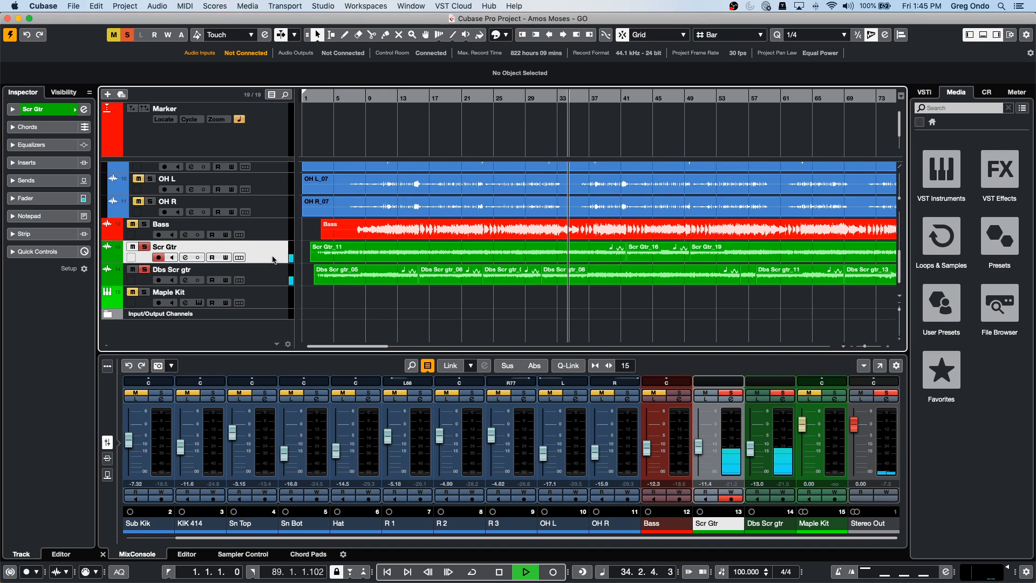
{"action": "left_click", "coordinate": [51, 113]}
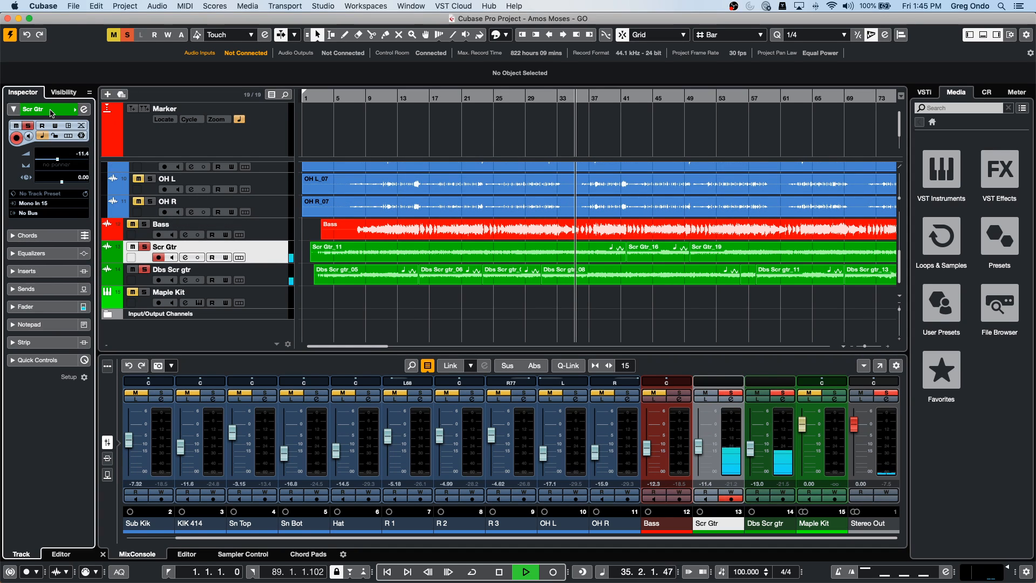
{"action": "left_click", "coordinate": [49, 213]}
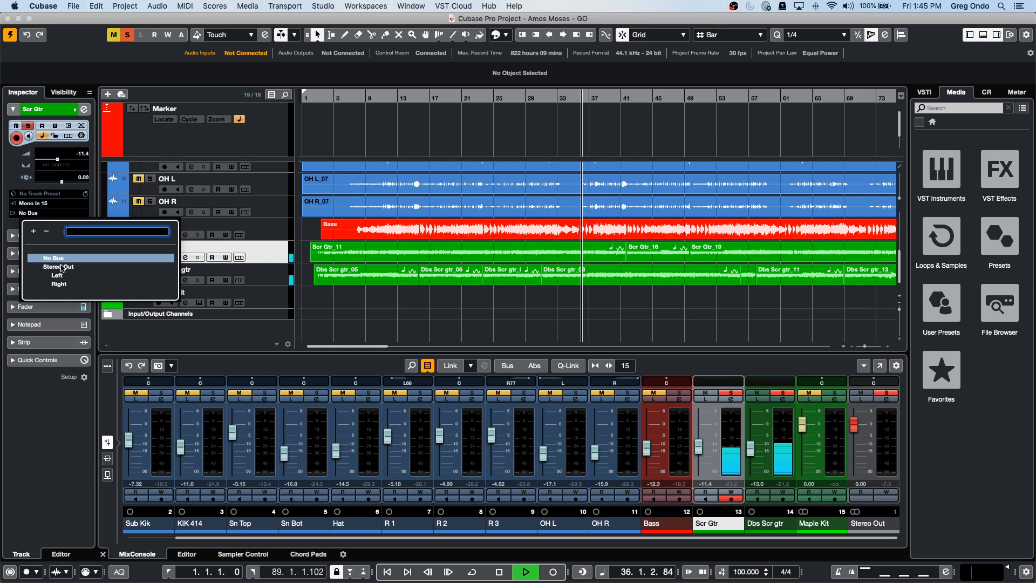
{"action": "key", "text": "Escape"}
{"action": "left_click", "coordinate": [264, 279]}
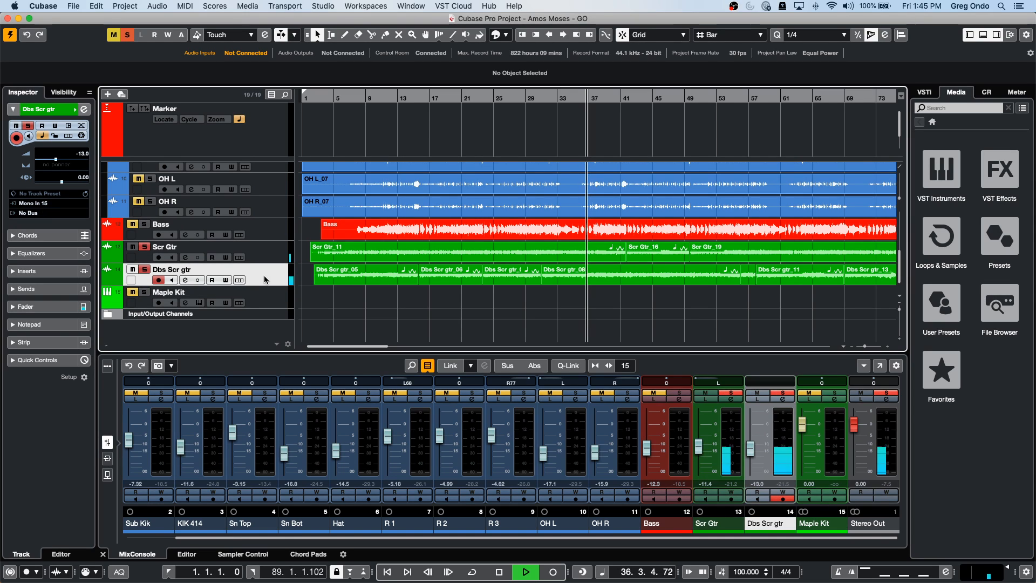
{"action": "left_click", "coordinate": [48, 214]}
{"action": "left_click", "coordinate": [73, 270]}
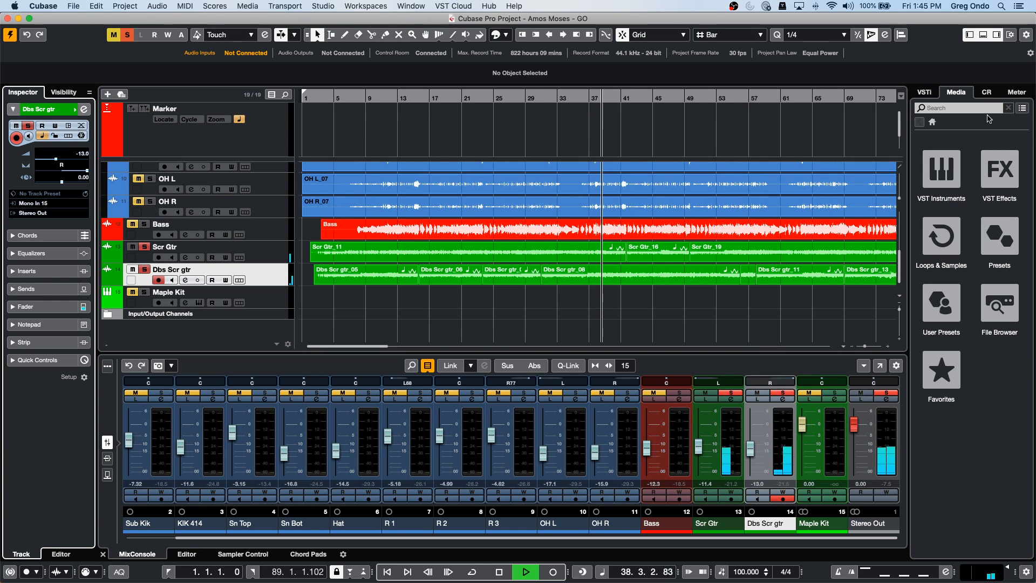
- Show the Control Room and raise its main monitor level to 6.02 dB
{"action": "left_click", "coordinate": [987, 93]}
{"action": "left_click_drag", "start_coordinate": [982, 483], "coordinate": [982, 490]}
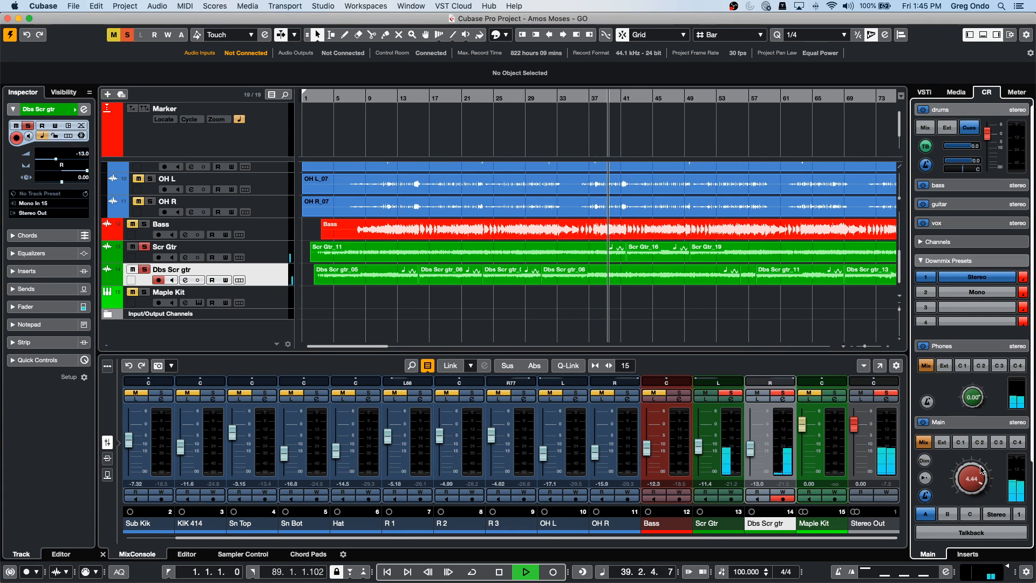
- Select both guitar tracks and route them to a new stereo group channel outputting to Stereo Out
{"action": "right_click", "coordinate": [260, 270]}
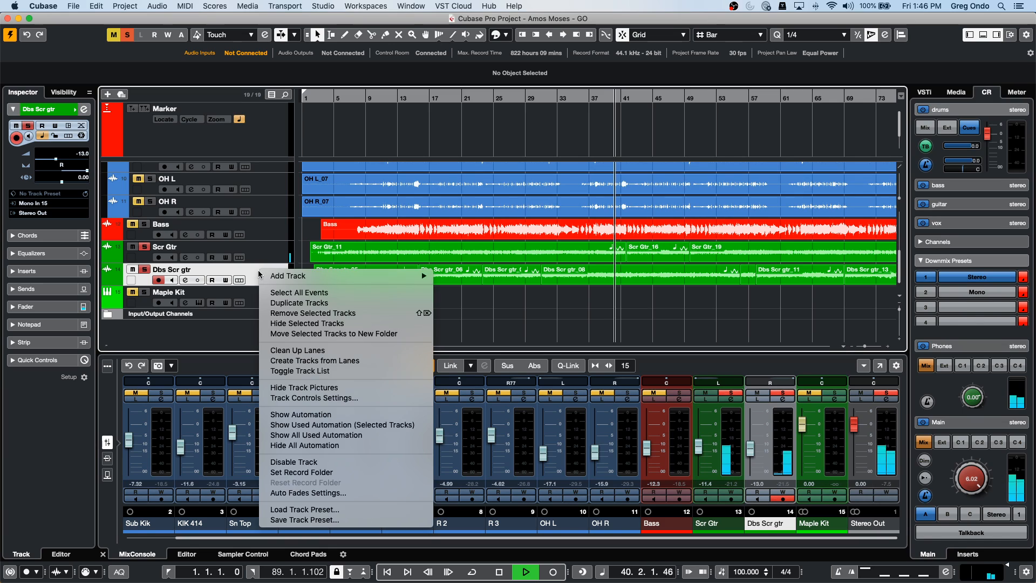
{"action": "left_click", "coordinate": [265, 254]}
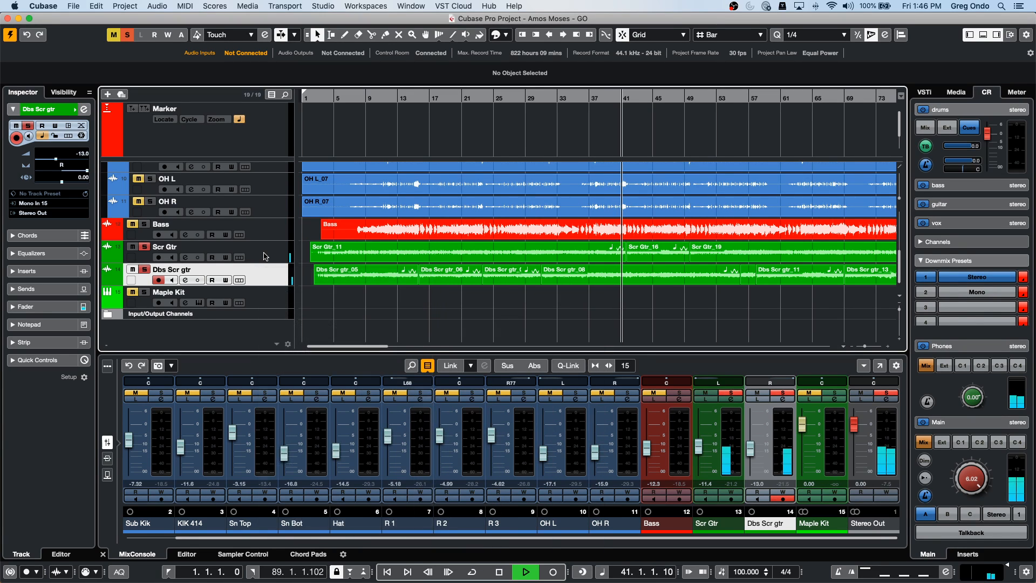
{"action": "right_click", "coordinate": [263, 252]}
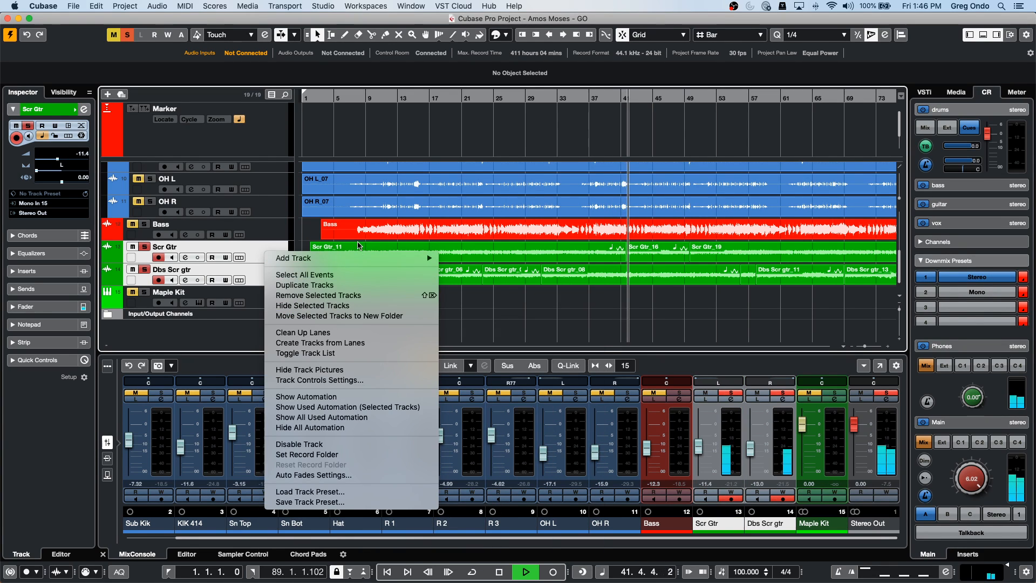
{"action": "mouse_move", "coordinate": [324, 258]}
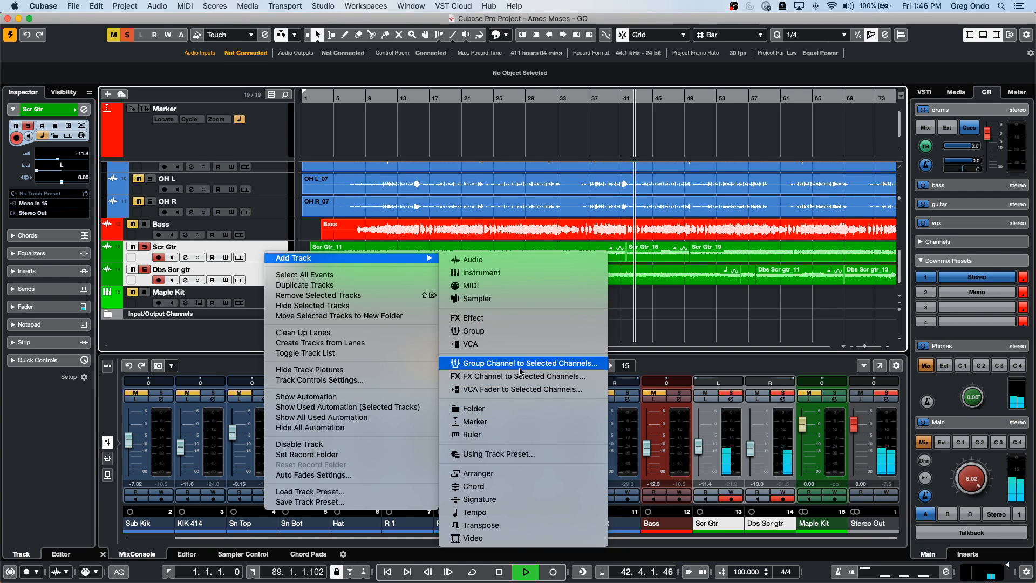
{"action": "left_click", "coordinate": [475, 363]}
{"action": "left_click", "coordinate": [513, 188]}
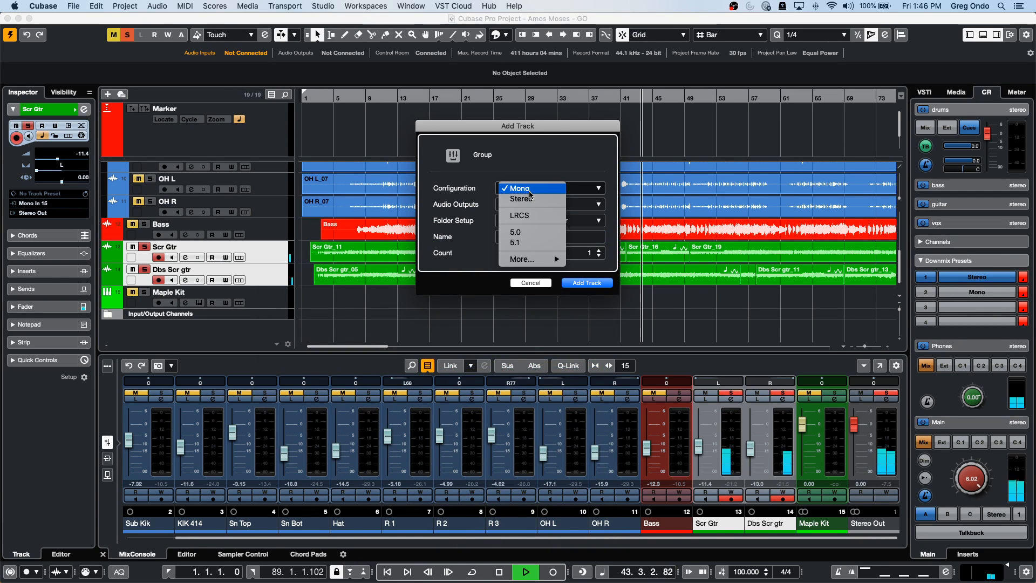
{"action": "left_click", "coordinate": [510, 199]}
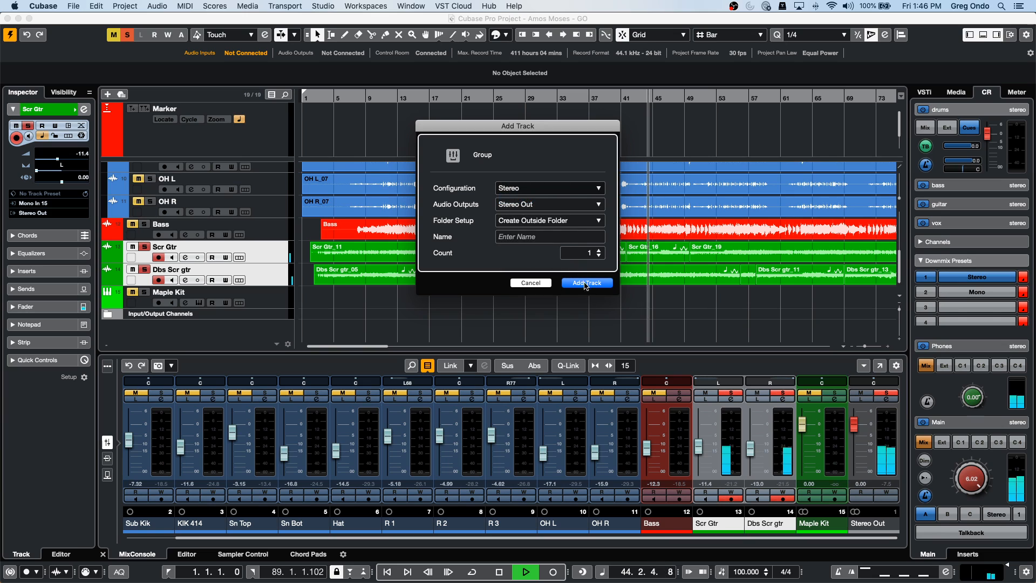
{"action": "left_click", "coordinate": [587, 282]}
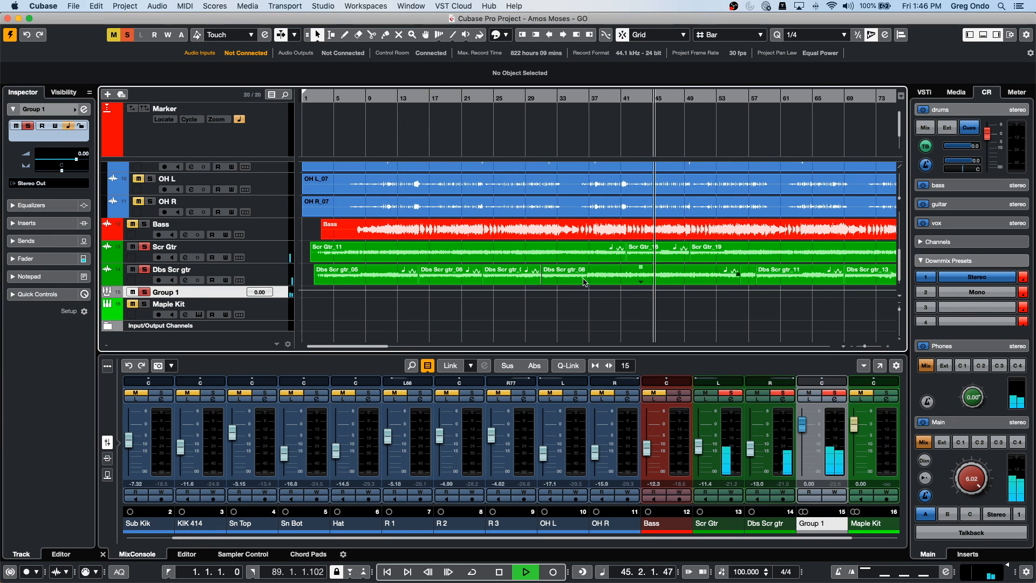
- Pan the stereo Group 1 channel to L8 and set its level to -1.21 dB
{"action": "mouse_move", "coordinate": [804, 426]}
{"action": "left_mouse_down"}
{"action": "mouse_move", "coordinate": [805, 456]}
{"action": "mouse_move", "coordinate": [809, 421]}
{"action": "left_mouse_up"}
{"action": "mouse_move", "coordinate": [822, 382]}
{"action": "left_mouse_down"}
{"action": "mouse_move", "coordinate": [809, 382]}
{"action": "mouse_move", "coordinate": [843, 382]}
{"action": "mouse_move", "coordinate": [804, 382]}
{"action": "mouse_move", "coordinate": [821, 382]}
{"action": "left_mouse_up"}
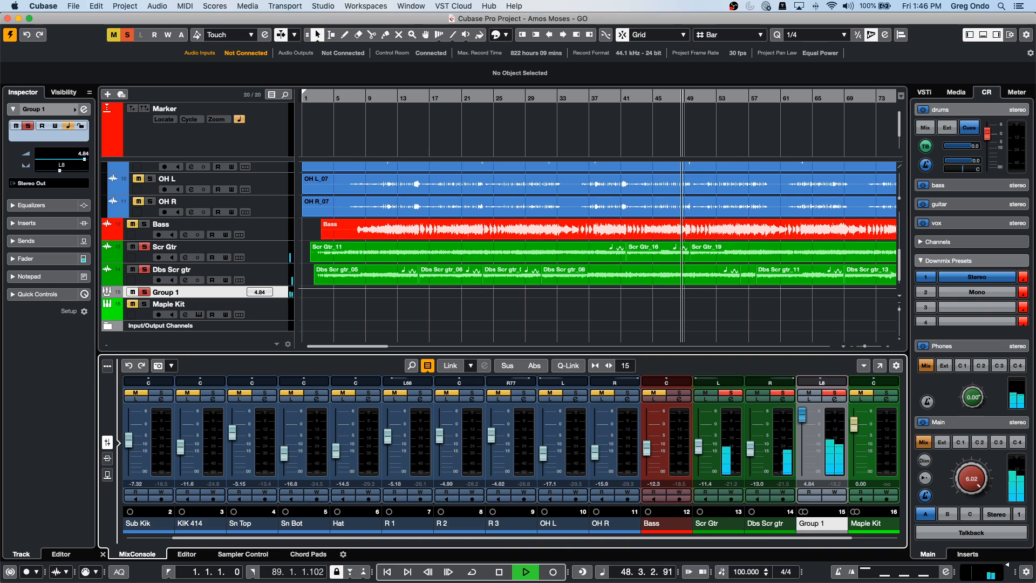
{"action": "left_click_drag", "start_coordinate": [808, 423], "coordinate": [808, 434]}
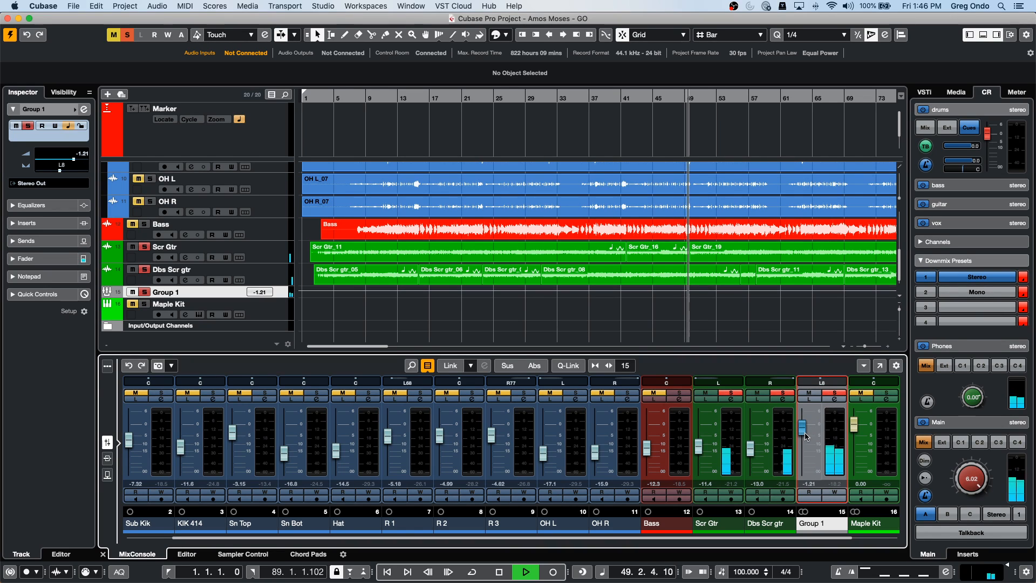
{"action": "key", "text": "space"}
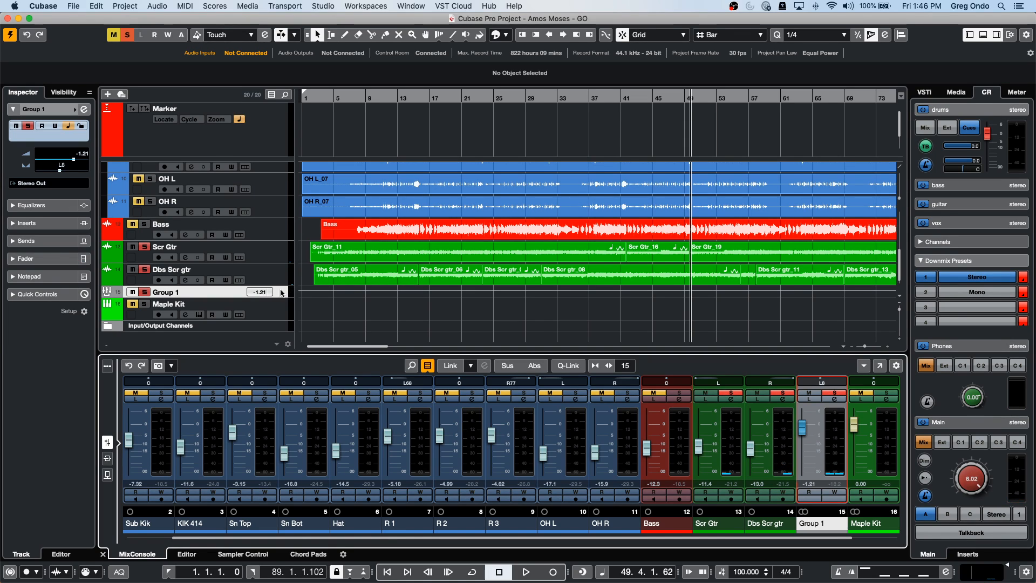
- Begin adding another stereo group track below Group 1
{"action": "right_click", "coordinate": [277, 293]}
{"action": "mouse_move", "coordinate": [378, 295]}
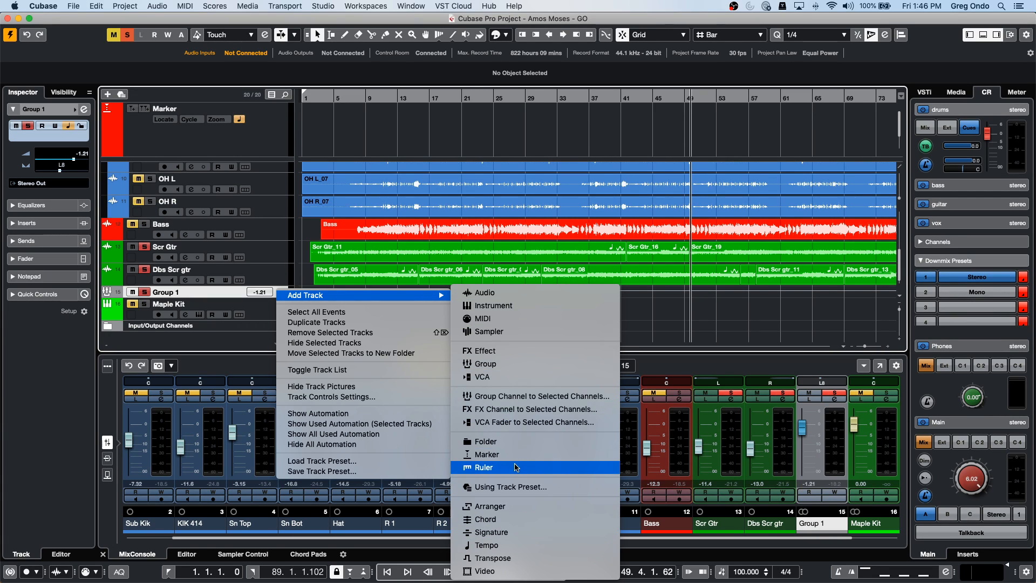
{"action": "left_click", "coordinate": [521, 364]}
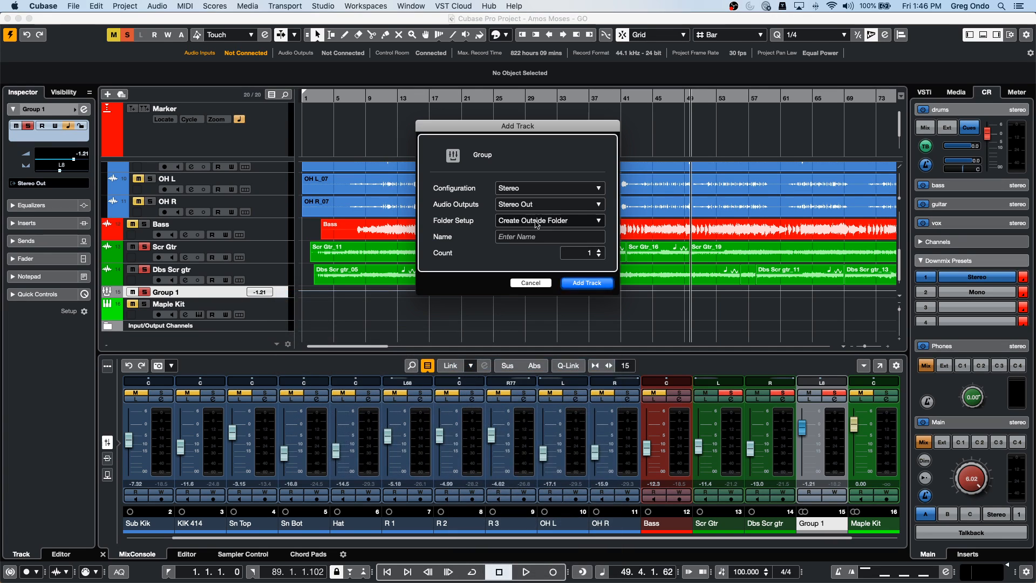
{"action": "left_click", "coordinate": [522, 187]}
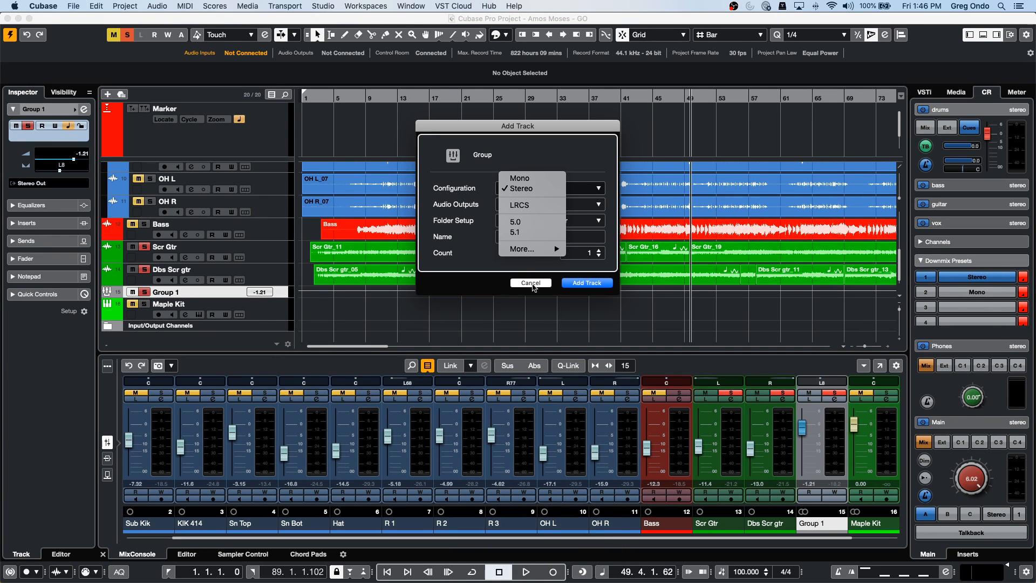
{"action": "left_click", "coordinate": [533, 287]}
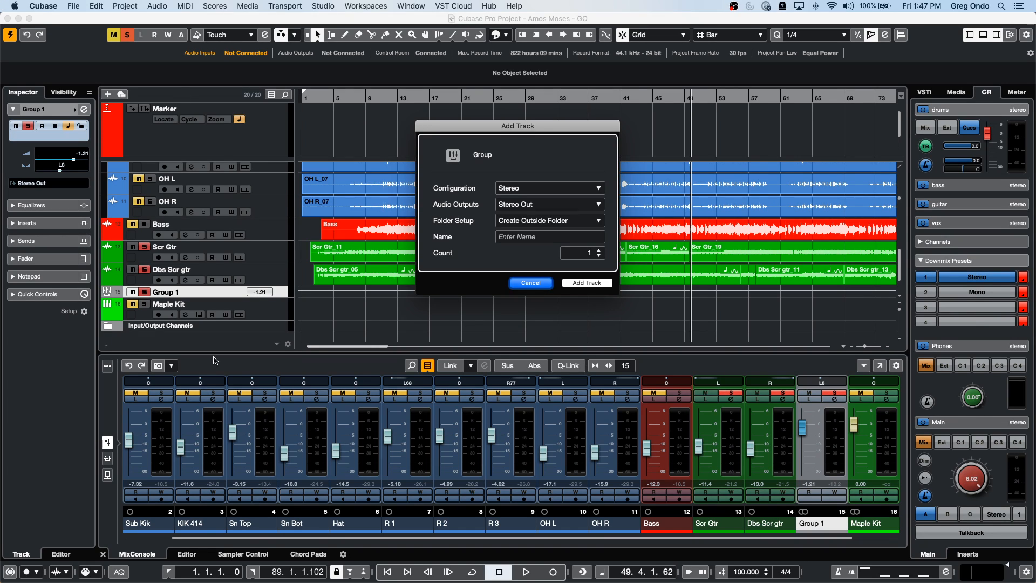
{"action": "left_click", "coordinate": [533, 284]}
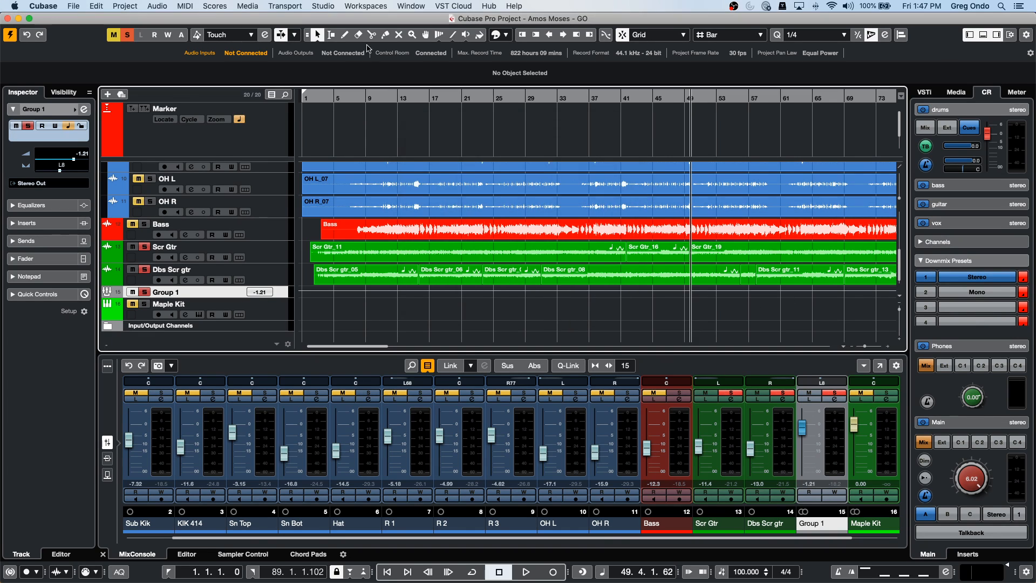
- Play the song from about bar 17 and clear all mute and solo states in the project
{"action": "left_click", "coordinate": [427, 98]}
{"action": "key", "text": "space"}
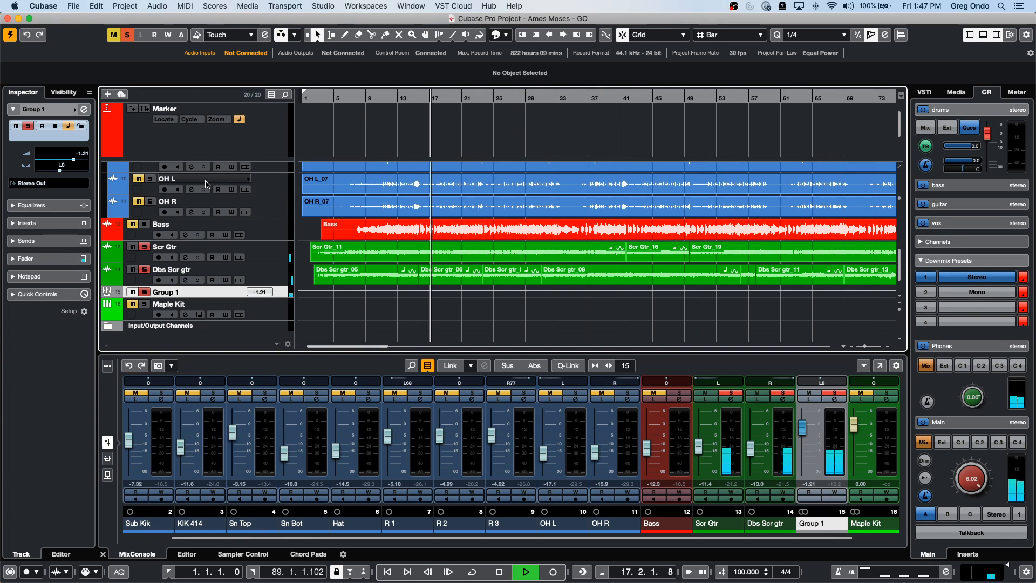
{"action": "left_click", "coordinate": [125, 34]}
{"action": "left_click", "coordinate": [114, 34]}
{"action": "scroll", "coordinate": [488, 332], "scroll_direction": "down", "scroll_amount": 1}
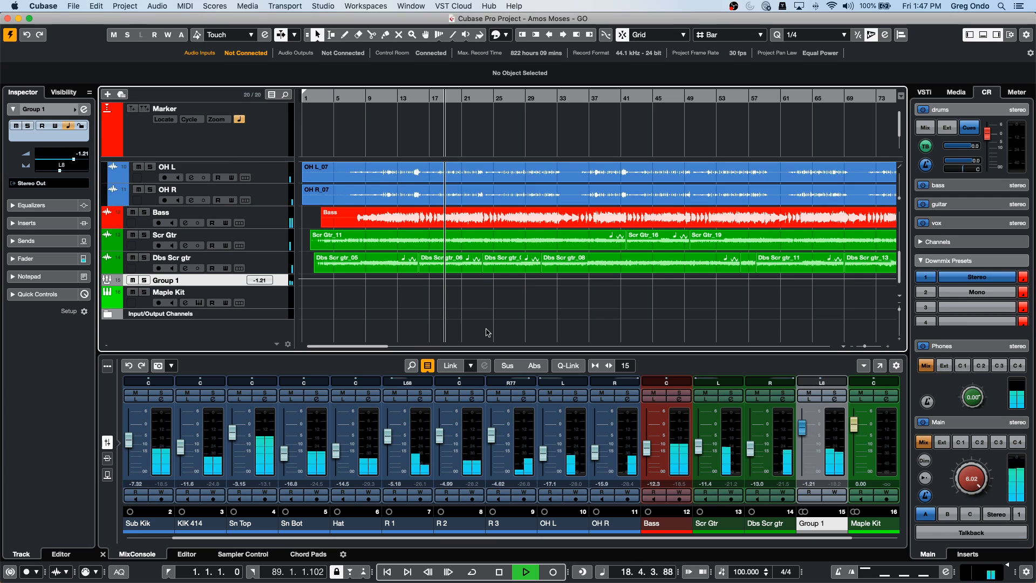
- Raise the Sub Kik through OH R faders together, putting Sub Kik at 2.33; set Bass to -3.53, Scr Gtr to -6.54 and Dbs Scr gtr to -5.98
{"action": "left_click", "coordinate": [142, 524]}
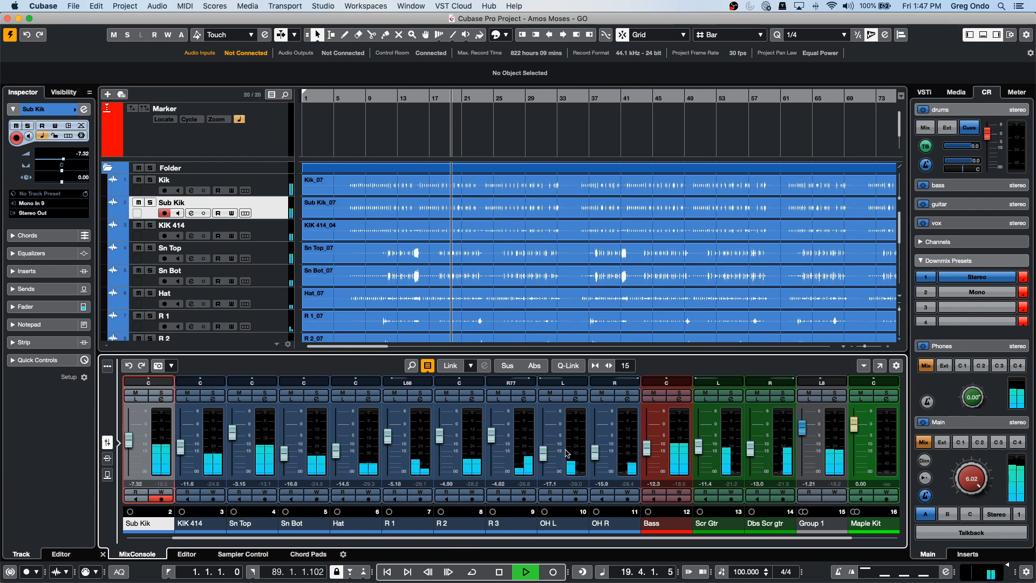
{"action": "left_click", "coordinate": [601, 456], "text": "shift"}
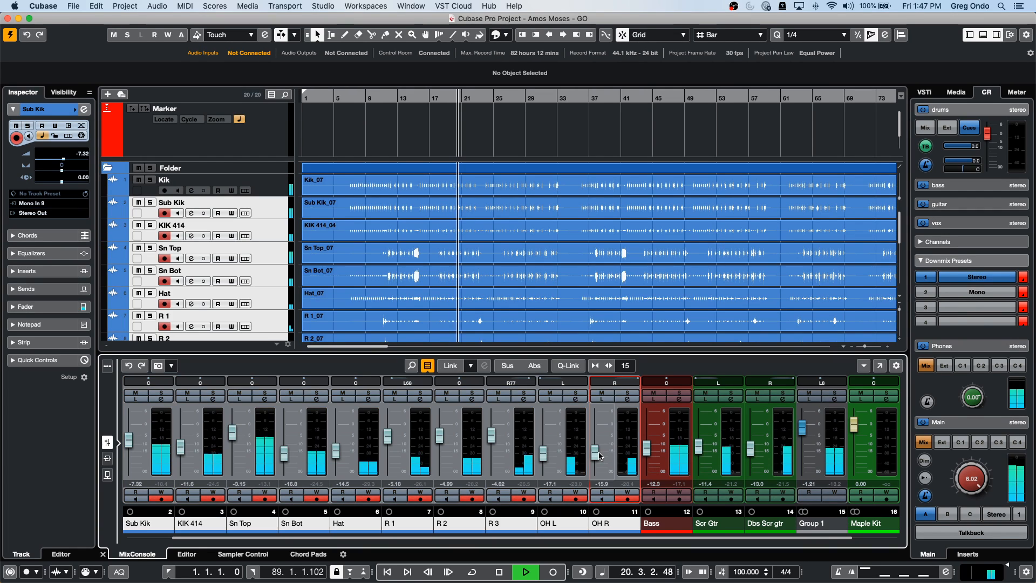
{"action": "left_click_drag", "start_coordinate": [601, 456], "coordinate": [751, 437]}
{"action": "left_click", "coordinate": [568, 366]}
{"action": "key", "text": "space"}
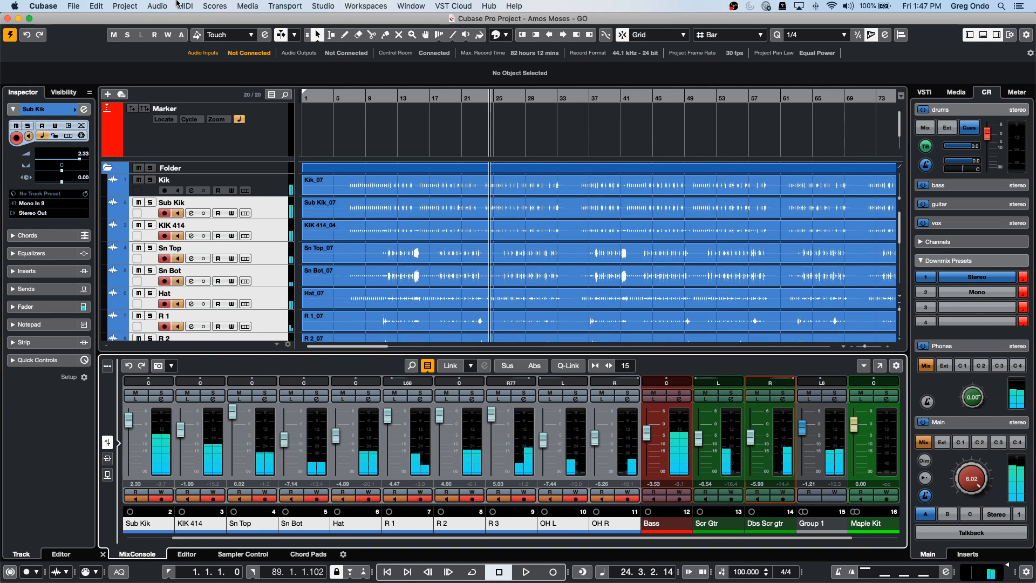
- Examine the audio files and their Musical Mode settings in the project's Pool, and close it
{"action": "left_click", "coordinate": [248, 6]}
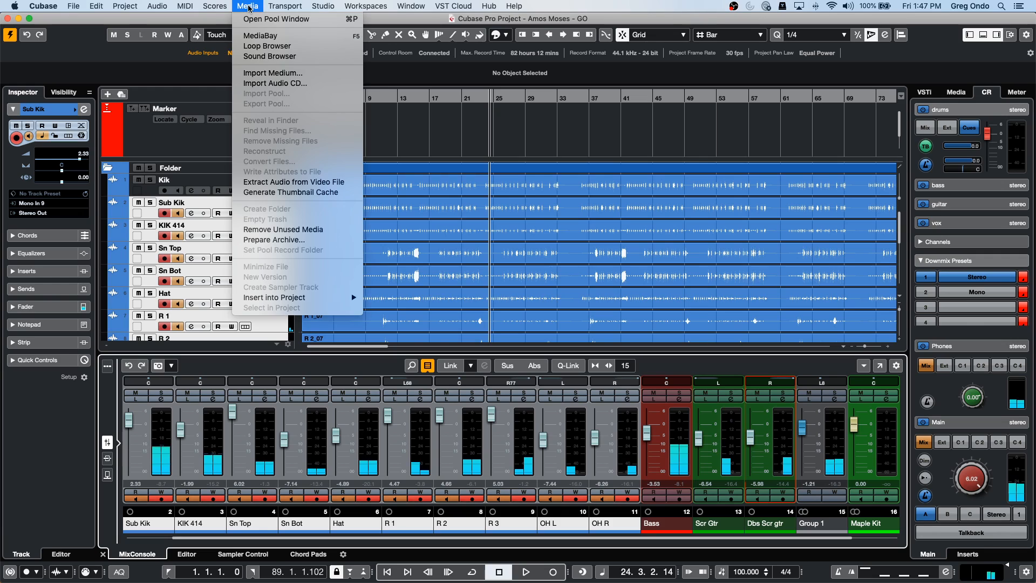
{"action": "left_click", "coordinate": [295, 20]}
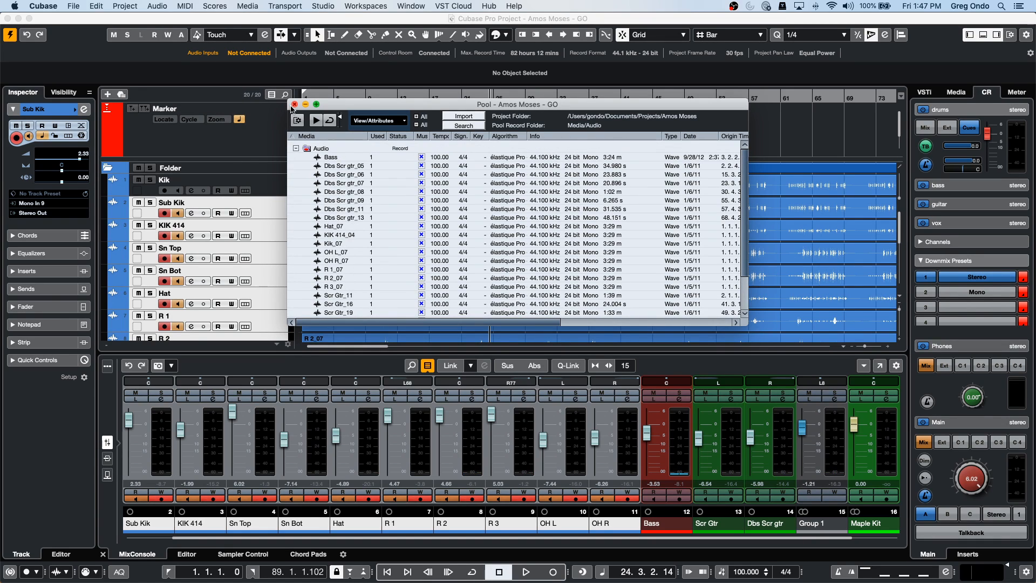
{"action": "left_click", "coordinate": [294, 104]}
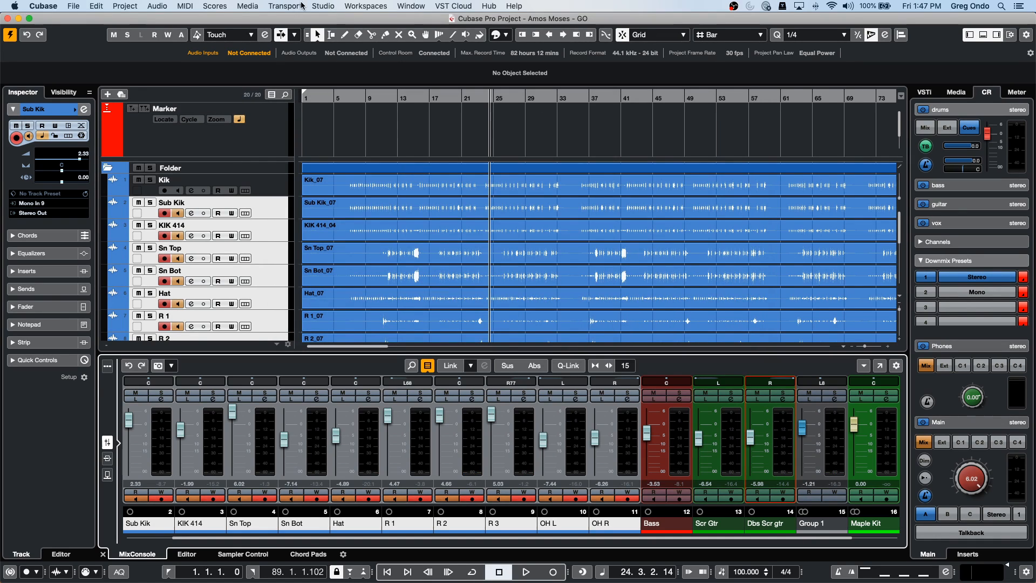
{"action": "left_click", "coordinate": [248, 6]}
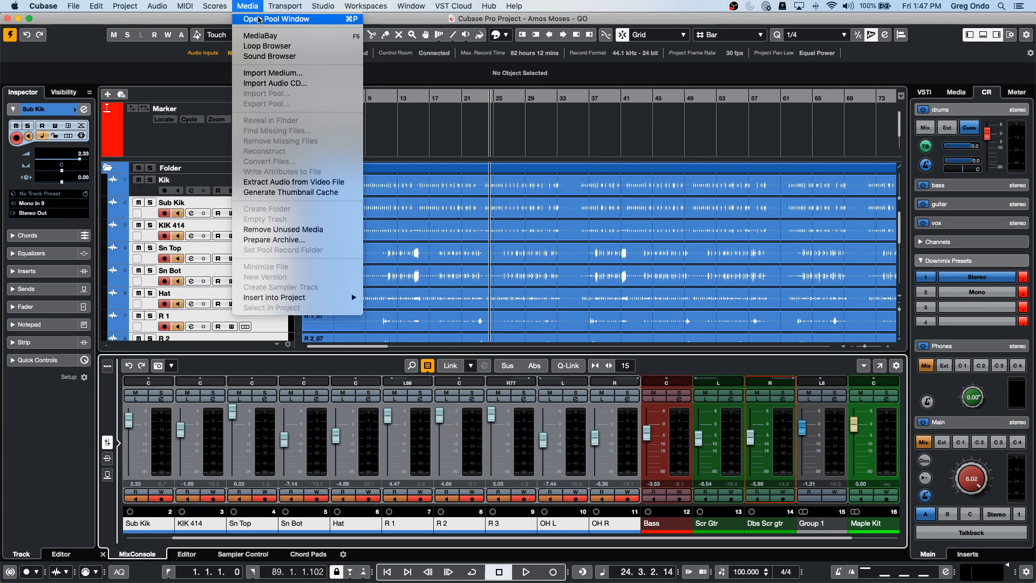
{"action": "left_click", "coordinate": [259, 19]}
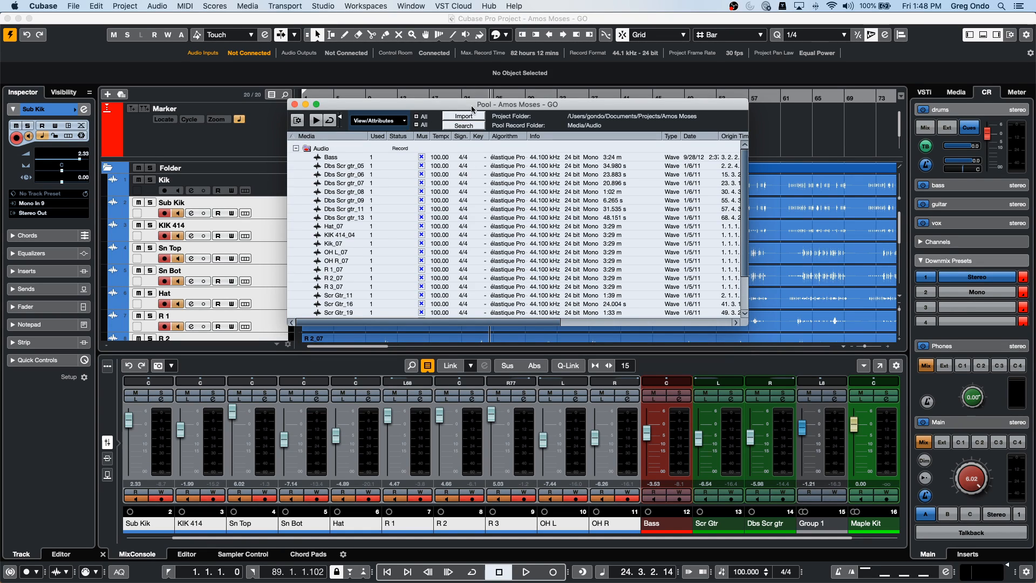
{"action": "left_click", "coordinate": [294, 104]}
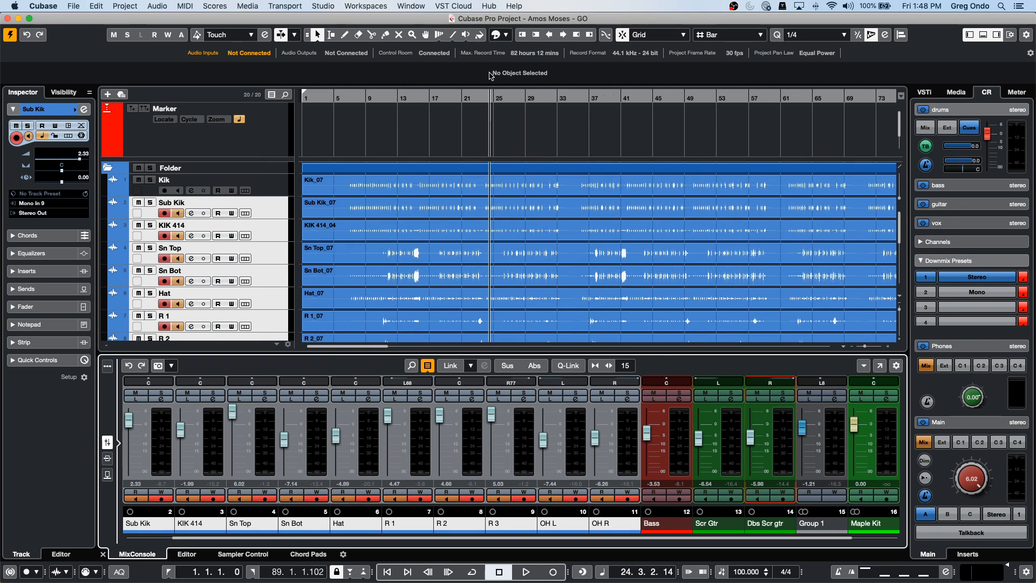
- Select all audio events on the drum, bass and guitar tracks
{"action": "left_click_drag", "start_coordinate": [415, 98], "coordinate": [415, 71]}
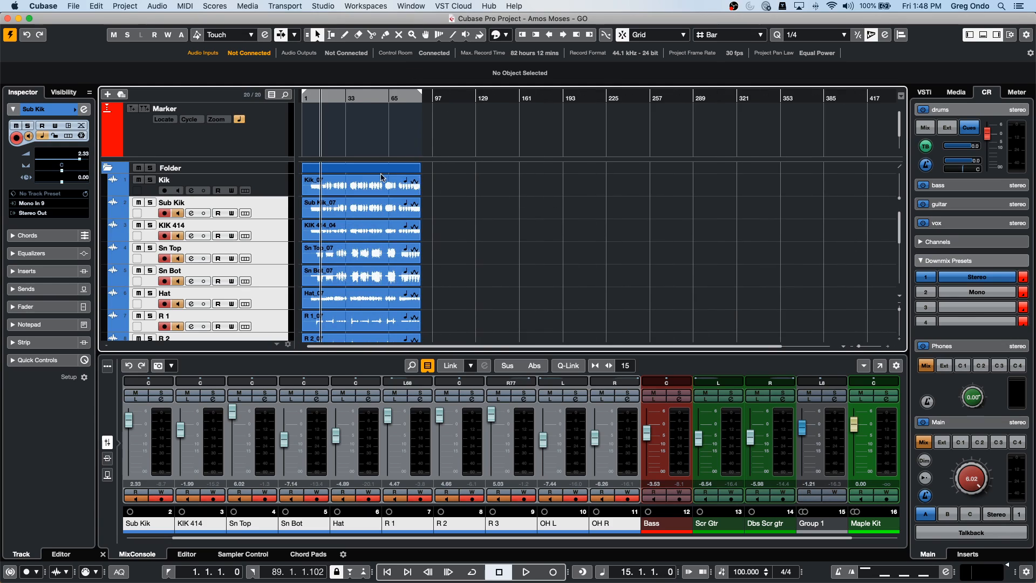
{"action": "scroll", "coordinate": [251, 301], "scroll_direction": "down", "scroll_amount": 5}
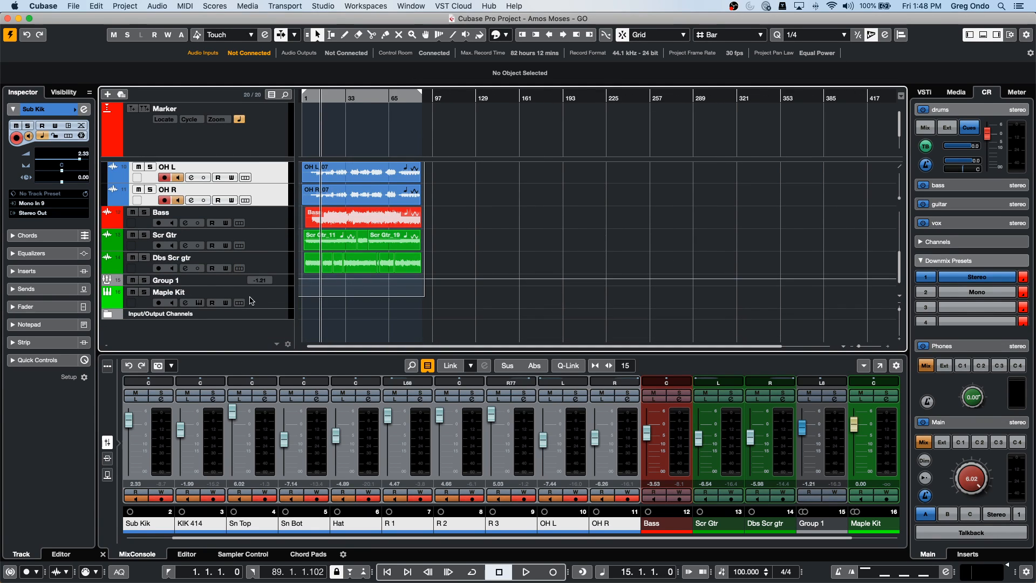
{"action": "left_click_drag", "start_coordinate": [251, 301], "coordinate": [251, 301]}
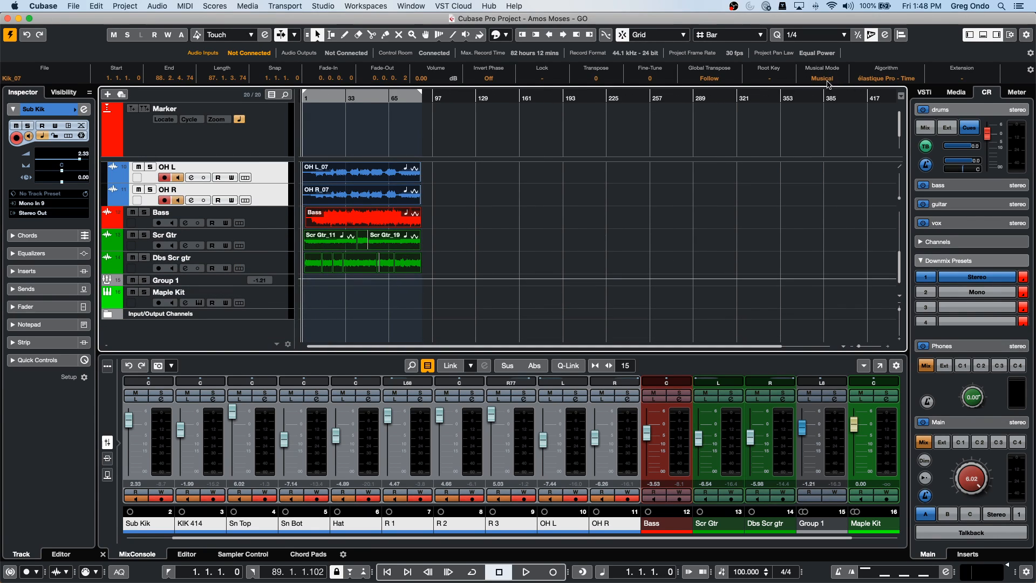
- Play the song from about bar 13 and set the project tempo to 88 BPM
{"action": "mouse_move", "coordinate": [554, 575]}
{"action": "left_click", "coordinate": [527, 572]}
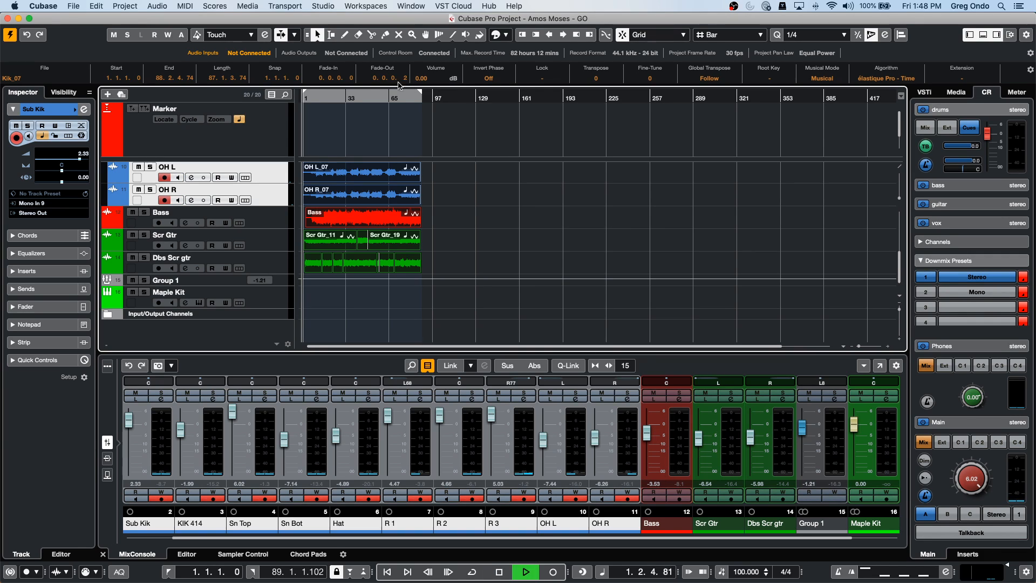
{"action": "left_click", "coordinate": [318, 97]}
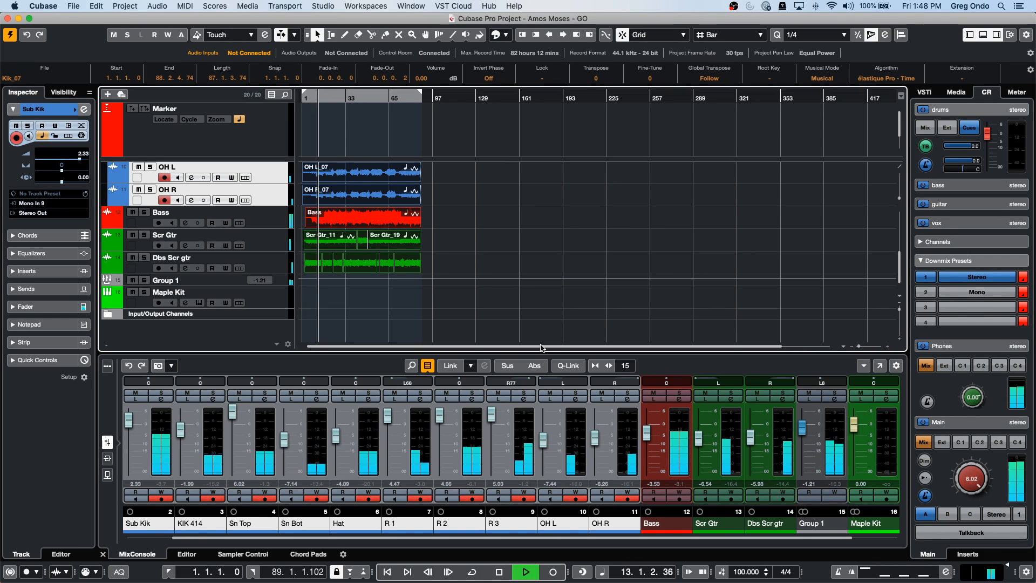
{"action": "left_click", "coordinate": [746, 572]}
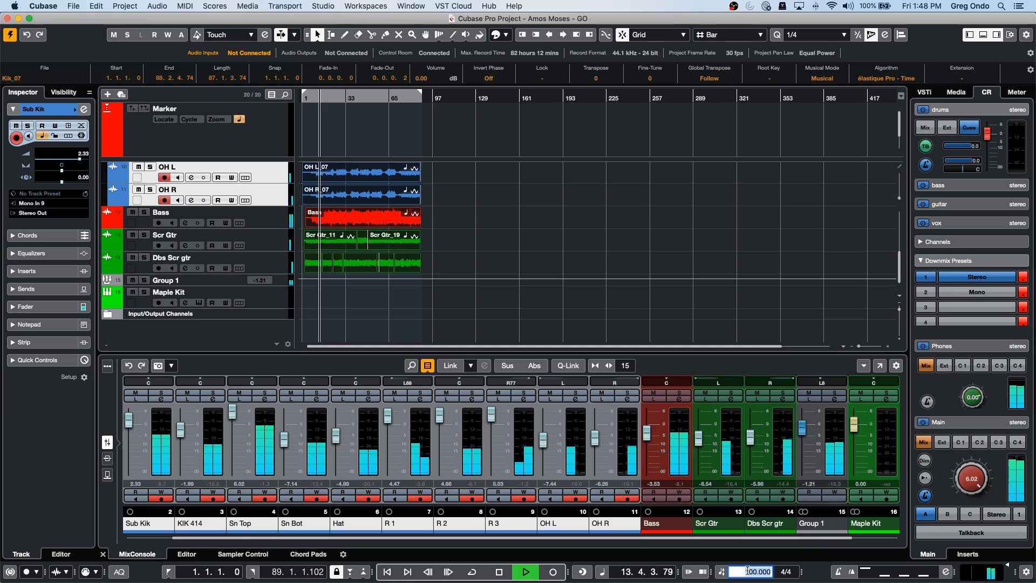
{"action": "type", "text": "88"}
{"action": "key", "text": "Return"}
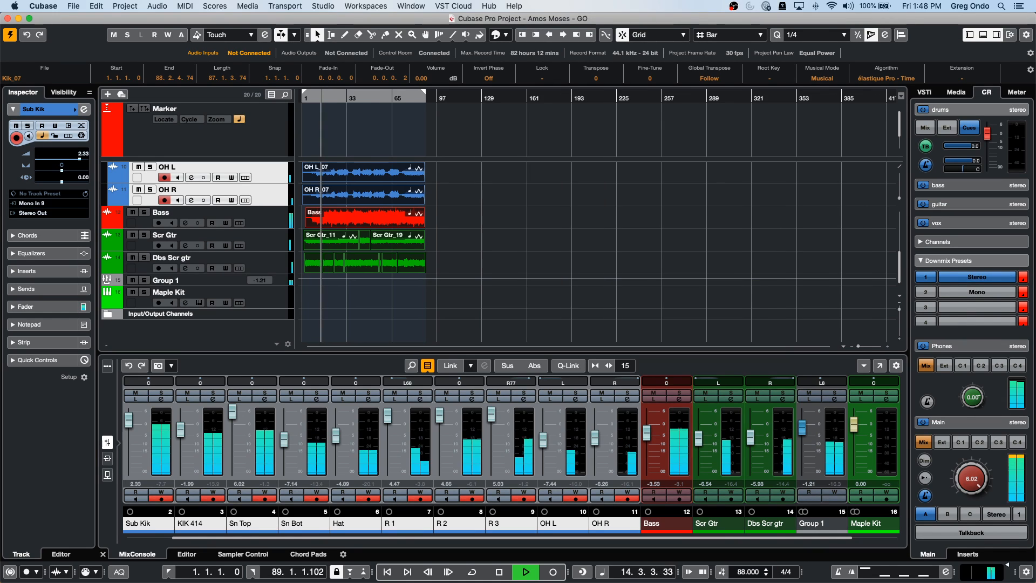
- Set the project tempo to 120 BPM and on to 144 BPM during playback
{"action": "left_click", "coordinate": [750, 572]}
{"action": "type", "text": "120"}
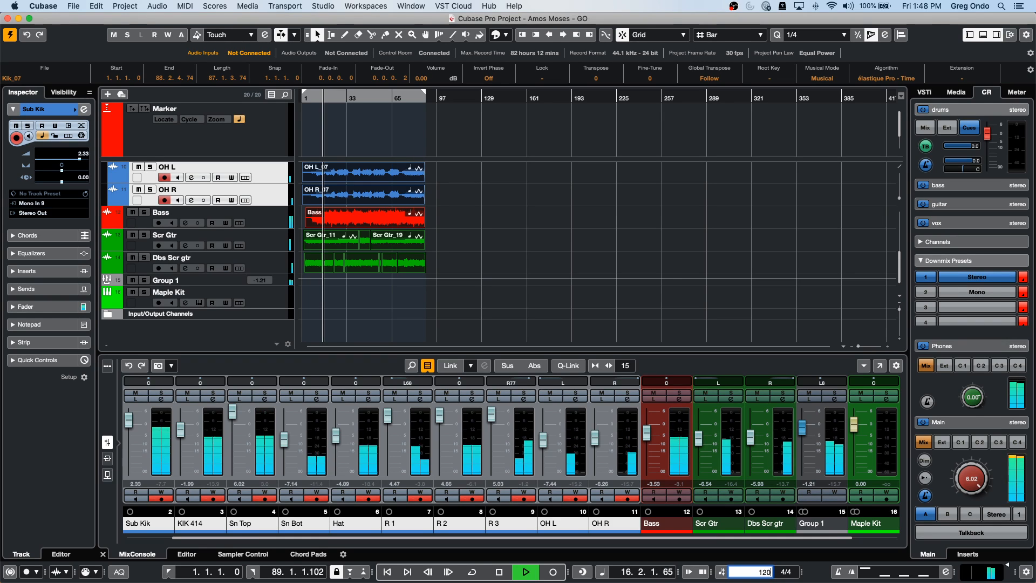
{"action": "key", "text": "Return"}
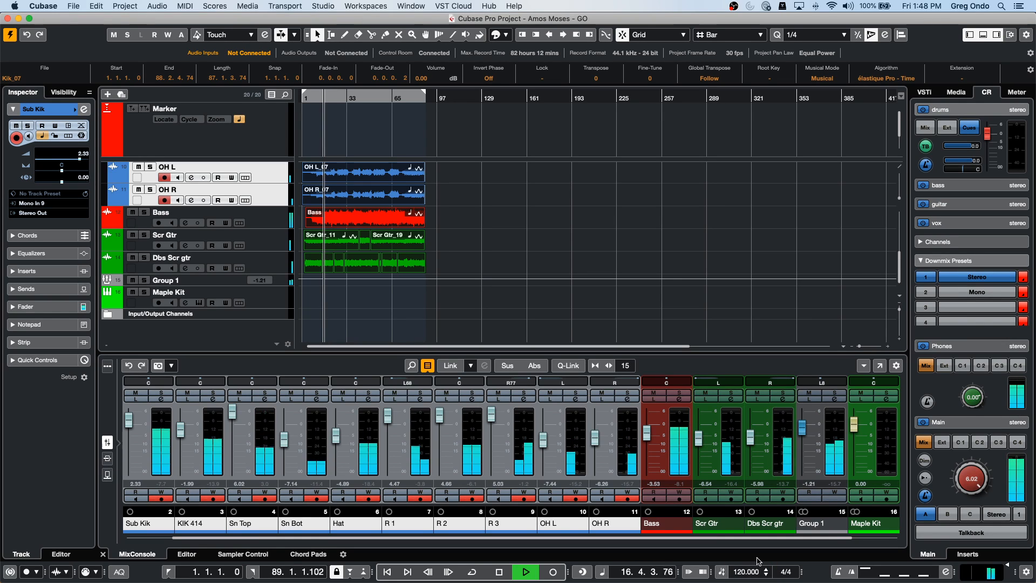
{"action": "left_click", "coordinate": [749, 571]}
{"action": "type", "text": "144"}
{"action": "key", "text": "Return"}
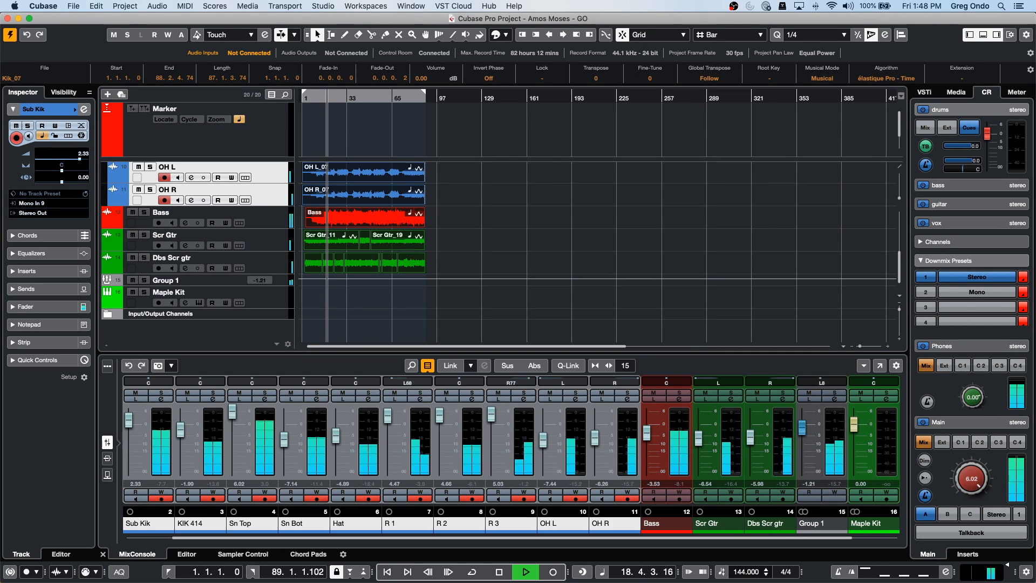
- Set the project tempo to 100 BPM and stop playback
{"action": "left_click", "coordinate": [747, 573]}
{"action": "type", "text": "100"}
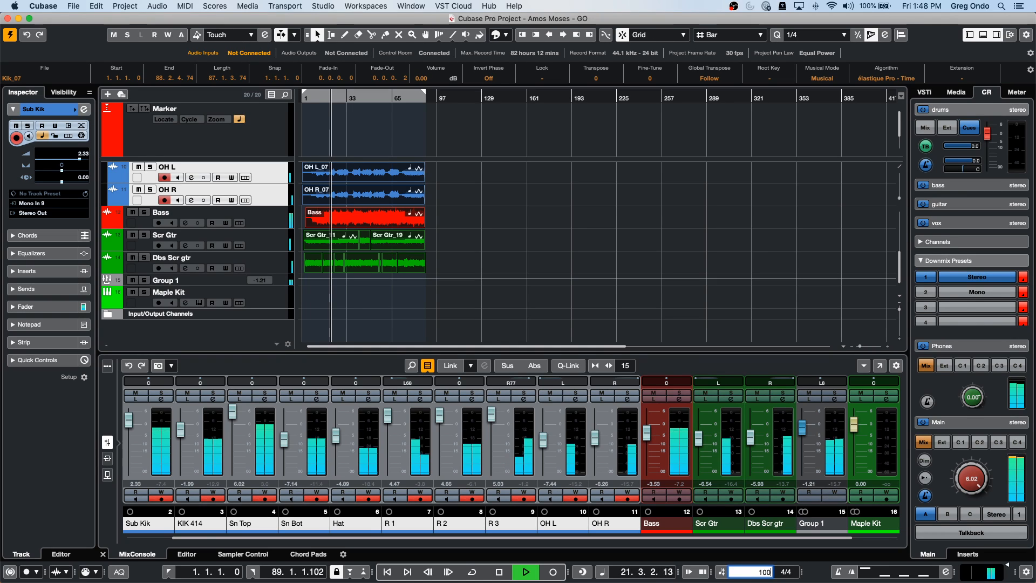
{"action": "key", "text": "Return"}
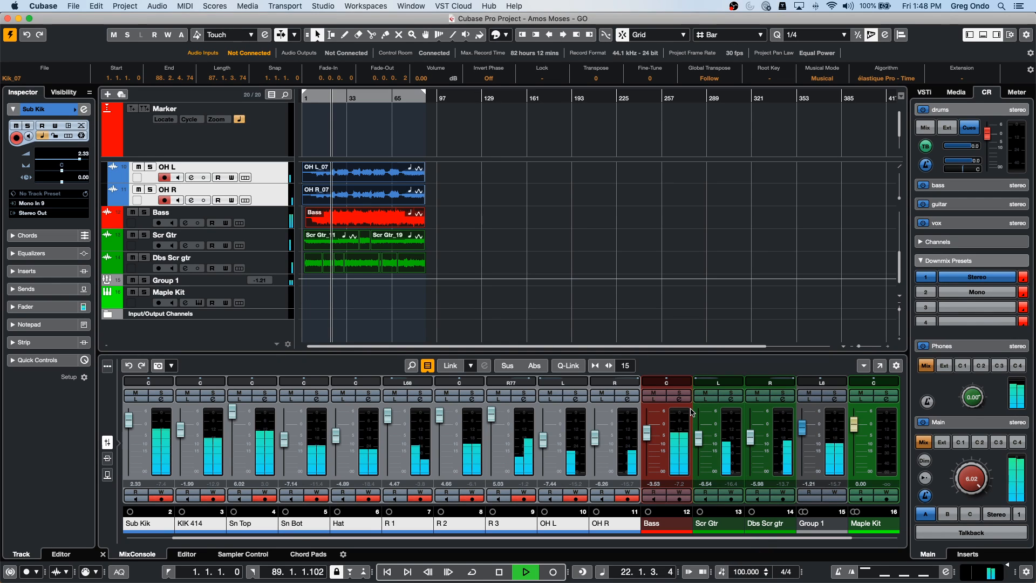
{"action": "key", "text": "space"}
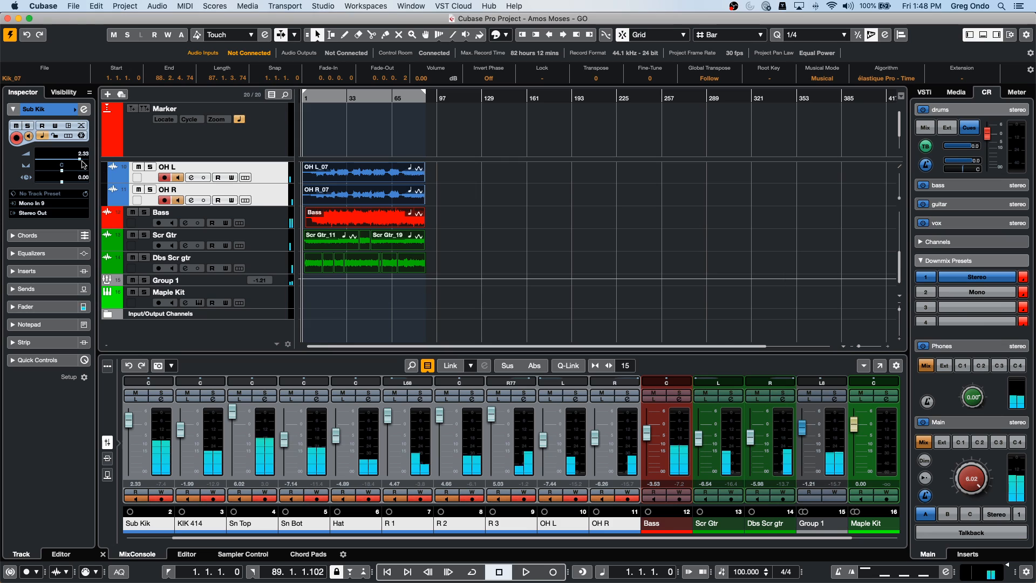
{"action": "scroll", "coordinate": [265, 174], "scroll_direction": "up", "scroll_amount": 5}
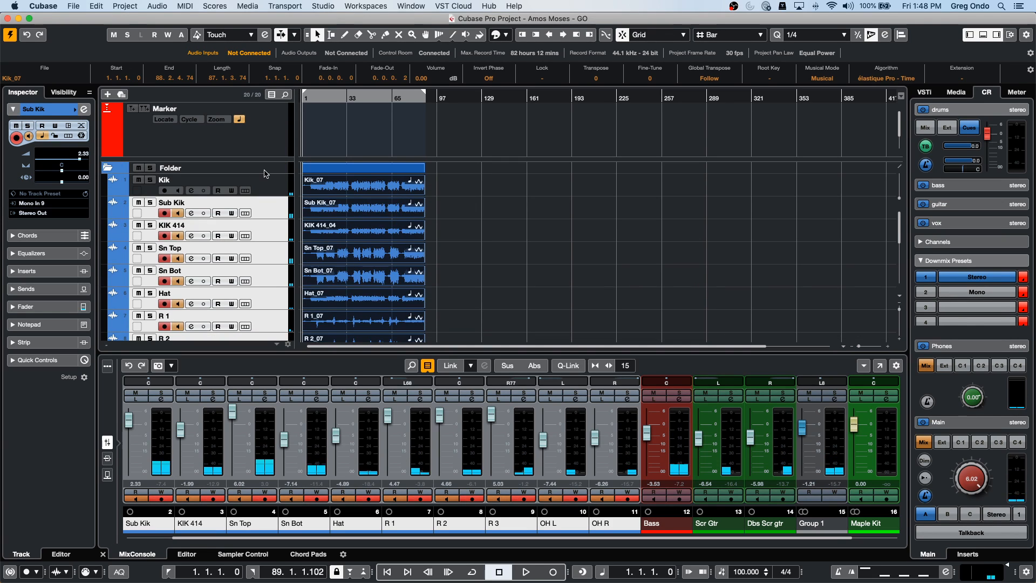
{"action": "right_click", "coordinate": [272, 183]}
{"action": "mouse_move", "coordinate": [410, 186]}
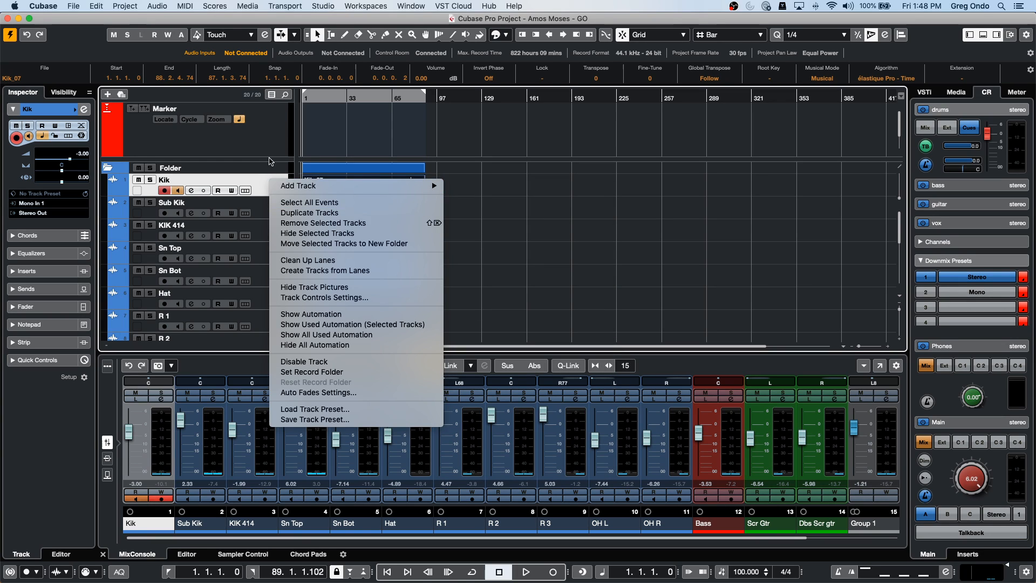
{"action": "left_click", "coordinate": [270, 180]}
- Add a Tempo track directly below the Dbs Scr gtr track
{"action": "scroll", "coordinate": [262, 265], "scroll_direction": "down", "scroll_amount": 5}
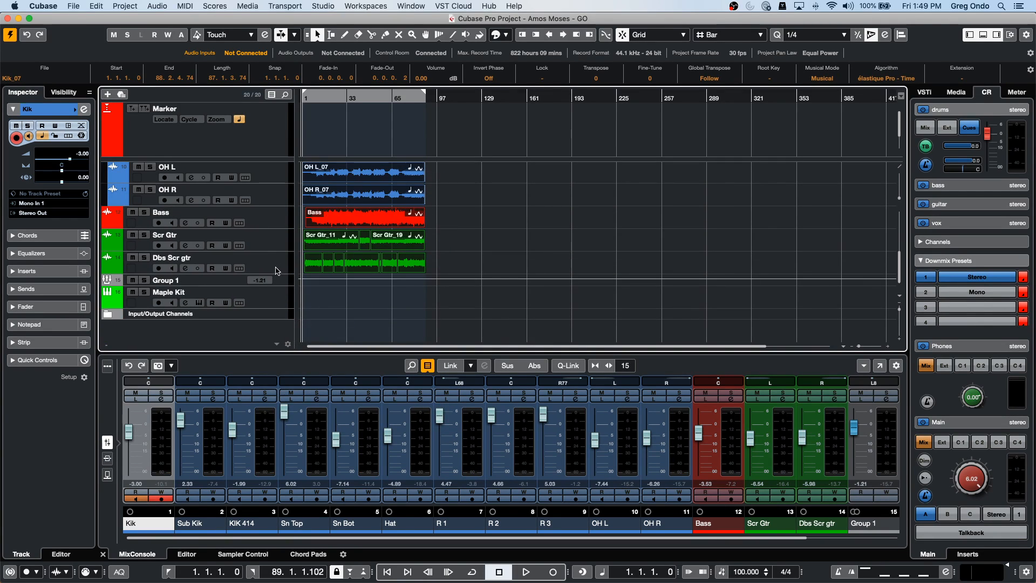
{"action": "right_click", "coordinate": [275, 271]}
{"action": "mouse_move", "coordinate": [350, 271]}
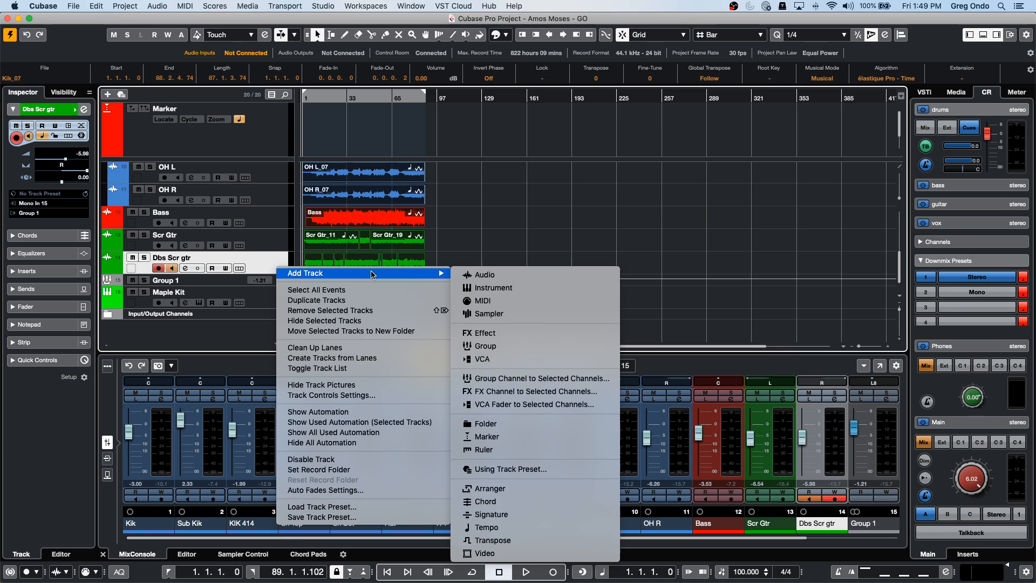
{"action": "left_click", "coordinate": [508, 532]}
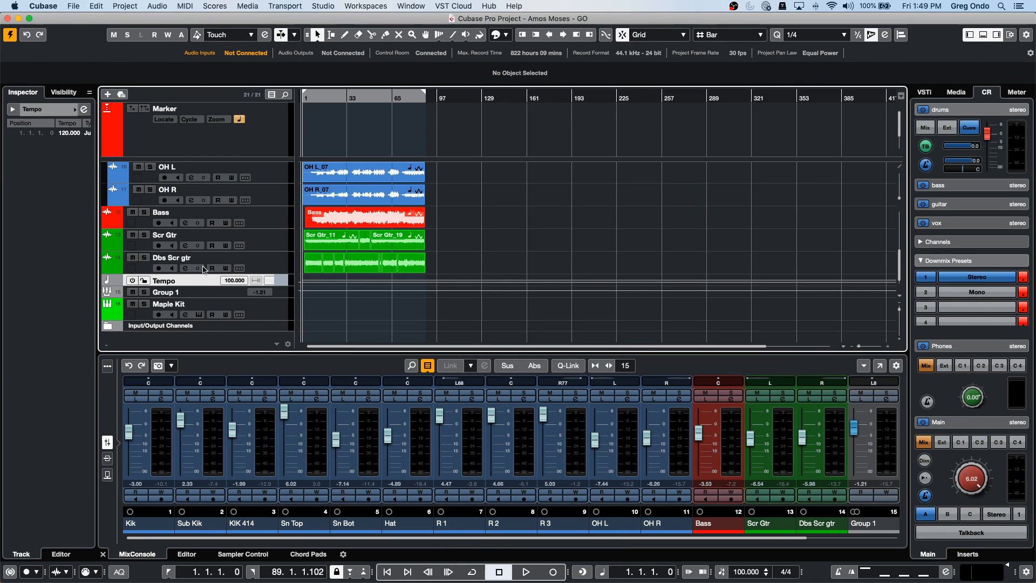
- Increase the Tempo track's height and view its track version options
{"action": "left_click_drag", "start_coordinate": [206, 286], "coordinate": [206, 297]}
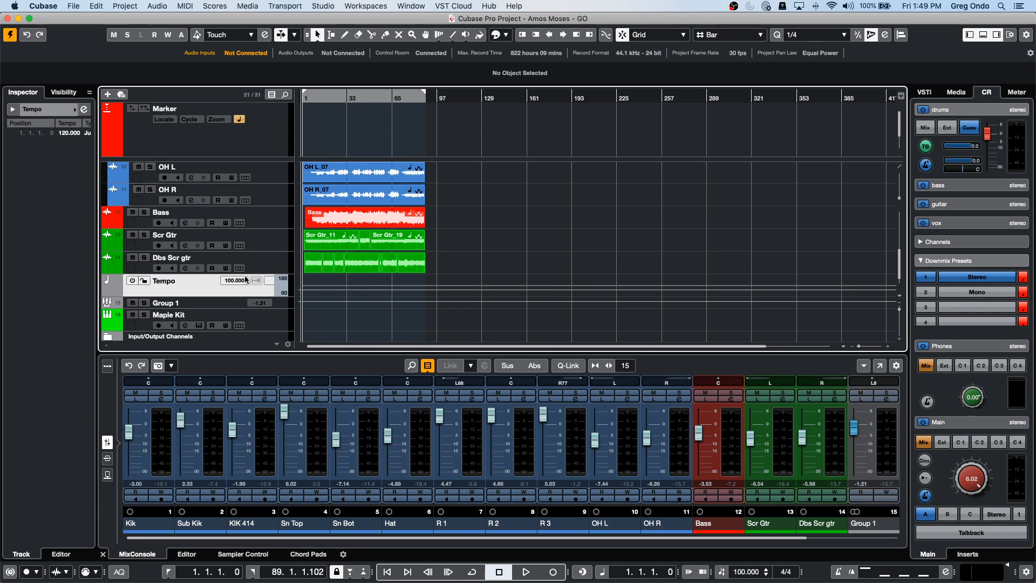
{"action": "left_click", "coordinate": [215, 282]}
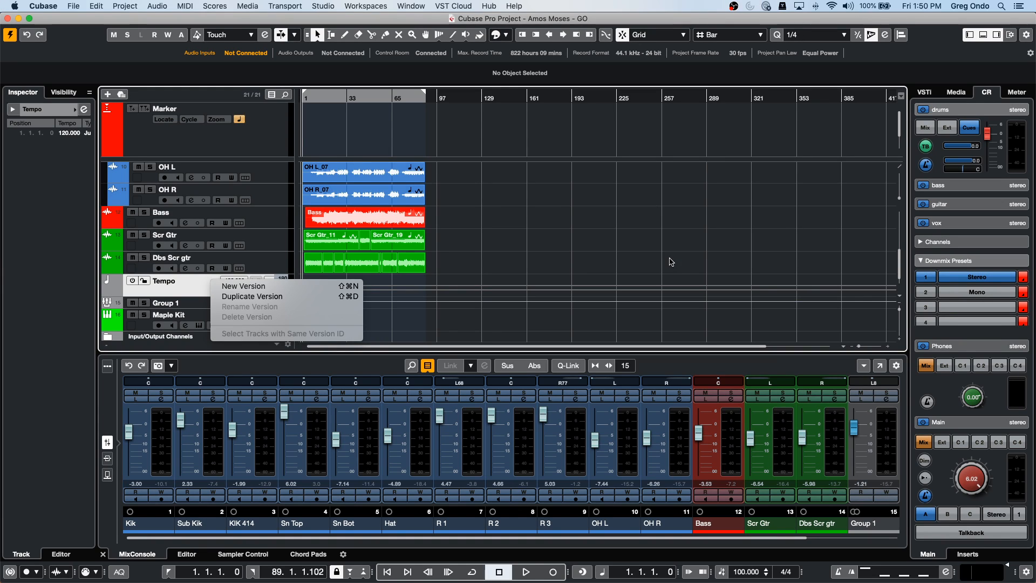
{"action": "left_click", "coordinate": [629, 253]}
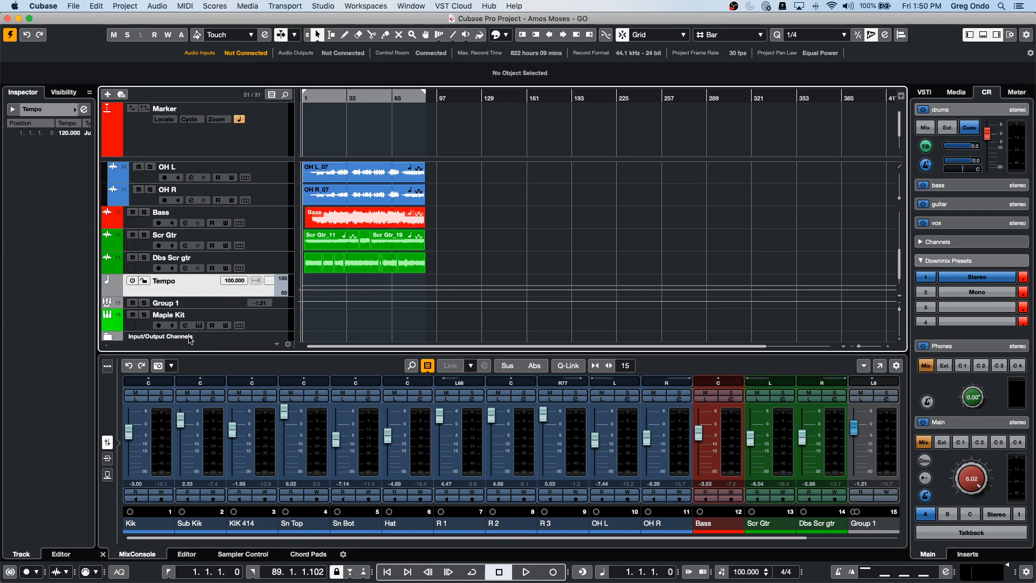
- Enable Auto Quantize in the current project, and open and activate the recent project jump off.cpr
{"action": "left_click", "coordinate": [119, 572]}
{"action": "left_click", "coordinate": [523, 101]}
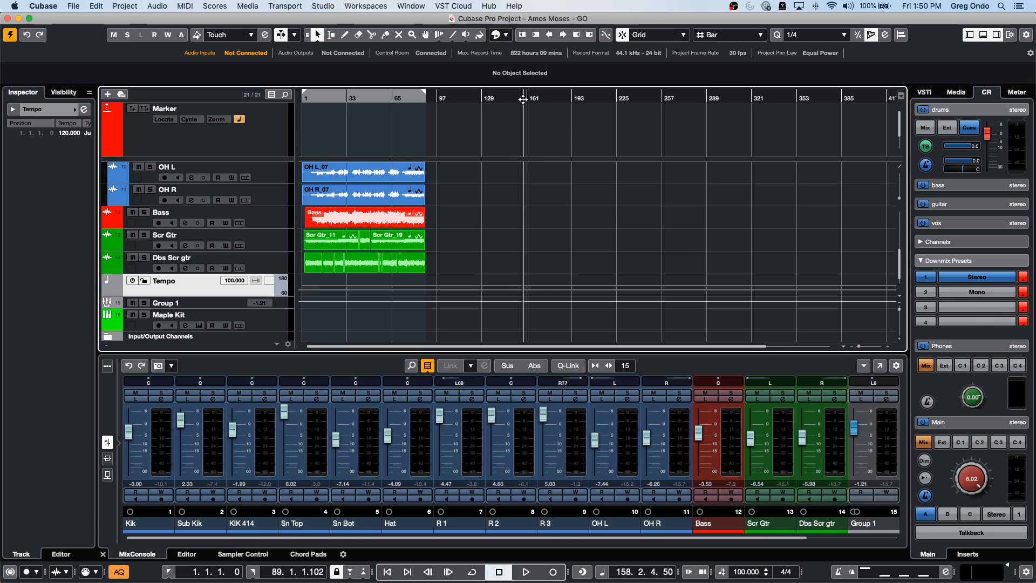
{"action": "left_click", "coordinate": [73, 6]}
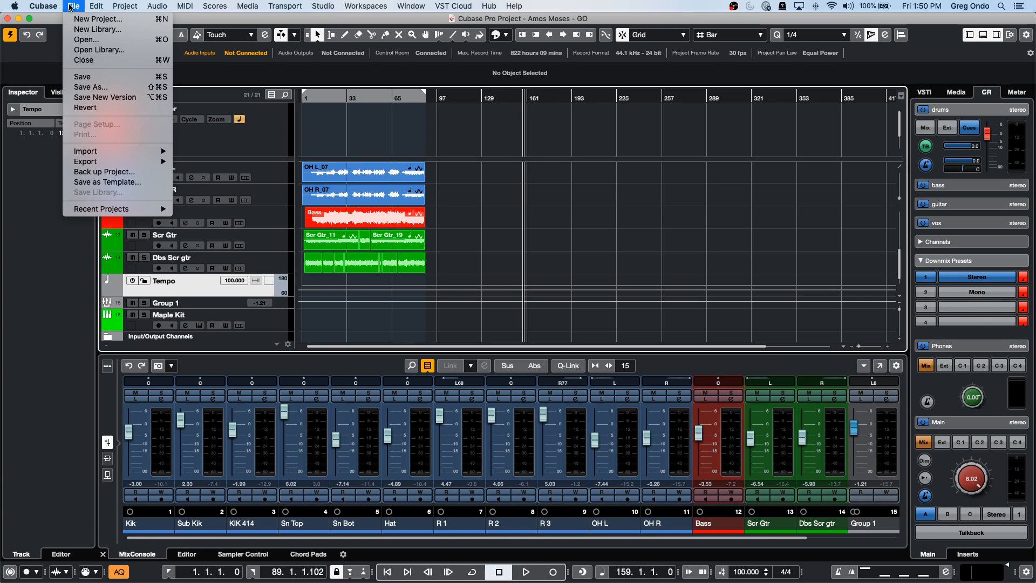
{"action": "mouse_move", "coordinate": [98, 207]}
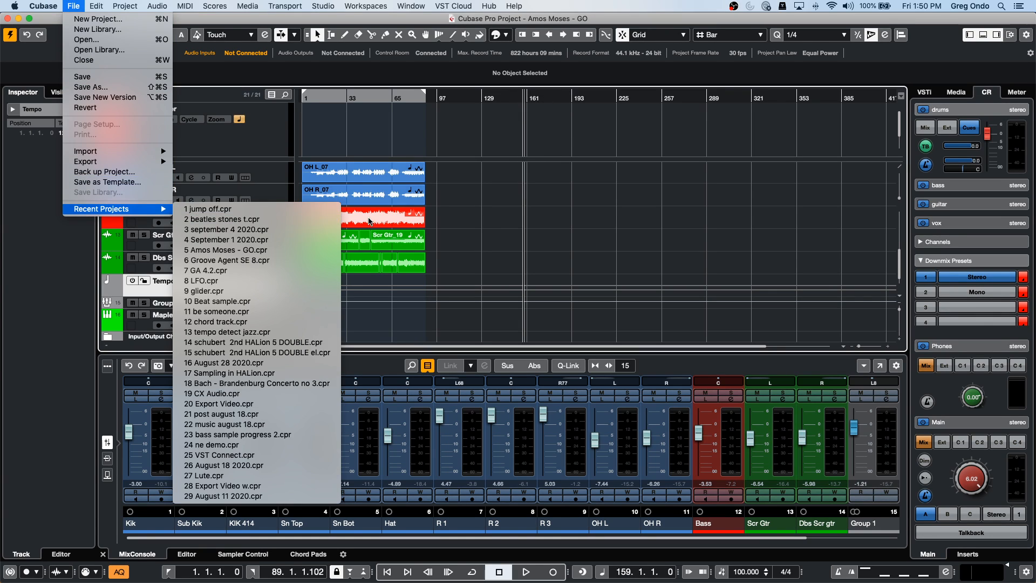
{"action": "left_click", "coordinate": [306, 209]}
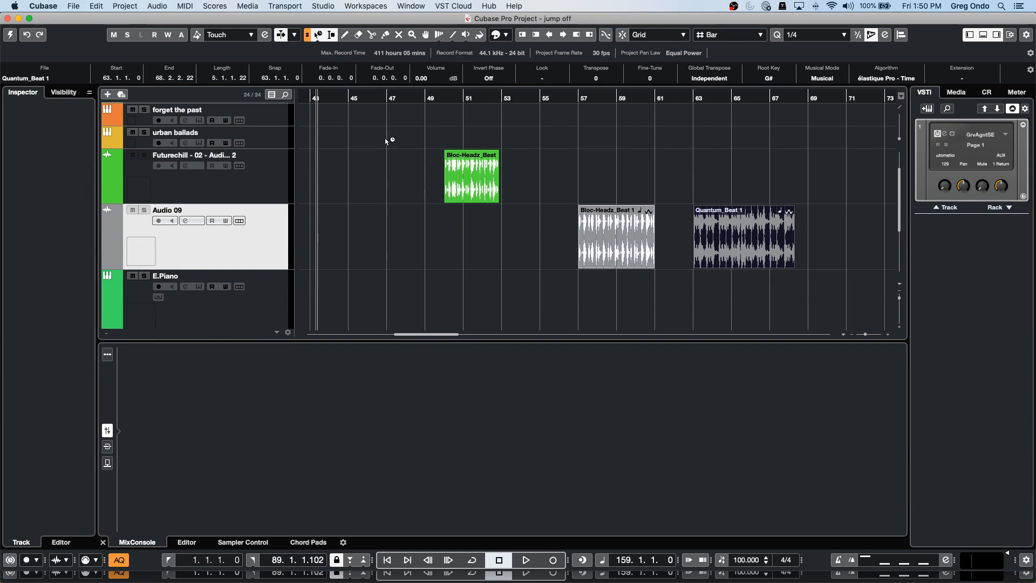
{"action": "left_click", "coordinate": [11, 35]}
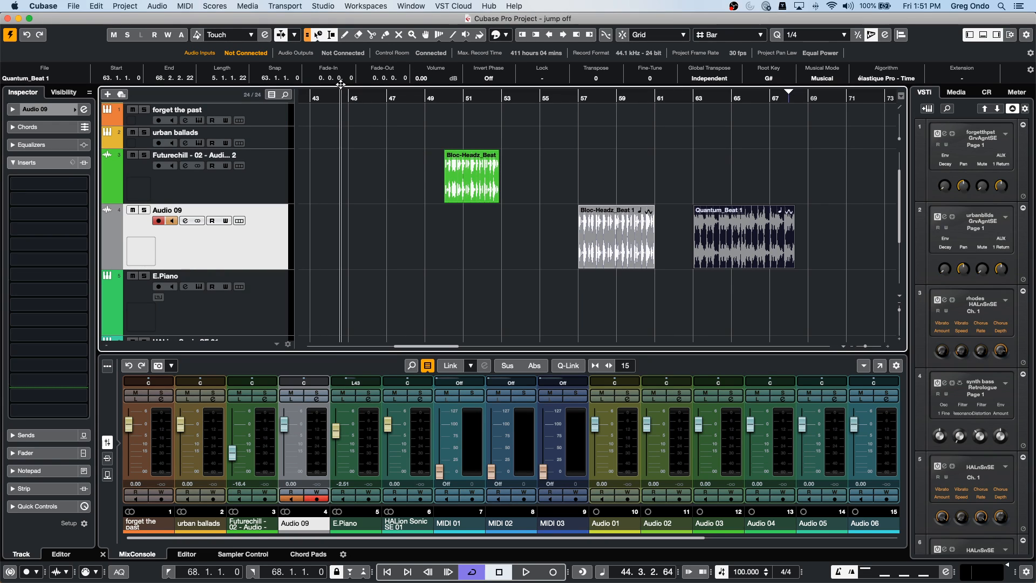
- Solo the E.Piano track with Auto Quantize enabled and record a MIDI part from bar 44 to bar 51
{"action": "left_click", "coordinate": [209, 313]}
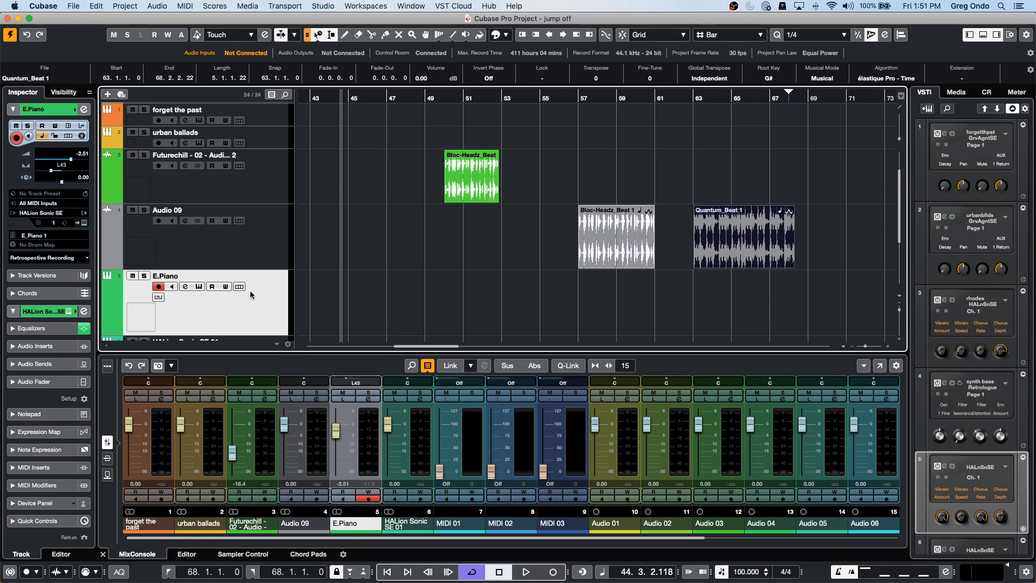
{"action": "left_click", "coordinate": [120, 572]}
{"action": "left_click", "coordinate": [144, 276]}
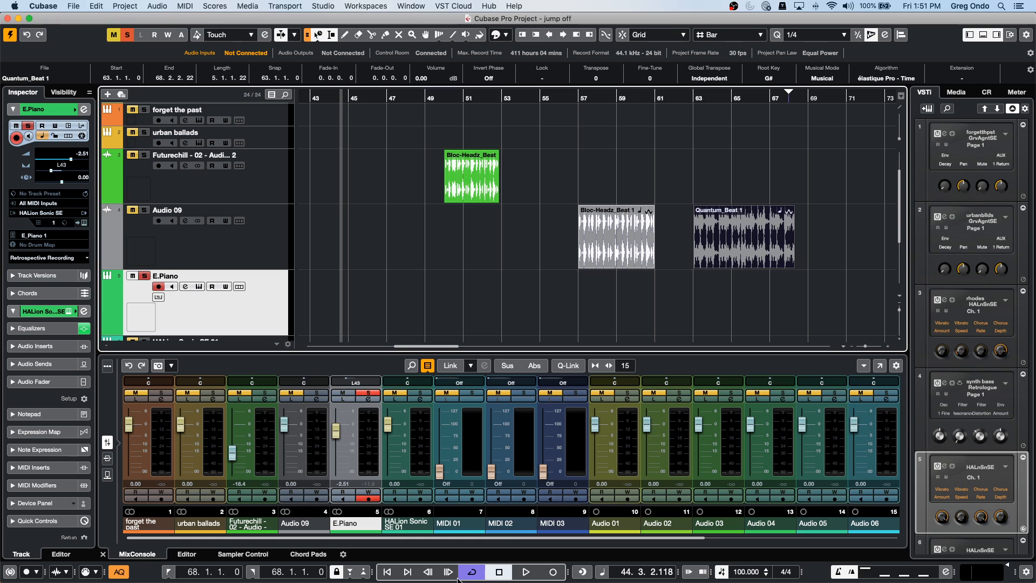
{"action": "left_click", "coordinate": [554, 573]}
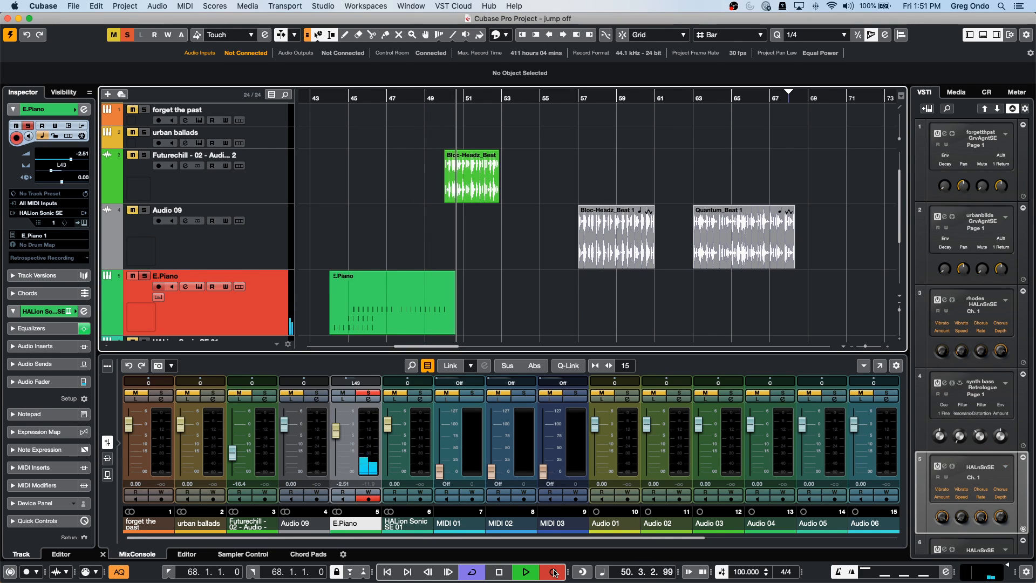
{"action": "key", "text": "space"}
- Zoom in on the recorded E.Piano part and play it back from bar 44
{"action": "left_click", "coordinate": [391, 99]}
{"action": "key", "text": "h"}
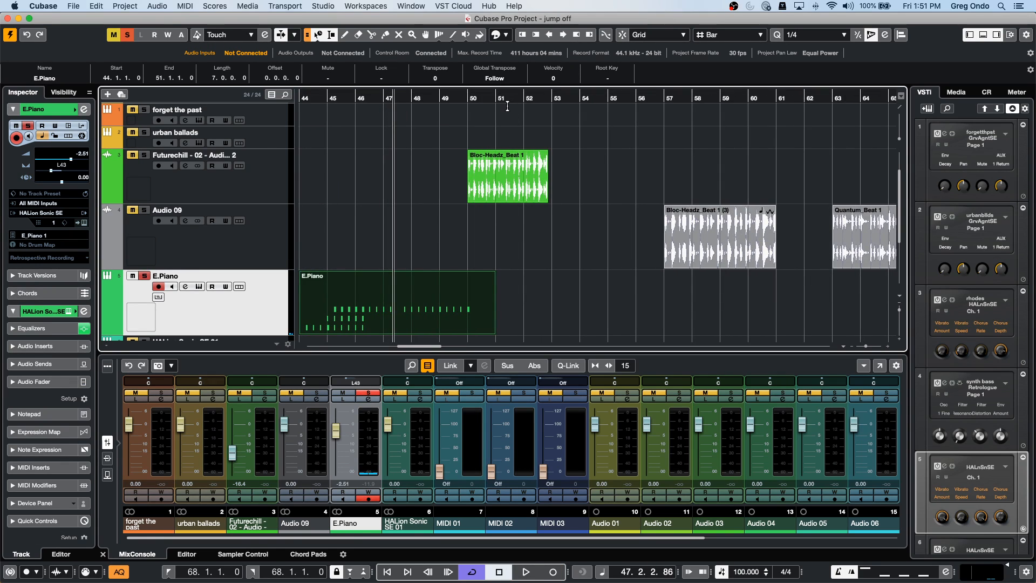
{"action": "key", "text": "space"}
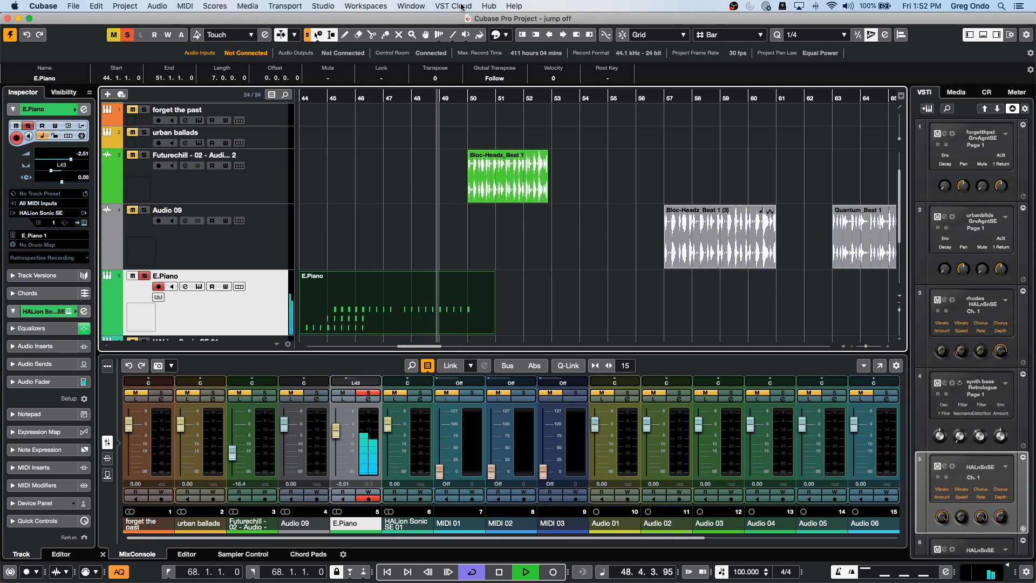
{"action": "left_click", "coordinate": [318, 102]}
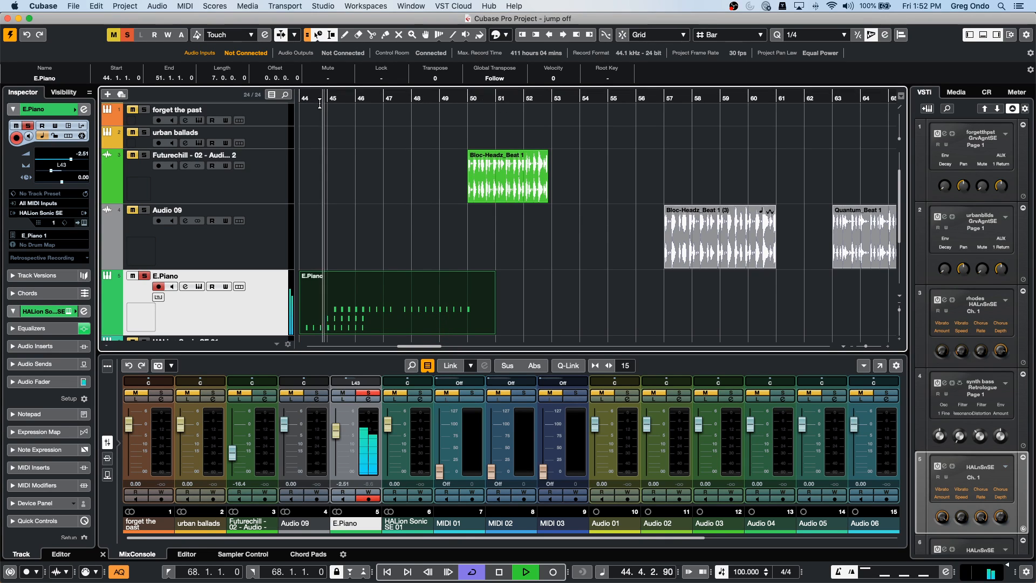
{"action": "key", "text": "space"}
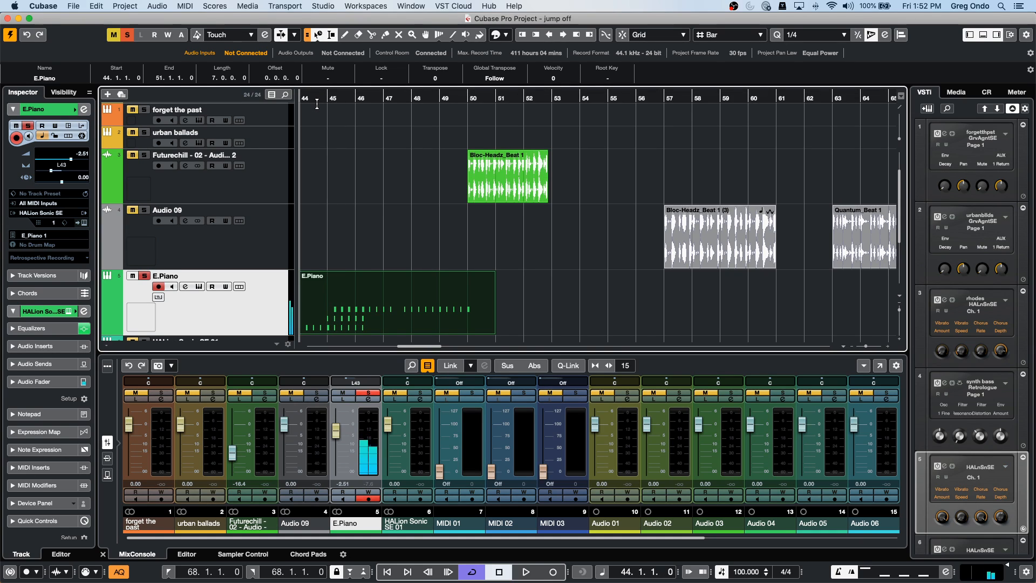
- Reset the quantization of the recorded E.Piano part
{"action": "key", "text": "Delete"}
{"action": "key", "text": "super+z"}
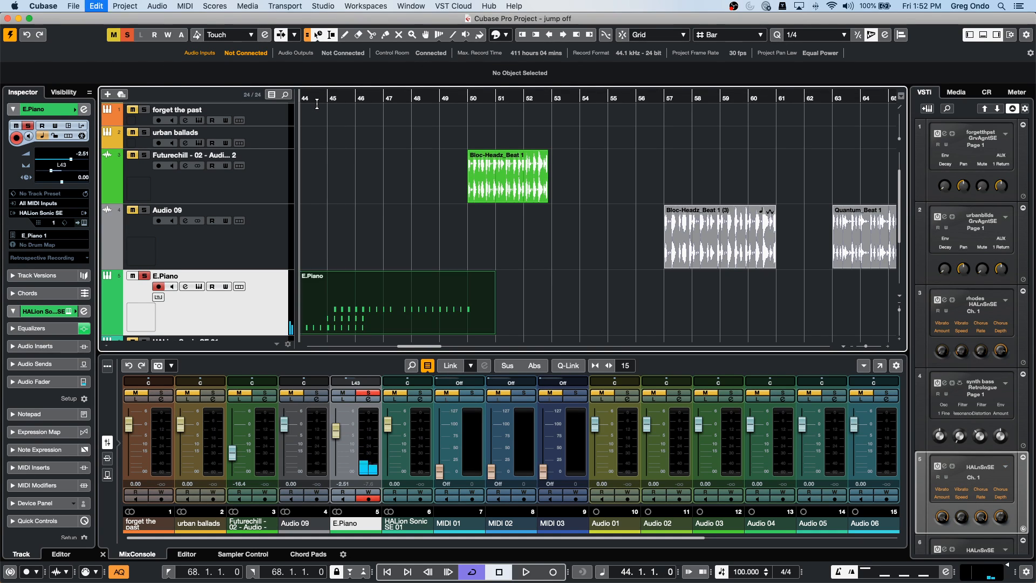
{"action": "left_click", "coordinate": [124, 6]}
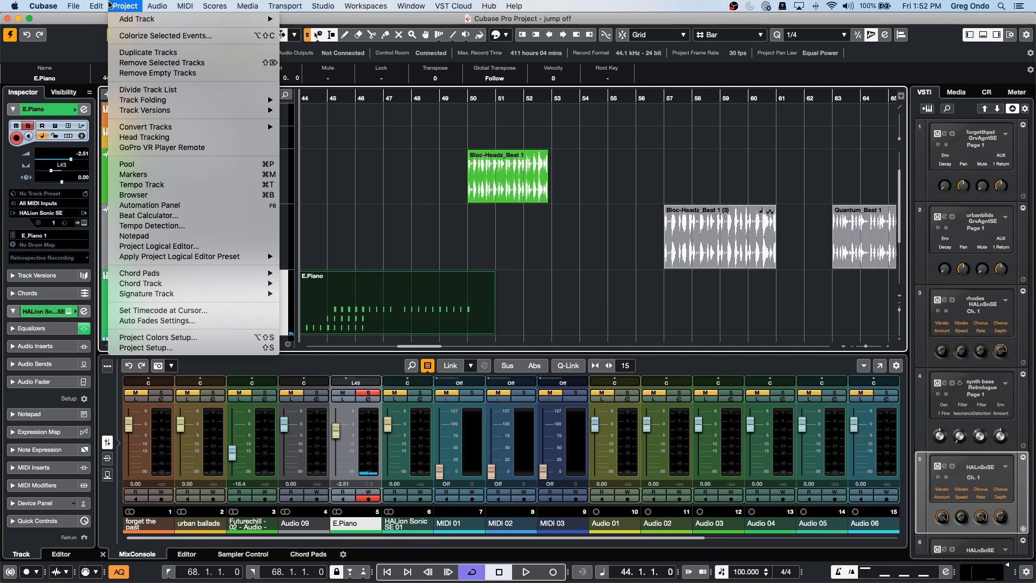
{"action": "mouse_move", "coordinate": [103, 10]}
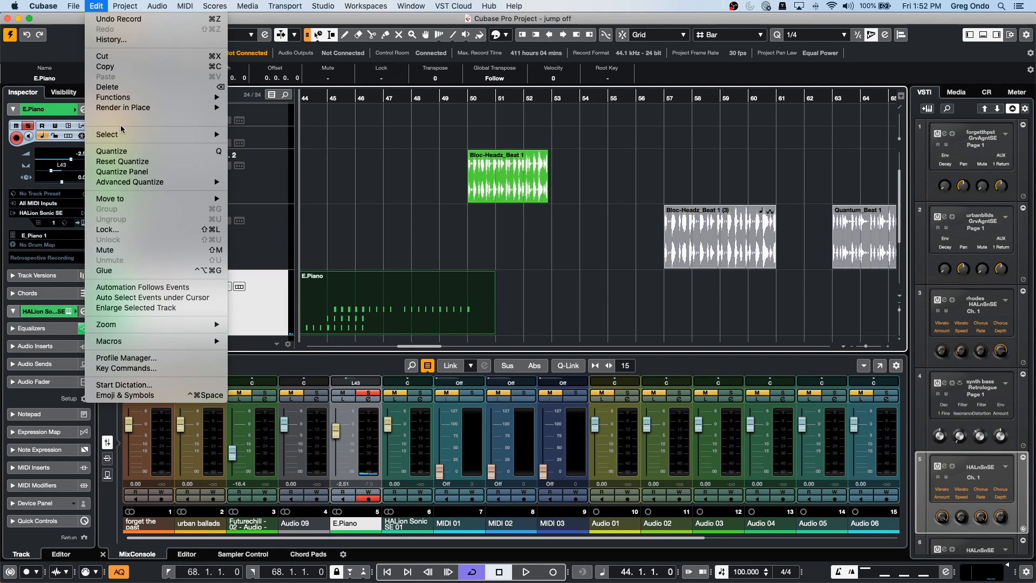
{"action": "mouse_move", "coordinate": [154, 182]}
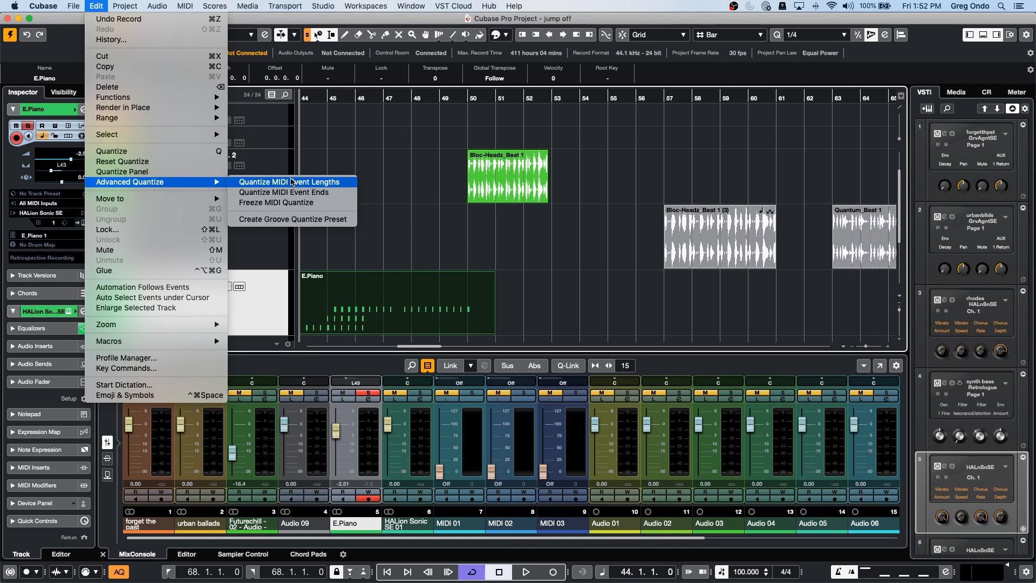
{"action": "left_click", "coordinate": [188, 163]}
- Play the E.Piano part from bar 44 to hear its unquantized timing, and stop playback
{"action": "left_click", "coordinate": [327, 97]}
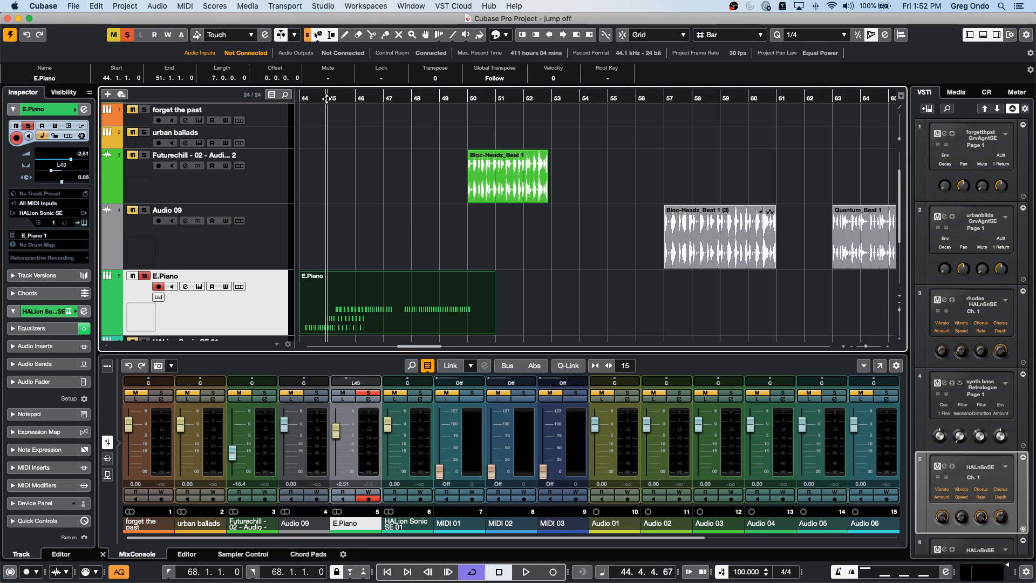
{"action": "key", "text": "space"}
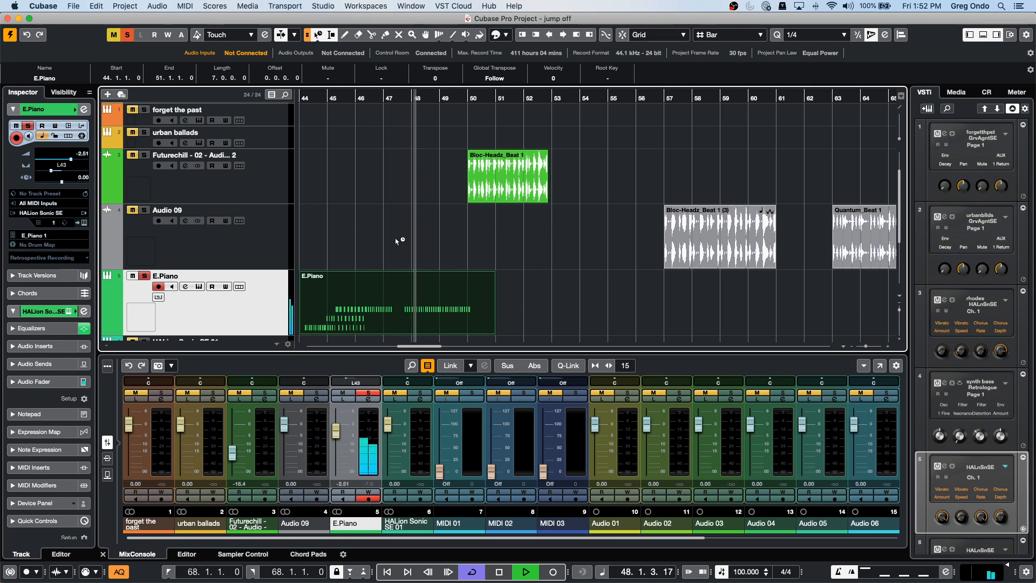
{"action": "key", "text": "space"}
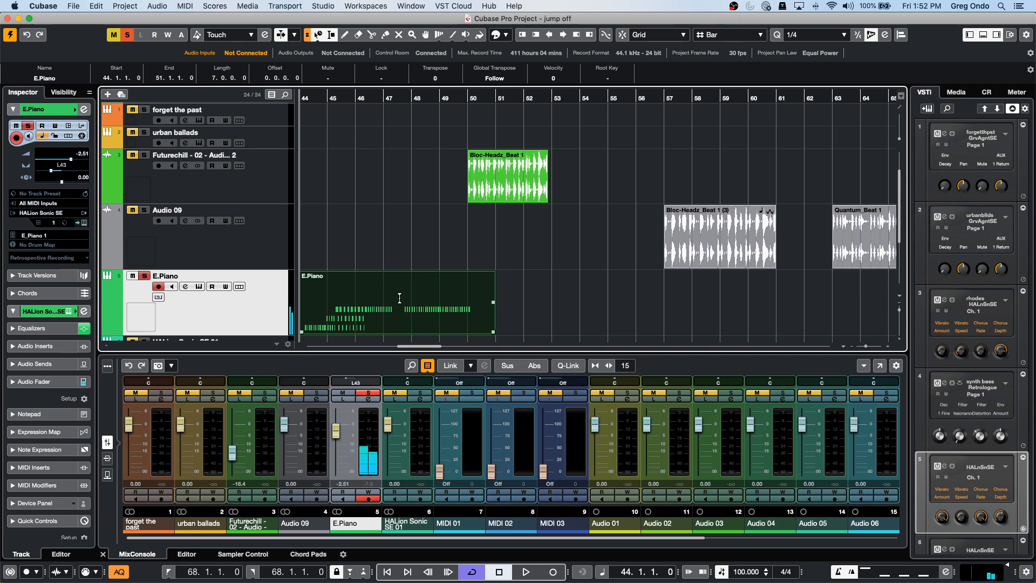
- Open the E.Piano part in the Key Editor and quantize the notes around the start of bar 48 to 1/4
{"action": "double_click", "coordinate": [414, 305]}
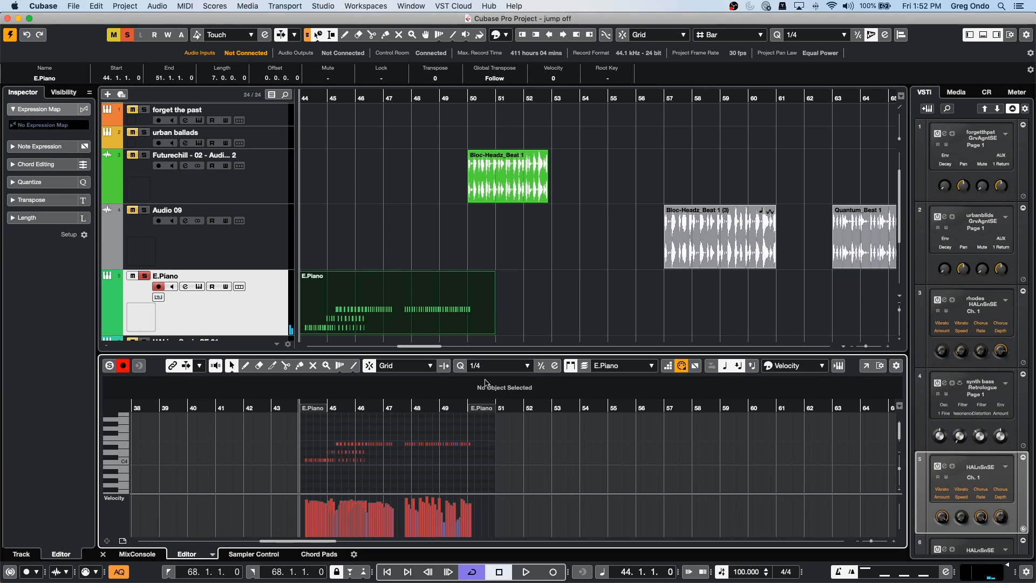
{"action": "left_click_drag", "start_coordinate": [379, 408], "coordinate": [381, 442]}
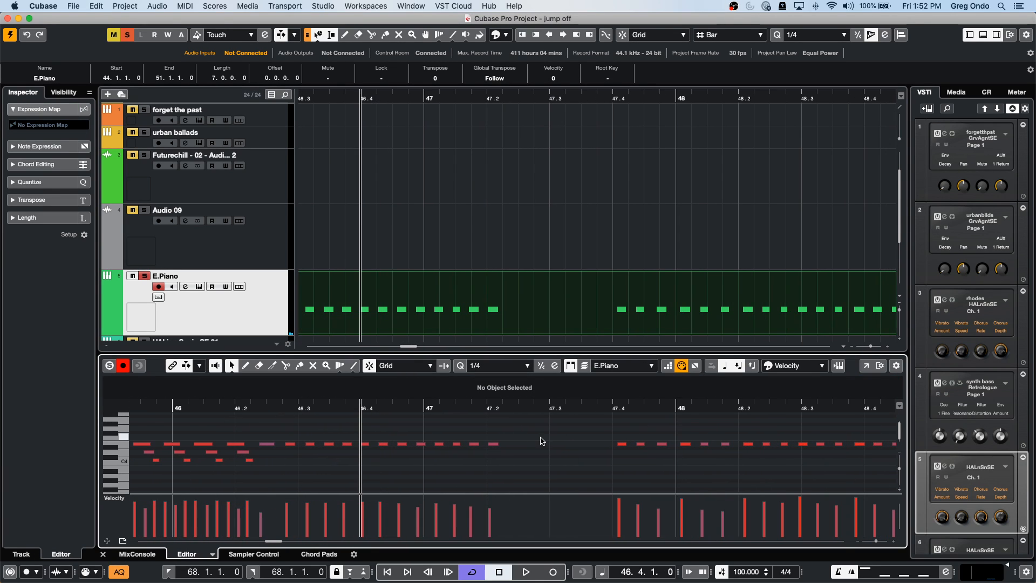
{"action": "left_click_drag", "start_coordinate": [605, 427], "coordinate": [726, 474]}
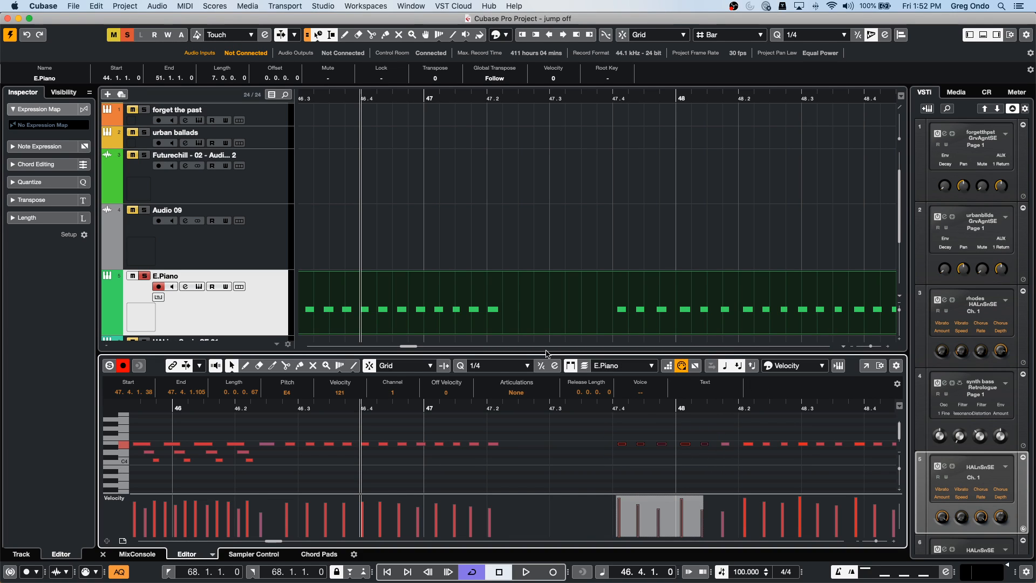
{"action": "key", "text": "q"}
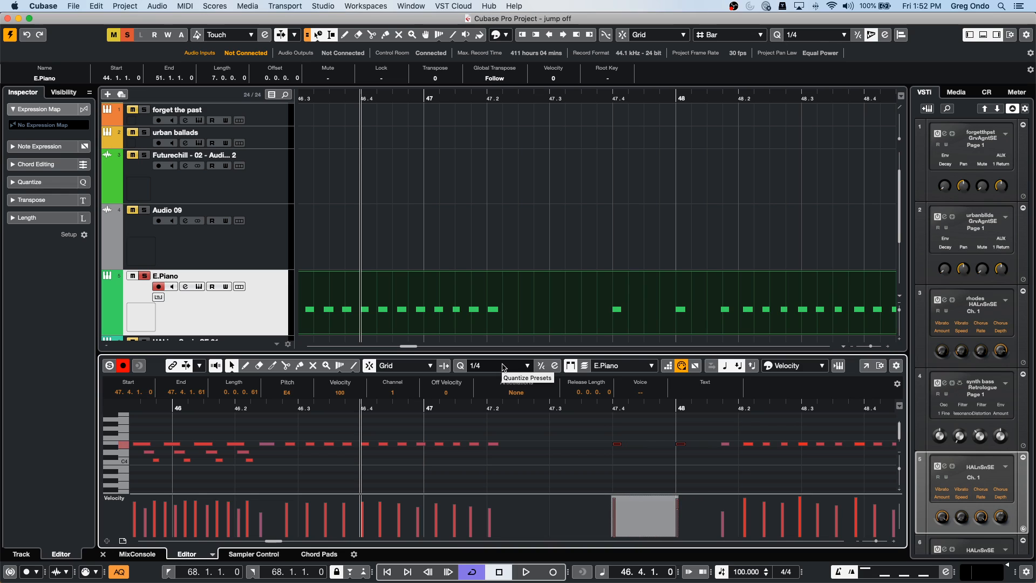
- Quantize the notes from about 48.2 onward to 1/4 Triplet
{"action": "left_click_drag", "start_coordinate": [740, 428], "coordinate": [899, 475]}
{"action": "left_click", "coordinate": [480, 367]}
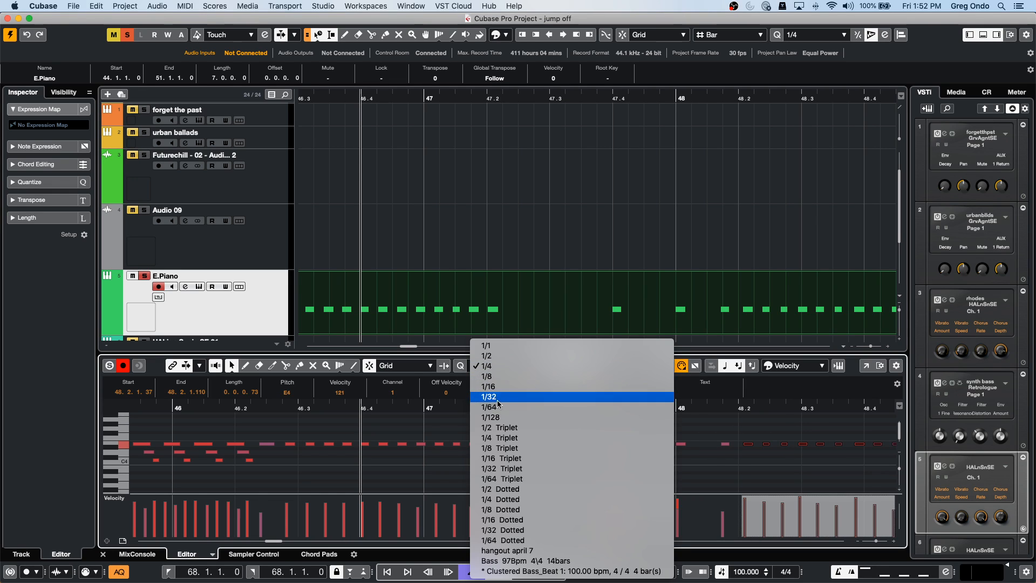
{"action": "left_click", "coordinate": [514, 434]}
{"action": "left_click", "coordinate": [508, 365]}
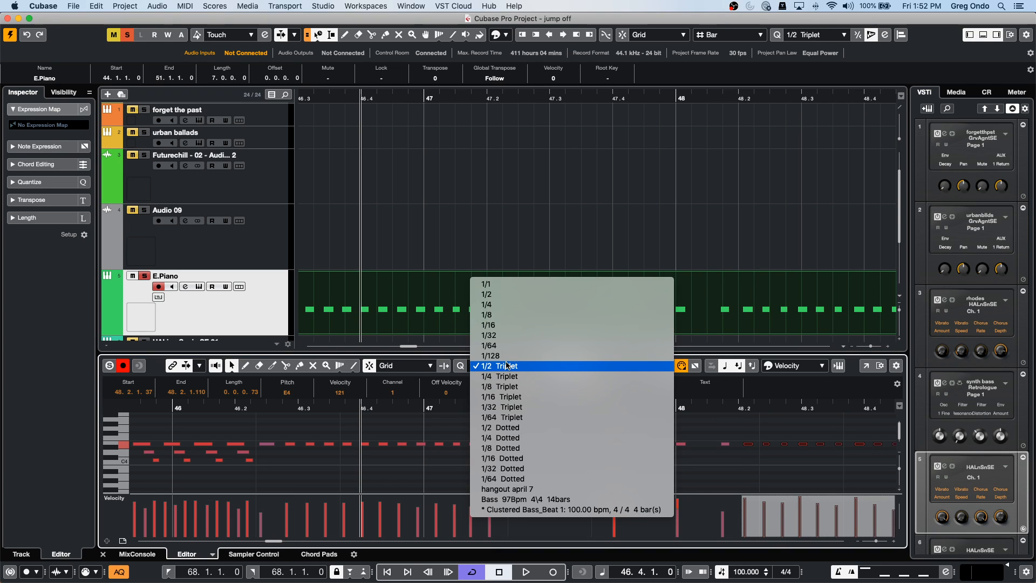
{"action": "left_click", "coordinate": [513, 377]}
{"action": "key", "text": "q"}
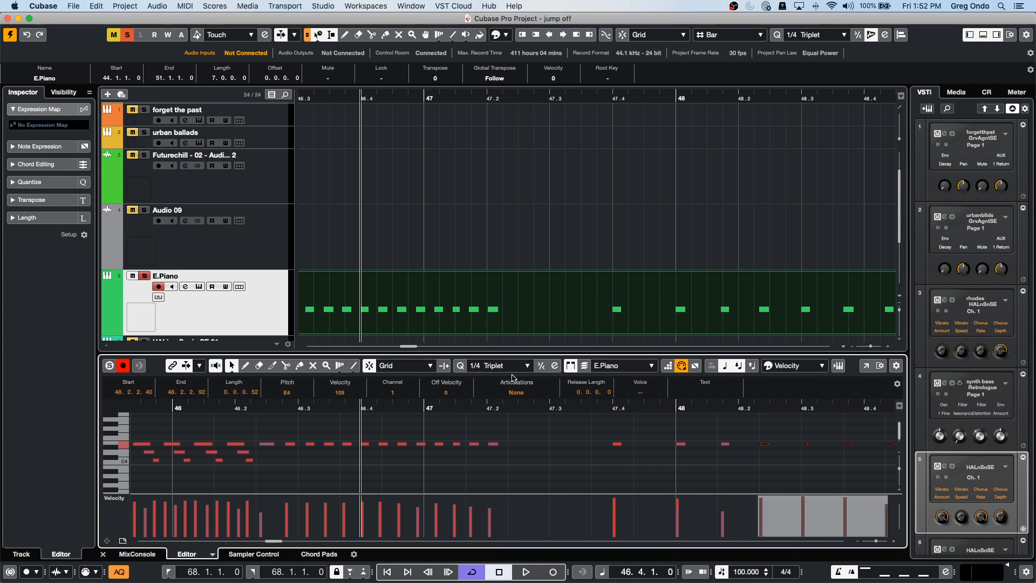
- Quantize the notes from about 45.2 to just past the start of bar 46 to 1/16
{"action": "left_click", "coordinate": [742, 478]}
{"action": "left_click_drag", "start_coordinate": [712, 408], "coordinate": [716, 365]}
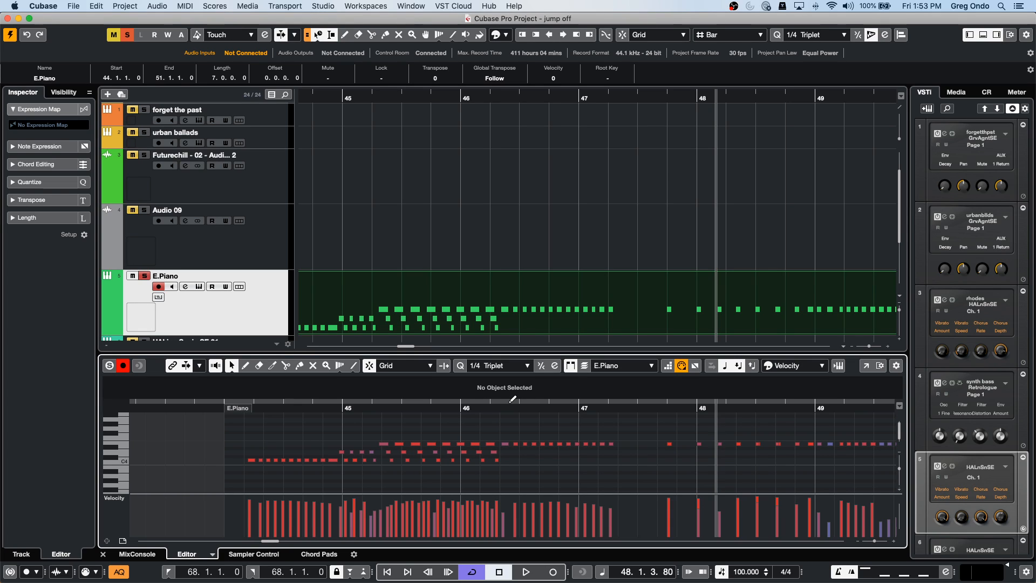
{"action": "left_click_drag", "start_coordinate": [386, 421], "coordinate": [481, 470]}
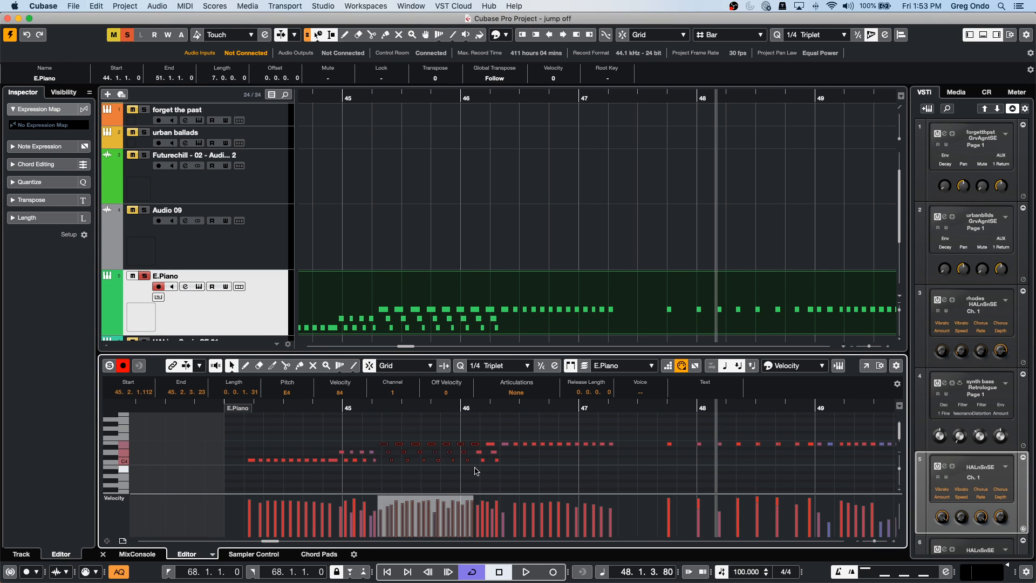
{"action": "left_click", "coordinate": [500, 366]}
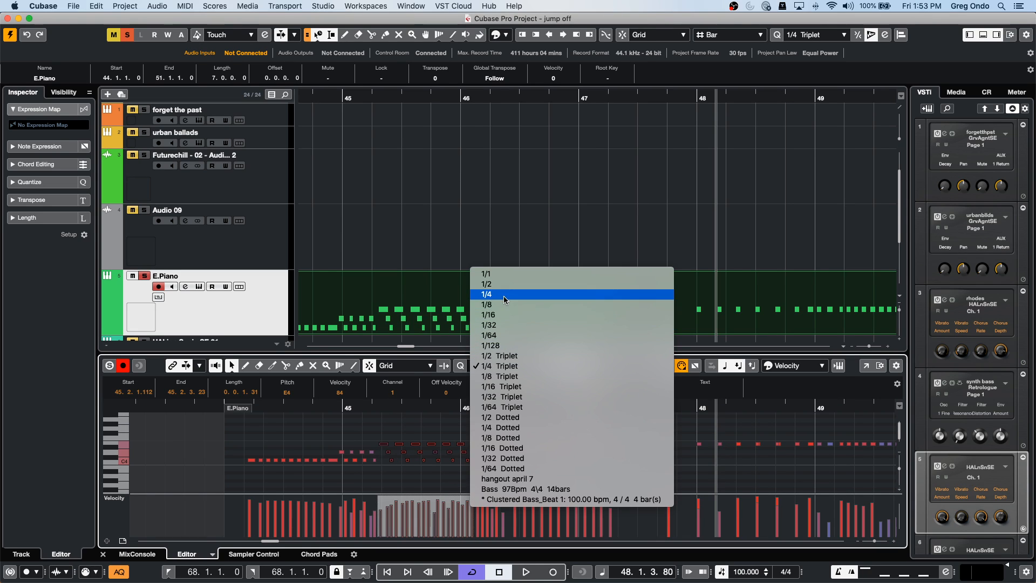
{"action": "left_click", "coordinate": [502, 315]}
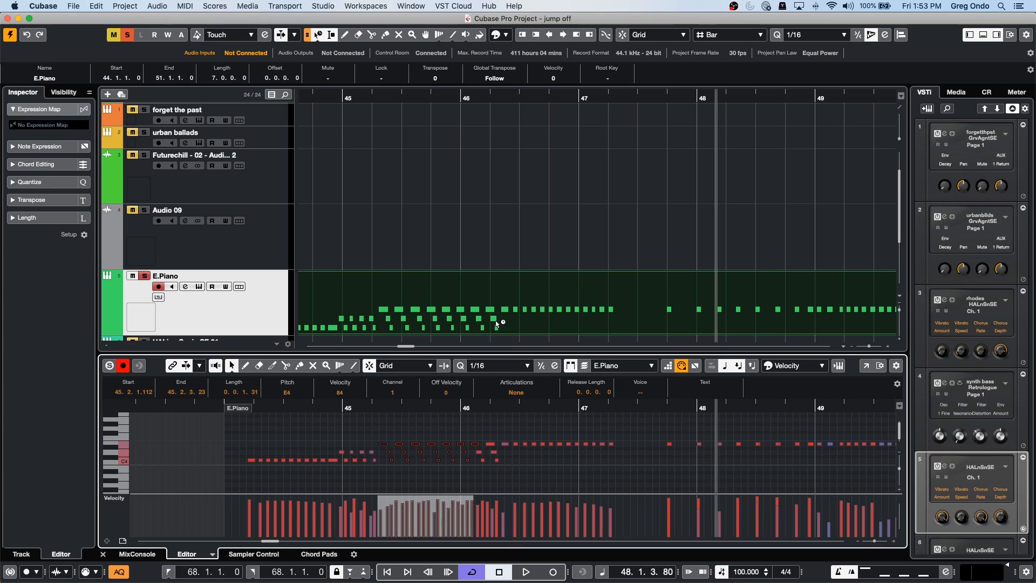
{"action": "key", "text": "q"}
- Quantize the notes across bar 46 to 1/8, and select the earlier notes around the start of bar 45
{"action": "left_click_drag", "start_coordinate": [476, 430], "coordinate": [629, 486]}
{"action": "left_click", "coordinate": [489, 367]}
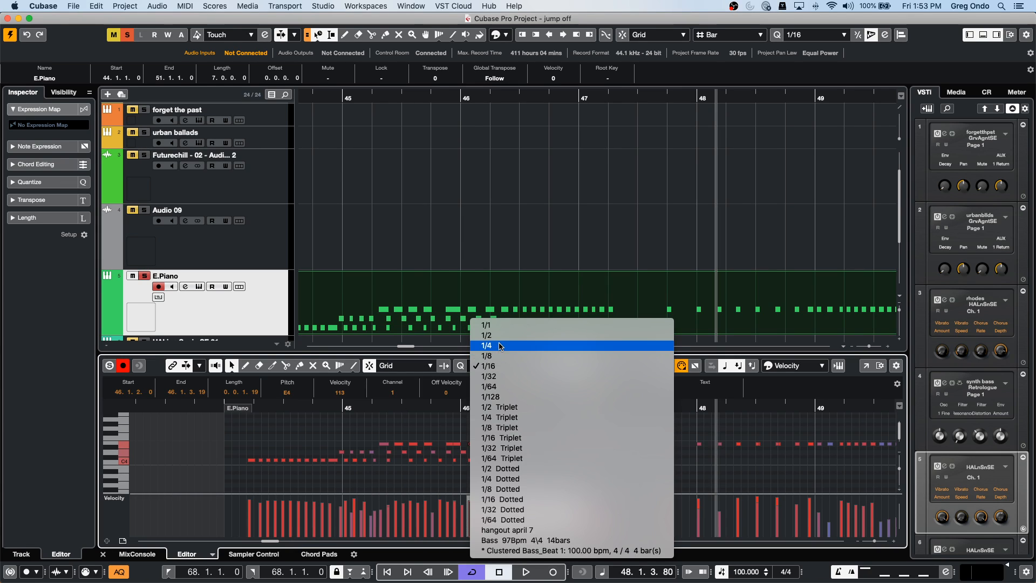
{"action": "left_click", "coordinate": [499, 355]}
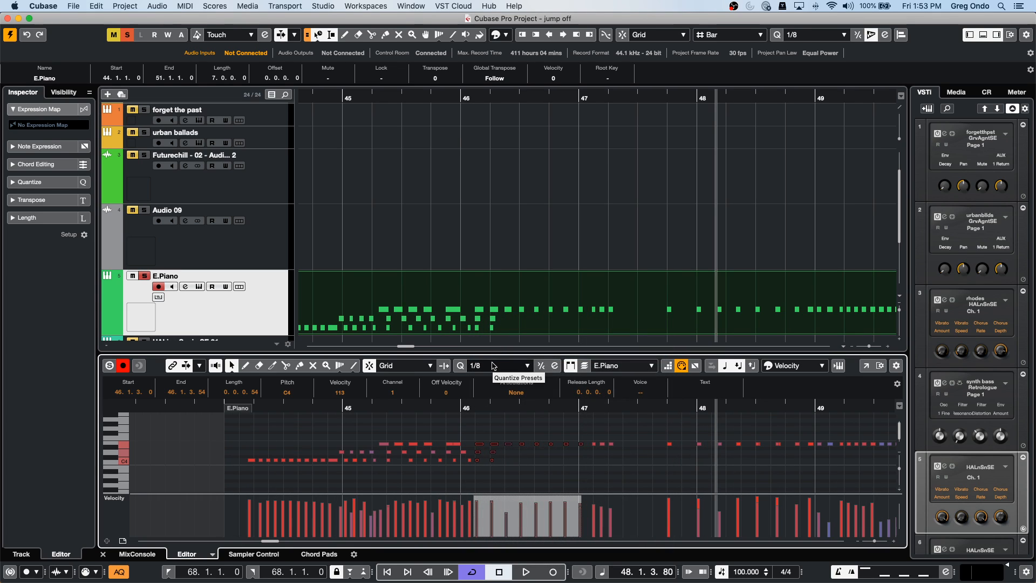
{"action": "left_click_drag", "start_coordinate": [378, 426], "coordinate": [458, 456]}
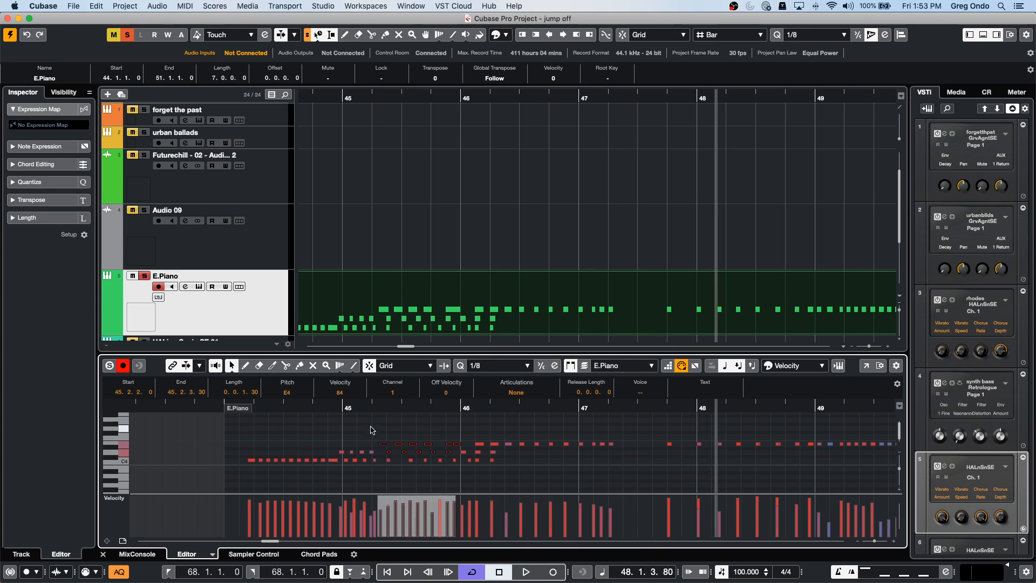
{"action": "left_click_drag", "start_coordinate": [297, 431], "coordinate": [388, 478]}
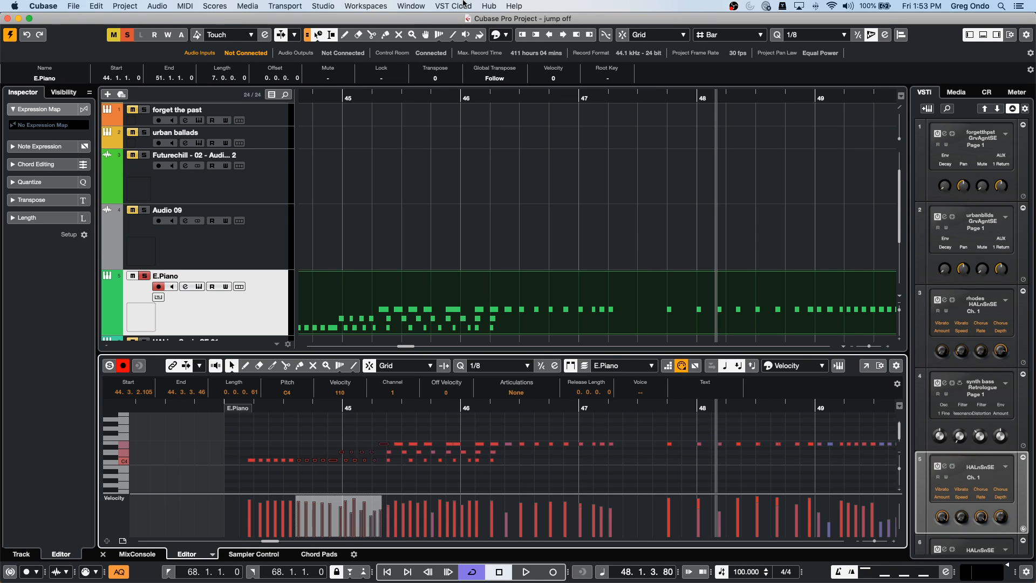
- Open the recent project beatles stones t.cpr and activate it
{"action": "key", "text": "super+Tab"}
{"action": "key", "text": "super+Tab"}
{"action": "key", "text": "super+Tab"}
{"action": "left_click", "coordinate": [73, 8]}
{"action": "mouse_move", "coordinate": [140, 208]}
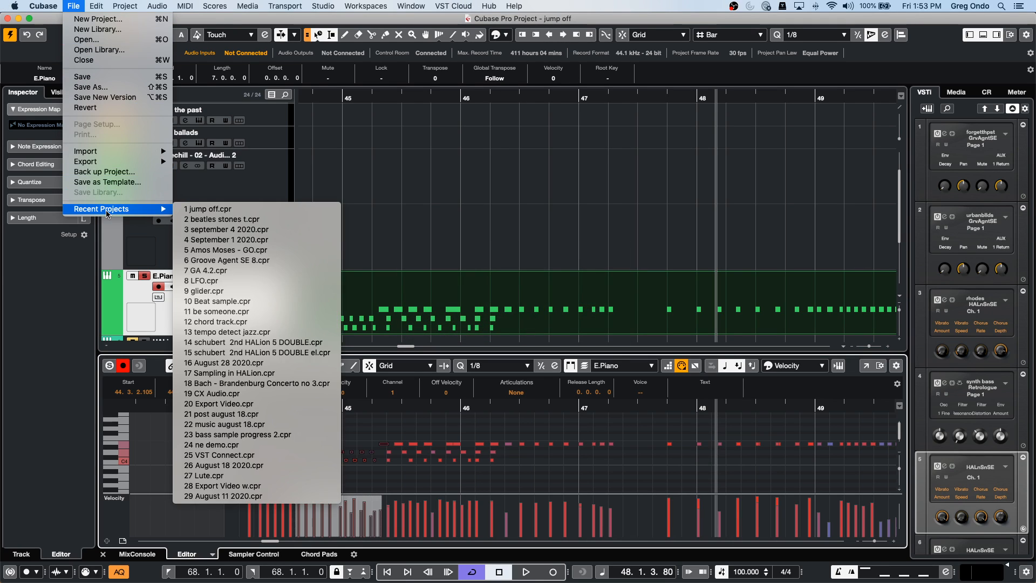
{"action": "left_click", "coordinate": [247, 219]}
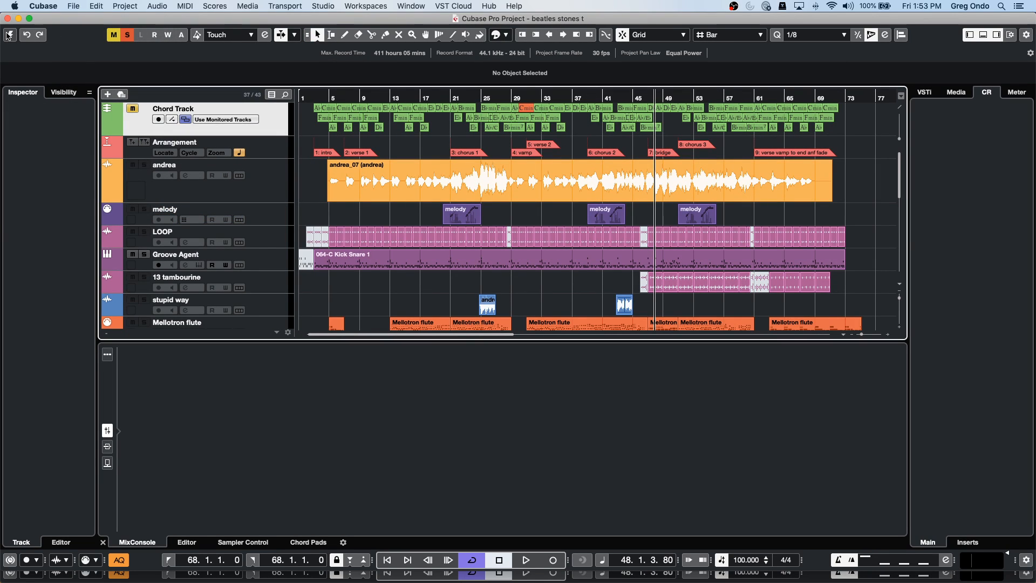
{"action": "left_click", "coordinate": [10, 34]}
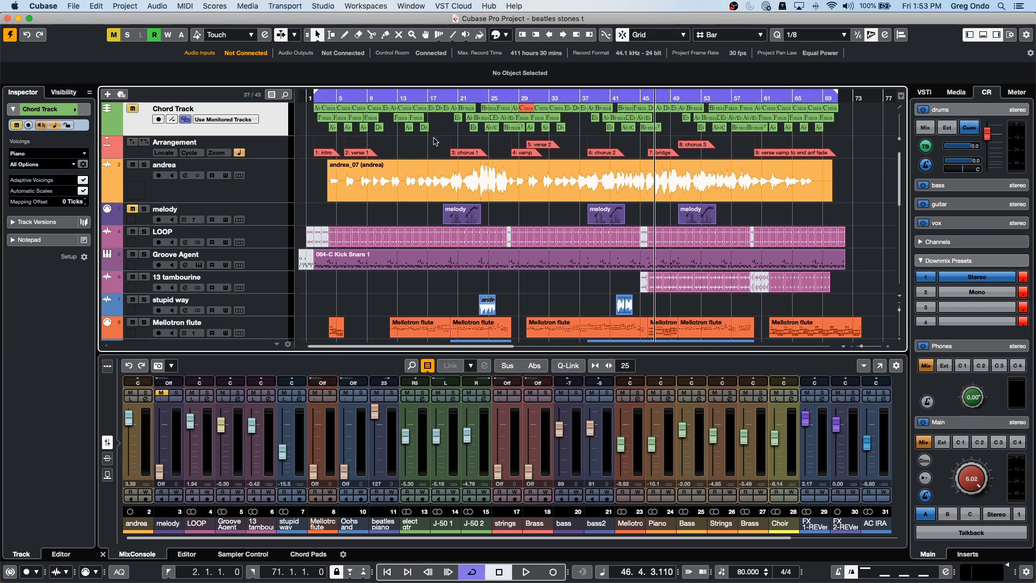
- Open the full-length vocal audio event in the Sample Editor and show the editor in its own window
{"action": "left_click", "coordinate": [338, 98]}
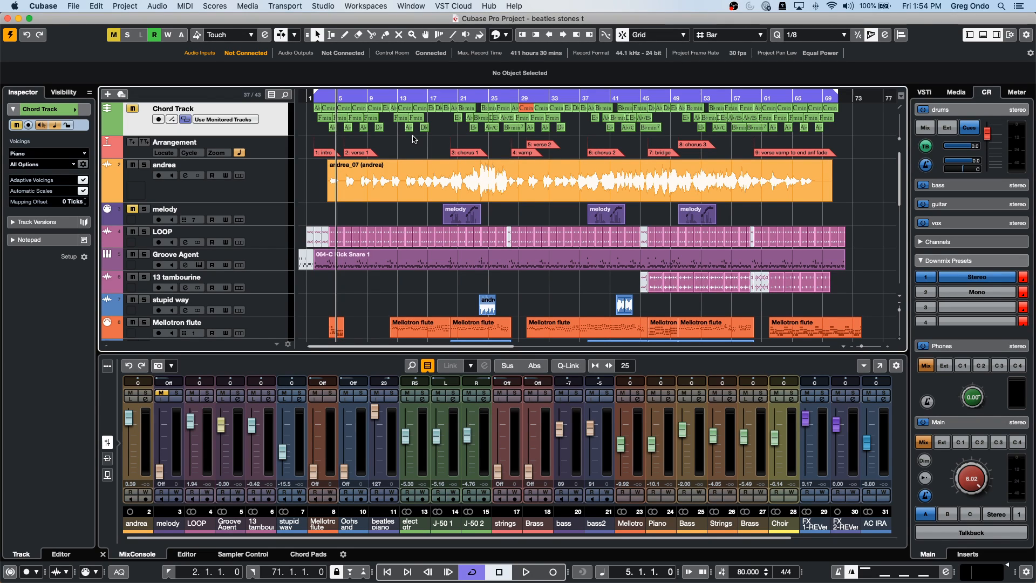
{"action": "double_click", "coordinate": [419, 188]}
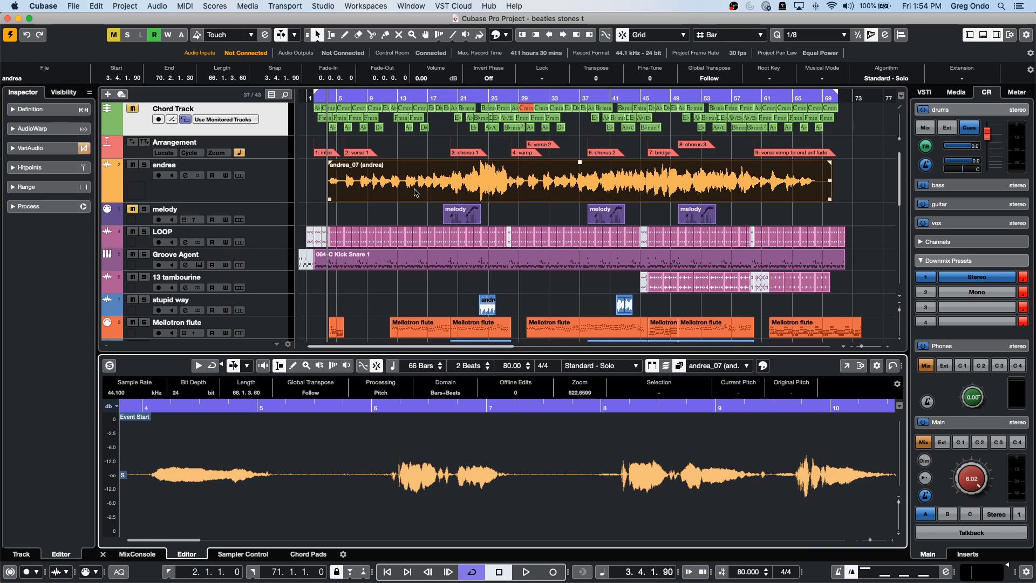
{"action": "left_click", "coordinate": [847, 366]}
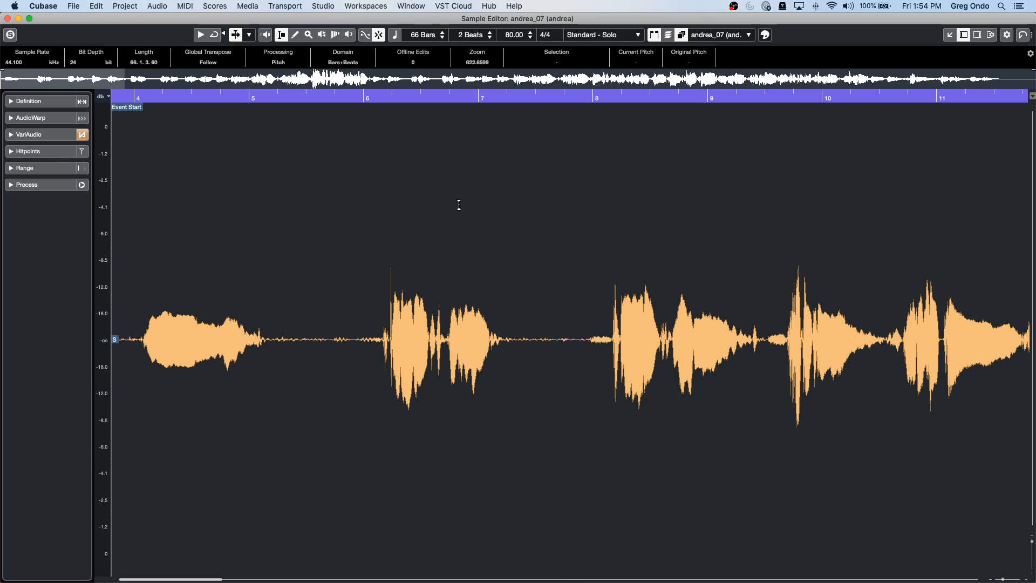
- Show the VariAudio segments of the vocal and turn on Edit VariAudio
{"action": "left_click", "coordinate": [46, 136]}
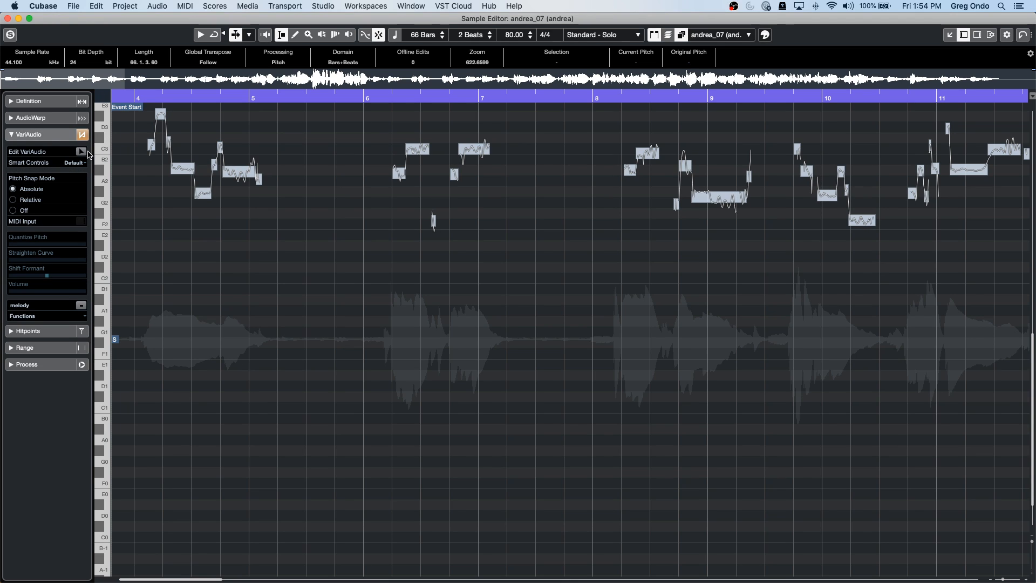
{"action": "scroll", "coordinate": [361, 201], "scroll_direction": "up", "scroll_amount": 8}
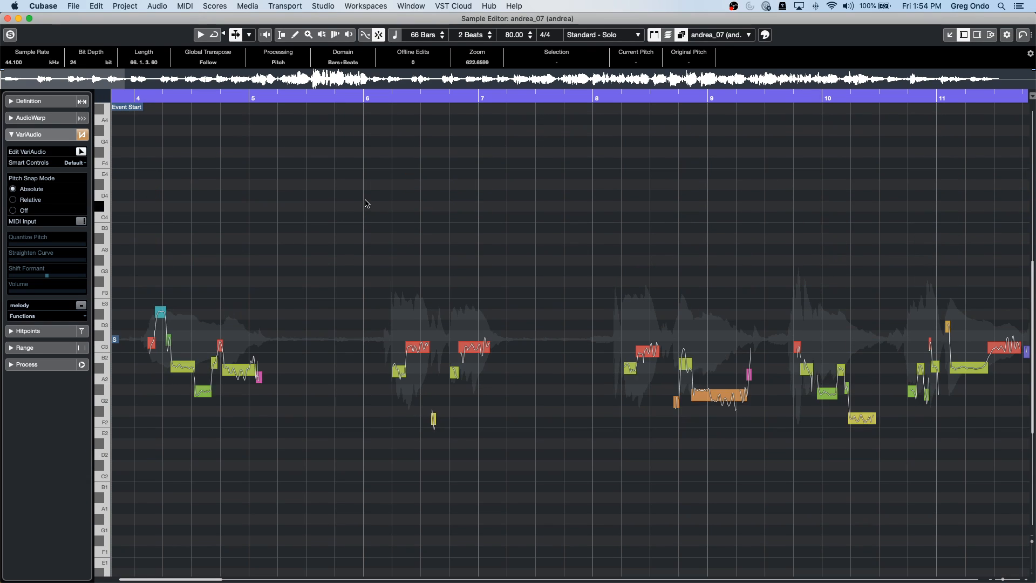
{"action": "key", "text": "shift+h"}
{"action": "key", "text": "shift+h"}
{"action": "key", "text": "shift+h"}
{"action": "key", "text": "shift+h"}
{"action": "key", "text": "shift+h"}
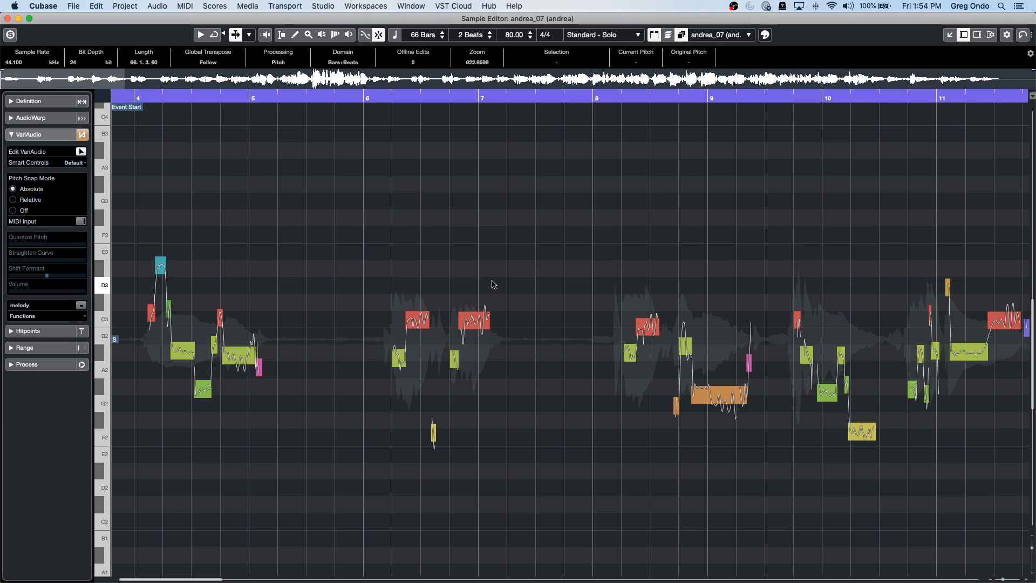
- Select the VariAudio segments from just after bar 8 to bar 9 and enable MIDI Input
{"action": "left_click", "coordinate": [643, 326]}
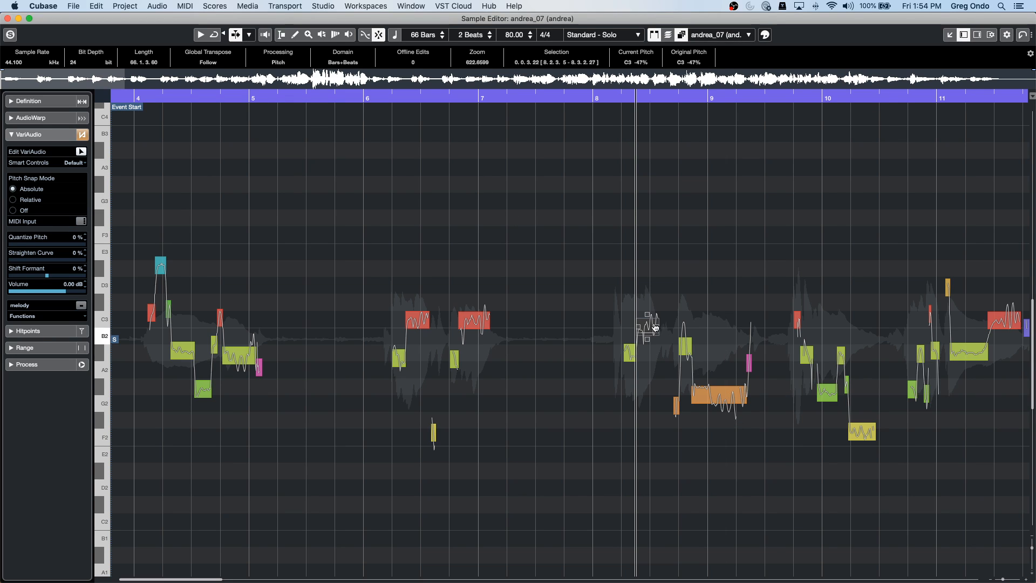
{"action": "left_click_drag", "start_coordinate": [643, 288], "coordinate": [778, 419]}
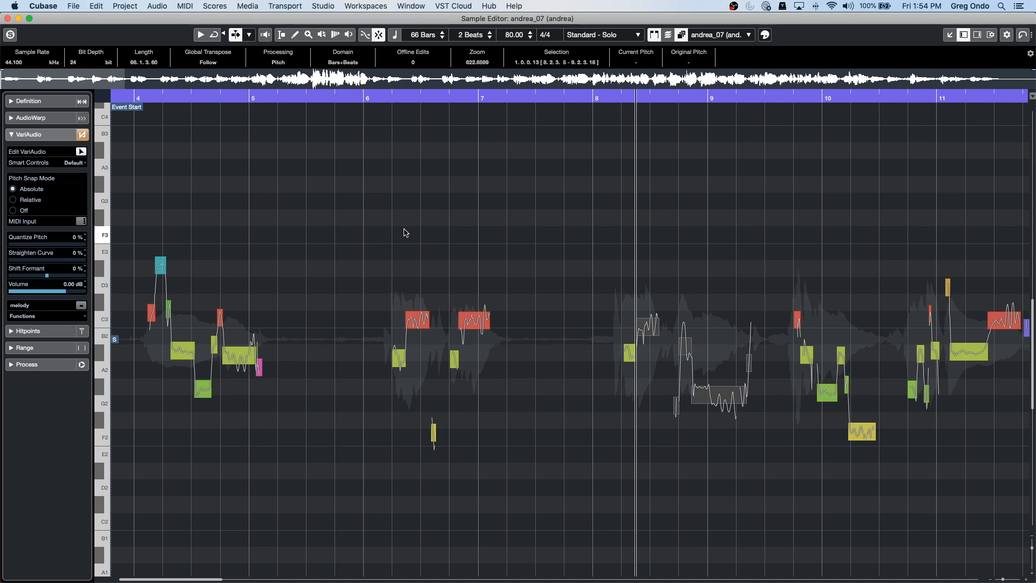
{"action": "left_click", "coordinate": [81, 221]}
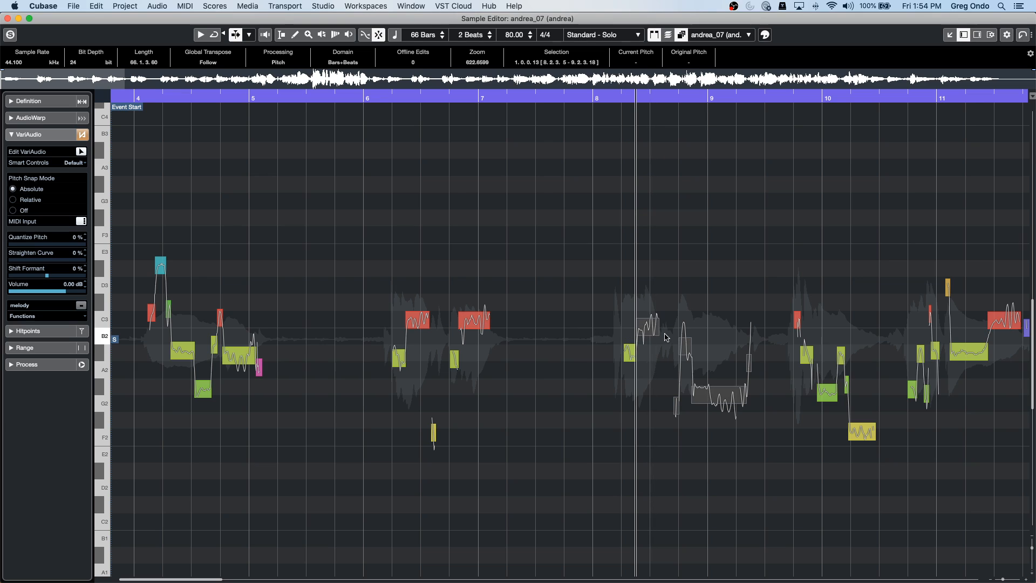
- Try setting the red segment just after bar 8 to C2, and undo the pitch change
{"action": "left_click", "coordinate": [672, 306]}
{"action": "left_click", "coordinate": [652, 330]}
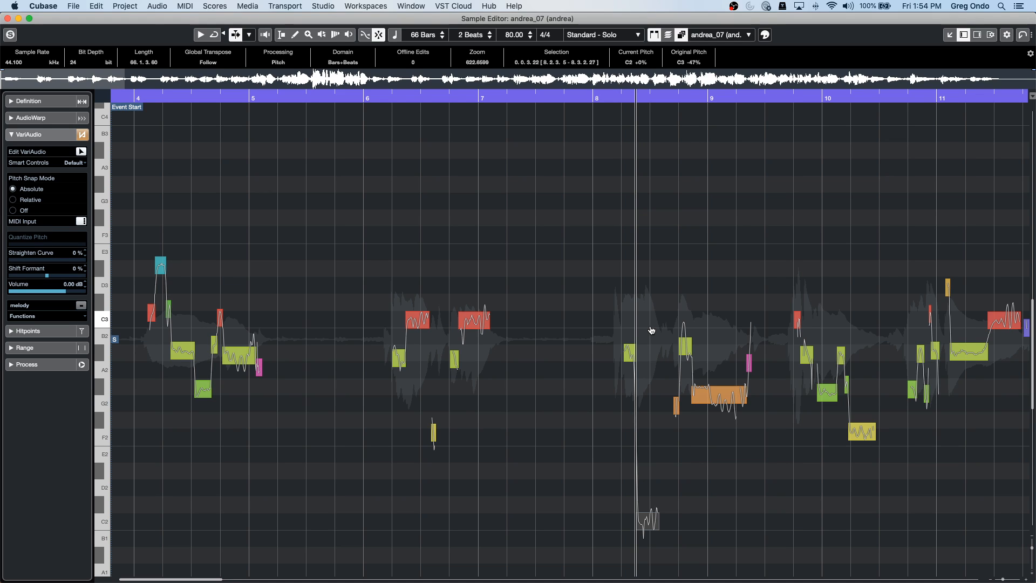
{"action": "key", "text": "super+z"}
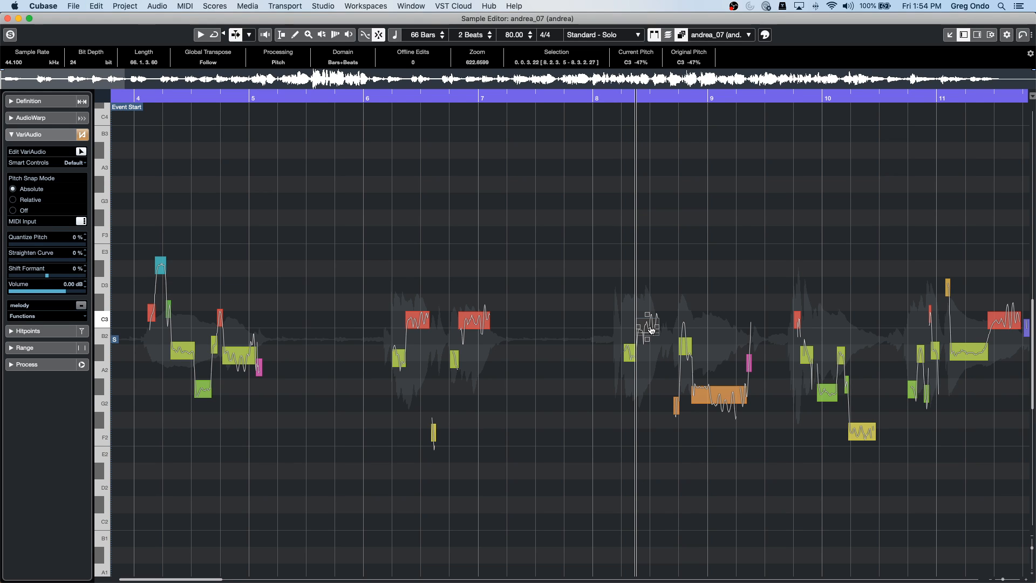
- Try setting the successive segments from just after bar 8 through bar 10 to C3, and undo all of these pitch changes
{"action": "double_click", "coordinate": [651, 330]}
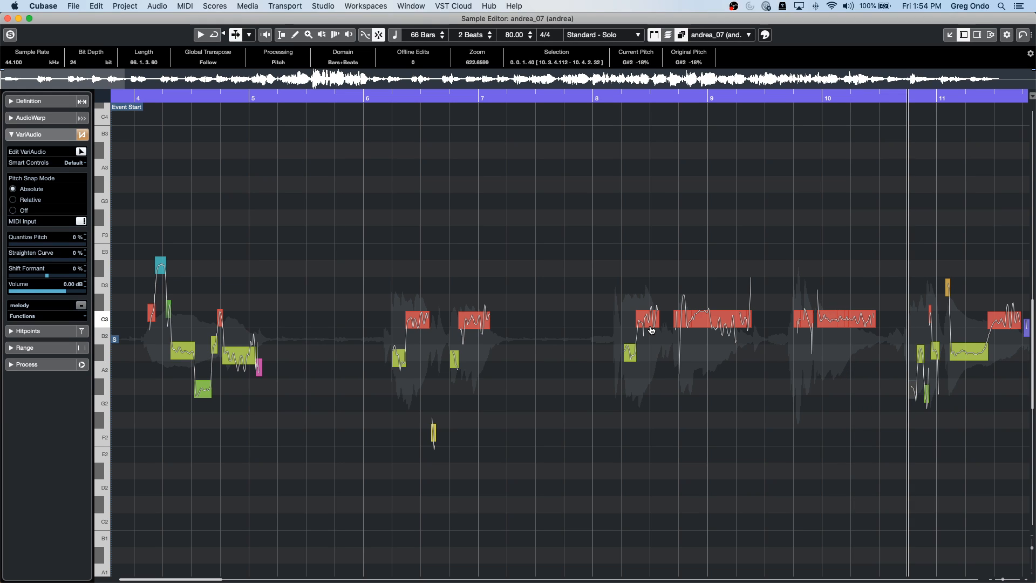
{"action": "key", "text": "super+z"}
{"action": "key", "text": "super+z"}
{"action": "key", "text": "super+z"}
{"action": "key", "text": "super+z"}
{"action": "key", "text": "super+z"}
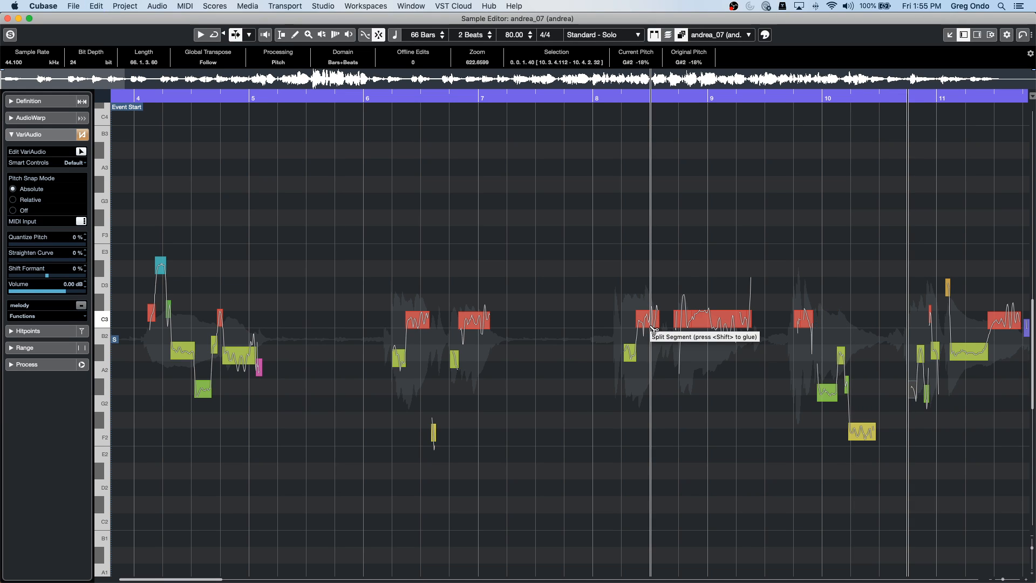
{"action": "key", "text": "super+z"}
{"action": "key", "text": "super+z"}
{"action": "key", "text": "super+z"}
{"action": "key", "text": "super+z"}
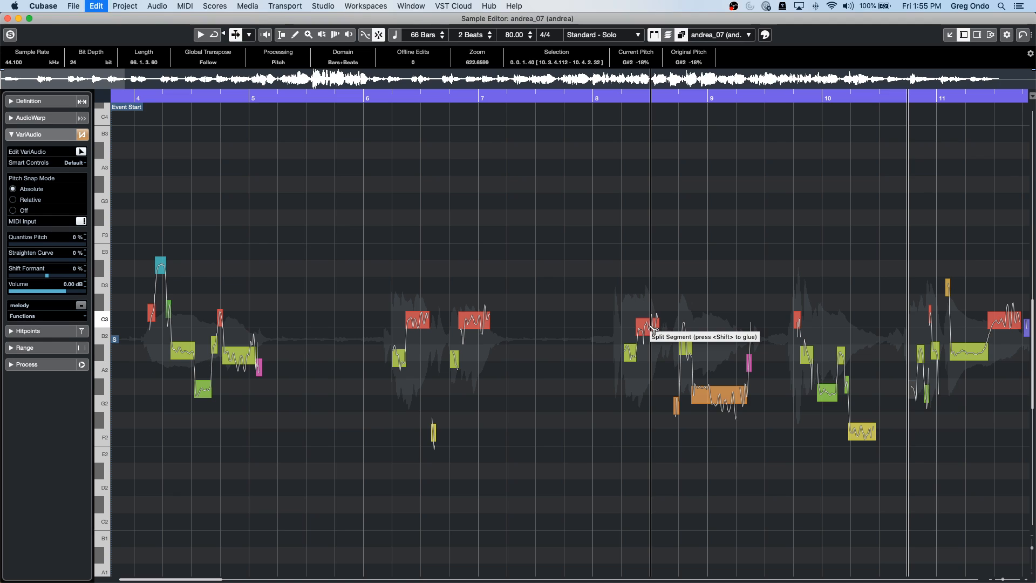
- Select the segments from bar 8 through bar 10, transpose them up five semitones and bring them back down by the same amount
{"action": "left_click_drag", "start_coordinate": [637, 294], "coordinate": [886, 459]}
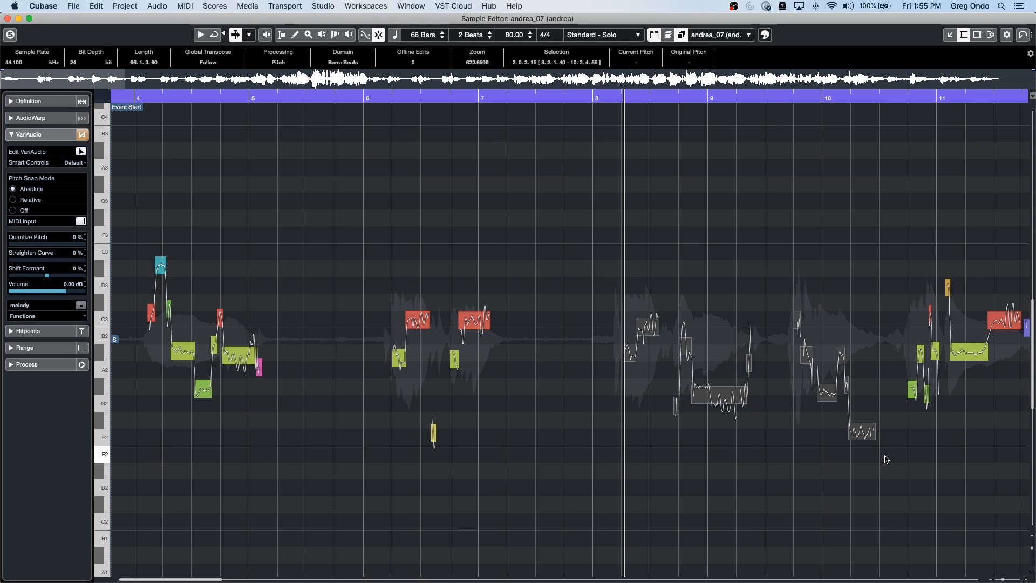
{"action": "key", "text": "Up"}
{"action": "key", "text": "Up"}
{"action": "key", "text": "Up"}
{"action": "key", "text": "Up"}
{"action": "key", "text": "Up"}
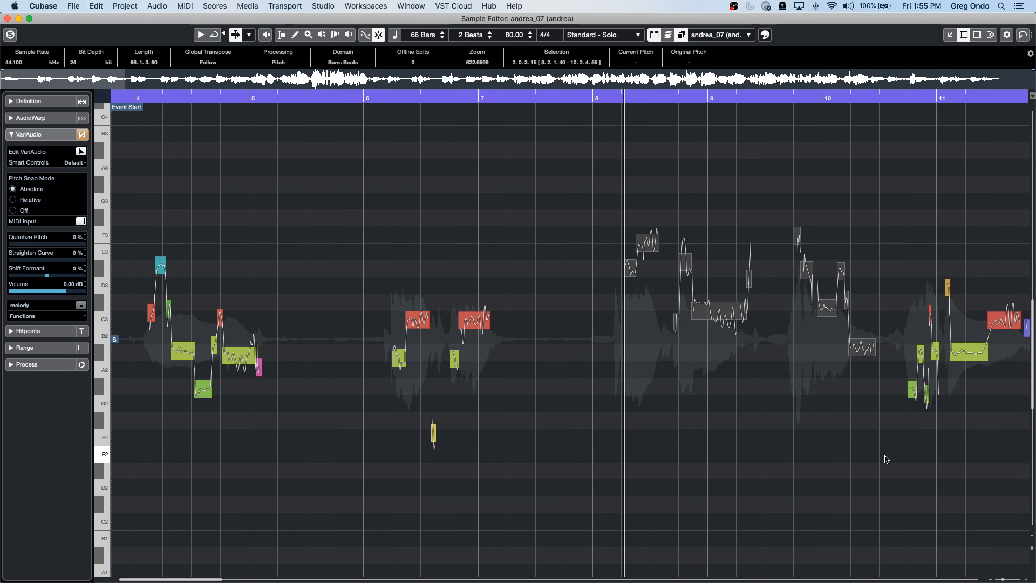
{"action": "key", "text": "Down"}
{"action": "key", "text": "Down"}
{"action": "key", "text": "Down"}
{"action": "key", "text": "Down"}
{"action": "key", "text": "Down"}
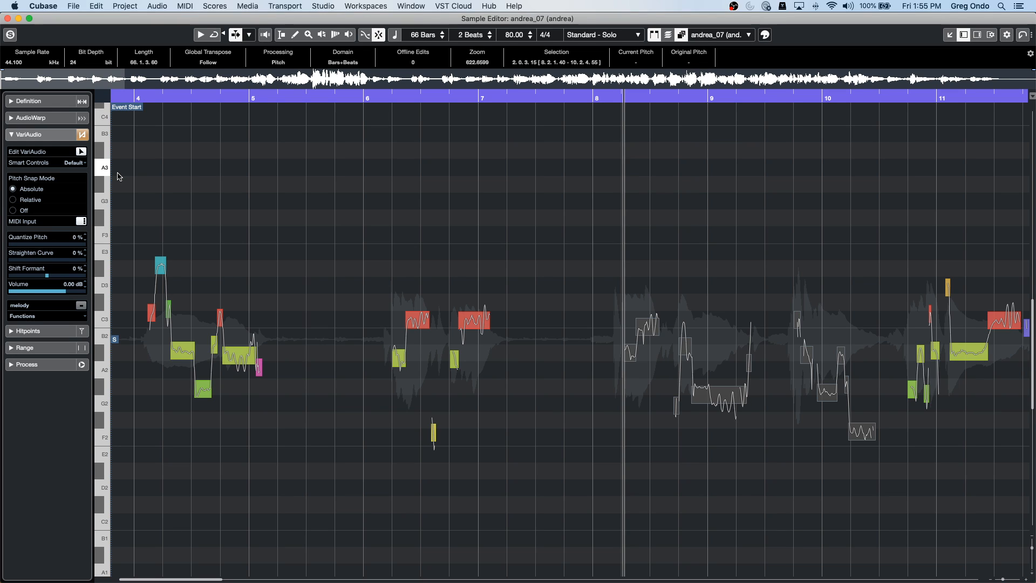
- View the VariAudio Functions options, including Extract MIDI, and deselect the segments
{"action": "left_click", "coordinate": [43, 317]}
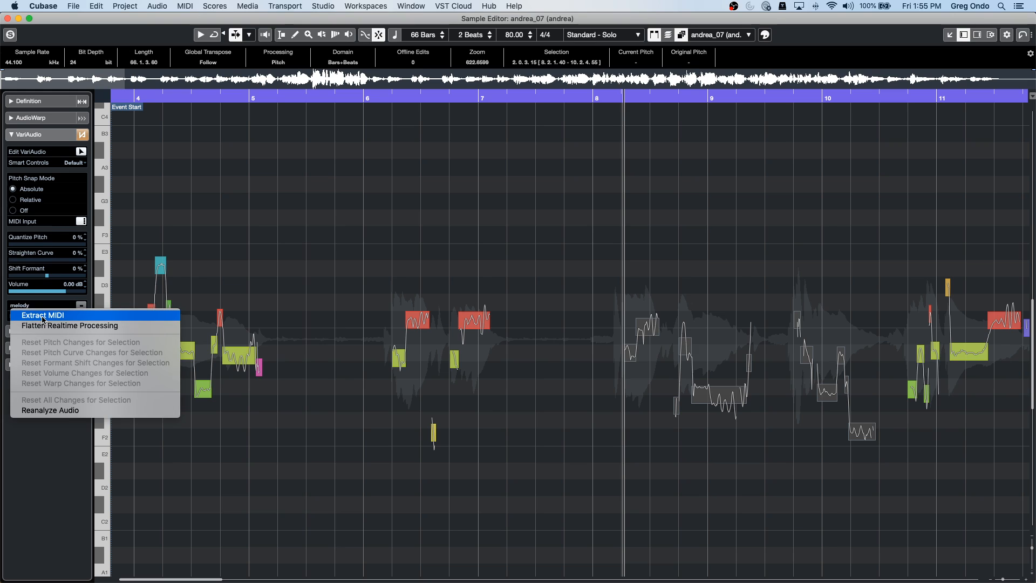
{"action": "left_click", "coordinate": [248, 234]}
{"action": "left_click", "coordinate": [661, 236]}
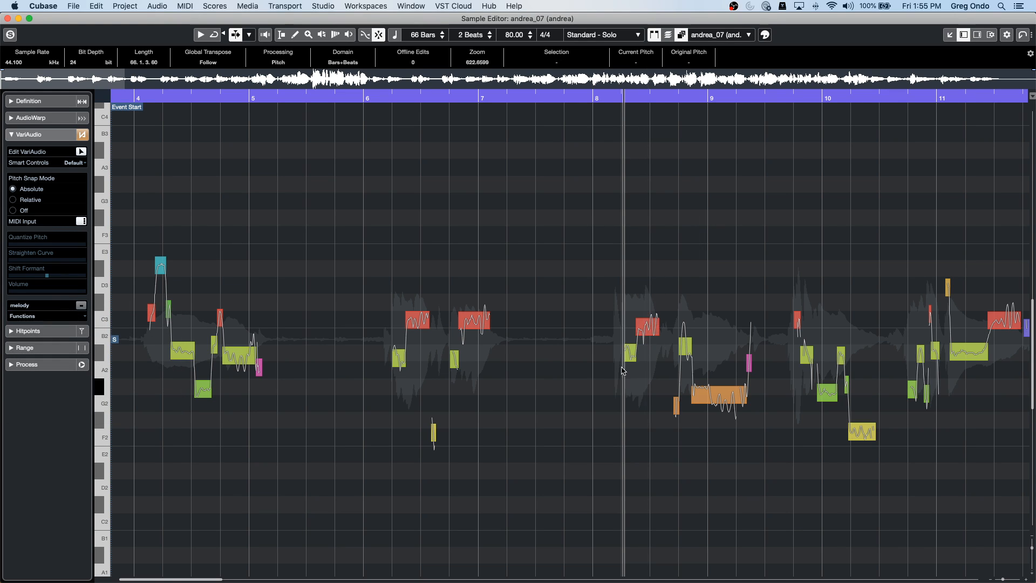
- Set VariAudio to show all Smart Controls on the segments
{"action": "left_click_drag", "start_coordinate": [672, 98], "coordinate": [668, 144]}
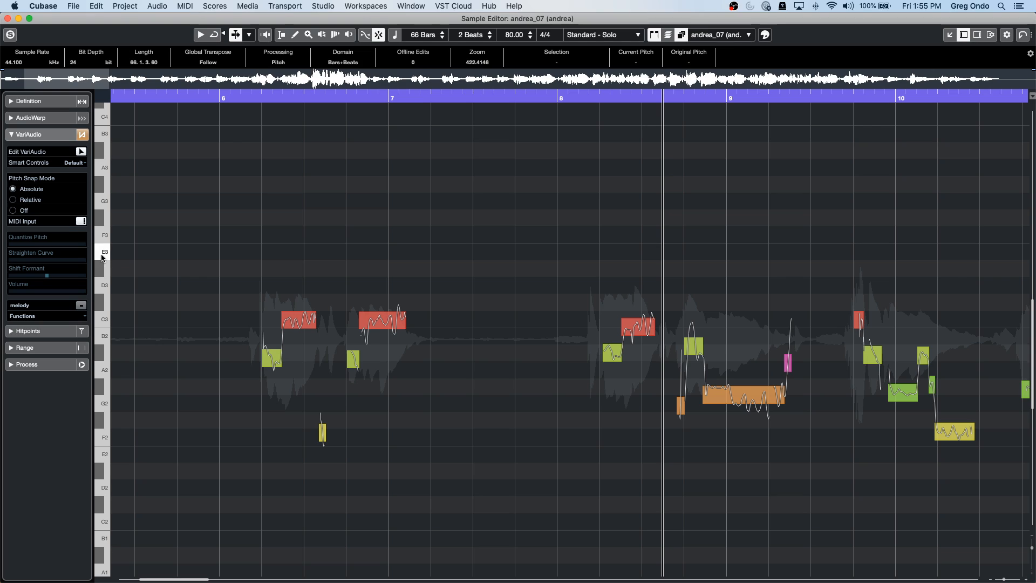
{"action": "left_click", "coordinate": [76, 162]}
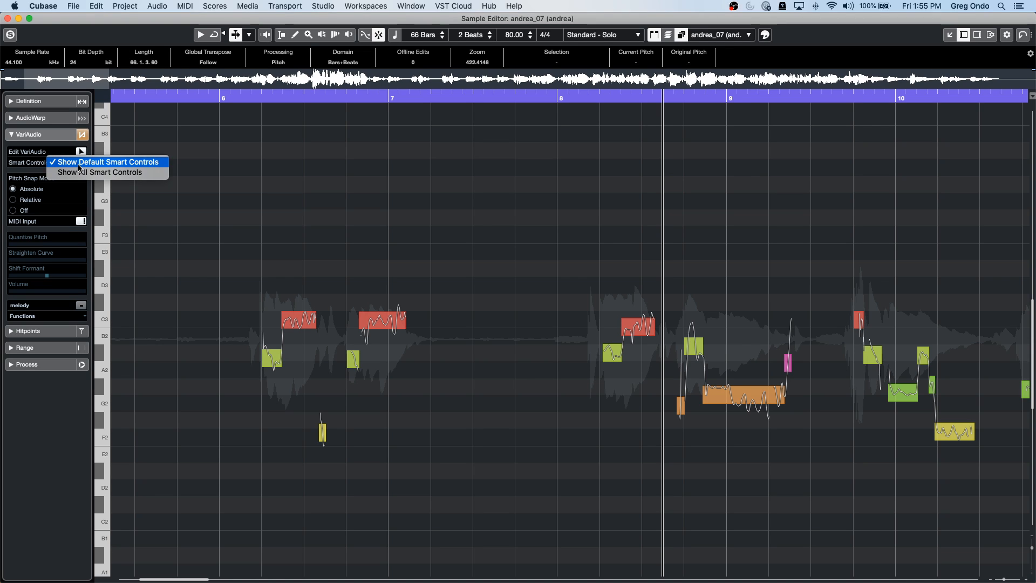
{"action": "left_click", "coordinate": [81, 171]}
- Try setting the successive segments from just after bar 8 through bar 11 to C#3, and undo all of these pitch changes
{"action": "left_click", "coordinate": [627, 323]}
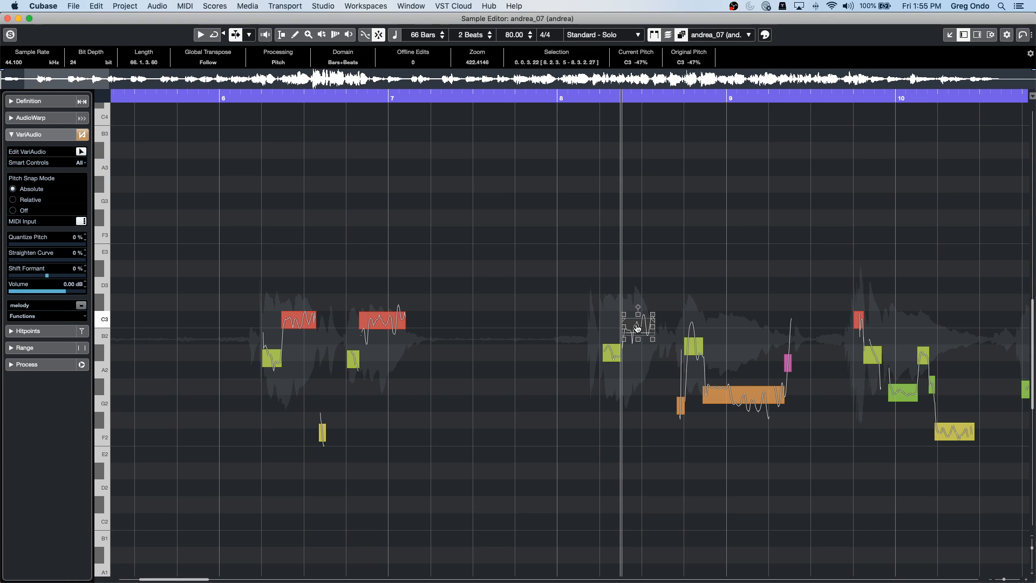
{"action": "key", "text": "Up"}
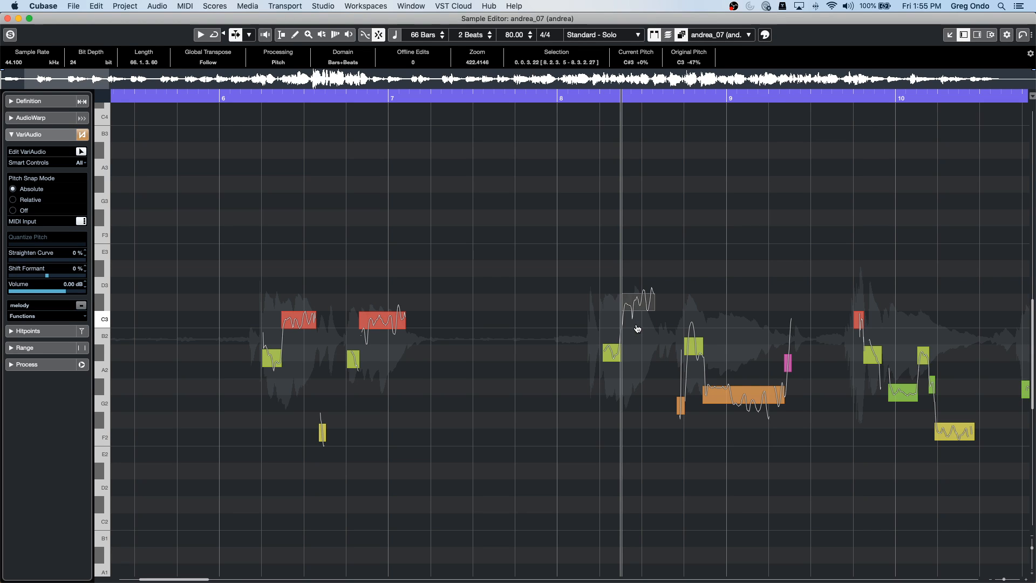
{"action": "key", "text": "Right"}
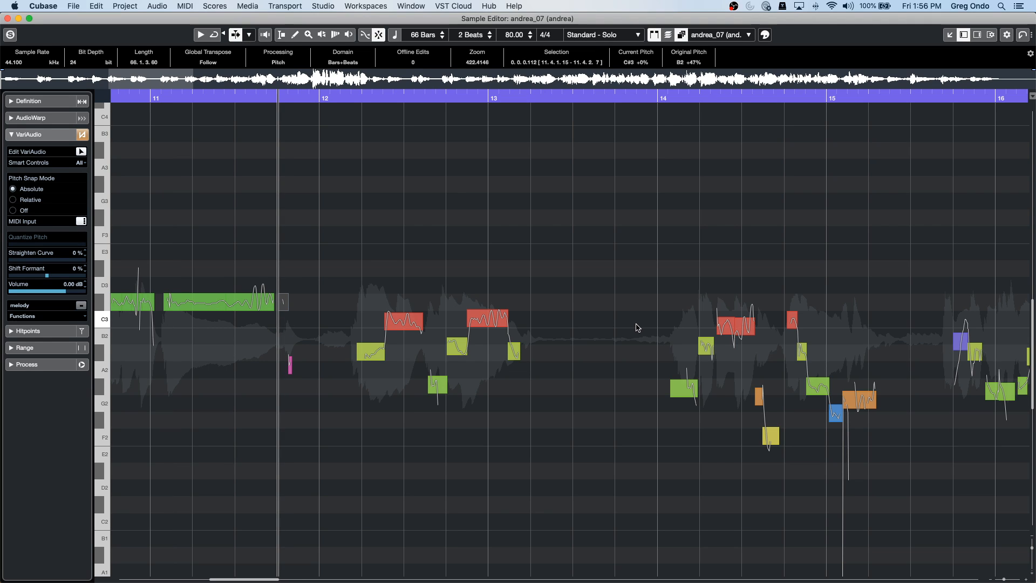
{"action": "key", "text": "super+z"}
{"action": "key", "text": "super+z"}
{"action": "key", "text": "super+z"}
{"action": "key", "text": "super+z"}
{"action": "key", "text": "super+z"}
{"action": "key", "text": "super+z"}
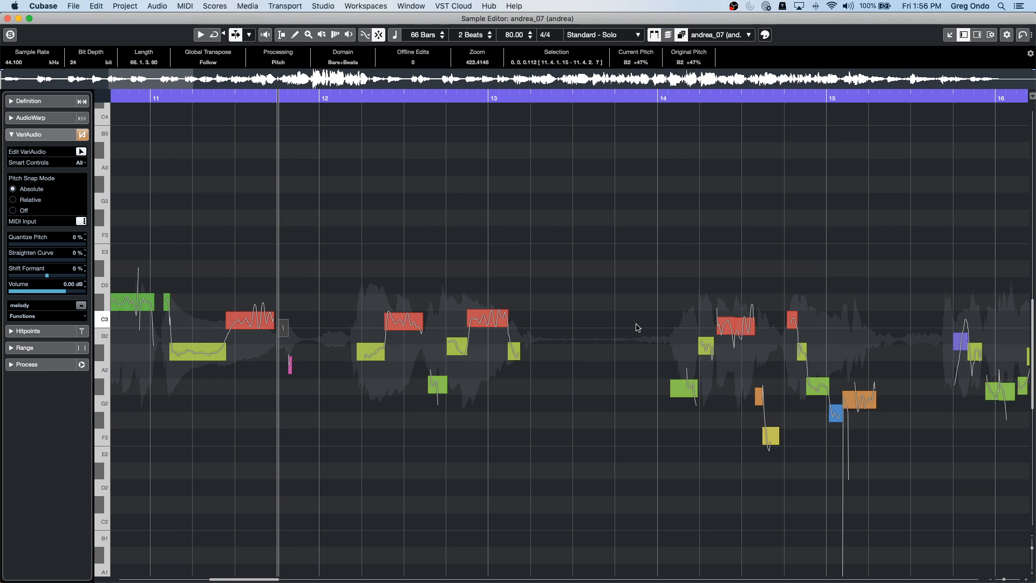
{"action": "key", "text": "super+z"}
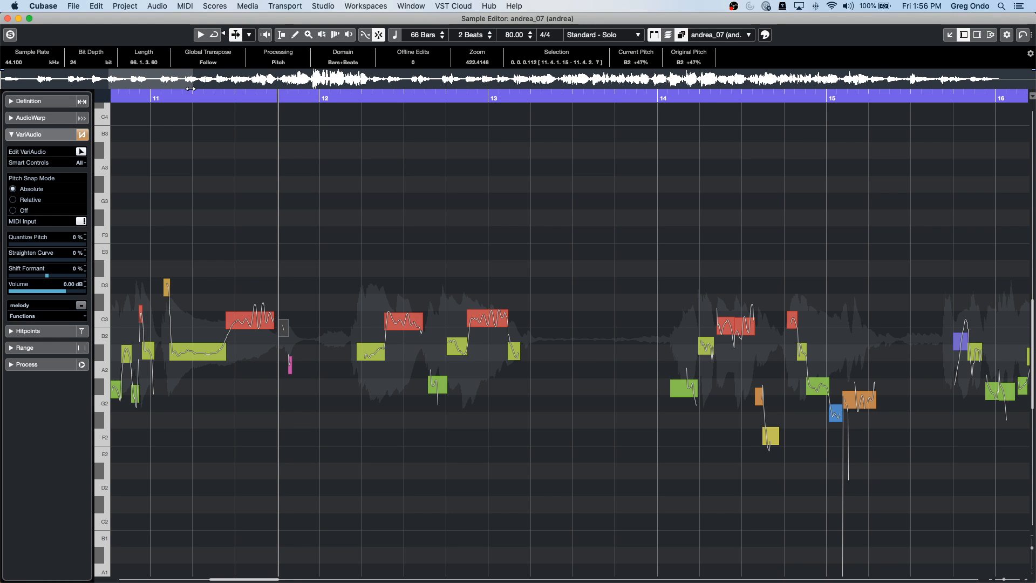
- Select the segments from just after bar 8 through bar 11 and set their Quantize Pitch to 93%
{"action": "left_click_drag", "start_coordinate": [185, 96], "coordinate": [99, 93]}
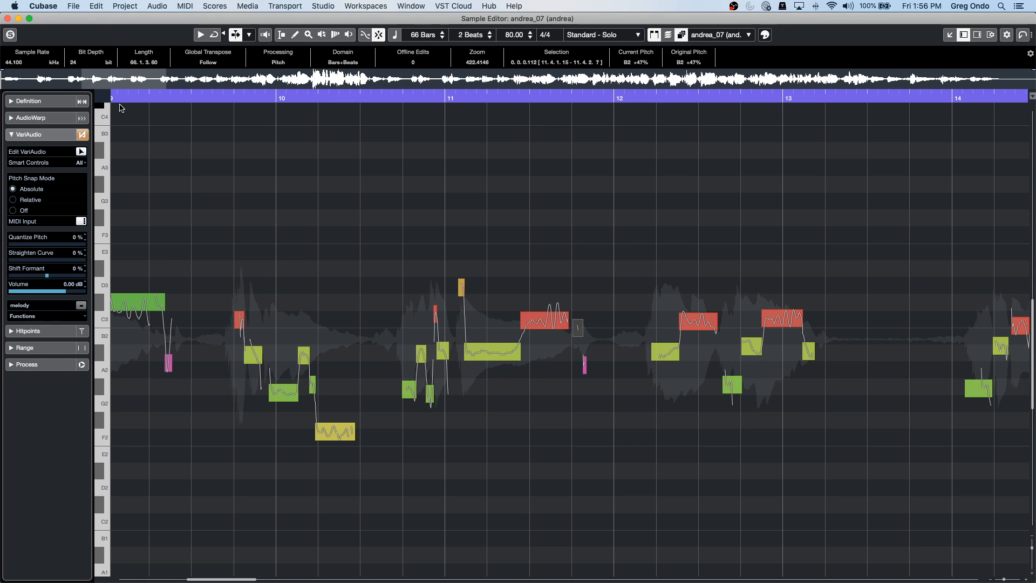
{"action": "left_click_drag", "start_coordinate": [97, 85], "coordinate": [74, 86]}
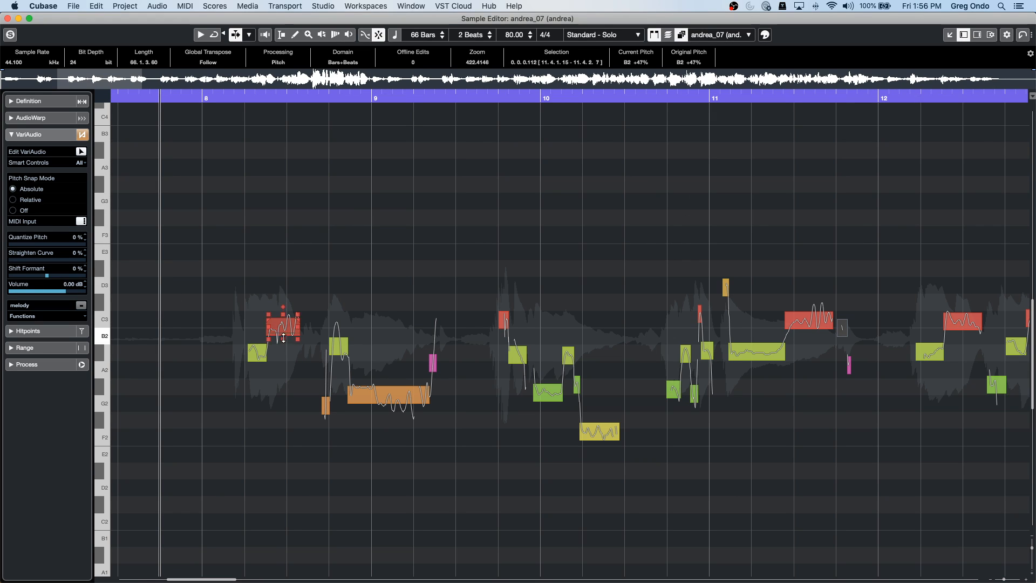
{"action": "left_click", "coordinate": [403, 394]}
{"action": "mouse_move", "coordinate": [384, 393]}
{"action": "left_mouse_down"}
{"action": "mouse_move", "coordinate": [382, 331]}
{"action": "mouse_move", "coordinate": [382, 419]}
{"action": "mouse_move", "coordinate": [391, 317]}
{"action": "mouse_move", "coordinate": [386, 404]}
{"action": "left_mouse_up"}
{"action": "left_click", "coordinate": [243, 284]}
{"action": "left_click_drag", "start_coordinate": [243, 283], "coordinate": [778, 570]}
{"action": "left_click_drag", "start_coordinate": [564, 446], "coordinate": [723, 370]}
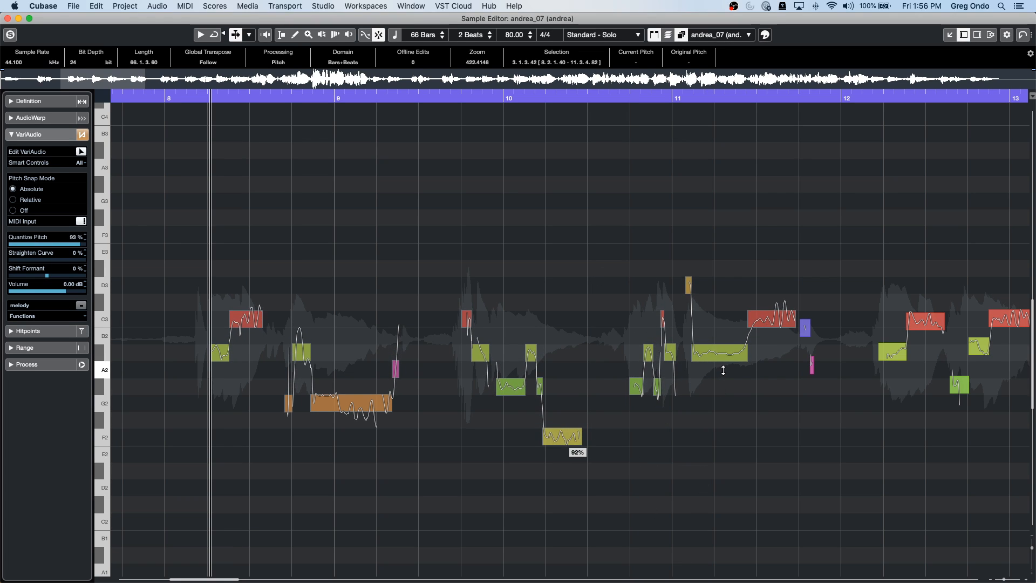
{"action": "left_click", "coordinate": [724, 371]}
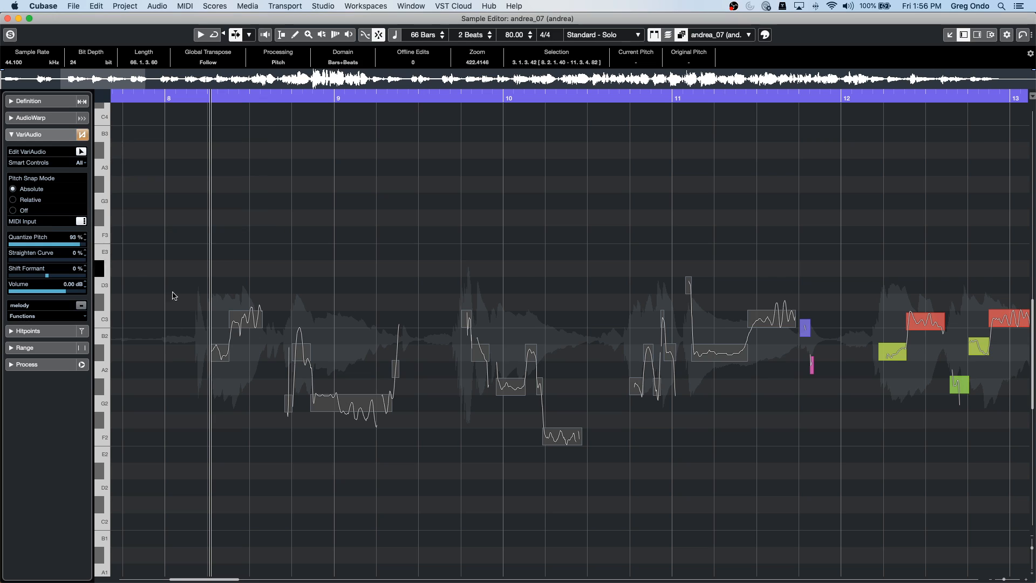
- Step the selection back through the VariAudio segments from just after bar 11 to just before bar 9
{"action": "left_click", "coordinate": [243, 324]}
{"action": "left_click", "coordinate": [242, 326]}
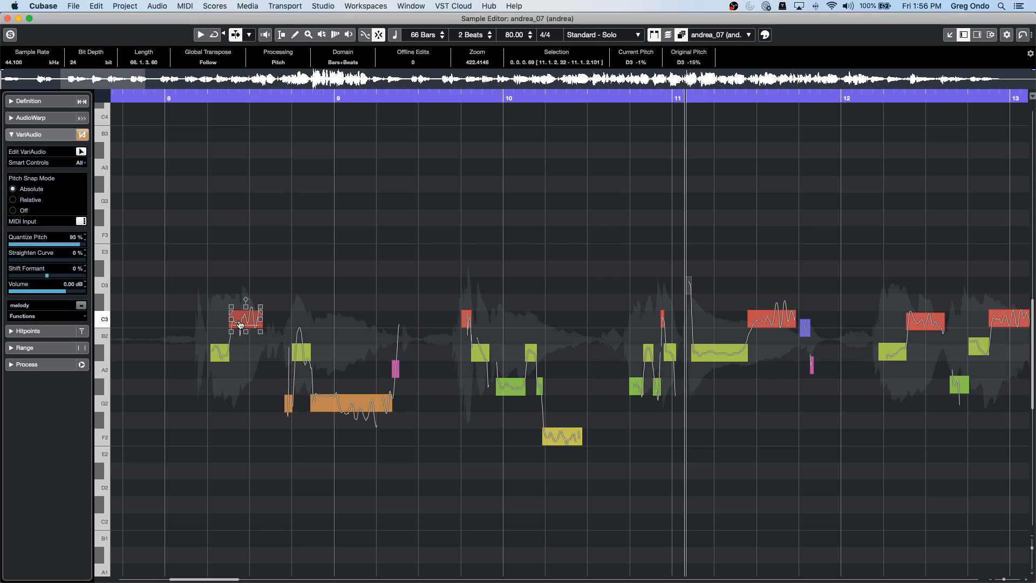
{"action": "key", "text": "Left"}
{"action": "key", "text": "Left"}
{"action": "key", "text": "Left"}
{"action": "key", "text": "Left"}
{"action": "key", "text": "Left"}
{"action": "key", "text": "Left"}
{"action": "key", "text": "Left"}
{"action": "key", "text": "Left"}
{"action": "key", "text": "Left"}
{"action": "key", "text": "Left"}
{"action": "key", "text": "Left"}
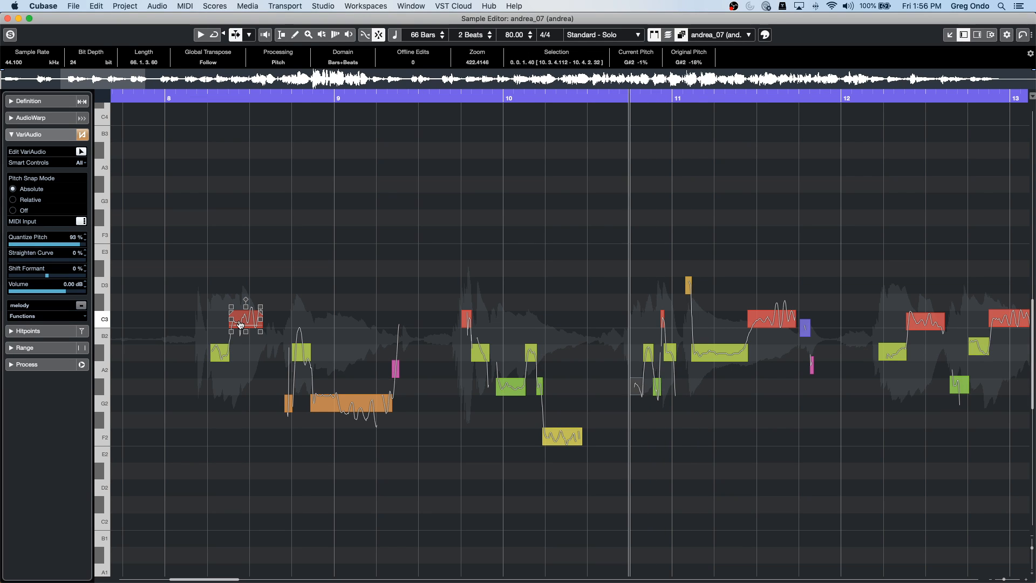
{"action": "key", "text": "Left"}
{"action": "key", "text": "Left"}
{"action": "key", "text": "Left"}
{"action": "key", "text": "Left"}
{"action": "key", "text": "Left"}
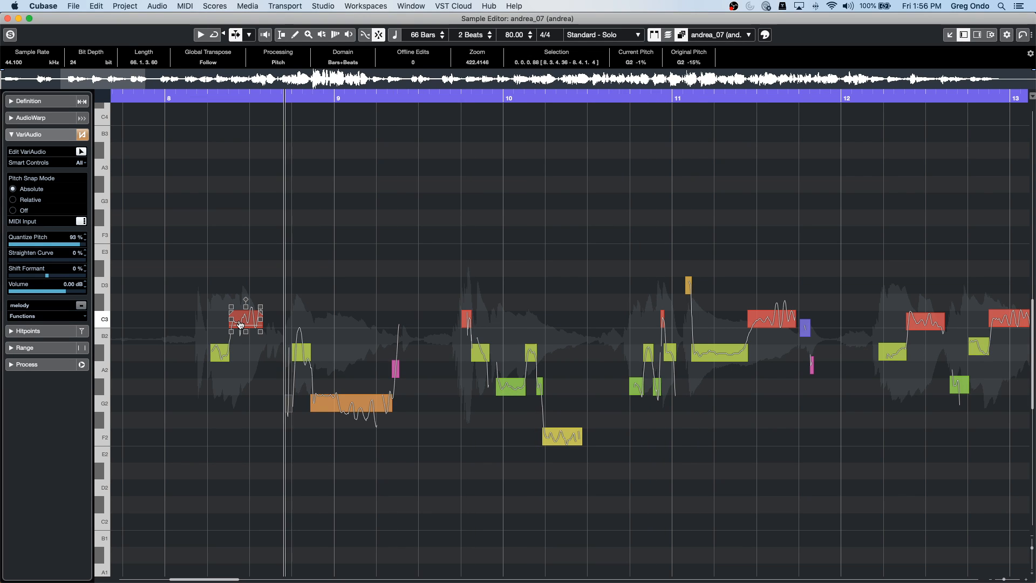
{"action": "left_click", "coordinate": [241, 324]}
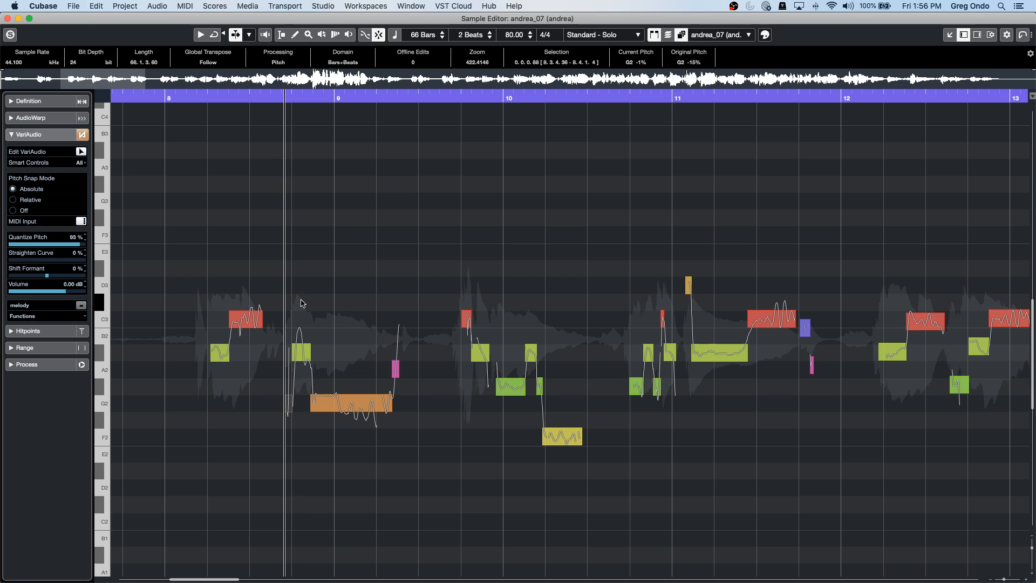
- Close the Sample Editor and expand the MIDI Modifiers section of the Mellotron flute track
{"action": "left_click", "coordinate": [7, 18]}
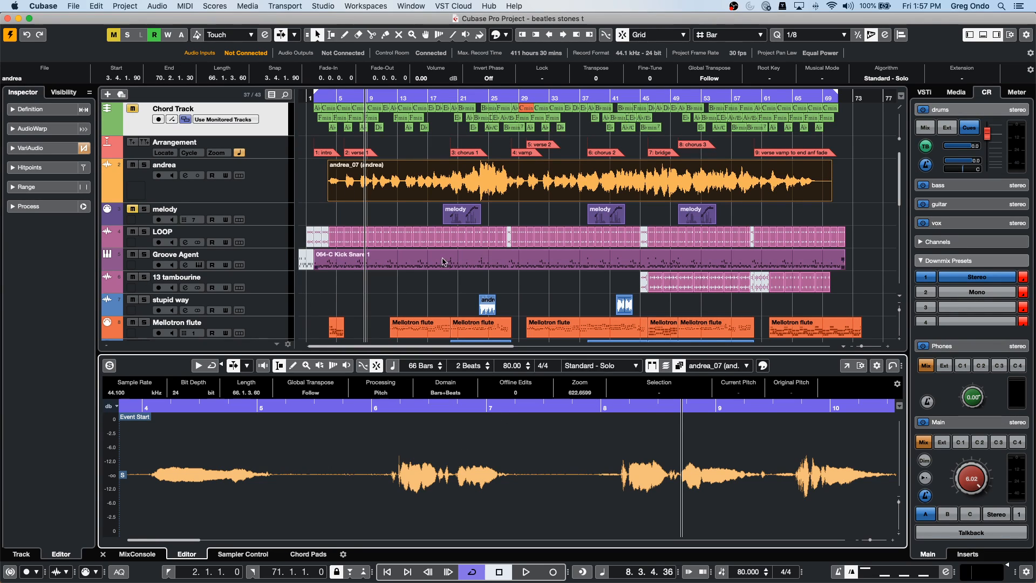
{"action": "left_click", "coordinate": [278, 329]}
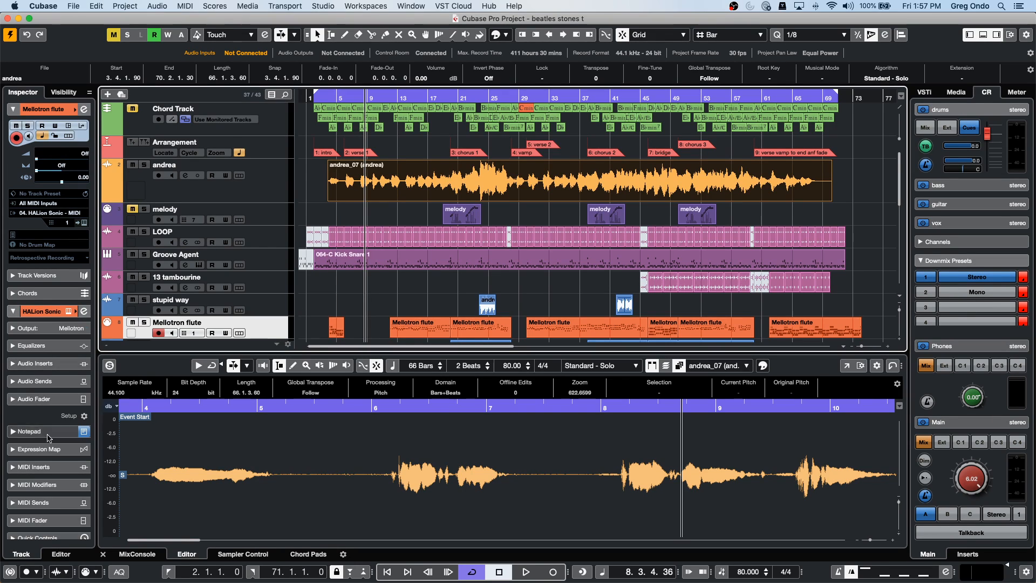
{"action": "right_click", "coordinate": [48, 276]}
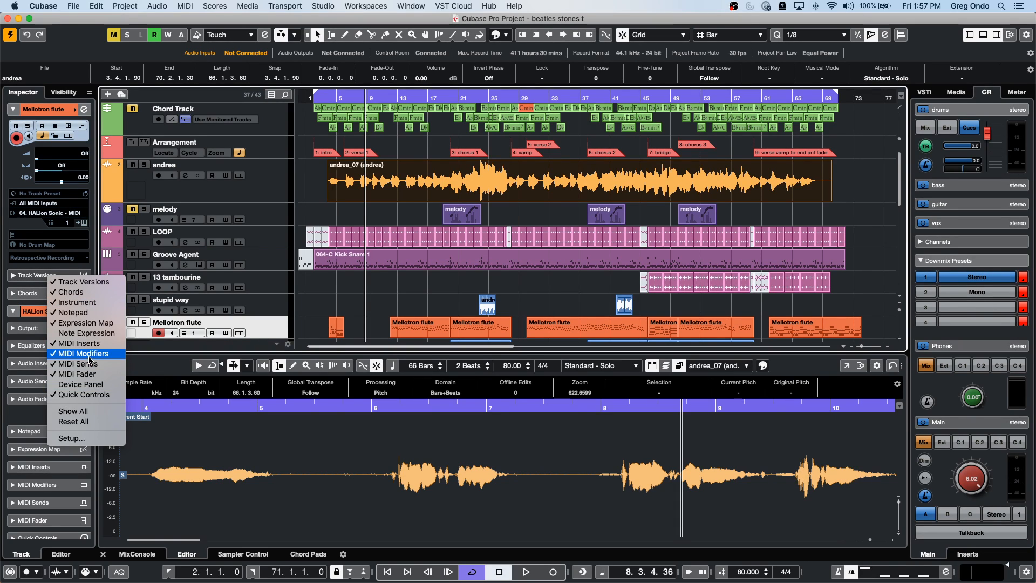
{"action": "left_click", "coordinate": [25, 372]}
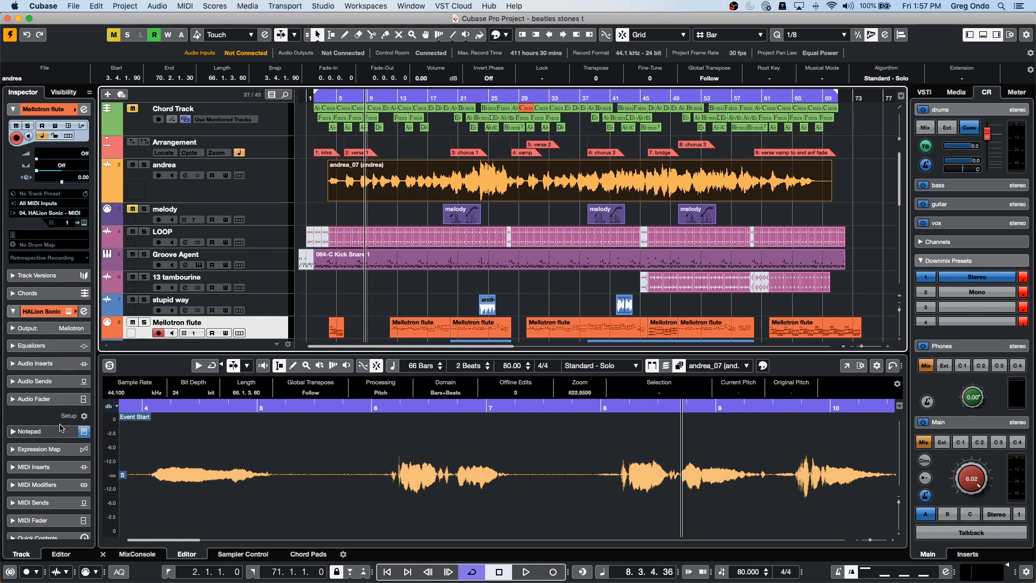
{"action": "scroll", "coordinate": [63, 428], "scroll_direction": "down", "scroll_amount": 1}
{"action": "left_click", "coordinate": [52, 465], "text": "super"}
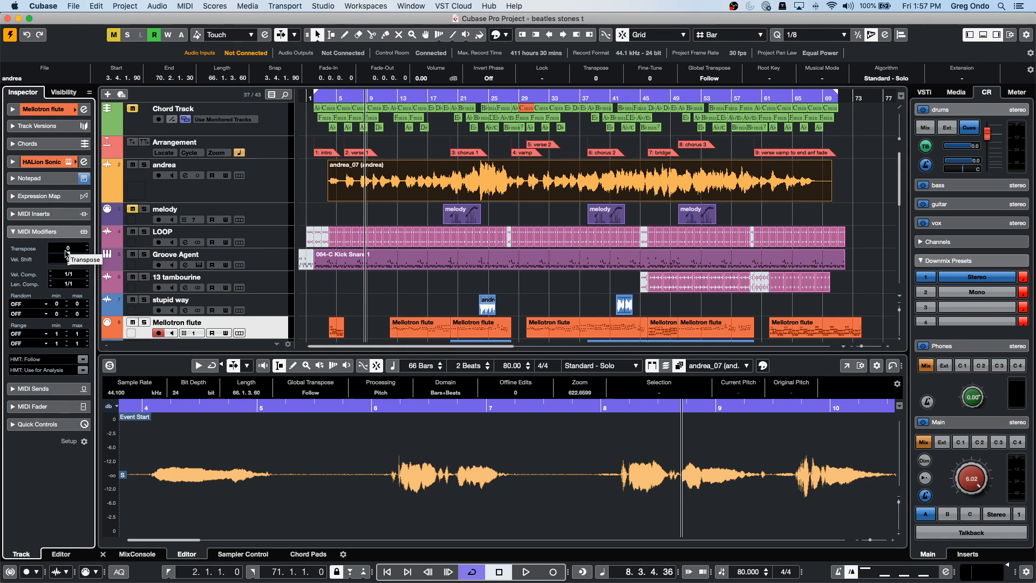
- Set the two Random targets in the track's MIDI Modifiers to Position and Velocity
{"action": "left_click", "coordinate": [28, 304]}
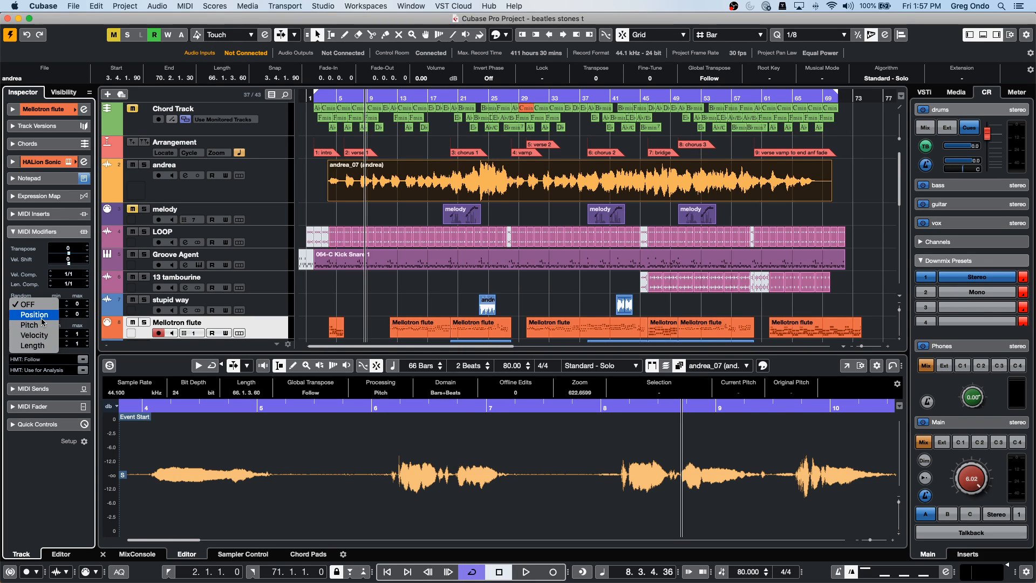
{"action": "left_click", "coordinate": [42, 316]}
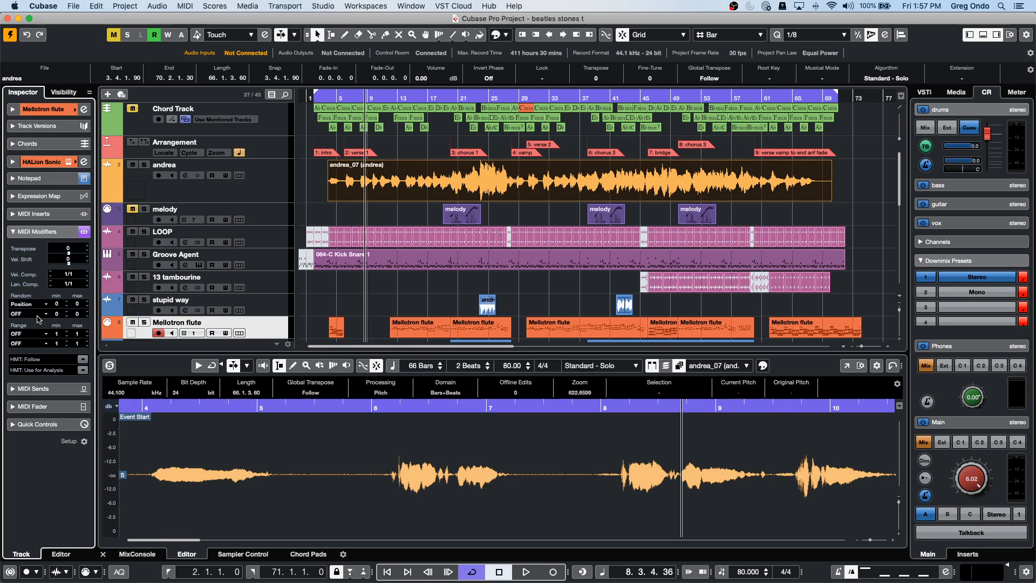
{"action": "left_click", "coordinate": [36, 314]}
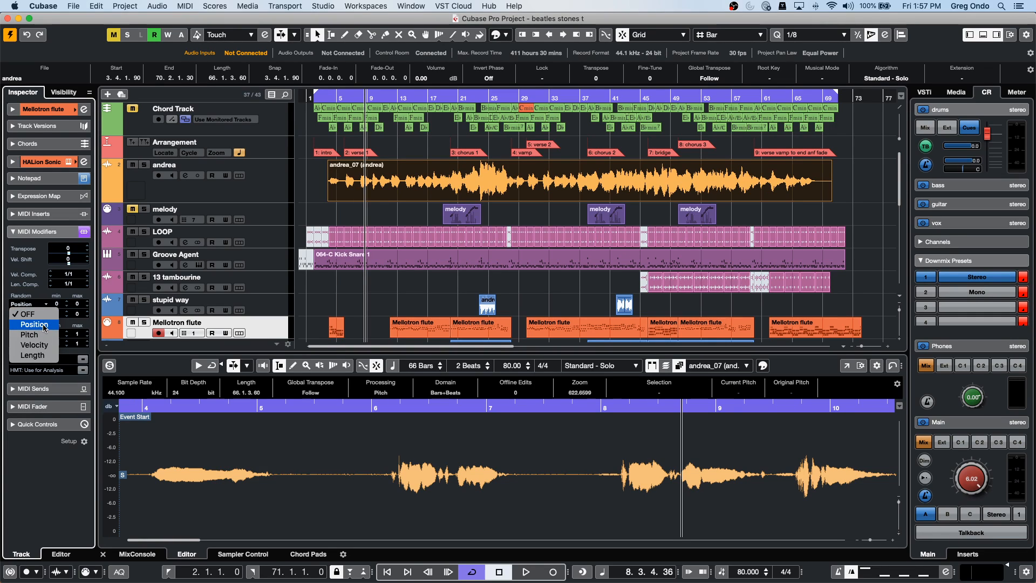
{"action": "left_click", "coordinate": [34, 345]}
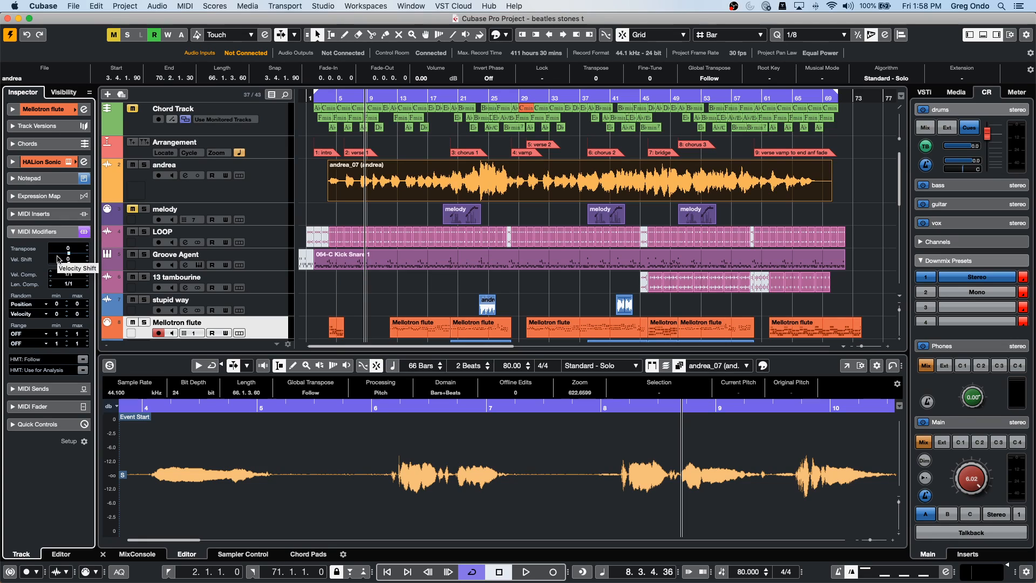
- Select the Mellotron flute part at bar 12 and load MIDI Modifiers in the track's first MIDI insert slot
{"action": "left_click", "coordinate": [412, 327]}
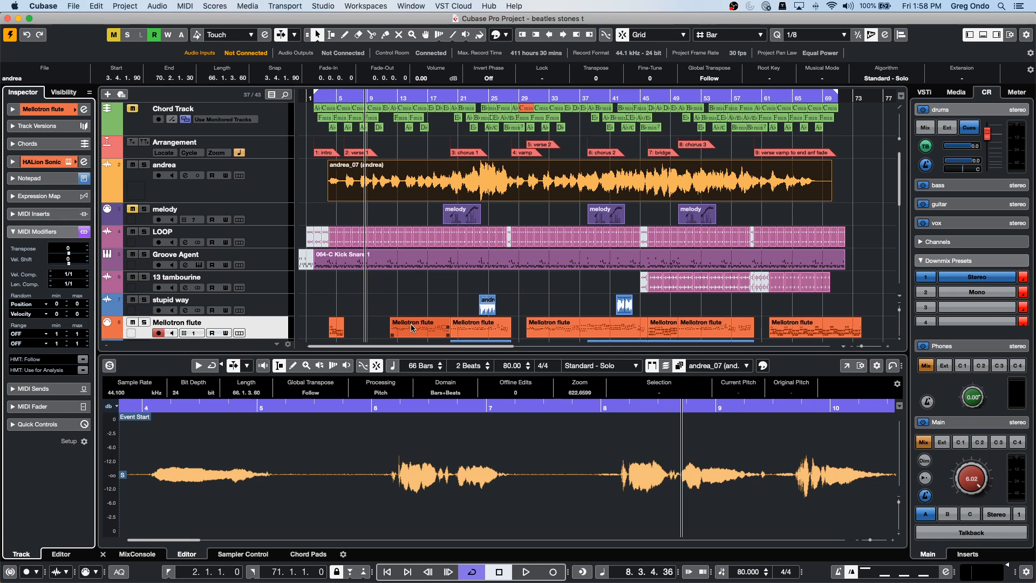
{"action": "left_click", "coordinate": [413, 328]}
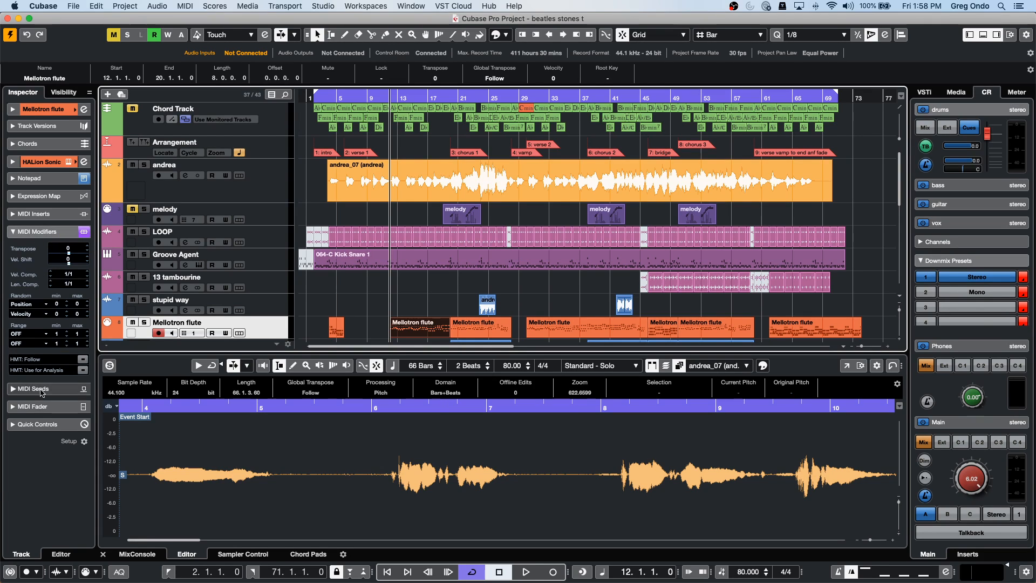
{"action": "left_click", "coordinate": [34, 407]}
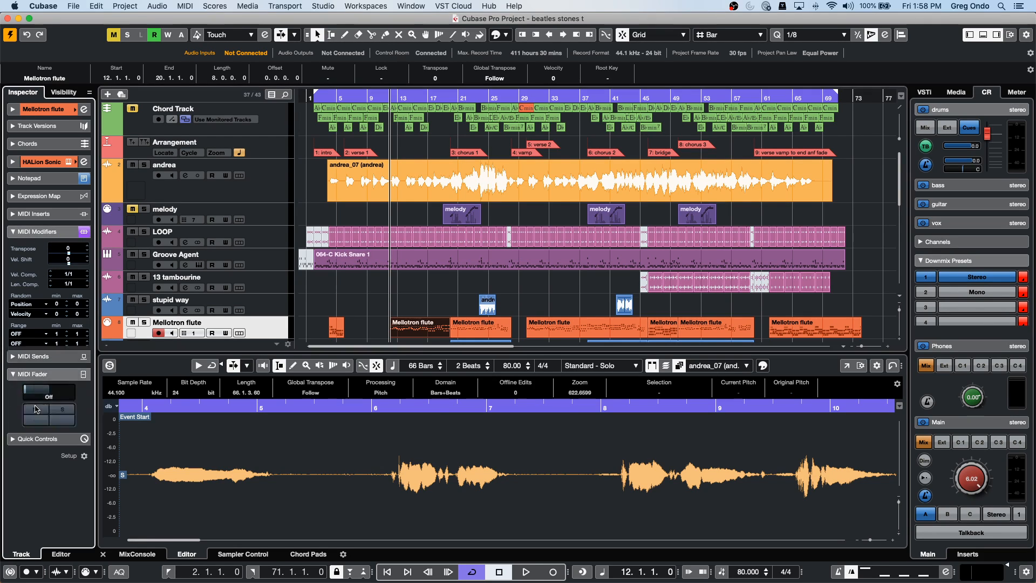
{"action": "left_click", "coordinate": [43, 215]}
{"action": "left_click", "coordinate": [41, 236]}
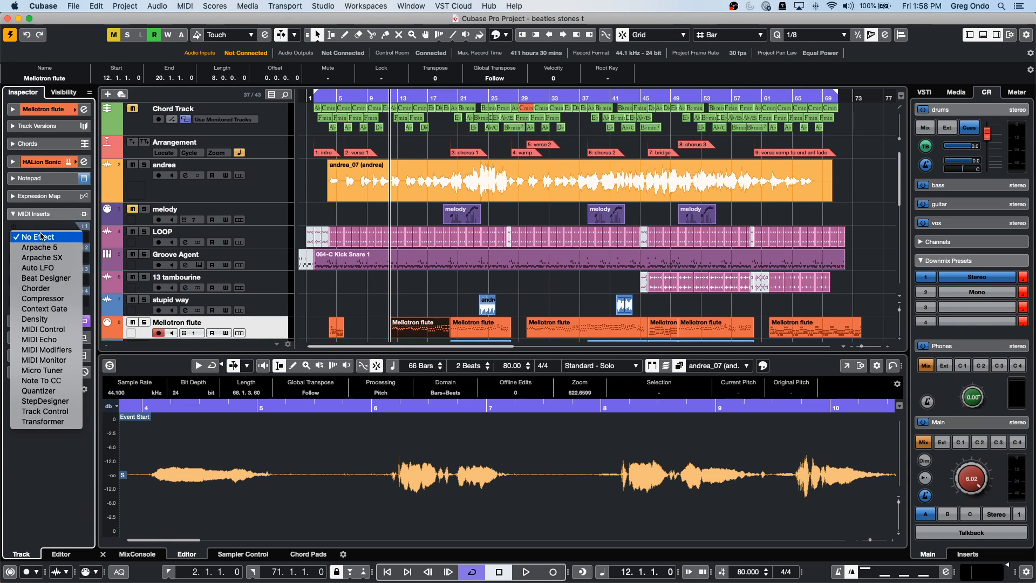
{"action": "left_click", "coordinate": [55, 348]}
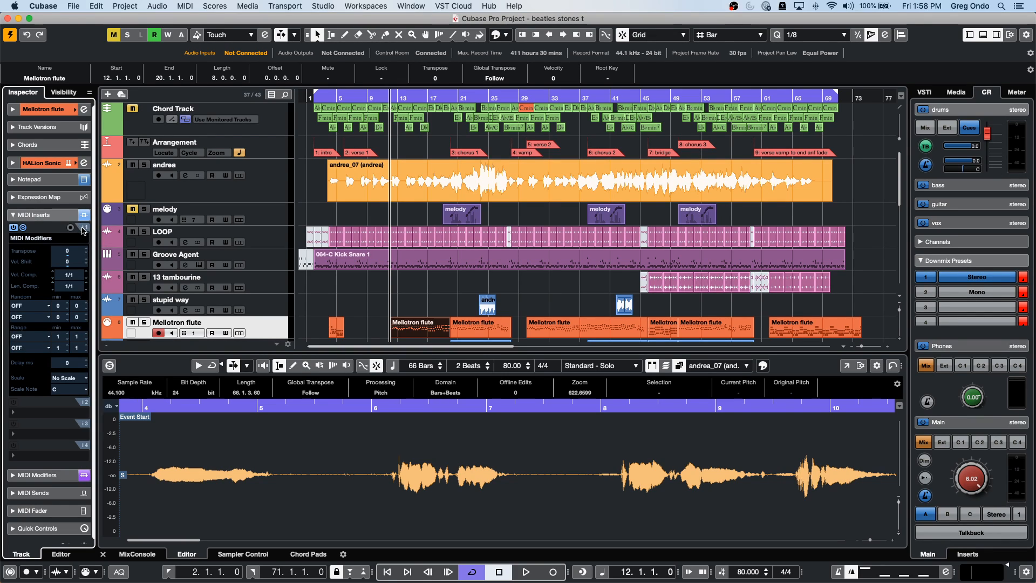
- View the available Scale and Random options of the MIDI Modifiers insert effect
{"action": "left_click", "coordinate": [60, 238]}
{"action": "left_click", "coordinate": [60, 238]}
{"action": "left_click", "coordinate": [77, 379]}
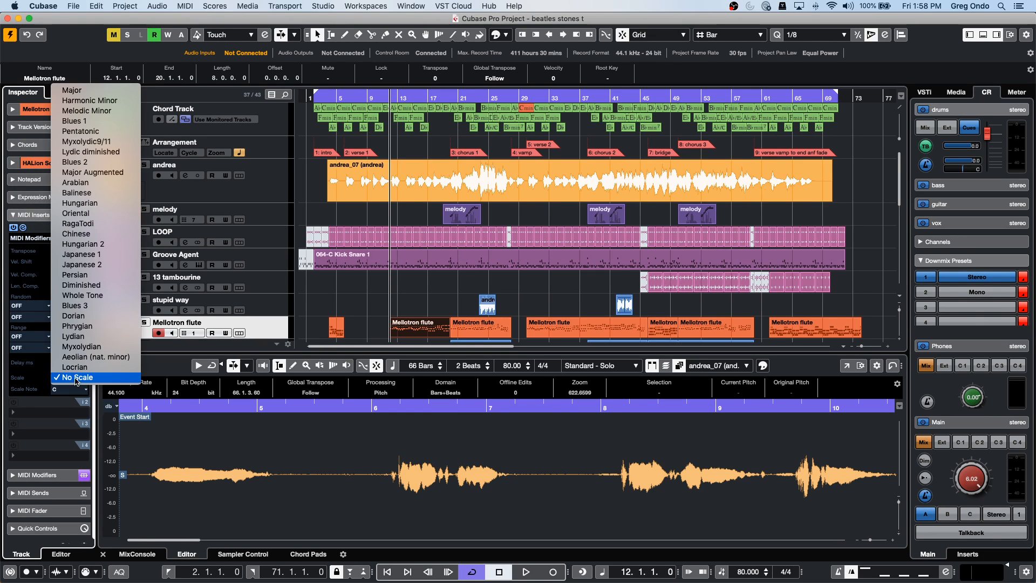
{"action": "left_click", "coordinate": [4, 339]}
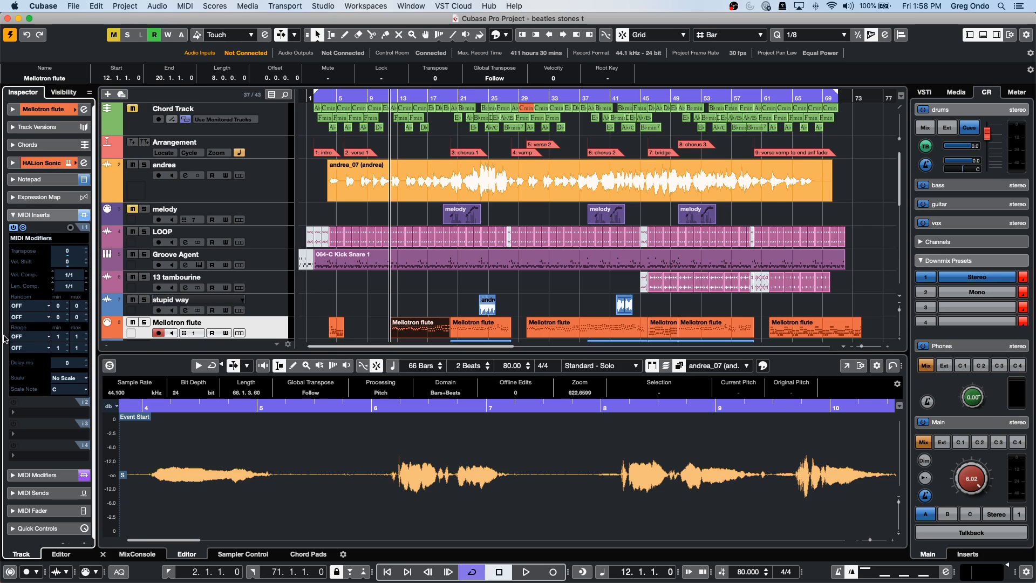
{"action": "left_click", "coordinate": [17, 305]}
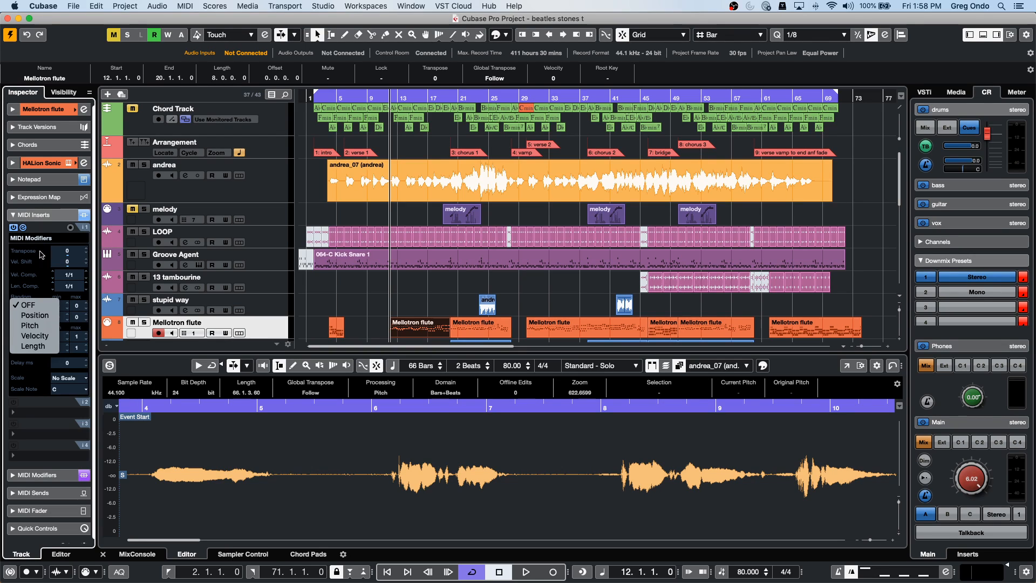
{"action": "left_click", "coordinate": [46, 199]}
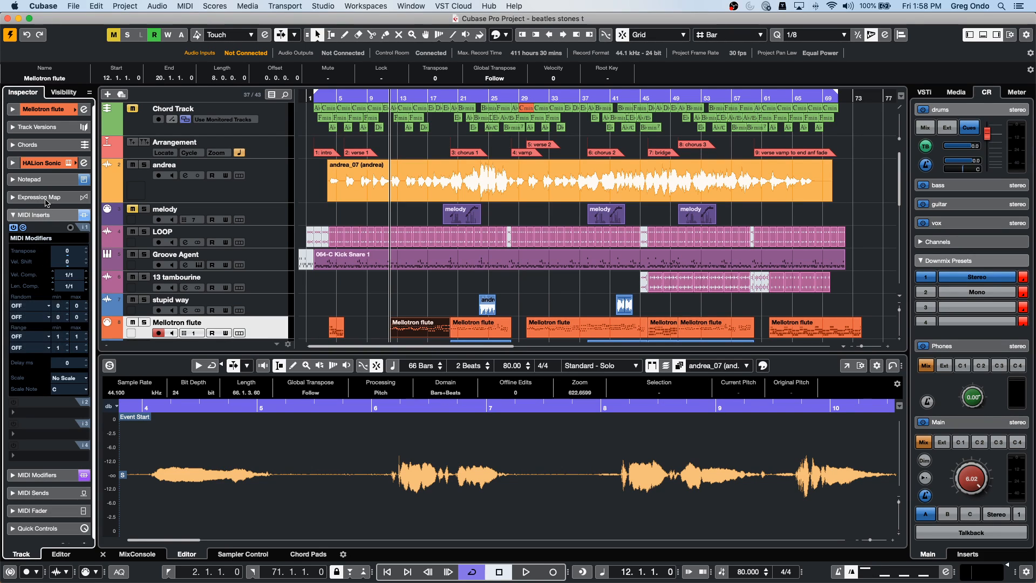
- View which Inspector sections can be shown for the track, and expand its MIDI Modifiers section again
{"action": "right_click", "coordinate": [41, 184]}
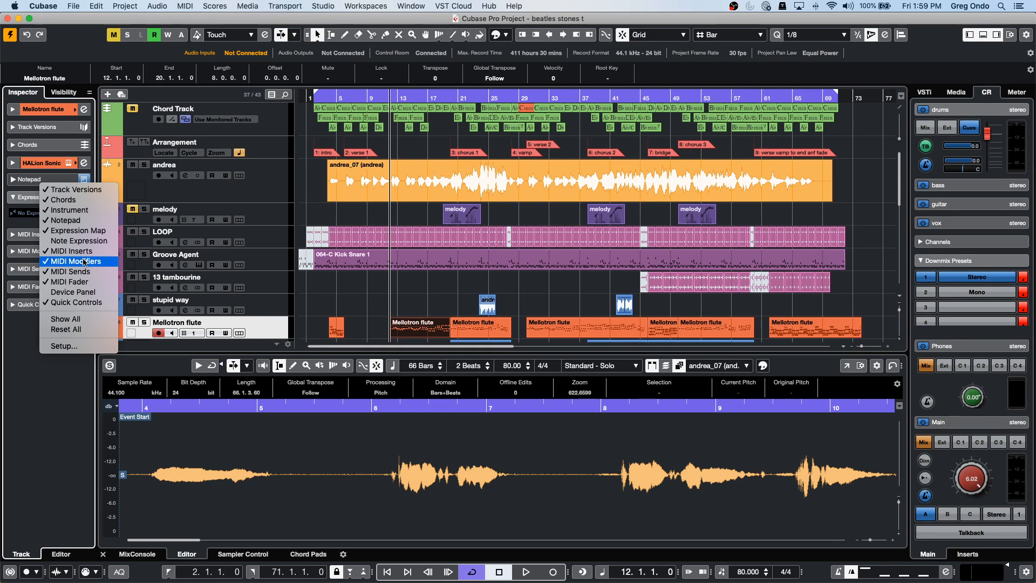
{"action": "left_click", "coordinate": [11, 267]}
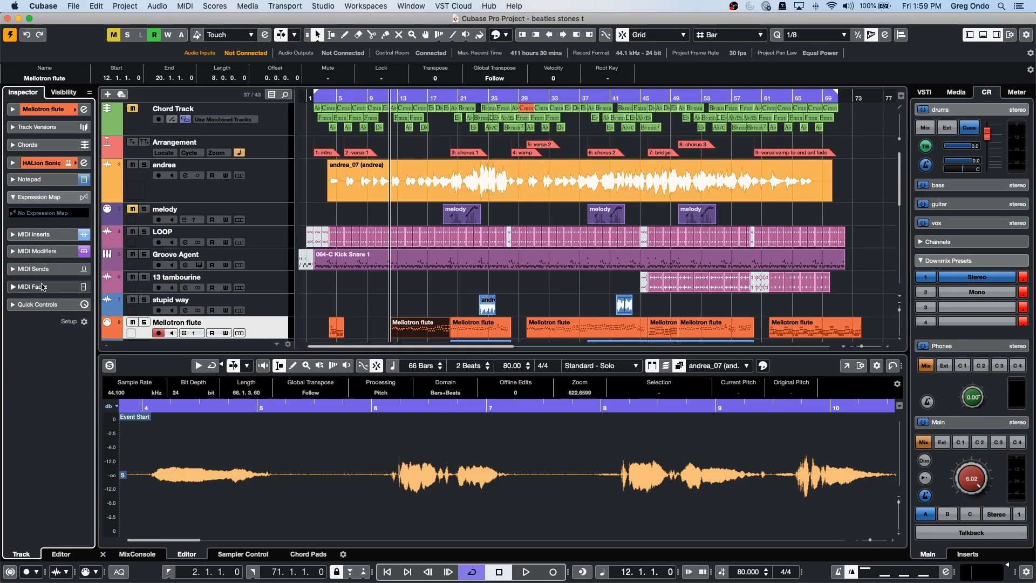
{"action": "left_click", "coordinate": [61, 252]}
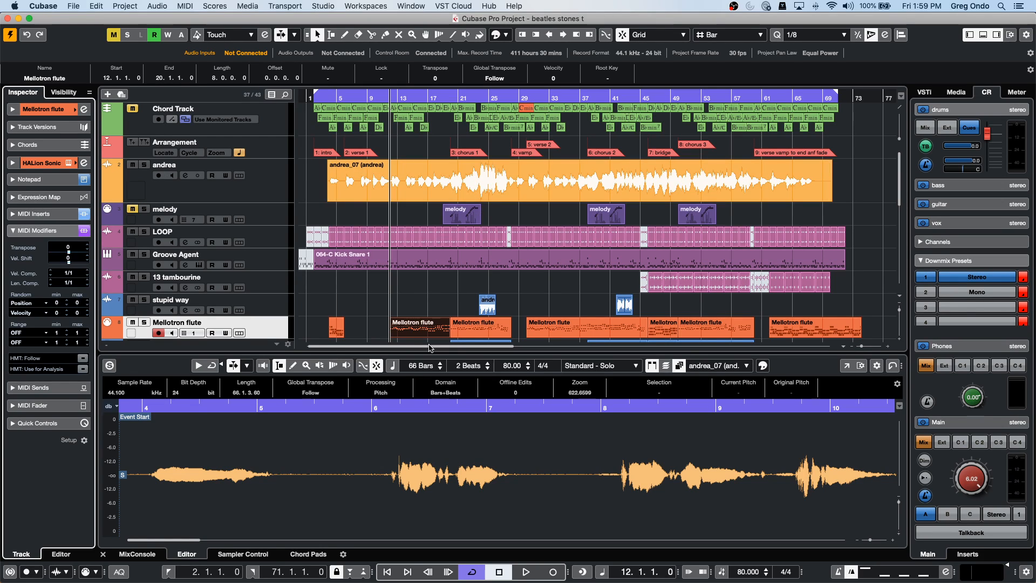
- Add a Padshop instrument track below the melody track and close its instrument window
{"action": "left_click", "coordinate": [272, 260]}
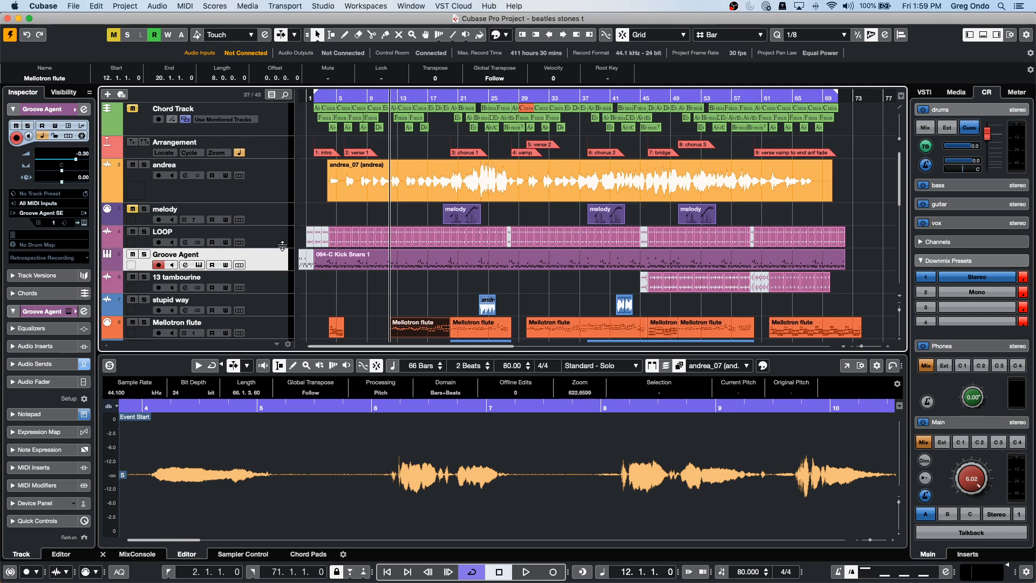
{"action": "right_click", "coordinate": [279, 218]}
{"action": "mouse_move", "coordinate": [345, 221]}
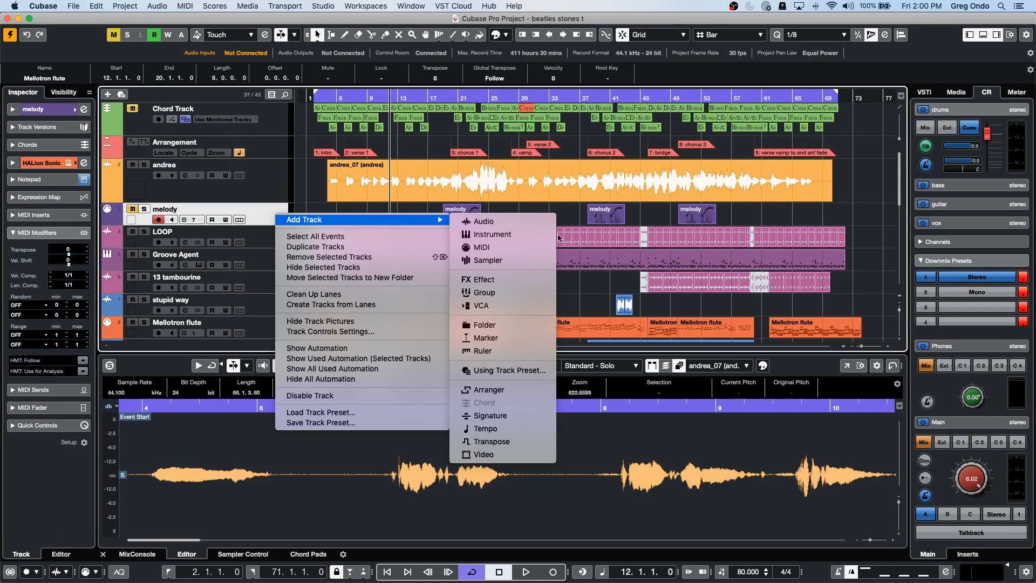
{"action": "left_click", "coordinate": [526, 238]}
{"action": "left_click", "coordinate": [596, 265]}
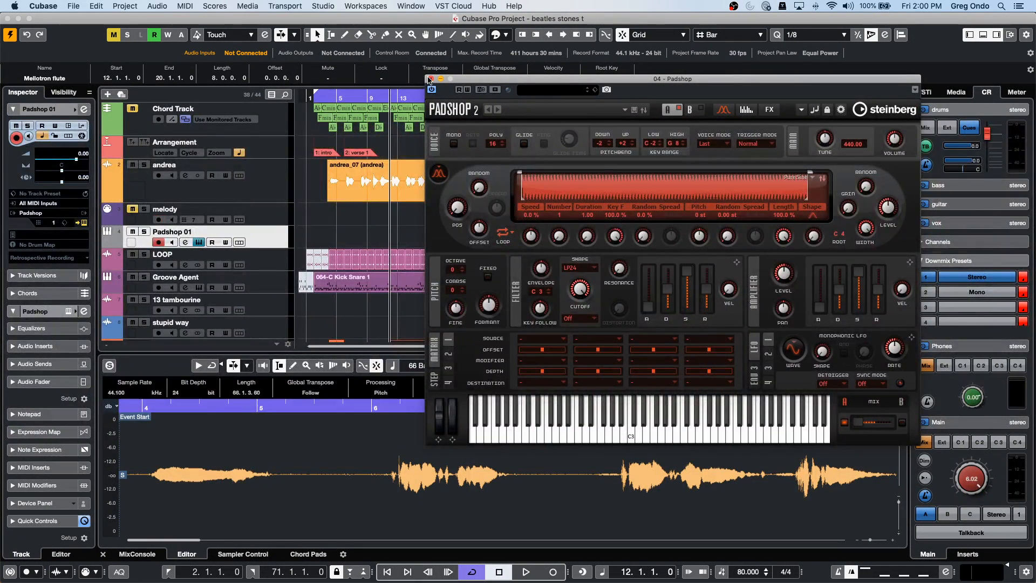
{"action": "left_click", "coordinate": [431, 79]}
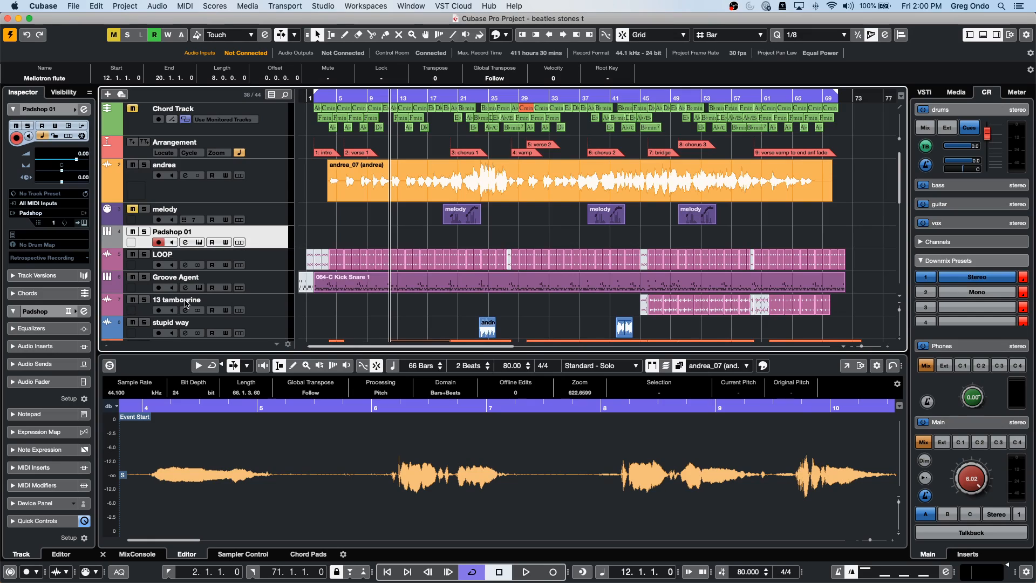
- Load MIDI Monitor in the first MIDI insert slot of the Padshop 01 track
{"action": "left_click", "coordinate": [38, 467]}
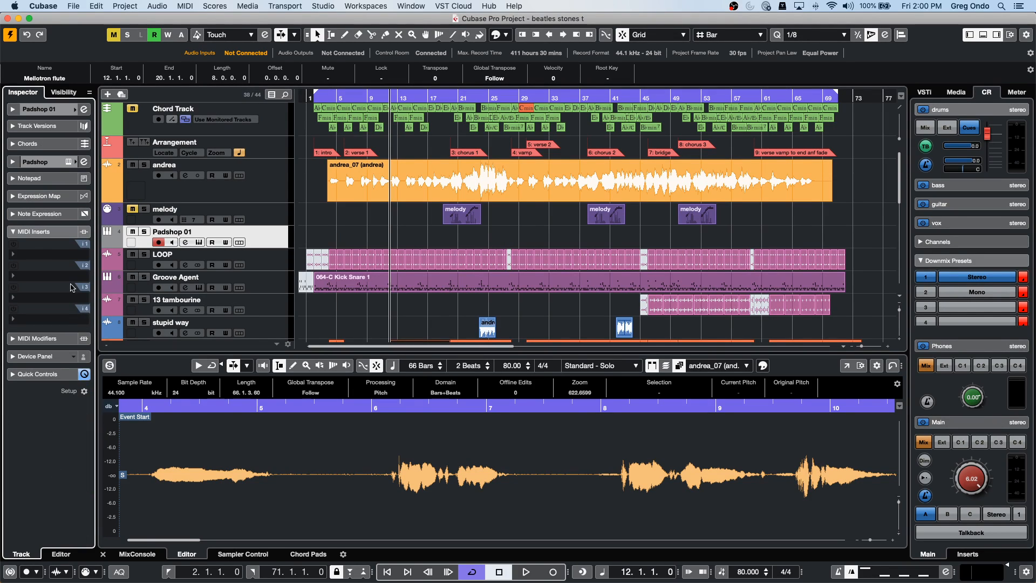
{"action": "left_click", "coordinate": [46, 254]}
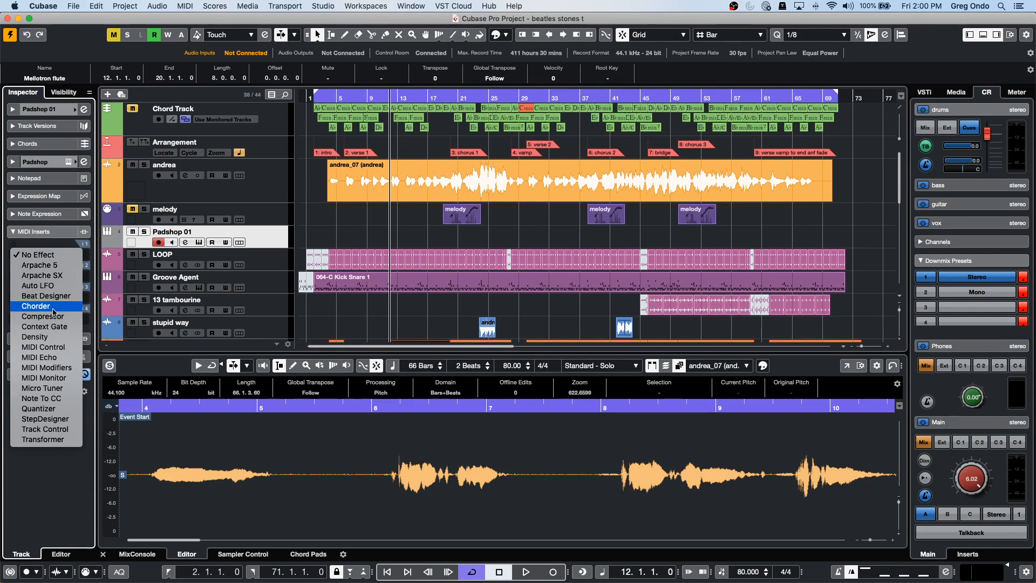
{"action": "left_click", "coordinate": [58, 379]}
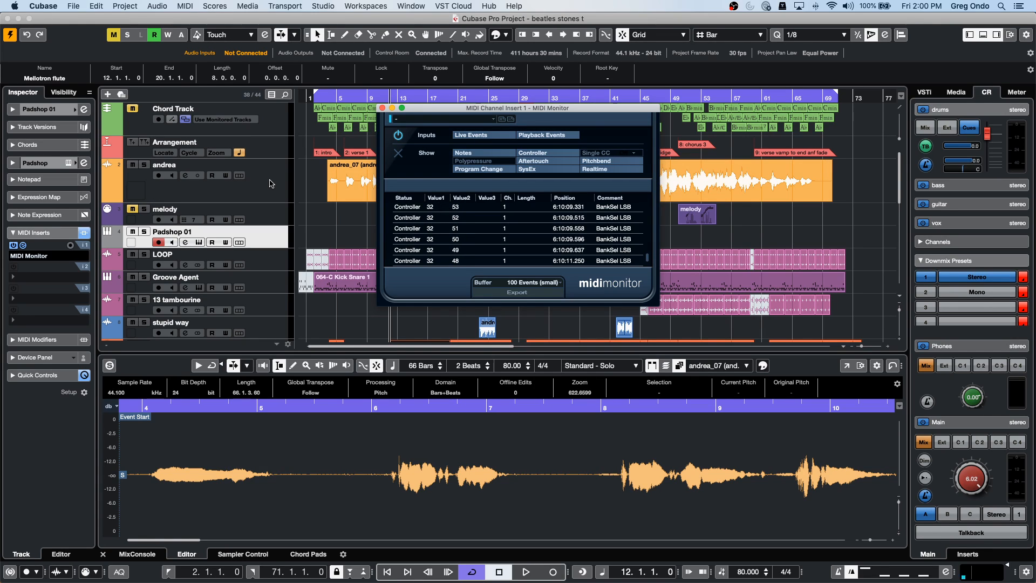
- Set the Padshop 01 track's Input Transformer to Local and move the MIDI Monitor window clear of it
{"action": "left_click", "coordinate": [66, 112]}
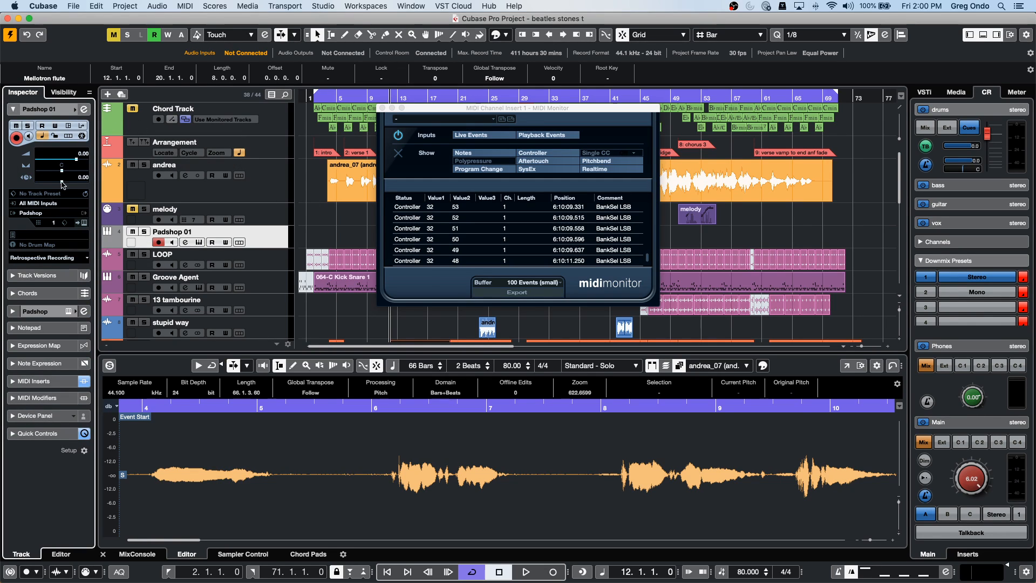
{"action": "left_click", "coordinate": [81, 126]}
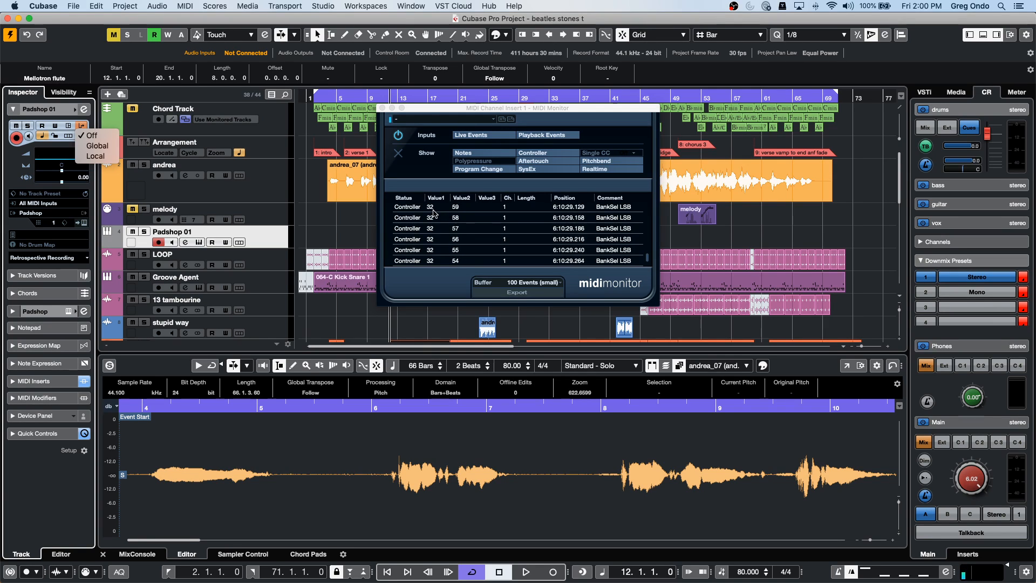
{"action": "left_click", "coordinate": [100, 156]}
{"action": "left_click_drag", "start_coordinate": [427, 112], "coordinate": [723, 140]}
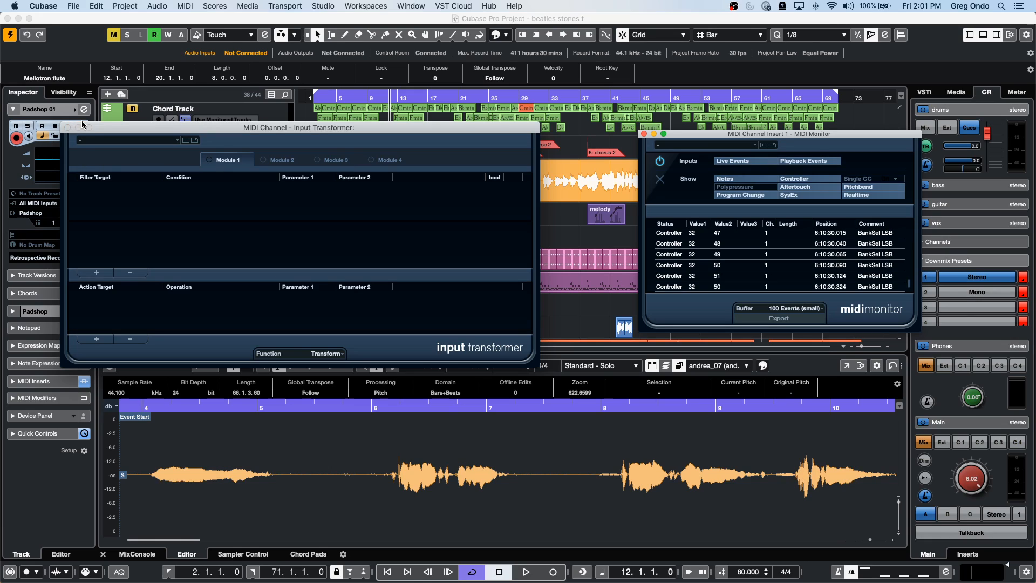
- Close the Padshop 01 track's Input Transformer window and open it again
{"action": "left_click", "coordinate": [75, 131]}
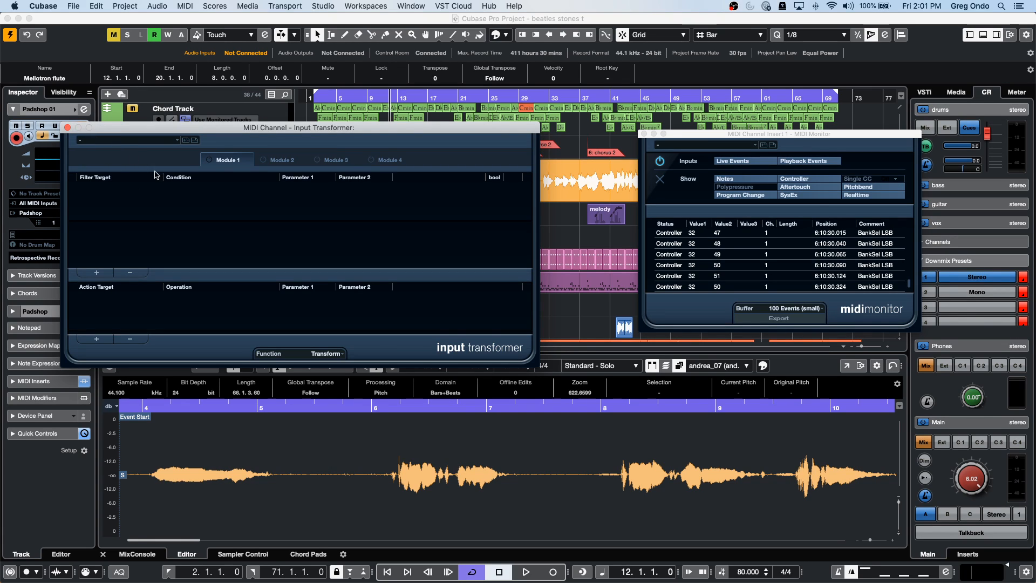
{"action": "left_click", "coordinate": [68, 127]}
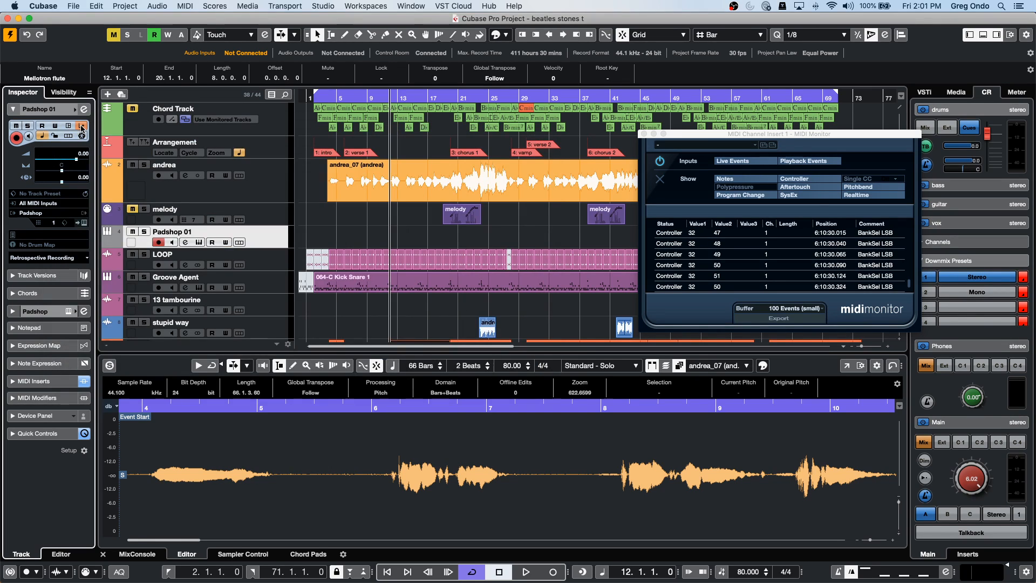
{"action": "left_click", "coordinate": [82, 126]}
{"action": "left_click", "coordinate": [94, 156]}
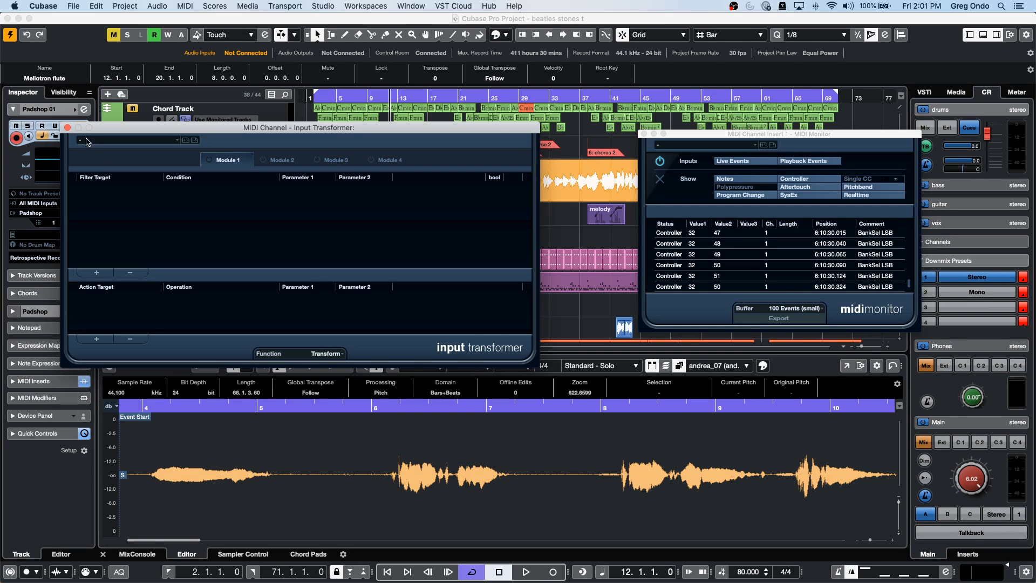
- Enable Module 1 of the Input Transformer with the Transform function and add a filter for Type Is Equal Controller
{"action": "left_click", "coordinate": [208, 160]}
{"action": "left_click", "coordinate": [328, 354]}
{"action": "left_click", "coordinate": [318, 357]}
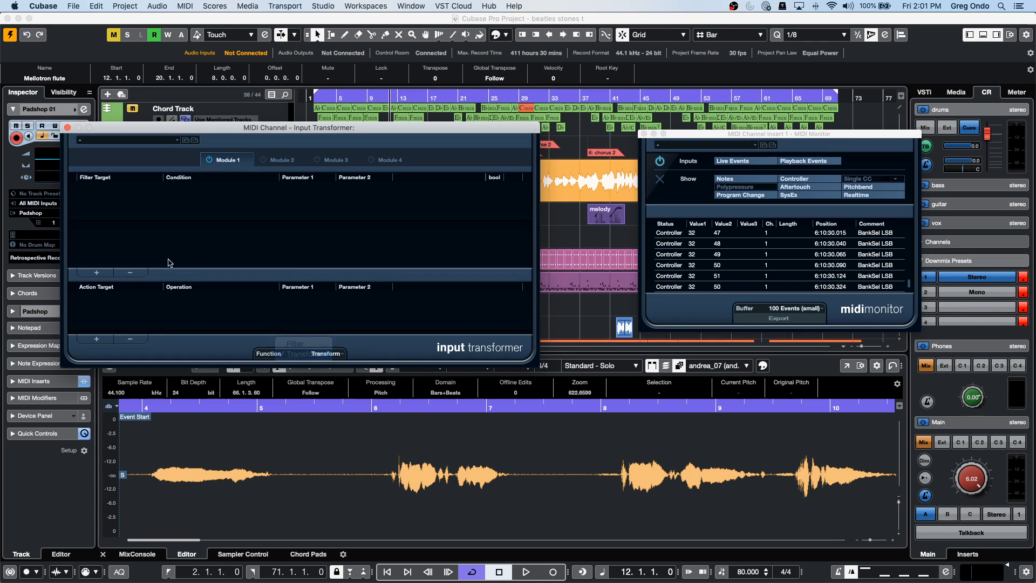
{"action": "left_click", "coordinate": [95, 273]}
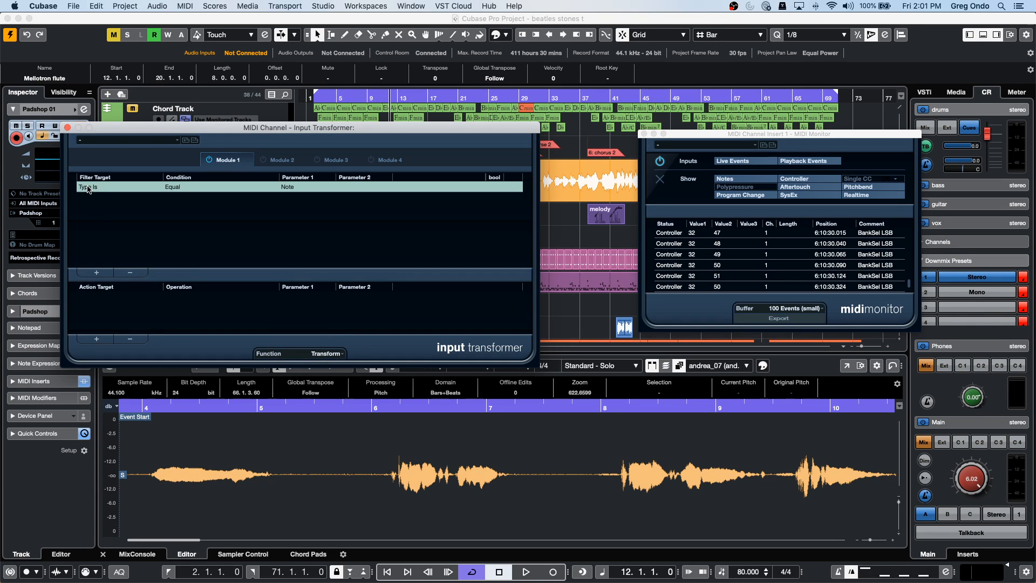
{"action": "left_click", "coordinate": [88, 188]}
{"action": "left_click", "coordinate": [284, 188]}
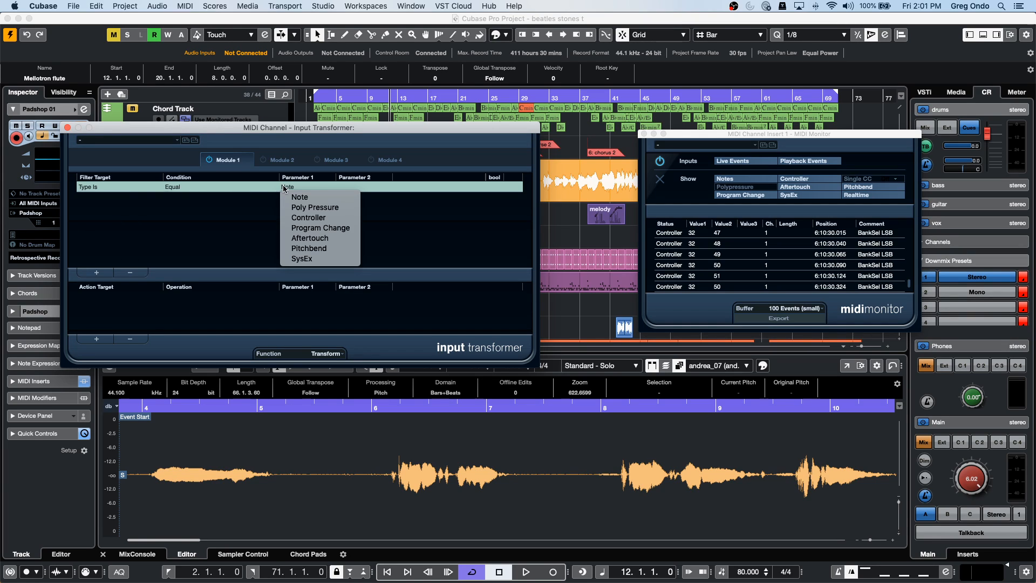
{"action": "left_click", "coordinate": [312, 218]}
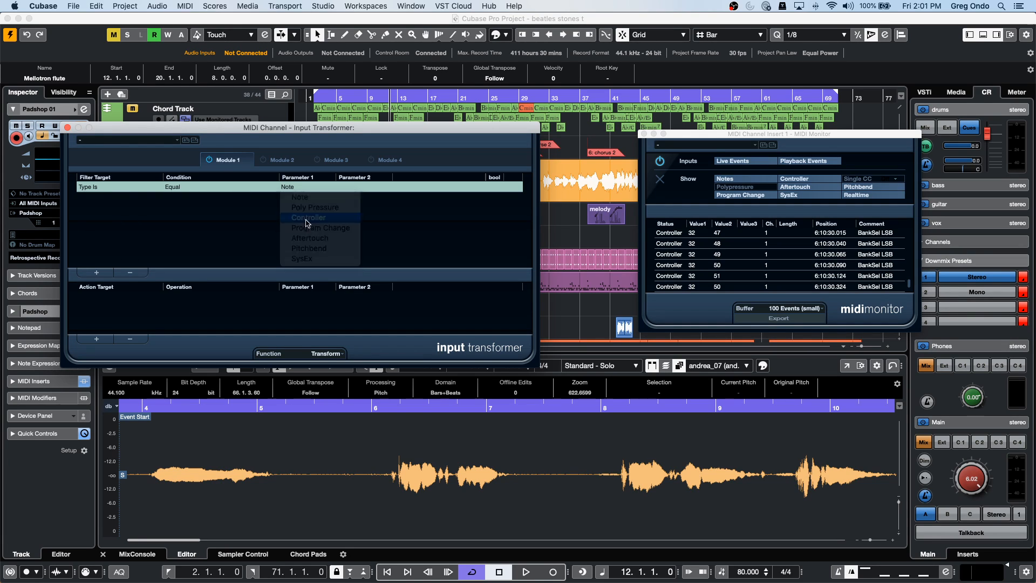
- Add an action that subtracts 31 from Value 1, and close the Input Transformer and MIDI Monitor windows
{"action": "left_click", "coordinate": [96, 339]}
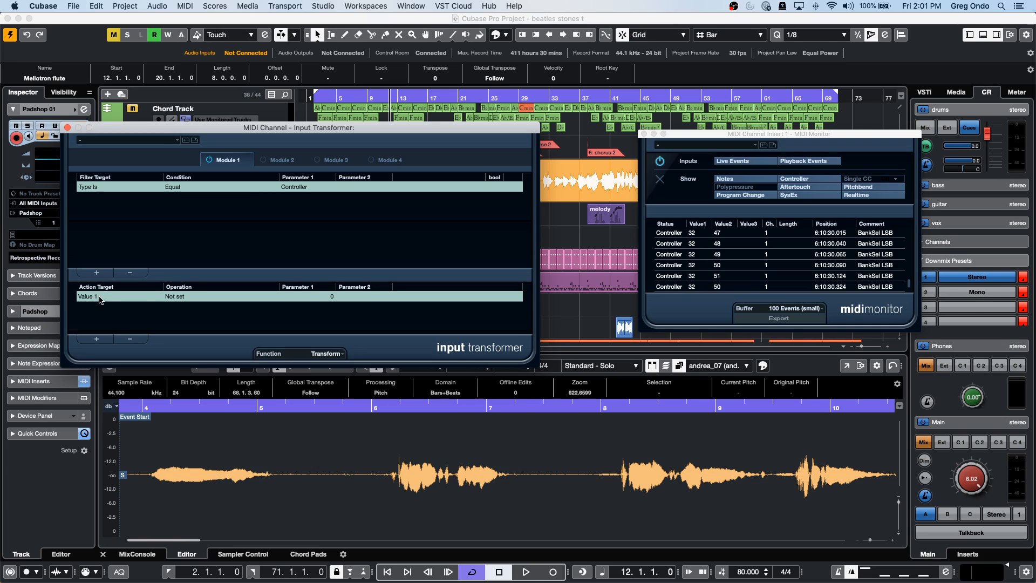
{"action": "left_click", "coordinate": [175, 297]}
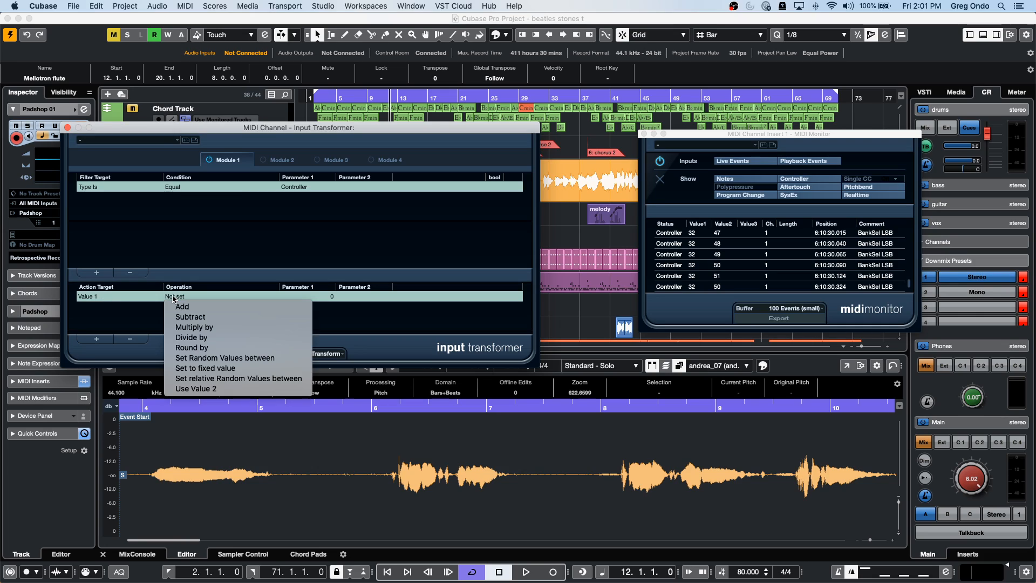
{"action": "left_click", "coordinate": [209, 317]}
{"action": "left_click", "coordinate": [323, 296]}
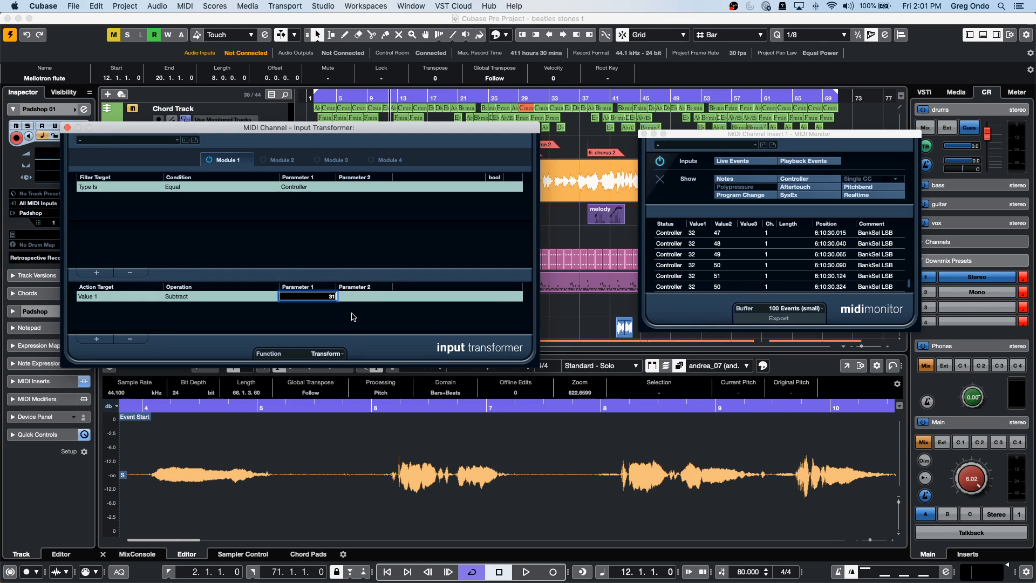
{"action": "key", "text": "Return"}
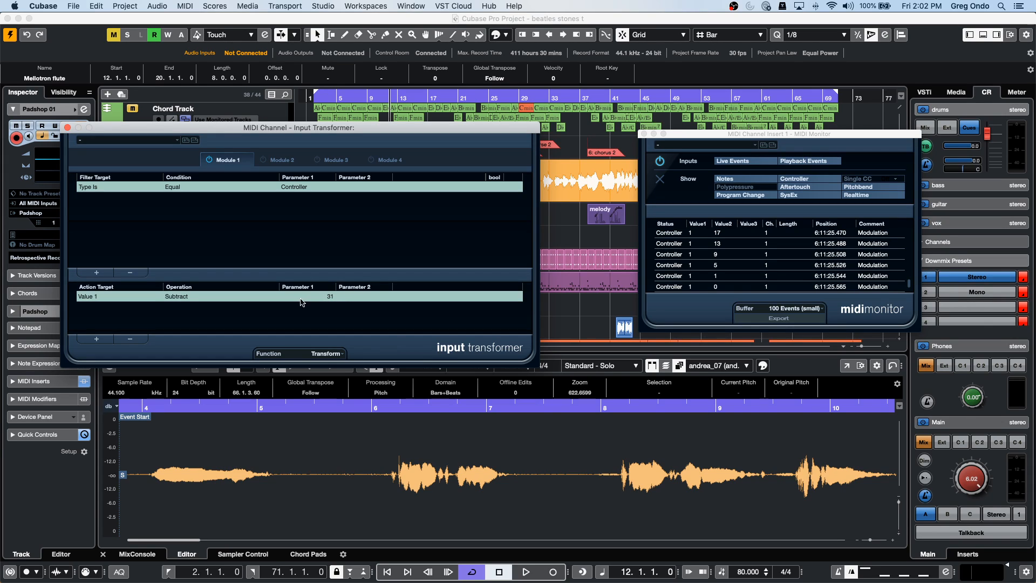
{"action": "left_click", "coordinate": [68, 129]}
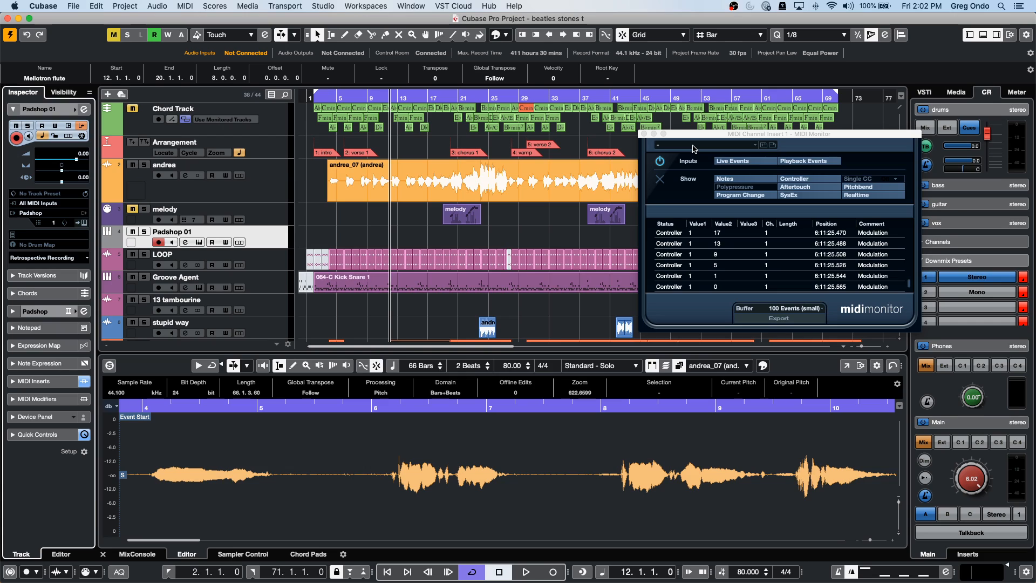
{"action": "left_click", "coordinate": [644, 133]}
- Open VST Connect.cpr from the VST Connect folder inside Projects and activate the project
{"action": "left_click", "coordinate": [43, 6]}
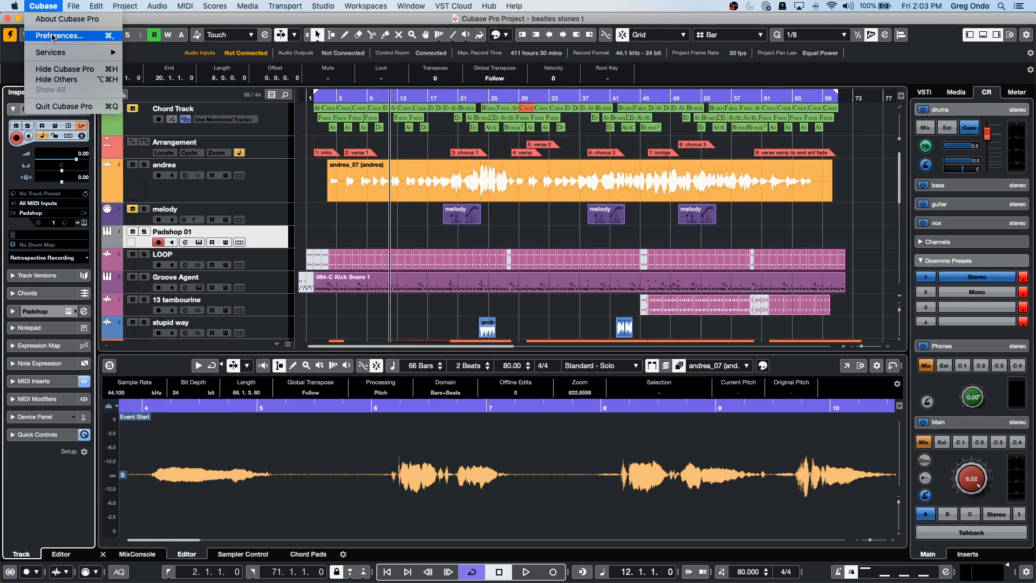
{"action": "mouse_move", "coordinate": [74, 6]}
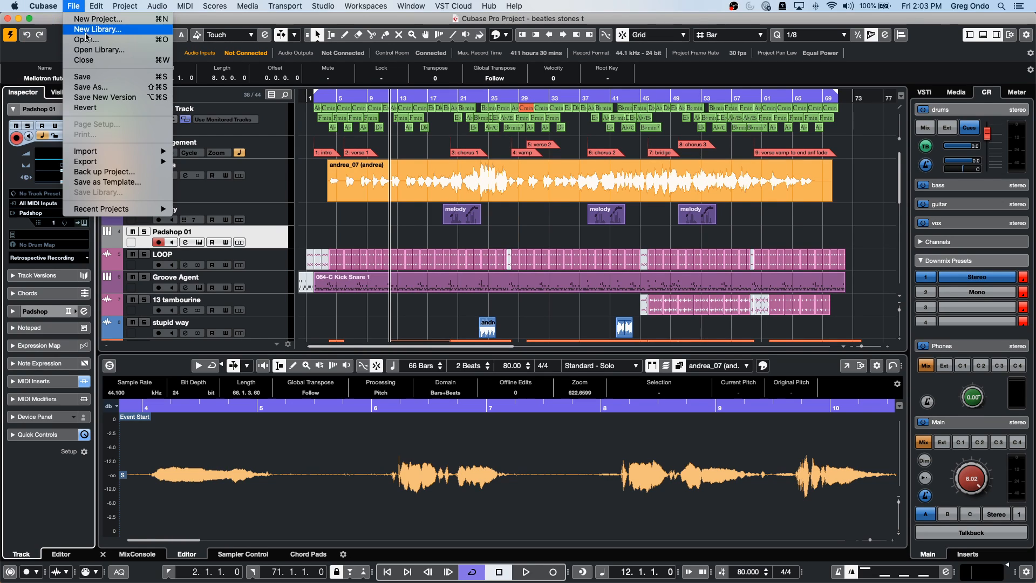
{"action": "left_click", "coordinate": [105, 40]}
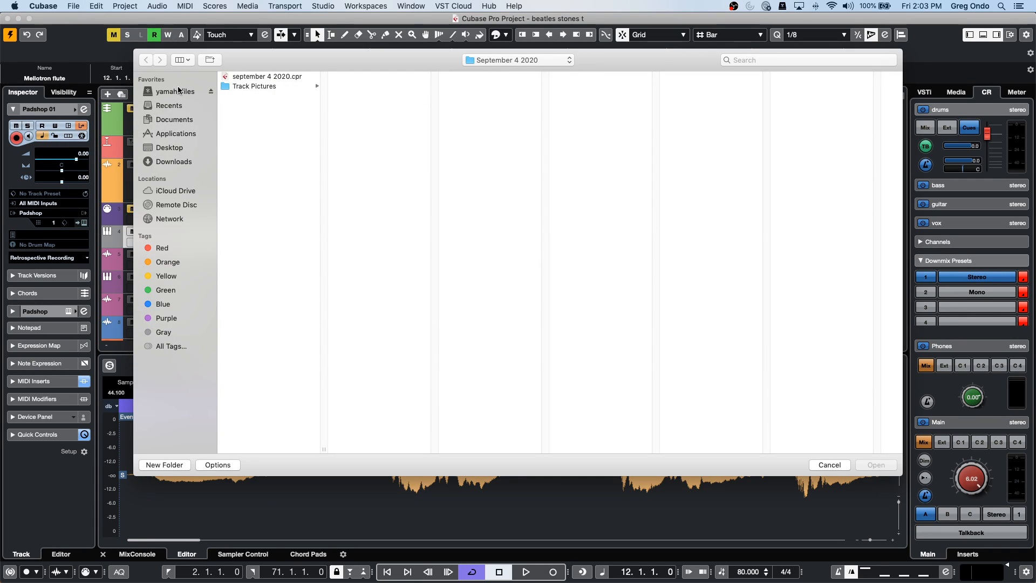
{"action": "left_click", "coordinate": [497, 60]}
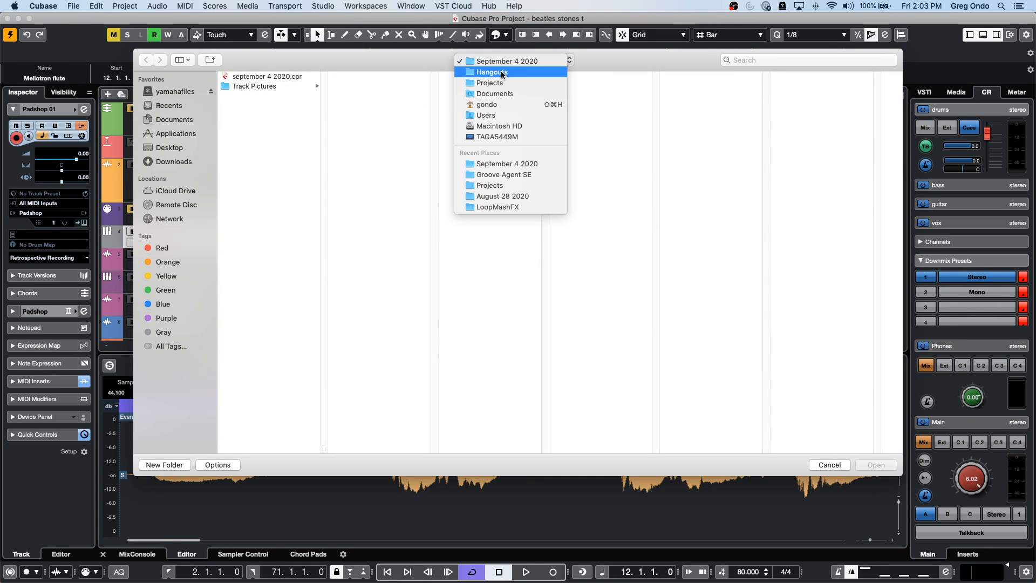
{"action": "left_click", "coordinate": [501, 84]}
{"action": "scroll", "coordinate": [376, 294], "scroll_direction": "down", "scroll_amount": 5}
{"action": "scroll", "coordinate": [377, 294], "scroll_direction": "down", "scroll_amount": 4}
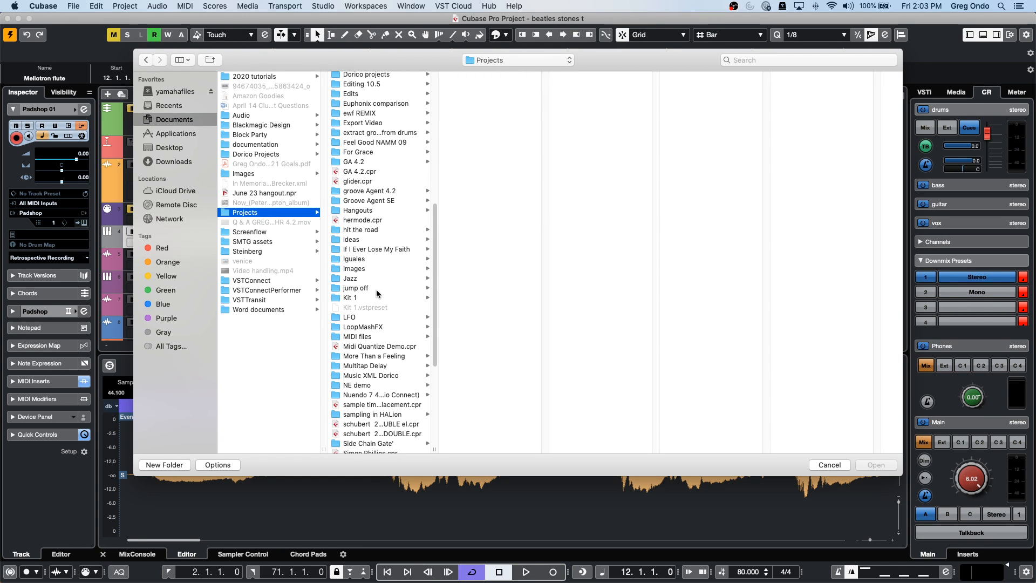
{"action": "scroll", "coordinate": [377, 293], "scroll_direction": "down", "scroll_amount": 6}
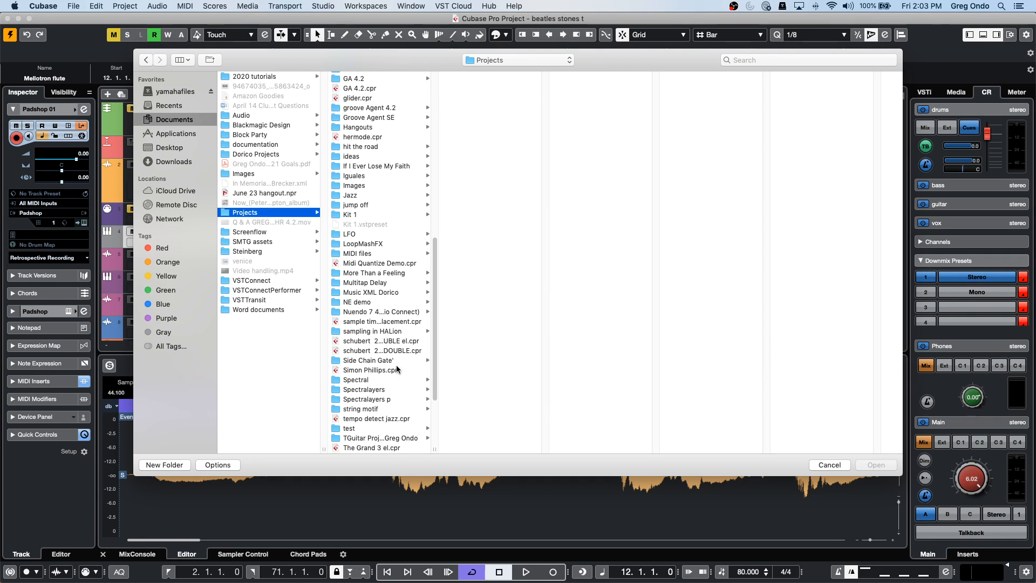
{"action": "scroll", "coordinate": [380, 333], "scroll_direction": "down", "scroll_amount": 1}
{"action": "scroll", "coordinate": [379, 333], "scroll_direction": "down", "scroll_amount": 4}
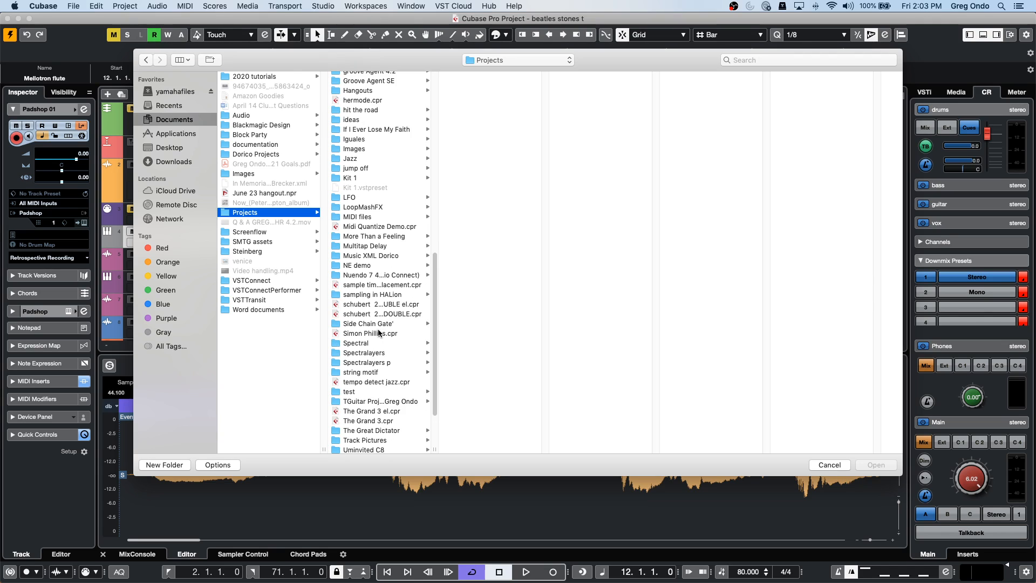
{"action": "left_click", "coordinate": [367, 430]}
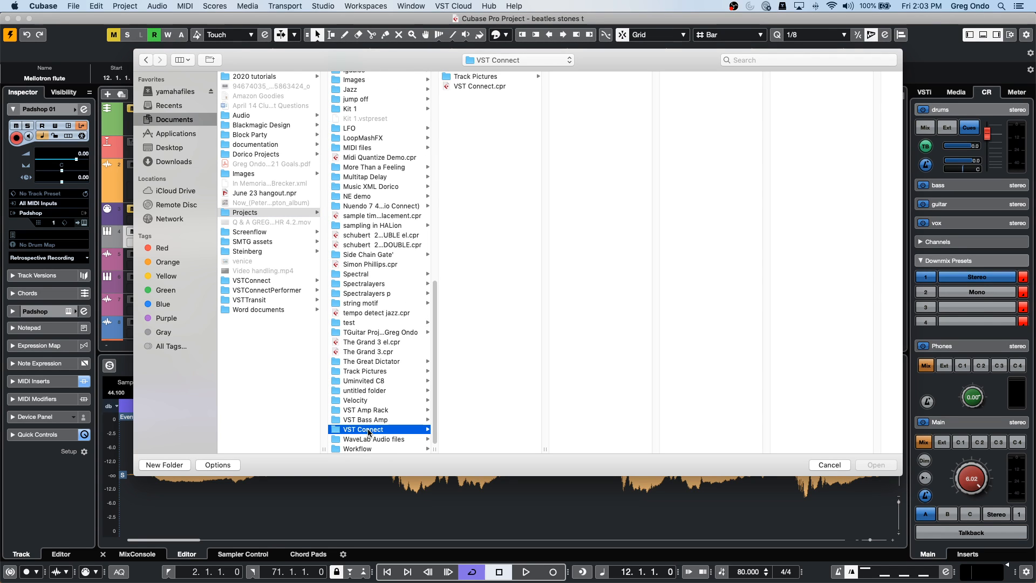
{"action": "double_click", "coordinate": [490, 86]}
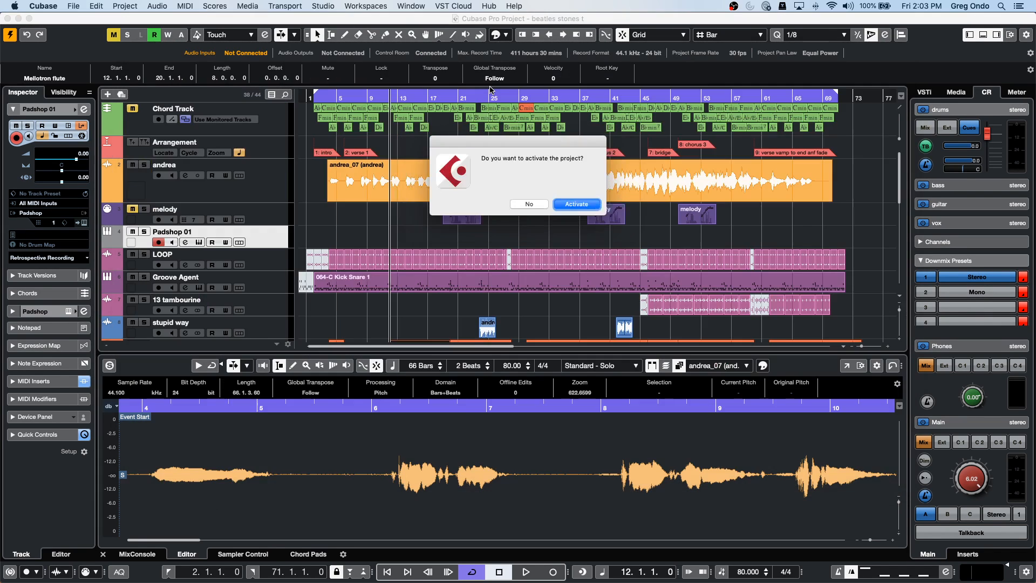
{"action": "left_click", "coordinate": [577, 204]}
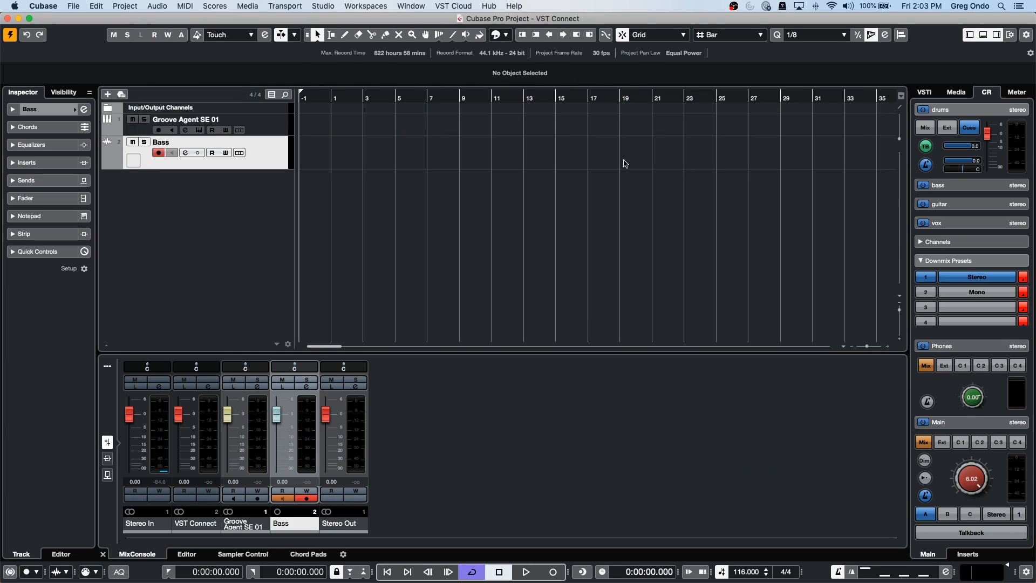
- Open the VST Connect PRO editor and shift its window slightly down over the project
{"action": "left_click", "coordinate": [455, 7]}
{"action": "mouse_move", "coordinate": [475, 19]}
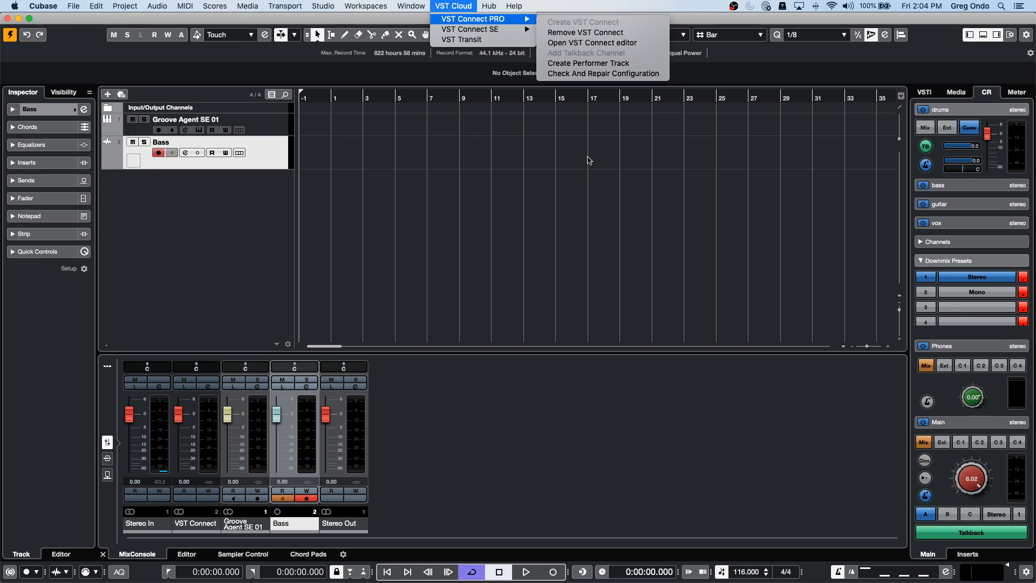
{"action": "left_click", "coordinate": [581, 43]}
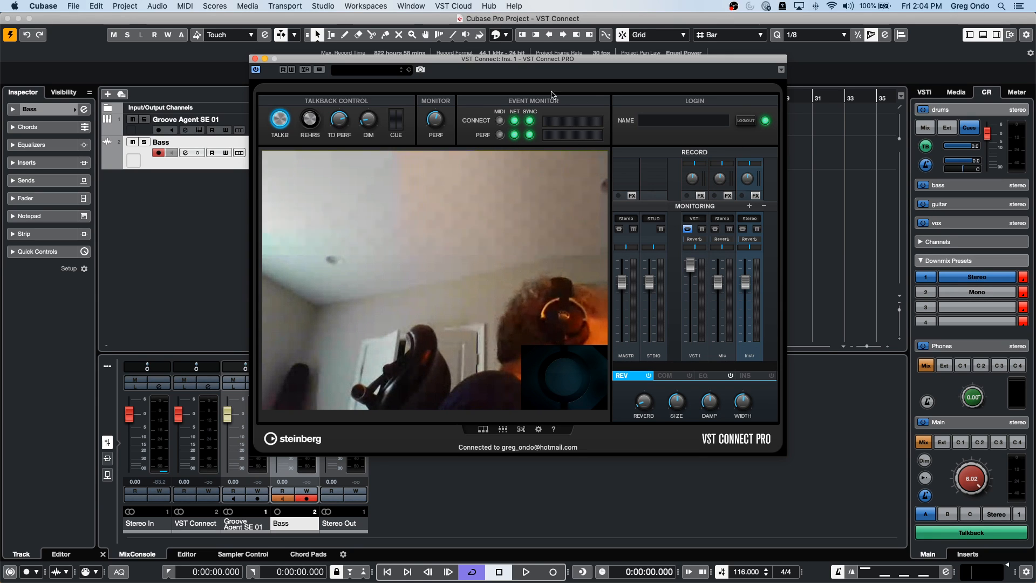
{"action": "left_click_drag", "start_coordinate": [604, 57], "coordinate": [634, 99]}
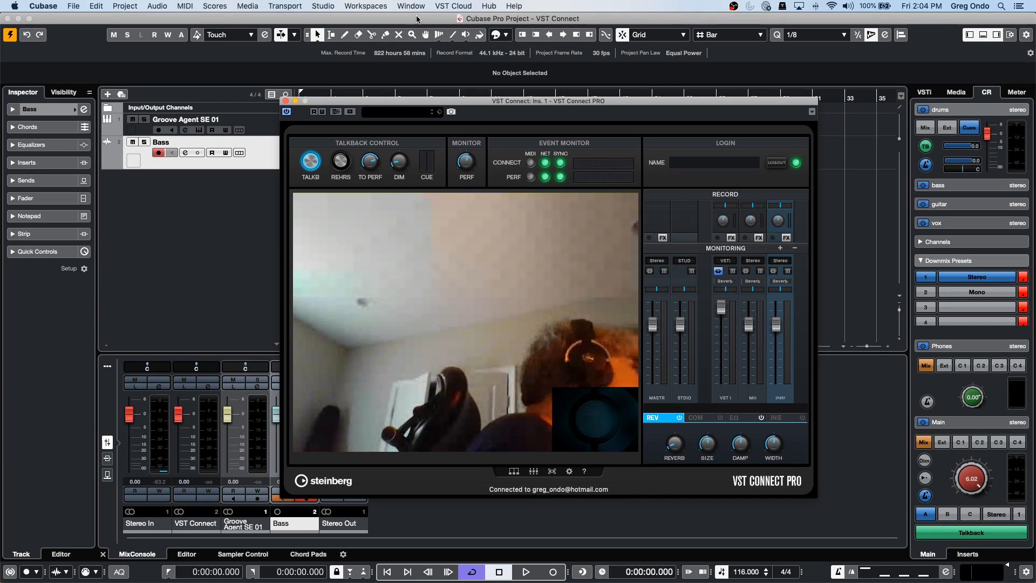
- View the commands available for VST Connect SE and the vox cue channel in the Control Room
{"action": "left_click", "coordinate": [381, 6]}
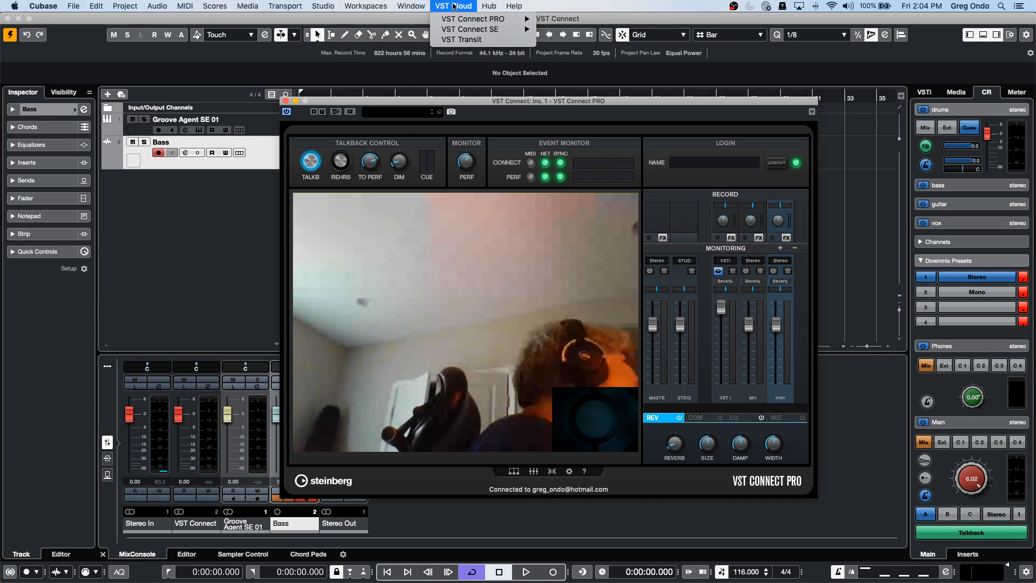
{"action": "mouse_move", "coordinate": [466, 29]}
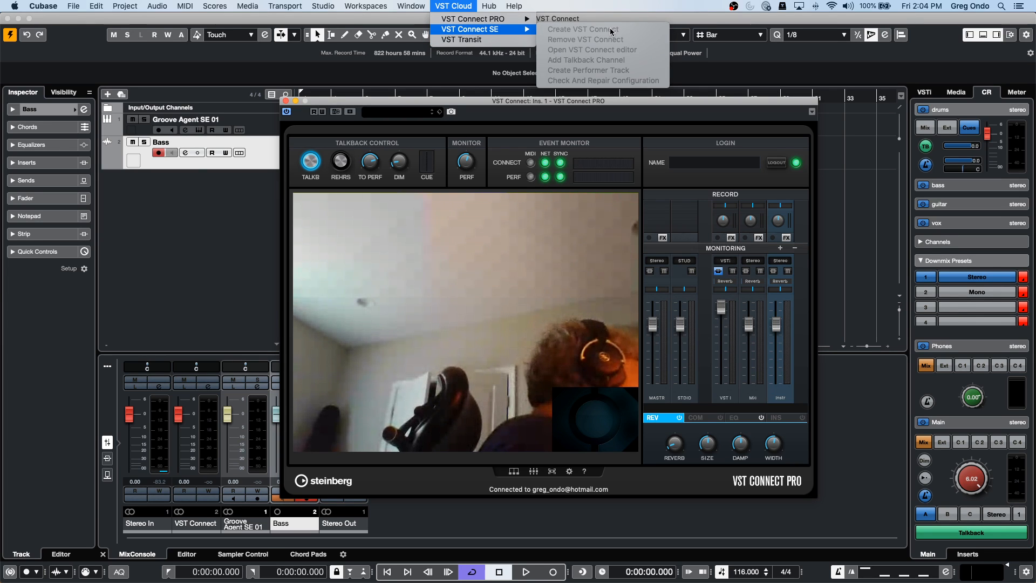
{"action": "left_click", "coordinate": [224, 143]}
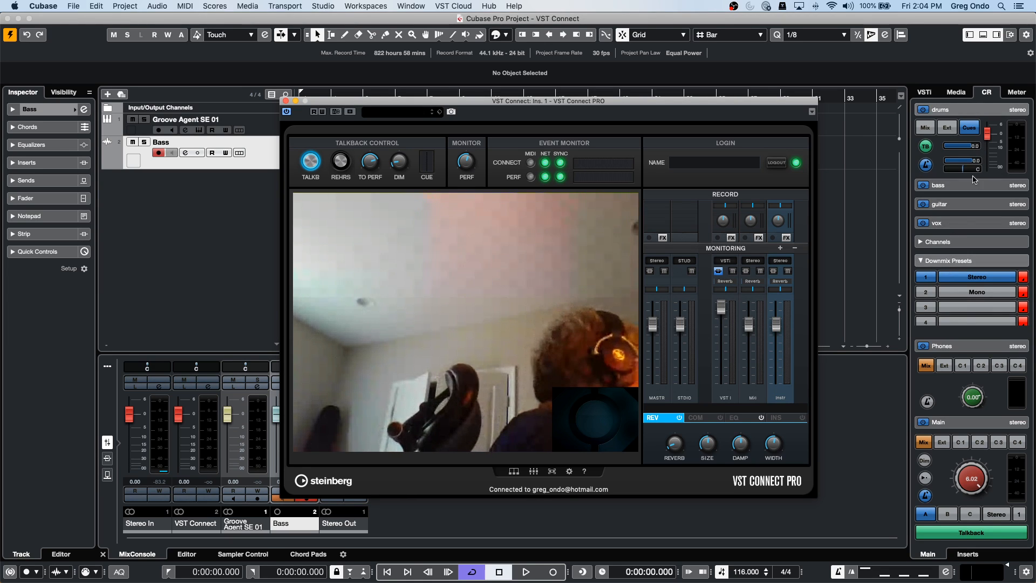
{"action": "left_click", "coordinate": [966, 225]}
{"action": "left_click", "coordinate": [966, 224]}
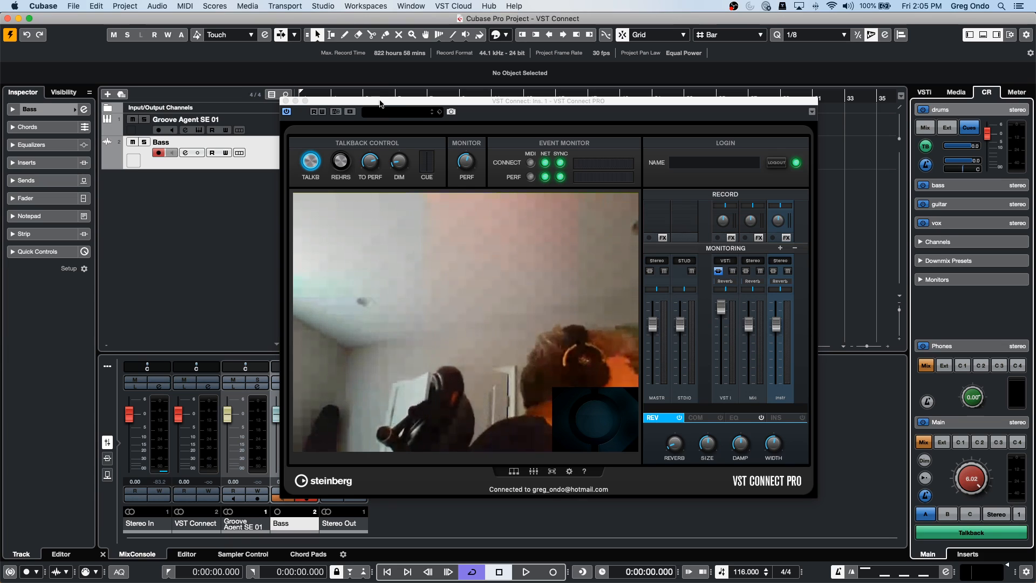
- Move the VST Connect PRO window clear of the track list and start playback
{"action": "left_click_drag", "start_coordinate": [385, 101], "coordinate": [519, 186]}
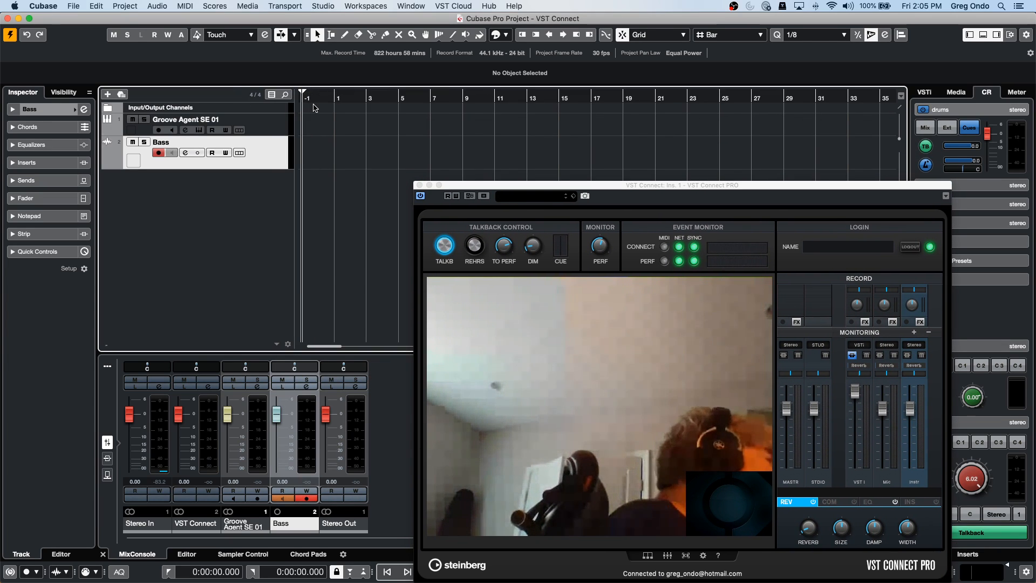
{"action": "key", "text": "space"}
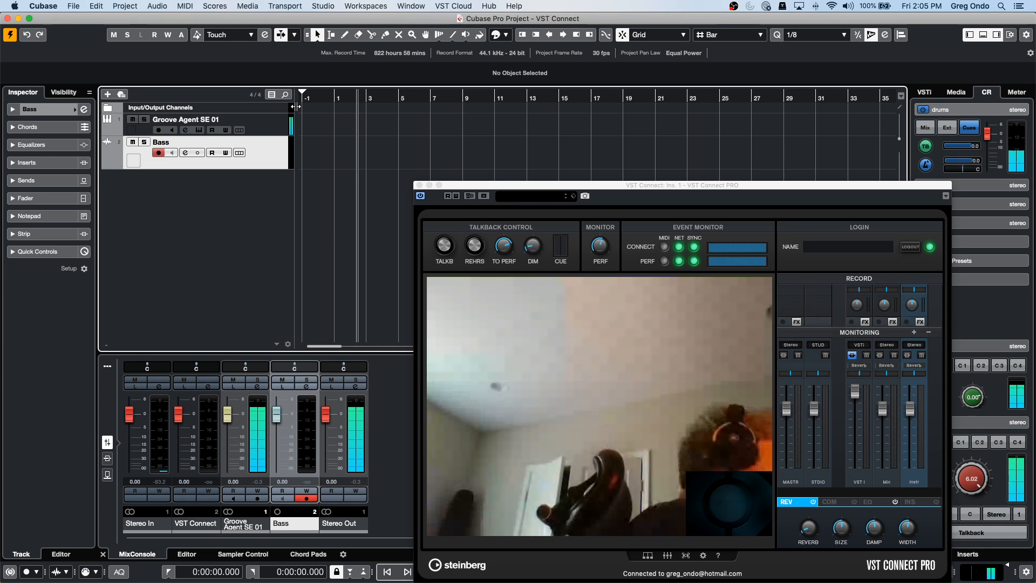
- Open the Groove Agent SE 01 track's instrument window and its Channel Settings, and move the Channel Settings window aside
{"action": "left_click", "coordinate": [268, 129]}
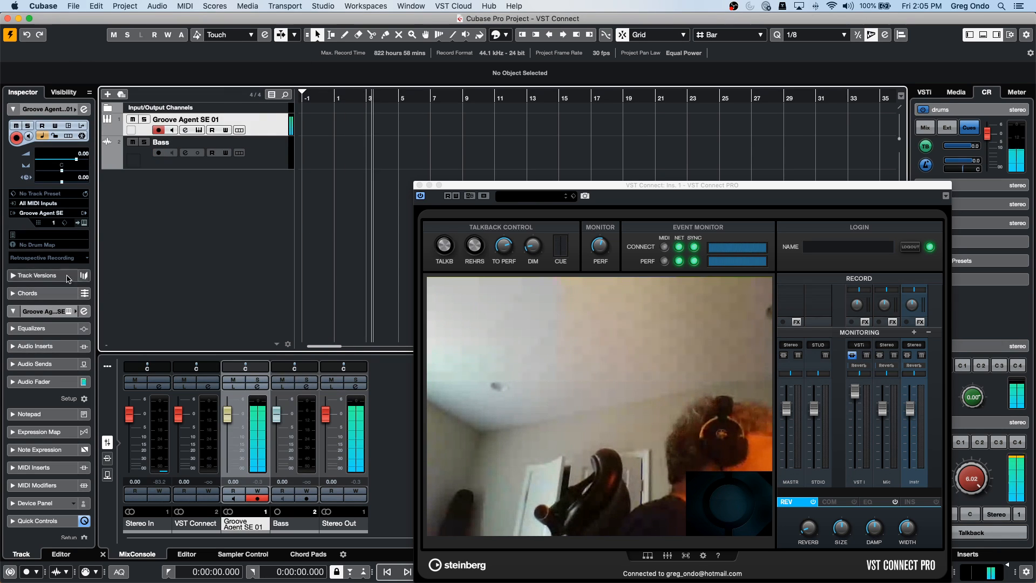
{"action": "left_click", "coordinate": [83, 222]}
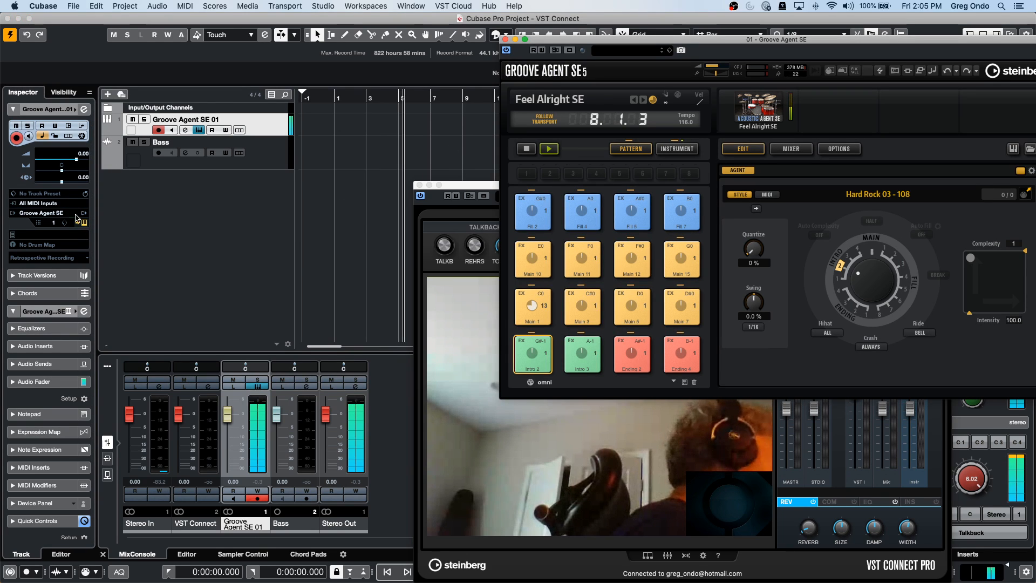
{"action": "left_click", "coordinate": [81, 135]}
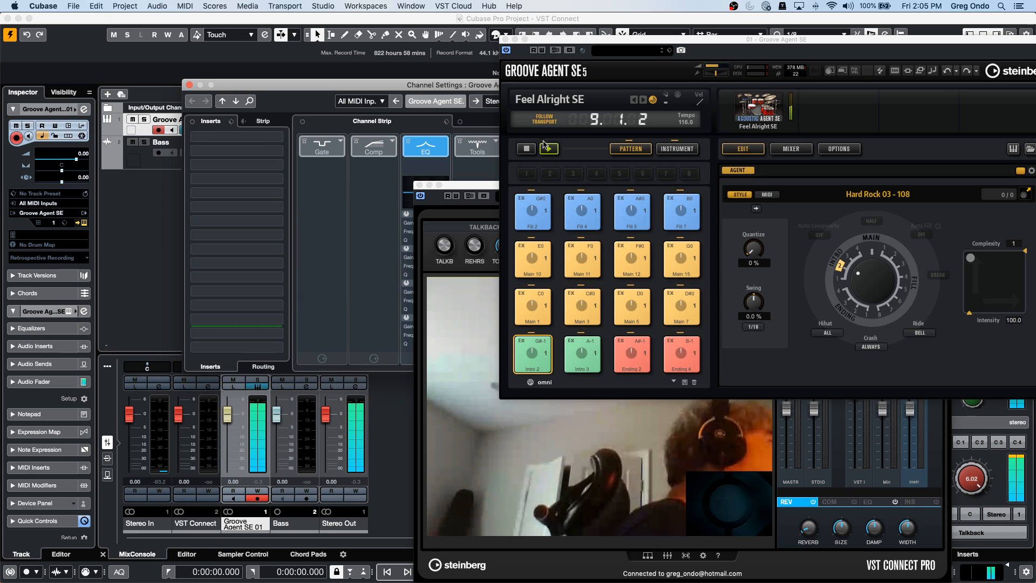
{"action": "left_click_drag", "start_coordinate": [410, 92], "coordinate": [176, 57]}
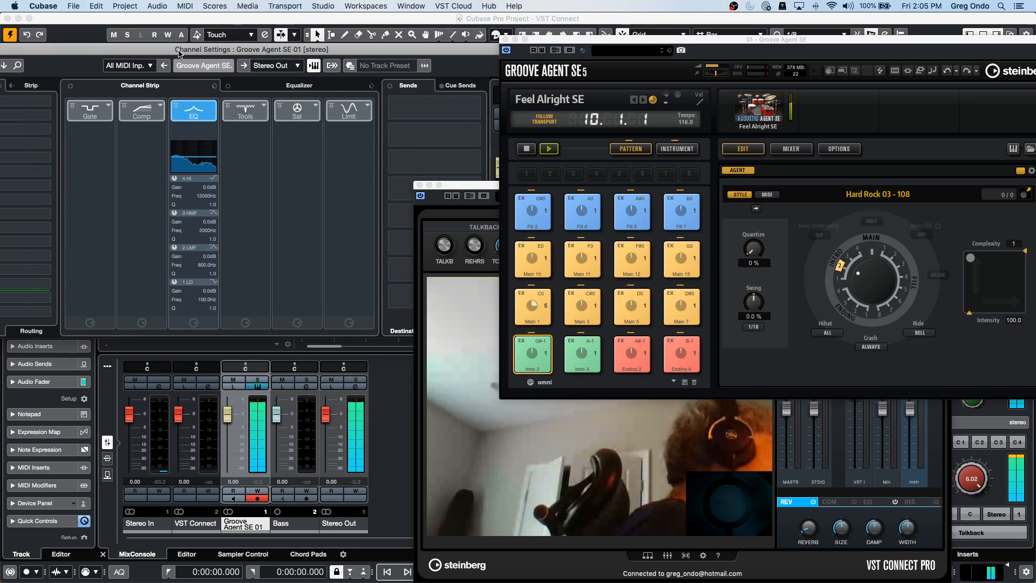
- Close the Groove Agent SE and VST Connect PRO windows and set the Groove Agent channel's fourth cue send to -0.60
{"action": "left_click", "coordinate": [506, 40]}
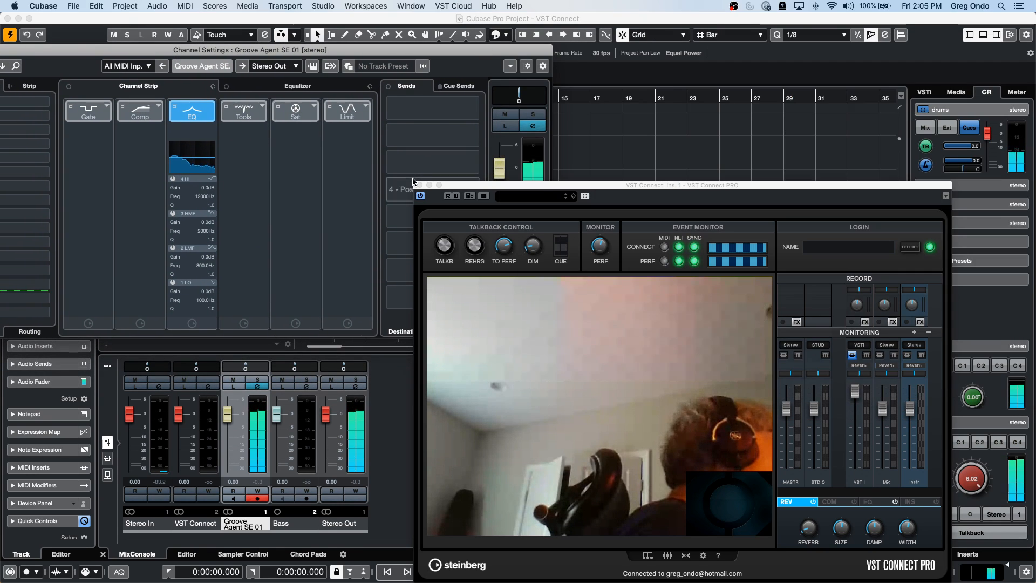
{"action": "left_click", "coordinate": [420, 185]}
{"action": "left_click", "coordinate": [459, 86]}
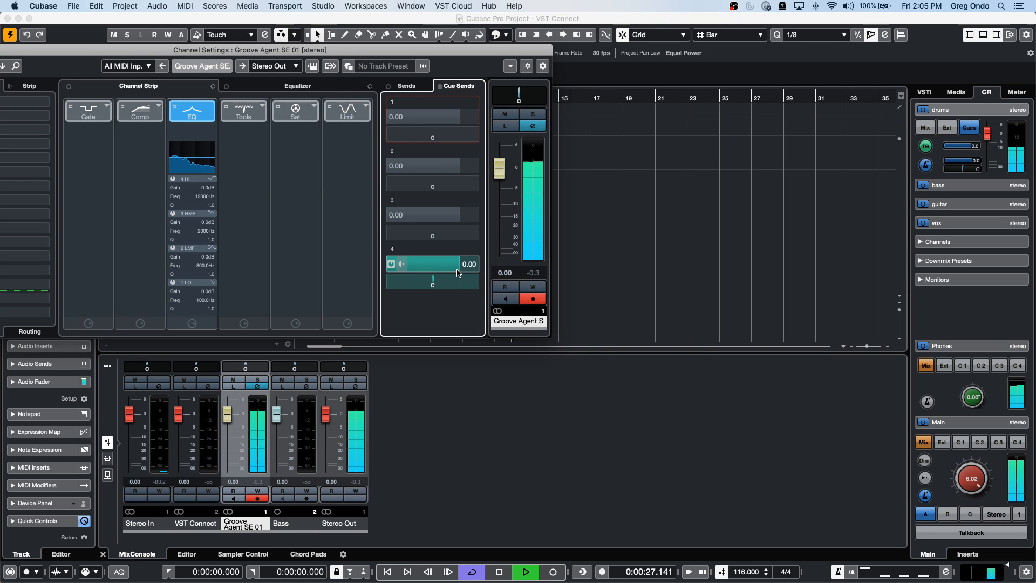
{"action": "left_click_drag", "start_coordinate": [462, 265], "coordinate": [438, 265]}
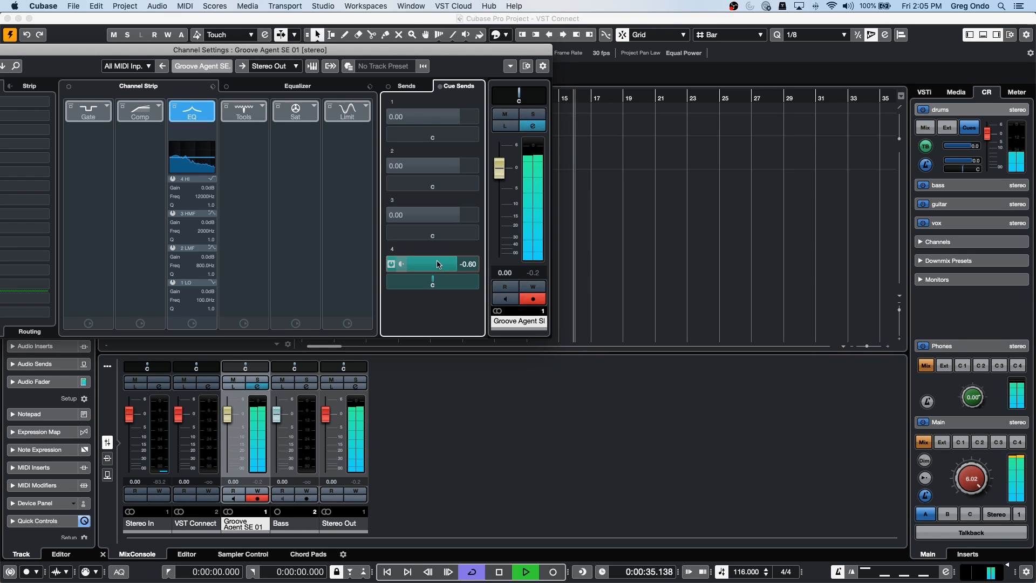
{"action": "key", "text": "super+Tab"}
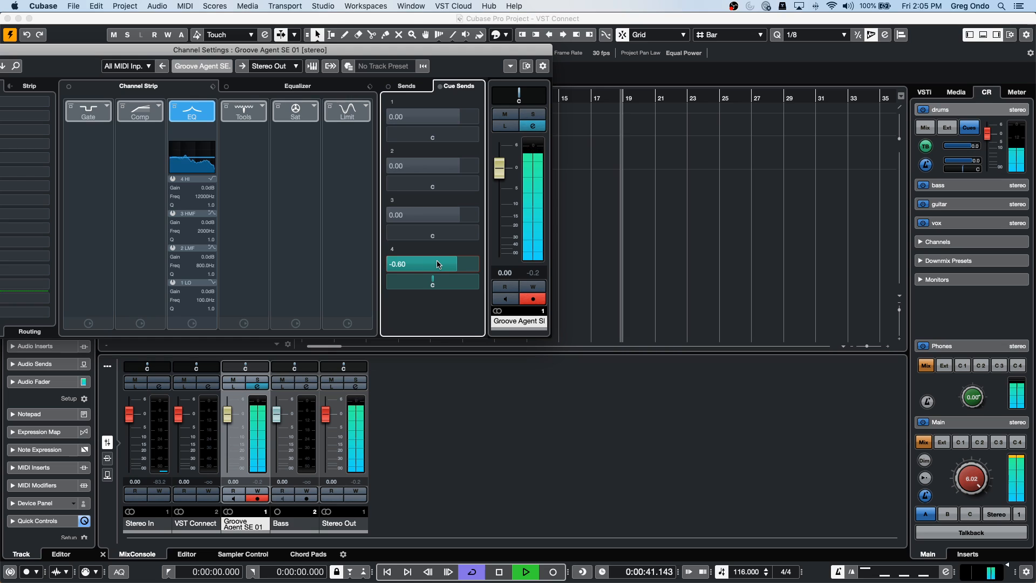
{"action": "left_click", "coordinate": [418, 8]}
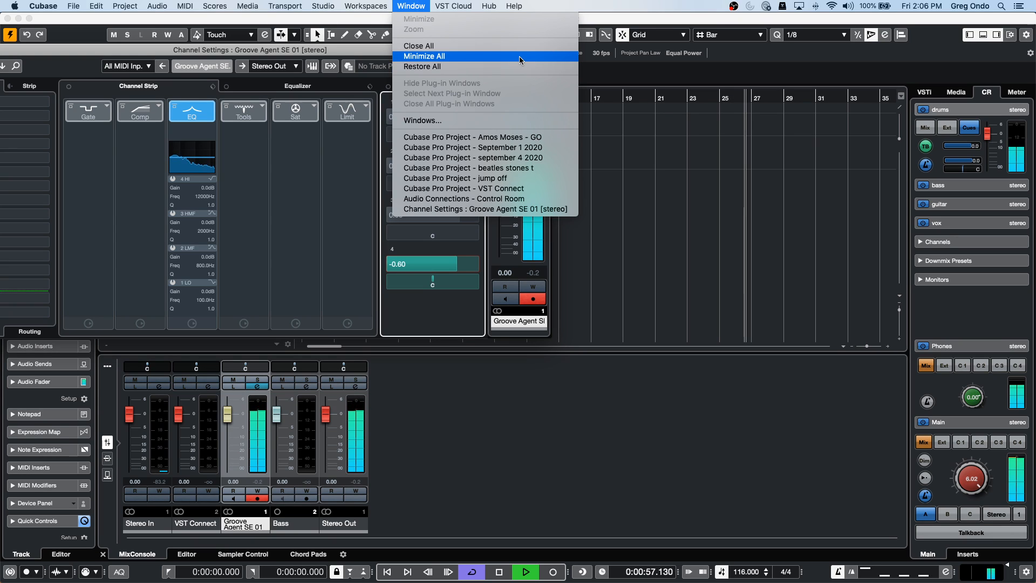
{"action": "left_click", "coordinate": [398, 5]}
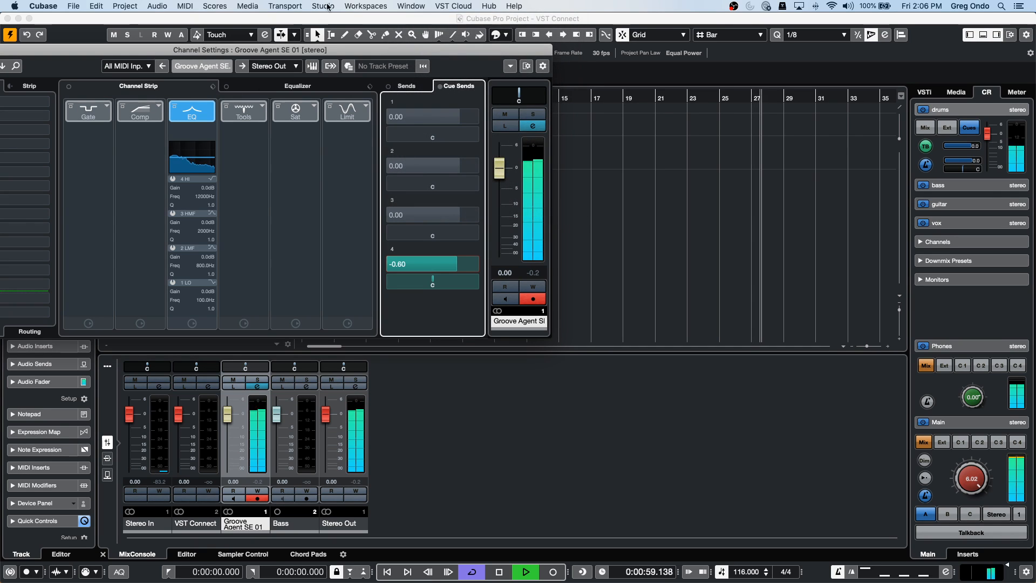
{"action": "left_click", "coordinate": [398, 4]}
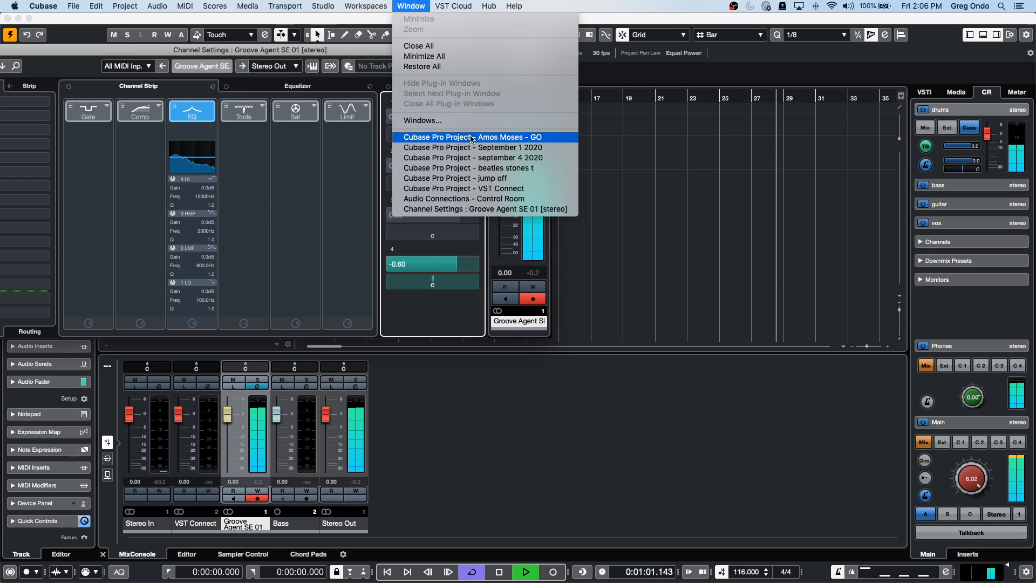
{"action": "mouse_move", "coordinate": [385, 5]}
{"action": "left_click", "coordinate": [626, 156]}
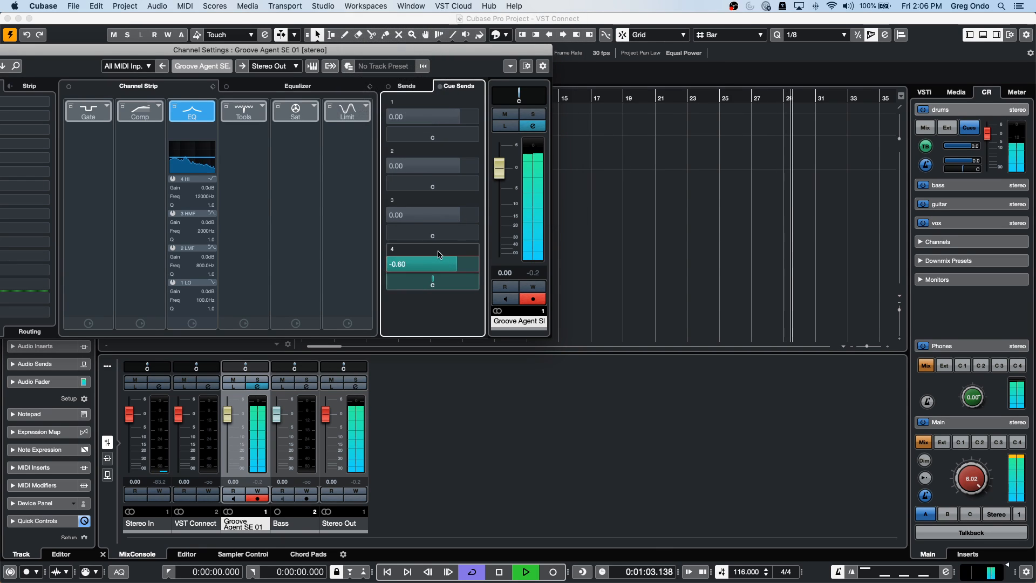
- Stop playback, move the Channel Settings window clear of the track list and bring the VST Connect project window to the front
{"action": "key", "text": "space"}
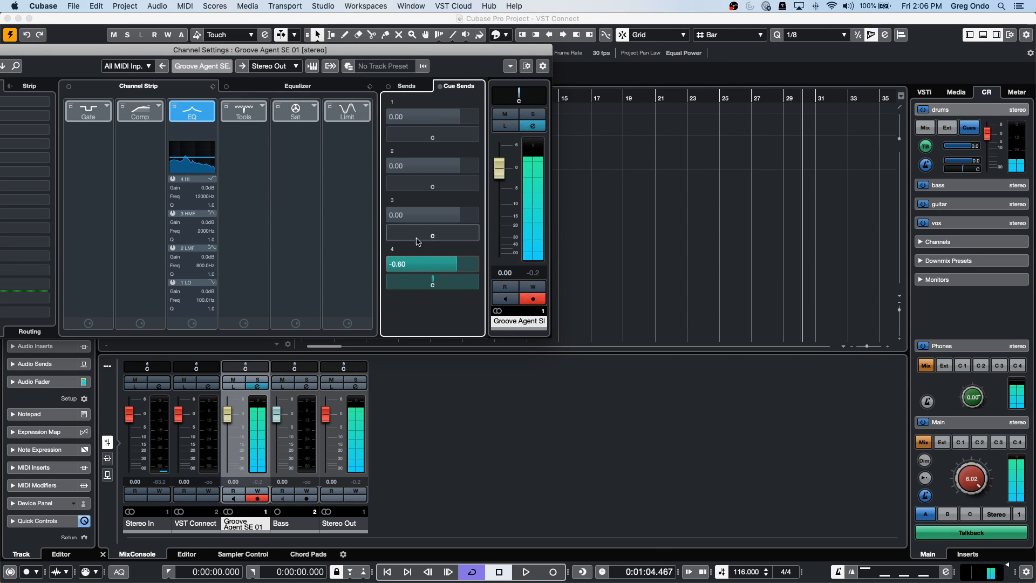
{"action": "left_click_drag", "start_coordinate": [434, 54], "coordinate": [779, 118]}
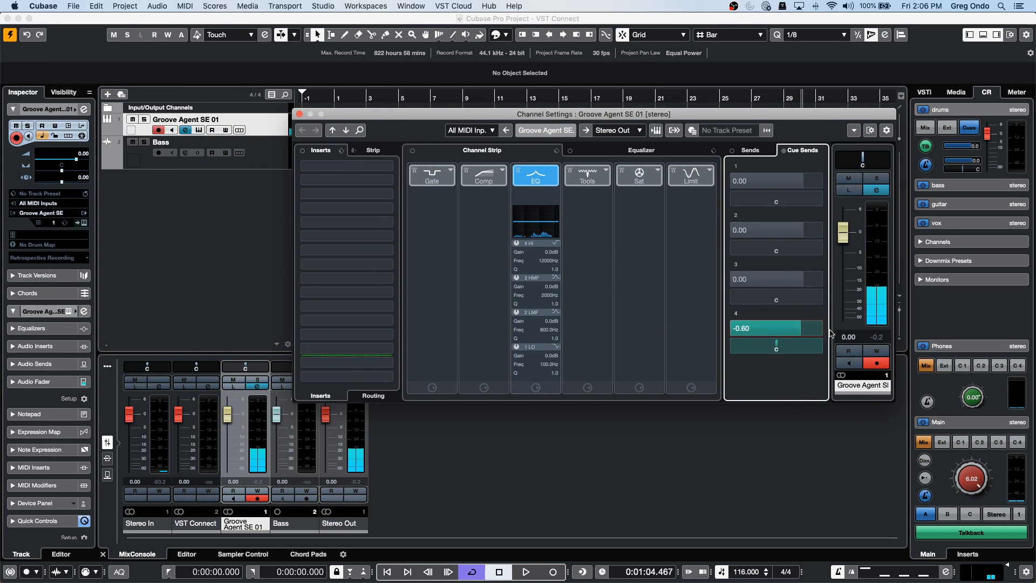
{"action": "left_click", "coordinate": [404, 6]}
{"action": "mouse_move", "coordinate": [378, 7]}
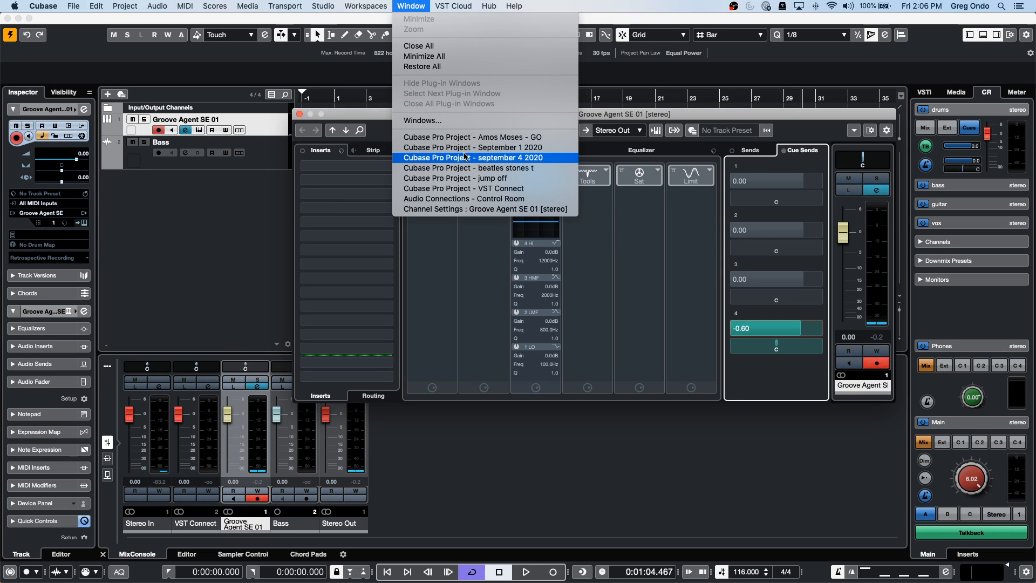
{"action": "left_click", "coordinate": [465, 188]}
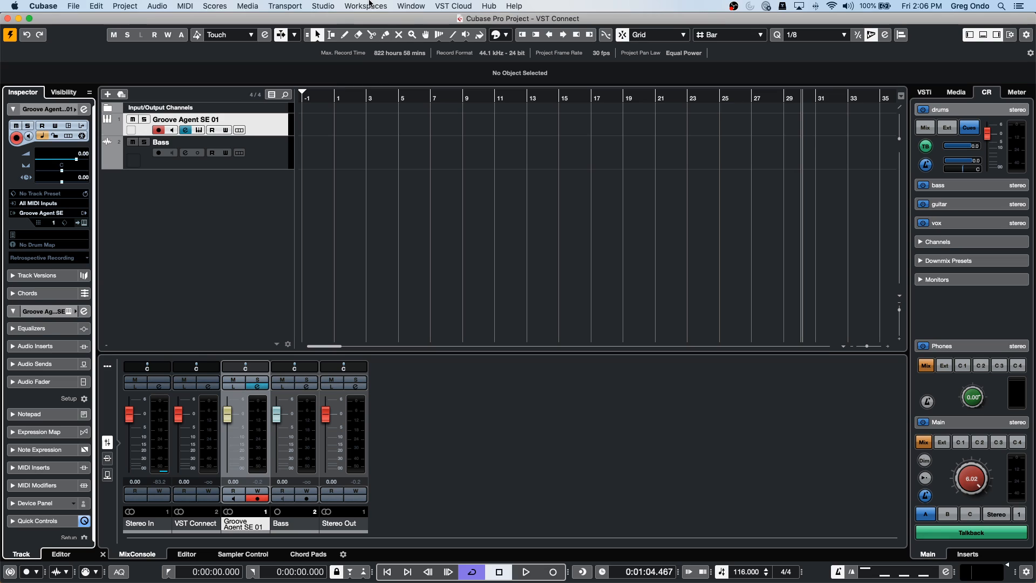
- Reopen the VST Connect PRO editor and move its window up over the arrangement
{"action": "left_click", "coordinate": [410, 6]}
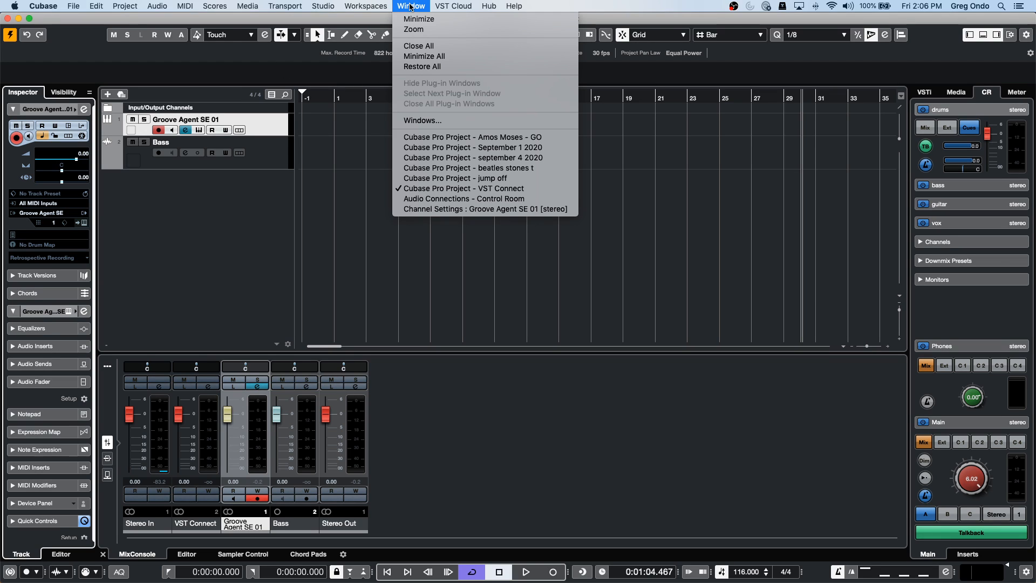
{"action": "mouse_move", "coordinate": [463, 6]}
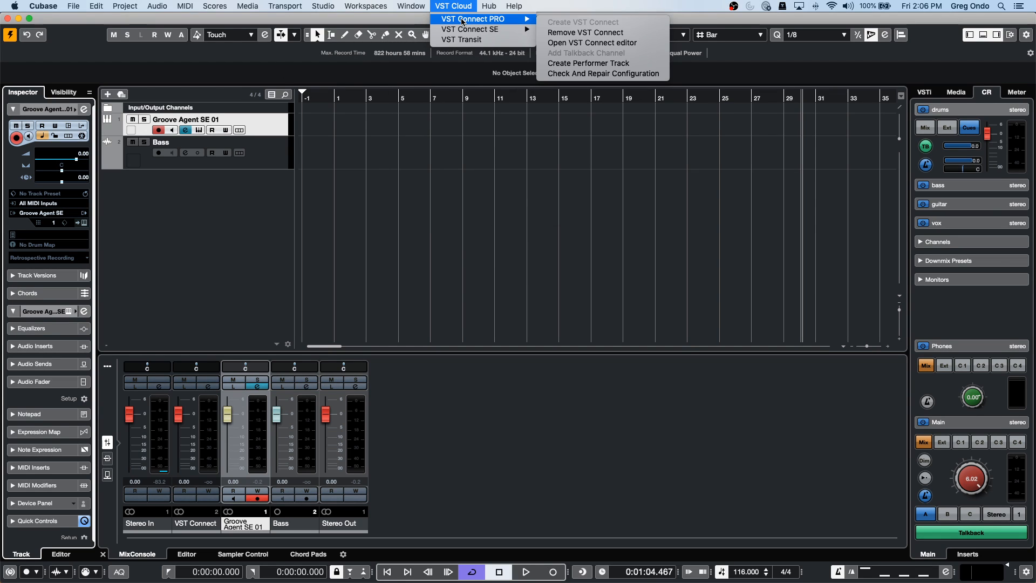
{"action": "left_click", "coordinate": [625, 43]}
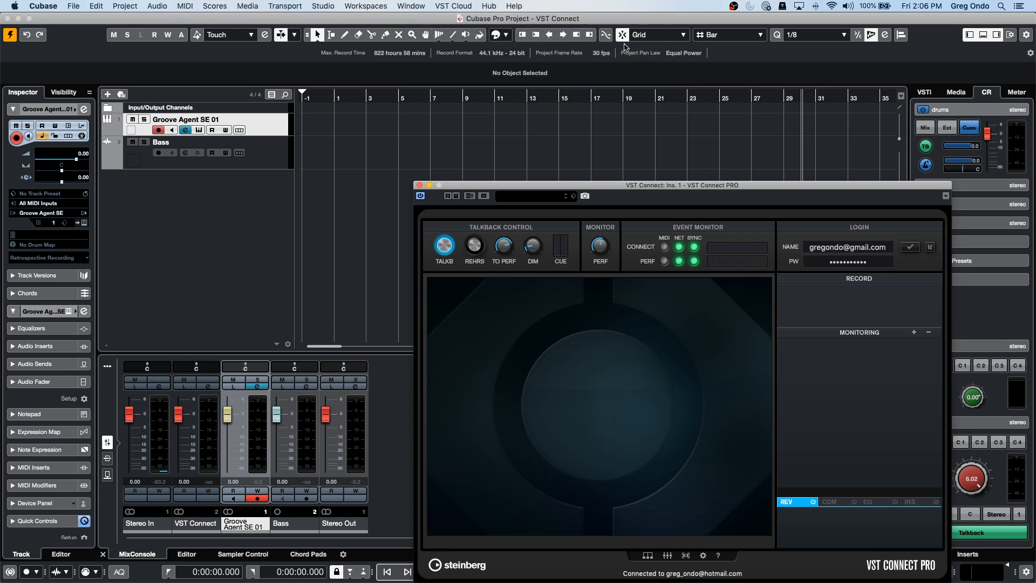
{"action": "left_click_drag", "start_coordinate": [620, 184], "coordinate": [546, 98]}
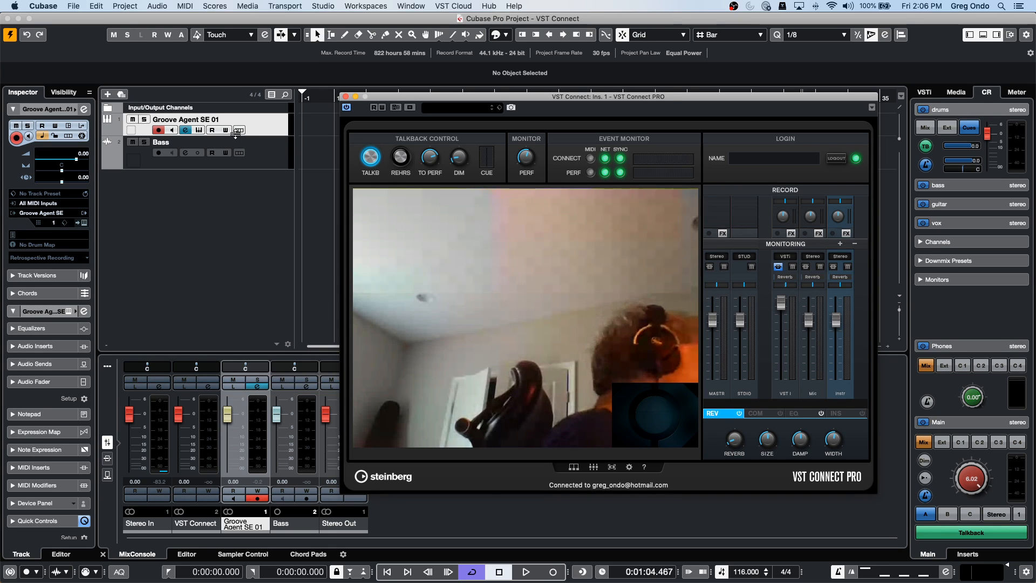
- Open the Groove Agent SE 01 track's Channel Settings and arrange them beside the VST Connect PRO window with the cue sends in view
{"action": "left_click", "coordinate": [85, 110]}
{"action": "left_click", "coordinate": [85, 110]}
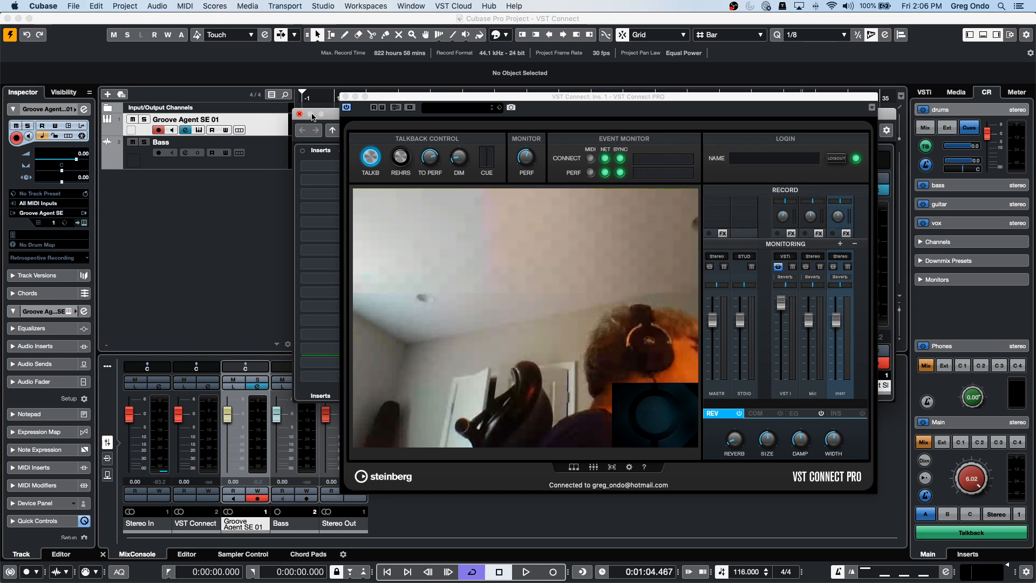
{"action": "left_click_drag", "start_coordinate": [431, 97], "coordinate": [633, 91]}
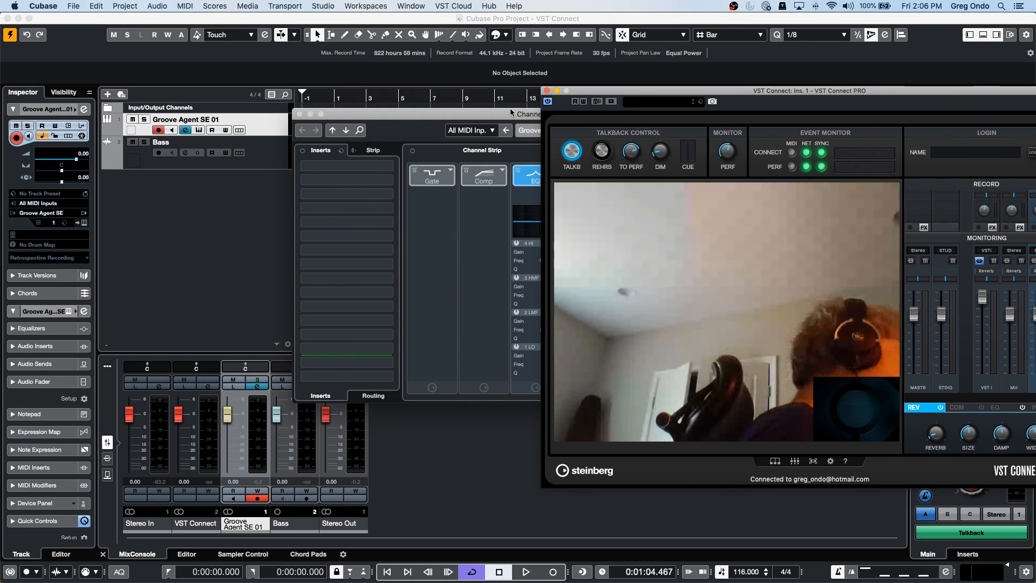
{"action": "left_click_drag", "start_coordinate": [489, 117], "coordinate": [151, 111]}
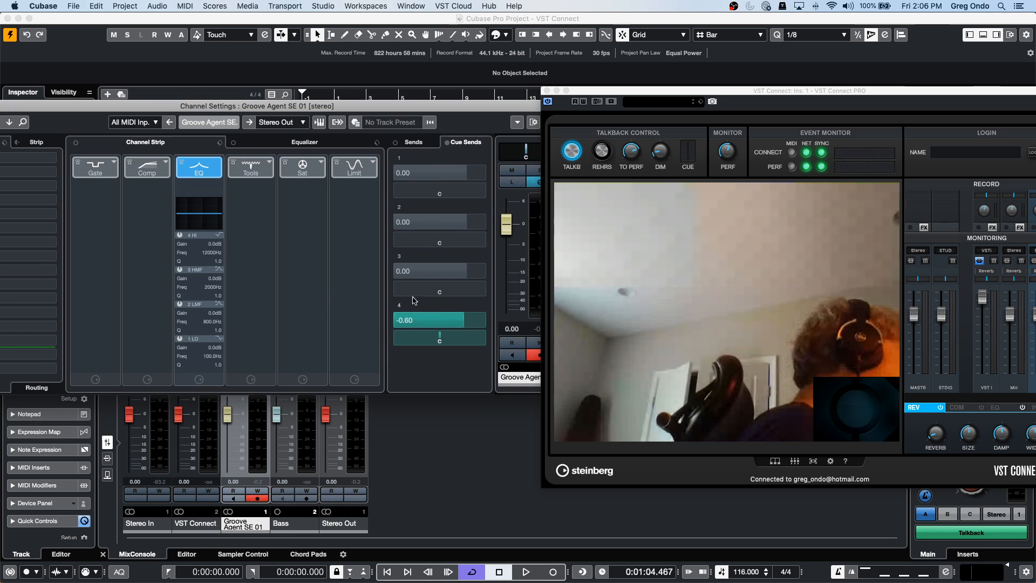
- Play the project briefly with the cue sends in view, stop, and move the Channel Settings window off the track list
{"action": "key", "text": "space"}
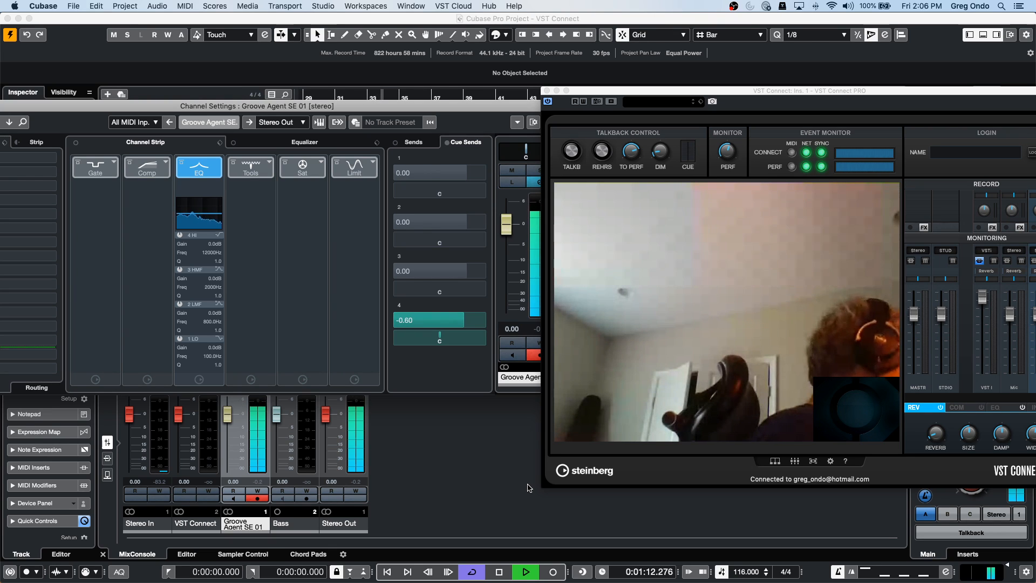
{"action": "key", "text": "space"}
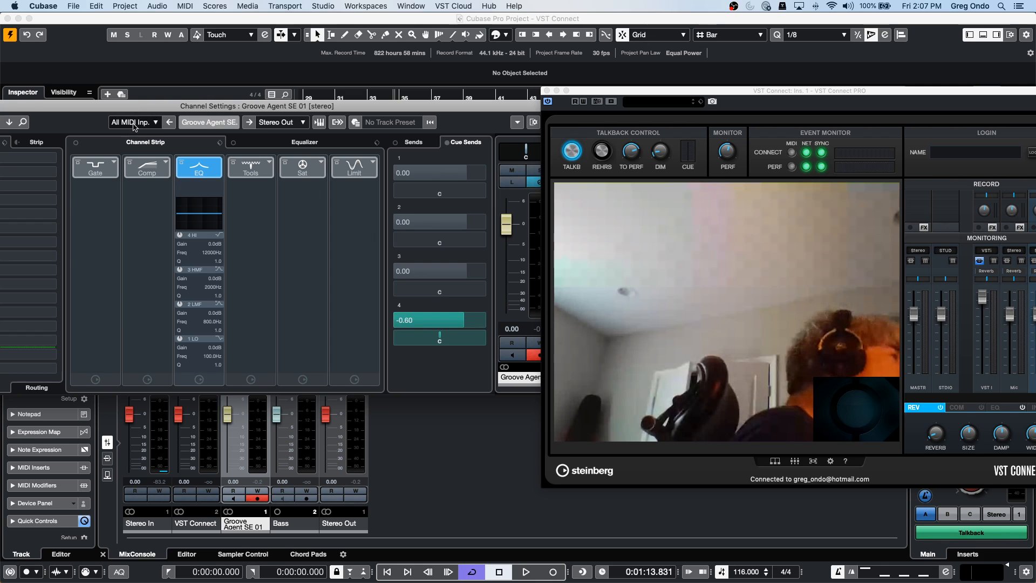
{"action": "left_click_drag", "start_coordinate": [147, 106], "coordinate": [517, 109]}
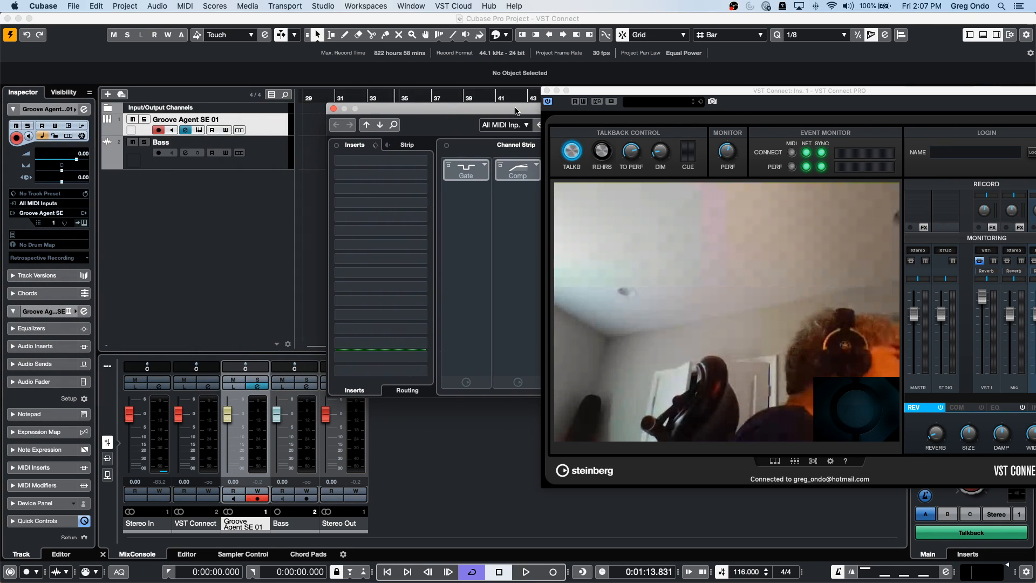
- With the Bass track selected and talkback switched off, play the project from bar 1 and stop playback
{"action": "left_click", "coordinate": [216, 162]}
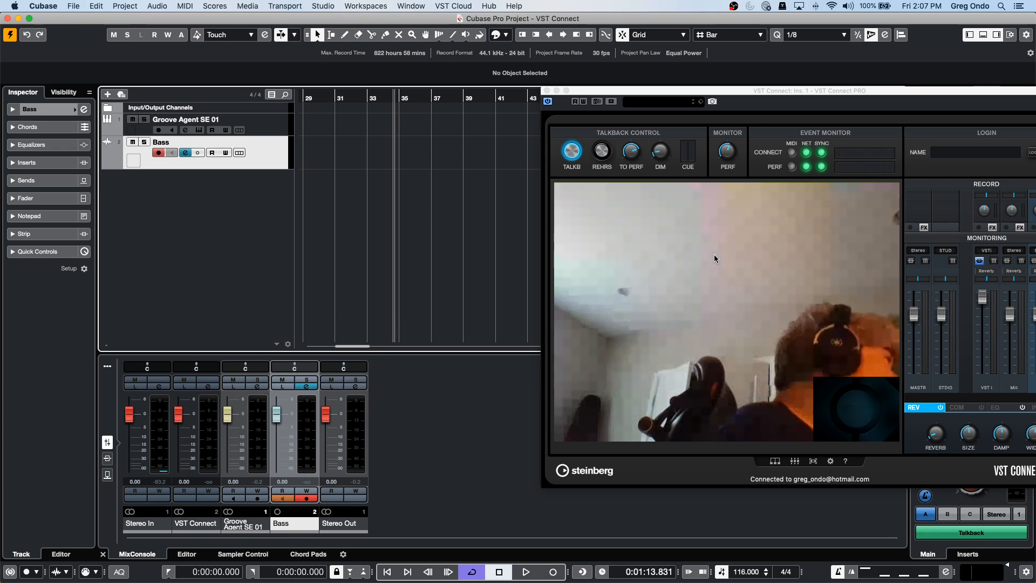
{"action": "left_click", "coordinate": [971, 534]}
{"action": "key", "text": "Home"}
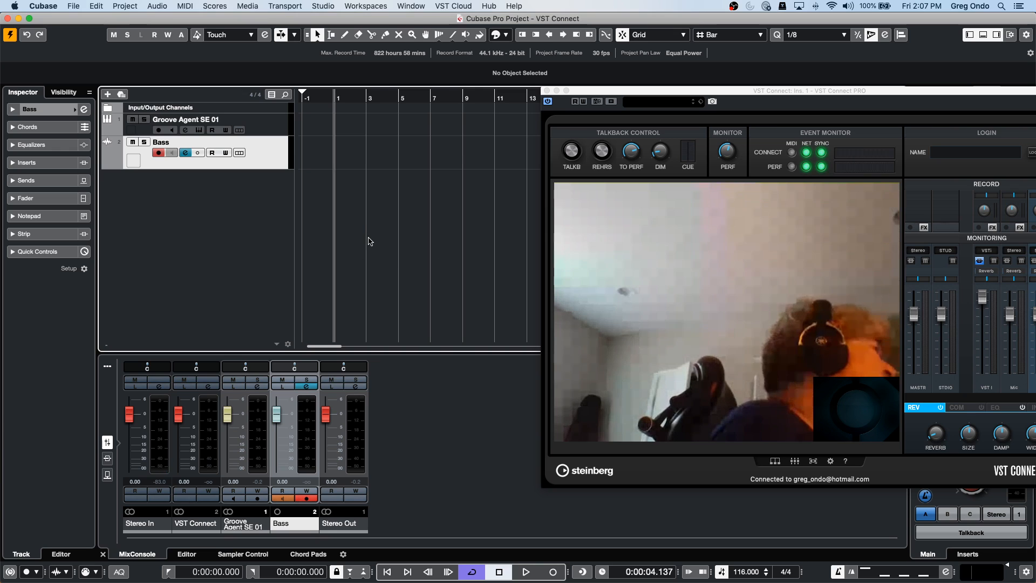
{"action": "key", "text": "space"}
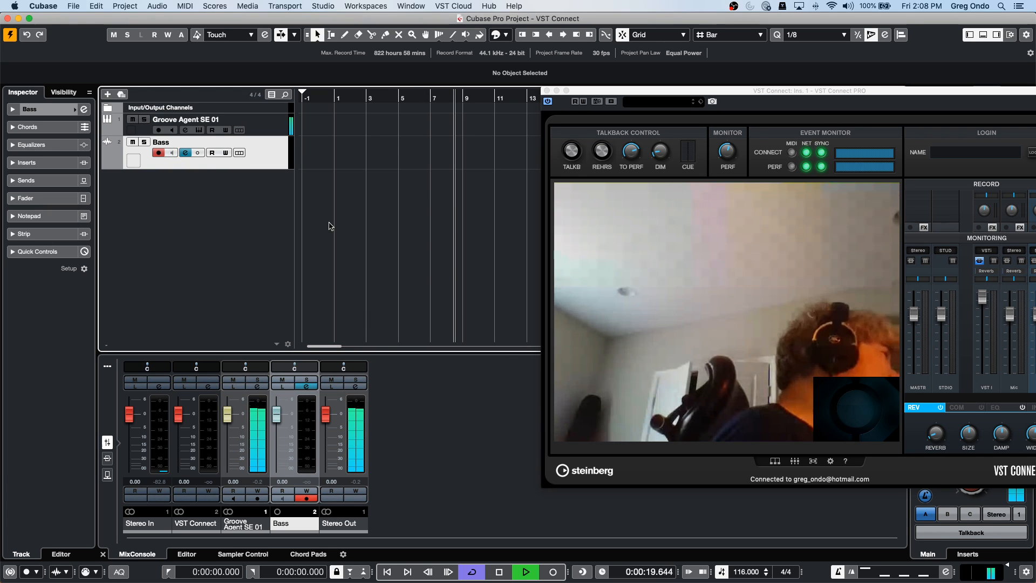
{"action": "key", "text": "space"}
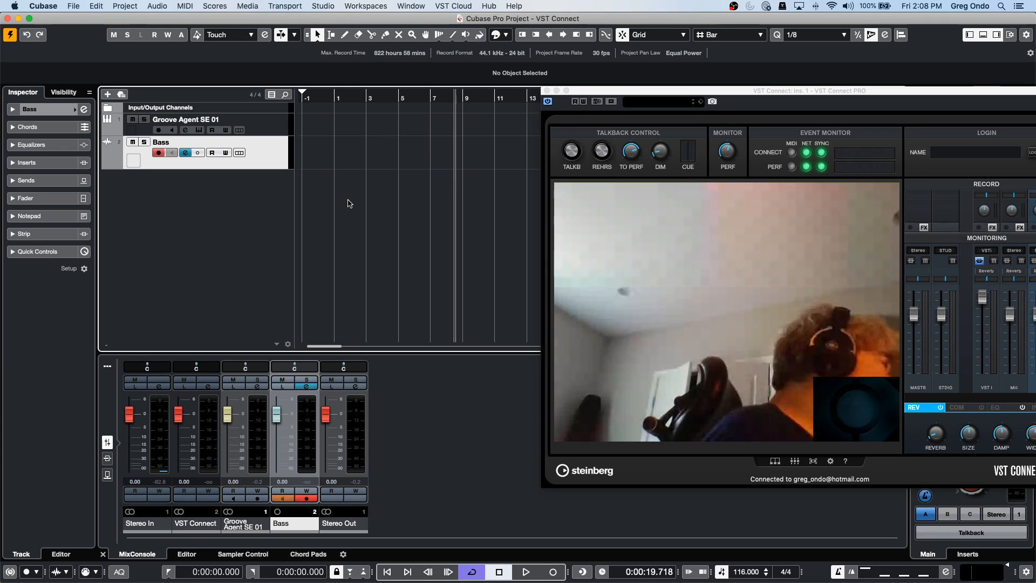
- Open the VST Connect PRO setup and review its Recordings, Manager, Performer and Configuration pages
{"action": "left_click_drag", "start_coordinate": [605, 91], "coordinate": [547, 73]}
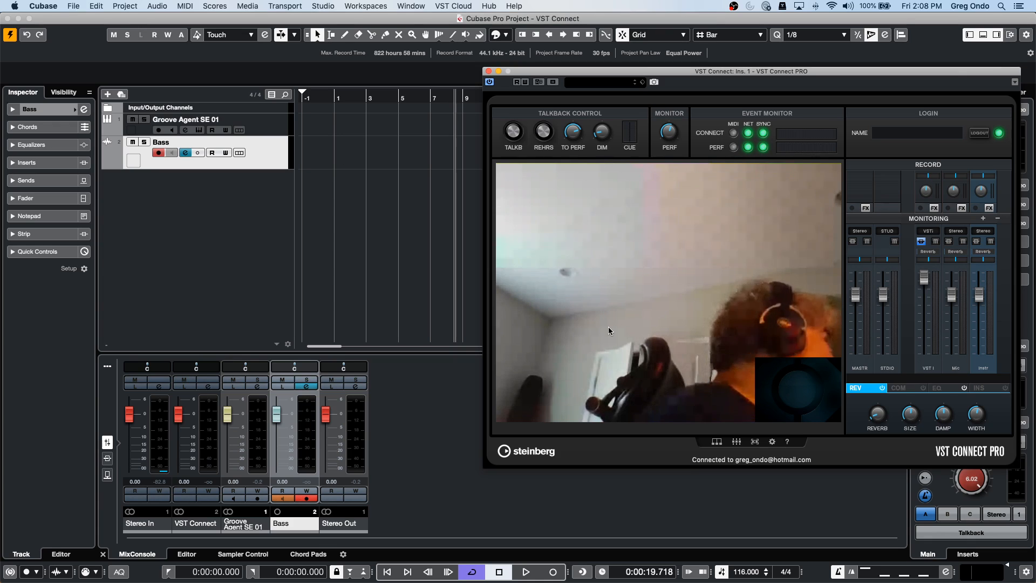
{"action": "left_click", "coordinate": [773, 441]}
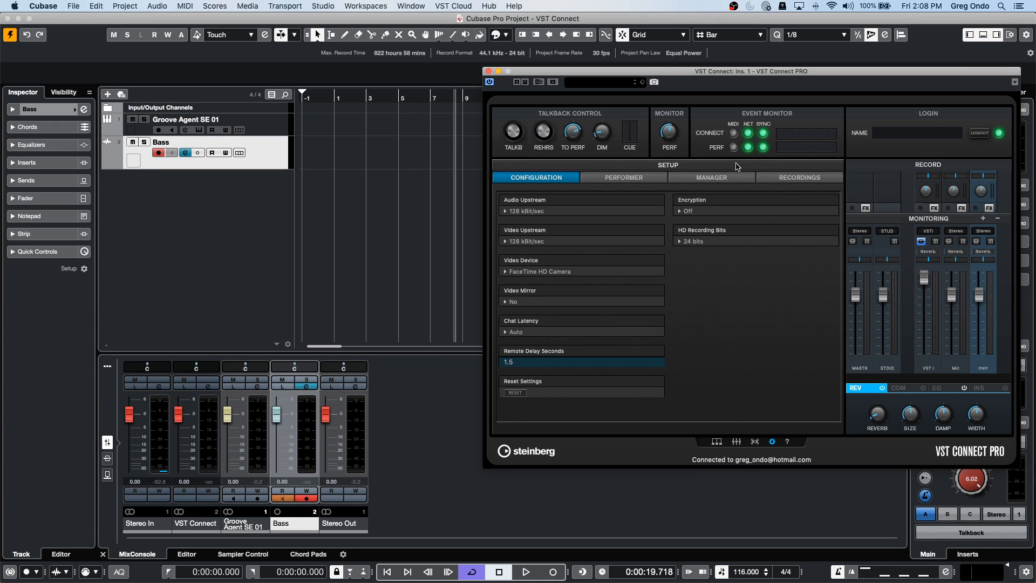
{"action": "left_click", "coordinate": [792, 182]}
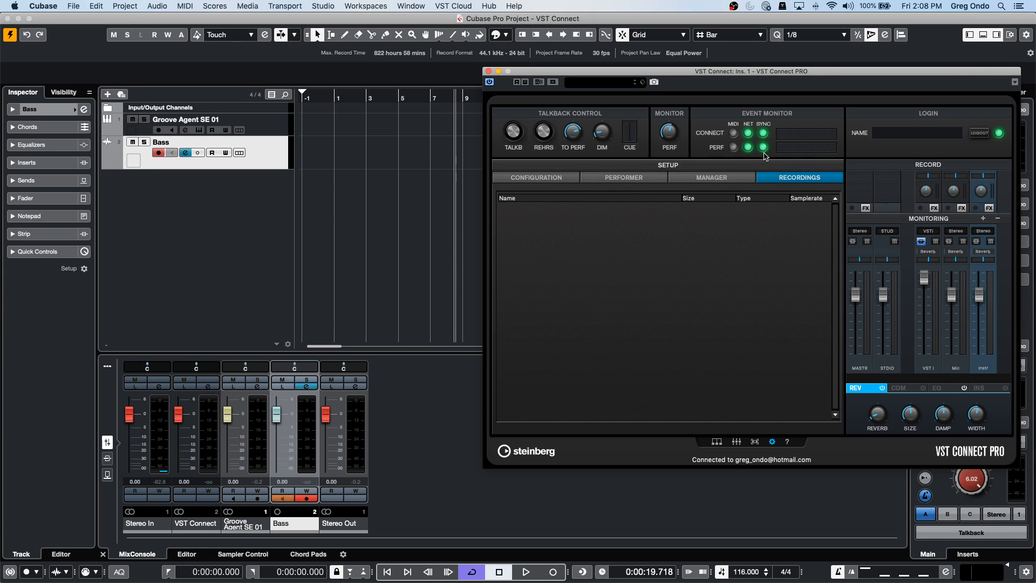
{"action": "left_click", "coordinate": [720, 180]}
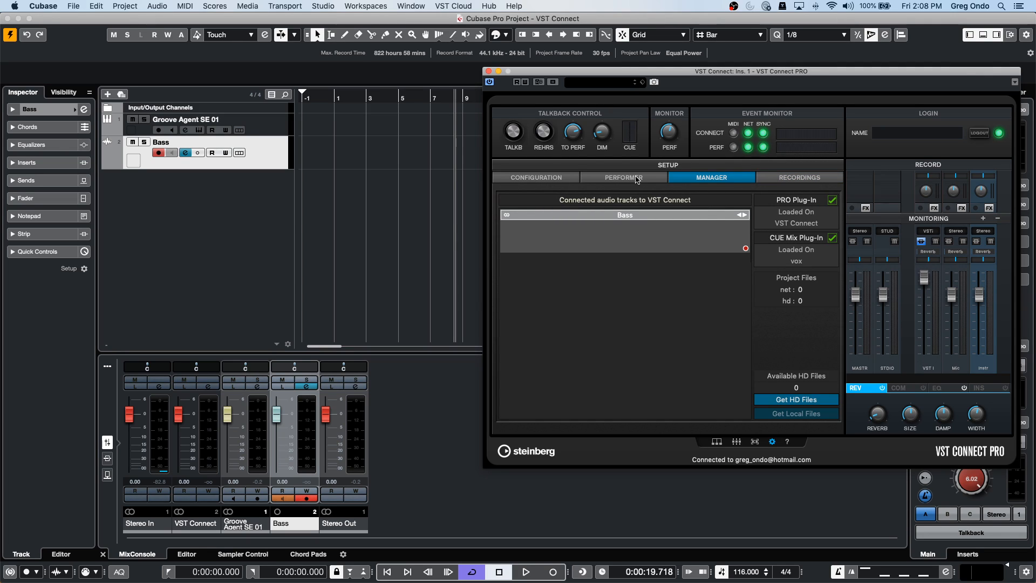
{"action": "left_click", "coordinate": [637, 180]}
{"action": "left_click", "coordinate": [549, 178]}
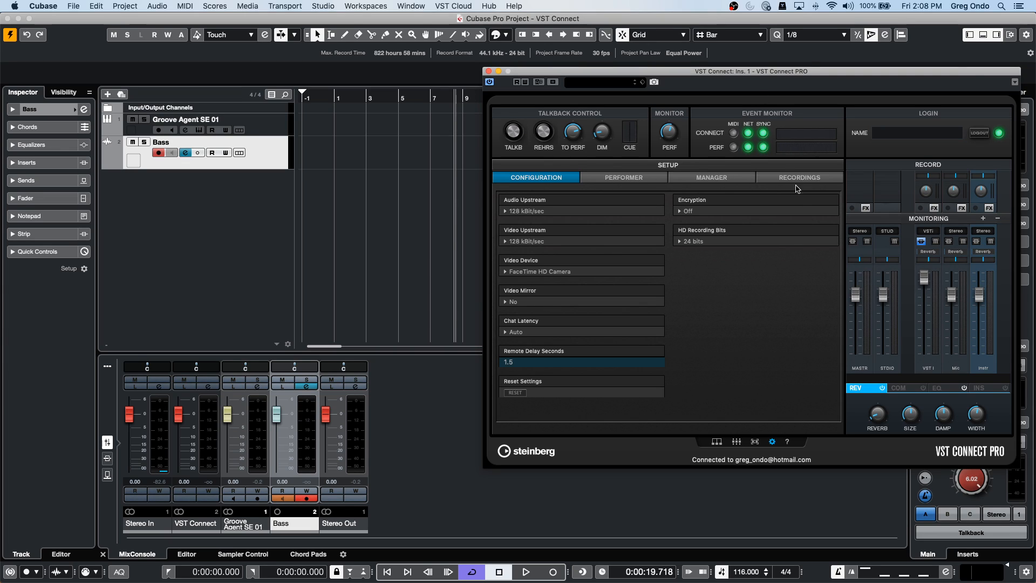
- Shift the VST Connect PRO window toward the track list and revisit the Performer, Manager and Recordings setup pages
{"action": "left_click_drag", "start_coordinate": [677, 72], "coordinate": [580, 67]}
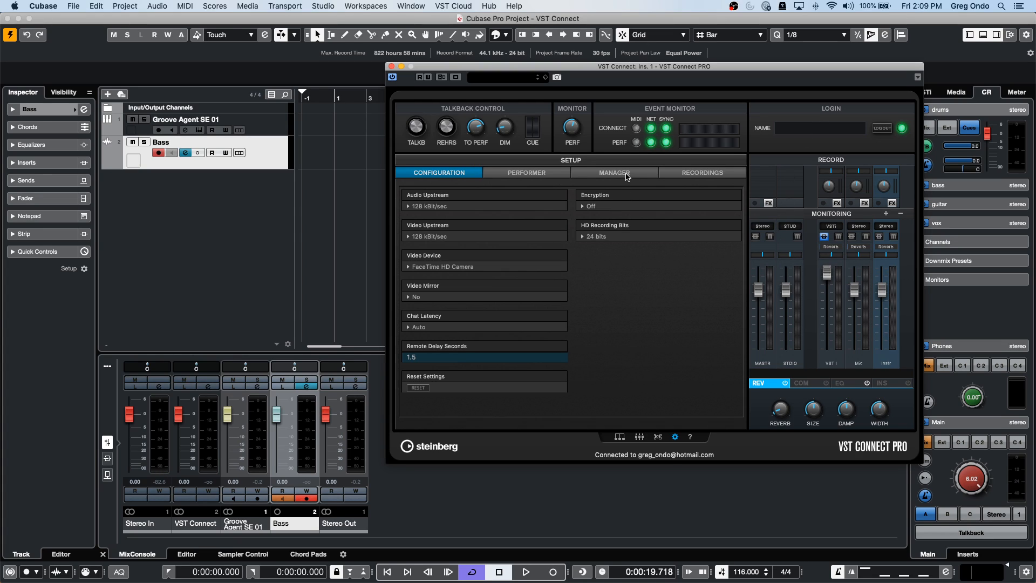
{"action": "left_click", "coordinate": [525, 174]}
{"action": "left_click", "coordinate": [607, 174]}
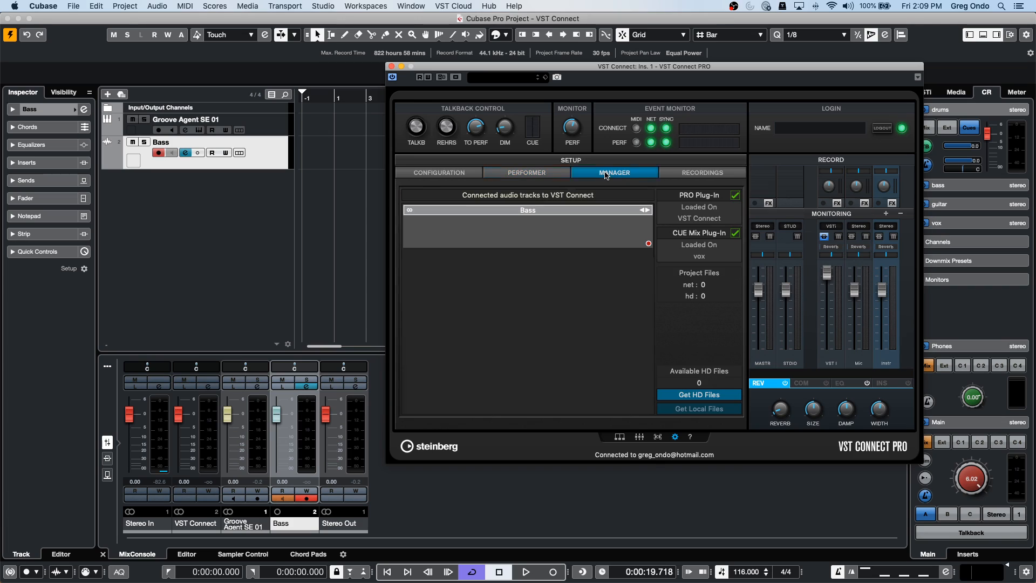
{"action": "left_click", "coordinate": [691, 174]}
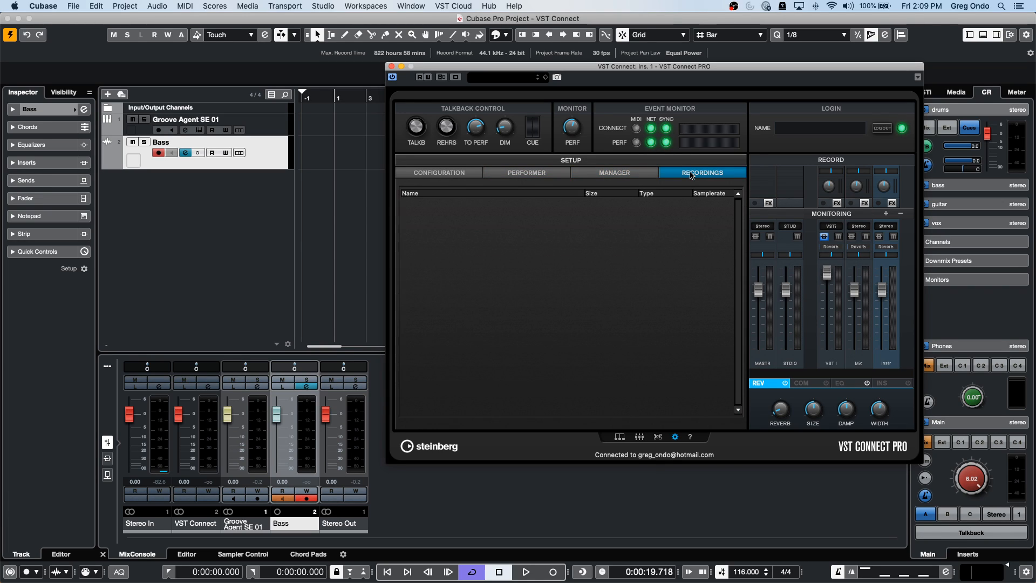
- Check the Groove Agent SE 01 channel settings, then select the Bass track and expand its basic track settings
{"action": "left_click", "coordinate": [254, 146]}
{"action": "left_click", "coordinate": [249, 125]}
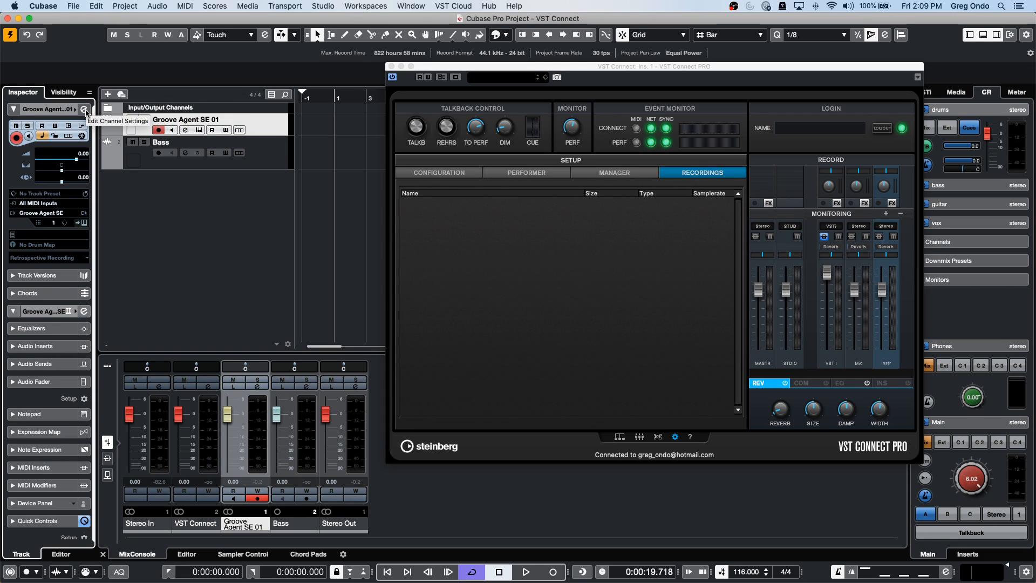
{"action": "left_click", "coordinate": [85, 110]}
{"action": "left_click_drag", "start_coordinate": [361, 108], "coordinate": [60, 295]}
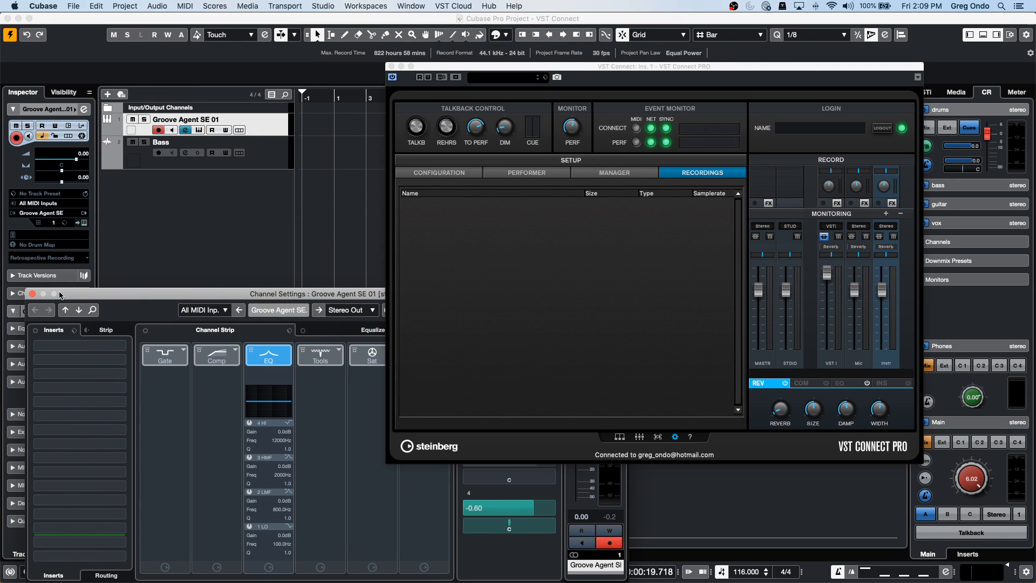
{"action": "left_click", "coordinate": [264, 158]}
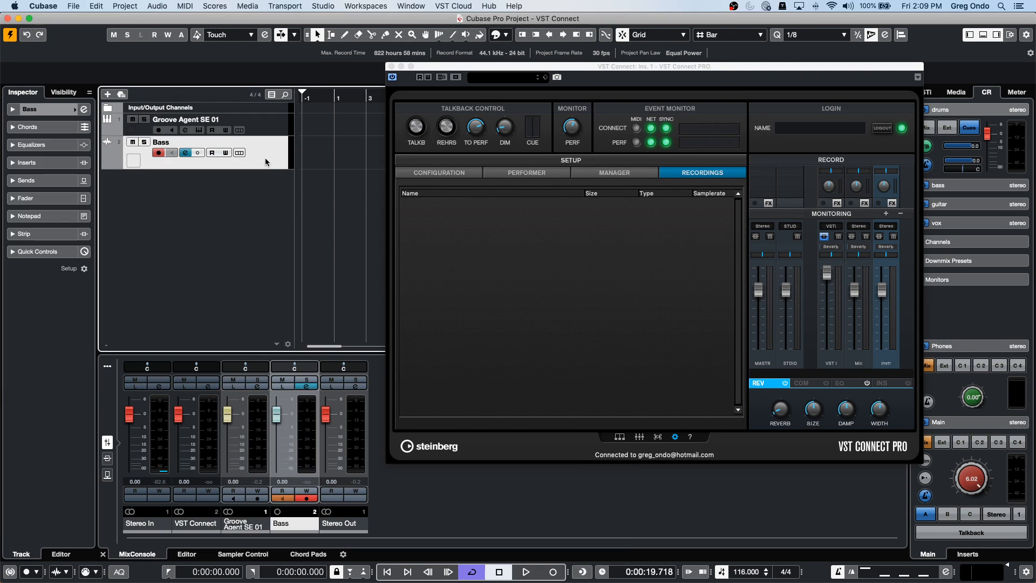
{"action": "left_click", "coordinate": [38, 110]}
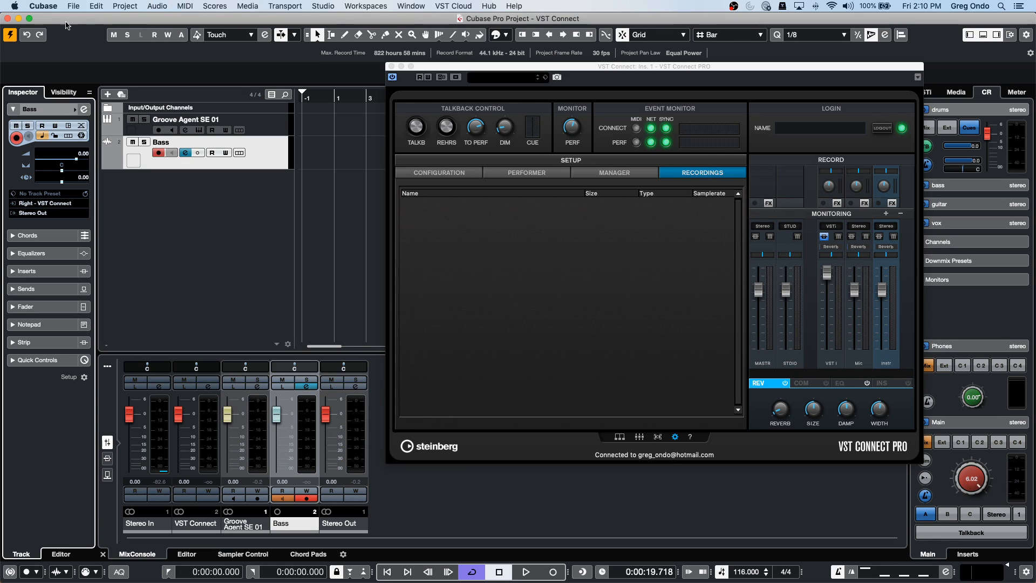
- Start opening another project and browse the Projects folder to the If I Ever Lose My Faith folder
{"action": "left_click", "coordinate": [80, 7]}
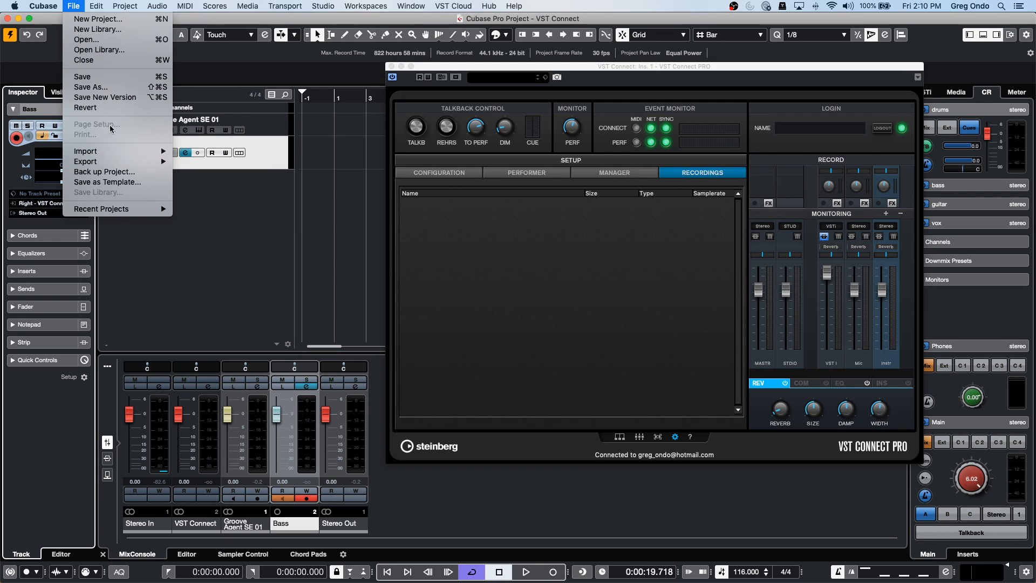
{"action": "left_click", "coordinate": [97, 41]}
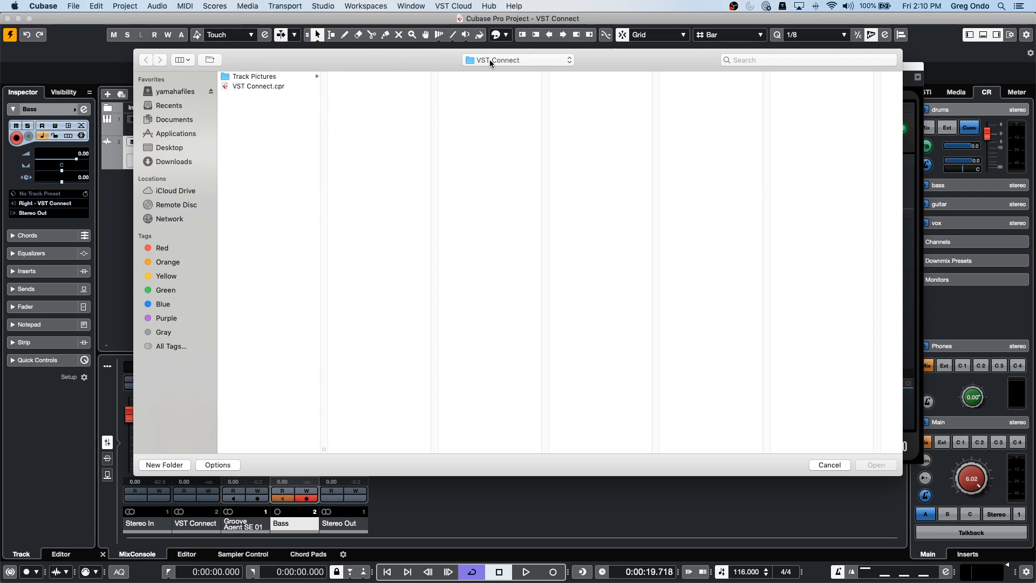
{"action": "left_click", "coordinate": [492, 61]}
{"action": "left_click", "coordinate": [493, 71]}
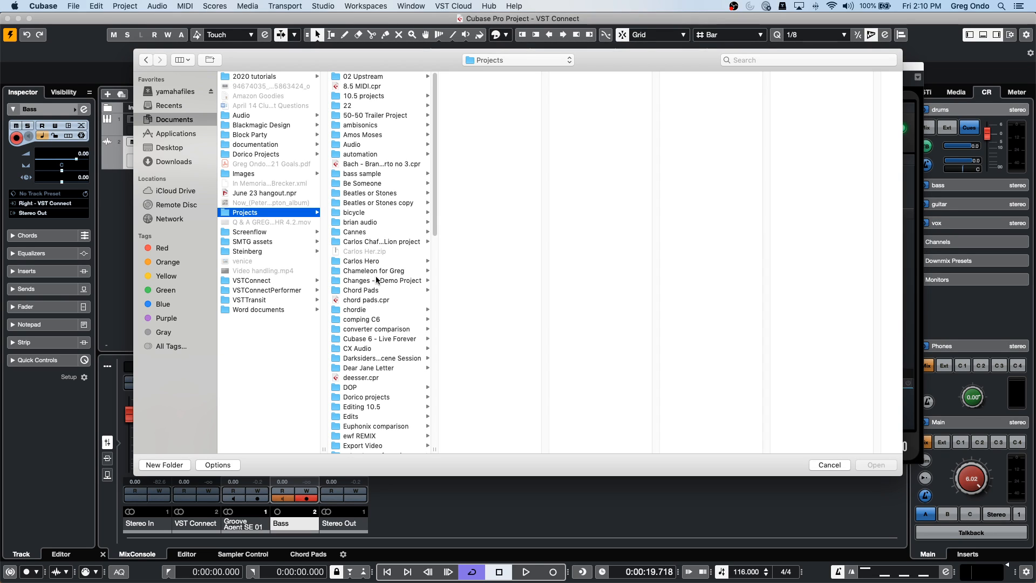
{"action": "scroll", "coordinate": [377, 280], "scroll_direction": "down", "scroll_amount": 2}
{"action": "scroll", "coordinate": [376, 280], "scroll_direction": "down", "scroll_amount": 3}
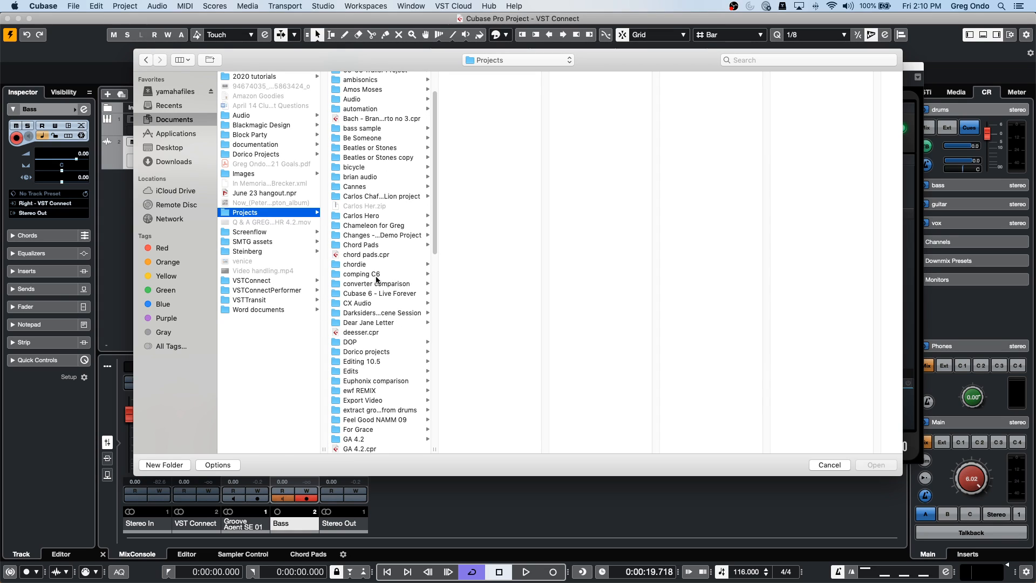
{"action": "scroll", "coordinate": [377, 279], "scroll_direction": "down", "scroll_amount": 1}
{"action": "scroll", "coordinate": [377, 280], "scroll_direction": "down", "scroll_amount": 2}
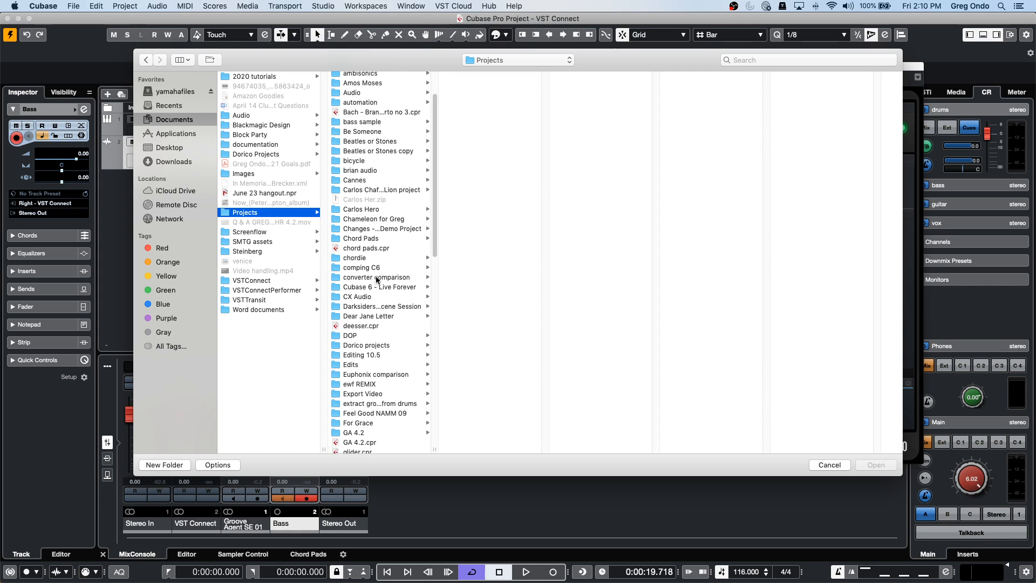
{"action": "scroll", "coordinate": [377, 280], "scroll_direction": "down", "scroll_amount": 1}
{"action": "scroll", "coordinate": [377, 279], "scroll_direction": "down", "scroll_amount": 5}
{"action": "scroll", "coordinate": [377, 280], "scroll_direction": "down", "scroll_amount": 20}
{"action": "scroll", "coordinate": [377, 279], "scroll_direction": "down", "scroll_amount": 2}
{"action": "left_click", "coordinate": [387, 302]}
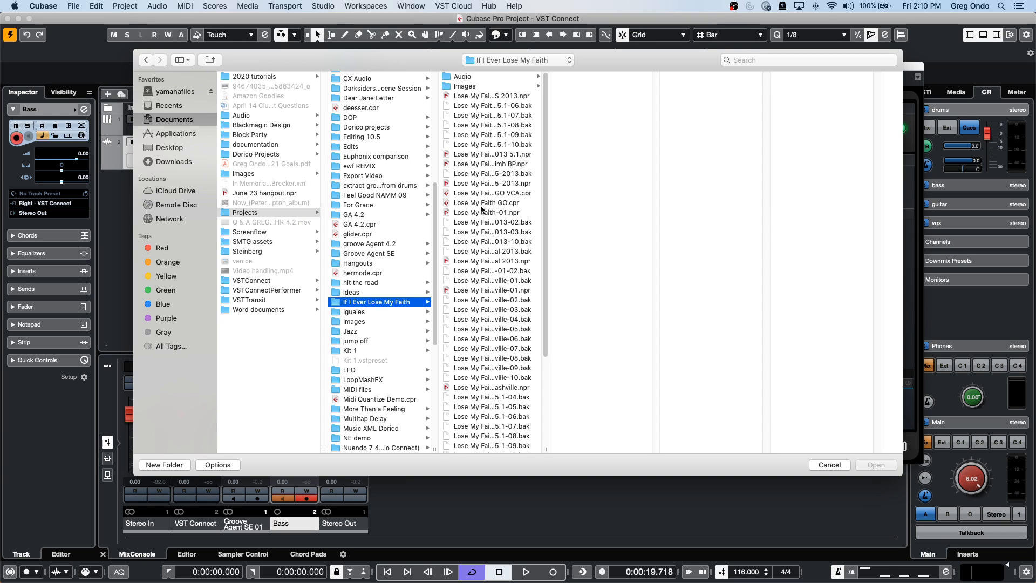
- Widen the file list to read full names, open Lose My Faith GO VCA.cpr and activate the project
{"action": "scroll", "coordinate": [474, 249], "scroll_direction": "down", "scroll_amount": 5}
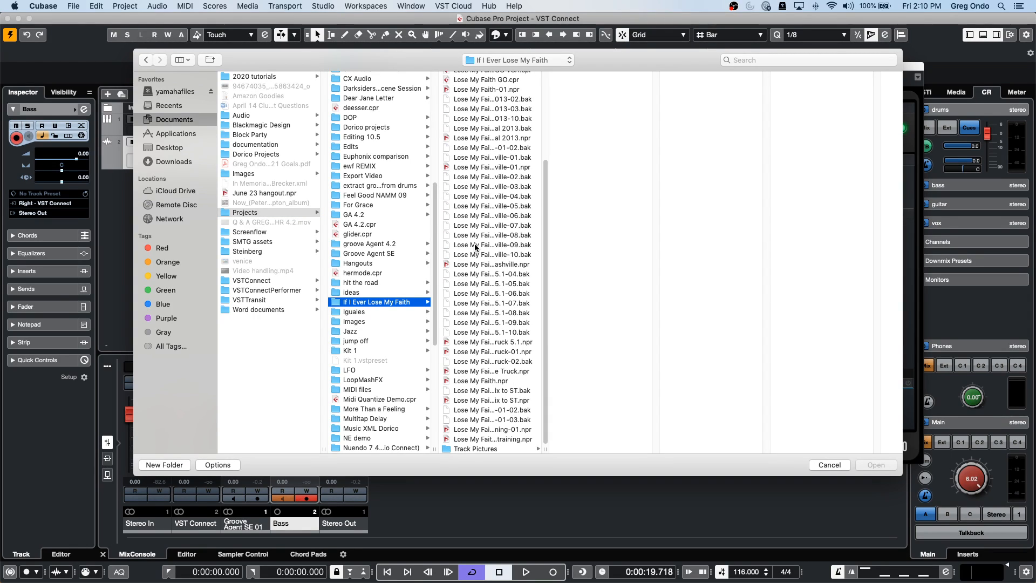
{"action": "scroll", "coordinate": [475, 247], "scroll_direction": "up", "scroll_amount": 8}
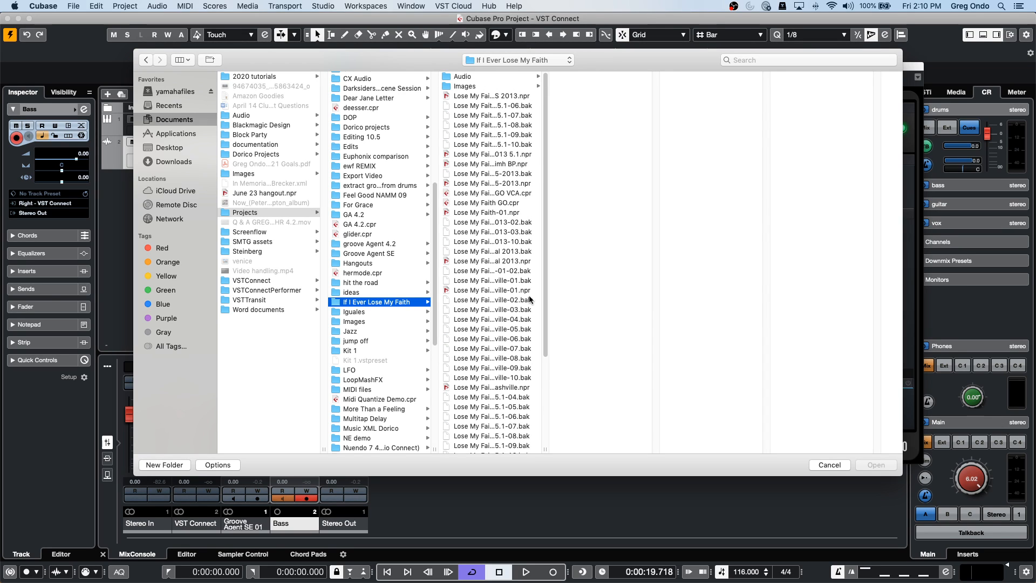
{"action": "left_click_drag", "start_coordinate": [548, 452], "coordinate": [699, 432]}
{"action": "scroll", "coordinate": [592, 268], "scroll_direction": "down", "scroll_amount": 5}
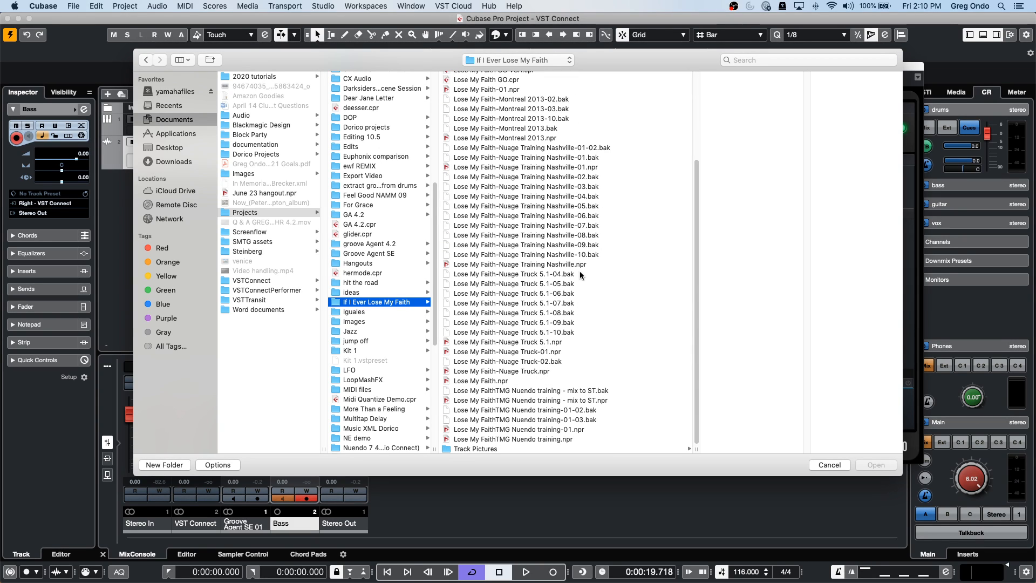
{"action": "scroll", "coordinate": [582, 276], "scroll_direction": "up", "scroll_amount": 2}
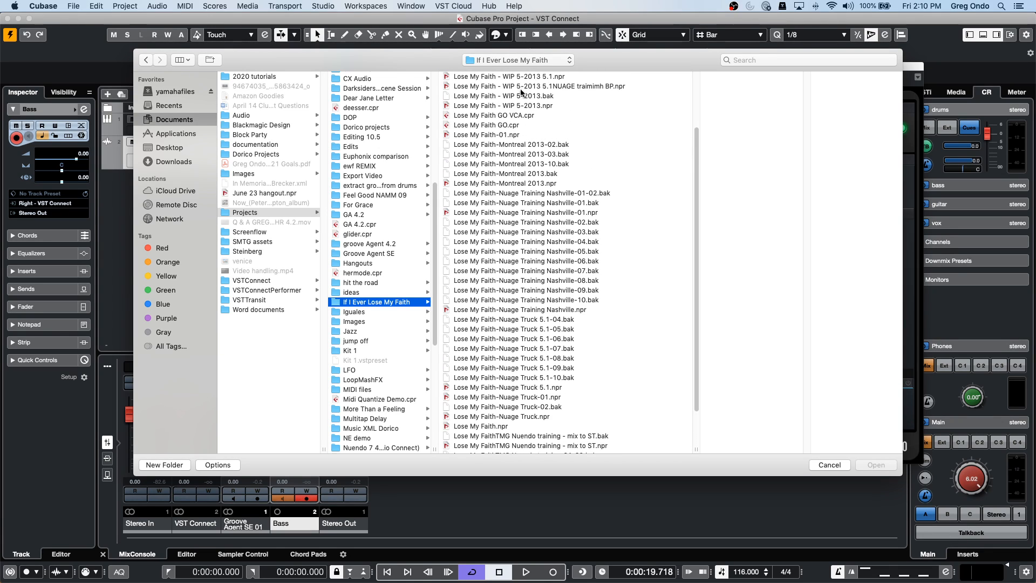
{"action": "double_click", "coordinate": [520, 116]}
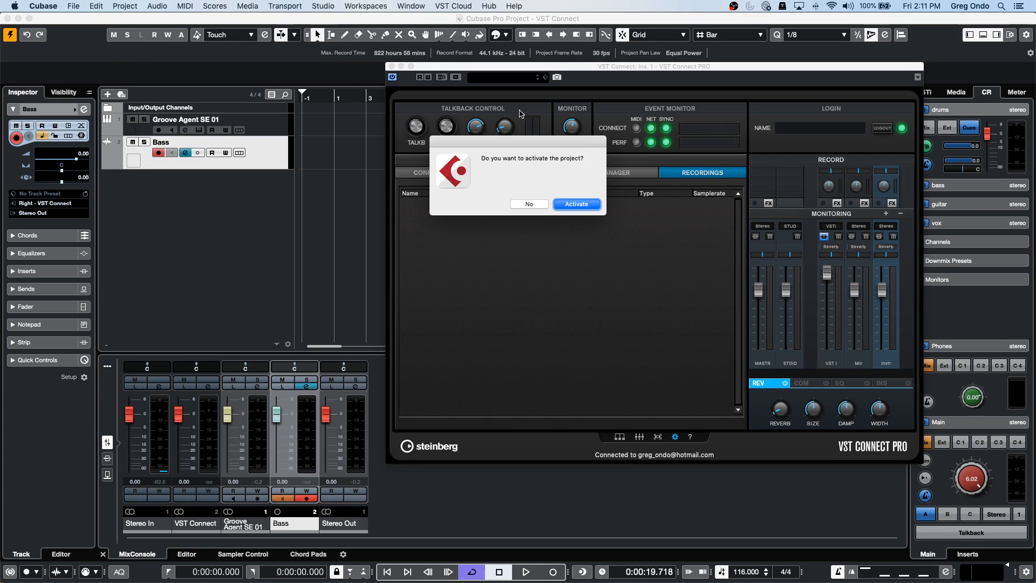
{"action": "left_click", "coordinate": [576, 204]}
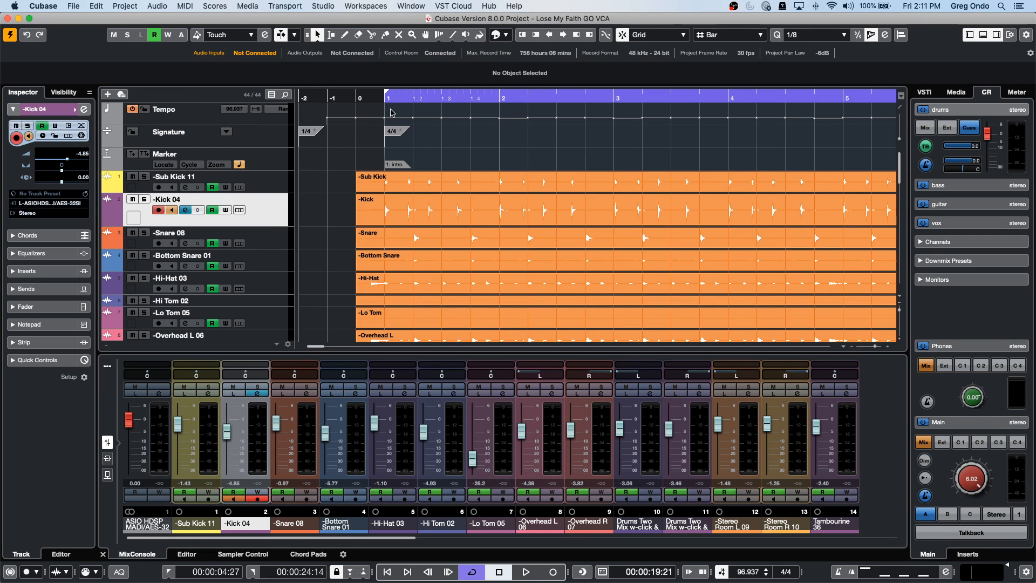
- Play the project from bar 1 while viewing the drum, bass and guitar tracks, and stop playback
{"action": "left_click", "coordinate": [380, 97]}
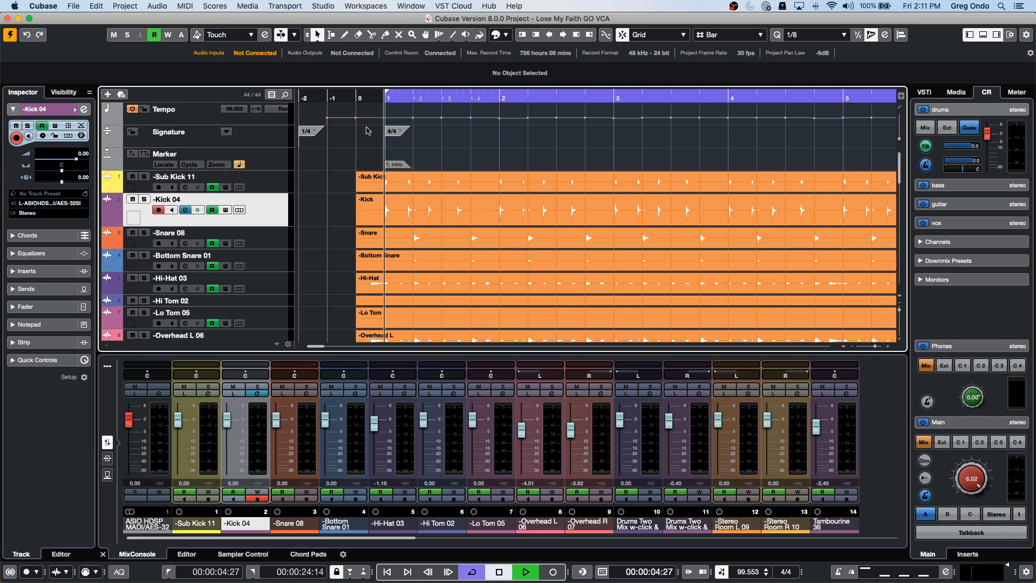
{"action": "key", "text": "space"}
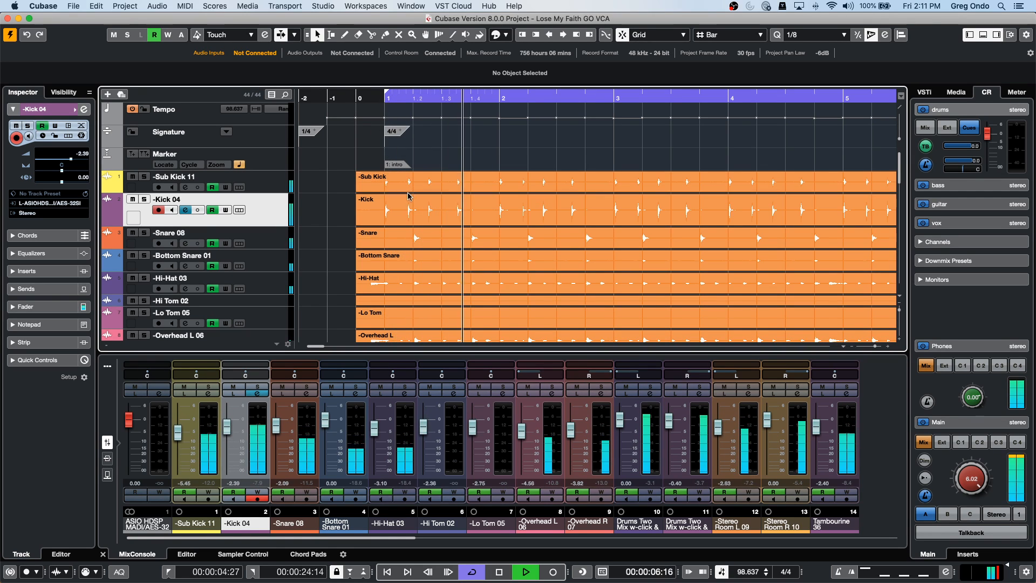
{"action": "scroll", "coordinate": [360, 206], "scroll_direction": "down", "scroll_amount": 5}
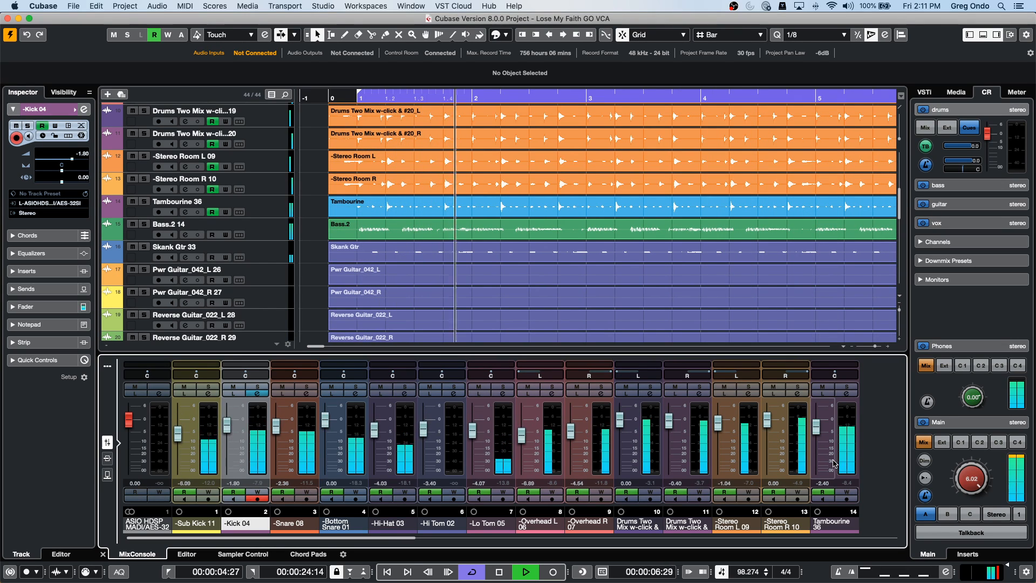
{"action": "key", "text": "space"}
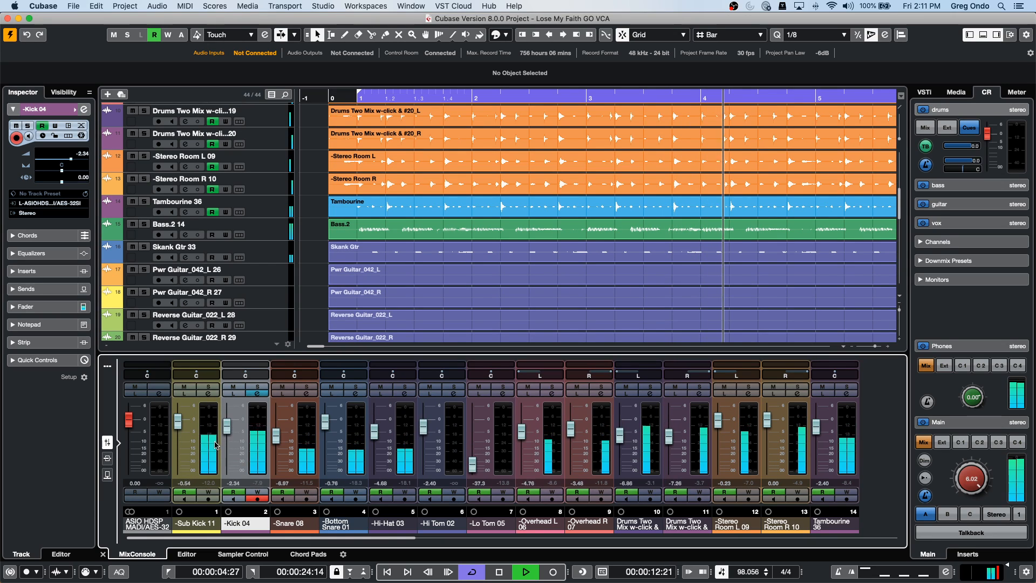
{"action": "key", "text": "space"}
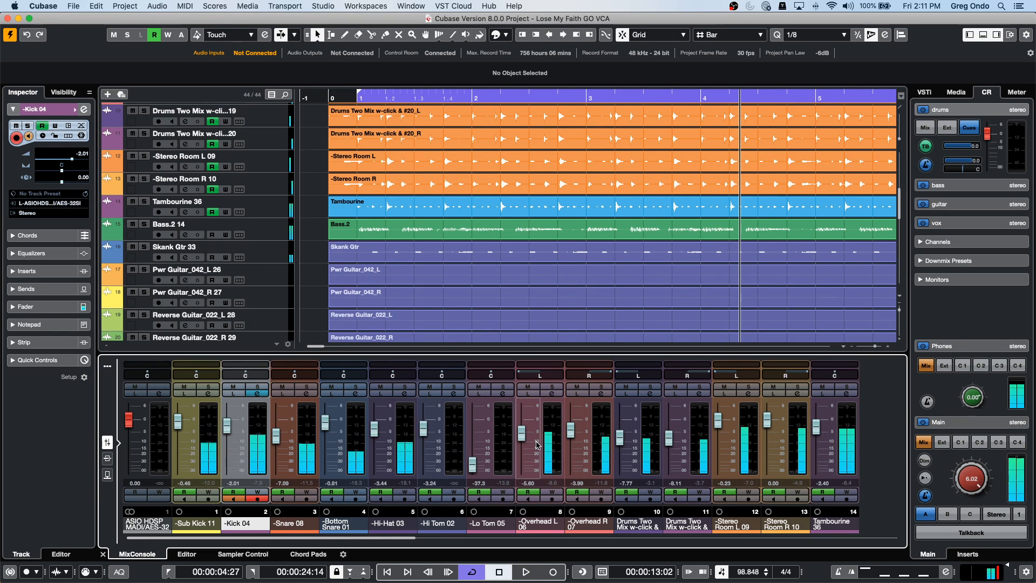
- Select the mixer channels from Sub Kick 11 to the second Drums Two Mix channel and add a VCA fader to them
{"action": "left_click", "coordinate": [206, 435]}
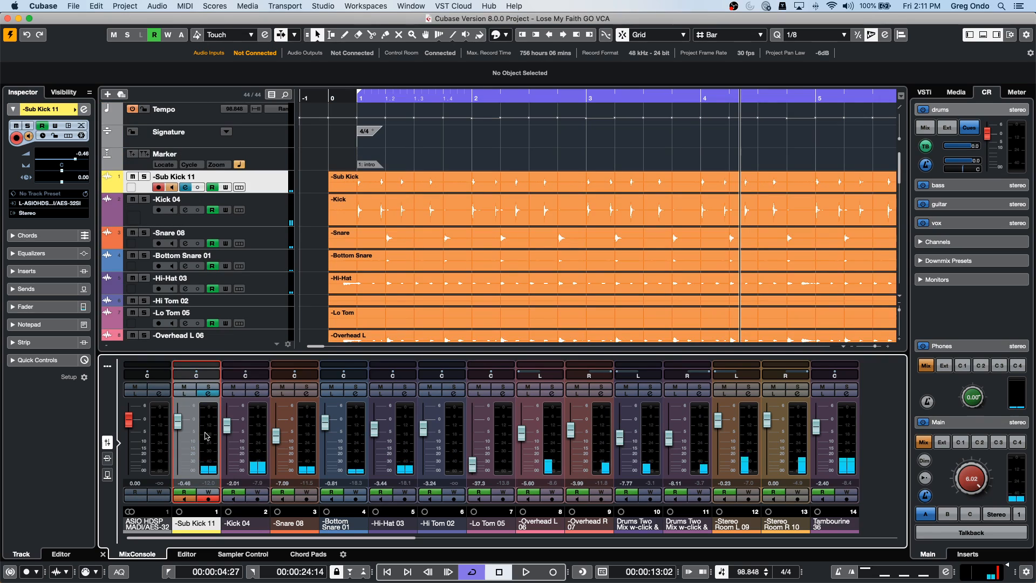
{"action": "left_click", "coordinate": [704, 420], "text": "shift"}
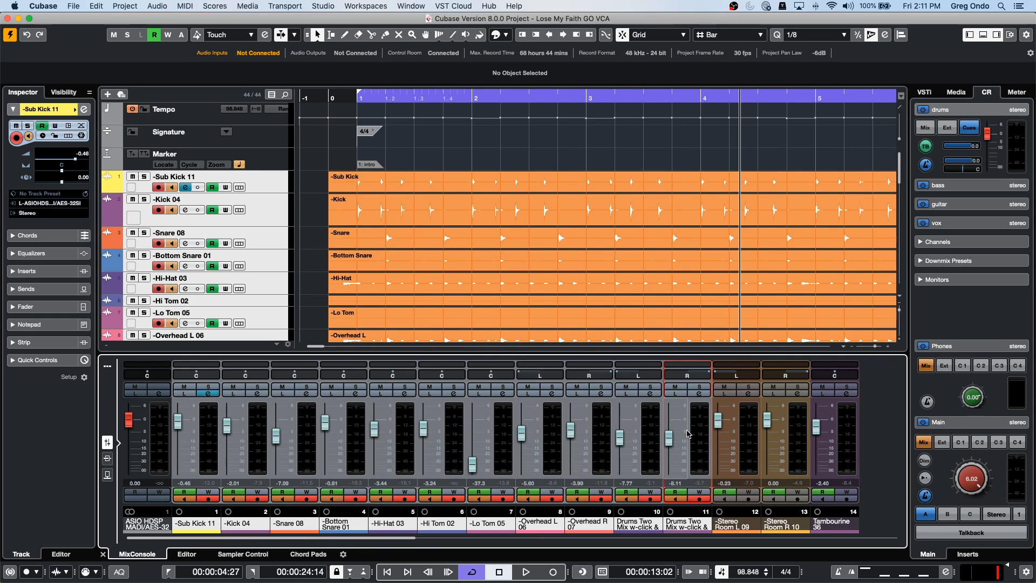
{"action": "right_click", "coordinate": [696, 422]}
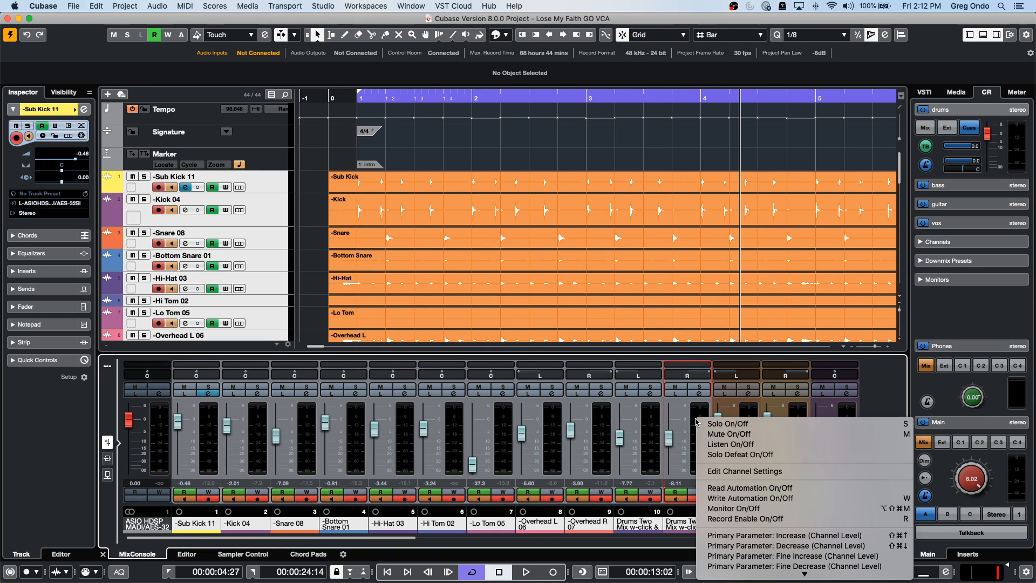
{"action": "mouse_move", "coordinate": [712, 573]}
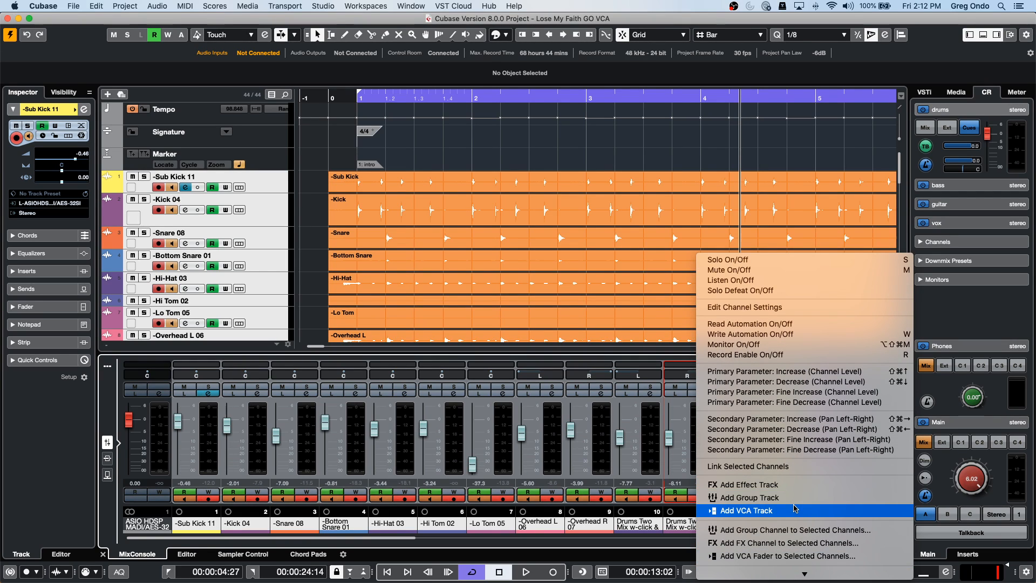
{"action": "left_click", "coordinate": [780, 556]}
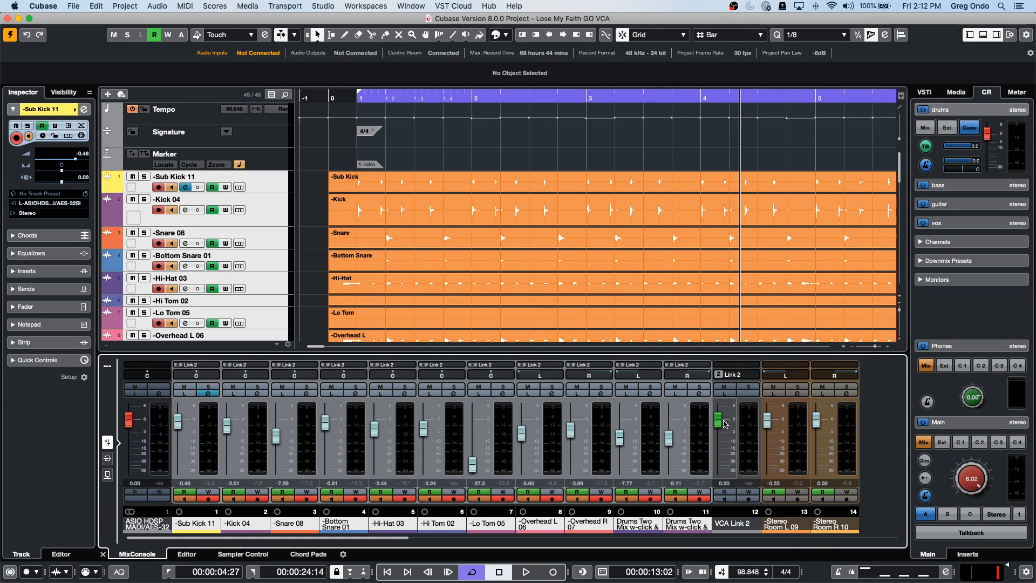
- With write automation on for the VCA, ride its fader down to about -2.93 during playback and stop
{"action": "key", "text": "space"}
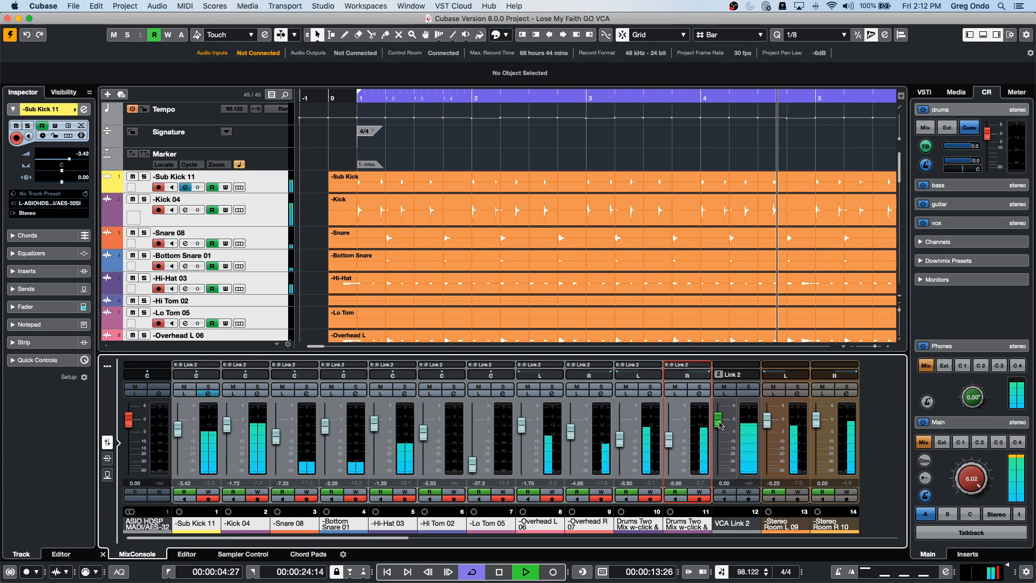
{"action": "left_click", "coordinate": [719, 425]}
{"action": "mouse_move", "coordinate": [721, 425]}
{"action": "left_mouse_down"}
{"action": "mouse_move", "coordinate": [719, 454]}
{"action": "mouse_move", "coordinate": [723, 433]}
{"action": "left_mouse_up"}
{"action": "key", "text": "space"}
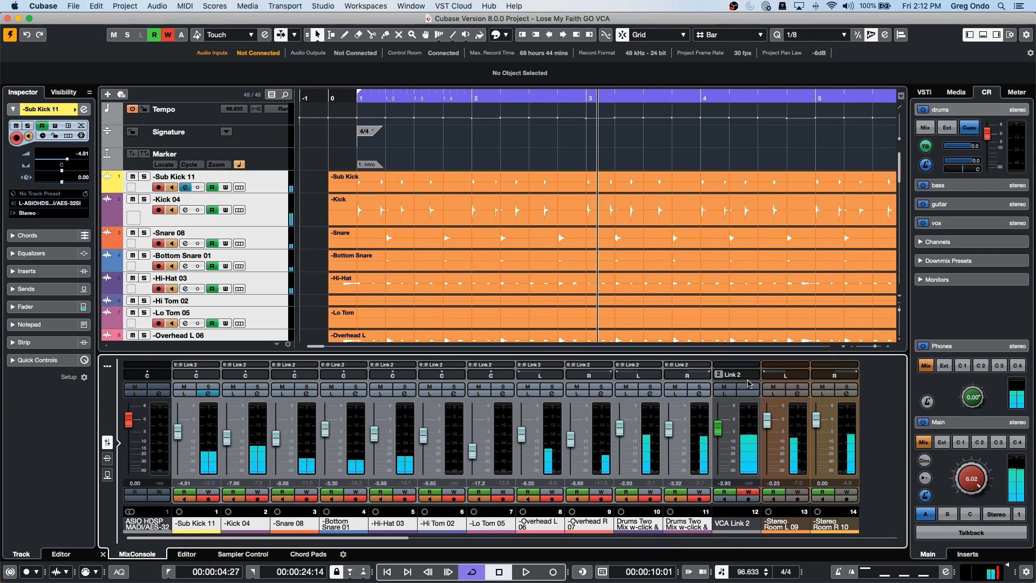
- Resume playback, pull the VCA fader down further to write more level automation on the drums, and stop
{"action": "key", "text": "space"}
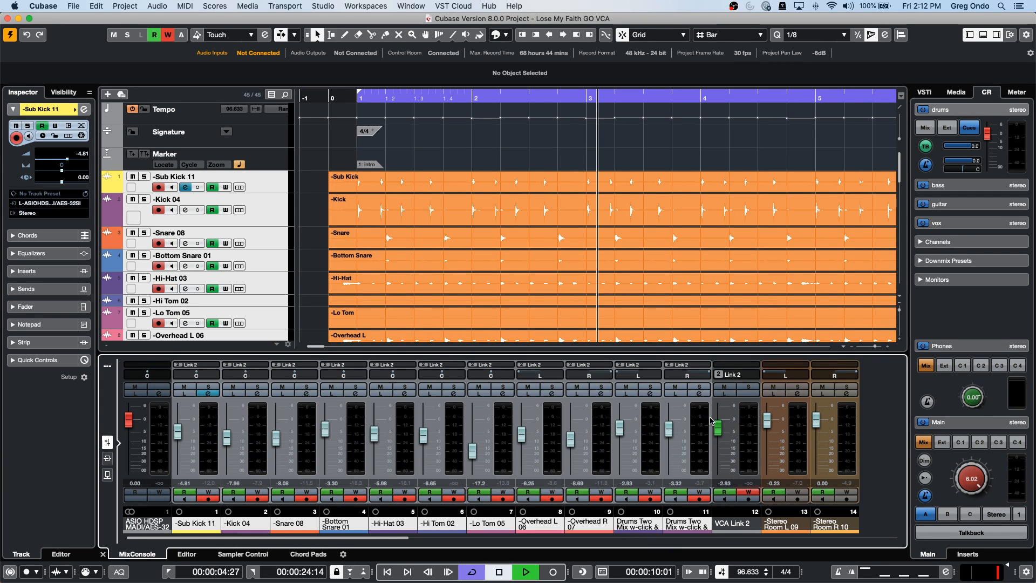
{"action": "left_click_drag", "start_coordinate": [718, 429], "coordinate": [722, 453]}
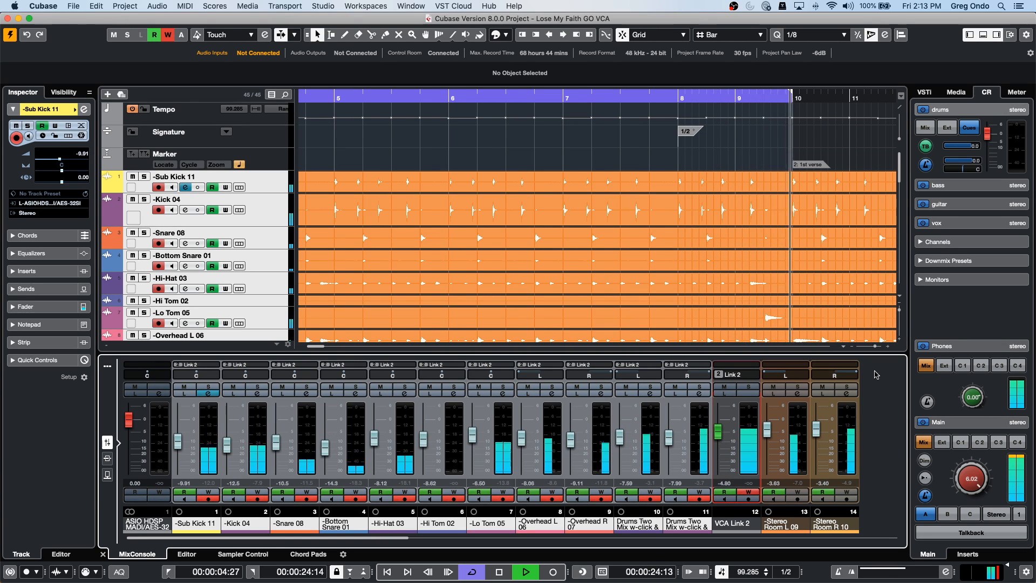
{"action": "key", "text": "space"}
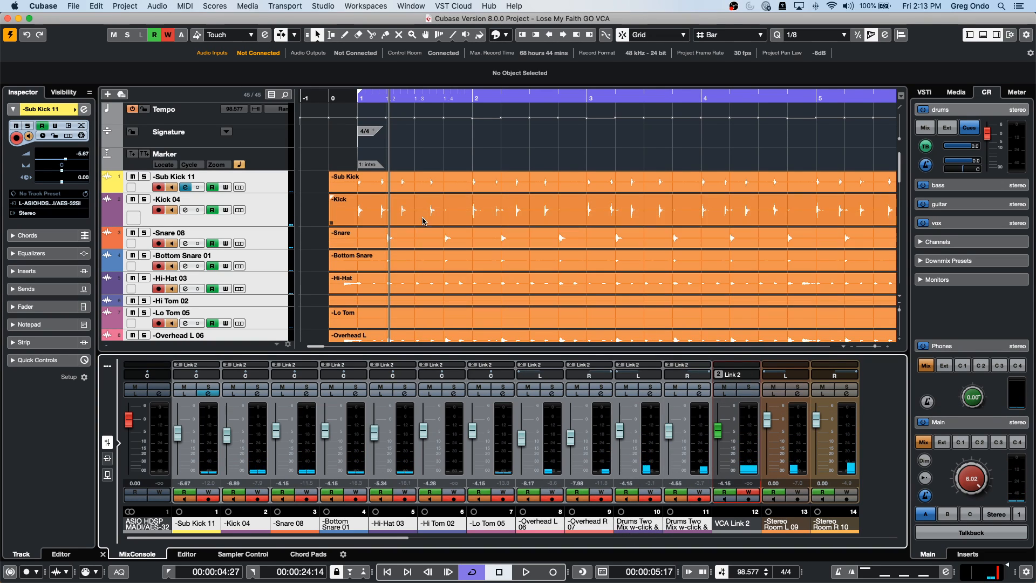
- Show Kick 04's volume automation in an enlarged lane and try to combine the automation of the VCA and linked channels
{"action": "left_click", "coordinate": [109, 220]}
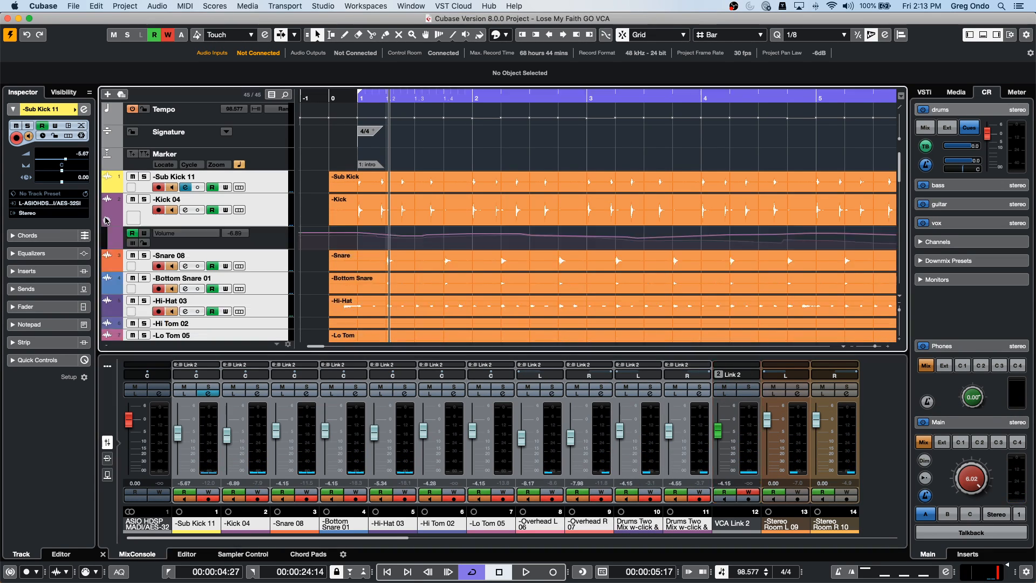
{"action": "left_click_drag", "start_coordinate": [219, 248], "coordinate": [267, 271]}
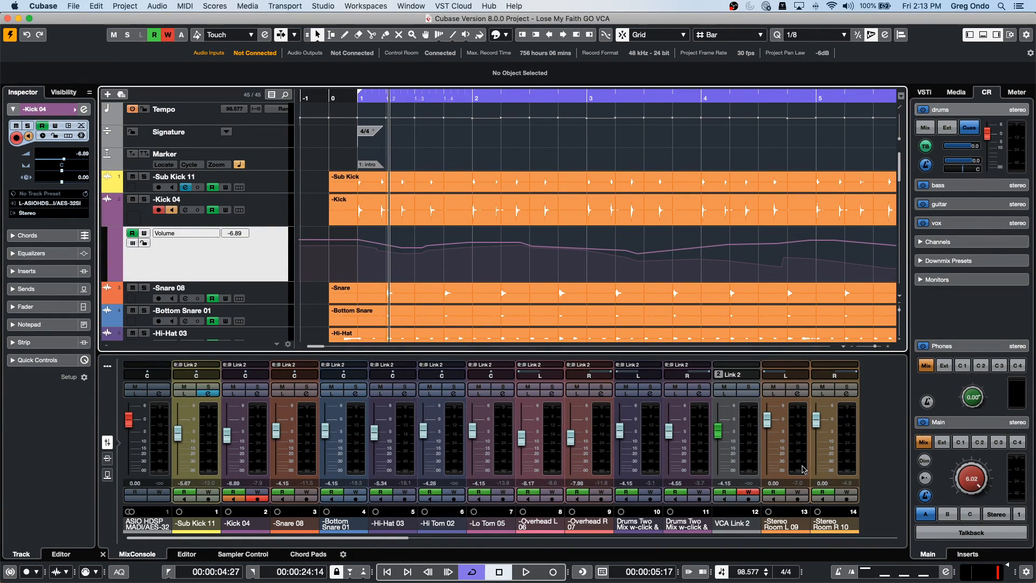
{"action": "left_click", "coordinate": [756, 375]}
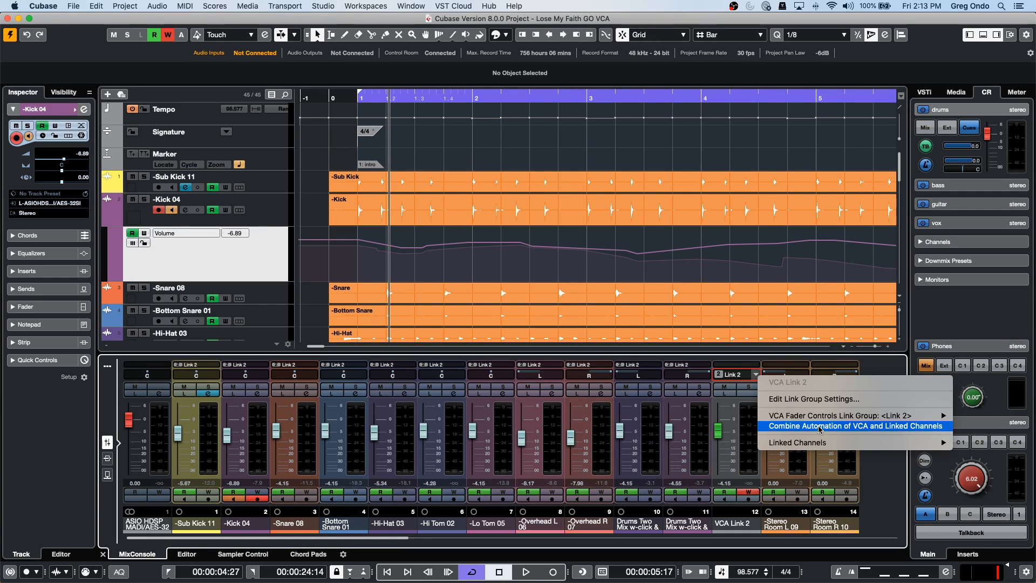
{"action": "left_click", "coordinate": [838, 425]}
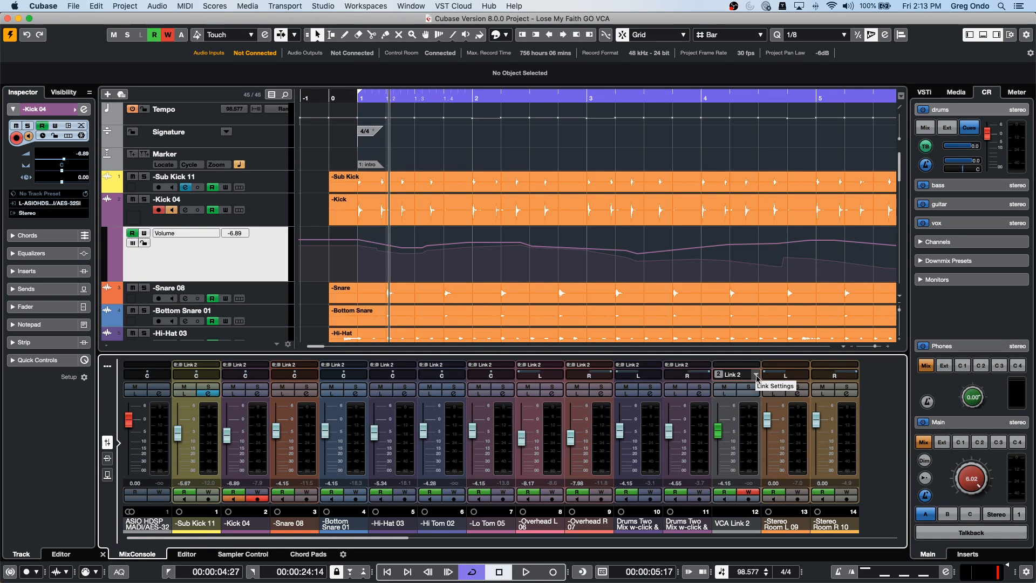
- Combine the automation of the VCA and linked channels on VCA Link 2, play back the result and stop
{"action": "left_click", "coordinate": [756, 376]}
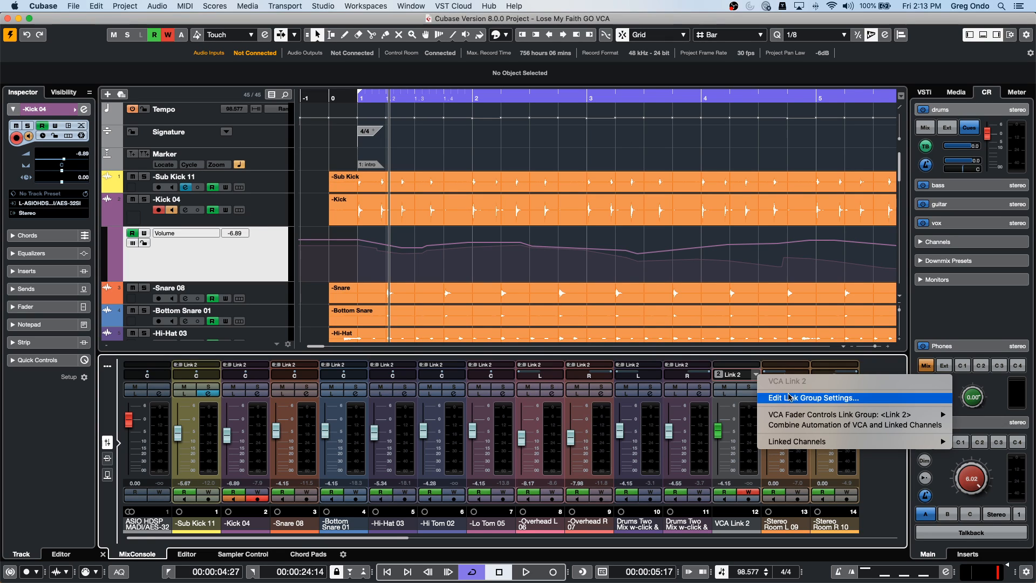
{"action": "left_click", "coordinate": [869, 425]}
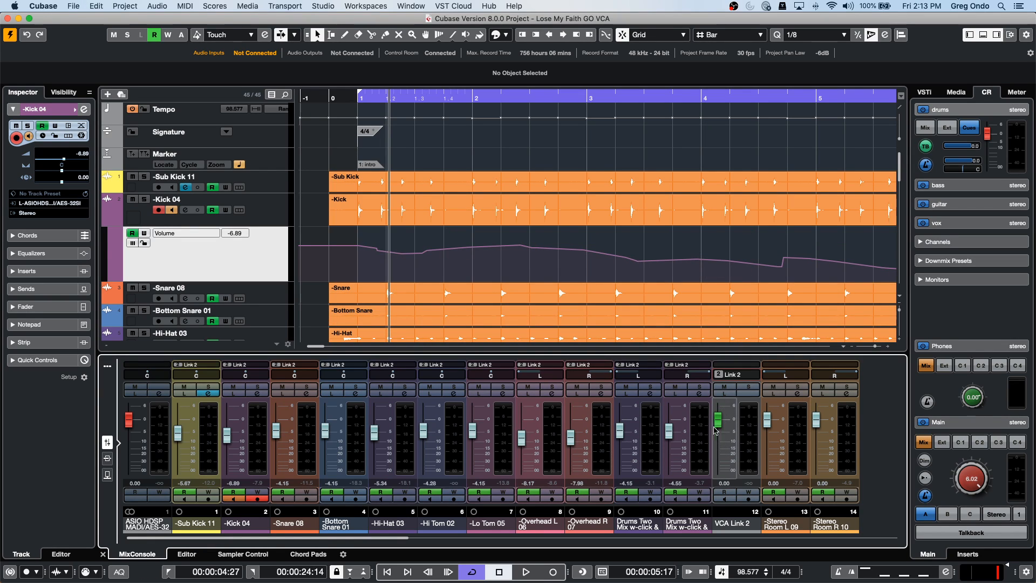
{"action": "key", "text": "space"}
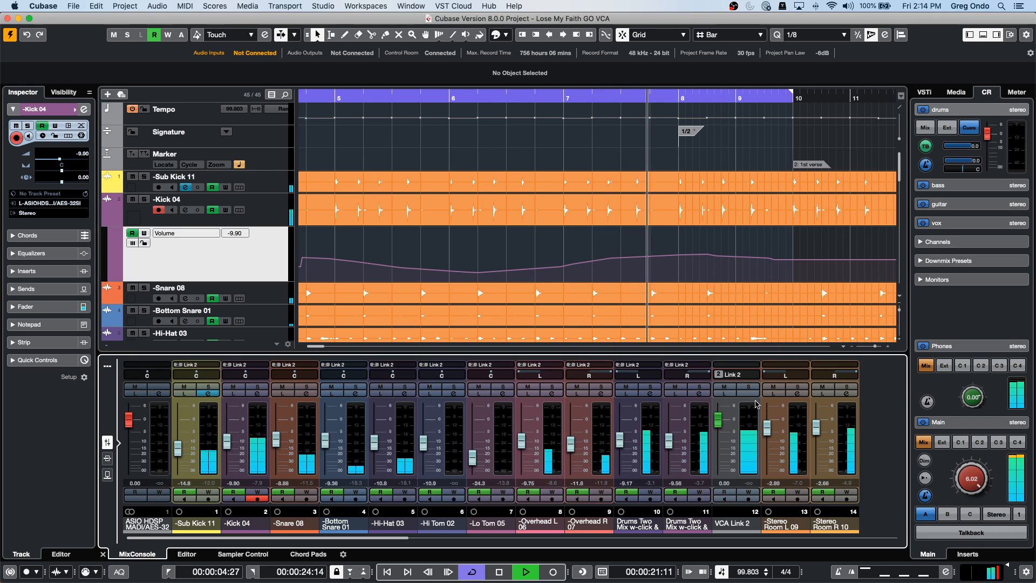
{"action": "key", "text": "space"}
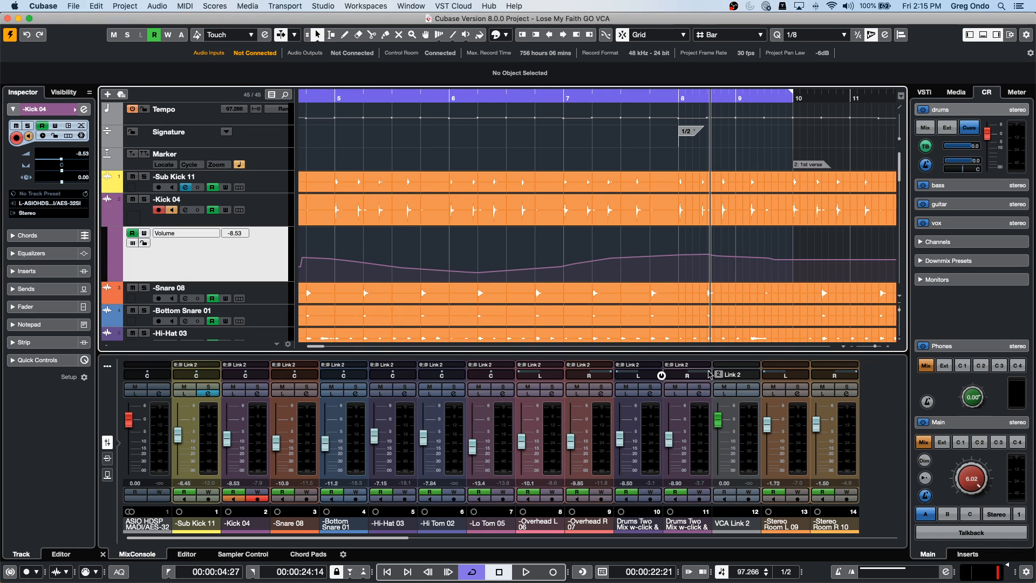
{"action": "left_click", "coordinate": [756, 374]}
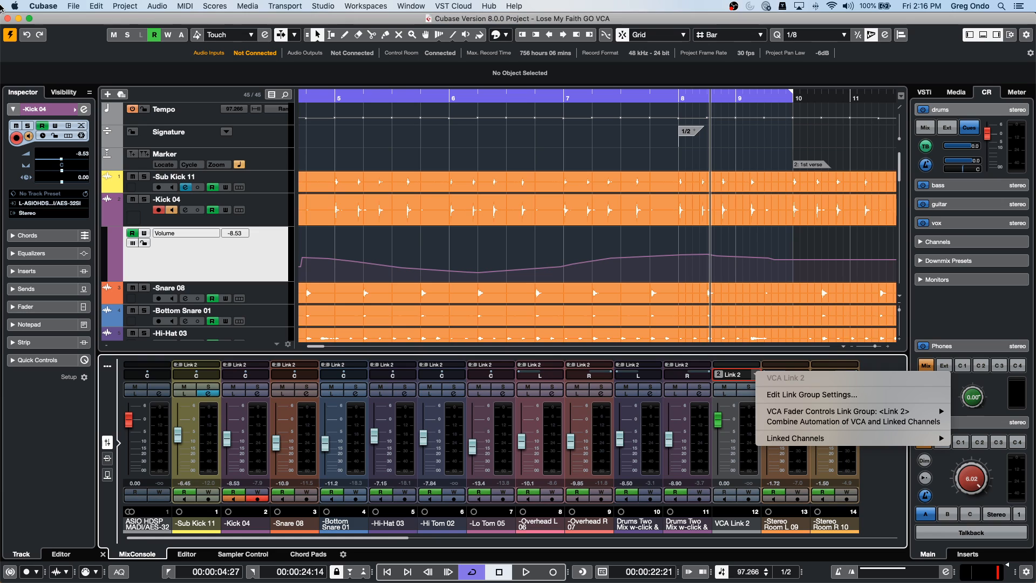
{"action": "right_click", "coordinate": [256, 260]}
{"action": "left_click", "coordinate": [275, 219]}
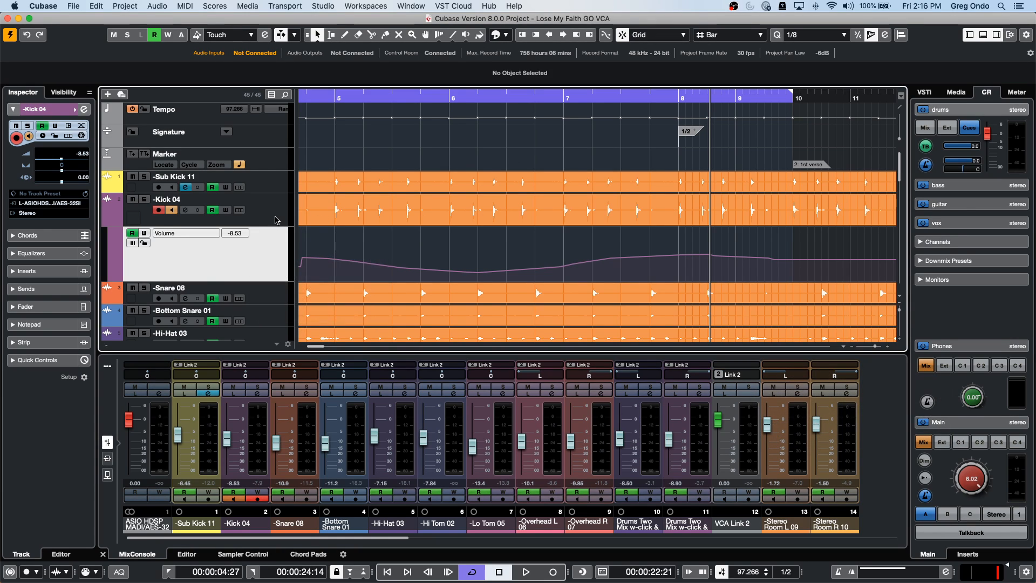
- Select the Kick 04 track and look at its channel equalizer section, leaving it collapsed again
{"action": "left_click", "coordinate": [276, 220]}
{"action": "right_click", "coordinate": [276, 220]}
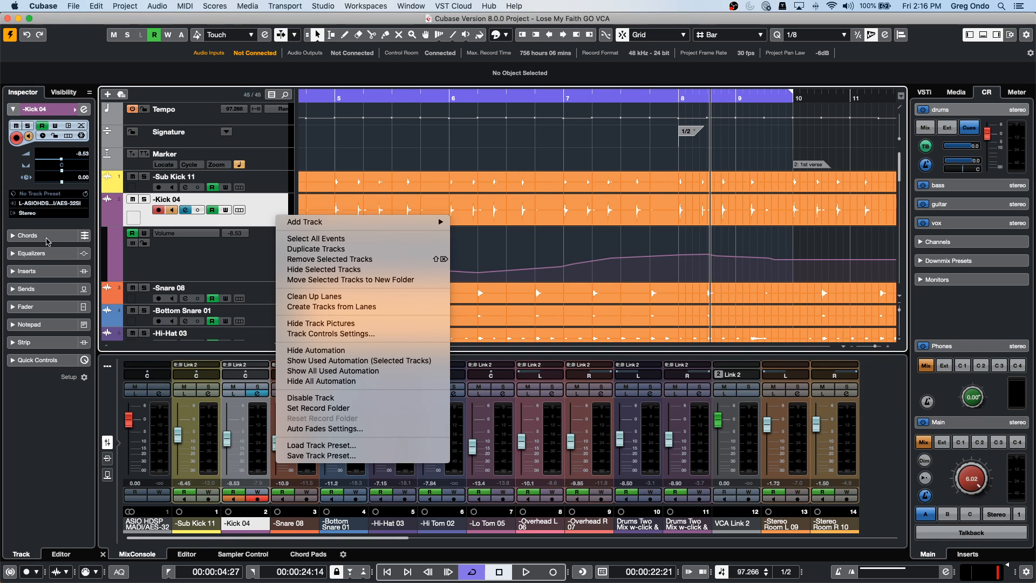
{"action": "left_click", "coordinate": [56, 254]}
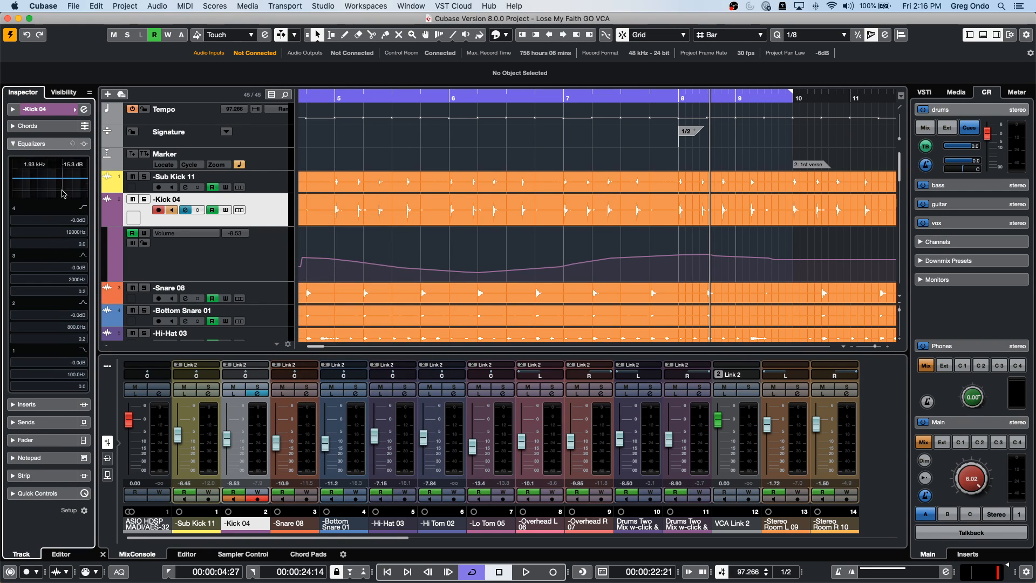
{"action": "left_click", "coordinate": [284, 212]}
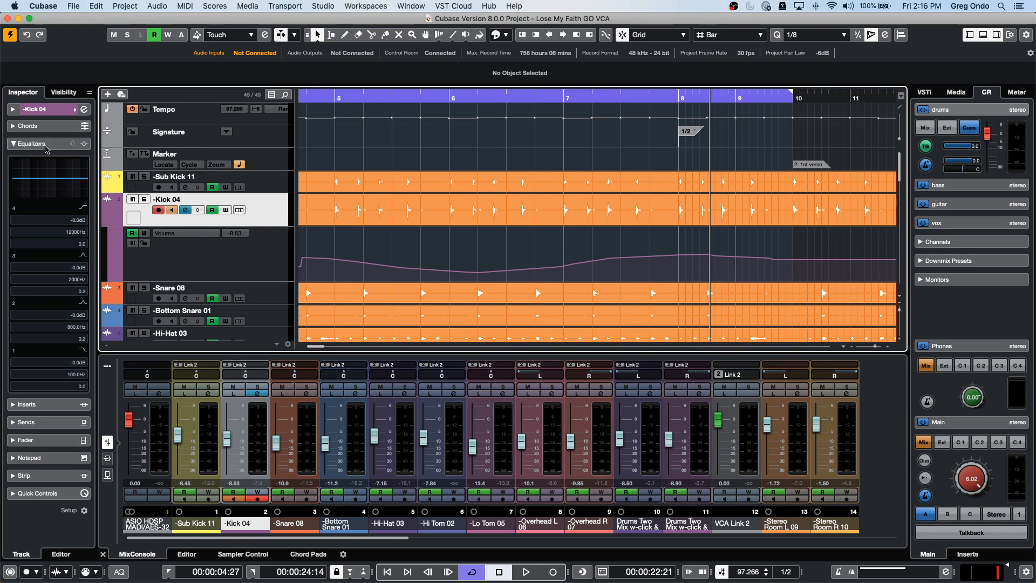
{"action": "left_click", "coordinate": [46, 145]}
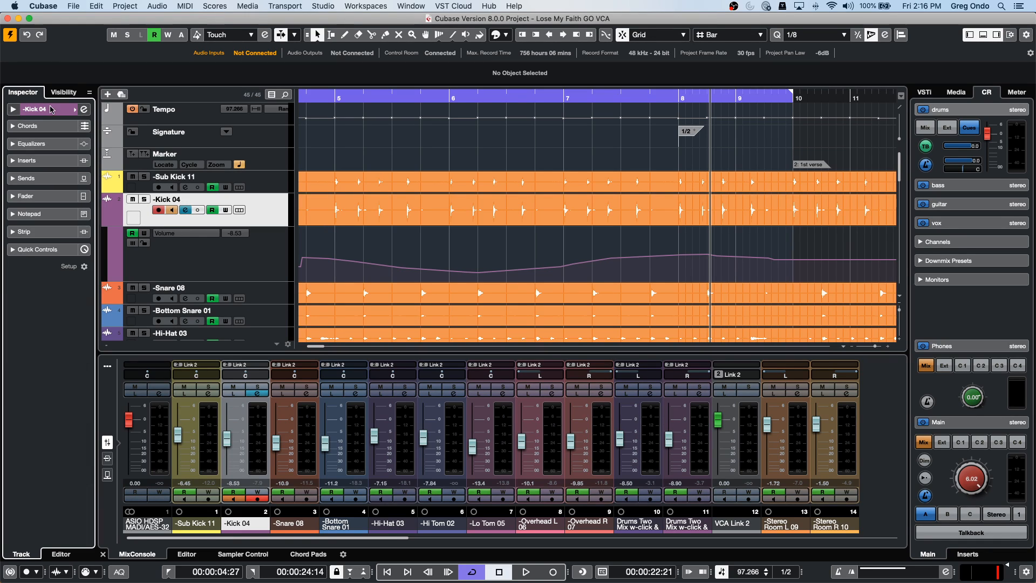
{"action": "left_click", "coordinate": [85, 110]}
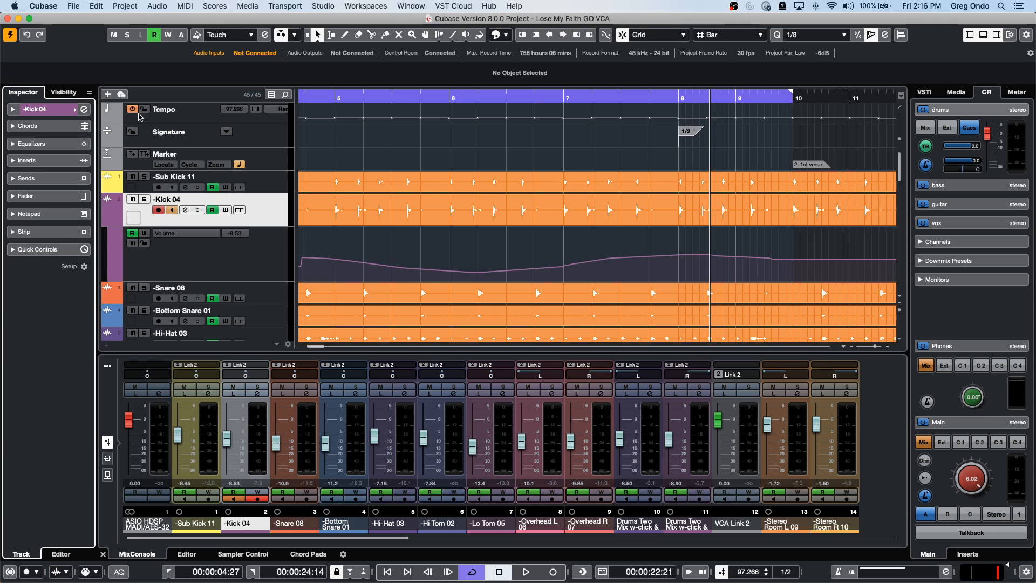
- Load the Frequency EQ into Kick 04's first insert slot
{"action": "left_click", "coordinate": [50, 162]}
{"action": "left_click", "coordinate": [47, 181]}
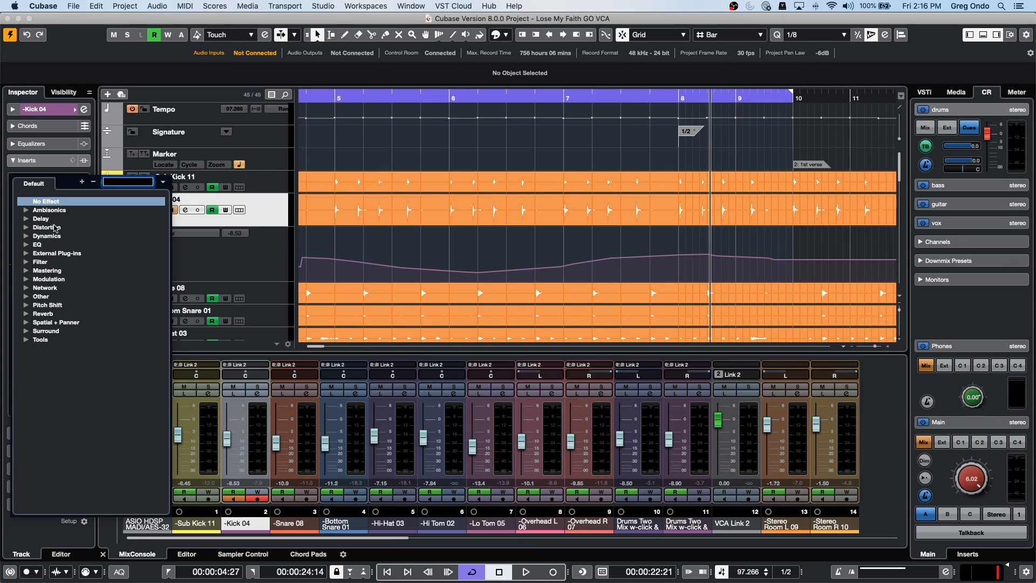
{"action": "left_click", "coordinate": [26, 244]}
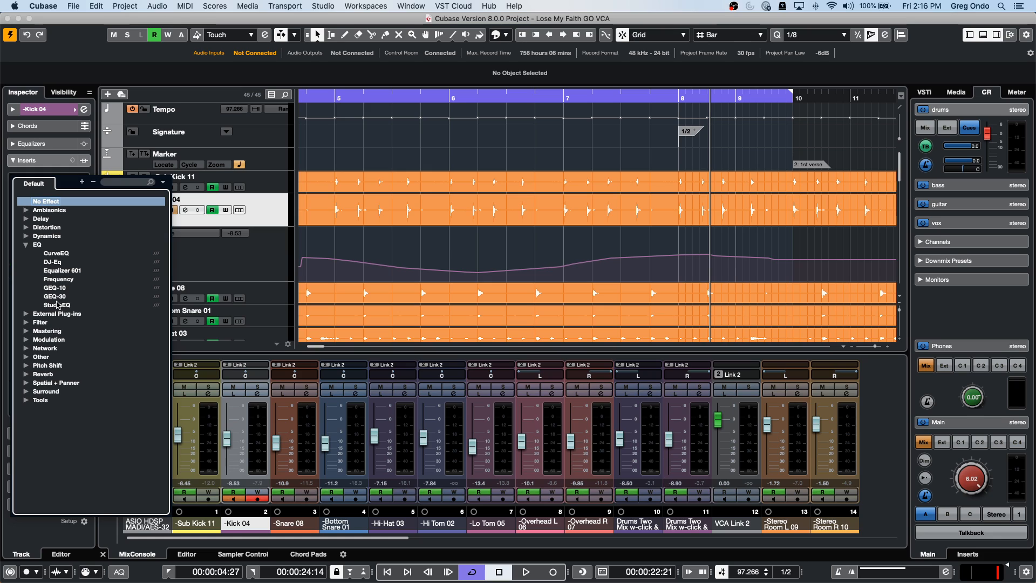
{"action": "left_click", "coordinate": [58, 279]}
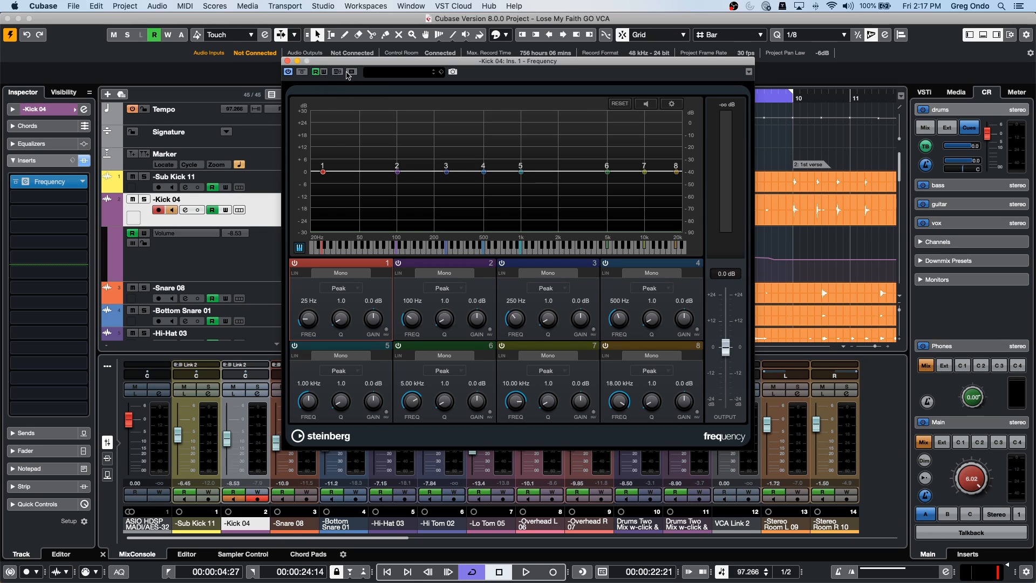
- Load the CurveEQ plug-in into Kick 04's second insert slot
{"action": "left_click", "coordinate": [83, 199]}
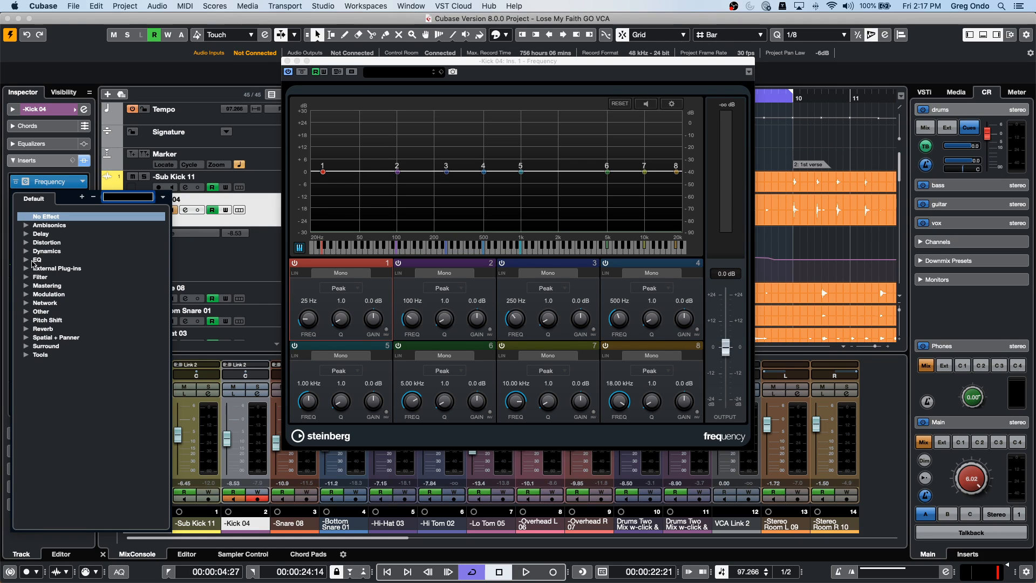
{"action": "left_click", "coordinate": [26, 260]}
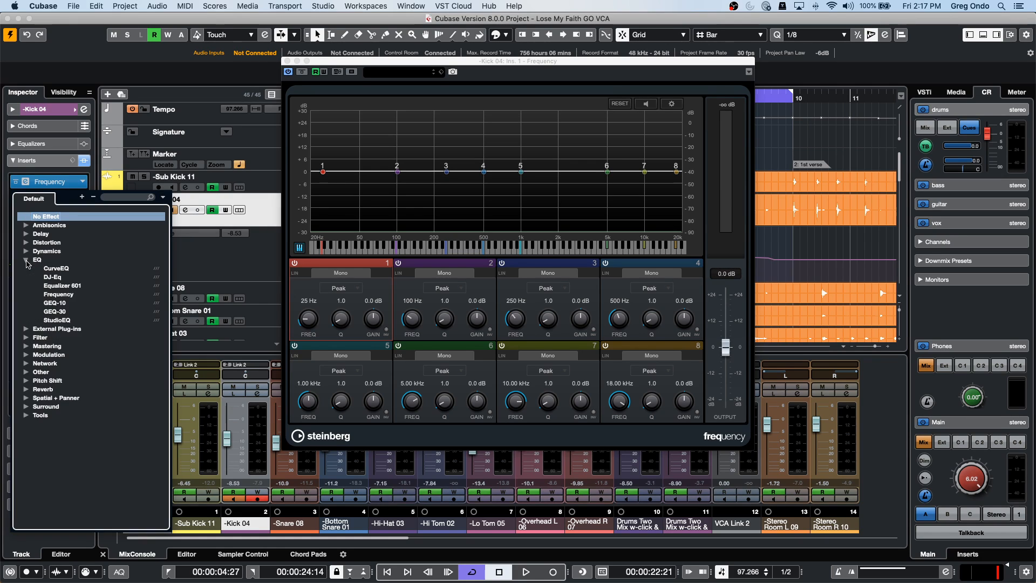
{"action": "left_click", "coordinate": [56, 269]}
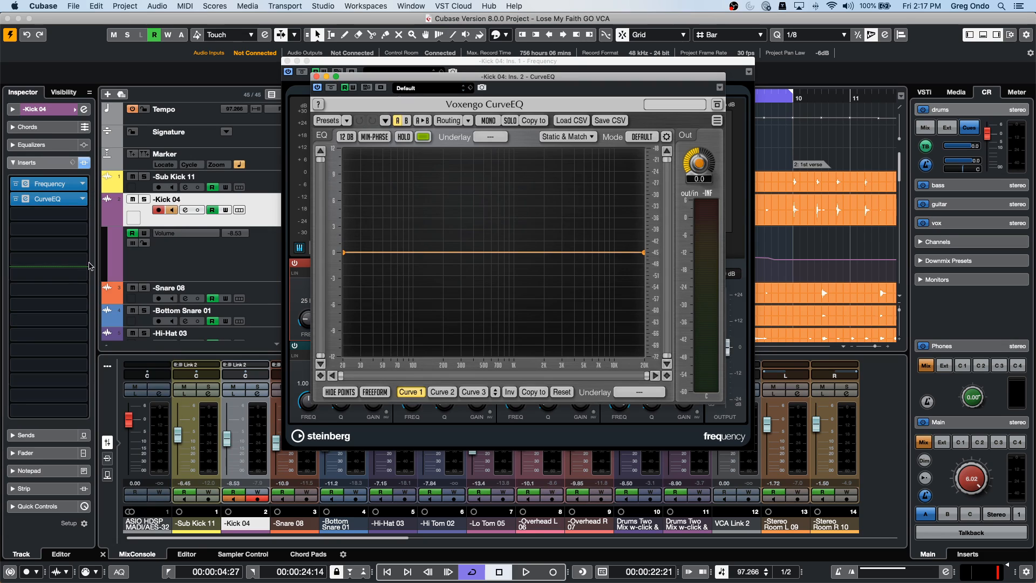
- Load the StudioEQ plug-in into Kick 04's third insert slot
{"action": "left_click", "coordinate": [82, 216]}
{"action": "left_click", "coordinate": [81, 216]}
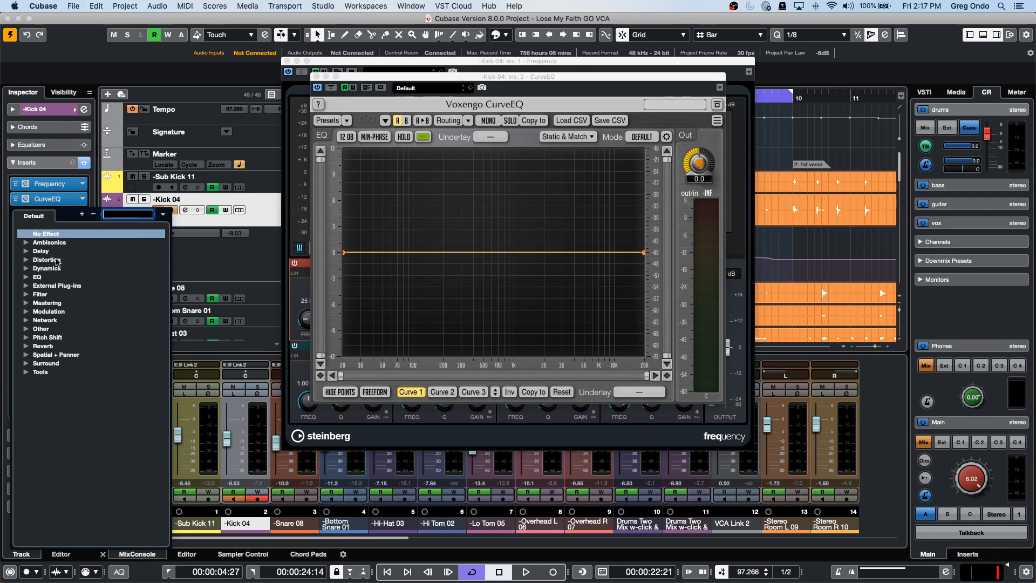
{"action": "left_click", "coordinate": [26, 277]}
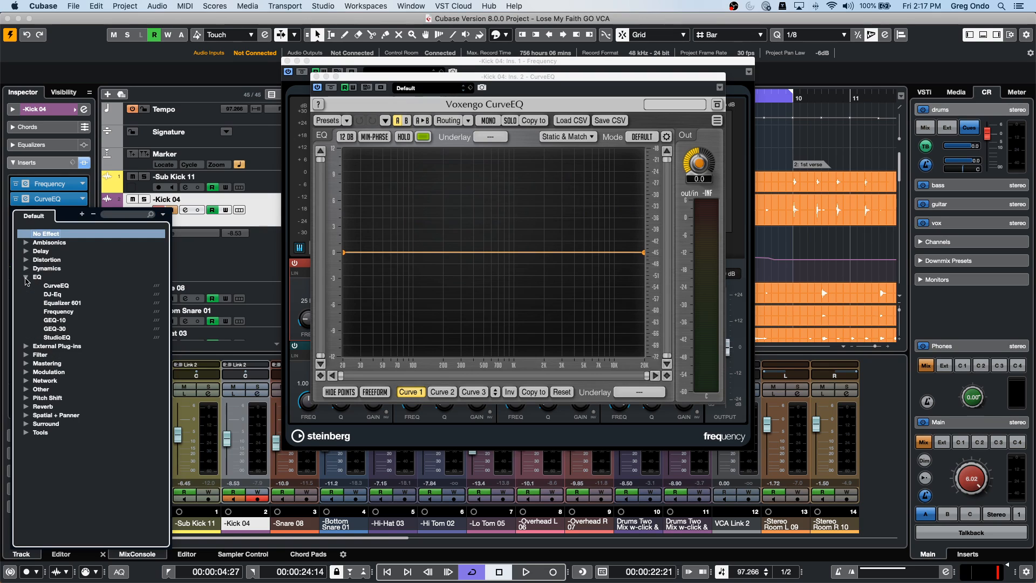
{"action": "left_click", "coordinate": [70, 338]}
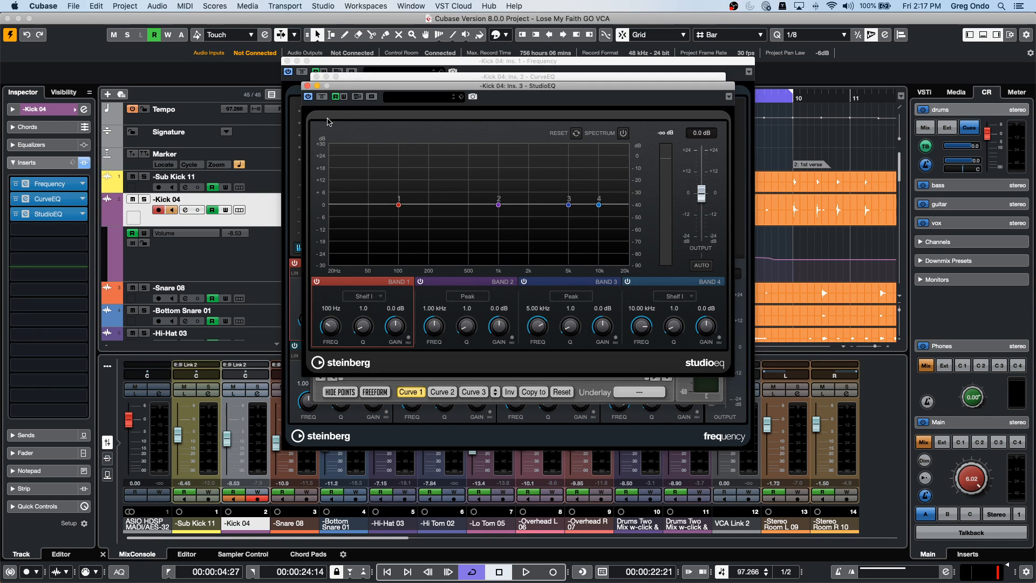
- Load the GEQ-30 graphic equalizer into Kick 04's fourth insert slot
{"action": "left_click", "coordinate": [81, 230]}
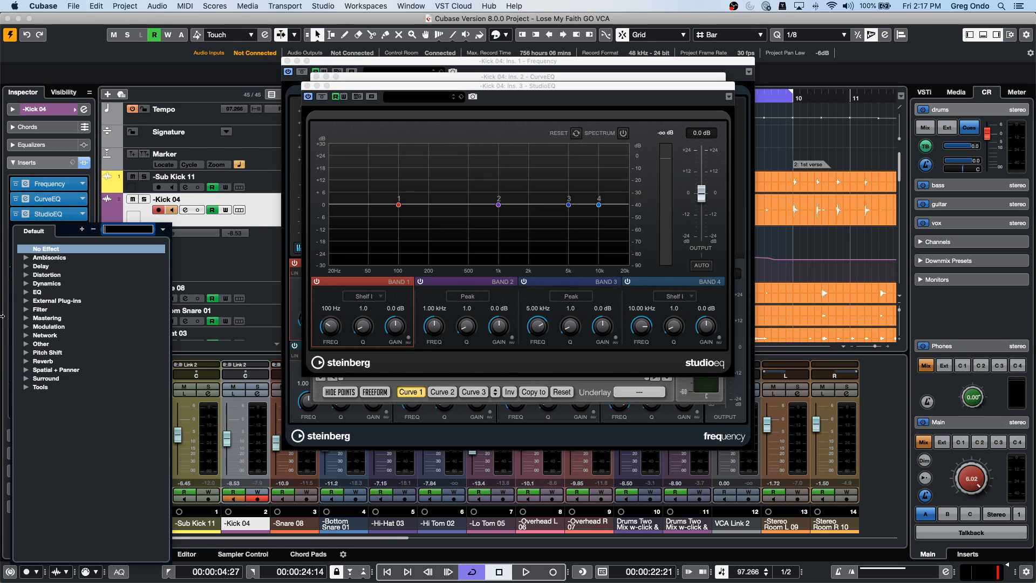
{"action": "left_click", "coordinate": [26, 292]}
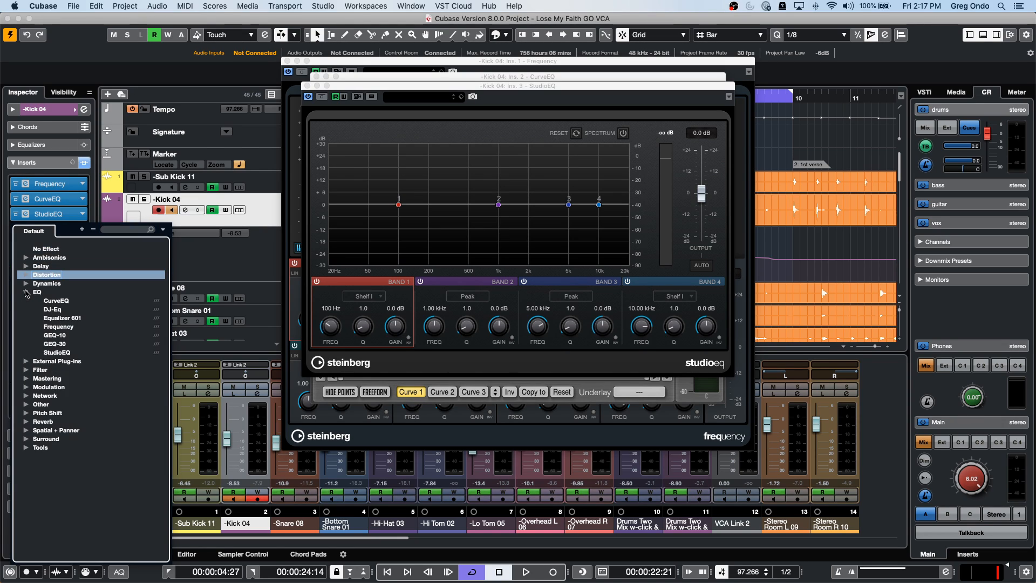
{"action": "left_click", "coordinate": [65, 345]}
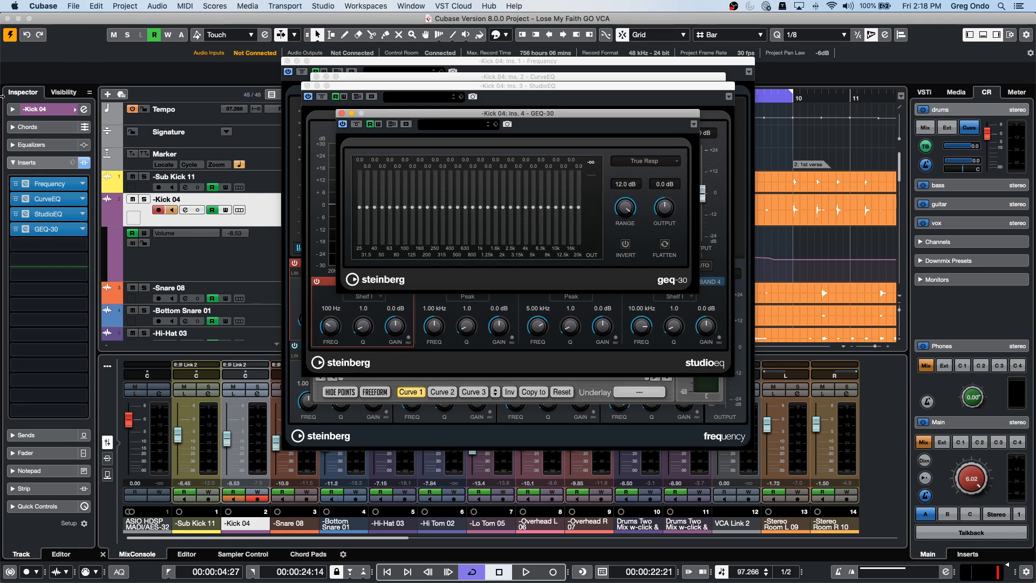
- Close the StudioEQ, CurveEQ, Frequency and GEQ-30 plug-in windows
{"action": "left_click", "coordinate": [309, 85]}
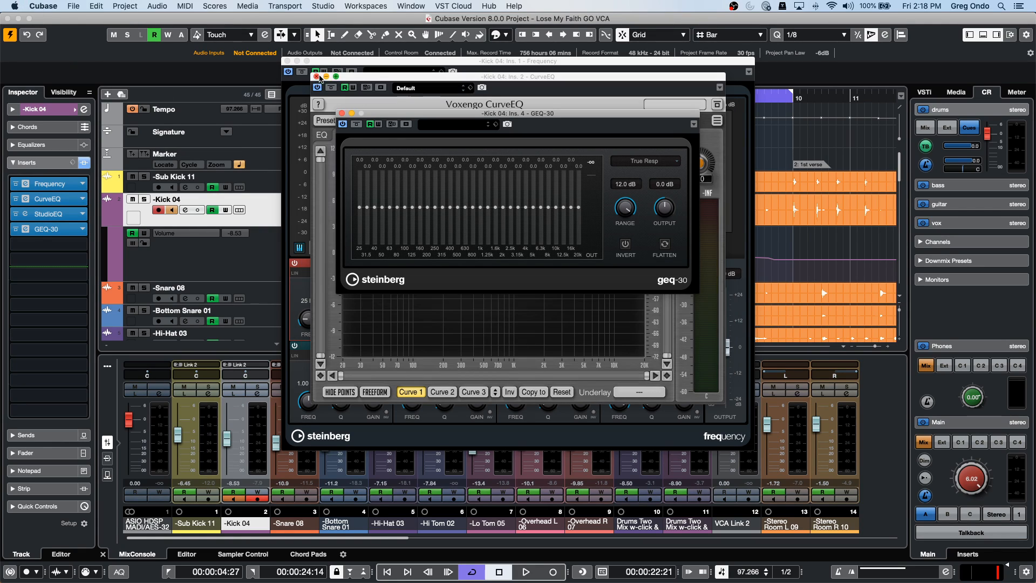
{"action": "left_click", "coordinate": [317, 77]}
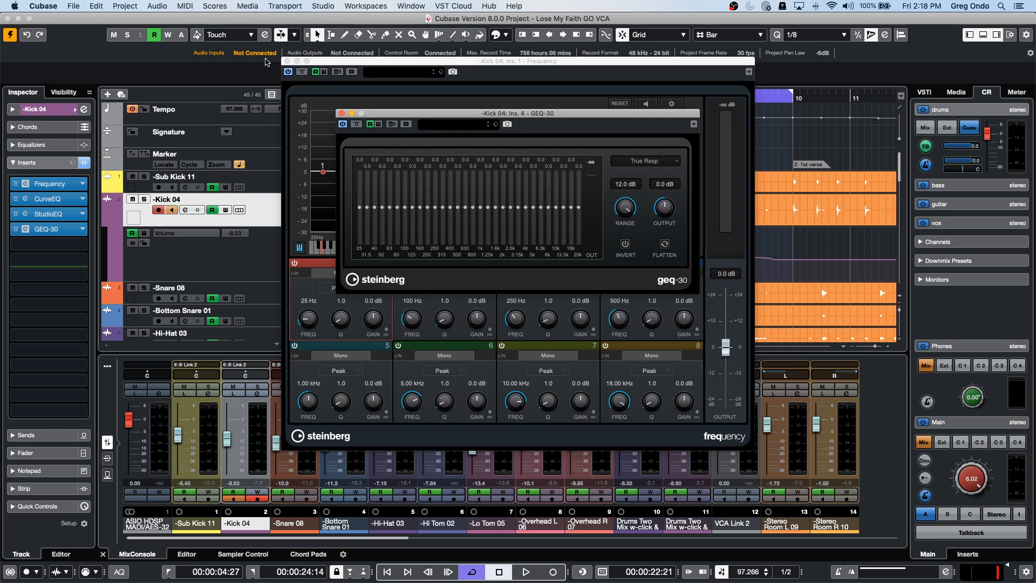
{"action": "left_click", "coordinate": [287, 61]}
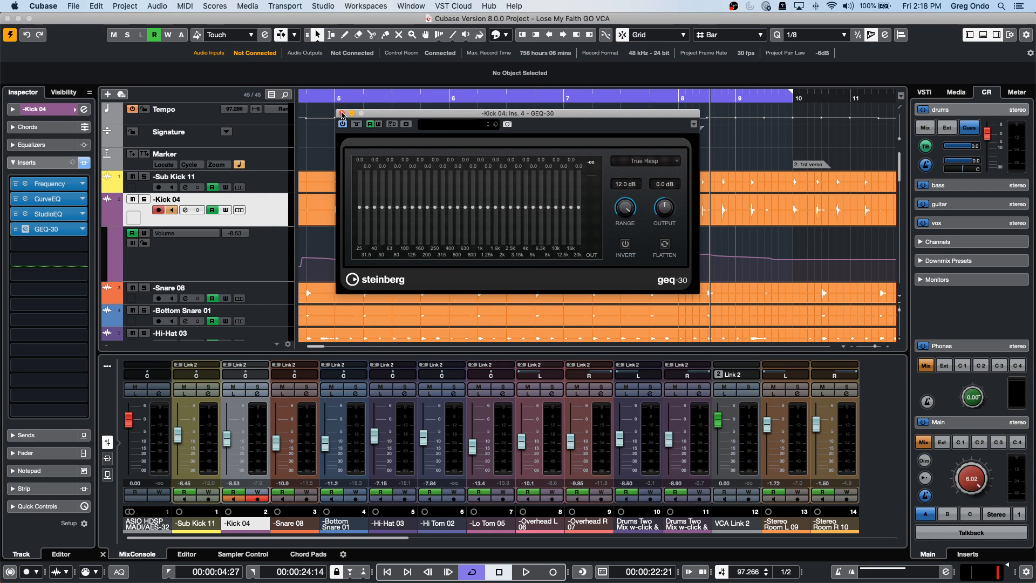
{"action": "left_click", "coordinate": [341, 114]}
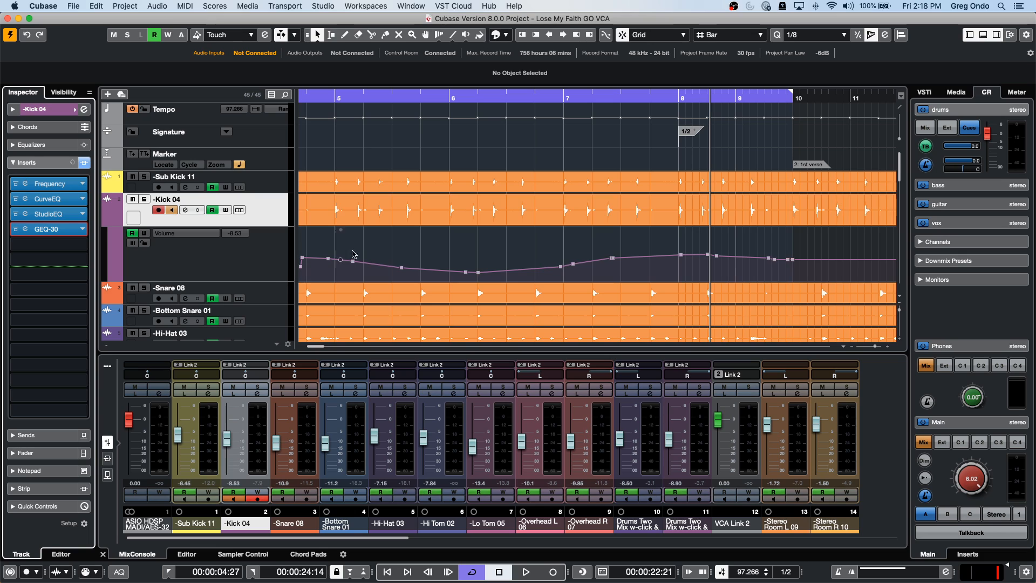
- Add one instrument track after Kick 04 using Retrologue with stereo audio outputs
{"action": "right_click", "coordinate": [275, 216]}
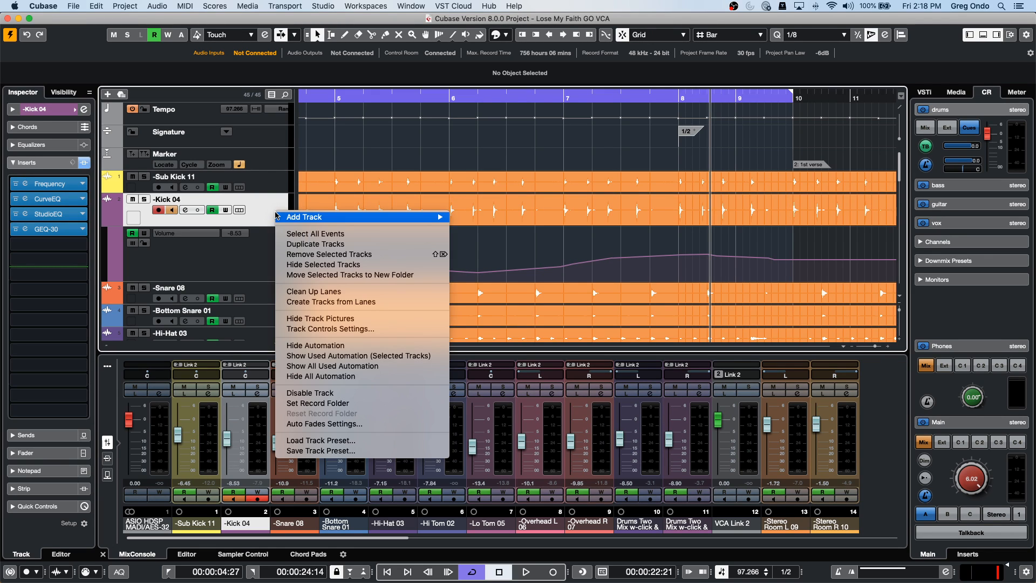
{"action": "mouse_move", "coordinate": [322, 218]}
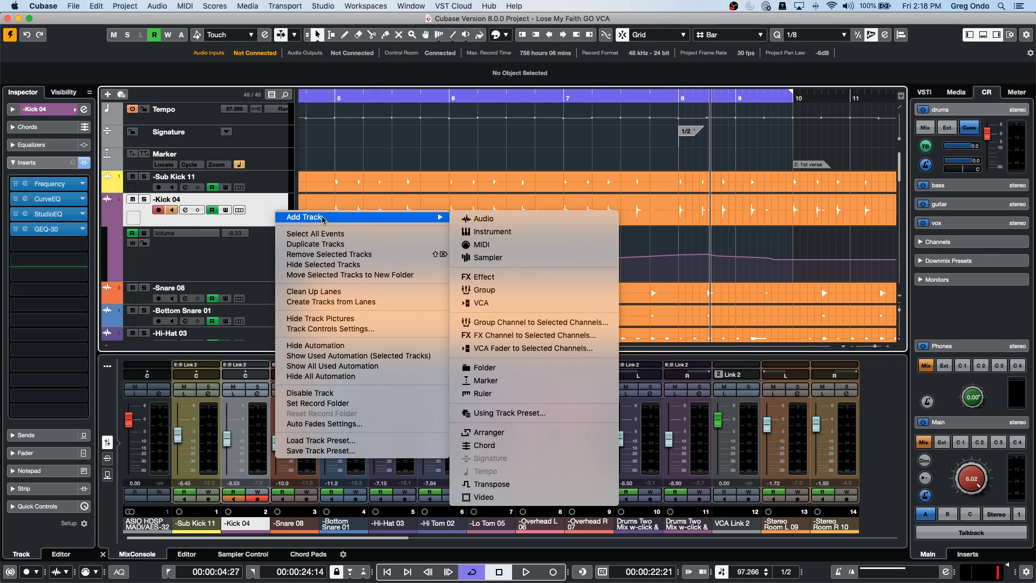
{"action": "left_click", "coordinate": [488, 232]}
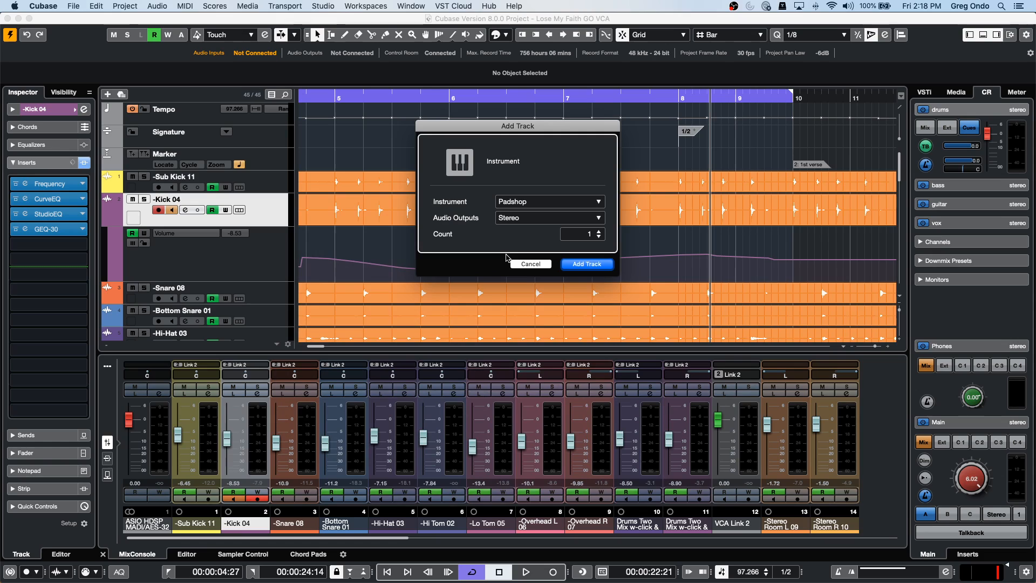
{"action": "left_click", "coordinate": [533, 203]}
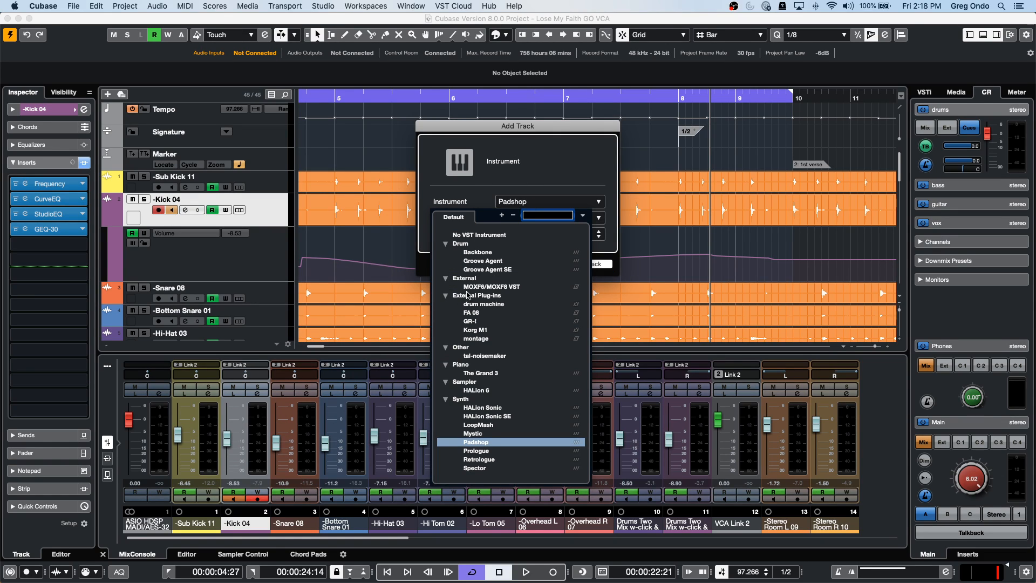
{"action": "left_click", "coordinate": [467, 460]}
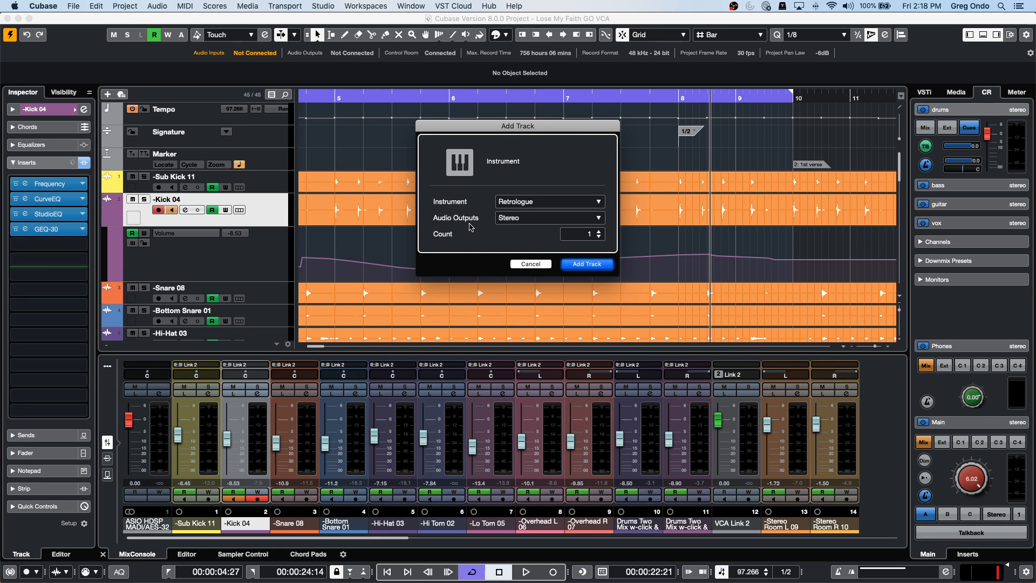
{"action": "key", "text": "Return"}
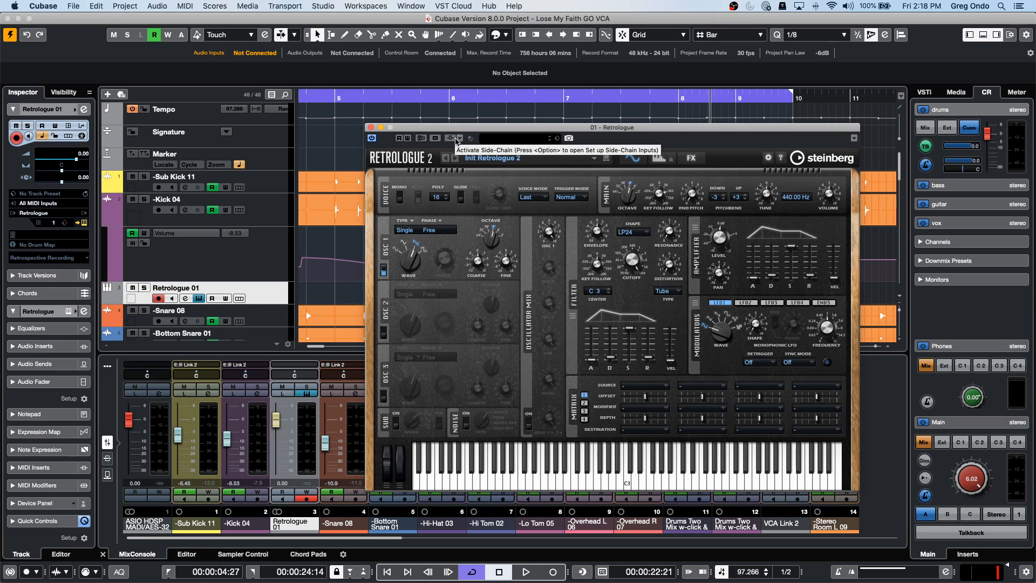
- Activate the side-chain in Retrologue and solo the Kick 04 track
{"action": "left_click", "coordinate": [456, 141]}
{"action": "left_click", "coordinate": [312, 225]}
{"action": "left_click", "coordinate": [145, 200]}
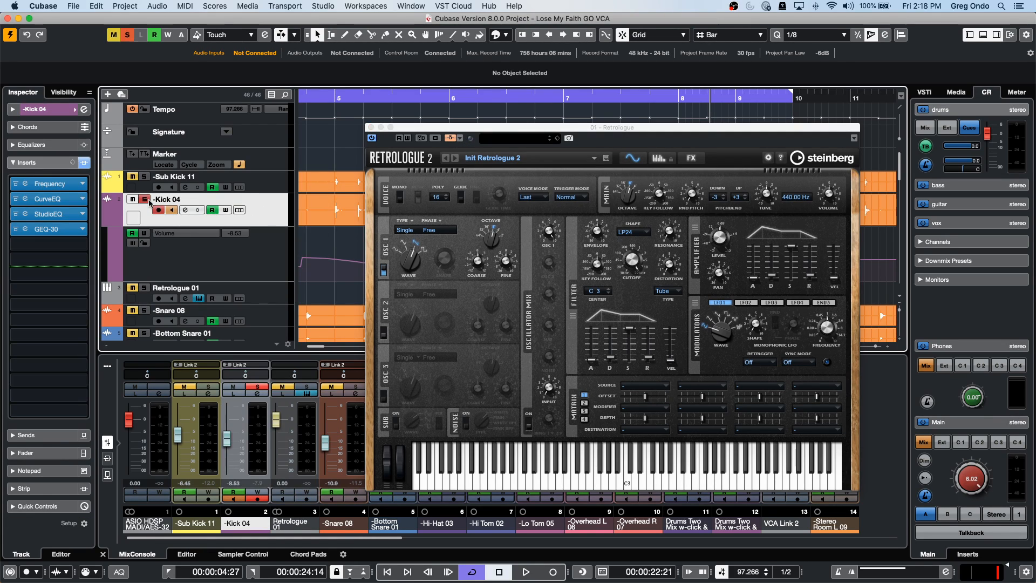
- Add Kick 04 as a side-chain input to Retrologue and close the side-chain settings
{"action": "left_click", "coordinate": [461, 138]}
{"action": "left_click", "coordinate": [497, 152]}
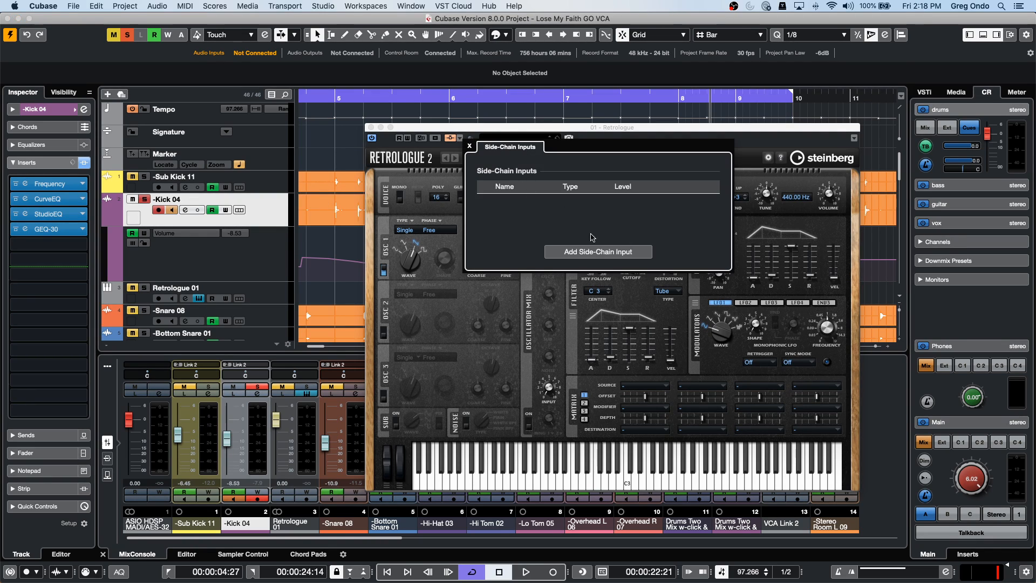
{"action": "left_click", "coordinate": [590, 252]}
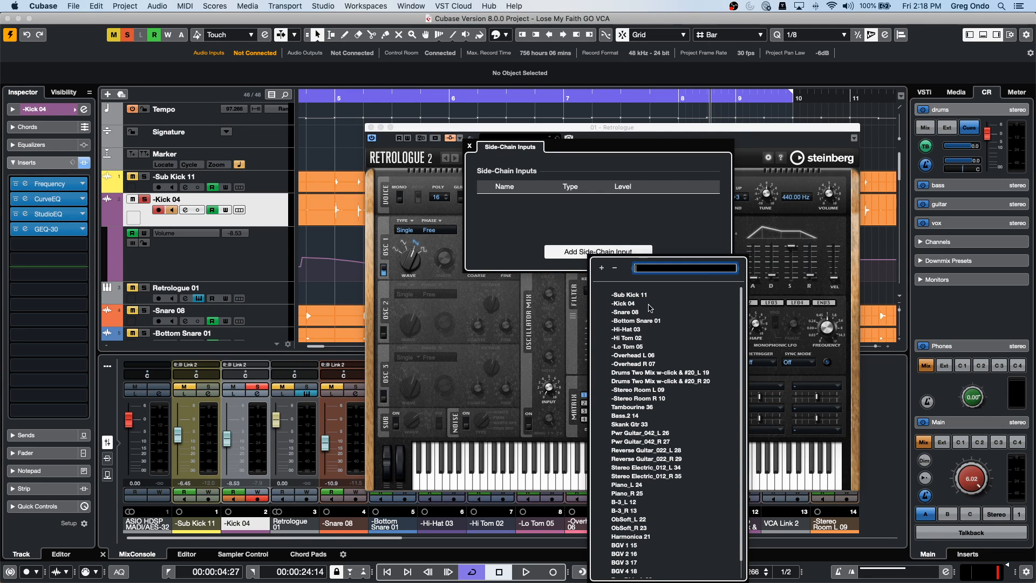
{"action": "left_click", "coordinate": [651, 304]}
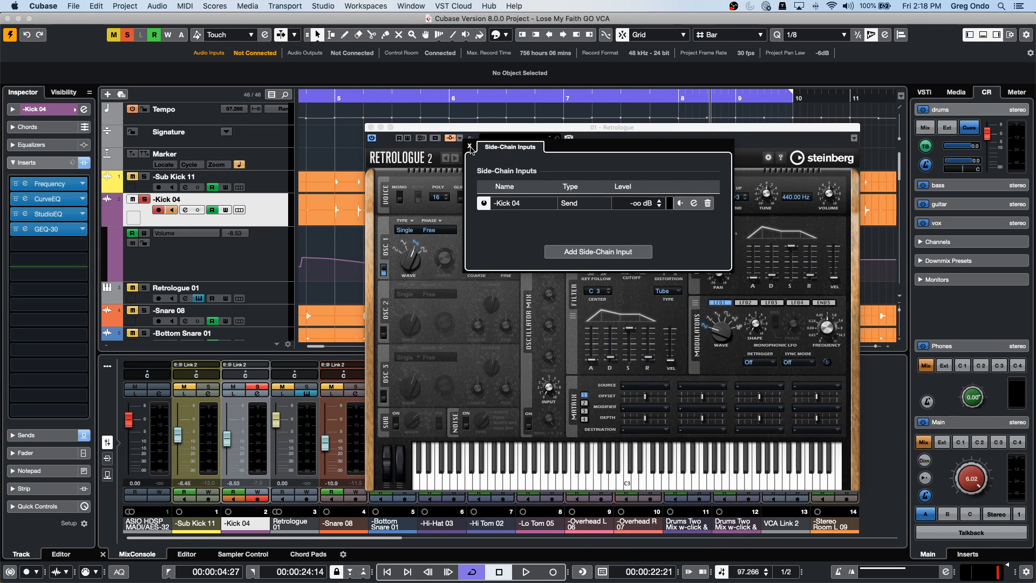
{"action": "left_click", "coordinate": [470, 146]}
- Start playback from bar 5 and show the Kick 04 channel fader in the Inspector
{"action": "left_click", "coordinate": [334, 98]}
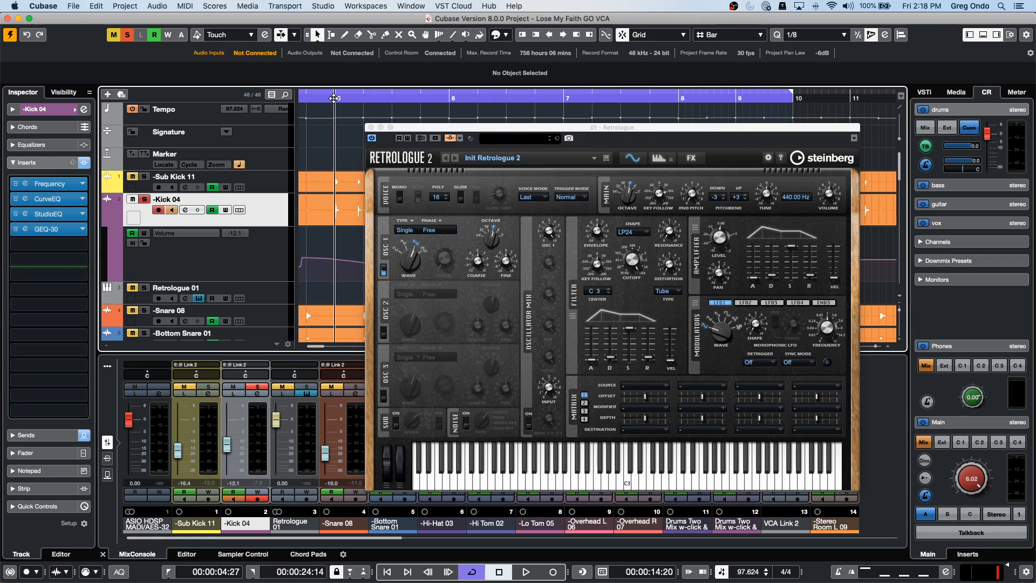
{"action": "key", "text": "space"}
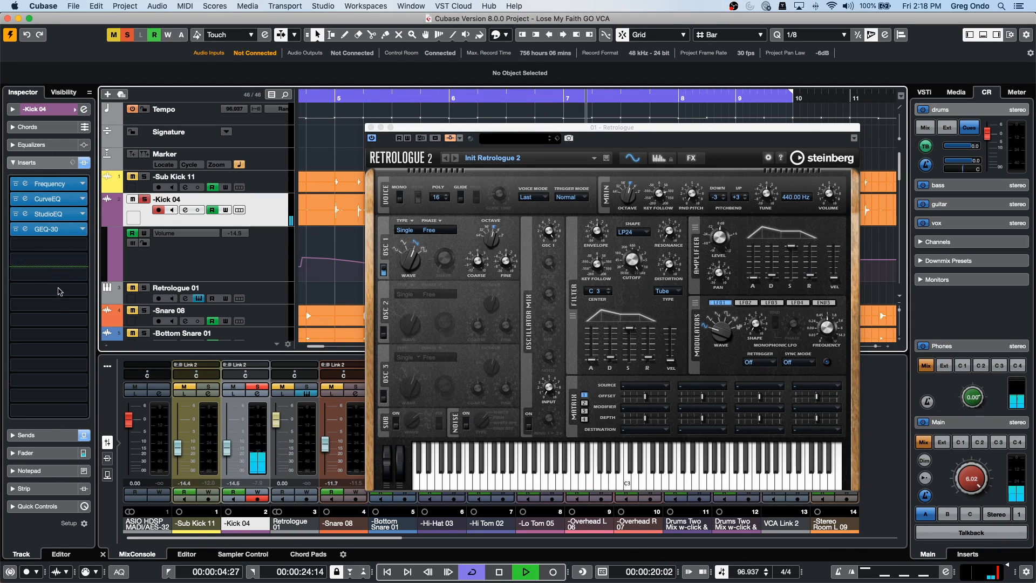
{"action": "left_click", "coordinate": [25, 453]}
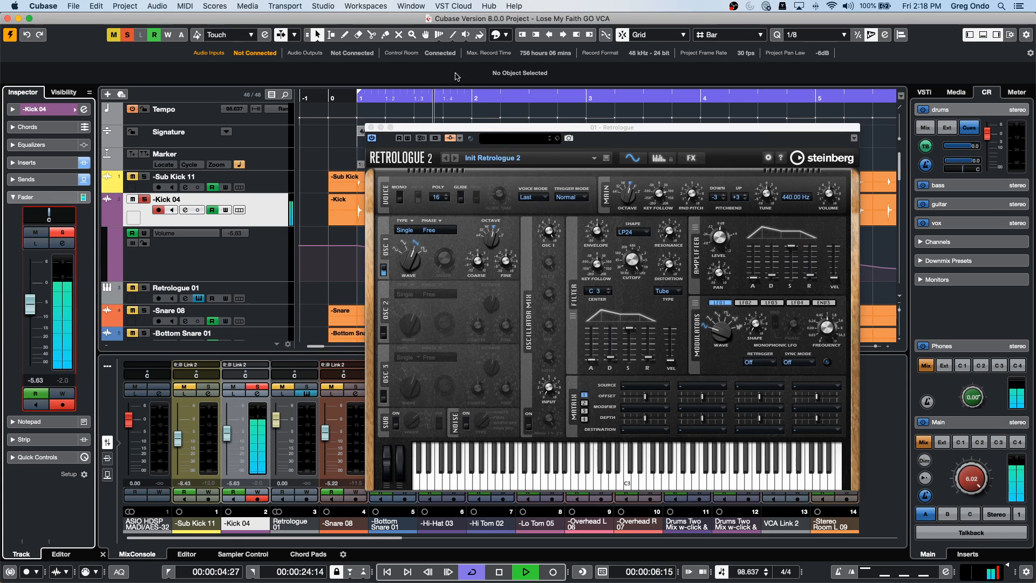
{"action": "left_click", "coordinate": [548, 343]}
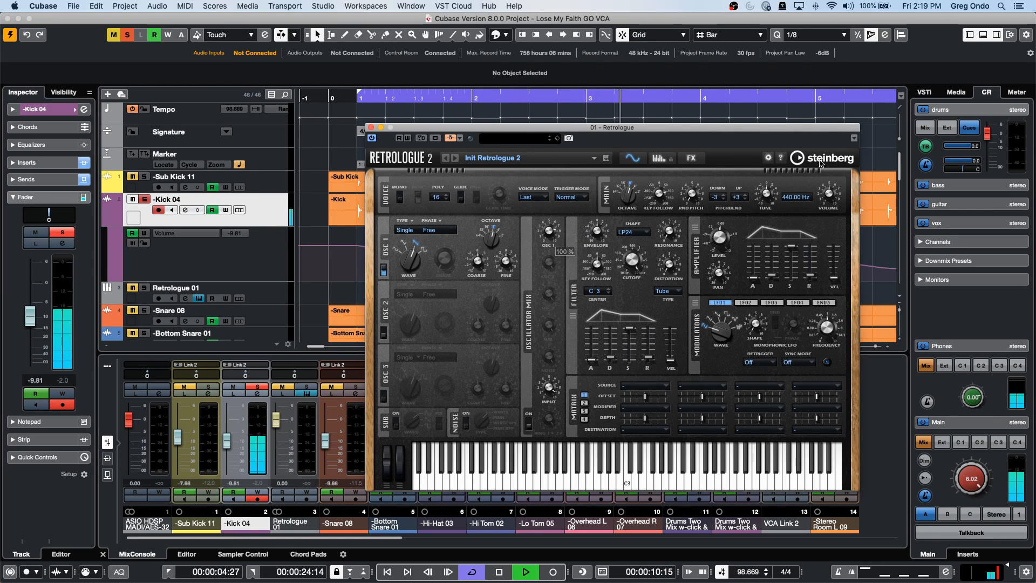
- Switch on ring modulation in Retrologue's oscillator mix and stop playback
{"action": "mouse_move", "coordinate": [595, 257]}
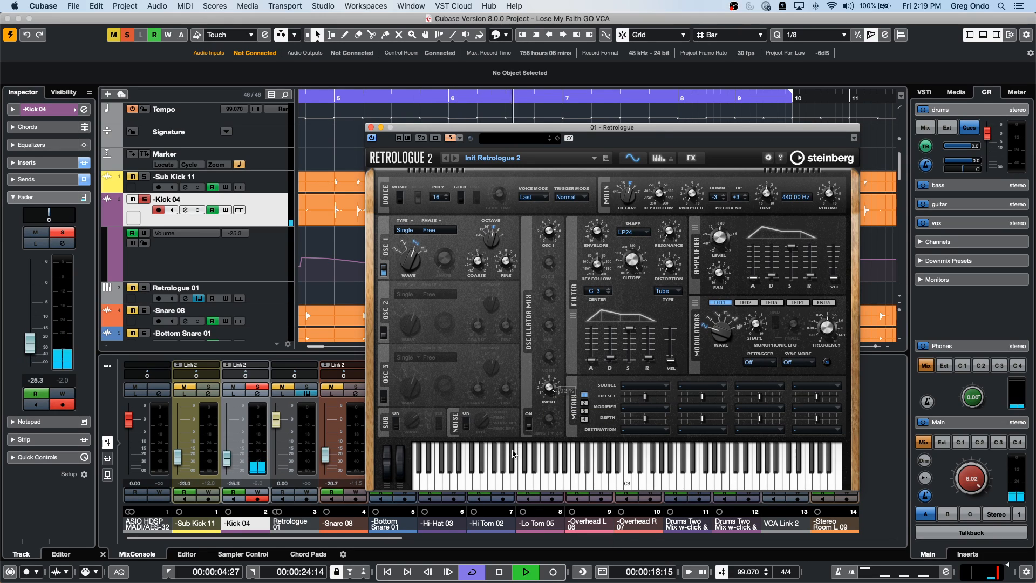
{"action": "left_click", "coordinate": [530, 425]}
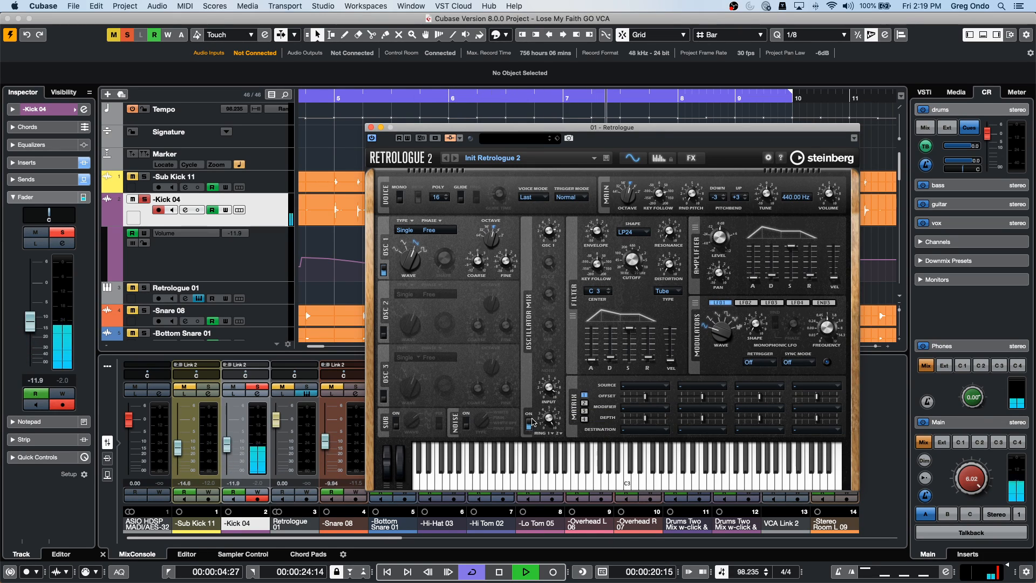
{"action": "mouse_move", "coordinate": [630, 581]}
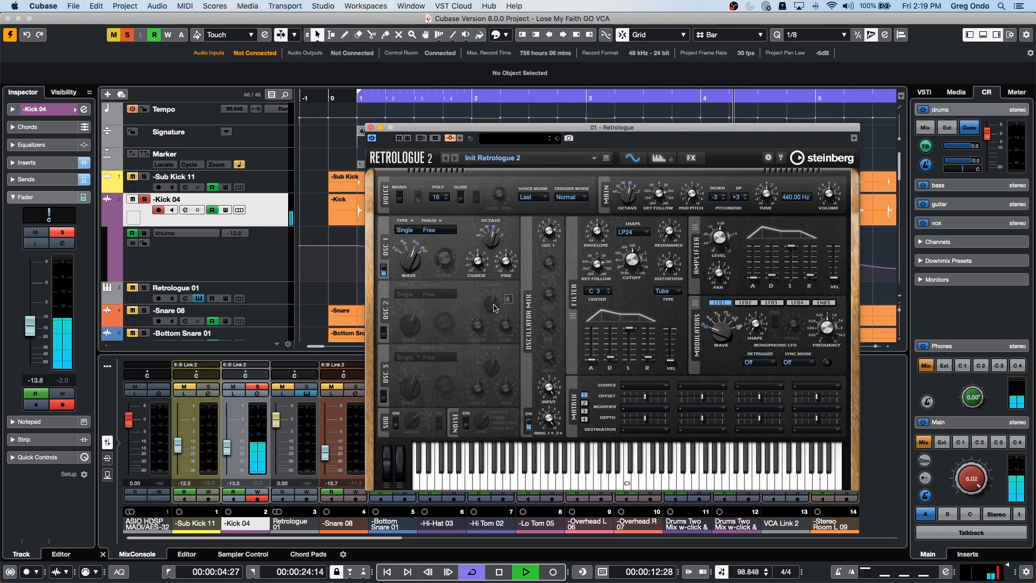
{"action": "key", "text": "space"}
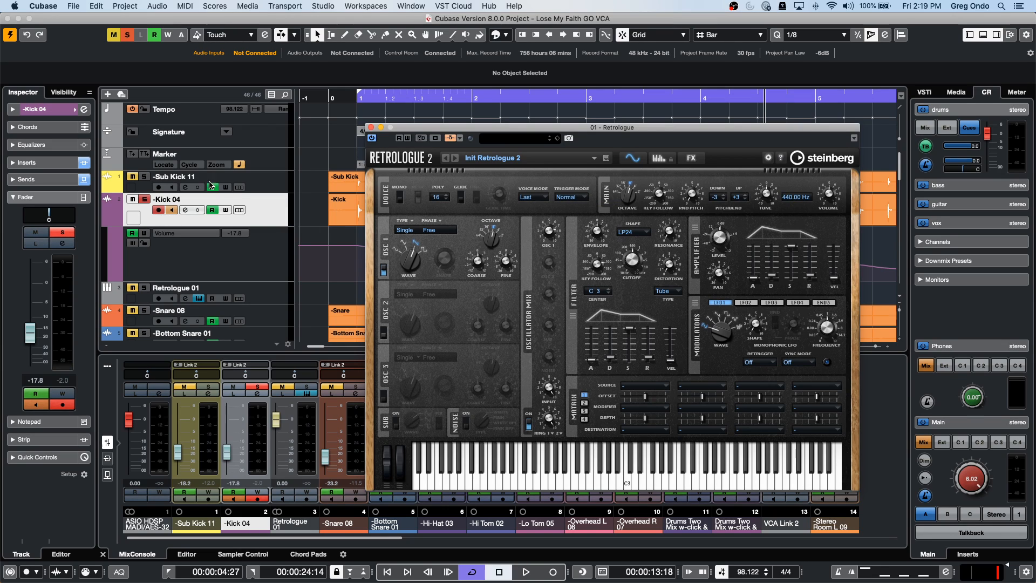
- Solo the Retrologue 01 track alongside Kick 04 and restart playback
{"action": "scroll", "coordinate": [265, 258], "scroll_direction": "down", "scroll_amount": 15}
{"action": "scroll", "coordinate": [265, 258], "scroll_direction": "up", "scroll_amount": 15}
{"action": "left_click", "coordinate": [131, 289]}
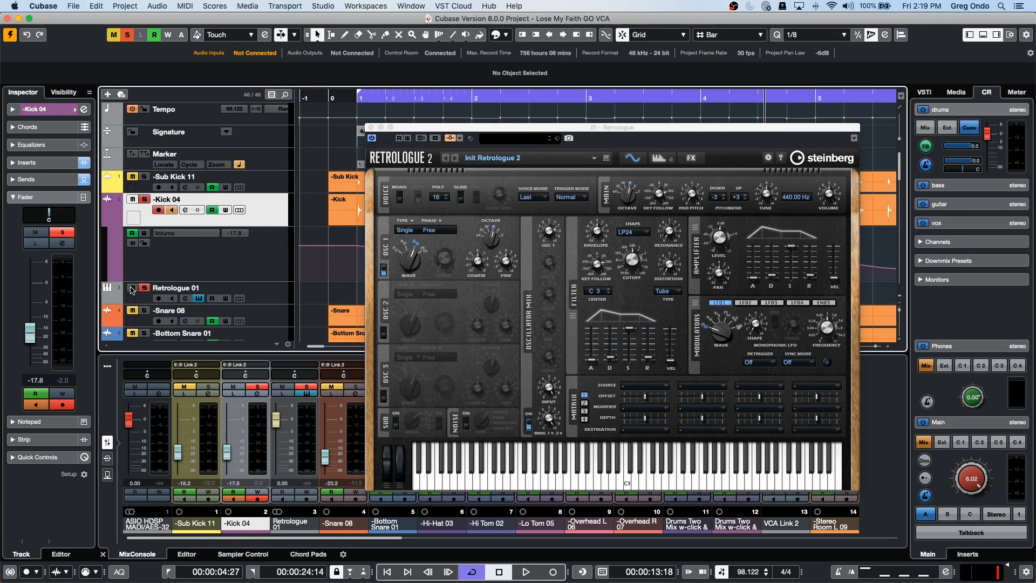
{"action": "key", "text": "space"}
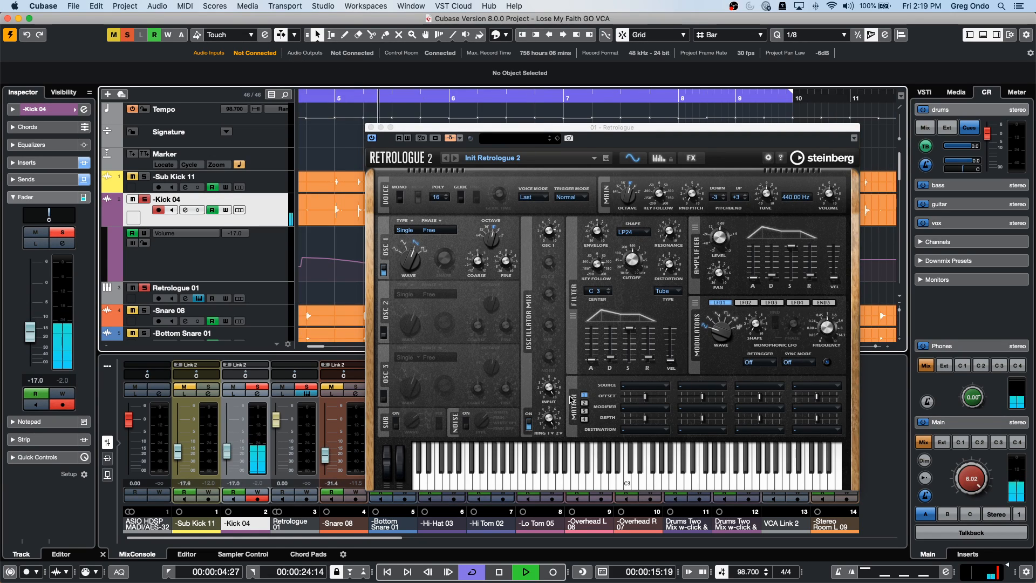
- Adjust the envelope amount of Retrologue's filter and reshape the filter envelope during playback
{"action": "left_click", "coordinate": [499, 342]}
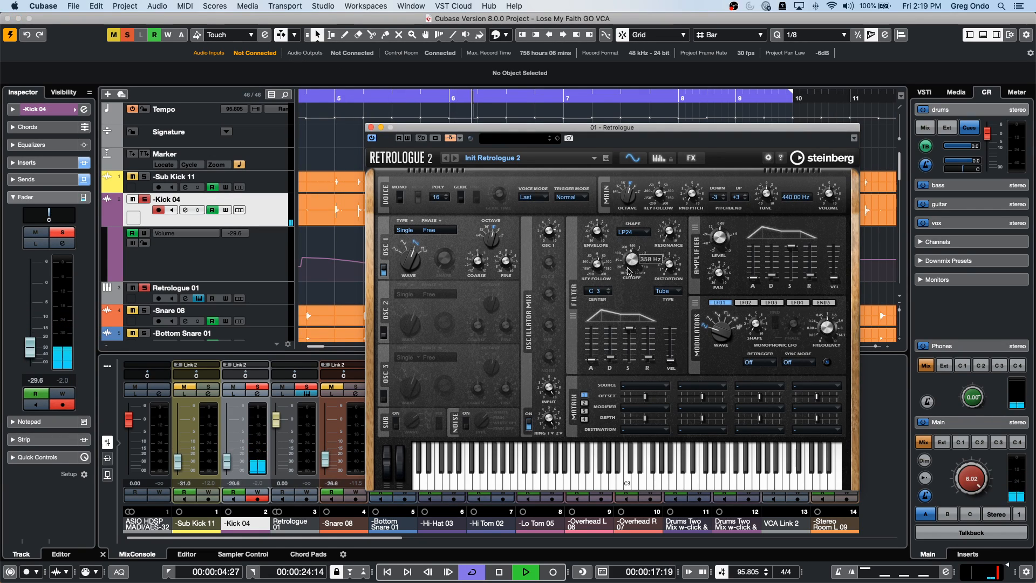
{"action": "left_click_drag", "start_coordinate": [603, 232], "coordinate": [602, 272]}
{"action": "left_click_drag", "start_coordinate": [592, 361], "coordinate": [613, 336]}
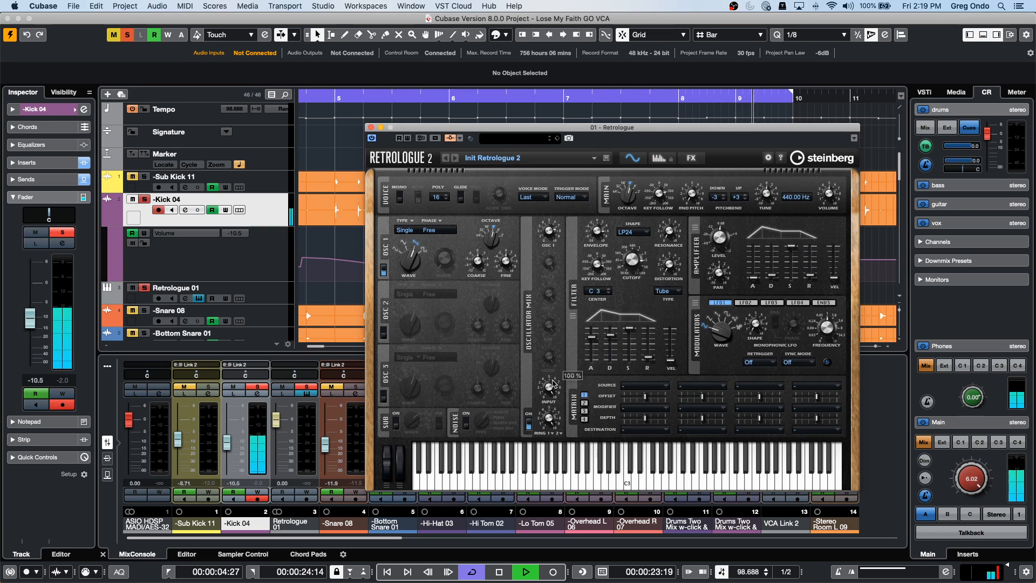
- Audition Retrologue's oscillator mix levels and ring modulation switch, stop playback and close the instrument window
{"action": "left_click_drag", "start_coordinate": [547, 236], "coordinate": [548, 209]}
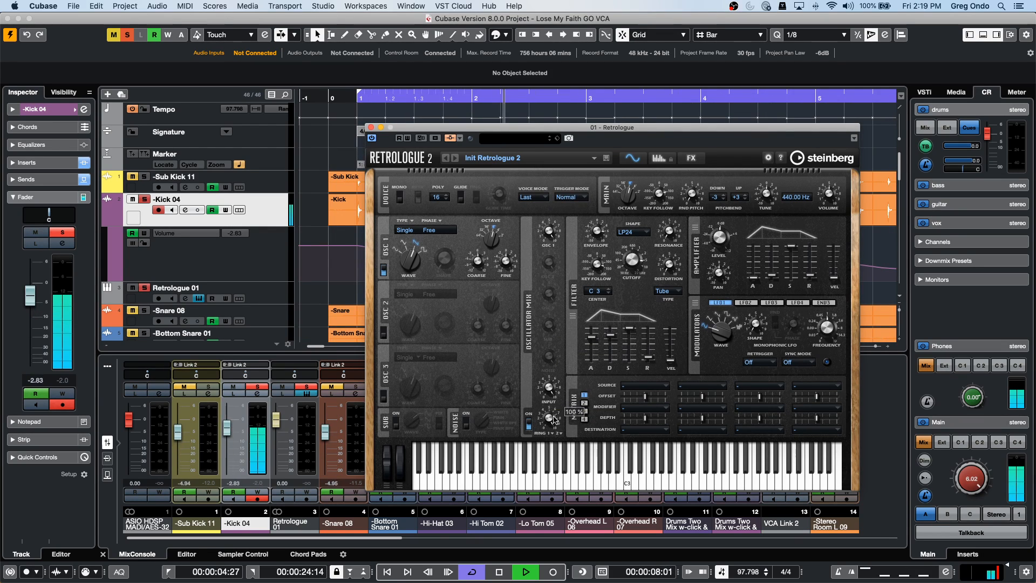
{"action": "left_click", "coordinate": [529, 424]}
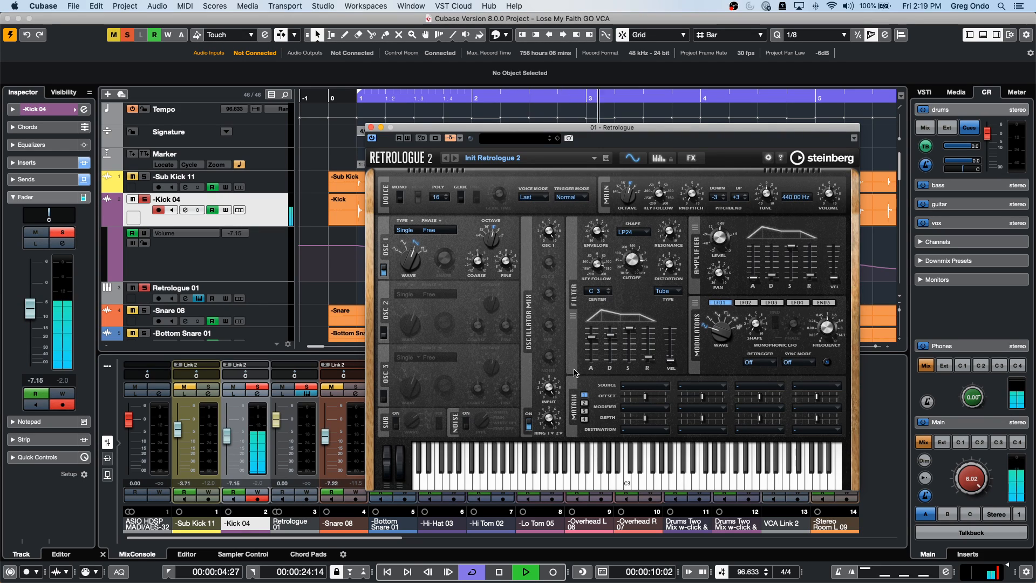
{"action": "key", "text": "space"}
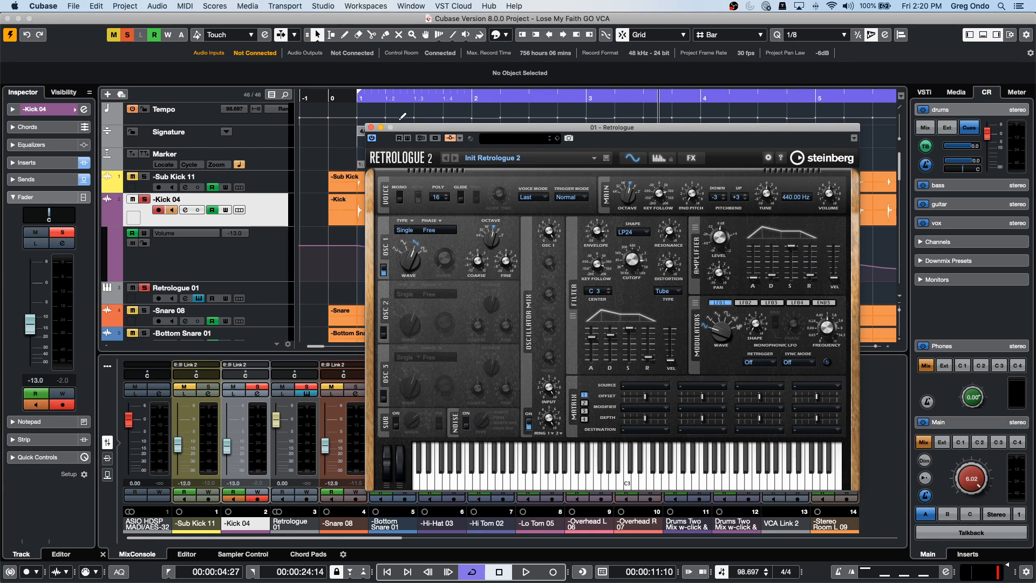
{"action": "left_click", "coordinate": [370, 127]}
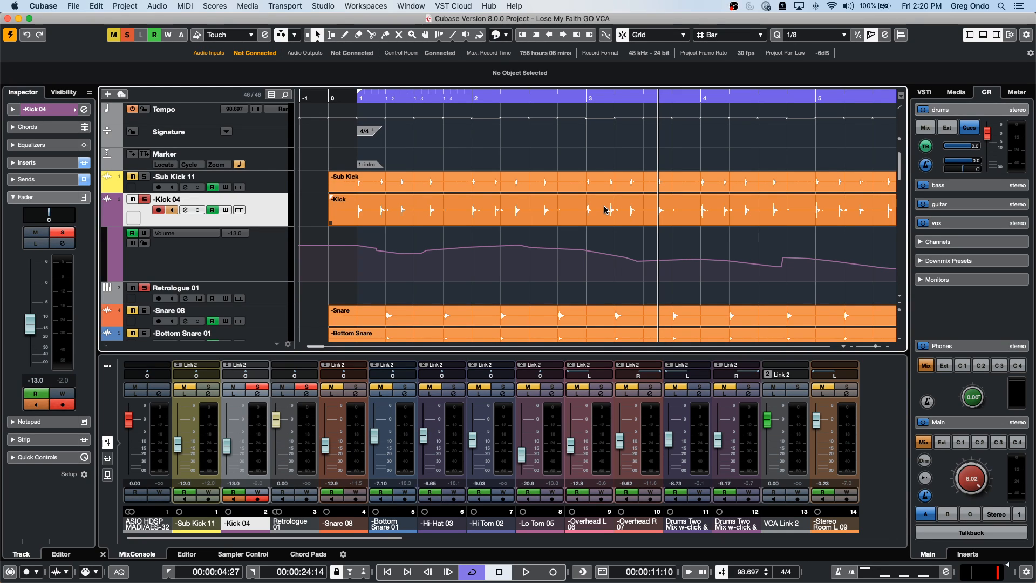
- Fit the whole project in the timeline and zoom in horizontally at the playhead
{"action": "key", "text": "shift+f"}
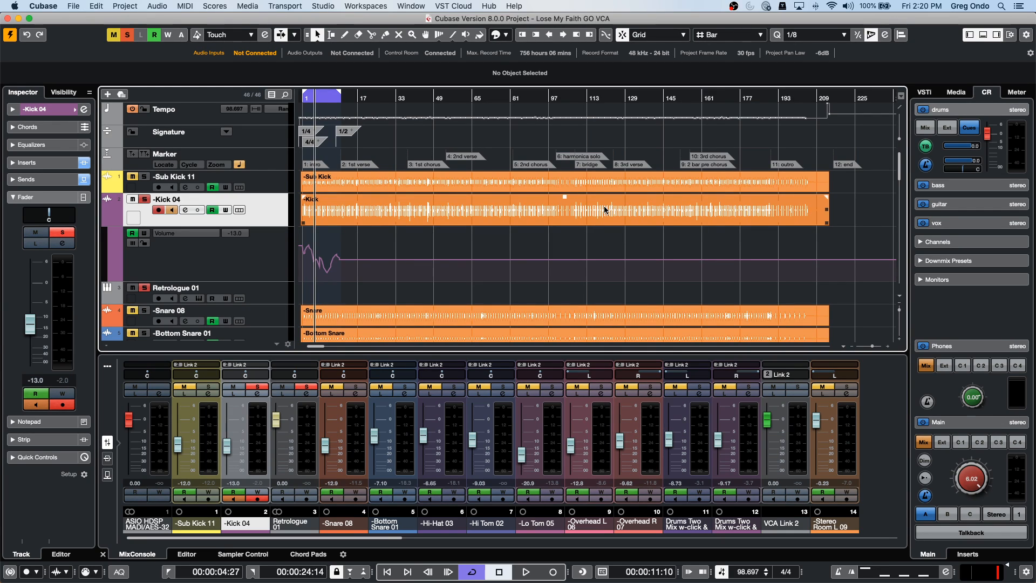
{"action": "key", "text": "h"}
{"action": "key", "text": "h"}
{"action": "key", "text": "h"}
{"action": "key", "text": "h"}
{"action": "key", "text": "h"}
{"action": "key", "text": "h"}
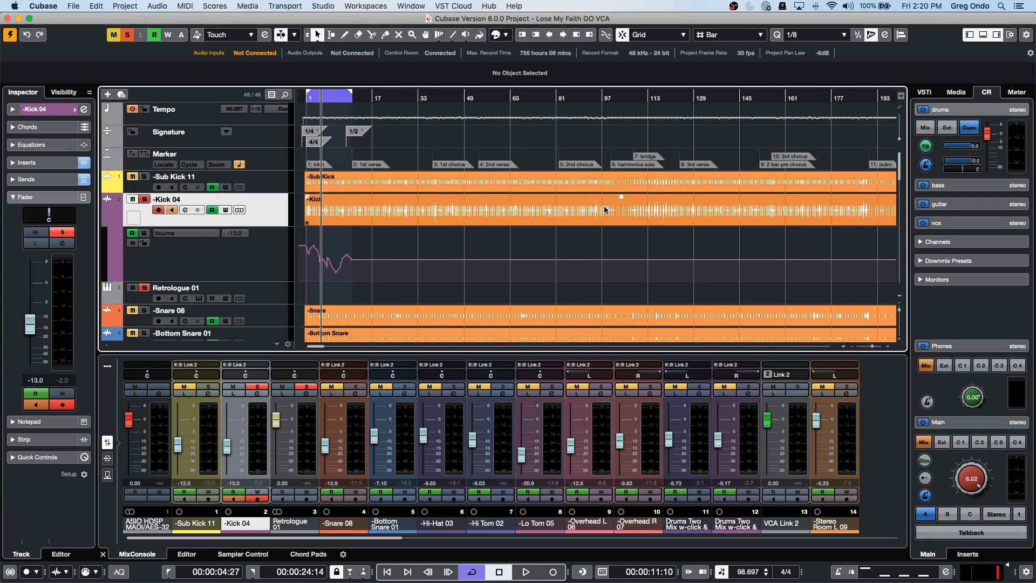
{"action": "key", "text": "h"}
{"action": "key", "text": "h"}
{"action": "key", "text": "h"}
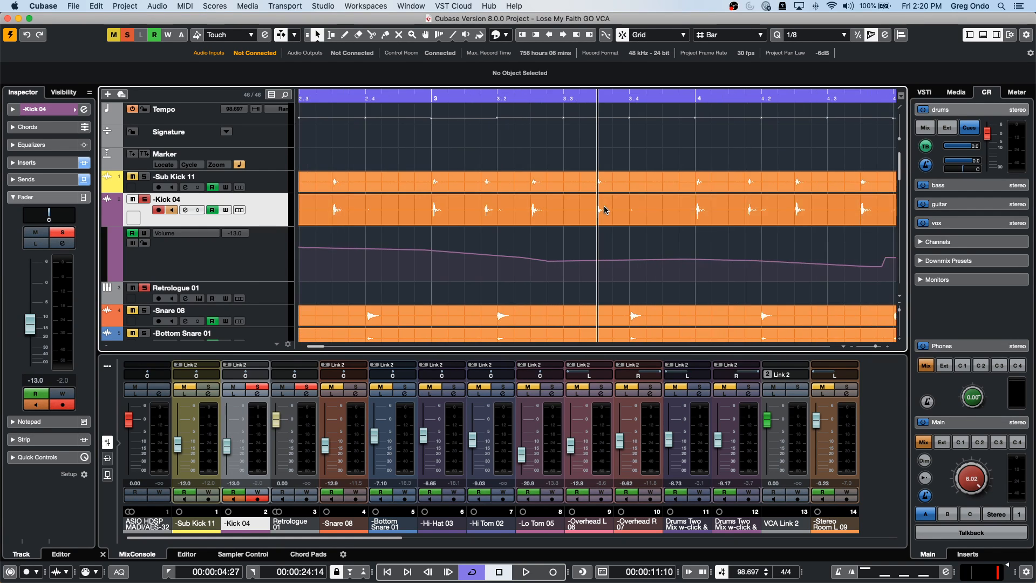
- Zoom the timeline horizontally out and in around the playhead to examine the drum tracks
{"action": "key", "text": "g"}
{"action": "key", "text": "g"}
{"action": "key", "text": "g"}
{"action": "key", "text": "g"}
{"action": "key", "text": "g"}
{"action": "key", "text": "g"}
{"action": "key", "text": "g"}
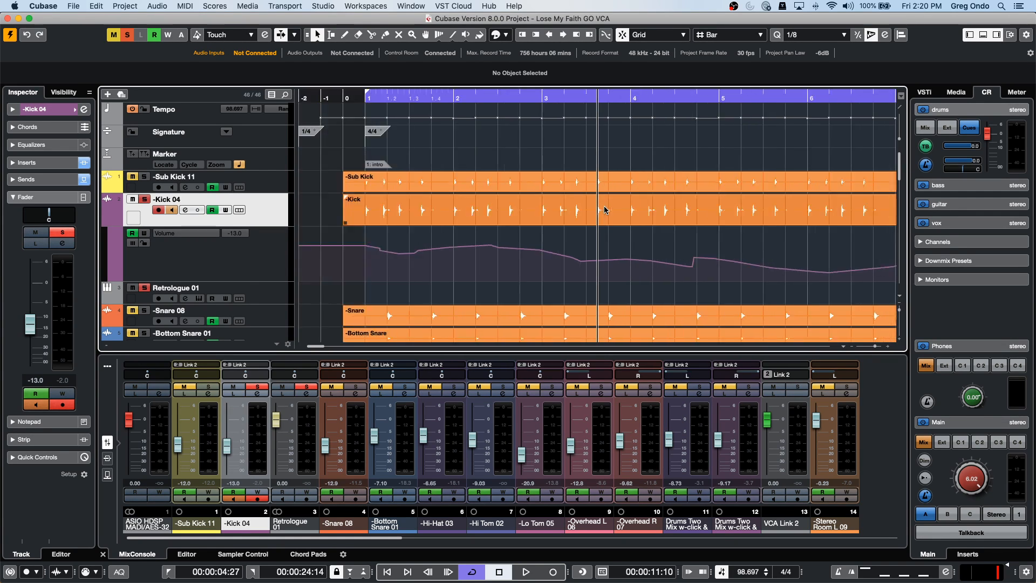
{"action": "key", "text": "h"}
{"action": "key", "text": "h"}
{"action": "key", "text": "h"}
{"action": "key", "text": "h"}
{"action": "key", "text": "h"}
{"action": "key", "text": "h"}
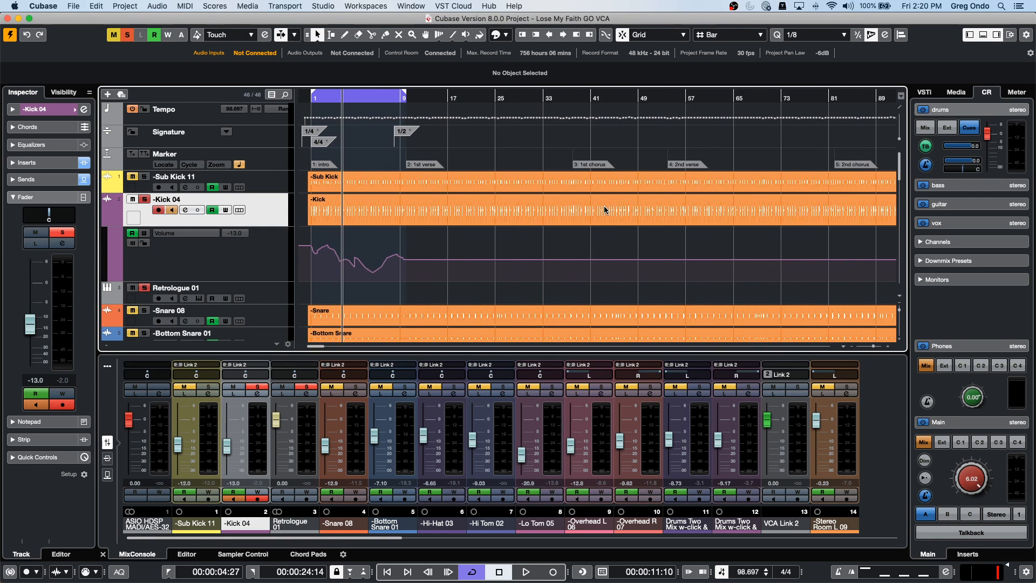
{"action": "key", "text": "g"}
{"action": "key", "text": "g"}
{"action": "key", "text": "g"}
{"action": "key", "text": "g"}
{"action": "key", "text": "g"}
{"action": "key", "text": "g"}
{"action": "key", "text": "g"}
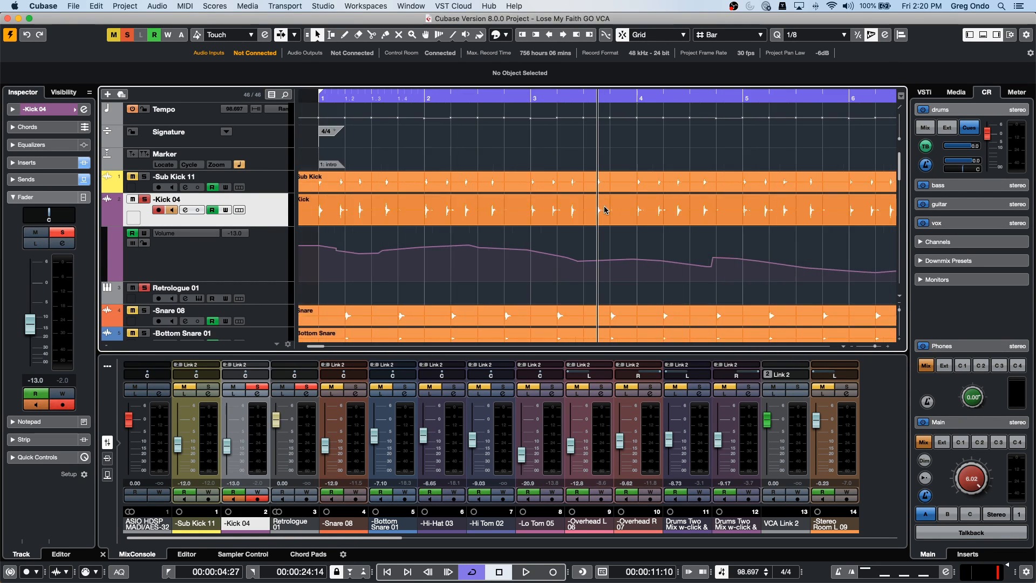
- Zoom the track heights in and out around Kick 04, from compact rows to tall waveforms
{"action": "key", "text": "shift+h"}
{"action": "key", "text": "shift+h"}
{"action": "key", "text": "shift+h"}
{"action": "key", "text": "shift+h"}
{"action": "key", "text": "shift+h"}
{"action": "key", "text": "shift+h"}
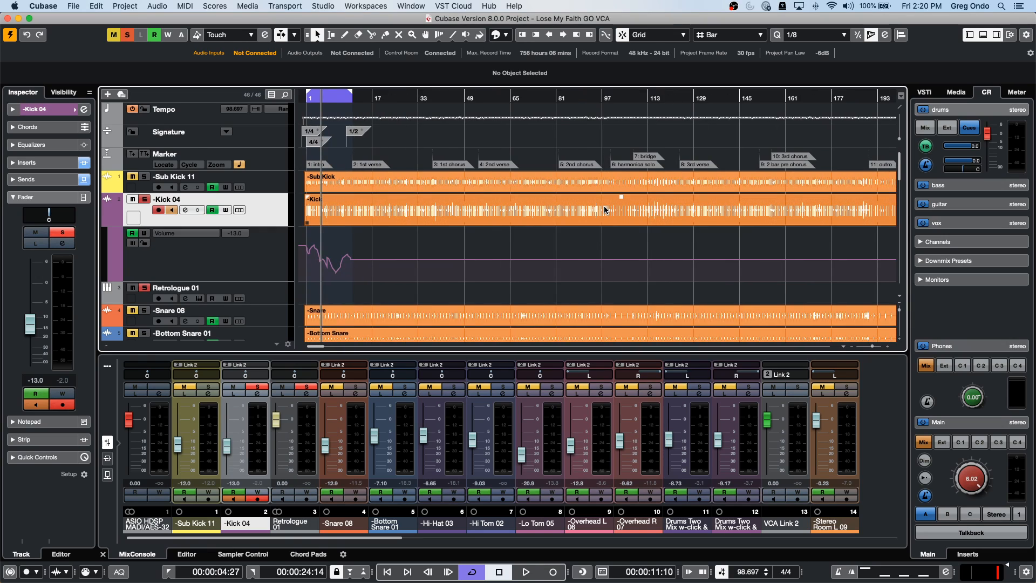
{"action": "key", "text": "shift+g"}
{"action": "key", "text": "shift+g"}
{"action": "key", "text": "shift+g"}
{"action": "key", "text": "shift+g"}
{"action": "key", "text": "shift+g"}
{"action": "key", "text": "shift+g"}
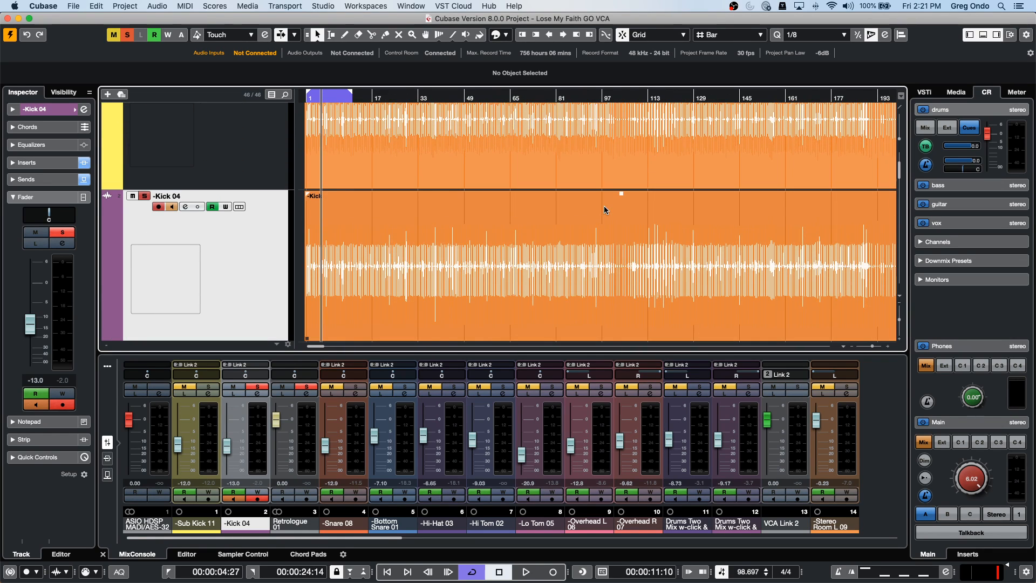
{"action": "key", "text": "shift+g"}
{"action": "key", "text": "h"}
{"action": "key", "text": "h"}
{"action": "key", "text": "h"}
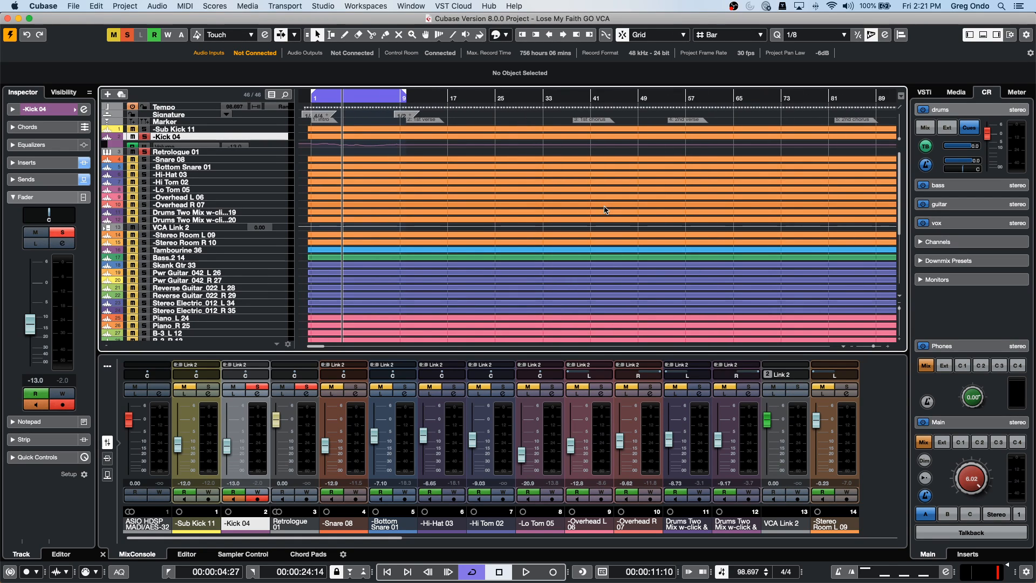
{"action": "key", "text": "shift+h"}
{"action": "key", "text": "shift+h"}
{"action": "key", "text": "shift+h"}
{"action": "key", "text": "shift+h"}
{"action": "key", "text": "shift+h"}
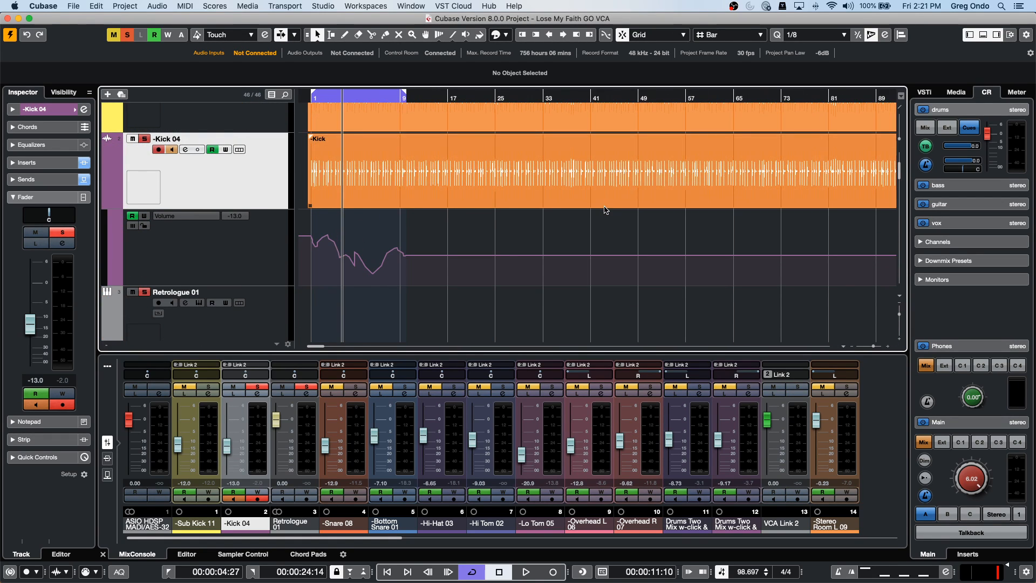
{"action": "key", "text": "shift+g"}
{"action": "key", "text": "shift+g"}
{"action": "key", "text": "shift+g"}
{"action": "key", "text": "shift+g"}
{"action": "key", "text": "shift+g"}
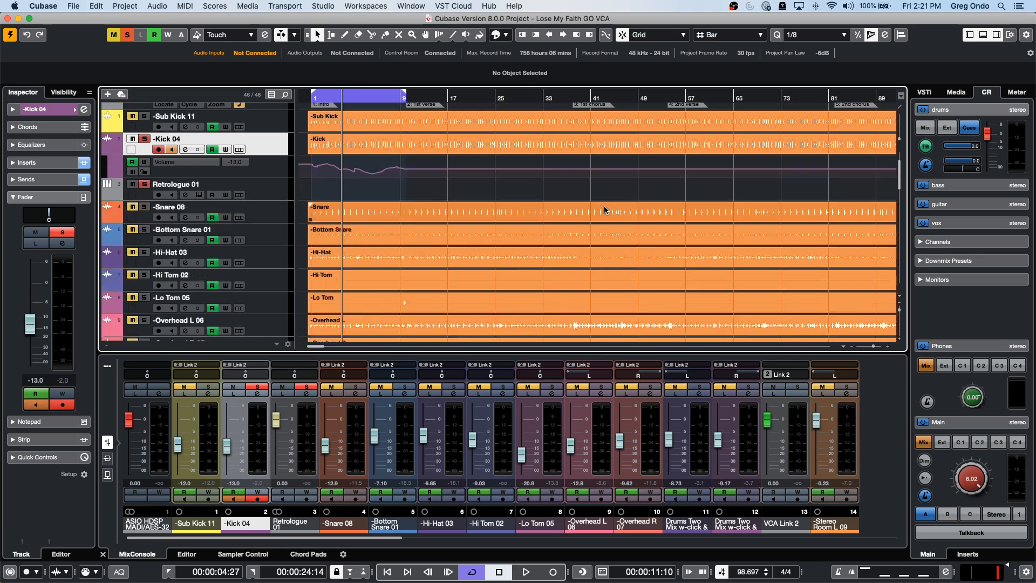
- Fit the project in view and alternate time and track-height zooming around the Kick 04 track
{"action": "key", "text": "shift+f"}
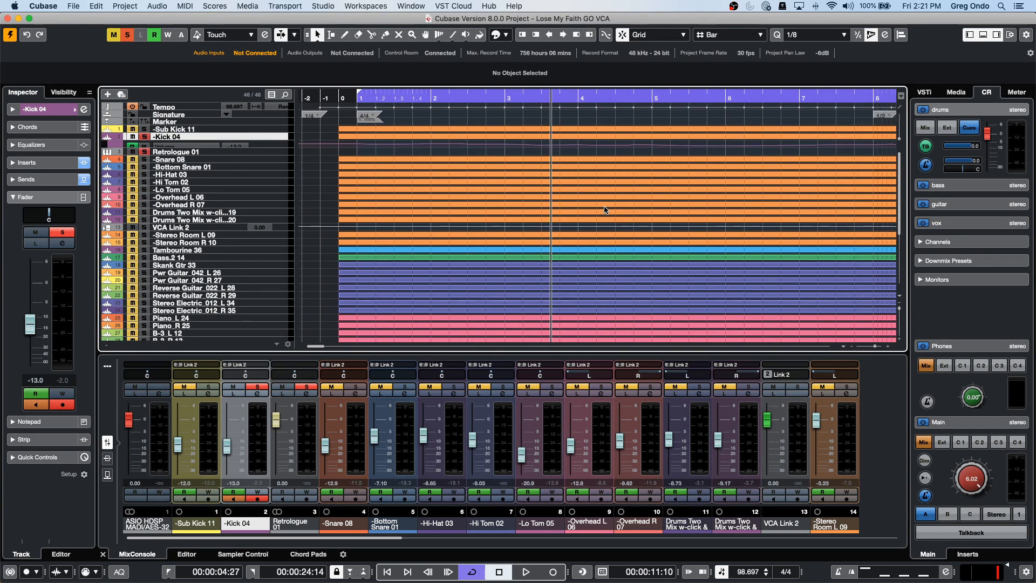
{"action": "key", "text": "g"}
{"action": "key", "text": "g"}
{"action": "key", "text": "g"}
{"action": "key", "text": "g"}
{"action": "key", "text": "shift+h"}
{"action": "key", "text": "shift+h"}
{"action": "key", "text": "shift+h"}
{"action": "key", "text": "shift+h"}
{"action": "key", "text": "shift+h"}
{"action": "key", "text": "g"}
{"action": "key", "text": "g"}
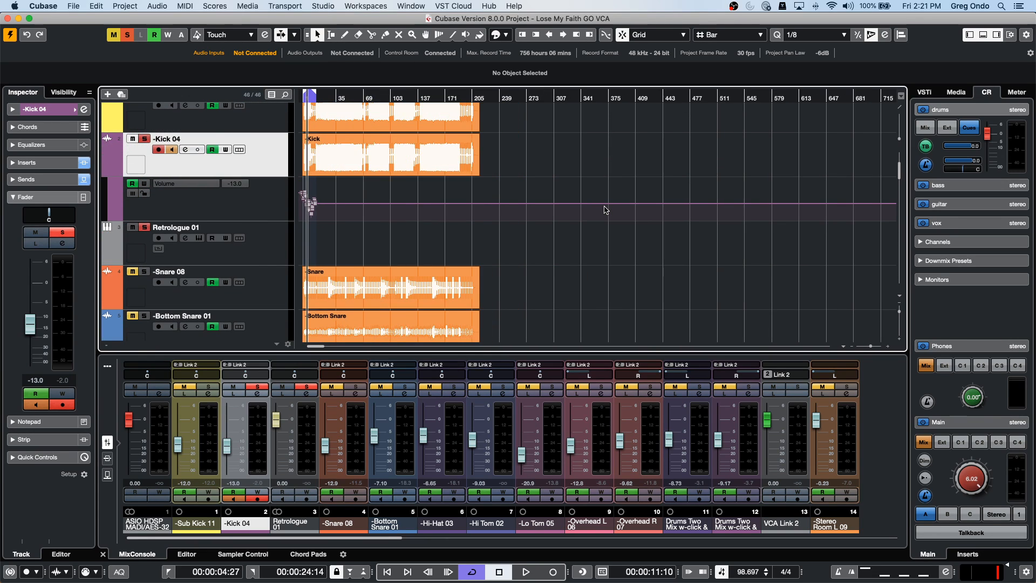
{"action": "key", "text": "g"}
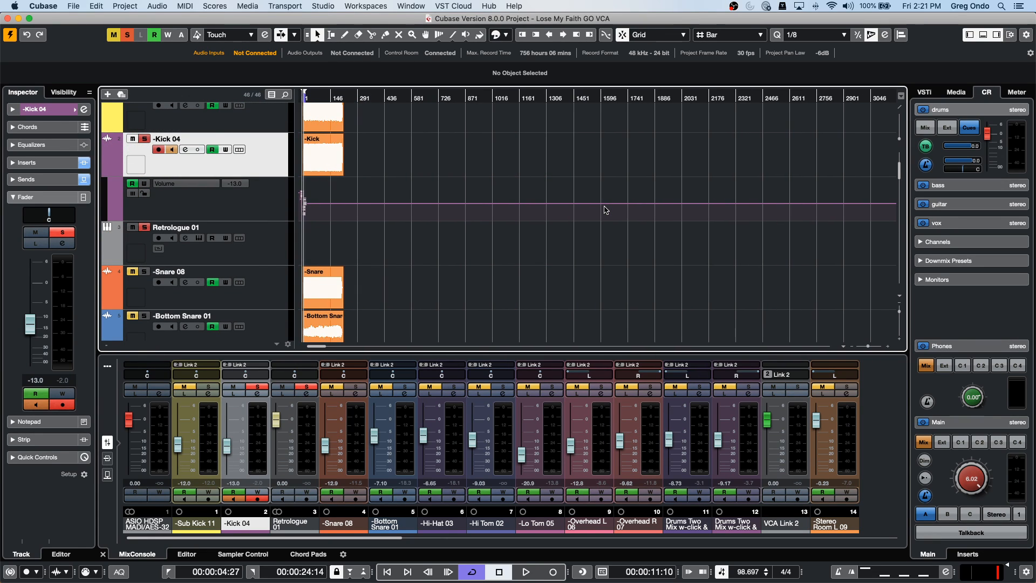
{"action": "key", "text": "h"}
{"action": "key", "text": "h"}
{"action": "key", "text": "h"}
{"action": "key", "text": "h"}
{"action": "key", "text": "h"}
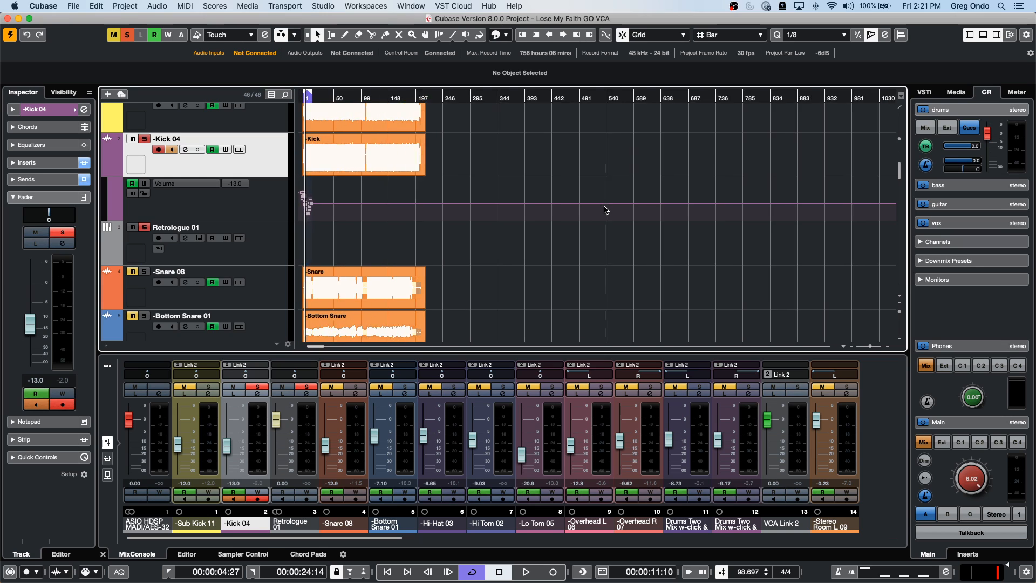
{"action": "key", "text": "shift+g"}
{"action": "key", "text": "shift+g"}
{"action": "key", "text": "shift+g"}
{"action": "key", "text": "shift+g"}
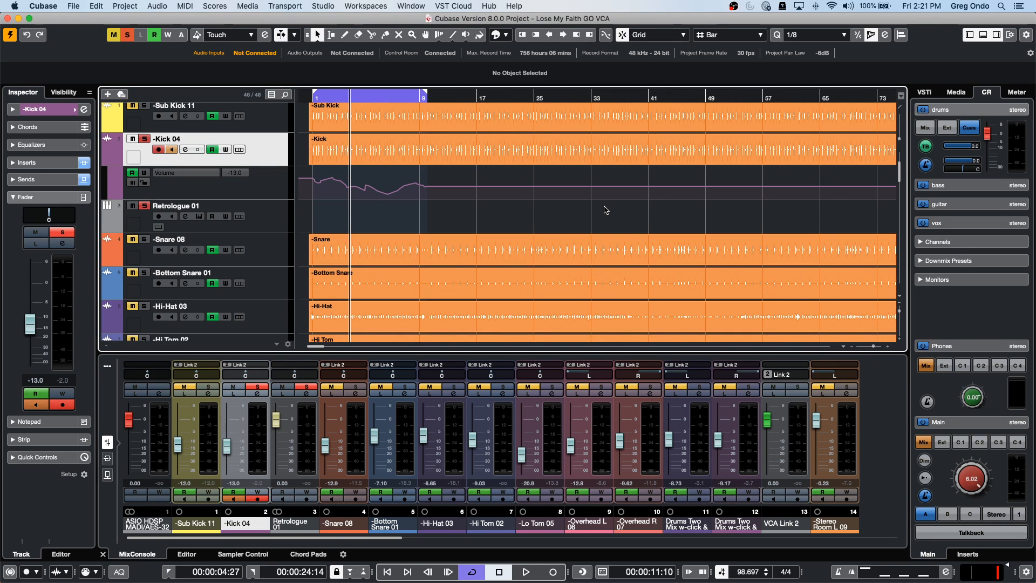
- Enlarge the track heights around Kick 04, and zoom out to the full song length with all tracks as compact rows
{"action": "key", "text": "shift+h"}
{"action": "key", "text": "shift+h"}
{"action": "key", "text": "shift+h"}
{"action": "key", "text": "shift+h"}
{"action": "key", "text": "shift+h"}
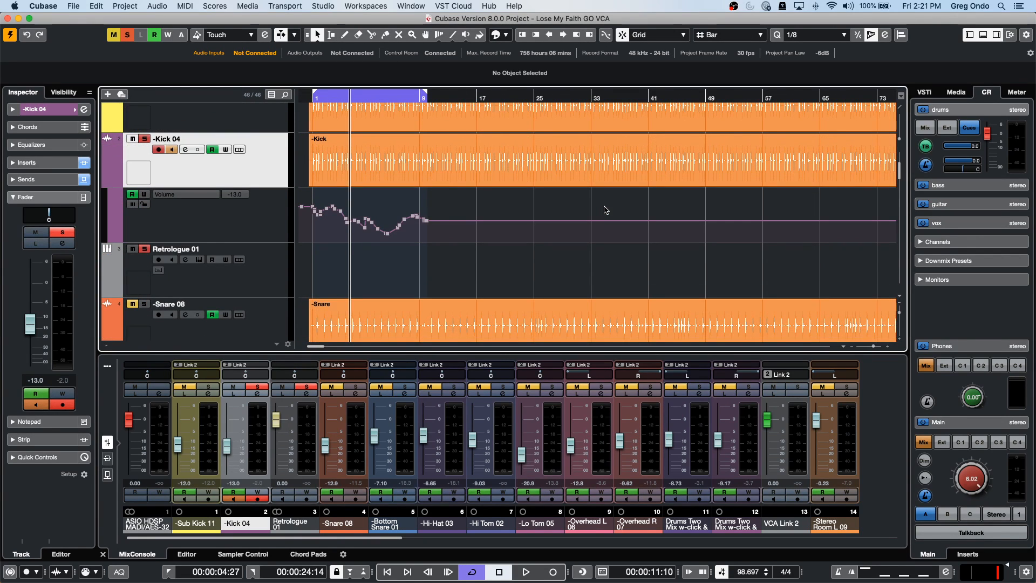
{"action": "key", "text": "g"}
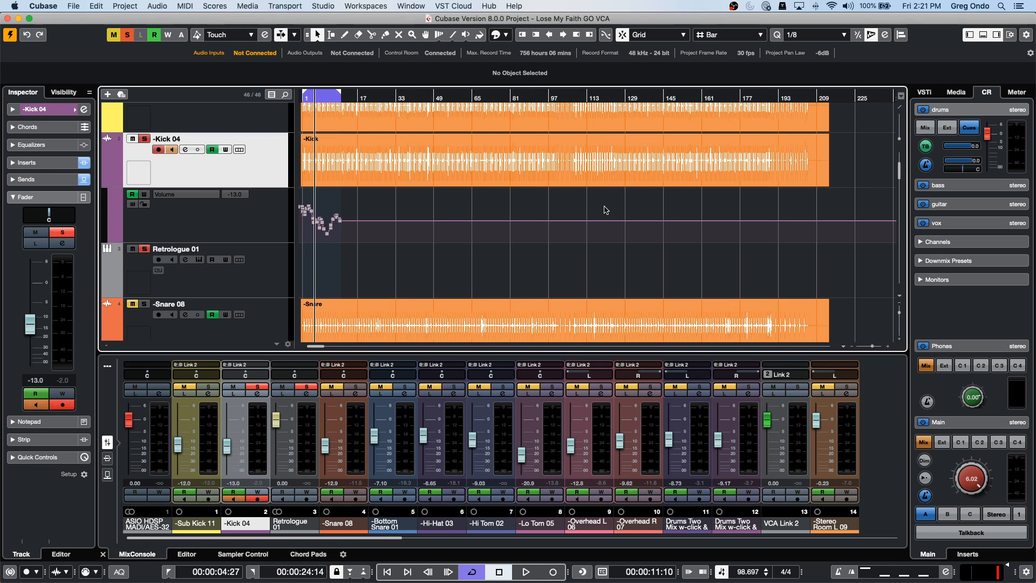
{"action": "key", "text": "shift+g"}
{"action": "key", "text": "shift+g"}
{"action": "key", "text": "shift+g"}
{"action": "key", "text": "shift+g"}
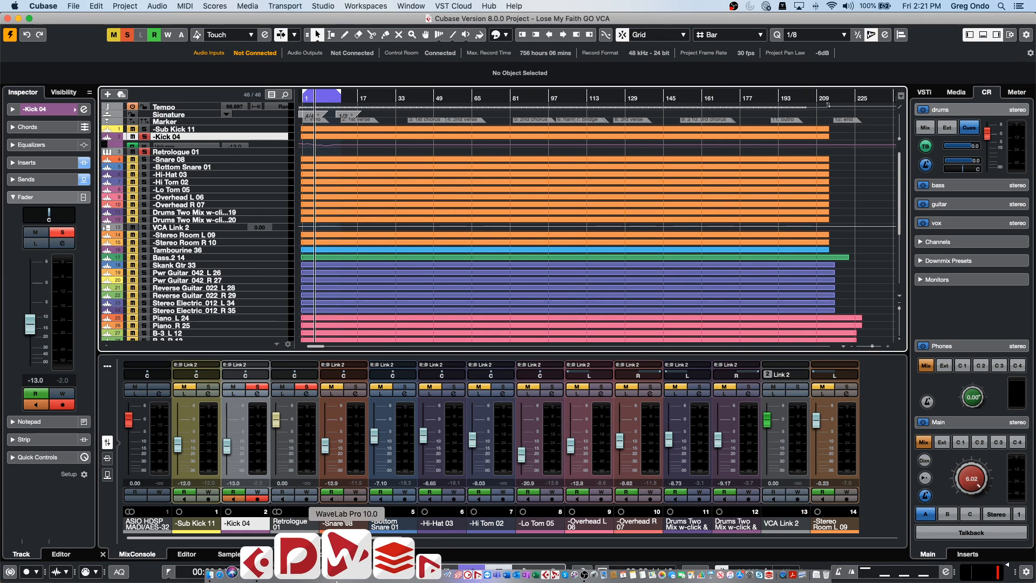
- Switch to Dorico, open the recent project Bach Brass Quintet.dorico, and bring up its audio export settings
{"action": "left_click", "coordinate": [329, 574]}
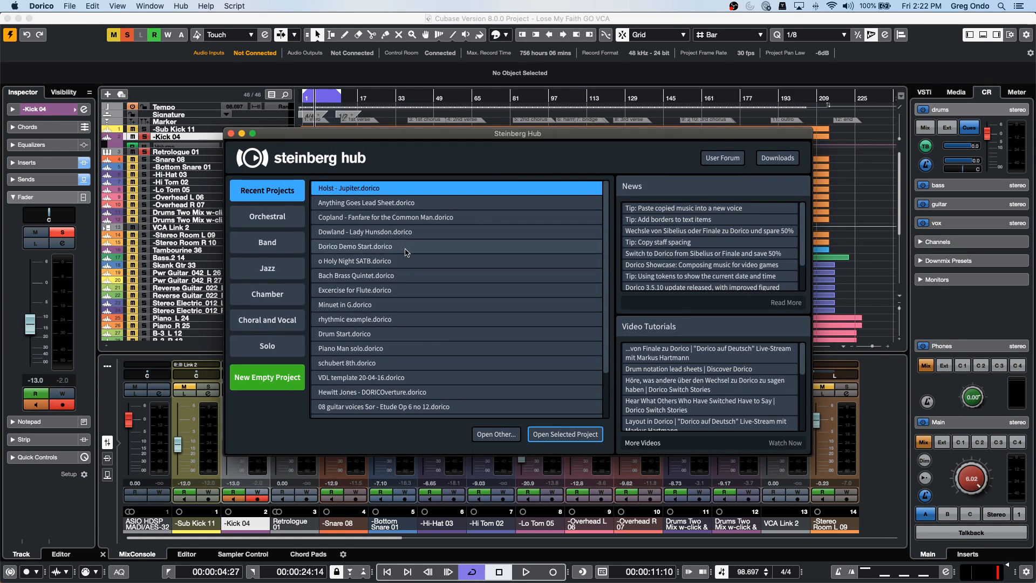
{"action": "double_click", "coordinate": [403, 276]}
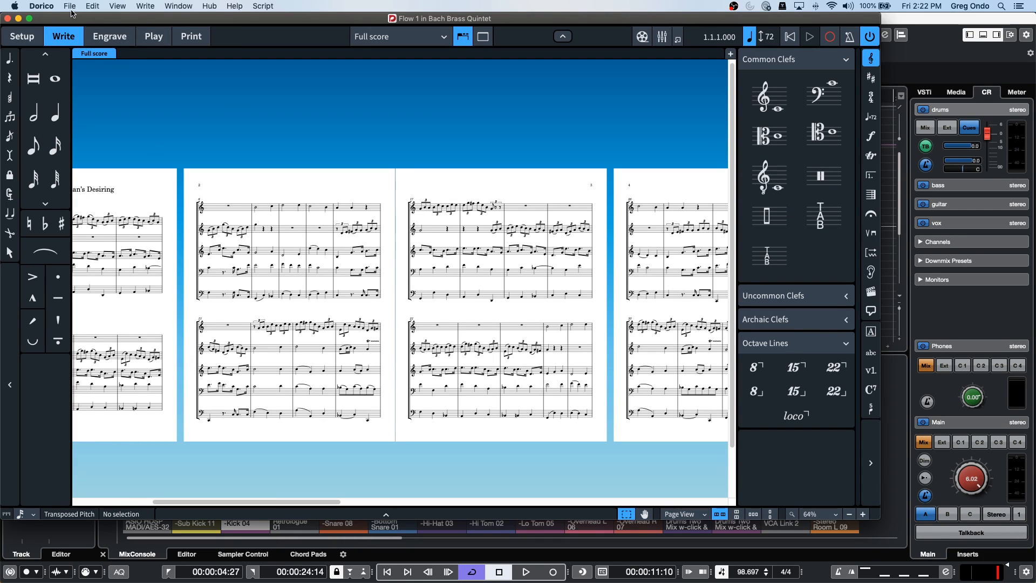
{"action": "left_click", "coordinate": [74, 7]}
{"action": "mouse_move", "coordinate": [133, 134]}
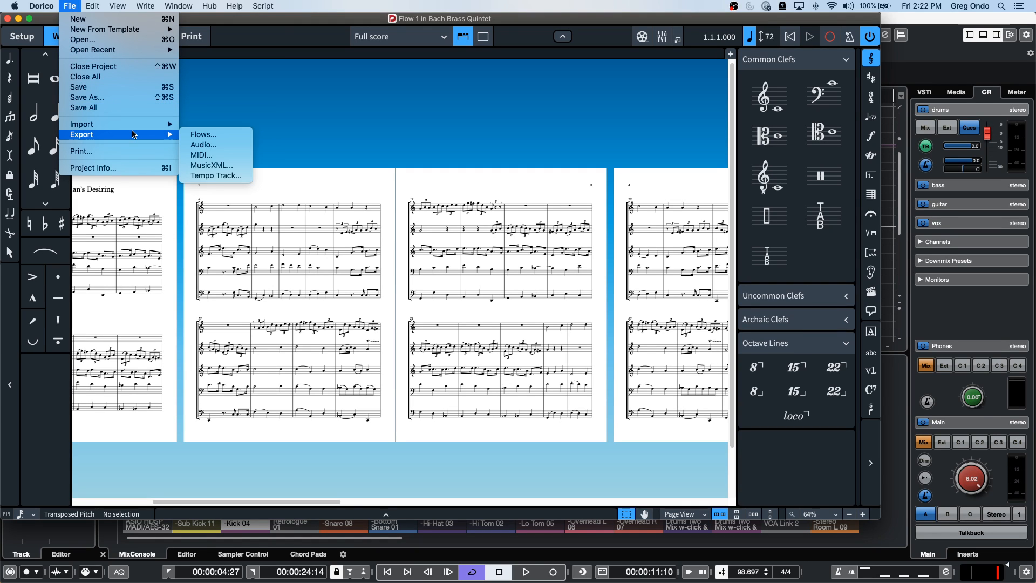
{"action": "left_click", "coordinate": [210, 145]}
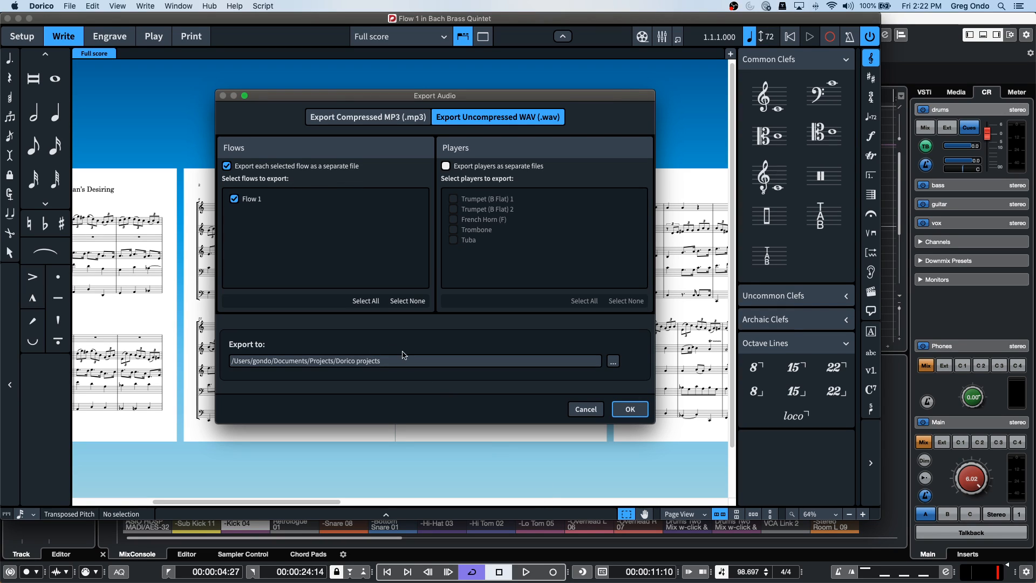
- Export Flow 1 as an uncompressed WAV file to the Dorico projects folder, keeping the flow as a separate file
{"action": "left_click", "coordinate": [356, 305]}
{"action": "left_click", "coordinate": [518, 118]}
{"action": "left_click", "coordinate": [337, 119]}
{"action": "left_click", "coordinate": [490, 113]}
{"action": "left_click", "coordinate": [613, 366]}
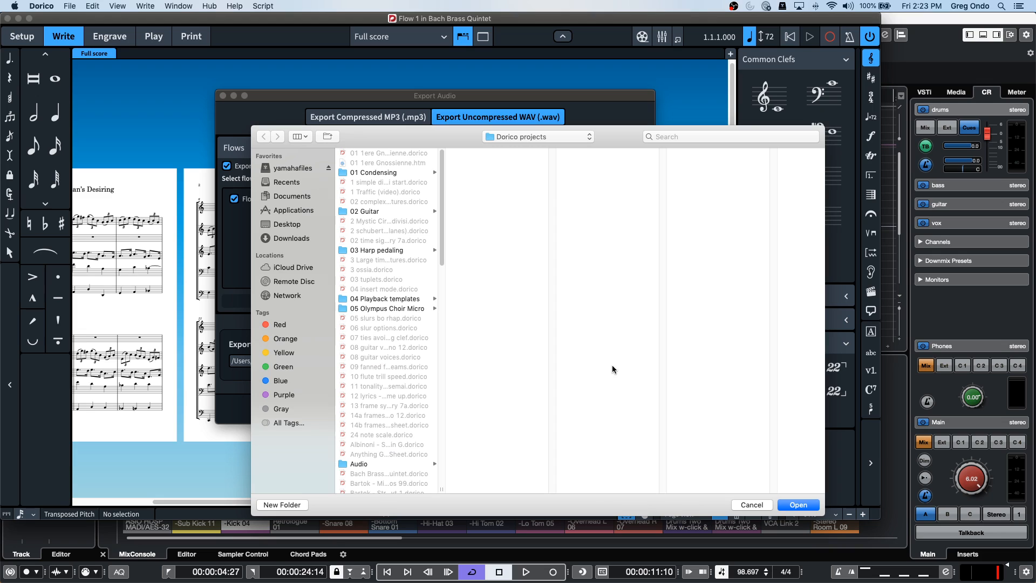
{"action": "left_click", "coordinate": [753, 505]}
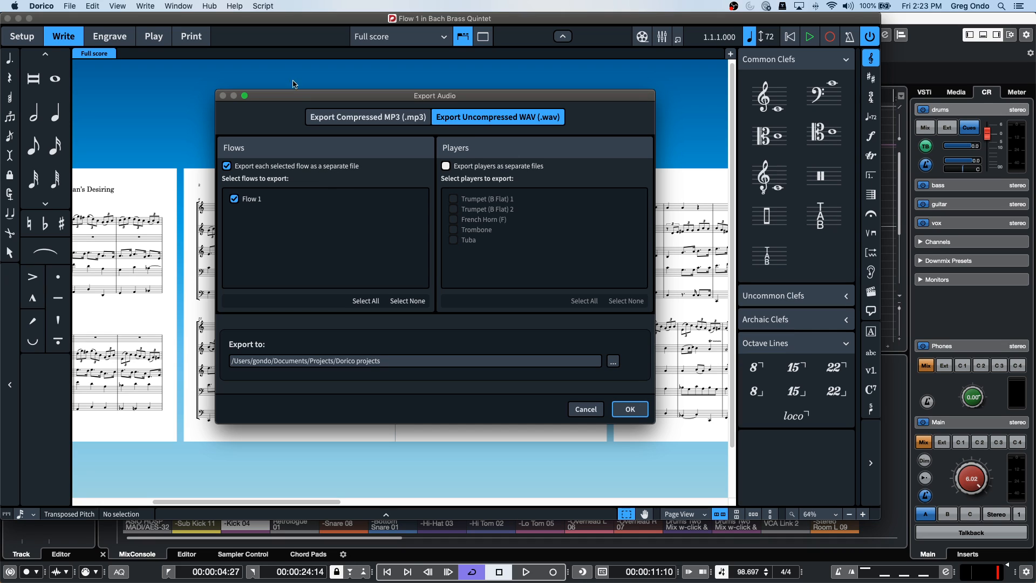
{"action": "left_click", "coordinate": [630, 409]}
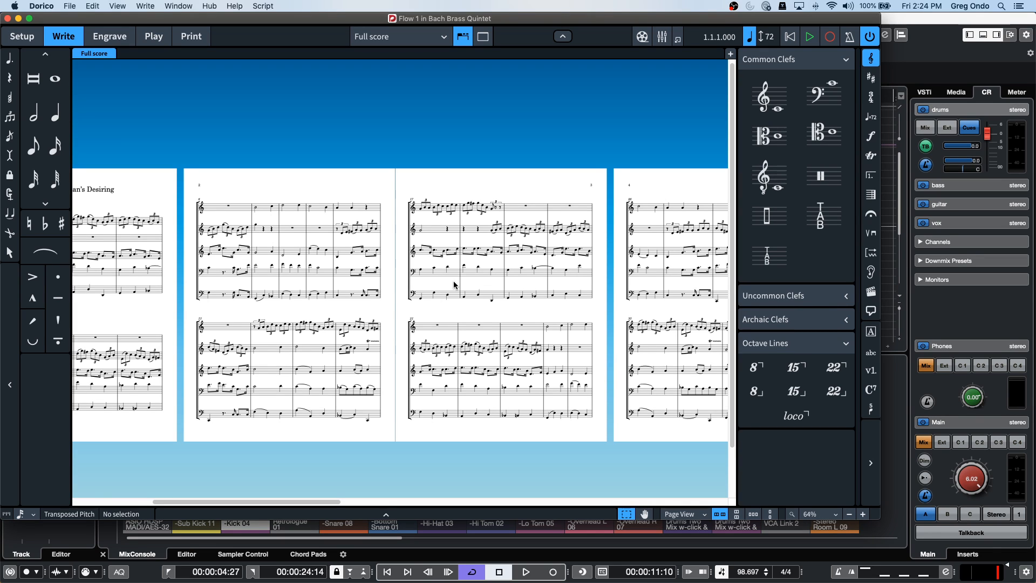
- Switch to Cubase, start an audio file import, and go to the Dorico projects folder inside Projects
{"action": "key", "text": "super+Tab"}
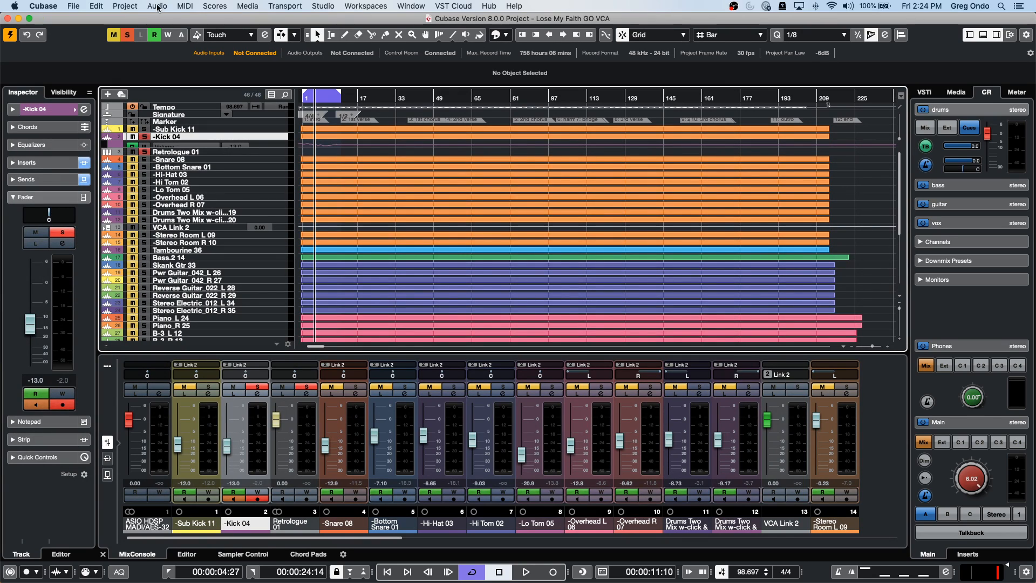
{"action": "left_click", "coordinate": [72, 6]}
{"action": "mouse_move", "coordinate": [118, 153]}
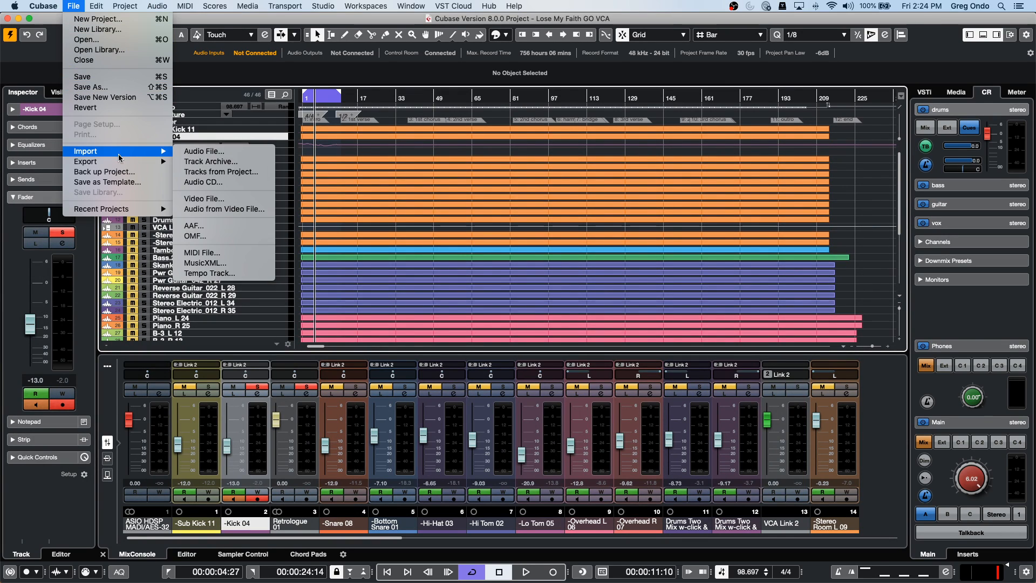
{"action": "left_click", "coordinate": [205, 152]}
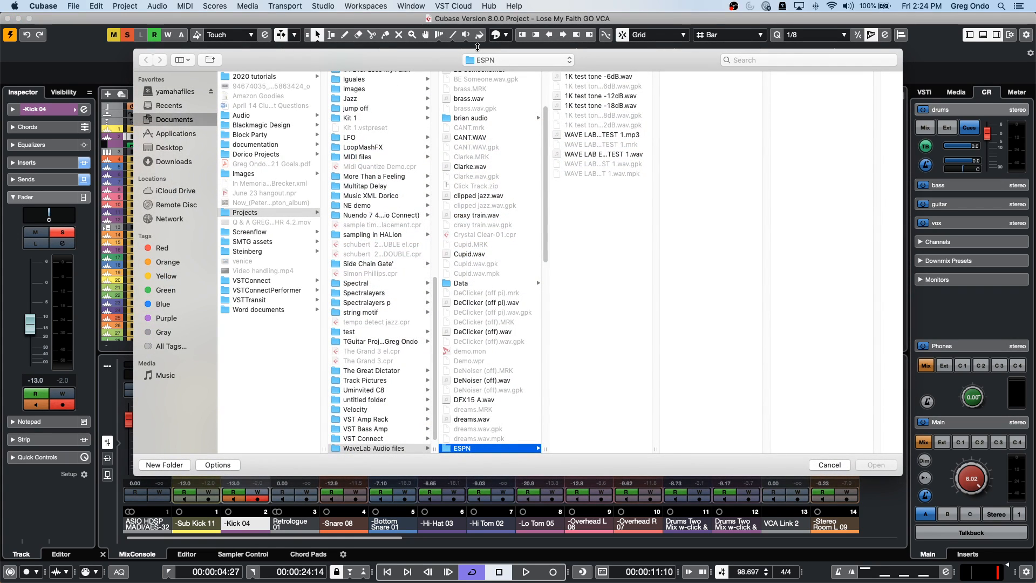
{"action": "left_click", "coordinate": [486, 61]}
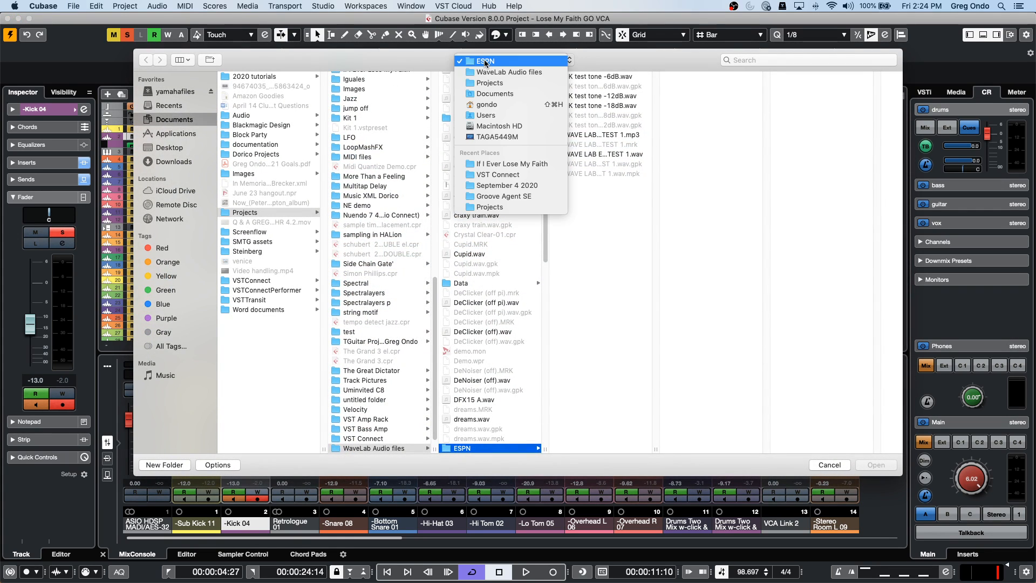
{"action": "left_click", "coordinate": [490, 84]}
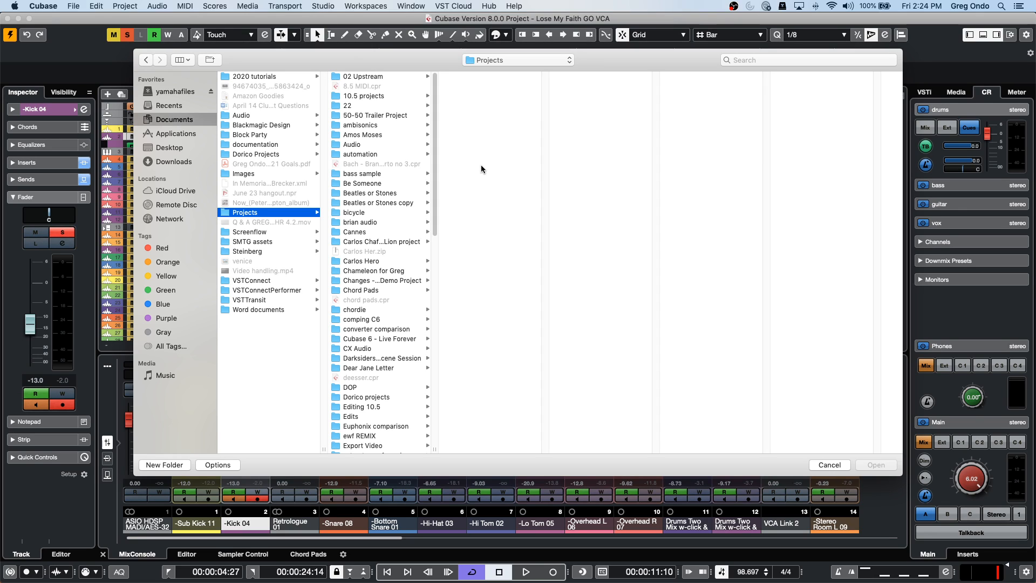
{"action": "left_click", "coordinate": [377, 397]}
- Look through the Dorico projects folder for the WAV file exported from the Bach Brass Quintet
{"action": "scroll", "coordinate": [497, 292], "scroll_direction": "down", "scroll_amount": 10}
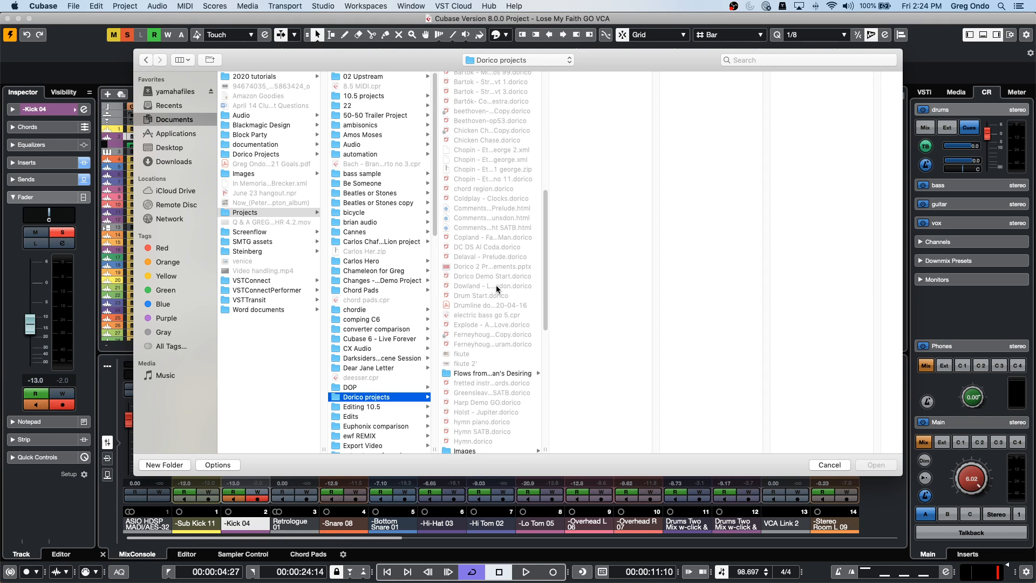
{"action": "scroll", "coordinate": [496, 291], "scroll_direction": "down", "scroll_amount": 3}
{"action": "scroll", "coordinate": [497, 285], "scroll_direction": "down", "scroll_amount": 7}
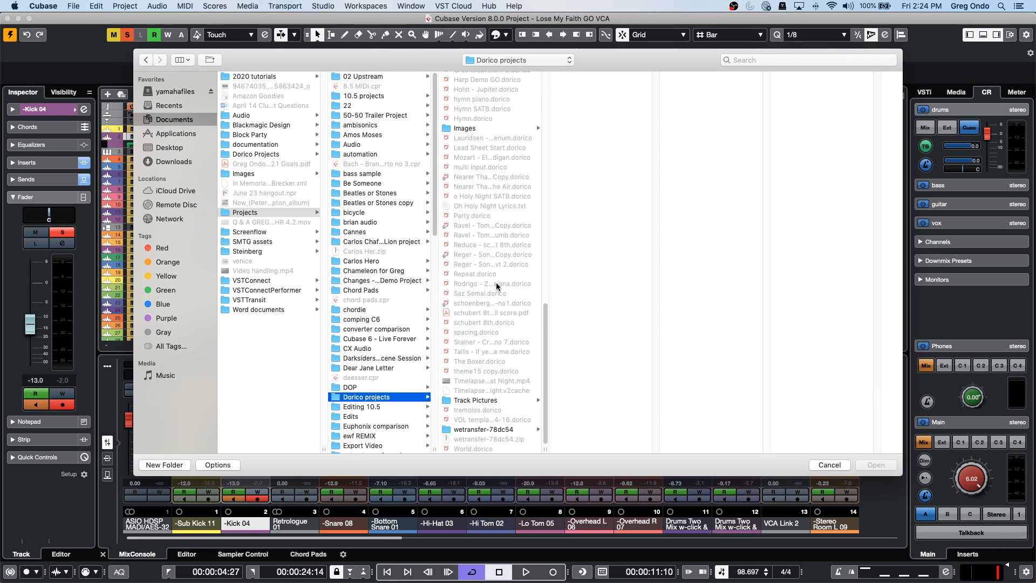
{"action": "scroll", "coordinate": [495, 286], "scroll_direction": "up", "scroll_amount": 3}
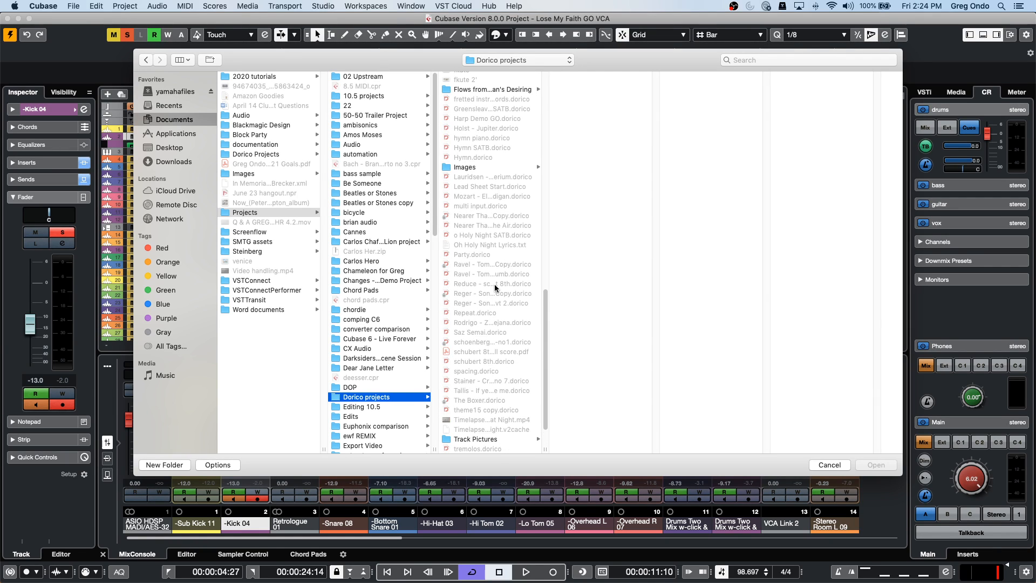
{"action": "scroll", "coordinate": [493, 286], "scroll_direction": "up", "scroll_amount": 4}
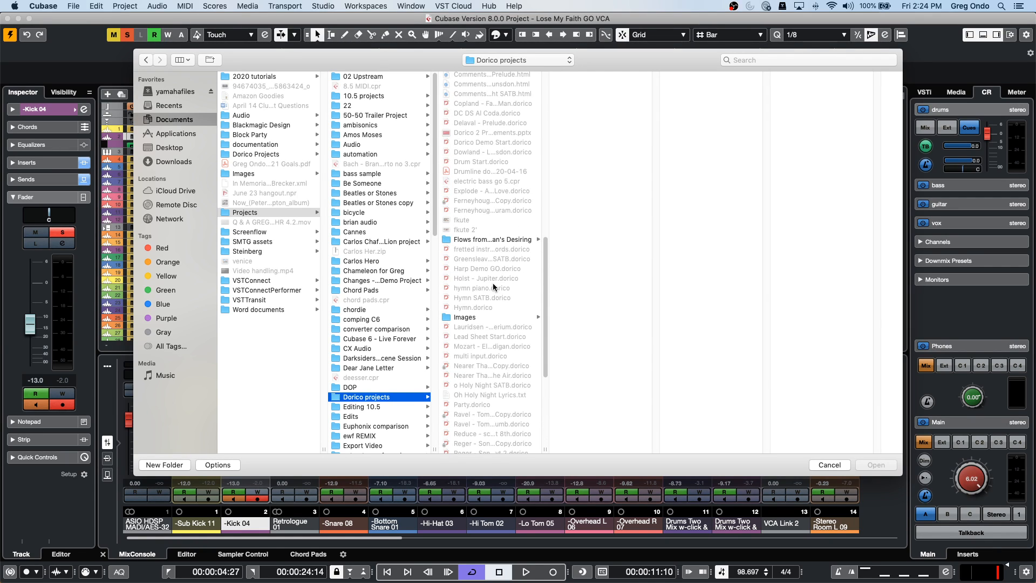
{"action": "scroll", "coordinate": [493, 286], "scroll_direction": "up", "scroll_amount": 1}
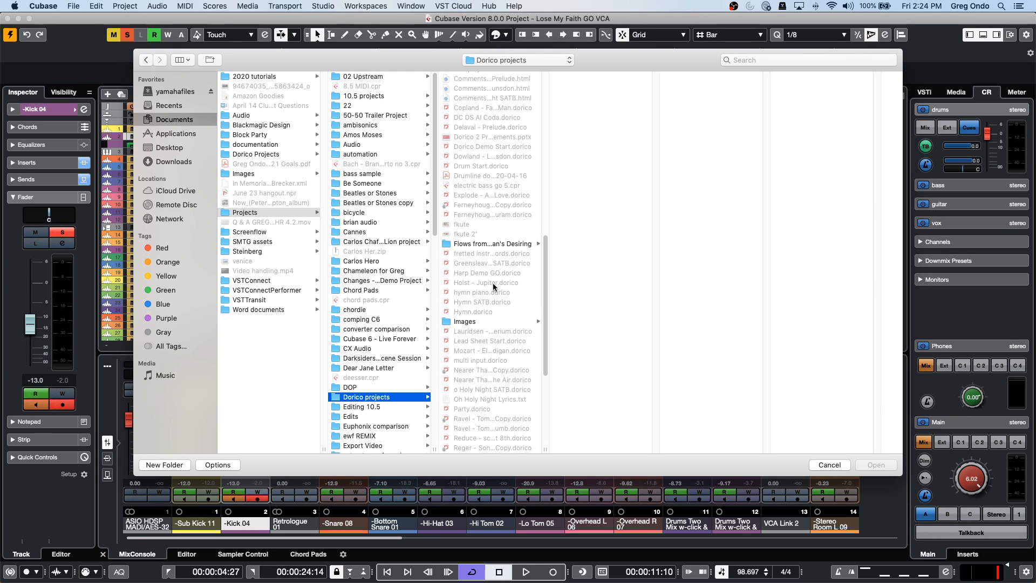
{"action": "scroll", "coordinate": [493, 286], "scroll_direction": "up", "scroll_amount": 10}
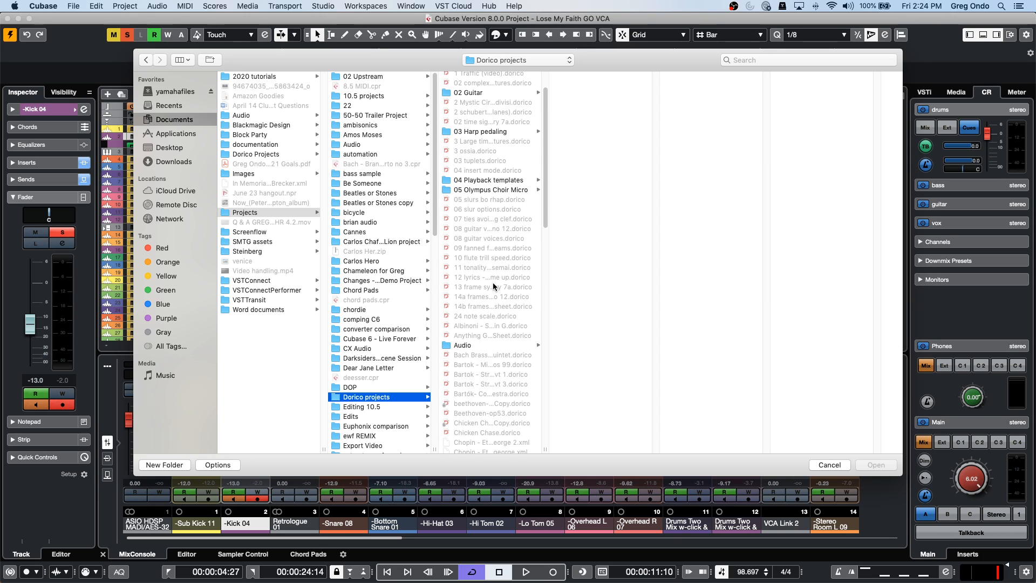
{"action": "scroll", "coordinate": [493, 286], "scroll_direction": "up", "scroll_amount": 5}
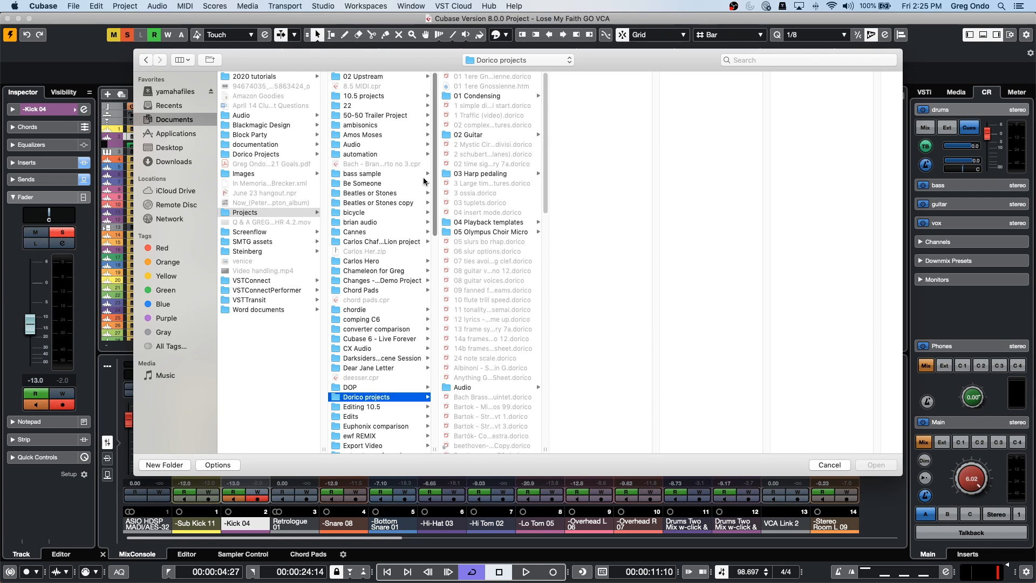
- Switch to Dorico and reopen the audio export settings to compare the export path with the Cubase import folder
{"action": "key", "text": "super+Tab"}
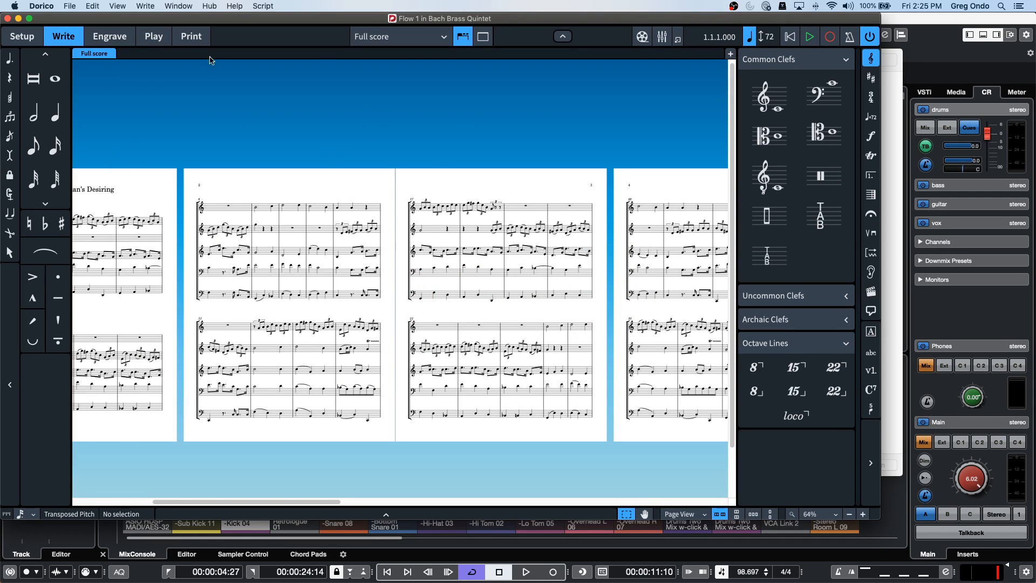
{"action": "left_click", "coordinate": [70, 6]}
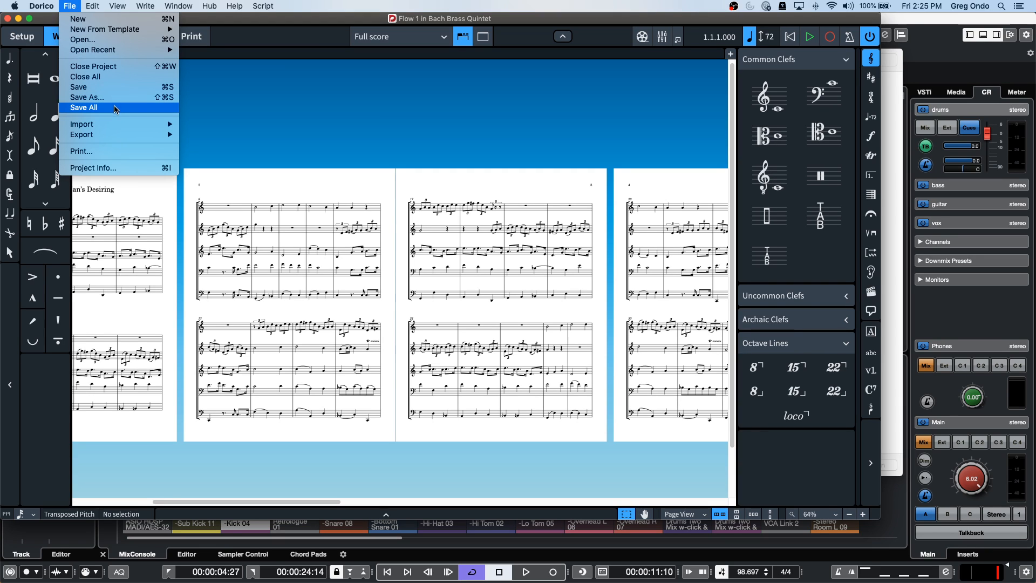
{"action": "mouse_move", "coordinate": [114, 134]}
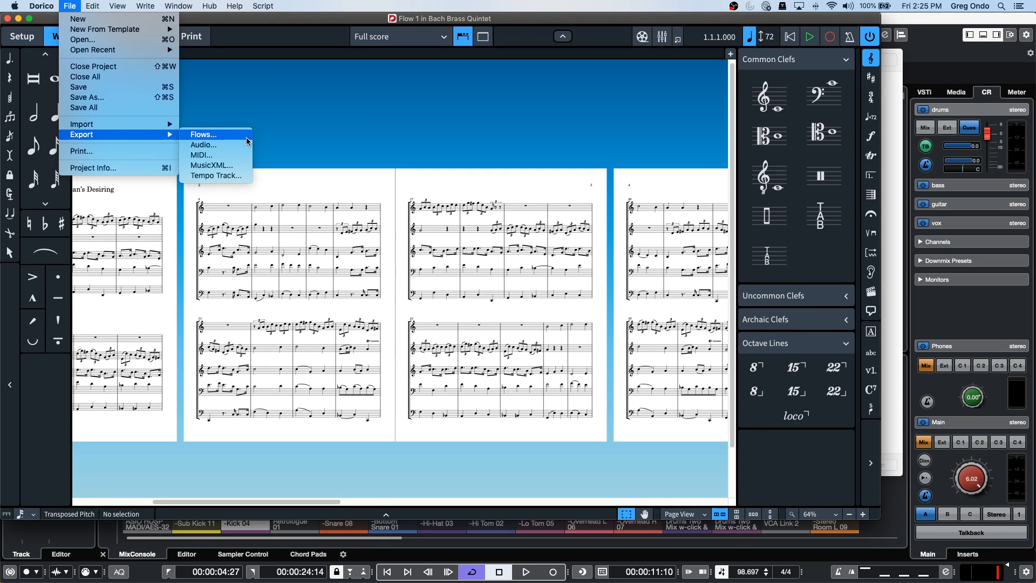
{"action": "left_click", "coordinate": [244, 146]}
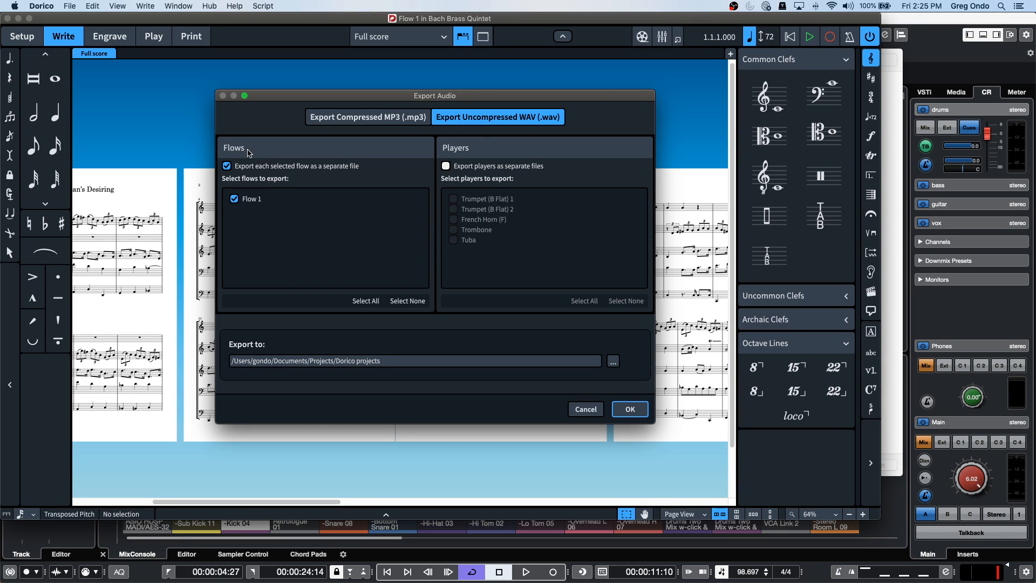
{"action": "key", "text": "super+Tab"}
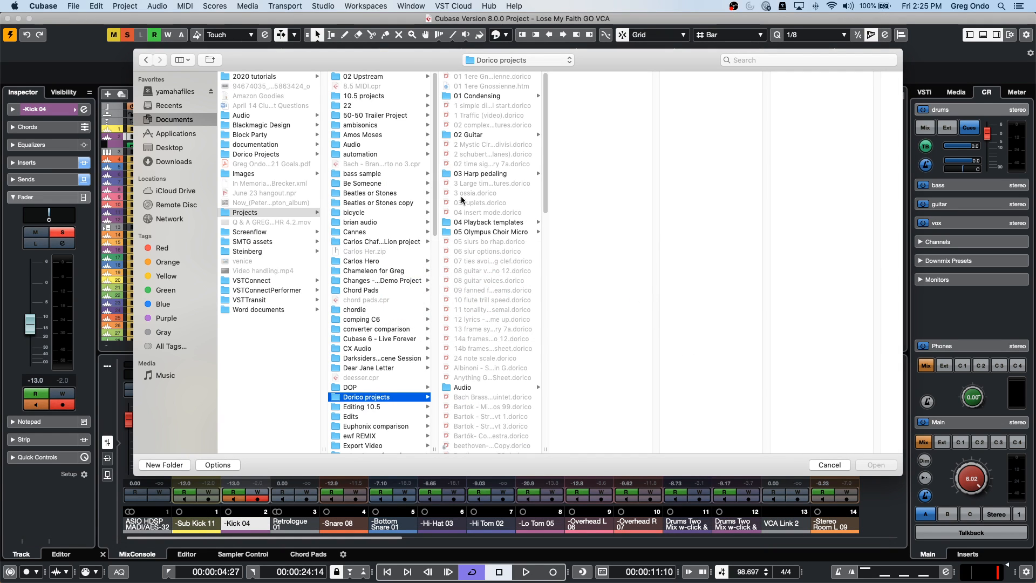
{"action": "key", "text": "super+Tab"}
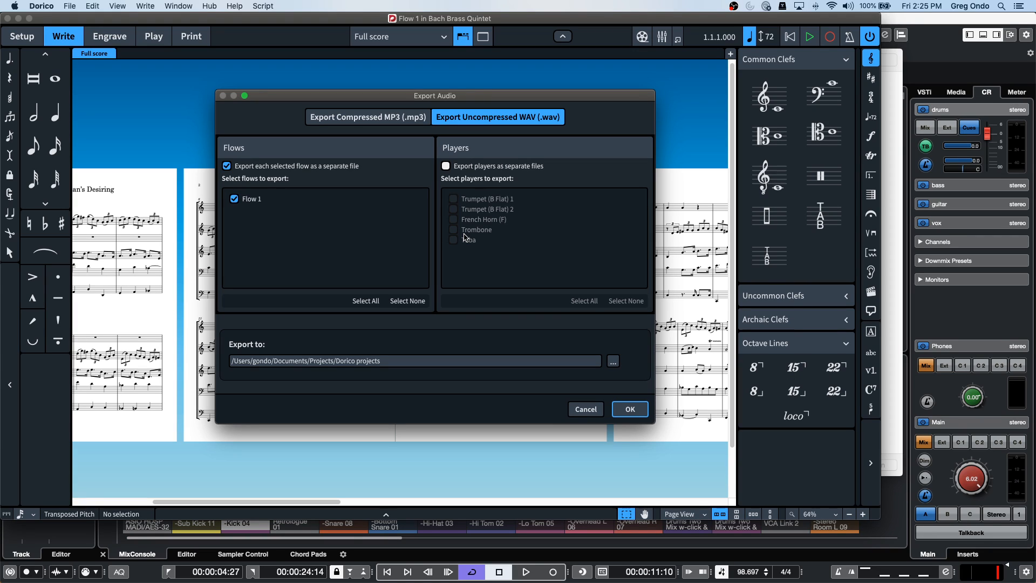
- Return to Cubase and search the Dorico projects folder and its Audio subfolder for the exported WAV file
{"action": "key", "text": "super+Tab"}
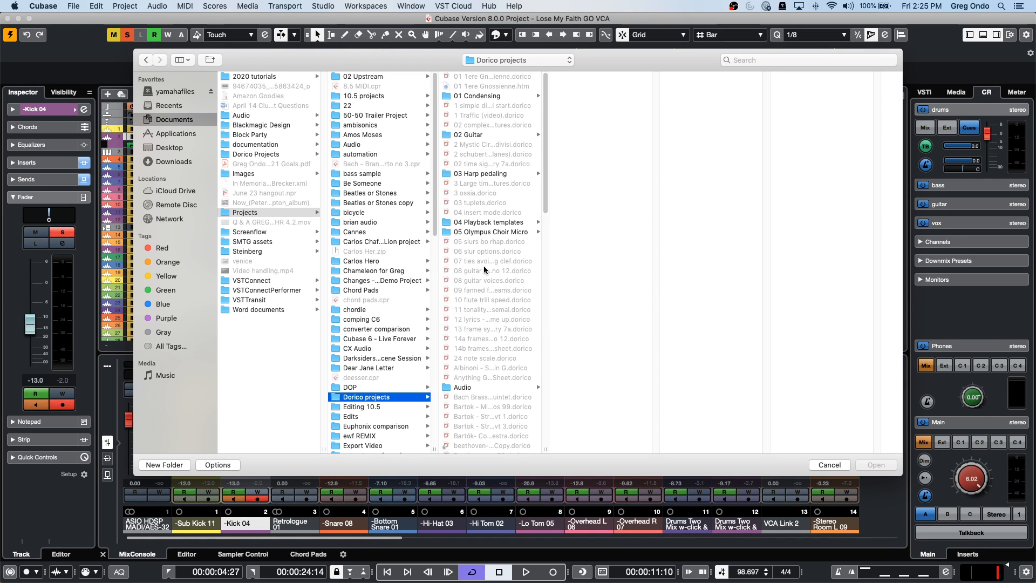
{"action": "scroll", "coordinate": [484, 270], "scroll_direction": "down", "scroll_amount": 3}
{"action": "scroll", "coordinate": [484, 270], "scroll_direction": "up", "scroll_amount": 3}
{"action": "scroll", "coordinate": [486, 264], "scroll_direction": "down", "scroll_amount": 7}
{"action": "left_click", "coordinate": [478, 262]}
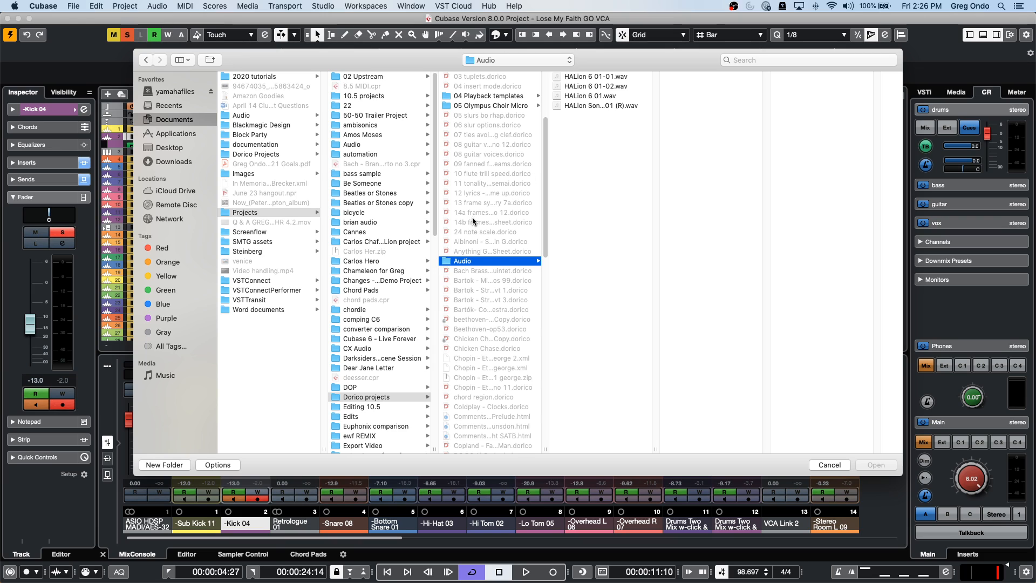
{"action": "scroll", "coordinate": [473, 221], "scroll_direction": "down", "scroll_amount": 10}
{"action": "scroll", "coordinate": [473, 221], "scroll_direction": "down", "scroll_amount": 2}
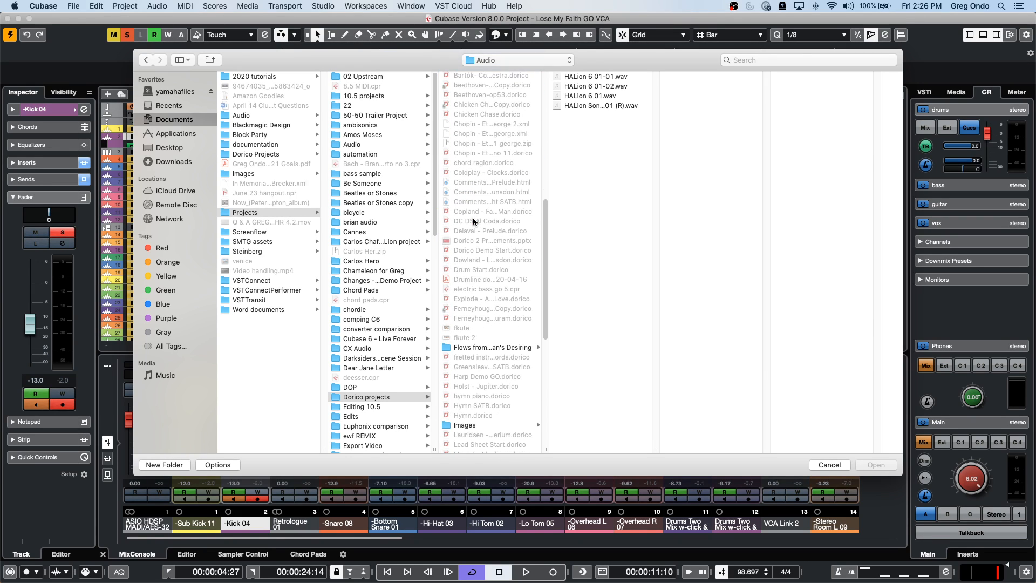
- Import Bach Brass Quintet - Flow 1.wav from the Flow 1 folder inside the Dorico projects folder
{"action": "scroll", "coordinate": [473, 221], "scroll_direction": "down", "scroll_amount": 1}
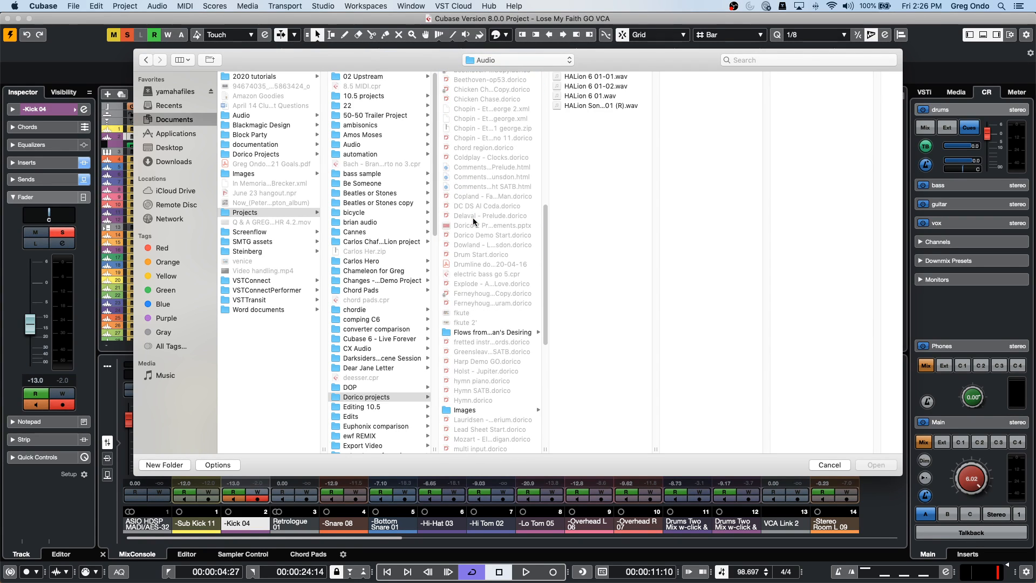
{"action": "left_click", "coordinate": [469, 333]}
{"action": "left_click", "coordinate": [571, 78]}
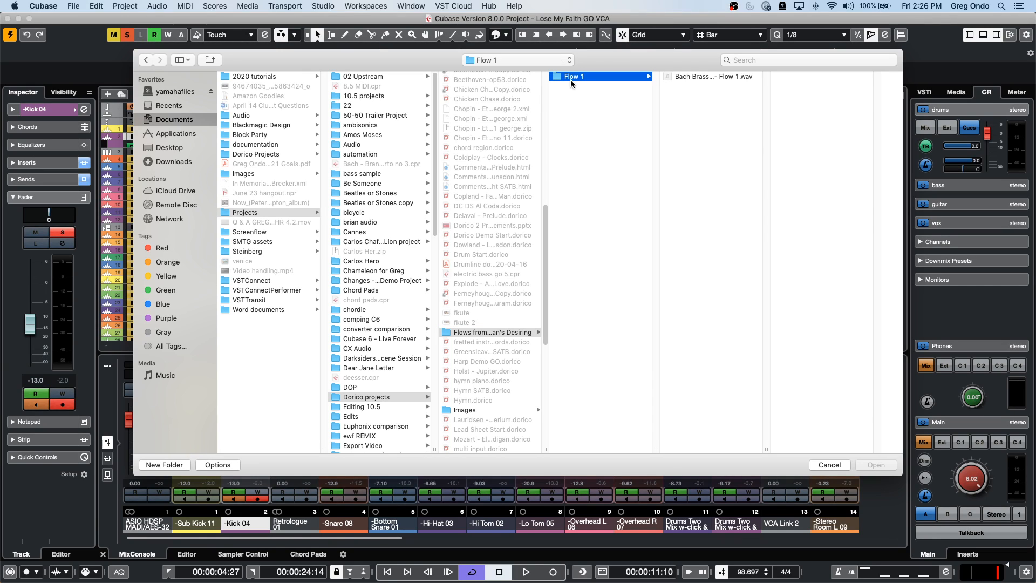
{"action": "left_click", "coordinate": [694, 76]}
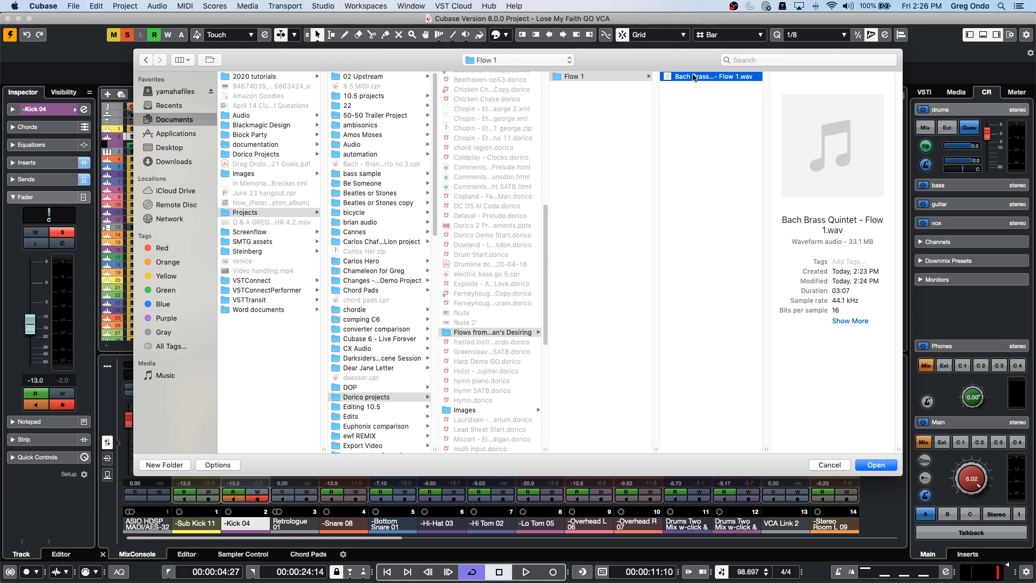
{"action": "double_click", "coordinate": [693, 76]}
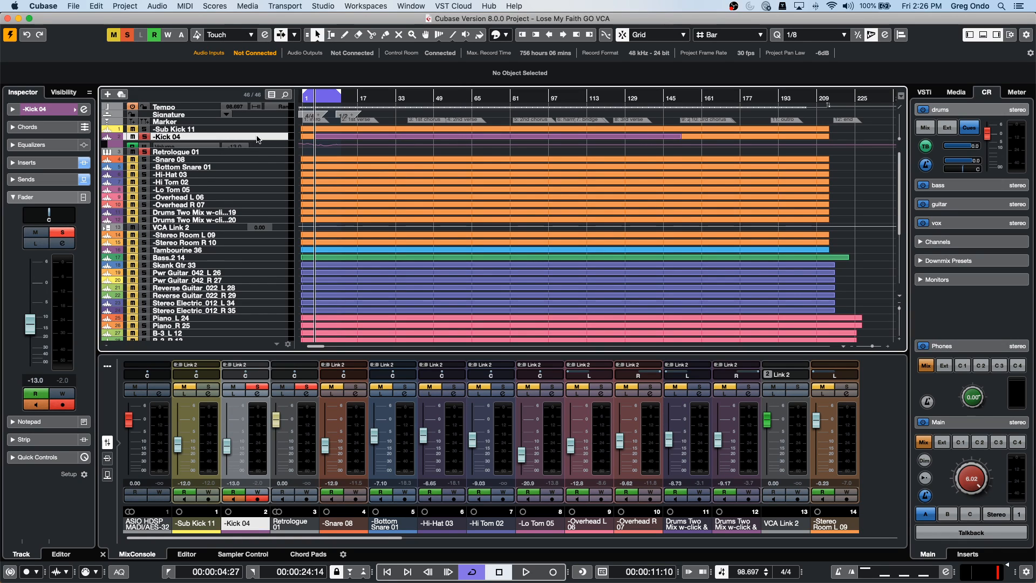
- Open the Pool window and expand its Audio folder
{"action": "left_click", "coordinate": [317, 6]}
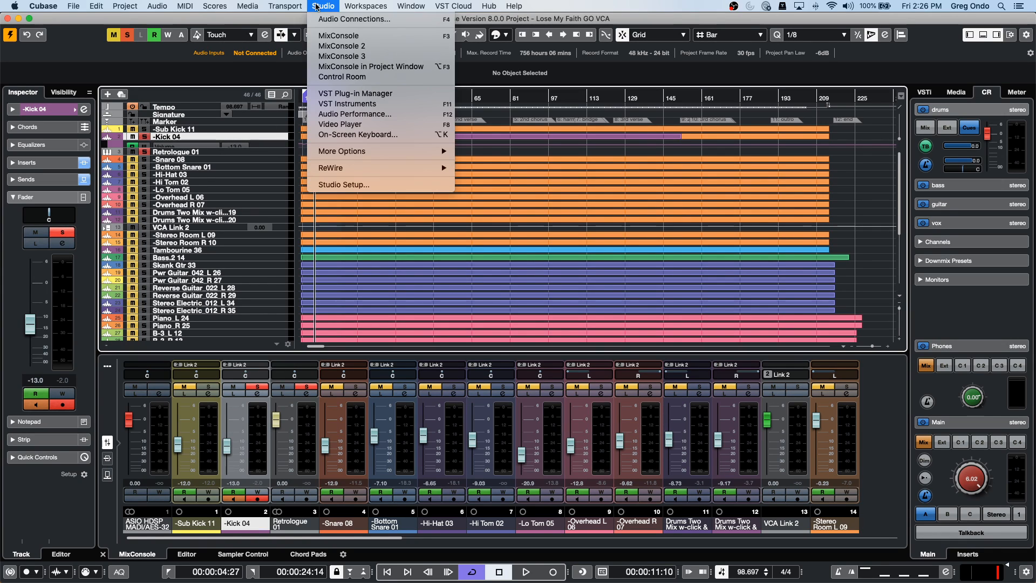
{"action": "mouse_move", "coordinate": [251, 4]}
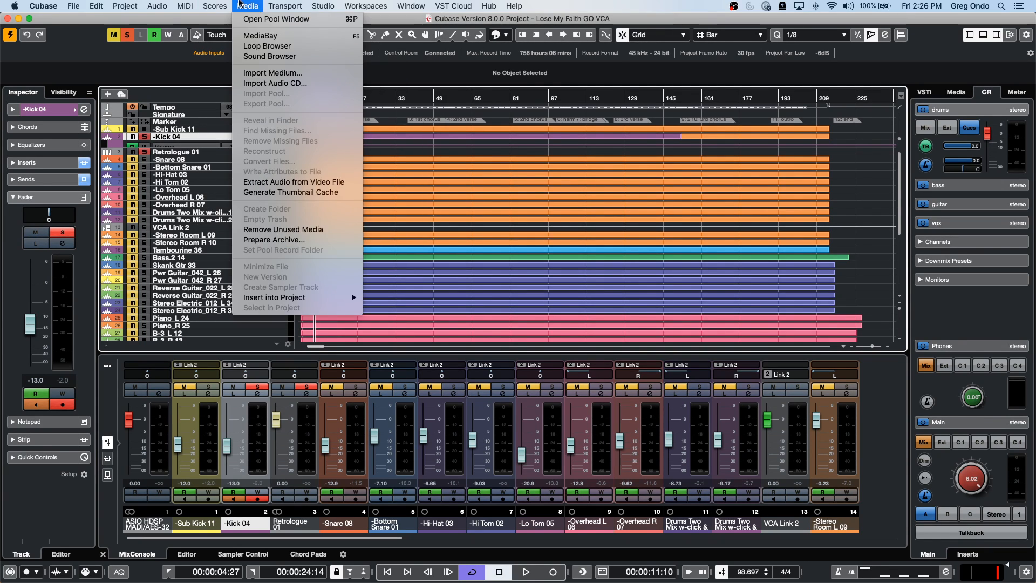
{"action": "left_click", "coordinate": [242, 20]}
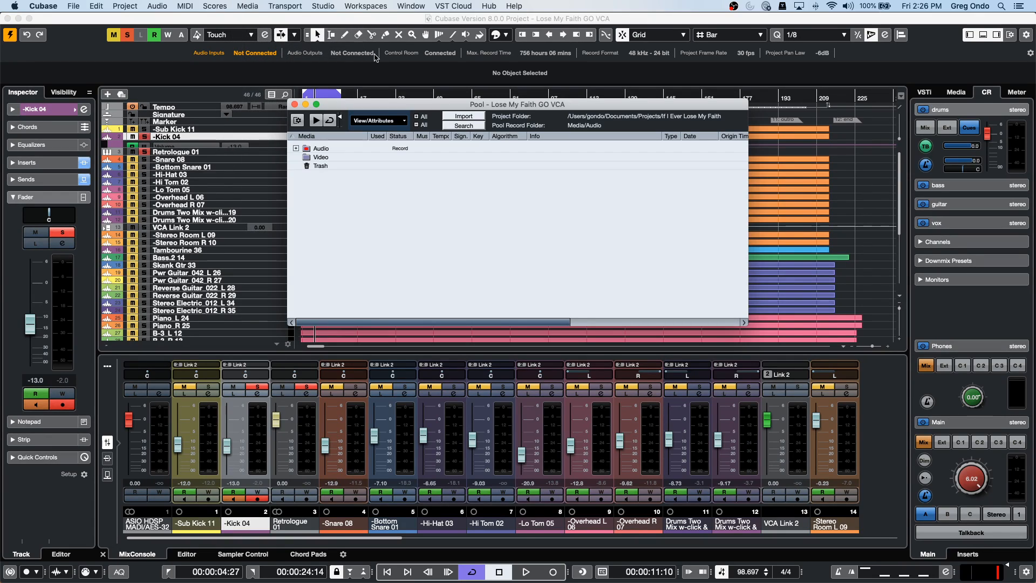
{"action": "left_click", "coordinate": [296, 148]}
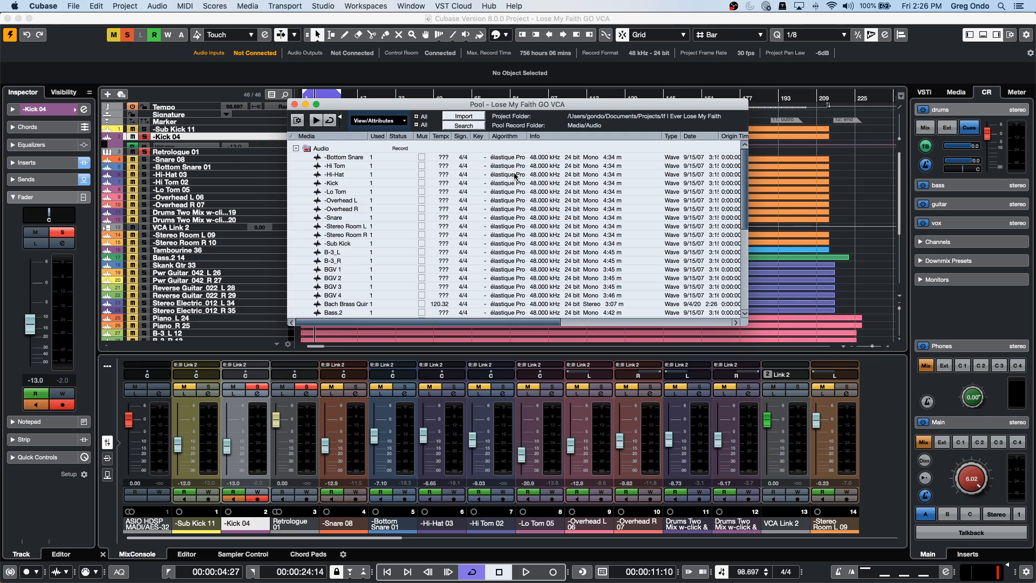
- Find the Bach Brass Quintet clip in the Pool and examine its sample rate, bit depth and other attributes
{"action": "scroll", "coordinate": [516, 175], "scroll_direction": "down", "scroll_amount": 1}
{"action": "scroll", "coordinate": [514, 176], "scroll_direction": "down", "scroll_amount": 1}
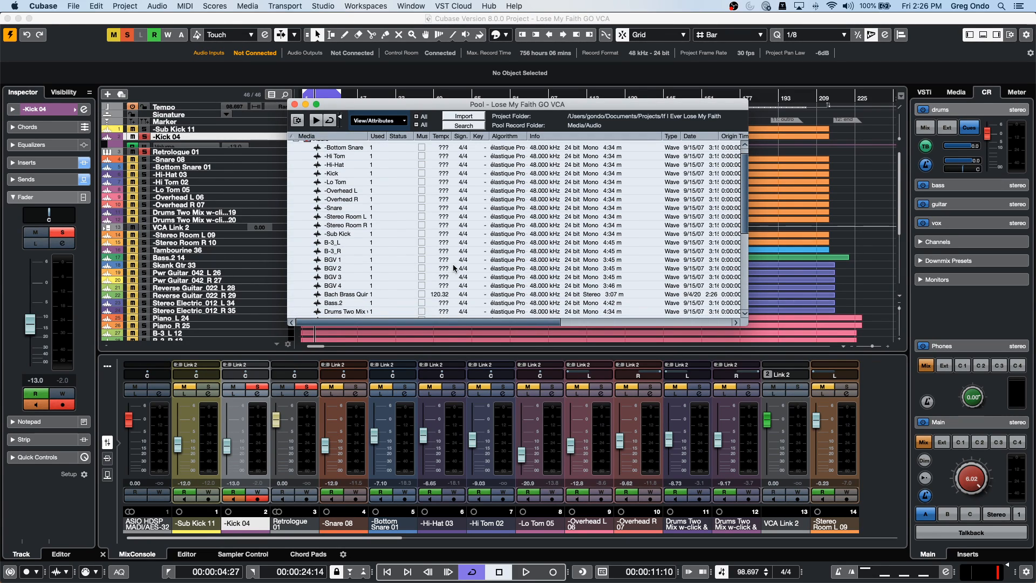
{"action": "left_click", "coordinate": [514, 313]}
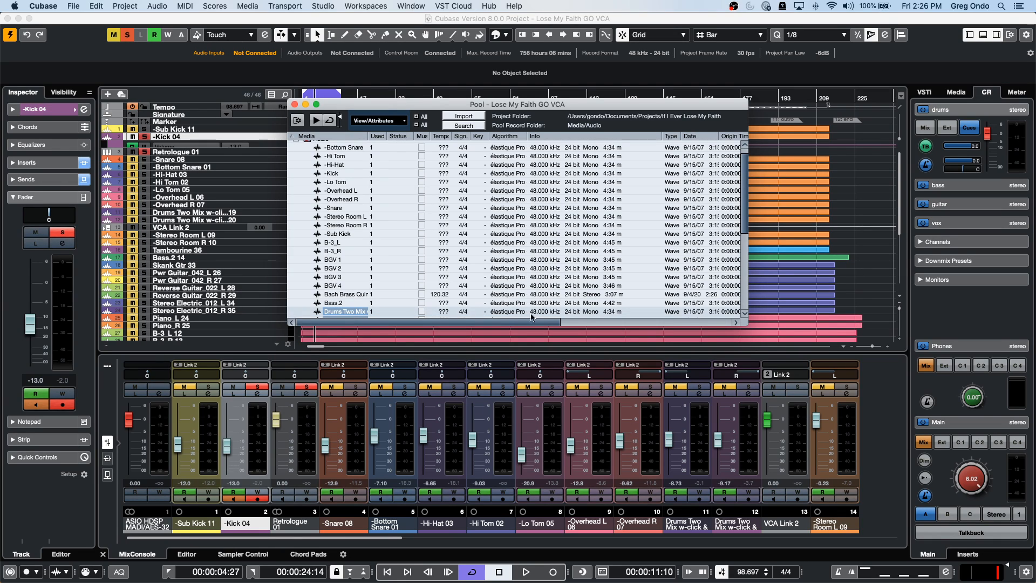
{"action": "scroll", "coordinate": [540, 323], "scroll_direction": "right", "scroll_amount": 3}
{"action": "left_click_drag", "start_coordinate": [539, 321], "coordinate": [505, 322]}
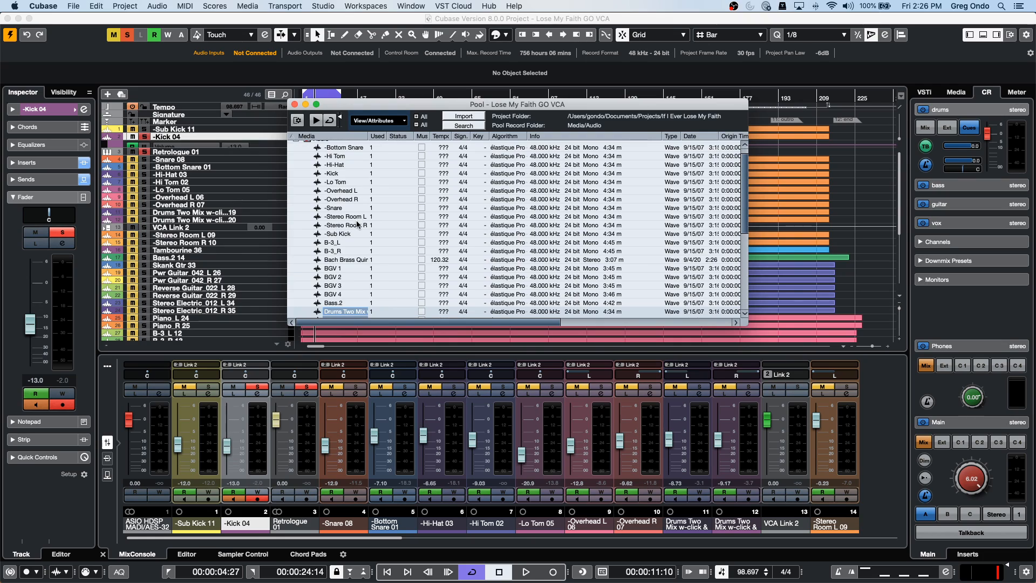
{"action": "double_click", "coordinate": [349, 260]}
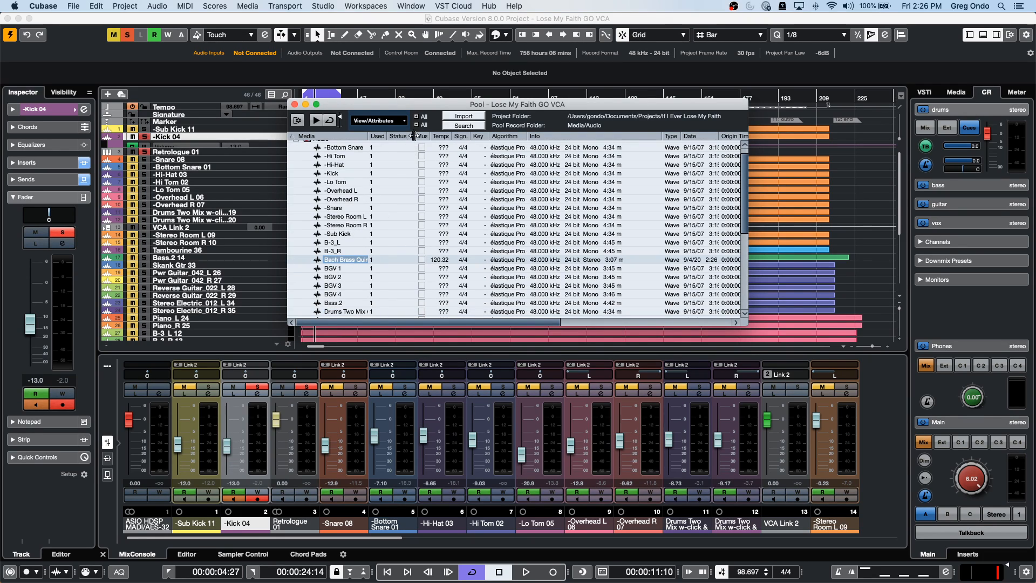
{"action": "left_click_drag", "start_coordinate": [368, 133], "coordinate": [473, 133]}
{"action": "left_click_drag", "start_coordinate": [427, 323], "coordinate": [501, 325]}
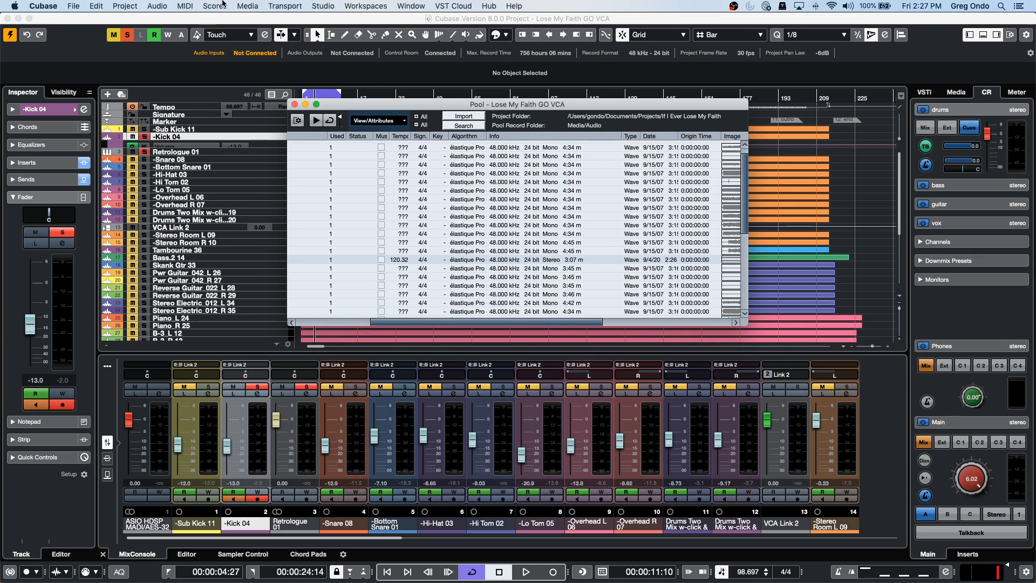
- Create an empty project in the Hangouts folder August 28 2020 and close the Pool window
{"action": "left_click", "coordinate": [73, 6]}
{"action": "left_click", "coordinate": [79, 20]}
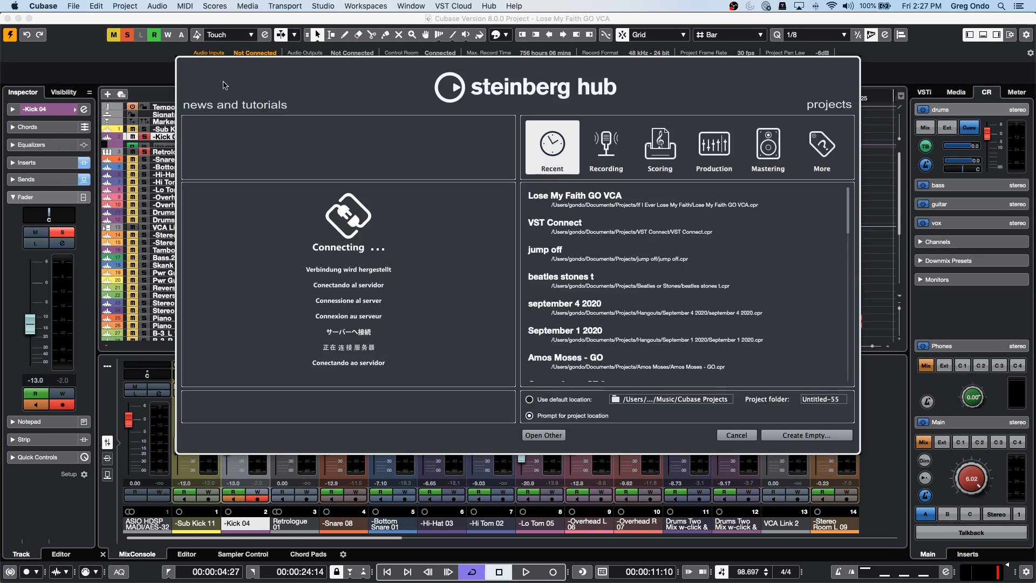
{"action": "left_click", "coordinate": [814, 436]}
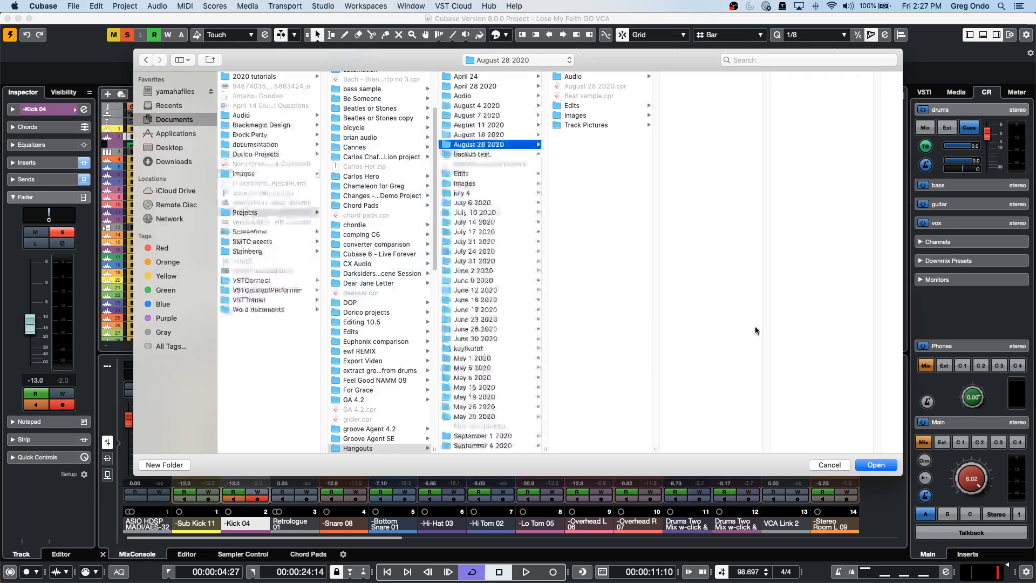
{"action": "left_click", "coordinate": [879, 465]}
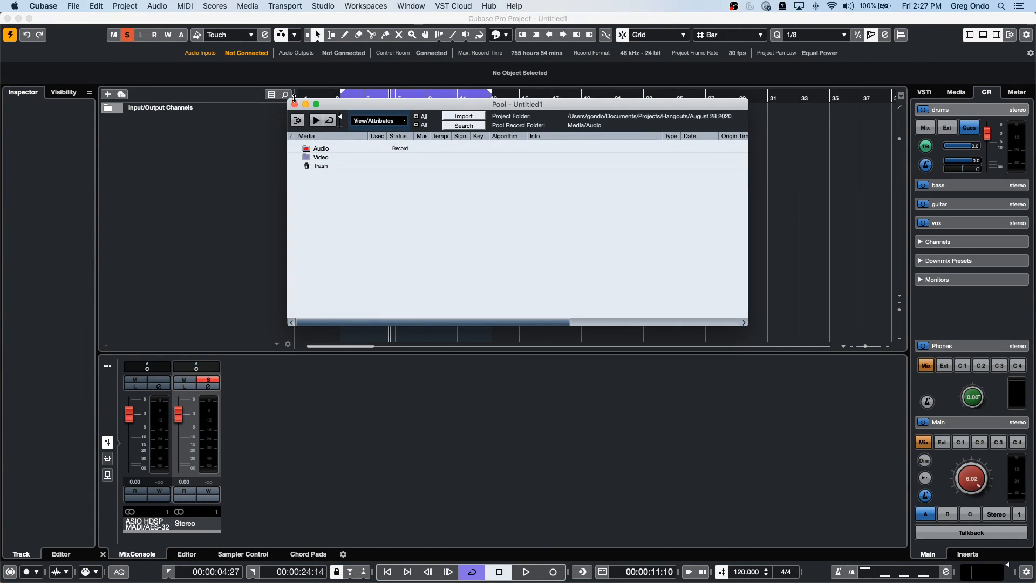
{"action": "left_click", "coordinate": [295, 105]}
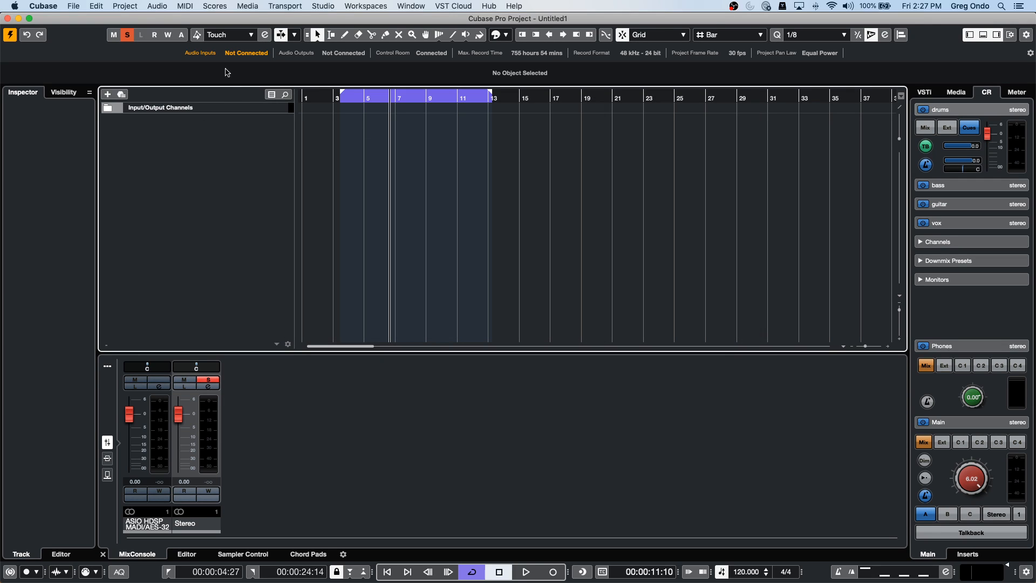
- Import the audio file Bach Brass Quintet - Flow 1.wav into the empty project
{"action": "left_click", "coordinate": [73, 6]}
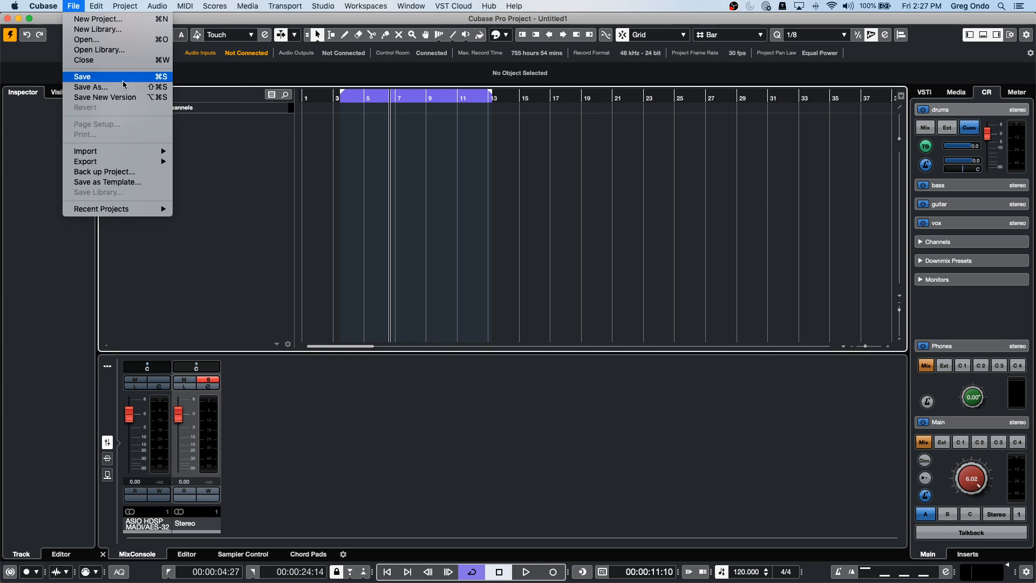
{"action": "mouse_move", "coordinate": [130, 155]}
{"action": "left_click", "coordinate": [215, 152]}
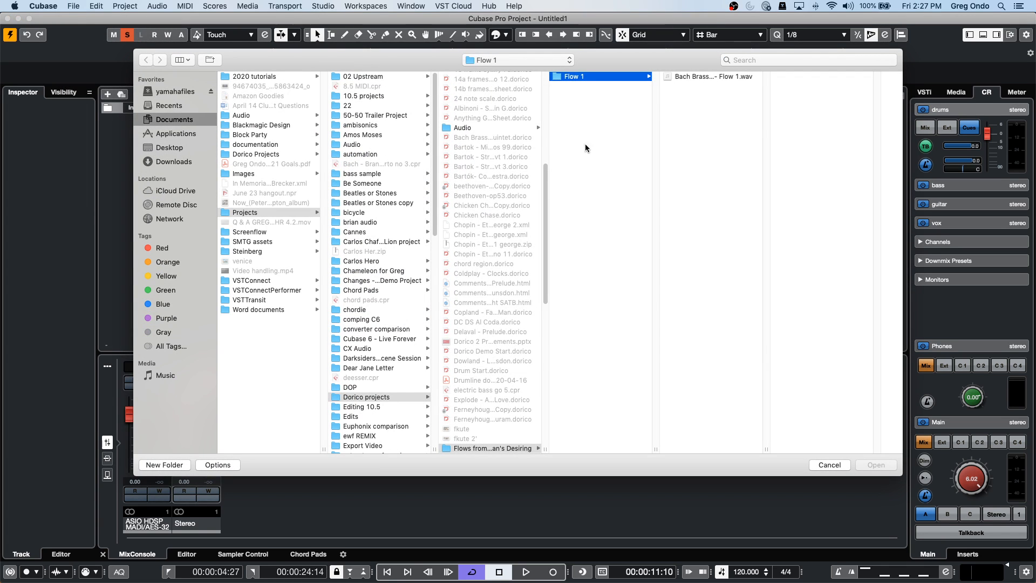
{"action": "double_click", "coordinate": [712, 77]}
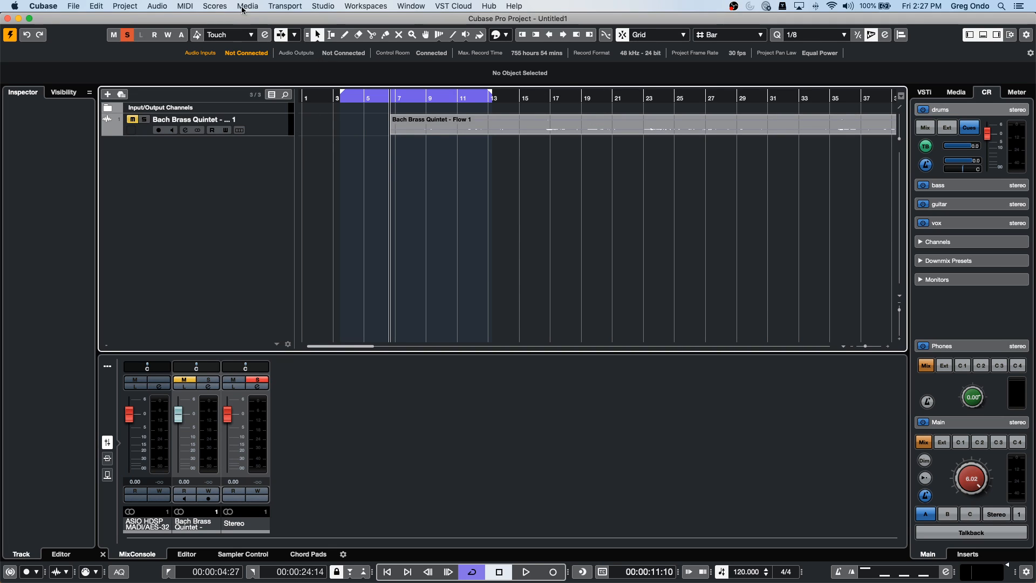
- Check the imported clip's sample rate and bit depth in the Pool's Audio folder, and close the Pool
{"action": "left_click", "coordinate": [246, 5]}
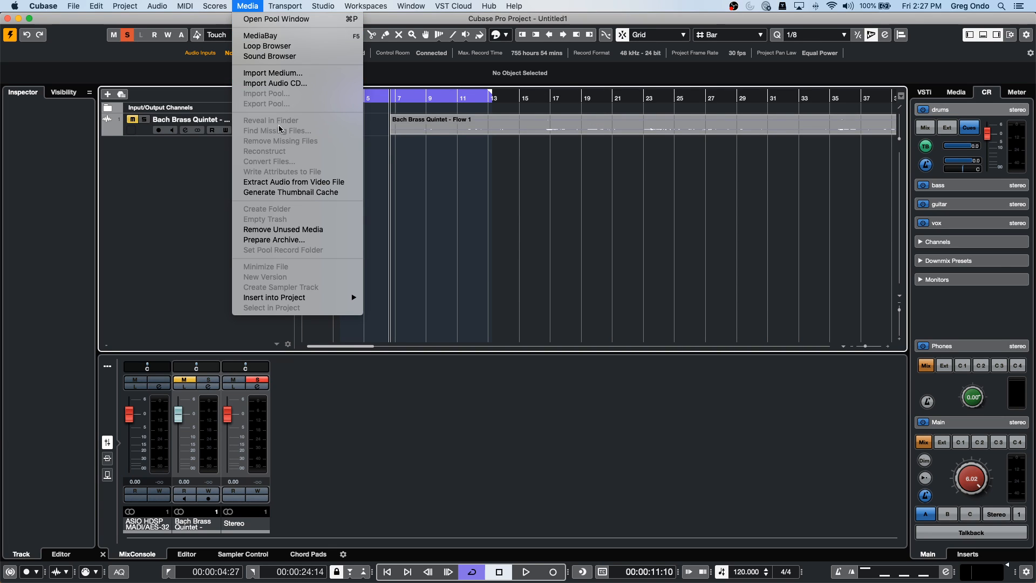
{"action": "left_click", "coordinate": [279, 20]}
{"action": "left_click", "coordinate": [296, 149]}
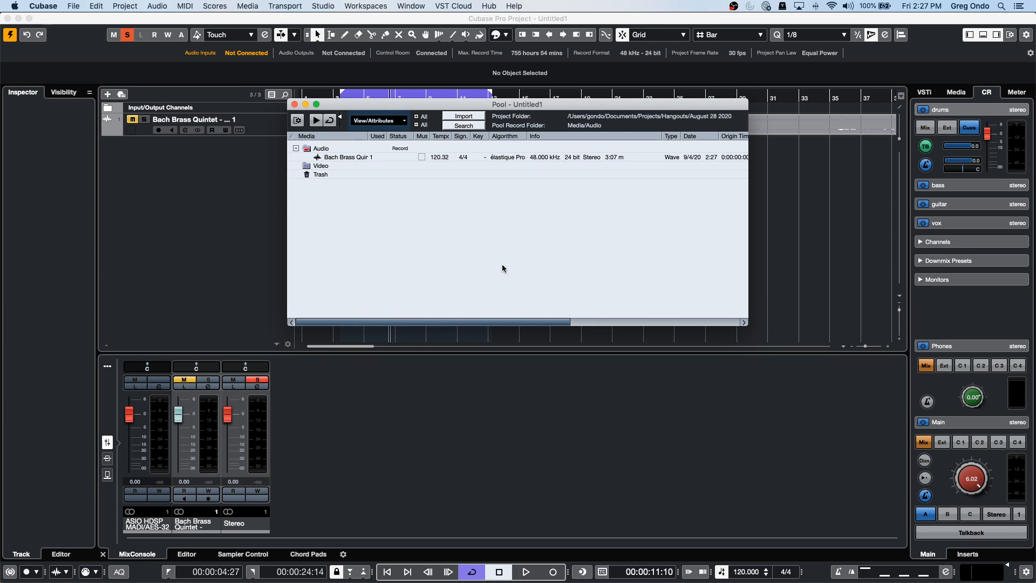
{"action": "left_click", "coordinate": [295, 104]}
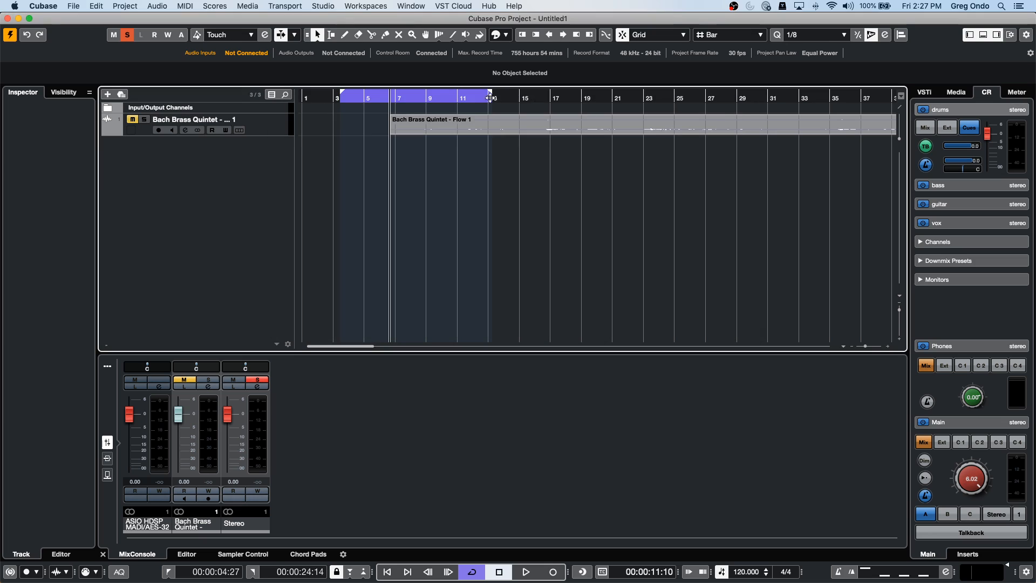
- Enlarge the Bach Brass Quintet track, unmute it and audition its event with the Play tool
{"action": "left_click_drag", "start_coordinate": [266, 135], "coordinate": [274, 189]}
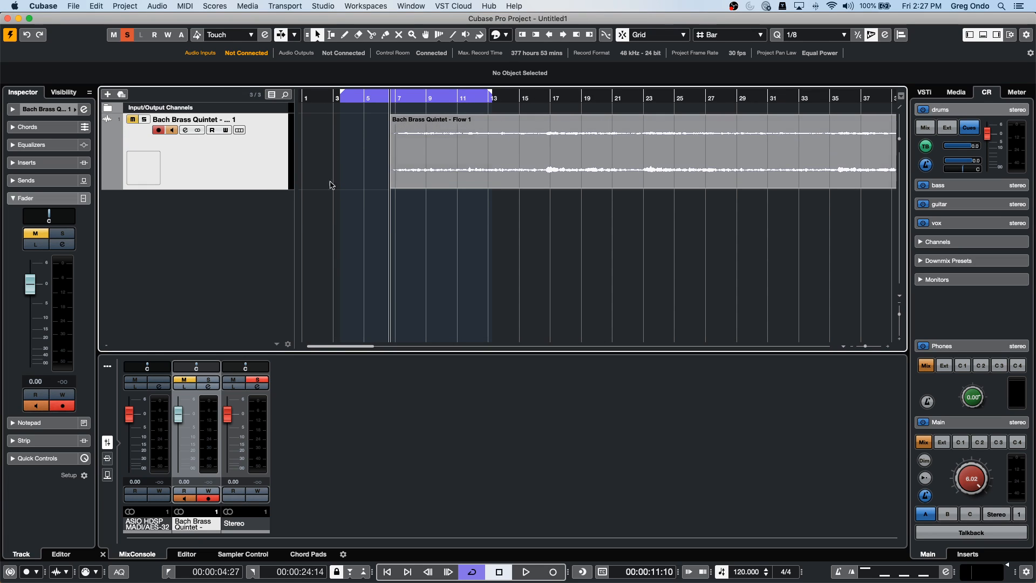
{"action": "right_click", "coordinate": [497, 160]}
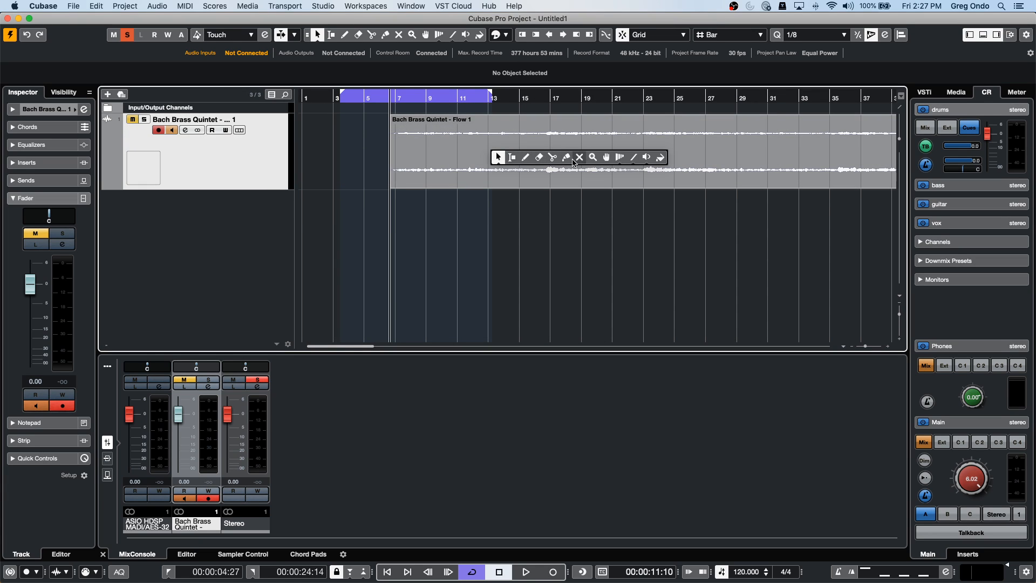
{"action": "left_click", "coordinate": [647, 157]}
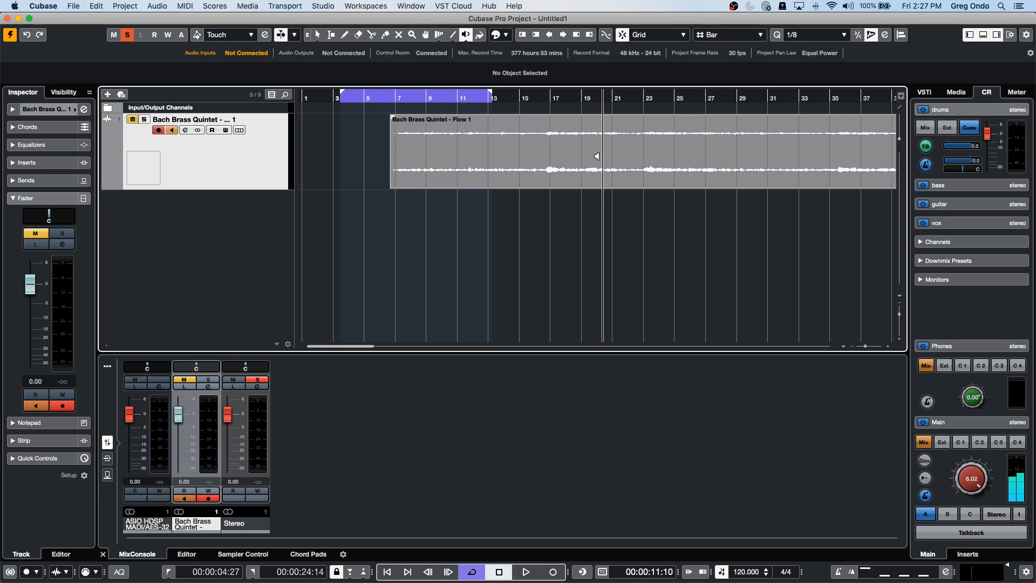
{"action": "left_click", "coordinate": [133, 120]}
{"action": "left_click", "coordinate": [560, 156]}
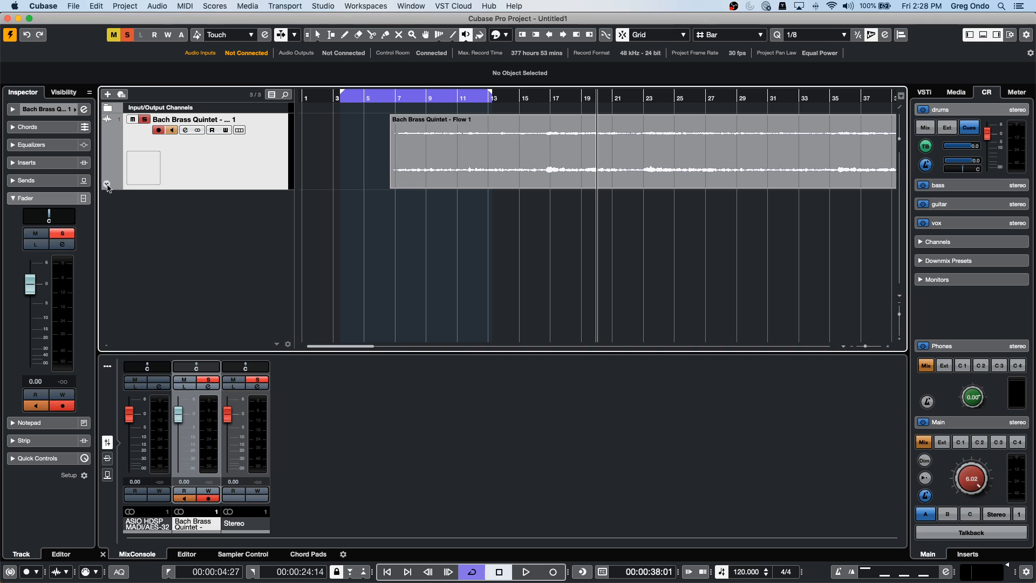
- Show the track's Volume automation lane and draw a fluctuating volume curve from about bar 25 to bar 85
{"action": "left_click", "coordinate": [106, 185]}
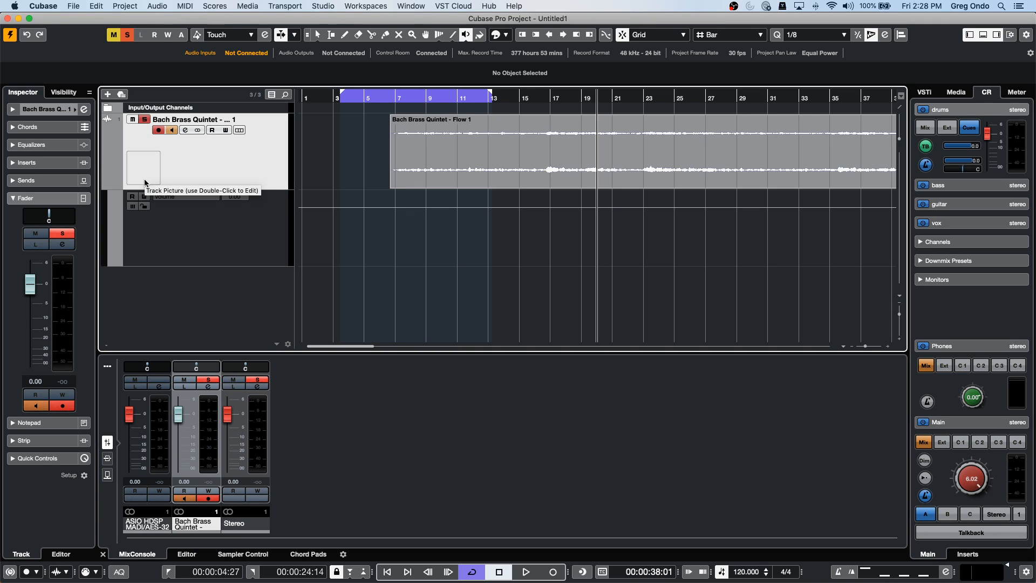
{"action": "left_click_drag", "start_coordinate": [354, 101], "coordinate": [352, 64]}
{"action": "right_click", "coordinate": [344, 223]}
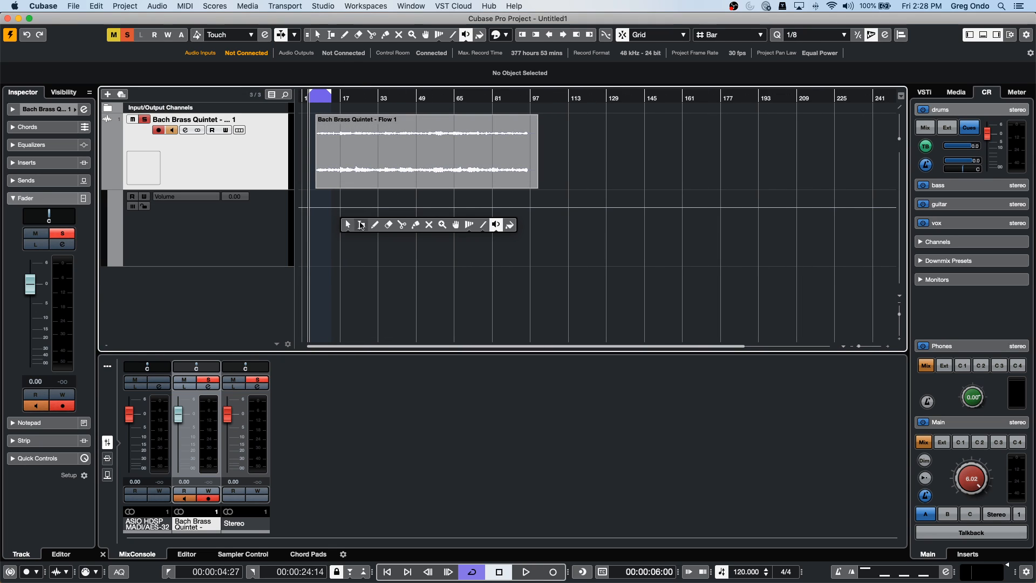
{"action": "left_click", "coordinate": [378, 225]}
{"action": "mouse_move", "coordinate": [354, 226]}
{"action": "left_mouse_down"}
{"action": "mouse_move", "coordinate": [495, 241]}
{"action": "mouse_move", "coordinate": [503, 219]}
{"action": "left_mouse_up"}
- Select all the drawn volume automation points with the Object Selection tool
{"action": "right_click", "coordinate": [375, 218]}
{"action": "left_click", "coordinate": [376, 221]}
{"action": "left_click_drag", "start_coordinate": [348, 196], "coordinate": [553, 268]}
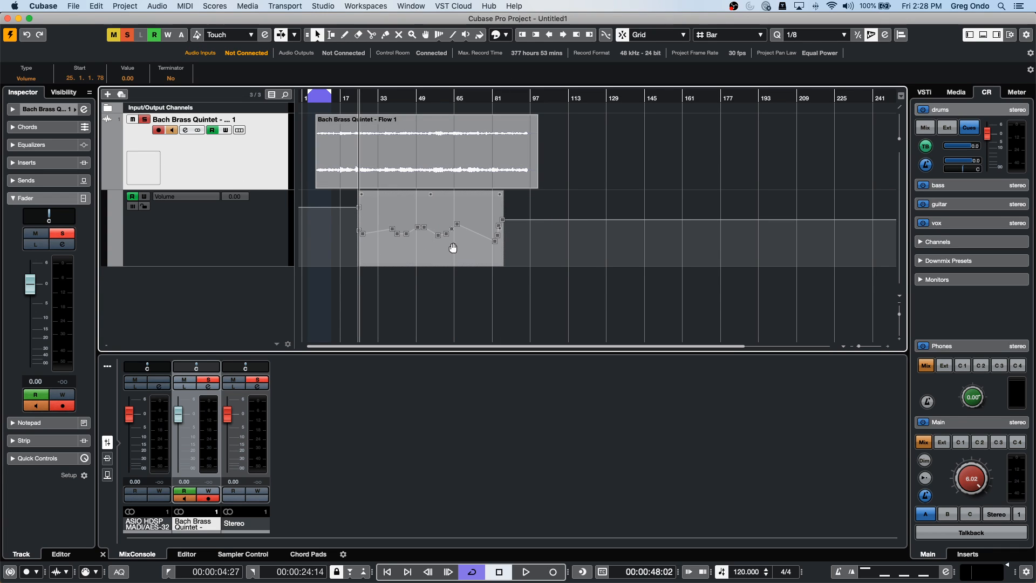
- Nudge the Bach Brass Quintet audio event later and partly back again, leaving its start at 8.3.3.83
{"action": "left_click", "coordinate": [421, 174]}
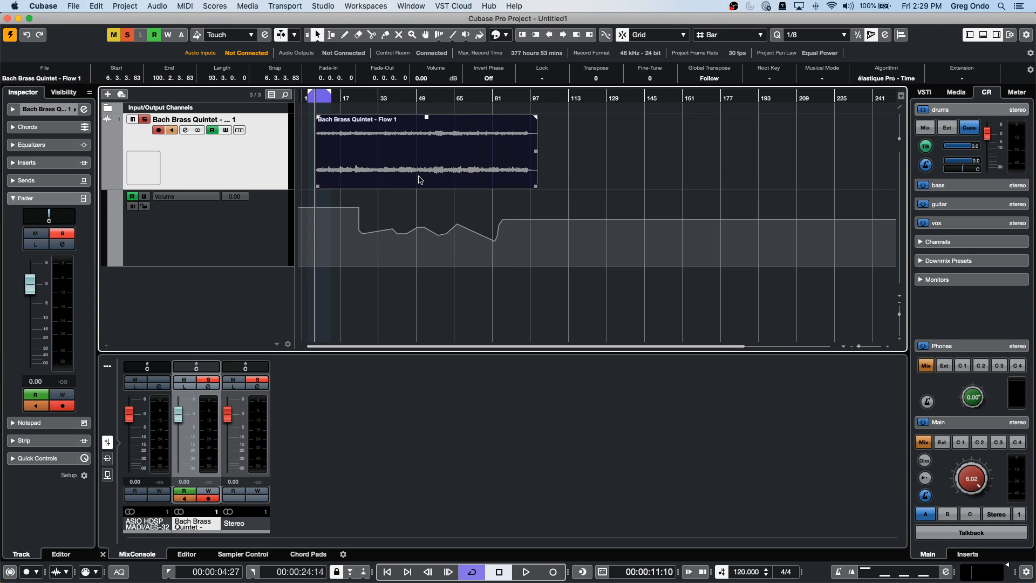
{"action": "key", "text": "ctrl+Right"}
{"action": "key", "text": "ctrl+Right"}
{"action": "key", "text": "ctrl+Right"}
{"action": "key", "text": "ctrl+Right"}
{"action": "key", "text": "ctrl+Right"}
{"action": "key", "text": "ctrl+Right"}
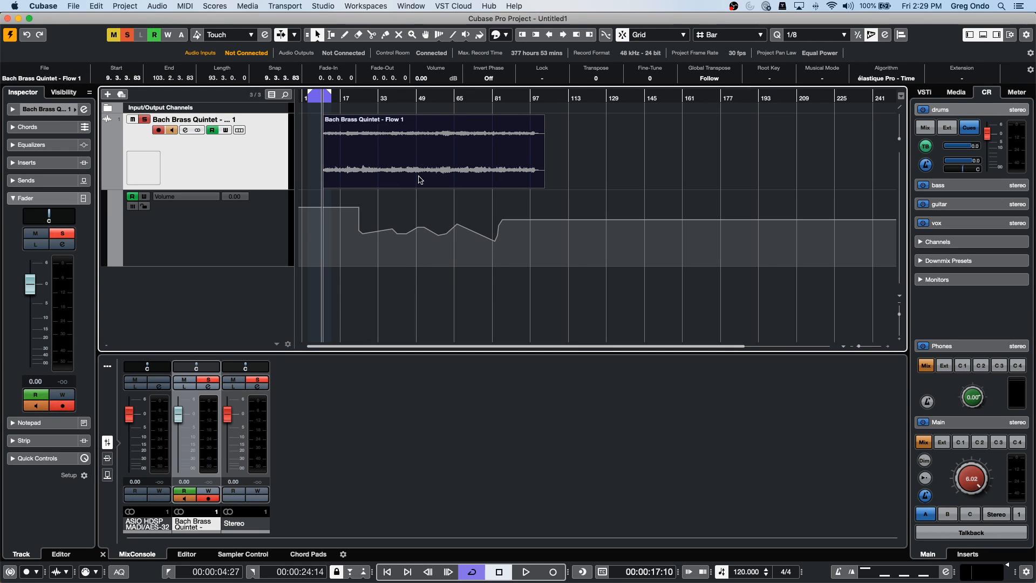
{"action": "key", "text": "ctrl+Left"}
{"action": "key", "text": "ctrl+Left"}
{"action": "key", "text": "ctrl+Left"}
{"action": "key", "text": "ctrl+Left"}
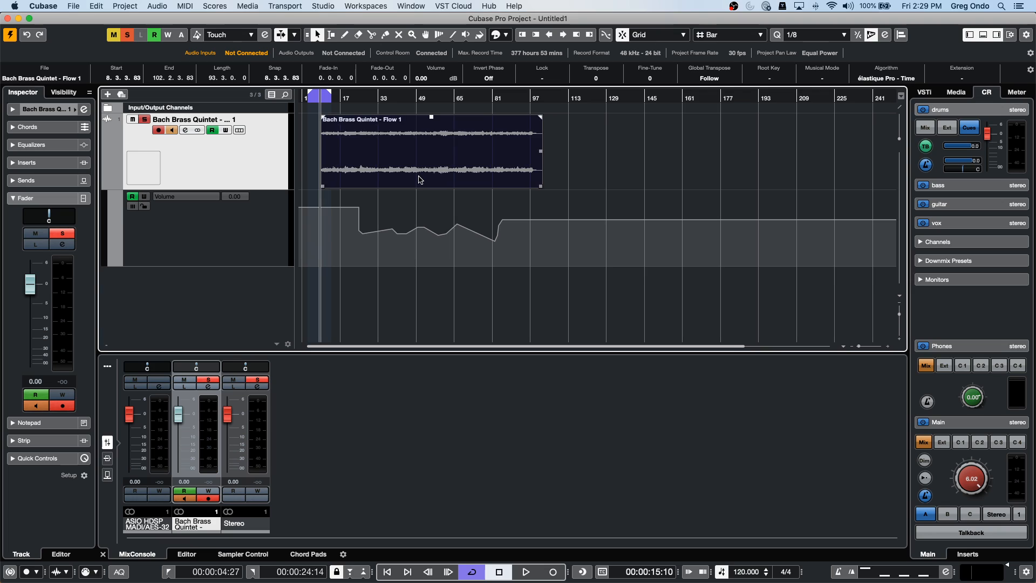
- Select the drawn volume automation points and nudge them later in the timeline to start at 33.1.1.78
{"action": "left_click_drag", "start_coordinate": [352, 249], "coordinate": [528, 205]}
{"action": "key", "text": "ctrl+Right"}
{"action": "key", "text": "ctrl+Right"}
{"action": "key", "text": "ctrl+Right"}
{"action": "key", "text": "ctrl+Right"}
{"action": "key", "text": "ctrl+Right"}
{"action": "key", "text": "ctrl+Right"}
{"action": "key", "text": "ctrl+Right"}
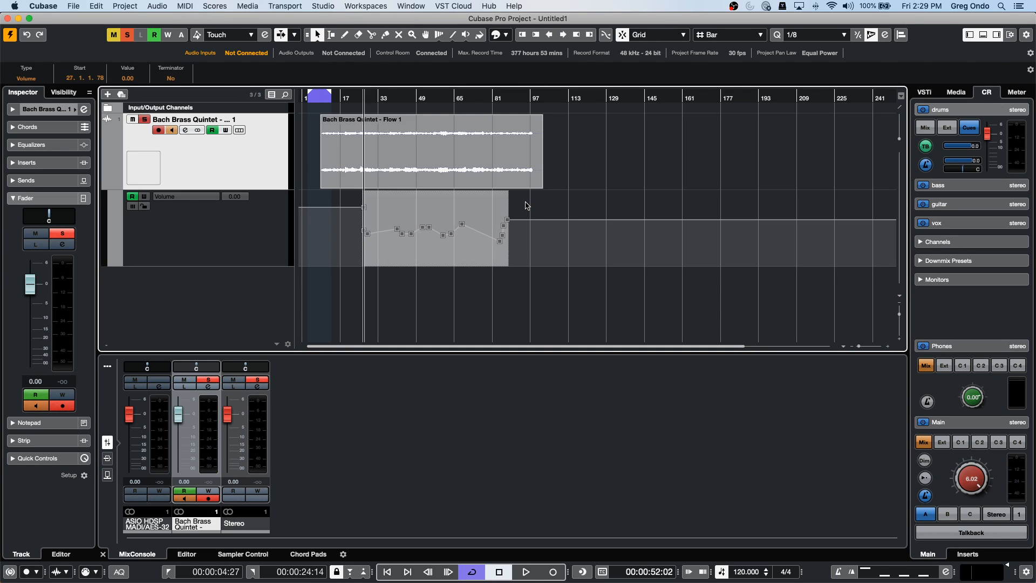
{"action": "key", "text": "ctrl+Right"}
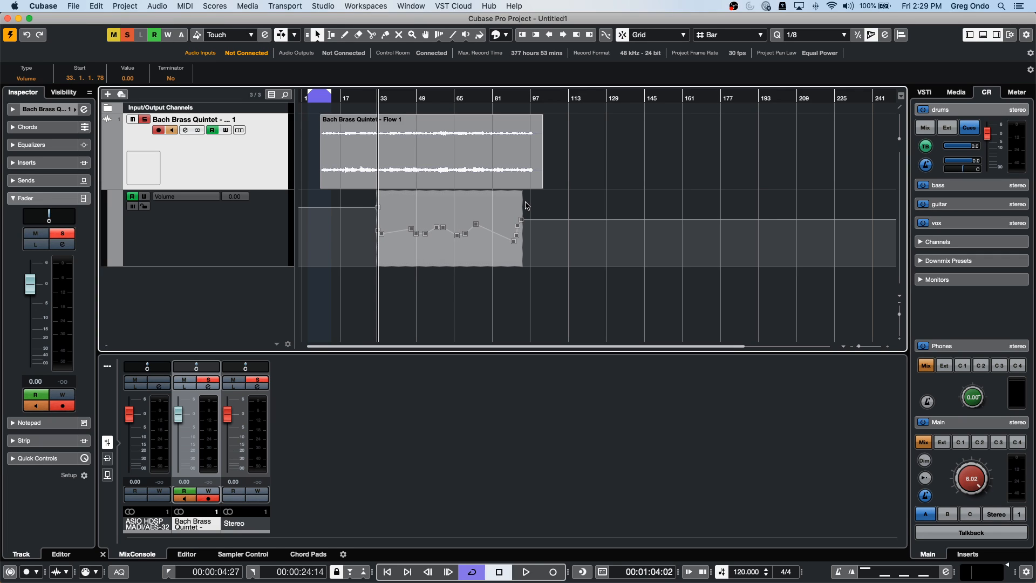
- Nudge the selected volume automation points earlier in the timeline, by bars, so they start at 21.1.1.78
{"action": "key", "text": "ctrl+Left"}
{"action": "key", "text": "ctrl+Left"}
{"action": "key", "text": "ctrl+Left"}
{"action": "key", "text": "ctrl+Left"}
{"action": "key", "text": "ctrl+Left"}
{"action": "key", "text": "ctrl+Left"}
{"action": "key", "text": "ctrl+Left"}
{"action": "key", "text": "ctrl+Left"}
{"action": "key", "text": "ctrl+Left"}
{"action": "key", "text": "ctrl+Left"}
{"action": "key", "text": "ctrl+Left"}
{"action": "key", "text": "ctrl+Left"}
{"action": "key", "text": "ctrl+Left"}
{"action": "key", "text": "ctrl+Left"}
{"action": "key", "text": "ctrl+Left"}
{"action": "key", "text": "ctrl+Right"}
{"action": "key", "text": "ctrl+Right"}
{"action": "key", "text": "ctrl+Right"}
{"action": "key", "text": "ctrl+Right"}
{"action": "key", "text": "ctrl+Right"}
{"action": "key", "text": "ctrl+Left"}
{"action": "key", "text": "ctrl+Left"}
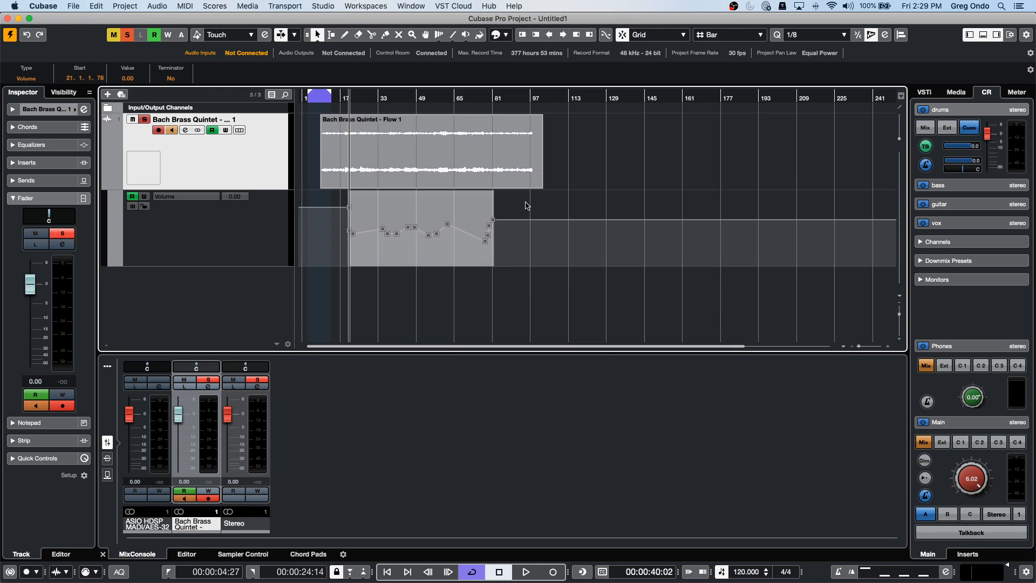
- Try to nudge the selected volume automation points up and down in value
{"action": "key", "text": "alt+Up"}
{"action": "key", "text": "alt+Up"}
{"action": "key", "text": "alt+Up"}
{"action": "key", "text": "alt+Up"}
{"action": "key", "text": "alt+Up"}
{"action": "key", "text": "alt+Down"}
{"action": "key", "text": "alt+Down"}
{"action": "key", "text": "alt+Down"}
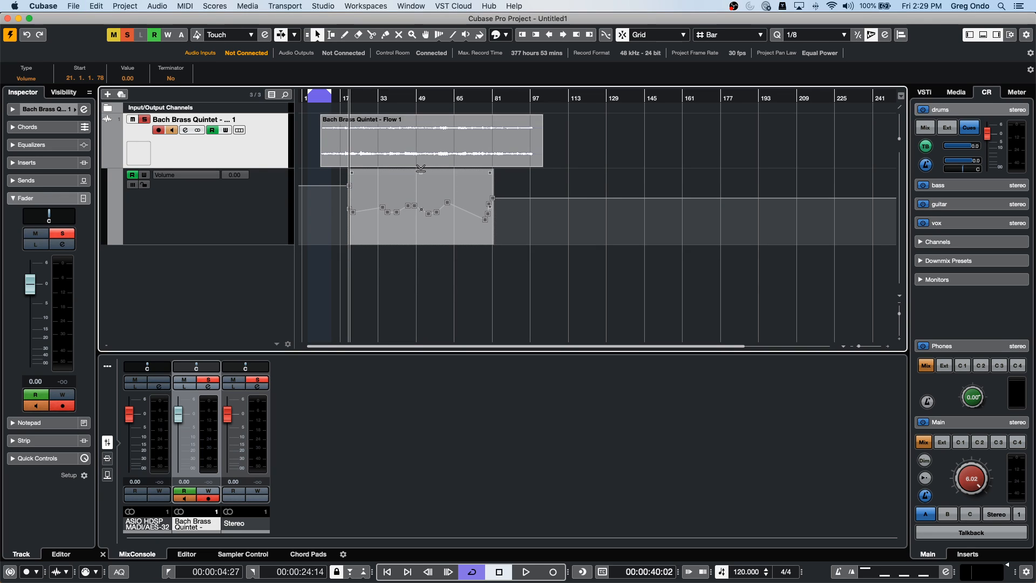
- Reselect all the drawn volume automation points and shift their value down to -5.51 and back up to 0.58
{"action": "left_click", "coordinate": [342, 231]}
{"action": "left_click_drag", "start_coordinate": [335, 234], "coordinate": [541, 186]}
{"action": "mouse_move", "coordinate": [417, 166]}
{"action": "left_mouse_down"}
{"action": "mouse_move", "coordinate": [423, 195]}
{"action": "mouse_move", "coordinate": [423, 174]}
{"action": "left_mouse_up"}
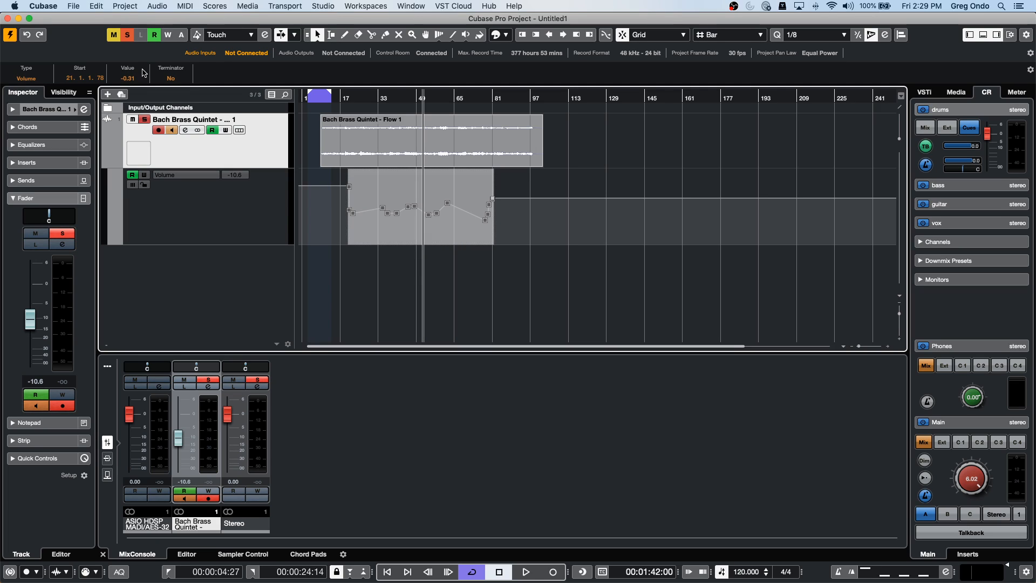
{"action": "scroll", "coordinate": [139, 80], "scroll_direction": "down", "scroll_amount": 5}
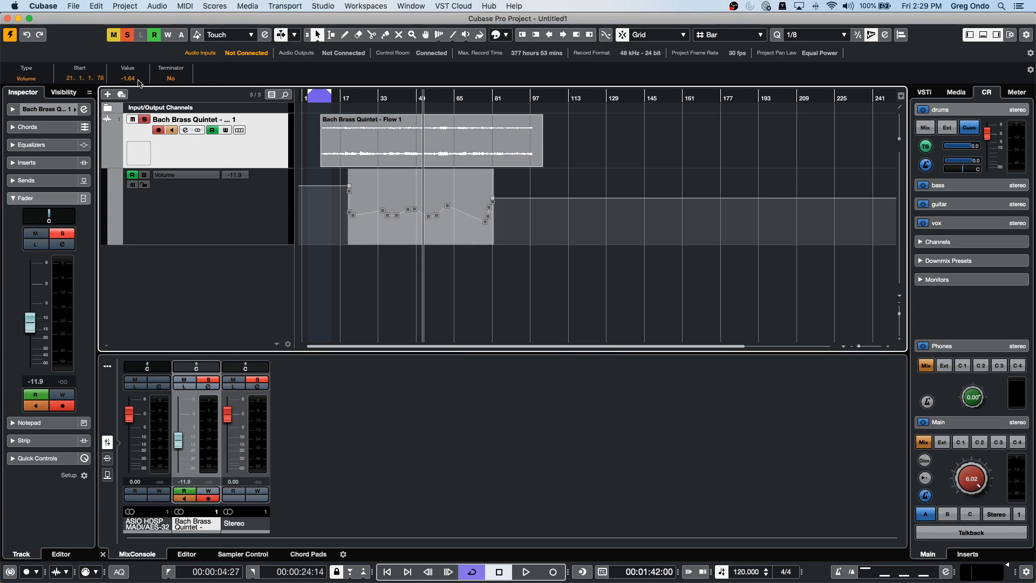
{"action": "scroll", "coordinate": [136, 79], "scroll_direction": "down", "scroll_amount": 12}
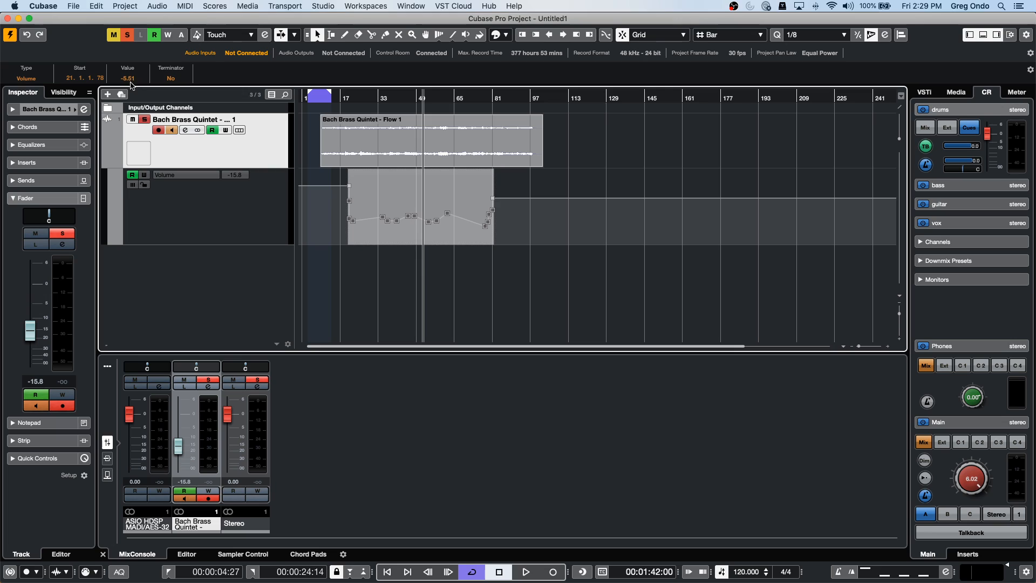
{"action": "scroll", "coordinate": [131, 78], "scroll_direction": "up", "scroll_amount": 9}
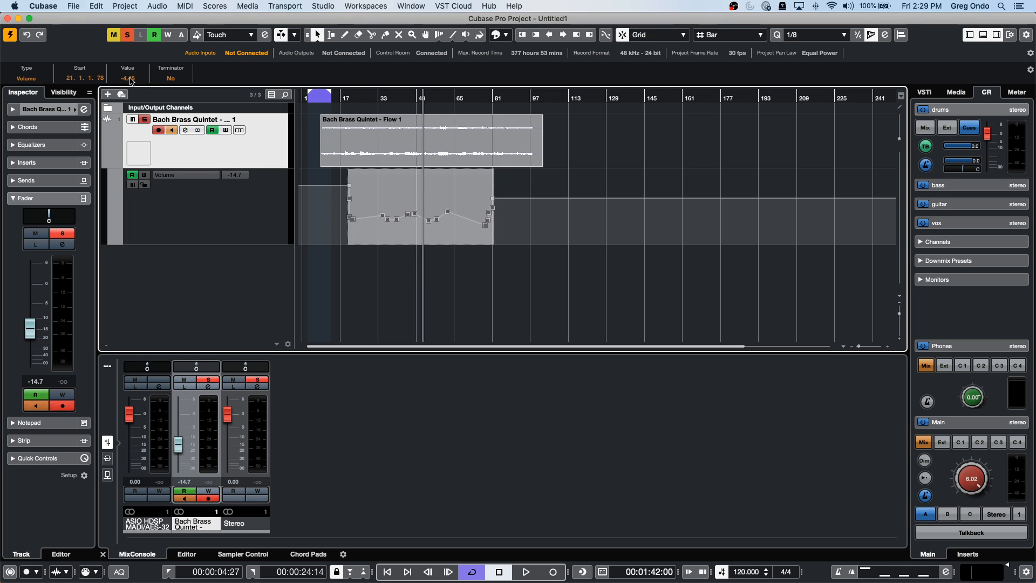
{"action": "scroll", "coordinate": [131, 81], "scroll_direction": "up", "scroll_amount": 7}
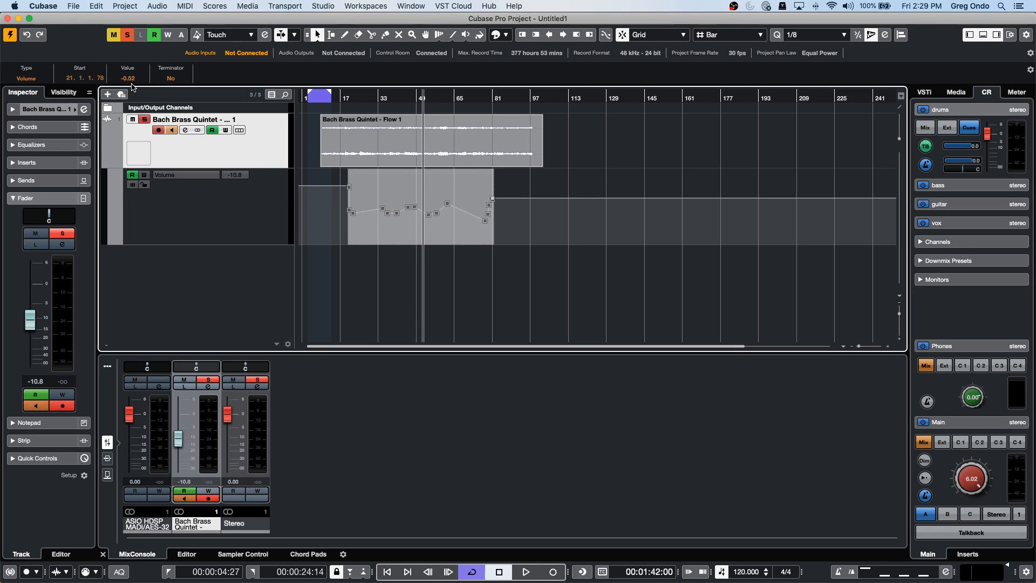
- Nudge the selected volume automation points later to 31.1.1.78 and back earlier to start at 23.1.1.78
{"action": "key", "text": "super+Right"}
{"action": "key", "text": "super+Right"}
{"action": "key", "text": "super+Right"}
{"action": "key", "text": "super+Right"}
{"action": "key", "text": "super+Right"}
{"action": "key", "text": "super+Right"}
{"action": "key", "text": "super+Right"}
{"action": "key", "text": "super+Right"}
{"action": "key", "text": "super+Right"}
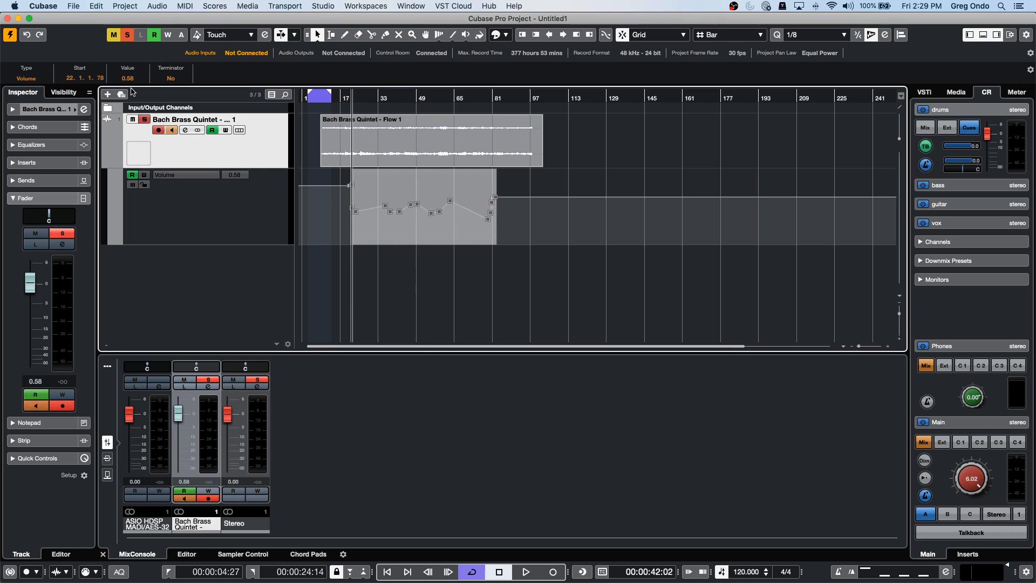
{"action": "key", "text": "super+Left"}
{"action": "key", "text": "super+Left"}
{"action": "key", "text": "super+Left"}
{"action": "key", "text": "super+Left"}
{"action": "key", "text": "super+Left"}
{"action": "key", "text": "super+Left"}
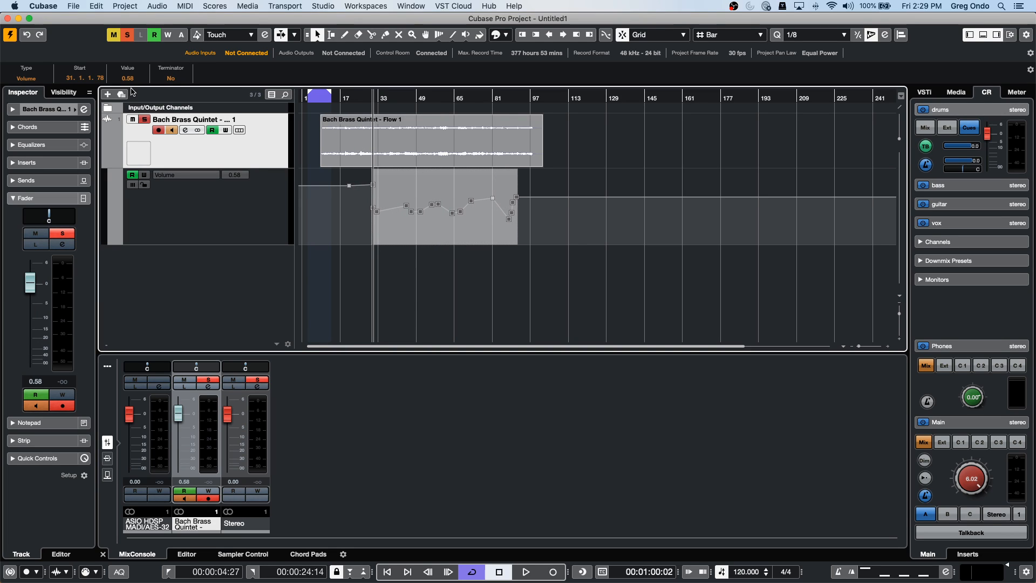
{"action": "key", "text": "super+Left"}
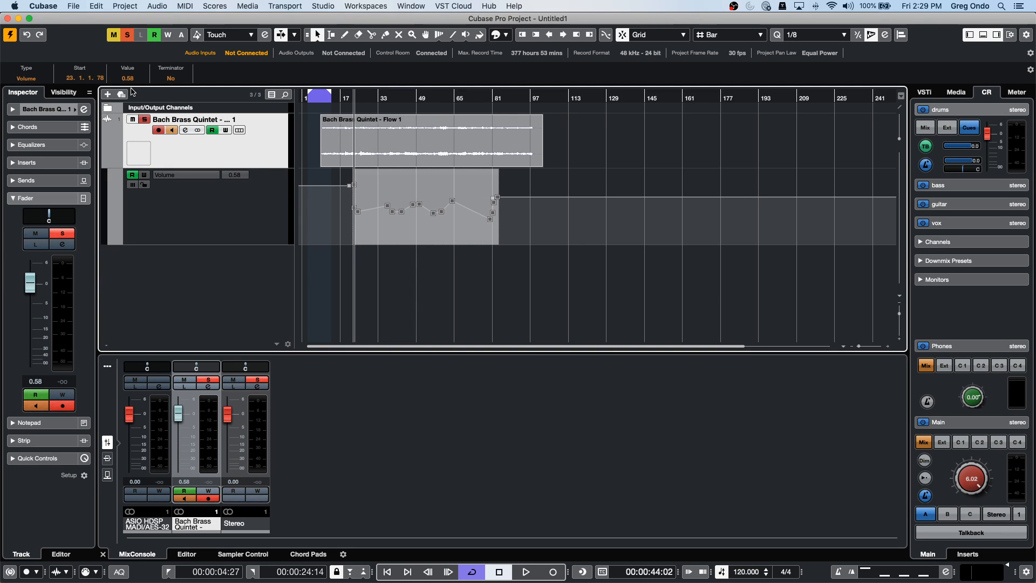
- Reselect the full volume curve including its leading point and nudge it back and forth by bars to start at 27.1.1.77
{"action": "left_click", "coordinate": [332, 212]}
{"action": "left_click_drag", "start_coordinate": [334, 182], "coordinate": [521, 246]}
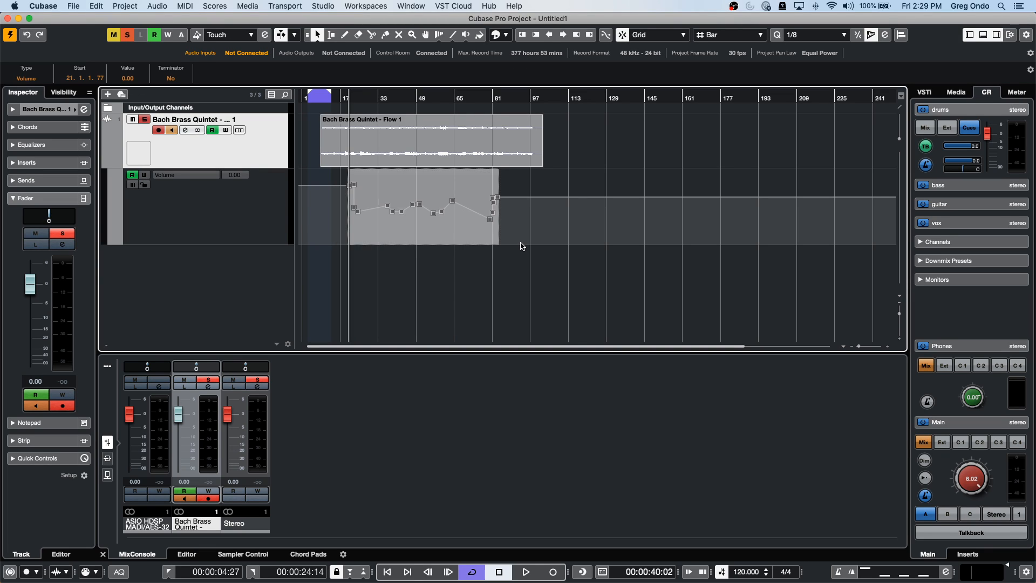
{"action": "key", "text": "super+Right"}
{"action": "key", "text": "super+Right"}
{"action": "key", "text": "super+Right"}
{"action": "key", "text": "super+Right"}
{"action": "key", "text": "super+Right"}
{"action": "key", "text": "super+Right"}
{"action": "key", "text": "super+Left"}
{"action": "key", "text": "super+Left"}
{"action": "key", "text": "super+Left"}
{"action": "key", "text": "super+Left"}
{"action": "key", "text": "super+Left"}
{"action": "key", "text": "super+Right"}
{"action": "key", "text": "super+Right"}
{"action": "key", "text": "super+Left"}
{"action": "key", "text": "super+Right"}
{"action": "key", "text": "super+Right"}
{"action": "key", "text": "super+Right"}
{"action": "key", "text": "super+Right"}
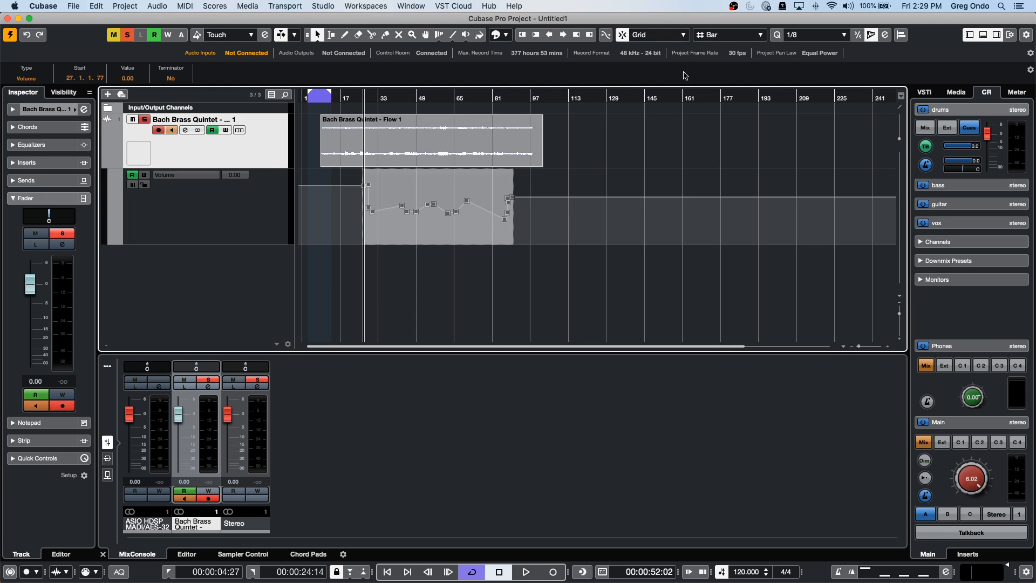
- Set the grid type to Beat and nudge the volume automation points by beats to 28.2.1.77, then back to 27.4.1.77
{"action": "left_click", "coordinate": [724, 37]}
{"action": "left_click", "coordinate": [721, 45]}
{"action": "left_click_drag", "start_coordinate": [367, 100], "coordinate": [287, 121]}
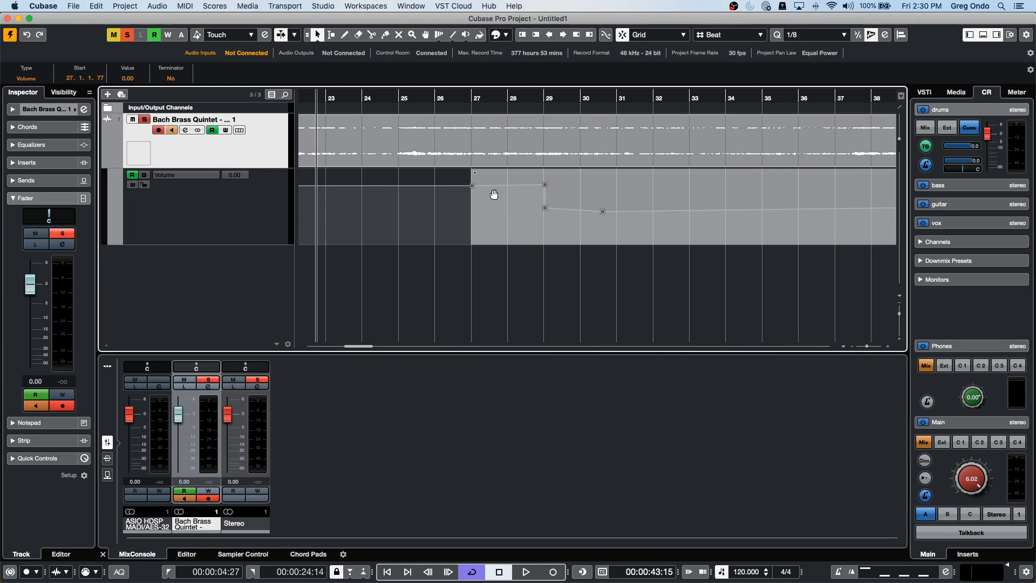
{"action": "key", "text": "super+Right"}
{"action": "key", "text": "super+Right"}
{"action": "key", "text": "super+Right"}
{"action": "key", "text": "super+Right"}
{"action": "key", "text": "super+Right"}
{"action": "key", "text": "super+Right"}
{"action": "key", "text": "super+Right"}
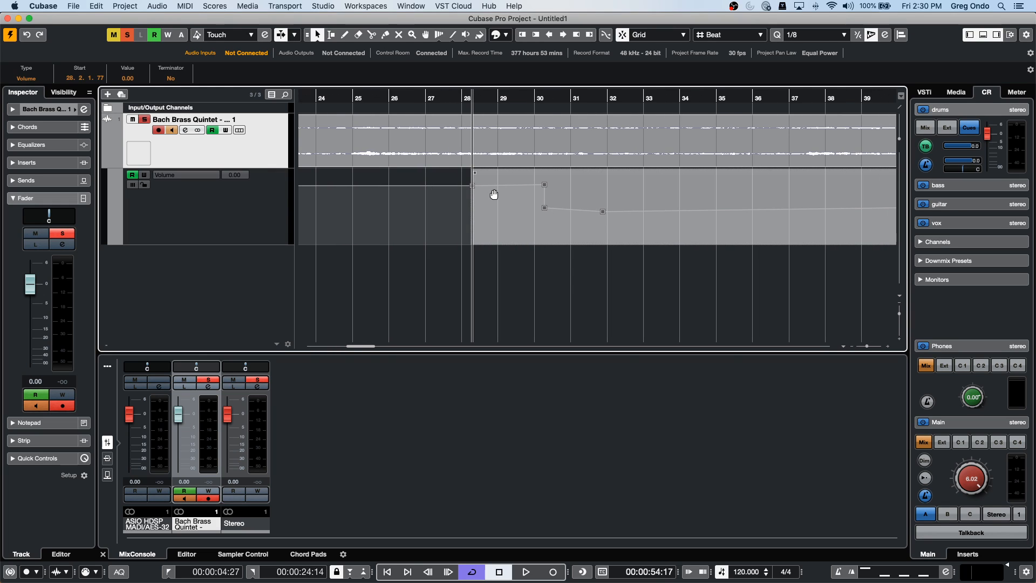
{"action": "key", "text": "super+Left"}
{"action": "key", "text": "super+Left"}
{"action": "key", "text": "super+Left"}
{"action": "key", "text": "super+Left"}
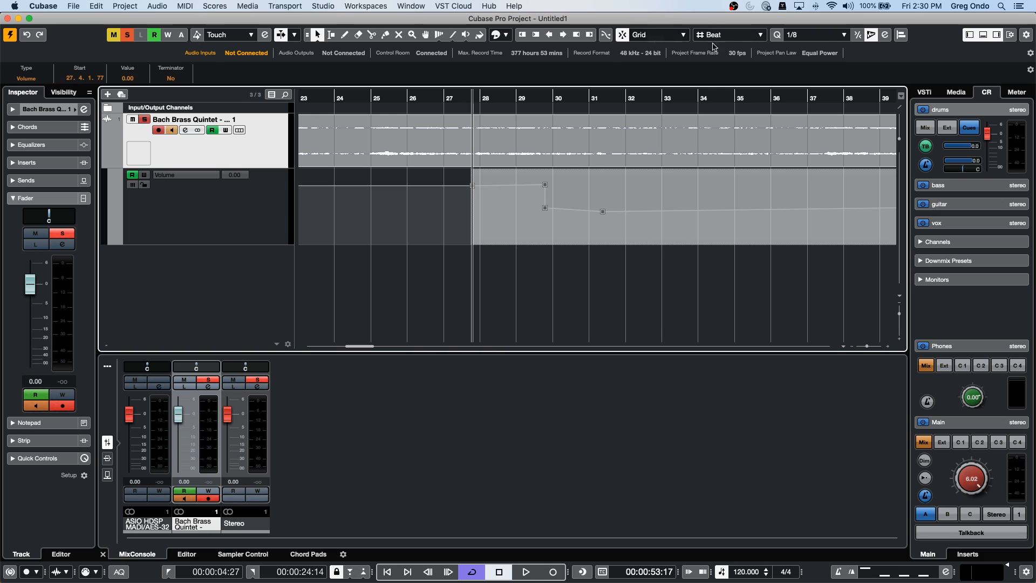
- Set the grid type back to Bar and nudge the volume automation points earlier and back to start at 27.4.1.77
{"action": "left_click", "coordinate": [726, 34]}
{"action": "left_click", "coordinate": [732, 28]}
{"action": "key", "text": "super+Left"}
{"action": "key", "text": "super+Left"}
{"action": "key", "text": "super+Left"}
{"action": "key", "text": "super+Left"}
{"action": "key", "text": "super+Right"}
{"action": "key", "text": "super+Right"}
{"action": "key", "text": "super+Right"}
{"action": "key", "text": "super+Right"}
{"action": "left_click_drag", "start_coordinate": [458, 99], "coordinate": [459, 38]}
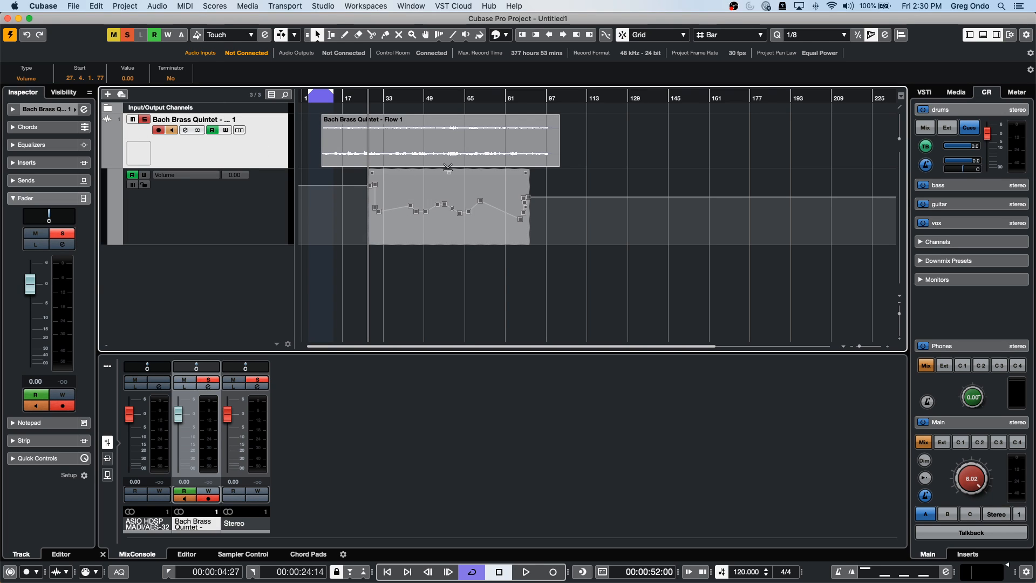
- Raise the value of the selected volume automation points to 2.52
{"action": "left_click", "coordinate": [449, 171]}
{"action": "mouse_move", "coordinate": [446, 187]}
{"action": "left_mouse_down"}
{"action": "mouse_move", "coordinate": [453, 215]}
{"action": "mouse_move", "coordinate": [447, 174]}
{"action": "mouse_move", "coordinate": [447, 186]}
{"action": "left_mouse_up"}
{"action": "scroll", "coordinate": [134, 81], "scroll_direction": "up", "scroll_amount": 10}
{"action": "scroll", "coordinate": [133, 82], "scroll_direction": "up", "scroll_amount": 5}
{"action": "scroll", "coordinate": [130, 86], "scroll_direction": "up", "scroll_amount": 1}
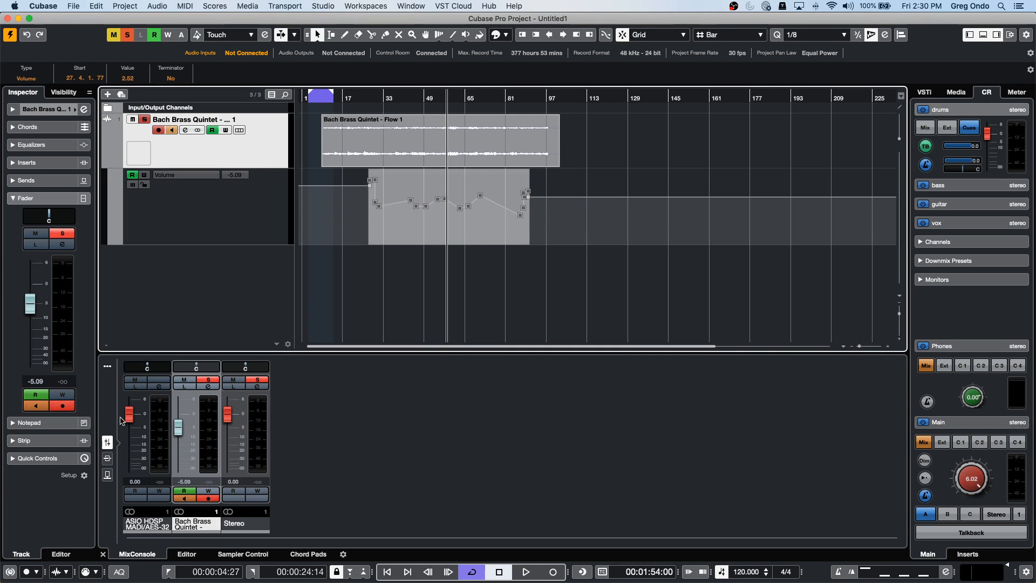
- Enable automation writing on the Bach Brass Quintet track and record volume moves with the Inspector's volume slider during playback
{"action": "left_click", "coordinate": [44, 109]}
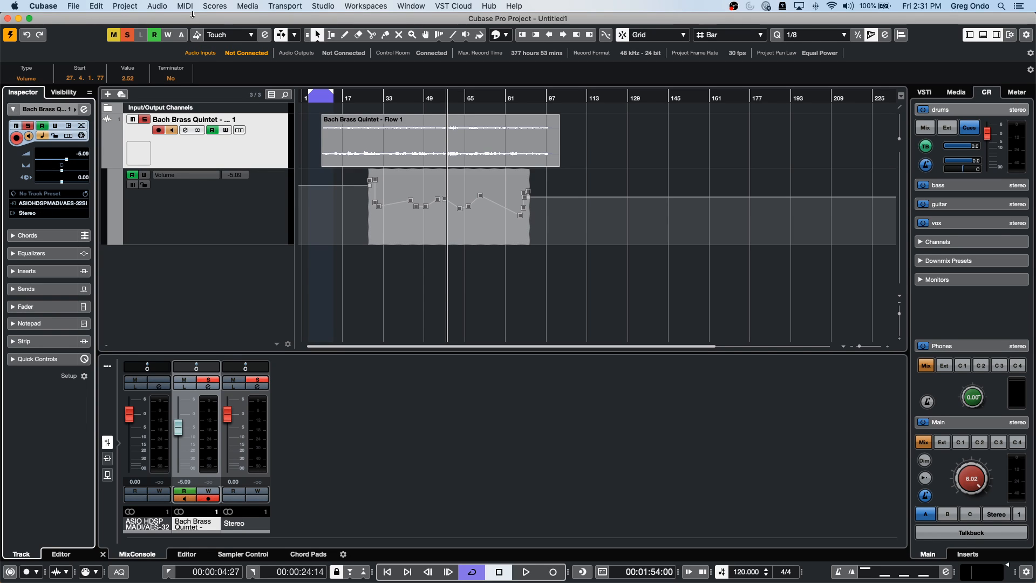
{"action": "left_click", "coordinate": [55, 126]}
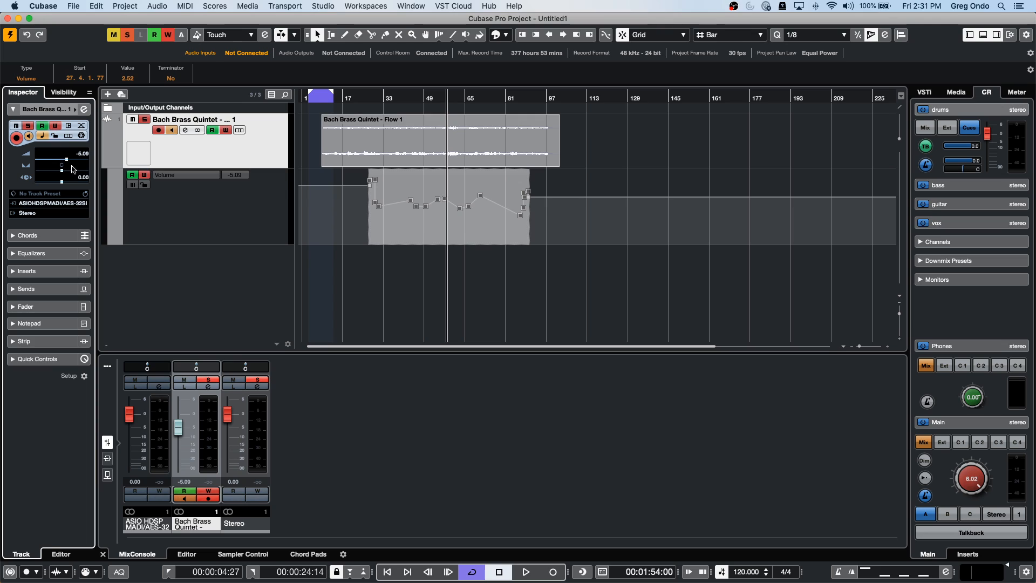
{"action": "key", "text": "space"}
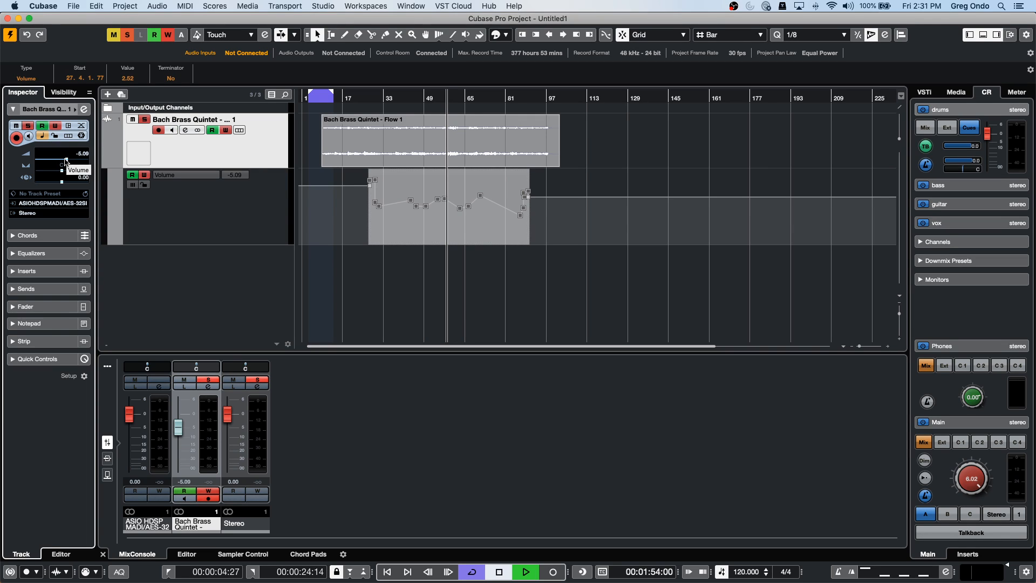
{"action": "mouse_move", "coordinate": [65, 161]}
{"action": "left_mouse_down"}
{"action": "mouse_move", "coordinate": [56, 161]}
{"action": "mouse_move", "coordinate": [67, 160]}
{"action": "left_mouse_up"}
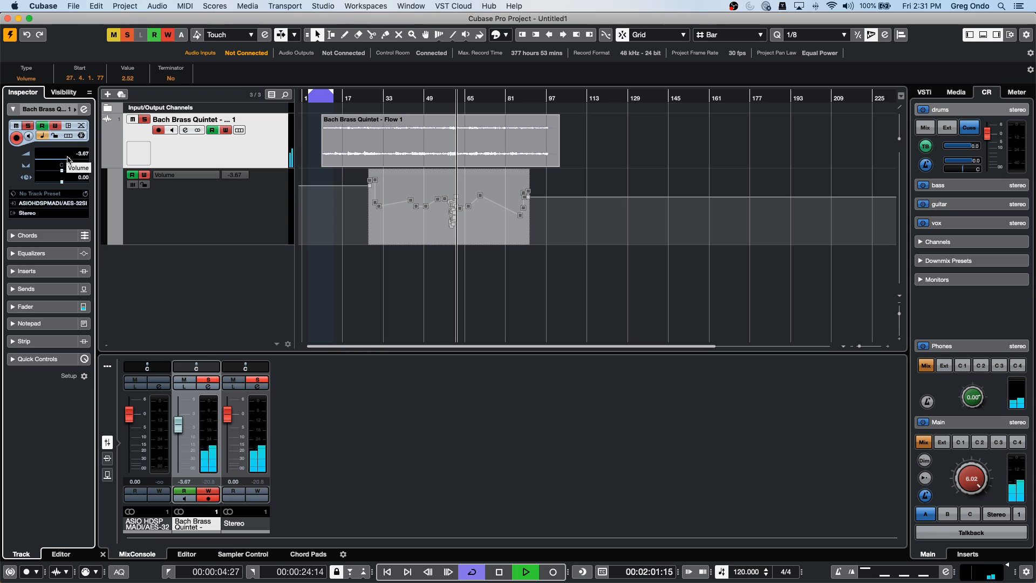
{"action": "key", "text": "h"}
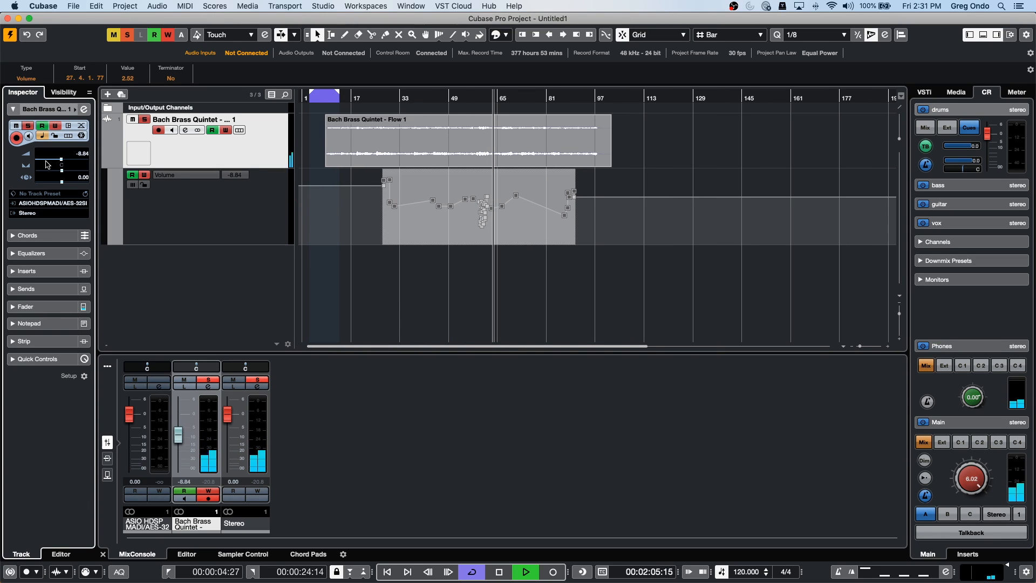
{"action": "mouse_move", "coordinate": [68, 160]}
{"action": "left_mouse_down"}
{"action": "mouse_move", "coordinate": [39, 162]}
{"action": "mouse_move", "coordinate": [103, 160]}
{"action": "mouse_move", "coordinate": [76, 160]}
{"action": "left_mouse_up"}
{"action": "left_click", "coordinate": [26, 306]}
{"action": "mouse_move", "coordinate": [26, 294]}
{"action": "left_mouse_down"}
{"action": "mouse_move", "coordinate": [30, 321]}
{"action": "mouse_move", "coordinate": [33, 294]}
{"action": "mouse_move", "coordinate": [38, 322]}
{"action": "mouse_move", "coordinate": [43, 304]}
{"action": "left_mouse_up"}
{"action": "key", "text": "h"}
{"action": "key", "text": "h"}
{"action": "key", "text": "h"}
{"action": "key", "text": "h"}
{"action": "key", "text": "h"}
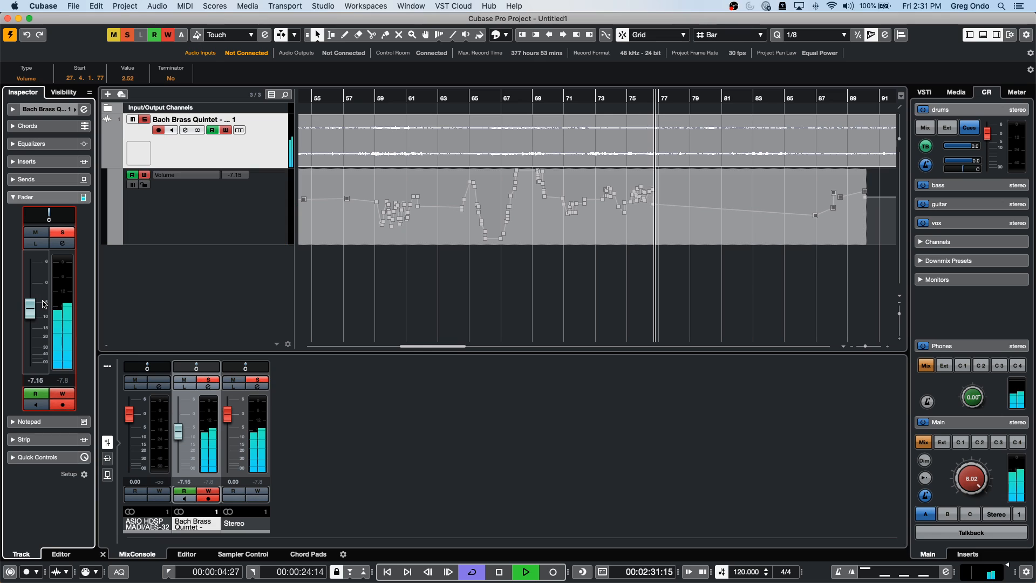
{"action": "key", "text": "space"}
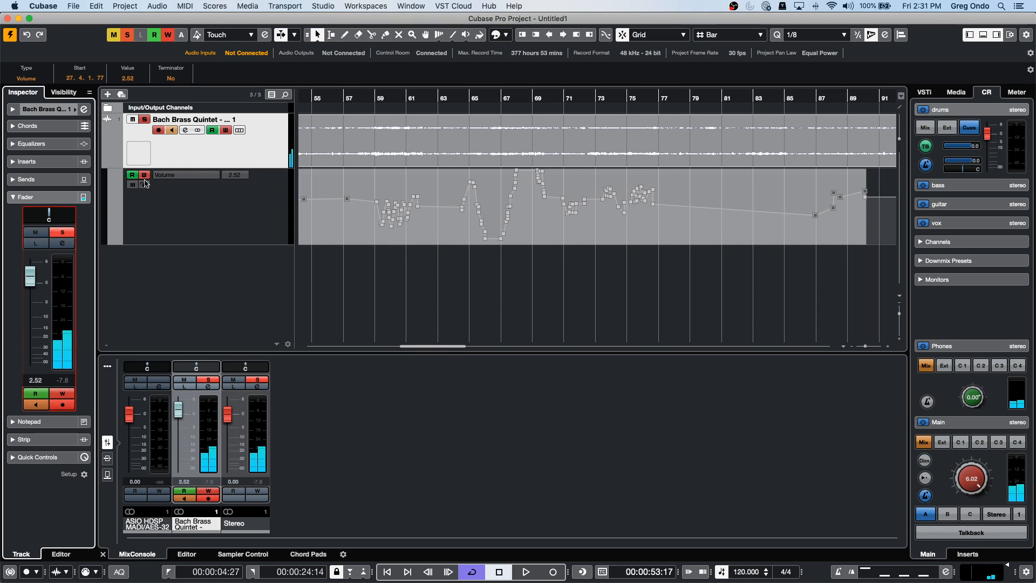
{"action": "left_click_drag", "start_coordinate": [30, 277], "coordinate": [31, 276]}
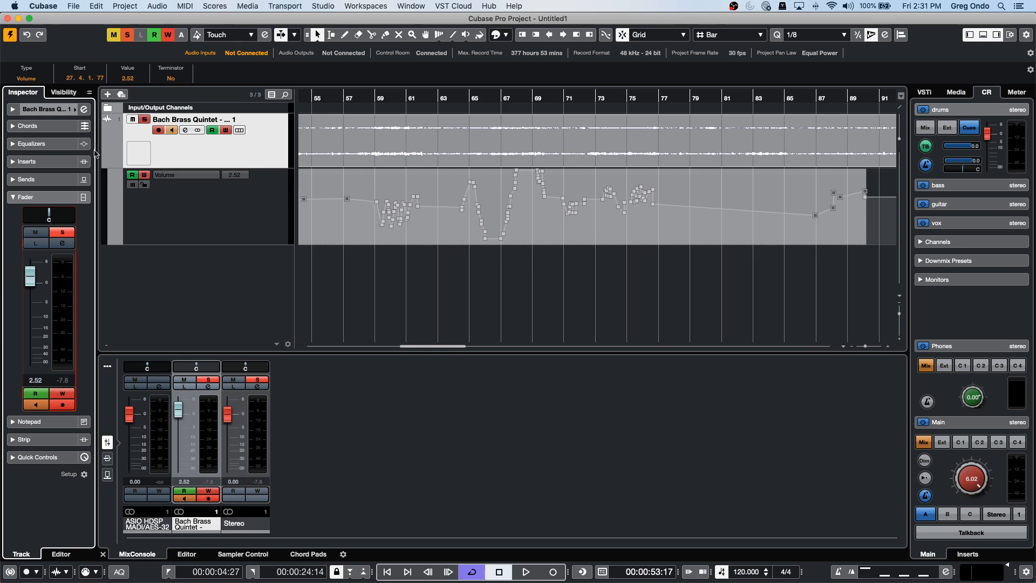
{"action": "left_click", "coordinate": [13, 109]}
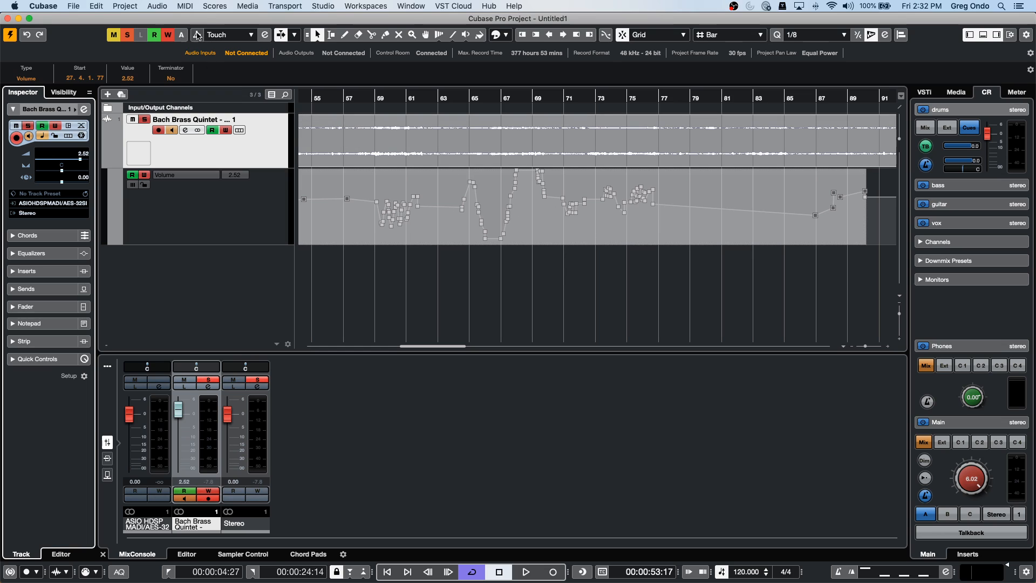
- Open the recent project beatles stones t.cpr
{"action": "left_click", "coordinate": [73, 6]}
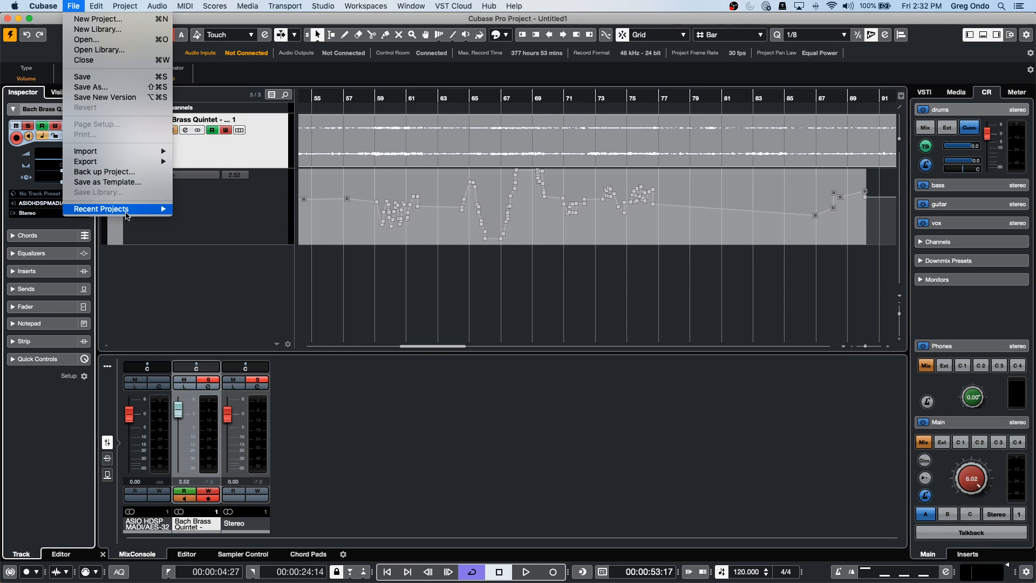
{"action": "mouse_move", "coordinate": [127, 215]}
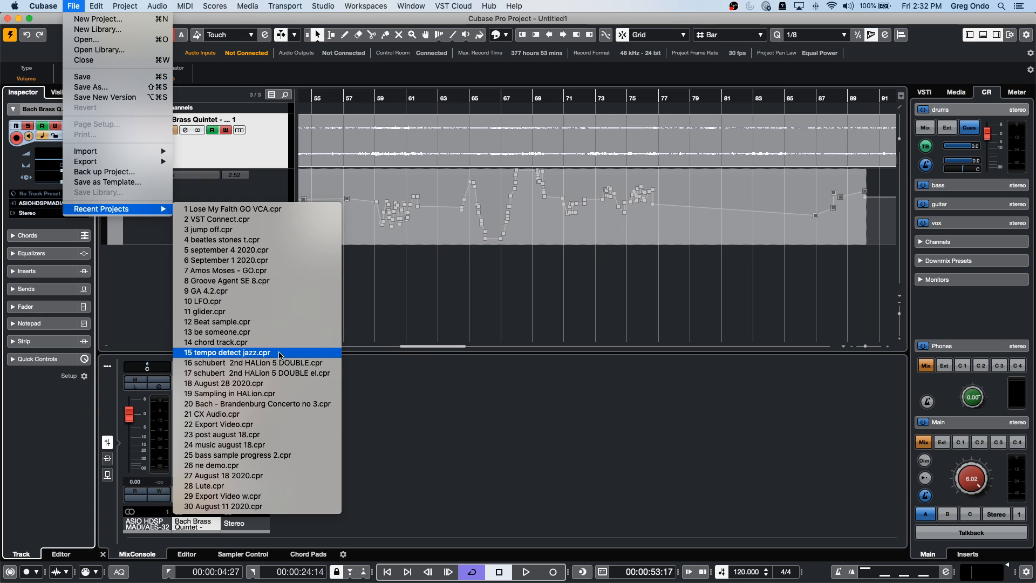
{"action": "left_click", "coordinate": [297, 242]}
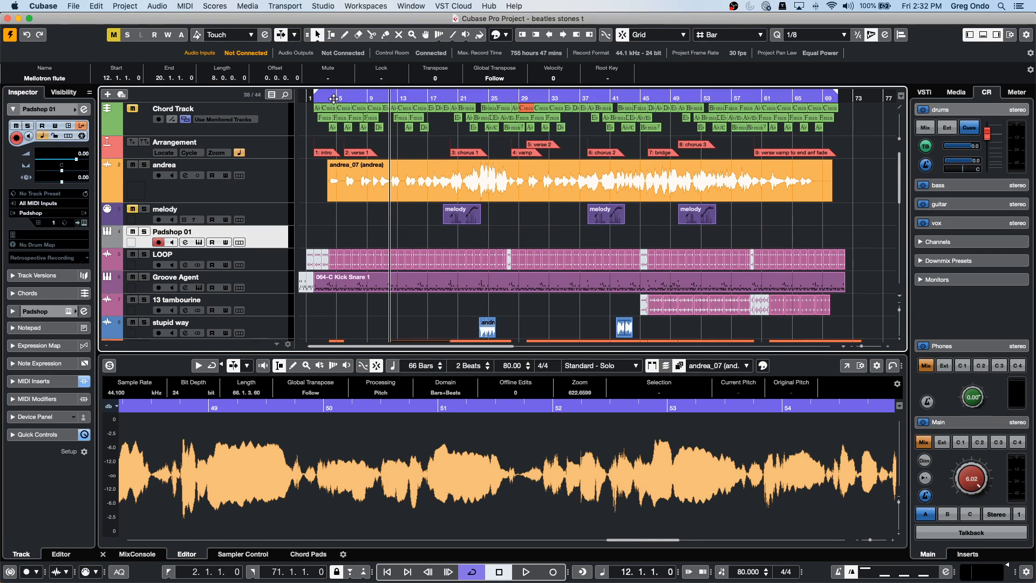
- Play the song briefly from bar 5 and stop playback
{"action": "left_click", "coordinate": [334, 97]}
{"action": "left_click", "coordinate": [334, 96]}
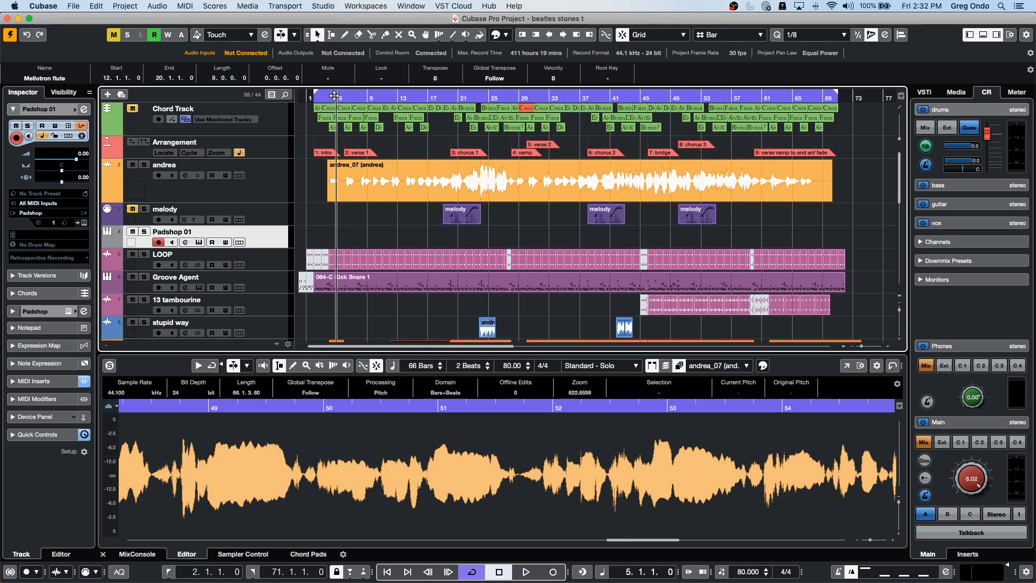
{"action": "key", "text": "space"}
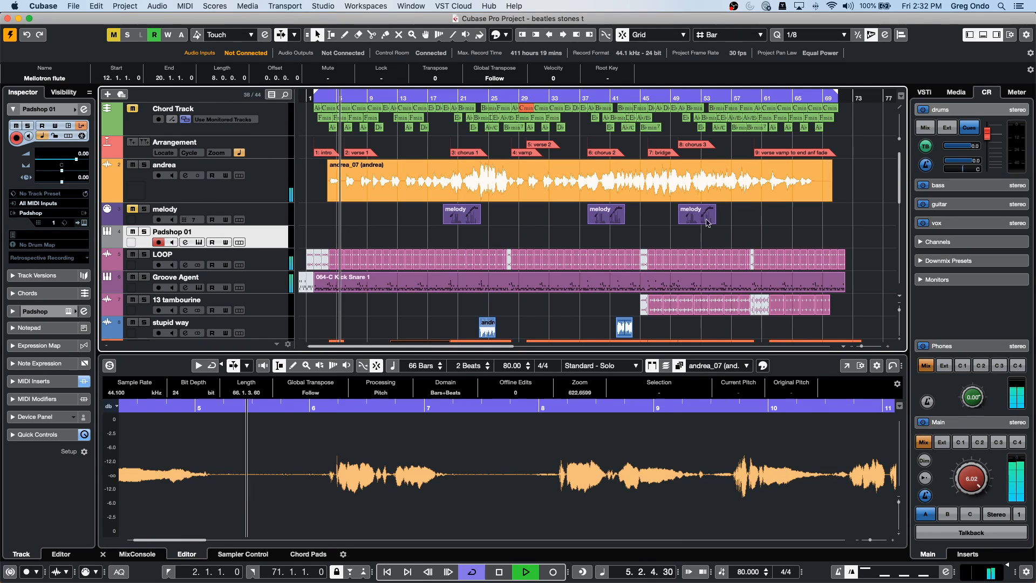
{"action": "key", "text": "l"}
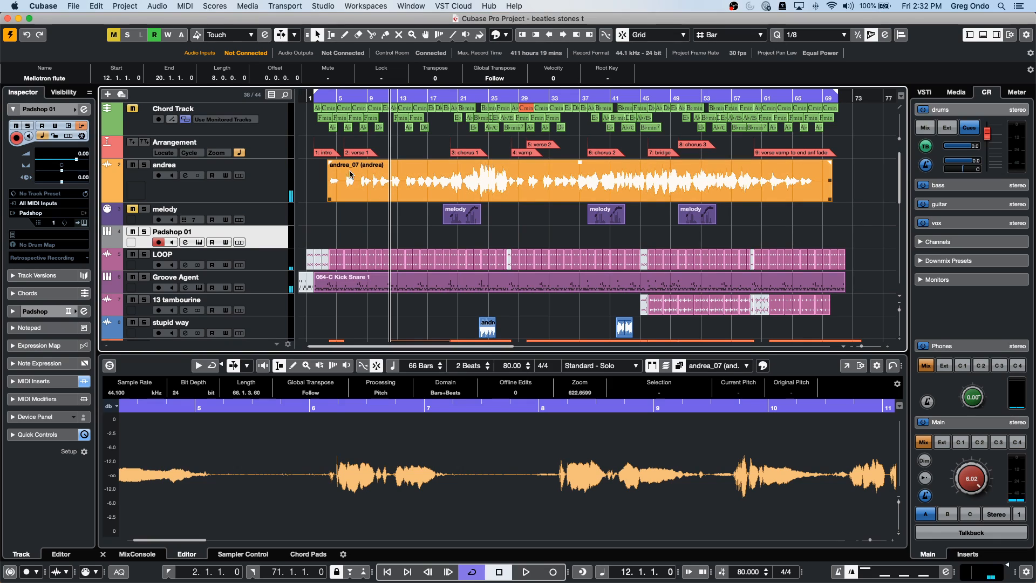
- Browse the Loops & Samples library in the media browser and open the Ambient Lounge set
{"action": "left_click", "coordinate": [947, 96]}
{"action": "left_click", "coordinate": [942, 235]}
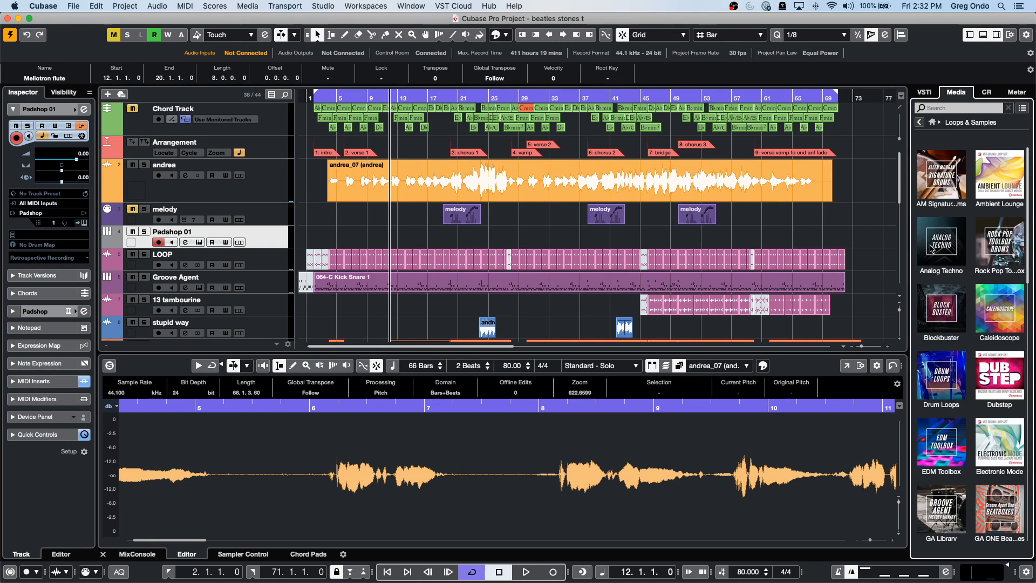
{"action": "scroll", "coordinate": [996, 344], "scroll_direction": "down", "scroll_amount": 1}
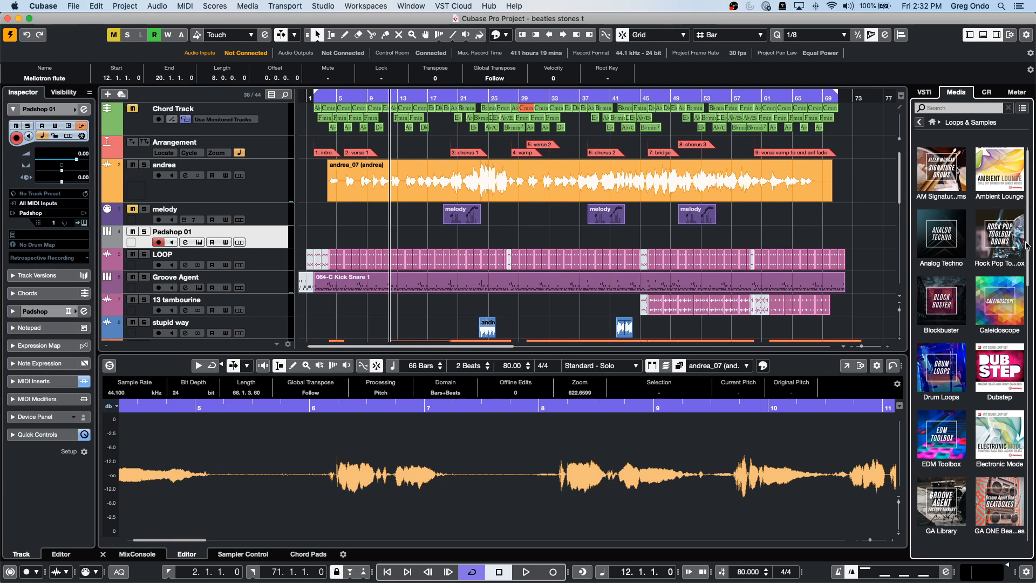
{"action": "left_click", "coordinate": [1002, 186]}
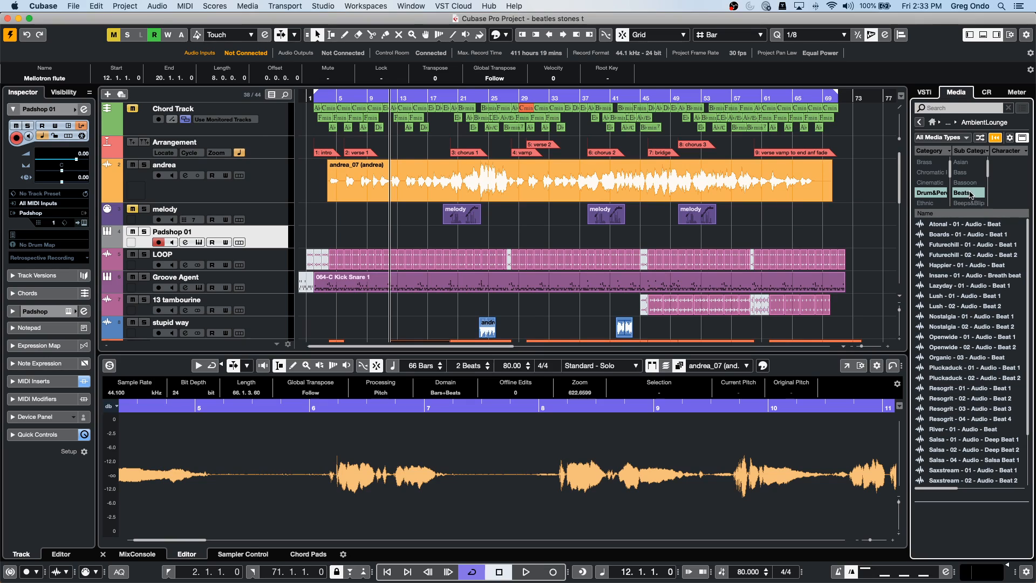
- Filter the Ambient Lounge loops to Drum&Perc beats and select Futurechill - 01 - Audio - Beat 1
{"action": "left_click", "coordinate": [970, 193]}
{"action": "scroll", "coordinate": [970, 203], "scroll_direction": "down", "scroll_amount": 2}
{"action": "left_click", "coordinate": [970, 162]}
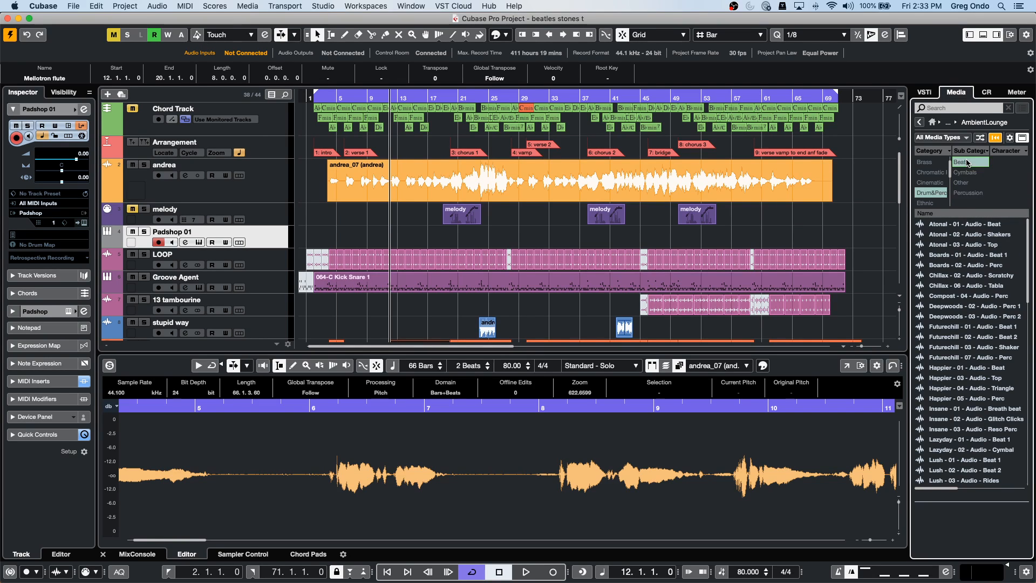
{"action": "left_click", "coordinate": [953, 245]}
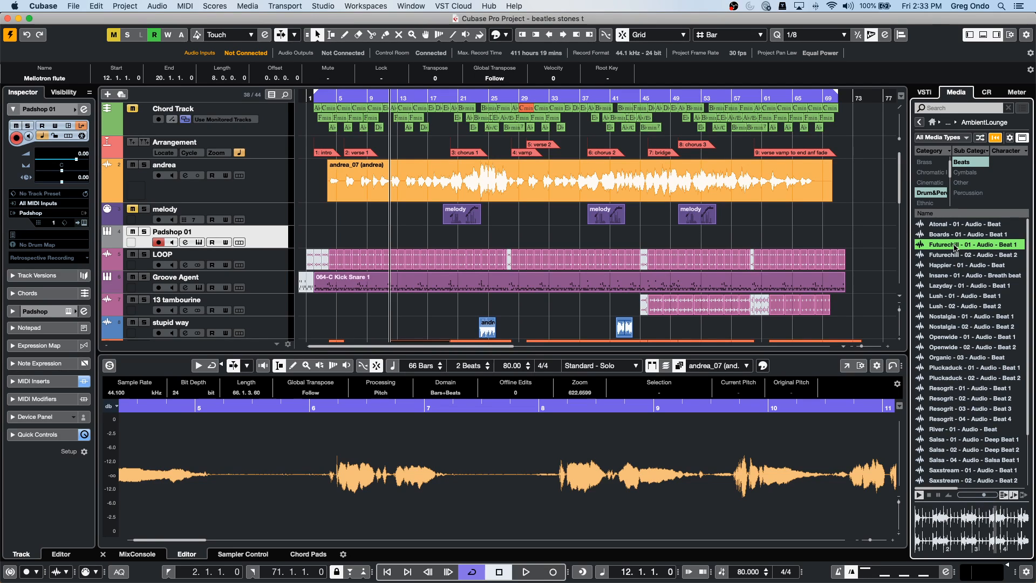
- Add the Futurechill - 01 - Audio - Beat 1 loop on a new track below Padshop 01 and move its event to bar 5
{"action": "left_click_drag", "start_coordinate": [955, 247], "coordinate": [340, 244]}
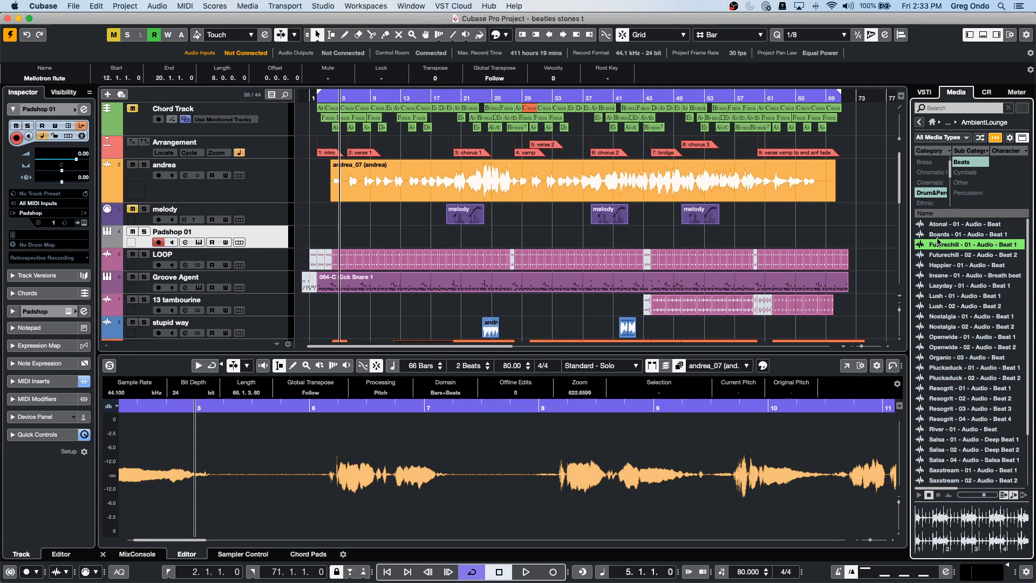
{"action": "left_click_drag", "start_coordinate": [939, 247], "coordinate": [227, 258]}
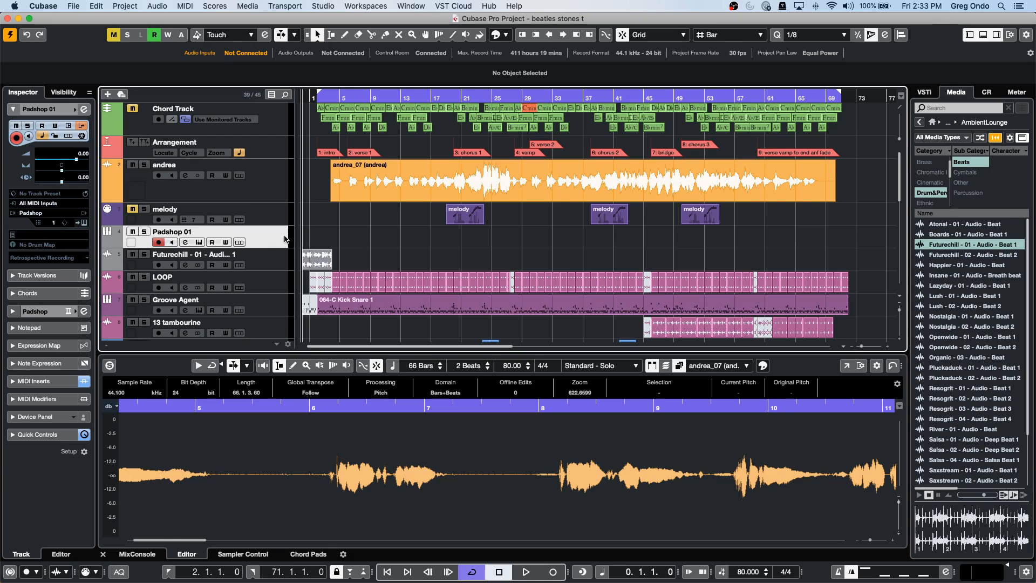
{"action": "left_click_drag", "start_coordinate": [321, 264], "coordinate": [358, 264]}
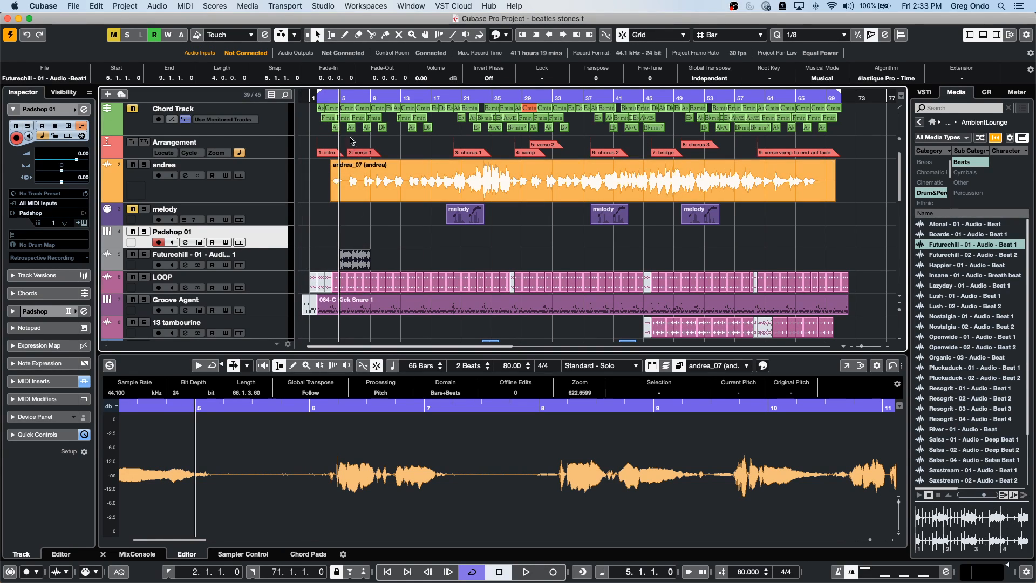
- Turn off Musical Mode for the Futurechill event and start playback from bar 4
{"action": "key", "text": "h"}
{"action": "key", "text": "h"}
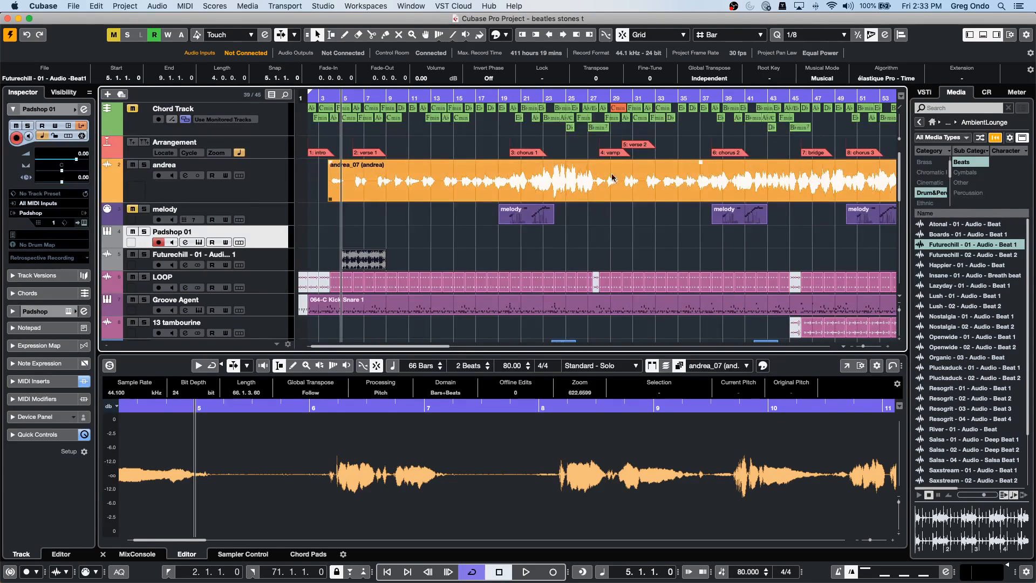
{"action": "left_click", "coordinate": [830, 79]}
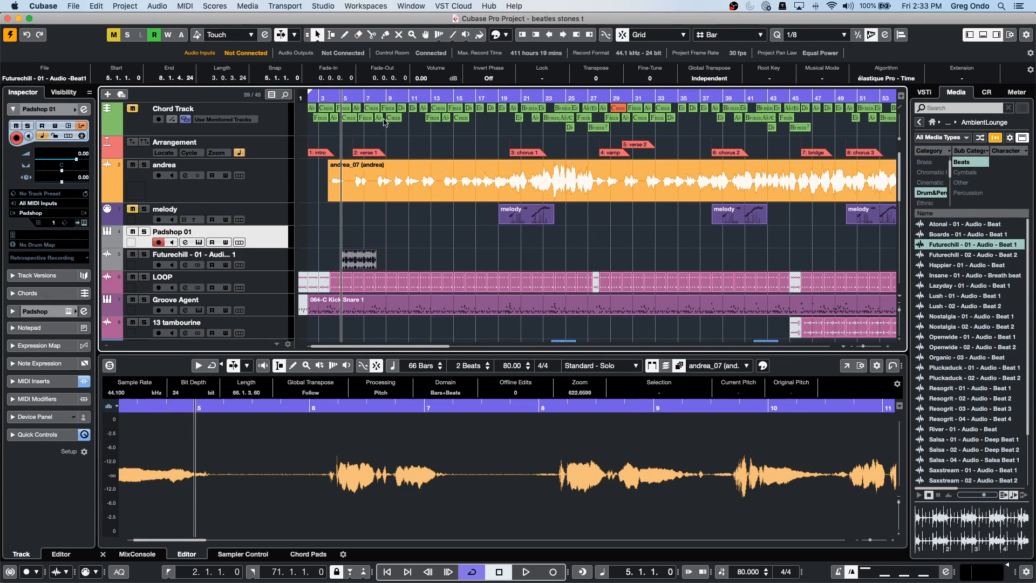
{"action": "left_click_drag", "start_coordinate": [333, 98], "coordinate": [334, 119]}
{"action": "key", "text": "space"}
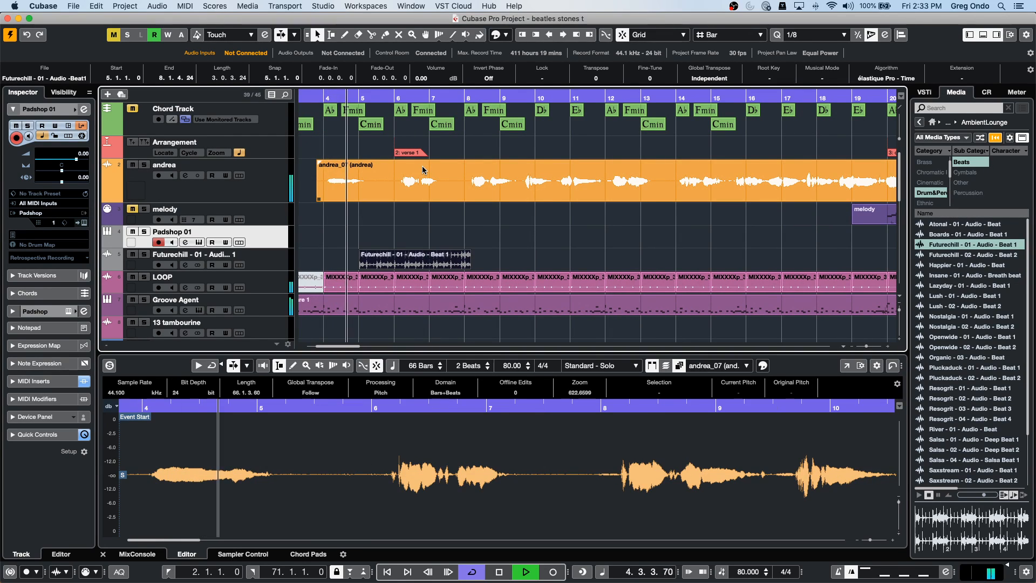
- Raise the Futurechill track's channel fader to 4.57 during playback, and stop playback
{"action": "left_click", "coordinate": [260, 261]}
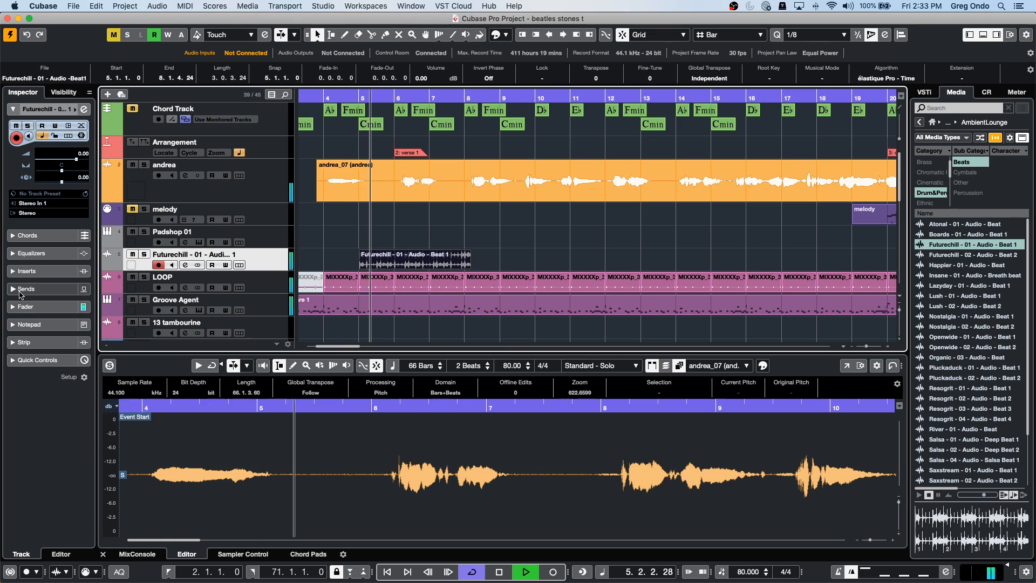
{"action": "left_click", "coordinate": [25, 306]}
{"action": "left_click_drag", "start_coordinate": [31, 289], "coordinate": [32, 271]}
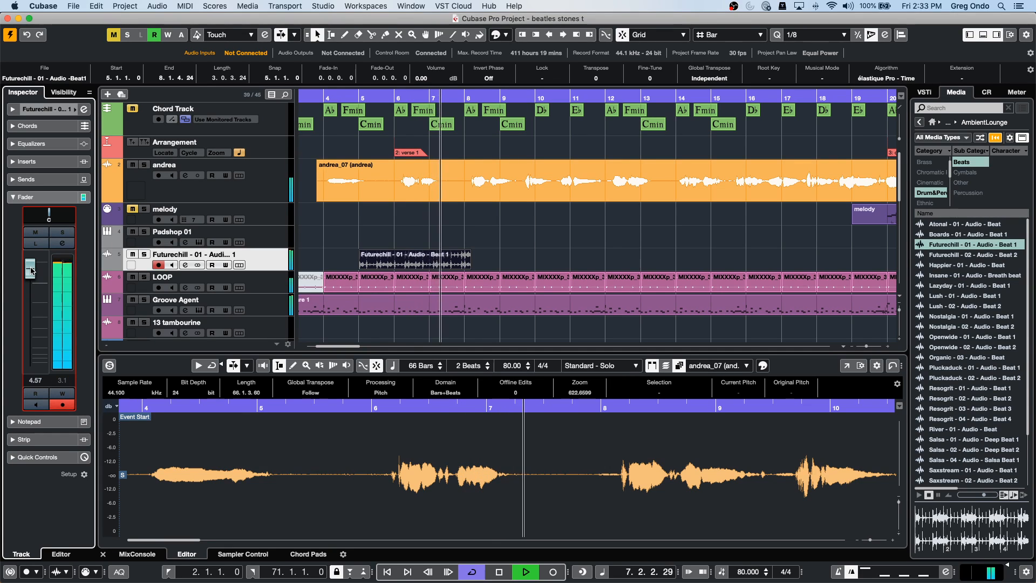
{"action": "key", "text": "space"}
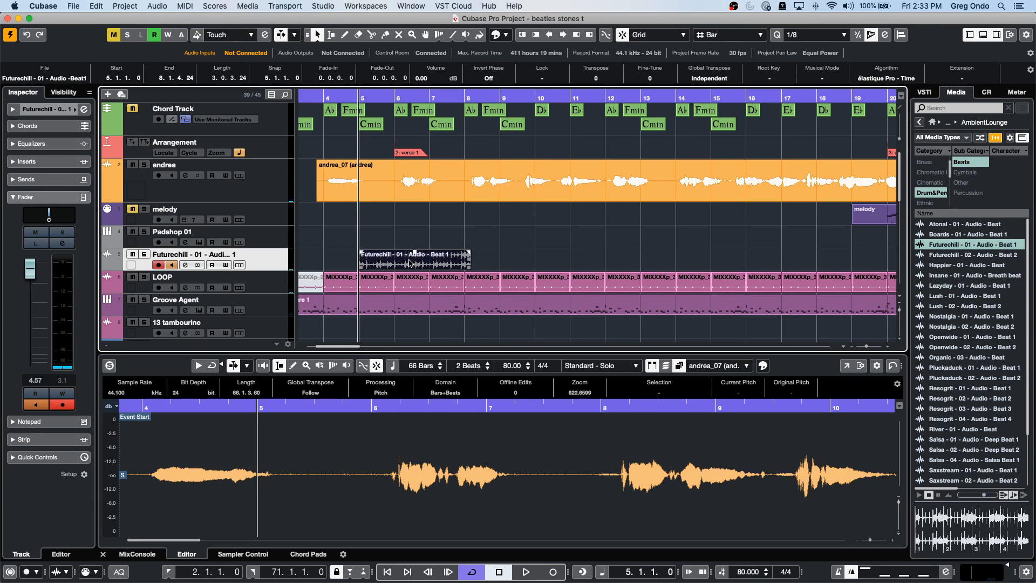
- Turn Musical Mode back on for the Futurechill event and play the song from bar 4
{"action": "left_click", "coordinate": [826, 78]}
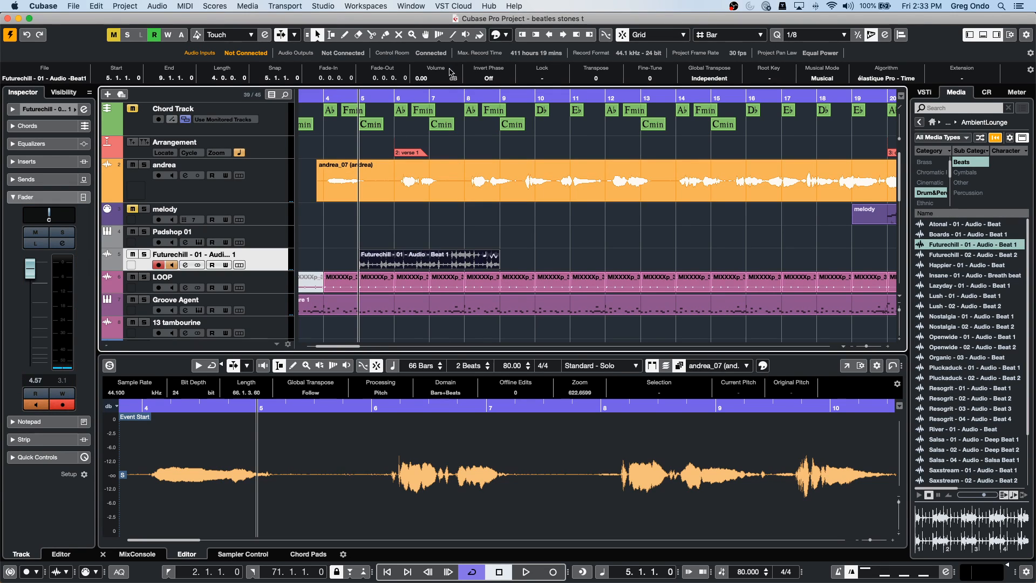
{"action": "left_click", "coordinate": [338, 94]}
{"action": "left_click", "coordinate": [337, 95]}
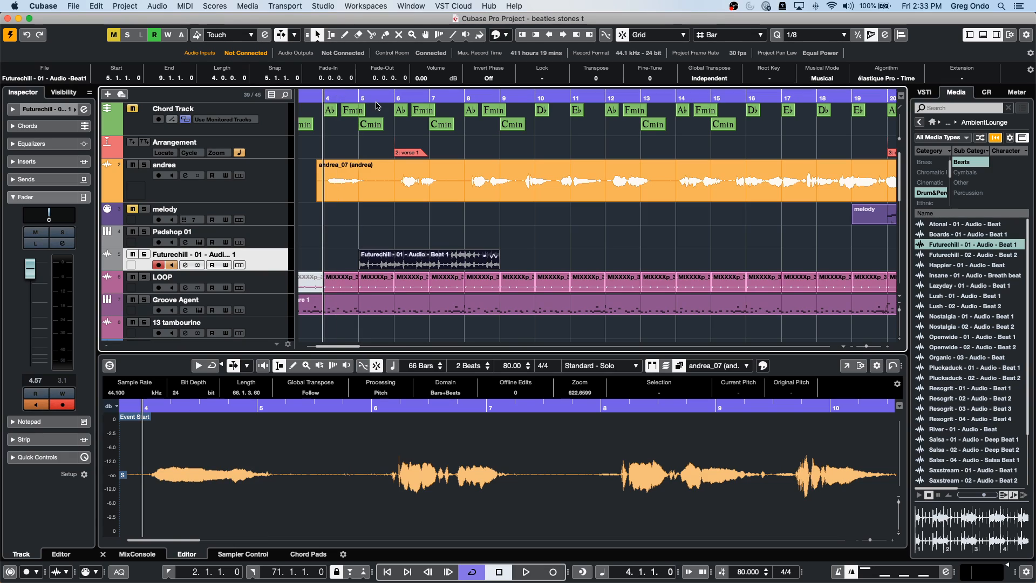
{"action": "key", "text": "space"}
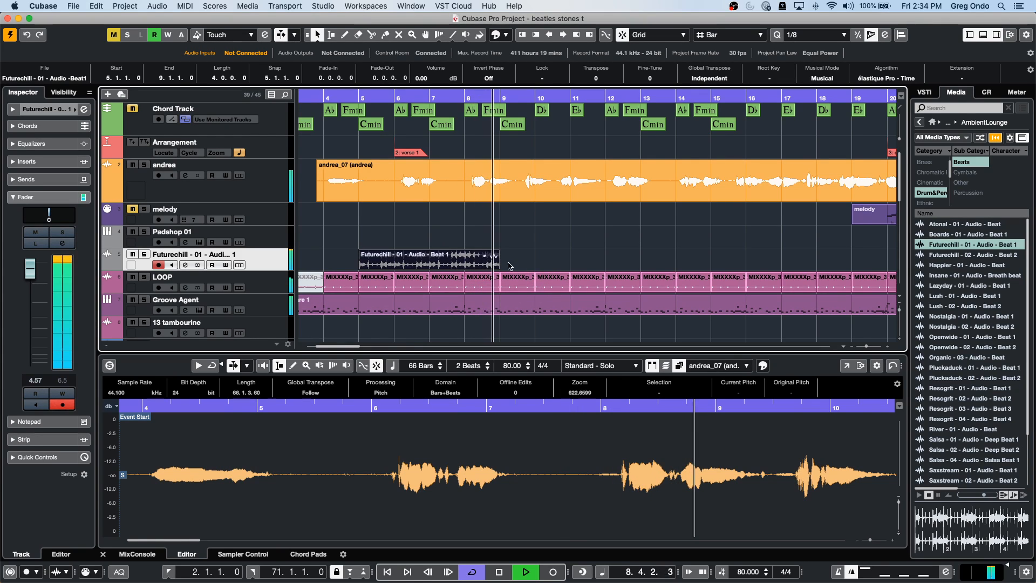
- Duplicate the Futurechill event twice so the loop continues to bar 17, and stop playback
{"action": "key", "text": "super+d"}
{"action": "key", "text": "super+d"}
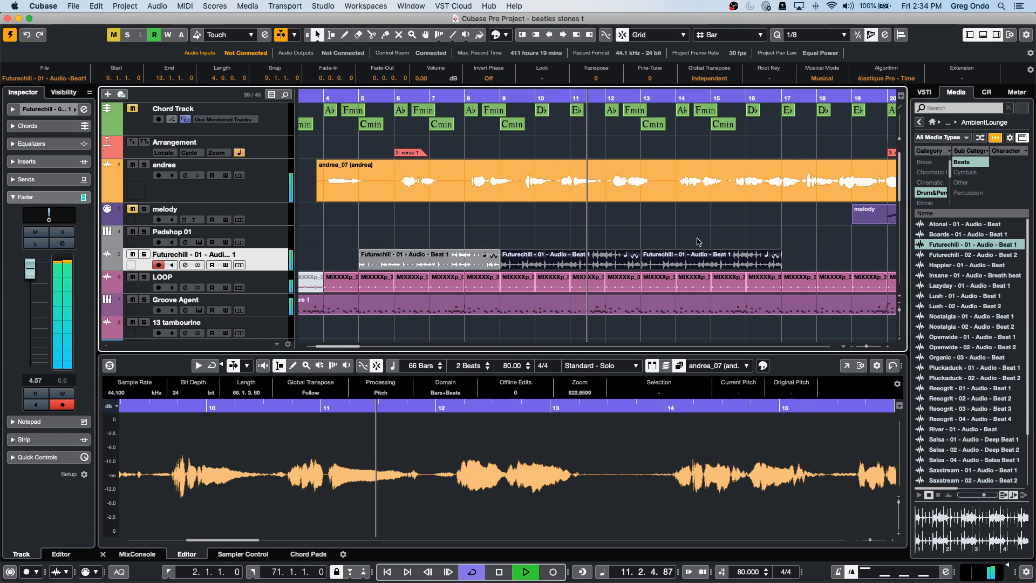
{"action": "key", "text": "space"}
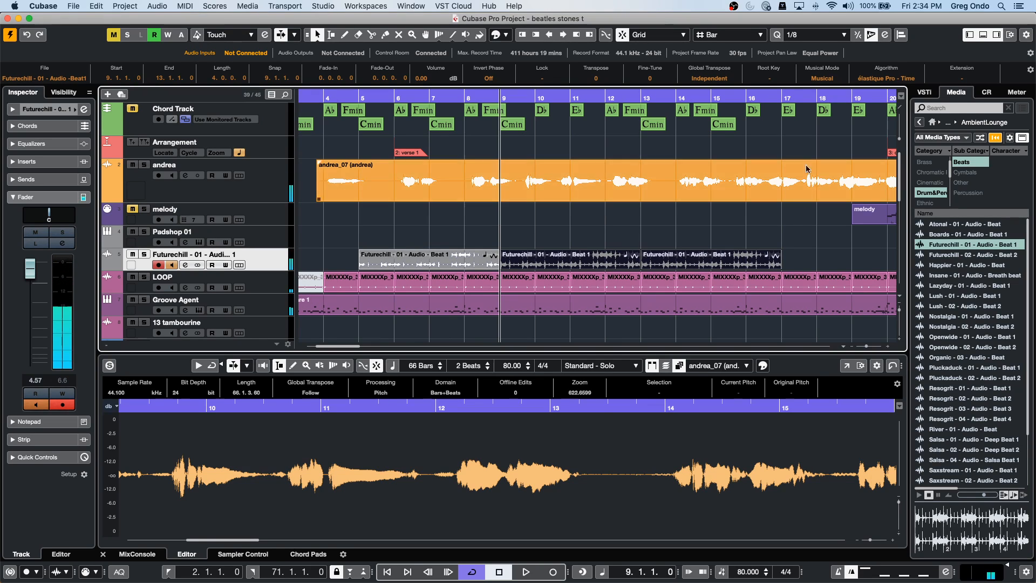
- Examine the insert slots of the Control Room channels, including the drums cue and the monitors
{"action": "left_click", "coordinate": [987, 92]}
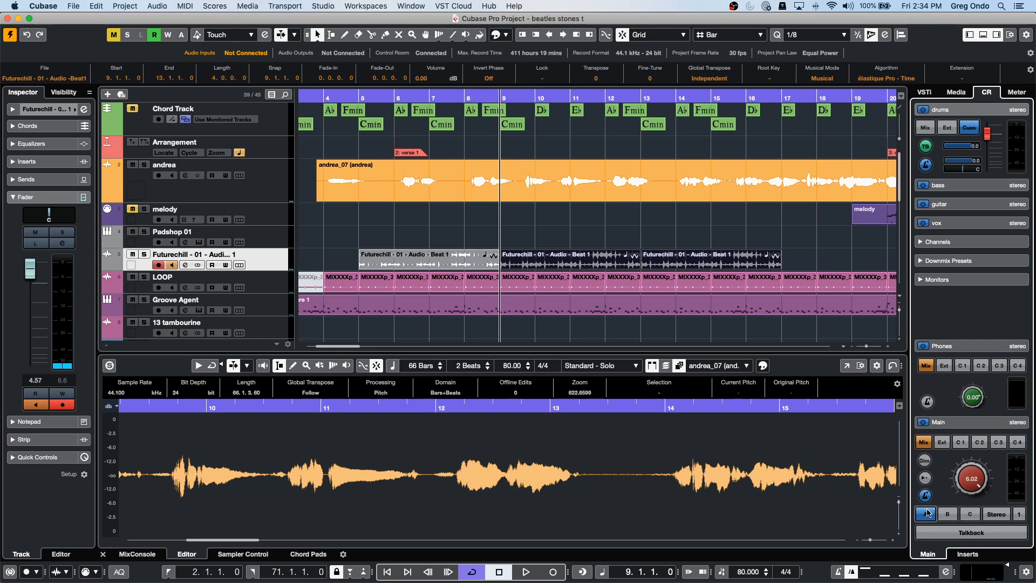
{"action": "left_click", "coordinate": [962, 533]}
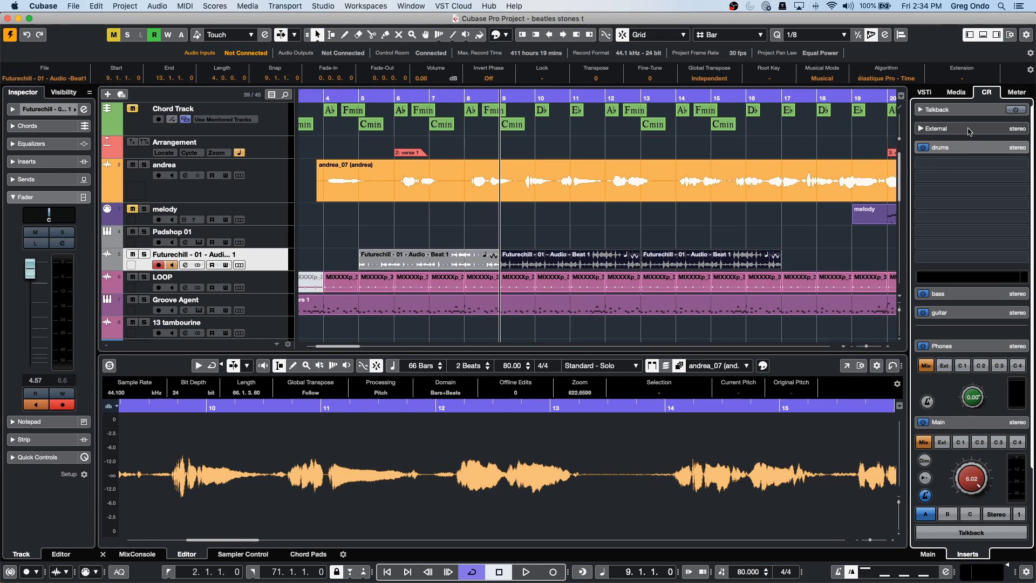
{"action": "left_click", "coordinate": [961, 147]}
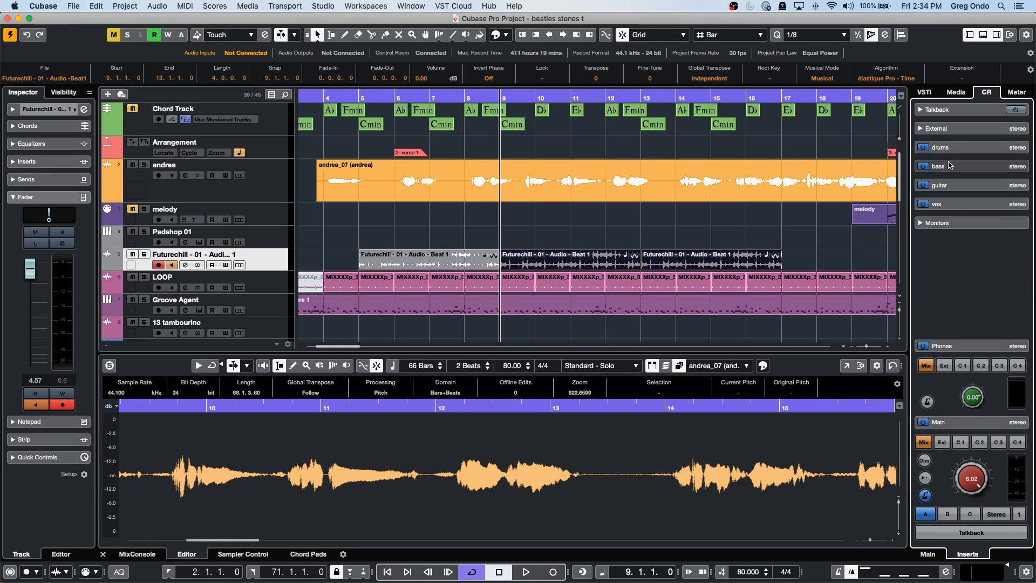
{"action": "left_click", "coordinate": [953, 223]}
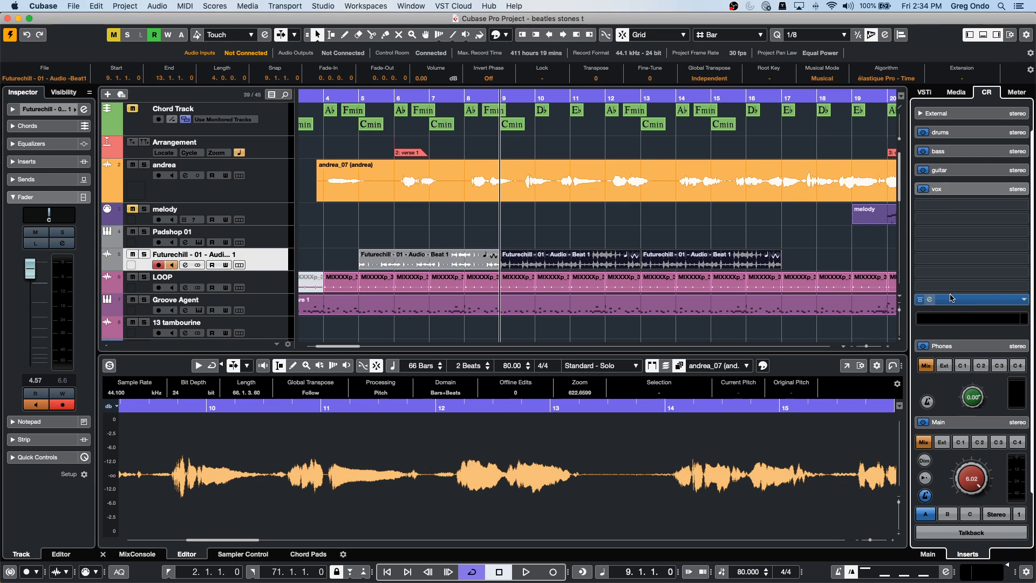
{"action": "left_click", "coordinate": [999, 297]}
{"action": "left_click", "coordinate": [951, 278]}
{"action": "left_click", "coordinate": [1025, 300]}
{"action": "left_click", "coordinate": [910, 321]}
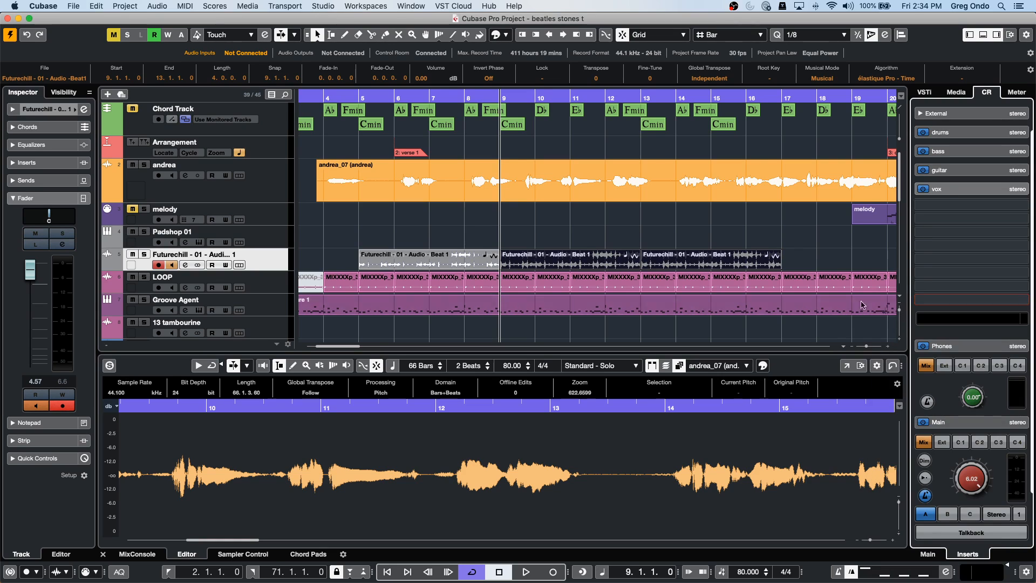
- Deselect the loop events, play the song briefly from bar 9, and stop playback
{"action": "left_click", "coordinate": [470, 210]}
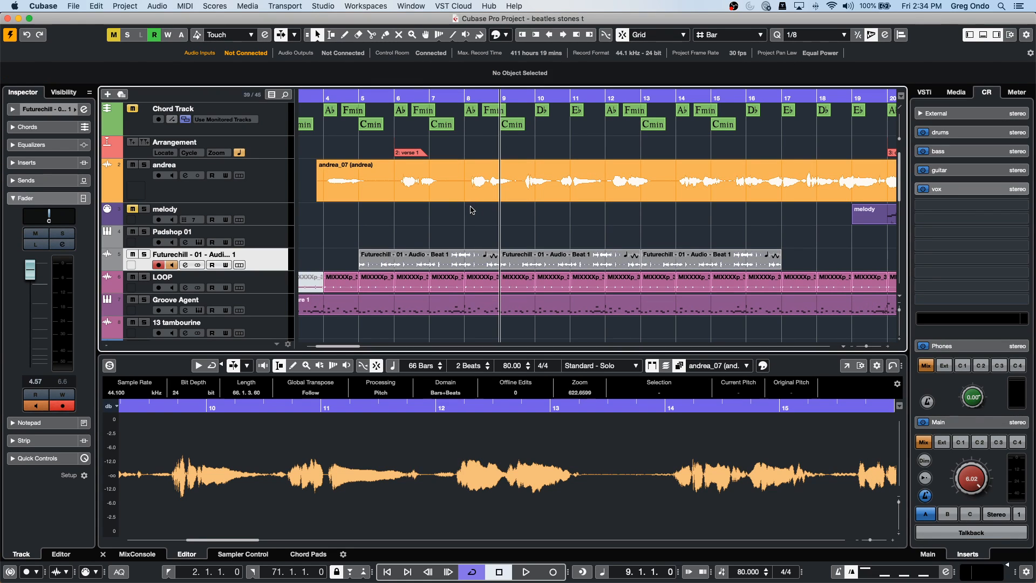
{"action": "key", "text": "space"}
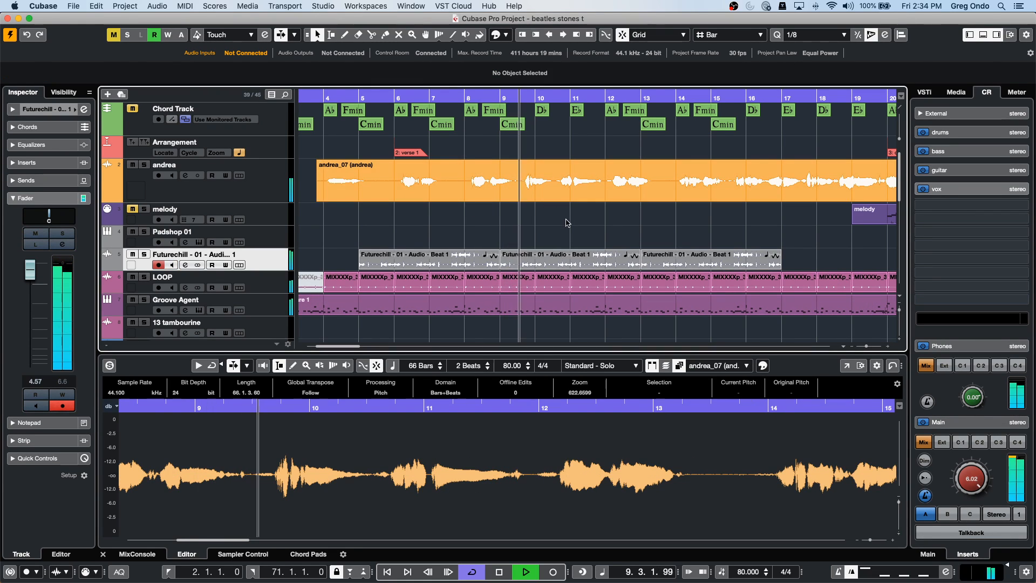
{"action": "key", "text": "space"}
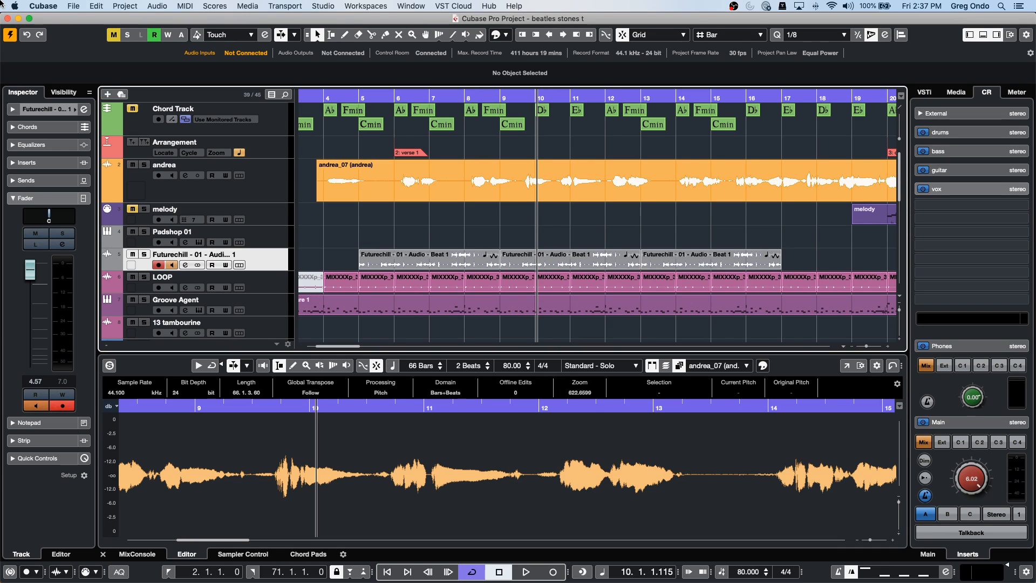
- Open the recent project Amos Moses - GO.cpr
{"action": "left_click", "coordinate": [72, 7]}
{"action": "mouse_move", "coordinate": [138, 209]}
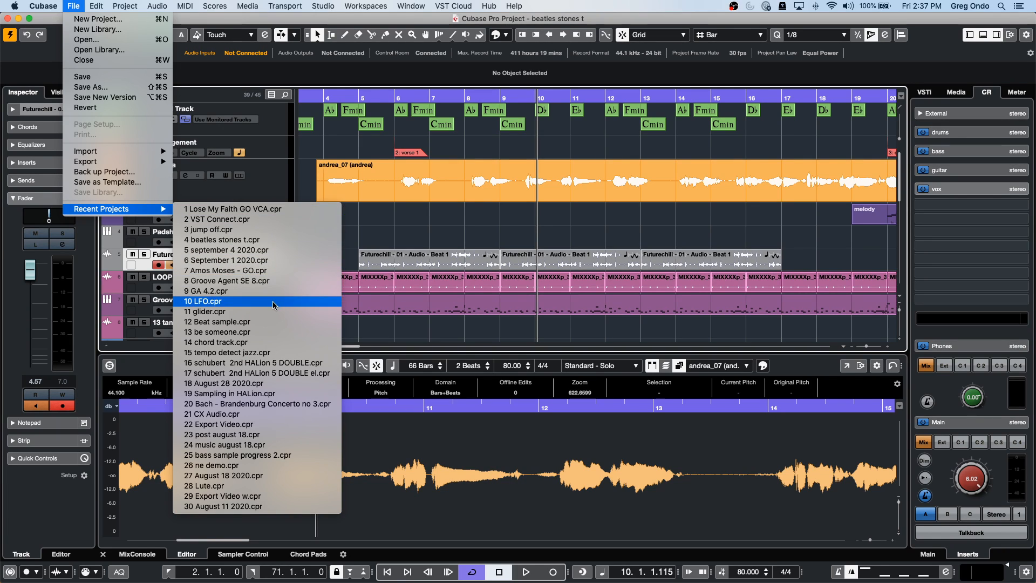
{"action": "left_click", "coordinate": [291, 271]}
- Set the playback position to bar 7 and start playing the drum tracks with the rest of the song
{"action": "left_click", "coordinate": [354, 98]}
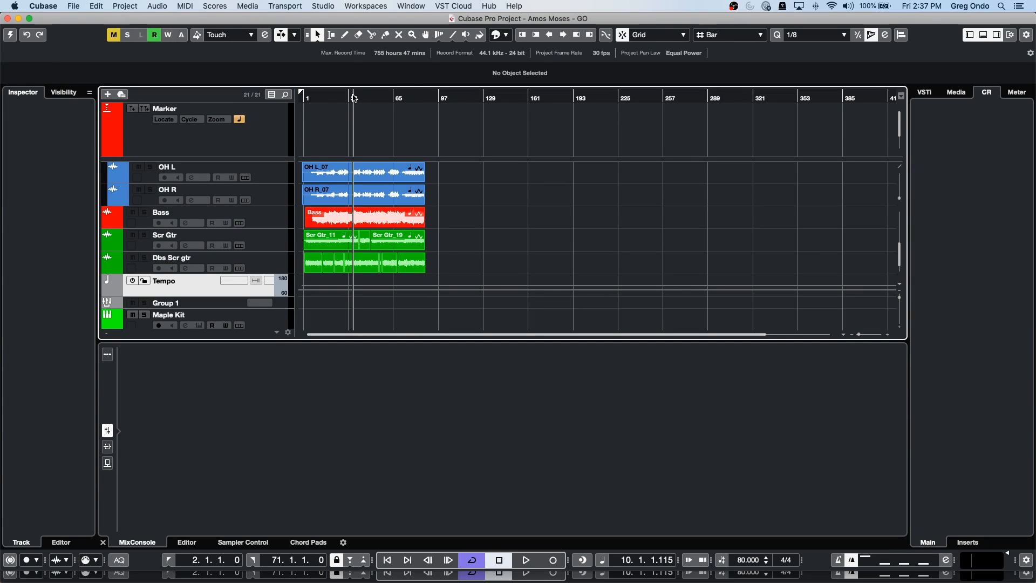
{"action": "left_click_drag", "start_coordinate": [352, 95], "coordinate": [219, 97]}
{"action": "scroll", "coordinate": [497, 221], "scroll_direction": "up", "scroll_amount": 5}
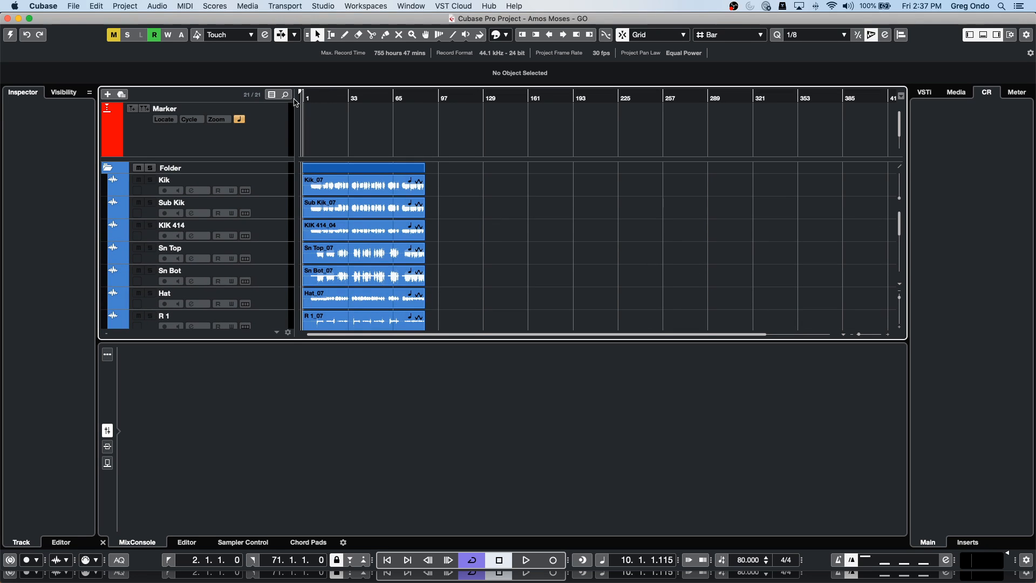
{"action": "left_click_drag", "start_coordinate": [303, 98], "coordinate": [353, 129]}
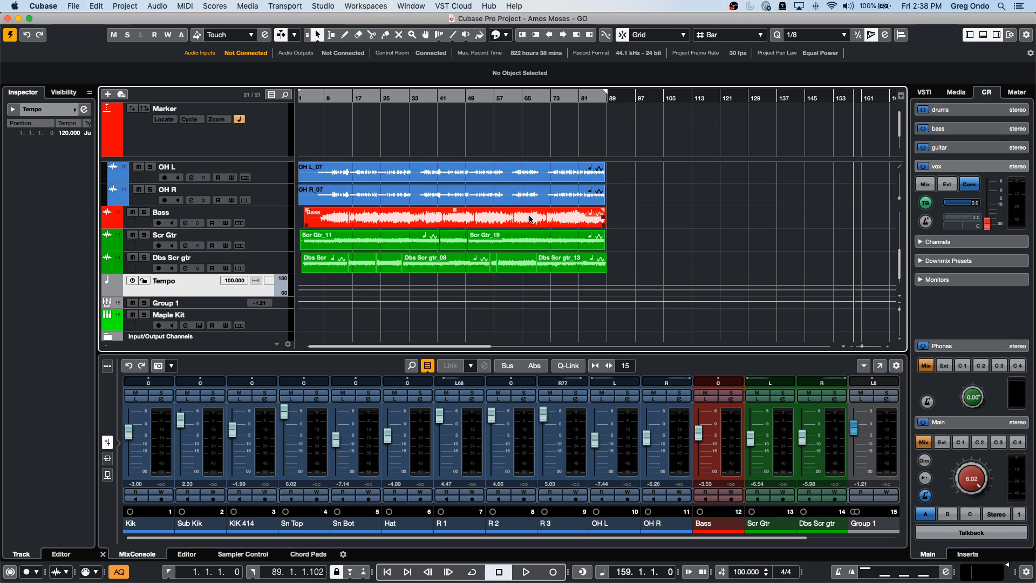
{"action": "scroll", "coordinate": [483, 240], "scroll_direction": "up", "scroll_amount": 10}
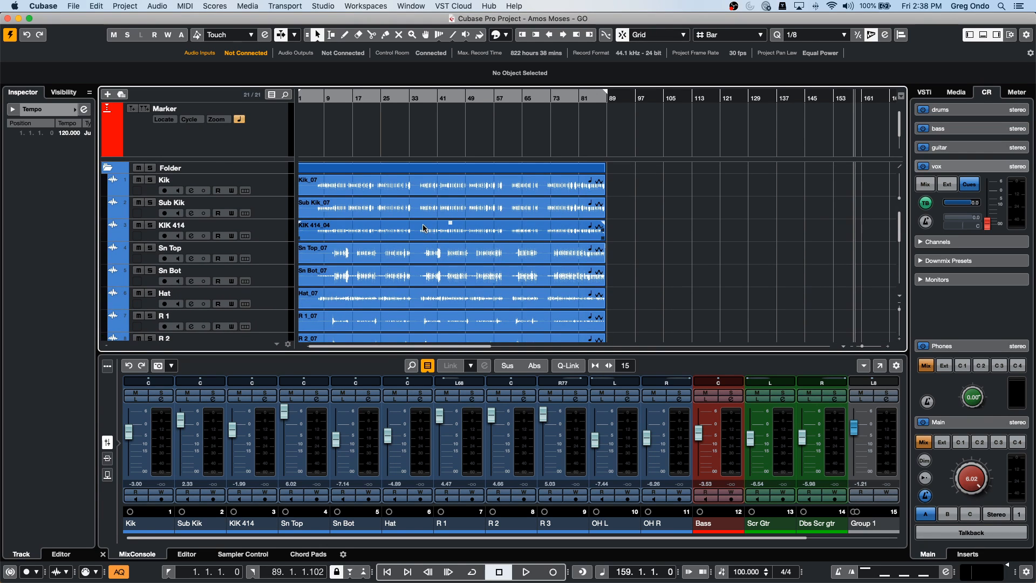
{"action": "left_click_drag", "start_coordinate": [306, 95], "coordinate": [307, 111]}
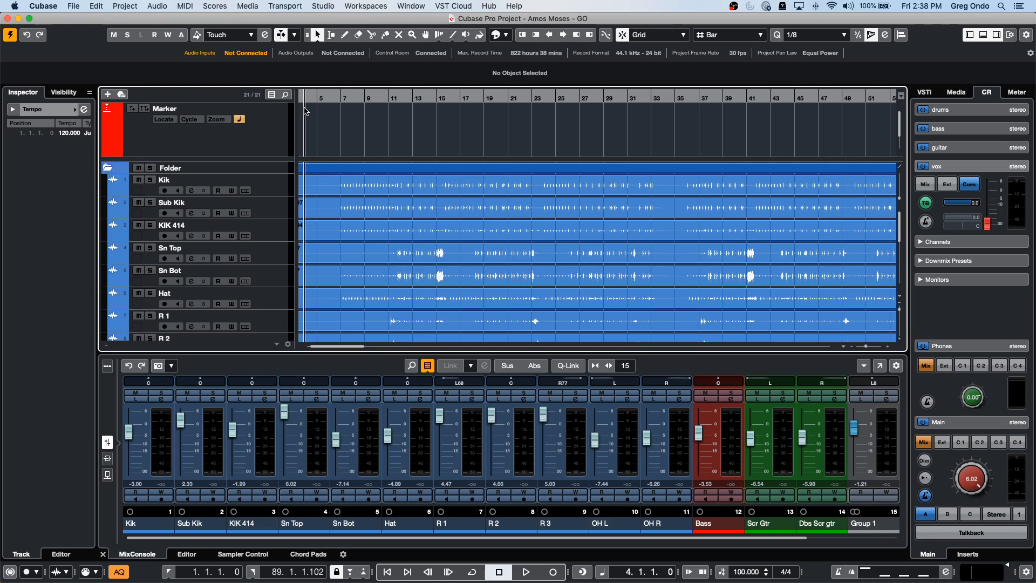
{"action": "left_click", "coordinate": [338, 98]}
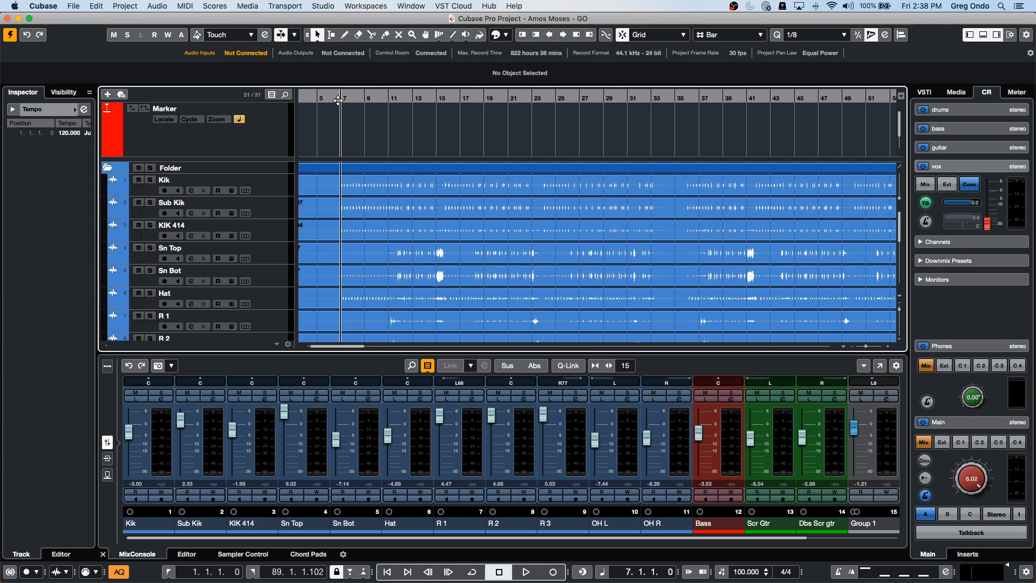
{"action": "key", "text": "space"}
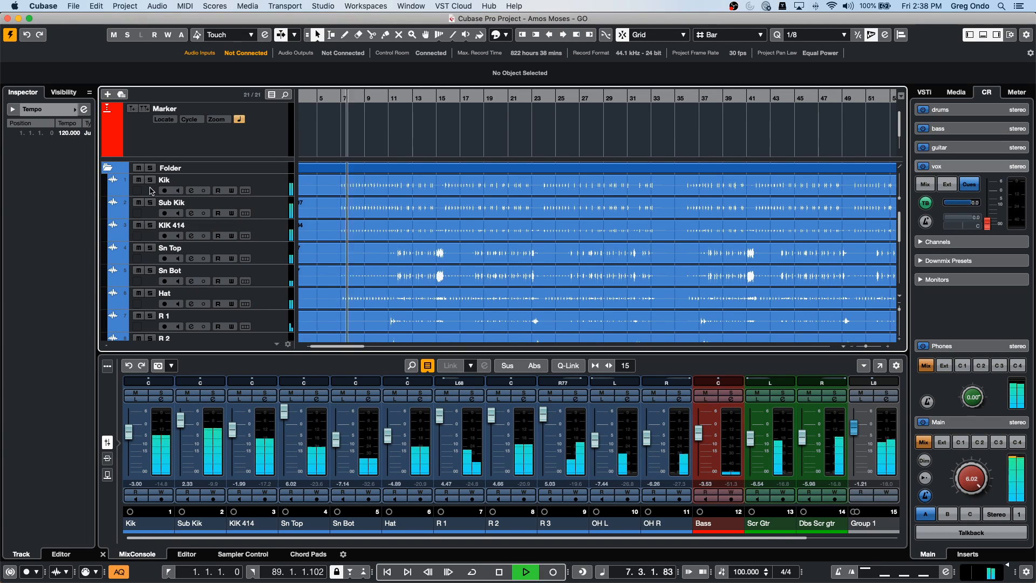
{"action": "left_click", "coordinate": [138, 180]}
{"action": "left_click", "coordinate": [140, 203]}
{"action": "left_click", "coordinate": [139, 226]}
{"action": "left_click", "coordinate": [140, 225]}
{"action": "left_click", "coordinate": [140, 203]}
{"action": "left_click", "coordinate": [138, 180]}
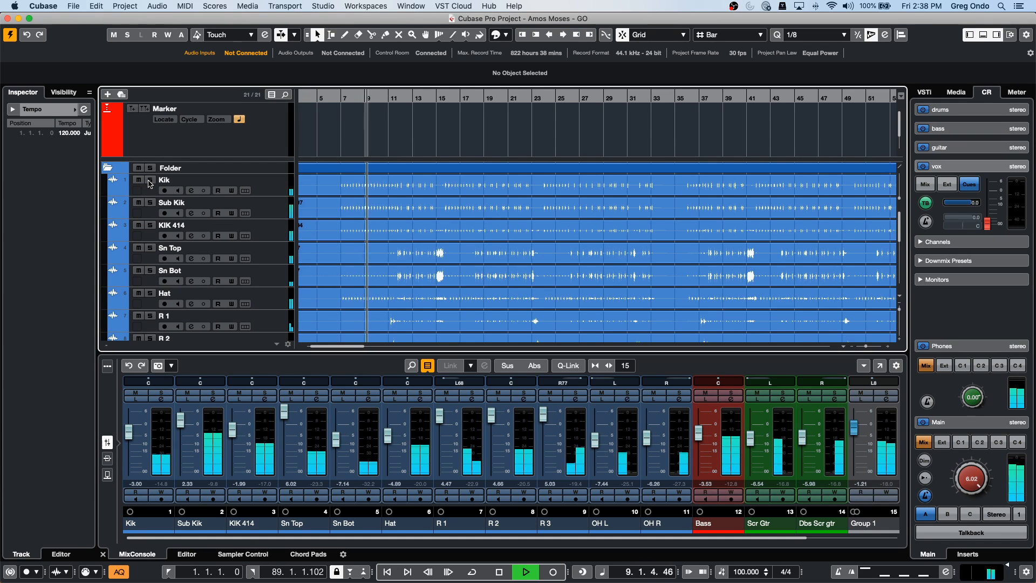
- Solo the Kik, Sub Kik and KIK 414 tracks during playback
{"action": "left_click", "coordinate": [150, 180]}
{"action": "left_click", "coordinate": [151, 203]}
{"action": "left_click", "coordinate": [150, 225]}
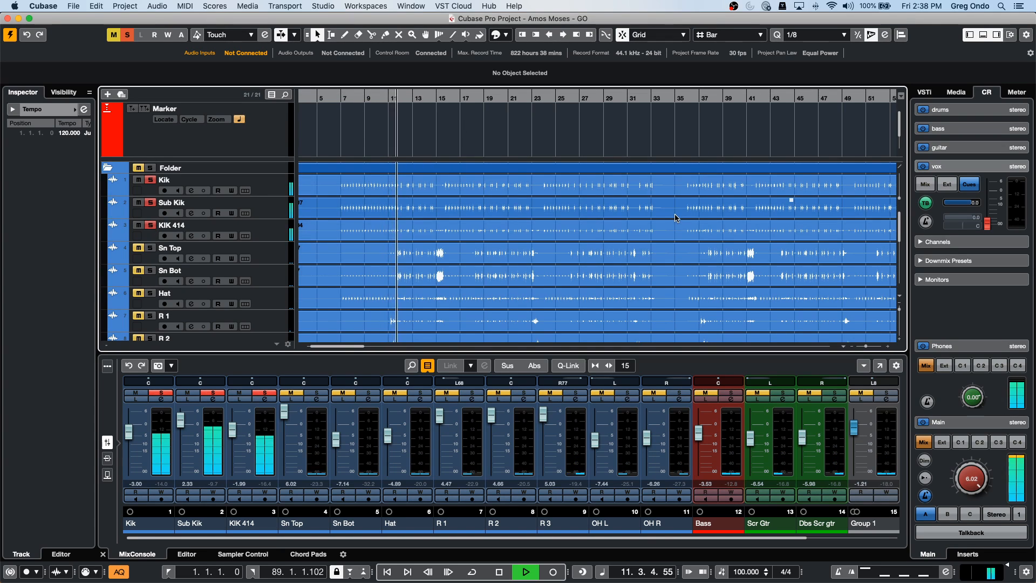
{"action": "scroll", "coordinate": [355, 265], "scroll_direction": "down", "scroll_amount": 3}
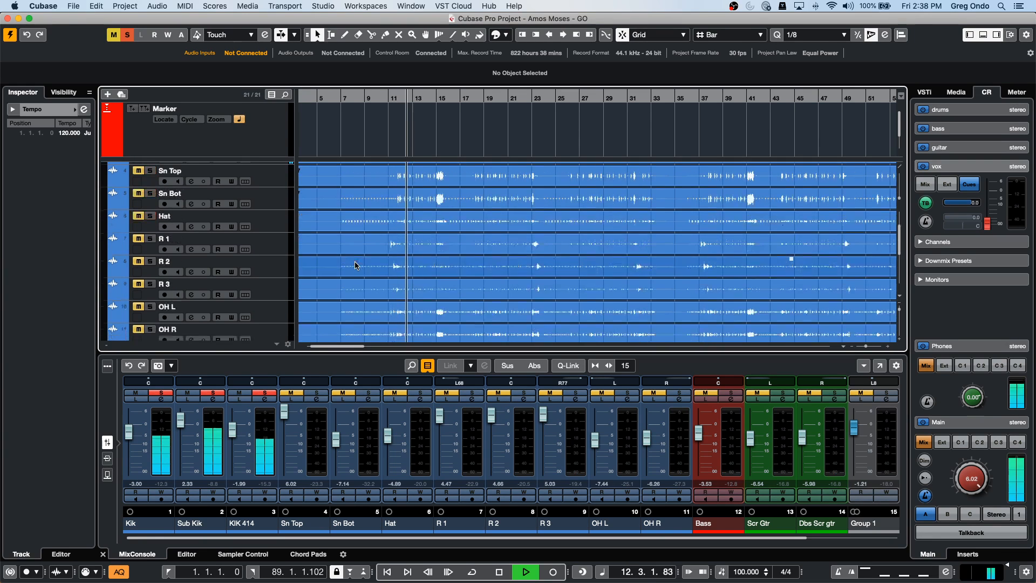
- Solo the Bass track along with the soloed kick tracks during playback
{"action": "scroll", "coordinate": [355, 265], "scroll_direction": "down", "scroll_amount": 5}
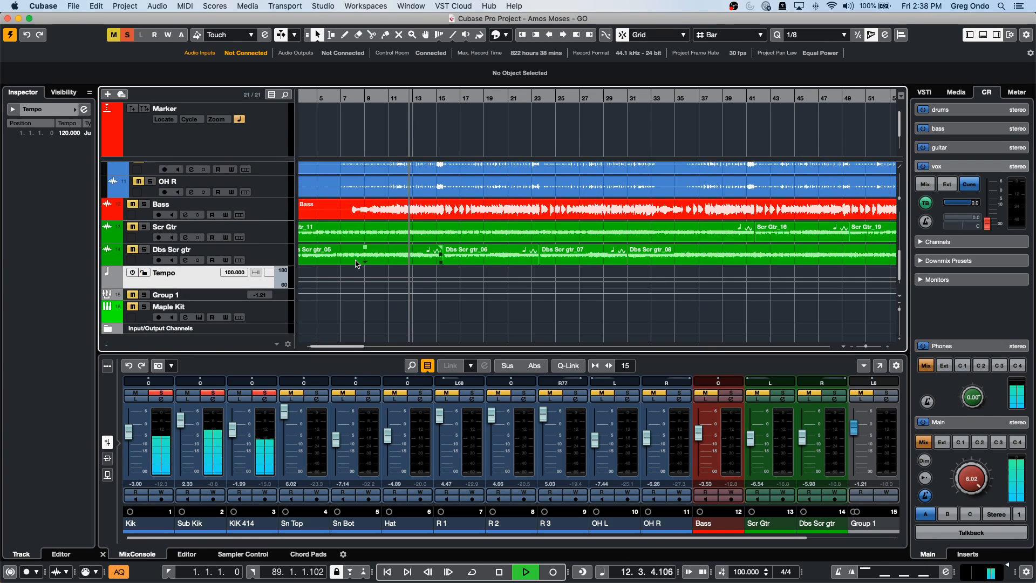
{"action": "left_click", "coordinate": [144, 204]}
{"action": "scroll", "coordinate": [505, 160], "scroll_direction": "up", "scroll_amount": 10}
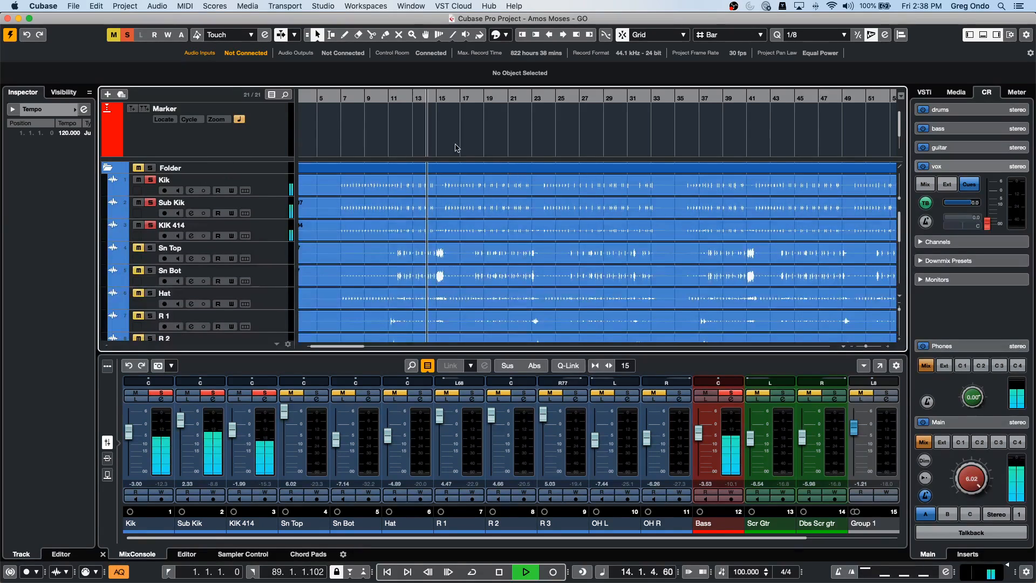
- Select the Kik, Sub Kik and KIK 414 events together and raise their event volume to 8.55 dB
{"action": "left_click", "coordinate": [403, 189]}
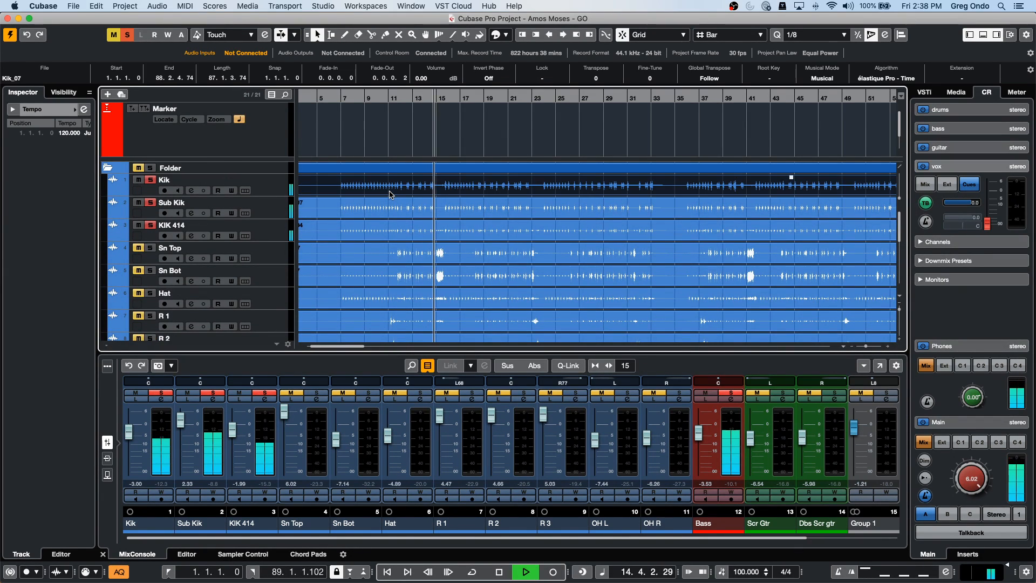
{"action": "left_click", "coordinate": [401, 224], "text": "shift"}
{"action": "left_click", "coordinate": [427, 210], "text": "shift"}
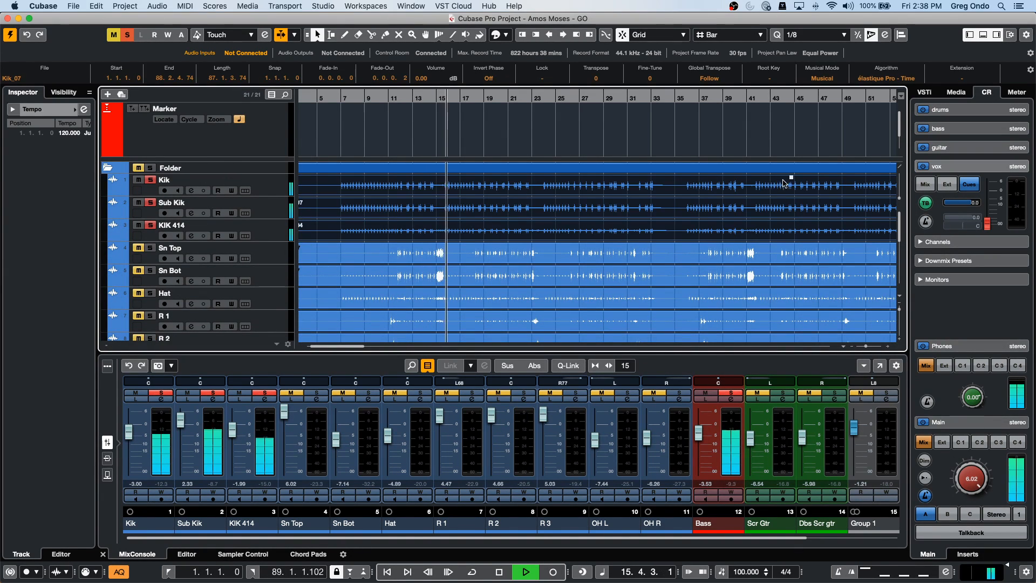
{"action": "left_click_drag", "start_coordinate": [791, 177], "coordinate": [787, 151]}
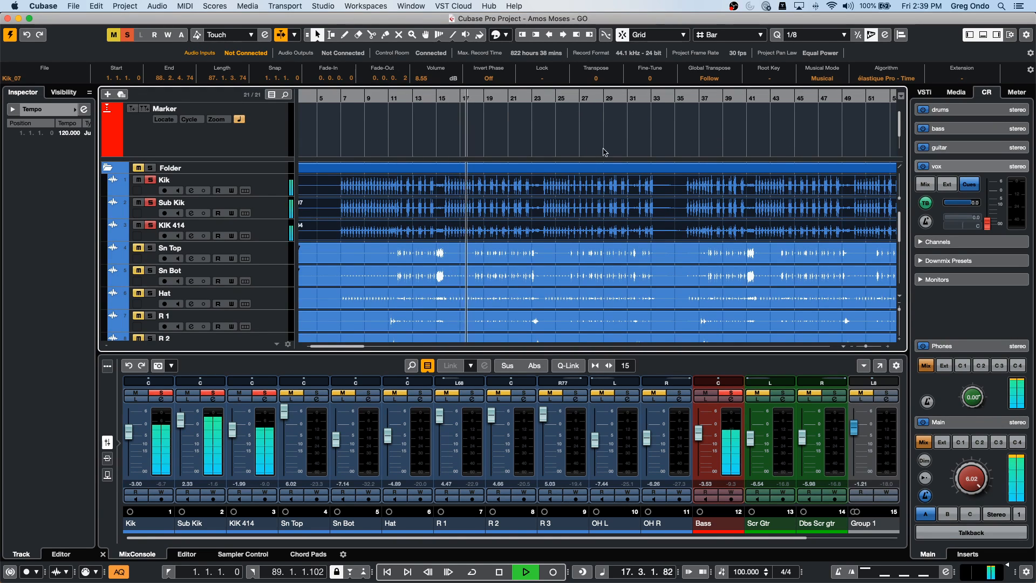
- Try transposing the selected kick events down and then up to 14 semitones while they play
{"action": "scroll", "coordinate": [609, 79], "scroll_direction": "down", "scroll_amount": 3}
{"action": "scroll", "coordinate": [609, 78], "scroll_direction": "down", "scroll_amount": 3}
{"action": "scroll", "coordinate": [609, 79], "scroll_direction": "up", "scroll_amount": 2}
{"action": "scroll", "coordinate": [607, 80], "scroll_direction": "up", "scroll_amount": 12}
{"action": "scroll", "coordinate": [608, 80], "scroll_direction": "up", "scroll_amount": 3}
{"action": "scroll", "coordinate": [607, 80], "scroll_direction": "up", "scroll_amount": 3}
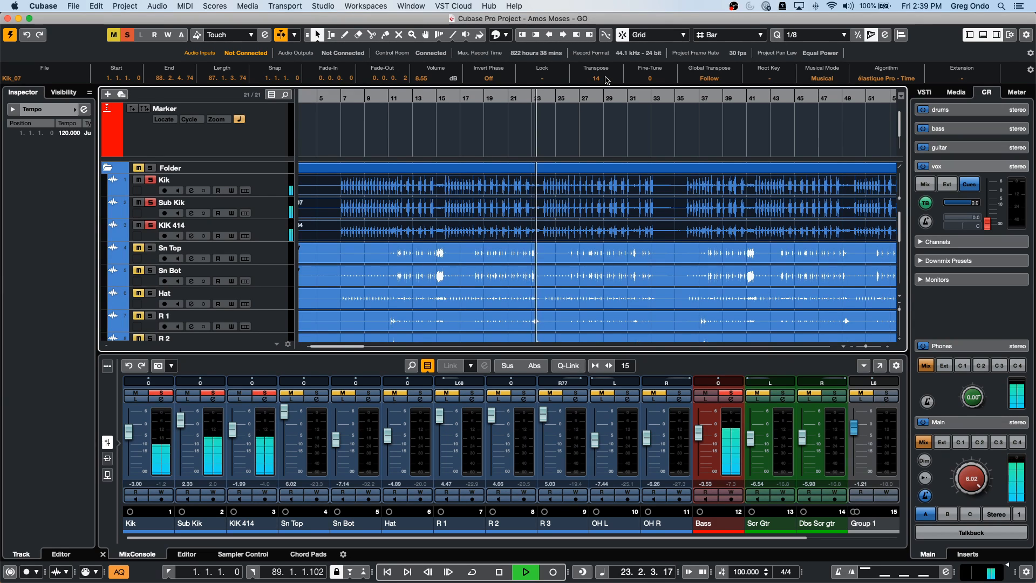
- Transpose the kick events far down for comparison, return the transposition to 0, and stop playback
{"action": "scroll", "coordinate": [608, 80], "scroll_direction": "down", "scroll_amount": 3}
{"action": "scroll", "coordinate": [607, 80], "scroll_direction": "down", "scroll_amount": 5}
{"action": "scroll", "coordinate": [608, 79], "scroll_direction": "down", "scroll_amount": 5}
{"action": "scroll", "coordinate": [607, 80], "scroll_direction": "down", "scroll_amount": 7}
{"action": "scroll", "coordinate": [607, 80], "scroll_direction": "down", "scroll_amount": 6}
{"action": "scroll", "coordinate": [607, 81], "scroll_direction": "up", "scroll_amount": 6}
{"action": "scroll", "coordinate": [607, 80], "scroll_direction": "up", "scroll_amount": 3}
{"action": "scroll", "coordinate": [607, 81], "scroll_direction": "up", "scroll_amount": 2}
{"action": "scroll", "coordinate": [607, 81], "scroll_direction": "up", "scroll_amount": 1}
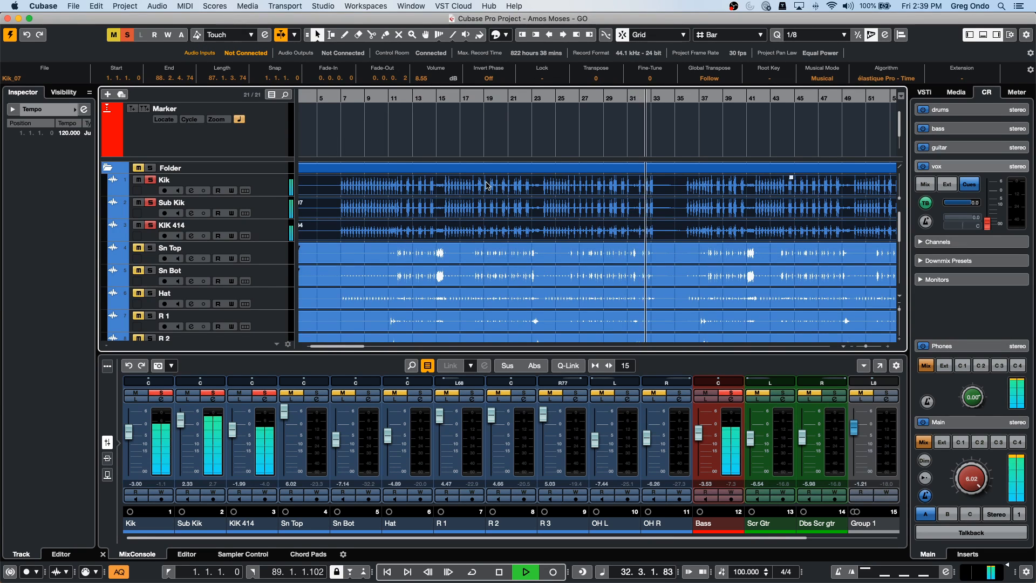
{"action": "key", "text": "space"}
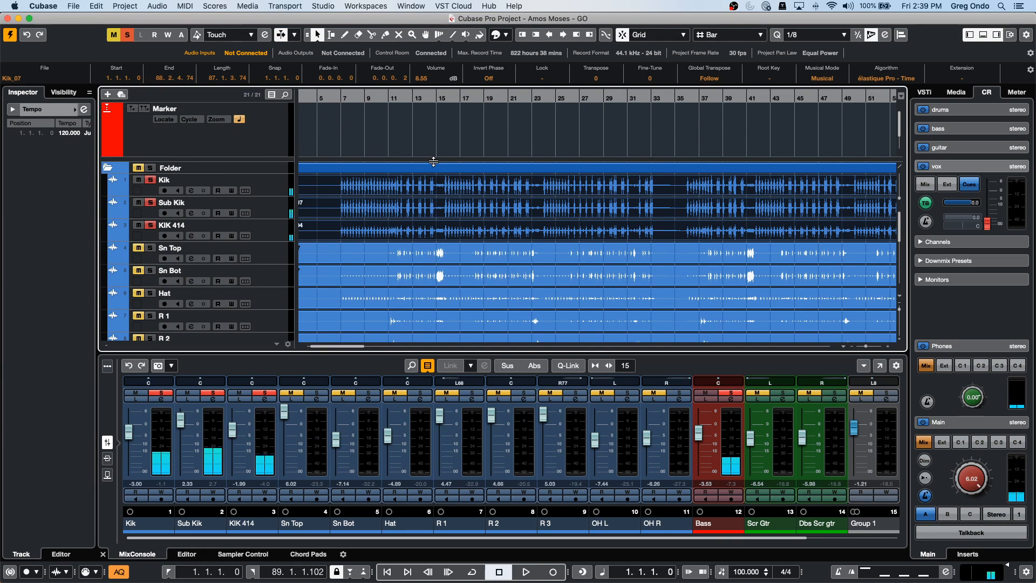
- Open the Kik event in the Sample Editor and activate VariAudio editing to analyze its pitches
{"action": "scroll", "coordinate": [376, 179], "scroll_direction": "down", "scroll_amount": 1}
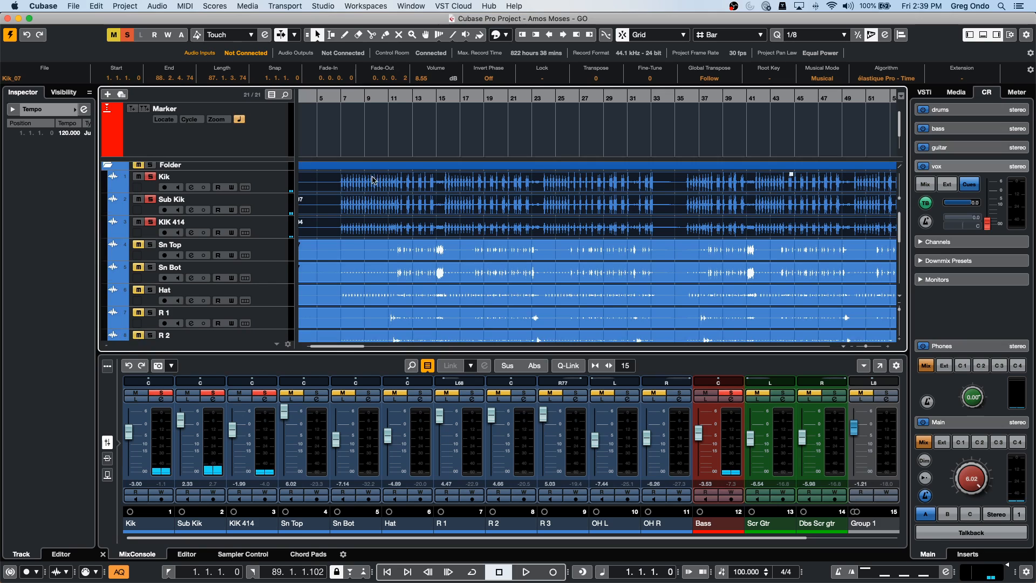
{"action": "left_click_drag", "start_coordinate": [321, 98], "coordinate": [360, 174]}
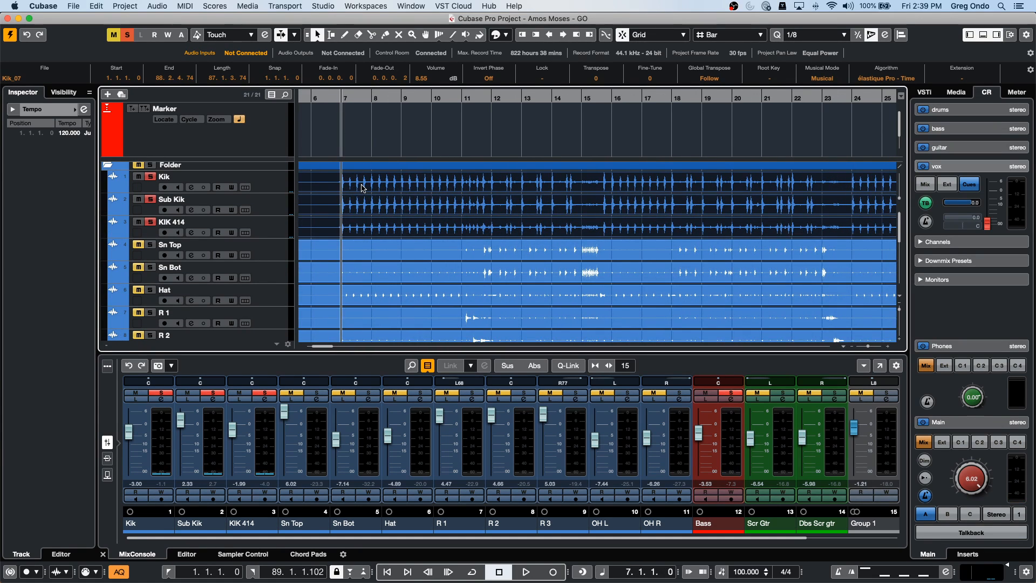
{"action": "double_click", "coordinate": [361, 188]}
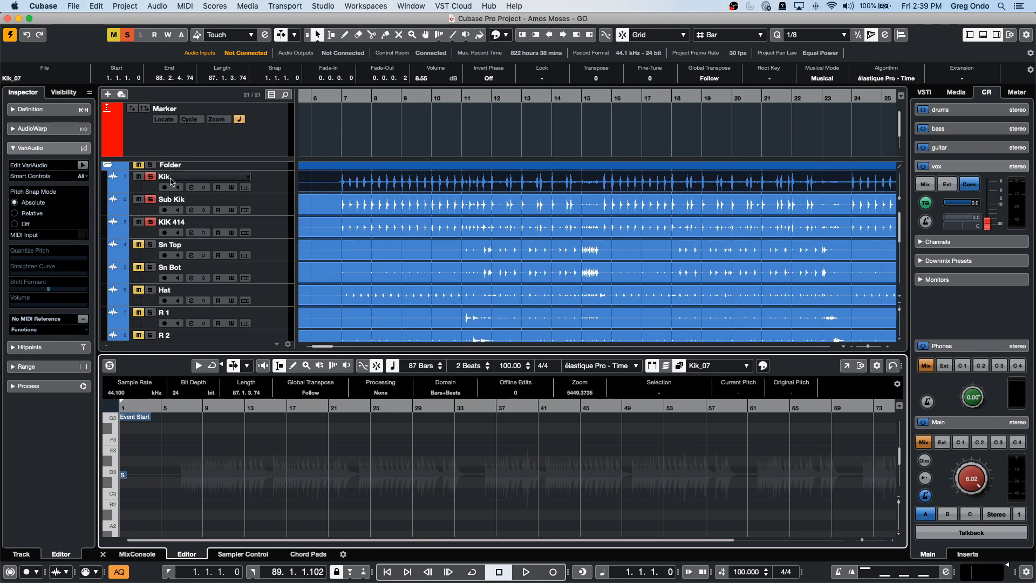
{"action": "left_click", "coordinate": [83, 165]}
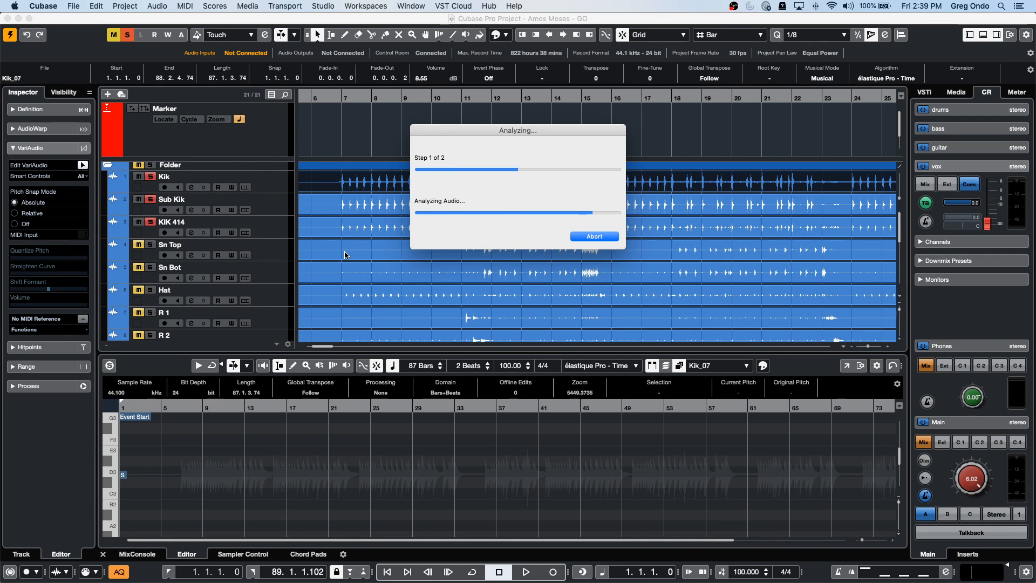
{"action": "scroll", "coordinate": [332, 436], "scroll_direction": "down", "scroll_amount": 2}
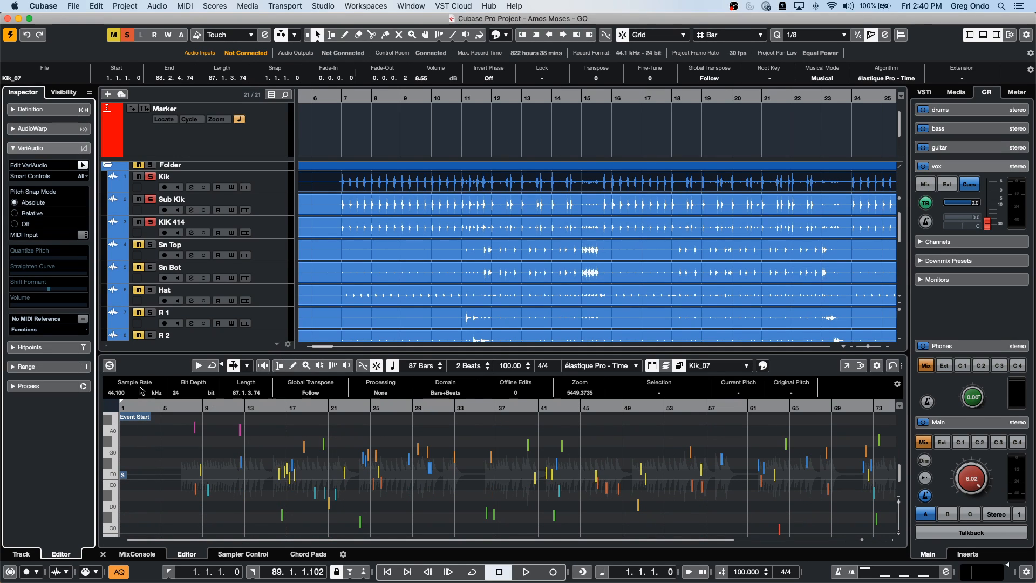
- Play the Kik event from bar 7, examine its VariAudio pitch segments, and stop playback
{"action": "left_click_drag", "start_coordinate": [184, 405], "coordinate": [185, 430]}
{"action": "key", "text": "space"}
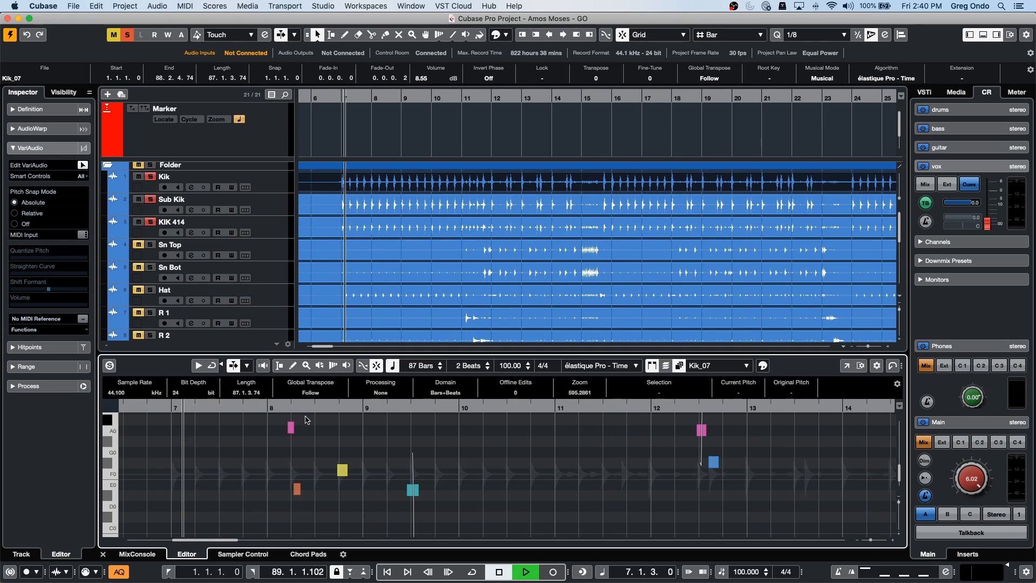
{"action": "scroll", "coordinate": [261, 457], "scroll_direction": "down", "scroll_amount": 4}
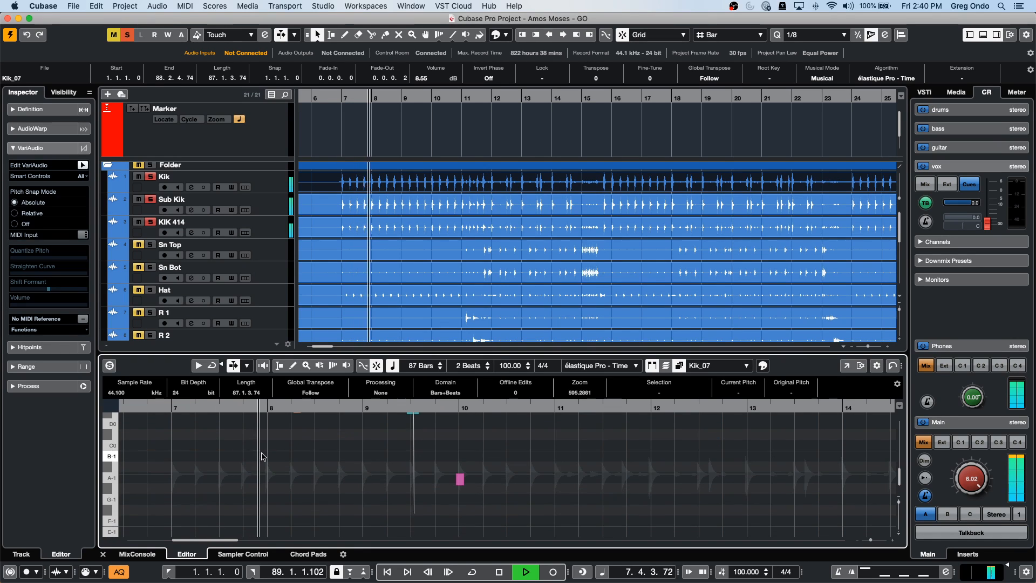
{"action": "scroll", "coordinate": [267, 448], "scroll_direction": "up", "scroll_amount": 8}
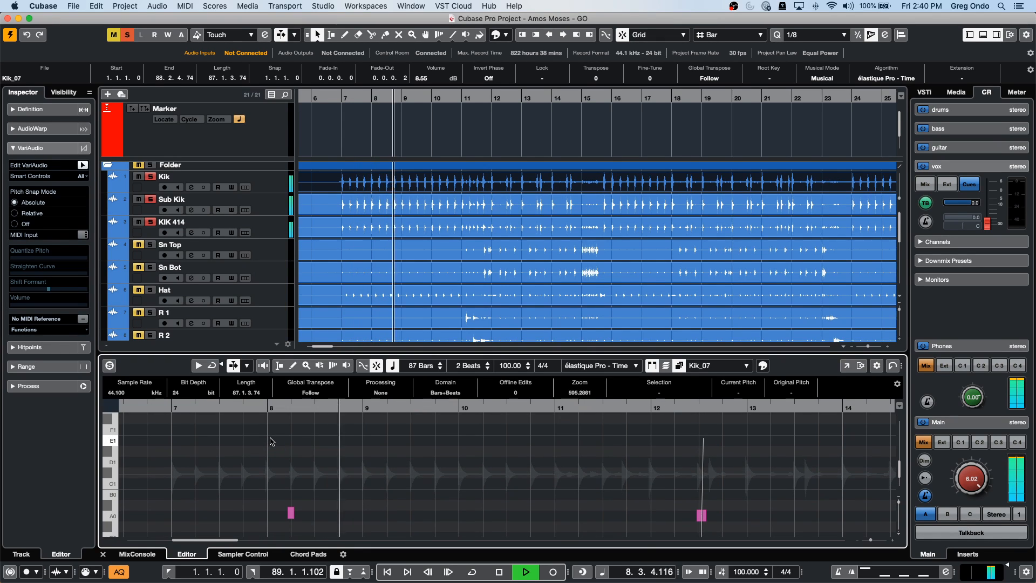
{"action": "scroll", "coordinate": [271, 440], "scroll_direction": "down", "scroll_amount": 3}
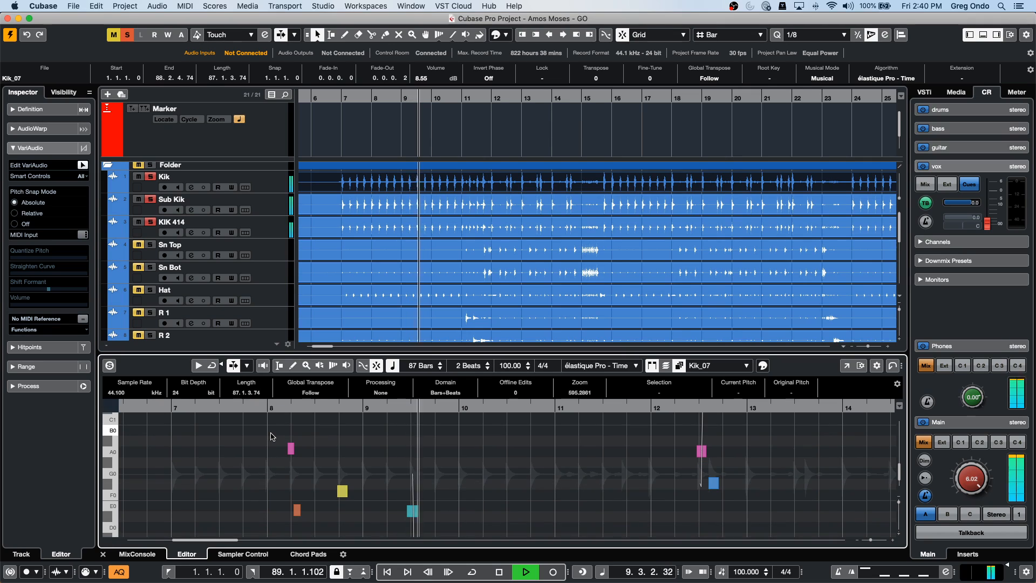
{"action": "scroll", "coordinate": [273, 434], "scroll_direction": "down", "scroll_amount": 1}
{"action": "key", "text": "space"}
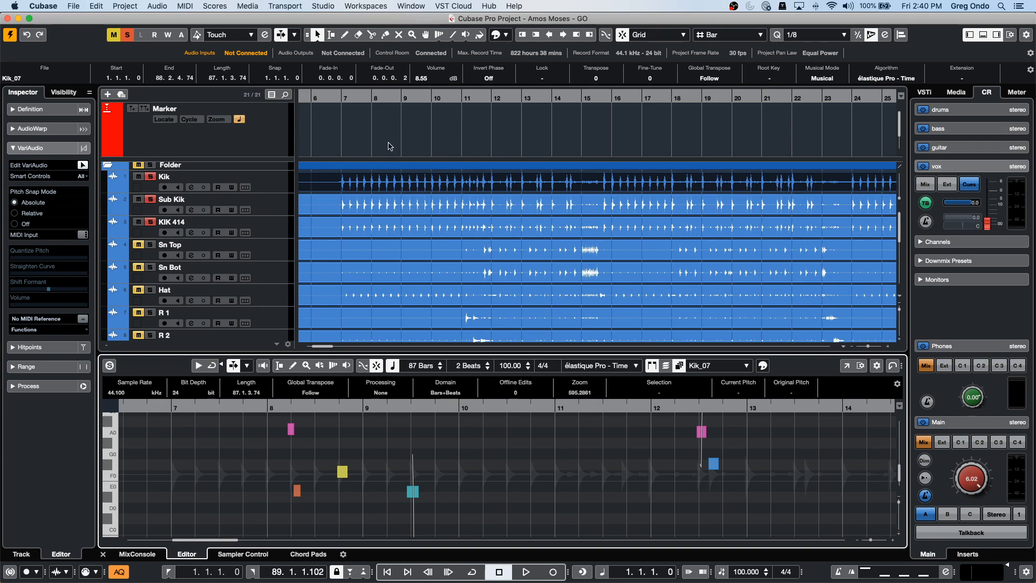
- Reopen the Kik event in the Sample Editor and set its hitpoint threshold to 20
{"action": "left_click", "coordinate": [365, 184]}
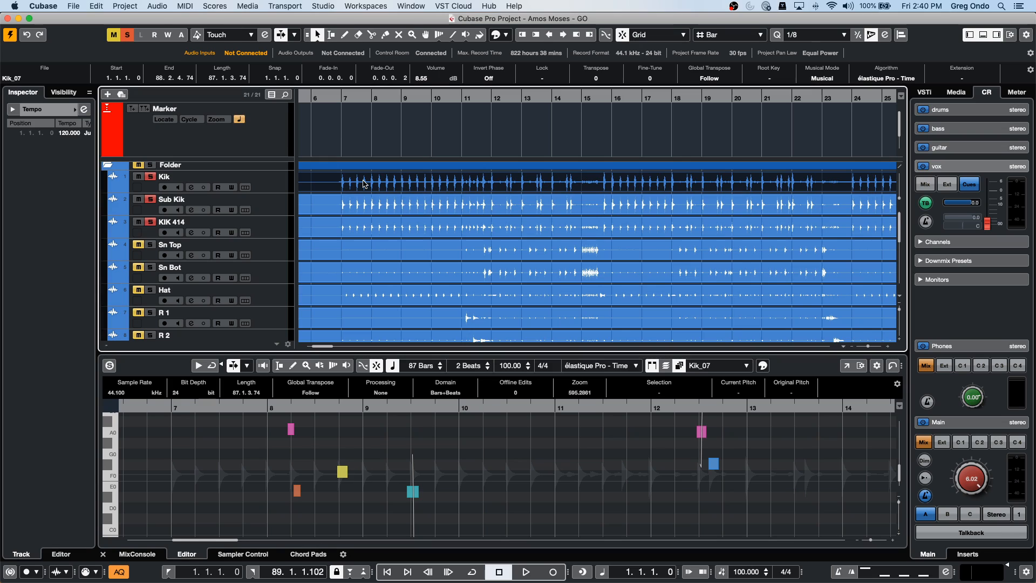
{"action": "left_click", "coordinate": [284, 182]}
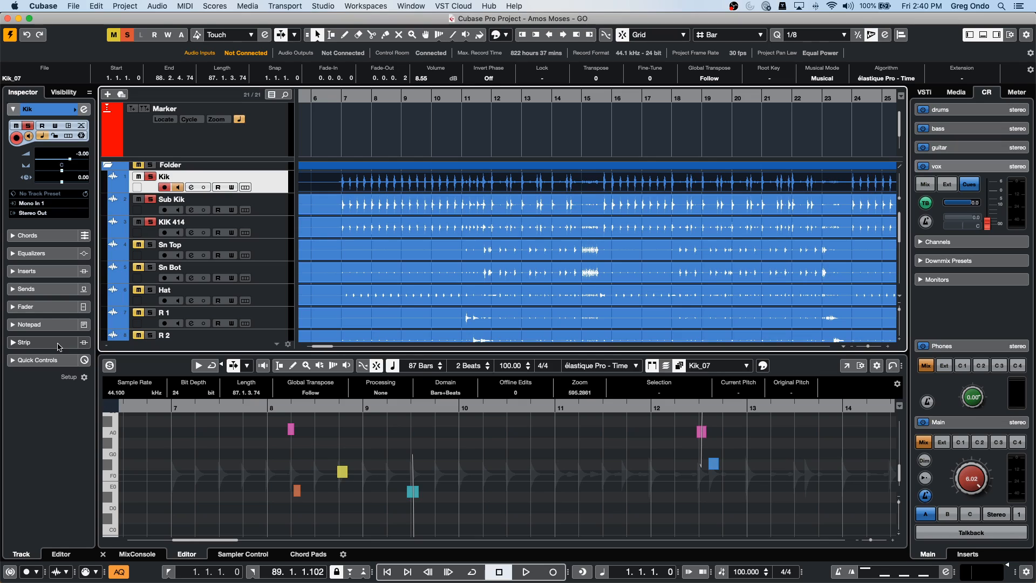
{"action": "double_click", "coordinate": [373, 178]}
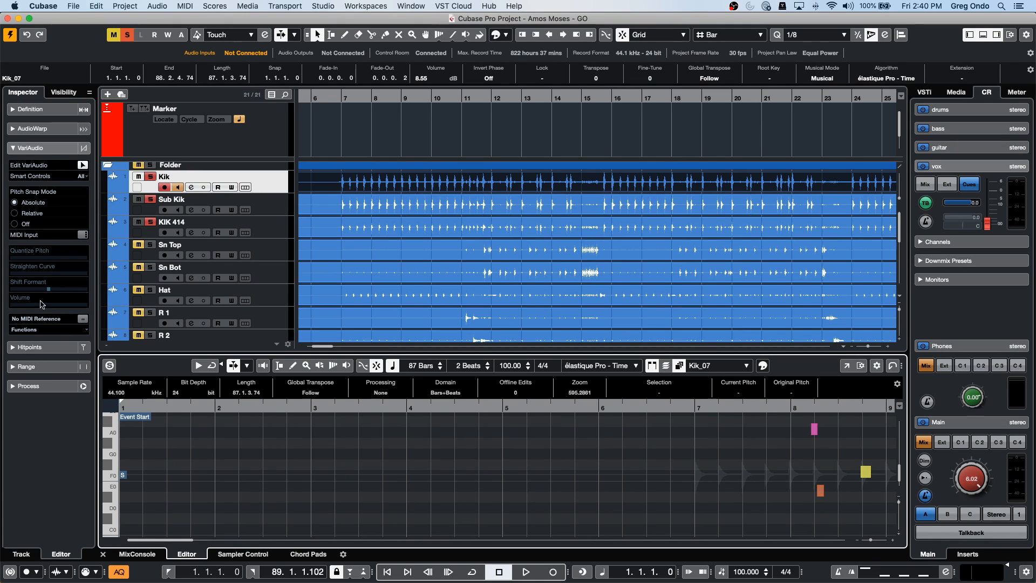
{"action": "left_click", "coordinate": [42, 348]}
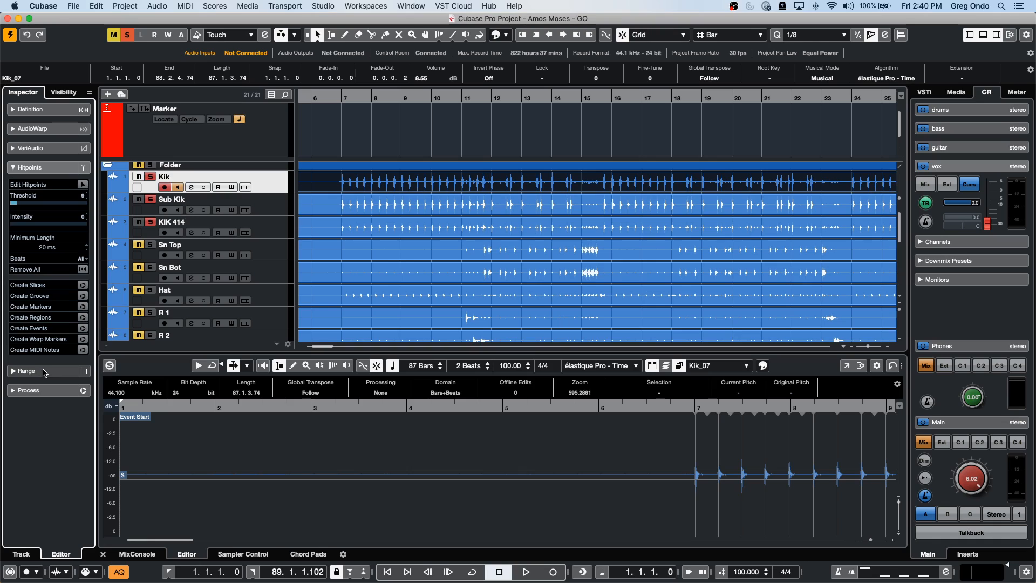
{"action": "left_click_drag", "start_coordinate": [25, 207], "coordinate": [26, 203]}
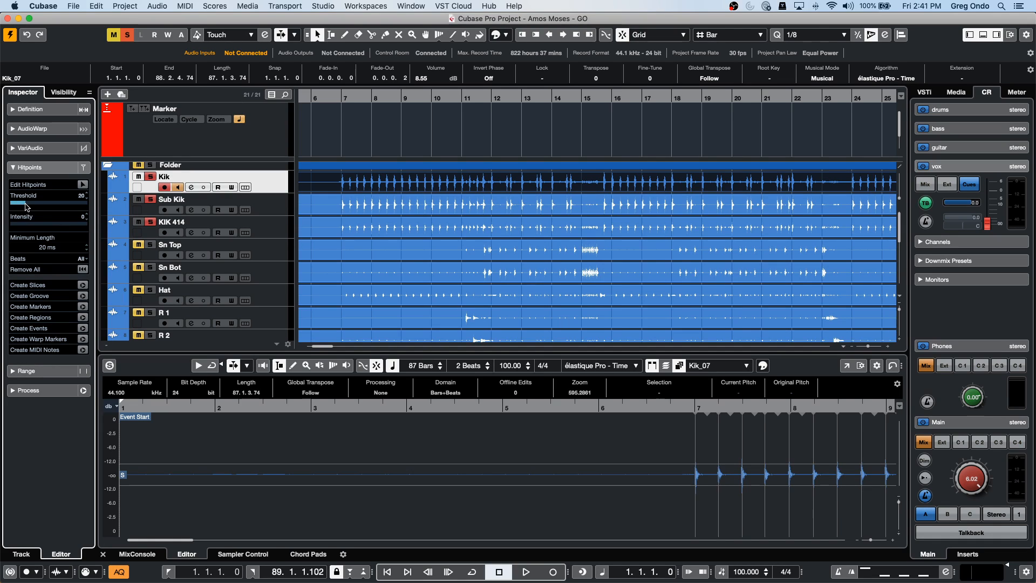
{"action": "left_click_drag", "start_coordinate": [351, 406], "coordinate": [354, 369]}
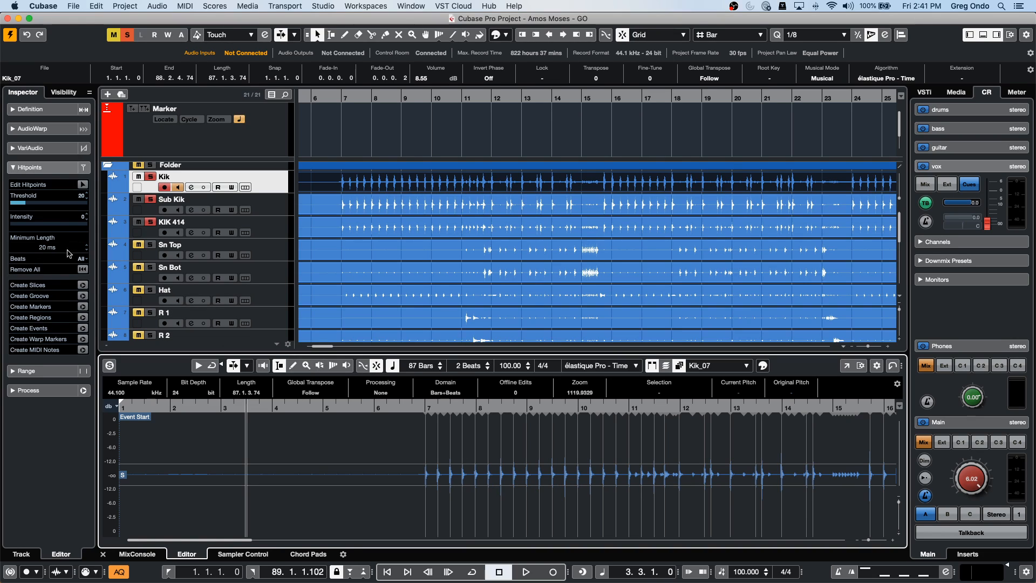
- Select the Maple Kit instrument track and solo it
{"action": "scroll", "coordinate": [254, 296], "scroll_direction": "down", "scroll_amount": 6}
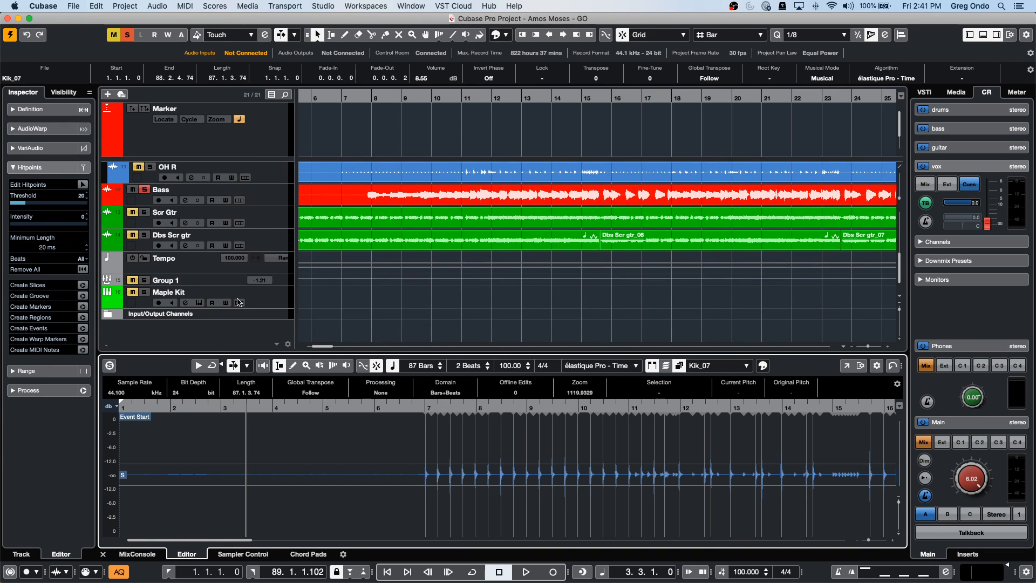
{"action": "left_click", "coordinate": [278, 307]}
{"action": "left_click", "coordinate": [144, 292]}
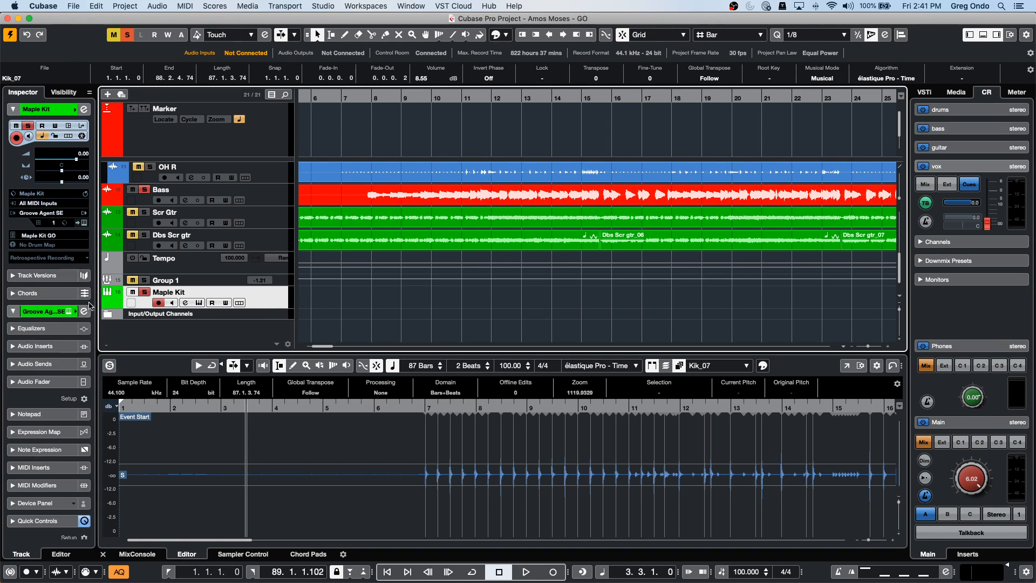
{"action": "left_click", "coordinate": [85, 311]}
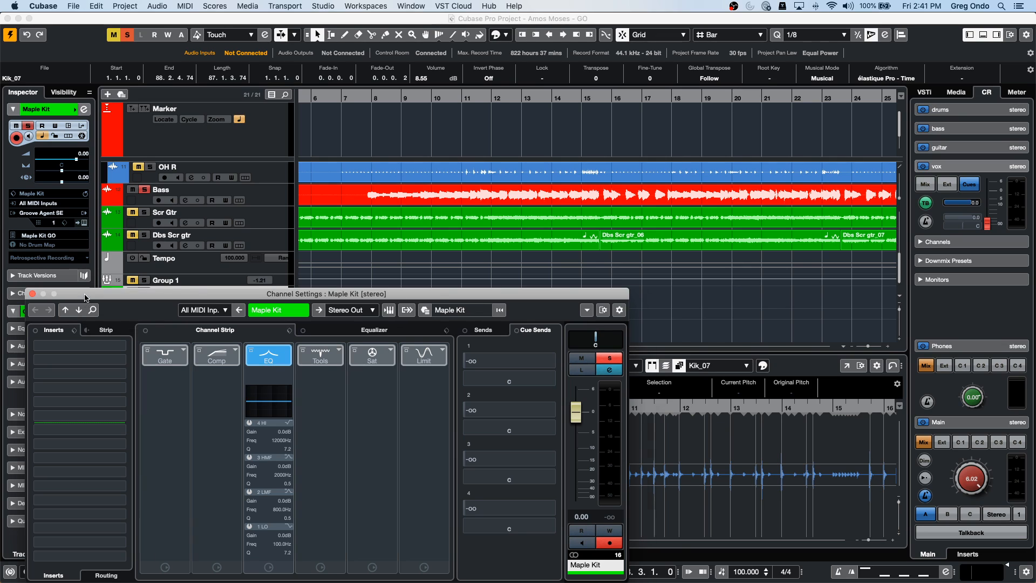
{"action": "left_click_drag", "start_coordinate": [84, 296], "coordinate": [324, 264]}
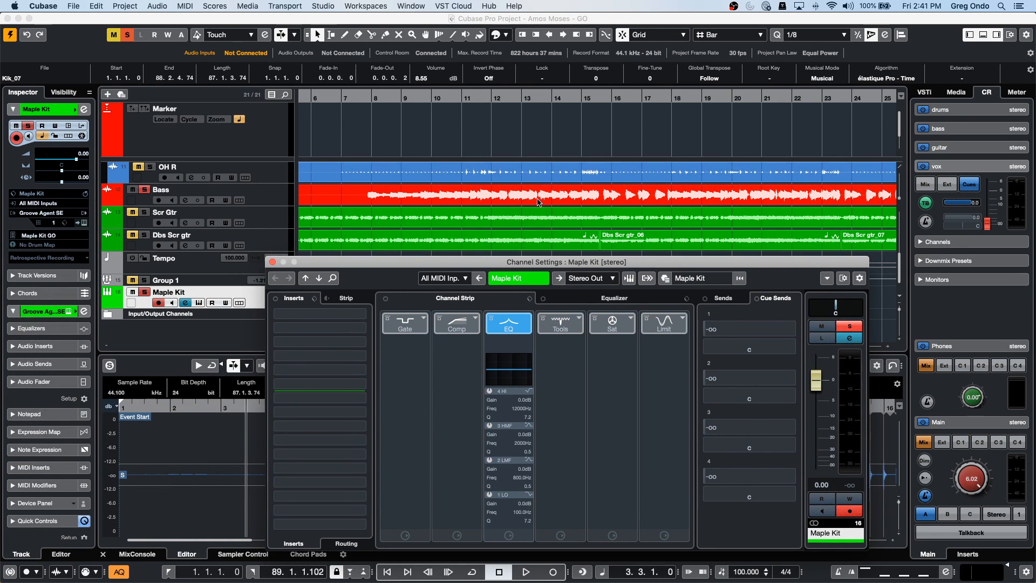
{"action": "left_click", "coordinate": [273, 262]}
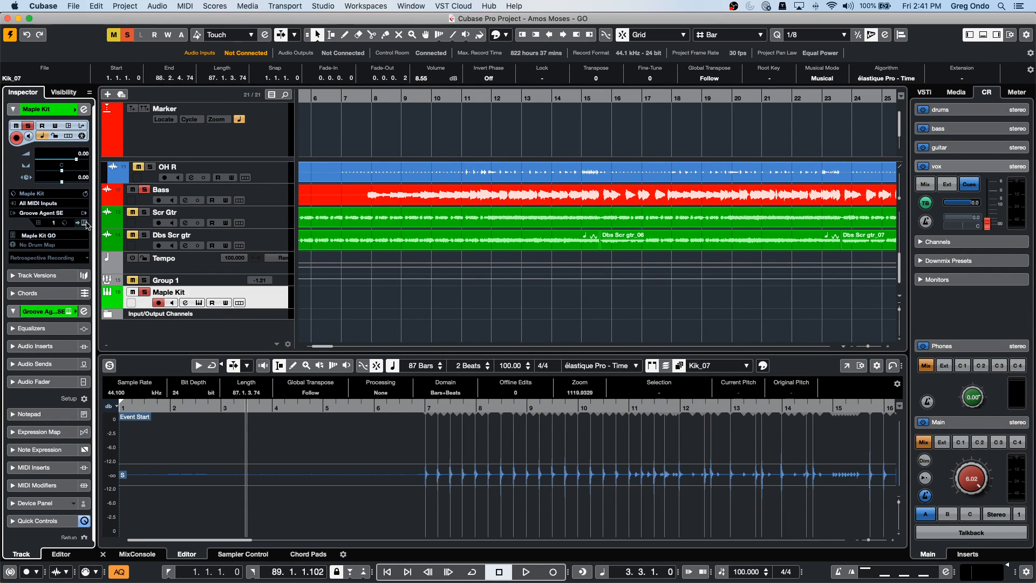
- Open Groove Agent SE and convert the Kik hitpoints to MIDI notes with Dynamic Velocity, pitch C1, length 1/8, on the First Selected Track
{"action": "left_click", "coordinate": [83, 223]}
{"action": "scroll", "coordinate": [427, 193], "scroll_direction": "up", "scroll_amount": 5}
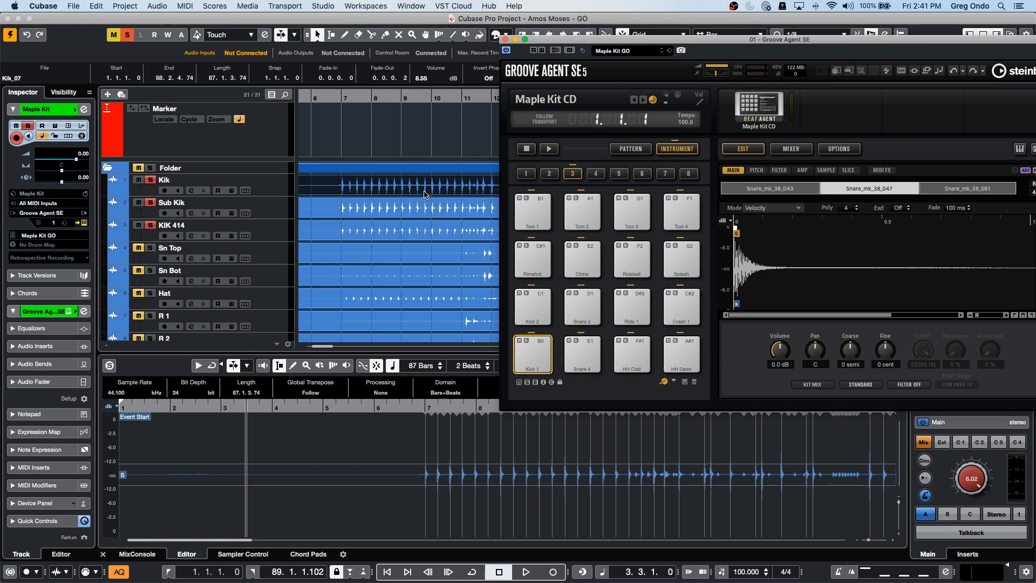
{"action": "left_click", "coordinate": [426, 193]}
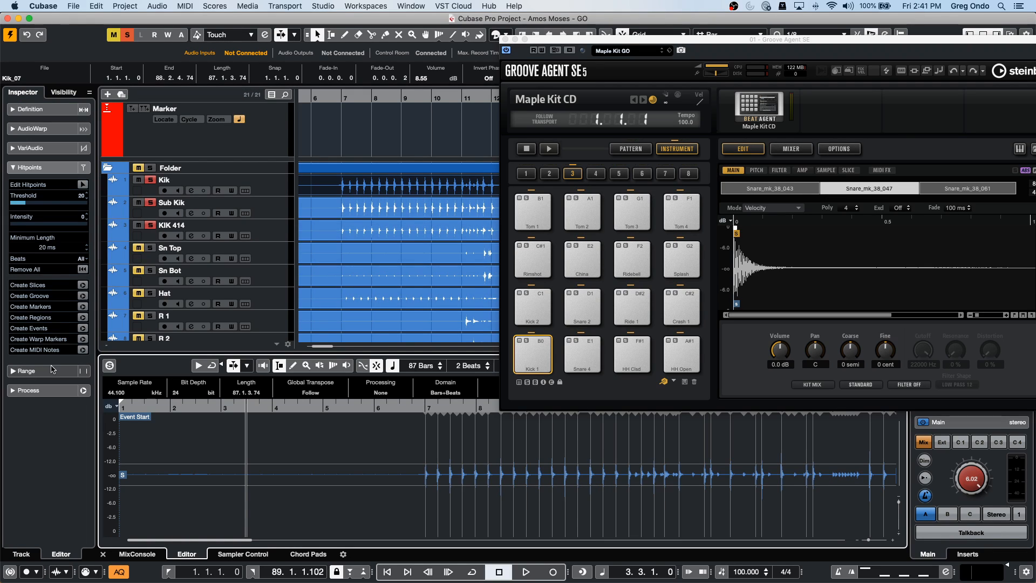
{"action": "left_click", "coordinate": [81, 350]}
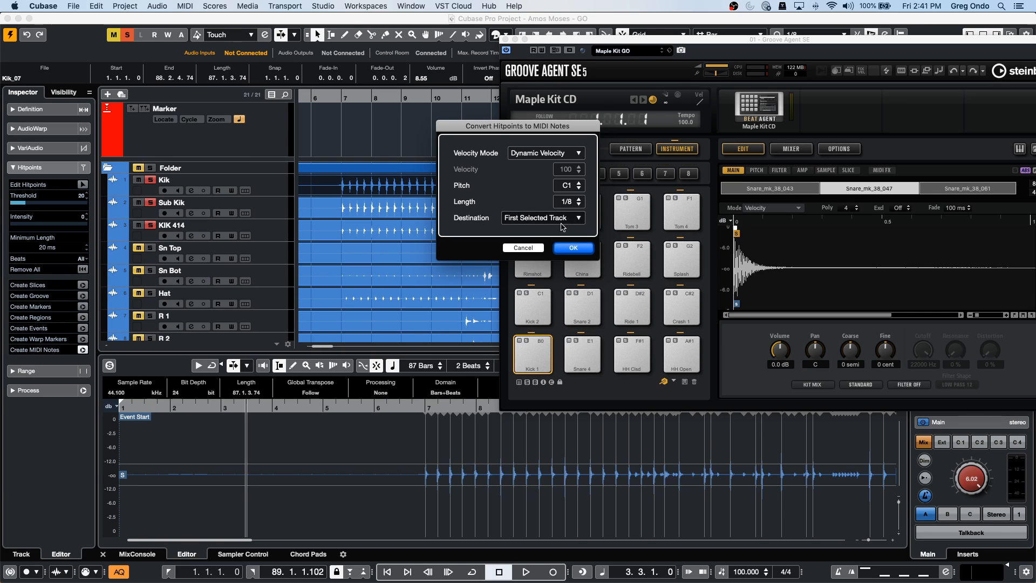
{"action": "left_click", "coordinate": [574, 248]}
- Play the song from bar 7 and mute the Kik, Sub Kik and KIK 414 tracks
{"action": "key", "text": "space"}
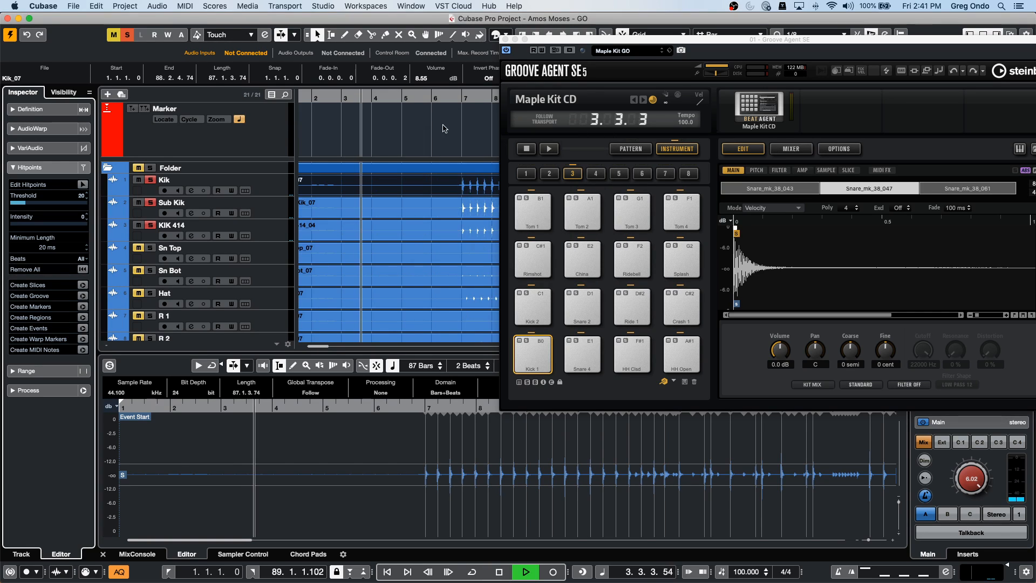
{"action": "left_click", "coordinate": [461, 97]}
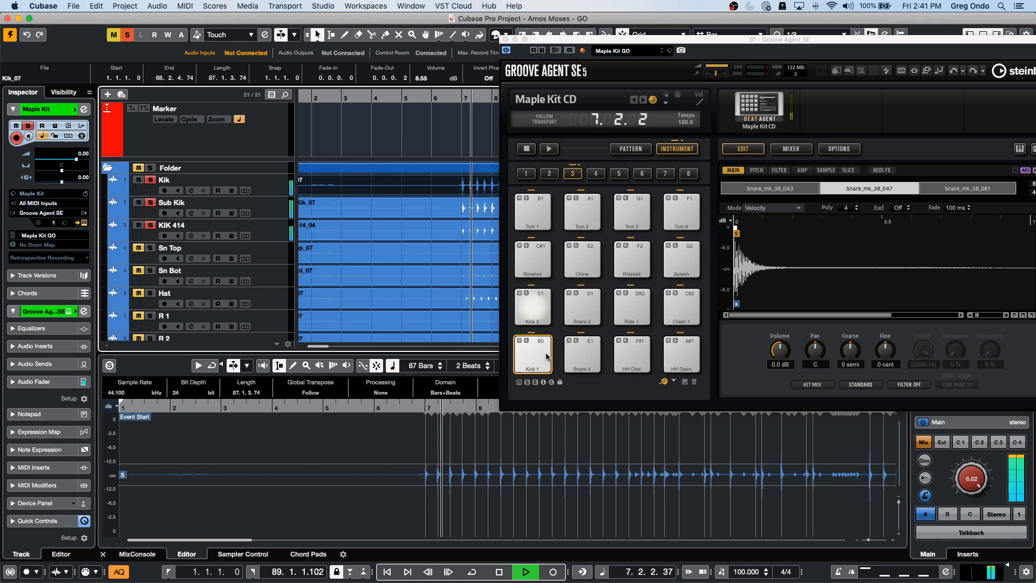
{"action": "left_click", "coordinate": [139, 180]}
{"action": "left_click", "coordinate": [139, 203]}
{"action": "left_click", "coordinate": [139, 227]}
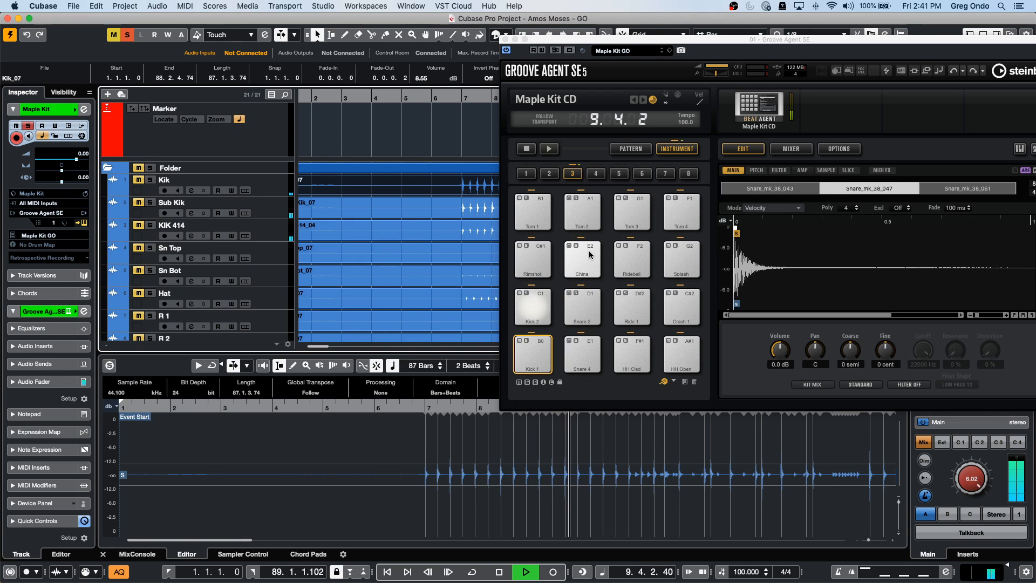
- Stop playback and enable a pitch key range from C1 to A1 for the Kick 2 pad in Groove Agent SE
{"action": "key", "text": "space"}
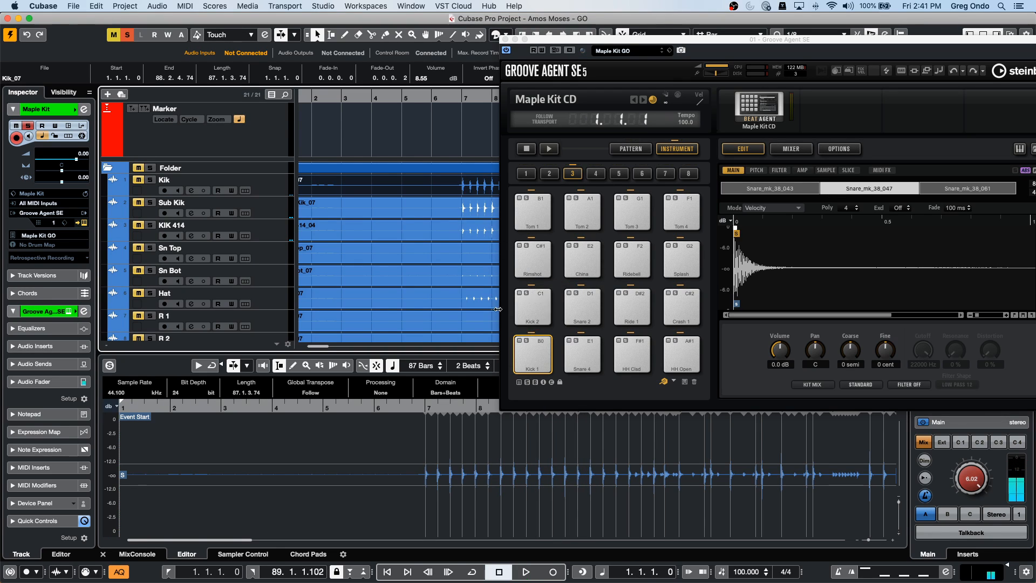
{"action": "left_click", "coordinate": [523, 309]}
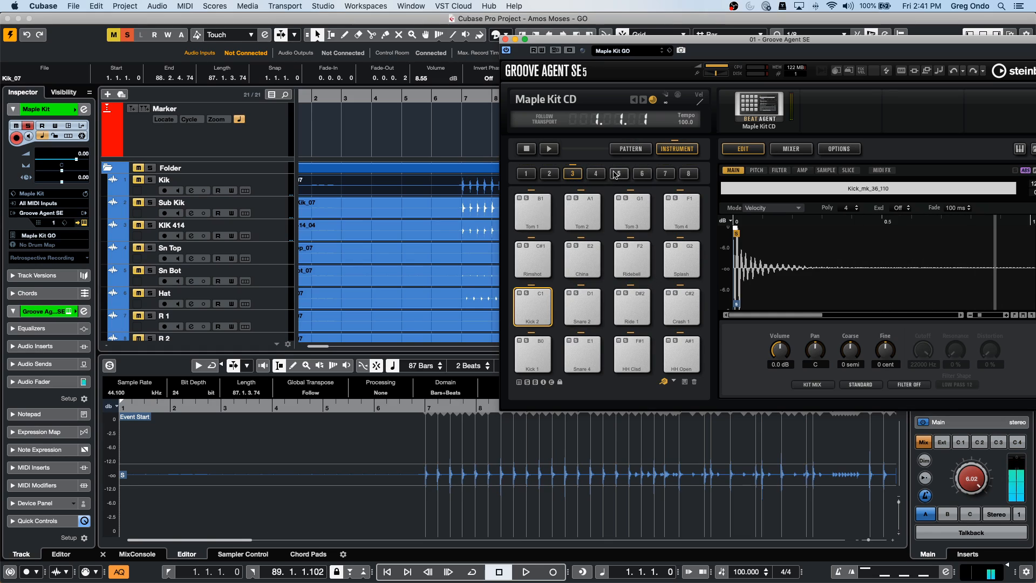
{"action": "left_click", "coordinate": [756, 170]}
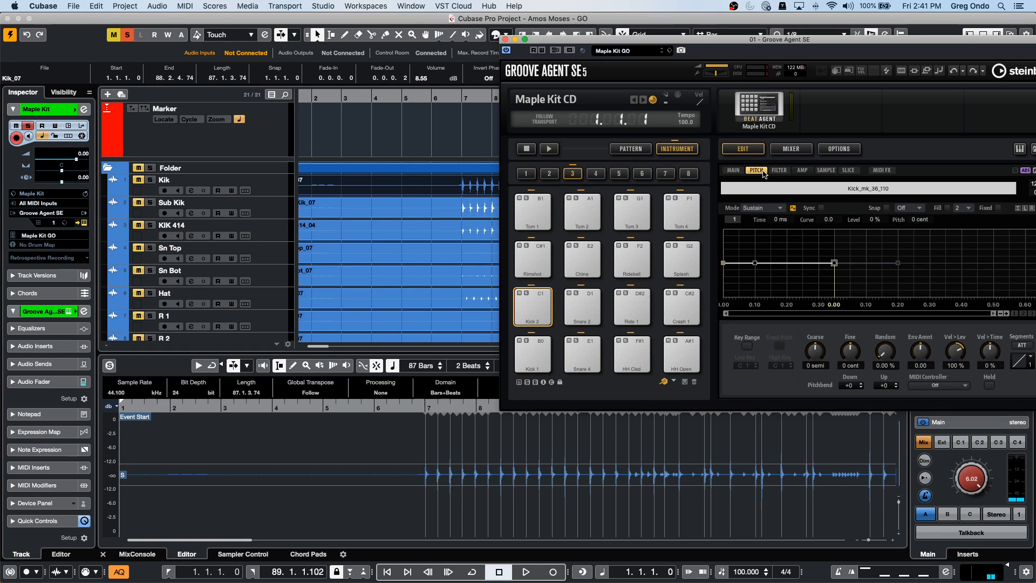
{"action": "left_click", "coordinate": [748, 346]}
{"action": "scroll", "coordinate": [789, 367], "scroll_direction": "up", "scroll_amount": 4}
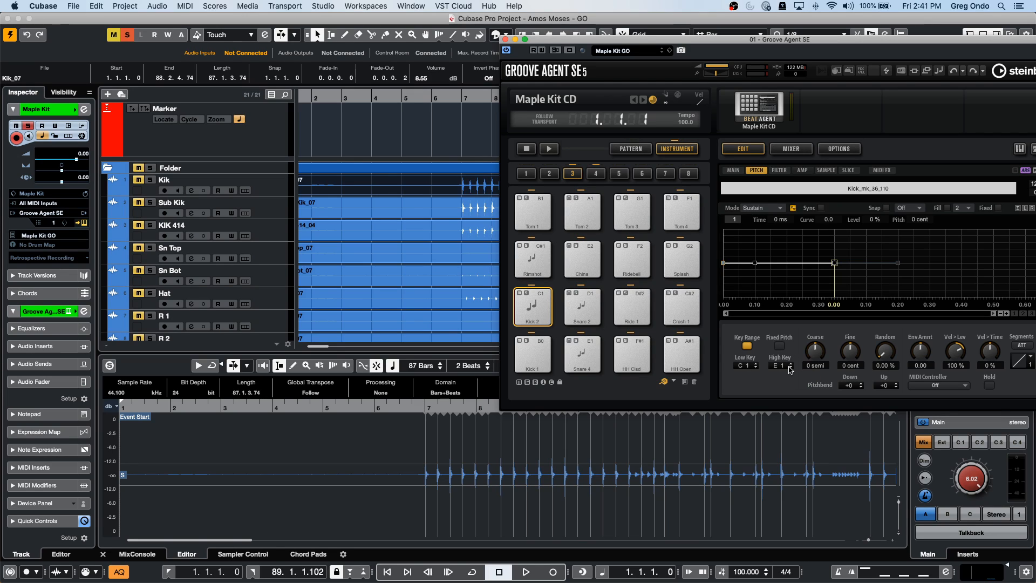
{"action": "scroll", "coordinate": [790, 370], "scroll_direction": "up", "scroll_amount": 4}
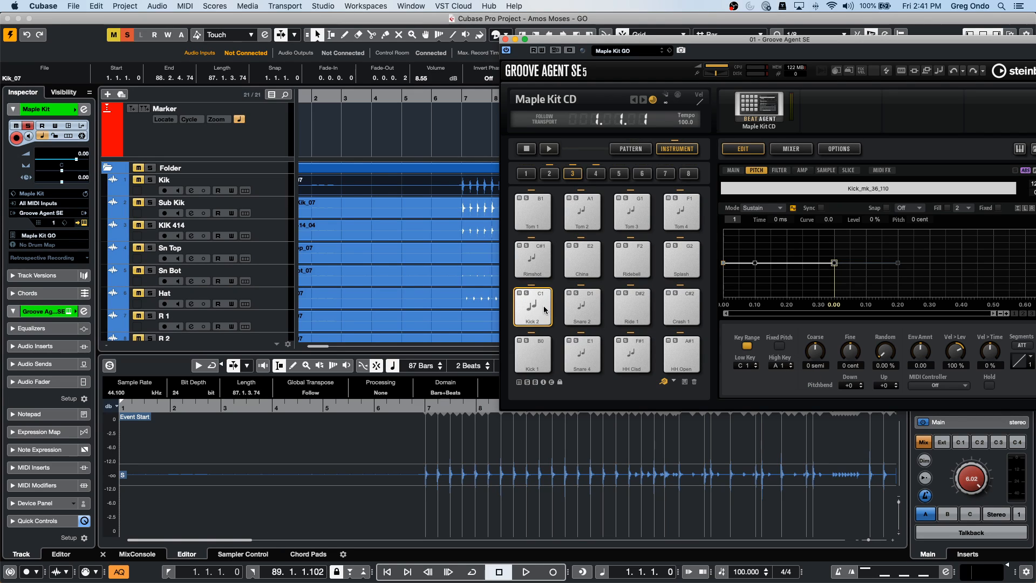
- Audition the Snare 2, Rimshot, Tom 2, Tom 3, Tom 4 and Kick 2 pads with the key range active
{"action": "left_click", "coordinate": [583, 308]}
{"action": "left_click", "coordinate": [533, 260]}
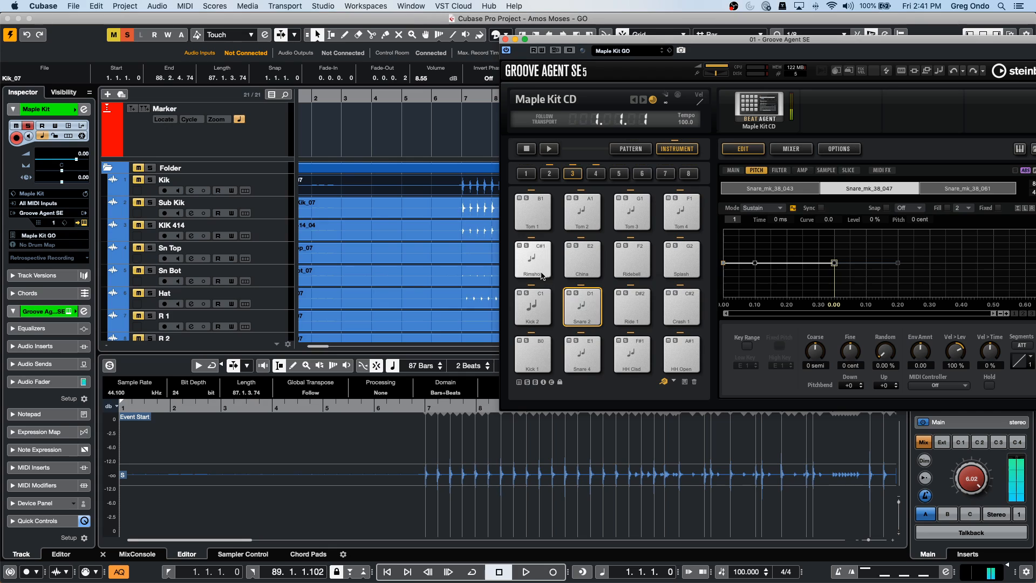
{"action": "left_click", "coordinate": [584, 217]}
{"action": "left_click", "coordinate": [632, 213]}
{"action": "left_click", "coordinate": [682, 213]}
{"action": "left_click", "coordinate": [543, 306]}
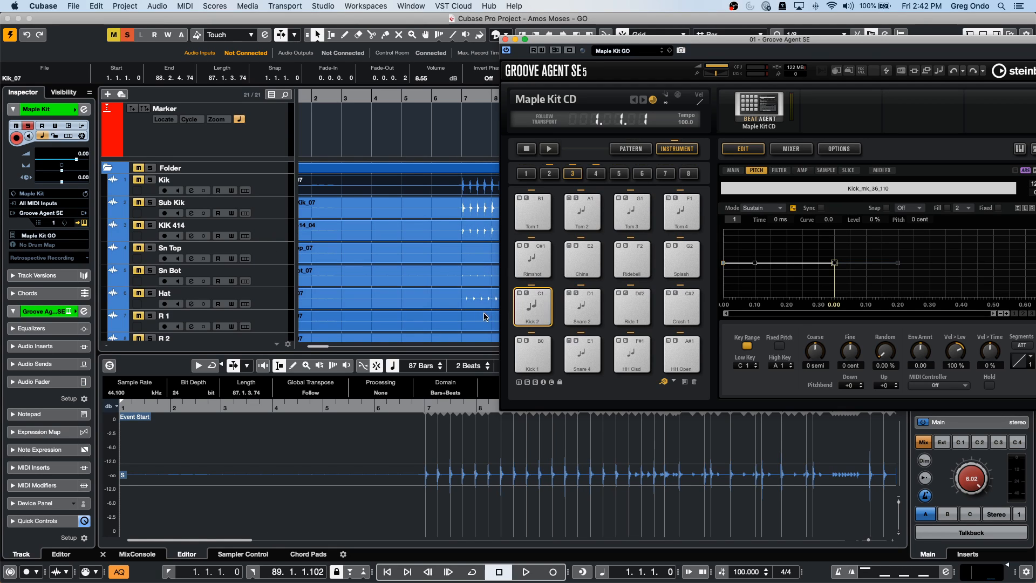
- Switch off the Kick 2 pad's key range and close the Groove Agent SE window
{"action": "left_click", "coordinate": [529, 307]}
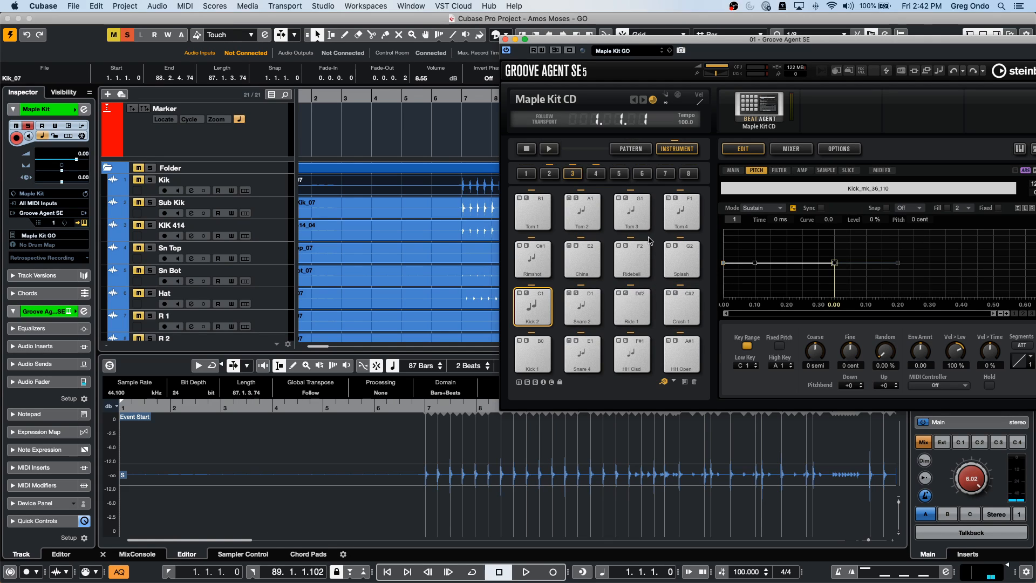
{"action": "left_click", "coordinate": [749, 349]}
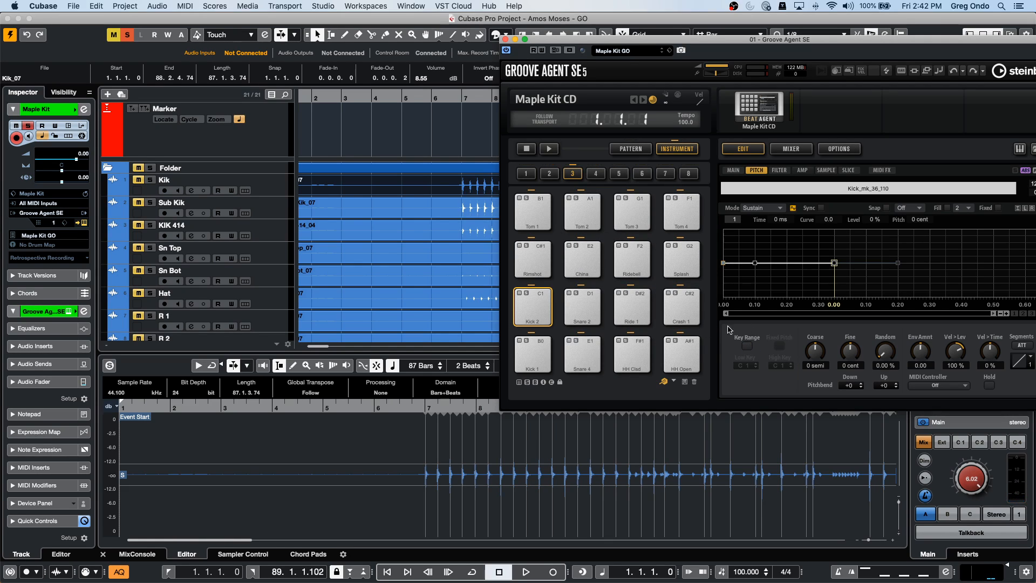
{"action": "left_click", "coordinate": [505, 40]}
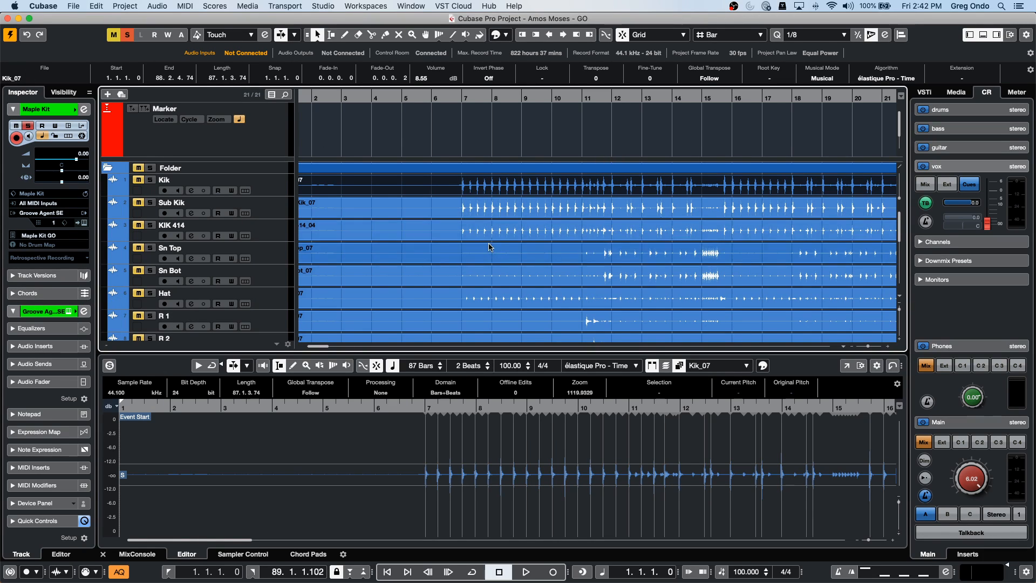
- Select the Kik, Sub Kik and KIK 414 events together in the project
{"action": "right_click", "coordinate": [486, 223]}
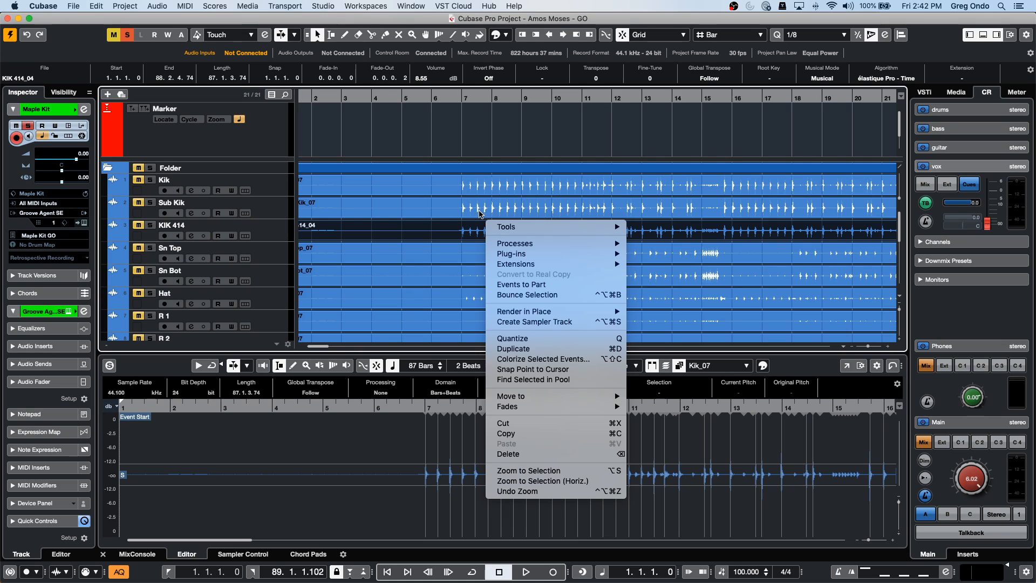
{"action": "left_click", "coordinate": [479, 212]}
{"action": "left_click", "coordinate": [500, 190], "text": "shift"}
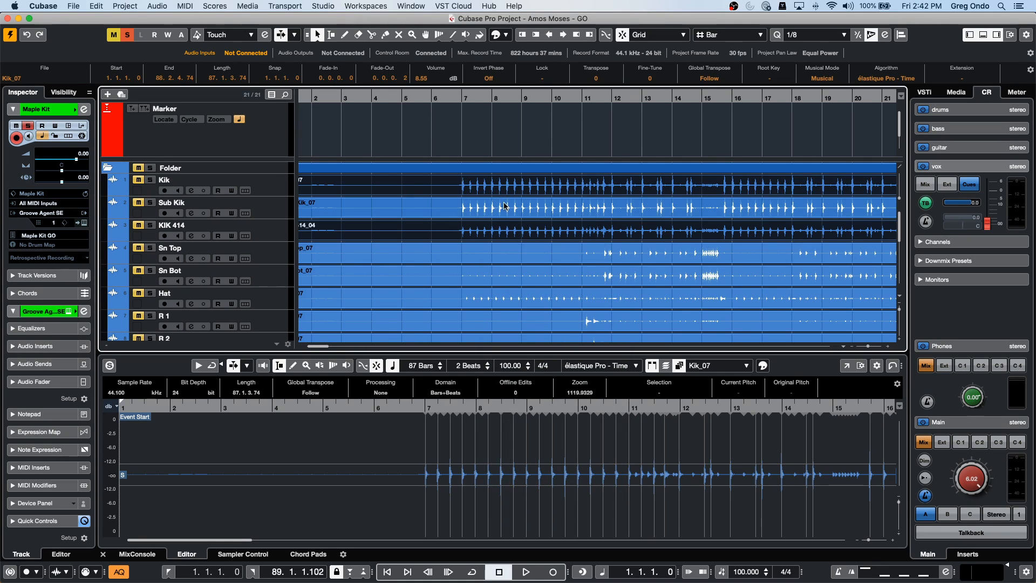
{"action": "left_click", "coordinate": [505, 203], "text": "shift"}
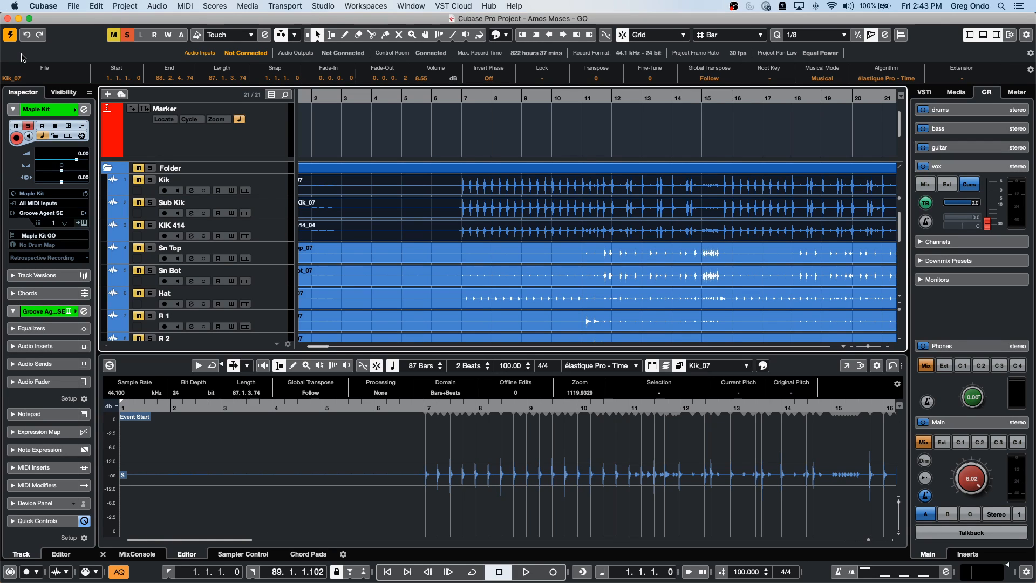
- Open the recent project CX Audio.cpr and activate it
{"action": "left_click", "coordinate": [74, 6]}
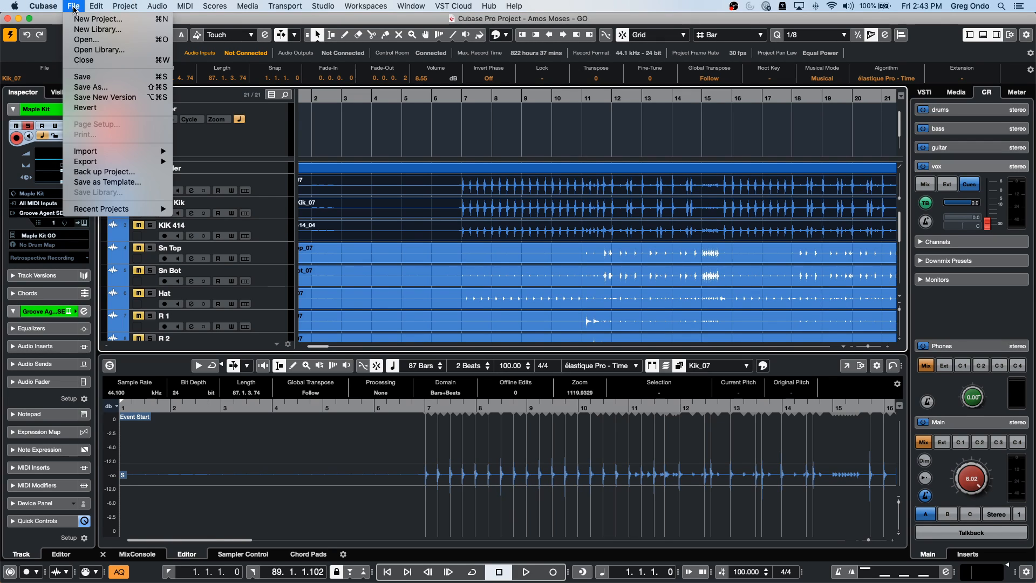
{"action": "mouse_move", "coordinate": [111, 210]}
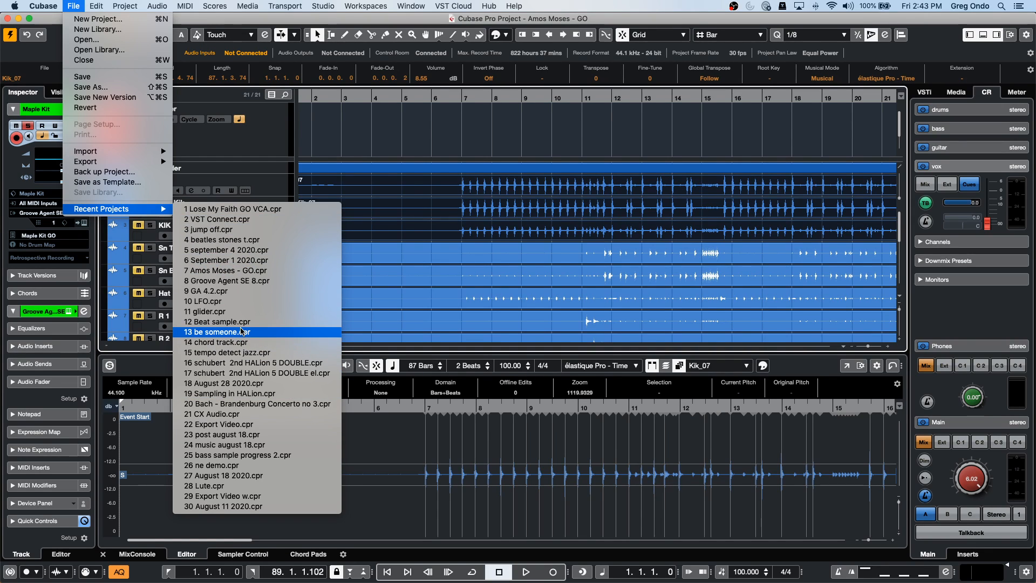
{"action": "left_click", "coordinate": [243, 414]}
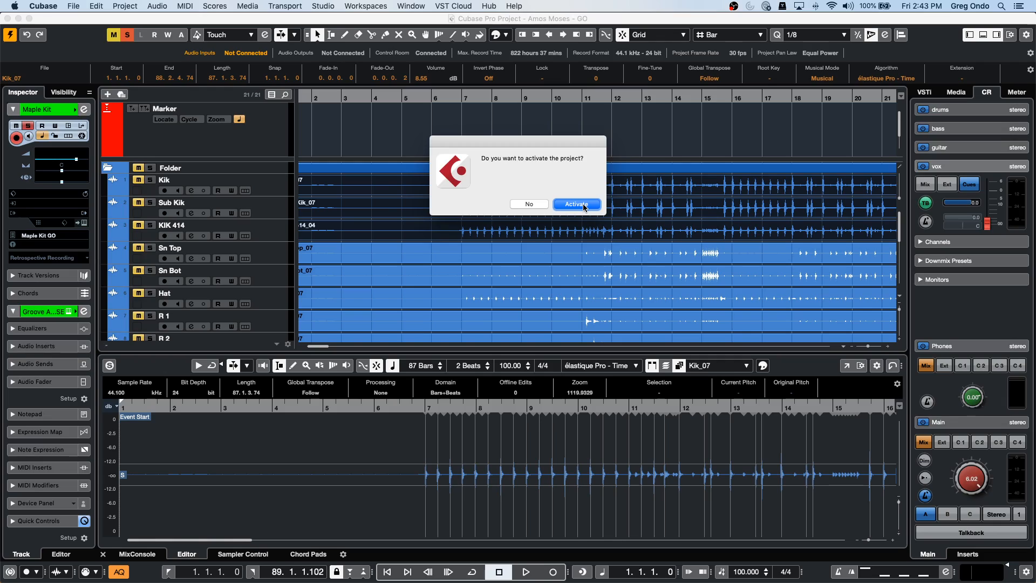
{"action": "left_click", "coordinate": [584, 204]}
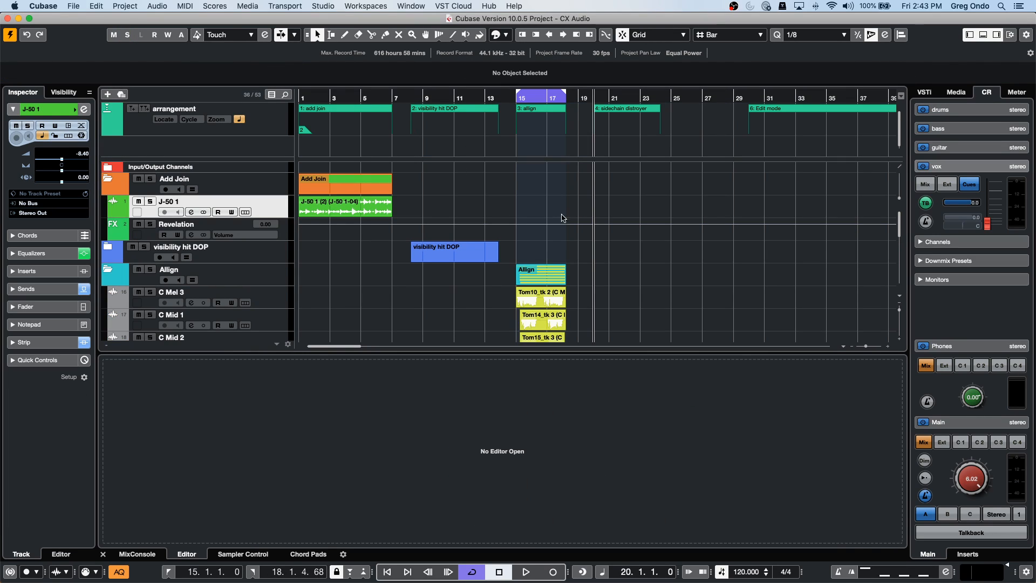
- Lower the Control Room main level to about -7.13 and play the side chain distroyer section from bar 20
{"action": "scroll", "coordinate": [601, 227], "scroll_direction": "down", "scroll_amount": 12}
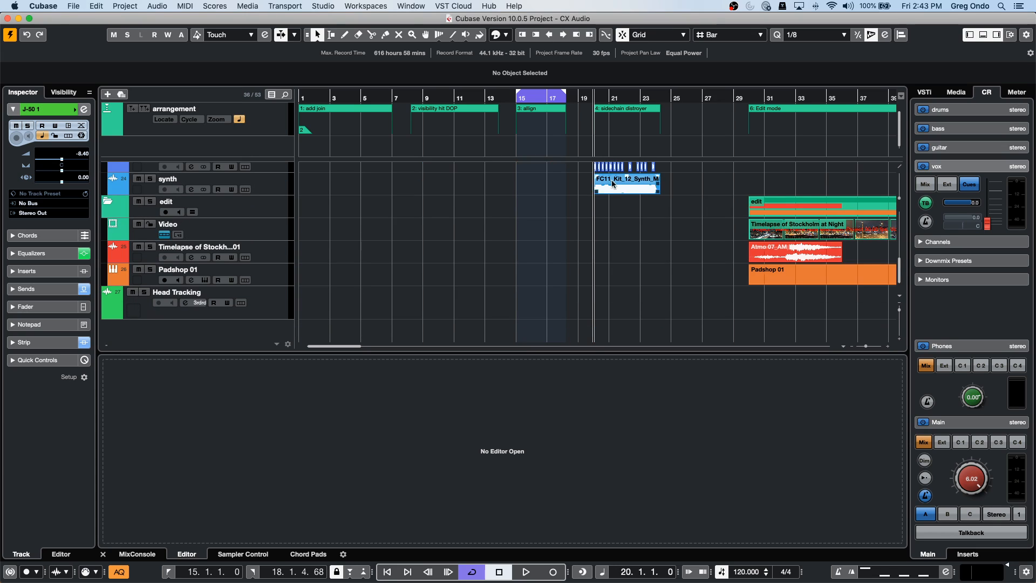
{"action": "left_click_drag", "start_coordinate": [593, 98], "coordinate": [594, 133]}
{"action": "left_click_drag", "start_coordinate": [975, 479], "coordinate": [961, 511]}
{"action": "key", "text": "space"}
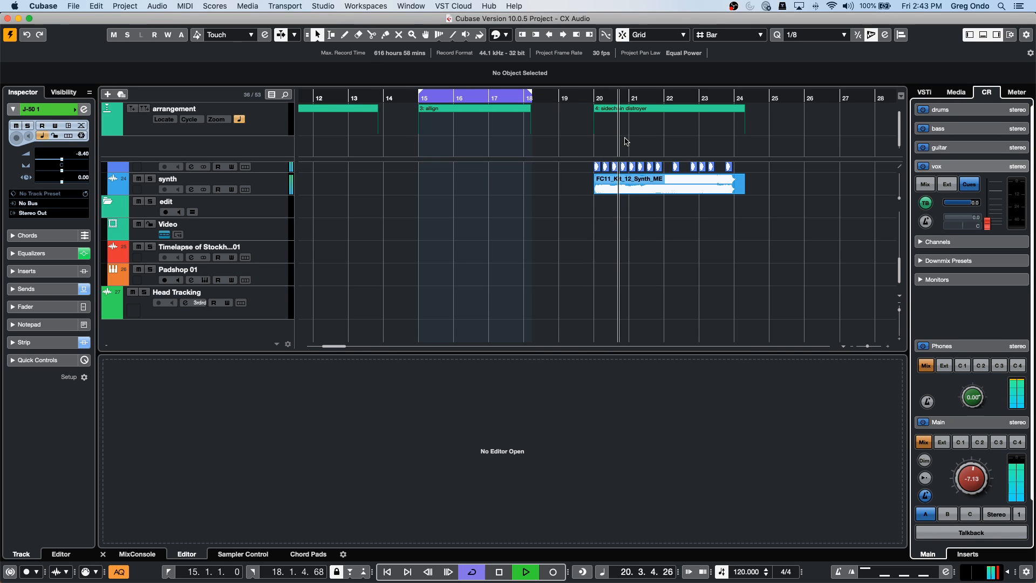
{"action": "scroll", "coordinate": [569, 217], "scroll_direction": "up", "scroll_amount": 1}
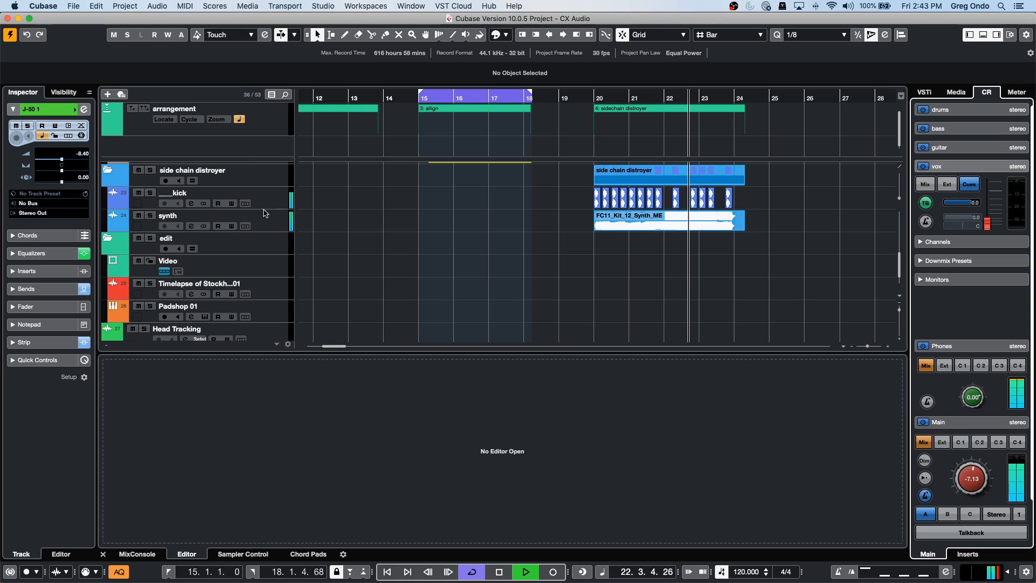
{"action": "key", "text": "space"}
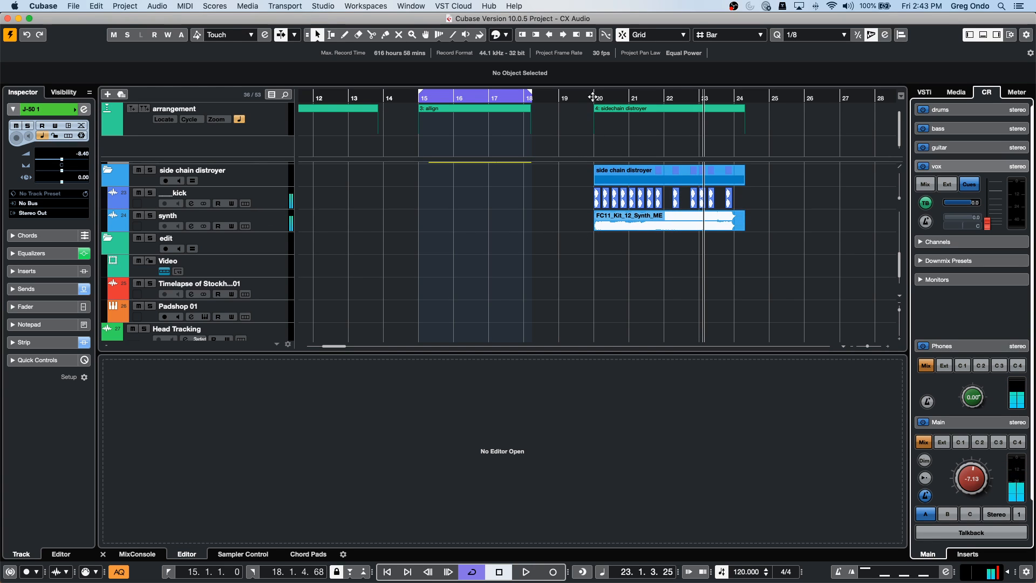
- Return the project cursor to bar 20, select the synth track and inspect its channel settings
{"action": "left_click_drag", "start_coordinate": [587, 96], "coordinate": [587, 116]}
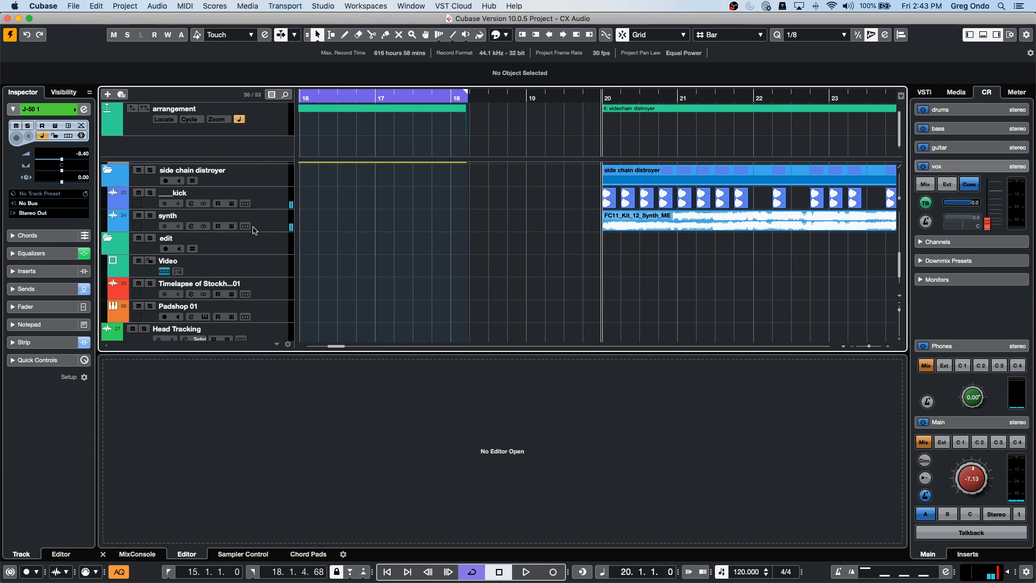
{"action": "left_click", "coordinate": [253, 231]}
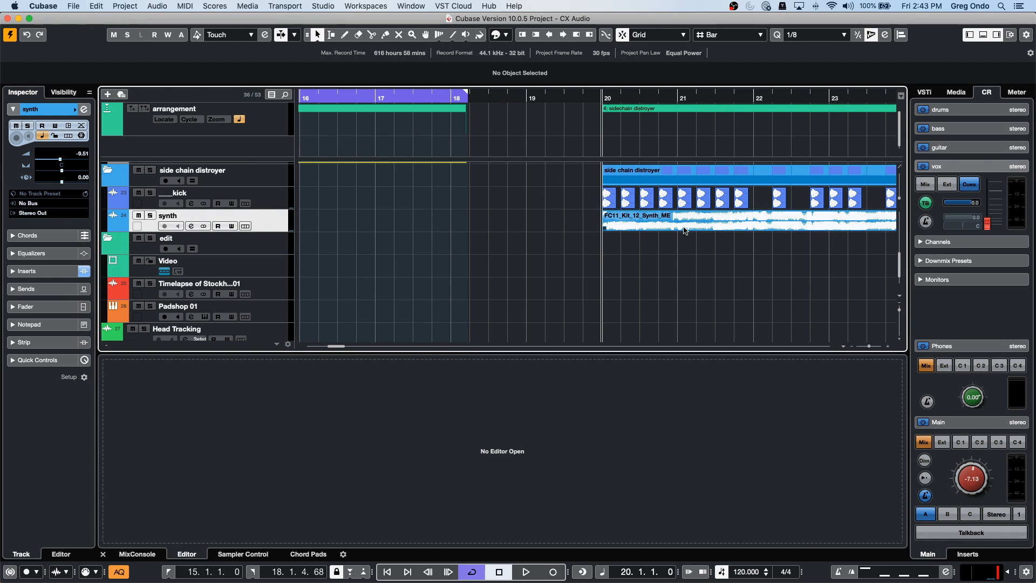
{"action": "left_click", "coordinate": [84, 111]}
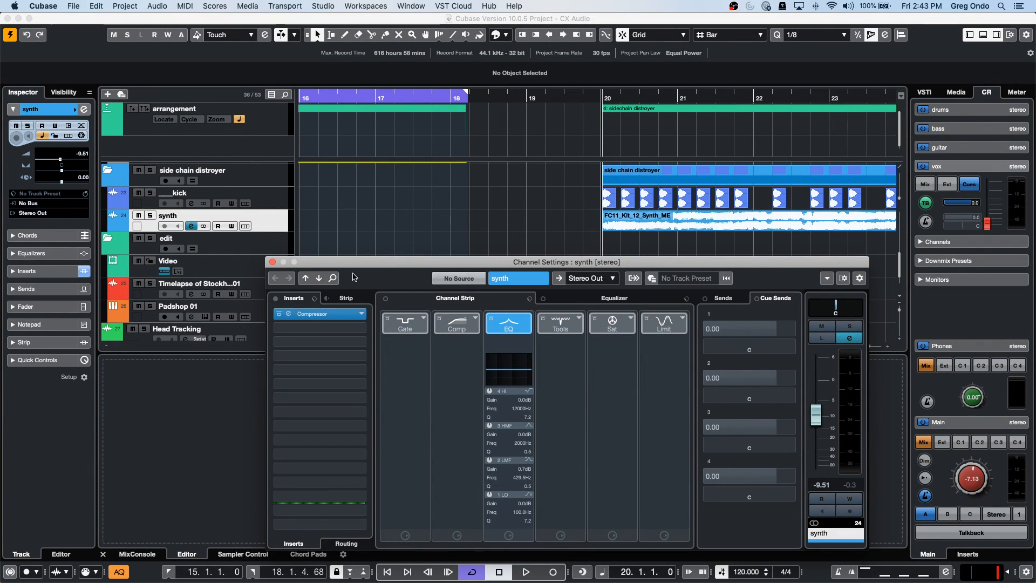
{"action": "left_click", "coordinate": [273, 263]}
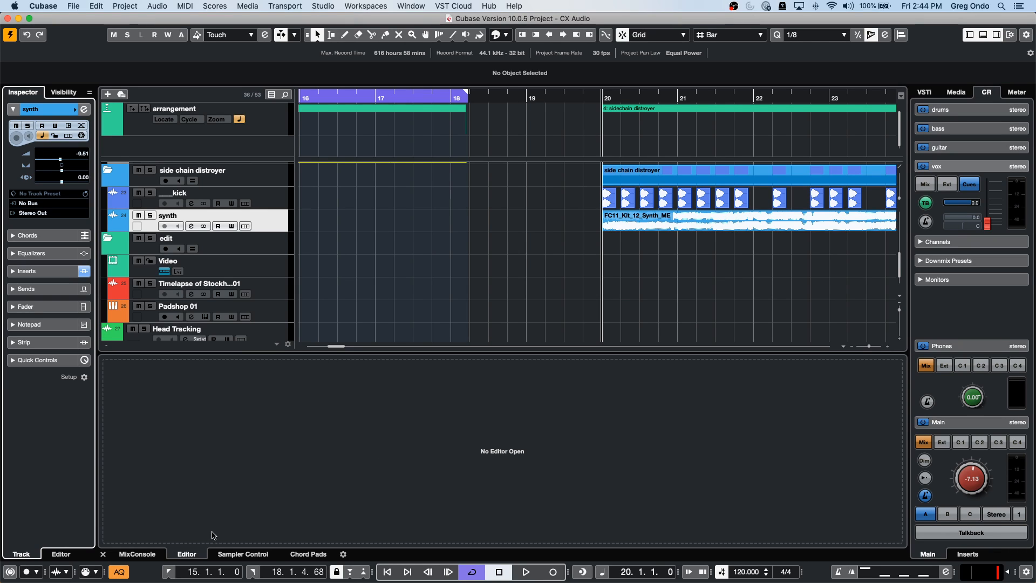
- Display the channel inserts in the MixConsole while playing from bar 20, and select the synth event
{"action": "left_click", "coordinate": [142, 555]}
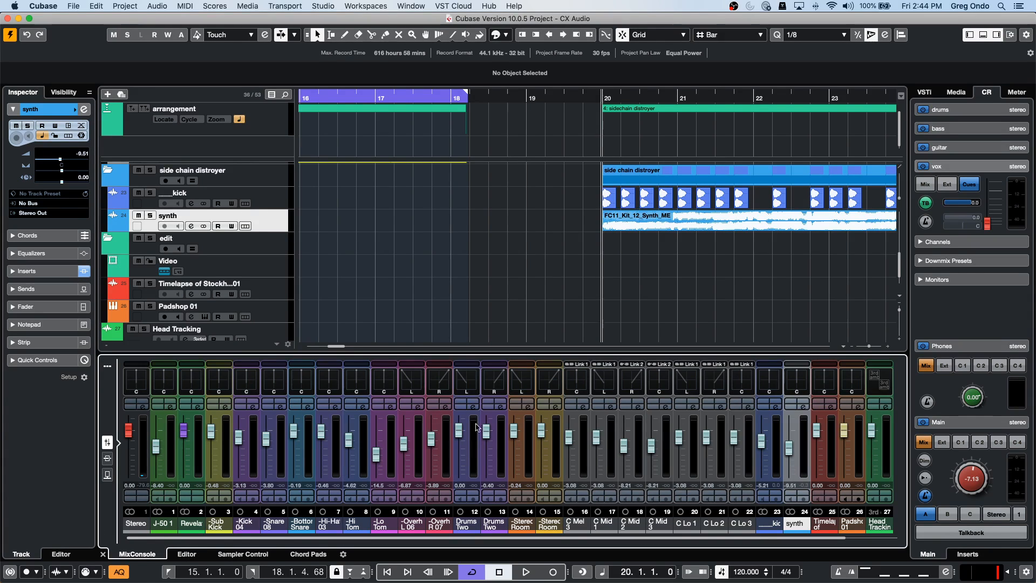
{"action": "key", "text": "space"}
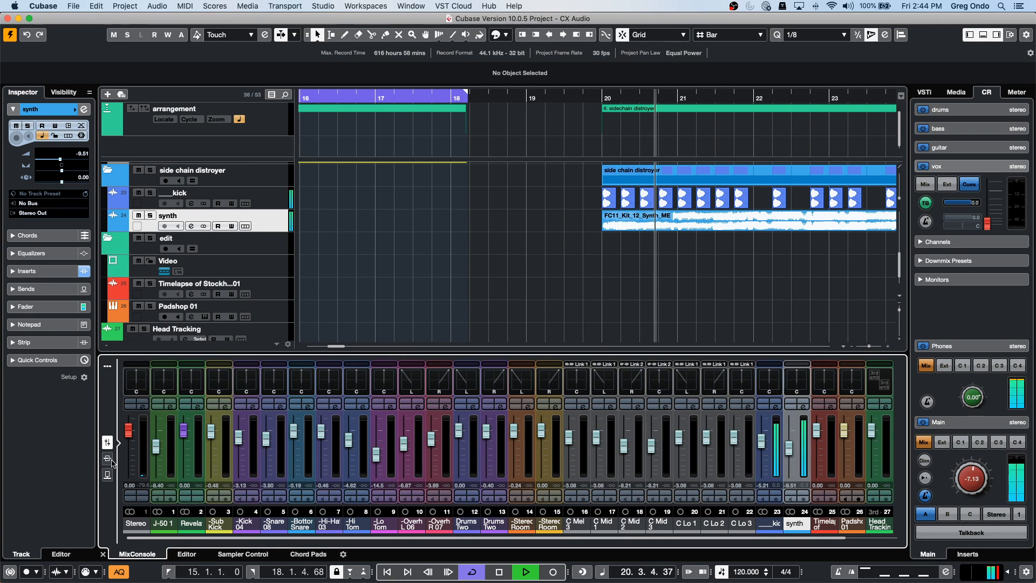
{"action": "left_click", "coordinate": [108, 459]}
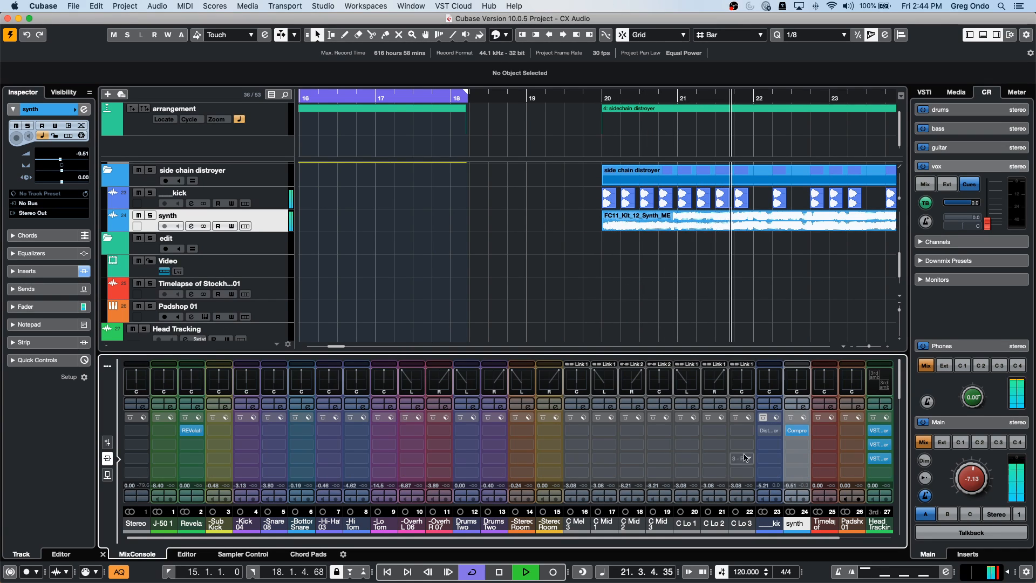
{"action": "left_click", "coordinate": [713, 223]}
{"action": "key", "text": "space"}
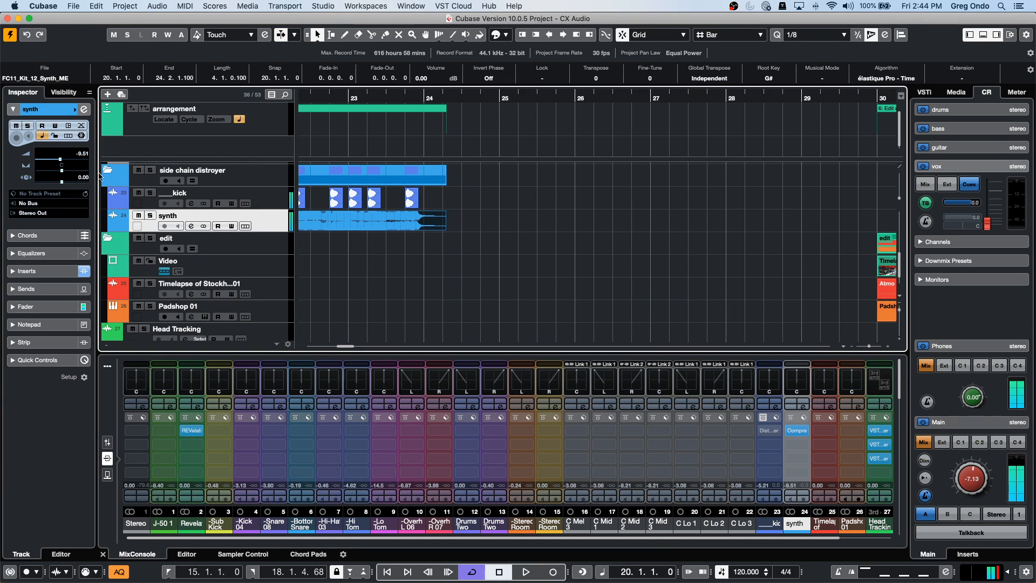
- Open the synth track's channel settings and bring up its Compressor insert
{"action": "left_click", "coordinate": [84, 110]}
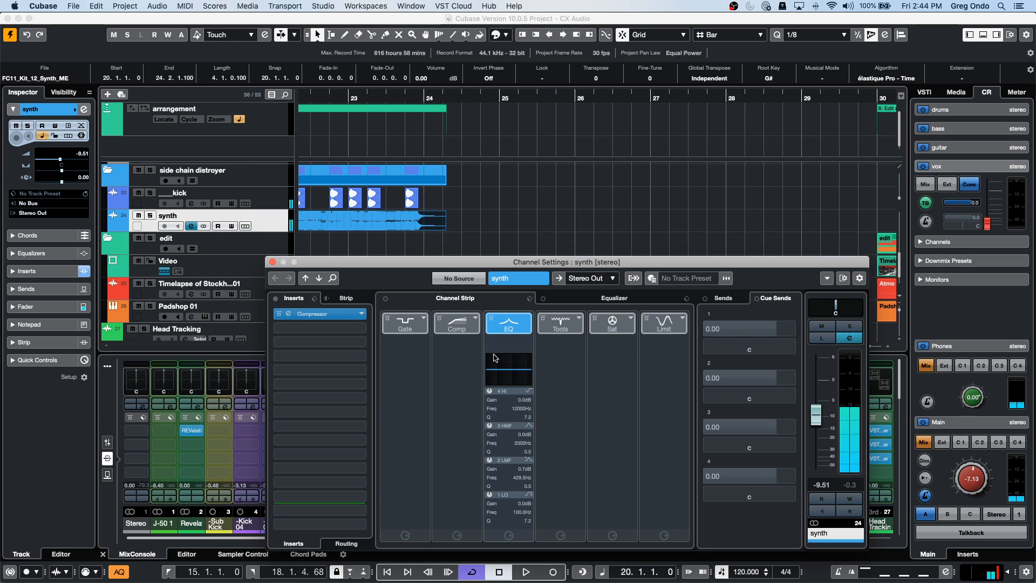
{"action": "left_click", "coordinate": [330, 317]}
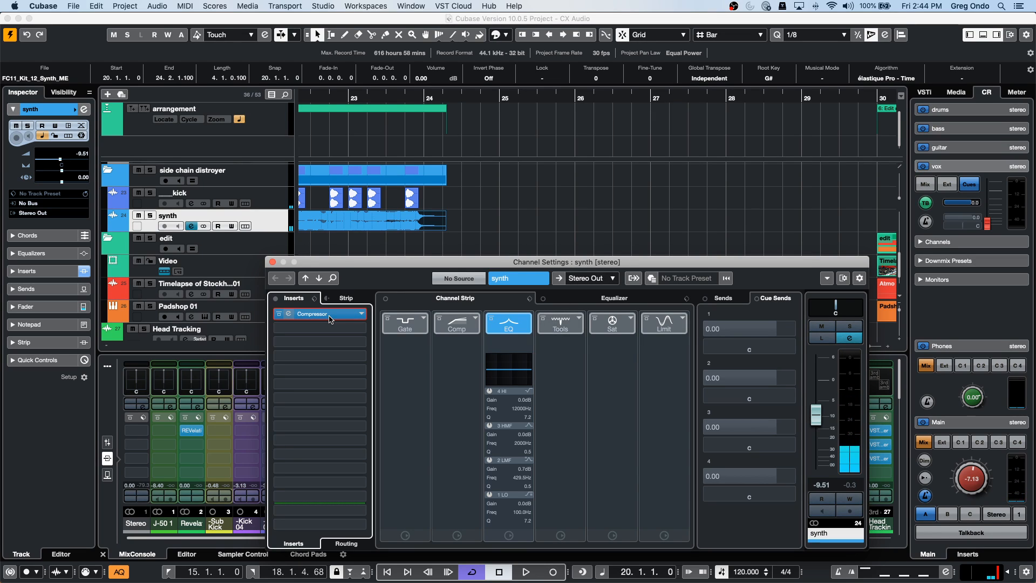
{"action": "left_click", "coordinate": [329, 317]}
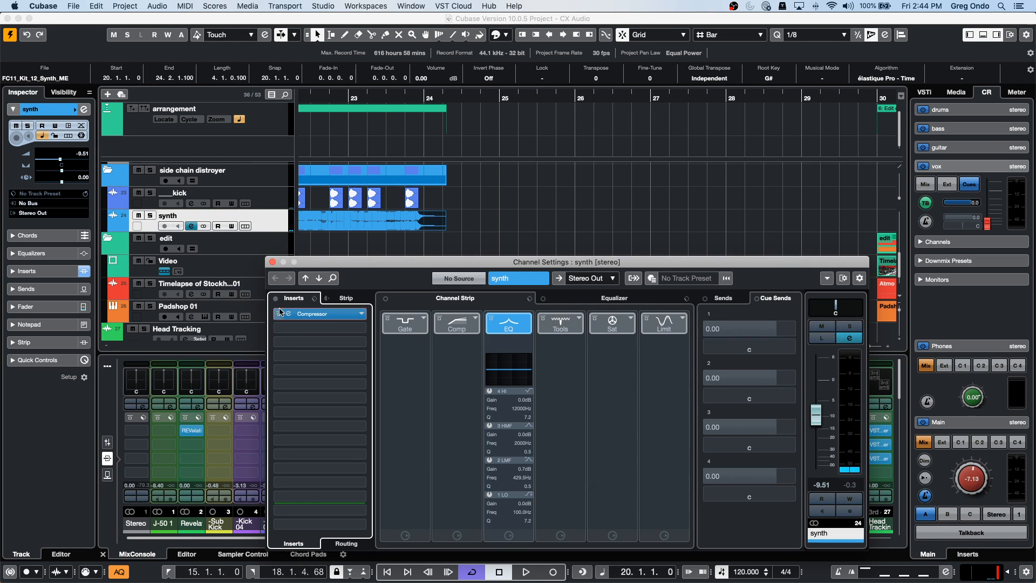
{"action": "left_click", "coordinate": [334, 315]}
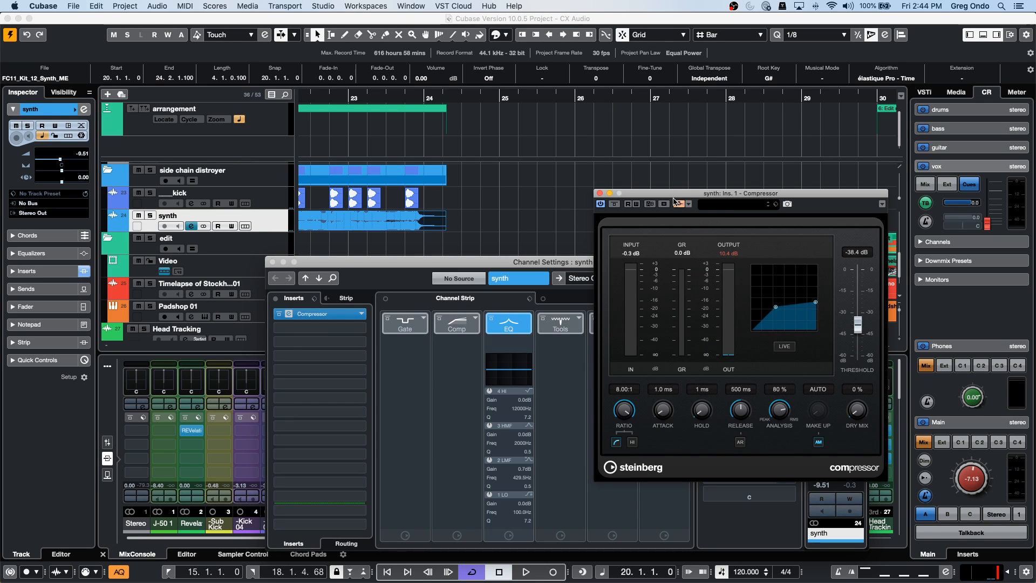
- Activate side-chaining on the synth's Compressor and add the ___kick track as its side-chain input
{"action": "left_click", "coordinate": [681, 205]}
{"action": "left_click", "coordinate": [682, 205]}
{"action": "left_click", "coordinate": [682, 205]}
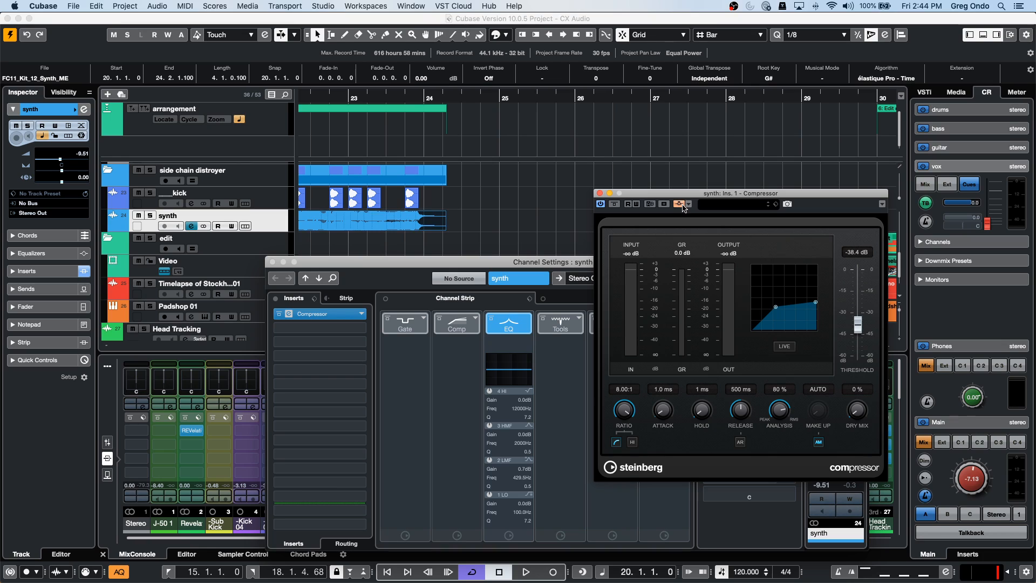
{"action": "left_click", "coordinate": [815, 325]}
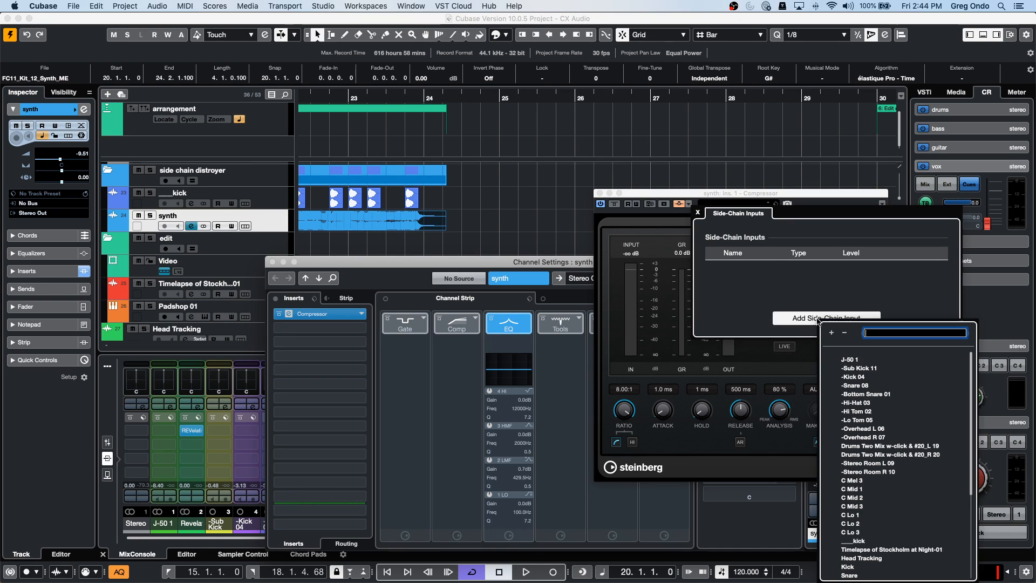
{"action": "left_click", "coordinate": [861, 542]}
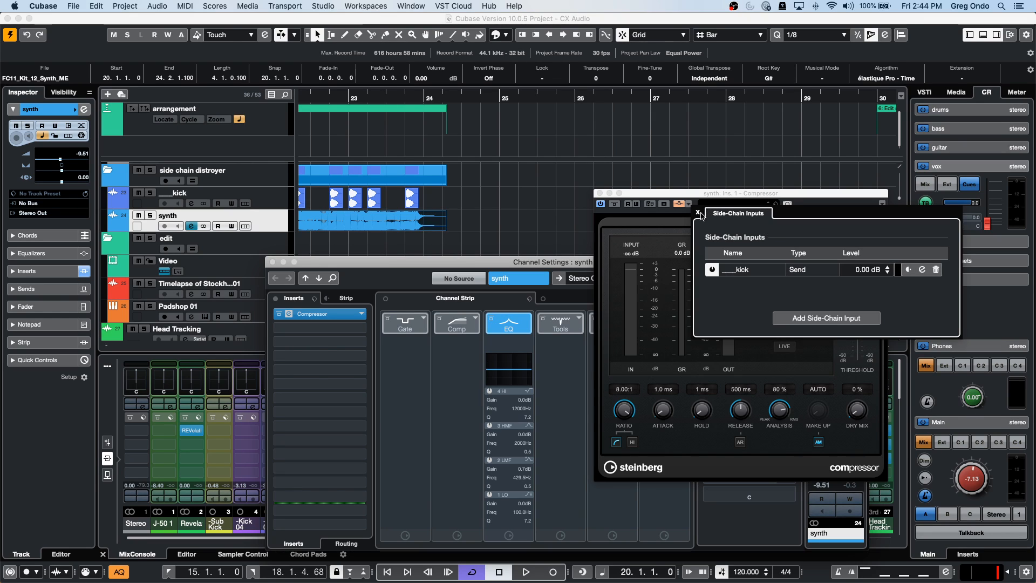
{"action": "left_click", "coordinate": [698, 212]}
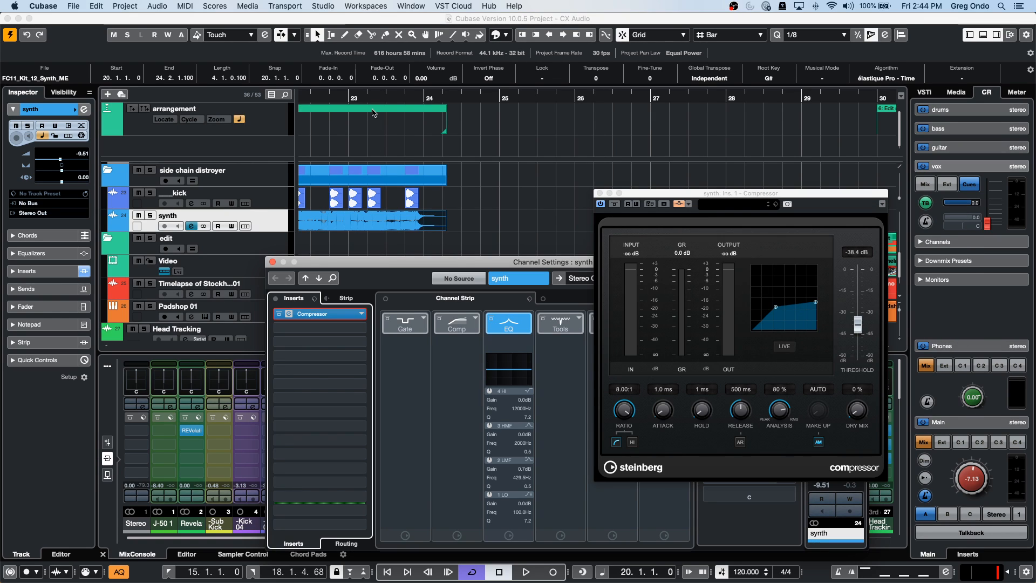
- Play the side chain distroyer section from bar 20 and raise the Control Room main level to about -0.18
{"action": "left_click_drag", "start_coordinate": [376, 99], "coordinate": [348, 114]}
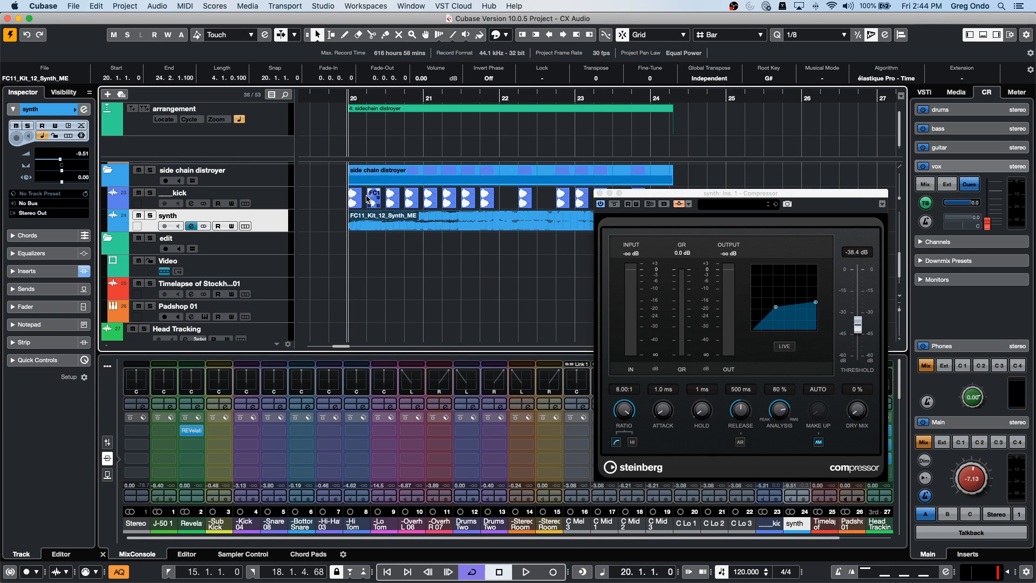
{"action": "key", "text": "space"}
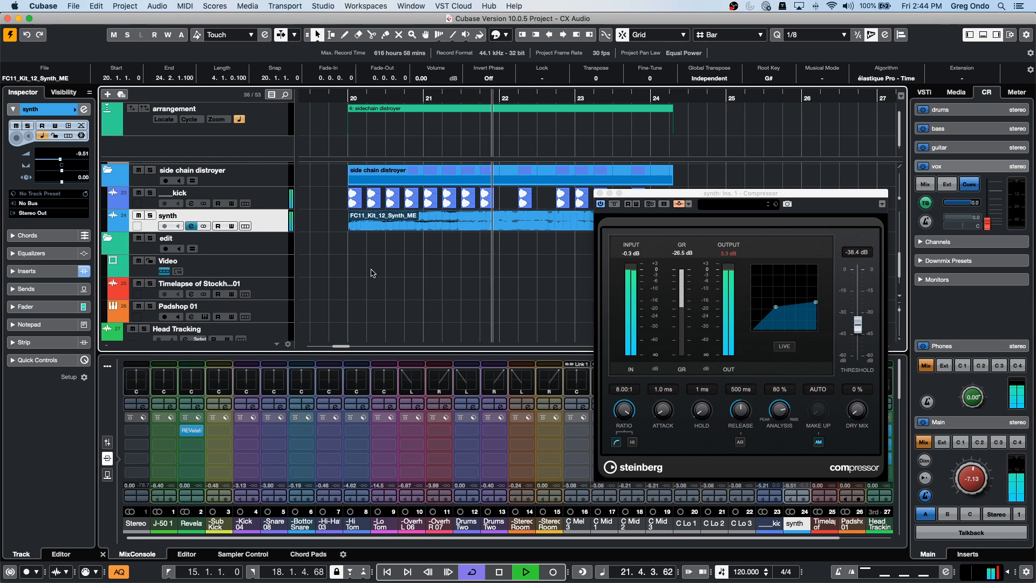
{"action": "left_click_drag", "start_coordinate": [971, 479], "coordinate": [973, 455]}
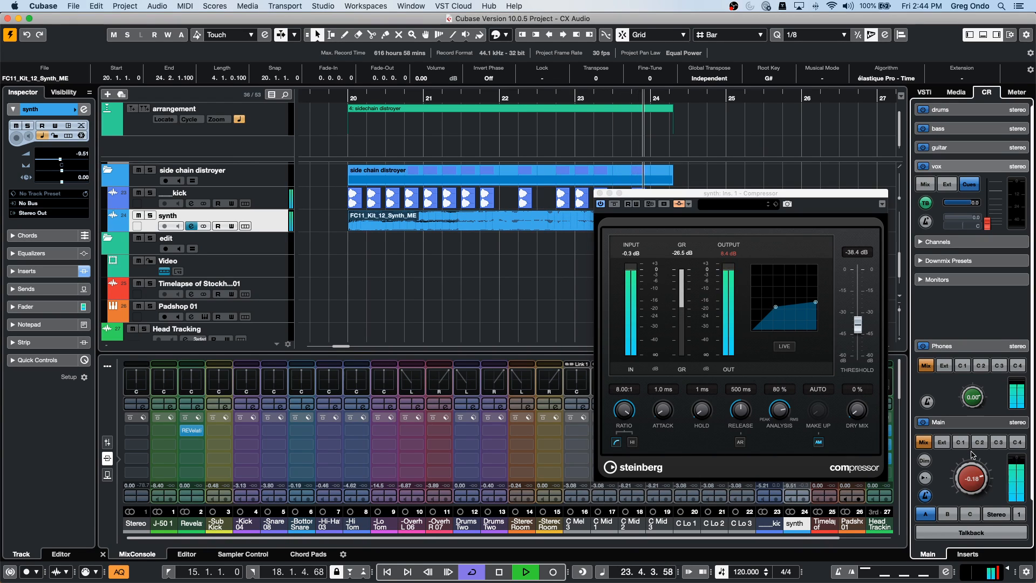
{"action": "key", "text": "space"}
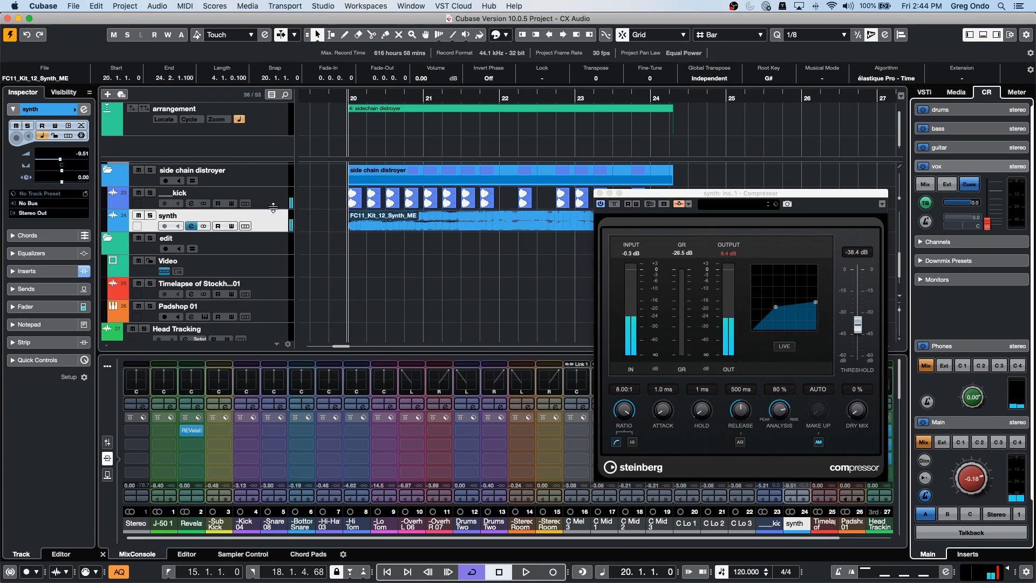
- Reopen the synth's channel settings and its Compressor insert, and inspect the Compressor's side-chain inputs
{"action": "left_click", "coordinate": [279, 224]}
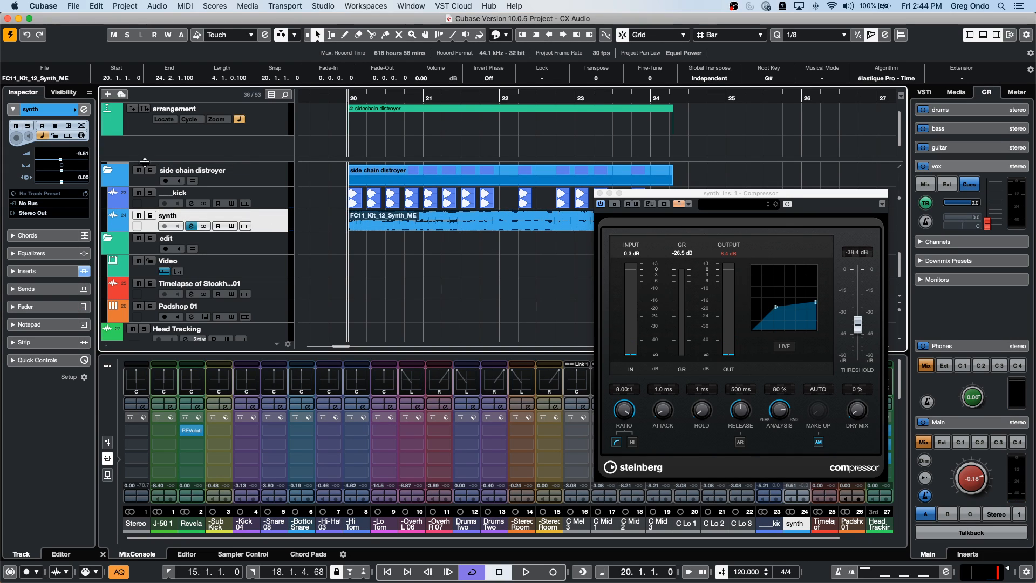
{"action": "left_click", "coordinate": [83, 110]}
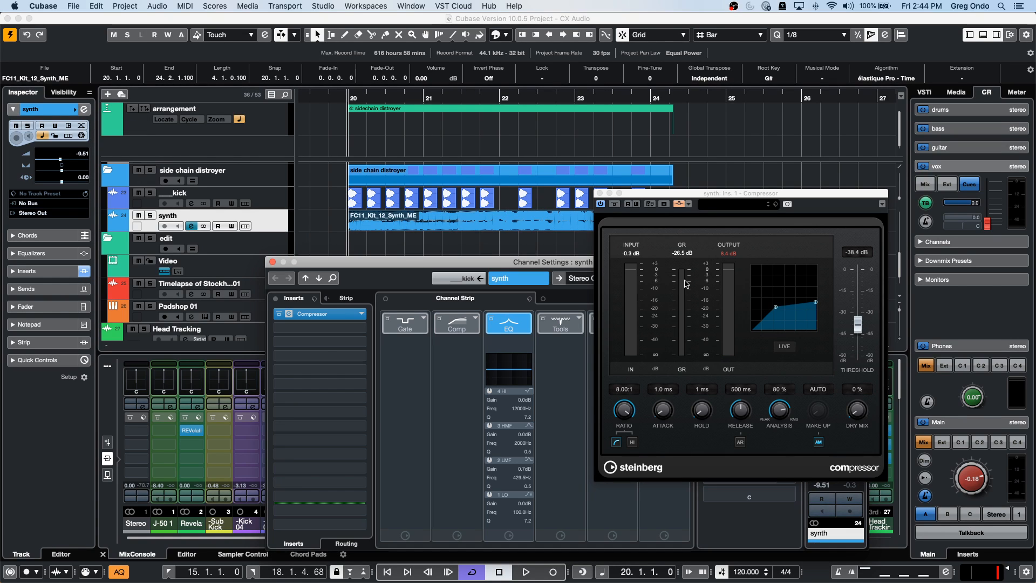
{"action": "left_click", "coordinate": [332, 317]}
{"action": "left_click", "coordinate": [332, 317]}
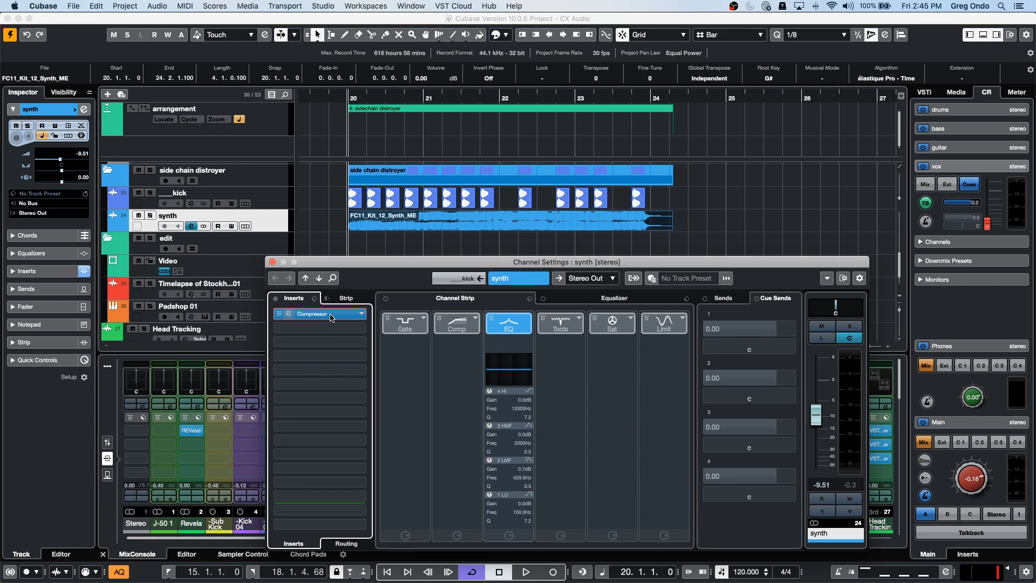
{"action": "left_click", "coordinate": [332, 318]}
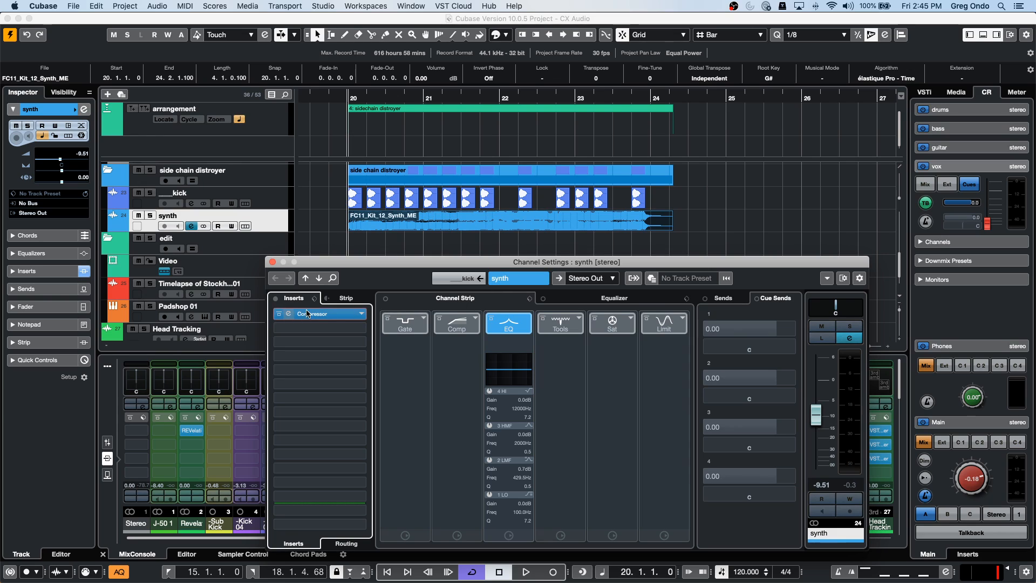
{"action": "left_click", "coordinate": [332, 315]}
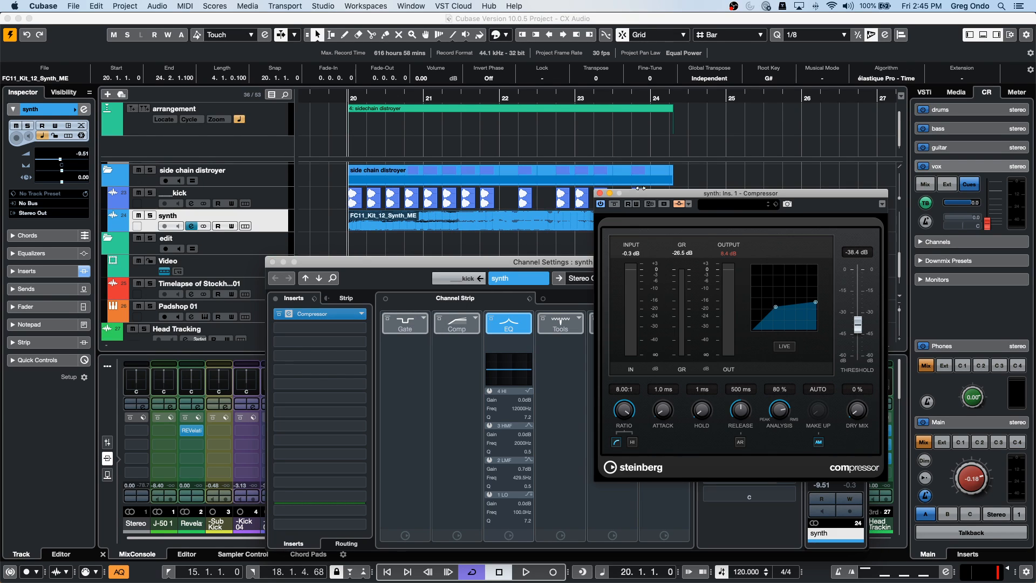
{"action": "left_click", "coordinate": [688, 204]}
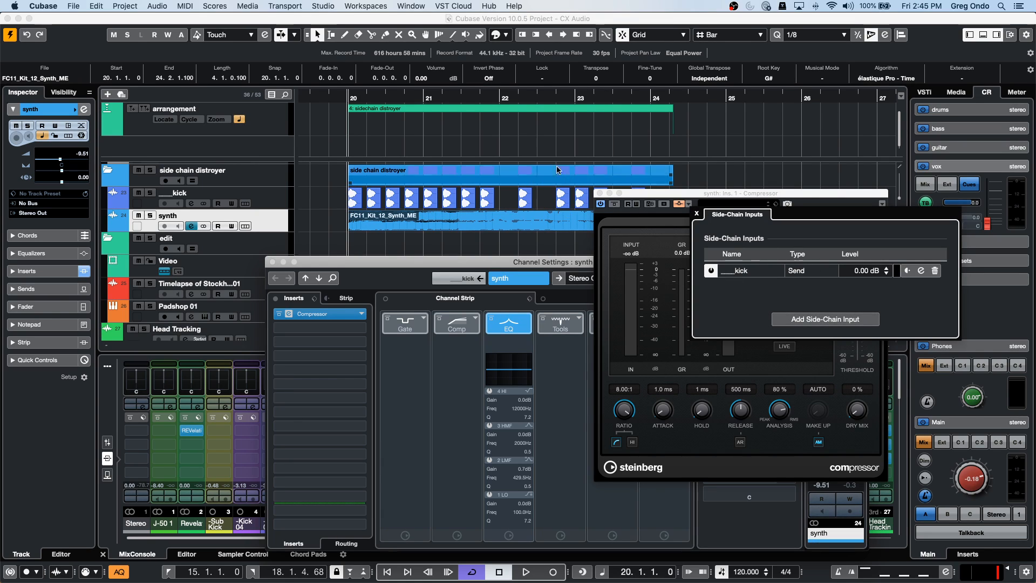
- Play the side-chained section from bar 20 once more, stop playback and close the Compressor window
{"action": "left_click", "coordinate": [351, 94]}
{"action": "key", "text": "space"}
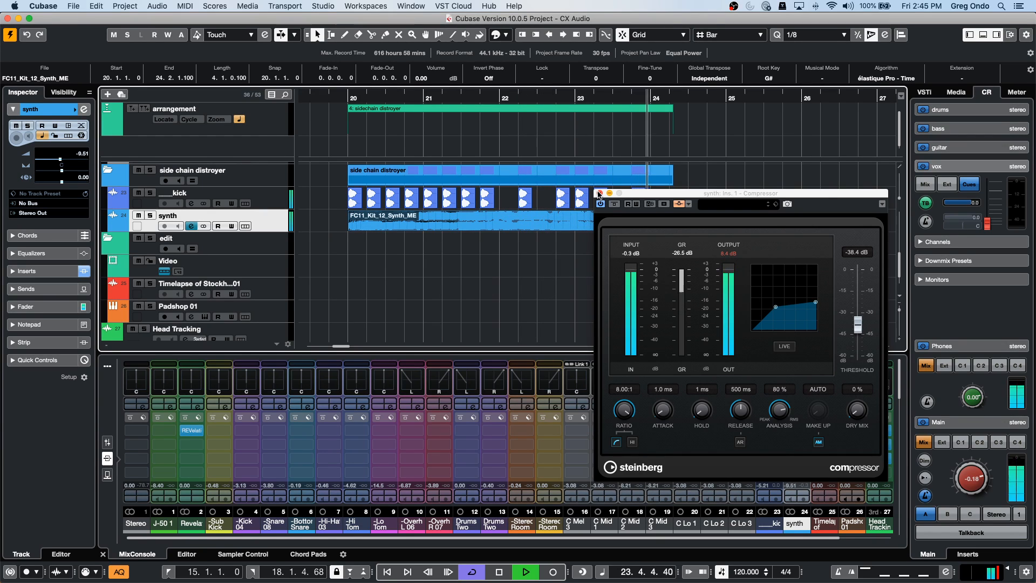
{"action": "key", "text": "space"}
{"action": "left_click", "coordinate": [599, 193]}
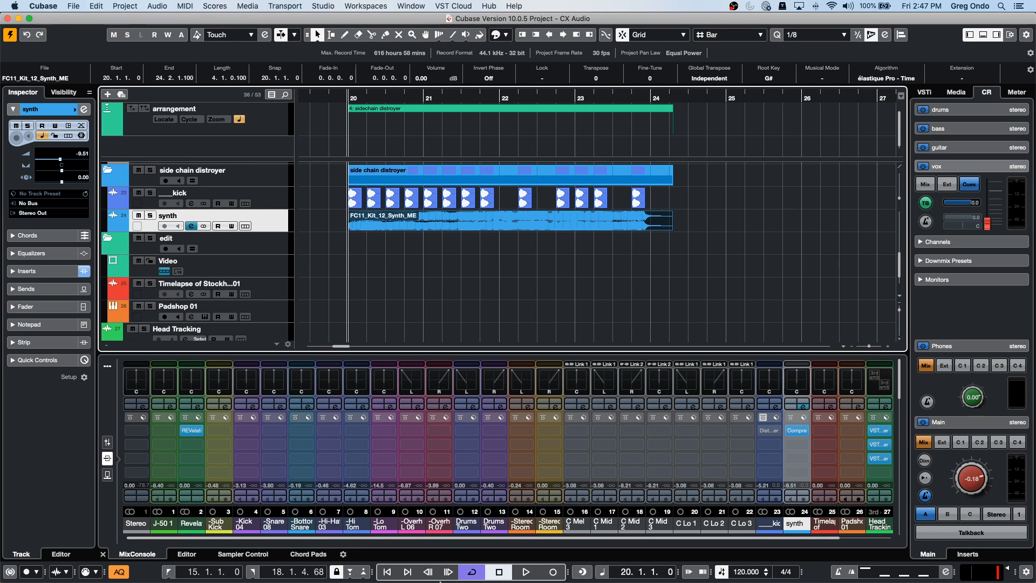
- Switch to Steinberg Library Manager, view the installed HALion libraries and close it
{"action": "mouse_move", "coordinate": [441, 581]}
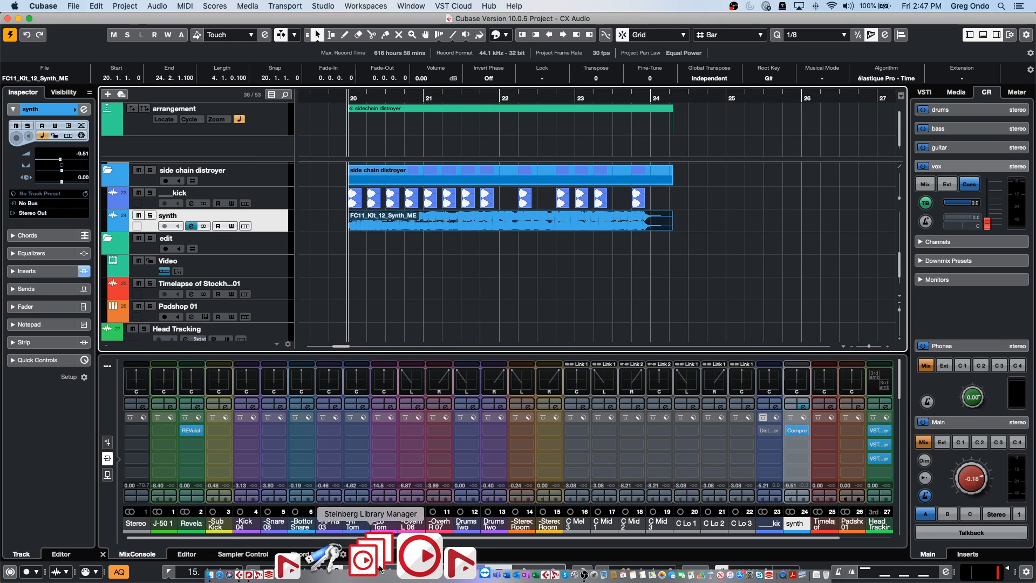
{"action": "left_click", "coordinate": [379, 567]}
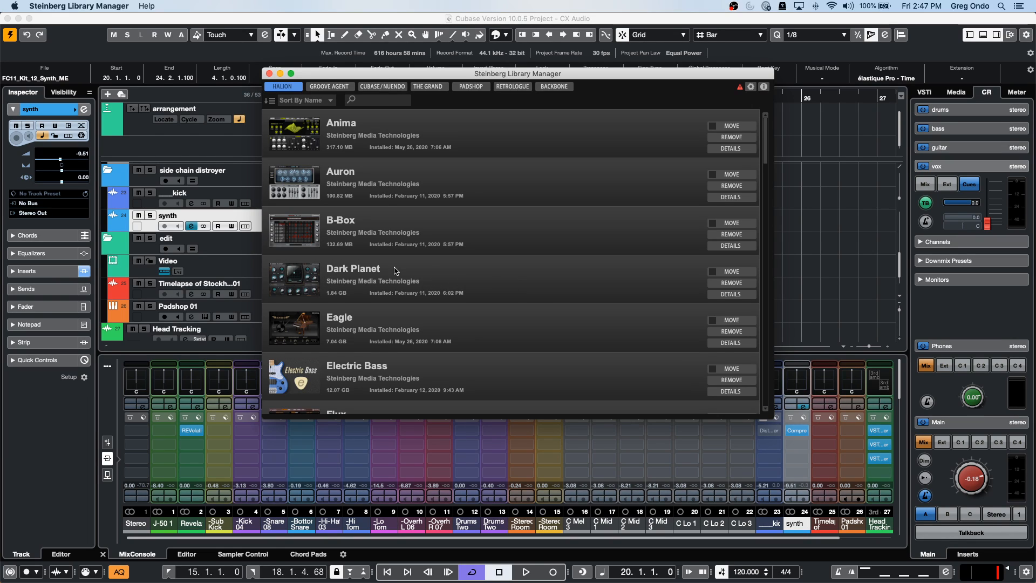
{"action": "left_click", "coordinate": [269, 74]}
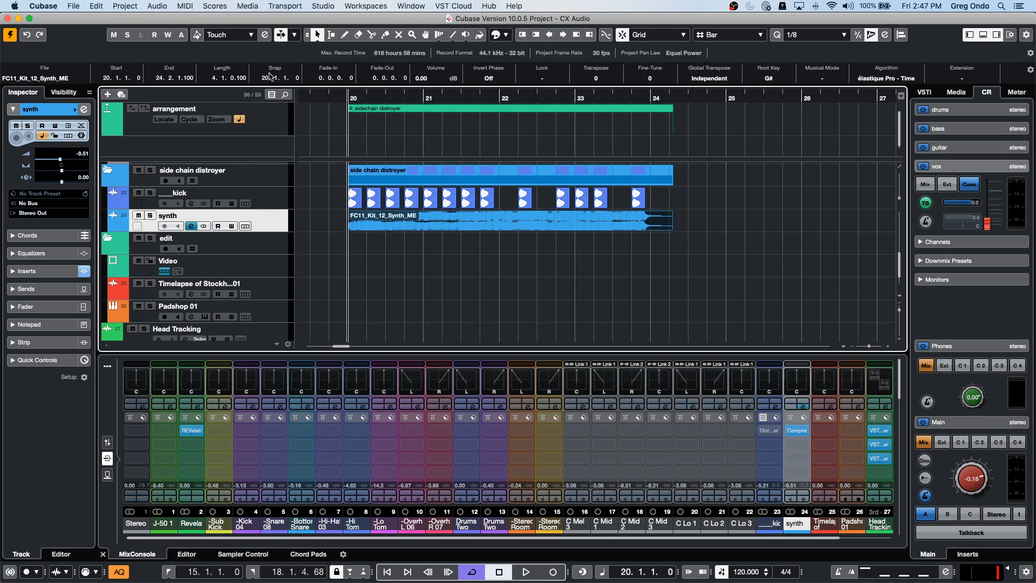
- Open the C Mel 3 event at bar 15 in the Sample Editor and enable VariAudio editing
{"action": "left_click_drag", "start_coordinate": [377, 98], "coordinate": [400, 57]}
{"action": "left_click_drag", "start_coordinate": [409, 96], "coordinate": [372, 81]}
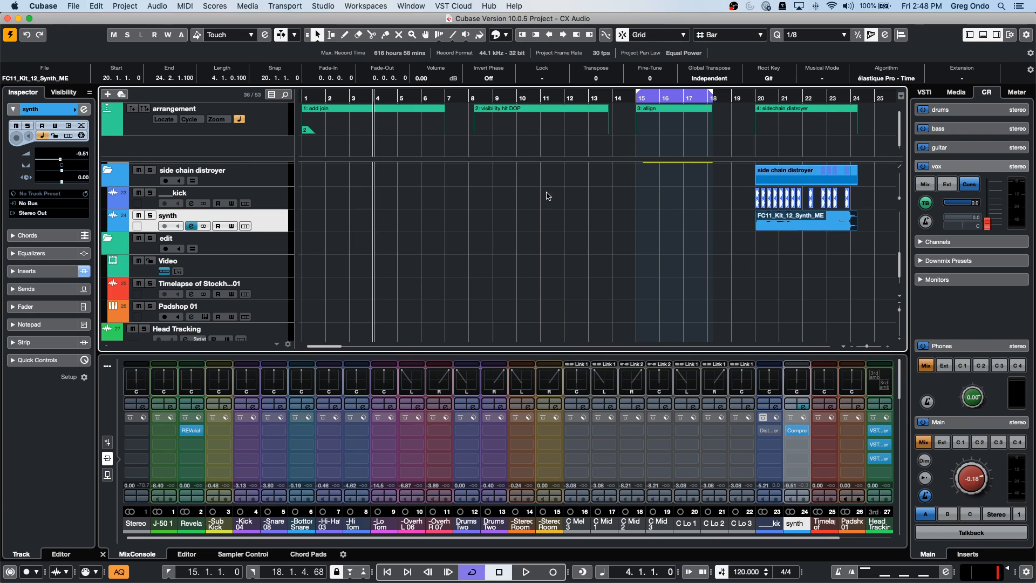
{"action": "scroll", "coordinate": [549, 196], "scroll_direction": "up", "scroll_amount": 10}
{"action": "double_click", "coordinate": [663, 302]}
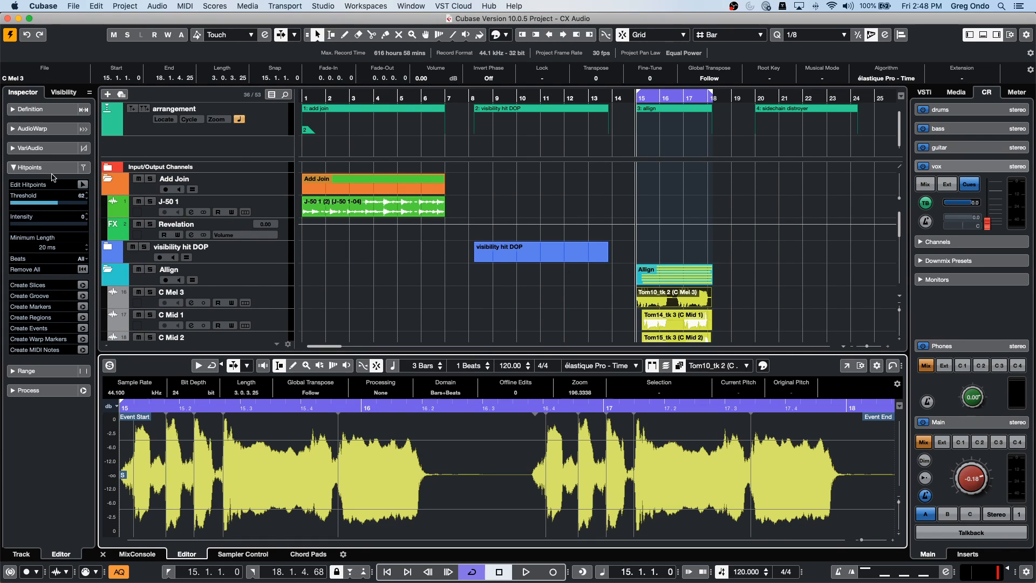
{"action": "left_click", "coordinate": [63, 148]}
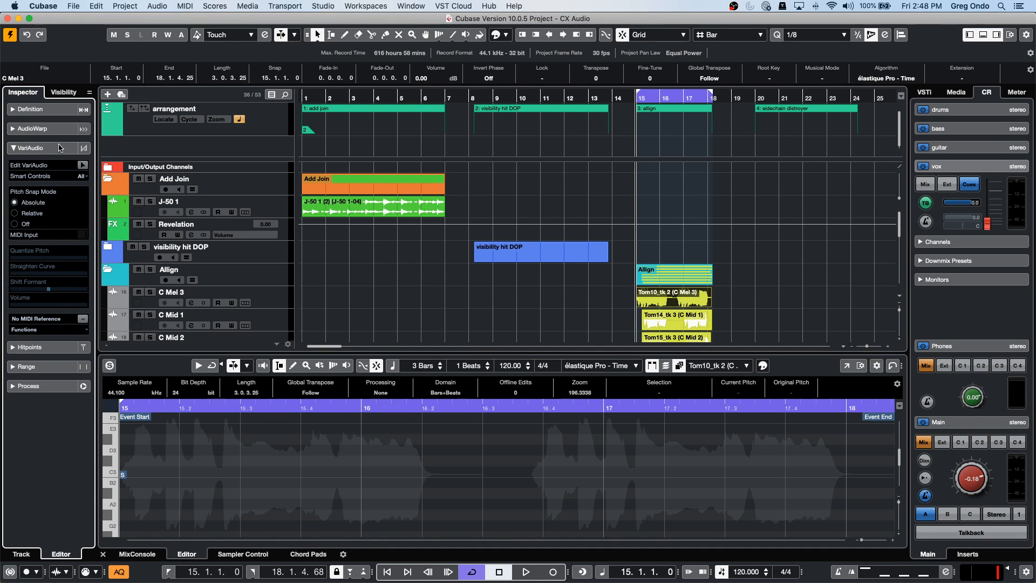
{"action": "left_click", "coordinate": [80, 165]}
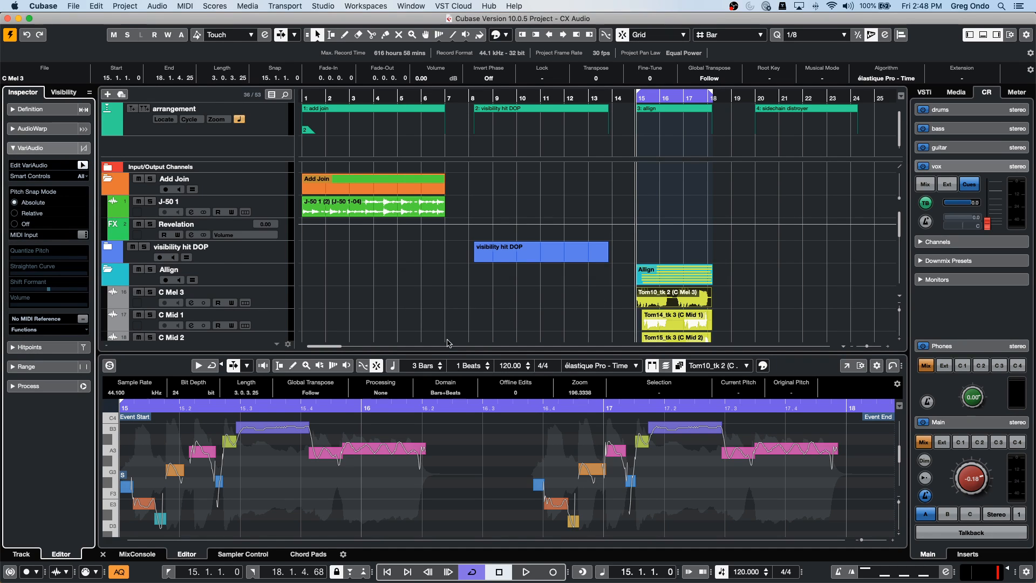
- Show the Sample Editor in a separate window with VariAudio editing enabled and the pitch segments enlarged
{"action": "left_click", "coordinate": [845, 368]}
{"action": "left_click", "coordinate": [48, 119]}
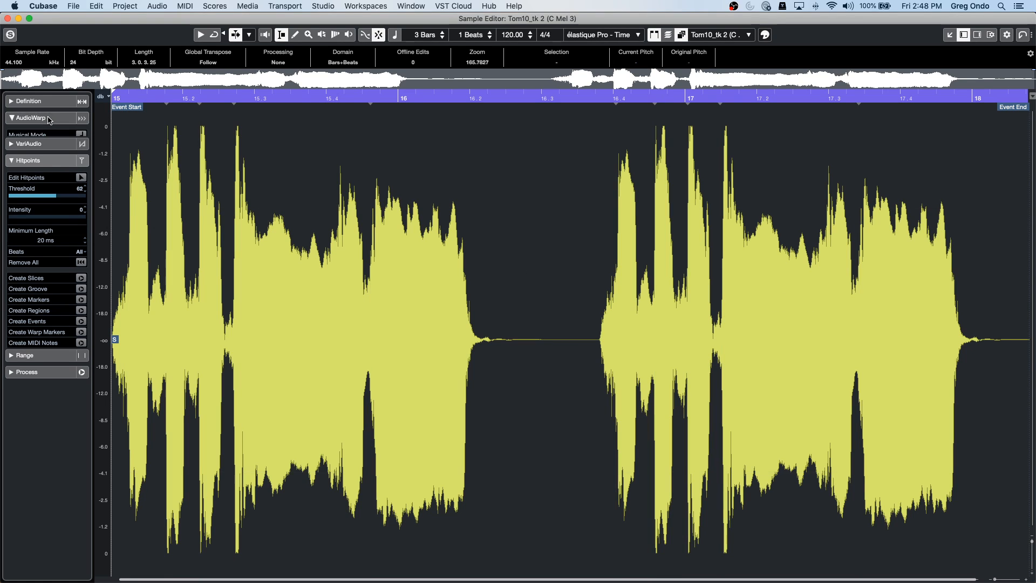
{"action": "left_click", "coordinate": [55, 208]}
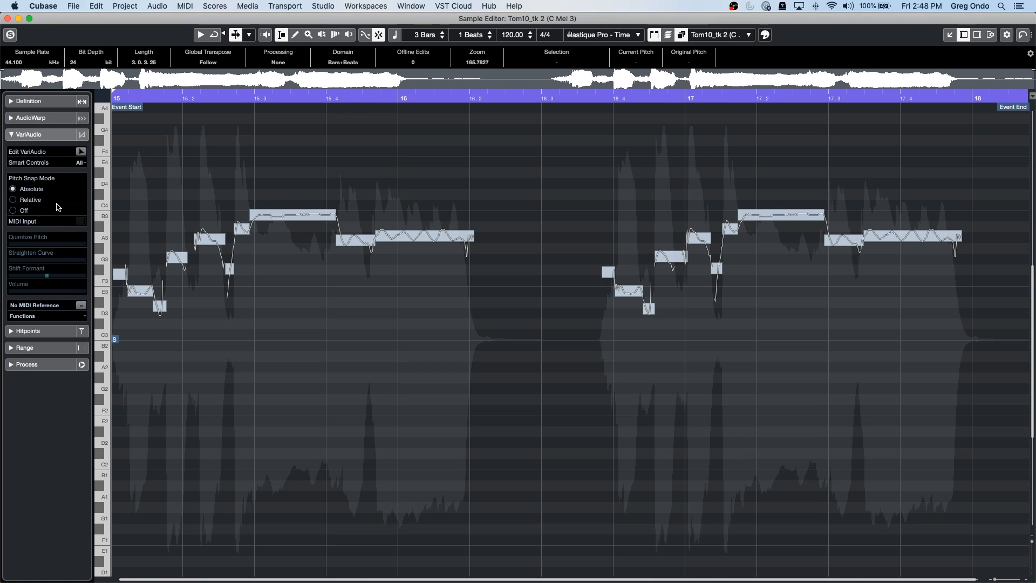
{"action": "left_click", "coordinate": [81, 151]}
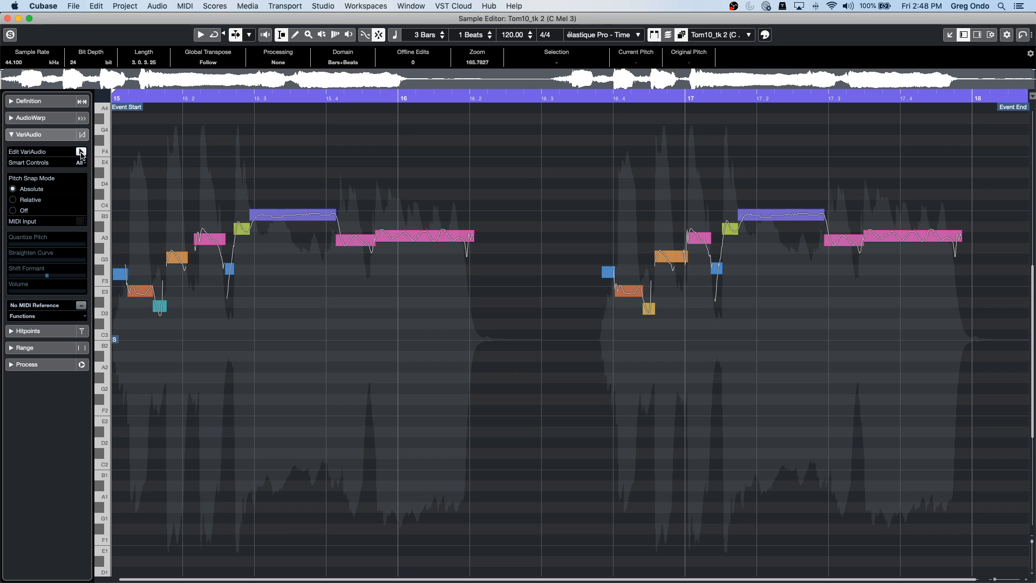
{"action": "left_click", "coordinate": [1033, 561]}
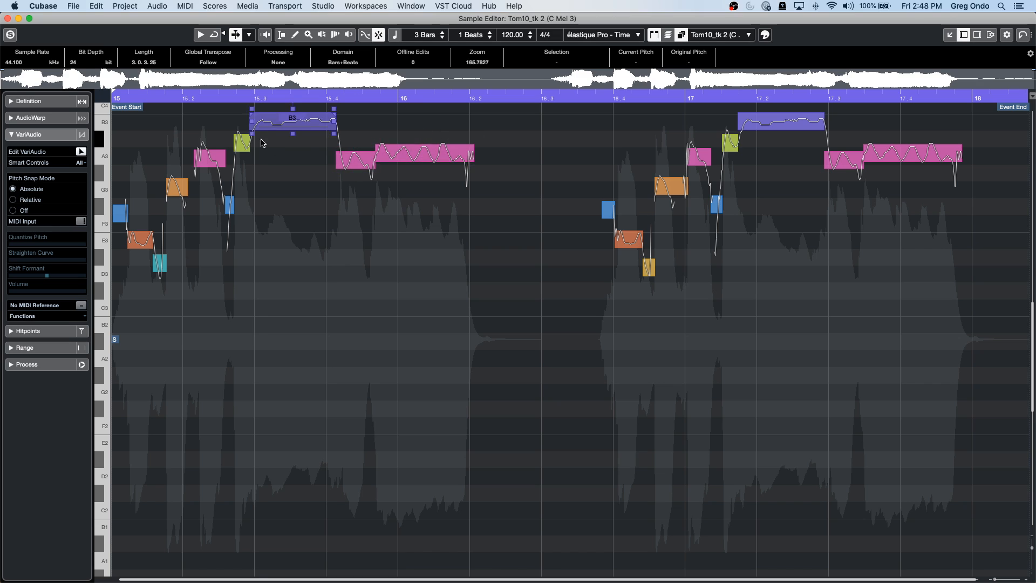
{"action": "scroll", "coordinate": [265, 241], "scroll_direction": "down", "scroll_amount": 1}
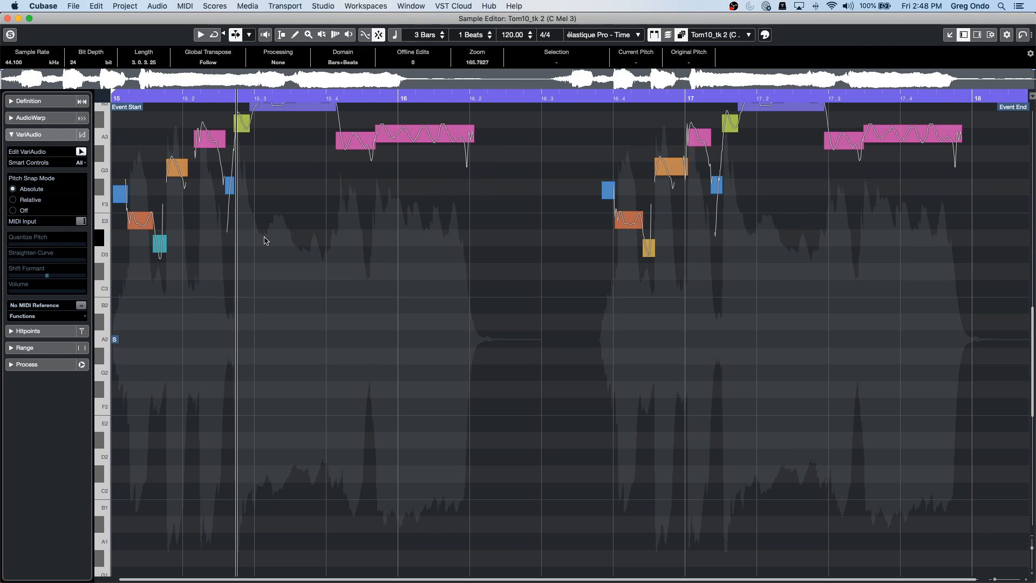
{"action": "scroll", "coordinate": [265, 241], "scroll_direction": "up", "scroll_amount": 5}
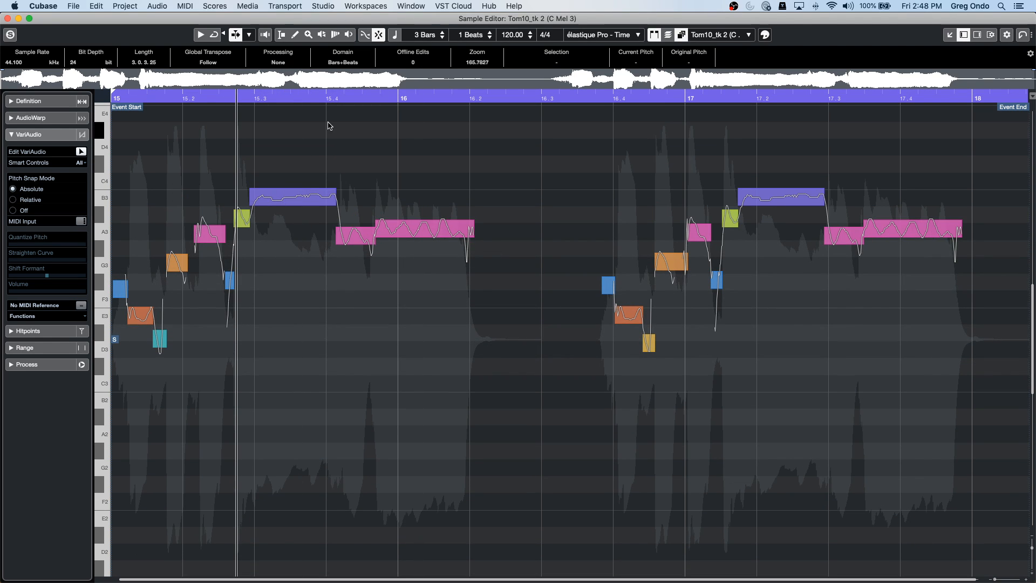
- Try the Play tool on the pitch segments and return to VariAudio editing
{"action": "right_click", "coordinate": [242, 182]}
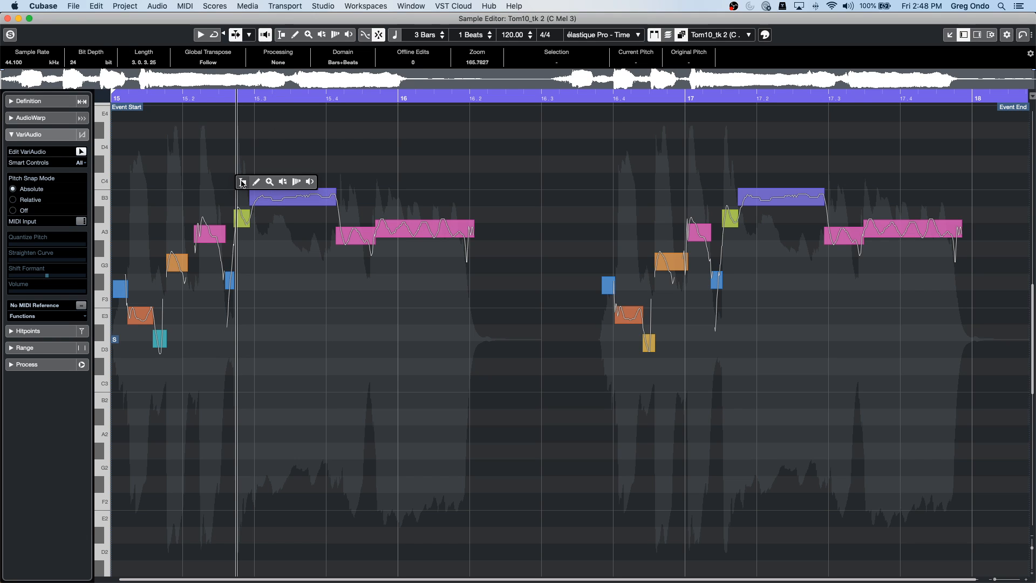
{"action": "left_click", "coordinate": [310, 182]}
{"action": "left_click", "coordinate": [222, 197]}
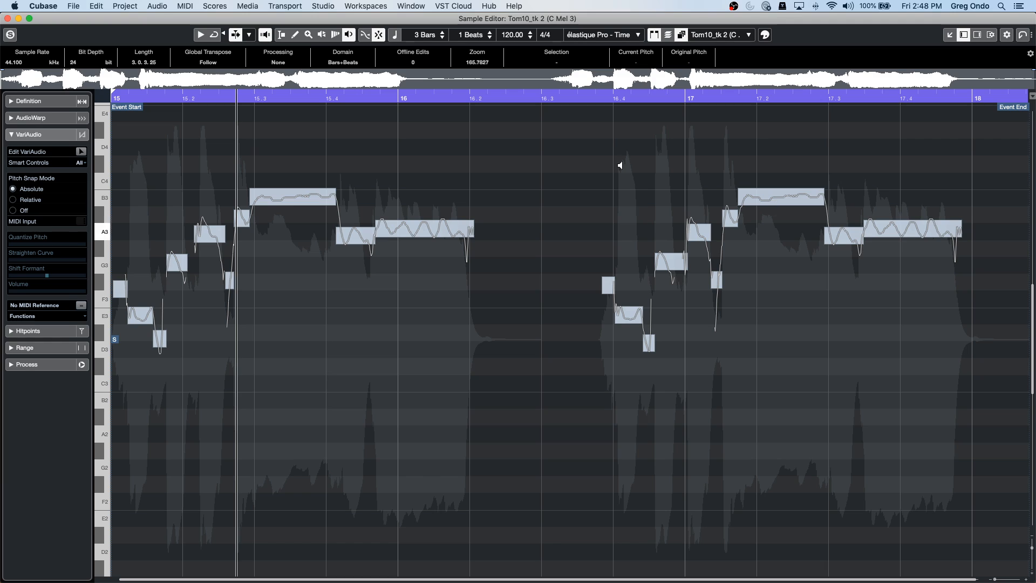
{"action": "right_click", "coordinate": [453, 236]}
{"action": "left_click", "coordinate": [456, 235]}
{"action": "left_click", "coordinate": [81, 151]}
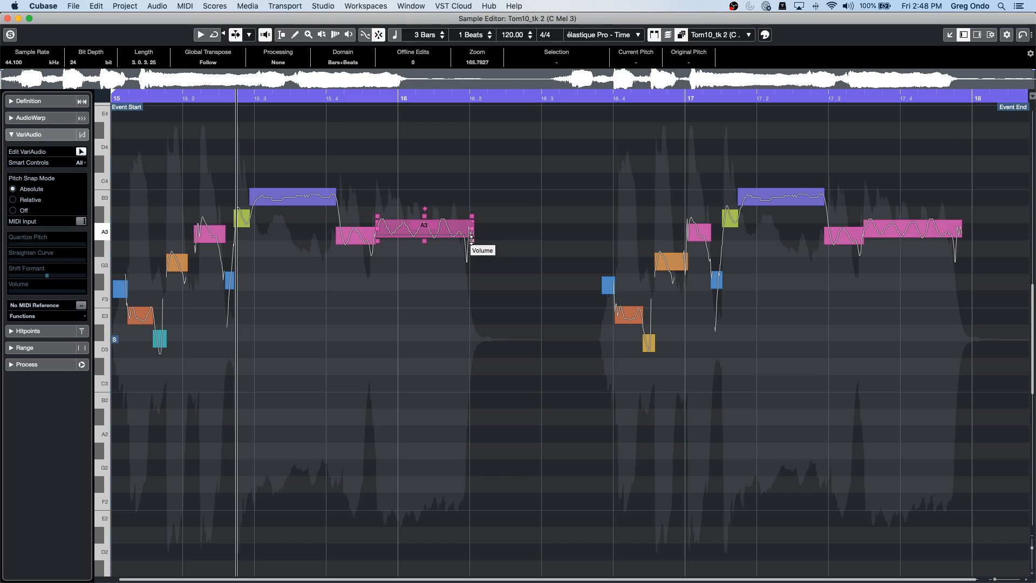
- Raise the volume of the long A3 segment around bar 16 to 2.72 dB, solo the editor and play from about 15.2
{"action": "mouse_move", "coordinate": [471, 239]}
{"action": "left_mouse_down"}
{"action": "mouse_move", "coordinate": [472, 306]}
{"action": "mouse_move", "coordinate": [472, 212]}
{"action": "mouse_move", "coordinate": [465, 274]}
{"action": "mouse_move", "coordinate": [481, 222]}
{"action": "left_mouse_up"}
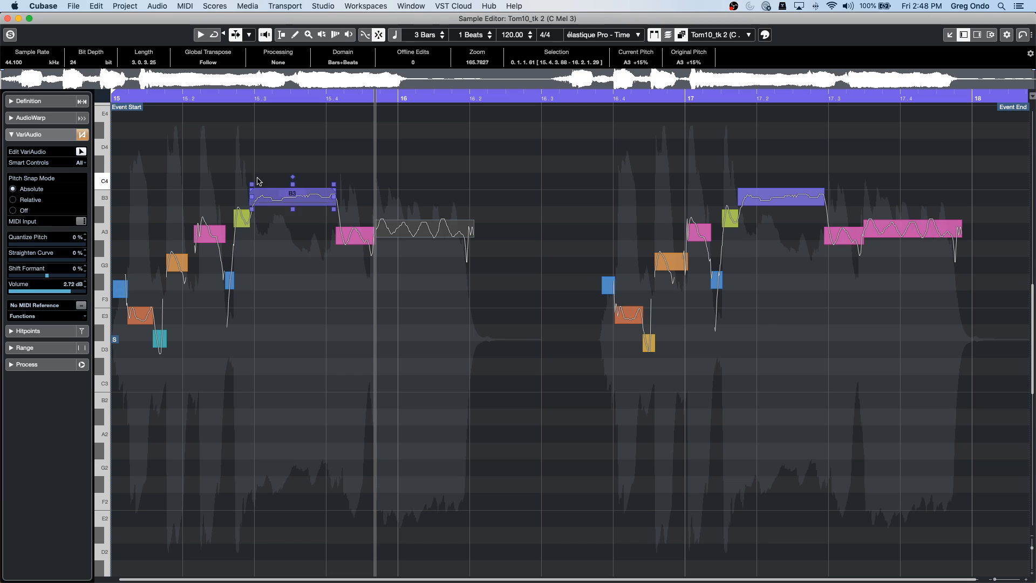
{"action": "key", "text": "space"}
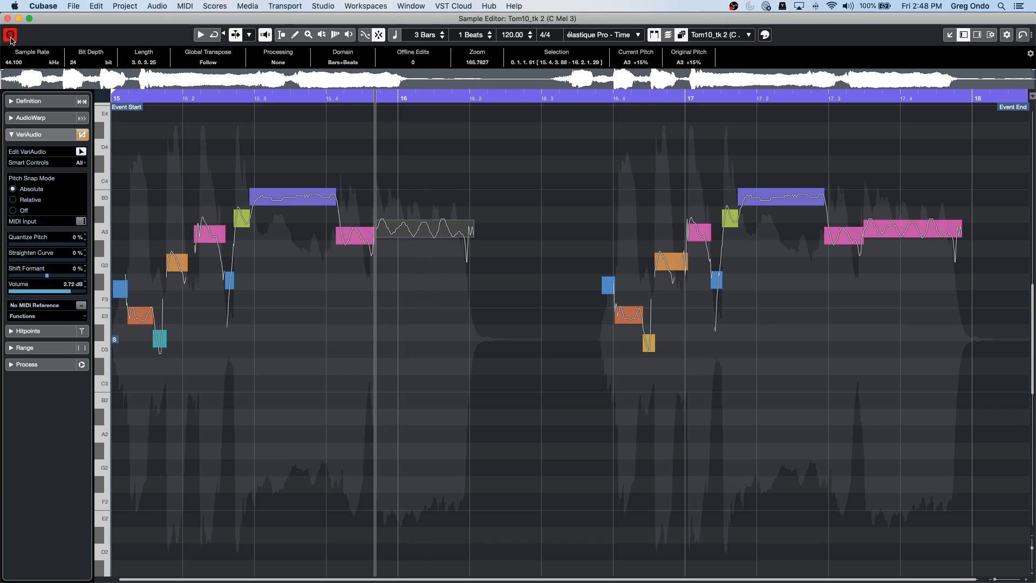
{"action": "left_click", "coordinate": [201, 100]}
{"action": "left_click", "coordinate": [163, 100]}
{"action": "key", "text": "space"}
- Lower the volume of the long A3 segment around bar 16 to -20.0 dB and locate playback just past 15.2
{"action": "left_click", "coordinate": [423, 224]}
{"action": "left_click_drag", "start_coordinate": [471, 238], "coordinate": [470, 301]}
{"action": "left_click", "coordinate": [319, 132]}
{"action": "left_click", "coordinate": [221, 99]}
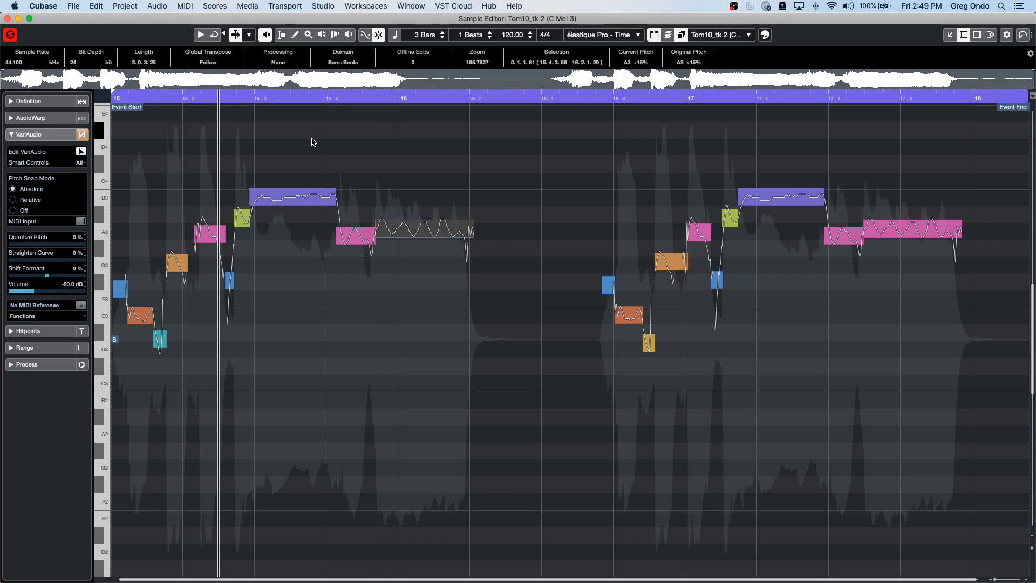
- Set Quantize Pitch to 77 % for the segments from about 15.2 to 16.2 and adjust their volume together
{"action": "left_click", "coordinate": [463, 231]}
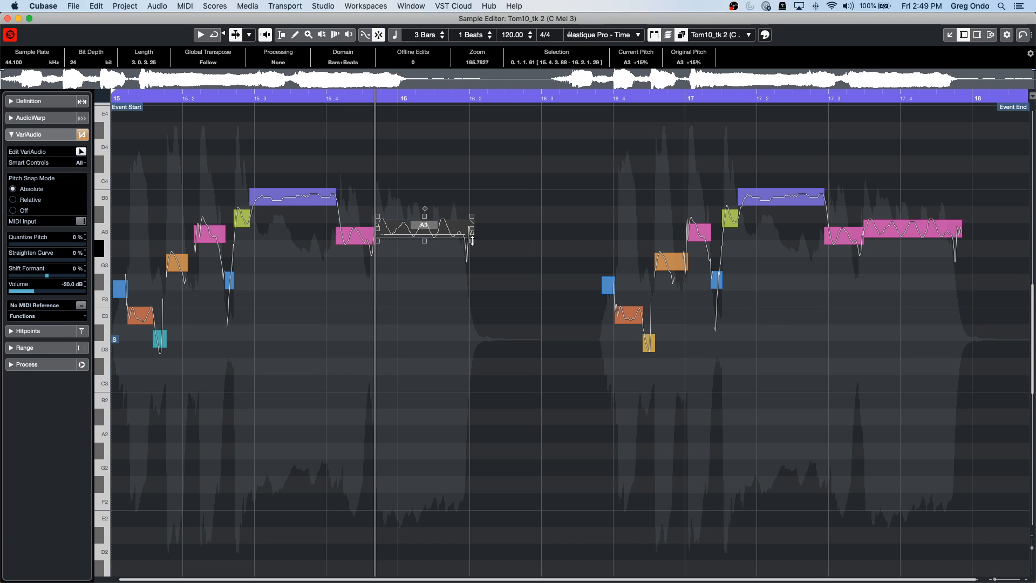
{"action": "left_click", "coordinate": [301, 195]}
{"action": "left_click", "coordinate": [421, 283]}
{"action": "left_click_drag", "start_coordinate": [180, 155], "coordinate": [522, 307]}
{"action": "left_click_drag", "start_coordinate": [424, 241], "coordinate": [422, 179]}
{"action": "left_click_drag", "start_coordinate": [473, 245], "coordinate": [474, 258]}
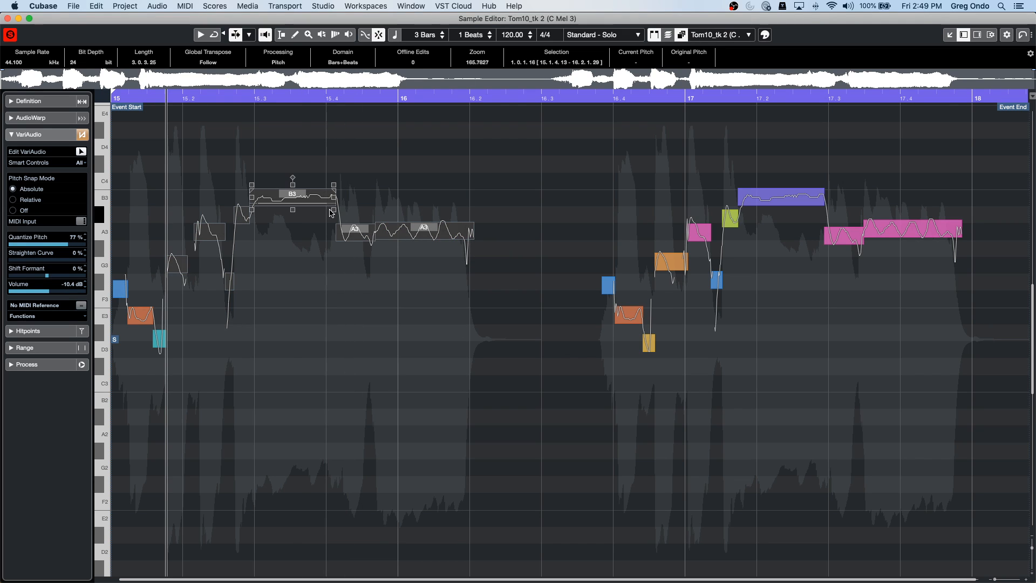
- Set the volume of the E3 segment at 16.4 to -5.17 dB
{"action": "left_click", "coordinate": [371, 229]}
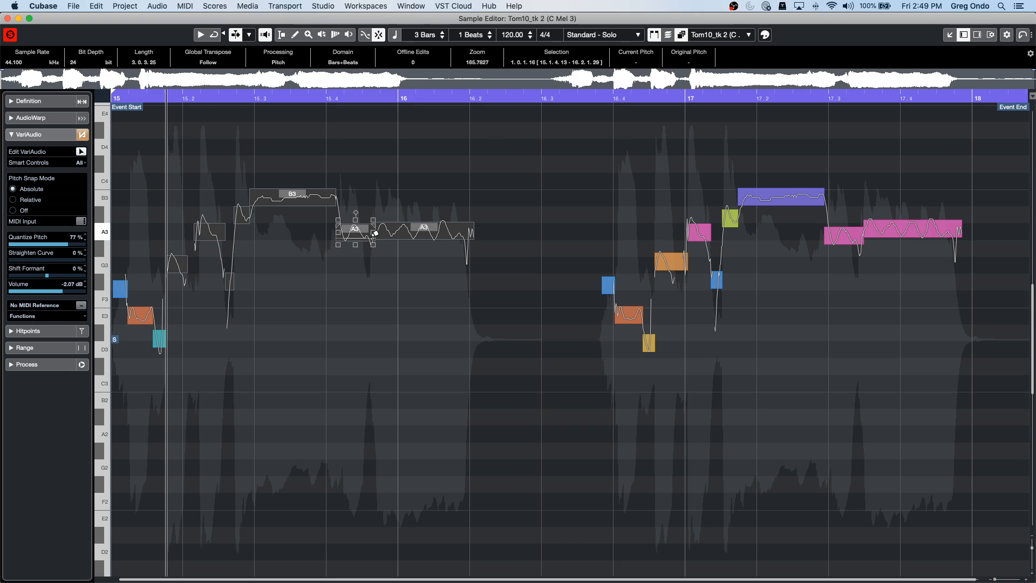
{"action": "left_click", "coordinate": [629, 306]}
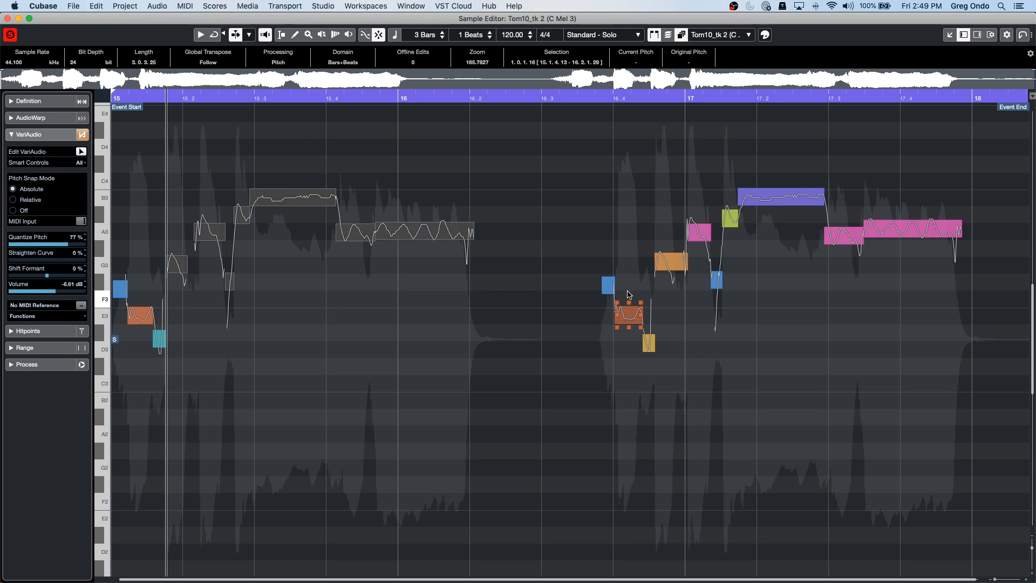
{"action": "mouse_move", "coordinate": [641, 327]}
{"action": "left_mouse_down"}
{"action": "mouse_move", "coordinate": [640, 348]}
{"action": "mouse_move", "coordinate": [641, 328]}
{"action": "left_mouse_up"}
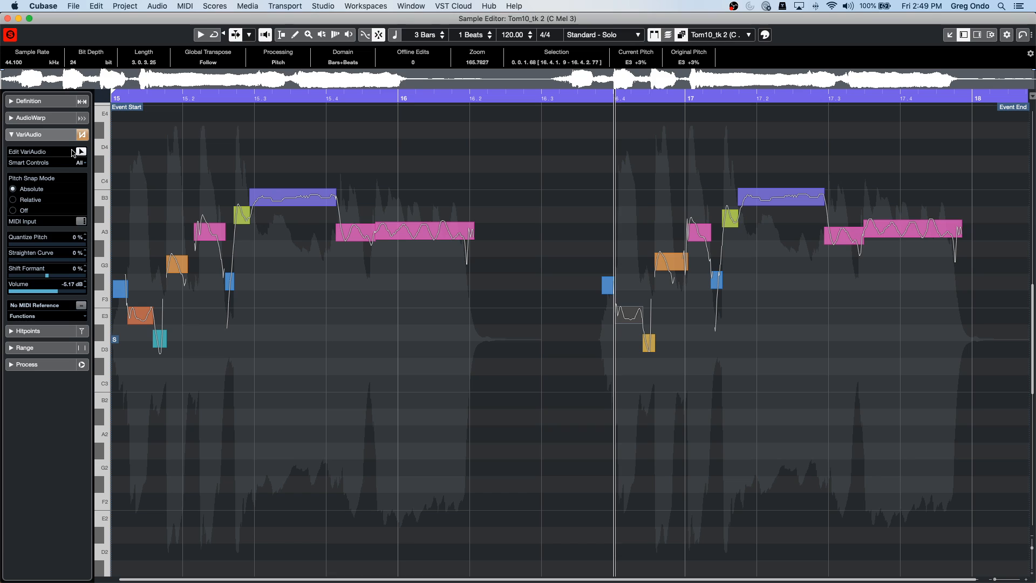
- Switch the VariAudio smart controls to the default set and back to showing all controls
{"action": "left_click", "coordinate": [83, 164]}
{"action": "left_click", "coordinate": [81, 149]}
{"action": "left_click", "coordinate": [83, 165]}
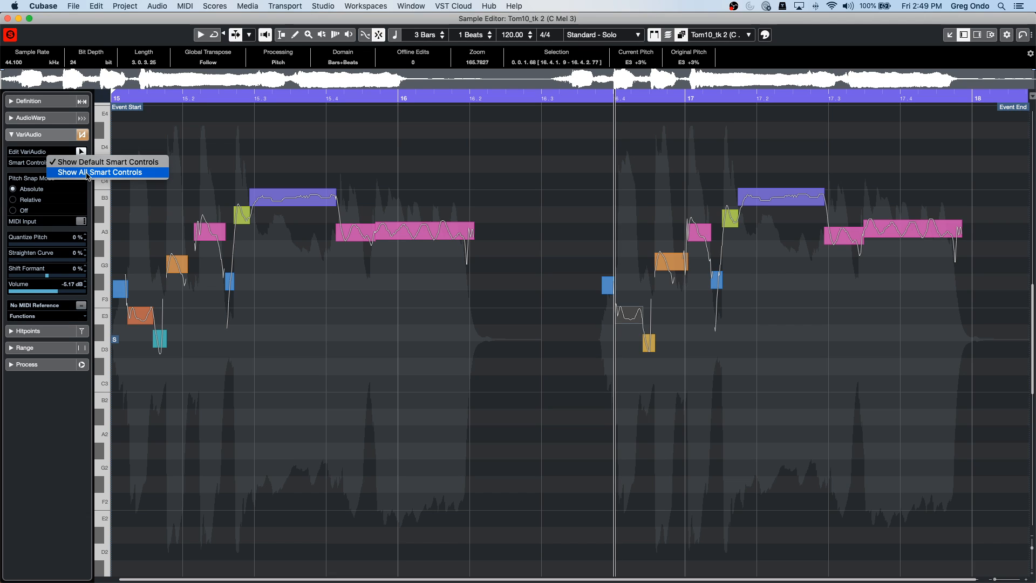
{"action": "left_click", "coordinate": [89, 175]}
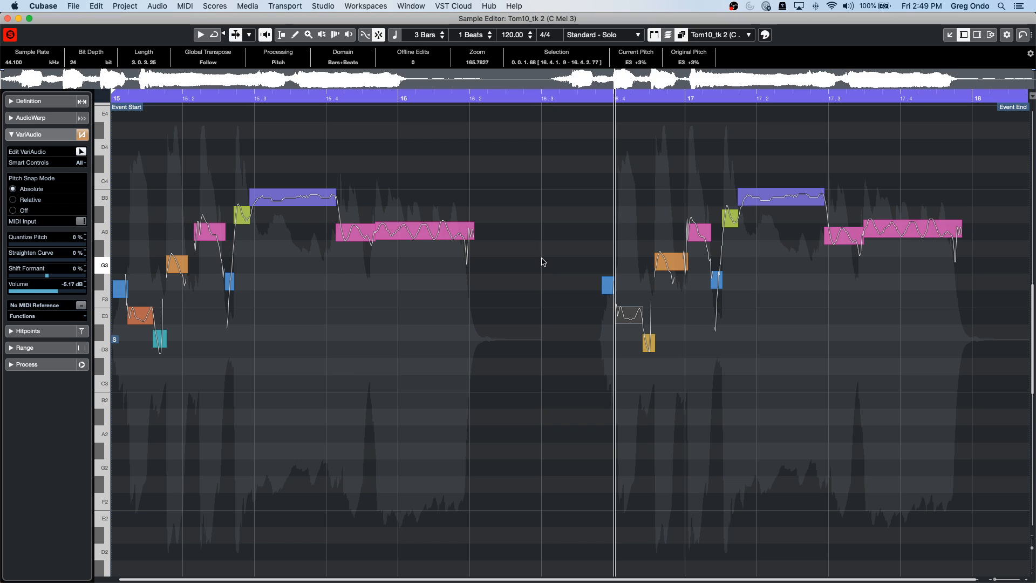
- Set the volume of the long B3 segment around 15.3 to -1.11 dB and close the separate Sample Editor window
{"action": "mouse_move", "coordinate": [462, 244]}
{"action": "left_click", "coordinate": [326, 201]}
{"action": "mouse_move", "coordinate": [333, 210]}
{"action": "left_mouse_down"}
{"action": "mouse_move", "coordinate": [335, 257]}
{"action": "mouse_move", "coordinate": [343, 196]}
{"action": "left_mouse_up"}
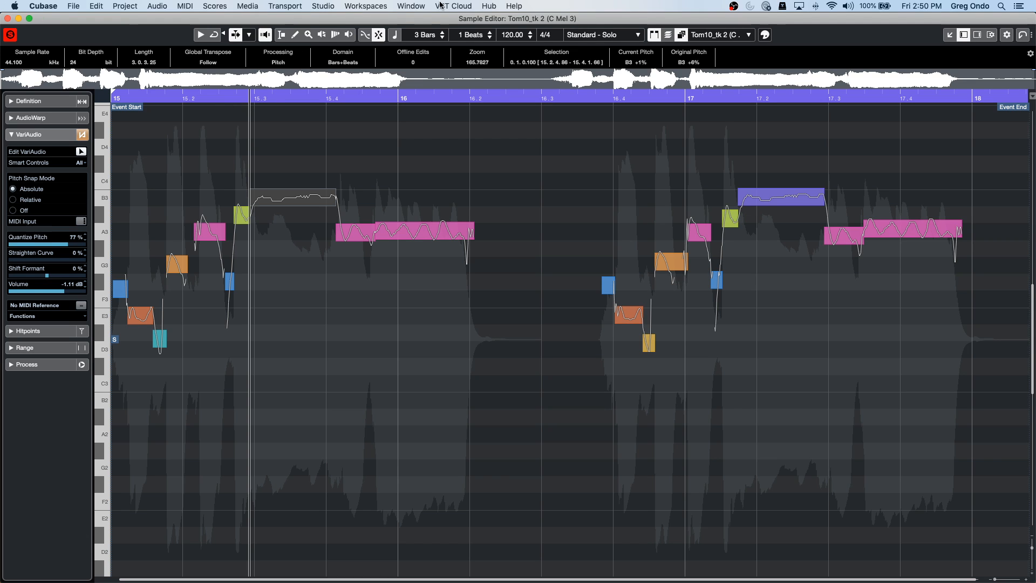
{"action": "left_click", "coordinate": [7, 19]}
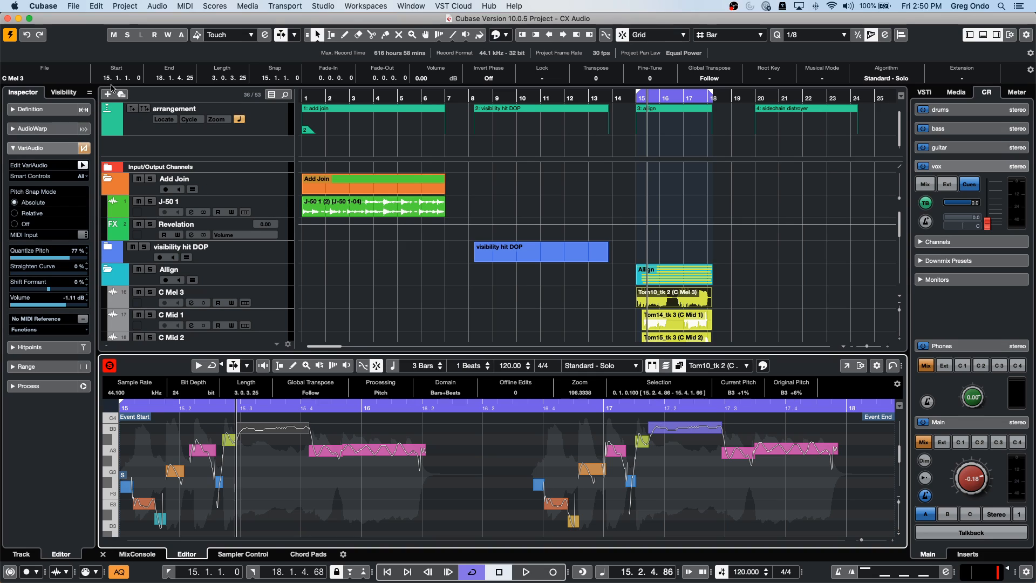
- Select the edit folder track and examine the colors available for it
{"action": "scroll", "coordinate": [238, 243], "scroll_direction": "down", "scroll_amount": 5}
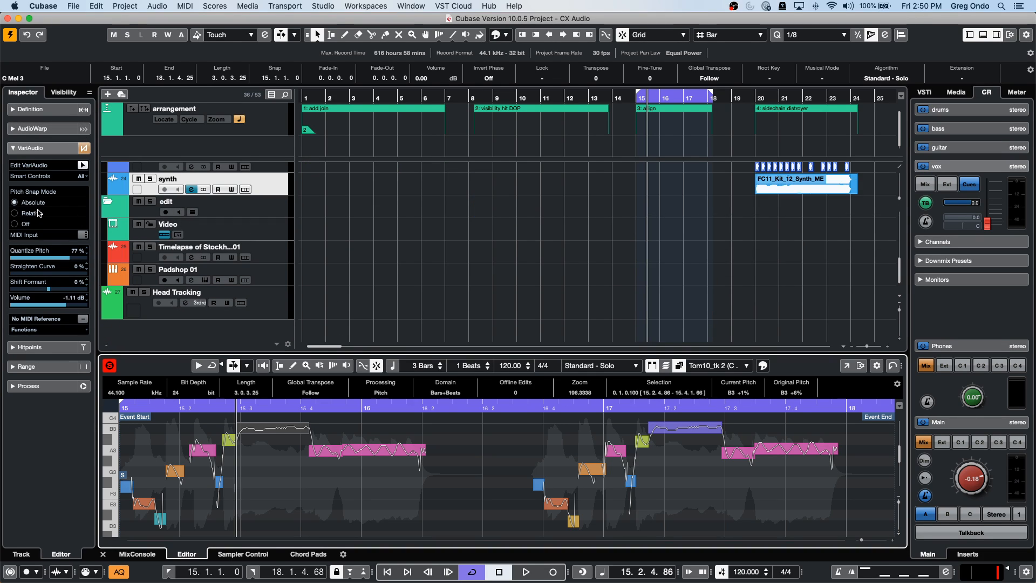
{"action": "left_click", "coordinate": [232, 211]}
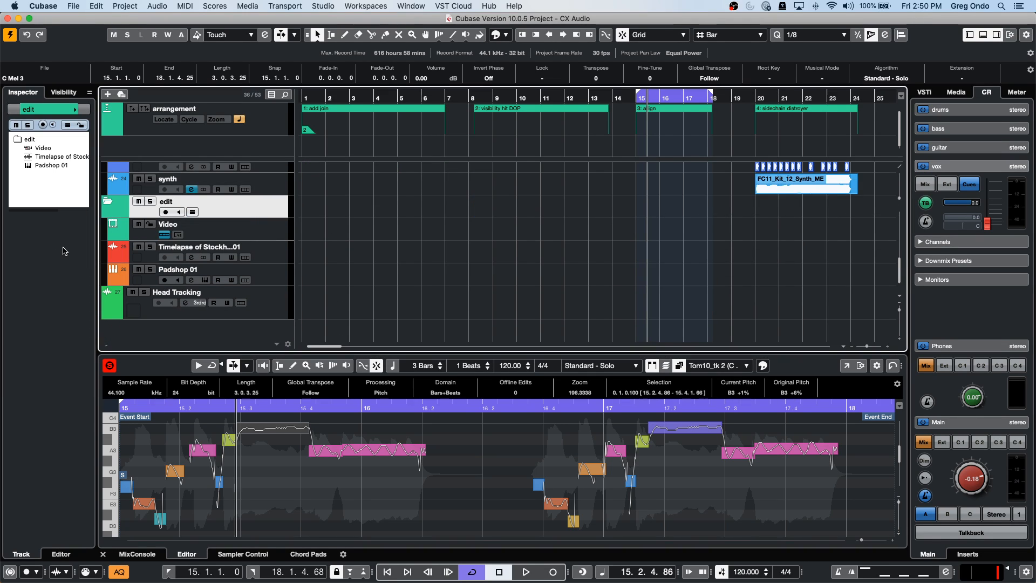
{"action": "left_click", "coordinate": [76, 110]}
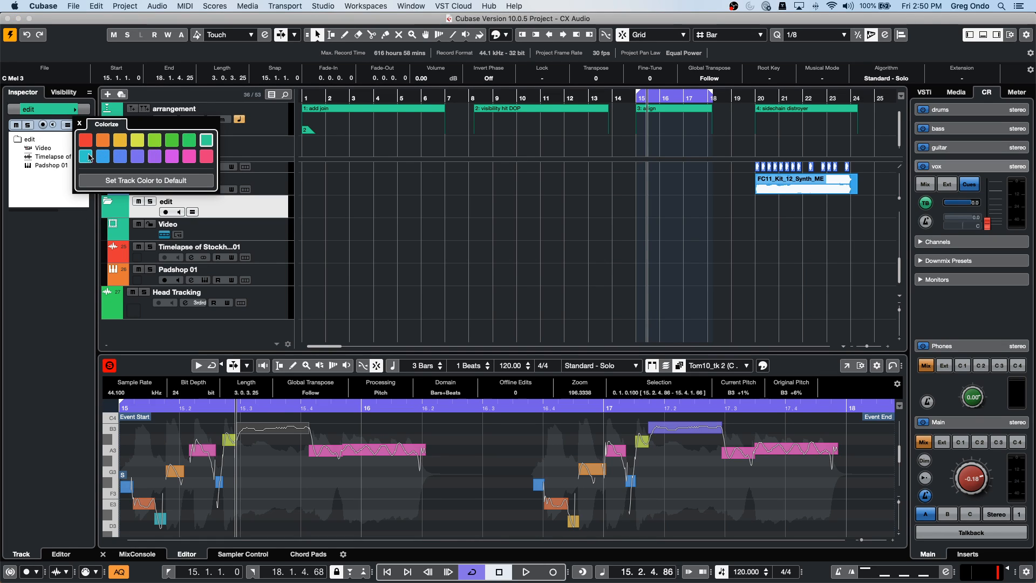
{"action": "left_click", "coordinate": [496, 267]}
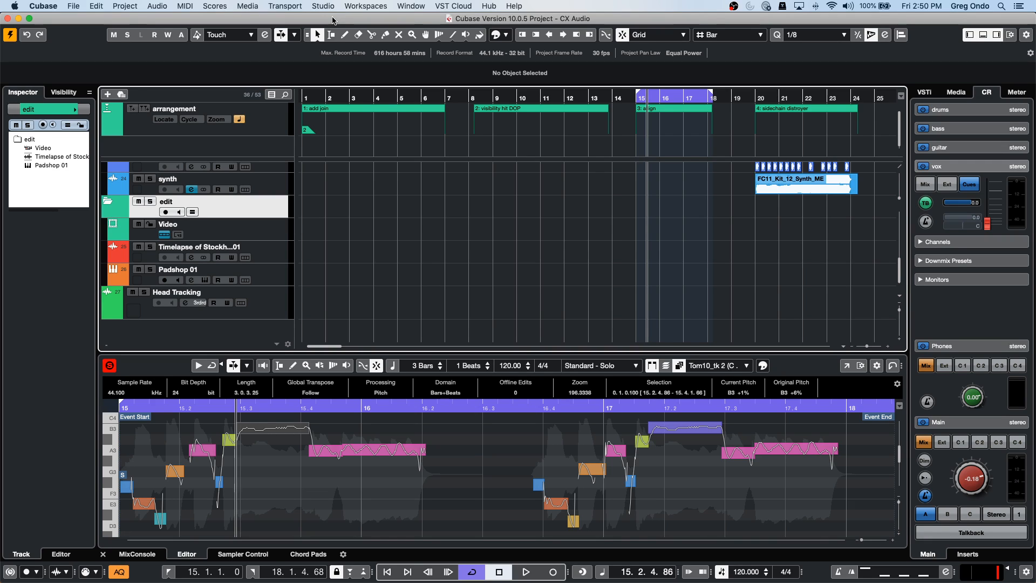
- Apply a project color set with 32 basic colors and 4 color tints and view the edit track's color palette
{"action": "key", "text": "shift+c"}
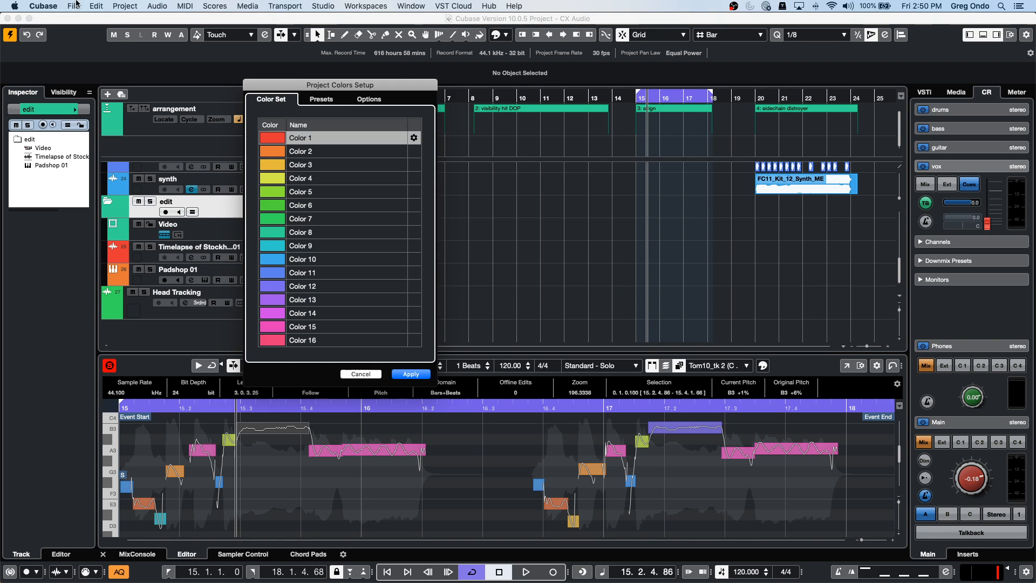
{"action": "left_click", "coordinate": [125, 6]}
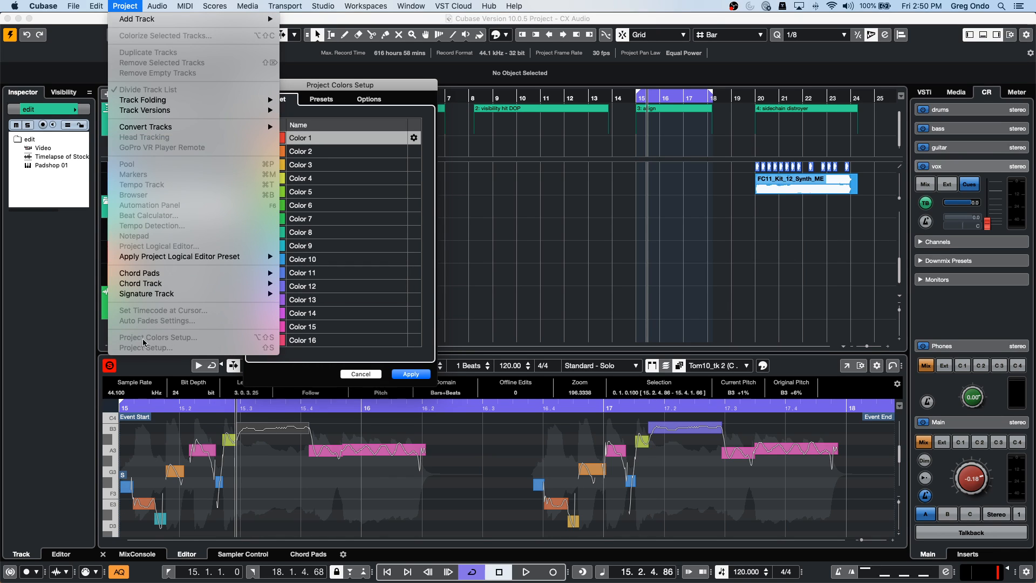
{"action": "left_click", "coordinate": [577, 116]}
{"action": "left_click", "coordinate": [321, 99]}
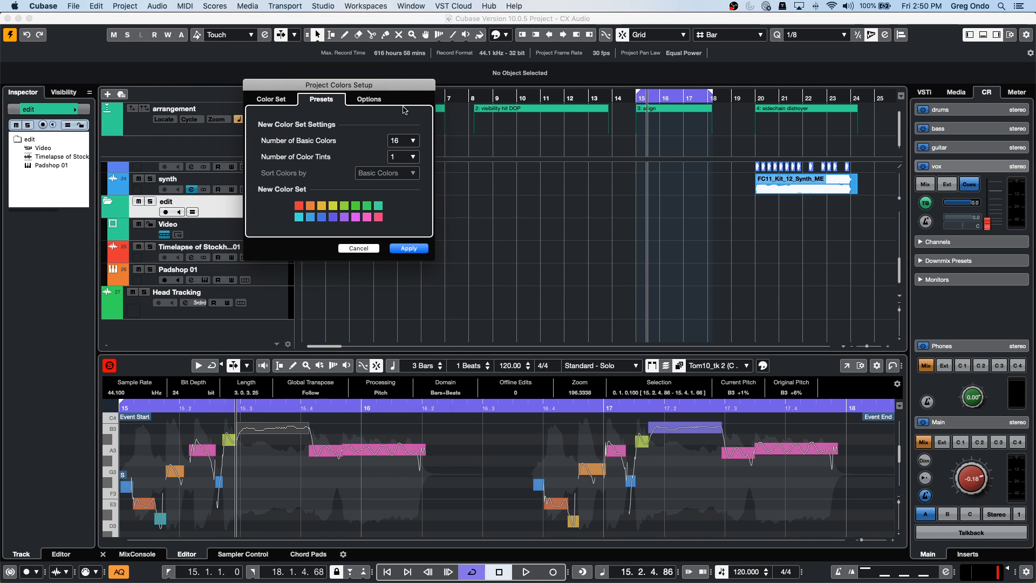
{"action": "left_click_drag", "start_coordinate": [400, 90], "coordinate": [586, 111]}
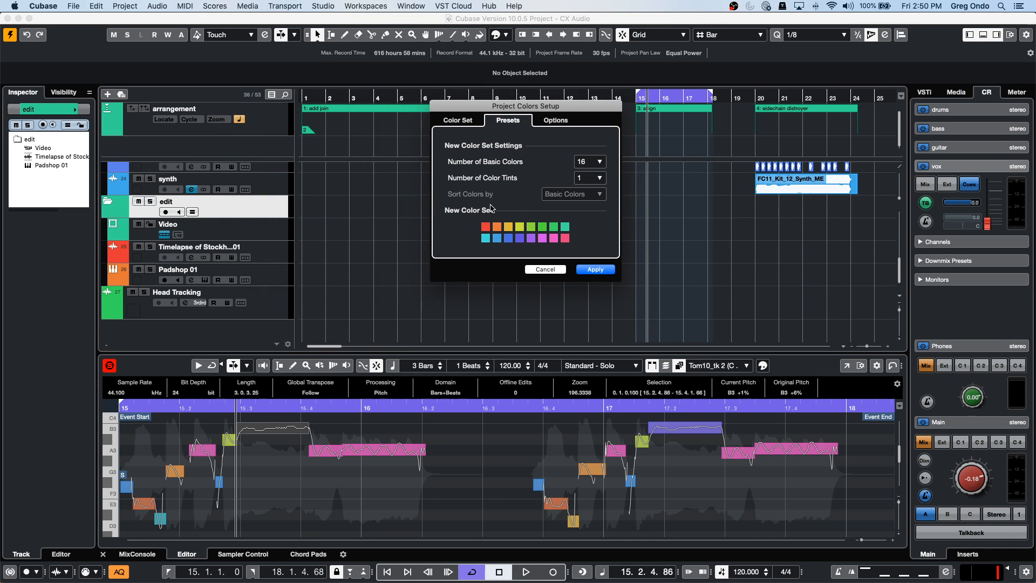
{"action": "left_click", "coordinate": [597, 163]}
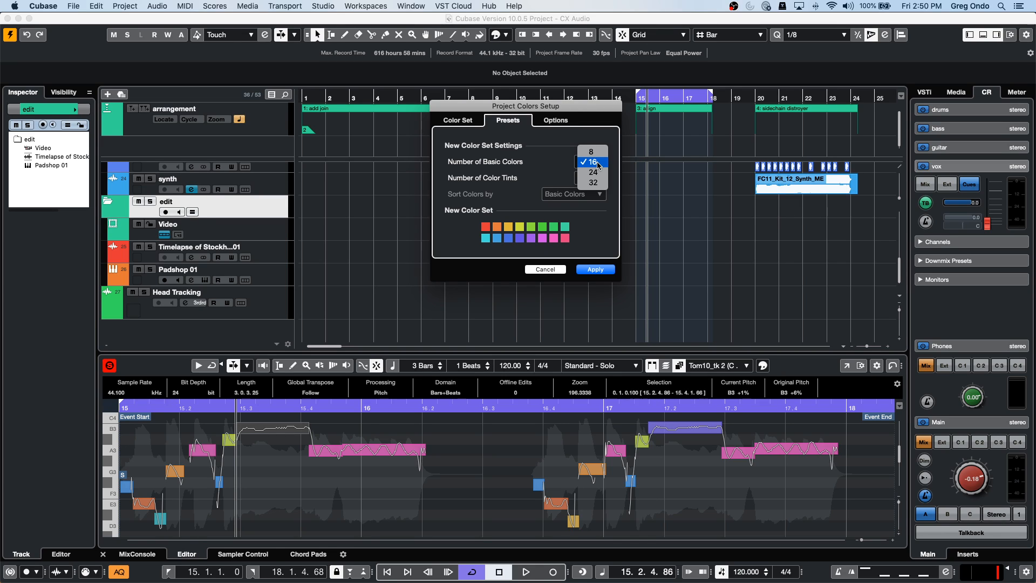
{"action": "left_click", "coordinate": [598, 183]}
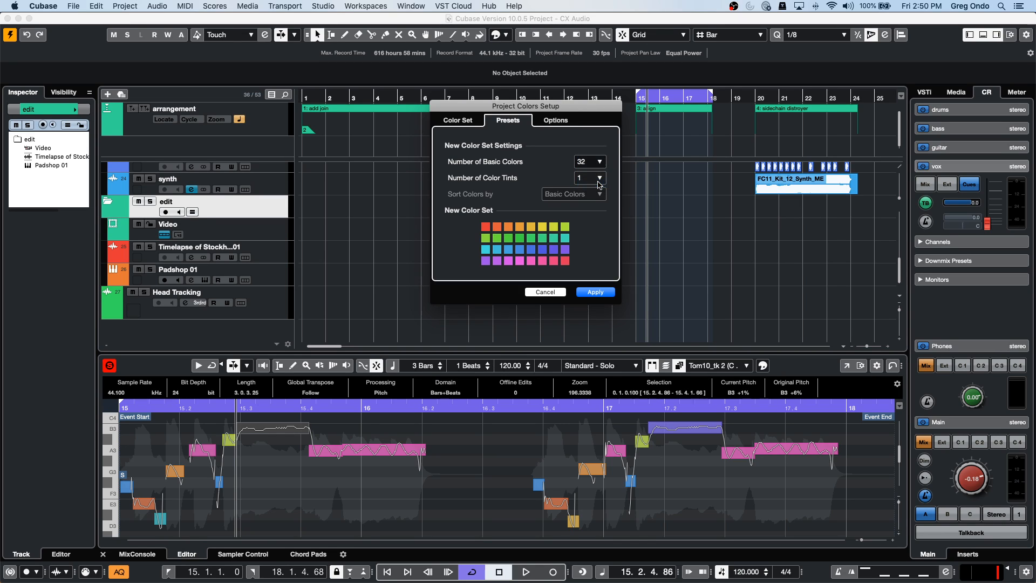
{"action": "left_click", "coordinate": [598, 181]}
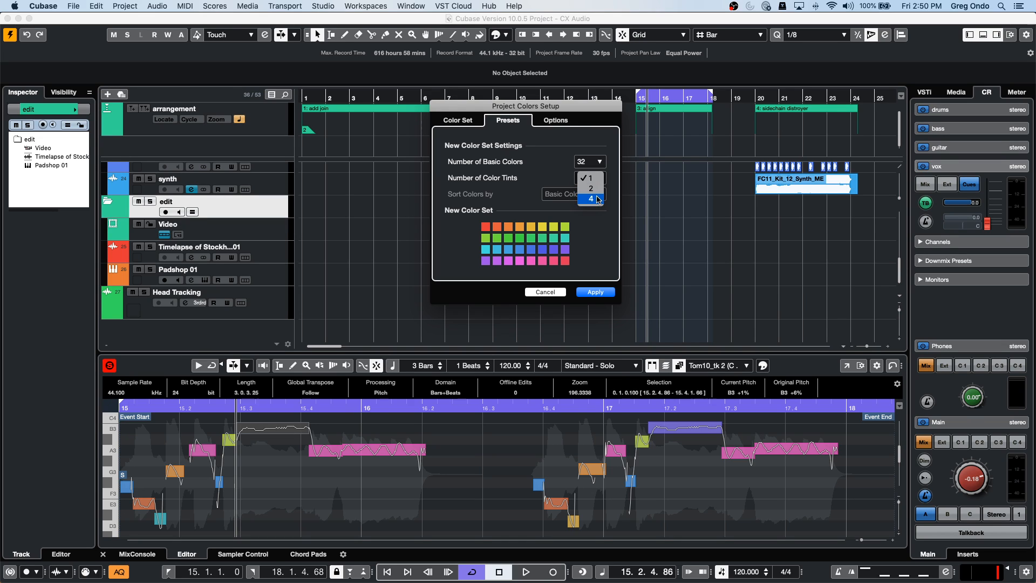
{"action": "left_click", "coordinate": [592, 199]}
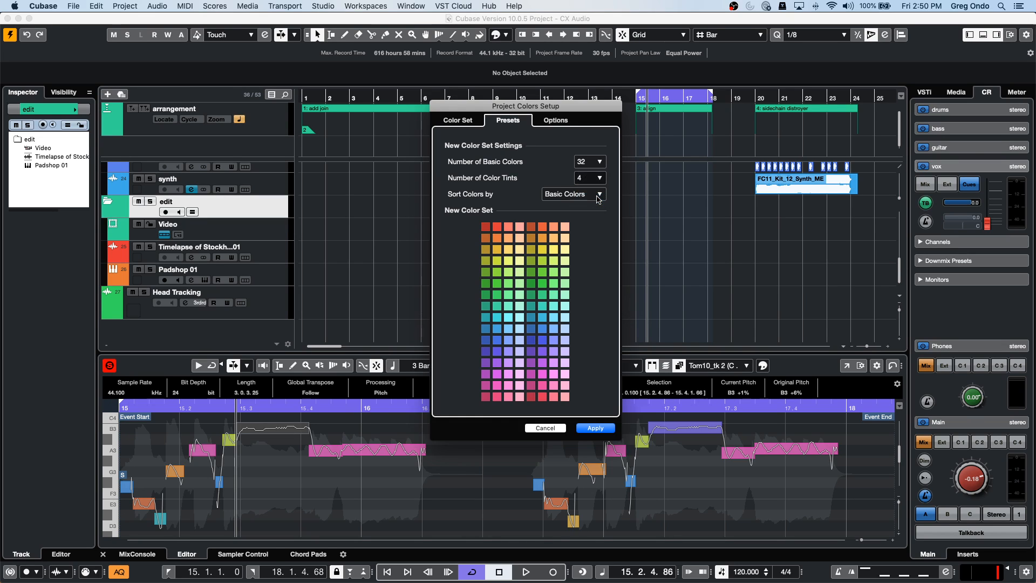
{"action": "left_click", "coordinate": [595, 429]}
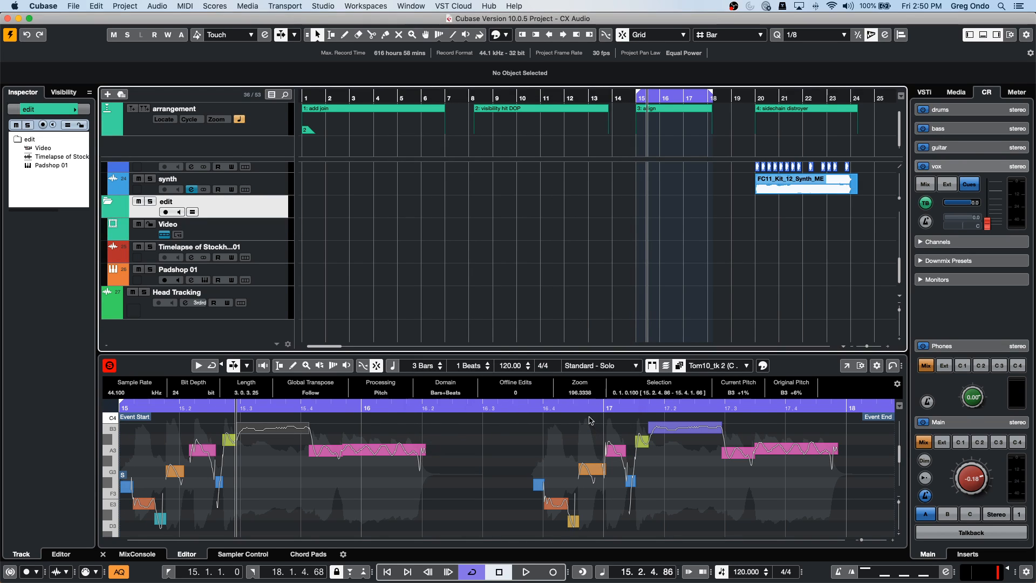
{"action": "left_click", "coordinate": [81, 109]}
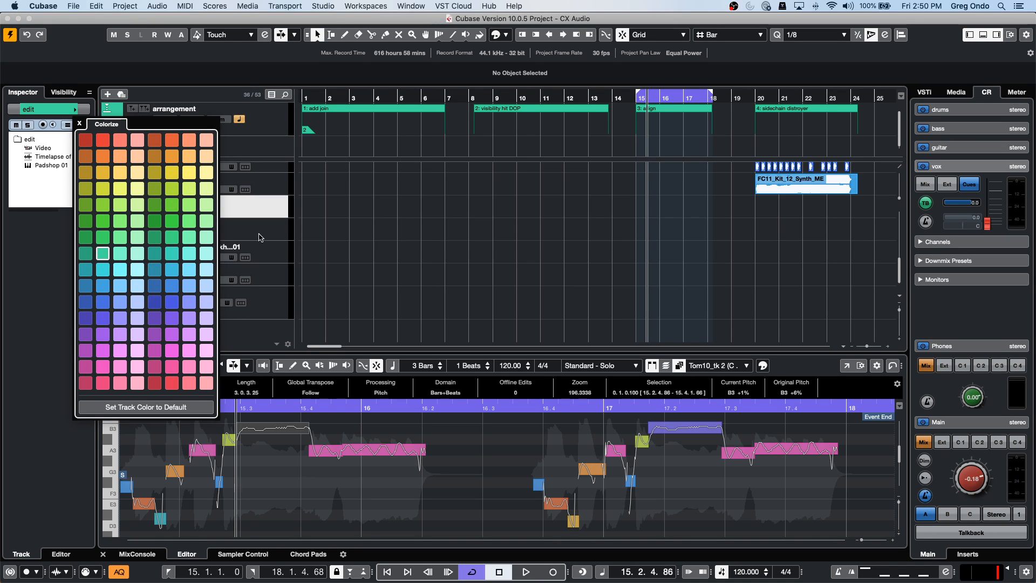
{"action": "left_click", "coordinate": [443, 307]}
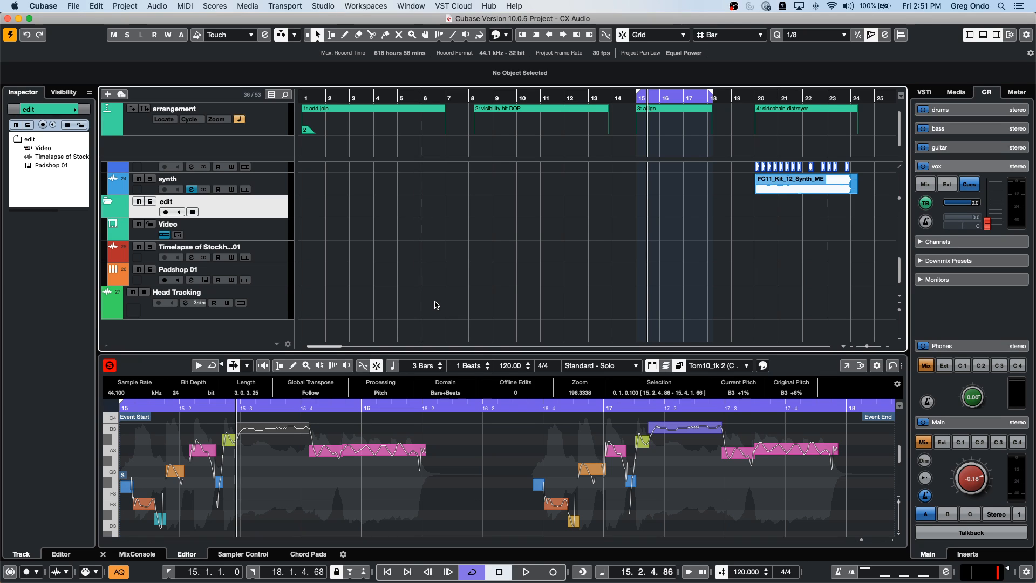
- Apply a project color set with 16 basic colors and 1 color tint and check the edit track's color palette
{"action": "key", "text": "shift+c"}
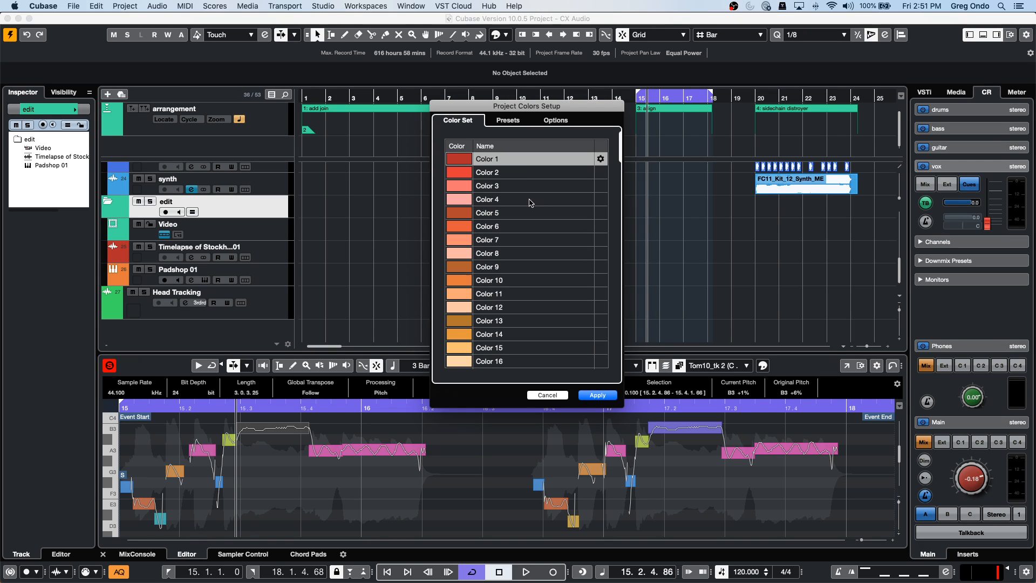
{"action": "left_click", "coordinate": [513, 121]}
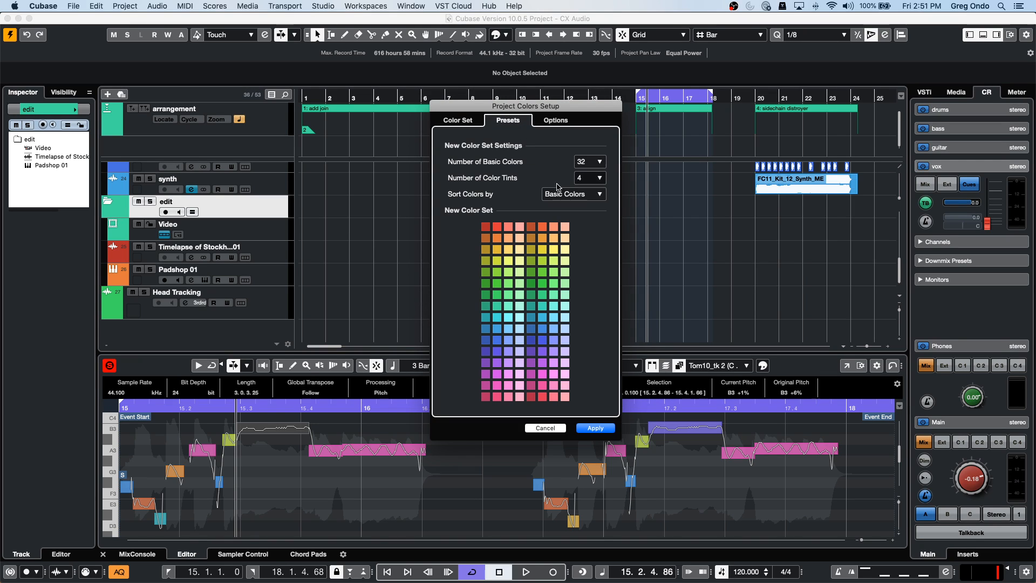
{"action": "left_click", "coordinate": [600, 167]}
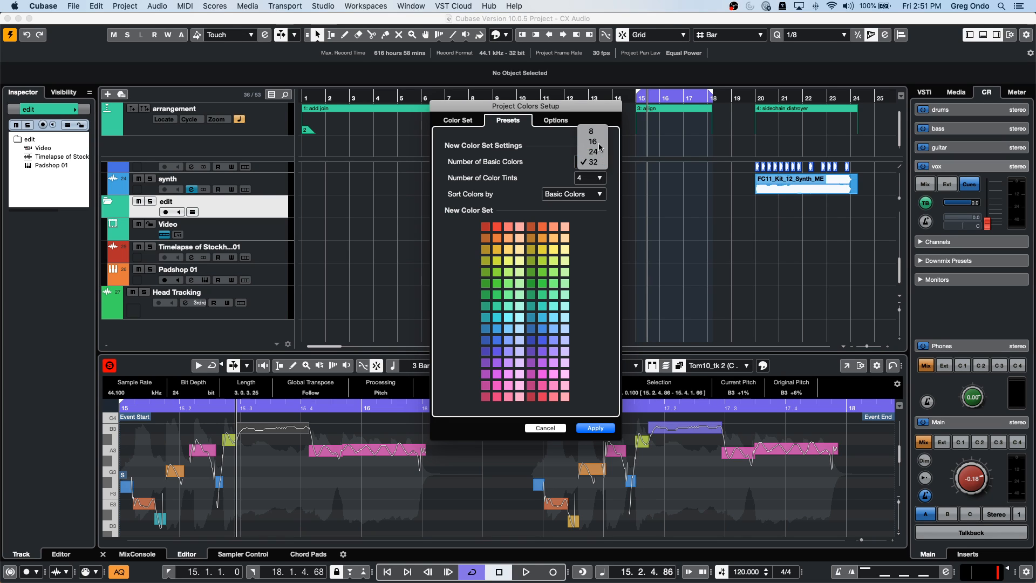
{"action": "left_click", "coordinate": [599, 144]}
{"action": "left_click", "coordinate": [596, 178]}
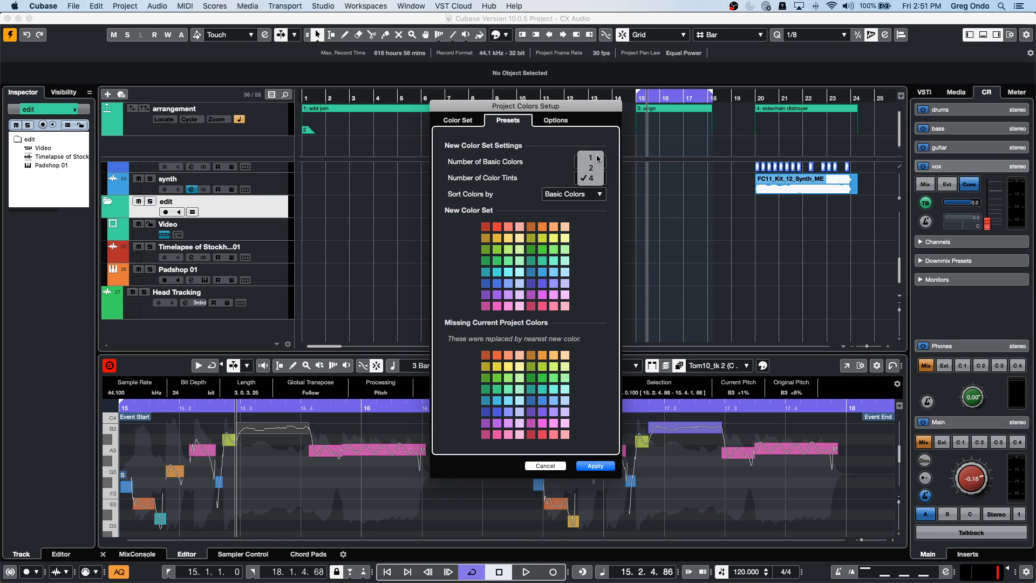
{"action": "left_click", "coordinate": [598, 158]}
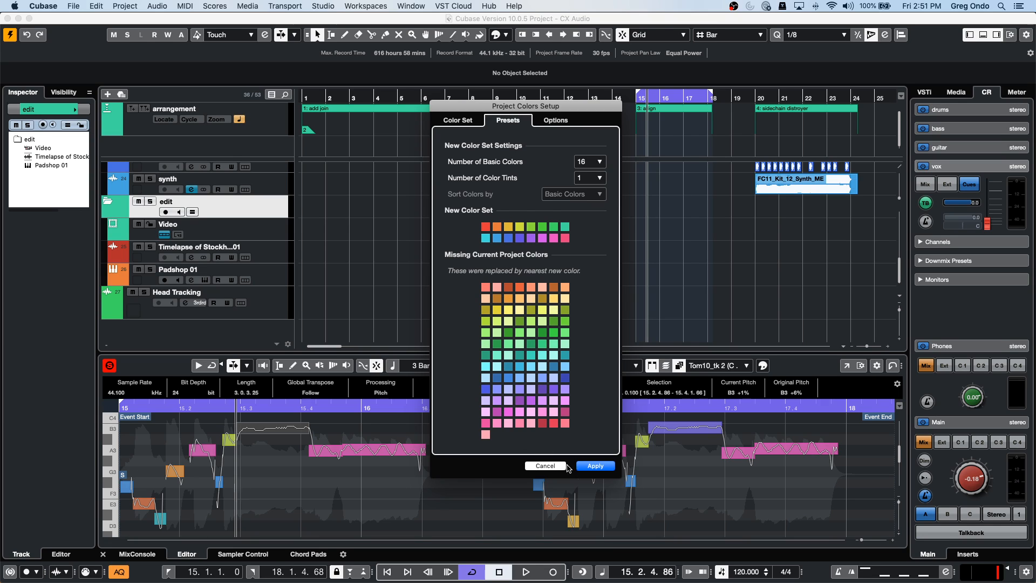
{"action": "left_click", "coordinate": [596, 466]}
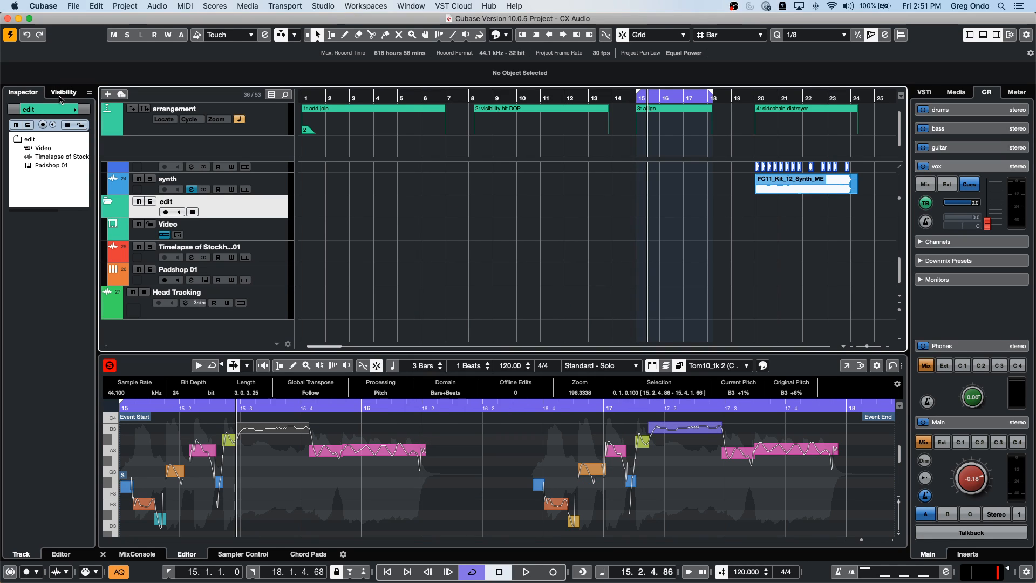
{"action": "left_click", "coordinate": [76, 109]}
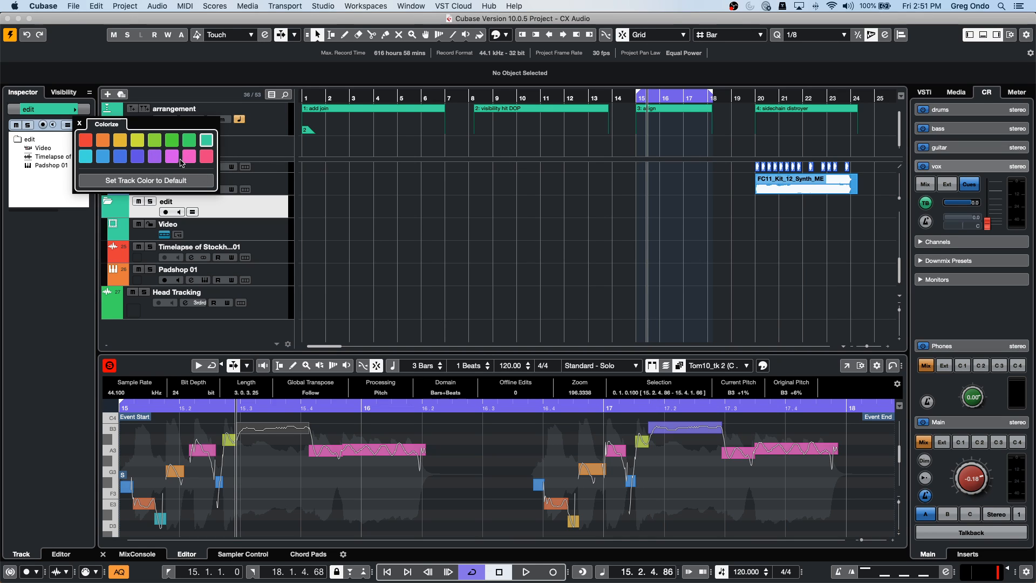
{"action": "left_click", "coordinate": [462, 229]}
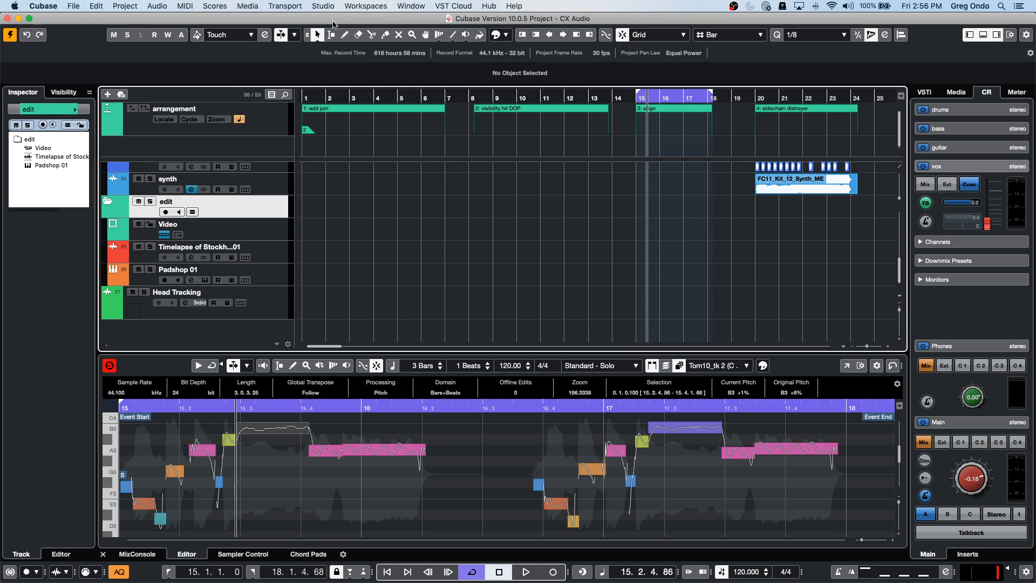
- Open the recent project jump off.cpr
{"action": "key", "text": "Home"}
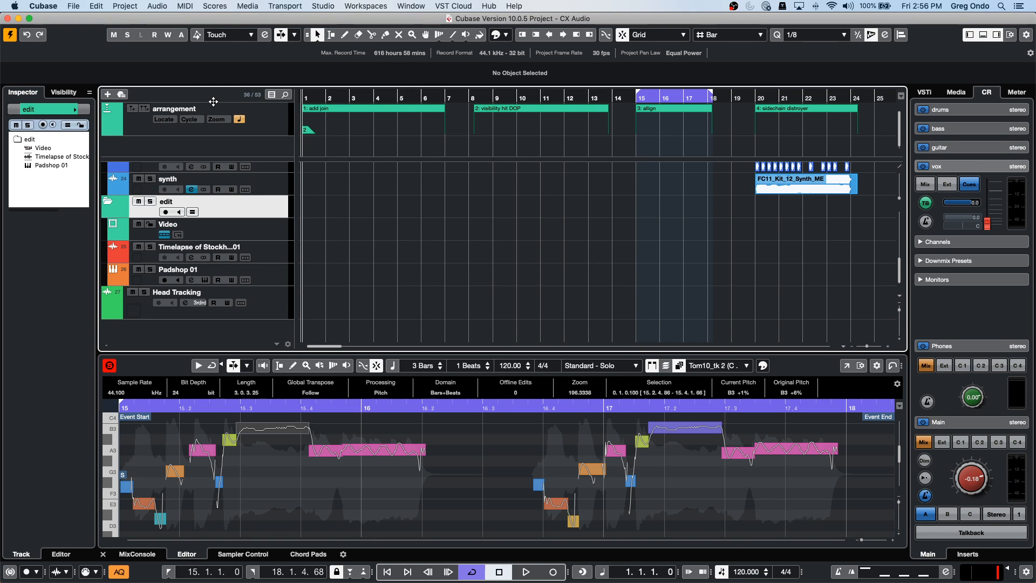
{"action": "scroll", "coordinate": [352, 207], "scroll_direction": "up", "scroll_amount": 10}
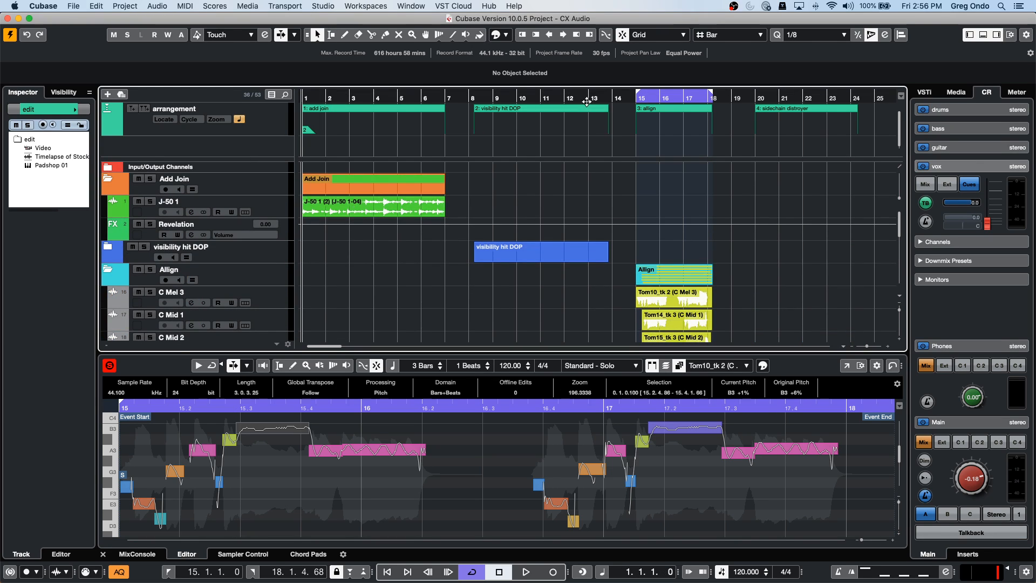
{"action": "left_click", "coordinate": [77, 6]}
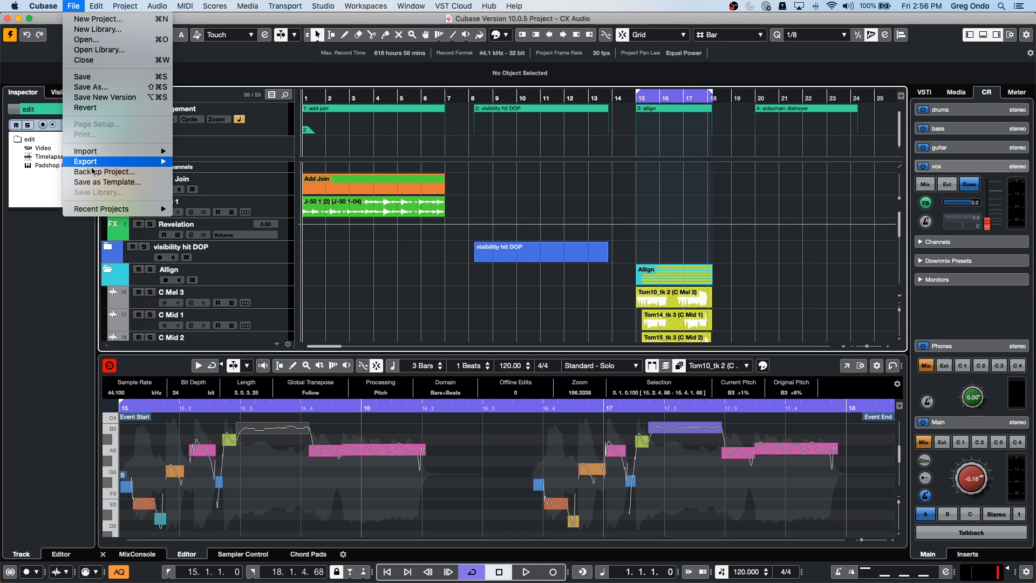
{"action": "mouse_move", "coordinate": [102, 209]}
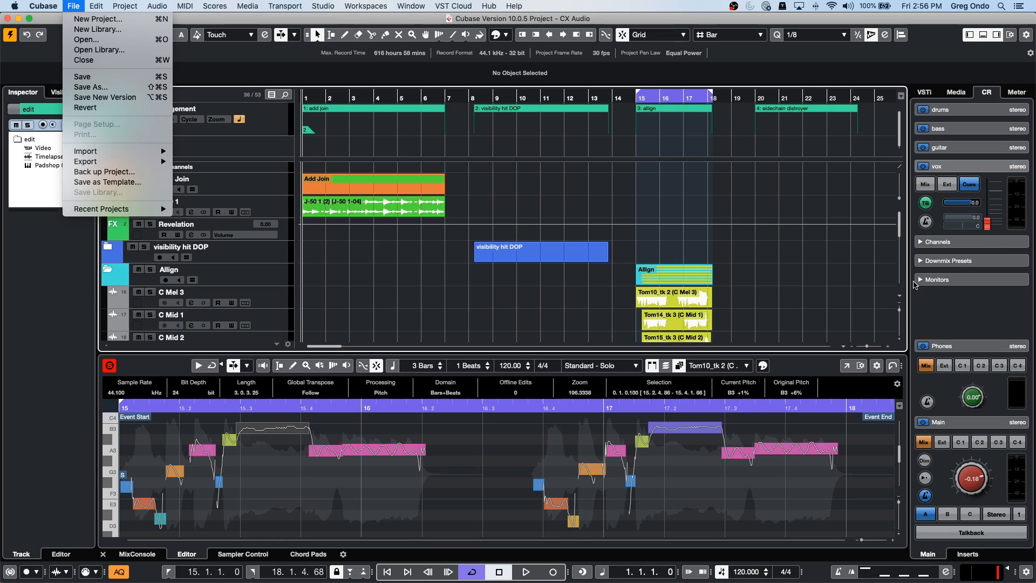
{"action": "mouse_move", "coordinate": [169, 211]}
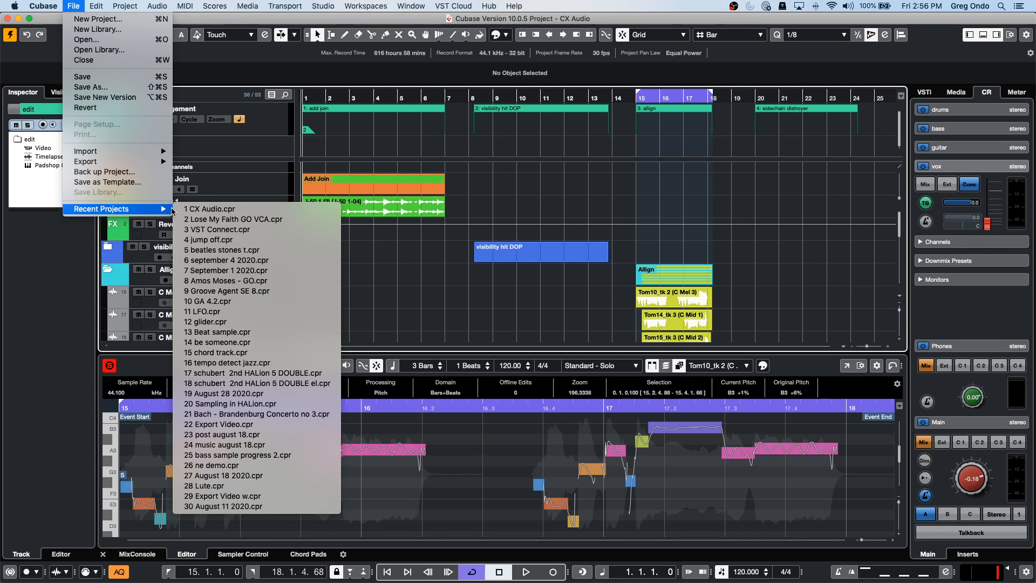
{"action": "left_click", "coordinate": [331, 241]}
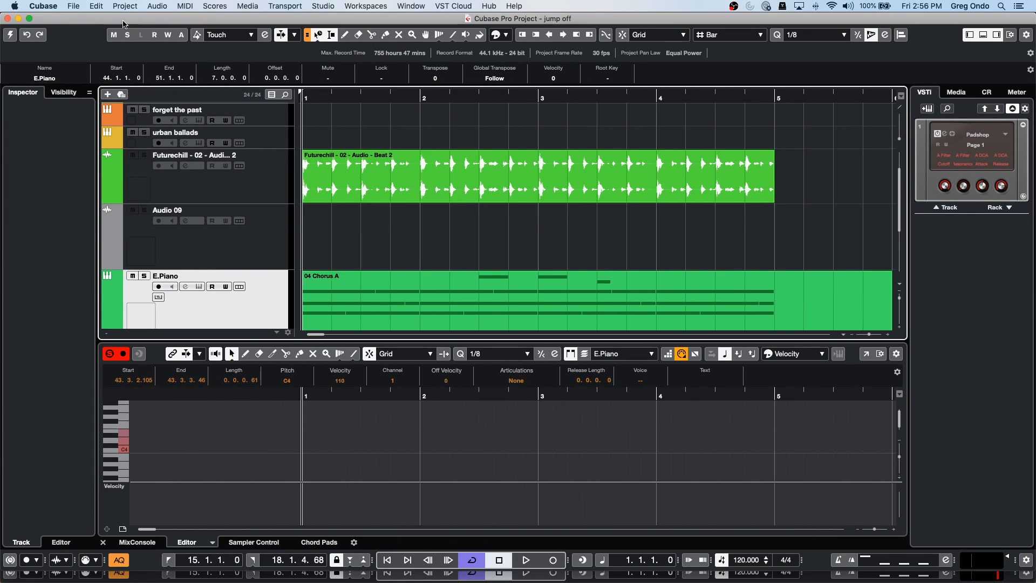
{"action": "scroll", "coordinate": [363, 261], "scroll_direction": "up", "scroll_amount": 2}
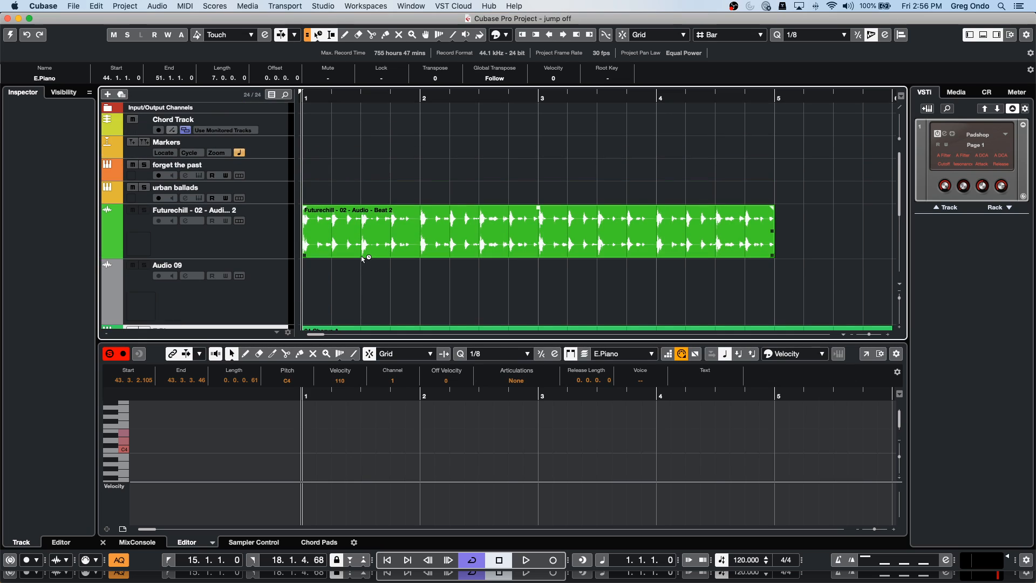
- Activate the jump off project and clear all mute and solo states
{"action": "left_click", "coordinate": [9, 34]}
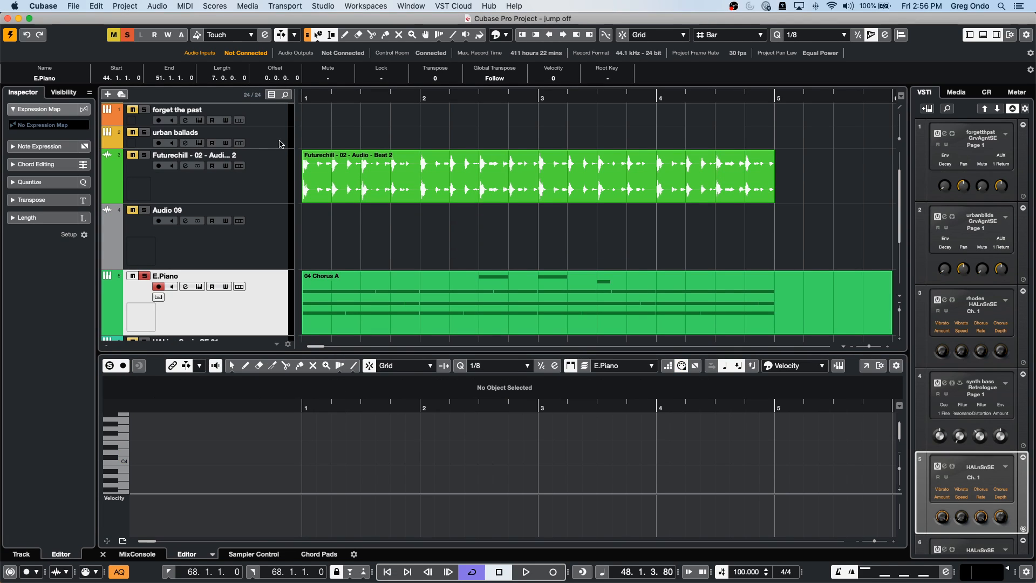
{"action": "scroll", "coordinate": [279, 154], "scroll_direction": "up", "scroll_amount": 3}
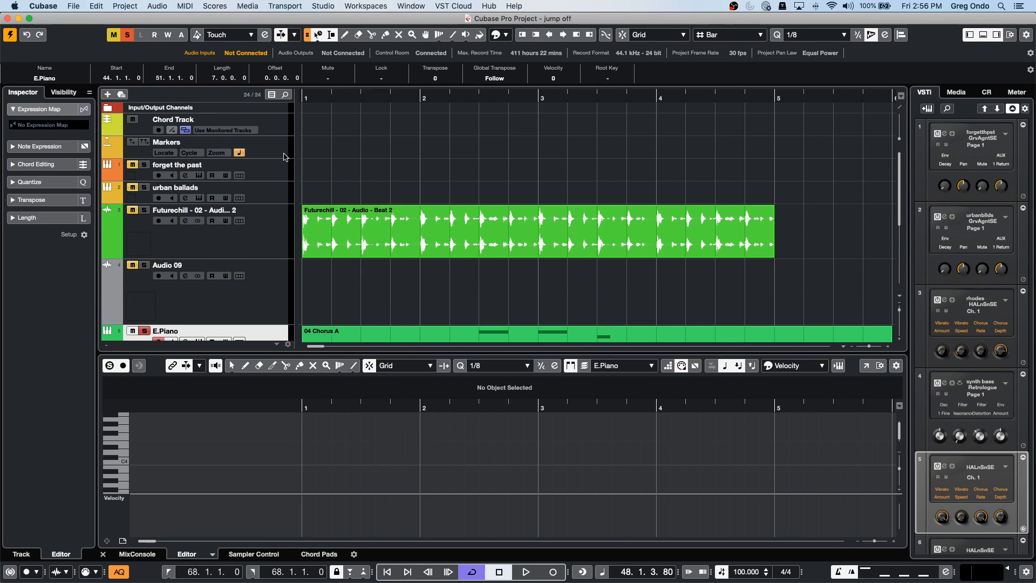
{"action": "left_click", "coordinate": [127, 35]}
- Place the Main 1 pattern from Groove Agent SE on the forget the past track as a MIDI part at the project start
{"action": "left_click", "coordinate": [285, 176]}
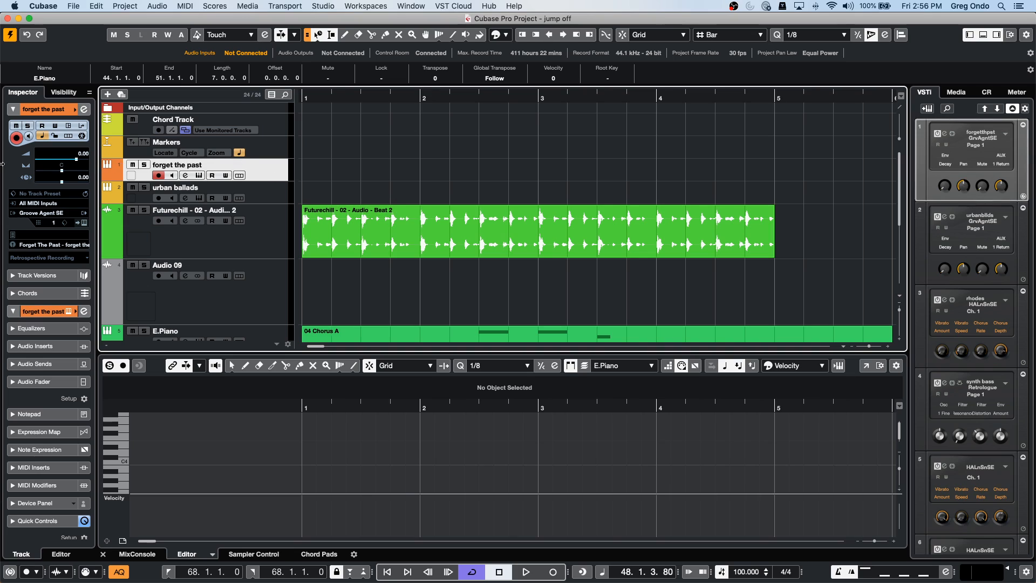
{"action": "left_click", "coordinate": [83, 222]}
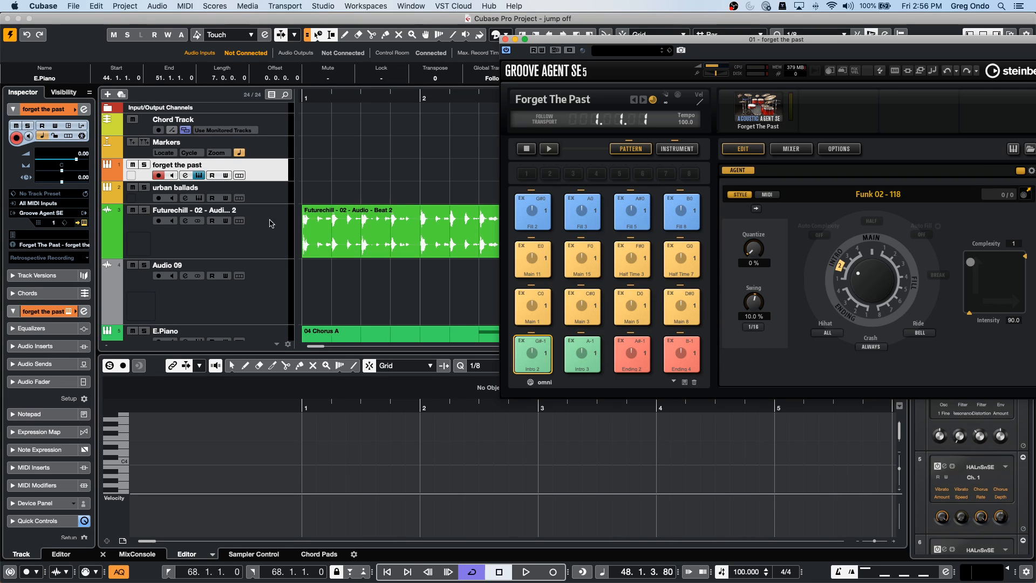
{"action": "left_click_drag", "start_coordinate": [528, 305], "coordinate": [271, 234]}
{"action": "left_click_drag", "start_coordinate": [345, 96], "coordinate": [344, 61]}
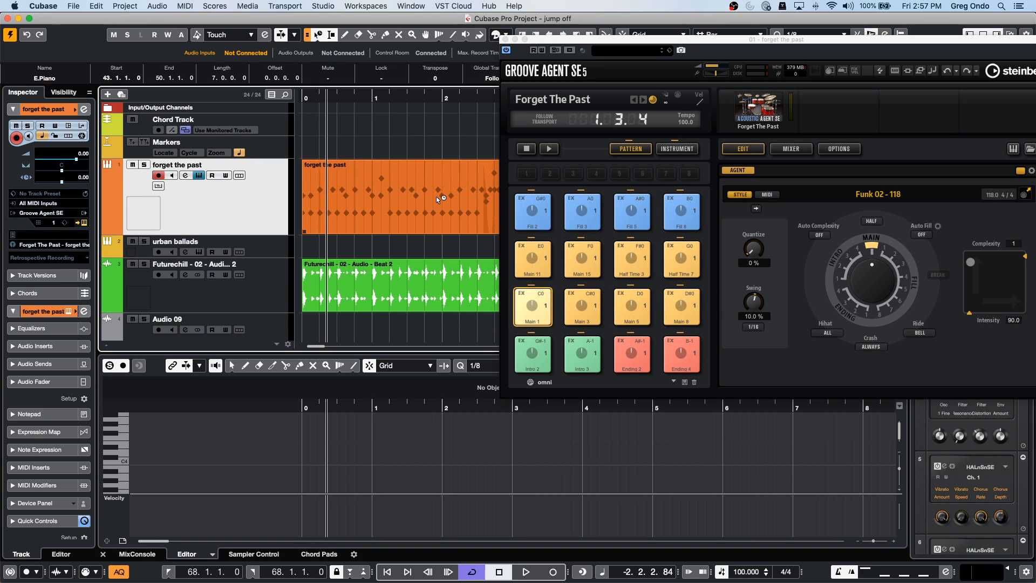
{"action": "mouse_move", "coordinate": [305, 98]}
{"action": "left_mouse_down"}
{"action": "mouse_move", "coordinate": [305, 81]}
{"action": "mouse_move", "coordinate": [305, 90]}
{"action": "left_mouse_up"}
{"action": "left_click_drag", "start_coordinate": [540, 41], "coordinate": [623, 54]}
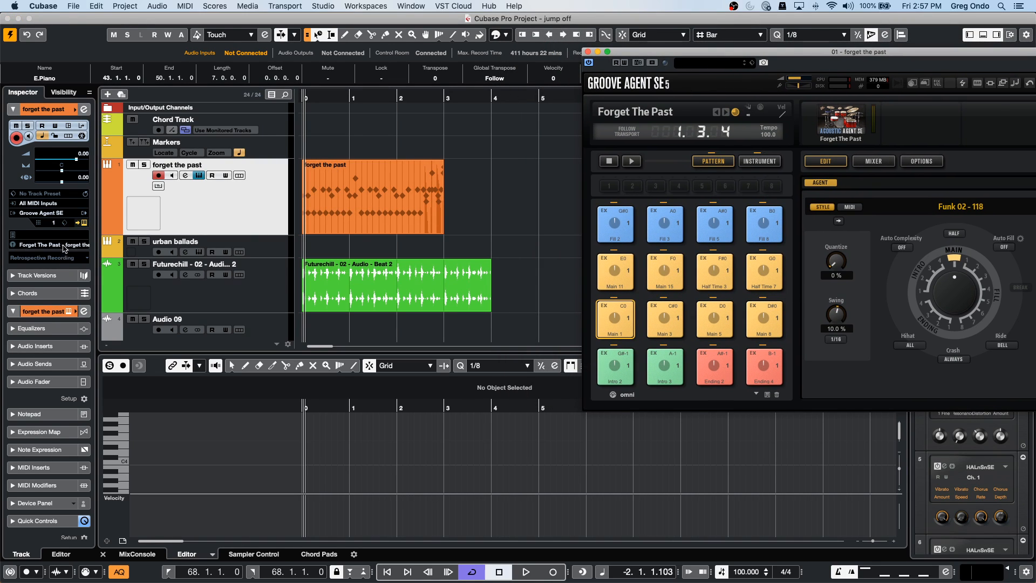
- Open the forget the past part in the drum editor and examine its kick, snare and hi-hat lanes
{"action": "left_click", "coordinate": [353, 227]}
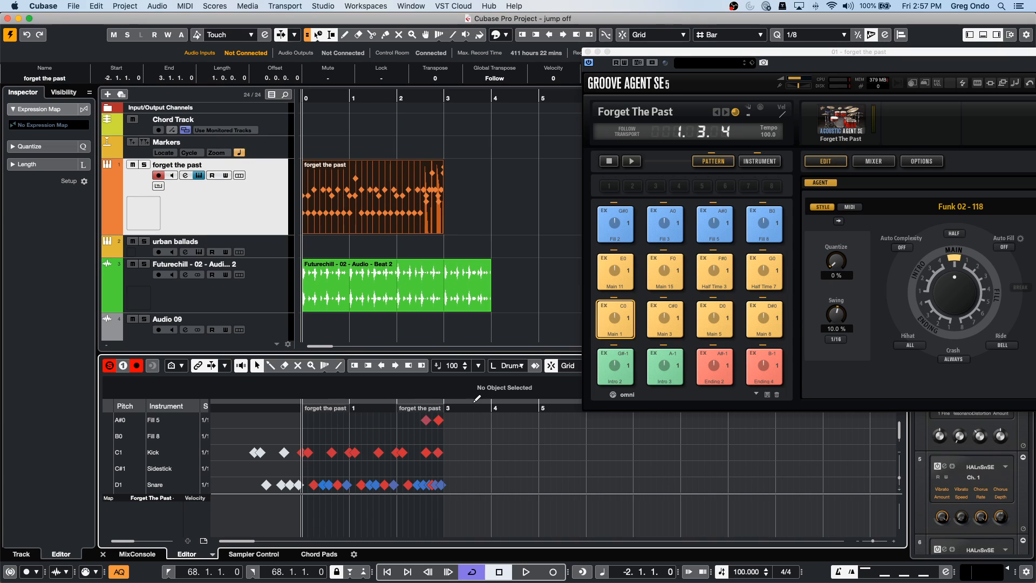
{"action": "scroll", "coordinate": [471, 440], "scroll_direction": "down", "scroll_amount": 5}
{"action": "scroll", "coordinate": [471, 439], "scroll_direction": "up", "scroll_amount": 4}
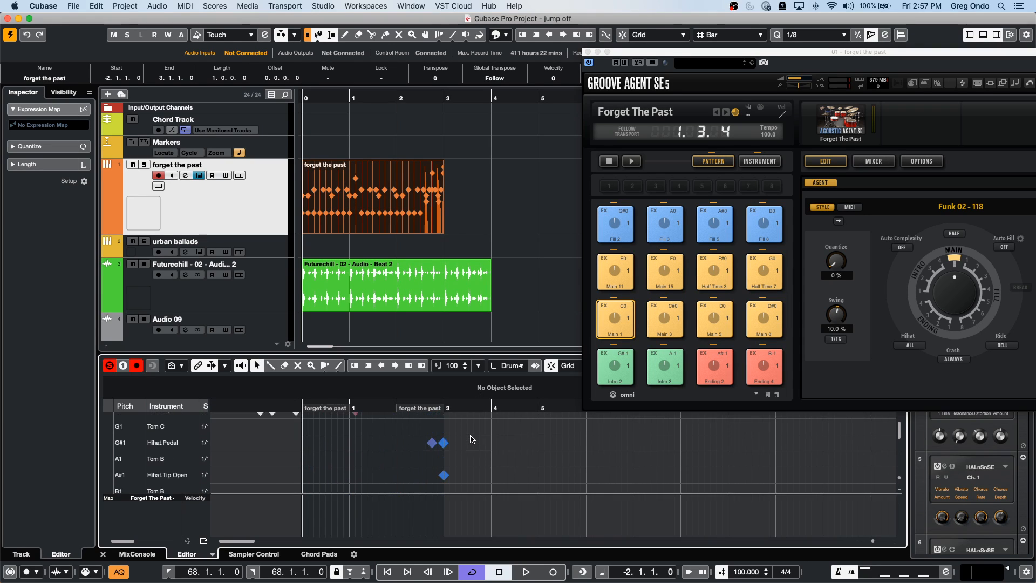
{"action": "scroll", "coordinate": [471, 440], "scroll_direction": "up", "scroll_amount": 2}
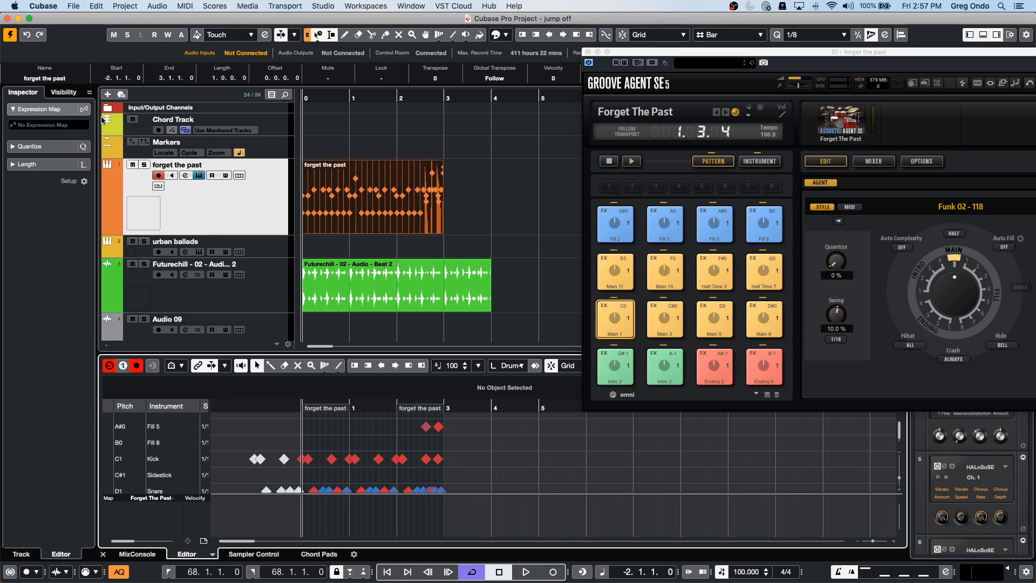
- Select the forget the past part and set the Object Selection tool to Normal Sizing
{"action": "left_click", "coordinate": [458, 207]}
{"action": "left_click", "coordinate": [409, 206]}
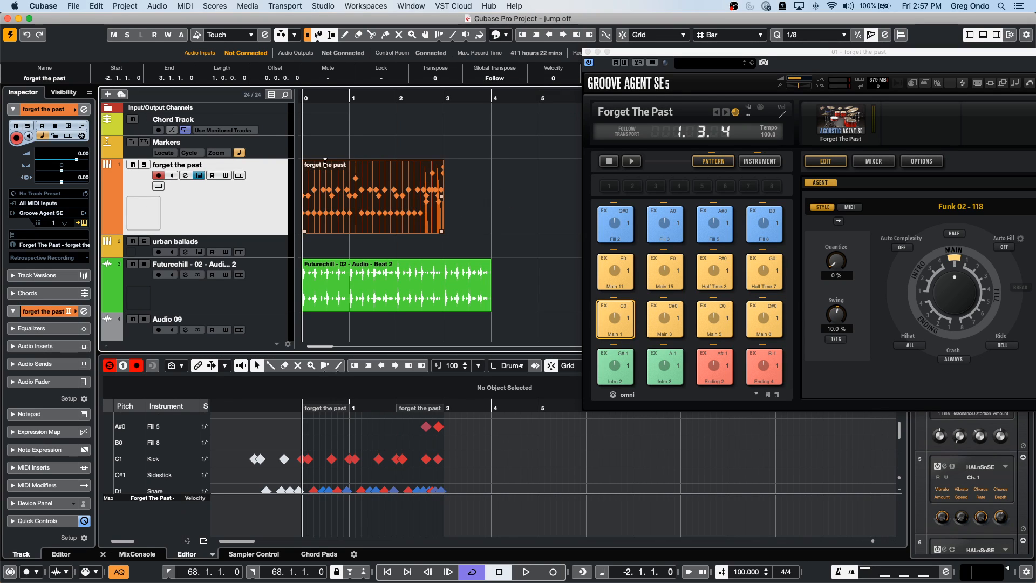
{"action": "left_click", "coordinate": [318, 34]}
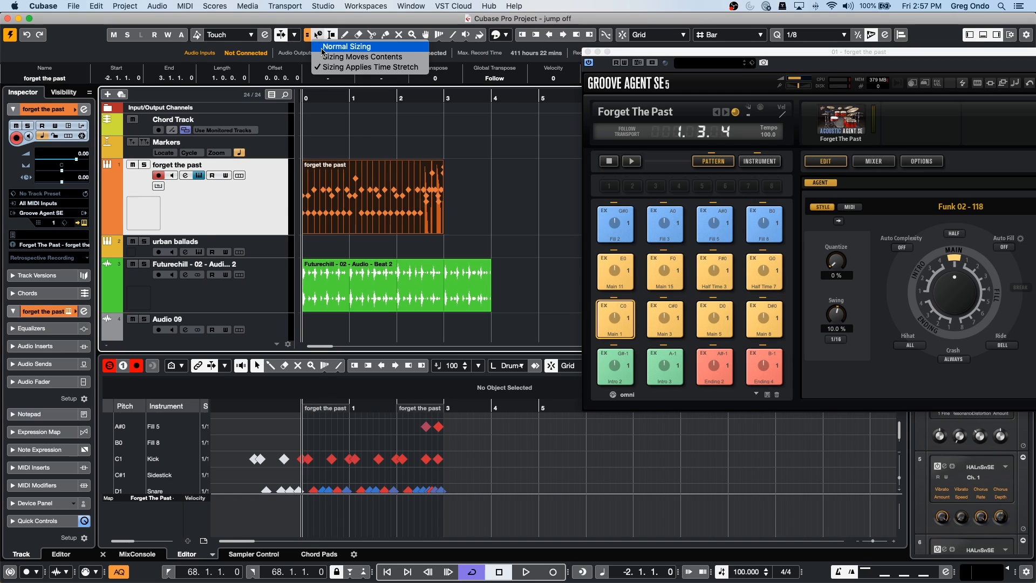
{"action": "left_click", "coordinate": [324, 47]}
- Dissolve the forget the past part by Separate Pitches with Optimized Display enabled
{"action": "left_click", "coordinate": [184, 6]}
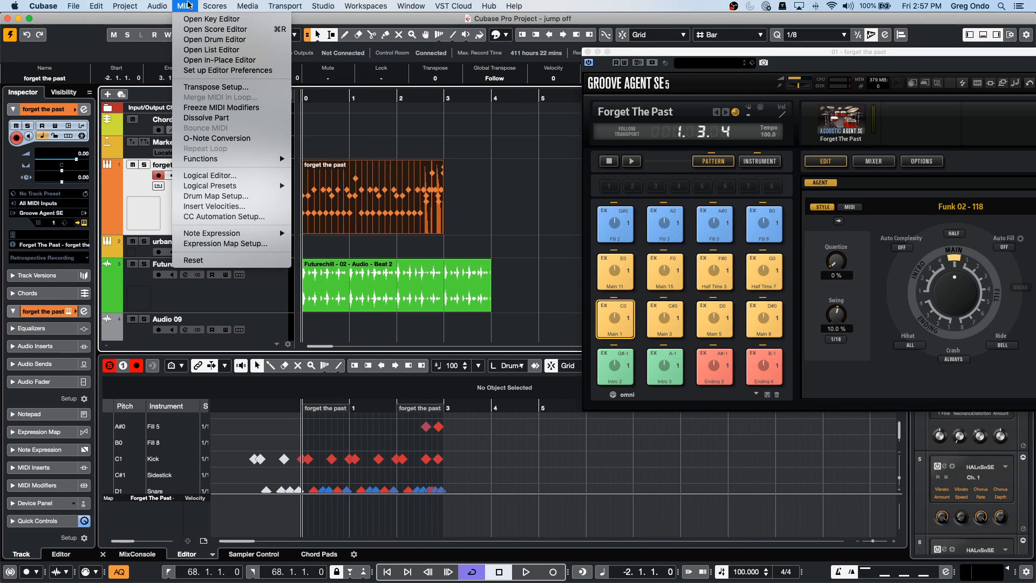
{"action": "left_click", "coordinate": [235, 119]}
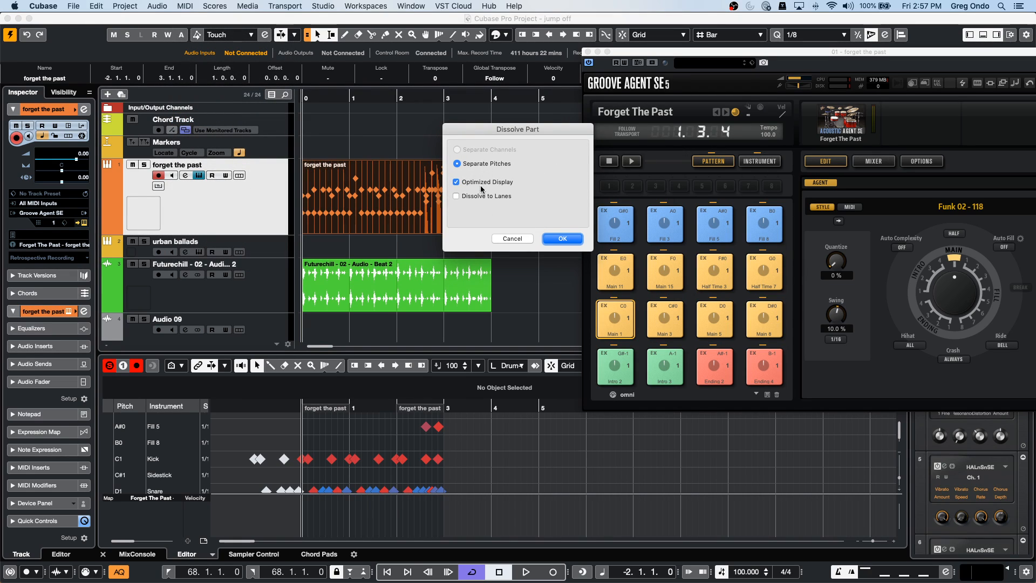
{"action": "left_click", "coordinate": [574, 242]}
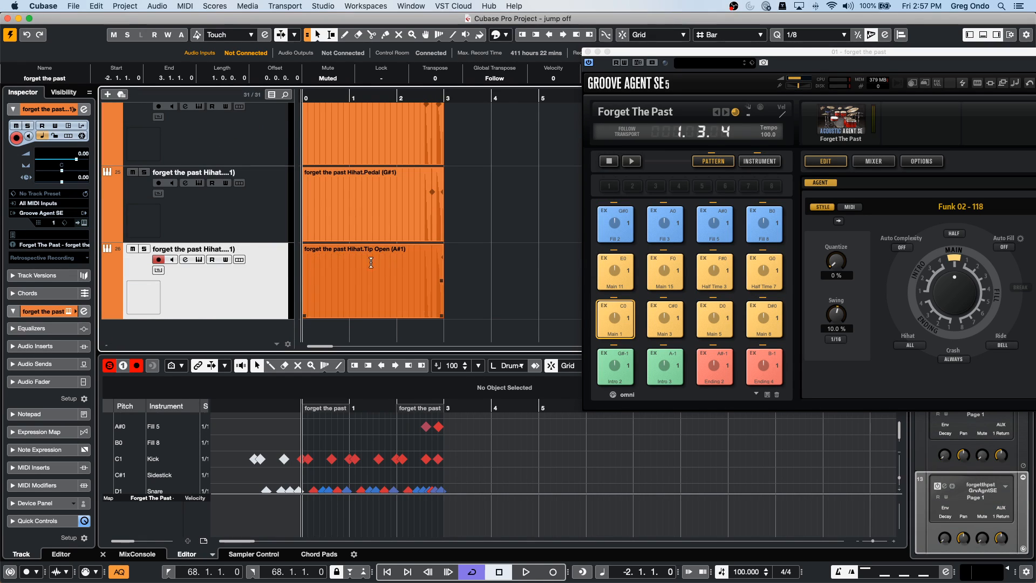
- Examine the separate drum tracks produced by dissolving the forget the past part
{"action": "scroll", "coordinate": [243, 219], "scroll_direction": "up", "scroll_amount": 1}
{"action": "scroll", "coordinate": [243, 219], "scroll_direction": "up", "scroll_amount": 5}
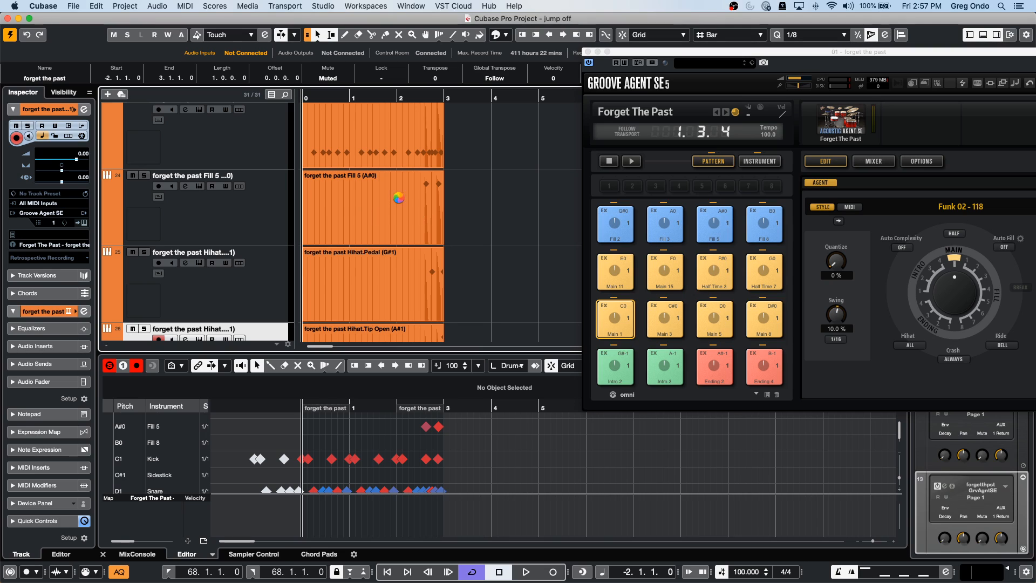
{"action": "scroll", "coordinate": [396, 200], "scroll_direction": "down", "scroll_amount": 5}
{"action": "scroll", "coordinate": [378, 189], "scroll_direction": "up", "scroll_amount": 15}
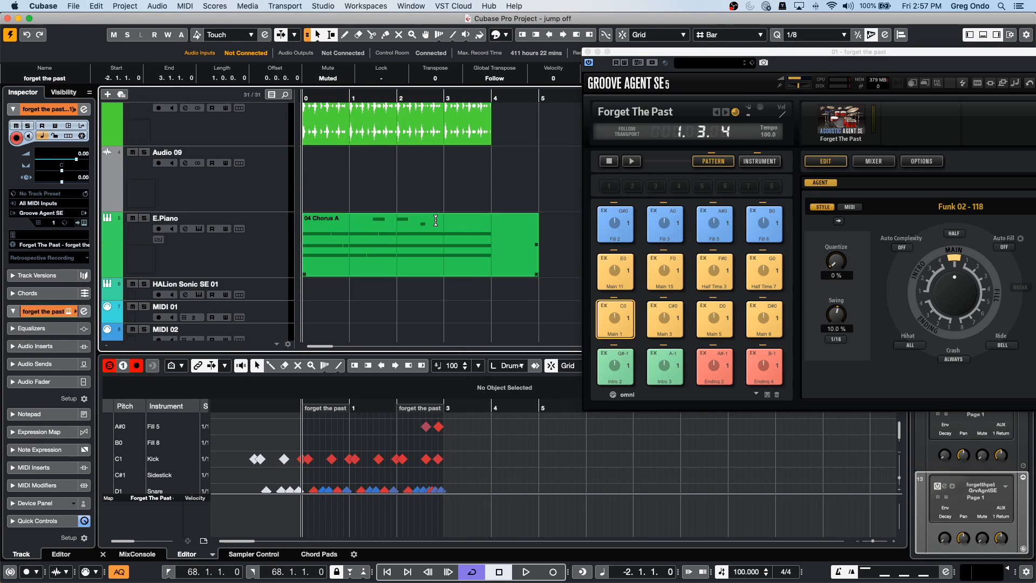
{"action": "scroll", "coordinate": [437, 223], "scroll_direction": "down", "scroll_amount": 10}
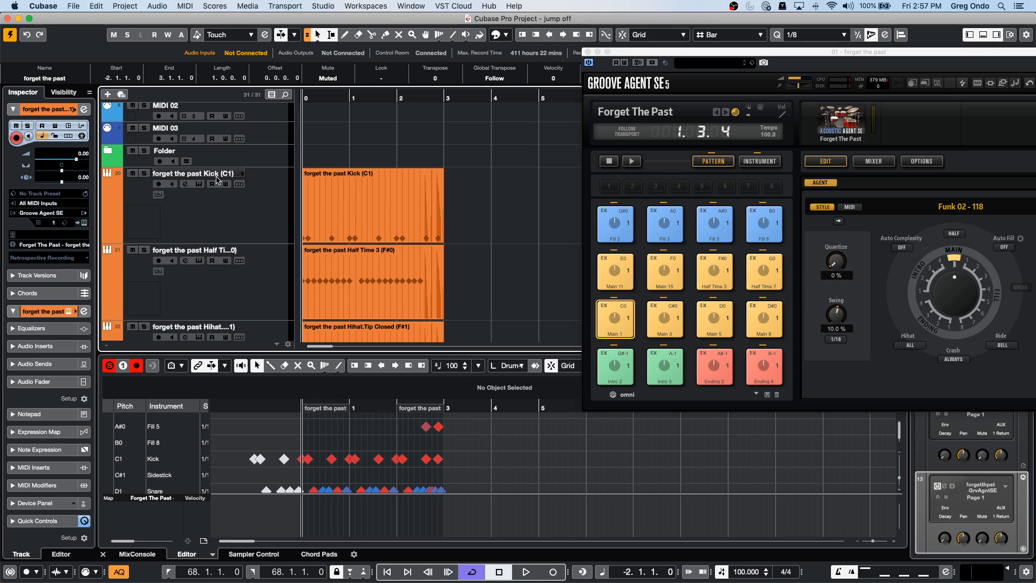
{"action": "scroll", "coordinate": [230, 285], "scroll_direction": "down", "scroll_amount": 1}
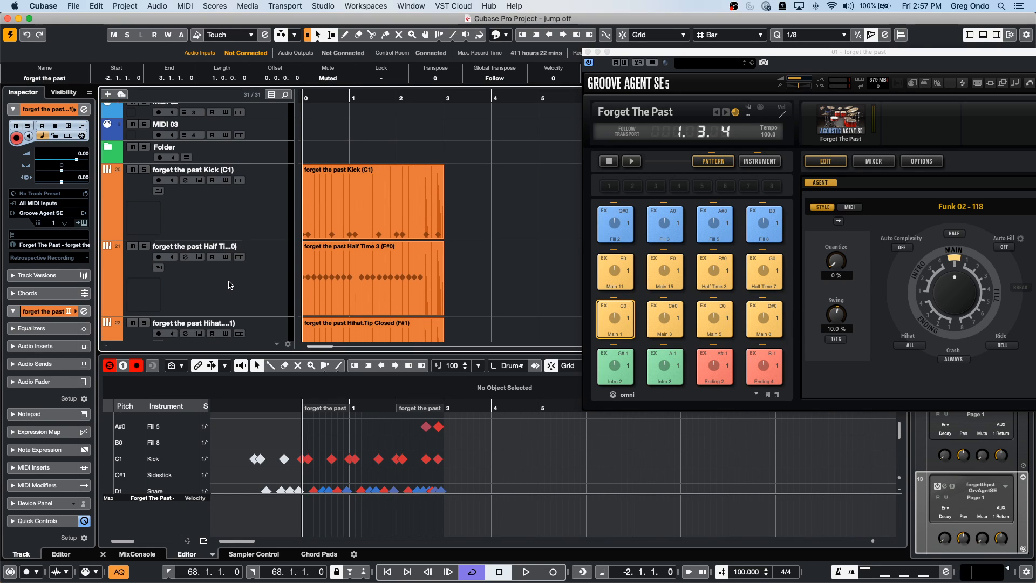
{"action": "scroll", "coordinate": [230, 285], "scroll_direction": "down", "scroll_amount": 5}
{"action": "scroll", "coordinate": [231, 285], "scroll_direction": "up", "scroll_amount": 10}
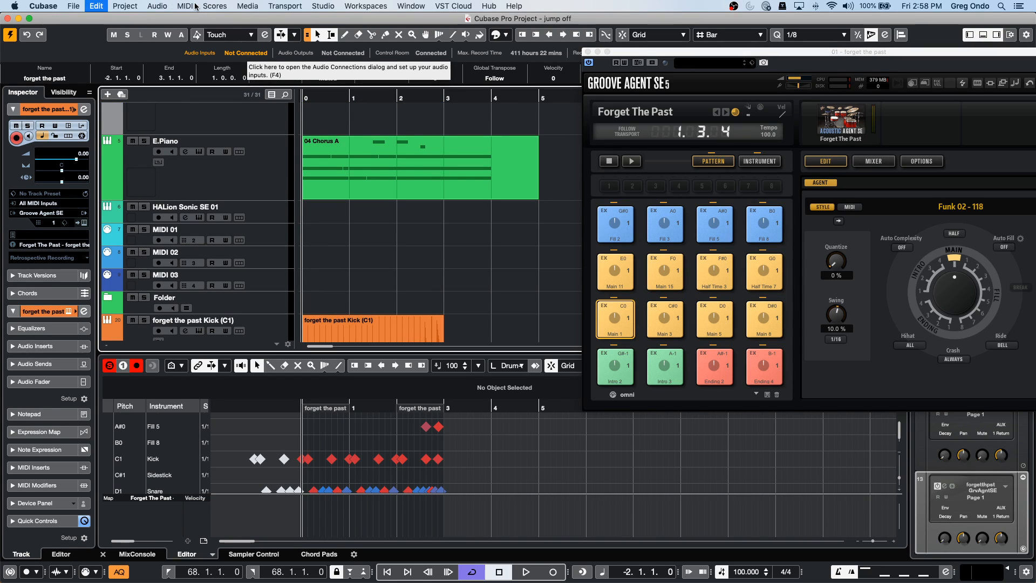
{"action": "left_click", "coordinate": [185, 7]}
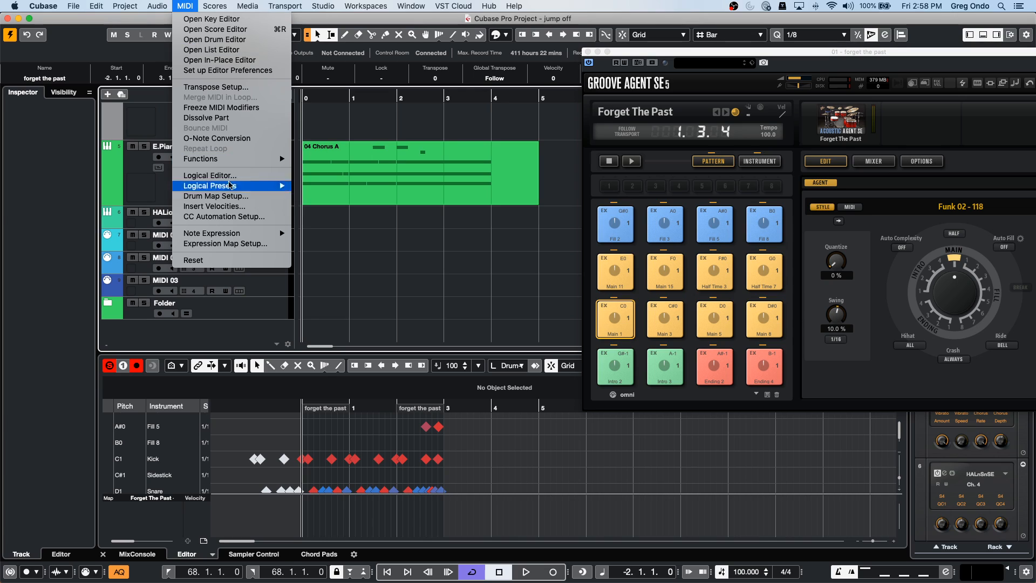
{"action": "mouse_move", "coordinate": [230, 5]}
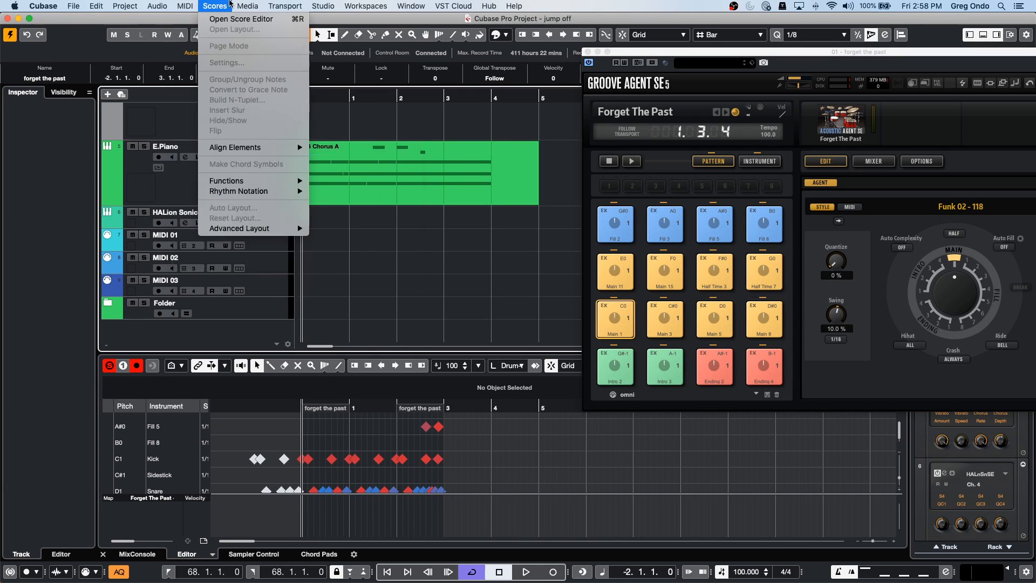
{"action": "mouse_move", "coordinate": [185, 10]}
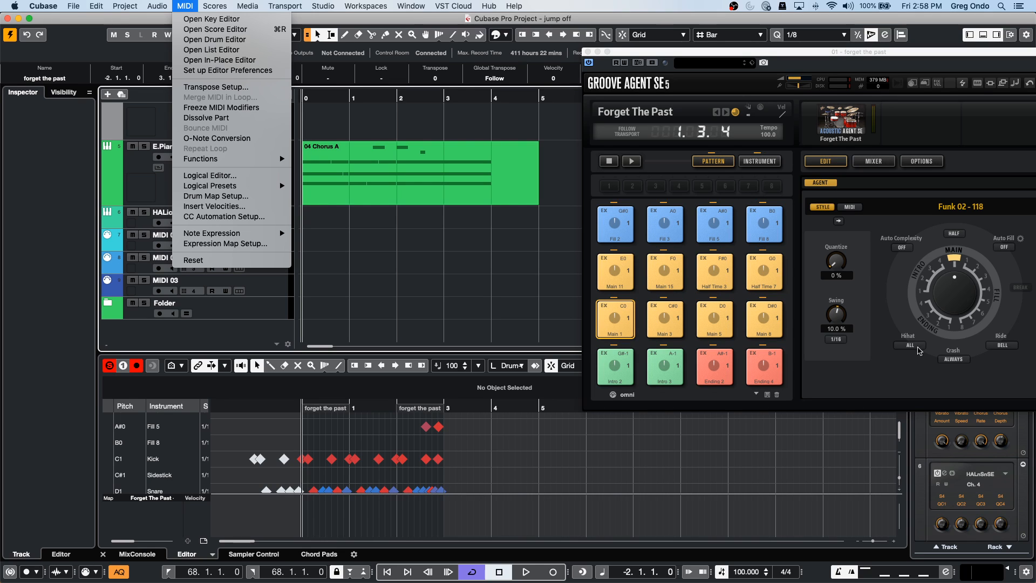
{"action": "left_click", "coordinate": [193, 183]}
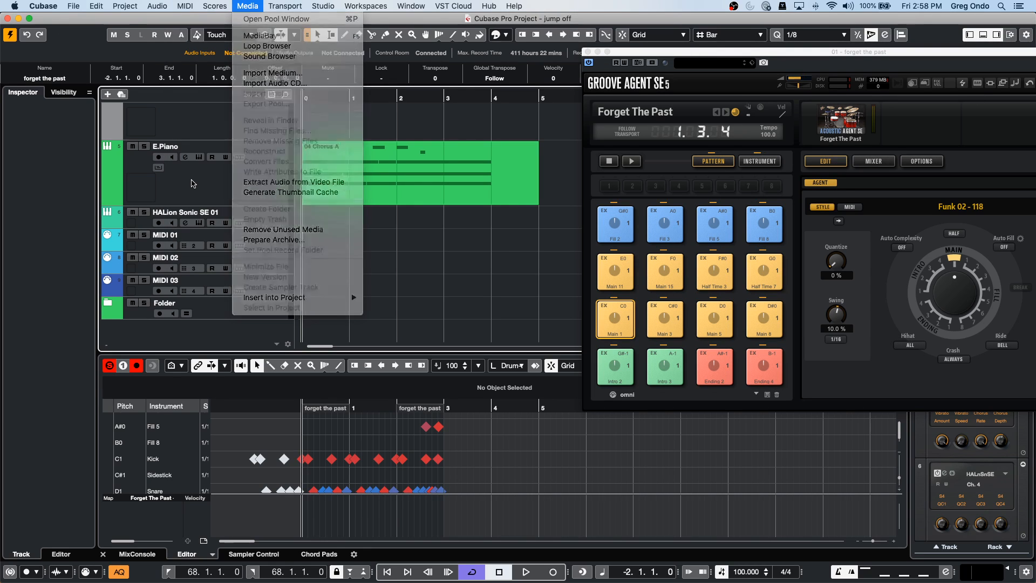
- Open the Audio Connections and assign the Stereo output bus to the Steinberg UR24C audio device
{"action": "left_click", "coordinate": [325, 5]}
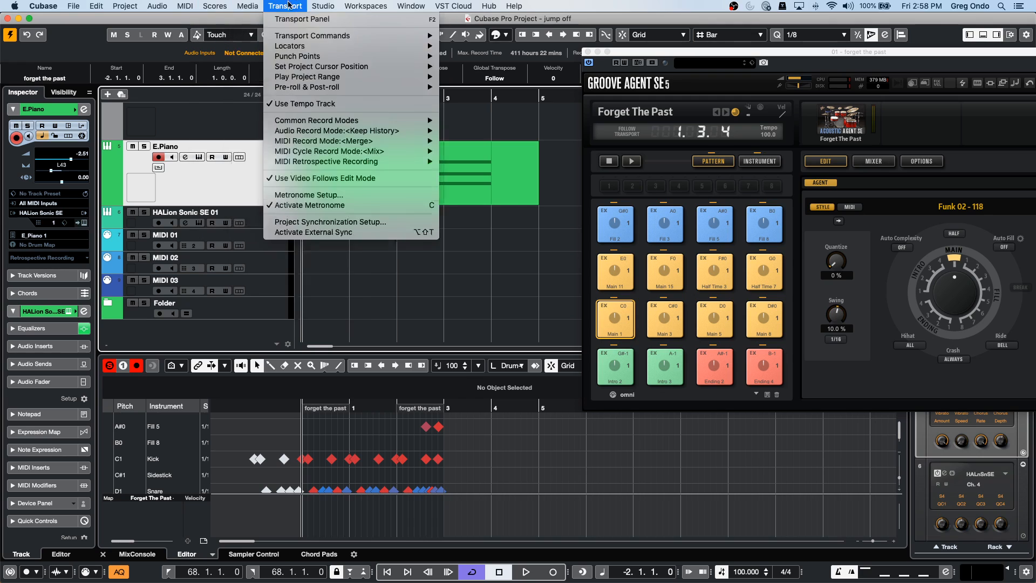
{"action": "left_click", "coordinate": [319, 20]}
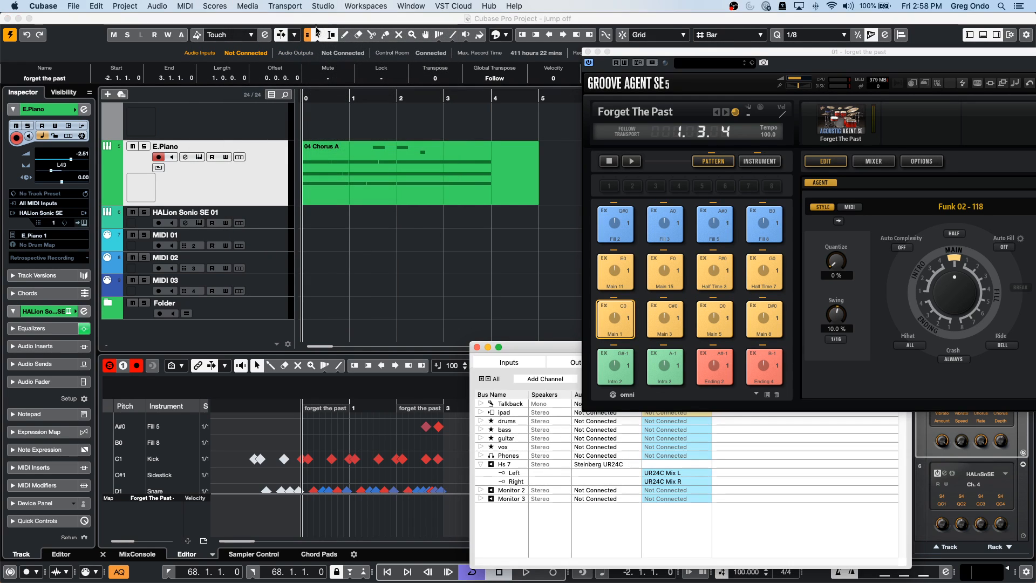
{"action": "left_click_drag", "start_coordinate": [539, 345], "coordinate": [249, 117]}
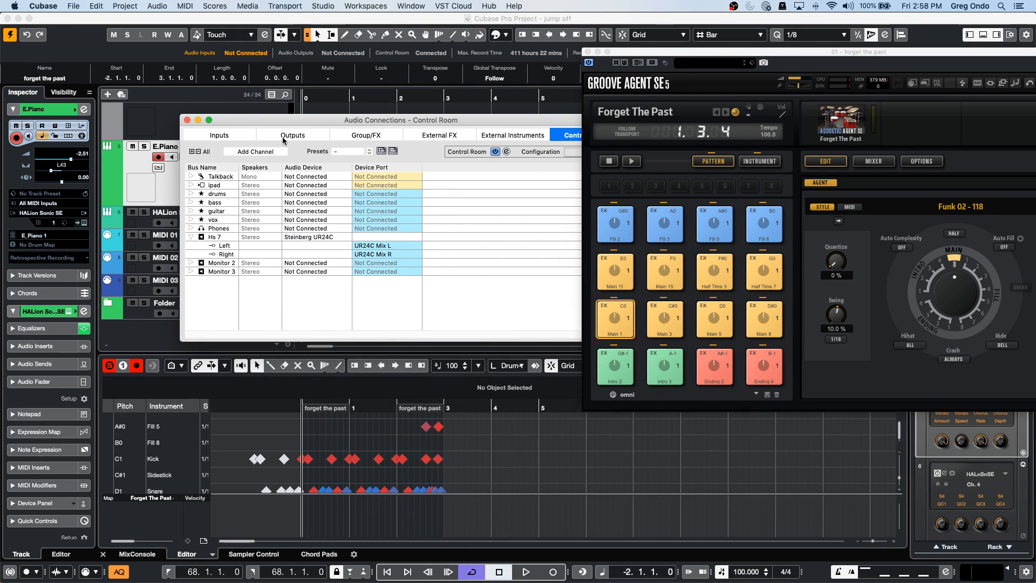
{"action": "left_click", "coordinate": [282, 137]}
{"action": "left_click", "coordinate": [356, 176]}
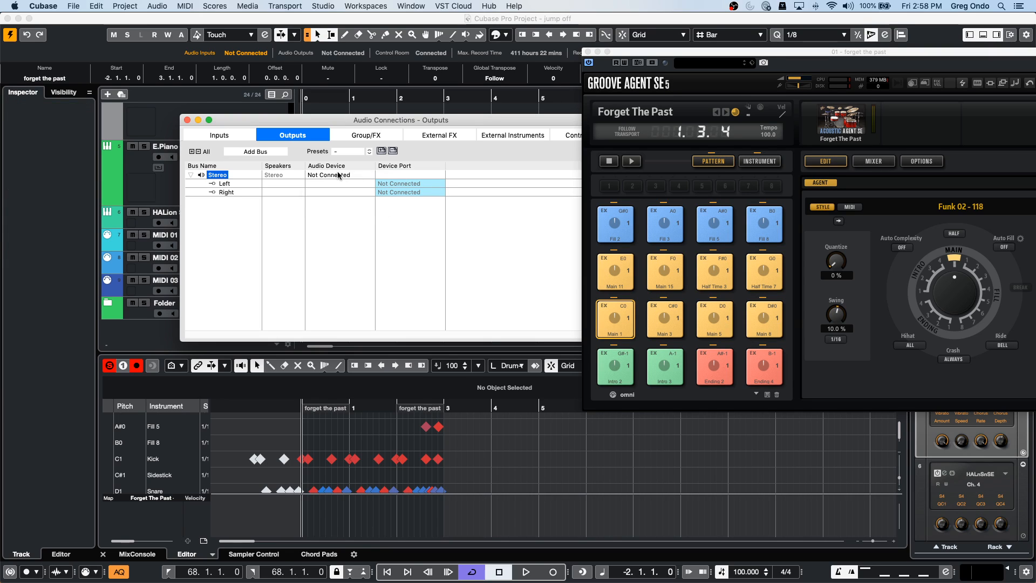
{"action": "left_click", "coordinate": [348, 200]}
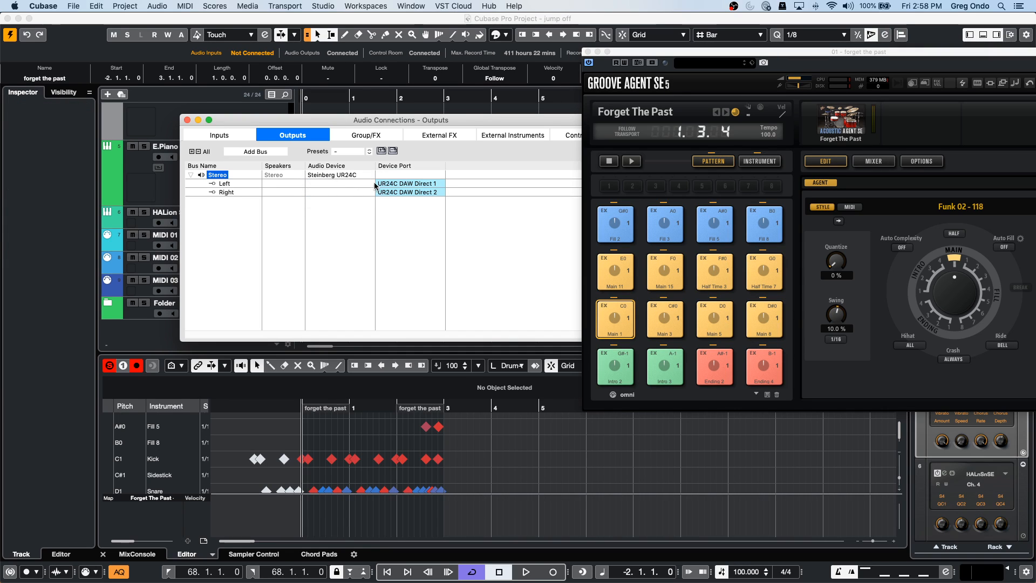
- Close the Audio Connections and create a new empty project in the August 28 2020 folder
{"action": "left_click_drag", "start_coordinate": [37, 20], "coordinate": [37, 21]}
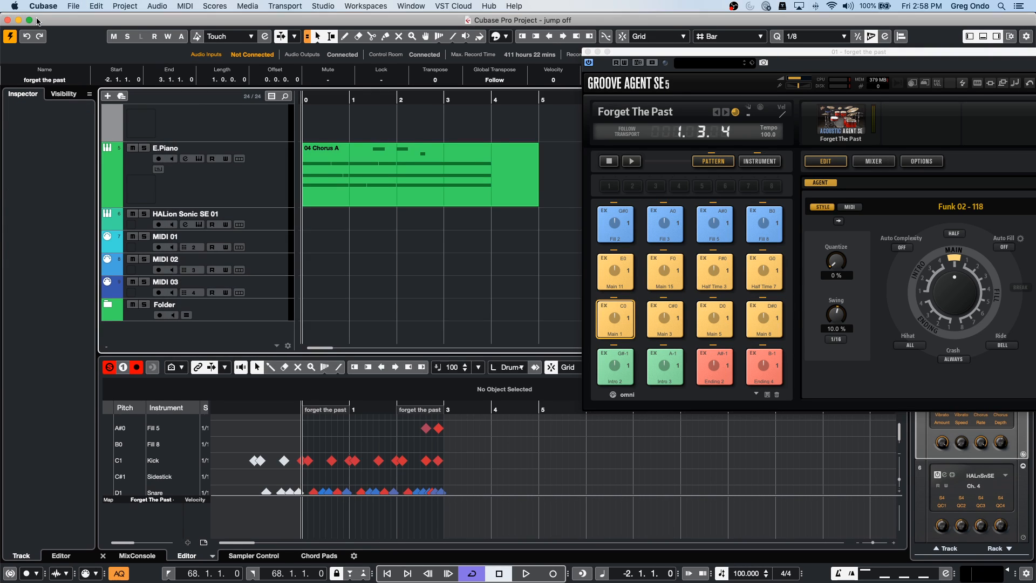
{"action": "left_click", "coordinate": [83, 13]}
{"action": "left_click", "coordinate": [85, 17]}
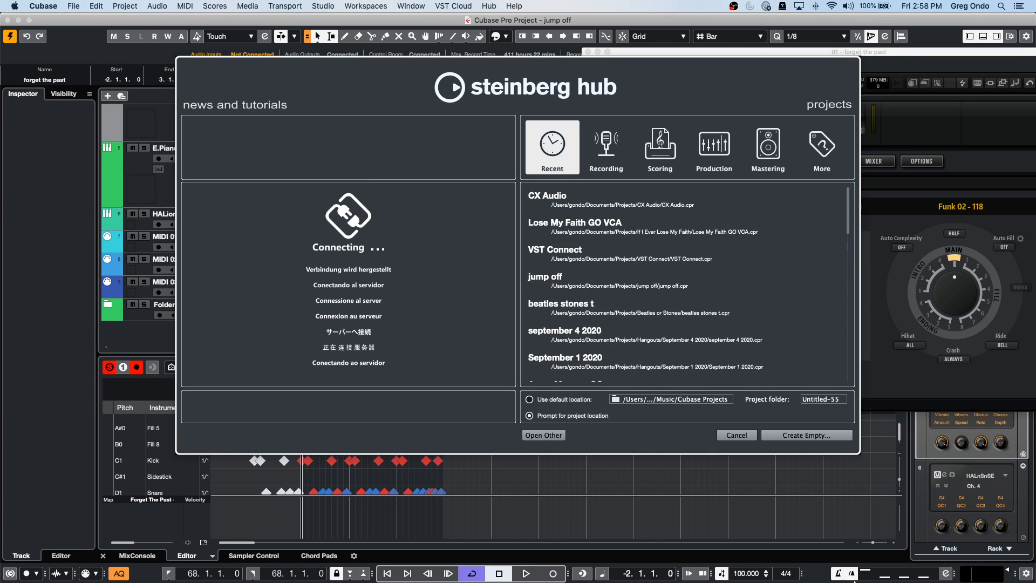
{"action": "left_click", "coordinate": [800, 435]}
{"action": "left_click", "coordinate": [876, 470]}
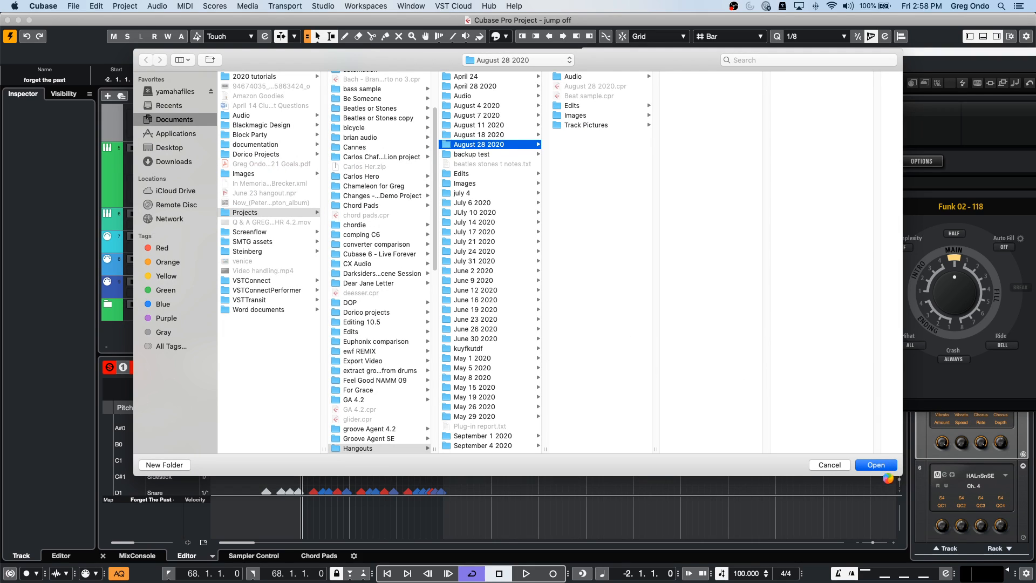
{"action": "left_click", "coordinate": [876, 465]}
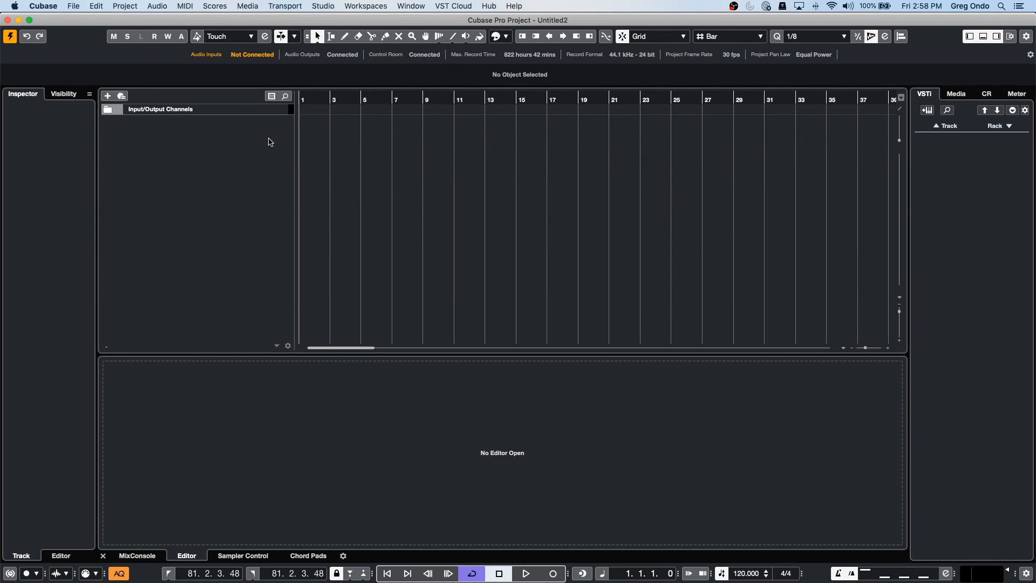
- Add a stereo audio track with the default name and show its routing settings in the Inspector
{"action": "right_click", "coordinate": [185, 122]}
{"action": "left_click", "coordinate": [235, 135]}
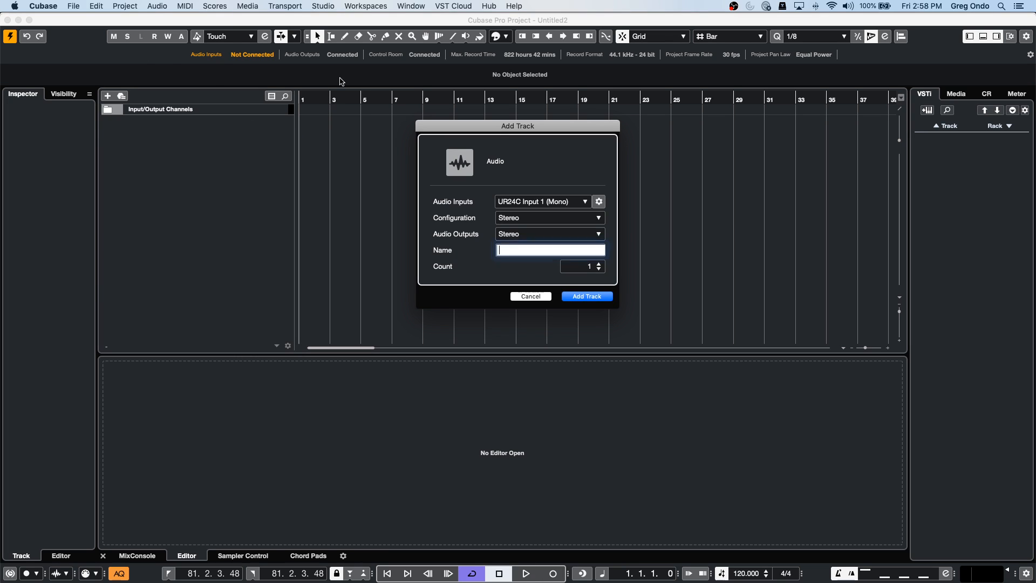
{"action": "left_click", "coordinate": [590, 296]}
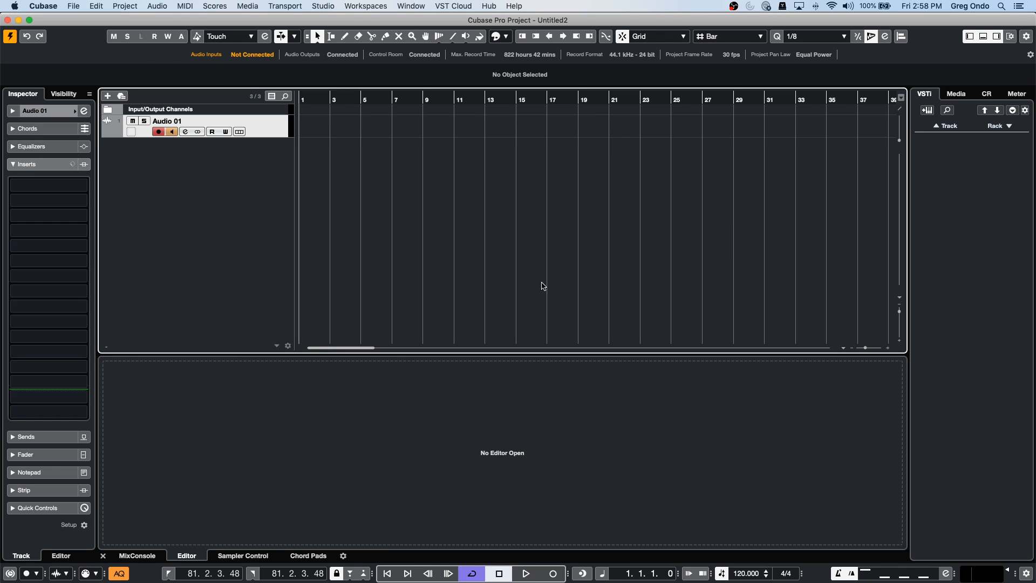
{"action": "left_click", "coordinate": [48, 111]}
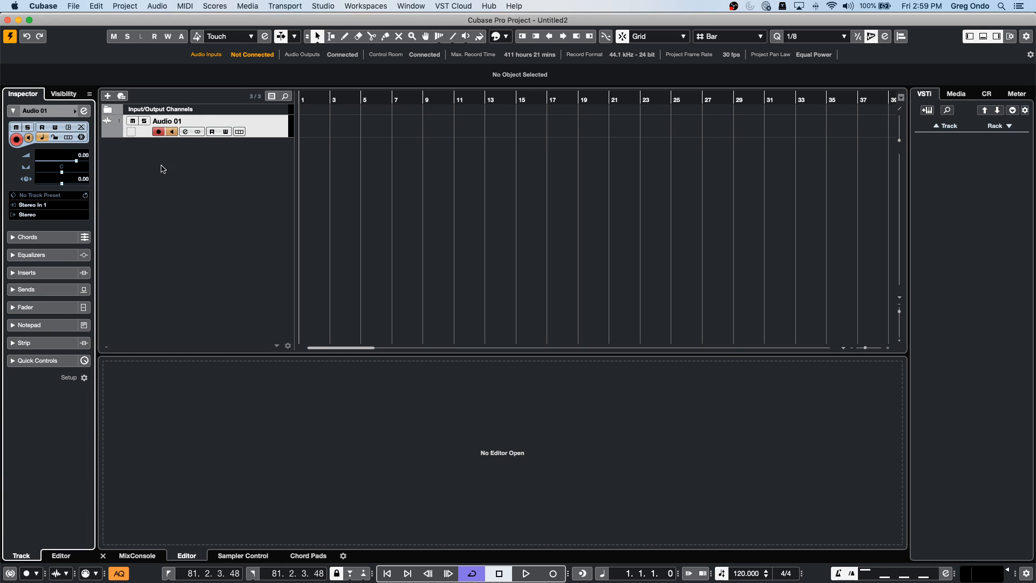
- Add a second audio track that uses the hardware input UR24C Input 1 (Mono) and the Stereo output
{"action": "right_click", "coordinate": [183, 146]}
{"action": "left_click", "coordinate": [233, 162]}
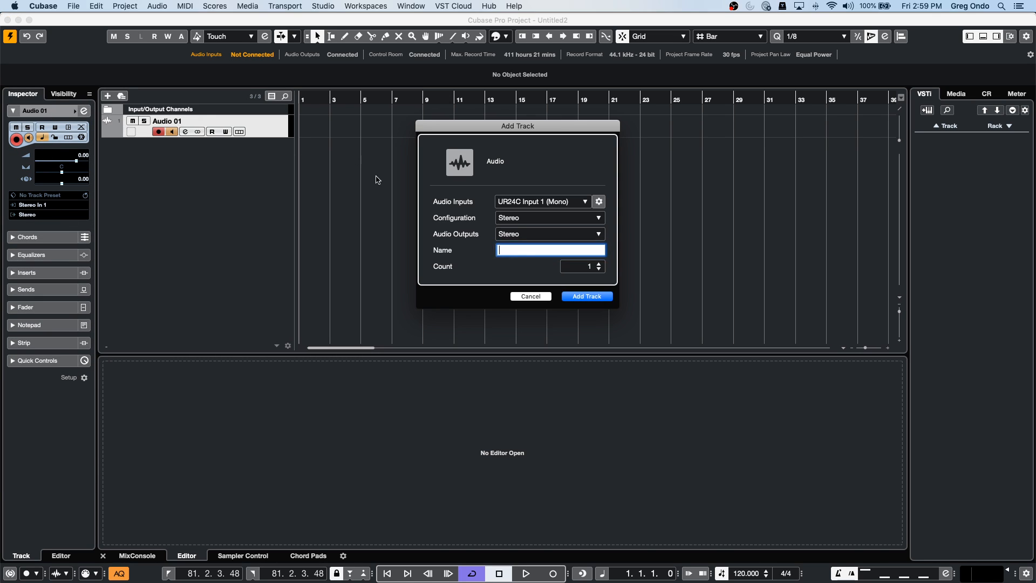
{"action": "left_click", "coordinate": [559, 204]}
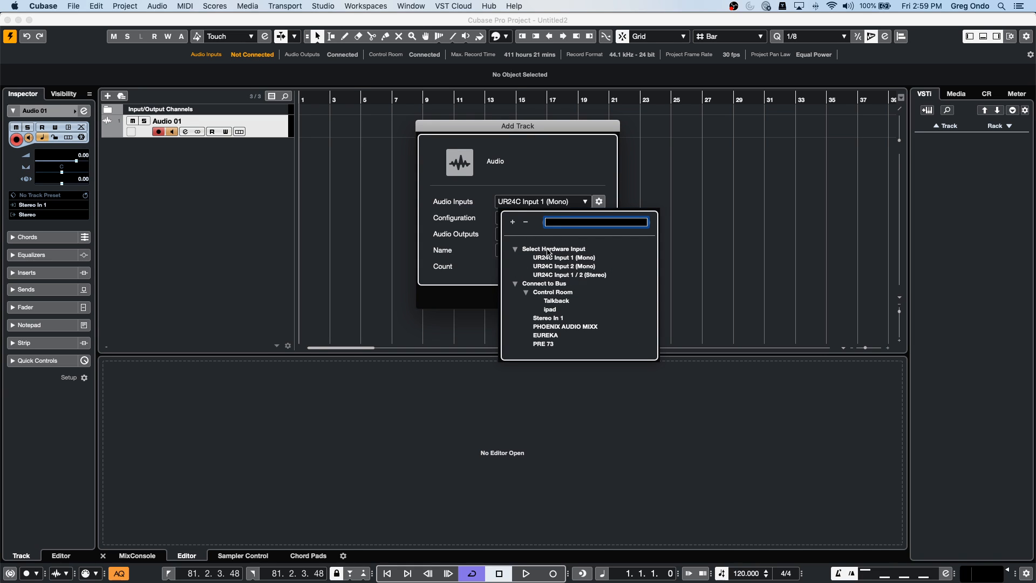
{"action": "left_click", "coordinate": [564, 257]}
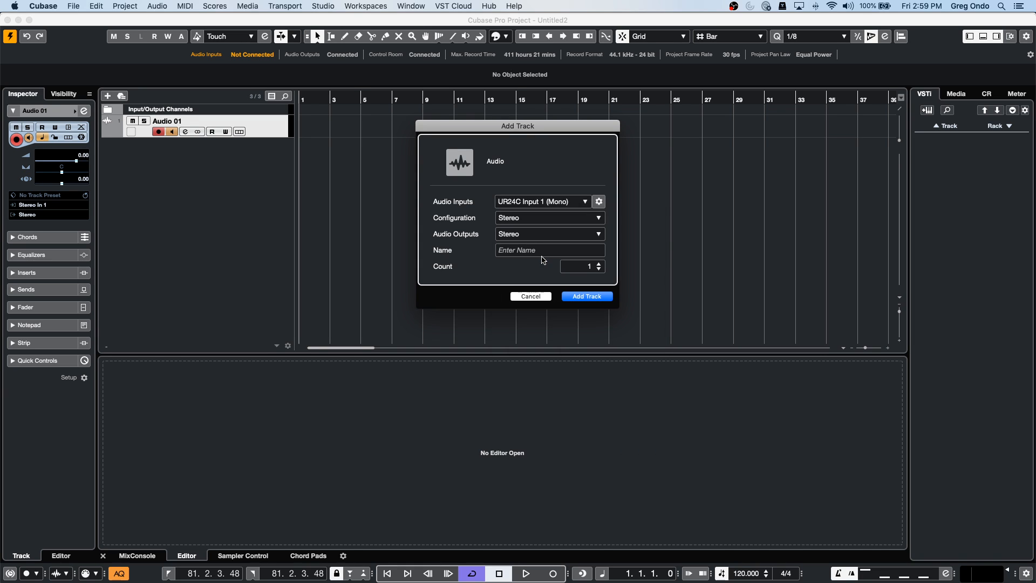
{"action": "left_click", "coordinate": [522, 222]}
{"action": "left_click", "coordinate": [520, 206]}
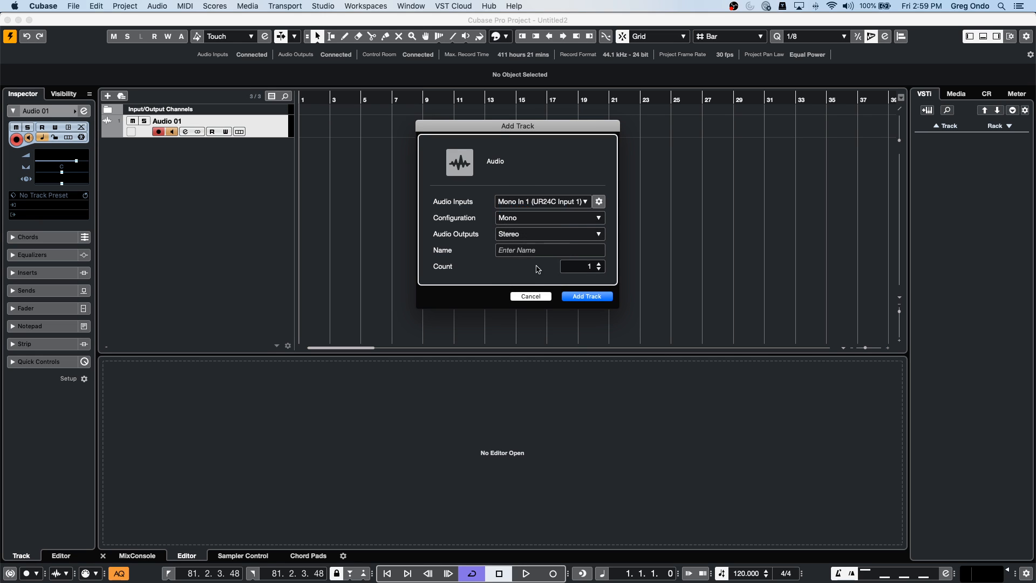
{"action": "left_click", "coordinate": [587, 297]}
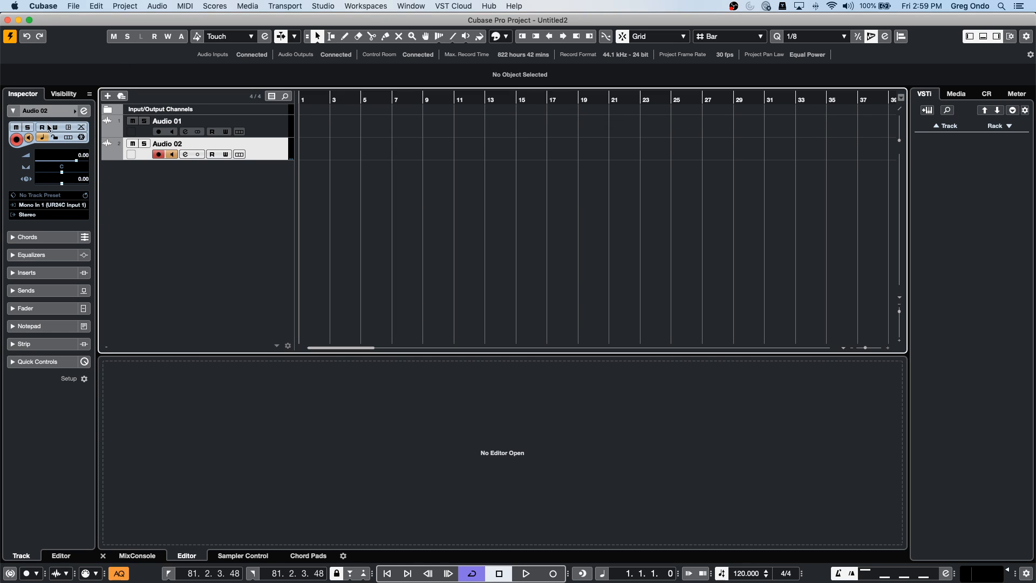
- Review the input and output buses in the Audio Connections, including the new UR24C mono input bus
{"action": "left_click", "coordinate": [324, 6]}
{"action": "left_click", "coordinate": [326, 23]}
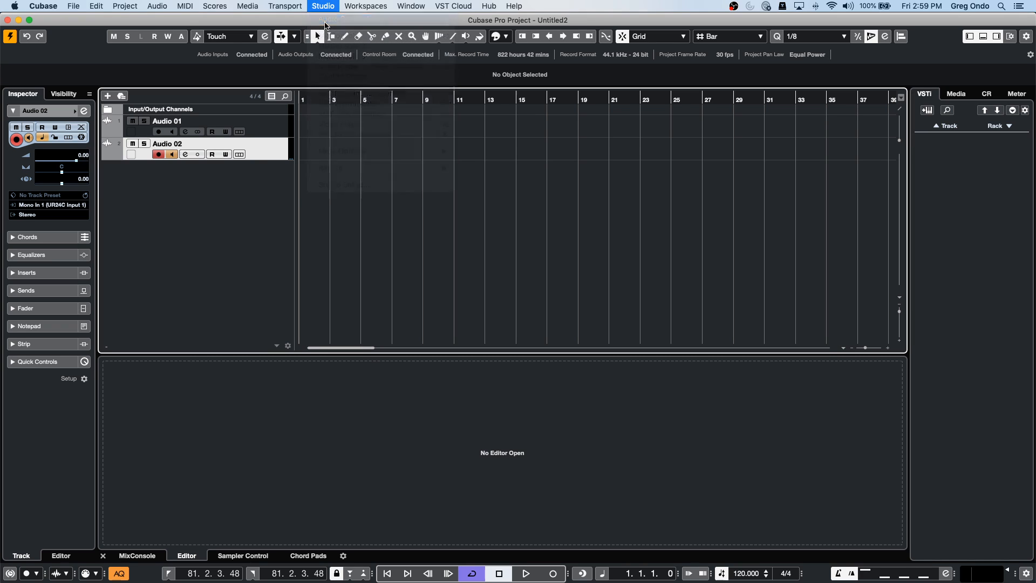
{"action": "left_click", "coordinate": [230, 136]}
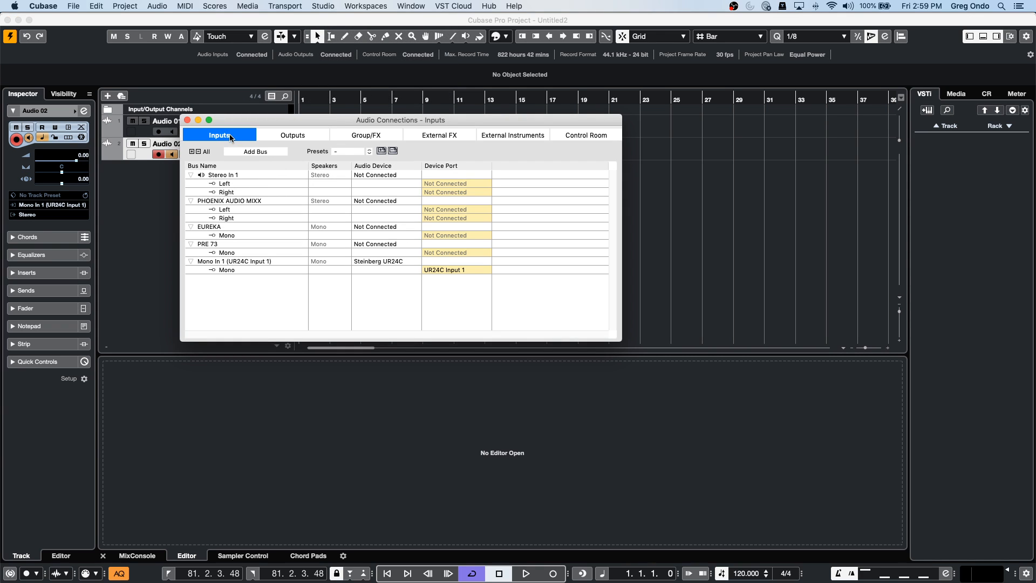
{"action": "left_click", "coordinate": [296, 136]}
{"action": "key", "text": "F4"}
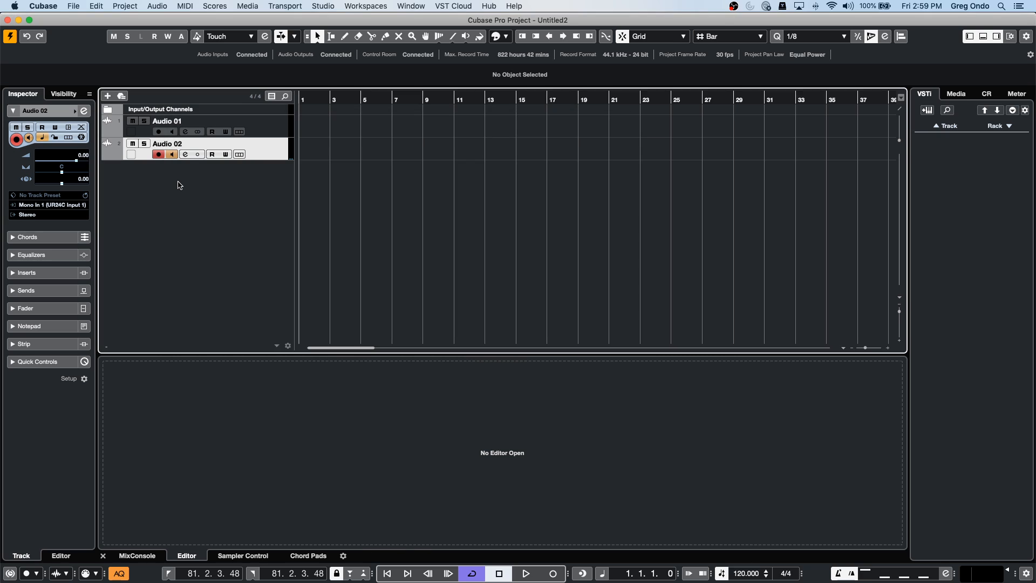
- Toggle the Hardware section in the Inspector off and back on for Audio 02
{"action": "right_click", "coordinate": [58, 121]}
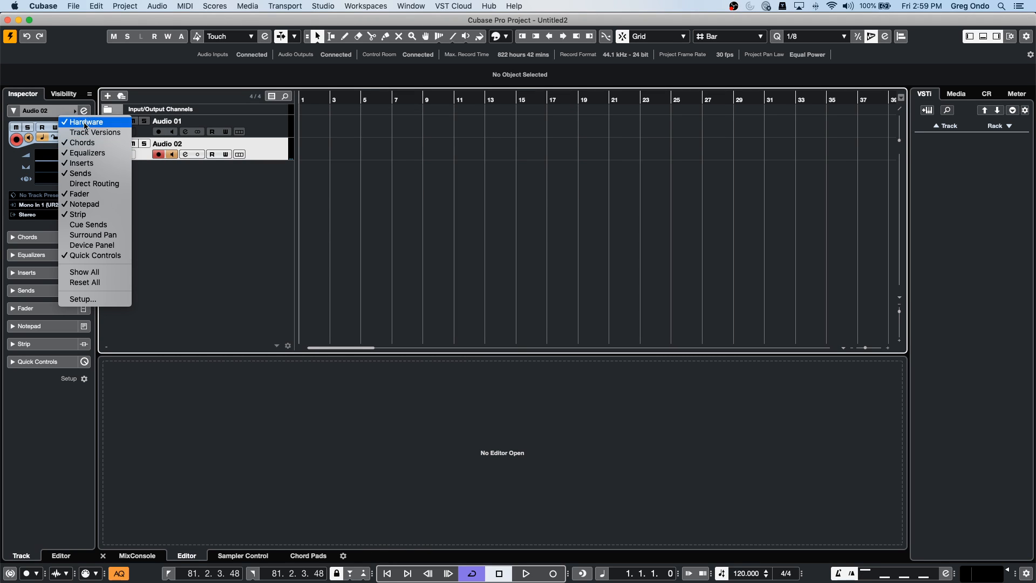
{"action": "left_click", "coordinate": [84, 126]}
{"action": "right_click", "coordinate": [55, 127]}
{"action": "left_click", "coordinate": [70, 128]}
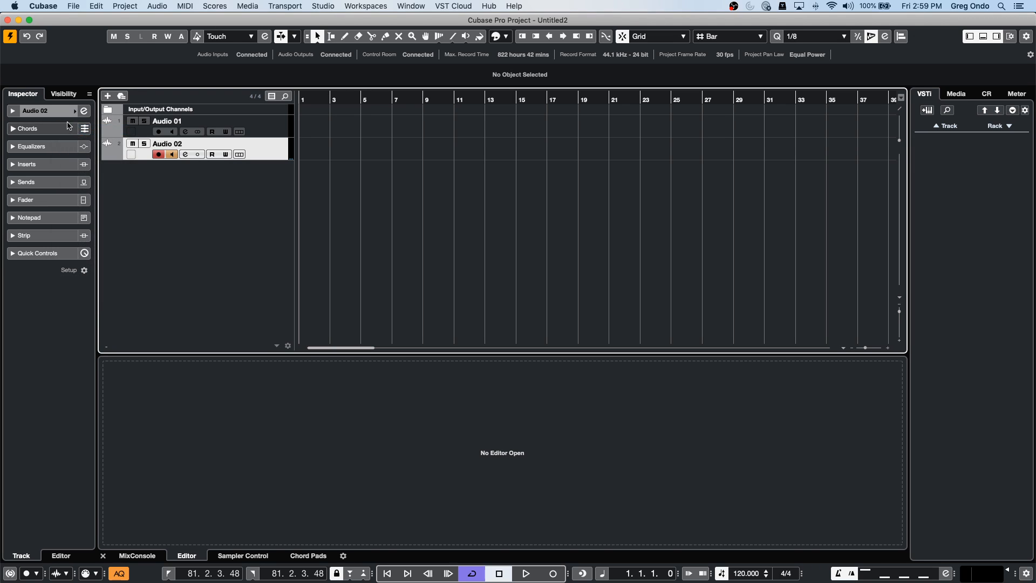
- Add a third audio track with its input connected to the Stereo In 1 bus
{"action": "right_click", "coordinate": [146, 181]}
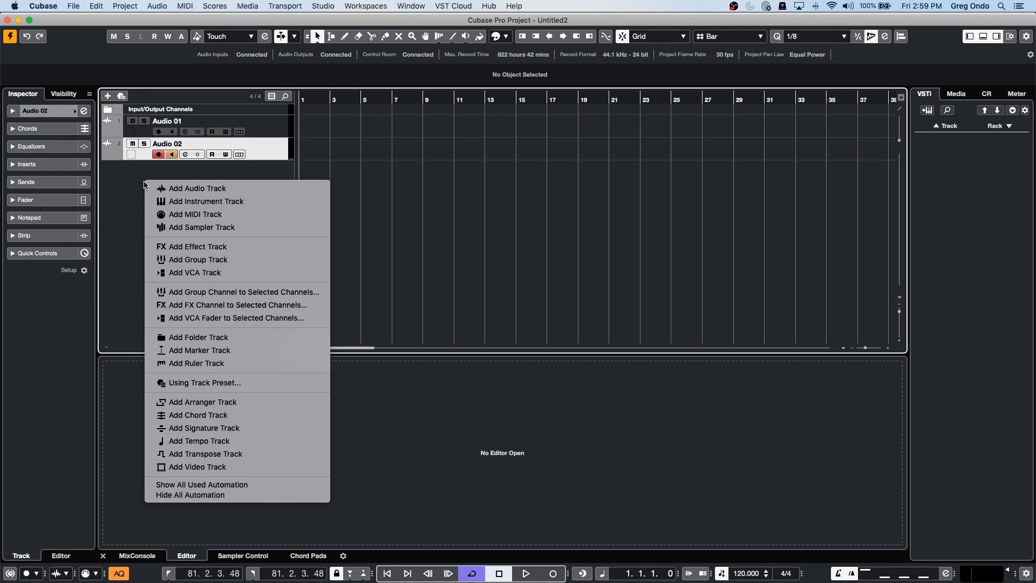
{"action": "left_click", "coordinate": [248, 190]}
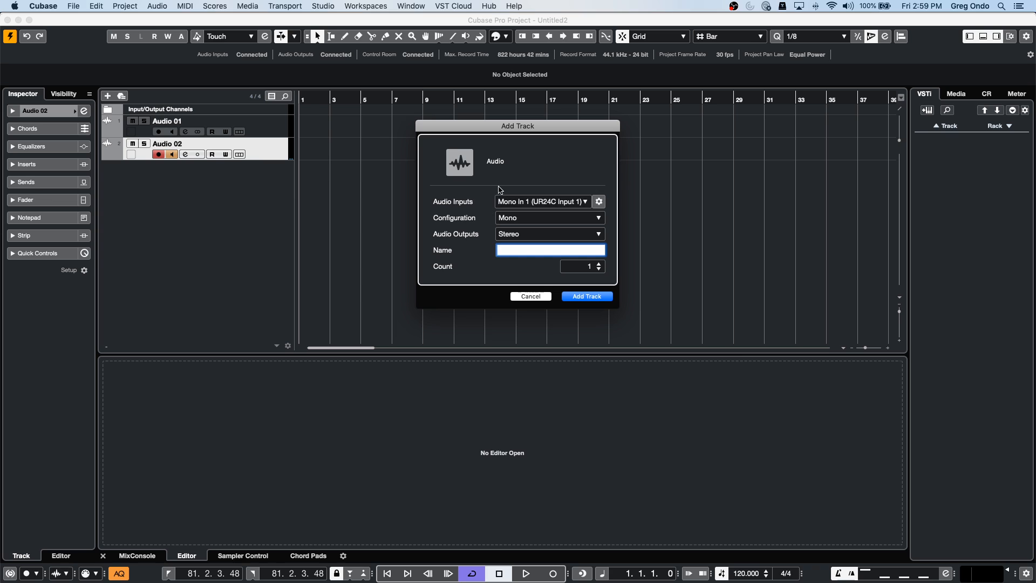
{"action": "left_click", "coordinate": [516, 203]}
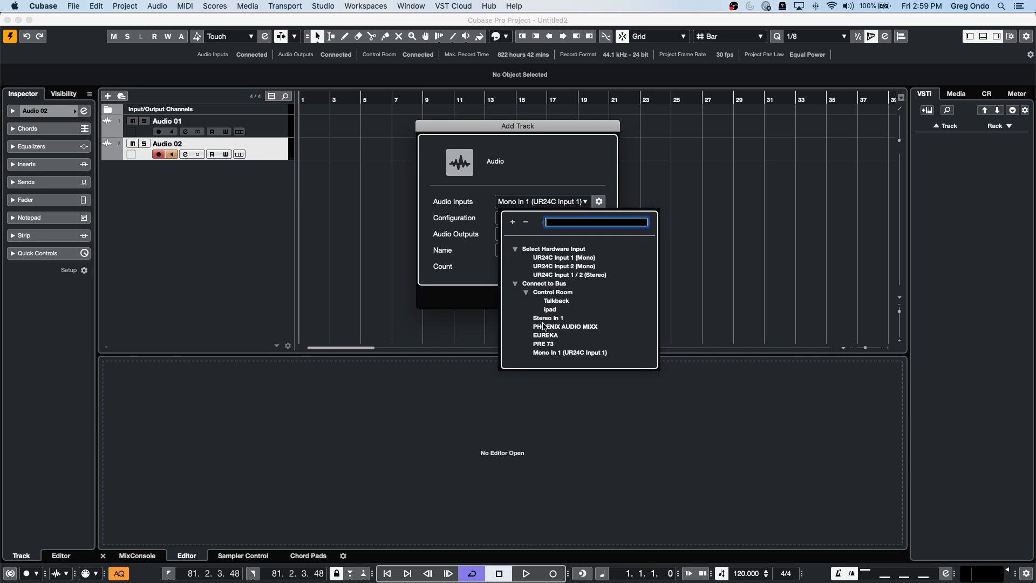
{"action": "left_click", "coordinate": [543, 319]}
{"action": "left_click", "coordinate": [587, 297]}
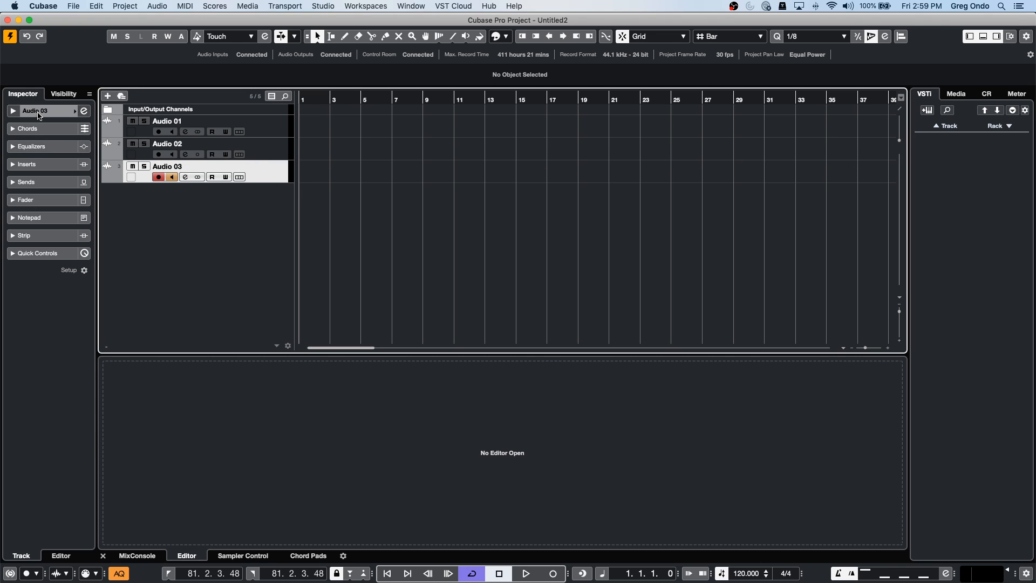
- Compare the input choices offered for the Audio 03 track with the input buses in the Audio Connections
{"action": "left_click", "coordinate": [13, 111]}
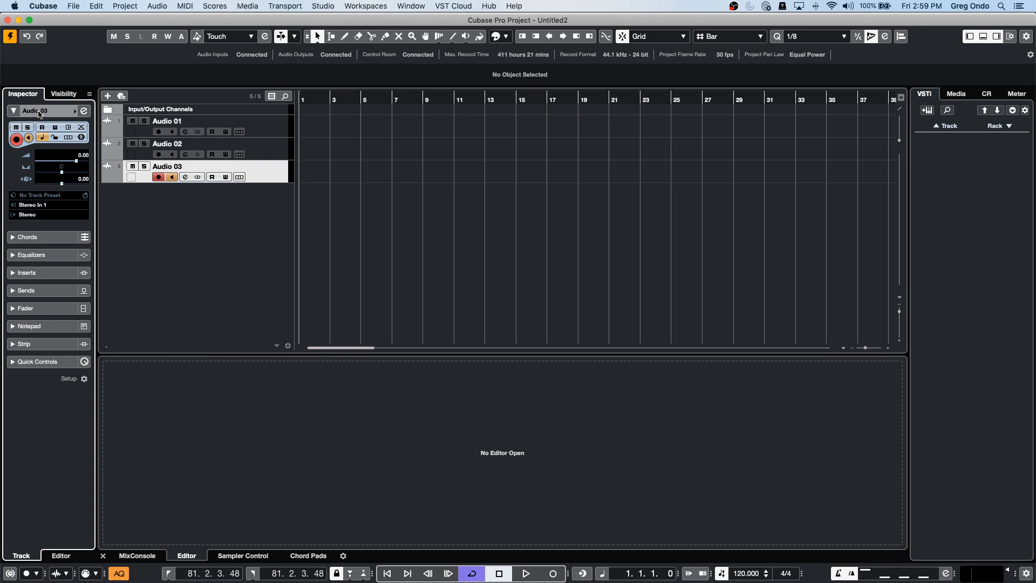
{"action": "left_click", "coordinate": [40, 206]}
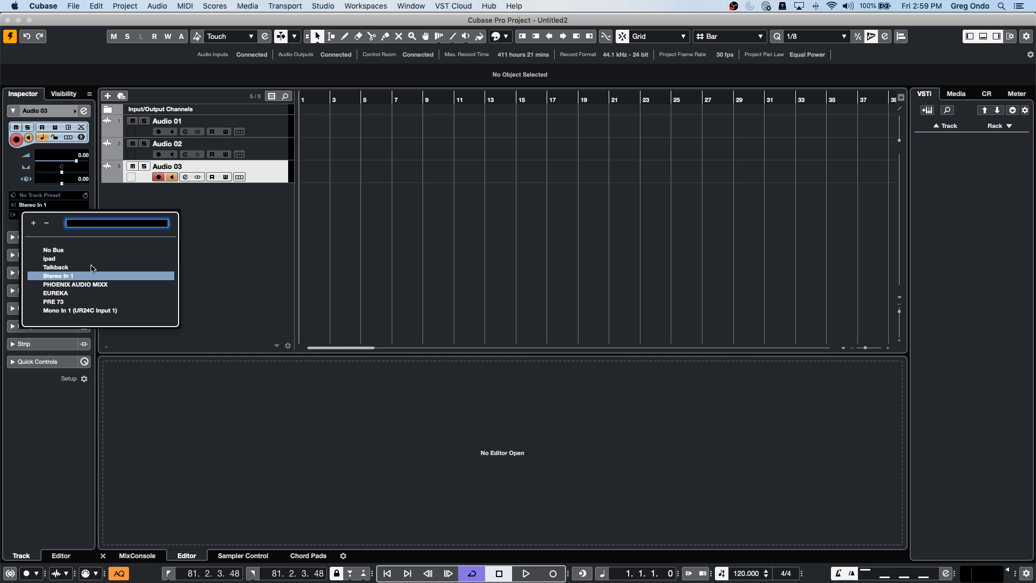
{"action": "left_click", "coordinate": [323, 6]}
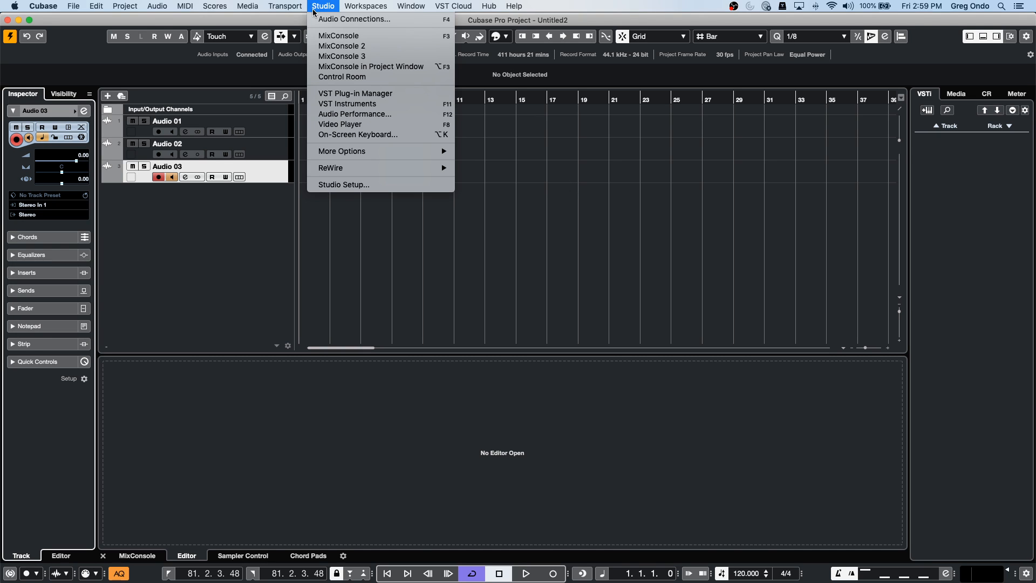
{"action": "left_click", "coordinate": [323, 19]}
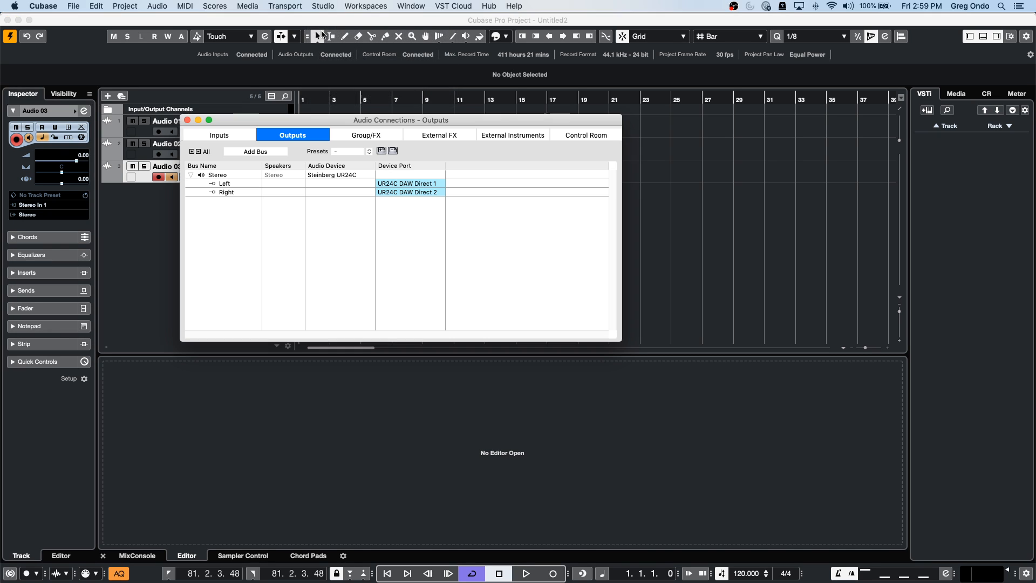
{"action": "left_click", "coordinate": [229, 136]}
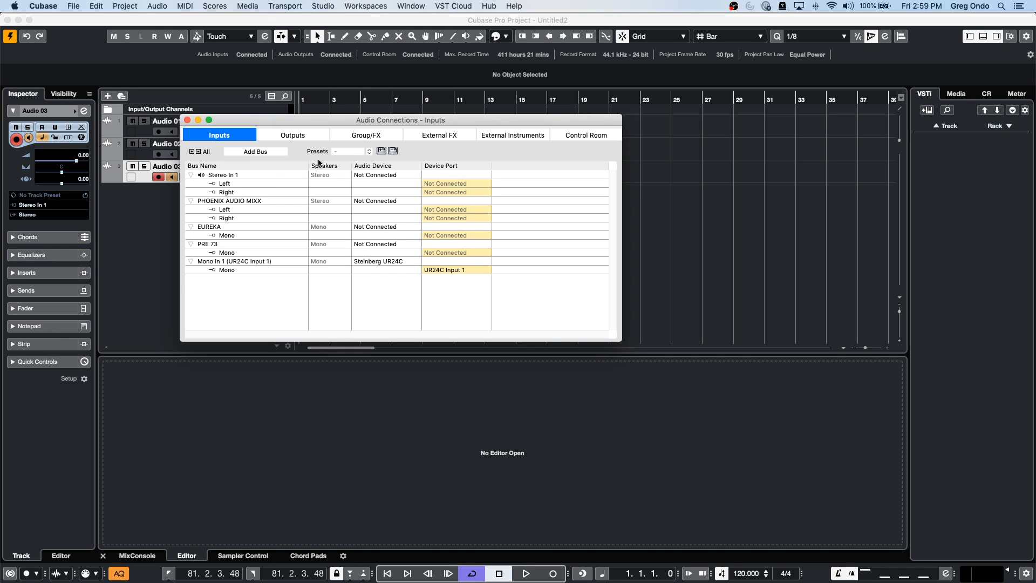
{"action": "left_click", "coordinate": [233, 184]}
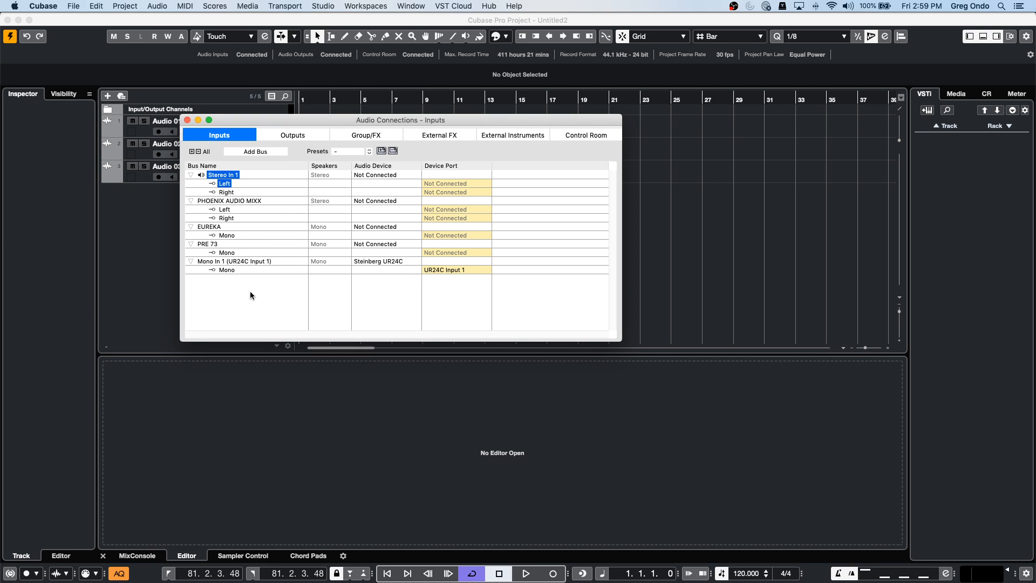
{"action": "key", "text": "F4"}
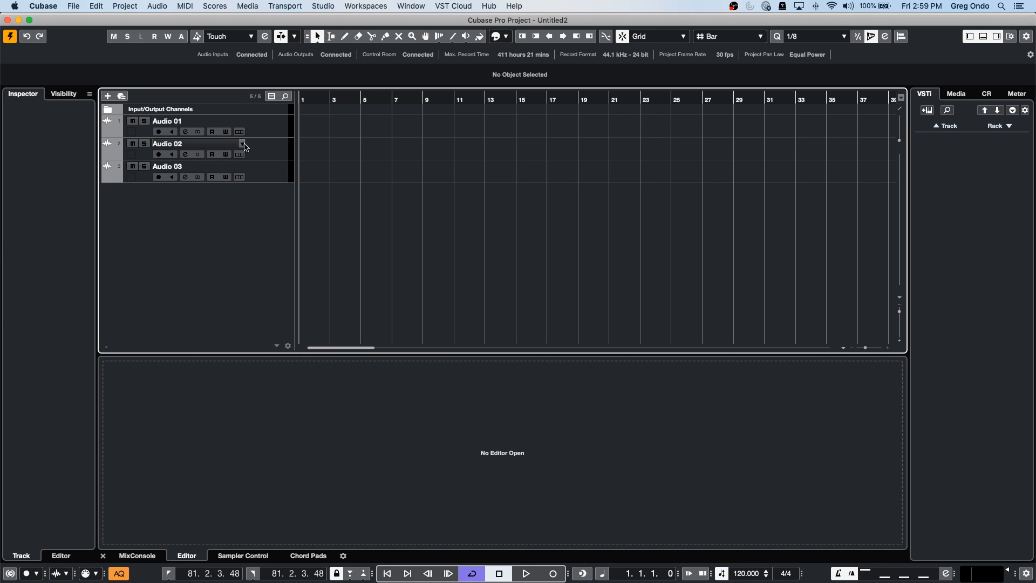
- Set the input routing of the Audio 03 track to Mono In 1 (UR24C Input 1)
{"action": "left_click", "coordinate": [265, 177]}
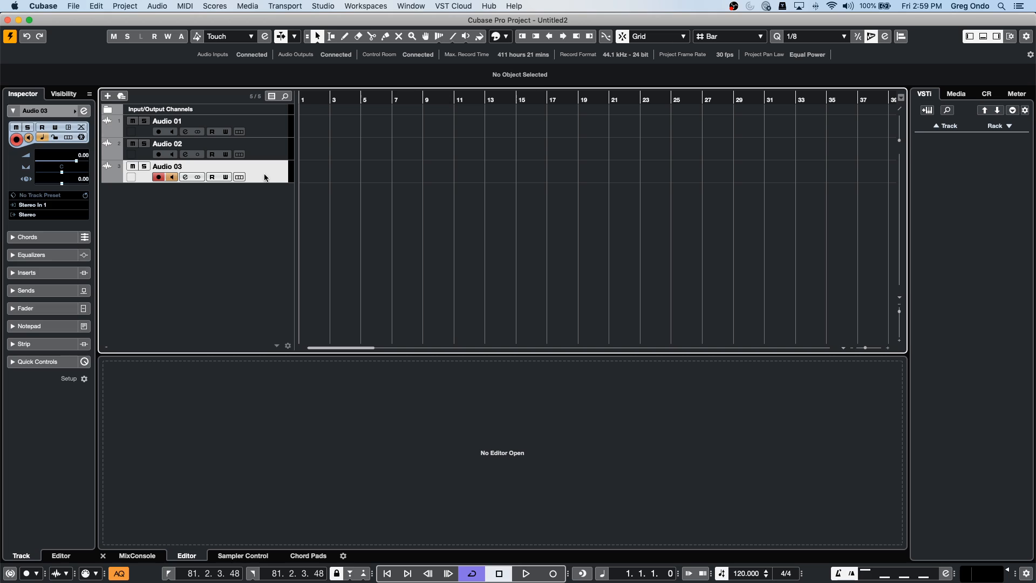
{"action": "left_click", "coordinate": [46, 204]}
{"action": "left_click", "coordinate": [79, 316]}
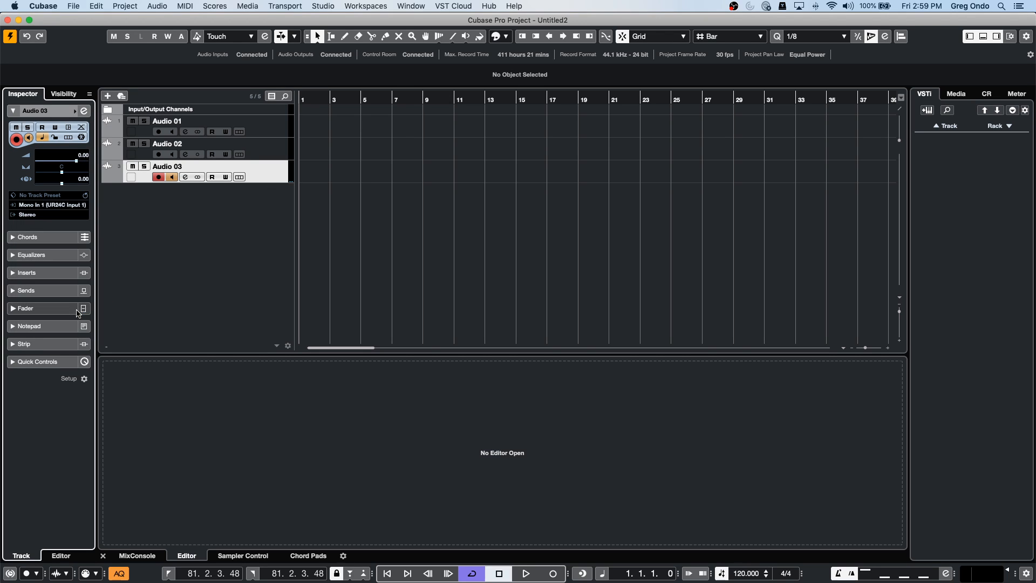
{"action": "left_click", "coordinate": [190, 251]}
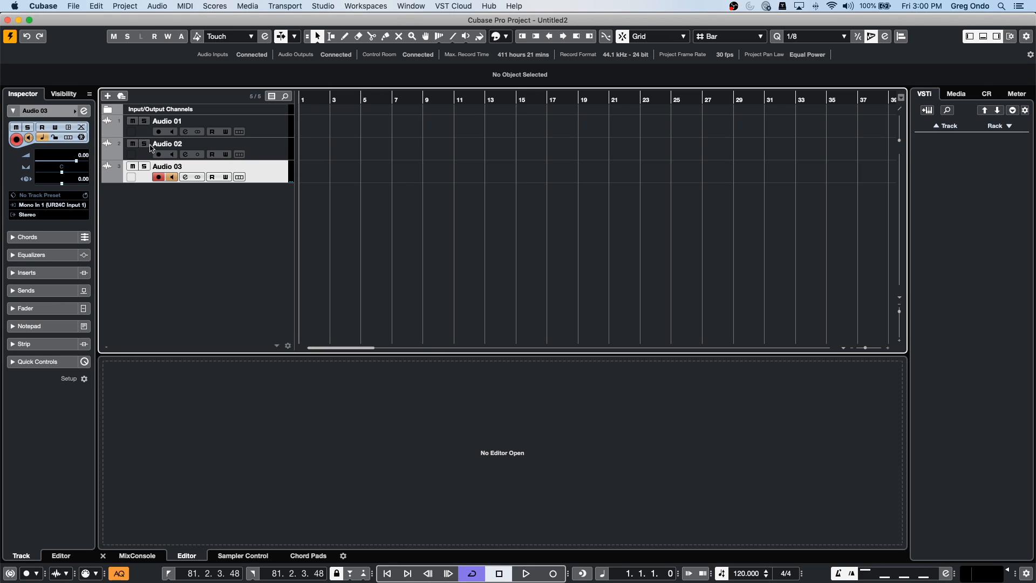
- Collapse and re-expand the basic settings of Audio 03, and turn off the Hardware section in the Inspector
{"action": "left_click", "coordinate": [13, 111]}
{"action": "left_click", "coordinate": [13, 110]}
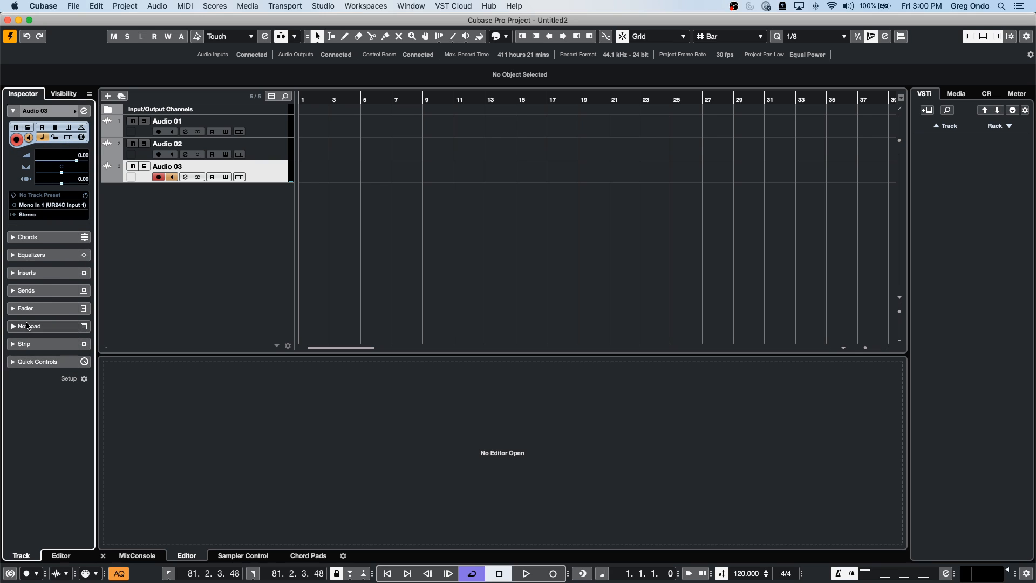
{"action": "right_click", "coordinate": [41, 241]}
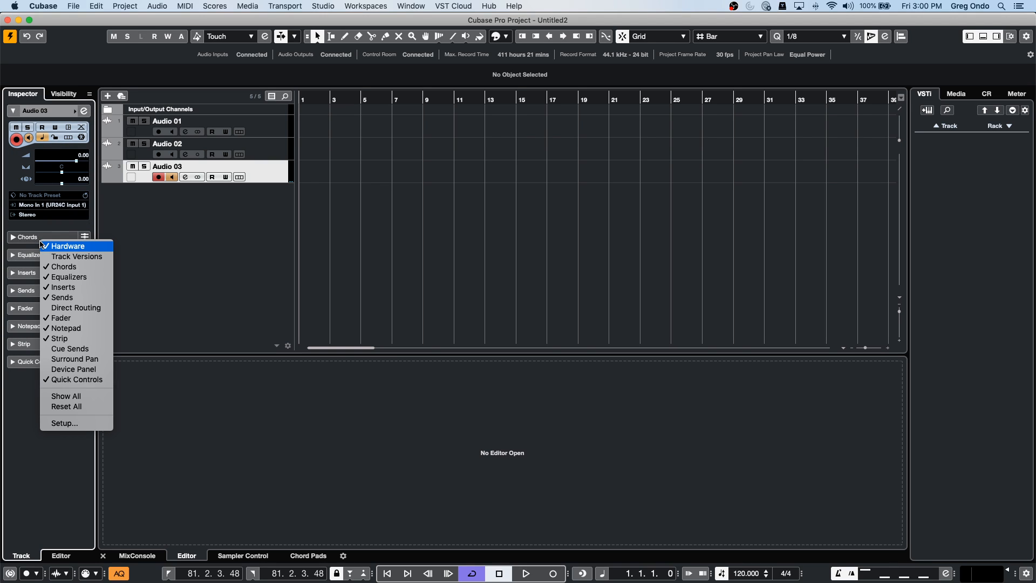
{"action": "left_click", "coordinate": [44, 246]}
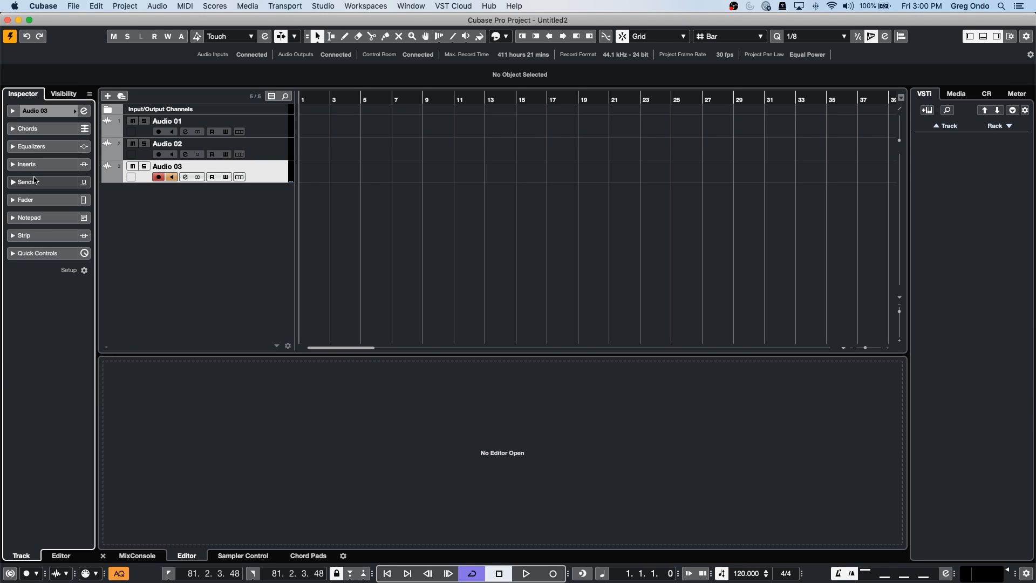
{"action": "right_click", "coordinate": [57, 133]}
{"action": "key", "text": "Escape"}
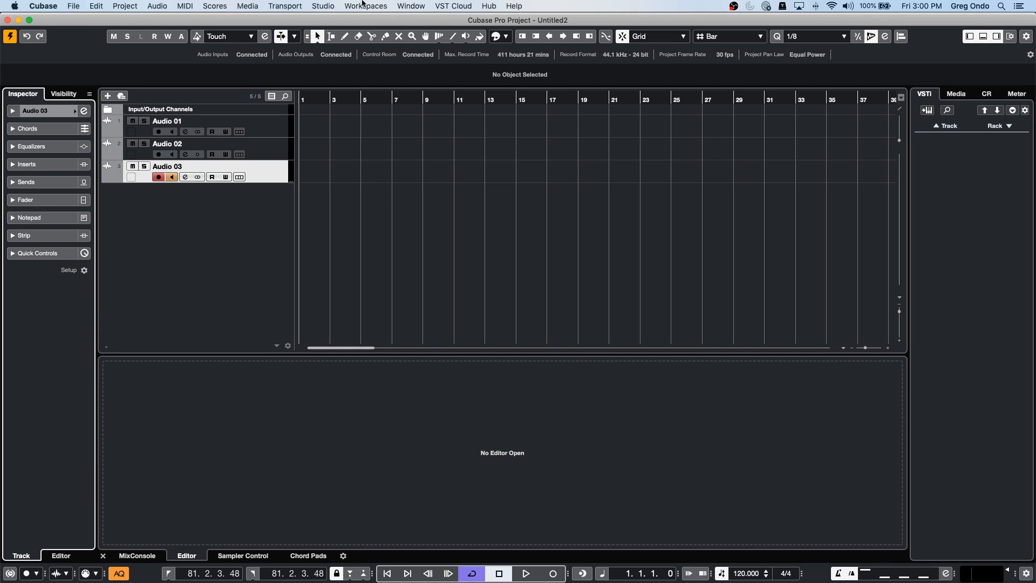
- Review the input buses and the Control Room channel assignments, including the Hs 7 monitor ports, in the Audio Connections
{"action": "left_click", "coordinate": [322, 5]}
{"action": "left_click", "coordinate": [354, 19]}
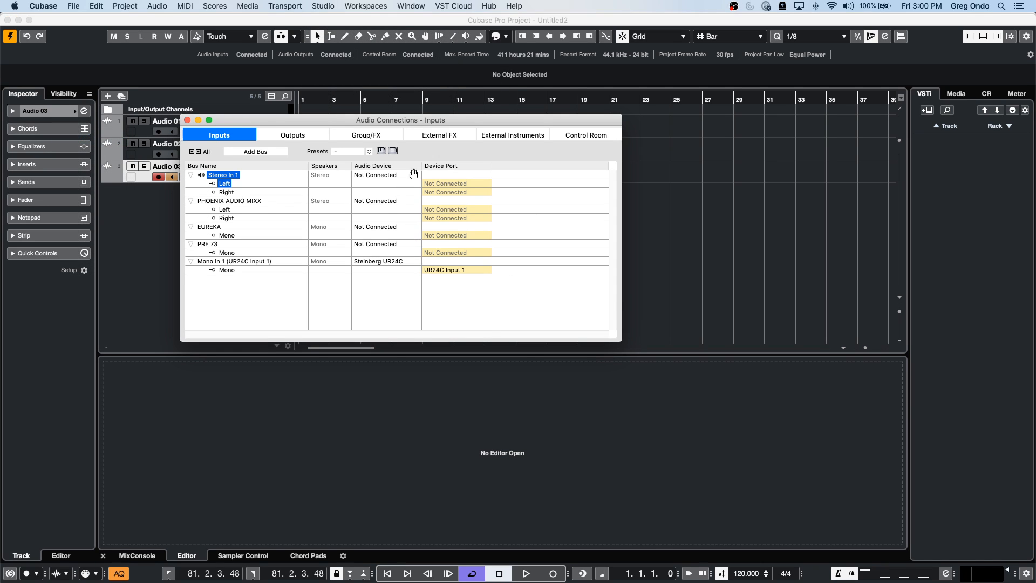
{"action": "left_click", "coordinate": [297, 139]}
{"action": "left_click", "coordinate": [216, 135]}
{"action": "left_click", "coordinate": [601, 138]}
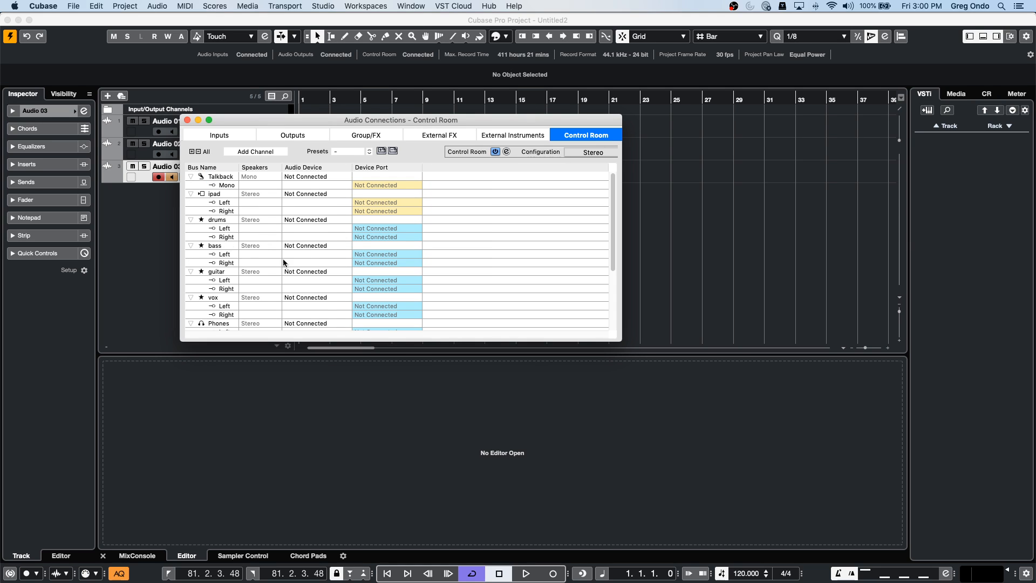
{"action": "scroll", "coordinate": [383, 265], "scroll_direction": "down", "scroll_amount": 5}
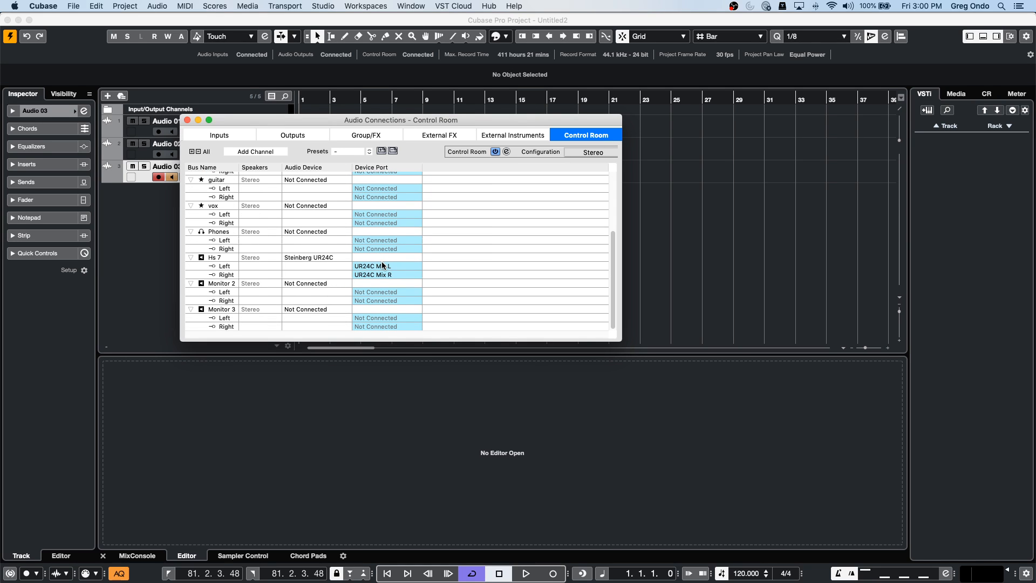
{"action": "left_click", "coordinate": [187, 120]}
- Expand the basic settings of Audio 01 and turn off the Hardware section in the Inspector
{"action": "left_click", "coordinate": [267, 171]}
{"action": "left_click", "coordinate": [271, 146]}
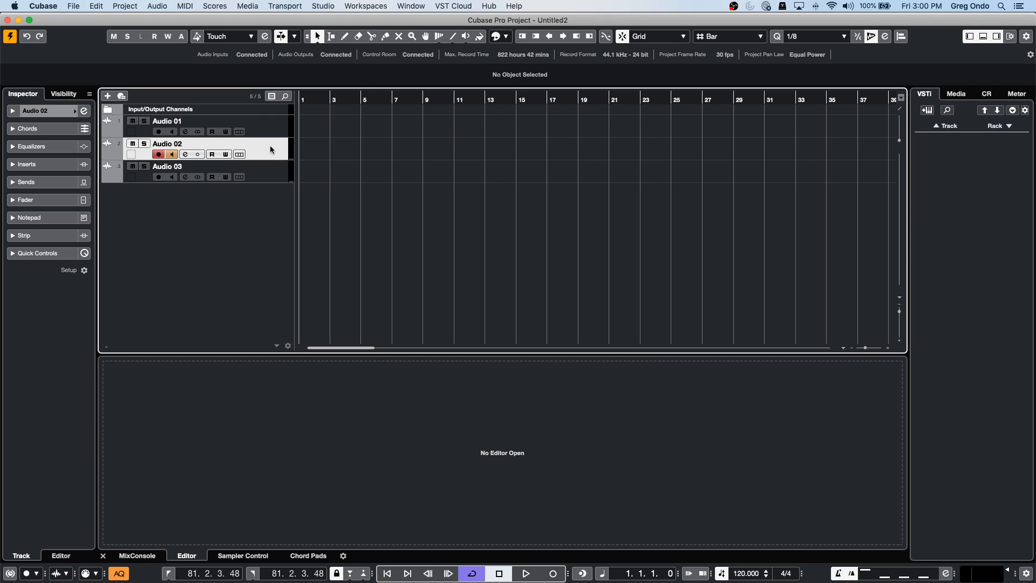
{"action": "left_click", "coordinate": [267, 125]}
{"action": "left_click", "coordinate": [12, 111]}
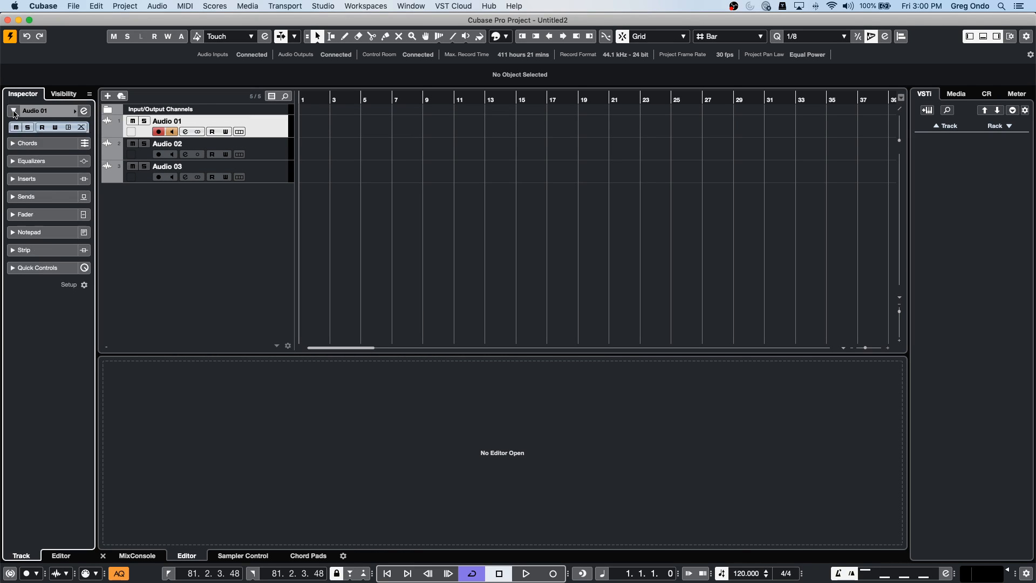
{"action": "right_click", "coordinate": [45, 114]}
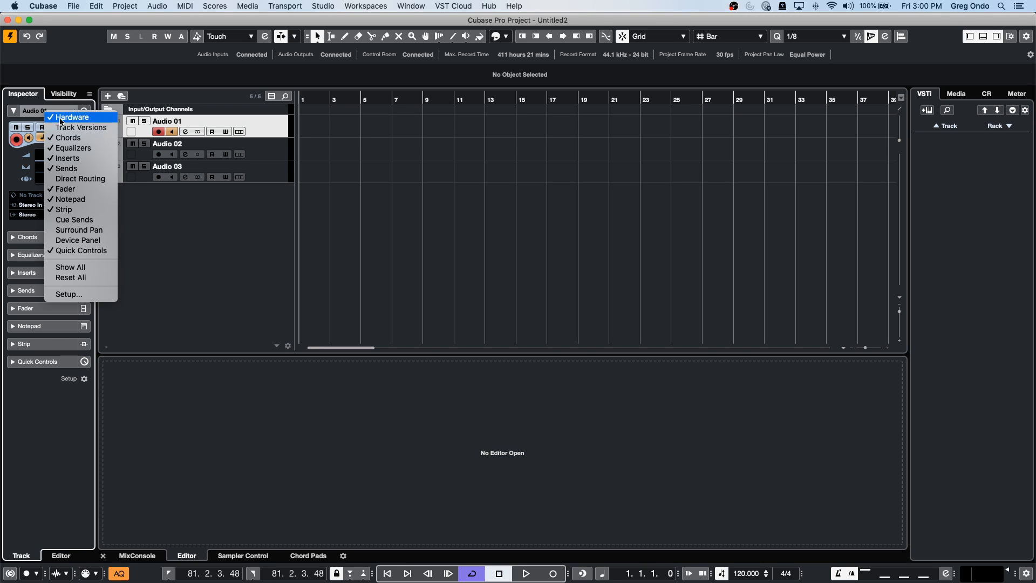
{"action": "left_click", "coordinate": [48, 112]}
{"action": "right_click", "coordinate": [55, 113]}
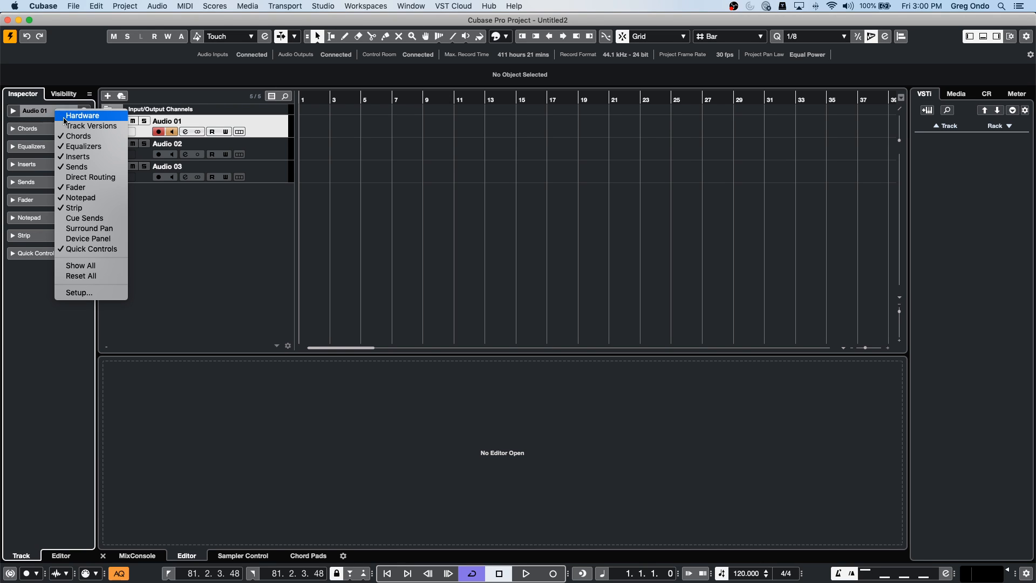
{"action": "key", "text": "Escape"}
- Expand the basic settings of Audio 03 and check which buses its input routing offers
{"action": "left_click", "coordinate": [269, 174]}
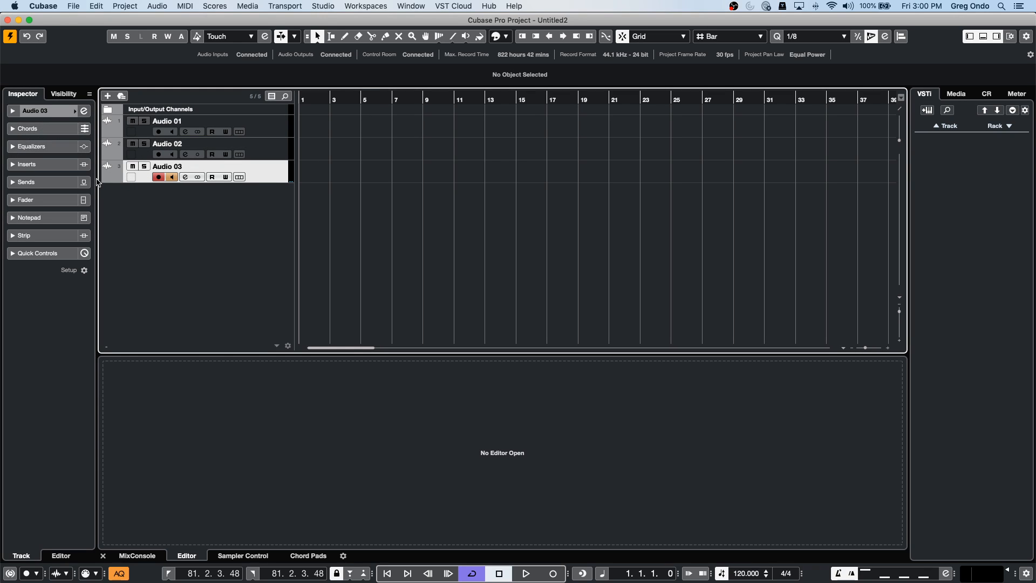
{"action": "left_click", "coordinate": [12, 110]}
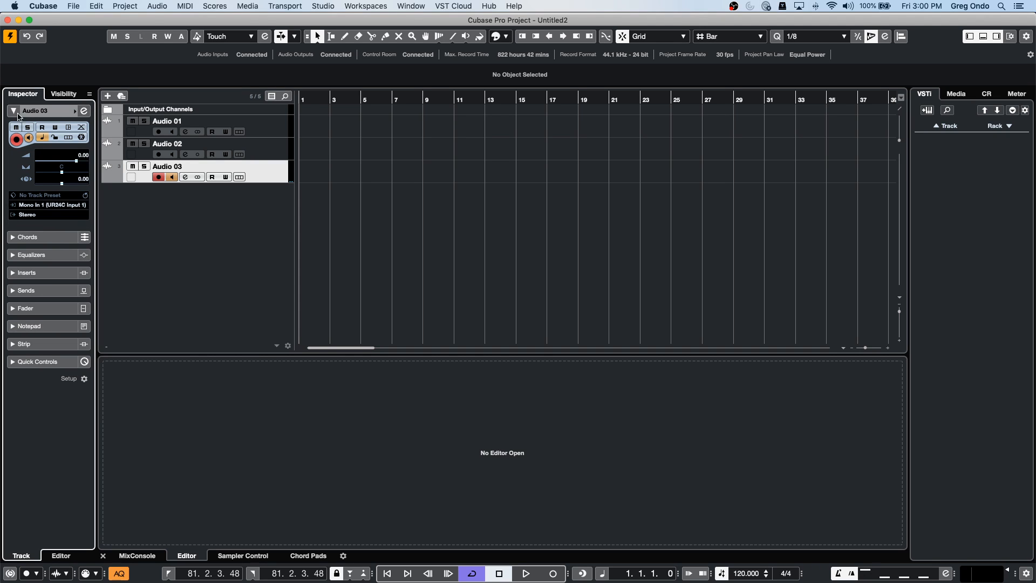
{"action": "left_click", "coordinate": [64, 208]}
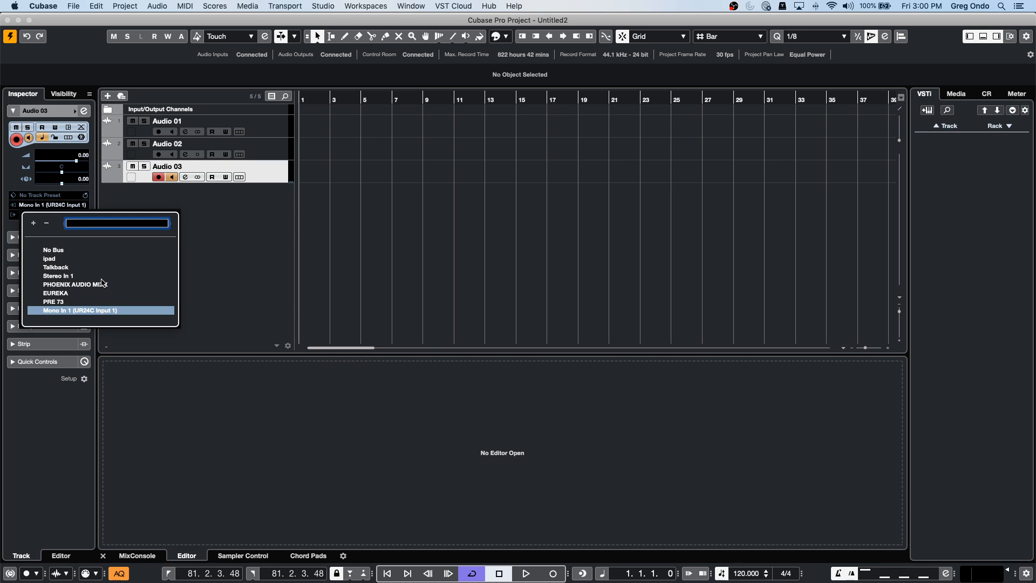
{"action": "left_click", "coordinate": [242, 204]}
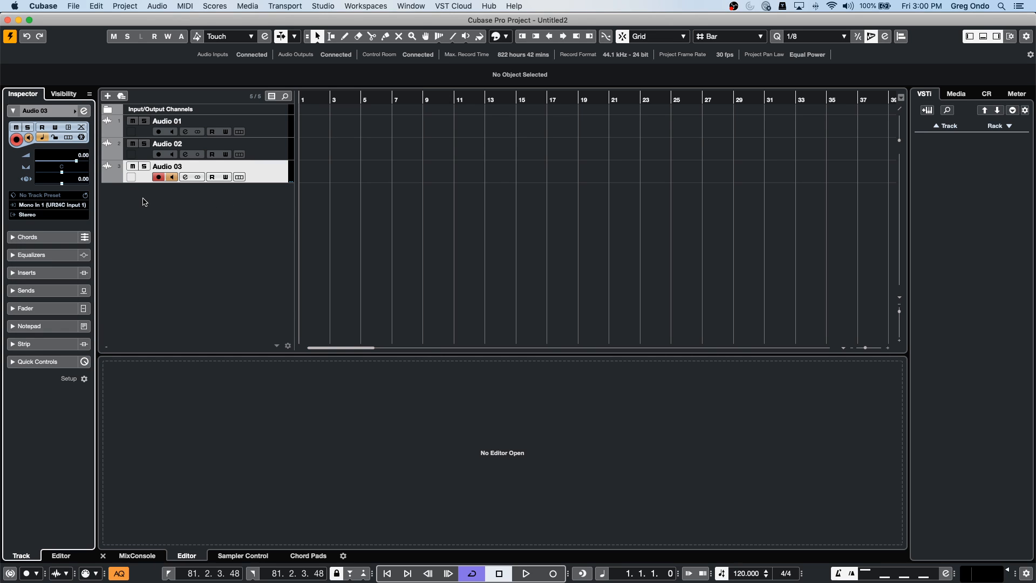
- Add a fourth audio track with its input connected to the Mono In 1 (UR24C Input 1) bus
{"action": "right_click", "coordinate": [149, 201]}
{"action": "left_click", "coordinate": [205, 210]}
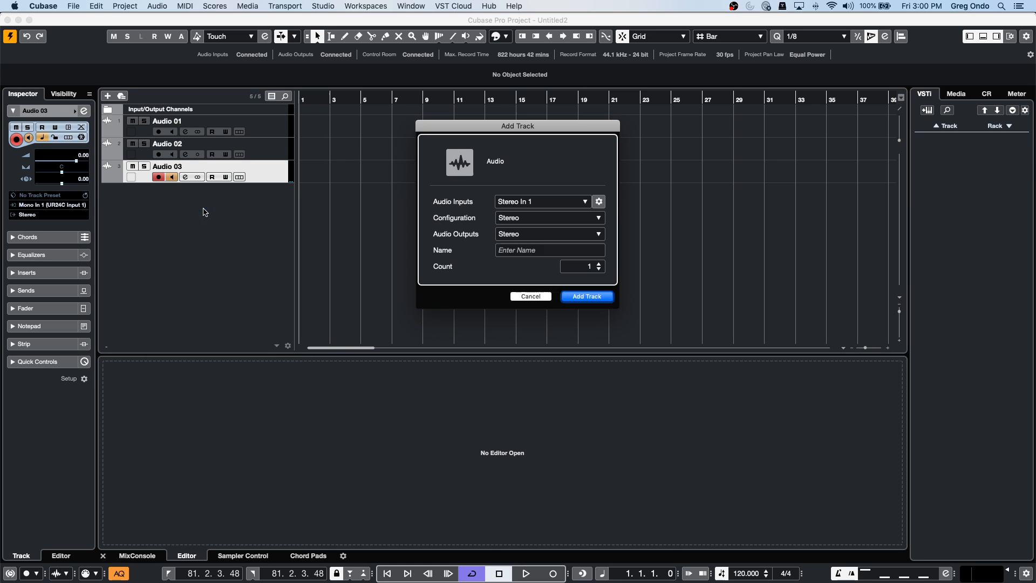
{"action": "left_click", "coordinate": [539, 203]}
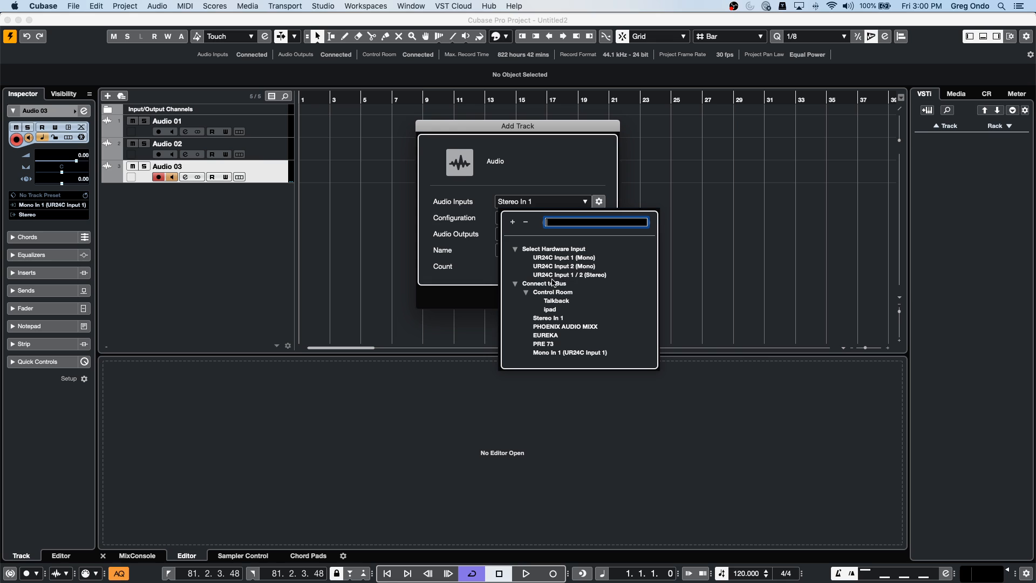
{"action": "left_click", "coordinate": [556, 353]}
{"action": "left_click", "coordinate": [585, 296]}
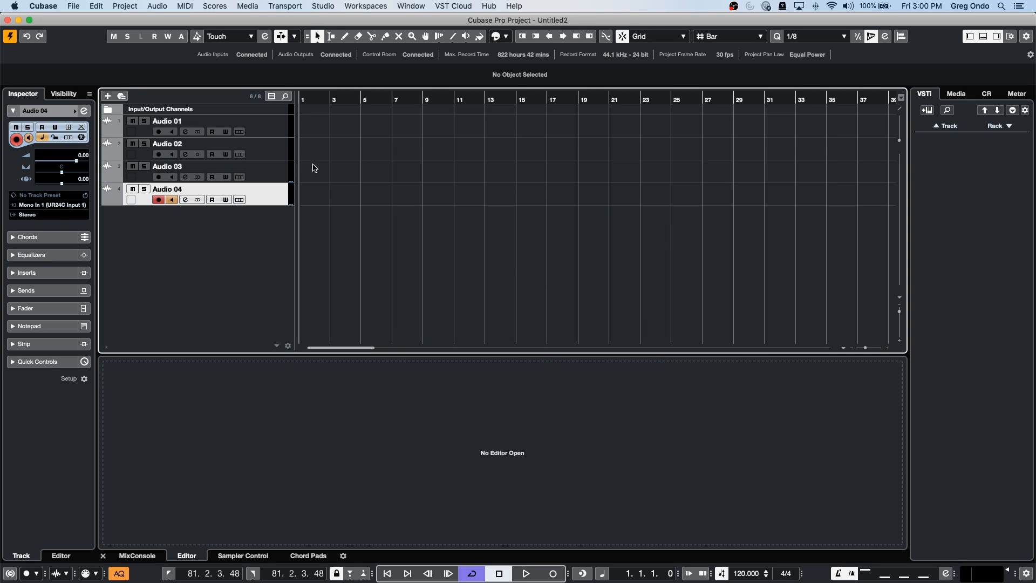
{"action": "left_click", "coordinate": [23, 111]}
{"action": "left_click", "coordinate": [23, 112]}
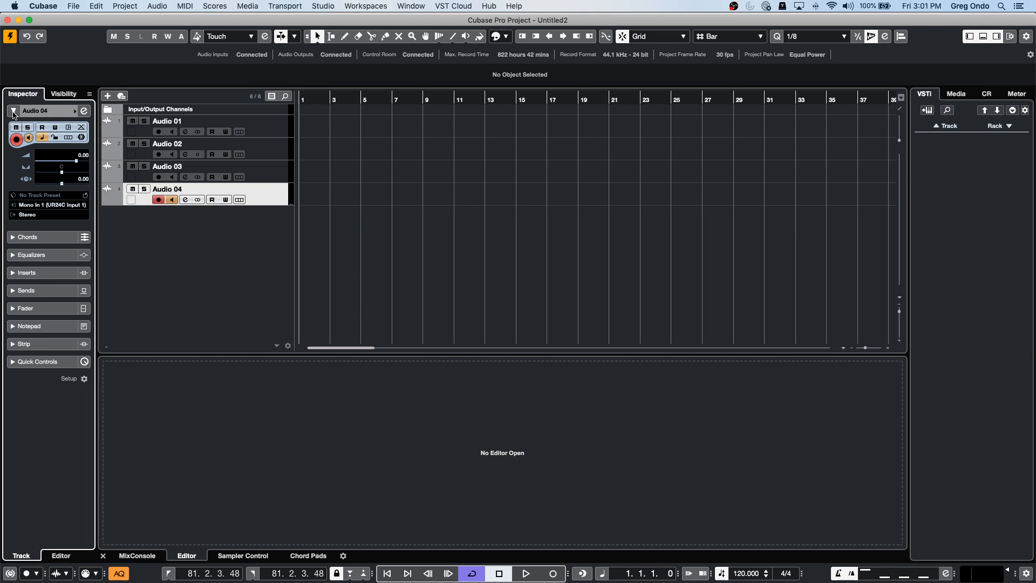
- Add a fifth audio track, keeping Mono In 1 (UR24C Input 1) as its input after checking the hardware input choices
{"action": "right_click", "coordinate": [149, 224]}
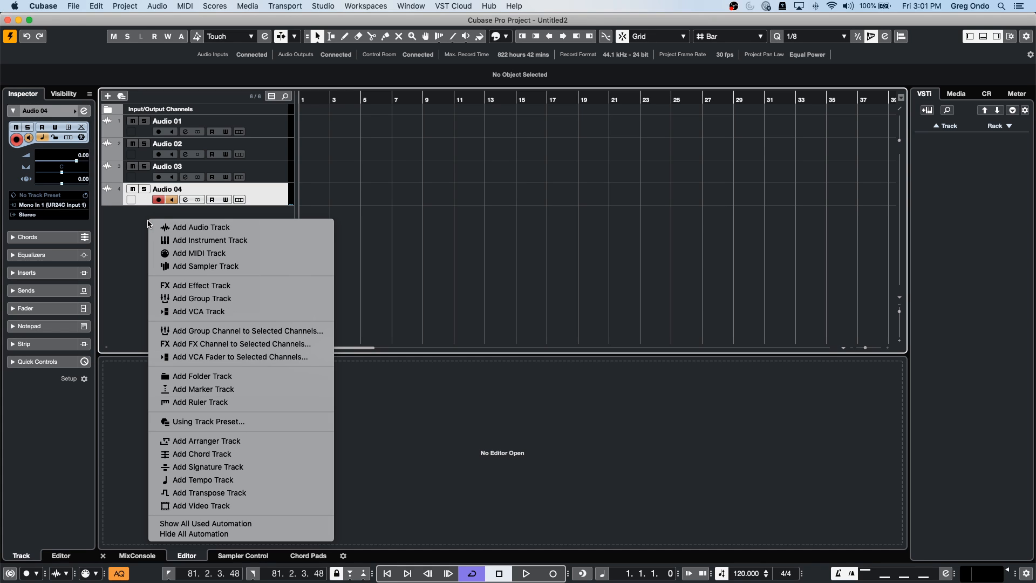
{"action": "left_click", "coordinate": [198, 231]}
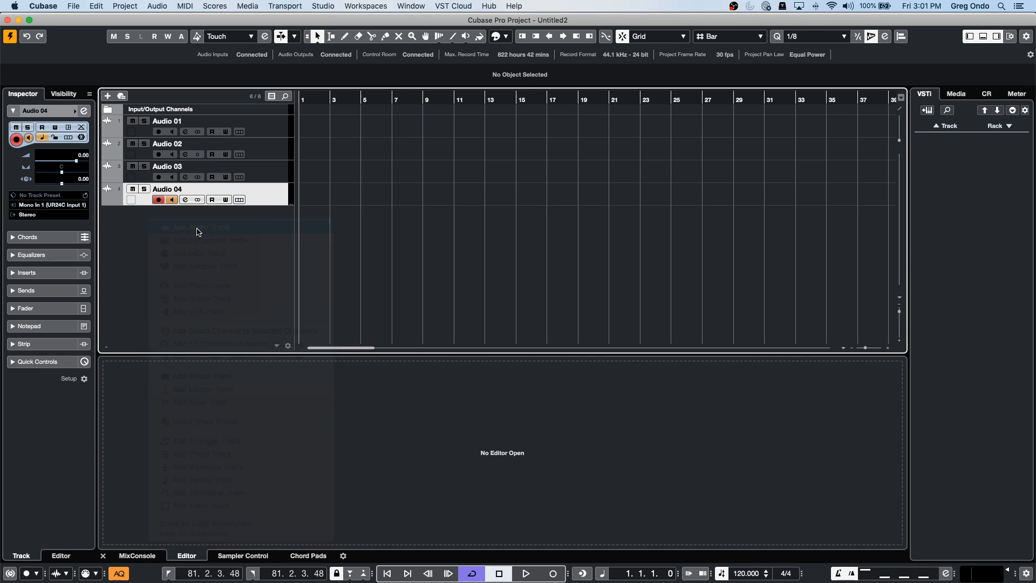
{"action": "left_click", "coordinate": [524, 201]}
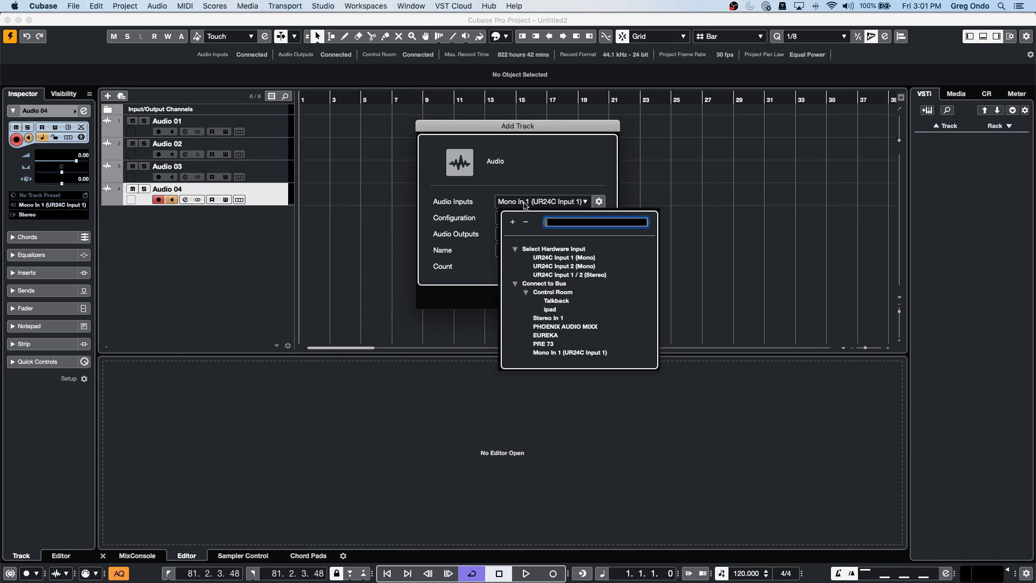
{"action": "left_click", "coordinate": [536, 251]}
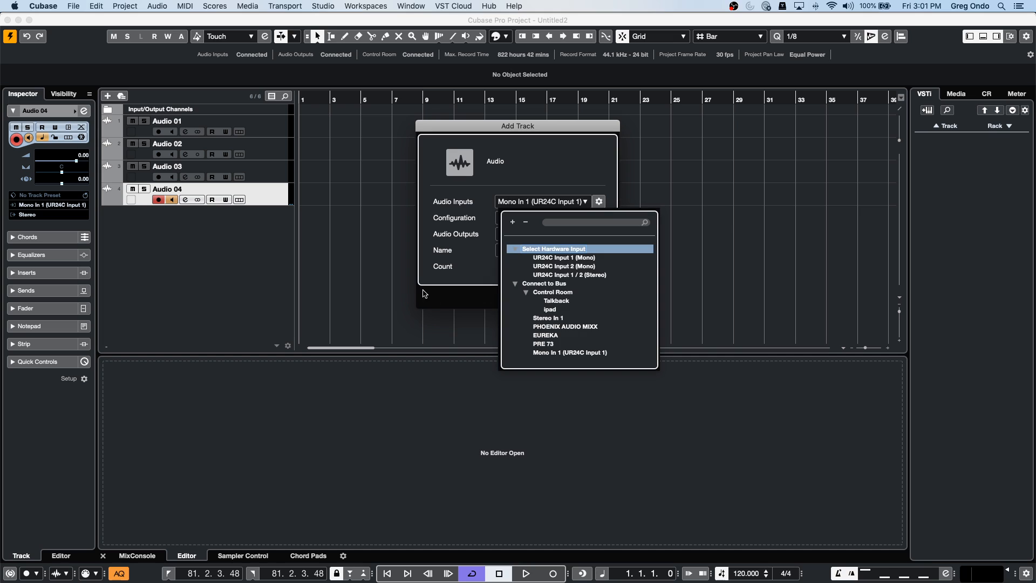
{"action": "left_click", "coordinate": [438, 302]}
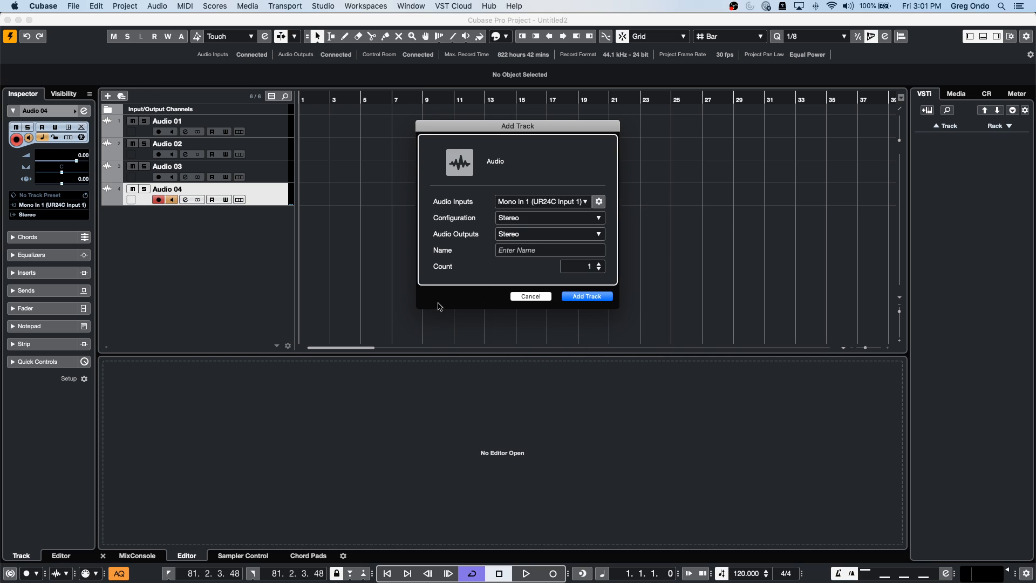
{"action": "left_click", "coordinate": [587, 296]}
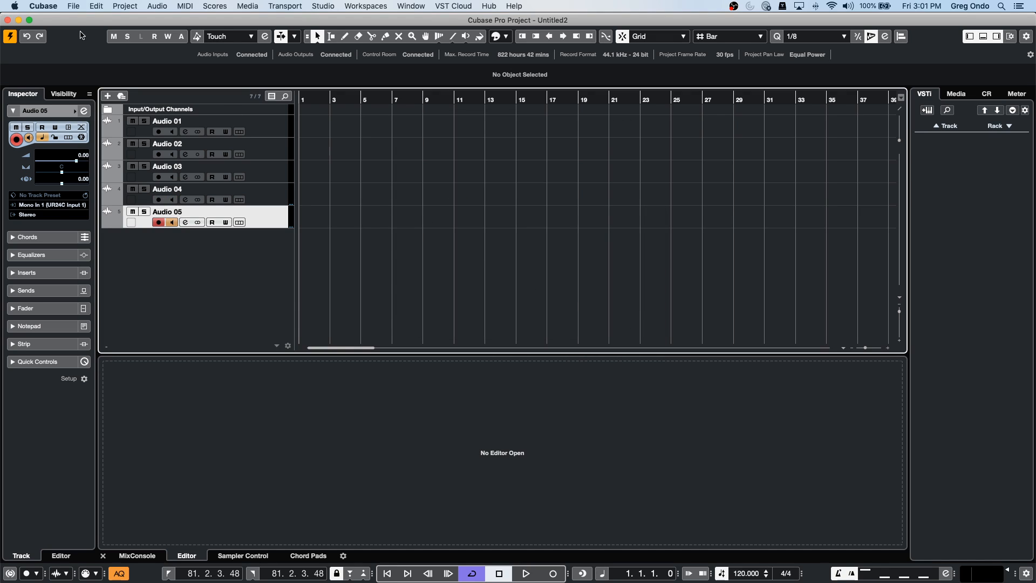
- Apply the 1 x Stereo preset to the input buses in the Audio Connections
{"action": "left_click", "coordinate": [283, 5]}
{"action": "mouse_move", "coordinate": [335, 5]}
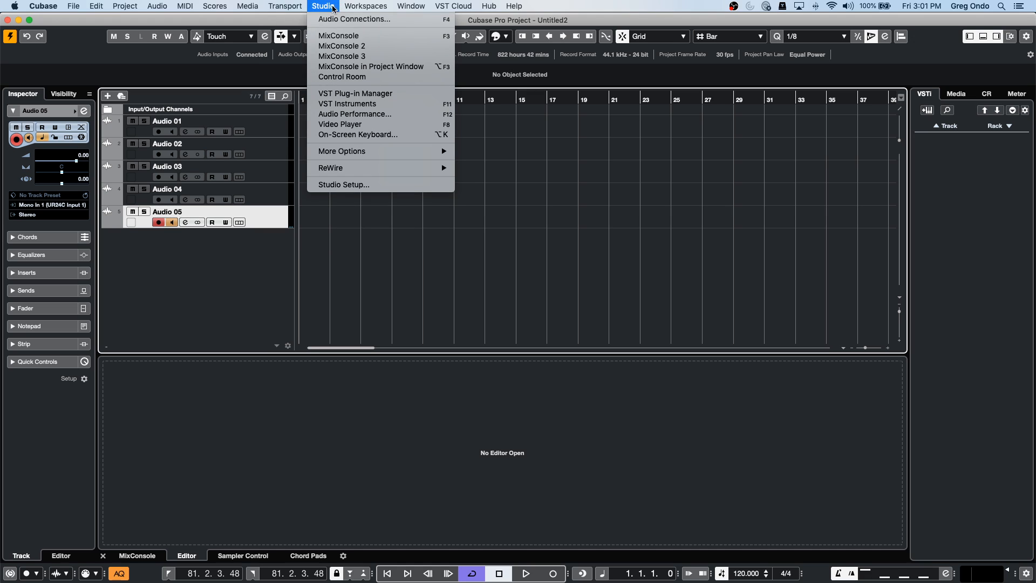
{"action": "left_click", "coordinate": [348, 20]}
{"action": "left_click", "coordinate": [233, 135]}
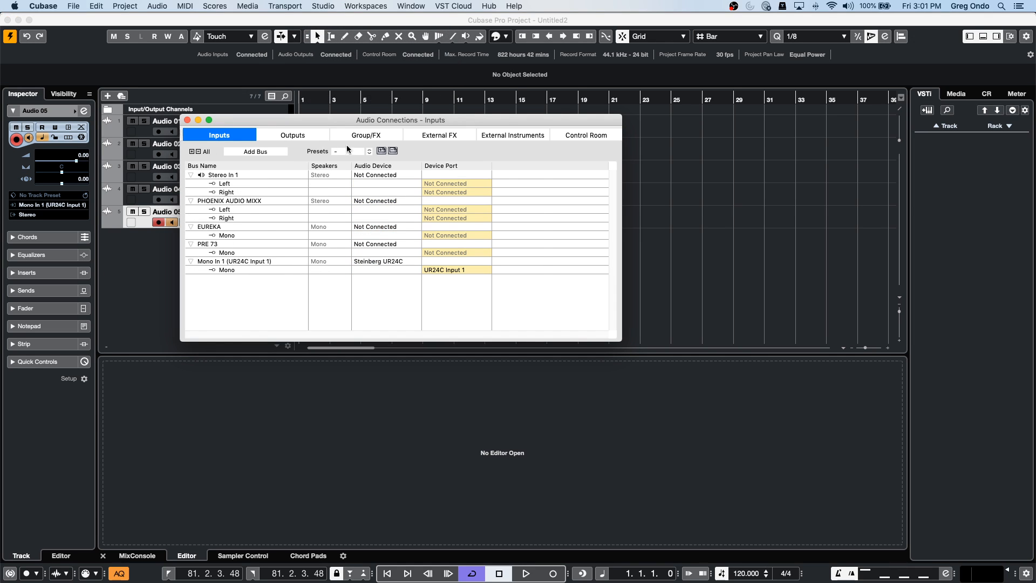
{"action": "left_click", "coordinate": [370, 152]}
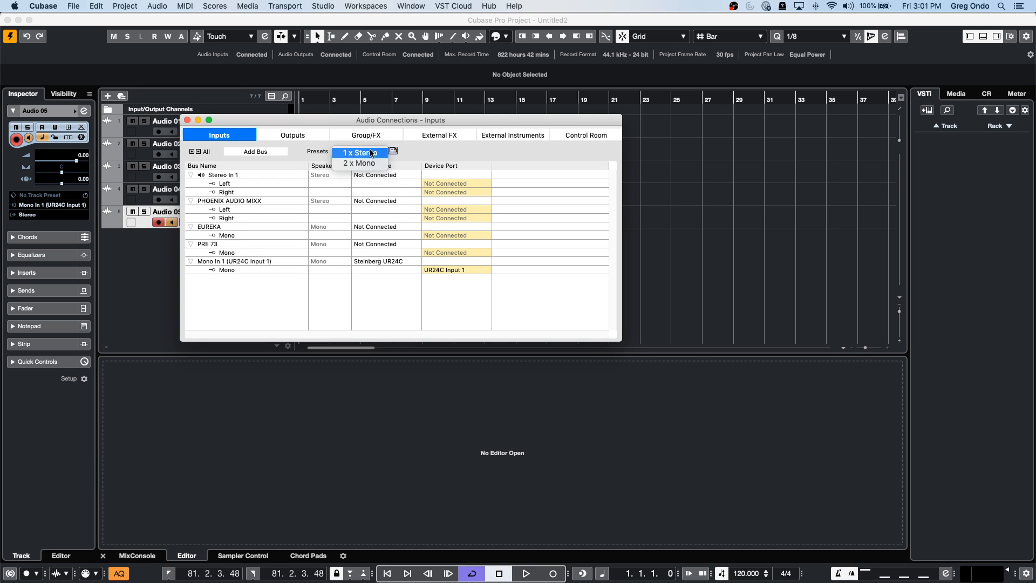
{"action": "left_click", "coordinate": [371, 152]}
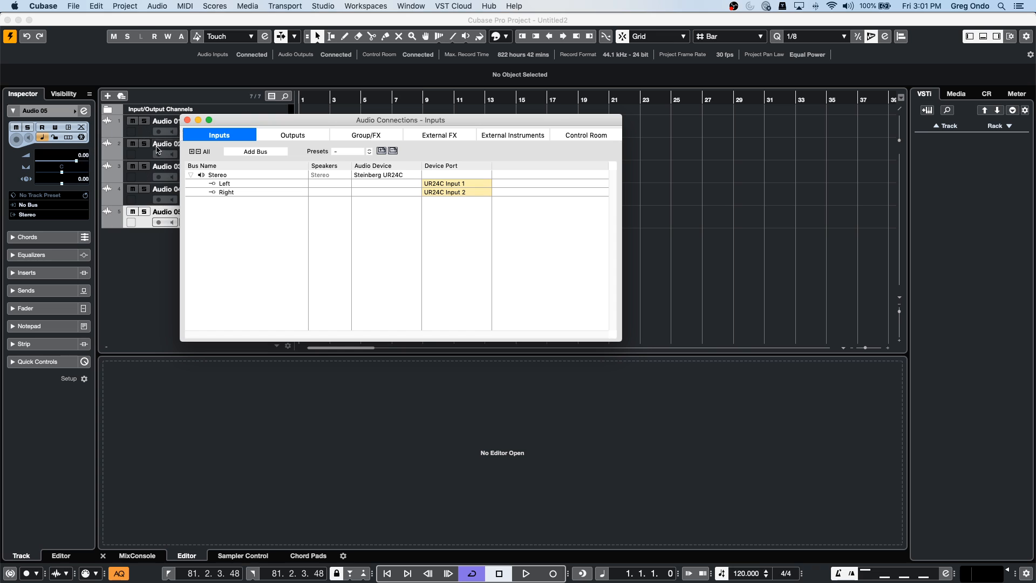
{"action": "left_click", "coordinate": [187, 119]}
- Add a sixth audio track with its input connected to the Stereo bus and collapse its basic settings in the Inspector
{"action": "right_click", "coordinate": [154, 244]}
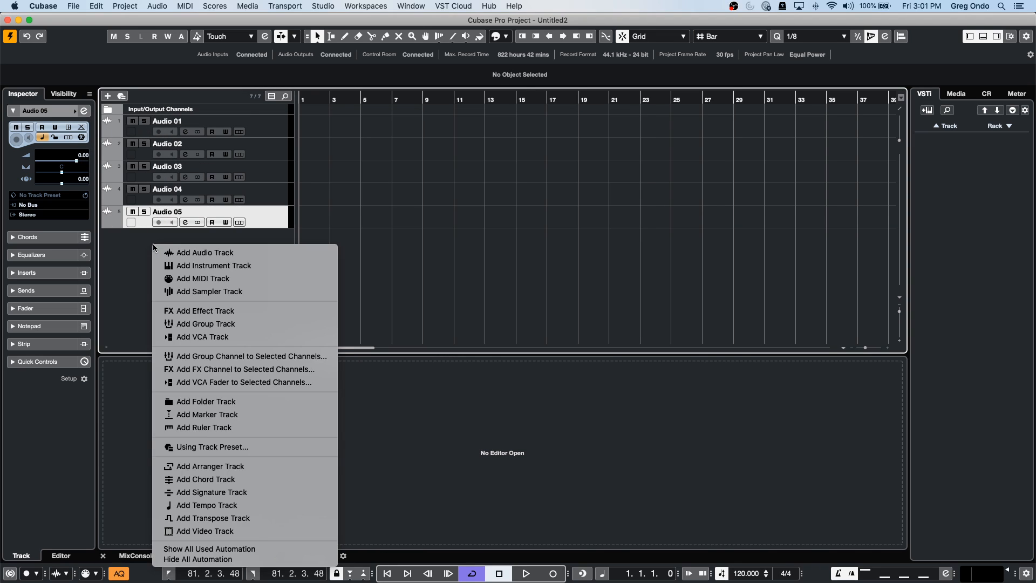
{"action": "left_click", "coordinate": [205, 253]}
{"action": "left_click", "coordinate": [529, 250]}
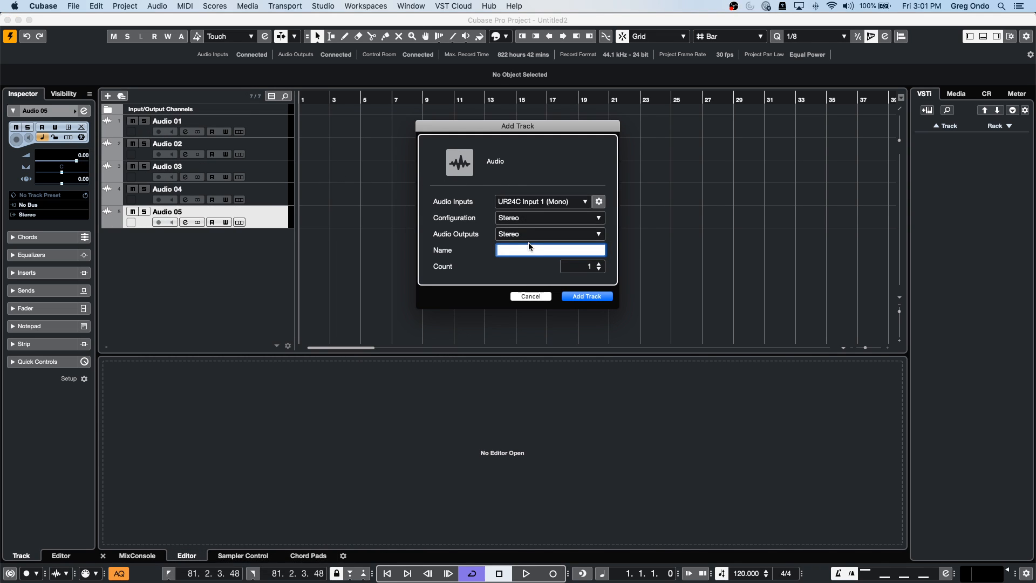
{"action": "left_click", "coordinate": [553, 203]}
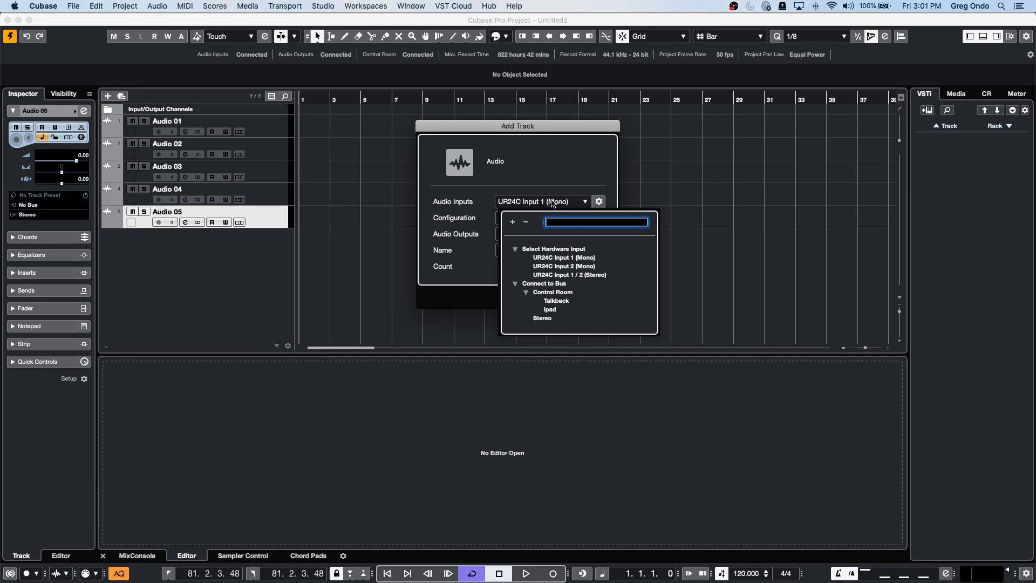
{"action": "left_click", "coordinate": [542, 318]}
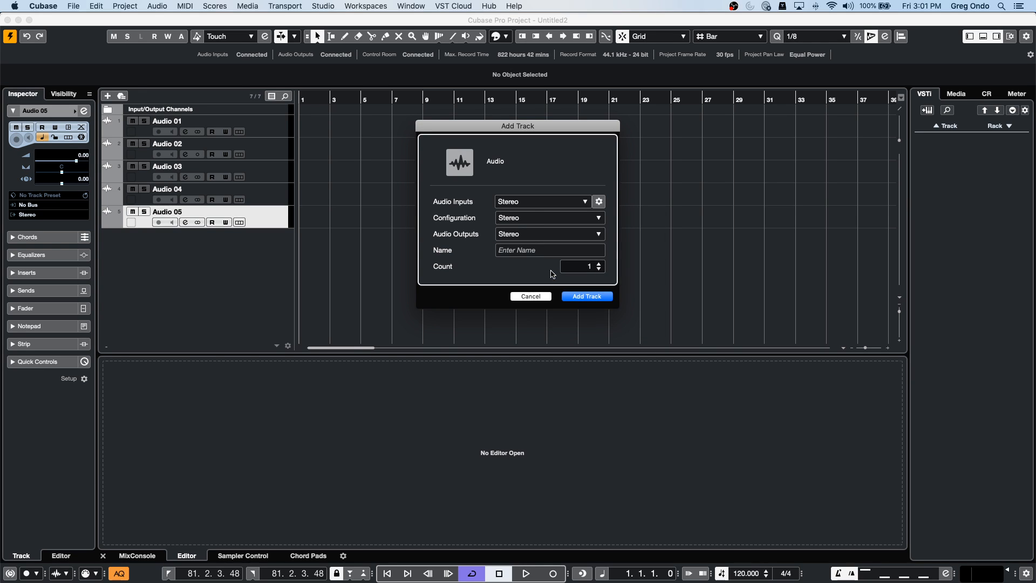
{"action": "left_click", "coordinate": [587, 296]}
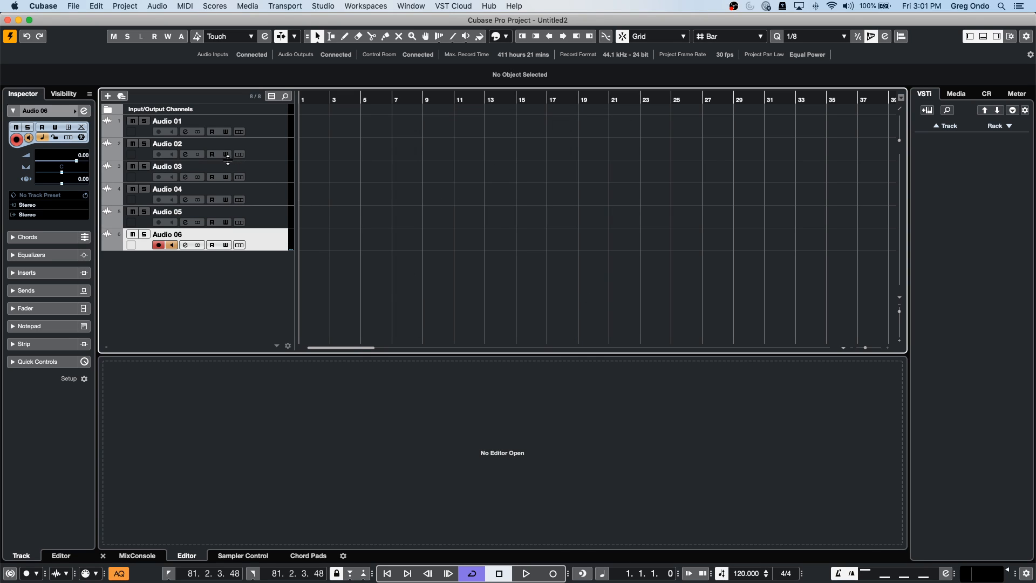
{"action": "left_click", "coordinate": [26, 111]}
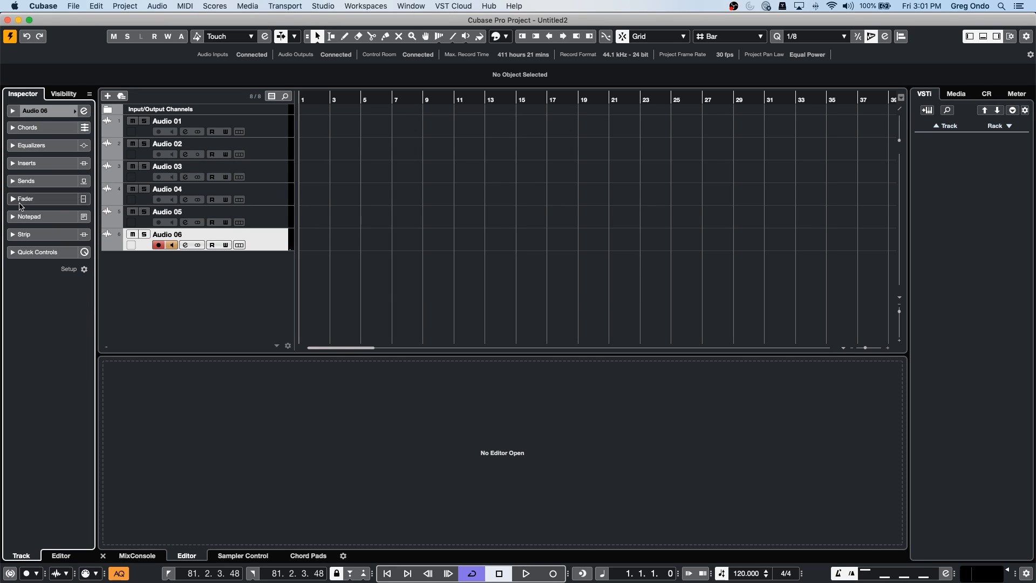
- Show the Track Versions section in the Inspector of the Audio 06 track
{"action": "left_click", "coordinate": [27, 127]}
{"action": "left_click", "coordinate": [24, 128]}
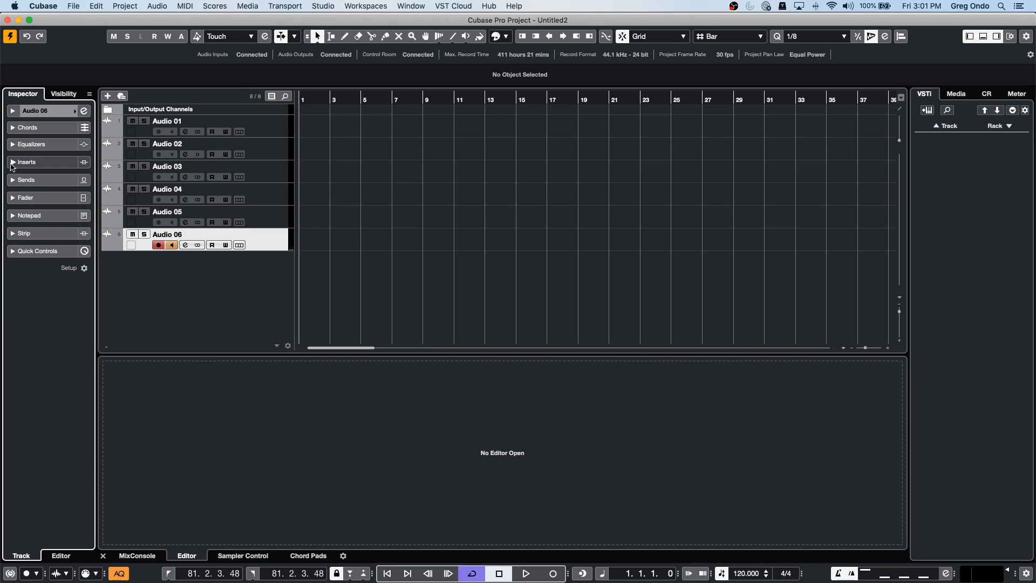
{"action": "left_click", "coordinate": [16, 112]}
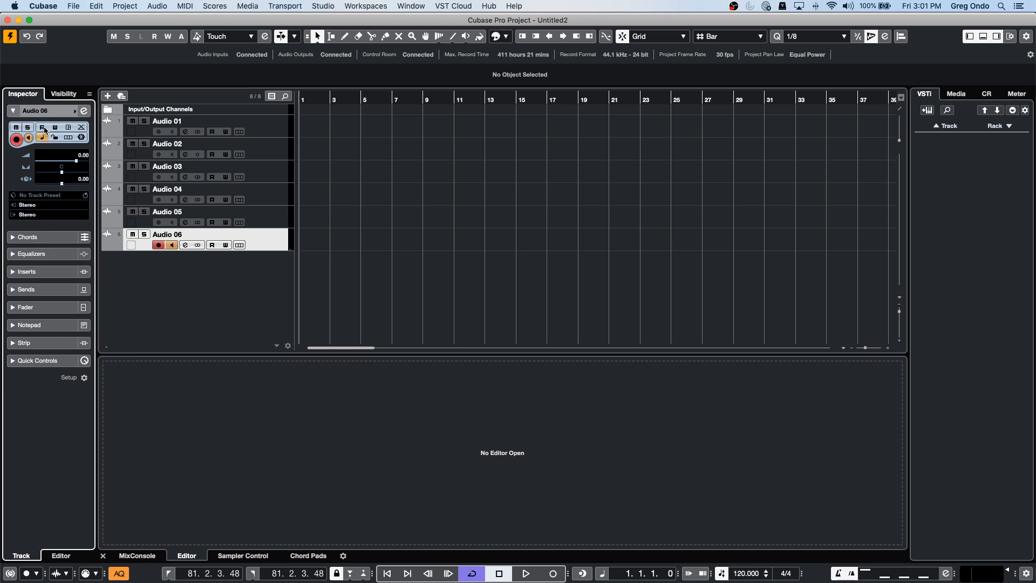
{"action": "right_click", "coordinate": [43, 114]}
{"action": "left_click", "coordinate": [80, 129]}
- Hide the Hardware section in the Audio 06 Inspector and look at the track visibility list
{"action": "right_click", "coordinate": [46, 111]}
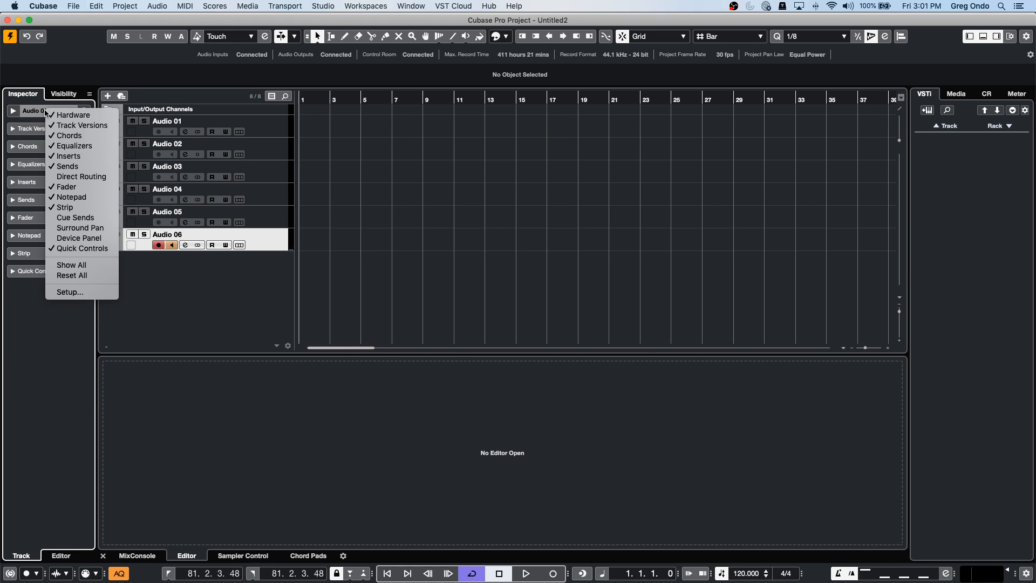
{"action": "left_click", "coordinate": [79, 115]}
{"action": "left_click", "coordinate": [63, 95]}
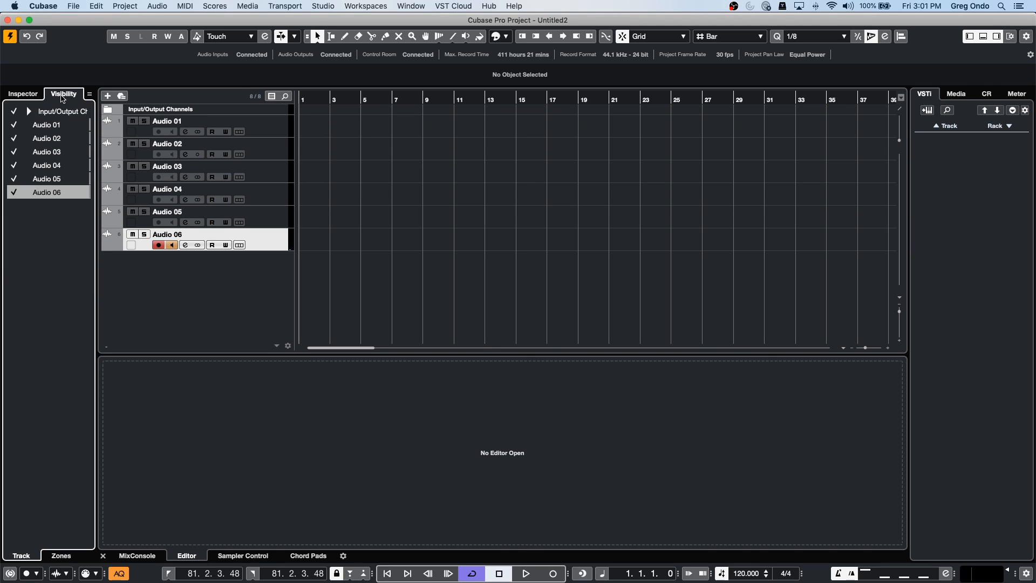
{"action": "left_click", "coordinate": [22, 94]}
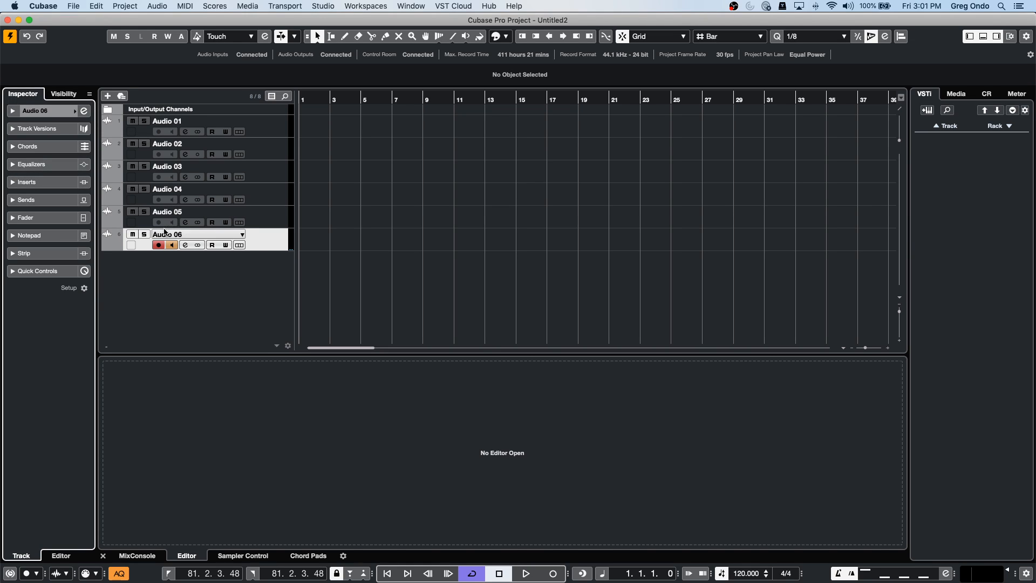
{"action": "left_click", "coordinate": [341, 6]}
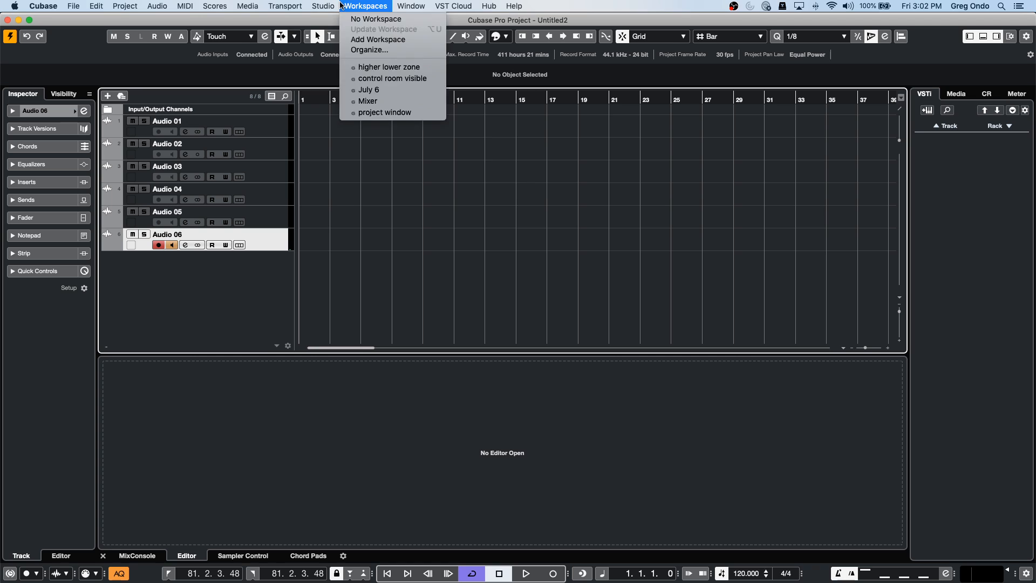
{"action": "mouse_move", "coordinate": [324, 5]}
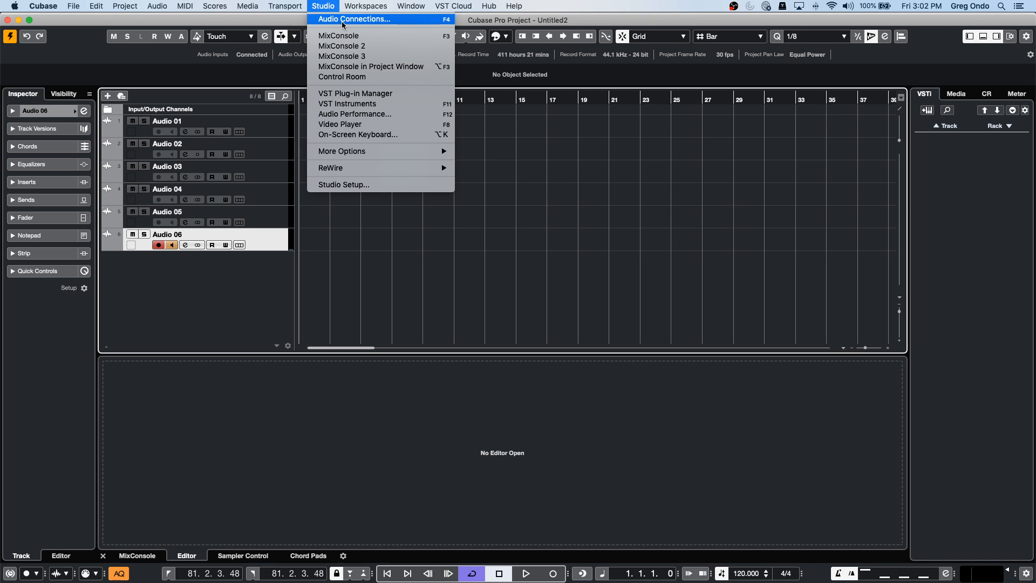
- Show the Hardware section in the Audio 06 Inspector again
{"action": "left_click", "coordinate": [38, 128]}
{"action": "right_click", "coordinate": [47, 158]}
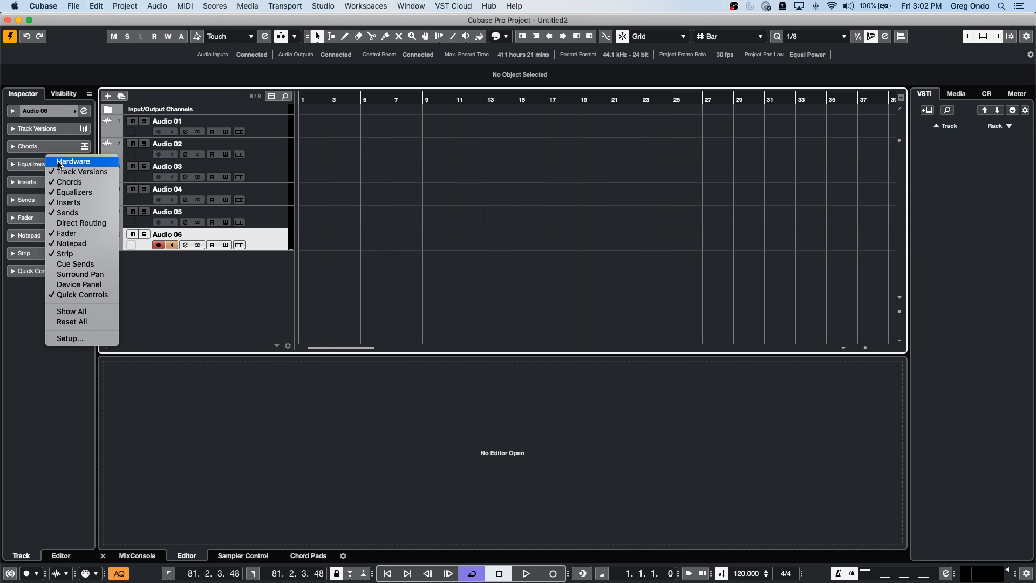
{"action": "left_click", "coordinate": [58, 163]}
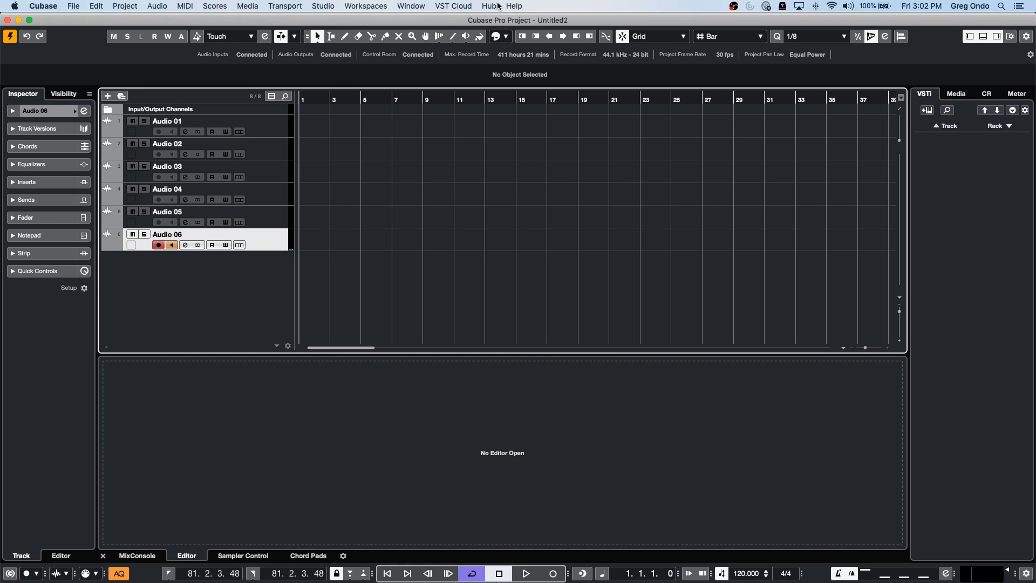
- In Audio Connections, assign the stereo input bus's left channel to UR24C Input 1 and its right channel to UR24C Input 2
{"action": "left_click", "coordinate": [324, 6]}
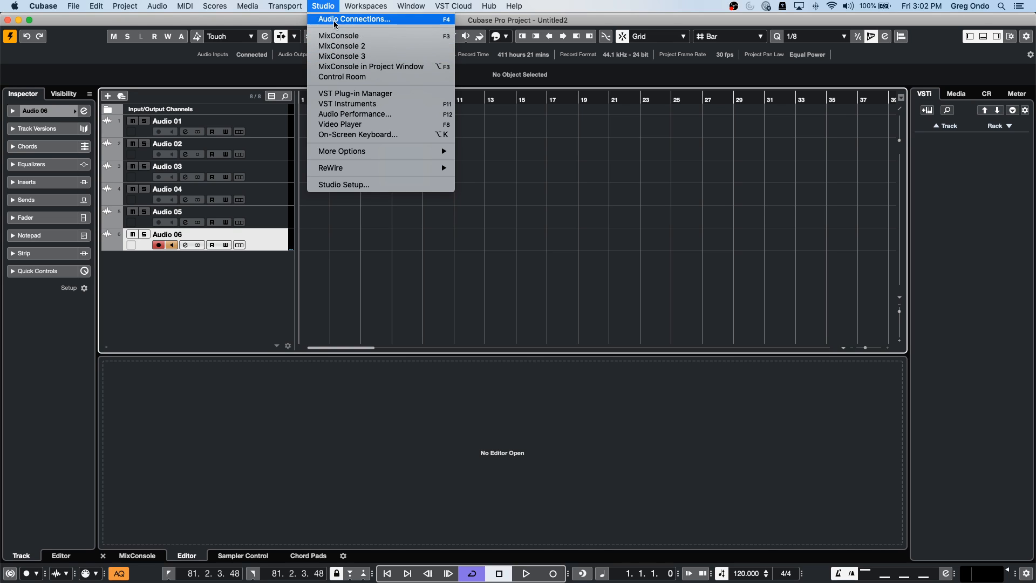
{"action": "left_click", "coordinate": [334, 20]}
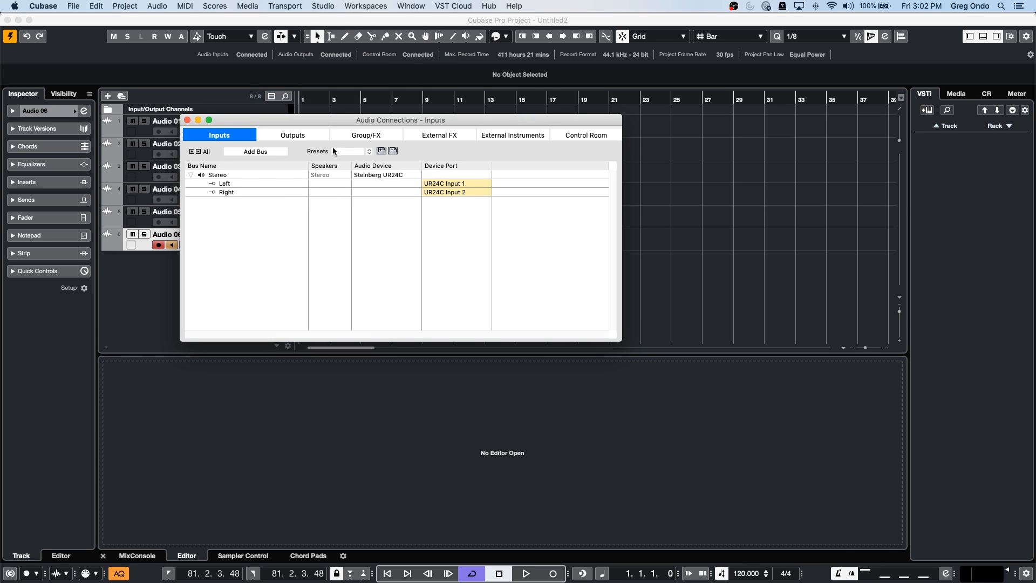
{"action": "left_click", "coordinate": [468, 183]}
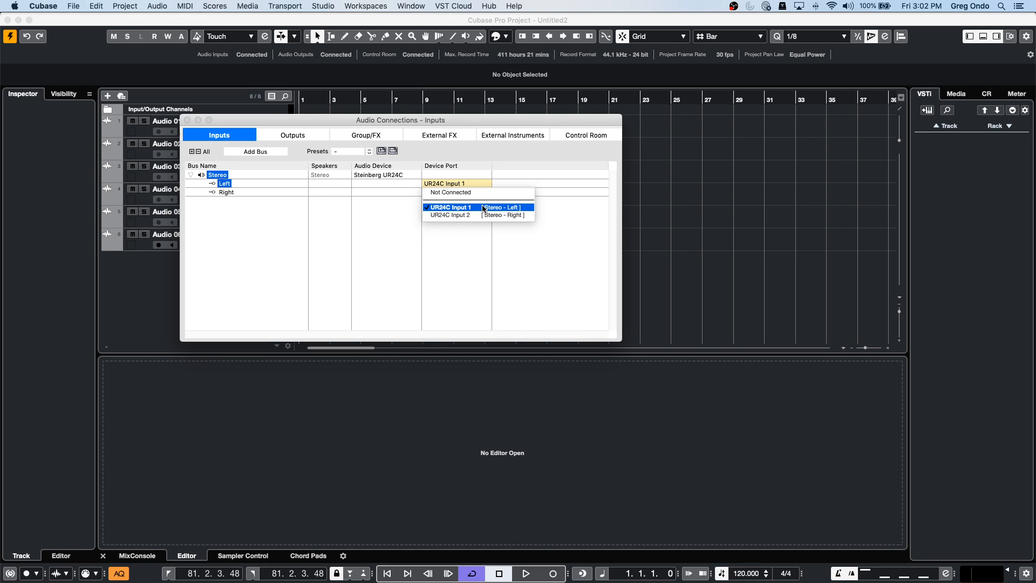
{"action": "left_click", "coordinate": [486, 210]}
{"action": "left_click", "coordinate": [465, 192]}
{"action": "left_click", "coordinate": [465, 223]}
- Assign the stereo output bus to UR24C Mix L and UR24C Mix R, ending their exclusive connection, and close Audio Connections
{"action": "left_click", "coordinate": [293, 135]}
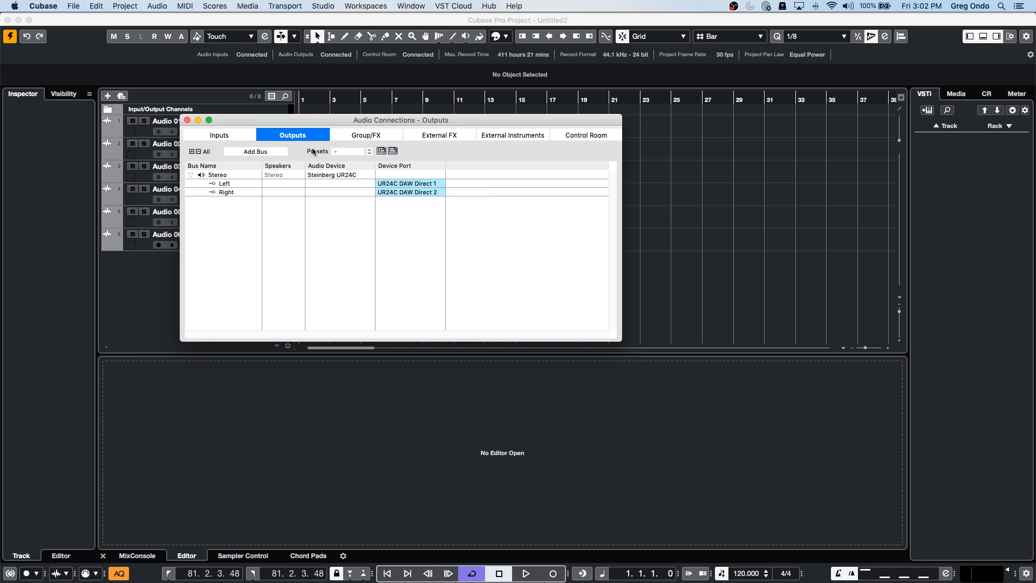
{"action": "left_click", "coordinate": [435, 185]}
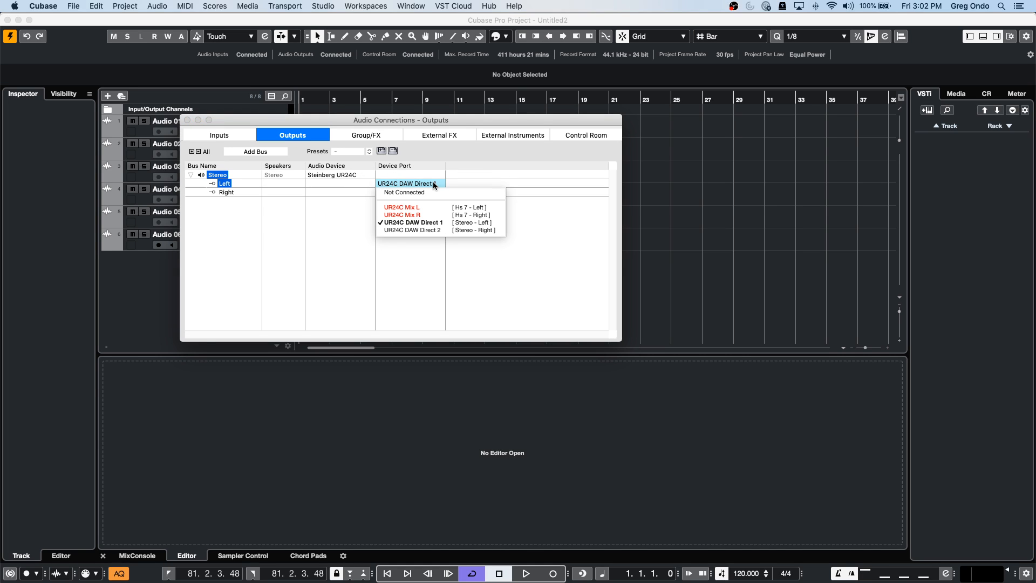
{"action": "left_click", "coordinate": [420, 208]}
{"action": "left_click", "coordinate": [665, 204]}
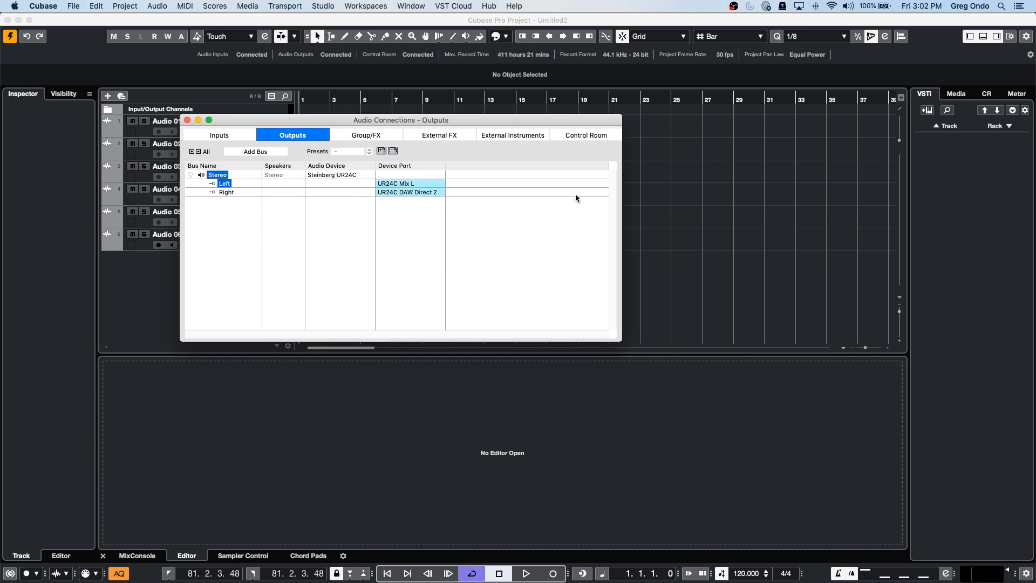
{"action": "left_click", "coordinate": [398, 192]}
{"action": "left_click", "coordinate": [418, 223]}
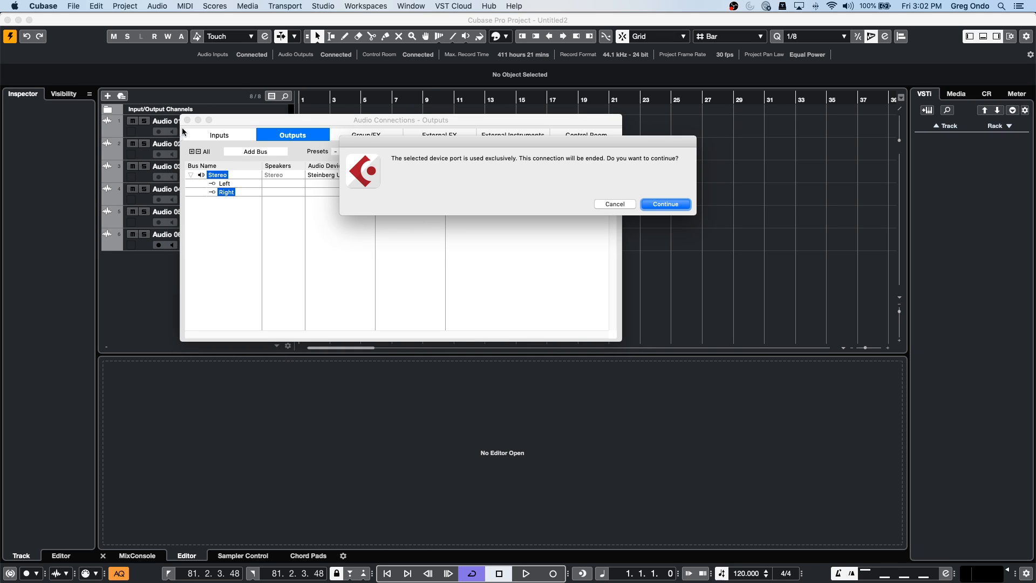
{"action": "left_click", "coordinate": [661, 206]}
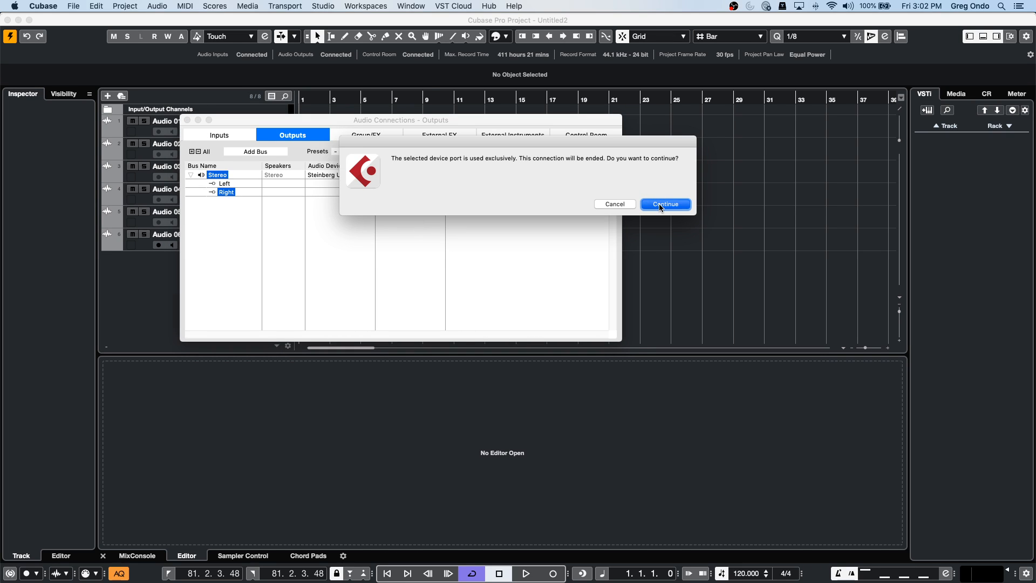
{"action": "left_click", "coordinate": [188, 119]}
- Select the Audio 06 track and expand its UR24C hardware section in the Inspector
{"action": "left_click", "coordinate": [266, 153]}
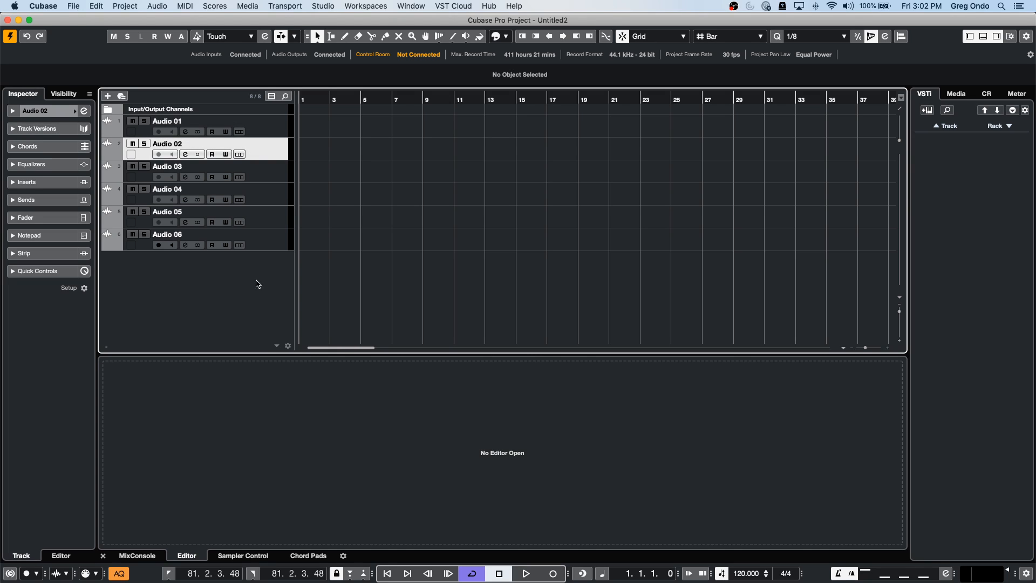
{"action": "left_click", "coordinate": [265, 244]}
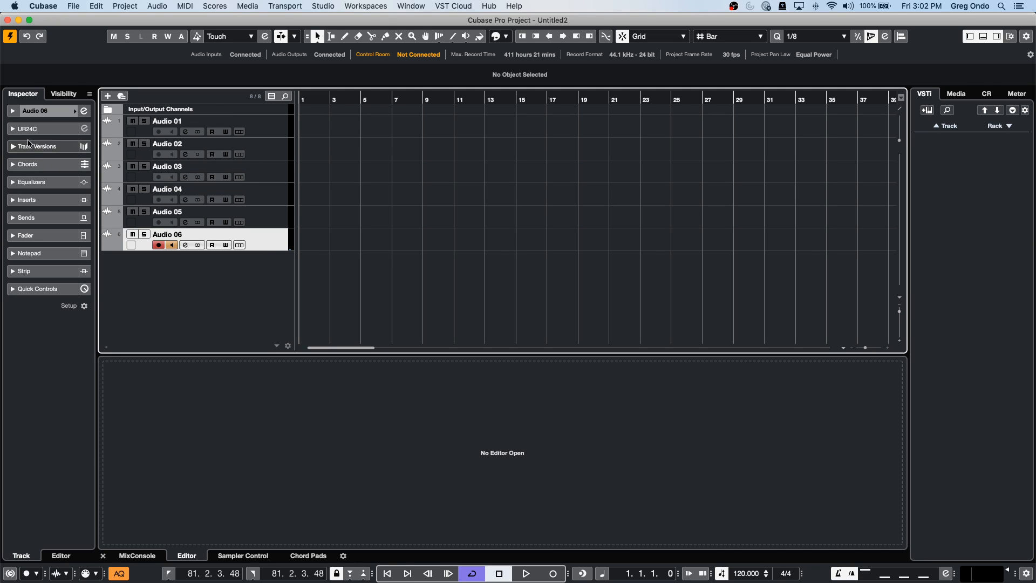
{"action": "left_click", "coordinate": [18, 130]}
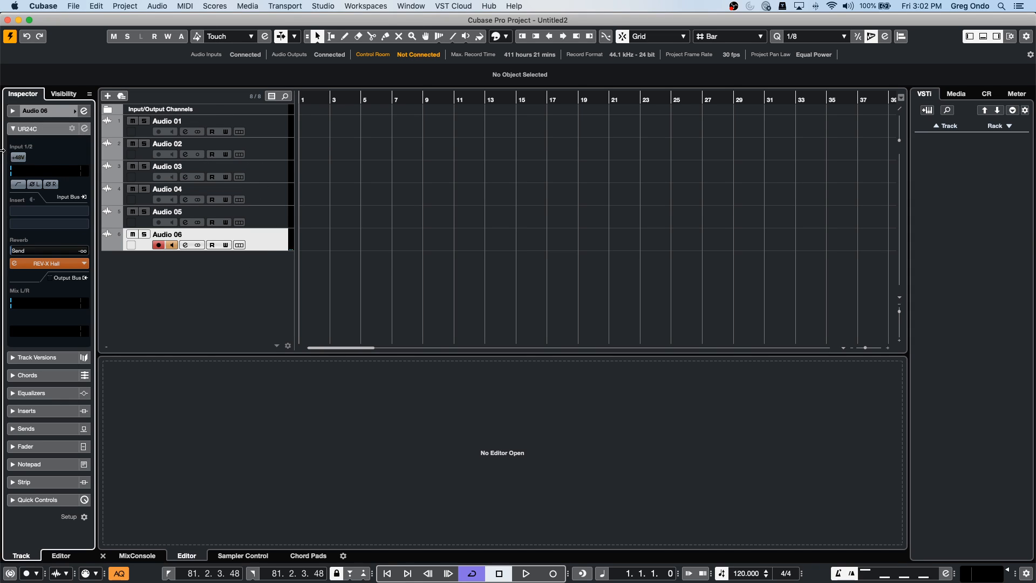
{"action": "left_click", "coordinate": [15, 129]}
{"action": "left_click", "coordinate": [14, 130]}
{"action": "left_click", "coordinate": [15, 129]}
{"action": "left_click", "coordinate": [14, 129]}
- View the settings of the UR24C's REV-X Hall reverb and set the reverb send to about -15.50
{"action": "left_click_drag", "start_coordinate": [83, 265], "coordinate": [81, 271]}
{"action": "left_click", "coordinate": [85, 264]}
{"action": "left_click", "coordinate": [57, 298]}
{"action": "left_click", "coordinate": [30, 265]}
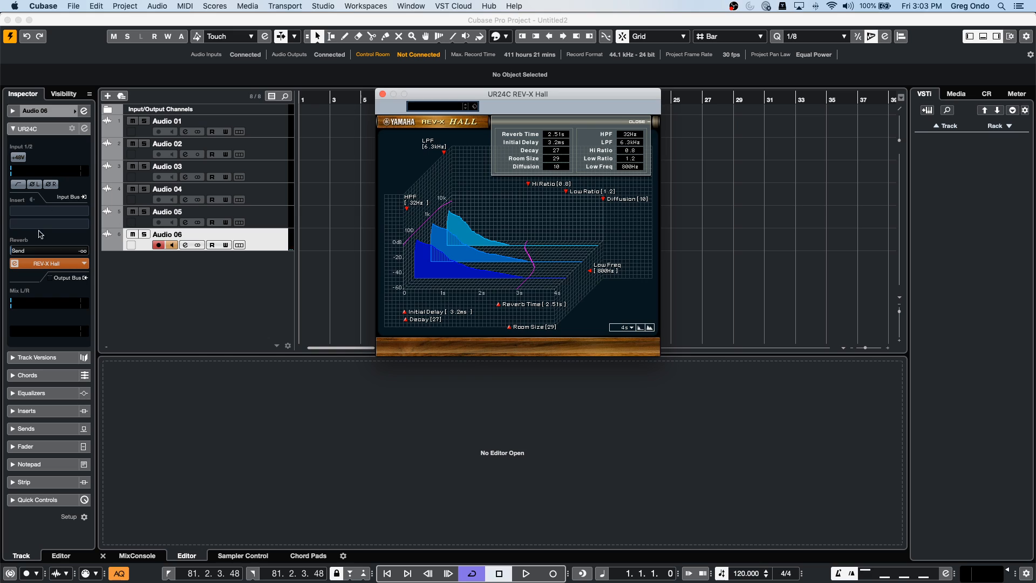
{"action": "left_click", "coordinate": [36, 238]}
{"action": "left_click_drag", "start_coordinate": [56, 248], "coordinate": [90, 246]}
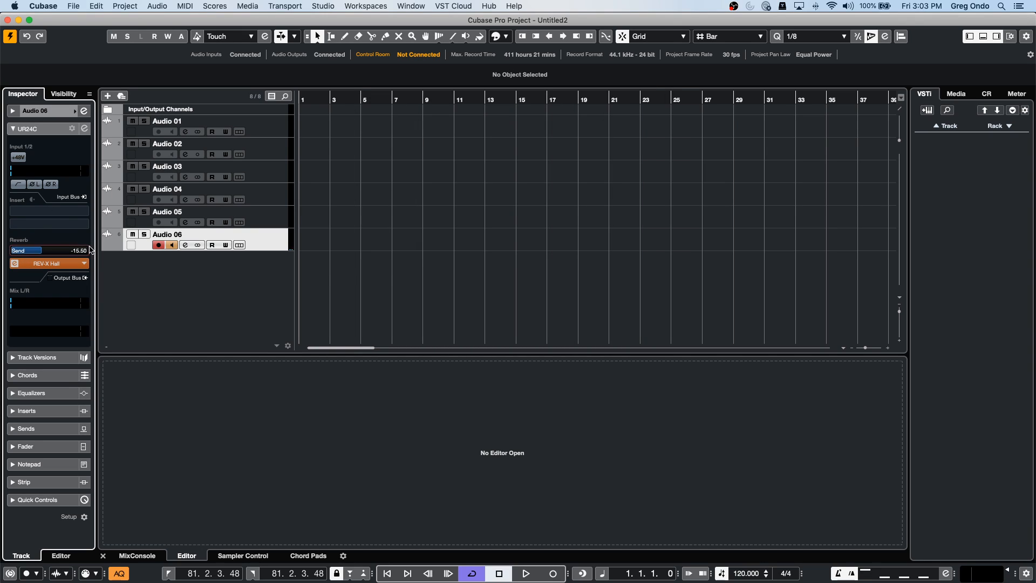
- Load Morphing Ch Strip [s] into the first UR24C hardware insert slot
{"action": "left_click", "coordinate": [30, 212]}
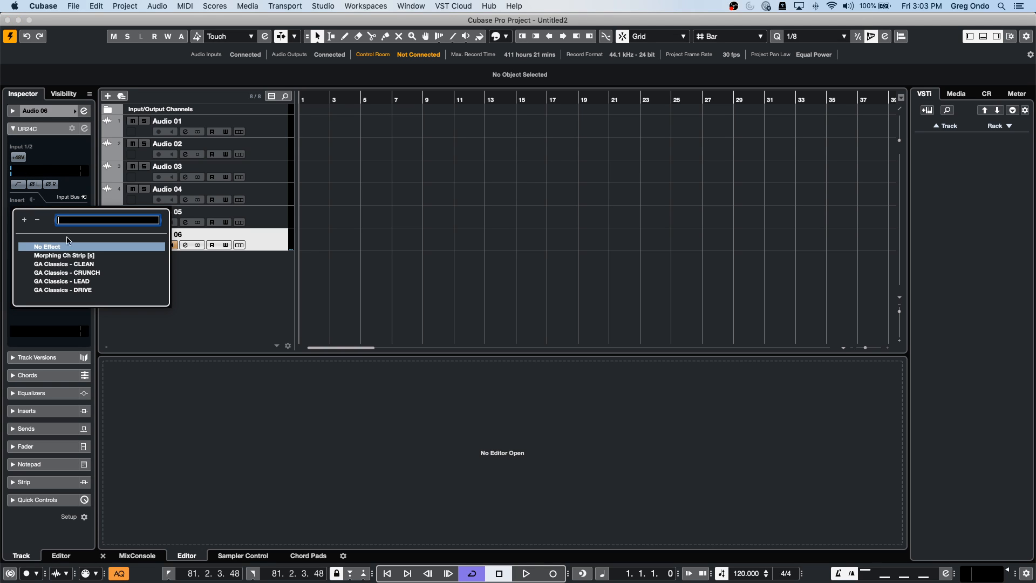
{"action": "left_click", "coordinate": [70, 256]}
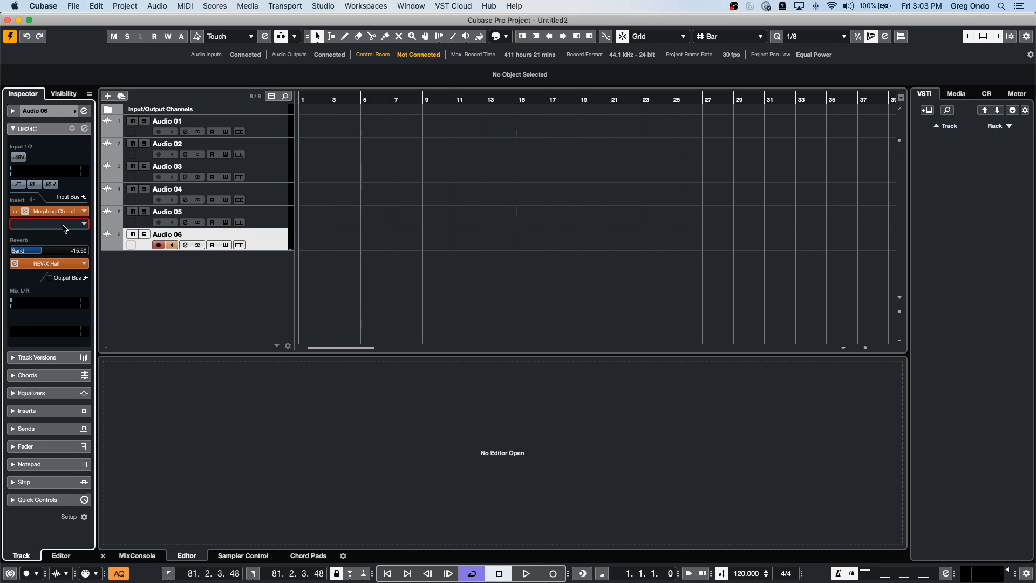
- Try to load GA Classics amp effects, including GA Classics - CLEAN, into the UR24C hardware inserts
{"action": "left_click", "coordinate": [54, 211]}
{"action": "left_click", "coordinate": [62, 294]}
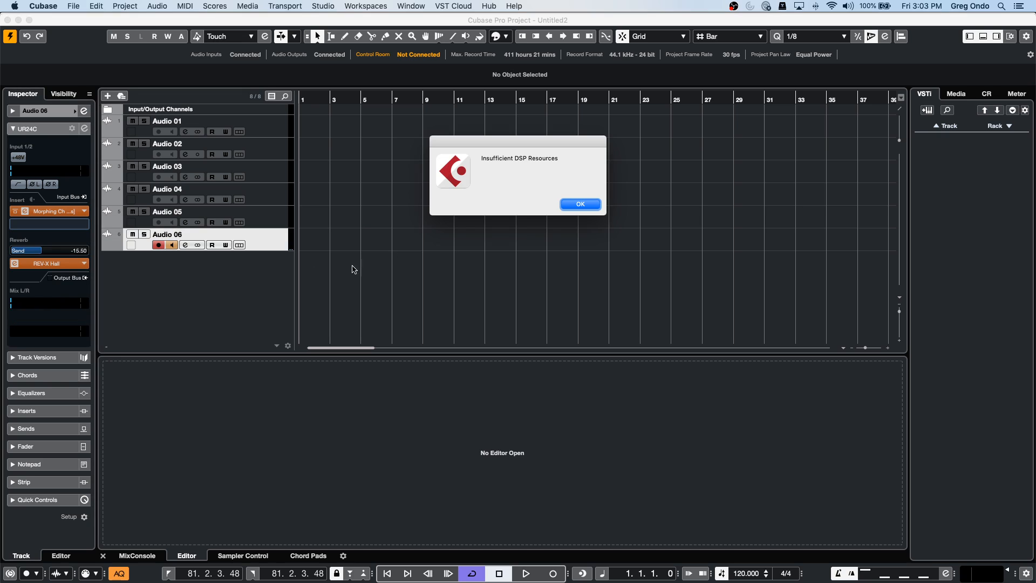
{"action": "left_click", "coordinate": [577, 204]}
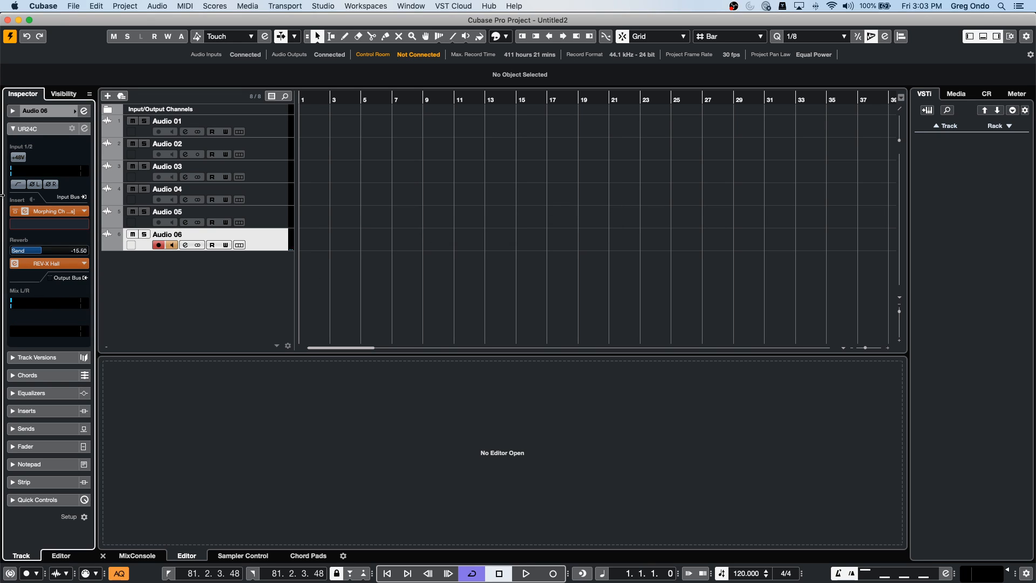
{"action": "left_click", "coordinate": [84, 211]}
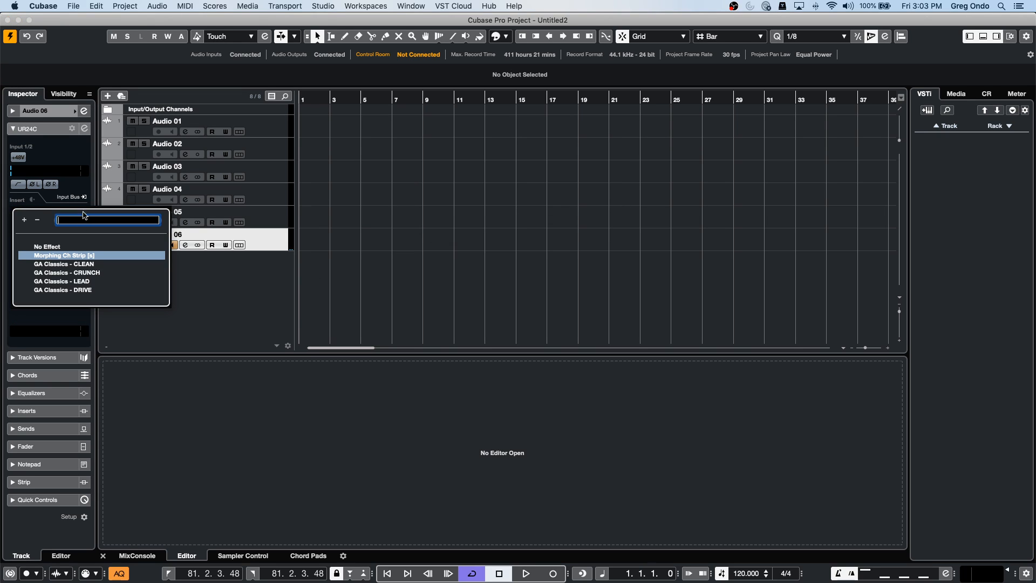
{"action": "left_click", "coordinate": [68, 265]}
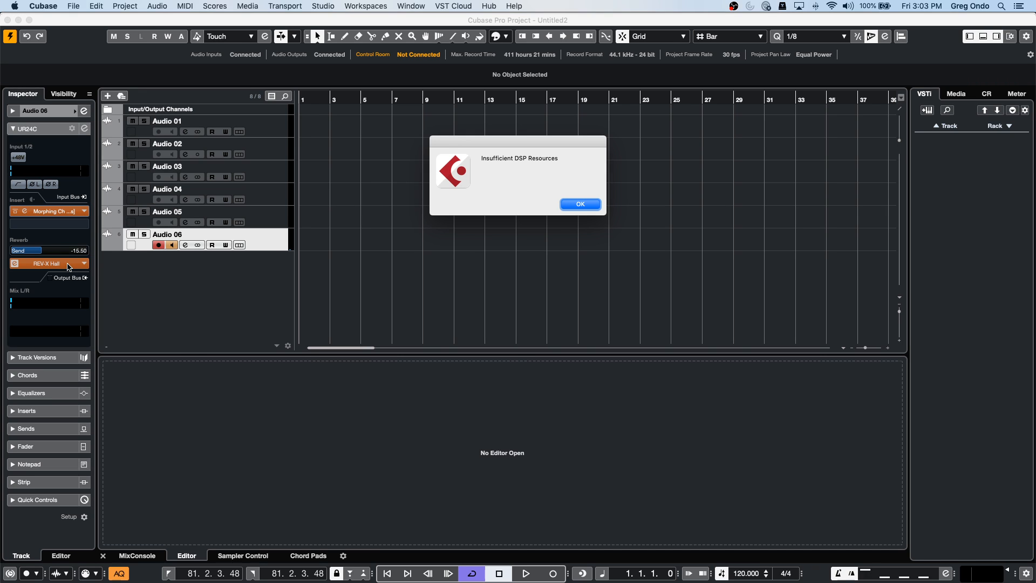
{"action": "left_click", "coordinate": [578, 205]}
- Enable the high-pass filter and the left-channel phase inversion on UR24C Input 1/2
{"action": "left_click", "coordinate": [53, 214]}
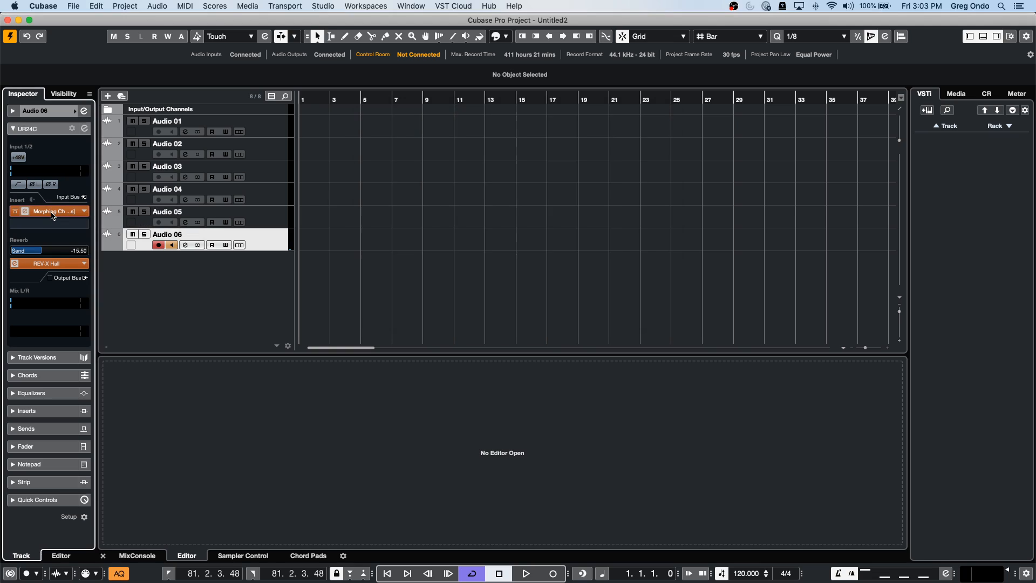
{"action": "left_click", "coordinate": [18, 184]}
{"action": "left_click", "coordinate": [34, 184]}
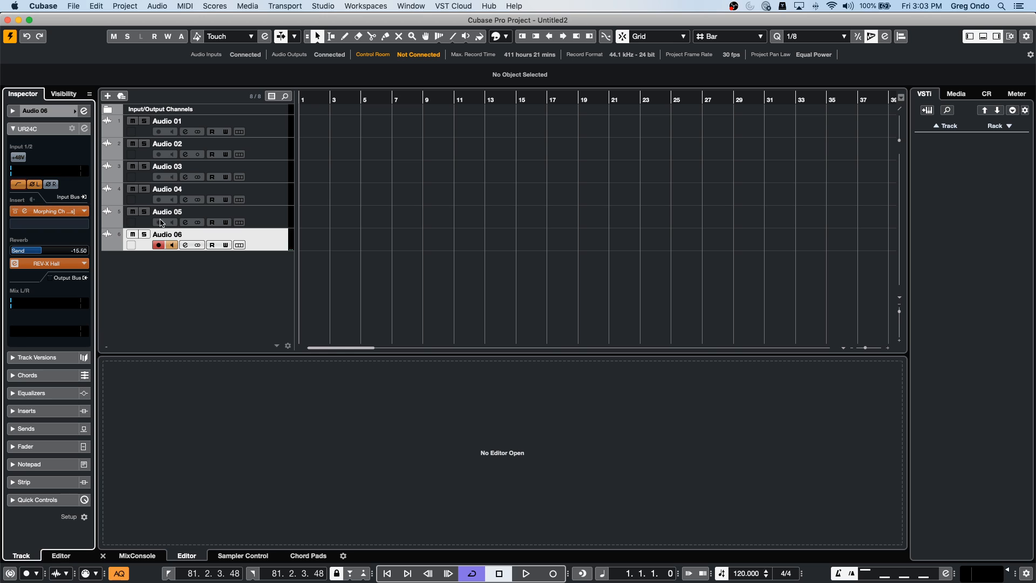
- Collapse the UR24C hardware section in the Audio 06 Inspector
{"action": "left_click", "coordinate": [316, 6]}
{"action": "left_click", "coordinate": [43, 140]}
{"action": "left_click", "coordinate": [17, 132]}
{"action": "left_click", "coordinate": [17, 131]}
{"action": "left_click", "coordinate": [17, 131]}
{"action": "left_click", "coordinate": [17, 132]}
{"action": "left_click", "coordinate": [17, 131]}
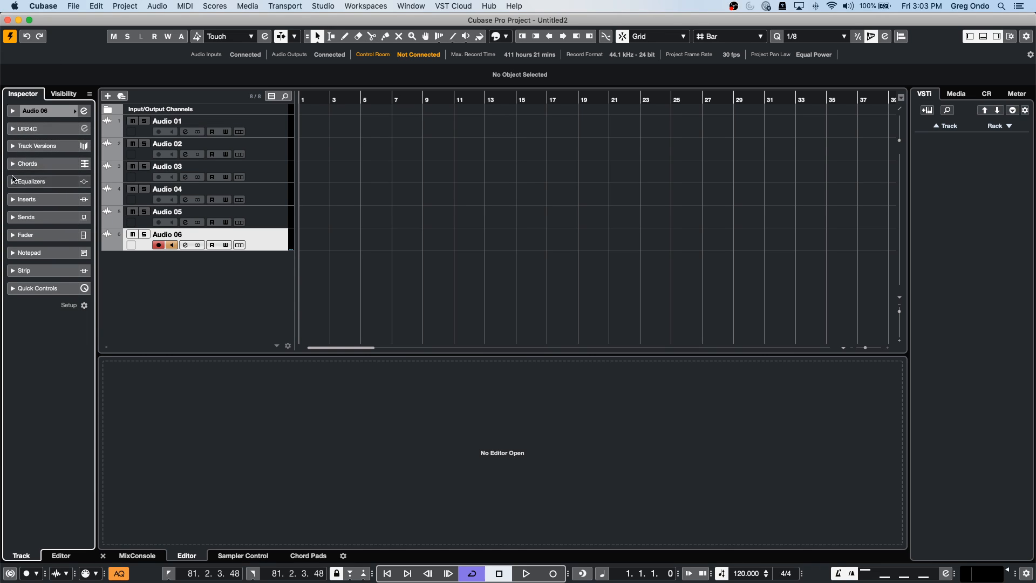
- In Audio Connections, set the stereo output bus's audio device to Not Connected
{"action": "left_click", "coordinate": [367, 6]}
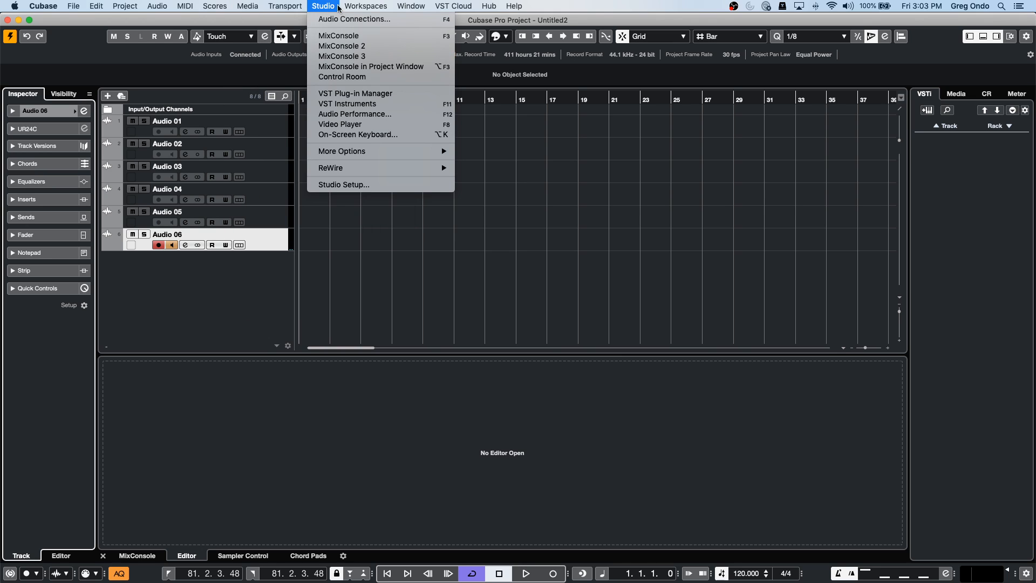
{"action": "left_click", "coordinate": [354, 22]}
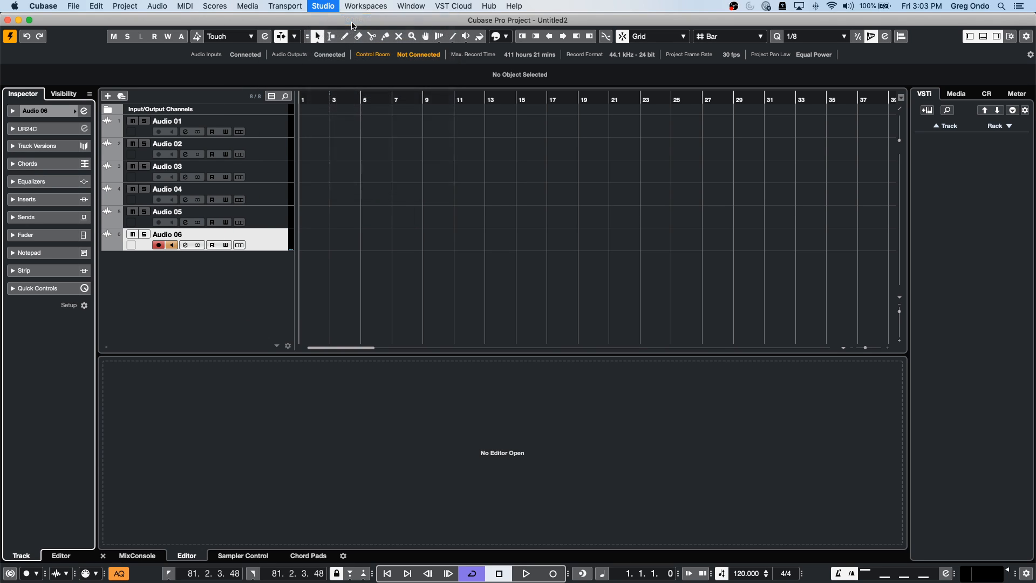
{"action": "left_click", "coordinate": [330, 174]}
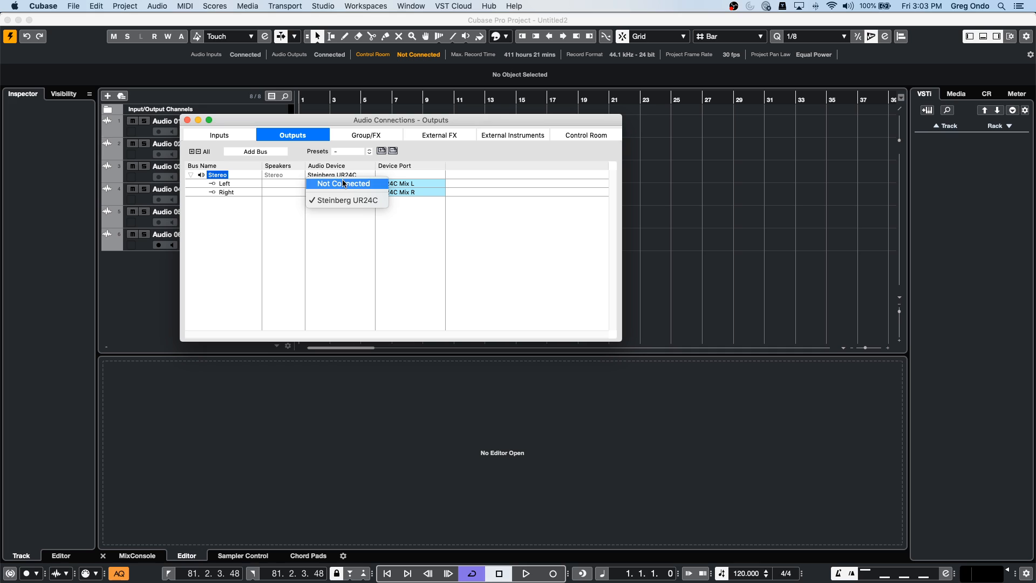
{"action": "left_click", "coordinate": [334, 184]}
- In the Control Room connections, assign Monitor 2 to the Steinberg UR24C and close Audio Connections
{"action": "left_click", "coordinate": [599, 137]}
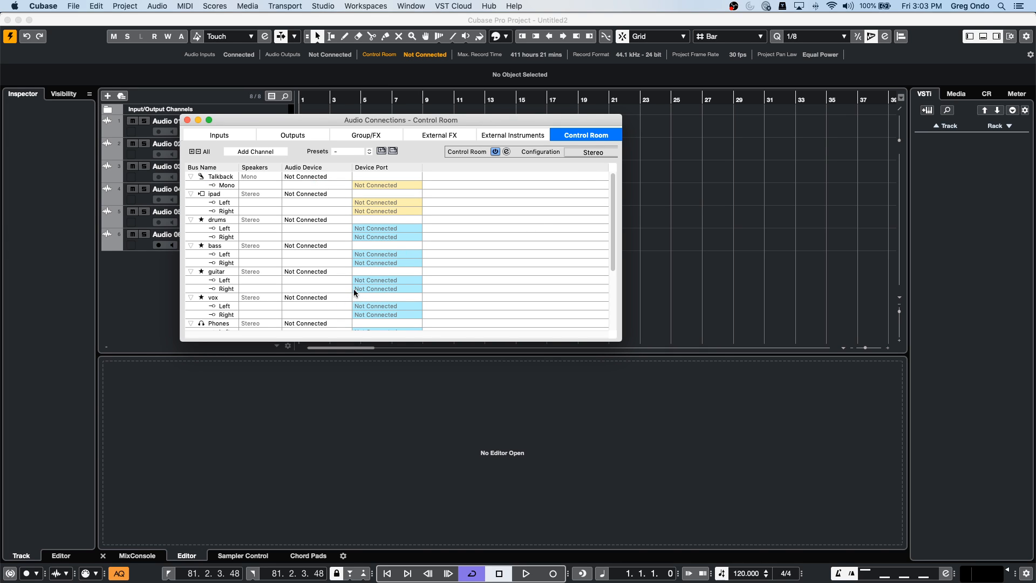
{"action": "scroll", "coordinate": [315, 276], "scroll_direction": "down", "scroll_amount": 3}
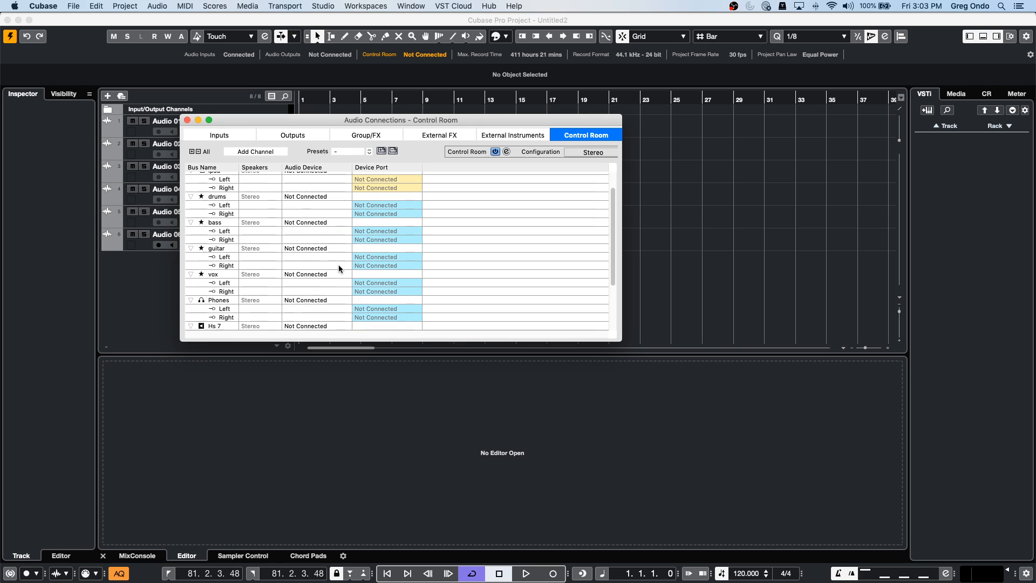
{"action": "scroll", "coordinate": [318, 276], "scroll_direction": "down", "scroll_amount": 6}
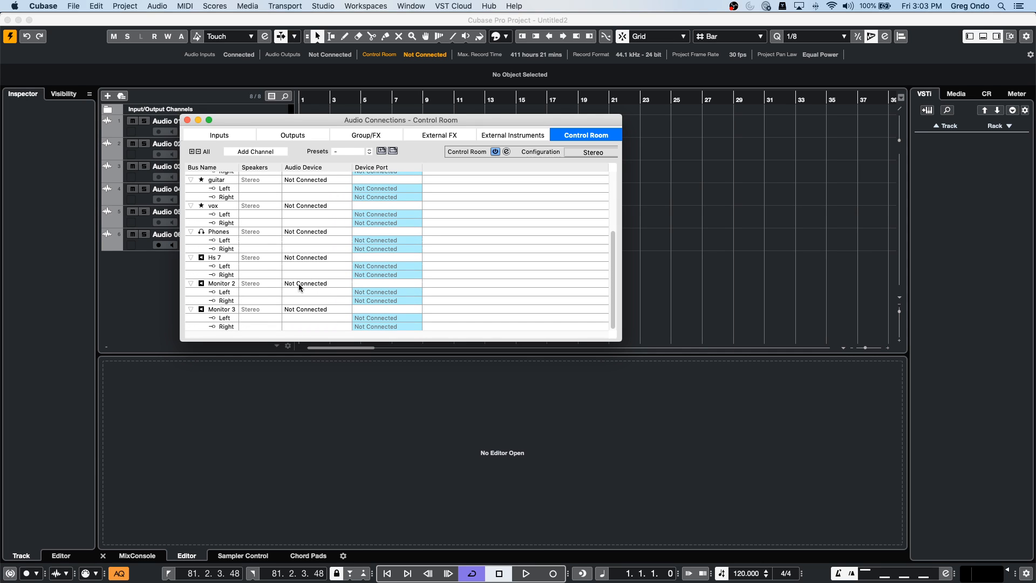
{"action": "left_click", "coordinate": [300, 285]}
{"action": "left_click", "coordinate": [317, 307]}
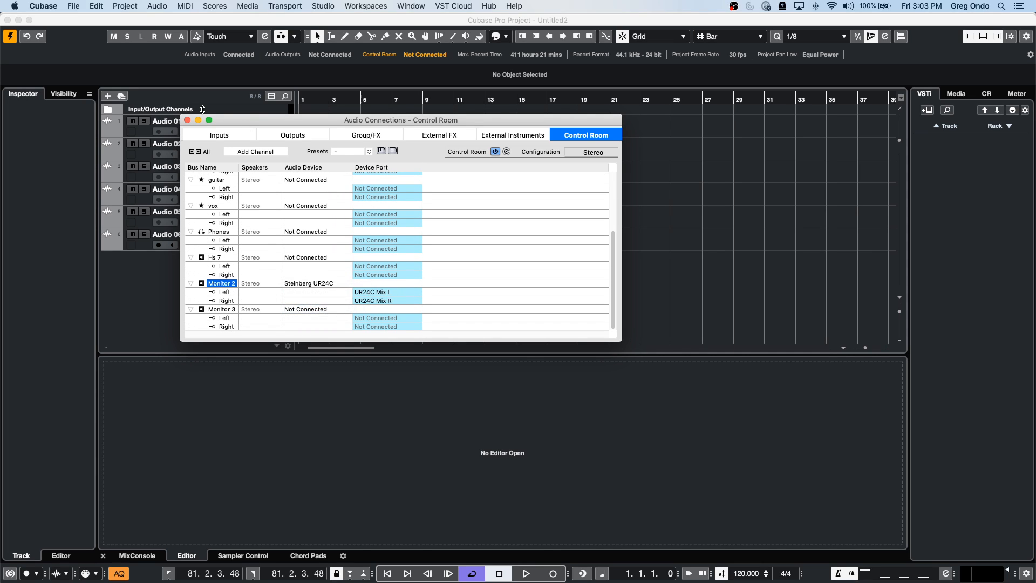
{"action": "left_click", "coordinate": [188, 119]}
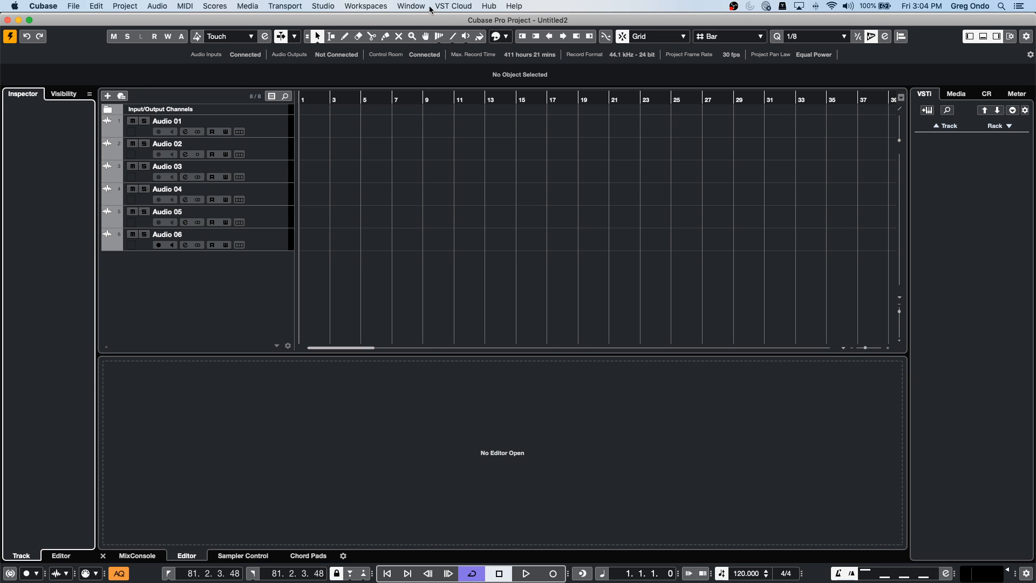
- Open the recent project CX Audio.cpr
{"action": "left_click", "coordinate": [79, 6]}
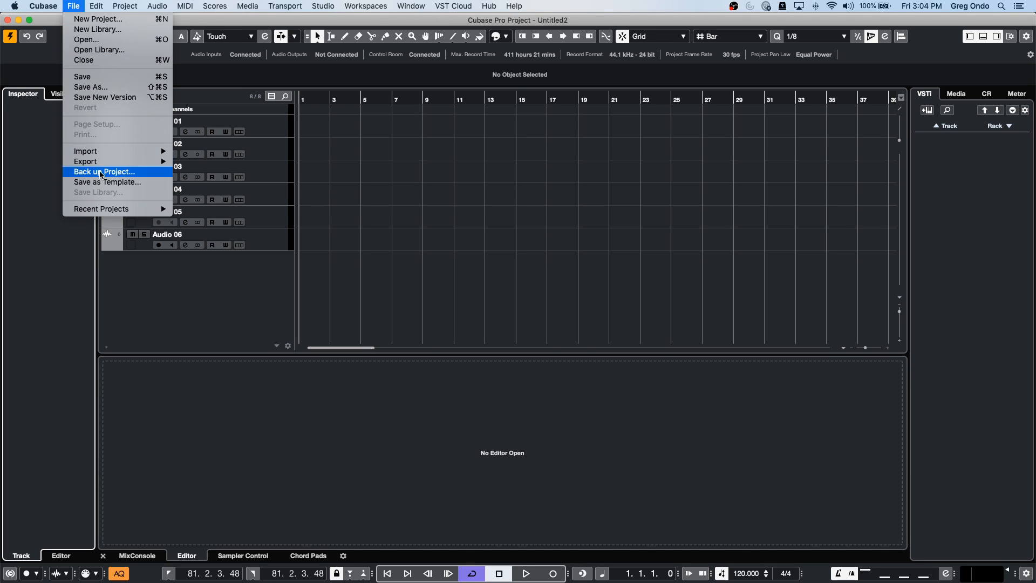
{"action": "mouse_move", "coordinate": [114, 211]}
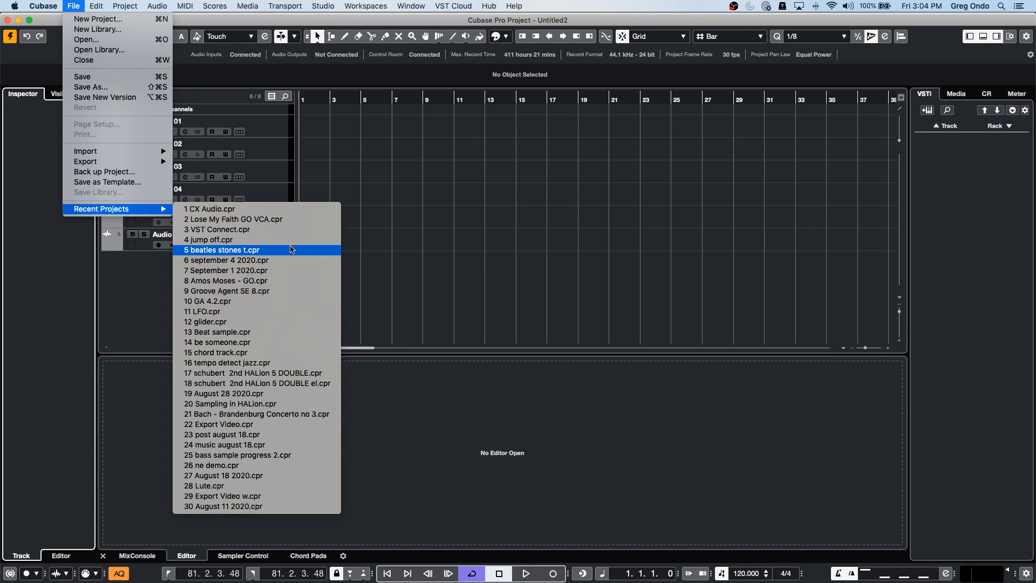
{"action": "left_click", "coordinate": [288, 209]}
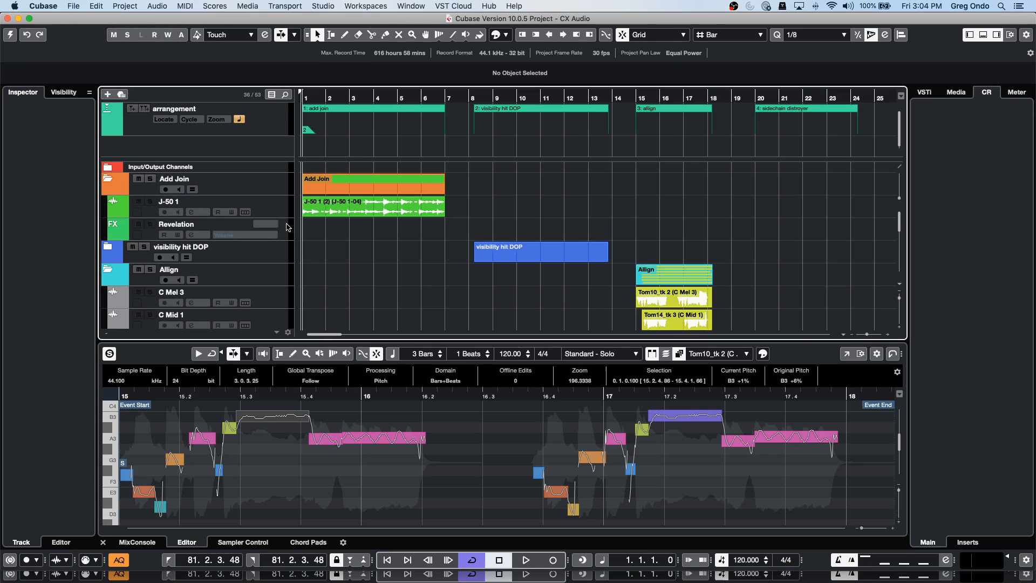
- Try to play the side chain distroyer section from bar 20, and activate the CX Audio project
{"action": "scroll", "coordinate": [715, 246], "scroll_direction": "down", "scroll_amount": 6}
{"action": "left_click_drag", "start_coordinate": [801, 98], "coordinate": [813, 148]}
{"action": "left_click", "coordinate": [608, 99]}
{"action": "key", "text": "space"}
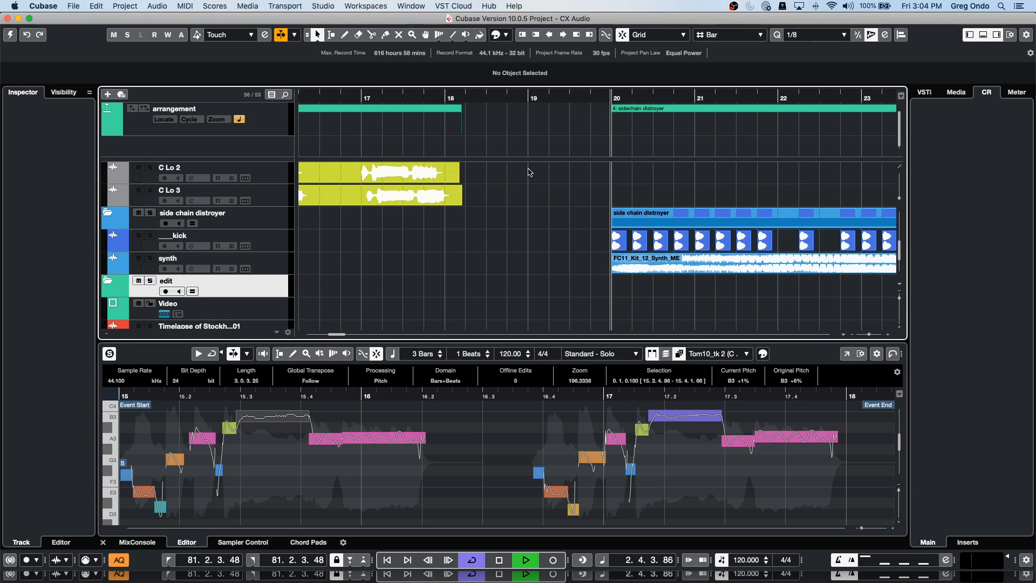
{"action": "left_click", "coordinate": [9, 36]}
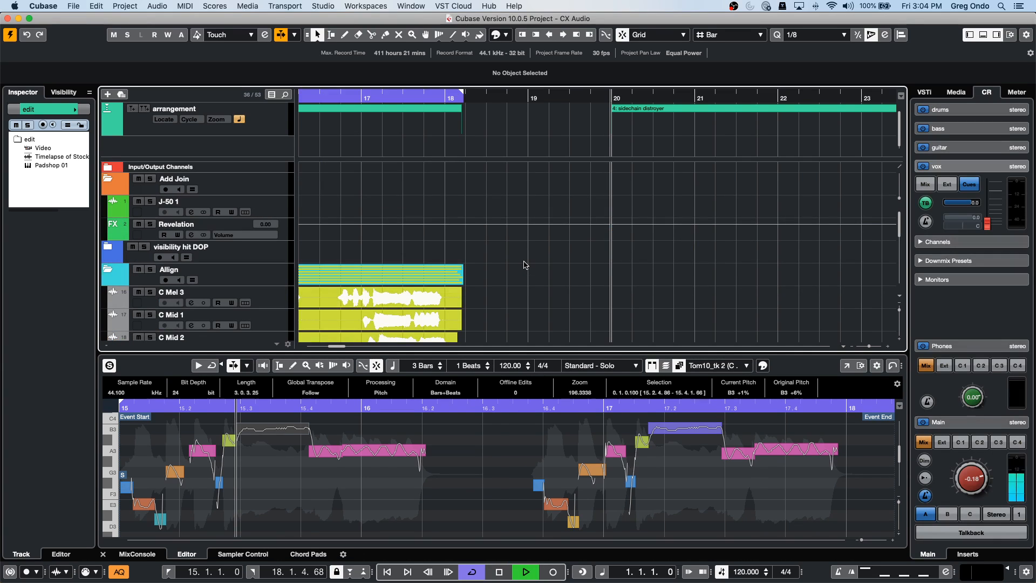
- Position the playback cursor at bar 20 and play the sidechain distroyer section briefly
{"action": "left_click", "coordinate": [512, 96]}
{"action": "left_click_drag", "start_coordinate": [513, 95], "coordinate": [647, 70]}
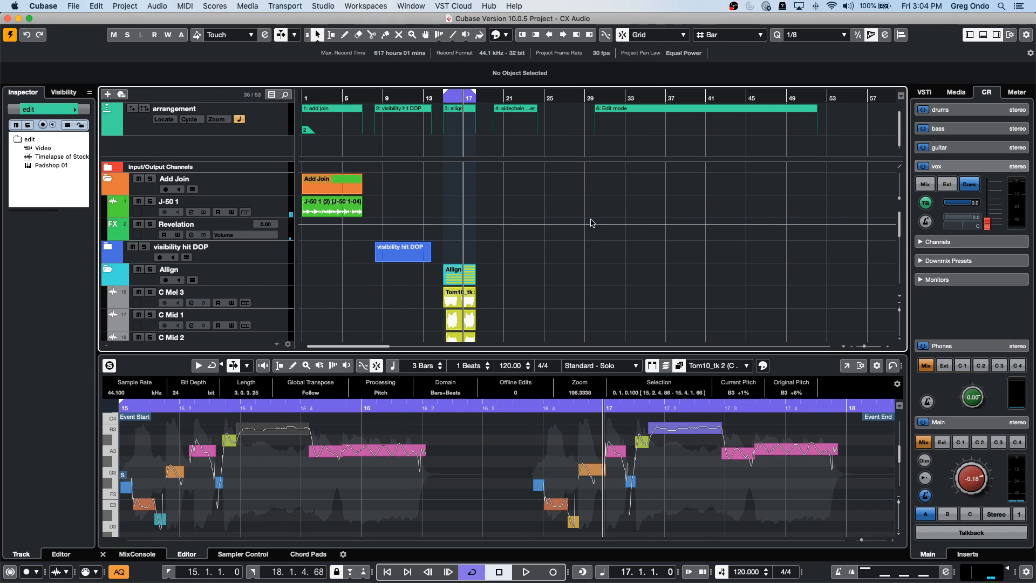
{"action": "scroll", "coordinate": [592, 222], "scroll_direction": "down", "scroll_amount": 15}
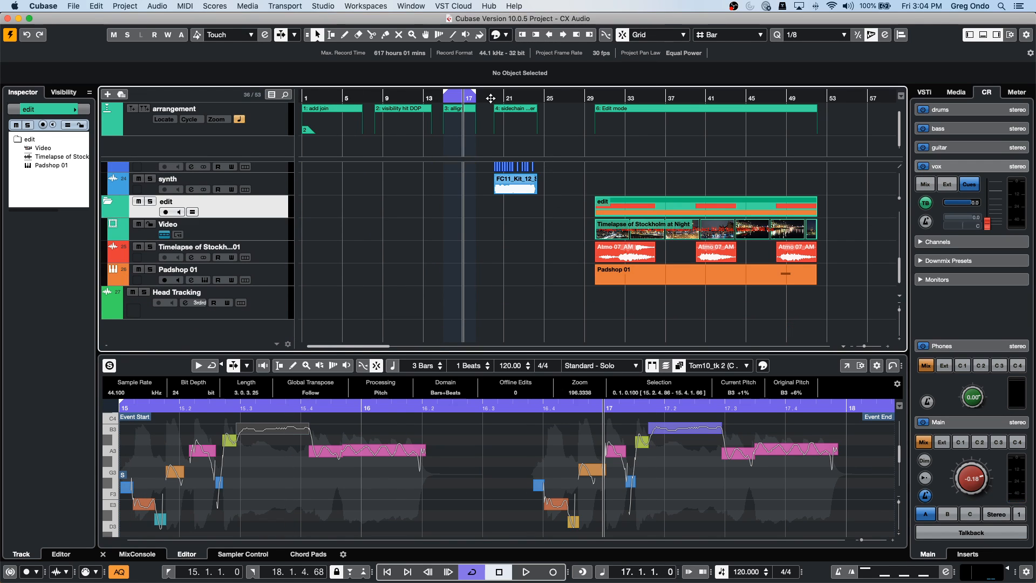
{"action": "left_click_drag", "start_coordinate": [490, 97], "coordinate": [491, 143]}
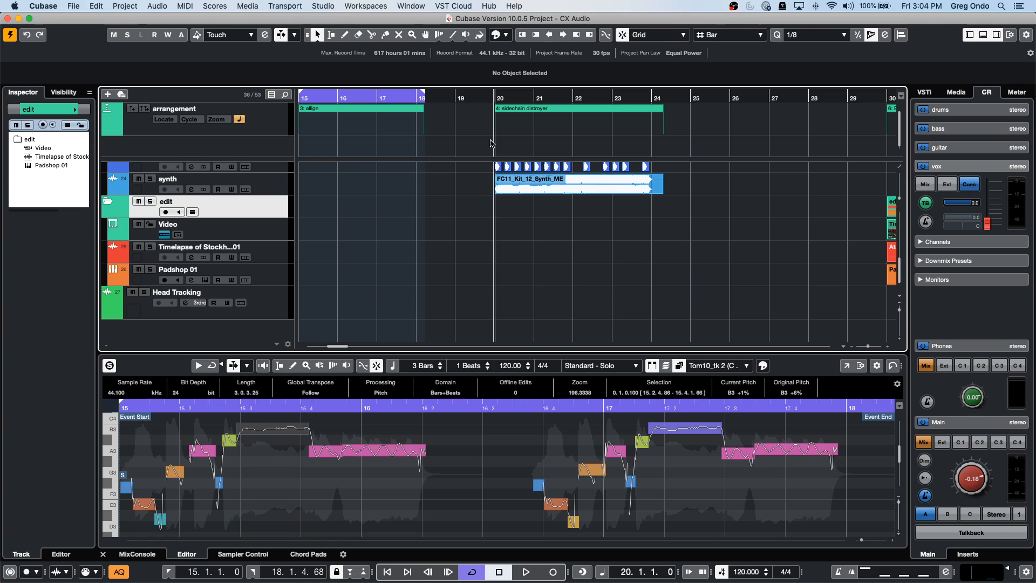
{"action": "scroll", "coordinate": [379, 232], "scroll_direction": "up", "scroll_amount": 1}
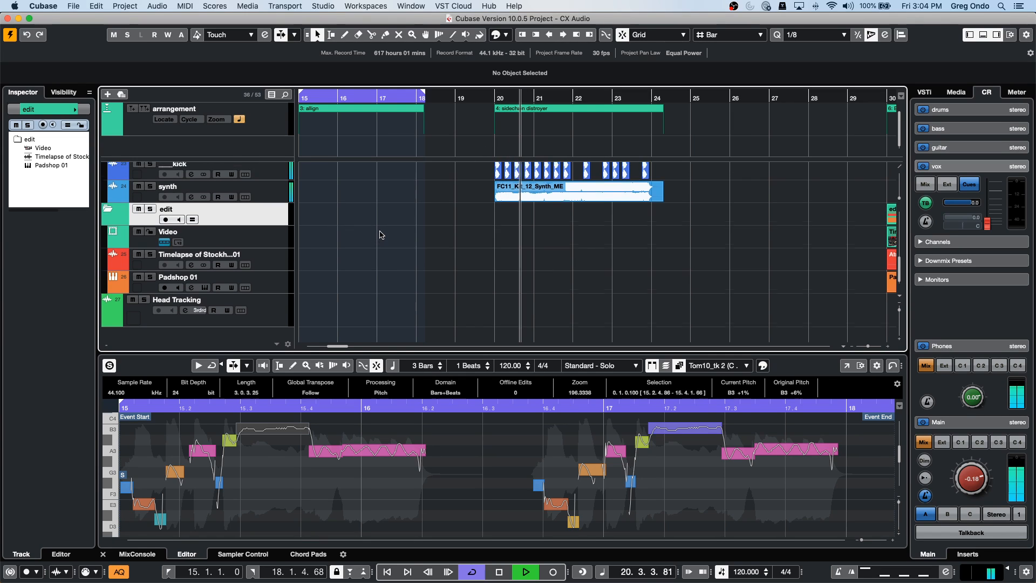
{"action": "key", "text": "space"}
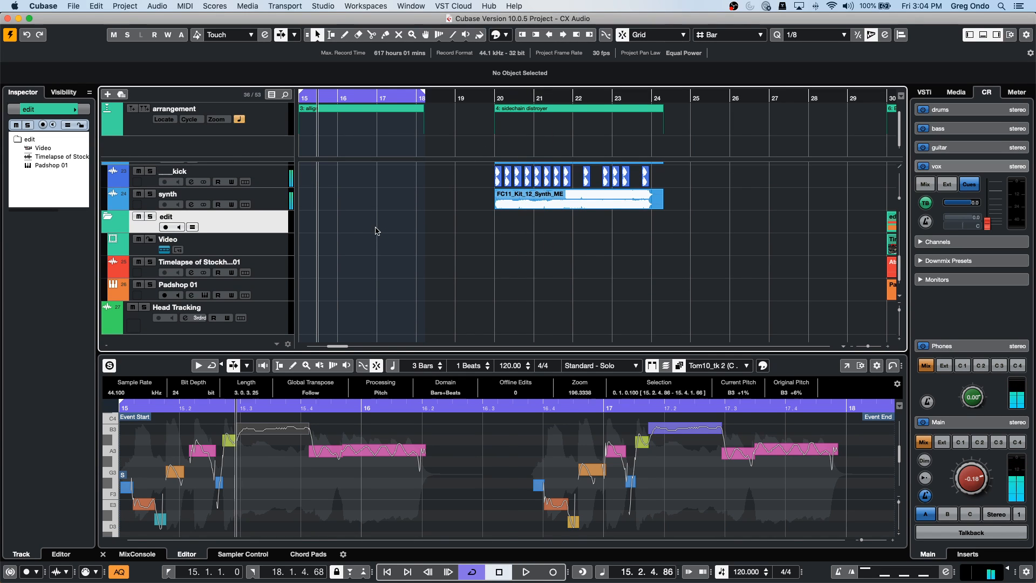
- Check Monitor 2's audio device and port assignments in the Control Room connections
{"action": "key", "text": "F4"}
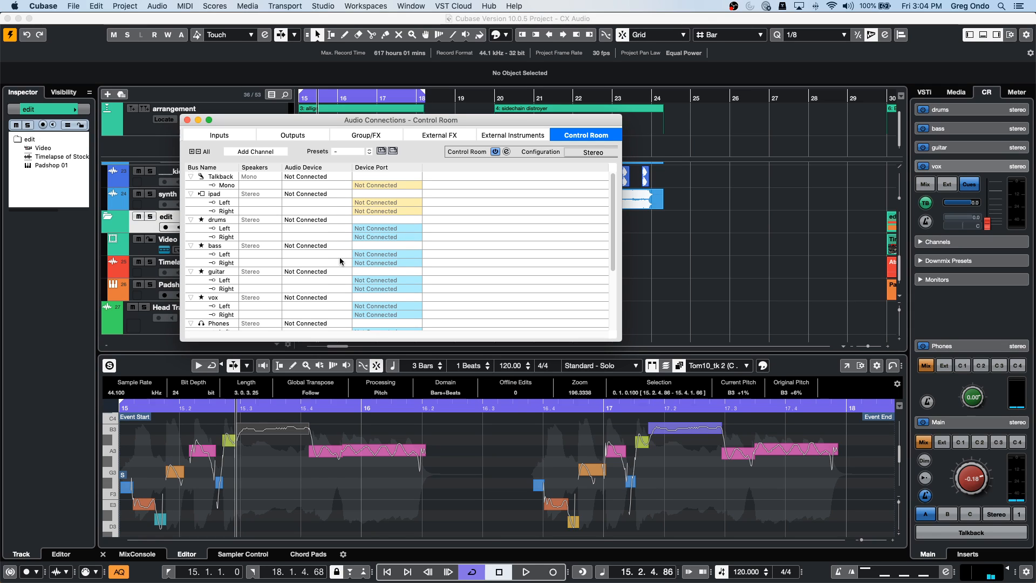
{"action": "scroll", "coordinate": [340, 261], "scroll_direction": "down", "scroll_amount": 3}
{"action": "scroll", "coordinate": [341, 258], "scroll_direction": "down", "scroll_amount": 3}
{"action": "scroll", "coordinate": [339, 264], "scroll_direction": "down", "scroll_amount": 3}
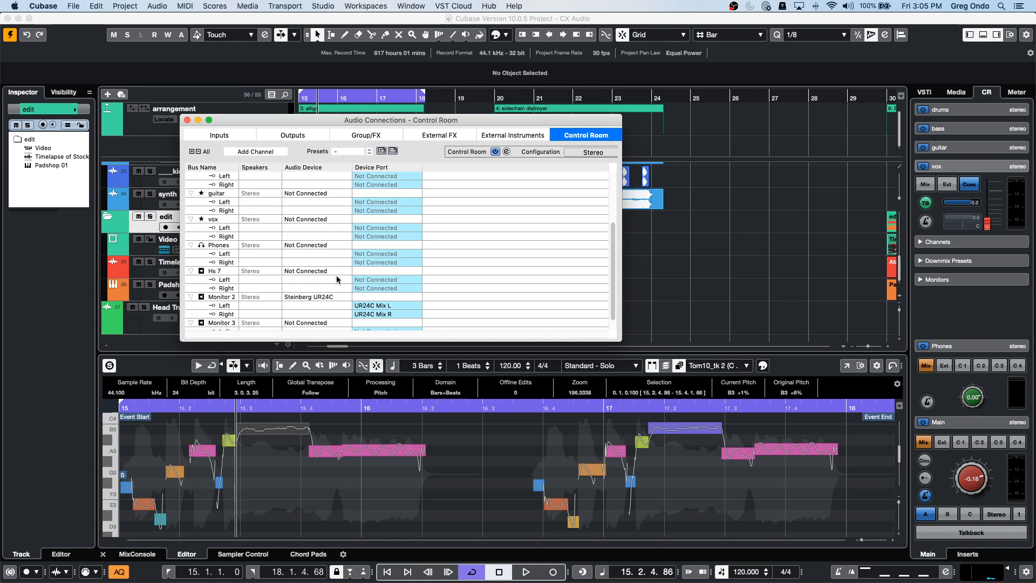
{"action": "left_click", "coordinate": [379, 306]}
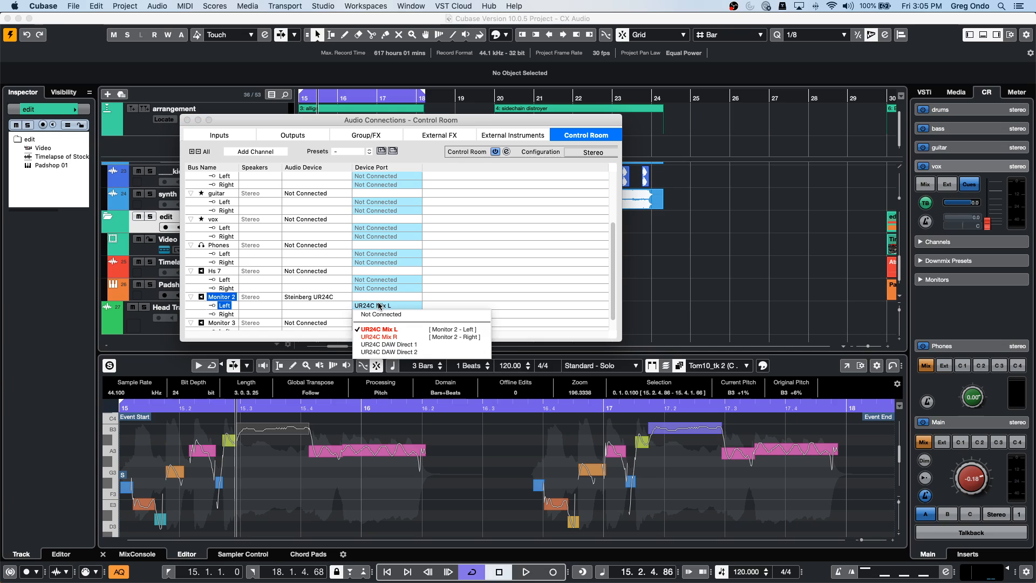
{"action": "left_click", "coordinate": [323, 296]}
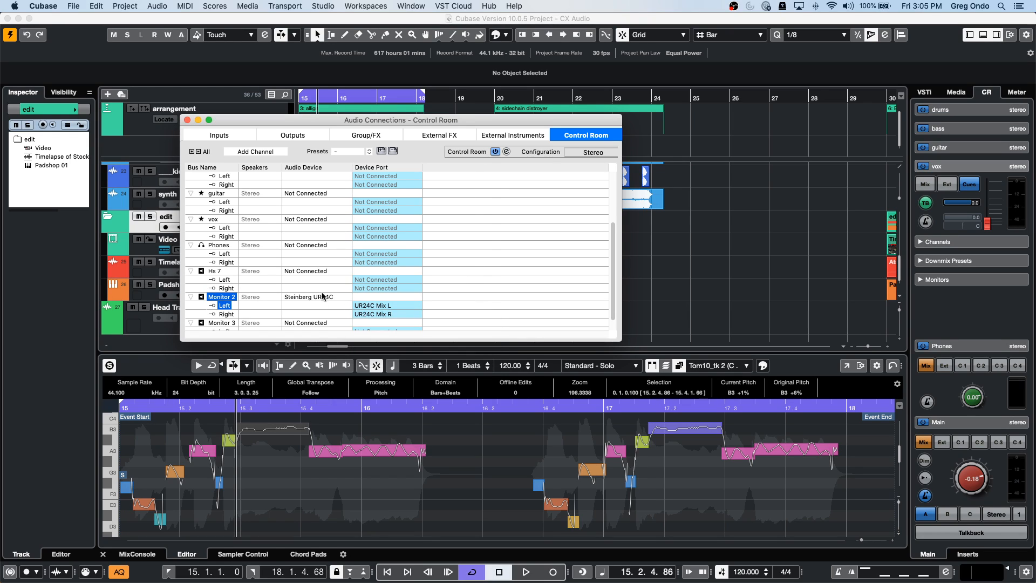
{"action": "left_click", "coordinate": [188, 121]}
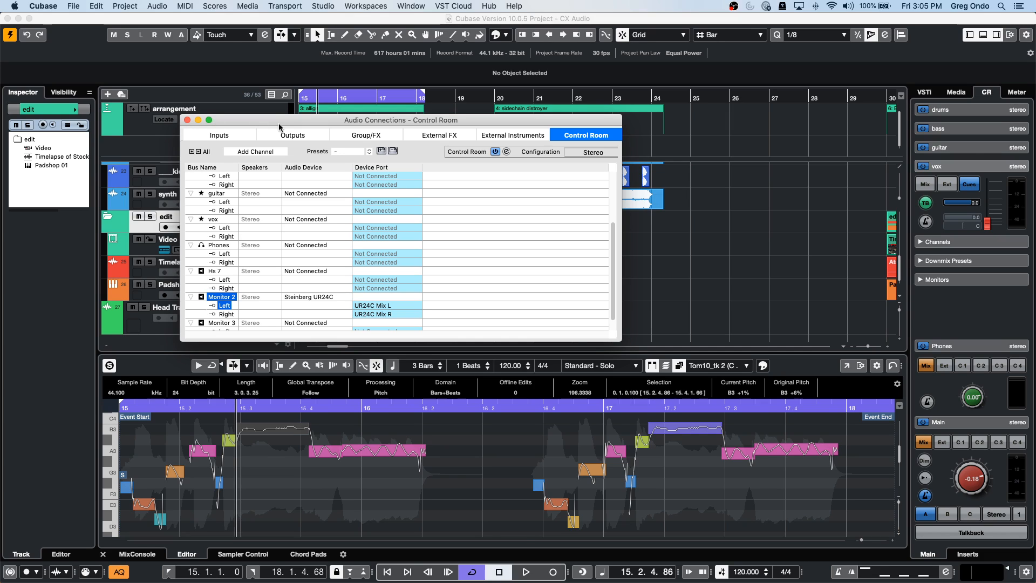
- Play the synth event from bar 20, stop, and toggle the Control Room talkback on and off while testing playback
{"action": "left_click", "coordinate": [576, 205]}
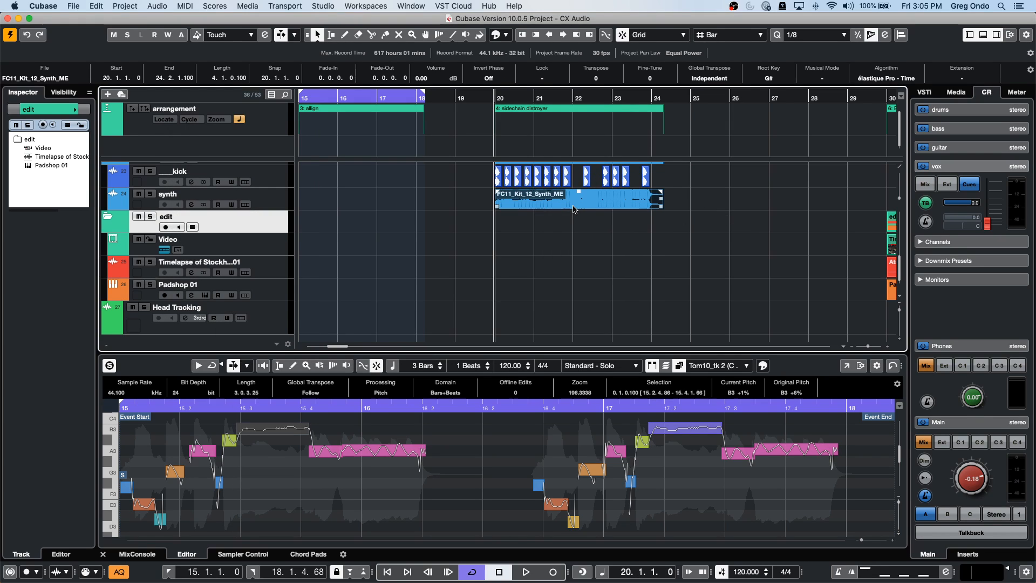
{"action": "key", "text": "space"}
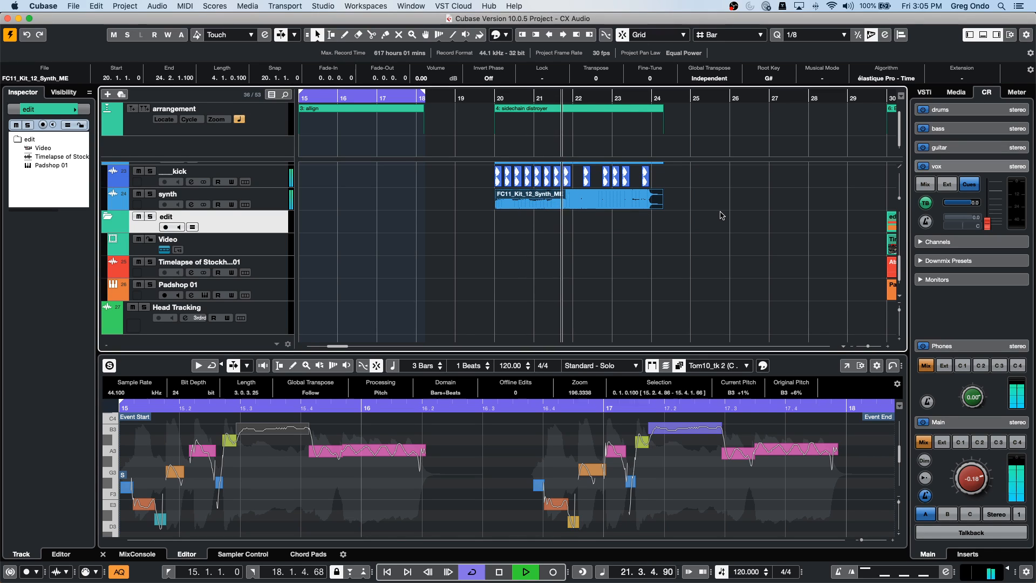
{"action": "key", "text": "space"}
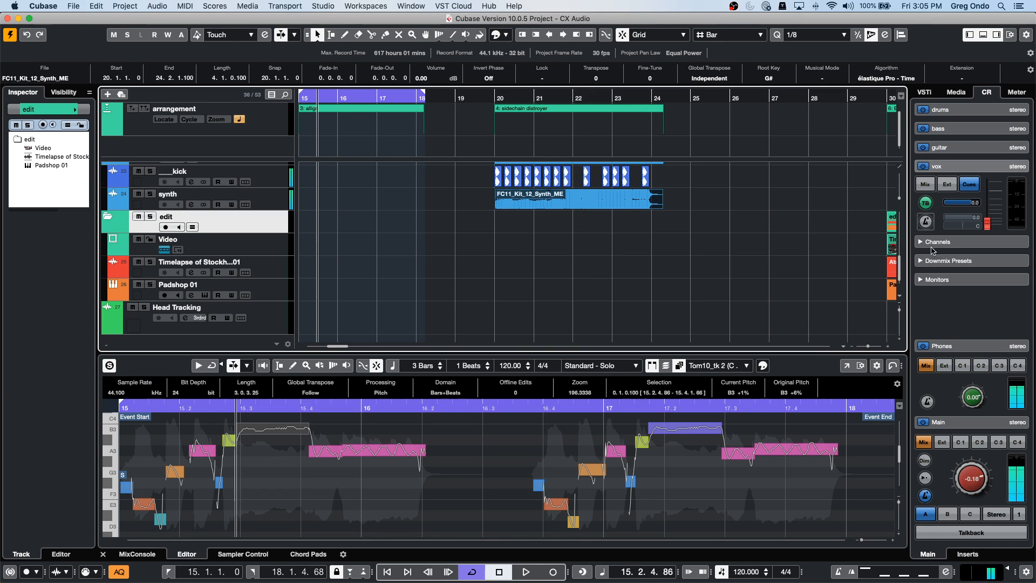
{"action": "left_click", "coordinate": [965, 536]}
{"action": "left_click", "coordinate": [965, 535]}
{"action": "key", "text": "space"}
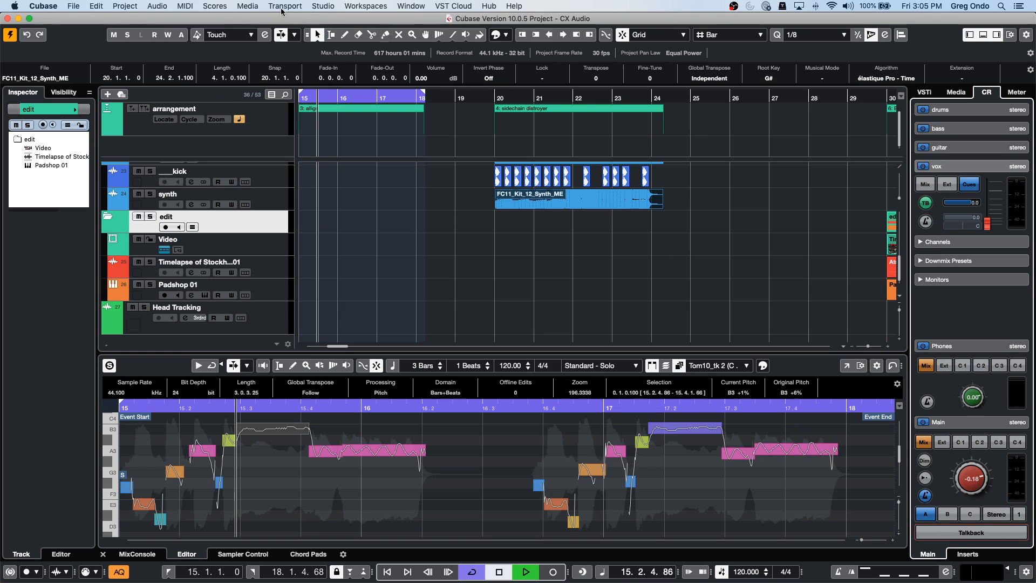
{"action": "key", "text": "space"}
- Remove the 3rd Order Ambisonics Out bus from the outputs in Audio Connections, despite its use in the project
{"action": "left_click", "coordinate": [324, 6]}
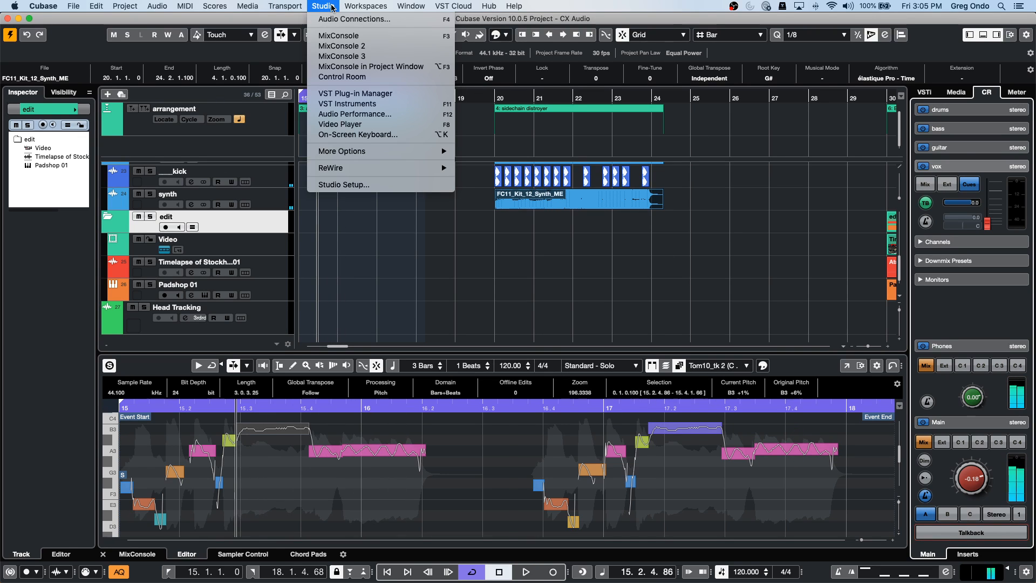
{"action": "left_click", "coordinate": [334, 19]}
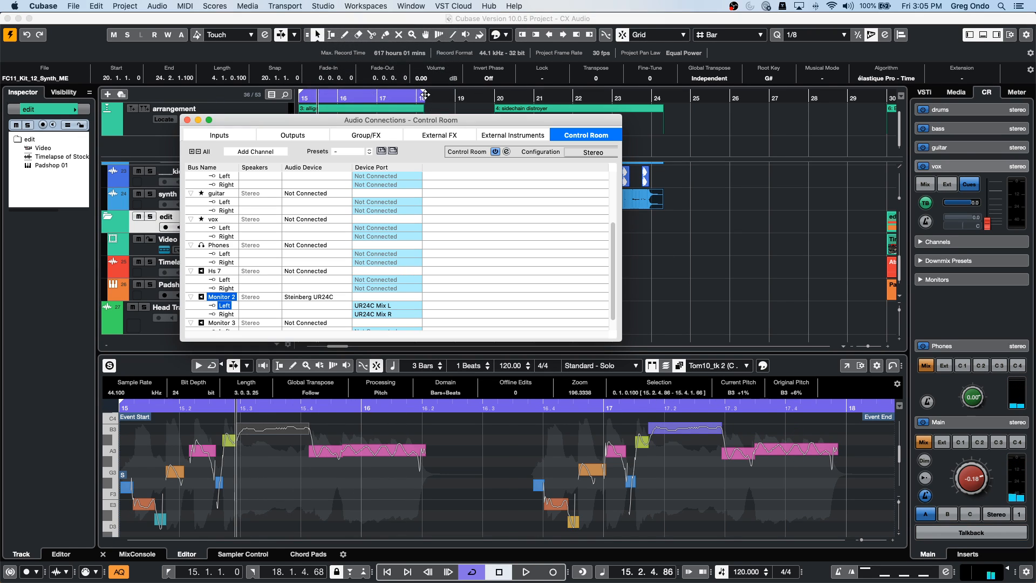
{"action": "left_click", "coordinate": [296, 136]}
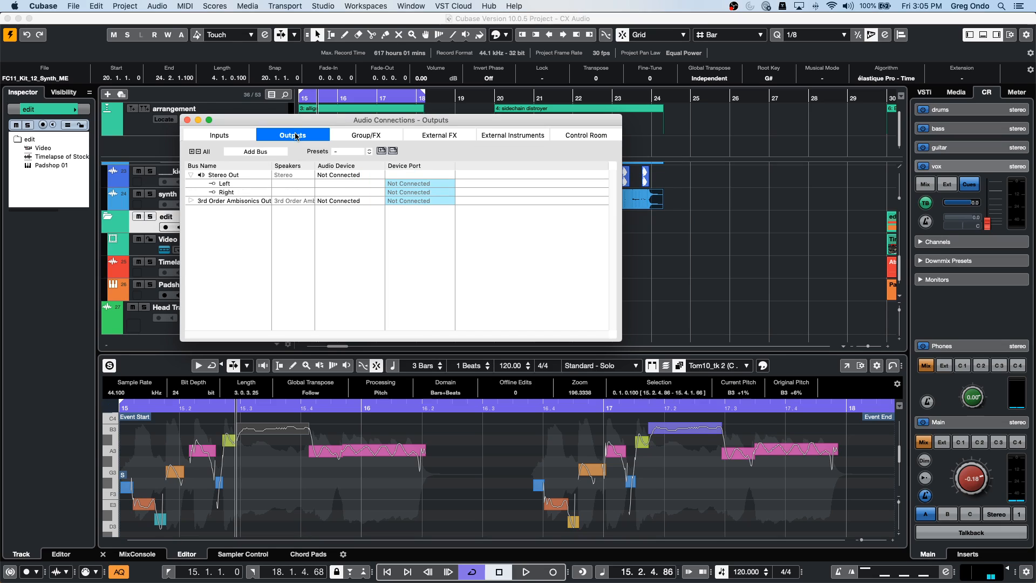
{"action": "left_click", "coordinate": [192, 201]}
{"action": "right_click", "coordinate": [214, 202]}
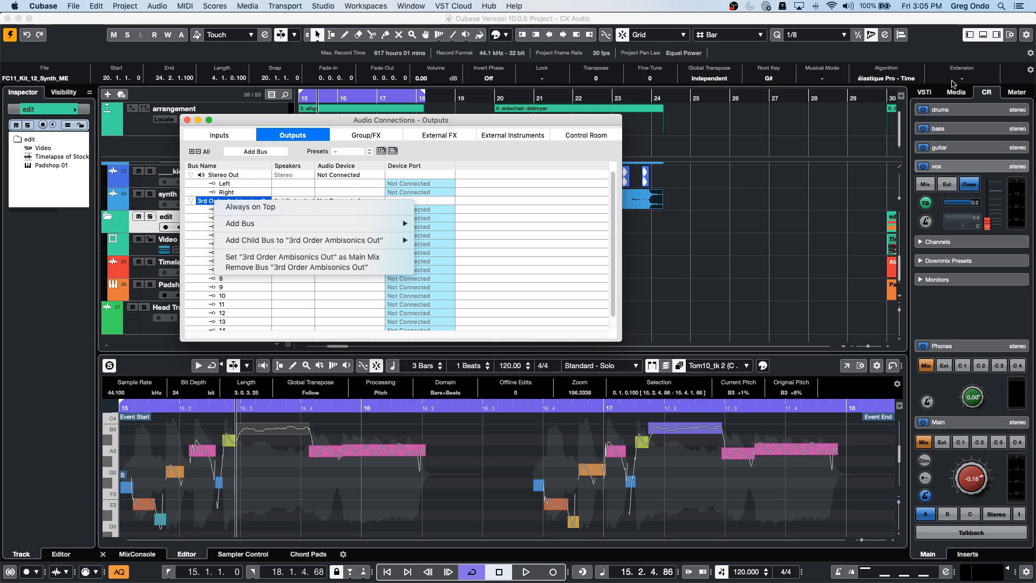
{"action": "left_click", "coordinate": [826, 149]}
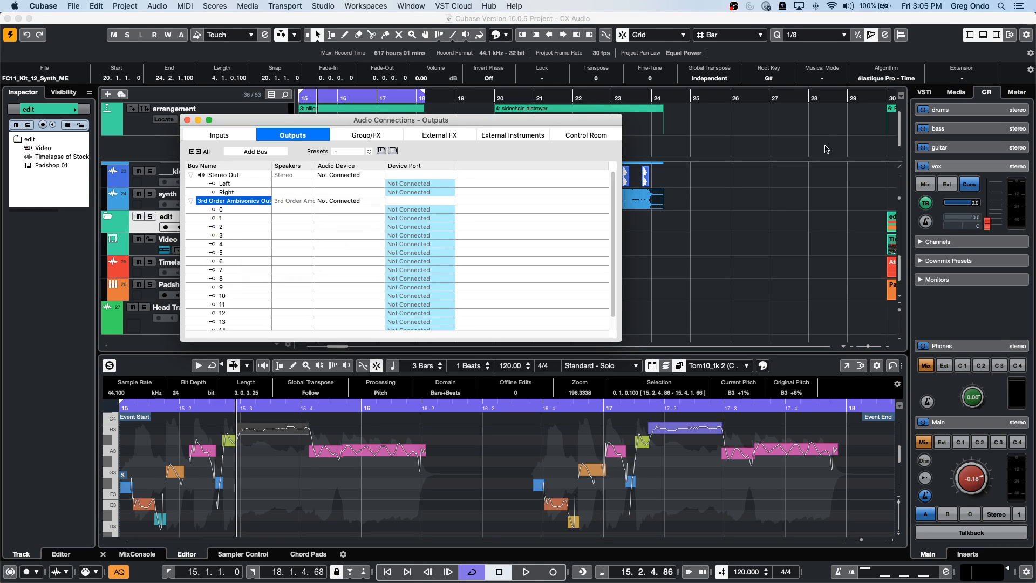
{"action": "right_click", "coordinate": [232, 199]}
{"action": "left_click", "coordinate": [255, 219]}
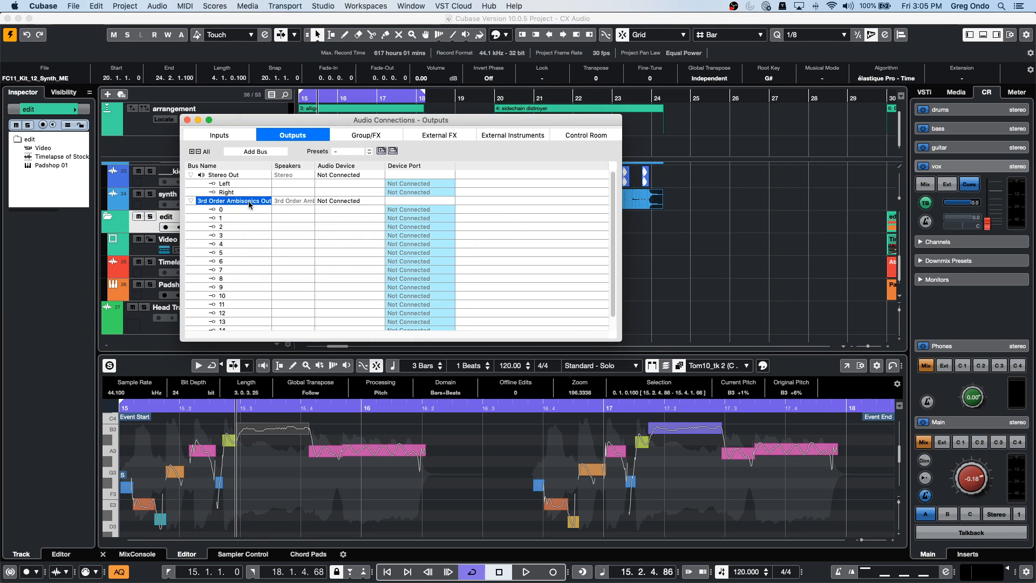
{"action": "right_click", "coordinate": [251, 201]}
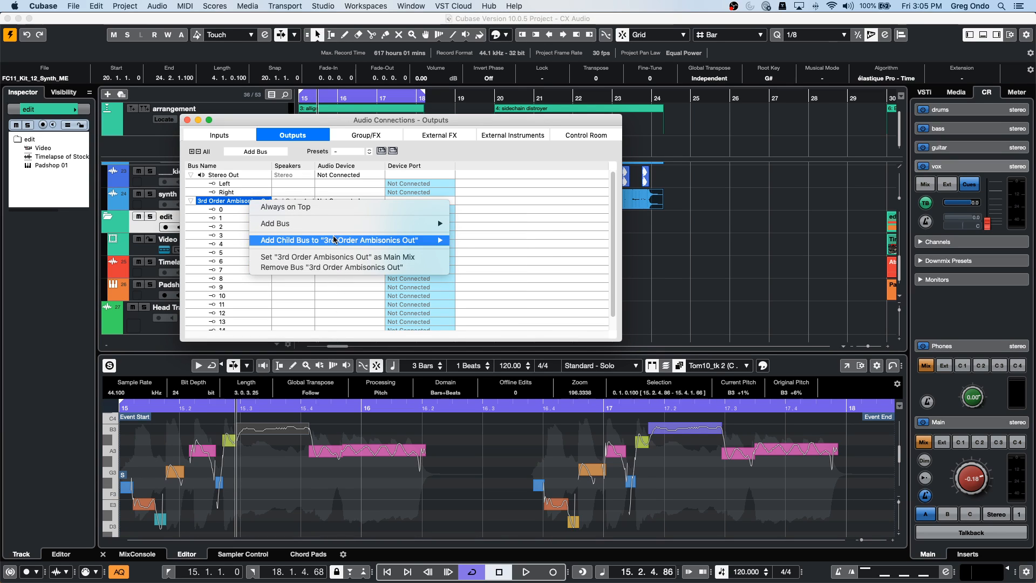
{"action": "left_click", "coordinate": [332, 268]}
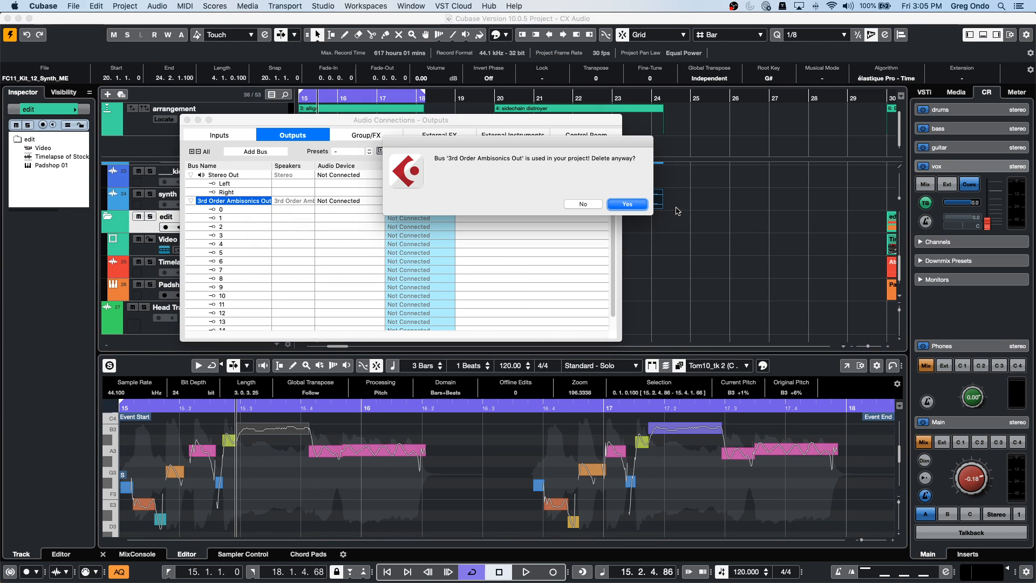
{"action": "left_click", "coordinate": [627, 204]}
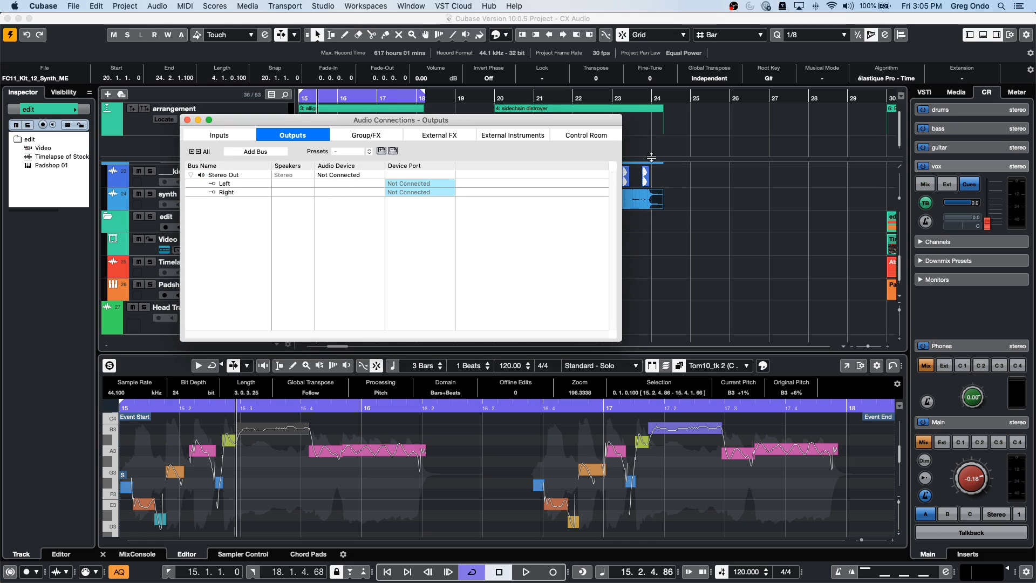
{"action": "left_click", "coordinate": [187, 120]}
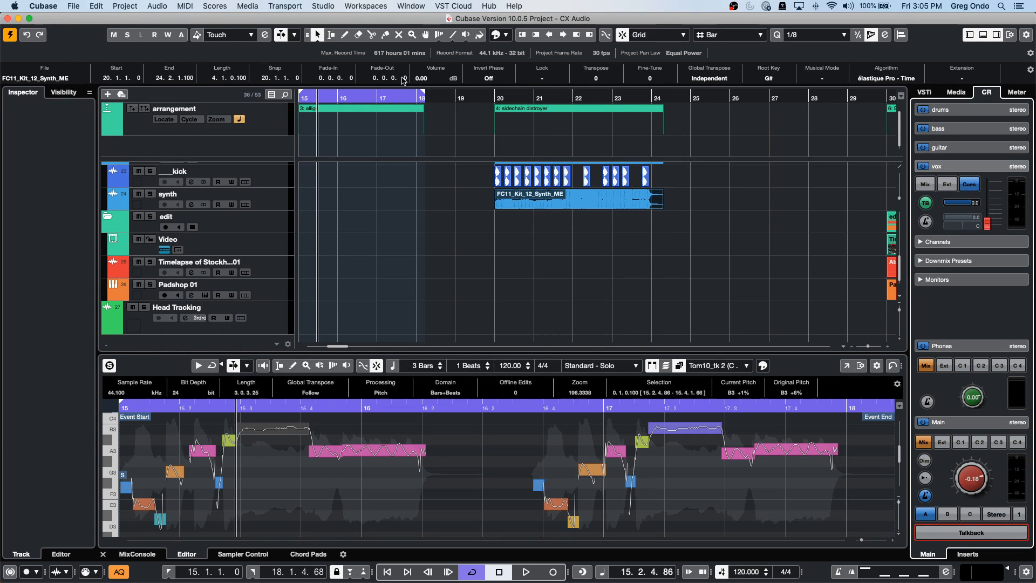
- Play the edit section around bar 33 briefly, stop, and check the Stereo Out bus's device assignment in Audio Connections
{"action": "left_click_drag", "start_coordinate": [496, 99], "coordinate": [785, 100]}
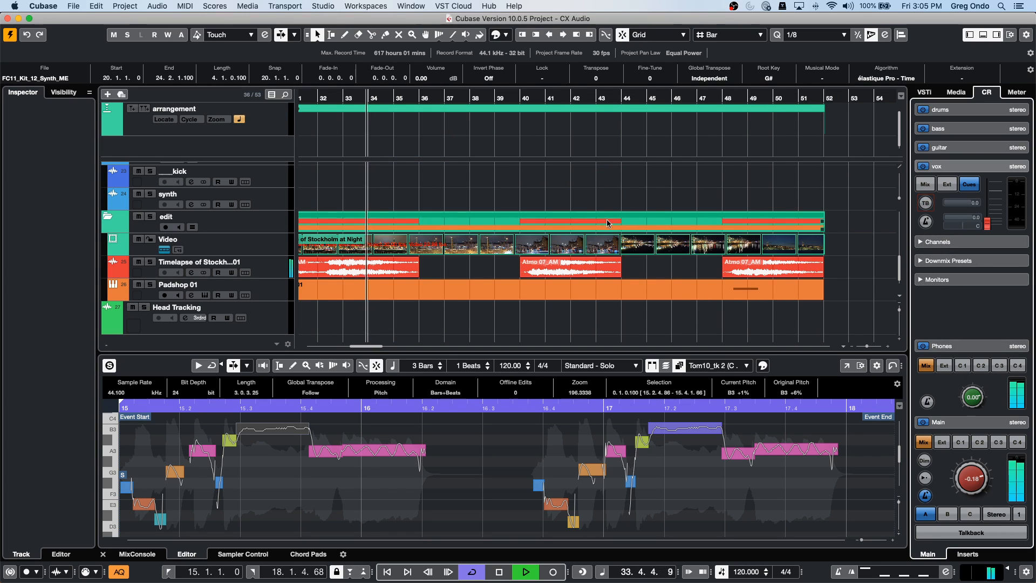
{"action": "key", "text": "space"}
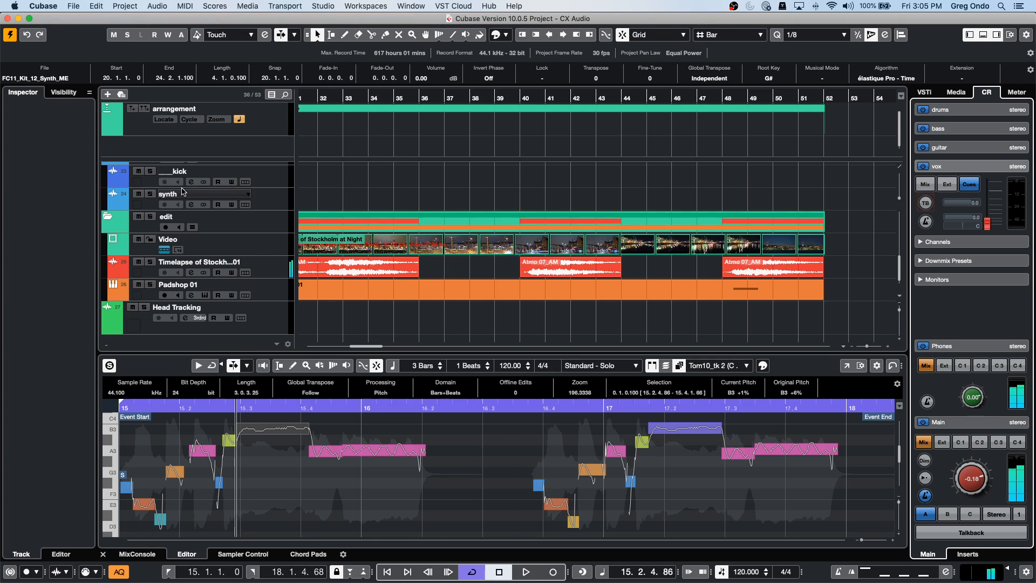
{"action": "left_click", "coordinate": [75, 6]}
{"action": "mouse_move", "coordinate": [261, 4]}
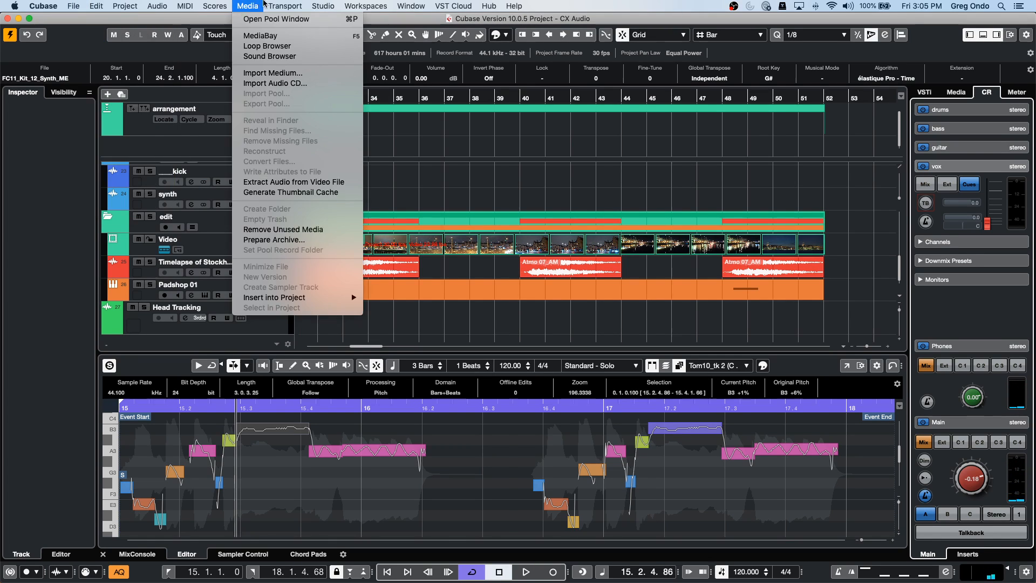
{"action": "mouse_move", "coordinate": [327, 5]}
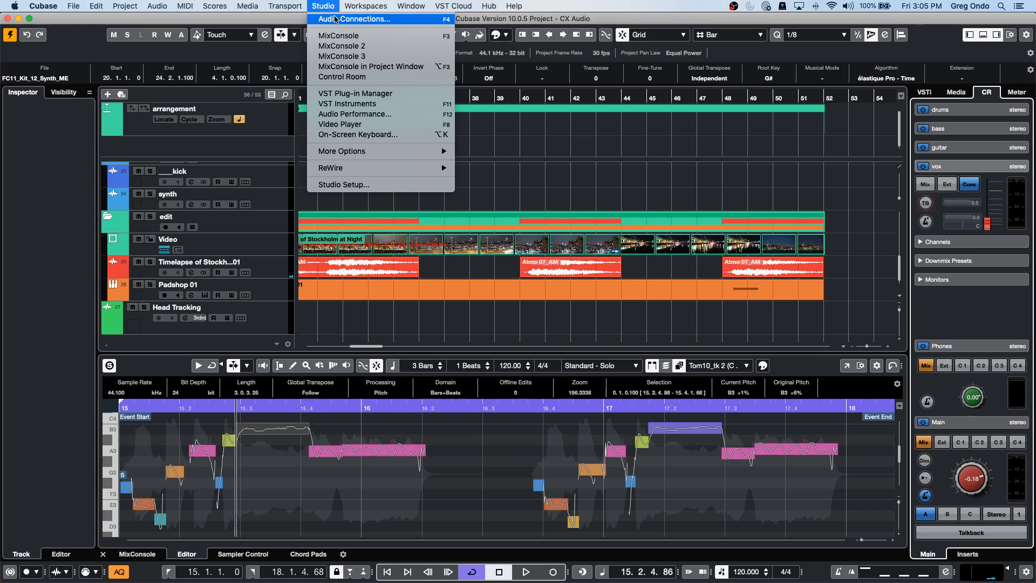
{"action": "left_click", "coordinate": [335, 19]}
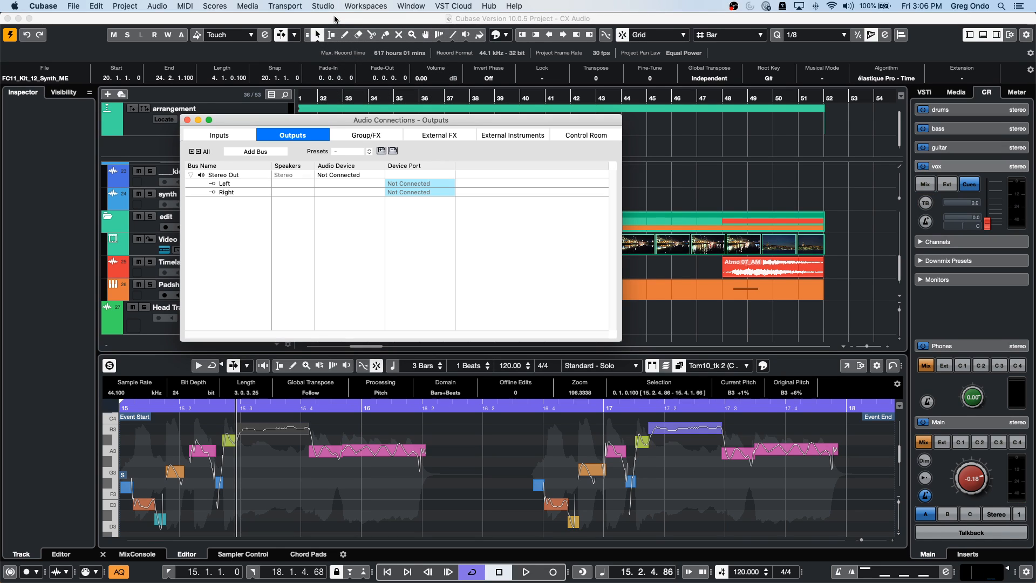
{"action": "left_click", "coordinate": [702, 178]}
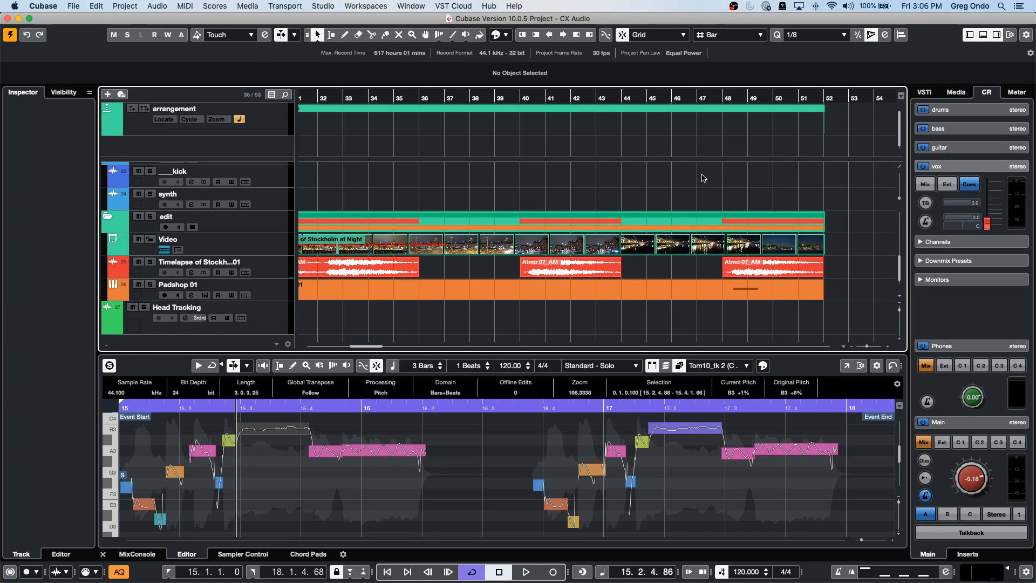
- Create a new empty project in the August 28 2020 folder
{"action": "left_click", "coordinate": [79, 5]}
{"action": "left_click", "coordinate": [79, 20]}
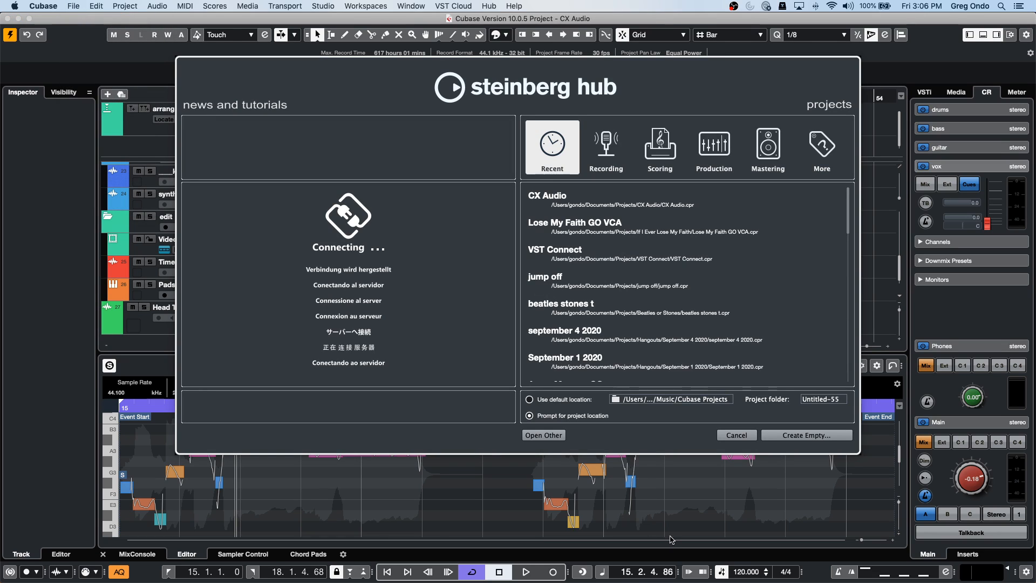
{"action": "left_click", "coordinate": [815, 440]}
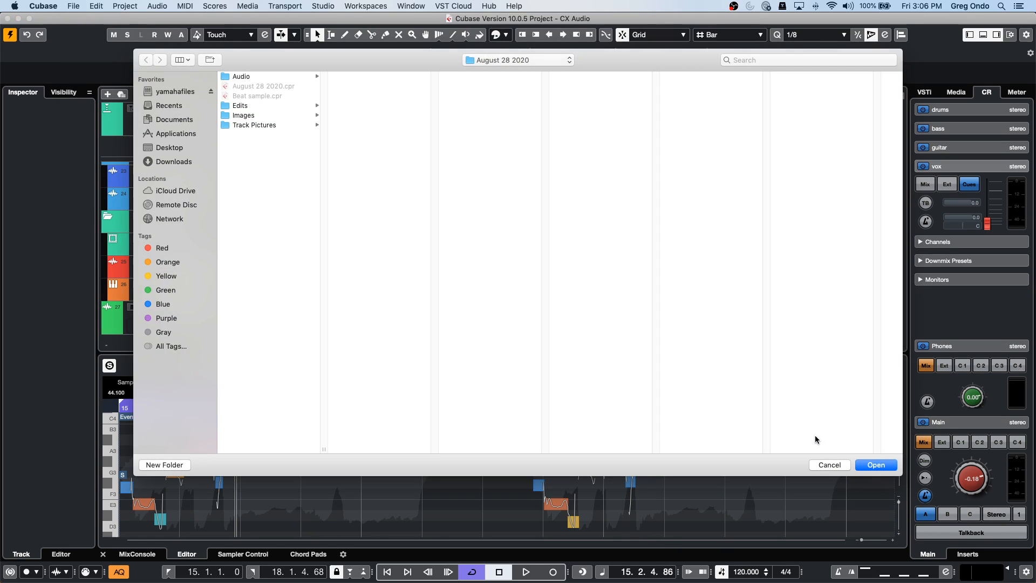
{"action": "left_click", "coordinate": [865, 465]}
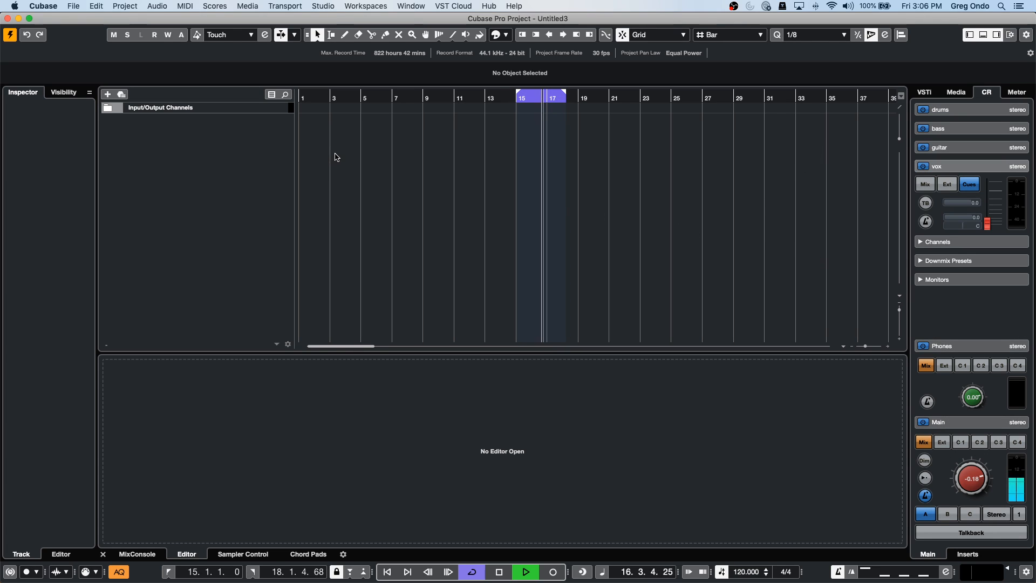
- In the Control Room connections, set Monitor 2's audio device to Not Connected and Hs 7's to Steinberg UR24C
{"action": "left_click", "coordinate": [411, 6]}
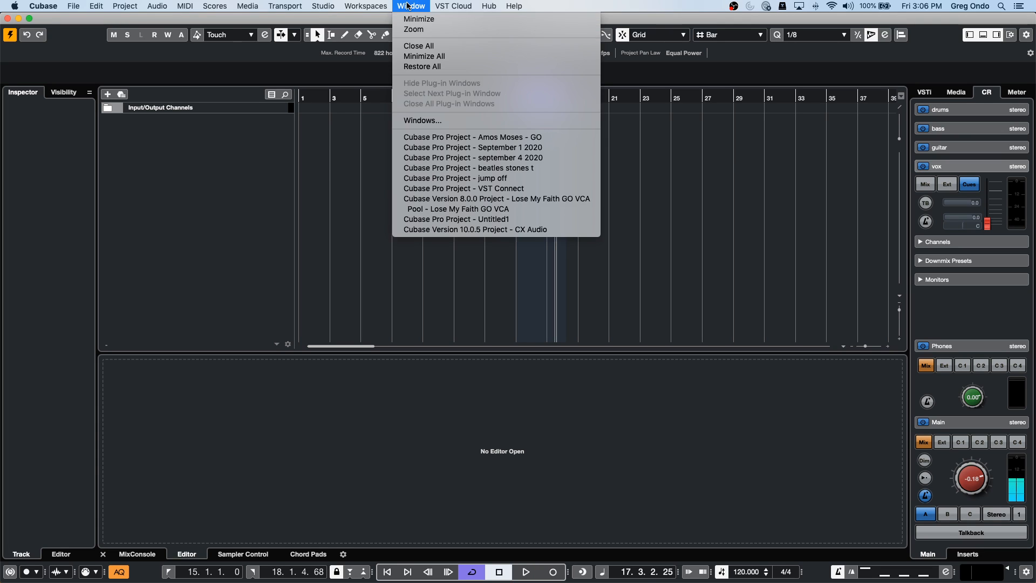
{"action": "mouse_move", "coordinate": [376, 5]}
{"action": "mouse_move", "coordinate": [323, 6]}
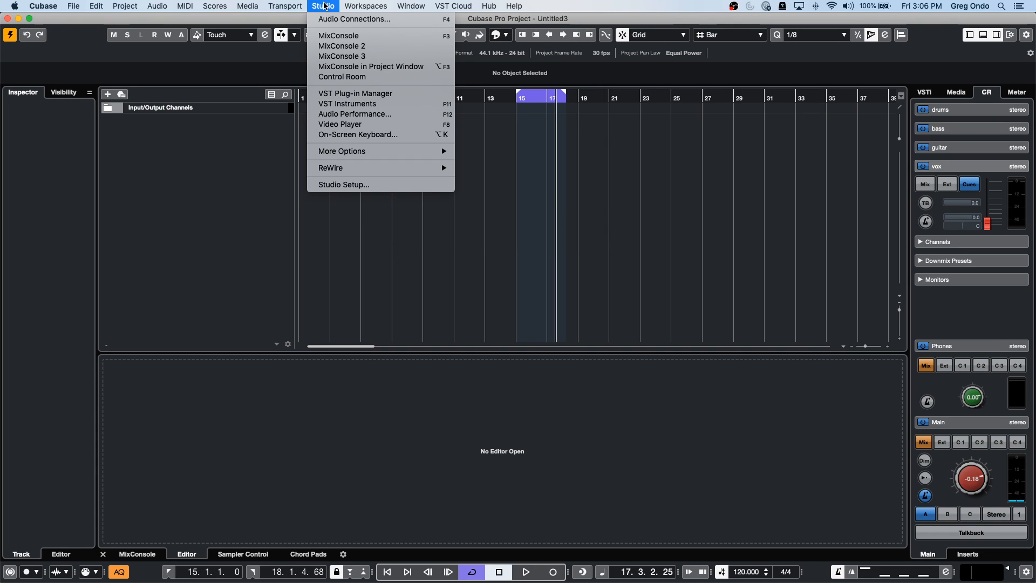
{"action": "left_click", "coordinate": [371, 20]}
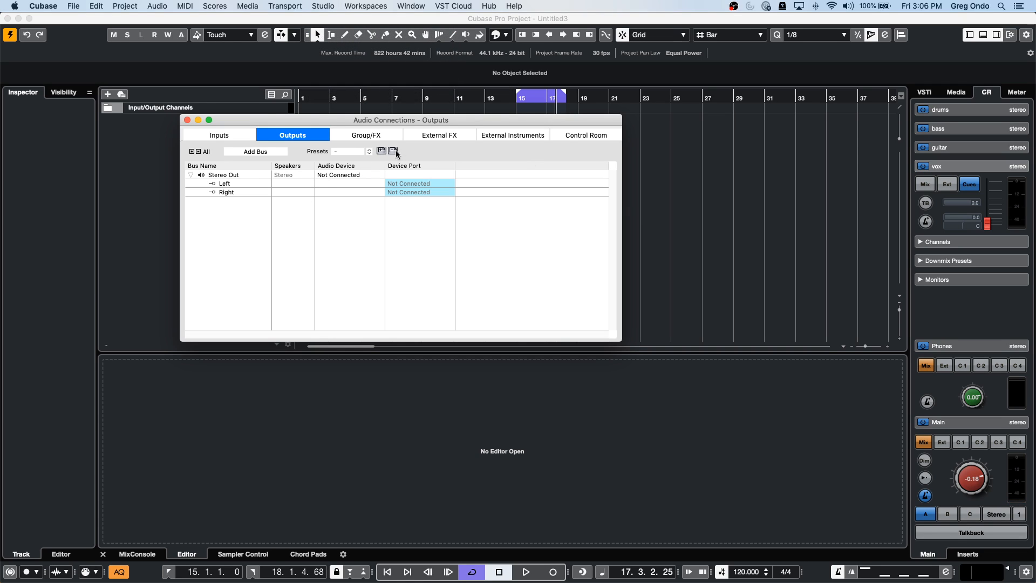
{"action": "left_click", "coordinate": [577, 135]}
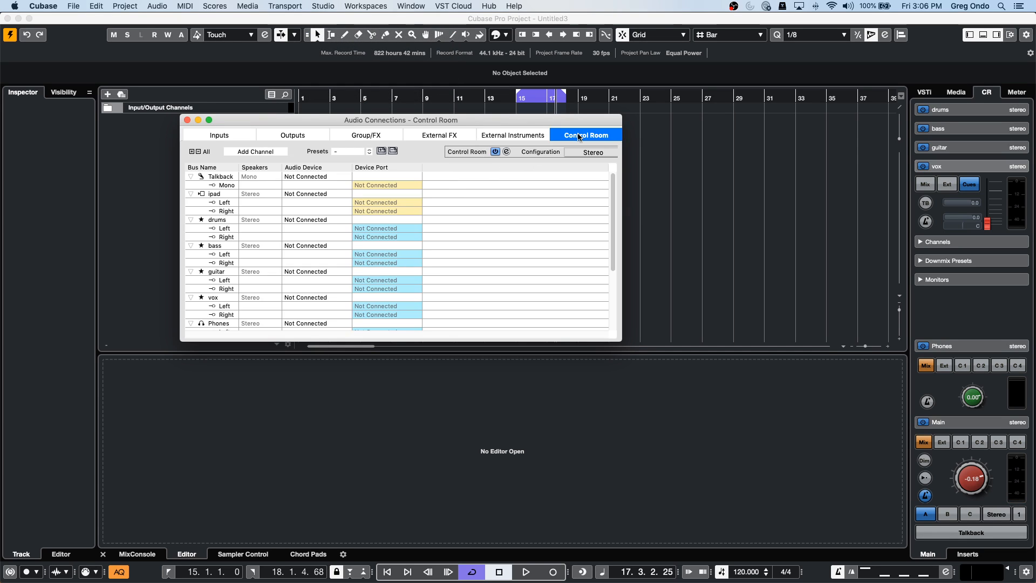
{"action": "scroll", "coordinate": [357, 250], "scroll_direction": "down", "scroll_amount": 4}
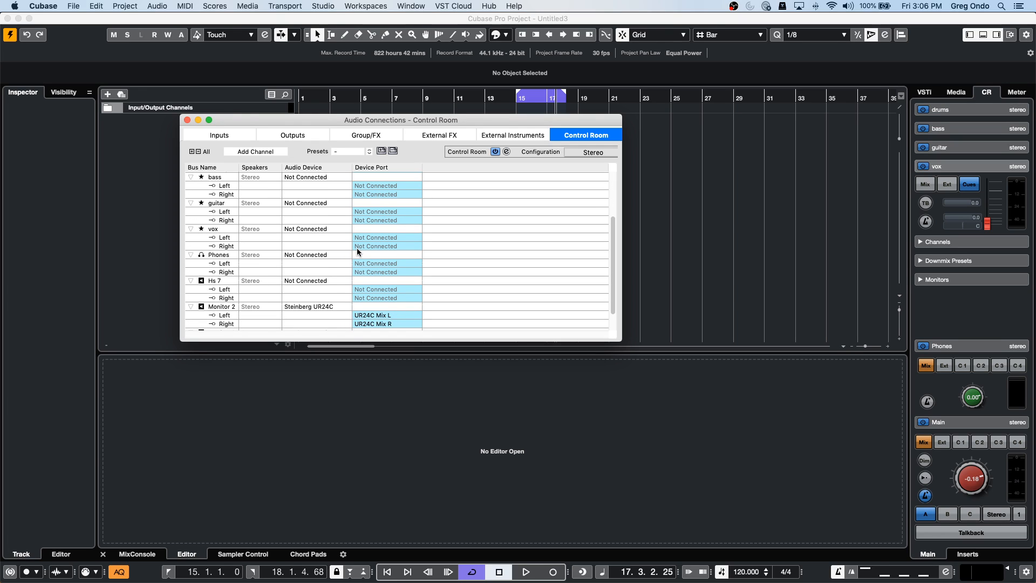
{"action": "left_click", "coordinate": [330, 306]}
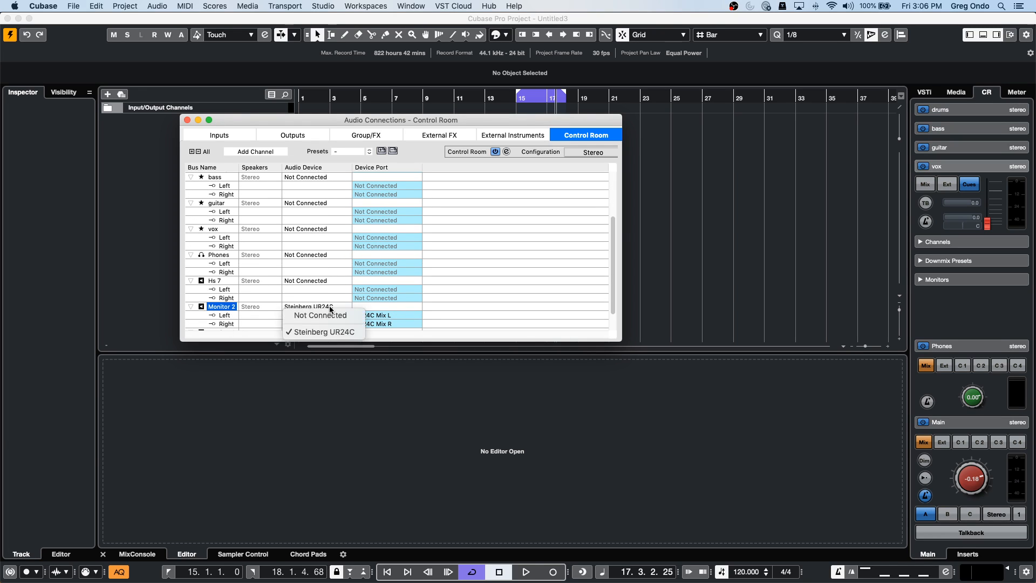
{"action": "left_click", "coordinate": [324, 315]}
{"action": "left_click", "coordinate": [318, 281]}
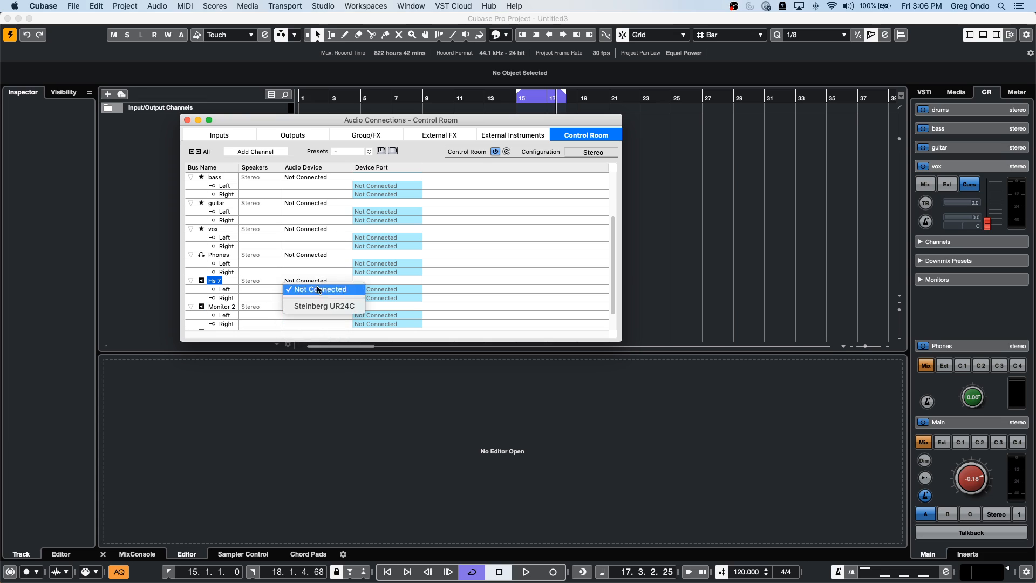
{"action": "left_click", "coordinate": [325, 306]}
{"action": "key", "text": "space"}
{"action": "left_click", "coordinate": [187, 120]}
- Switch back to the CX Audio project and activate it
{"action": "left_click", "coordinate": [439, 6]}
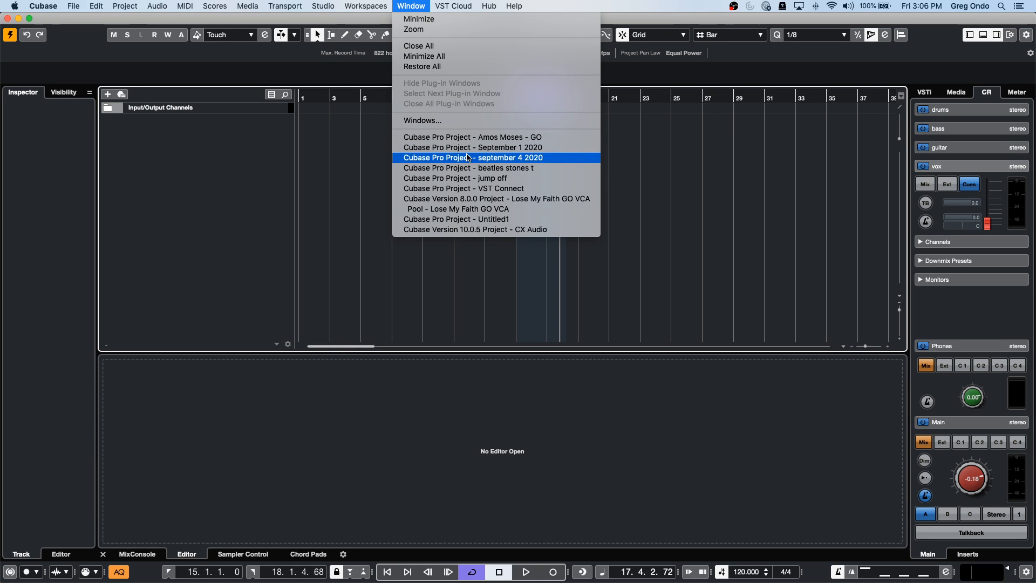
{"action": "left_click", "coordinate": [473, 230]}
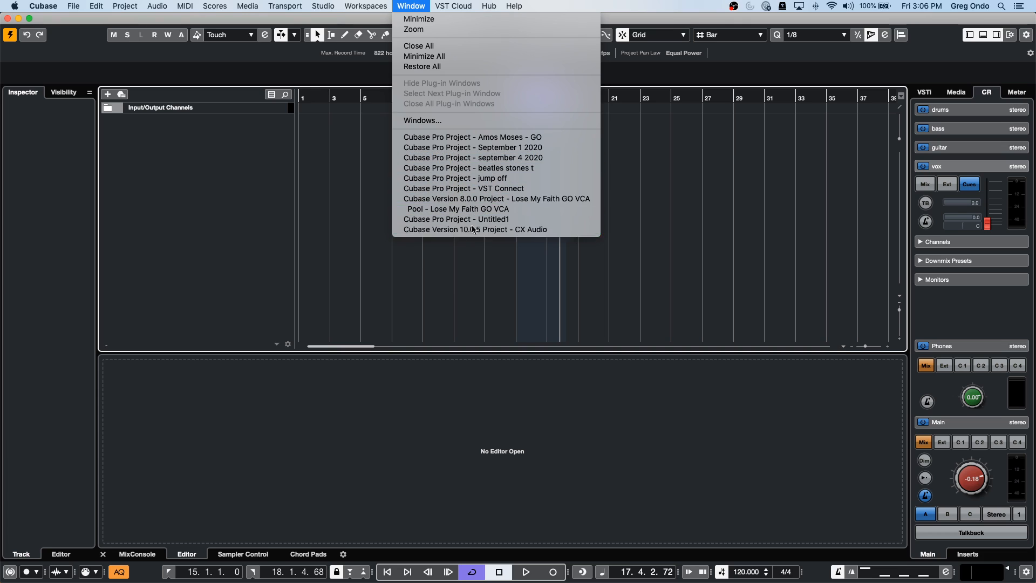
{"action": "left_click_drag", "start_coordinate": [406, 95], "coordinate": [248, 41]}
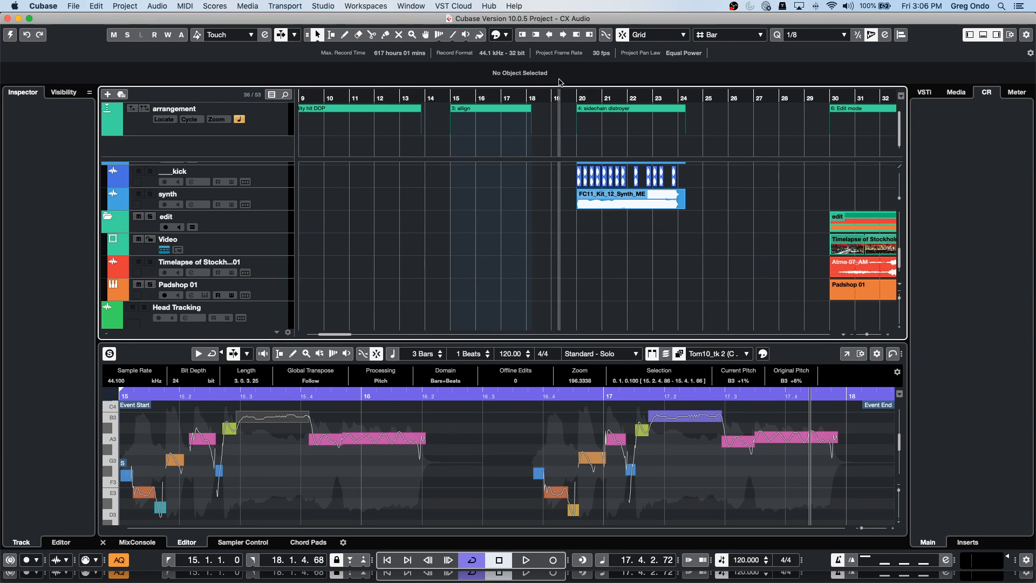
{"action": "key", "text": "space"}
{"action": "key", "text": "space"}
{"action": "left_click", "coordinate": [9, 35]}
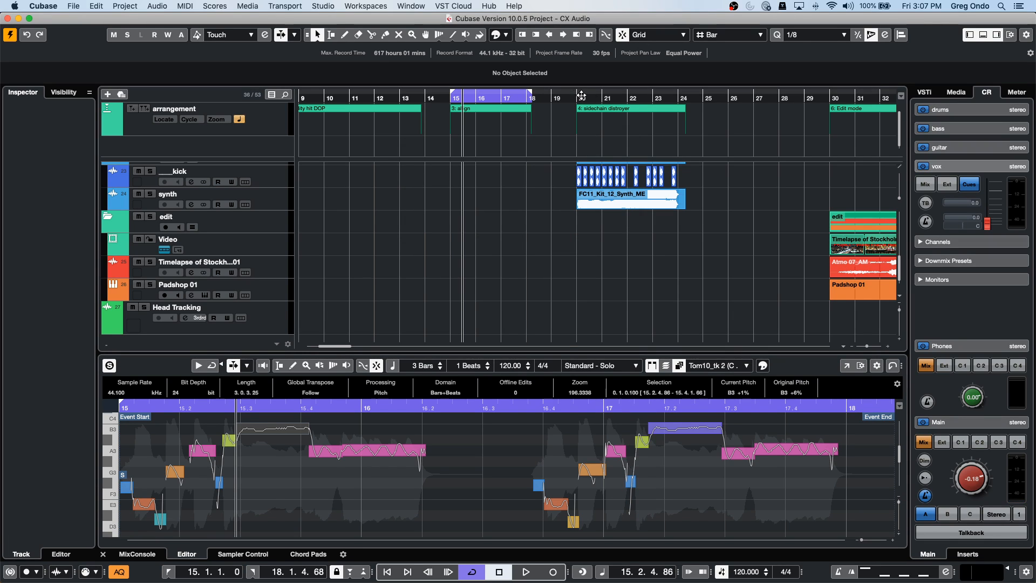
- Play the sidechain distroyer section from bar 20 with the synth track soloed, then stop
{"action": "left_click", "coordinate": [581, 96]}
{"action": "key", "text": "space"}
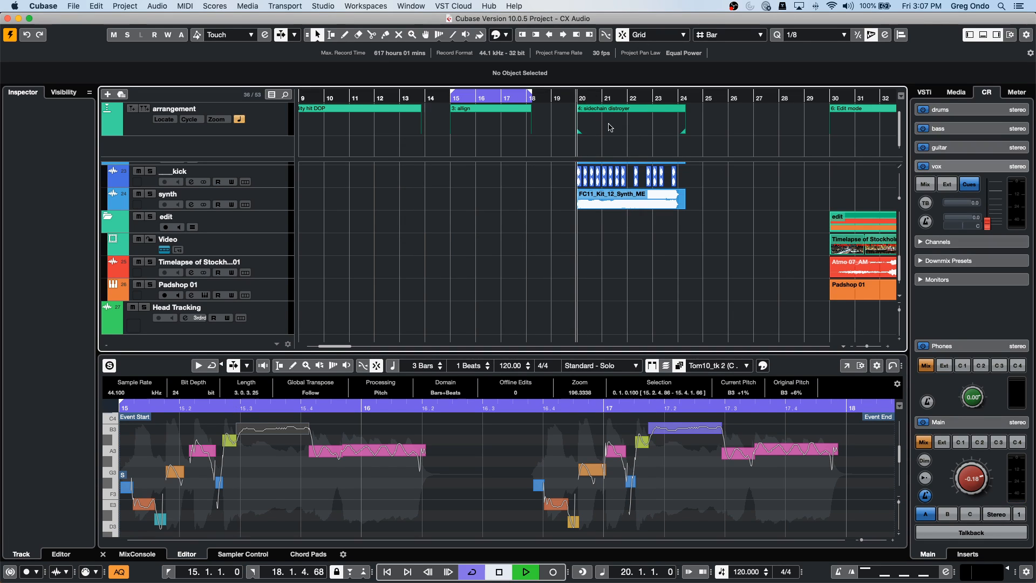
{"action": "left_click", "coordinate": [150, 194]}
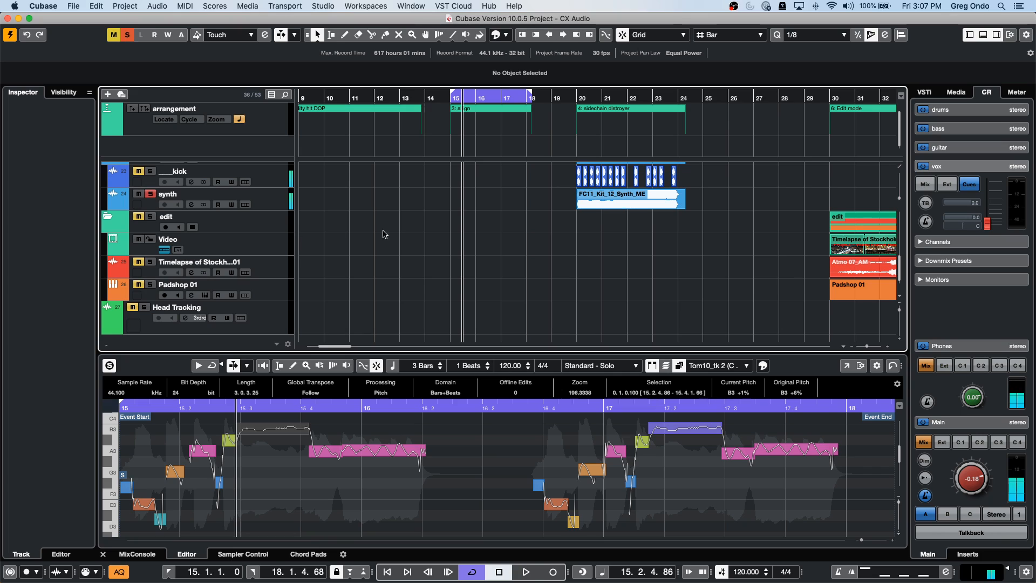
{"action": "left_click", "coordinate": [577, 97]}
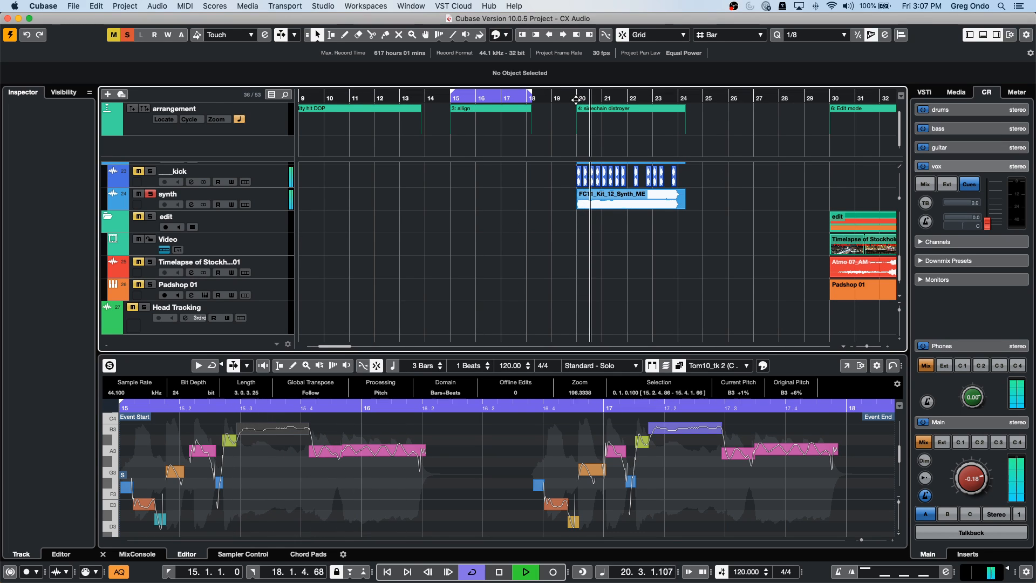
{"action": "key", "text": "space"}
- Add a chord track directly below the C Lo 3 track
{"action": "left_click", "coordinate": [260, 206]}
{"action": "scroll", "coordinate": [603, 220], "scroll_direction": "up", "scroll_amount": 3}
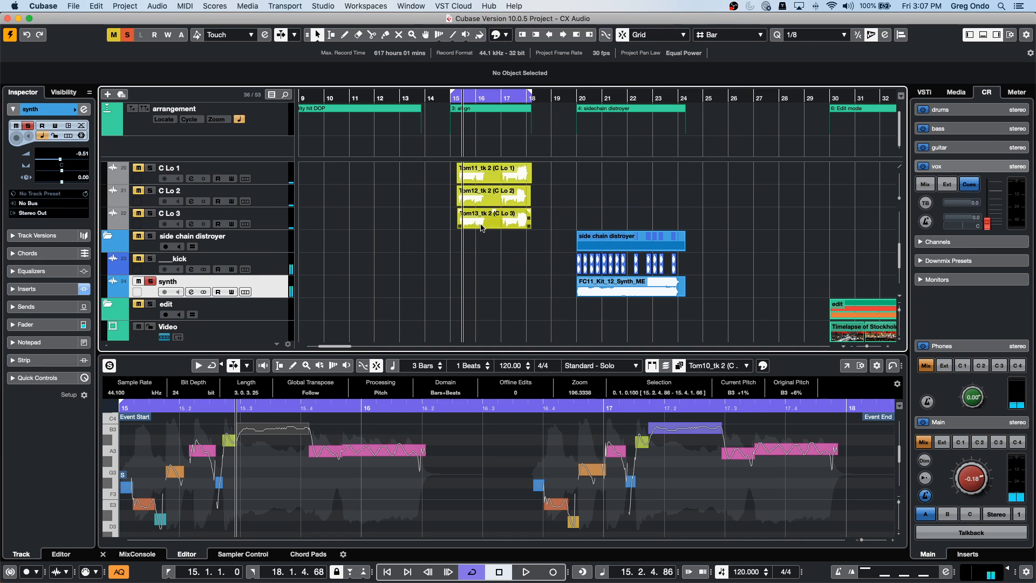
{"action": "left_click", "coordinate": [265, 225]}
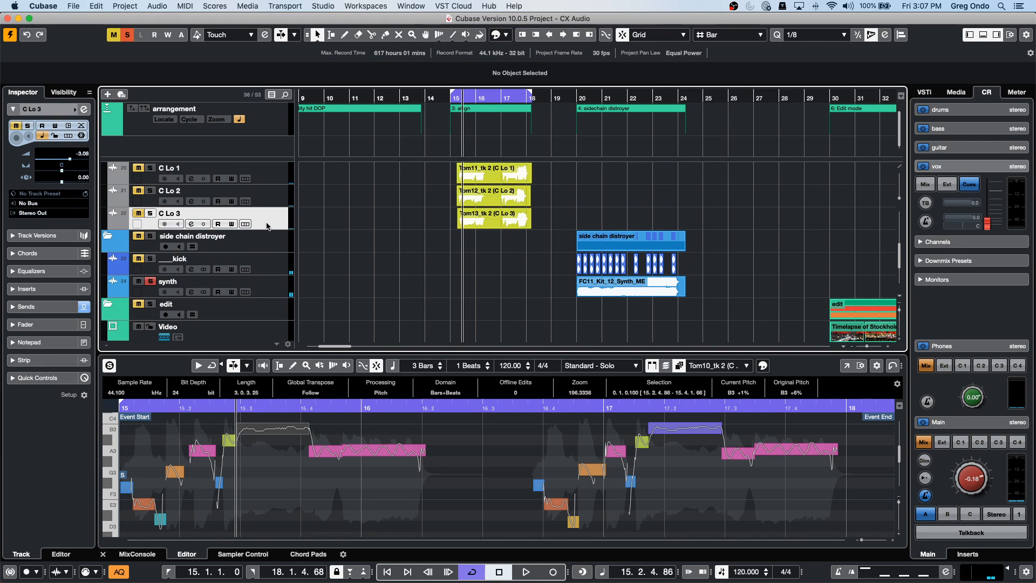
{"action": "right_click", "coordinate": [266, 225]}
{"action": "mouse_move", "coordinate": [394, 227]}
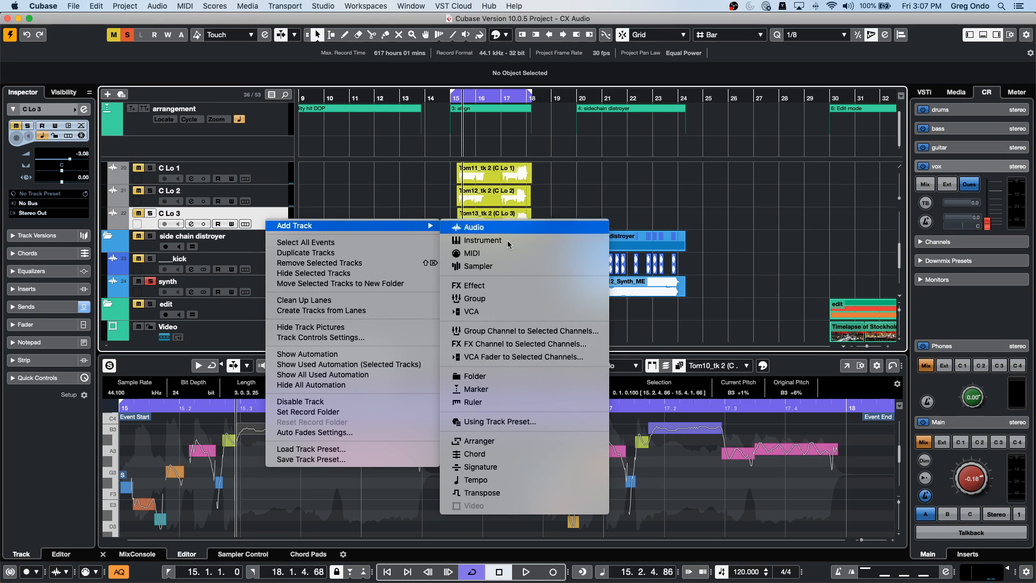
{"action": "left_click", "coordinate": [531, 453]}
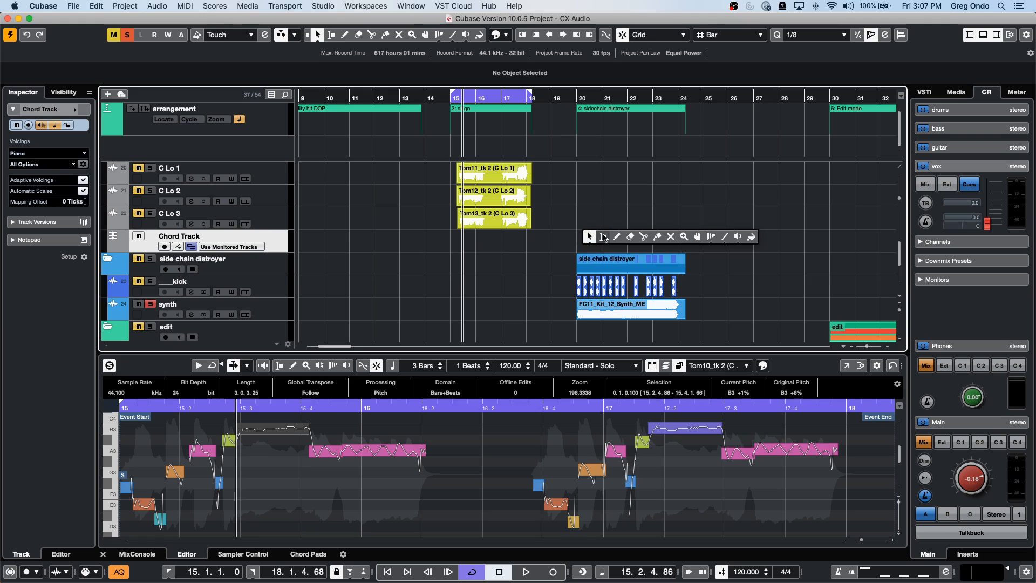
- Draw undefined chord events at bars 20, 21 and 22 on the chord track
{"action": "left_click", "coordinate": [584, 236]}
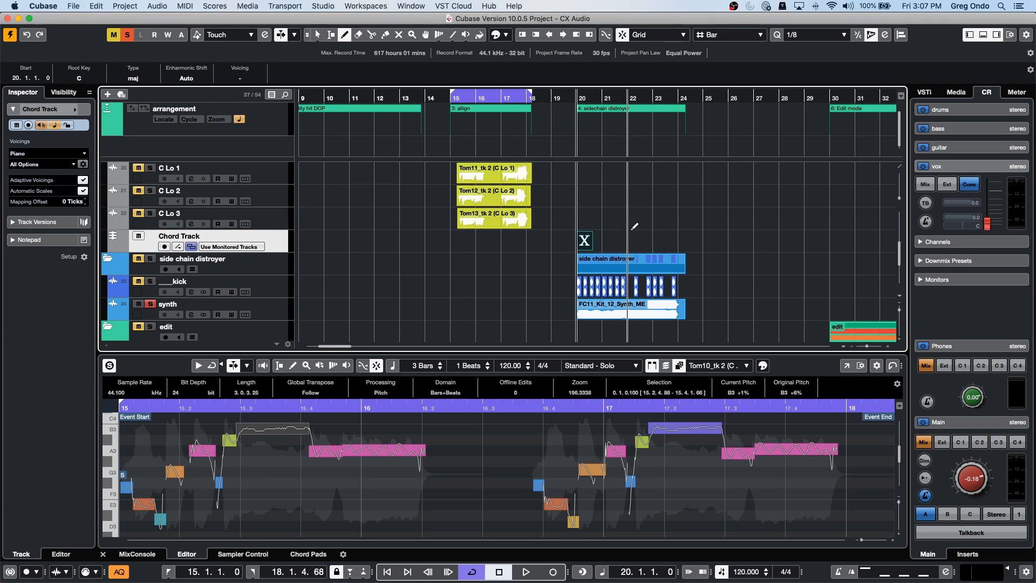
{"action": "left_click", "coordinate": [630, 237]}
{"action": "left_click", "coordinate": [611, 239]}
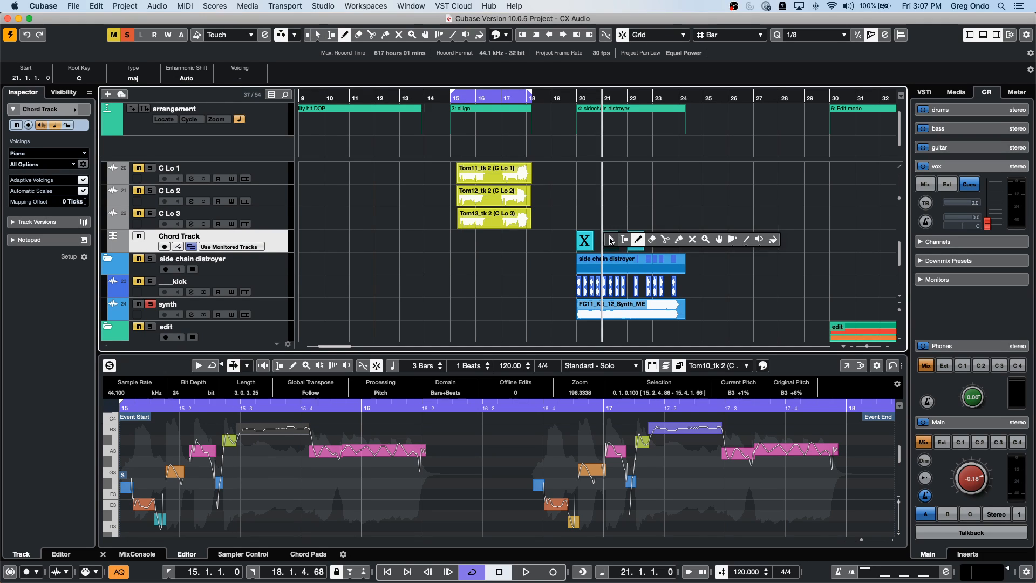
{"action": "key", "text": "1"}
- Define the chord events as C major at bar 20, D major at 21, E major at 22 and G major at 23
{"action": "double_click", "coordinate": [585, 241]}
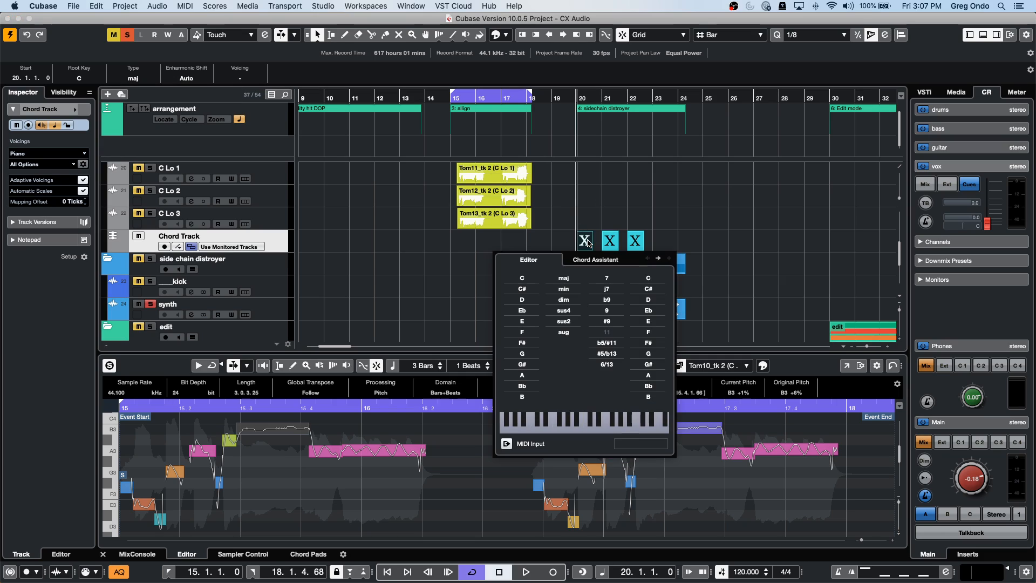
{"action": "left_click", "coordinate": [522, 279]}
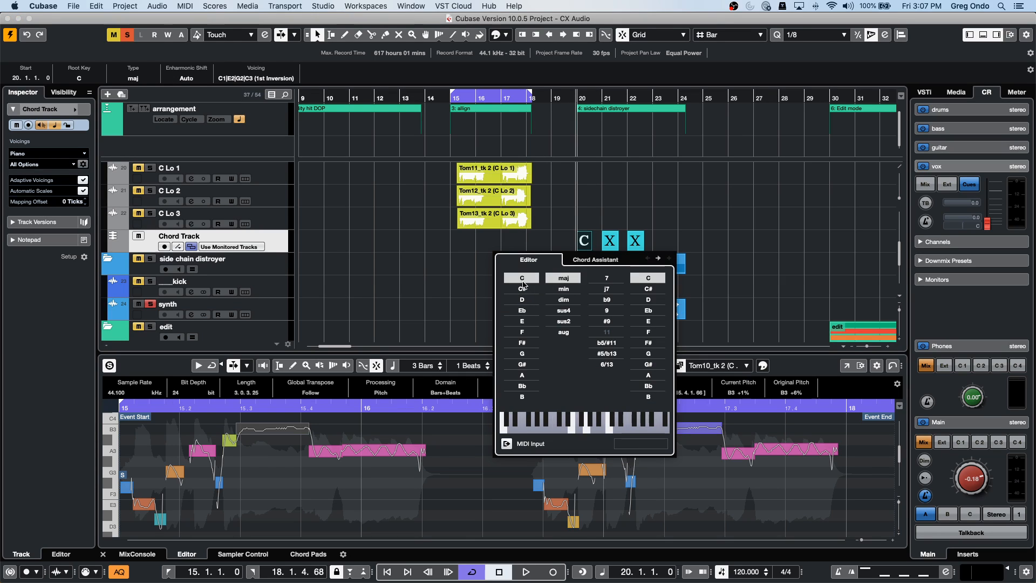
{"action": "left_click", "coordinate": [658, 259]}
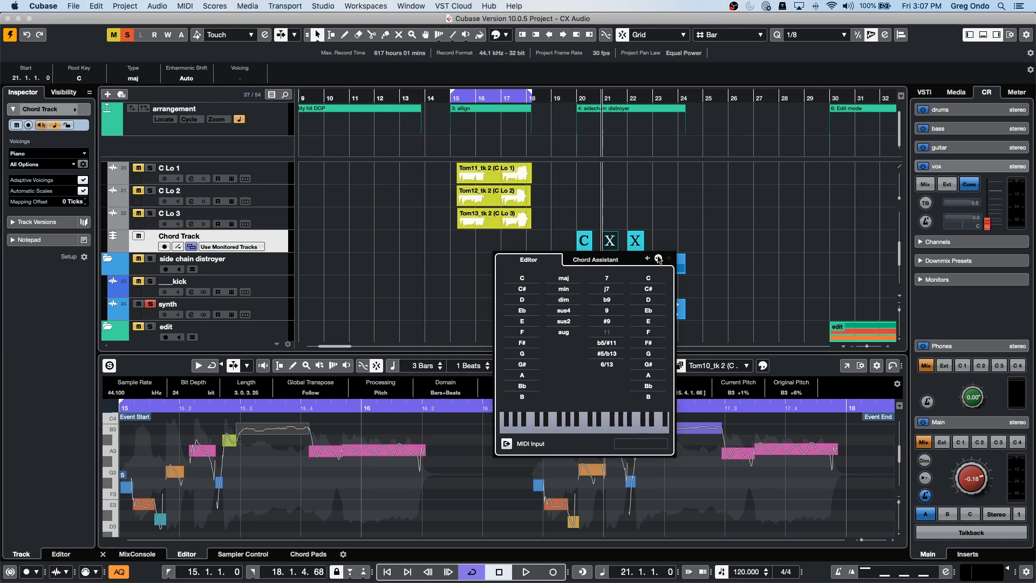
{"action": "left_click", "coordinate": [522, 299]}
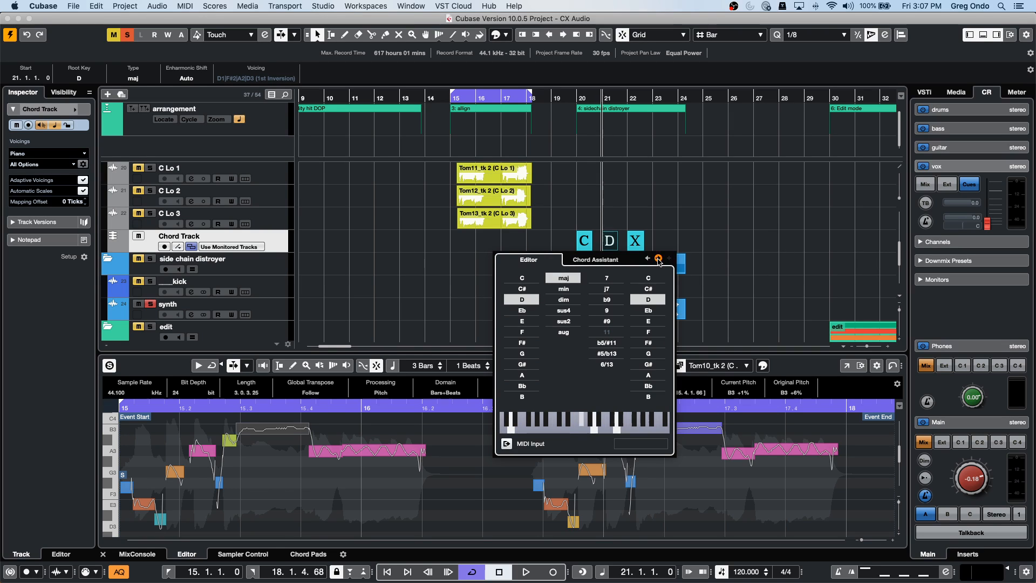
{"action": "left_click", "coordinate": [659, 258]}
{"action": "left_click", "coordinate": [522, 321]}
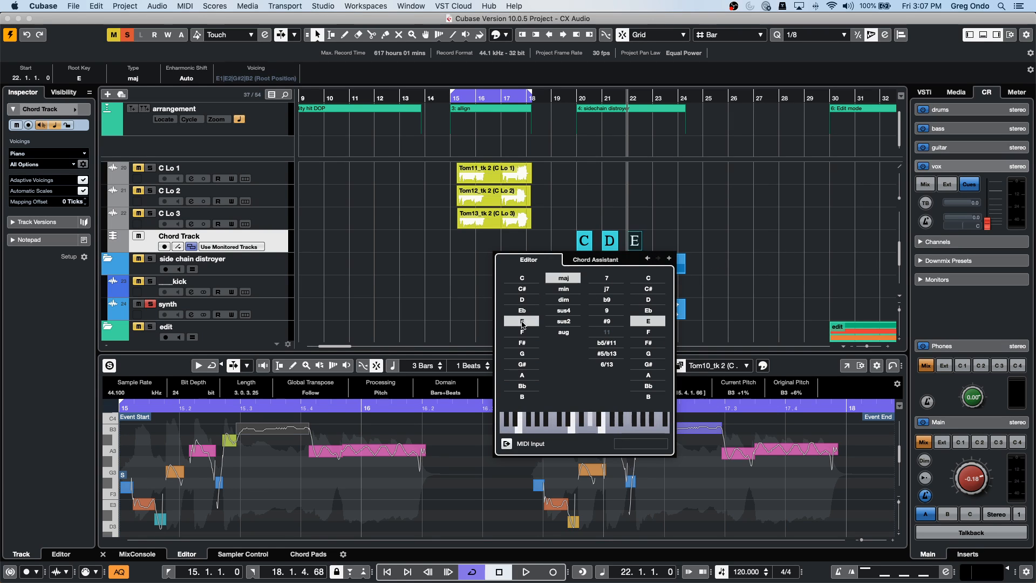
{"action": "left_click", "coordinate": [669, 259]}
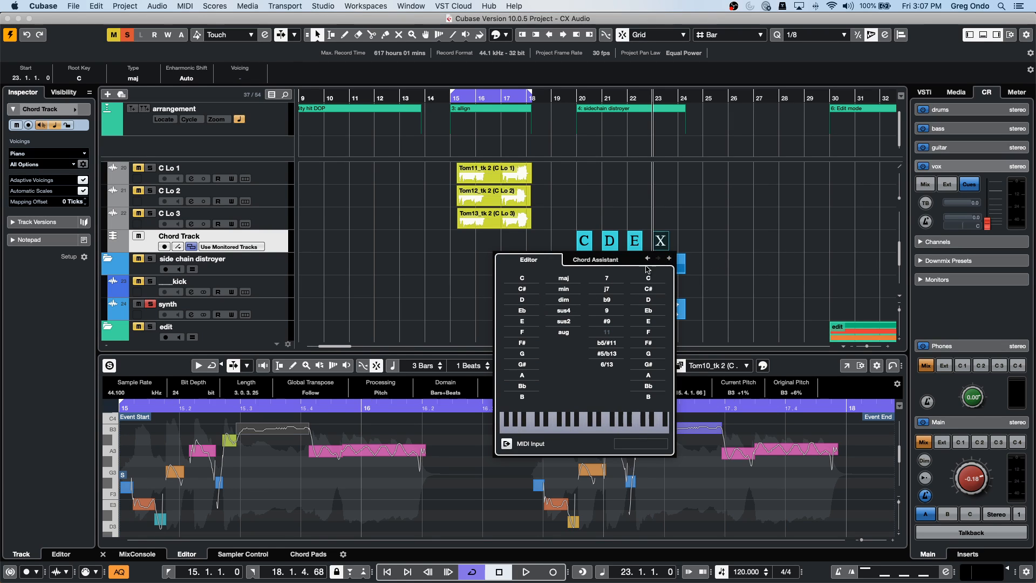
{"action": "left_click", "coordinate": [530, 355]}
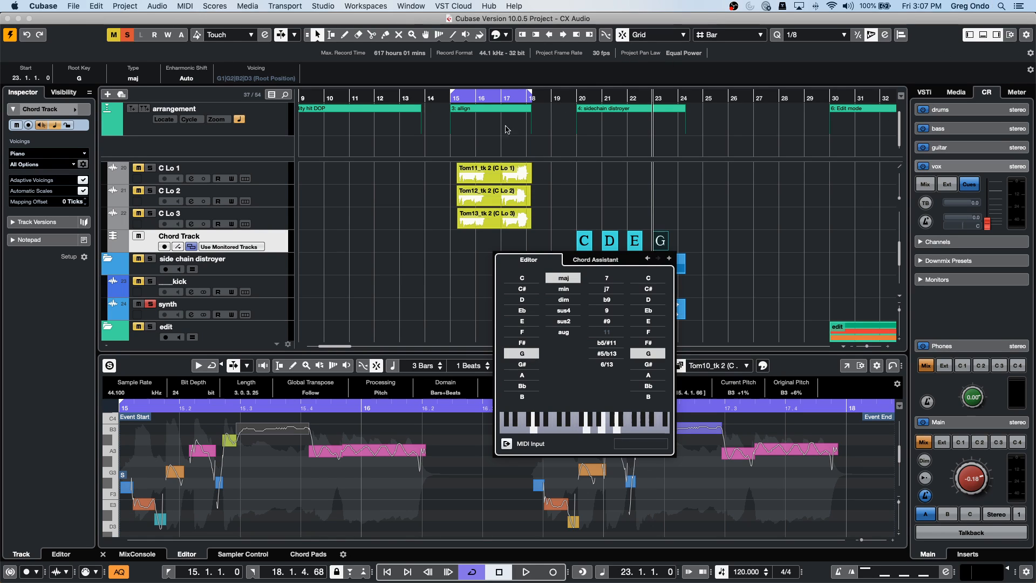
{"action": "left_click", "coordinate": [571, 111]}
- Make the synth track follow the chord track directly by Root Notes, and play the result from bar 20
{"action": "left_click", "coordinate": [270, 312]}
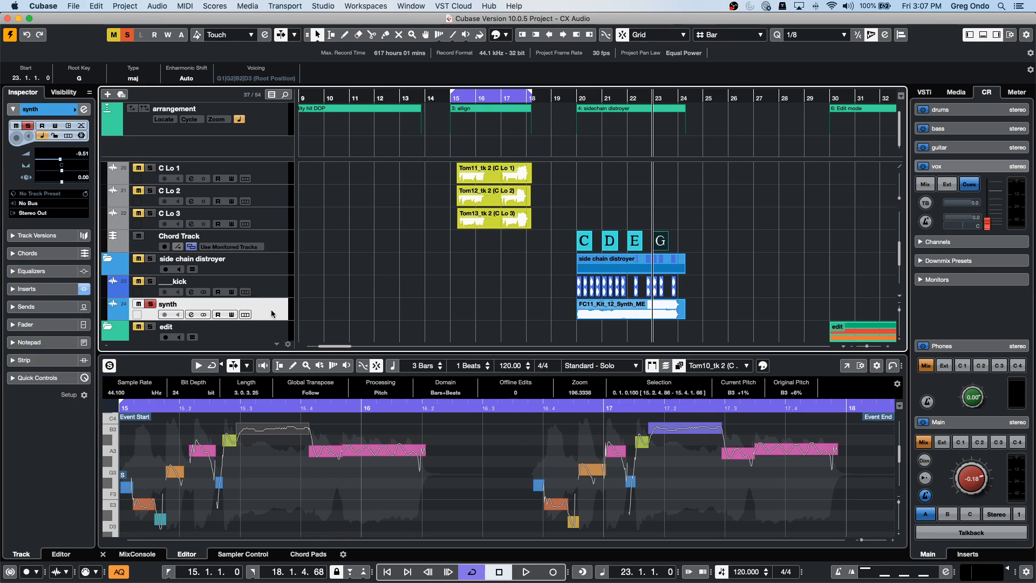
{"action": "left_click", "coordinate": [38, 253]}
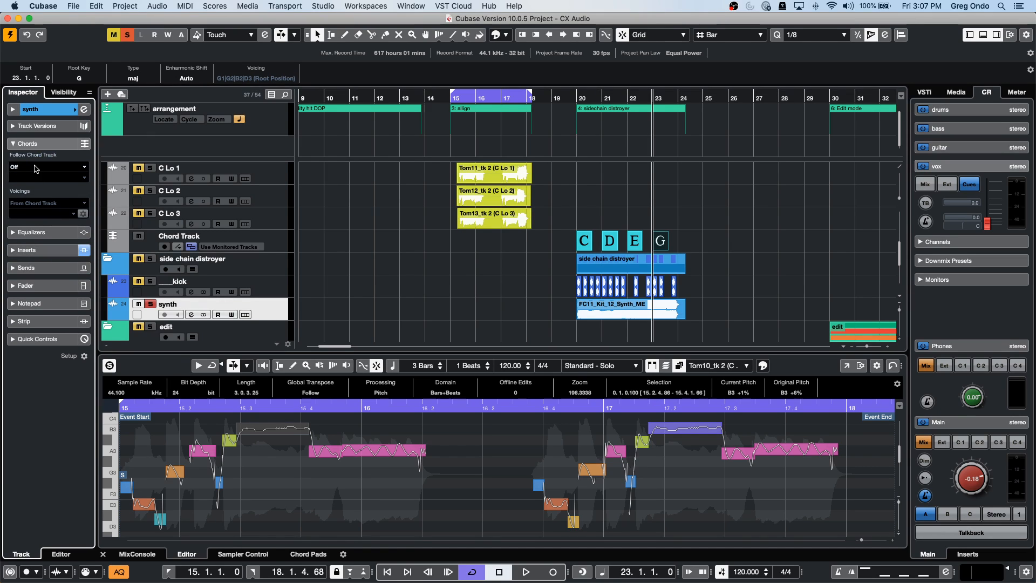
{"action": "left_click", "coordinate": [35, 169]}
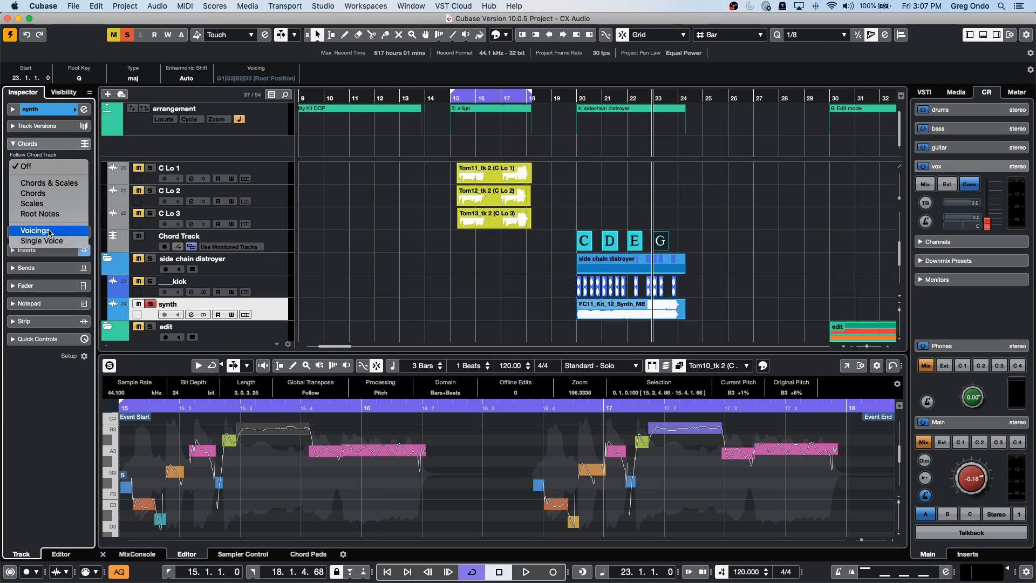
{"action": "left_click", "coordinate": [57, 213]}
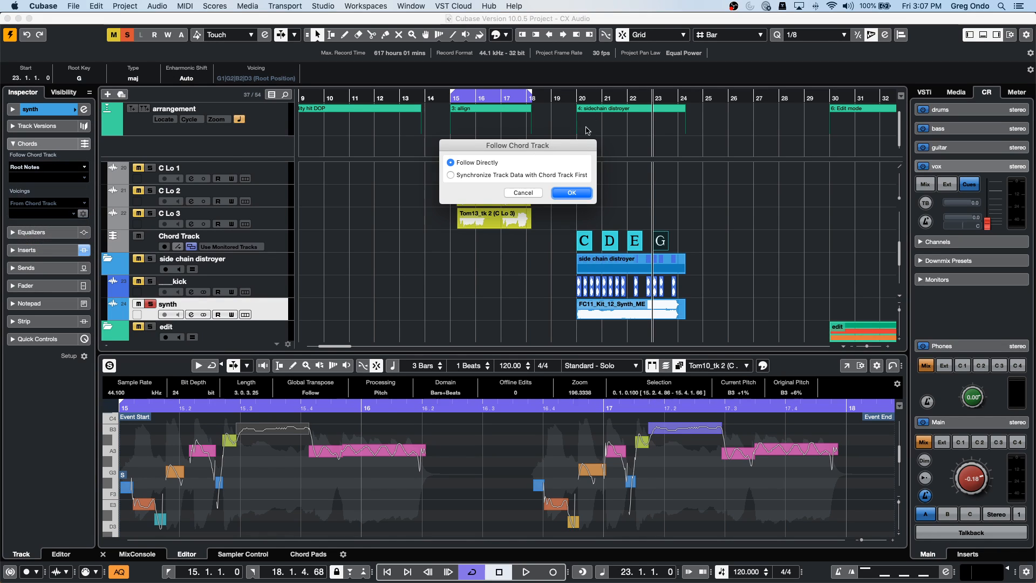
{"action": "left_click", "coordinate": [569, 193]}
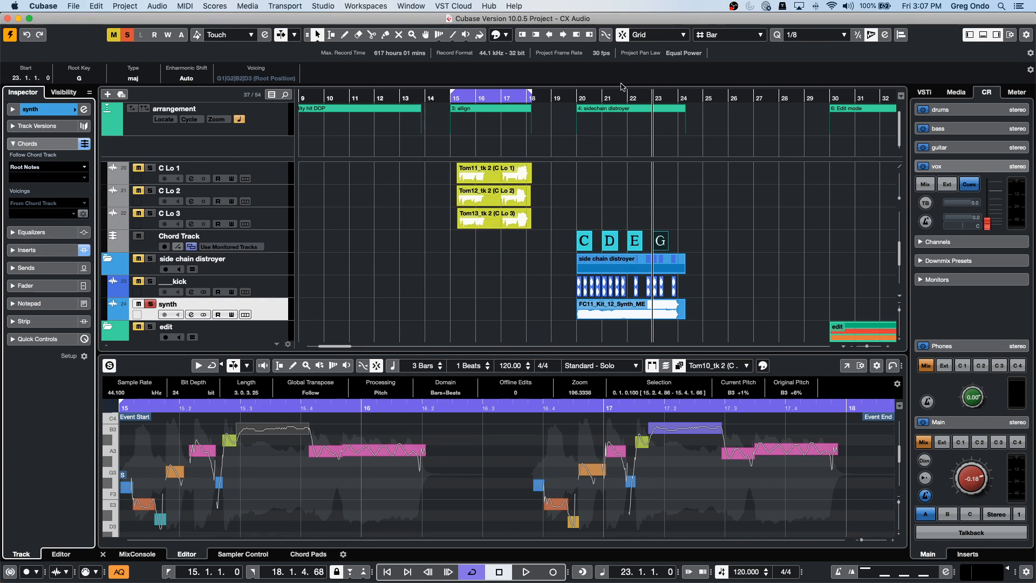
{"action": "double_click", "coordinate": [578, 98]}
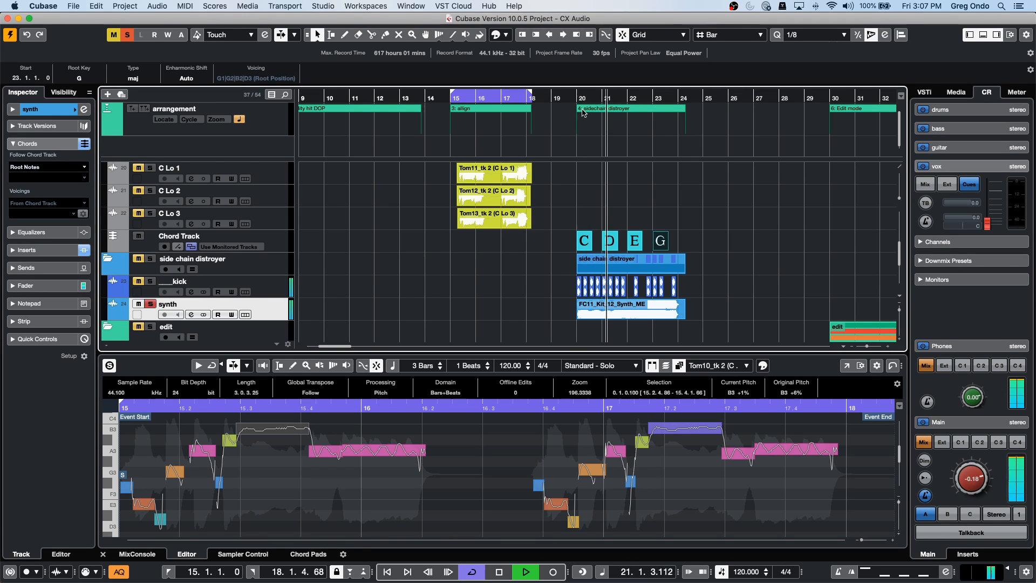
{"action": "key", "text": "space"}
- Try to enable VariAudio editing on the FC11_Kit_12_Synth_ME event, checking the synth track's insert effects between attempts
{"action": "left_click", "coordinate": [622, 317]}
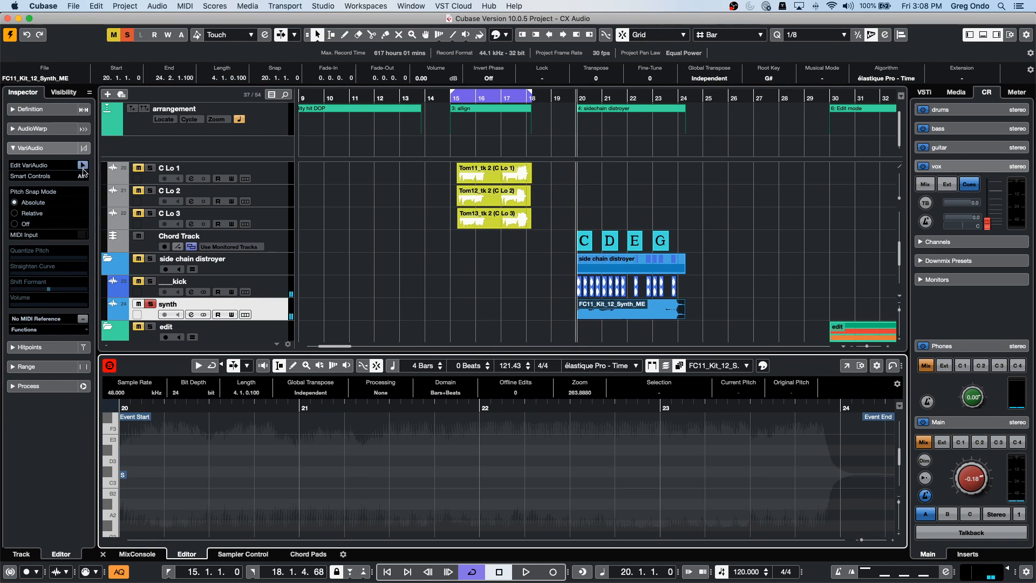
{"action": "left_click", "coordinate": [82, 166]}
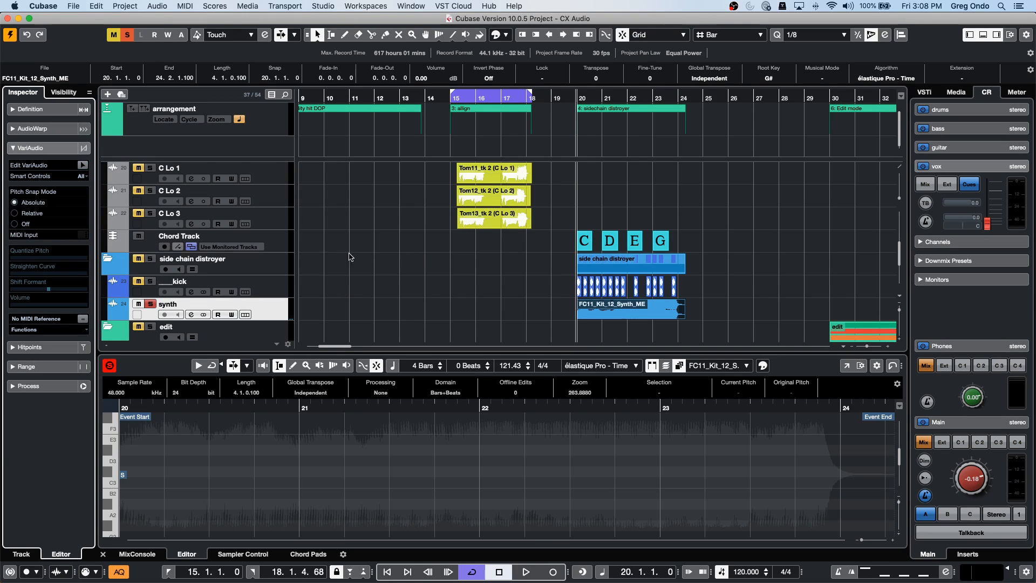
{"action": "left_click", "coordinate": [614, 320]}
{"action": "left_click", "coordinate": [613, 320]}
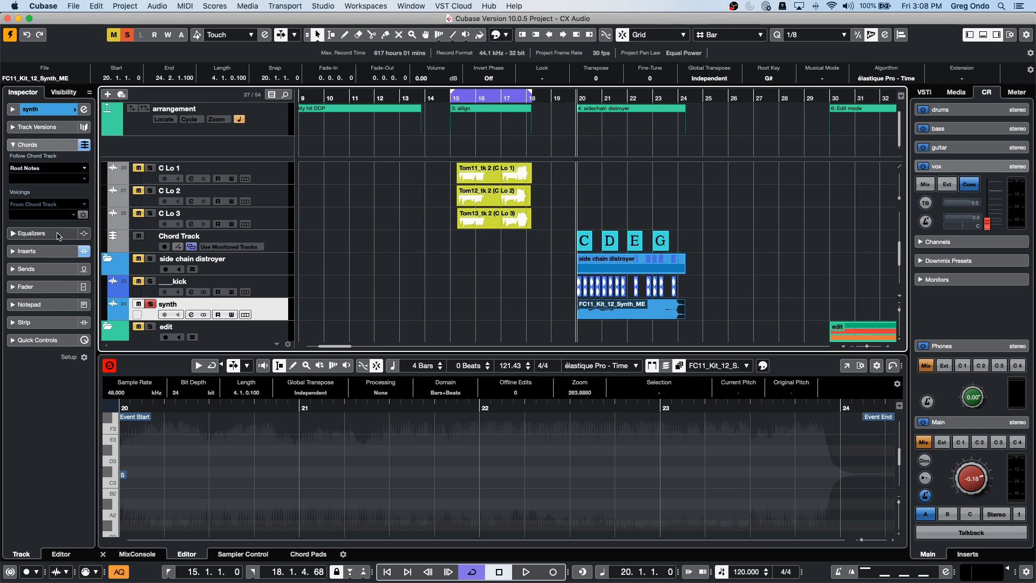
{"action": "left_click", "coordinate": [58, 253]}
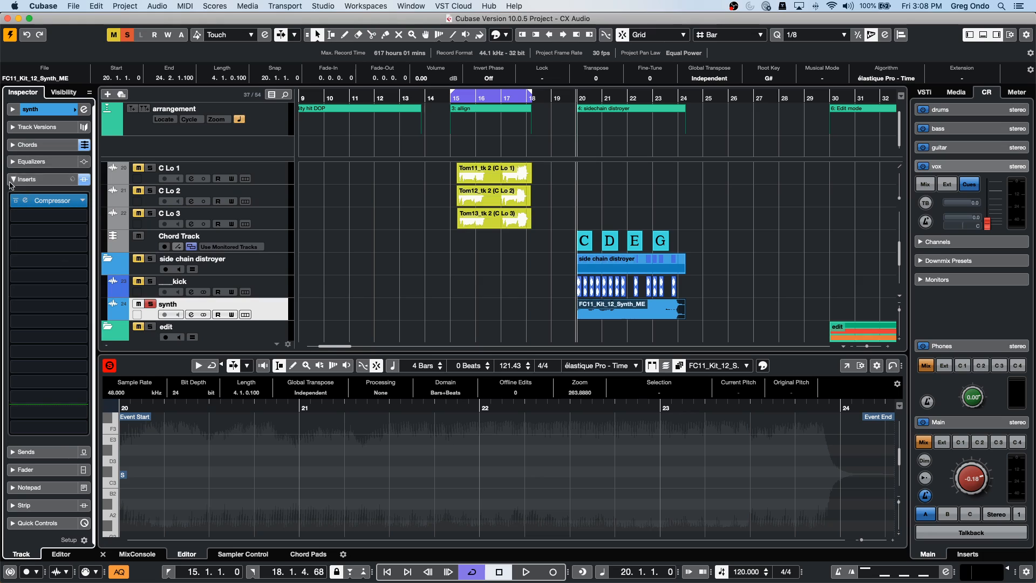
{"action": "double_click", "coordinate": [624, 312]}
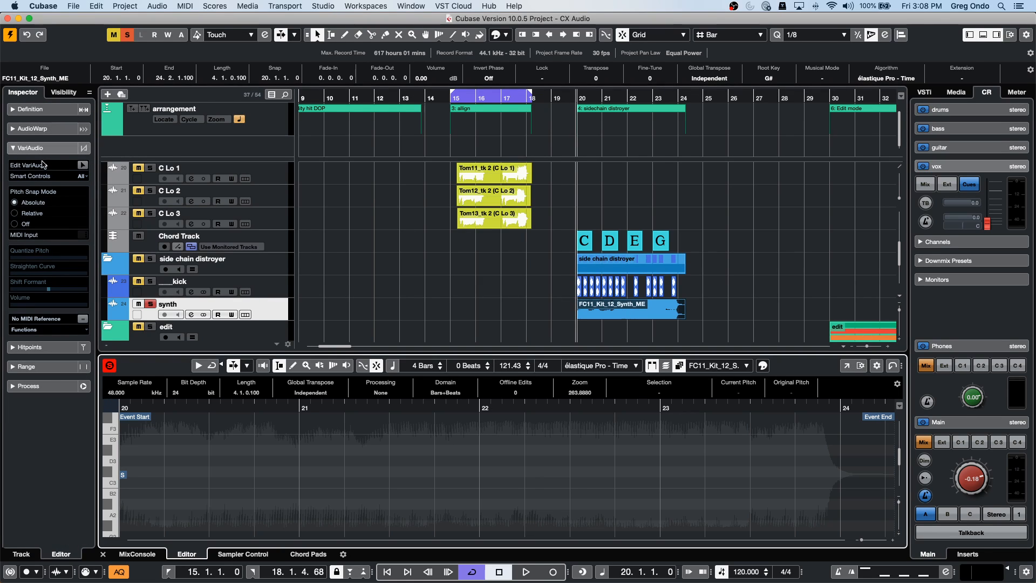
{"action": "left_click", "coordinate": [85, 167]}
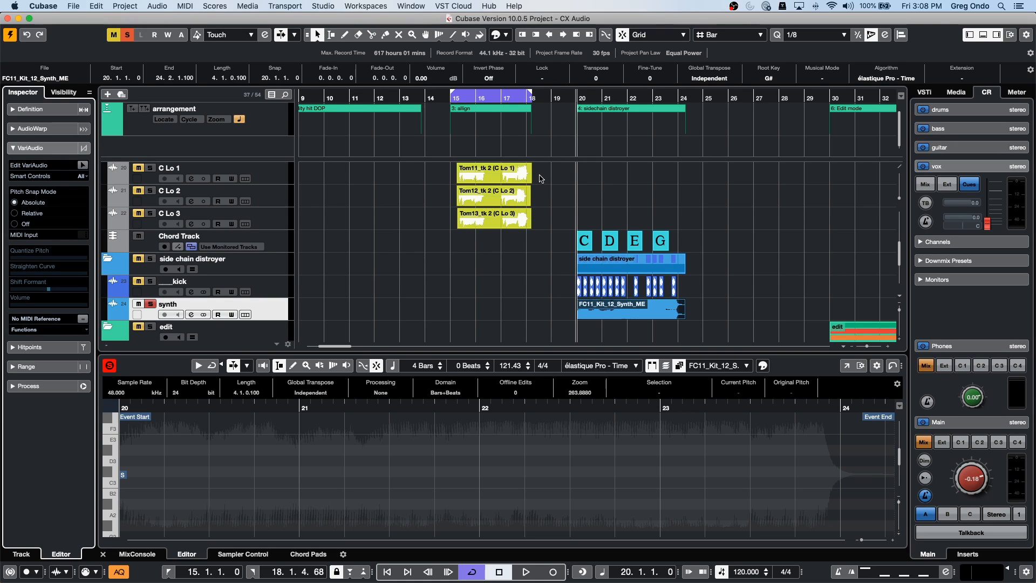
- Revert the CX Audio project to its last saved version
{"action": "left_click", "coordinate": [72, 5]}
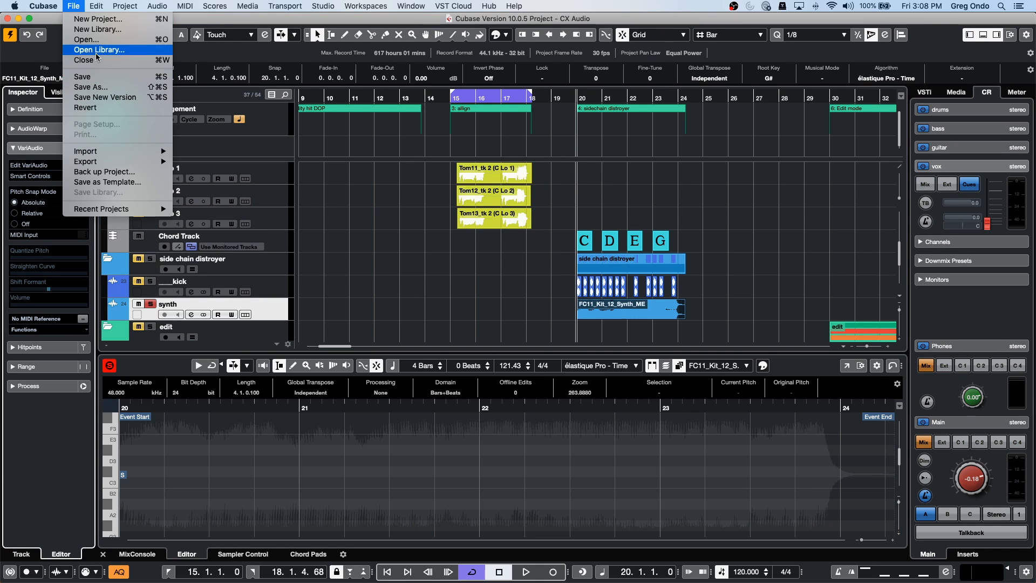
{"action": "left_click", "coordinate": [96, 107]}
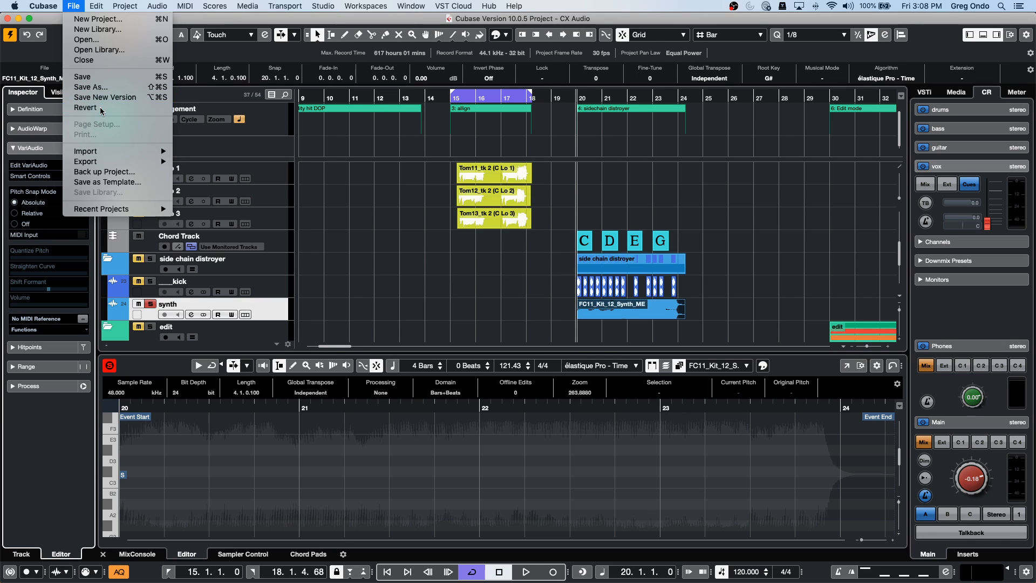
{"action": "left_click", "coordinate": [580, 204]}
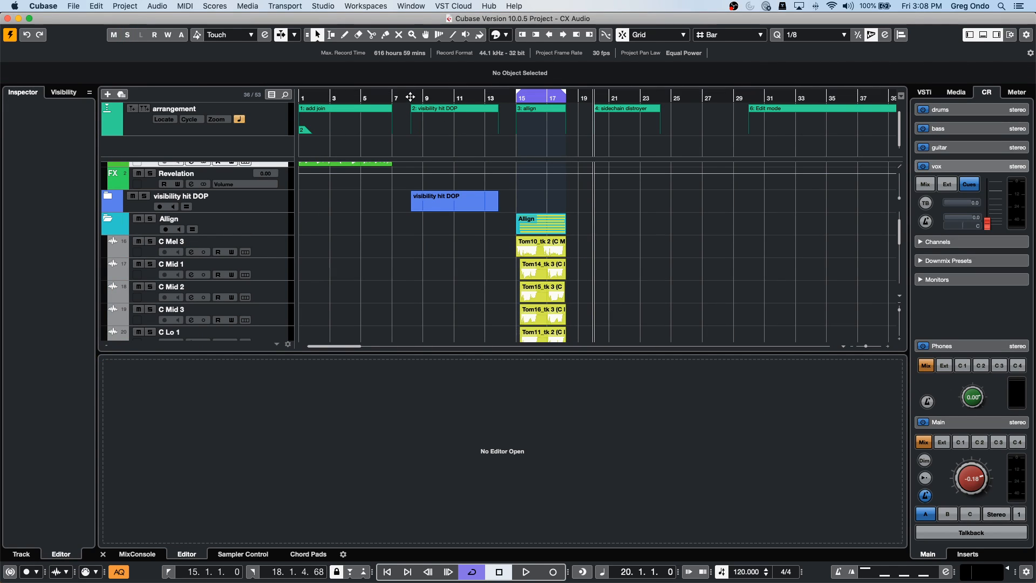
- Play the sidechain distroyer section from bar 20, and try enabling VariAudio editing on the synth event again
{"action": "left_click", "coordinate": [411, 97]}
{"action": "scroll", "coordinate": [431, 233], "scroll_direction": "down", "scroll_amount": 5}
{"action": "left_click_drag", "start_coordinate": [600, 97], "coordinate": [594, 117]}
{"action": "key", "text": "space"}
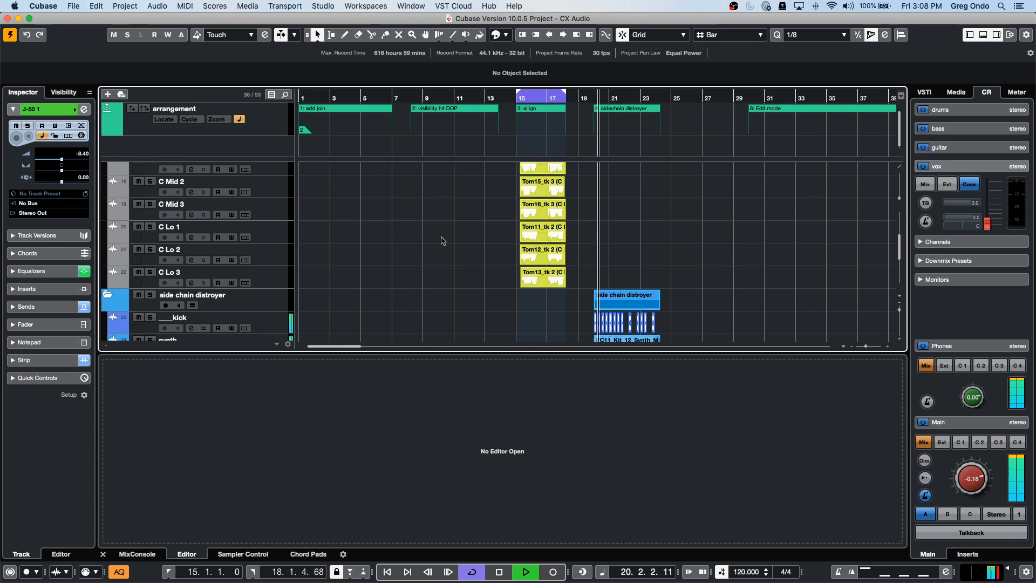
{"action": "scroll", "coordinate": [414, 263], "scroll_direction": "down", "scroll_amount": 2}
{"action": "key", "text": "space"}
{"action": "double_click", "coordinate": [657, 302]}
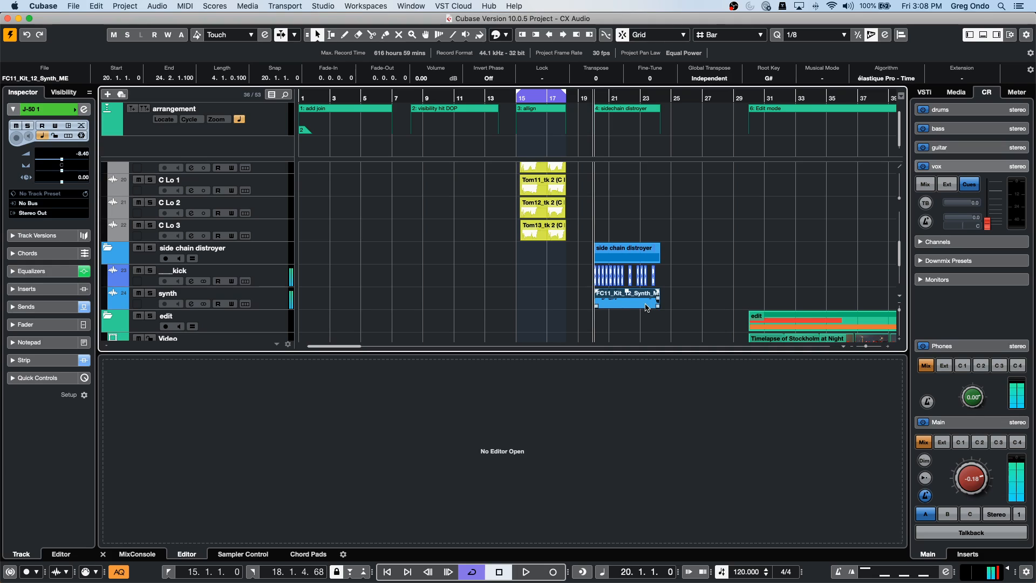
{"action": "left_click", "coordinate": [83, 165]}
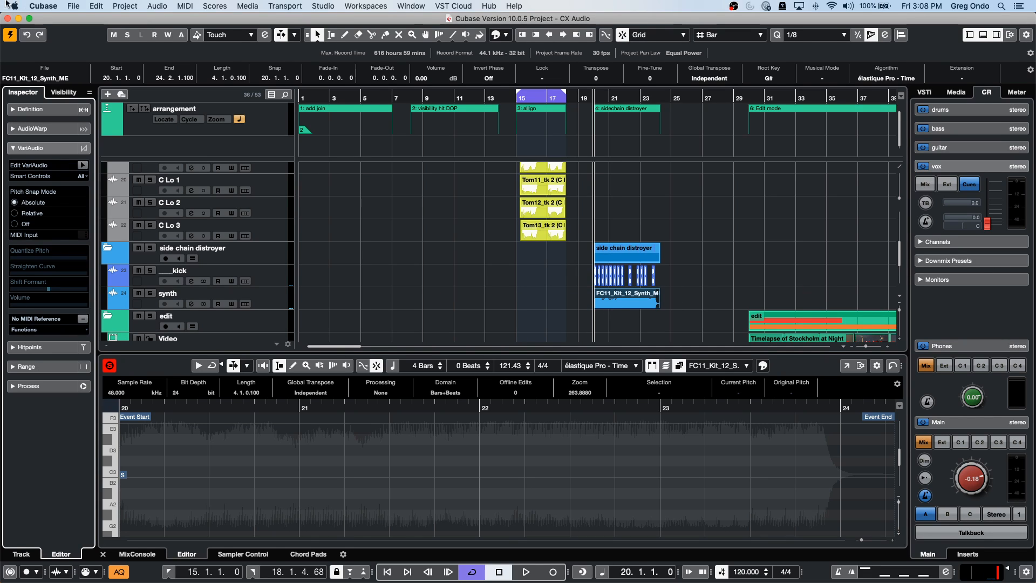
- Create a new empty project in the August 28 2020 folder
{"action": "left_click", "coordinate": [73, 6]}
{"action": "left_click", "coordinate": [95, 33]}
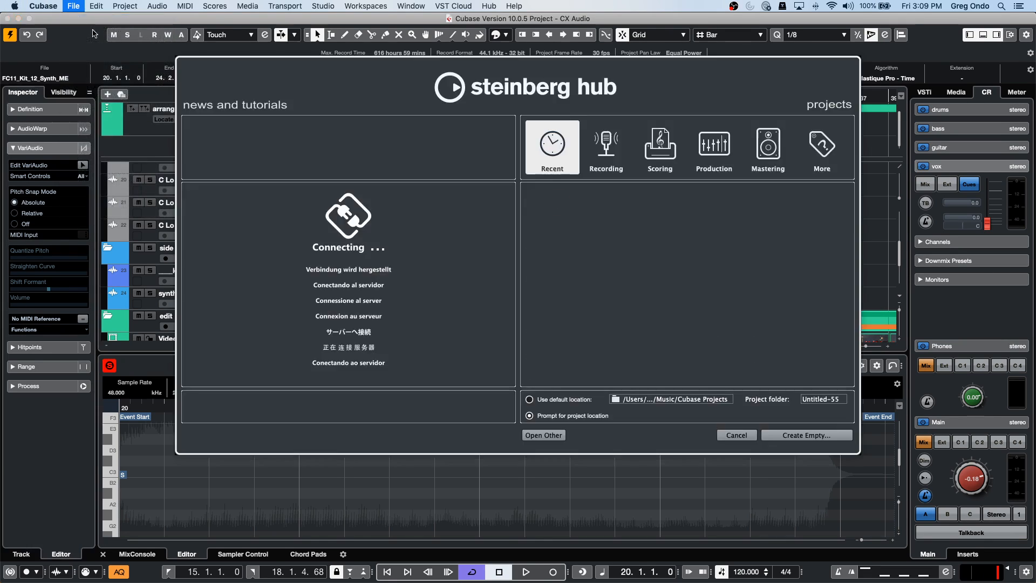
{"action": "left_click", "coordinate": [806, 435]}
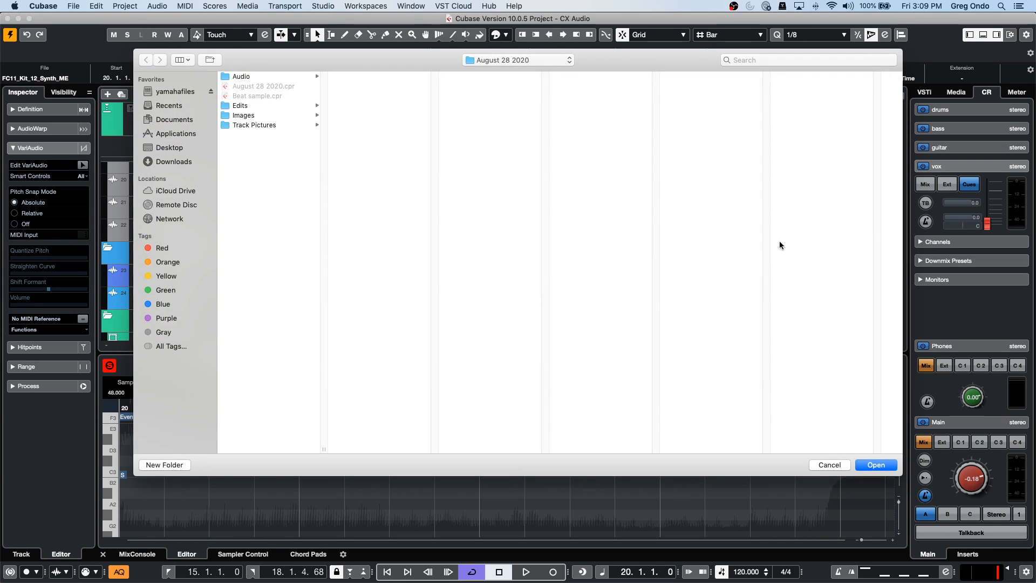
{"action": "left_click", "coordinate": [875, 462]}
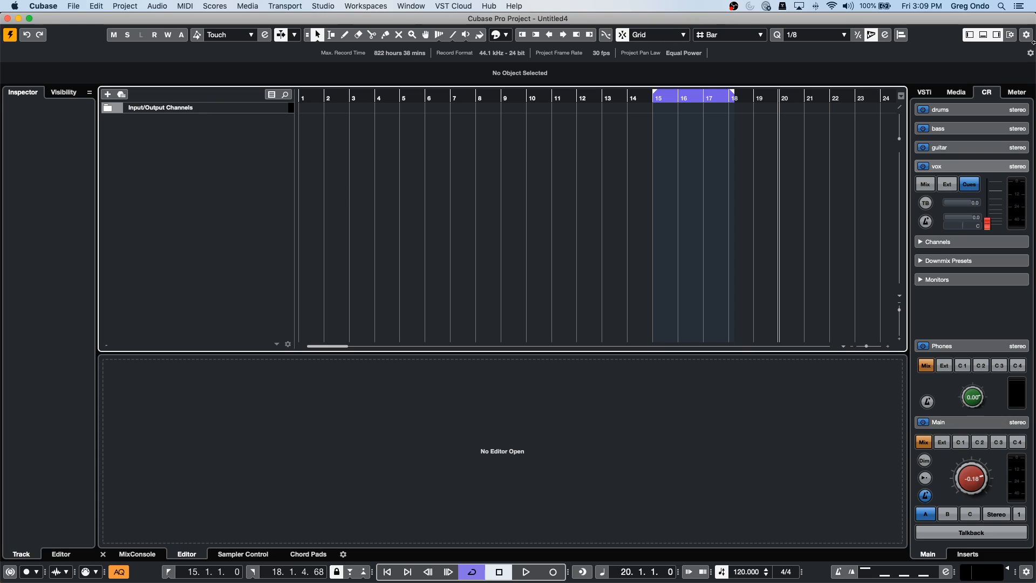
- Show the AmbientLounge loops in the media browser and clear the Beats and drum category filters
{"action": "left_click", "coordinate": [951, 95]}
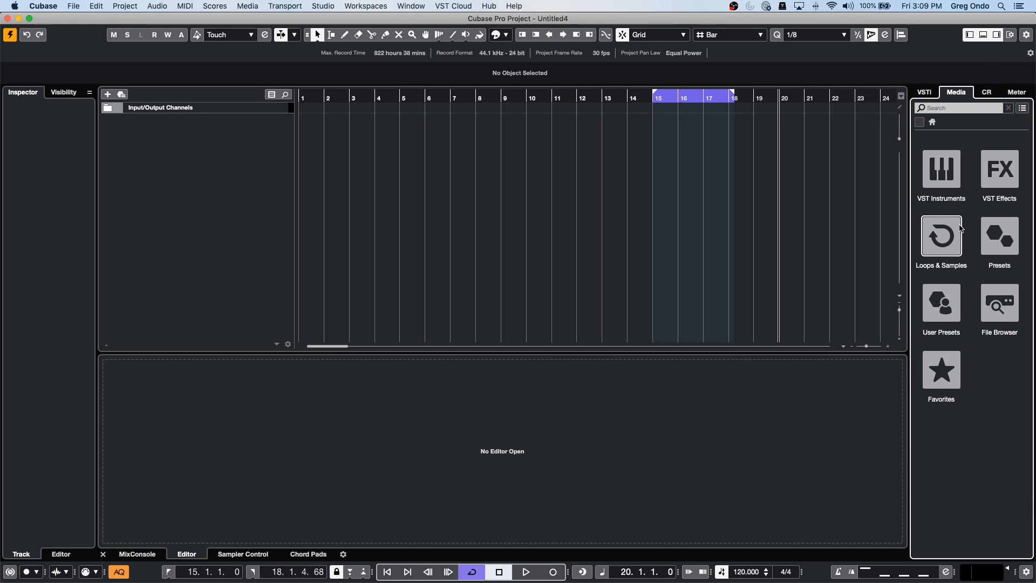
{"action": "left_click", "coordinate": [1007, 174]}
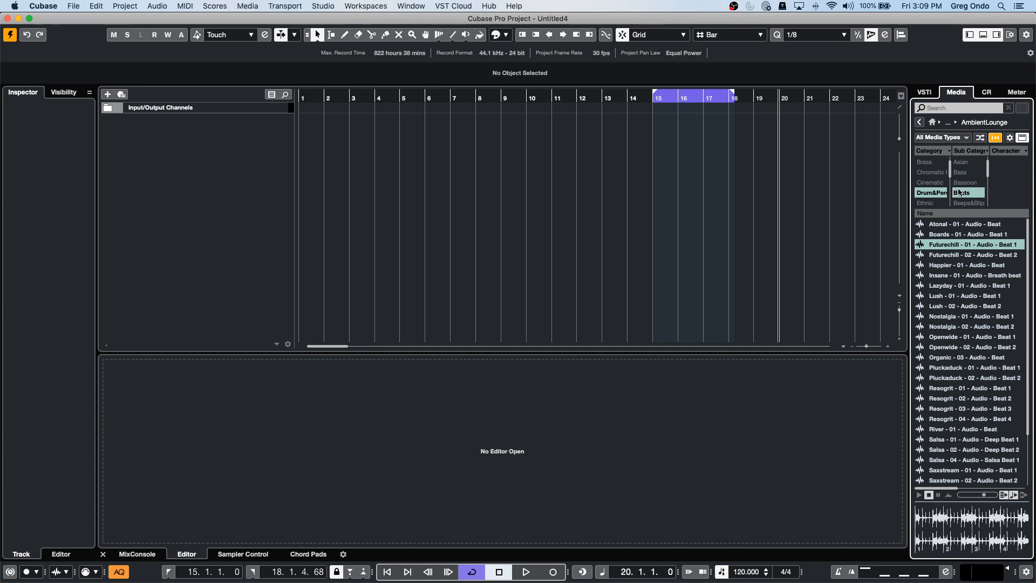
{"action": "left_click", "coordinate": [960, 193]}
{"action": "left_click", "coordinate": [933, 193]}
{"action": "scroll", "coordinate": [937, 190], "scroll_direction": "down", "scroll_amount": 2}
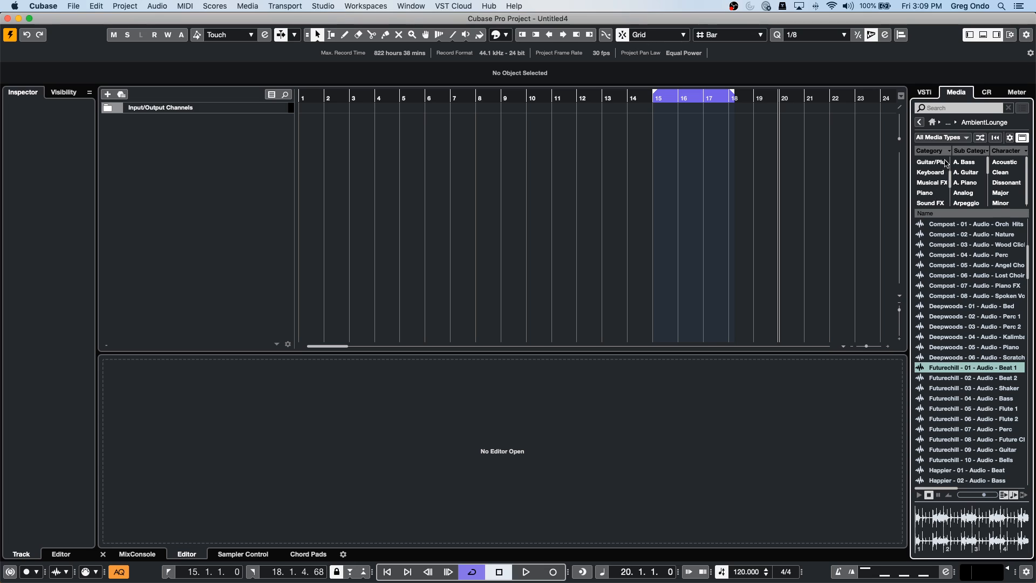
- Audition the Deepwoods - 04 Kalimba, Futurechill - 01 Beat 1 and Futurechill - 03 Shaker loops
{"action": "left_click", "coordinate": [949, 337]}
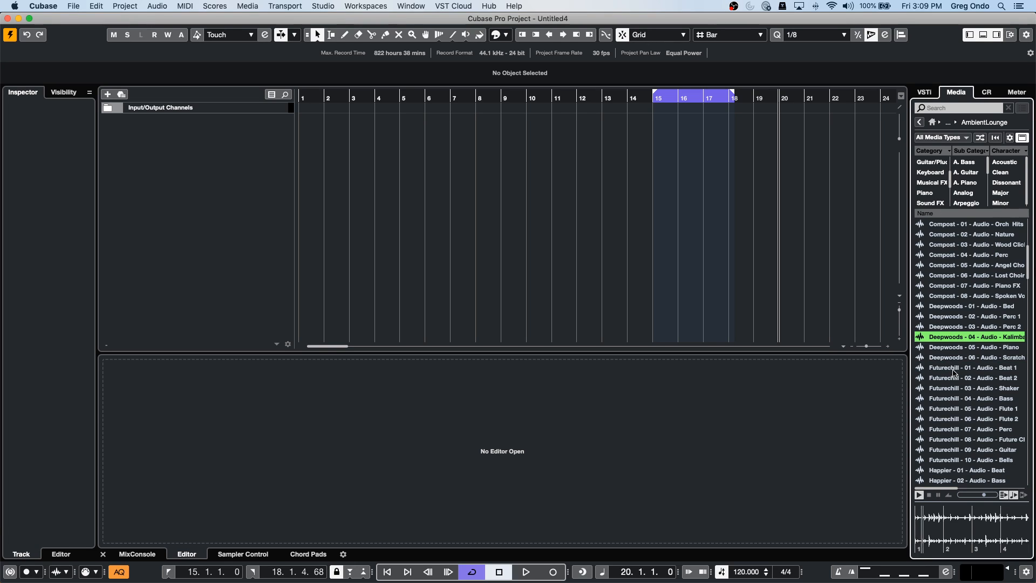
{"action": "left_click", "coordinate": [960, 368]}
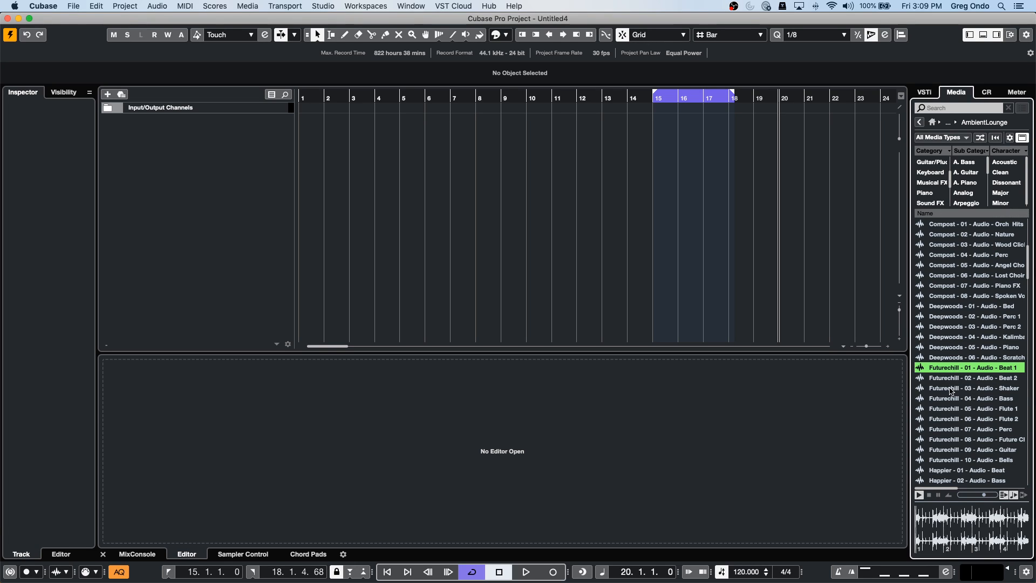
{"action": "left_click", "coordinate": [953, 389]}
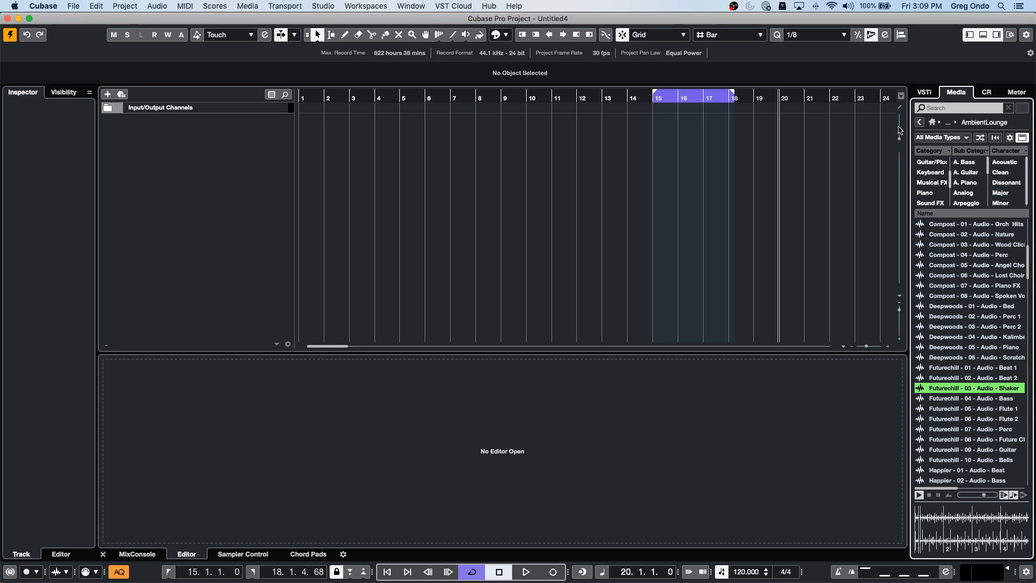
- Filter the AmbientLounge loops to the Keyboard category and audition Lazyday - 04 - Audio - Rhodes
{"action": "left_click", "coordinate": [942, 173]}
{"action": "left_click", "coordinate": [950, 225]}
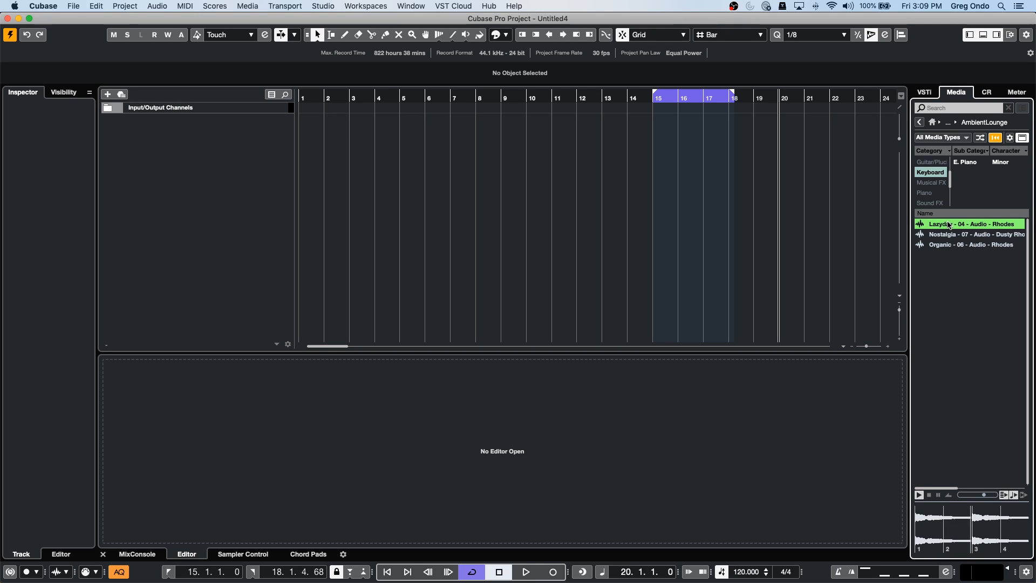
- Switch the AmbientLounge category filter from Keyboard to Bass and audition Salsa - 03 - Audio - Bass and Lazyday - 03 - Audio - Bass
{"action": "left_click", "coordinate": [931, 172]}
{"action": "scroll", "coordinate": [936, 192], "scroll_direction": "down", "scroll_amount": 4}
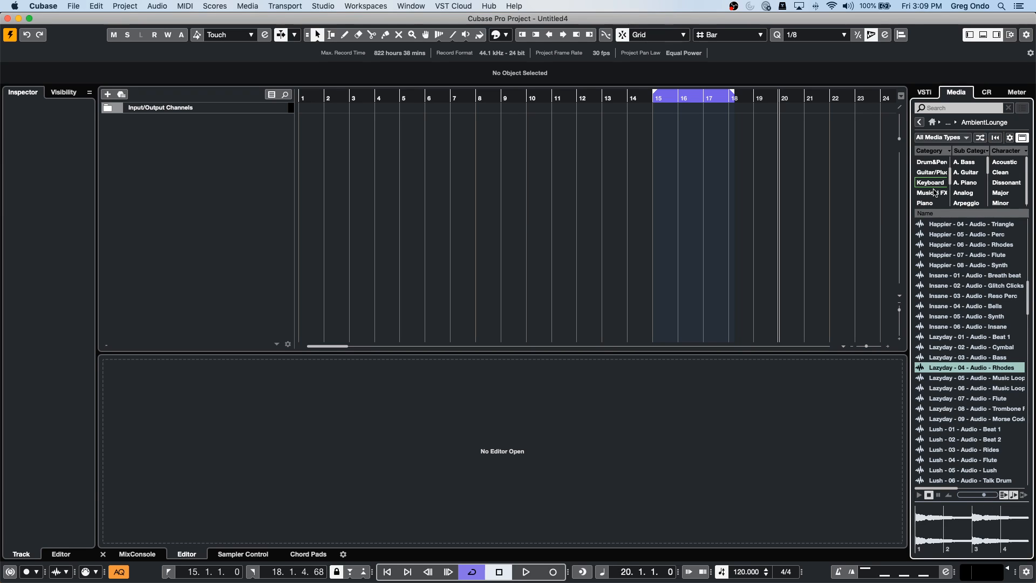
{"action": "scroll", "coordinate": [936, 193], "scroll_direction": "up", "scroll_amount": 4}
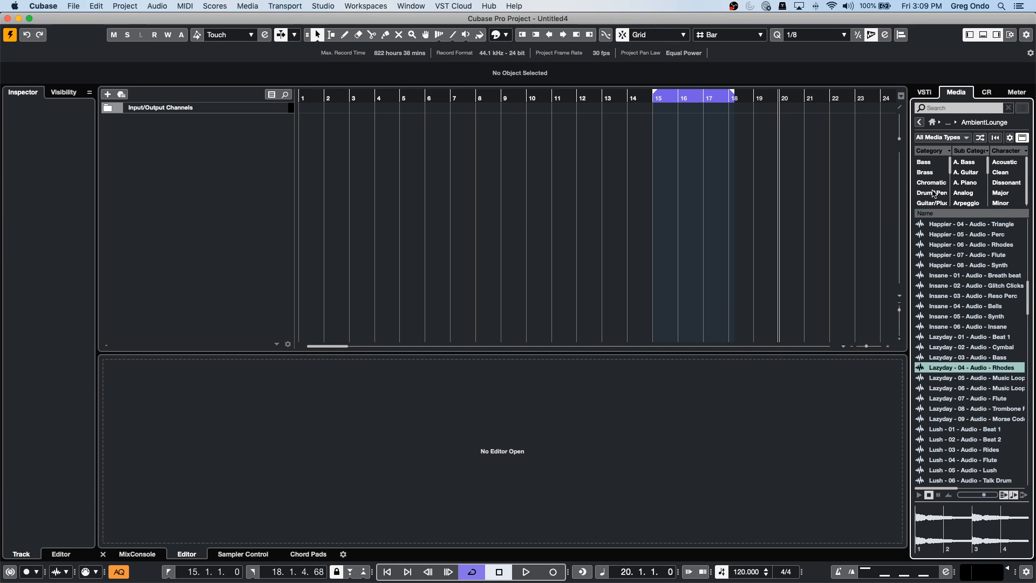
{"action": "left_click", "coordinate": [936, 161]}
{"action": "left_click", "coordinate": [953, 274]}
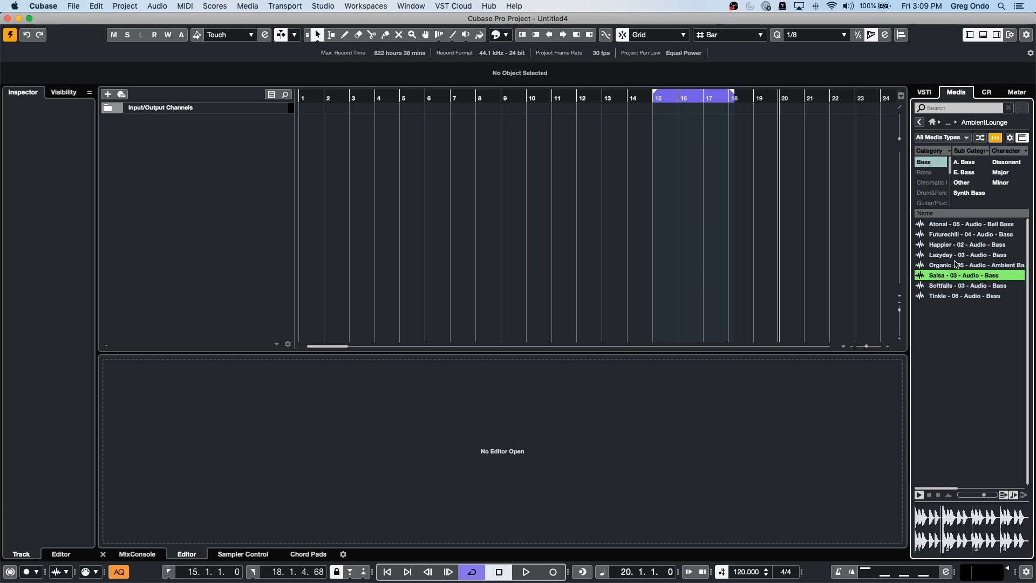
{"action": "left_click", "coordinate": [955, 256]}
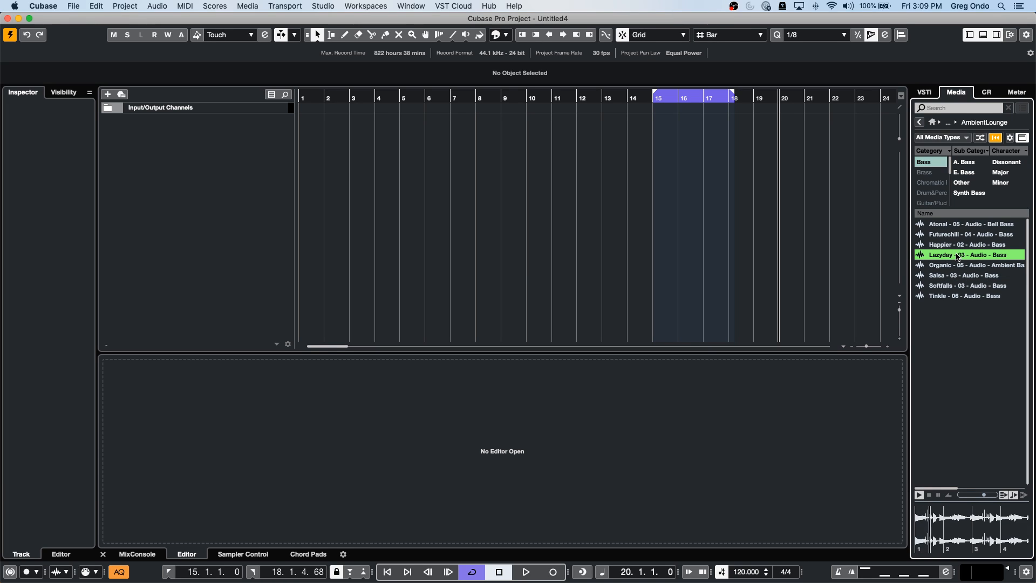
- Place the Lazyday - 03 - Audio - Bass loop on a new audio track at bar 1 and check the track's chord settings
{"action": "left_click_drag", "start_coordinate": [958, 257], "coordinate": [275, 142]}
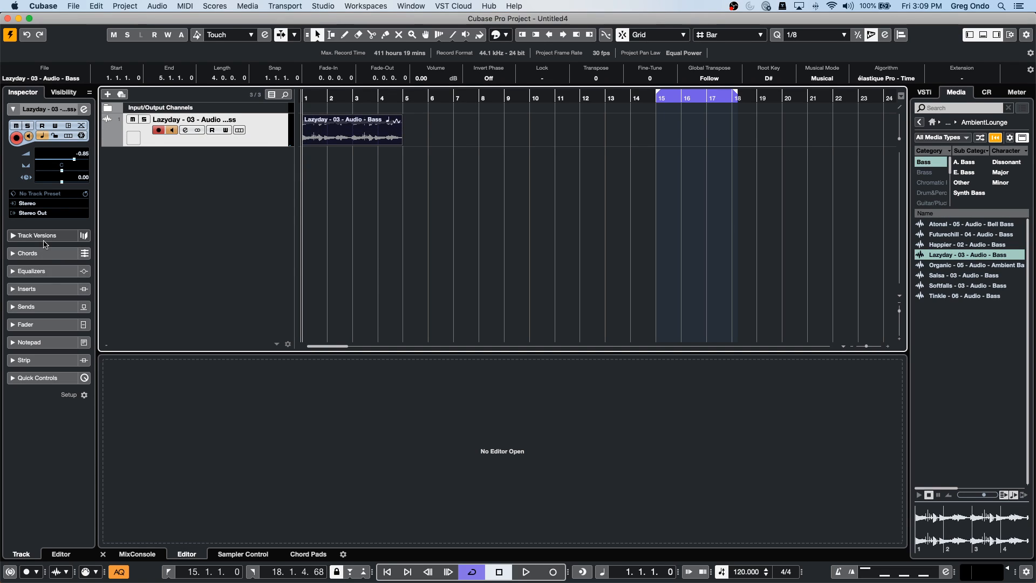
{"action": "left_click", "coordinate": [55, 255]}
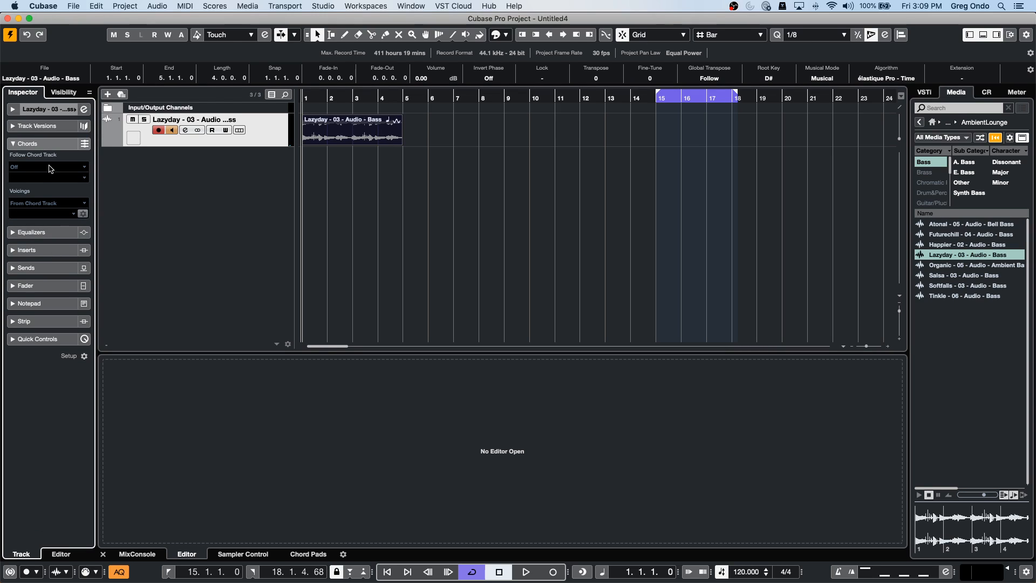
{"action": "left_click", "coordinate": [48, 143]}
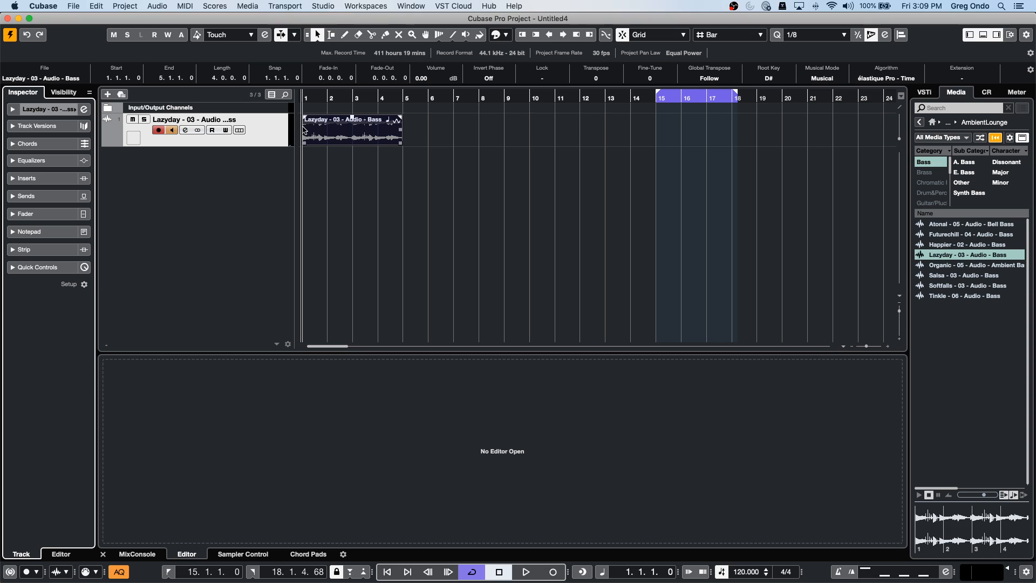
- Open the bass event in the Sample Editor, enable VariAudio editing and play the loop while viewing its pitch segments
{"action": "double_click", "coordinate": [349, 135]}
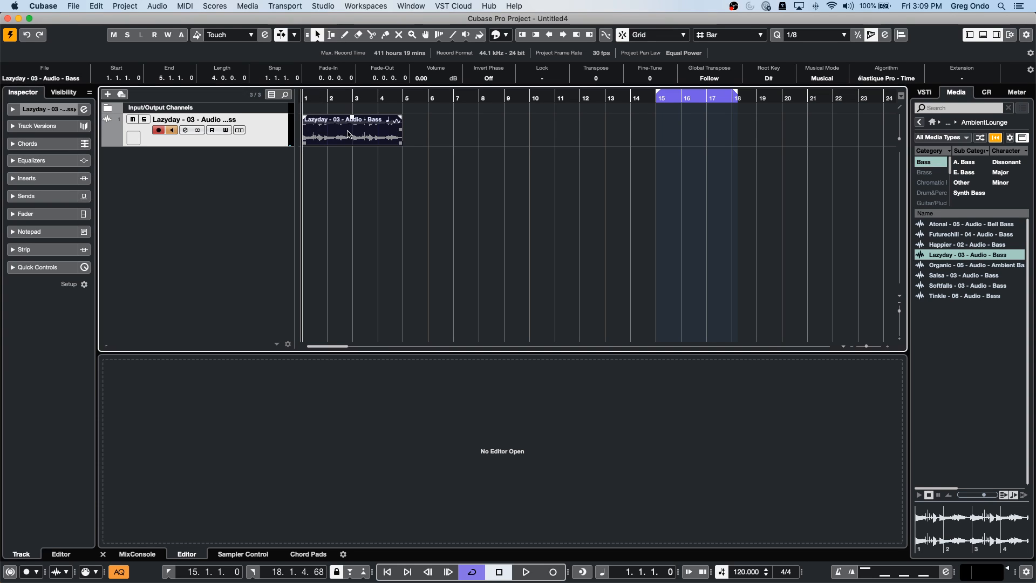
{"action": "left_click", "coordinate": [83, 165]}
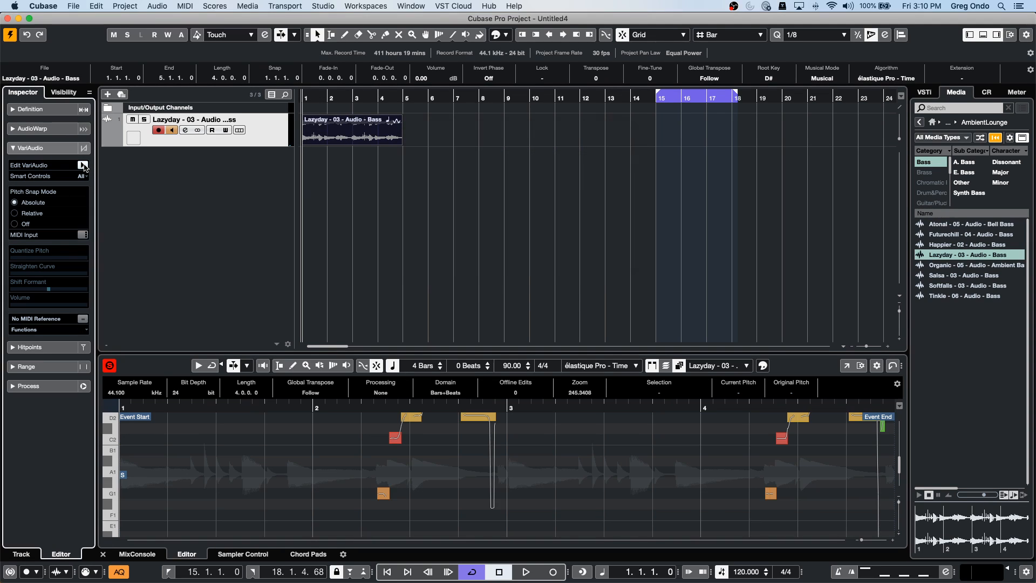
{"action": "key", "text": "space"}
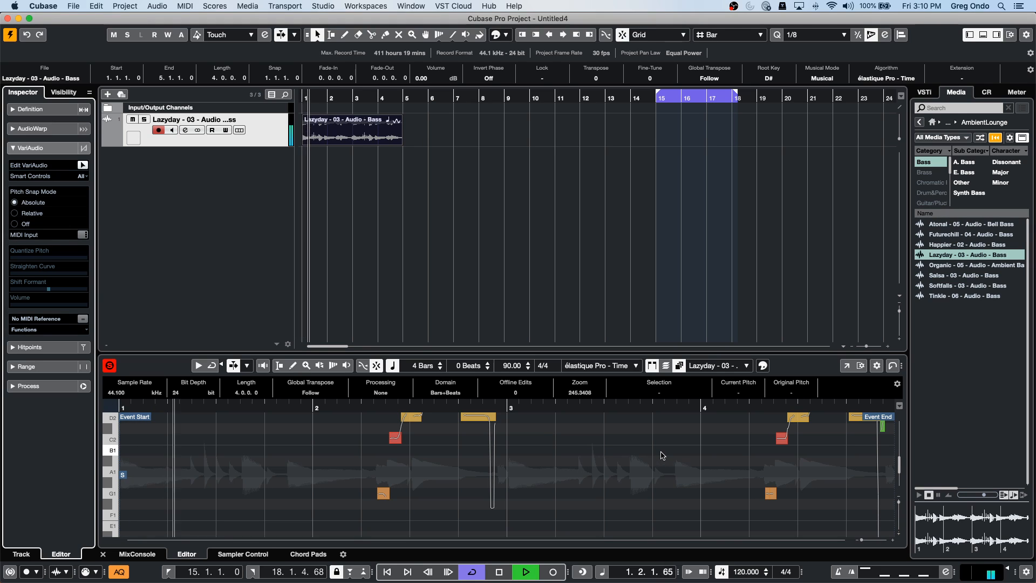
{"action": "scroll", "coordinate": [288, 468], "scroll_direction": "up", "scroll_amount": 4}
{"action": "scroll", "coordinate": [298, 447], "scroll_direction": "down", "scroll_amount": 9}
{"action": "scroll", "coordinate": [298, 446], "scroll_direction": "down", "scroll_amount": 1}
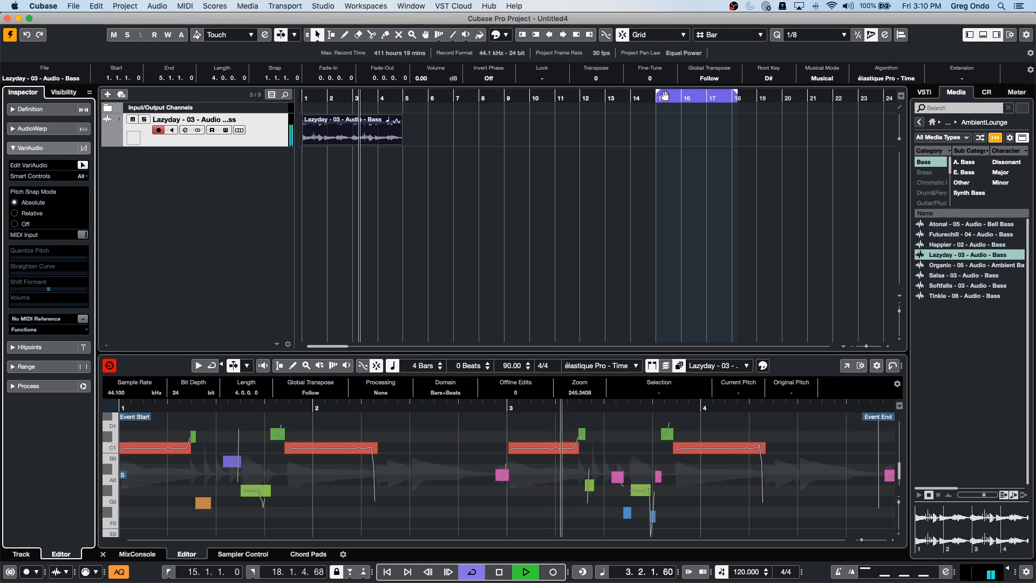
{"action": "key", "text": "space"}
- Repeat the bass event three more times up to bar 17 and add a chord track
{"action": "left_click_drag", "start_coordinate": [400, 134], "coordinate": [705, 136]}
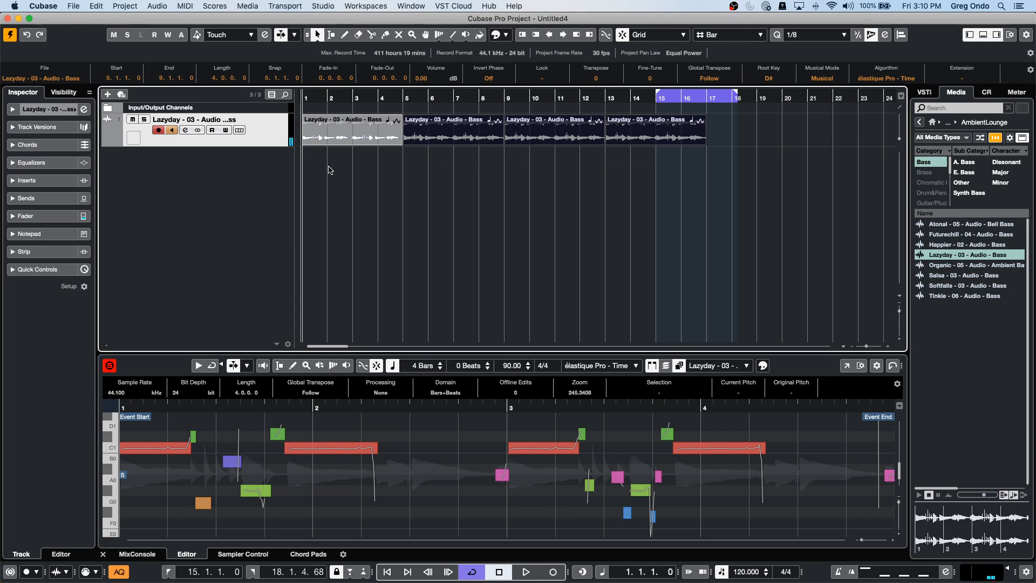
{"action": "right_click", "coordinate": [256, 180]}
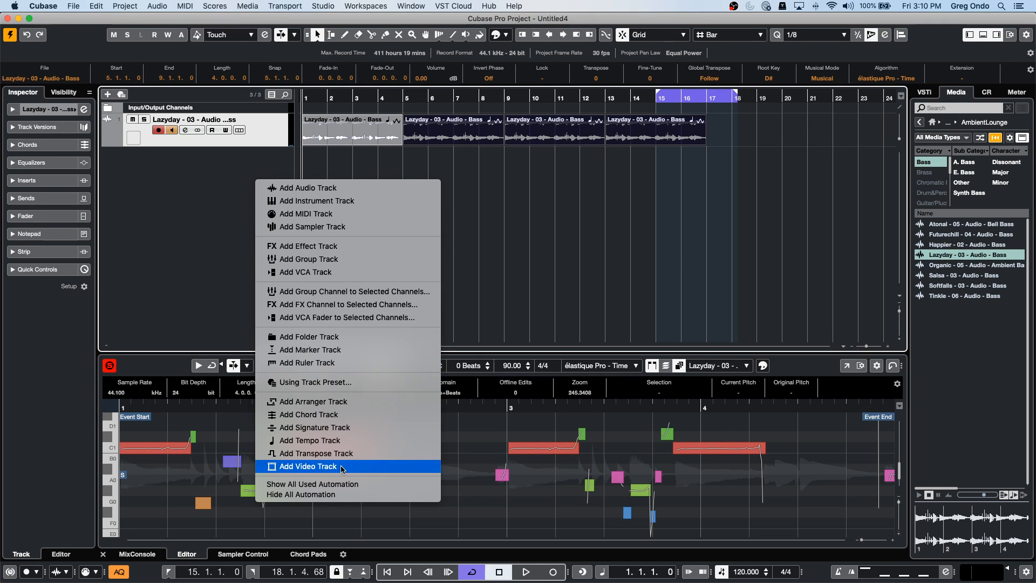
{"action": "left_click", "coordinate": [371, 415]}
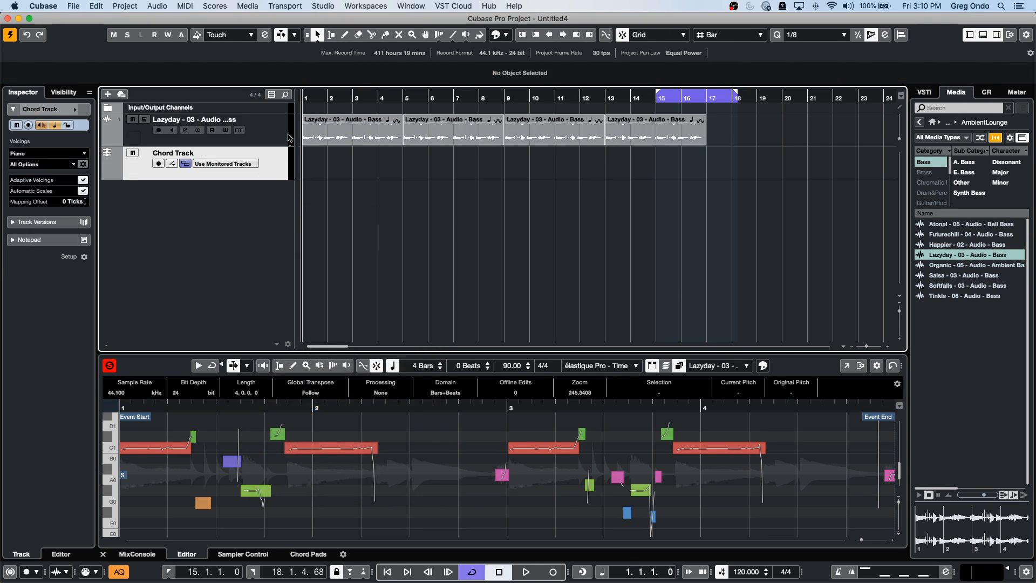
- Draw empty chord events at bars 1 and 5 on the chord track
{"action": "right_click", "coordinate": [309, 164]}
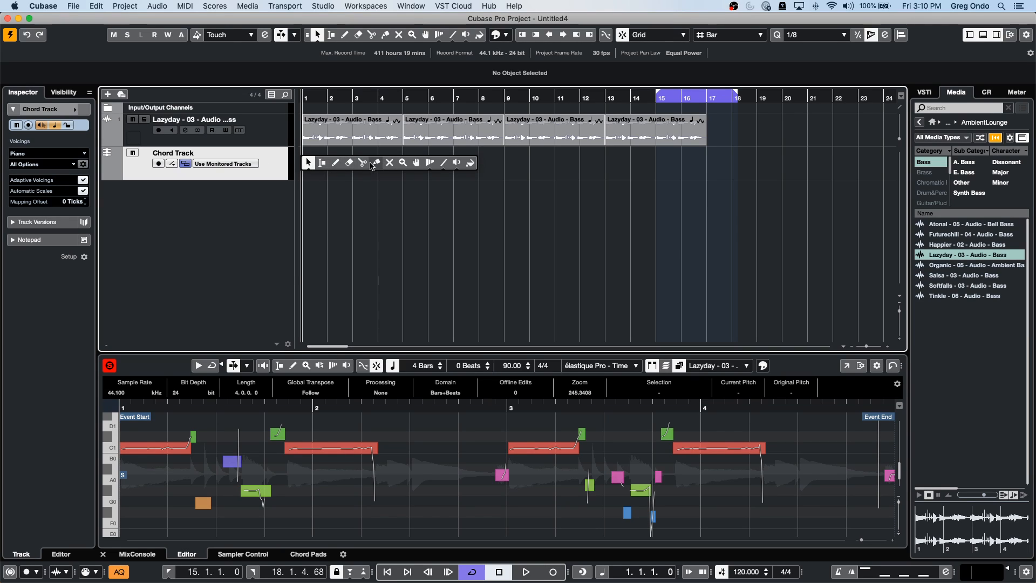
{"action": "left_click", "coordinate": [335, 163]}
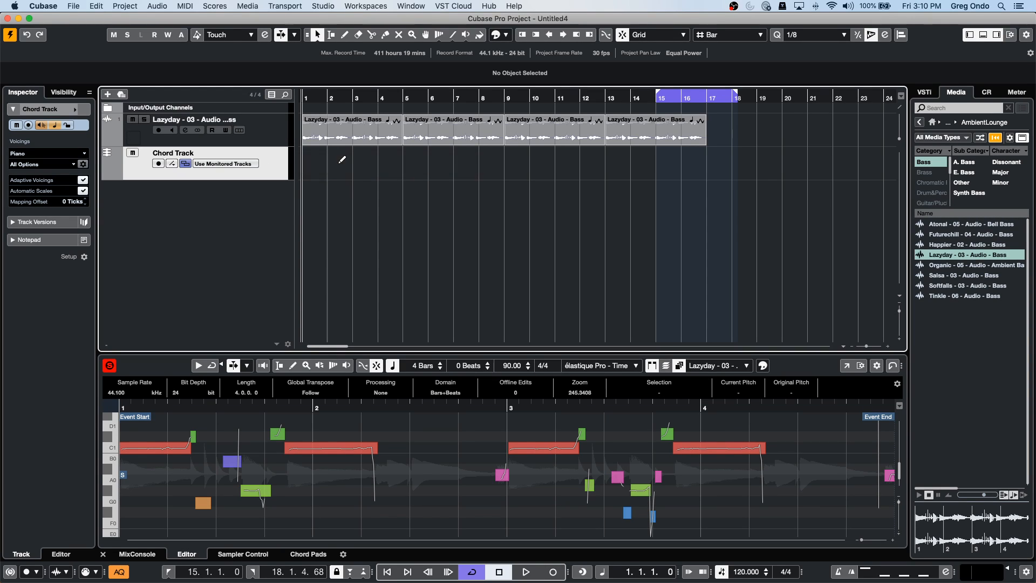
{"action": "left_click", "coordinate": [316, 164]}
{"action": "left_click", "coordinate": [416, 162]}
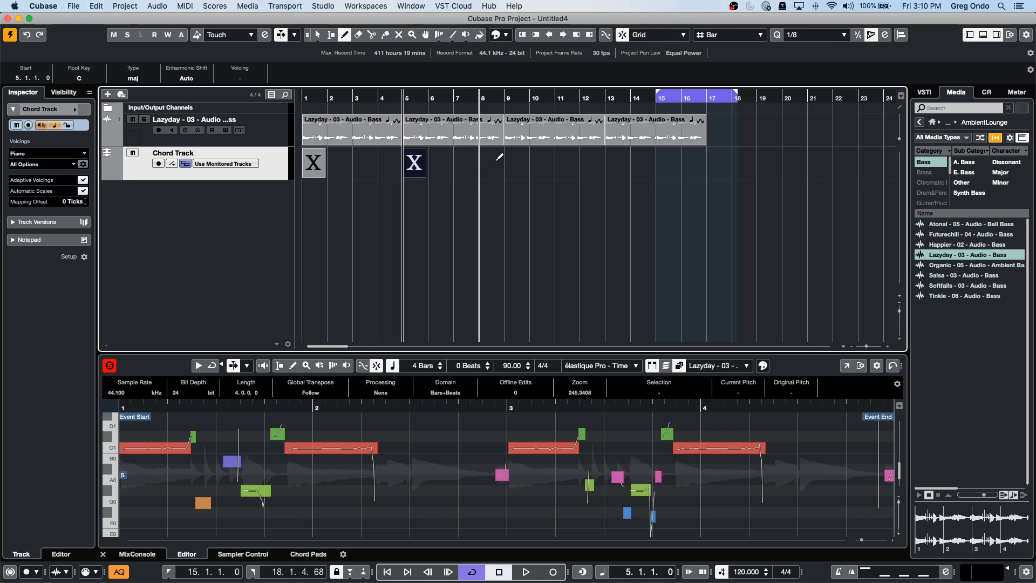
- Set the chord event at bar 1 to C major and the one at bar 5 to D major
{"action": "left_click", "coordinate": [325, 171]}
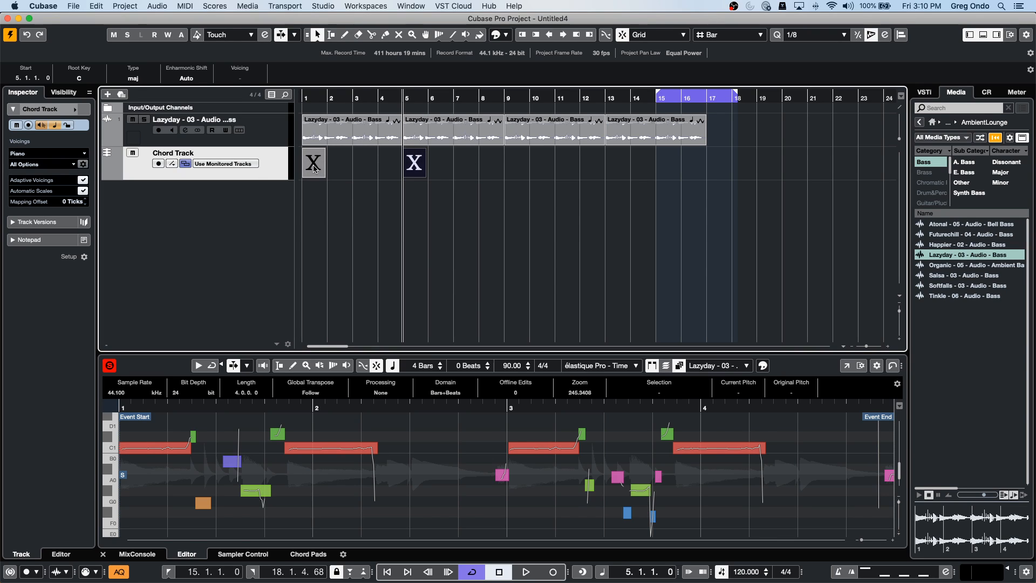
{"action": "double_click", "coordinate": [315, 164]}
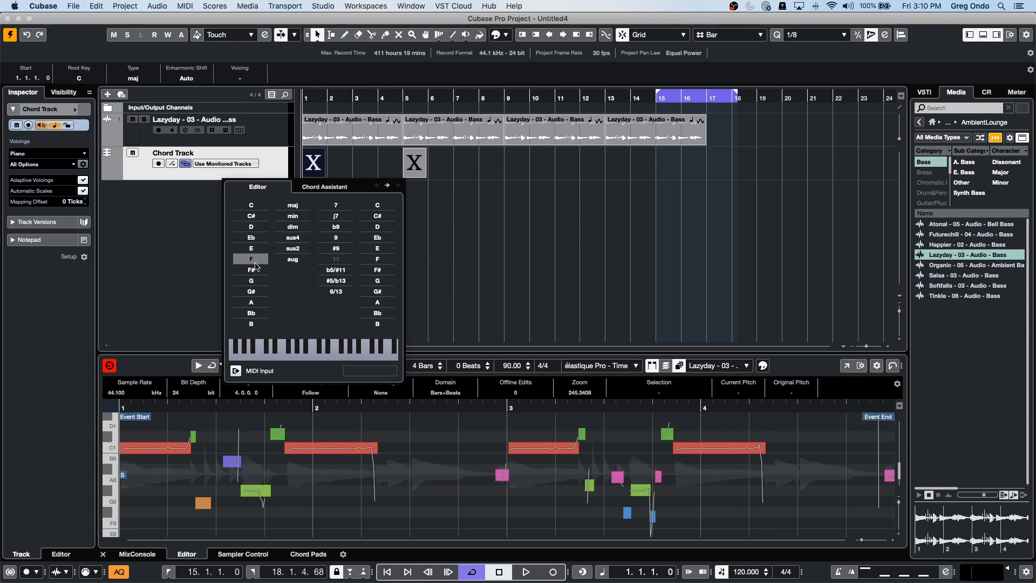
{"action": "left_click", "coordinate": [257, 206]}
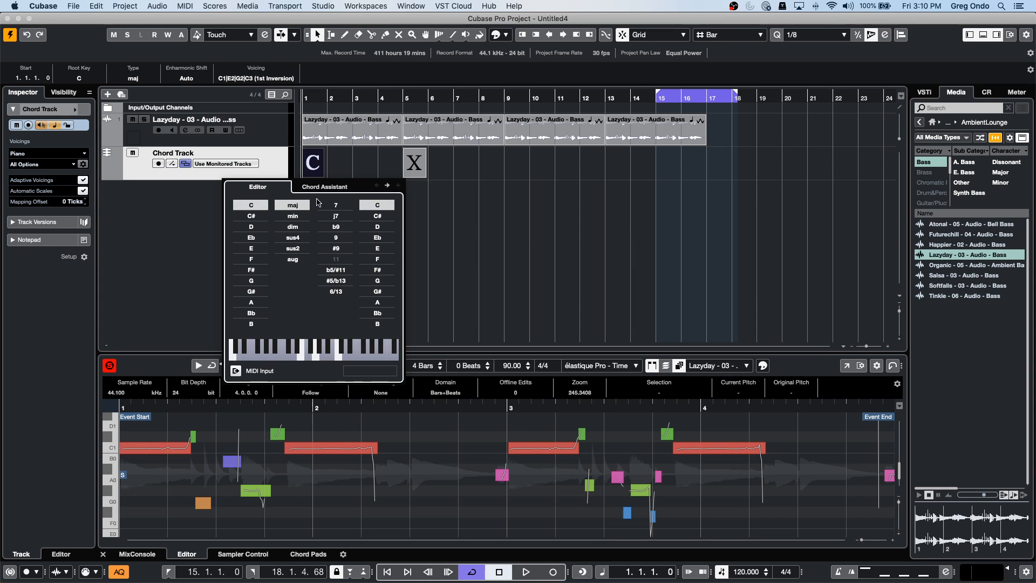
{"action": "left_click", "coordinate": [388, 186]}
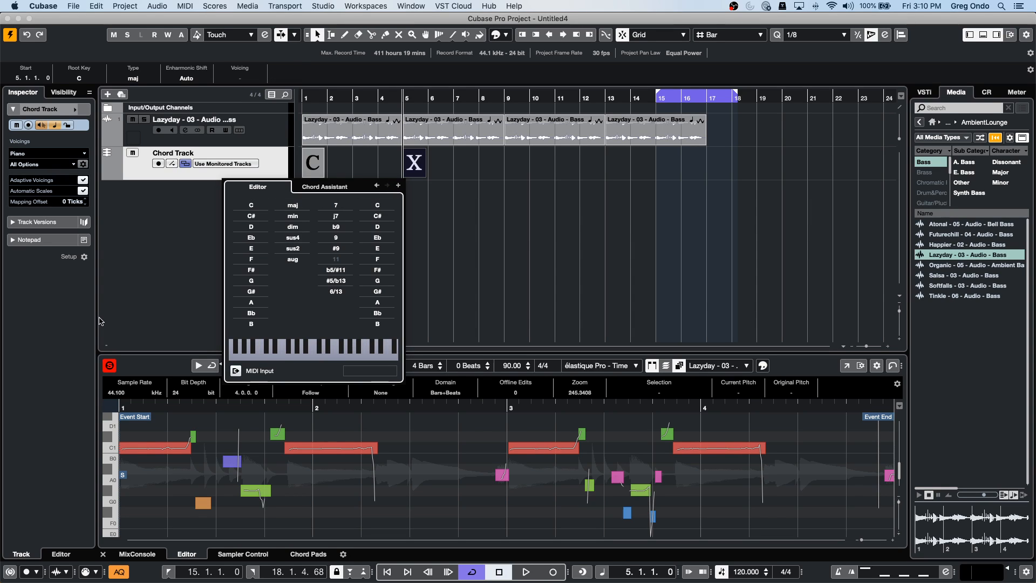
{"action": "left_click", "coordinate": [251, 227]}
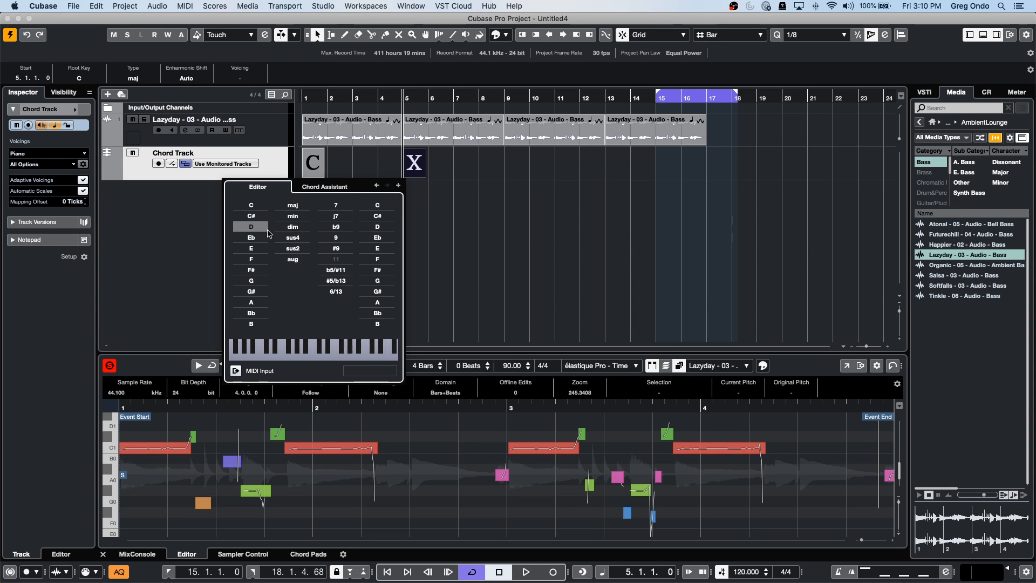
- Add a third chord event, move it to bar 9 and set it to E major
{"action": "left_click", "coordinate": [398, 186]}
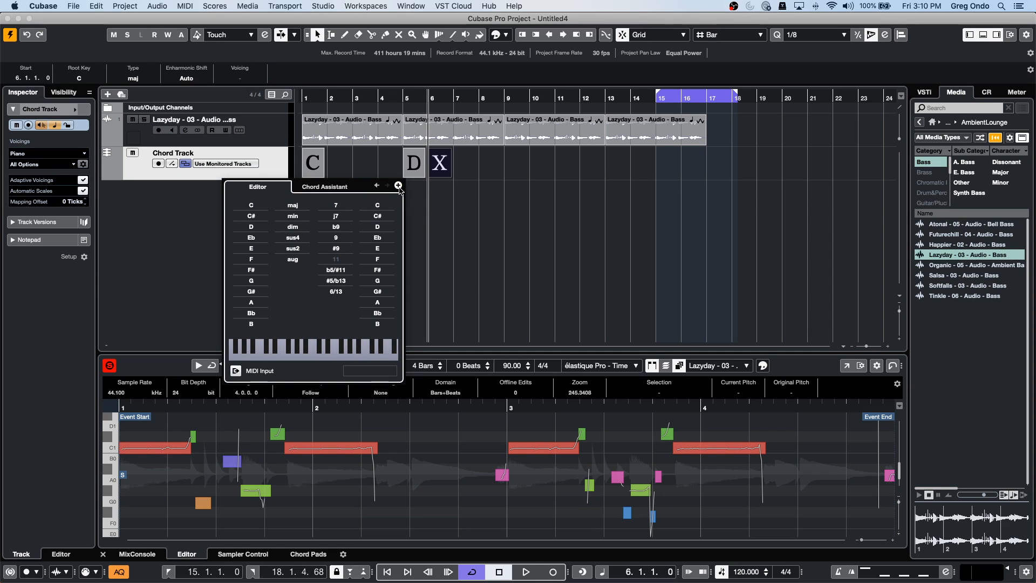
{"action": "left_click", "coordinate": [446, 163]}
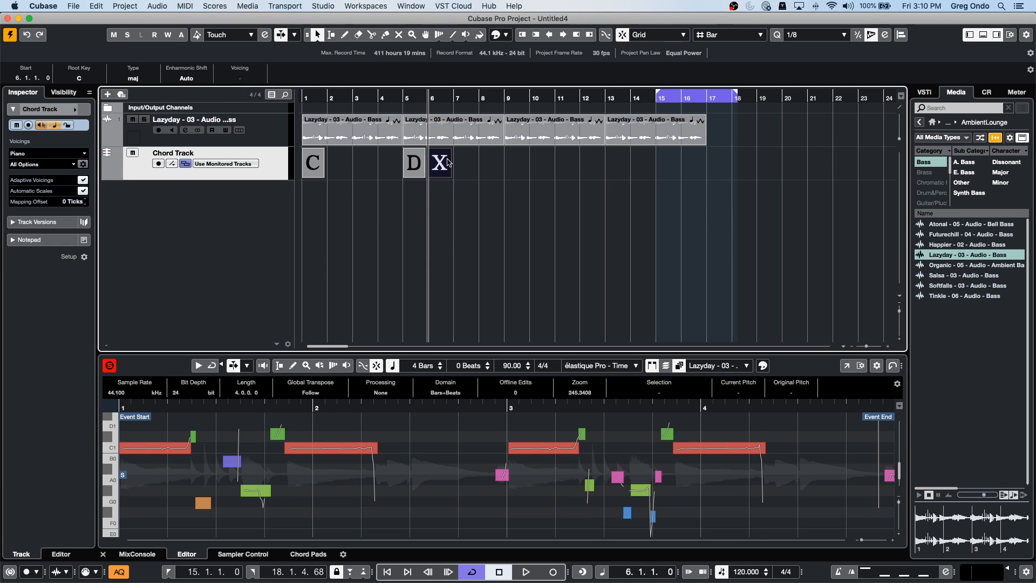
{"action": "left_click_drag", "start_coordinate": [444, 164], "coordinate": [521, 164]}
{"action": "double_click", "coordinate": [521, 163]}
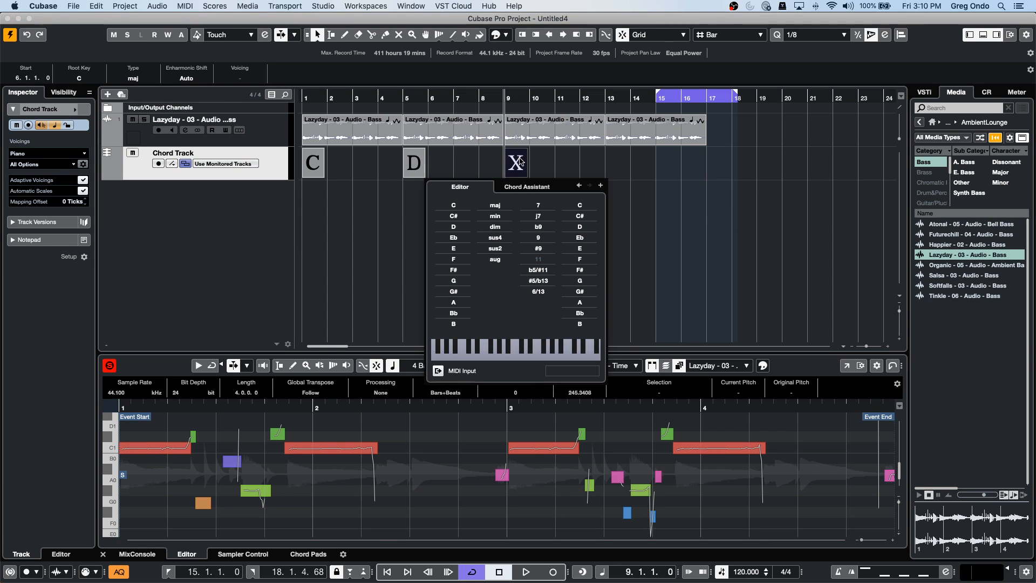
{"action": "left_click", "coordinate": [454, 248]}
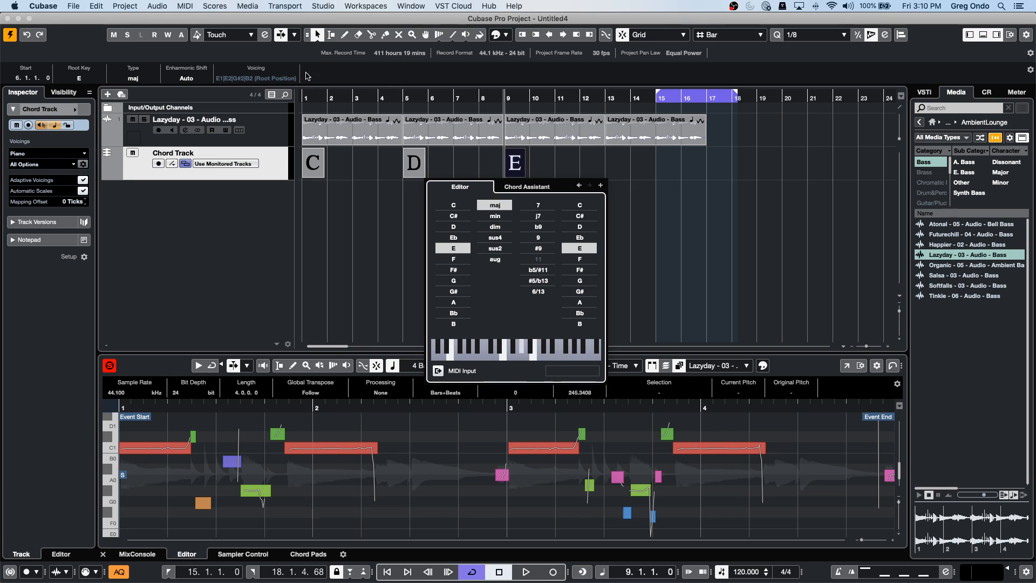
{"action": "key", "text": "Escape"}
- Make the Lazyday bass track follow the chord track in Chords mode with the Follow Directly option
{"action": "left_click", "coordinate": [279, 128]}
{"action": "left_click", "coordinate": [361, 131]}
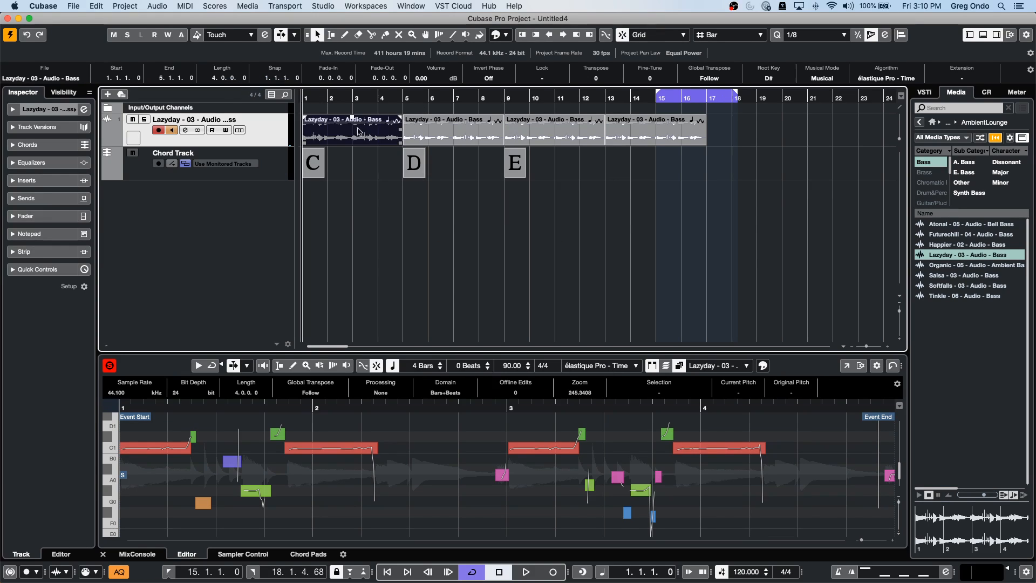
{"action": "left_click", "coordinate": [41, 145]}
{"action": "left_click", "coordinate": [43, 171]}
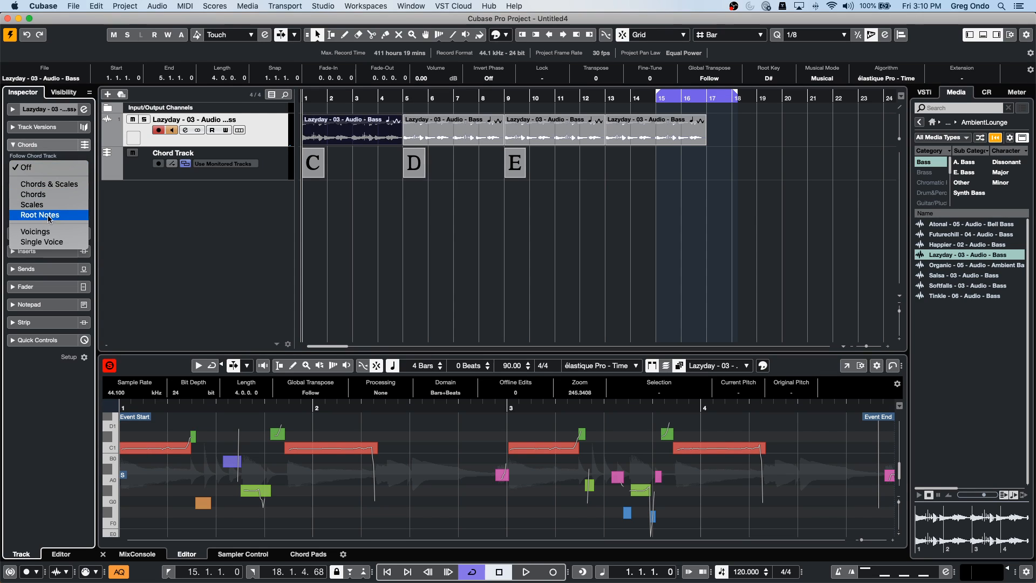
{"action": "left_click", "coordinate": [57, 196]}
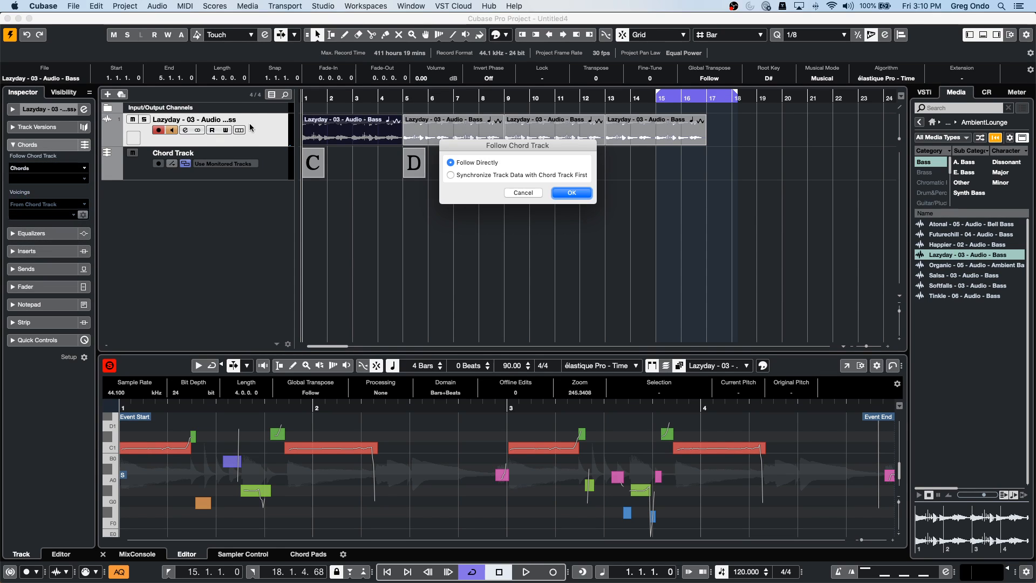
{"action": "left_click", "coordinate": [571, 193]}
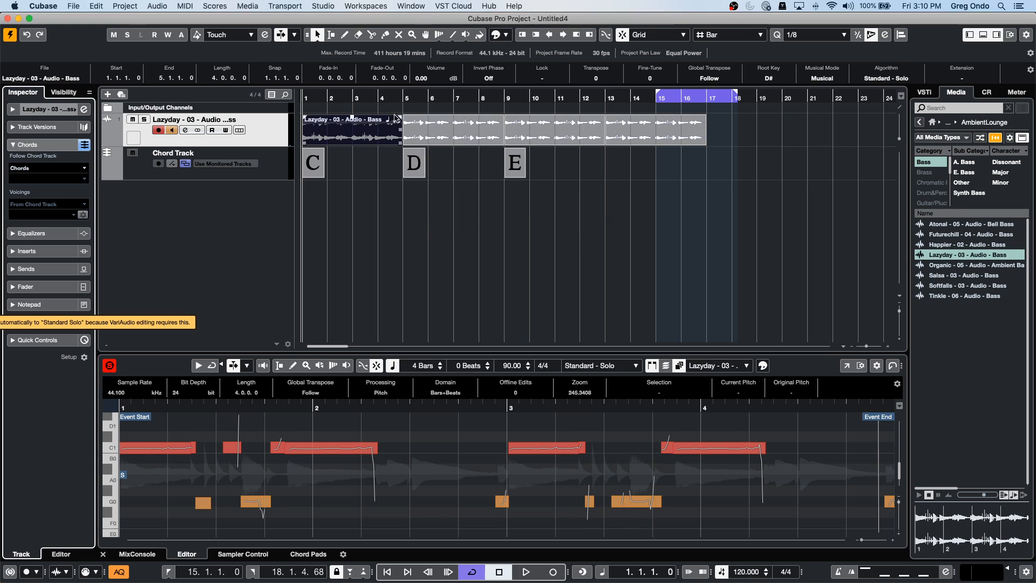
- Play the bass track from bar 1, stop it, and play from the second bass event at bar 5
{"action": "key", "text": "space"}
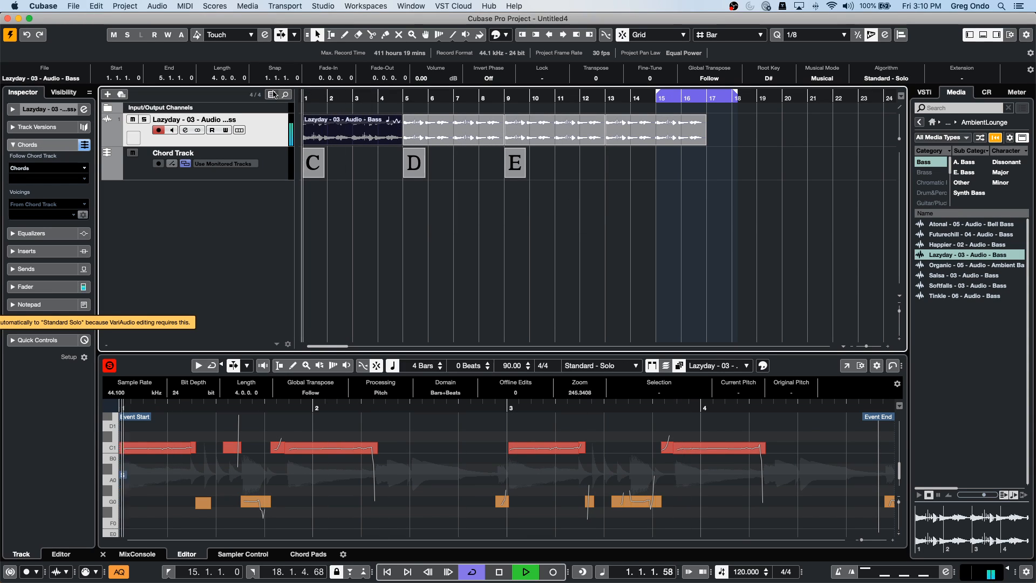
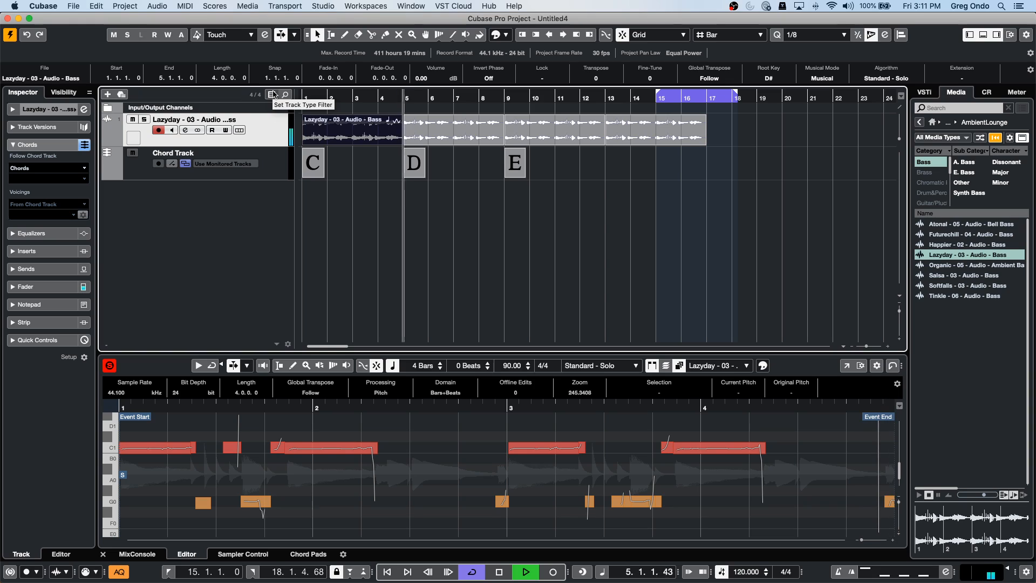
{"action": "left_click", "coordinate": [482, 122]}
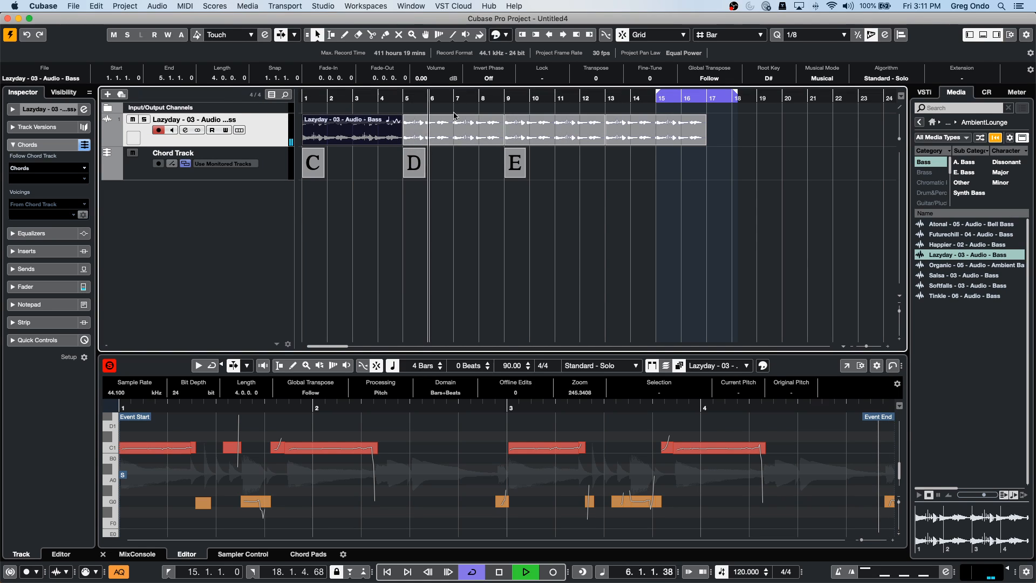
{"action": "key", "text": "space"}
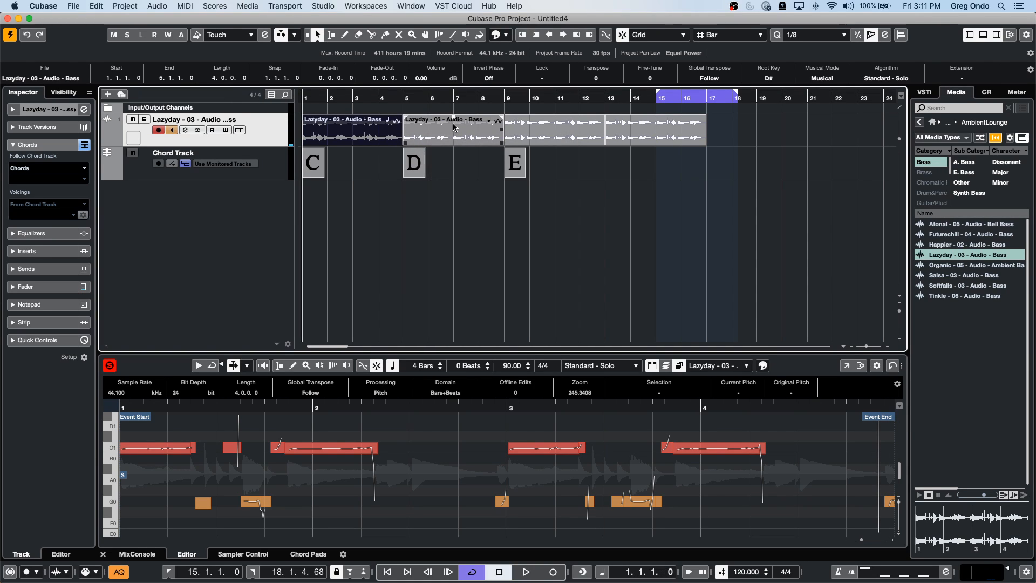
{"action": "left_click", "coordinate": [457, 129]}
{"action": "key", "text": "space"}
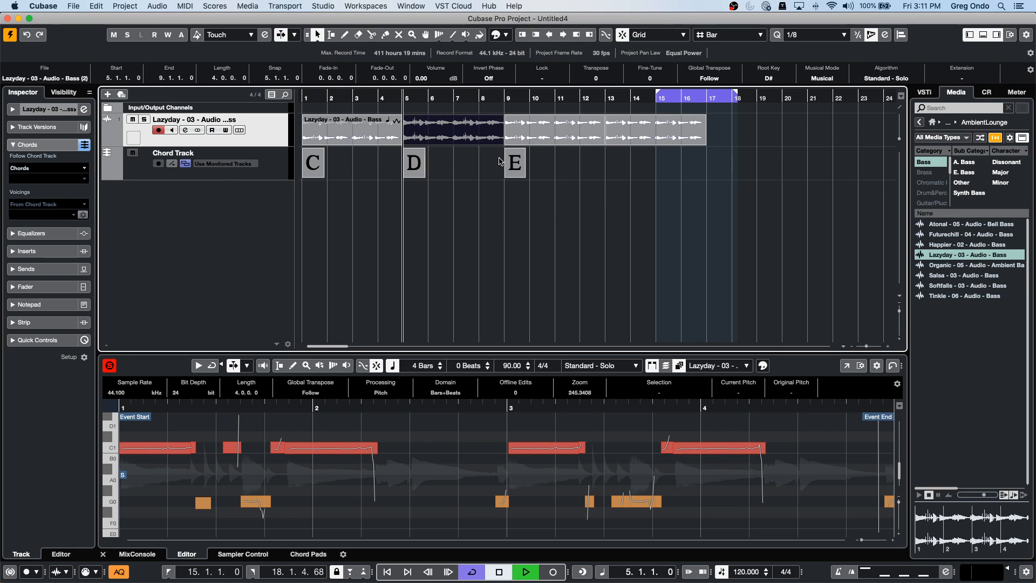
- Play the bass track from the third bass event at bar 9 and stop it
{"action": "left_click", "coordinate": [511, 105]}
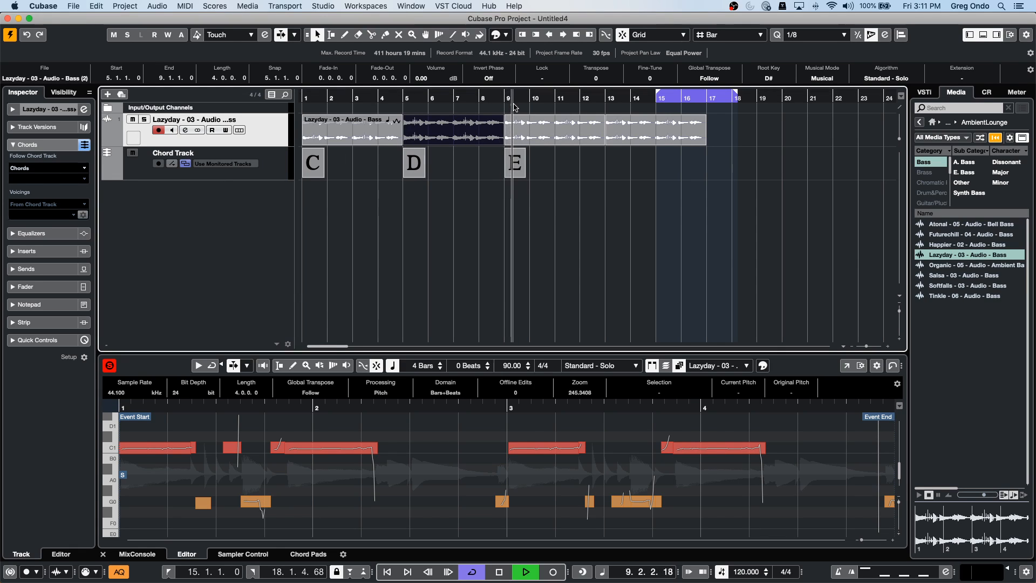
{"action": "key", "text": "space"}
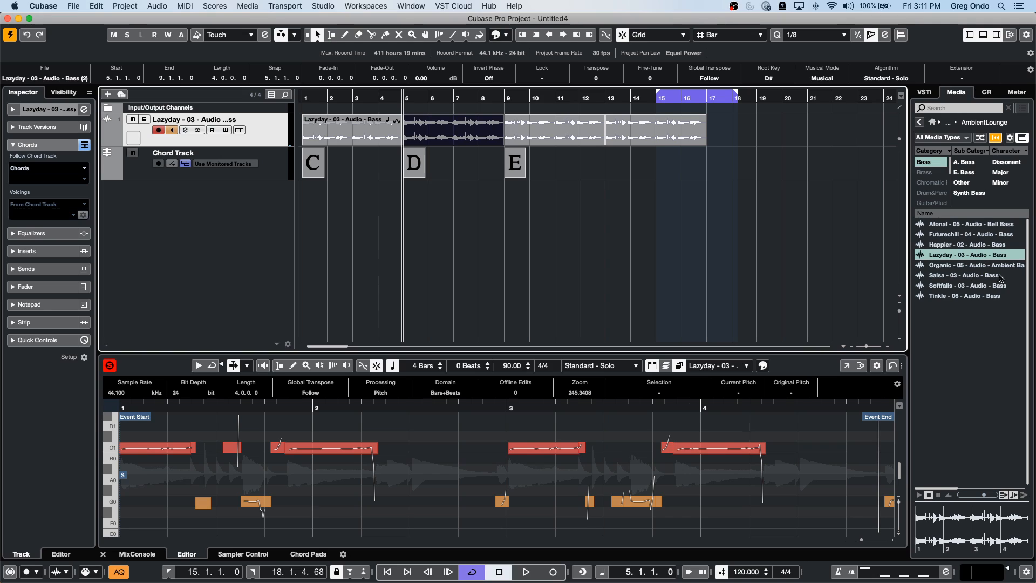
- Add a Retrologue instrument track and load the Organ Bass preset
{"action": "right_click", "coordinate": [253, 220]}
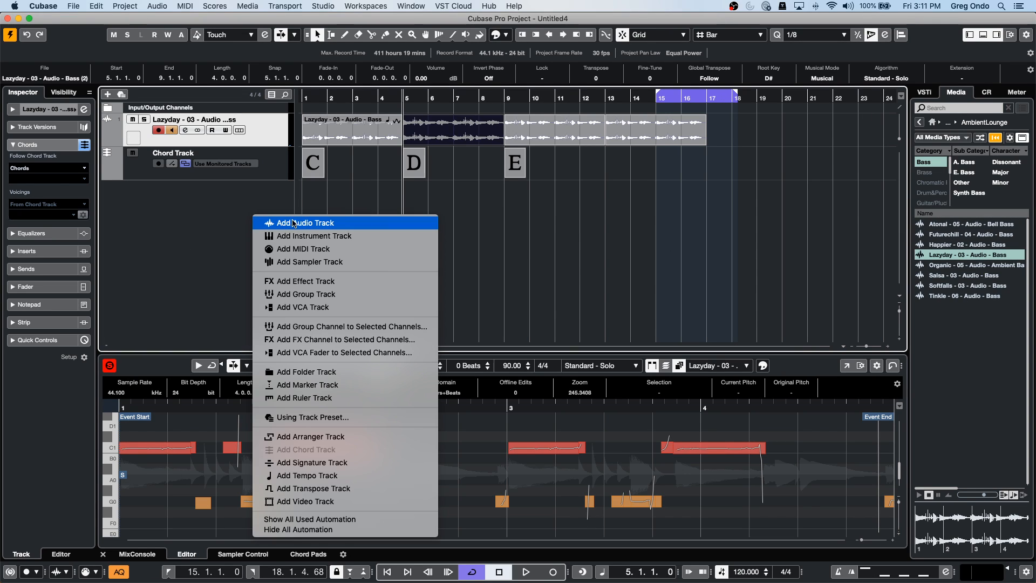
{"action": "left_click", "coordinate": [378, 235]}
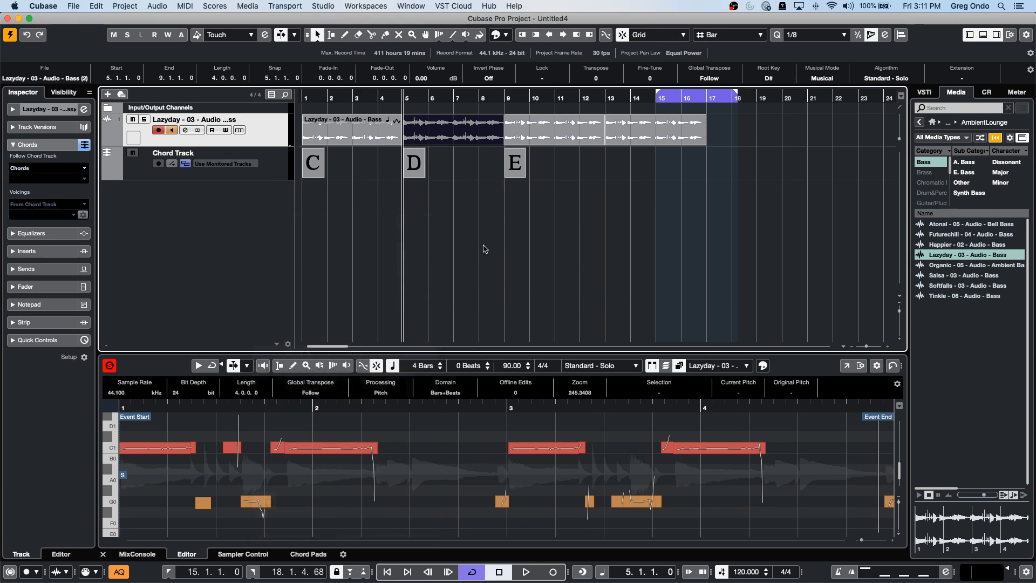
{"action": "left_click", "coordinate": [576, 264]}
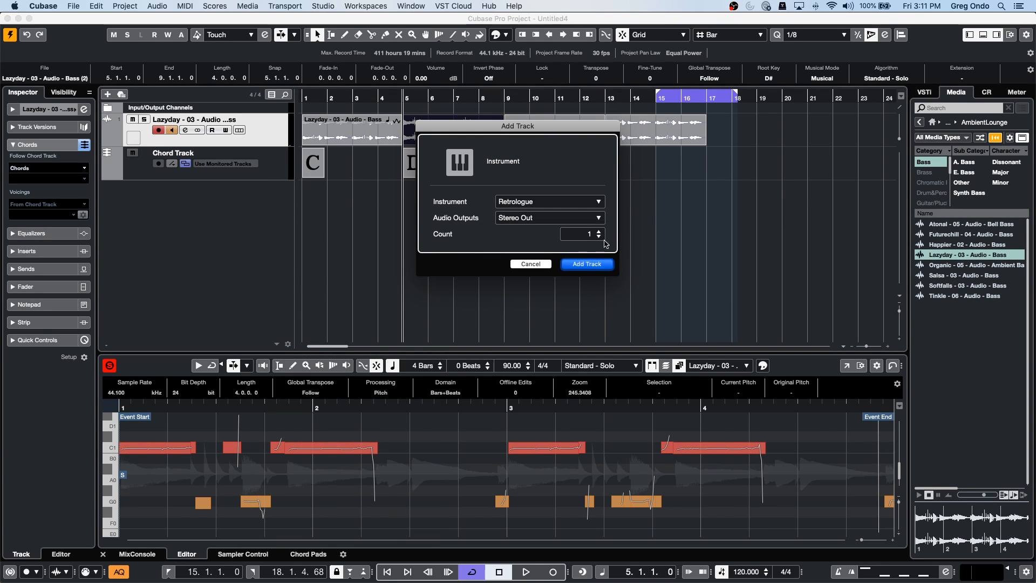
{"action": "left_click", "coordinate": [516, 140]}
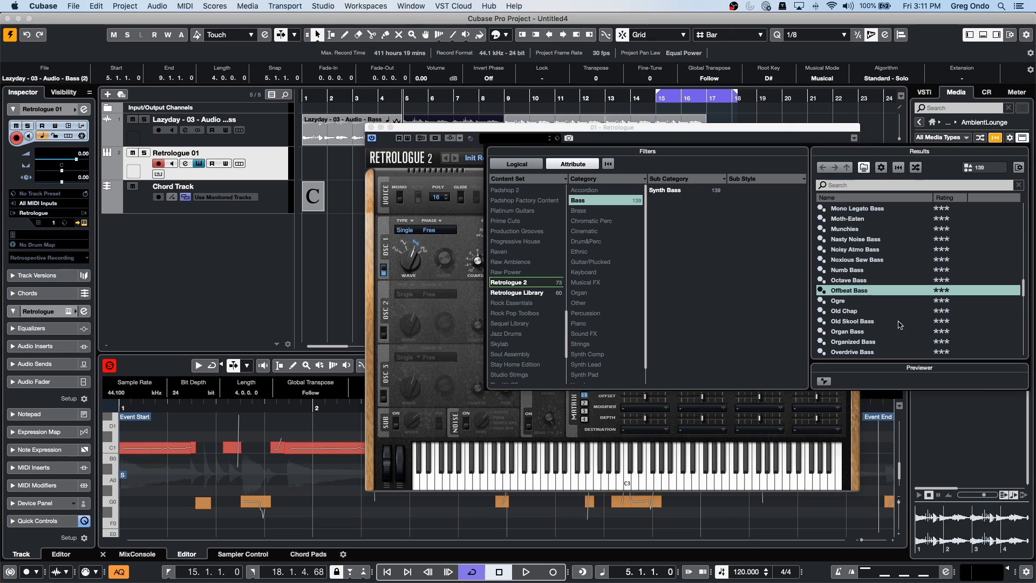
{"action": "double_click", "coordinate": [872, 332]}
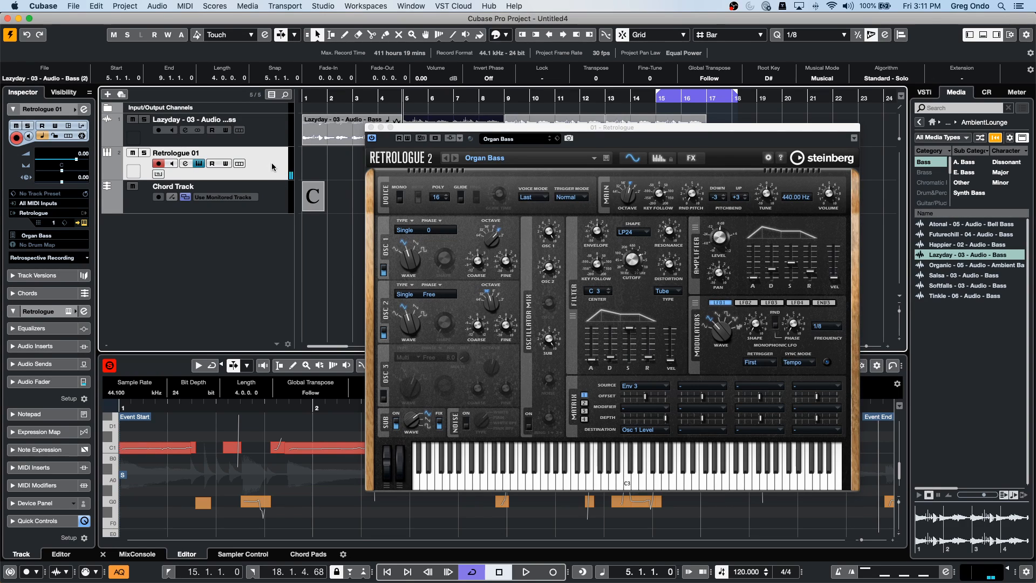
- Draw an 11-bar MIDI part on the Retrologue 01 track, from bar 1 to bar 12
{"action": "left_click_drag", "start_coordinate": [432, 127], "coordinate": [488, 239]}
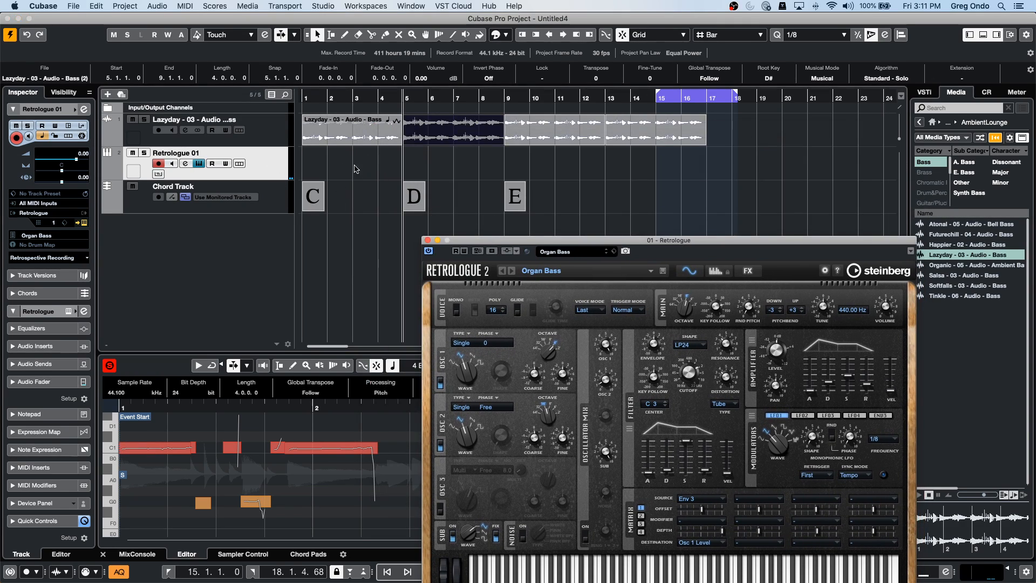
{"action": "right_click", "coordinate": [367, 170]}
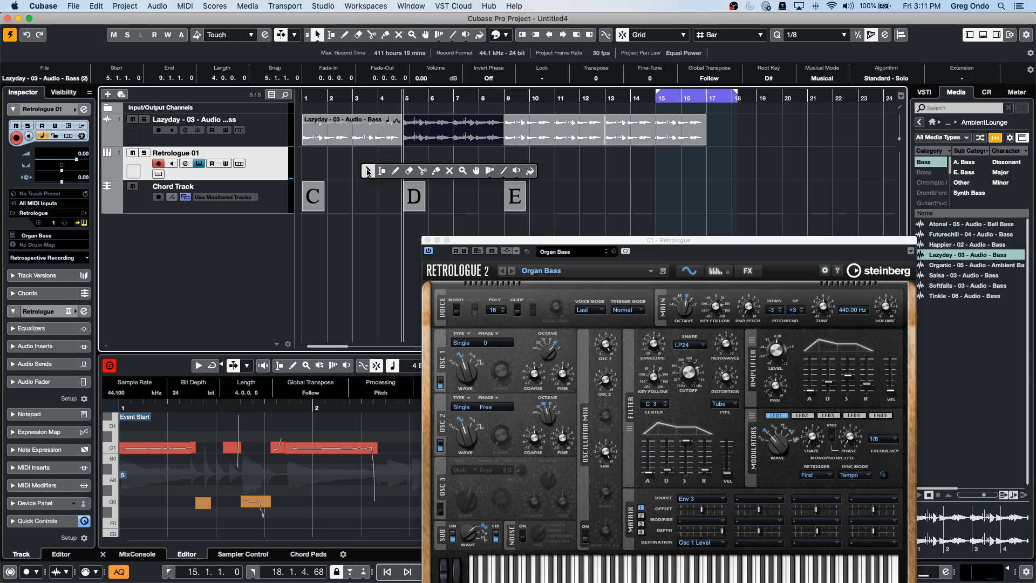
{"action": "left_click", "coordinate": [395, 171]}
{"action": "left_click_drag", "start_coordinate": [306, 155], "coordinate": [585, 158]}
{"action": "right_click", "coordinate": [352, 167]}
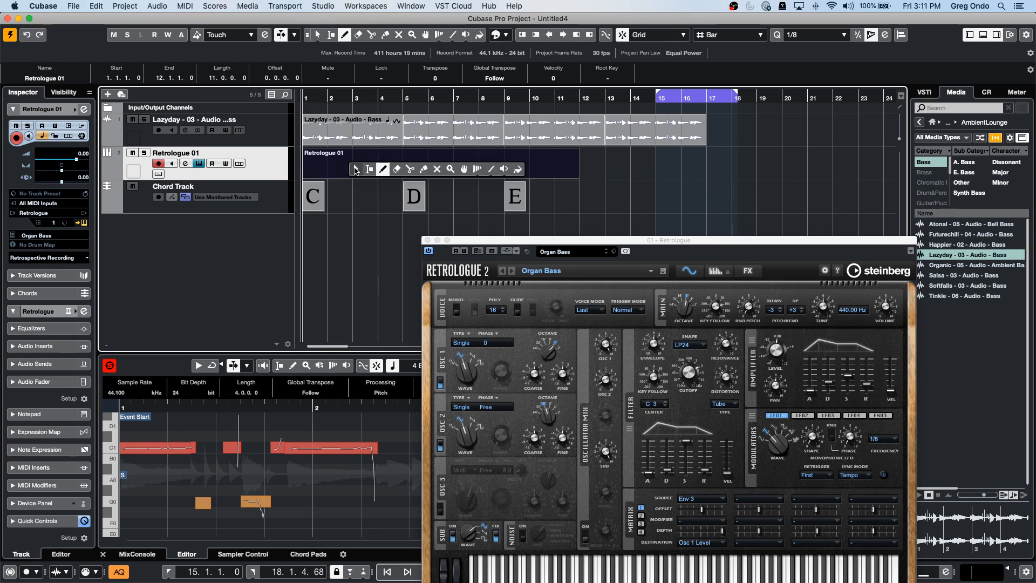
{"action": "left_click", "coordinate": [355, 170]}
- Open the Retrologue 01 part in the Key Editor and draw one long C4 note from bar 1 to bar 9
{"action": "double_click", "coordinate": [332, 166]}
{"action": "left_click_drag", "start_coordinate": [457, 243], "coordinate": [639, 232]}
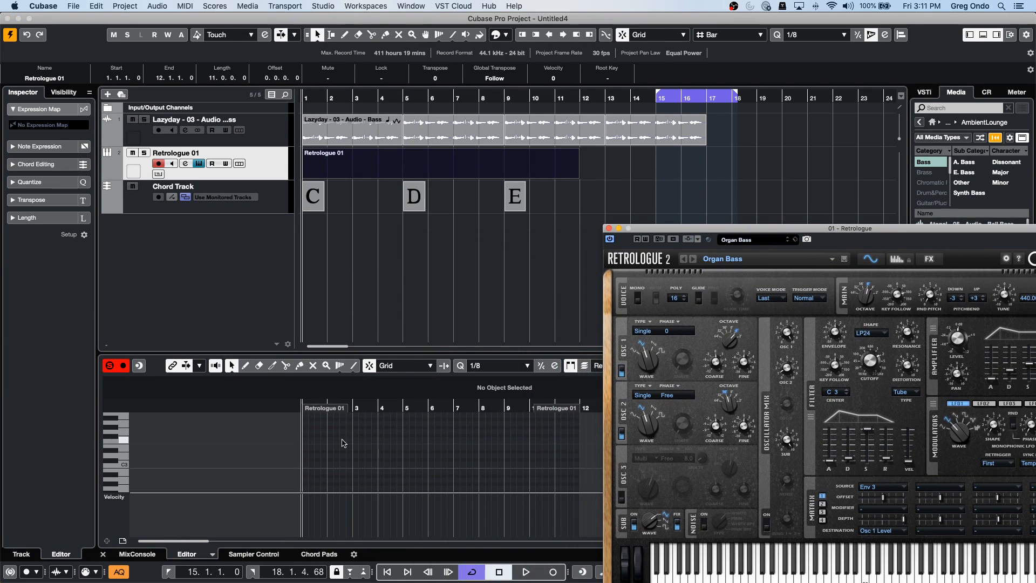
{"action": "left_click", "coordinate": [309, 467]}
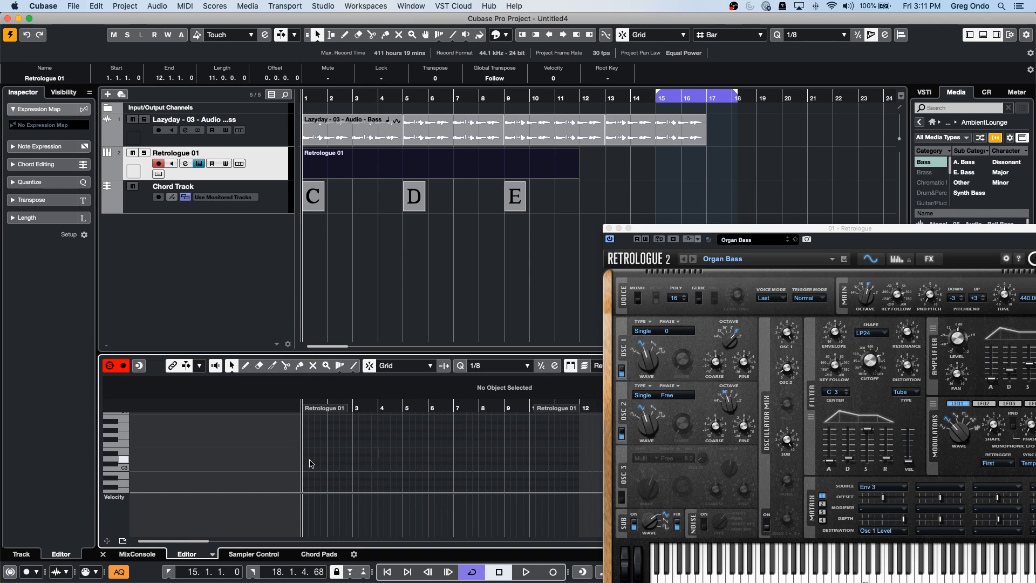
{"action": "scroll", "coordinate": [311, 453], "scroll_direction": "up", "scroll_amount": 1}
{"action": "scroll", "coordinate": [314, 447], "scroll_direction": "up", "scroll_amount": 1}
{"action": "right_click", "coordinate": [324, 443]}
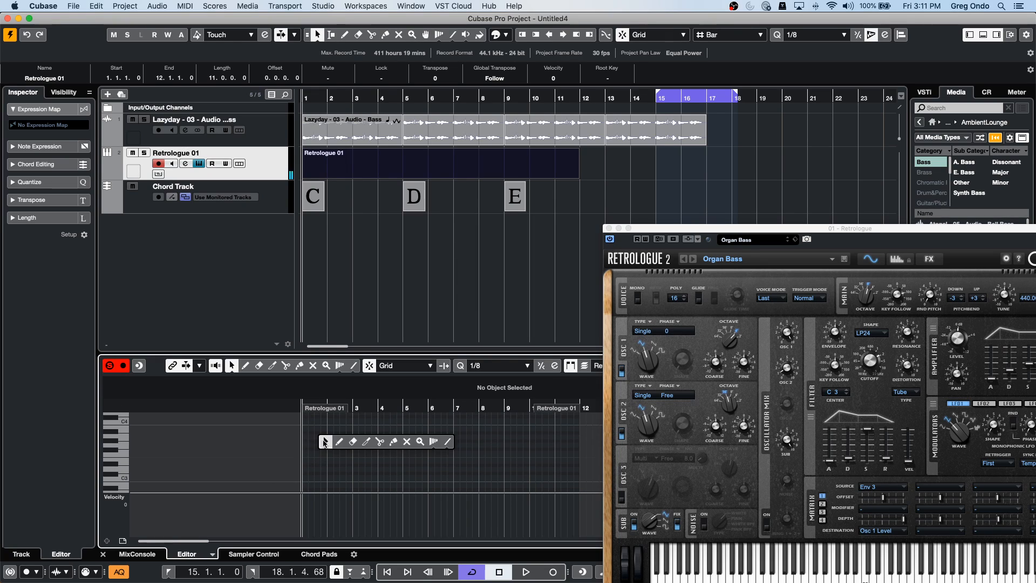
{"action": "left_click", "coordinate": [340, 442]}
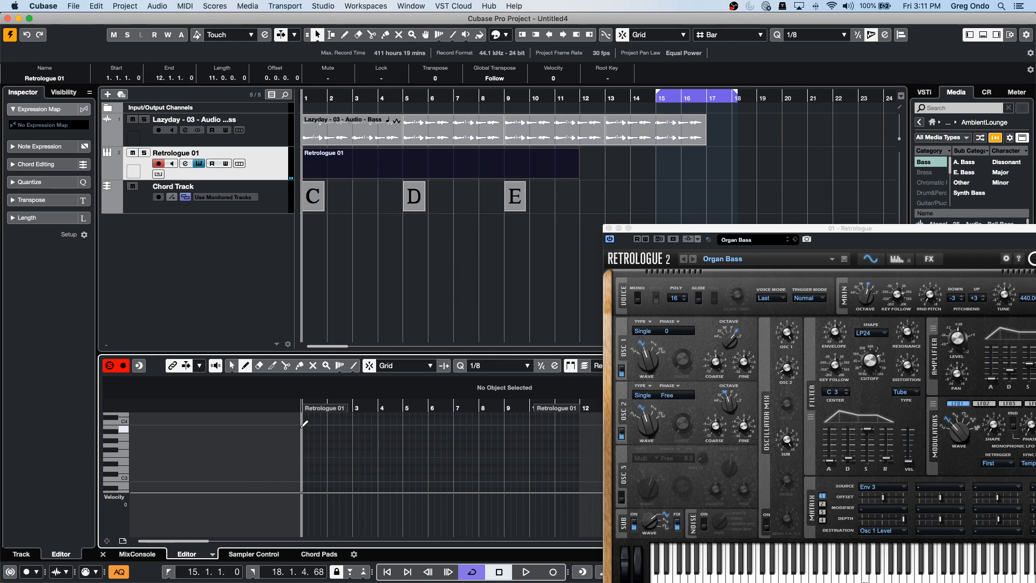
{"action": "left_click_drag", "start_coordinate": [302, 421], "coordinate": [508, 420]}
{"action": "right_click", "coordinate": [428, 443]}
{"action": "left_click", "coordinate": [426, 449]}
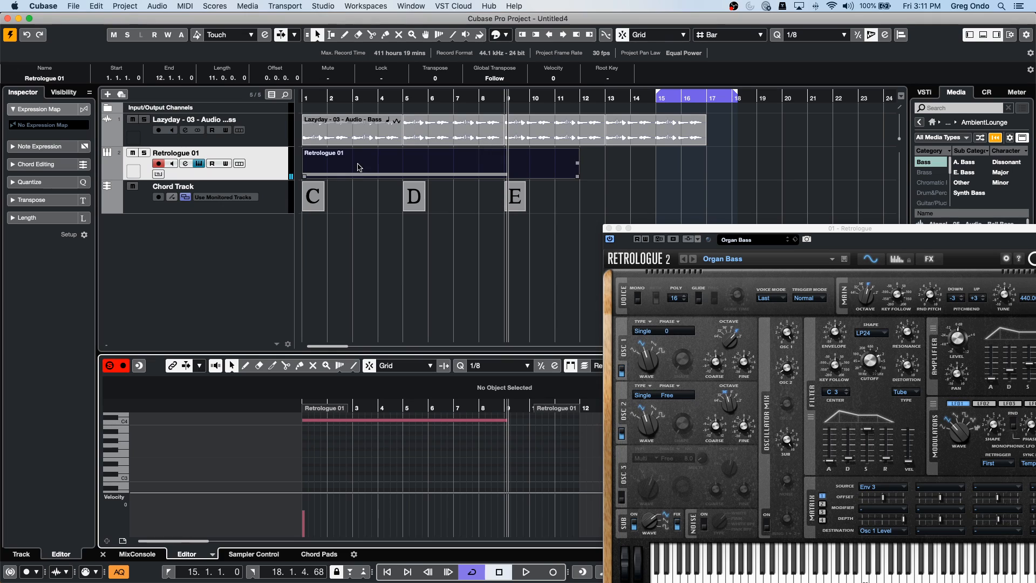
- Render the Retrologue 01 part in place to audio with the current settings
{"action": "left_click", "coordinate": [95, 6]}
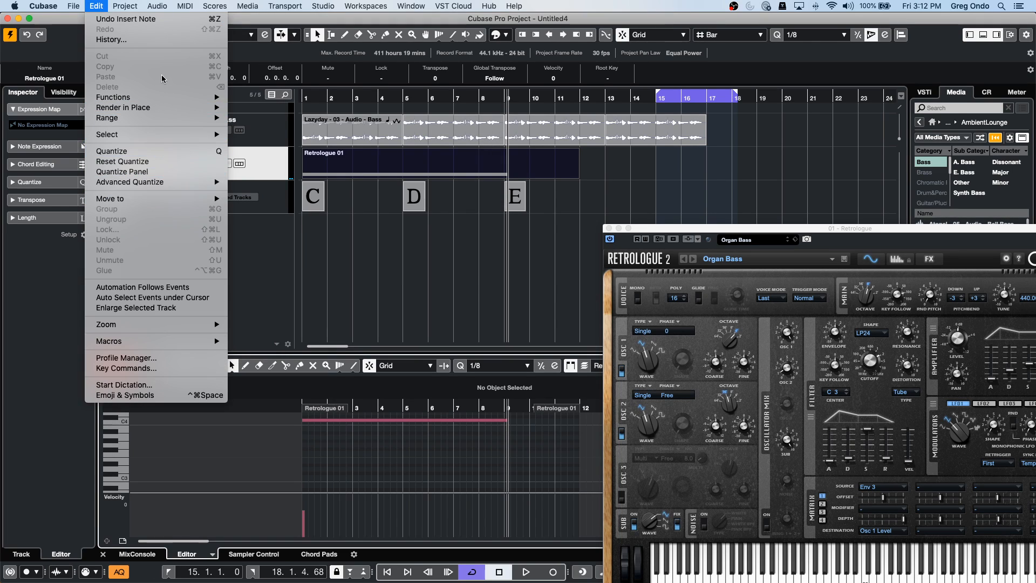
{"action": "mouse_move", "coordinate": [159, 110]}
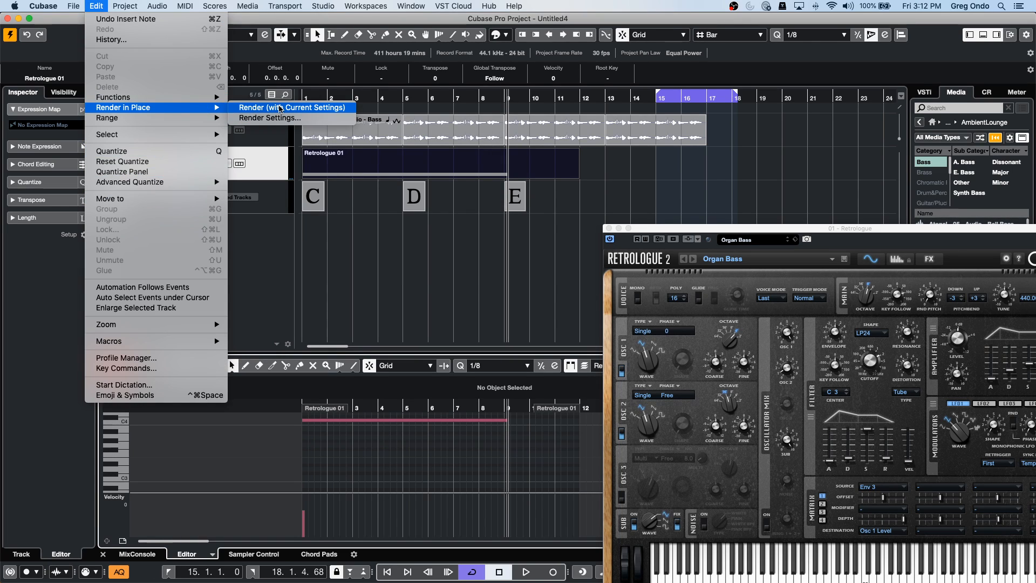
{"action": "left_click", "coordinate": [280, 108]}
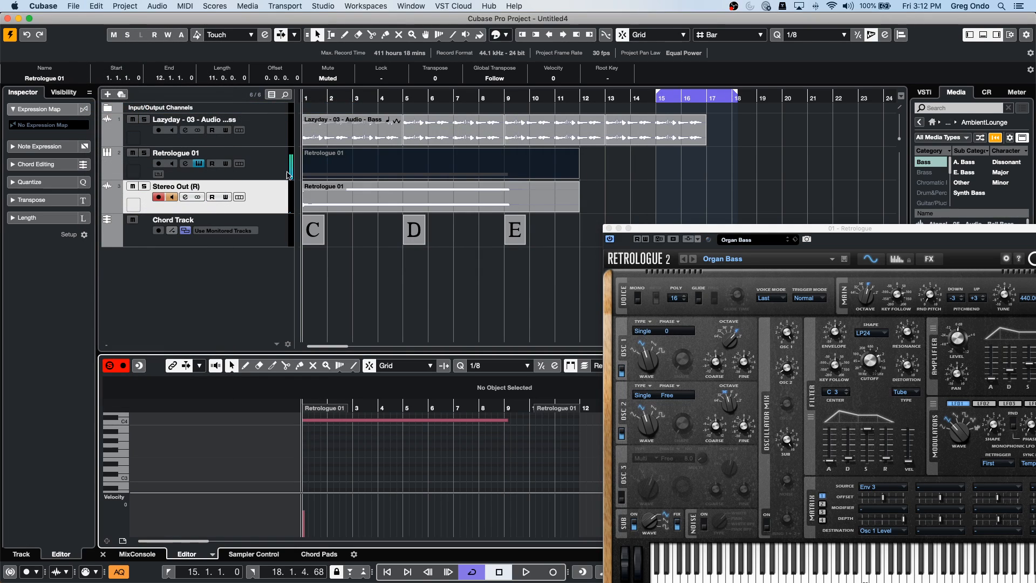
- Make the rendered Stereo Out (R) audio track follow the chord track in Root Notes mode
{"action": "left_click", "coordinate": [355, 187]}
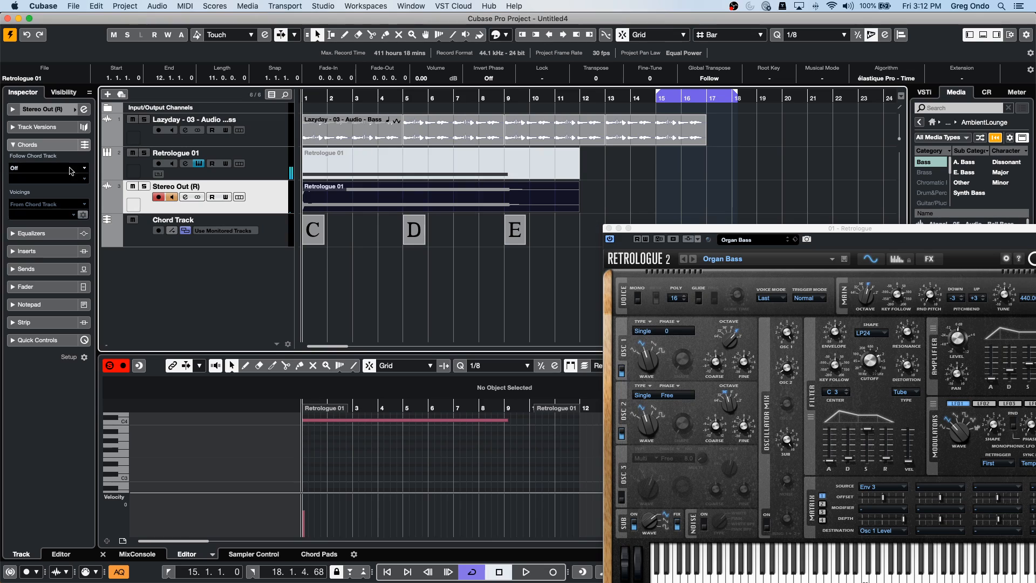
{"action": "left_click", "coordinate": [35, 167]}
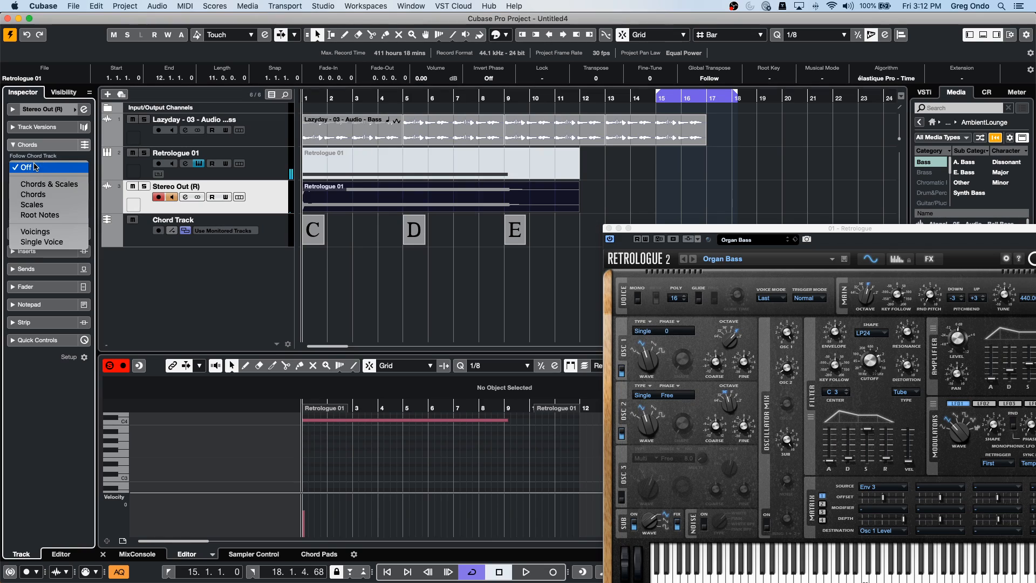
{"action": "left_click", "coordinate": [47, 215]}
{"action": "left_click", "coordinate": [547, 189]}
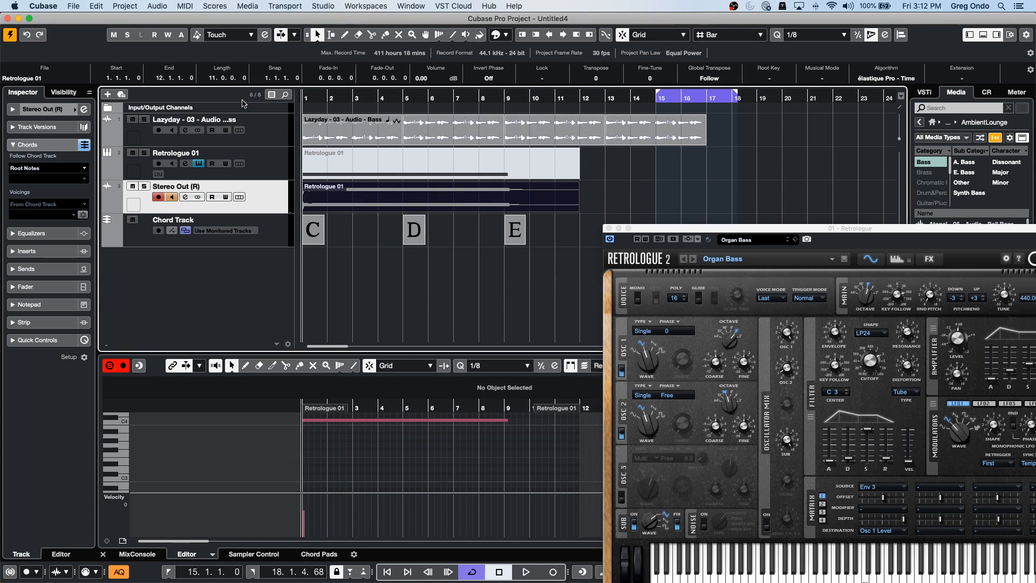
- Play the rendered Retrologue audio from bar 1 and stop it
{"action": "key", "text": "space"}
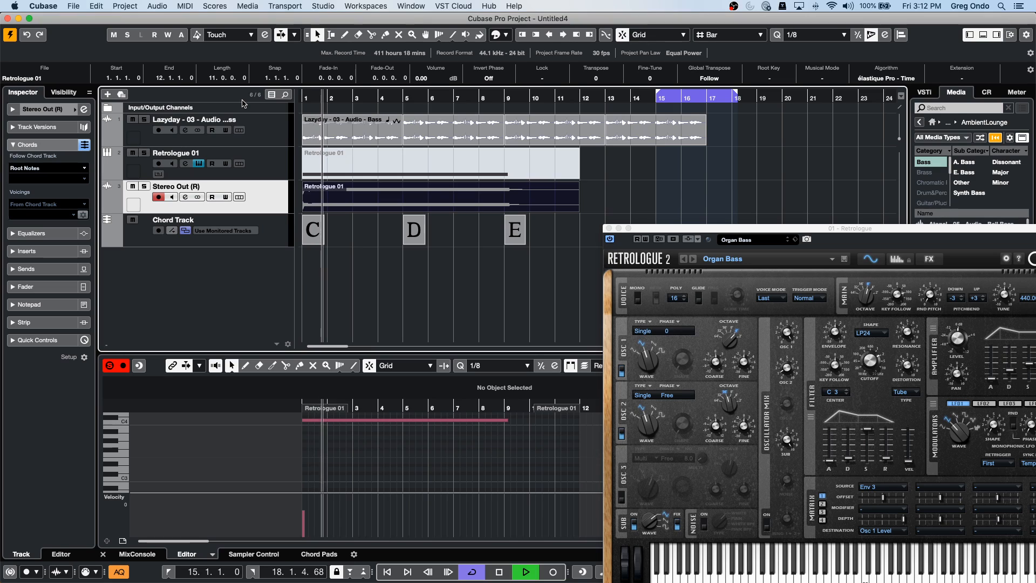
{"action": "left_click", "coordinate": [351, 229]}
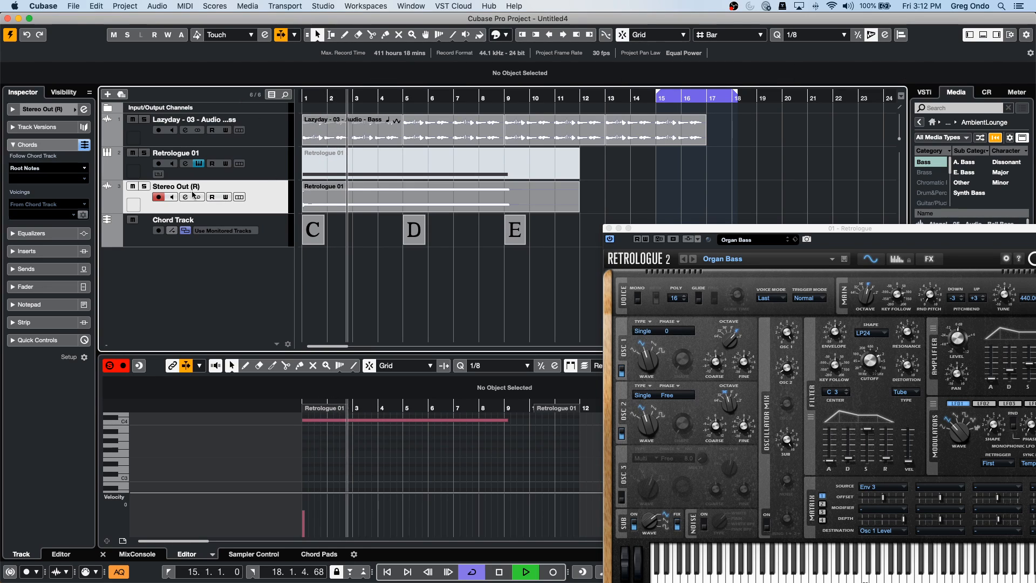
{"action": "left_click", "coordinate": [340, 197]}
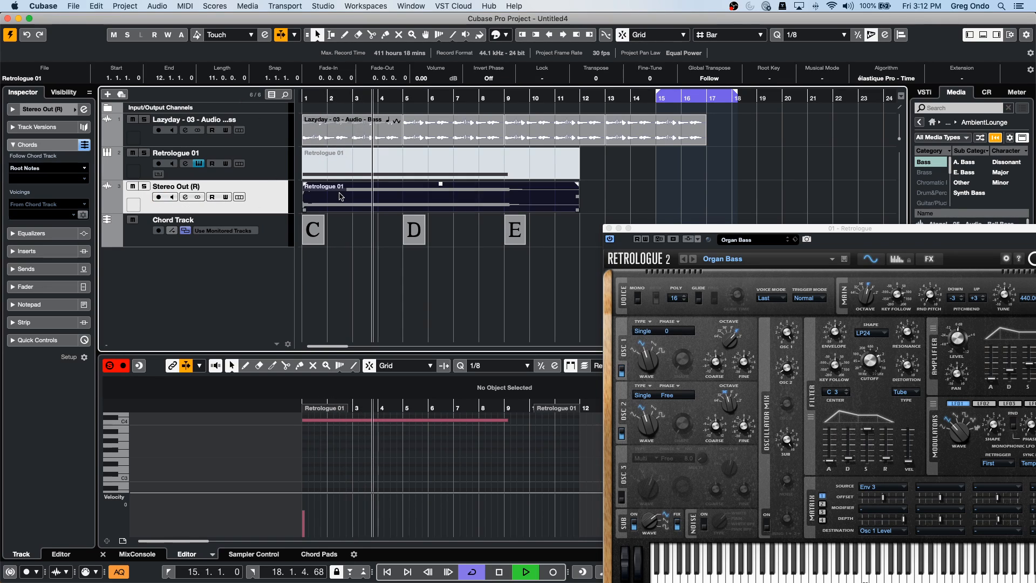
{"action": "key", "text": "space"}
- Set the rendered track's Follow Chord Track option to Off, play the audio from bar 1 and stop it
{"action": "left_click", "coordinate": [38, 167]}
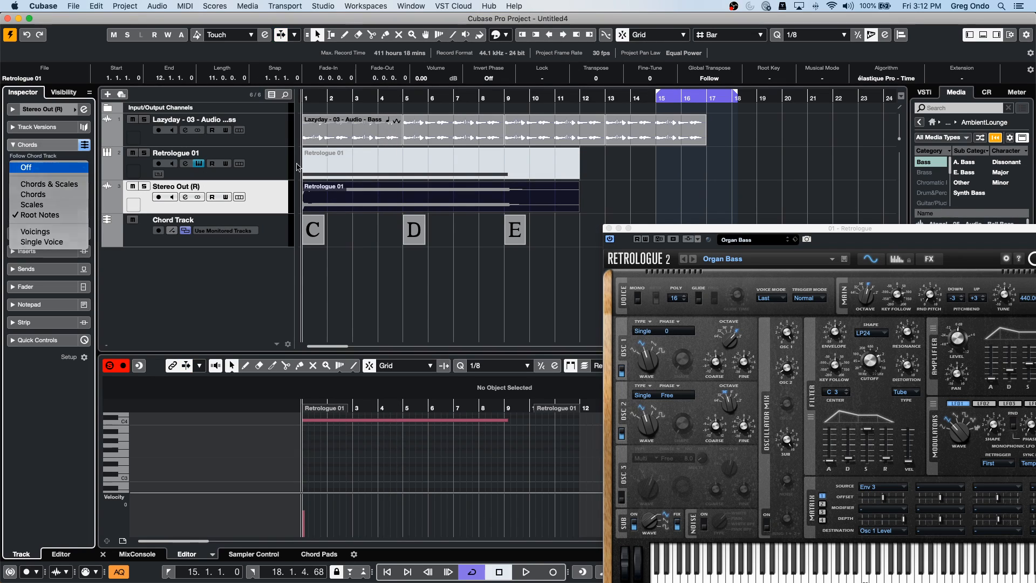
{"action": "left_click", "coordinate": [47, 169]}
{"action": "key", "text": "space"}
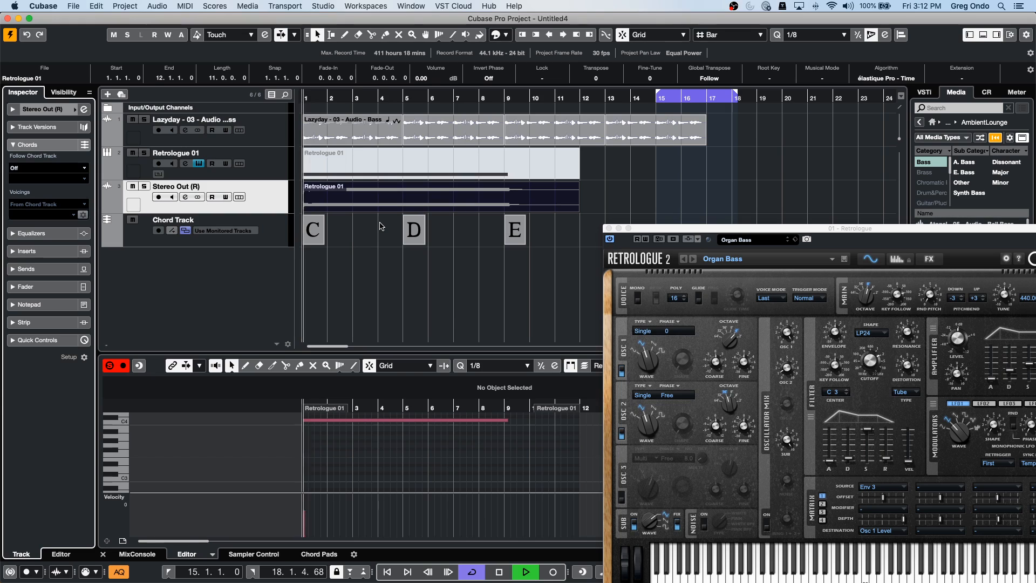
{"action": "left_click", "coordinate": [373, 226]}
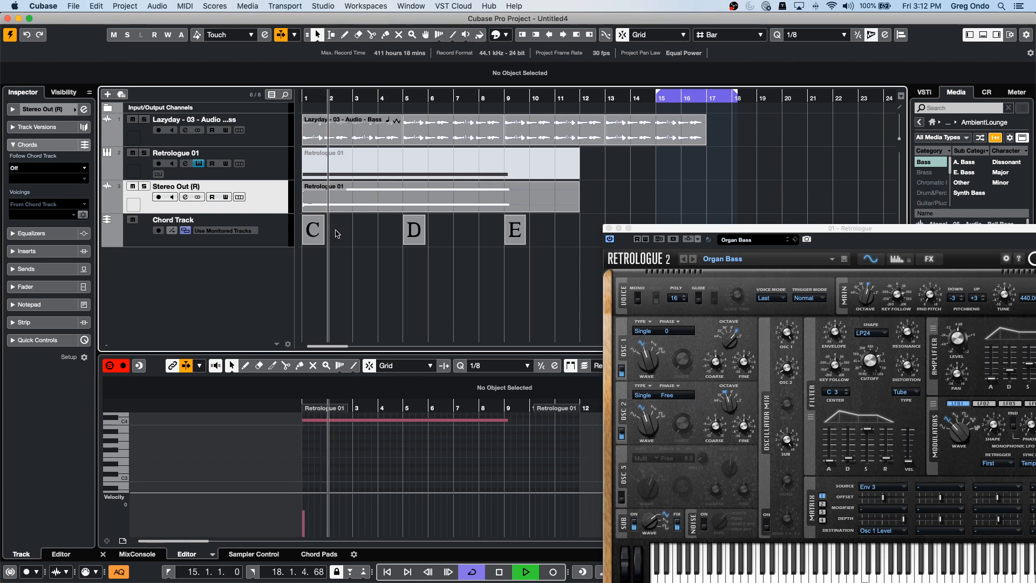
{"action": "key", "text": "space"}
- Make the rendered track follow the chord track in Single Voice mode with the Follow Directly option
{"action": "left_click", "coordinate": [380, 197]}
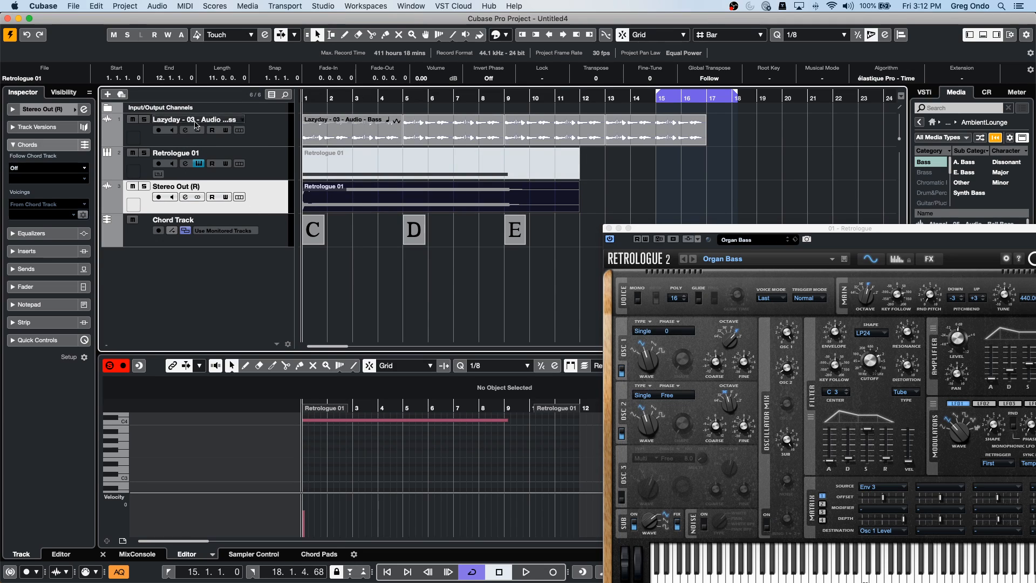
{"action": "left_click", "coordinate": [19, 169]}
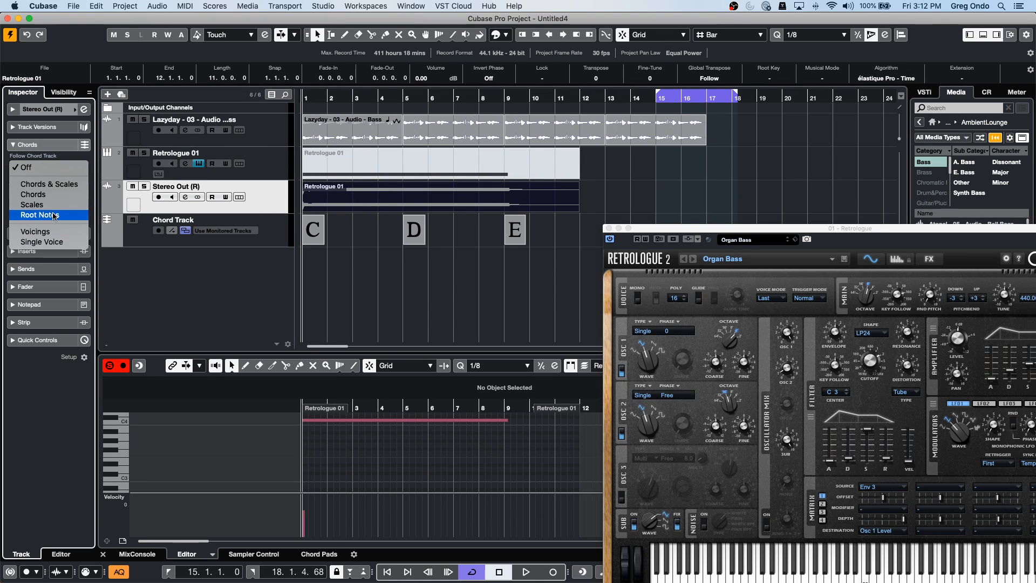
{"action": "left_click", "coordinate": [62, 246]}
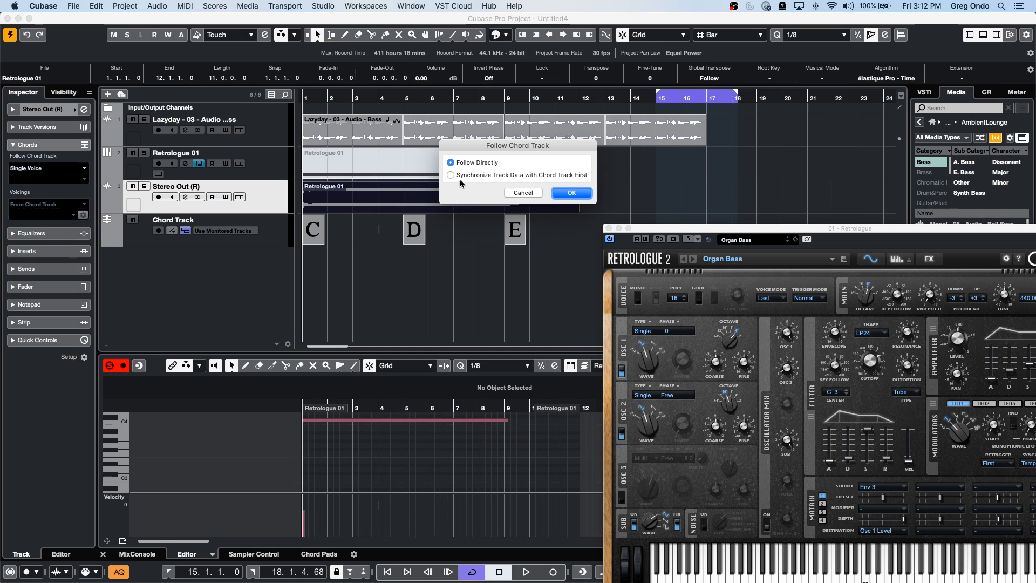
{"action": "left_click", "coordinate": [565, 192]}
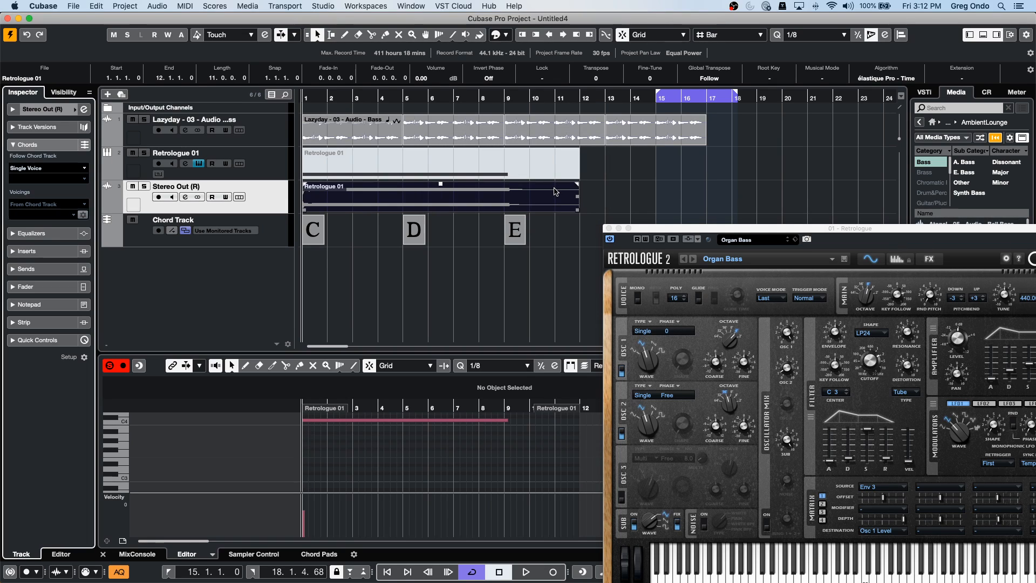
- Select the first Lazyday bass event and play the project from bar 1
{"action": "left_click", "coordinate": [333, 131]}
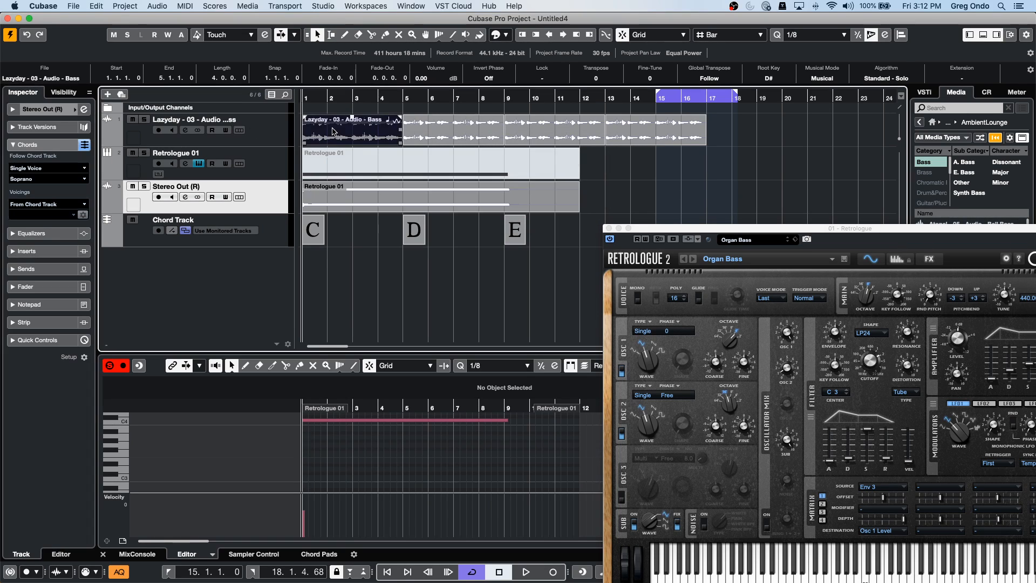
{"action": "key", "text": "space"}
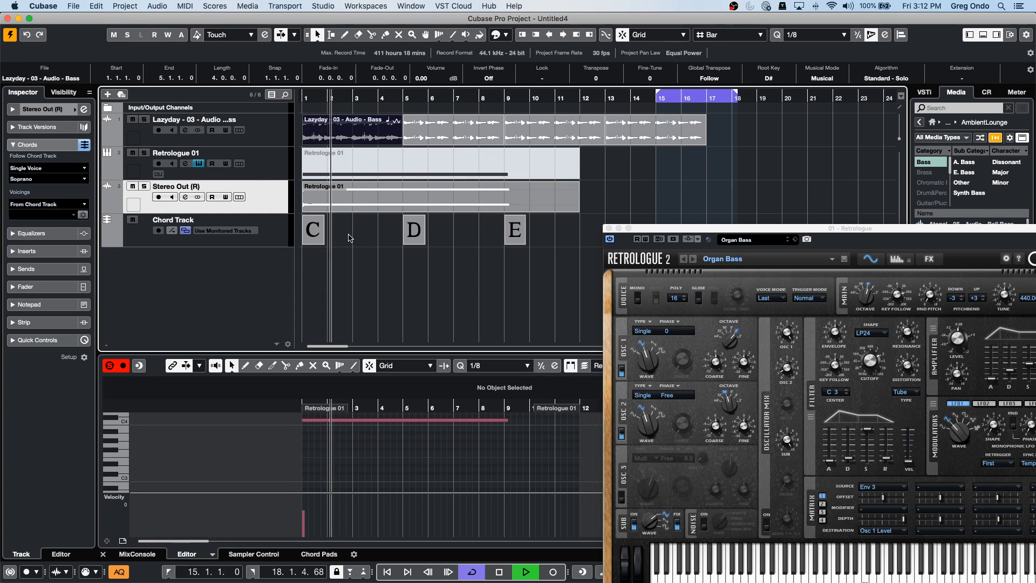
{"action": "left_click", "coordinate": [354, 258]}
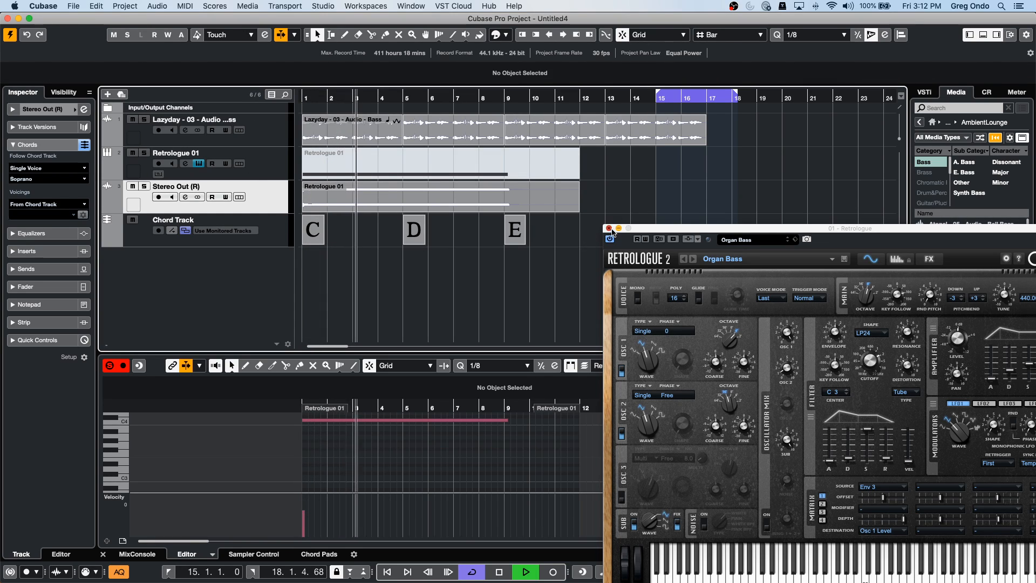
- Close the Retrologue instrument window and turn off the Key Editor's solo
{"action": "left_click", "coordinate": [615, 228]}
{"action": "left_click", "coordinate": [104, 375]}
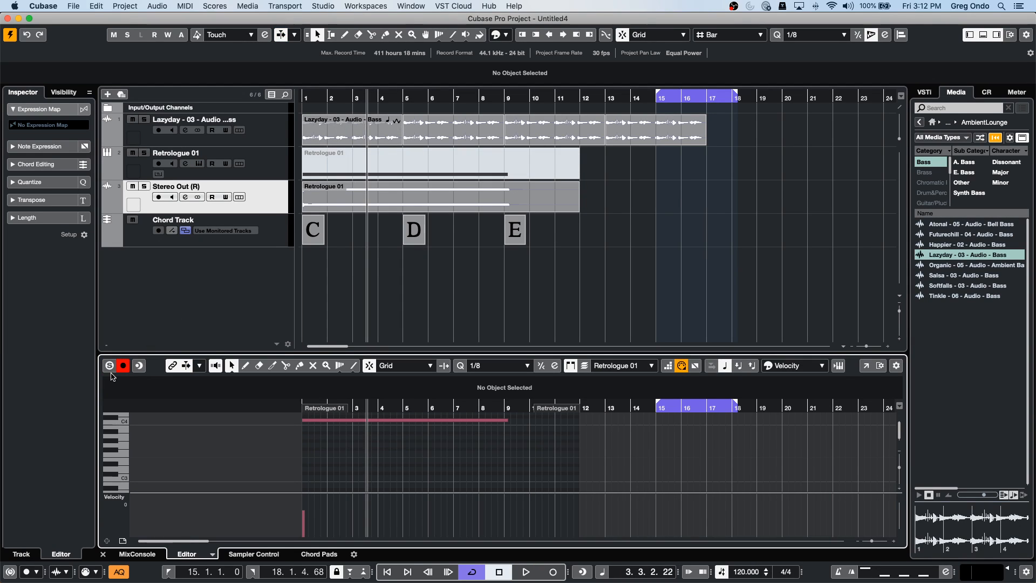
- Turn off the Key Editor's Record in Editor option and play the project from bar 1
{"action": "left_click", "coordinate": [120, 369]}
{"action": "left_click_drag", "start_coordinate": [334, 98], "coordinate": [254, 88]}
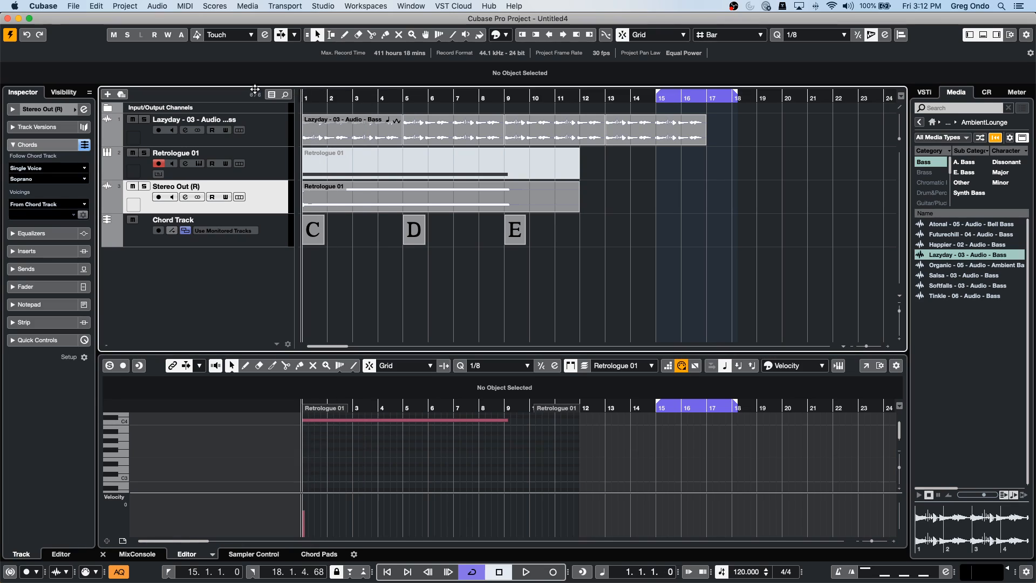
{"action": "key", "text": "space"}
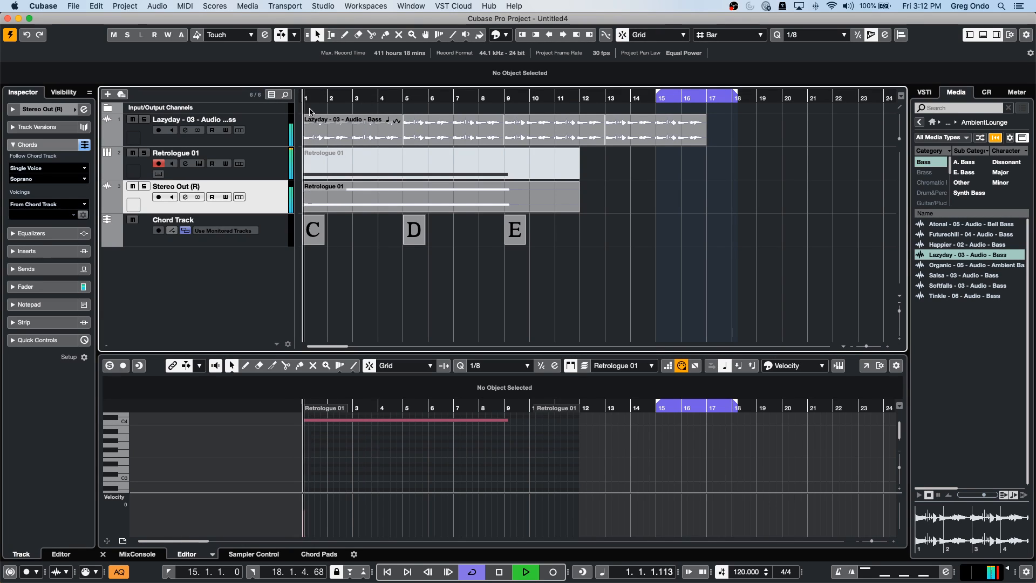
- Solo the Stereo Out (R) track, continue playback near the D chord, select the track's audio event and stop
{"action": "left_click", "coordinate": [143, 187]}
{"action": "left_click", "coordinate": [391, 100]}
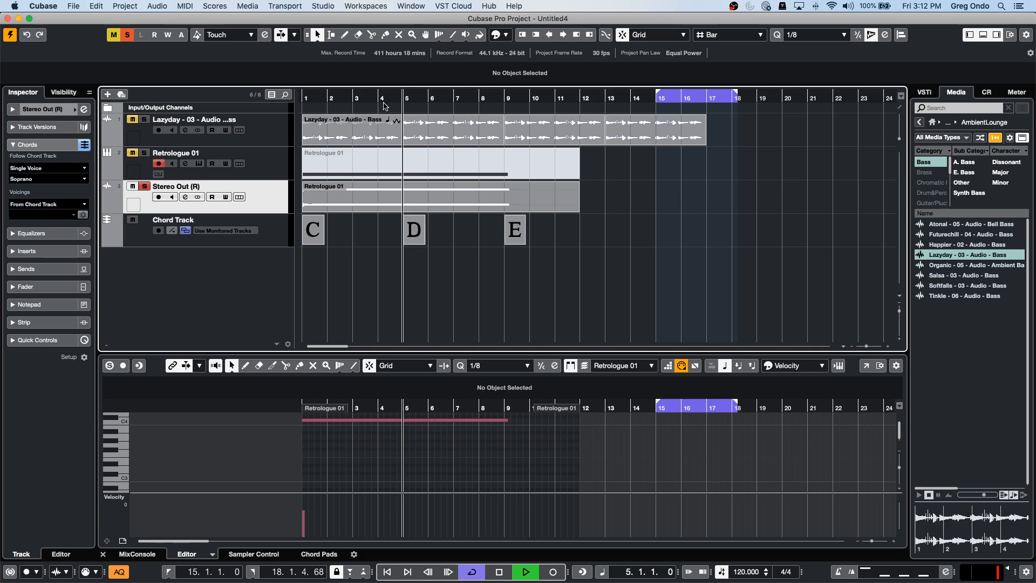
{"action": "left_click", "coordinate": [381, 204]}
{"action": "key", "text": "space"}
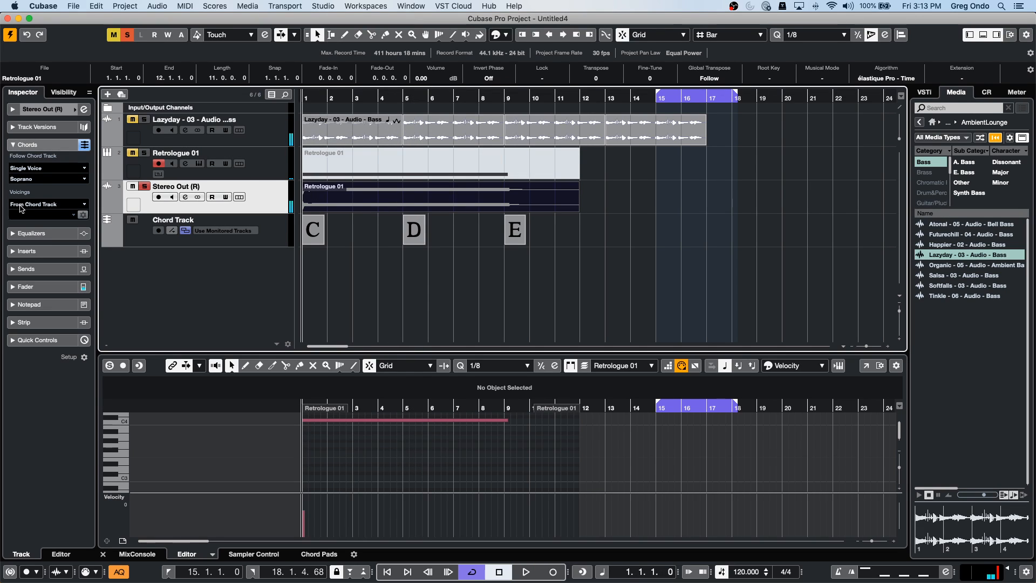
- Set the Stereo Out (R) track's Follow Chord Track mode to Chords and audition it from bar 1 through the D chord
{"action": "left_click", "coordinate": [49, 168]}
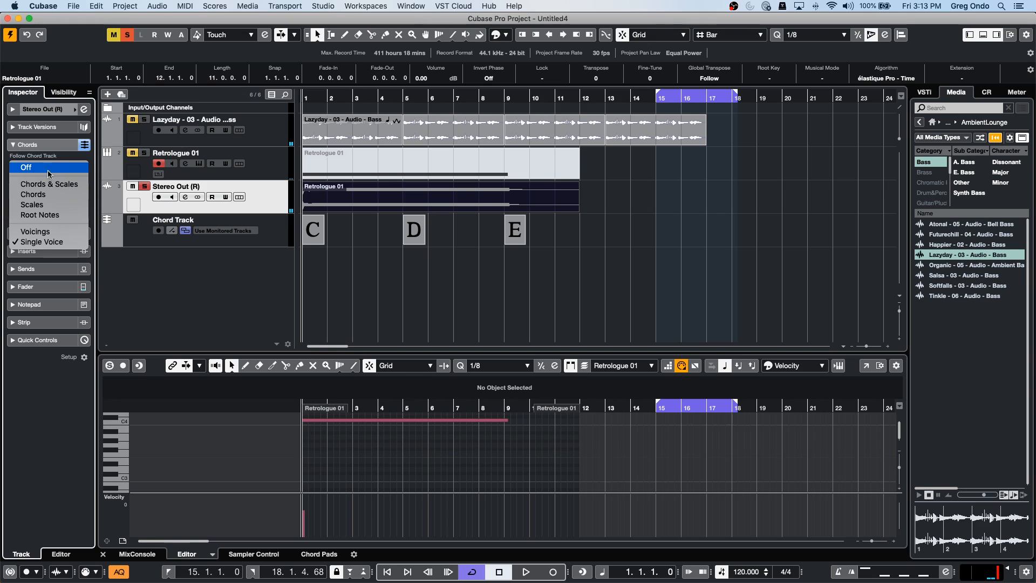
{"action": "left_click", "coordinate": [47, 195]}
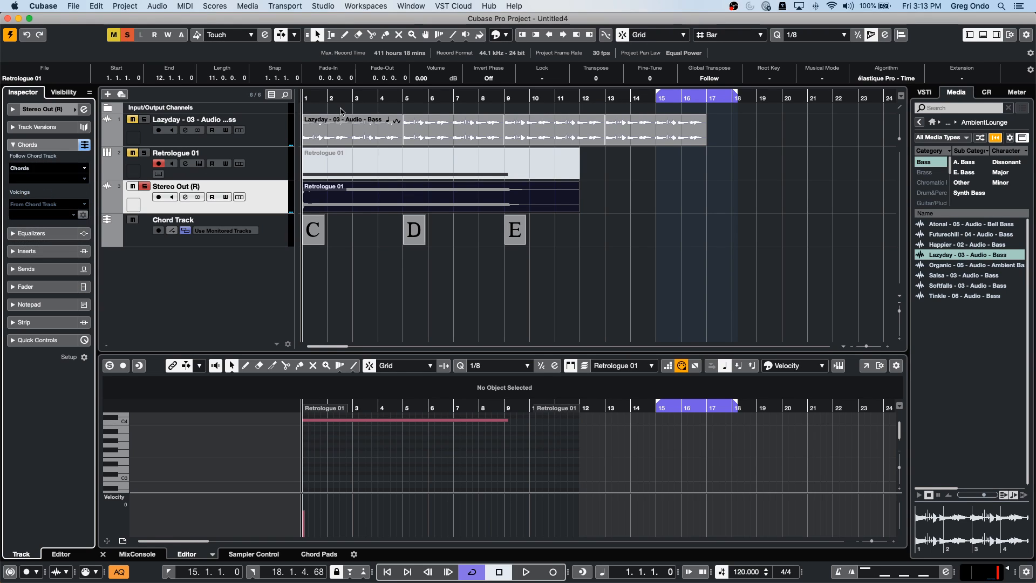
{"action": "left_click_drag", "start_coordinate": [343, 96], "coordinate": [293, 95]}
{"action": "key", "text": "space"}
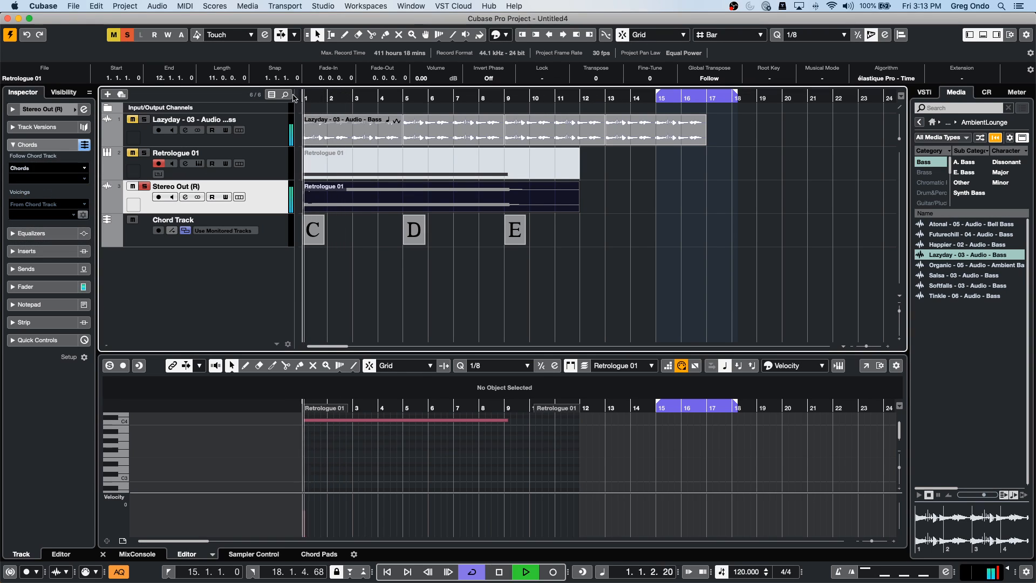
{"action": "left_click", "coordinate": [384, 99]}
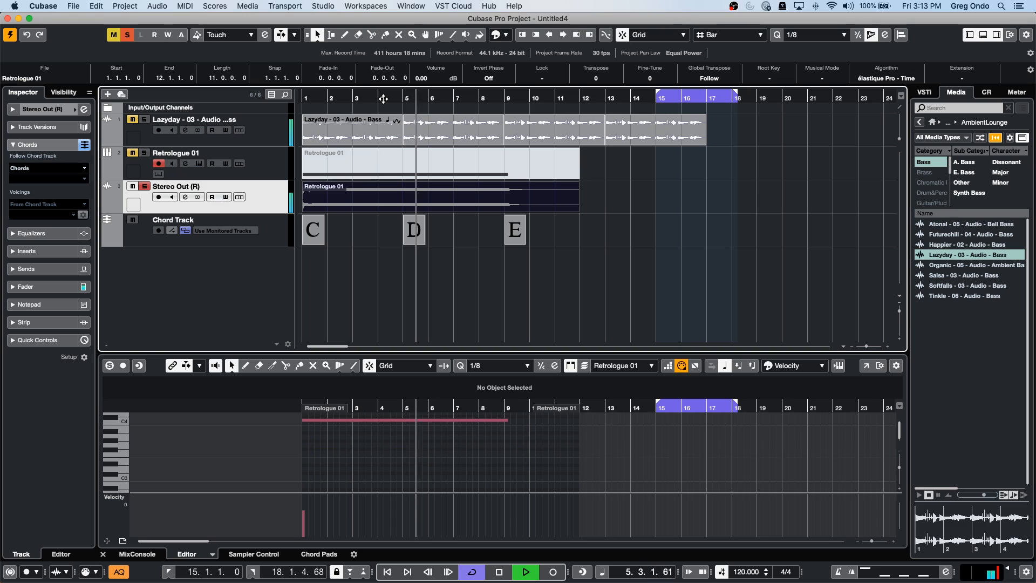
{"action": "key", "text": "space"}
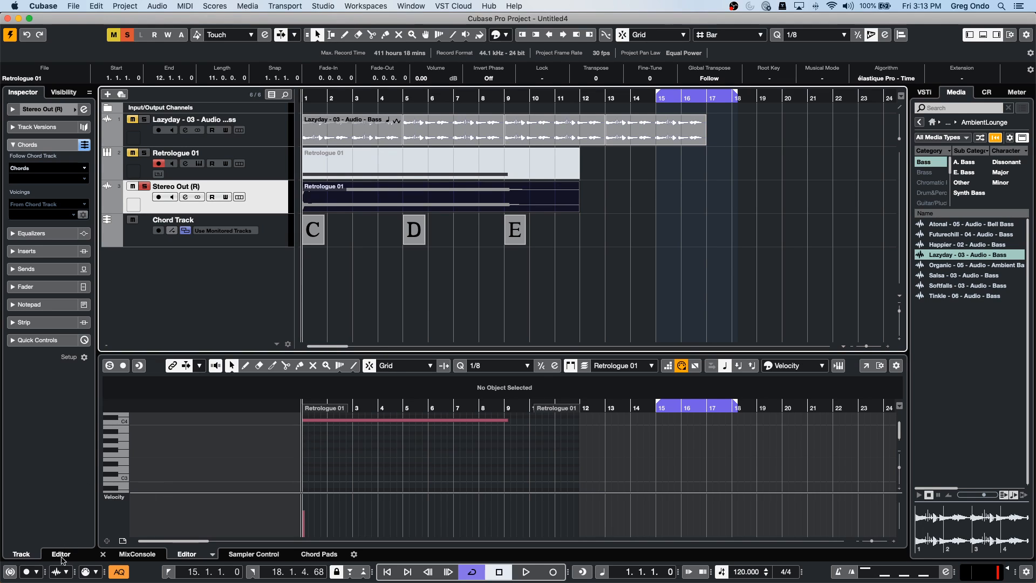
- Show the MixConsole in the lower zone with its toolbar and open the channel type filter
{"action": "left_click", "coordinate": [134, 555]}
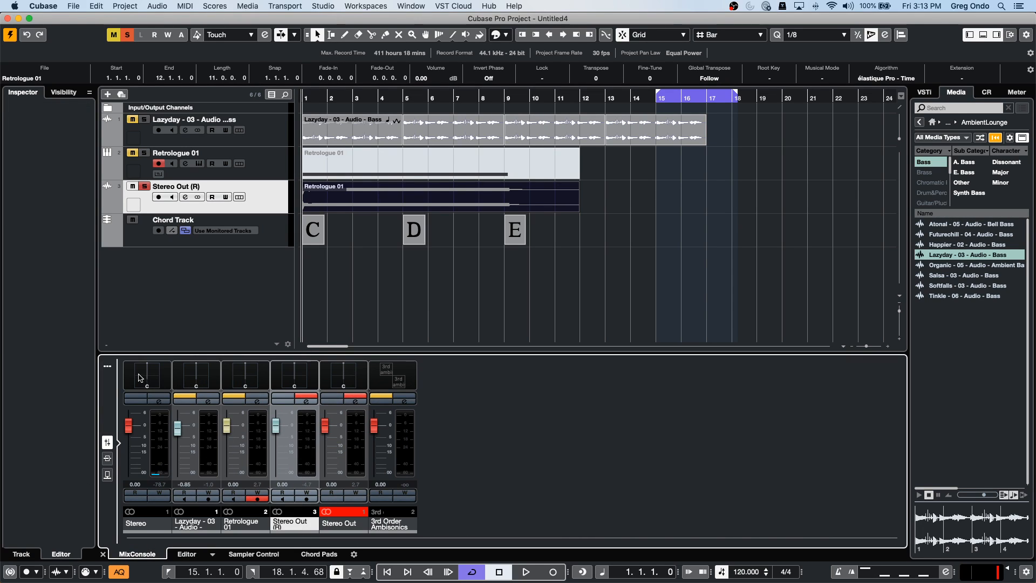
{"action": "left_click", "coordinate": [107, 366]}
{"action": "left_click", "coordinate": [429, 366]}
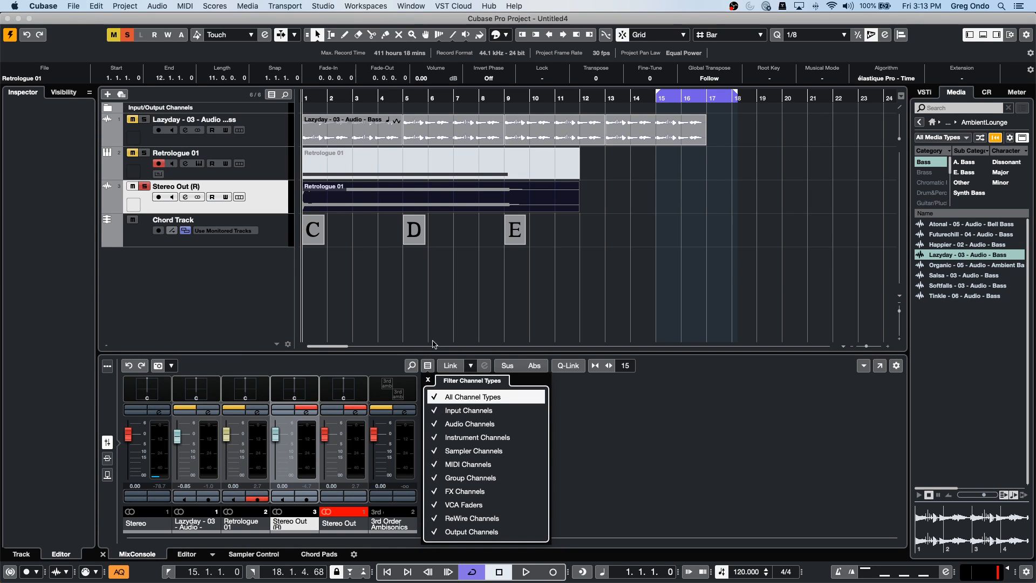
- Hide the Input Channels and Audio Channels types in the MixConsole
{"action": "left_click", "coordinate": [430, 366]}
{"action": "left_click", "coordinate": [430, 367]}
{"action": "left_click", "coordinate": [456, 410]}
{"action": "left_click", "coordinate": [457, 422]}
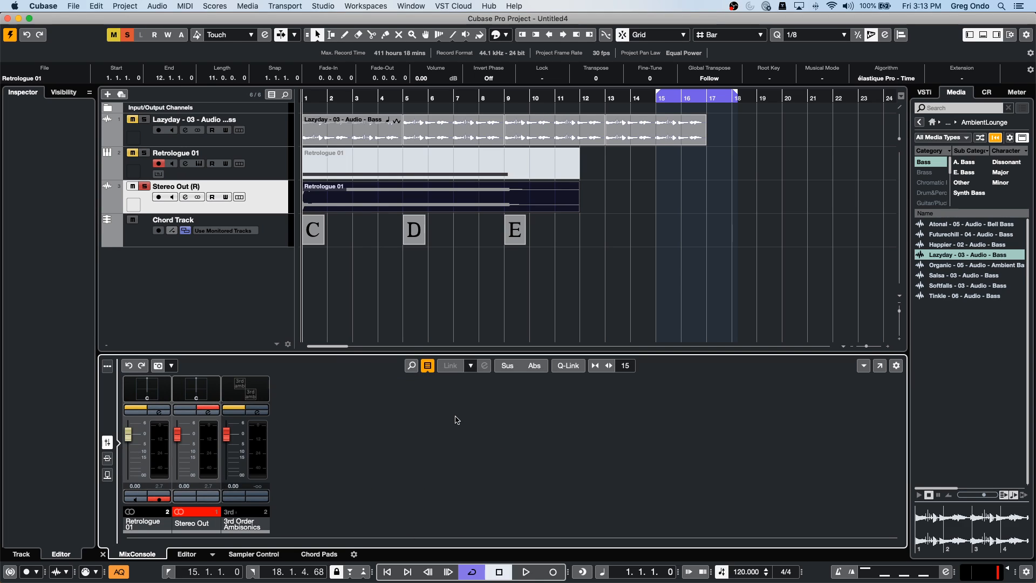
- Show the Audio Channels and Input Channels types in the MixConsole again and close the filter list
{"action": "left_click", "coordinate": [428, 366]}
{"action": "left_click", "coordinate": [438, 423]}
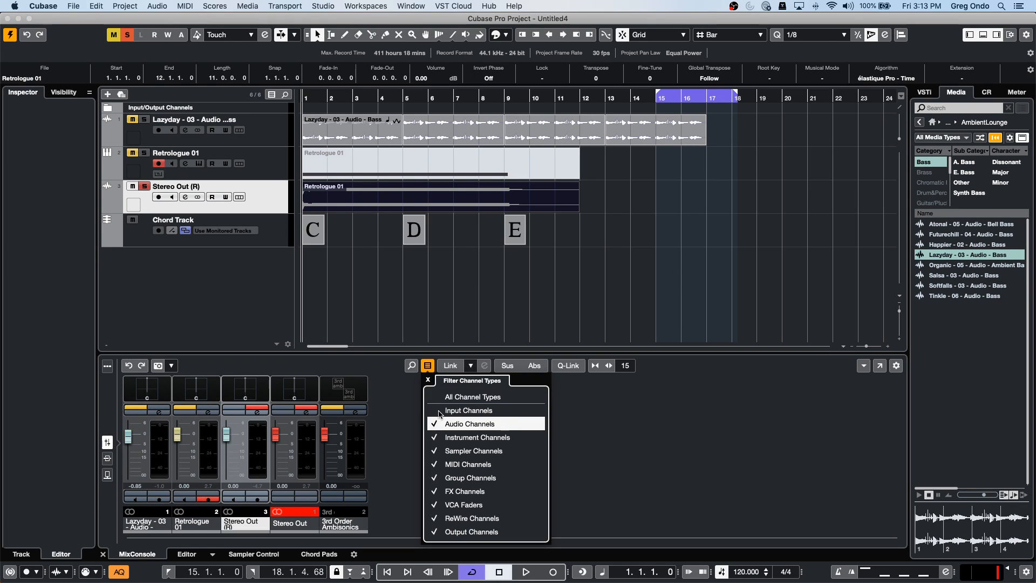
{"action": "left_click", "coordinate": [439, 410]}
{"action": "left_click", "coordinate": [439, 410]}
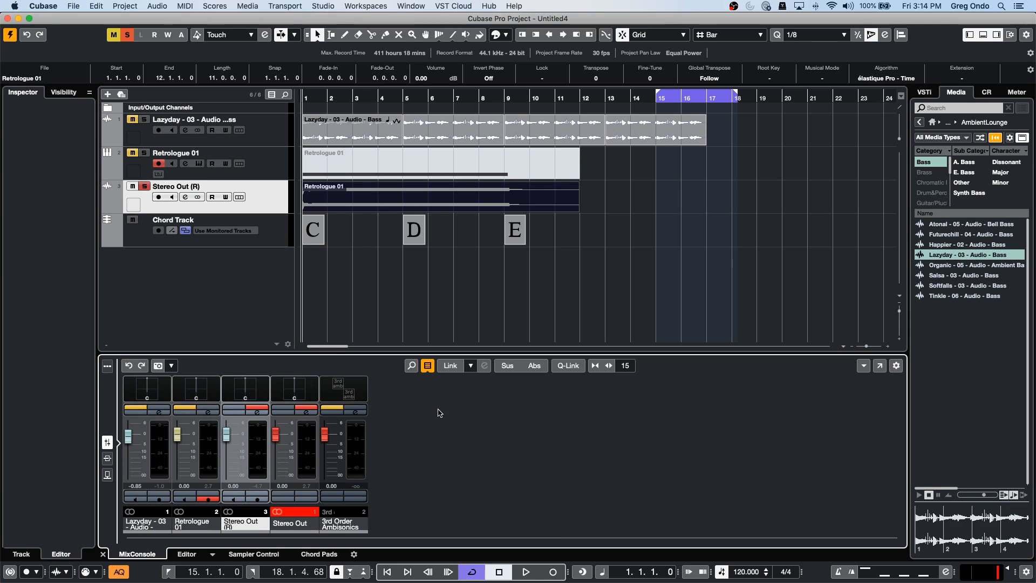
{"action": "left_click", "coordinate": [428, 366]}
{"action": "left_click", "coordinate": [435, 410]}
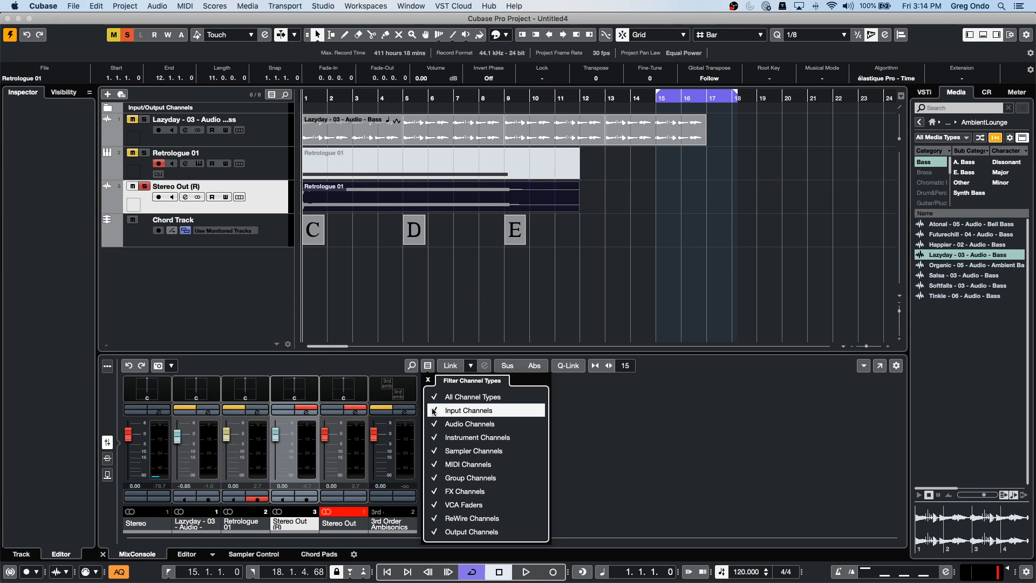
{"action": "left_click", "coordinate": [460, 295]}
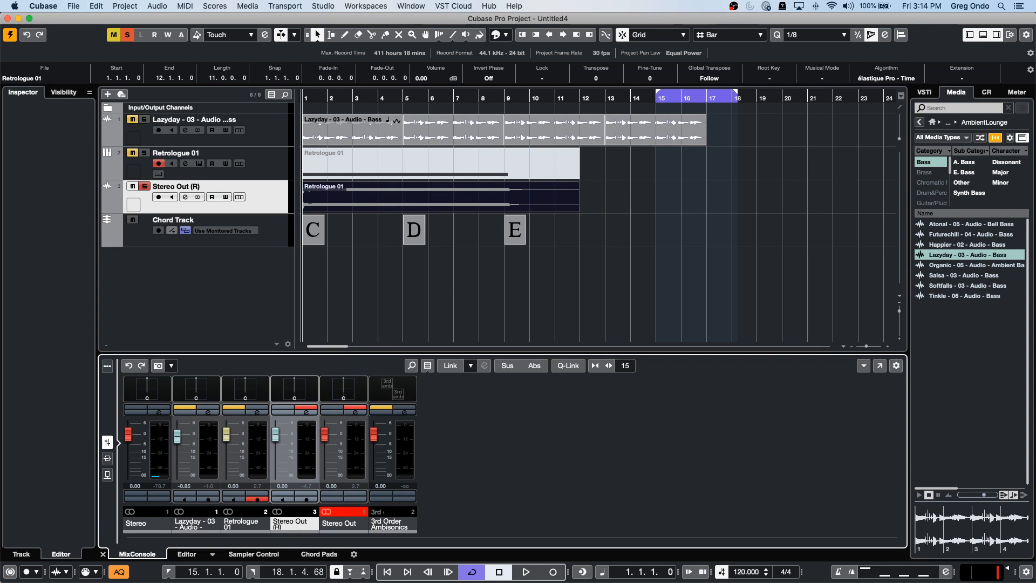
- Lower the Stereo input channel's fader to -1.28 and switch the Input Channels filter off and on again
{"action": "left_click_drag", "start_coordinate": [126, 439], "coordinate": [128, 441]}
{"action": "left_click", "coordinate": [428, 367]}
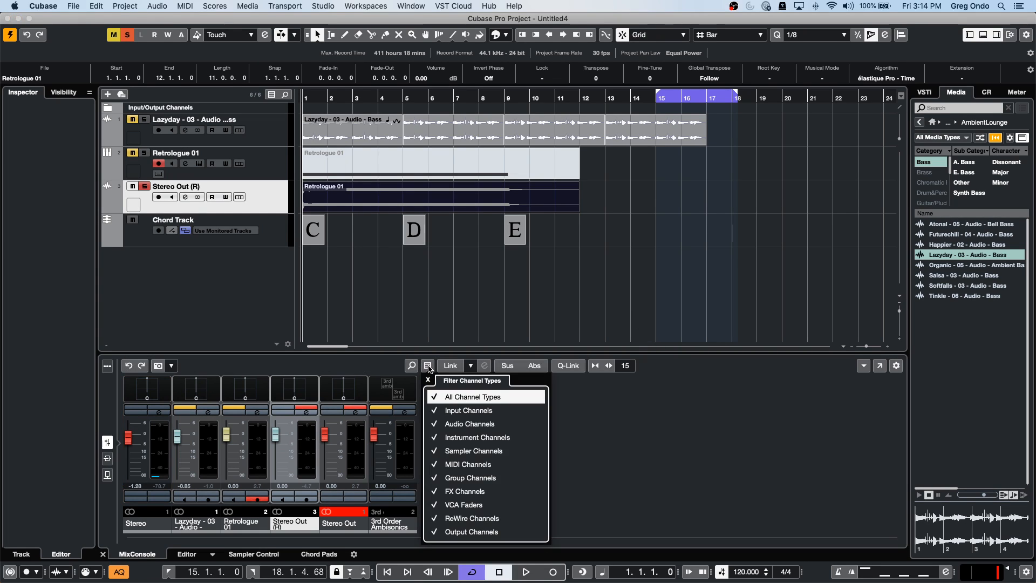
{"action": "left_click", "coordinate": [436, 412]}
{"action": "left_click", "coordinate": [437, 413]}
{"action": "key", "text": "Escape"}
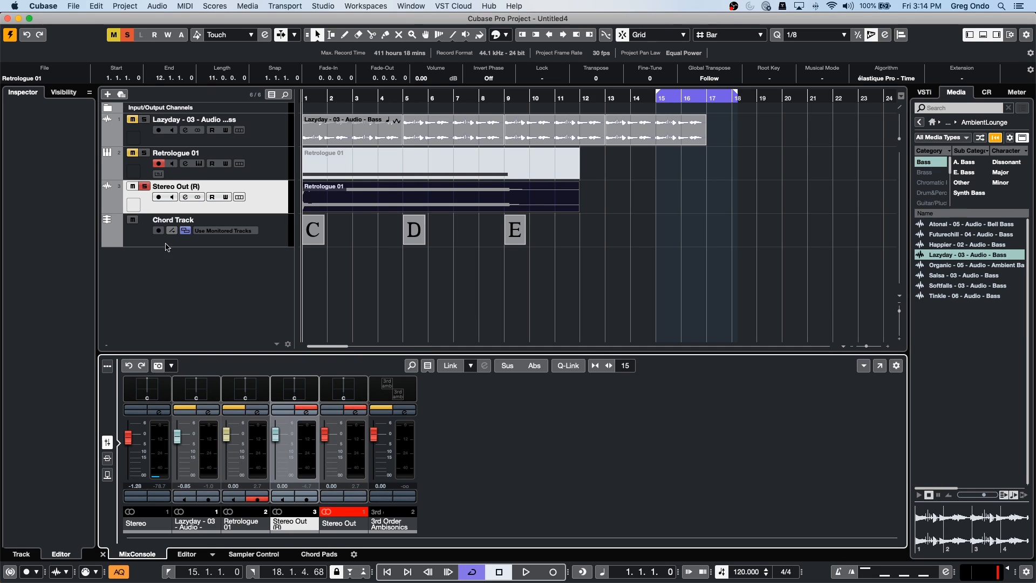
- Add a Tempo track below the Stereo Out (R) track
{"action": "right_click", "coordinate": [261, 190]}
{"action": "mouse_move", "coordinate": [309, 196]}
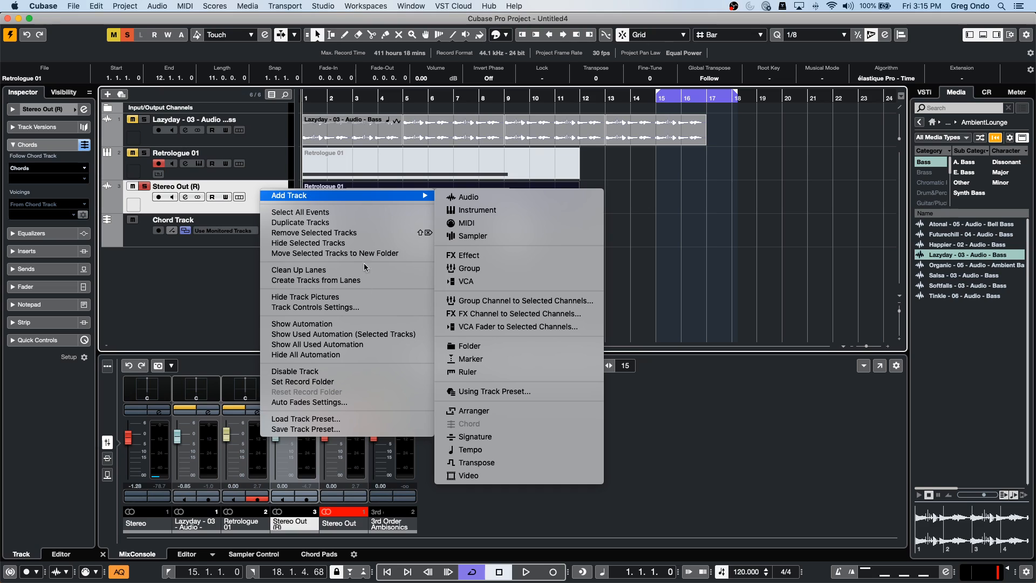
{"action": "left_click", "coordinate": [529, 450]}
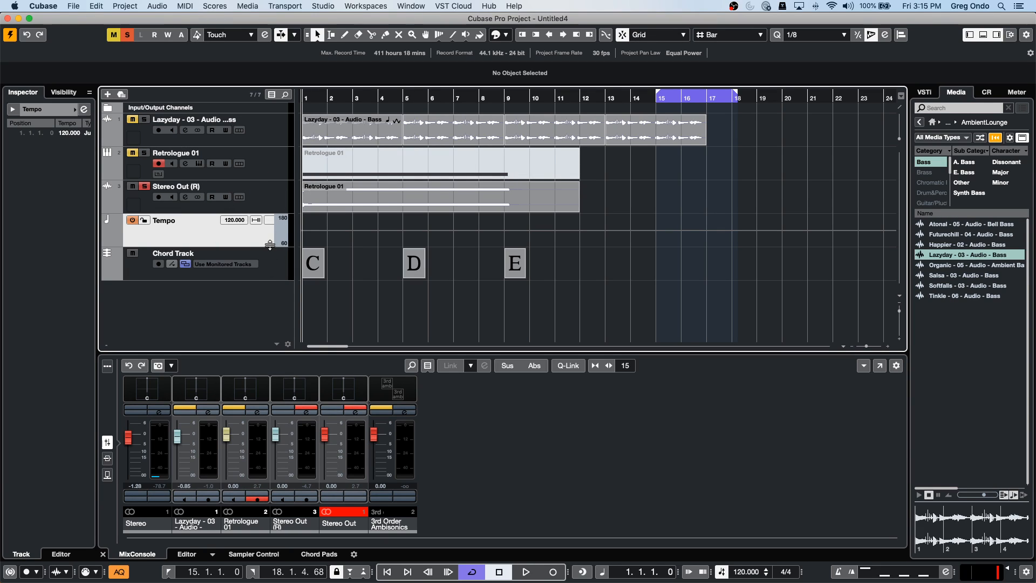
- Remove the Tempo track located above the Chord Track
{"action": "right_click", "coordinate": [244, 232]}
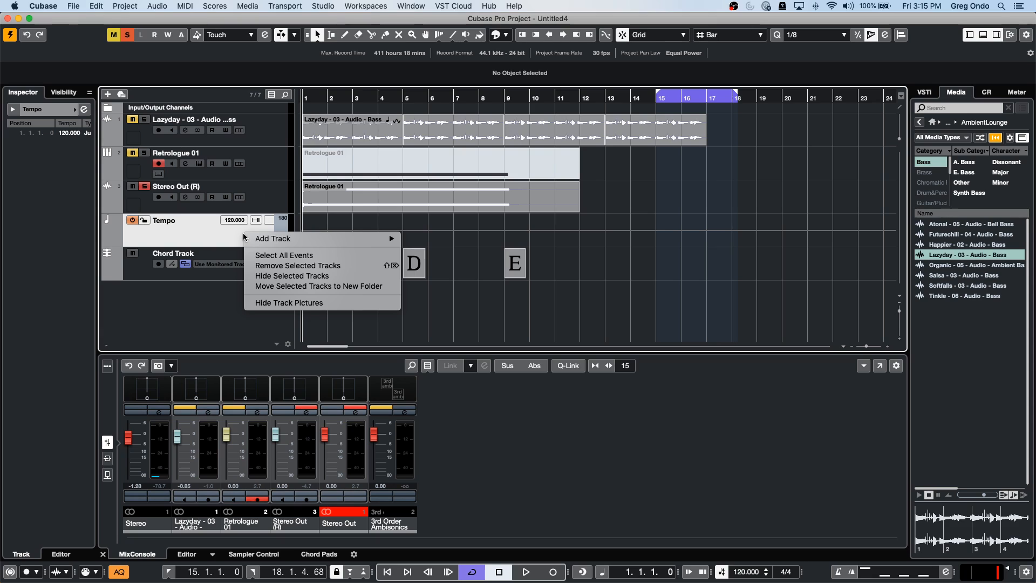
{"action": "left_click", "coordinate": [221, 242]}
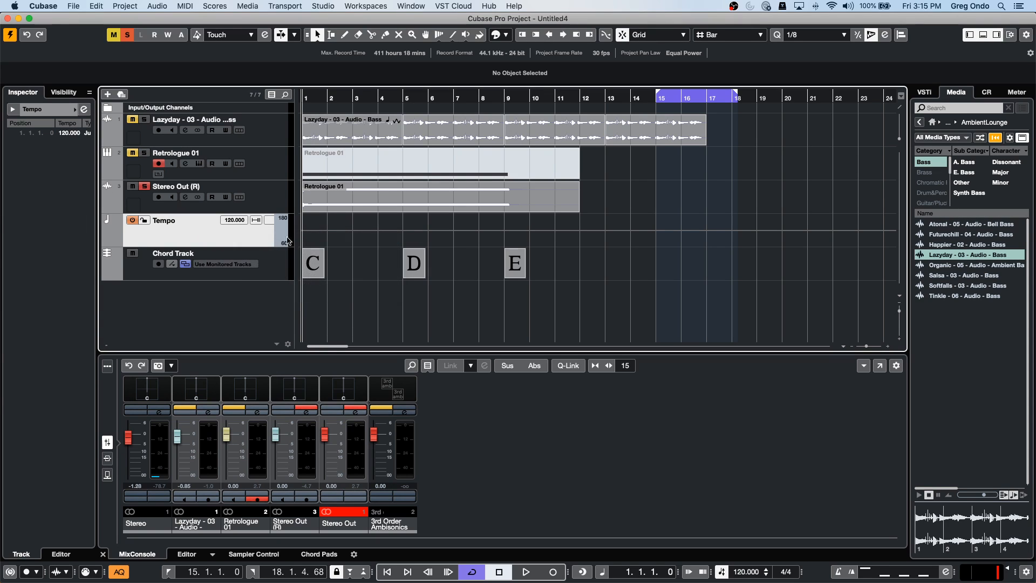
{"action": "right_click", "coordinate": [253, 234]}
{"action": "mouse_move", "coordinate": [291, 244]}
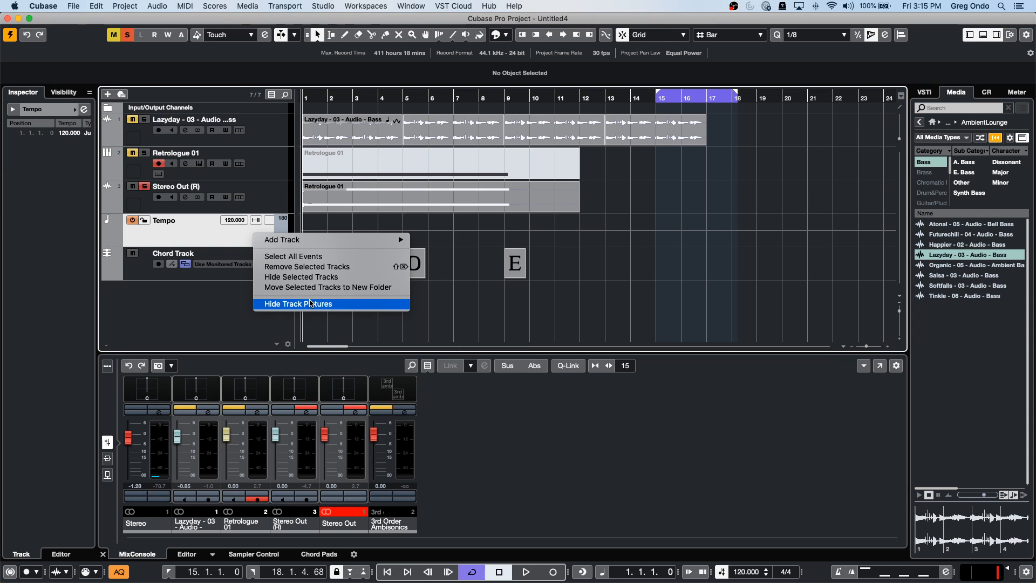
{"action": "left_click", "coordinate": [316, 267]}
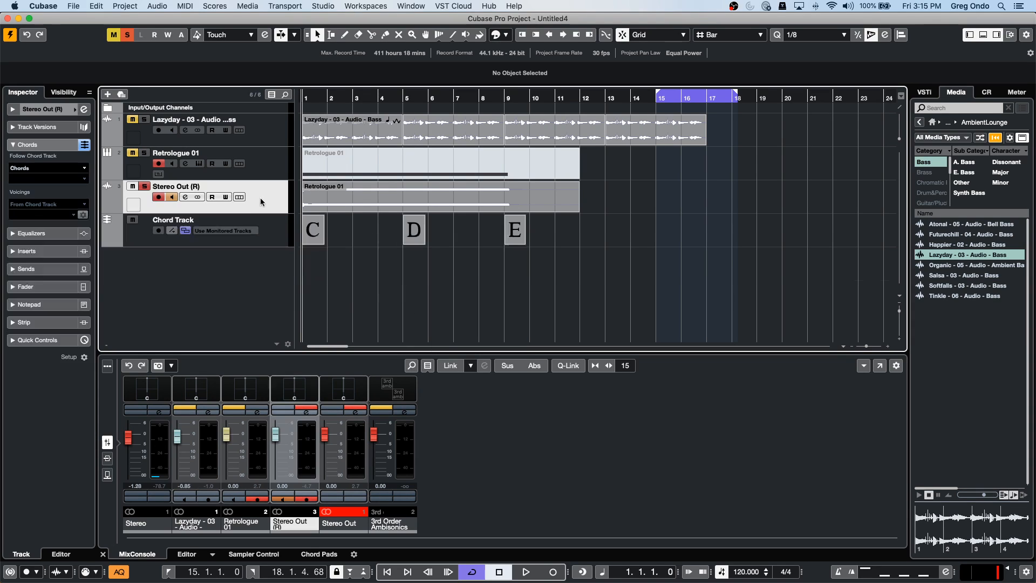
- Shrink the height of all tracks and add a Tempo track below Retrologue 01
{"action": "left_click", "coordinate": [276, 133]}
{"action": "left_click_drag", "start_coordinate": [272, 245], "coordinate": [271, 219]}
{"action": "right_click", "coordinate": [257, 125]}
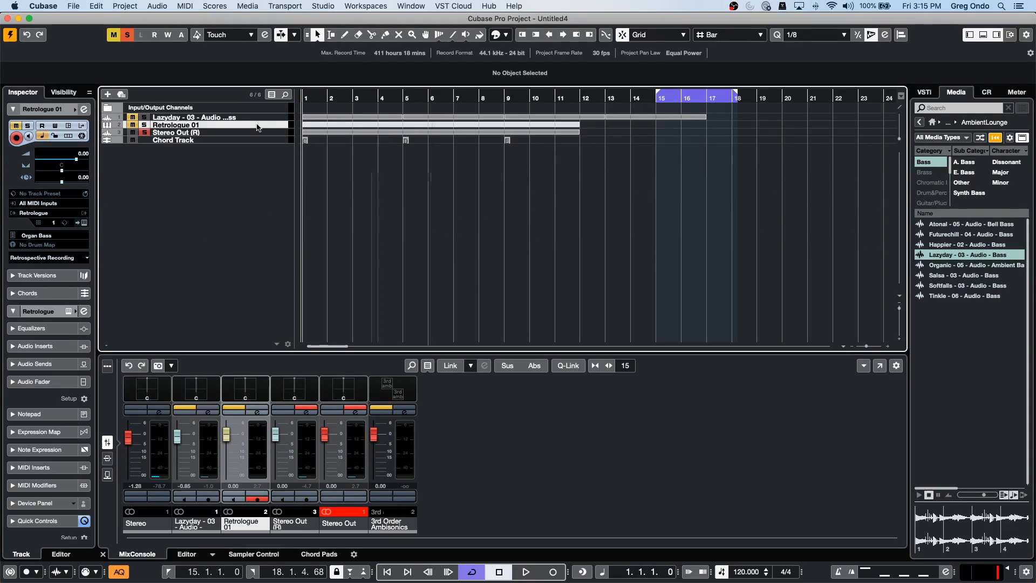
{"action": "mouse_move", "coordinate": [375, 130]}
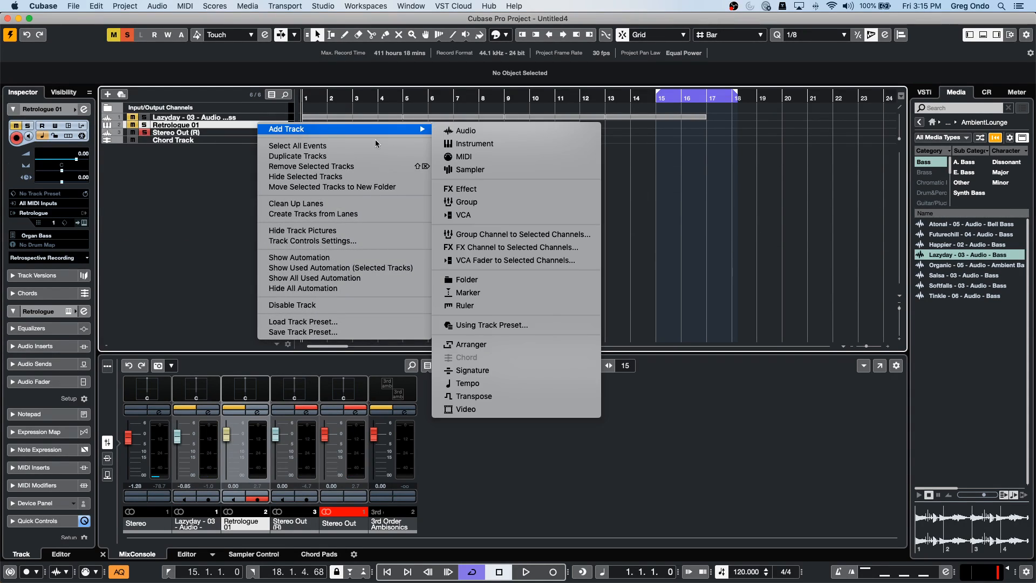
{"action": "left_click", "coordinate": [455, 383]}
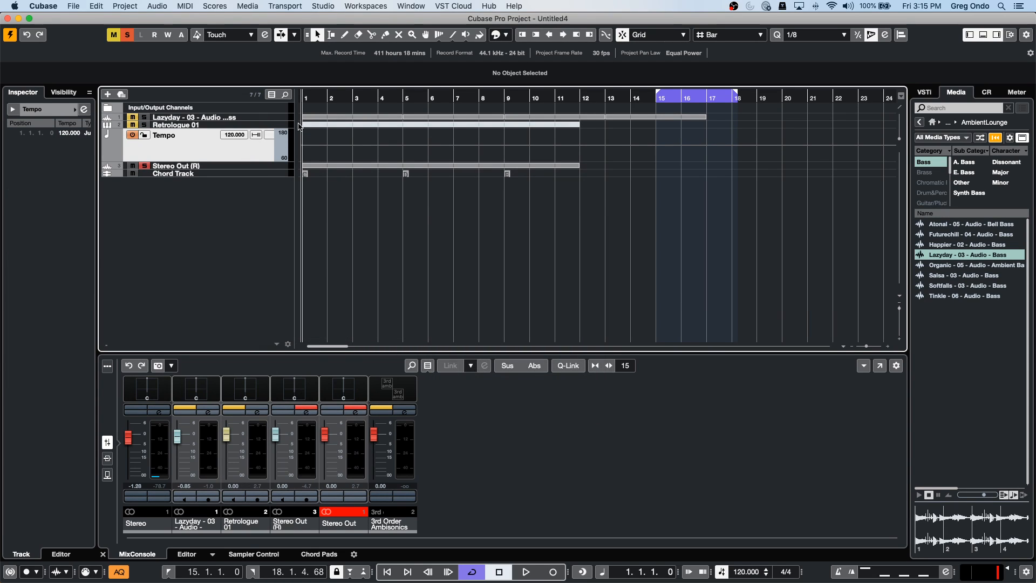
{"action": "right_click", "coordinate": [214, 156]}
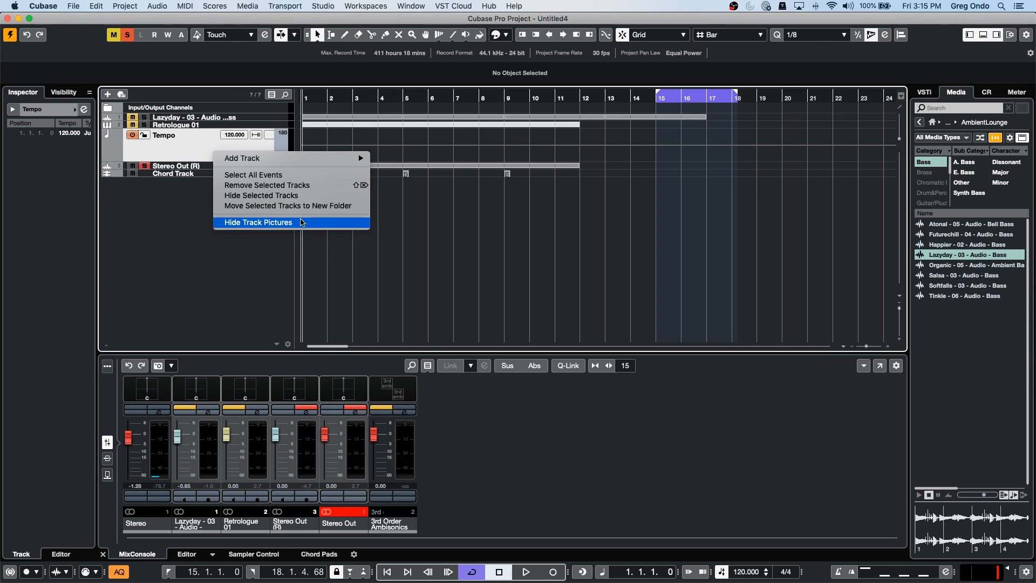
{"action": "left_click", "coordinate": [181, 143]}
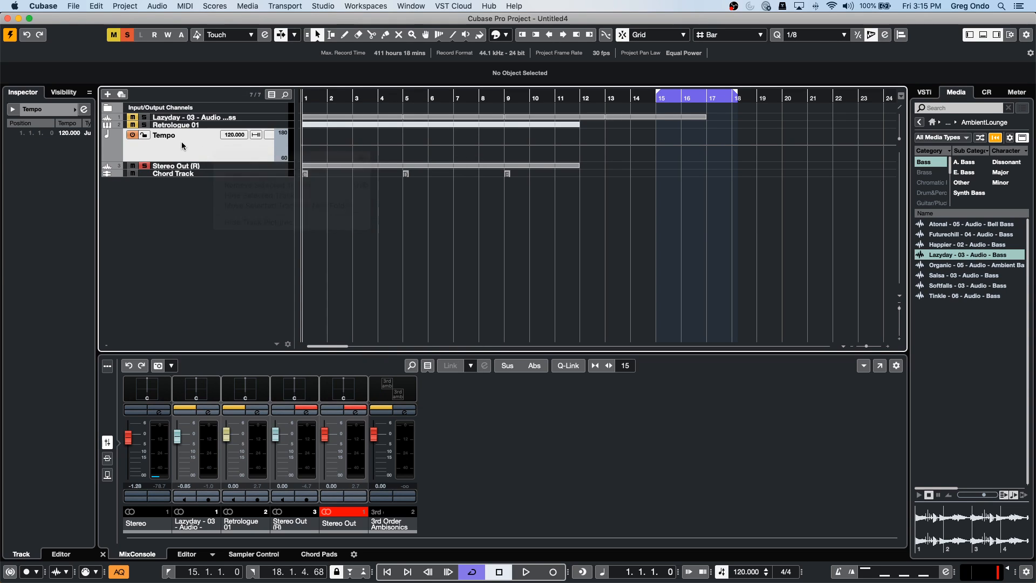
{"action": "right_click", "coordinate": [243, 152]}
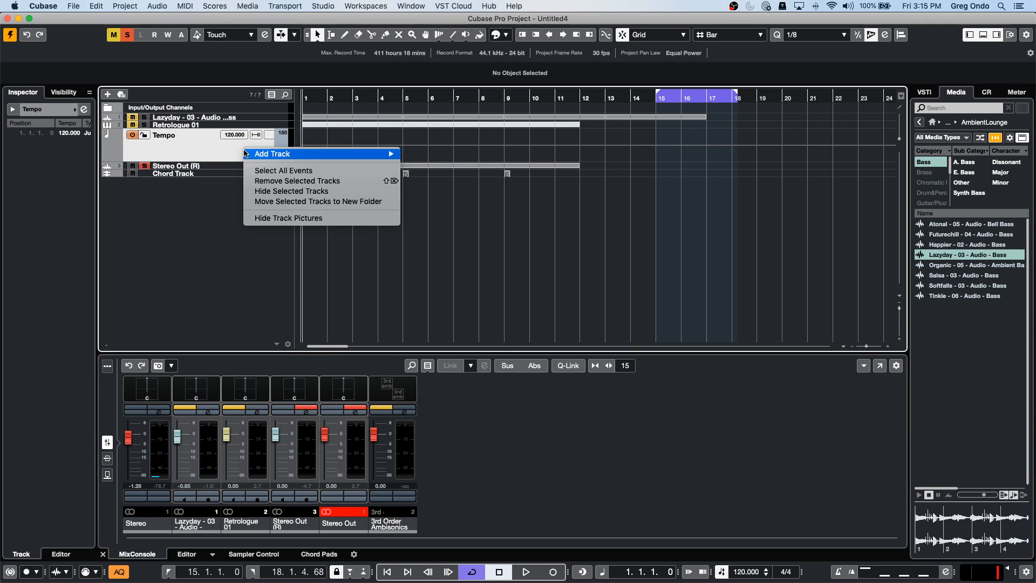
{"action": "left_click", "coordinate": [241, 159]}
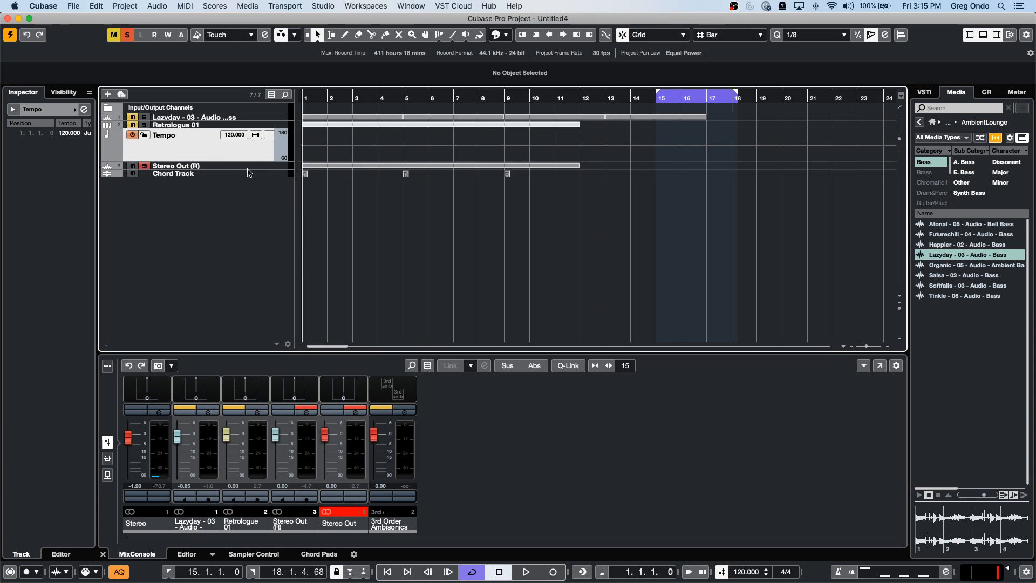
- Enlarge the height of all tracks and remove the Tempo track below Retrologue 01
{"action": "left_click_drag", "start_coordinate": [263, 161], "coordinate": [264, 213]}
{"action": "left_click", "coordinate": [265, 188]}
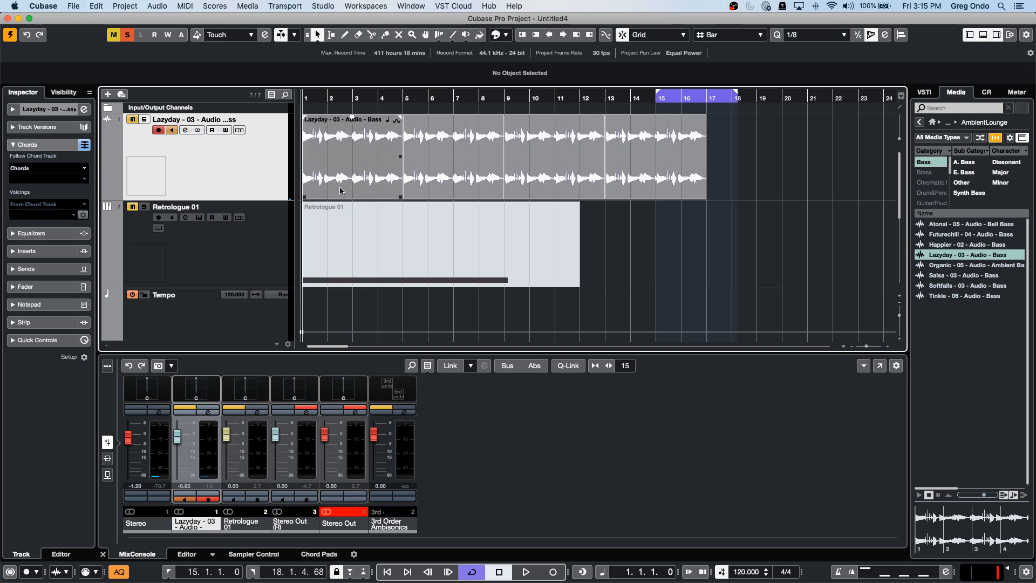
{"action": "scroll", "coordinate": [325, 198], "scroll_direction": "down", "scroll_amount": 5}
{"action": "right_click", "coordinate": [177, 156]}
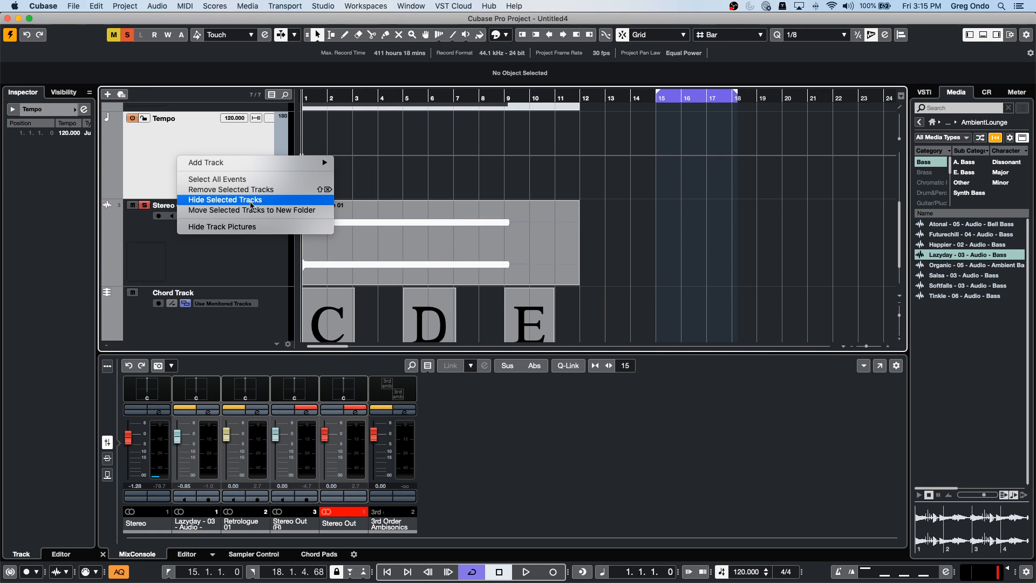
{"action": "left_click", "coordinate": [250, 190]}
- Add a Tempo track directly below the Lazyday - 03 - Audio - Bass track
{"action": "scroll", "coordinate": [226, 183], "scroll_direction": "up", "scroll_amount": 3}
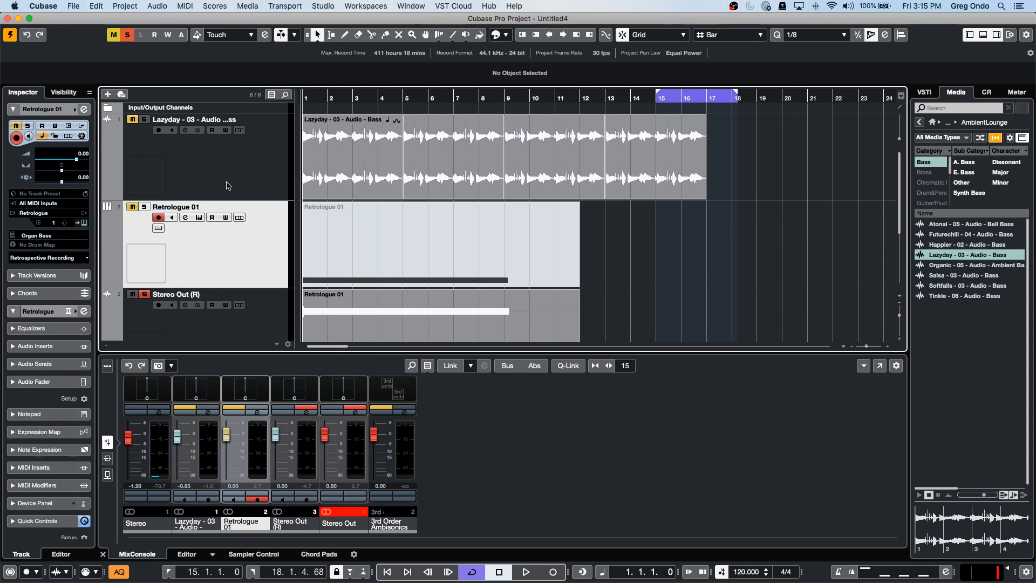
{"action": "right_click", "coordinate": [227, 180]}
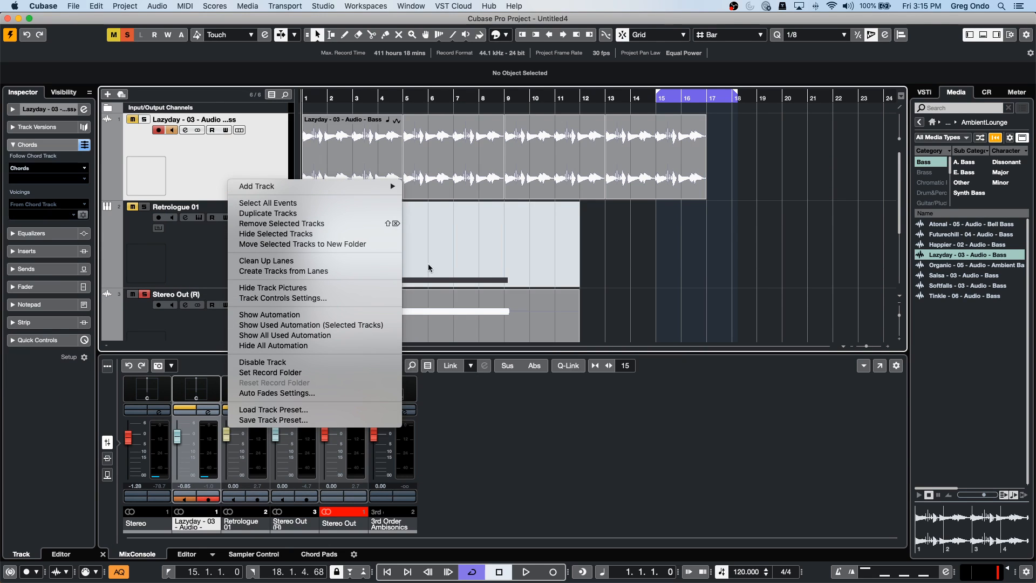
{"action": "mouse_move", "coordinate": [386, 184]}
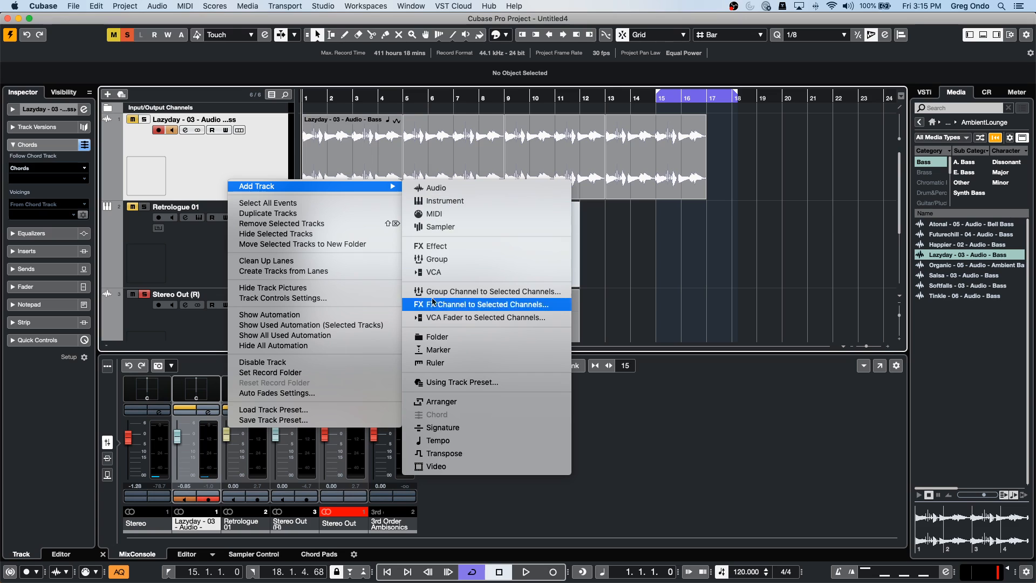
{"action": "left_click", "coordinate": [490, 441]}
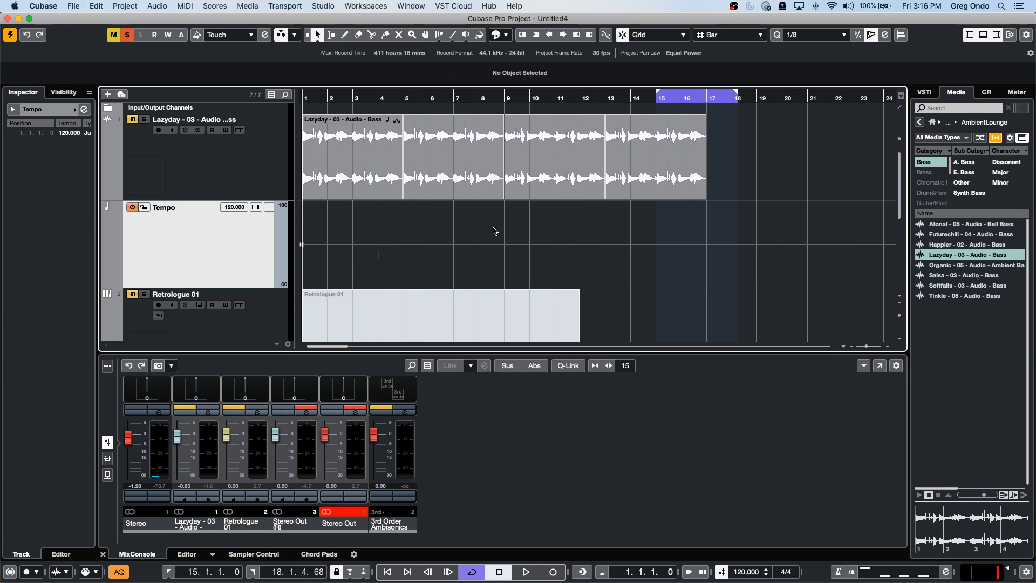
- Draw a tempo curve from about 121 at bar 5, rising to about 165.5 at bar 13 and falling to 147 at bar 16
{"action": "right_click", "coordinate": [406, 249]}
{"action": "left_click", "coordinate": [437, 248]}
{"action": "mouse_move", "coordinate": [411, 242]}
{"action": "left_mouse_down"}
{"action": "mouse_move", "coordinate": [700, 227]}
{"action": "mouse_move", "coordinate": [681, 225]}
{"action": "left_mouse_up"}
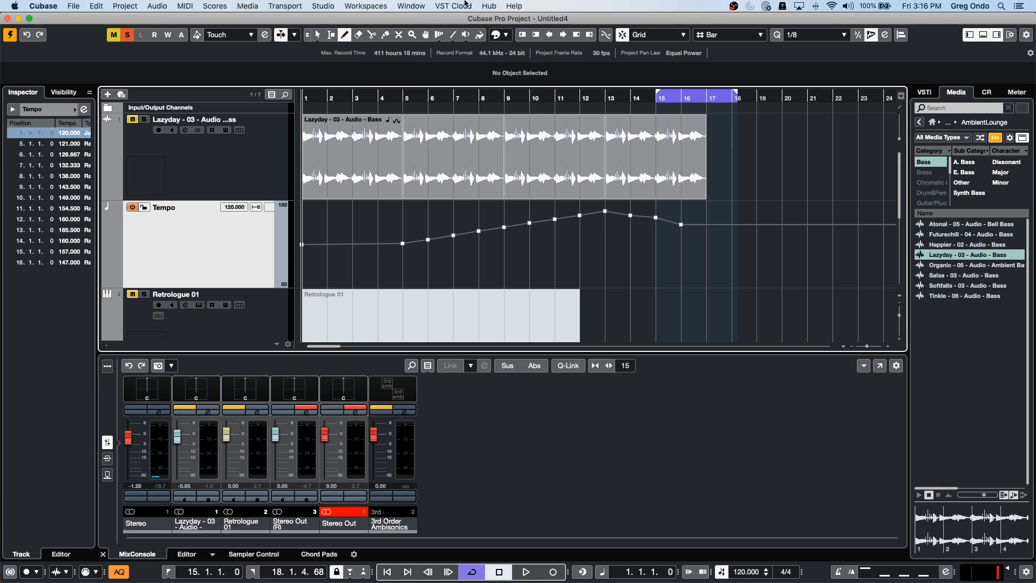
- Examine the Track Controls Settings of the Lazyday track for the Instrument, Sampler, MIDI, Group/FX/VCA, Chord, Video and Folder track types
{"action": "left_click", "coordinate": [185, 171]}
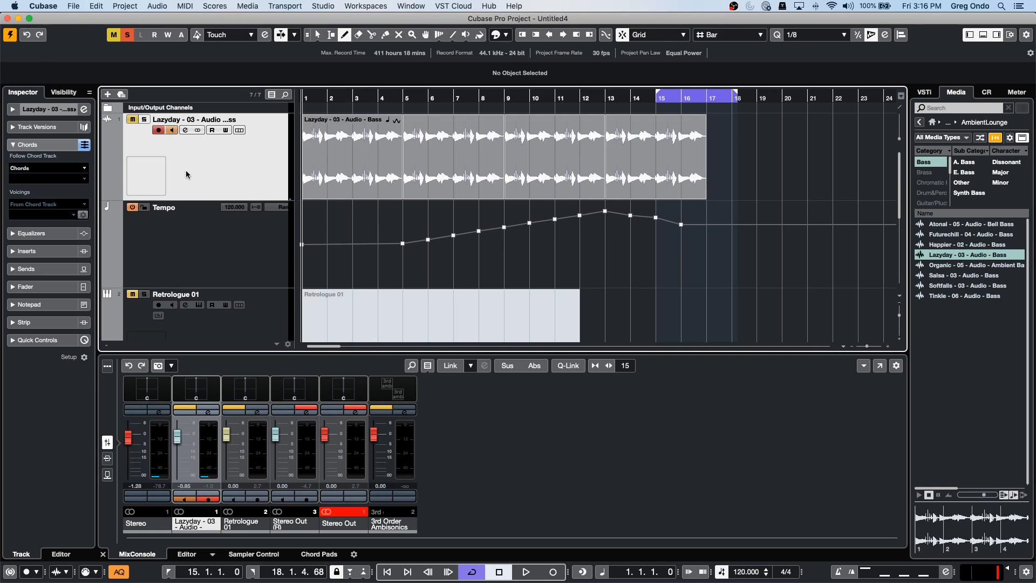
{"action": "right_click", "coordinate": [186, 175]}
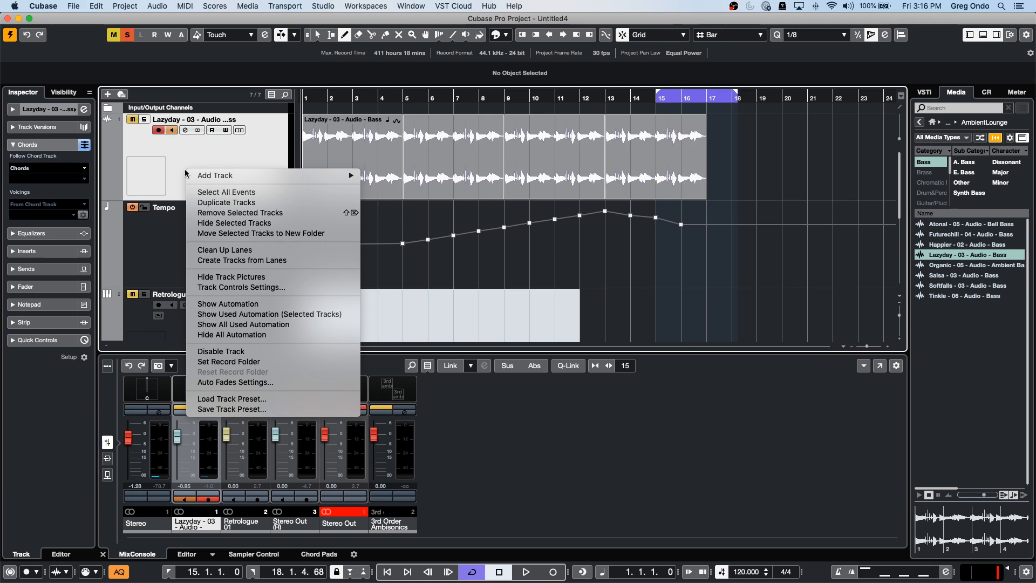
{"action": "left_click", "coordinate": [207, 287]}
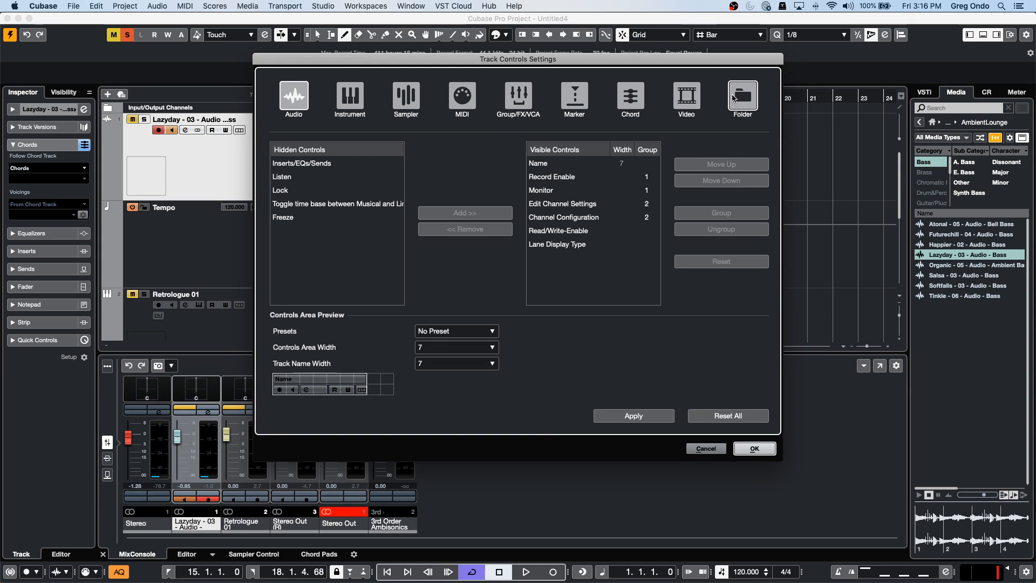
{"action": "left_click", "coordinate": [366, 103]}
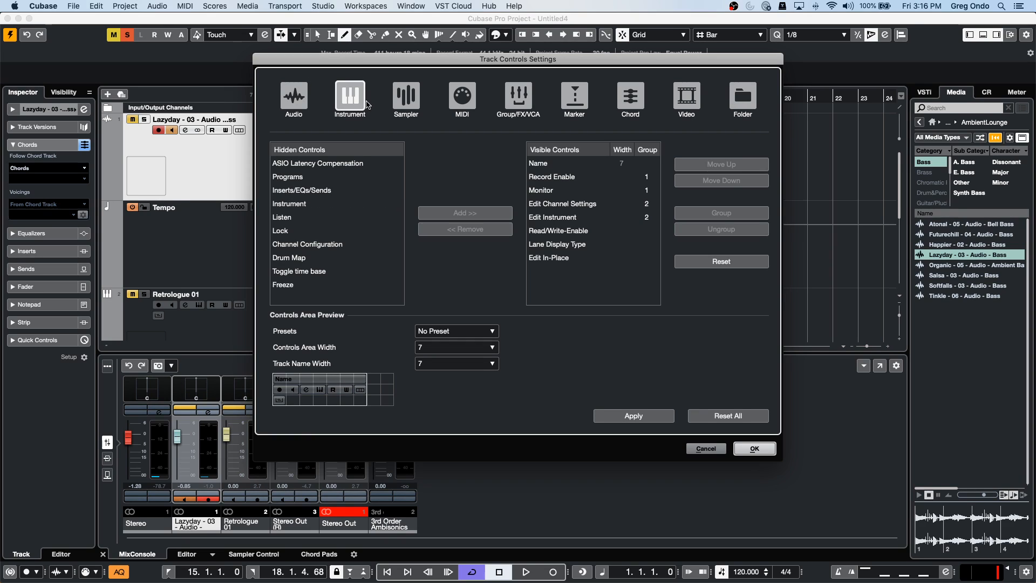
{"action": "left_click", "coordinate": [407, 100]}
{"action": "left_click", "coordinate": [468, 100]}
{"action": "left_click", "coordinate": [517, 99]}
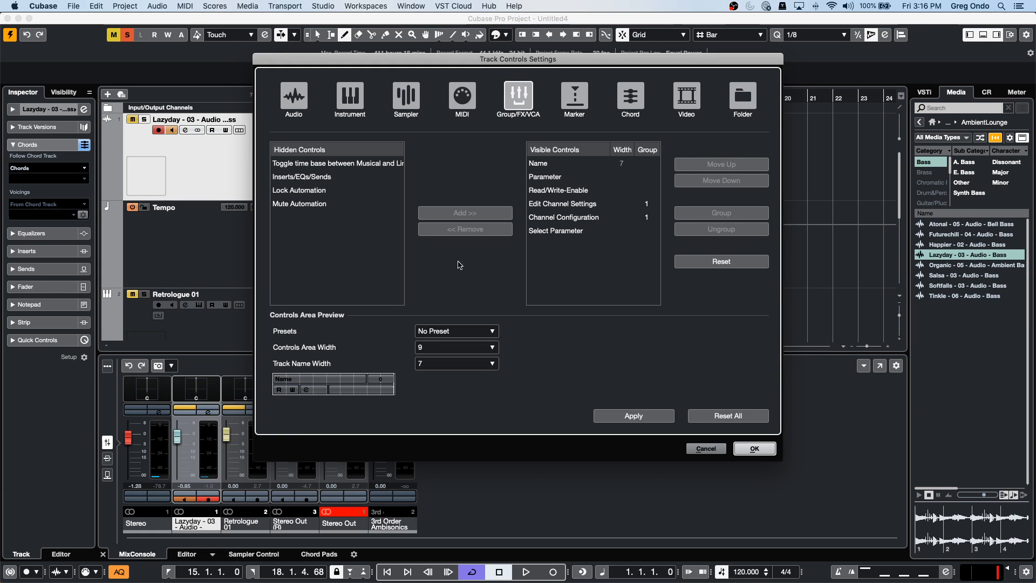
{"action": "left_click", "coordinate": [632, 108]}
{"action": "left_click", "coordinate": [685, 104]}
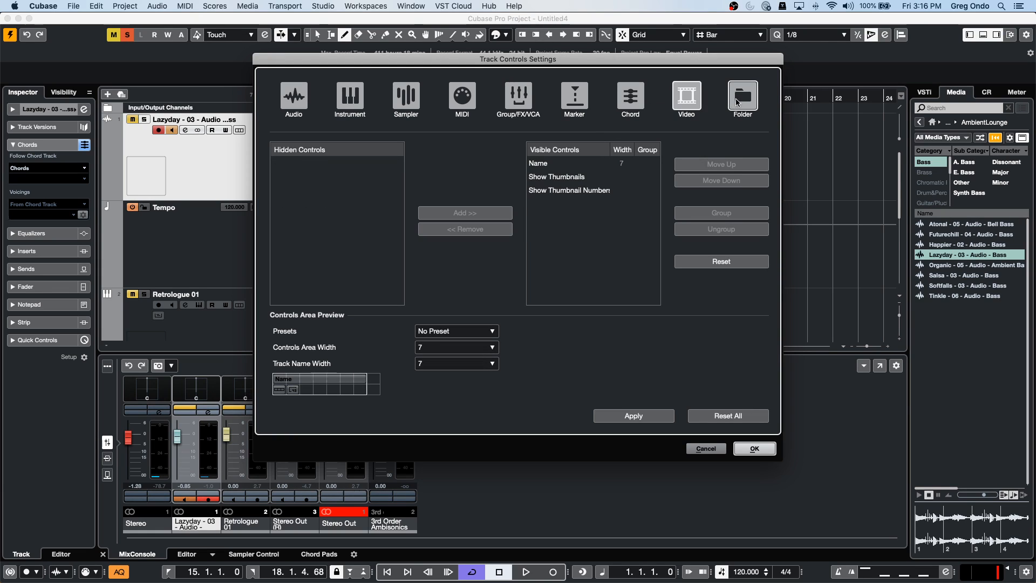
{"action": "left_click", "coordinate": [742, 98]}
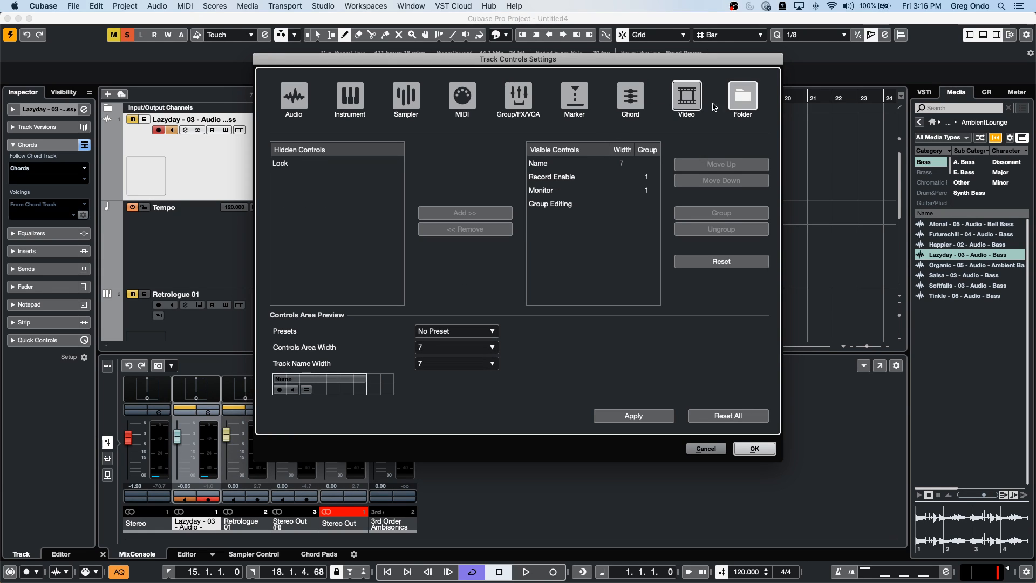
{"action": "left_click", "coordinate": [754, 448]}
- Select the Tempo track, return to the Object Selection tool, and briefly select the Lazyday audio event starting at bar 5
{"action": "left_click", "coordinate": [207, 268]}
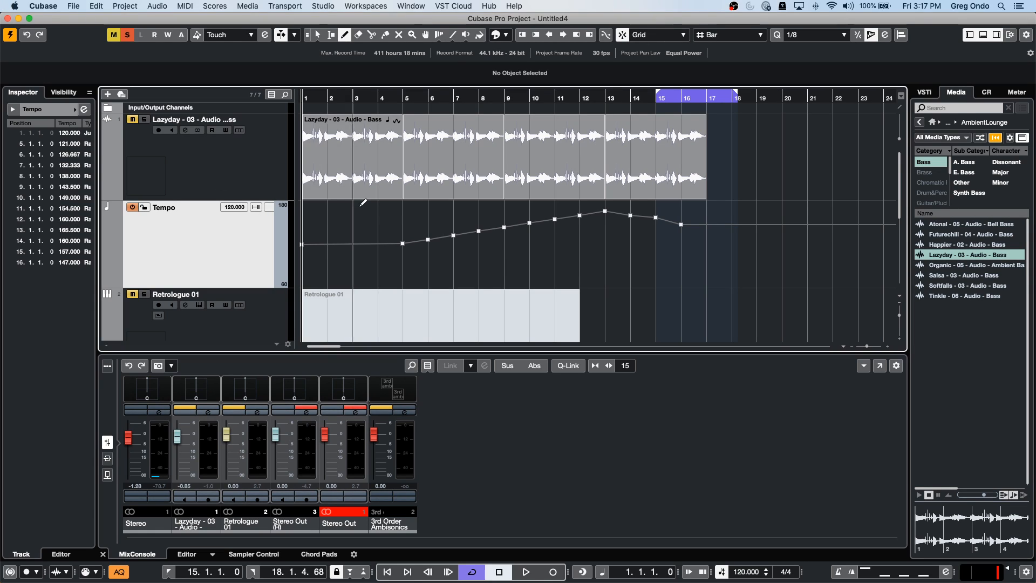
{"action": "right_click", "coordinate": [460, 157]}
{"action": "left_click", "coordinate": [460, 158]}
{"action": "left_click", "coordinate": [461, 158]}
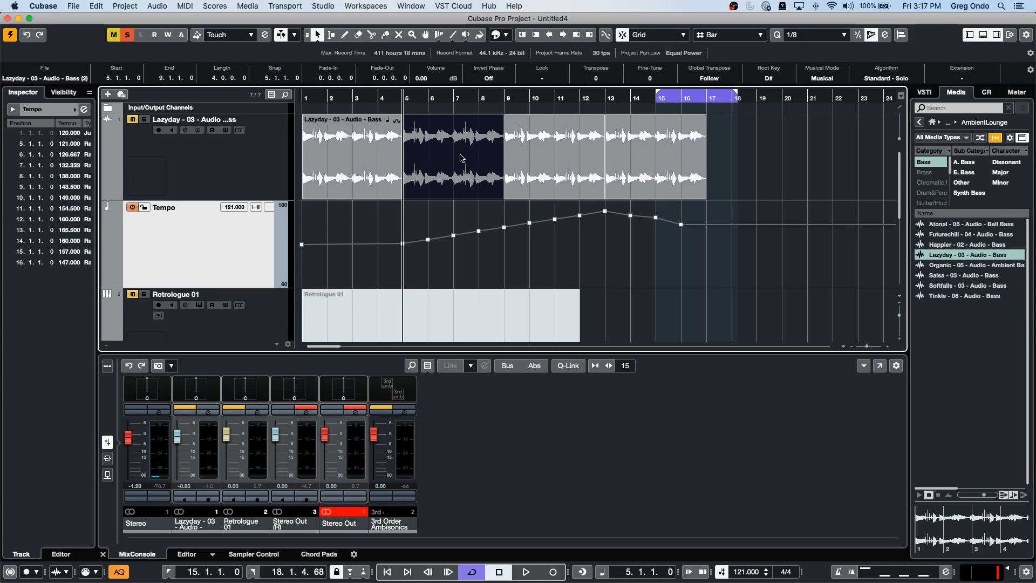
{"action": "left_click", "coordinate": [768, 157]}
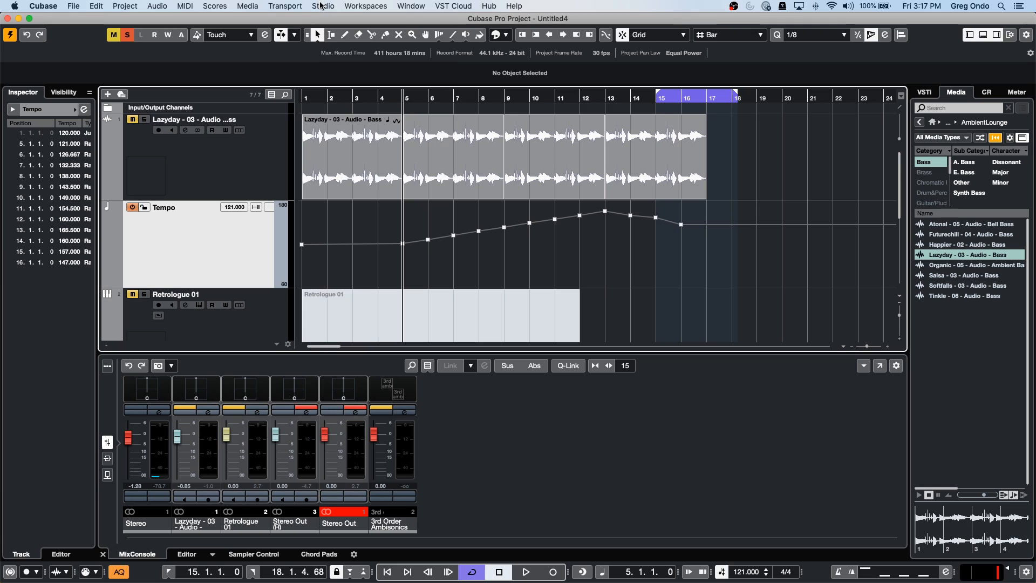
- Pick Built-in Audio as the ASIO driver in Studio Setup, decline the switch to keep Steinberg UR24C, and cancel the setup
{"action": "left_click", "coordinate": [323, 5]}
{"action": "left_click", "coordinate": [375, 185]}
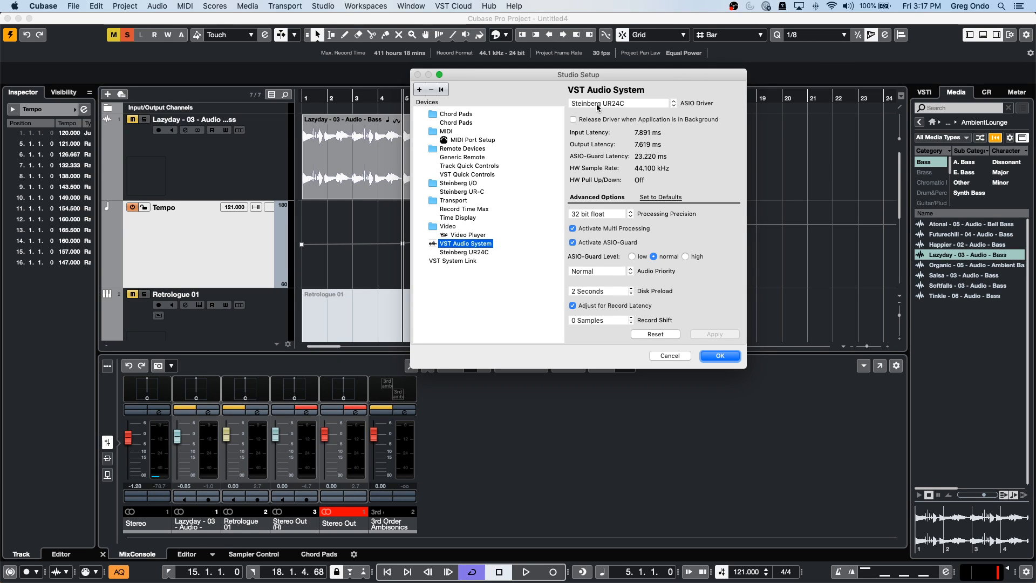
{"action": "left_click", "coordinate": [620, 103]}
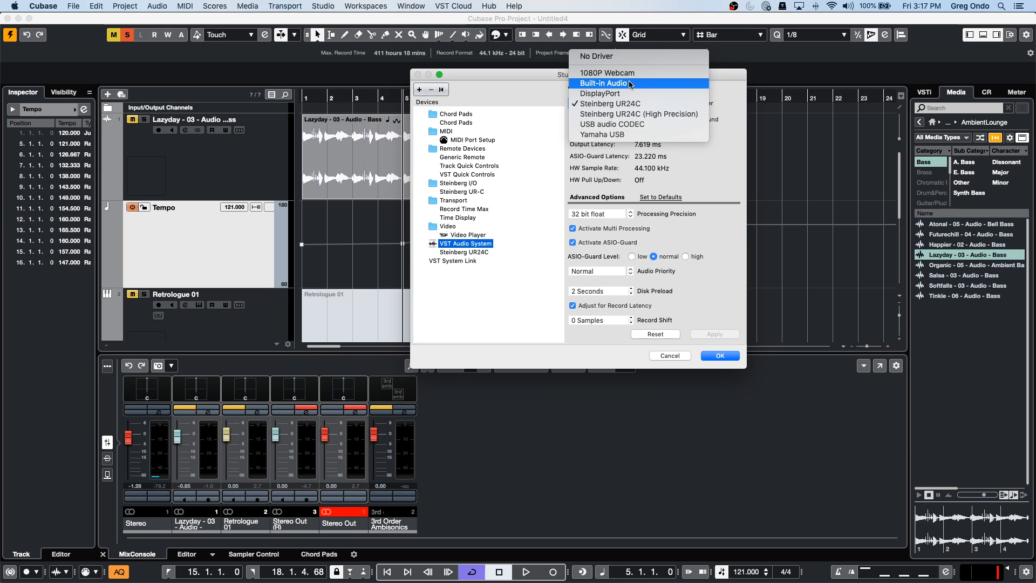
{"action": "left_click", "coordinate": [630, 84]}
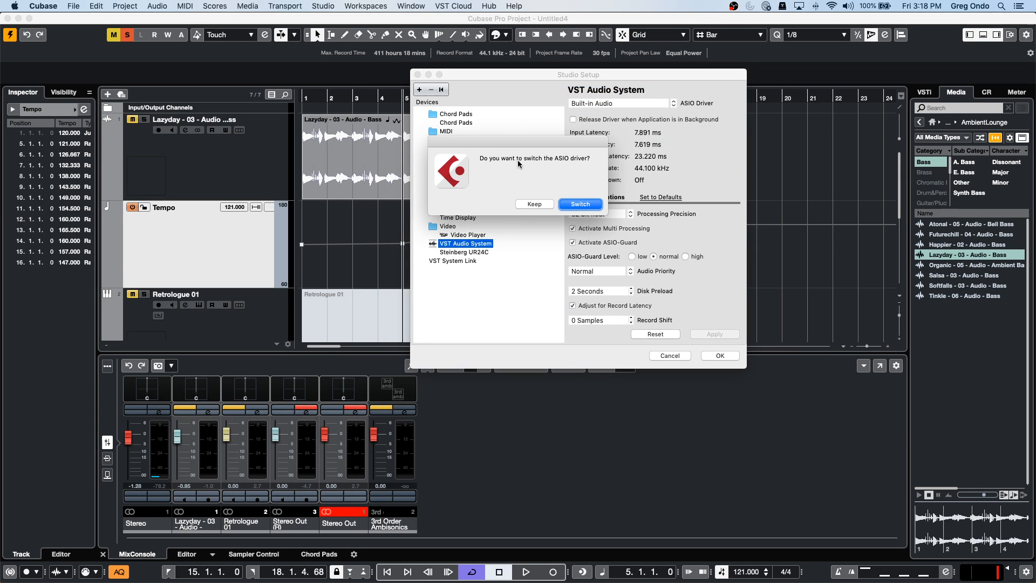
{"action": "left_click", "coordinate": [531, 205]}
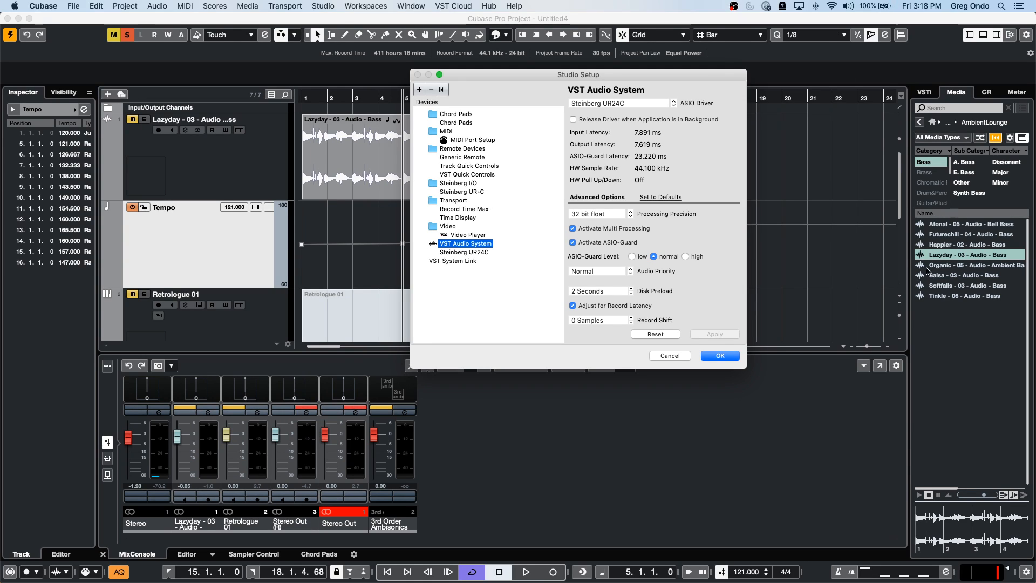
{"action": "left_click", "coordinate": [685, 360]}
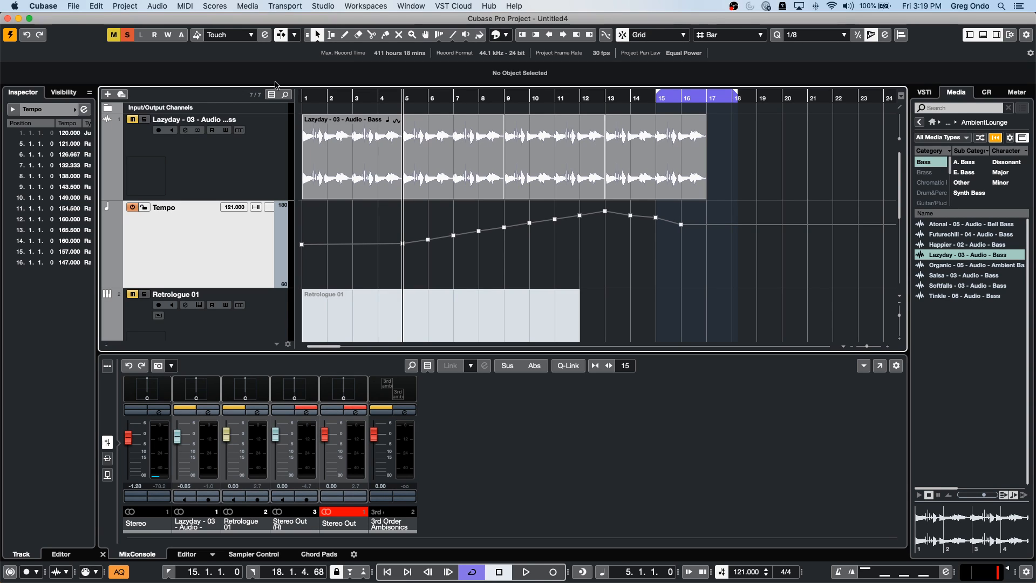
- Open the Profile Manager to view the available profiles
{"action": "left_click", "coordinate": [96, 6]}
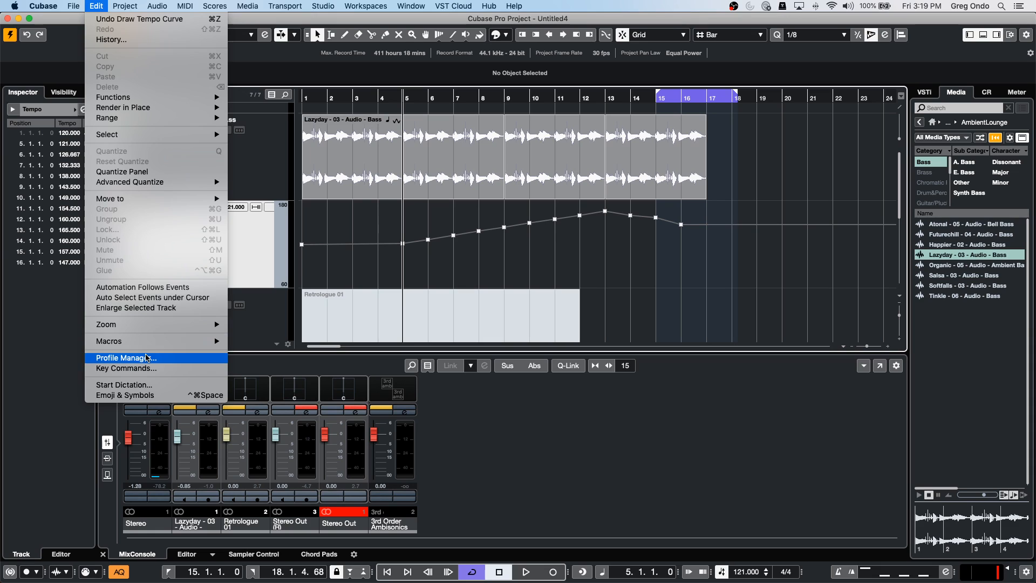
{"action": "left_click", "coordinate": [147, 358]}
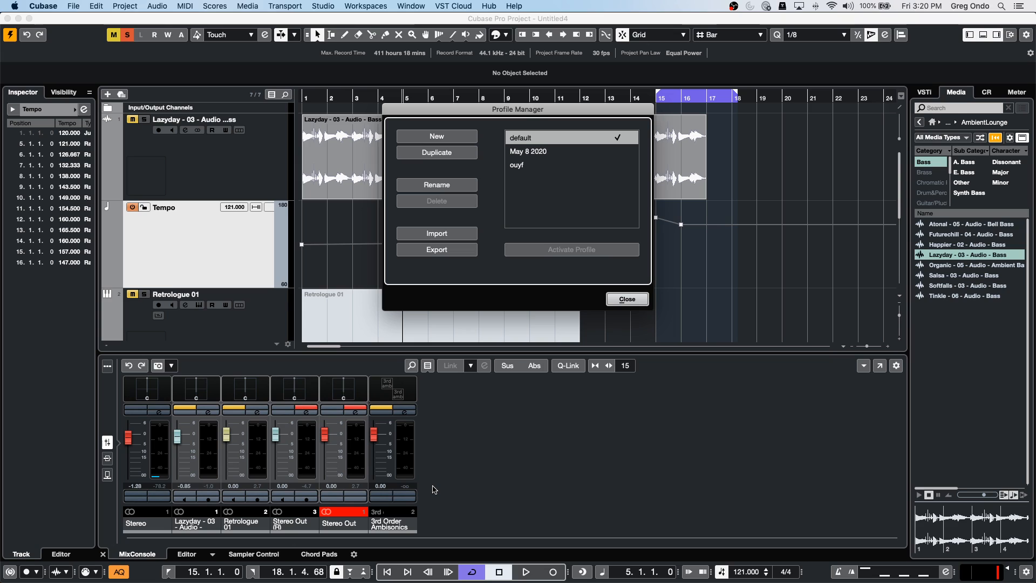
- Switch to OBS, check which device the Yamaha Mixer audio source uses, and return to Cubase
{"action": "key", "text": "super+Tab"}
{"action": "key", "text": "super+Tab"}
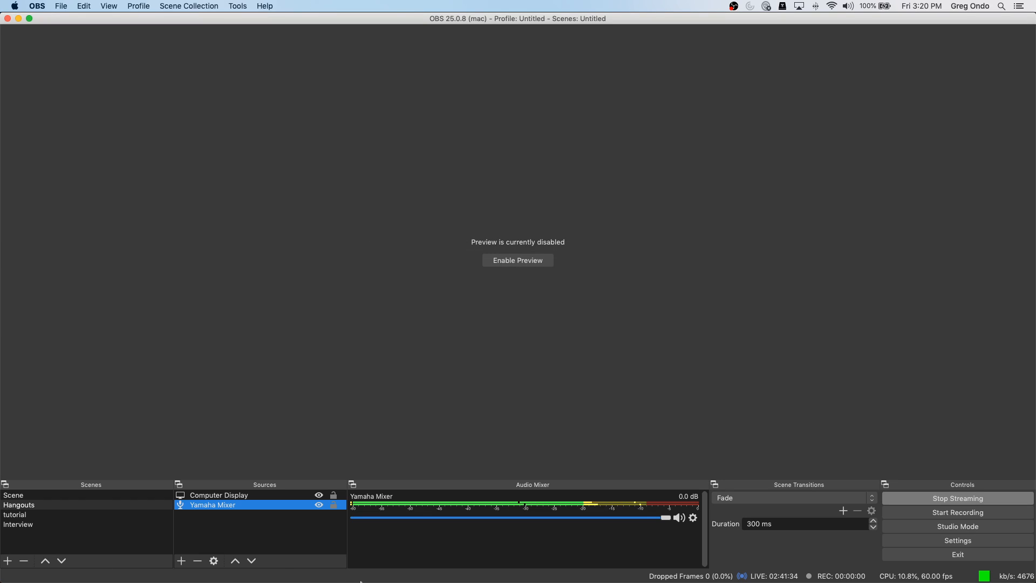
{"action": "double_click", "coordinate": [251, 506]}
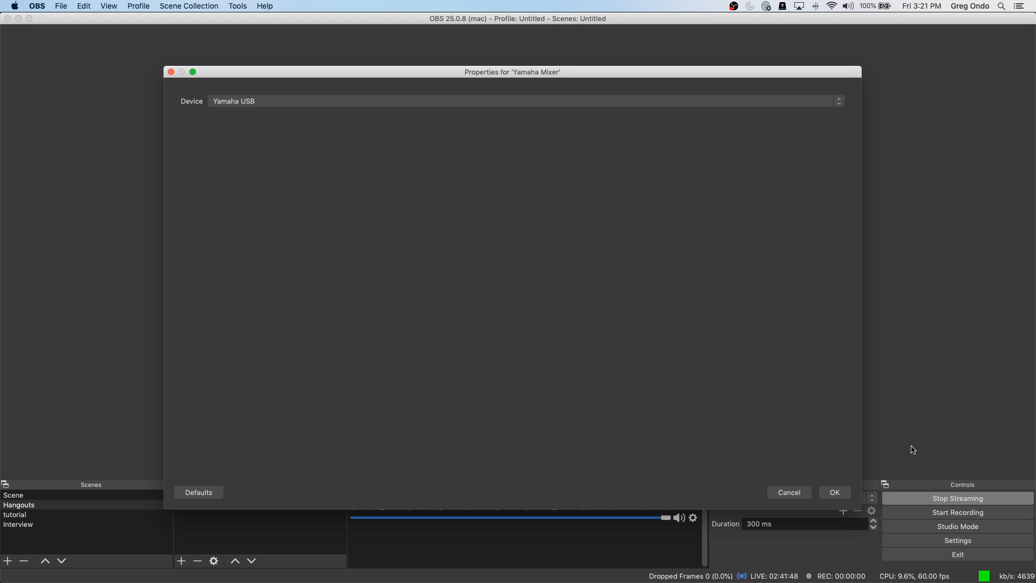
{"action": "left_click", "coordinate": [835, 493]}
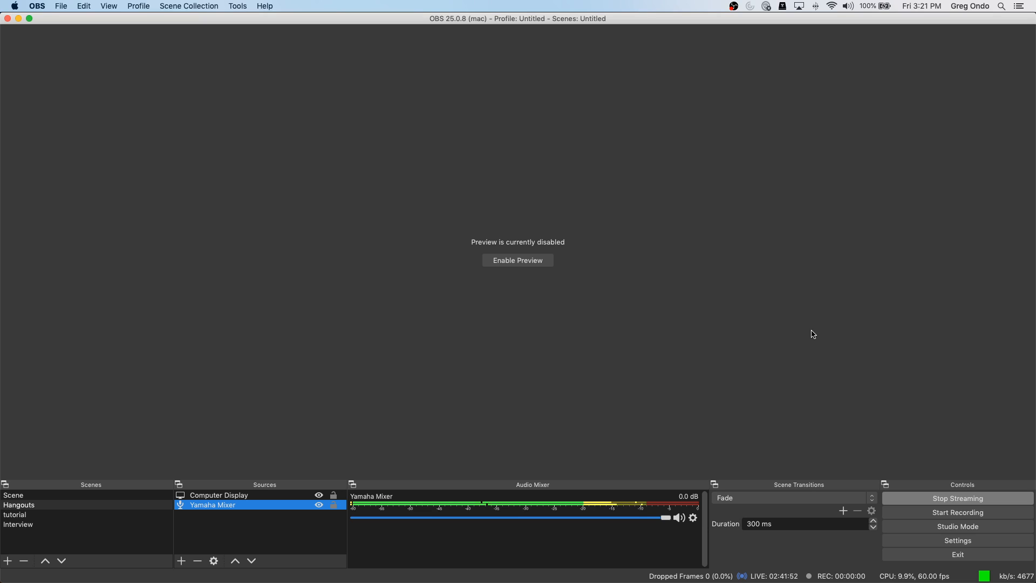
{"action": "key", "text": "super+Tab"}
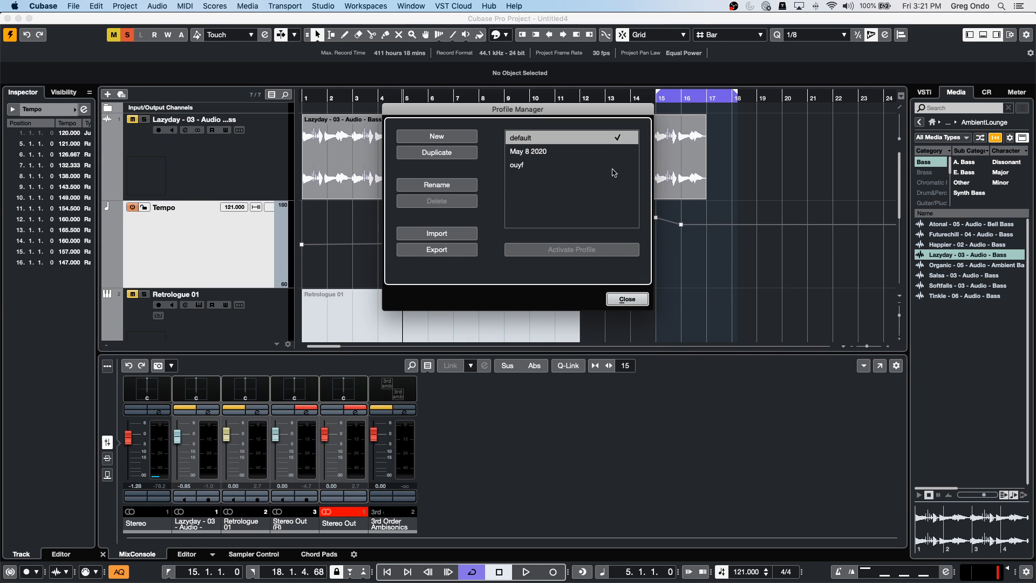
- Switch to Dorico, cancel its audio export, and quit the program
{"action": "key", "text": "super+Tab"}
{"action": "key", "text": "super+Tab"}
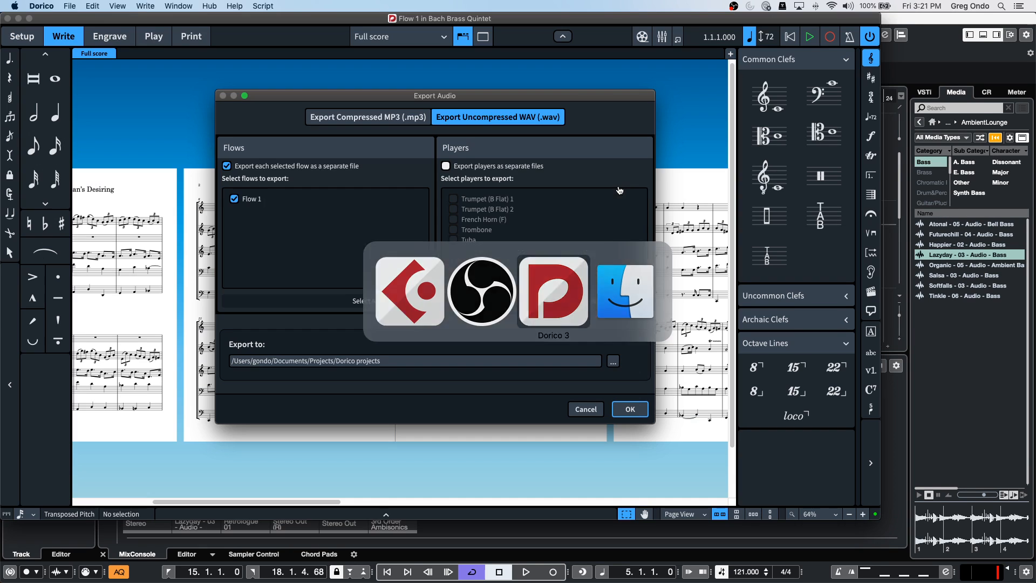
{"action": "left_click", "coordinate": [592, 409]}
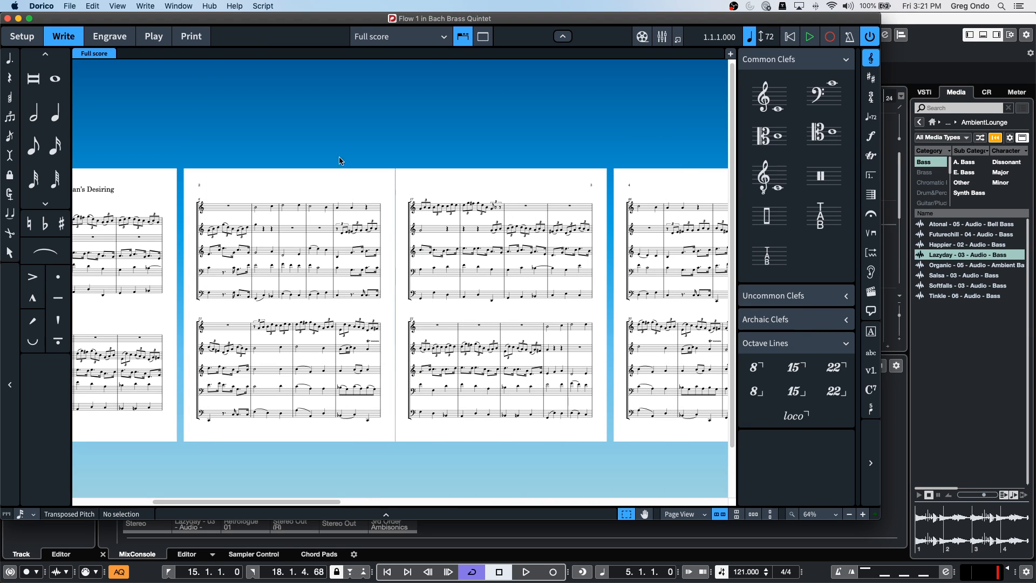
{"action": "left_click", "coordinate": [42, 6]}
{"action": "left_click", "coordinate": [74, 106]}
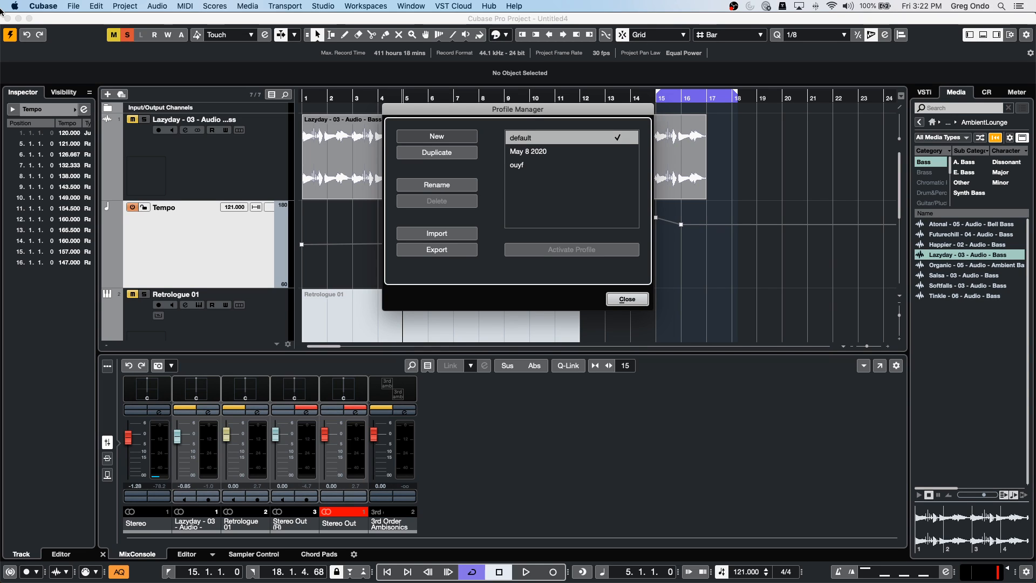
- Close the Profile Manager and create an empty project in the August 28 2020 folder
{"action": "left_click", "coordinate": [628, 298]}
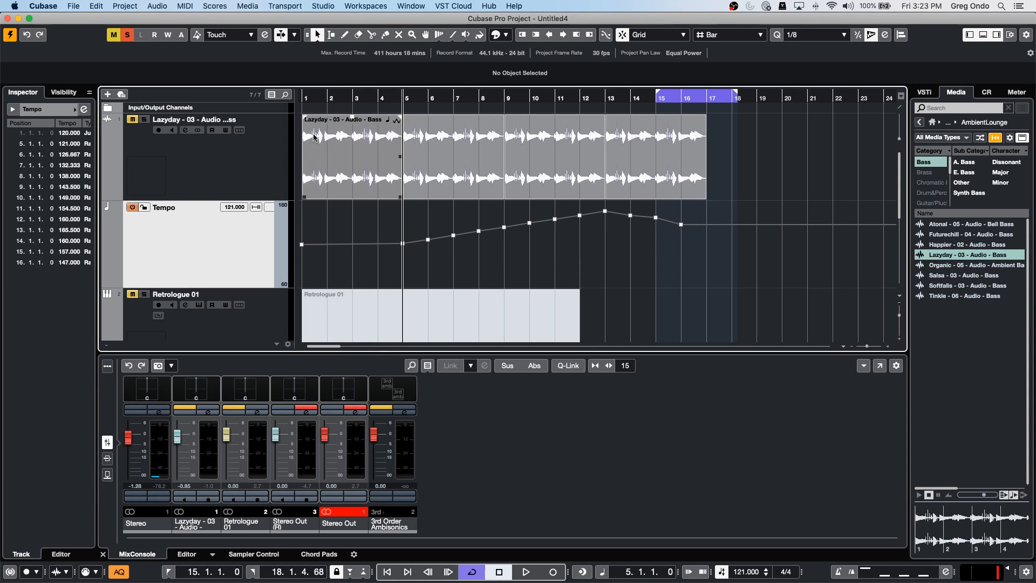
{"action": "left_click_drag", "start_coordinate": [338, 97], "coordinate": [331, 51]}
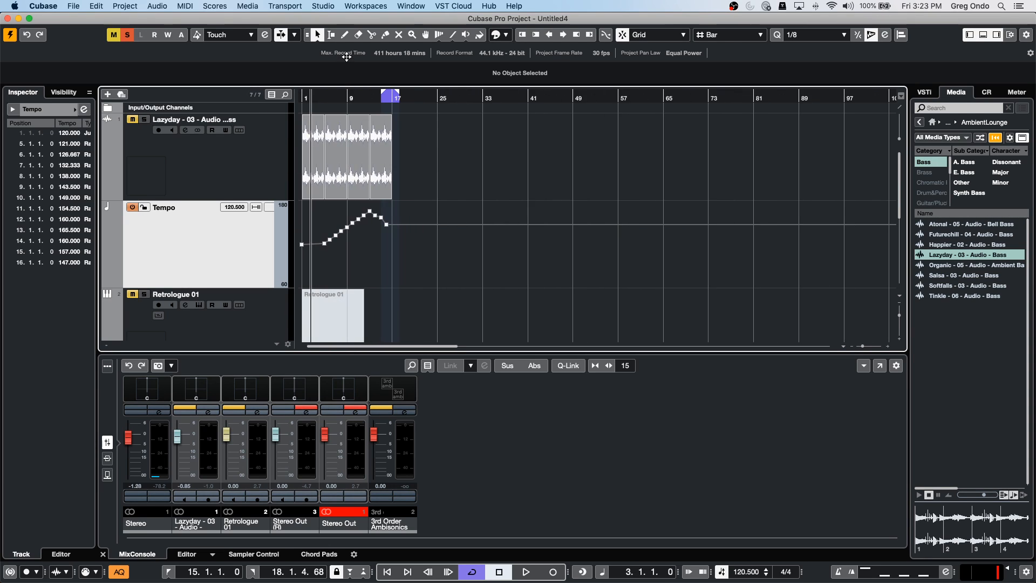
{"action": "left_click", "coordinate": [74, 7]}
{"action": "left_click", "coordinate": [89, 20]}
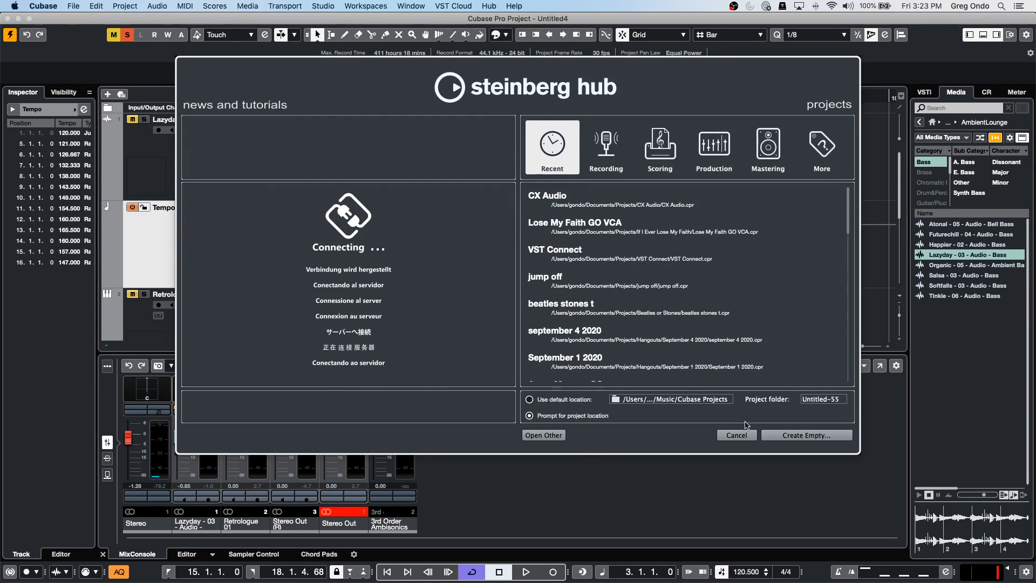
{"action": "left_click", "coordinate": [808, 436]}
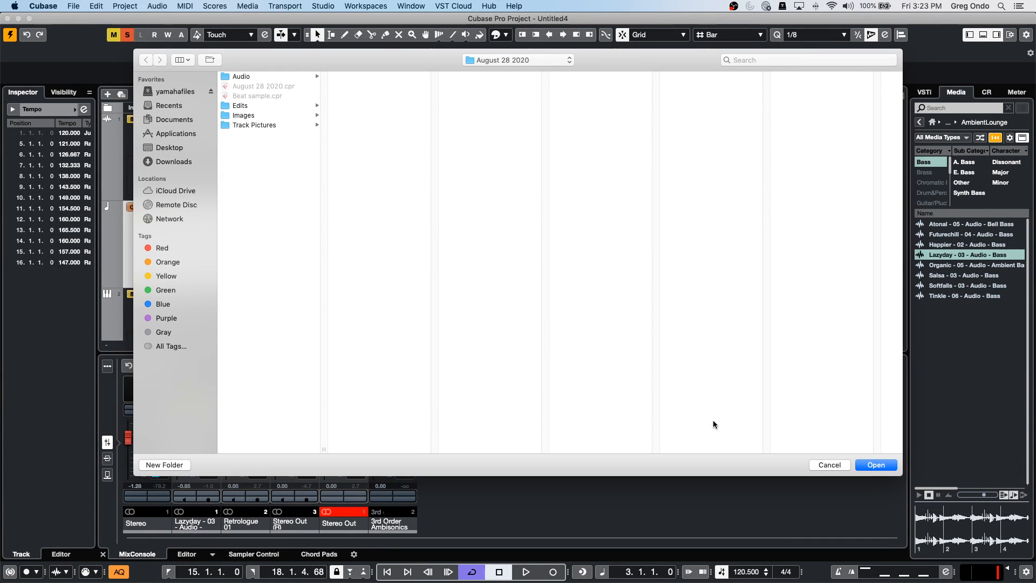
{"action": "left_click", "coordinate": [885, 466]}
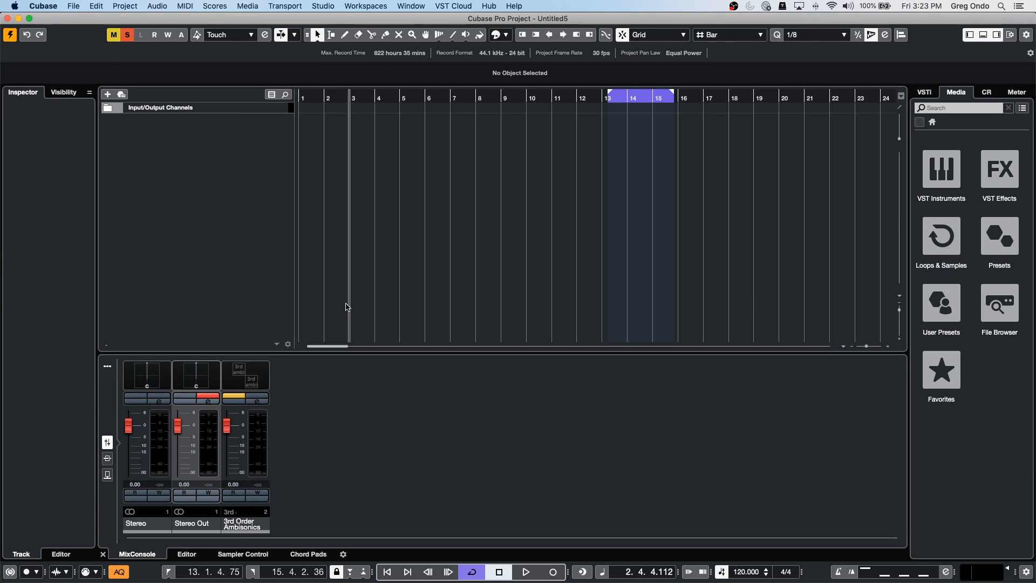
- Add eight stereo audio tracks routed to Stereo Out, and deactivate all mute and solo states in the project
{"action": "right_click", "coordinate": [162, 137]}
{"action": "left_click", "coordinate": [190, 143]}
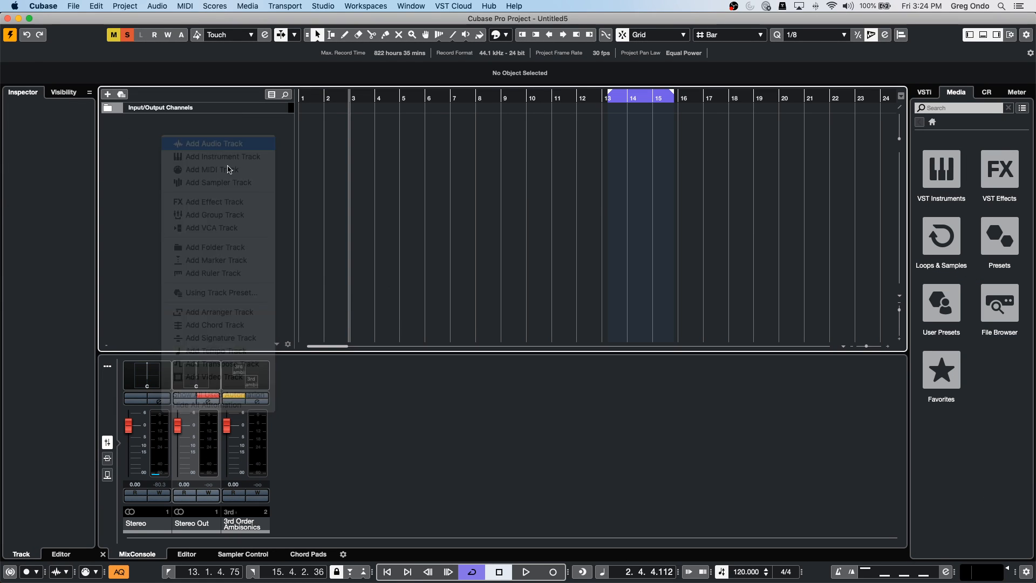
{"action": "scroll", "coordinate": [593, 268], "scroll_direction": "up", "scroll_amount": 4}
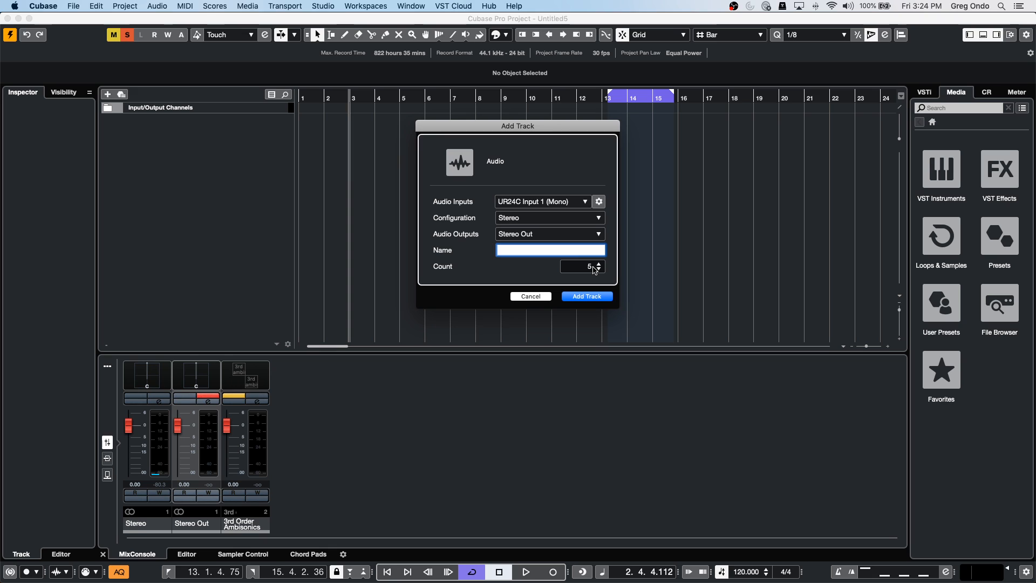
{"action": "scroll", "coordinate": [595, 270], "scroll_direction": "up", "scroll_amount": 3}
{"action": "scroll", "coordinate": [595, 269], "scroll_direction": "down", "scroll_amount": 1}
{"action": "left_click", "coordinate": [587, 296]}
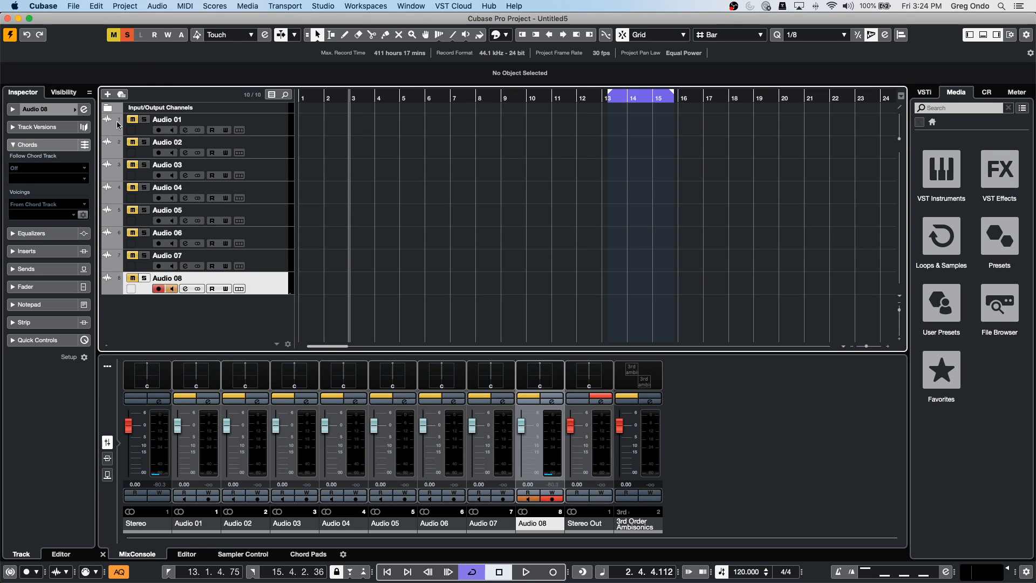
{"action": "left_click", "coordinate": [127, 35]}
{"action": "left_click", "coordinate": [113, 34]}
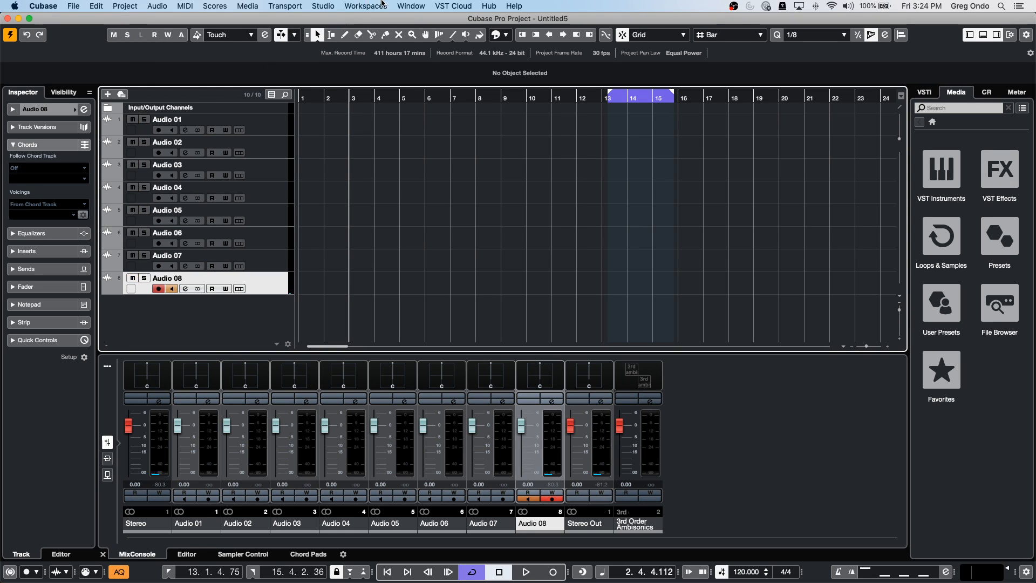
- Open the Audio Connections for inputs and add one mono input bus
{"action": "left_click", "coordinate": [330, 6]}
{"action": "left_click", "coordinate": [337, 19]}
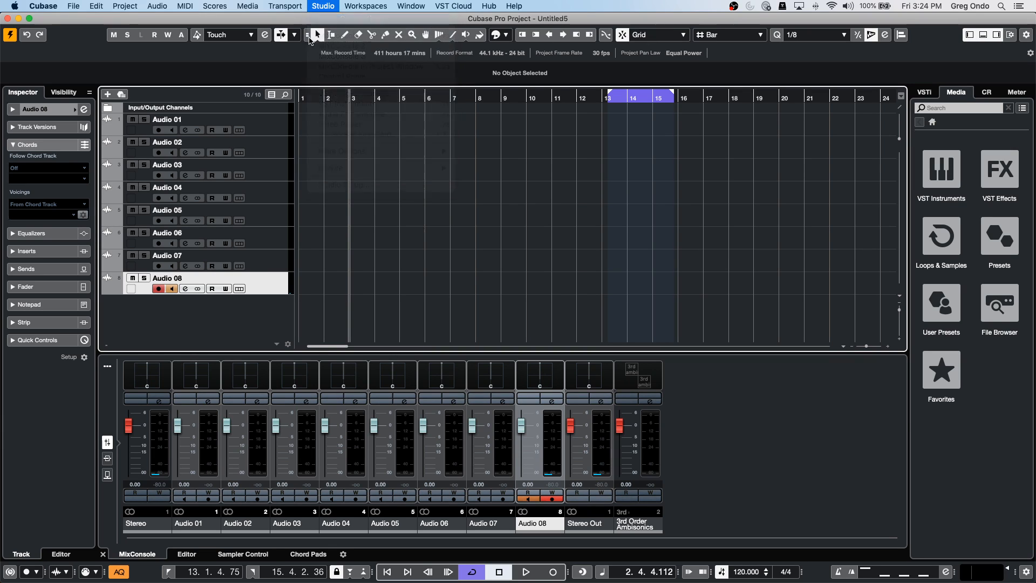
{"action": "left_click", "coordinate": [227, 135]}
{"action": "right_click", "coordinate": [238, 215]}
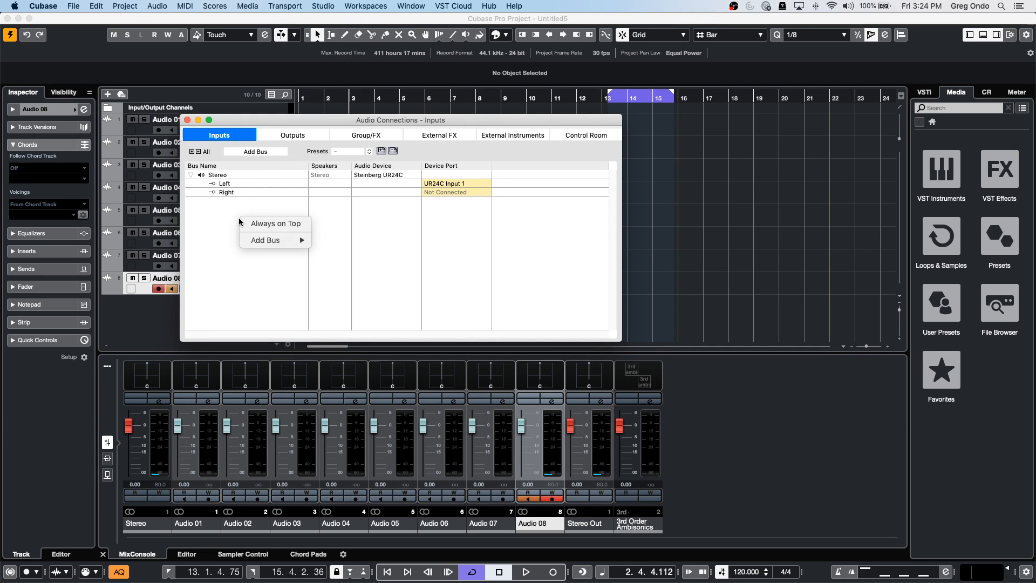
{"action": "mouse_move", "coordinate": [295, 239]}
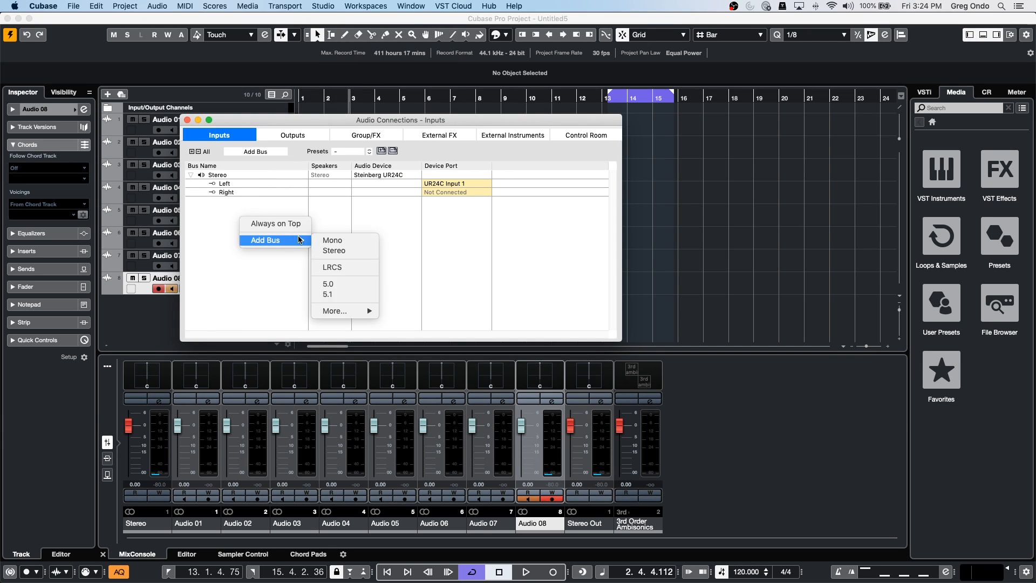
{"action": "left_click", "coordinate": [355, 240]}
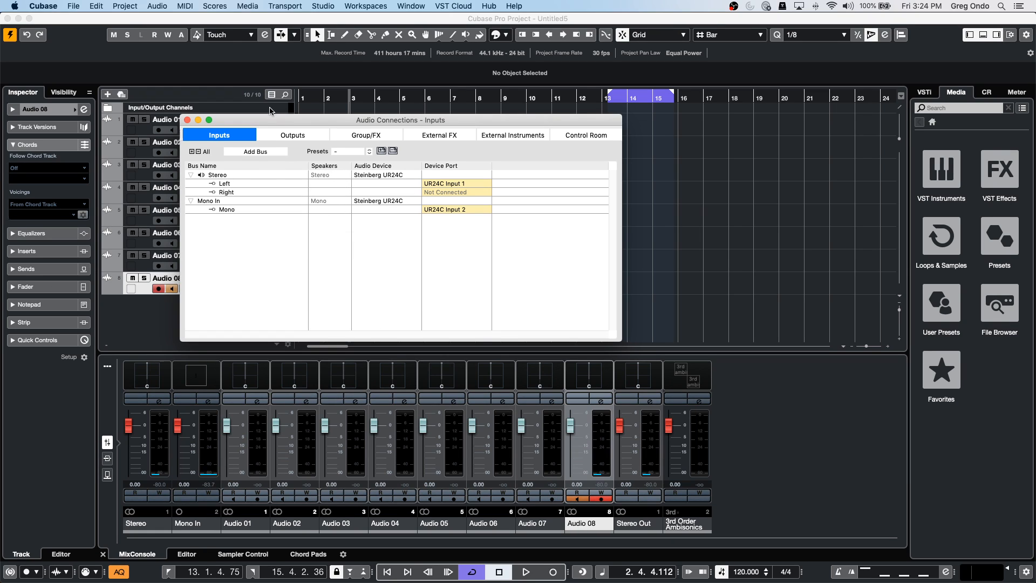
- Add seven stereo input buses and close the Audio Connections
{"action": "left_click", "coordinate": [256, 152]}
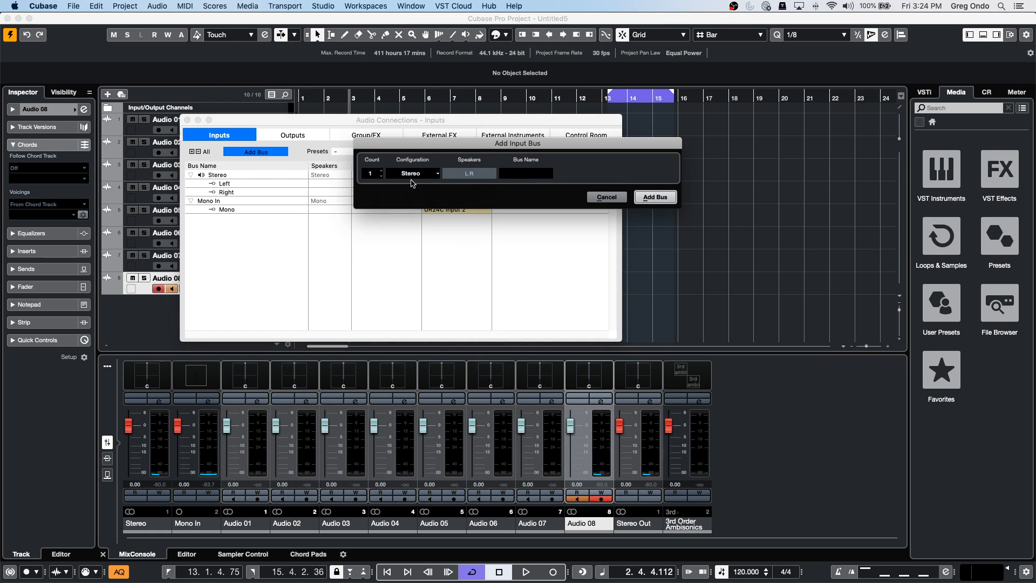
{"action": "scroll", "coordinate": [377, 173], "scroll_direction": "up", "scroll_amount": 4}
{"action": "left_click", "coordinate": [655, 197]}
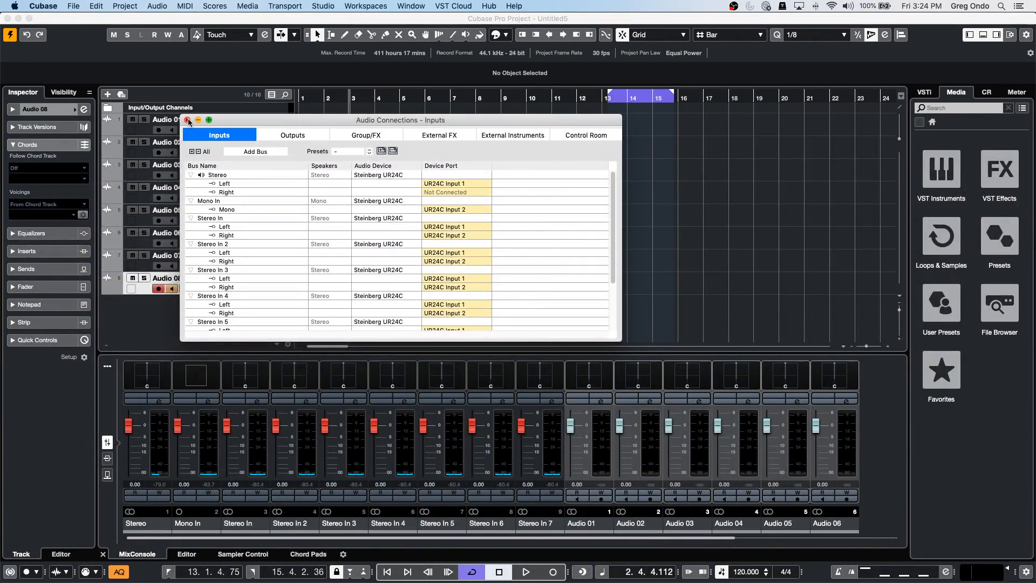
{"action": "left_click", "coordinate": [187, 120]}
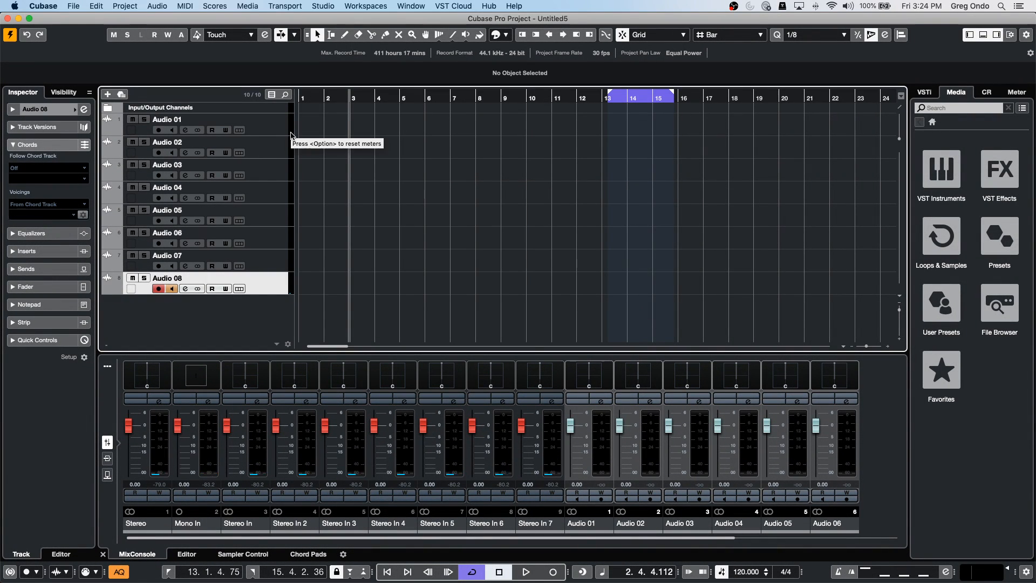
- Undo the creation of the eight audio tracks, and redo it to bring them back
{"action": "key", "text": "super+z"}
{"action": "right_click", "coordinate": [190, 136]}
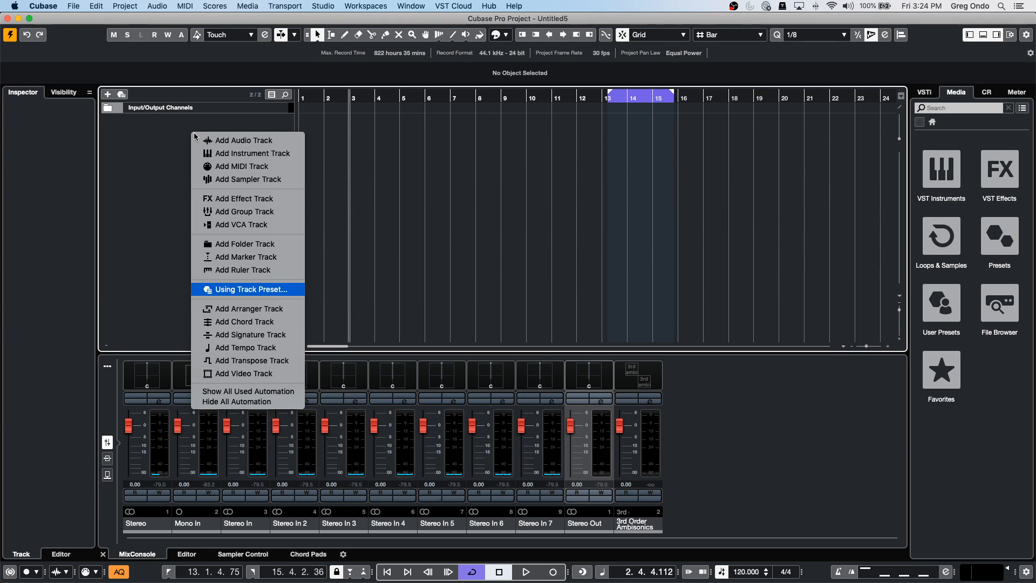
{"action": "left_click", "coordinate": [379, 172]}
{"action": "key", "text": "super+shift+z"}
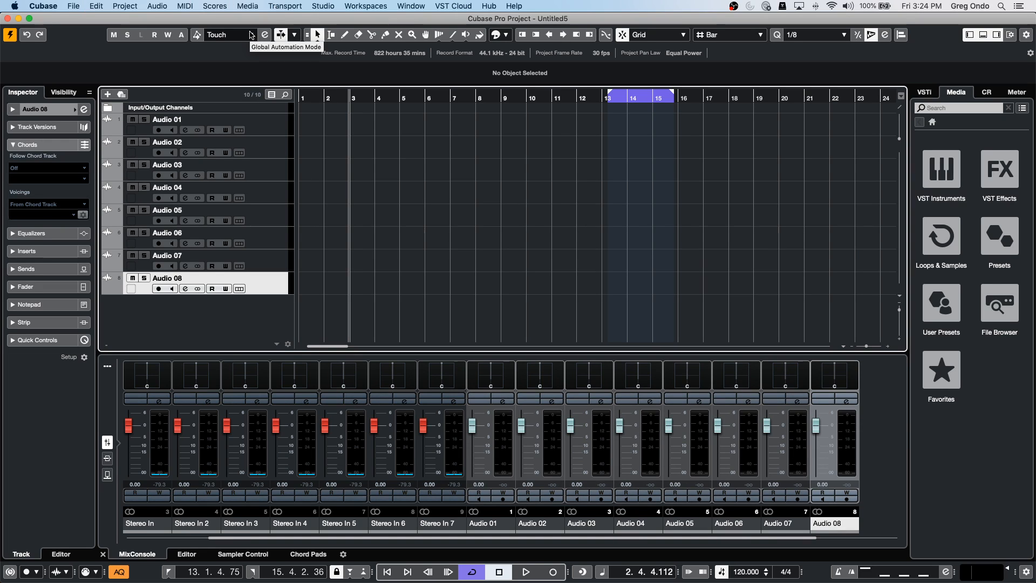
- Replace the input buses in the Audio Connections with the 1 x Stereo preset
{"action": "key", "text": "F4"}
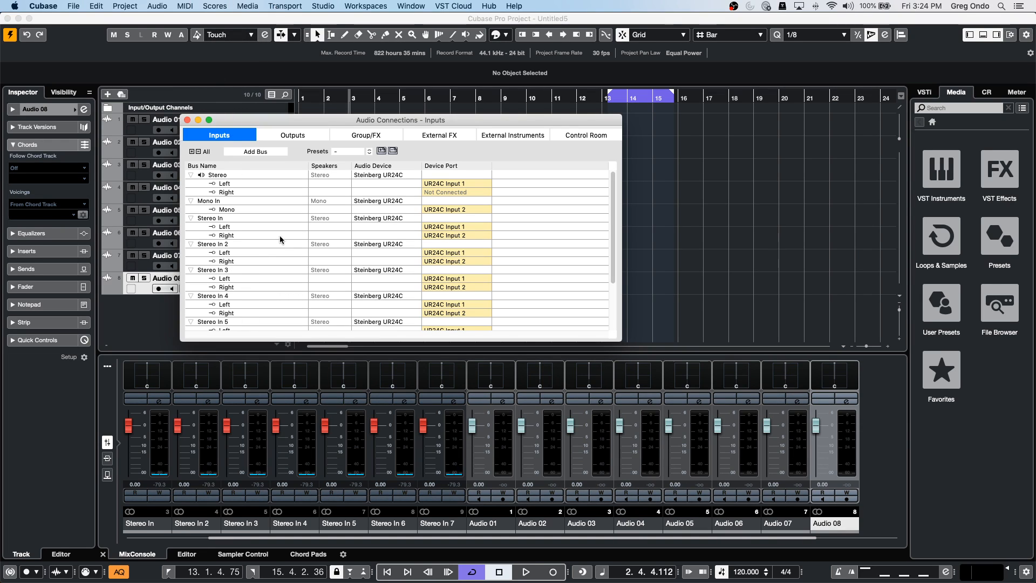
{"action": "left_click", "coordinate": [350, 151]}
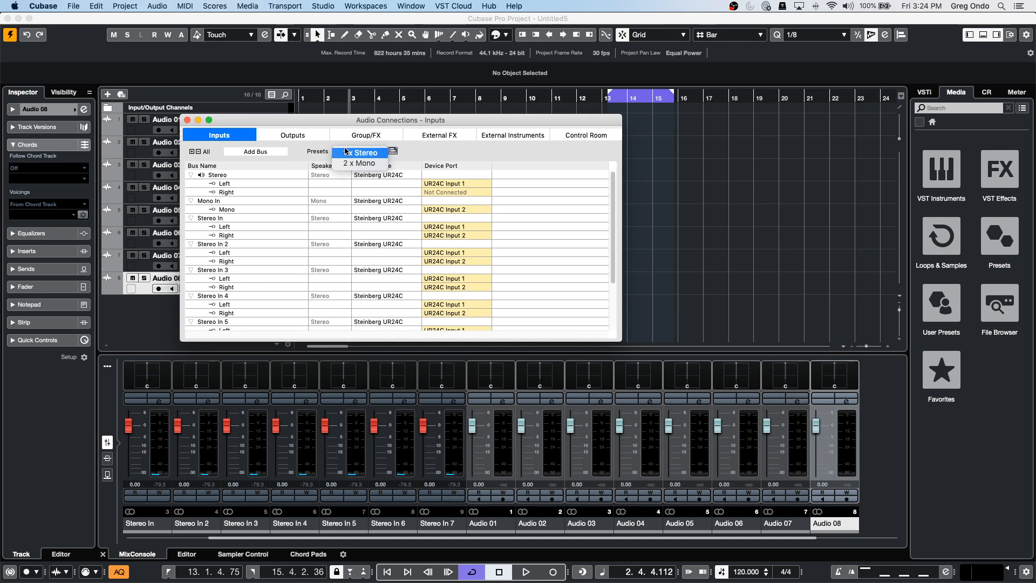
{"action": "left_click", "coordinate": [361, 154]}
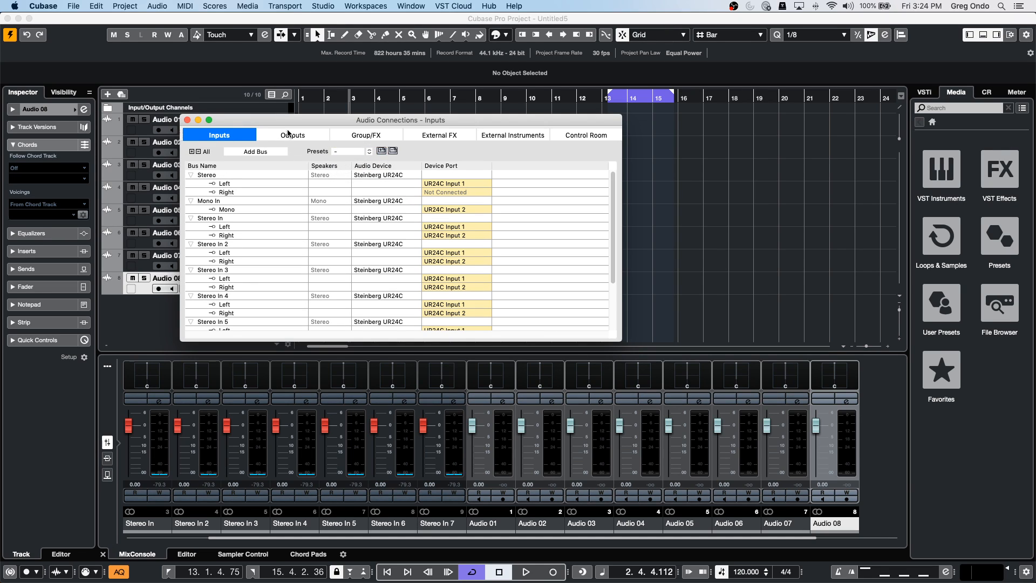
- Add eight mono input buses in the Audio Connections and close the window
{"action": "right_click", "coordinate": [227, 224]}
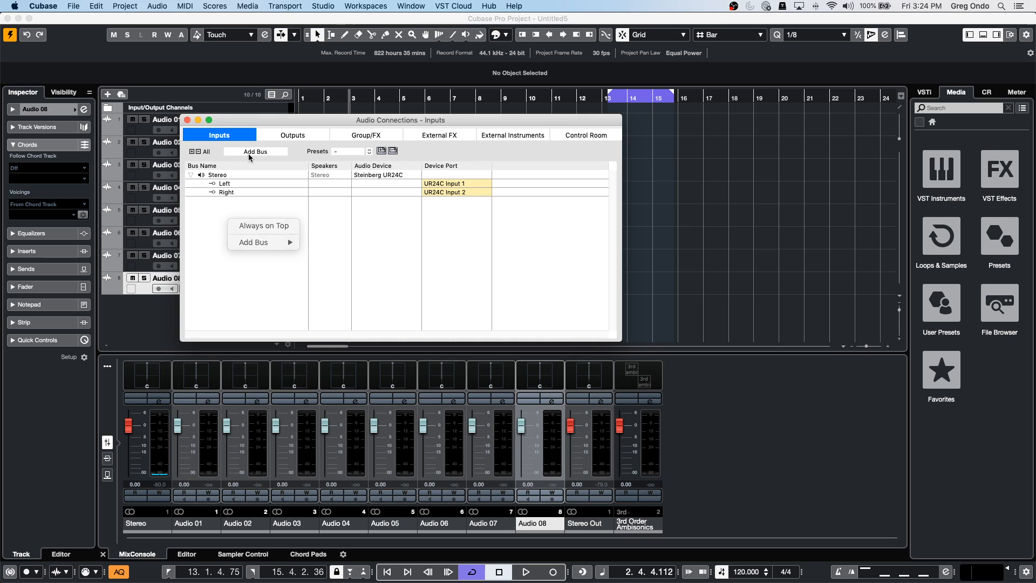
{"action": "left_click", "coordinate": [247, 153]}
{"action": "left_click", "coordinate": [436, 178]}
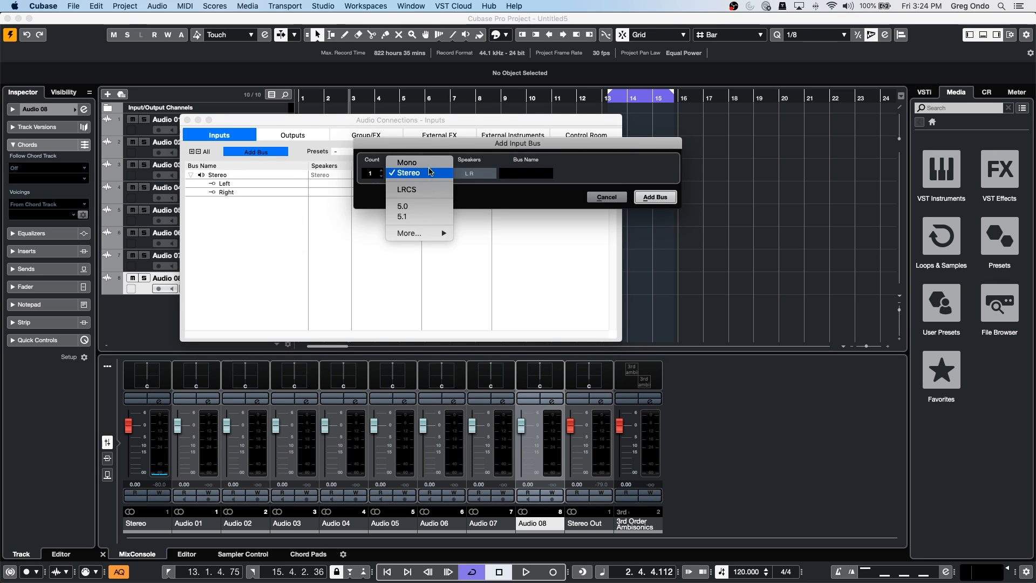
{"action": "left_click", "coordinate": [407, 162]}
{"action": "scroll", "coordinate": [378, 176], "scroll_direction": "up", "scroll_amount": 4}
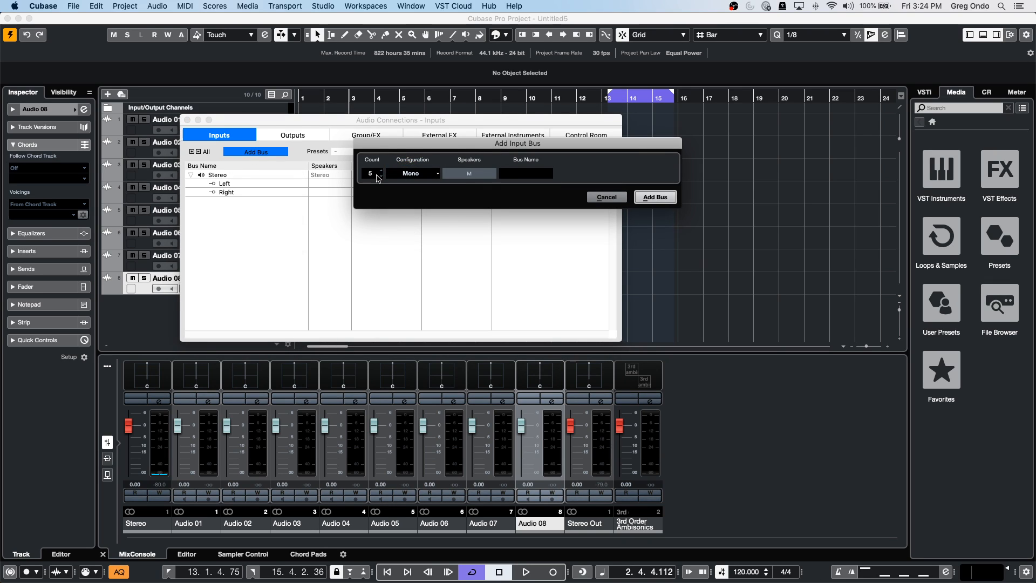
{"action": "left_click", "coordinate": [655, 197]}
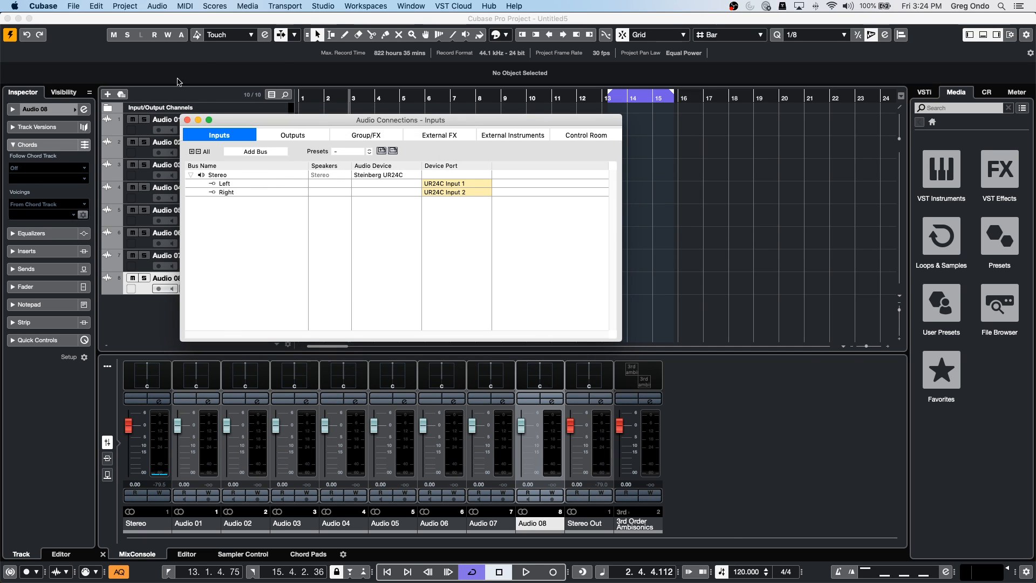
{"action": "left_click", "coordinate": [186, 119]}
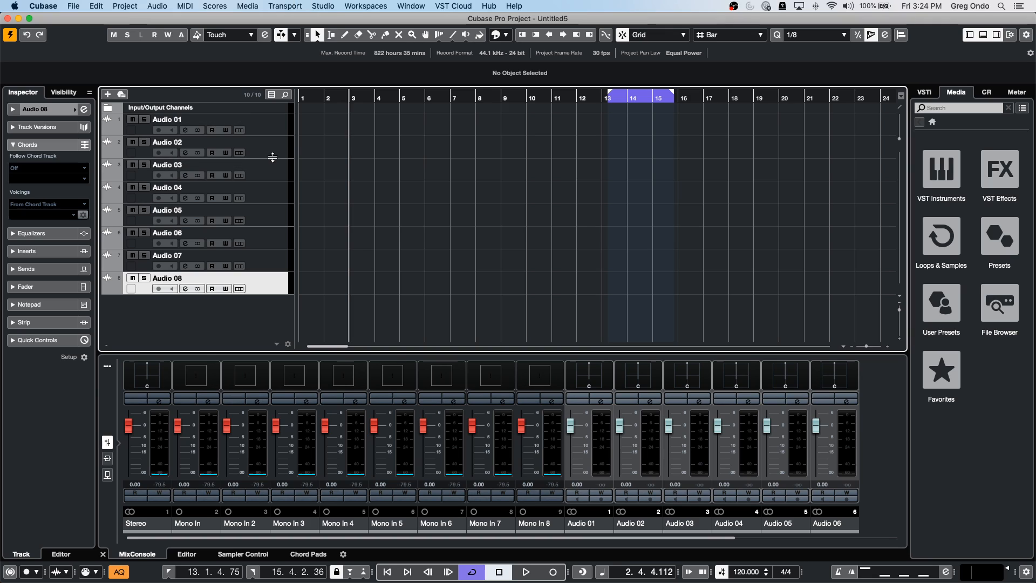
- Select tracks Audio 01 to Audio 08 together and choose Mono In as their input routing
{"action": "left_click", "coordinate": [284, 133]}
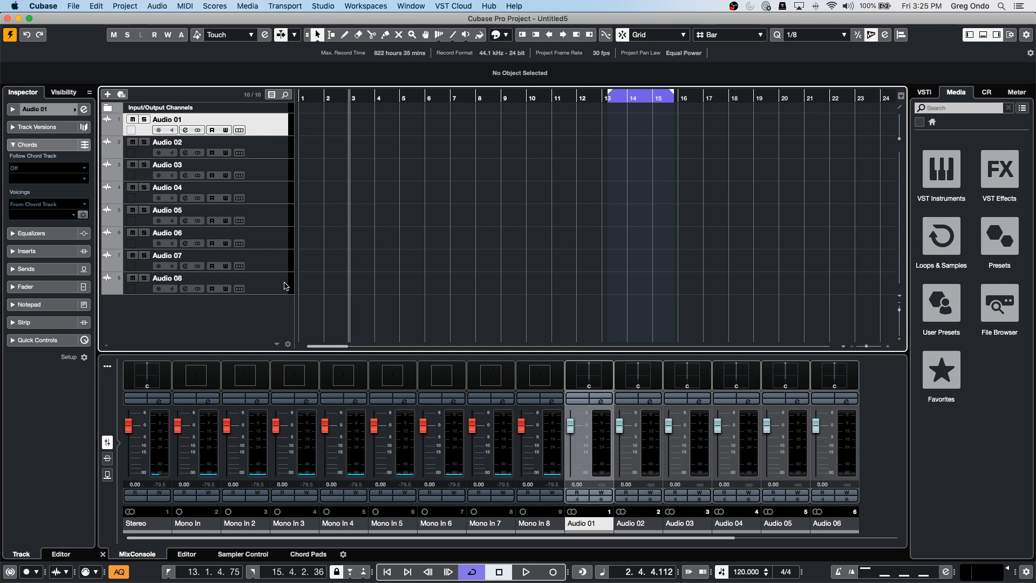
{"action": "left_click", "coordinate": [285, 286], "text": "shift"}
{"action": "left_click", "coordinate": [48, 107]}
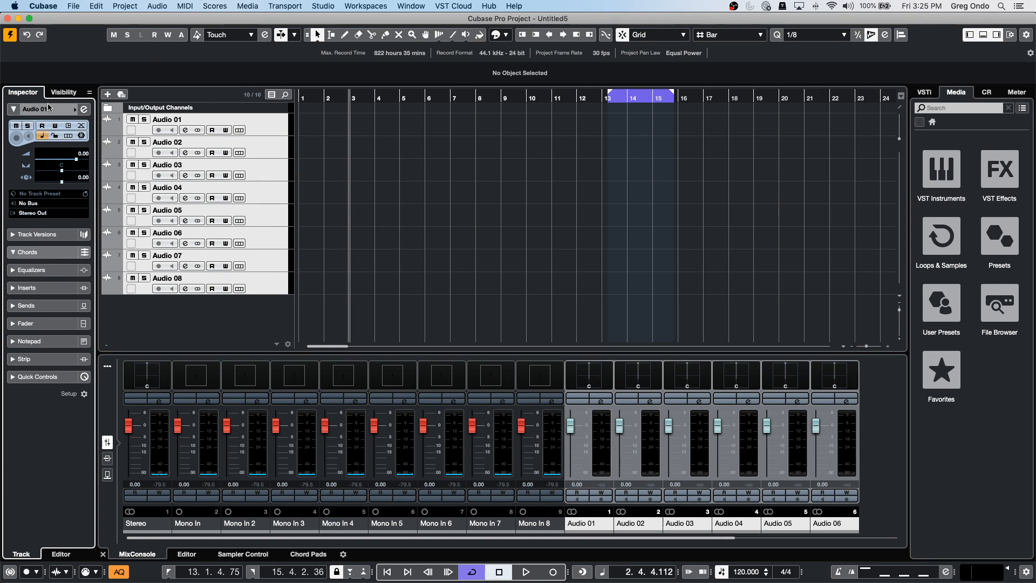
{"action": "left_click", "coordinate": [48, 204]}
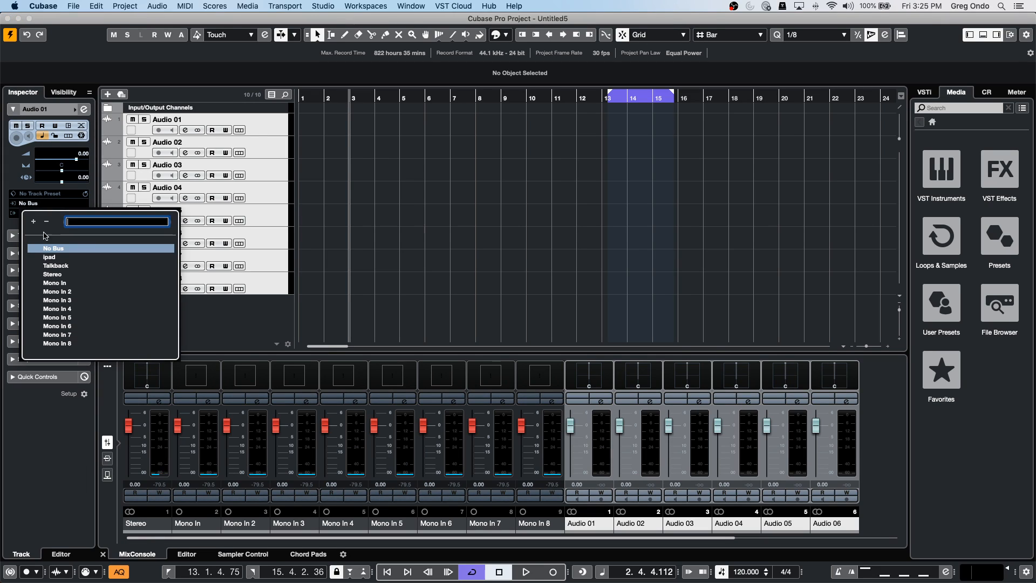
{"action": "left_click", "coordinate": [63, 284]}
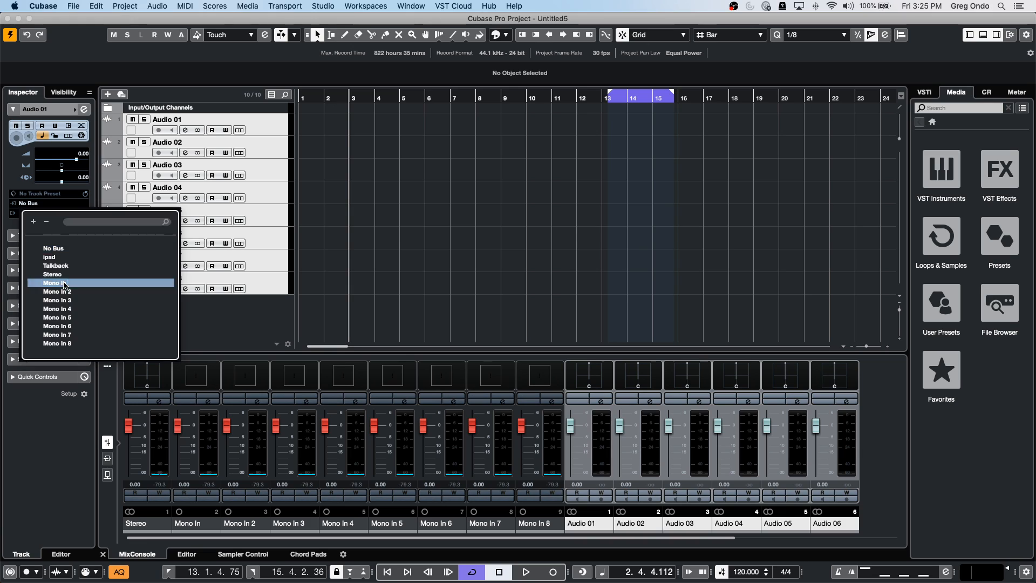
- Check the input routing of tracks Audio 02 to Audio 05 and Audio 01 one by one
{"action": "left_click", "coordinate": [264, 151]}
{"action": "left_click", "coordinate": [260, 174]}
{"action": "left_click", "coordinate": [258, 197]}
{"action": "left_click", "coordinate": [257, 218]}
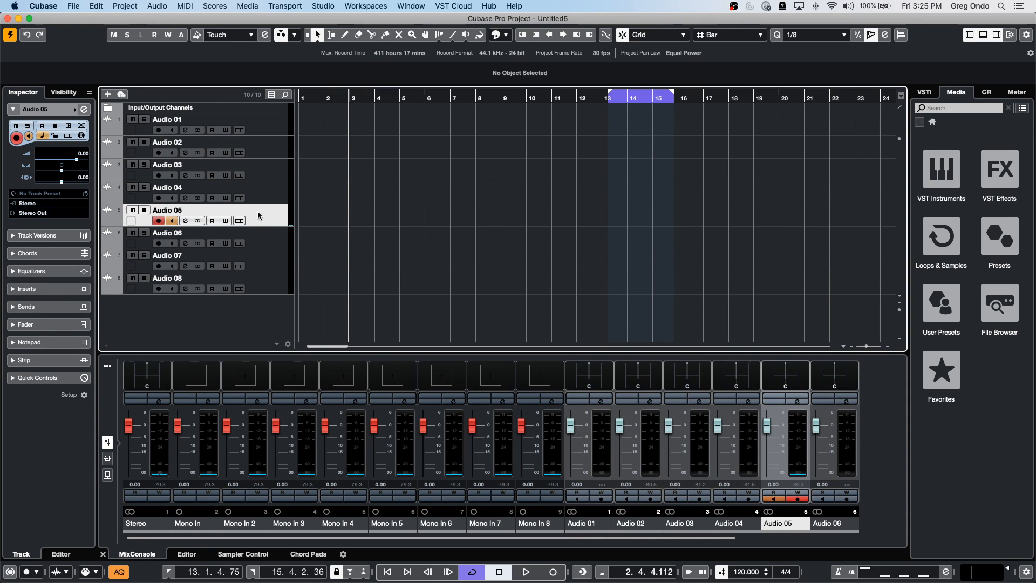
{"action": "left_click", "coordinate": [264, 127]}
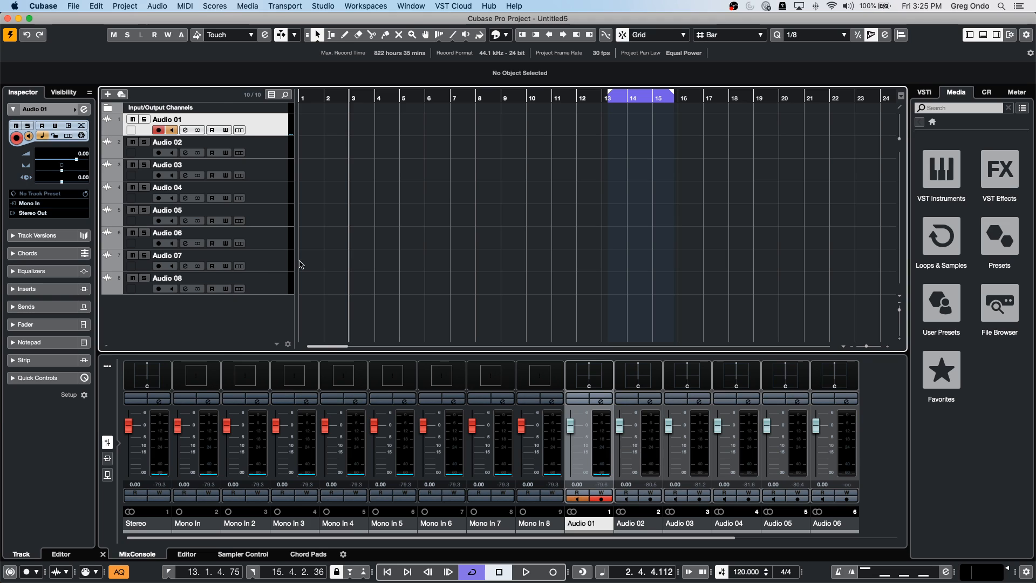
- Set the input routing of all eight selected audio tracks to Mono In 4, and check it on Audio 01 and Audio 04
{"action": "key", "text": "super+a"}
{"action": "left_click", "coordinate": [52, 195]}
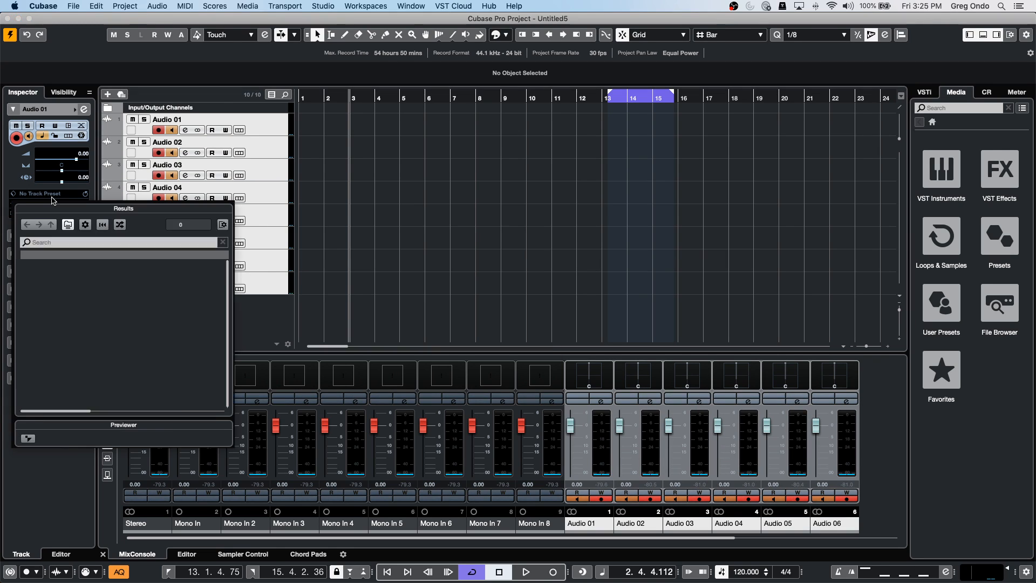
{"action": "left_click", "coordinate": [468, 142]}
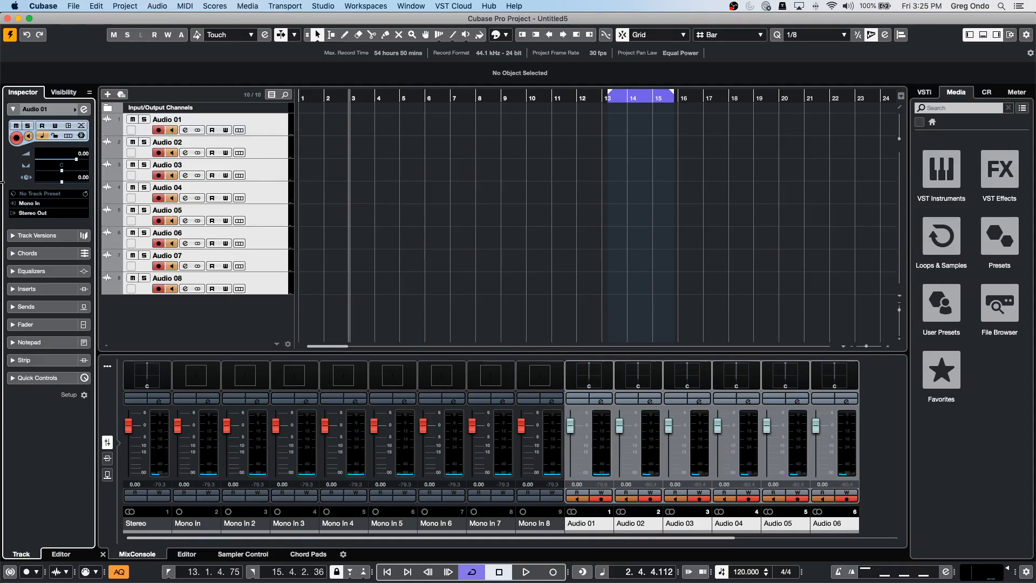
{"action": "left_click", "coordinate": [42, 205]}
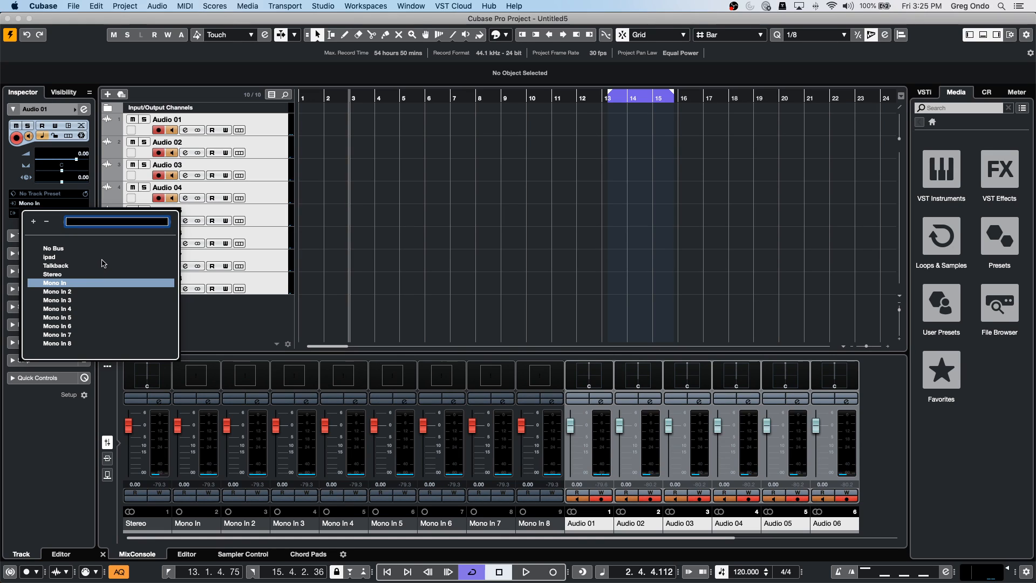
{"action": "left_click", "coordinate": [69, 309]}
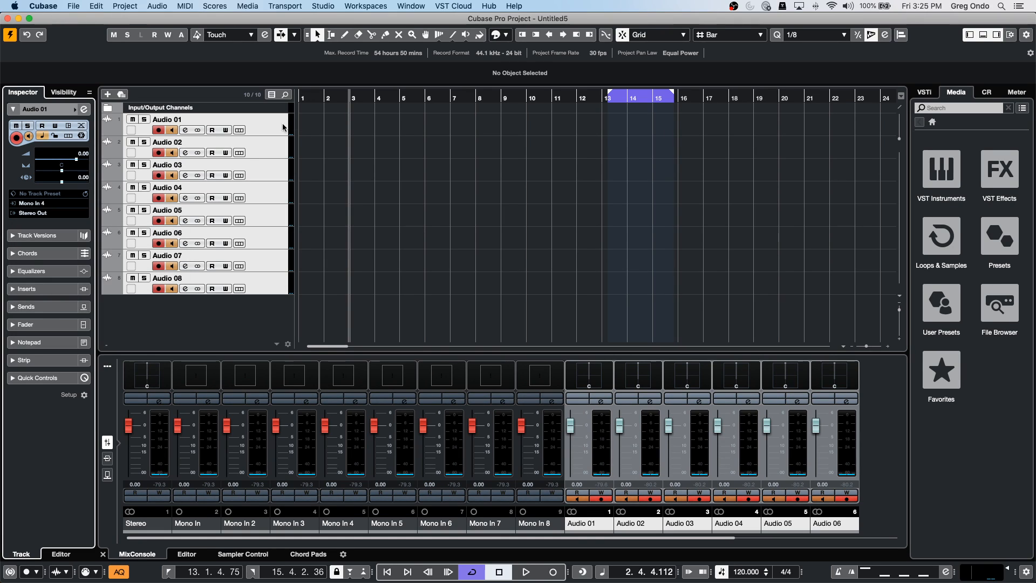
{"action": "left_click", "coordinate": [264, 125]}
{"action": "left_click", "coordinate": [273, 189]}
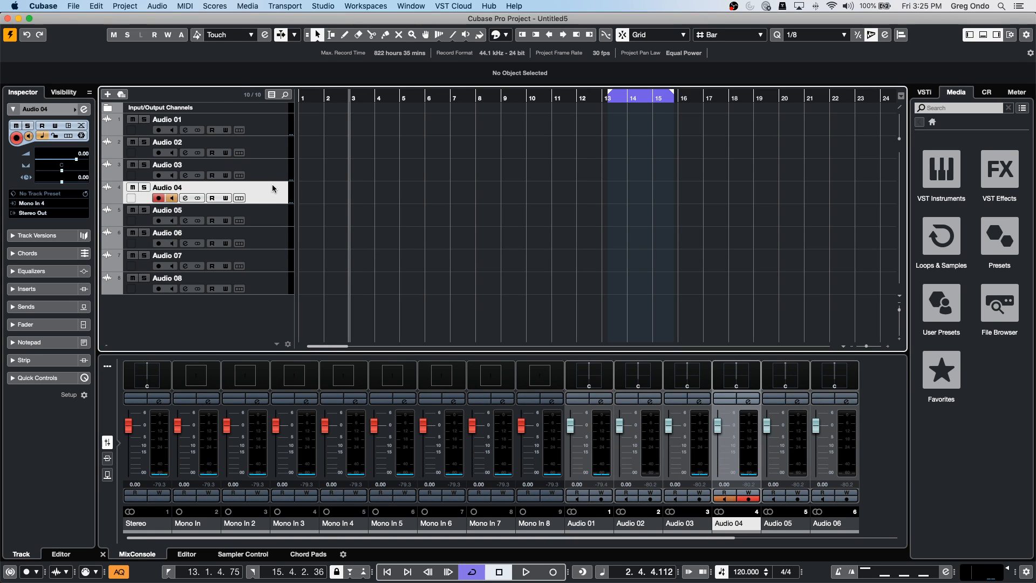
- Select tracks Audio 01 to Audio 08 again and set their input routing to Mono In
{"action": "left_click", "coordinate": [275, 125]}
{"action": "left_click", "coordinate": [269, 290], "text": "shift"}
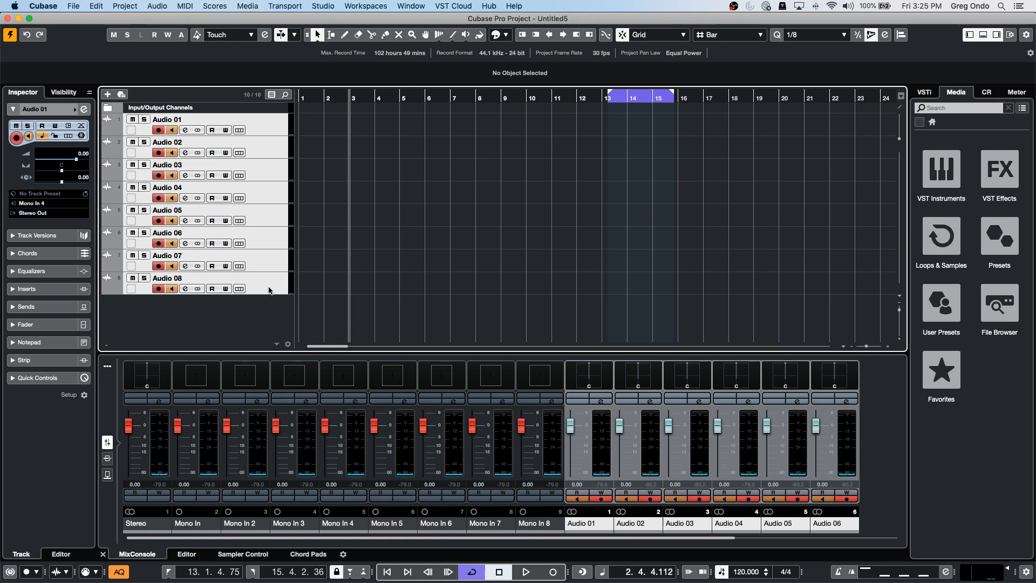
{"action": "left_click", "coordinate": [62, 203]}
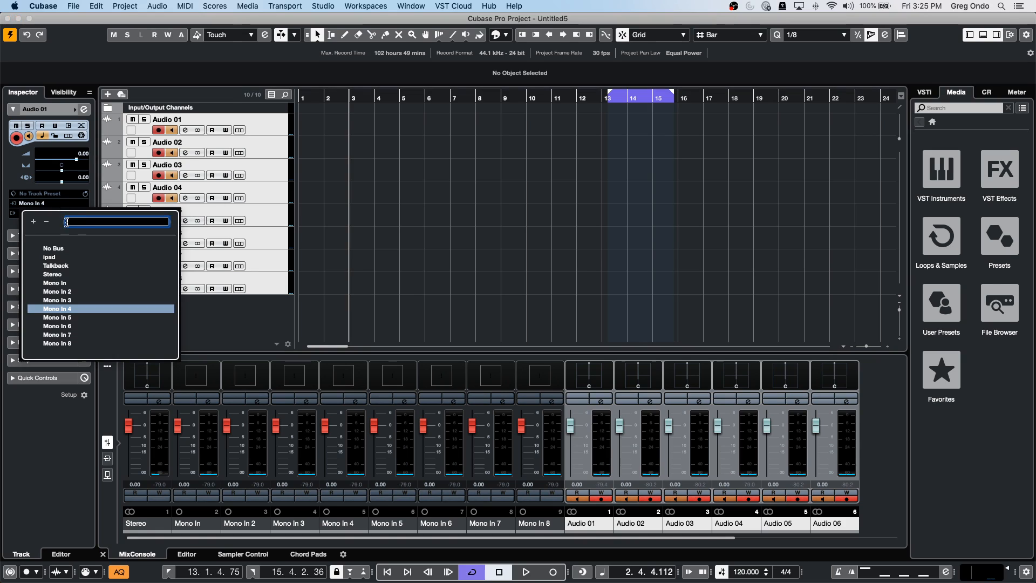
{"action": "left_click", "coordinate": [68, 282]}
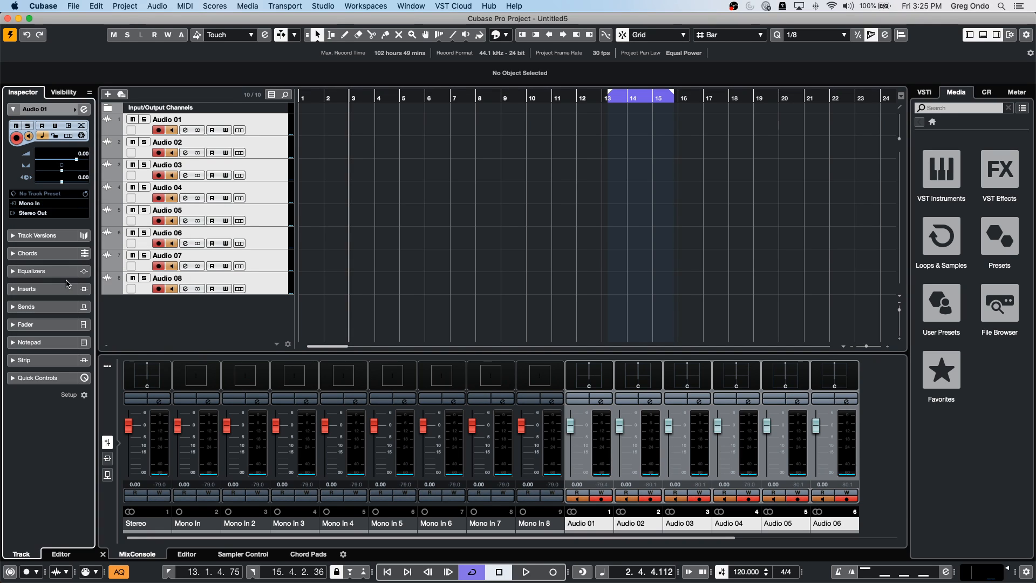
- Check the inputs of Audio 02 and Audio 03, and try to set all eight audio tracks to Mono In
{"action": "left_click", "coordinate": [272, 148]}
{"action": "left_click", "coordinate": [272, 173]}
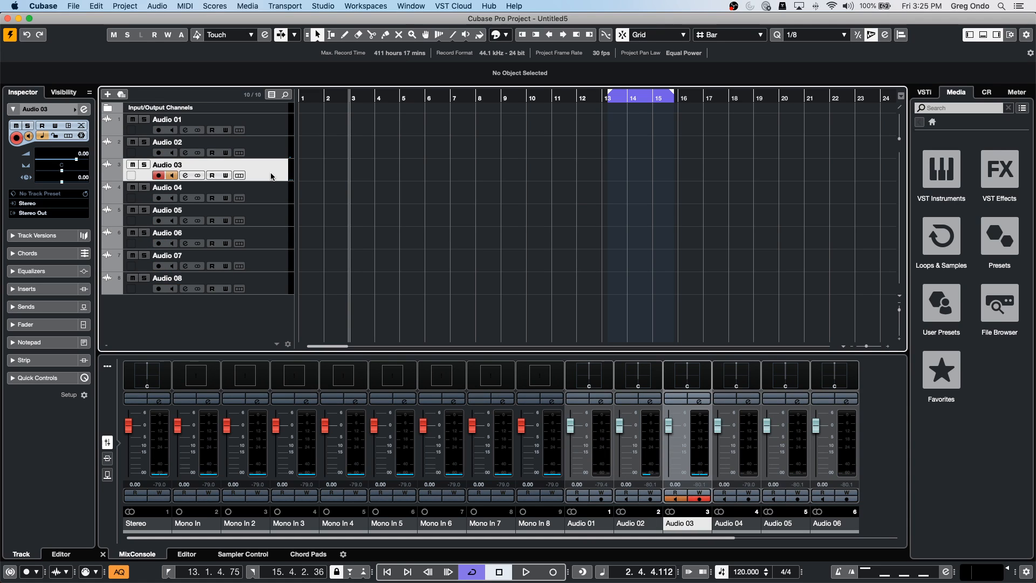
{"action": "left_click", "coordinate": [272, 132]}
{"action": "left_click", "coordinate": [271, 286], "text": "shift"}
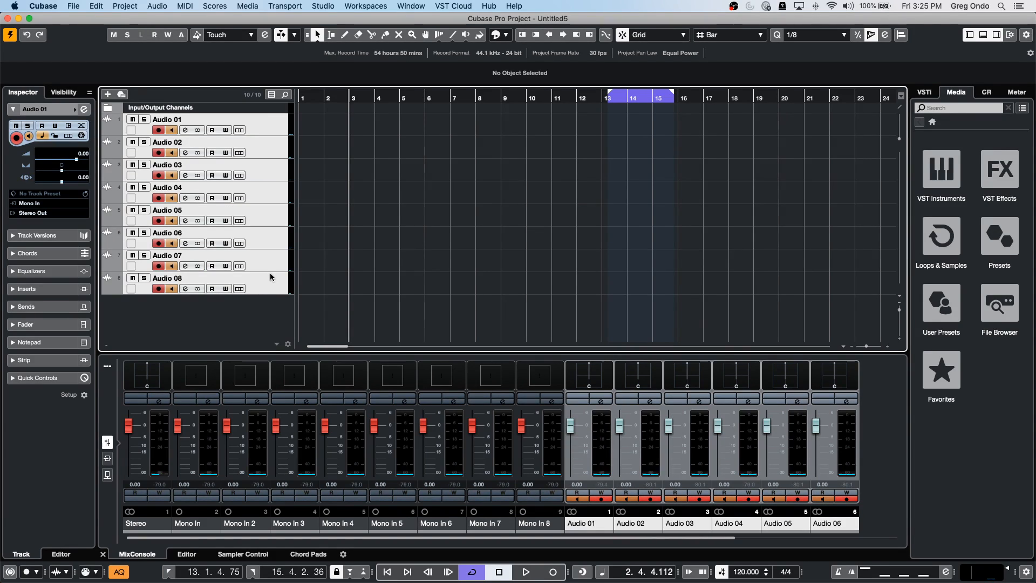
{"action": "left_click", "coordinate": [37, 204]}
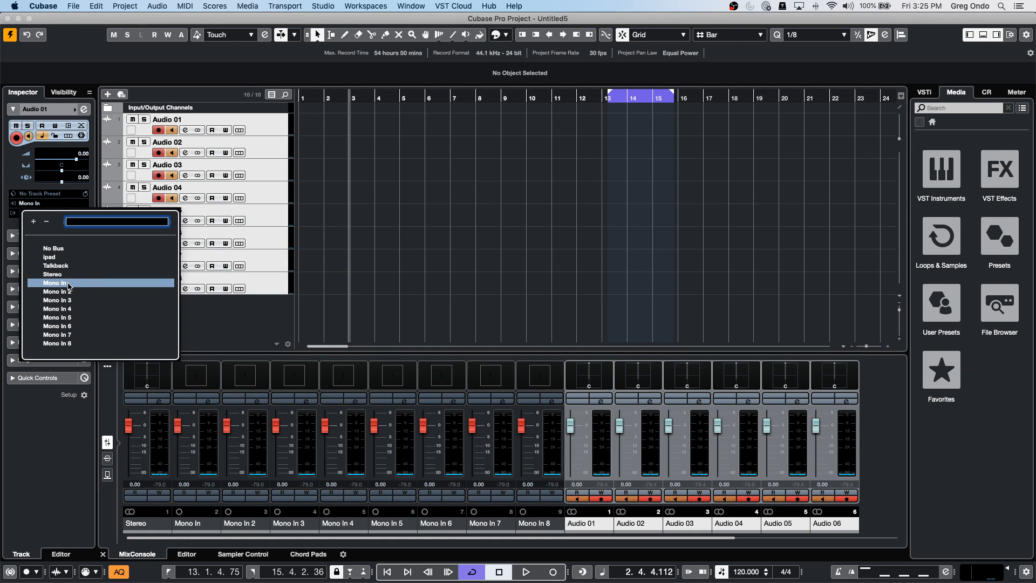
{"action": "left_click", "coordinate": [69, 285]}
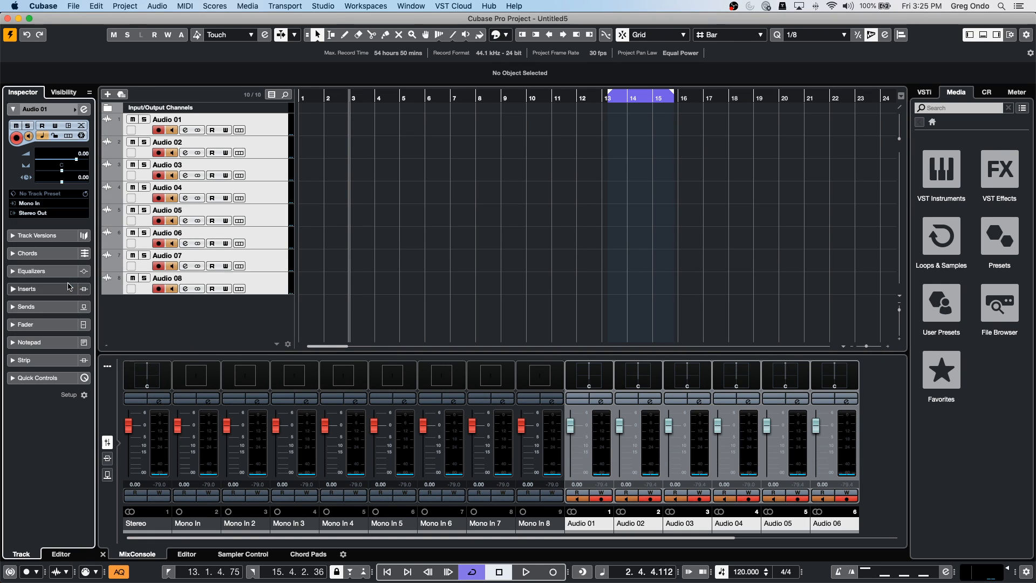
- Check the input of Audio 04, and try again to assign Mono In to tracks Audio 01 to Audio 08
{"action": "left_click", "coordinate": [258, 164]}
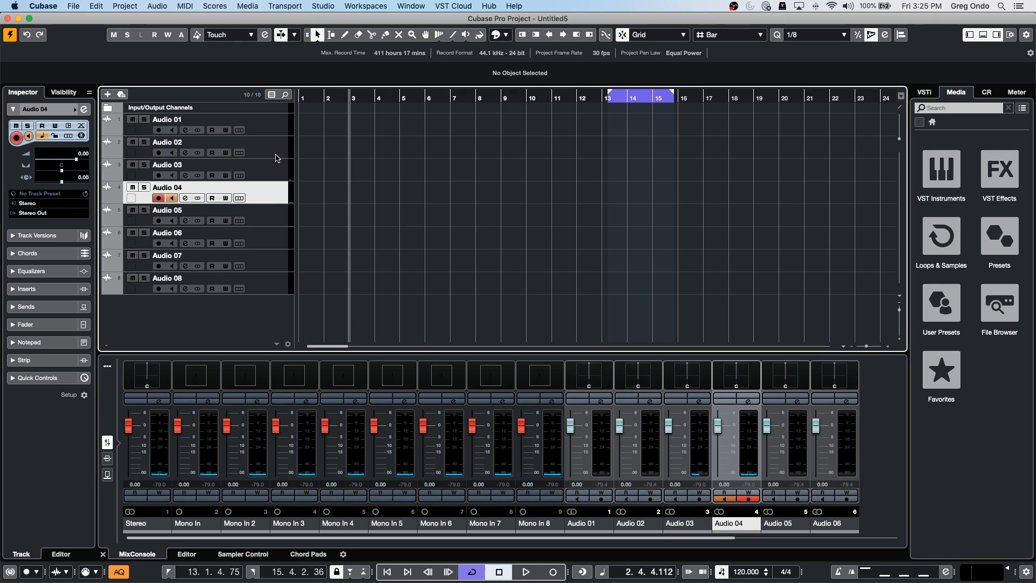
{"action": "left_click", "coordinate": [277, 123]}
{"action": "left_click", "coordinate": [262, 289], "text": "shift"}
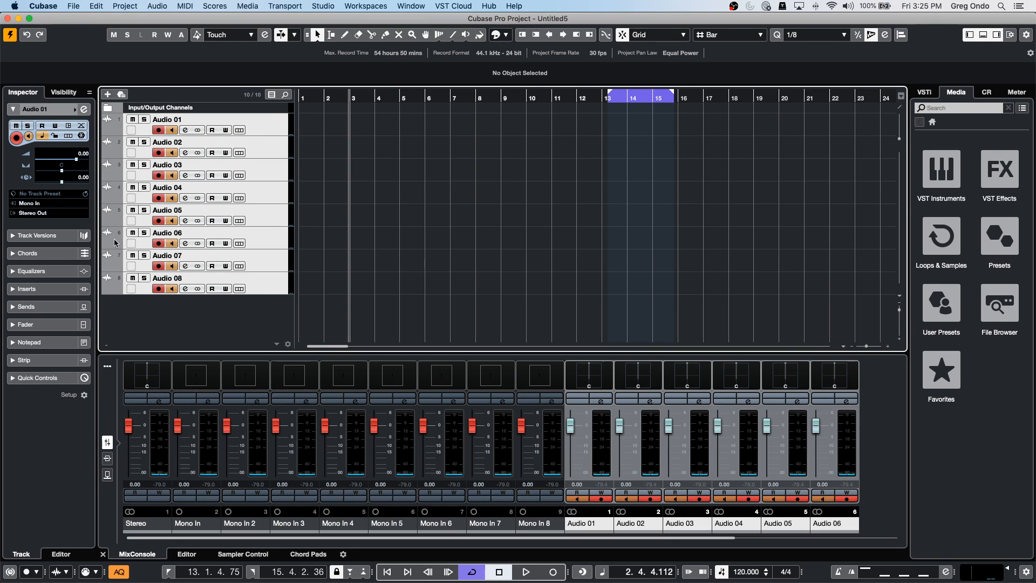
{"action": "left_click", "coordinate": [42, 204]}
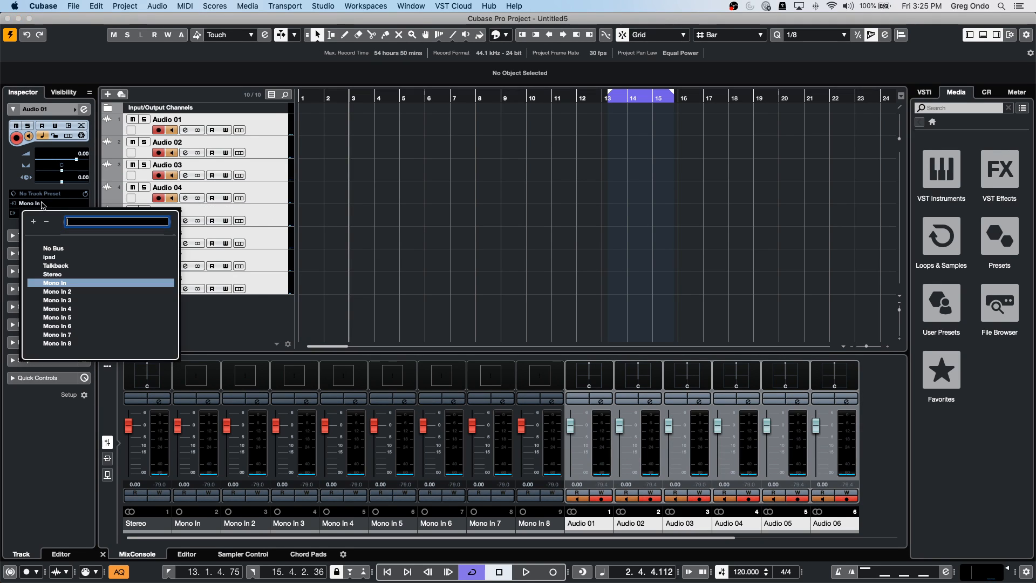
{"action": "left_click", "coordinate": [64, 285]}
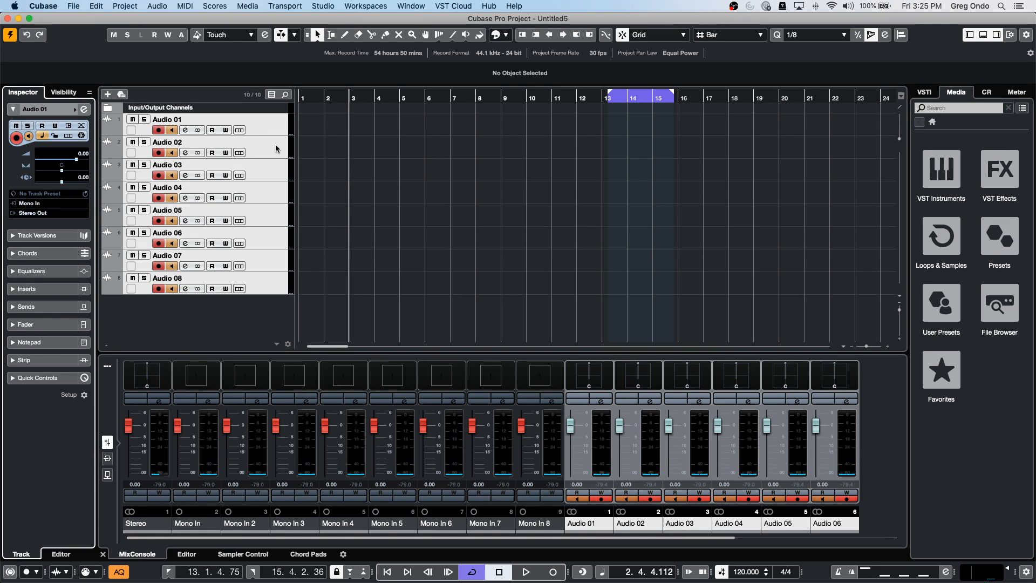
- Check the inputs of Audio 03 and Audio 05, and retry Mono In on the whole selection from Audio 01 to Audio 08
{"action": "left_click", "coordinate": [273, 168]}
{"action": "left_click", "coordinate": [270, 209]}
{"action": "left_click", "coordinate": [276, 128]}
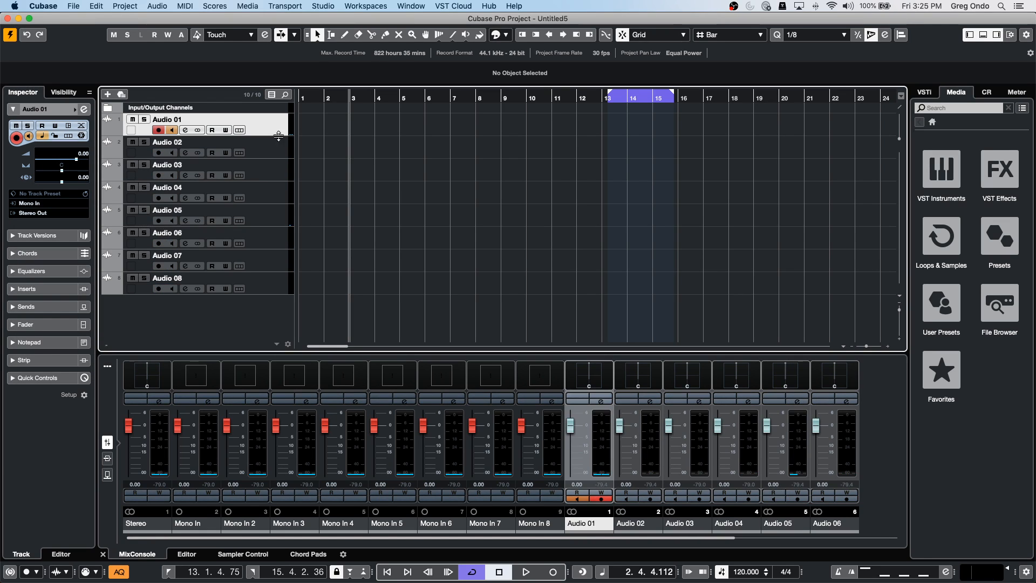
{"action": "left_click", "coordinate": [274, 290], "text": "shift"}
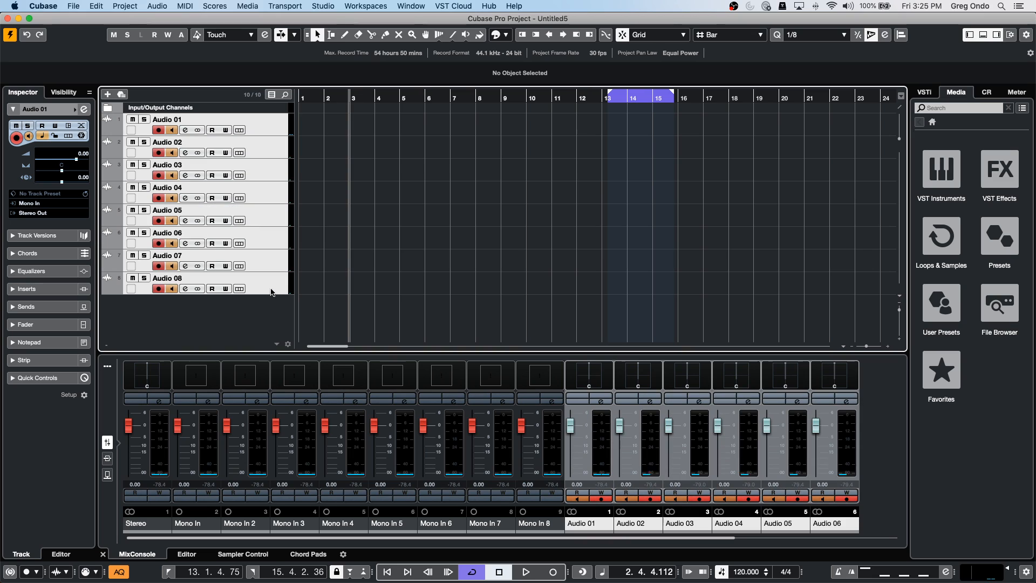
{"action": "left_click", "coordinate": [51, 204]}
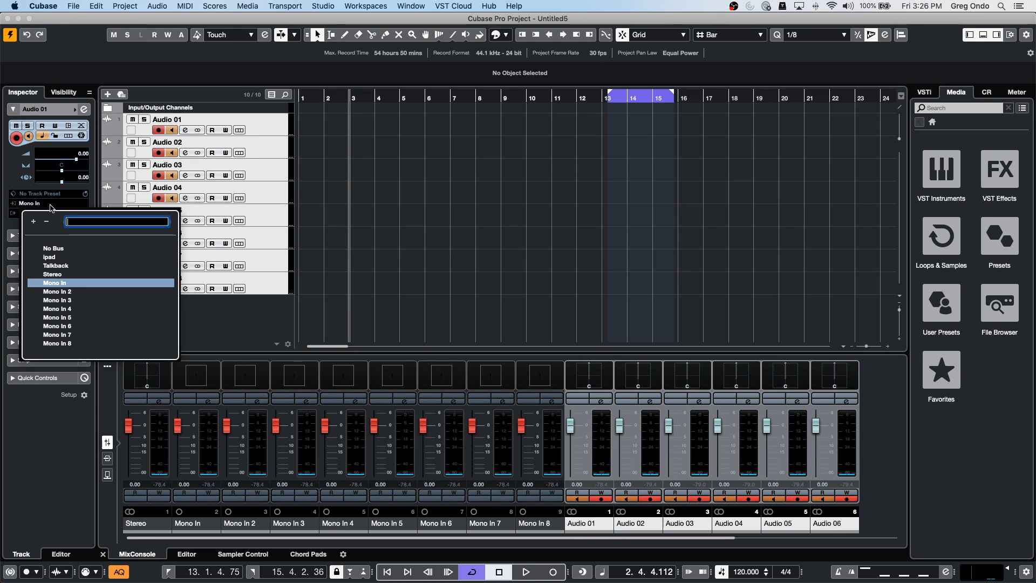
{"action": "left_click", "coordinate": [71, 283]}
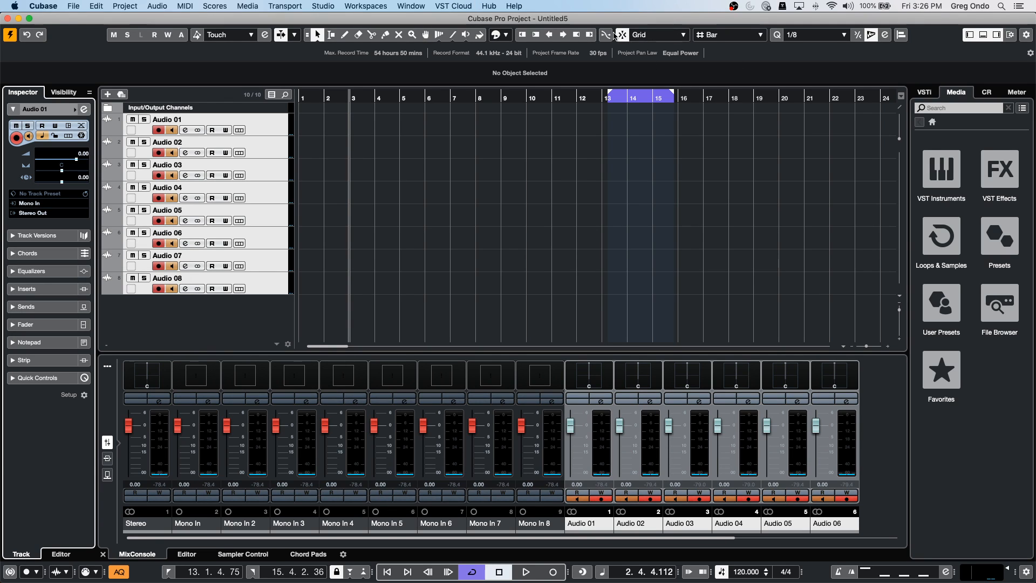
- Open the full MixConsole window and expand the routing racks of channels Audio 01 to Audio 08
{"action": "key", "text": "F3"}
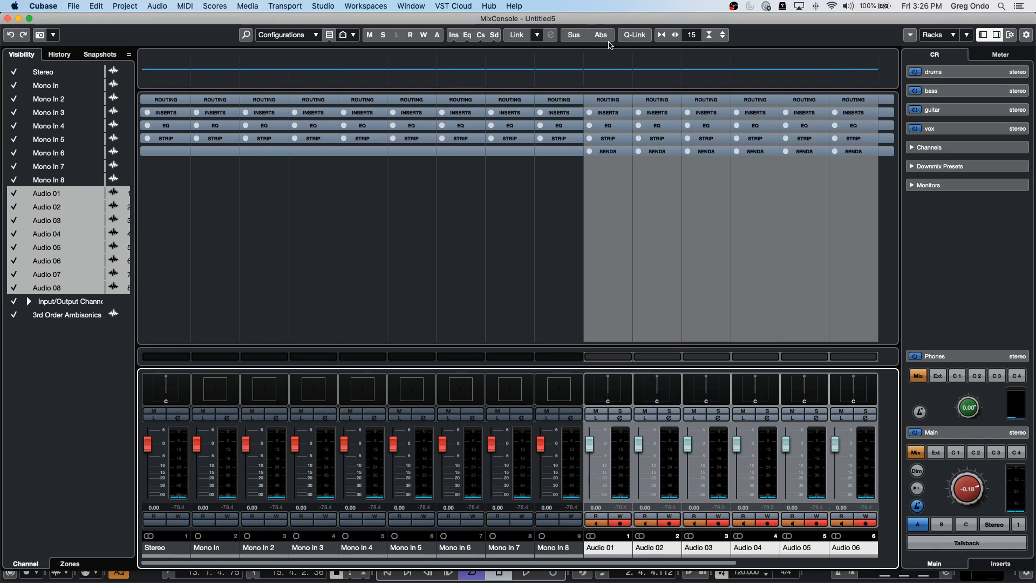
{"action": "left_click", "coordinate": [167, 100]}
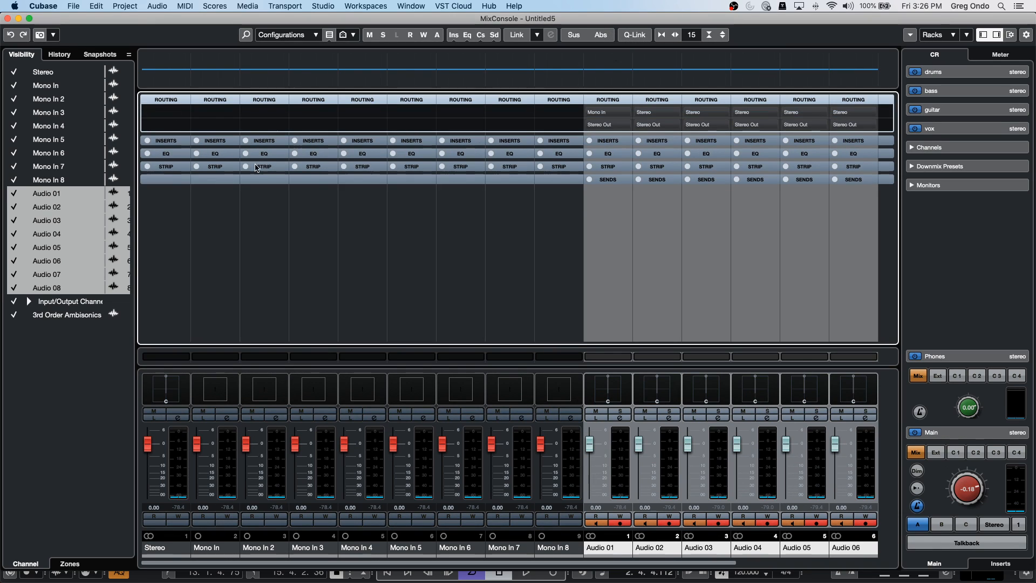
{"action": "left_click", "coordinate": [346, 561]}
{"action": "left_click_drag", "start_coordinate": [345, 561], "coordinate": [610, 563]}
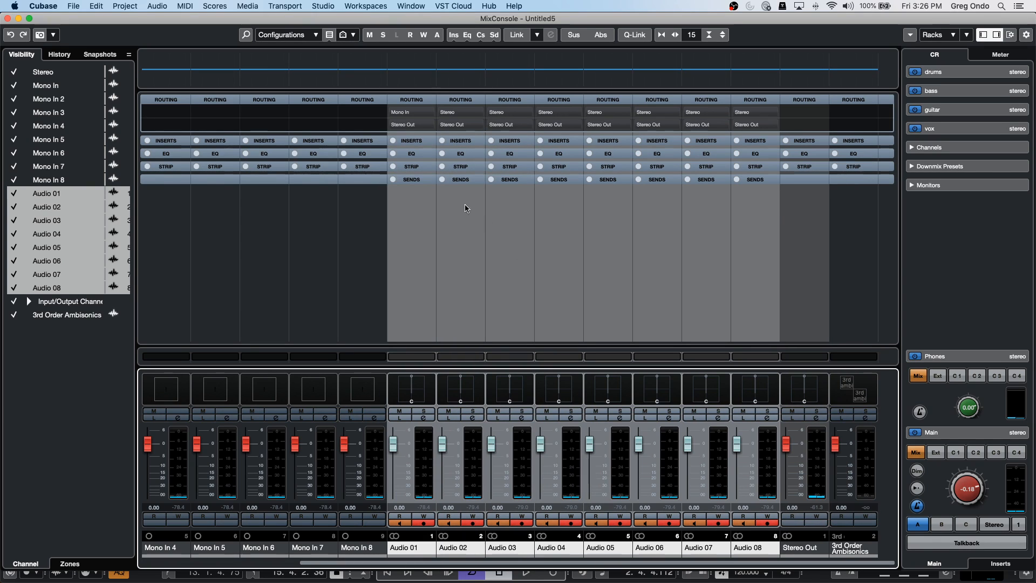
- Set the input routing of the eight selected audio channels to Mono In 2, using a temporary Q-Link
{"action": "left_click", "coordinate": [417, 125]}
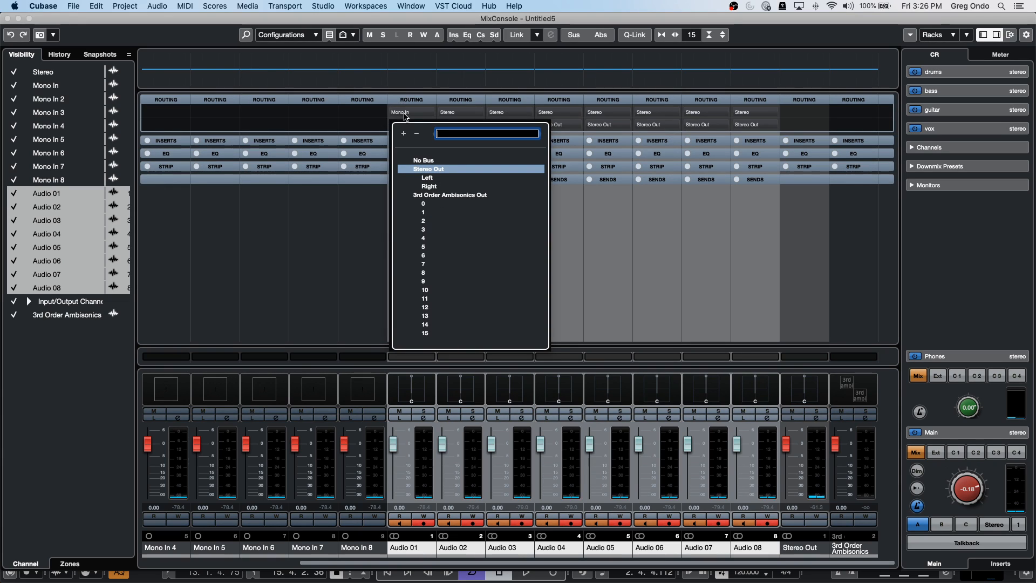
{"action": "left_click", "coordinate": [405, 114]}
{"action": "left_click", "coordinate": [438, 183]}
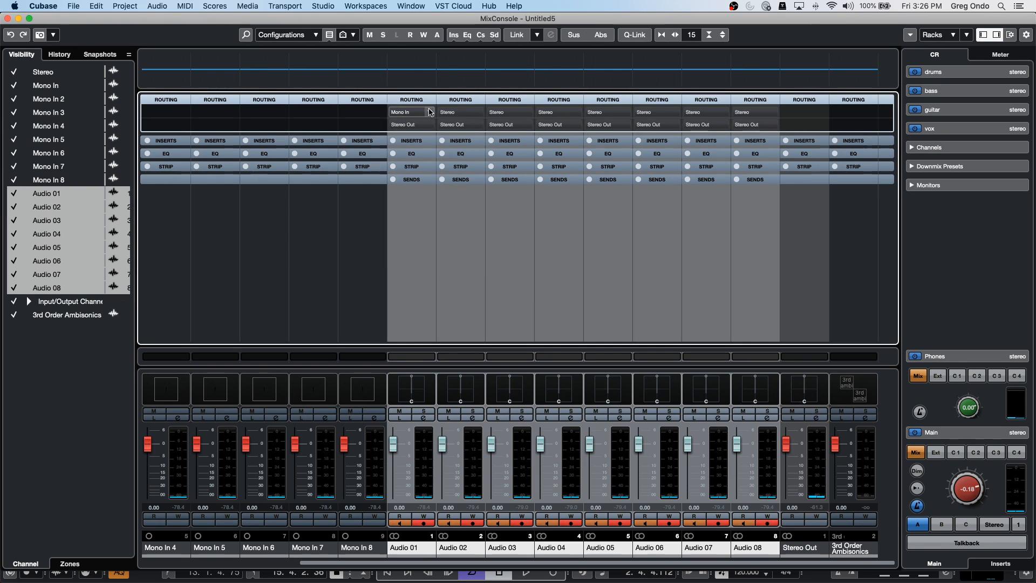
{"action": "left_click", "coordinate": [430, 112], "text": "alt+shift"}
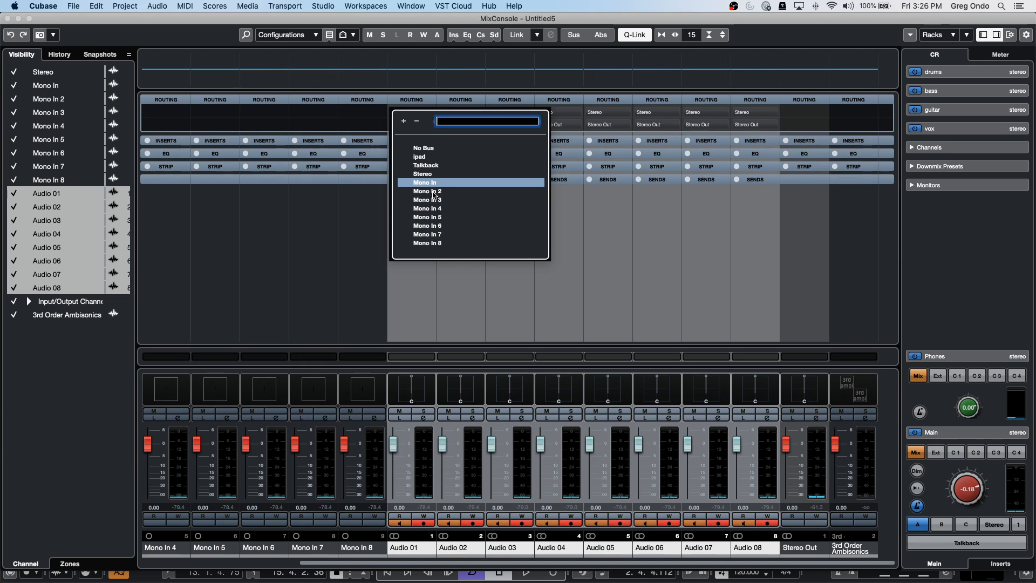
{"action": "left_click", "coordinate": [434, 192]}
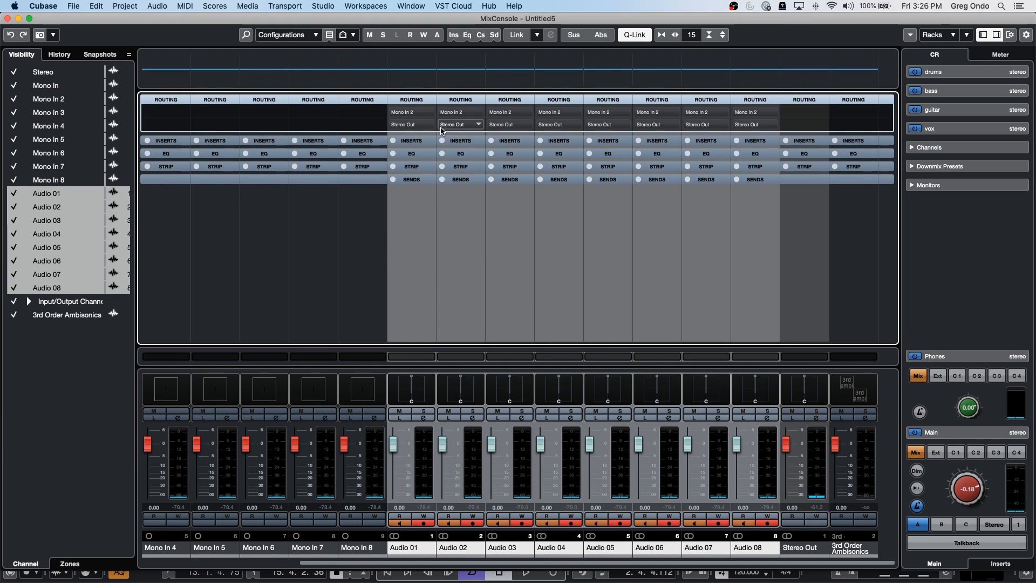
- Set the inputs of Audio 01 to Audio 08 to Mono In with a temporary Q-Link, and close the MixConsole window
{"action": "left_click", "coordinate": [432, 115]}
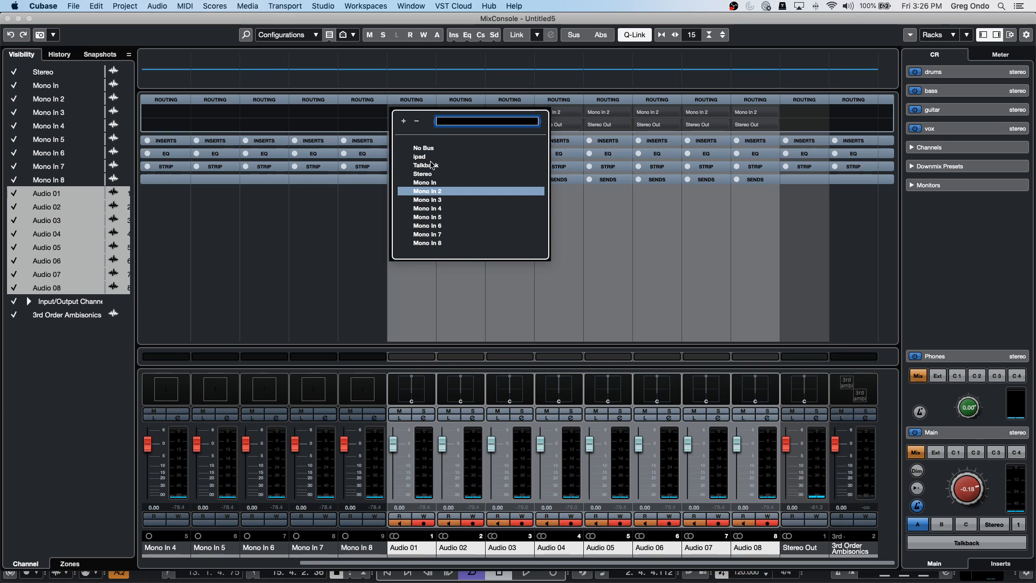
{"action": "left_click", "coordinate": [426, 182]}
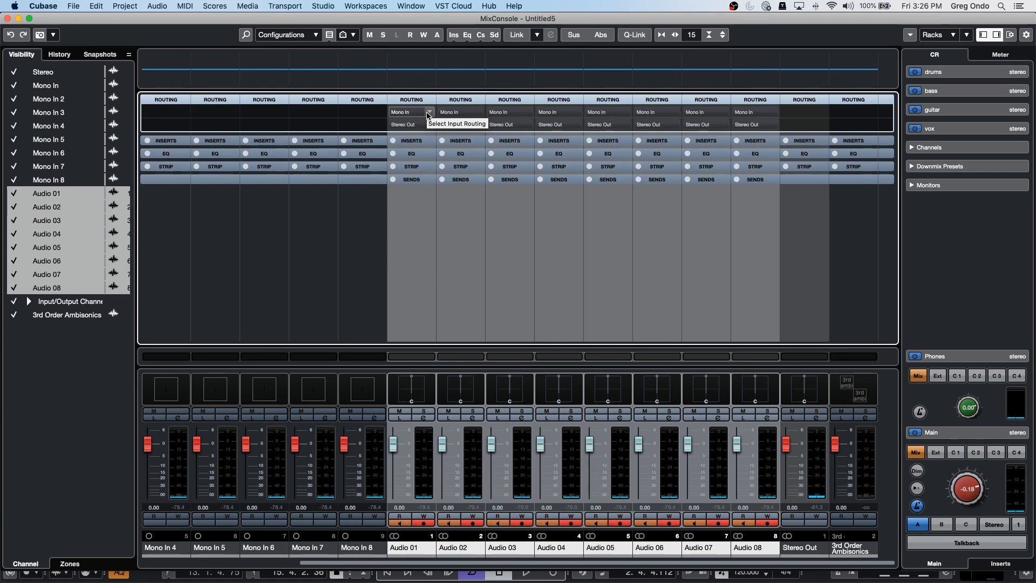
{"action": "left_click", "coordinate": [428, 114]}
{"action": "left_click", "coordinate": [444, 183]}
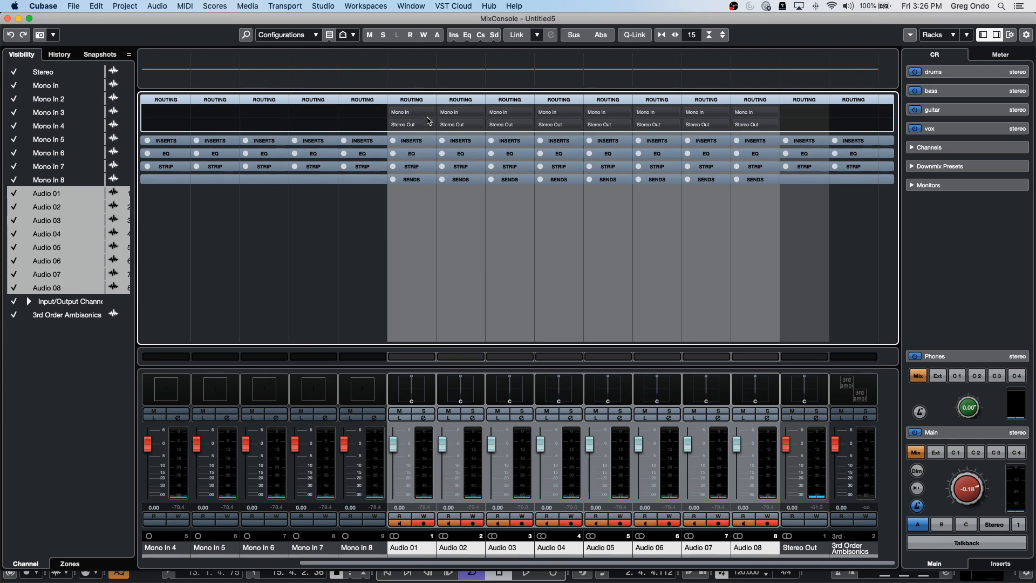
{"action": "left_click", "coordinate": [429, 113]}
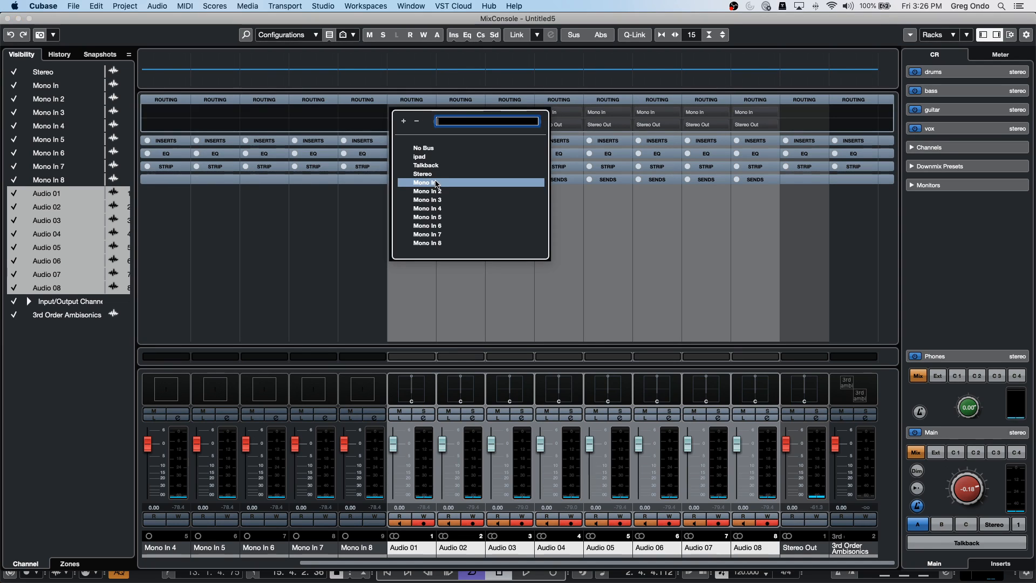
{"action": "left_click", "coordinate": [436, 183]}
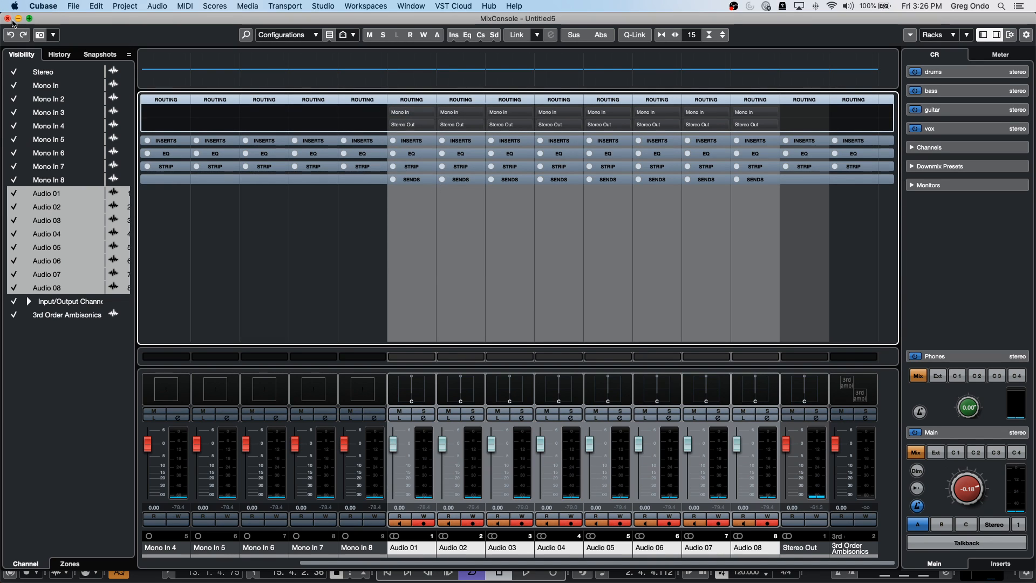
{"action": "left_click", "coordinate": [8, 19]}
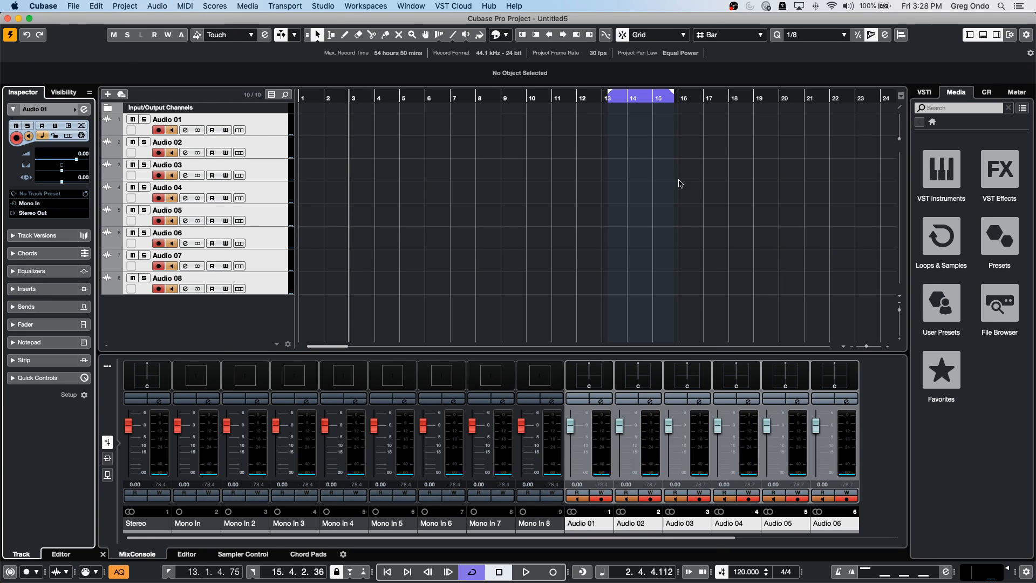
- Choose Mono In as the input for Audio 01 and Audio 02 together, and choose it again for Audio 02 alone
{"action": "left_click", "coordinate": [265, 130]}
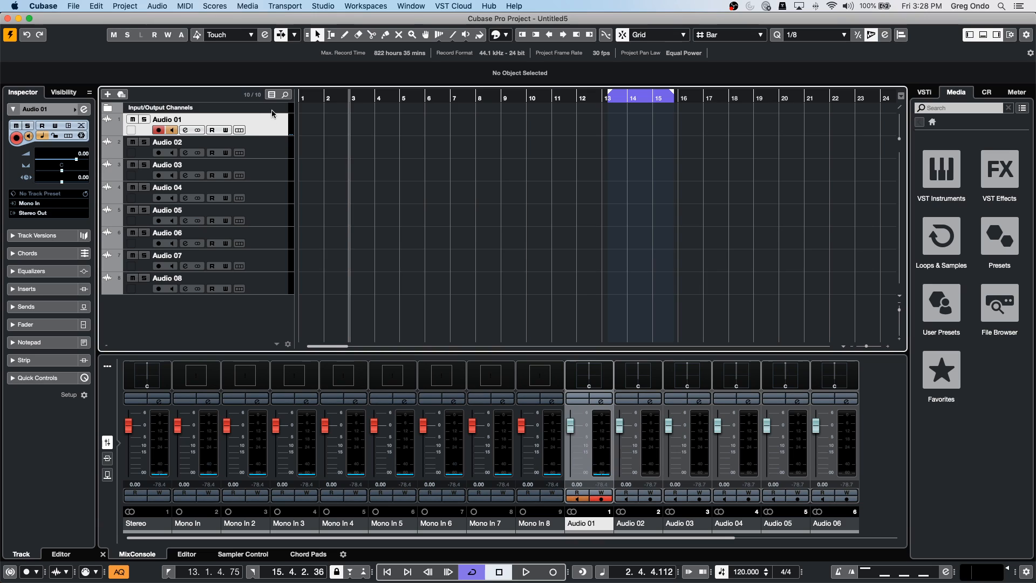
{"action": "left_click", "coordinate": [264, 158], "text": "shift"}
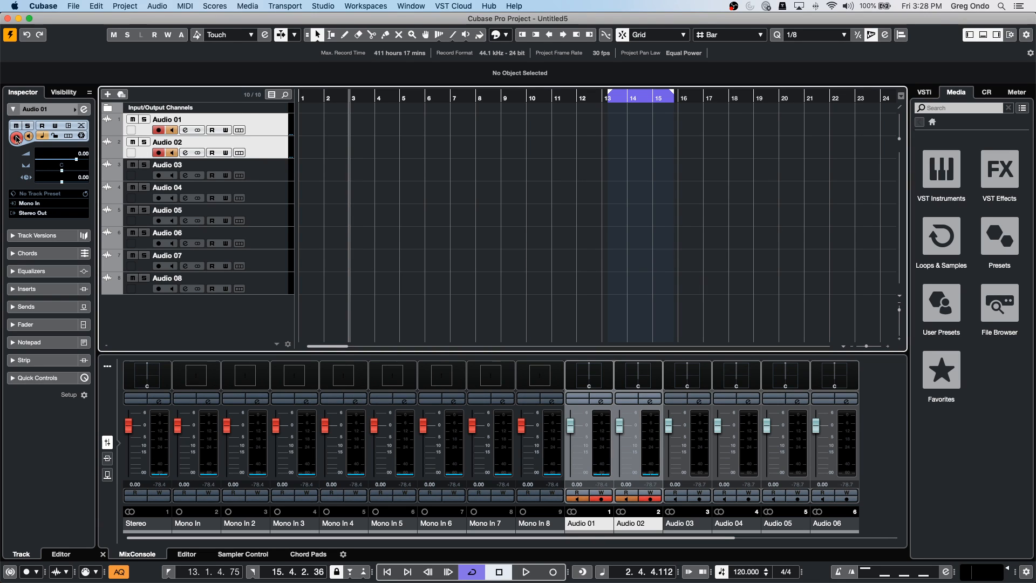
{"action": "left_click", "coordinate": [34, 203]}
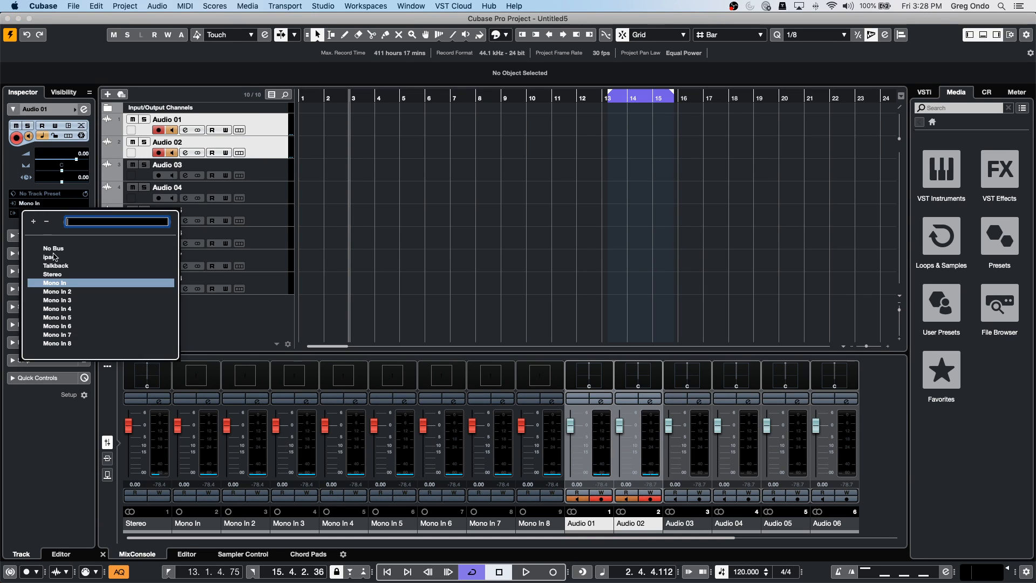
{"action": "left_click", "coordinate": [74, 284]}
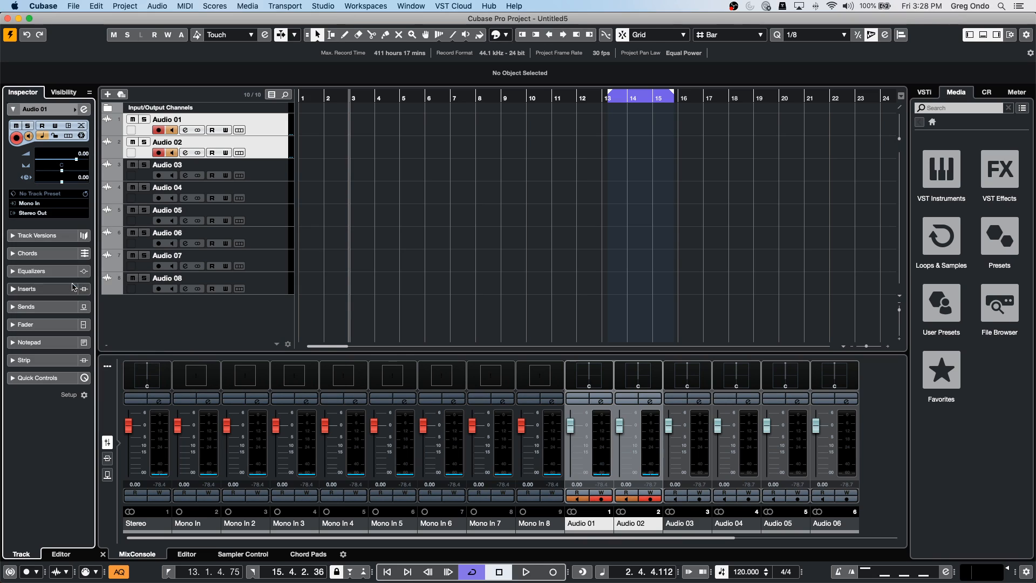
{"action": "left_click", "coordinate": [265, 155]}
{"action": "left_click", "coordinate": [50, 205]}
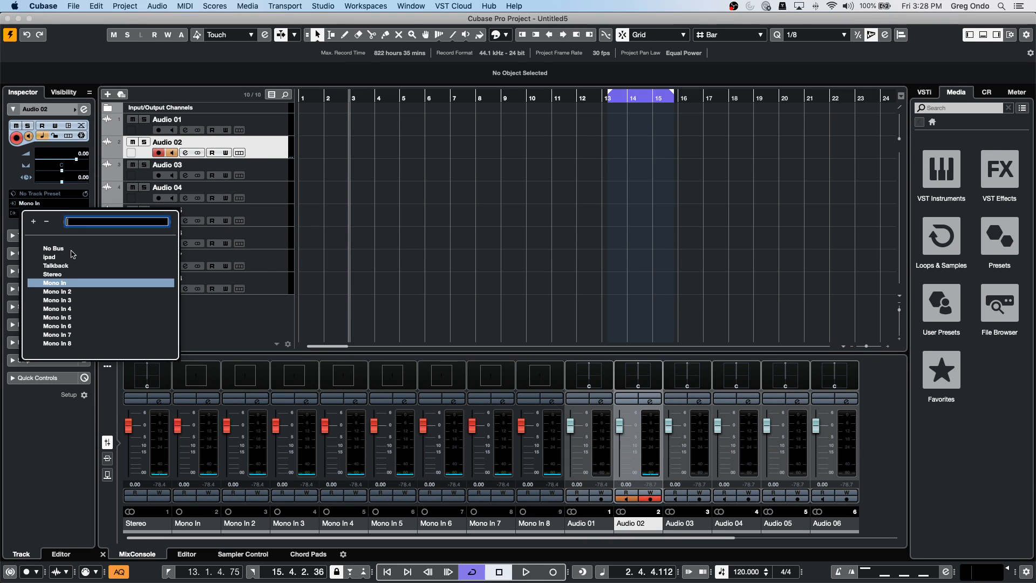
{"action": "left_click", "coordinate": [65, 283]}
- Show the lower-zone mixer's toolbar and link channels Audio 01 and Audio 02 in a group sharing volume, sends, routing and selection
{"action": "left_click", "coordinate": [268, 129], "text": "shift"}
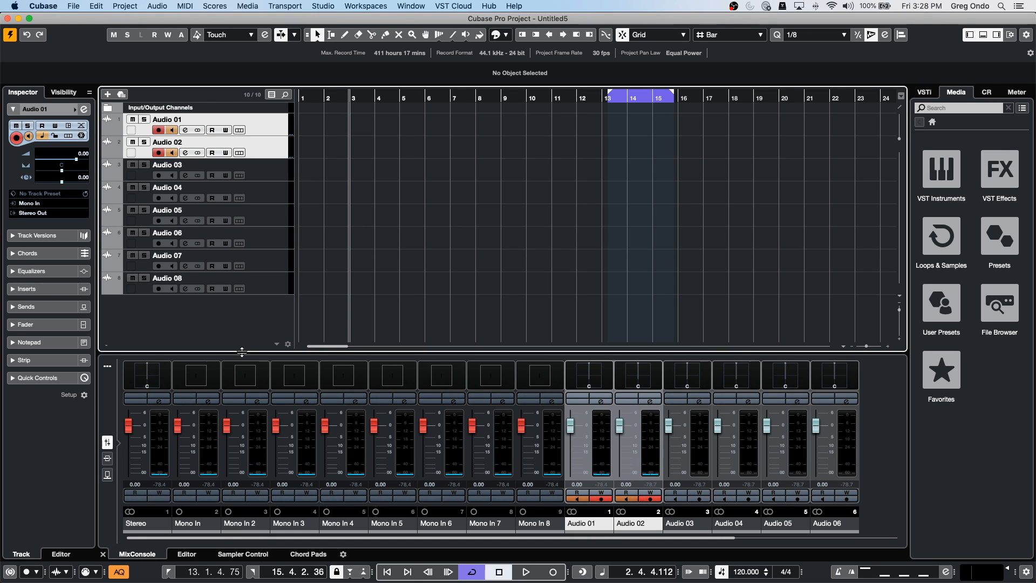
{"action": "left_click_drag", "start_coordinate": [249, 352], "coordinate": [249, 332]}
{"action": "left_click", "coordinate": [107, 346]}
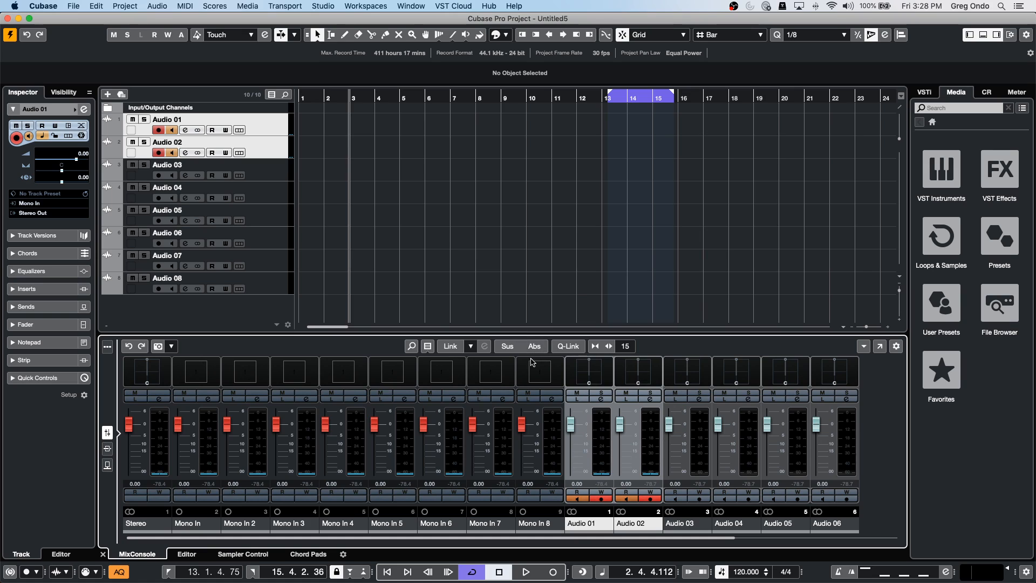
{"action": "left_click", "coordinate": [451, 346]}
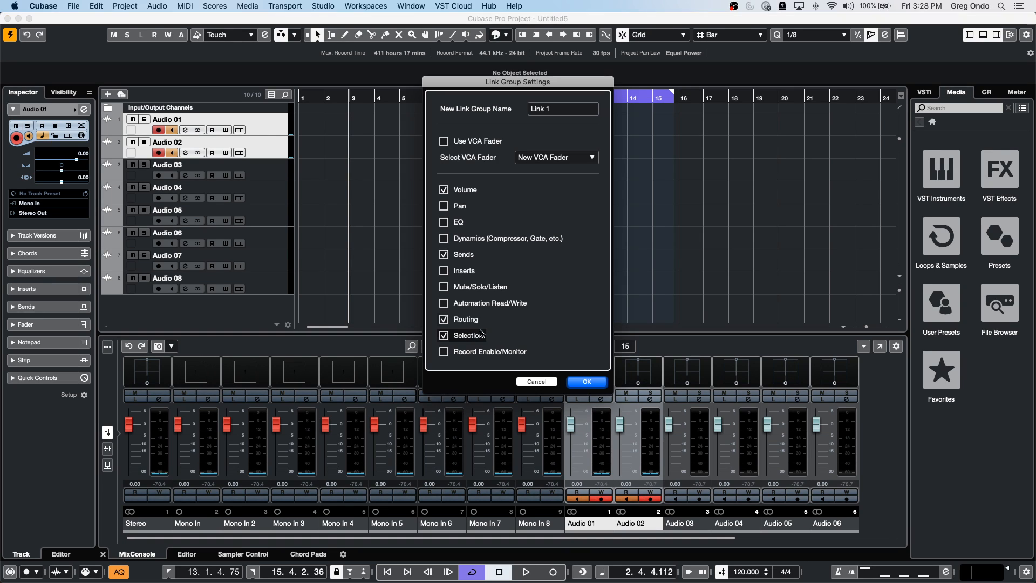
{"action": "left_click", "coordinate": [444, 191]}
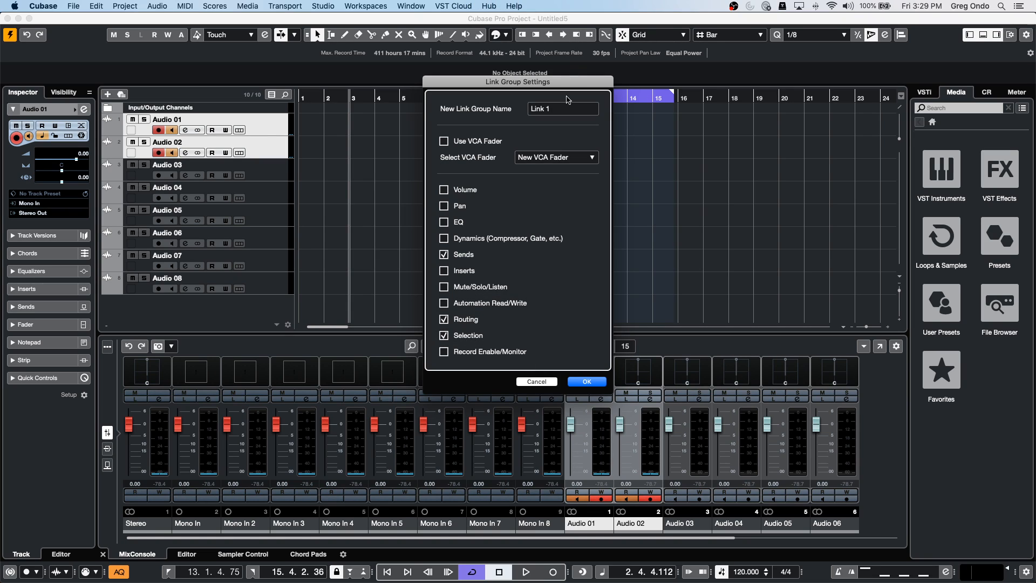
{"action": "left_click", "coordinate": [444, 190]}
{"action": "left_click", "coordinate": [444, 352]}
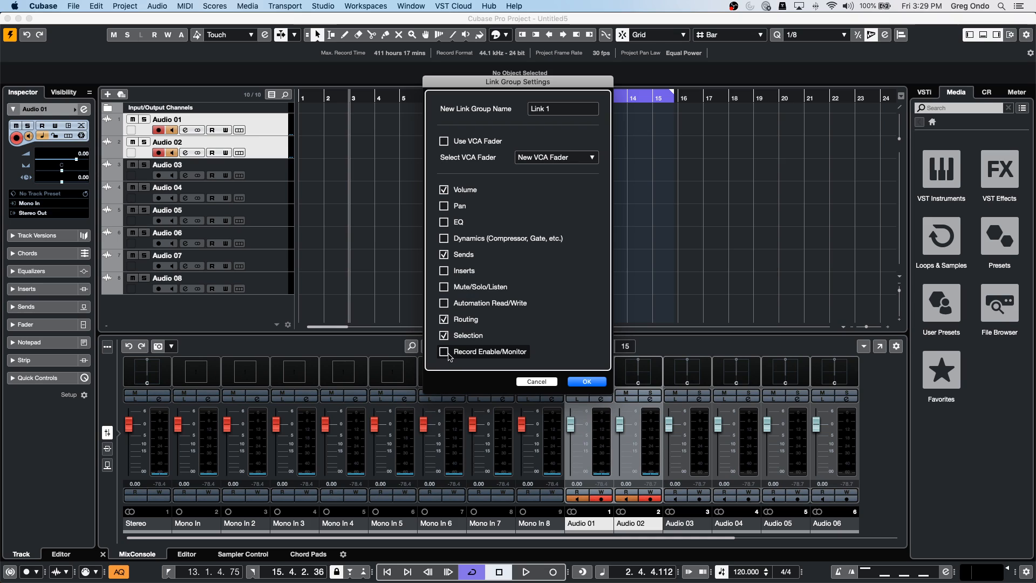
{"action": "left_click", "coordinate": [587, 382]}
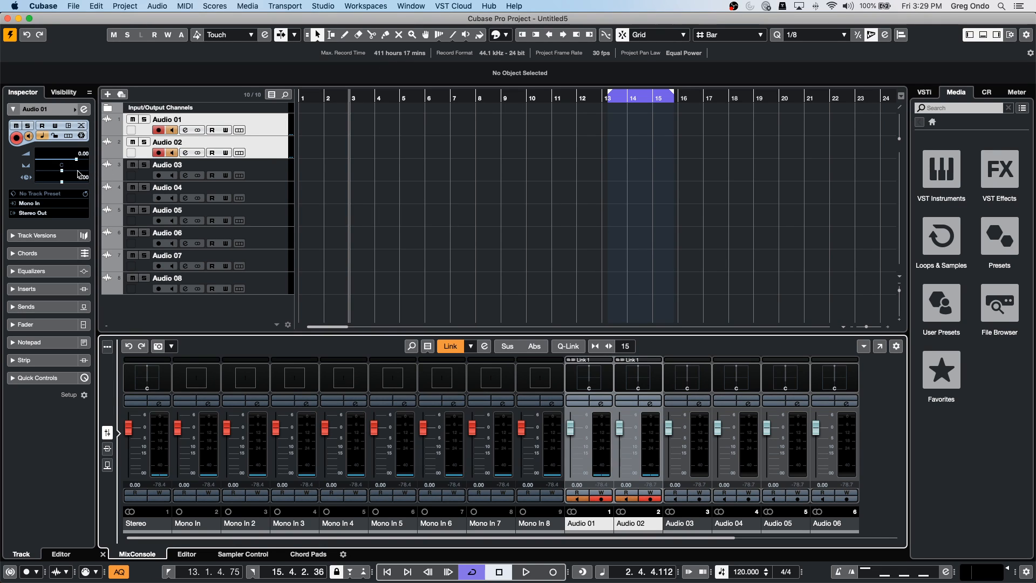
- Pan only the Audio 01 track hard left
{"action": "left_click_drag", "start_coordinate": [63, 171], "coordinate": [111, 167]}
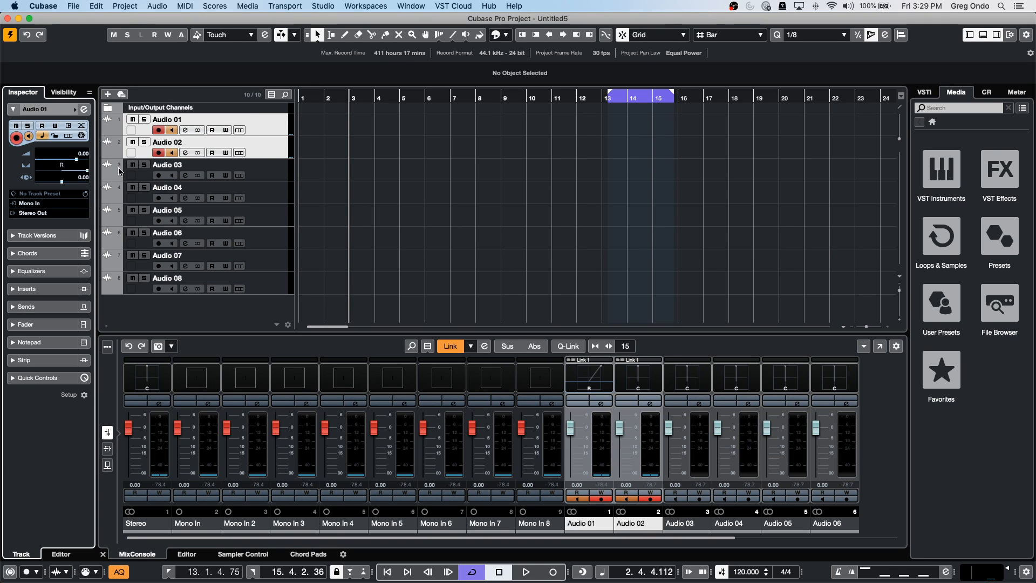
{"action": "left_click", "coordinate": [260, 128]}
{"action": "left_click_drag", "start_coordinate": [65, 174], "coordinate": [29, 172]}
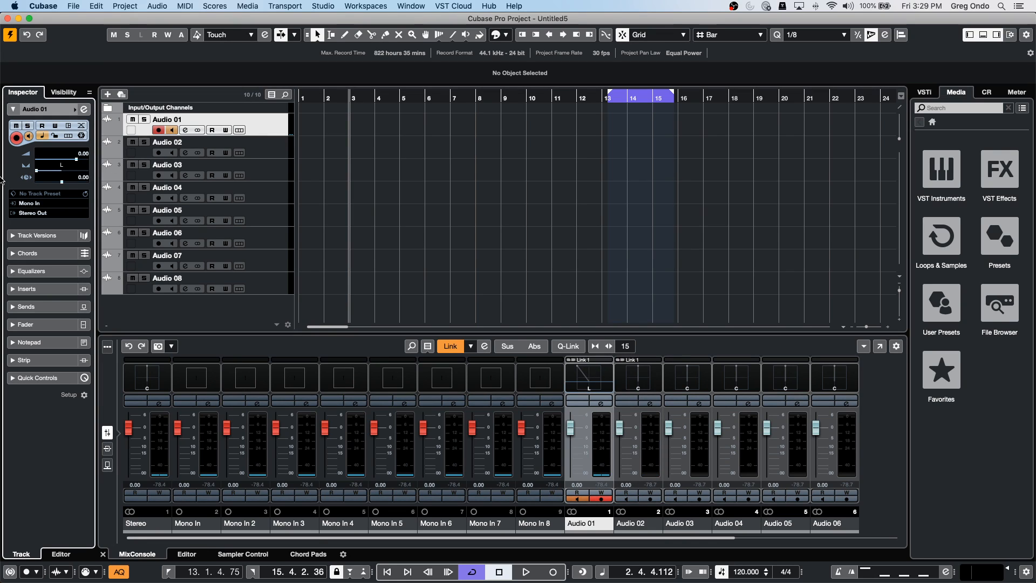
- Pan the Audio 02 track hard right and compare its pan setting with Audio 01
{"action": "left_click", "coordinate": [271, 150]}
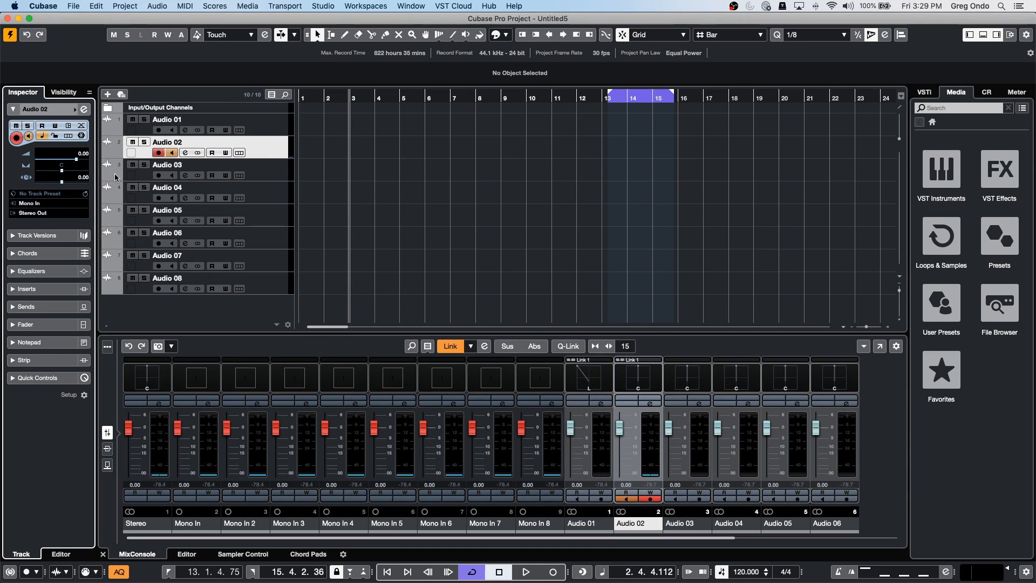
{"action": "left_click_drag", "start_coordinate": [62, 174], "coordinate": [150, 180]}
{"action": "left_click", "coordinate": [267, 123]}
{"action": "left_click", "coordinate": [272, 154]}
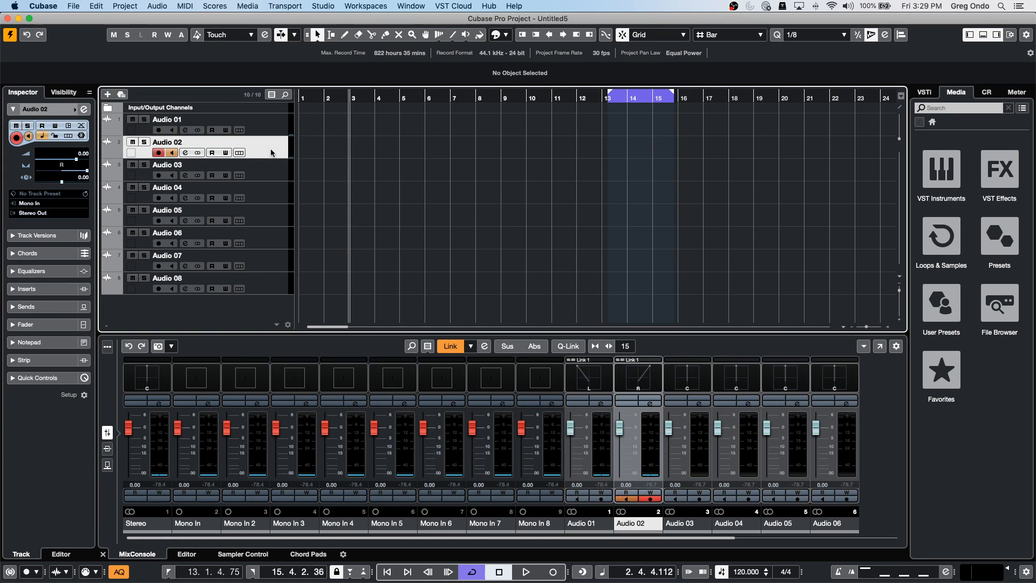
{"action": "left_click", "coordinate": [272, 132]}
{"action": "left_click", "coordinate": [272, 147]}
- Insert StereoEnhancer in the first insert slot of Audio 01, set its width to 141%, and close the plug-in window
{"action": "left_click", "coordinate": [272, 131]}
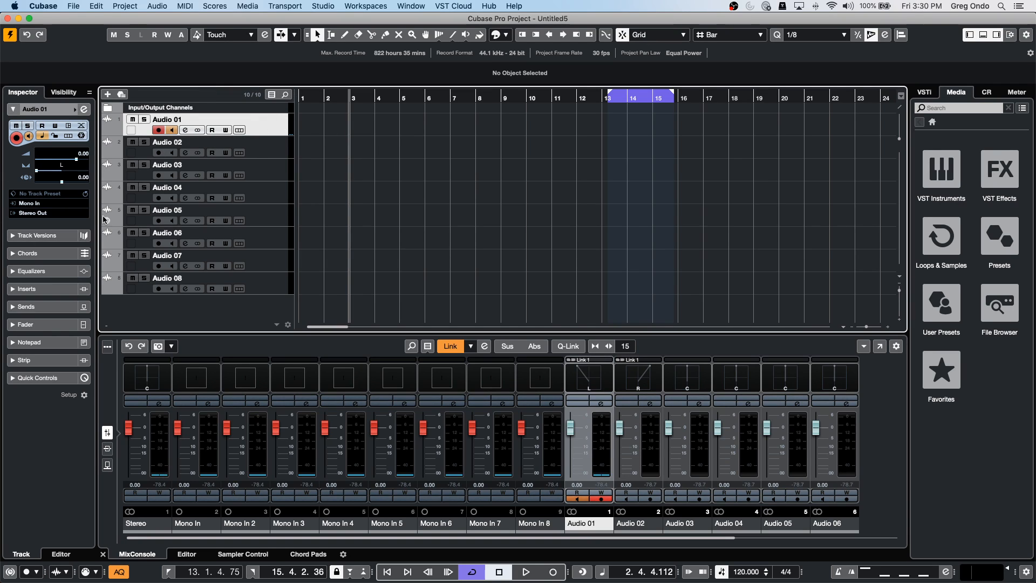
{"action": "left_click", "coordinate": [49, 290]}
{"action": "left_click", "coordinate": [51, 201]}
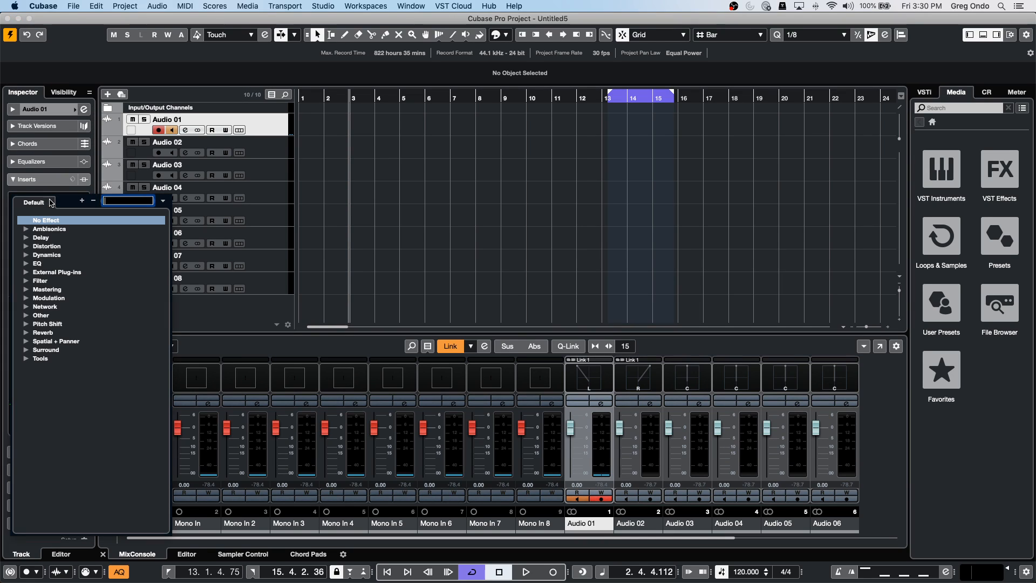
{"action": "left_click", "coordinate": [26, 340]}
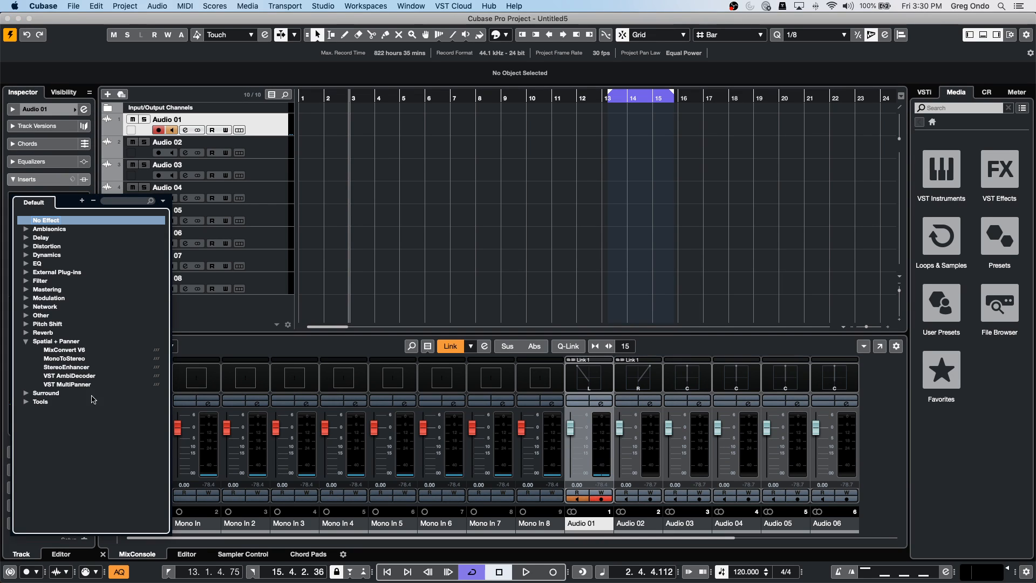
{"action": "left_click", "coordinate": [86, 367]}
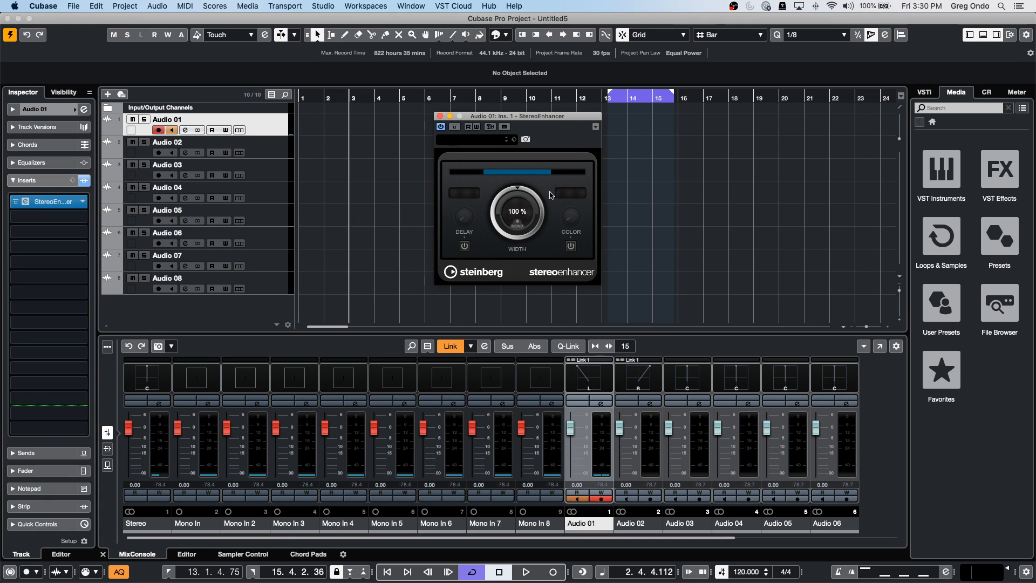
{"action": "left_click_drag", "start_coordinate": [496, 224], "coordinate": [489, 202]}
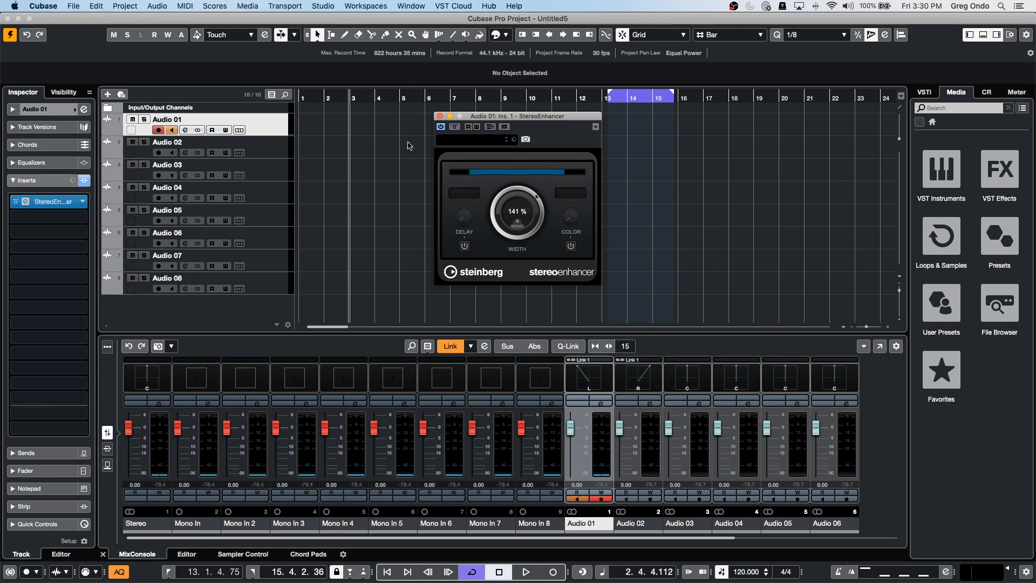
{"action": "left_click", "coordinate": [440, 116]}
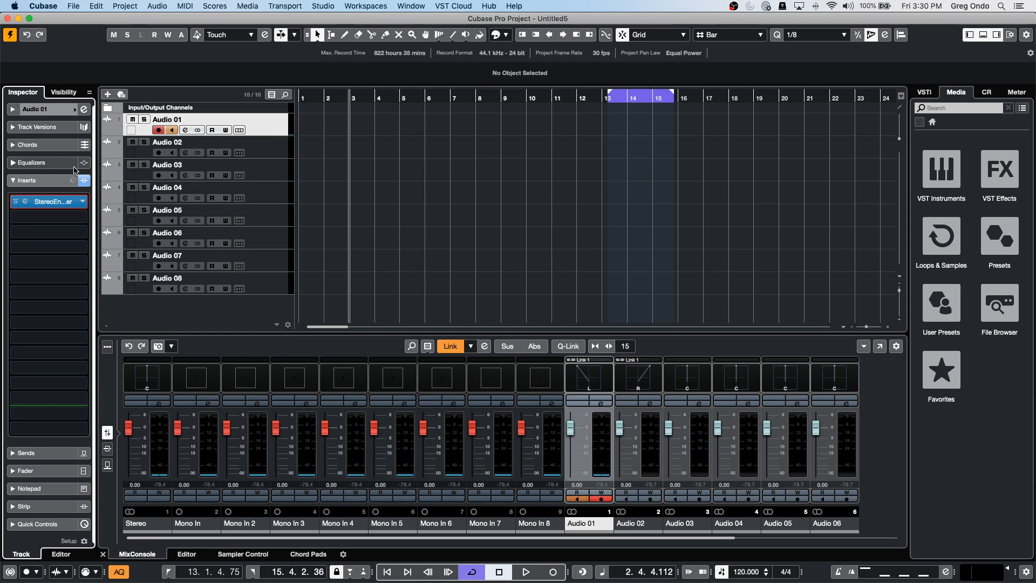
- Open the recent project Lose My Faith GO VCA.cpr and close its Pool window
{"action": "left_click", "coordinate": [70, 6]}
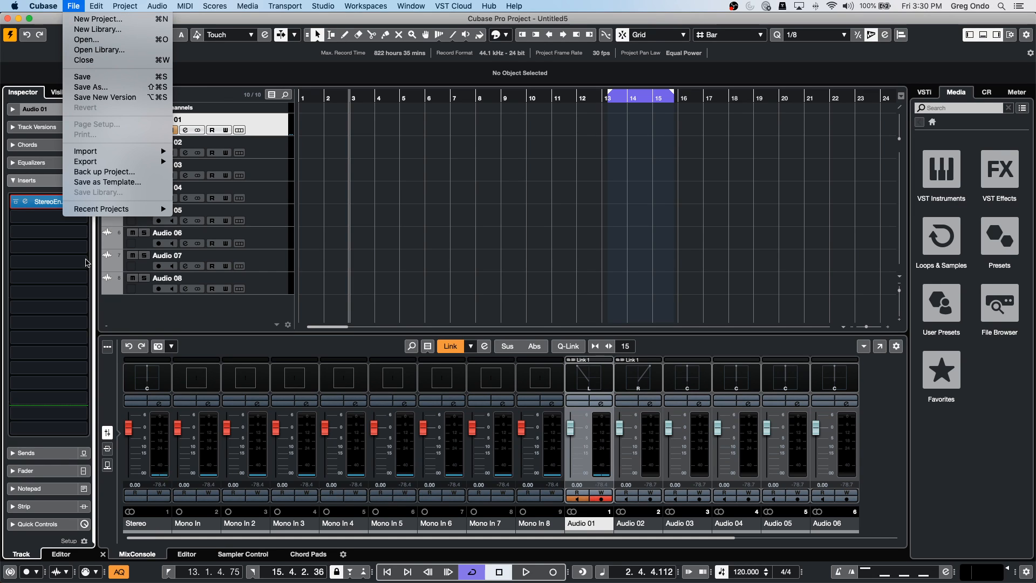
{"action": "mouse_move", "coordinate": [120, 217]}
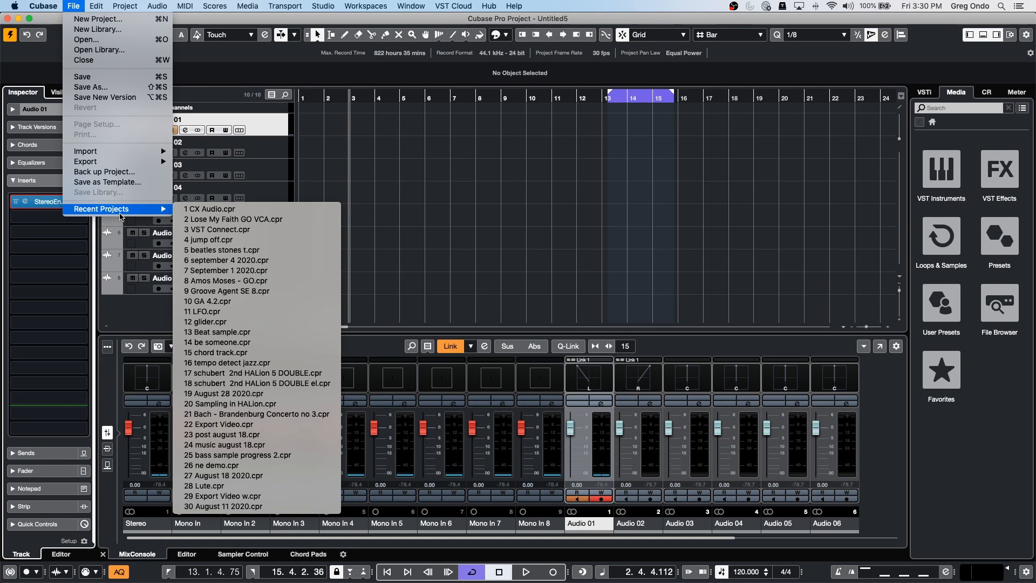
{"action": "left_click", "coordinate": [296, 221]}
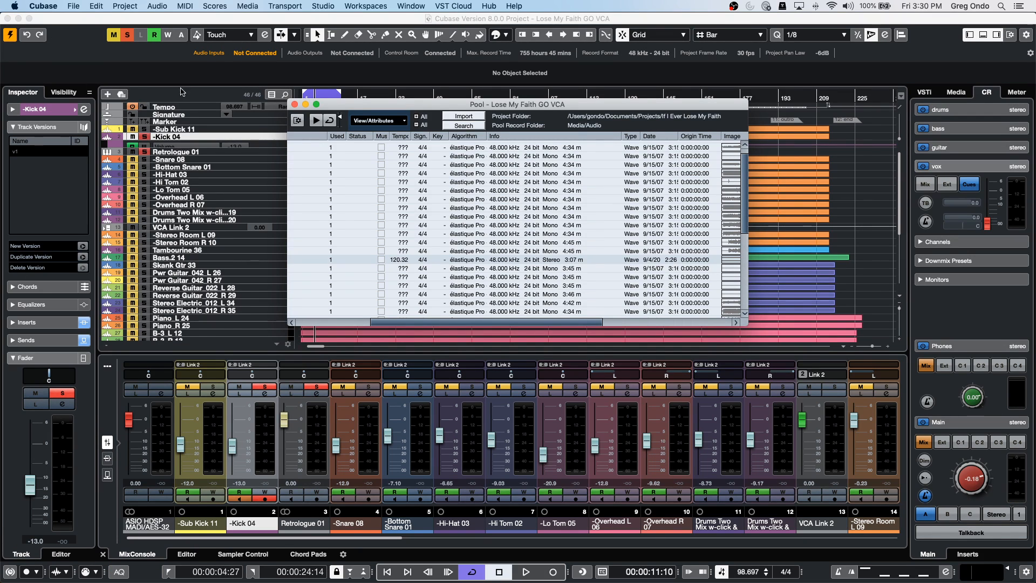
{"action": "left_click", "coordinate": [294, 104]}
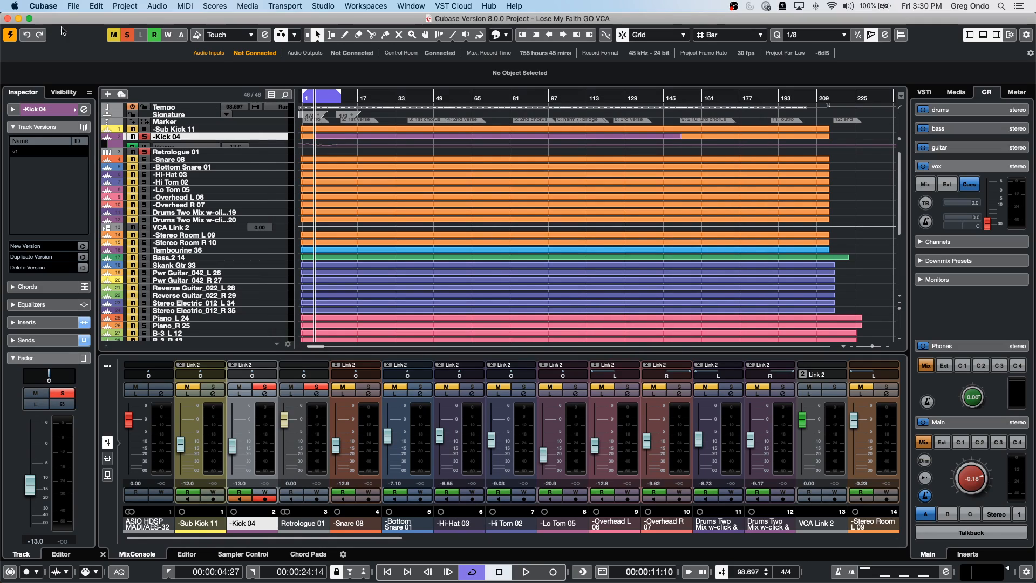
- Revert the project to its last saved version and delete the files created since that save
{"action": "left_click", "coordinate": [74, 6]}
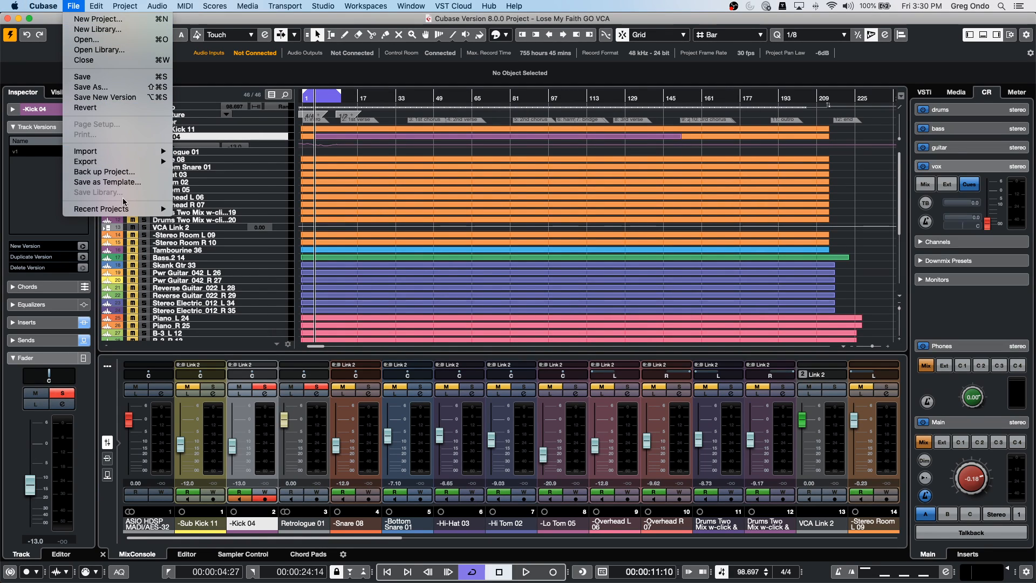
{"action": "mouse_move", "coordinate": [137, 209]}
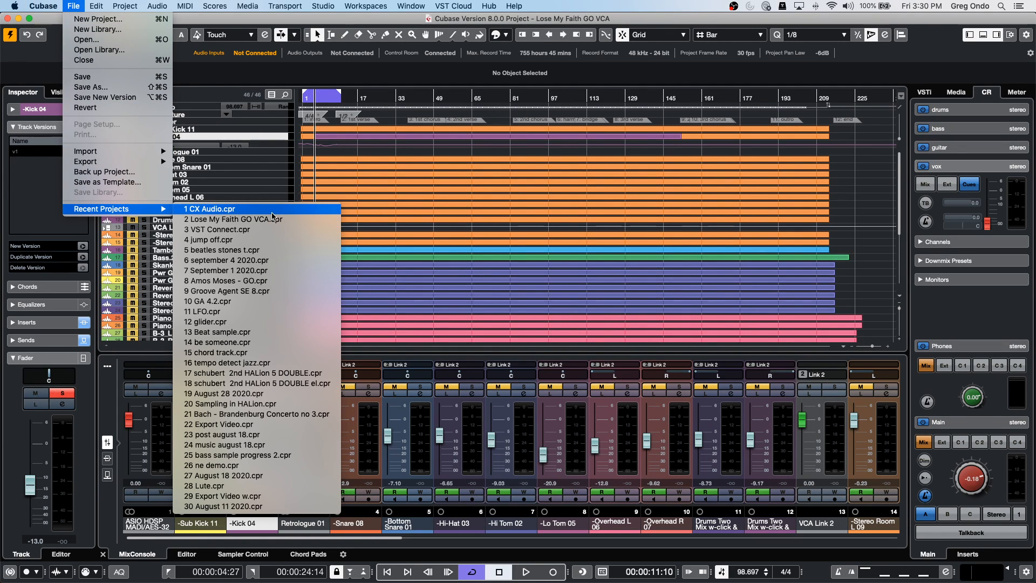
{"action": "mouse_move", "coordinate": [43, 6]}
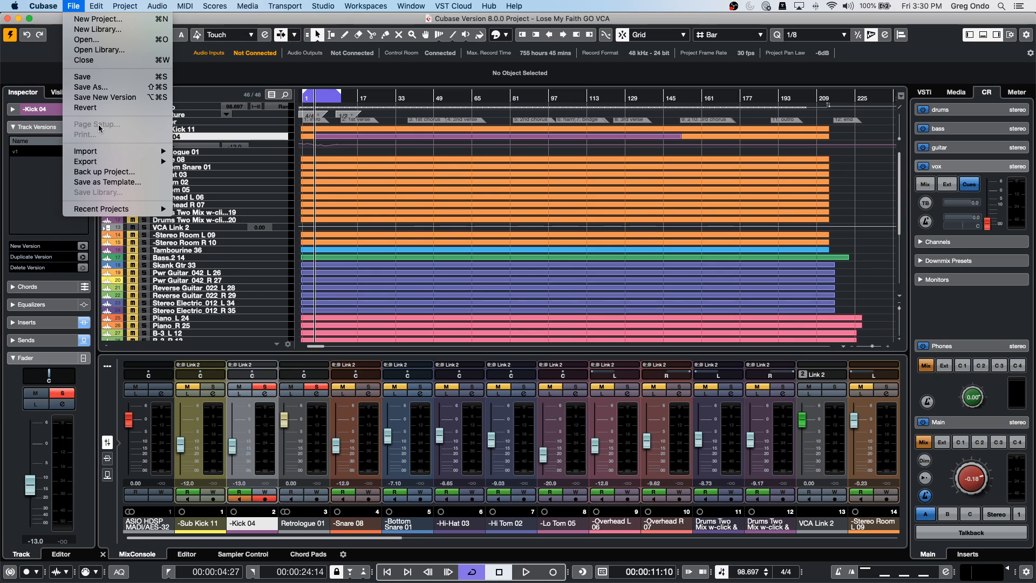
{"action": "mouse_move", "coordinate": [106, 163]}
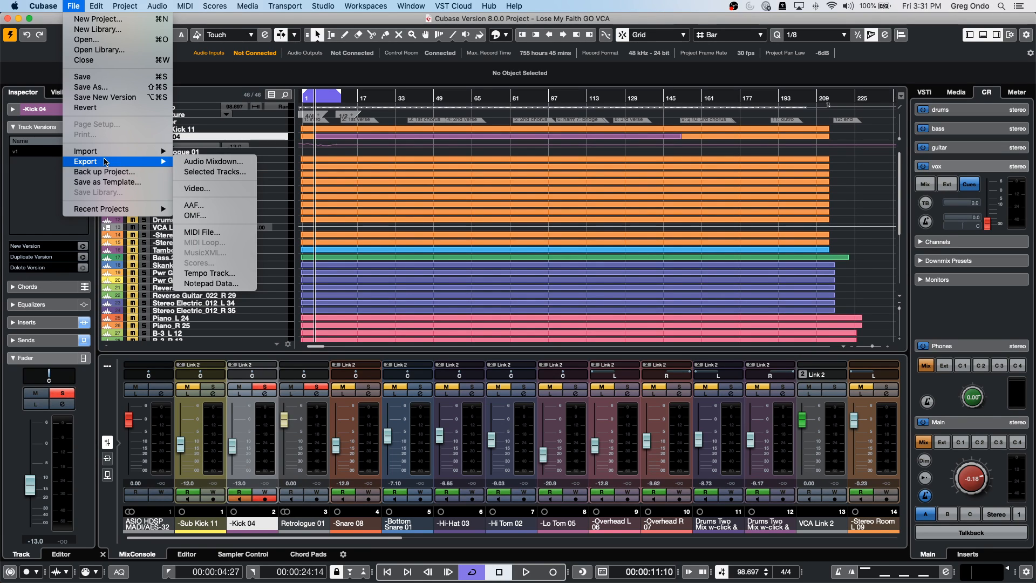
{"action": "left_click", "coordinate": [85, 107]}
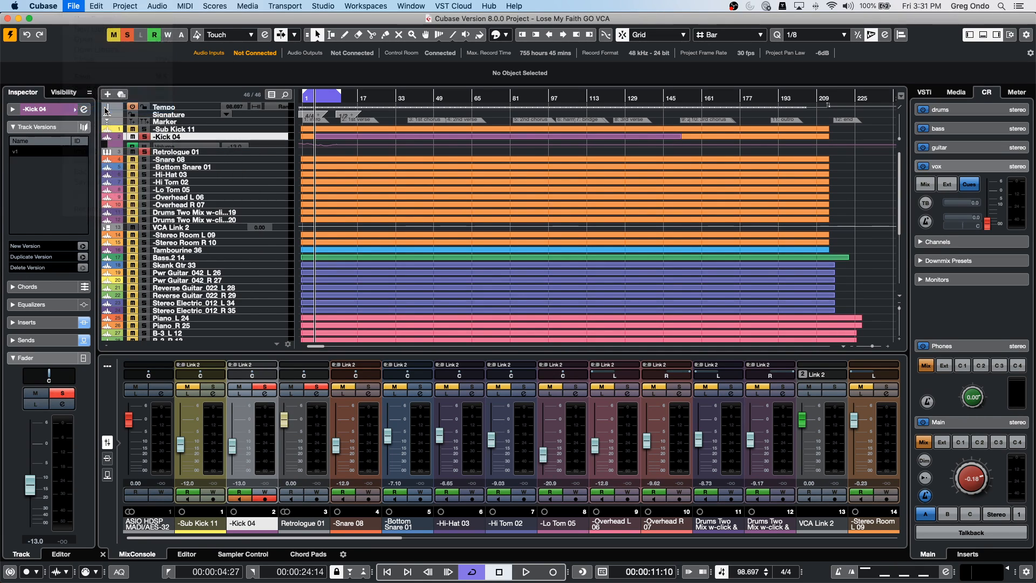
{"action": "left_click", "coordinate": [575, 204]}
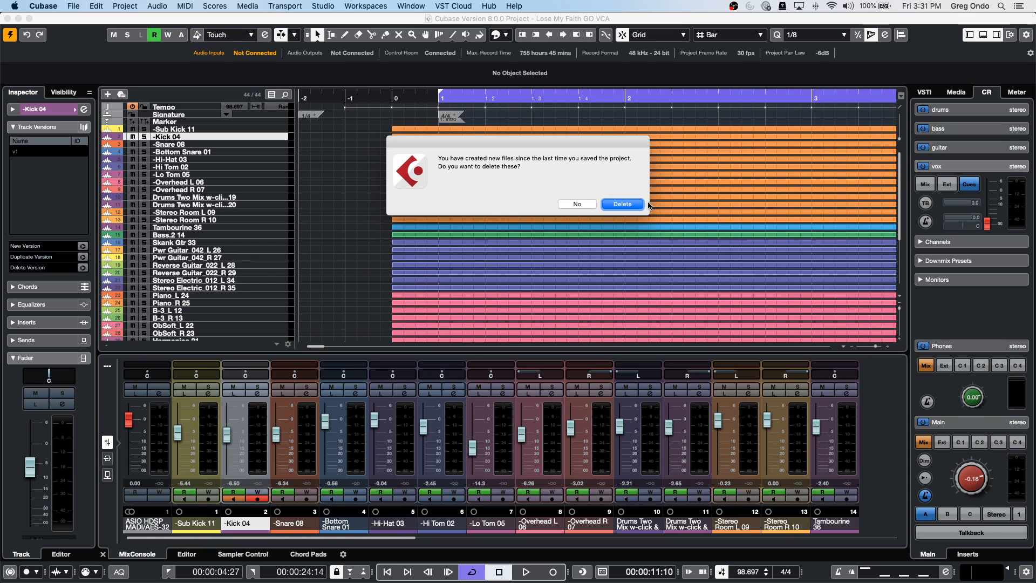
{"action": "left_click", "coordinate": [624, 204]}
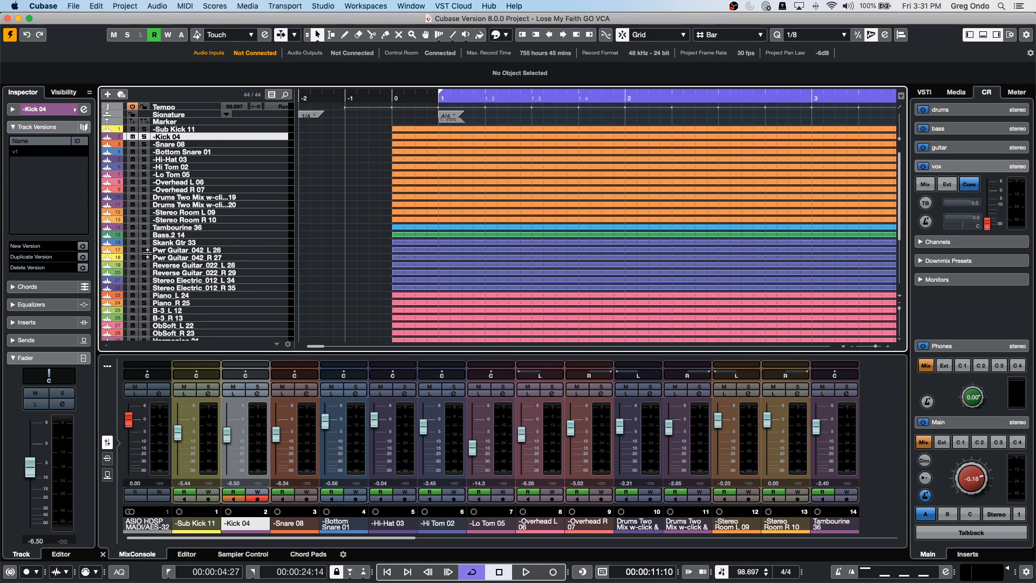
- Enlarge the height of the project's tracks and start playback from bar 1
{"action": "left_click_drag", "start_coordinate": [438, 96], "coordinate": [438, 76]}
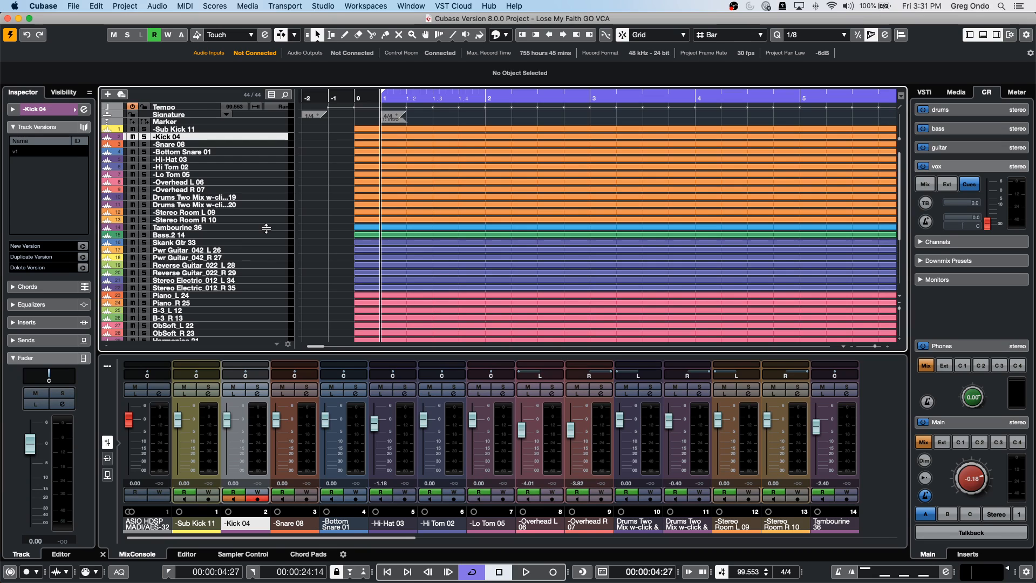
{"action": "left_click_drag", "start_coordinate": [267, 223], "coordinate": [268, 127]}
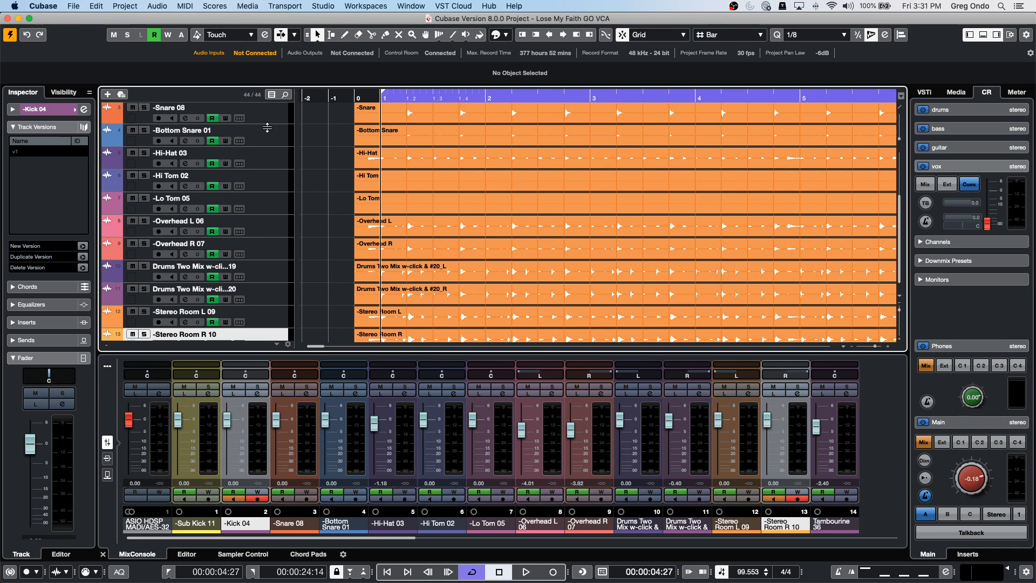
{"action": "key", "text": "space"}
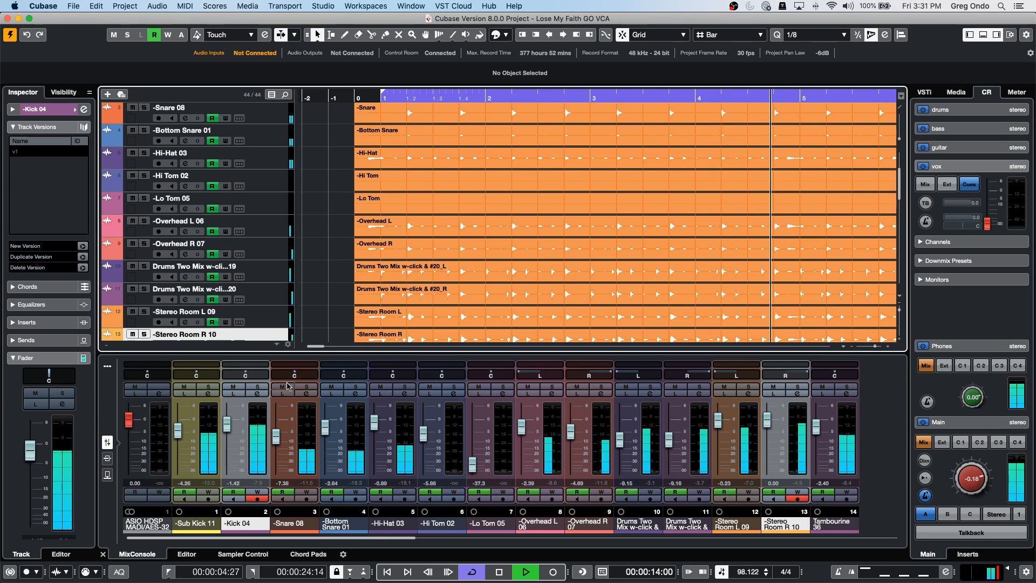
- Activate the FX 1-REVerence send in the Snare 08 channel settings and solo the snare channel
{"action": "left_click", "coordinate": [305, 394]}
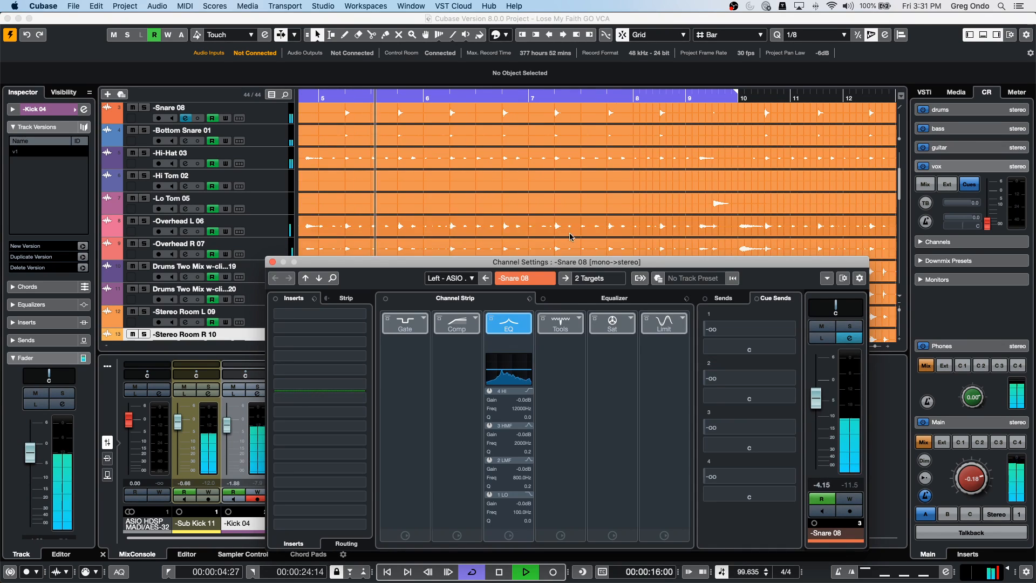
{"action": "left_click", "coordinate": [723, 298]}
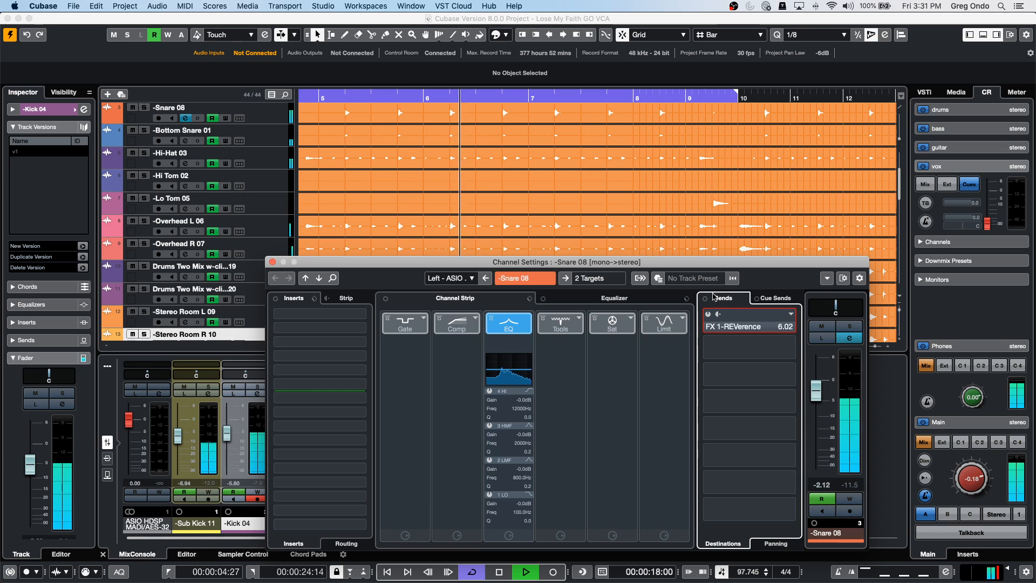
{"action": "left_click", "coordinate": [755, 328]}
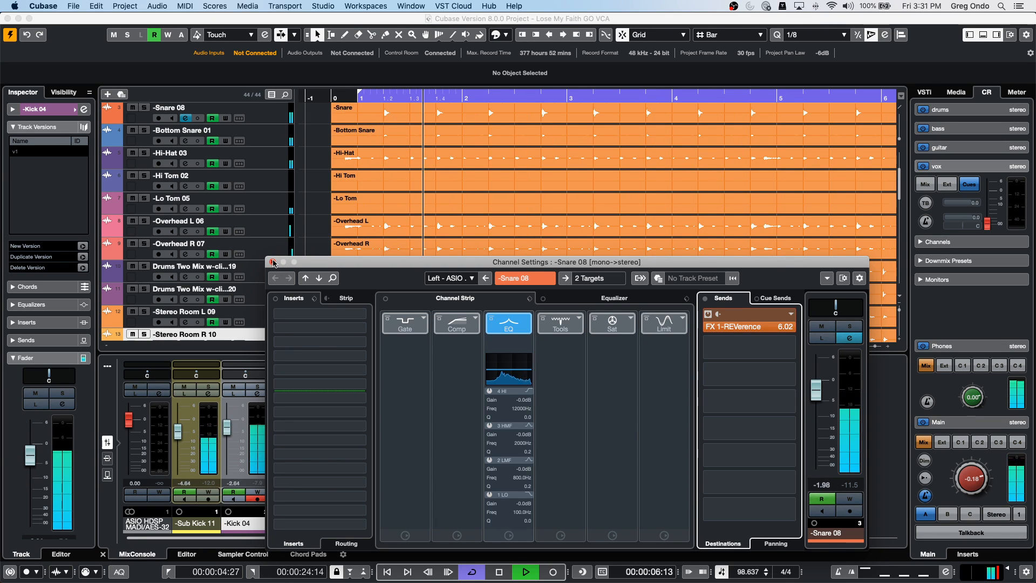
{"action": "left_click", "coordinate": [851, 327]}
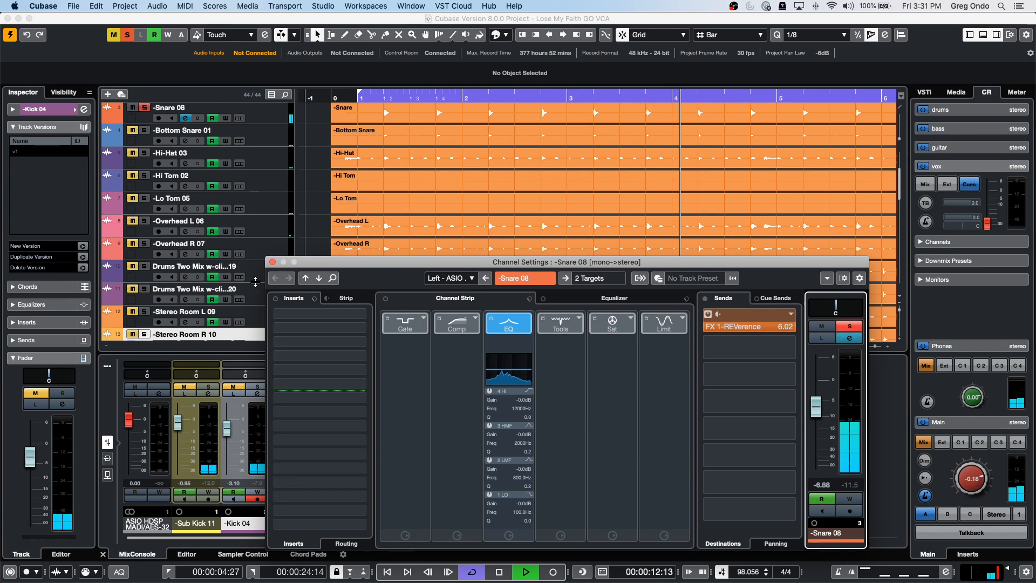
- Open the channel settings of the FX 1-REVerence track and raise its fader to 6.02 dB
{"action": "scroll", "coordinate": [254, 284], "scroll_direction": "down", "scroll_amount": 10}
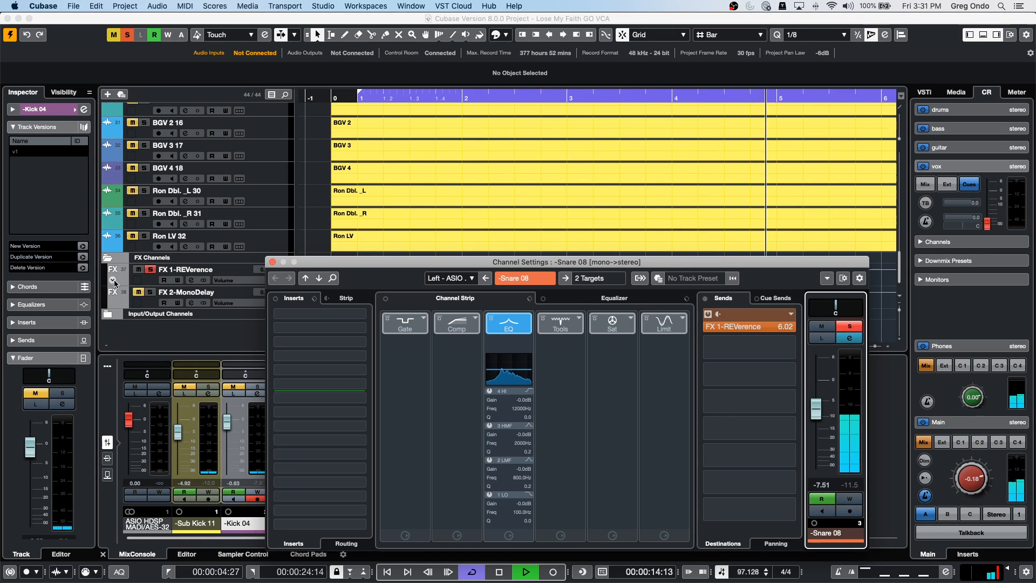
{"action": "left_click", "coordinate": [139, 280]}
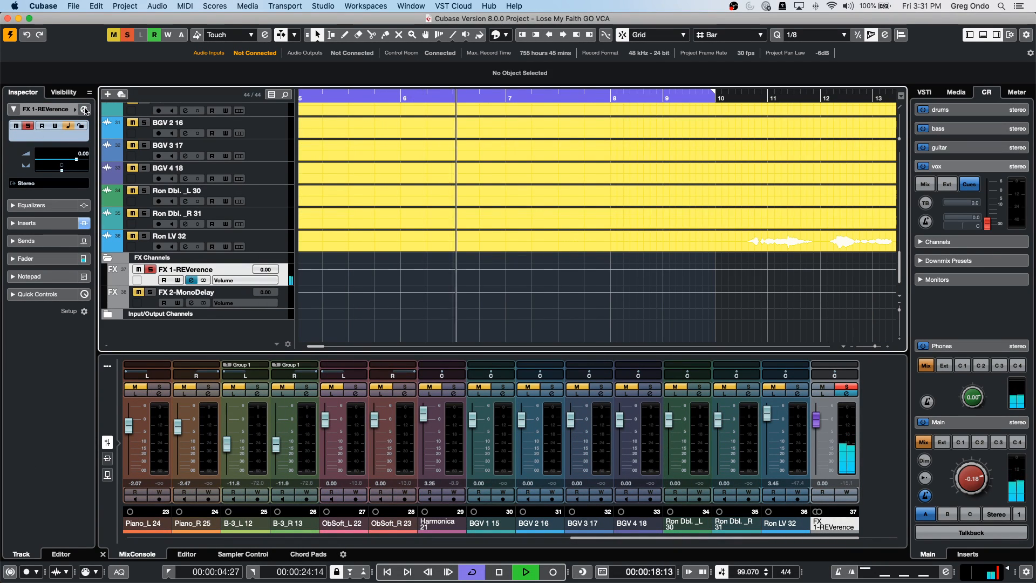
{"action": "left_click", "coordinate": [85, 110]}
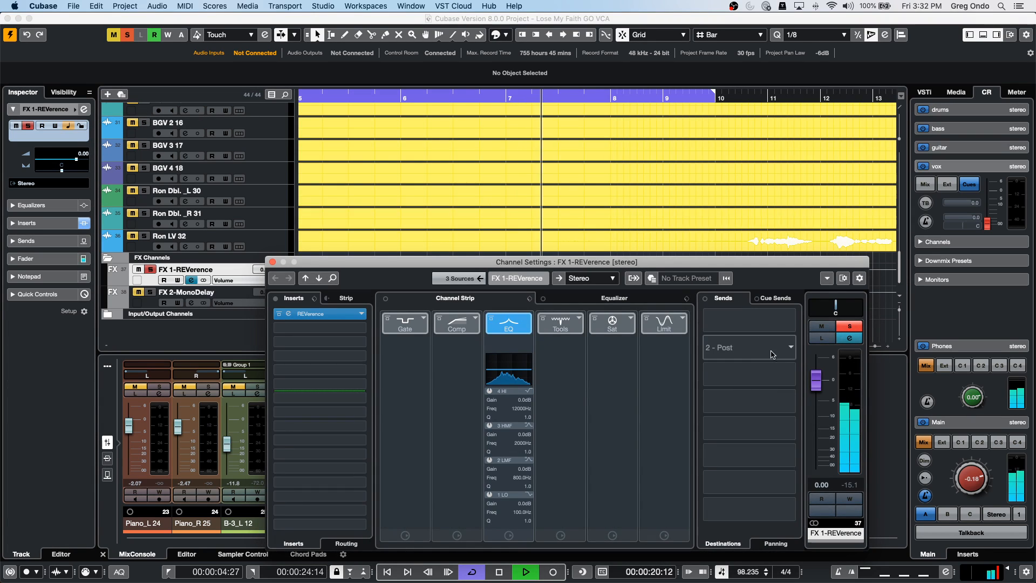
{"action": "left_click_drag", "start_coordinate": [816, 378], "coordinate": [816, 356]}
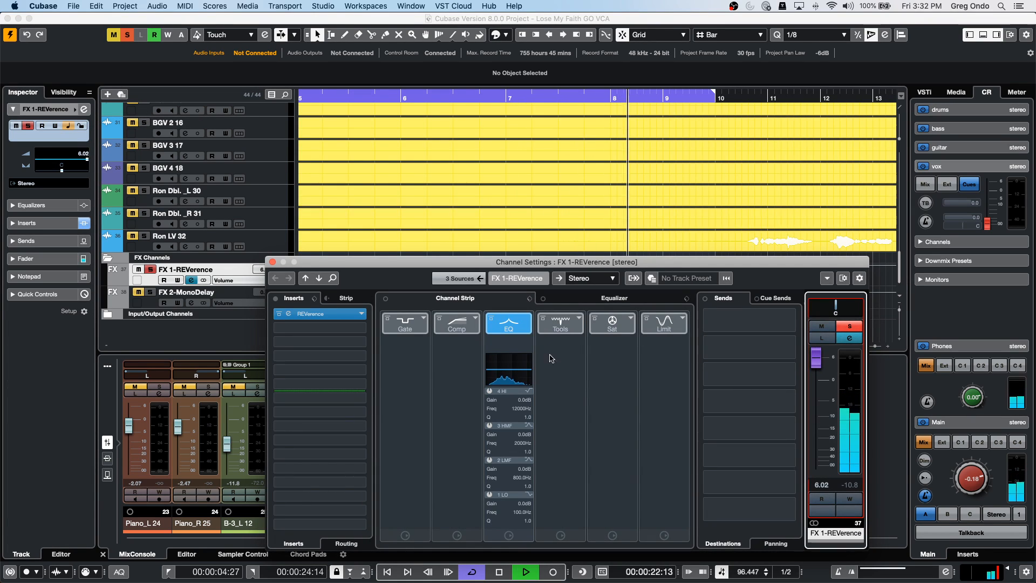
- Load the Austrian Concert Hall preset in the REVerence plug-in on the FX channel
{"action": "left_click", "coordinate": [307, 313]}
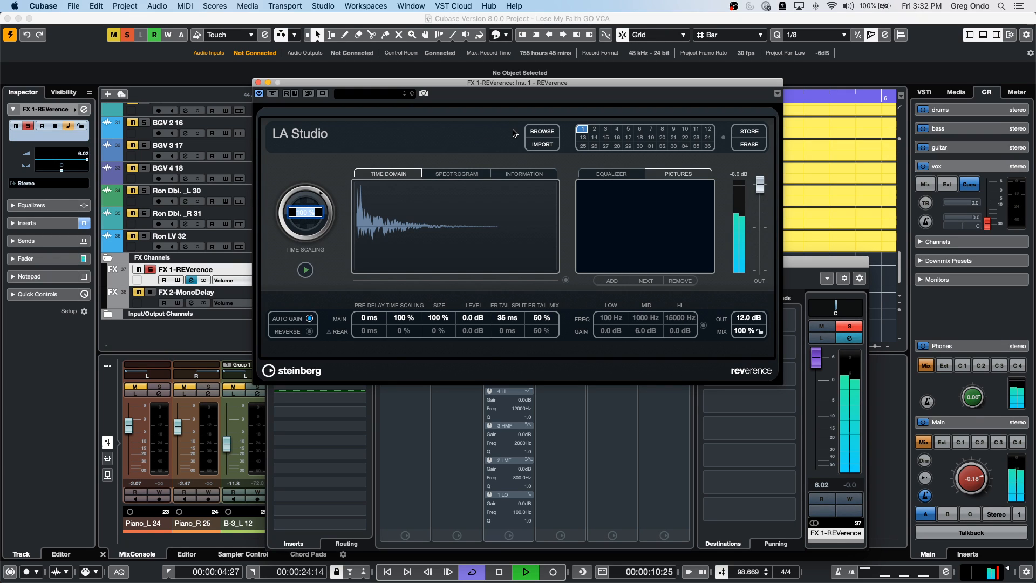
{"action": "left_click", "coordinate": [543, 138]}
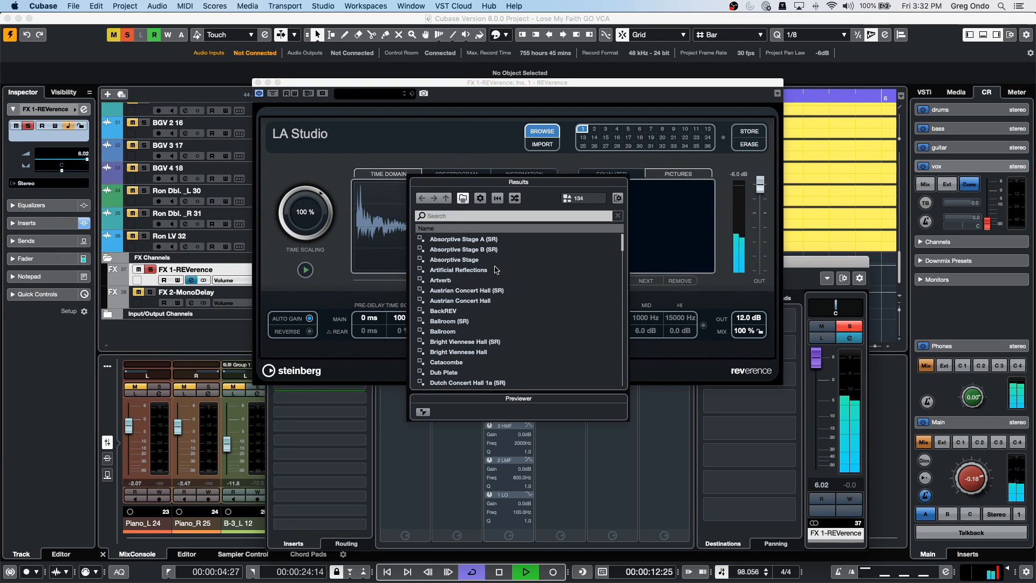
{"action": "left_click", "coordinate": [463, 300]}
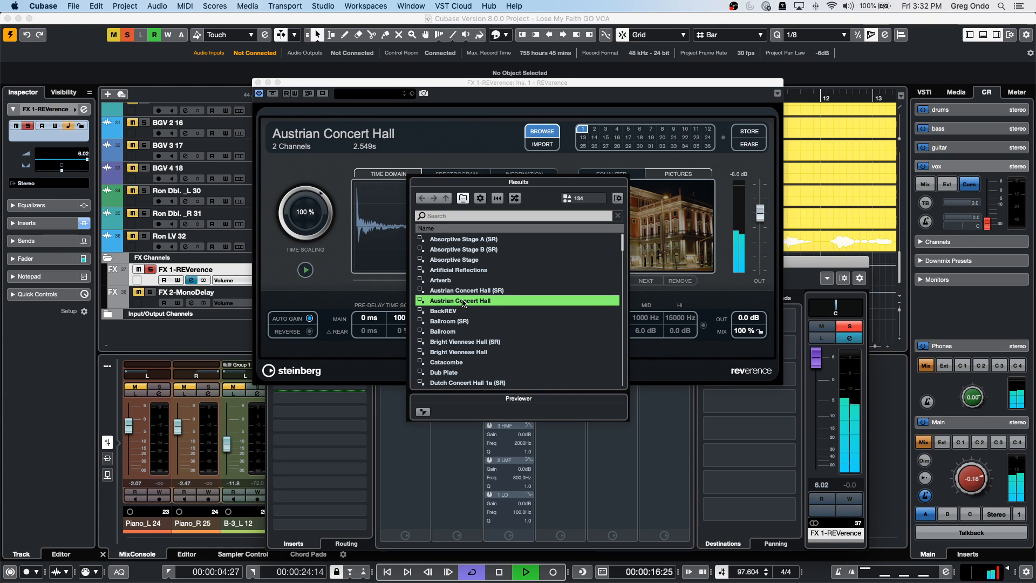
- Raise the REVerence output level to 5.2 dB and close the plug-in and FX channel settings windows
{"action": "left_click_drag", "start_coordinate": [766, 216], "coordinate": [762, 201]}
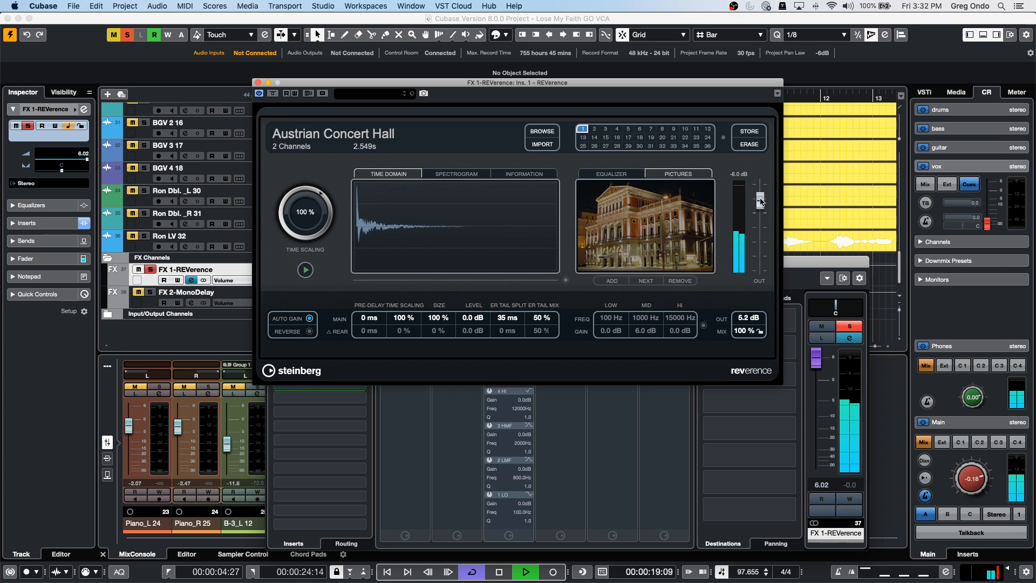
{"action": "left_click", "coordinate": [258, 82]}
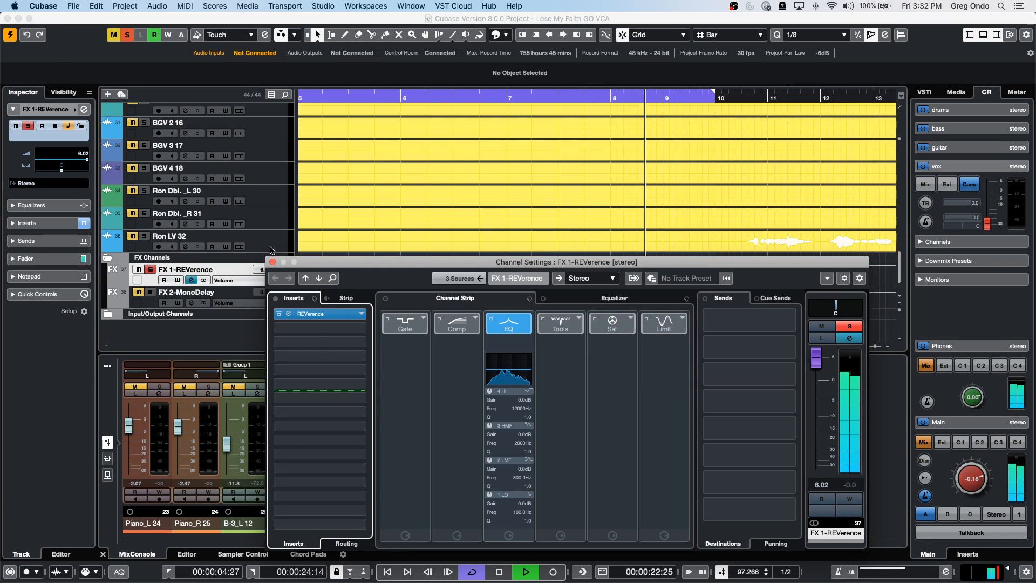
{"action": "left_click", "coordinate": [273, 262]}
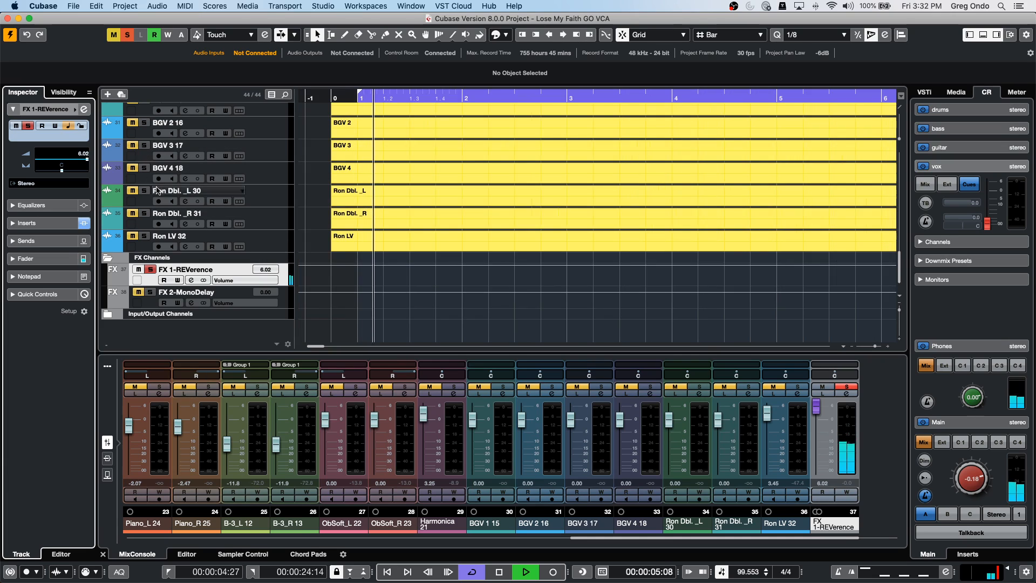
- Clear the active solo states and select the Snare 08 track
{"action": "scroll", "coordinate": [193, 213], "scroll_direction": "up", "scroll_amount": 1}
{"action": "scroll", "coordinate": [193, 213], "scroll_direction": "up", "scroll_amount": 3}
{"action": "key", "text": "s"}
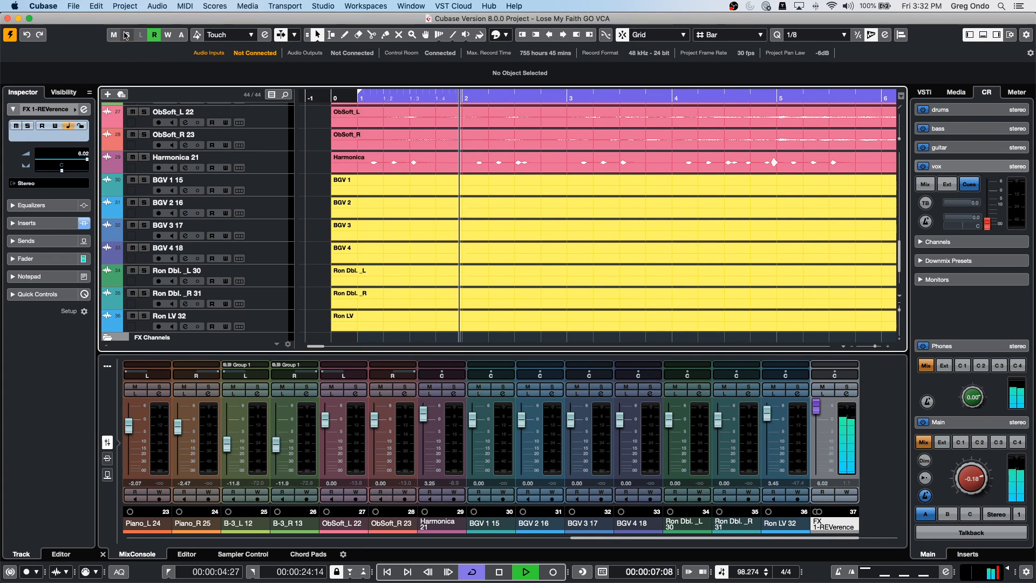
{"action": "scroll", "coordinate": [539, 242], "scroll_direction": "up", "scroll_amount": 15}
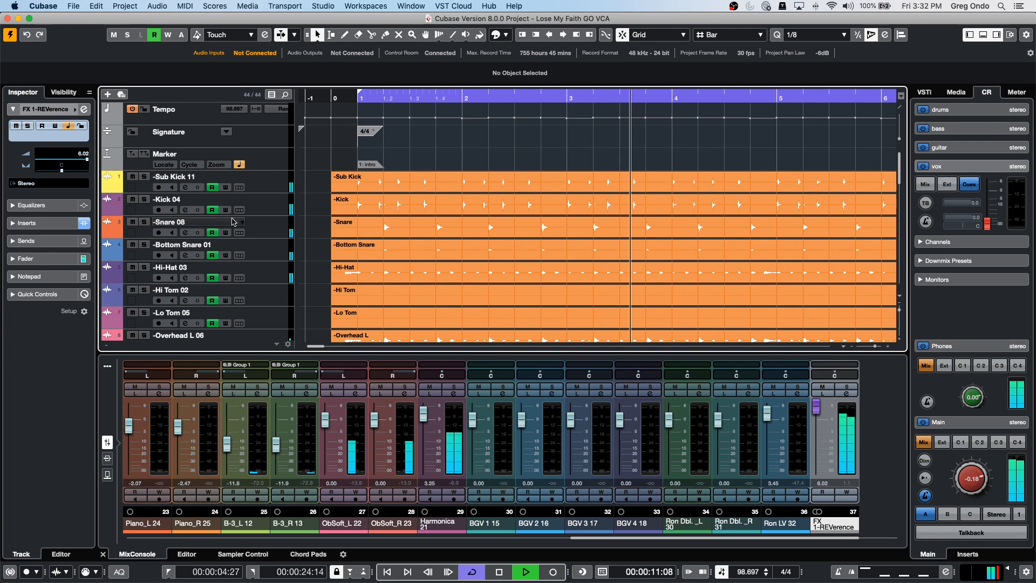
{"action": "left_click", "coordinate": [259, 232]}
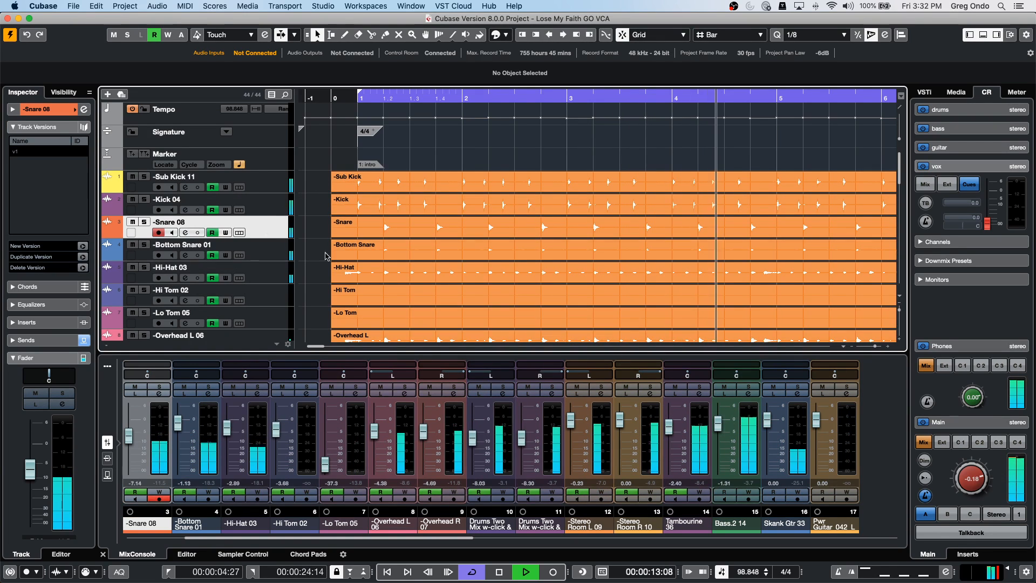
- Solo the Sub Kick 11 track briefly, clear that solo, and mute the Harmonica 21 track
{"action": "left_click", "coordinate": [144, 177]}
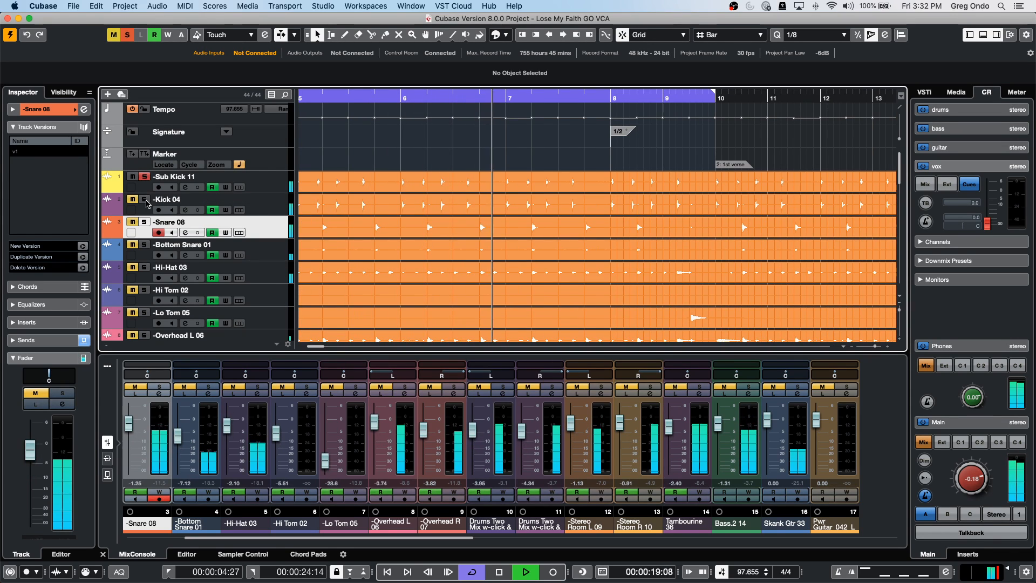
{"action": "left_click", "coordinate": [145, 177]}
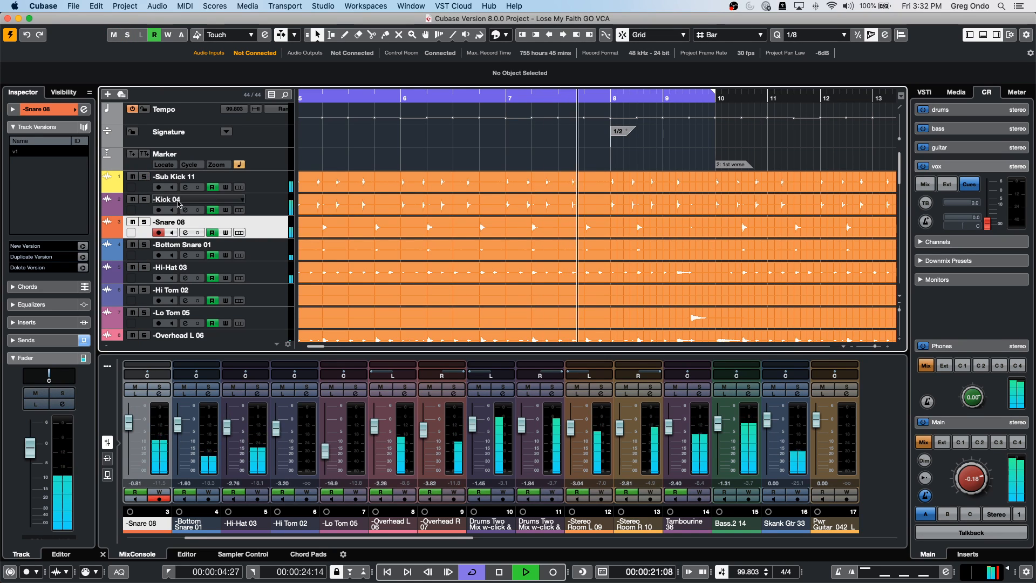
{"action": "scroll", "coordinate": [224, 224], "scroll_direction": "down", "scroll_amount": 2}
{"action": "scroll", "coordinate": [224, 224], "scroll_direction": "down", "scroll_amount": 10}
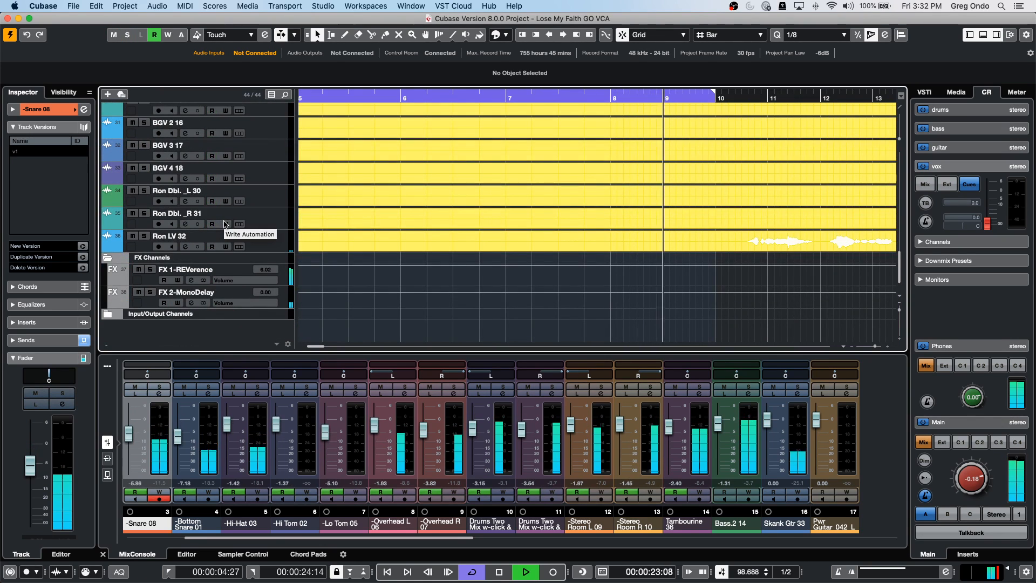
{"action": "scroll", "coordinate": [226, 224], "scroll_direction": "up", "scroll_amount": 3}
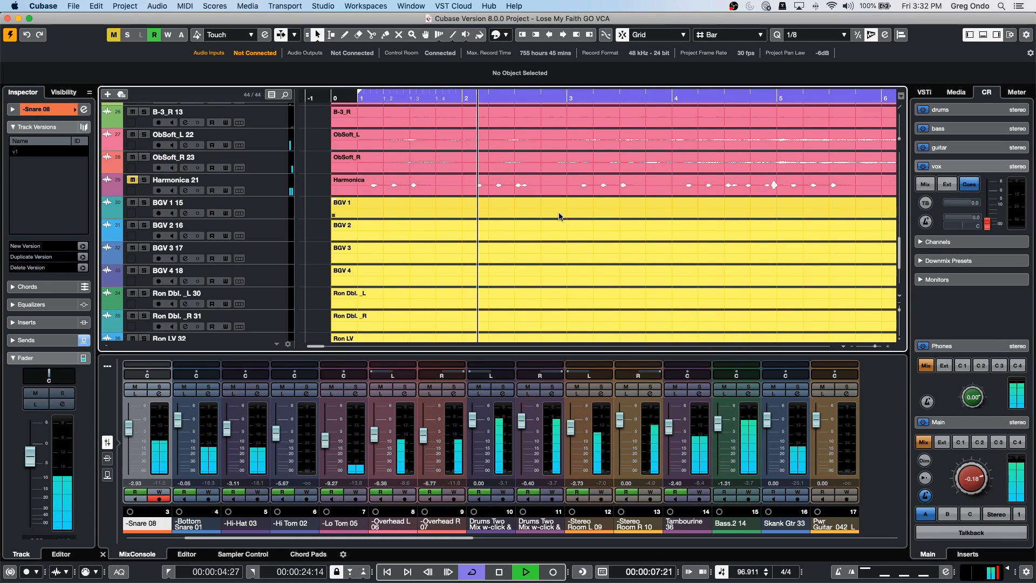
{"action": "scroll", "coordinate": [561, 221], "scroll_direction": "up", "scroll_amount": 5}
{"action": "scroll", "coordinate": [562, 219], "scroll_direction": "up", "scroll_amount": 15}
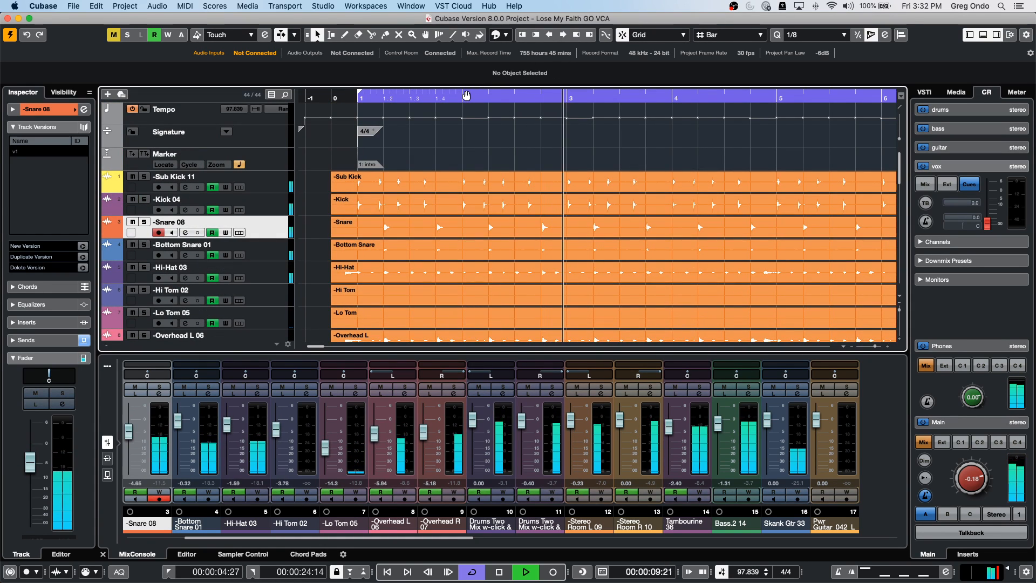
- Add a stereo group channel to the mixer channels from Snare 08 through Stereo Room R 10, created outside a folder
{"action": "left_click_drag", "start_coordinate": [468, 98], "coordinate": [469, 75]}
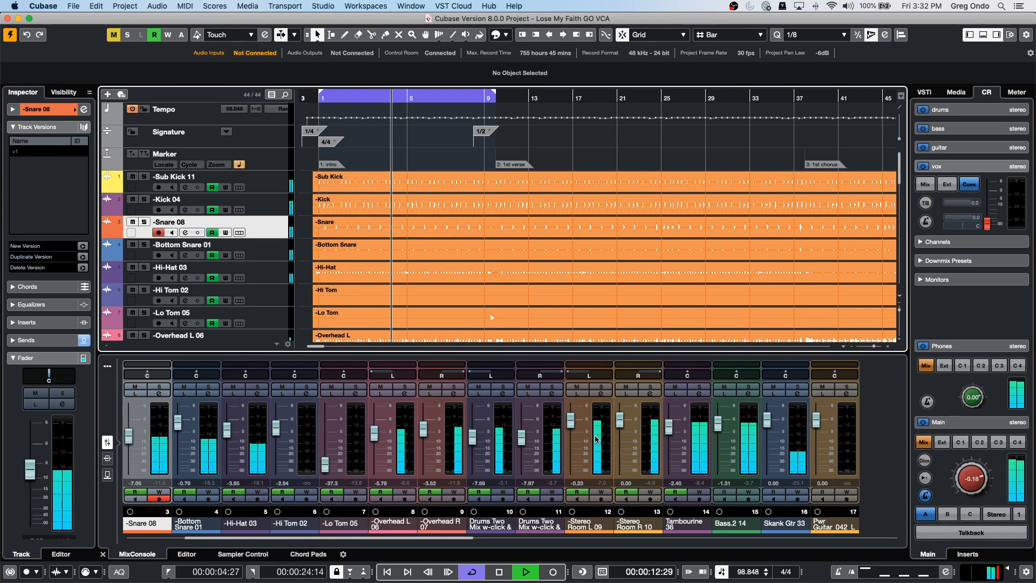
{"action": "left_click", "coordinate": [648, 439], "text": "shift"}
{"action": "right_click", "coordinate": [648, 438]}
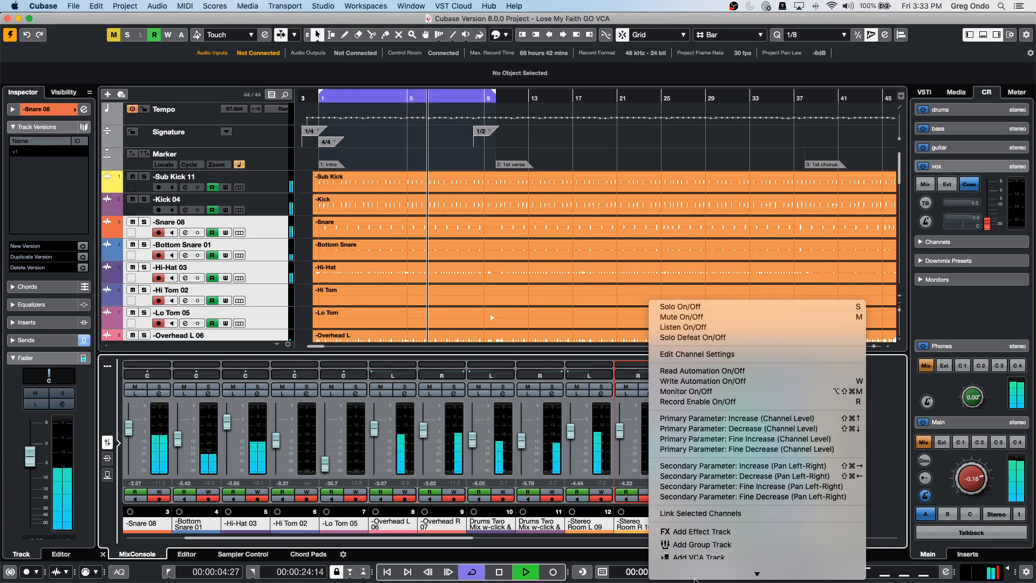
{"action": "left_click", "coordinate": [723, 488]}
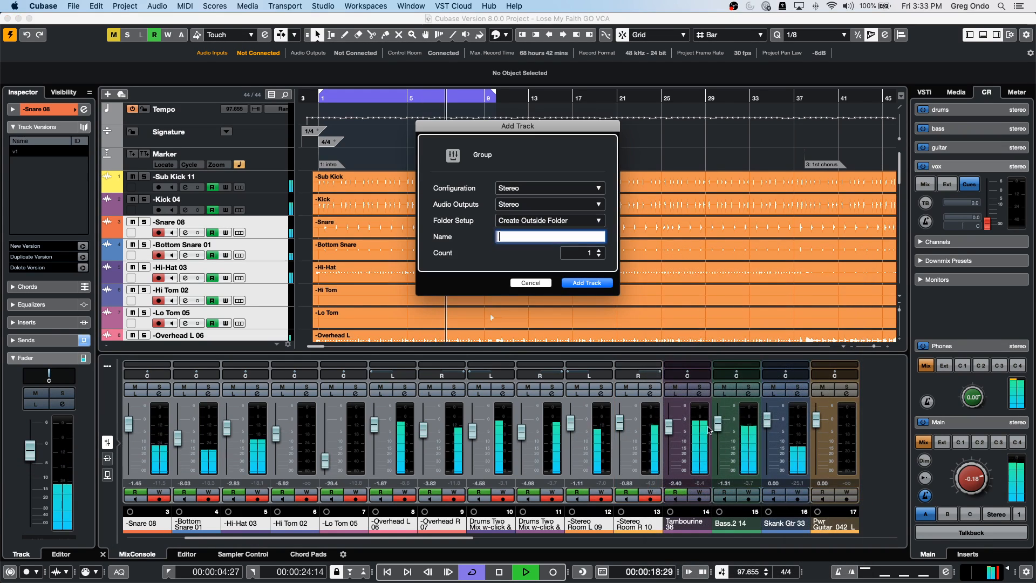
{"action": "left_click", "coordinate": [588, 282]}
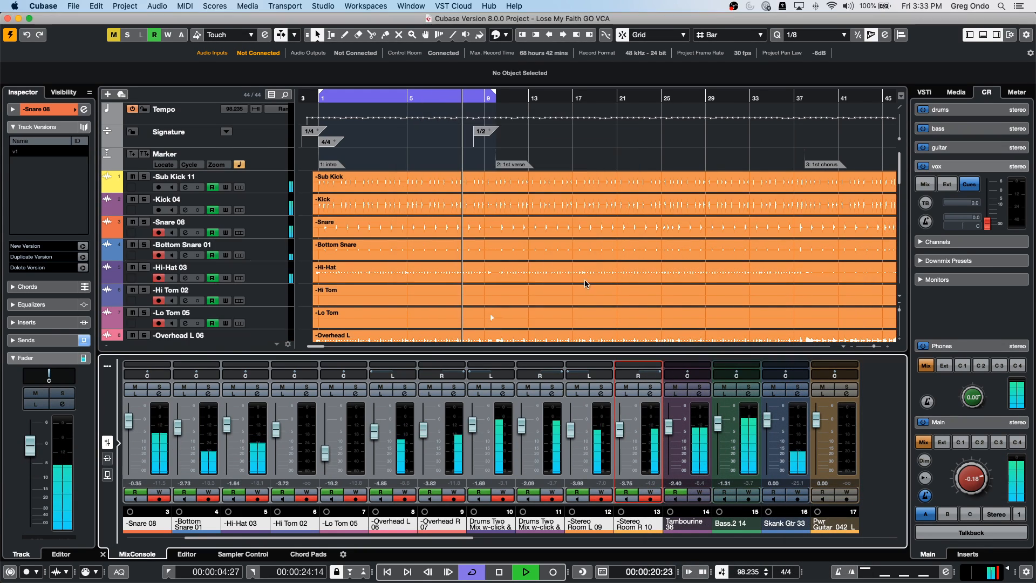
- Adjust the new group channel's fader and delete the group track
{"action": "mouse_move", "coordinate": [673, 428]}
{"action": "left_mouse_down"}
{"action": "mouse_move", "coordinate": [673, 473]}
{"action": "mouse_move", "coordinate": [675, 437]}
{"action": "left_mouse_up"}
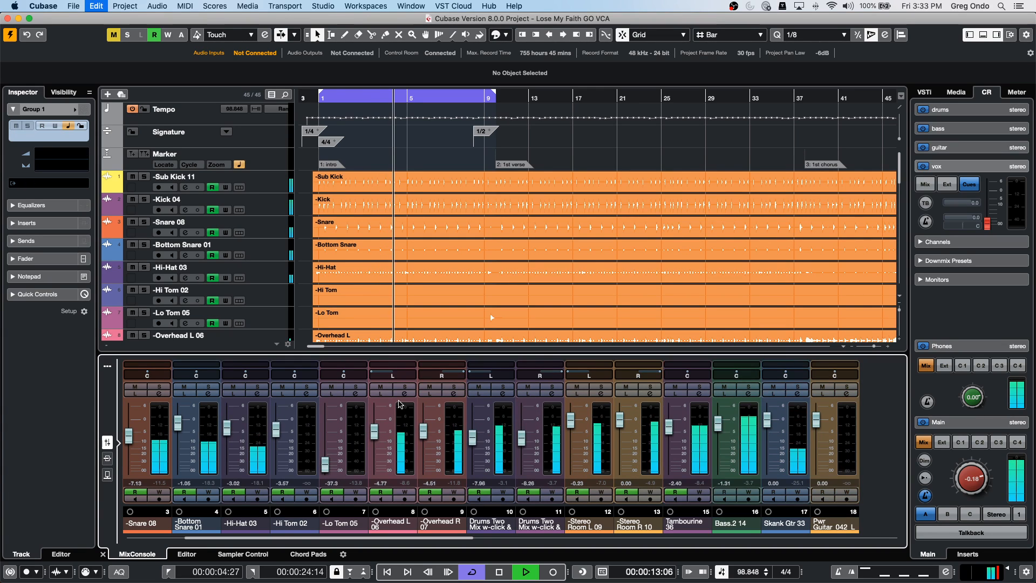
{"action": "key", "text": "Delete"}
- Route the channels from Snare 08 through Tambourine 36 to a new stereo group channel created outside a folder
{"action": "left_click", "coordinate": [132, 443]}
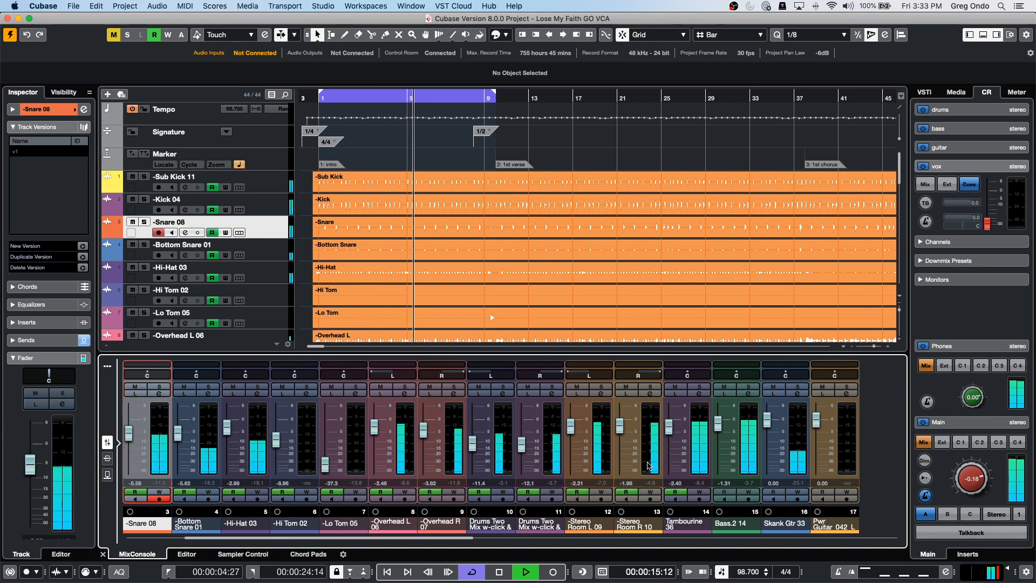
{"action": "left_click", "coordinate": [696, 430], "text": "shift"}
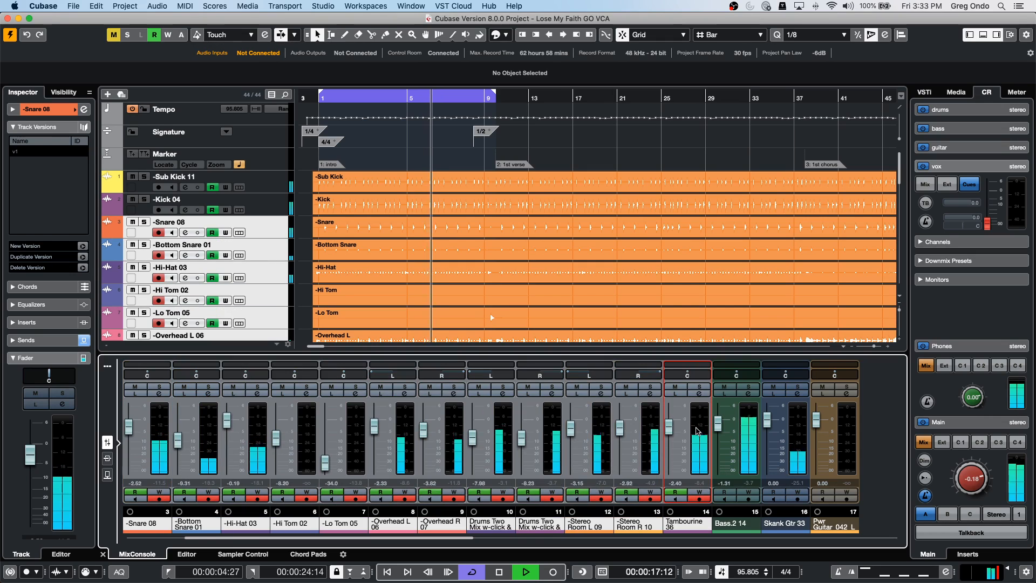
{"action": "right_click", "coordinate": [697, 427]}
{"action": "mouse_move", "coordinate": [807, 575]}
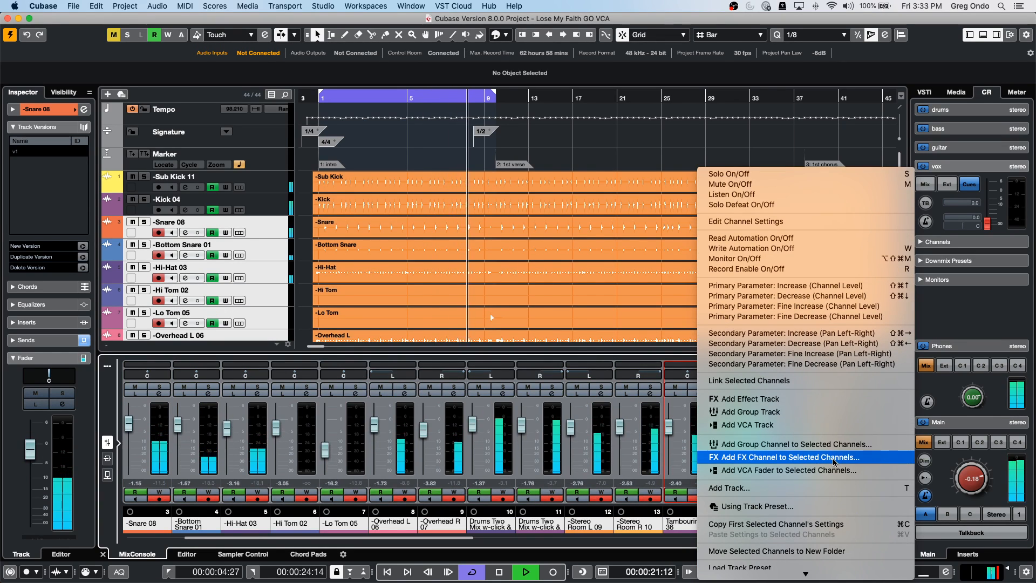
{"action": "left_click", "coordinate": [834, 444]}
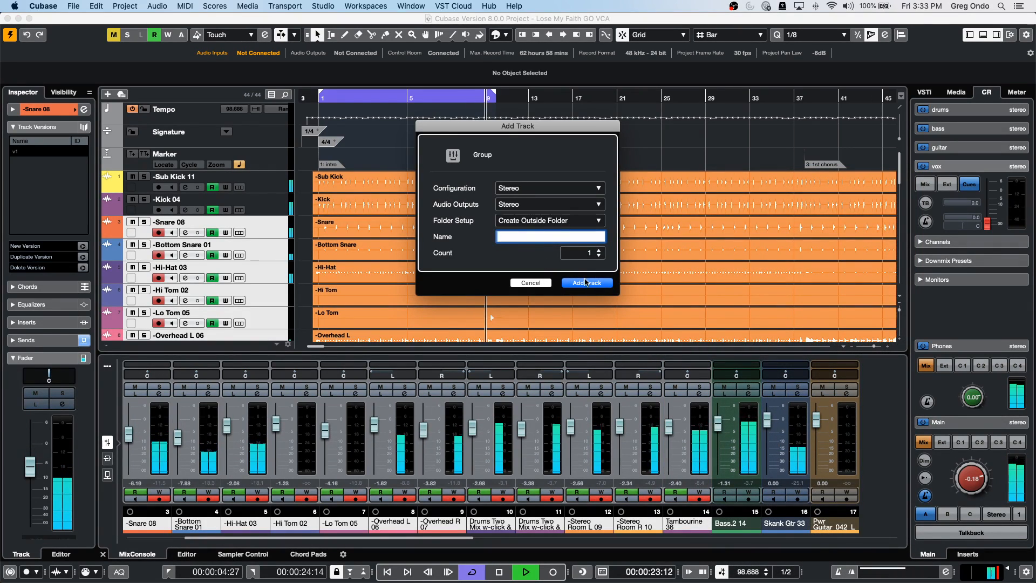
{"action": "key", "text": "Return"}
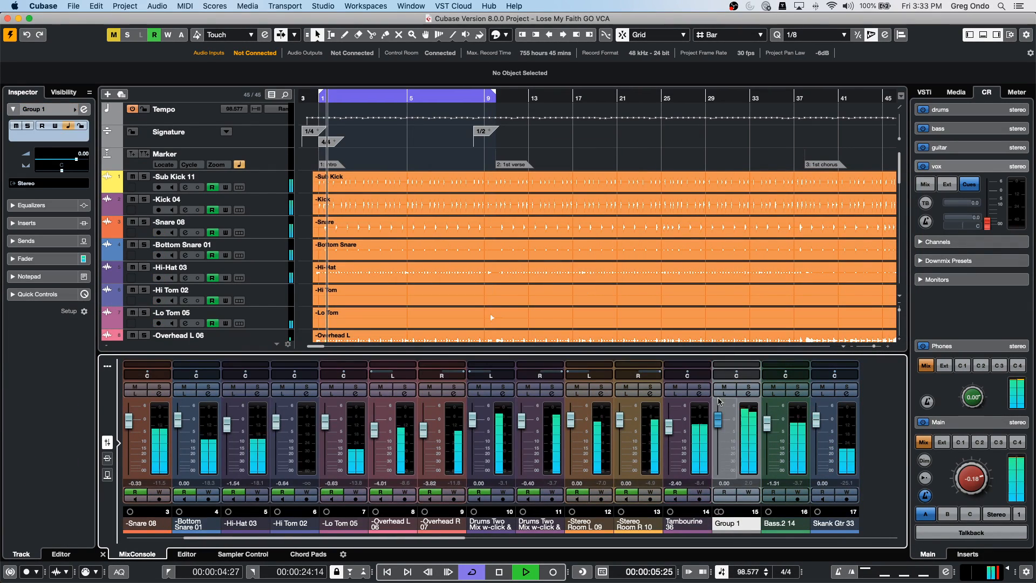
- Raise the group channel's fader to 2.94 dB and stop playback
{"action": "left_click_drag", "start_coordinate": [724, 440], "coordinate": [732, 418]}
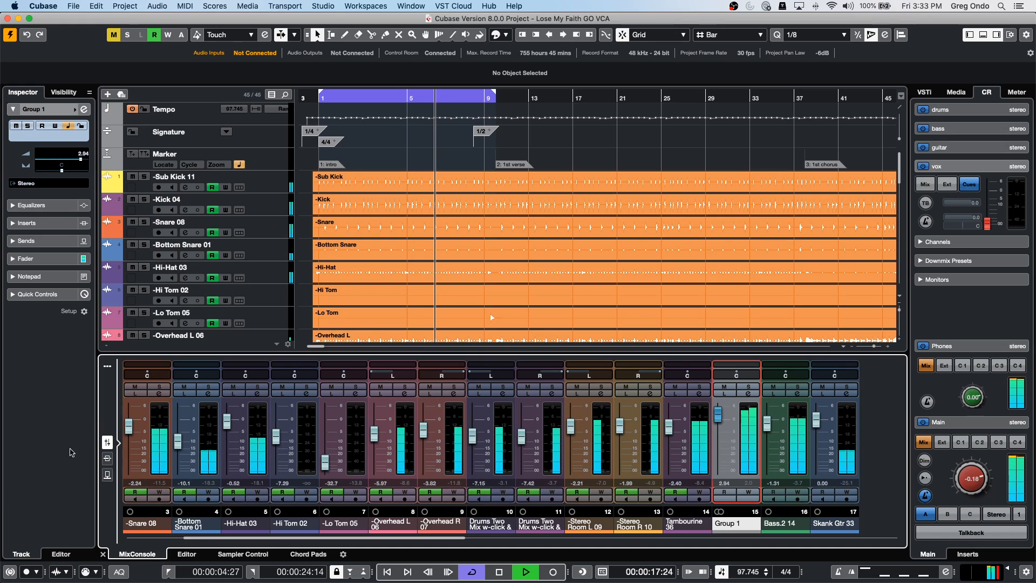
{"action": "key", "text": "space"}
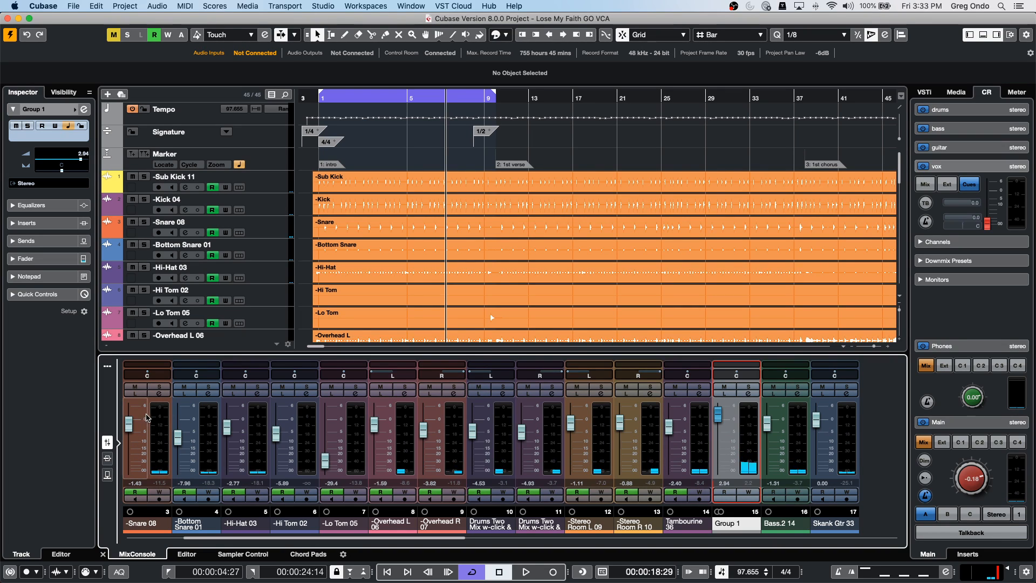
- Reselect the channels from Snare 08 through Tambourine 36 and undo the addition of the group channel
{"action": "left_click", "coordinate": [164, 438]}
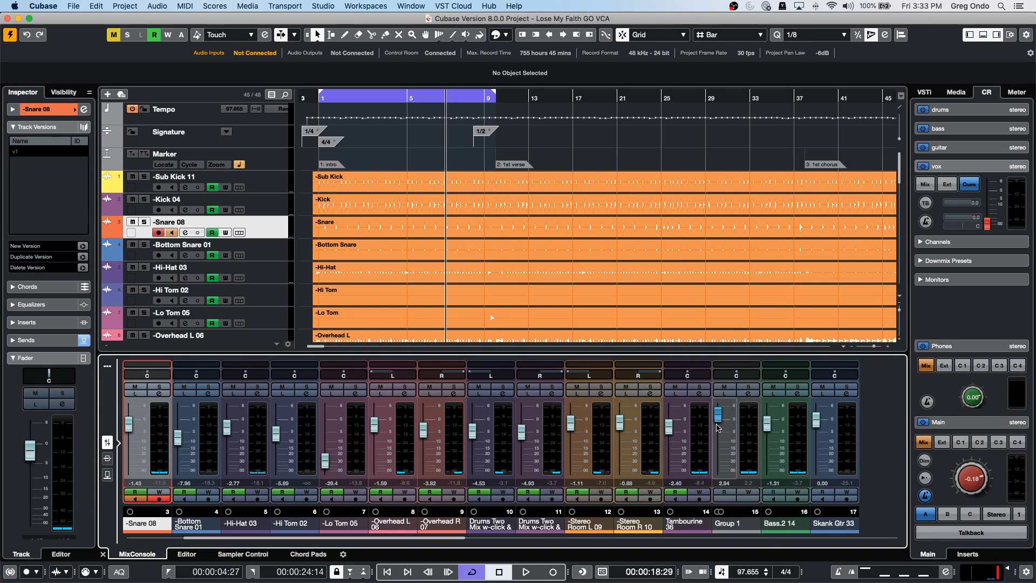
{"action": "left_click", "coordinate": [672, 452], "text": "shift"}
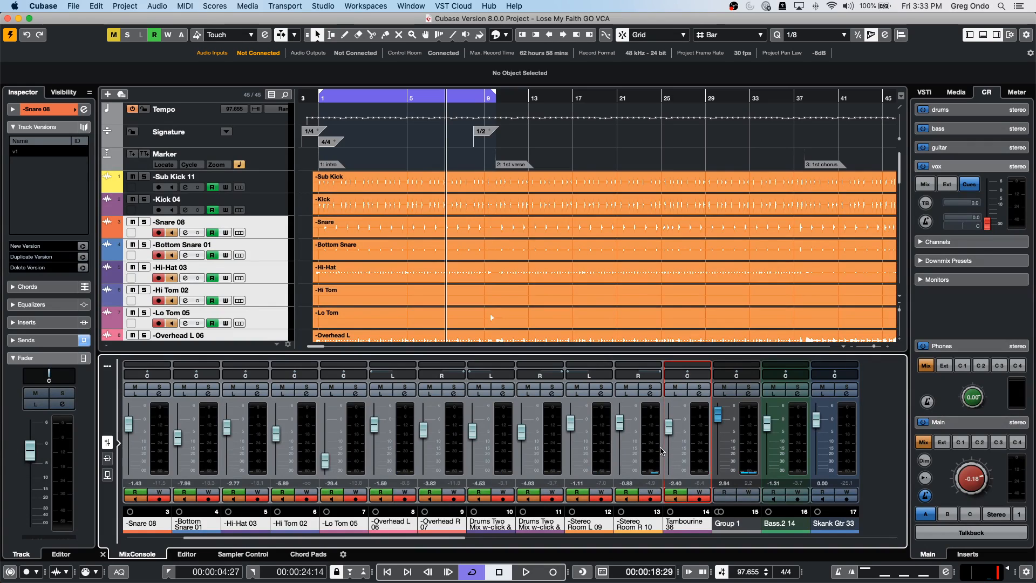
{"action": "key", "text": "super+z"}
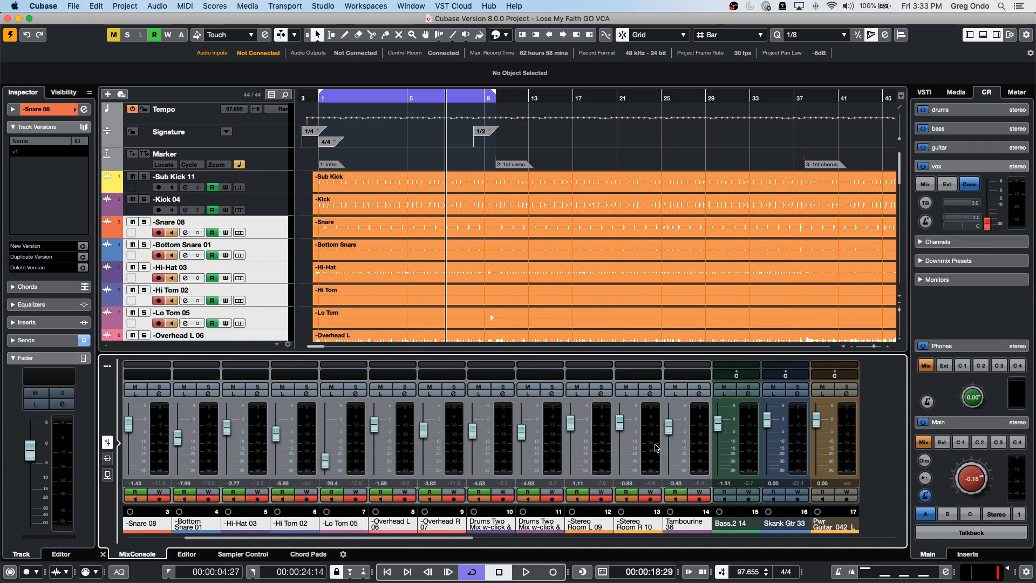
- Add a VCA fader to the selected channels from Snare 08 through Tambourine 36
{"action": "right_click", "coordinate": [703, 425]}
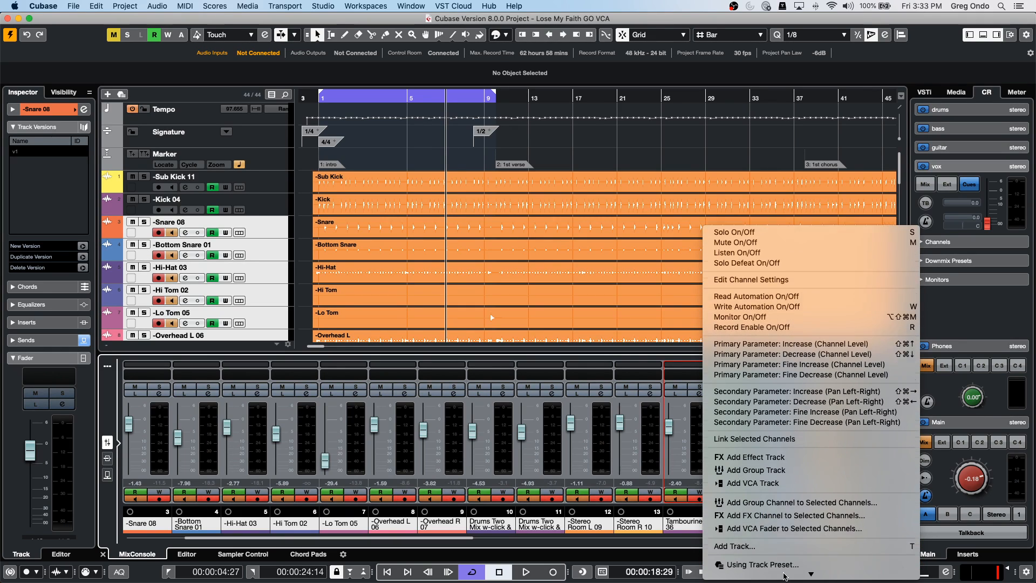
{"action": "mouse_move", "coordinate": [787, 573]}
{"action": "left_click", "coordinate": [805, 478]}
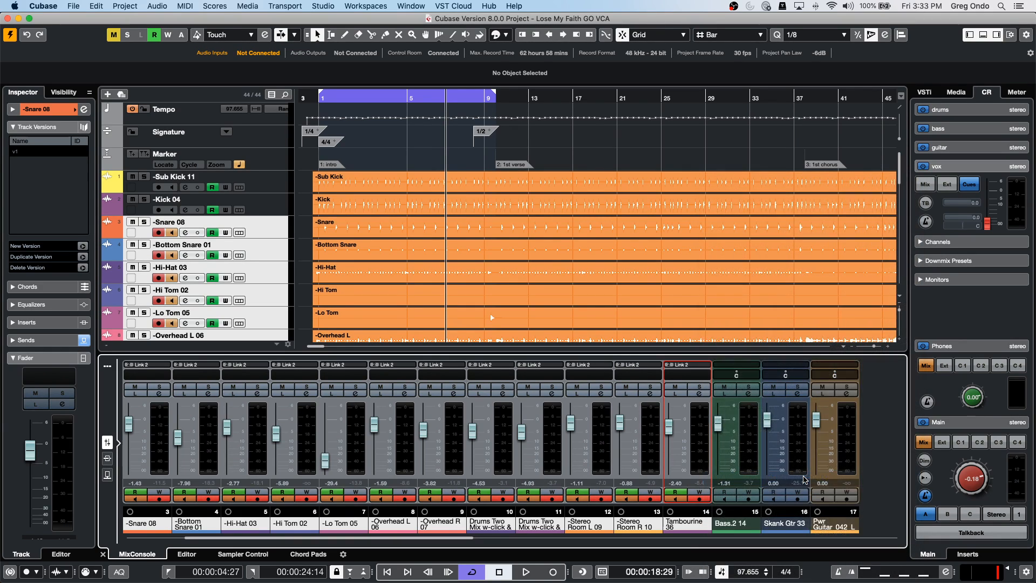
- Start playback, move the VCA fader up to 4.51 dB and back down, and toggle solo for its linked channels
{"action": "key", "text": "space"}
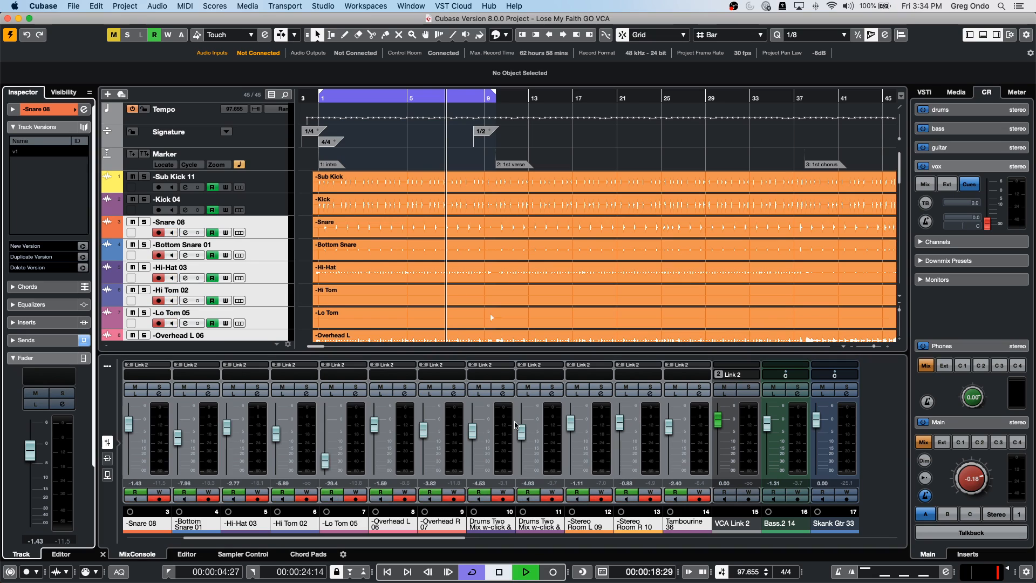
{"action": "mouse_move", "coordinate": [719, 419]}
{"action": "left_mouse_down"}
{"action": "mouse_move", "coordinate": [716, 462]}
{"action": "mouse_move", "coordinate": [707, 463]}
{"action": "mouse_move", "coordinate": [718, 410]}
{"action": "left_mouse_up"}
{"action": "left_click", "coordinate": [362, 473]}
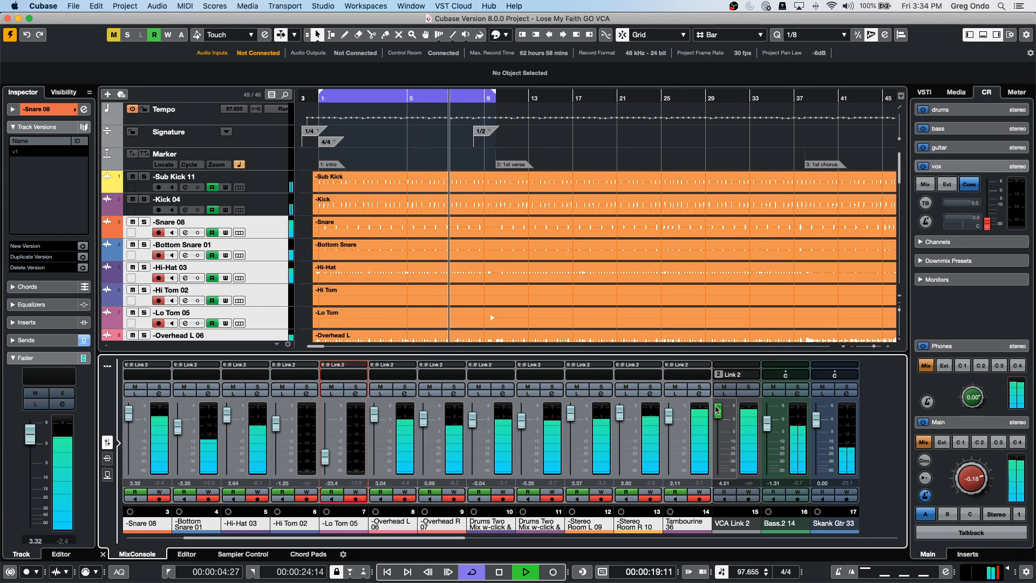
{"action": "left_click_drag", "start_coordinate": [718, 411], "coordinate": [732, 460]}
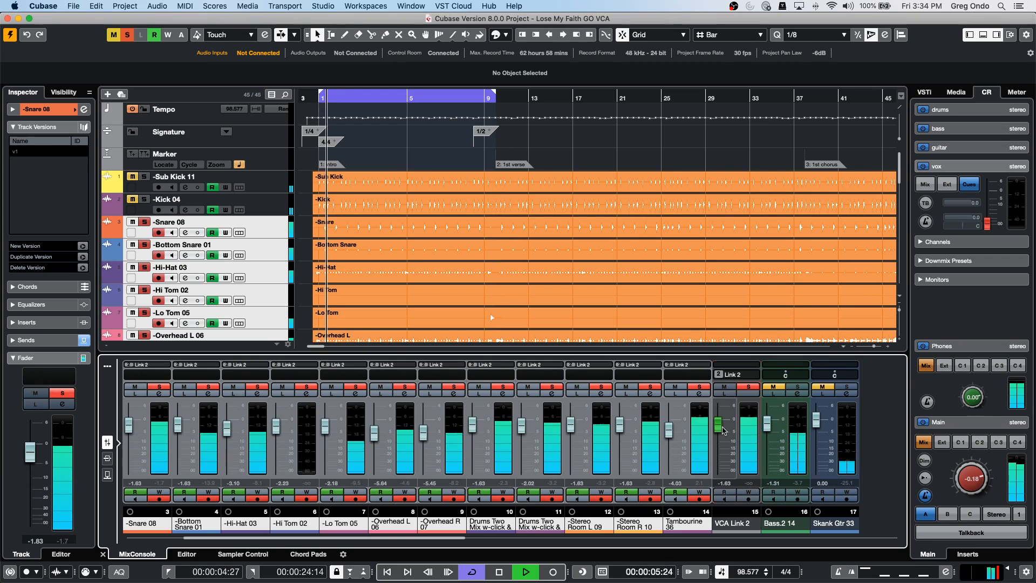
{"action": "left_click", "coordinate": [741, 388]}
- Enable write automation on the VCA channel, ride its fader during playback to record volume moves, and stop playback
{"action": "left_click", "coordinate": [749, 492]}
{"action": "mouse_move", "coordinate": [722, 430]}
{"action": "left_mouse_down"}
{"action": "mouse_move", "coordinate": [719, 456]}
{"action": "mouse_move", "coordinate": [719, 430]}
{"action": "left_mouse_up"}
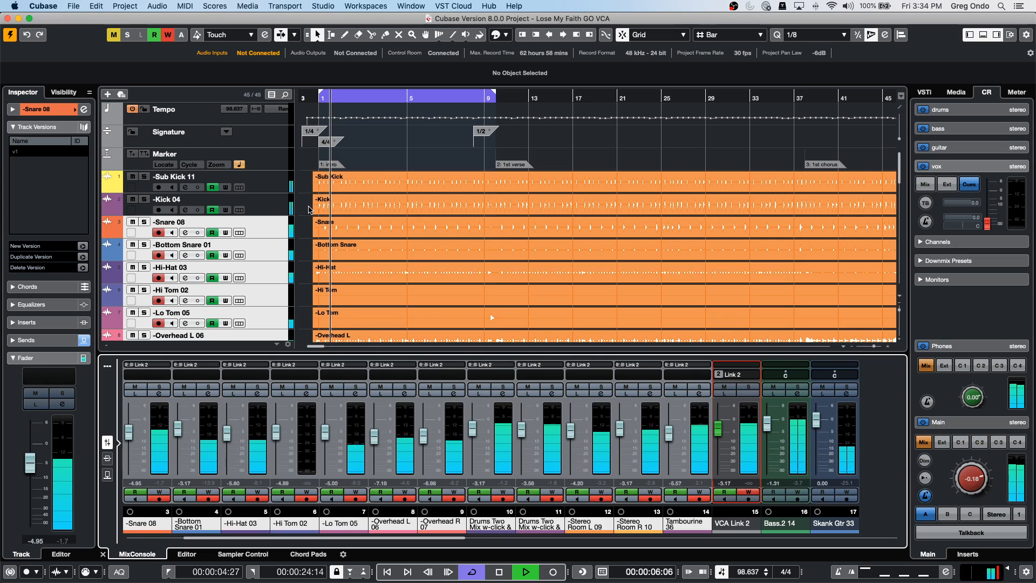
{"action": "key", "text": "space"}
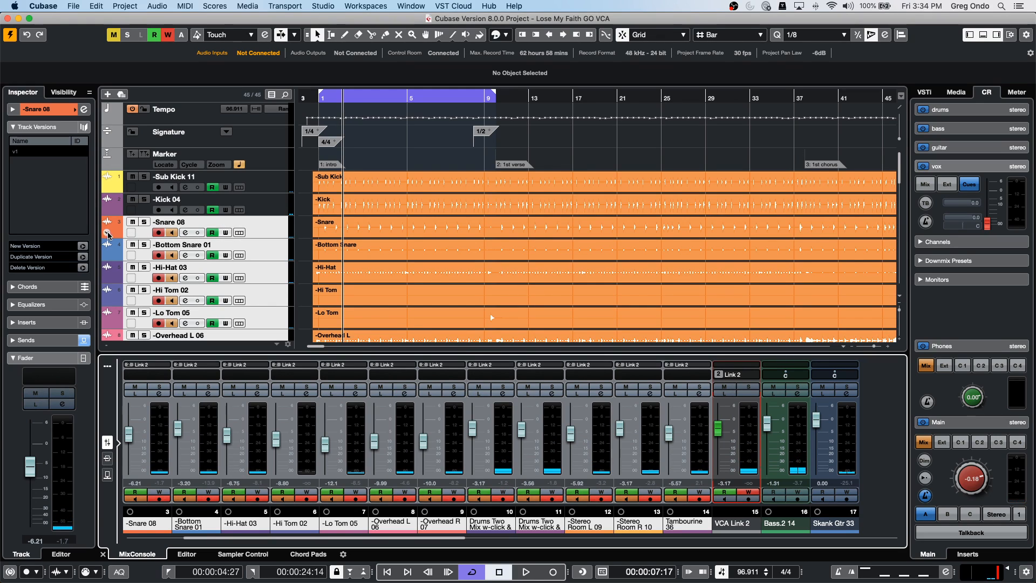
- Show the Snare 08 track's volume automation lane and increase the lane's height
{"action": "left_click", "coordinate": [110, 236]}
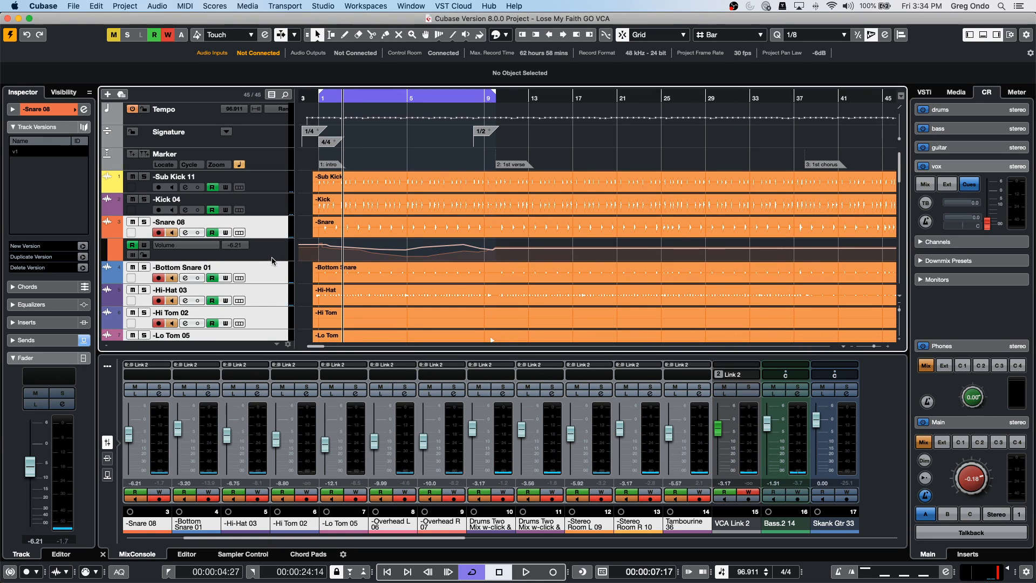
{"action": "left_click_drag", "start_coordinate": [268, 261], "coordinate": [266, 285]}
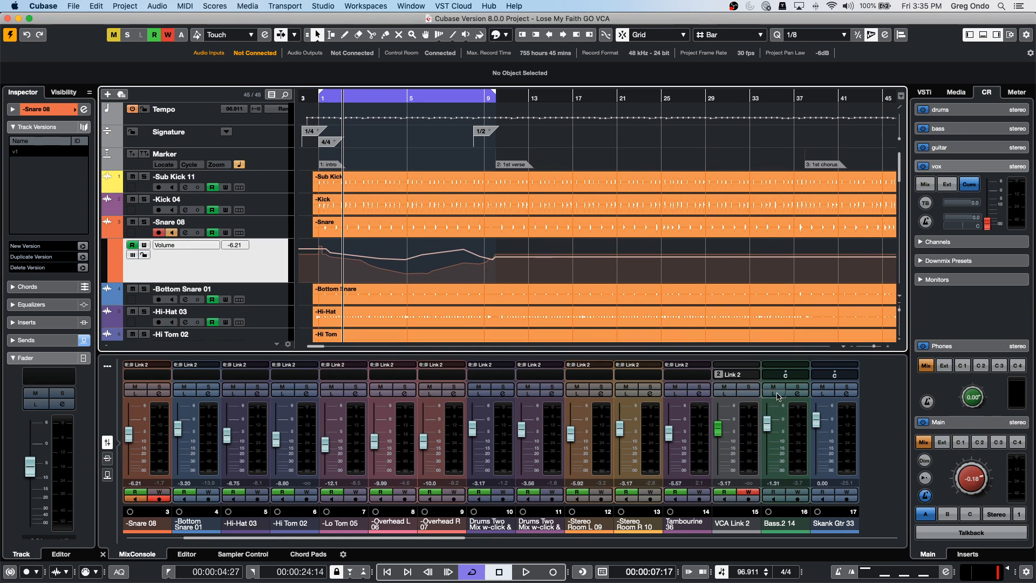
- Combine the VCA fader's recorded automation with the volume automation of its linked channels
{"action": "left_click", "coordinate": [759, 376]}
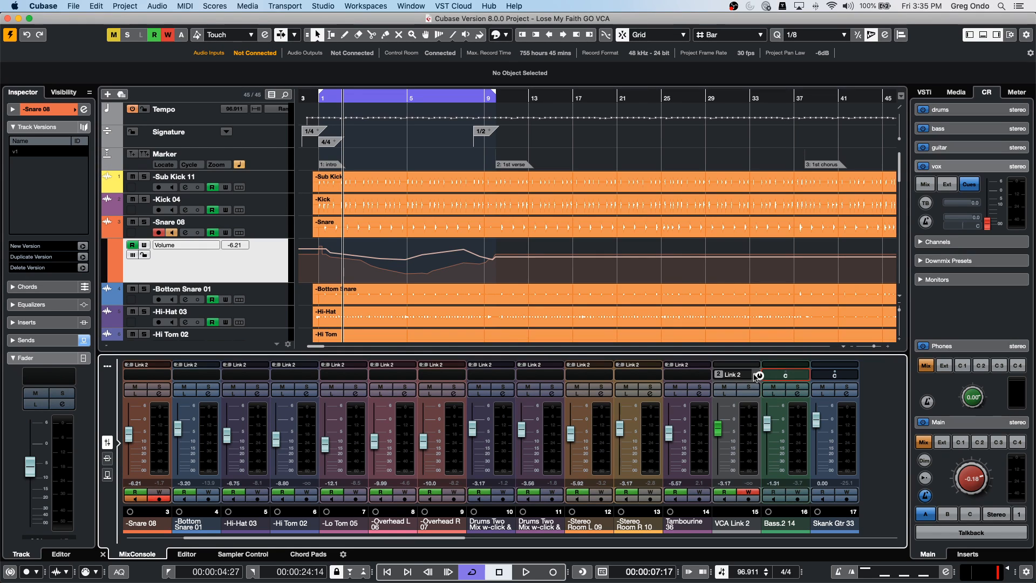
{"action": "left_click", "coordinate": [757, 376]}
{"action": "left_click", "coordinate": [784, 427]}
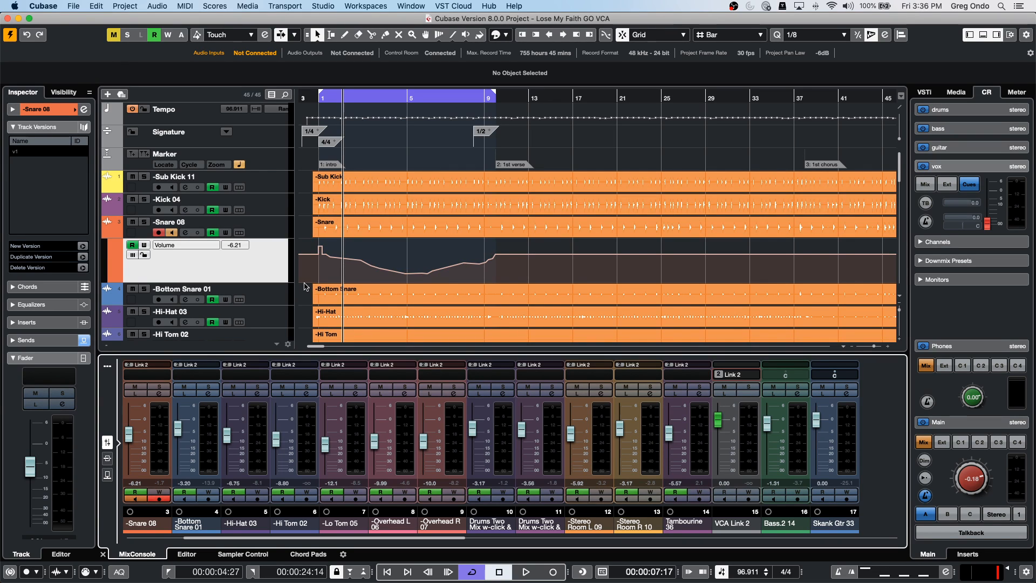
- Add one Retrologue instrument track below the Snare 08 track
{"action": "right_click", "coordinate": [276, 231]}
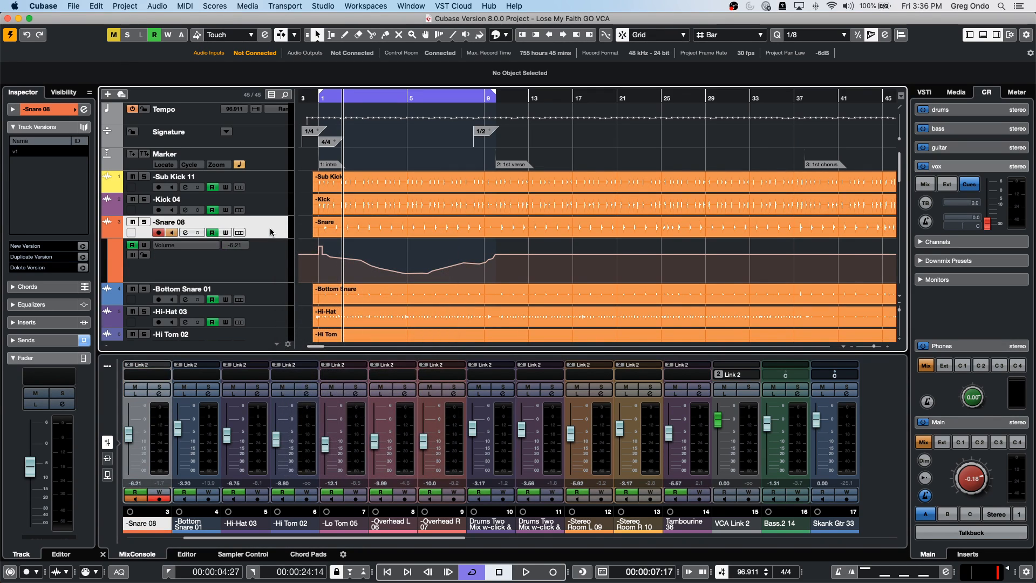
{"action": "mouse_move", "coordinate": [346, 231]}
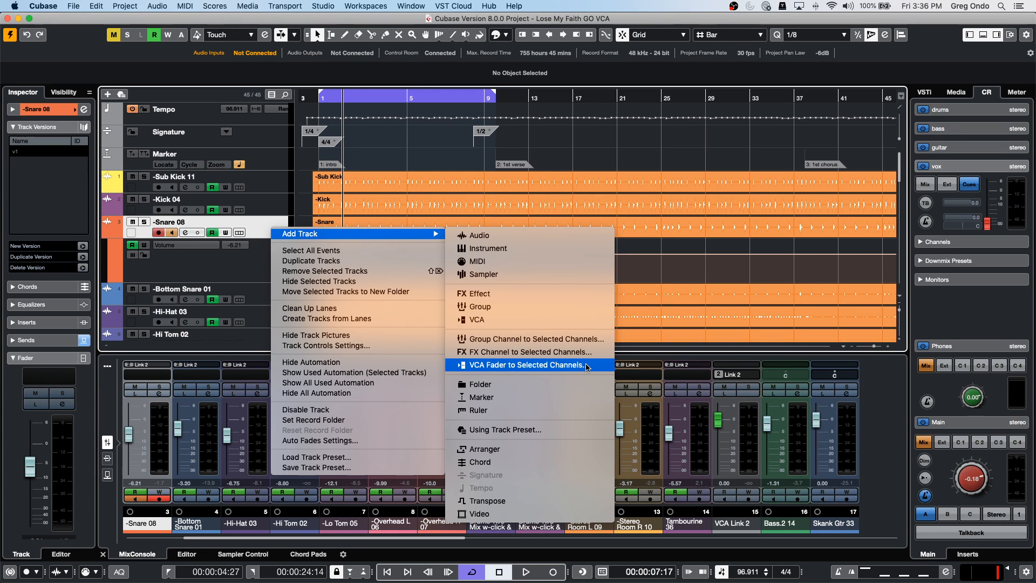
{"action": "left_click", "coordinate": [565, 250]}
{"action": "left_click", "coordinate": [575, 204]}
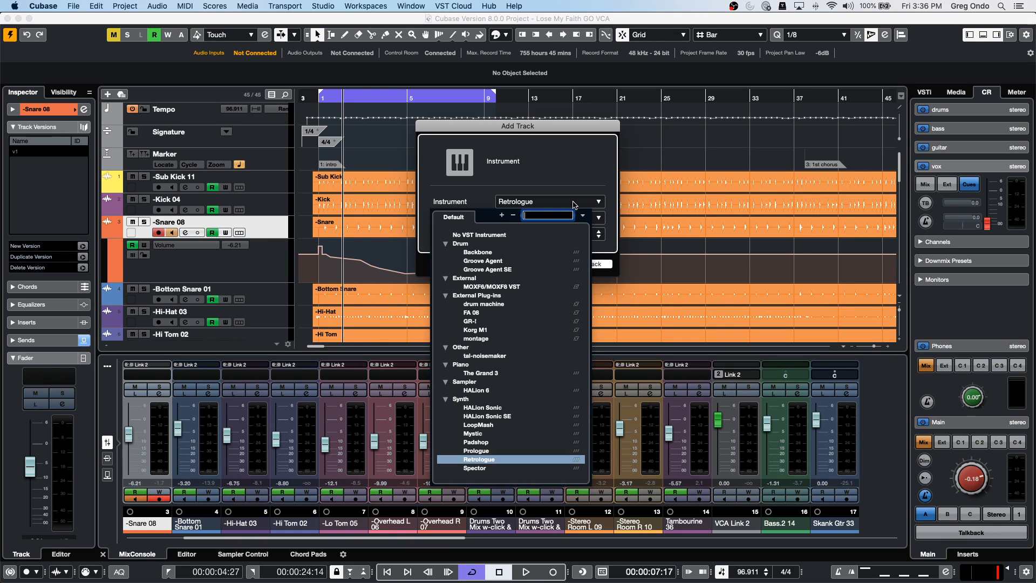
{"action": "left_click", "coordinate": [636, 264]}
{"action": "left_click", "coordinate": [603, 264]}
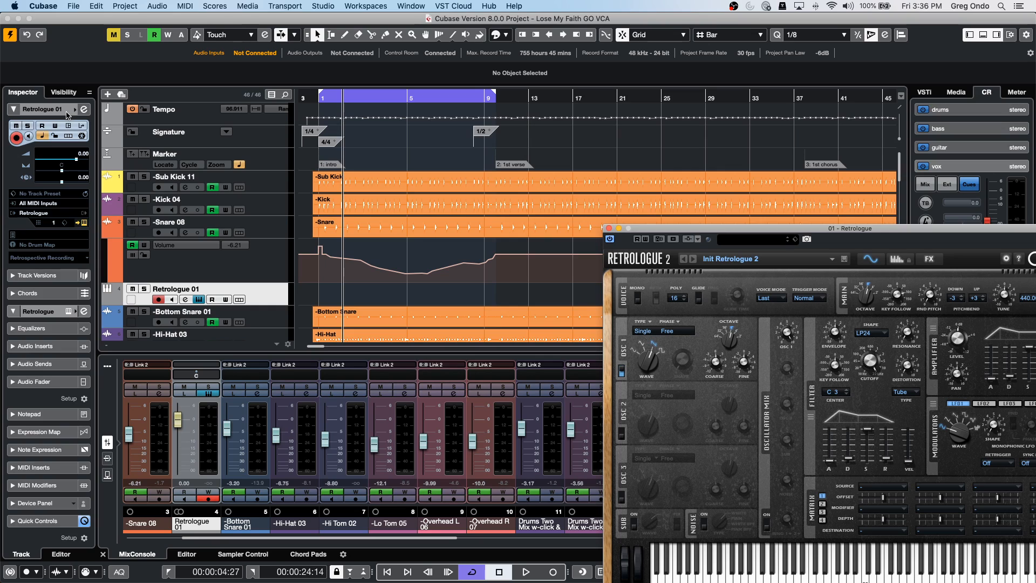
- Open the Retrologue 01 track's Input Transformer, enable Module 1 and load the Channel Filtering preset Pass CH 01
{"action": "left_click", "coordinate": [68, 113]}
{"action": "left_click", "coordinate": [68, 114]}
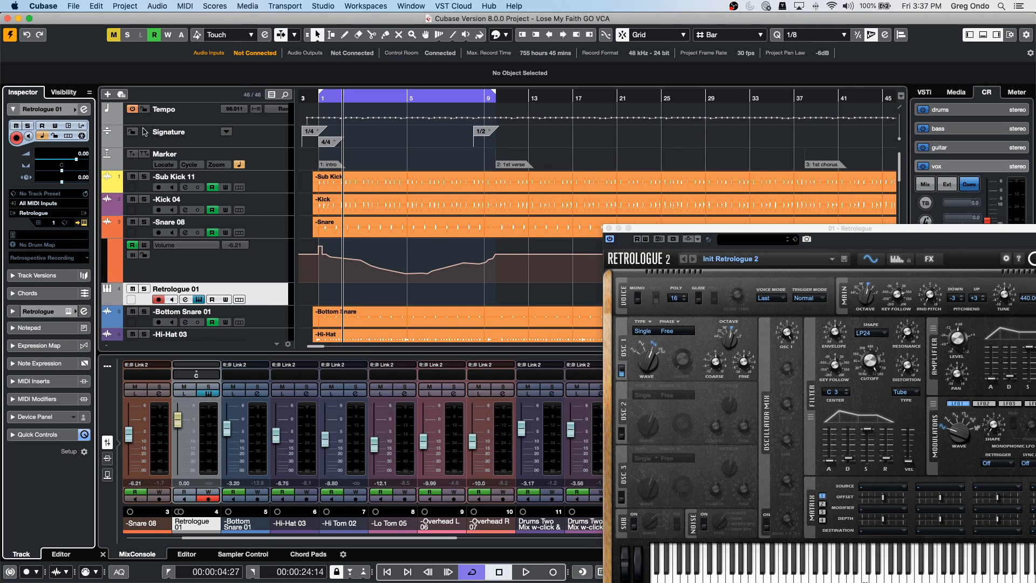
{"action": "left_click", "coordinate": [81, 125]}
{"action": "left_click", "coordinate": [93, 151]}
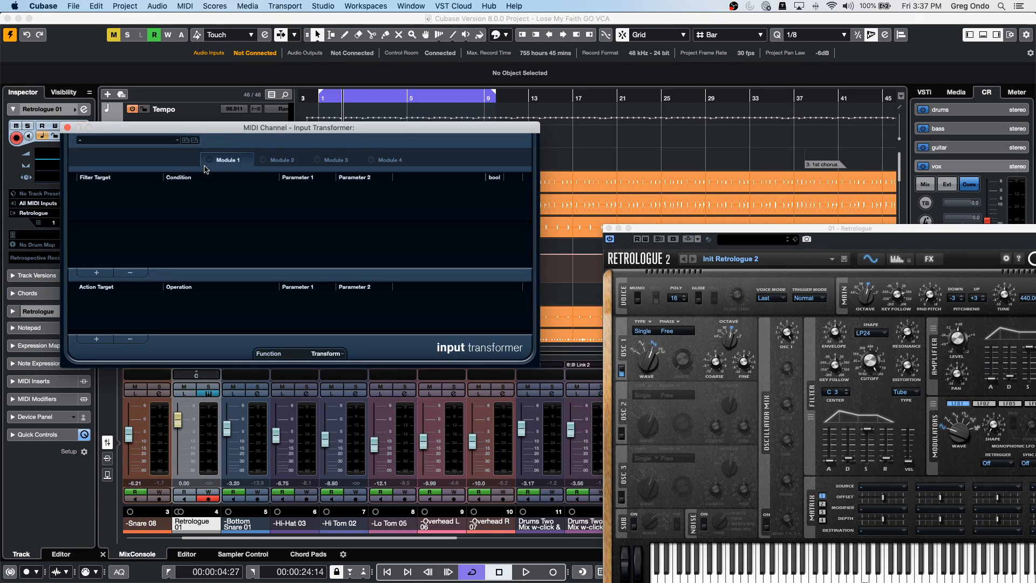
{"action": "left_click", "coordinate": [210, 160]}
{"action": "left_click", "coordinate": [147, 139]}
{"action": "mouse_move", "coordinate": [147, 155]}
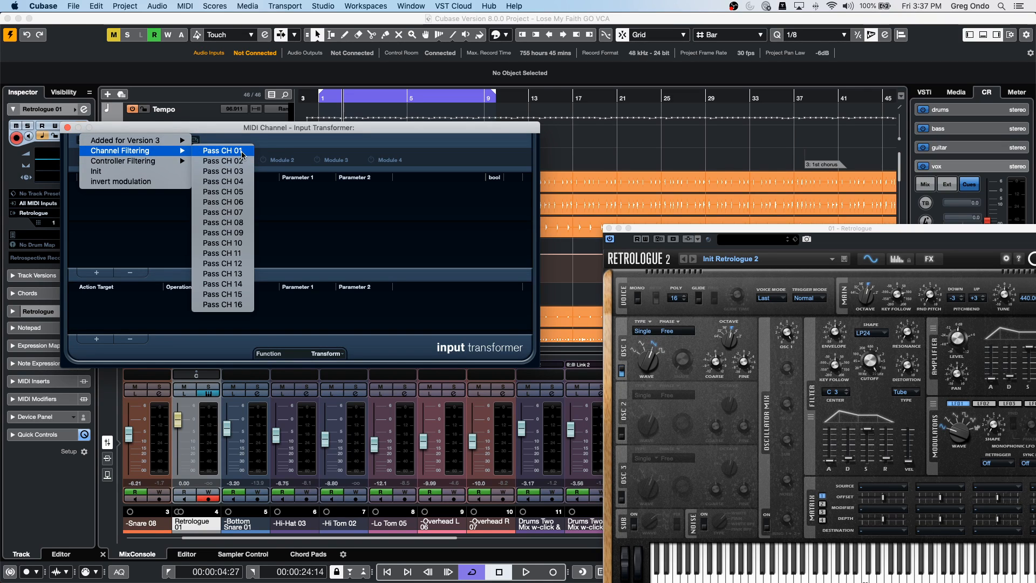
{"action": "left_click", "coordinate": [236, 151]}
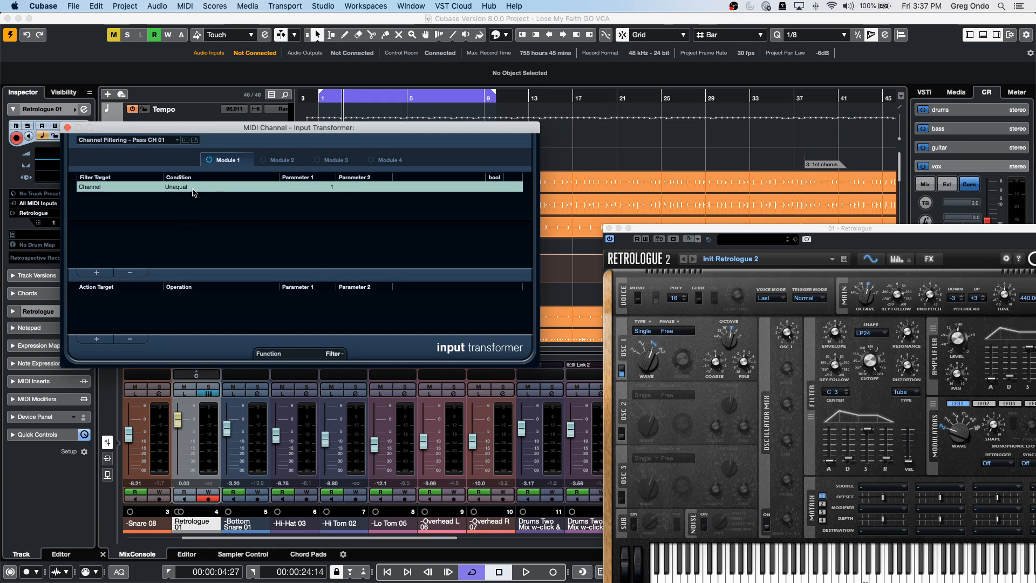
- Review the filter's channel parameter and the available channel filtering presets, and close the Input Transformer and Retrologue windows
{"action": "left_click", "coordinate": [332, 187]}
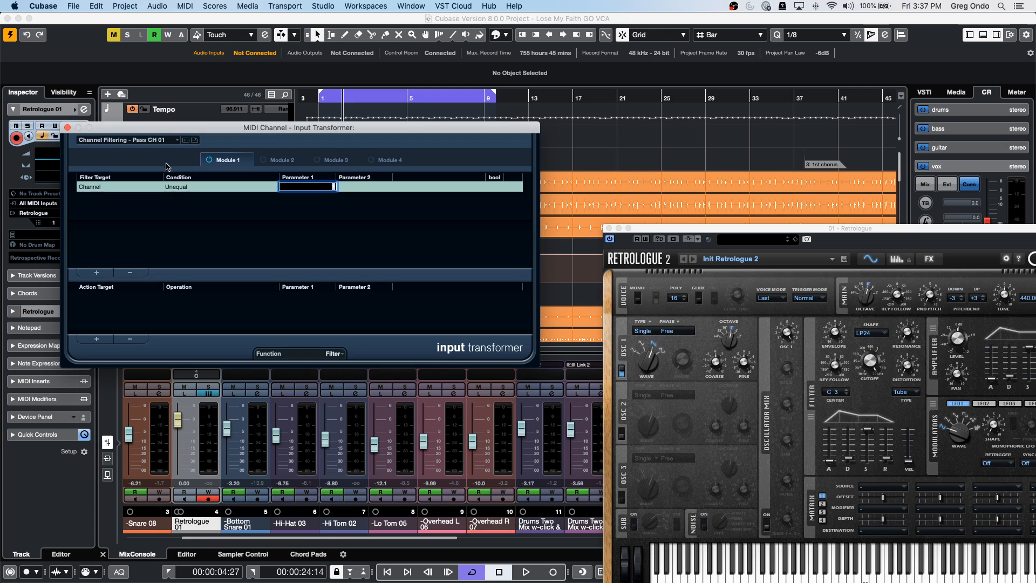
{"action": "left_click", "coordinate": [150, 140]}
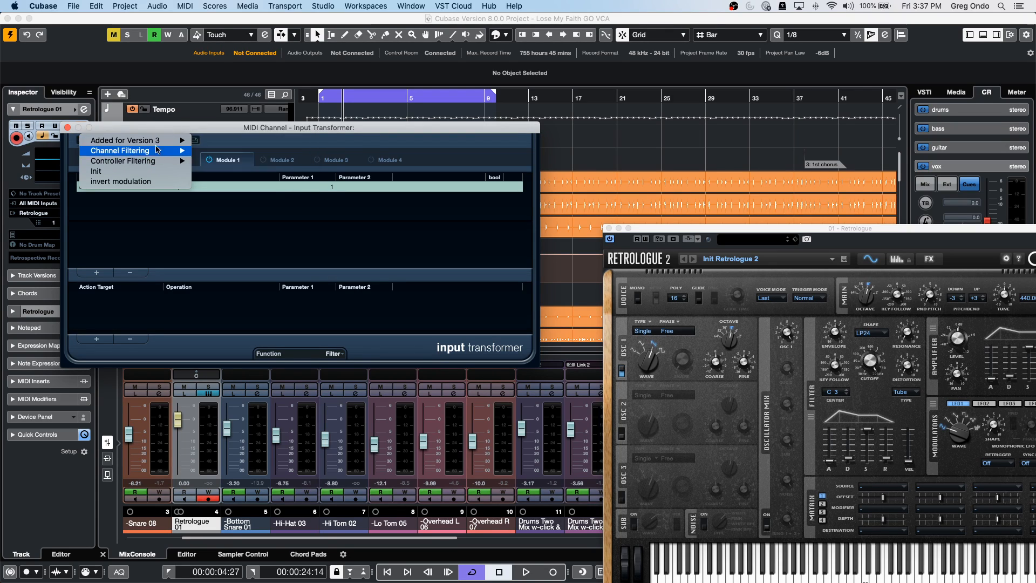
{"action": "mouse_move", "coordinate": [154, 161]}
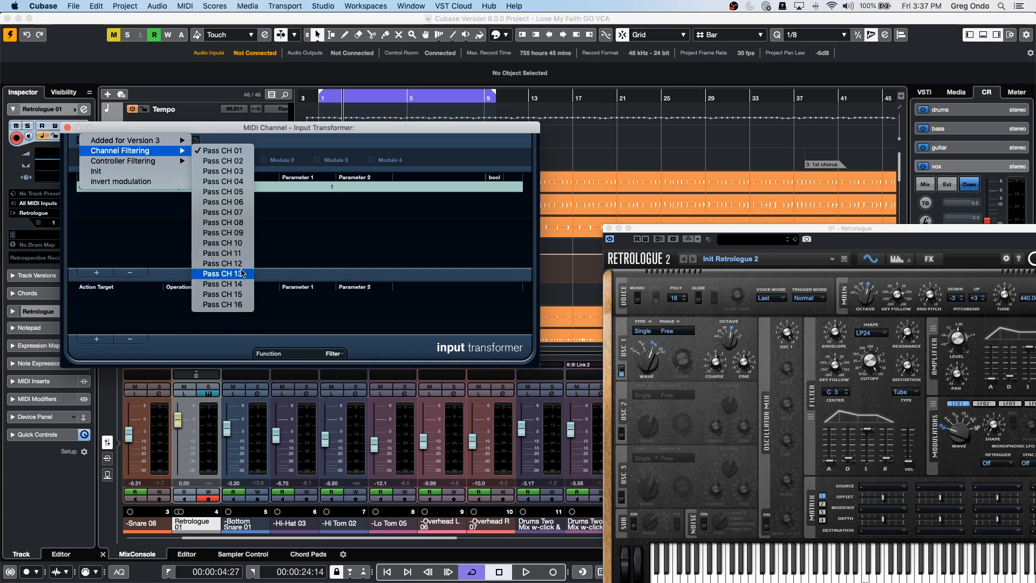
{"action": "left_click", "coordinate": [346, 230]}
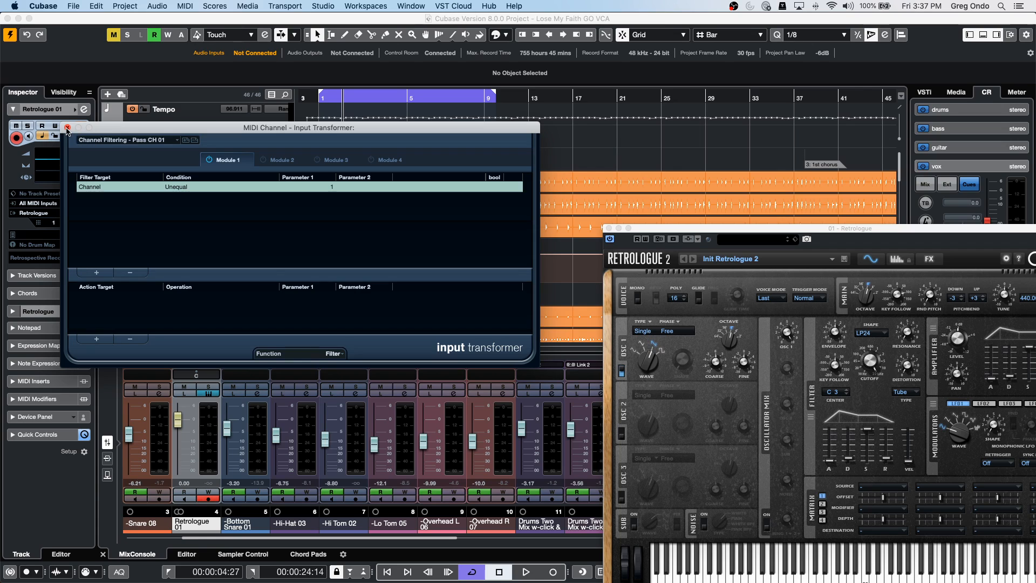
{"action": "left_click", "coordinate": [67, 127]}
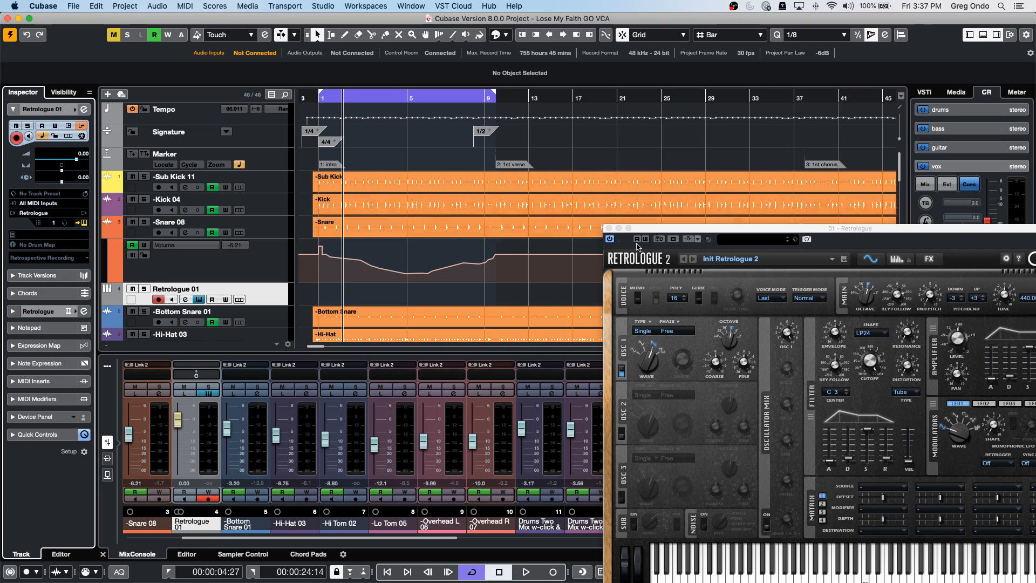
{"action": "left_click", "coordinate": [608, 231]}
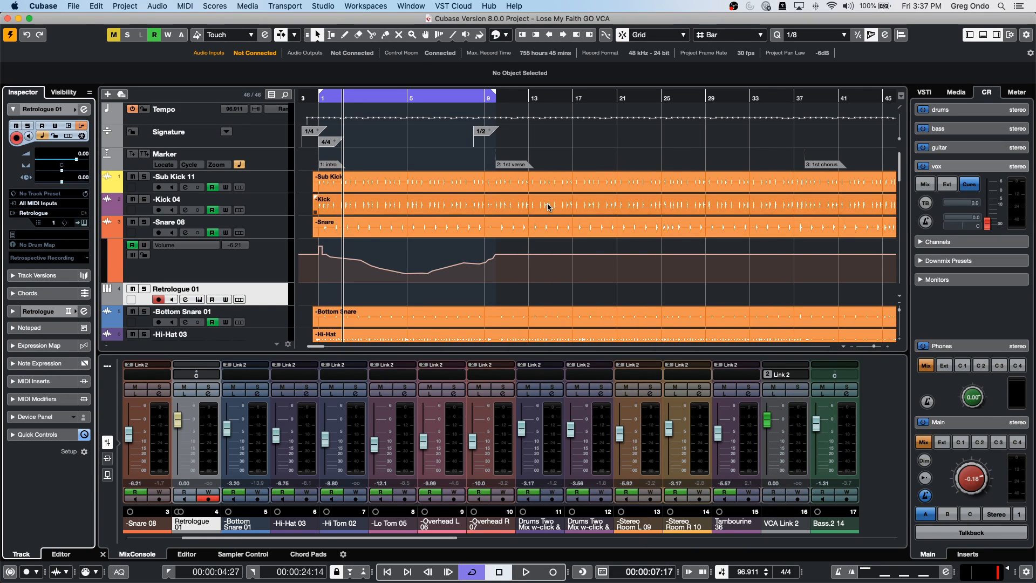
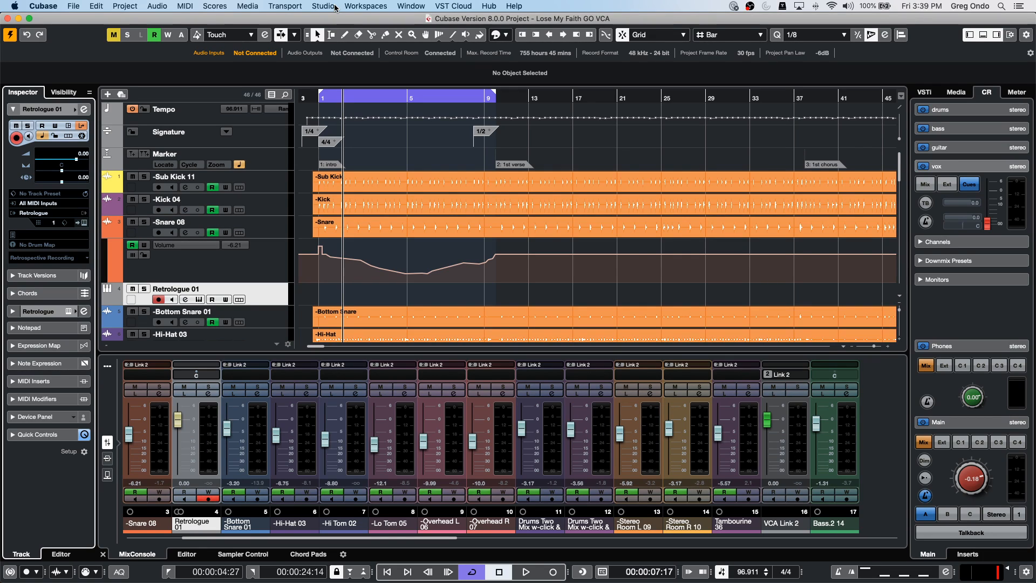
- In the external instrument audio connections, assign the montage return bus to the Steinberg UR24C audio device
{"action": "left_click", "coordinate": [335, 8]}
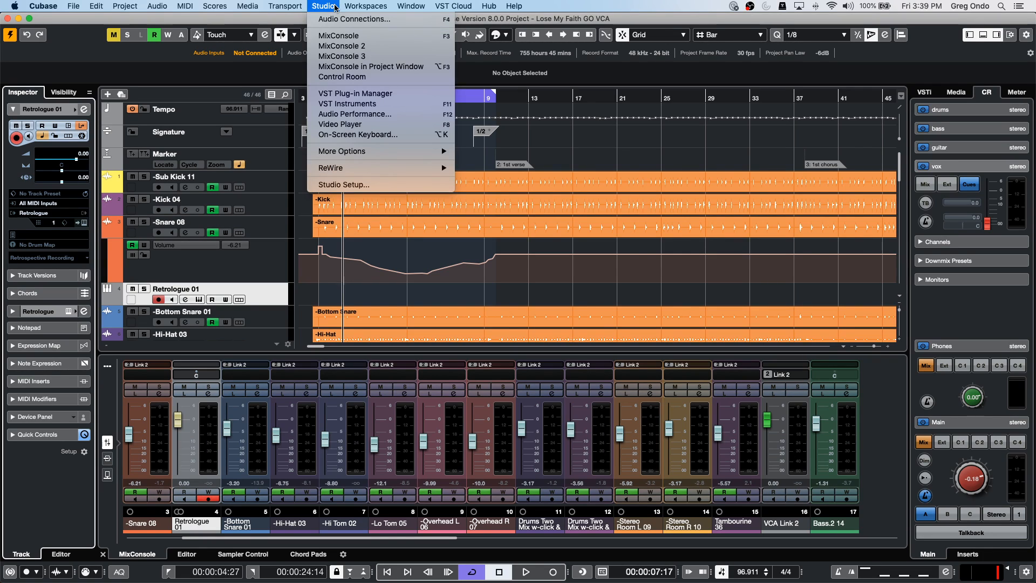
{"action": "left_click", "coordinate": [339, 20]}
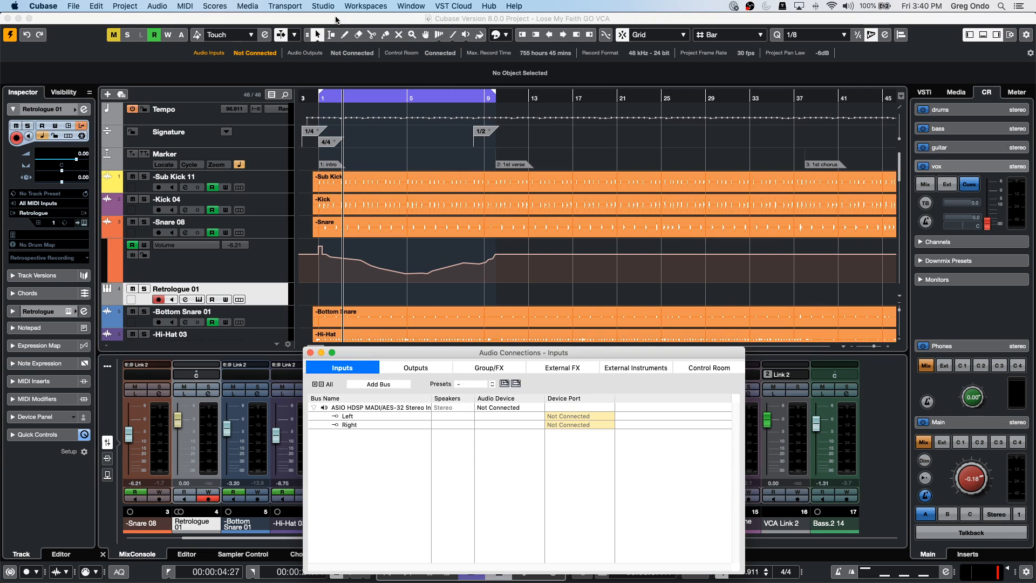
{"action": "left_click_drag", "start_coordinate": [612, 355], "coordinate": [519, 144]}
{"action": "left_click", "coordinate": [542, 157]}
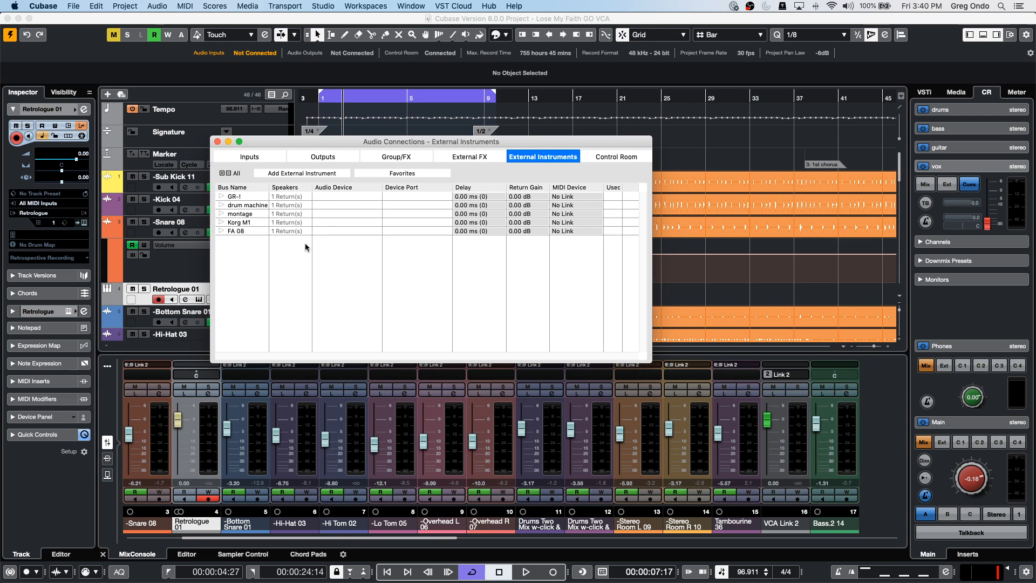
{"action": "left_click", "coordinate": [221, 214]}
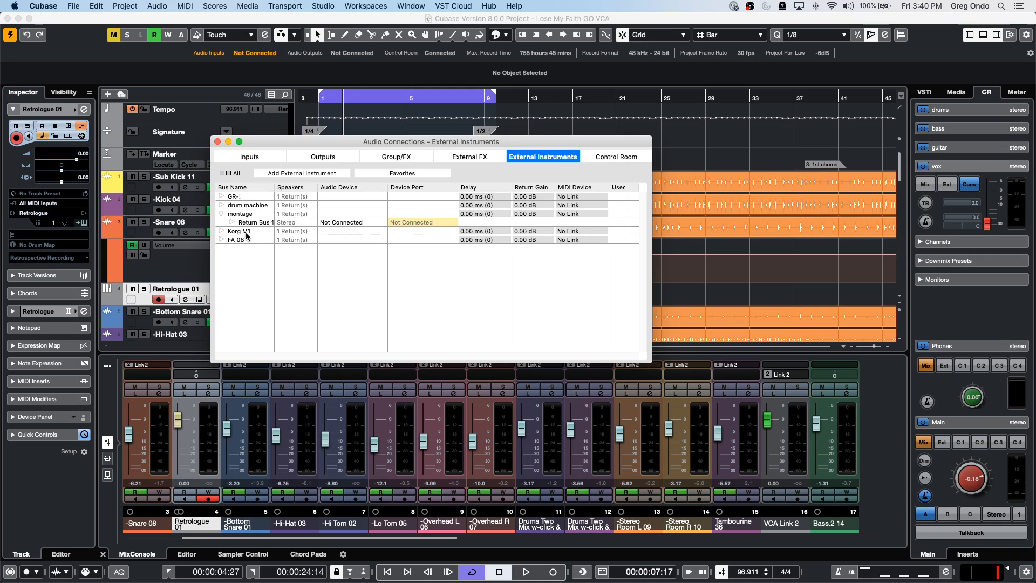
{"action": "left_click", "coordinate": [232, 222]}
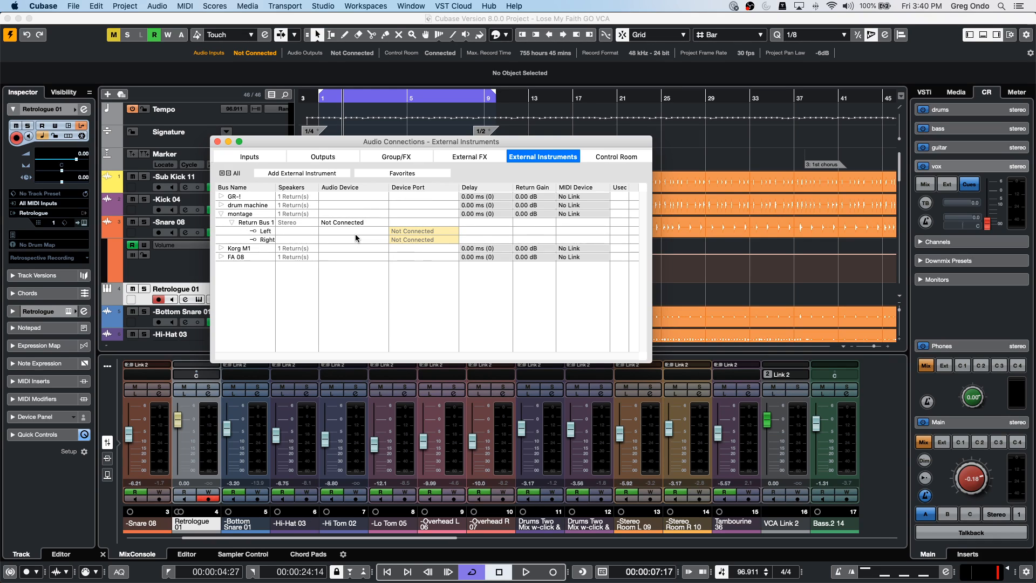
{"action": "left_click", "coordinate": [346, 223]}
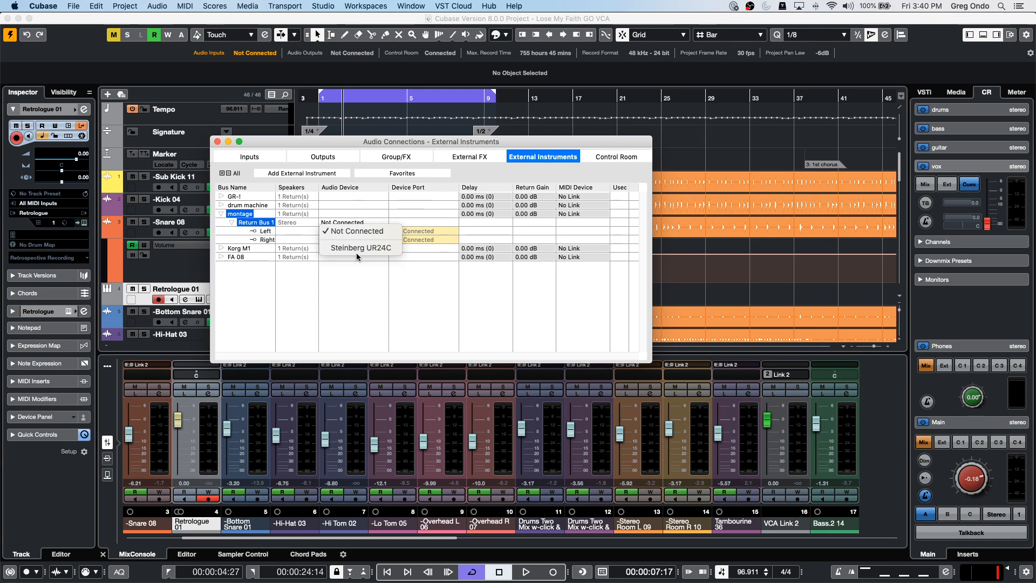
{"action": "left_click", "coordinate": [361, 251]}
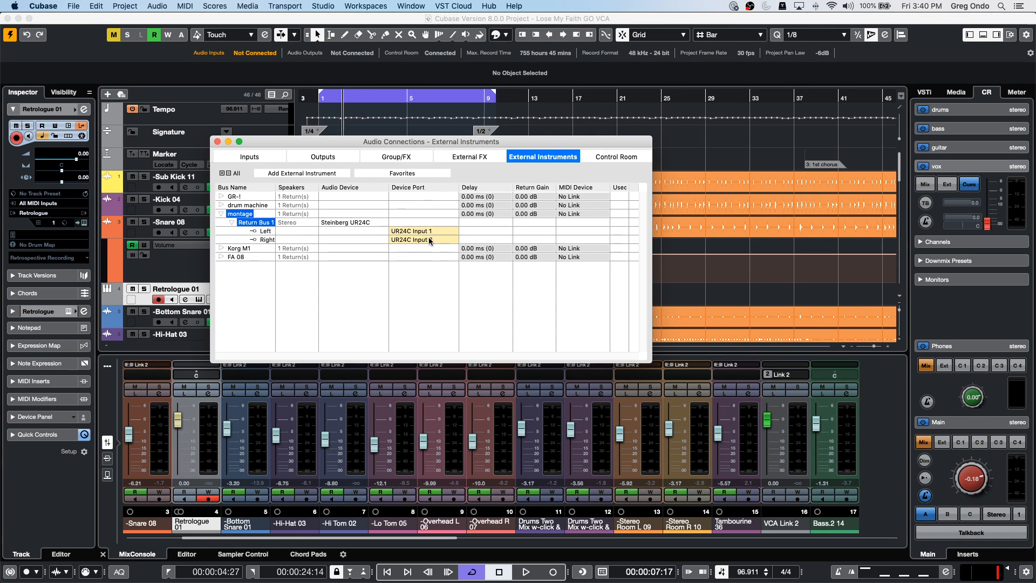
{"action": "left_click", "coordinate": [217, 141]}
- Add an instrument track below Snare 08 using the montage external instrument with stereo output
{"action": "left_click", "coordinate": [280, 226]}
{"action": "right_click", "coordinate": [278, 228]}
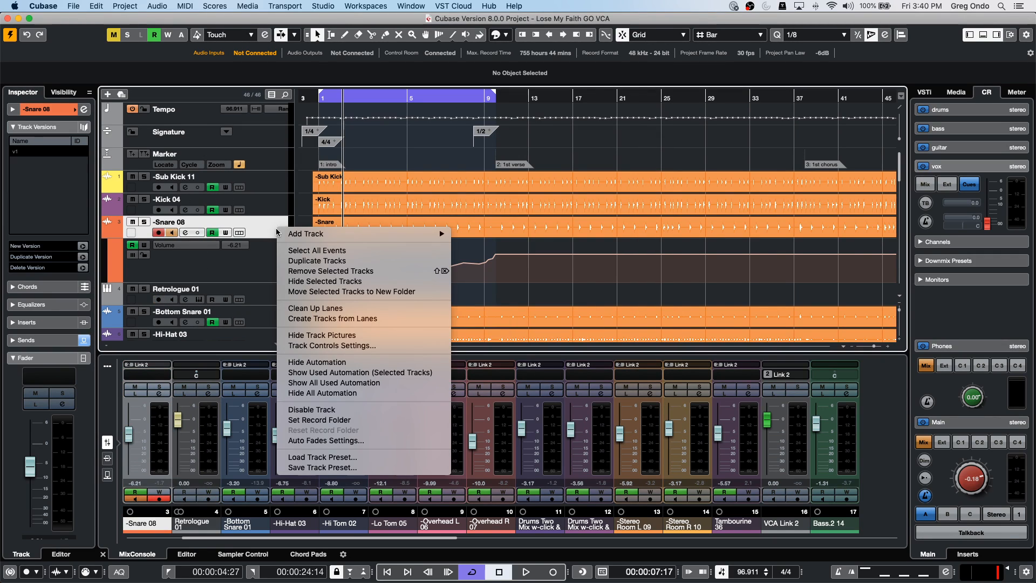
{"action": "mouse_move", "coordinate": [443, 236]}
{"action": "left_click", "coordinate": [489, 248]}
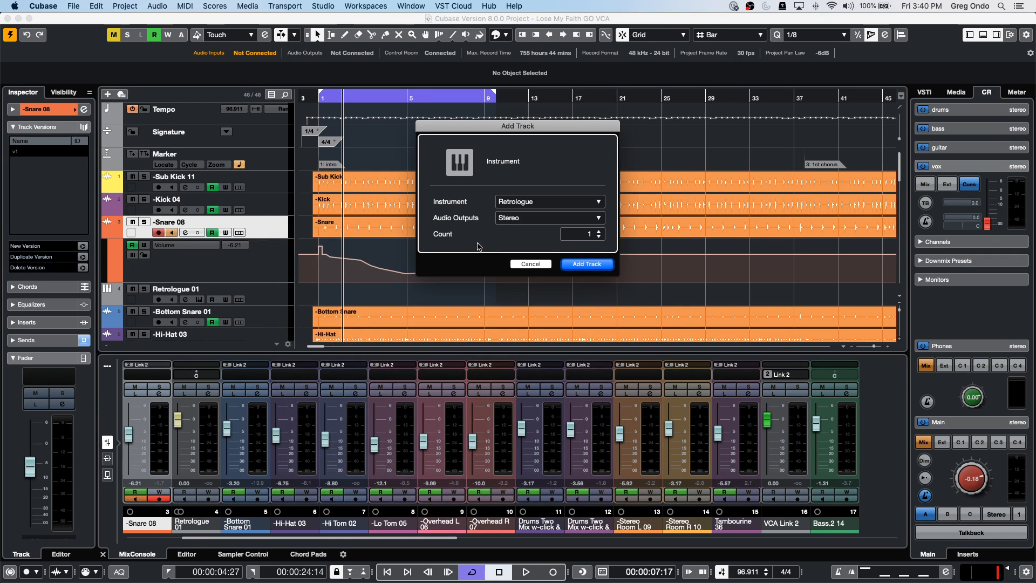
{"action": "left_click", "coordinate": [530, 203]}
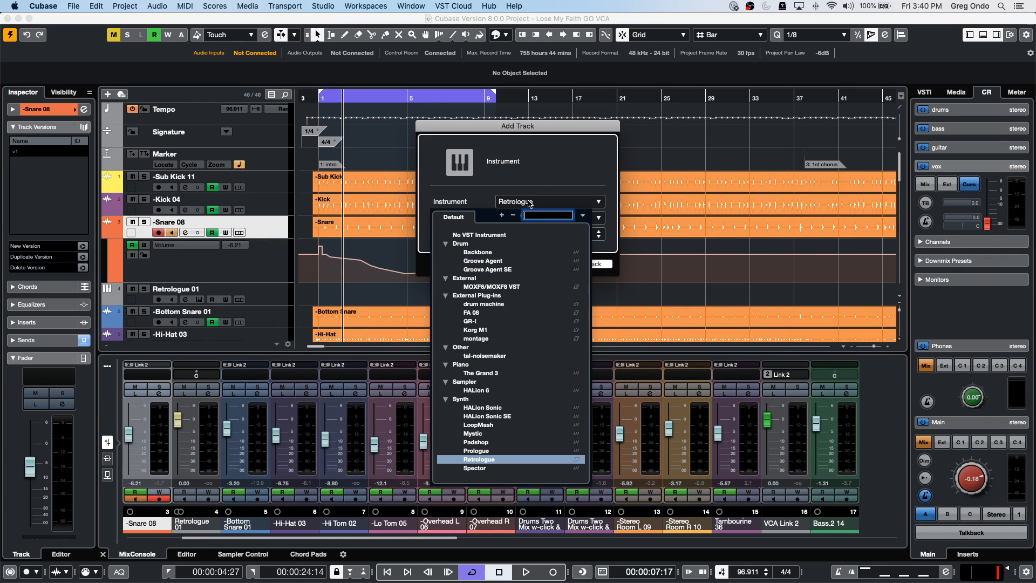
{"action": "left_click", "coordinate": [482, 339]}
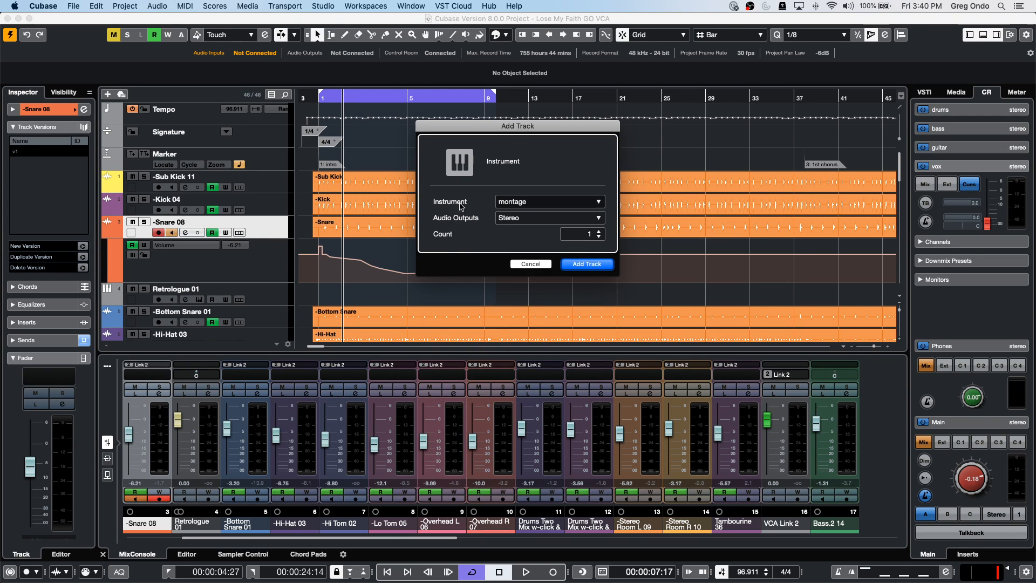
{"action": "left_click", "coordinate": [577, 264]}
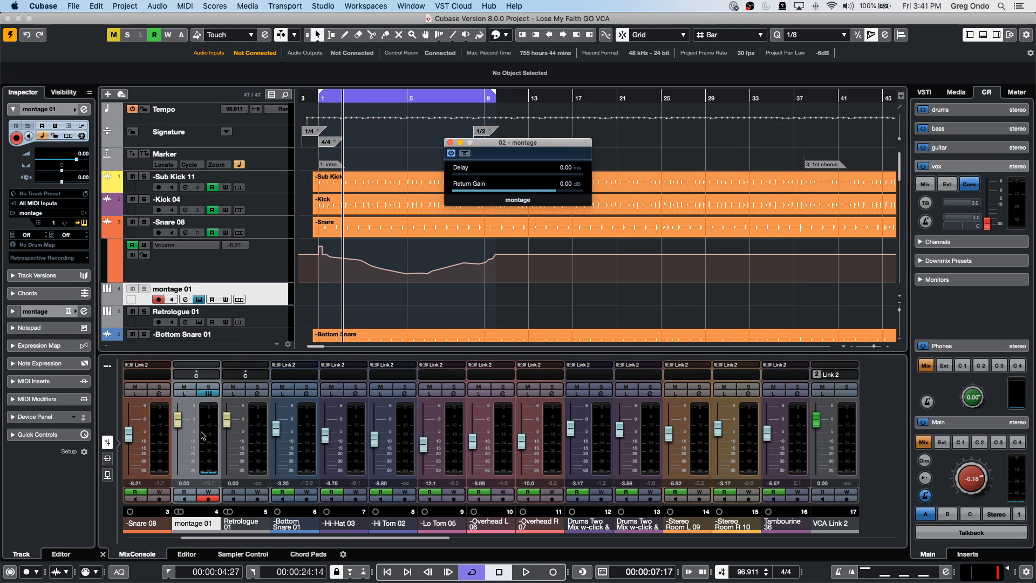
- Toggle solo and write automation on and off for the montage 01 channel, leaving read automation enabled
{"action": "left_click", "coordinate": [212, 387]}
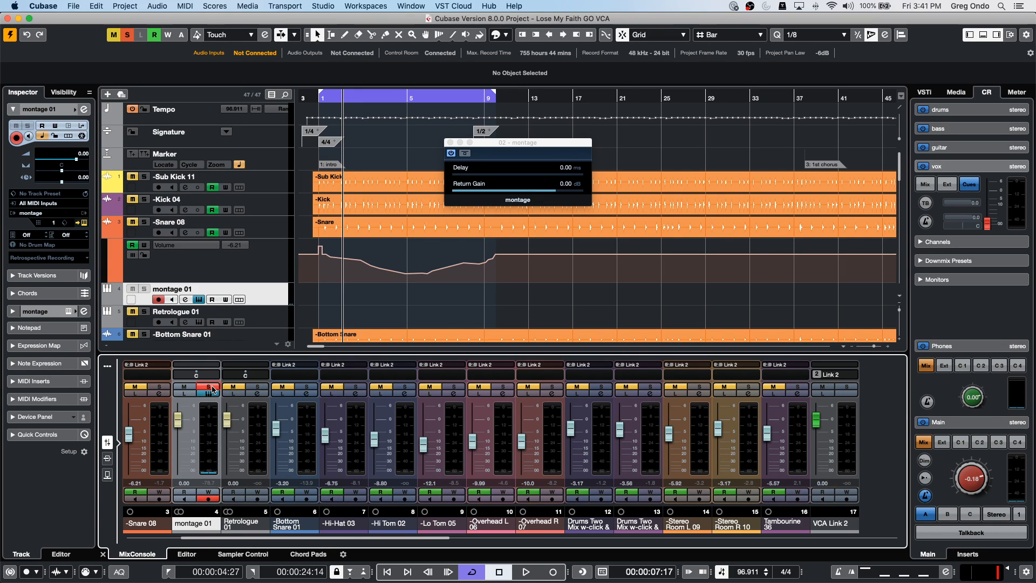
{"action": "left_click", "coordinate": [213, 389]}
{"action": "left_click", "coordinate": [209, 493]}
{"action": "left_click", "coordinate": [209, 495]}
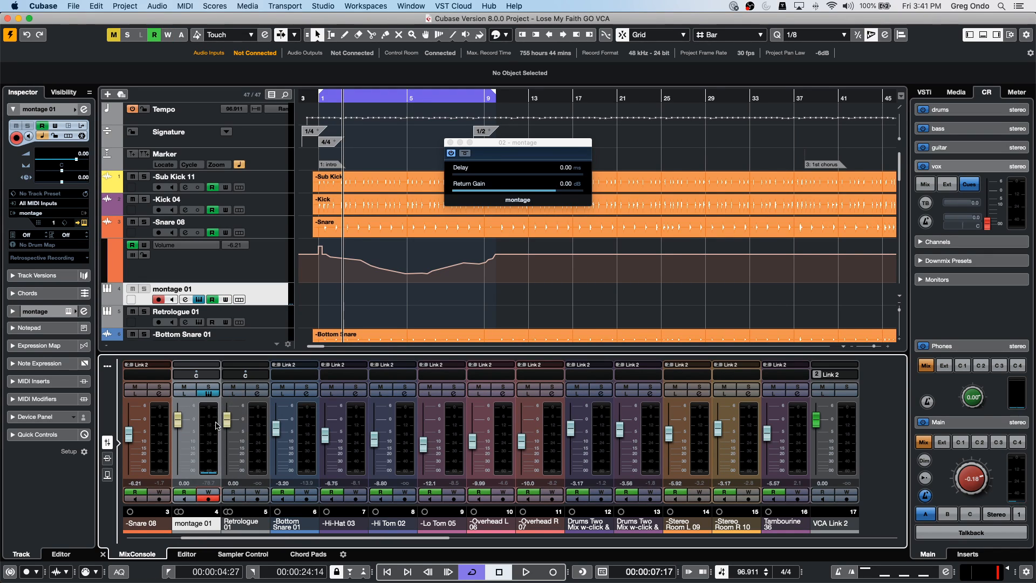
- Shape the montage 01 channel's equalizer with about -6.7 dB on LO, 2.0 dB on LMF, 9.0 dB on HMF and 2.4 dB on HI
{"action": "left_click", "coordinate": [83, 109]}
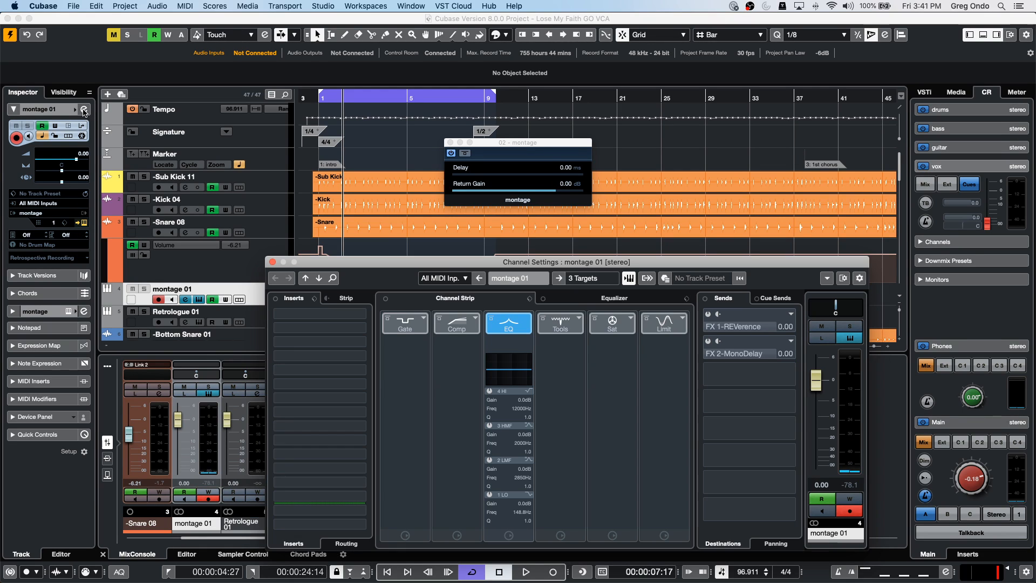
{"action": "left_click", "coordinate": [608, 298]}
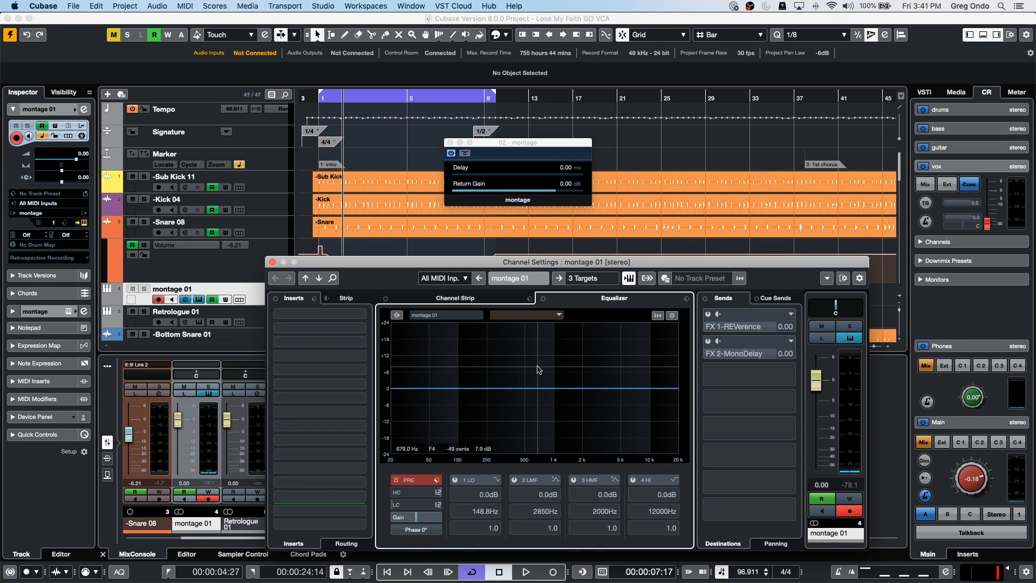
{"action": "left_click", "coordinate": [478, 382]}
{"action": "left_click", "coordinate": [593, 364]}
{"action": "left_click", "coordinate": [567, 382]}
{"action": "left_click", "coordinate": [327, 322]}
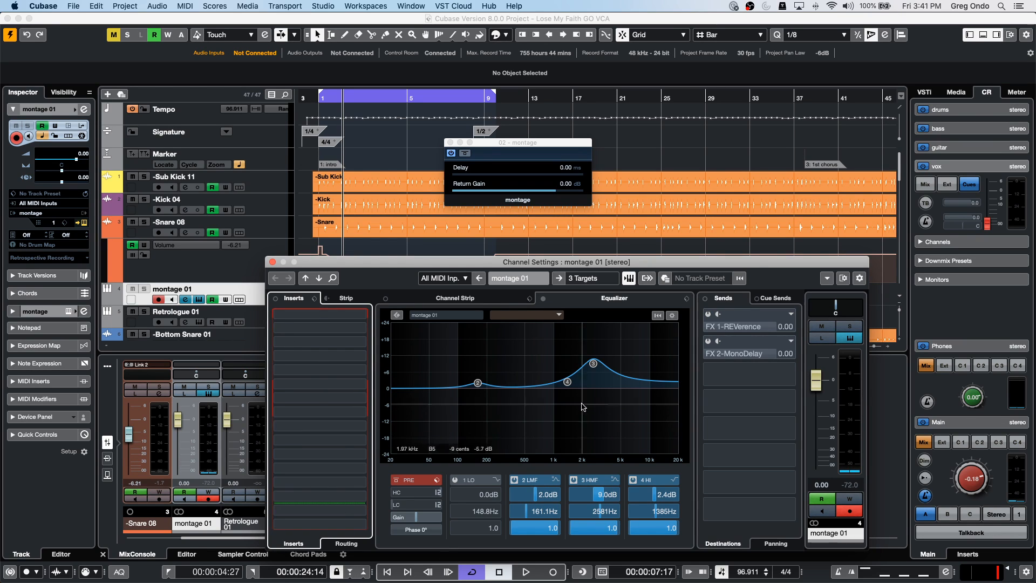
{"action": "left_click_drag", "start_coordinate": [575, 368], "coordinate": [600, 406]}
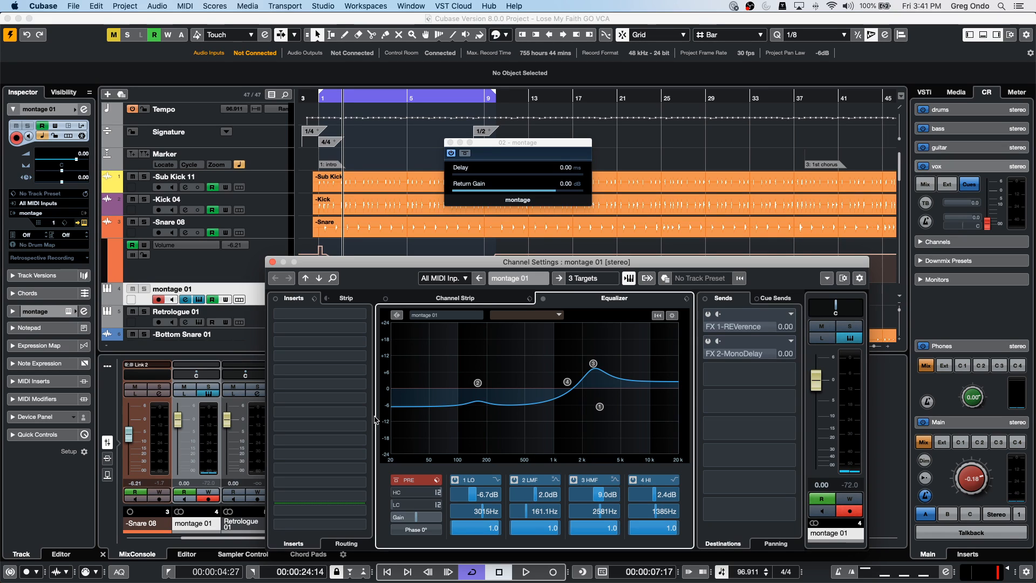
- Close the montage 01 channel settings, then open the Midi Quantize Demo project from the Projects folder and activate it
{"action": "left_click", "coordinate": [273, 262]}
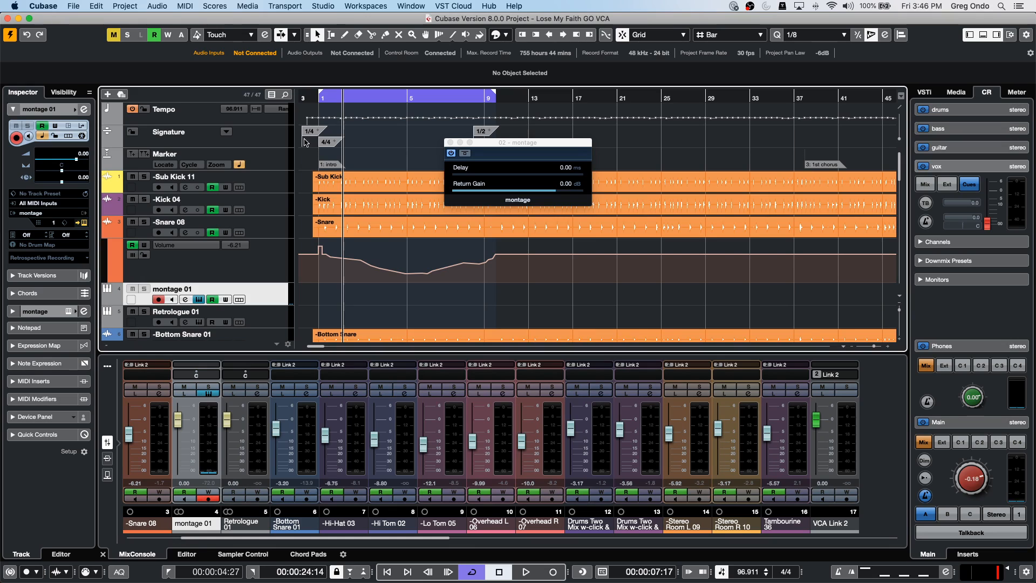
{"action": "left_click", "coordinate": [76, 6]}
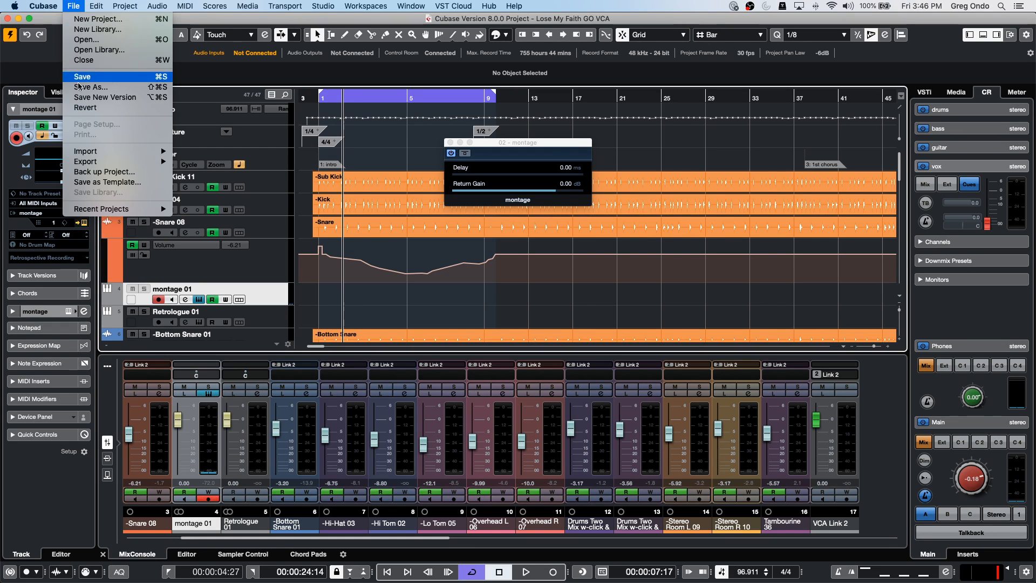
{"action": "left_click", "coordinate": [124, 42]}
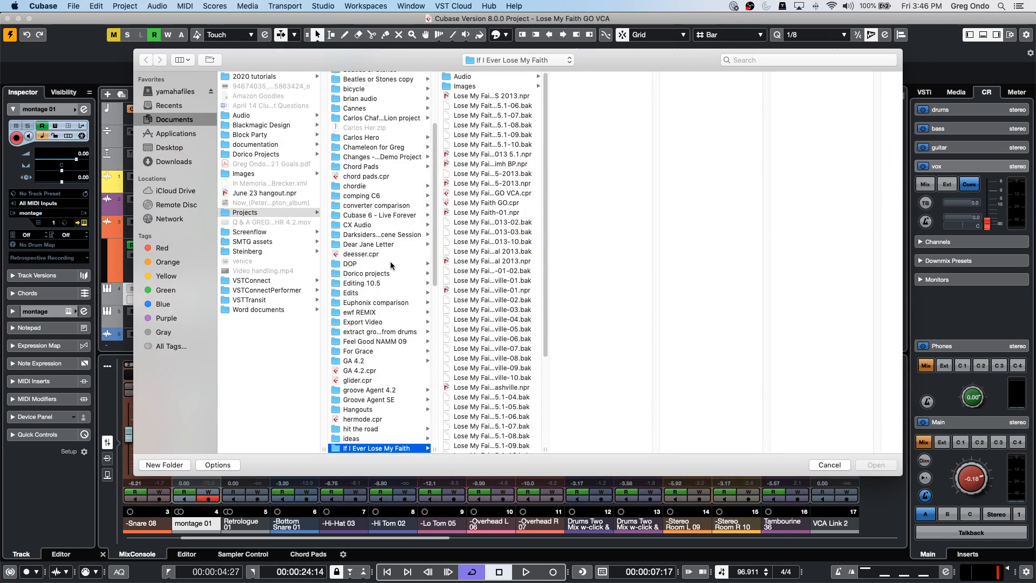
{"action": "scroll", "coordinate": [395, 349], "scroll_direction": "up", "scroll_amount": 5}
{"action": "scroll", "coordinate": [393, 348], "scroll_direction": "down", "scroll_amount": 15}
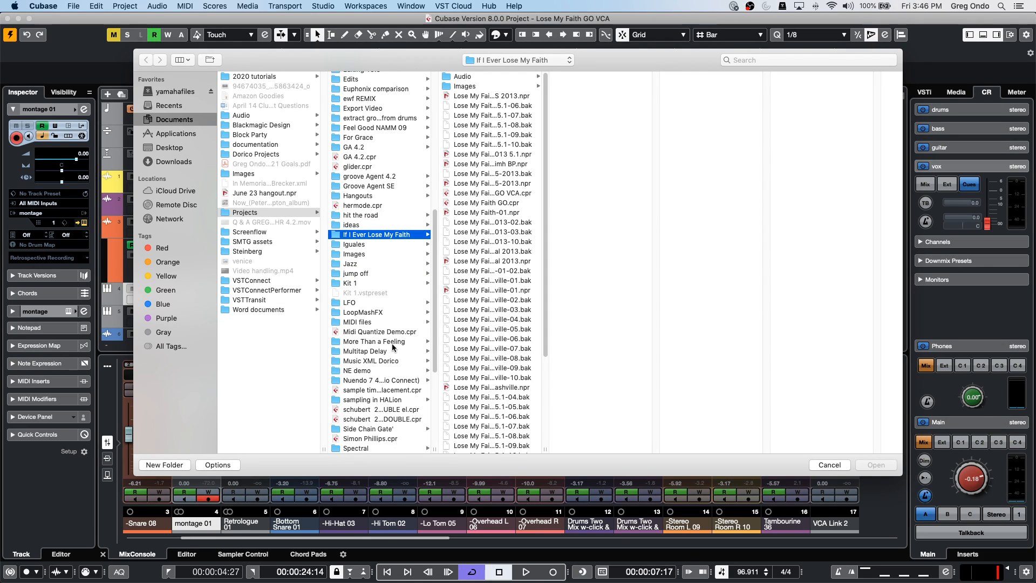
{"action": "left_click", "coordinate": [394, 332]}
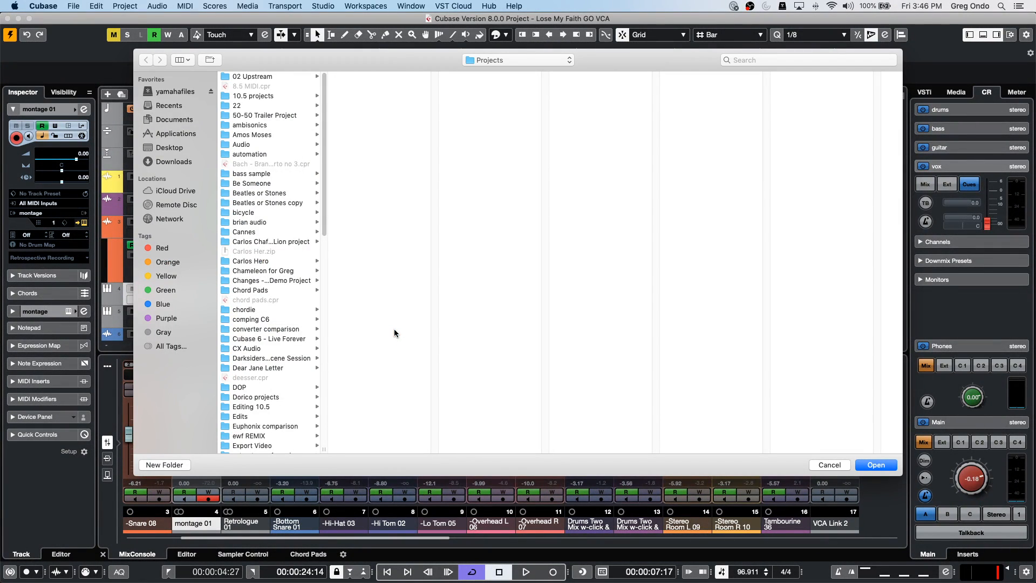
{"action": "left_click", "coordinate": [874, 464]}
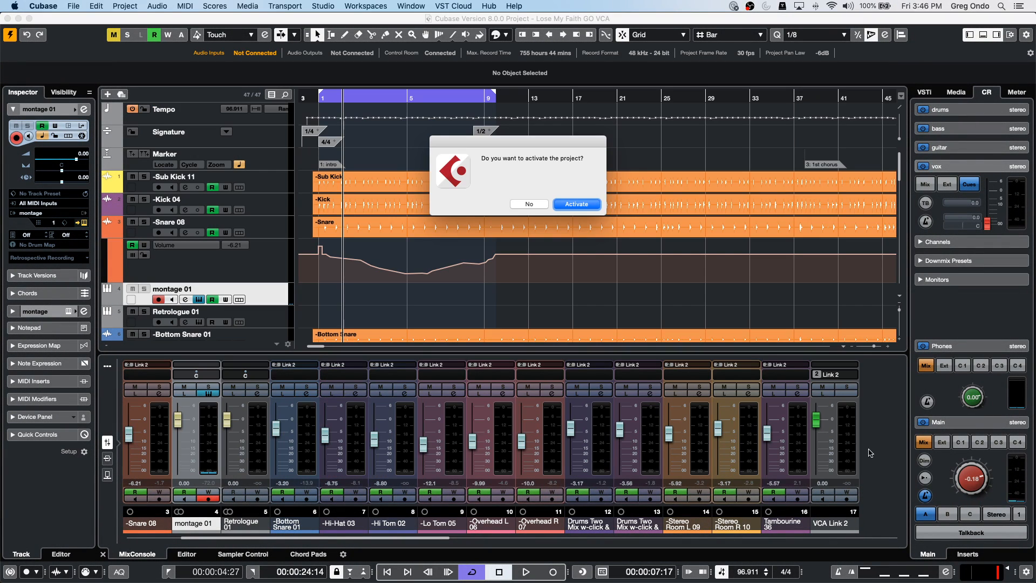
{"action": "left_click", "coordinate": [578, 204]}
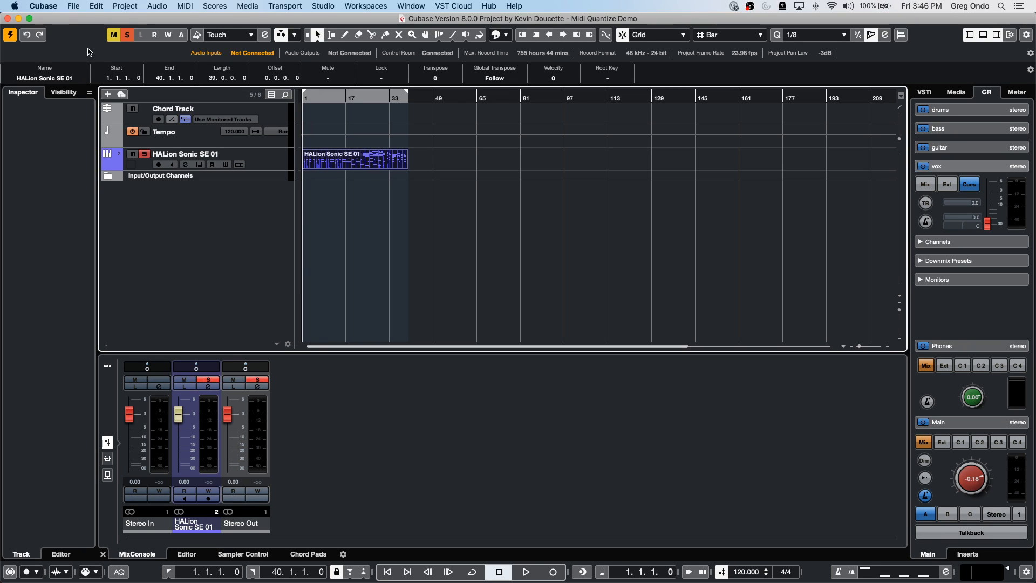
- Open the recent project "be someone.cpr" and activate it
{"action": "left_click", "coordinate": [70, 6]}
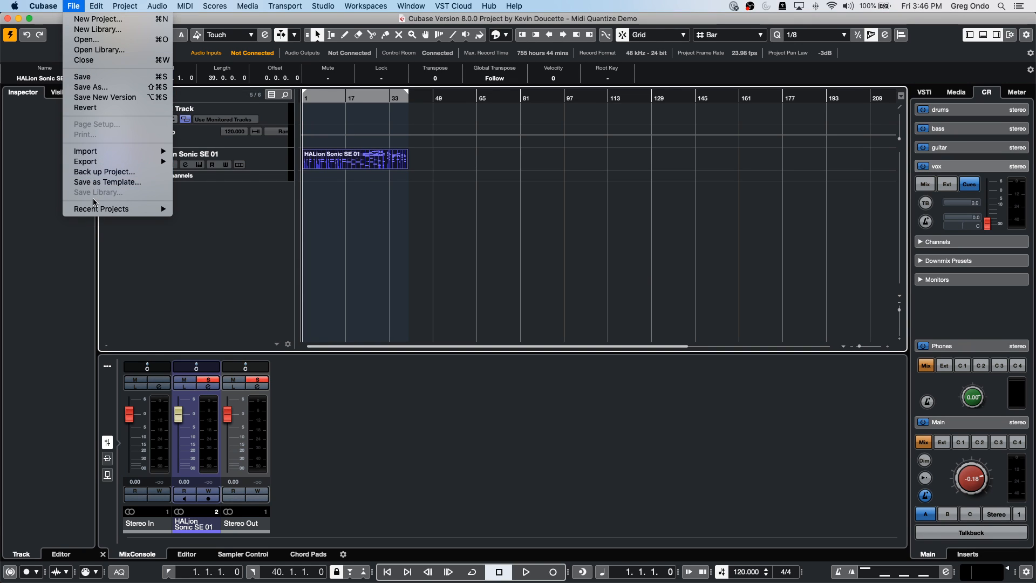
{"action": "mouse_move", "coordinate": [100, 209]}
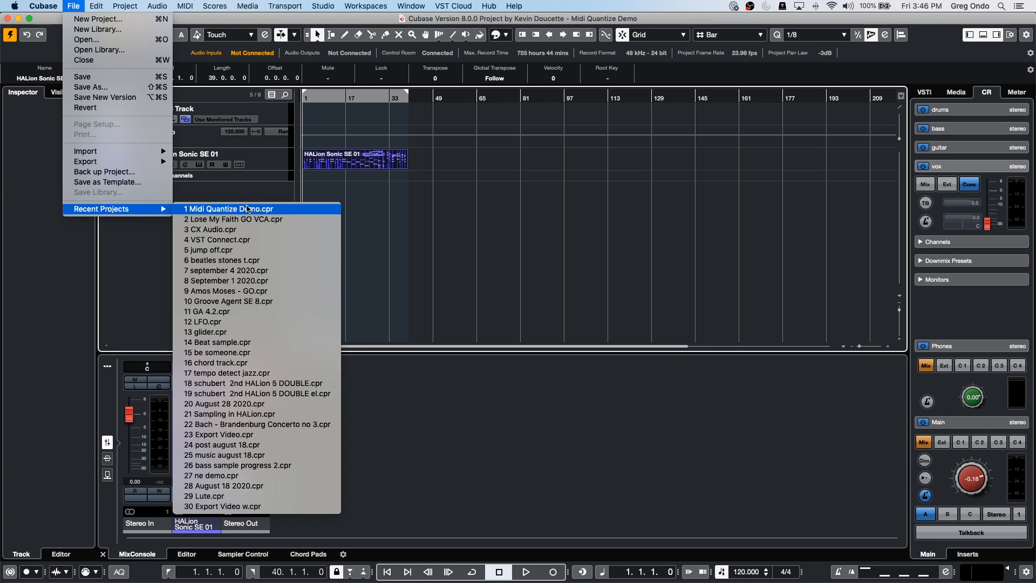
{"action": "left_click", "coordinate": [265, 352]}
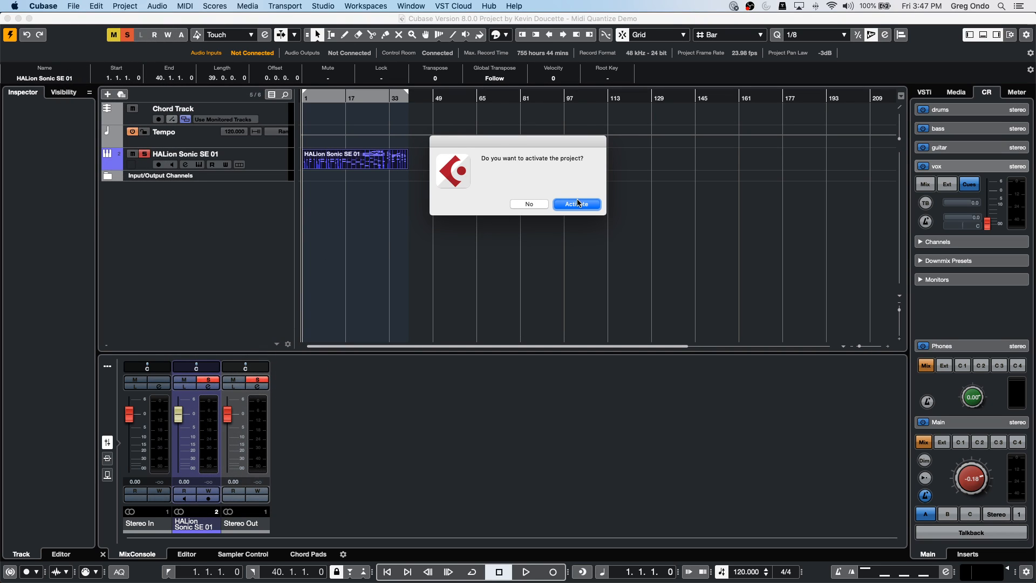
{"action": "left_click", "coordinate": [577, 204]}
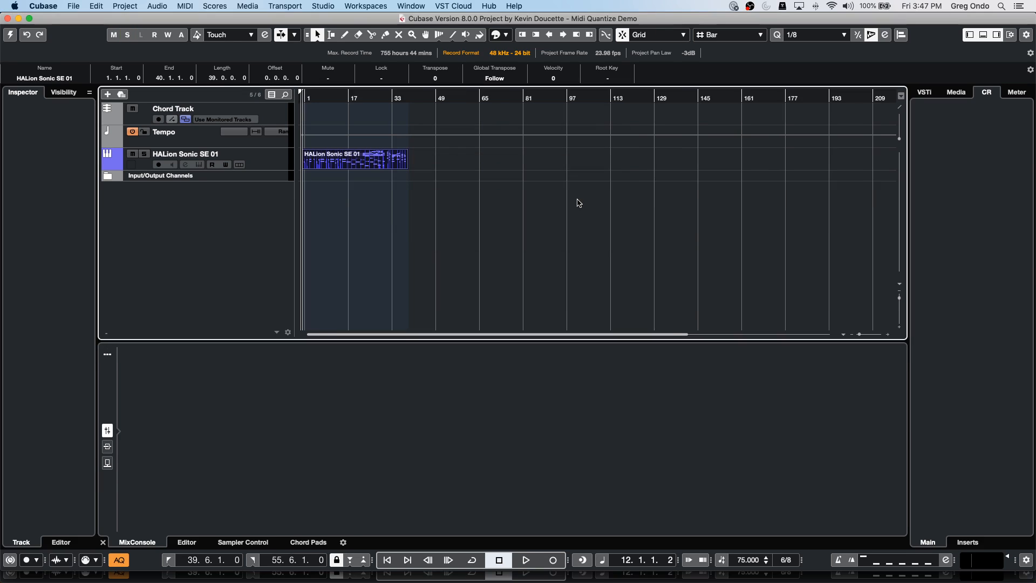
- Open the MIDI part on The Grand track in the Score Editor
{"action": "left_click", "coordinate": [373, 286]}
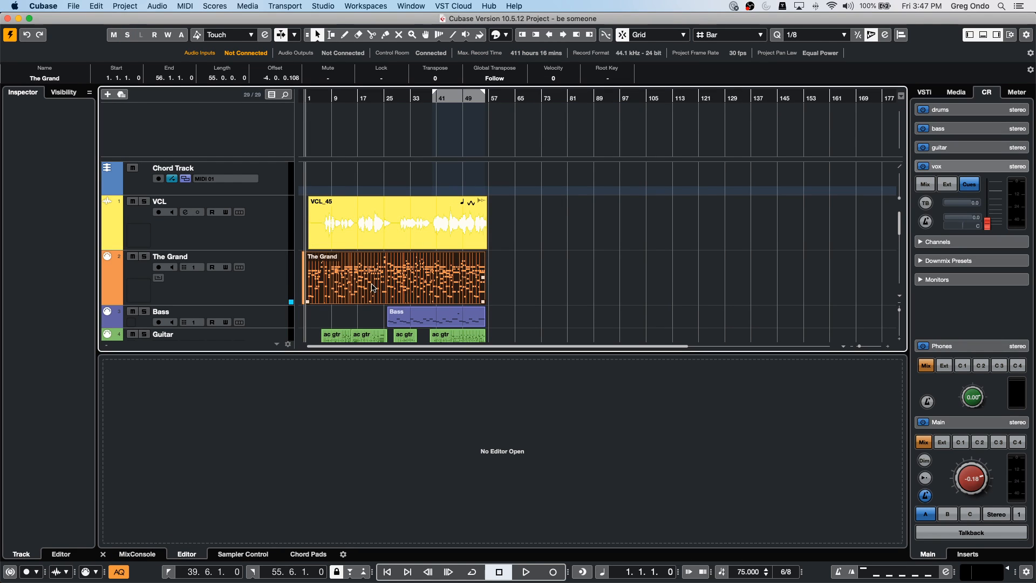
{"action": "key", "text": "super+r"}
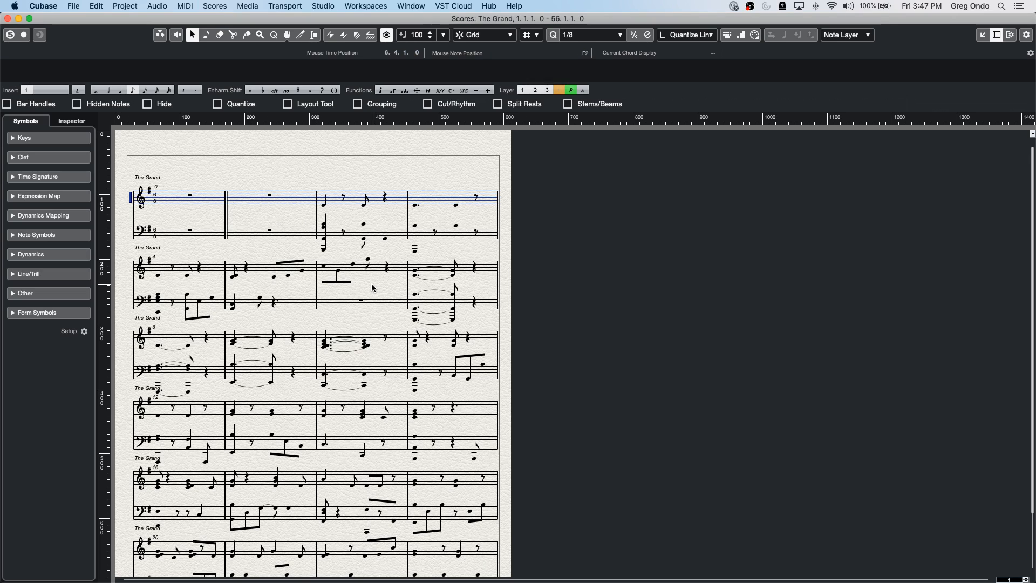
{"action": "right_click", "coordinate": [243, 165]}
- Export the piano score as a MusicXML file named "be someone piano" to the Desktop
{"action": "left_click", "coordinate": [78, 6]}
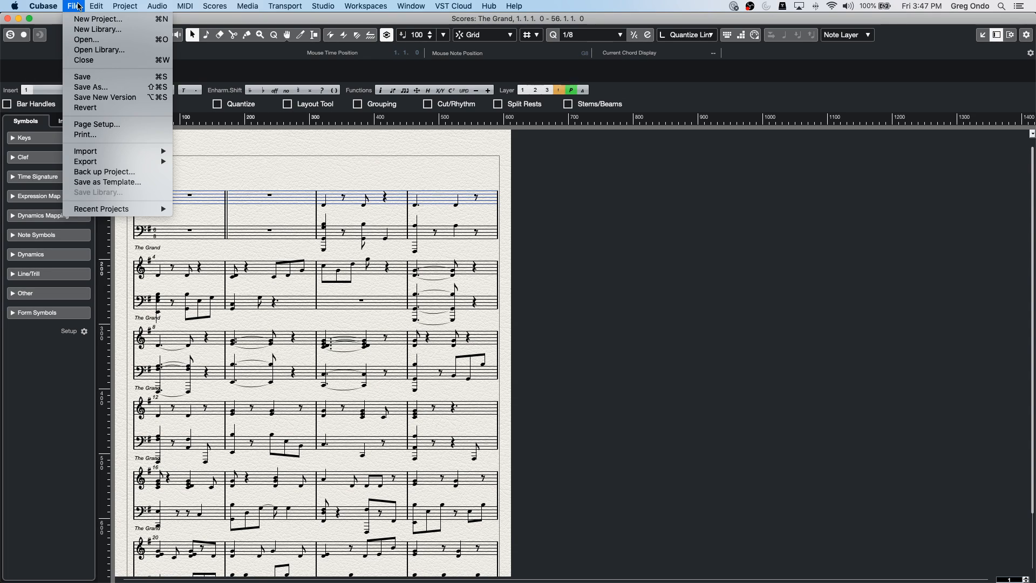
{"action": "mouse_move", "coordinate": [162, 162]}
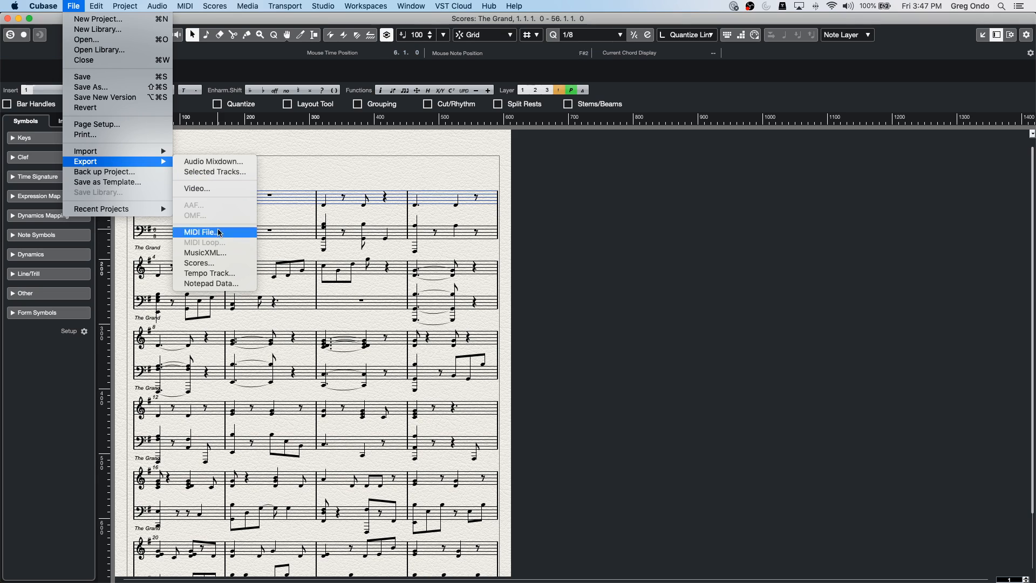
{"action": "left_click", "coordinate": [218, 253]}
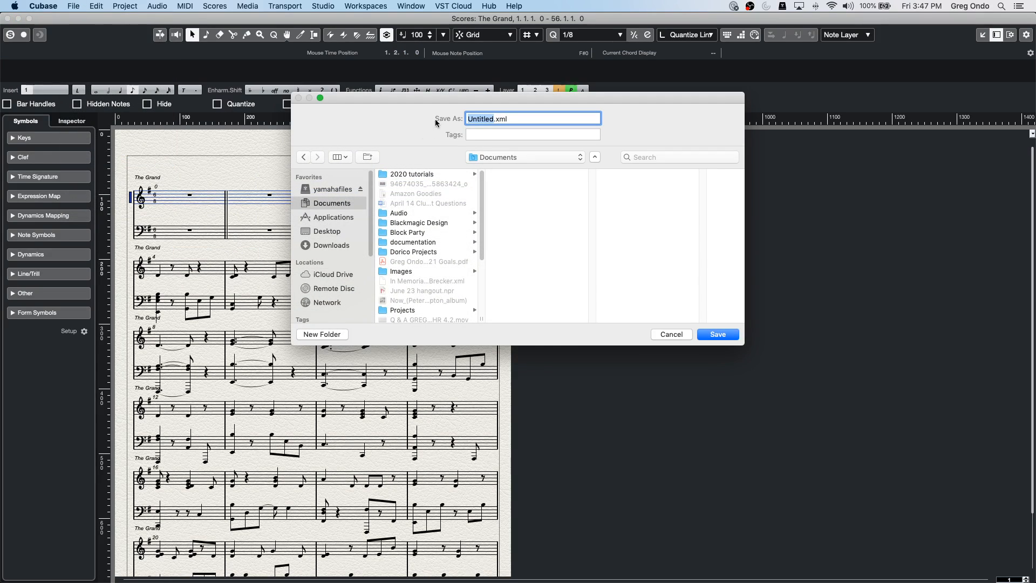
{"action": "type", "text": "be someone piano"}
{"action": "left_click", "coordinate": [522, 155]}
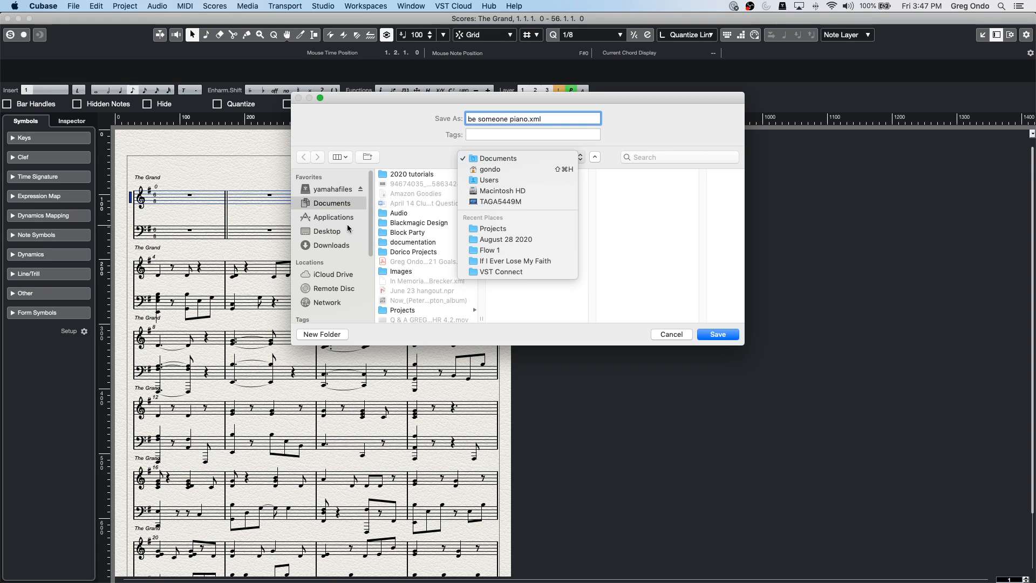
{"action": "left_click", "coordinate": [328, 232]}
{"action": "left_click", "coordinate": [328, 232]}
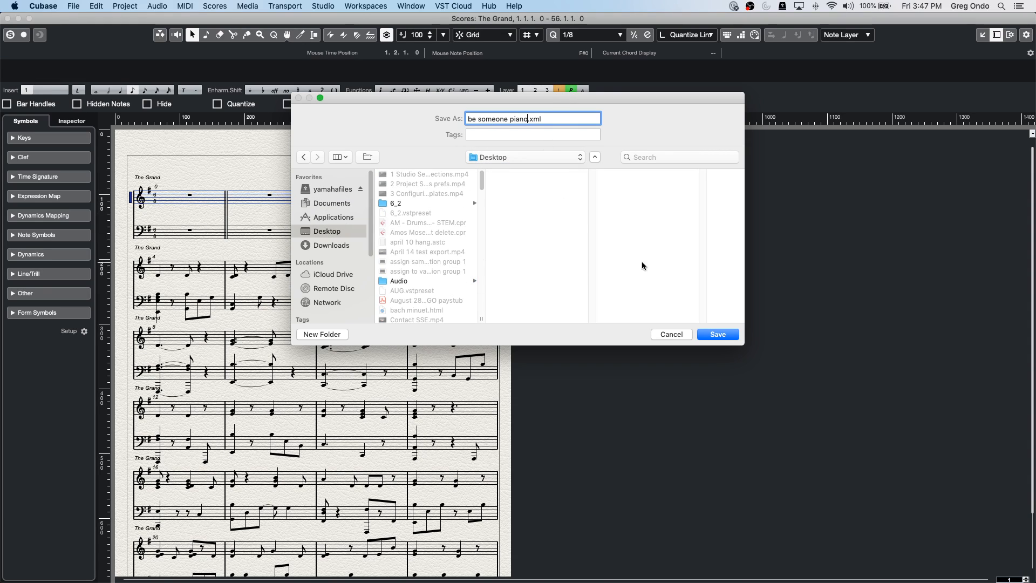
{"action": "left_click", "coordinate": [718, 334]}
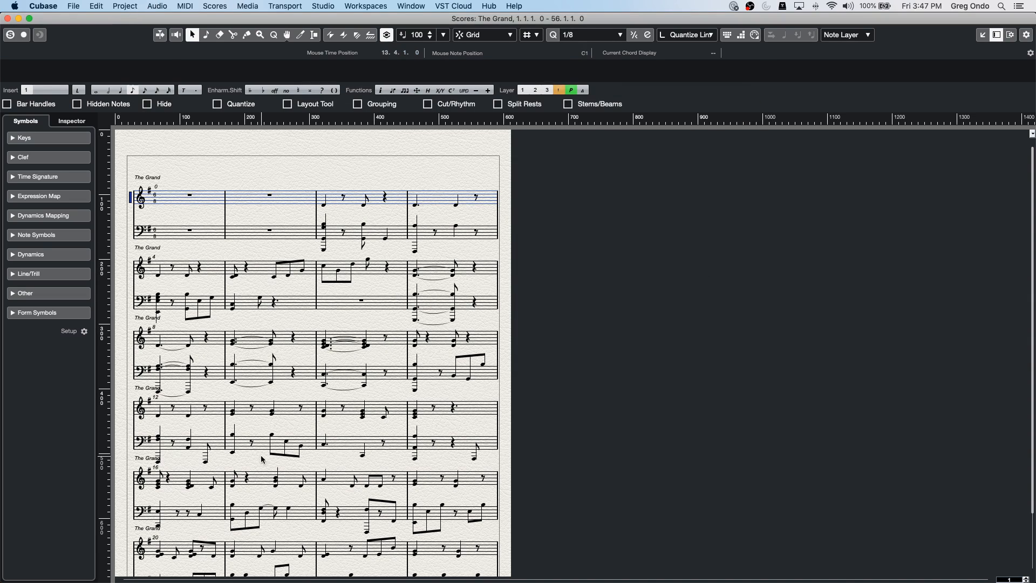
- Switch to Dorico and create a new empty project
{"action": "mouse_move", "coordinate": [423, 577]}
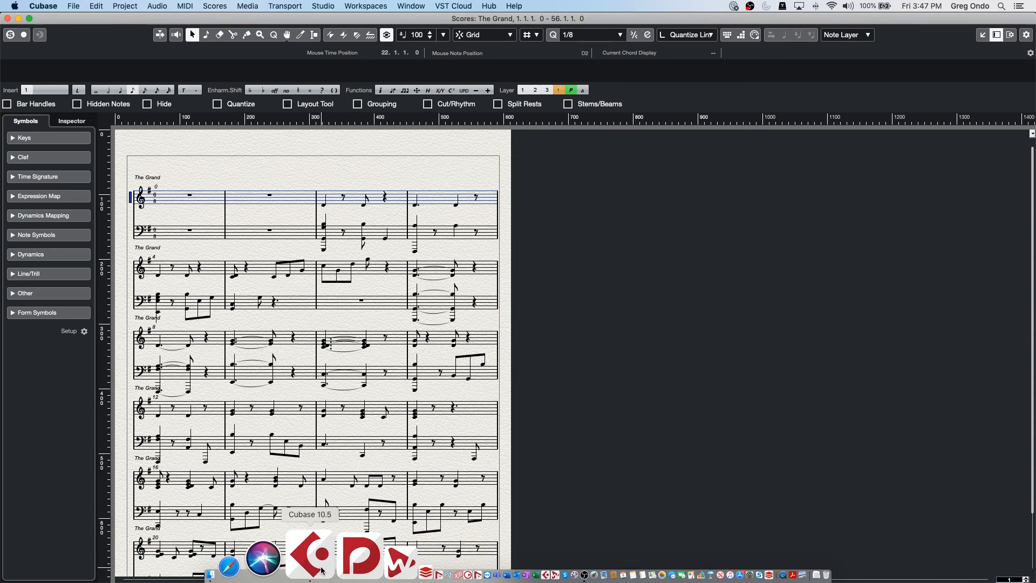
{"action": "left_click", "coordinate": [329, 566]}
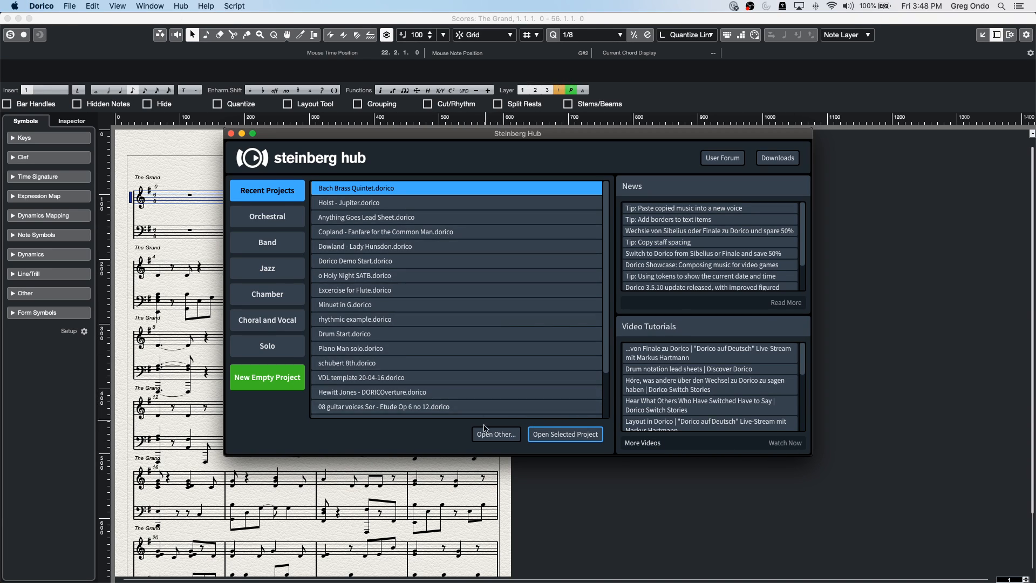
{"action": "left_click", "coordinate": [245, 371]}
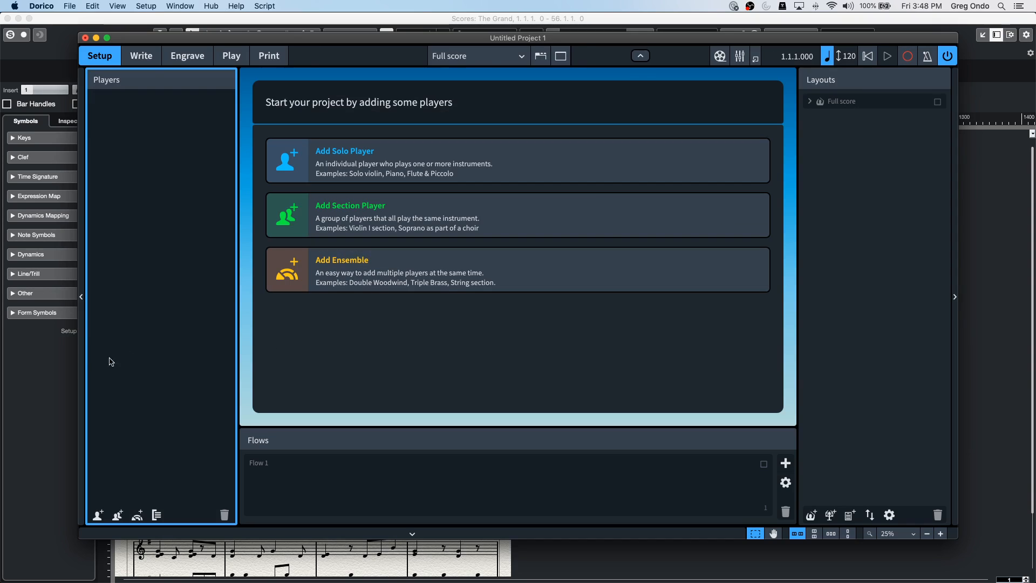
- Import the MusicXML file "be someone piano.xml" from the Desktop into the project, creating all new players
{"action": "left_click", "coordinate": [67, 7]}
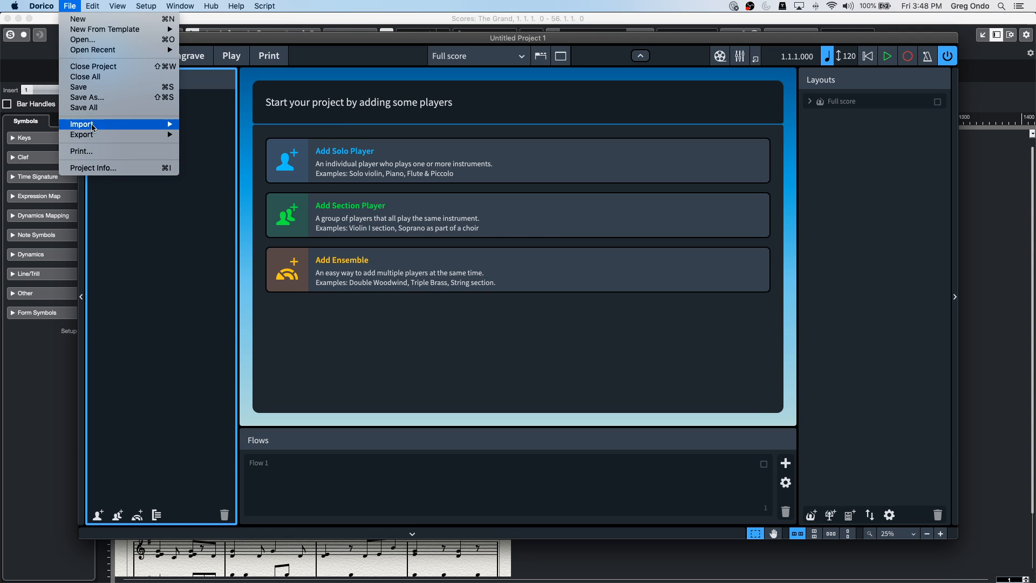
{"action": "mouse_move", "coordinate": [93, 128]}
{"action": "left_click", "coordinate": [218, 148]}
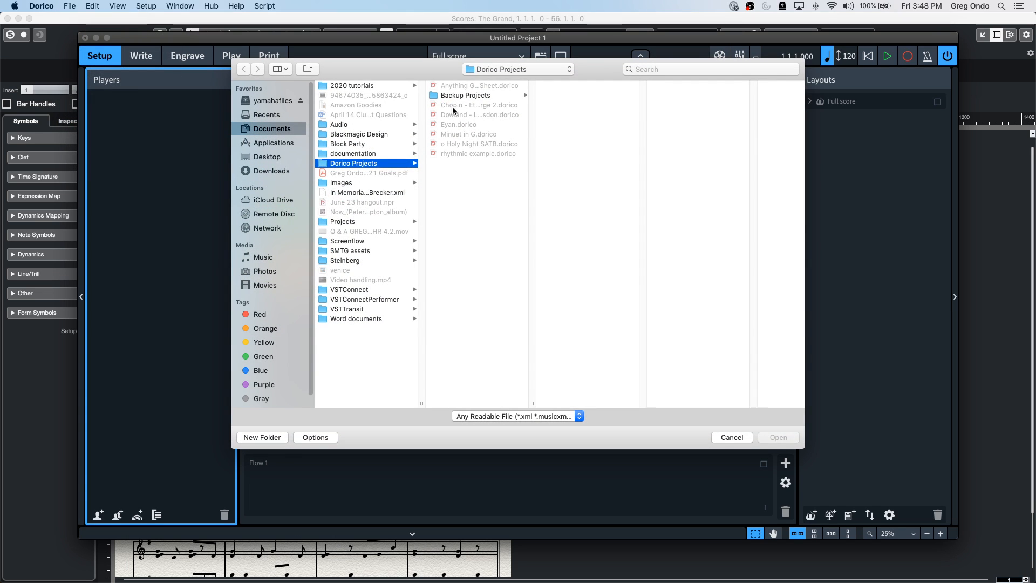
{"action": "left_click", "coordinate": [507, 70]}
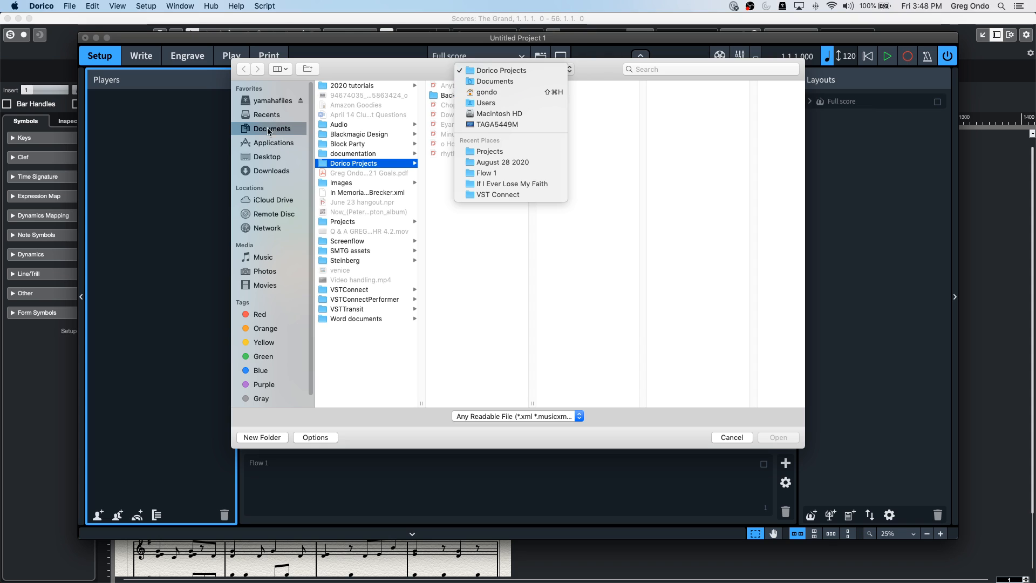
{"action": "left_click", "coordinate": [261, 160]}
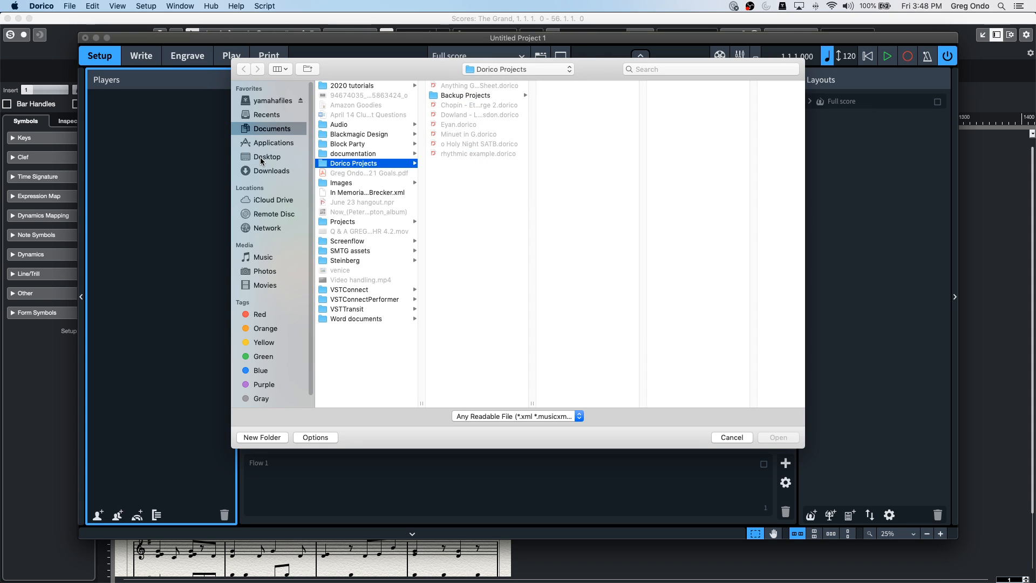
{"action": "left_click", "coordinate": [261, 158]}
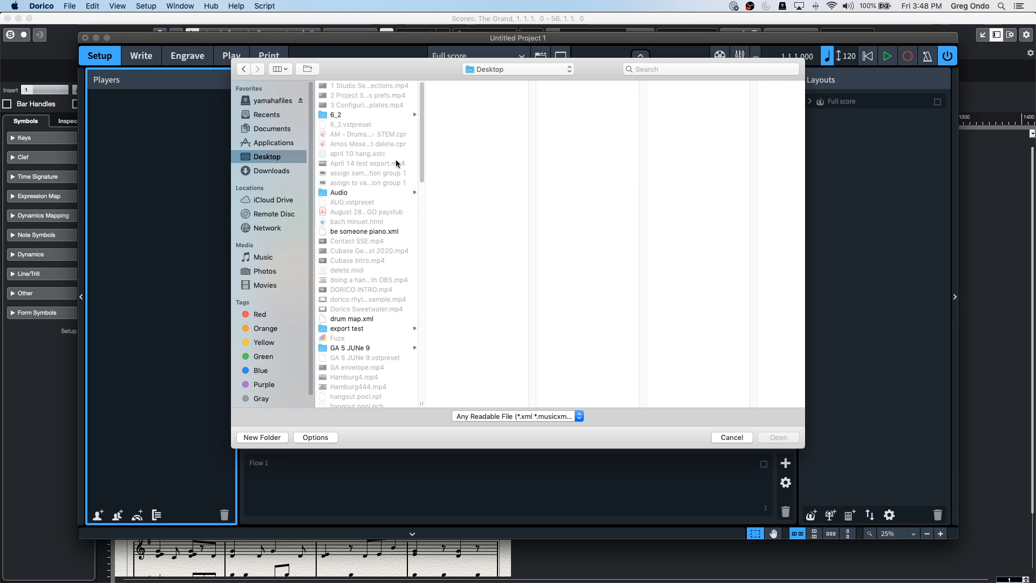
{"action": "scroll", "coordinate": [374, 255], "scroll_direction": "down", "scroll_amount": 5}
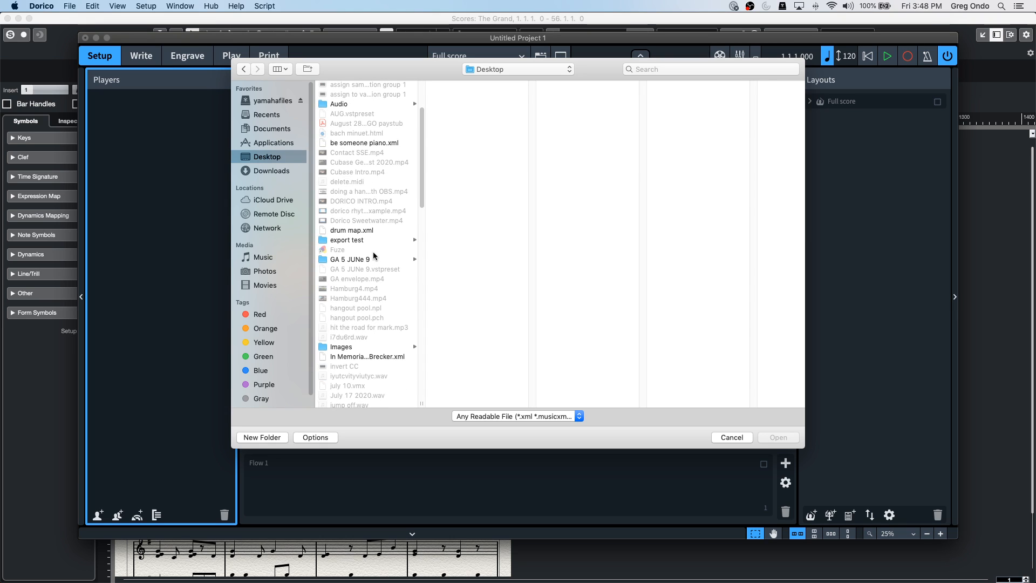
{"action": "scroll", "coordinate": [374, 255], "scroll_direction": "up", "scroll_amount": 5}
{"action": "left_click", "coordinate": [381, 232]}
{"action": "double_click", "coordinate": [381, 231]}
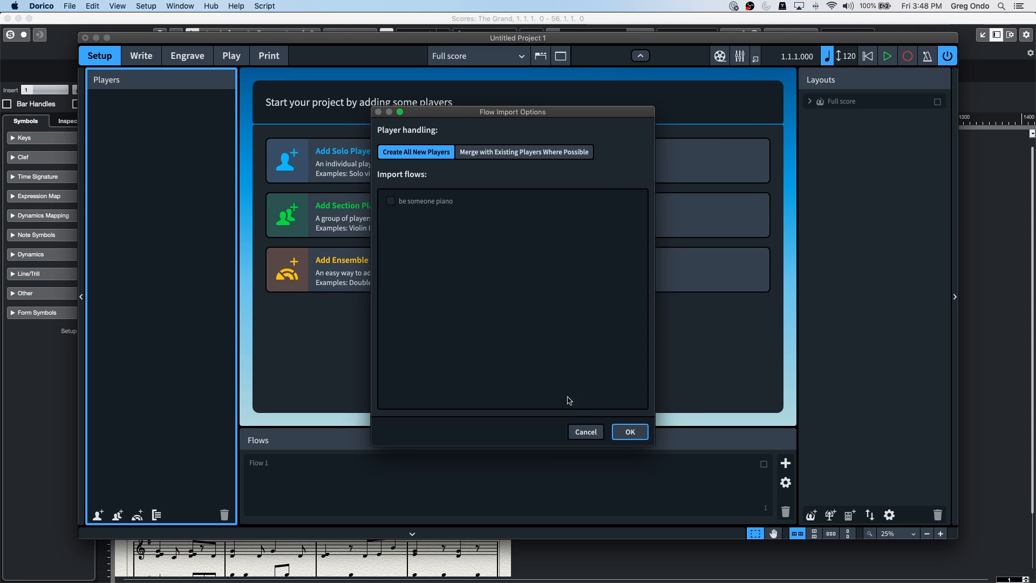
{"action": "left_click", "coordinate": [629, 431]}
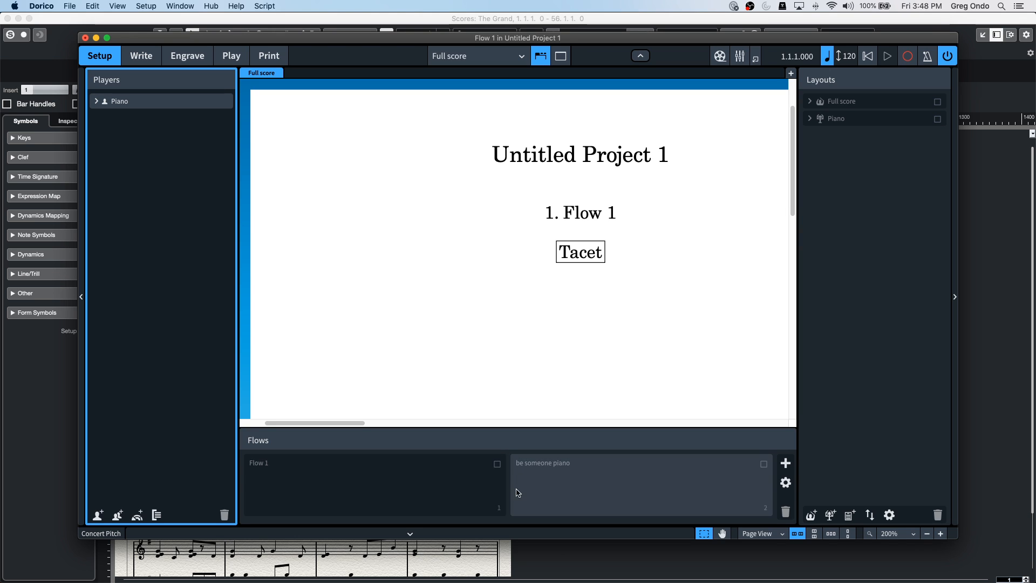
- Show the "be someone piano" flow with the window at full screen and examine the imported piano notation
{"action": "left_click", "coordinate": [297, 469]}
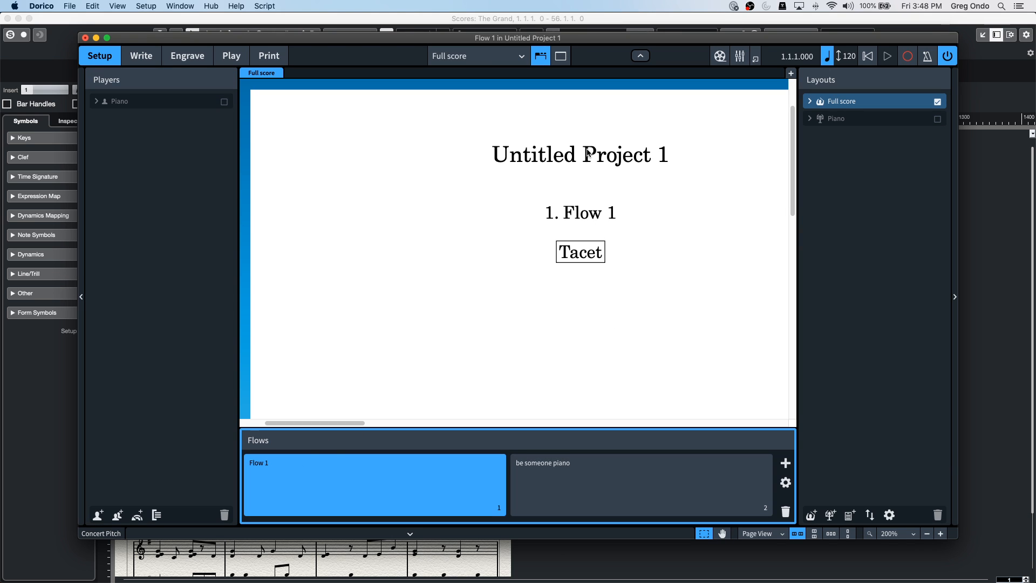
{"action": "scroll", "coordinate": [774, 272], "scroll_direction": "up", "scroll_amount": 3}
{"action": "scroll", "coordinate": [772, 273], "scroll_direction": "down", "scroll_amount": 5}
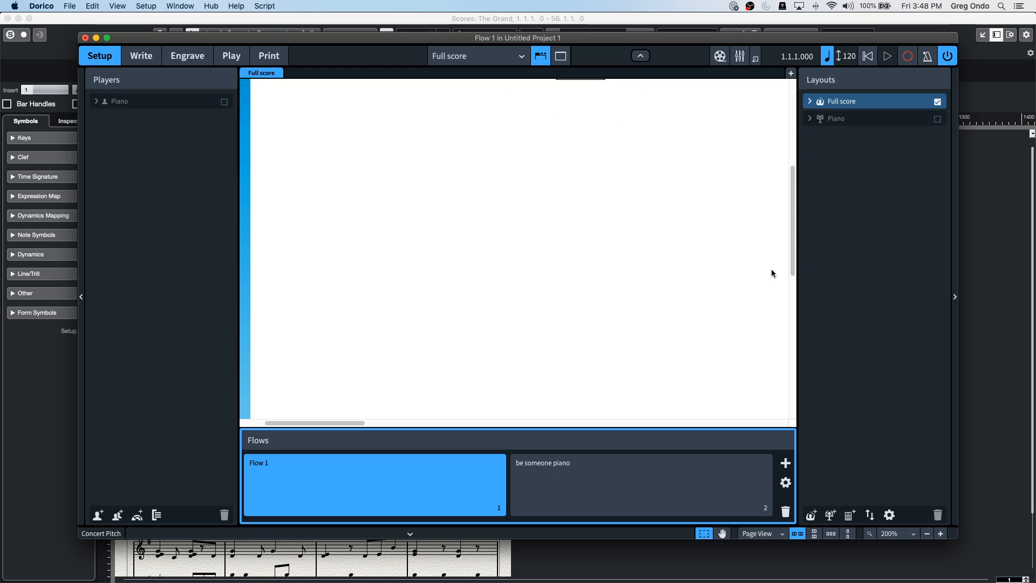
{"action": "scroll", "coordinate": [772, 274], "scroll_direction": "up", "scroll_amount": 2}
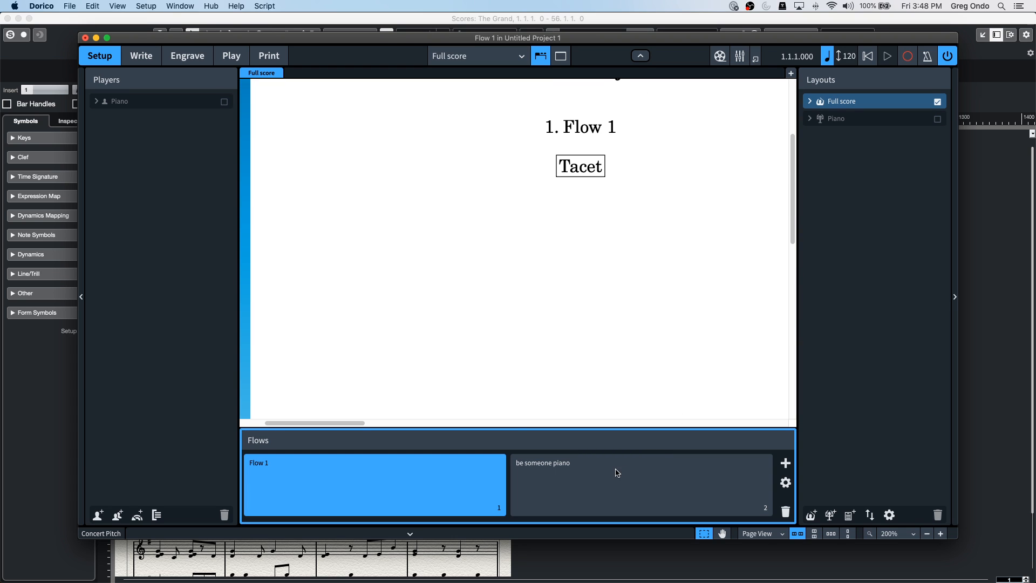
{"action": "left_click", "coordinate": [617, 473]}
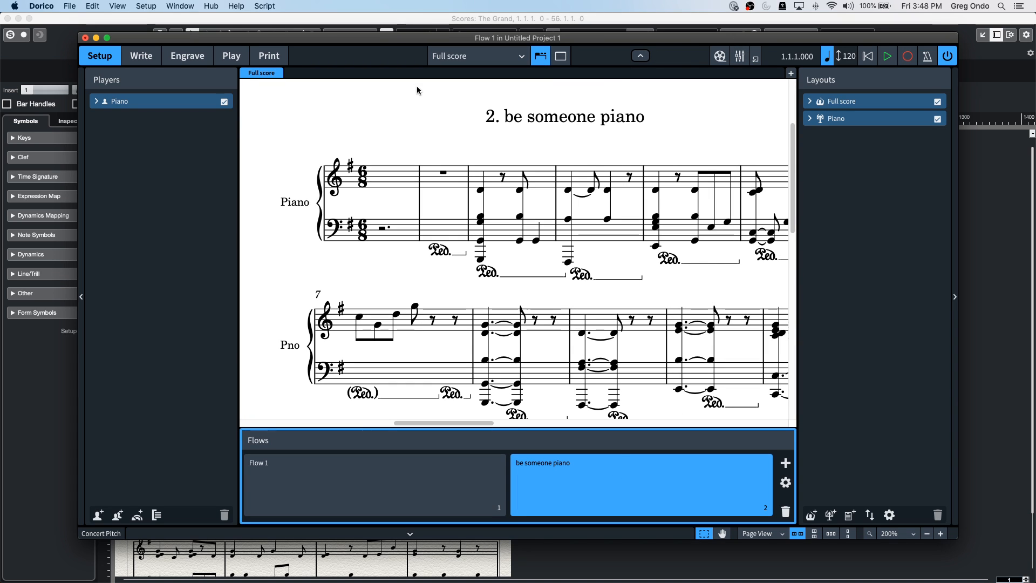
{"action": "left_click", "coordinate": [108, 38]}
{"action": "scroll", "coordinate": [688, 182], "scroll_direction": "down", "scroll_amount": 2}
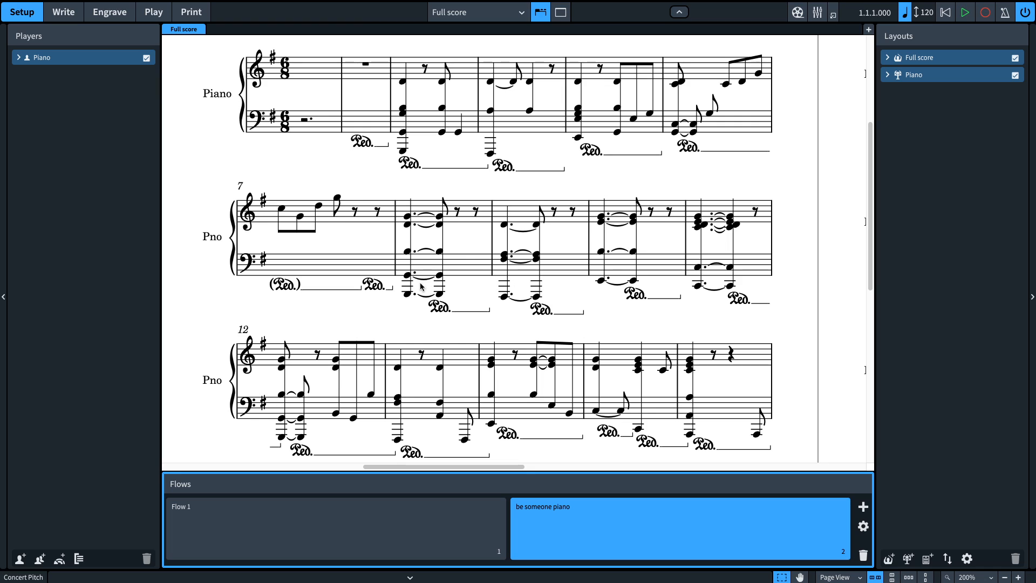
- Examine the notation across the remaining pages of the imported piano score and return to its title on the first page
{"action": "scroll", "coordinate": [648, 205], "scroll_direction": "down", "scroll_amount": 3}
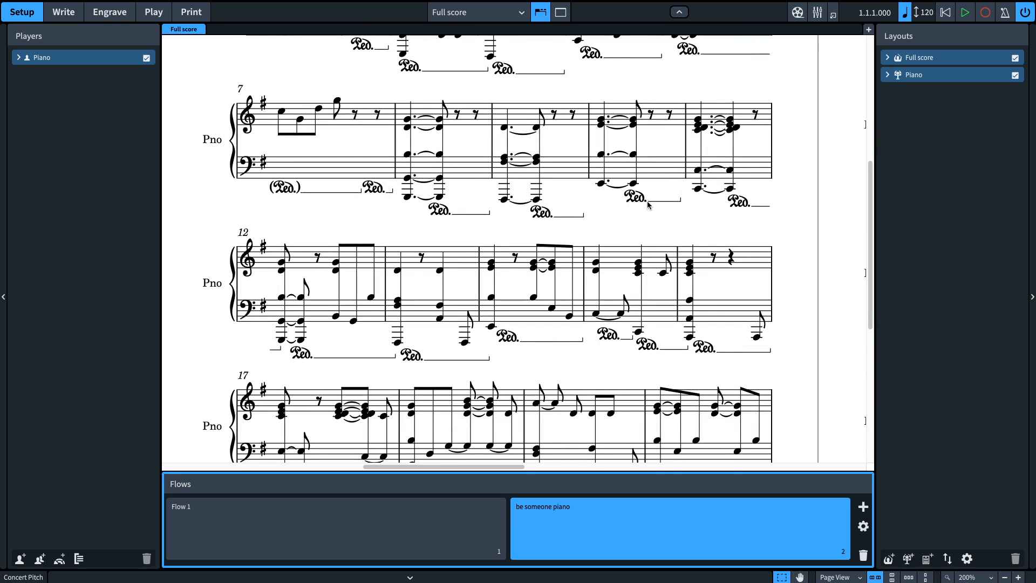
{"action": "scroll", "coordinate": [649, 205], "scroll_direction": "down", "scroll_amount": 7}
{"action": "scroll", "coordinate": [648, 205], "scroll_direction": "down", "scroll_amount": 3}
{"action": "scroll", "coordinate": [648, 206], "scroll_direction": "up", "scroll_amount": 8}
{"action": "scroll", "coordinate": [651, 206], "scroll_direction": "down", "scroll_amount": 4}
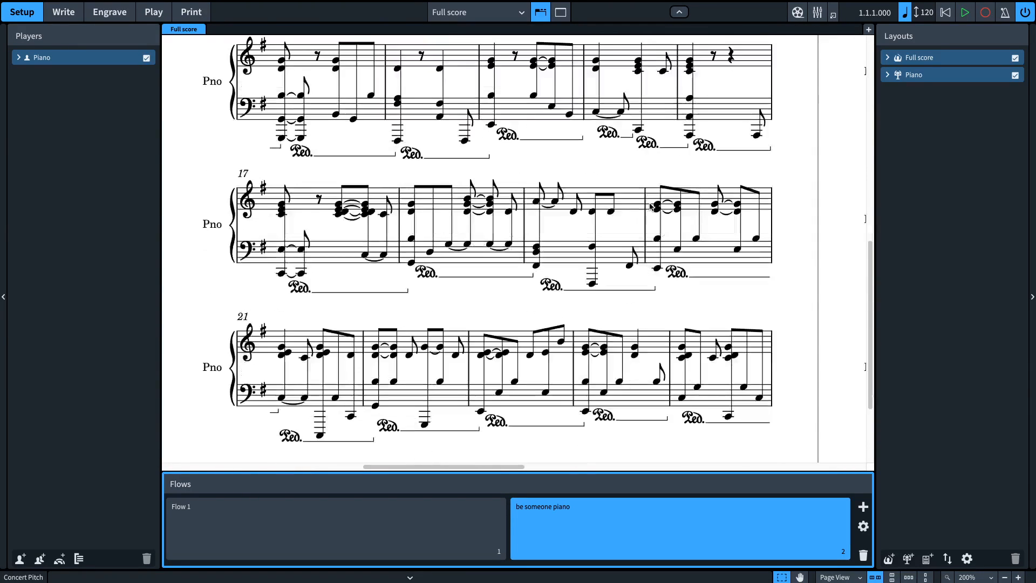
{"action": "left_click_drag", "start_coordinate": [468, 467], "coordinate": [644, 470]}
{"action": "scroll", "coordinate": [575, 324], "scroll_direction": "up", "scroll_amount": 5}
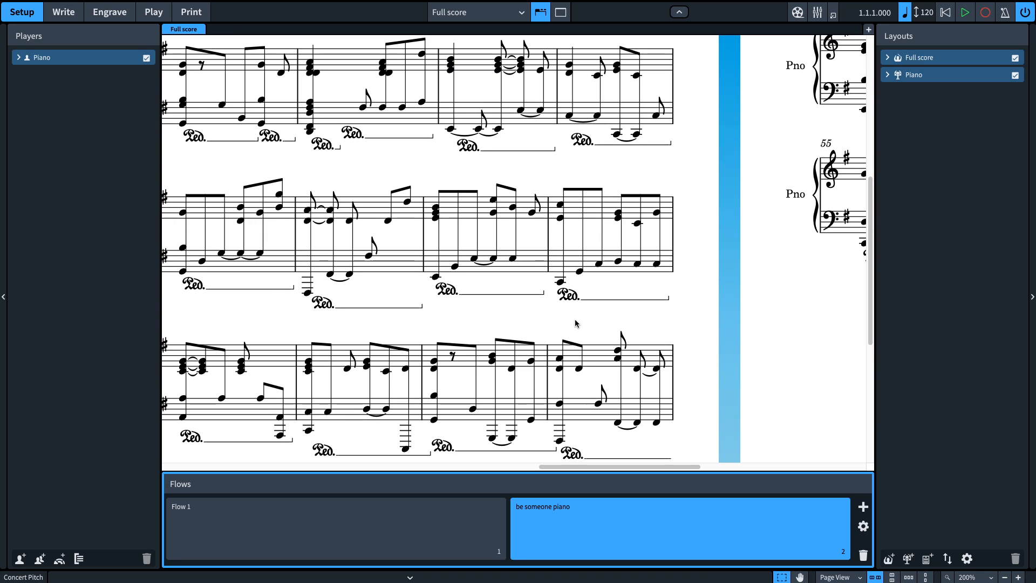
{"action": "scroll", "coordinate": [575, 324], "scroll_direction": "down", "scroll_amount": 3}
{"action": "scroll", "coordinate": [575, 321], "scroll_direction": "up", "scroll_amount": 3}
{"action": "scroll", "coordinate": [576, 316], "scroll_direction": "down", "scroll_amount": 3}
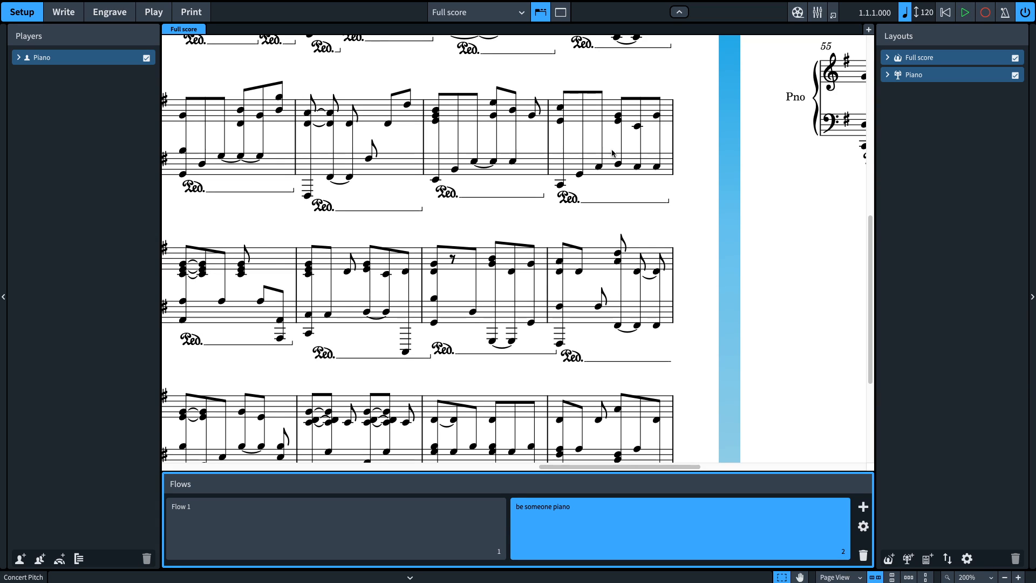
{"action": "left_click_drag", "start_coordinate": [562, 465], "coordinate": [369, 464]}
{"action": "scroll", "coordinate": [407, 284], "scroll_direction": "up", "scroll_amount": 4}
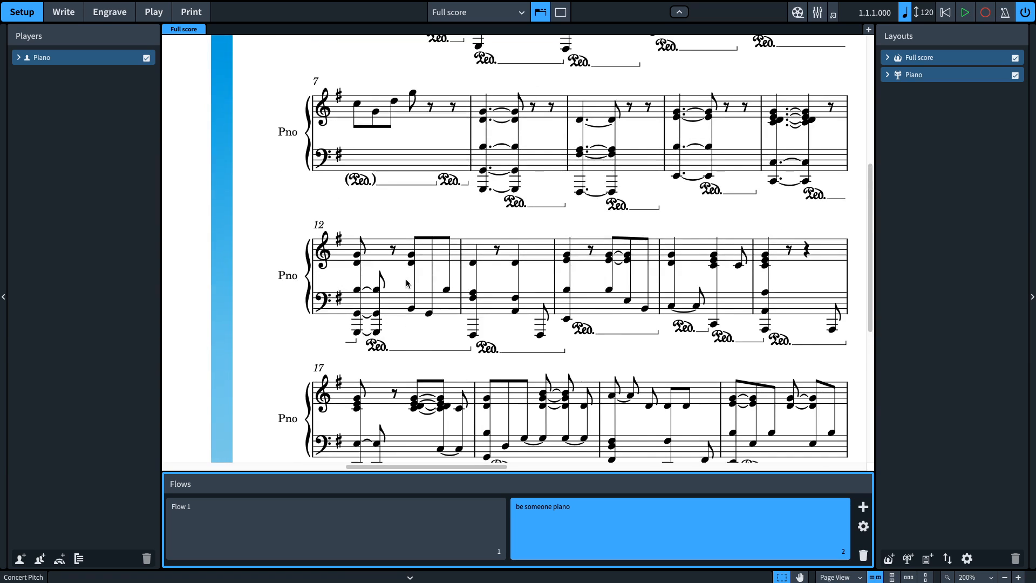
{"action": "scroll", "coordinate": [407, 278], "scroll_direction": "up", "scroll_amount": 5}
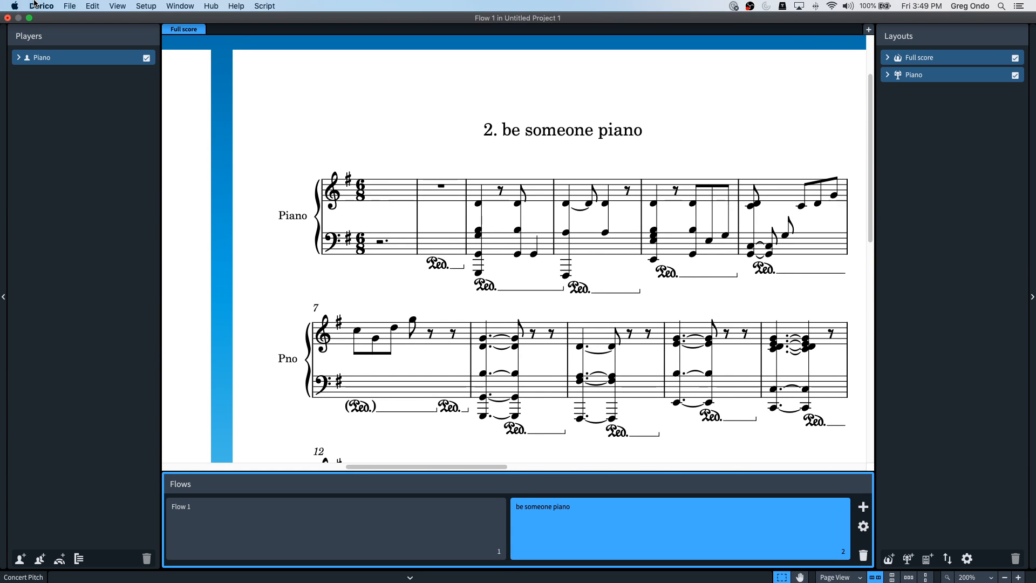
- Switch from Dorico back to Cubase and close the score editor window of The Grand
{"action": "left_click", "coordinate": [48, 7]}
{"action": "left_click", "coordinate": [55, 107]}
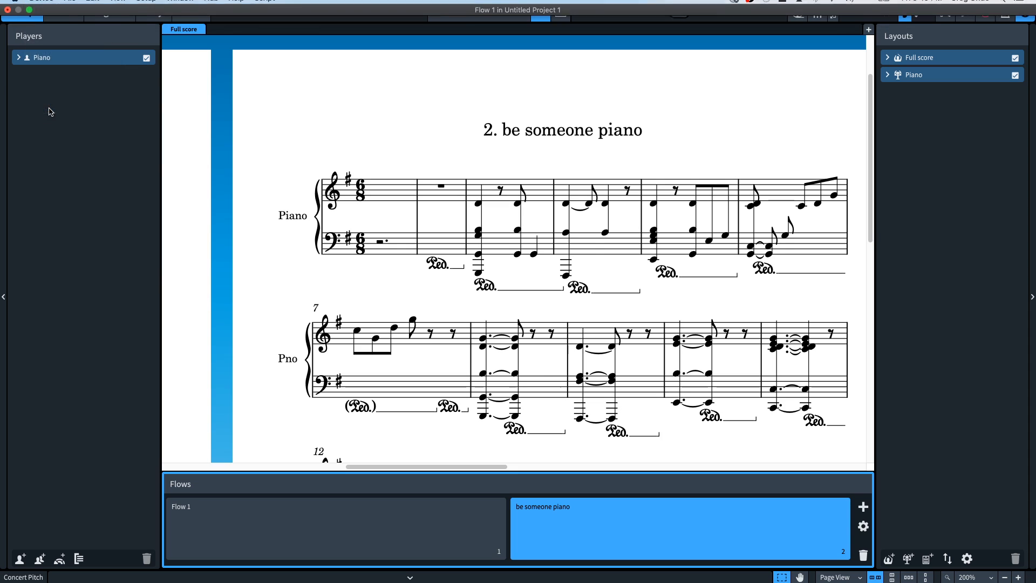
{"action": "left_click", "coordinate": [497, 292]}
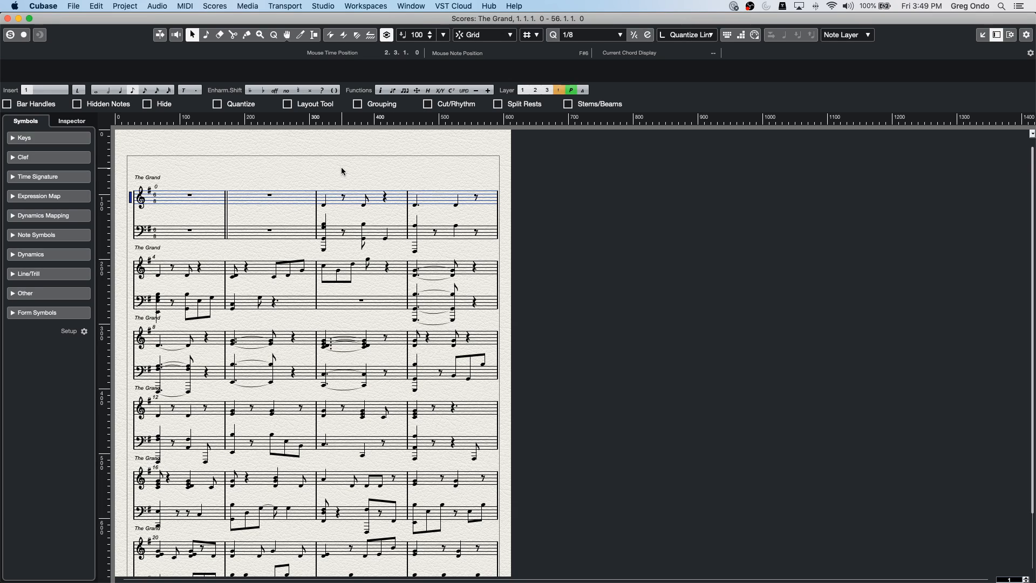
{"action": "left_click", "coordinate": [7, 18]}
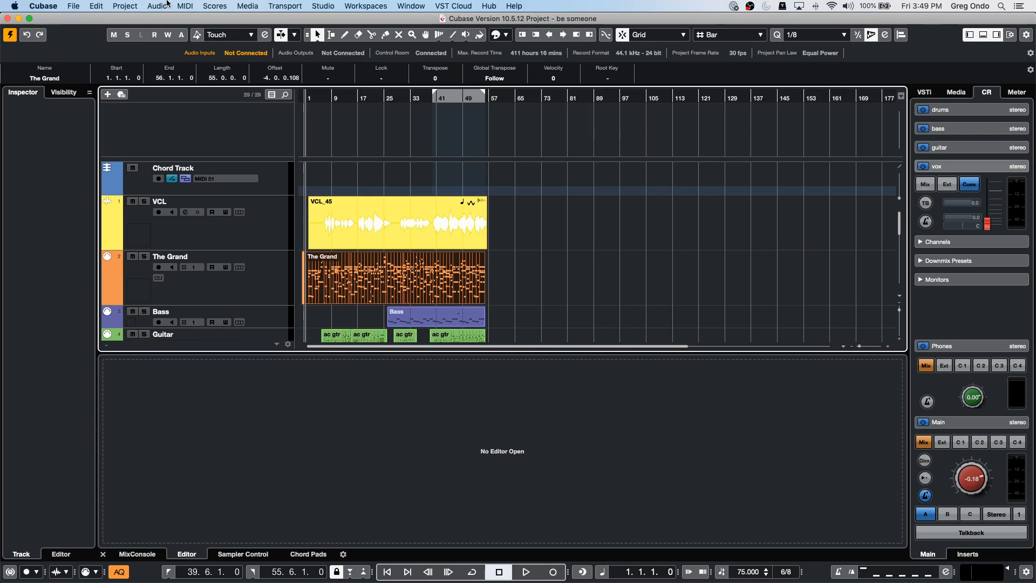
- Open the recent project "Amos Moses - GO" and activate it
{"action": "left_click", "coordinate": [75, 7]}
{"action": "mouse_move", "coordinate": [128, 215]}
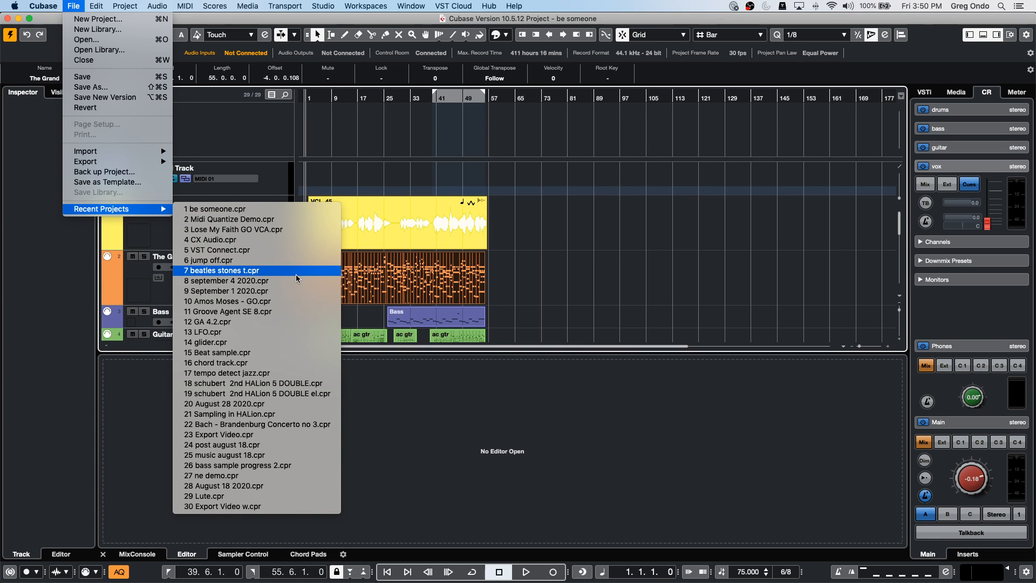
{"action": "left_click", "coordinate": [294, 302]}
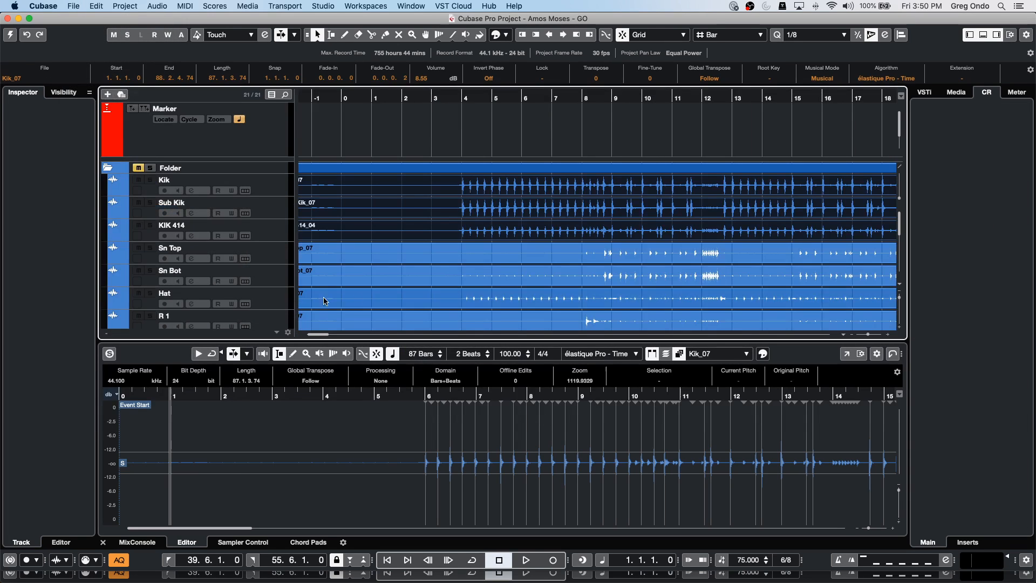
{"action": "left_click", "coordinate": [286, 191]}
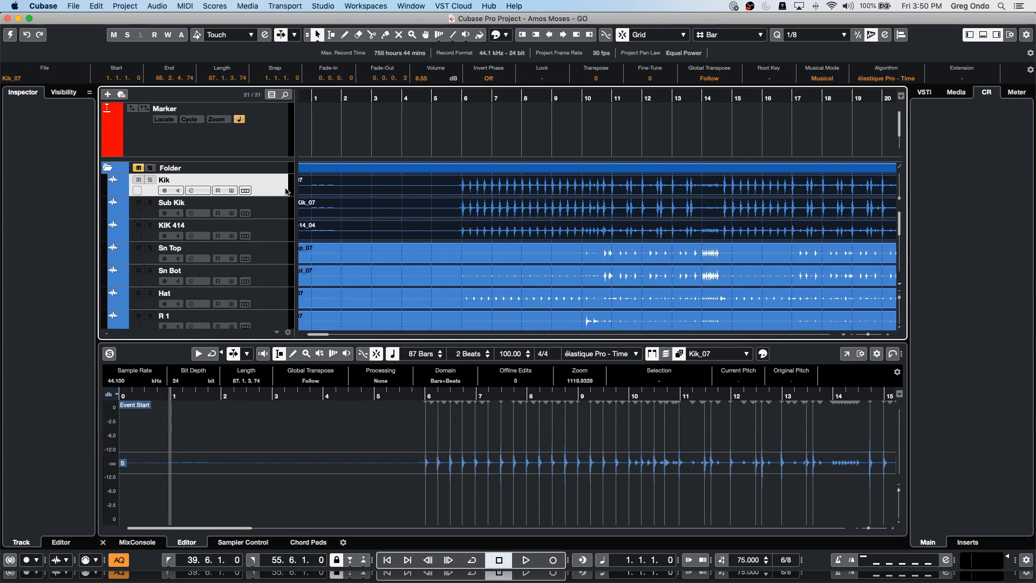
{"action": "left_click", "coordinate": [73, 8]}
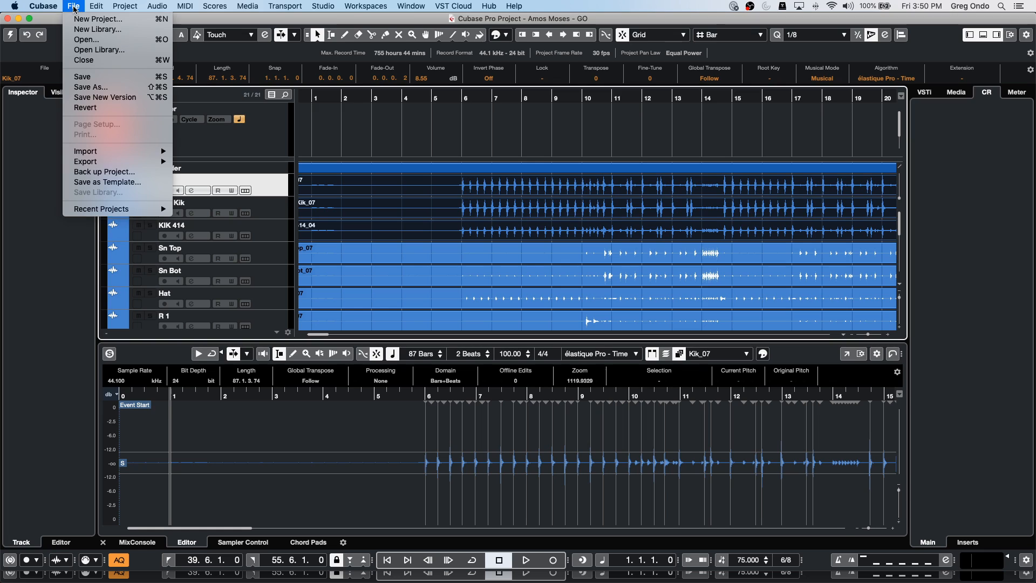
{"action": "left_click", "coordinate": [10, 35]}
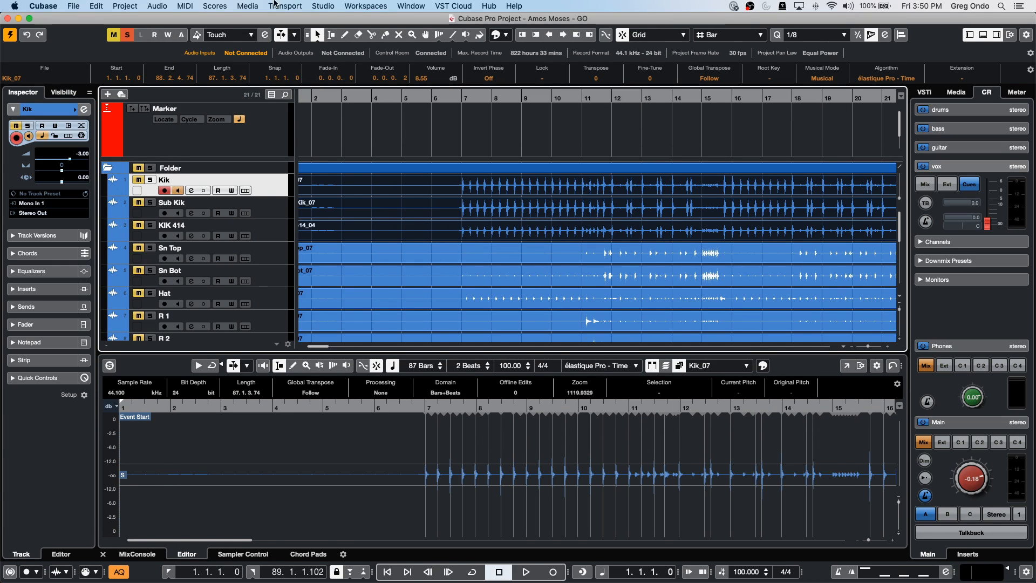
- Revert the Amos Moses project to its previously saved version
{"action": "left_click", "coordinate": [74, 7]}
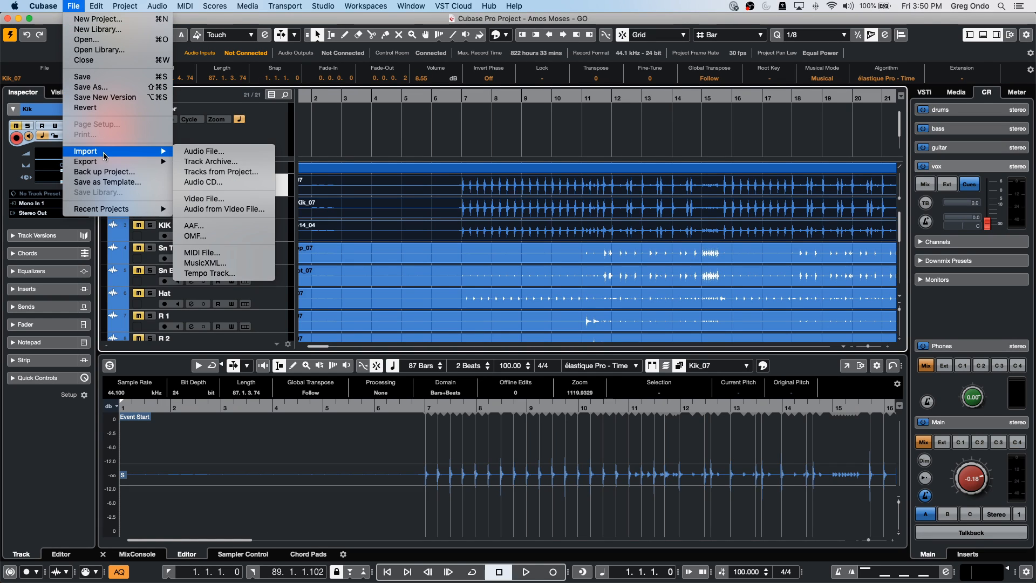
{"action": "left_click", "coordinate": [101, 108]}
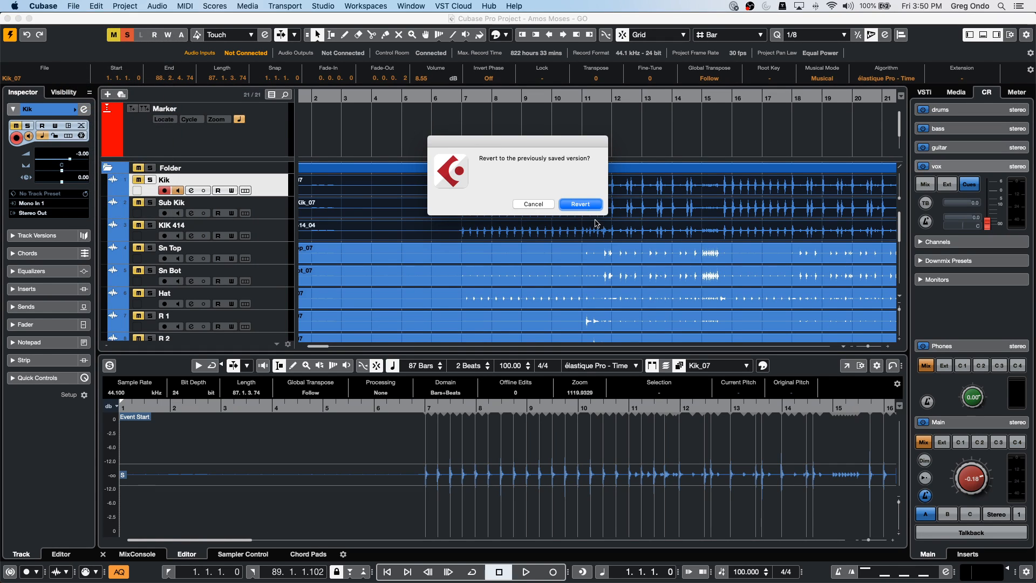
{"action": "left_click", "coordinate": [581, 205]}
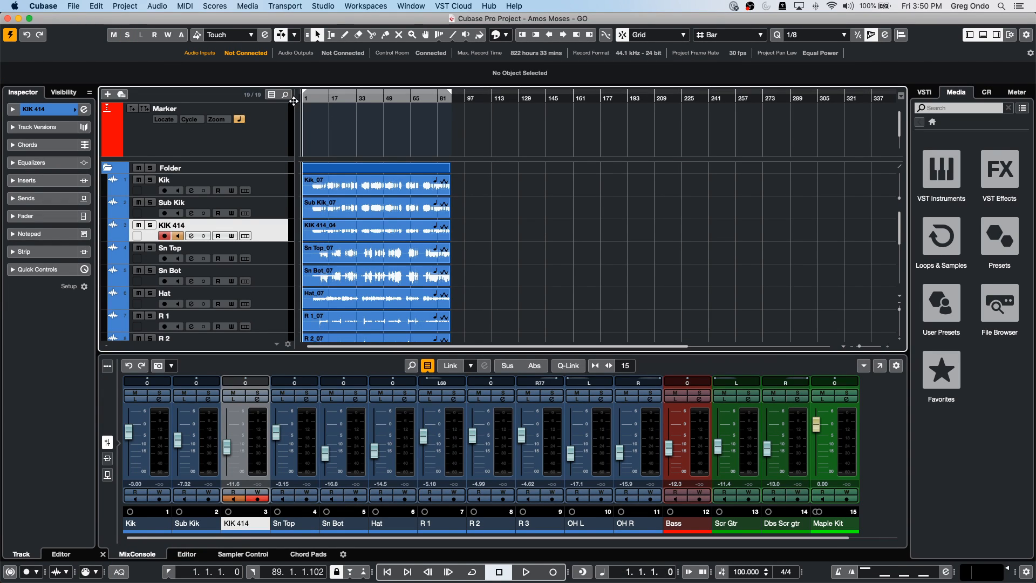
- Add one stereo group track below the OH R track, routed to Stereo Out and created outside the folder
{"action": "left_click_drag", "start_coordinate": [312, 100], "coordinate": [311, 136]}
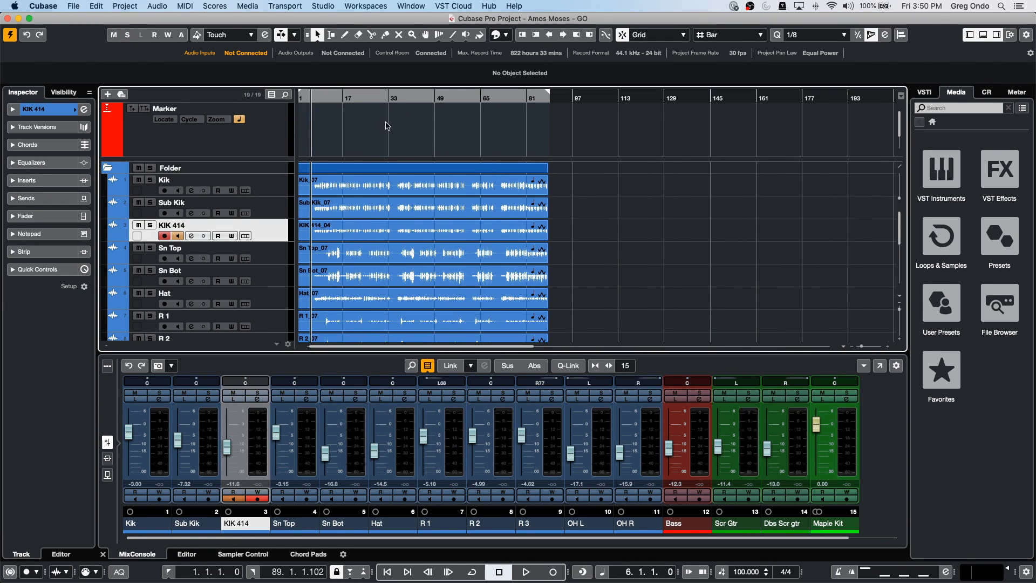
{"action": "scroll", "coordinate": [275, 222], "scroll_direction": "down", "scroll_amount": 4}
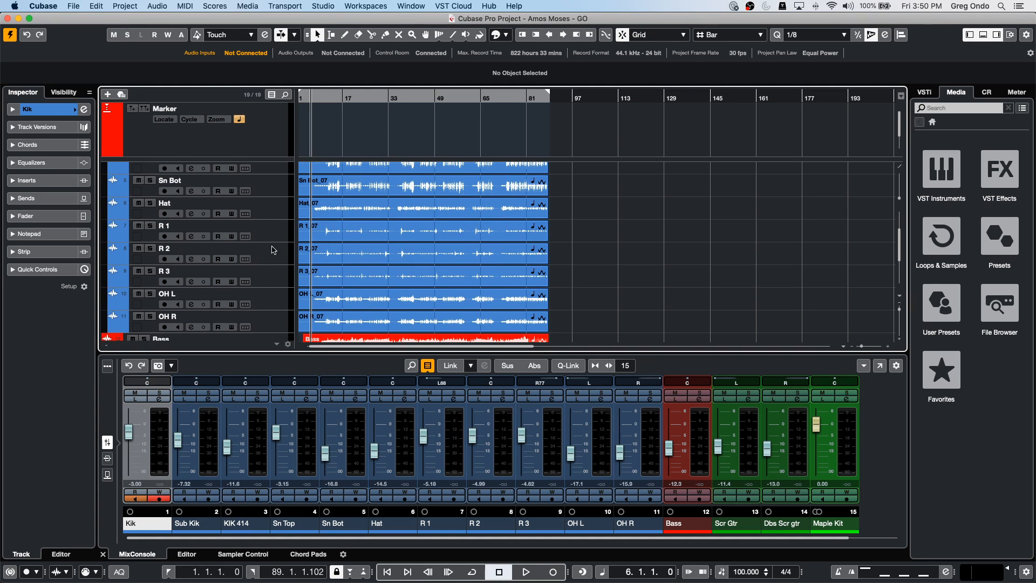
{"action": "right_click", "coordinate": [264, 323]}
{"action": "mouse_move", "coordinate": [347, 326]}
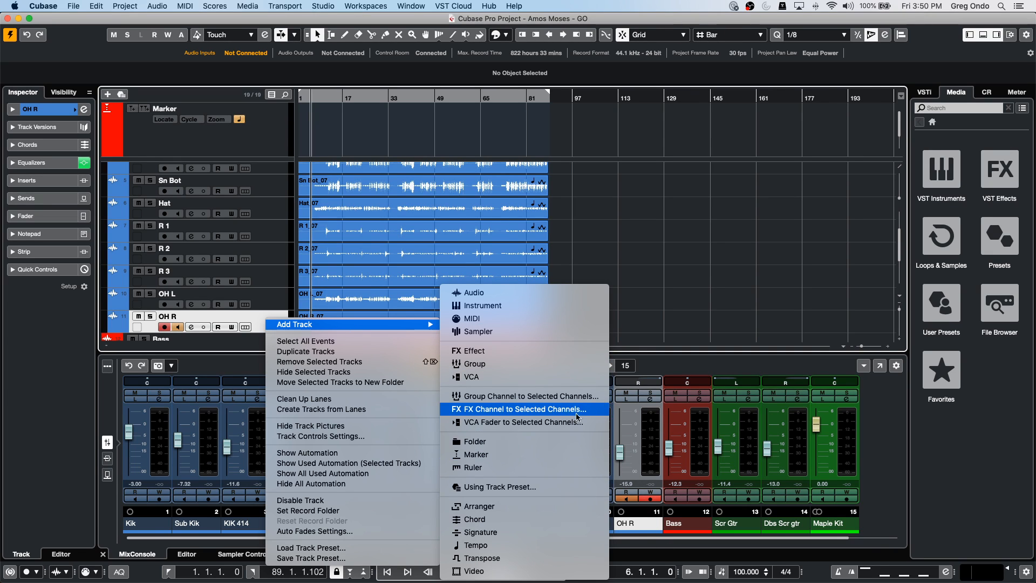
{"action": "left_click", "coordinate": [565, 371]}
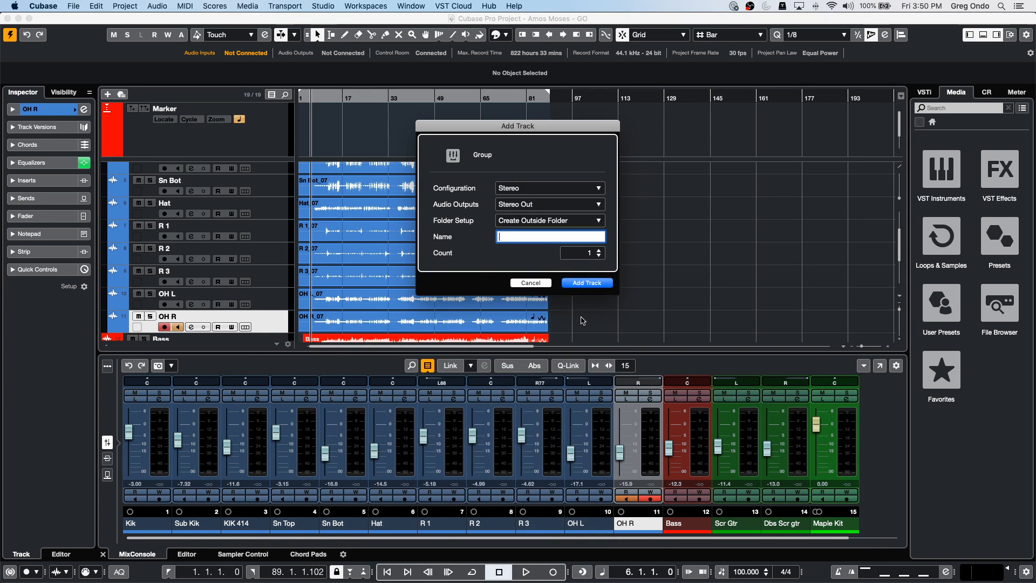
{"action": "left_click", "coordinate": [584, 283]}
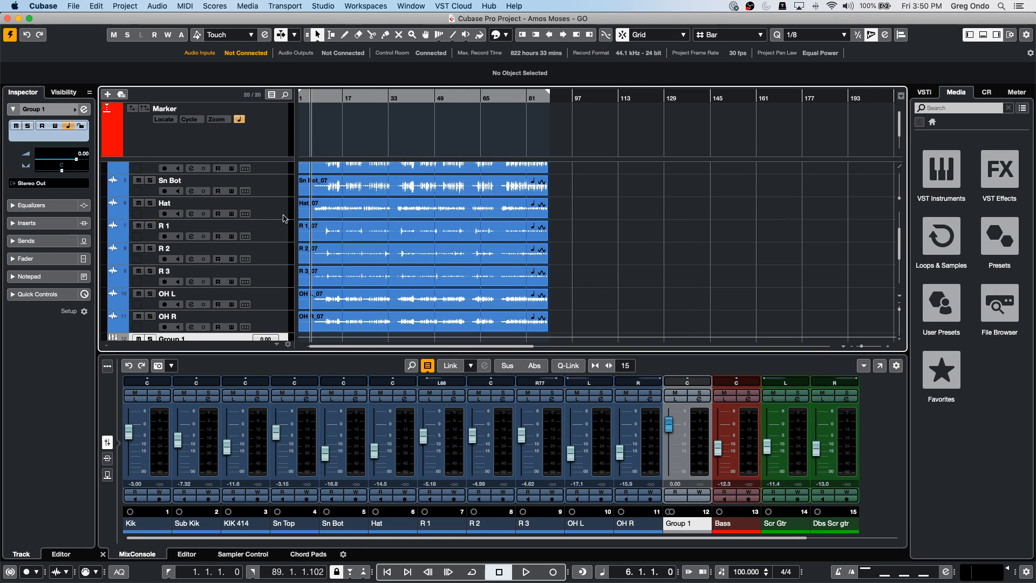
- Add a stereo effect track with REVelation below OH R, routed to Stereo Out, and close the plug-in window
{"action": "scroll", "coordinate": [280, 330], "scroll_direction": "down", "scroll_amount": 2}
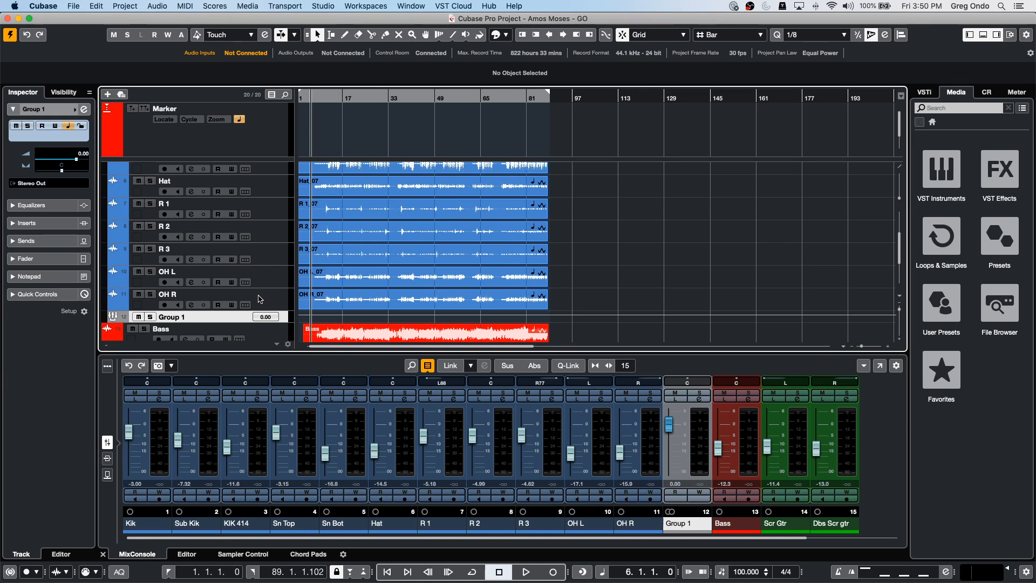
{"action": "right_click", "coordinate": [260, 299]}
{"action": "mouse_move", "coordinate": [319, 302]}
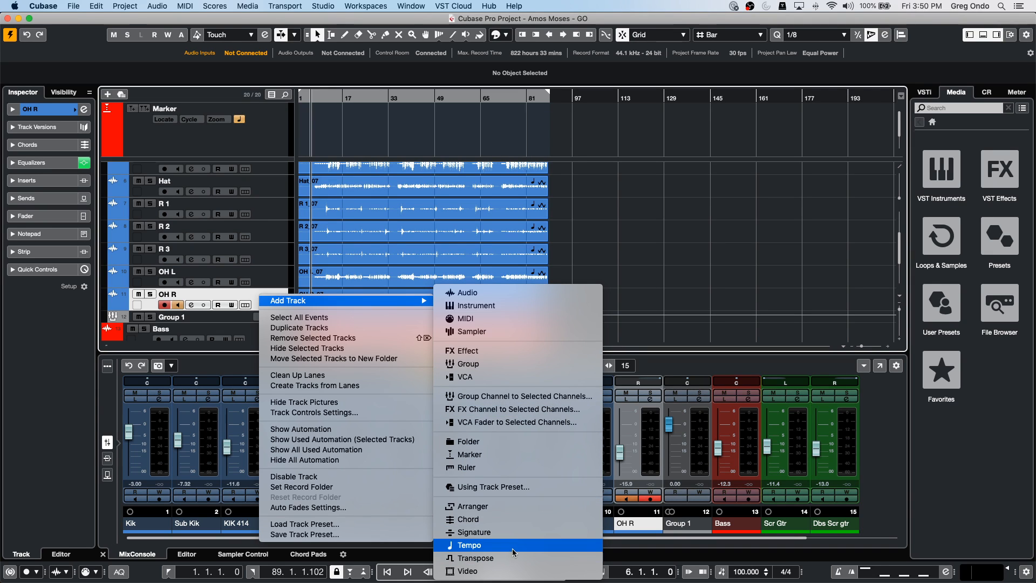
{"action": "left_click", "coordinate": [513, 352]}
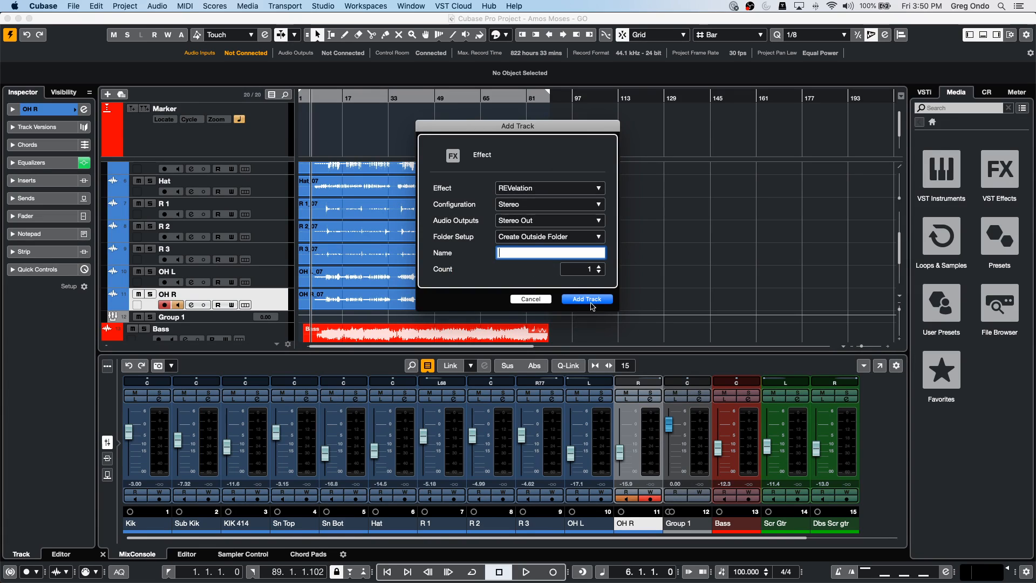
{"action": "left_click", "coordinate": [593, 299]}
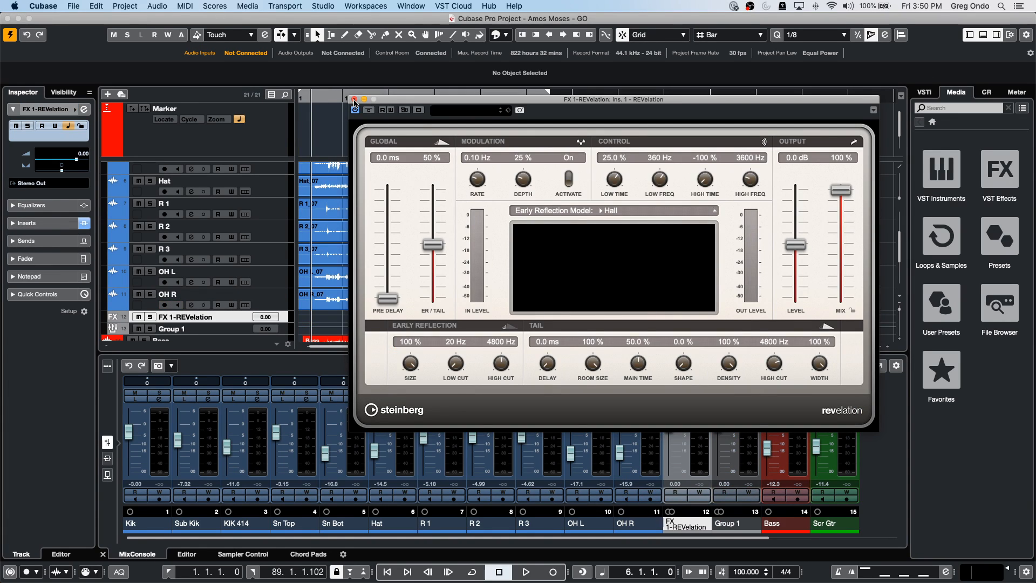
{"action": "left_click", "coordinate": [354, 100]}
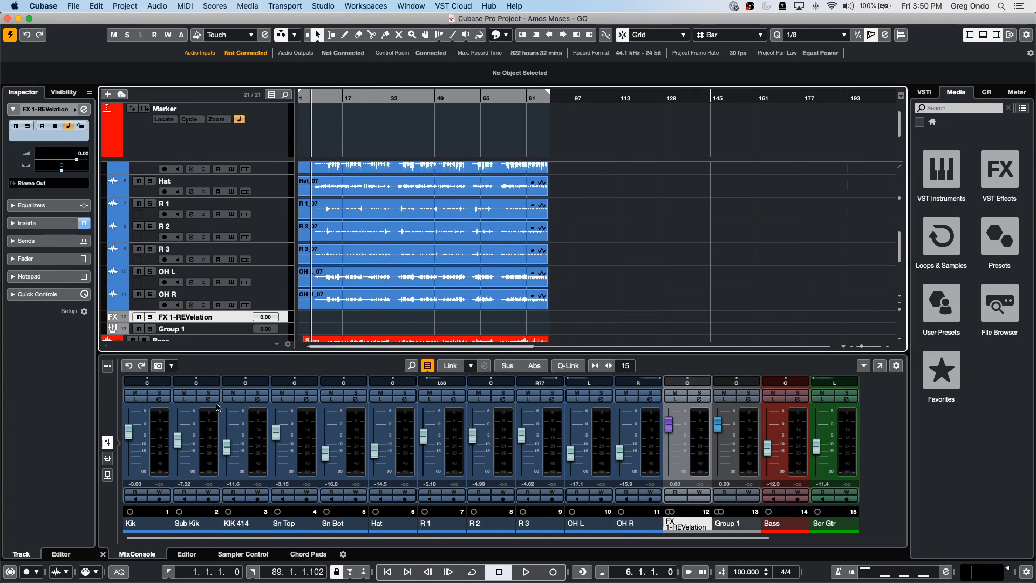
- Show the sends in the mixer and view the available destinations for the Kik channel's second send
{"action": "left_click", "coordinate": [107, 474]}
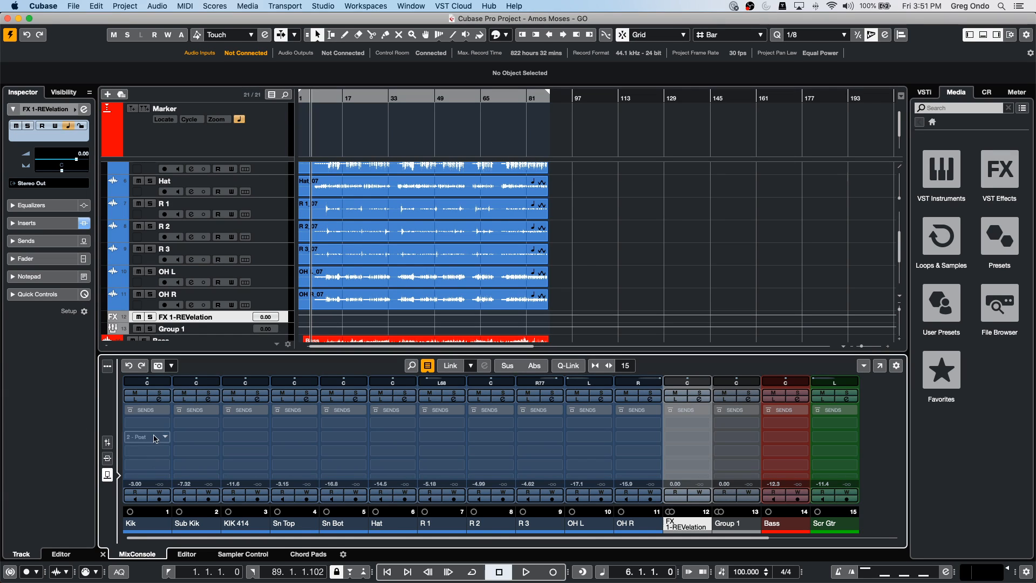
{"action": "left_click", "coordinate": [165, 436]}
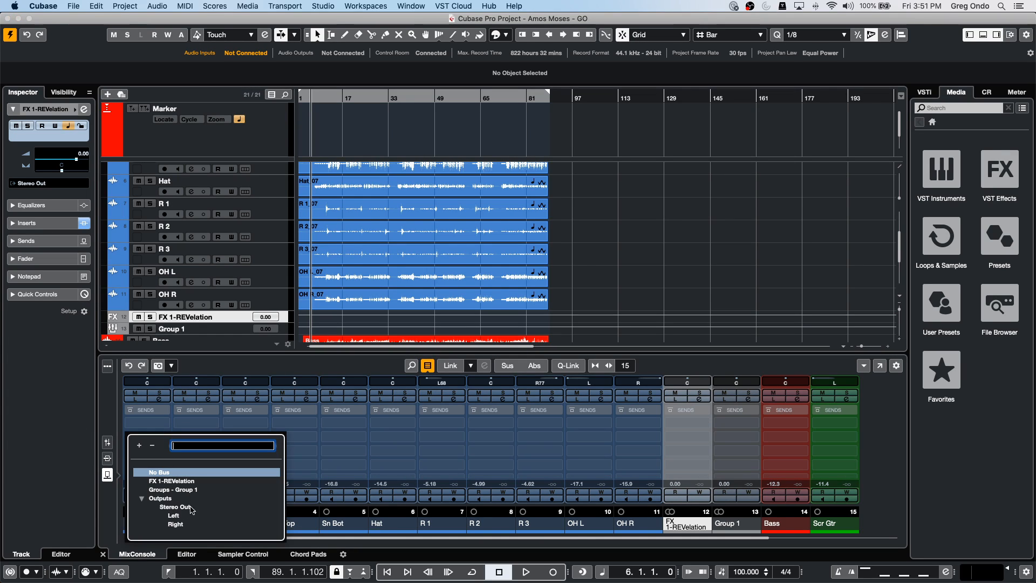
{"action": "left_click", "coordinate": [971, 270]}
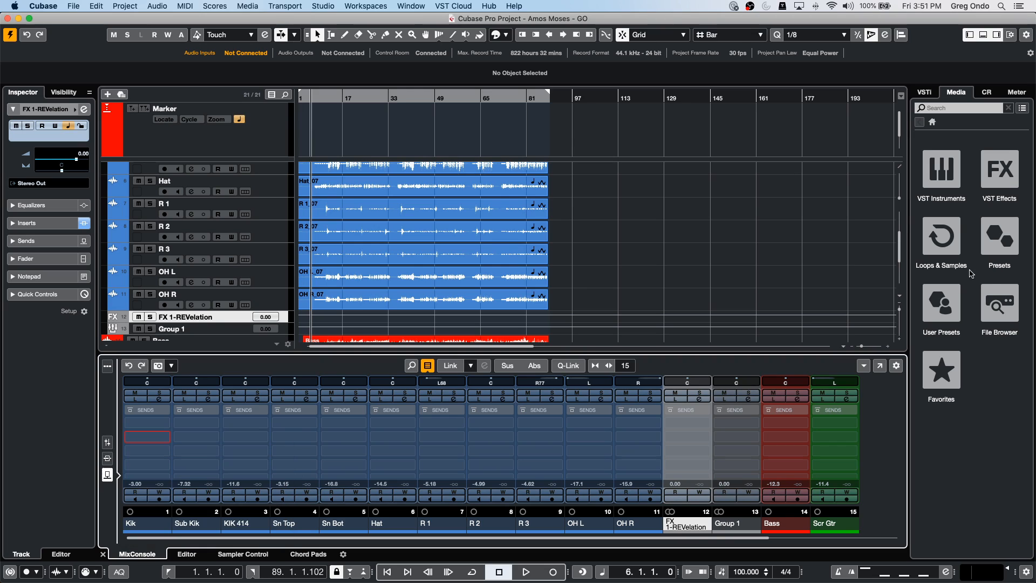
- Add a stereo group channel for the selected Kik through OH R tracks, routed to Stereo Out outside the folder, and show the mixer faders
{"action": "scroll", "coordinate": [396, 238], "scroll_direction": "up", "scroll_amount": 5}
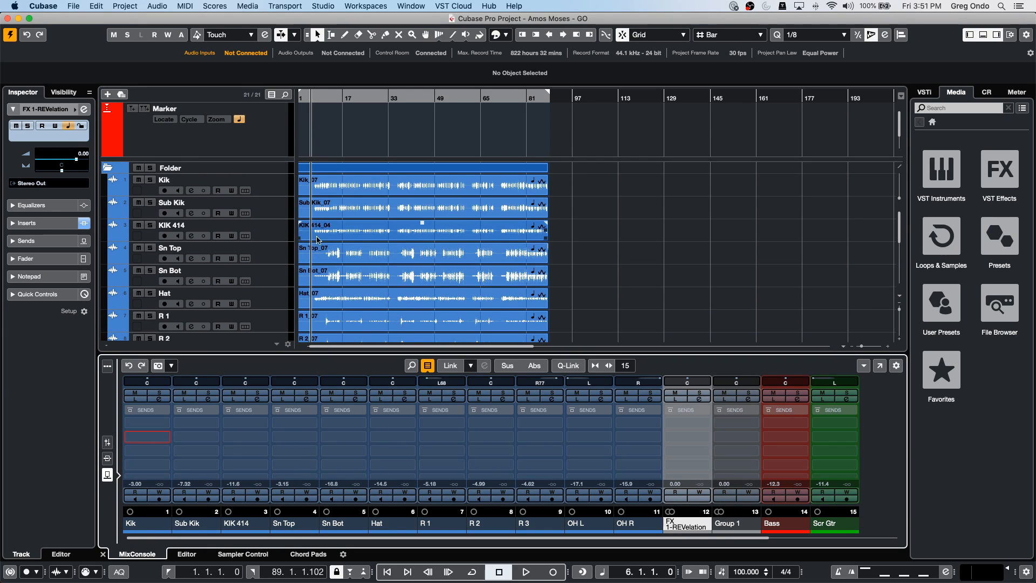
{"action": "left_click", "coordinate": [283, 193]}
{"action": "scroll", "coordinate": [263, 227], "scroll_direction": "down", "scroll_amount": 1}
{"action": "scroll", "coordinate": [263, 226], "scroll_direction": "down", "scroll_amount": 3}
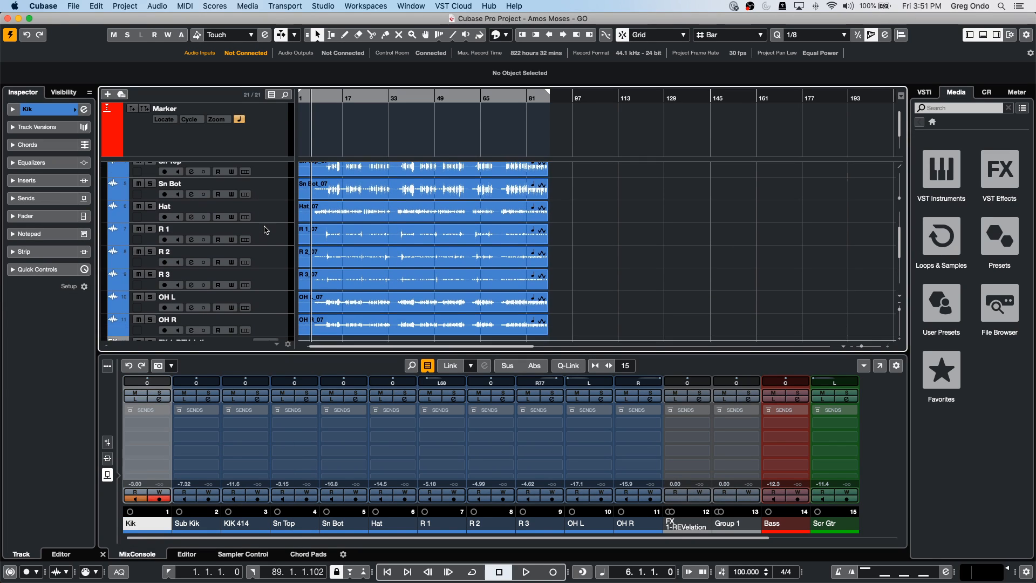
{"action": "left_click", "coordinate": [256, 324]}
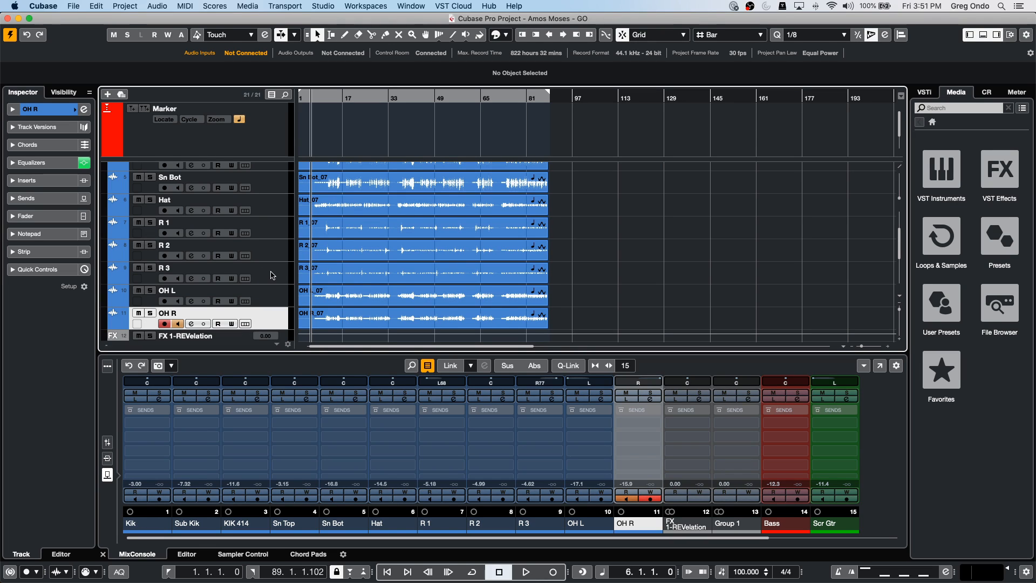
{"action": "scroll", "coordinate": [272, 277], "scroll_direction": "up", "scroll_amount": 4}
{"action": "left_click", "coordinate": [282, 194]}
{"action": "scroll", "coordinate": [281, 232], "scroll_direction": "down", "scroll_amount": 8}
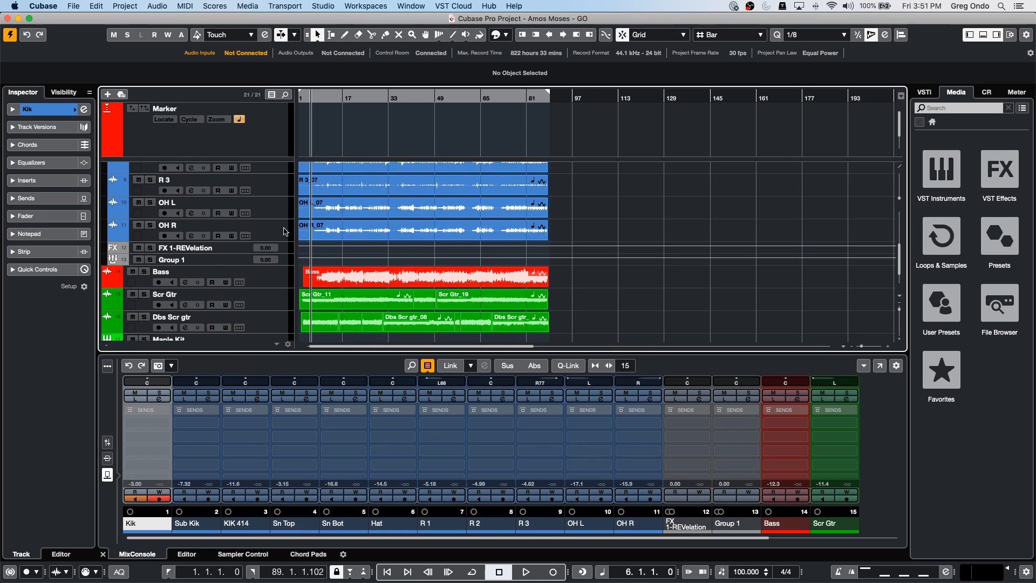
{"action": "left_click", "coordinate": [281, 229], "text": "shift"}
{"action": "right_click", "coordinate": [277, 229]}
{"action": "mouse_move", "coordinate": [285, 234]}
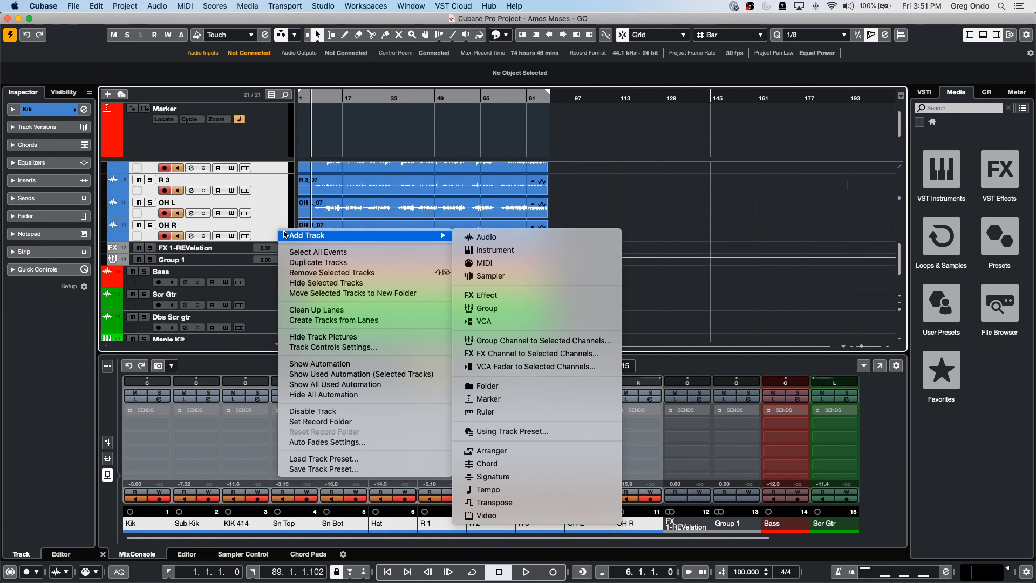
{"action": "left_click", "coordinate": [576, 342]}
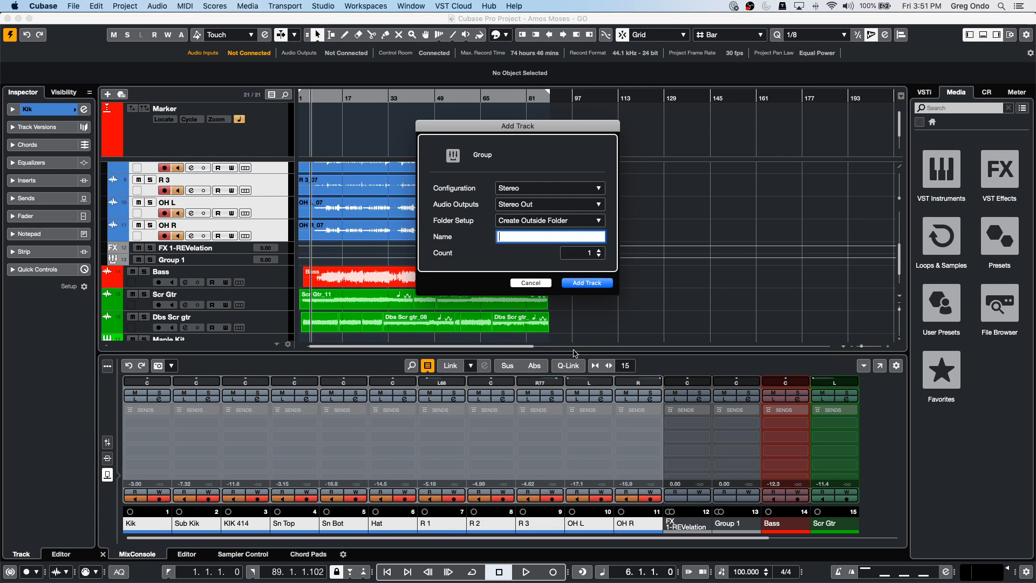
{"action": "left_click", "coordinate": [587, 283]}
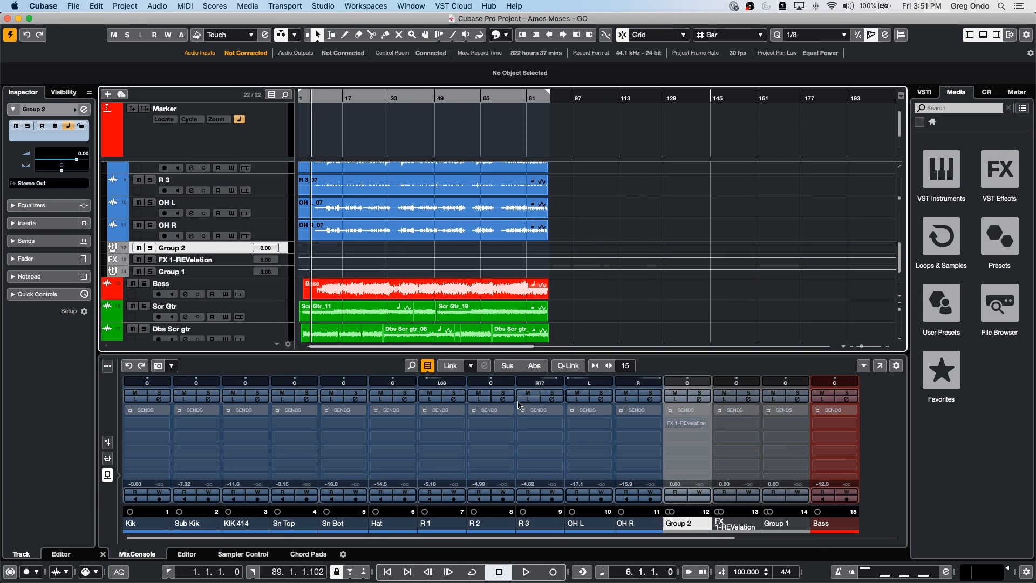
{"action": "left_click", "coordinate": [106, 444]}
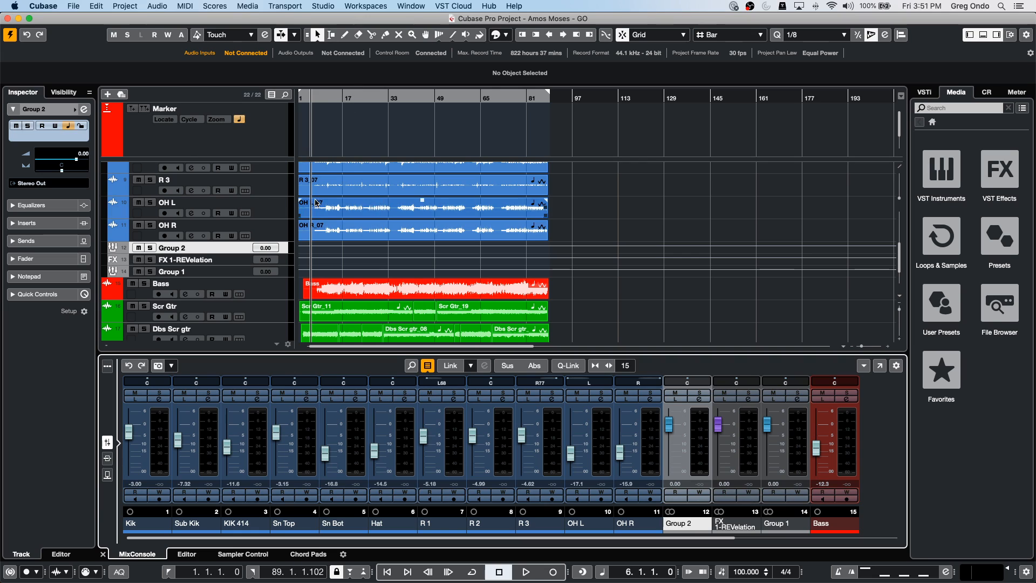
- Add a stereo REVelation FX channel to the selected Kik through OH R tracks, routed to Stereo Out and created outside the folder
{"action": "left_click", "coordinate": [301, 233]}
{"action": "scroll", "coordinate": [270, 230], "scroll_direction": "down", "scroll_amount": 2}
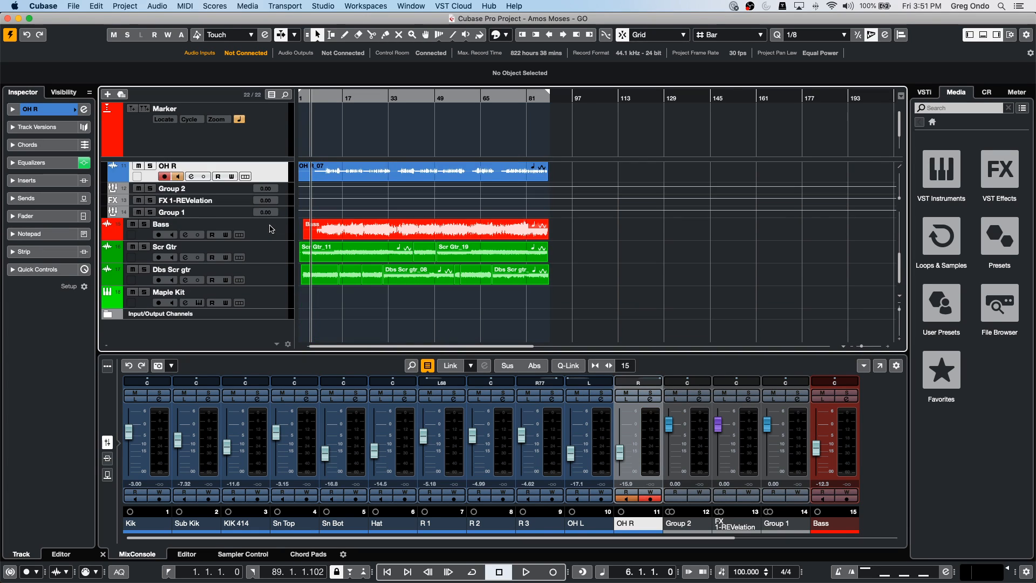
{"action": "scroll", "coordinate": [271, 228], "scroll_direction": "up", "scroll_amount": 8}
{"action": "left_click", "coordinate": [273, 183], "text": "shift"}
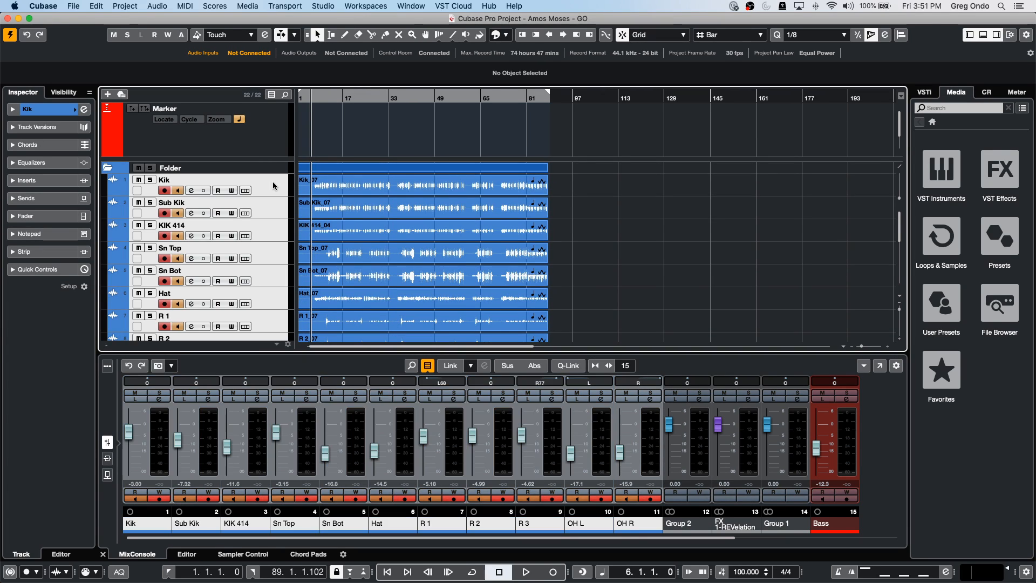
{"action": "right_click", "coordinate": [273, 183]}
{"action": "mouse_move", "coordinate": [376, 189]}
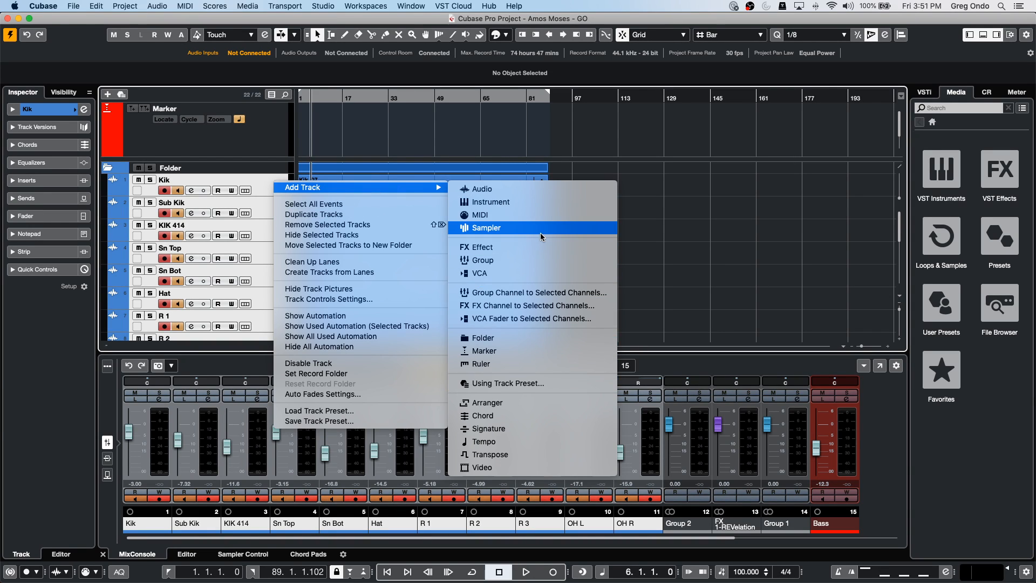
{"action": "left_click", "coordinate": [538, 306]}
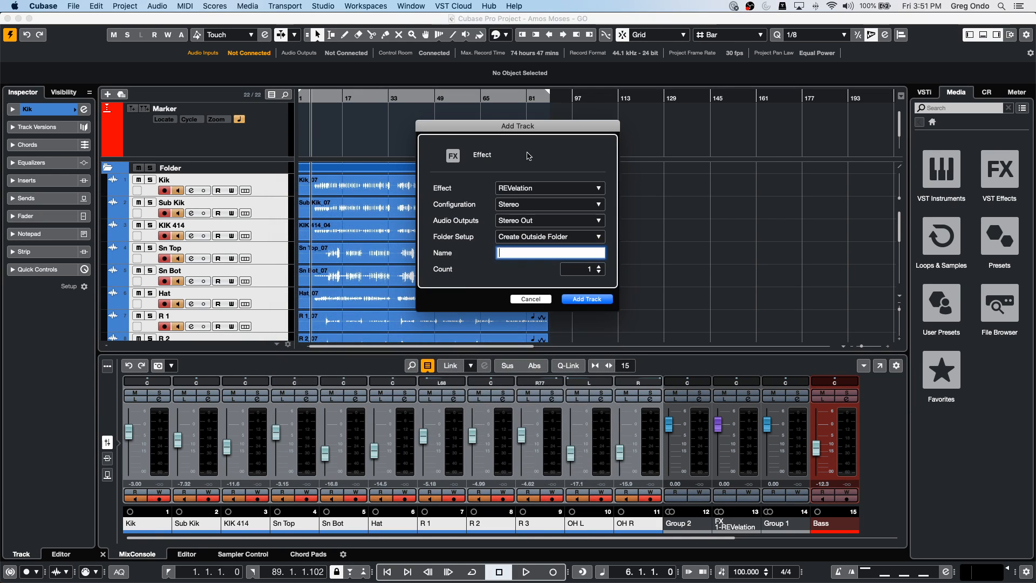
{"action": "left_click", "coordinate": [603, 305]}
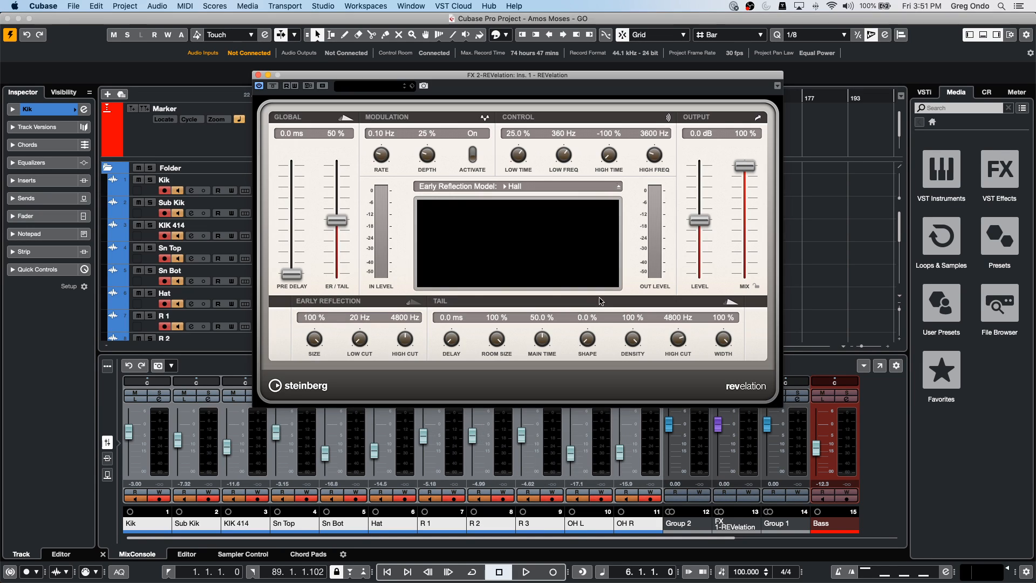
- Adjust the REVelation sends on the R 2 and Hat channels, with R 2 at about -14.8, and close the plug-in window
{"action": "left_click", "coordinate": [107, 475]}
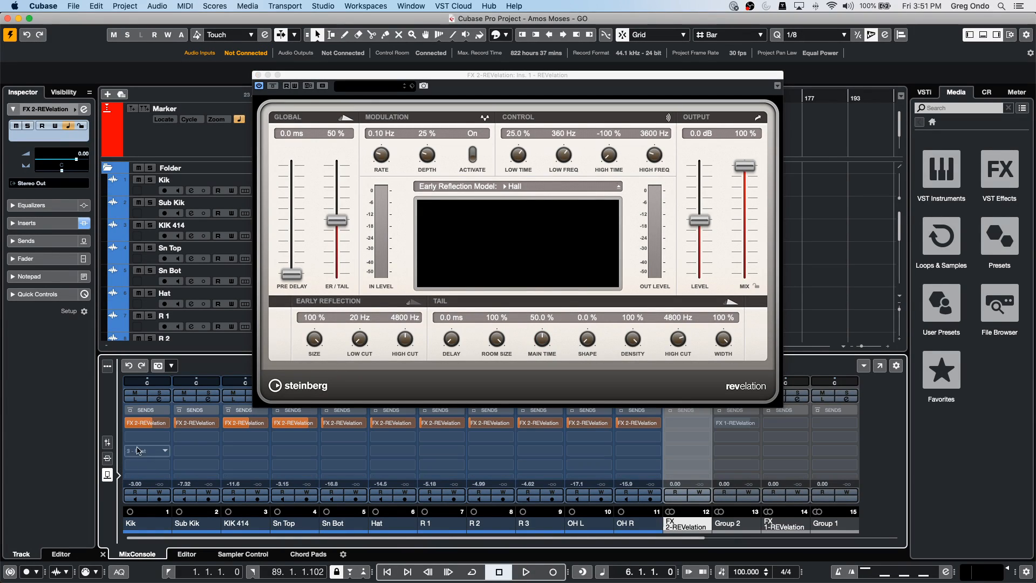
{"action": "left_click", "coordinate": [473, 423]}
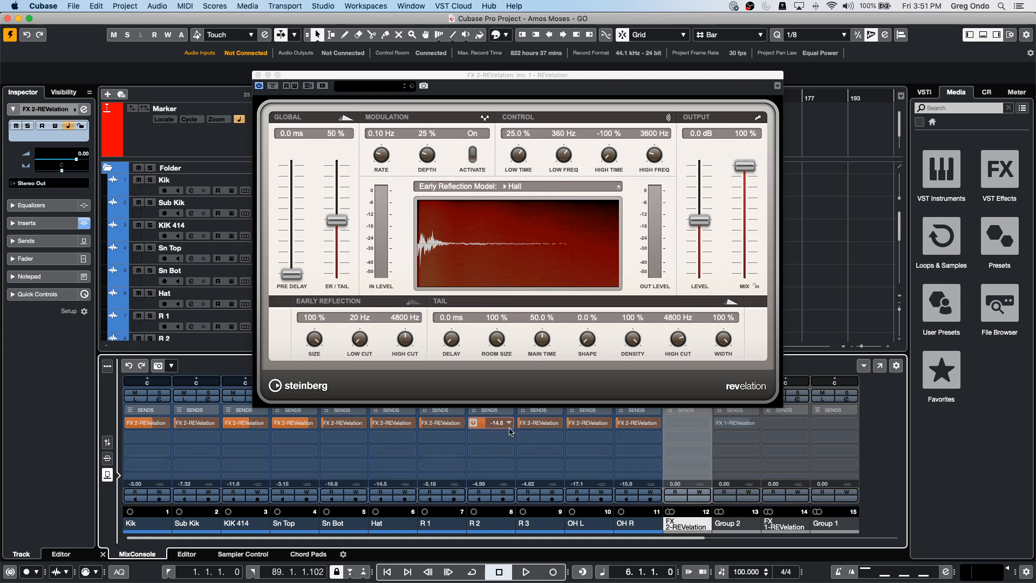
{"action": "left_click", "coordinate": [376, 423]}
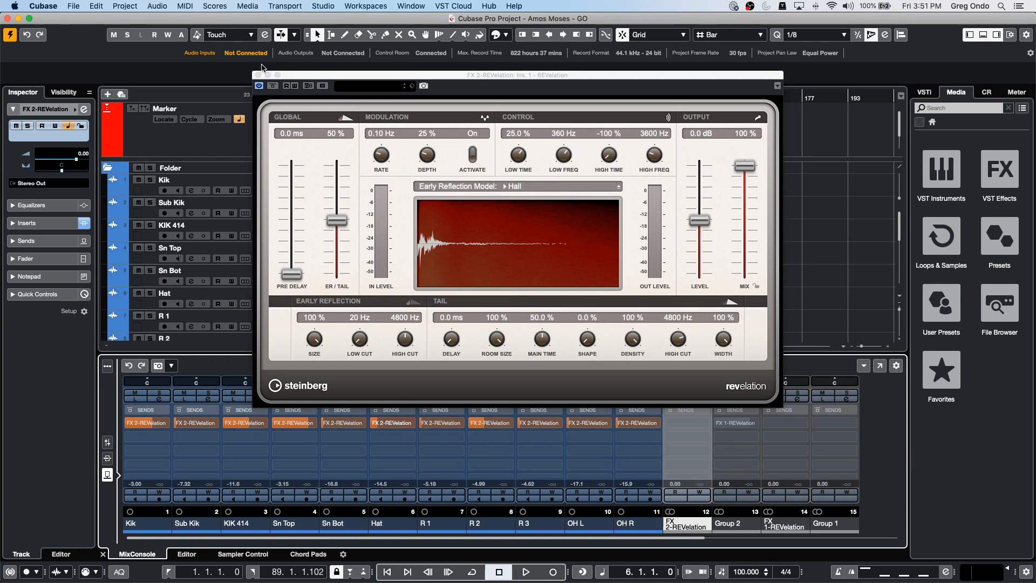
{"action": "left_click", "coordinate": [258, 75]}
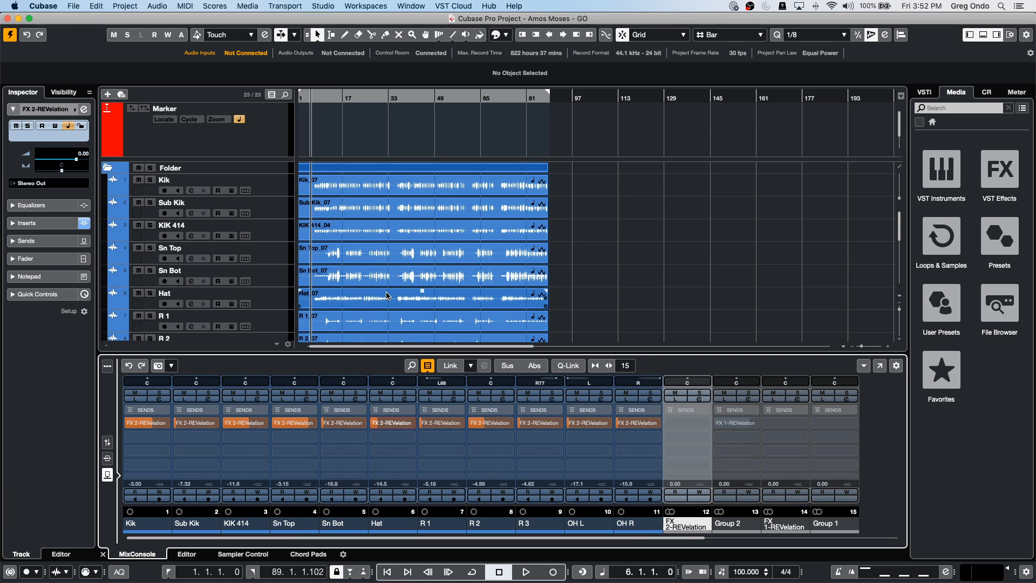
- Split the Bass event at bars 39 and 47 and return to the selection tool
{"action": "scroll", "coordinate": [468, 155], "scroll_direction": "down", "scroll_amount": 10}
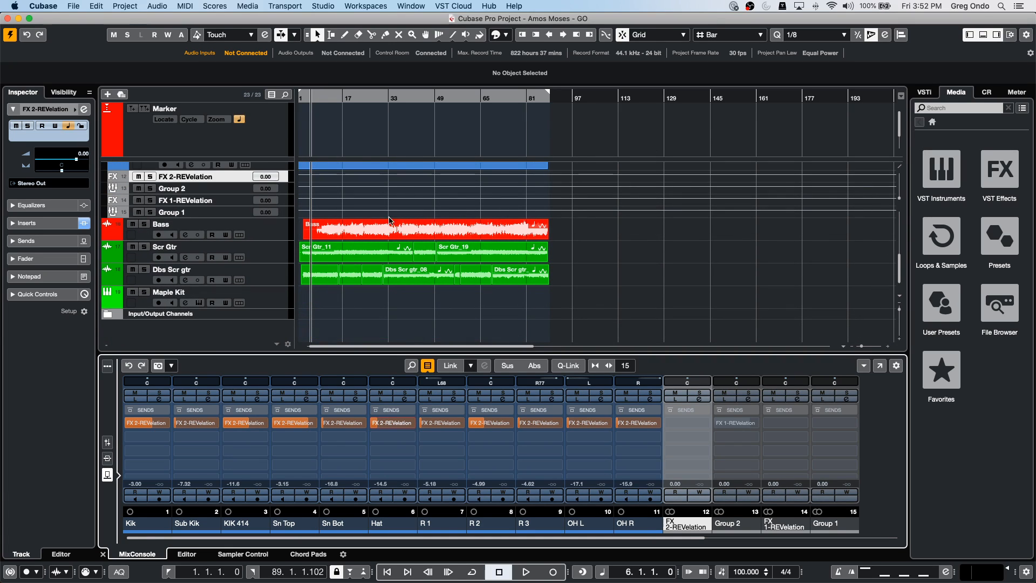
{"action": "right_click", "coordinate": [391, 238]}
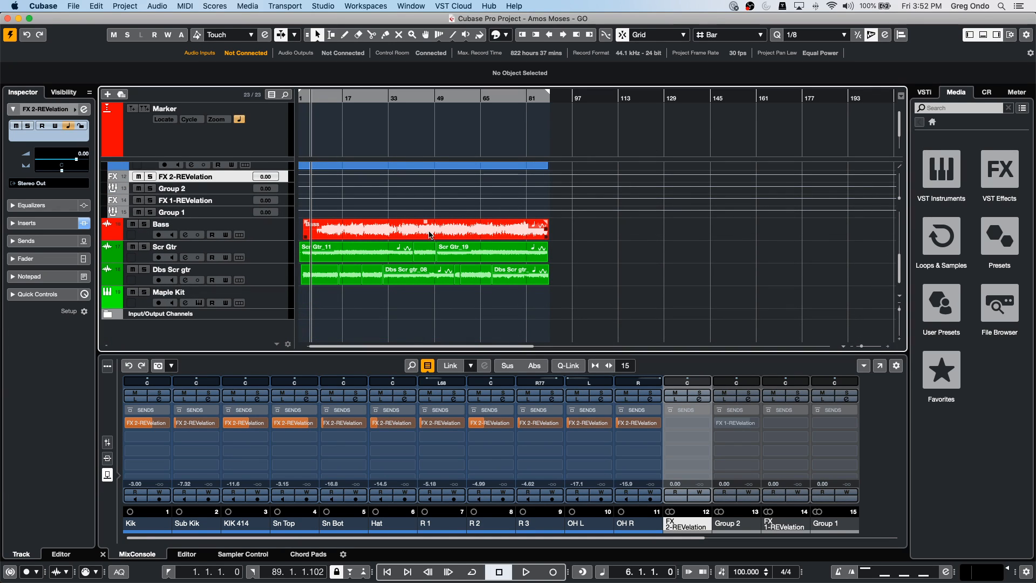
{"action": "right_click", "coordinate": [430, 233]}
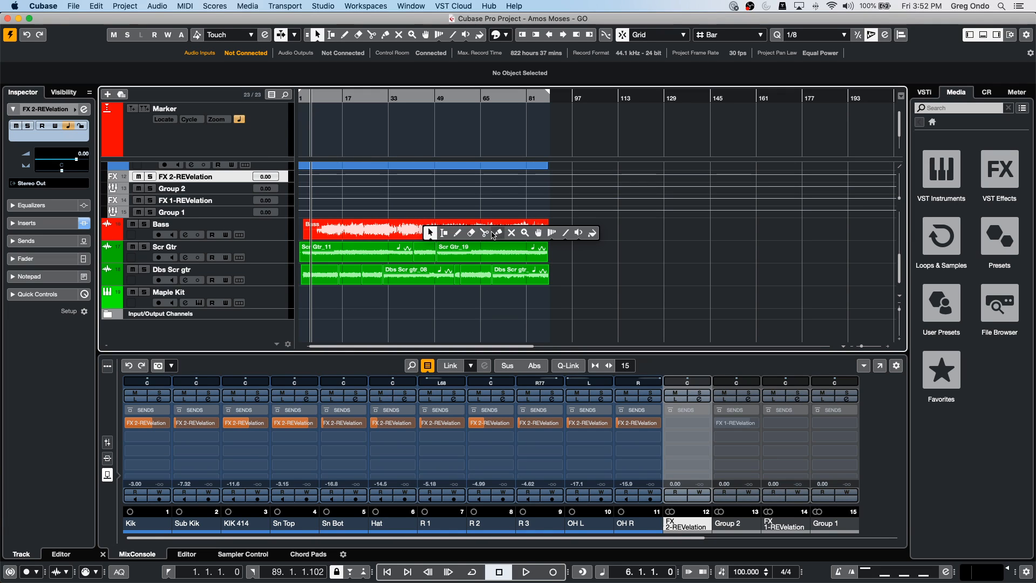
{"action": "left_click", "coordinate": [482, 233]}
{"action": "left_click", "coordinate": [406, 230]}
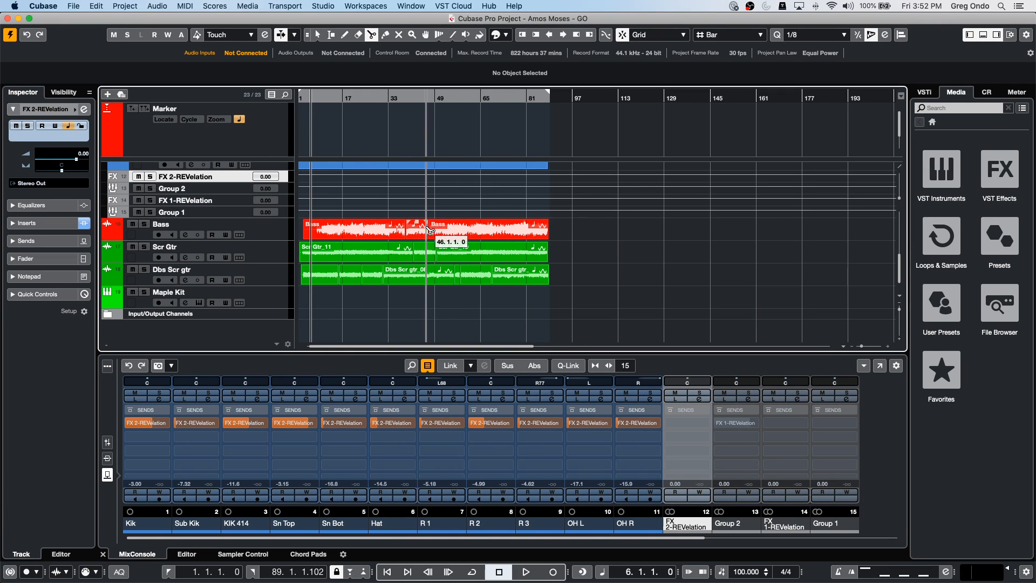
{"action": "left_click", "coordinate": [429, 230]}
{"action": "key", "text": "1"}
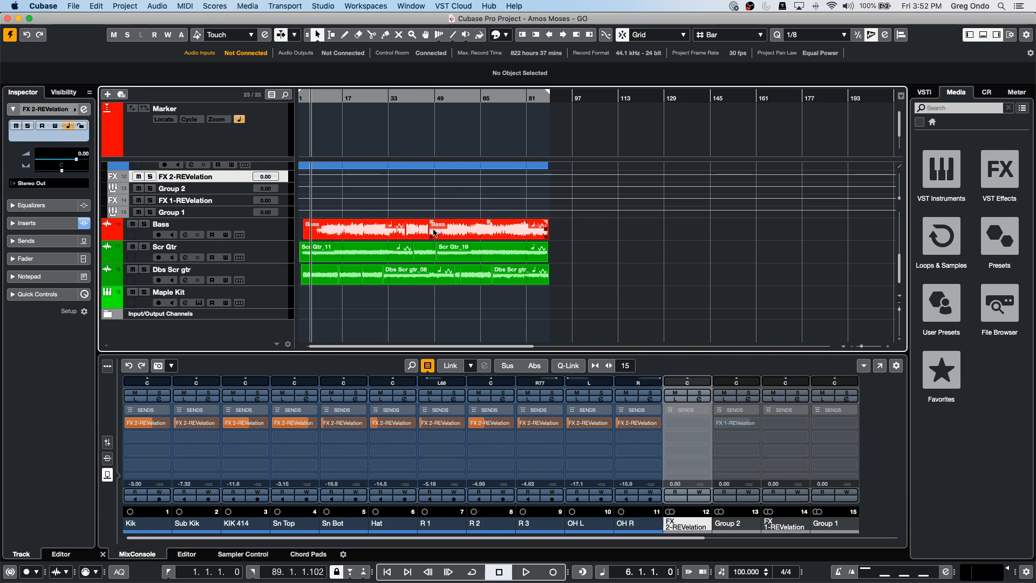
- Bounce the Bass segment between bars 39 and 47 and replace the original event with it
{"action": "left_click", "coordinate": [417, 229]}
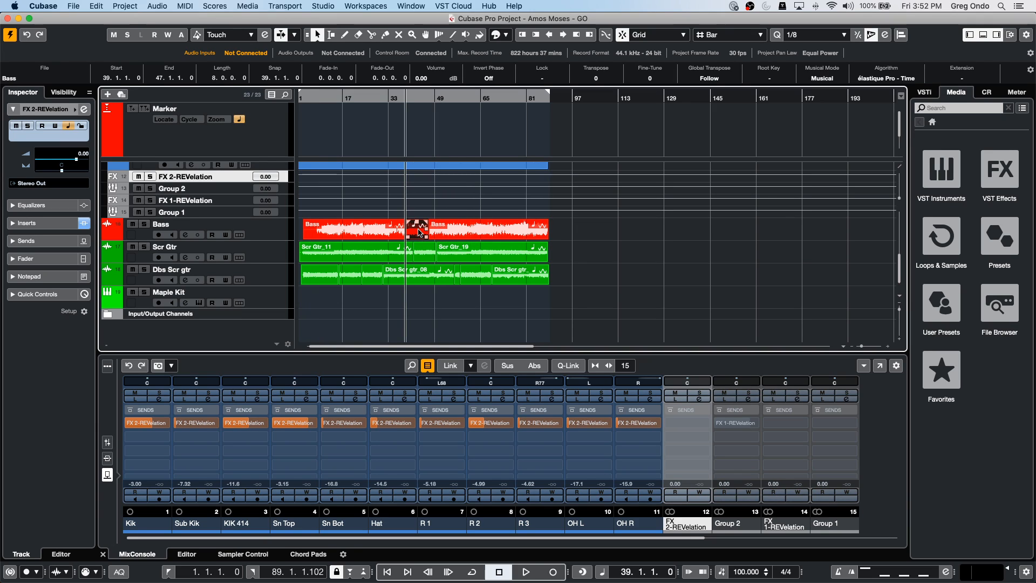
{"action": "left_click", "coordinate": [160, 4]}
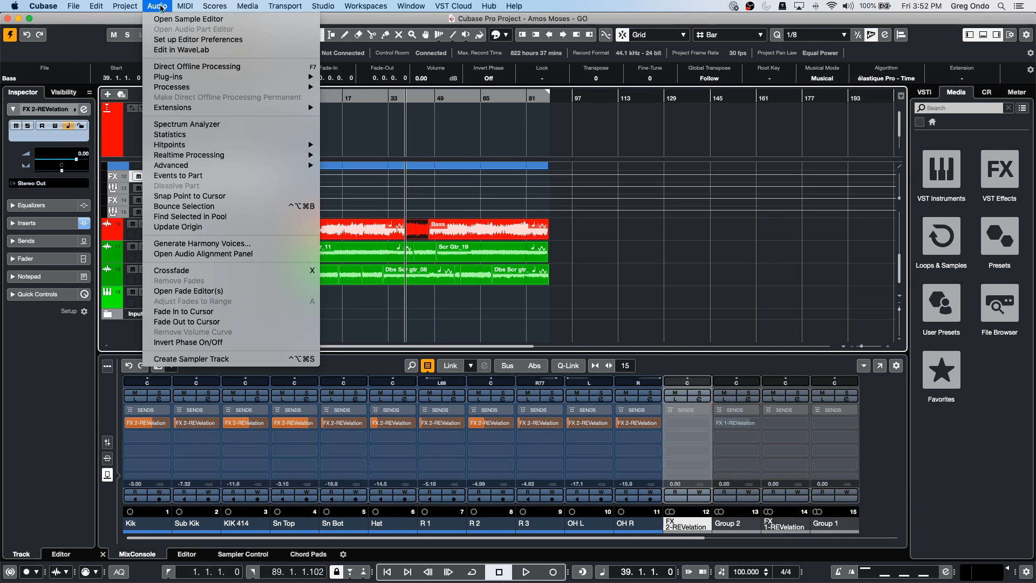
{"action": "left_click", "coordinate": [198, 206]}
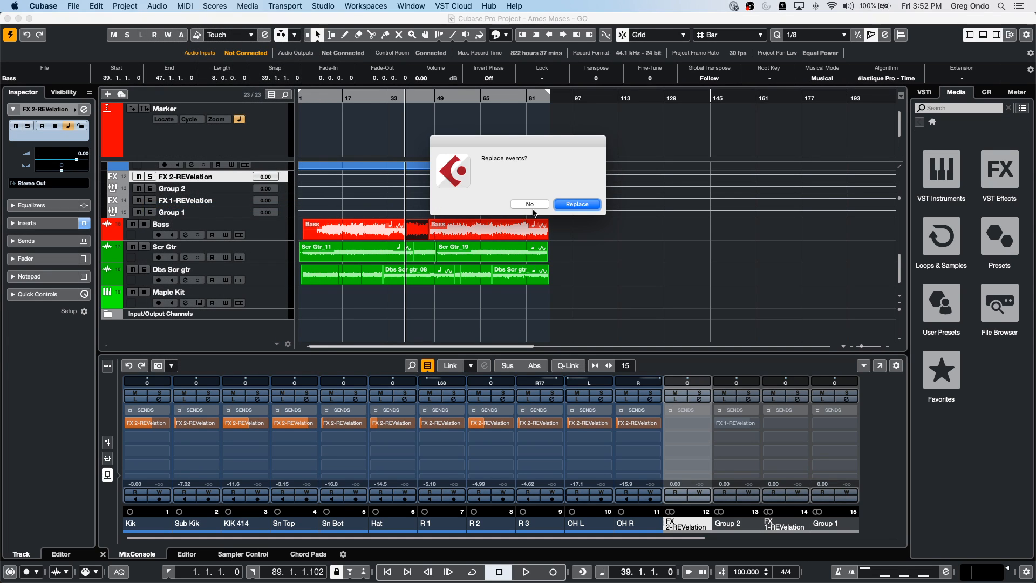
{"action": "left_click", "coordinate": [579, 204]}
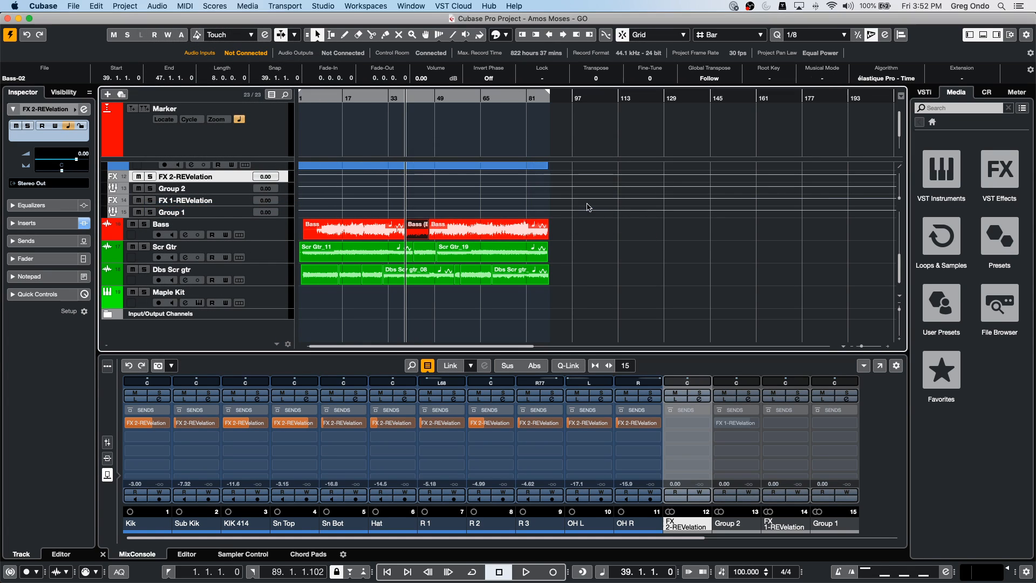
- Open the bounced Bass segment in the sample editor and enable VariAudio editing for it
{"action": "double_click", "coordinate": [419, 229]}
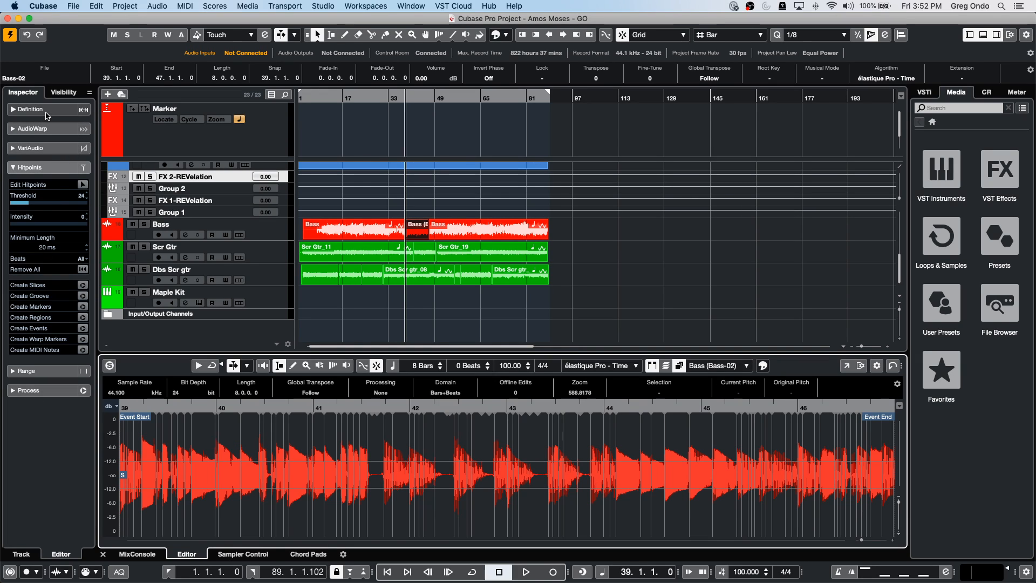
{"action": "left_click", "coordinate": [47, 147]}
{"action": "left_click", "coordinate": [82, 165]}
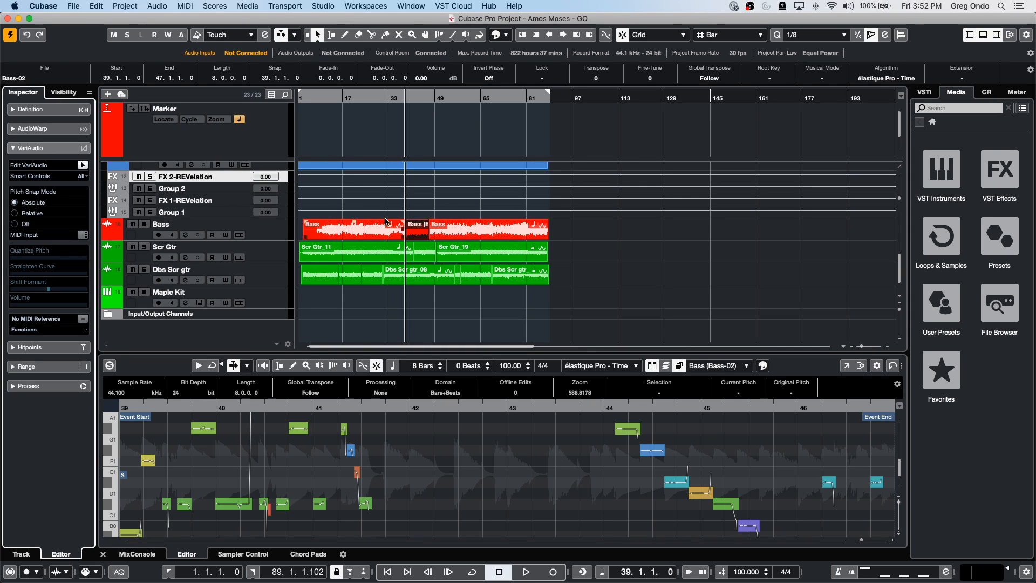
- Split the last Bass event at bars 58 and 65 and select the segment between the cuts
{"action": "right_click", "coordinate": [468, 229]}
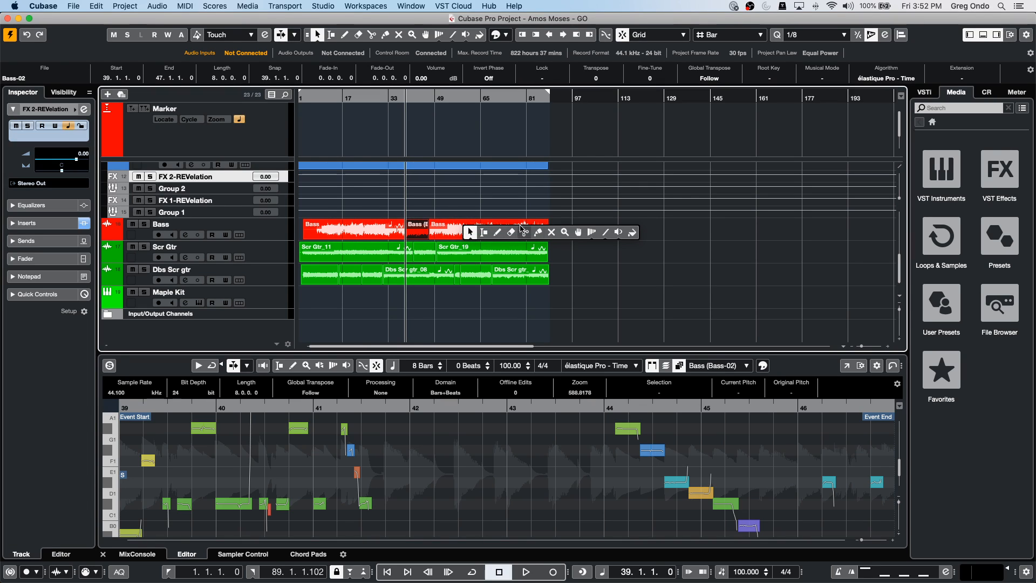
{"action": "left_click", "coordinate": [525, 232]}
{"action": "right_click", "coordinate": [460, 229]}
{"action": "left_click", "coordinate": [459, 229]}
{"action": "left_click", "coordinate": [475, 232]}
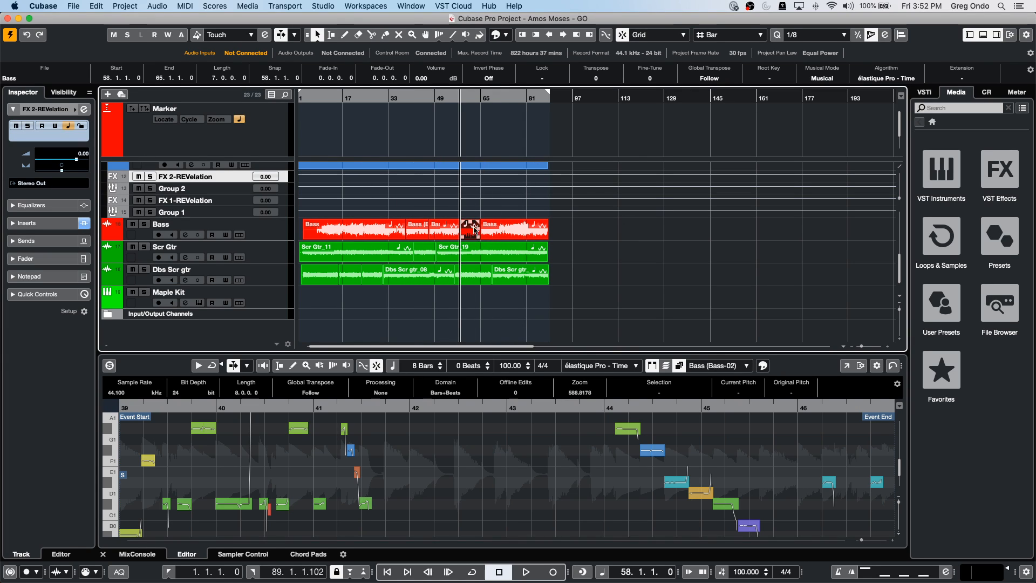
- View the audio processing commands available for the selected Bass segment
{"action": "left_click", "coordinate": [157, 5]}
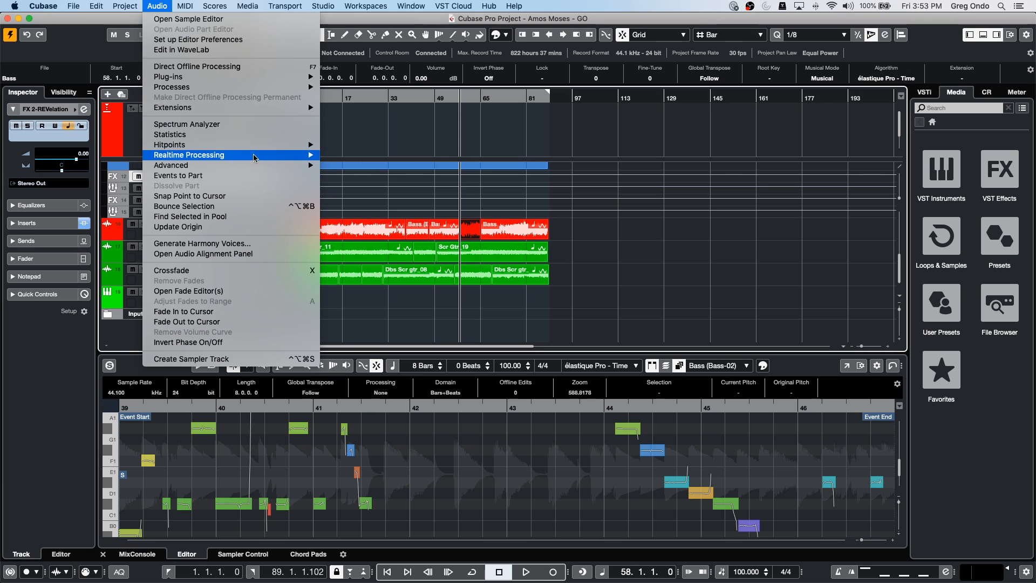
{"action": "mouse_move", "coordinate": [255, 156]}
{"action": "left_click", "coordinate": [613, 199]}
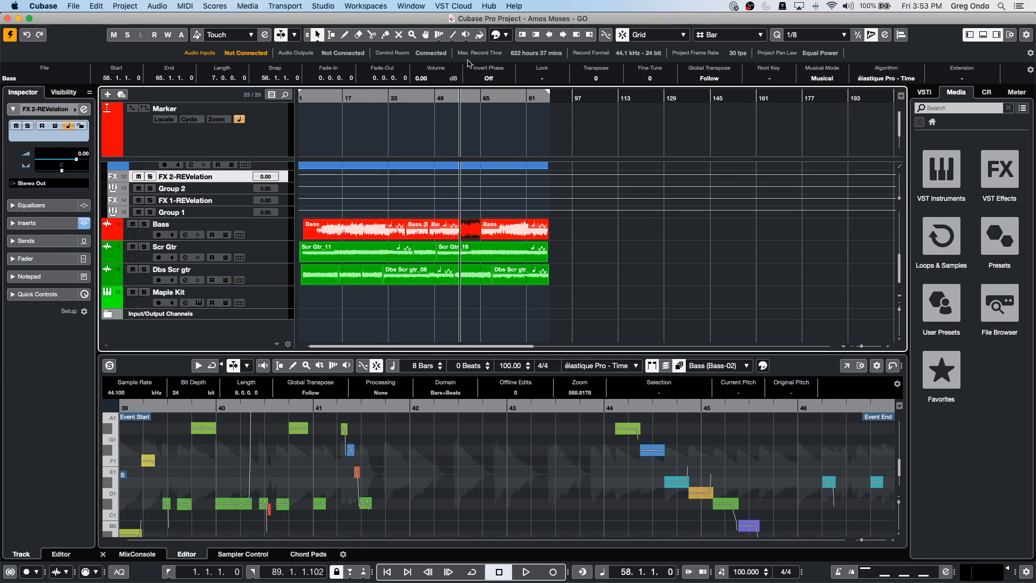
- Revert the project to its previously saved version, discarding the added channels and Bass edits
{"action": "left_click", "coordinate": [75, 6]}
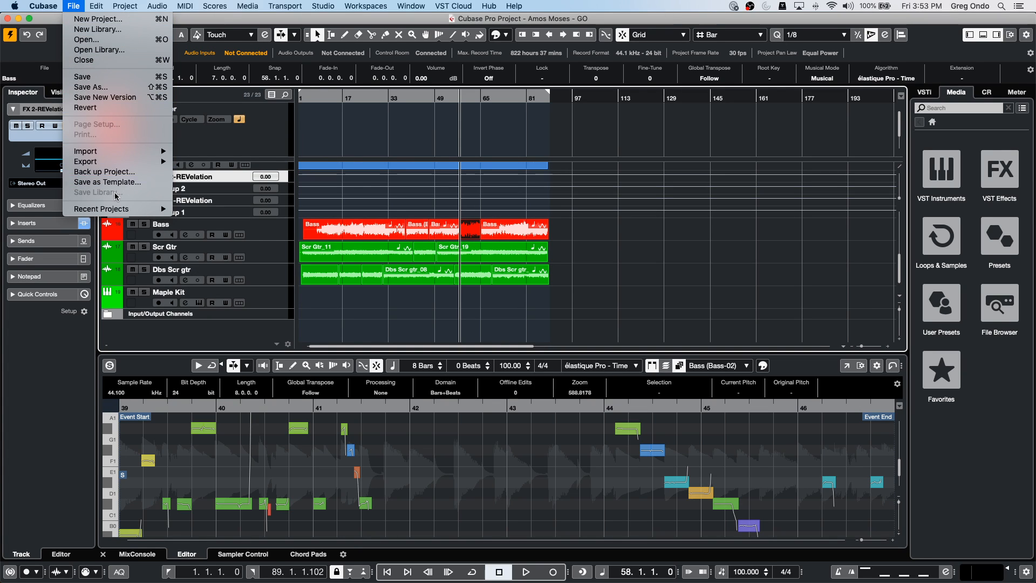
{"action": "left_click", "coordinate": [103, 107]}
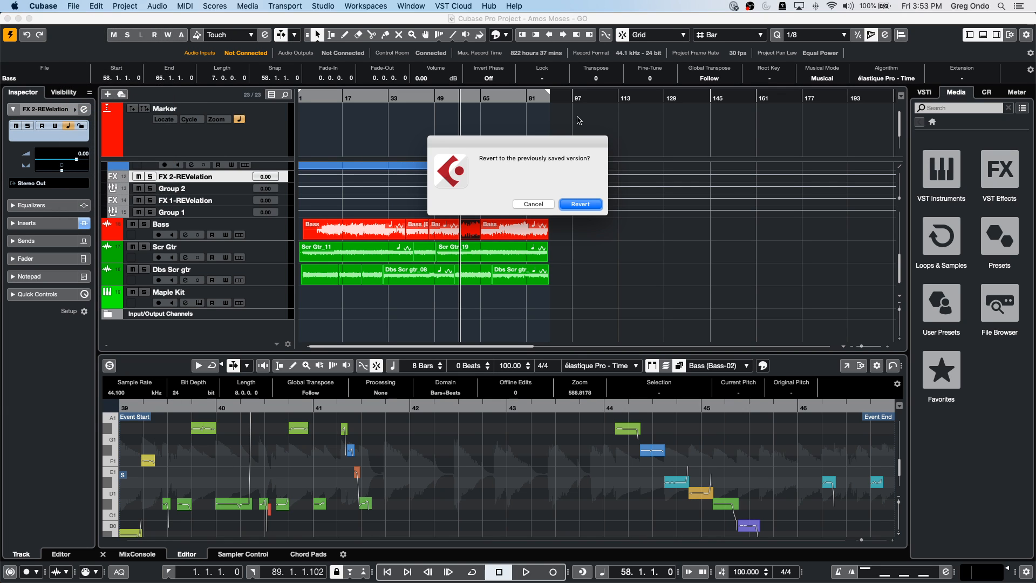
{"action": "left_click", "coordinate": [580, 204]}
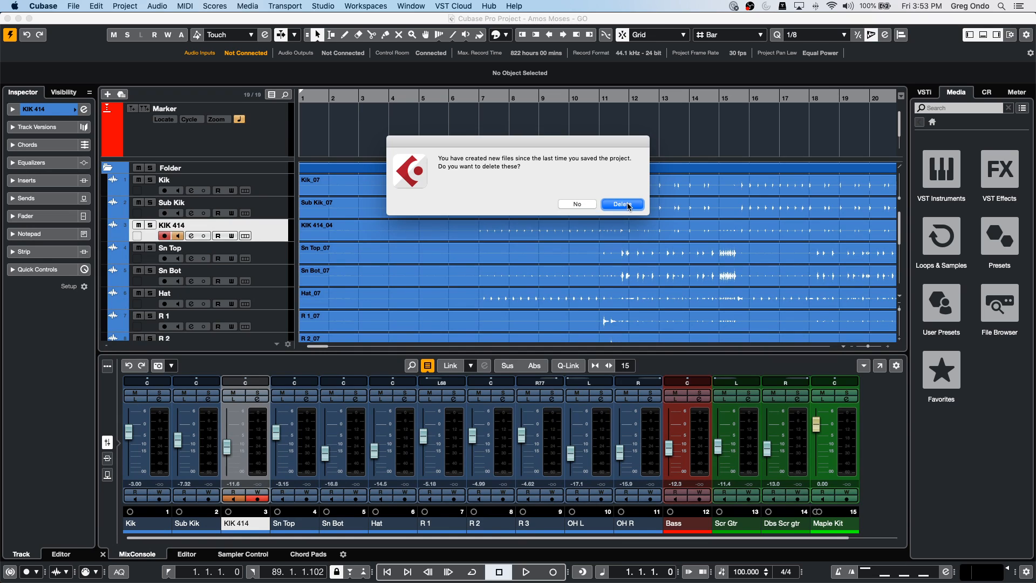
- Delete the newly created audio files and play the reverted project near its beginning
{"action": "left_click", "coordinate": [623, 204]}
{"action": "left_click_drag", "start_coordinate": [348, 94], "coordinate": [352, 68]}
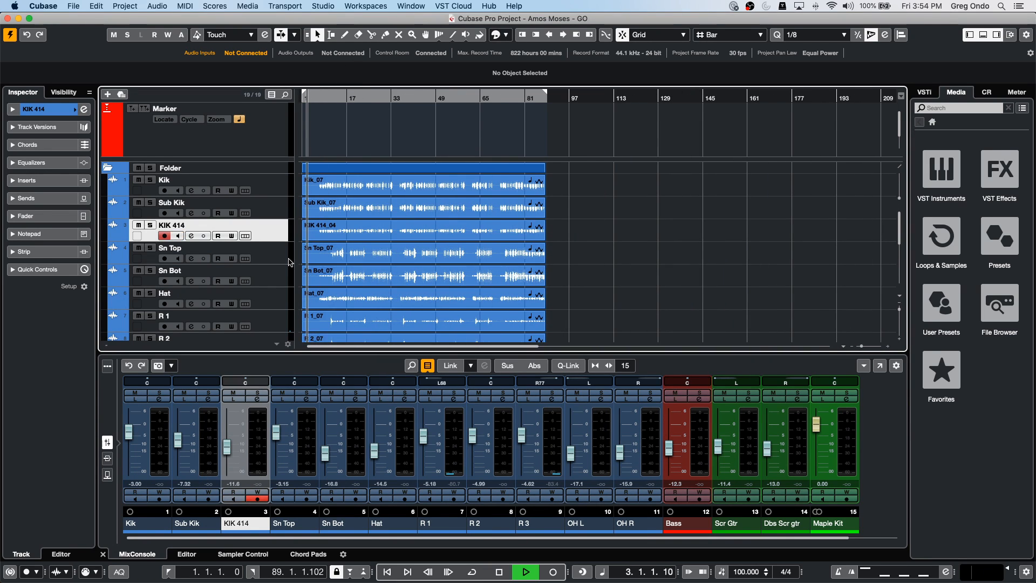
- Select the mixer channels Kik through OH R and raise their faders together, bringing Kik to 5.51 dB
{"action": "left_click", "coordinate": [162, 450]}
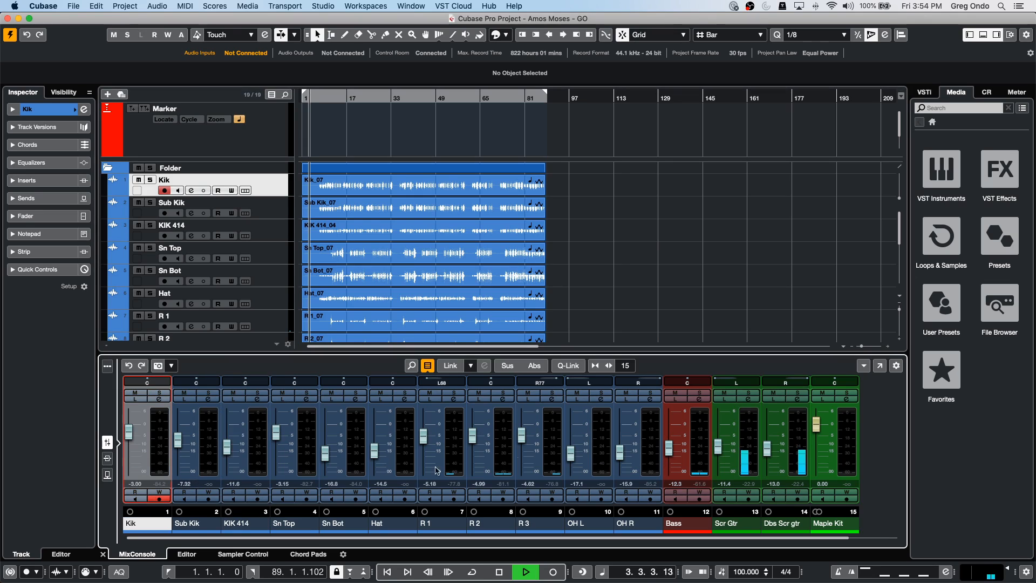
{"action": "left_click", "coordinate": [646, 453], "text": "shift"}
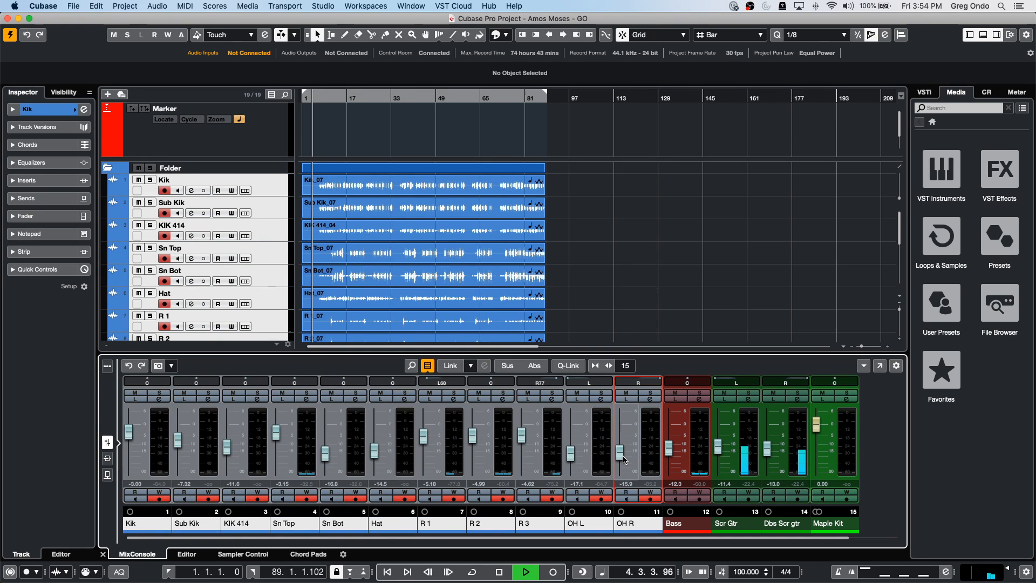
{"action": "left_click_drag", "start_coordinate": [625, 458], "coordinate": [623, 447]}
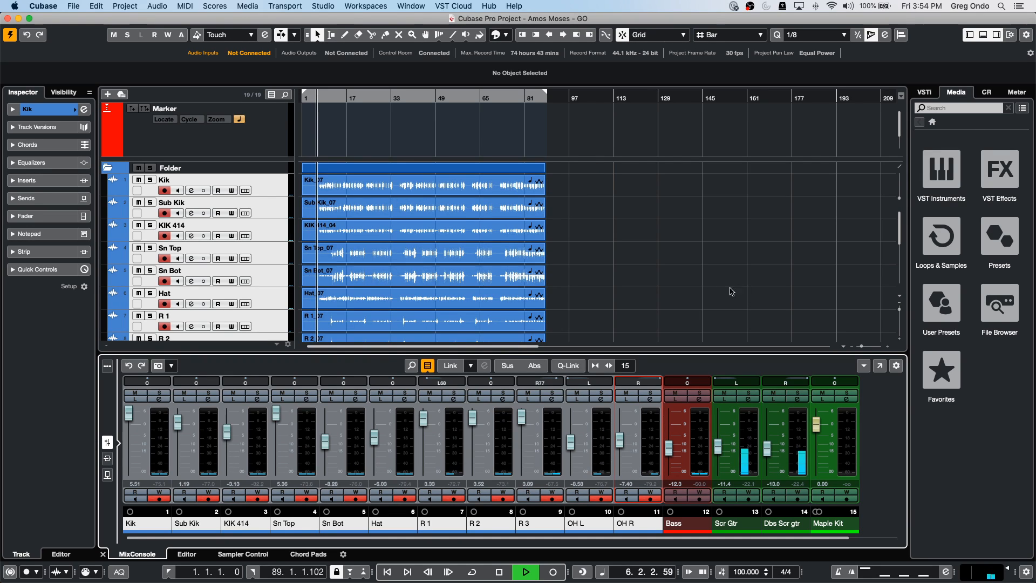
- Select the Maple Kit instrument track and open its Groove Agent SE instrument
{"action": "scroll", "coordinate": [664, 256], "scroll_direction": "down", "scroll_amount": 5}
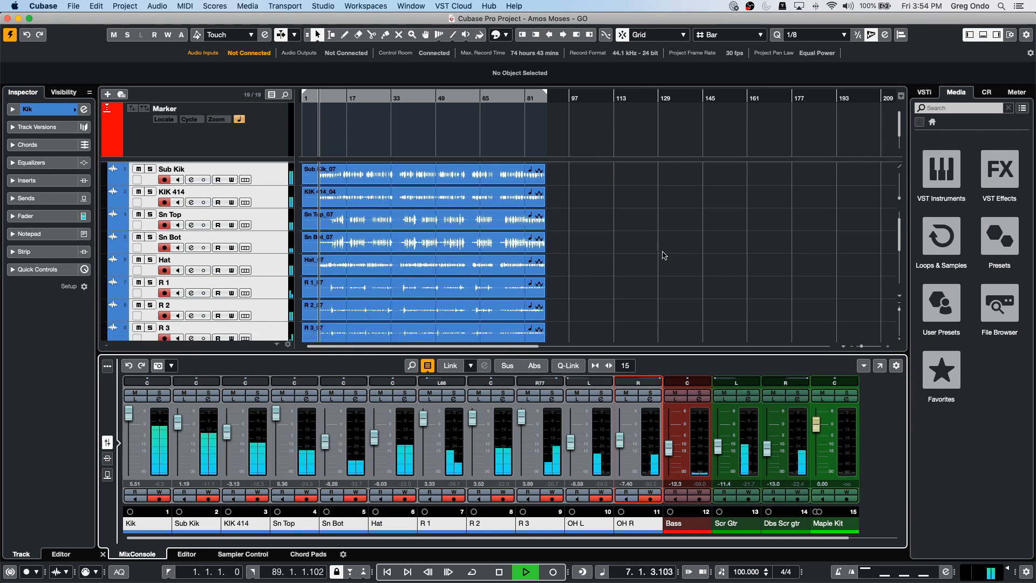
{"action": "left_click", "coordinate": [282, 302]}
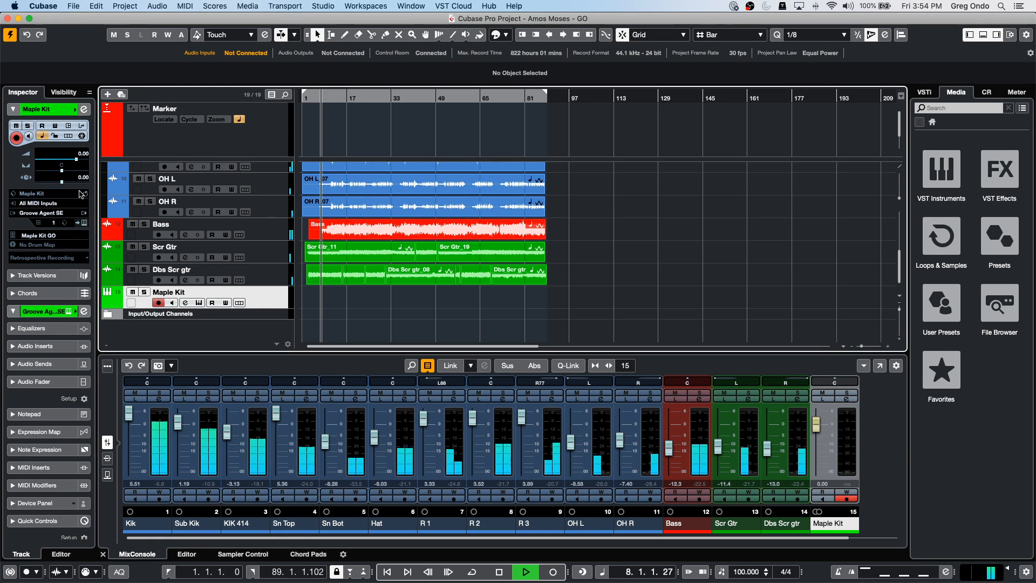
{"action": "left_click", "coordinate": [84, 223]}
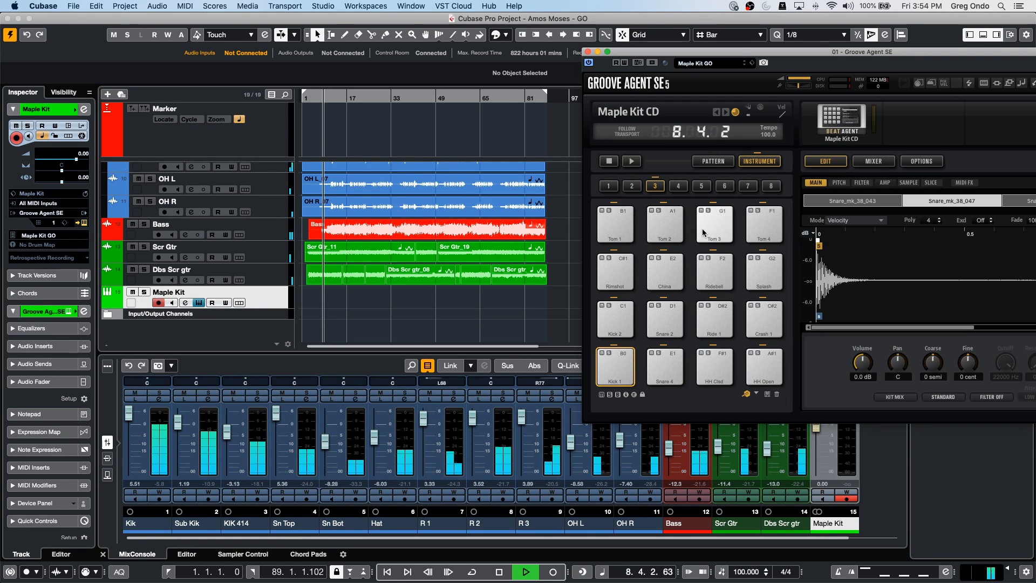
- Audition the kick and snare pads of the Maple Kit, finishing on Kick 2
{"action": "left_click", "coordinate": [615, 367]}
{"action": "left_click", "coordinate": [621, 324]}
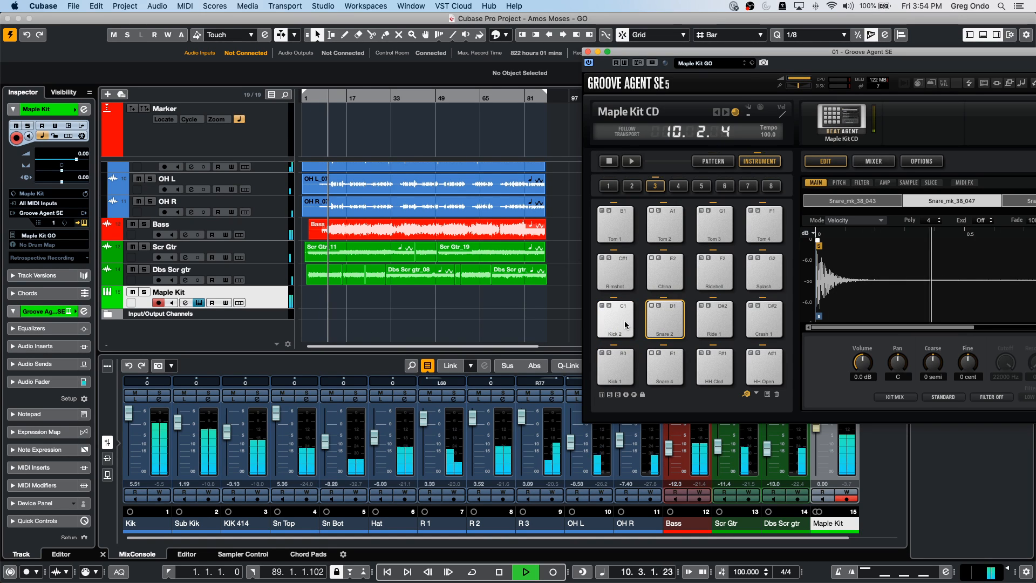
{"action": "left_click", "coordinate": [626, 324]}
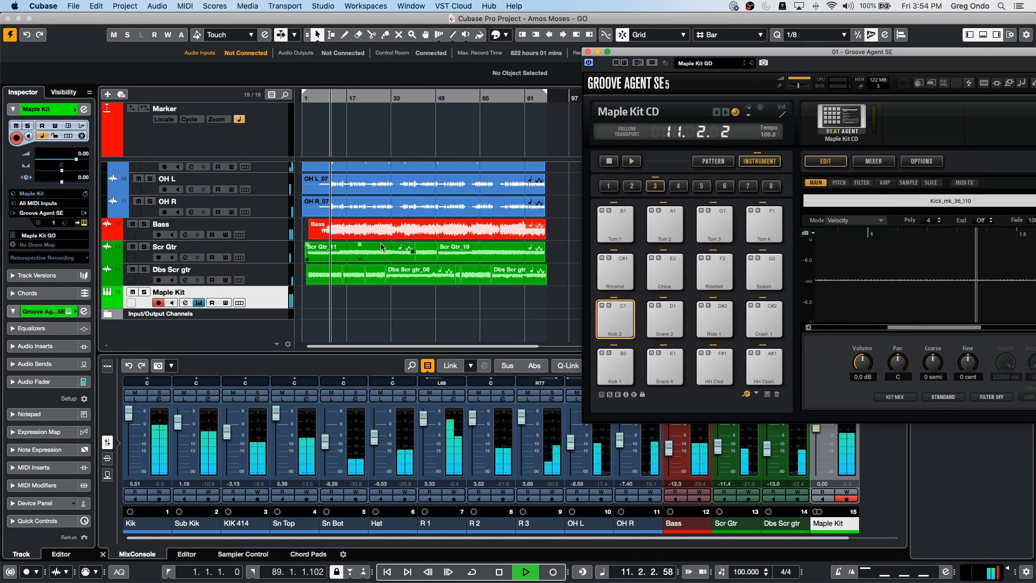
- Open the Kik_07 event in the sample editor and enable hitpoint editing for it
{"action": "scroll", "coordinate": [381, 248], "scroll_direction": "up", "scroll_amount": 5}
{"action": "left_click", "coordinate": [339, 192]}
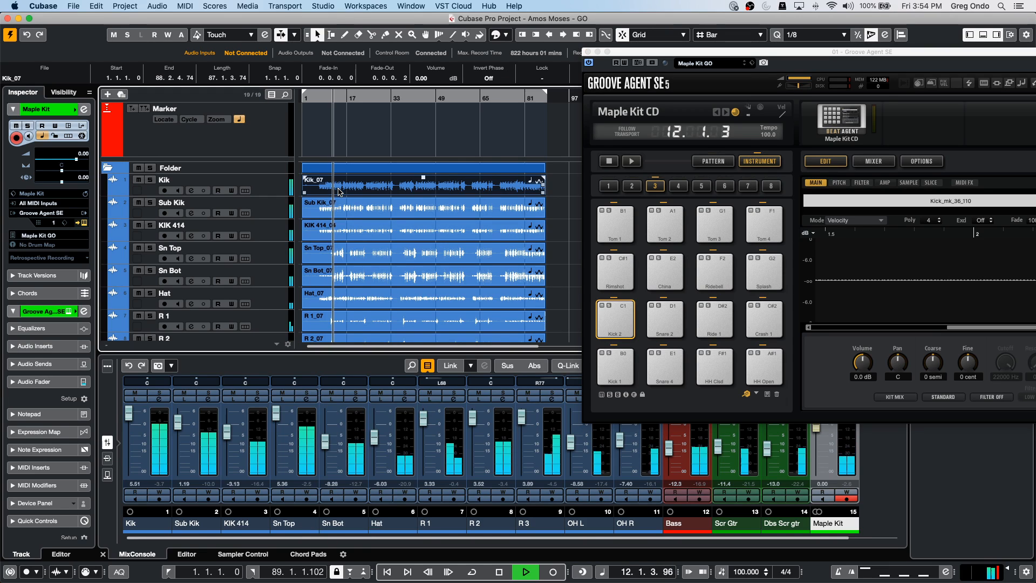
{"action": "double_click", "coordinate": [339, 192]}
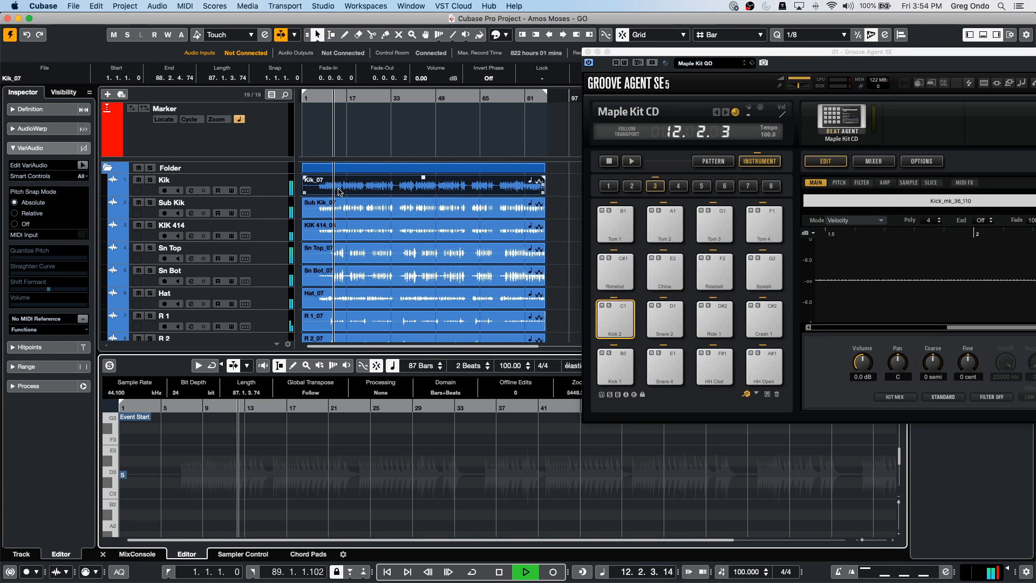
{"action": "left_click", "coordinate": [37, 348]}
{"action": "left_click", "coordinate": [81, 185]}
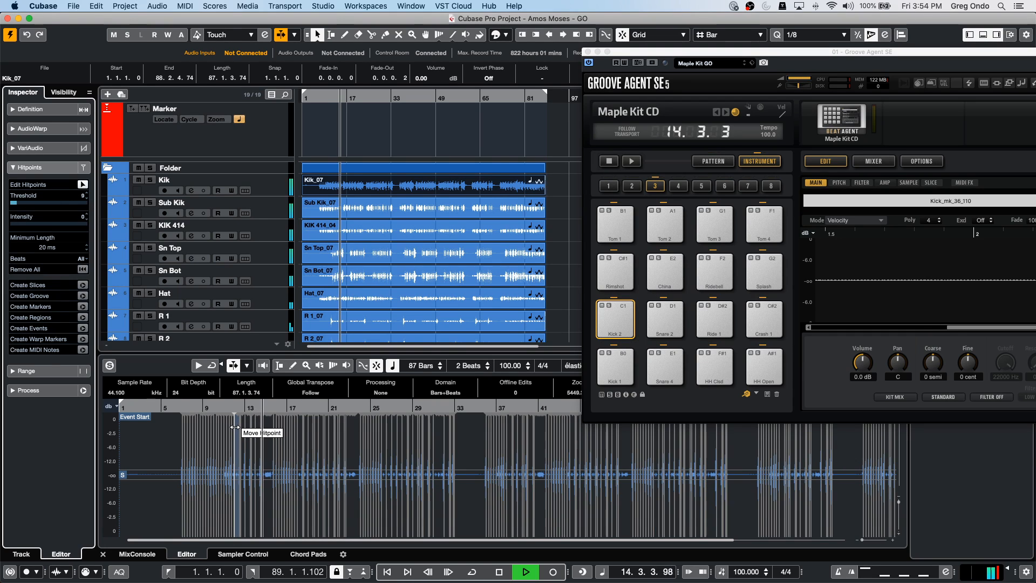
- Adjust the hitpoint threshold of the Kik_07 event to about 5 so its markers follow the kick hits
{"action": "key", "text": "h"}
{"action": "key", "text": "h"}
{"action": "key", "text": "h"}
{"action": "key", "text": "h"}
{"action": "key", "text": "h"}
{"action": "key", "text": "h"}
{"action": "key", "text": "h"}
{"action": "key", "text": "h"}
{"action": "key", "text": "h"}
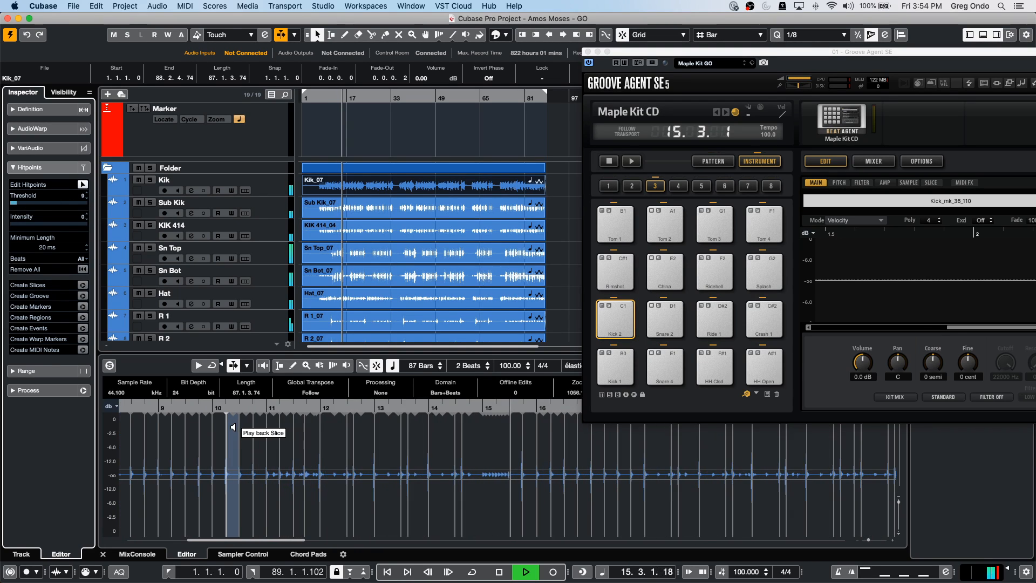
{"action": "key", "text": "h"}
{"action": "key", "text": "h"}
{"action": "key", "text": "h"}
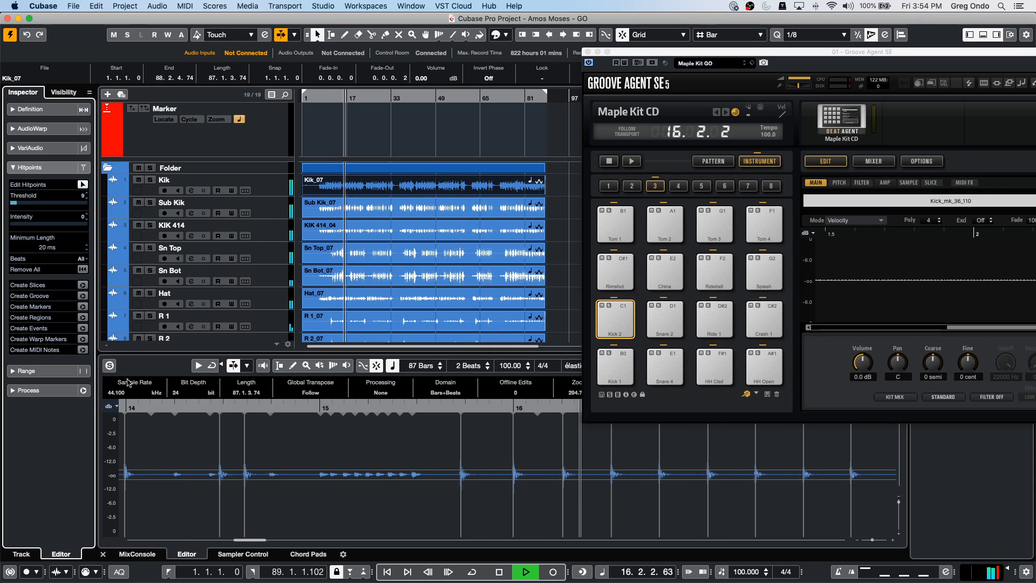
{"action": "left_click_drag", "start_coordinate": [17, 205], "coordinate": [20, 206]}
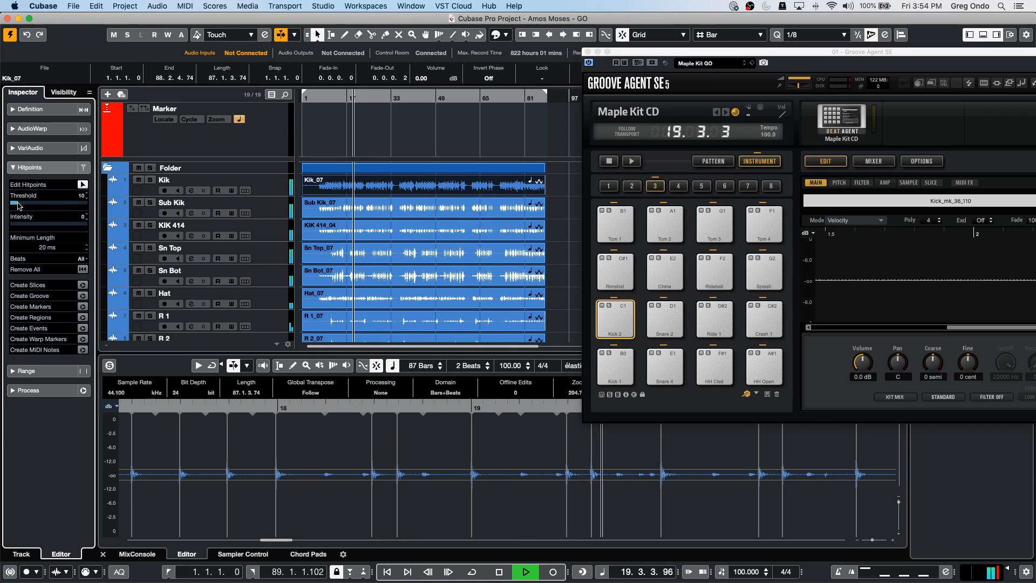
{"action": "left_click_drag", "start_coordinate": [17, 205], "coordinate": [15, 205]}
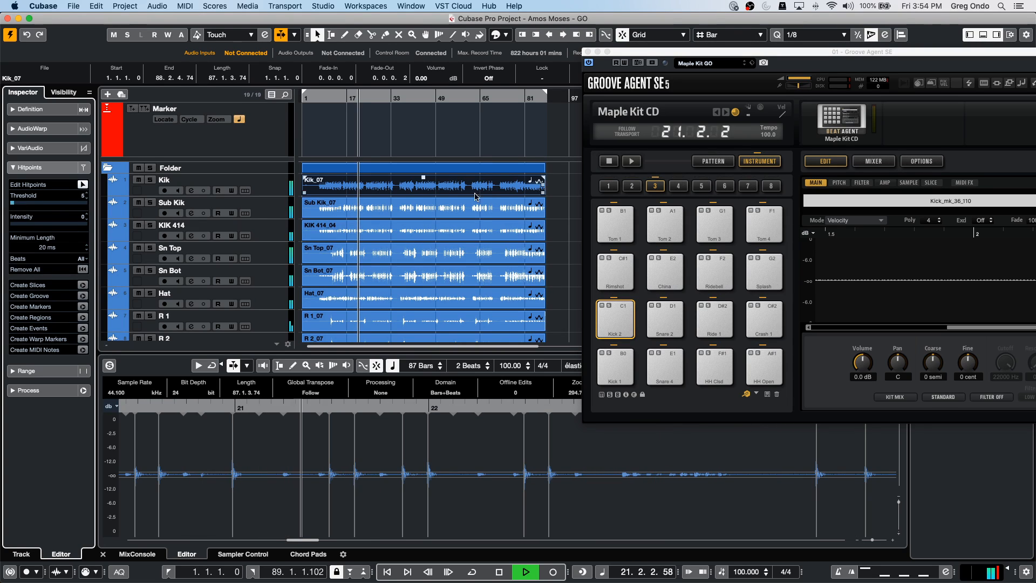
- Convert the Kik_07 hitpoints to MIDI notes with Dynamic Velocity, pitch C1, length 1/8 and First Selected Track as destination
{"action": "left_click", "coordinate": [83, 349]}
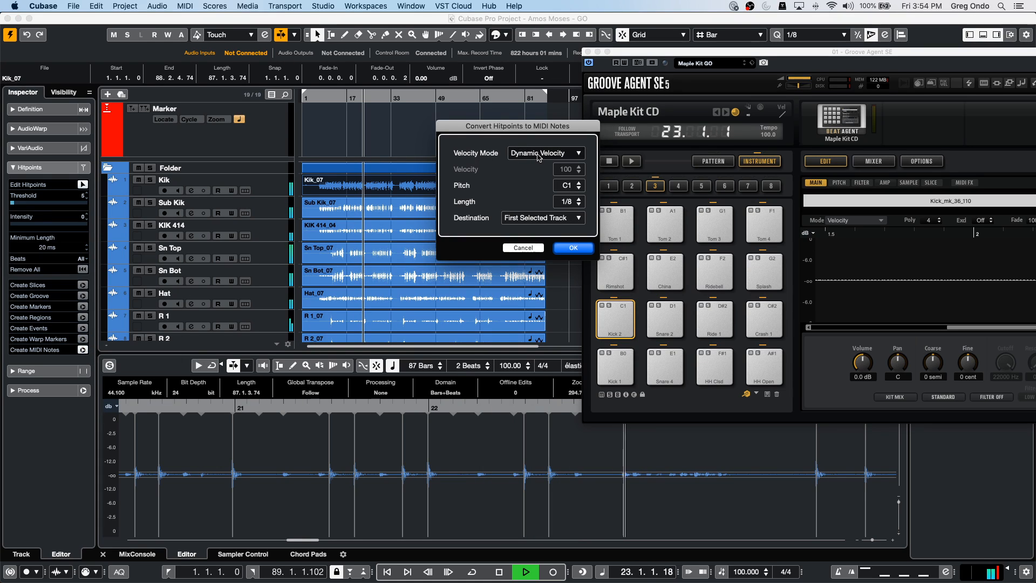
{"action": "left_click", "coordinate": [542, 218]}
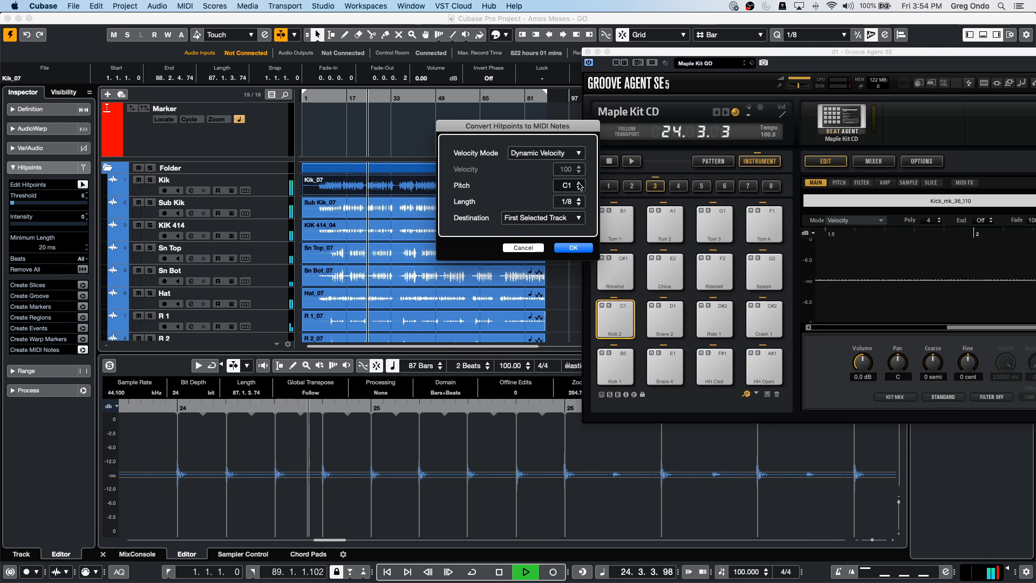
{"action": "left_click", "coordinate": [573, 248]}
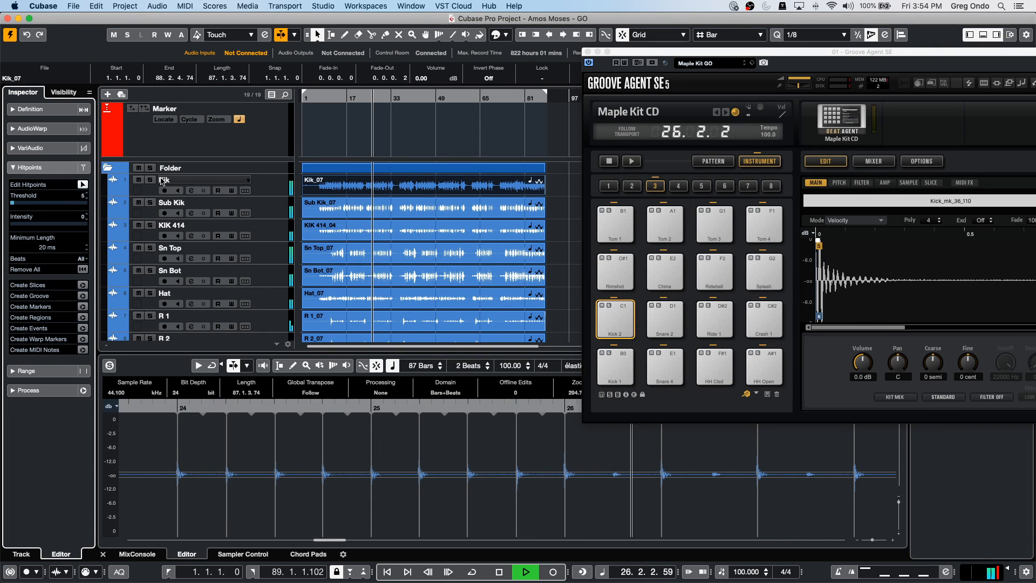
- Mute the Kik, Sub Kik and KIK 414 tracks to hear the triggered kick sample alone
{"action": "left_click", "coordinate": [138, 180]}
{"action": "left_click", "coordinate": [138, 203]}
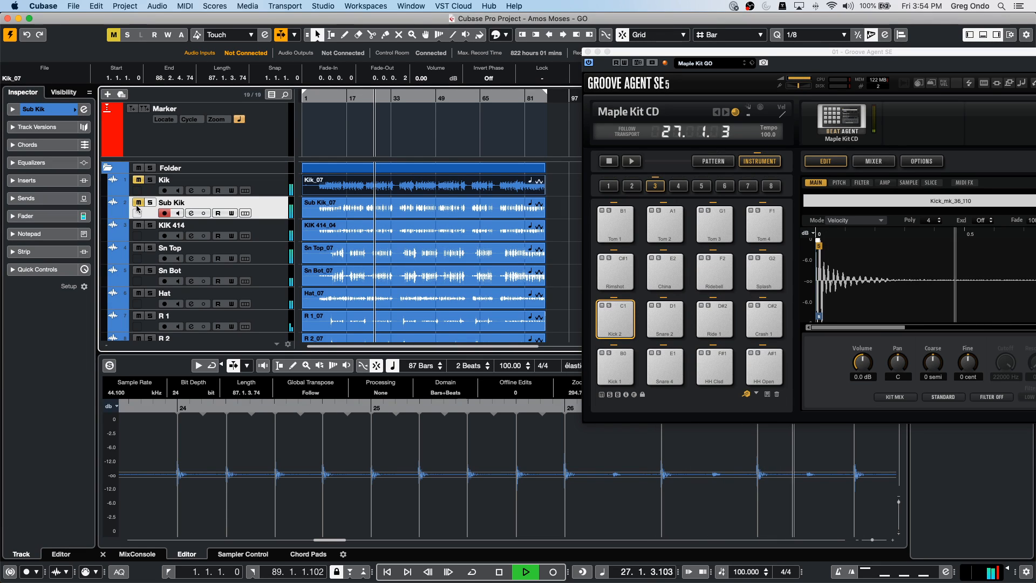
{"action": "left_click", "coordinate": [138, 225]}
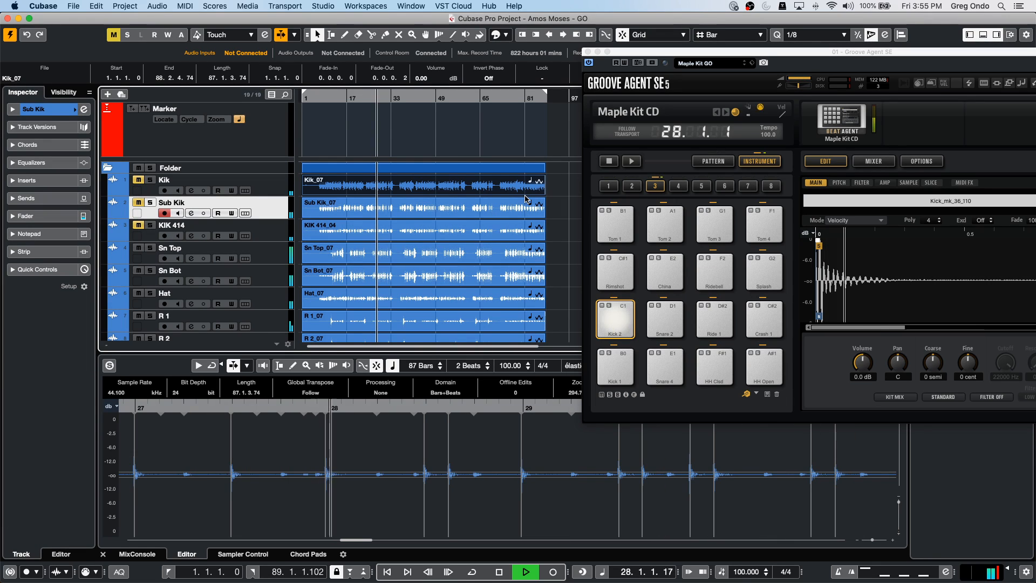
- Set the Kick 2 pad's volume to 8.0 dB and its coarse tuning to 1 semitone
{"action": "left_click", "coordinate": [792, 325]}
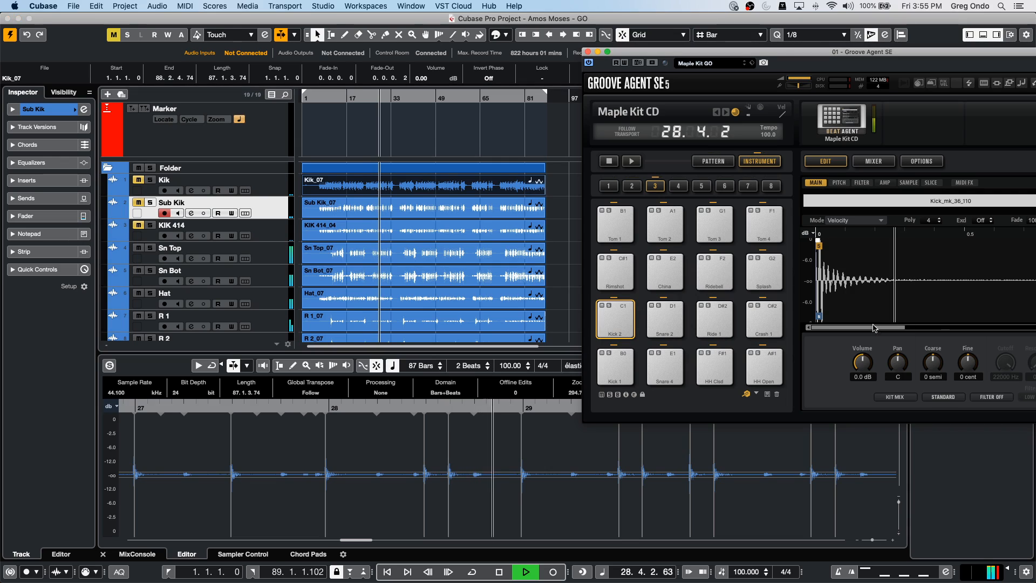
{"action": "left_click_drag", "start_coordinate": [862, 363], "coordinate": [875, 328]}
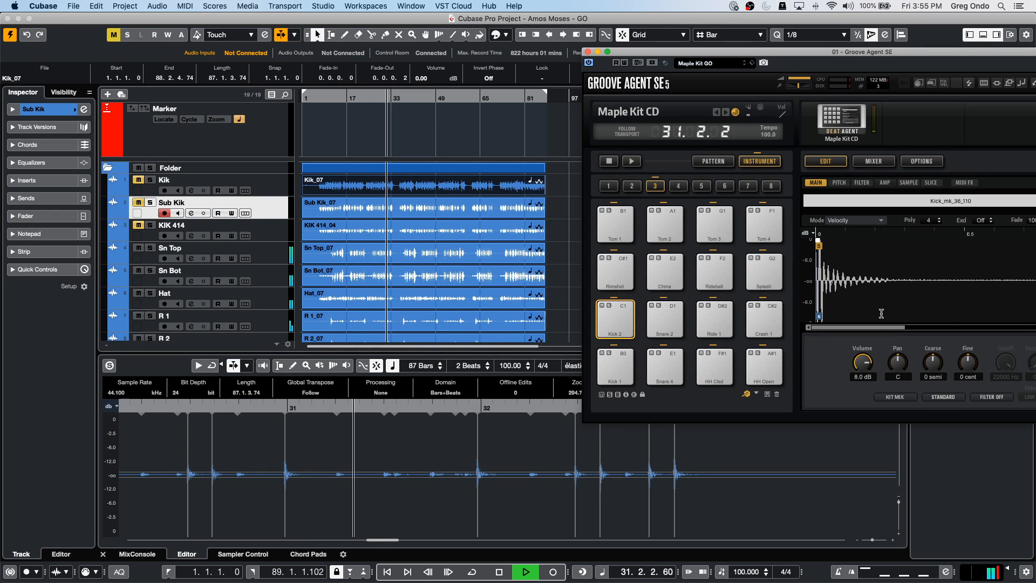
{"action": "mouse_move", "coordinate": [933, 364]}
{"action": "left_mouse_down"}
{"action": "mouse_move", "coordinate": [937, 329]}
{"action": "mouse_move", "coordinate": [939, 402]}
{"action": "mouse_move", "coordinate": [941, 360]}
{"action": "left_mouse_up"}
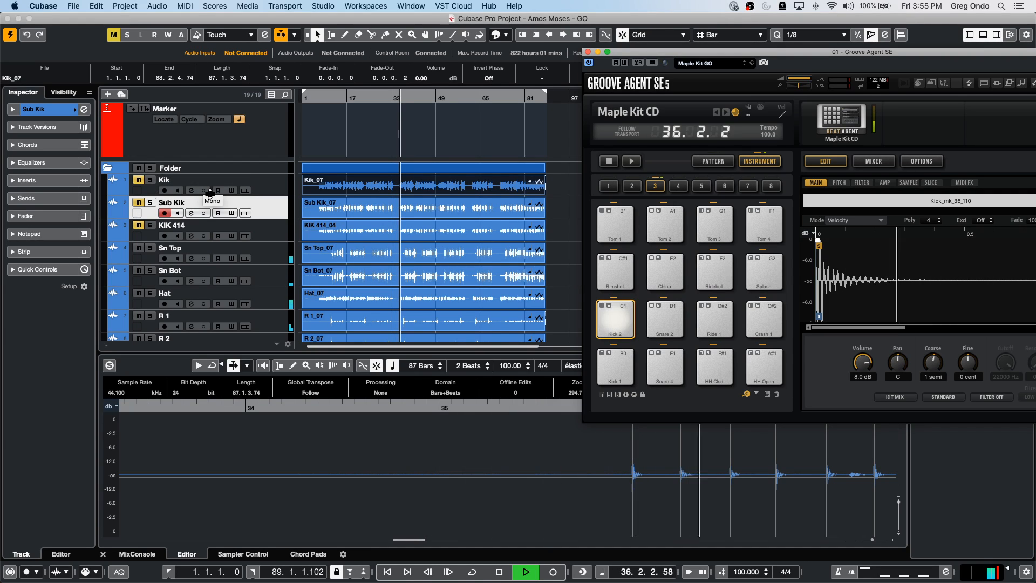
- Unmute the Kik, Sub Kik and KIK 414 tracks
{"action": "left_click", "coordinate": [139, 180]}
{"action": "left_click", "coordinate": [139, 203]}
{"action": "left_click", "coordinate": [138, 225]}
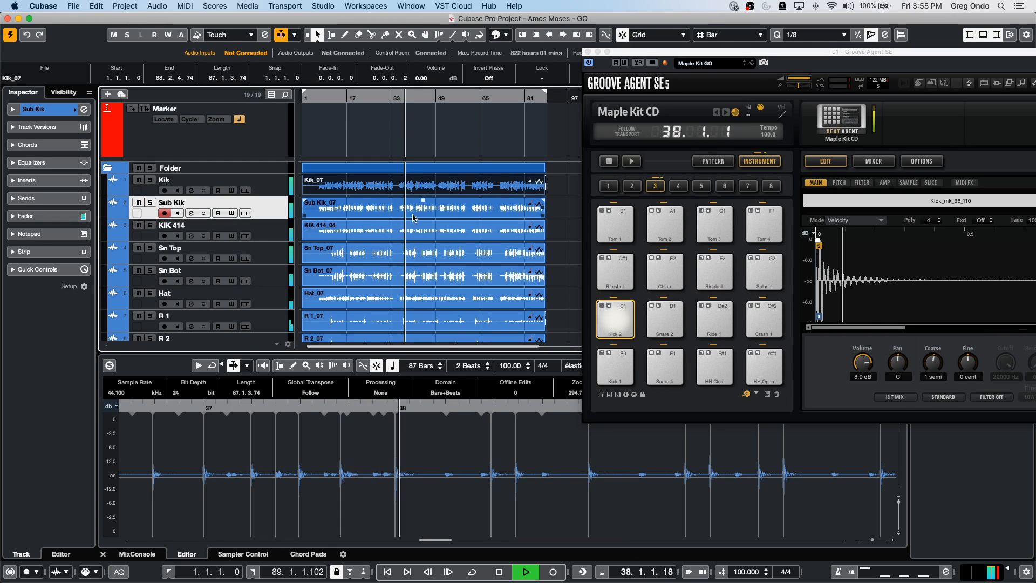
- Select the Sn Top_07 event, play it from around bar 12 and set its hitpoint threshold to 18
{"action": "left_click", "coordinate": [414, 257]}
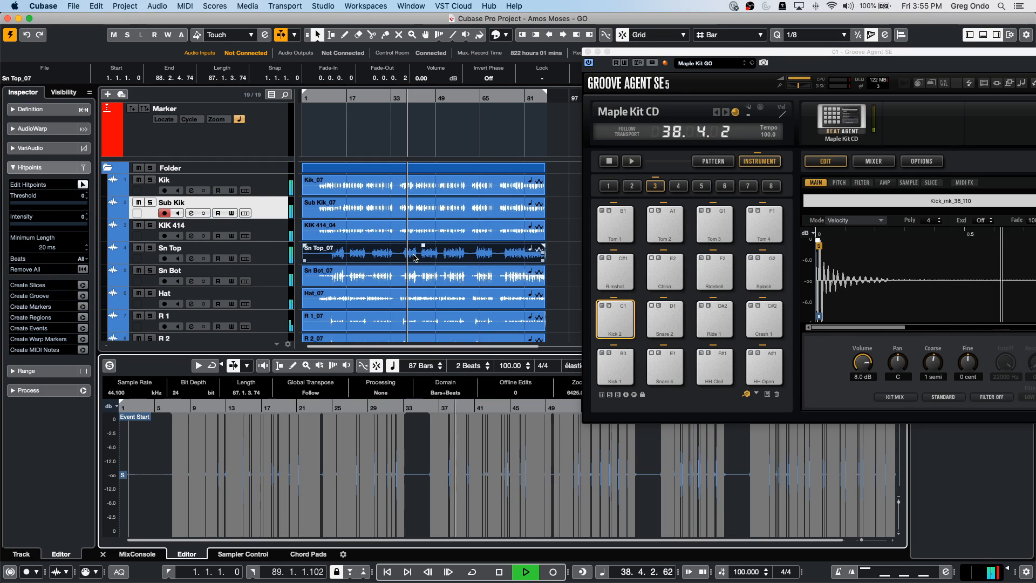
{"action": "left_click_drag", "start_coordinate": [210, 408], "coordinate": [229, 459]}
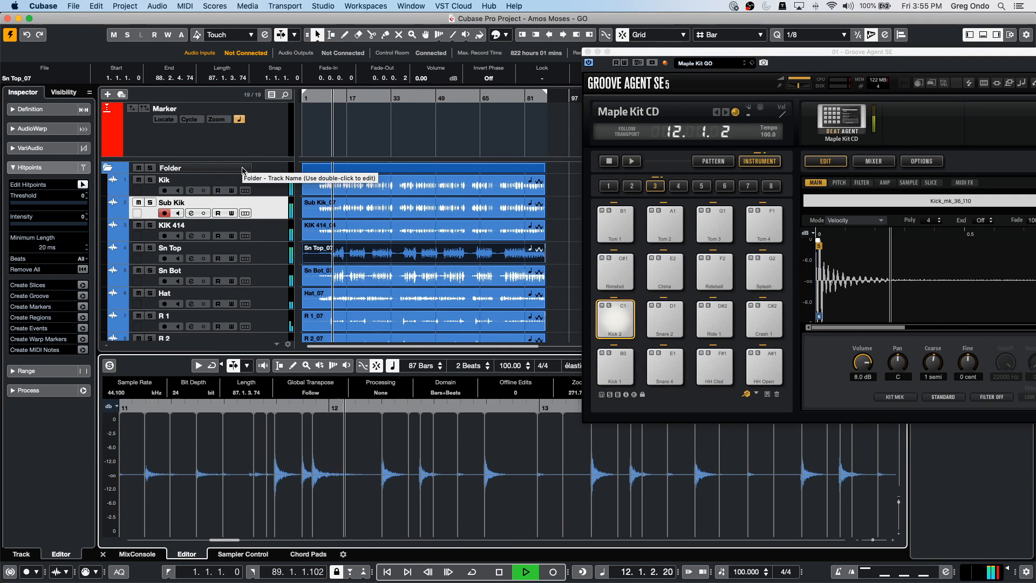
{"action": "left_click", "coordinate": [25, 204]}
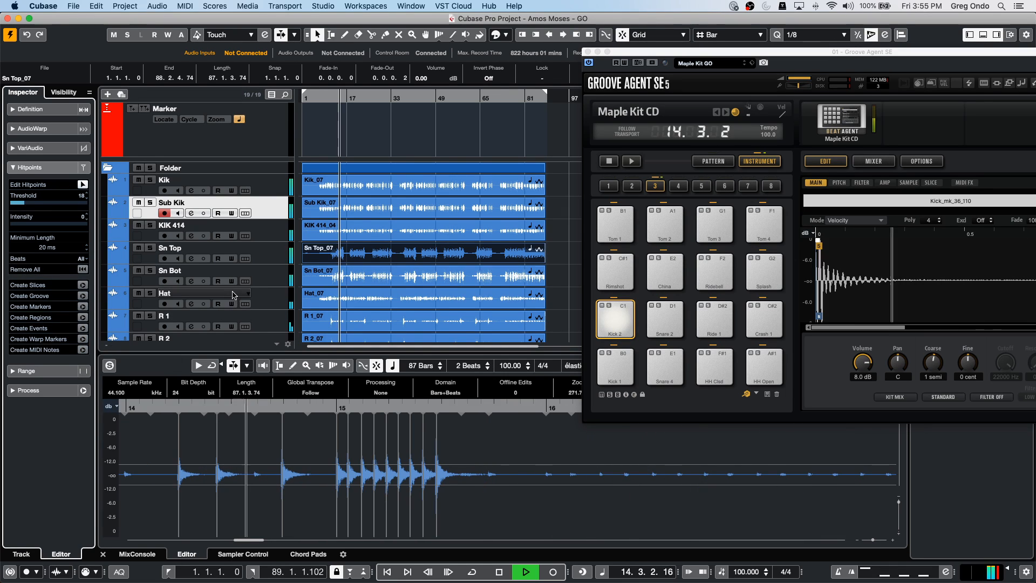
- Convert the Sn Top_07 hitpoints to 1/8 MIDI notes with Dynamic Velocity on the Maple Kit track, using the Snare 2 pad's pitch
{"action": "scroll", "coordinate": [240, 286], "scroll_direction": "down", "scroll_amount": 5}
{"action": "left_click", "coordinate": [178, 297]}
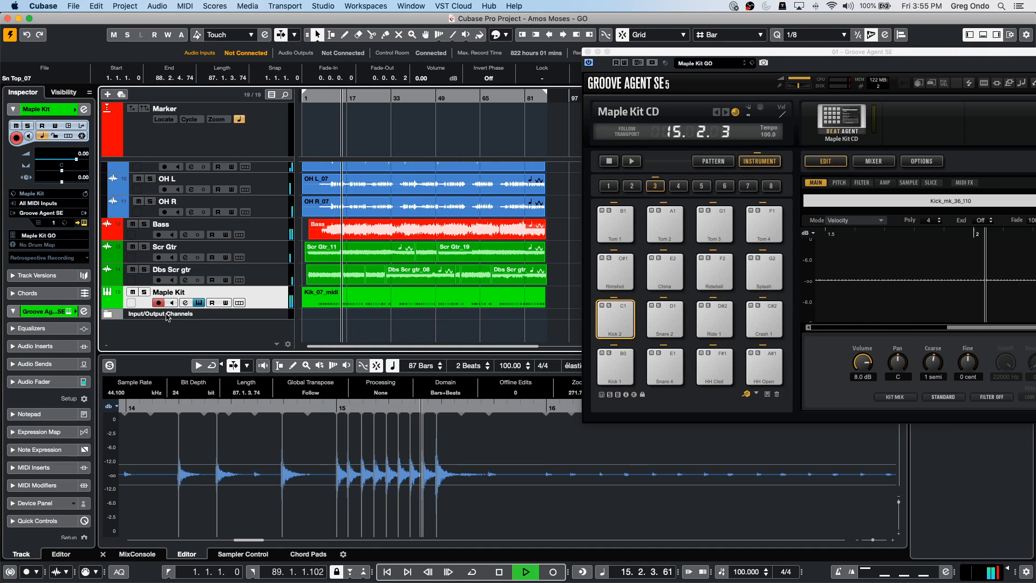
{"action": "scroll", "coordinate": [392, 255], "scroll_direction": "up", "scroll_amount": 6}
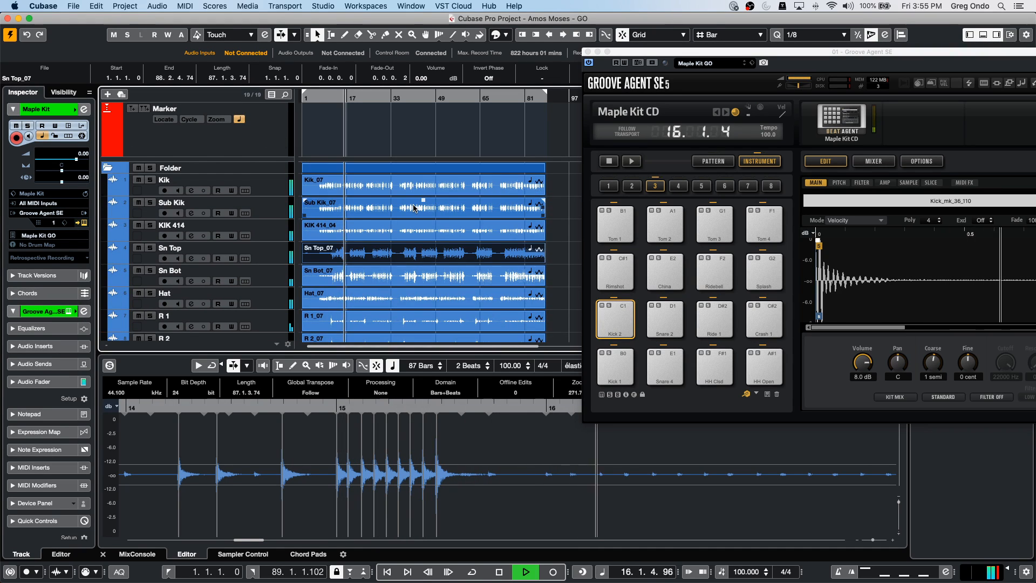
{"action": "left_click", "coordinate": [391, 255]}
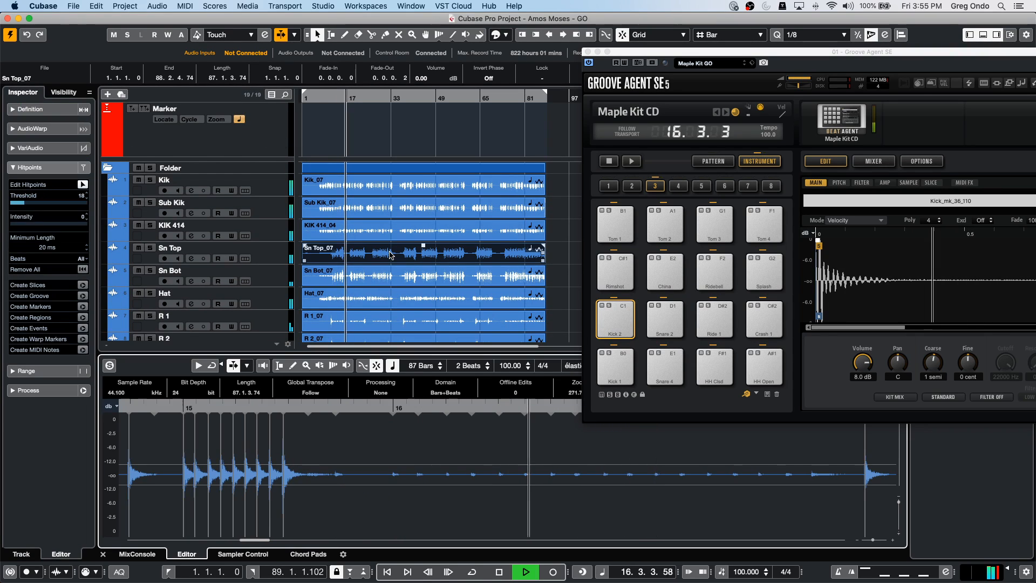
{"action": "left_click", "coordinate": [82, 350]}
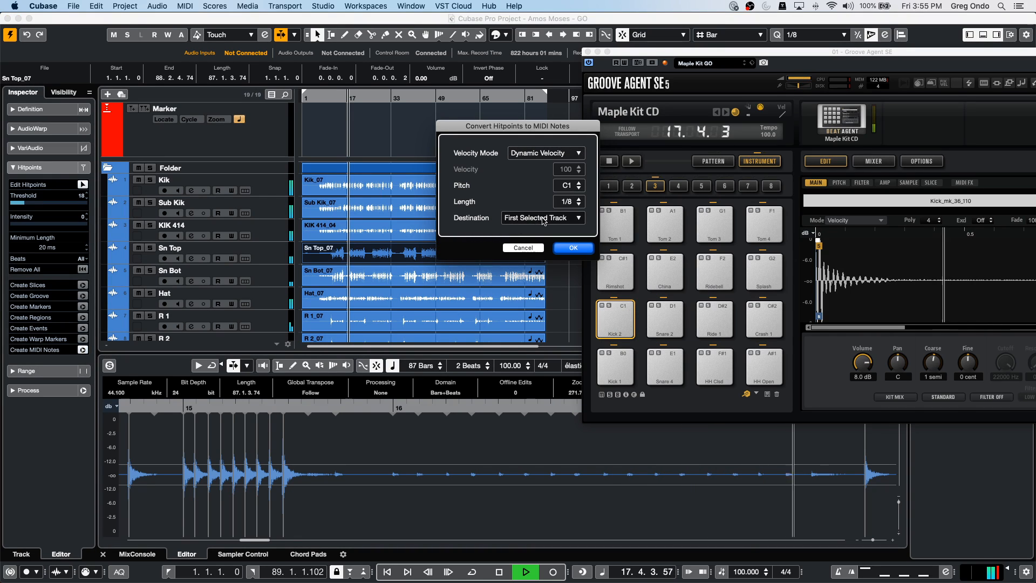
{"action": "left_click", "coordinate": [579, 184]}
{"action": "left_click", "coordinate": [579, 183]}
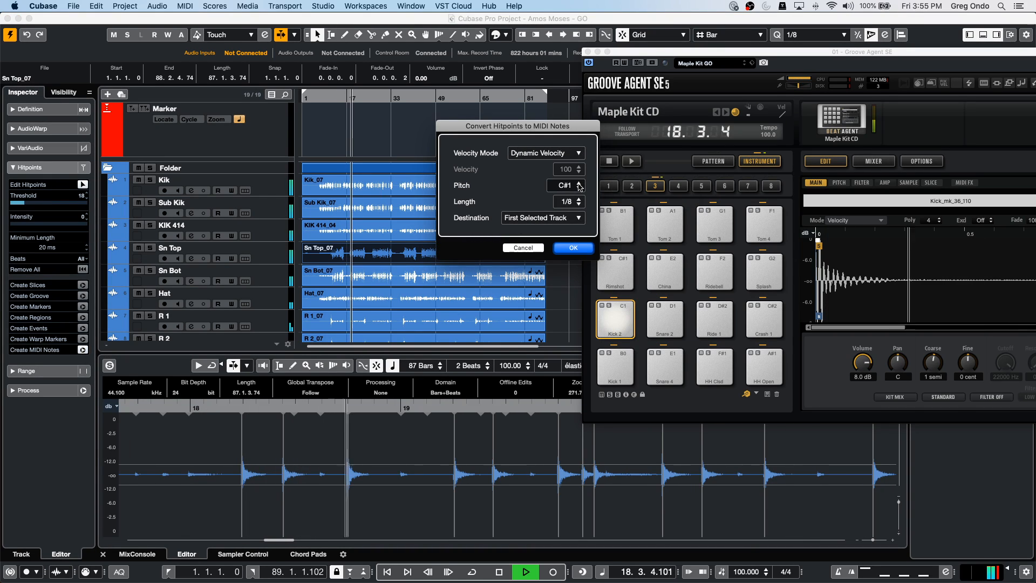
{"action": "left_click", "coordinate": [574, 248]}
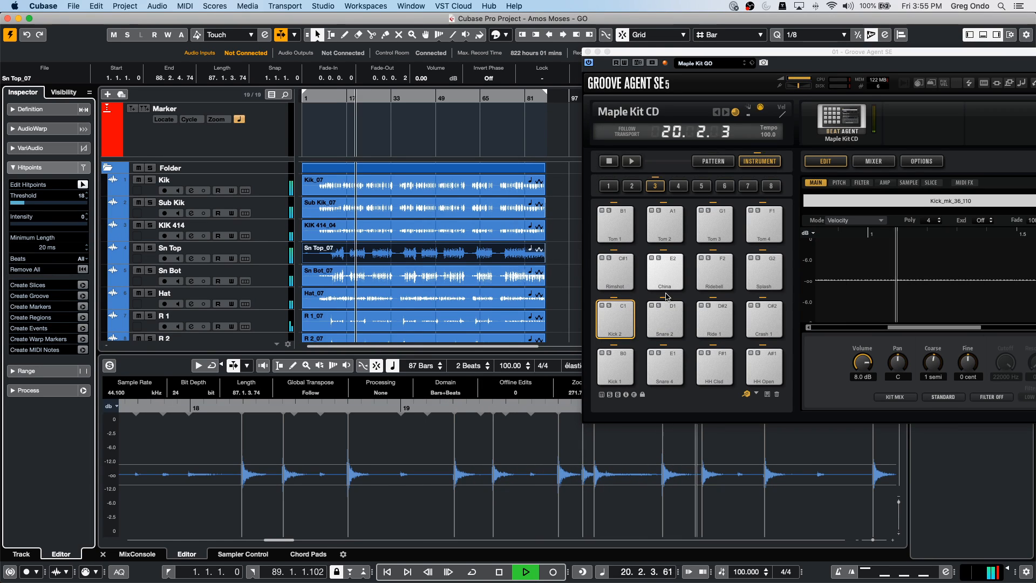
- Set the Snare 2 pad's volume to 12.0 dB and its coarse tuning to -3 semitones
{"action": "left_click", "coordinate": [666, 322]}
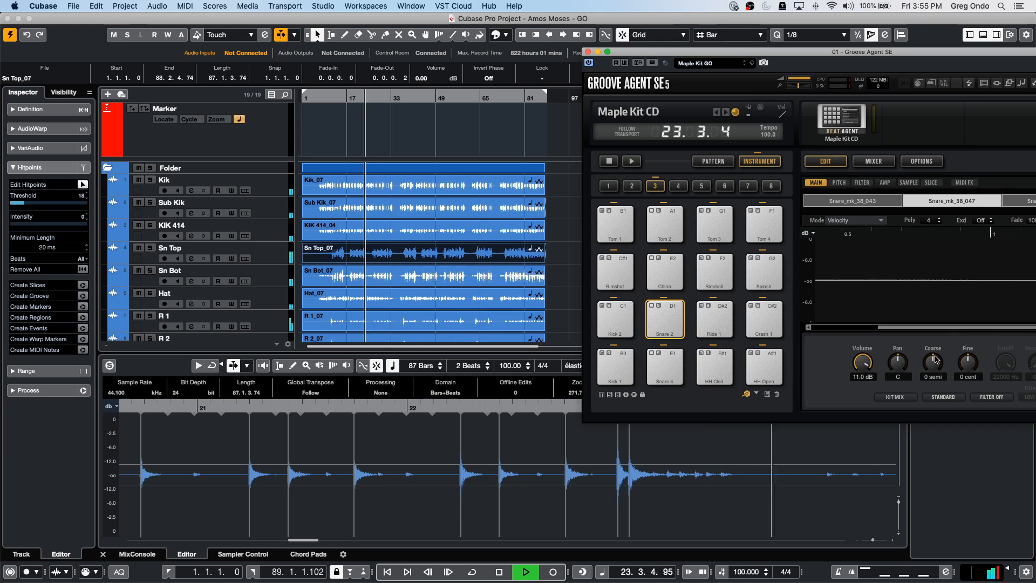
{"action": "left_click_drag", "start_coordinate": [937, 362], "coordinate": [938, 343]}
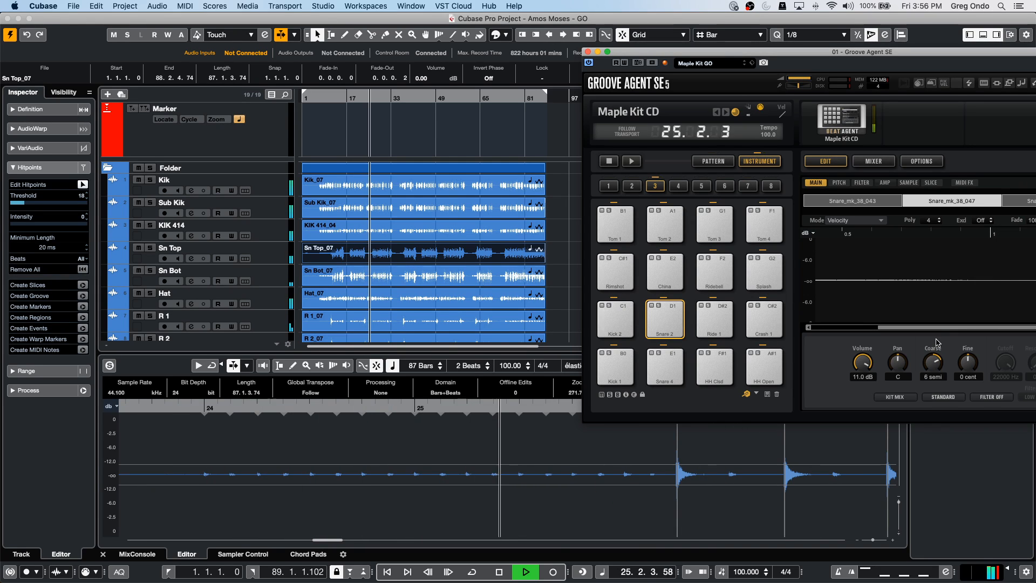
{"action": "left_click_drag", "start_coordinate": [938, 343], "coordinate": [938, 338]}
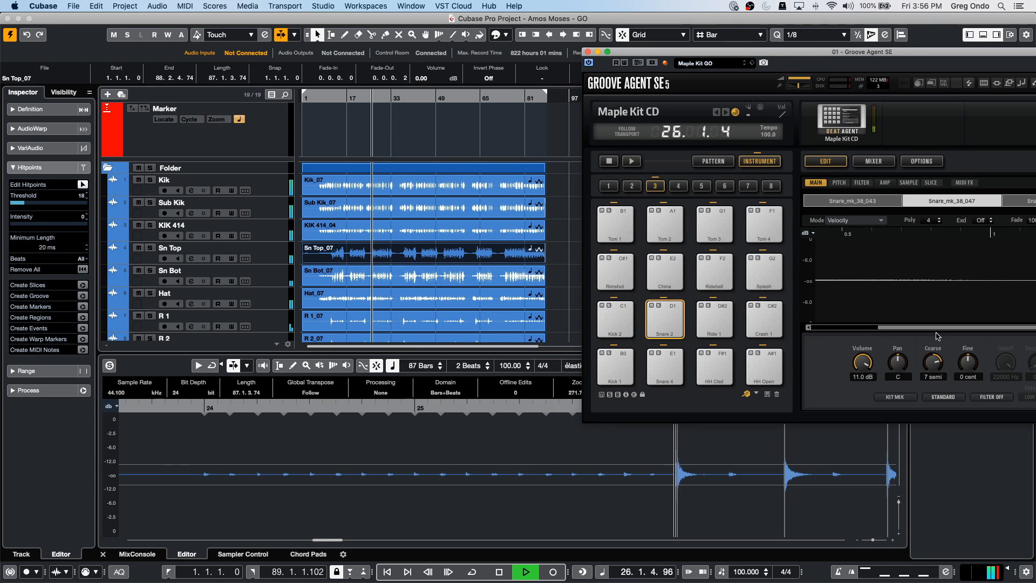
{"action": "left_click_drag", "start_coordinate": [863, 363], "coordinate": [863, 350]}
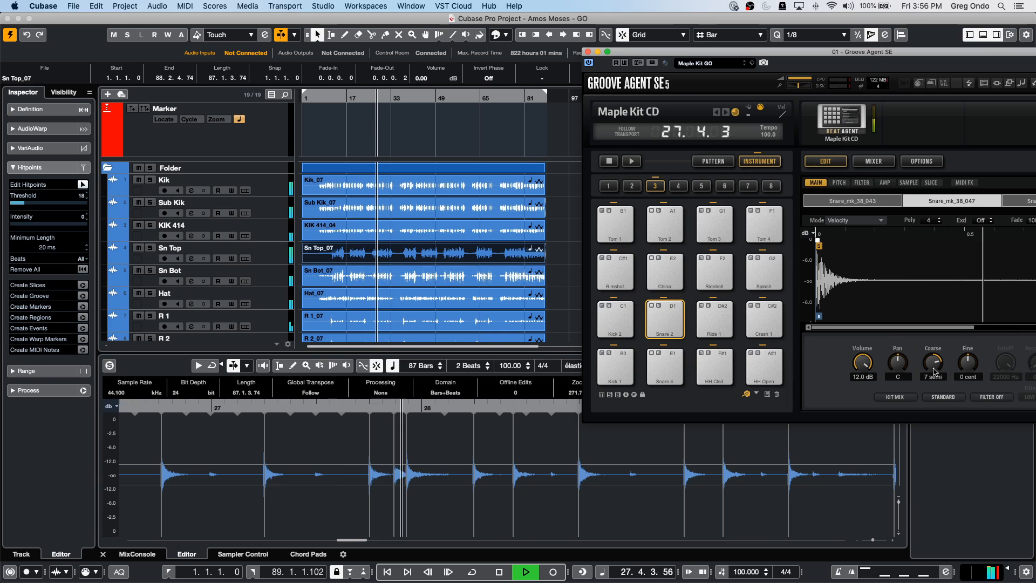
{"action": "left_click_drag", "start_coordinate": [937, 360], "coordinate": [922, 395]}
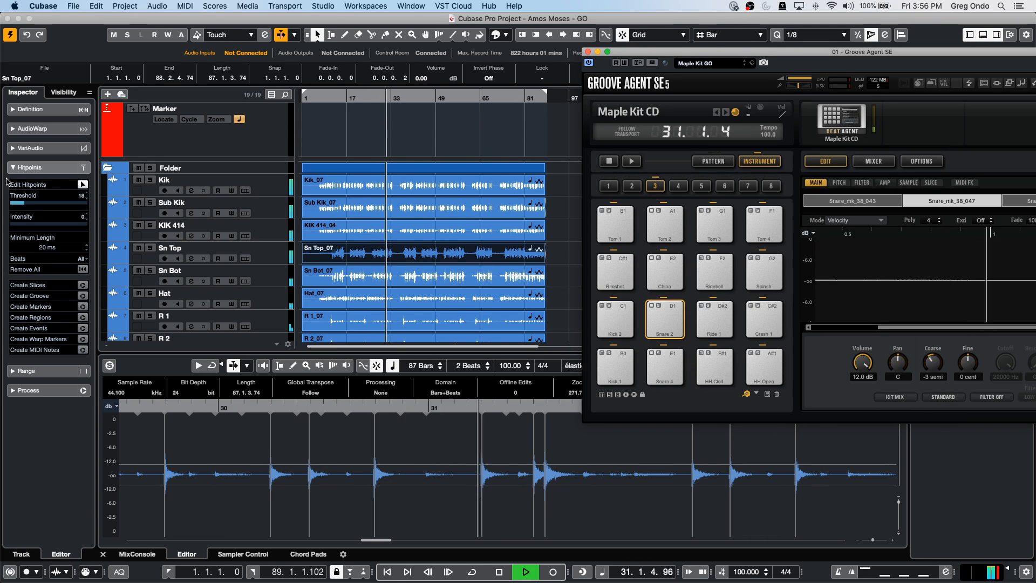
- Mute the Kik, Sub Kik, KIK 414, Sn Top and Sn Bot tracks and audition the samples alone from an earlier bar
{"action": "left_click", "coordinate": [139, 180]}
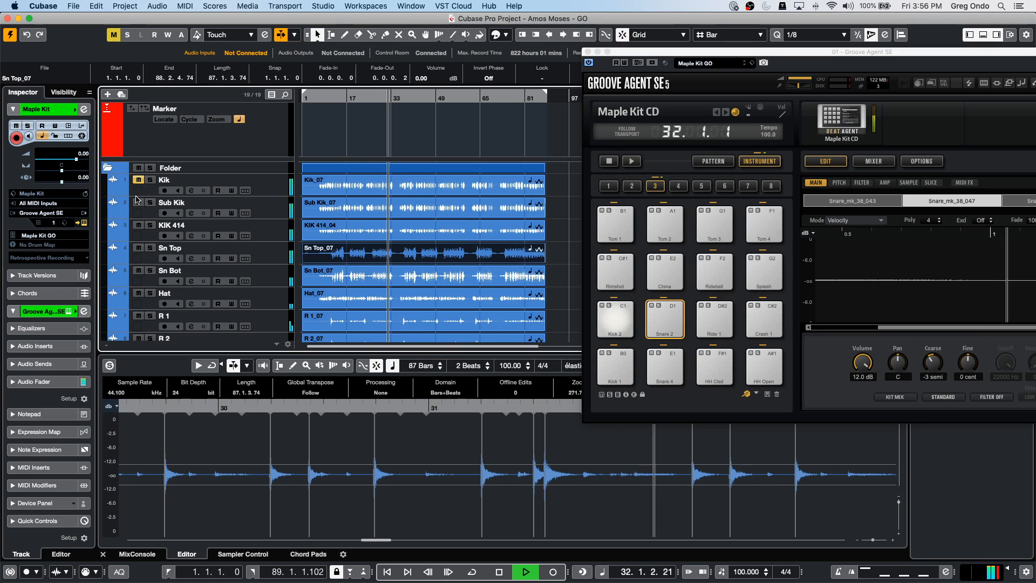
{"action": "left_click", "coordinate": [139, 204]}
{"action": "left_click", "coordinate": [139, 226]}
{"action": "left_click", "coordinate": [138, 249]}
{"action": "left_click", "coordinate": [253, 251]}
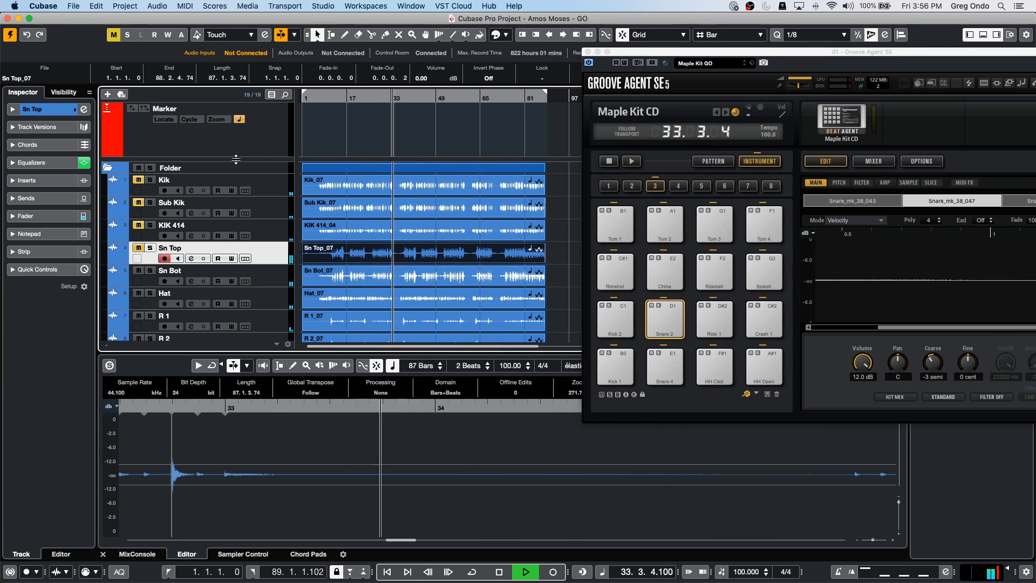
{"action": "left_click", "coordinate": [360, 94]}
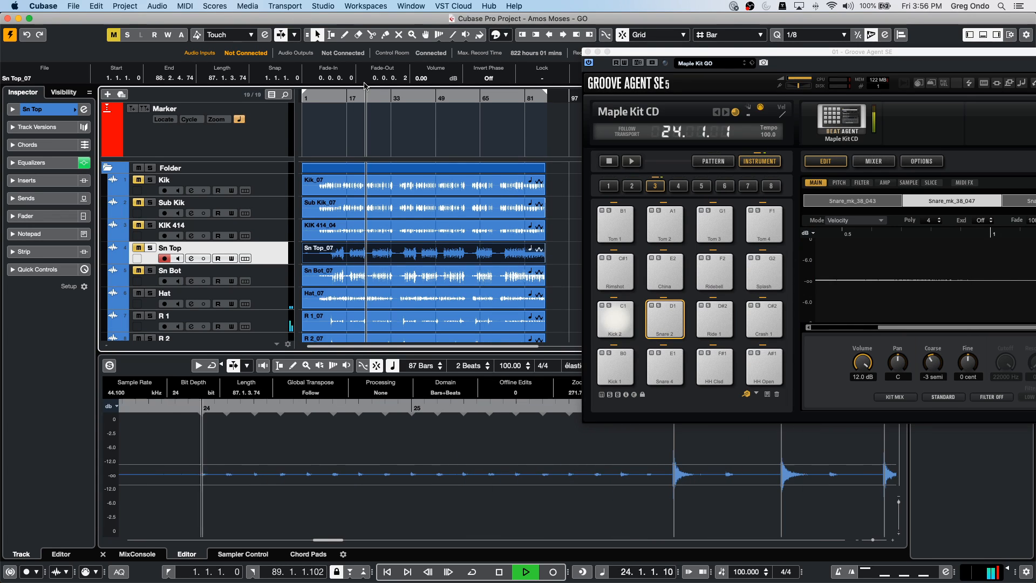
- Unmute the Kik, Sub Kik, KIK 414, Sn Top and Sn Bot tracks during playback
{"action": "left_click", "coordinate": [137, 182]}
{"action": "left_click", "coordinate": [138, 204]}
{"action": "left_click", "coordinate": [138, 248]}
{"action": "left_click", "coordinate": [140, 270]}
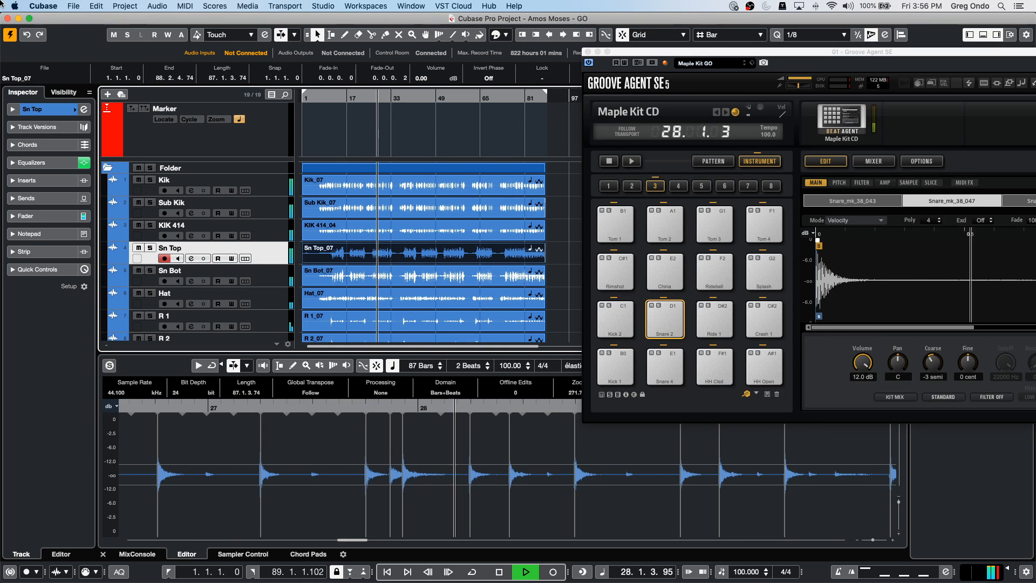
- Stop playback, examine the VST Effects list in the VST Plug-in Manager and close the open plug-in windows
{"action": "key", "text": "space"}
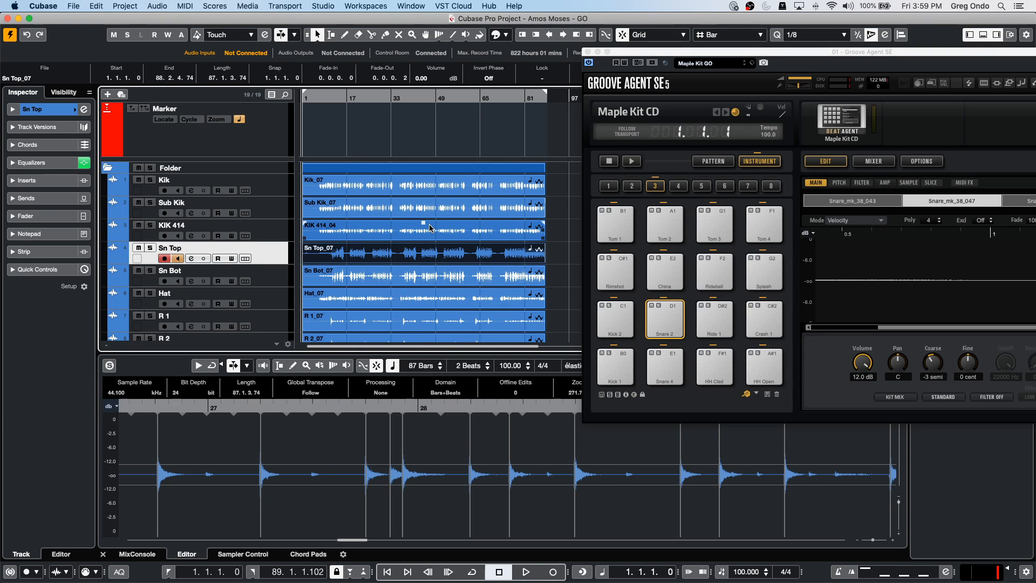
{"action": "left_click", "coordinate": [326, 6]}
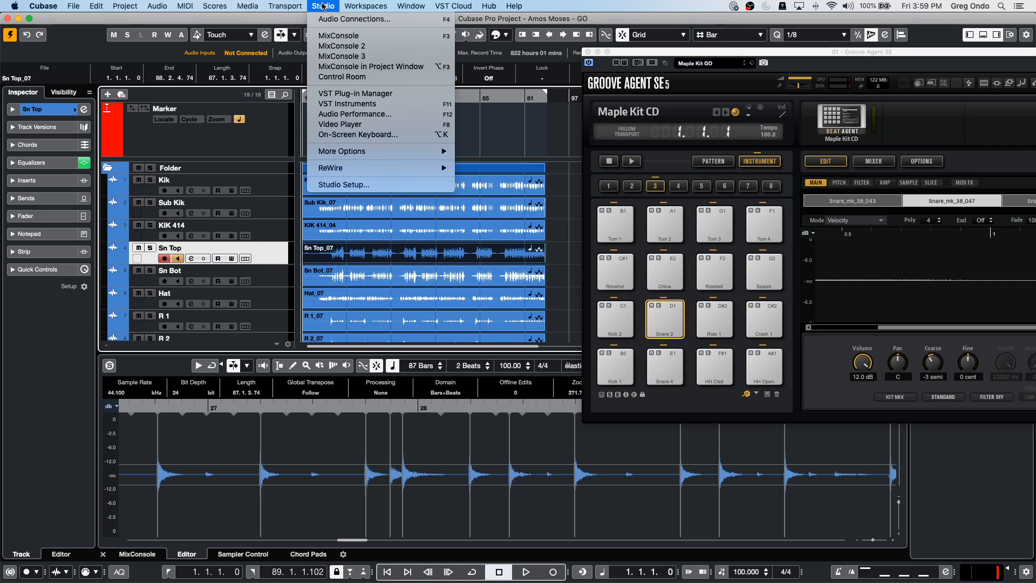
{"action": "left_click", "coordinate": [346, 99]}
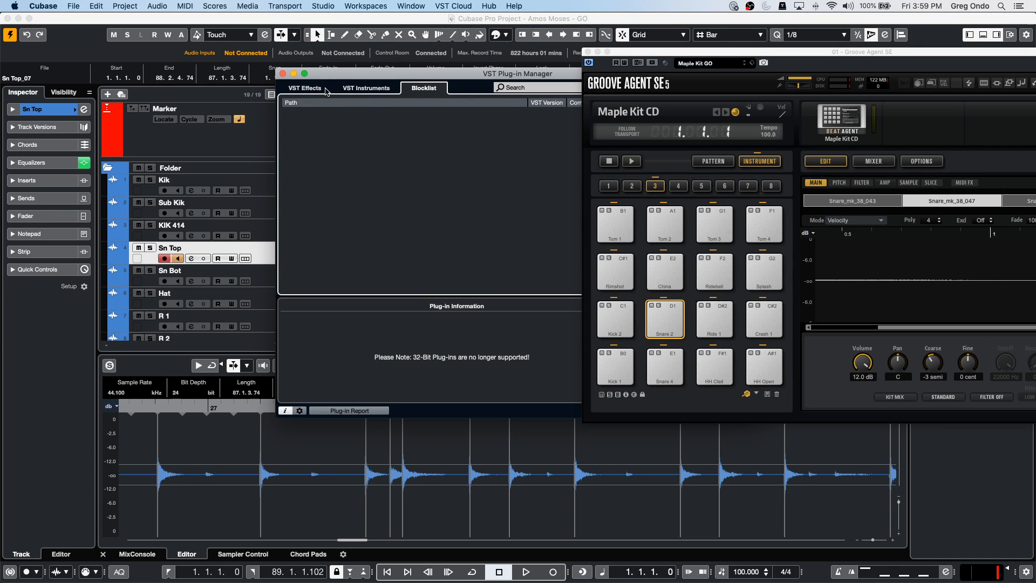
{"action": "left_click", "coordinate": [322, 85]}
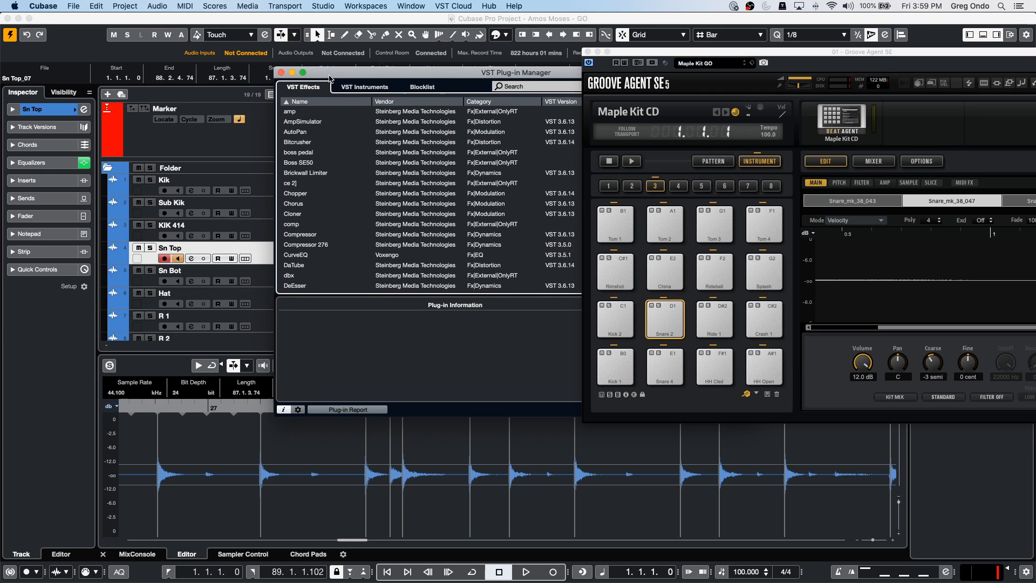
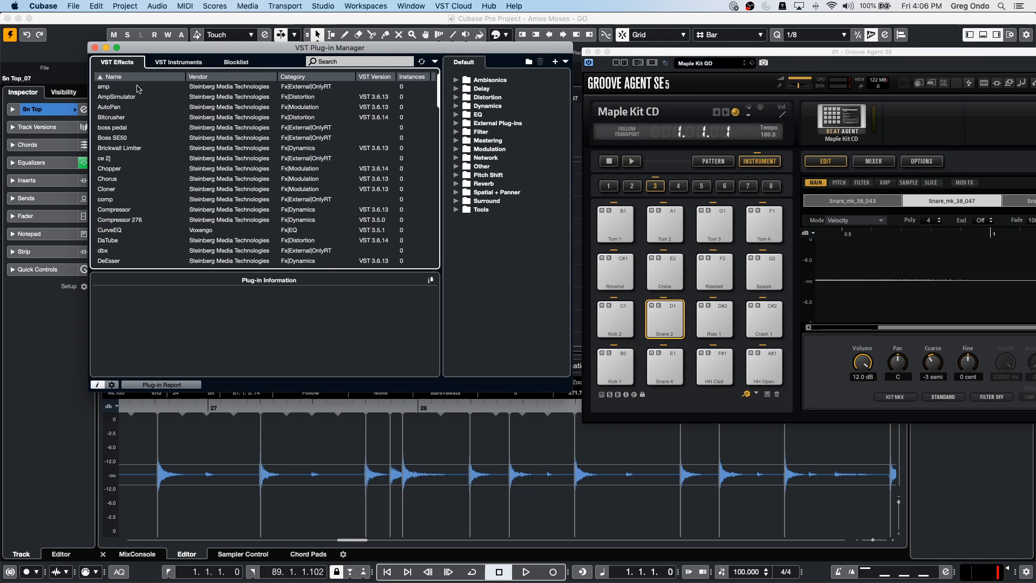
{"action": "left_click", "coordinate": [95, 48]}
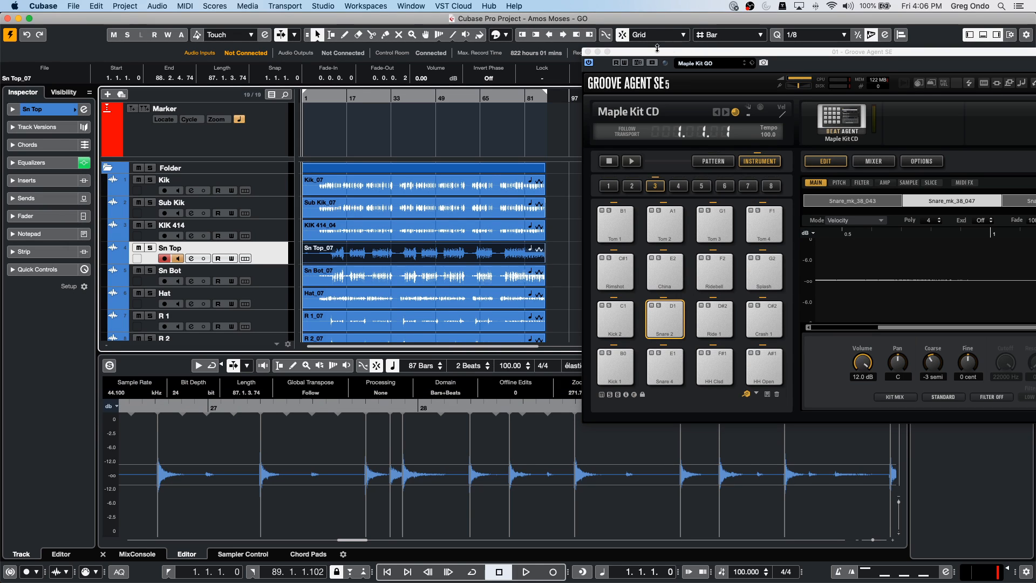
{"action": "left_click", "coordinate": [588, 52]}
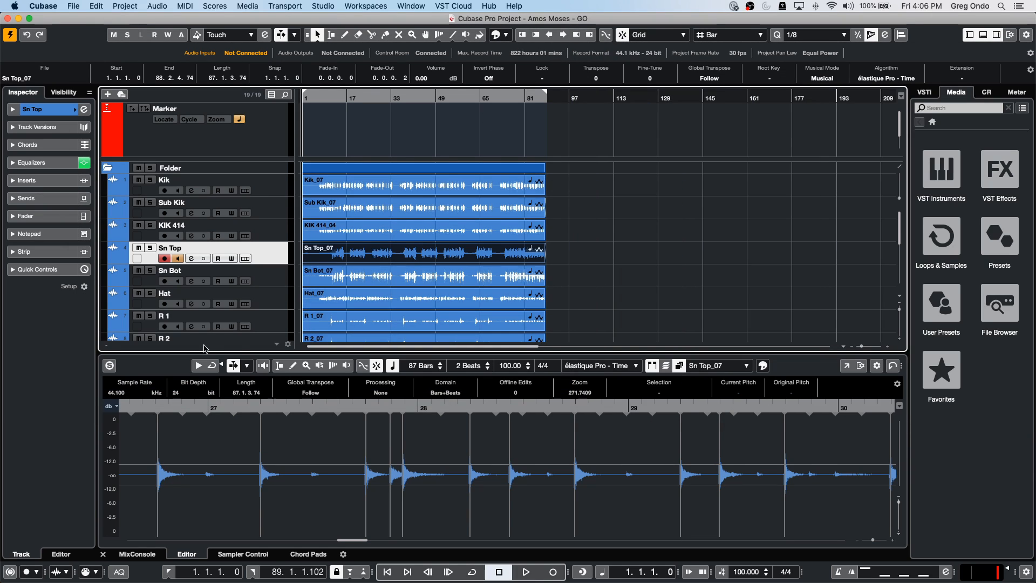
- Add a MIDI track below Sn Top, increase its height and route its output to PANORAMA P4 MIDI out
{"action": "right_click", "coordinate": [286, 252]}
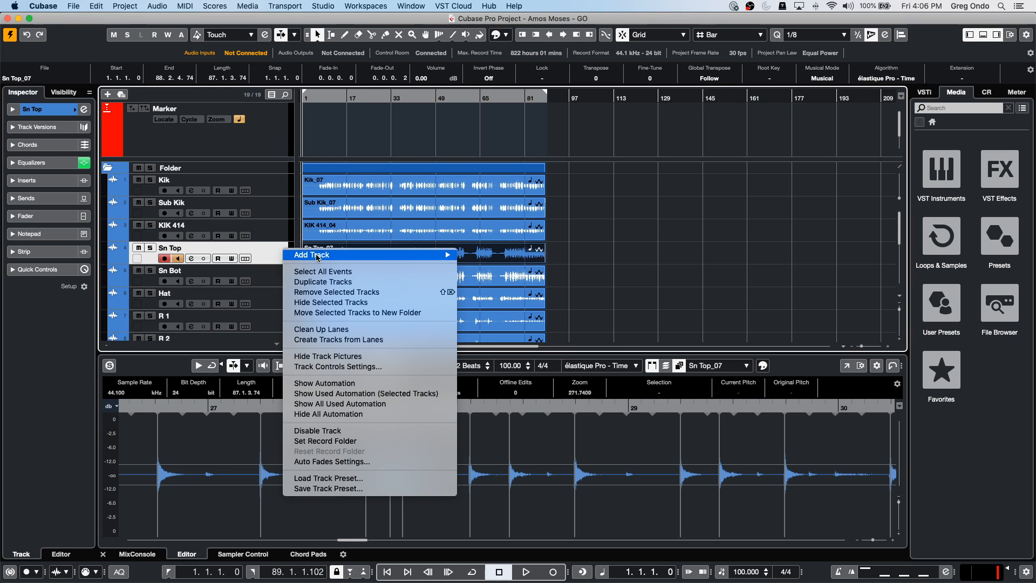
{"action": "mouse_move", "coordinate": [294, 254]}
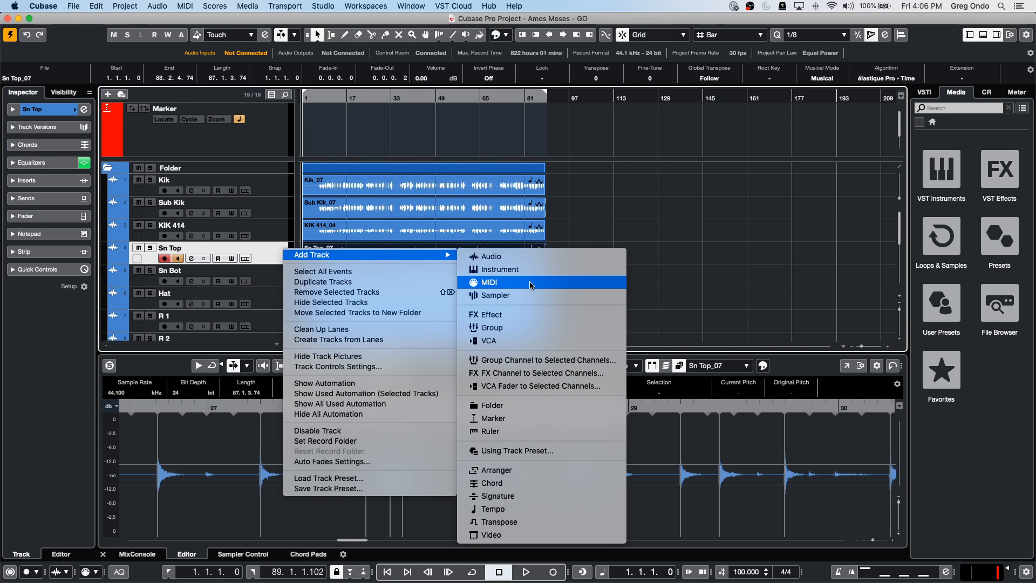
{"action": "left_click", "coordinate": [294, 239]}
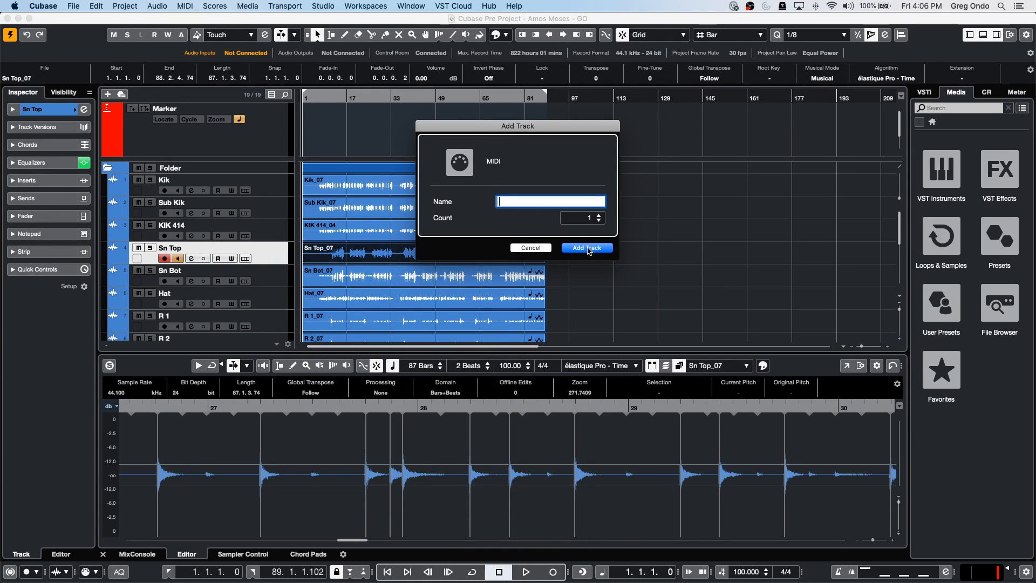
{"action": "left_click", "coordinate": [589, 250]}
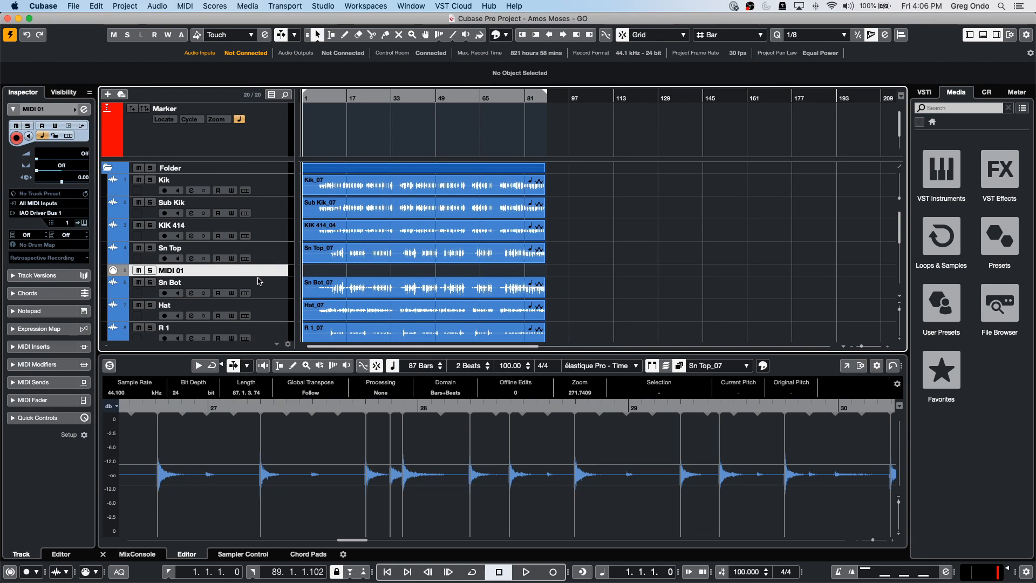
{"action": "left_click_drag", "start_coordinate": [257, 276], "coordinate": [257, 294]}
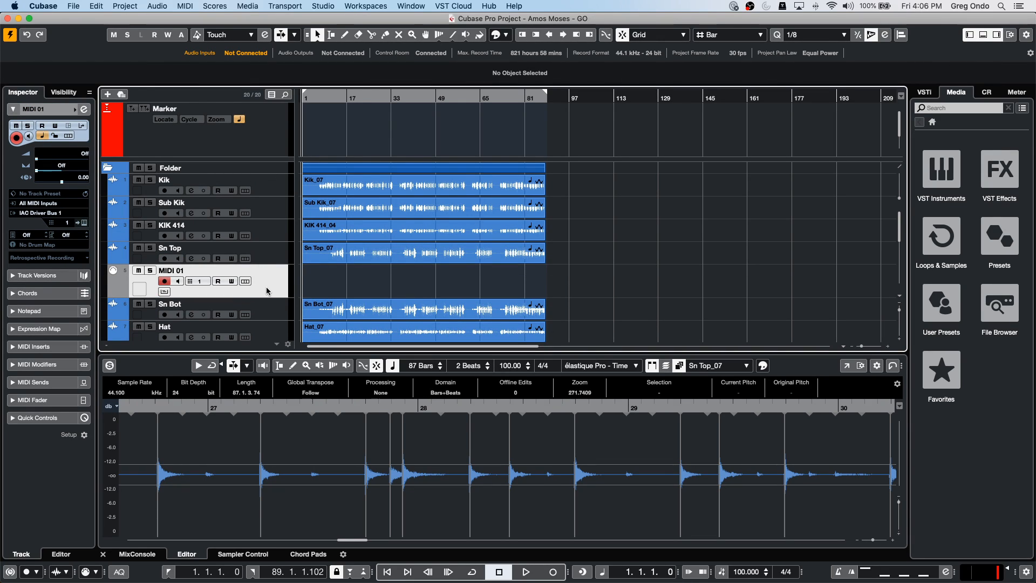
{"action": "left_click", "coordinate": [52, 213]}
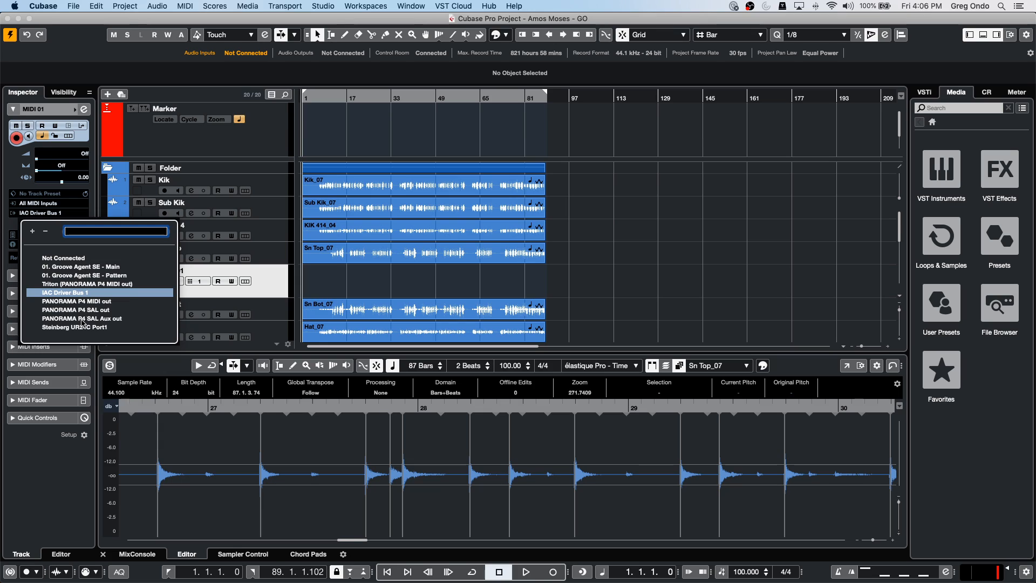
{"action": "left_click", "coordinate": [104, 301]}
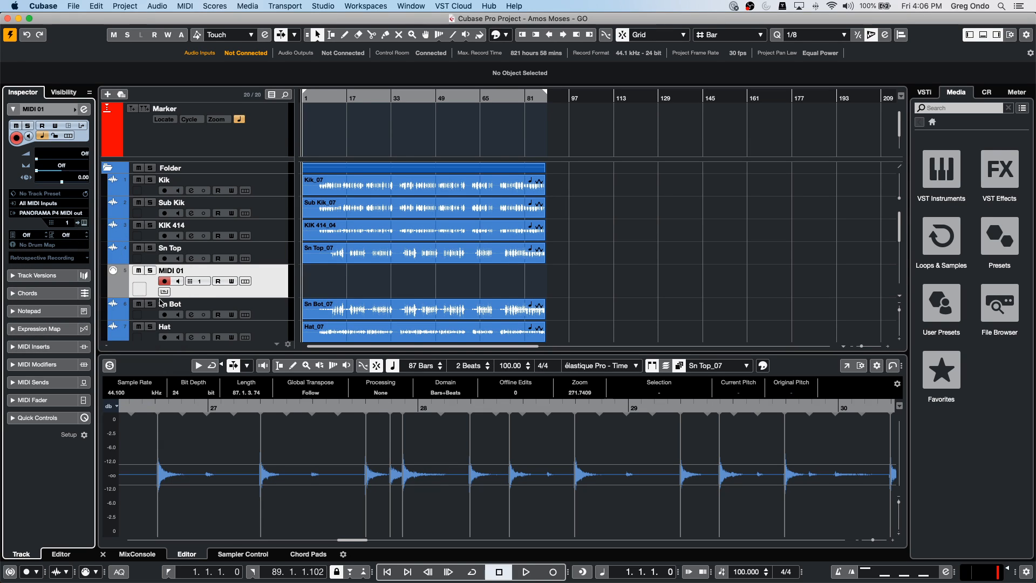
- Open the External Instruments audio connections and expand the Korg M1 bus to view its return
{"action": "left_click", "coordinate": [471, 237]}
{"action": "left_click", "coordinate": [341, 129]}
{"action": "left_click", "coordinate": [331, 9]}
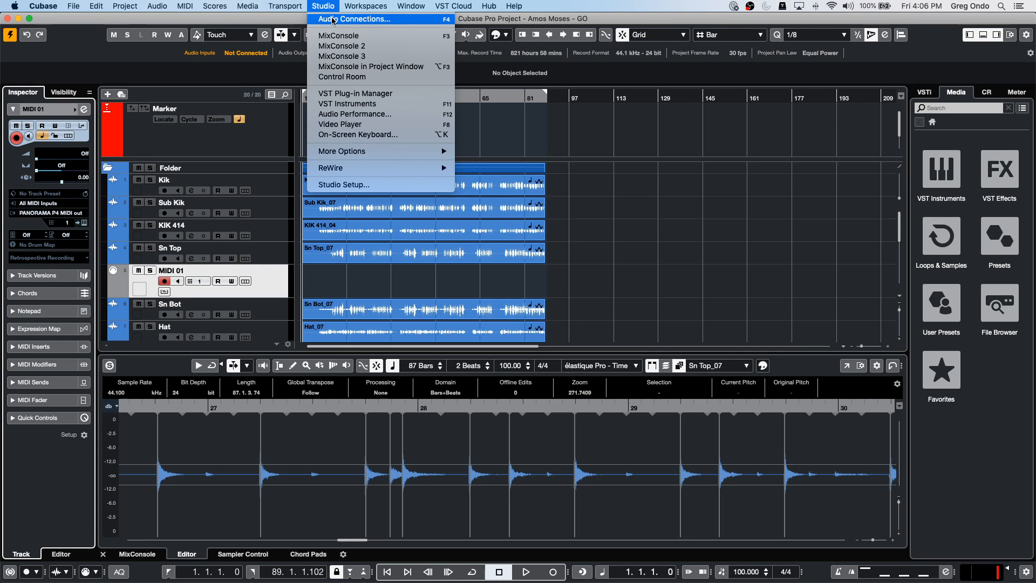
{"action": "left_click", "coordinate": [333, 19]}
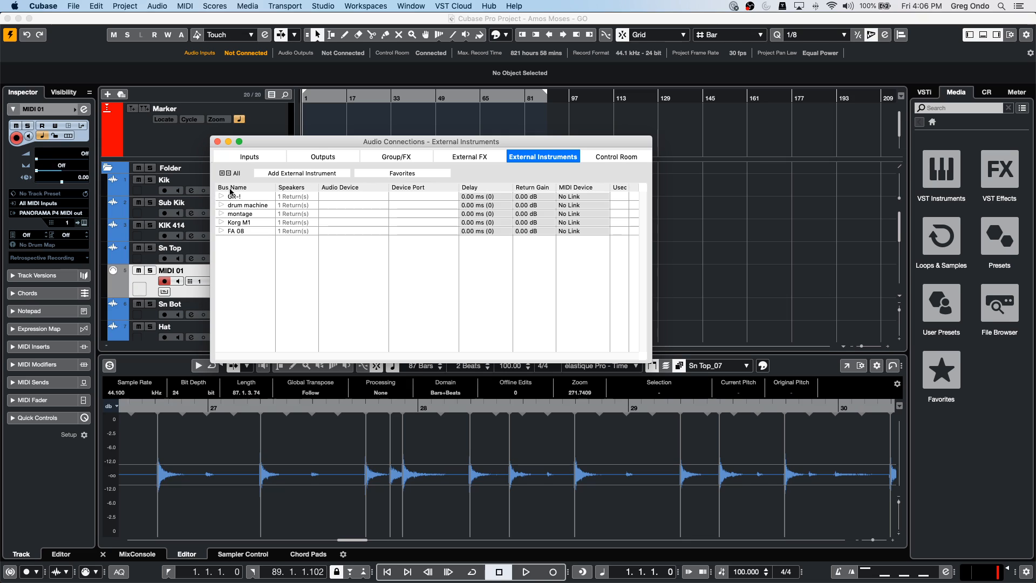
{"action": "left_click", "coordinate": [222, 223]}
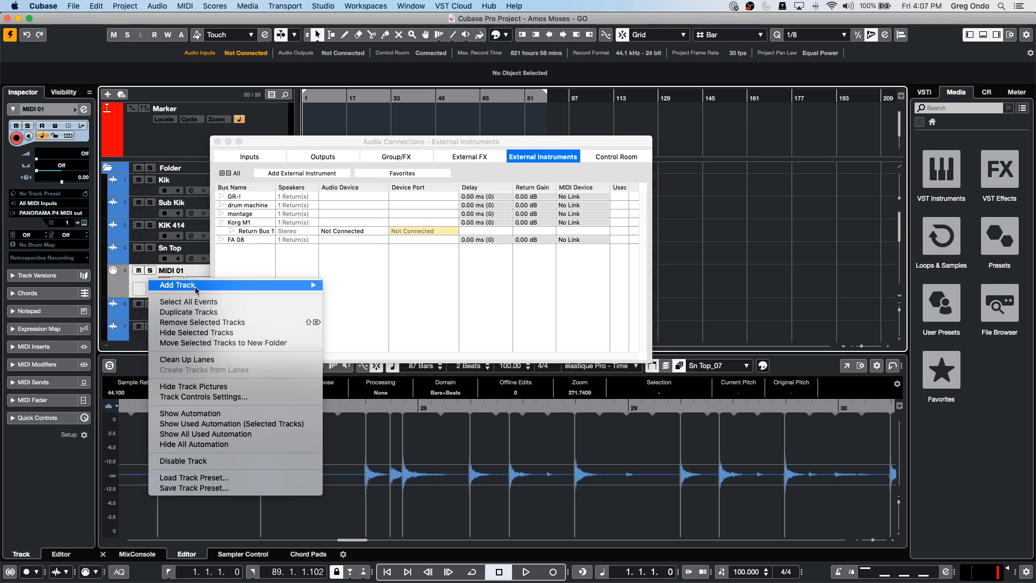
- Add an instrument track using the Korg M1 external instrument and close the Audio Connections and Korg M1 windows
{"action": "mouse_move", "coordinate": [289, 285]}
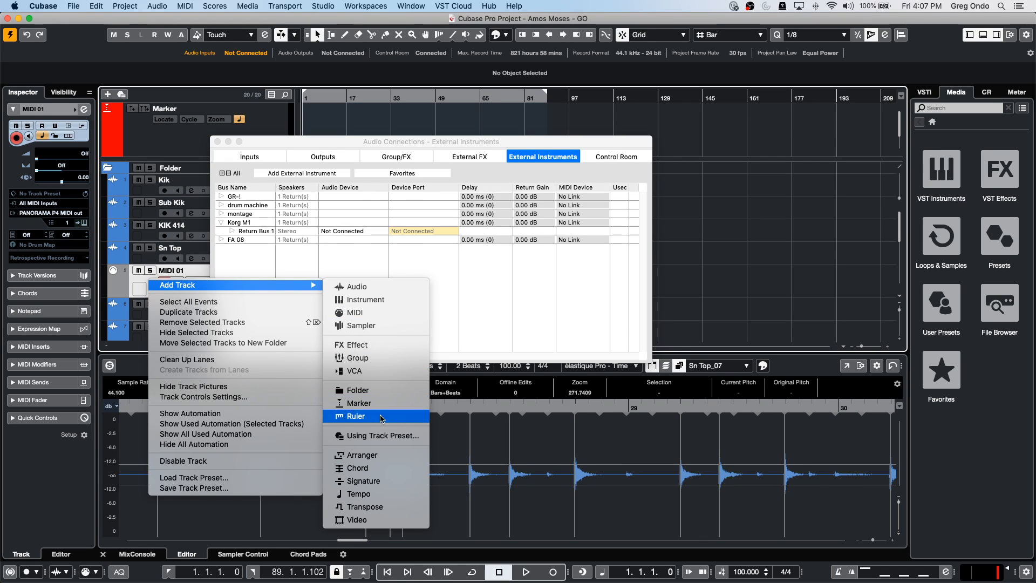
{"action": "left_click", "coordinate": [378, 300]}
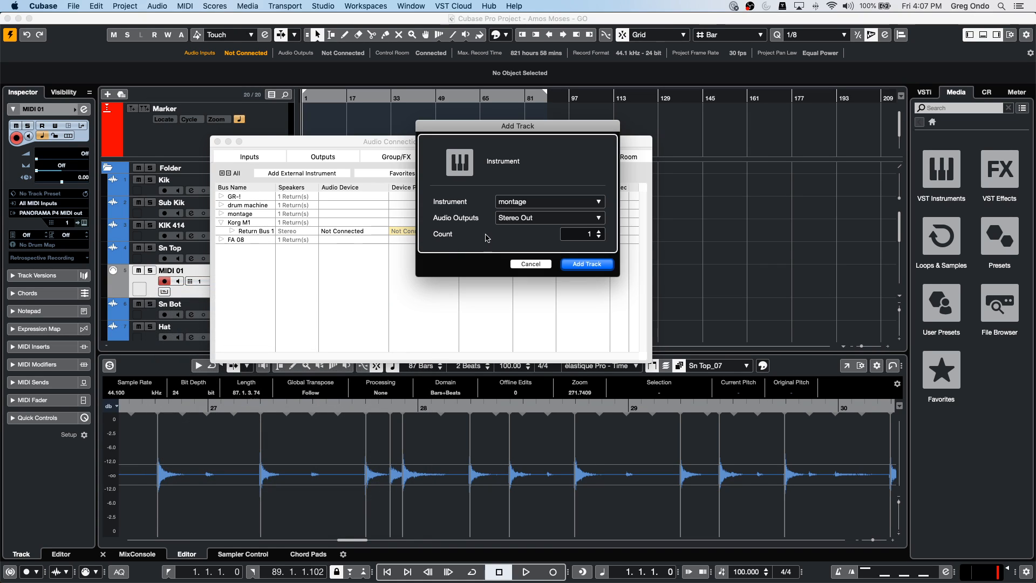
{"action": "left_click", "coordinate": [515, 203]}
{"action": "left_click", "coordinate": [482, 330]}
{"action": "left_click", "coordinate": [587, 264]}
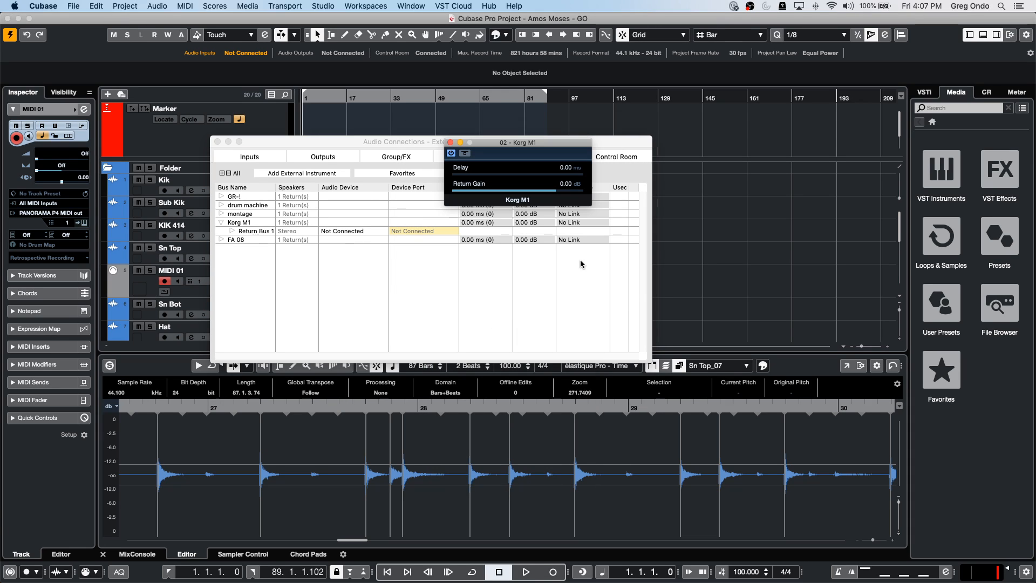
{"action": "left_click", "coordinate": [217, 142]}
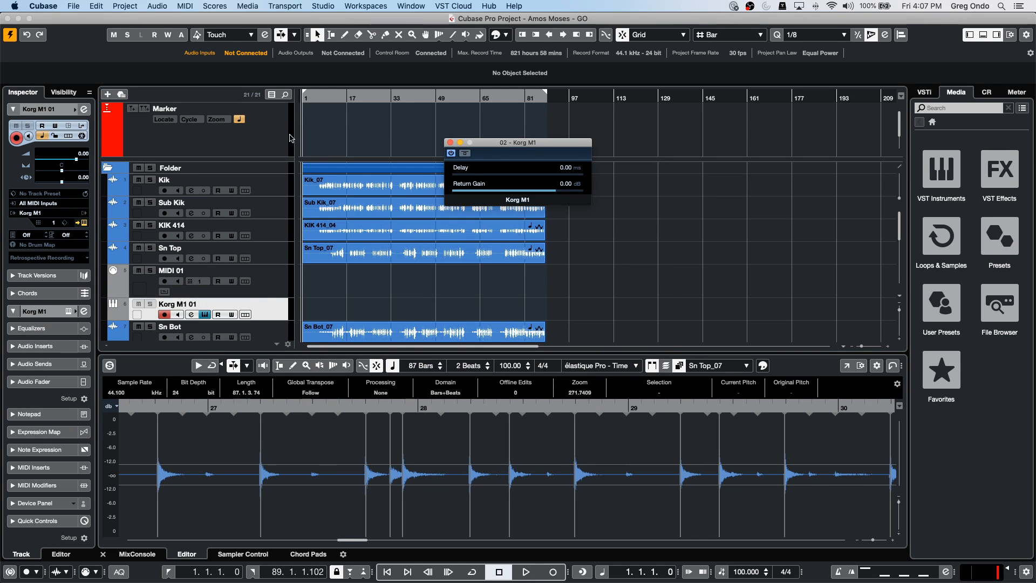
{"action": "left_click", "coordinate": [451, 143]}
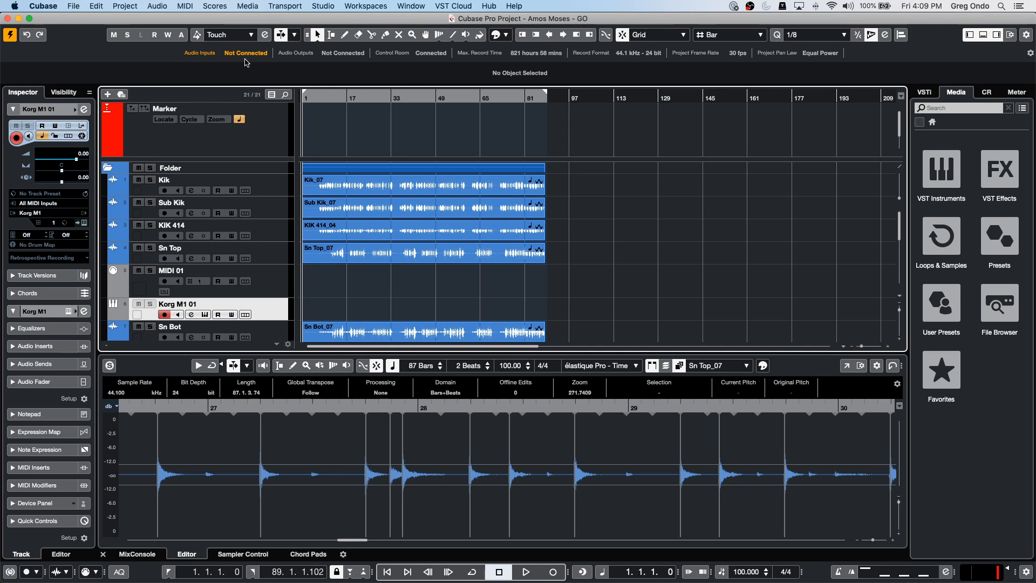
- Open the recent project beatles stones t.cpr and activate it
{"action": "left_click", "coordinate": [74, 5]}
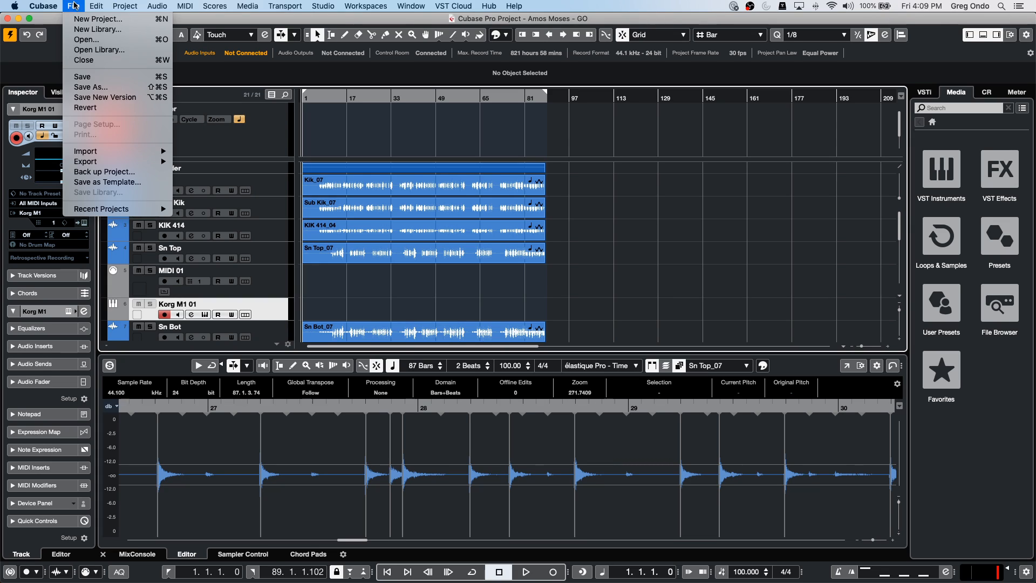
{"action": "mouse_move", "coordinate": [165, 210]}
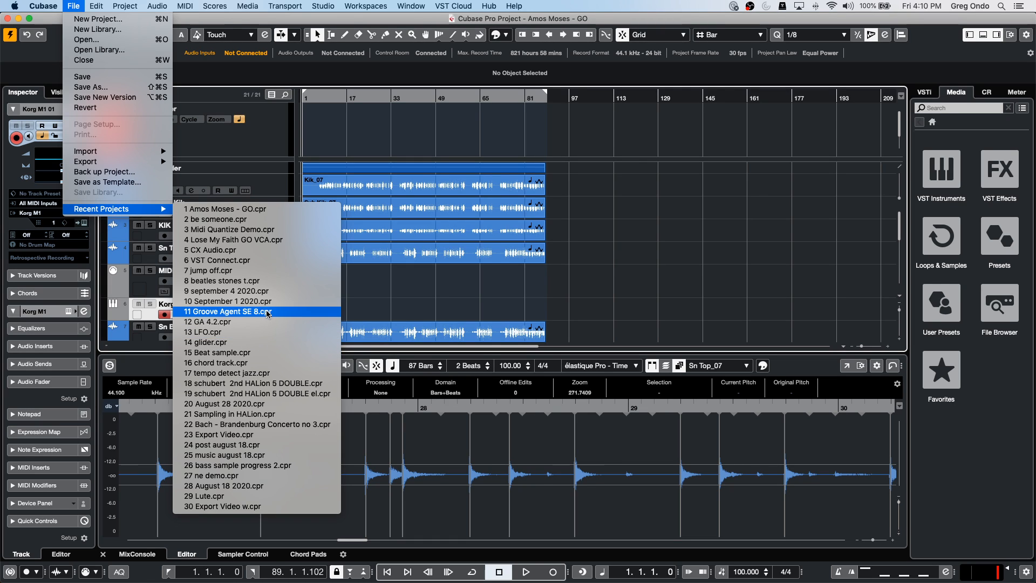
{"action": "left_click", "coordinate": [268, 281]}
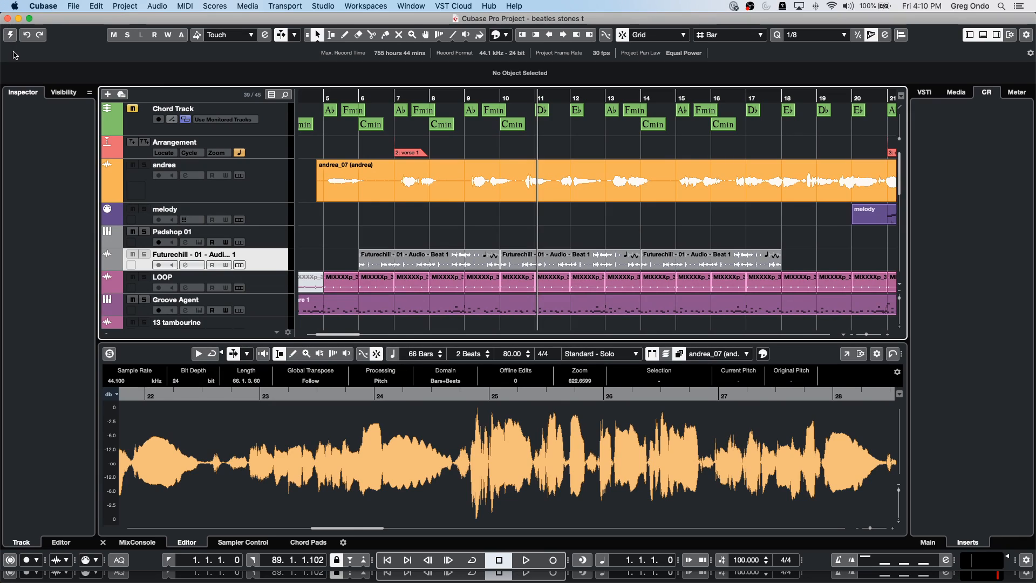
{"action": "left_click", "coordinate": [11, 34]}
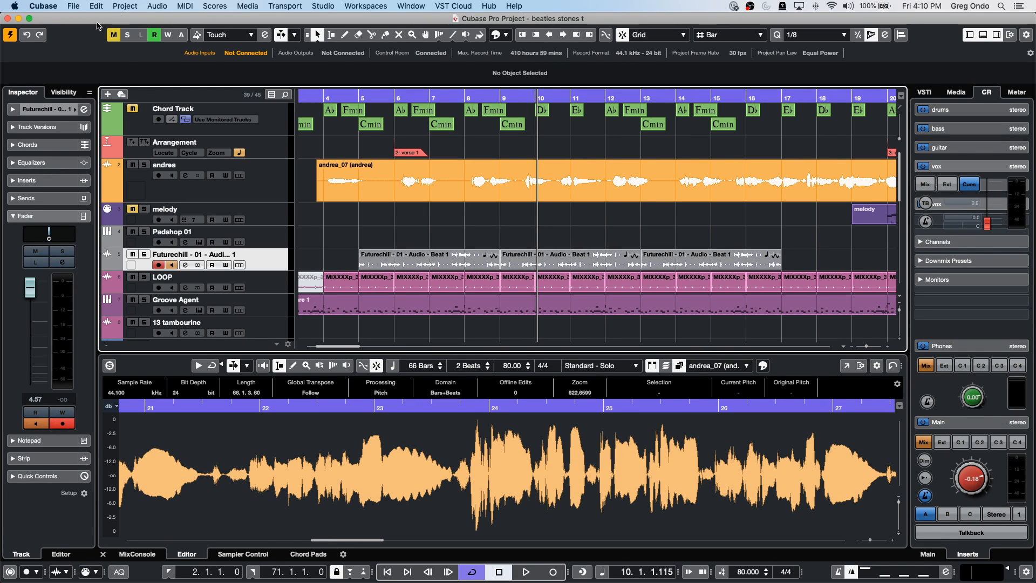
- Revert the project to its previously saved version
{"action": "left_click", "coordinate": [73, 6]}
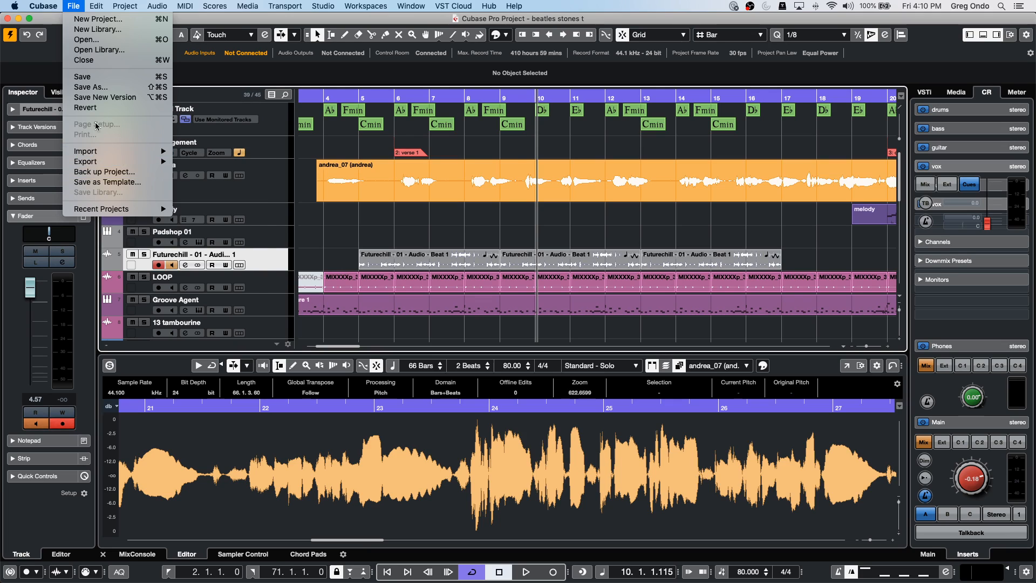
{"action": "left_click", "coordinate": [97, 107]}
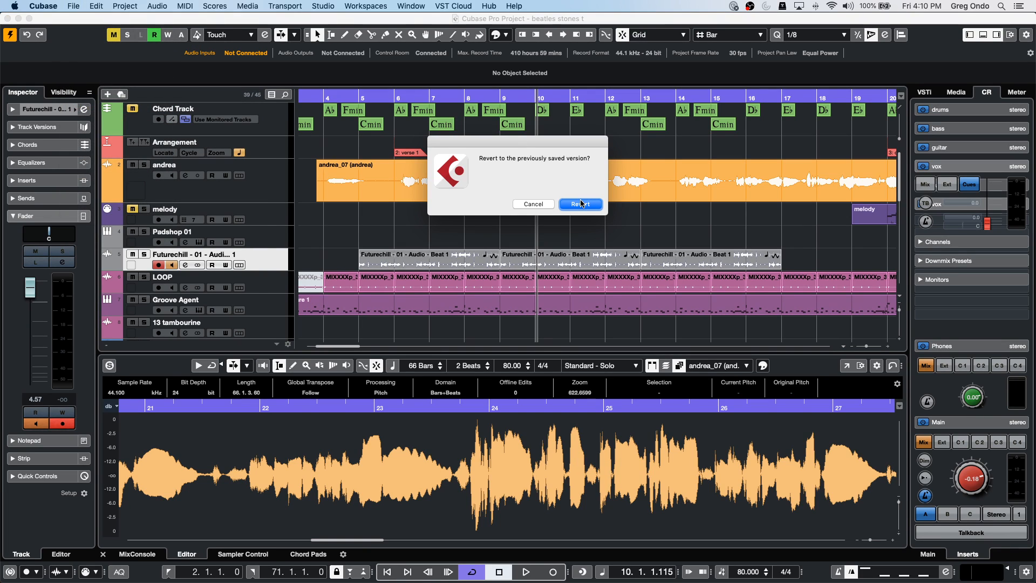
{"action": "left_click", "coordinate": [581, 203]}
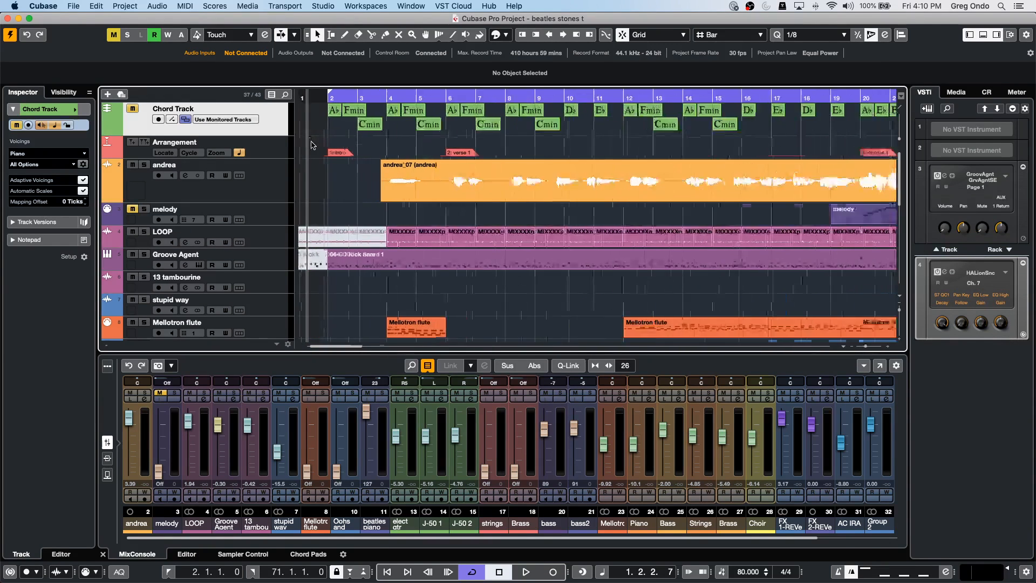
- Play the project, solo the J-50 1 track and set the cycle range to its first audio event
{"action": "key", "text": "space"}
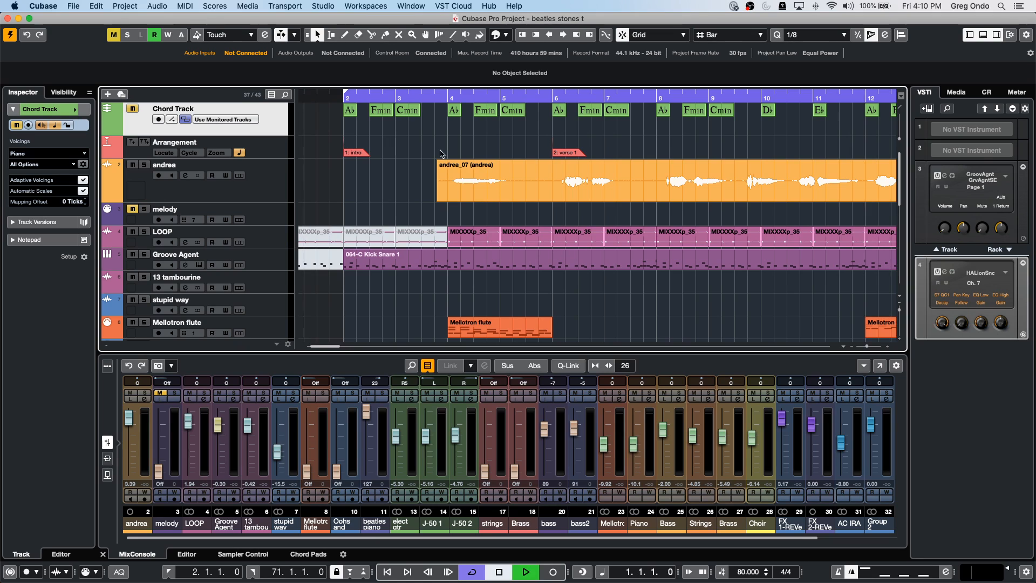
{"action": "scroll", "coordinate": [426, 124], "scroll_direction": "down", "scroll_amount": 10}
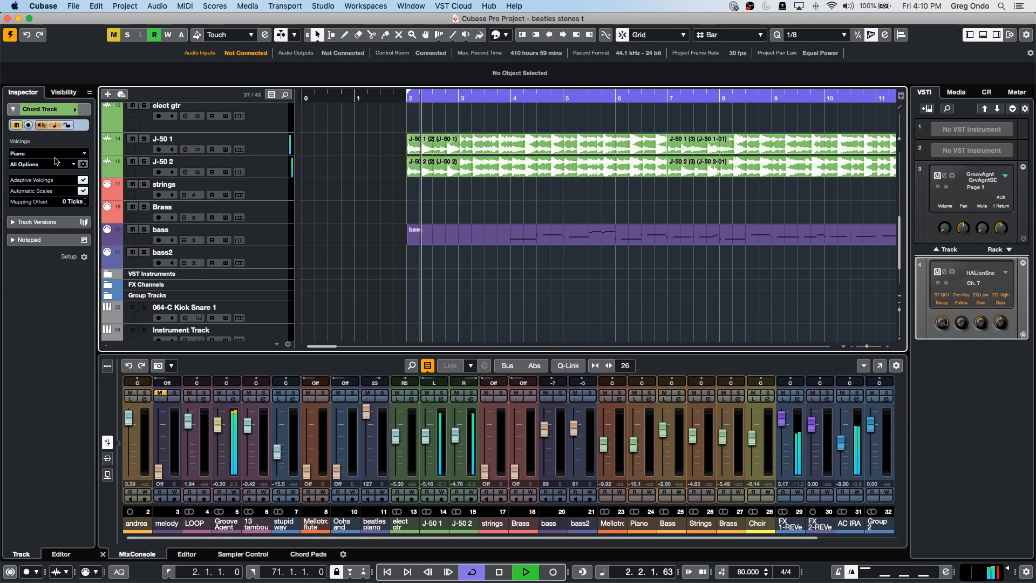
{"action": "key", "text": "s"}
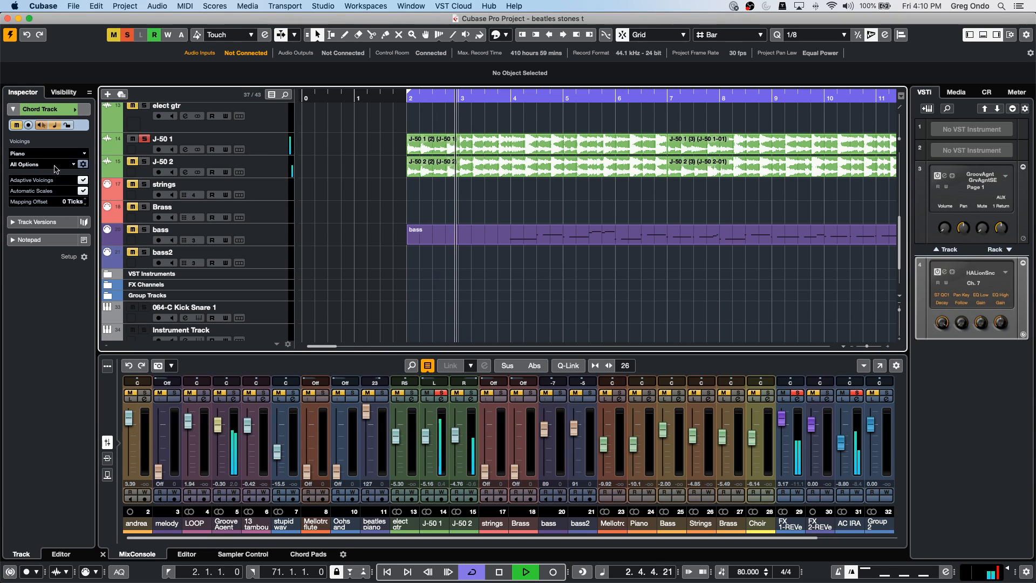
{"action": "left_click", "coordinate": [547, 145]}
{"action": "key", "text": "p"}
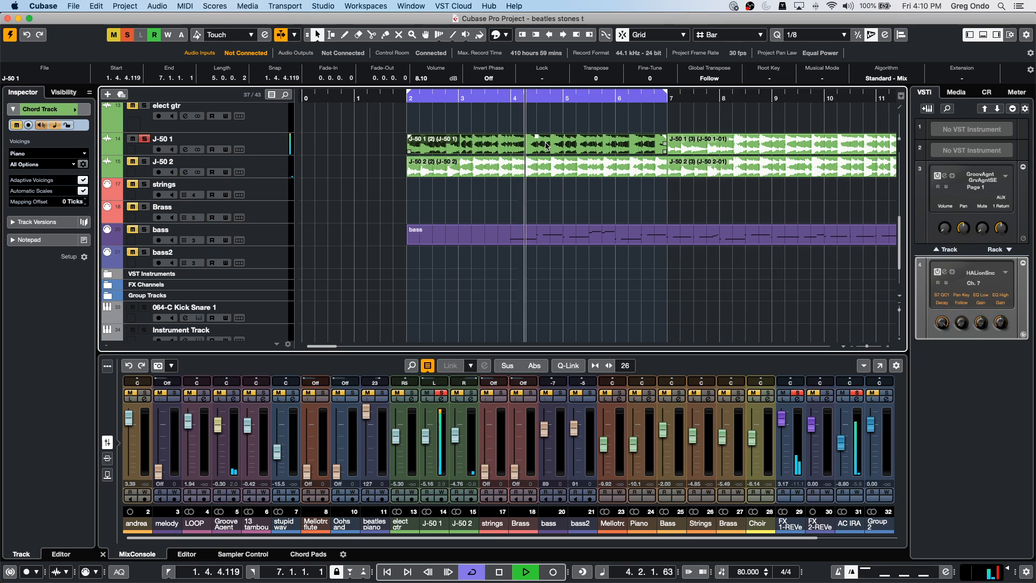
- Pan the J-50 1 track to L6 and open its first audio event for editing
{"action": "left_click", "coordinate": [261, 143]}
{"action": "left_click_drag", "start_coordinate": [37, 172], "coordinate": [60, 173]}
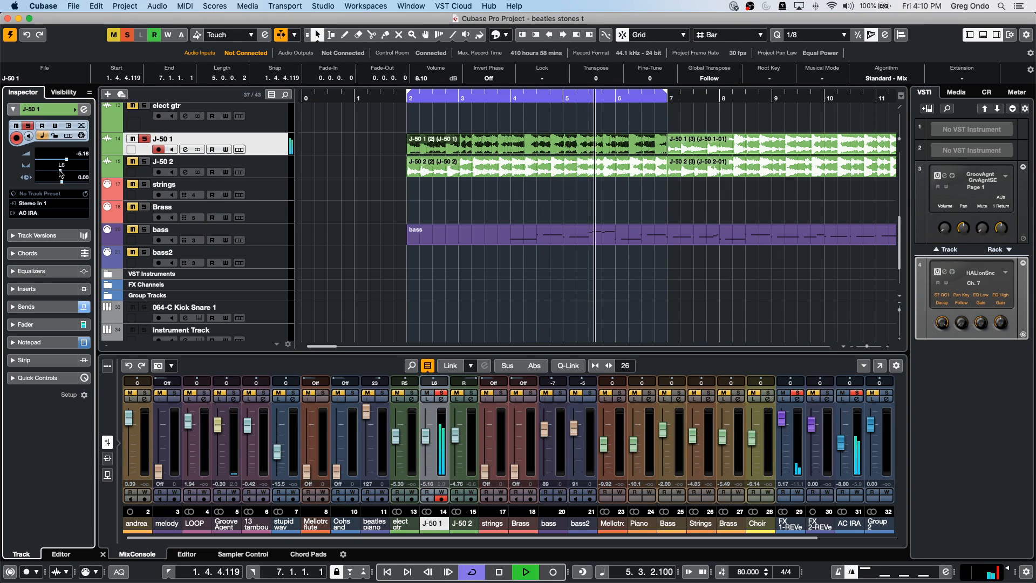
{"action": "left_click", "coordinate": [506, 147]}
{"action": "double_click", "coordinate": [505, 146]}
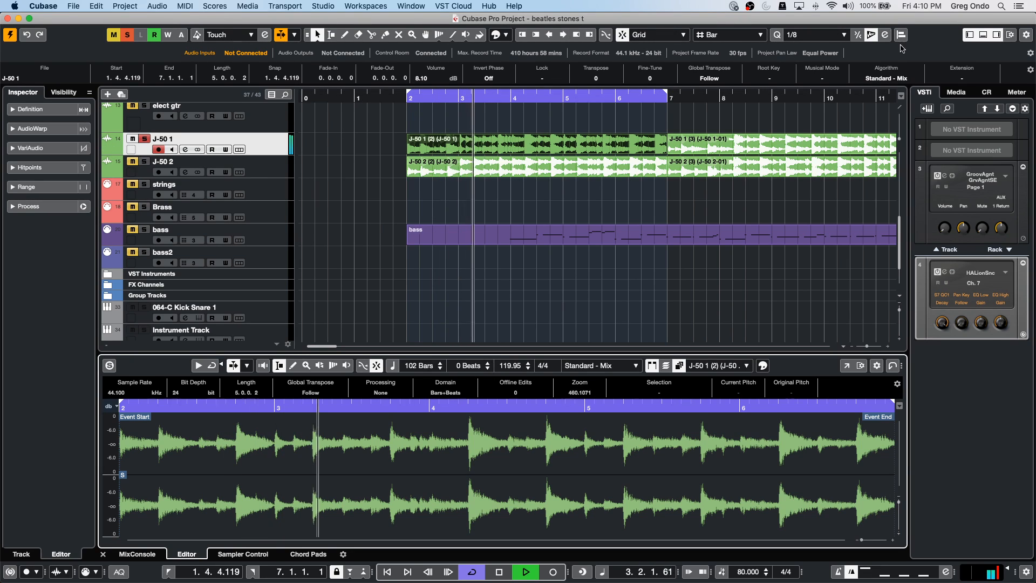
- Open the Quantize Panel, place it over the arrangement and choose the 1/8 preset
{"action": "left_click", "coordinate": [886, 36]}
{"action": "left_click", "coordinate": [886, 36]}
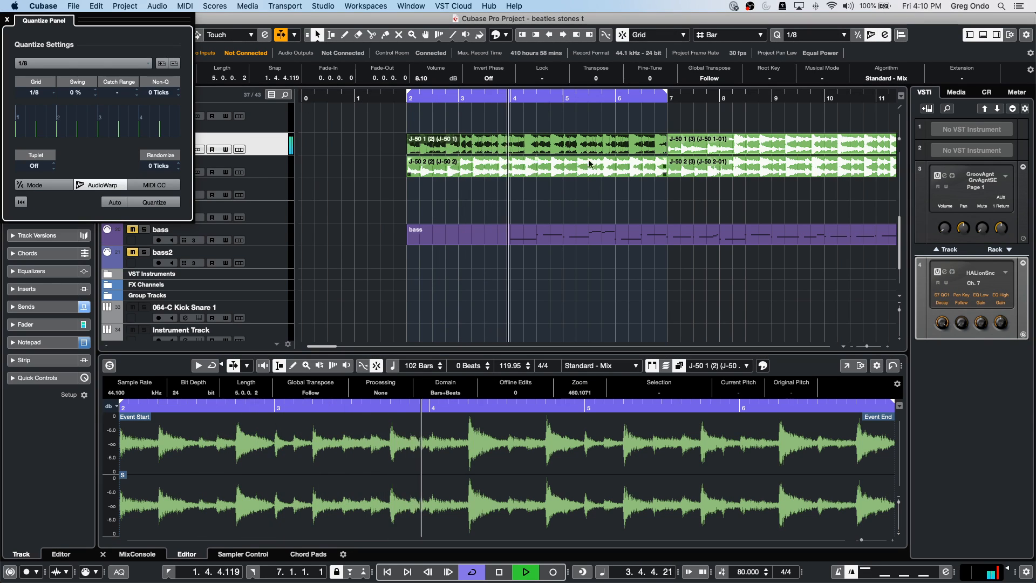
{"action": "left_click_drag", "start_coordinate": [215, 55], "coordinate": [554, 101]}
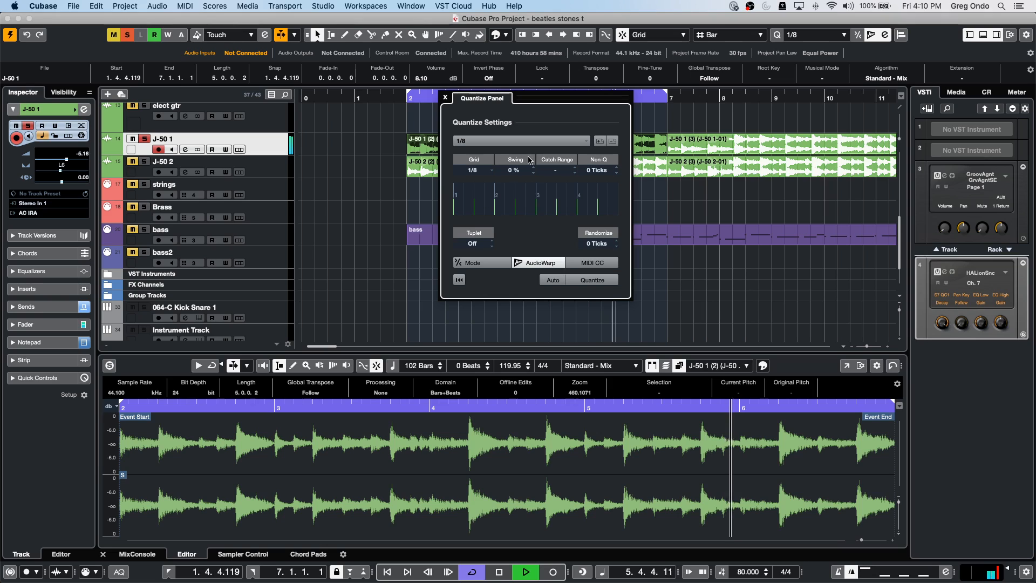
{"action": "left_click", "coordinate": [493, 140]}
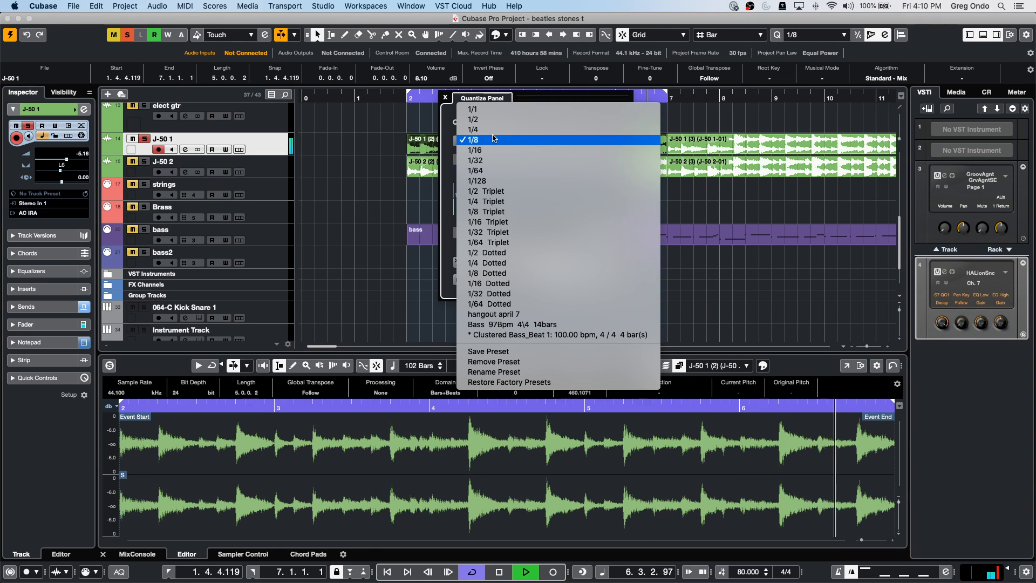
{"action": "left_click", "coordinate": [501, 142]}
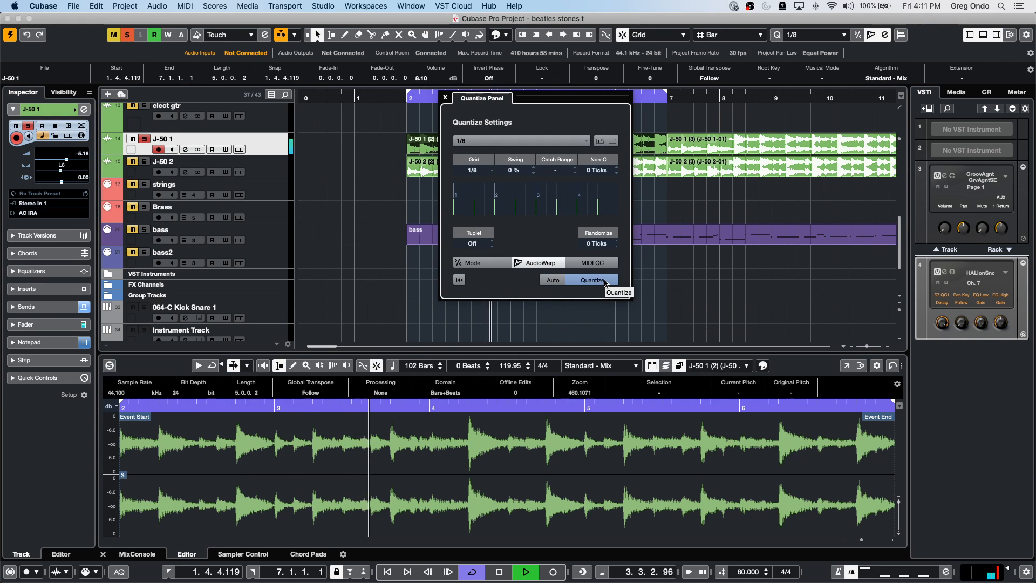
- Quantize the selected J-50 1 event to 1/4 notes with AudioWarp
{"action": "left_click", "coordinate": [494, 143]}
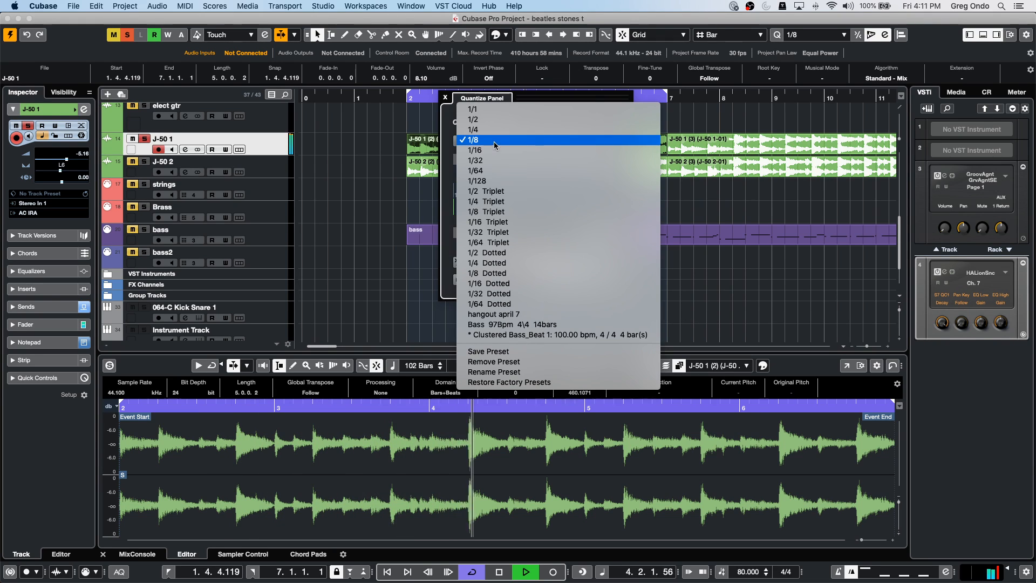
{"action": "left_click", "coordinate": [499, 131]}
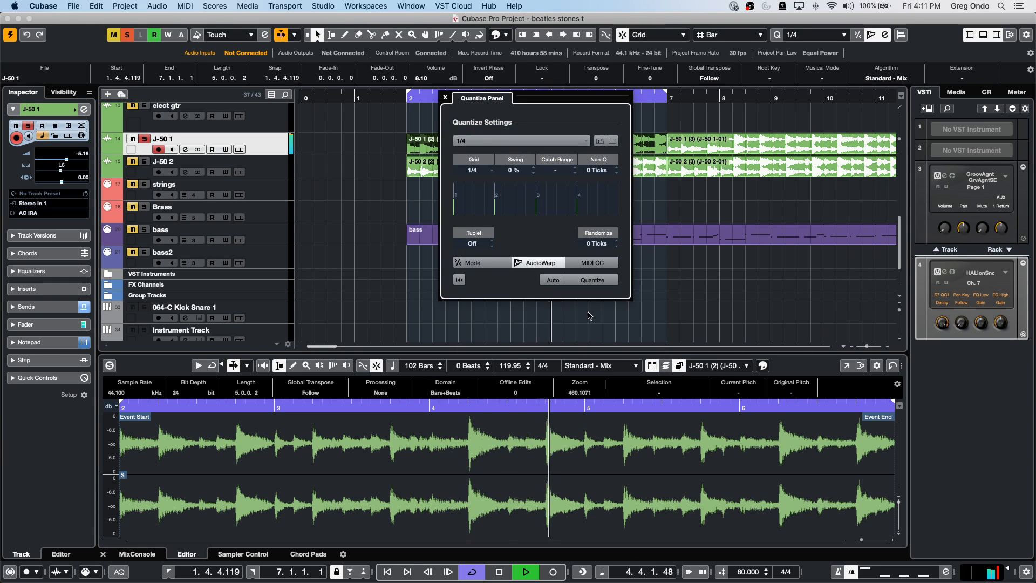
{"action": "left_click", "coordinate": [598, 282]}
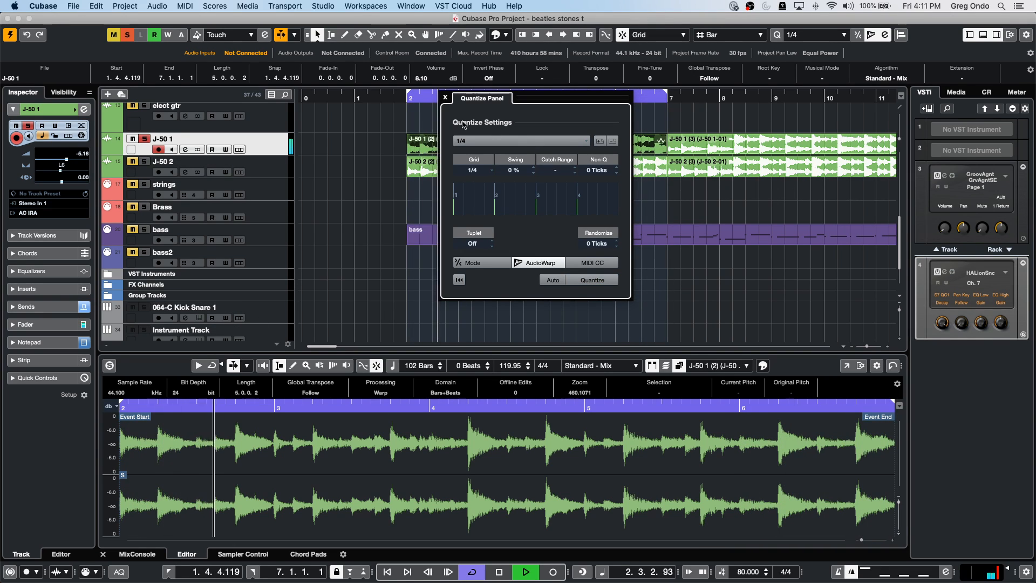
- Quantize the selected J-50 1 event to a 1/8 grid with AudioWarp
{"action": "left_click", "coordinate": [516, 140]}
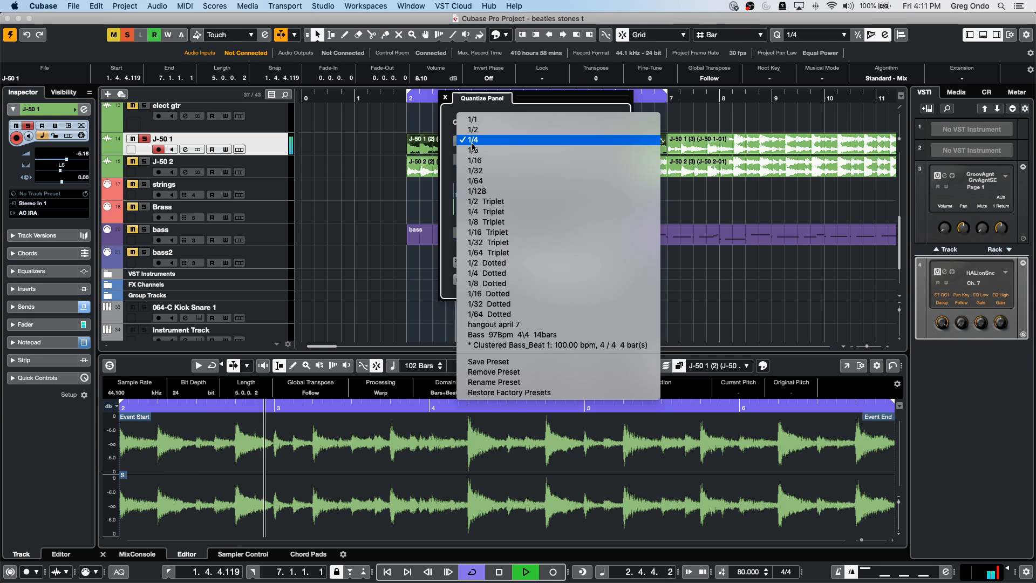
{"action": "left_click", "coordinate": [513, 149]}
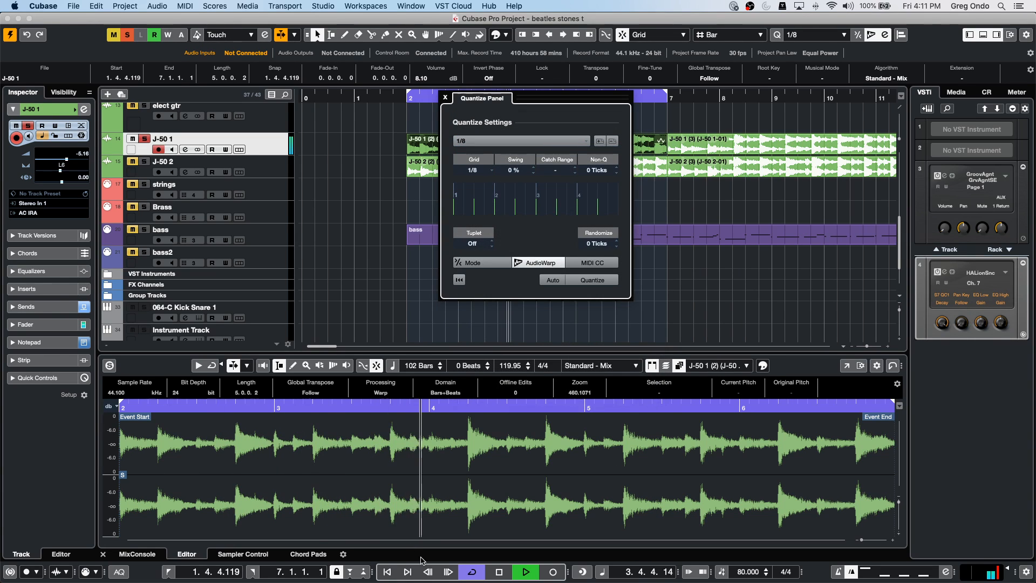
{"action": "left_click", "coordinate": [596, 282]}
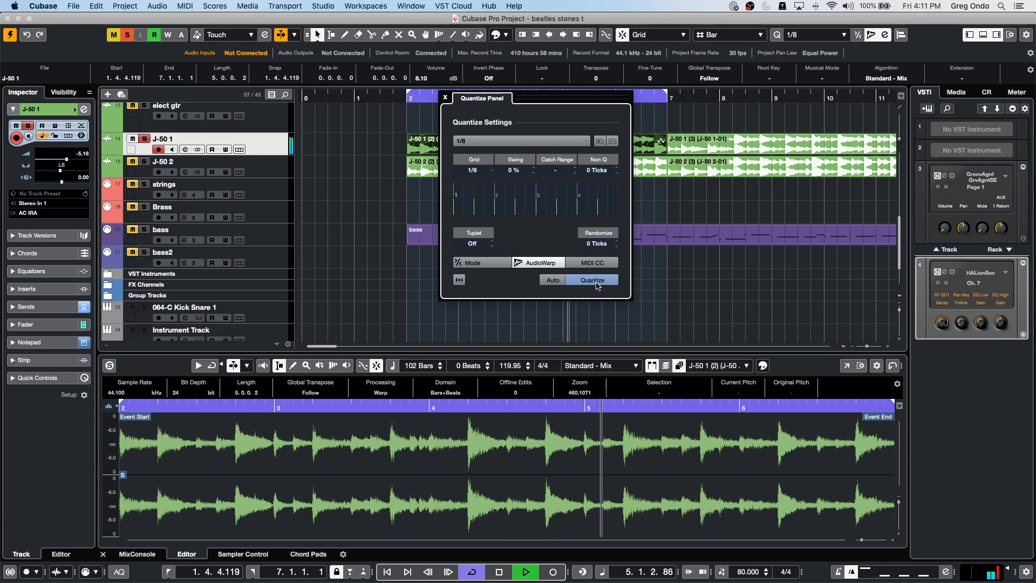
- Quantize the J-50 1 event to 1/16 notes with AudioWarp, close the Quantize Panel and stop playback
{"action": "left_click", "coordinate": [506, 141]}
{"action": "left_click", "coordinate": [507, 151]}
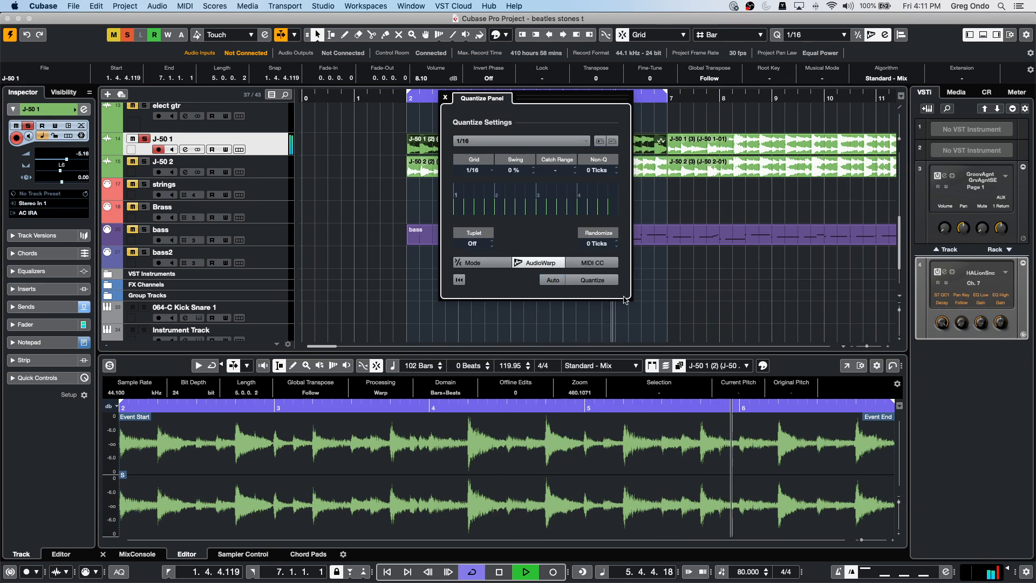
{"action": "left_click", "coordinate": [484, 264]}
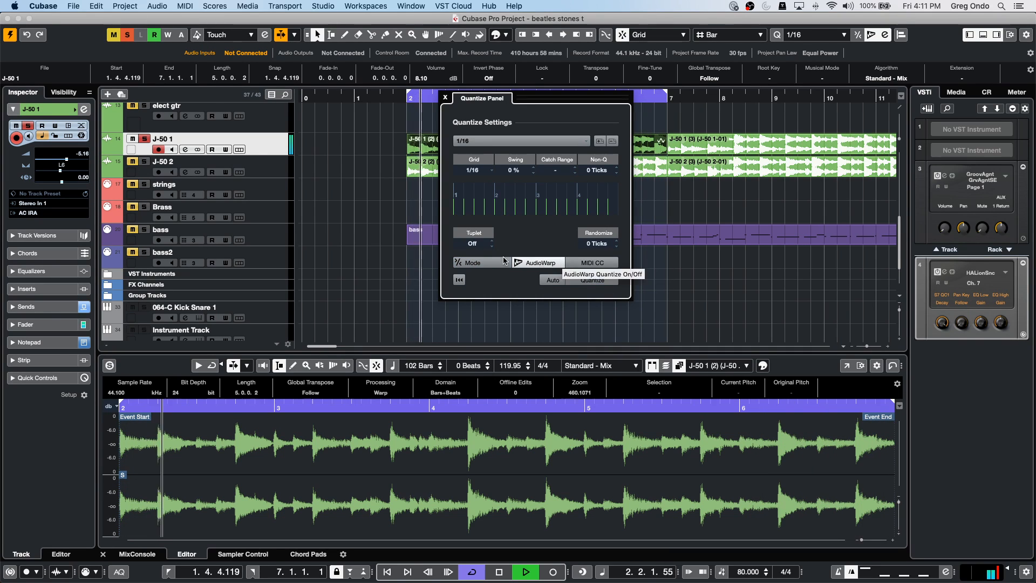
{"action": "left_click", "coordinate": [599, 280]}
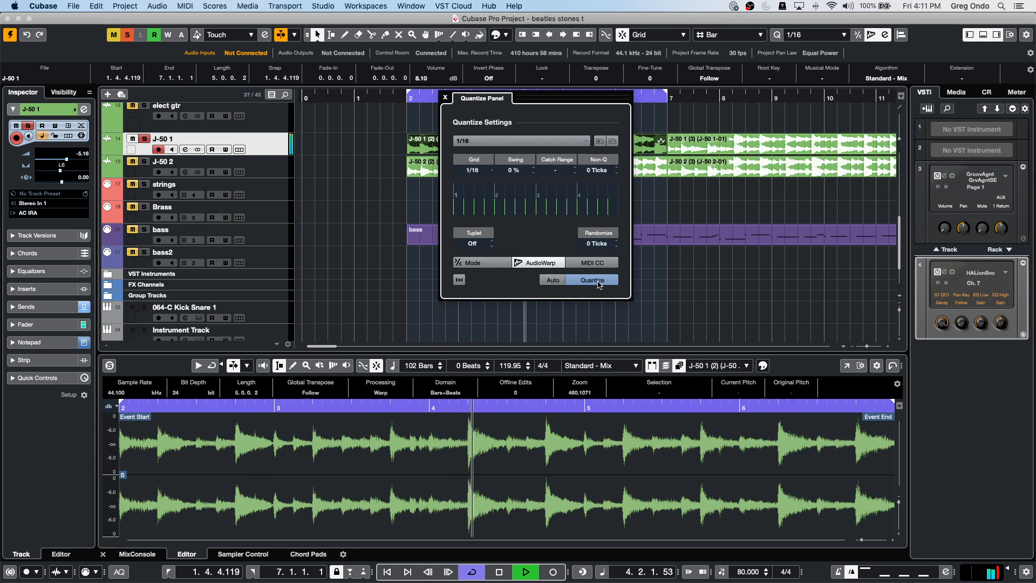
{"action": "left_click", "coordinate": [445, 98]}
{"action": "key", "text": "space"}
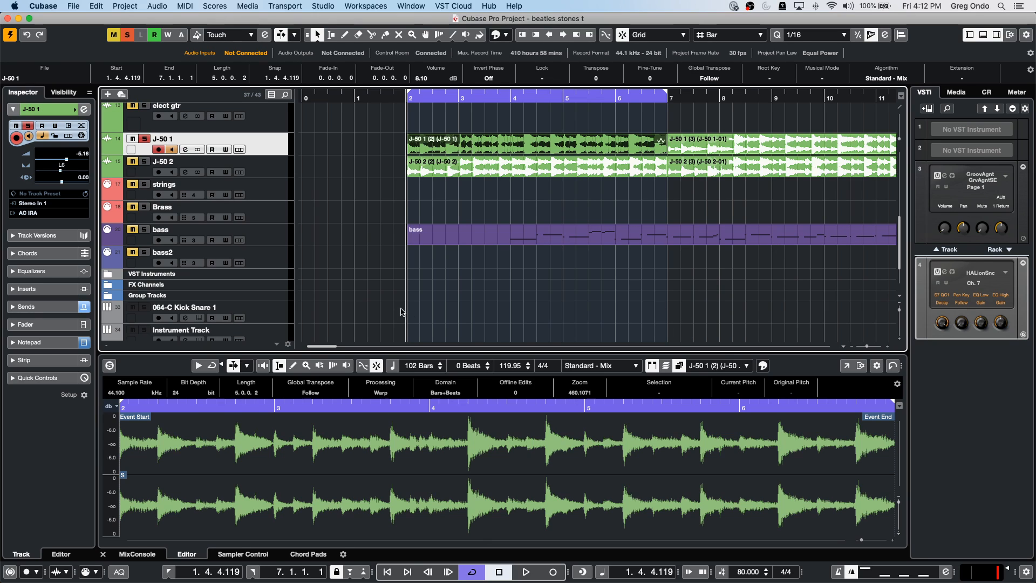
- Add one stereo instrument track using Retrologue below the bass2 track
{"action": "right_click", "coordinate": [269, 261]}
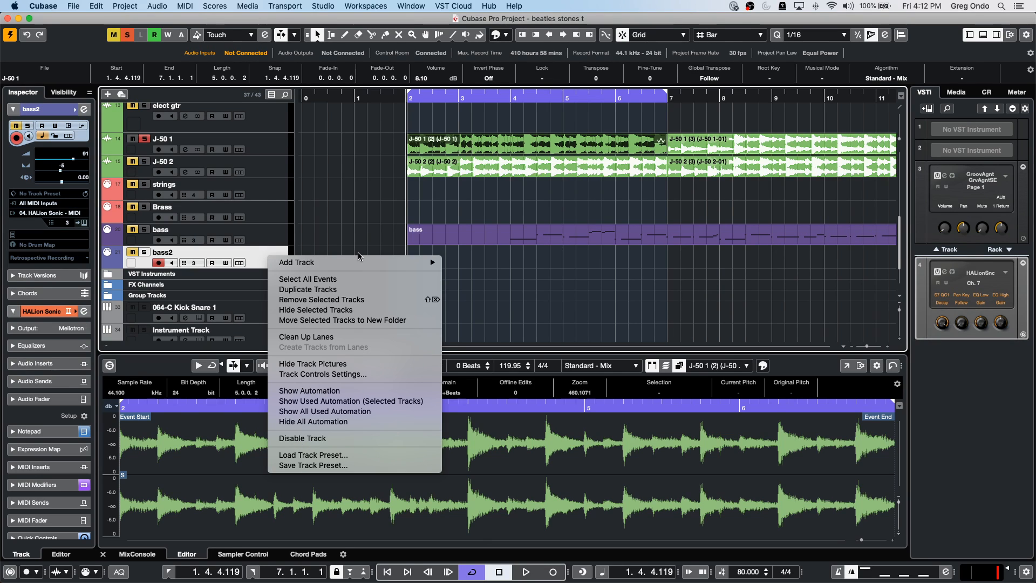
{"action": "mouse_move", "coordinate": [378, 263]}
{"action": "left_click", "coordinate": [482, 277]}
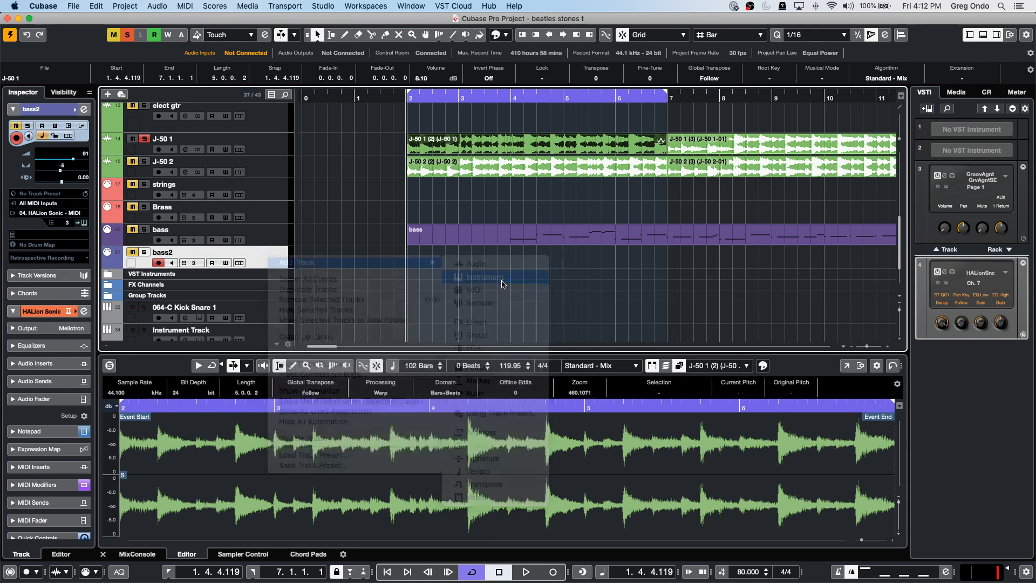
{"action": "left_click", "coordinate": [533, 204]}
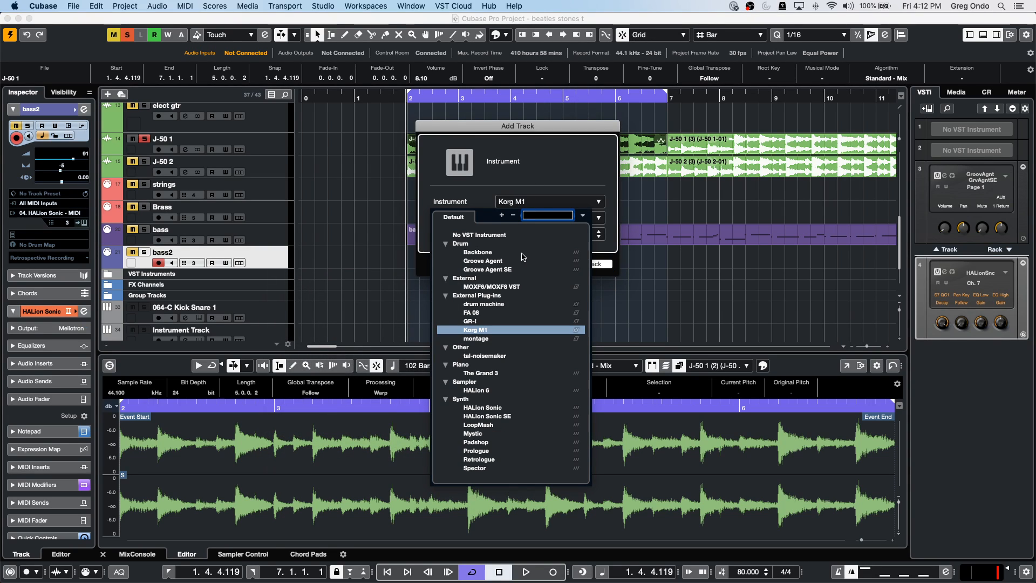
{"action": "left_click", "coordinate": [479, 460]}
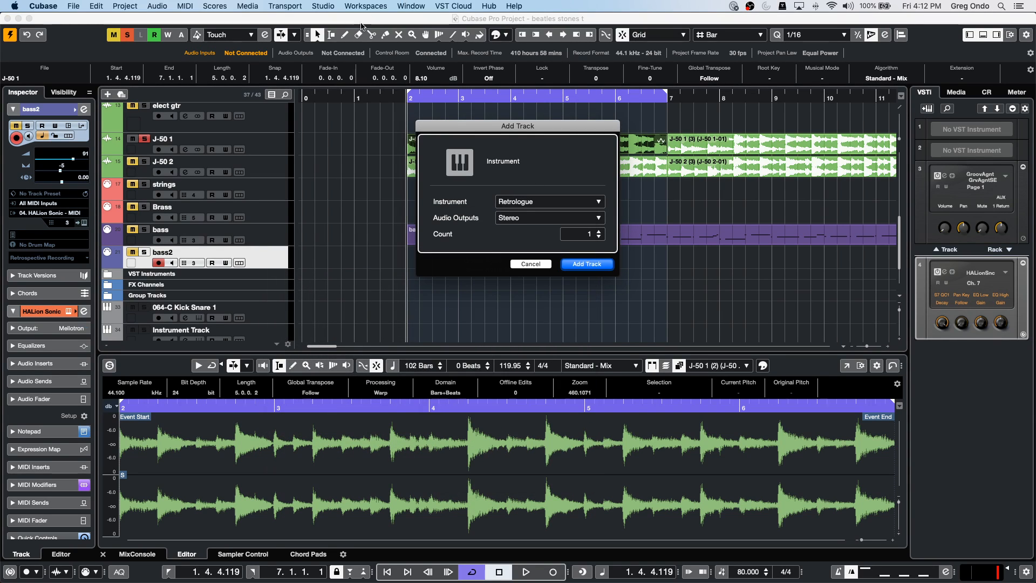
{"action": "left_click", "coordinate": [587, 264]}
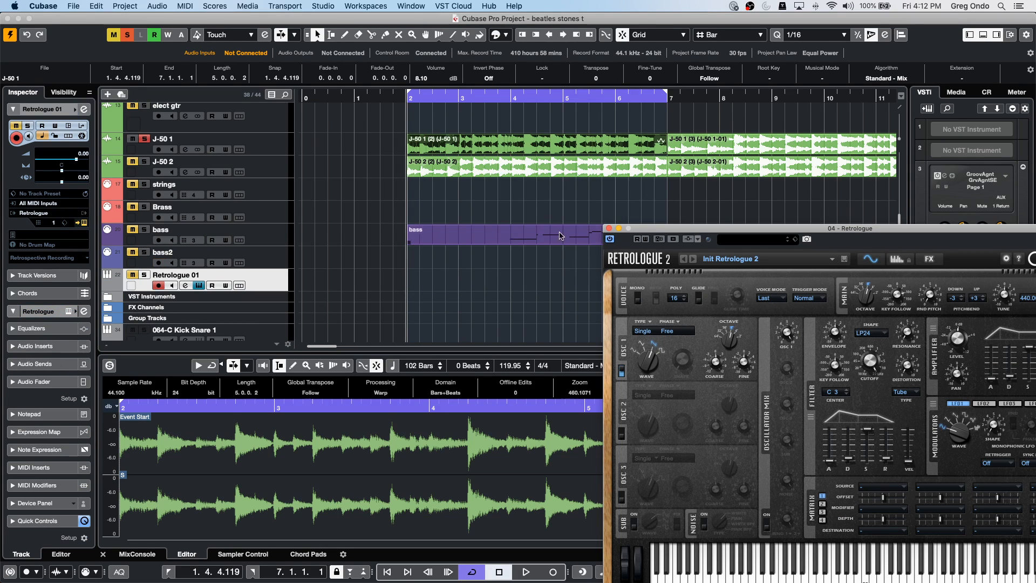
- Reposition the Retrologue window and load the Phat Acid Bass preset
{"action": "left_click", "coordinate": [751, 239]}
{"action": "left_click_drag", "start_coordinate": [755, 231], "coordinate": [363, 76]}
{"action": "left_click", "coordinate": [340, 104]}
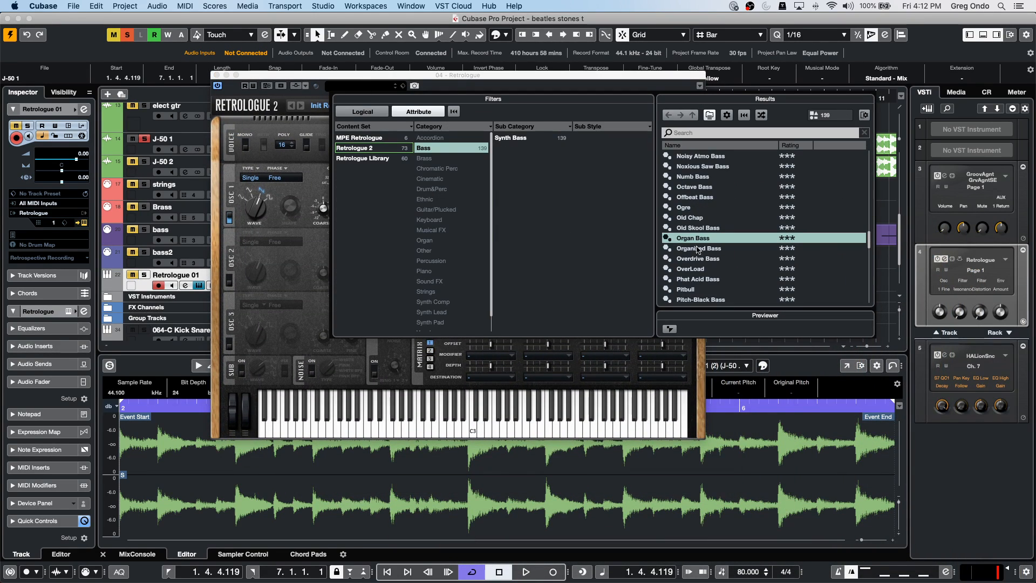
{"action": "double_click", "coordinate": [698, 279]}
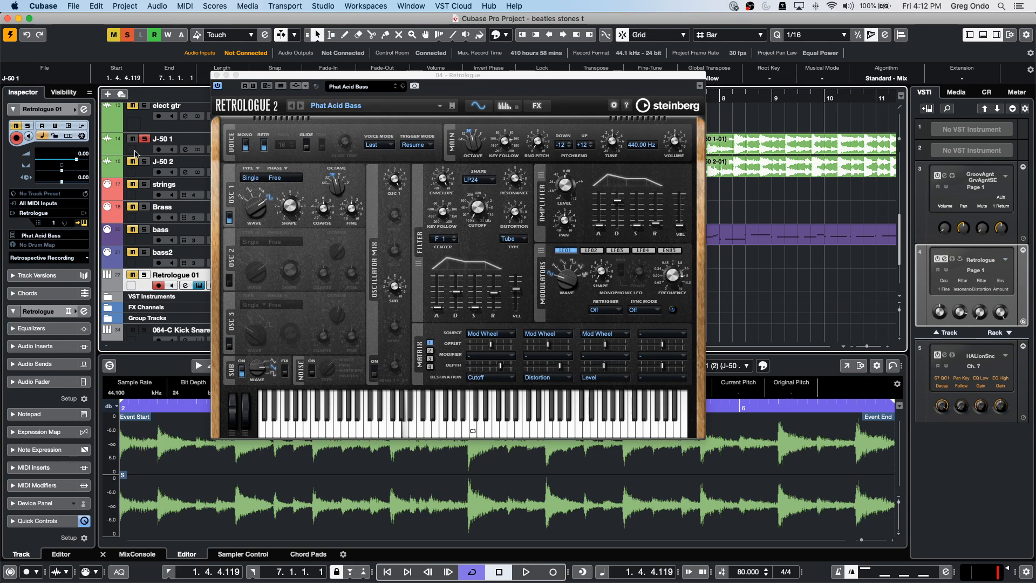
- Solo the Retrologue 01 track and adjust the synth's filter cutoff and resonance
{"action": "left_click", "coordinate": [136, 275]}
{"action": "left_click", "coordinate": [133, 275]}
{"action": "left_click", "coordinate": [133, 276]}
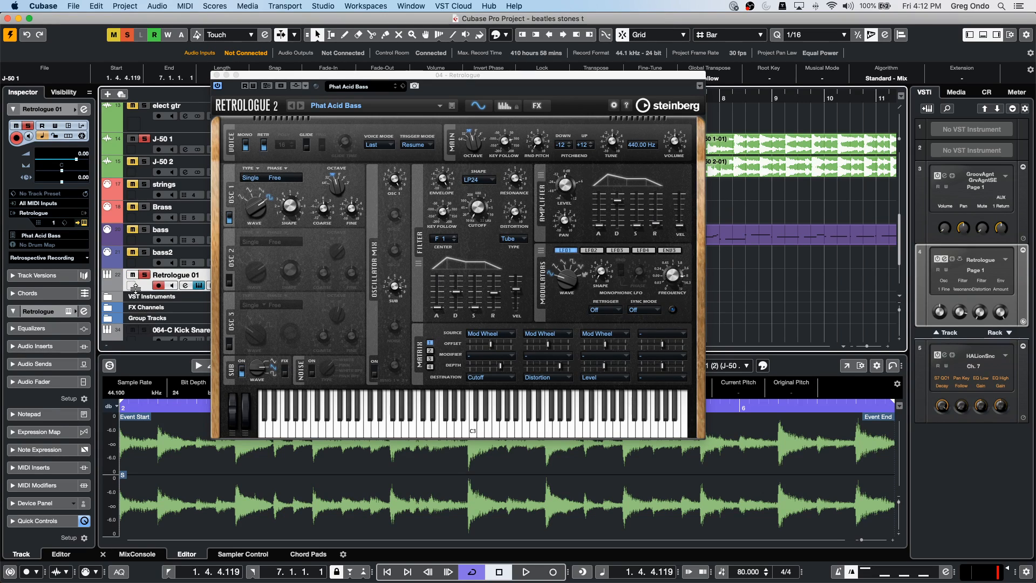
{"action": "left_click_drag", "start_coordinate": [471, 207], "coordinate": [479, 170]}
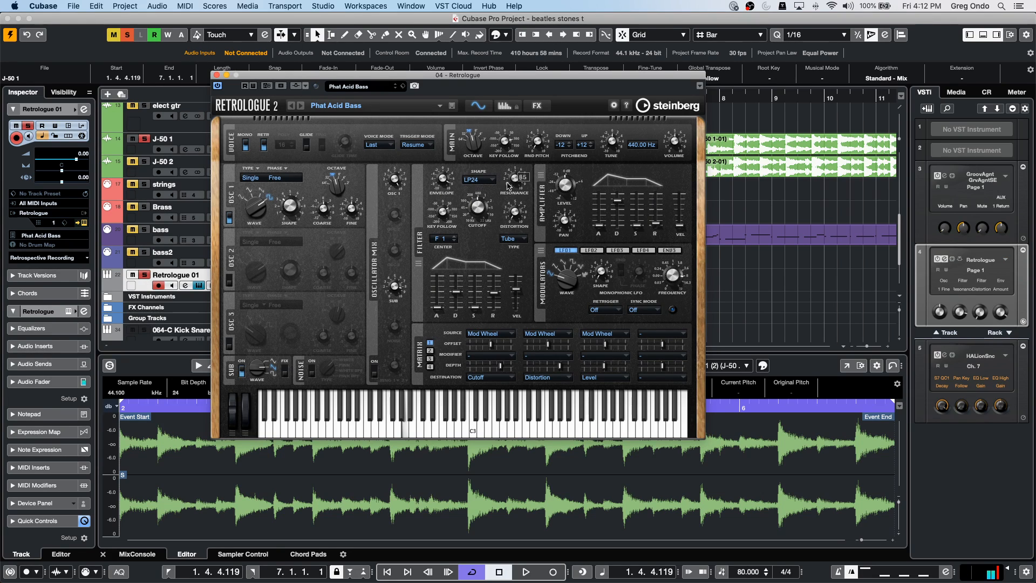
{"action": "left_click_drag", "start_coordinate": [517, 188], "coordinate": [515, 183]}
{"action": "mouse_move", "coordinate": [465, 207]}
{"action": "left_mouse_down"}
{"action": "mouse_move", "coordinate": [471, 238]}
{"action": "mouse_move", "coordinate": [478, 186]}
{"action": "mouse_move", "coordinate": [473, 255]}
{"action": "mouse_move", "coordinate": [488, 138]}
{"action": "mouse_move", "coordinate": [475, 273]}
{"action": "mouse_move", "coordinate": [476, 220]}
{"action": "left_mouse_up"}
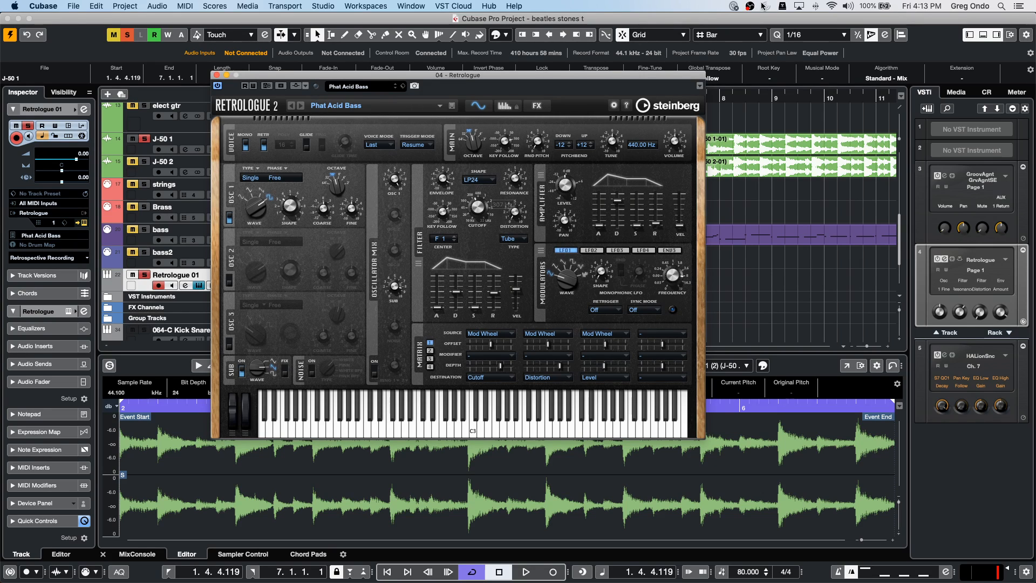
- Close the Retrologue window and turn off solo on the Retrologue 01 track
{"action": "left_click", "coordinate": [217, 75]}
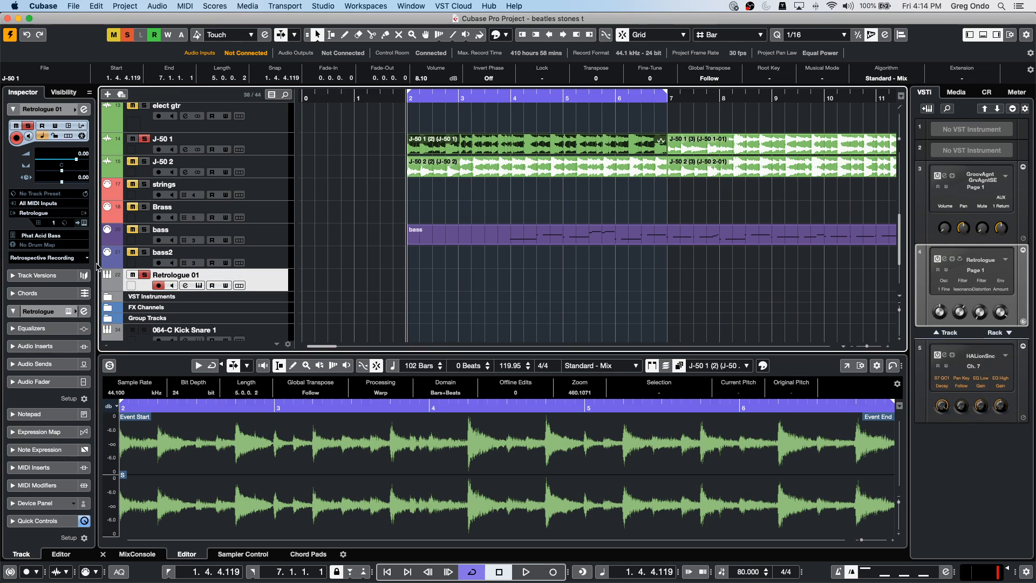
{"action": "left_click", "coordinate": [144, 275]}
{"action": "left_click", "coordinate": [132, 275]}
{"action": "scroll", "coordinate": [285, 194], "scroll_direction": "down", "scroll_amount": 5}
{"action": "scroll", "coordinate": [285, 195], "scroll_direction": "up", "scroll_amount": 12}
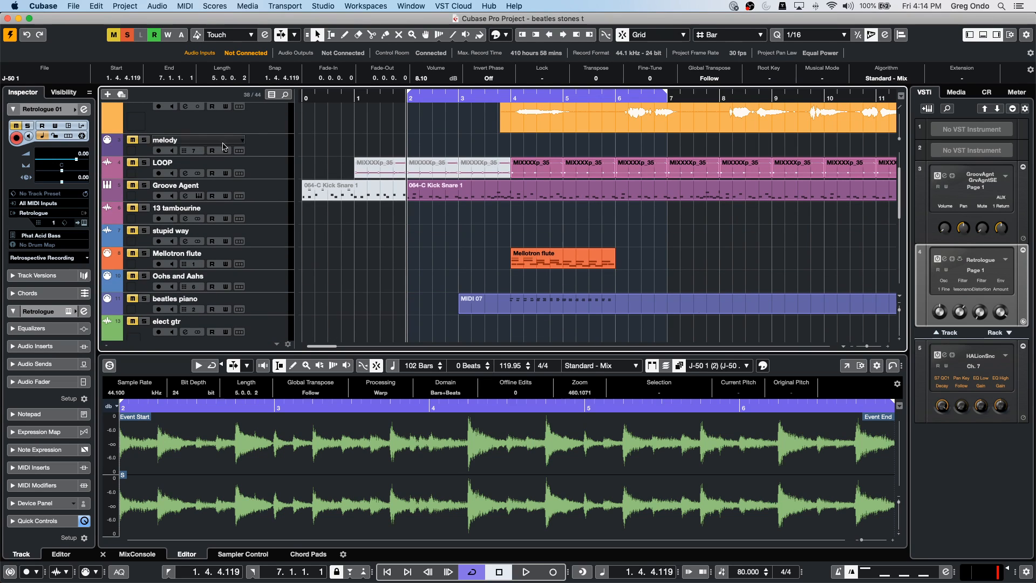
- Revert the project to its last saved version, discarding the changes made since
{"action": "scroll", "coordinate": [296, 154], "scroll_direction": "up", "scroll_amount": 3}
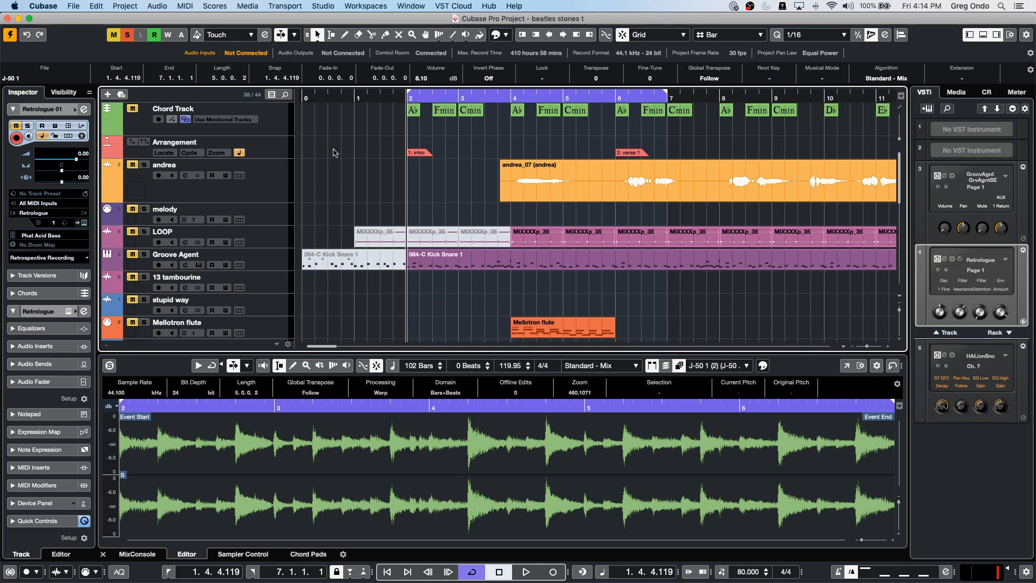
{"action": "left_click", "coordinate": [529, 94]}
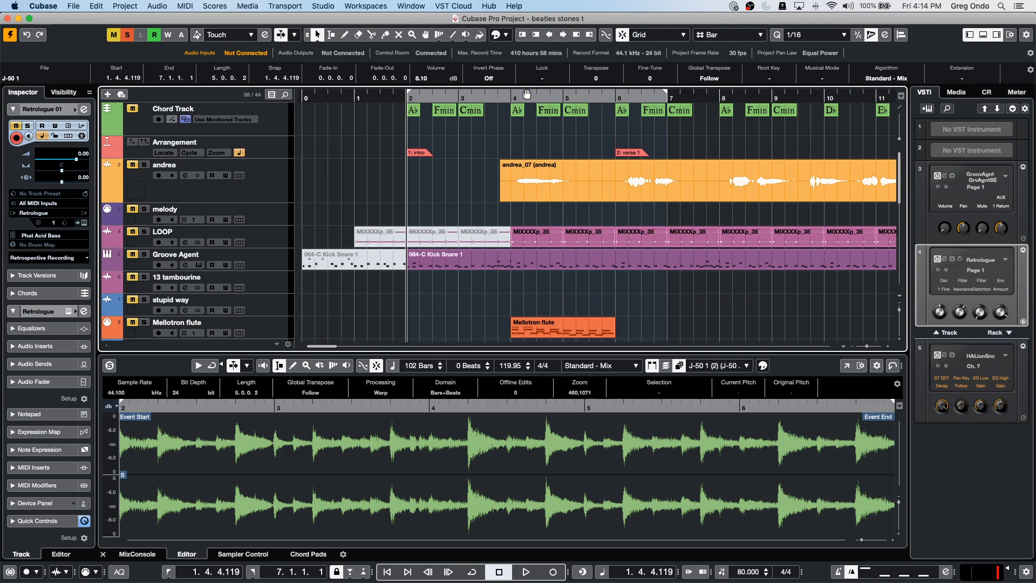
{"action": "left_click", "coordinate": [70, 5]}
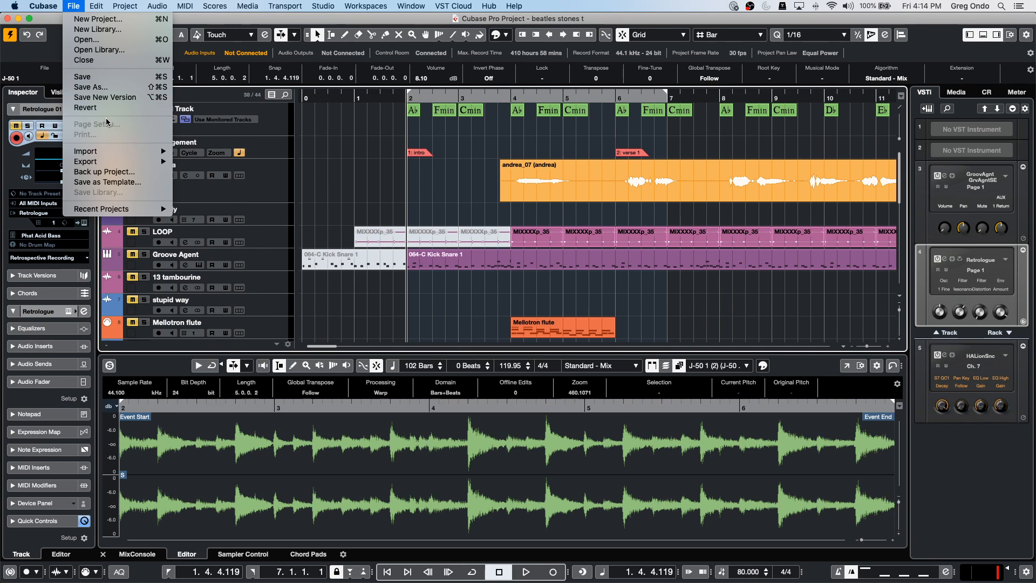
{"action": "left_click", "coordinate": [86, 107]}
{"action": "left_click", "coordinate": [575, 208]}
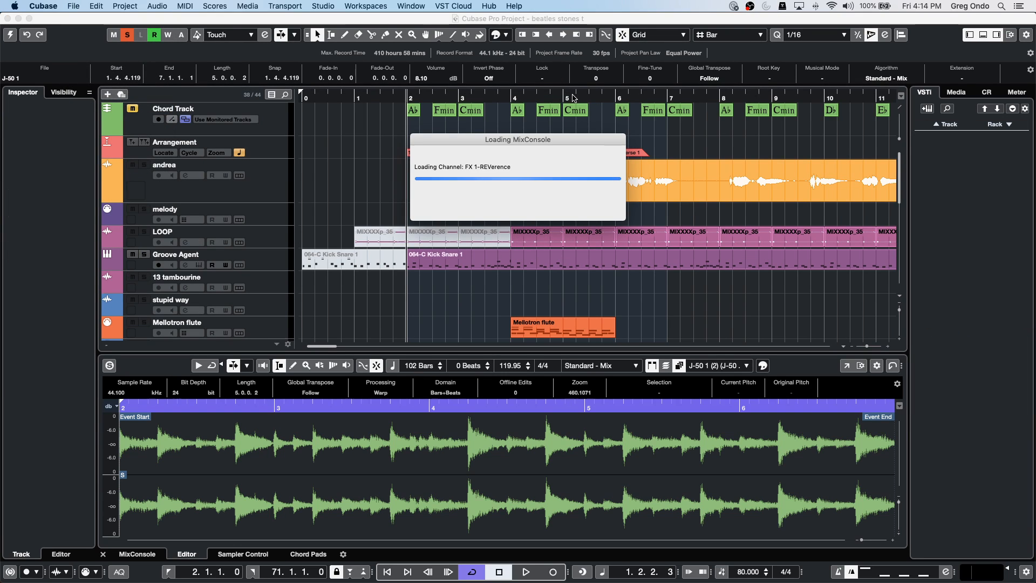
- Start playback, open the Groove Agent track's instrument window and move it so the whole interface is visible
{"action": "key", "text": "space"}
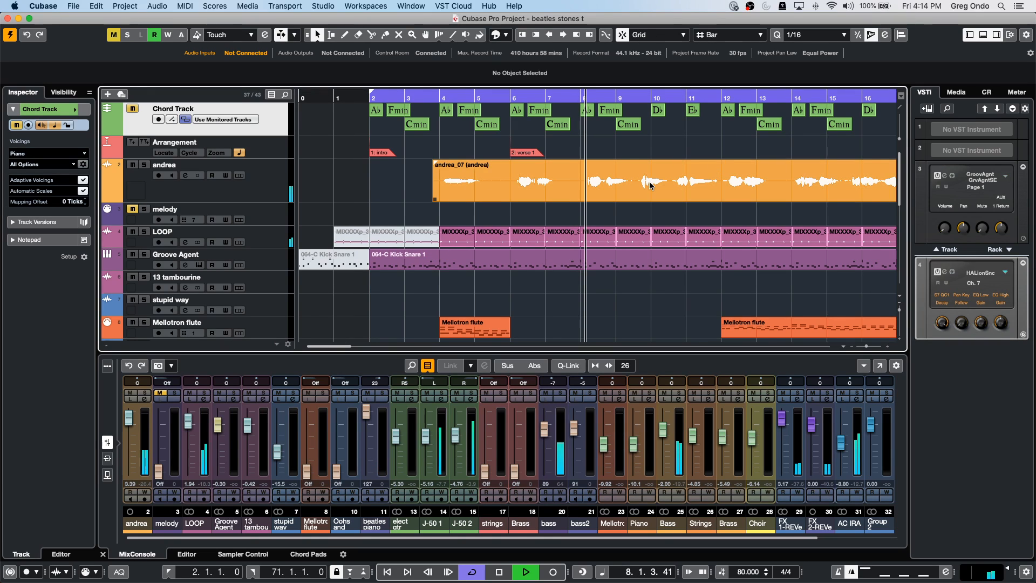
{"action": "scroll", "coordinate": [651, 185], "scroll_direction": "down", "scroll_amount": 1}
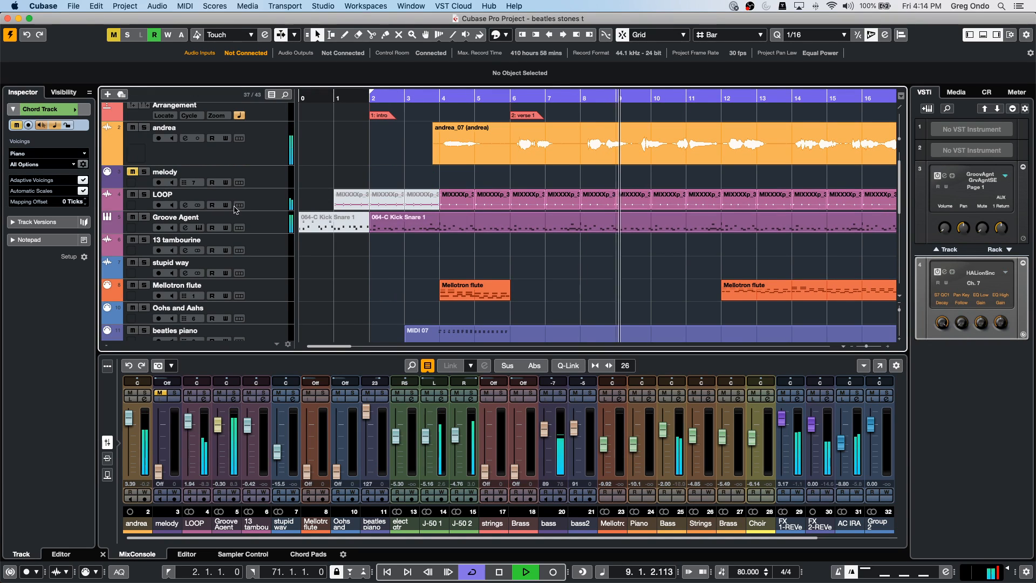
{"action": "left_click", "coordinate": [264, 228]}
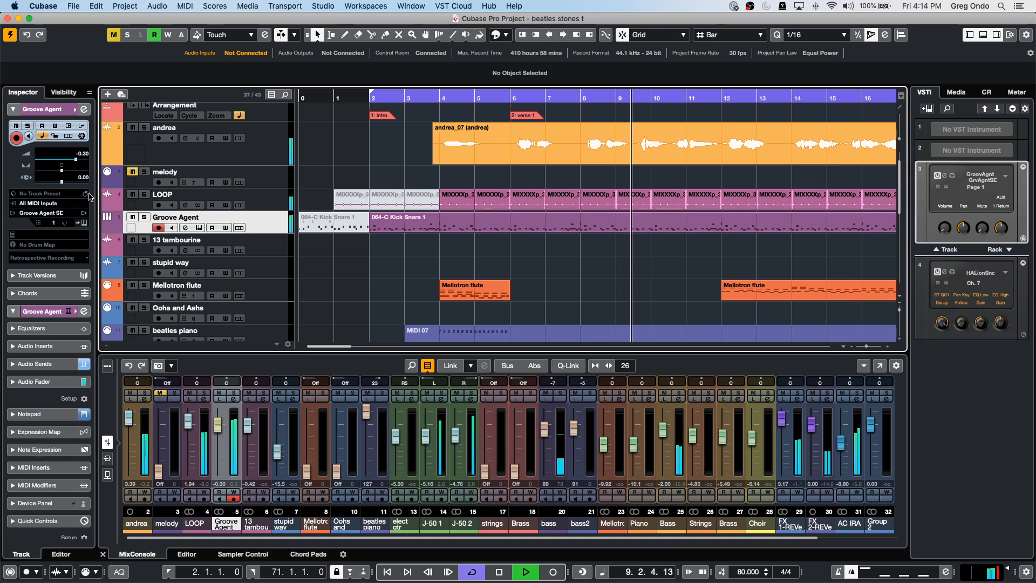
{"action": "left_click", "coordinate": [81, 223]}
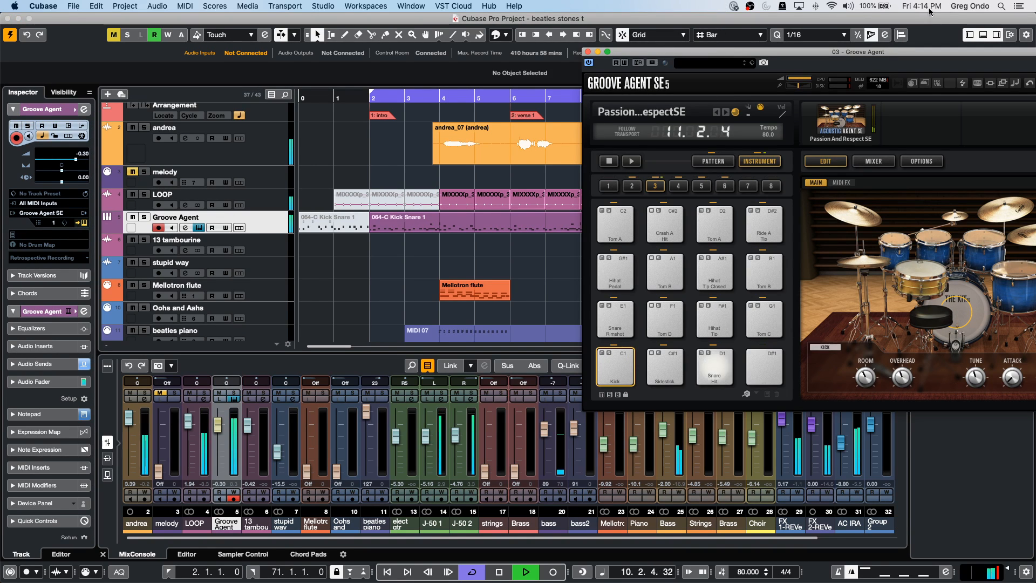
{"action": "left_click_drag", "start_coordinate": [713, 51], "coordinate": [395, 44]}
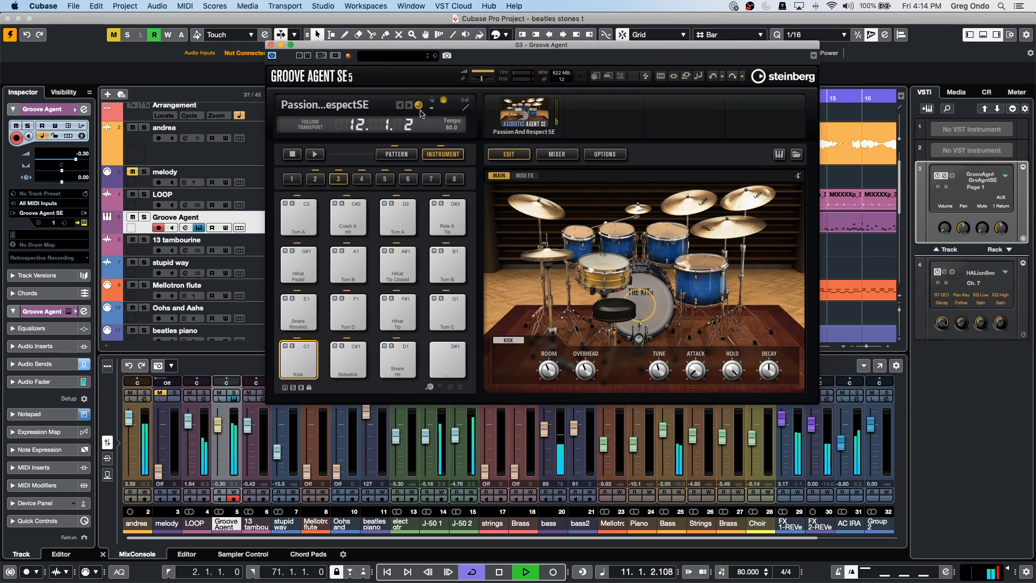
- Raise the Kick and Snare levels in Groove Agent's internal mixer during playback and stop the transport
{"action": "left_click", "coordinate": [557, 154]}
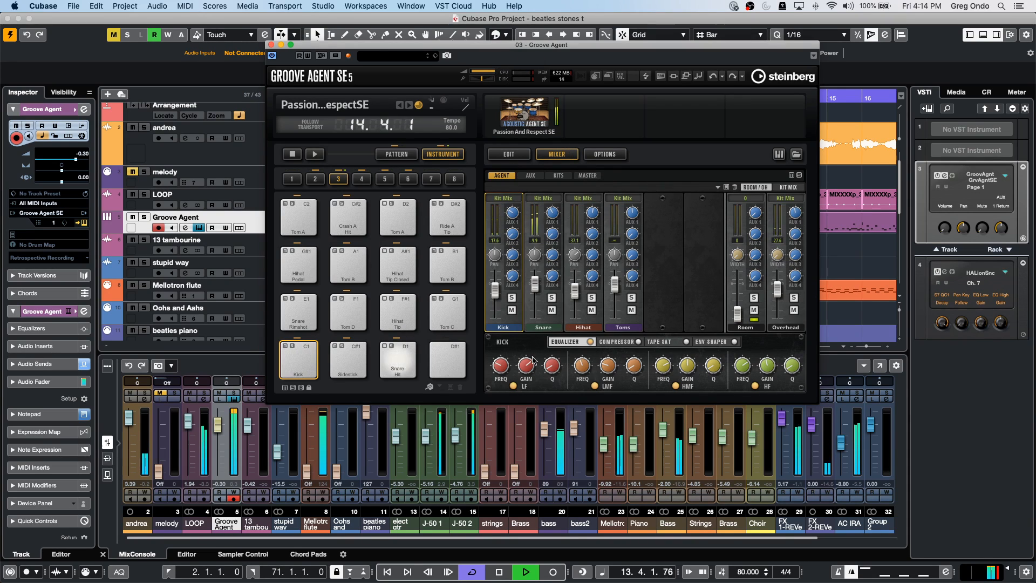
{"action": "left_click_drag", "start_coordinate": [497, 290], "coordinate": [539, 277]}
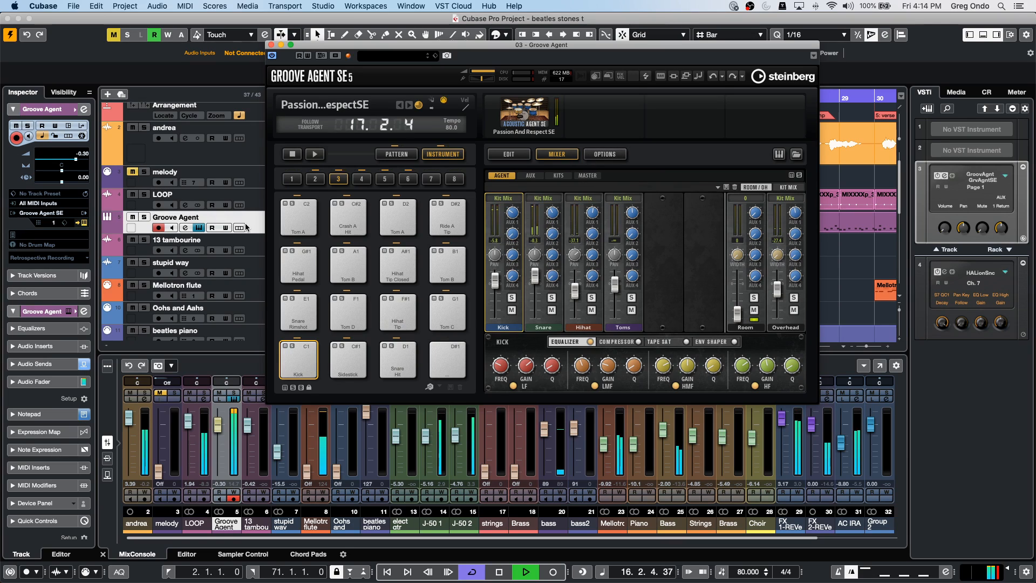
{"action": "key", "text": "space"}
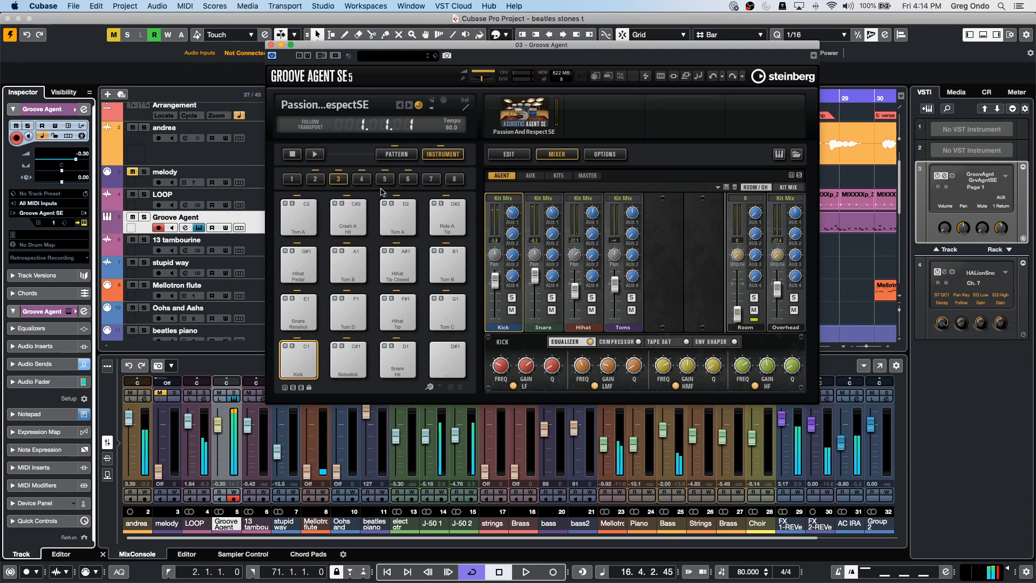
- Route Groove Agent's Snare channel to Out 2 and Hihat channel to Out 3, and close the instrument window
{"action": "left_click", "coordinate": [506, 199]}
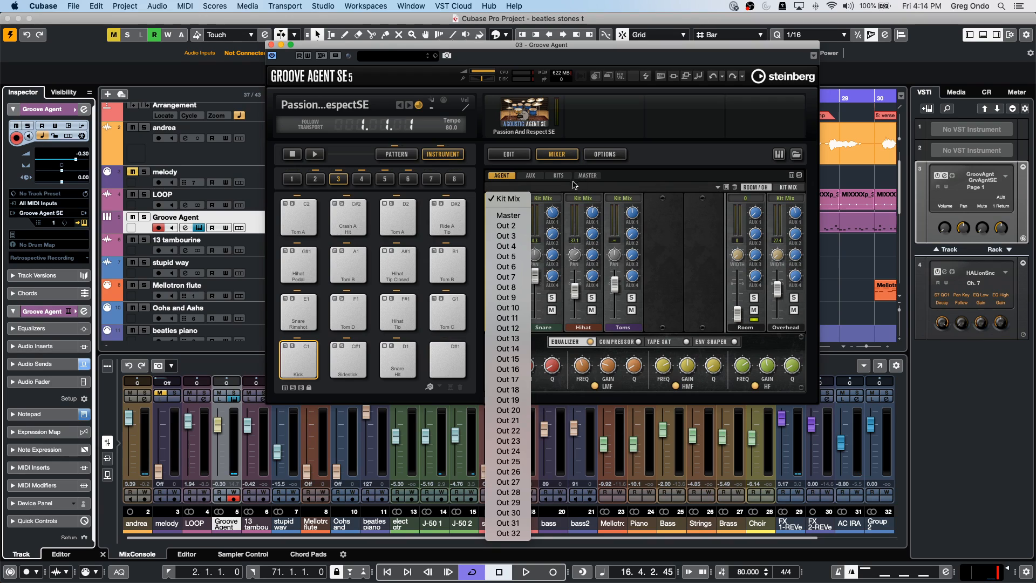
{"action": "left_click", "coordinate": [507, 200]}
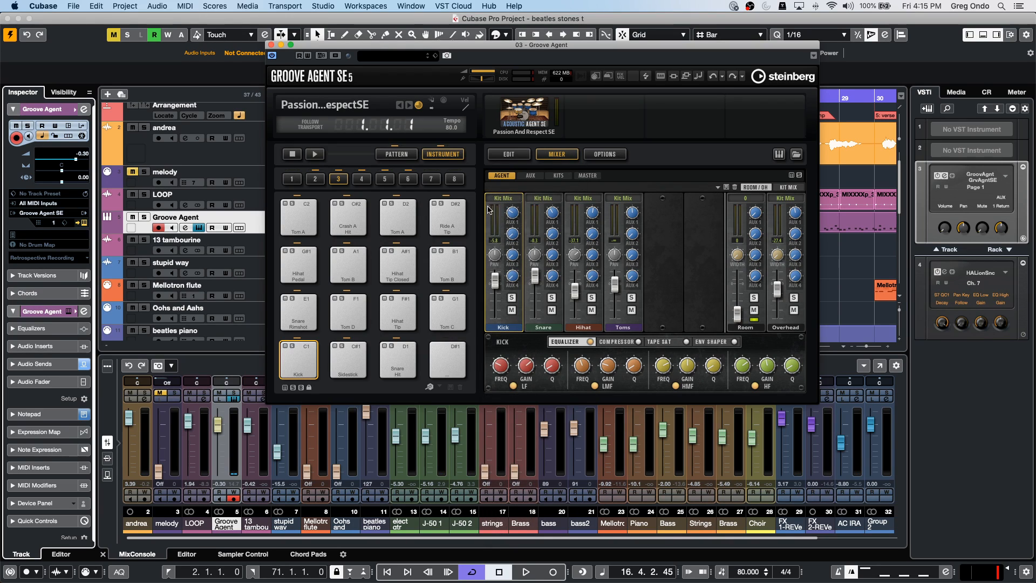
{"action": "left_click", "coordinate": [556, 198]}
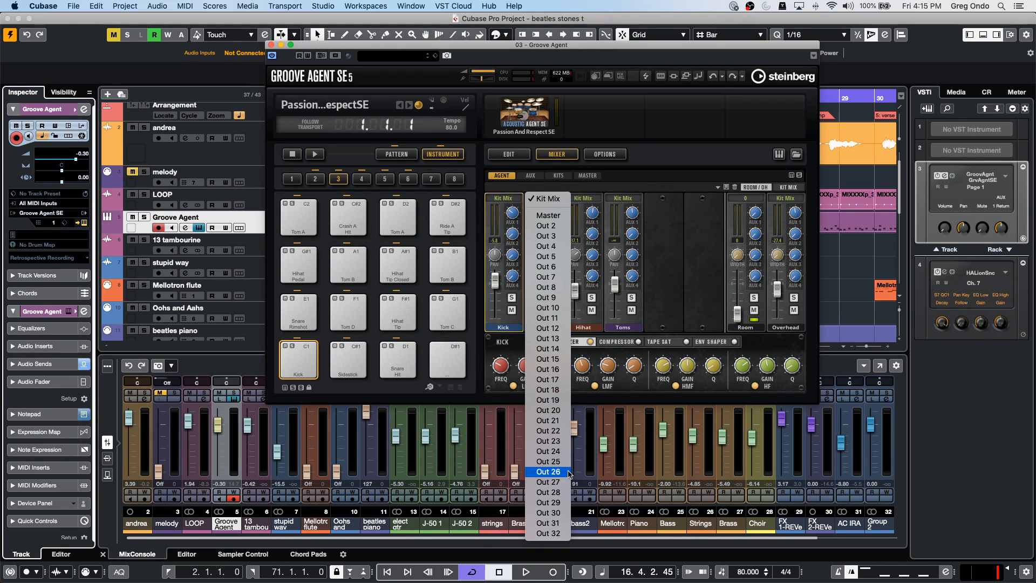
{"action": "left_click", "coordinate": [565, 225]}
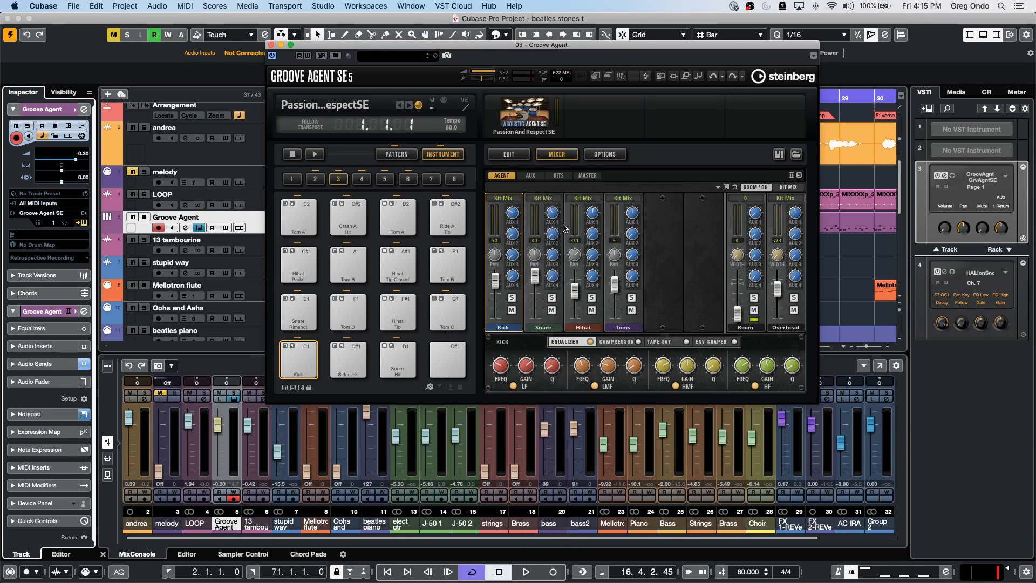
{"action": "left_click", "coordinate": [590, 198]}
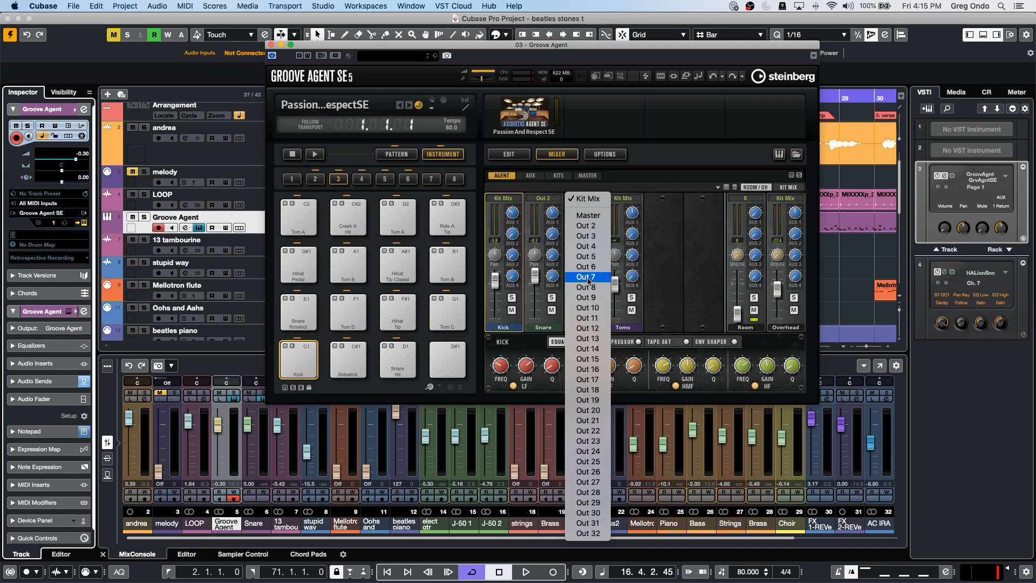
{"action": "left_click", "coordinate": [587, 236]}
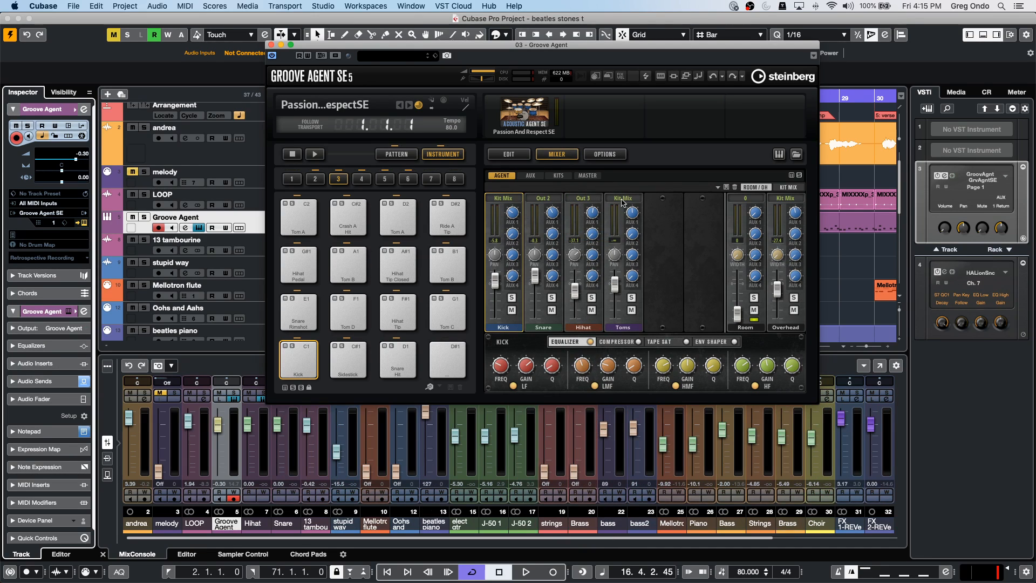
{"action": "left_click", "coordinate": [502, 539]}
{"action": "left_click_drag", "start_coordinate": [502, 540], "coordinate": [626, 539]}
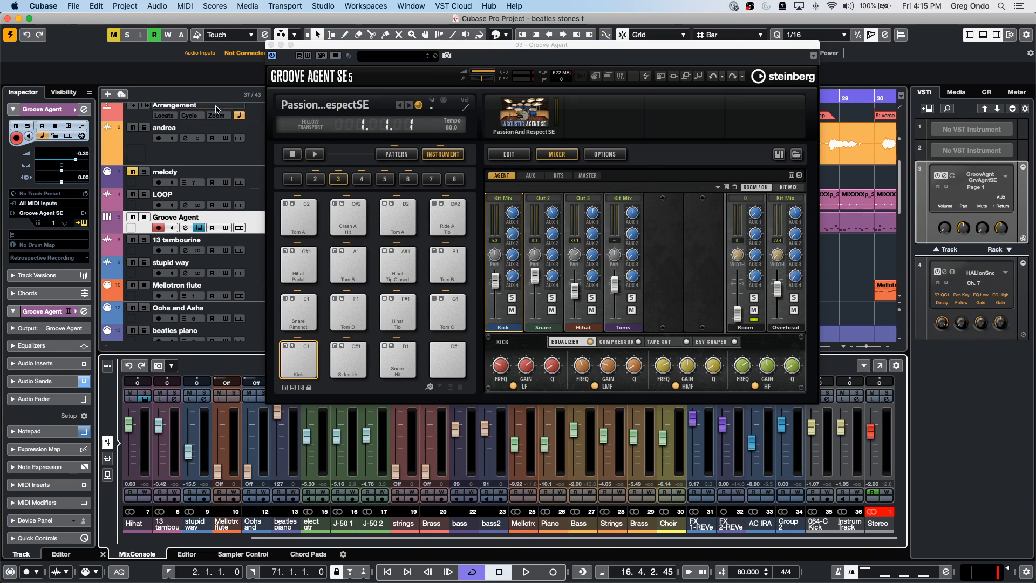
{"action": "left_click", "coordinate": [272, 45]}
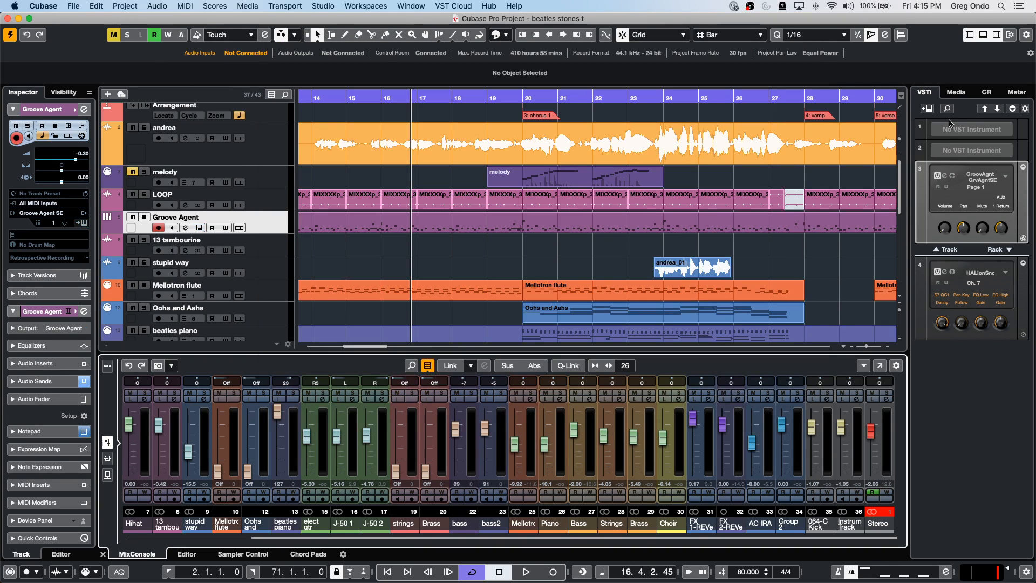
- Display the list of activatable outputs for Groove Agent in the instrument rack and close it
{"action": "left_click", "coordinate": [1008, 176]}
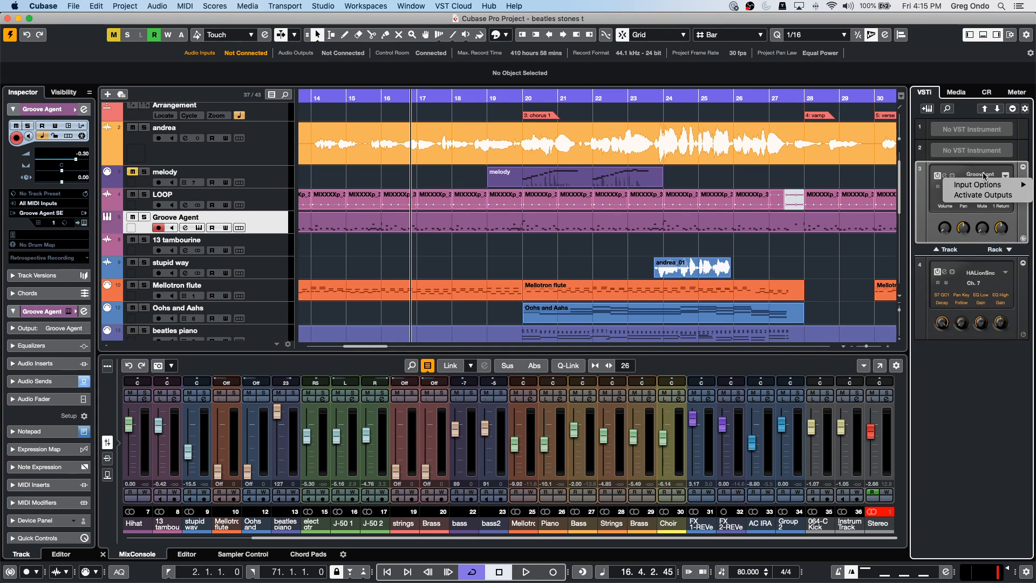
{"action": "left_click", "coordinate": [986, 174]}
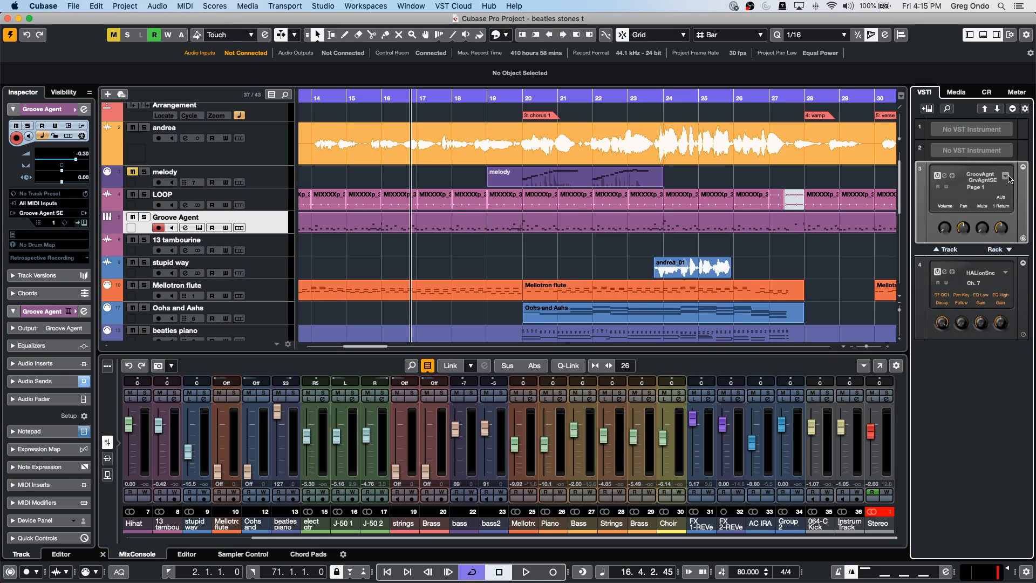
{"action": "left_click", "coordinate": [1008, 176]}
{"action": "mouse_move", "coordinate": [1008, 185]}
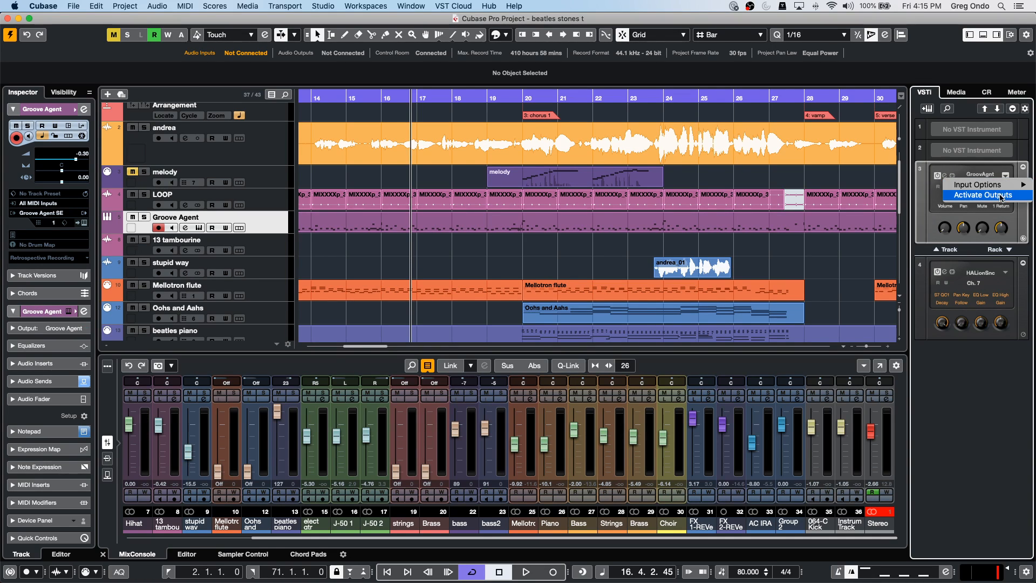
{"action": "left_click", "coordinate": [1004, 195]}
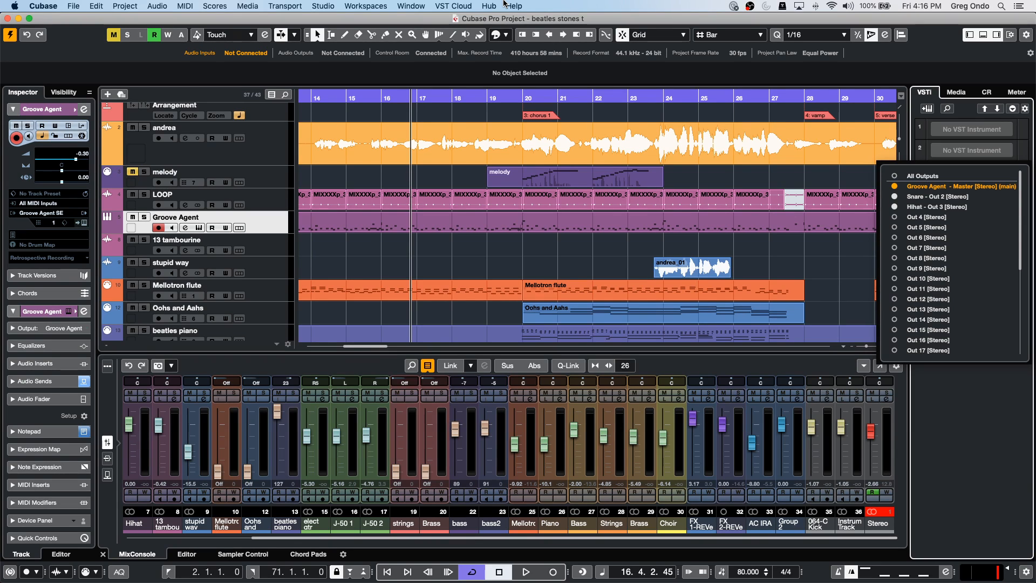
{"action": "left_click", "coordinate": [256, 247]}
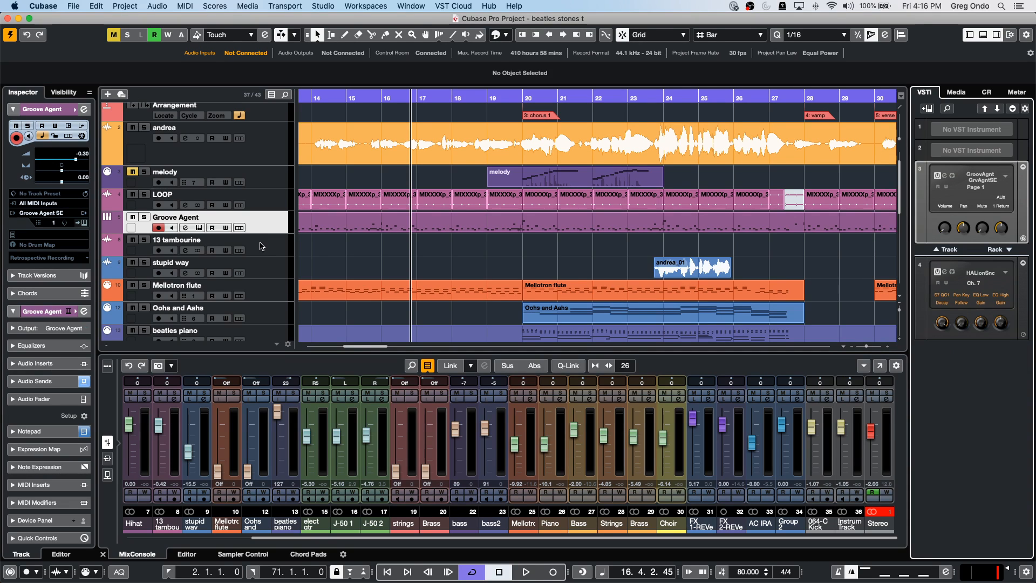
- Add an instrument track using Retrologue below the 13 tambourine track
{"action": "scroll", "coordinate": [260, 246], "scroll_direction": "up", "scroll_amount": 3}
{"action": "scroll", "coordinate": [262, 246], "scroll_direction": "down", "scroll_amount": 15}
{"action": "scroll", "coordinate": [261, 247], "scroll_direction": "up", "scroll_amount": 15}
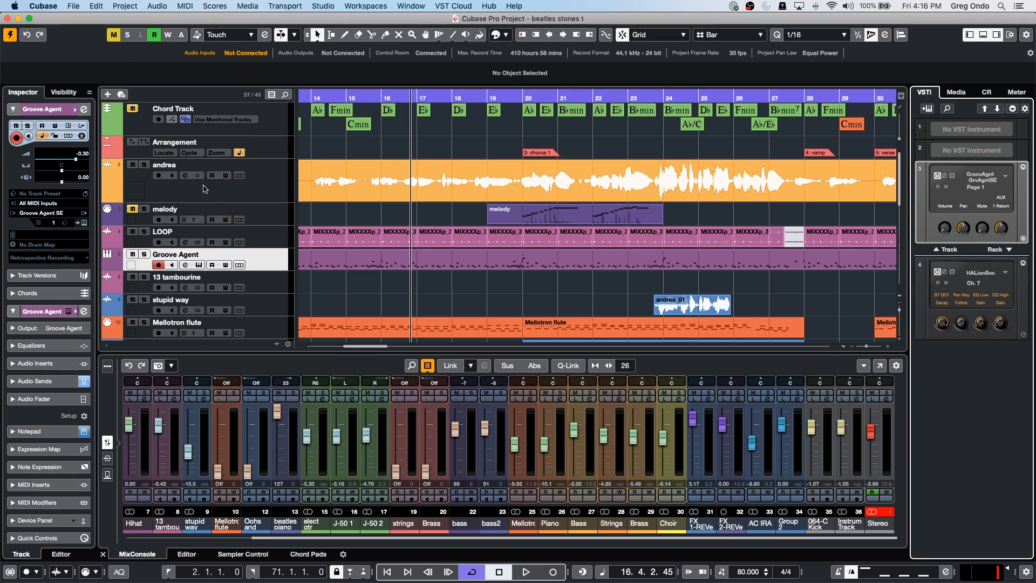
{"action": "right_click", "coordinate": [260, 281]}
{"action": "mouse_move", "coordinate": [378, 289]}
{"action": "left_click", "coordinate": [538, 303]}
{"action": "left_click", "coordinate": [586, 263]}
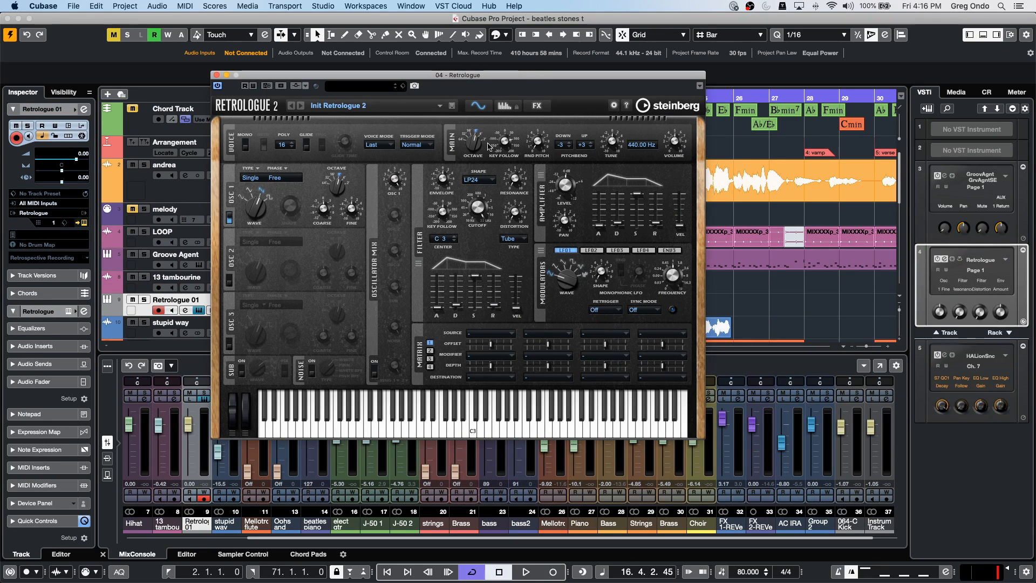
- Switch on Retrologue's arpeggiator and extend its step pattern to 16 steps
{"action": "left_click", "coordinate": [508, 106]}
{"action": "left_click", "coordinate": [537, 105]}
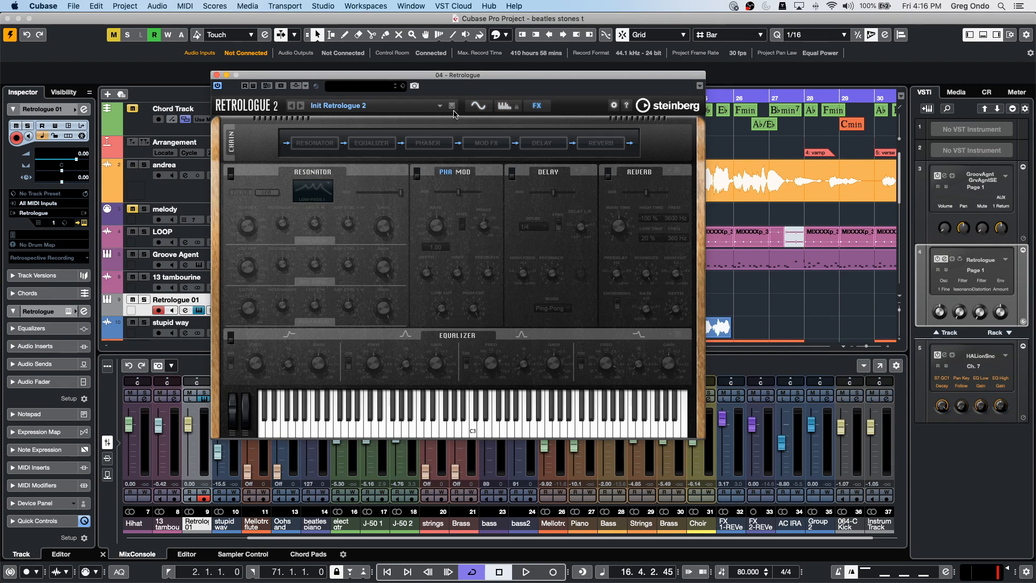
{"action": "left_click", "coordinate": [505, 107]}
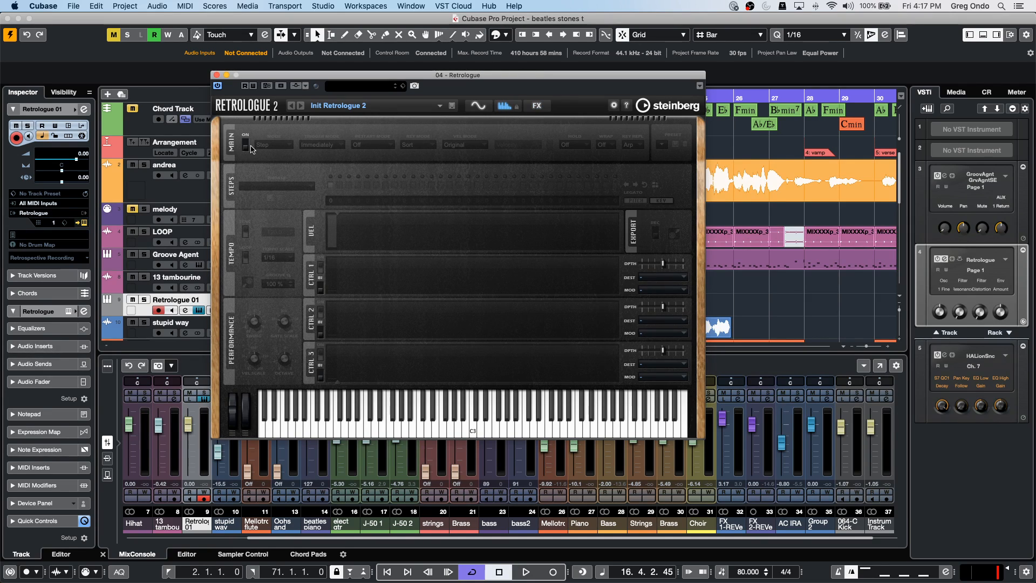
{"action": "left_click", "coordinate": [245, 145]}
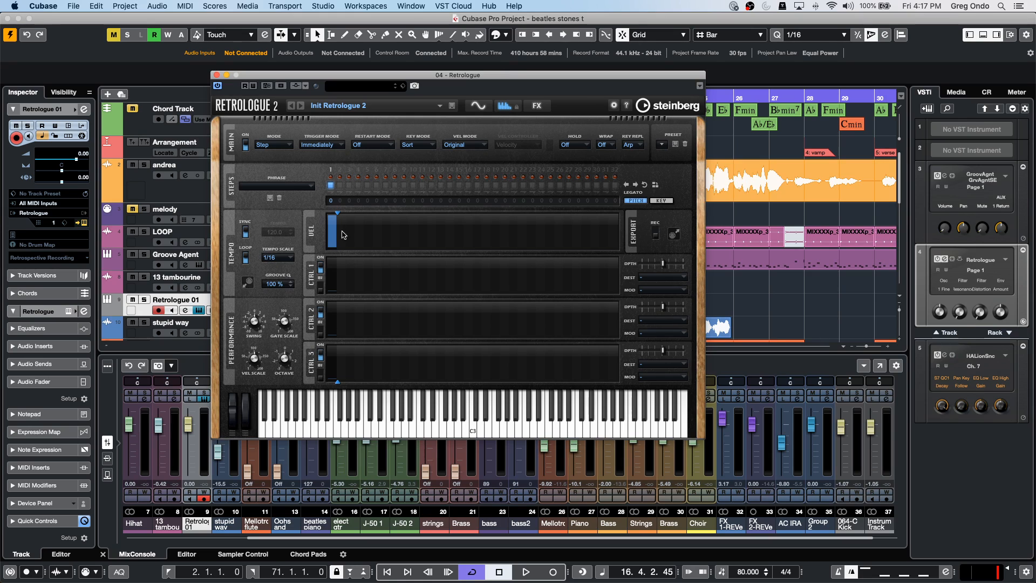
{"action": "left_click_drag", "start_coordinate": [338, 213], "coordinate": [480, 220]}
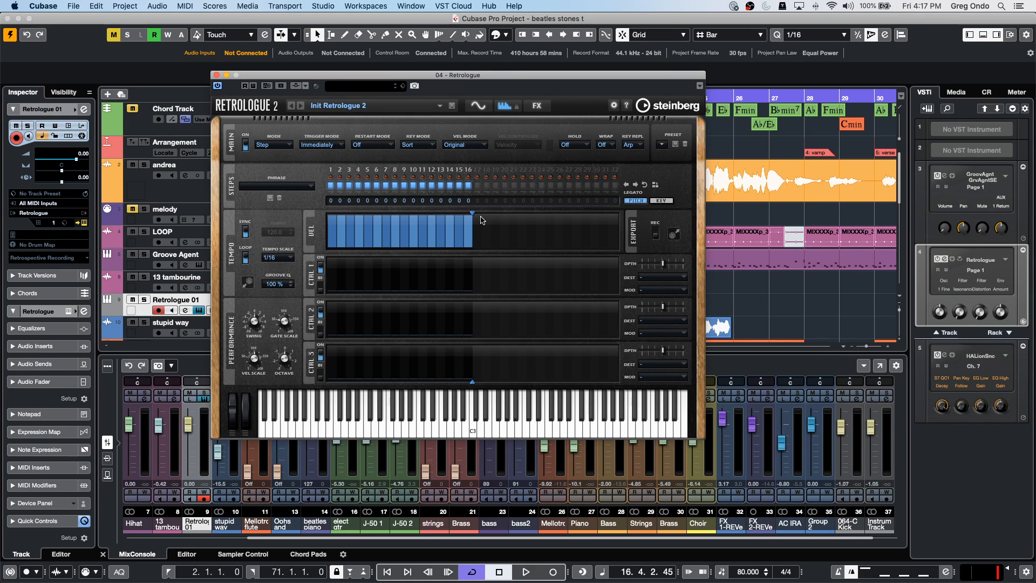
- Draw a varied velocity pattern across the 16 steps of Retrologue's arpeggiator
{"action": "mouse_move", "coordinate": [360, 234]}
{"action": "left_mouse_down"}
{"action": "mouse_move", "coordinate": [444, 235]}
{"action": "mouse_move", "coordinate": [460, 220]}
{"action": "left_mouse_up"}
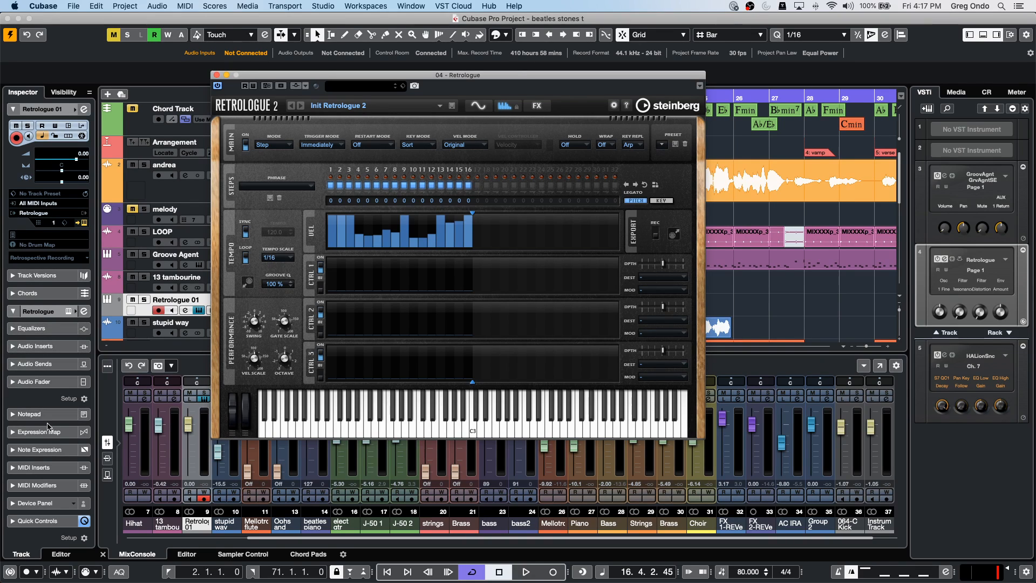
- Load StepDesigner into the first MIDI insert slot of the Retrologue 01 track and move the Retrologue window off it
{"action": "left_click", "coordinate": [44, 467]}
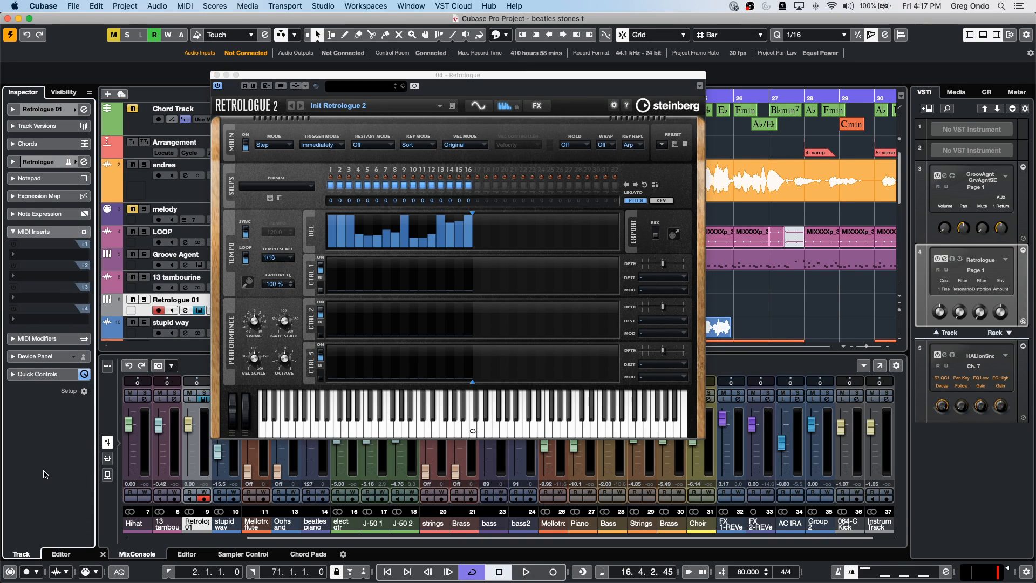
{"action": "left_click", "coordinate": [48, 255]}
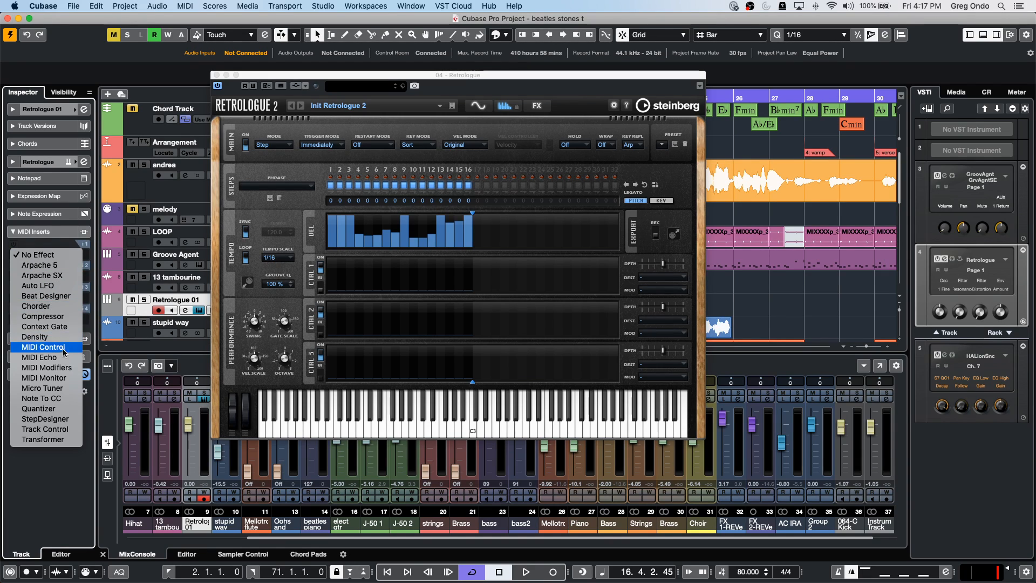
{"action": "left_click", "coordinate": [62, 421]}
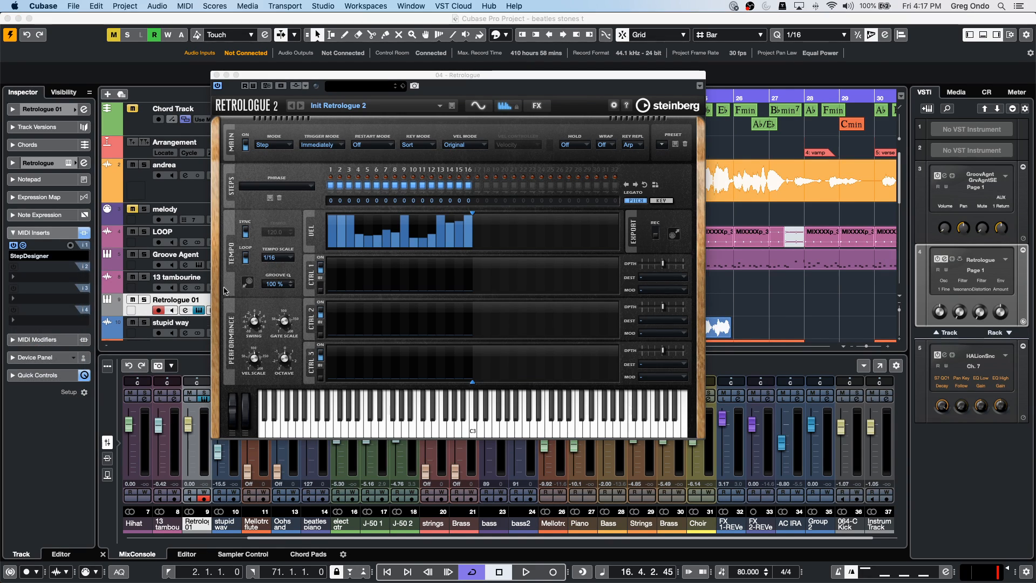
{"action": "left_click_drag", "start_coordinate": [306, 77], "coordinate": [659, 75]}
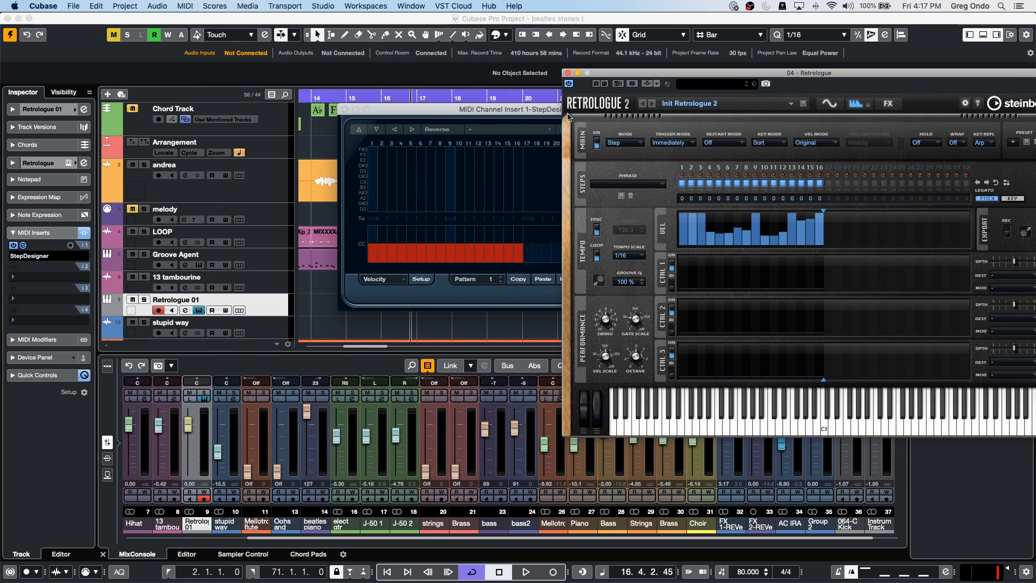
- Draw varied velocity values for the 16 steps in the first StepDesigner
{"action": "left_click_drag", "start_coordinate": [479, 114], "coordinate": [272, 106]}
{"action": "left_click", "coordinate": [194, 229]}
{"action": "mouse_move", "coordinate": [225, 239]}
{"action": "left_mouse_down"}
{"action": "mouse_move", "coordinate": [233, 228]}
{"action": "mouse_move", "coordinate": [311, 228]}
{"action": "left_mouse_up"}
{"action": "left_click", "coordinate": [291, 233]}
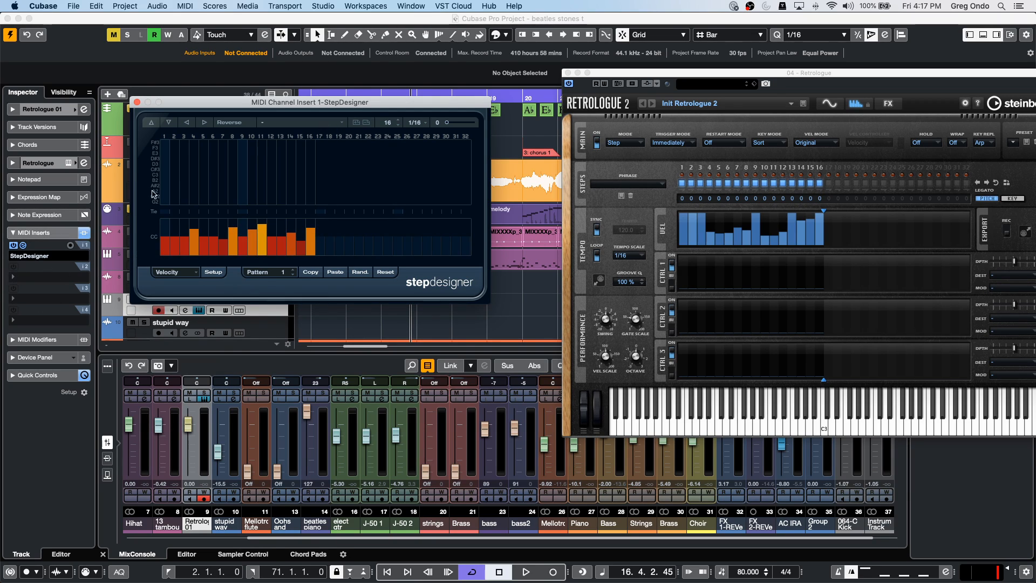
- Draw a pattern of notes at varying pitches across the step grid of the first StepDesigner
{"action": "left_click", "coordinate": [174, 164]}
{"action": "left_click", "coordinate": [203, 174]}
{"action": "mouse_move", "coordinate": [200, 176]}
{"action": "left_mouse_down"}
{"action": "mouse_move", "coordinate": [264, 175]}
{"action": "mouse_move", "coordinate": [282, 159]}
{"action": "left_mouse_up"}
{"action": "left_click", "coordinate": [300, 191]}
{"action": "left_click_drag", "start_coordinate": [232, 196], "coordinate": [244, 196]}
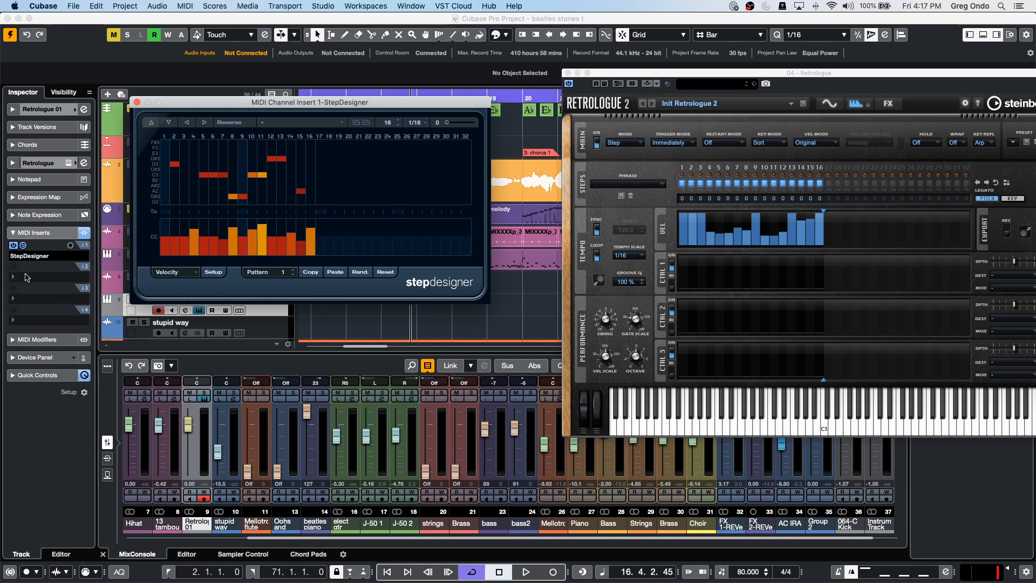
- Load another StepDesigner into the second MIDI insert slot of the Retrologue 01 track and close the plug-in windows
{"action": "left_click", "coordinate": [45, 283]}
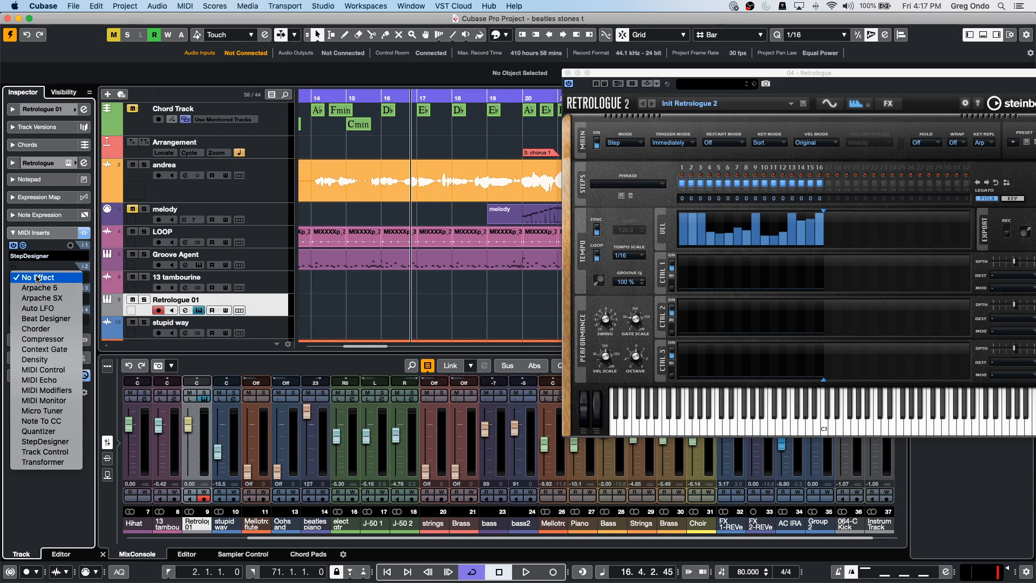
{"action": "left_click", "coordinate": [53, 441]}
{"action": "left_click_drag", "start_coordinate": [415, 118], "coordinate": [216, 125]}
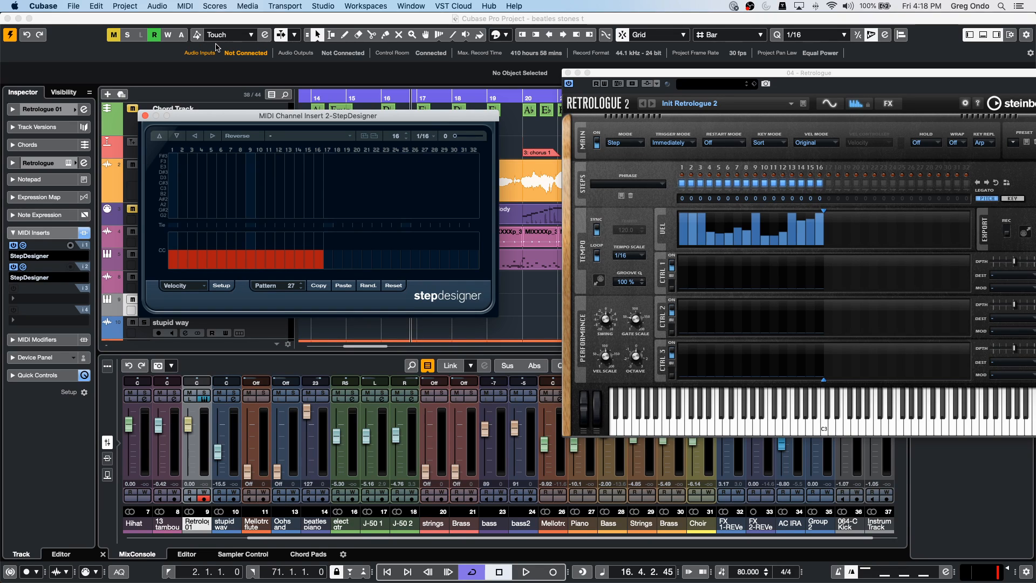
{"action": "left_click", "coordinate": [144, 116]}
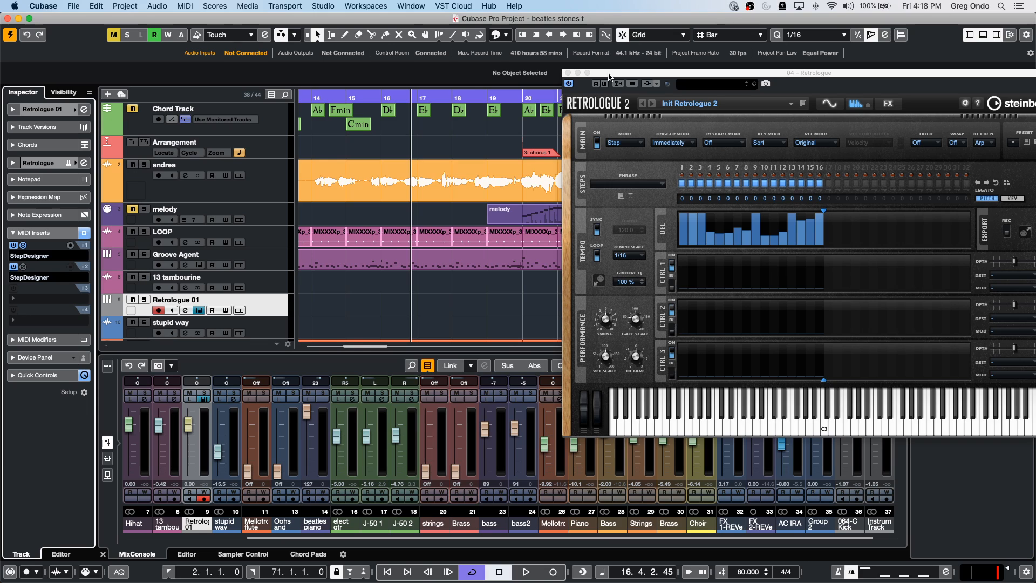
{"action": "left_click", "coordinate": [568, 73]}
- Switch Direct Monitoring on and back off for the Steinberg UR24C in Studio Setup
{"action": "left_click", "coordinate": [324, 5]}
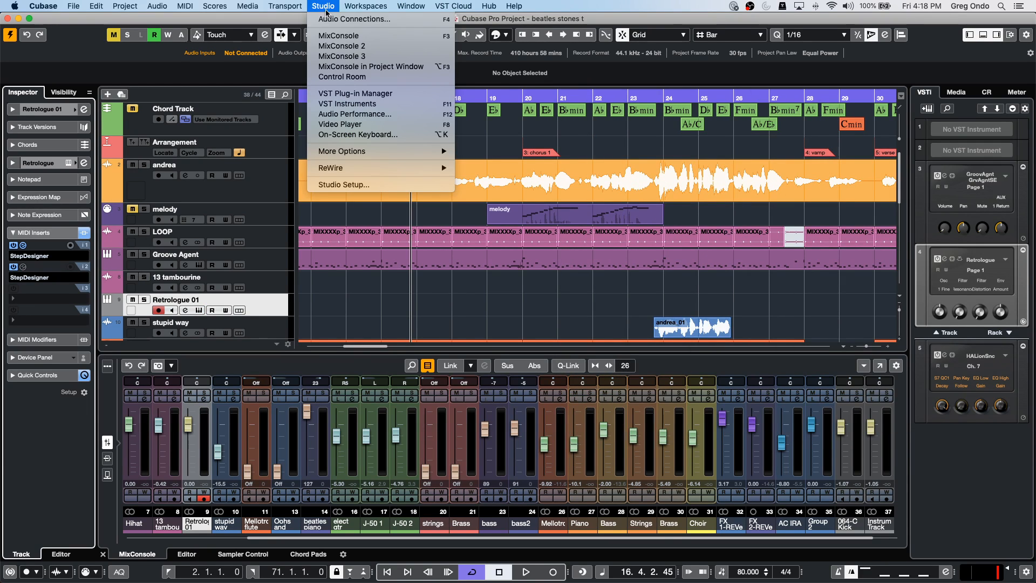
{"action": "left_click", "coordinate": [352, 183]}
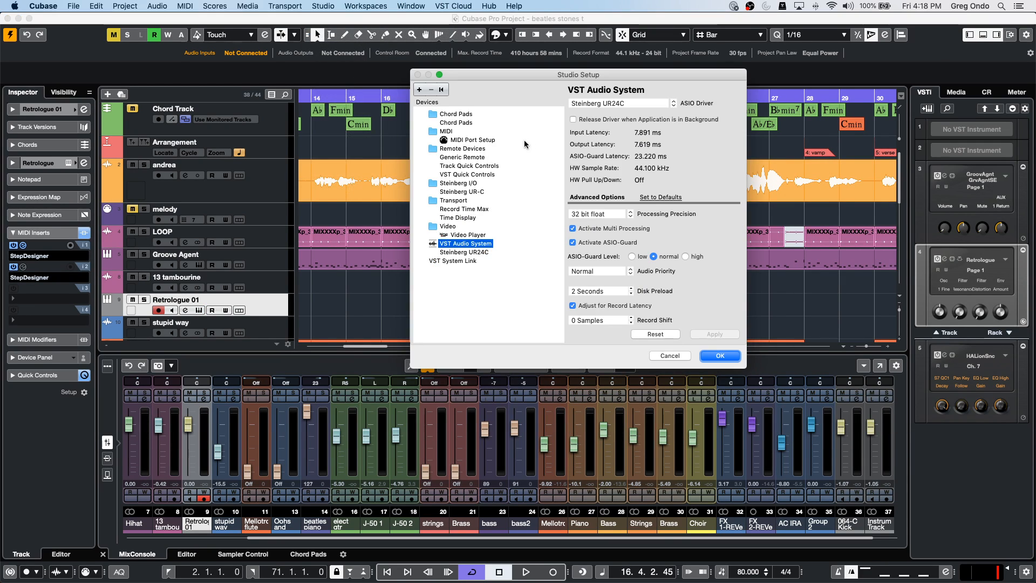
{"action": "left_click", "coordinate": [449, 253]}
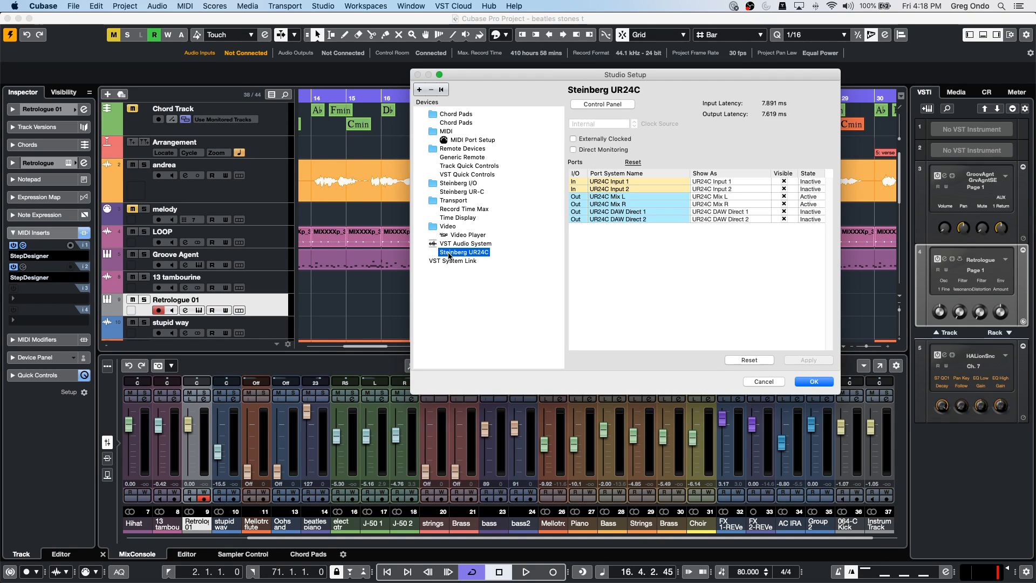
{"action": "left_click", "coordinate": [573, 151]}
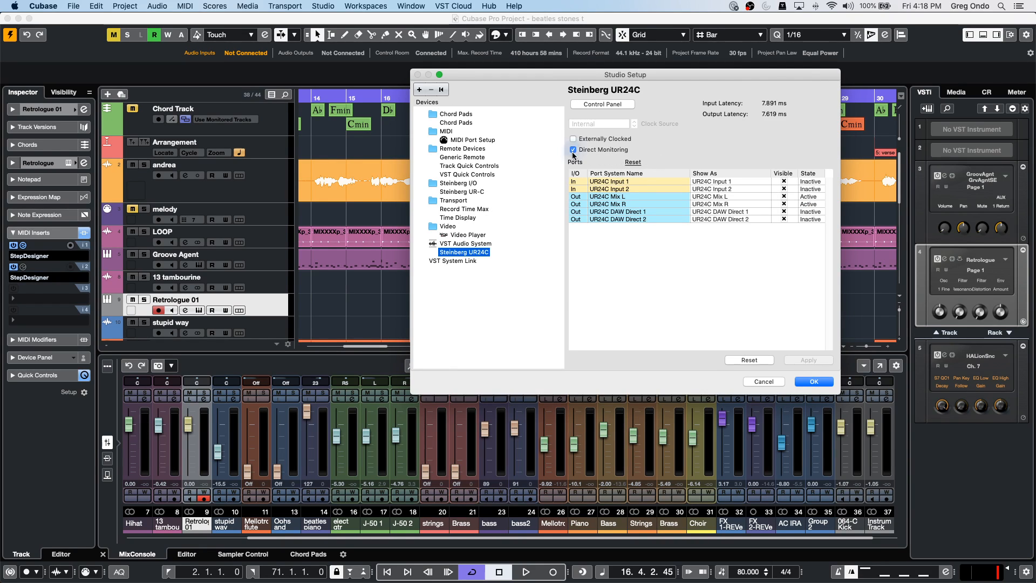
{"action": "left_click", "coordinate": [574, 150]}
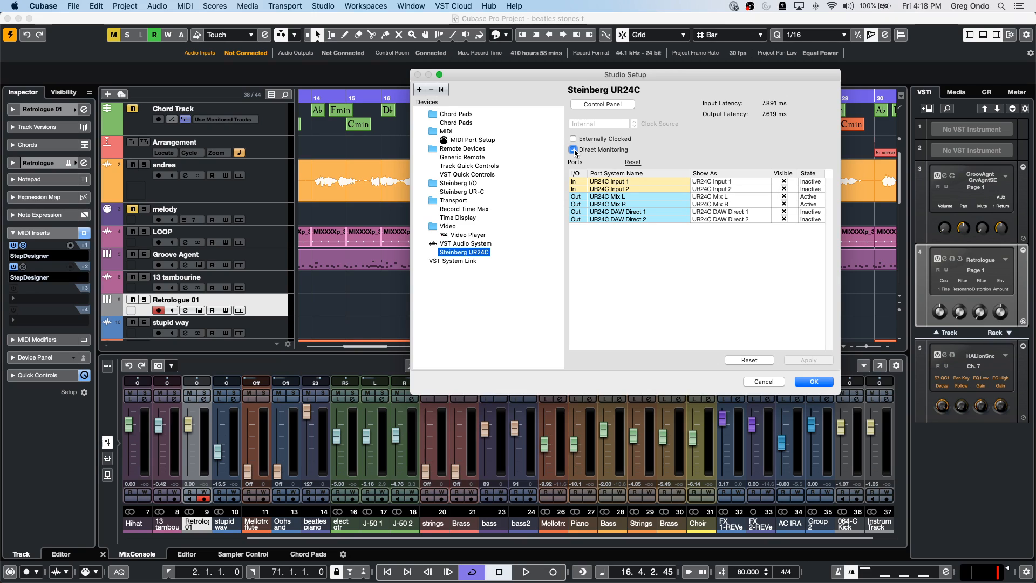
{"action": "left_click", "coordinate": [815, 382]}
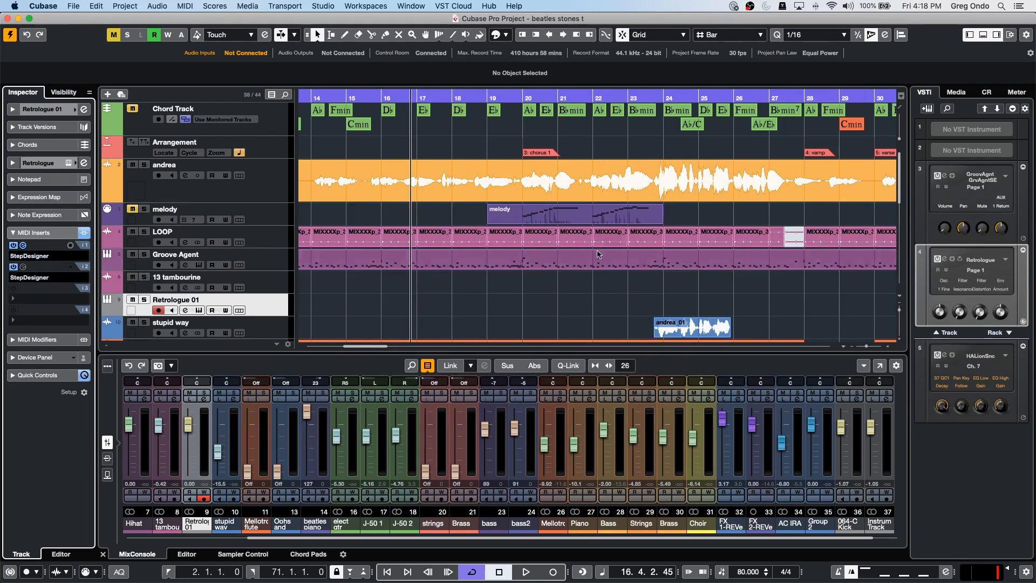
- Review the VST Audio System and Steinberg UR24C settings in Studio Setup, including the Direct Monitoring option
{"action": "left_click", "coordinate": [372, 8]}
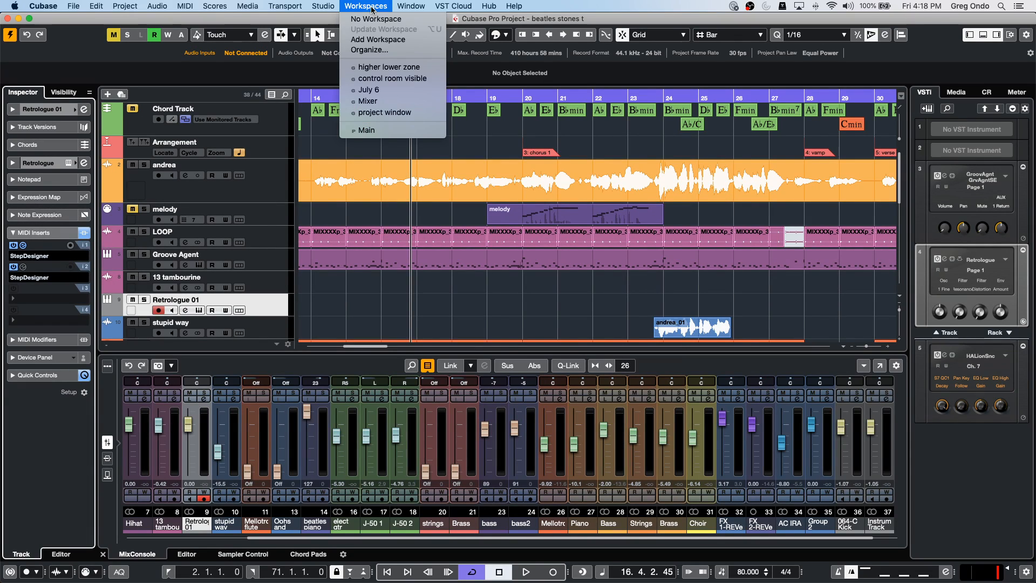
{"action": "mouse_move", "coordinate": [337, 10]}
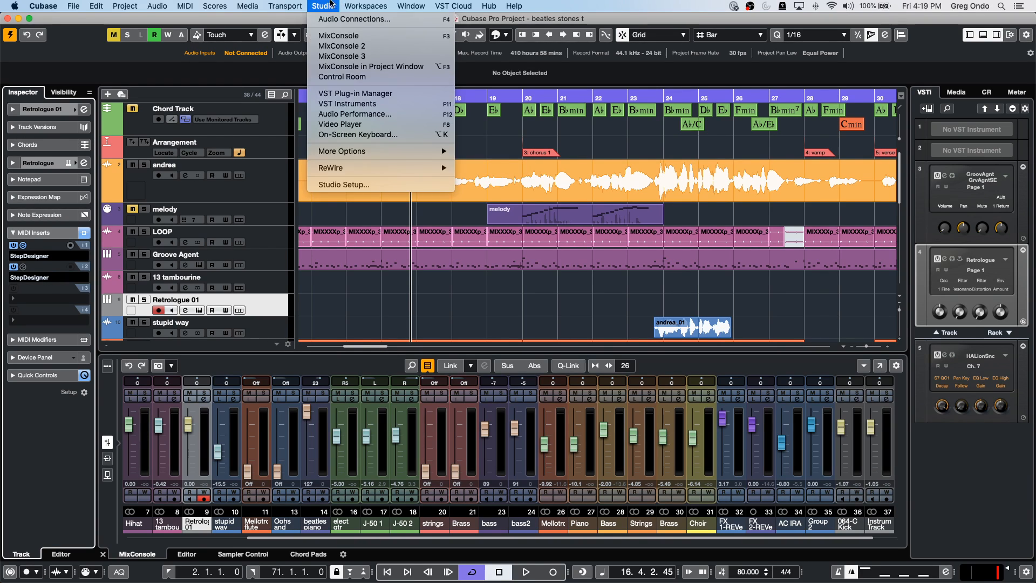
{"action": "left_click", "coordinate": [344, 185]}
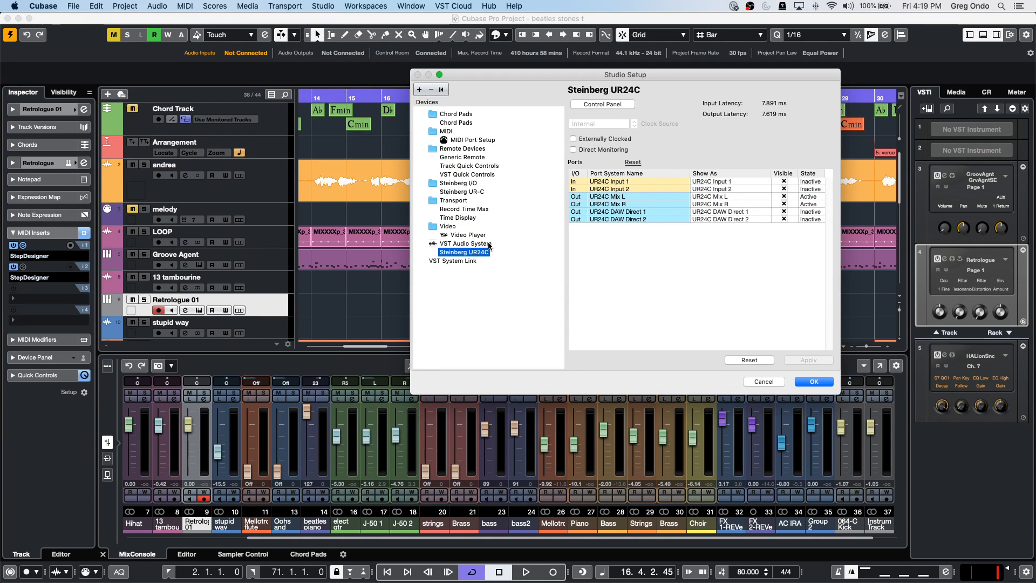
{"action": "left_click", "coordinate": [464, 244]}
{"action": "left_click", "coordinate": [465, 252]}
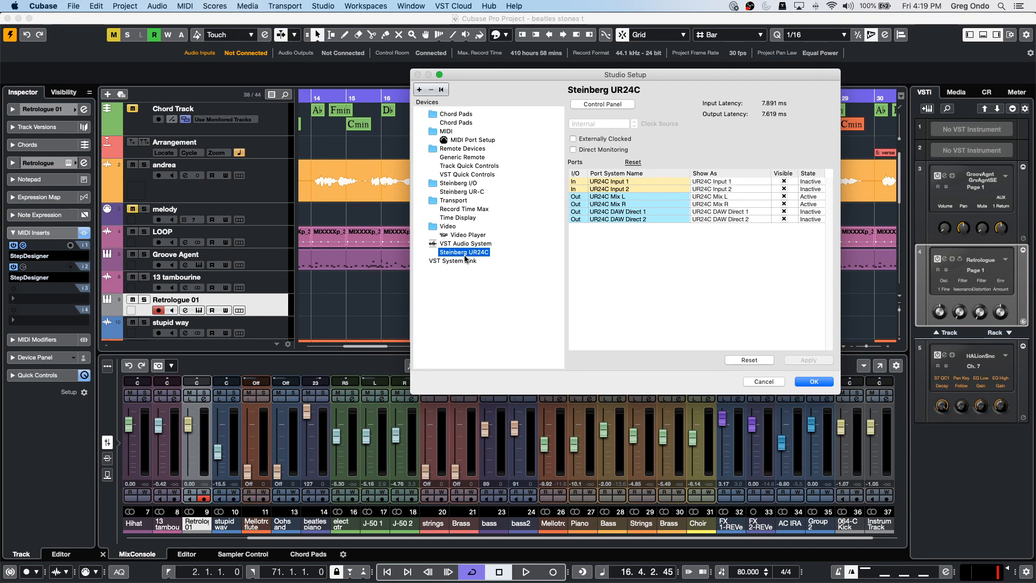
{"action": "left_click", "coordinate": [573, 150]}
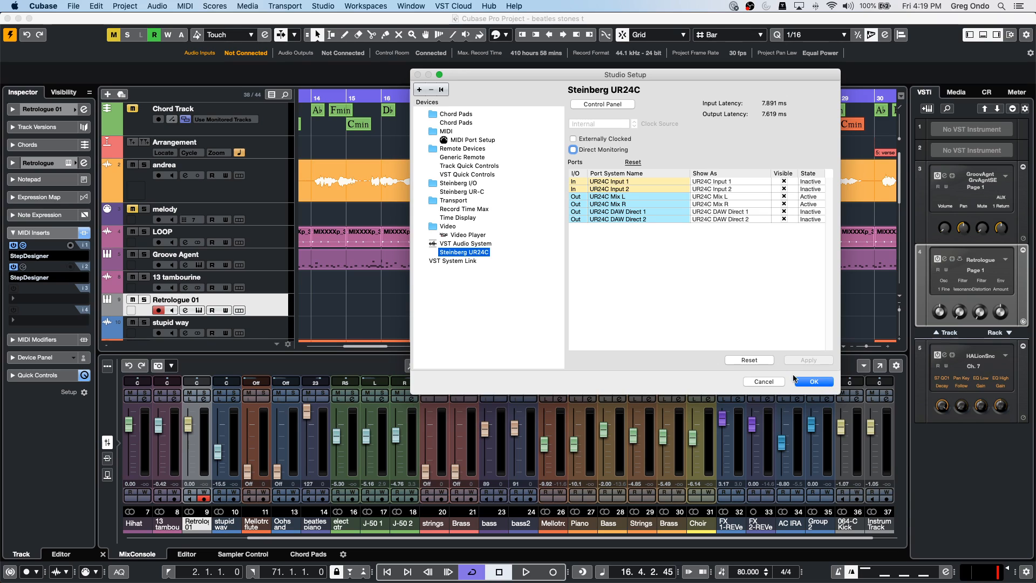
{"action": "left_click", "coordinate": [813, 381]}
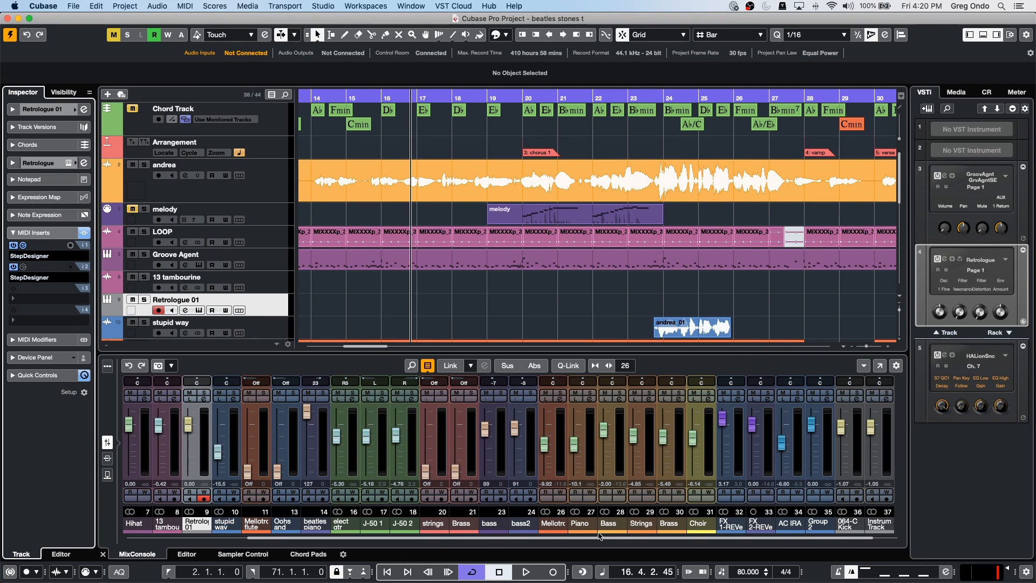
- Inspect the cue sends in the channel settings of the Stereo output channel
{"action": "left_click_drag", "start_coordinate": [597, 539], "coordinate": [622, 538]}
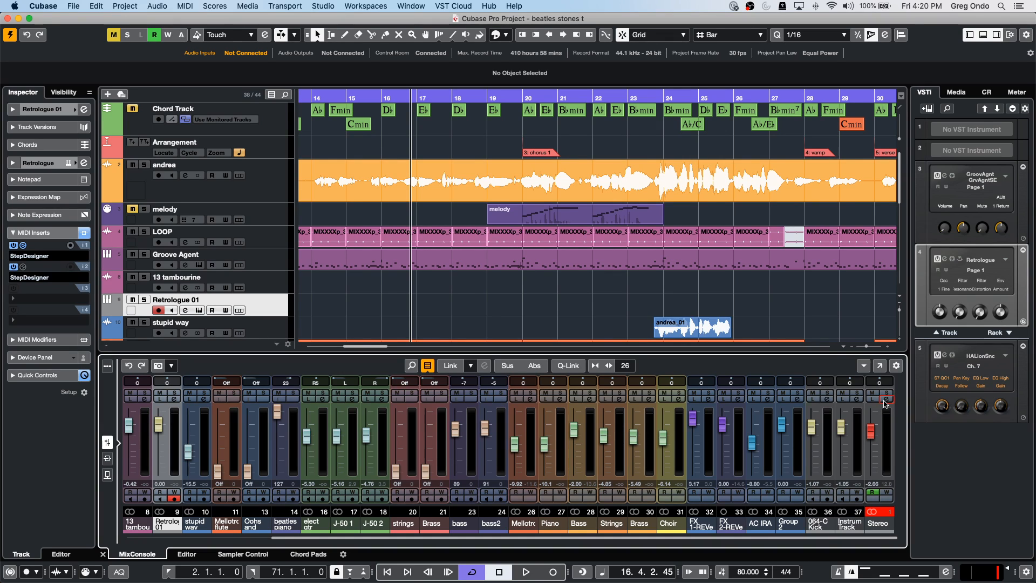
{"action": "left_click", "coordinate": [885, 401]}
{"action": "left_click", "coordinate": [738, 188]}
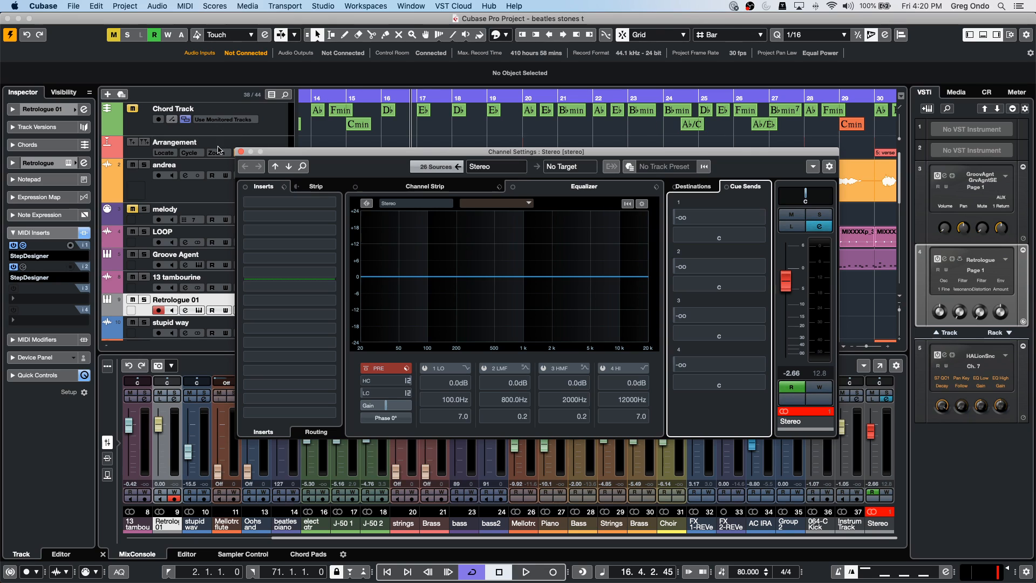
{"action": "left_click", "coordinate": [240, 152]}
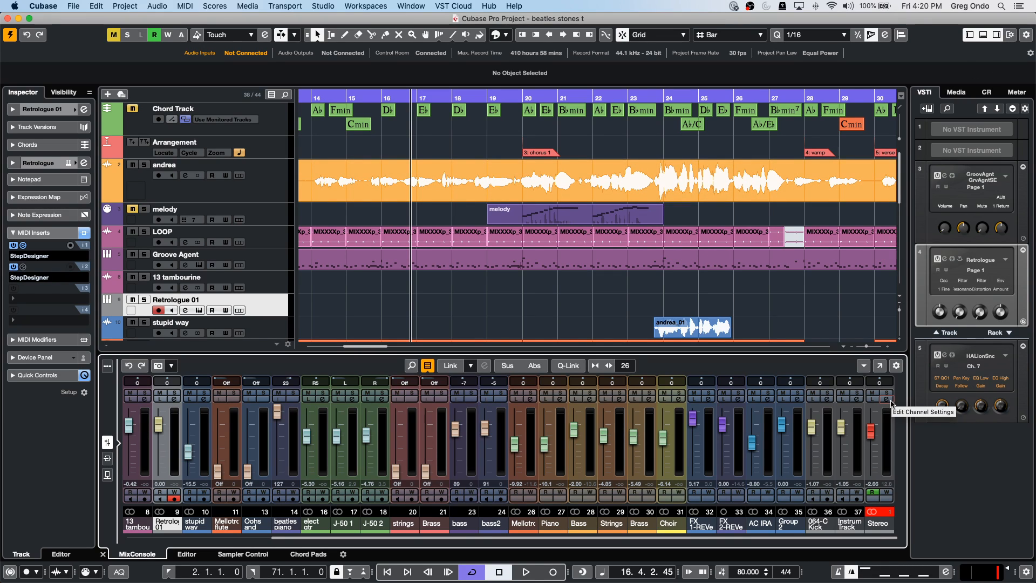
- Switch cue send 4 of the Stereo output channel on and back off in its channel settings
{"action": "left_click", "coordinate": [887, 399]}
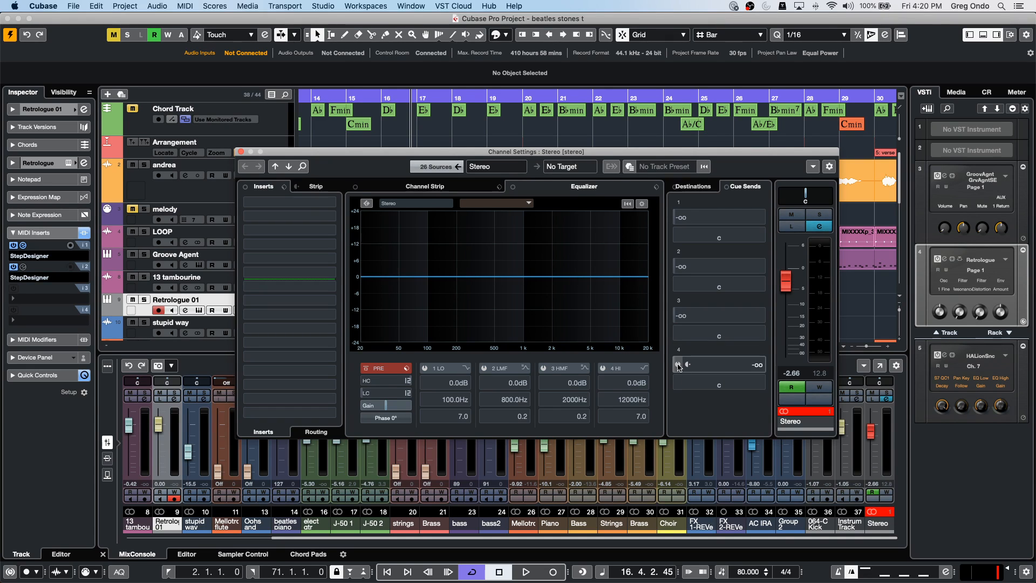
{"action": "left_click", "coordinate": [679, 366]}
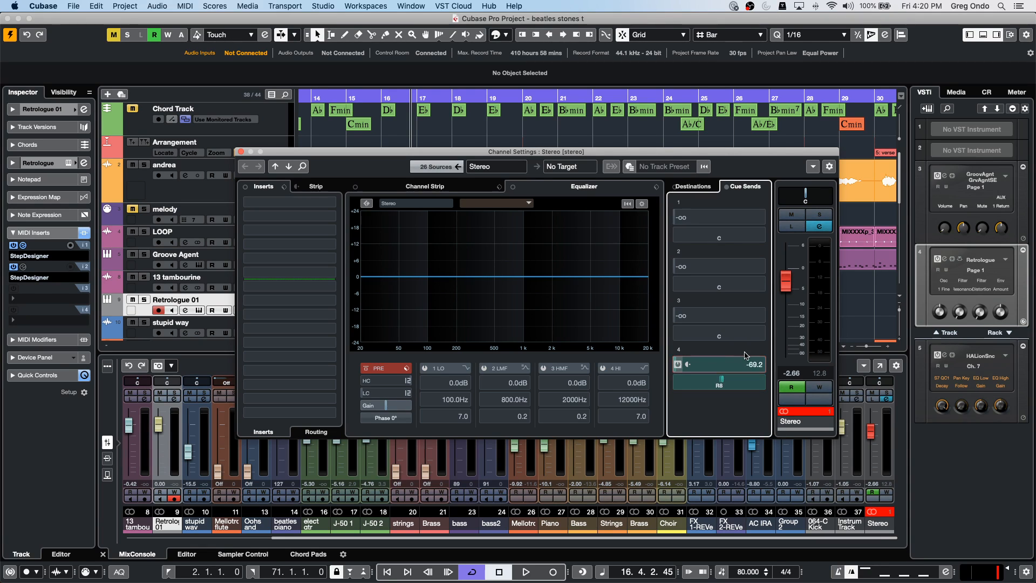
{"action": "left_click", "coordinate": [678, 365]}
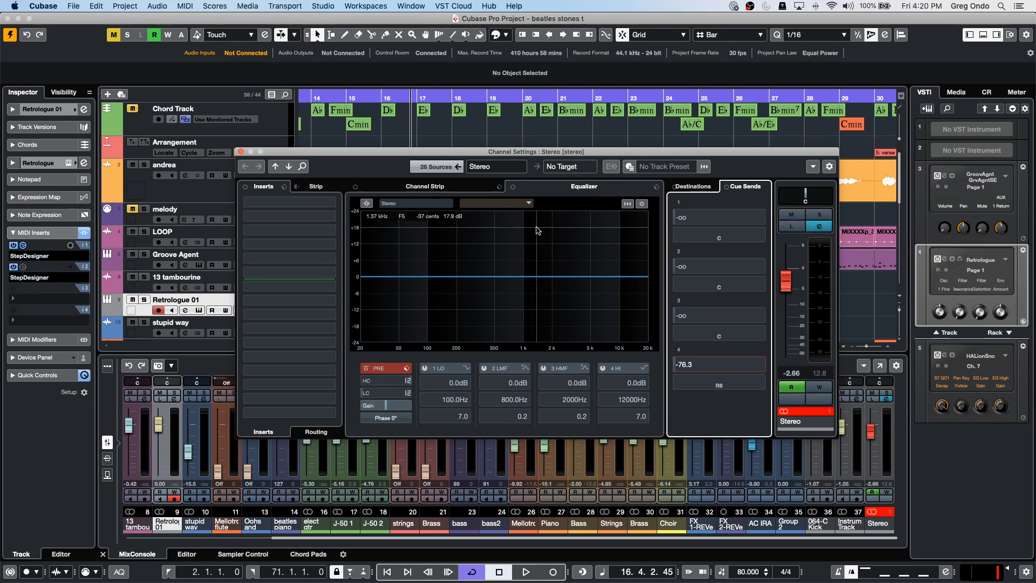
{"action": "left_click", "coordinate": [241, 152]}
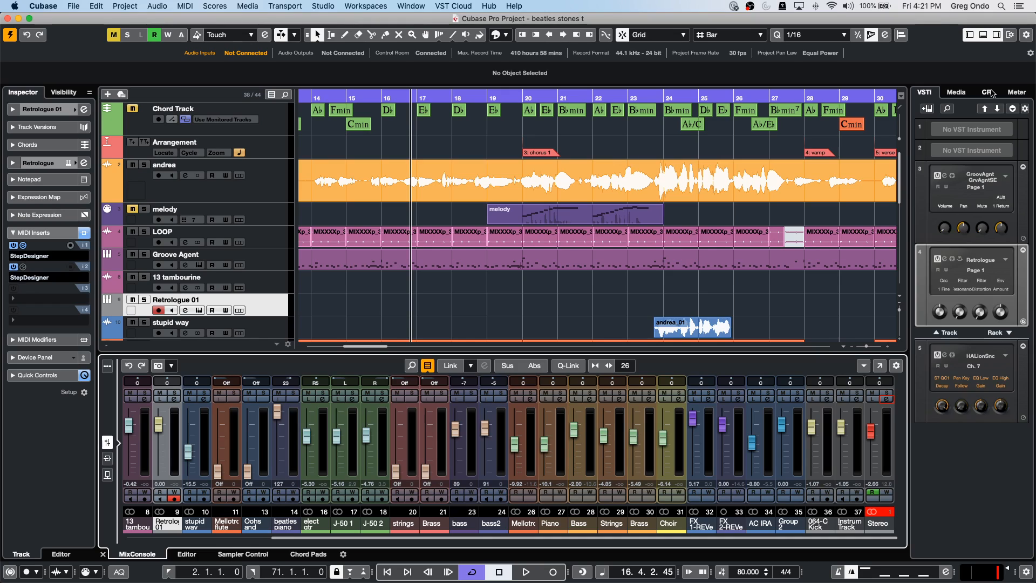
- Show the Control Room and switch its Talkback on and back off
{"action": "left_click", "coordinate": [988, 92]}
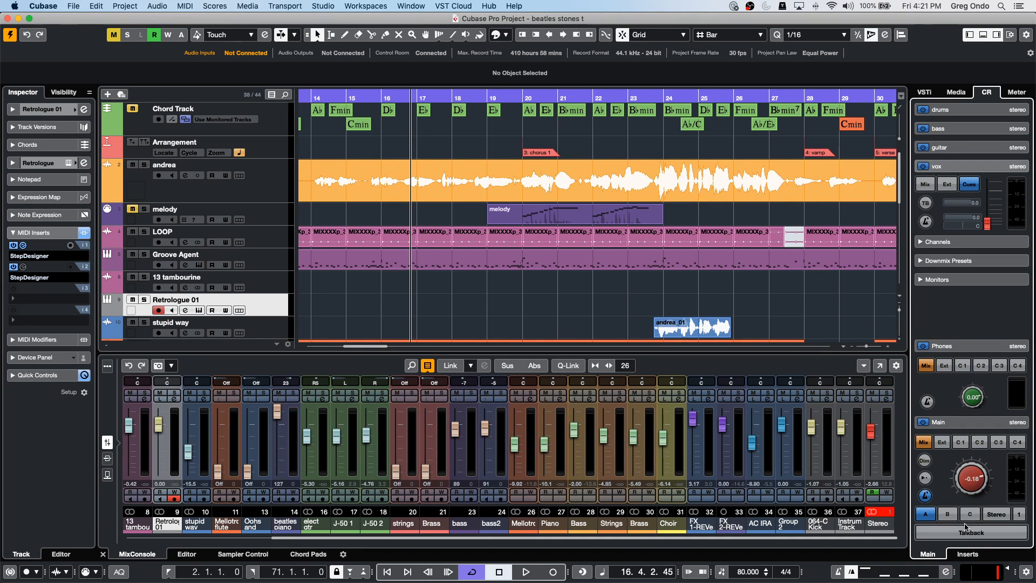
{"action": "left_click", "coordinate": [966, 533]}
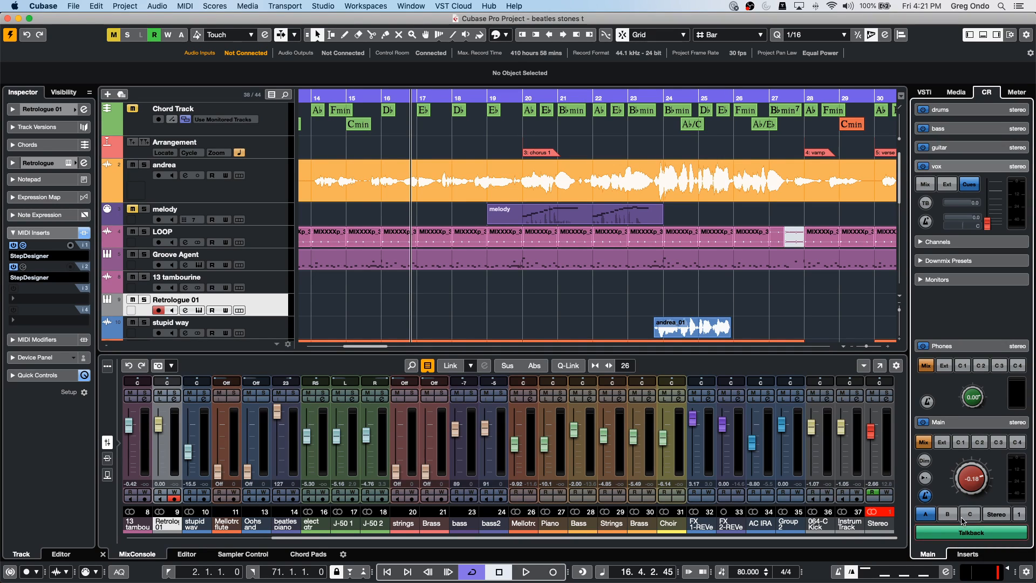
{"action": "left_click", "coordinate": [974, 534]}
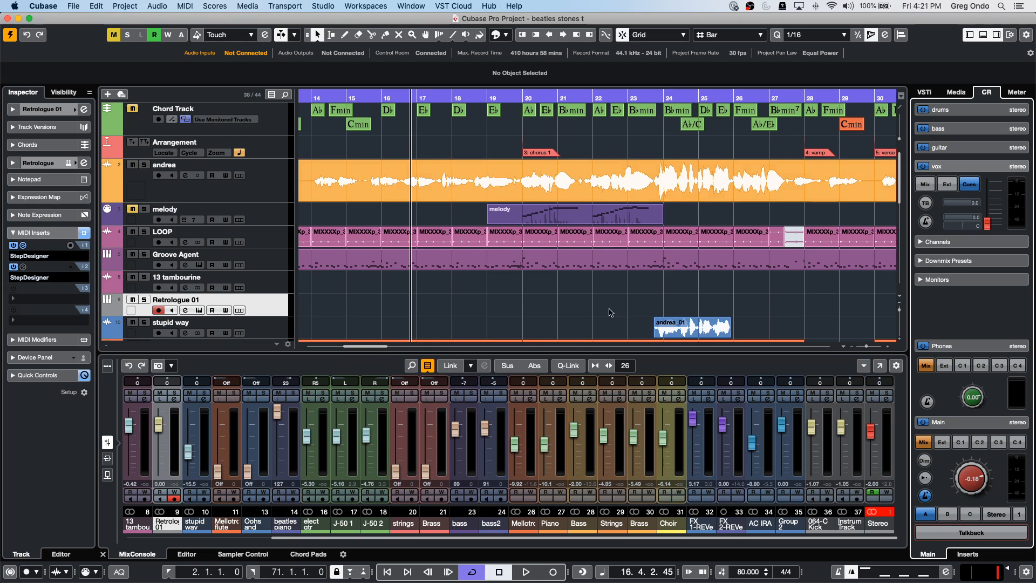
- Play the project from bar 18 and lower the Control Room's main level to -7.63
{"action": "left_click", "coordinate": [443, 102]}
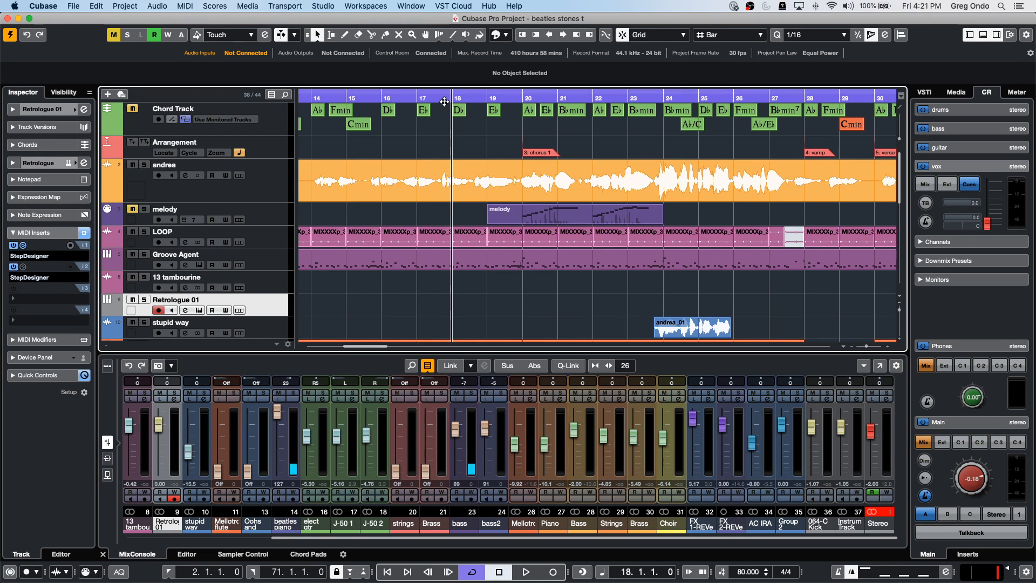
{"action": "key", "text": "space"}
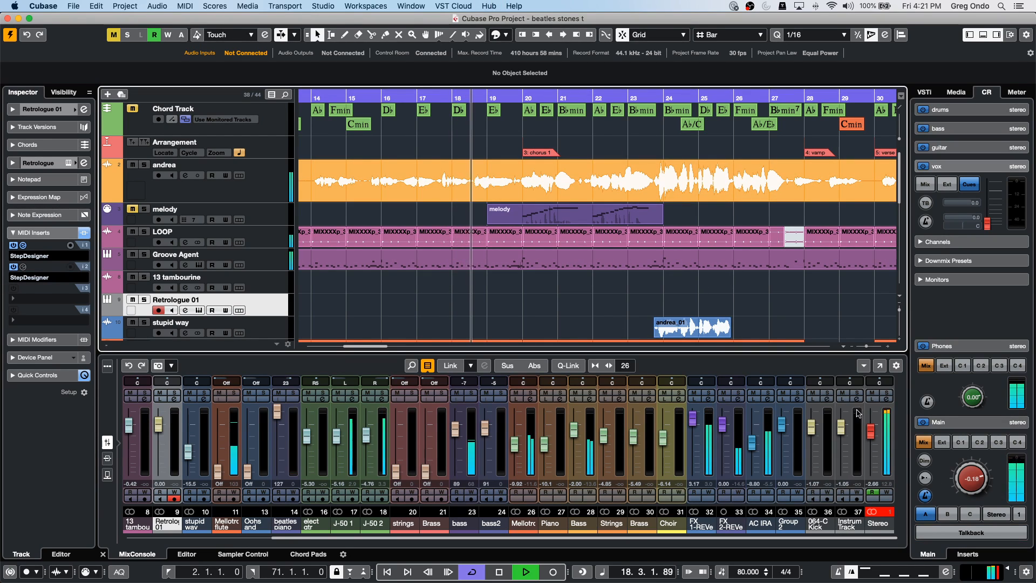
{"action": "left_click_drag", "start_coordinate": [972, 479], "coordinate": [942, 487]}
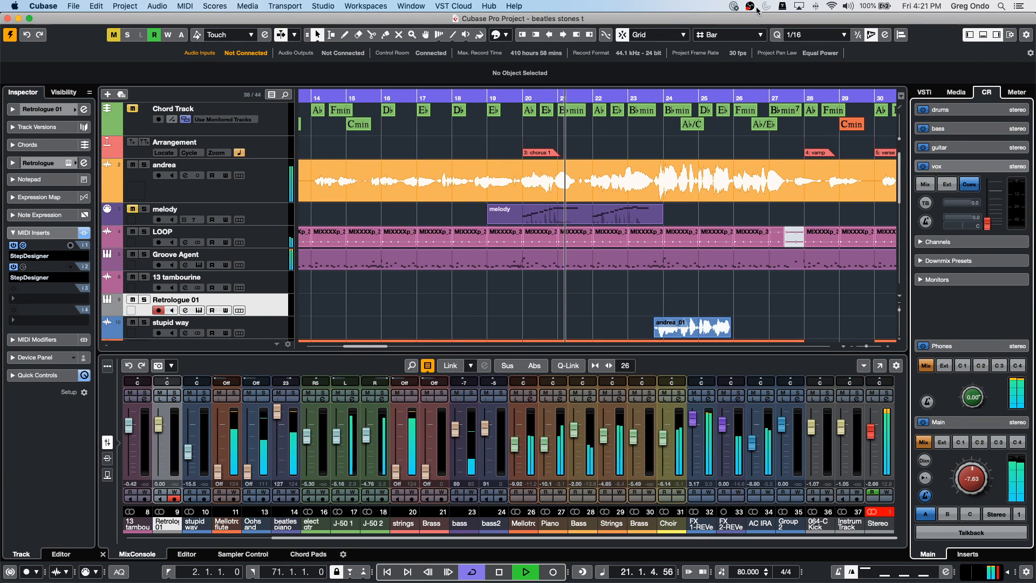
- During playback, switch the Control Room's downmix preset to Mono and back to Stereo, and toggle Dim on and off for the main output
{"action": "key", "text": "space"}
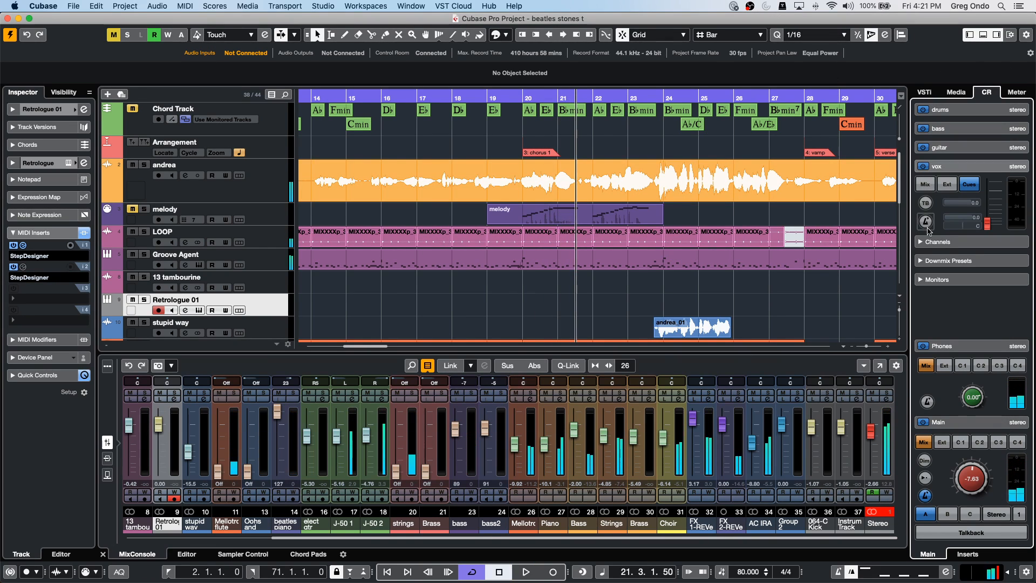
{"action": "left_click", "coordinate": [967, 261]}
{"action": "key", "text": "space"}
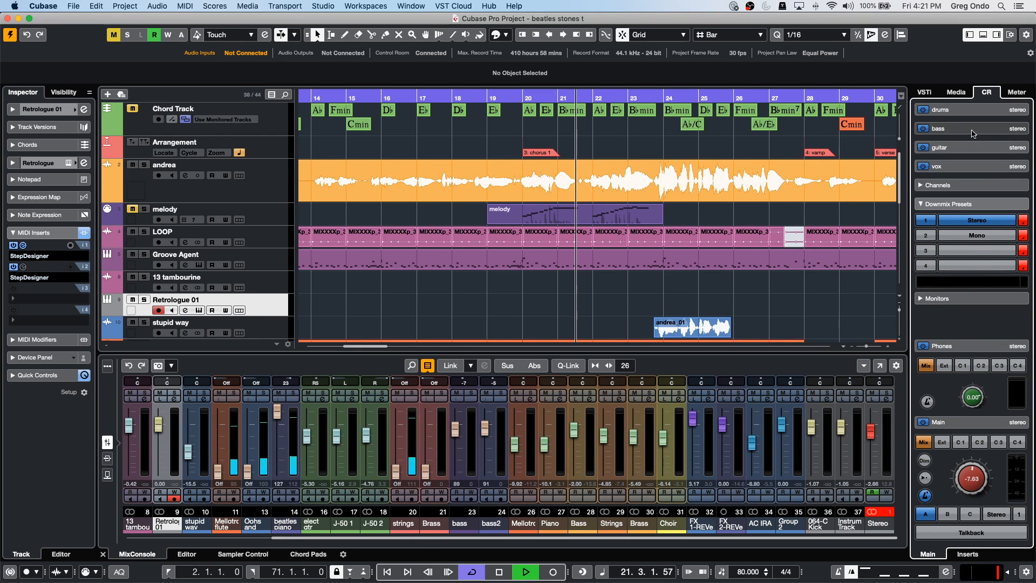
{"action": "left_click", "coordinate": [979, 236]}
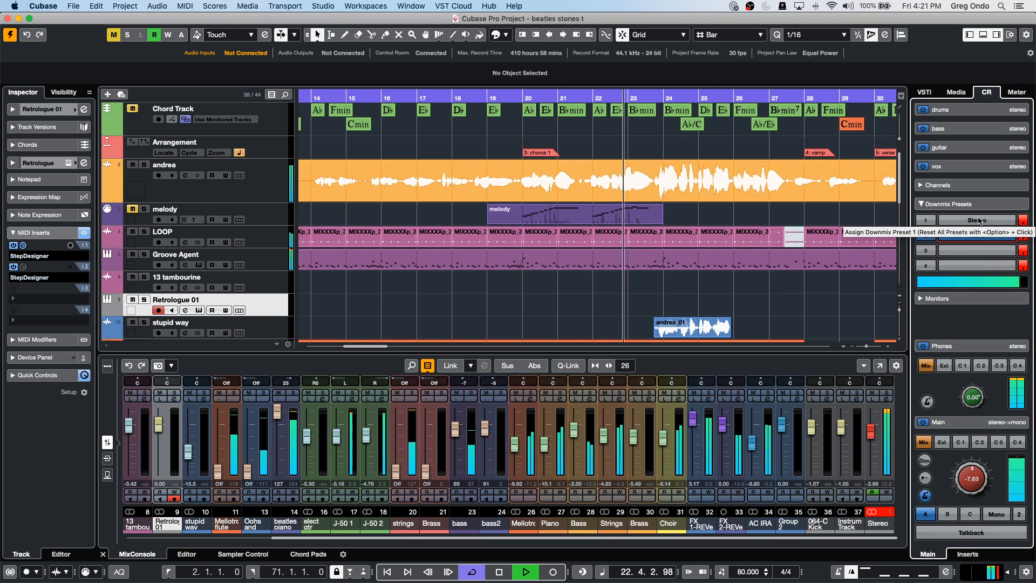
{"action": "left_click", "coordinate": [979, 221]}
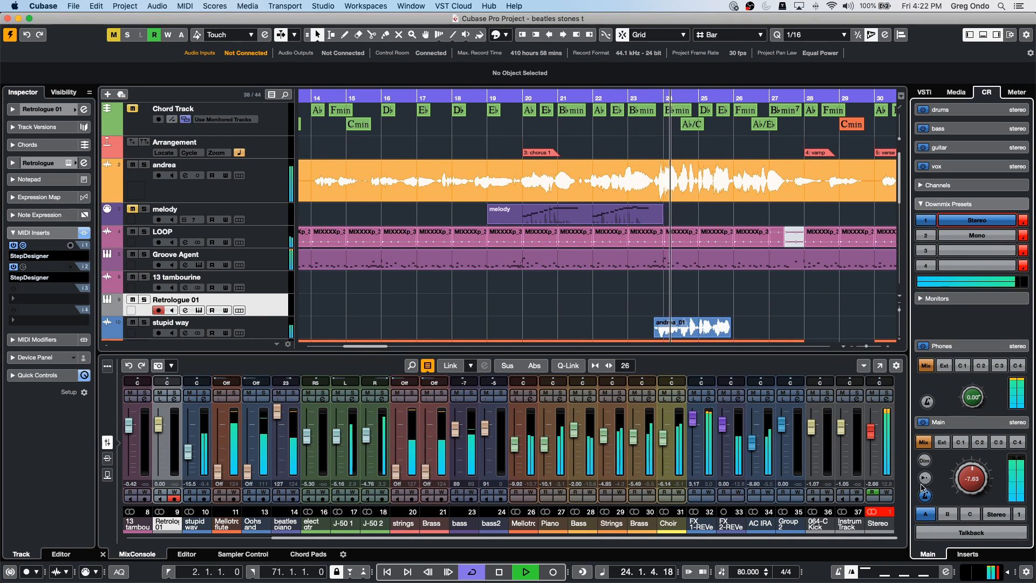
{"action": "left_click", "coordinate": [926, 462]}
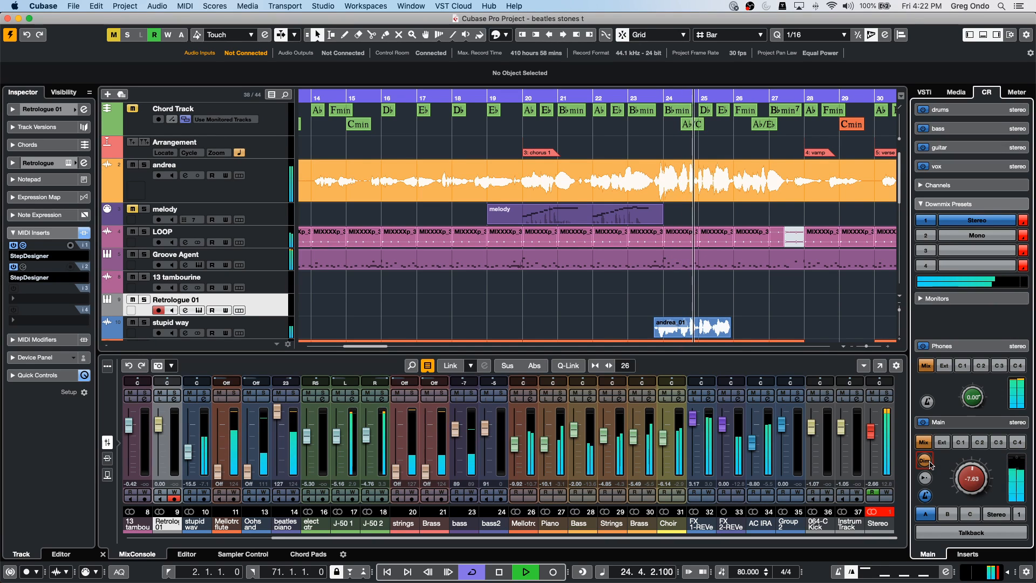
{"action": "left_click", "coordinate": [926, 462]}
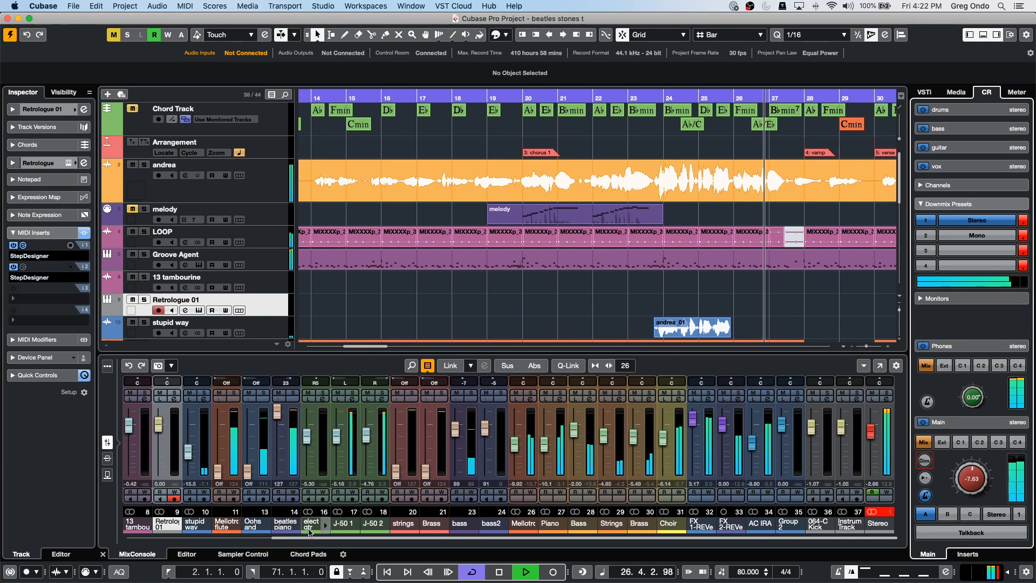
- Enlarge the MixConsole in the lower zone and switch on Listen for audio channel 2
{"action": "scroll", "coordinate": [135, 508], "scroll_direction": "left", "scroll_amount": 5}
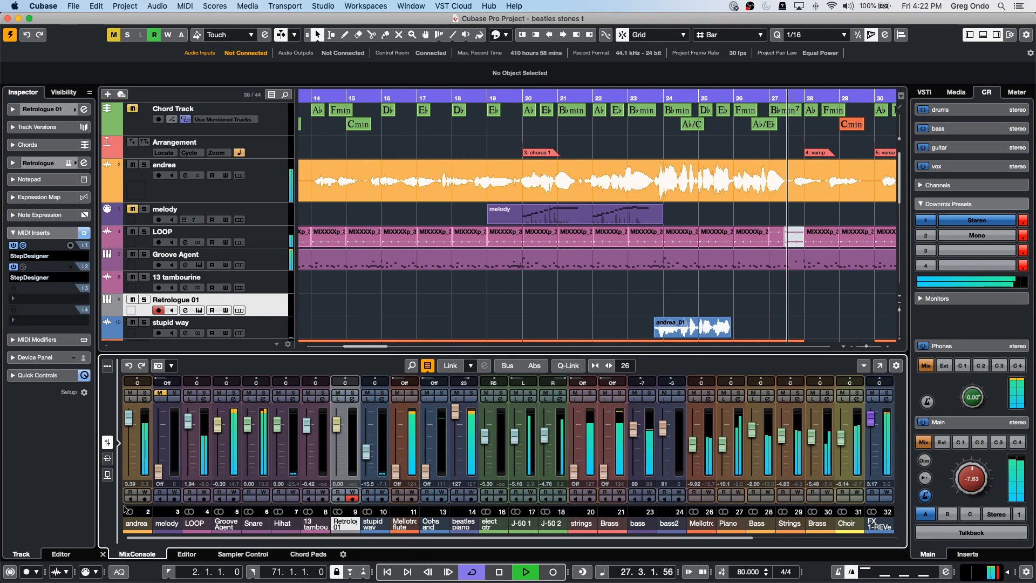
{"action": "left_click_drag", "start_coordinate": [252, 354], "coordinate": [252, 313]}
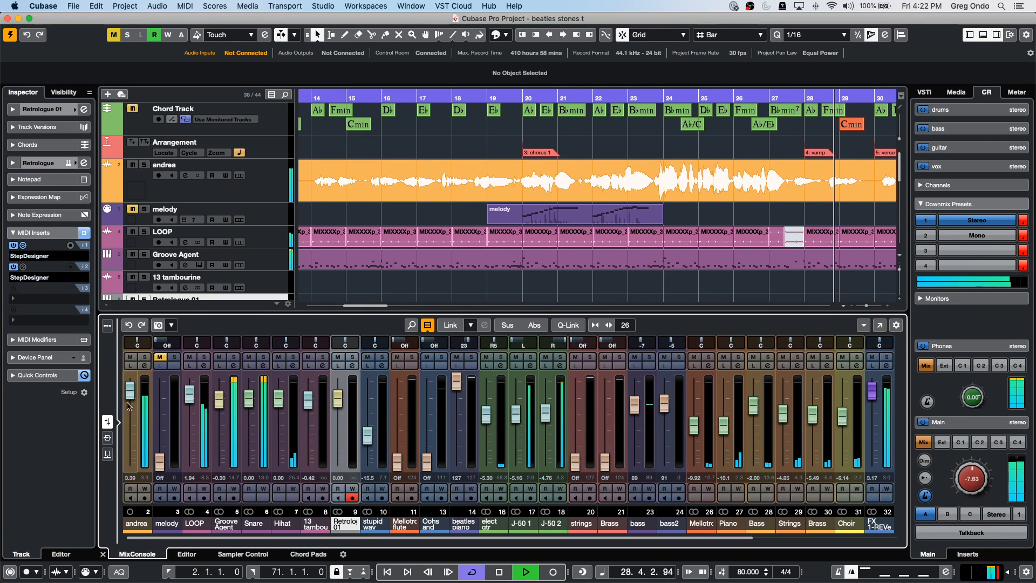
{"action": "left_click", "coordinate": [129, 366]}
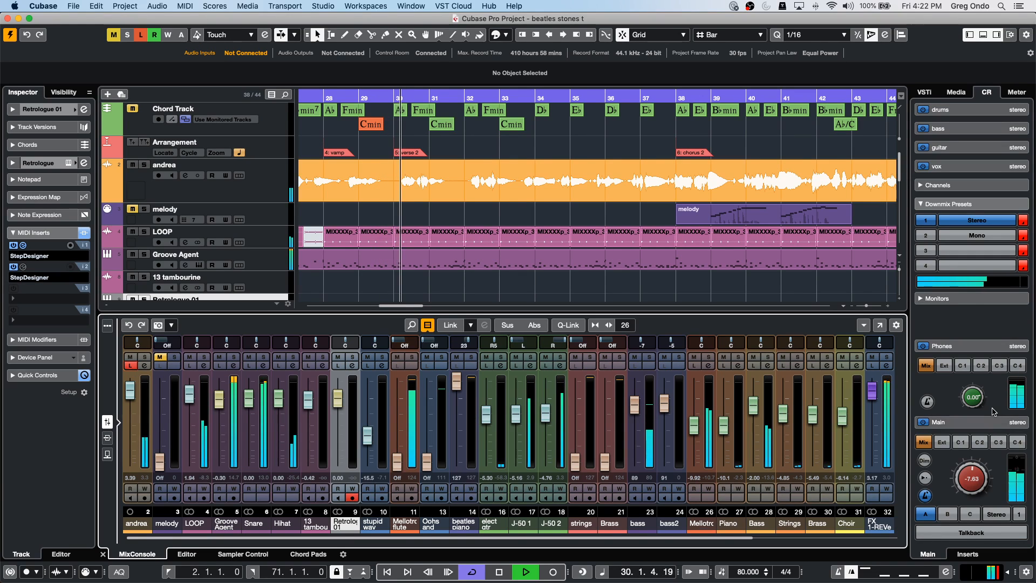
- Raise the Control Room's Listen Dim level
{"action": "scroll", "coordinate": [1015, 507], "scroll_direction": "down", "scroll_amount": 2}
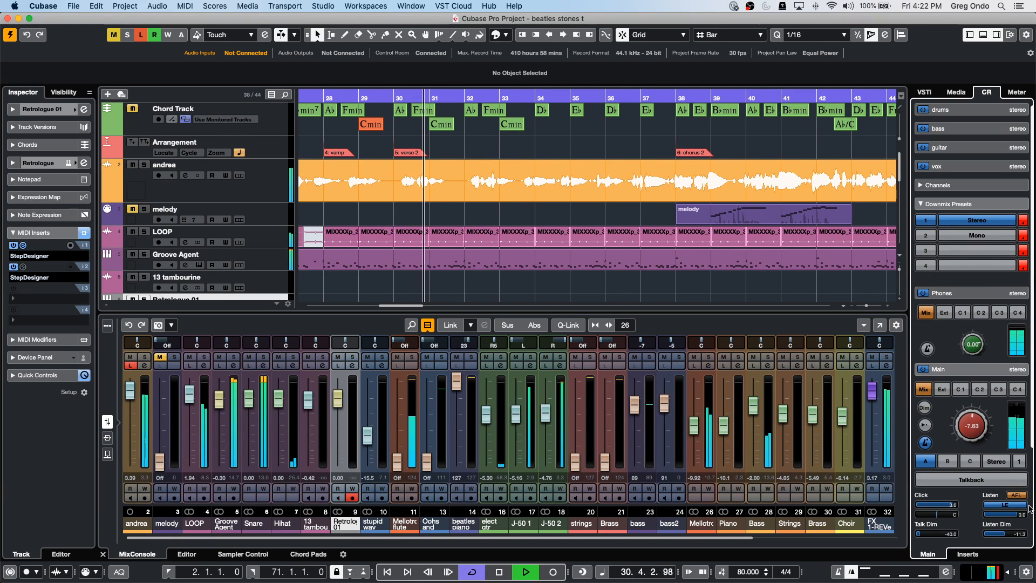
{"action": "scroll", "coordinate": [1015, 534], "scroll_direction": "up", "scroll_amount": 4}
{"action": "left_click_drag", "start_coordinate": [1014, 534], "coordinate": [1028, 530]}
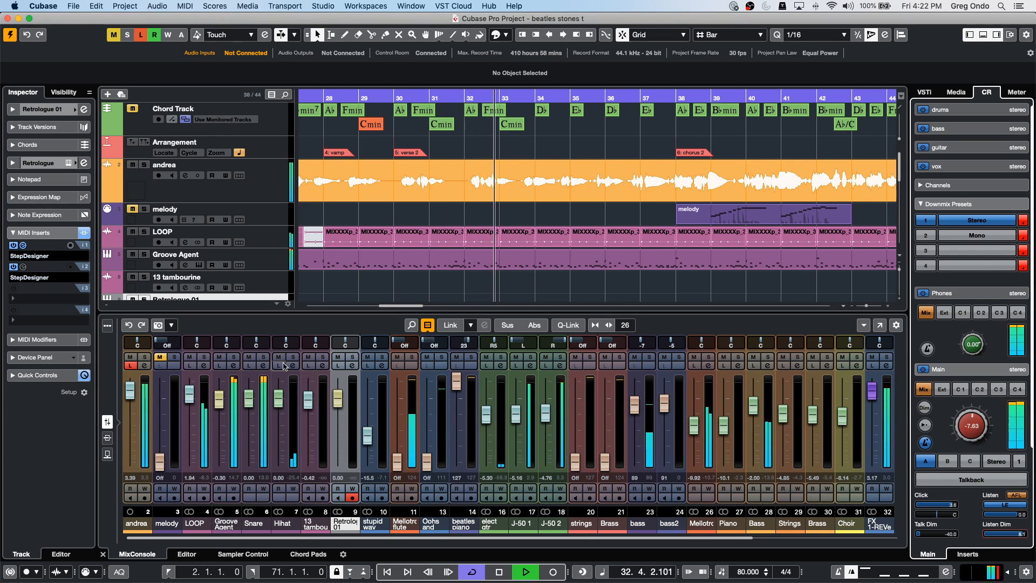
- Switch off Listen for audio channel 2 and toggle its solo on and back off
{"action": "left_click", "coordinate": [131, 366]}
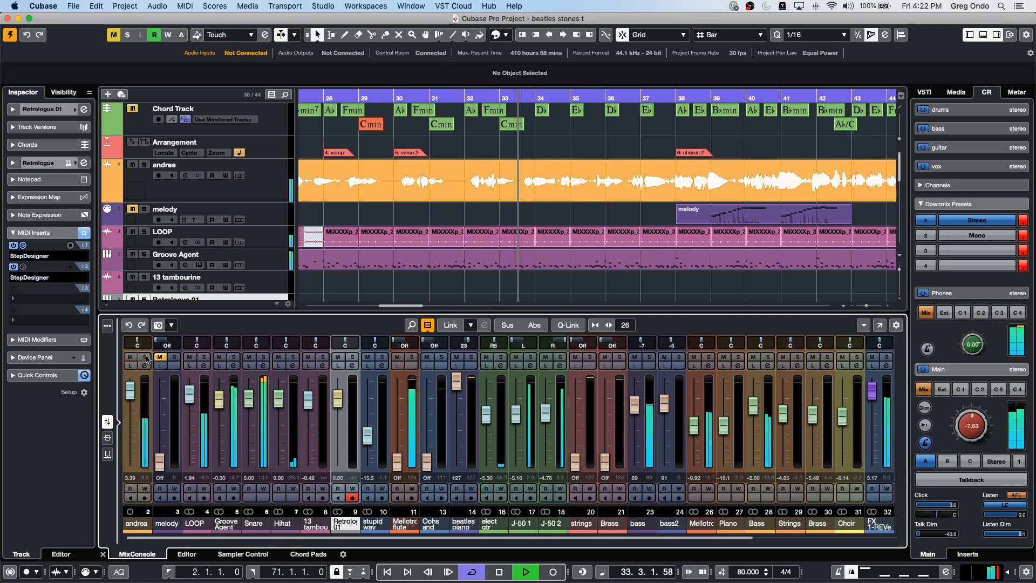
{"action": "left_click", "coordinate": [146, 358]}
{"action": "left_click", "coordinate": [146, 358]}
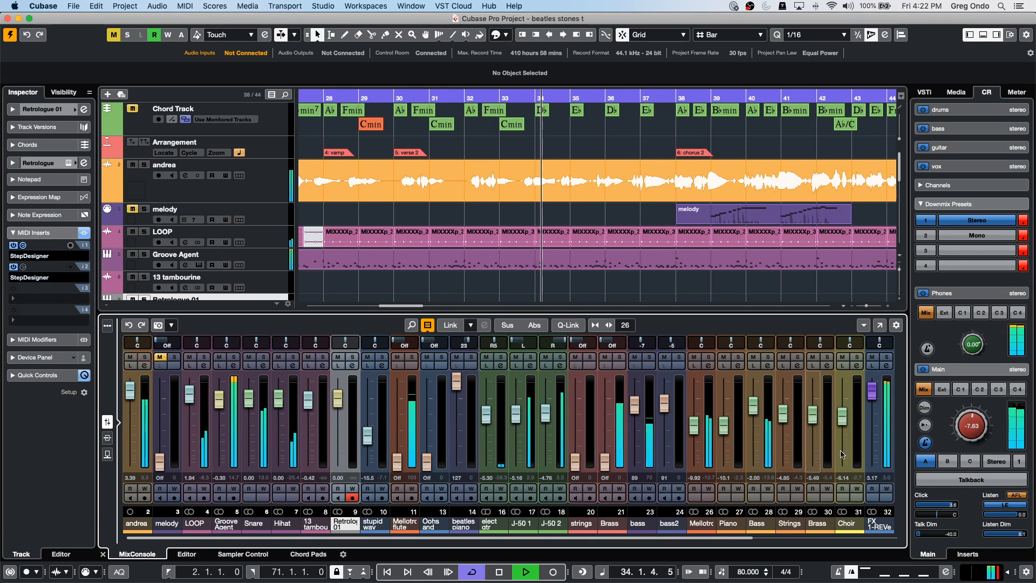
- Set the Control Room's Listen Dim to -15.3 and audition it by switching Listen on and back off for audio channel 2
{"action": "left_click_drag", "start_coordinate": [1024, 535], "coordinate": [973, 539]}
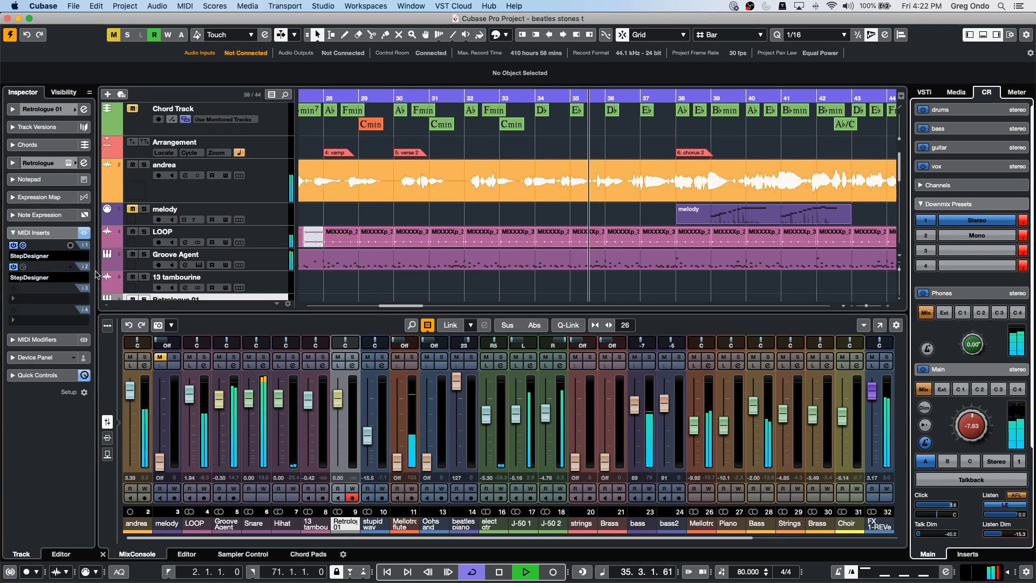
{"action": "left_click", "coordinate": [130, 366]}
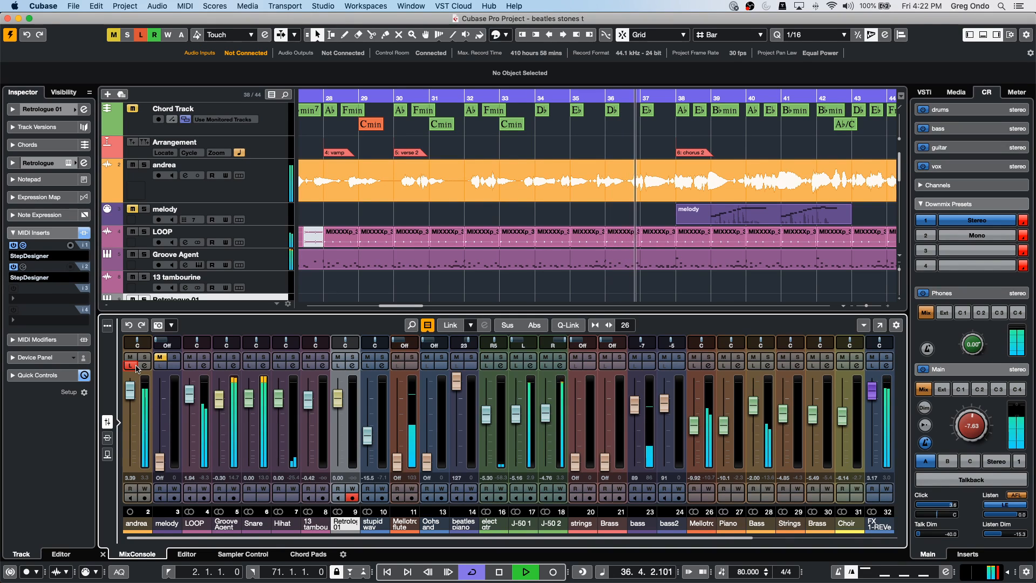
{"action": "left_click", "coordinate": [136, 367]}
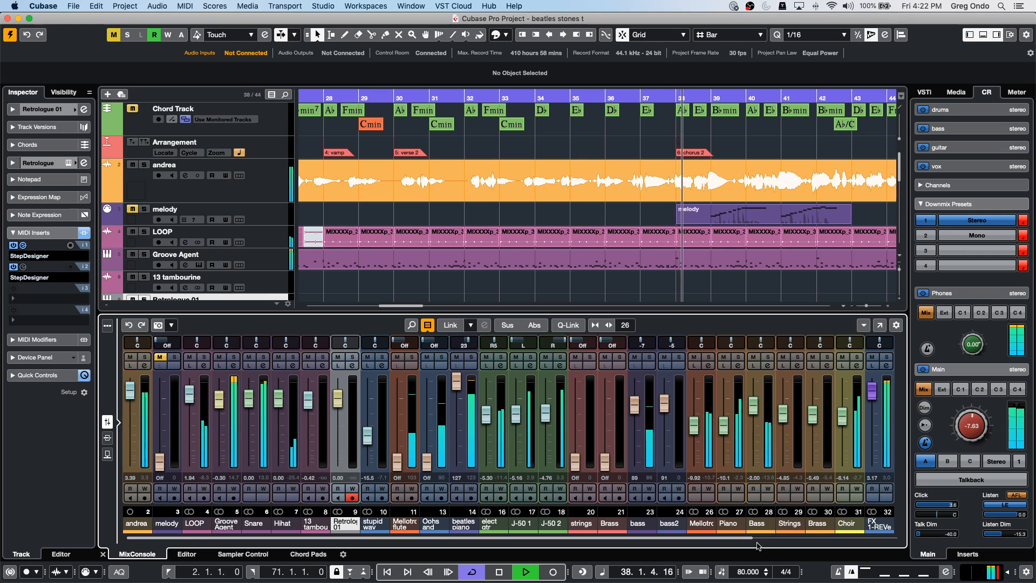
- Raise the Control Room's main level to -1.15
{"action": "scroll", "coordinate": [896, 526], "scroll_direction": "right", "scroll_amount": 7}
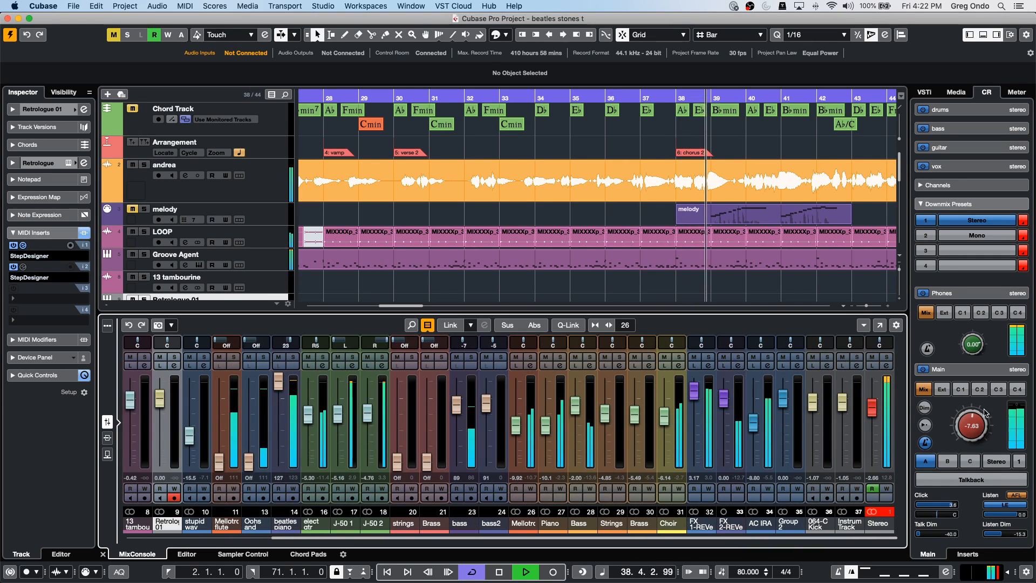
{"action": "left_click_drag", "start_coordinate": [978, 426], "coordinate": [980, 409]}
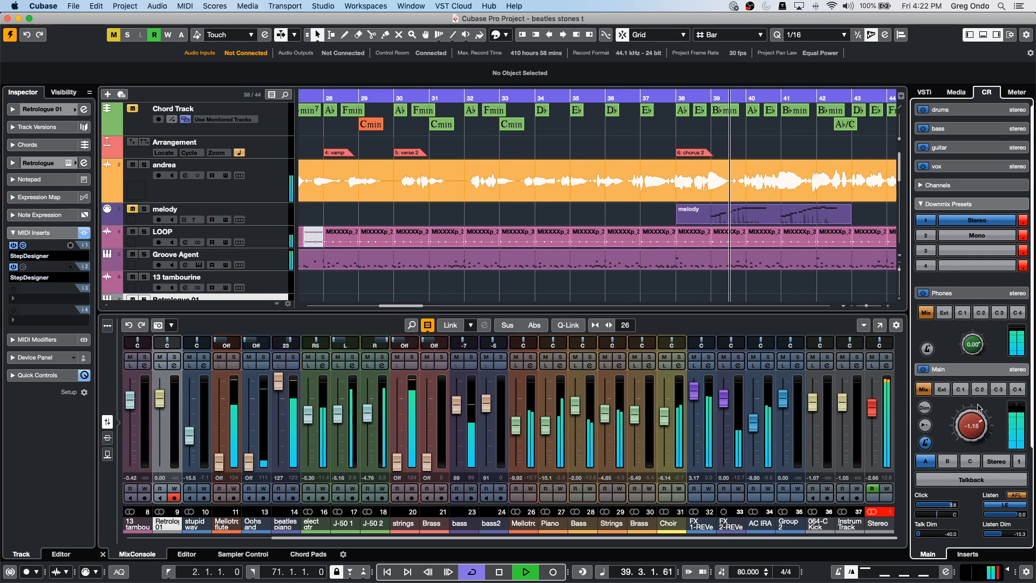
- Solo and unsolo the FX 1 reverb channel, and do the same with the FX 2 reverb channel in the MixConsole
{"action": "left_click", "coordinate": [710, 357]}
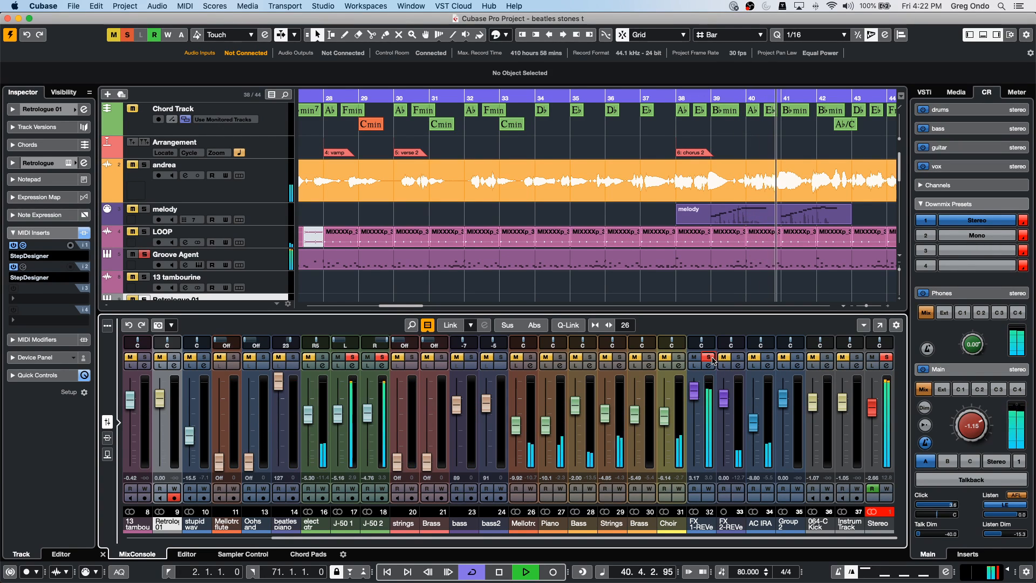
{"action": "left_click", "coordinate": [711, 358]}
{"action": "left_click", "coordinate": [739, 357]}
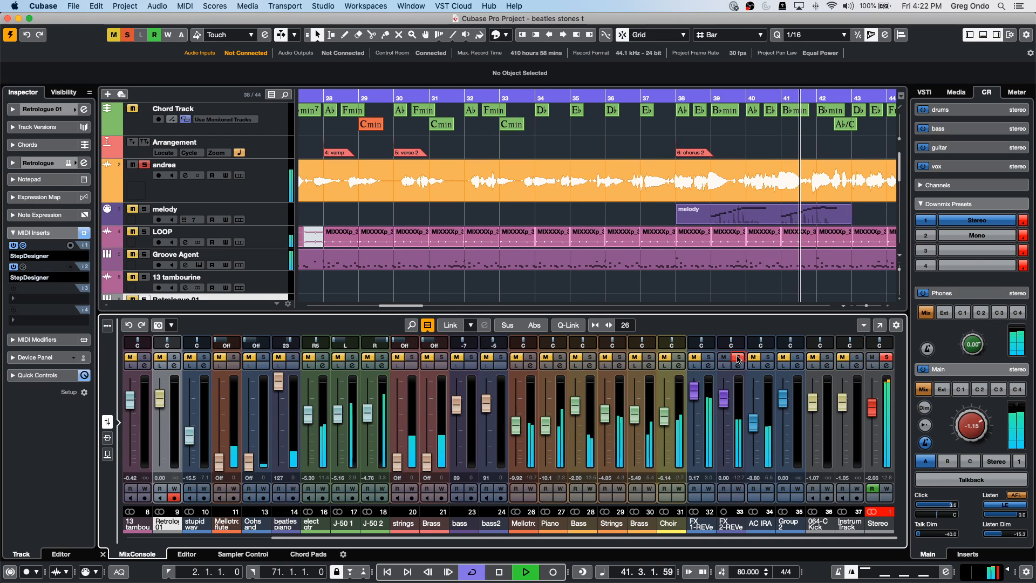
{"action": "left_click", "coordinate": [739, 358]}
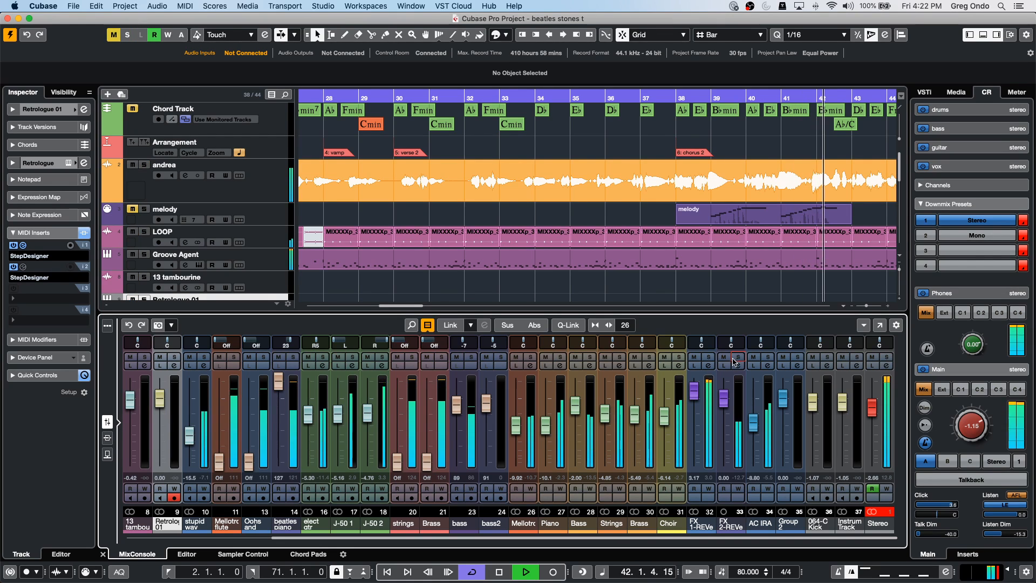
- Switch Listen on and back off for the FX 2 reverb channel and stop playback
{"action": "left_click", "coordinate": [724, 365]}
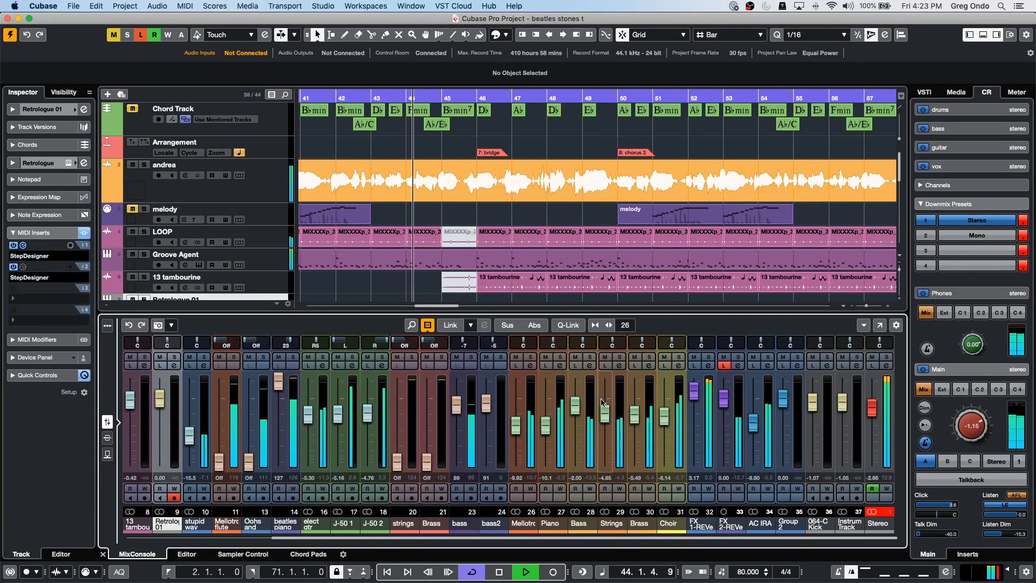
{"action": "left_click", "coordinate": [723, 367]}
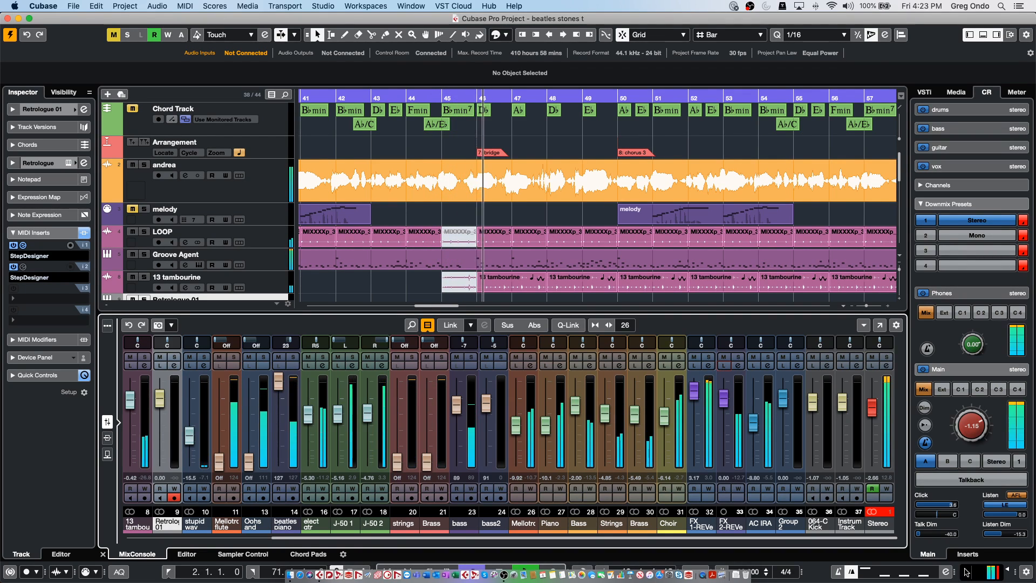
{"action": "key", "text": "space"}
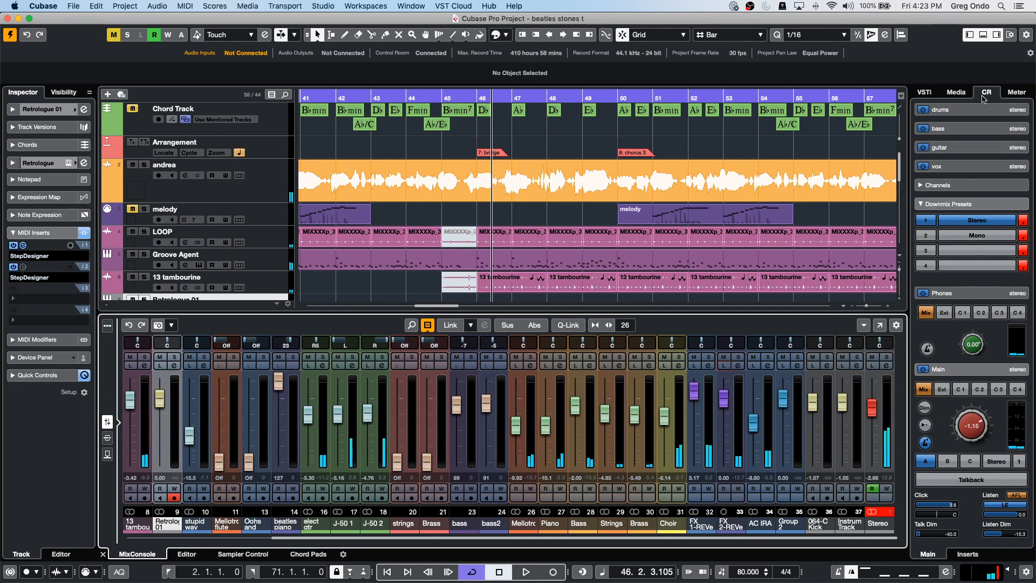
- Switch the Control Room's main source to Ext and back to Mix, and collapse the Downmix Presets section
{"action": "left_click", "coordinate": [944, 390]}
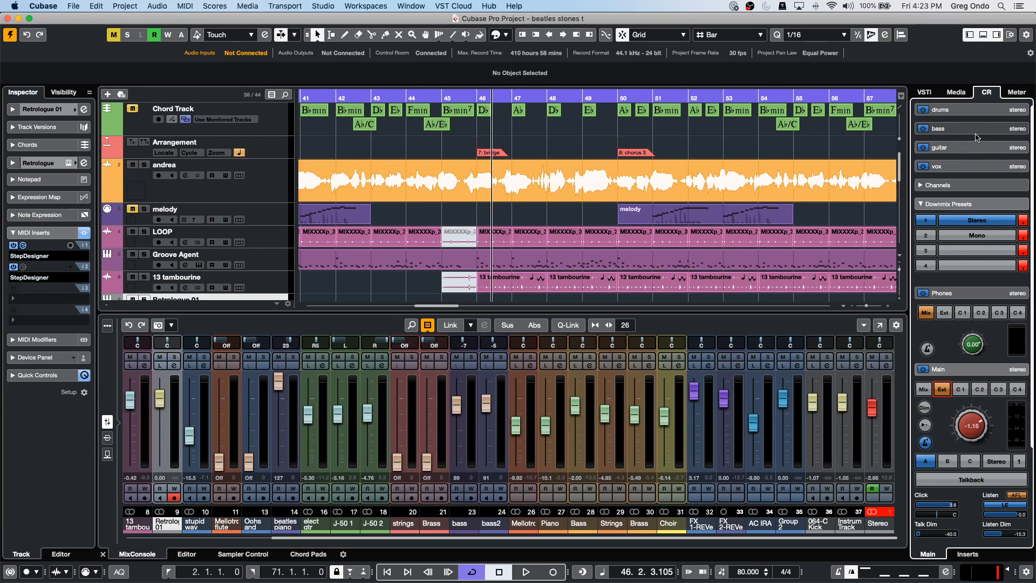
{"action": "left_click", "coordinate": [966, 111]}
{"action": "left_click", "coordinate": [966, 112]}
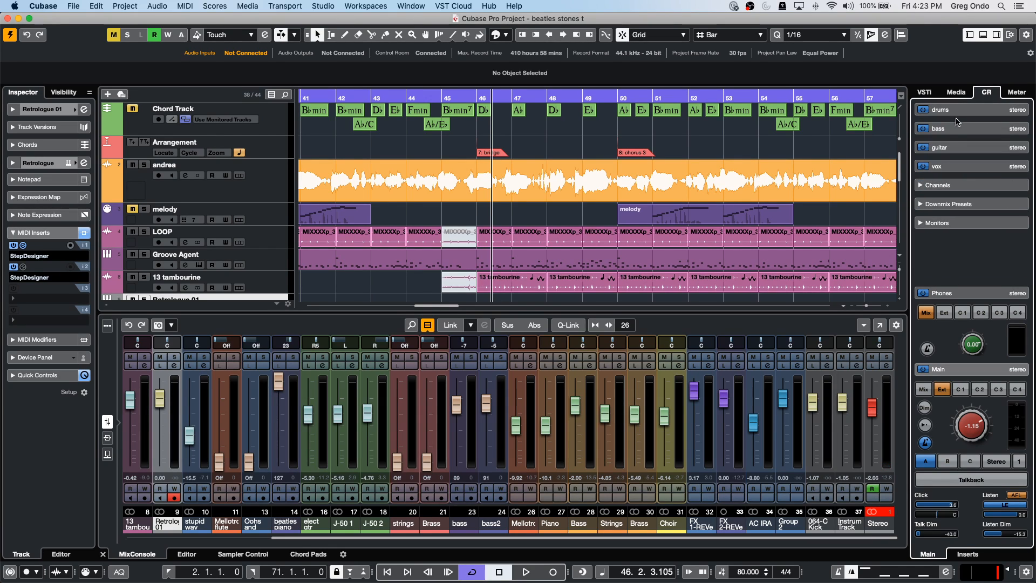
{"action": "left_click", "coordinate": [942, 389]}
- Include Input Channels in the MixConsole's channel type filter
{"action": "left_click_drag", "start_coordinate": [318, 542], "coordinate": [111, 535]}
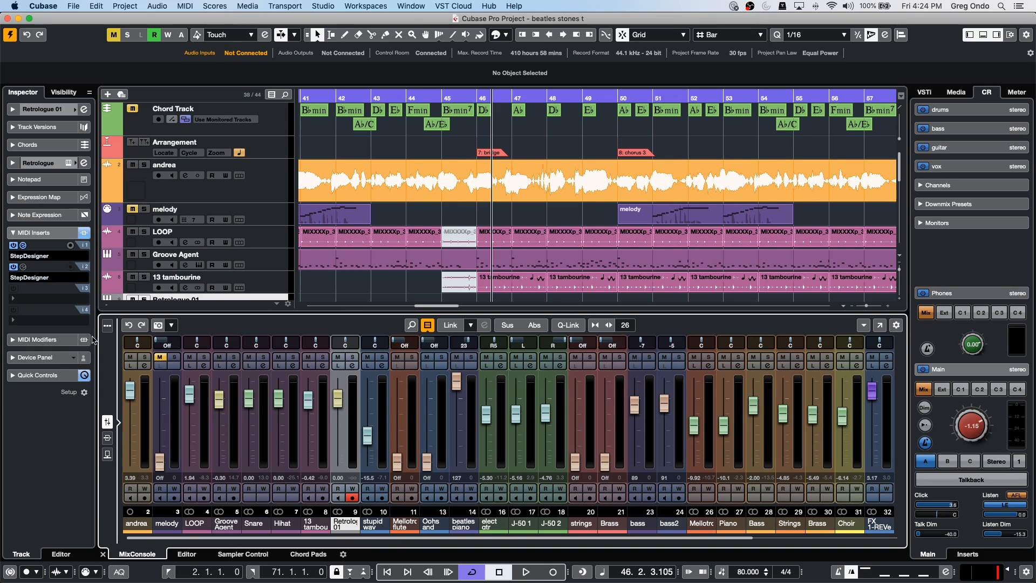
{"action": "left_click", "coordinate": [428, 326]}
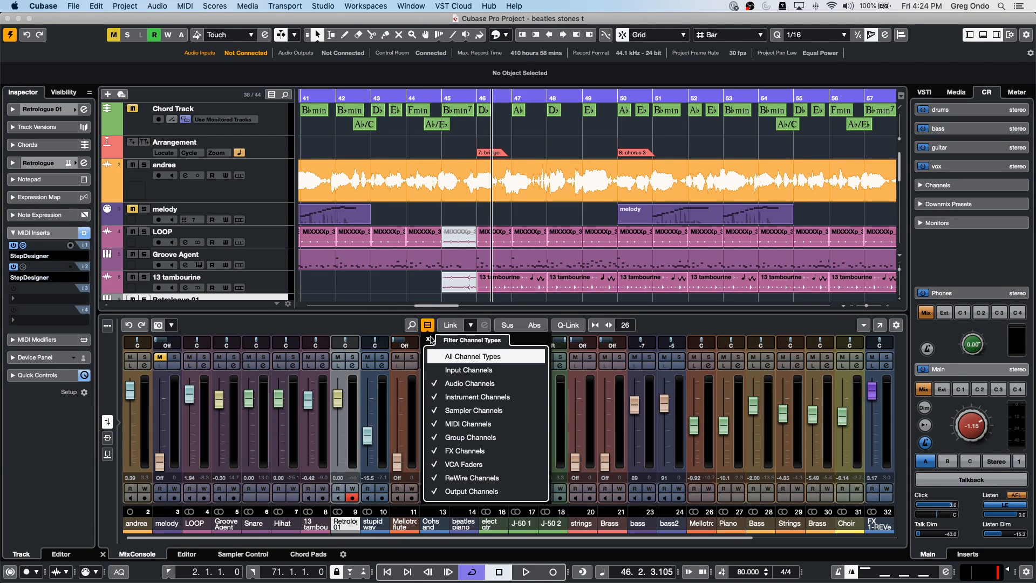
{"action": "left_click", "coordinate": [448, 372]}
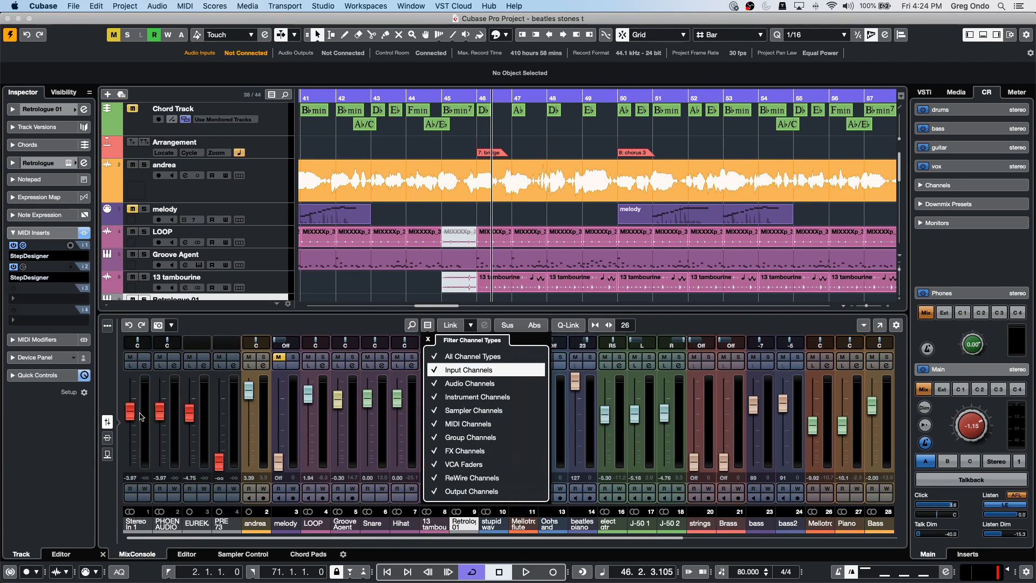
{"action": "left_click", "coordinate": [148, 370]}
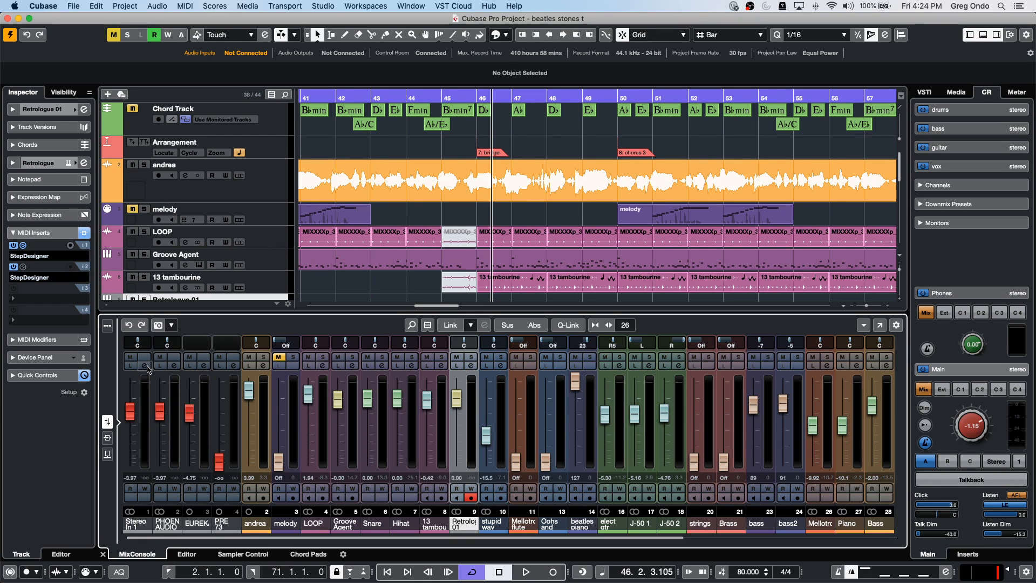
- Insert the VST Amp Rack distortion effect in the first insert slot of the Stereo In 1 channel and close the plug-in's window
{"action": "left_click", "coordinate": [147, 368]}
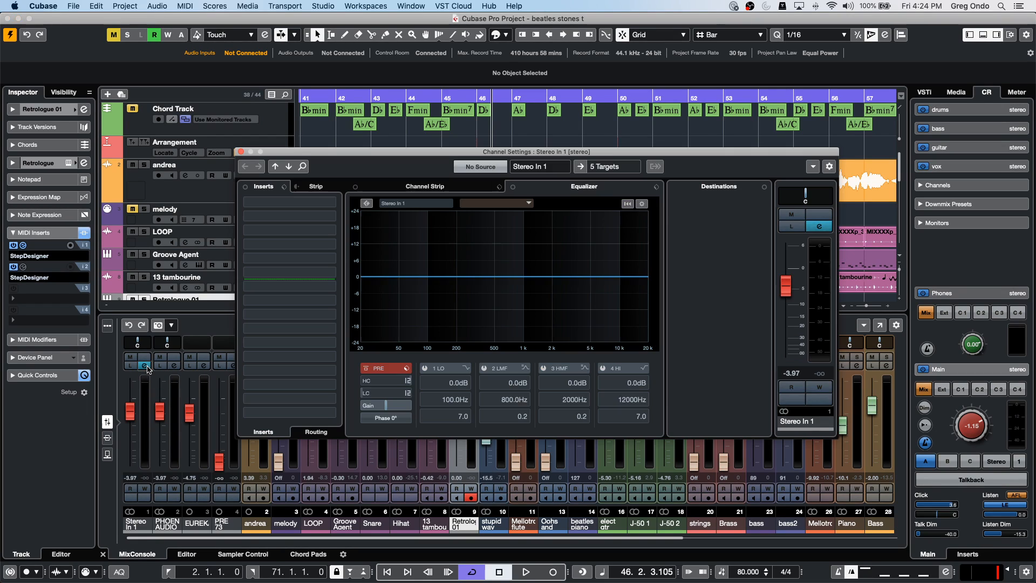
{"action": "left_click", "coordinate": [332, 211]}
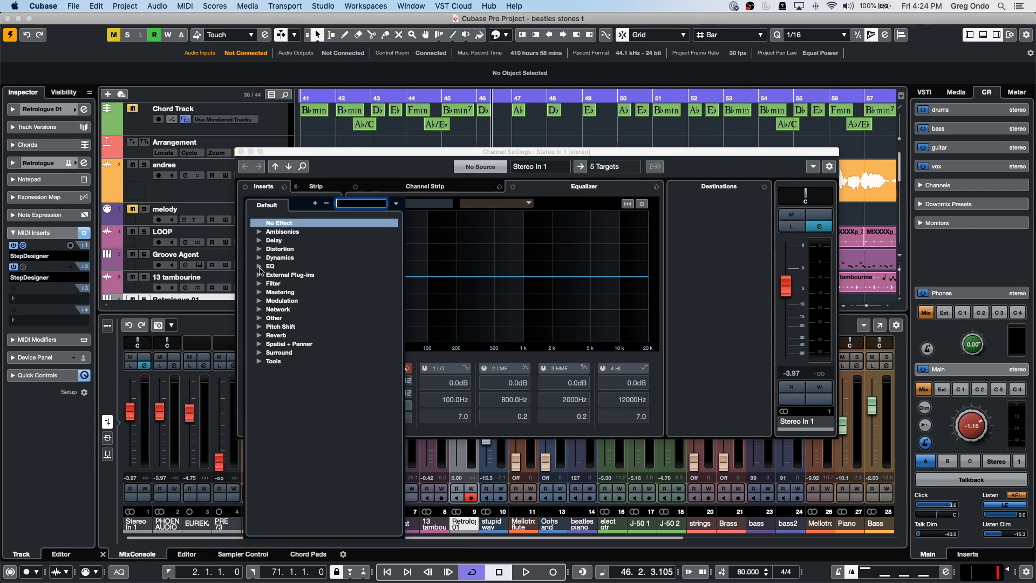
{"action": "left_click", "coordinate": [259, 249]}
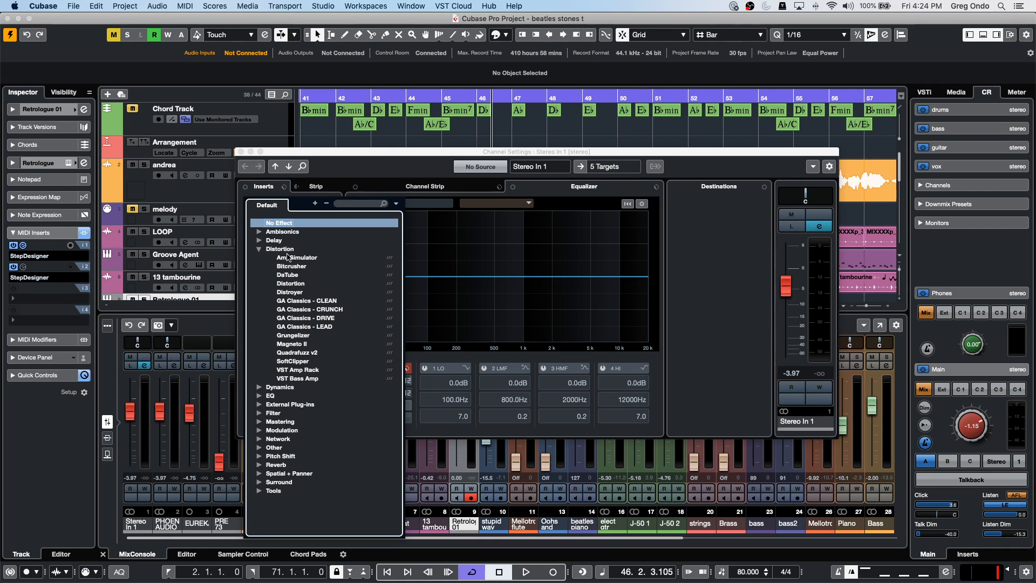
{"action": "left_click", "coordinate": [319, 370]}
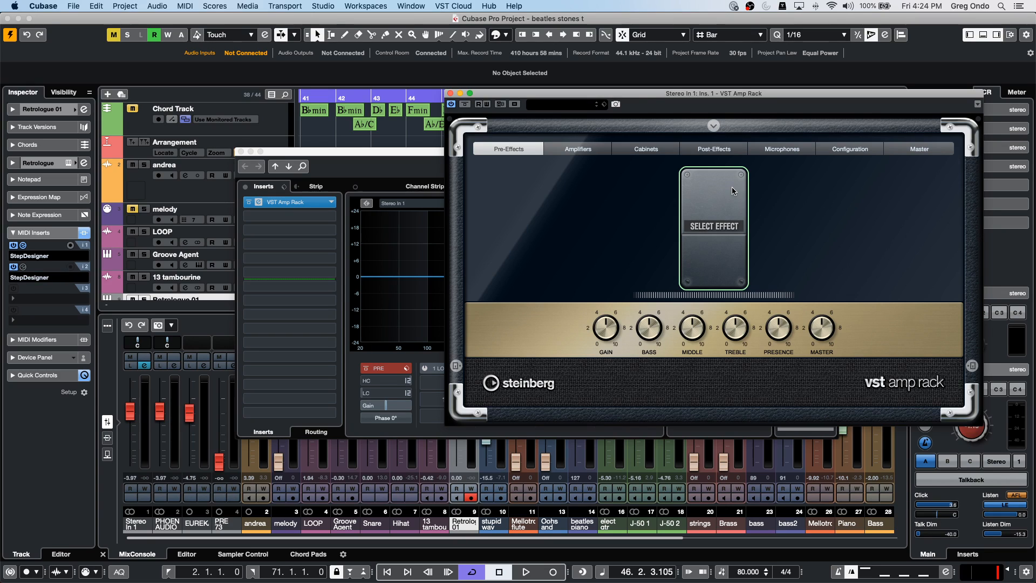
{"action": "left_click", "coordinate": [451, 93]}
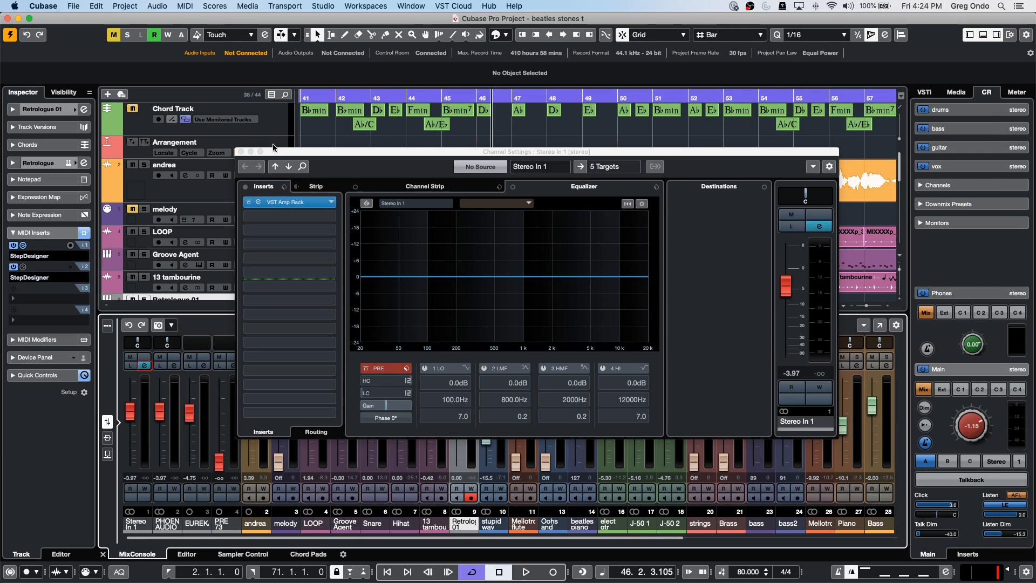
- Remove the VST Amp Rack from the first insert slot of Stereo In 1 and close the channel settings
{"action": "left_click", "coordinate": [332, 202]}
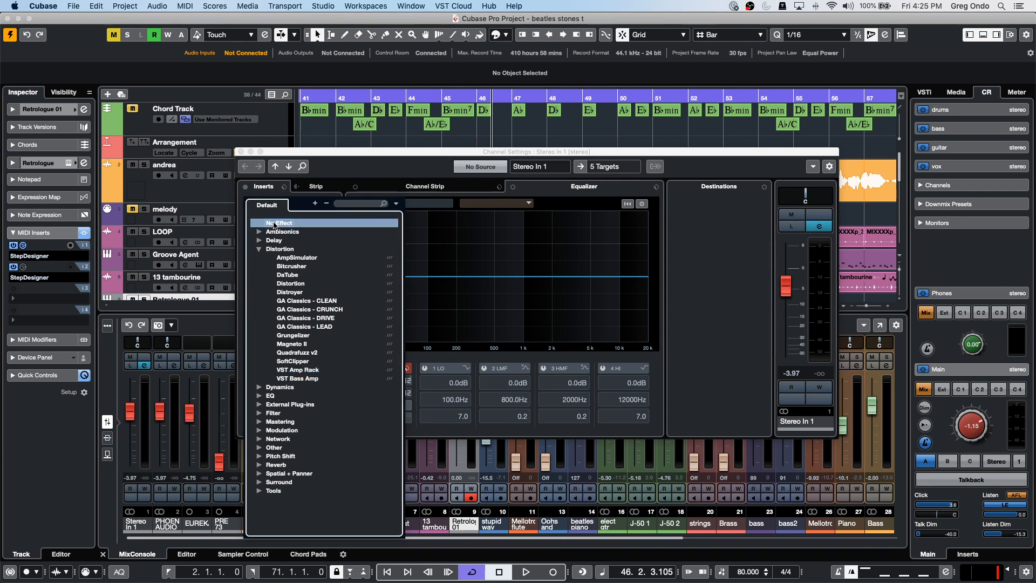
{"action": "left_click", "coordinate": [275, 204]}
{"action": "left_click", "coordinate": [242, 152]}
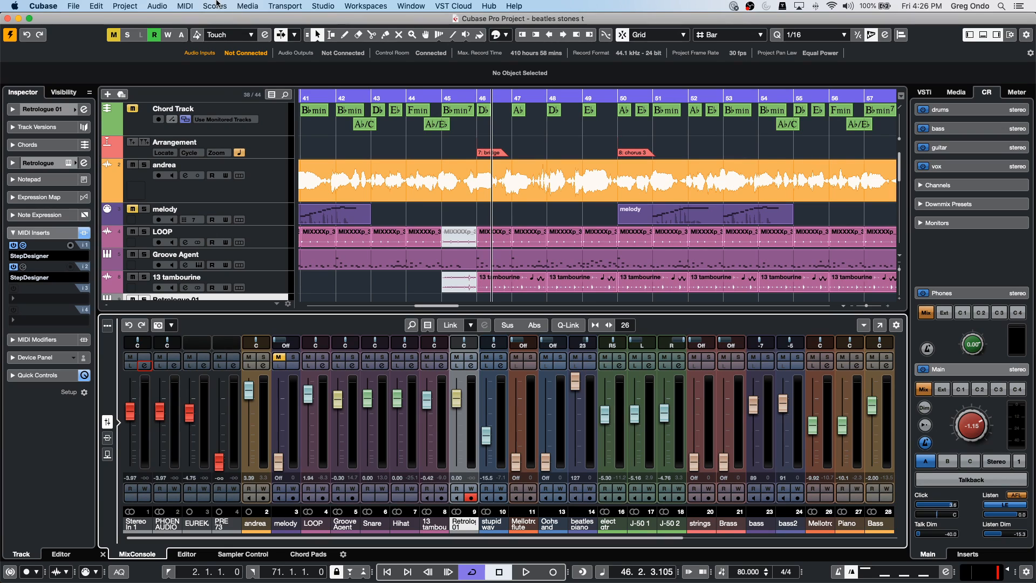
- Open the Expression Map Setup and its file browser for loading maps, and close both without loading anything
{"action": "left_click", "coordinate": [193, 6]}
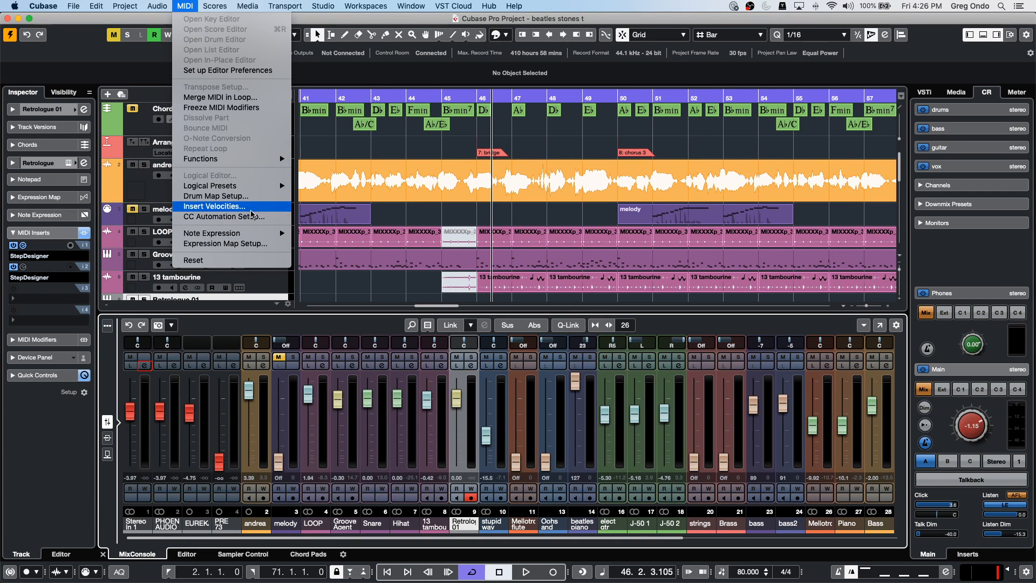
{"action": "left_click", "coordinate": [248, 245]}
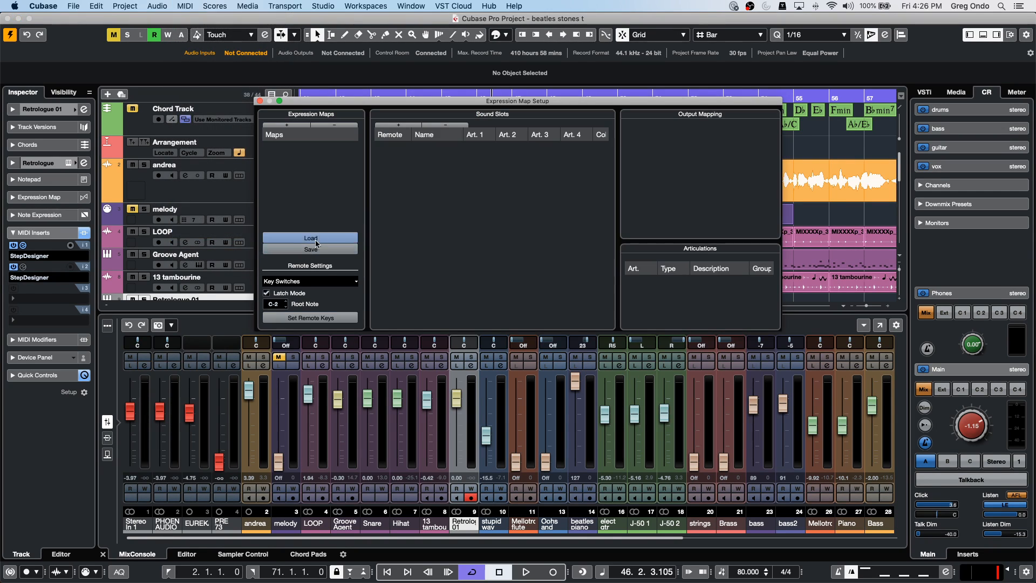
{"action": "left_click", "coordinate": [334, 238]}
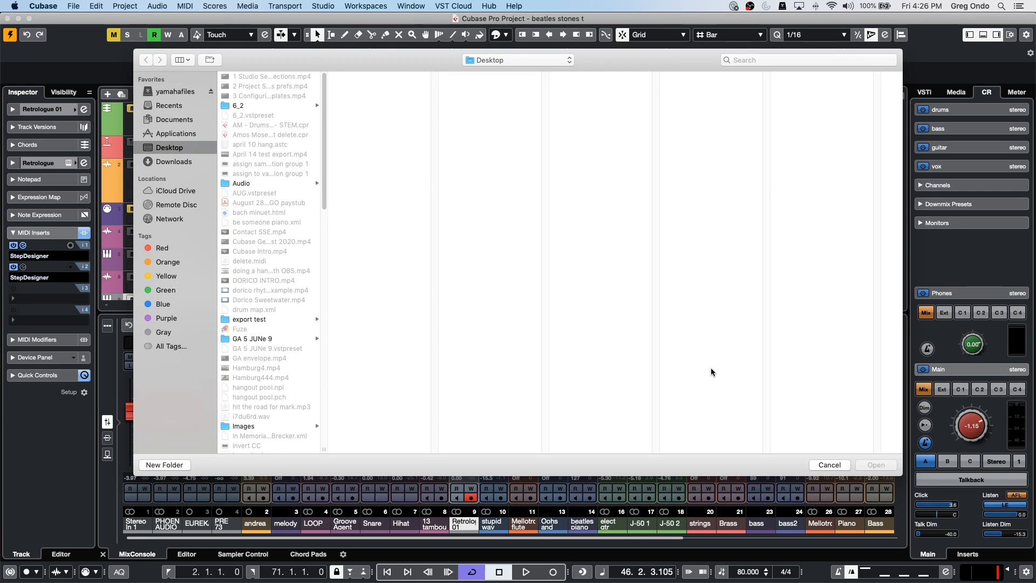
{"action": "left_click", "coordinate": [835, 464]}
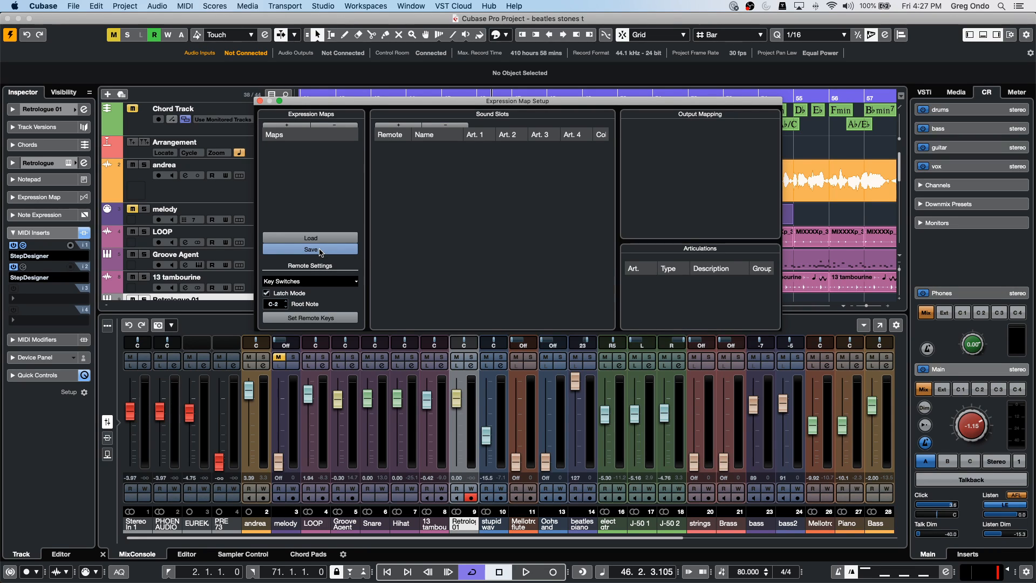
{"action": "left_click", "coordinate": [259, 101]}
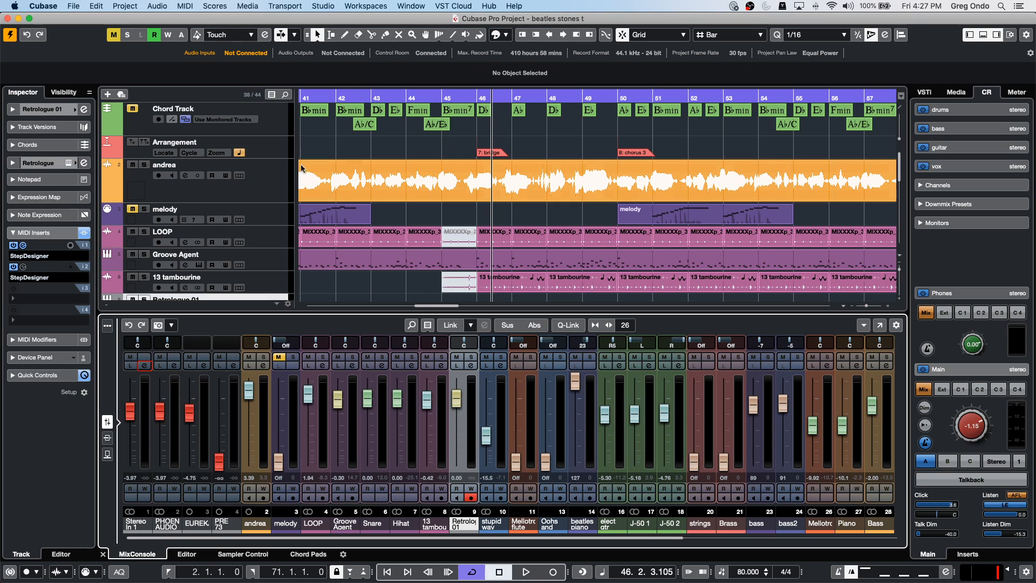
{"action": "right_click", "coordinate": [274, 287]}
{"action": "mouse_move", "coordinate": [432, 289]}
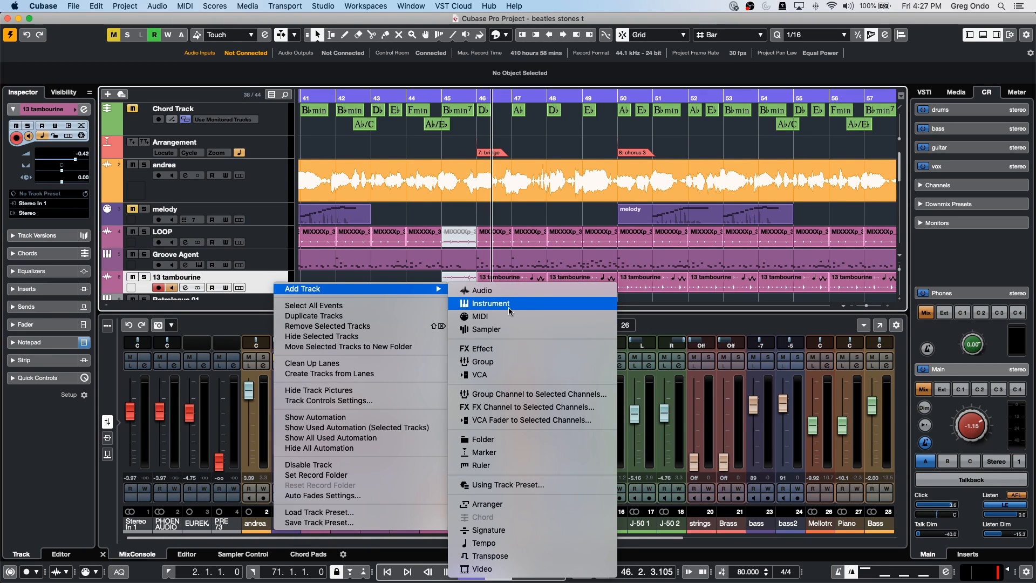
{"action": "left_click", "coordinate": [77, 6]}
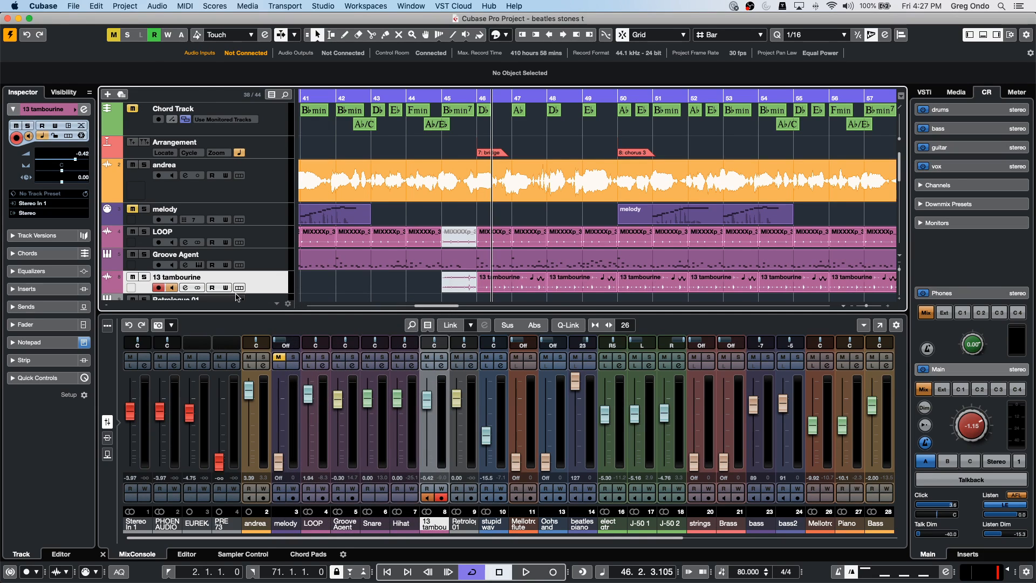
- Add one instrument track below 13 tambourine using Retrologue with stereo audio outputs
{"action": "right_click", "coordinate": [270, 283]}
{"action": "mouse_move", "coordinate": [406, 291]}
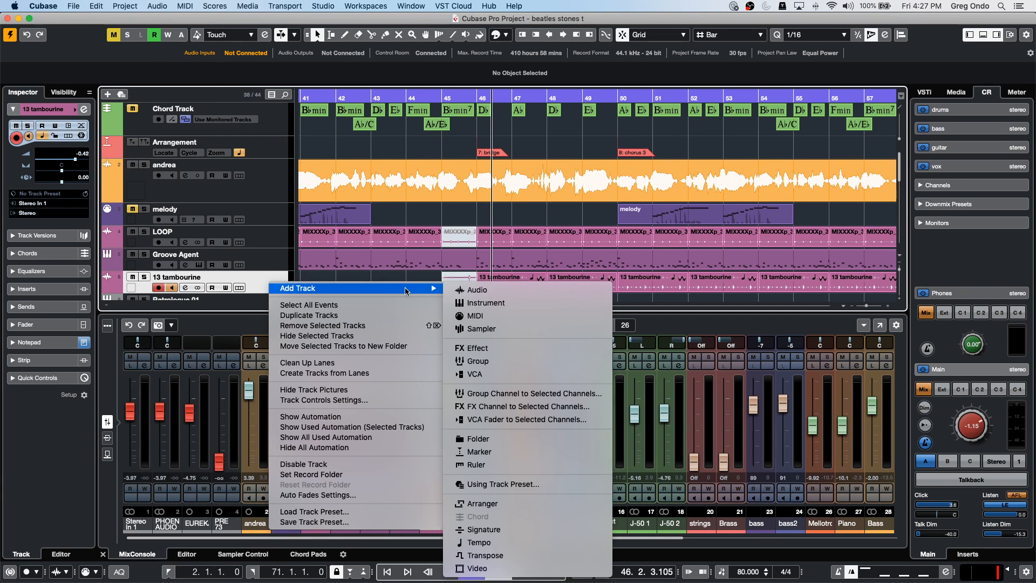
{"action": "left_click", "coordinate": [534, 299]}
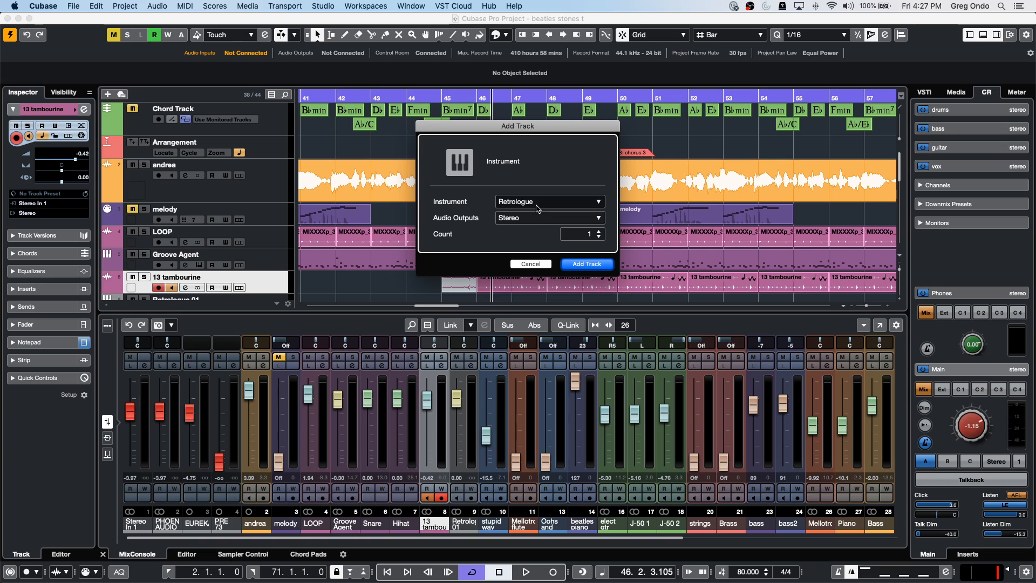
{"action": "left_click", "coordinate": [594, 264]}
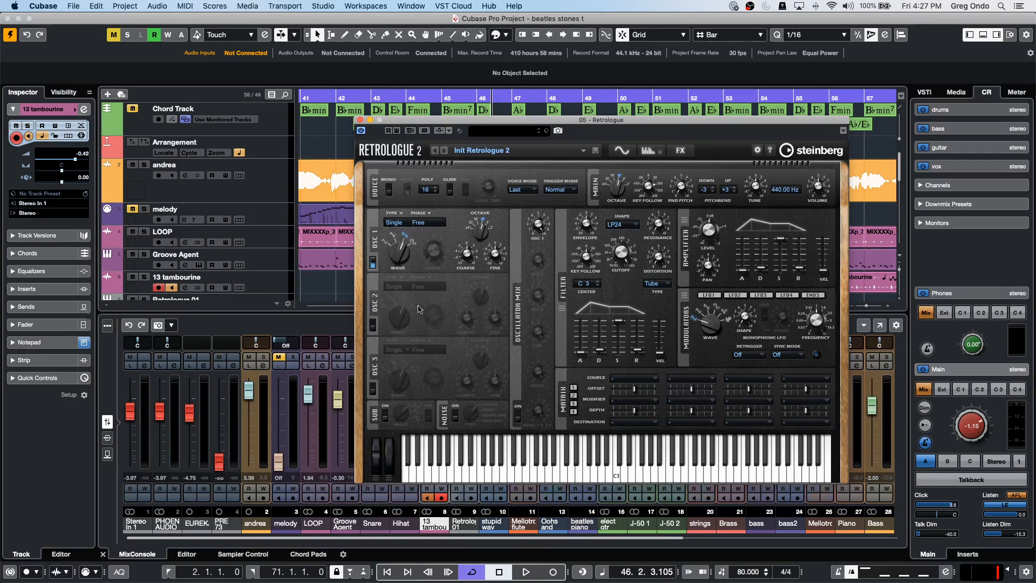
- Load the Power Bass preset in the new Retrologue instrument and close its window
{"action": "left_click", "coordinate": [484, 134]}
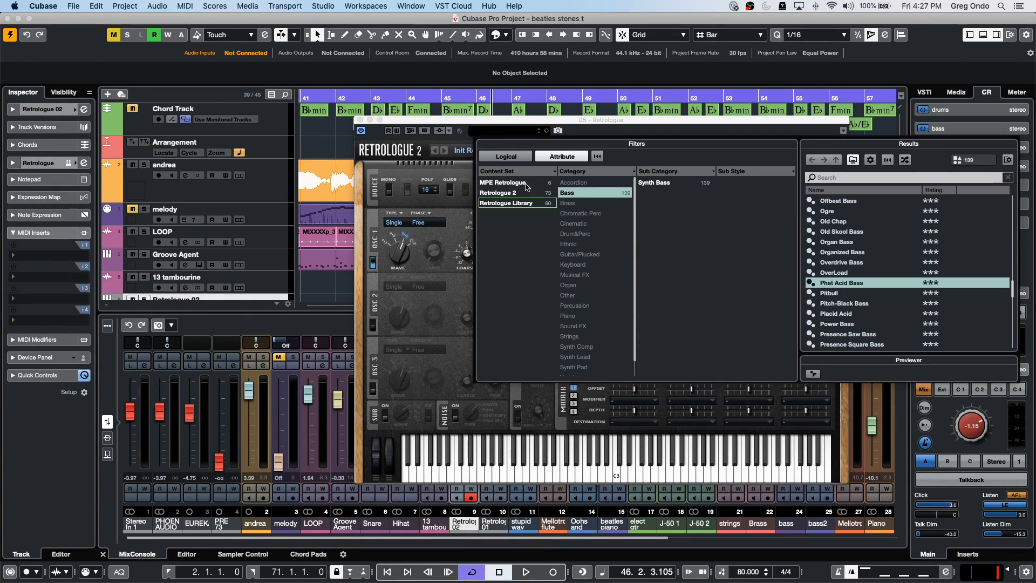
{"action": "left_click", "coordinate": [852, 324]}
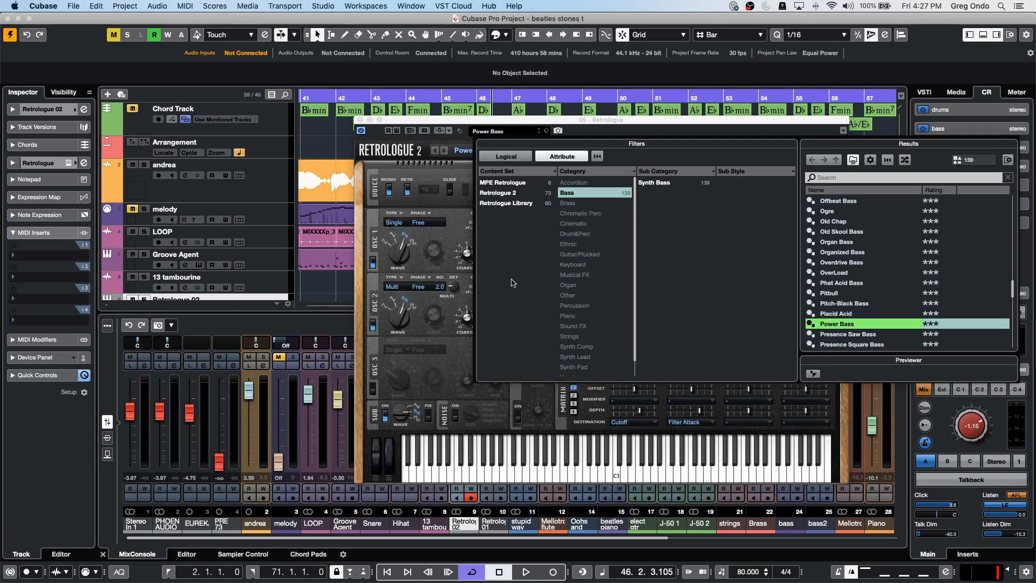
{"action": "left_click", "coordinate": [327, 289]}
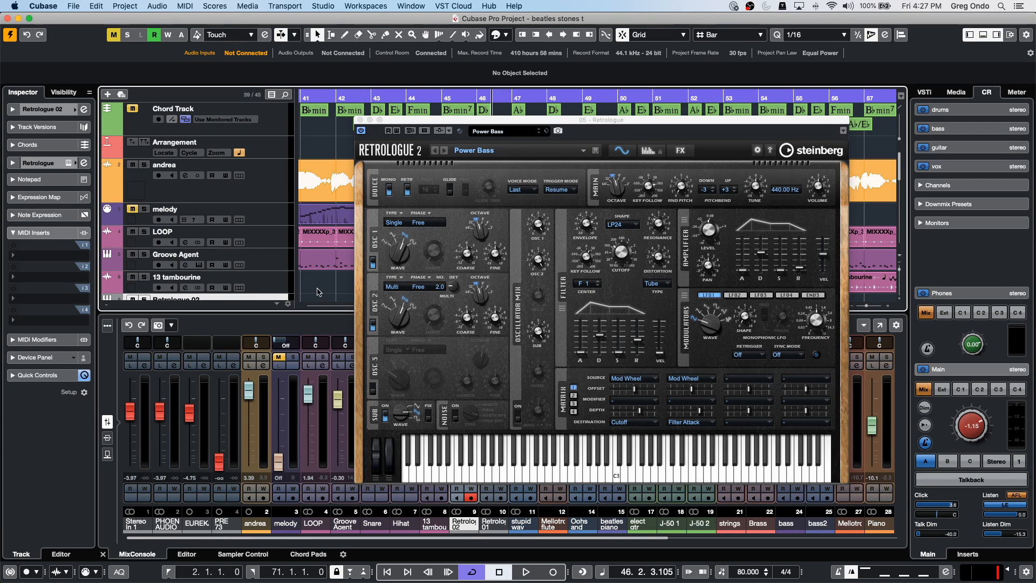
{"action": "left_click", "coordinate": [362, 120]}
- Draw an empty MIDI part on the Retrologue 02 track from bar 43 to bar 50 with the Draw tool
{"action": "scroll", "coordinate": [384, 189], "scroll_direction": "down", "scroll_amount": 1}
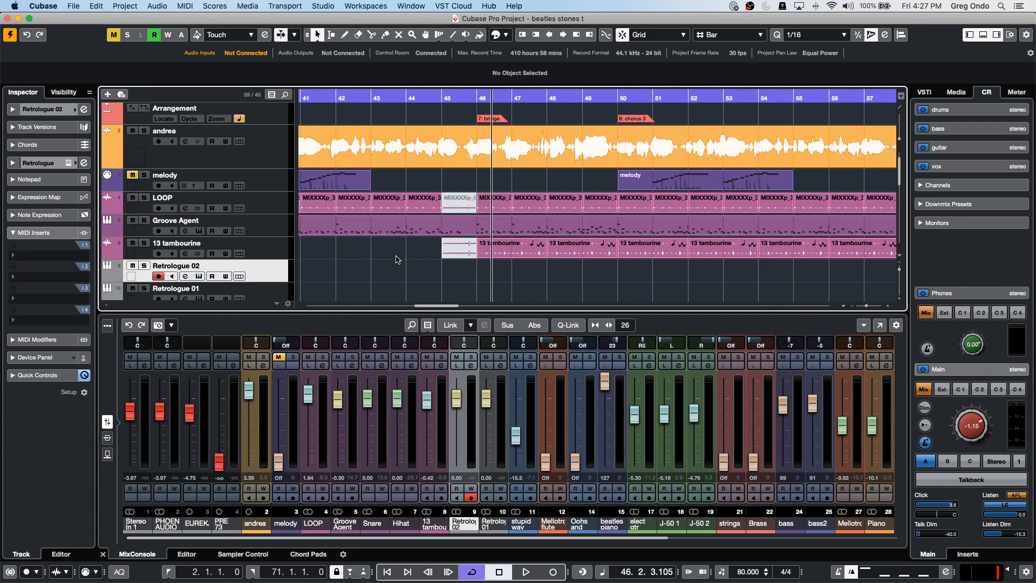
{"action": "right_click", "coordinate": [407, 260]}
{"action": "left_click", "coordinate": [436, 257]}
{"action": "right_click", "coordinate": [436, 279]}
{"action": "left_click", "coordinate": [464, 278]}
{"action": "left_click_drag", "start_coordinate": [395, 276], "coordinate": [621, 274]}
{"action": "right_click", "coordinate": [462, 257]}
{"action": "left_click", "coordinate": [464, 255]}
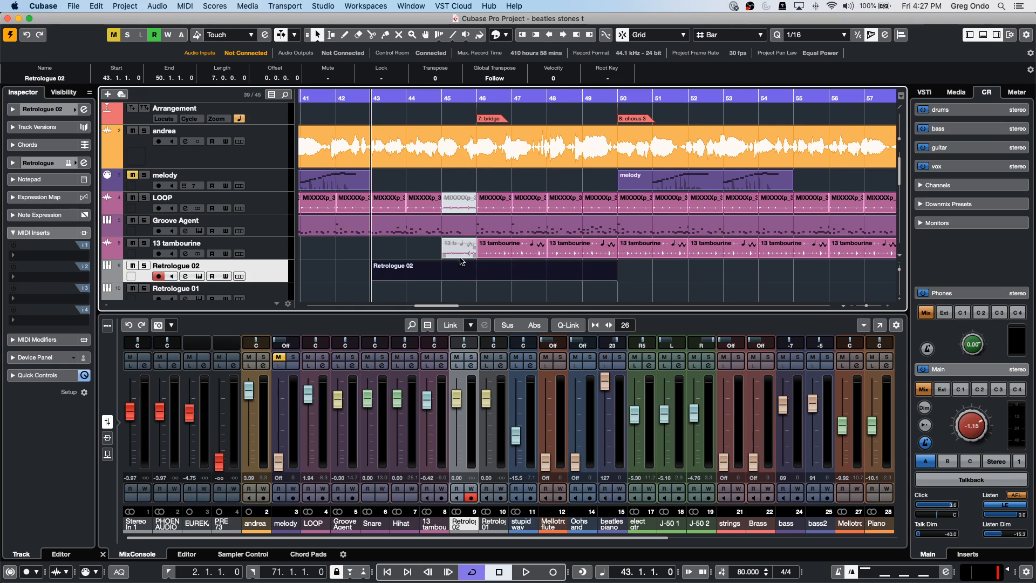
- Open the Retrologue 02 part in the Key Editor and draw four sustained notes at different pitches, ending with a long A#2
{"action": "double_click", "coordinate": [456, 274]}
{"action": "right_click", "coordinate": [394, 439]}
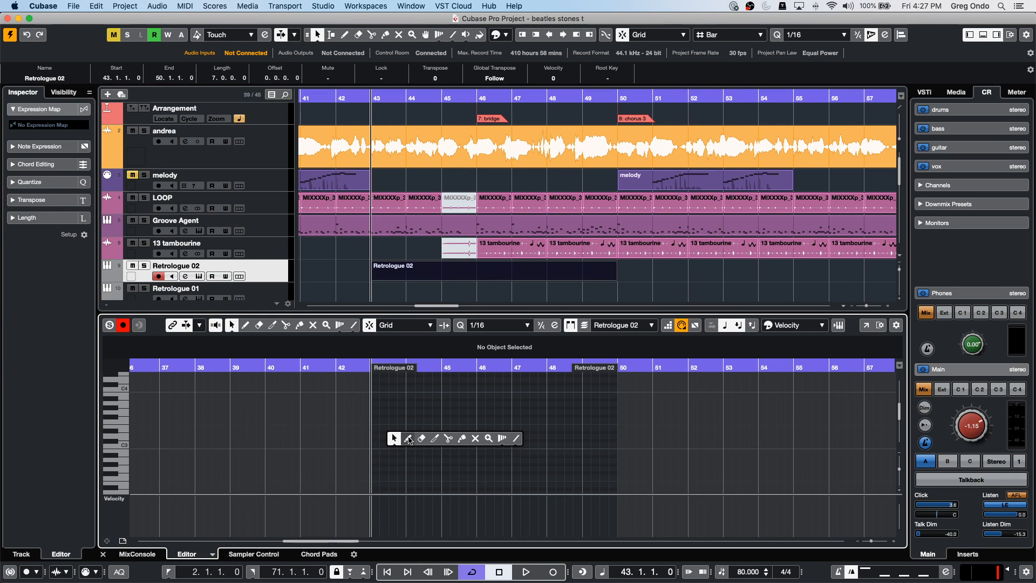
{"action": "left_click", "coordinate": [409, 439]}
{"action": "mouse_move", "coordinate": [383, 451]}
{"action": "left_mouse_down"}
{"action": "mouse_move", "coordinate": [456, 452]}
{"action": "mouse_move", "coordinate": [485, 427]}
{"action": "left_mouse_up"}
{"action": "left_click_drag", "start_coordinate": [504, 419], "coordinate": [545, 420]}
{"action": "left_click_drag", "start_coordinate": [488, 456], "coordinate": [607, 456]}
{"action": "right_click", "coordinate": [422, 421]}
{"action": "left_click", "coordinate": [423, 421]}
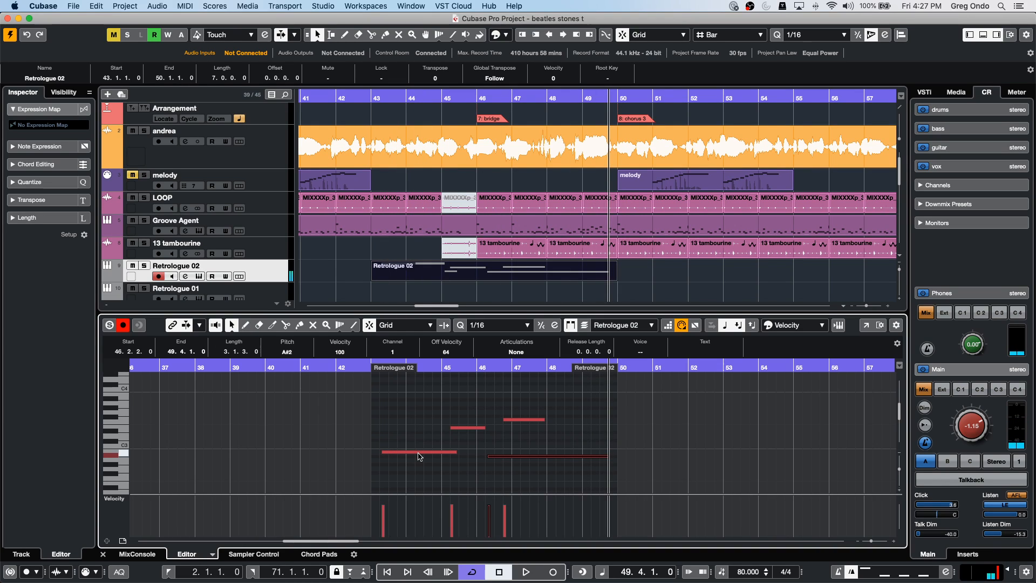
- Draw a wavy Volume note expression curve on the long A#2 note and close its note expression editor
{"action": "left_click", "coordinate": [420, 459]}
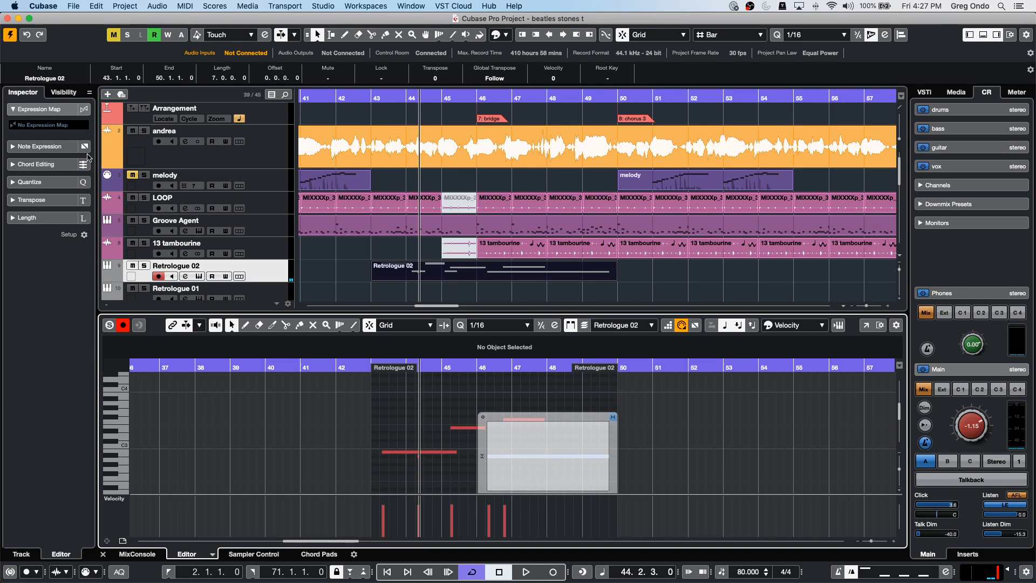
{"action": "left_click", "coordinate": [46, 147]}
{"action": "left_click", "coordinate": [23, 151]}
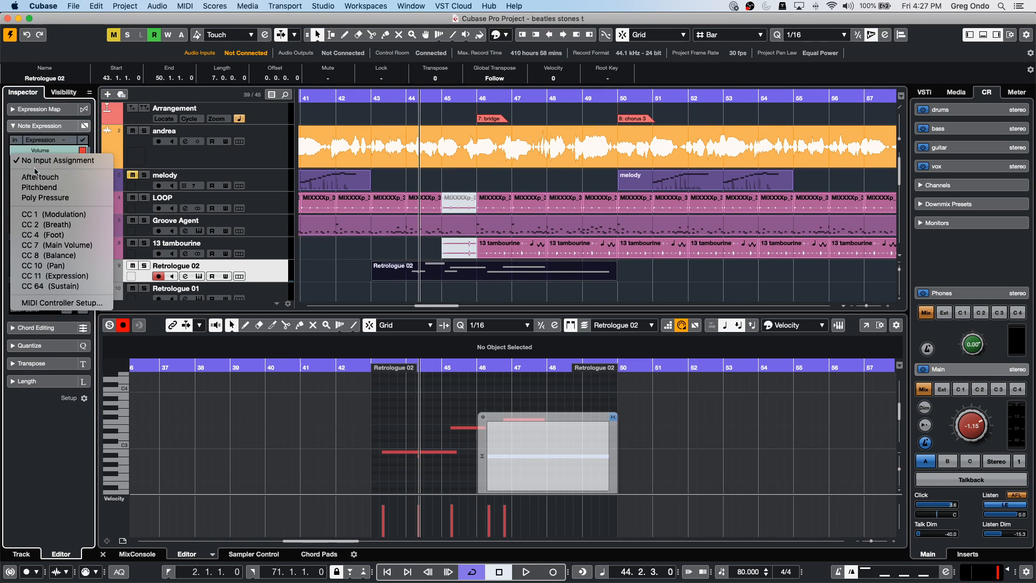
{"action": "right_click", "coordinate": [543, 460]}
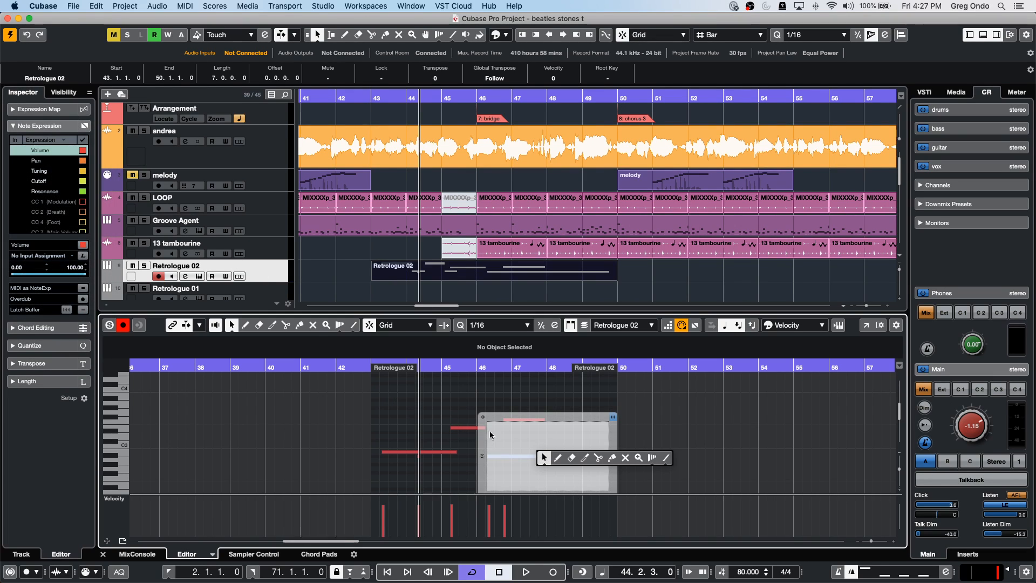
{"action": "left_click", "coordinate": [558, 457]}
{"action": "mouse_move", "coordinate": [537, 463]}
{"action": "left_mouse_down"}
{"action": "mouse_move", "coordinate": [563, 443]}
{"action": "mouse_move", "coordinate": [600, 452]}
{"action": "left_mouse_up"}
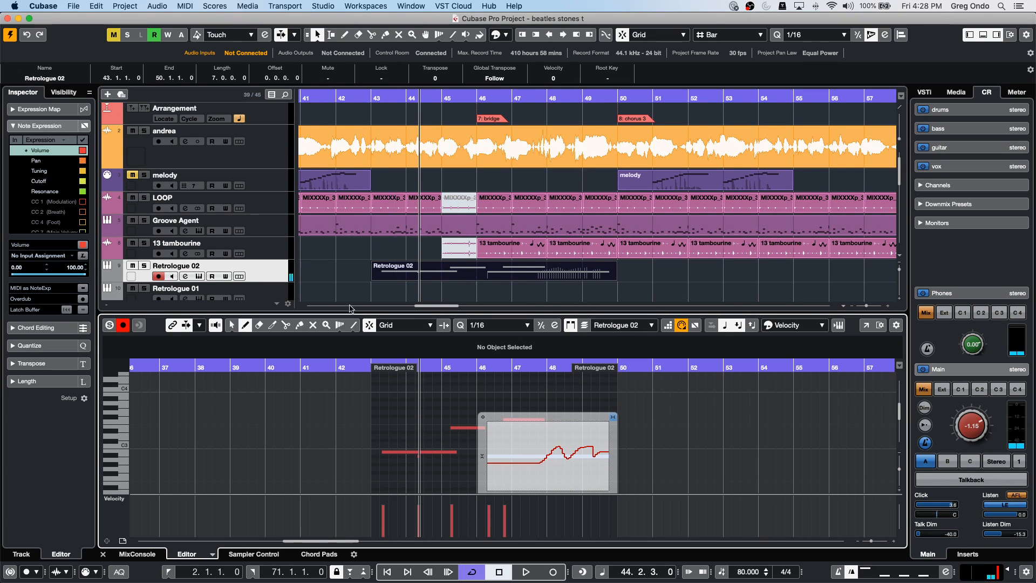
{"action": "left_click", "coordinate": [614, 417]}
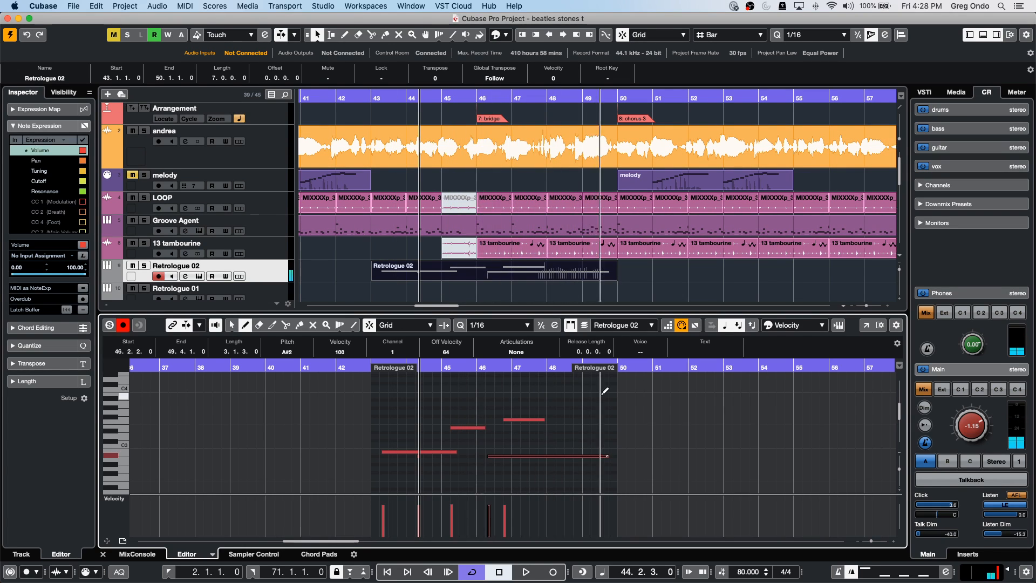
- Draw two notes of similar length above and below the F3 note to form a chord
{"action": "left_click_drag", "start_coordinate": [507, 435], "coordinate": [556, 435]}
{"action": "mouse_move", "coordinate": [504, 395]}
{"action": "left_mouse_down"}
{"action": "mouse_move", "coordinate": [571, 395]}
{"action": "mouse_move", "coordinate": [556, 396]}
{"action": "left_mouse_up"}
{"action": "key", "text": "1"}
- Open the note expression editor for the F3 note and draw a rising Tuning curve on it
{"action": "double_click", "coordinate": [524, 420]}
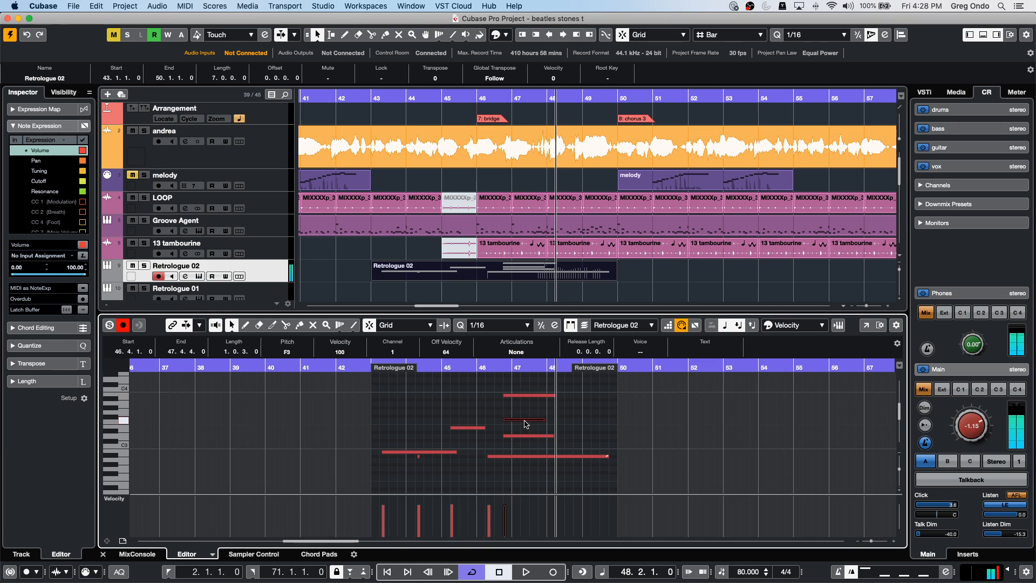
{"action": "left_click", "coordinate": [19, 171]}
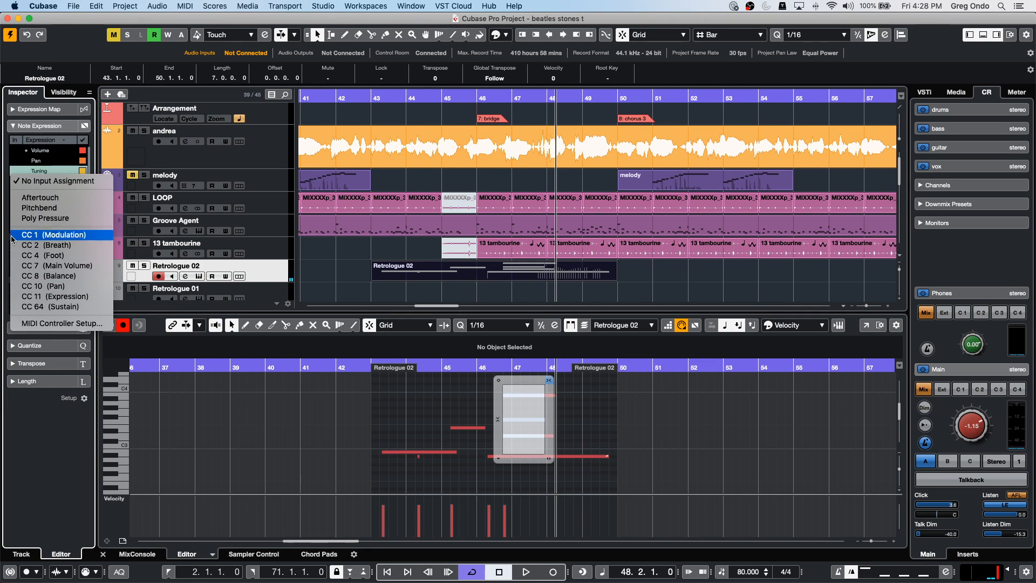
{"action": "left_click", "coordinate": [47, 181]}
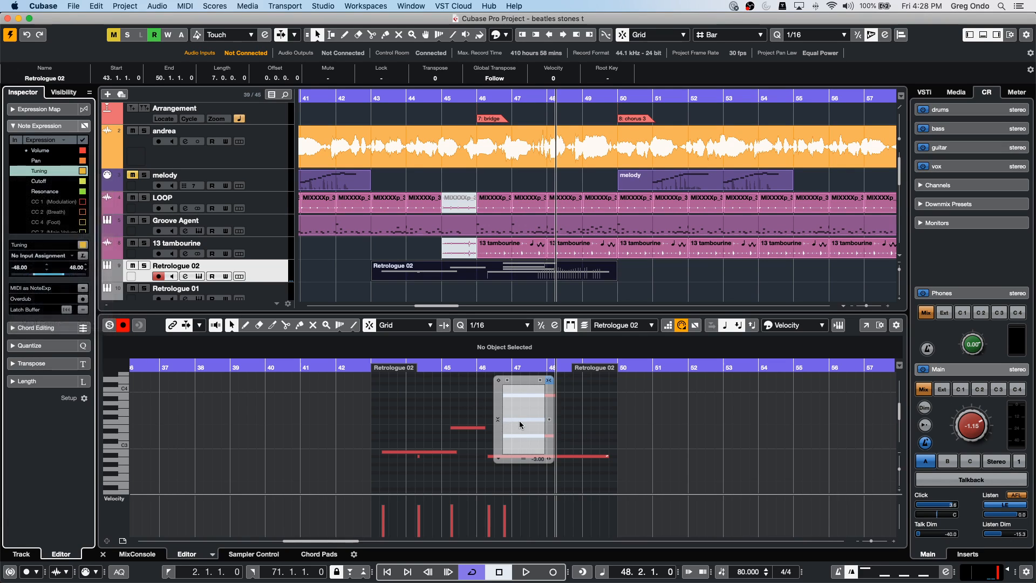
{"action": "right_click", "coordinate": [518, 422]}
{"action": "left_click", "coordinate": [534, 425]}
{"action": "left_click_drag", "start_coordinate": [515, 436], "coordinate": [534, 419]}
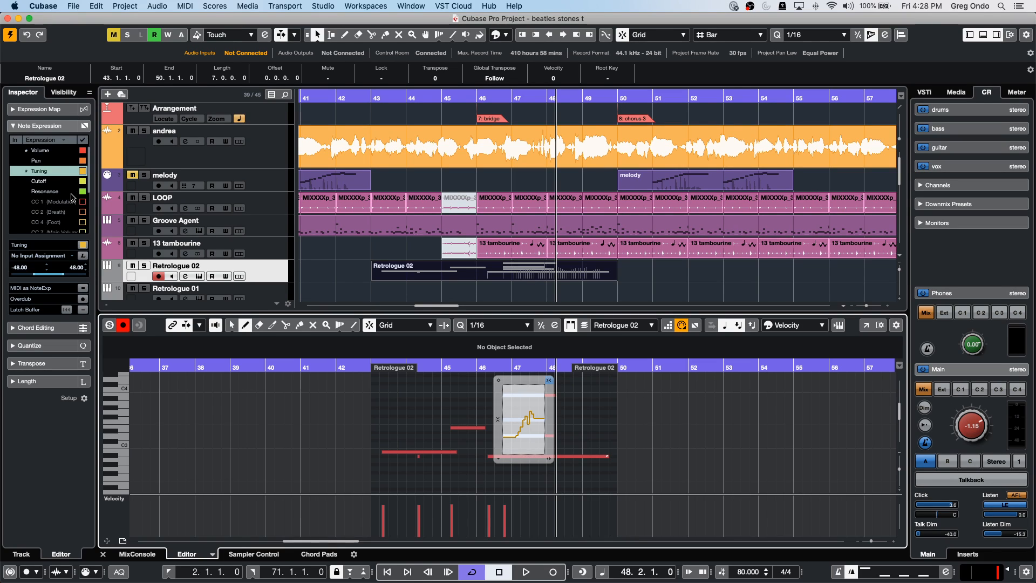
- View the Resonance and CC 1 (Modulation) note expression parameters and the available input assignments for CC 1
{"action": "left_click", "coordinate": [24, 195]}
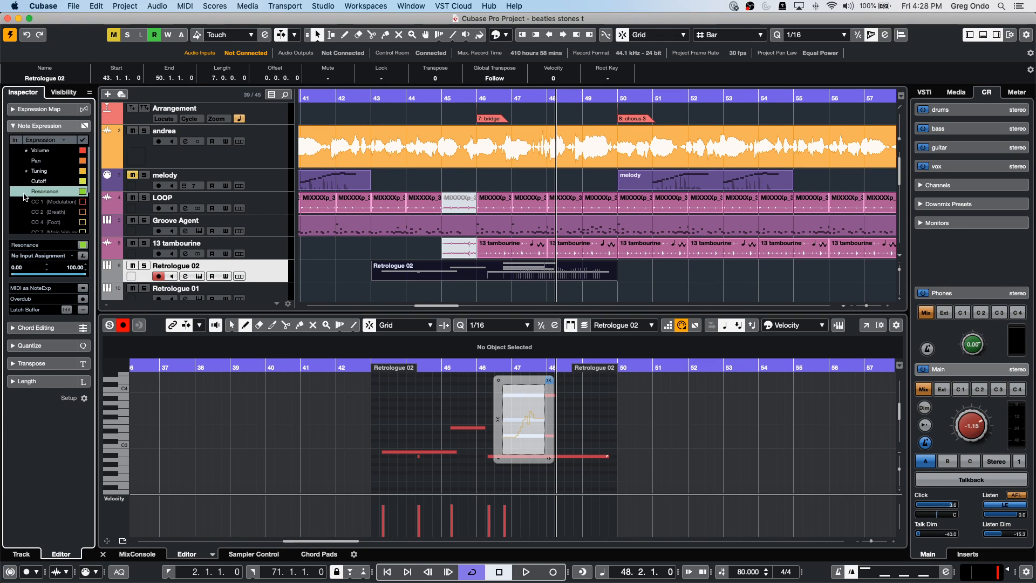
{"action": "left_click", "coordinate": [52, 204]}
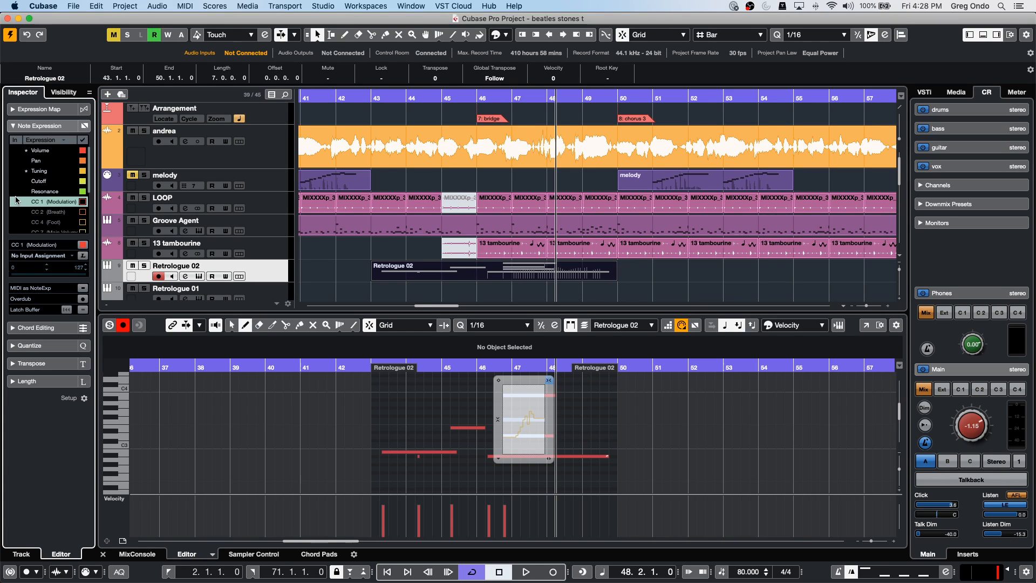
{"action": "left_click", "coordinate": [20, 207]}
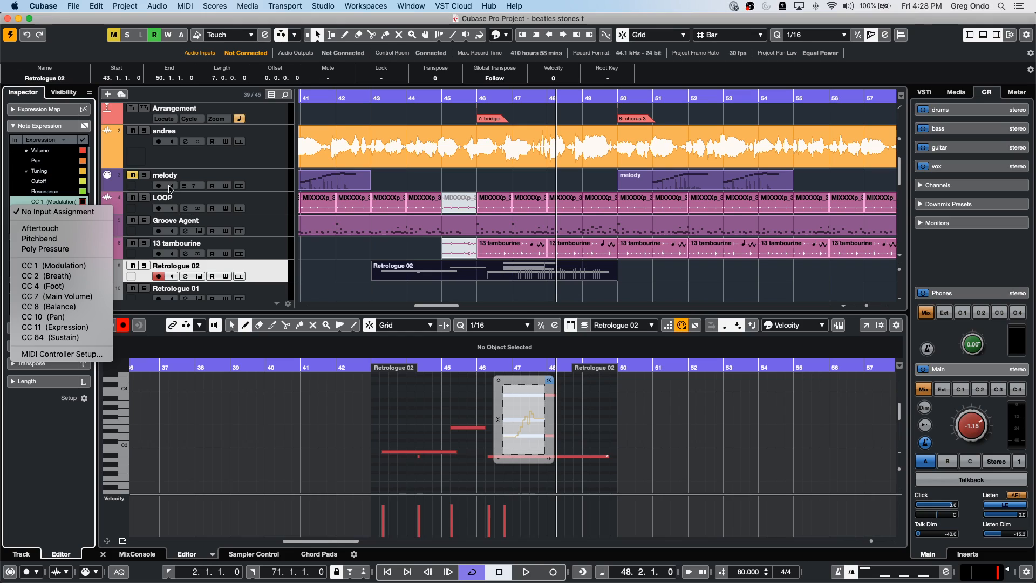
{"action": "left_click", "coordinate": [171, 163]}
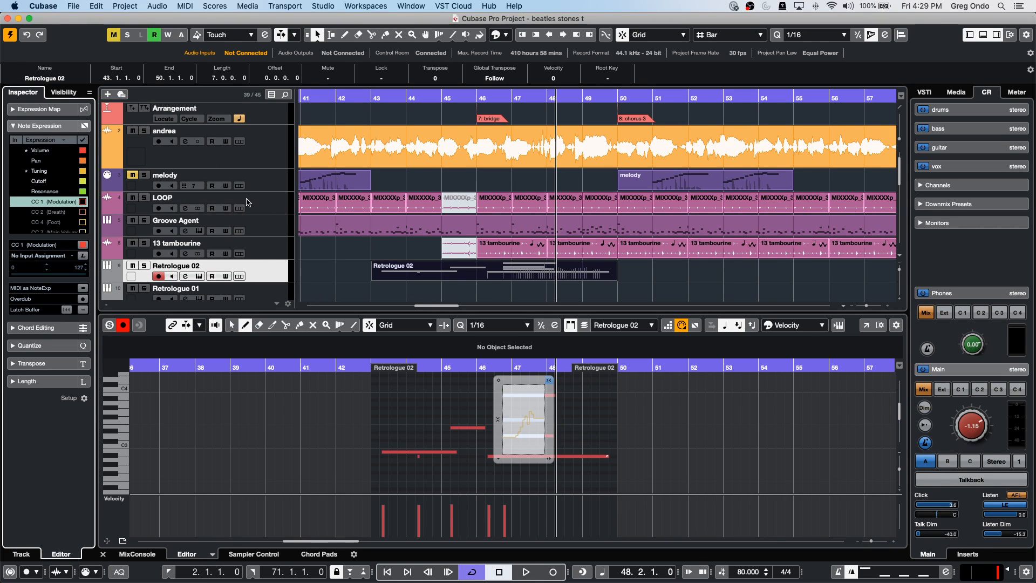
- Increase the LOOP track's height until its picture area shows and open the Track Pictures Browser for it
{"action": "left_click", "coordinate": [135, 211]}
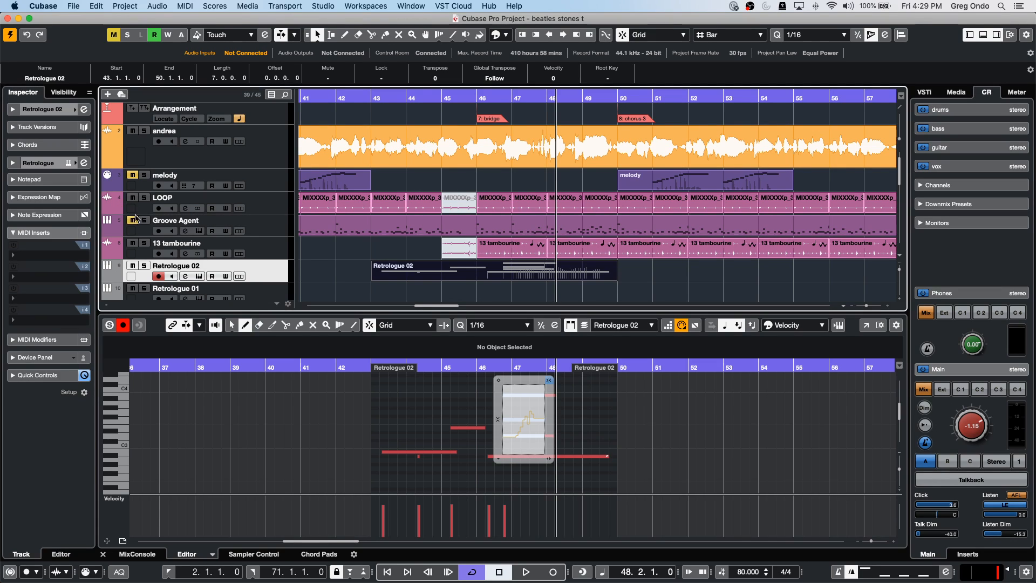
{"action": "left_click_drag", "start_coordinate": [137, 215], "coordinate": [139, 235]}
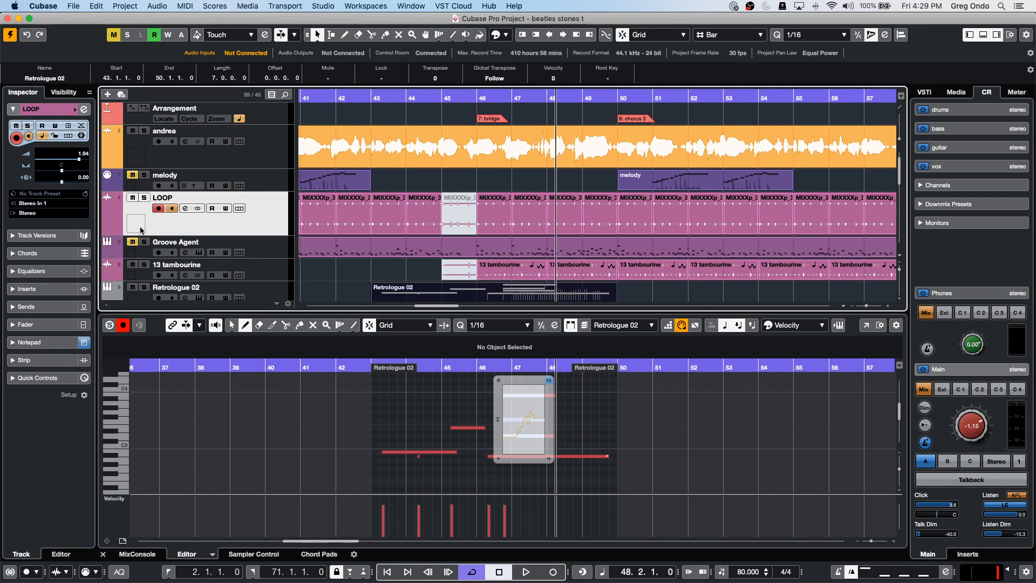
{"action": "double_click", "coordinate": [141, 230]}
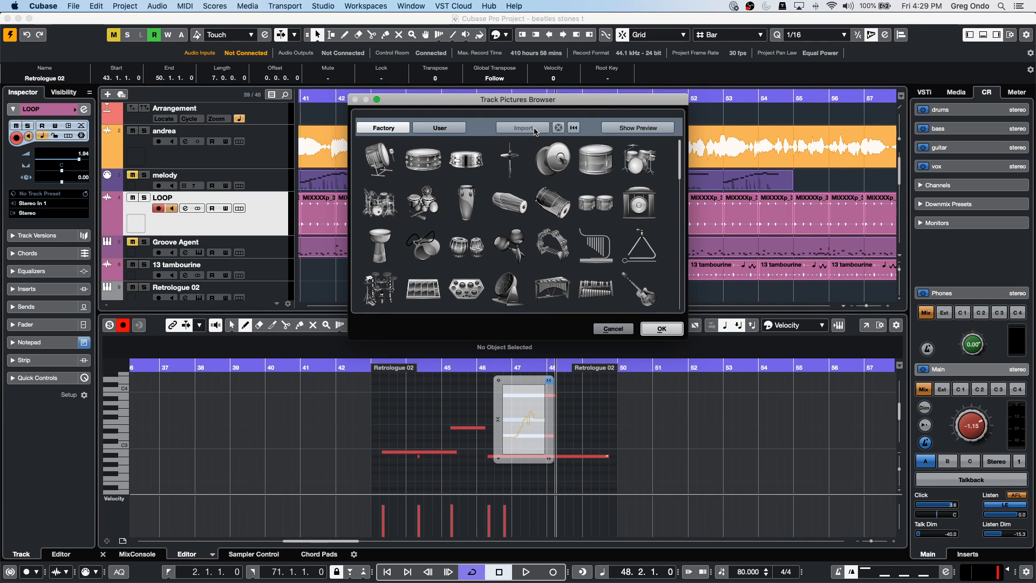
- Examine the user picture collection, the image import dialog and the factory pictures, and close the browser without assigning a picture
{"action": "left_click", "coordinate": [449, 129]}
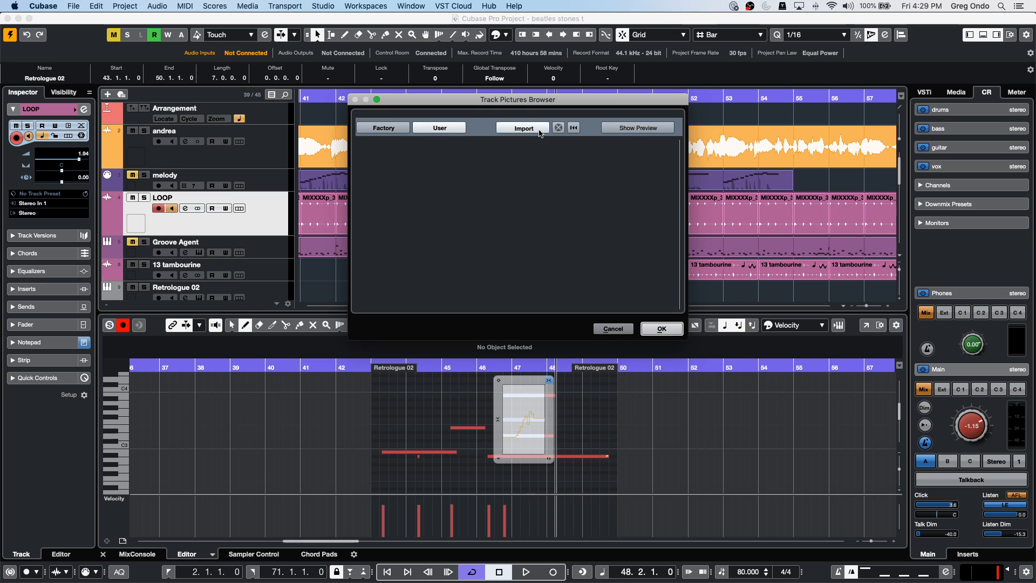
{"action": "left_click", "coordinate": [523, 129]}
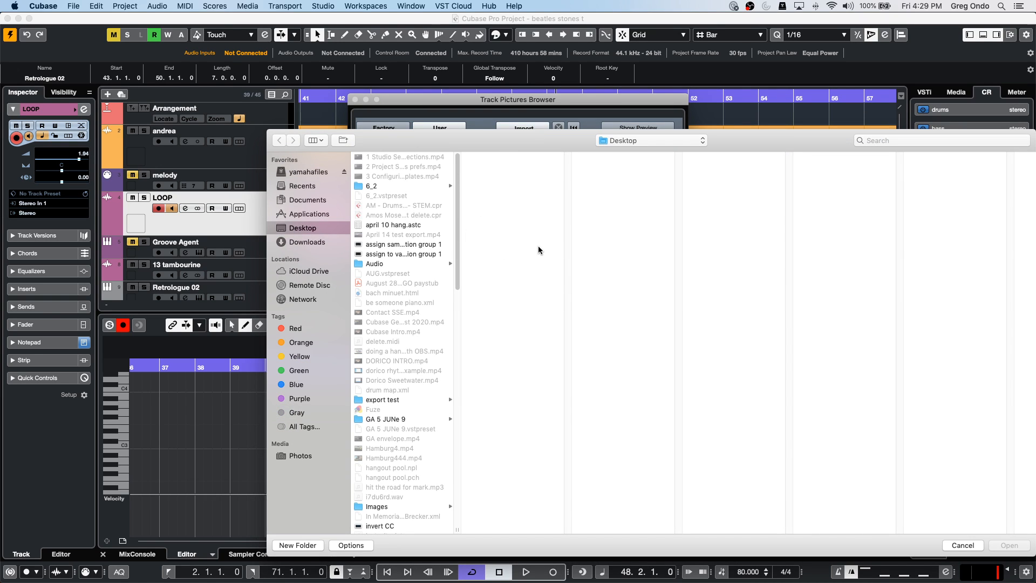
{"action": "left_click", "coordinate": [963, 546]}
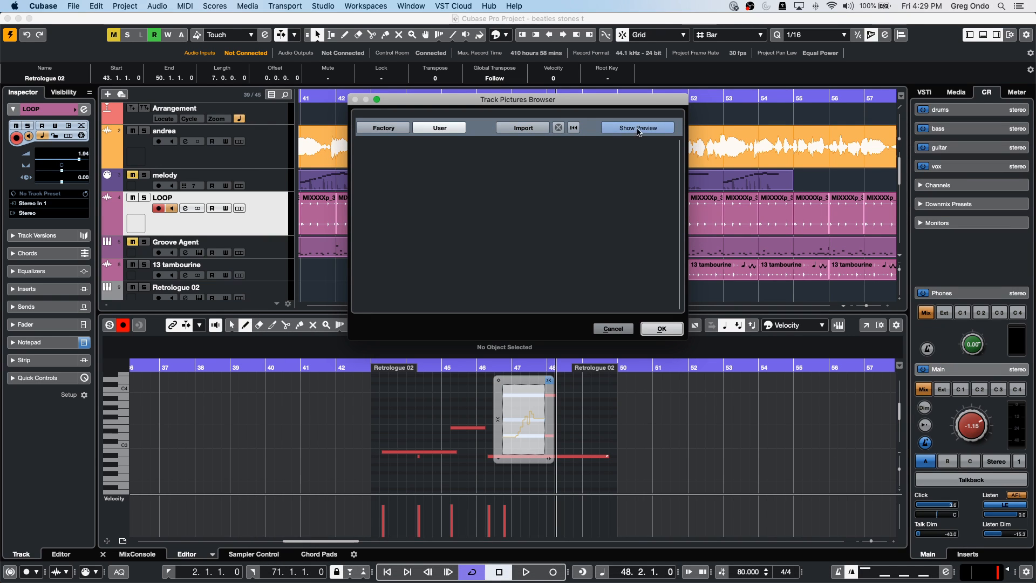
{"action": "left_click", "coordinate": [389, 129]}
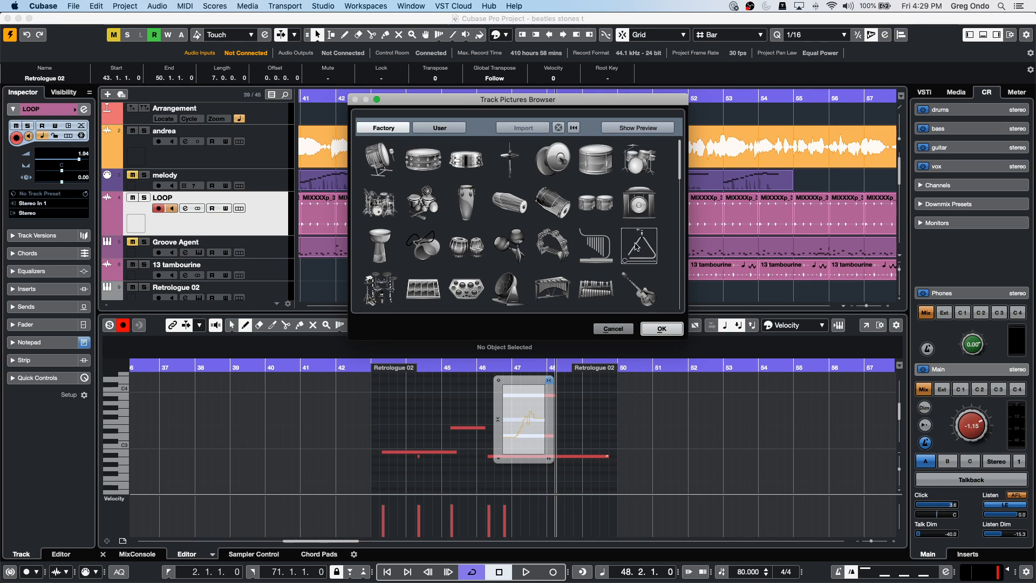
{"action": "left_click", "coordinate": [445, 128]}
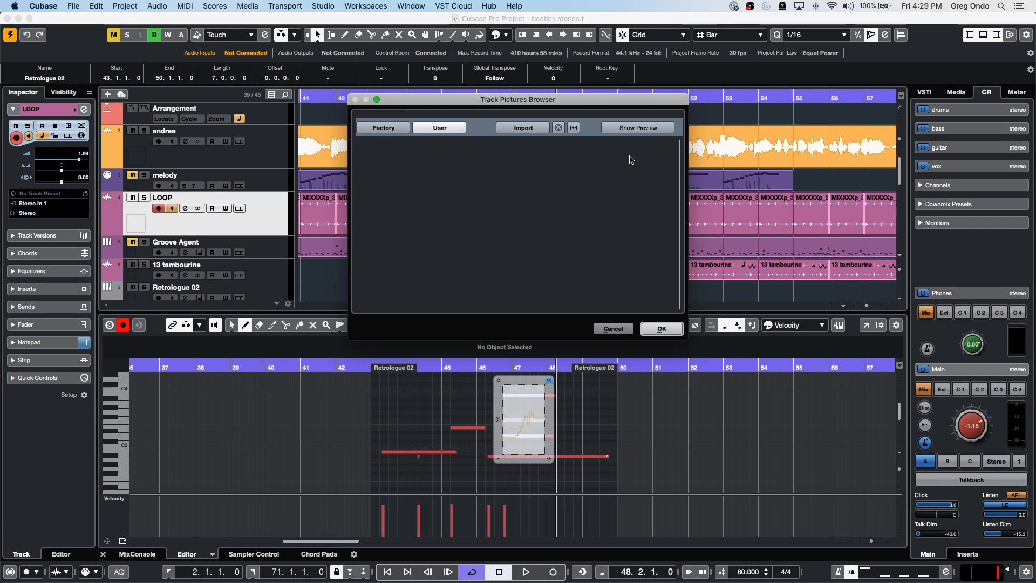
{"action": "left_click", "coordinate": [614, 329]}
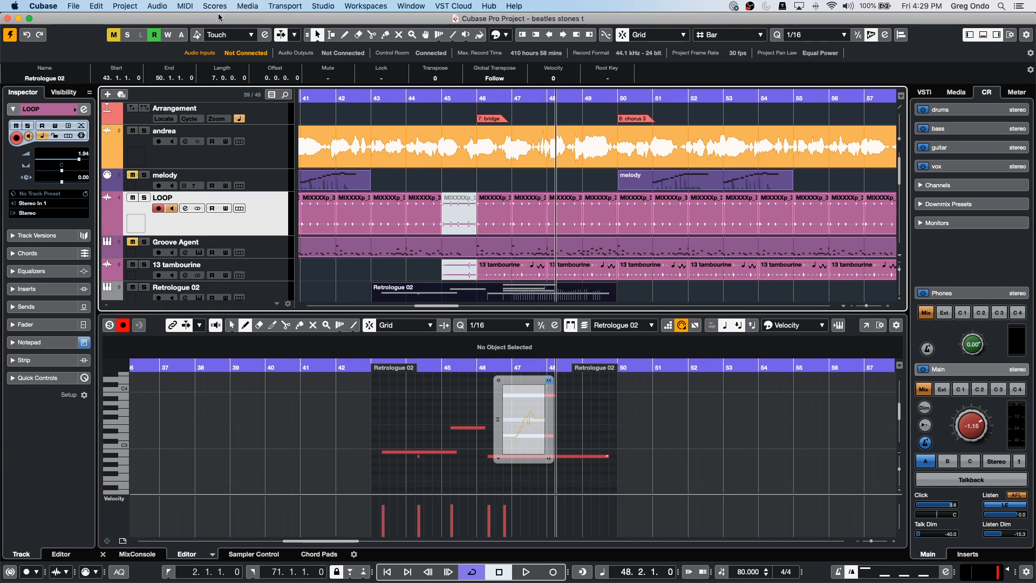
- Select the Mellotron flute part ending at bar 46 and open it in the Score Editor
{"action": "left_click", "coordinate": [74, 6]}
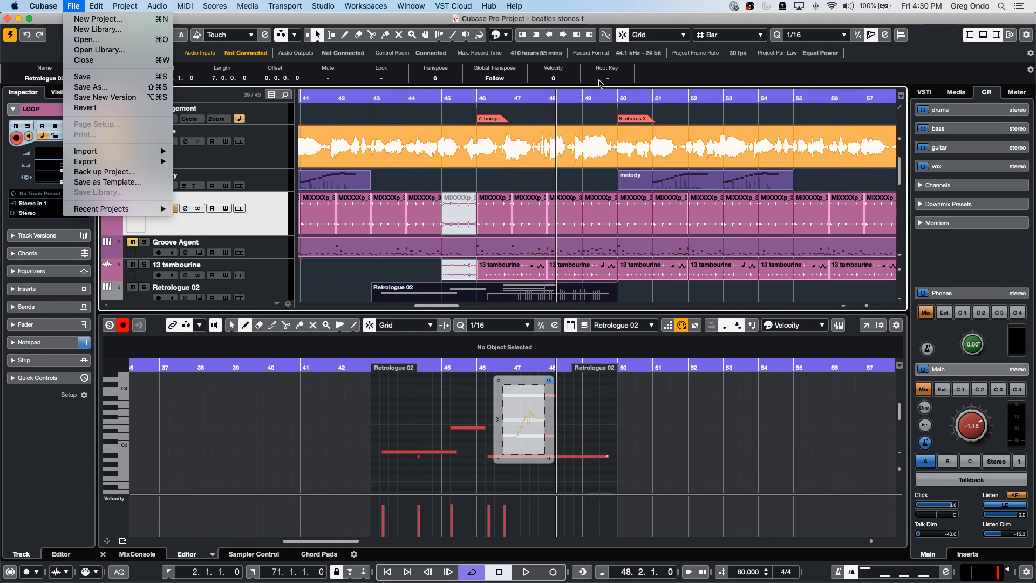
{"action": "left_click", "coordinate": [506, 249]}
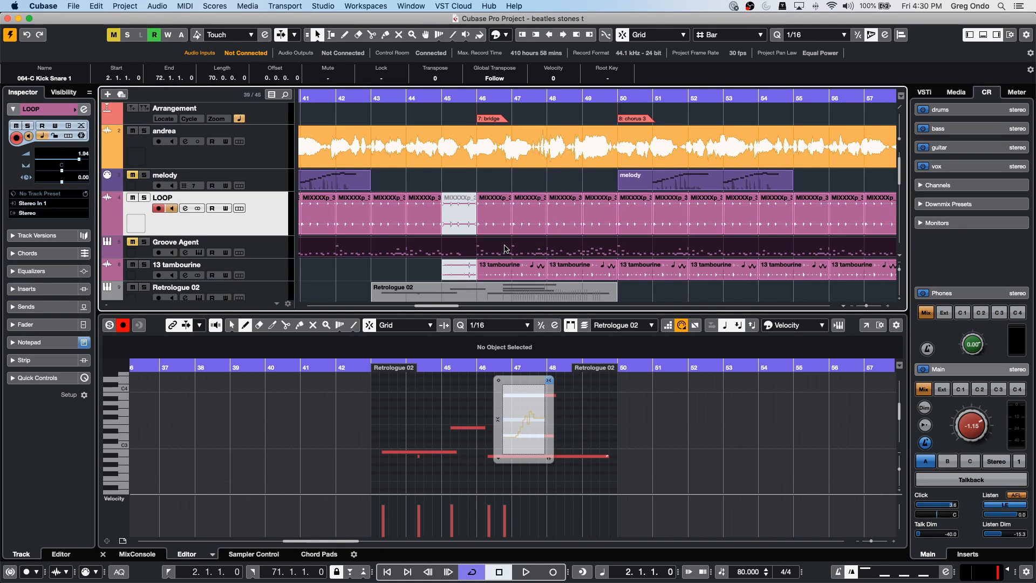
{"action": "scroll", "coordinate": [596, 236], "scroll_direction": "down", "scroll_amount": 4}
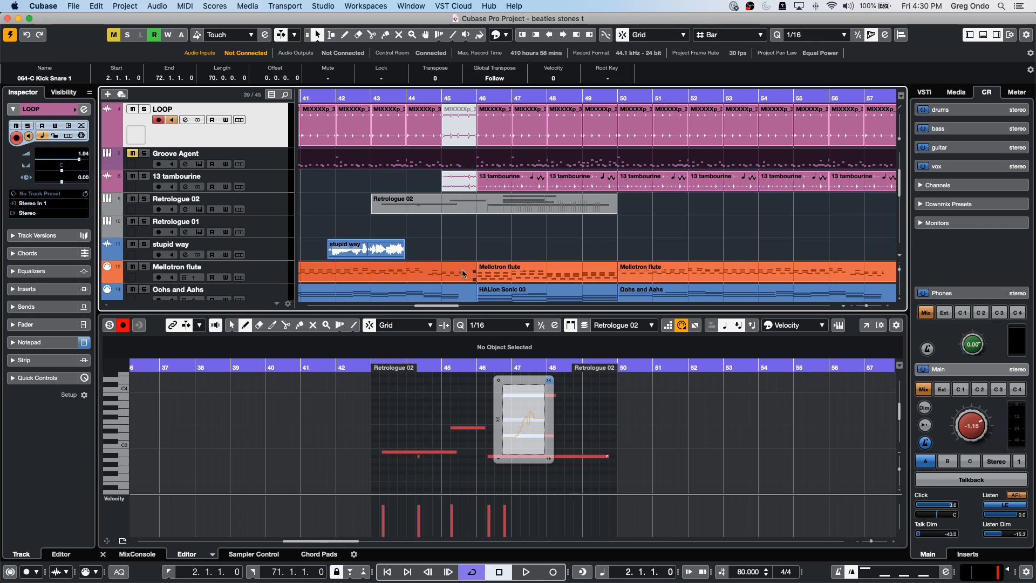
{"action": "left_click", "coordinate": [429, 277]}
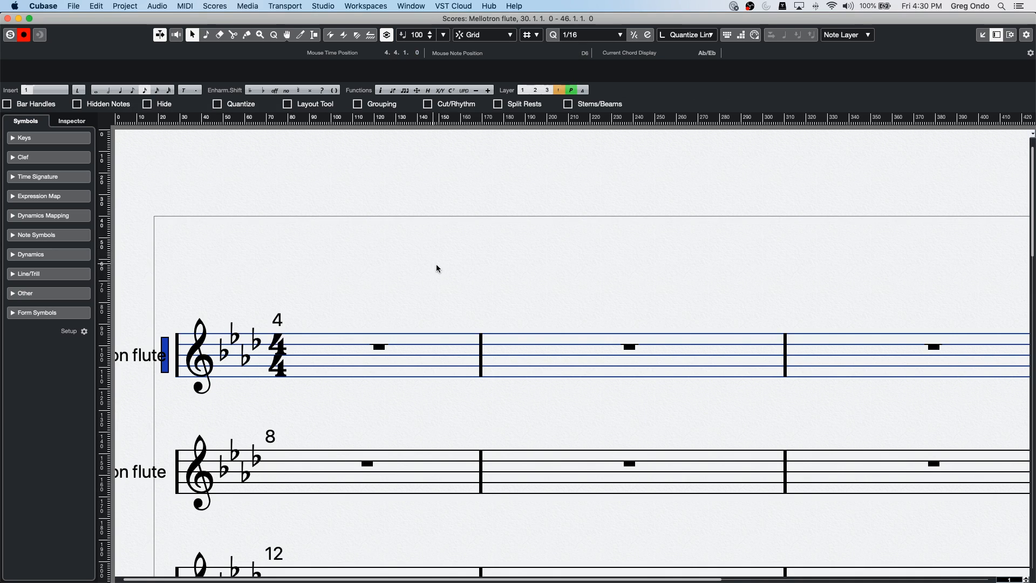
{"action": "scroll", "coordinate": [504, 285], "scroll_direction": "down", "scroll_amount": 15}
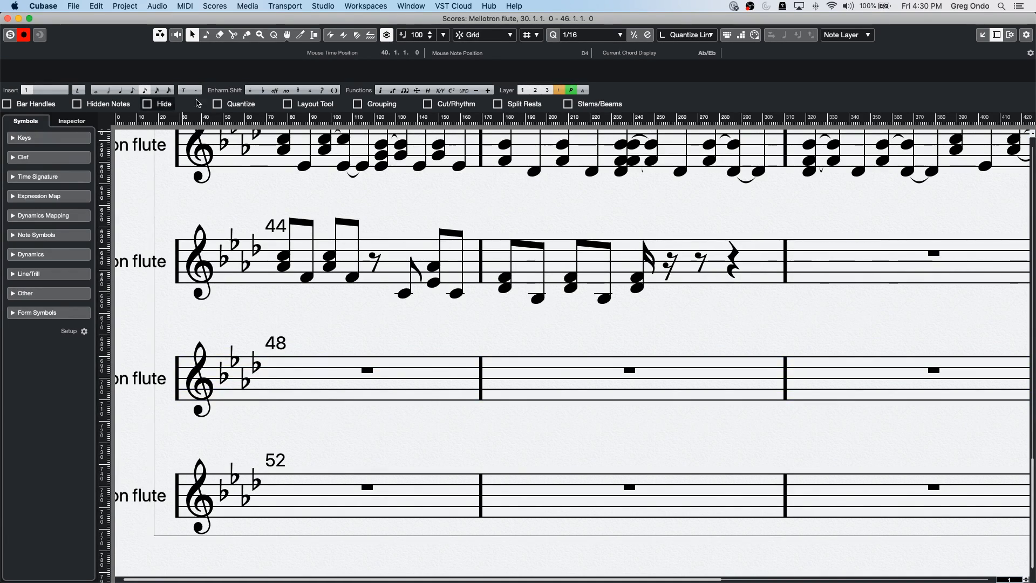
- Review the rhythm notation, score functions and Mellotron flute staff settings, including the staff defaults, and close the settings without applying changes
{"action": "left_click", "coordinate": [221, 6]}
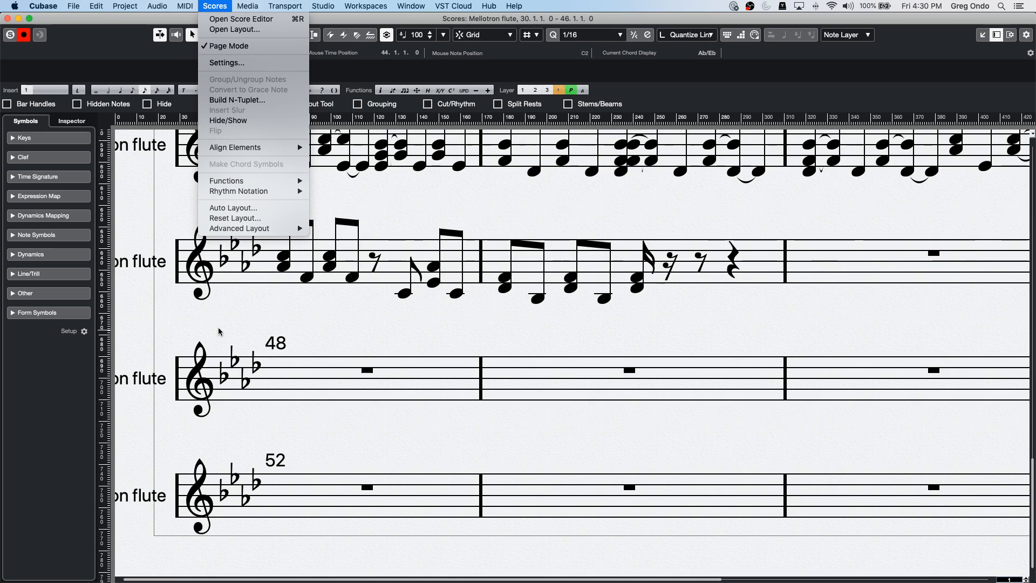
{"action": "mouse_move", "coordinate": [259, 190]}
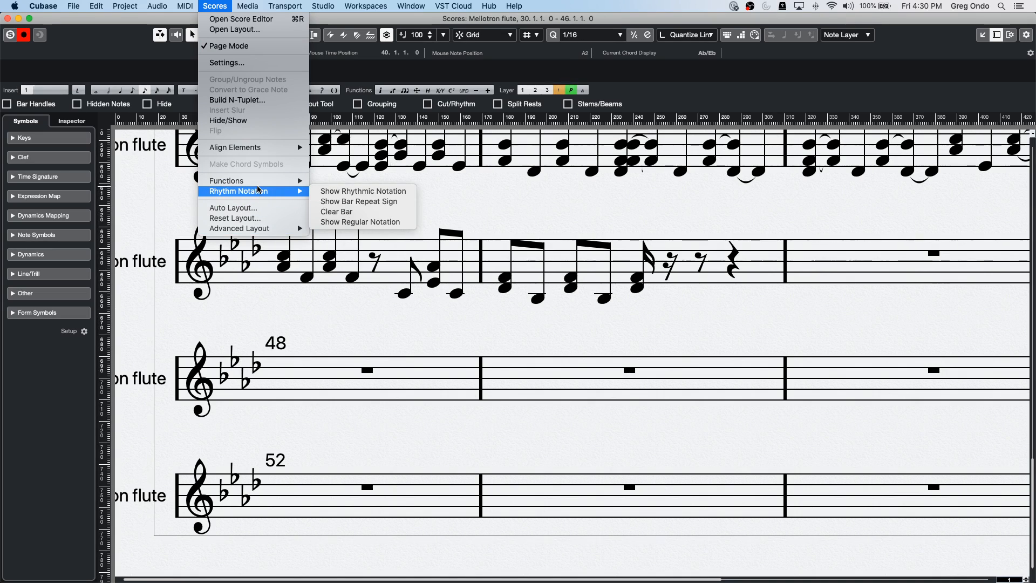
{"action": "mouse_move", "coordinate": [263, 229]}
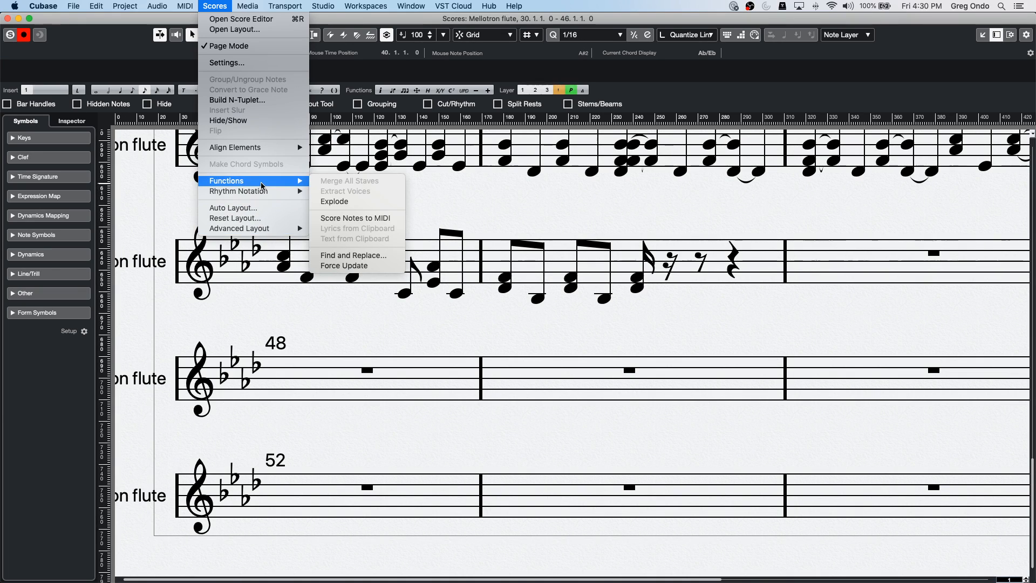
{"action": "left_click", "coordinate": [254, 66]}
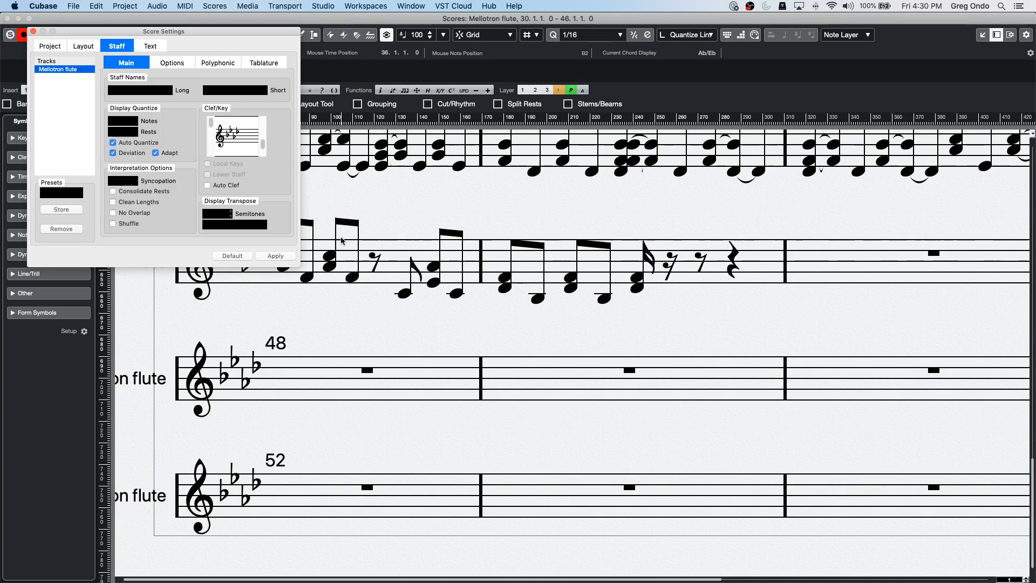
{"action": "left_click_drag", "start_coordinate": [208, 32], "coordinate": [456, 227]}
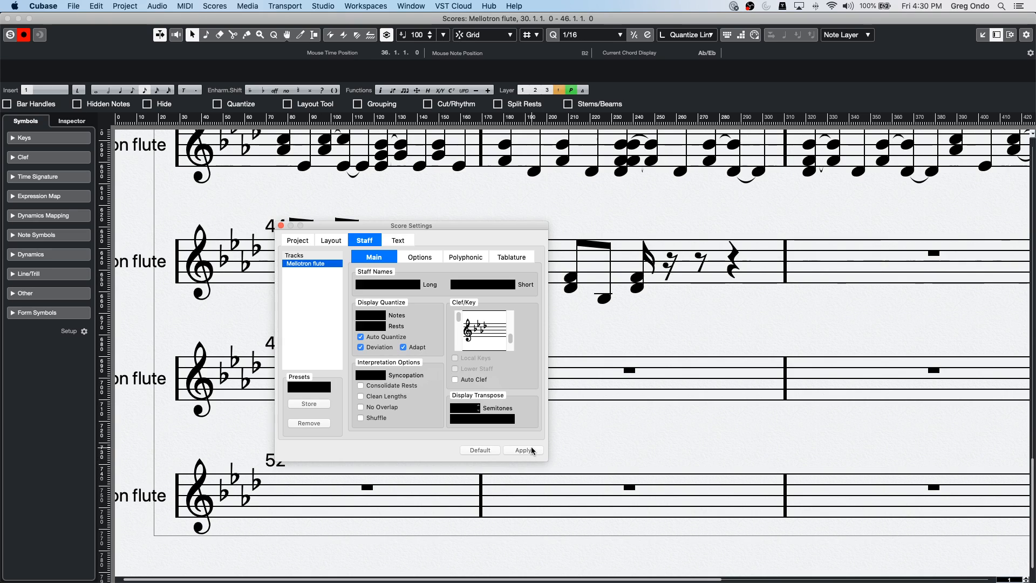
{"action": "left_click", "coordinate": [487, 453]}
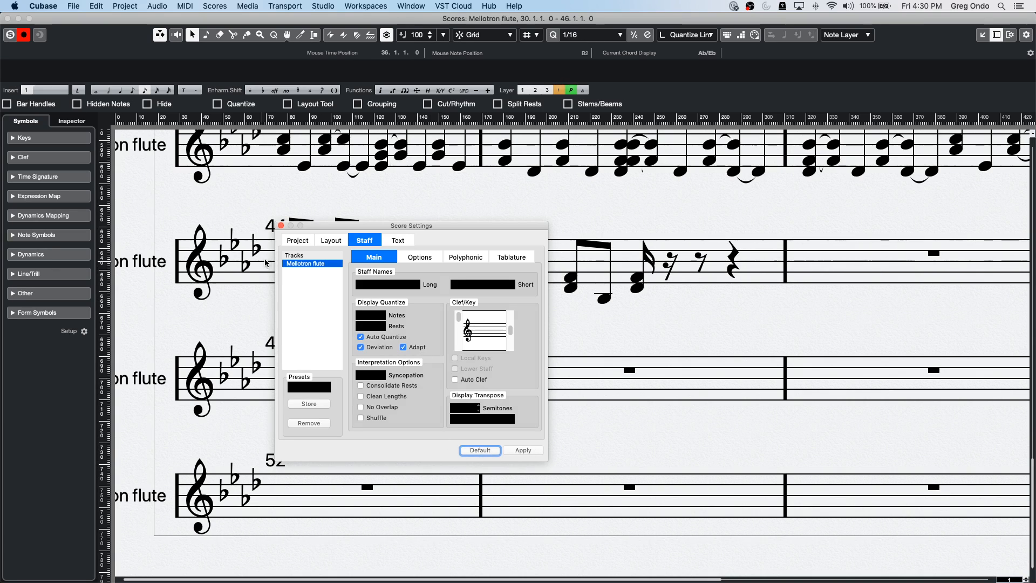
{"action": "left_click", "coordinate": [281, 226]}
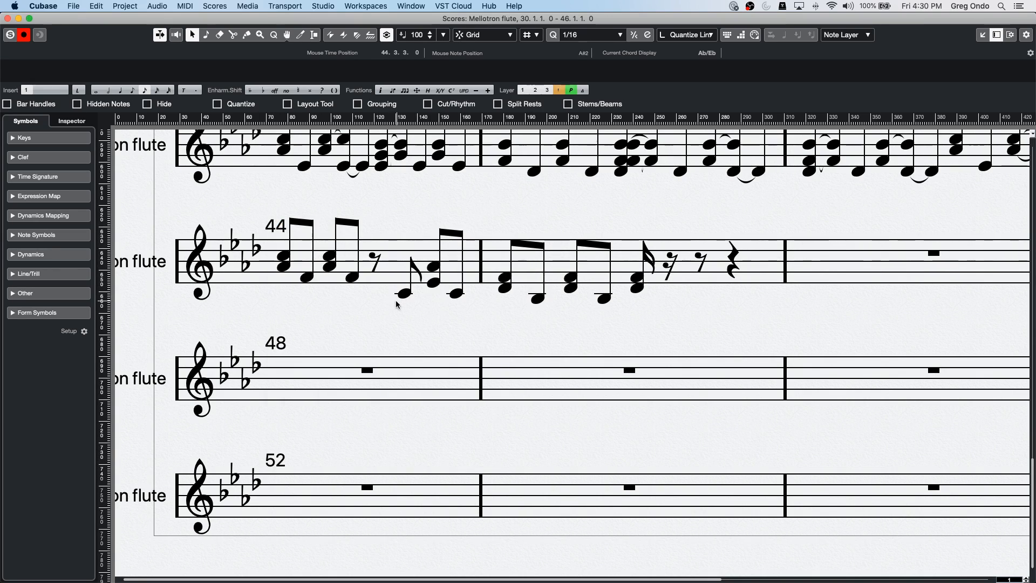
- Place an f symbol from the Dynamics Mapping set below bar 40 of the Mellotron flute score
{"action": "left_click", "coordinate": [59, 218]}
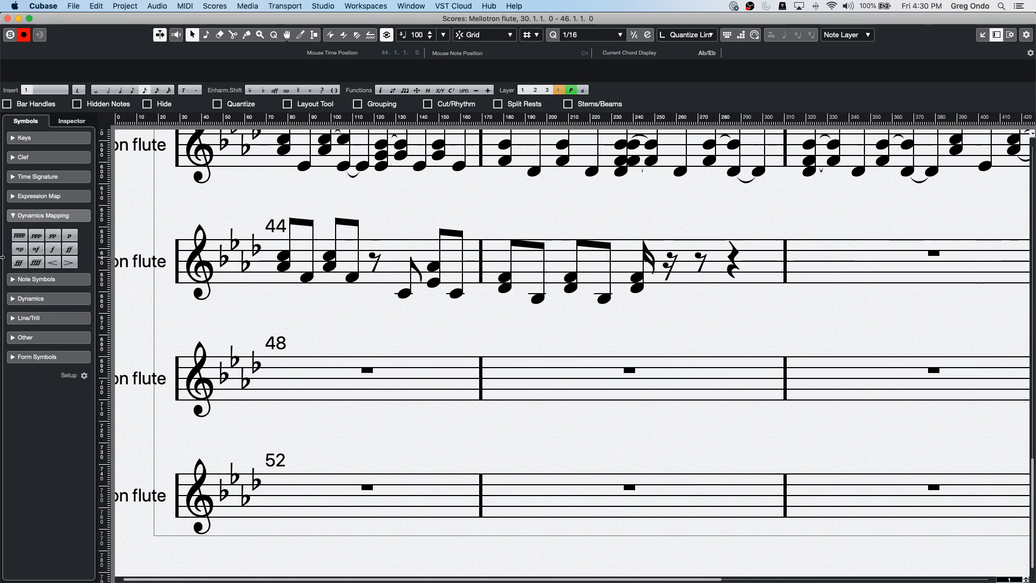
{"action": "left_click", "coordinate": [54, 253]}
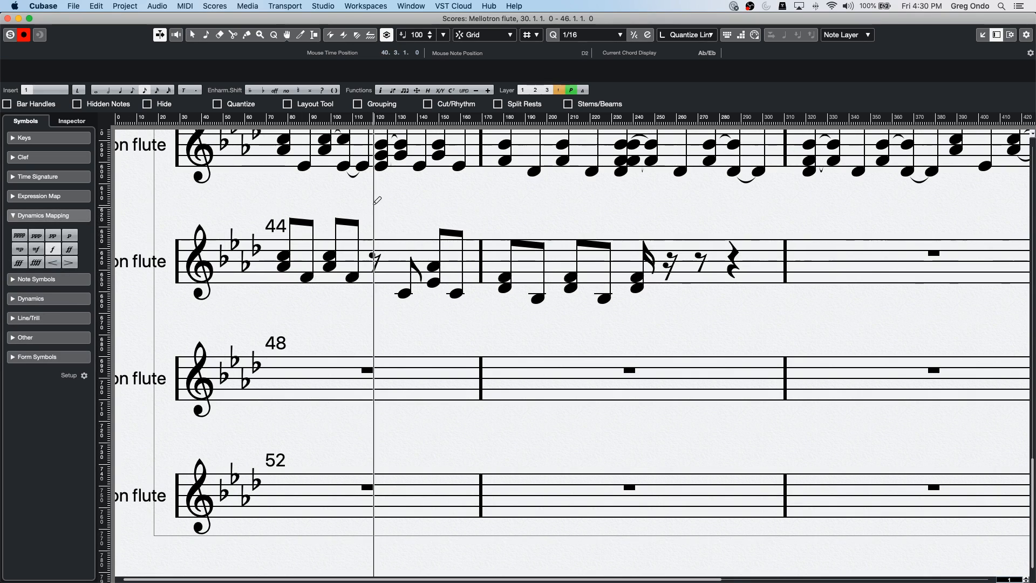
{"action": "left_click", "coordinate": [363, 186]}
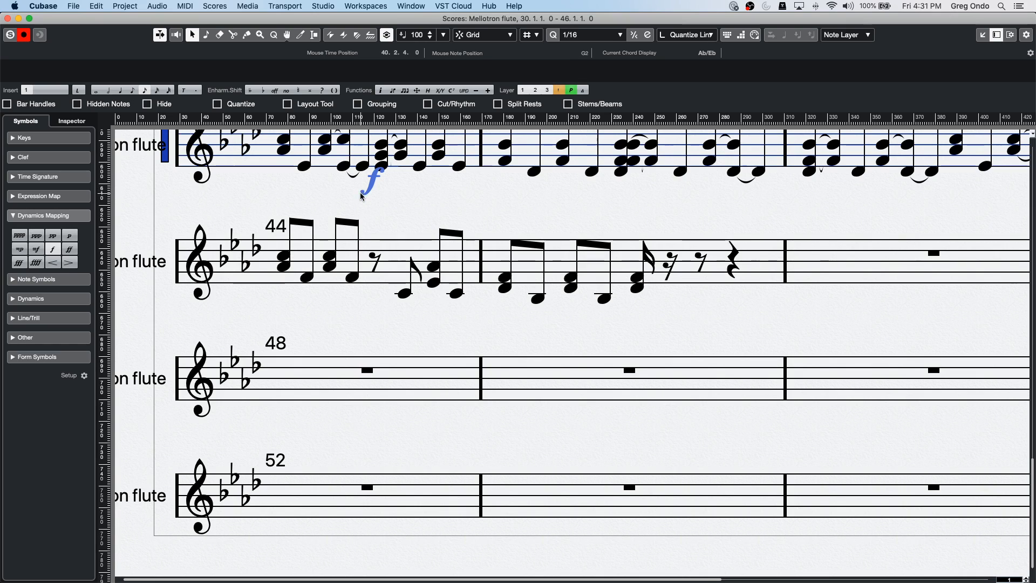
- Change the f marking below bar 40 to ff nearer the bar's end, and view its Dynamics Mapping Setup
{"action": "right_click", "coordinate": [362, 189]}
{"action": "left_click", "coordinate": [367, 193]}
{"action": "left_click_drag", "start_coordinate": [371, 185], "coordinate": [417, 198]}
{"action": "double_click", "coordinate": [423, 209]}
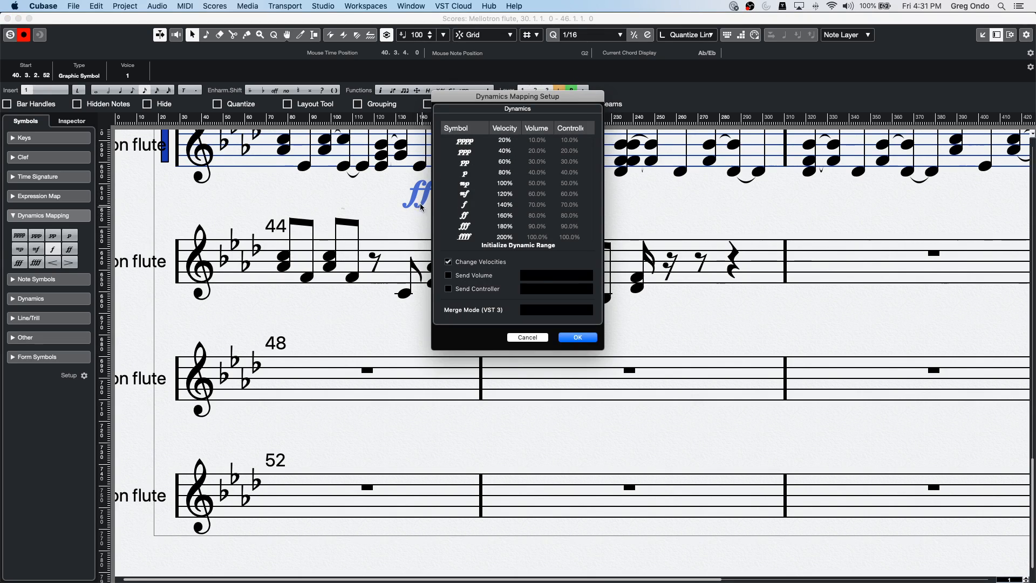
{"action": "left_click", "coordinate": [540, 339]}
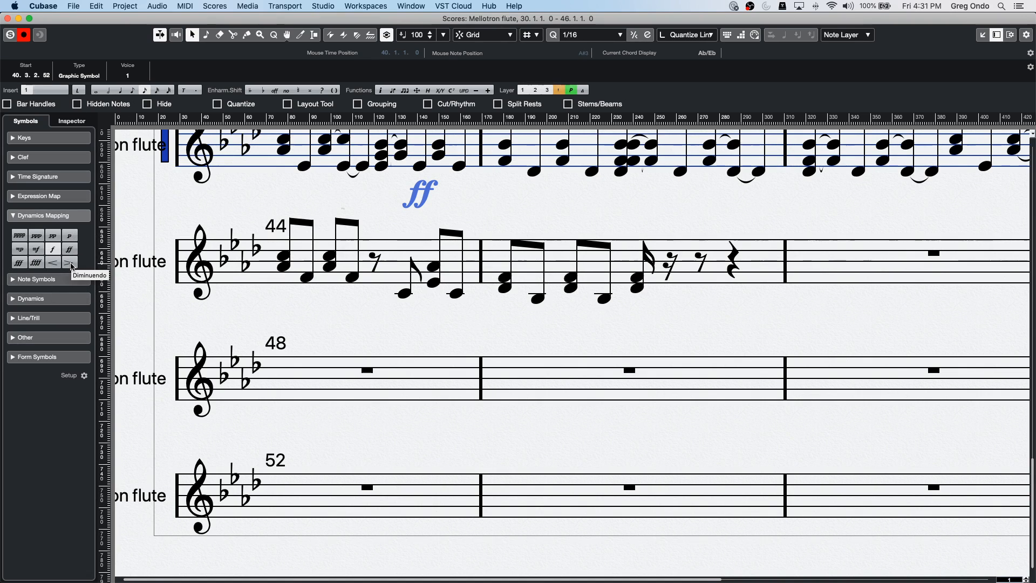
- Place an mf symbol from the Dynamics Mapping set below bar 41 of the Mellotron flute score
{"action": "left_click", "coordinate": [36, 250]}
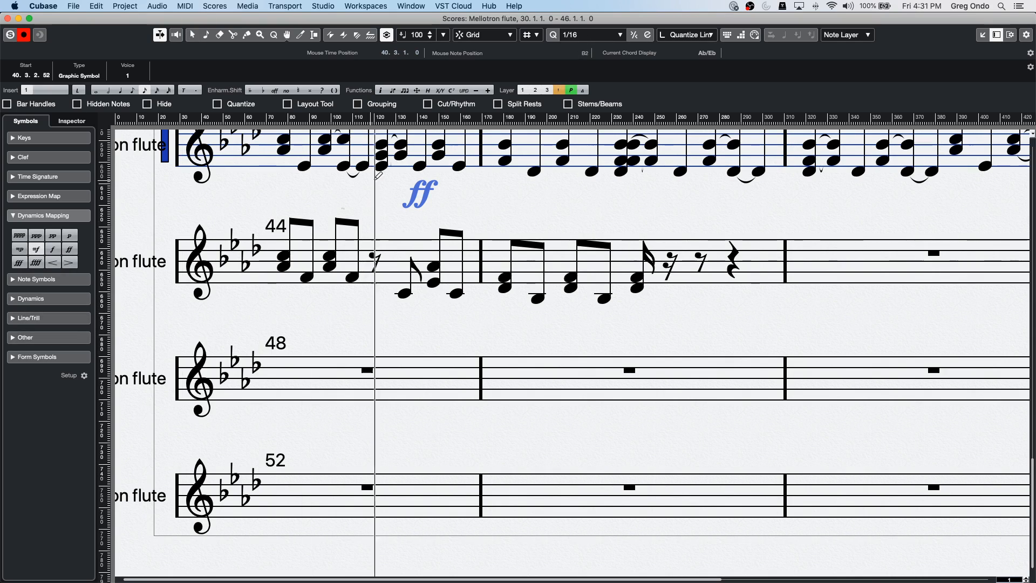
{"action": "left_click", "coordinate": [532, 201]}
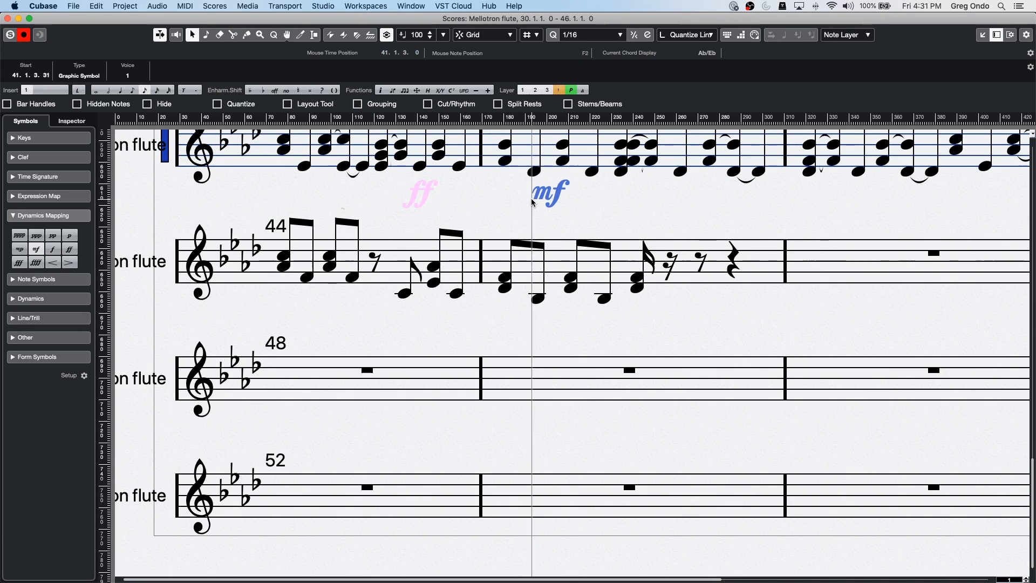
{"action": "right_click", "coordinate": [531, 198]}
{"action": "left_click", "coordinate": [510, 190]}
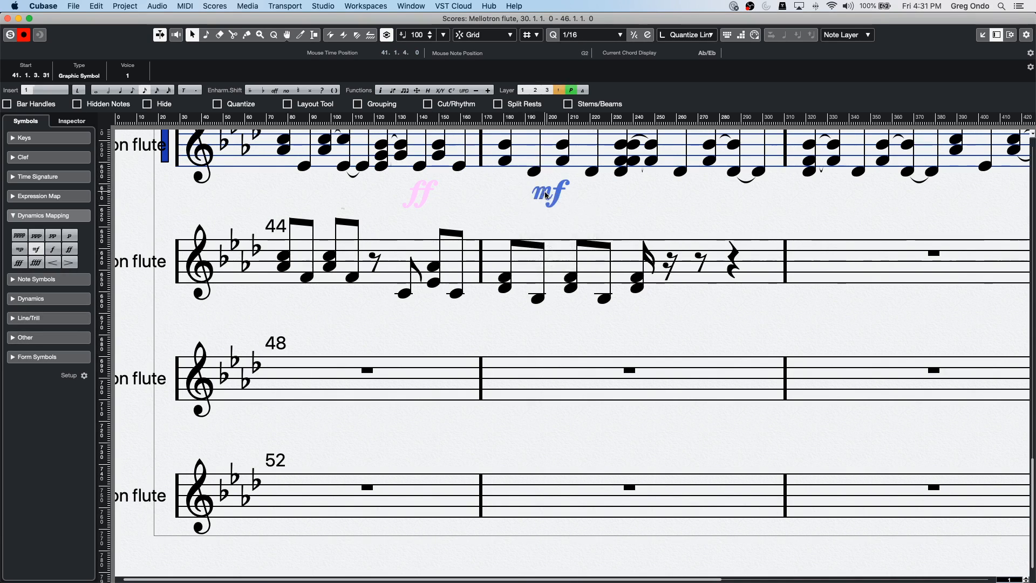
- Try enabling Send Volume and Send Controller in the mf marking's Dynamics Mapping Setup and view the controller choices before cancelling
{"action": "double_click", "coordinate": [544, 191]}
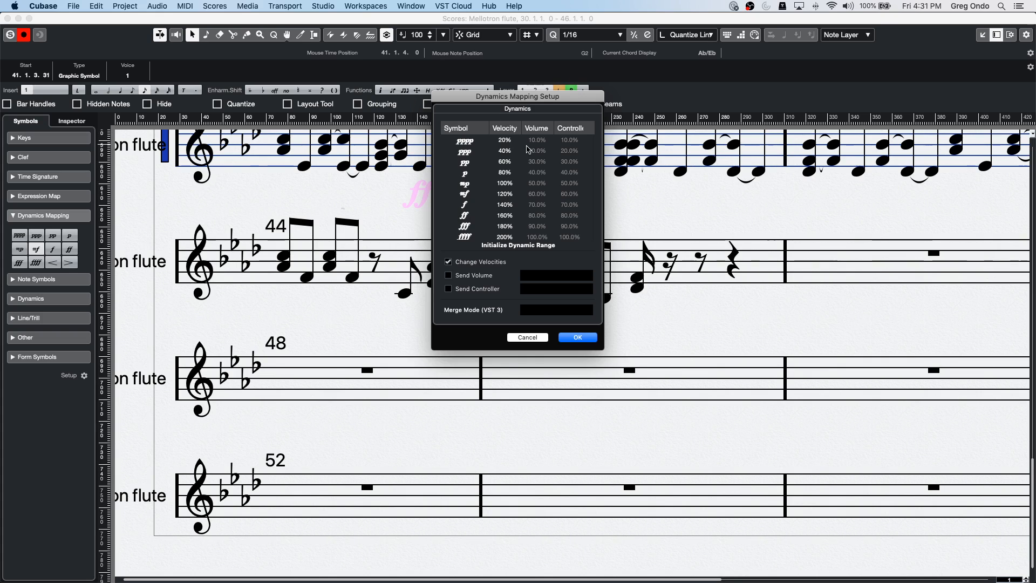
{"action": "left_click", "coordinate": [448, 277]}
{"action": "left_click", "coordinate": [448, 290]}
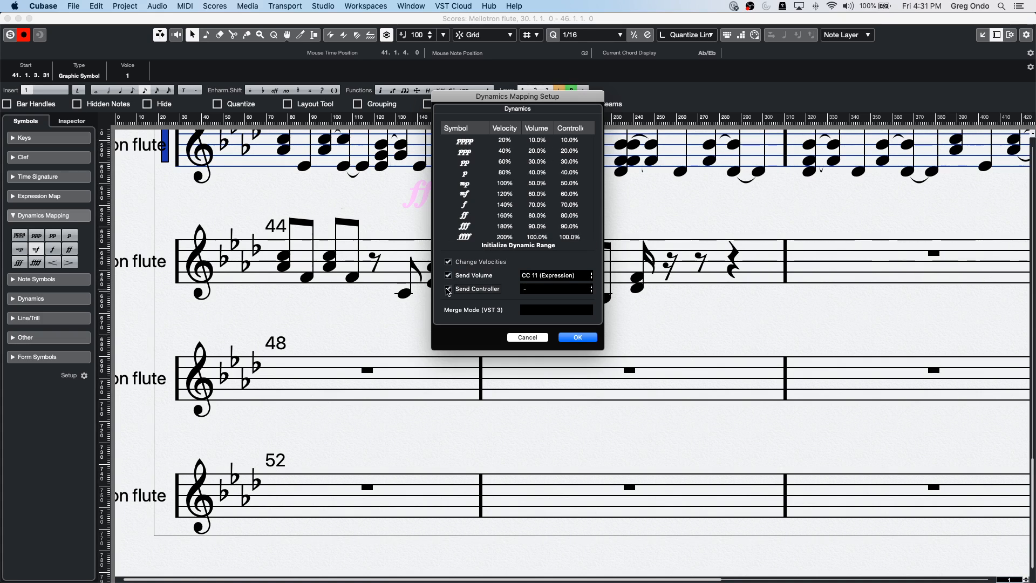
{"action": "left_click", "coordinate": [547, 290]}
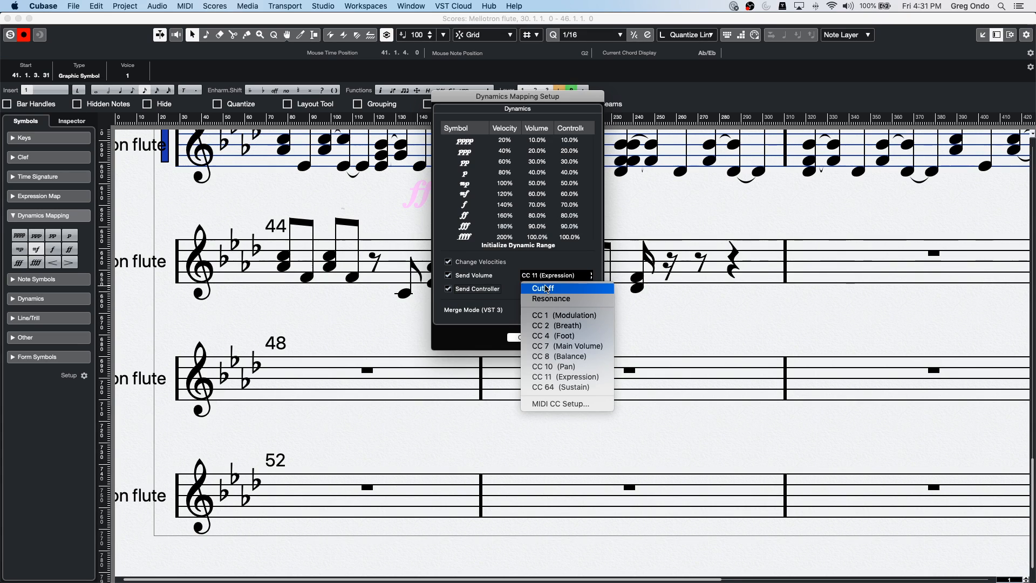
{"action": "left_click", "coordinate": [490, 297]}
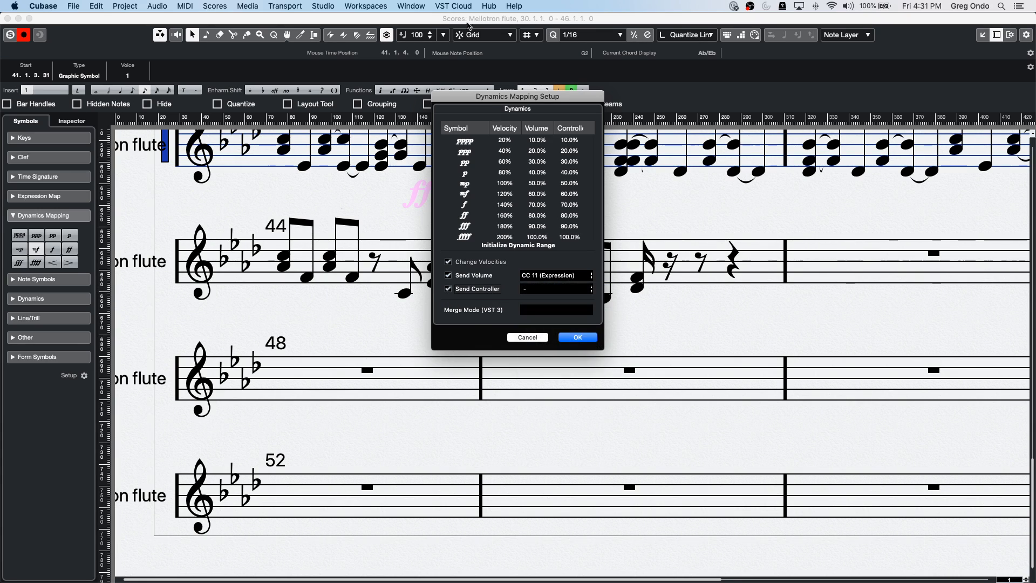
{"action": "left_click", "coordinate": [527, 337]}
{"action": "right_click", "coordinate": [585, 200]}
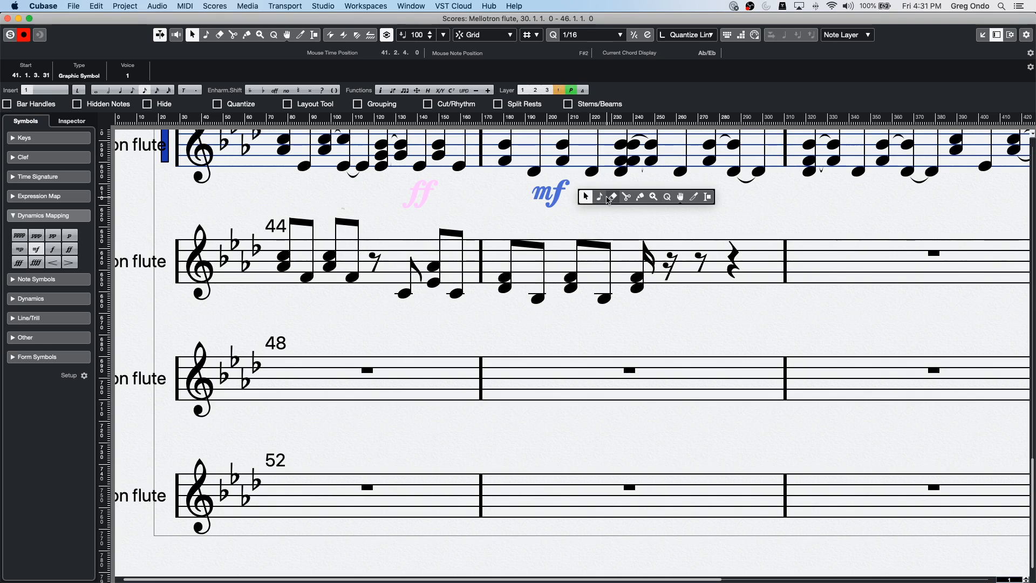
{"action": "left_click", "coordinate": [63, 218]}
{"action": "left_click", "coordinate": [64, 218]}
{"action": "left_click", "coordinate": [63, 218]}
{"action": "left_click", "coordinate": [63, 218]}
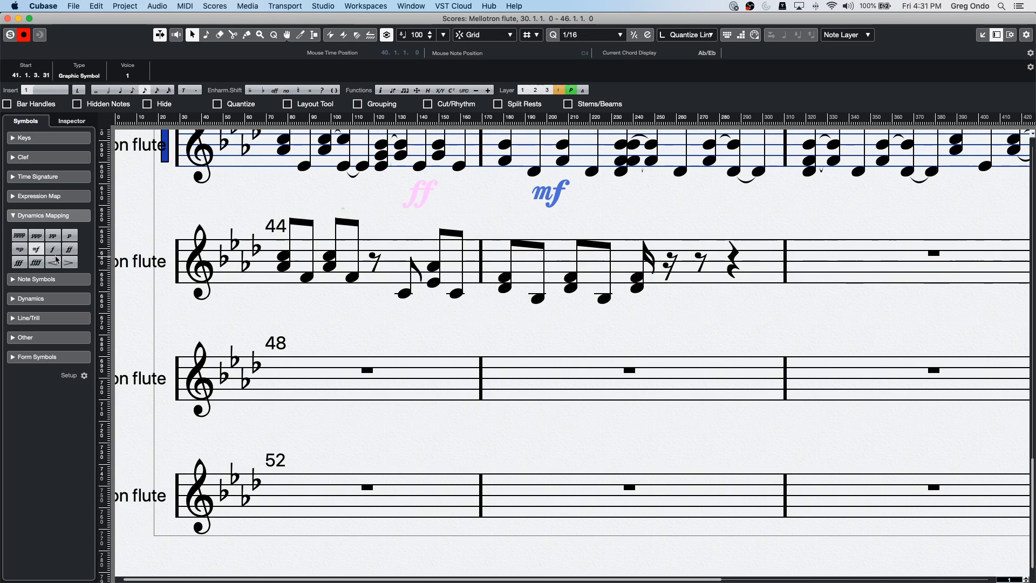
- Place a crescendo hairpin from the Dynamics Mapping set just after the mf marking below bar 41 of the Mellotron flute score
{"action": "left_click", "coordinate": [57, 260]}
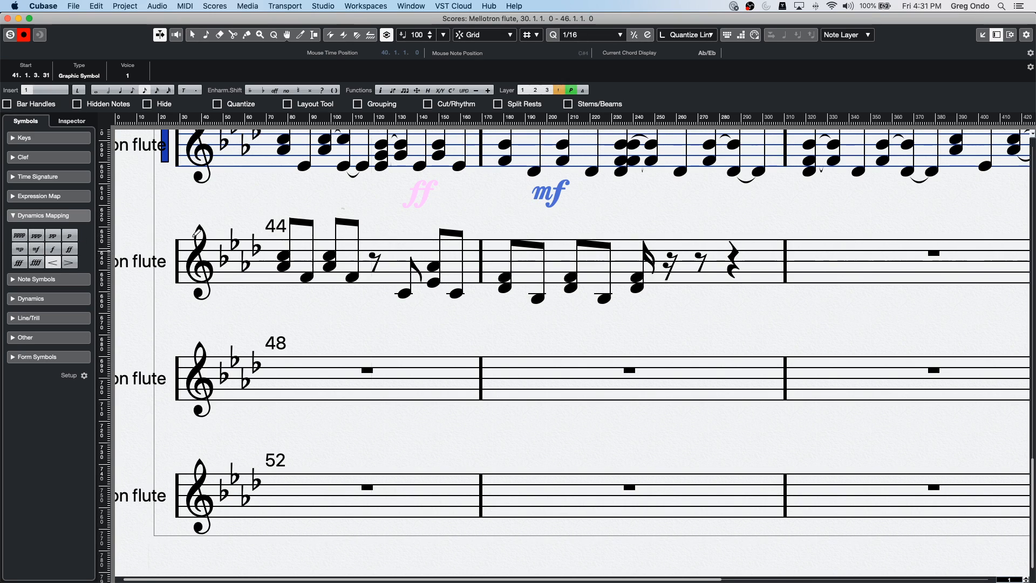
{"action": "left_click", "coordinate": [588, 197]}
{"action": "right_click", "coordinate": [588, 197]}
{"action": "left_click", "coordinate": [602, 199]}
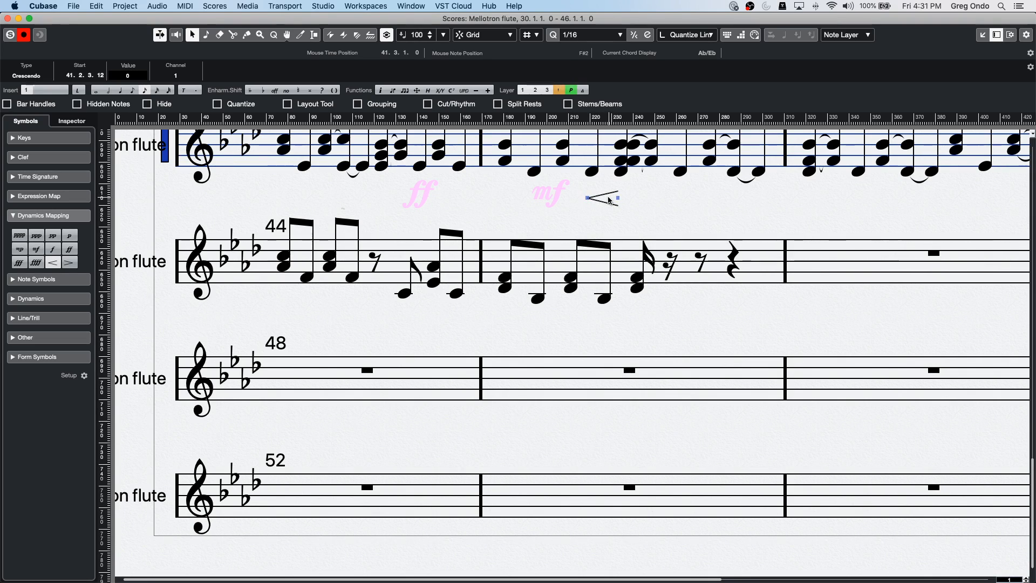
- View the mf marking's Dynamics Mapping Setup, cancel it, and close the Mellotron flute score to return to the project
{"action": "double_click", "coordinate": [553, 193]}
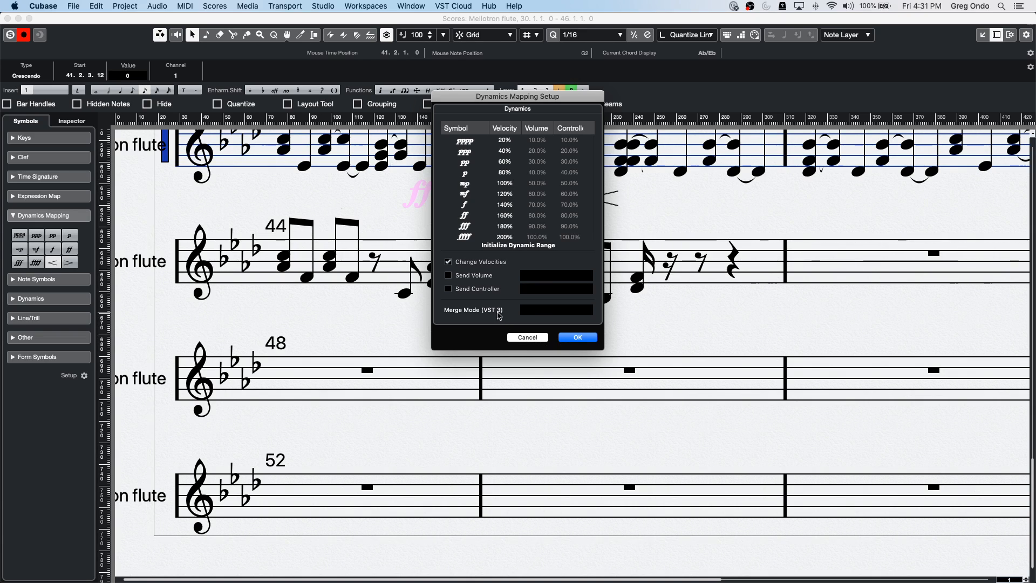
{"action": "left_click", "coordinate": [527, 338]}
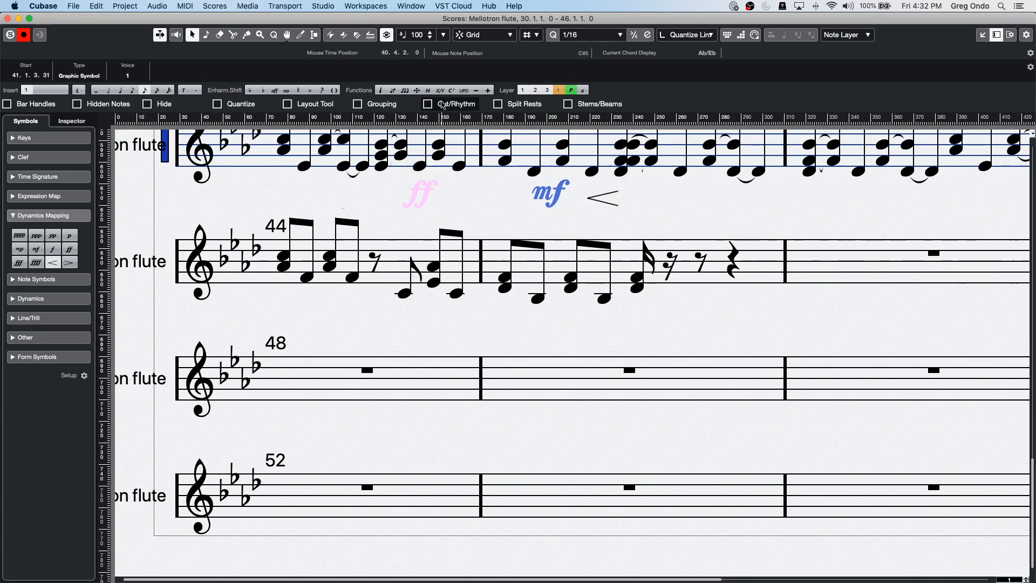
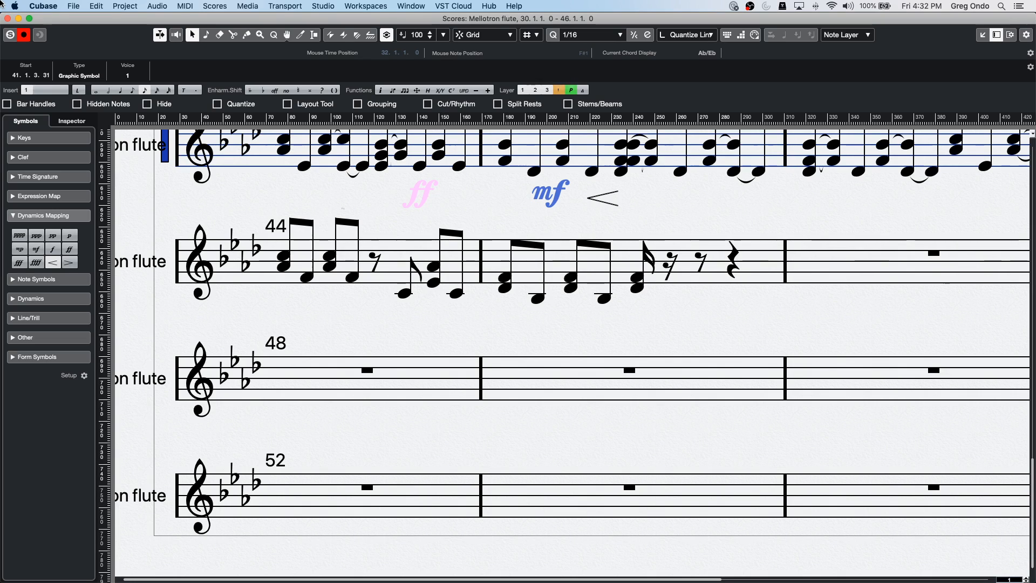
{"action": "left_click", "coordinate": [7, 18]}
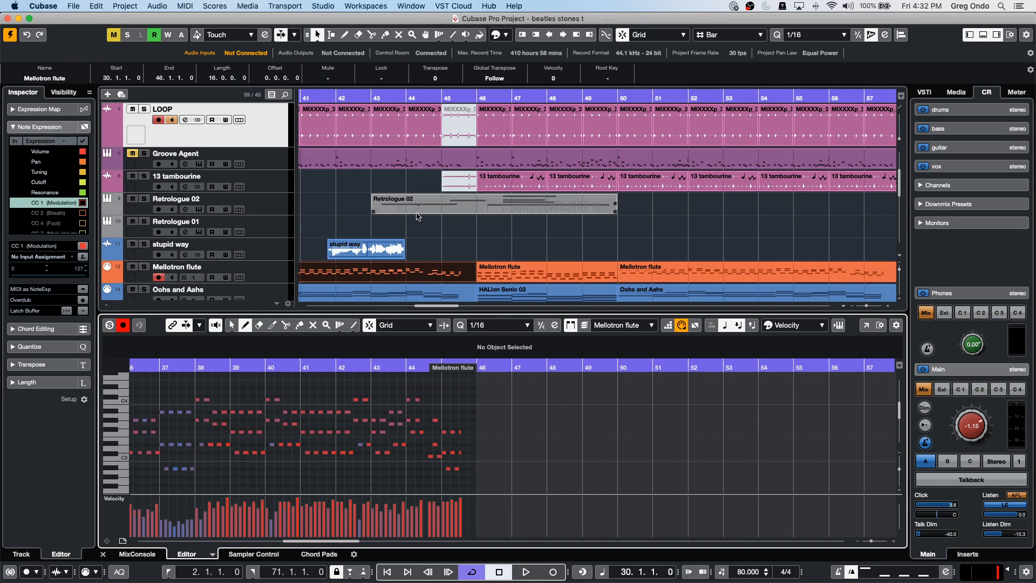
- Insert a MultibandCompressor in the first insert slot of the stupid way audio track
{"action": "left_click", "coordinate": [489, 253]}
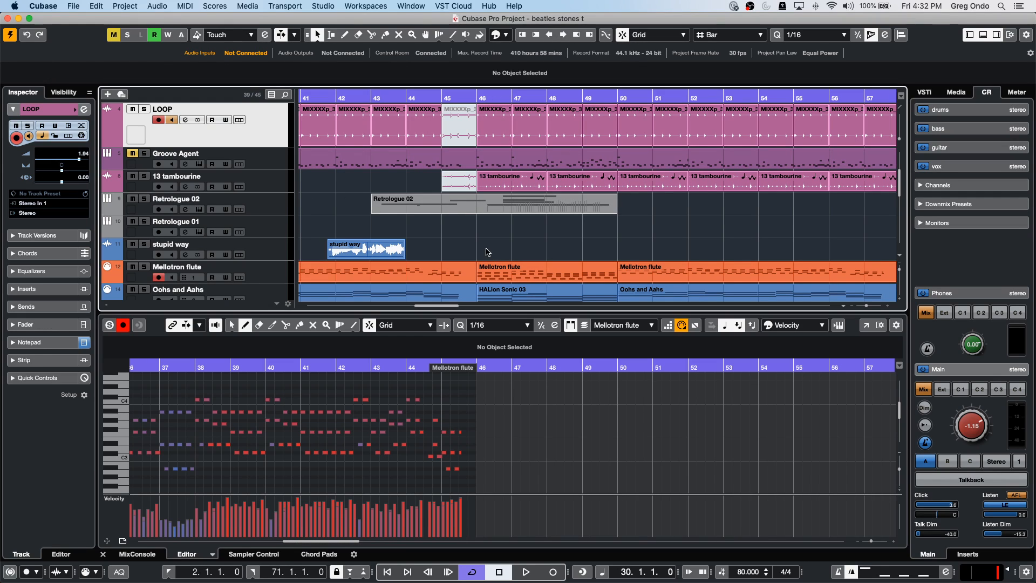
{"action": "left_click", "coordinate": [375, 251]}
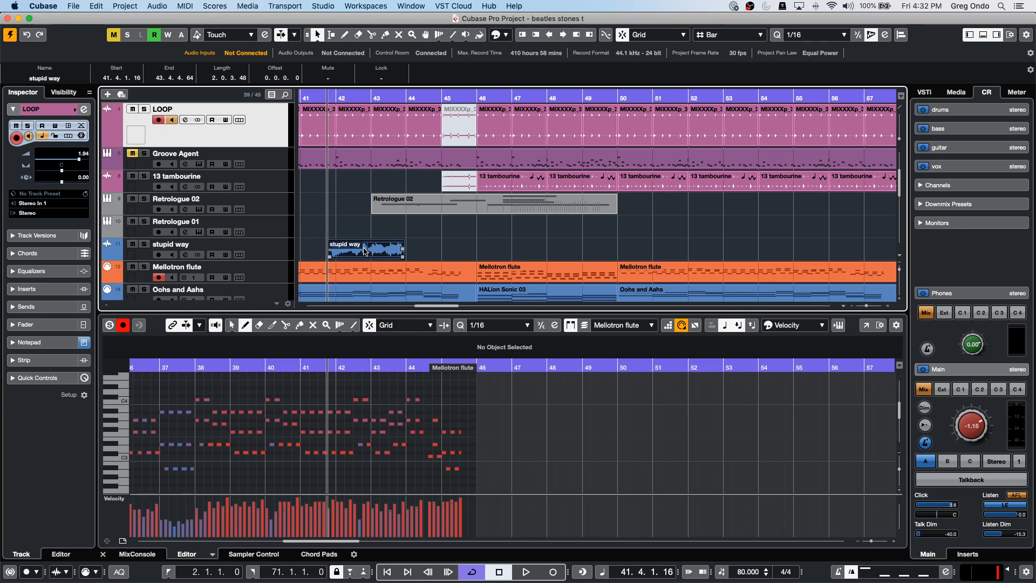
{"action": "left_click", "coordinate": [270, 252]}
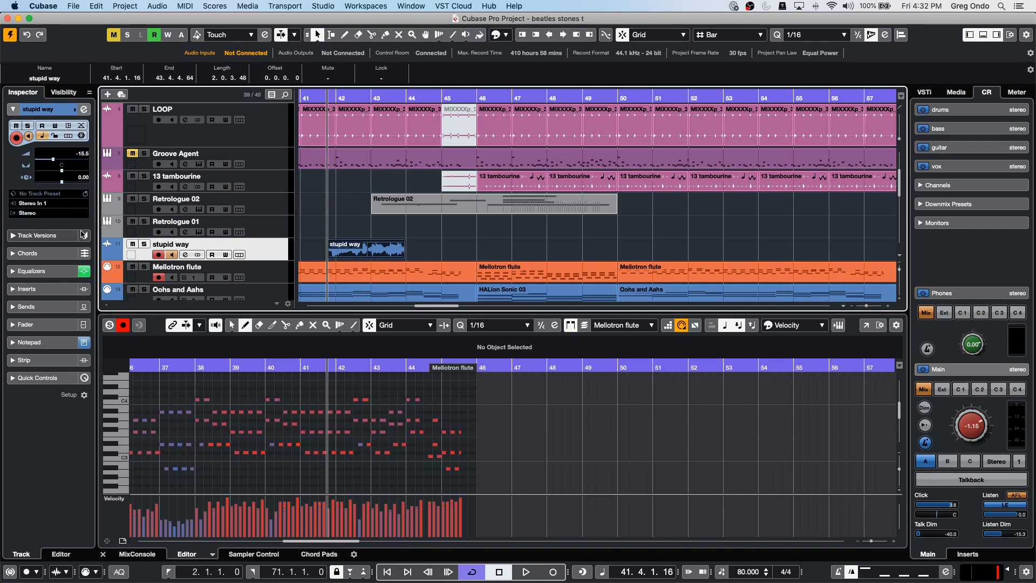
{"action": "left_click", "coordinate": [84, 110]}
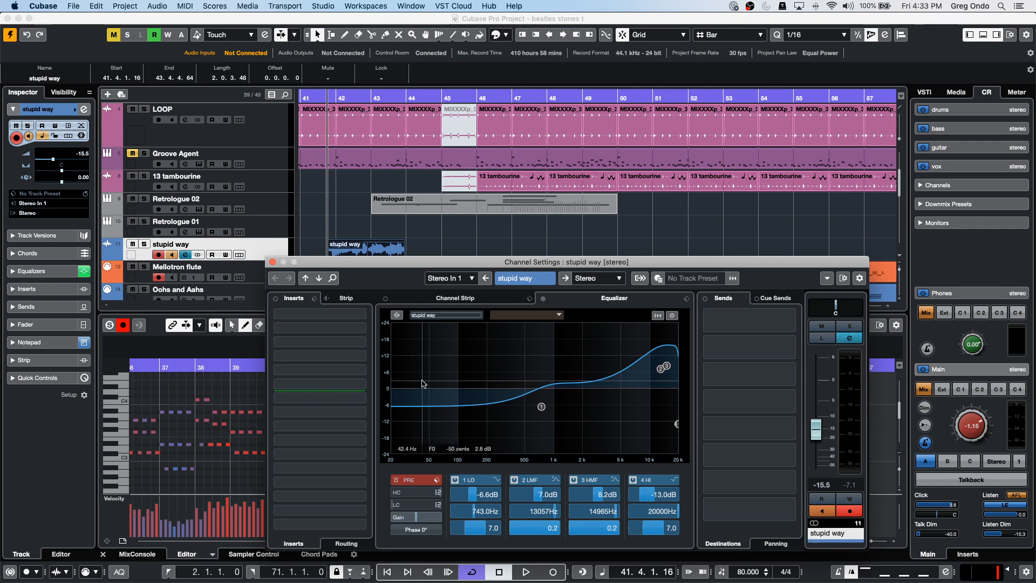
{"action": "left_click", "coordinate": [362, 314]}
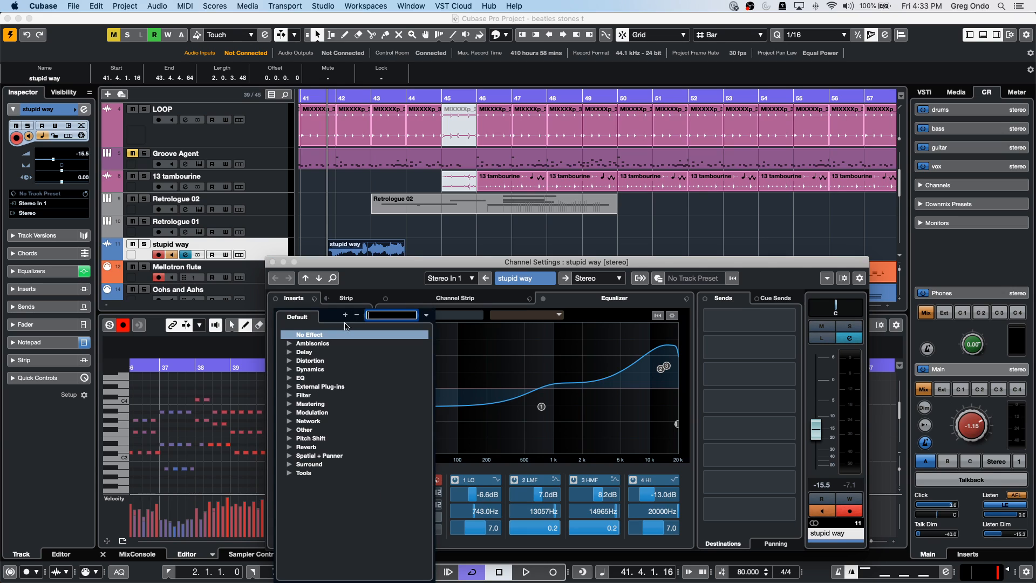
{"action": "left_click", "coordinate": [298, 368]}
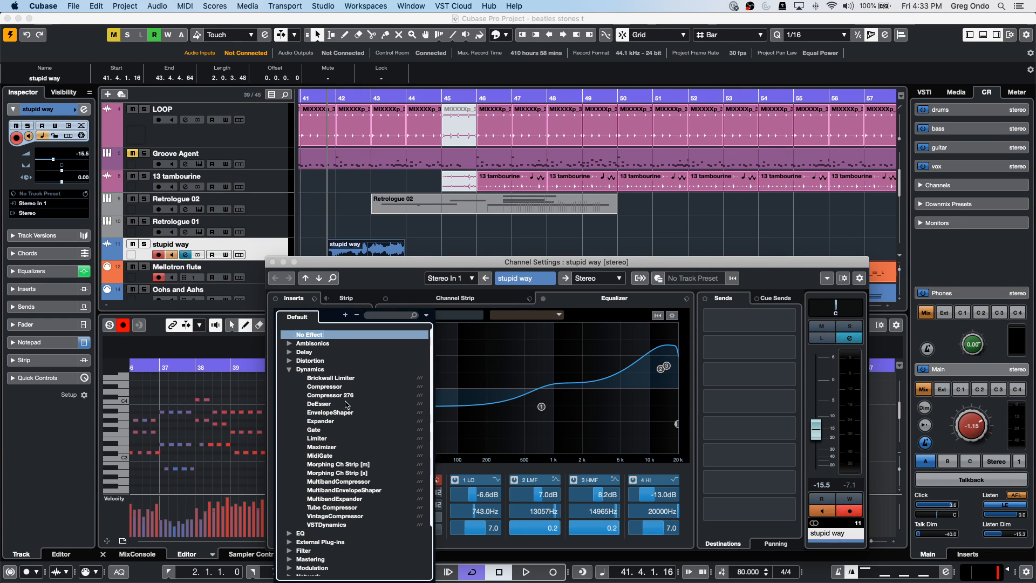
{"action": "left_click", "coordinate": [339, 482]}
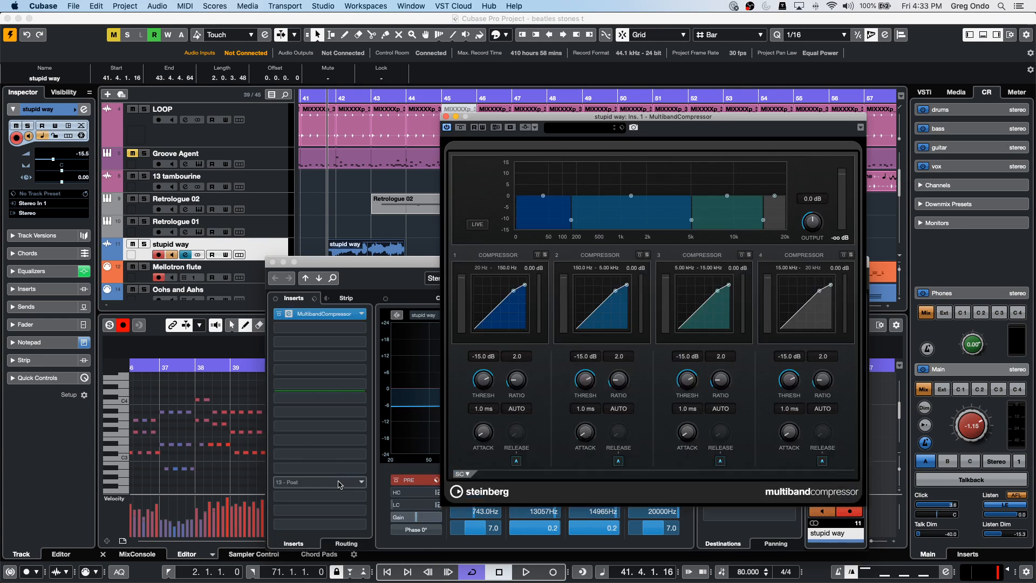
- Expand the MultibandCompressor's side-chain section and turn on side-chaining for all four bands
{"action": "left_click", "coordinate": [461, 474]}
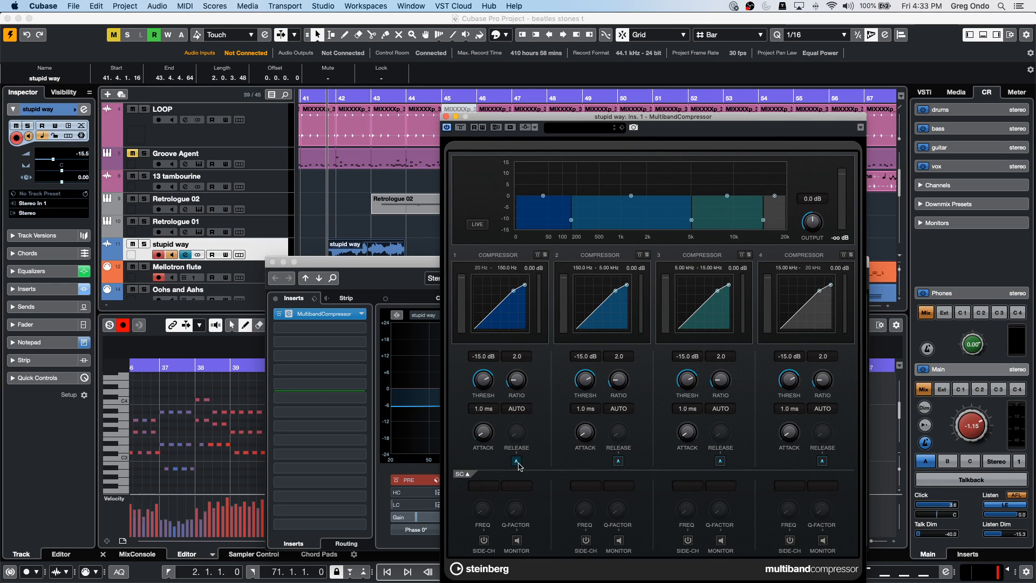
{"action": "left_click", "coordinate": [483, 540]}
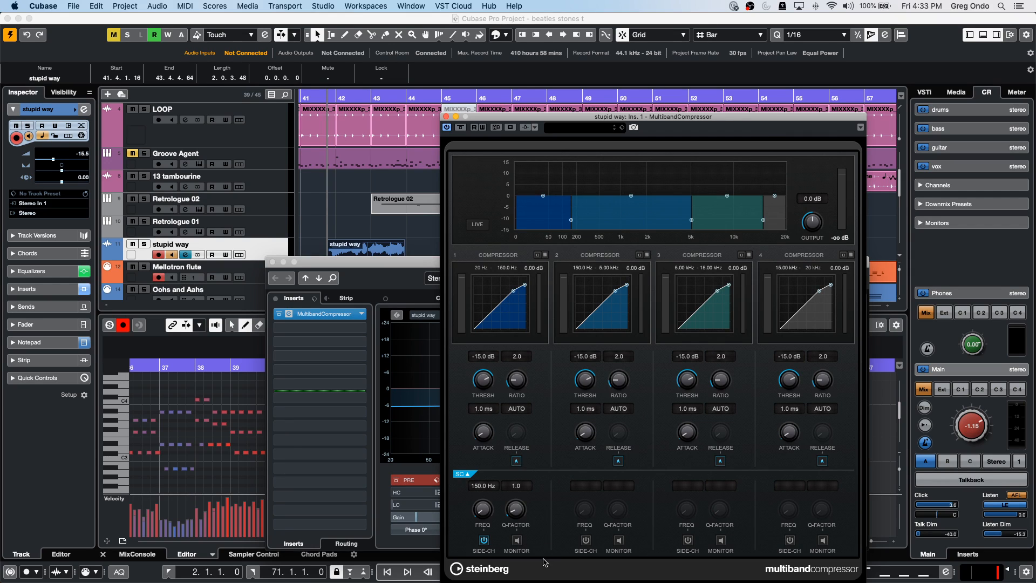
{"action": "left_click", "coordinate": [586, 540]}
{"action": "left_click", "coordinate": [687, 541]}
{"action": "left_click", "coordinate": [790, 540]}
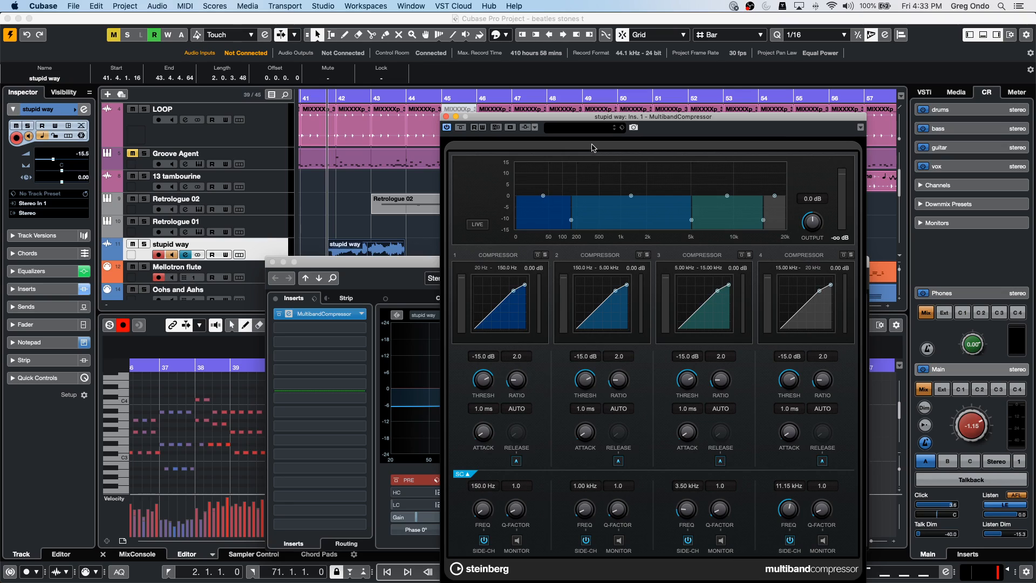
- Add the LOOP track as a side-chain input of the MultibandCompressor
{"action": "left_click", "coordinate": [535, 128]}
{"action": "left_click", "coordinate": [651, 242]}
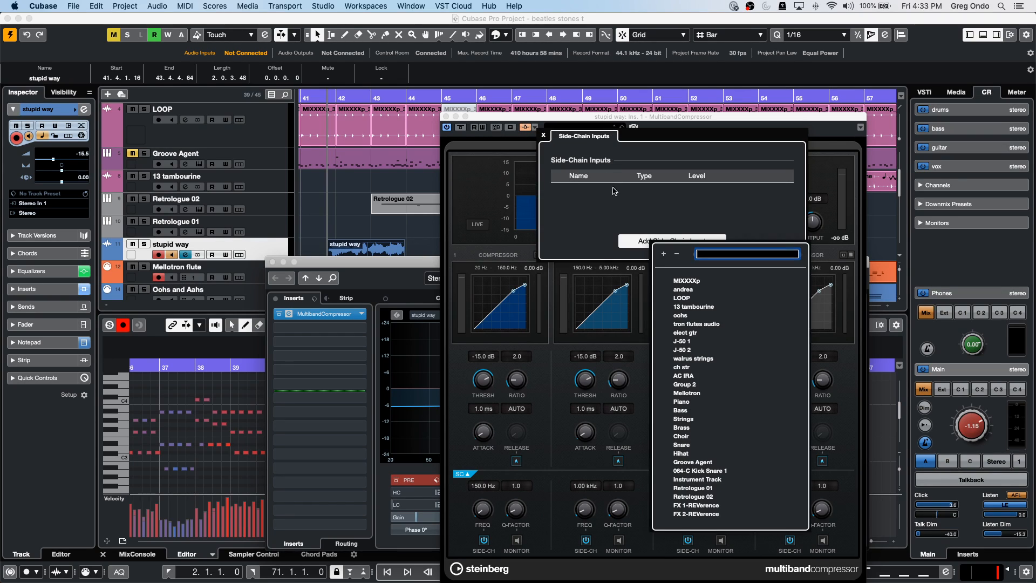
{"action": "left_click", "coordinate": [682, 298]}
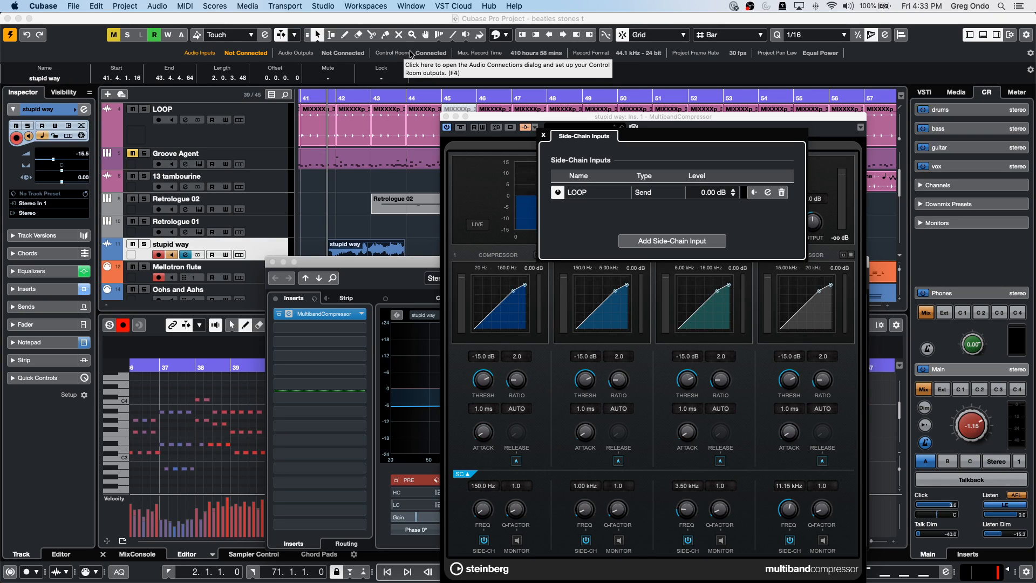
{"action": "left_click", "coordinate": [543, 135]}
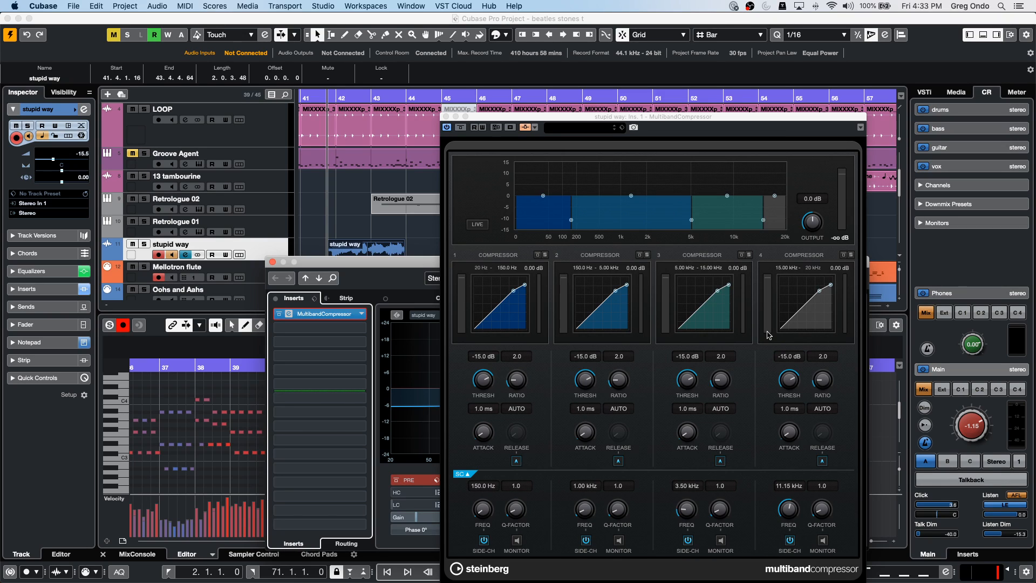
- Remove the MultibandCompressor from the stupid way track's inserts and close its channel settings
{"action": "left_click", "coordinate": [447, 119]}
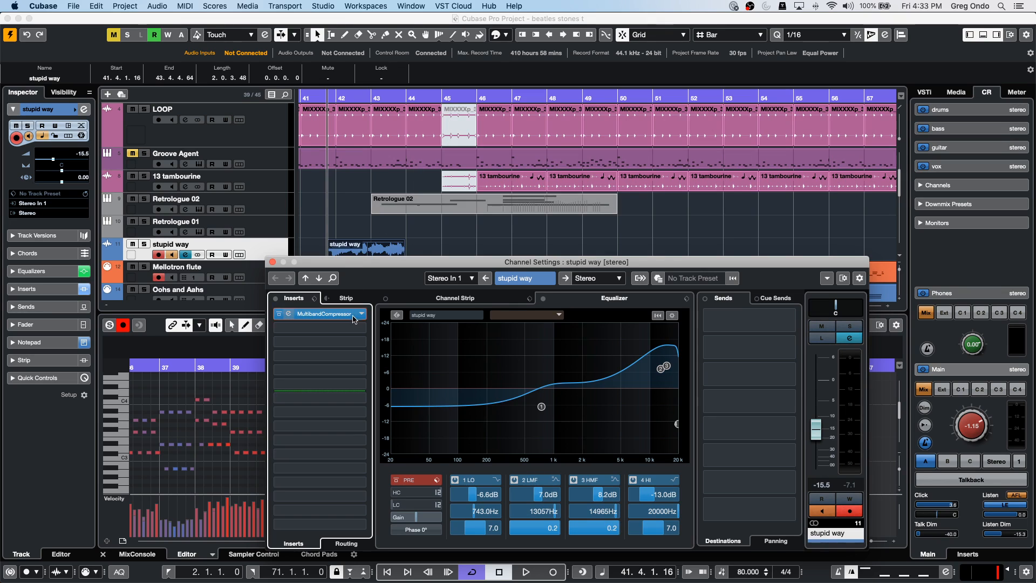
{"action": "left_click", "coordinate": [356, 316]}
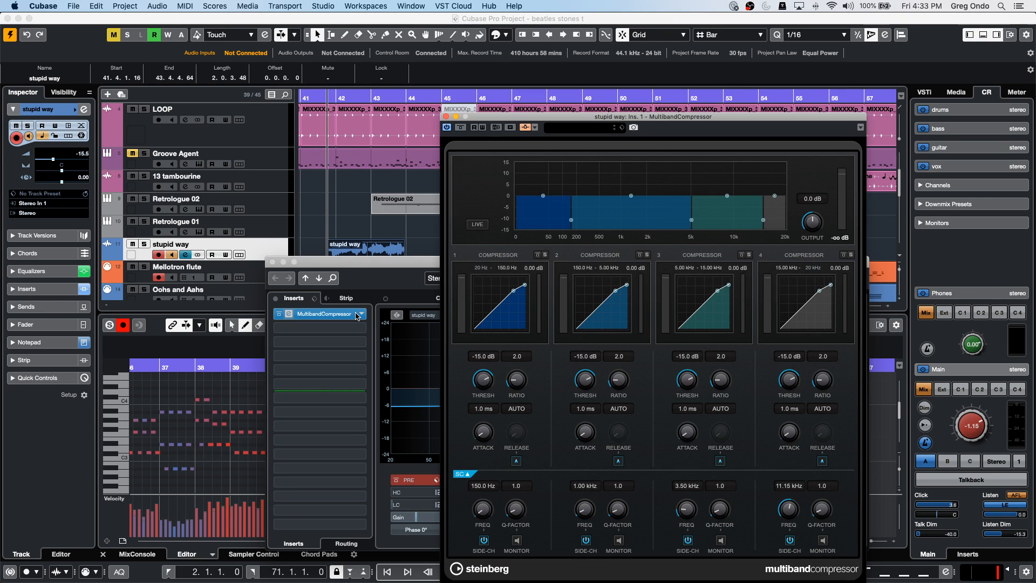
{"action": "left_click", "coordinate": [447, 117]}
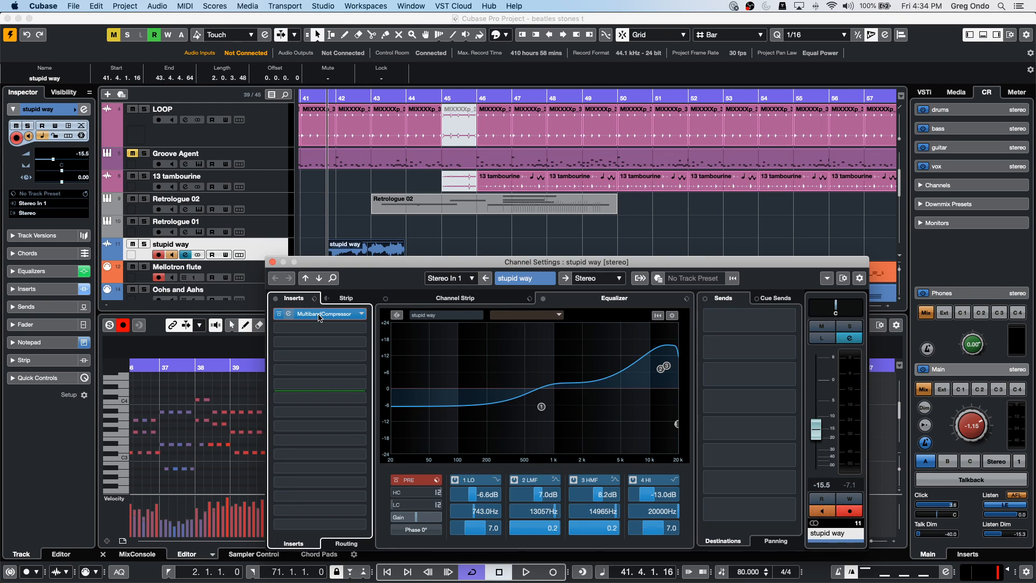
{"action": "left_click", "coordinate": [319, 316]}
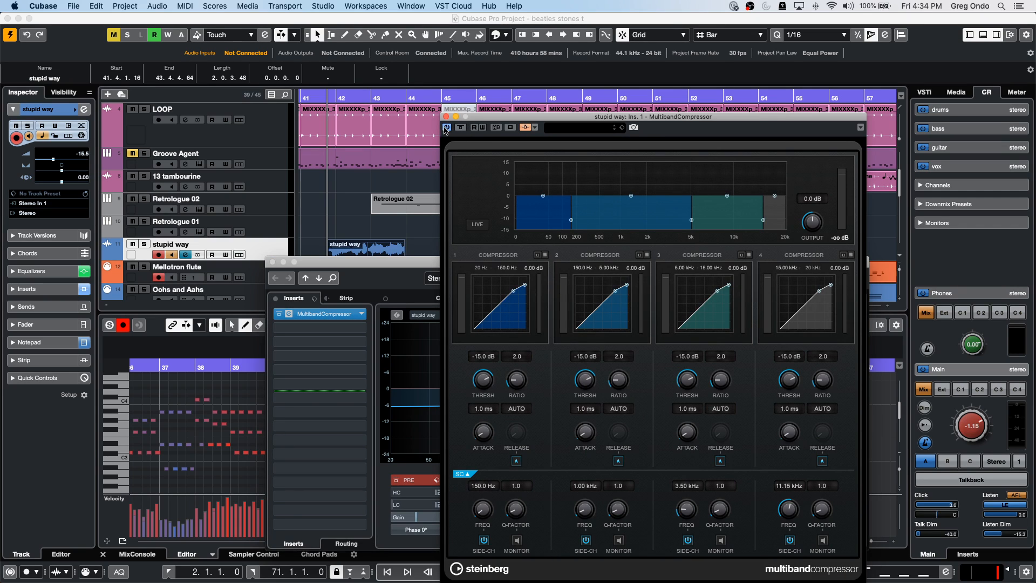
{"action": "left_click", "coordinate": [326, 315]}
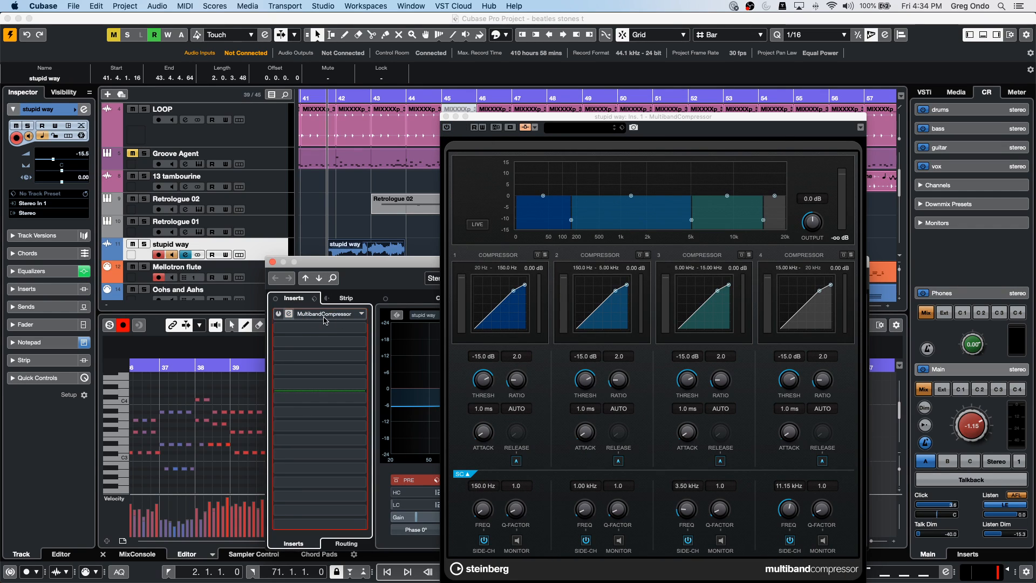
{"action": "left_click", "coordinate": [325, 316]}
{"action": "left_click_drag", "start_coordinate": [328, 314], "coordinate": [541, 292]}
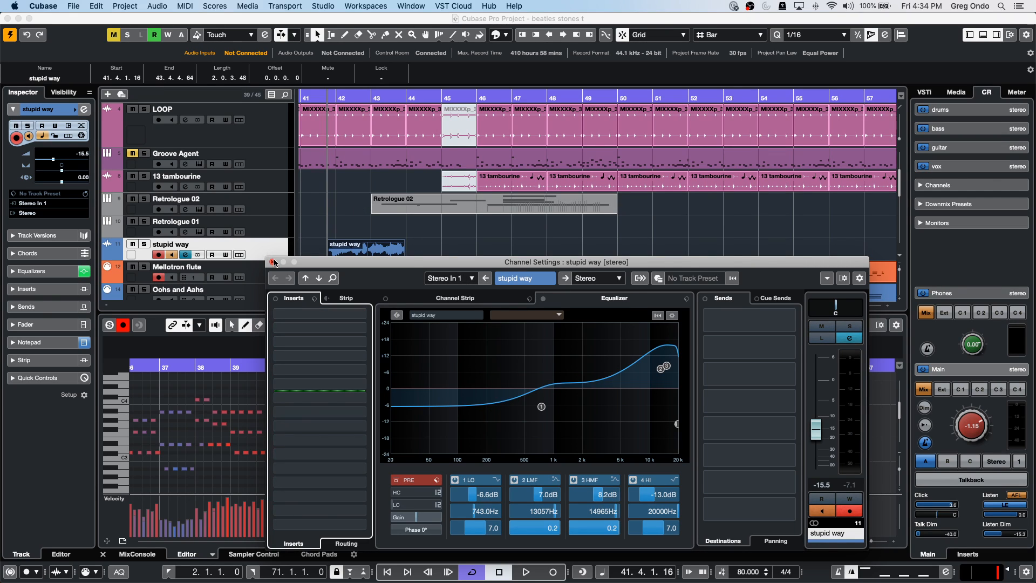
{"action": "left_click", "coordinate": [273, 261]}
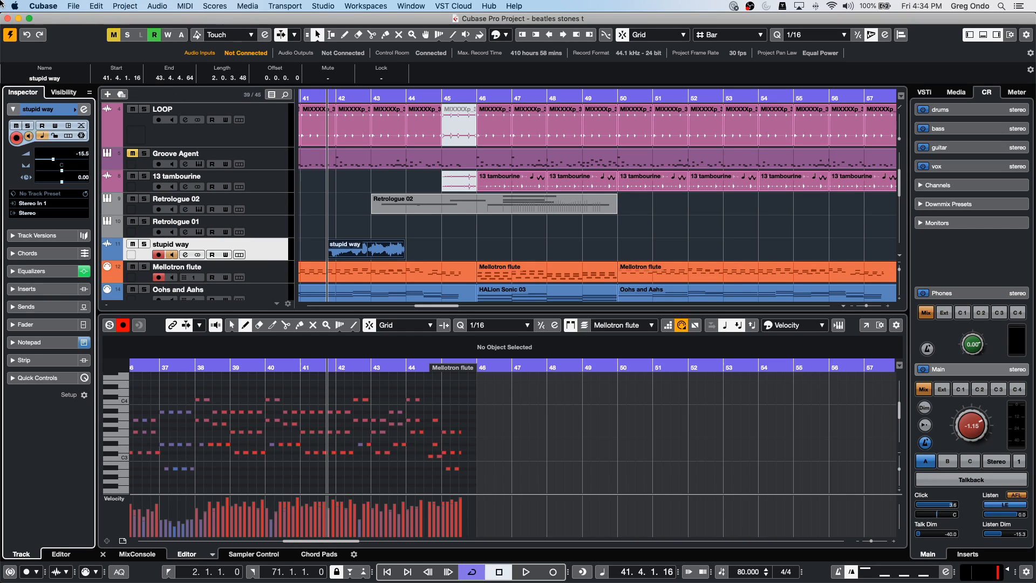
- Open schubert 2nd HALion 5 DOUBLE.cpr from the Projects folder, keeping Projects as its project folder, and activate the project
{"action": "left_click", "coordinate": [74, 6]}
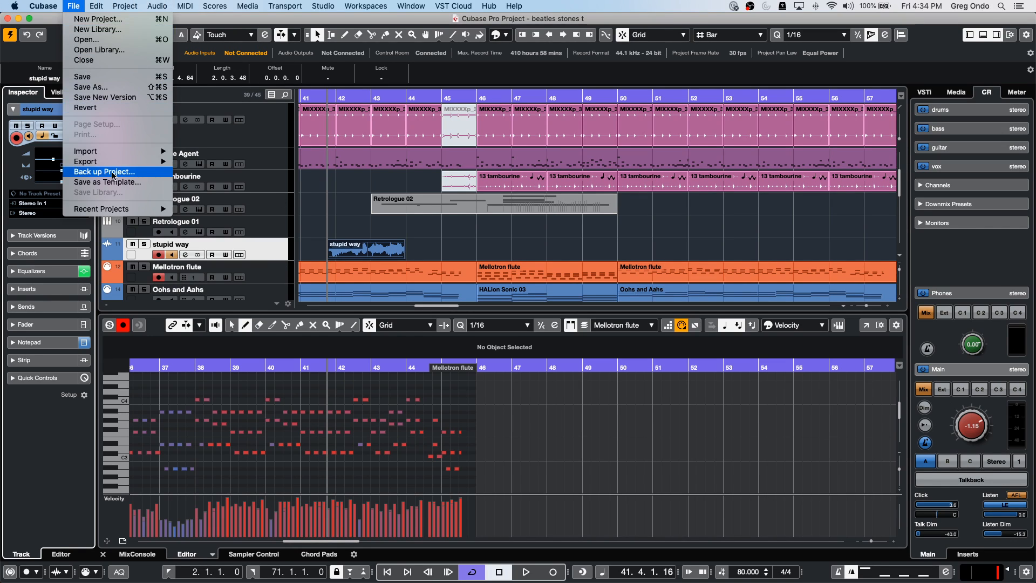
{"action": "mouse_move", "coordinate": [137, 215]}
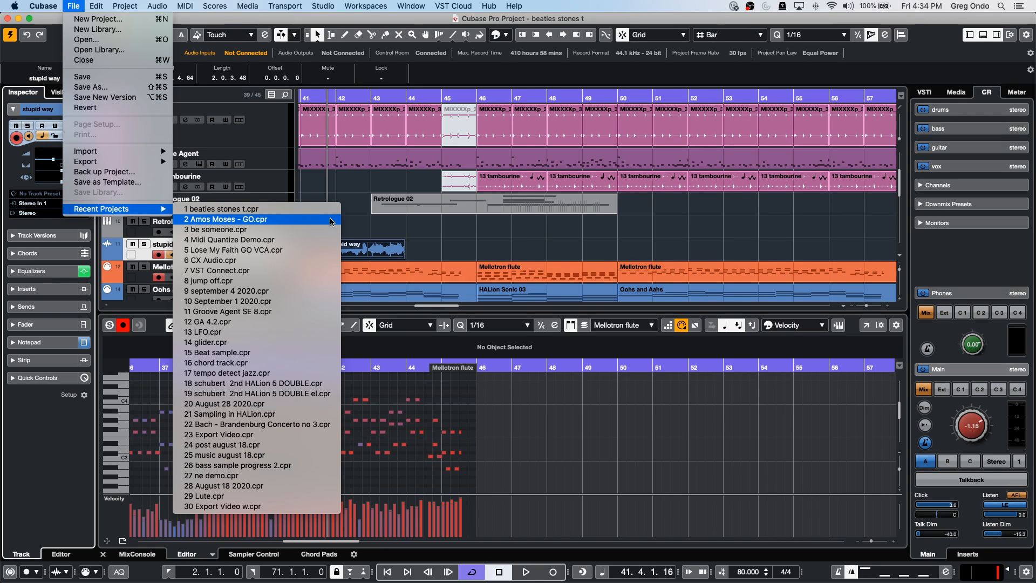
{"action": "left_click", "coordinate": [107, 40]}
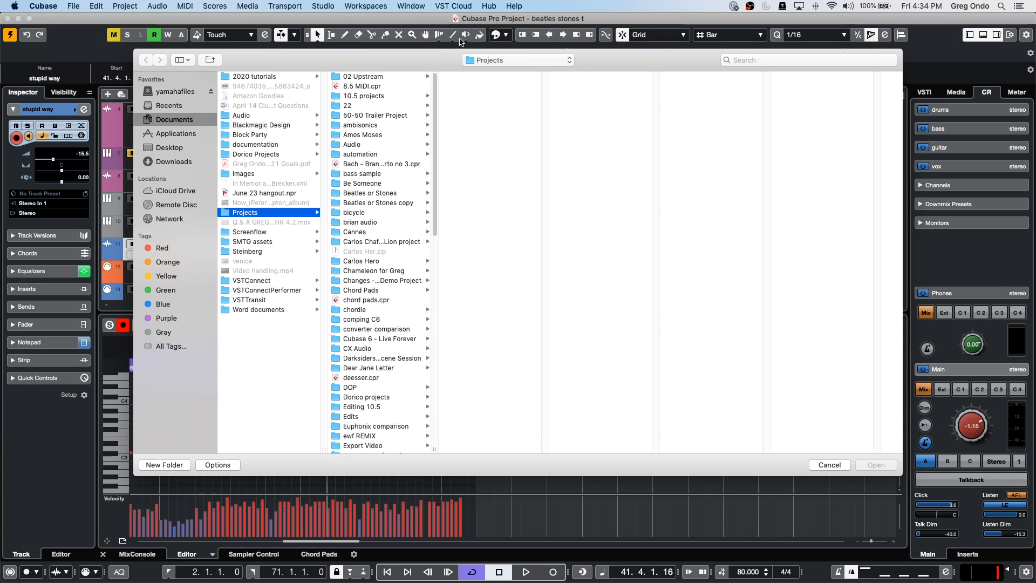
{"action": "scroll", "coordinate": [378, 362], "scroll_direction": "down", "scroll_amount": 4}
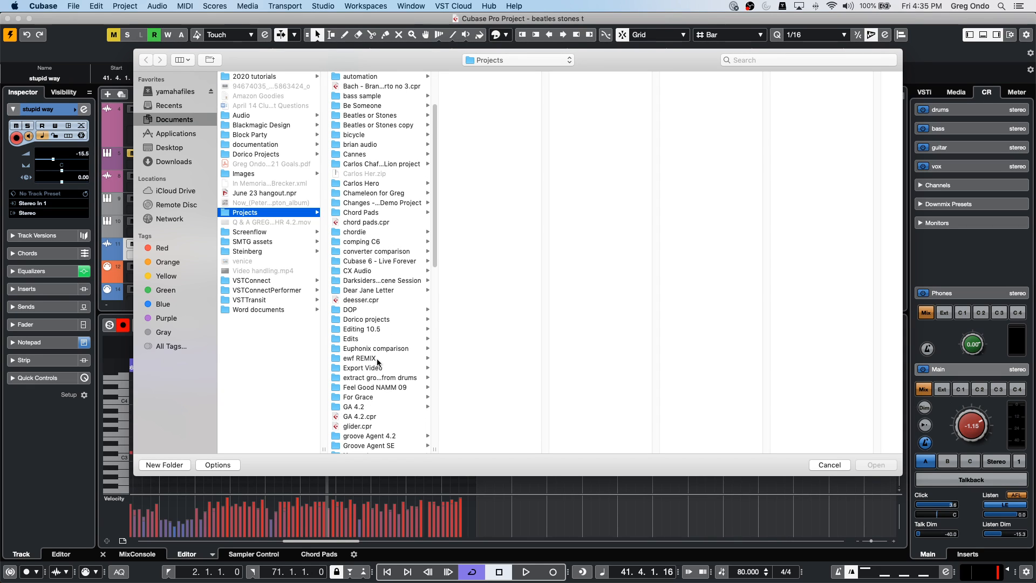
{"action": "scroll", "coordinate": [378, 362], "scroll_direction": "down", "scroll_amount": 4}
{"action": "scroll", "coordinate": [379, 362], "scroll_direction": "down", "scroll_amount": 8}
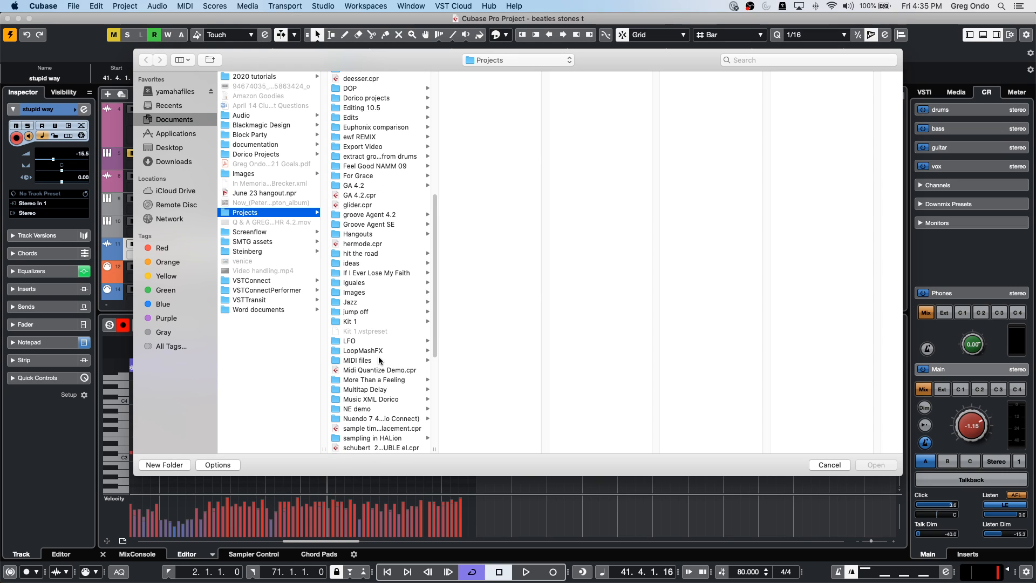
{"action": "scroll", "coordinate": [379, 361], "scroll_direction": "down", "scroll_amount": 1}
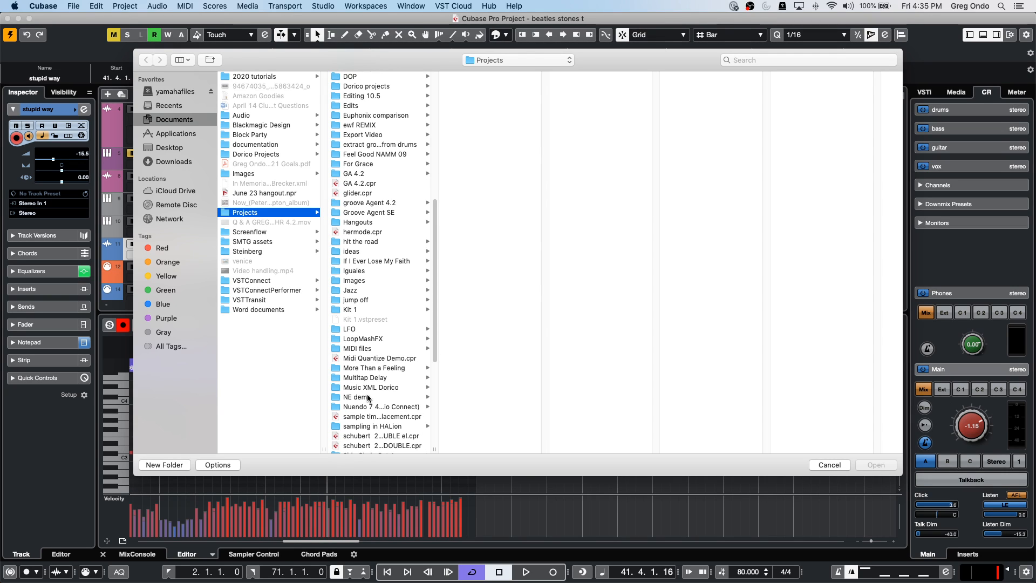
{"action": "double_click", "coordinate": [401, 445]}
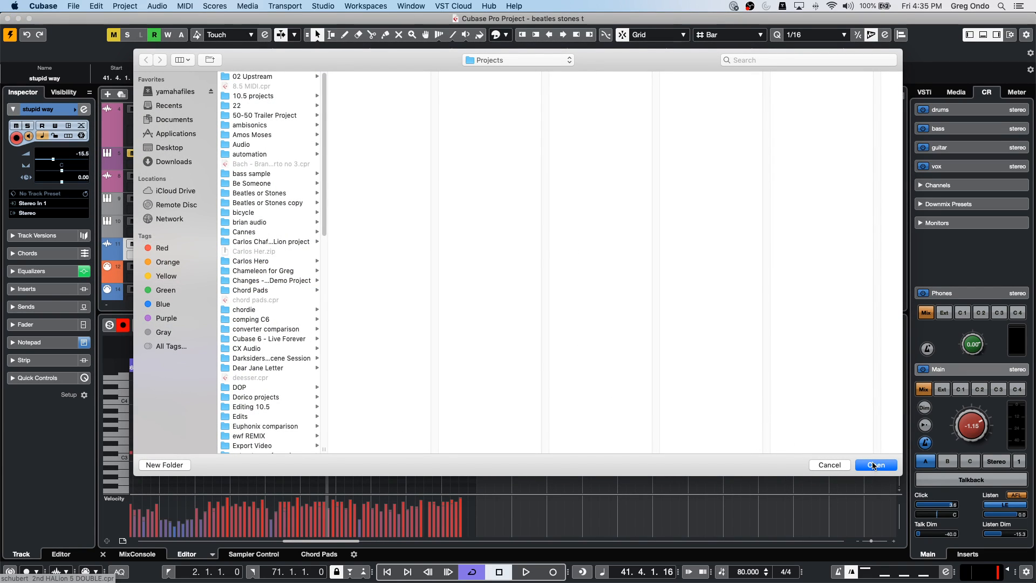
{"action": "left_click", "coordinate": [875, 465]}
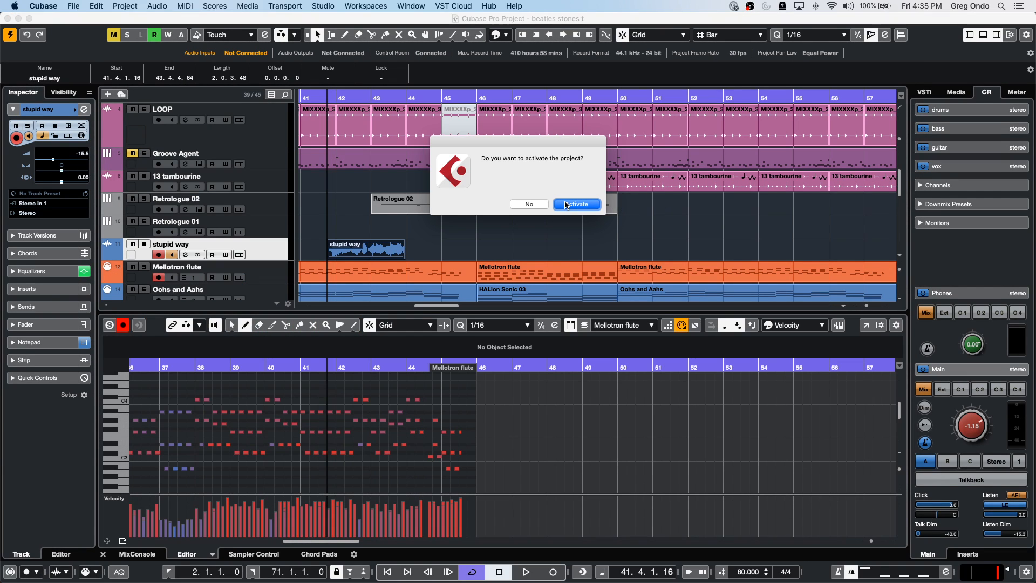
{"action": "left_click", "coordinate": [565, 204]}
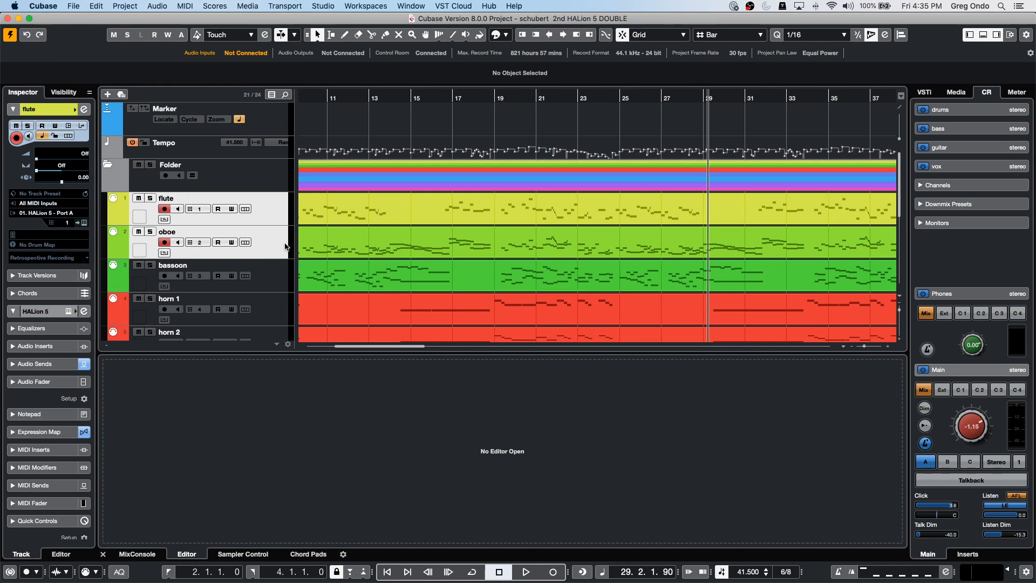
- Solo the violin 1 track and start playback from bar 3
{"action": "scroll", "coordinate": [279, 252], "scroll_direction": "down", "scroll_amount": 5}
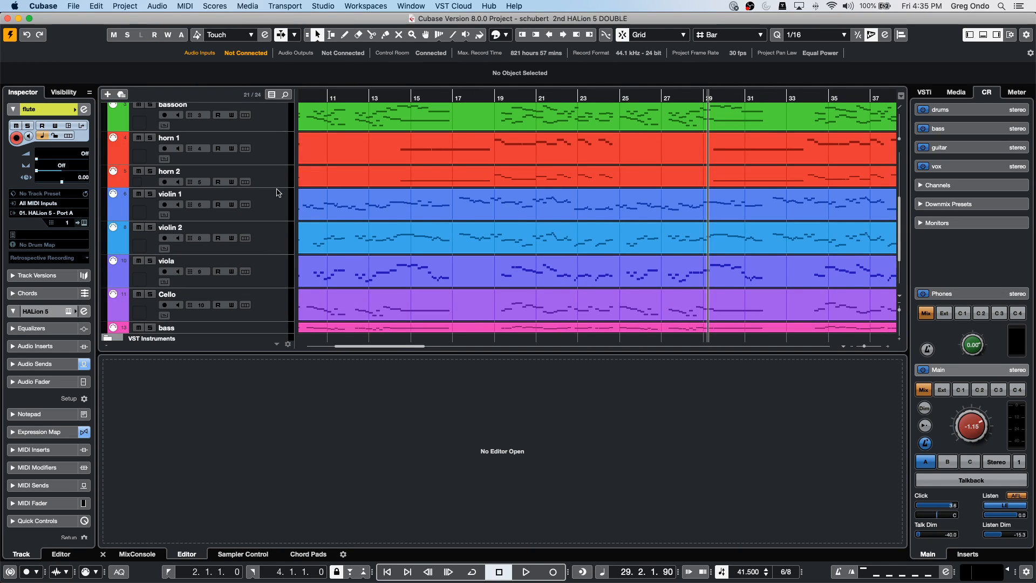
{"action": "left_click", "coordinate": [279, 197]}
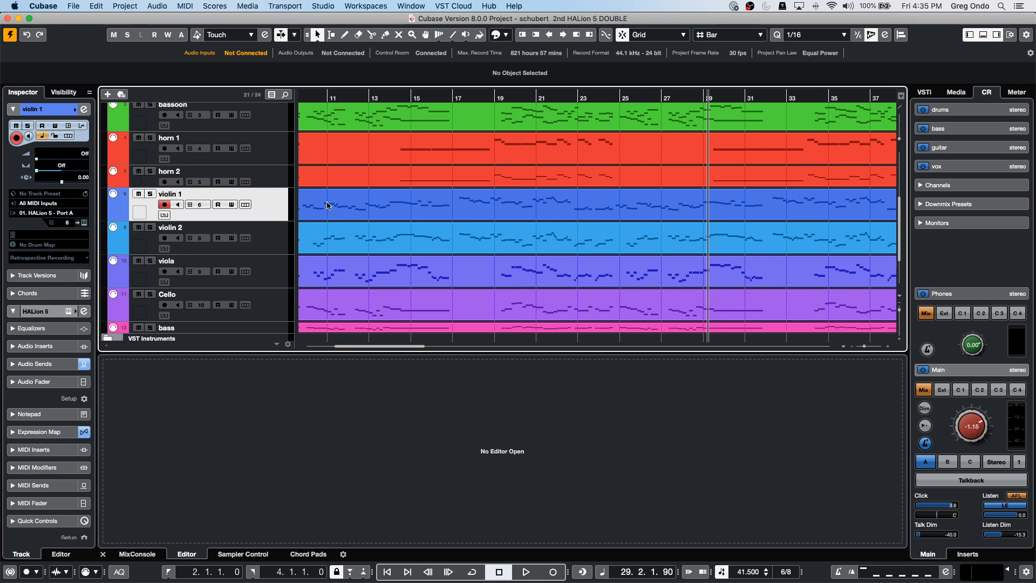
{"action": "key", "text": "KP_Decimal"}
{"action": "left_click_drag", "start_coordinate": [314, 99], "coordinate": [343, 105]}
{"action": "left_click", "coordinate": [150, 193]}
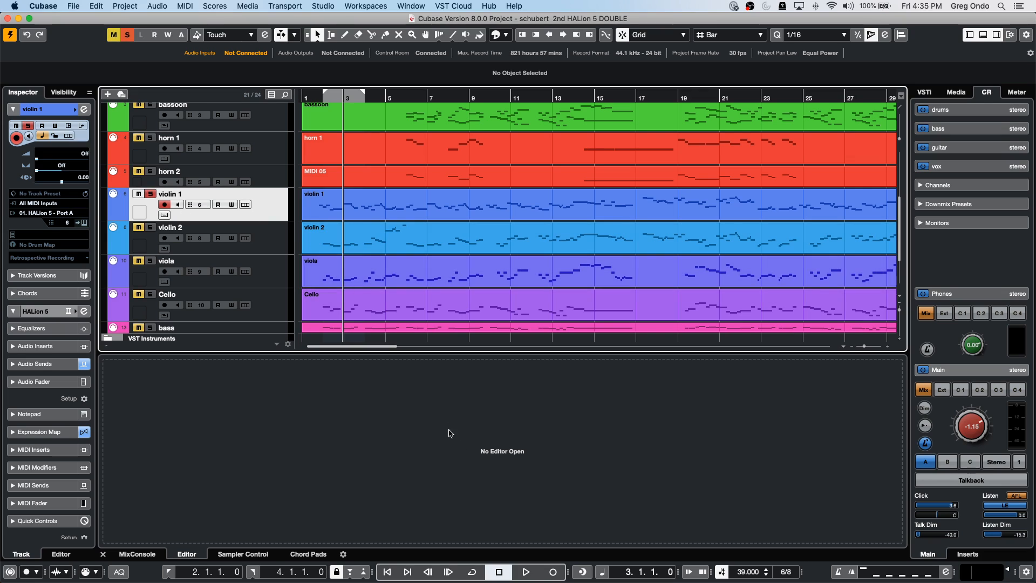
{"action": "left_click", "coordinate": [526, 572]}
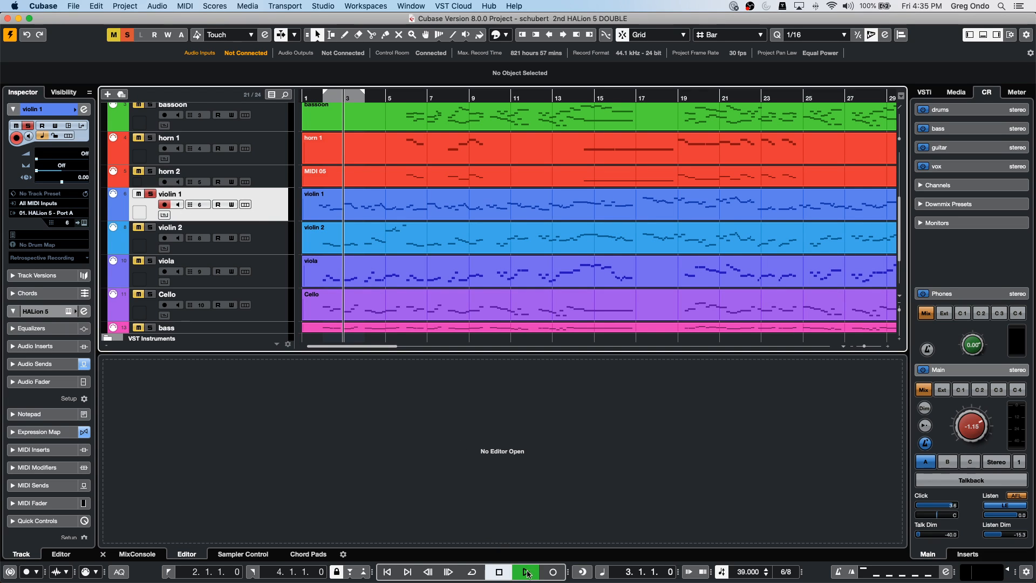
- Open the violin 1 part in the editor and raise the Control Room main level to 6.02 before stopping playback
{"action": "left_click", "coordinate": [359, 204]}
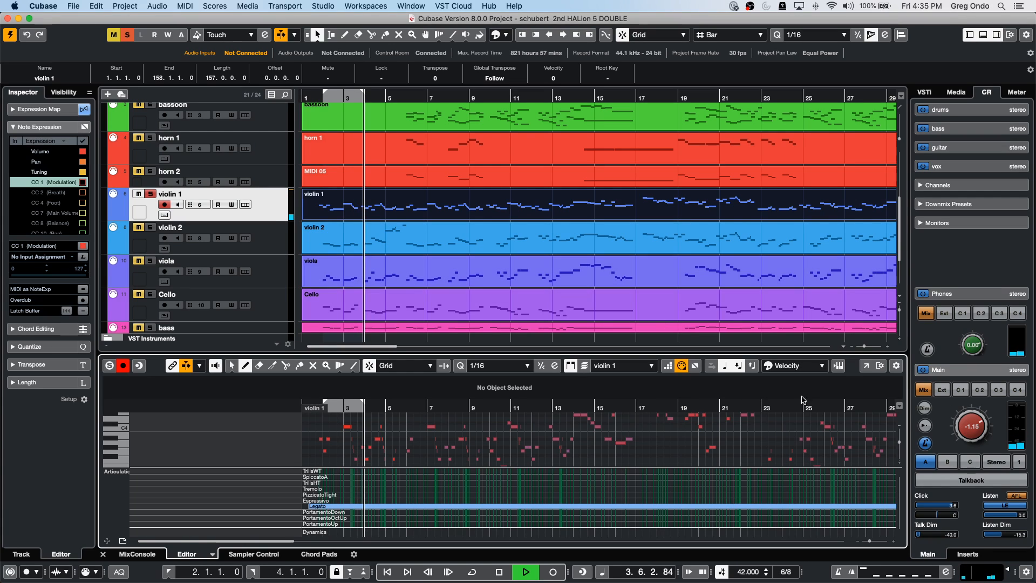
{"action": "left_click", "coordinate": [978, 409]}
{"action": "left_click_drag", "start_coordinate": [978, 409], "coordinate": [978, 402]}
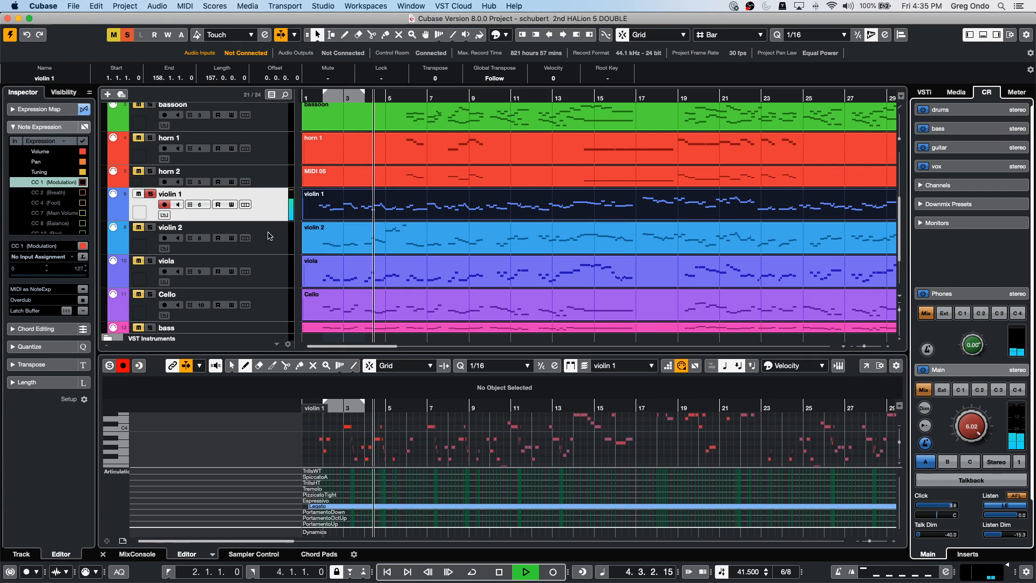
{"action": "key", "text": "space"}
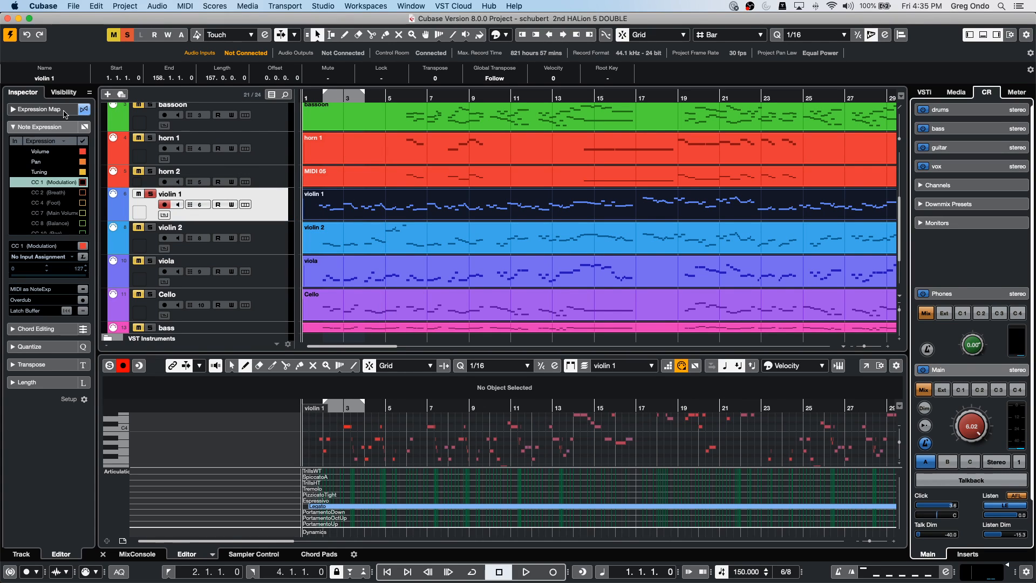
- Open HALion from the violin 1 track and inspect the Solo Violin program's macro page
{"action": "left_click", "coordinate": [268, 209]}
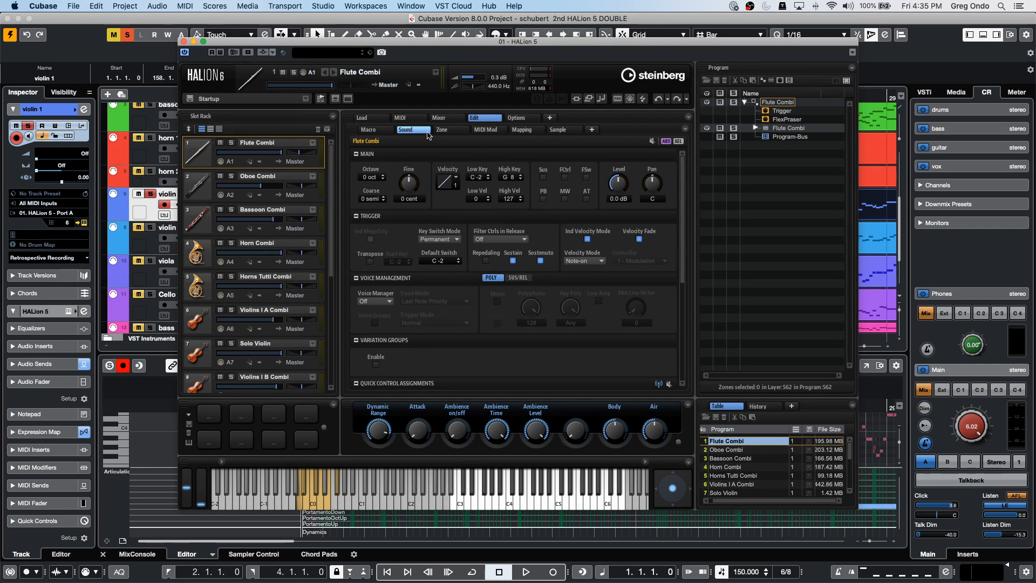
{"action": "left_click", "coordinate": [410, 118]}
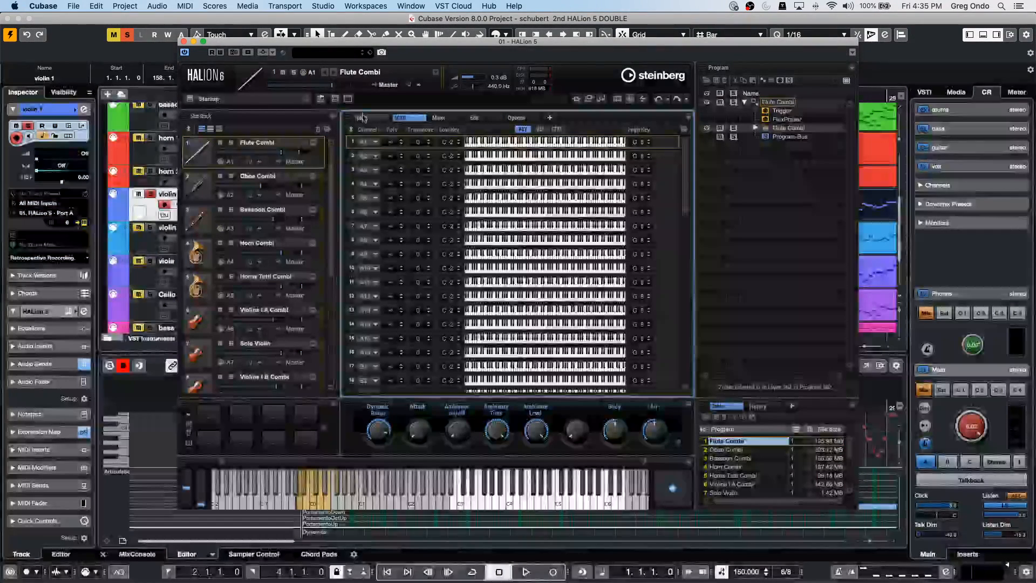
{"action": "left_click", "coordinate": [363, 118]}
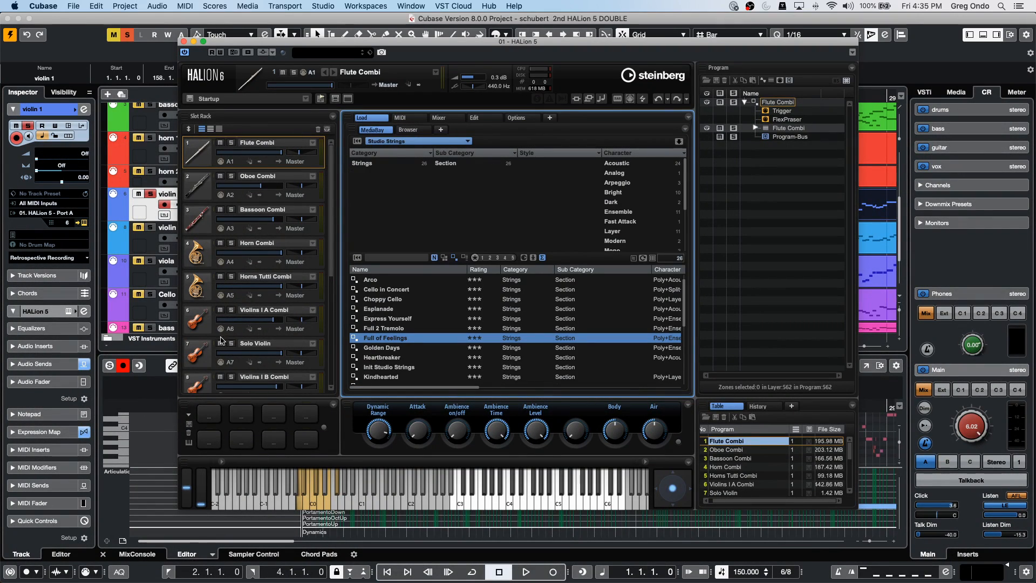
{"action": "left_click", "coordinate": [206, 349]}
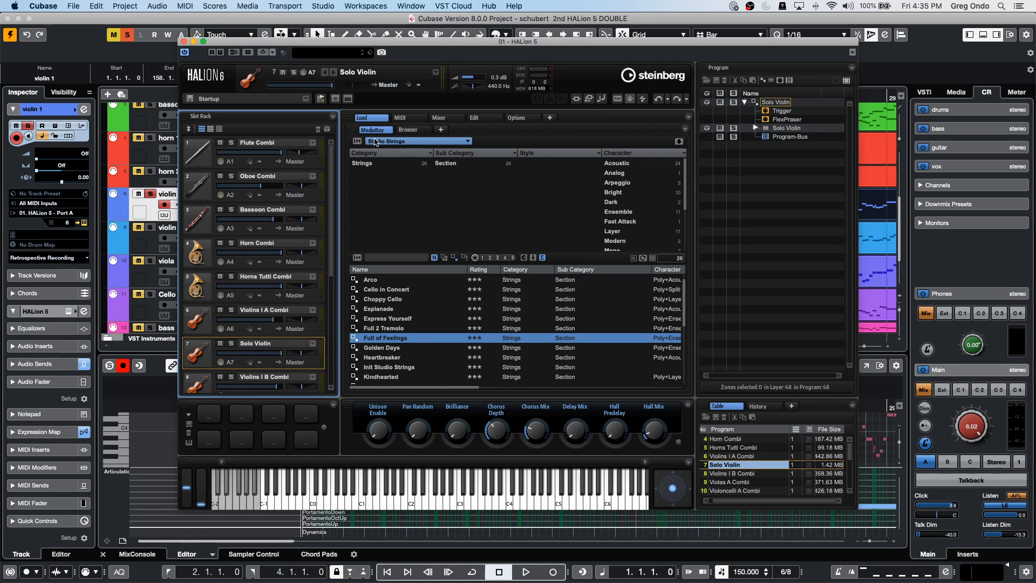
{"action": "left_click", "coordinate": [399, 118]}
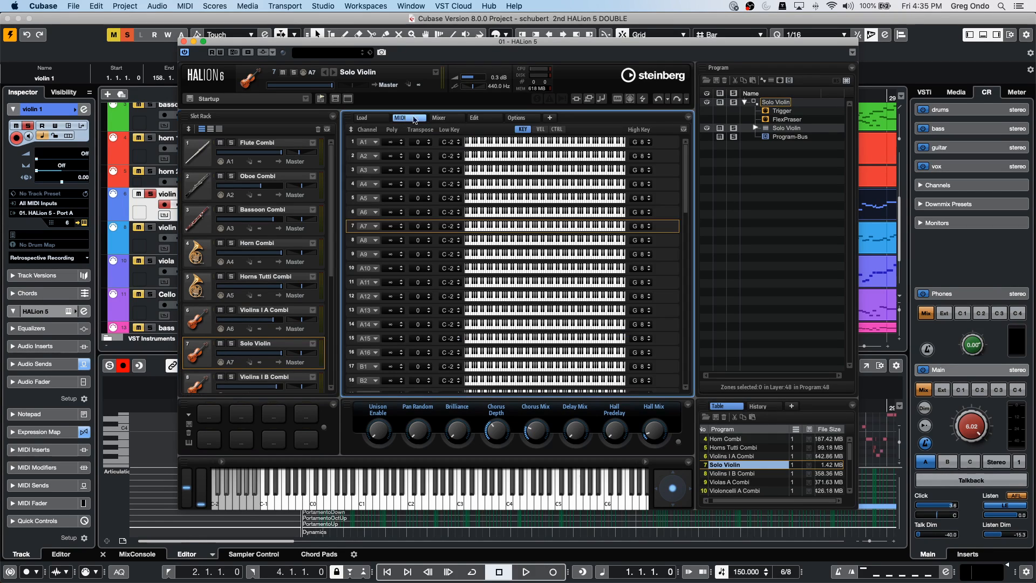
{"action": "left_click", "coordinate": [469, 119]}
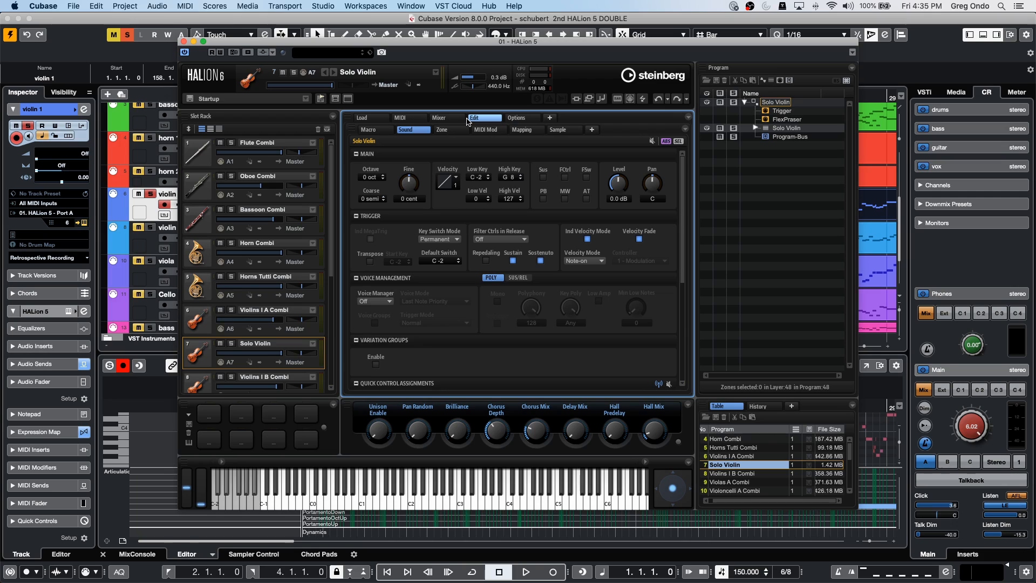
{"action": "left_click", "coordinate": [378, 131]}
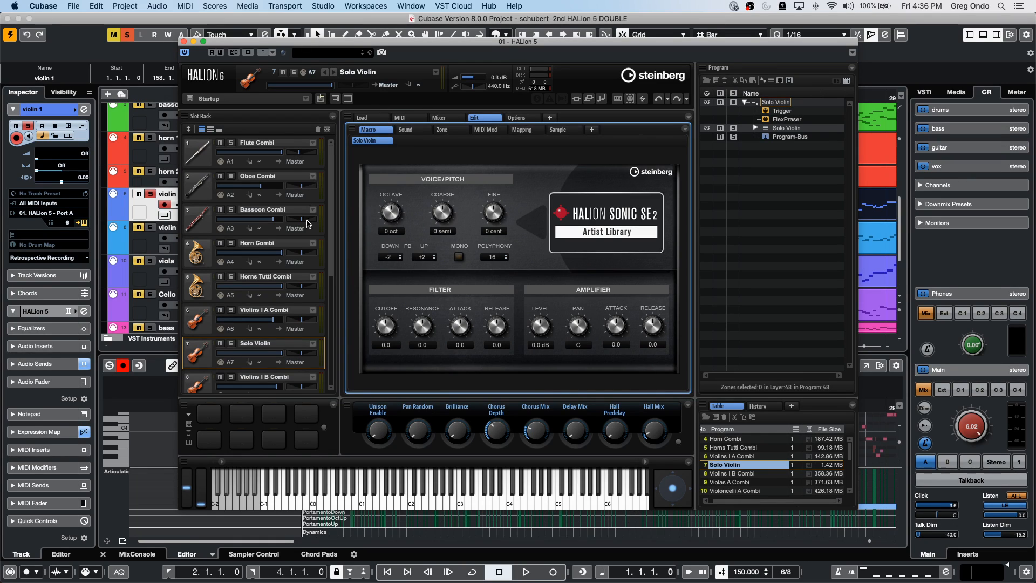
- View the Violins I B Combi program's macro page during playback, and close the HALion window
{"action": "left_click", "coordinate": [218, 383]}
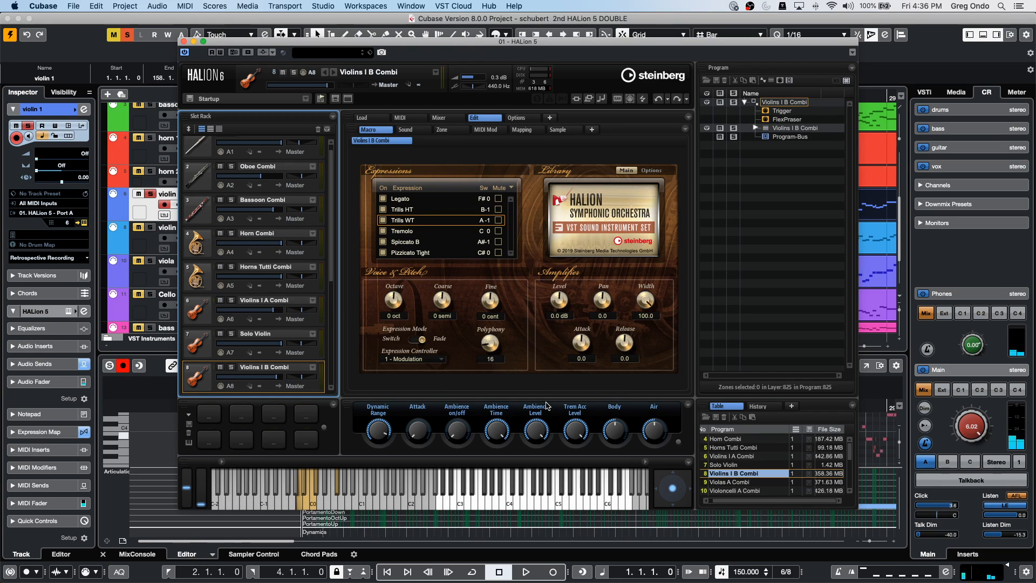
{"action": "key", "text": "space"}
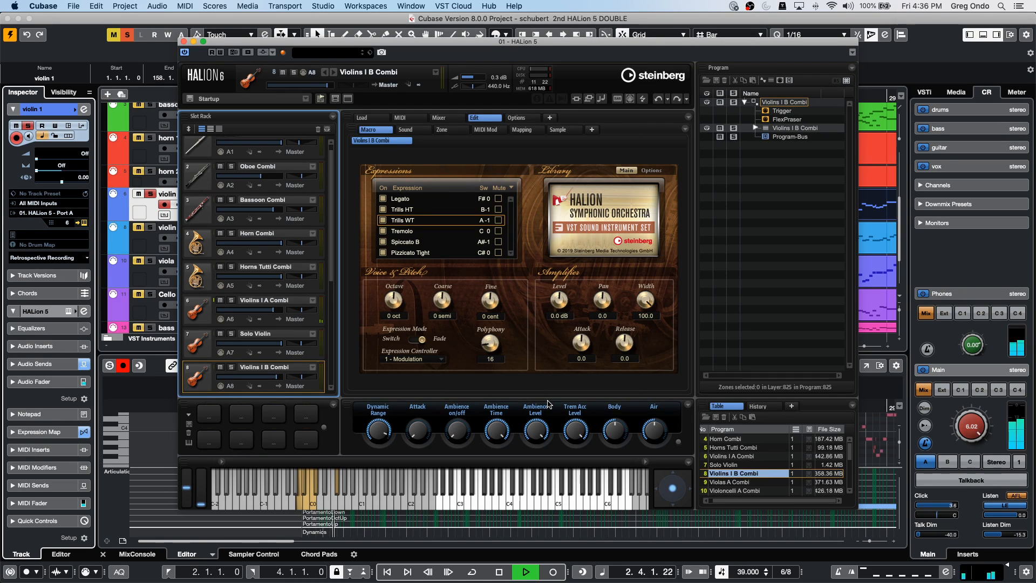
{"action": "left_click", "coordinate": [185, 41]}
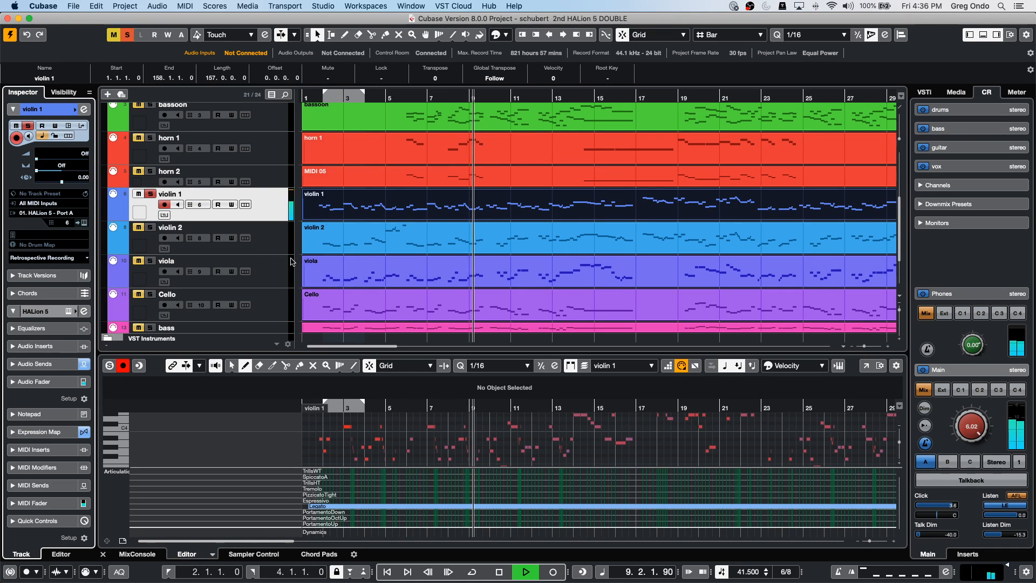
- Solo the violin 2, viola, Cello and bass tracks as well, and replay the strings from near the project start
{"action": "left_click", "coordinate": [150, 227]}
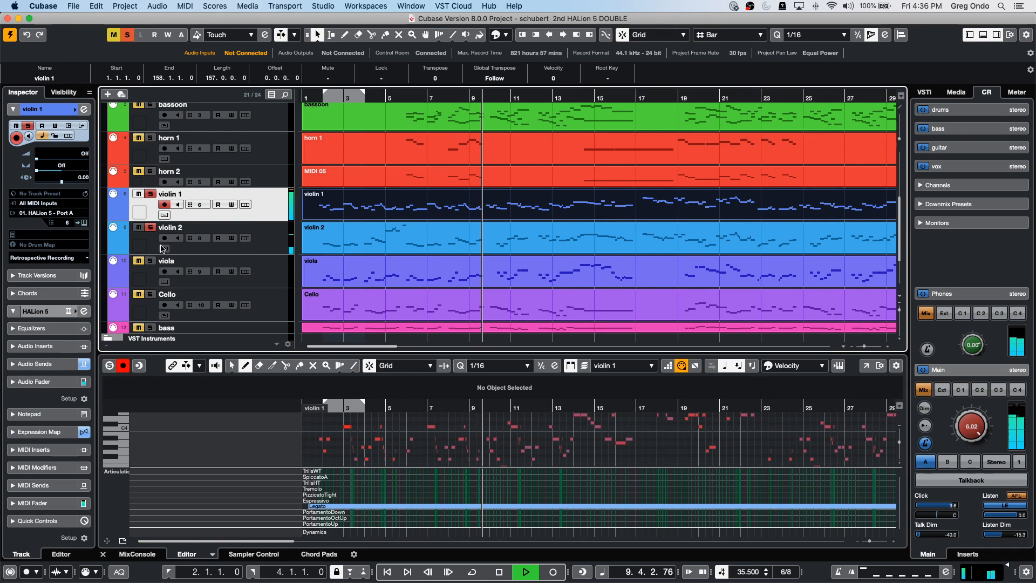
{"action": "left_click", "coordinate": [151, 261]}
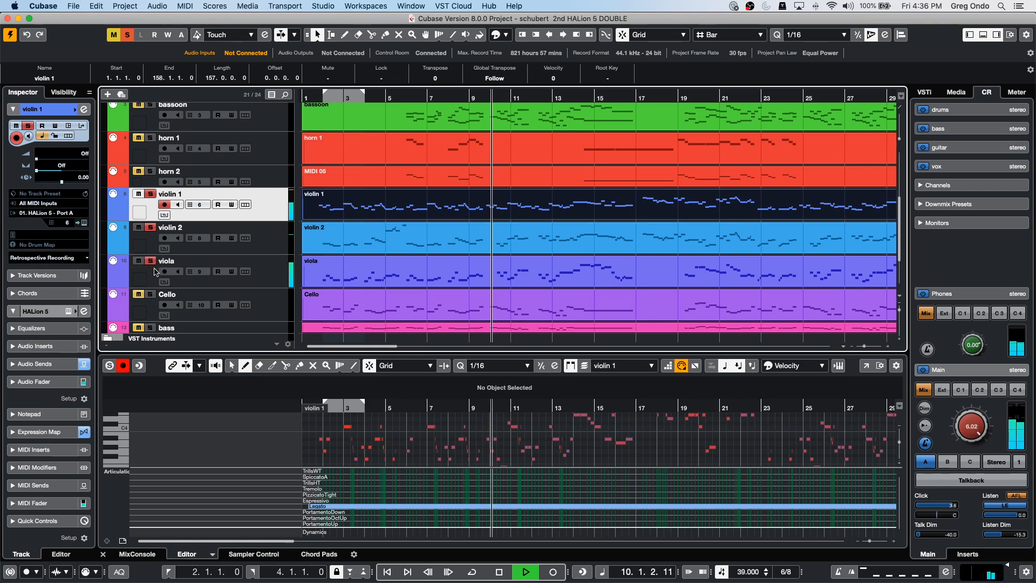
{"action": "left_click", "coordinate": [151, 294]}
{"action": "left_click", "coordinate": [150, 328]}
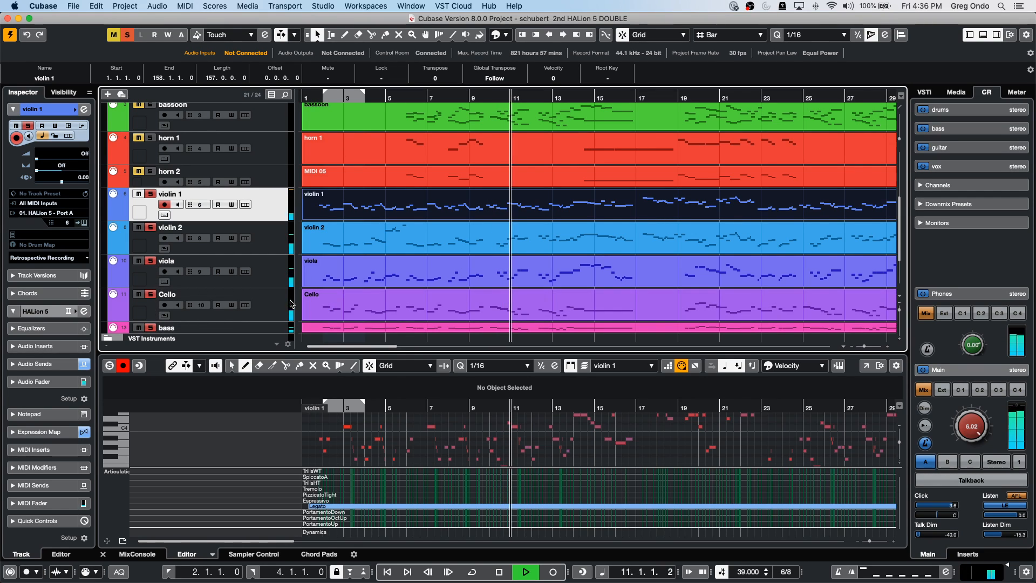
{"action": "left_click", "coordinate": [315, 101]}
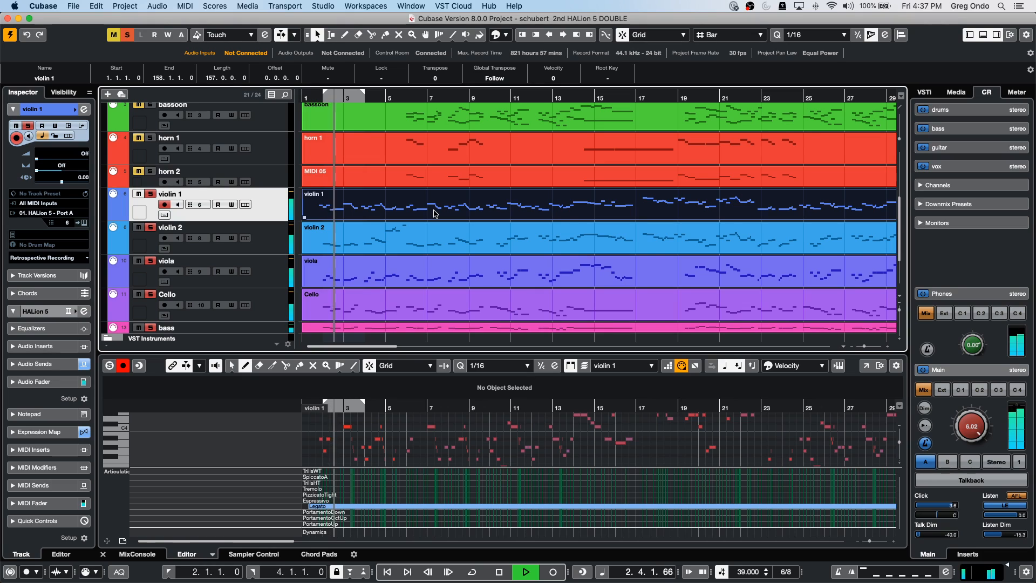
{"action": "key", "text": "space"}
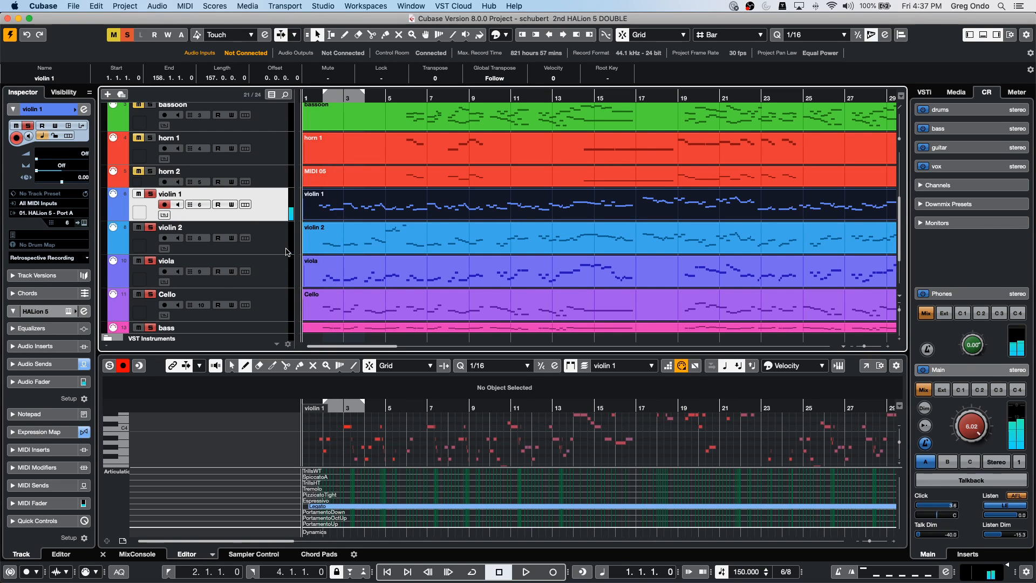
- Open HALion from the violin 2 track, examine the expressions of Violins I B Combi, and close the instrument
{"action": "left_click", "coordinate": [236, 248]}
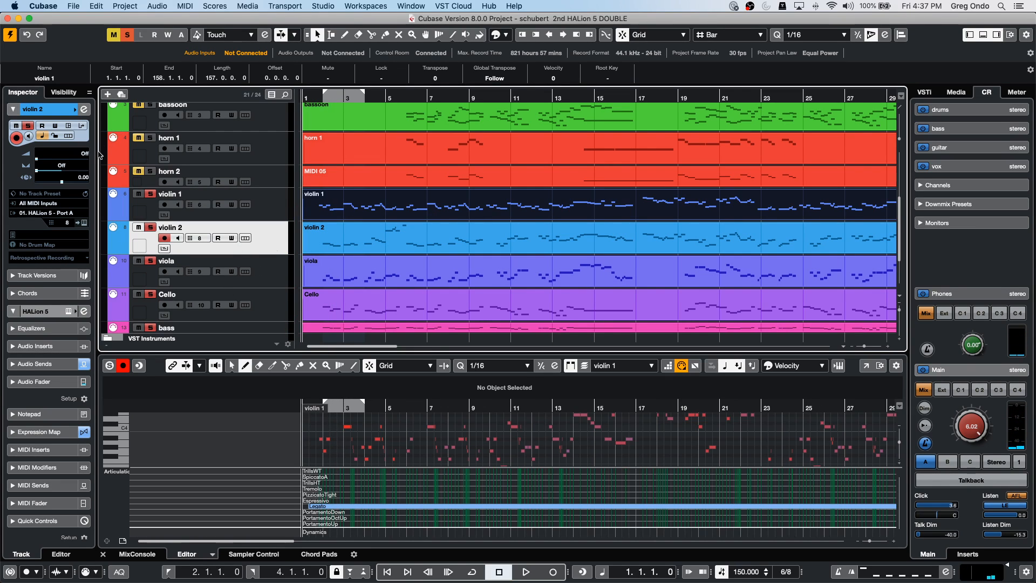
{"action": "left_click", "coordinate": [84, 224]}
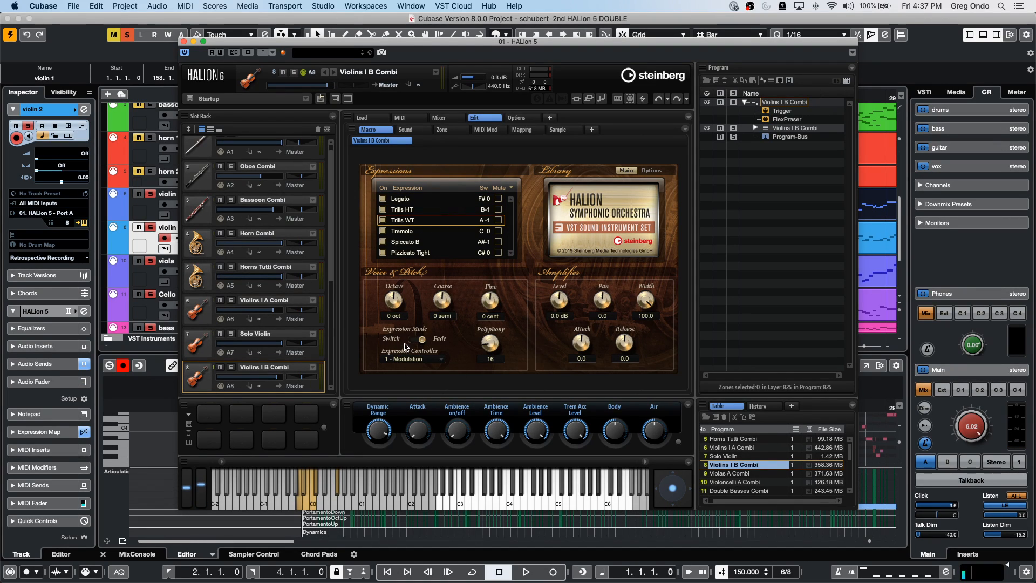
{"action": "left_click", "coordinate": [184, 41]}
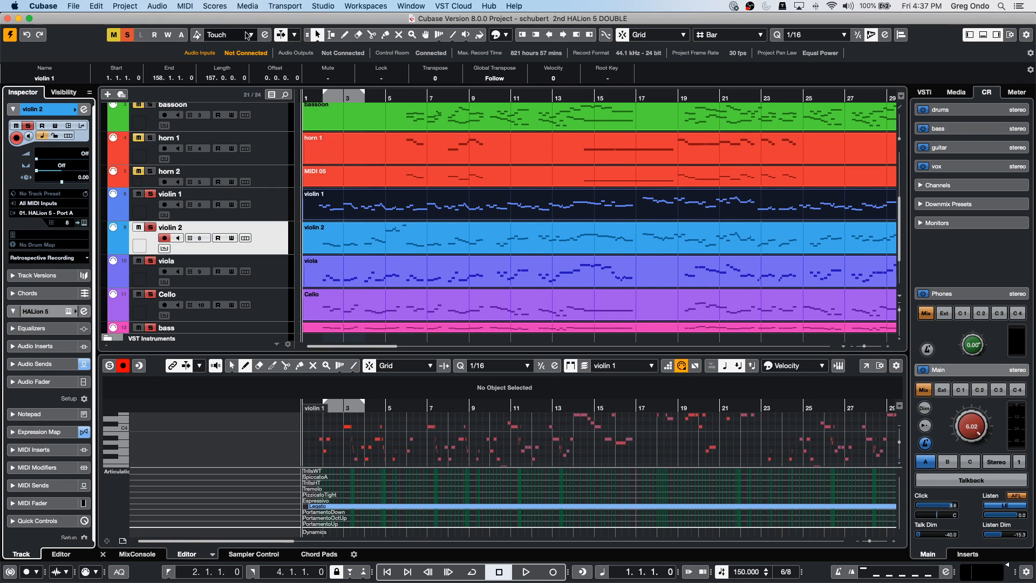
- Open the Profile Manager to view the available profiles and close it
{"action": "left_click", "coordinate": [96, 6]}
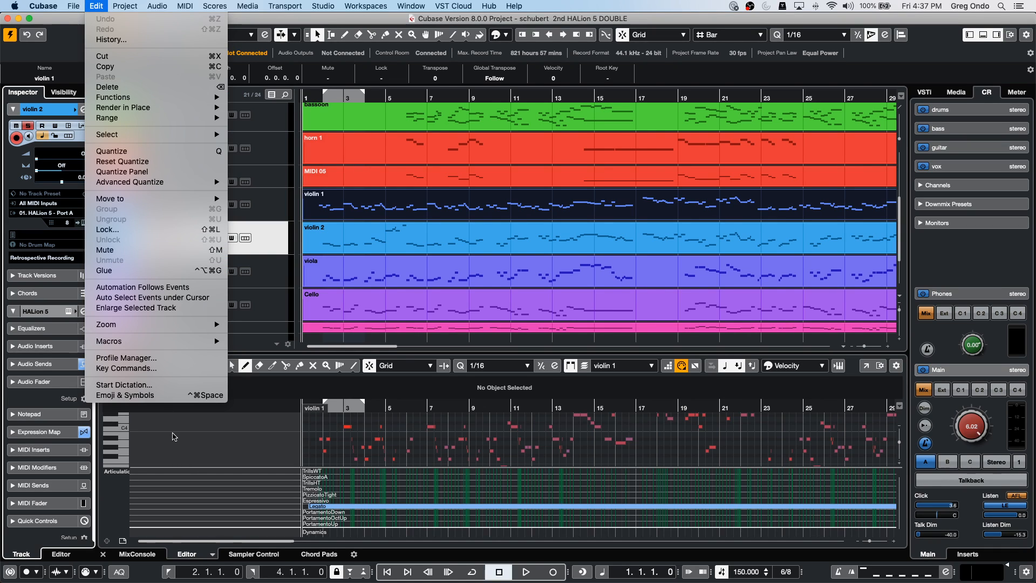
{"action": "left_click", "coordinate": [154, 358]}
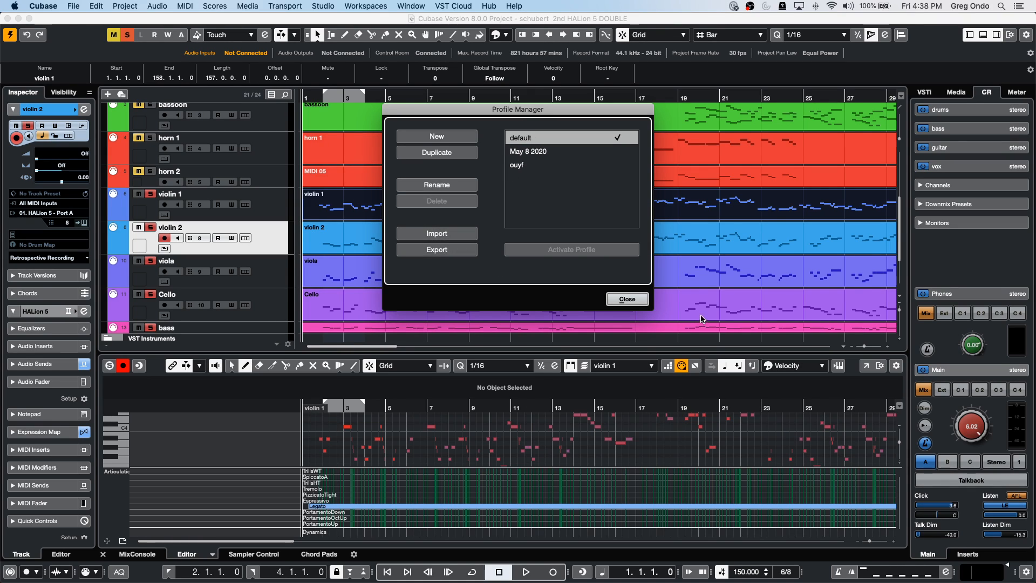
{"action": "left_click", "coordinate": [628, 300]}
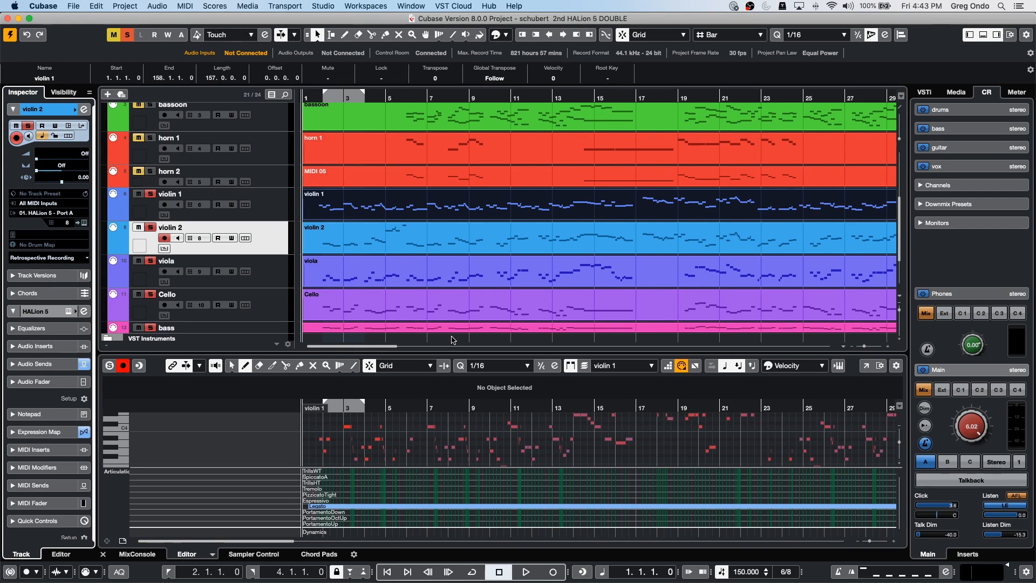
- Bring up the video file import dialog for viewing and dismiss it without importing a file
{"action": "left_click", "coordinate": [74, 7]}
{"action": "left_click", "coordinate": [74, 7]}
{"action": "left_click", "coordinate": [74, 6]}
{"action": "mouse_move", "coordinate": [115, 150]}
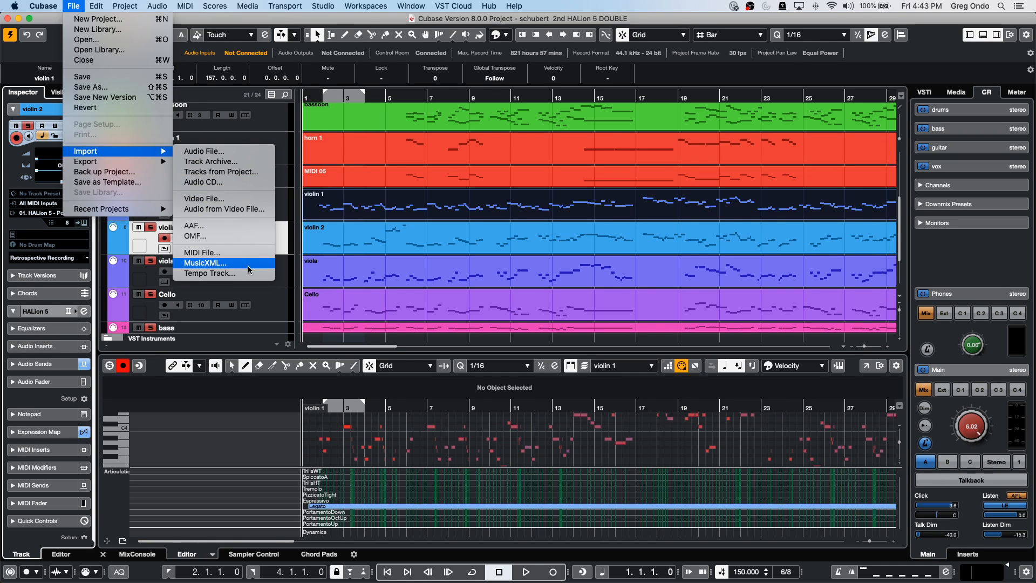
{"action": "left_click", "coordinate": [264, 199]}
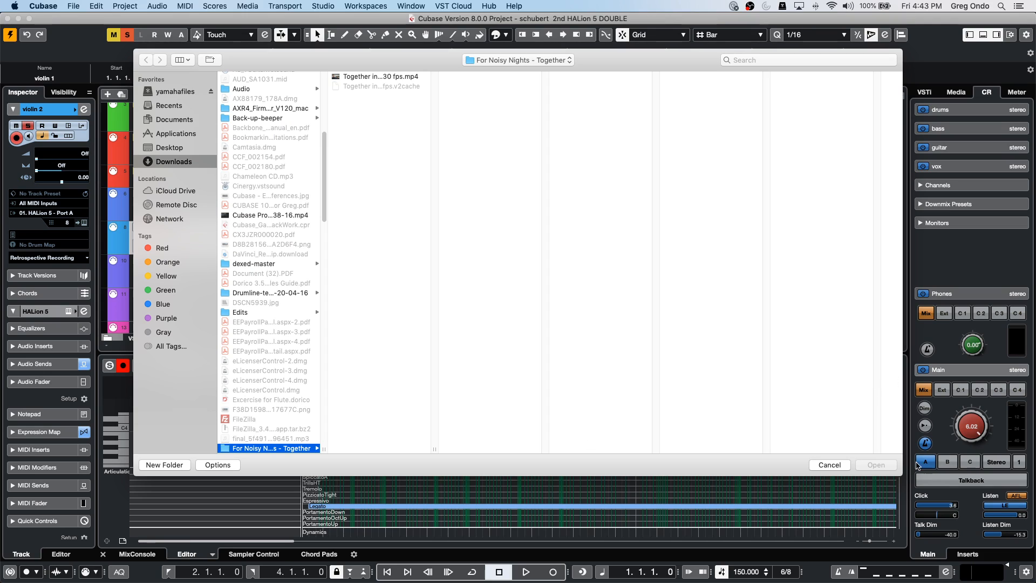
{"action": "left_click", "coordinate": [830, 465]}
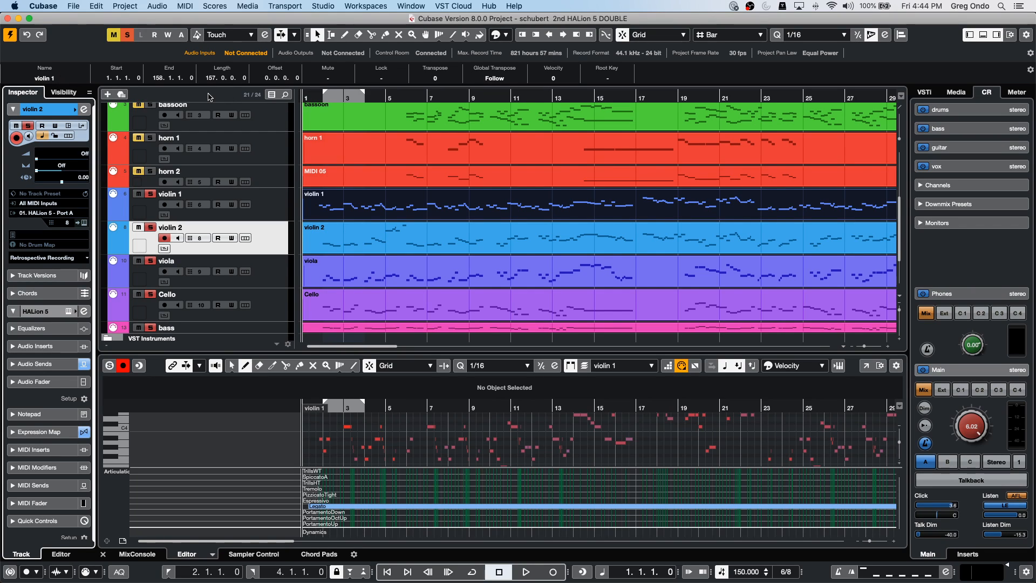
- Add a stereo Group track below violin 2, make it taller, and open its channel settings
{"action": "right_click", "coordinate": [268, 236]}
{"action": "mouse_move", "coordinate": [345, 241]}
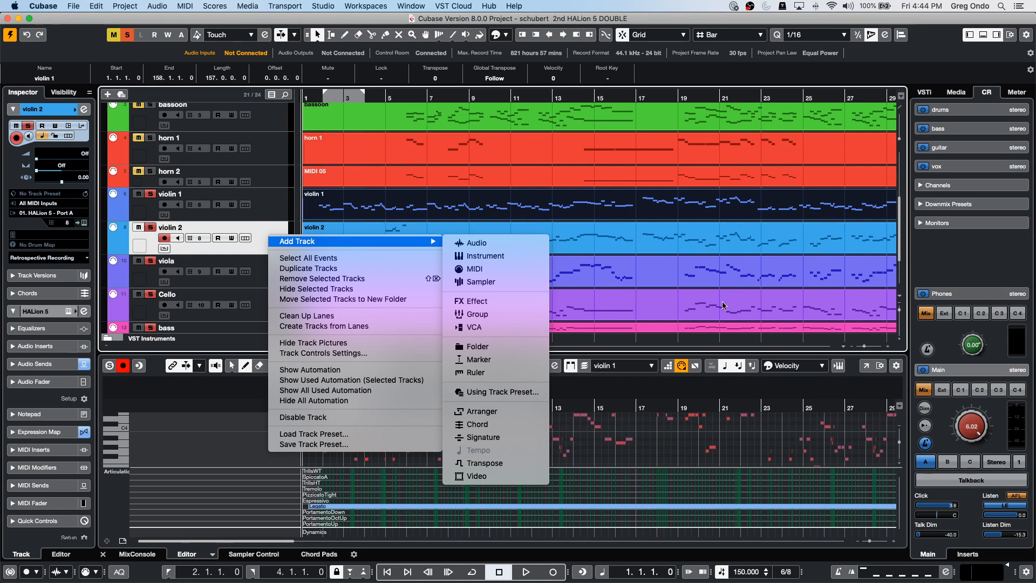
{"action": "left_click", "coordinate": [503, 315]}
{"action": "left_click", "coordinate": [589, 280]}
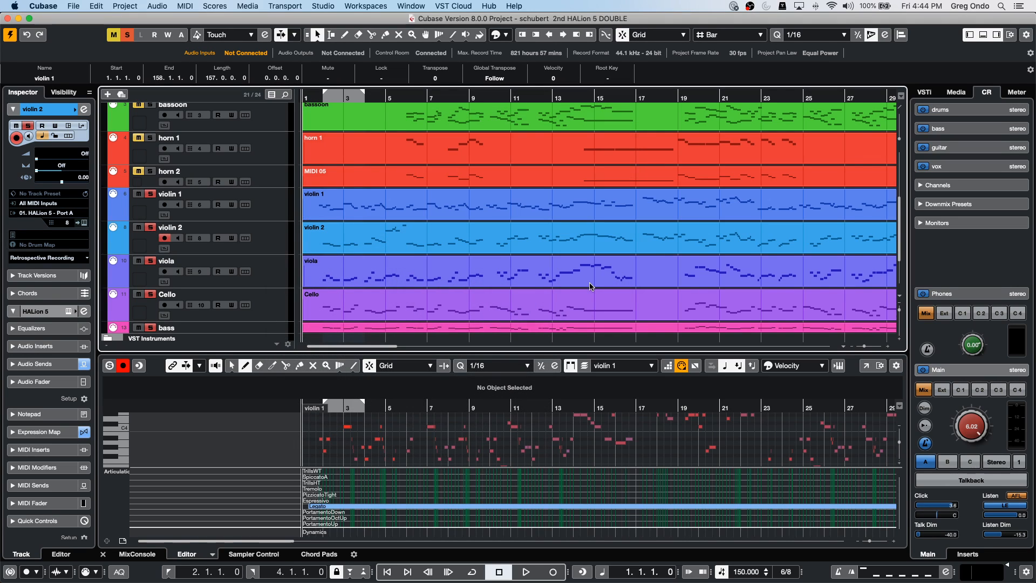
{"action": "left_click_drag", "start_coordinate": [277, 280], "coordinate": [277, 300]}
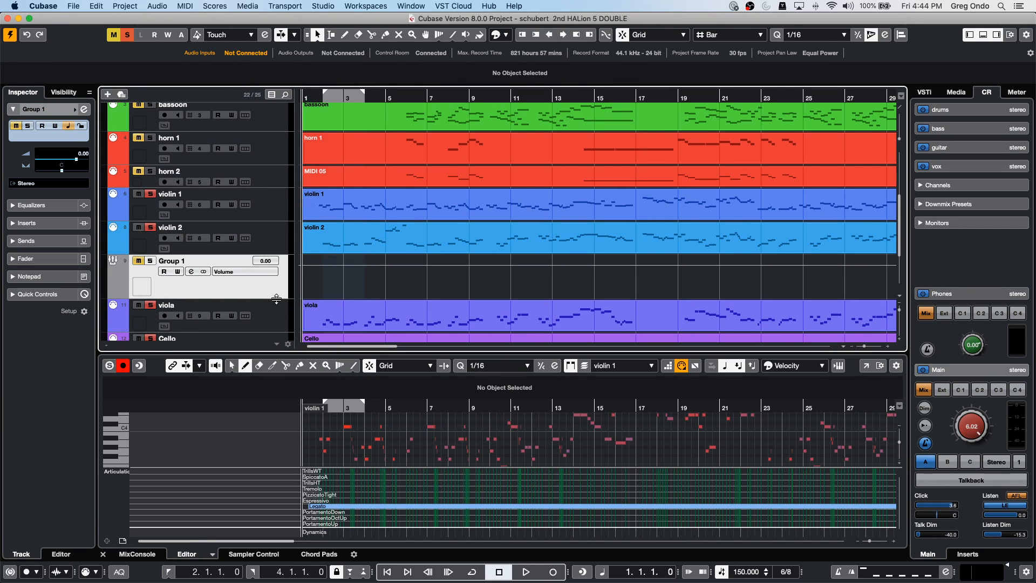
{"action": "left_click", "coordinate": [84, 110]}
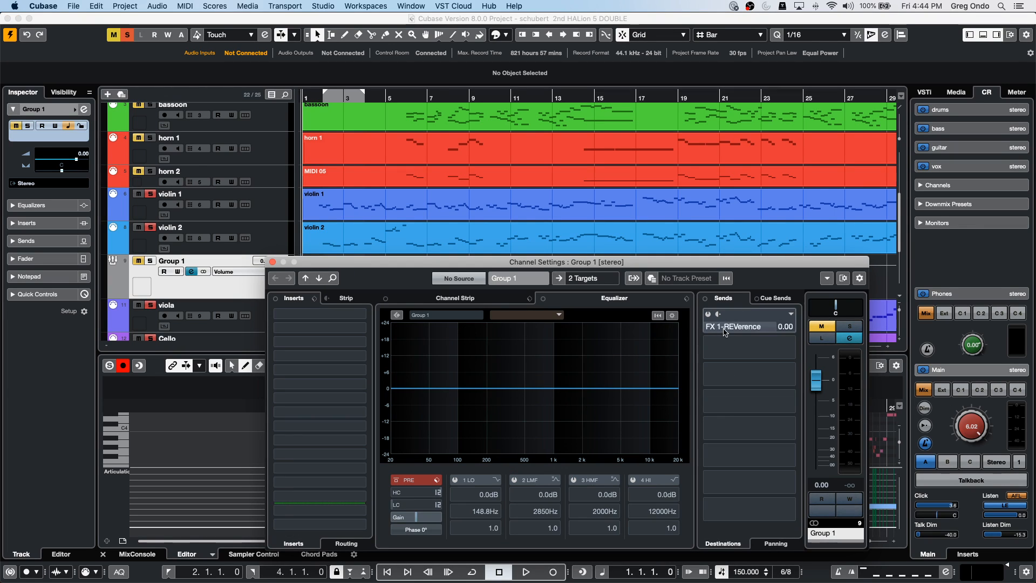
- Assign FX 1-REVerence to the second and third sends of Group 1 and activate the third send
{"action": "left_click", "coordinate": [761, 346]}
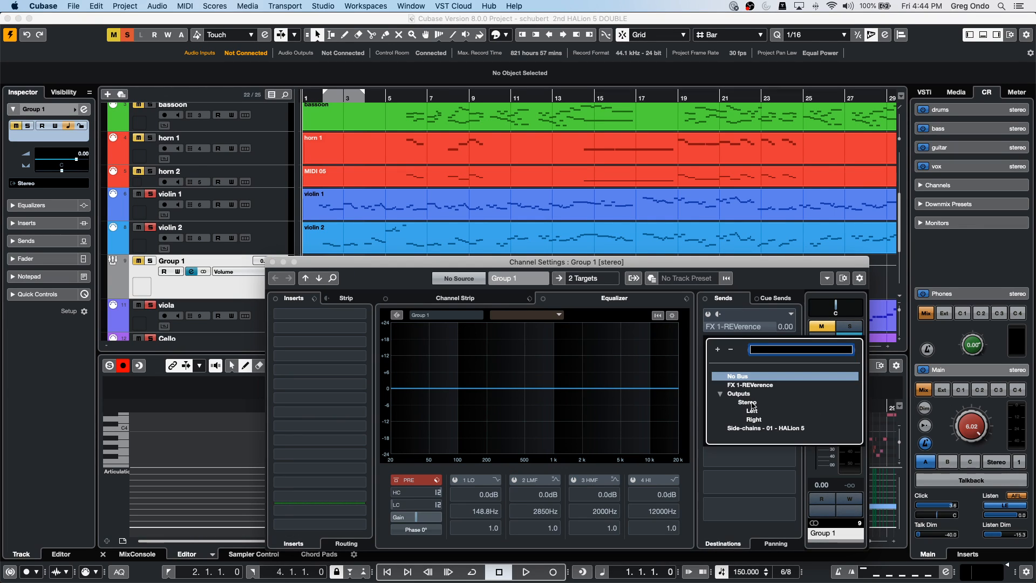
{"action": "left_click", "coordinate": [750, 384]}
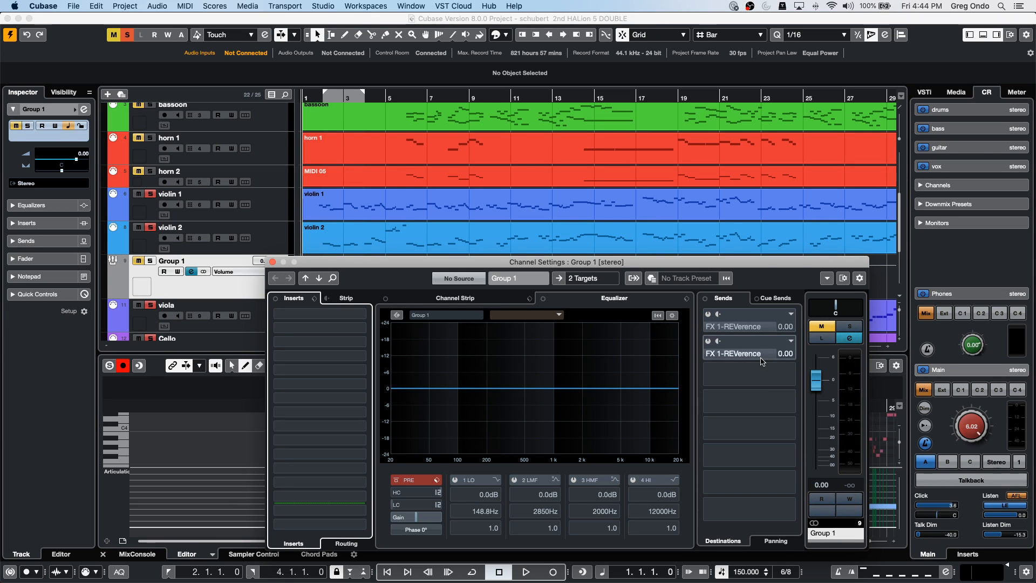
{"action": "left_click", "coordinate": [761, 373]}
{"action": "left_click", "coordinate": [750, 412]}
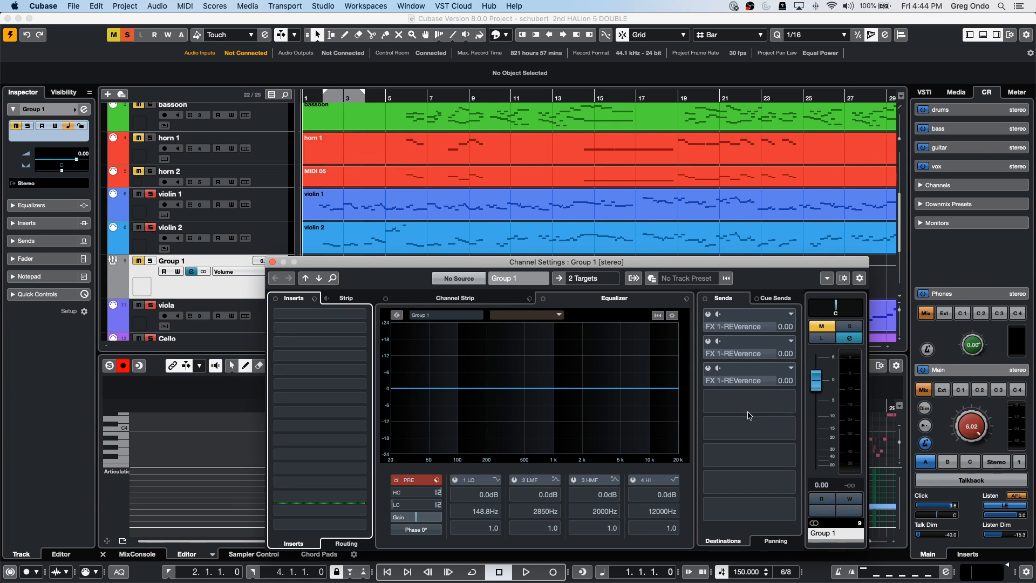
{"action": "left_click", "coordinate": [708, 368]}
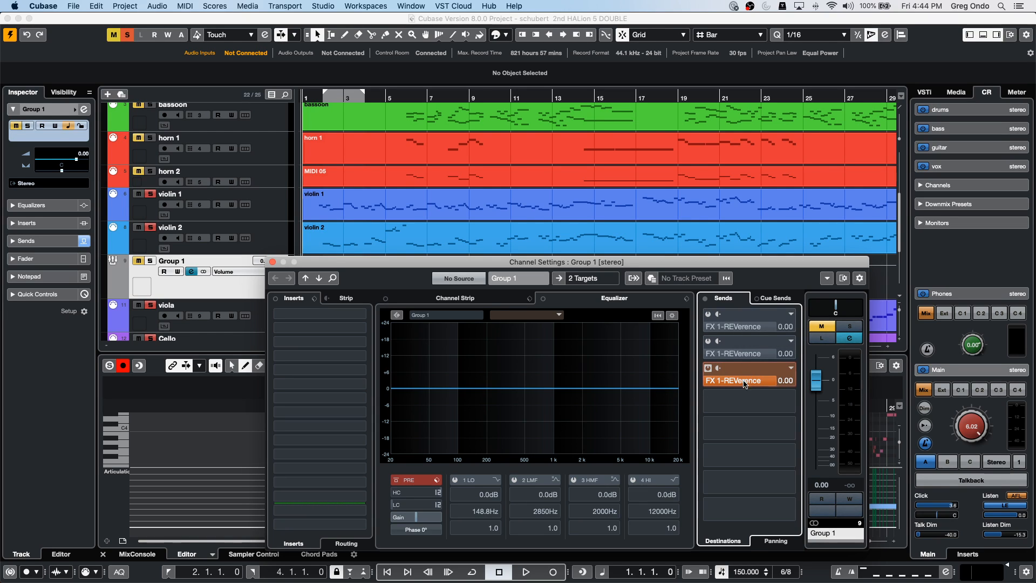
- Activate Group 1's first and second sends, with the first send set to pre-fader
{"action": "right_click", "coordinate": [740, 375]}
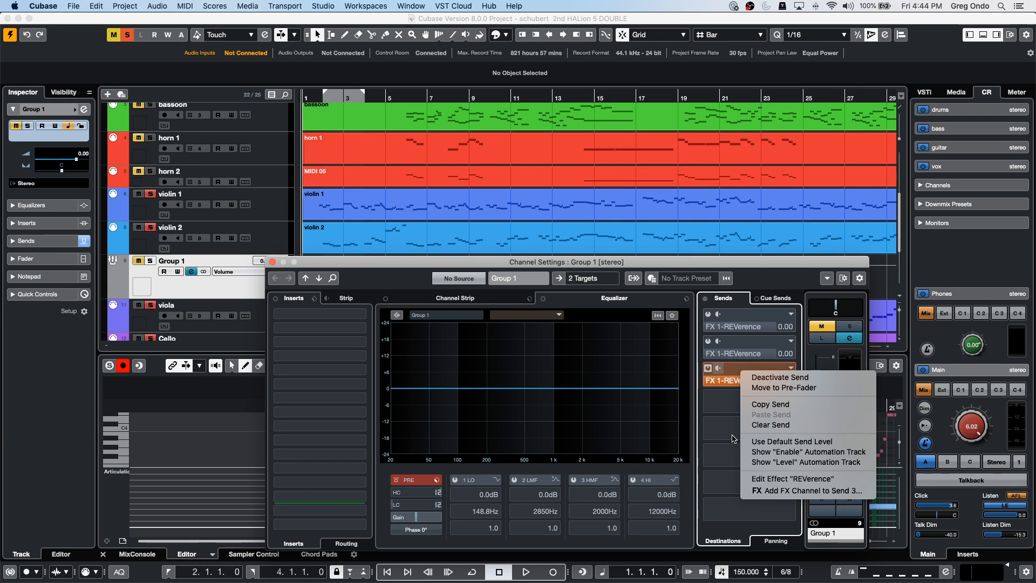
{"action": "left_click", "coordinate": [733, 434]}
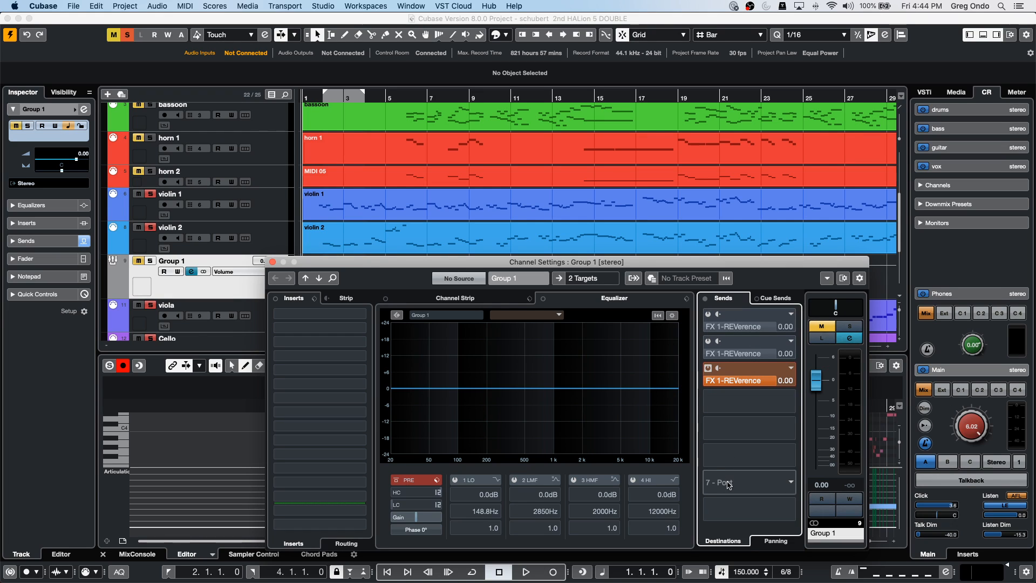
{"action": "right_click", "coordinate": [731, 483]}
{"action": "left_click", "coordinate": [748, 342]}
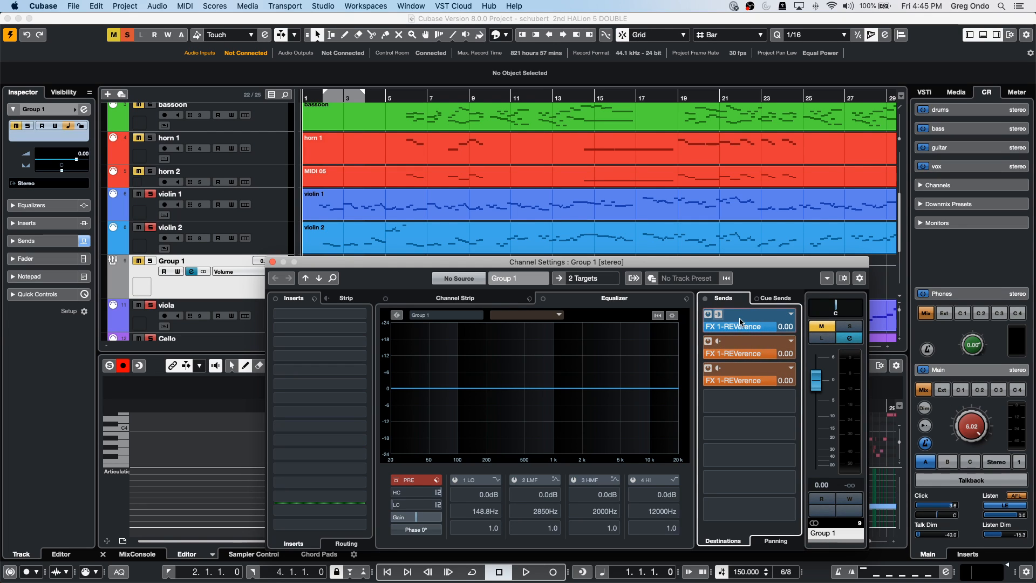
- Switch the first send to post-fader and back to pre-fader, and the second send to pre-fader and back to post-fader
{"action": "right_click", "coordinate": [750, 328]}
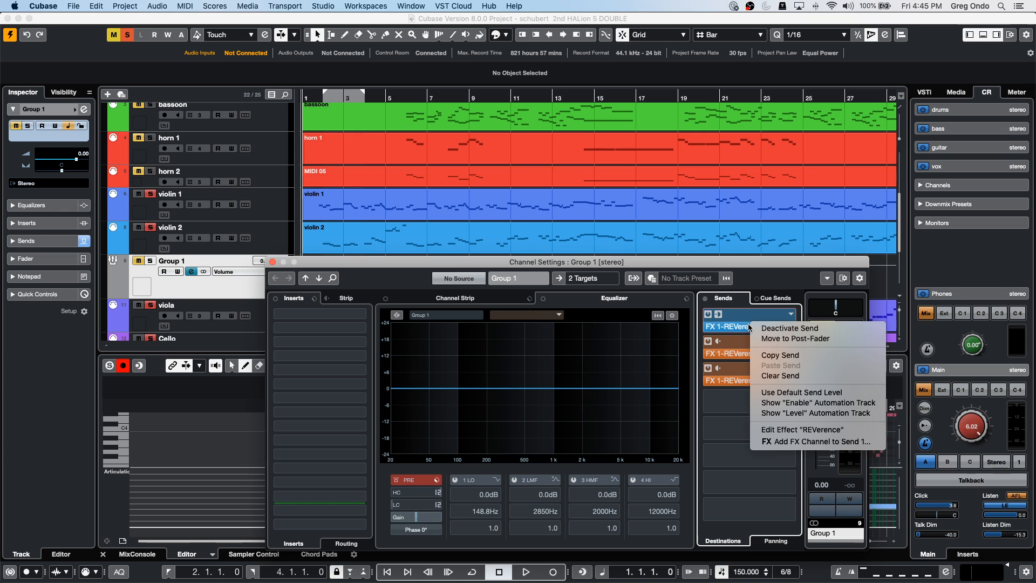
{"action": "left_click", "coordinate": [796, 339]}
{"action": "right_click", "coordinate": [749, 327]}
{"action": "left_click", "coordinate": [796, 340]}
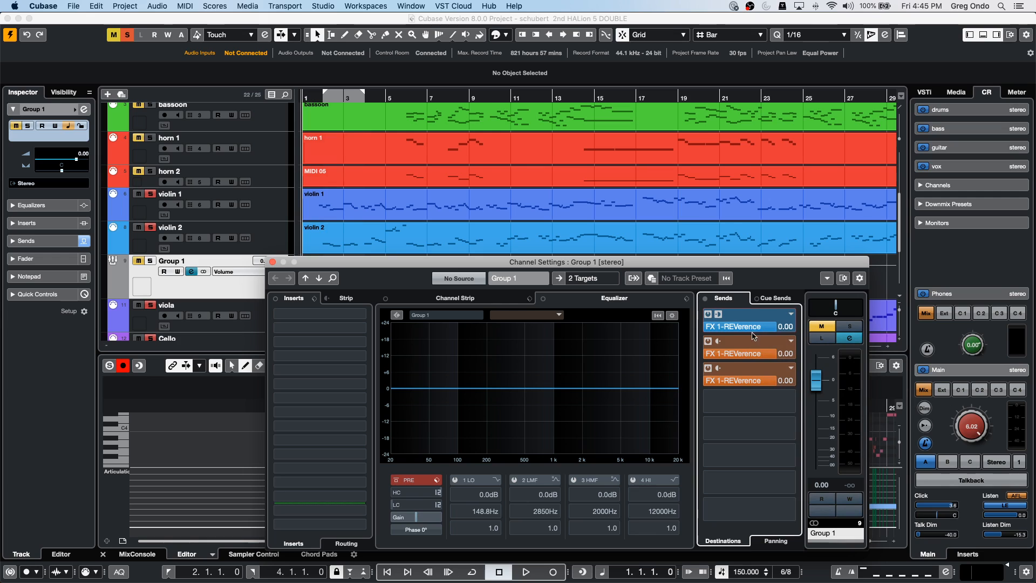
{"action": "right_click", "coordinate": [750, 357]}
{"action": "left_click", "coordinate": [791, 371]}
{"action": "right_click", "coordinate": [746, 357]}
{"action": "left_click", "coordinate": [790, 372]}
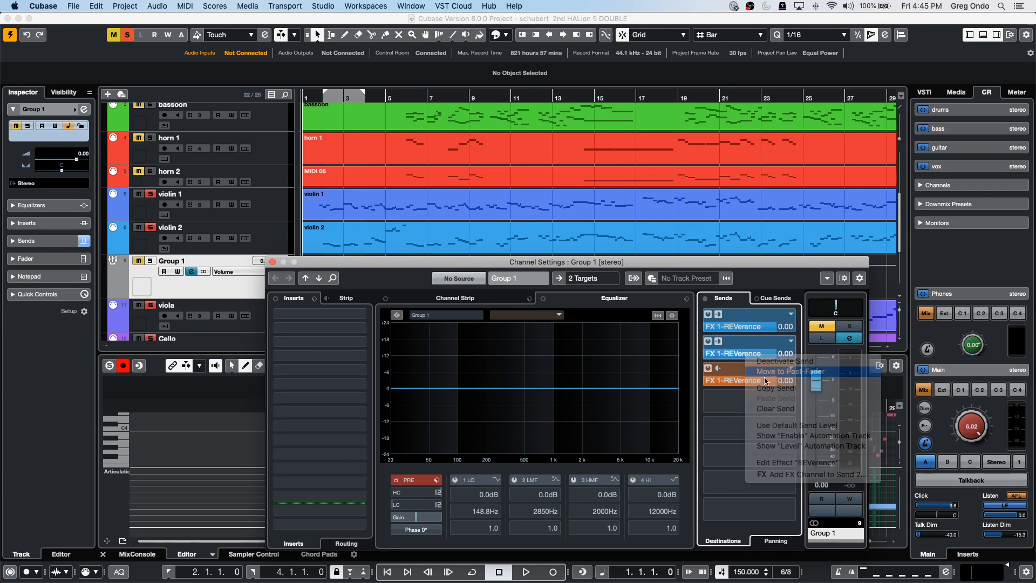
- Move the third send to pre-fader and close the Group 1 channel settings
{"action": "right_click", "coordinate": [750, 386]}
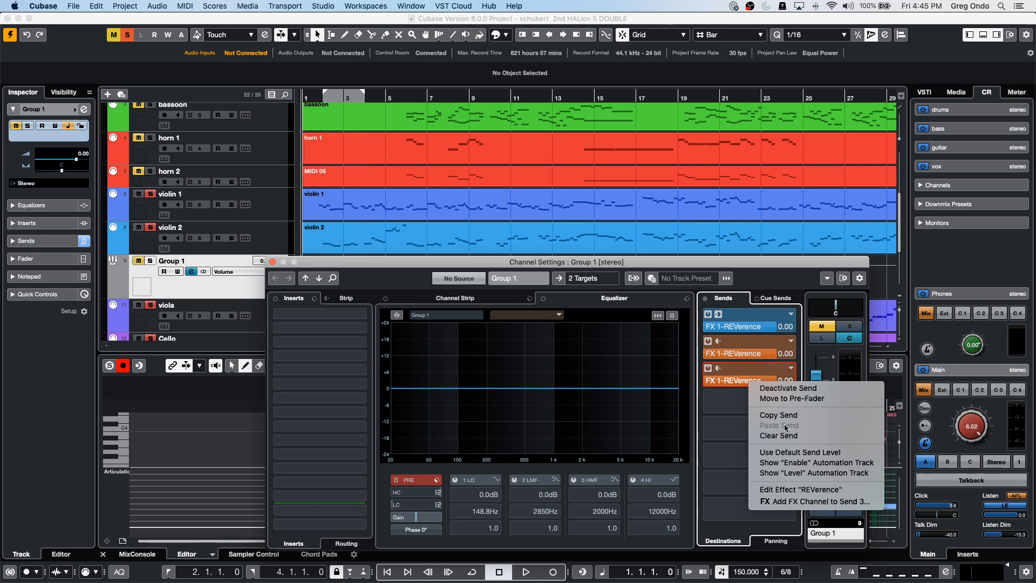
{"action": "left_click", "coordinate": [783, 393]}
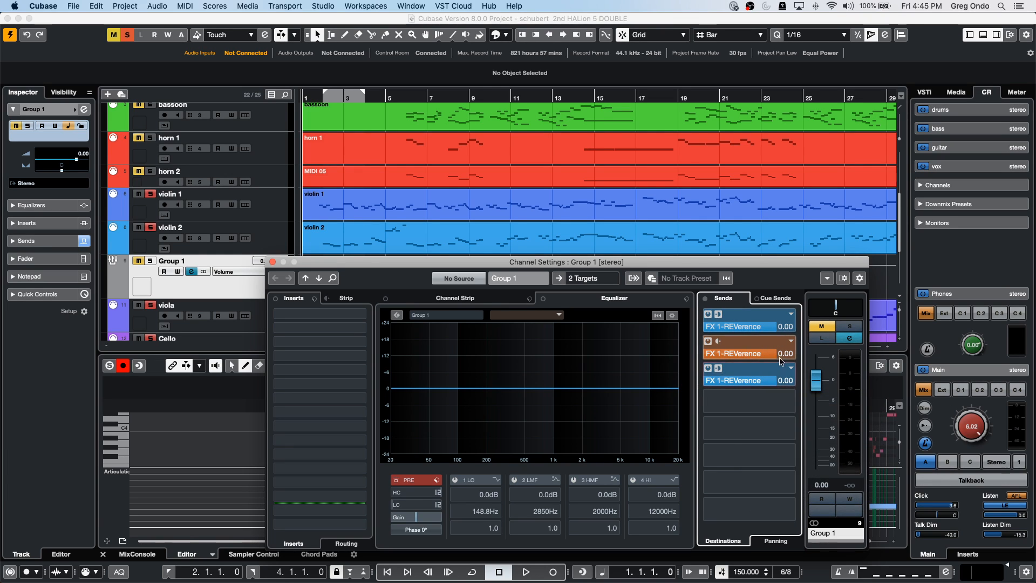
{"action": "right_click", "coordinate": [755, 386]}
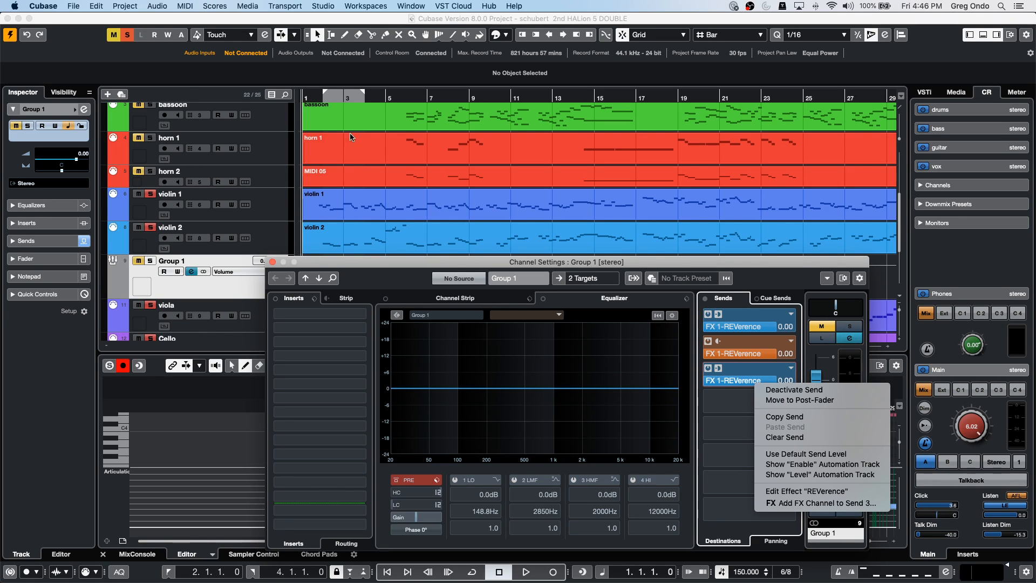
{"action": "left_click", "coordinate": [276, 264]}
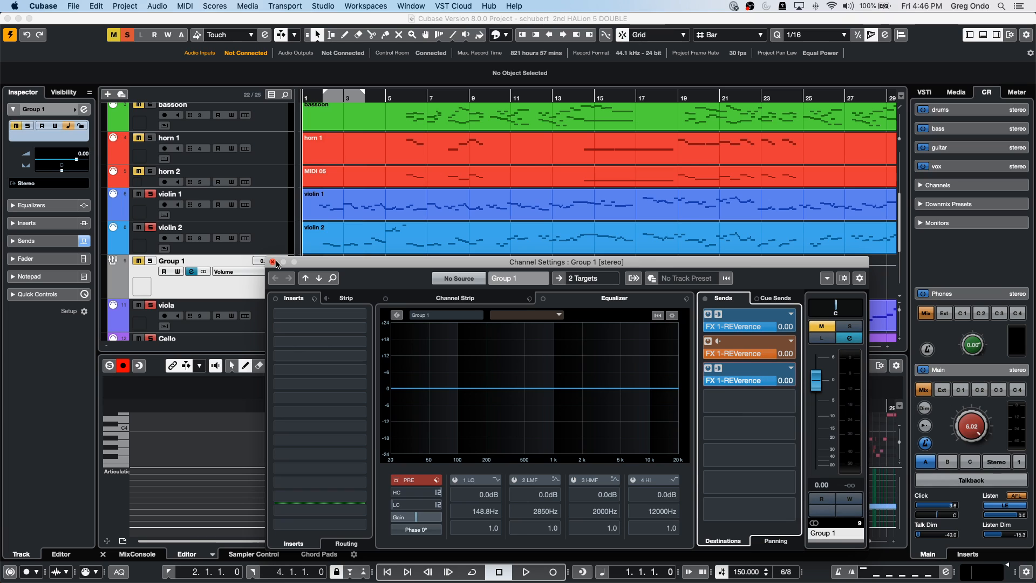
{"action": "left_click", "coordinate": [273, 262]}
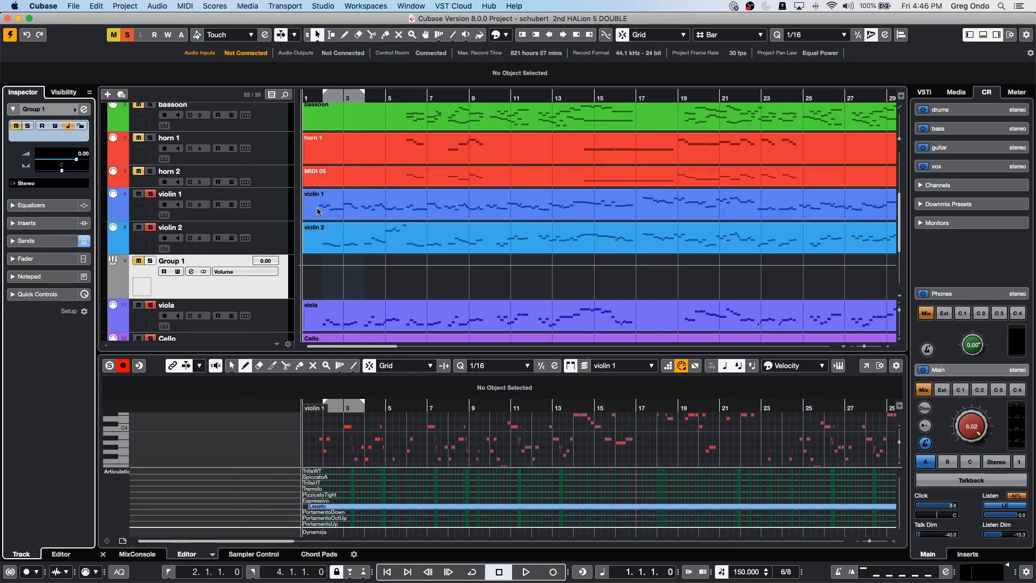
- Add three Groove Agent SE instrument tracks with stereo outputs below Group 1 and close their instrument windows
{"action": "right_click", "coordinate": [265, 274]}
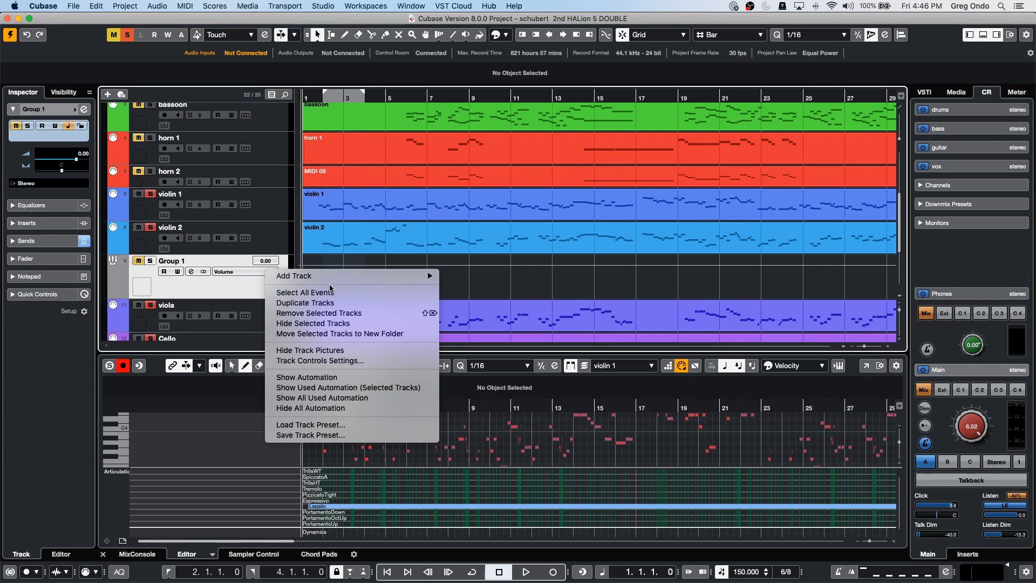
{"action": "mouse_move", "coordinate": [427, 276]}
{"action": "left_click", "coordinate": [517, 290]}
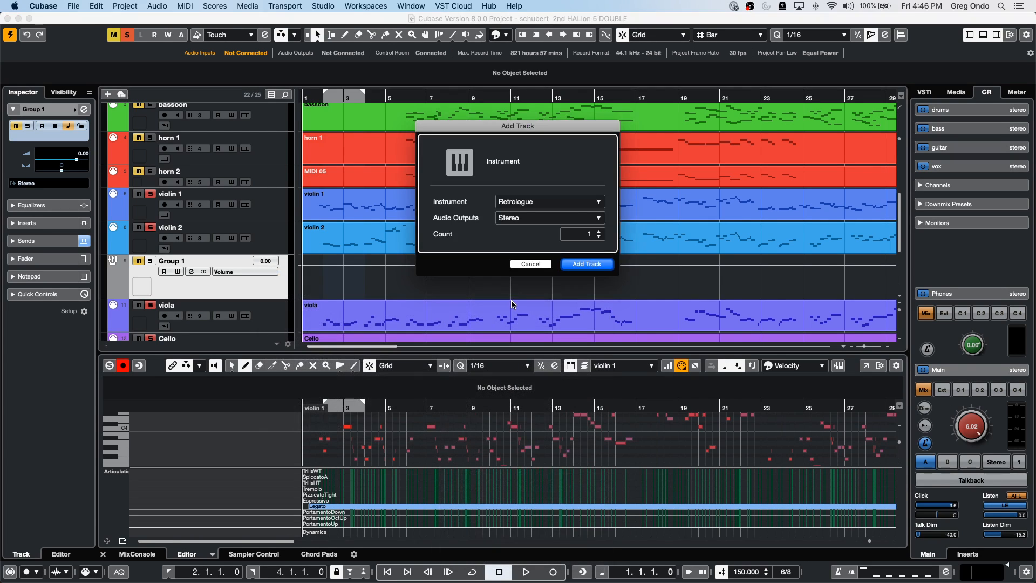
{"action": "left_click", "coordinate": [551, 204]}
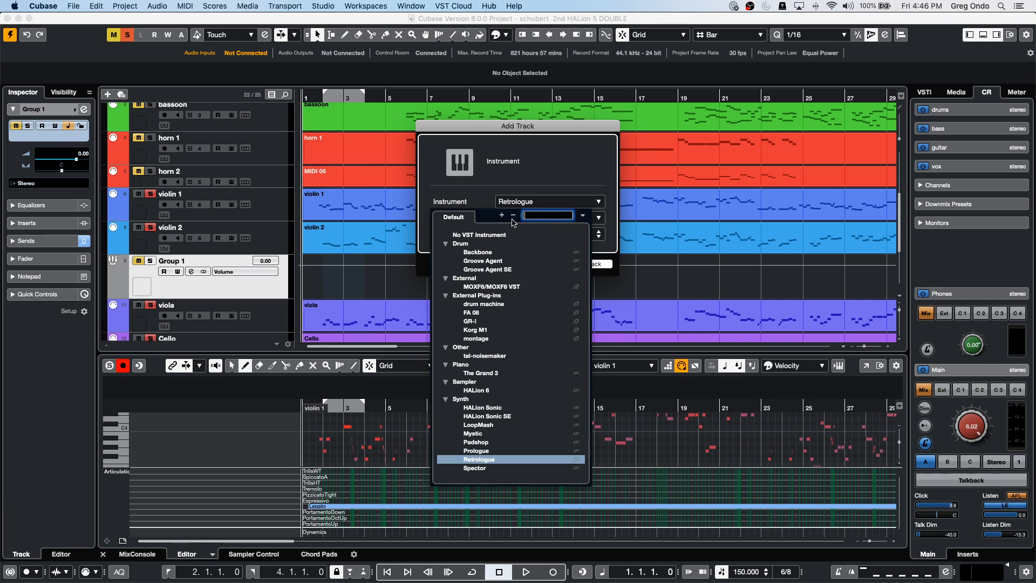
{"action": "left_click", "coordinate": [512, 270]}
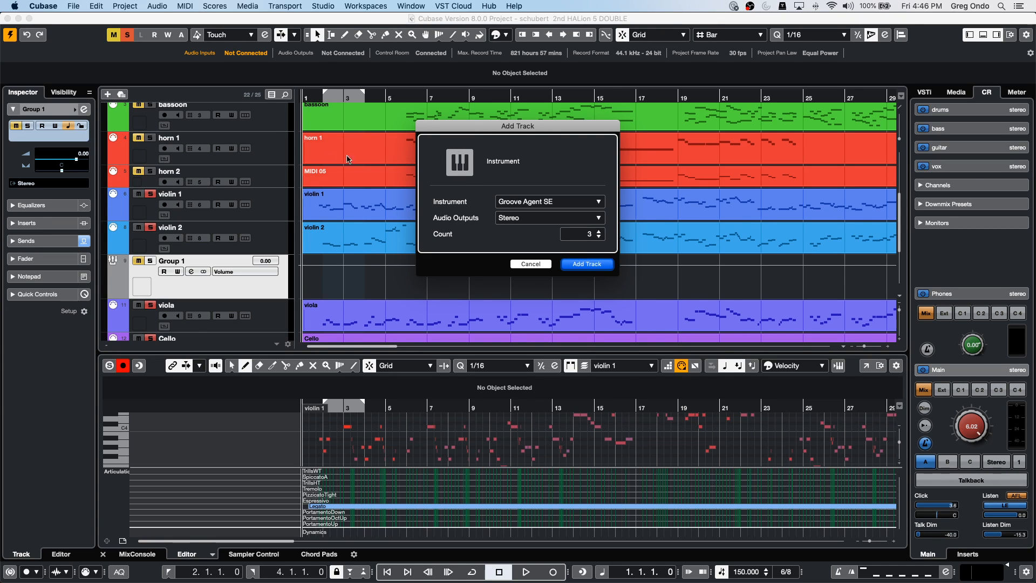
{"action": "key", "text": "Return"}
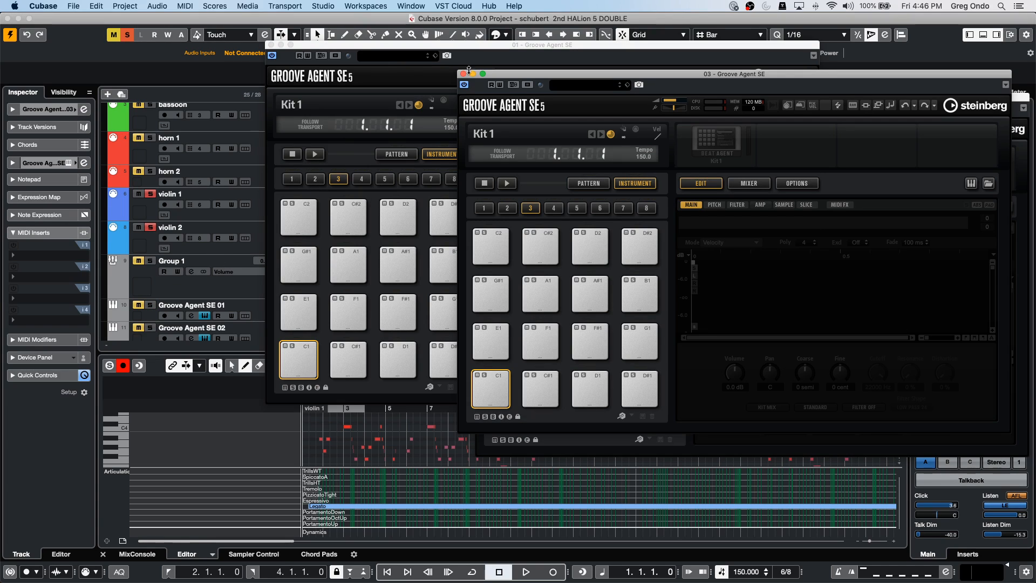
{"action": "left_click", "coordinate": [462, 74]}
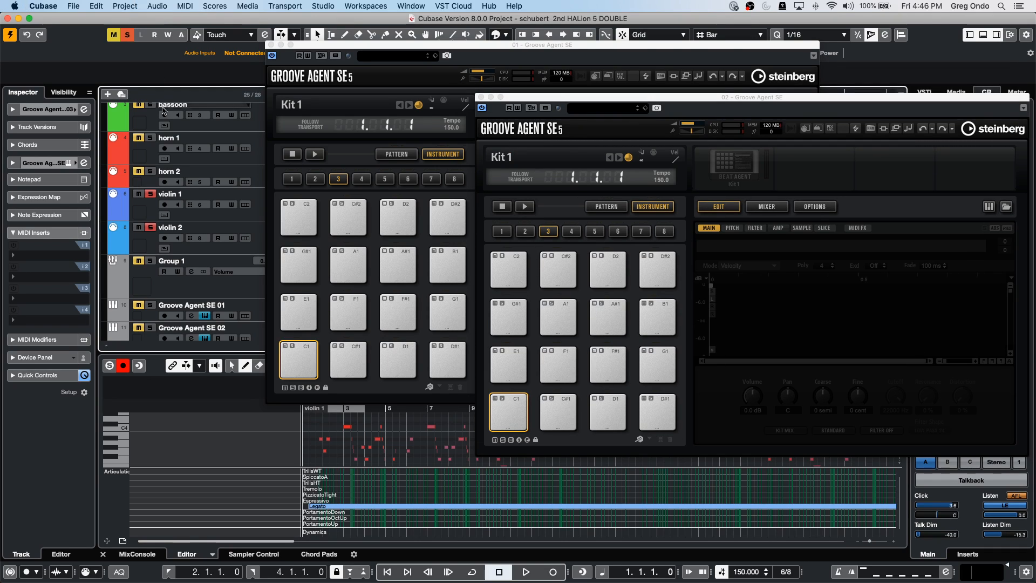
{"action": "left_click", "coordinate": [271, 45]}
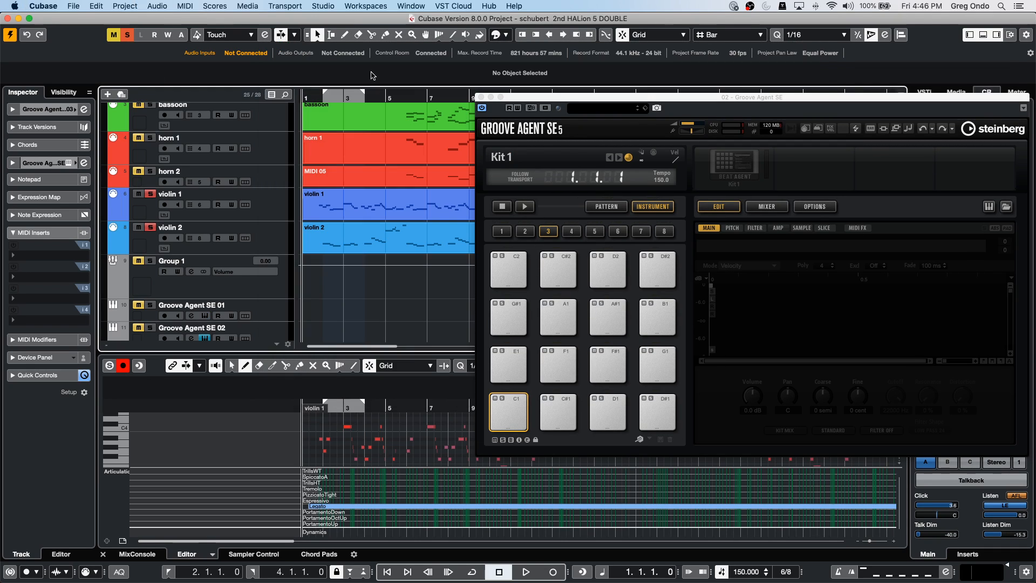
{"action": "left_click", "coordinate": [481, 98]}
- Open the instrument of the Groove Agent SE 01 track, load the kit For The Trill Of It with patterns, and close it
{"action": "left_click", "coordinate": [264, 313]}
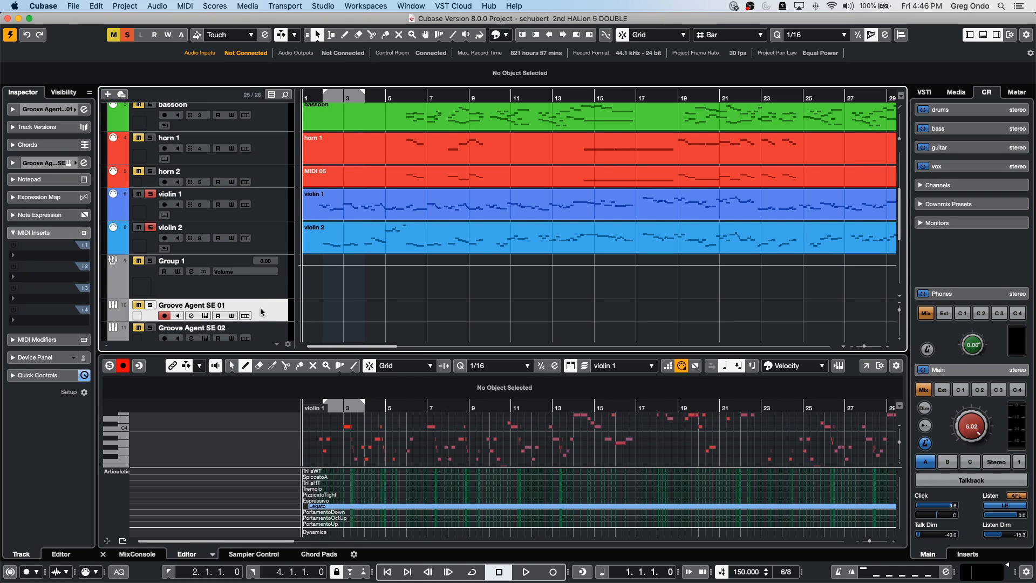
{"action": "left_click", "coordinate": [84, 109]}
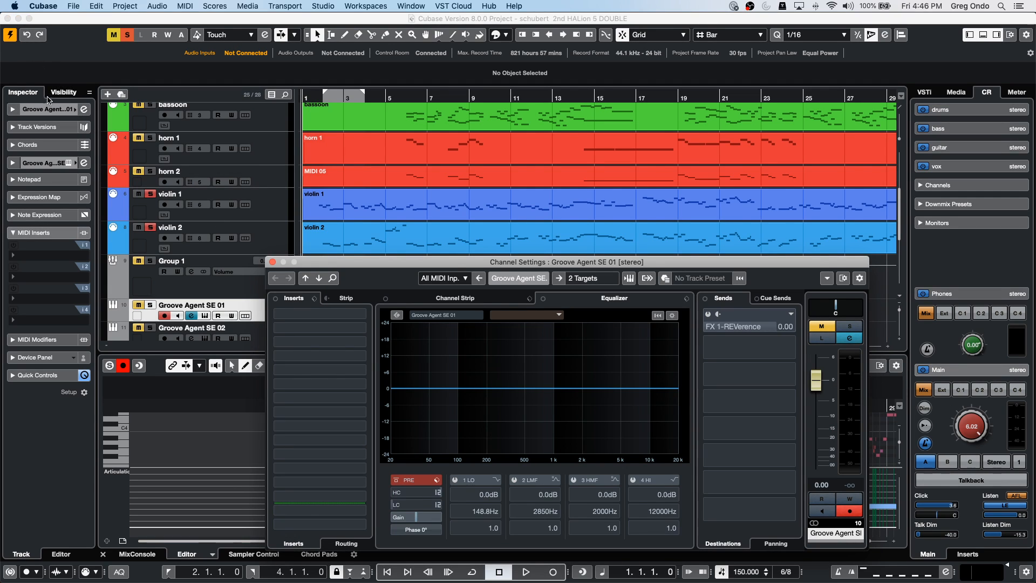
{"action": "left_click", "coordinate": [84, 109]}
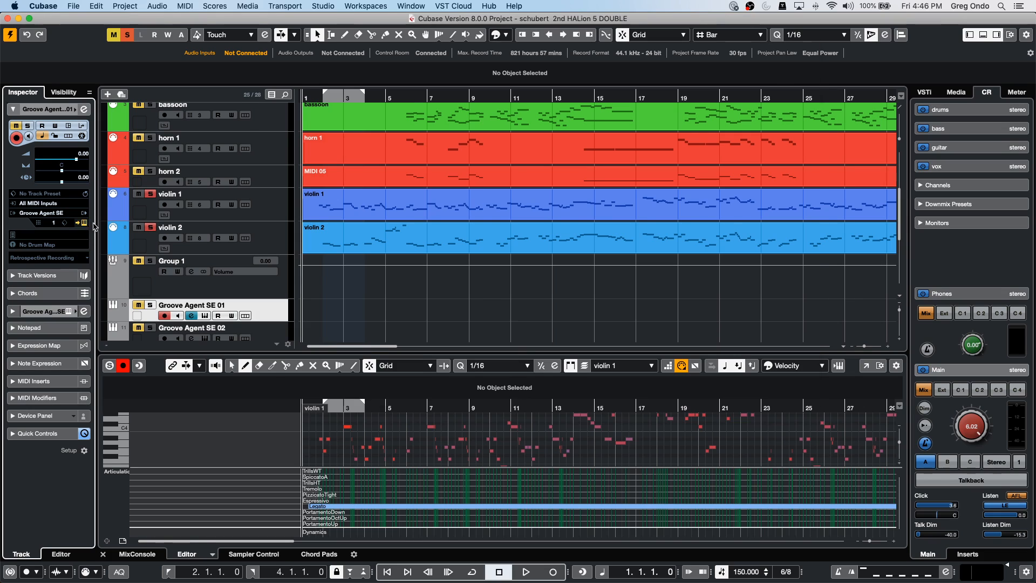
{"action": "left_click", "coordinate": [85, 223]}
{"action": "right_click", "coordinate": [539, 113]}
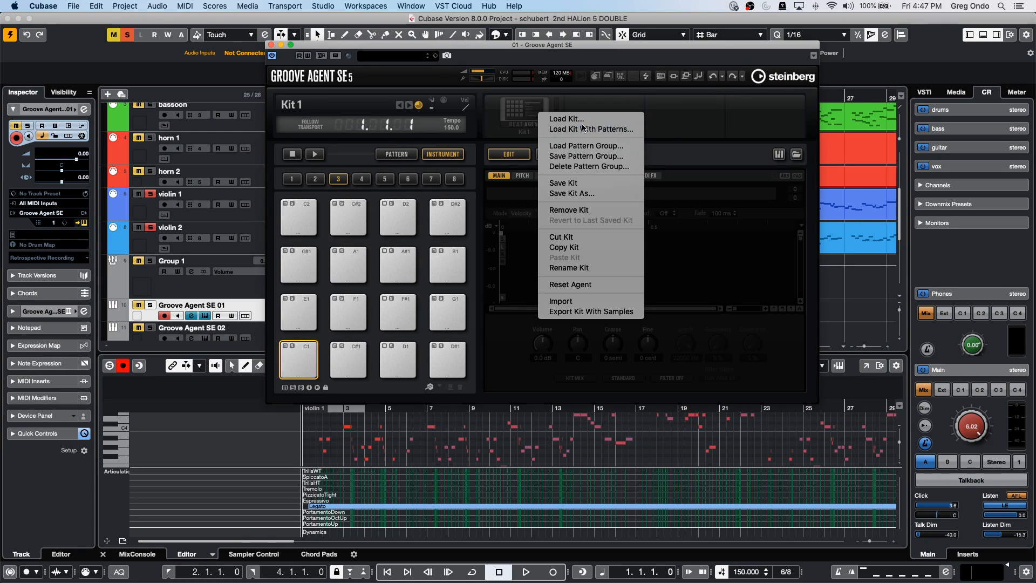
{"action": "left_click", "coordinate": [583, 129]}
{"action": "double_click", "coordinate": [370, 352]}
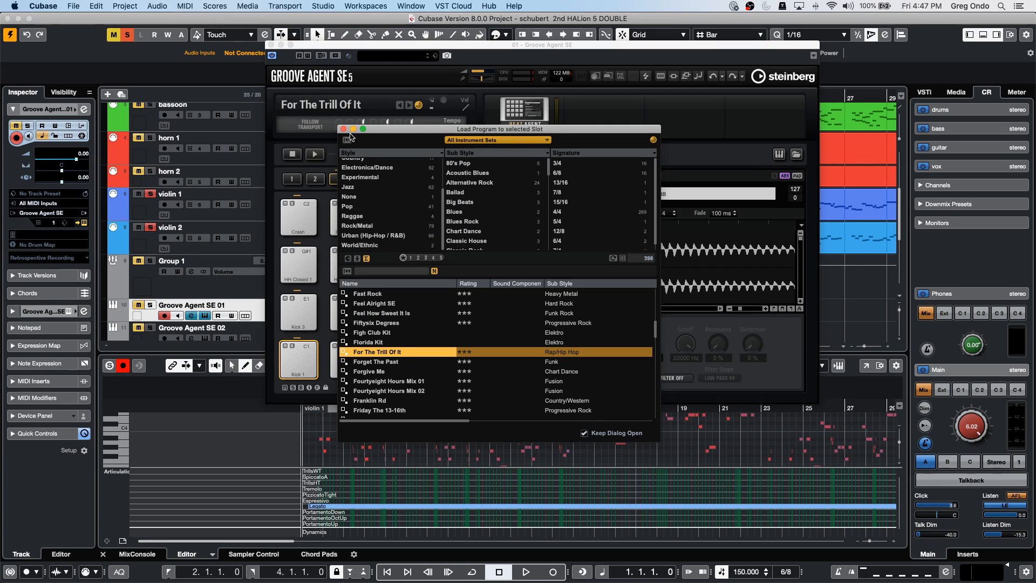
{"action": "left_click", "coordinate": [344, 129]}
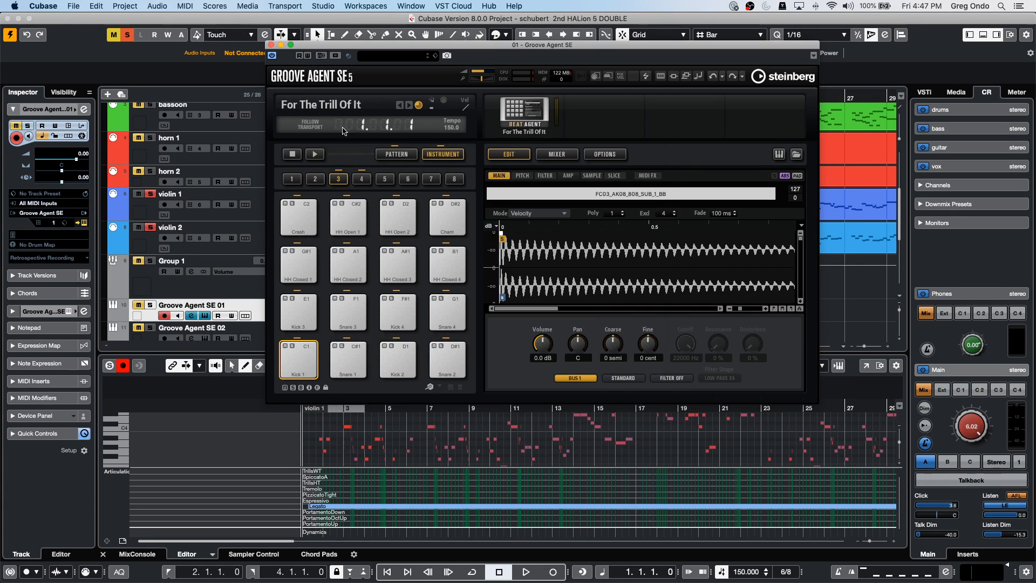
{"action": "left_click", "coordinate": [272, 45]}
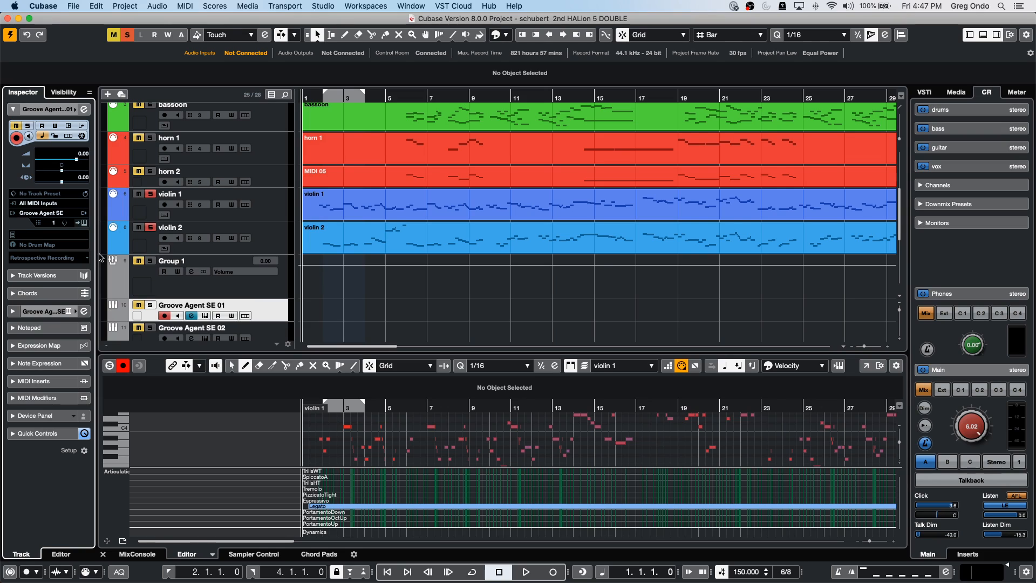
- Create a drum map from the instrument on Groove Agent SE 01 and draw an 8-bar part on the track starting at bar 1
{"action": "left_click", "coordinate": [46, 251]}
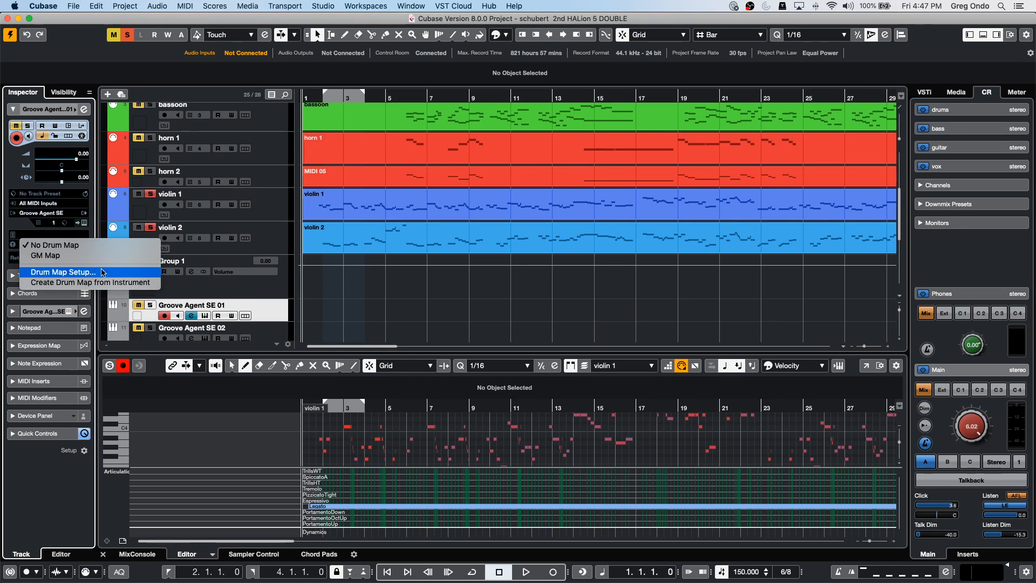
{"action": "left_click", "coordinate": [106, 283]}
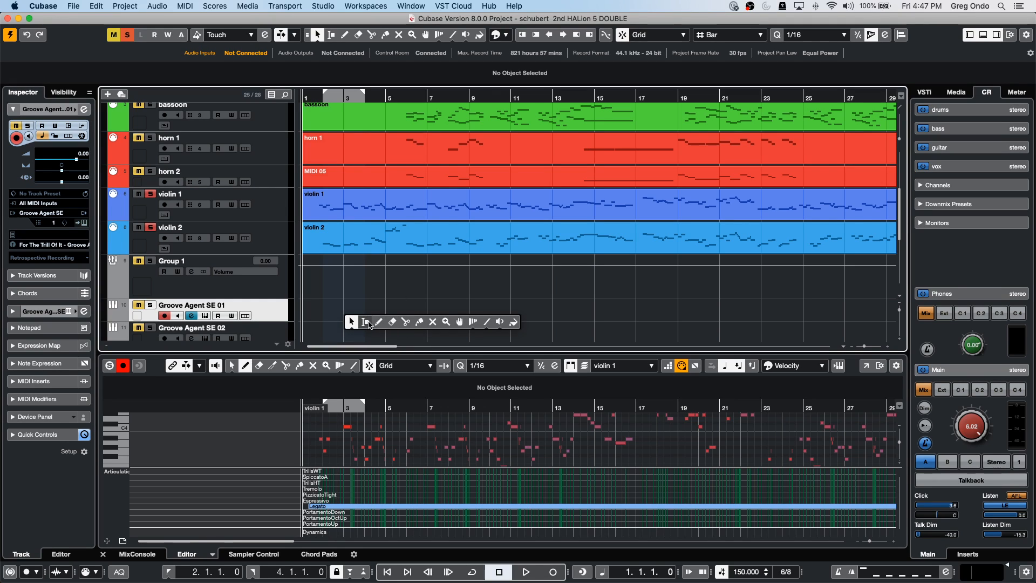
{"action": "key", "text": "8"}
{"action": "left_click_drag", "start_coordinate": [328, 315], "coordinate": [467, 316]}
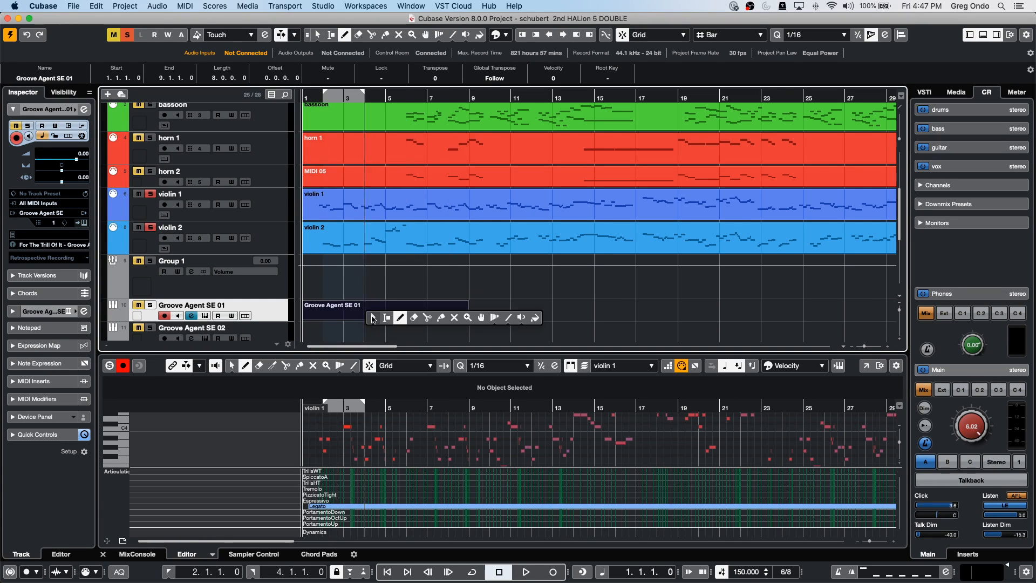
{"action": "key", "text": "1"}
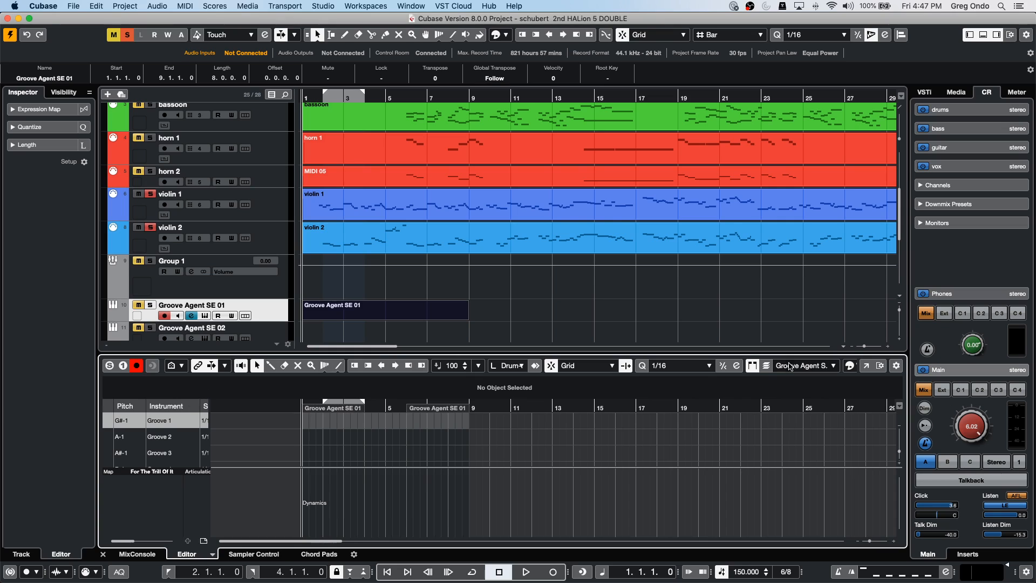
- Show the part's Drum Editor in its own window and widen the drum sound list to reveal all its columns
{"action": "left_click", "coordinate": [866, 365]}
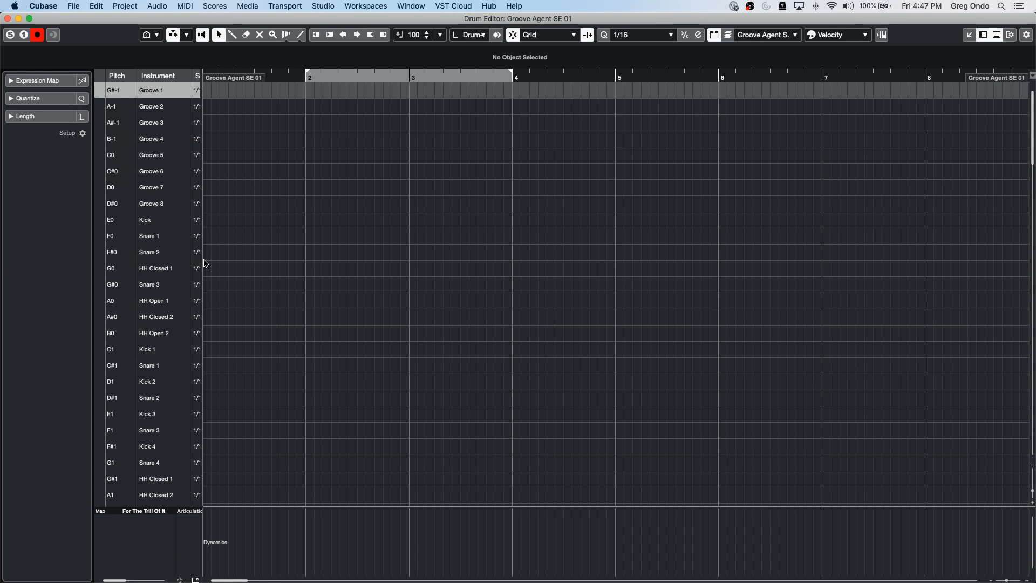
{"action": "left_click_drag", "start_coordinate": [201, 261], "coordinate": [658, 257]}
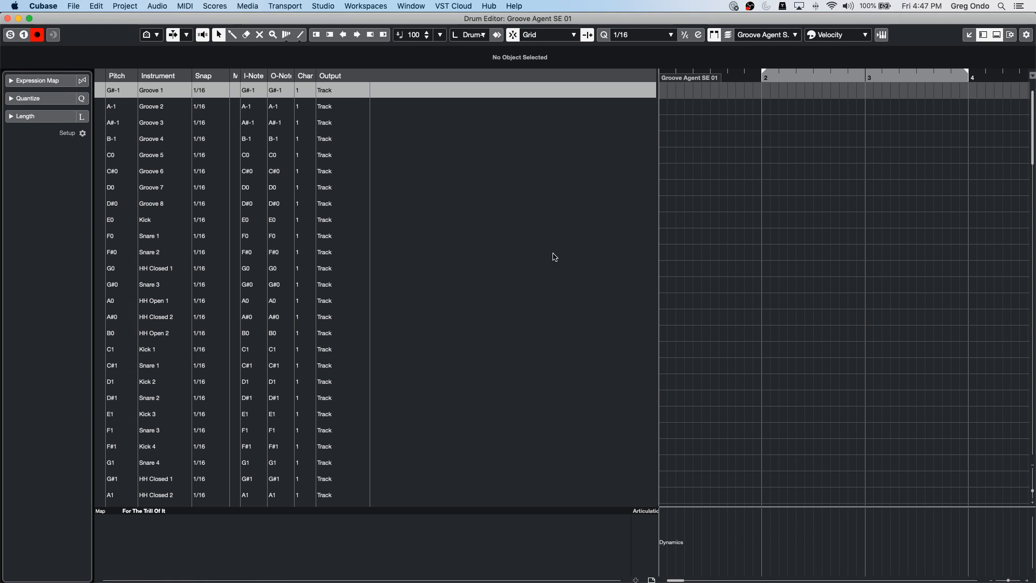
- Try to reassign the output of the Groove 2 and Groove 3 sounds in the drum map, and close the Drum Editor window
{"action": "left_click", "coordinate": [329, 111]}
{"action": "right_click", "coordinate": [329, 110]}
{"action": "left_click", "coordinate": [329, 110]}
{"action": "right_click", "coordinate": [328, 110]}
{"action": "left_click", "coordinate": [329, 109]}
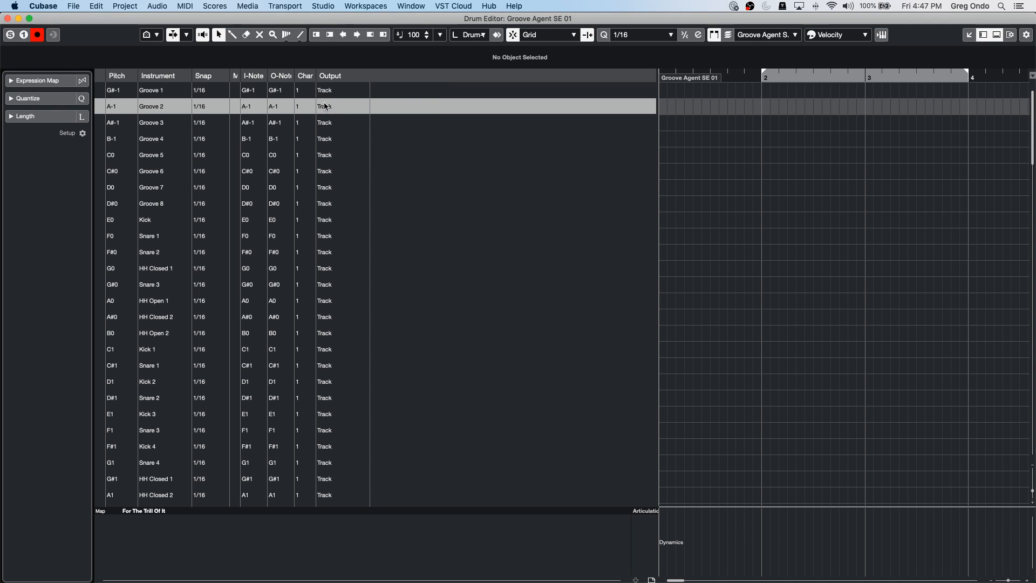
{"action": "left_click", "coordinate": [329, 122]}
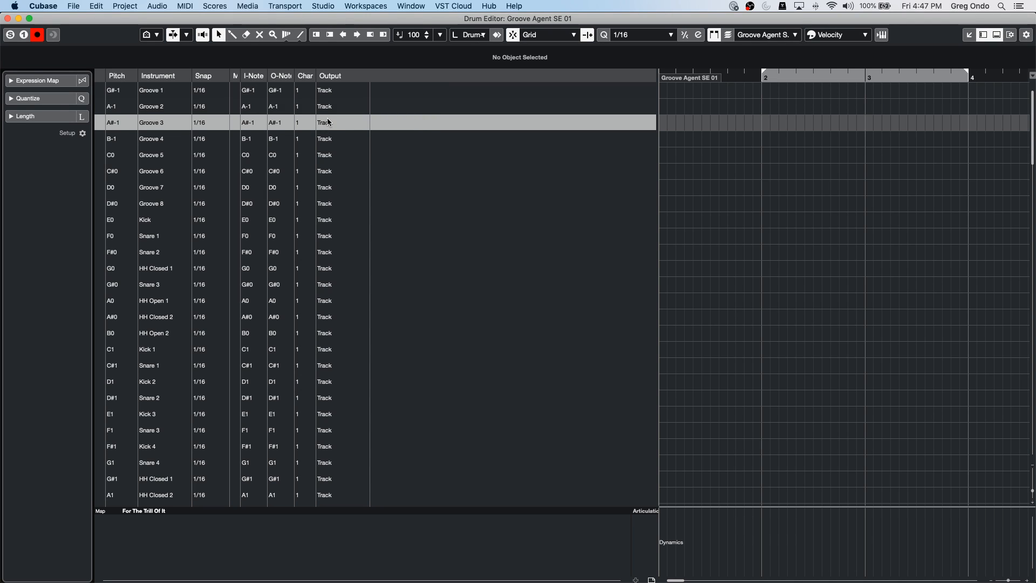
{"action": "left_click", "coordinate": [278, 171]}
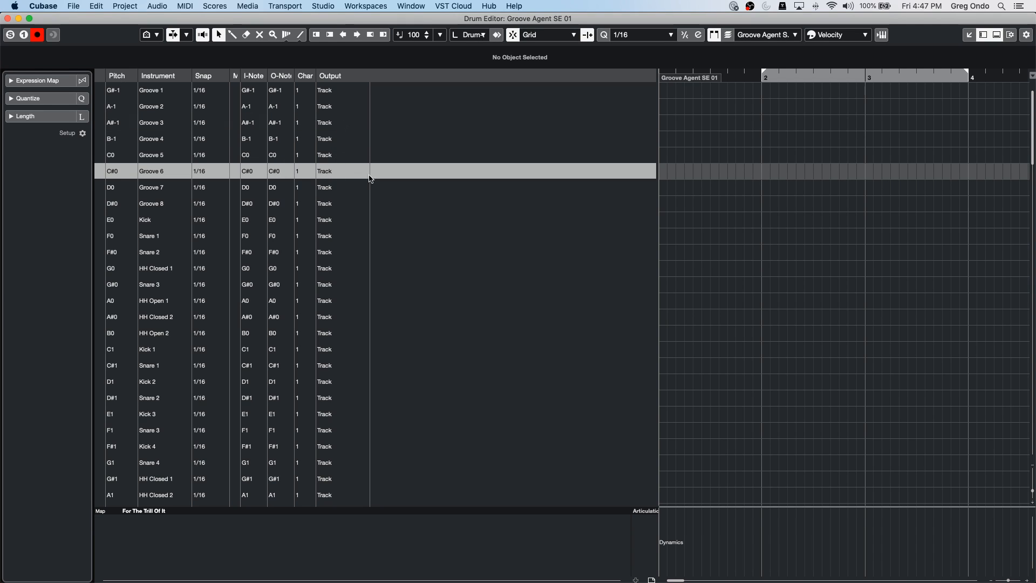
{"action": "left_click", "coordinate": [7, 18]}
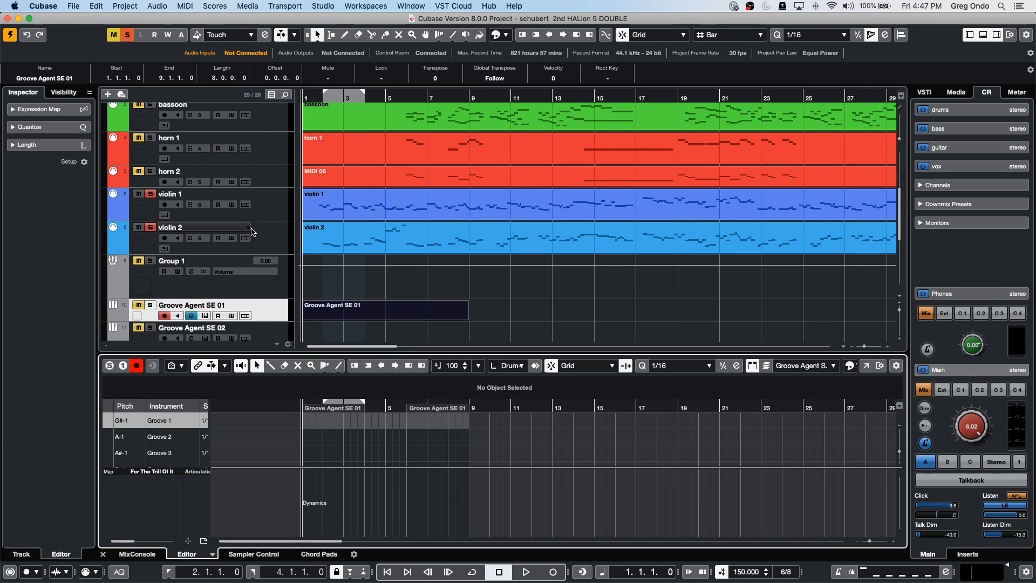
- Add one MIDI track directly below the violin 2 track, keeping the default name
{"action": "right_click", "coordinate": [275, 234]}
{"action": "mouse_move", "coordinate": [373, 242]}
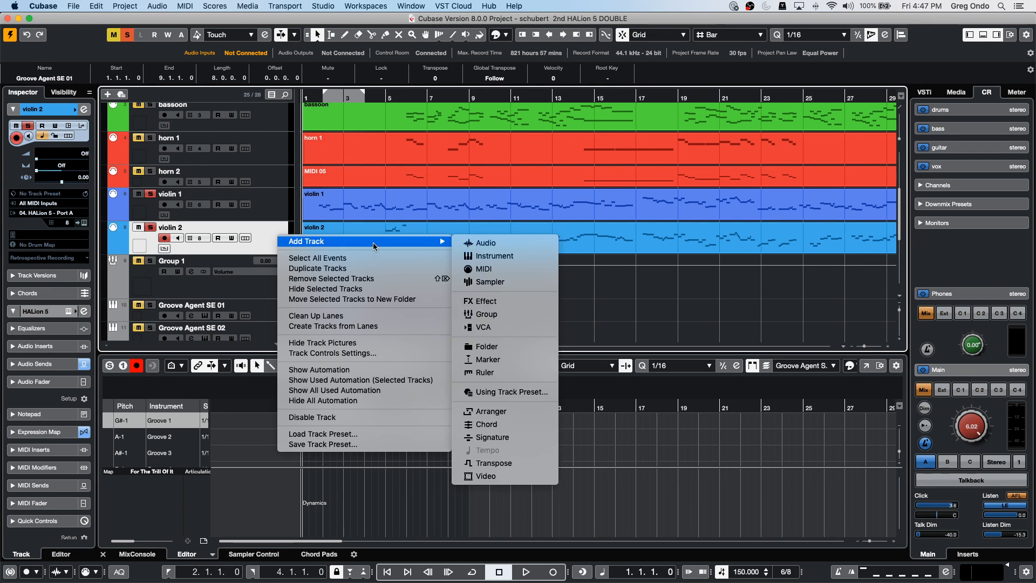
{"action": "left_click", "coordinate": [490, 269]}
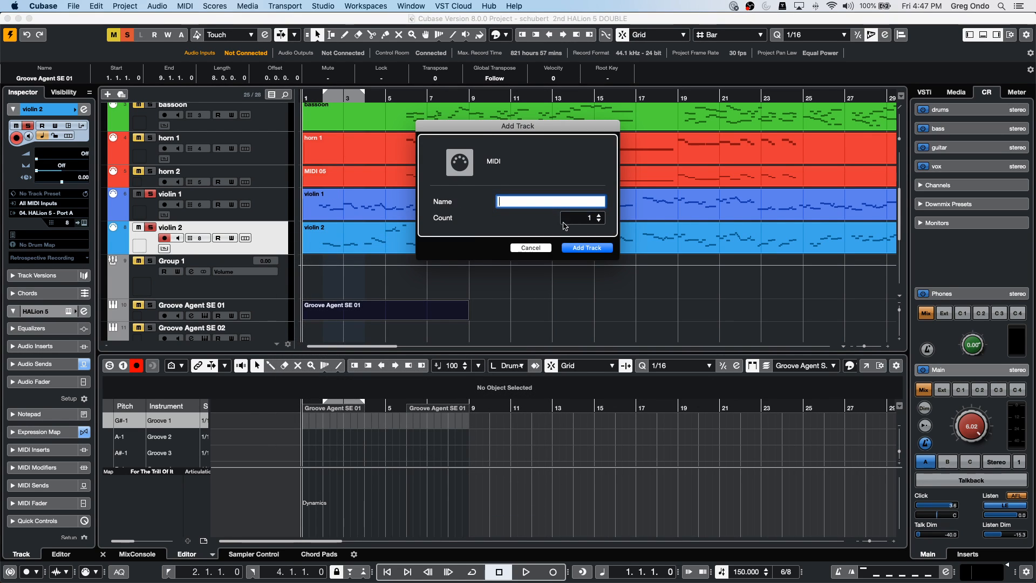
{"action": "left_click", "coordinate": [589, 244]}
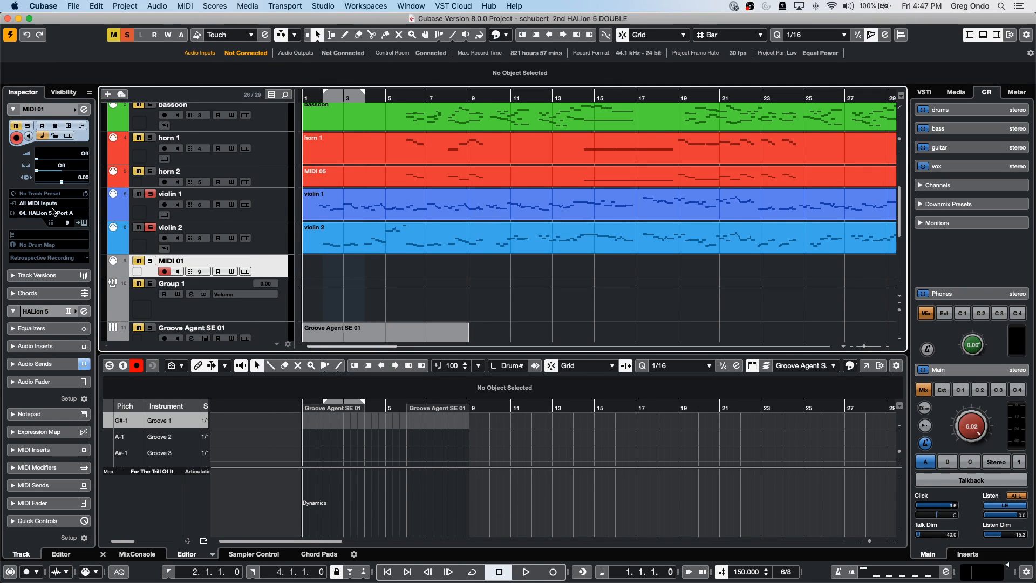
- Review the GM Map in the Drum Map Setup opened from the MIDI 01 track, and close the setup window
{"action": "left_click", "coordinate": [39, 245]}
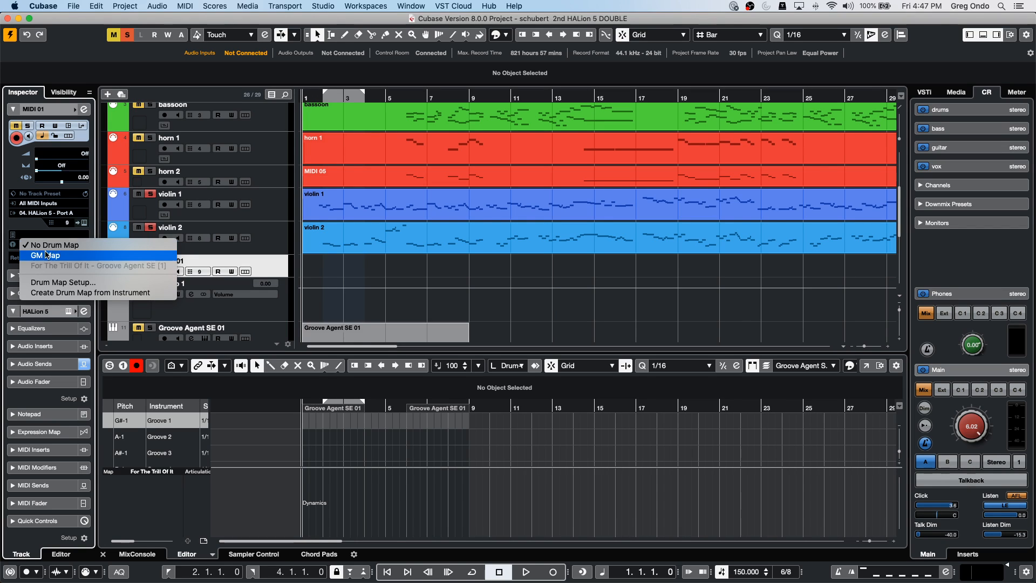
{"action": "left_click", "coordinate": [61, 283]}
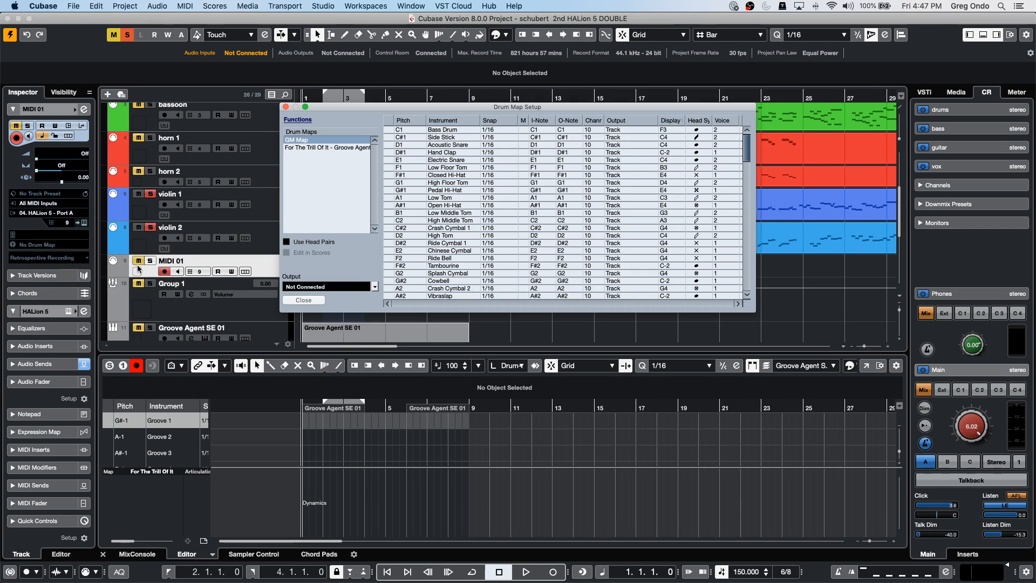
{"action": "left_click", "coordinate": [286, 106]}
- Draw a 20-bar part on the MIDI 01 track from bar 3 to bar 23 and return to the selection tool
{"action": "right_click", "coordinate": [337, 268]}
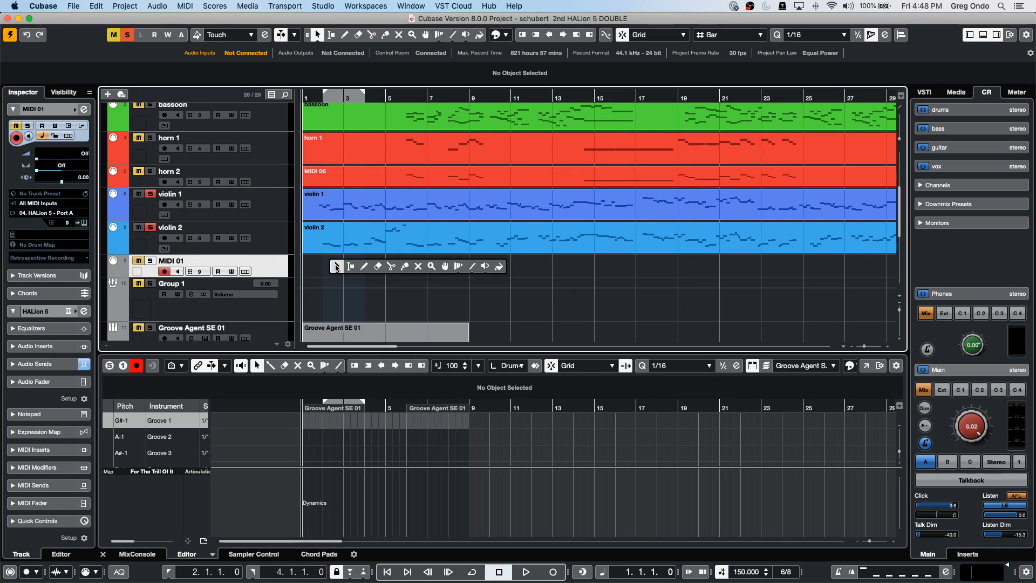
{"action": "left_click", "coordinate": [364, 266]}
{"action": "left_click_drag", "start_coordinate": [347, 270], "coordinate": [761, 270]}
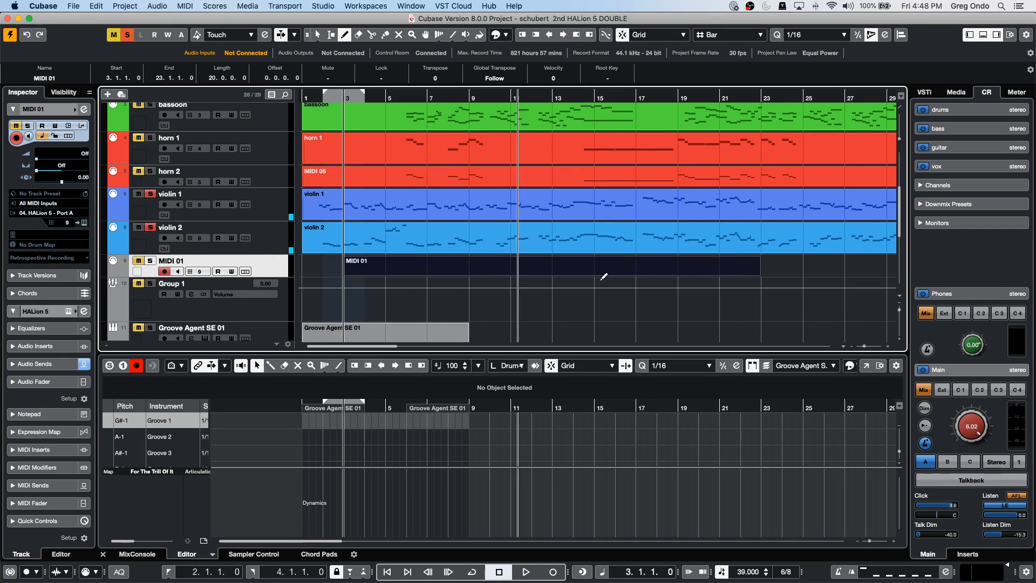
{"action": "key", "text": "1"}
- Select the new part on MIDI 01 and assign the GM Map as the track's drum map
{"action": "left_click", "coordinate": [423, 266]}
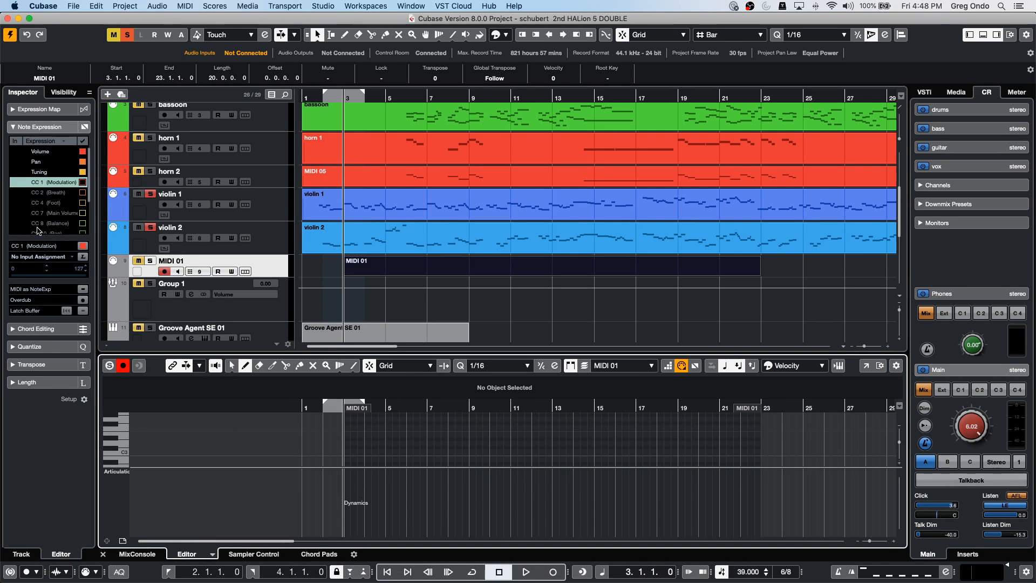
{"action": "left_click", "coordinate": [425, 264]}
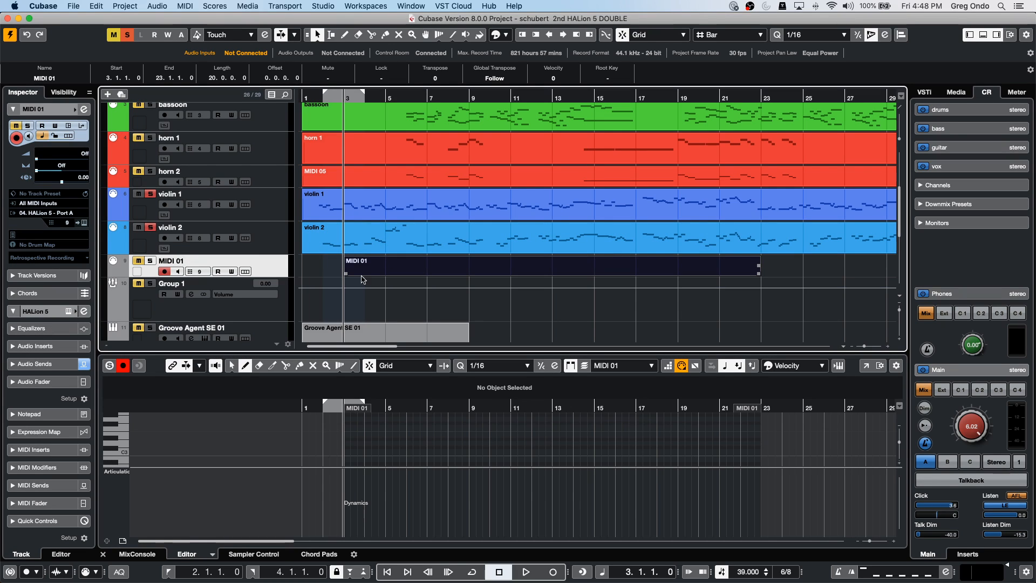
{"action": "left_click", "coordinate": [60, 247]}
{"action": "left_click", "coordinate": [60, 257]}
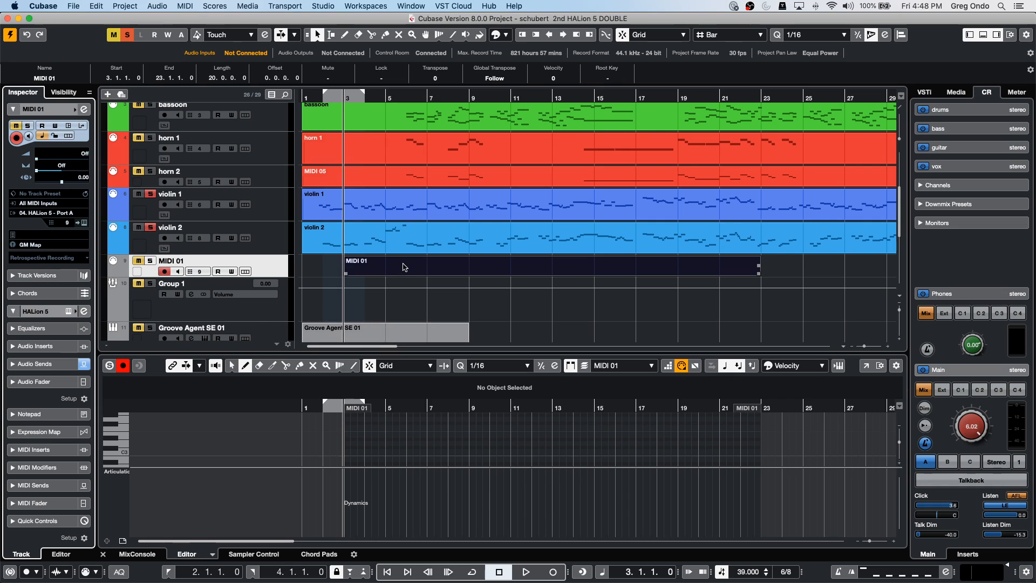
- Show the MIDI 01 part's Drum Editor in its own window and widen the sound list up to its Output column
{"action": "double_click", "coordinate": [402, 266]}
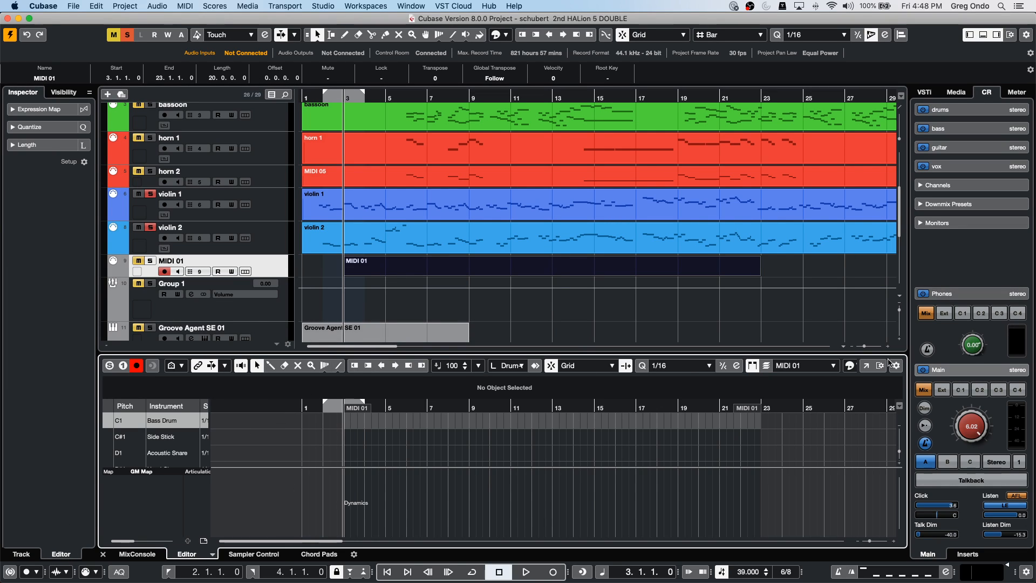
{"action": "left_click", "coordinate": [866, 365]}
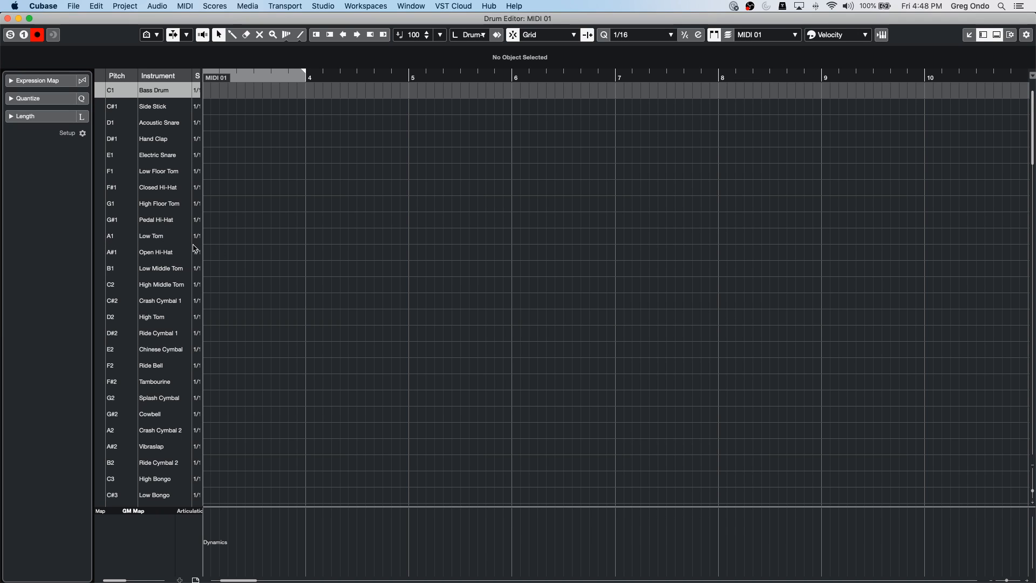
{"action": "left_click_drag", "start_coordinate": [203, 249], "coordinate": [396, 254]}
- Route Side Stick, Hand Clap and High Floor Tom to the Main ports of Groove Agent SE 01, 02 and 03 respectively, and close the editor window
{"action": "left_click", "coordinate": [338, 112]}
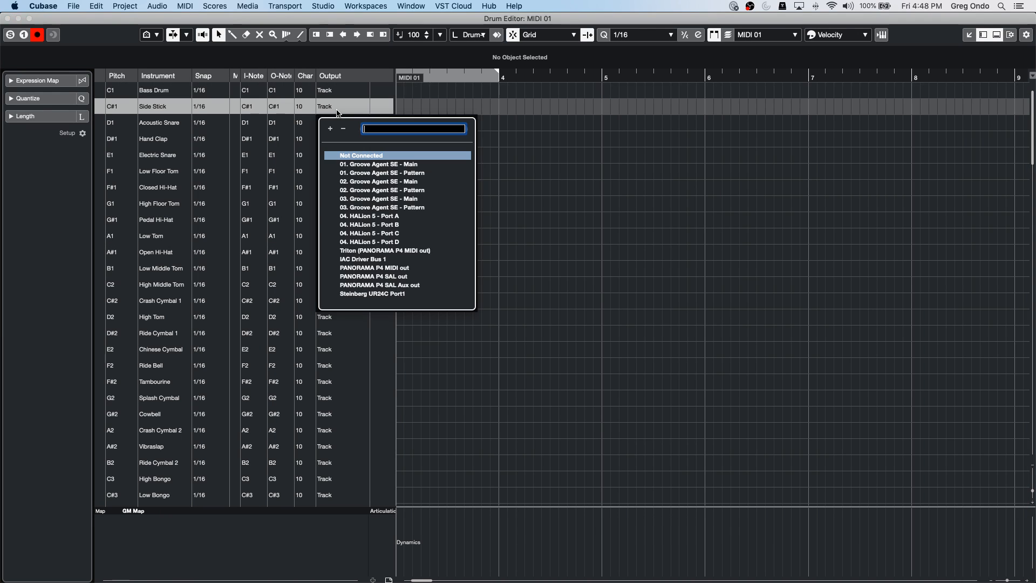
{"action": "left_click", "coordinate": [411, 165]}
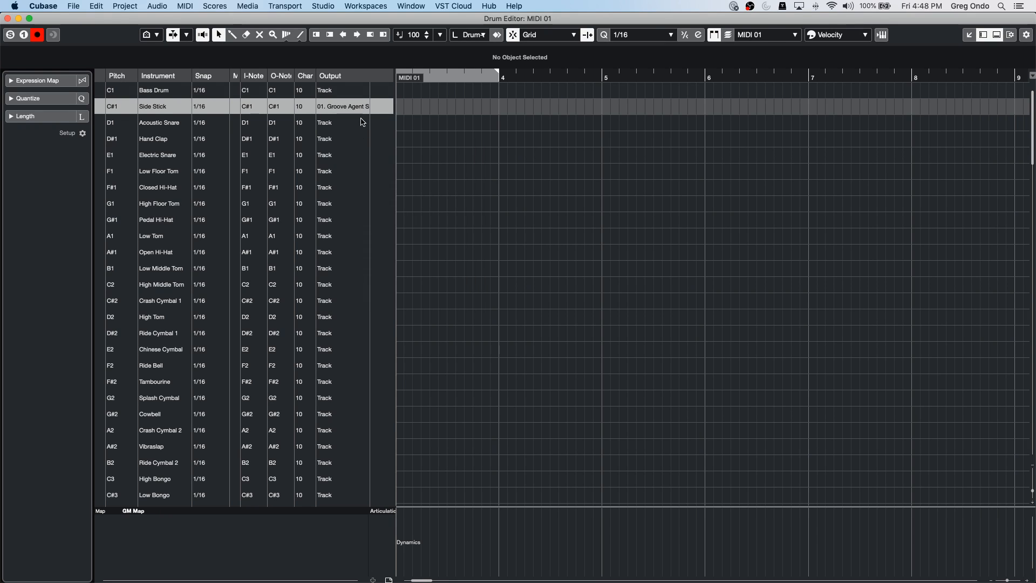
{"action": "left_click", "coordinate": [340, 138]}
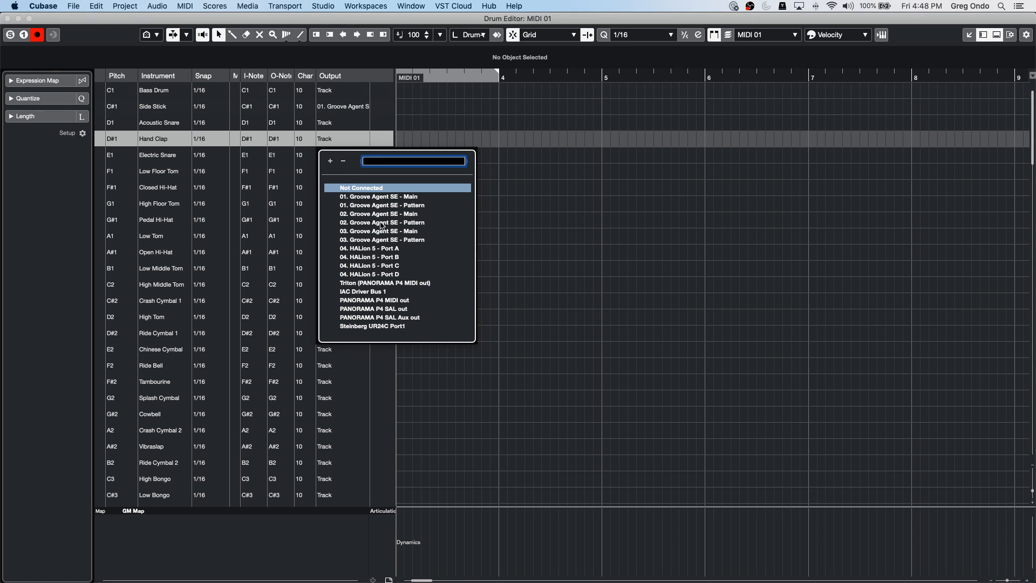
{"action": "left_click", "coordinate": [410, 215]}
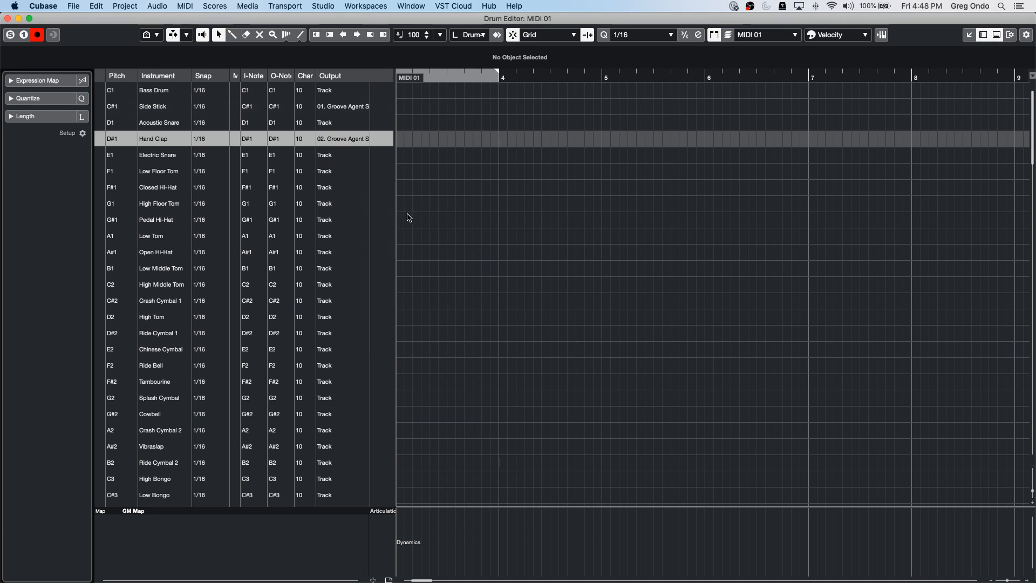
{"action": "left_click", "coordinate": [342, 204]}
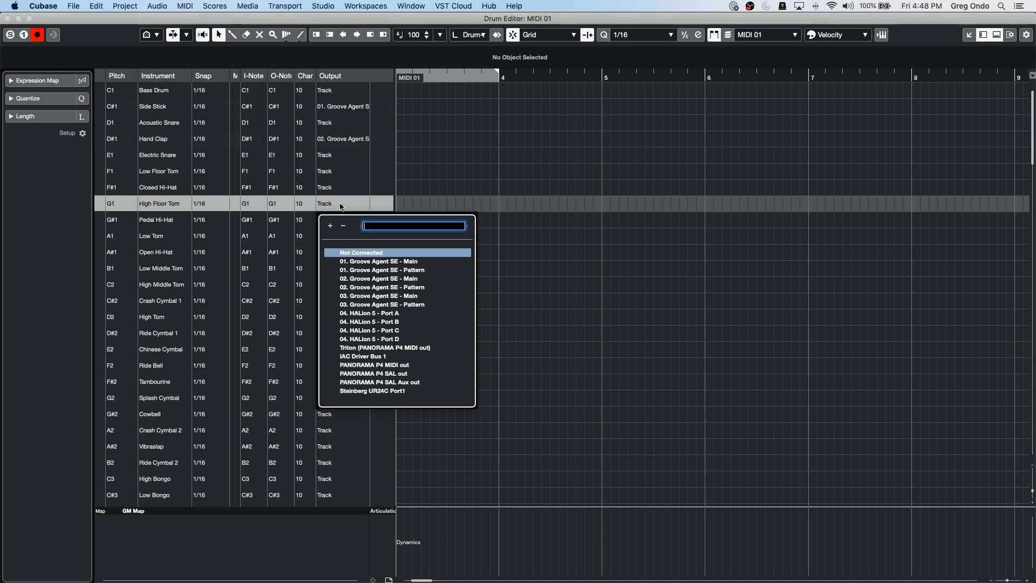
{"action": "left_click", "coordinate": [392, 297]}
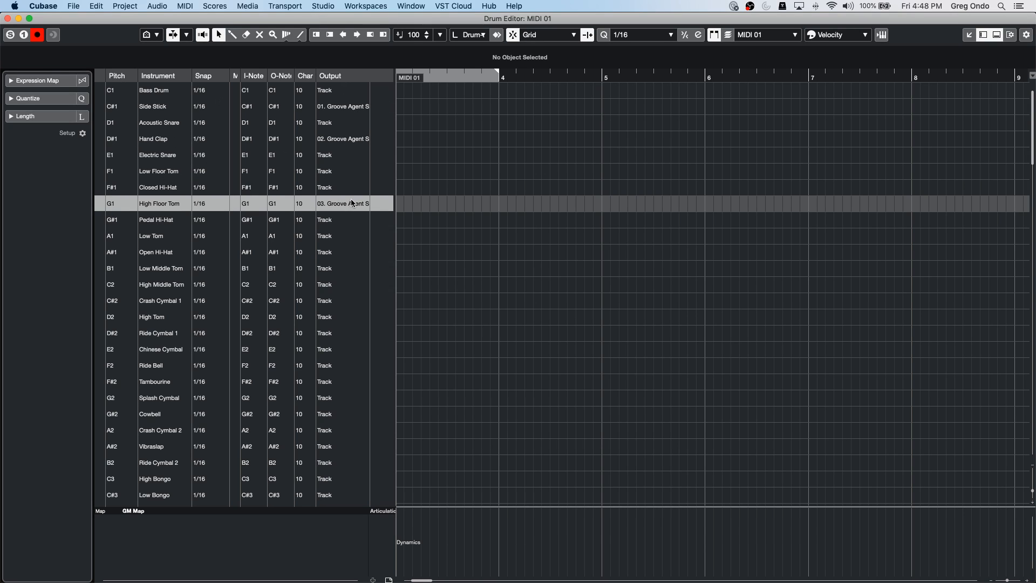
{"action": "left_click", "coordinate": [8, 18]}
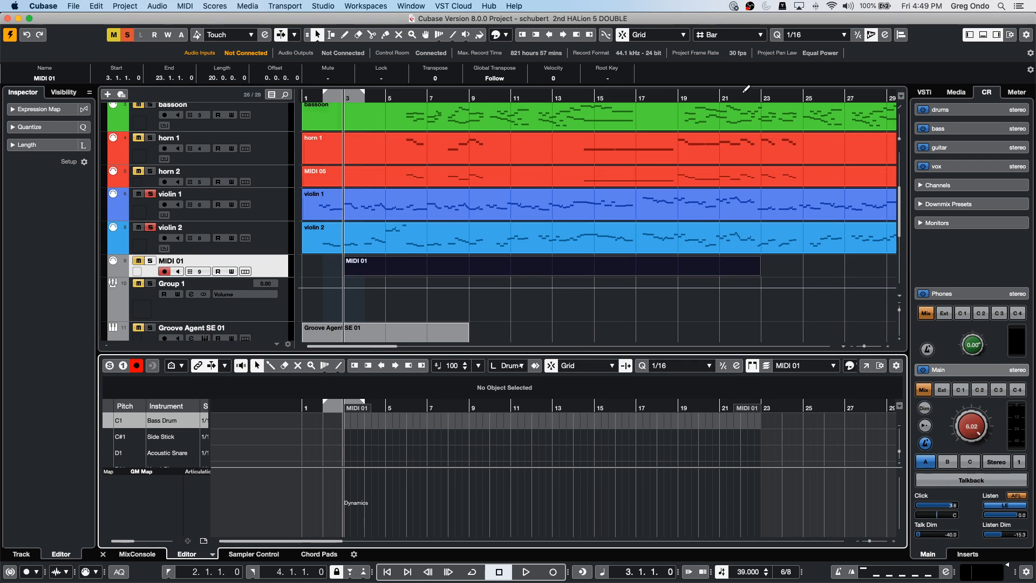
- Open the instrument of the Groove Agent SE 01 track, show the media browser beside it, and cut the loaded kit
{"action": "left_click", "coordinate": [406, 328]}
{"action": "left_click", "coordinate": [265, 333]}
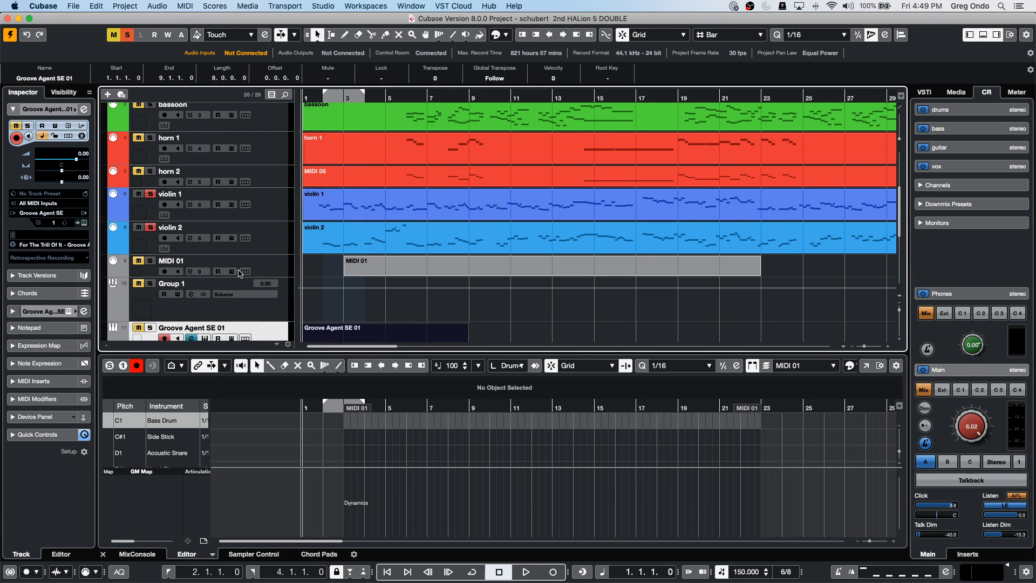
{"action": "left_click", "coordinate": [83, 223]}
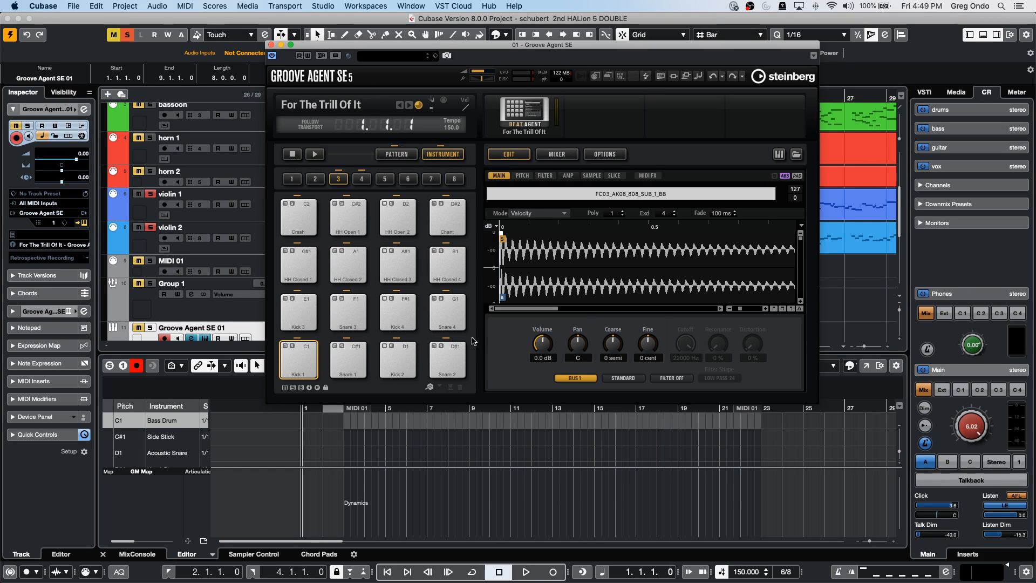
{"action": "left_click", "coordinate": [963, 94]}
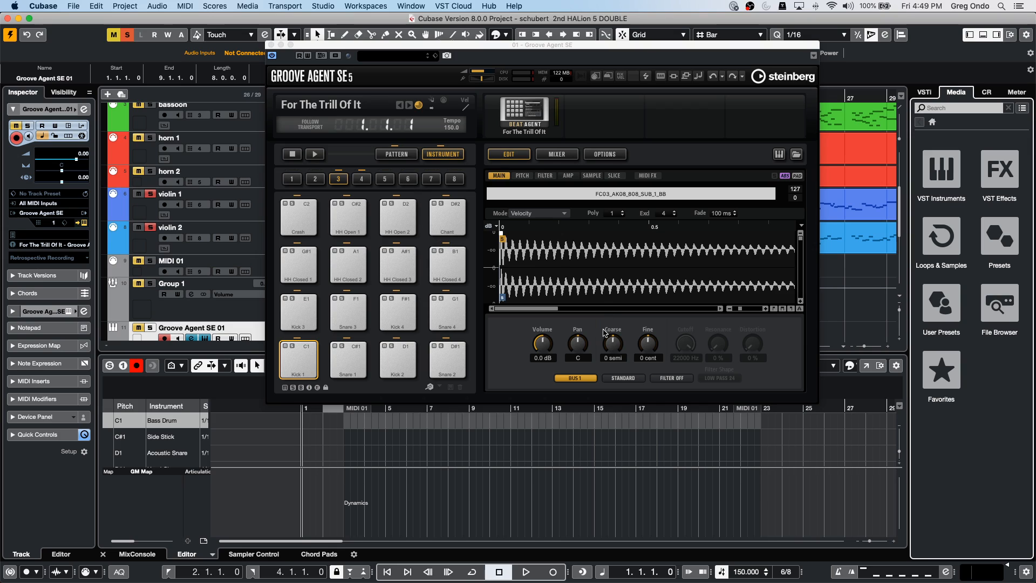
{"action": "right_click", "coordinate": [528, 113]}
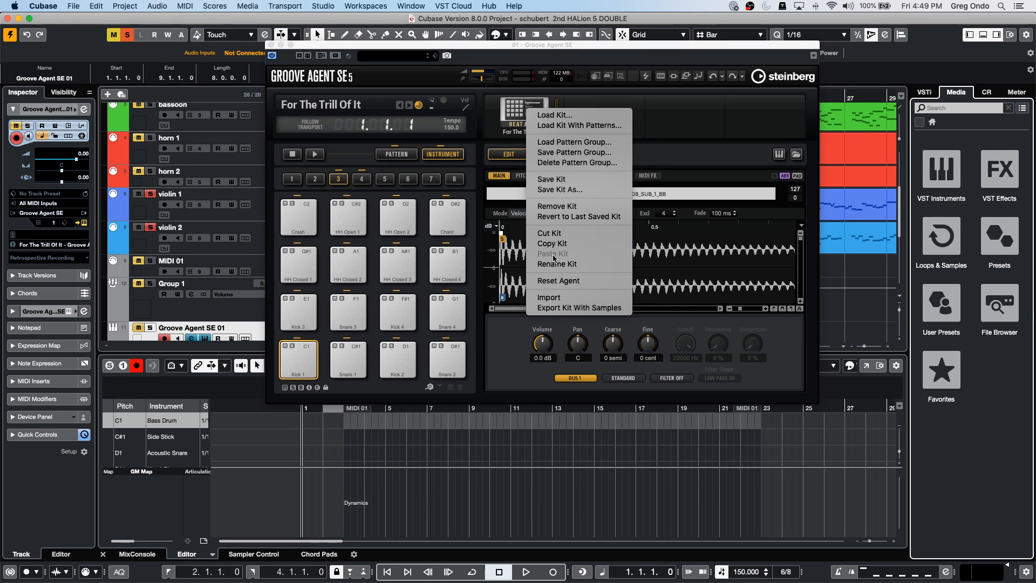
{"action": "left_click", "coordinate": [551, 234]}
- Browse the Dubstep set in Loops & Samples and load Rem-Phase_Beat 1 onto the C1 pad of the empty kit
{"action": "left_click", "coordinate": [954, 228]}
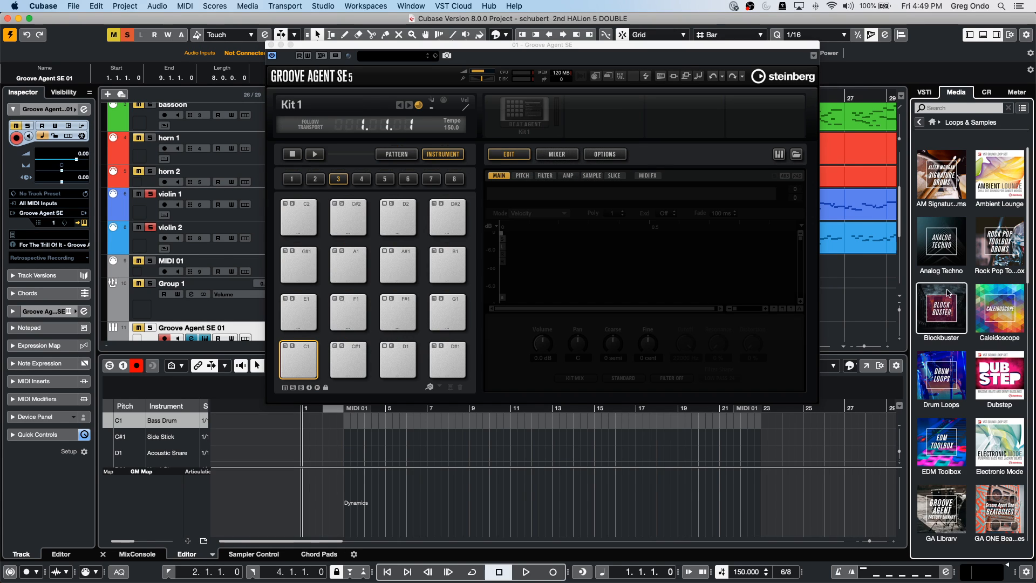
{"action": "left_click", "coordinate": [997, 390]}
{"action": "left_click", "coordinate": [958, 408]}
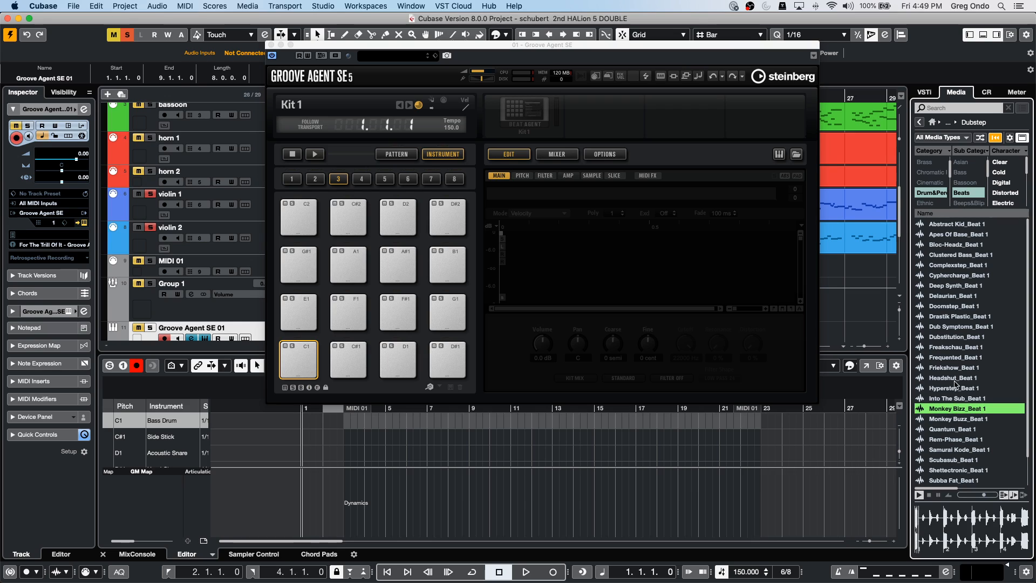
{"action": "scroll", "coordinate": [958, 408], "scroll_direction": "down", "scroll_amount": 3}
{"action": "left_click", "coordinate": [956, 410]}
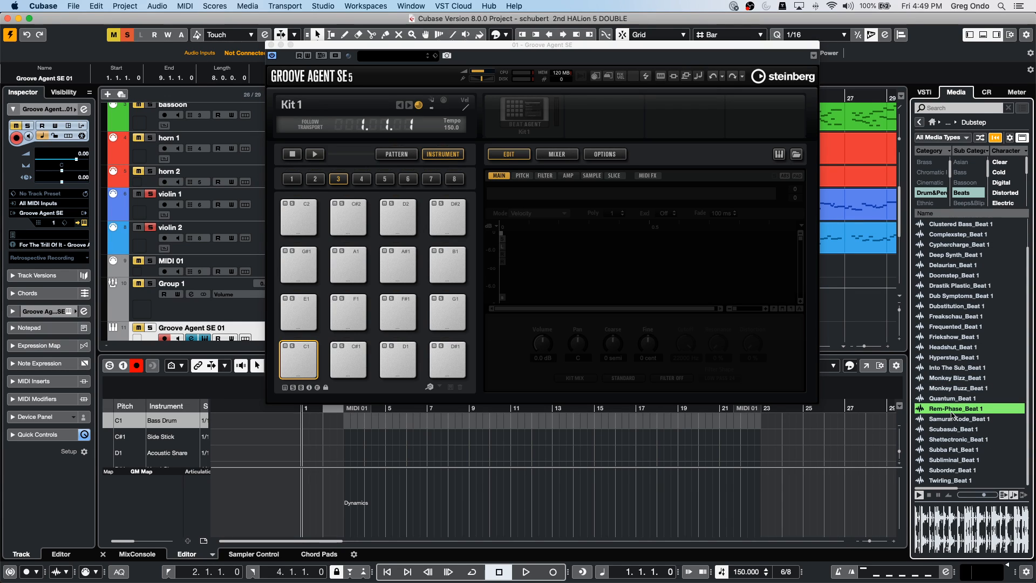
{"action": "left_click_drag", "start_coordinate": [956, 410], "coordinate": [297, 363]}
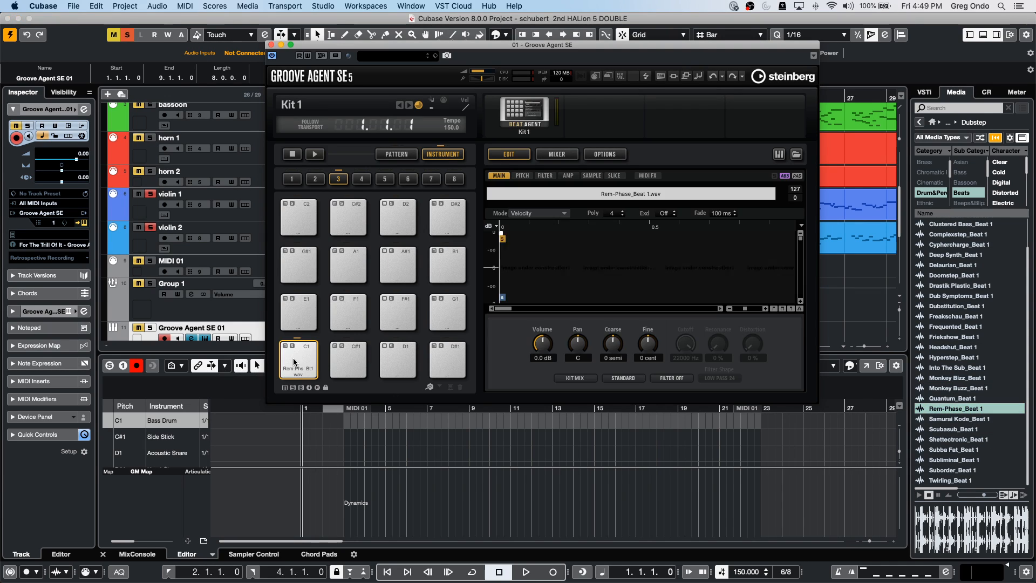
- Slice the Rem-Phase_Beat 1 sample across the pads and audition slices 089, 090 and 091 in pad group 8
{"action": "left_click", "coordinate": [614, 175]}
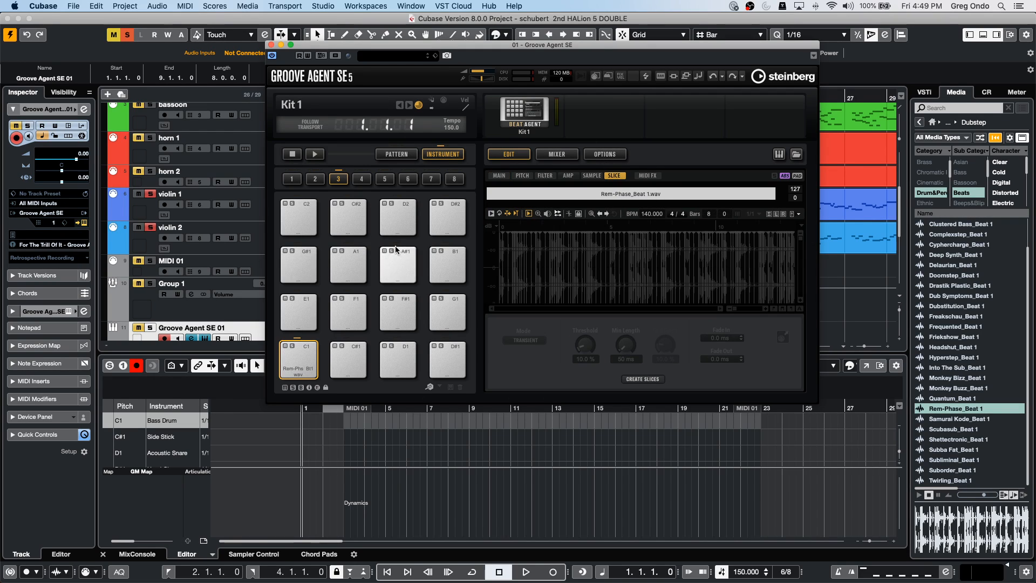
{"action": "left_click", "coordinate": [641, 380]}
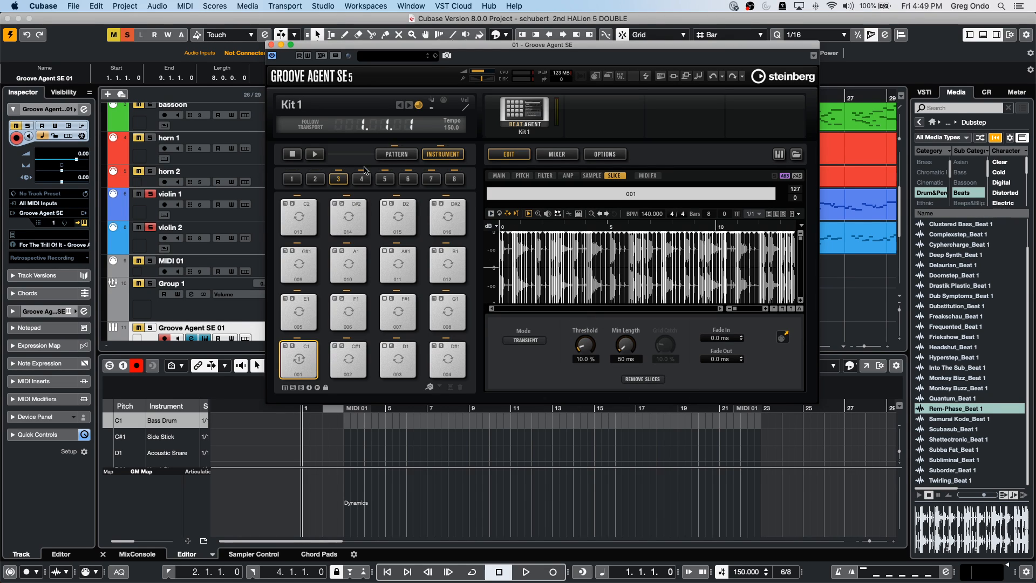
{"action": "left_click", "coordinate": [455, 179]}
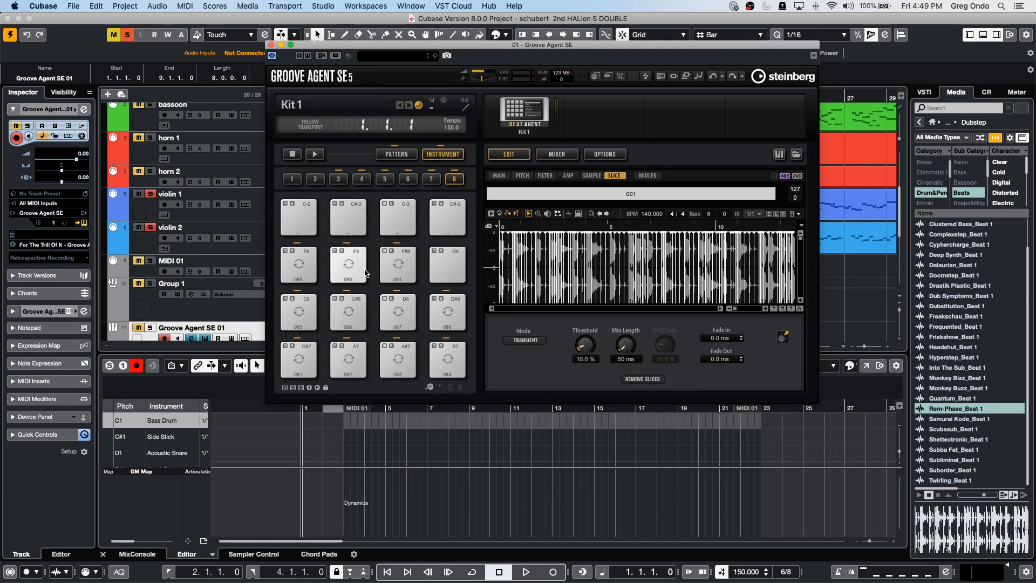
{"action": "left_click", "coordinate": [301, 268]}
{"action": "left_click", "coordinate": [346, 266]}
{"action": "left_click", "coordinate": [398, 264]}
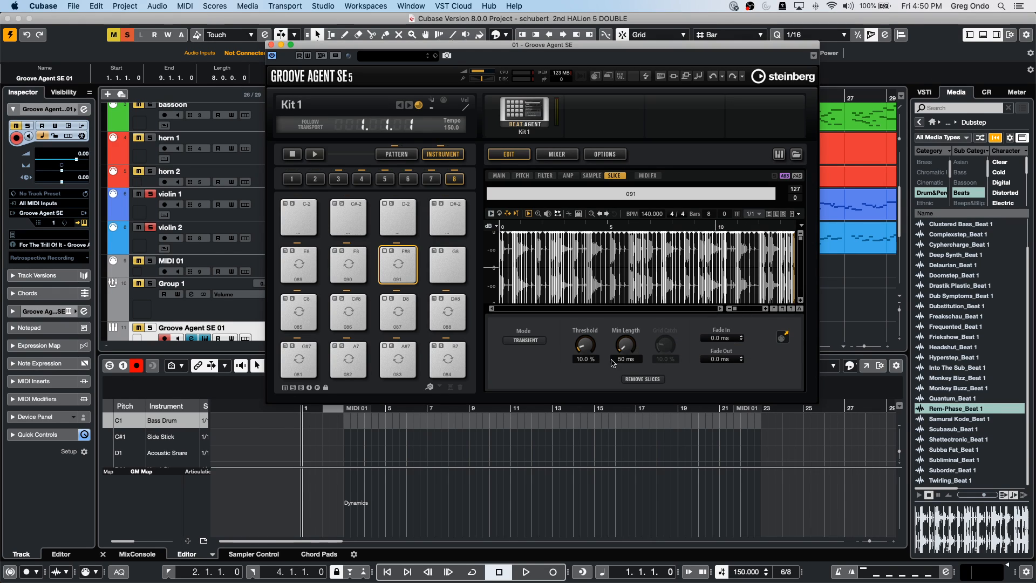
- Cut the sliced kit, show pad group 1 and select its E-2 pad
{"action": "right_click", "coordinate": [528, 116]}
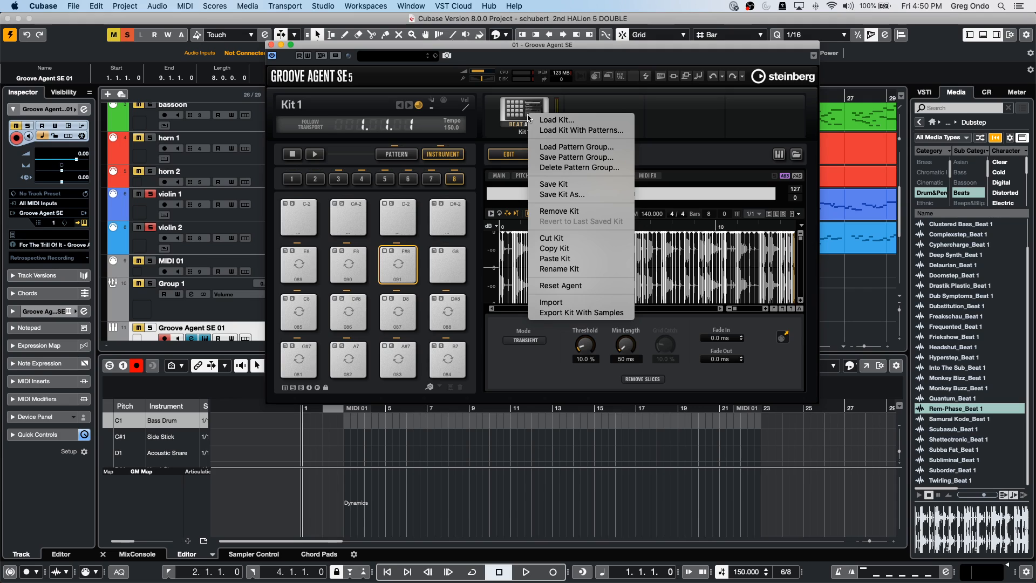
{"action": "left_click", "coordinate": [556, 238]}
{"action": "left_click", "coordinate": [291, 179]}
{"action": "left_click", "coordinate": [298, 361]}
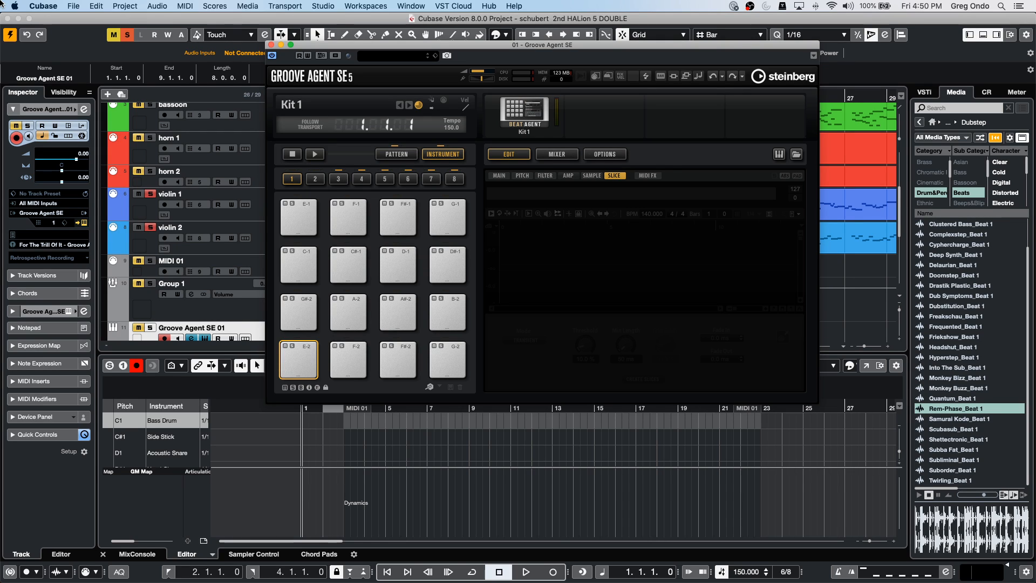
- Switch to Finder and look through the contents of the Documents folder
{"action": "mouse_move", "coordinate": [419, 580]}
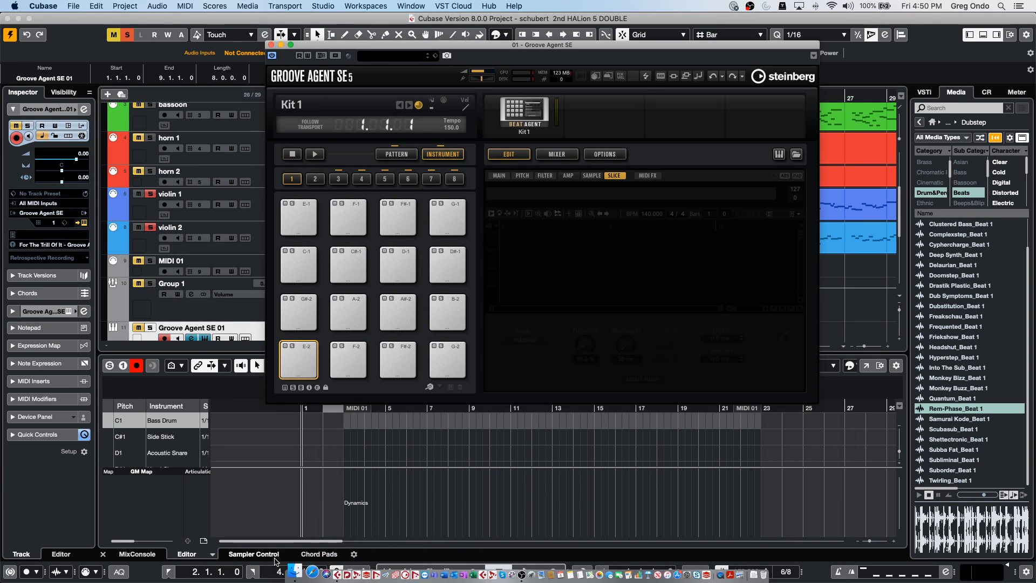
{"action": "left_click", "coordinate": [290, 574]}
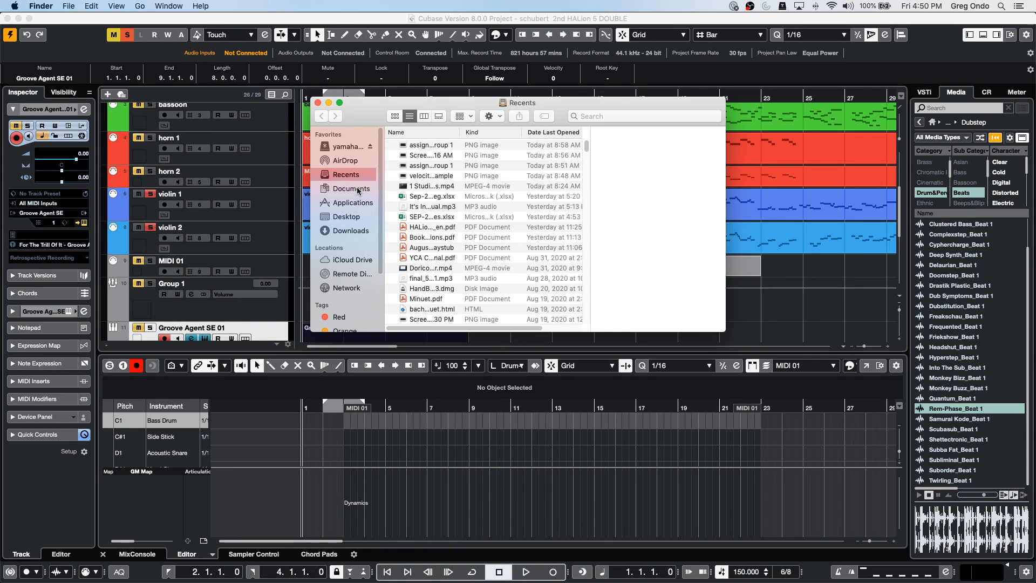
{"action": "left_click", "coordinate": [357, 190]}
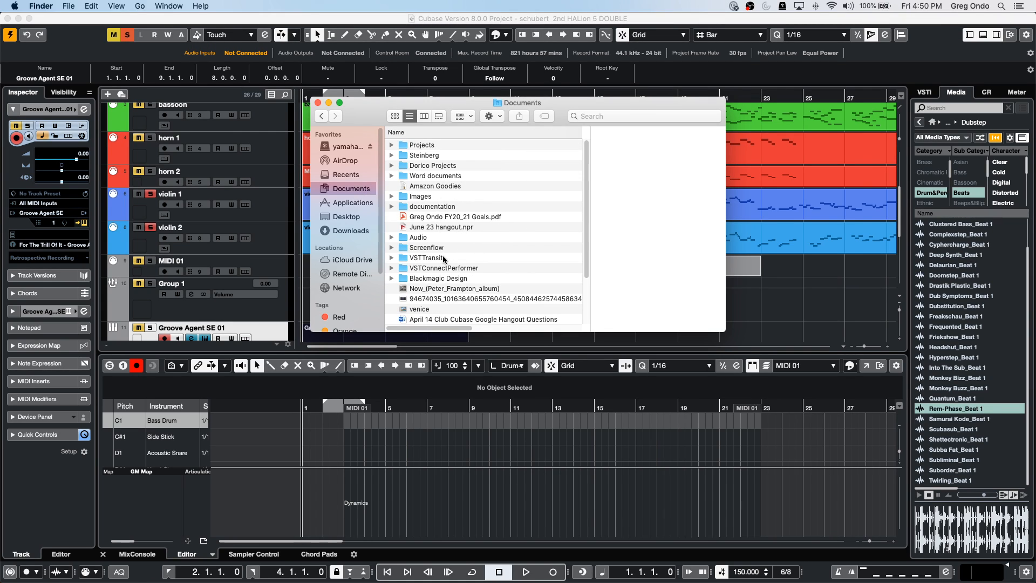
{"action": "scroll", "coordinate": [444, 259], "scroll_direction": "down", "scroll_amount": 2}
{"action": "scroll", "coordinate": [443, 259], "scroll_direction": "up", "scroll_amount": 3}
{"action": "scroll", "coordinate": [488, 228], "scroll_direction": "down", "scroll_amount": 4}
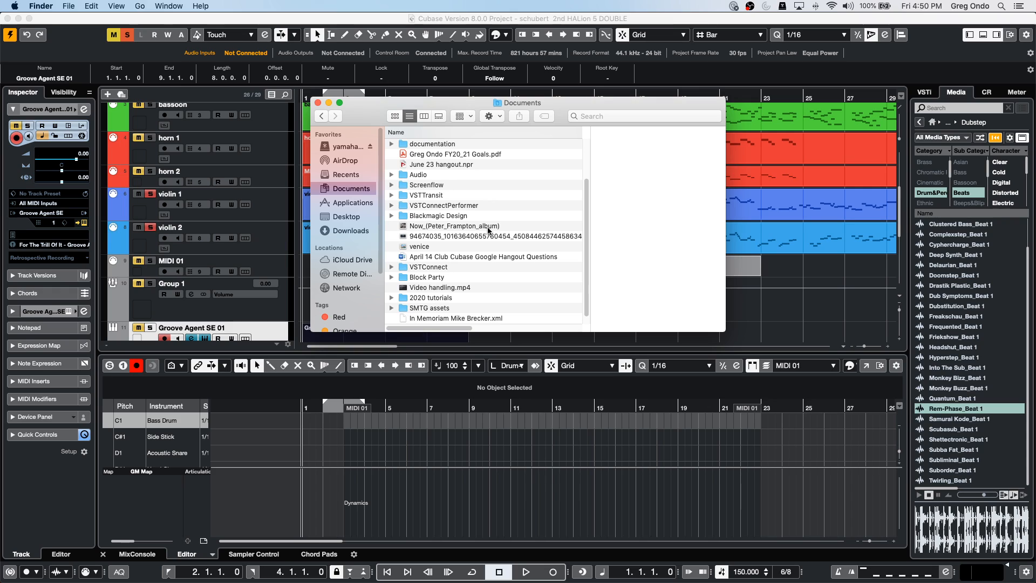
{"action": "scroll", "coordinate": [488, 228], "scroll_direction": "down", "scroll_amount": 1}
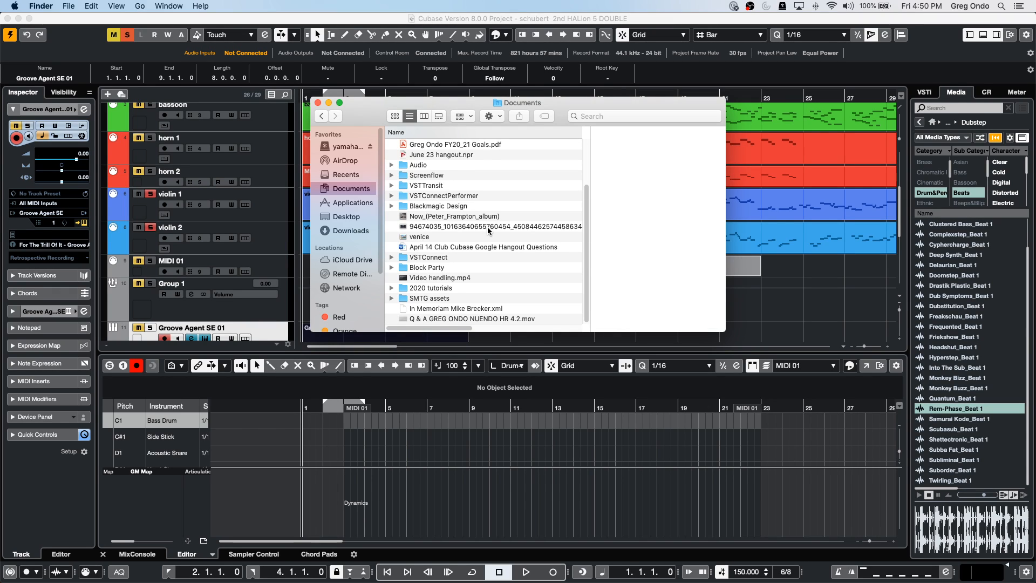
{"action": "scroll", "coordinate": [487, 230], "scroll_direction": "up", "scroll_amount": 1}
{"action": "scroll", "coordinate": [487, 231], "scroll_direction": "up", "scroll_amount": 3}
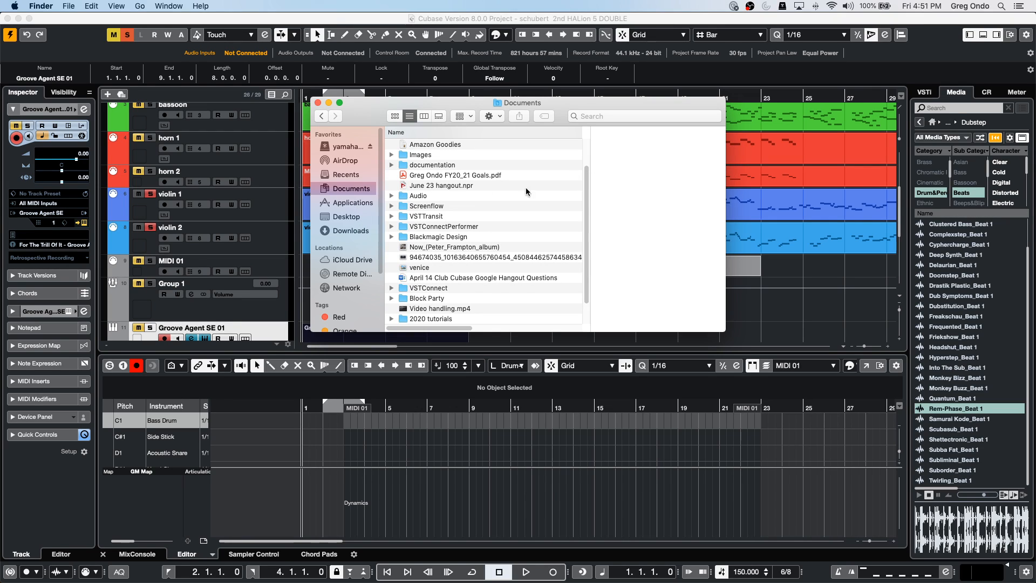
- Show the actions available for June 23 hangout.npr, dismiss them and close the Finder window
{"action": "right_click", "coordinate": [465, 185]}
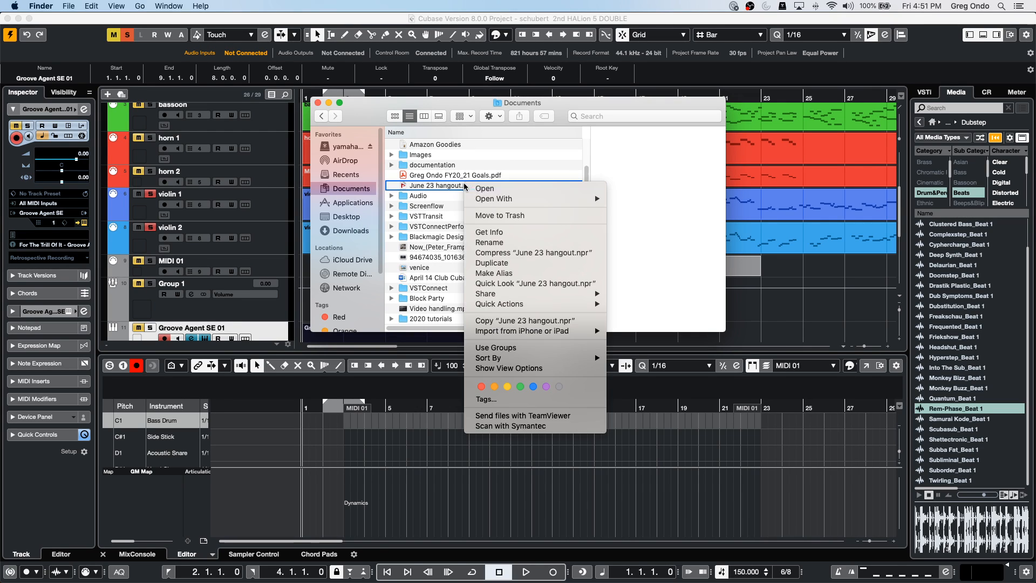
{"action": "mouse_move", "coordinate": [468, 197]}
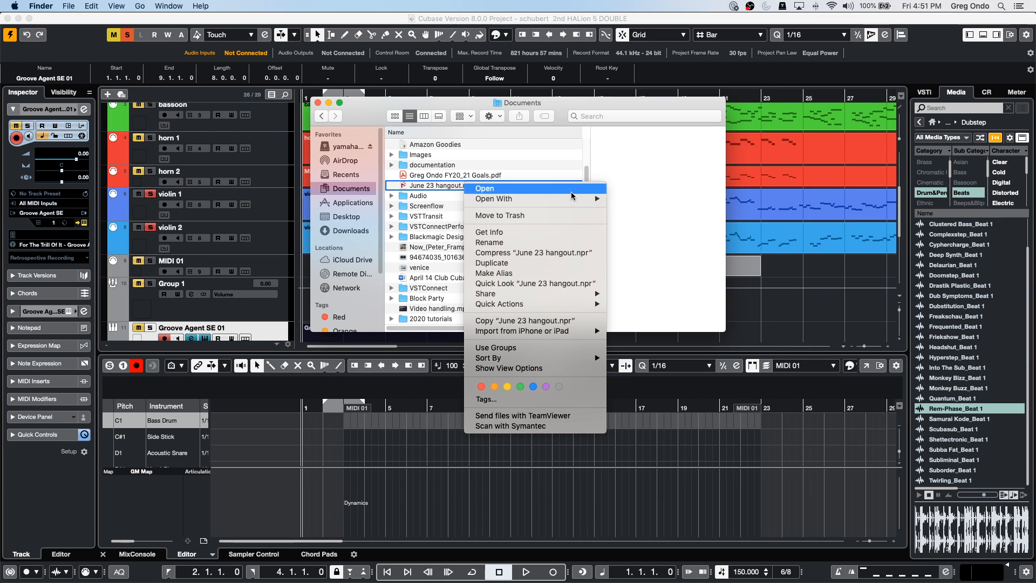
{"action": "left_click", "coordinate": [655, 182]}
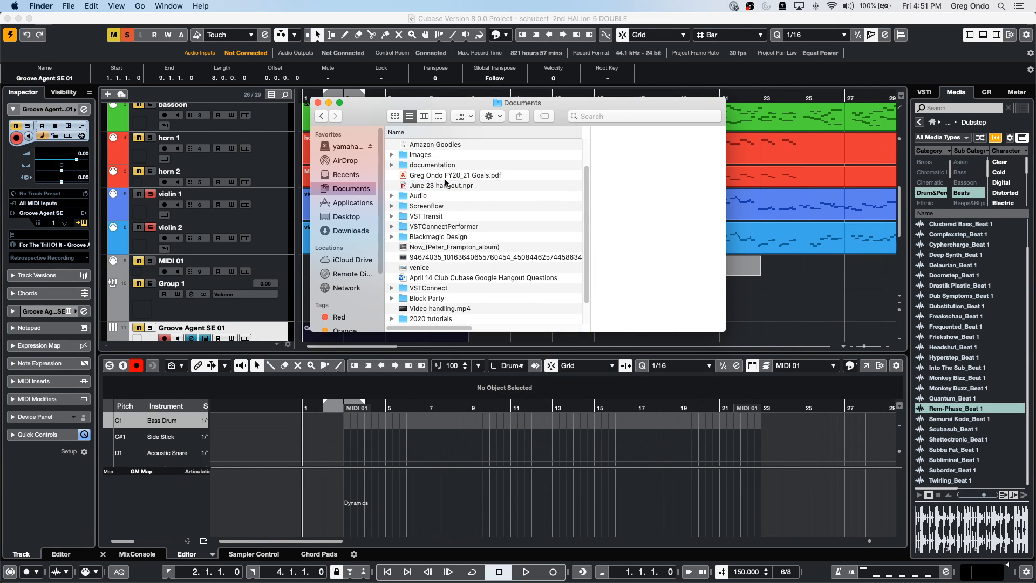
{"action": "left_click", "coordinate": [456, 186]}
{"action": "right_click", "coordinate": [455, 186]}
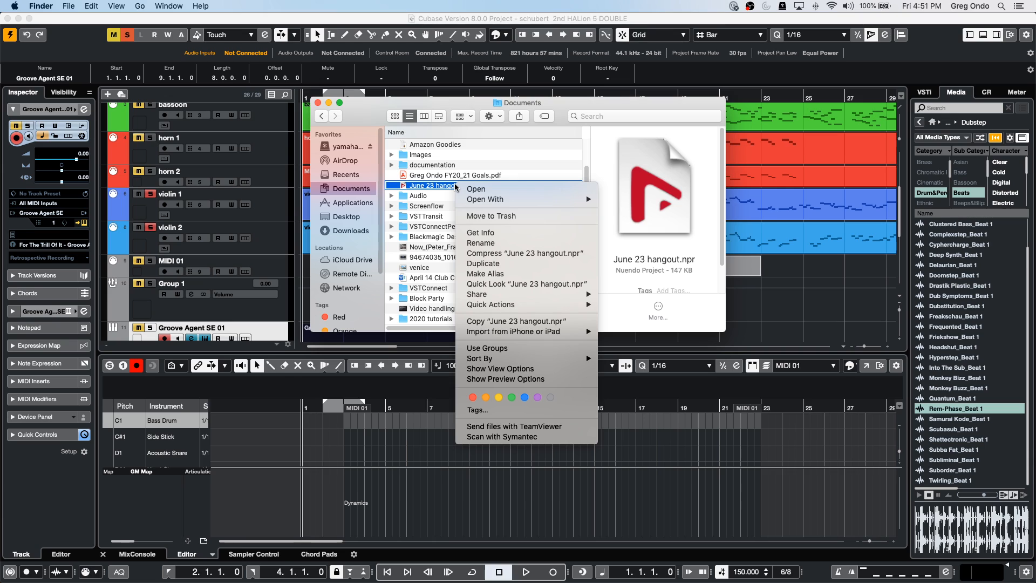
{"action": "mouse_move", "coordinate": [513, 201]}
{"action": "left_click", "coordinate": [322, 108]}
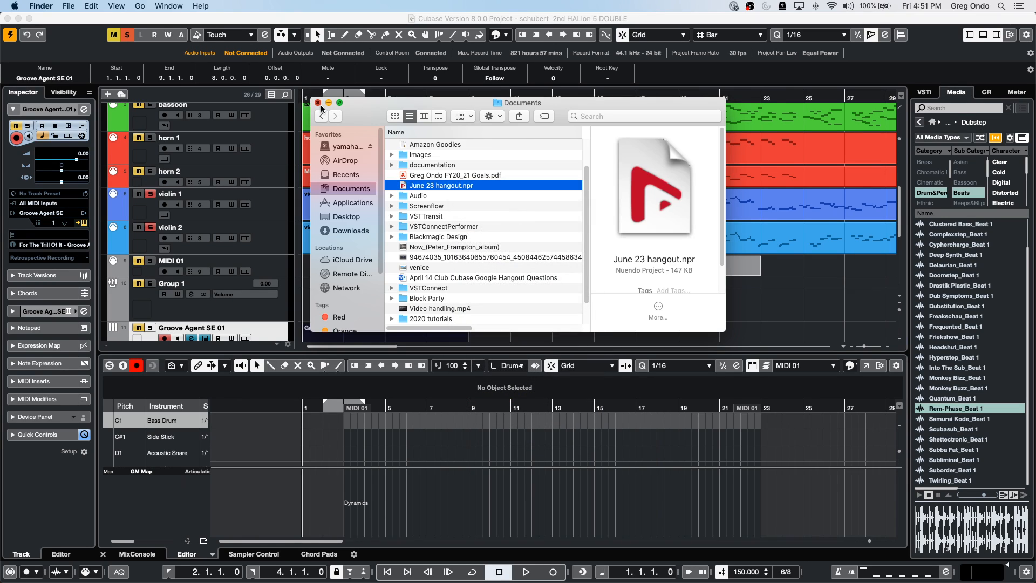
{"action": "left_click", "coordinate": [318, 103]}
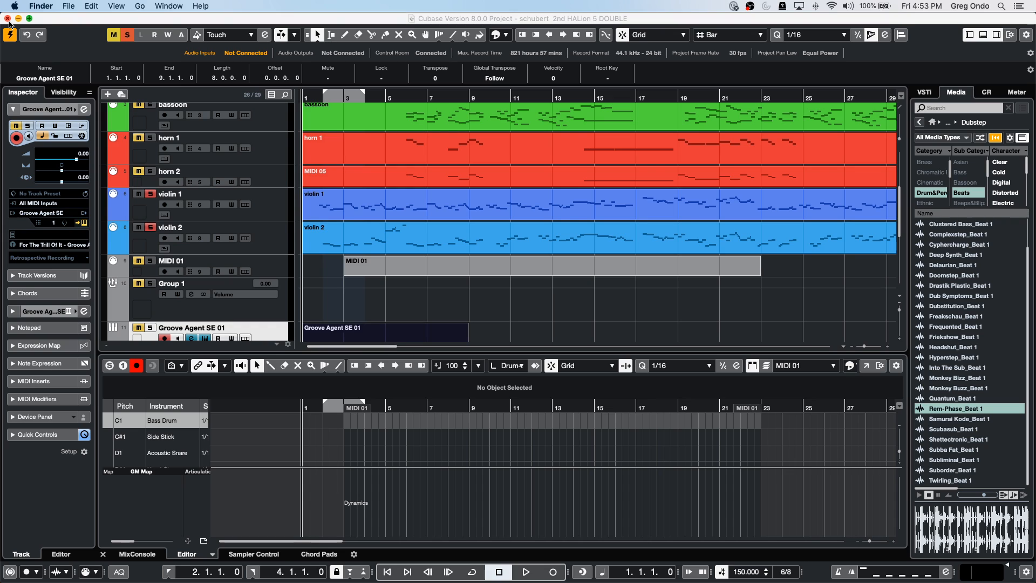
- Return to Cubase and open the recent project september 4 2020.cpr
{"action": "left_click", "coordinate": [68, 6]}
{"action": "left_click", "coordinate": [520, 243]}
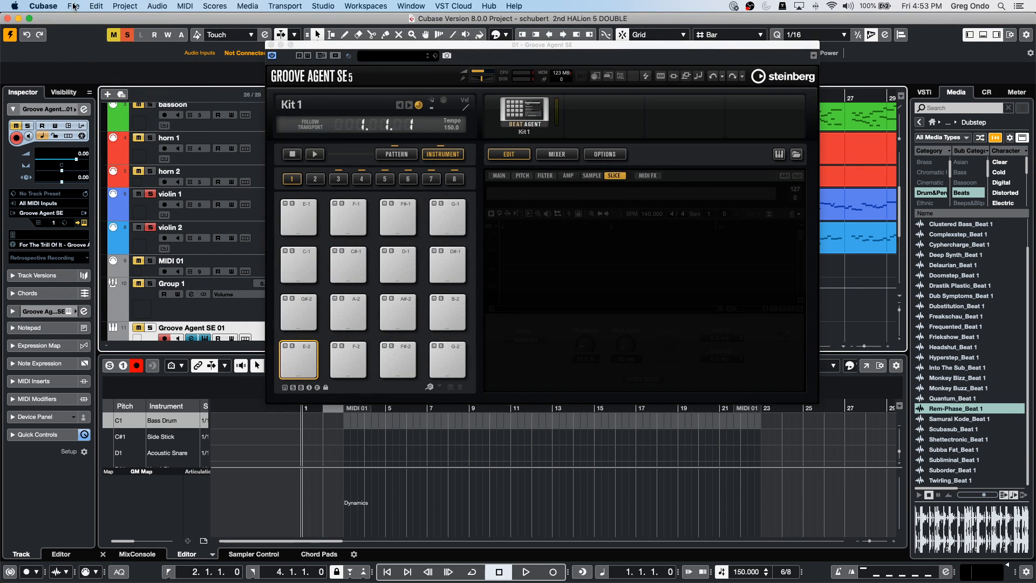
{"action": "left_click", "coordinate": [73, 7]}
{"action": "mouse_move", "coordinate": [109, 210]}
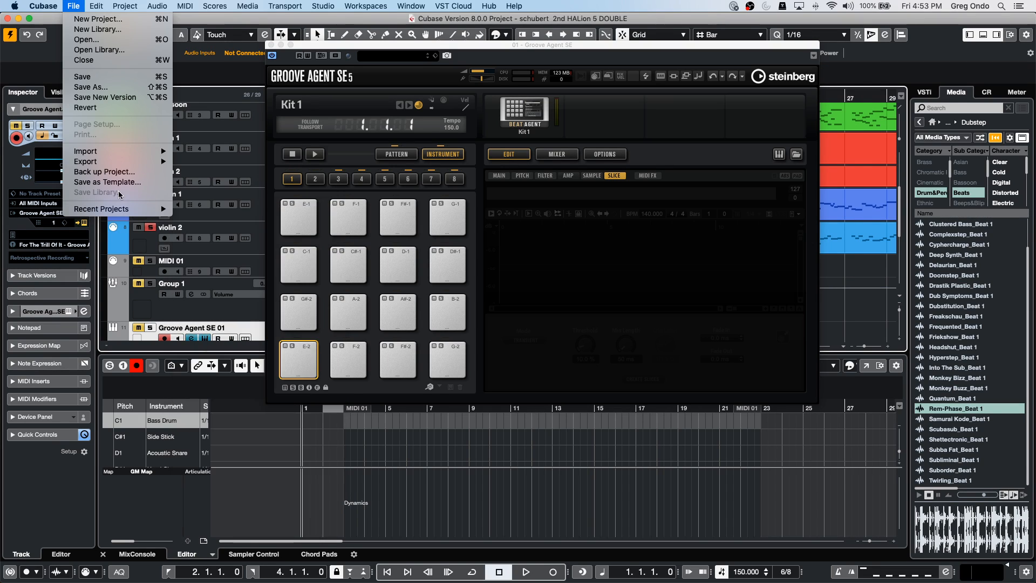
{"action": "mouse_move", "coordinate": [126, 151]}
{"action": "mouse_move", "coordinate": [115, 209]}
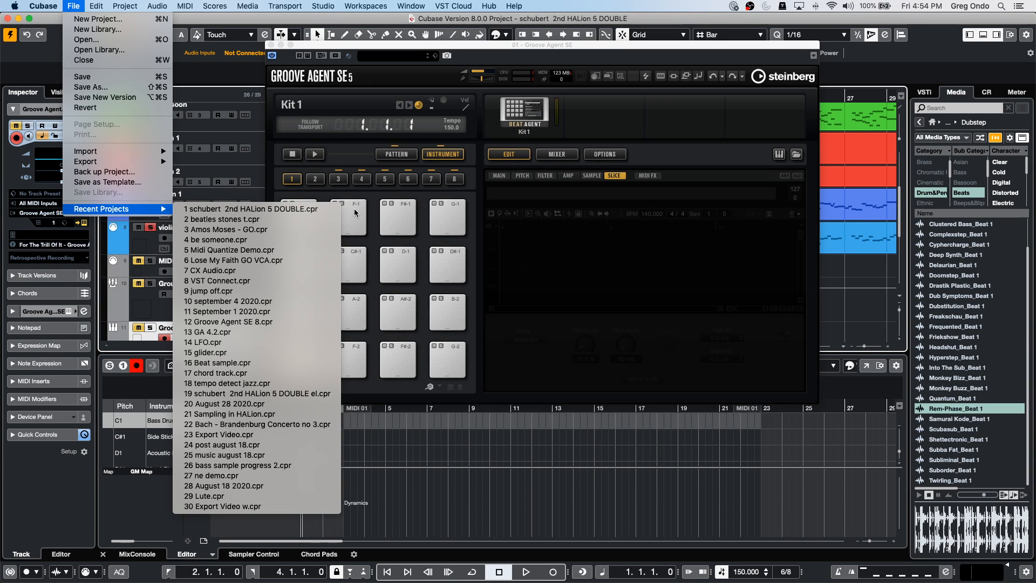
{"action": "left_click", "coordinate": [302, 301]}
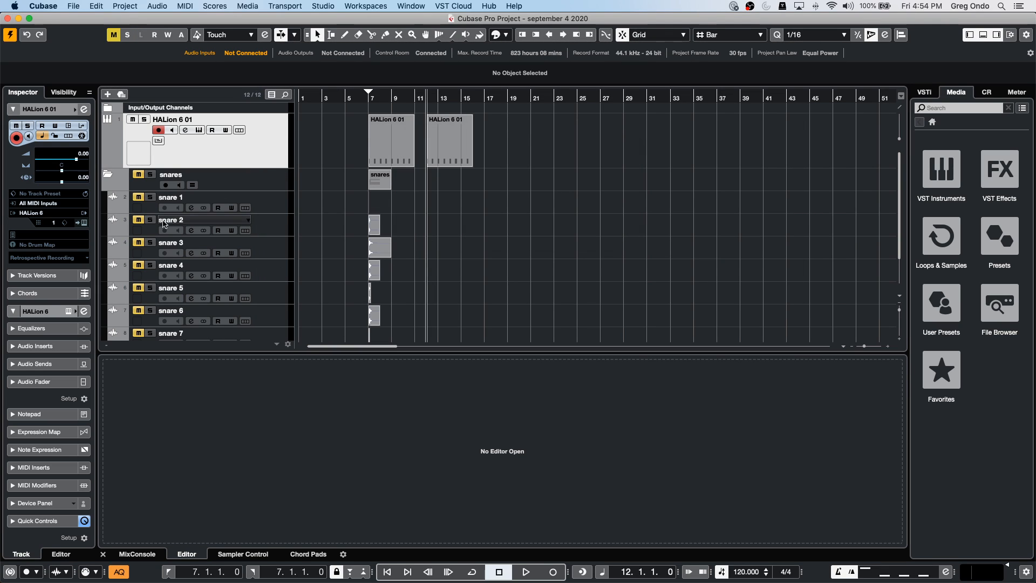
- Add one Groove Agent SE instrument track with Stereo Out as its audio output below the HALion 6 01 track
{"action": "right_click", "coordinate": [268, 157]}
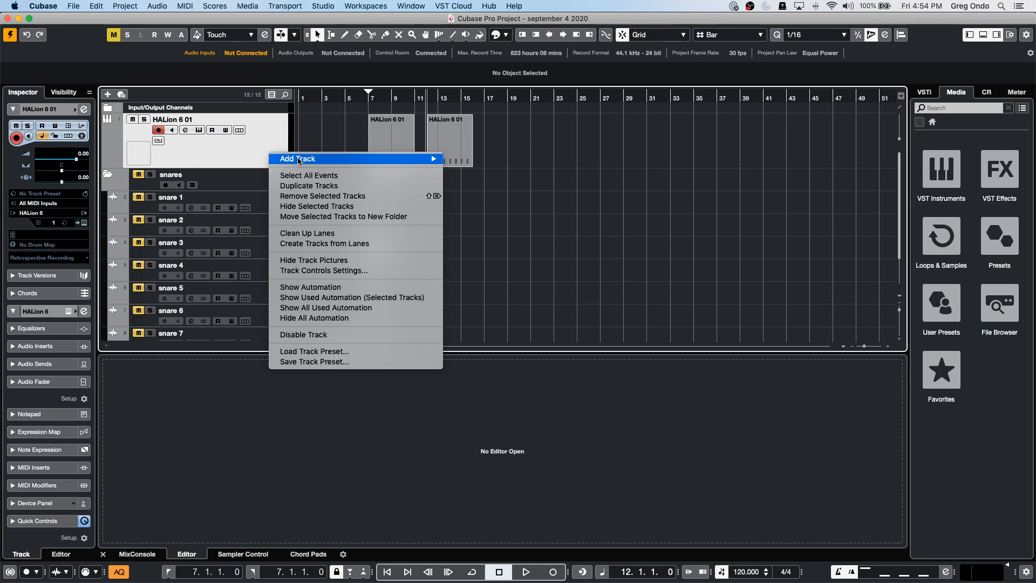
{"action": "mouse_move", "coordinate": [426, 159]}
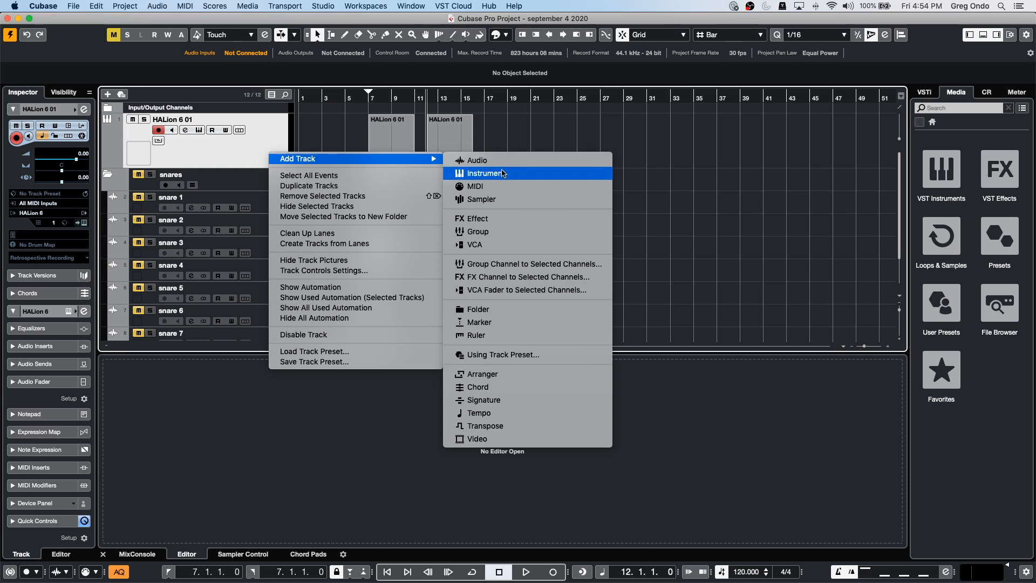
{"action": "left_click", "coordinate": [544, 172]}
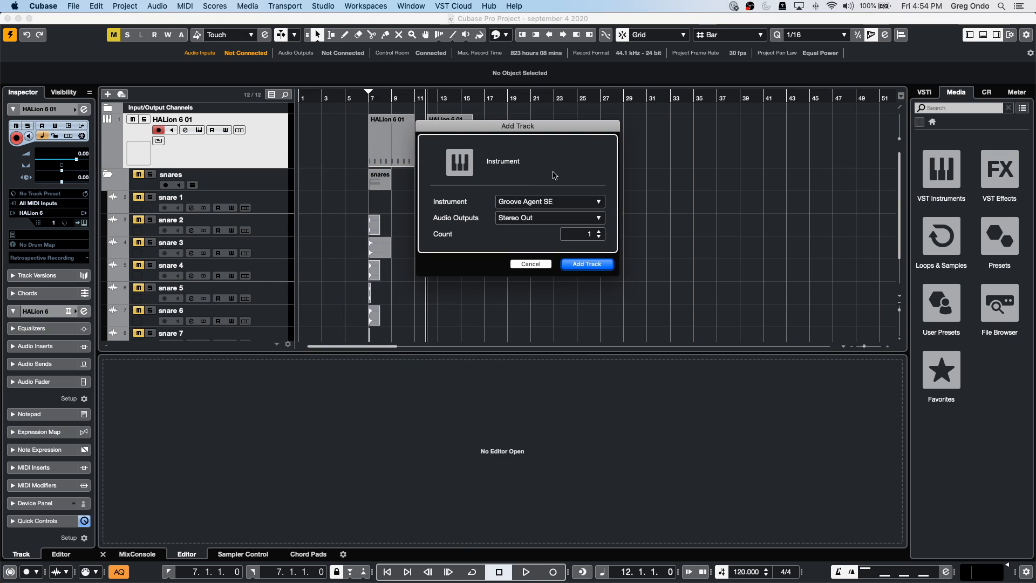
{"action": "left_click", "coordinate": [588, 264]}
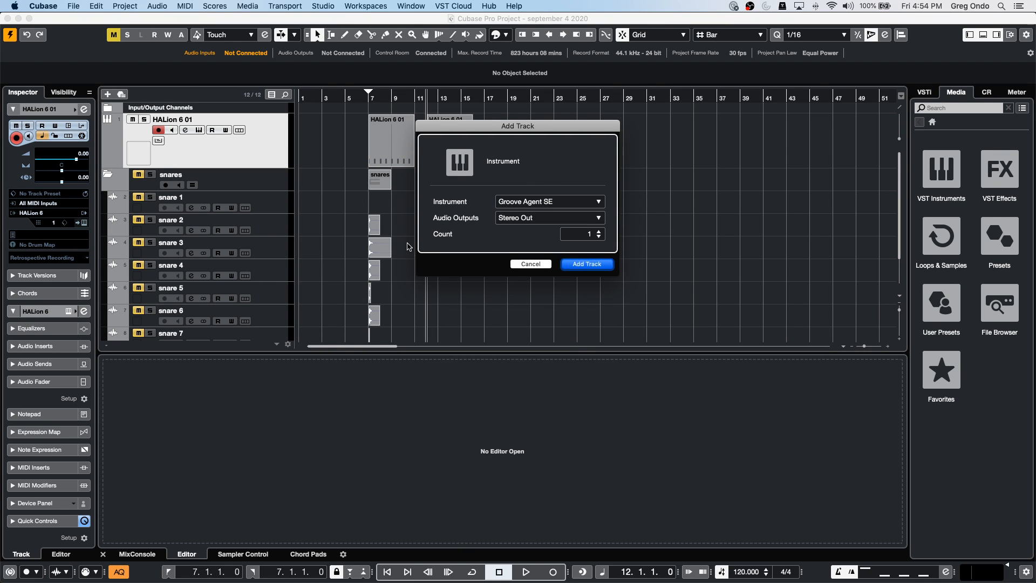
- Load the audio events of the snare tracks together onto the C1 pad of Groove Agent SE
{"action": "left_click_drag", "start_coordinate": [343, 48], "coordinate": [628, 42]}
{"action": "left_click_drag", "start_coordinate": [350, 220], "coordinate": [412, 338]}
{"action": "left_click_drag", "start_coordinate": [375, 263], "coordinate": [584, 355]}
{"action": "left_click_drag", "start_coordinate": [609, 40], "coordinate": [412, 29]}
{"action": "left_click_drag", "start_coordinate": [477, 25], "coordinate": [698, 90]}
- Open the HALion 6 01 part at bar 12 and transpose all its notes down an octave to C1
{"action": "scroll", "coordinate": [437, 144], "scroll_direction": "up", "scroll_amount": 3}
{"action": "double_click", "coordinate": [437, 144]}
{"action": "right_click", "coordinate": [415, 435]}
{"action": "left_click", "coordinate": [415, 434]}
{"action": "left_click_drag", "start_coordinate": [411, 430], "coordinate": [486, 468]}
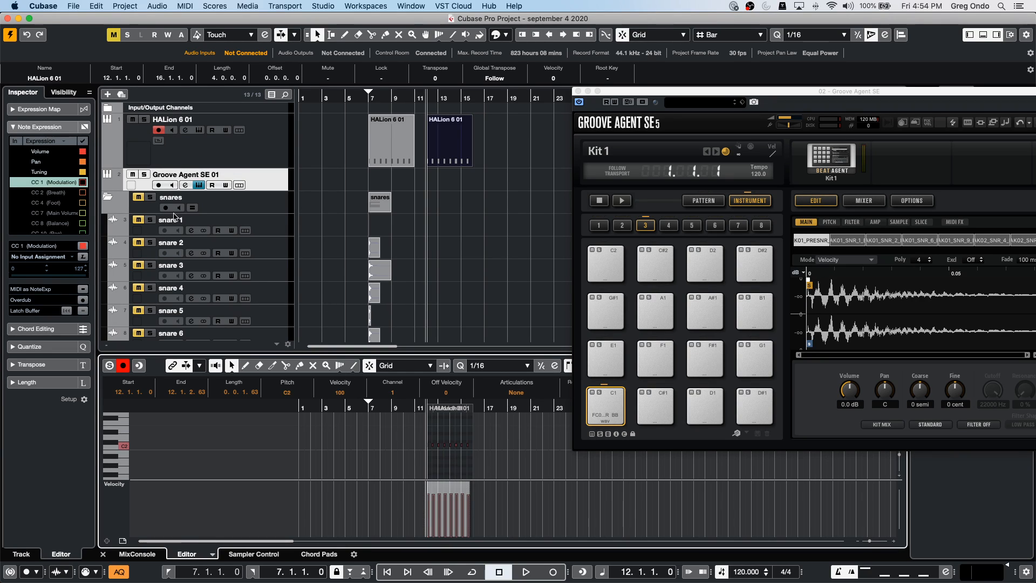
{"action": "scroll", "coordinate": [292, 395], "scroll_direction": "down", "scroll_amount": 9}
{"action": "scroll", "coordinate": [297, 395], "scroll_direction": "down", "scroll_amount": 3}
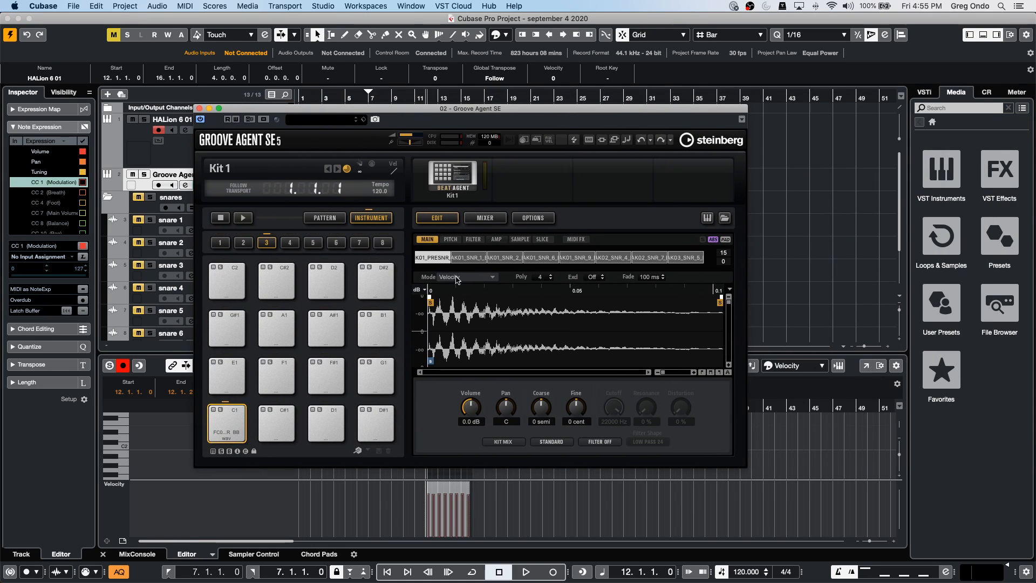
- Audition the layered snare samples on the C1 pad at different velocities
{"action": "left_click", "coordinate": [228, 426]}
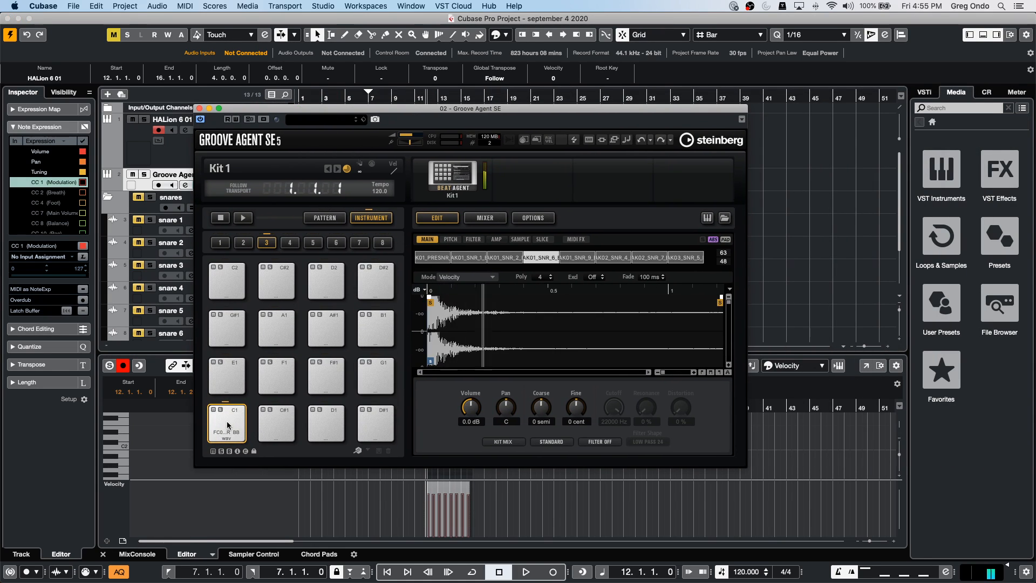
{"action": "left_click", "coordinate": [227, 419]}
{"action": "left_click", "coordinate": [227, 419]}
{"action": "left_click", "coordinate": [227, 415]}
{"action": "left_click", "coordinate": [228, 411]}
{"action": "left_click", "coordinate": [228, 412]}
{"action": "left_click", "coordinate": [227, 415]}
{"action": "left_click", "coordinate": [227, 418]}
{"action": "left_click", "coordinate": [226, 422]}
{"action": "left_click", "coordinate": [227, 430]}
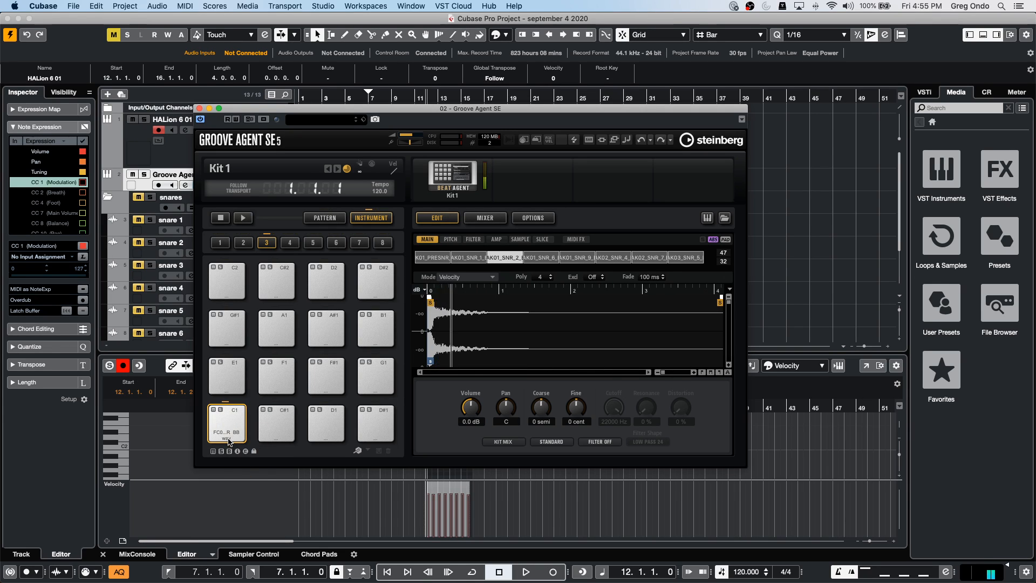
{"action": "left_click", "coordinate": [228, 441]}
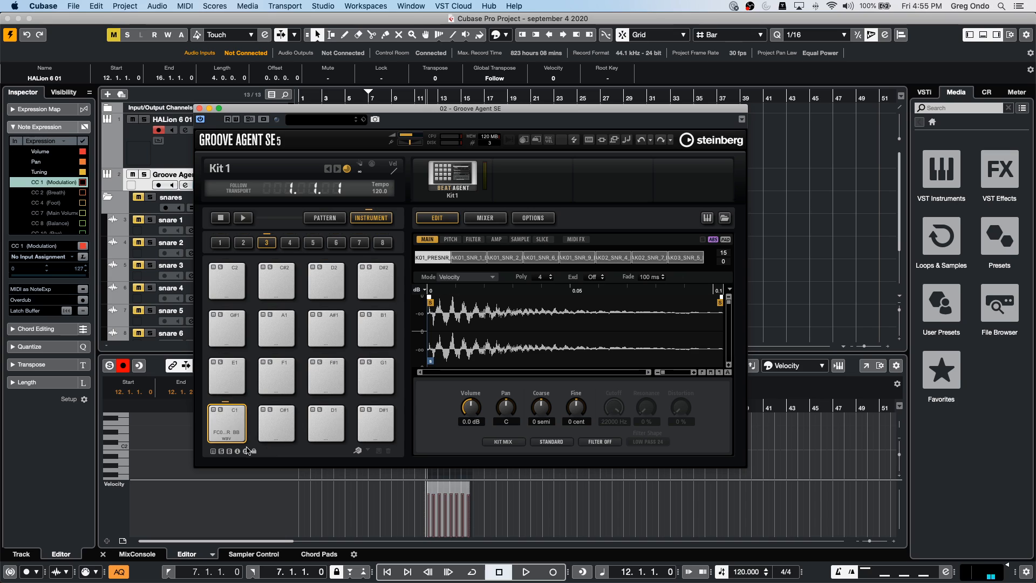
- Set the sample playback mode of the C1 pad to Round Robin
{"action": "left_click", "coordinate": [466, 278]}
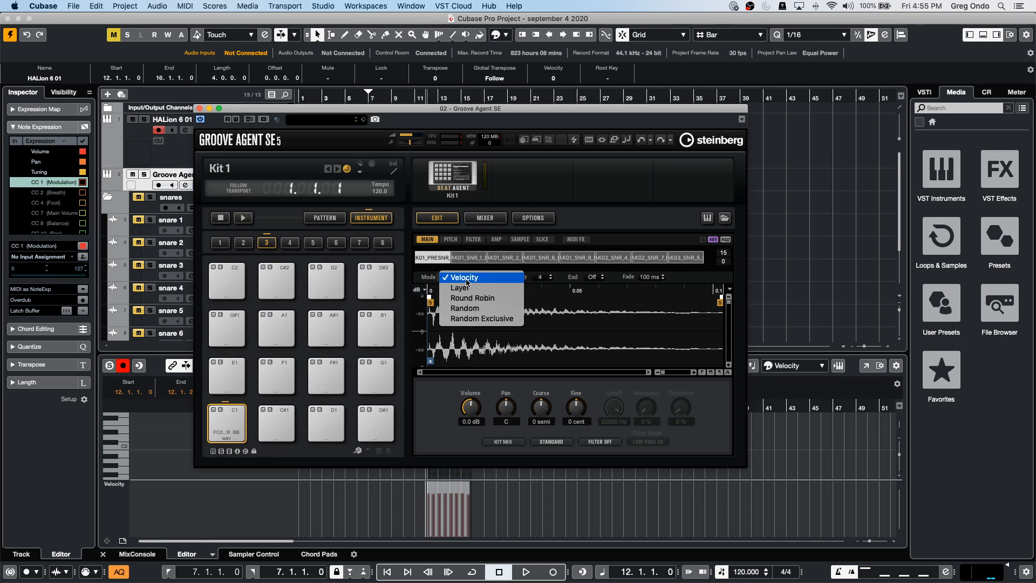
{"action": "left_click", "coordinate": [445, 428]}
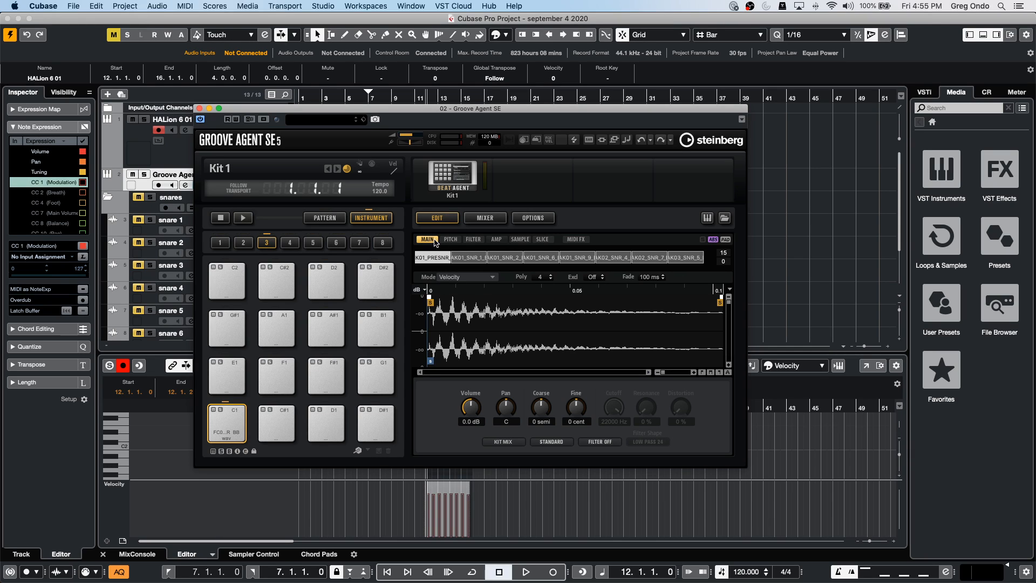
{"action": "left_click", "coordinate": [466, 278]}
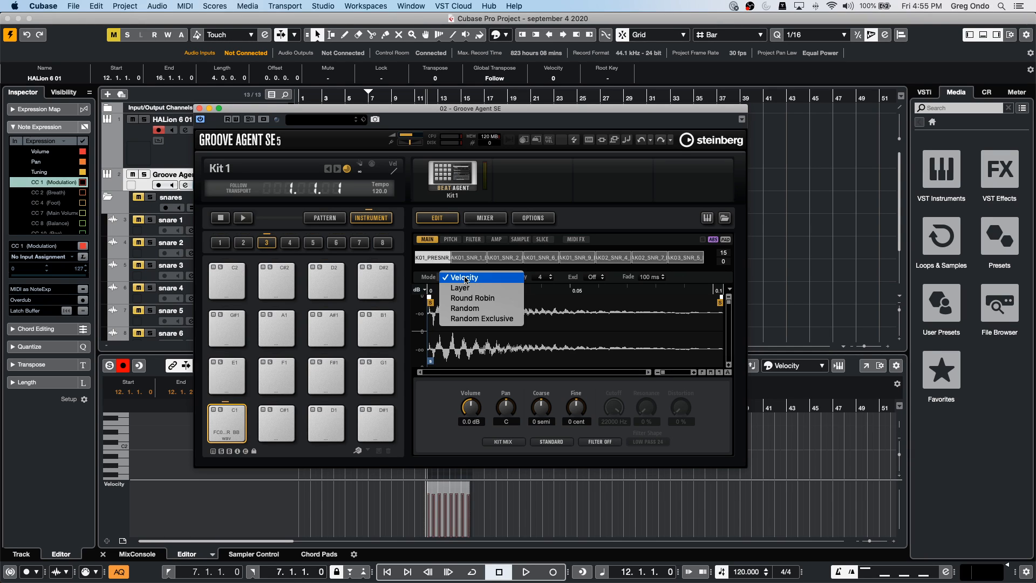
{"action": "left_click", "coordinate": [496, 301]}
- Open the HALion 6 01 part at bar 12 beside the Groove Agent SE window and play it briefly
{"action": "left_click_drag", "start_coordinate": [299, 106], "coordinate": [556, 172]}
{"action": "left_click", "coordinate": [439, 98]}
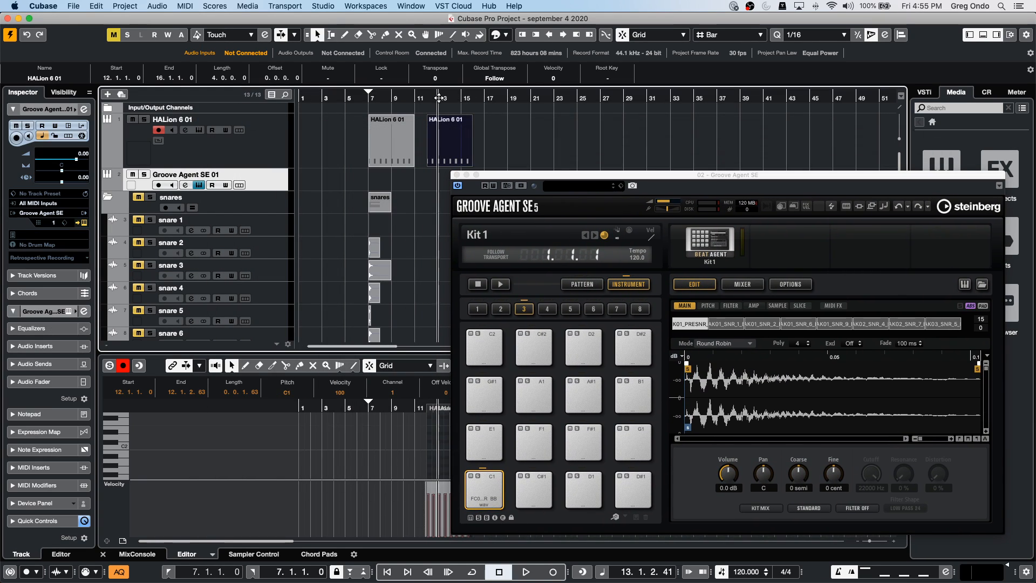
{"action": "double_click", "coordinate": [453, 154]}
{"action": "left_click_drag", "start_coordinate": [510, 181], "coordinate": [590, 99]}
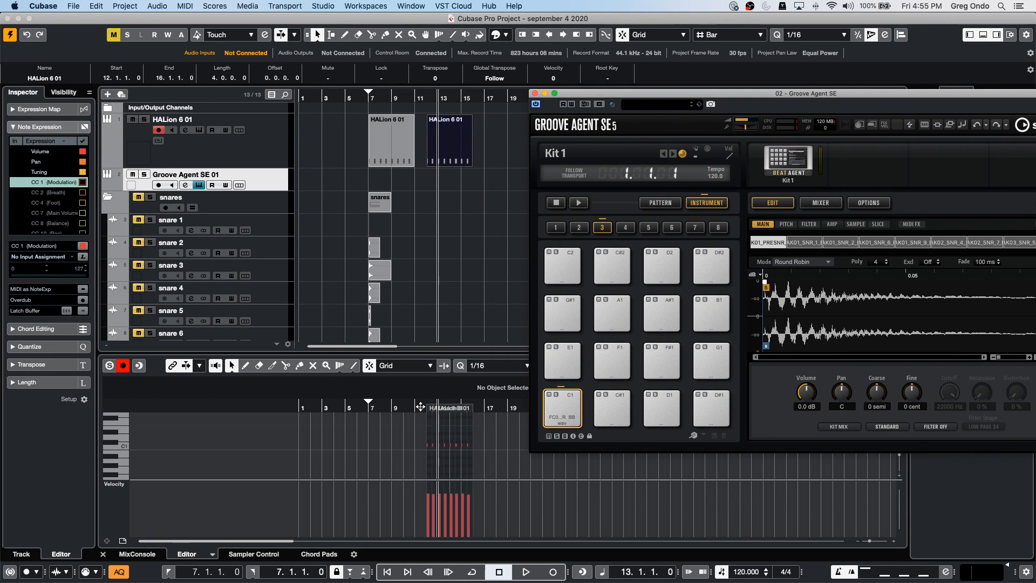
{"action": "left_click_drag", "start_coordinate": [420, 407], "coordinate": [421, 419]}
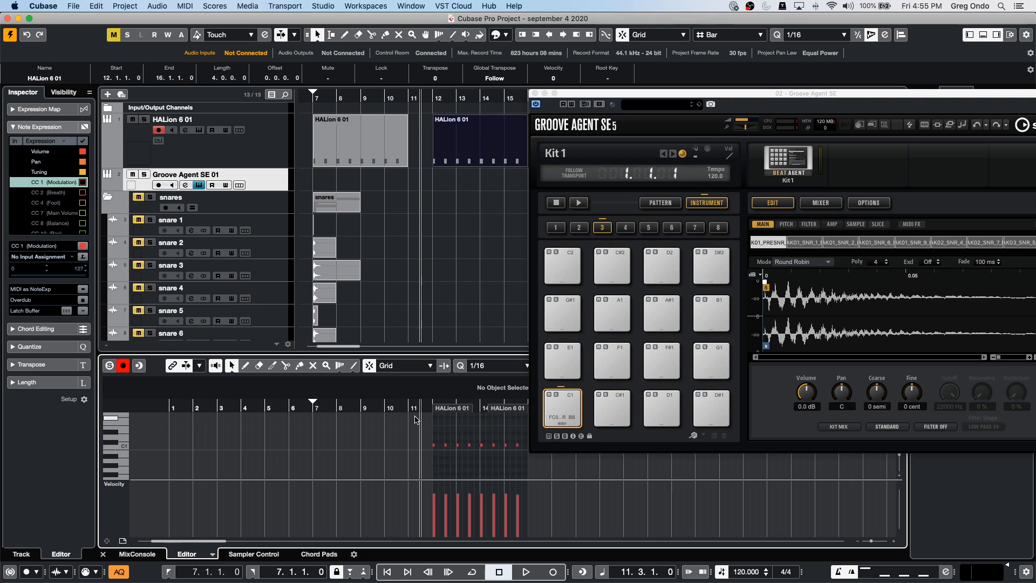
{"action": "key", "text": "space"}
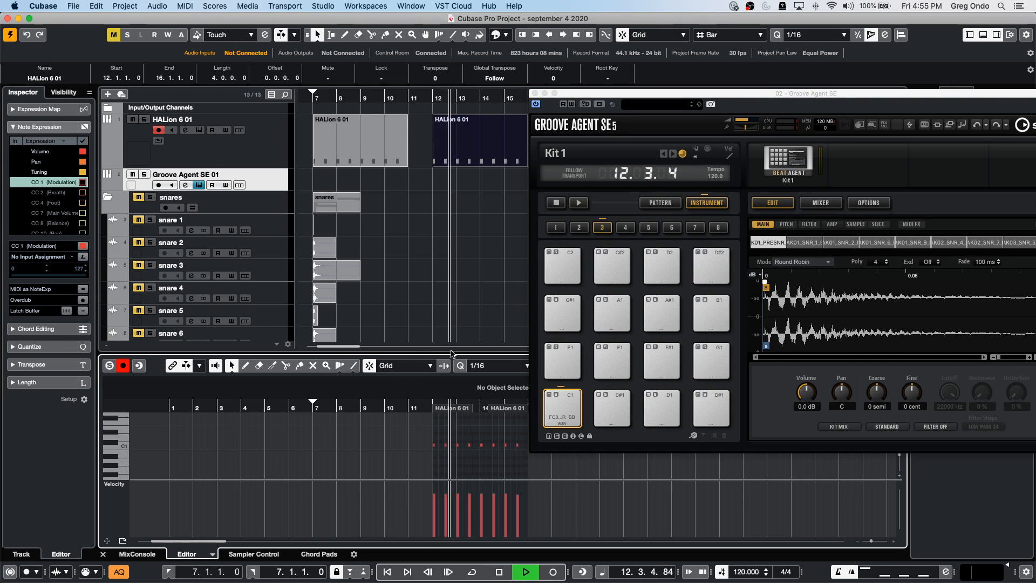
{"action": "key", "text": "space"}
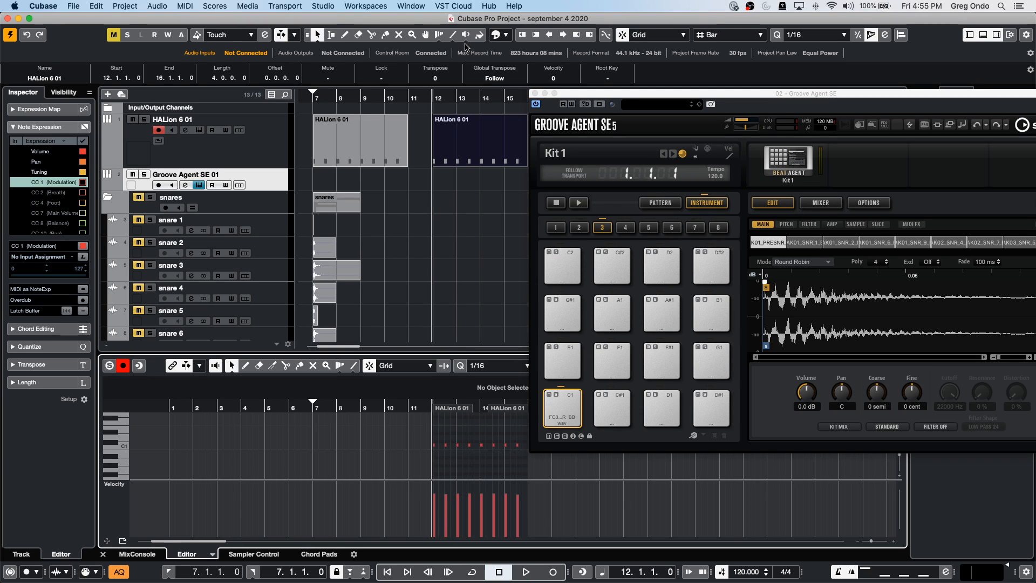
- Move the HALion 6 01 part at bar 12 down onto the Groove Agent SE 01 track and play it
{"action": "left_click", "coordinate": [451, 152]}
{"action": "left_click_drag", "start_coordinate": [452, 152], "coordinate": [452, 174]}
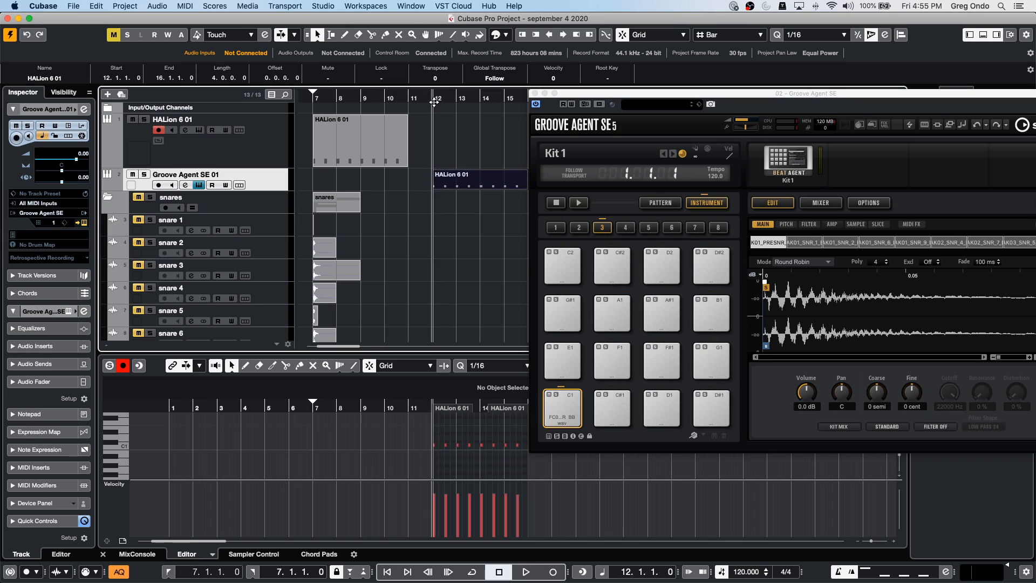
{"action": "key", "text": "space"}
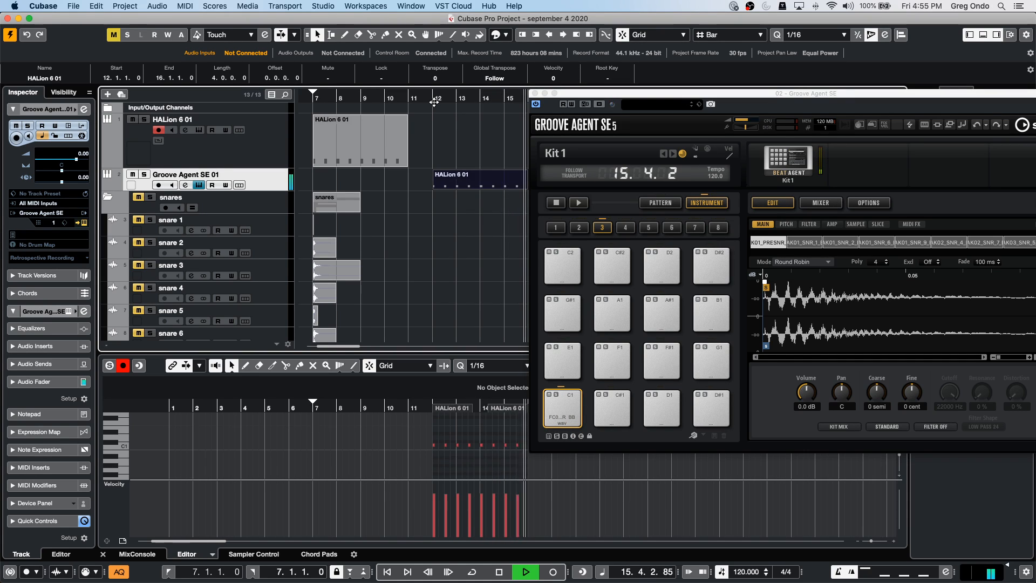
{"action": "key", "text": "space"}
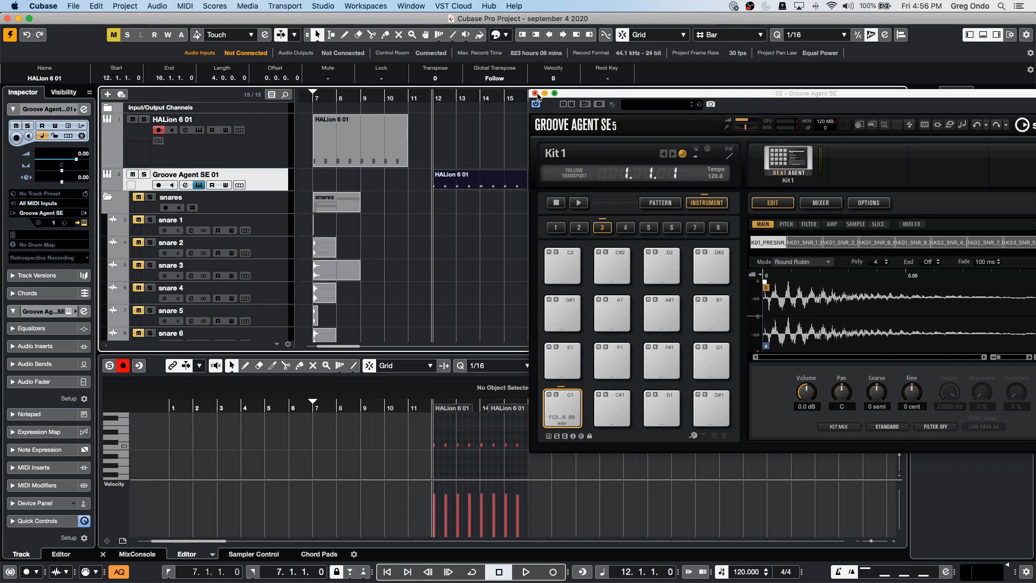
- Close the Groove Agent SE window and open the recent project Lose My Faith GO VCA.cpr
{"action": "left_click", "coordinate": [535, 93]}
{"action": "left_click", "coordinate": [459, 6]}
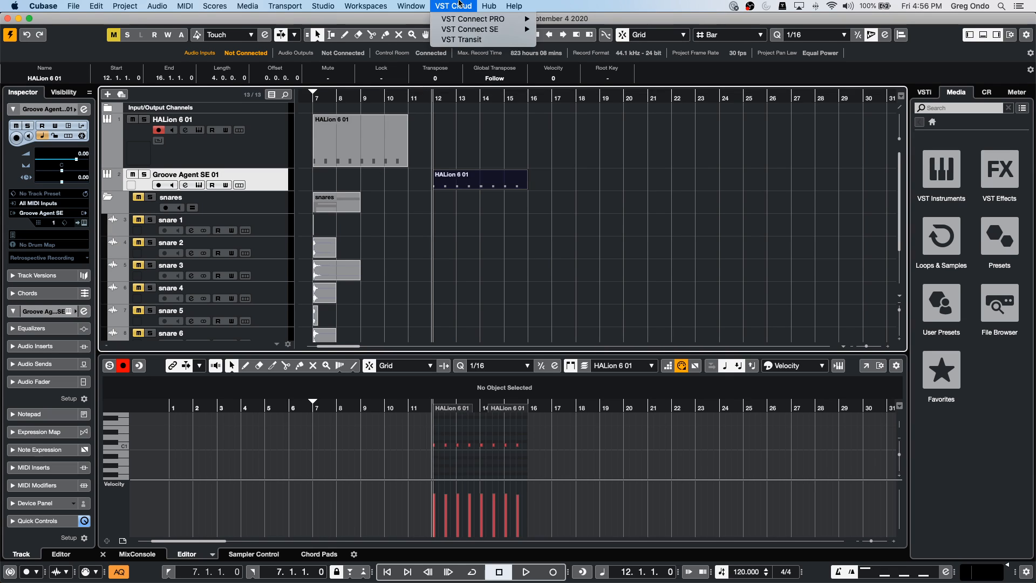
{"action": "mouse_move", "coordinate": [412, 5]}
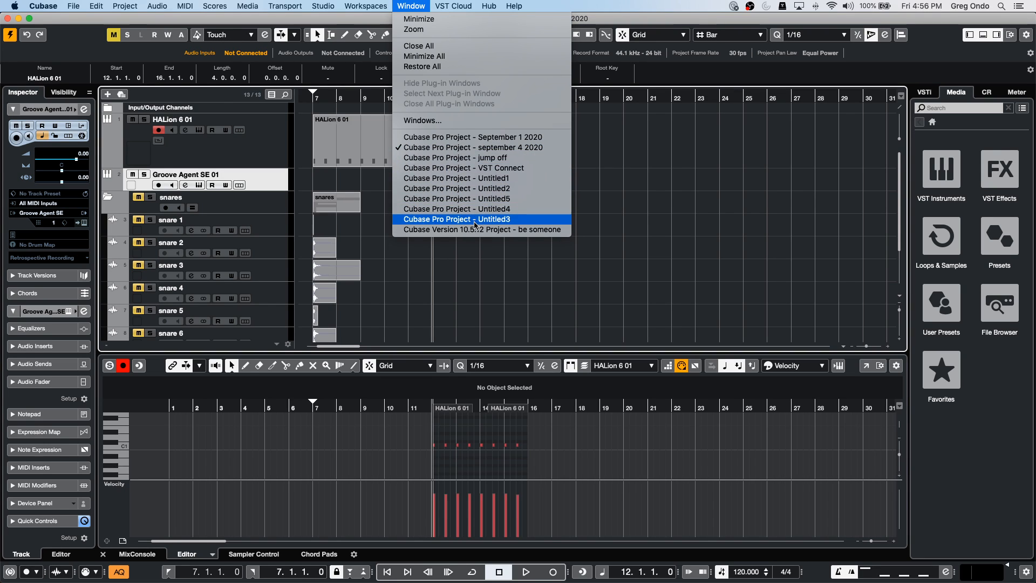
{"action": "left_click", "coordinate": [663, 197]}
{"action": "left_click", "coordinate": [76, 6]}
{"action": "mouse_move", "coordinate": [114, 208]}
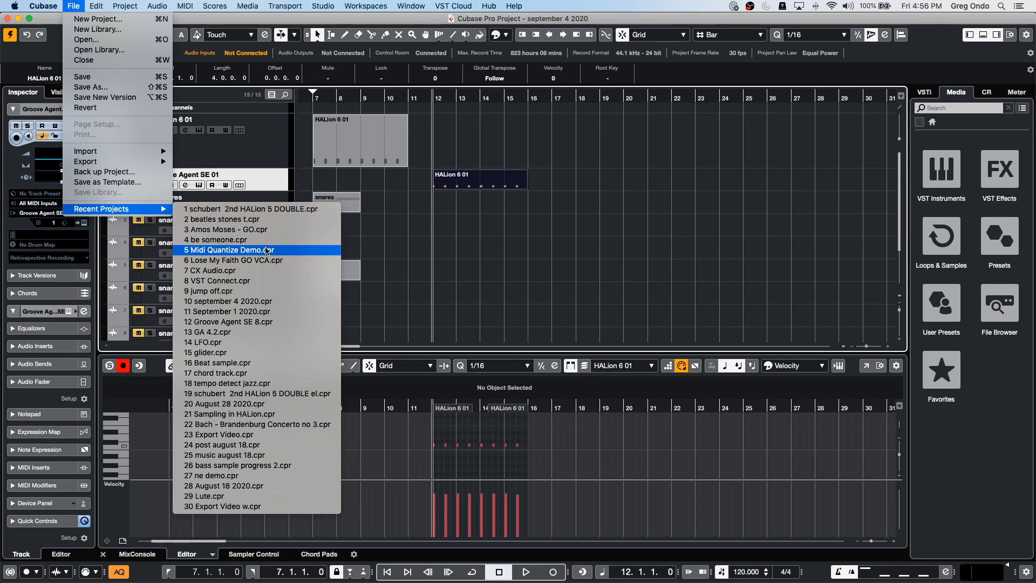
{"action": "left_click", "coordinate": [283, 260]}
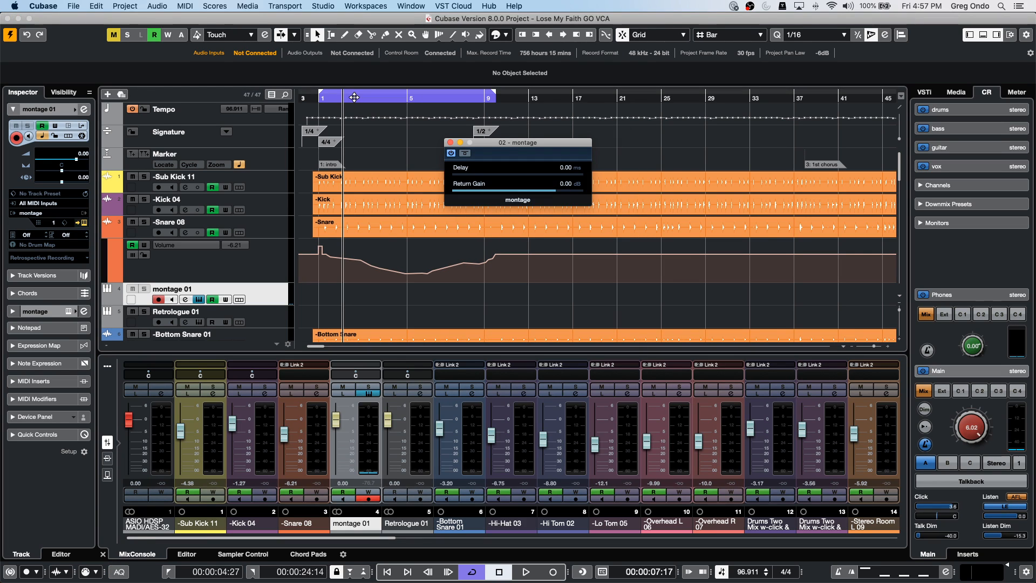
- Play the project briefly, stop it, and revert the project to its previously saved version
{"action": "left_click_drag", "start_coordinate": [354, 98], "coordinate": [359, 64]}
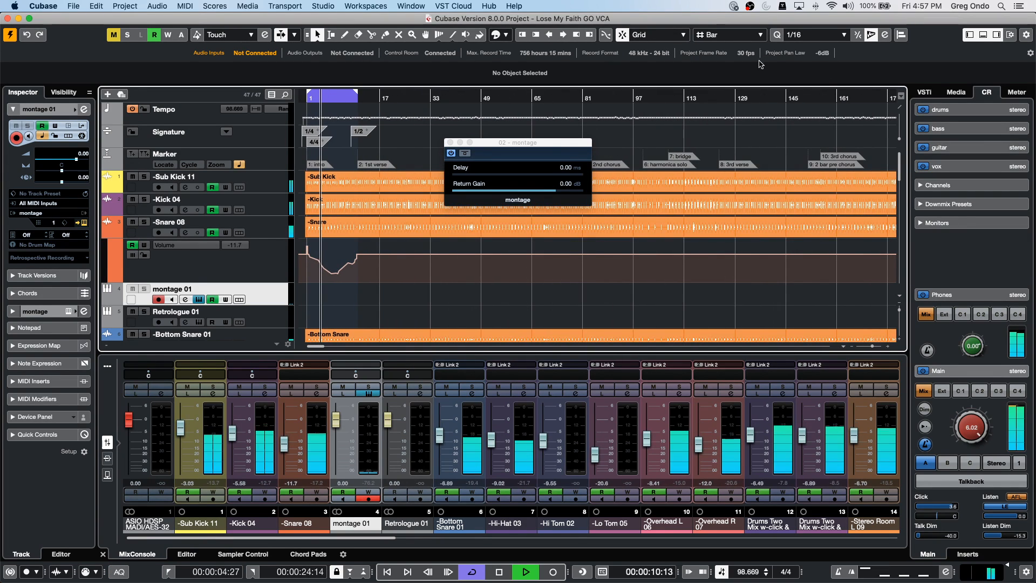
{"action": "key", "text": "space"}
{"action": "left_click", "coordinate": [74, 6]}
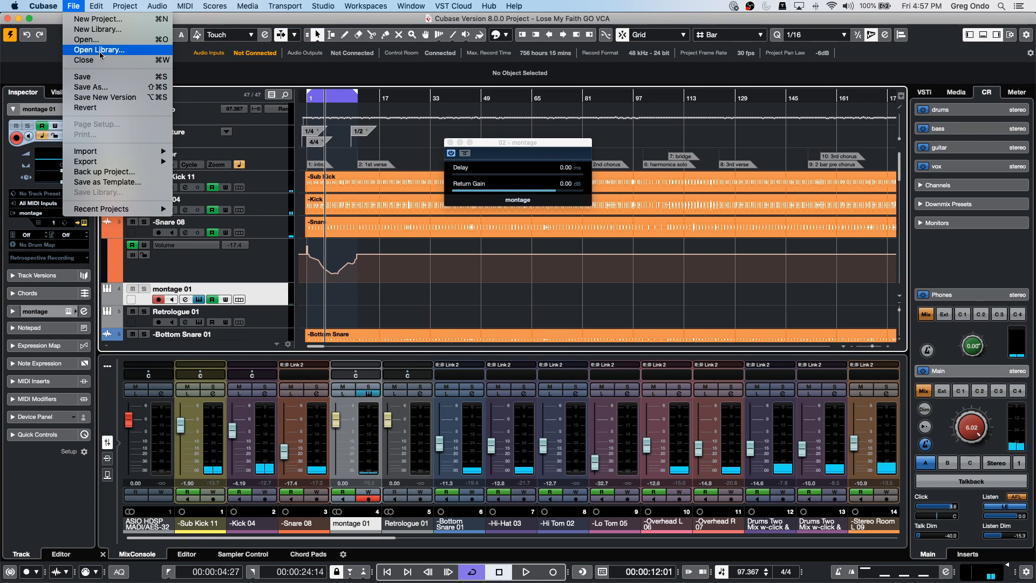
{"action": "left_click", "coordinate": [100, 109]}
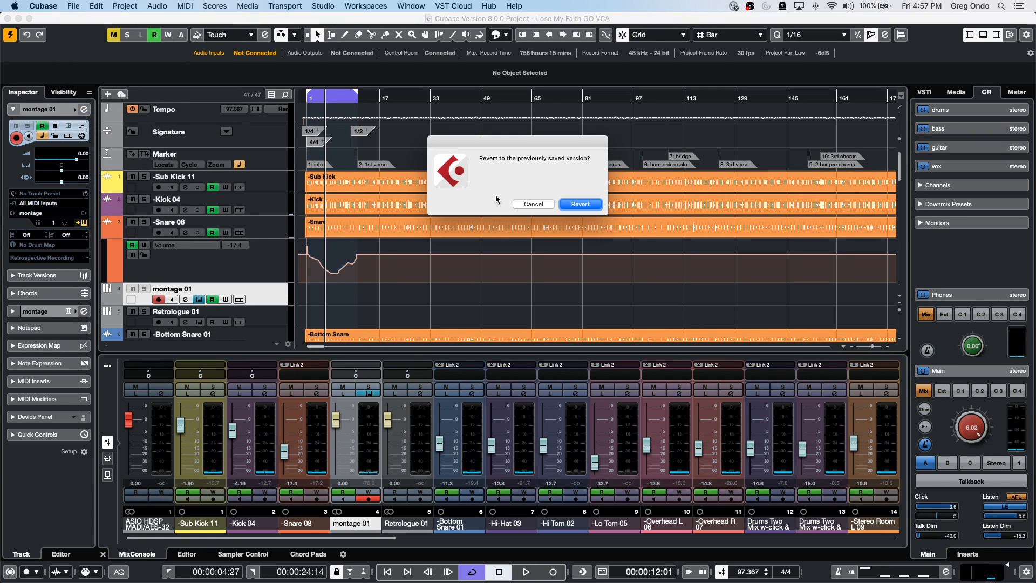
{"action": "left_click", "coordinate": [581, 208]}
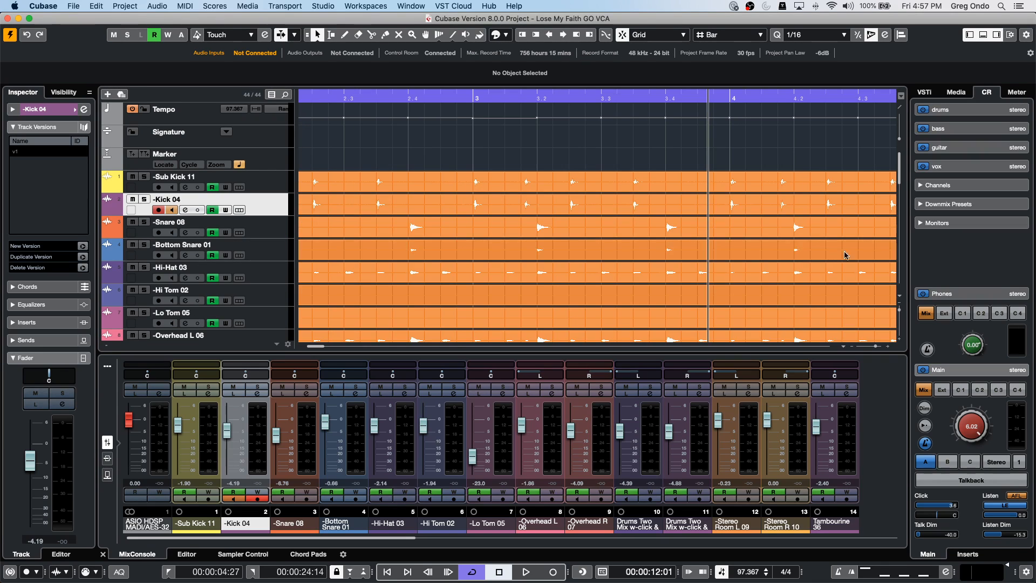
- Play the project and display the Loudness meter for the mix
{"action": "key", "text": "space"}
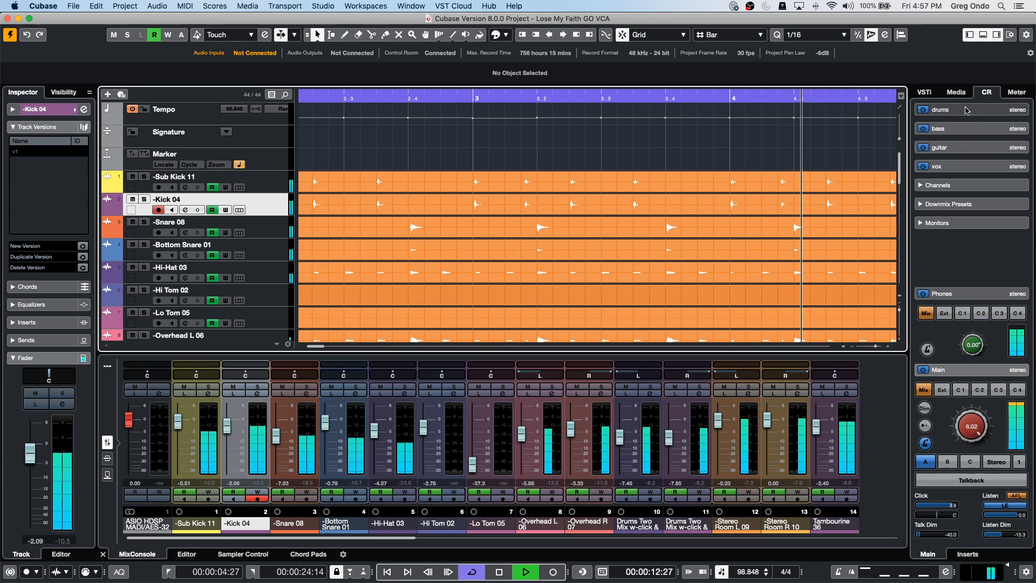
{"action": "left_click", "coordinate": [1017, 92]}
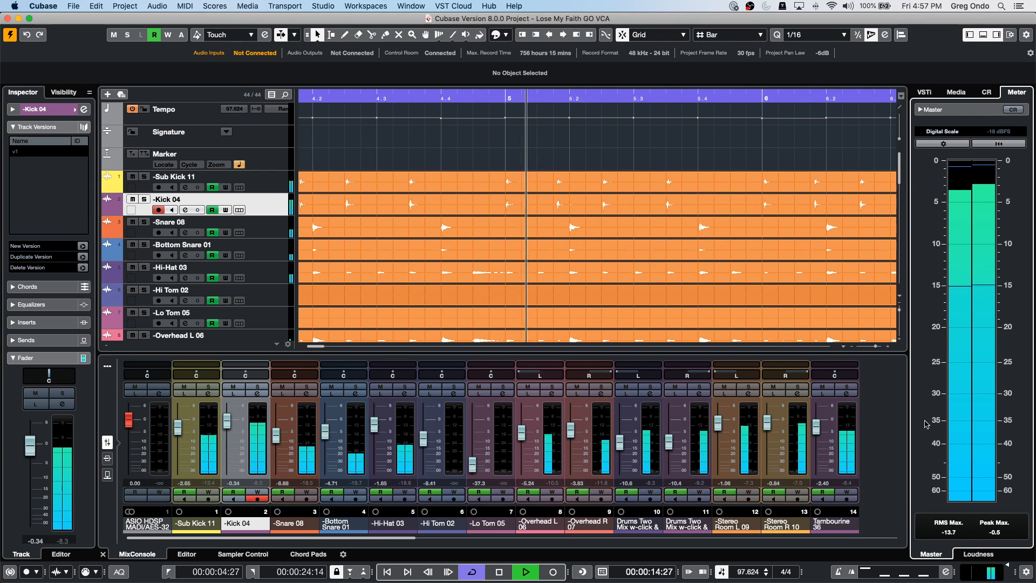
{"action": "left_click", "coordinate": [976, 558]}
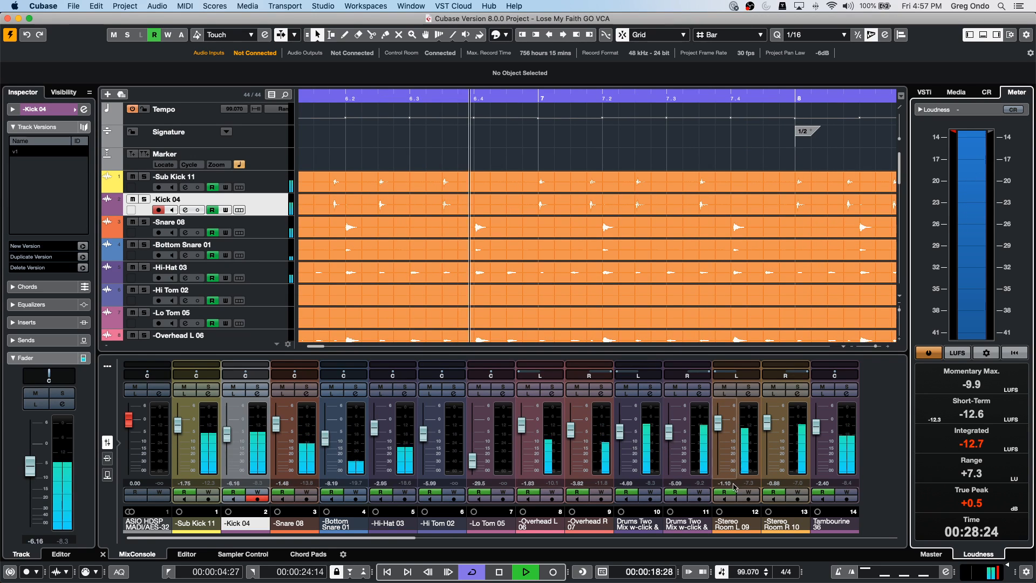
- Lower the Stereo output fader to about -12 dB during playback, stop, and raise the fader to about -2.93 dB
{"action": "scroll", "coordinate": [562, 546], "scroll_direction": "right", "scroll_amount": 6}
{"action": "scroll", "coordinate": [562, 546], "scroll_direction": "right", "scroll_amount": 18}
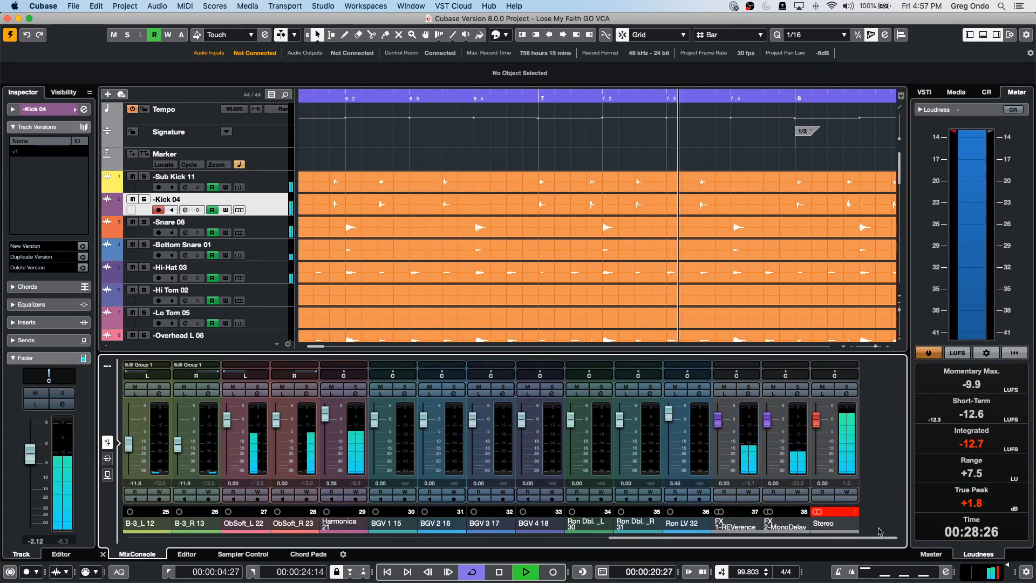
{"action": "left_click_drag", "start_coordinate": [819, 422], "coordinate": [819, 438]}
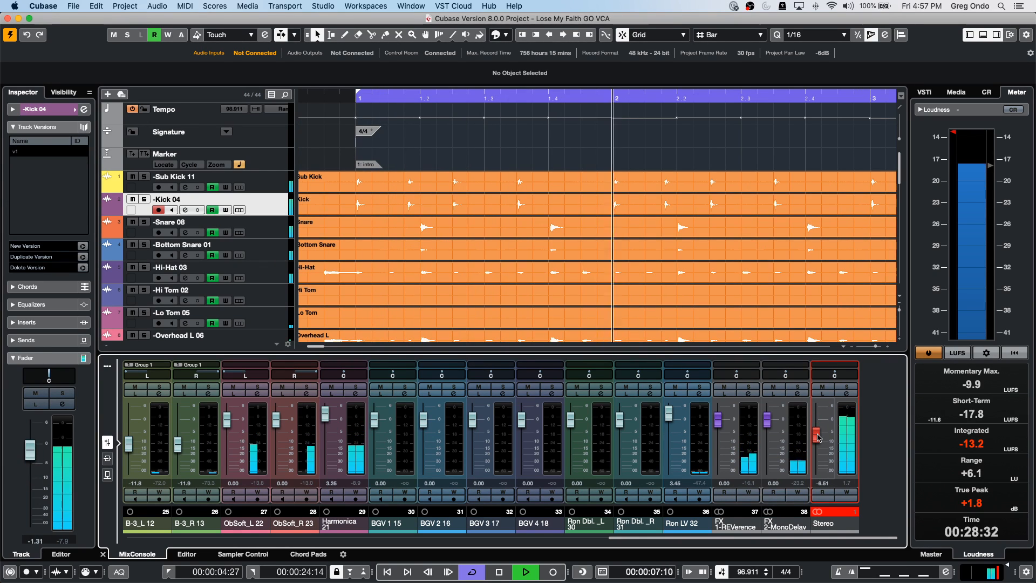
{"action": "left_click_drag", "start_coordinate": [819, 438], "coordinate": [819, 449]}
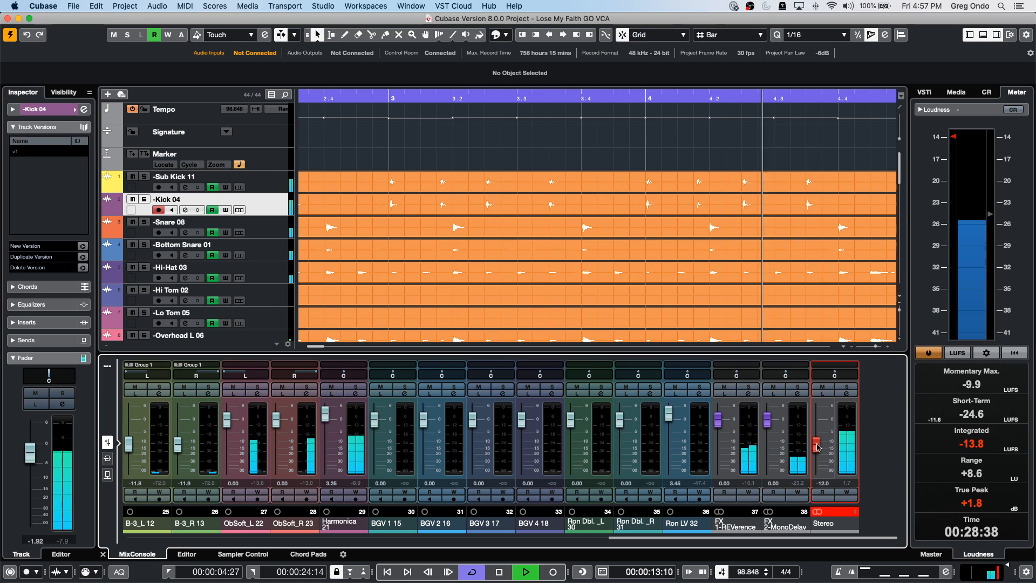
{"action": "key", "text": "space"}
{"action": "left_click_drag", "start_coordinate": [819, 448], "coordinate": [819, 431]}
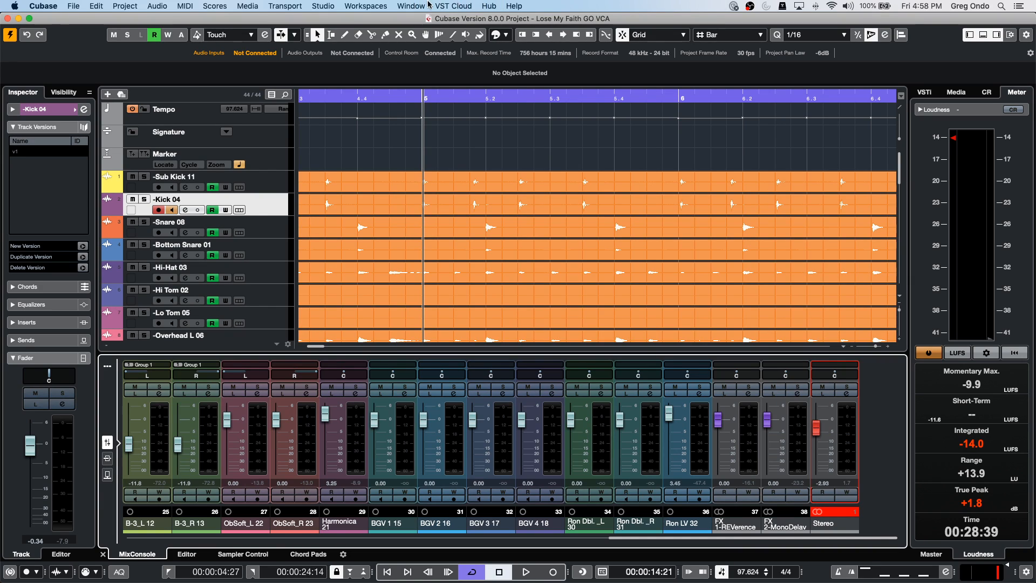
- Open the Generic Remote settings in Studio Setup
{"action": "left_click", "coordinate": [365, 7]}
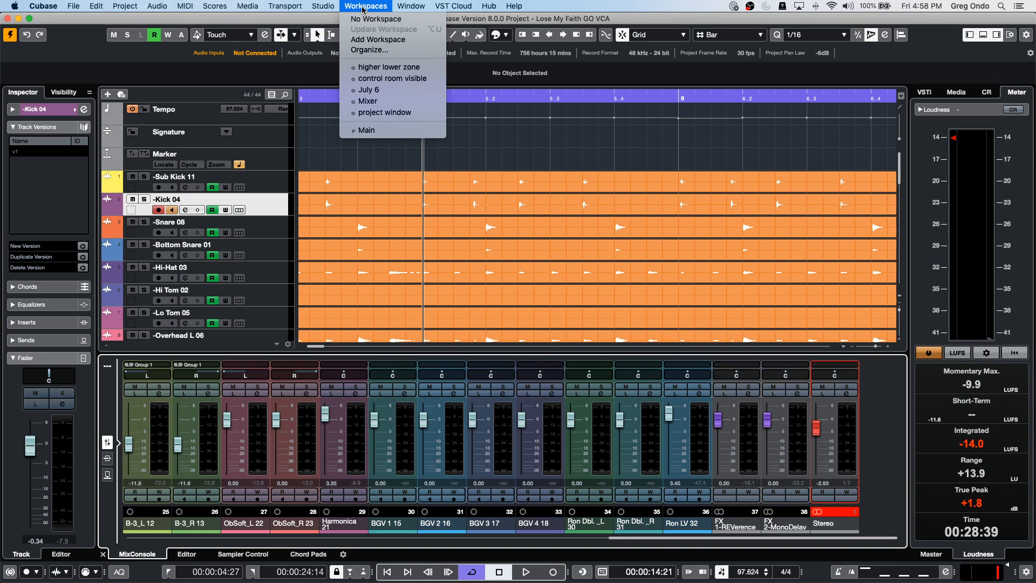
{"action": "mouse_move", "coordinate": [402, 5]}
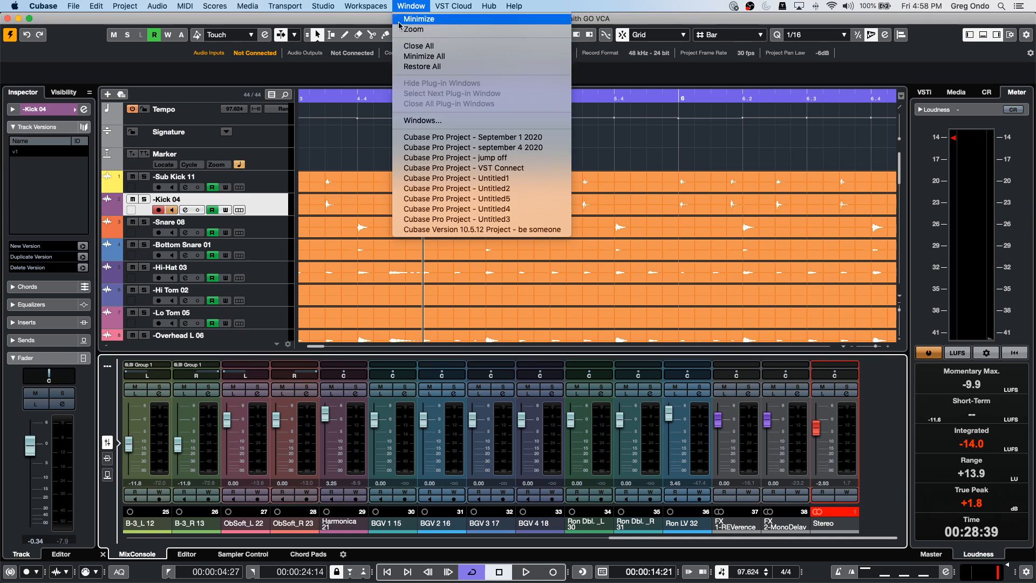
{"action": "mouse_move", "coordinate": [326, 9]}
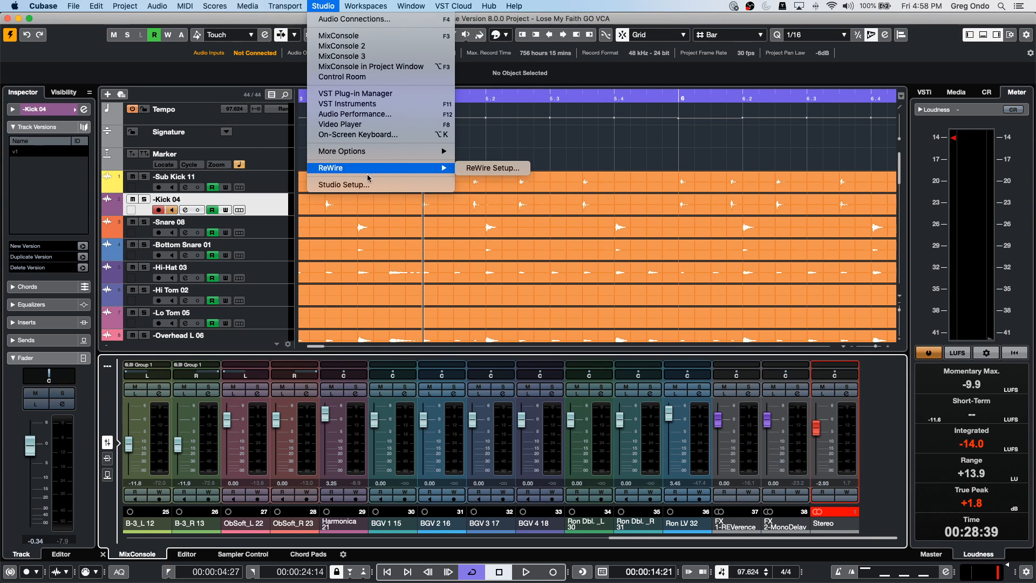
{"action": "left_click", "coordinate": [351, 185]}
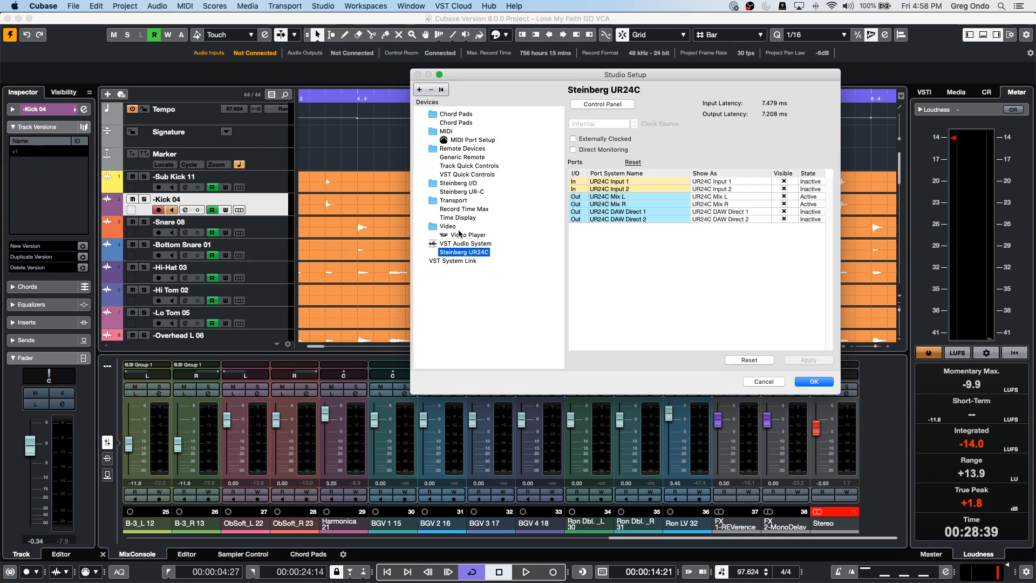
{"action": "left_click", "coordinate": [463, 157]}
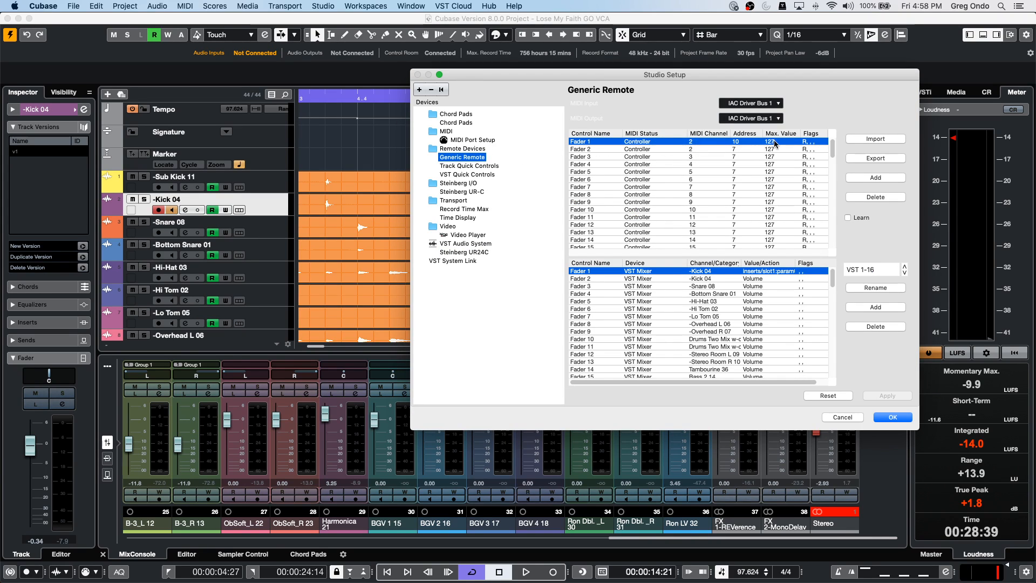
- Assign Fader 1 of the Generic Remote to the Transport device, with category Device and action gotoNextMarker
{"action": "left_click", "coordinate": [654, 271]}
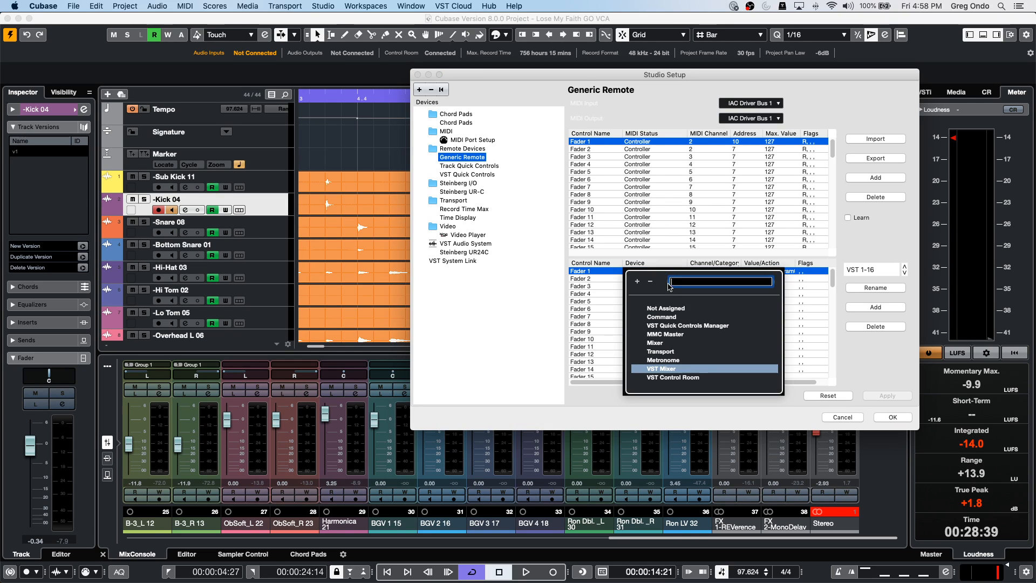
{"action": "left_click", "coordinate": [674, 354]}
{"action": "left_click", "coordinate": [709, 271]}
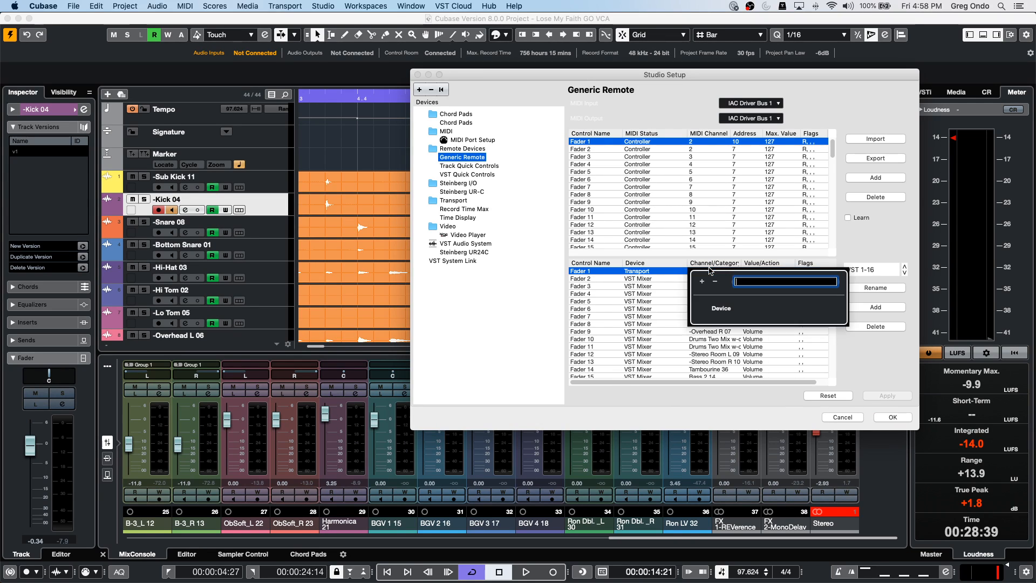
{"action": "left_click", "coordinate": [720, 311]}
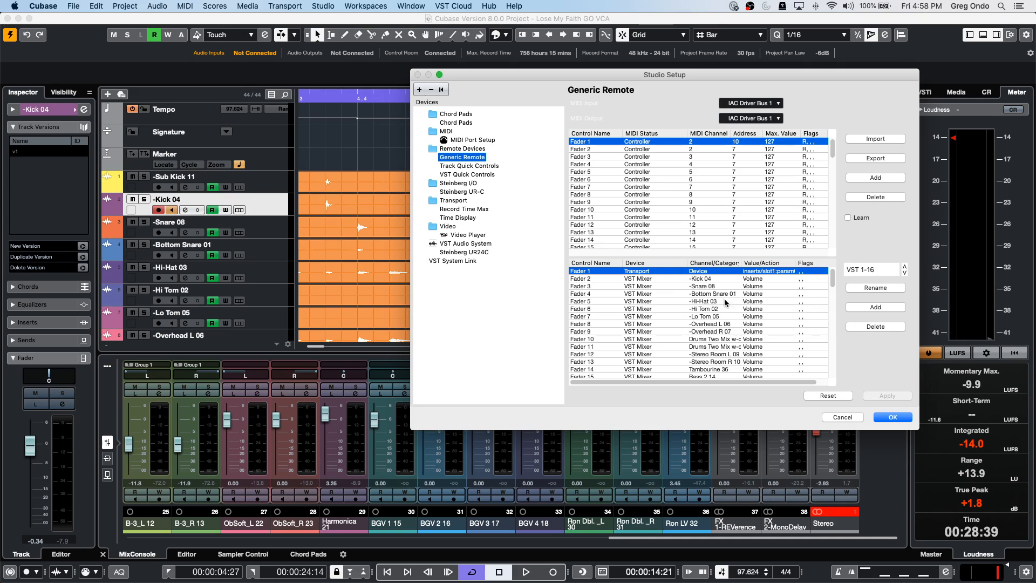
{"action": "left_click", "coordinate": [757, 270]}
{"action": "scroll", "coordinate": [798, 334], "scroll_direction": "down", "scroll_amount": 5}
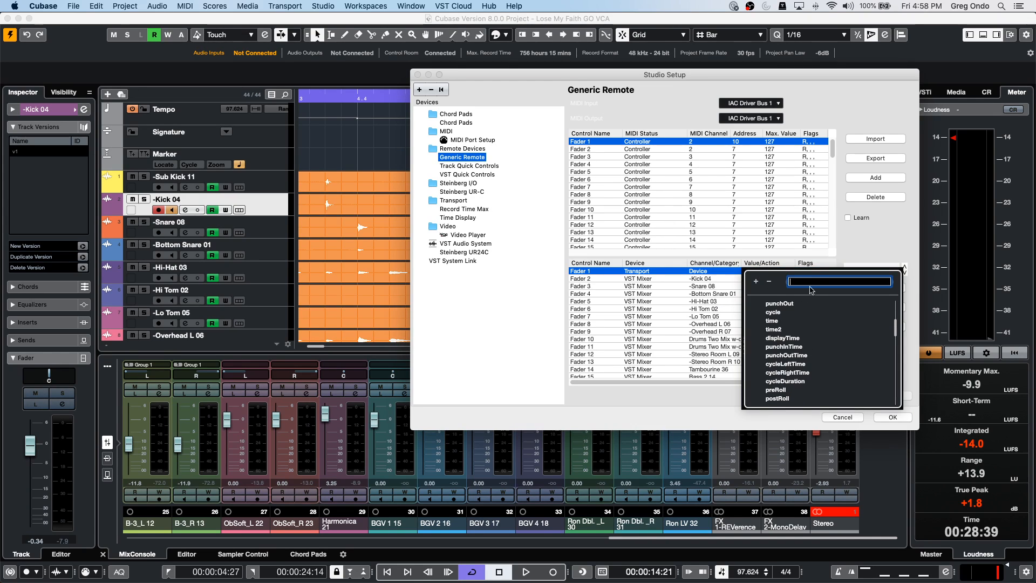
{"action": "type", "text": "maeker"}
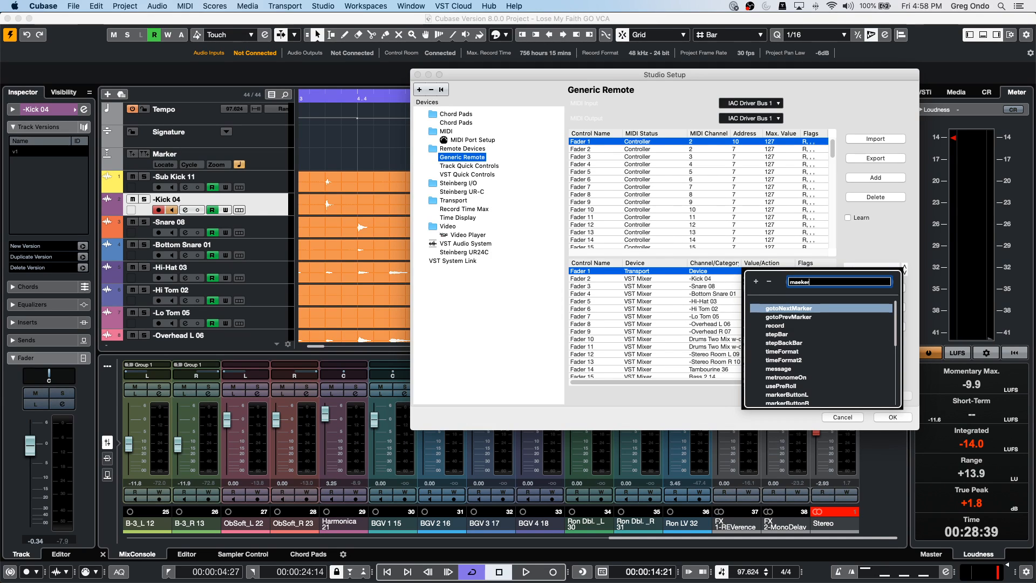
{"action": "left_click", "coordinate": [797, 309]}
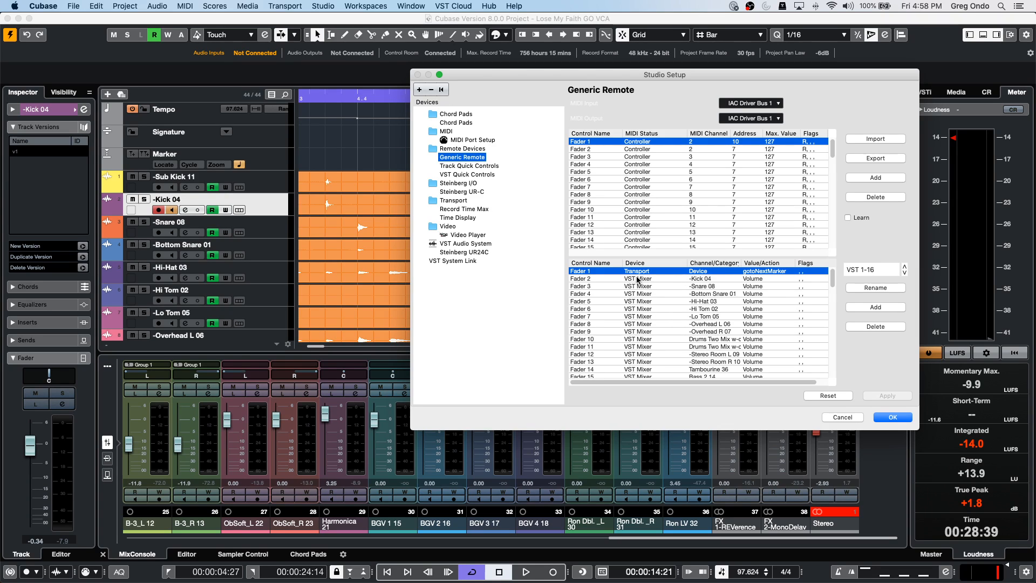